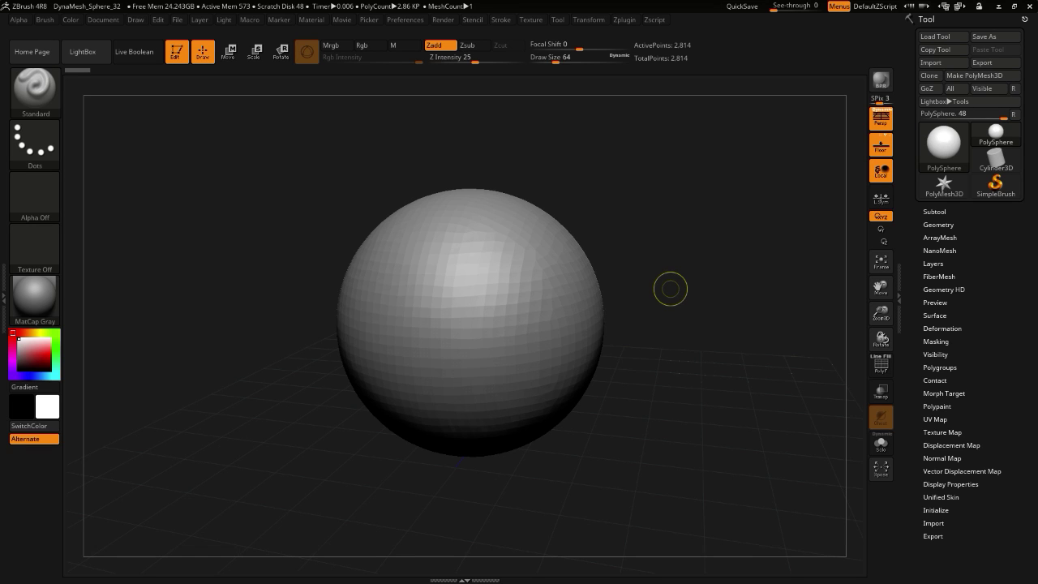
- Move the Slack chat window and the AIMP music player off the main display
key("super")
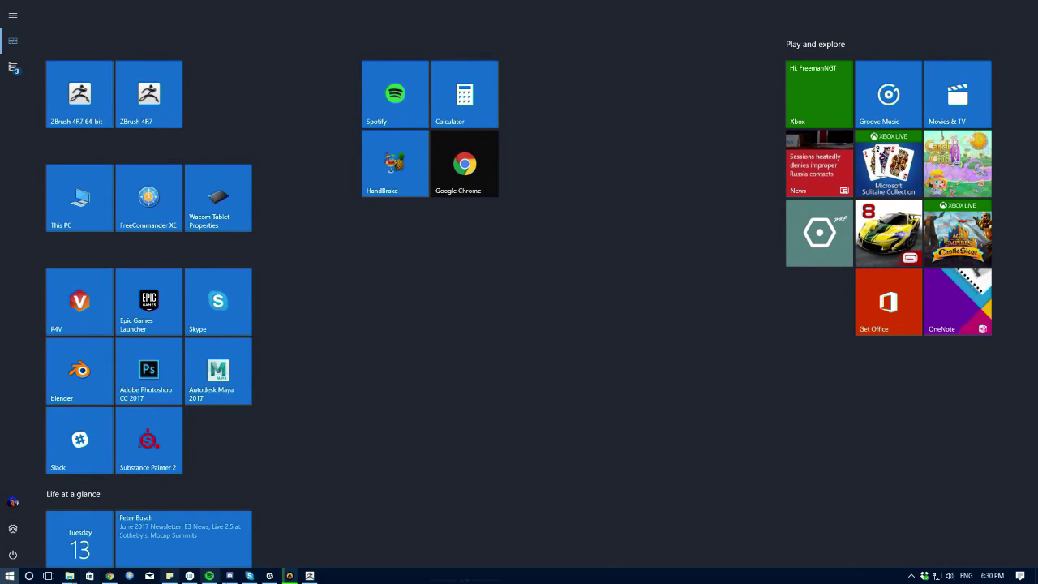
left_click(270, 575)
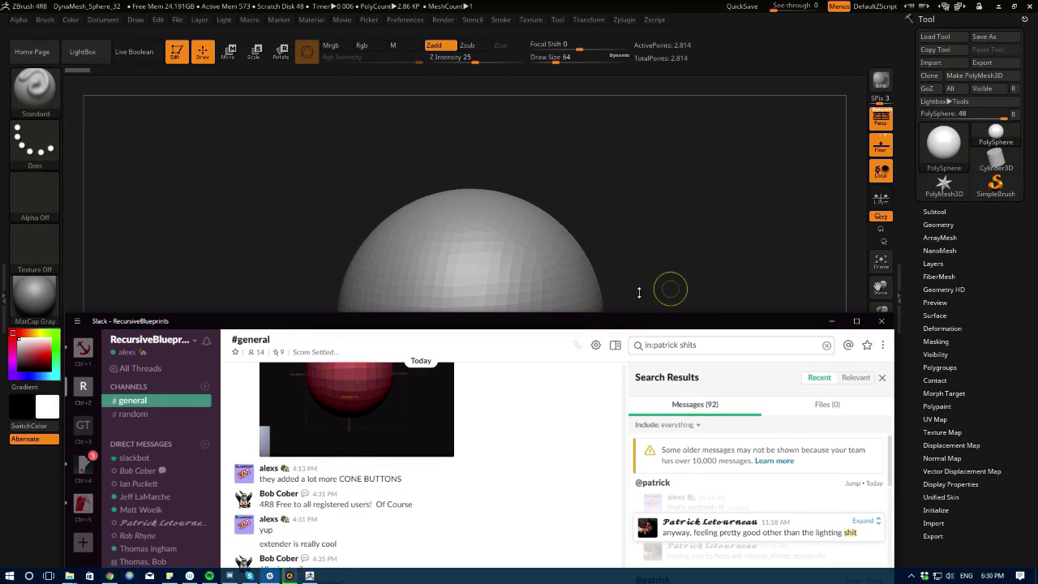
left_click_drag(550, 324, 1037, 195)
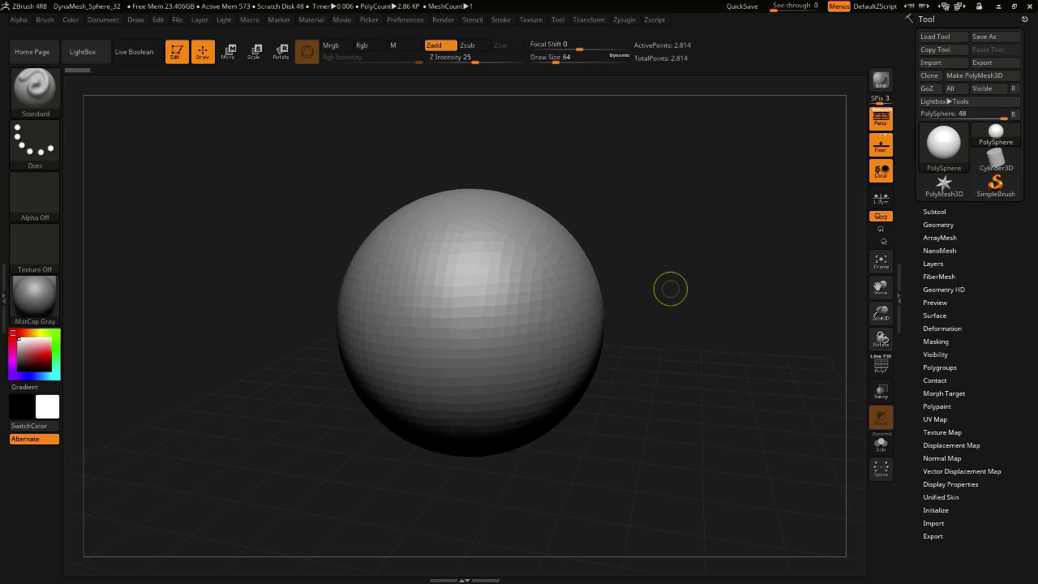
key("super")
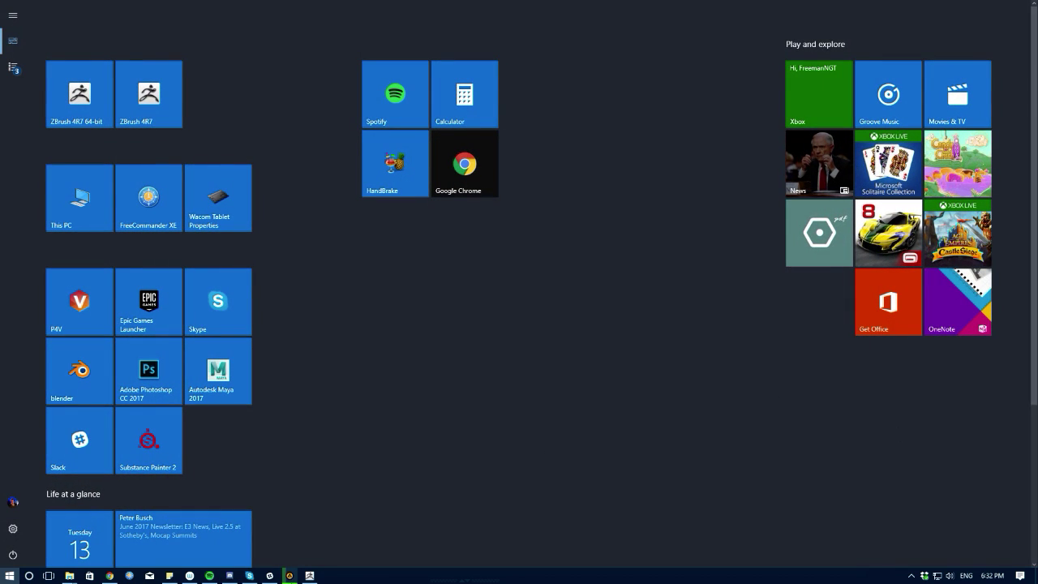
left_click(292, 576)
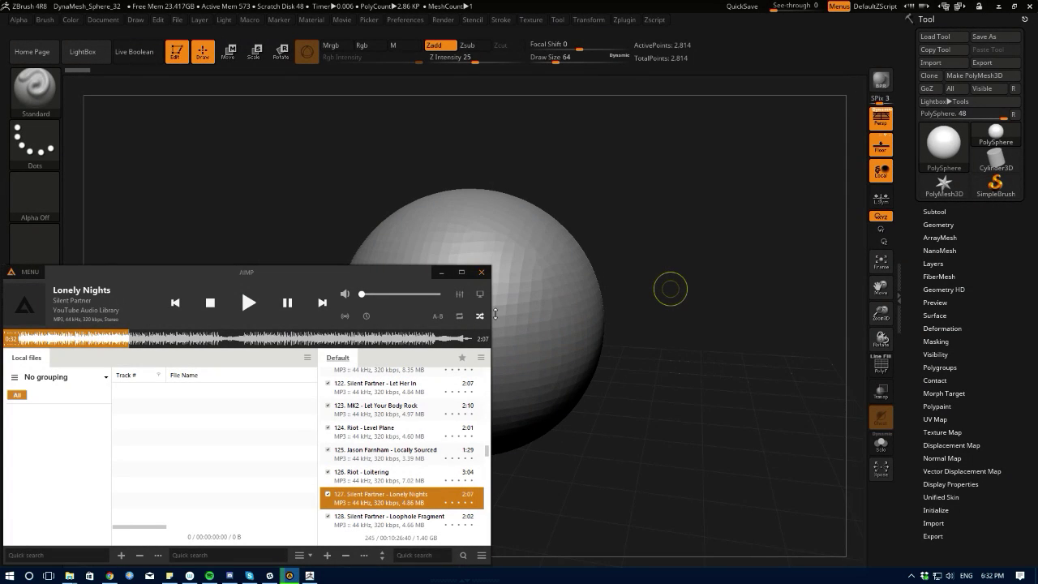
left_click_drag(283, 284, 1037, 284)
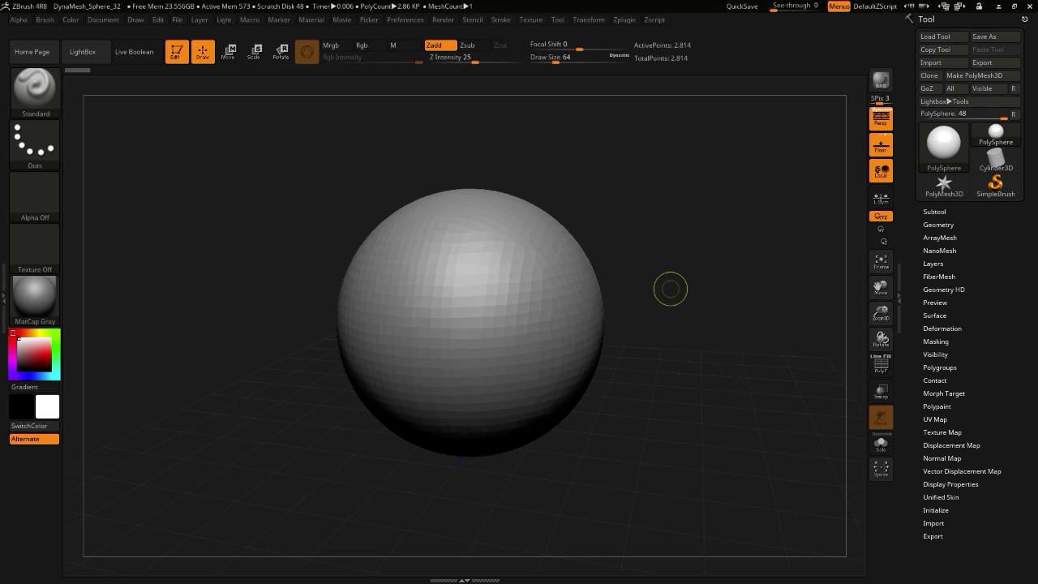
key("super")
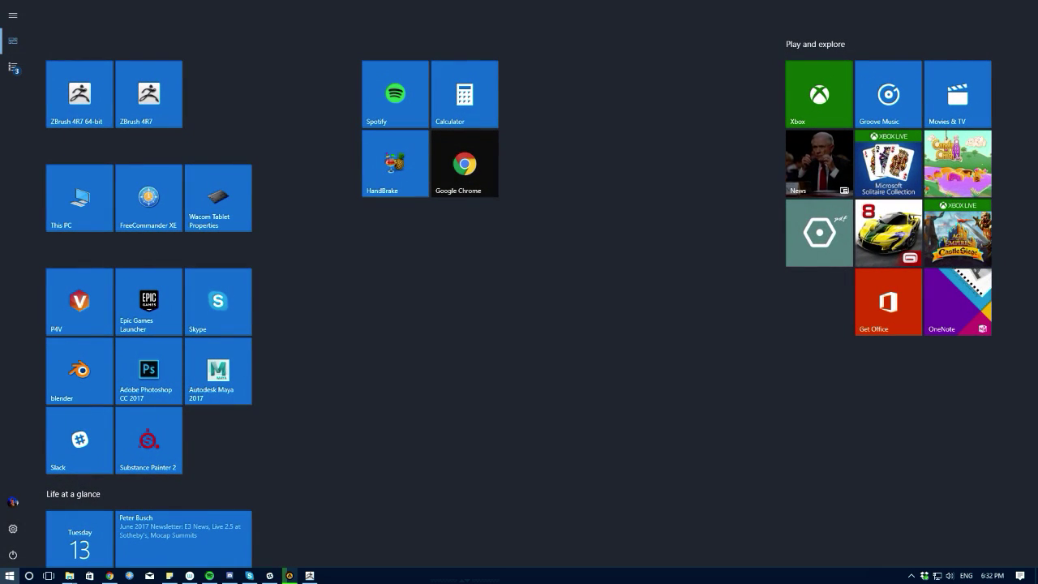
left_click(107, 581)
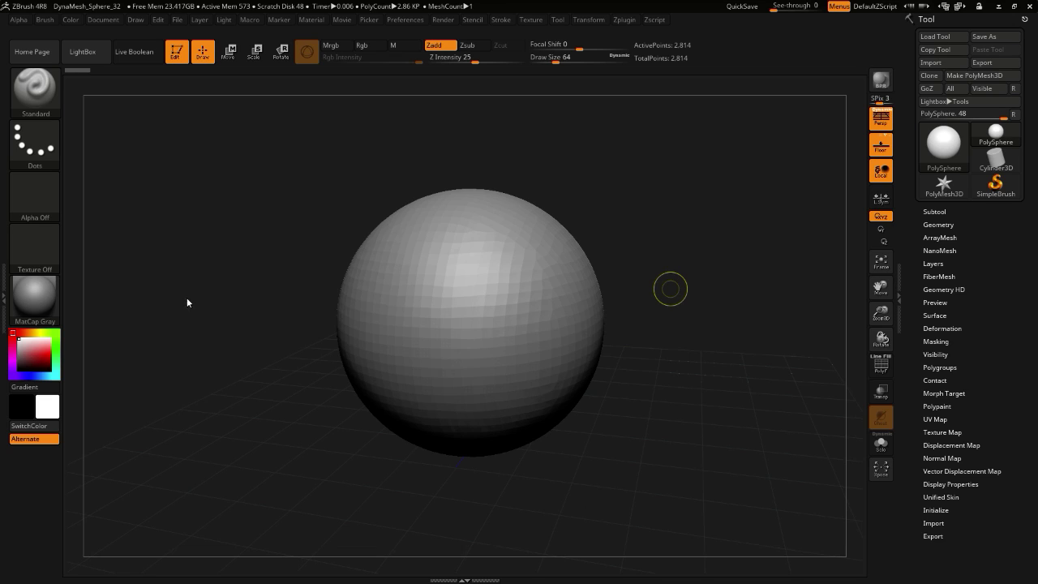
- Examine the sphere from several angles, ending with a straight view from above
left_click_drag(197, 308, 207, 307)
mouse_move(208, 306)
left_mouse_down()
mouse_move(210, 250)
mouse_move(186, 283)
mouse_move(234, 289)
mouse_move(216, 329)
left_mouse_up()
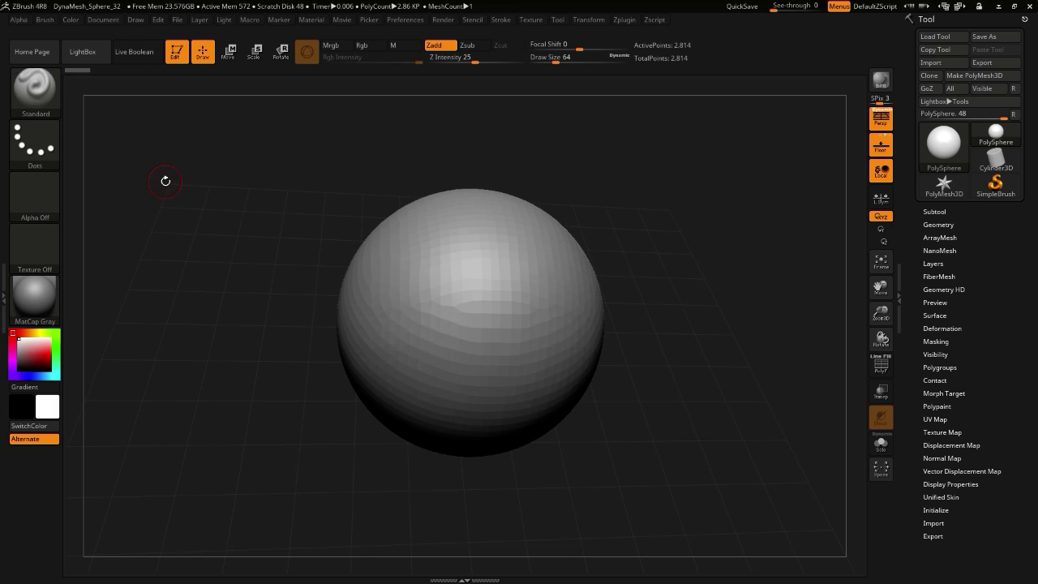
left_click_drag(234, 226, 237, 210)
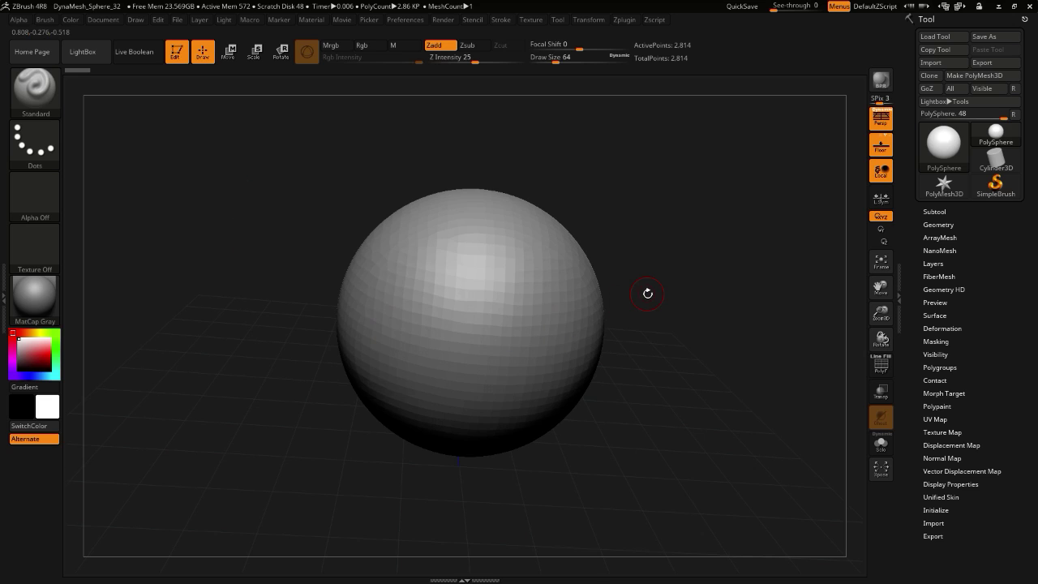
left_click_drag(720, 286, 627, 320)
left_click_drag(213, 272, 219, 301)
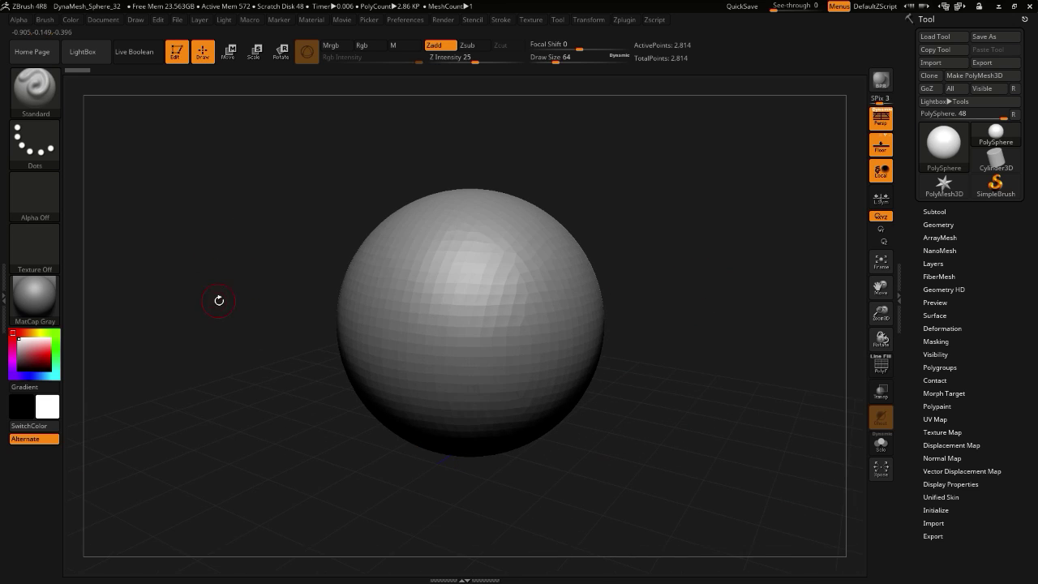
left_click_drag(709, 175, 685, 191, "alt")
left_click_drag(267, 209, 211, 229)
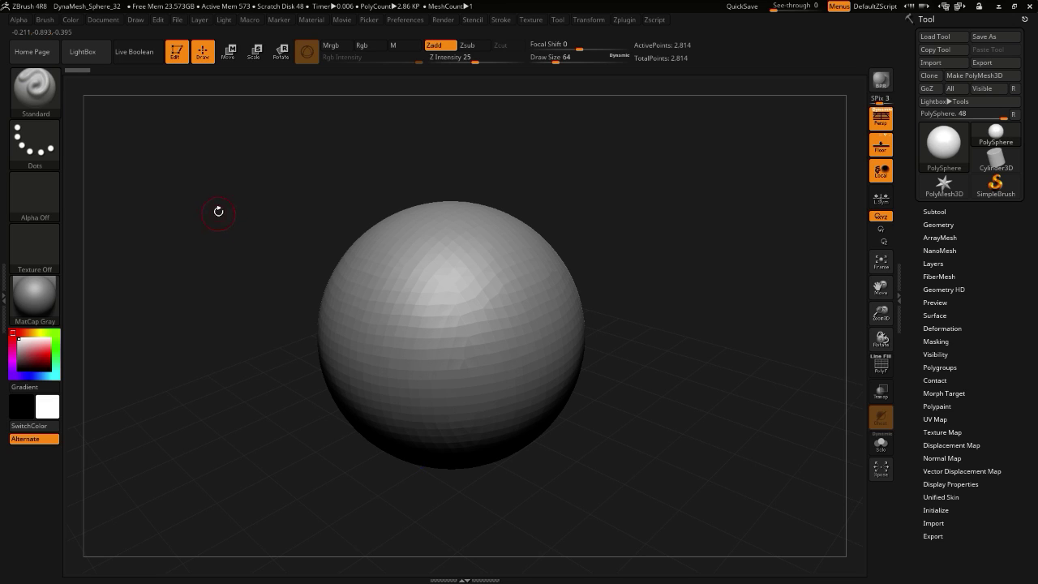
left_click_drag(219, 212, 228, 217)
mouse_move(201, 301)
left_mouse_down()
mouse_move(191, 291)
mouse_move(227, 269)
mouse_move(216, 309)
mouse_move(257, 359)
left_mouse_up()
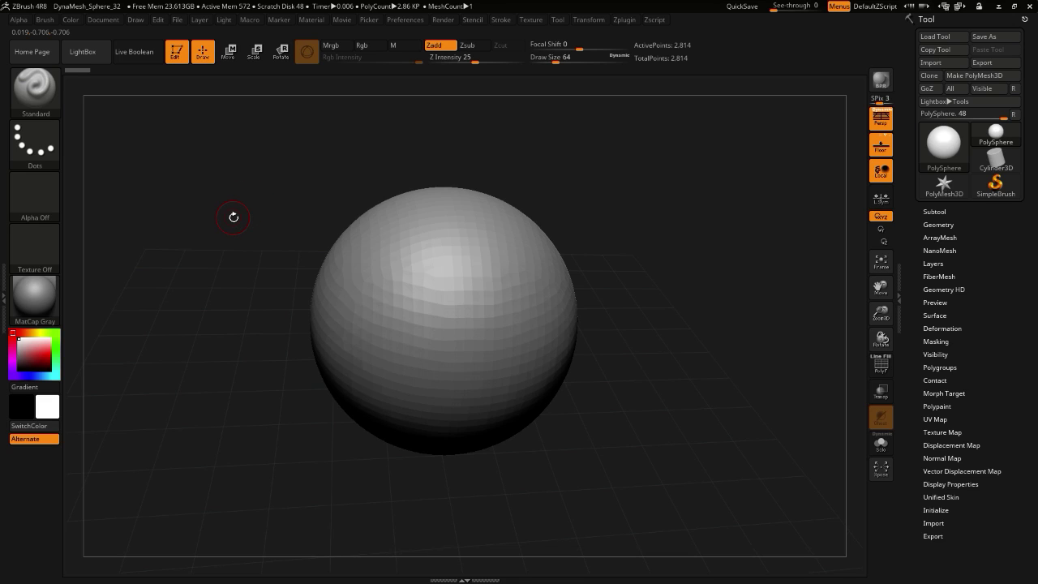
left_click_drag(232, 206, 212, 220)
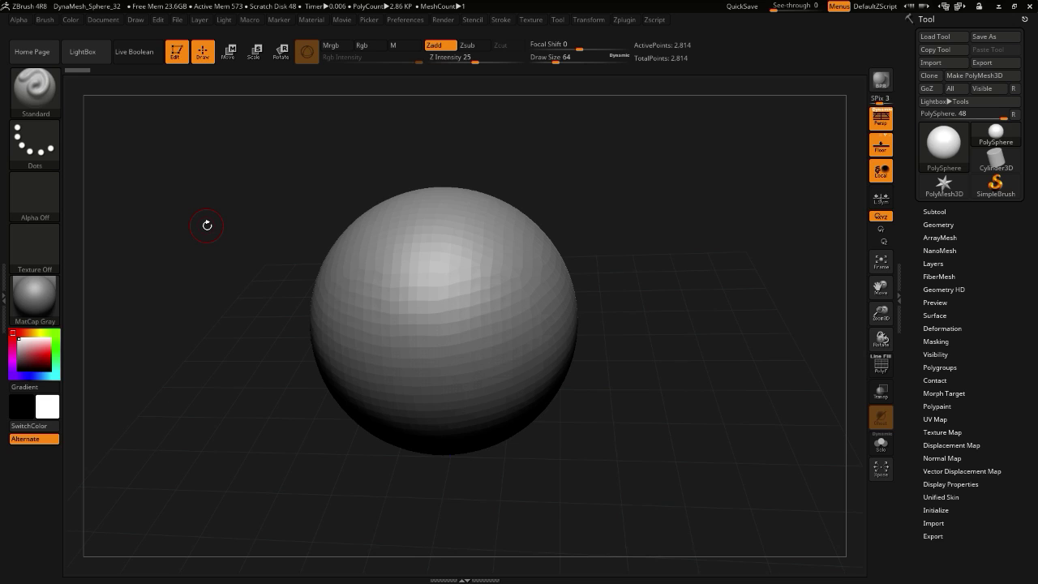
left_click_drag(235, 193, 210, 308)
left_click_drag(241, 271, 286, 312, "alt")
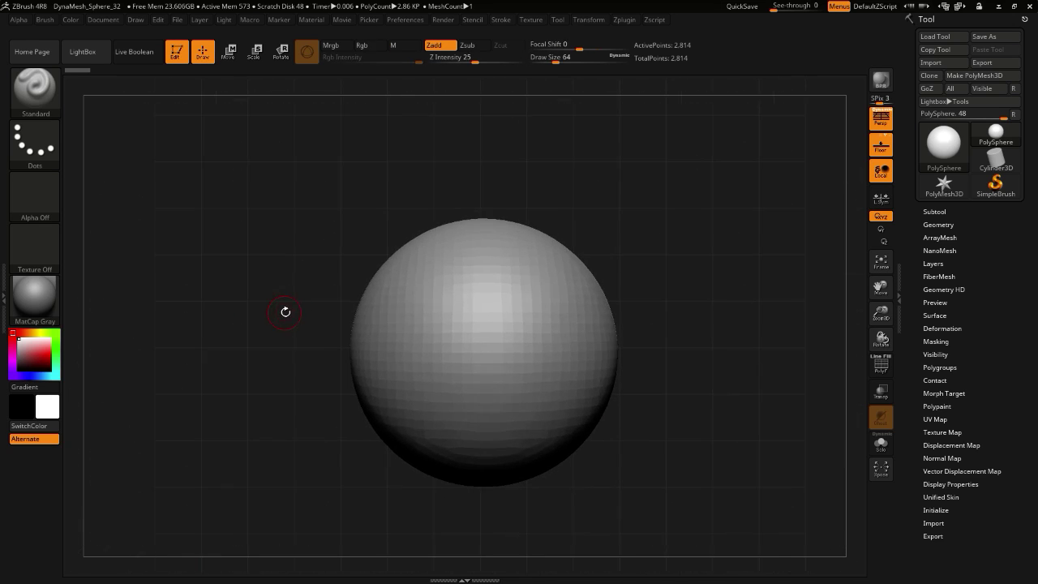
- Look through the Interface section of the preferences and return to the sphere
left_click(397, 21)
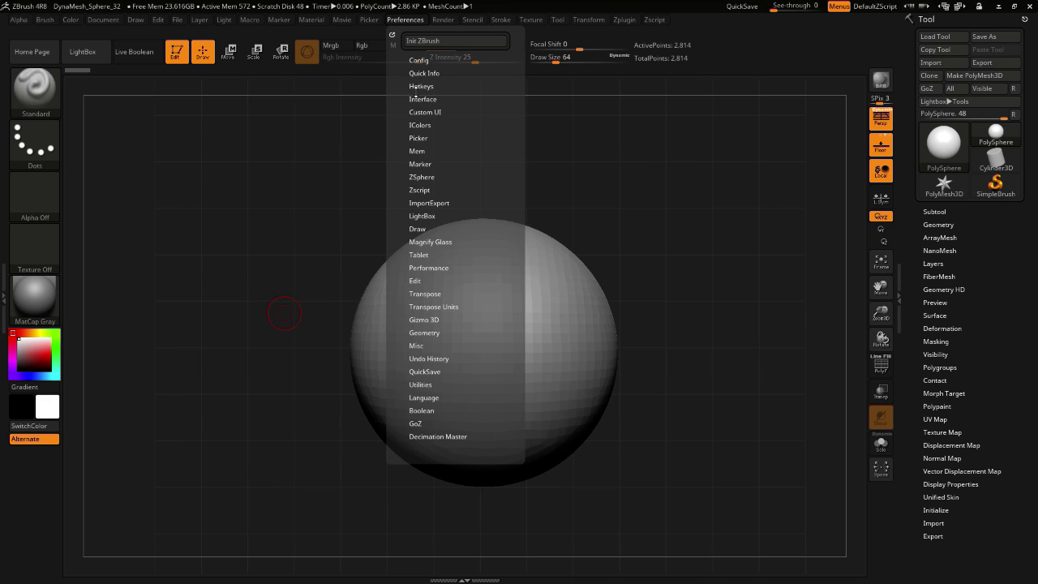
left_click(415, 99)
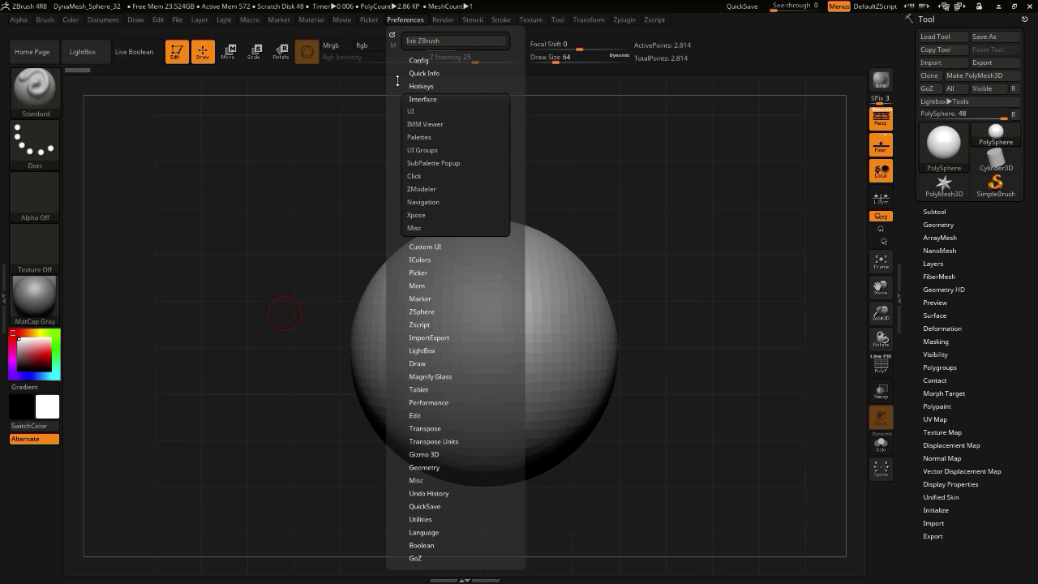
mouse_move(250, 318)
left_mouse_down()
mouse_move(306, 343)
mouse_move(285, 308)
mouse_move(333, 300)
left_mouse_up()
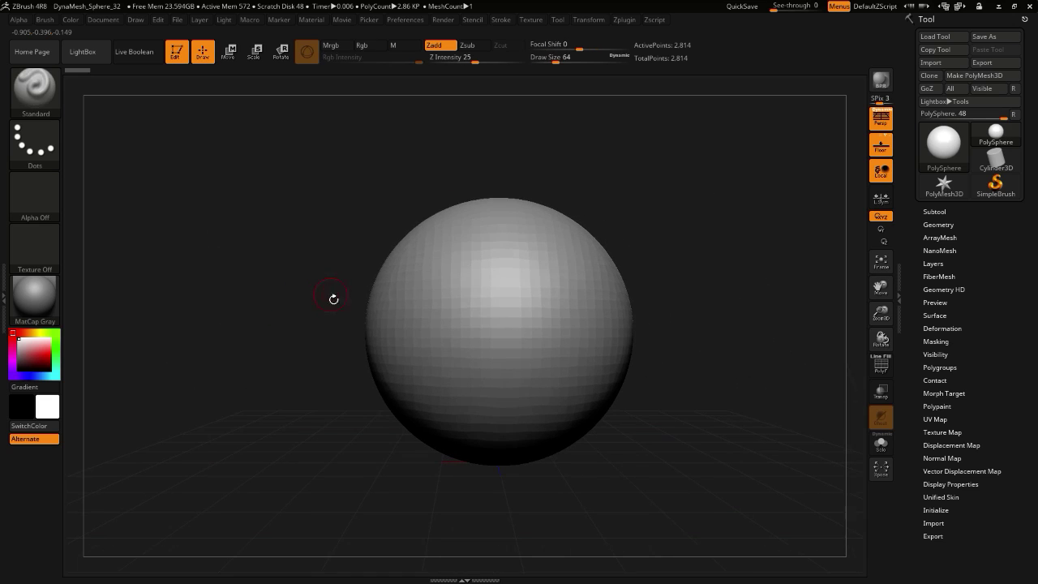
- Duplicate the PolySphere subtool and offset the copy along X and Z so it partly overlaps the original
left_click(926, 224)
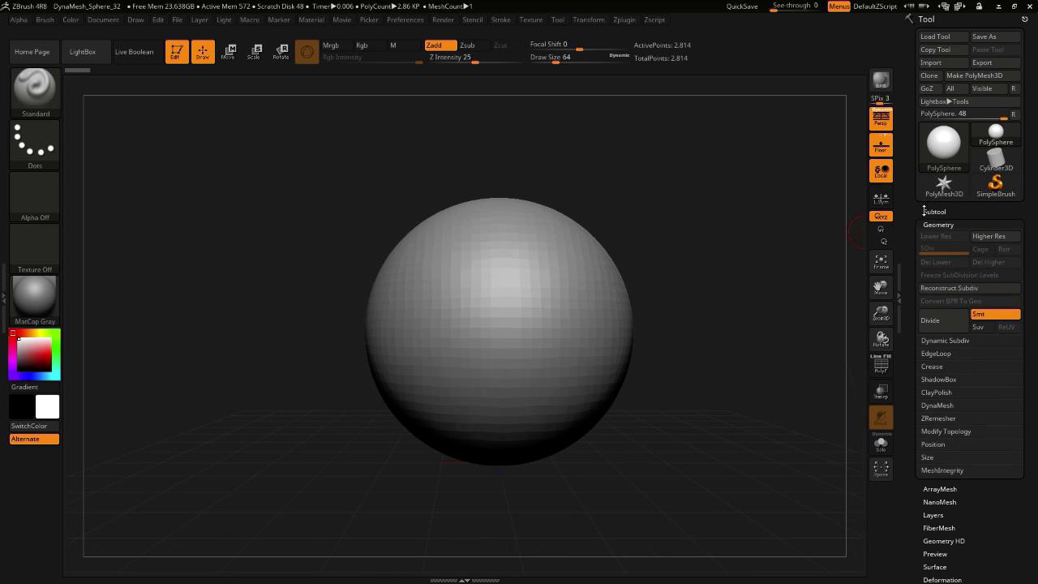
left_click(926, 211)
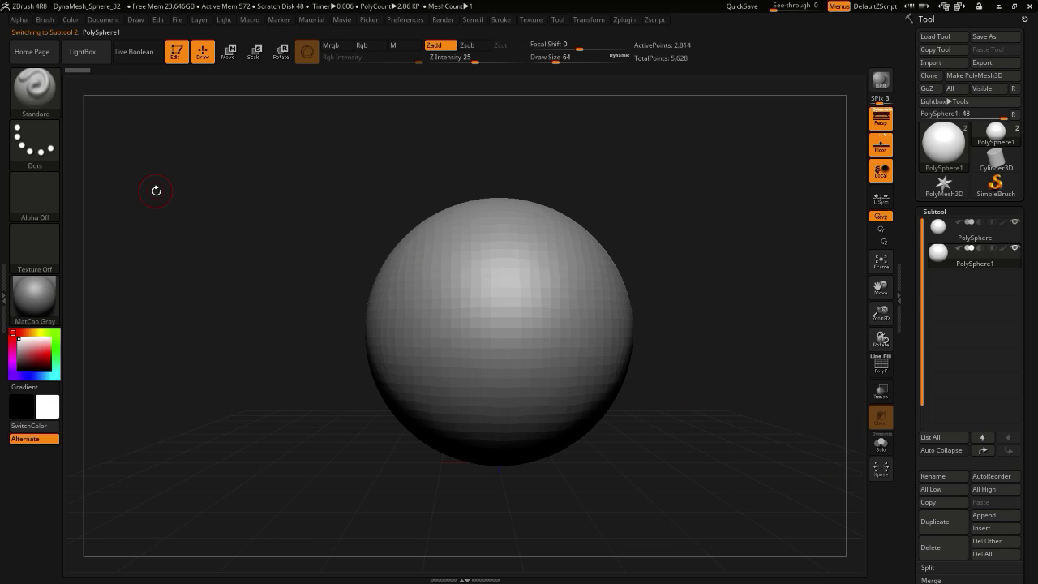
left_click(235, 54)
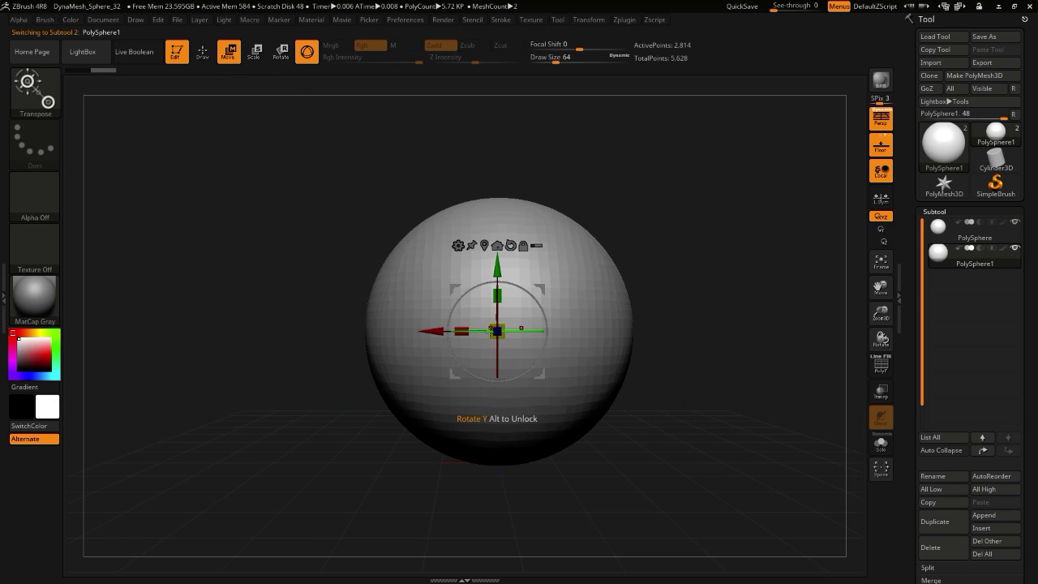
left_click_drag(497, 331, 333, 331)
left_click_drag(144, 261, 143, 327)
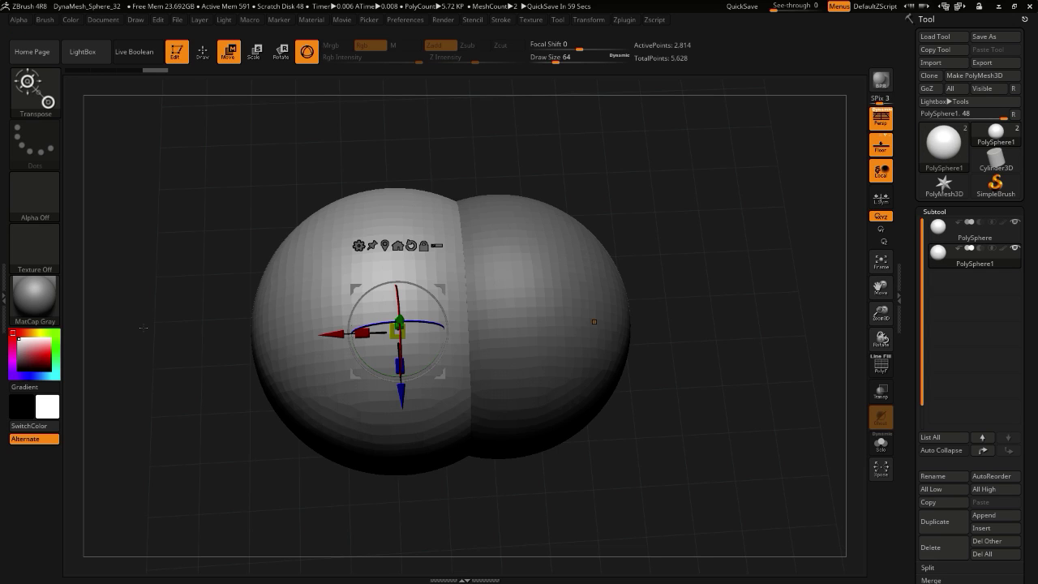
left_click_drag(190, 263, 213, 321)
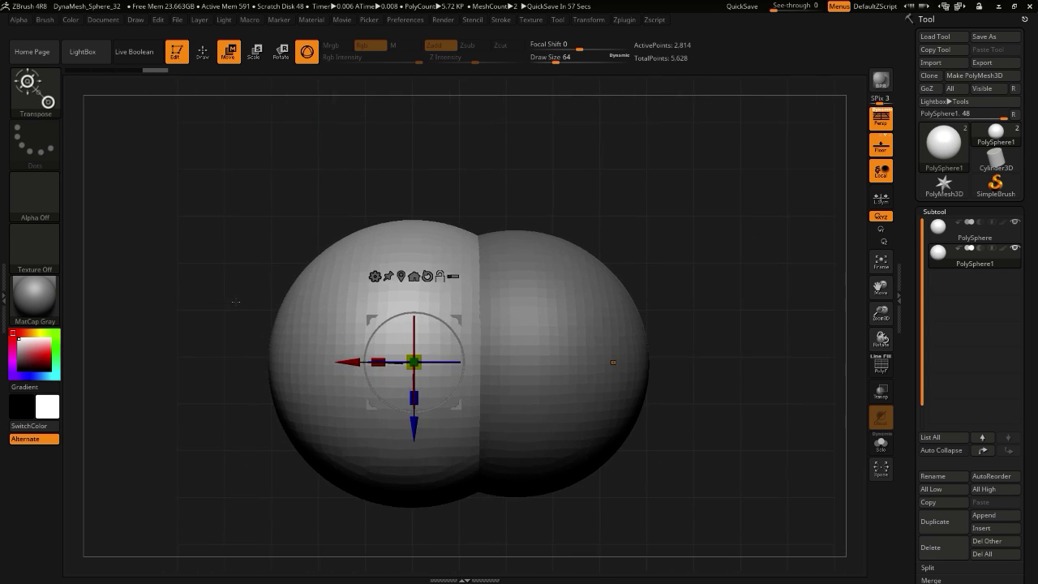
left_click_drag(415, 426, 413, 383)
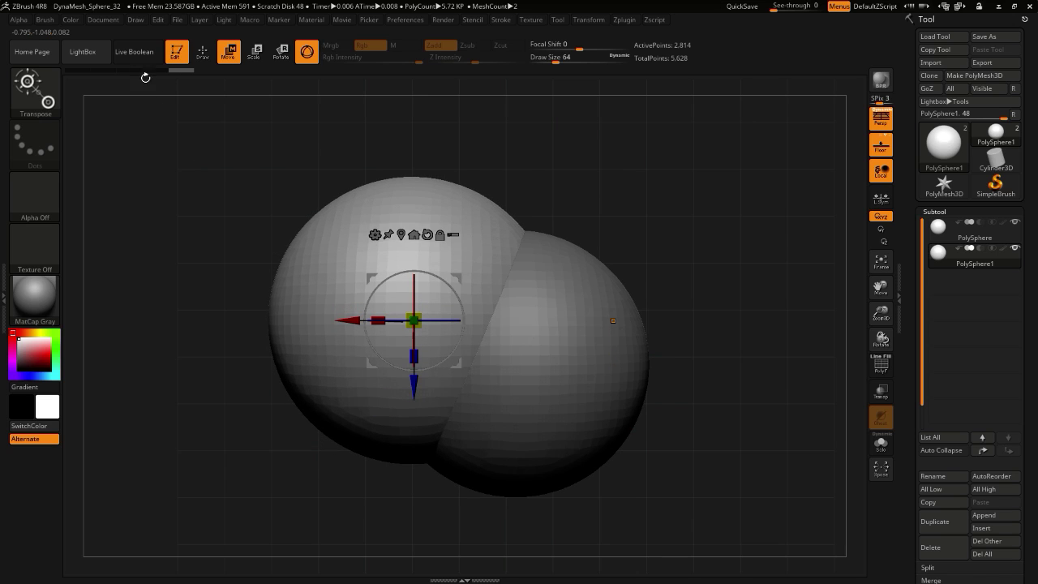
- Enable Live Boolean, set the PolySphere1 subtool to subtraction, and inspect the cut in the original sphere
left_click(134, 51)
left_click(980, 248)
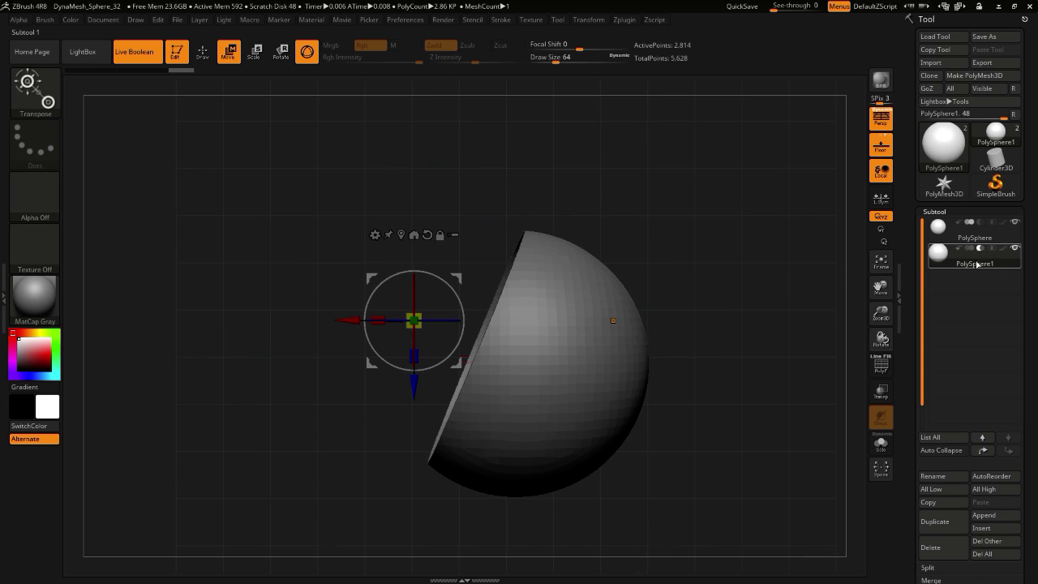
left_click_drag(261, 356, 328, 365)
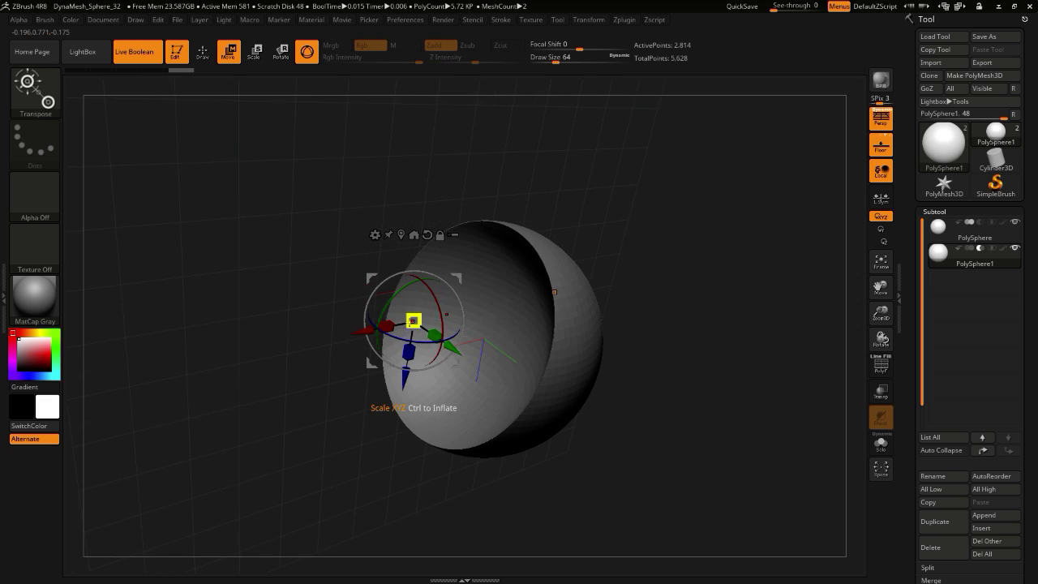
left_click_drag(304, 318, 203, 232)
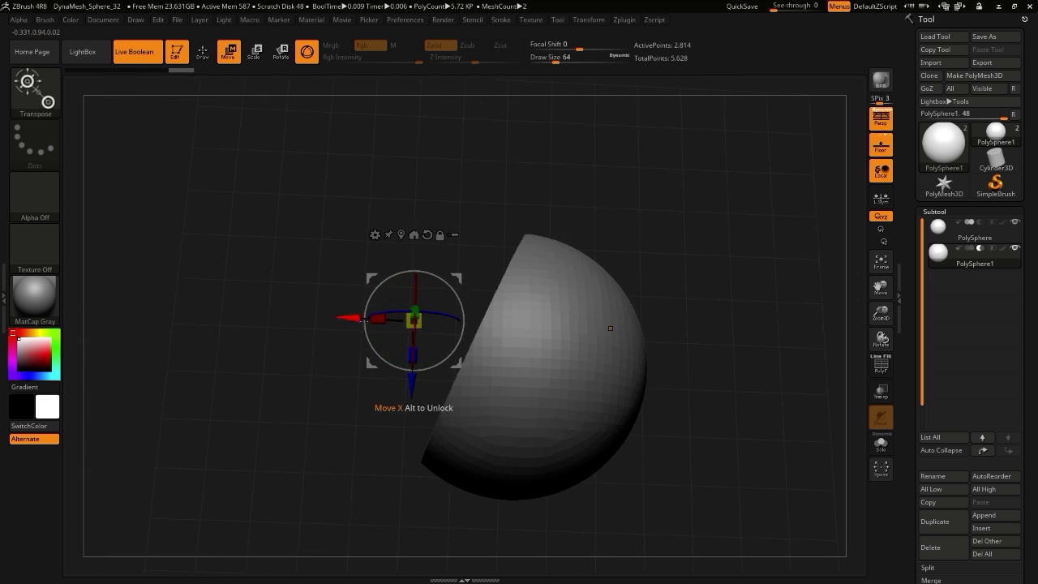
- Flatten the subtracting sphere and move it into the original sphere so it cuts a slot through it
left_click_drag(364, 321, 475, 337)
key("ctrl+z")
left_click_drag(314, 290, 442, 325)
left_click_drag(521, 356, 476, 276)
mouse_move(339, 301)
left_mouse_down()
mouse_move(285, 323)
mouse_move(316, 364)
mouse_move(310, 339)
mouse_move(329, 316)
left_mouse_up()
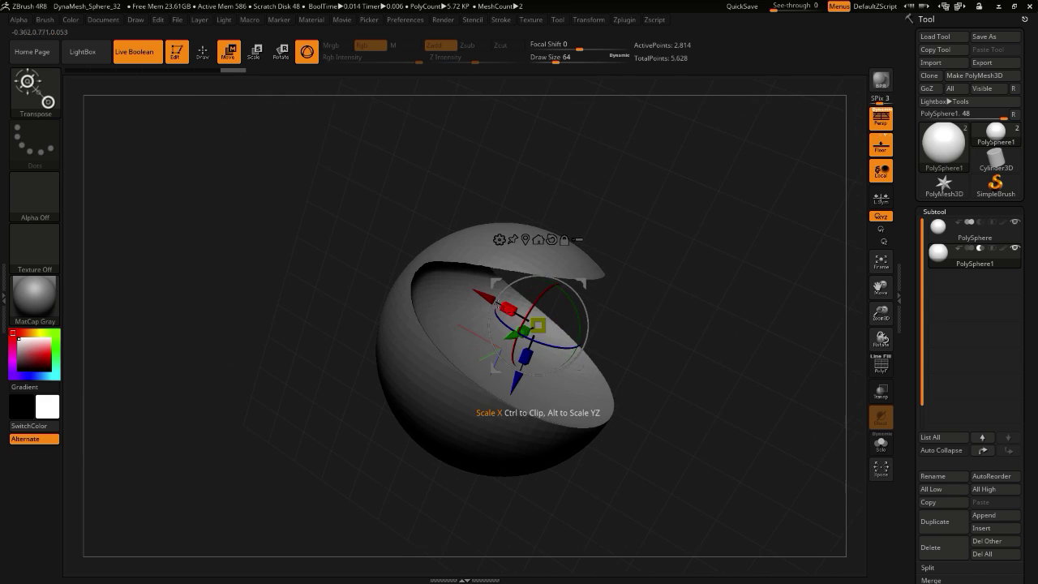
mouse_move(482, 301)
left_mouse_down()
mouse_move(550, 339)
mouse_move(440, 283)
mouse_move(477, 300)
mouse_move(465, 295)
left_mouse_up()
- Adjust the flattened cutter along its Z and X axes and turn off perspective for the view
left_click_drag(301, 318, 336, 364)
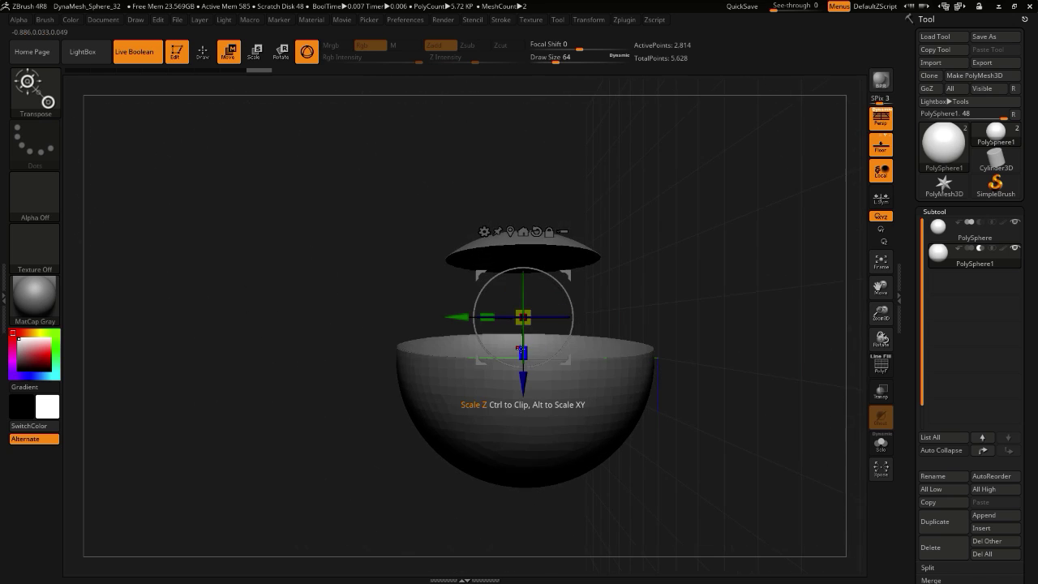
left_click_drag(521, 348, 522, 342)
key("p")
left_click_drag(238, 264, 389, 352)
left_click_drag(468, 339, 457, 344)
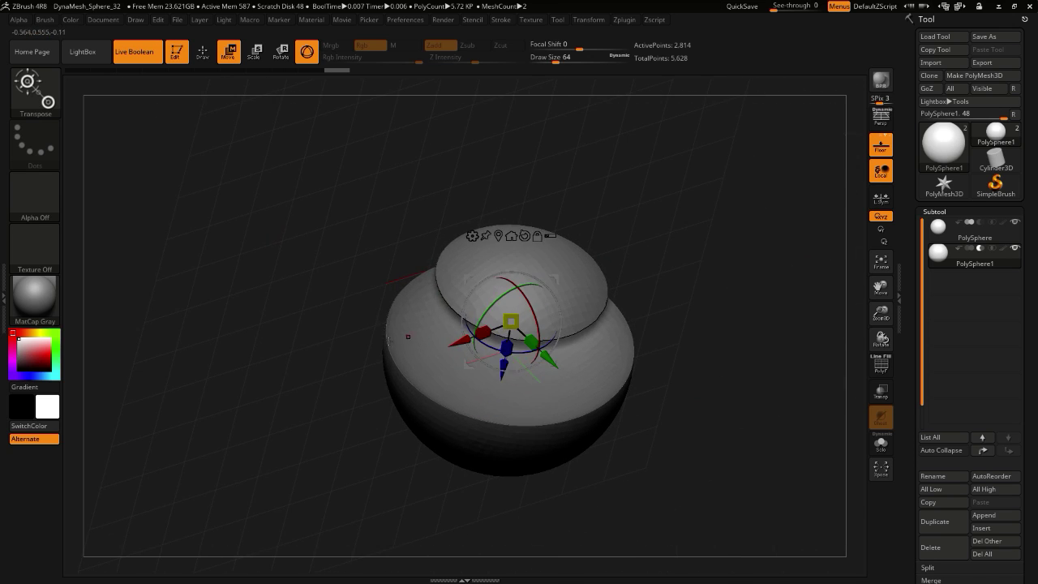
left_click_drag(339, 406, 383, 434)
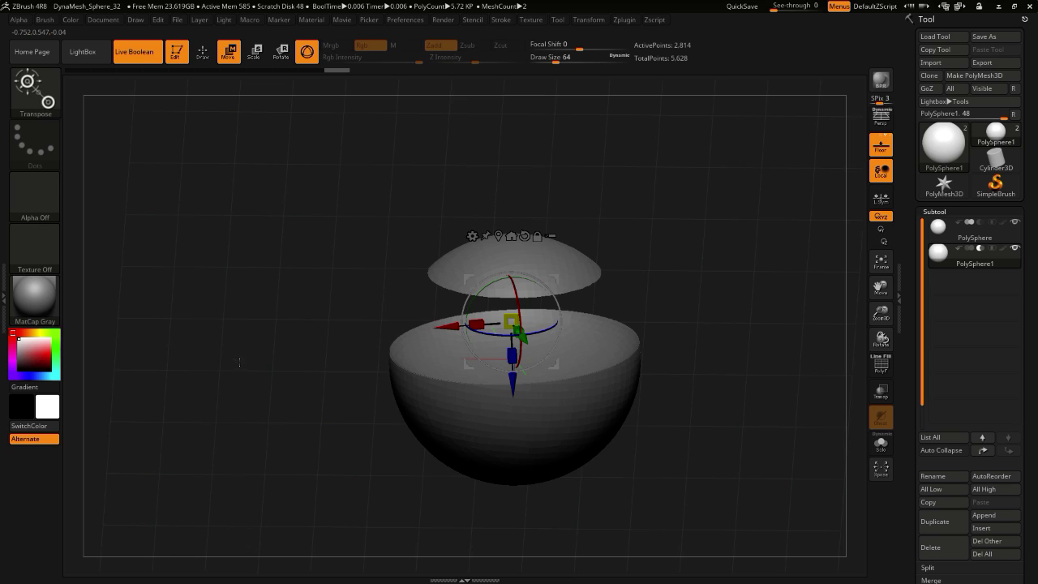
left_click_drag(259, 373, 234, 269, "alt")
- Slide the flattened cutter along its Z axis to reposition the slot across the sphere
left_click_drag(499, 309, 456, 308)
left_click_drag(222, 279, 262, 213)
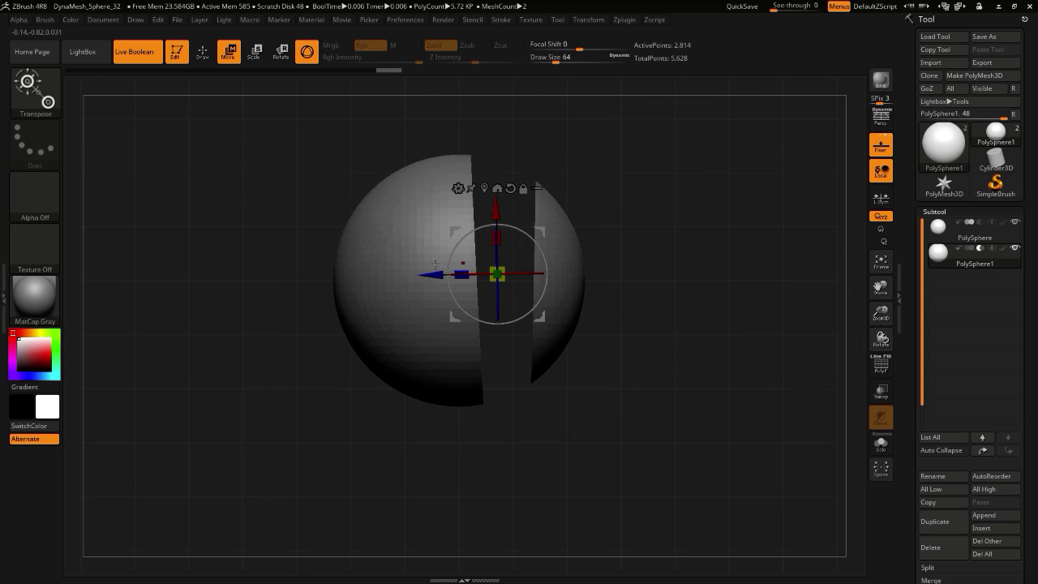
left_click_drag(451, 290, 391, 269)
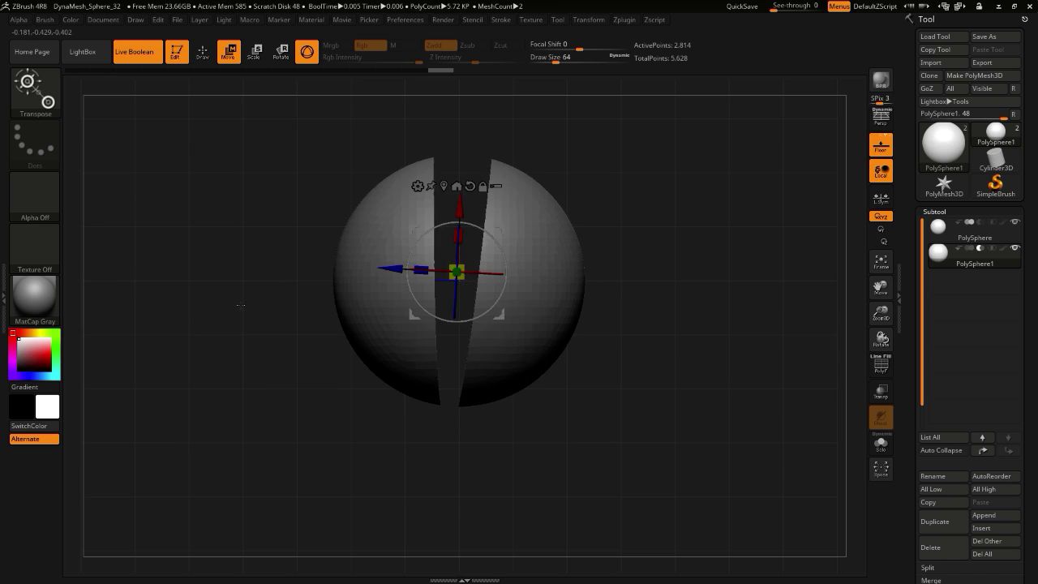
left_click_drag(241, 306, 250, 254)
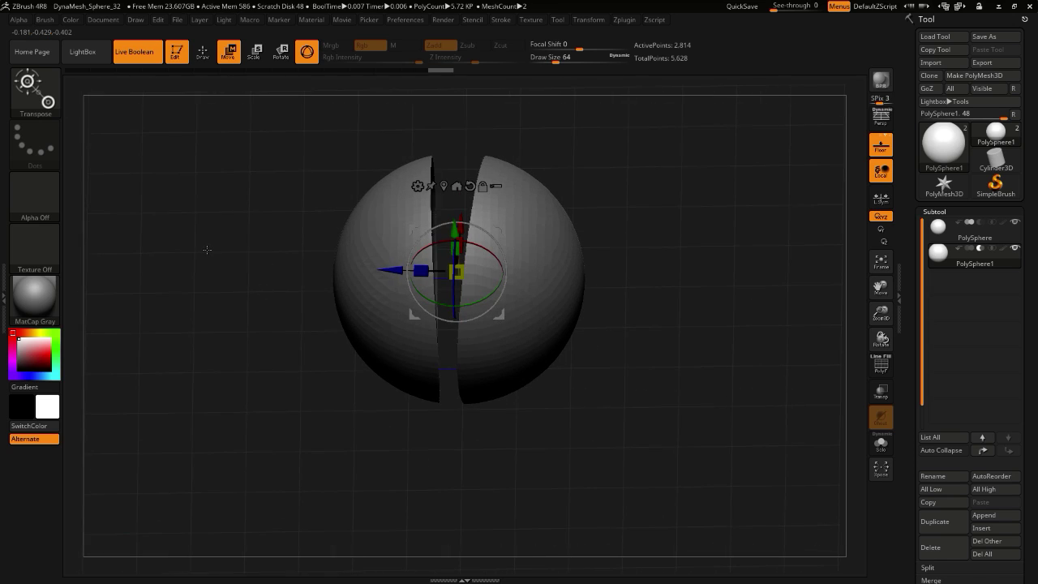
mouse_move(278, 287)
left_mouse_down()
mouse_move(259, 345)
mouse_move(248, 289)
mouse_move(271, 286)
left_mouse_up()
mouse_move(394, 262)
left_mouse_down()
mouse_move(331, 255)
mouse_move(495, 300)
mouse_move(289, 259)
mouse_move(375, 268)
left_mouse_up()
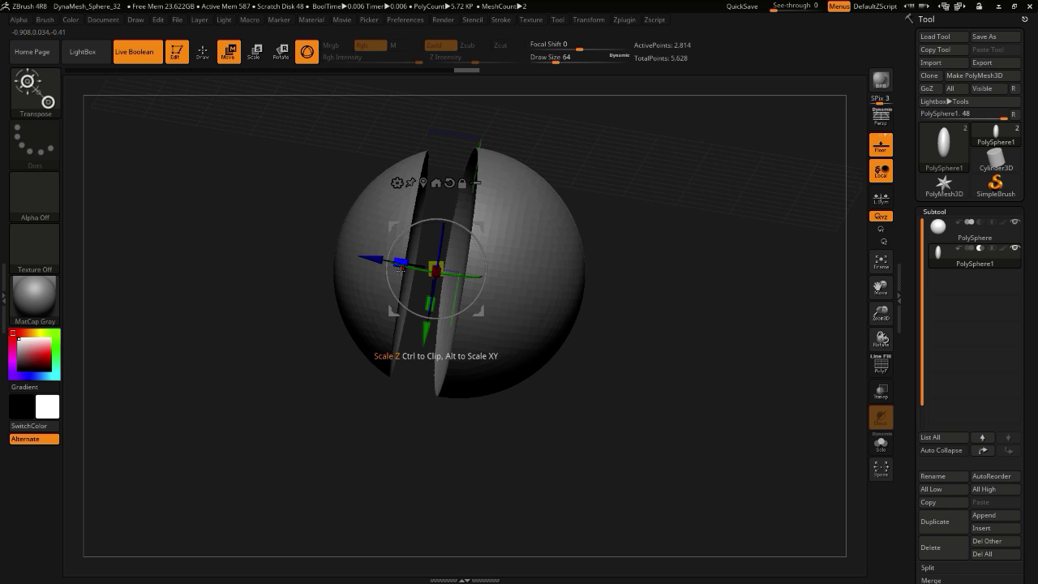
- Shift the flattened cutter along its Y axis and inspect the split sphere from several angles
left_click_drag(251, 281, 197, 274)
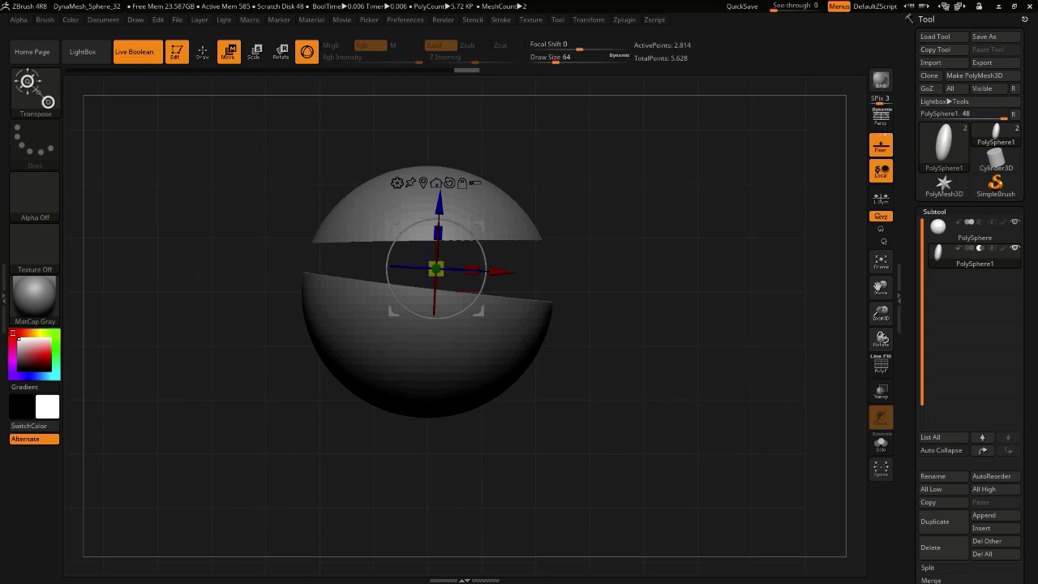
left_click_drag(221, 328, 264, 315)
left_click_drag(389, 282, 460, 321)
left_click_drag(438, 429, 306, 350)
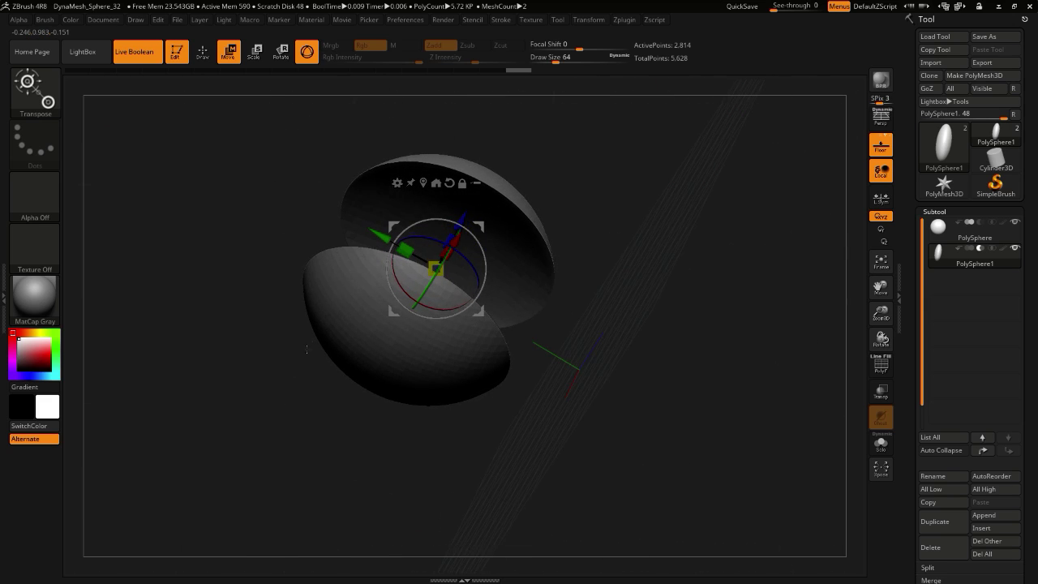
mouse_move(380, 234)
left_mouse_down()
mouse_move(333, 208)
mouse_move(590, 362)
mouse_move(192, 194)
mouse_move(540, 332)
mouse_move(396, 246)
left_mouse_up()
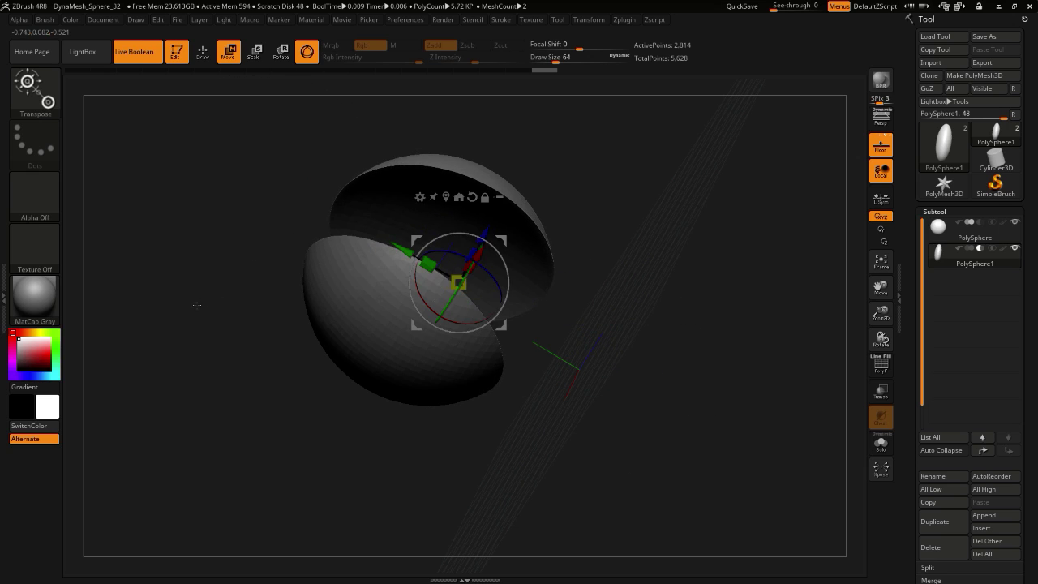
left_click_drag(194, 303, 255, 376)
left_click_drag(353, 420, 324, 404)
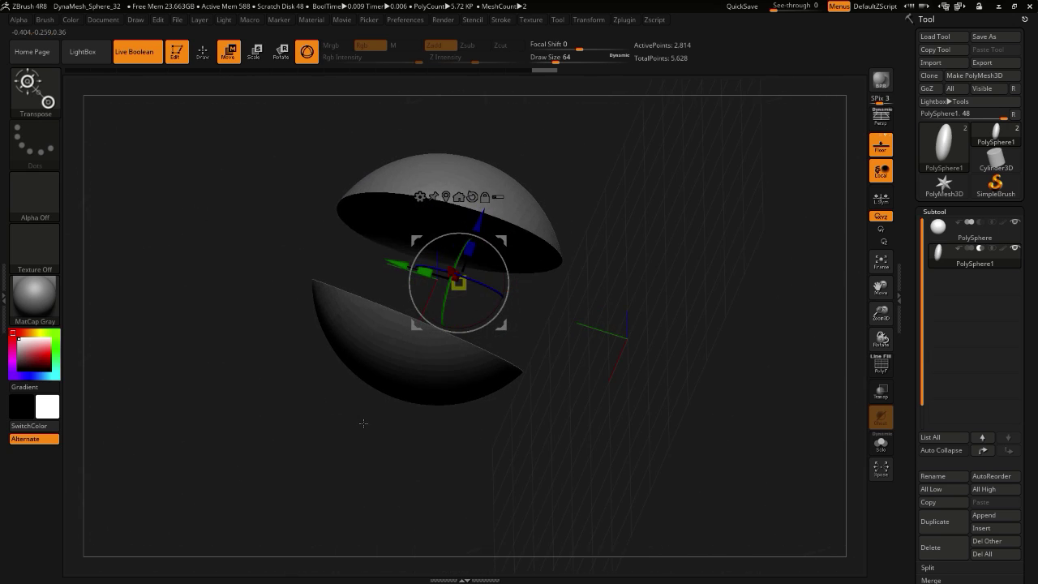
left_click_drag(241, 186, 243, 223)
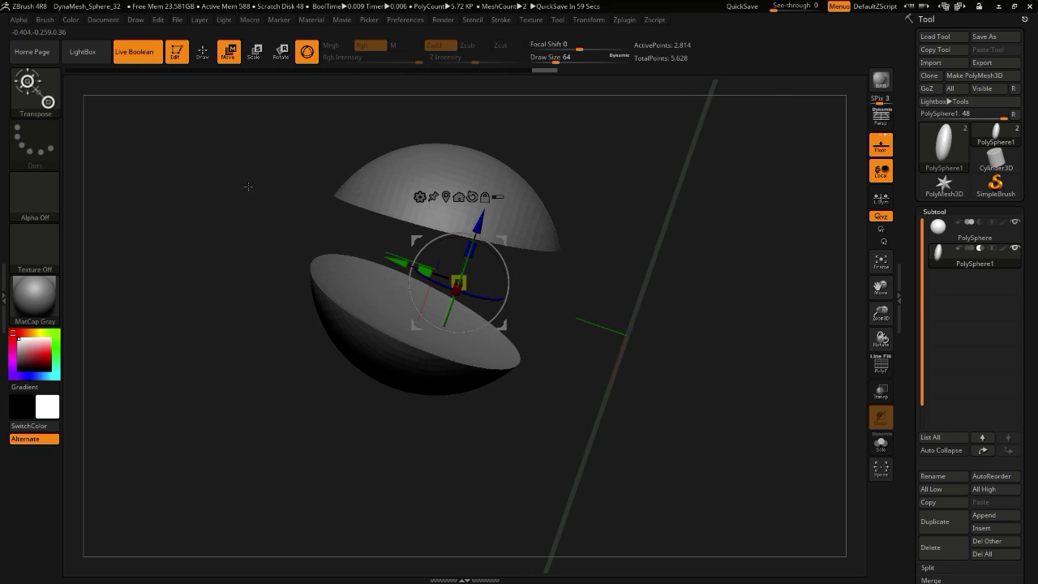
left_click_drag(248, 186, 300, 324)
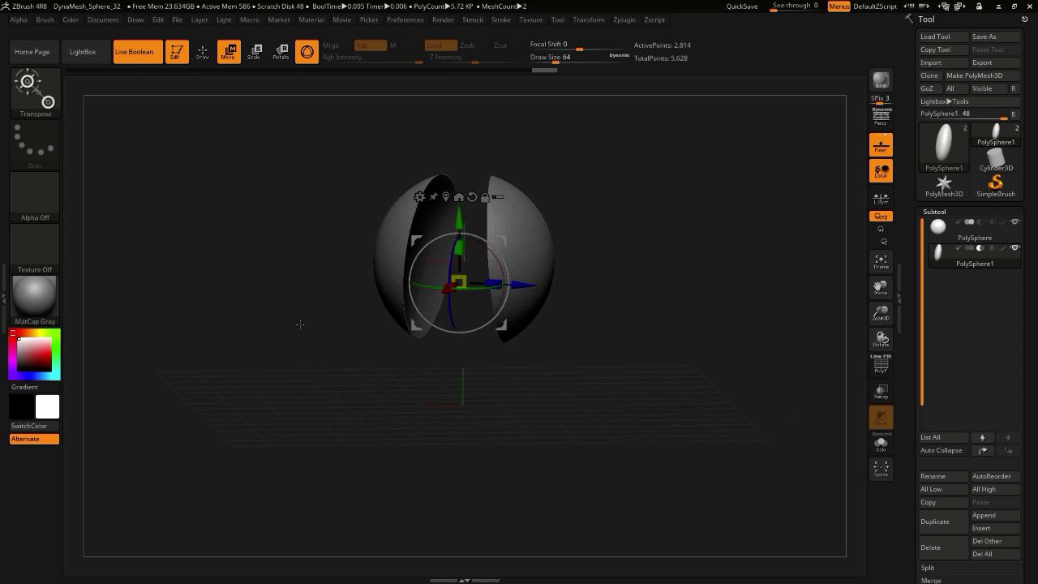
- Open the file dialog for loading a saved UI configuration from the preferences
left_click(403, 23)
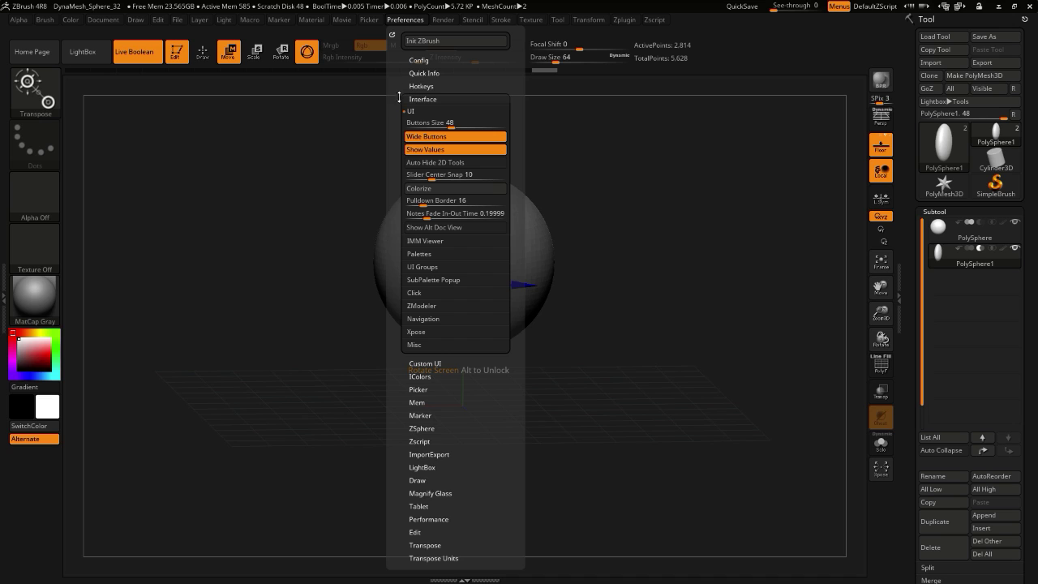
left_click(416, 60)
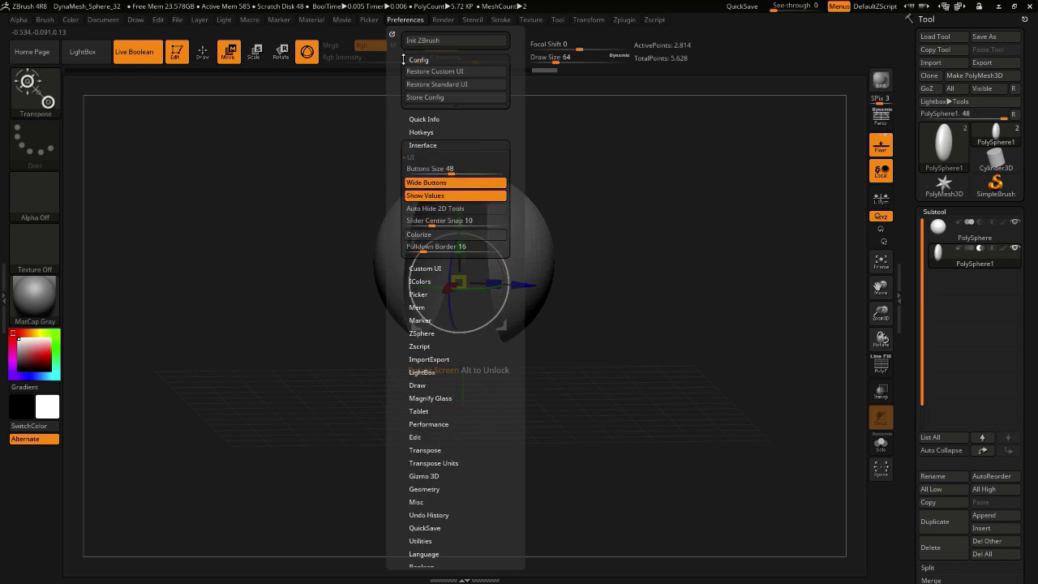
left_click(424, 110)
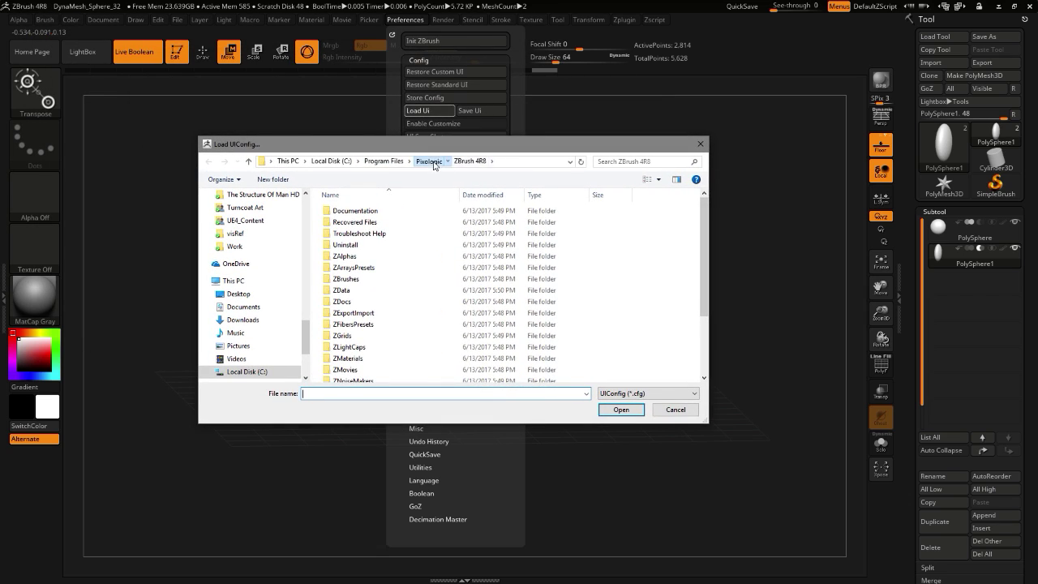
left_click(429, 162)
left_click(384, 162)
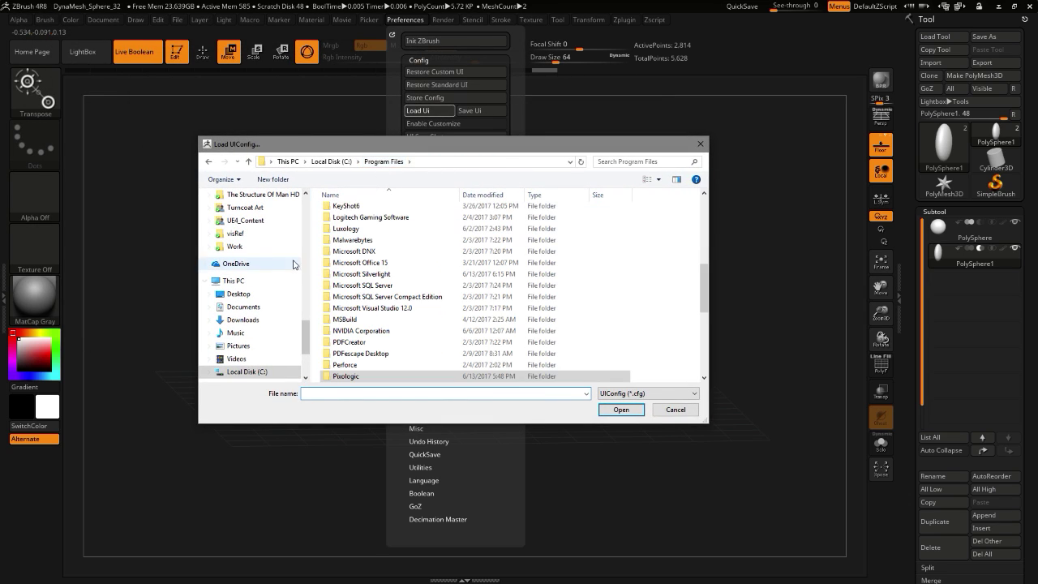
double_click(347, 376)
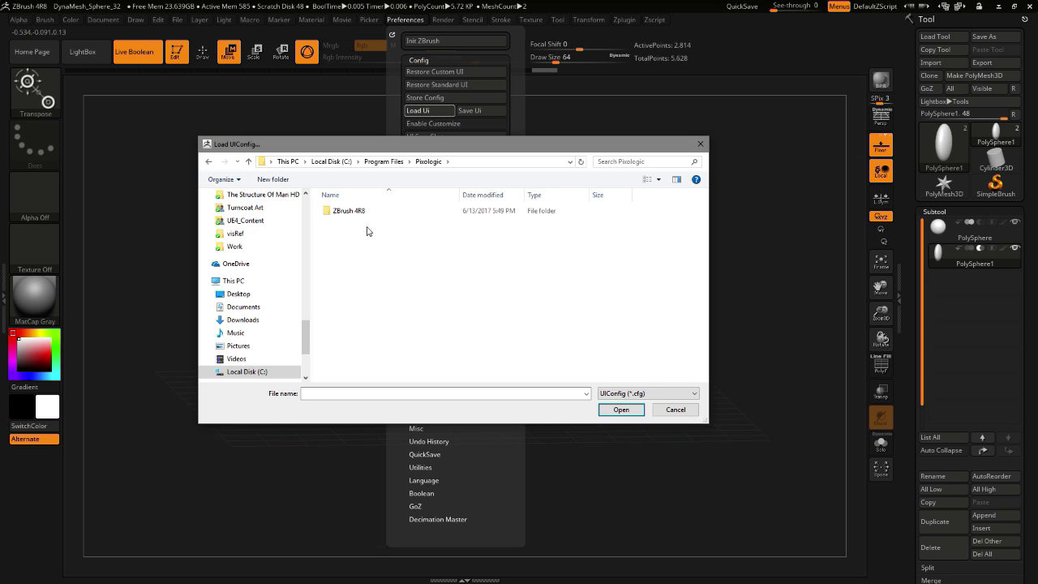
left_click(384, 161)
- Browse to the Pixologic folder inside Program Files (x86) on Local Disk (C:)
left_click(332, 162)
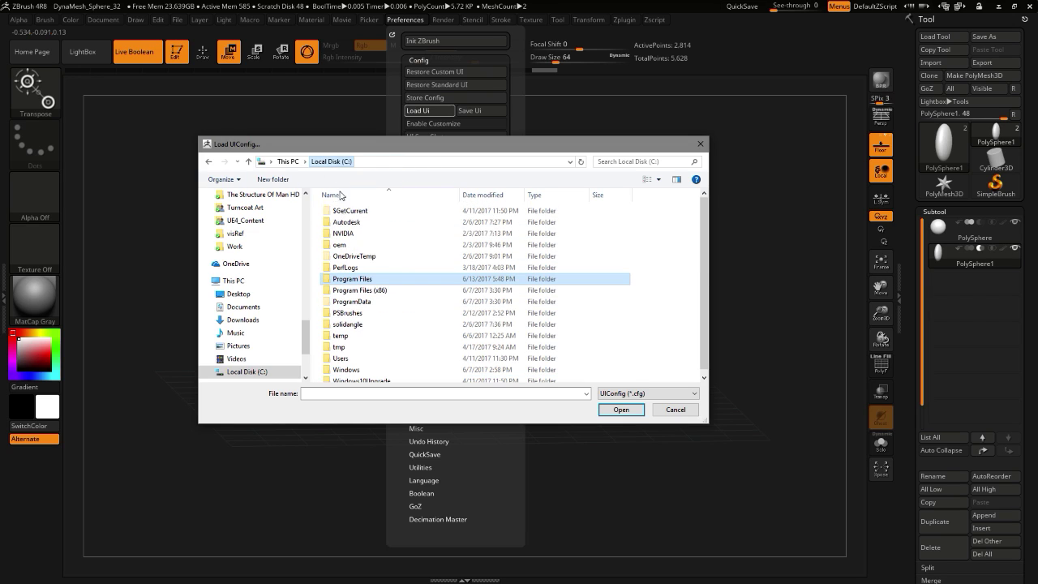
double_click(353, 290)
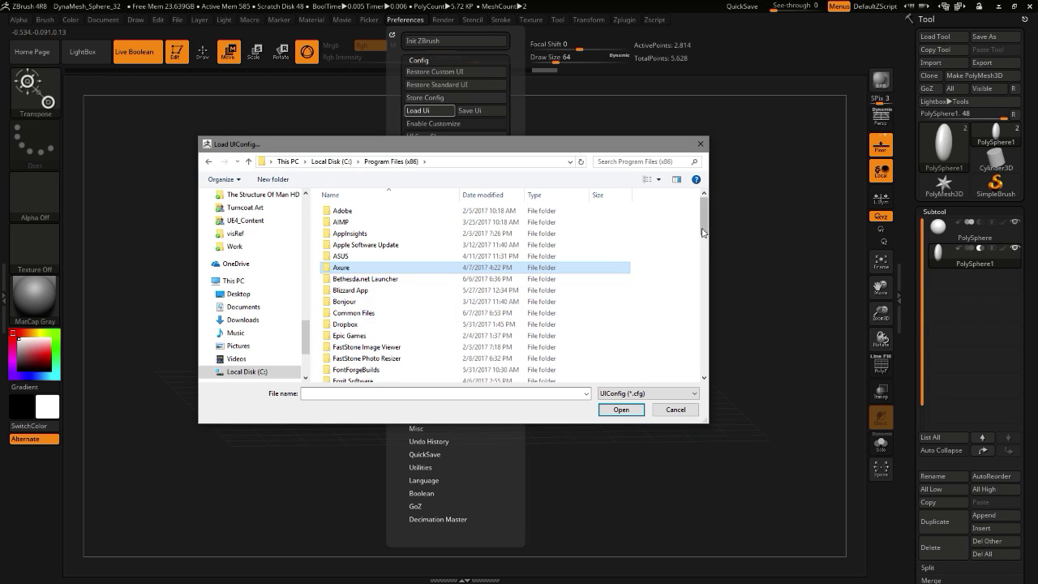
left_click_drag(710, 423, 724, 452)
left_click_drag(718, 241, 715, 376)
left_click(343, 380)
key("p")
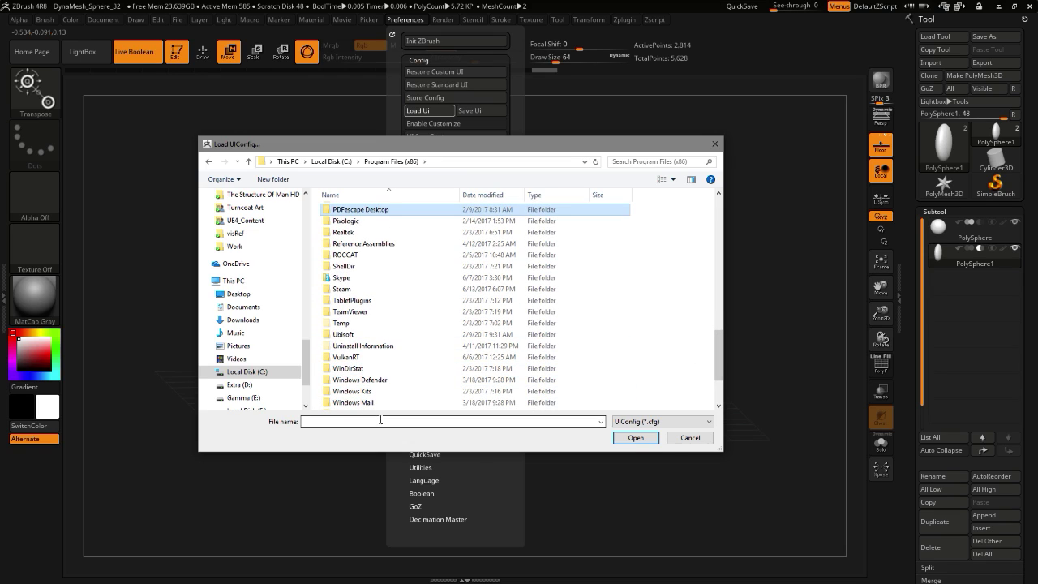
key("p")
key("Return")
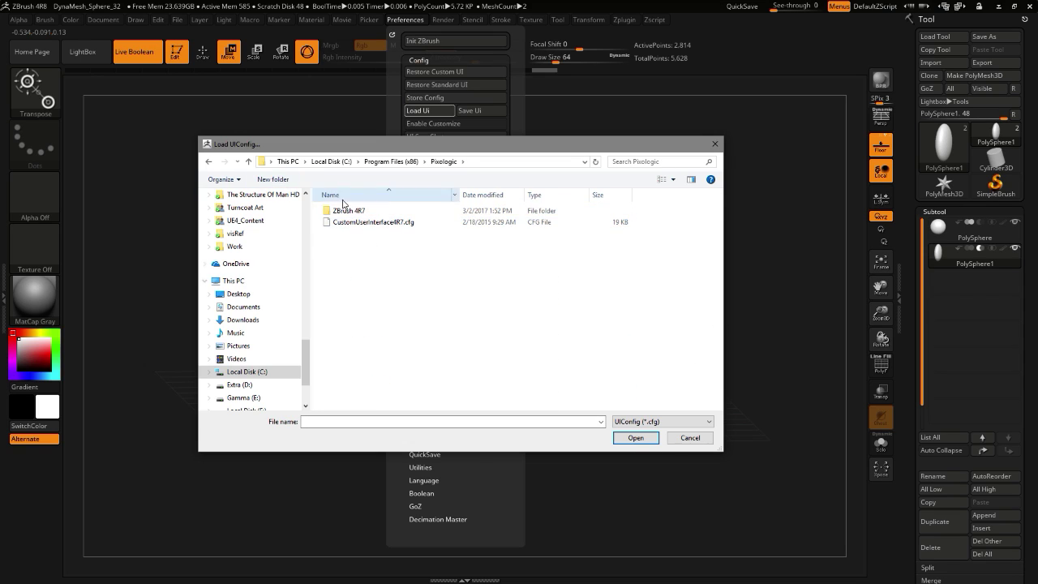
- Check the ZBrush 4R7 folder, return to Pixologic, and load CustomUserInterface4R7.cfg as the interface configuration
left_click(339, 214)
double_click(339, 215)
mouse_move(721, 237)
left_mouse_down()
mouse_move(723, 324)
mouse_move(714, 251)
left_mouse_up()
left_click(445, 162)
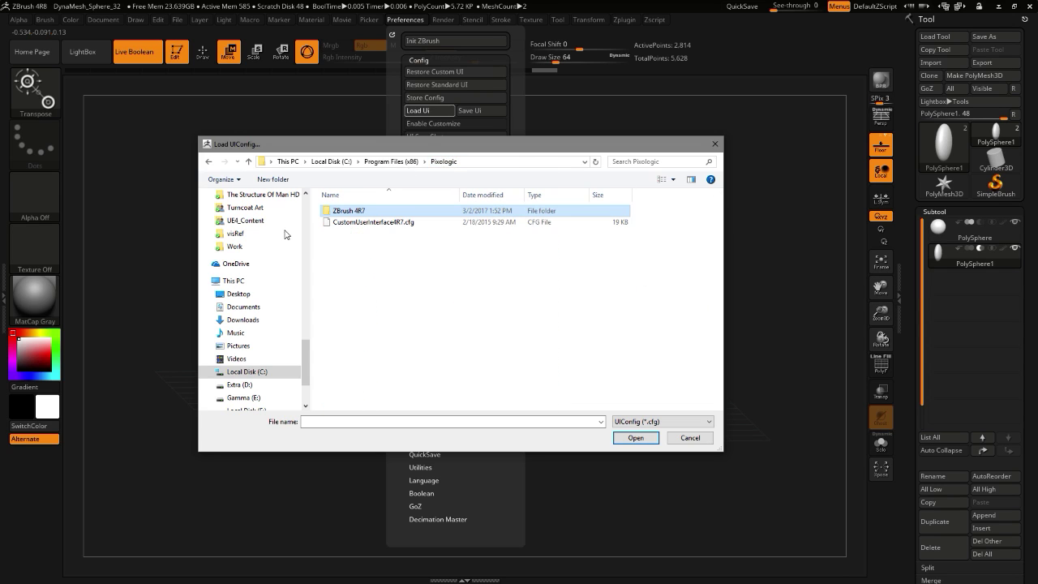
double_click(357, 226)
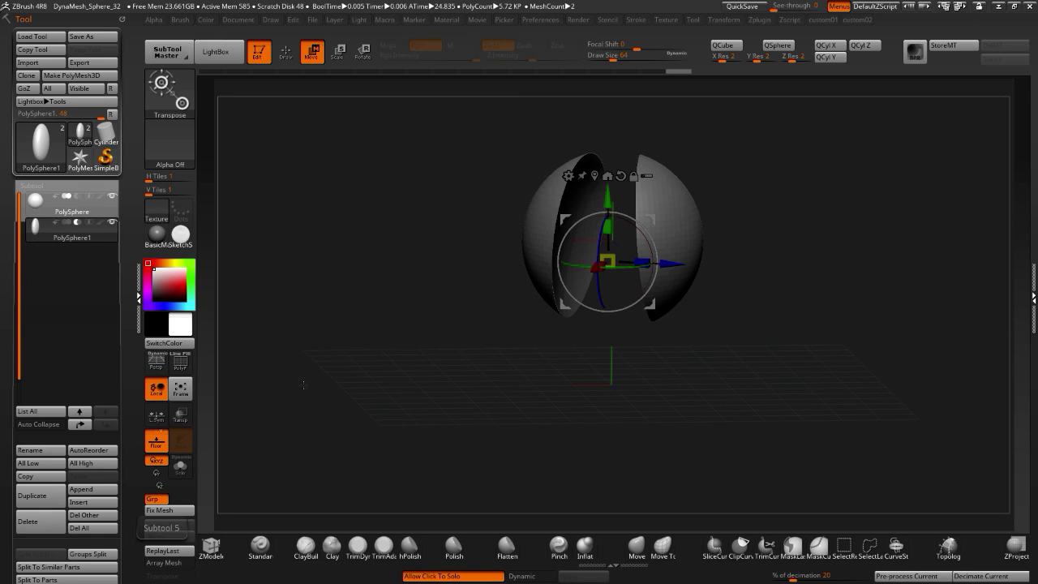
- Examine the loaded interface, including the Tool palette's subtool list and sections and the tray holding the custom palettes
left_click_drag(304, 385, 353, 373)
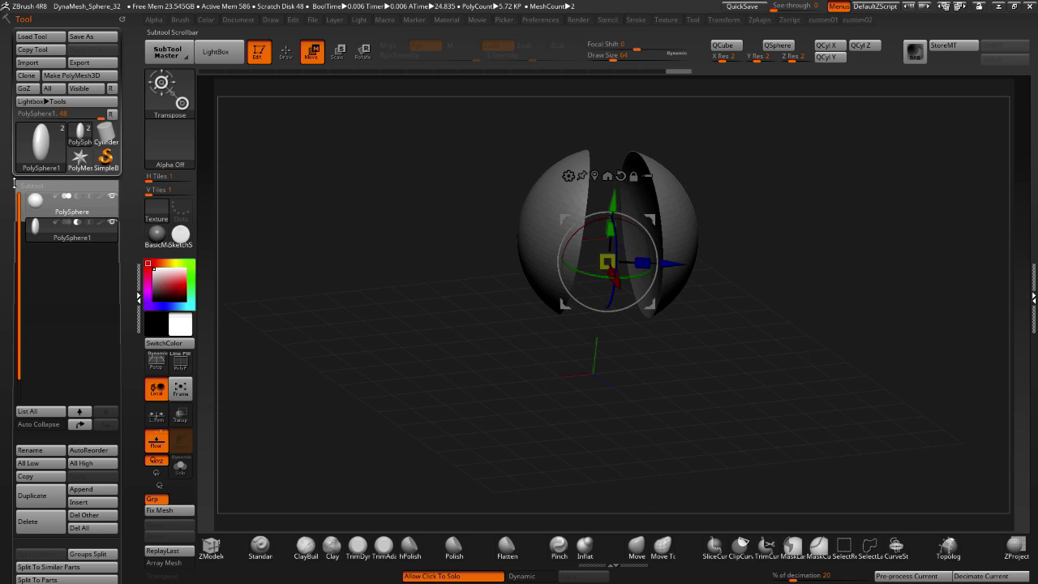
left_click(22, 18)
left_click(23, 18)
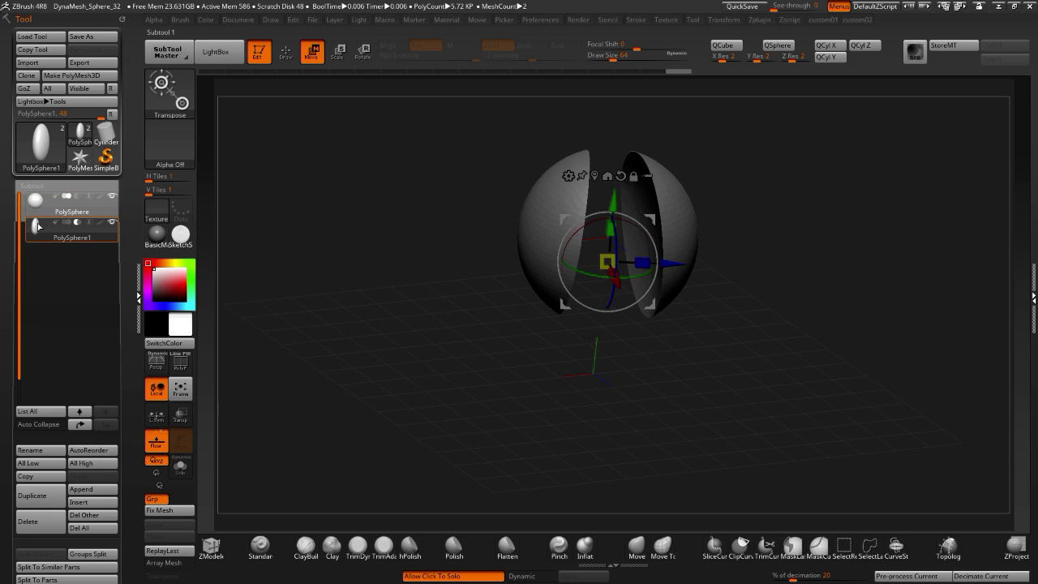
left_click(26, 186)
left_click(23, 186)
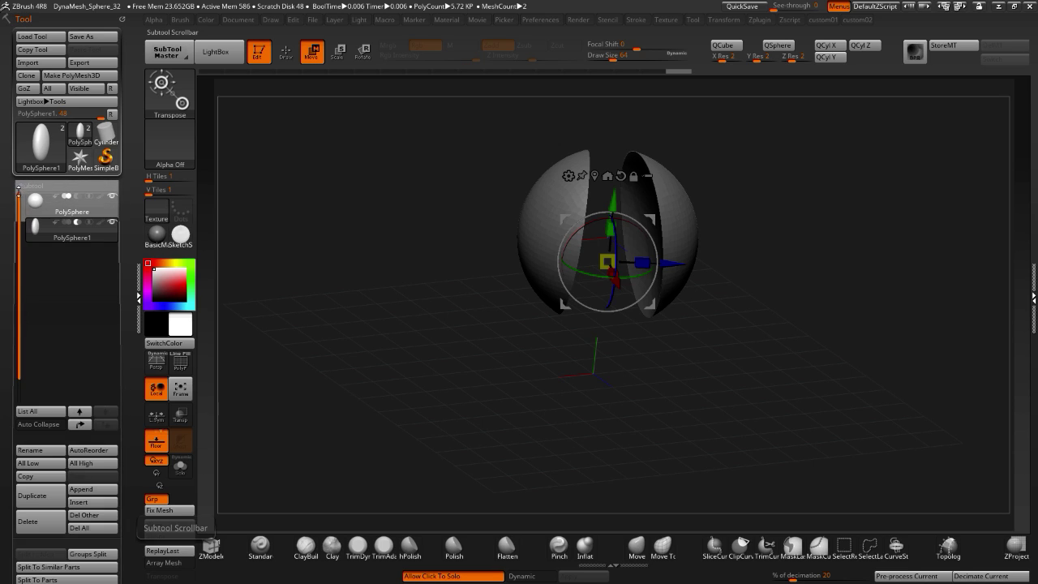
left_click_drag(12, 207, 15, 247)
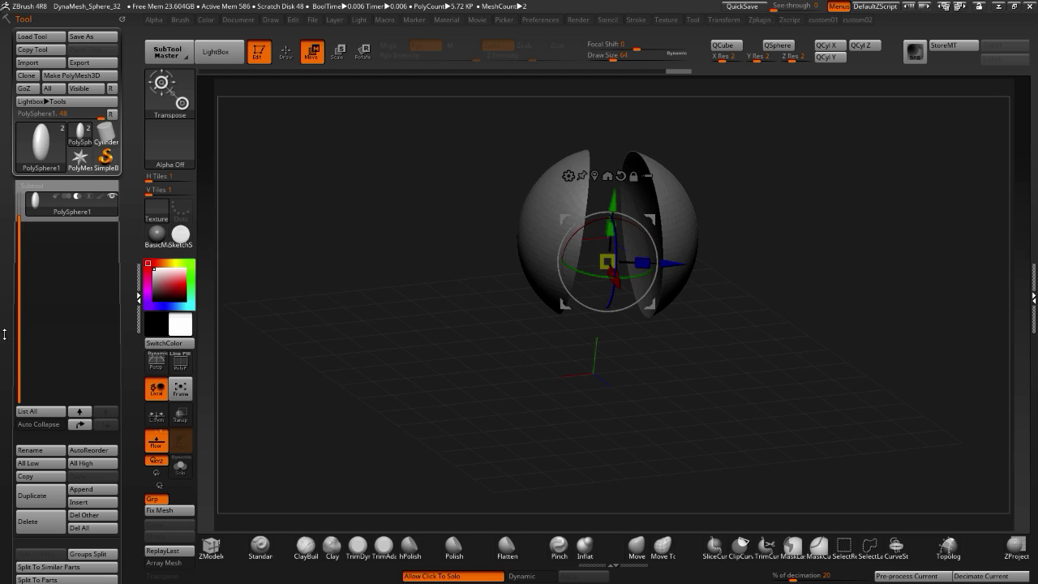
left_click_drag(4, 334, 16, 274)
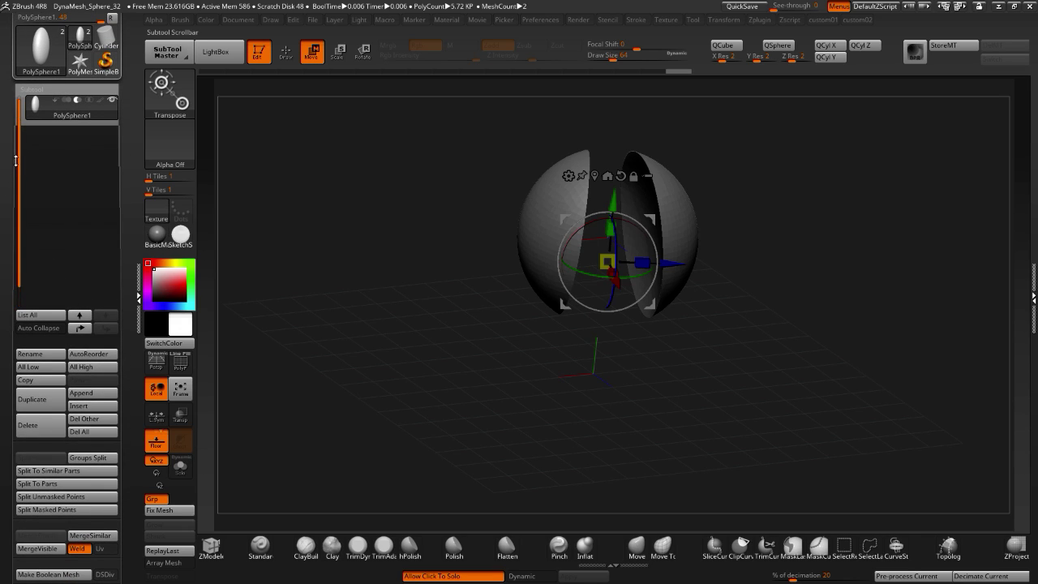
left_click_drag(16, 161, 13, 118)
left_click_drag(5, 162, 7, 186)
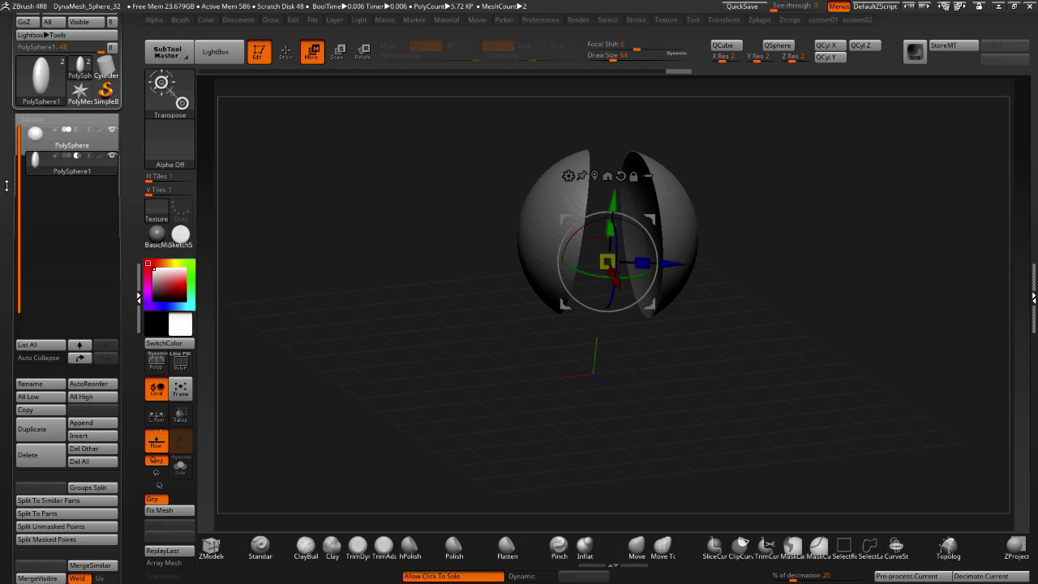
left_click_drag(8, 252, 7, 160)
left_click_drag(18, 204, 14, 127)
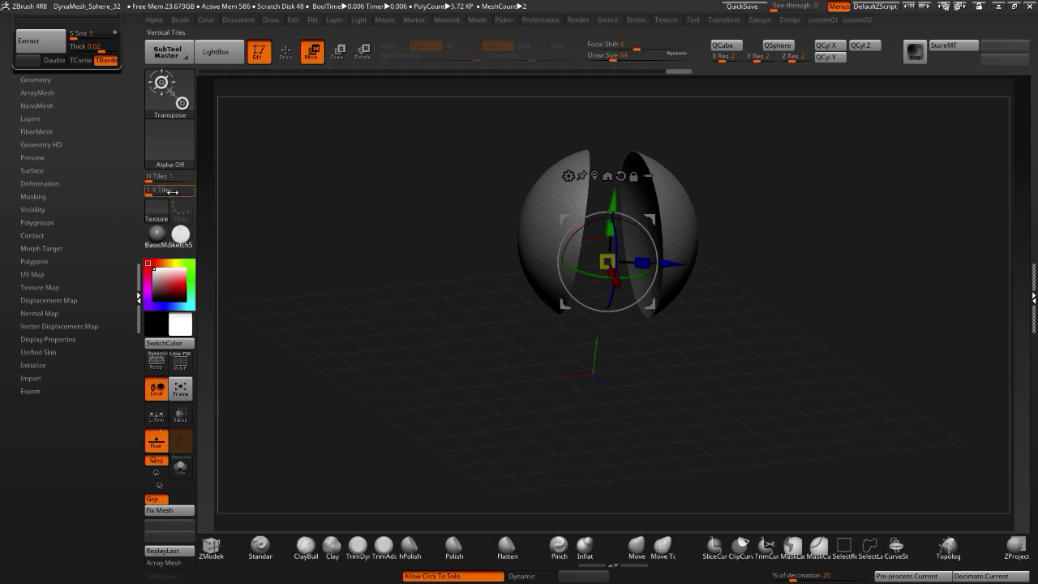
left_click(1033, 294)
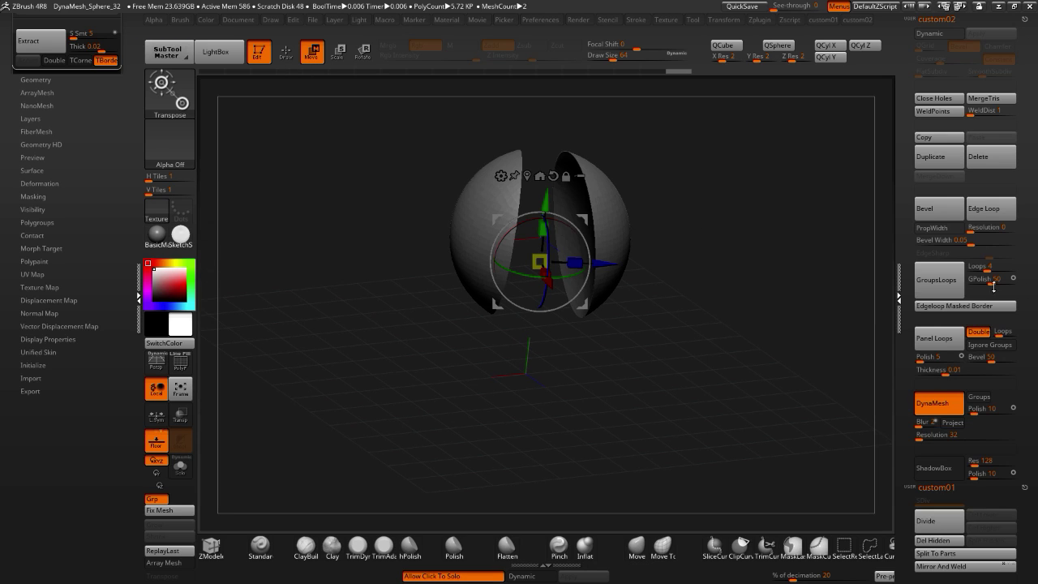
left_click(898, 306)
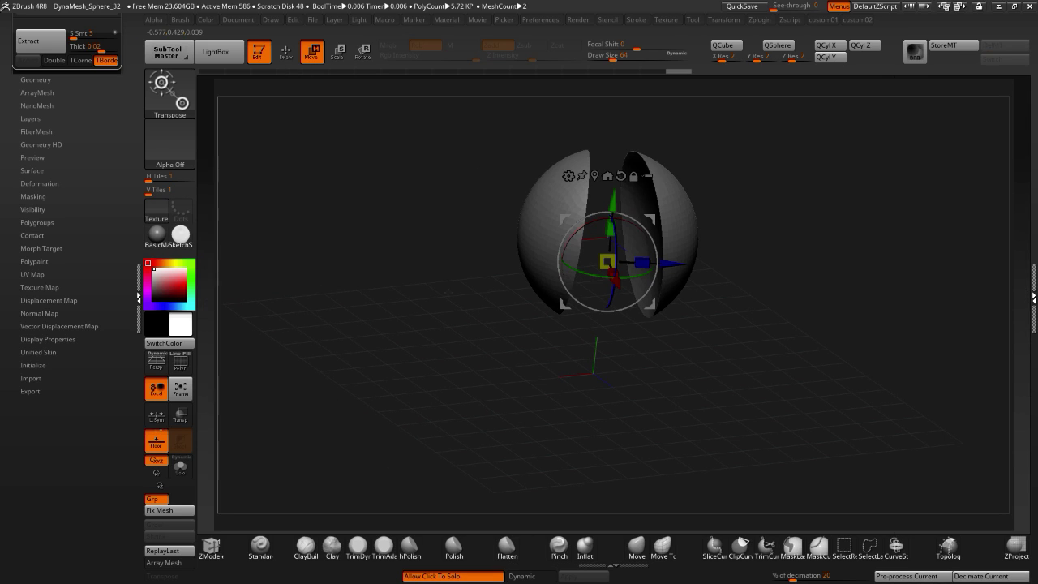
- Assign 1 as the custom hotkey for the custom01 palette
left_click(820, 22)
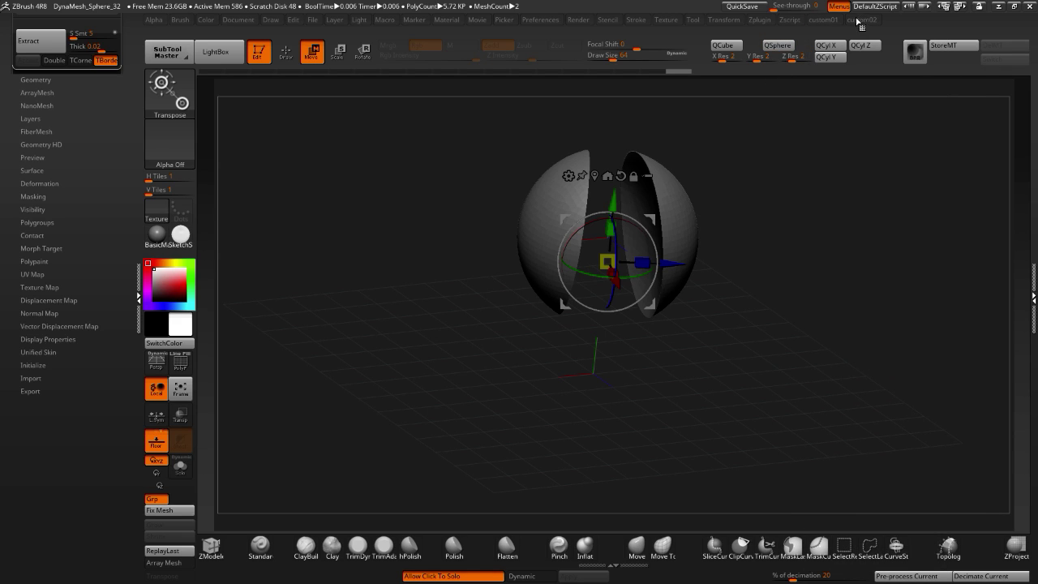
mouse_move(838, 24)
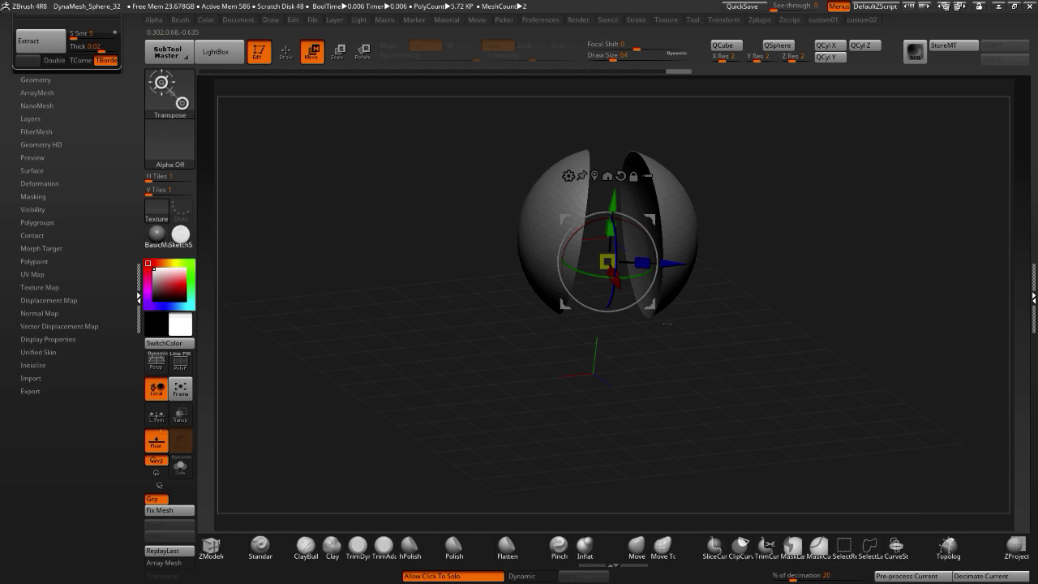
left_click_drag(666, 323, 646, 349)
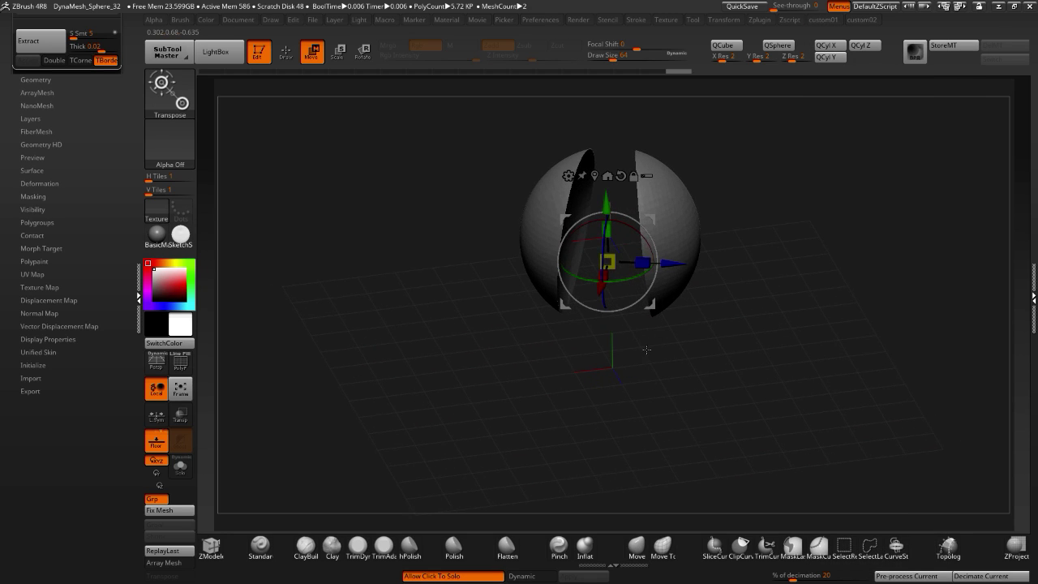
left_click(819, 22, "ctrl+alt")
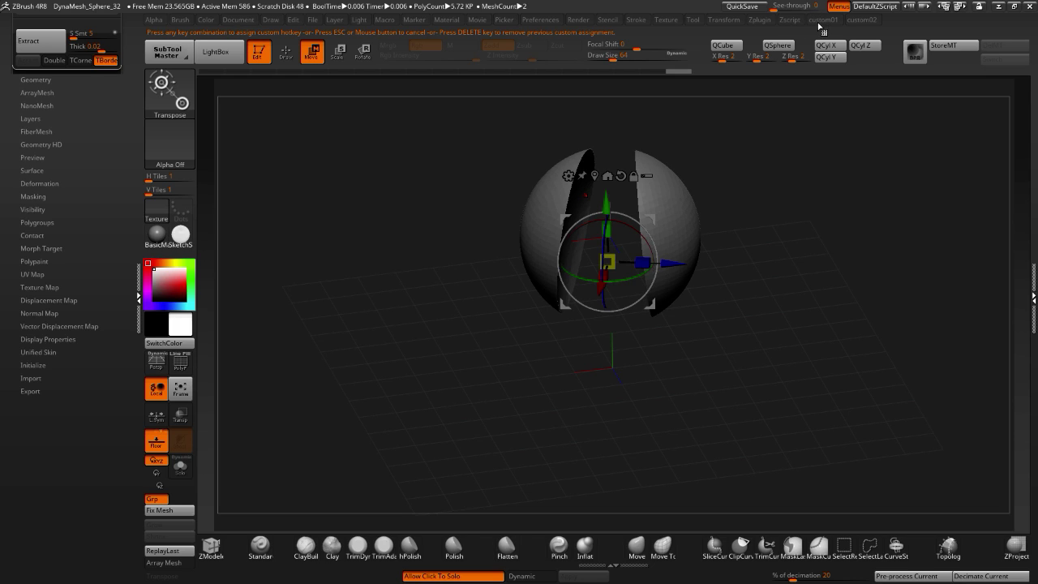
key("1")
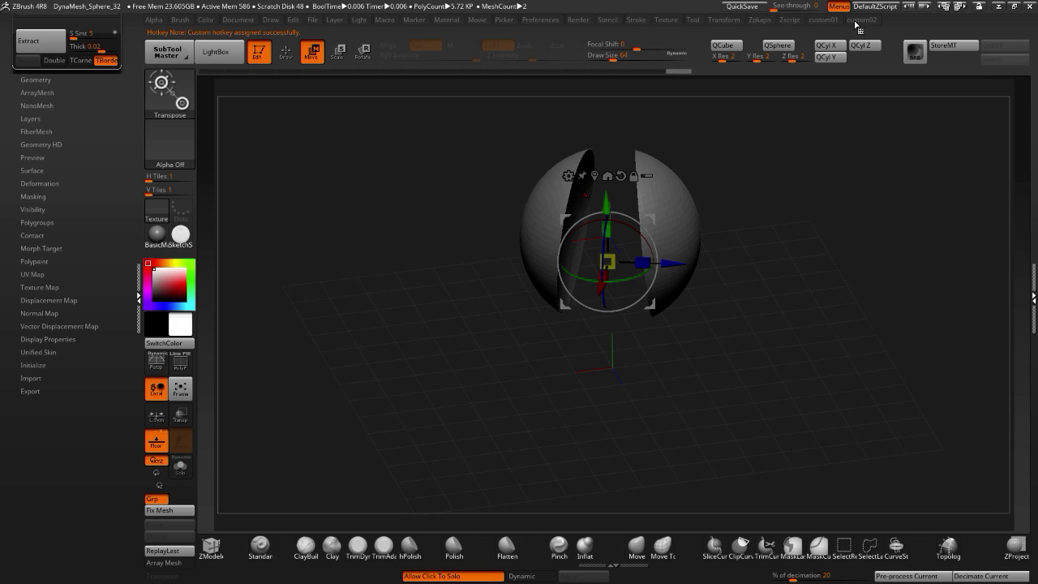
- Subdivide the flattened cutter from the custom01 palette and adjust it along its Z axis to remove one side of the sphere
key("1")
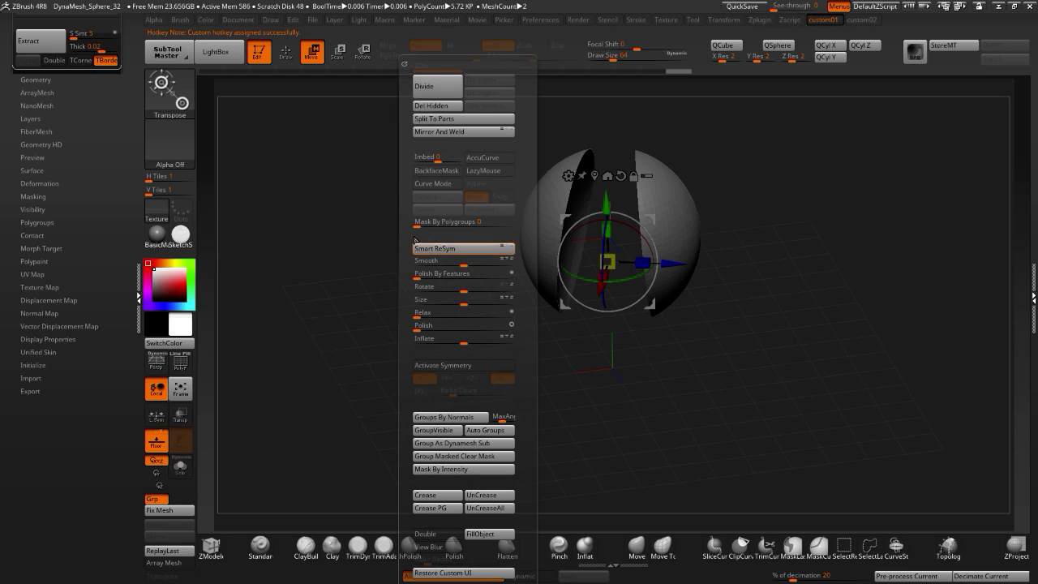
left_click(424, 89)
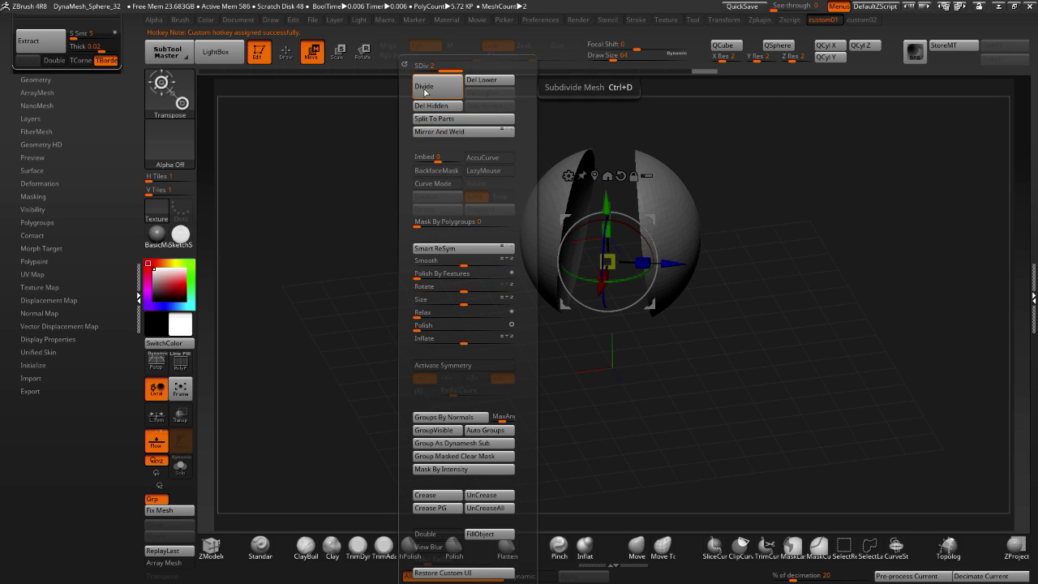
left_click_drag(612, 244, 597, 244)
- Bring up the custom01 palette at the pointer again and lower the cutter's subdivision level
key("ctrl+1")
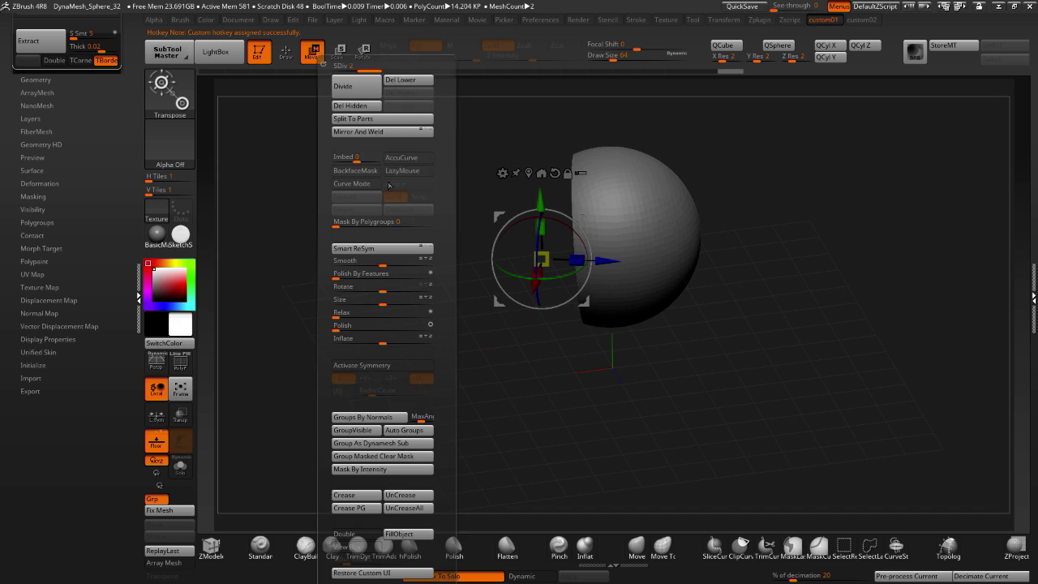
left_click(360, 79)
left_click_drag(360, 71, 329, 72)
- Scale the subtracting sphere along its Z axis, inspect the concave cut, and bring the subtool list back into view
left_click_drag(315, 194, 324, 231)
left_click_drag(577, 256, 602, 255, "ctrl")
left_click_drag(324, 223, 379, 205)
left_click_drag(9, 88, 34, 313)
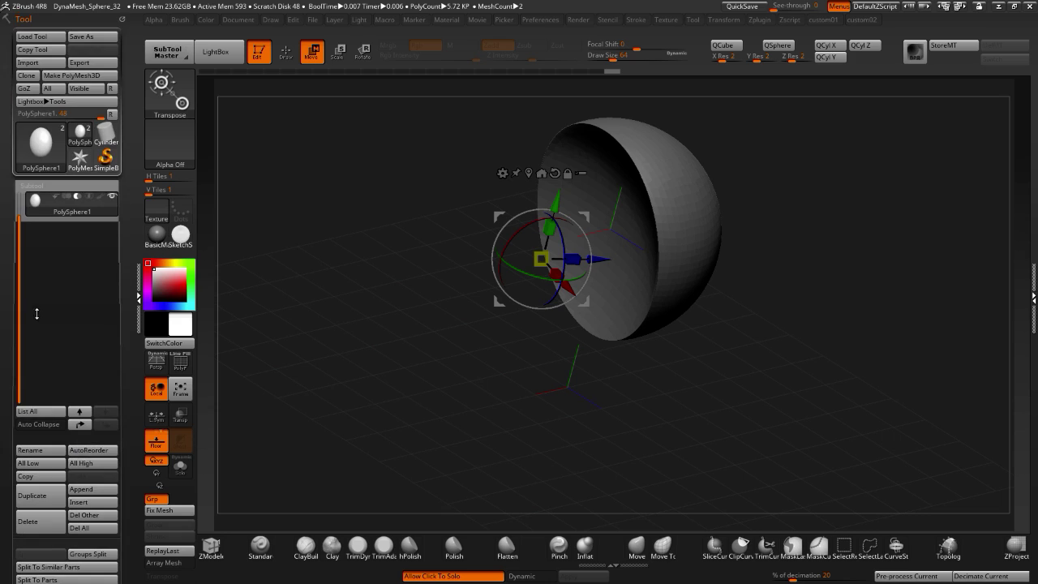
- Examine the sphere's concave Live Boolean cut from the side, front and above, along with the subtool list
left_click_drag(347, 364, 286, 354)
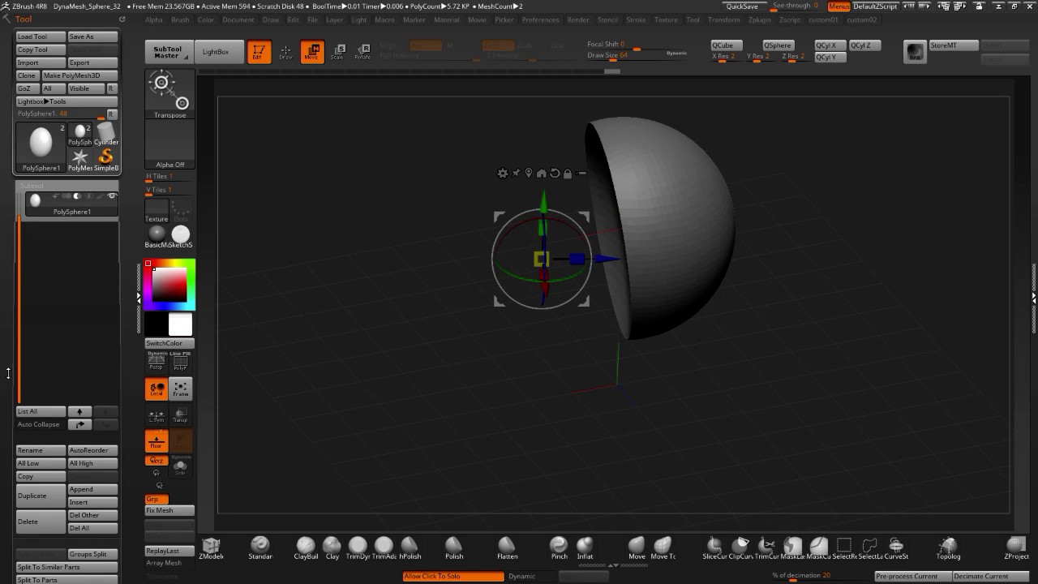
key("1")
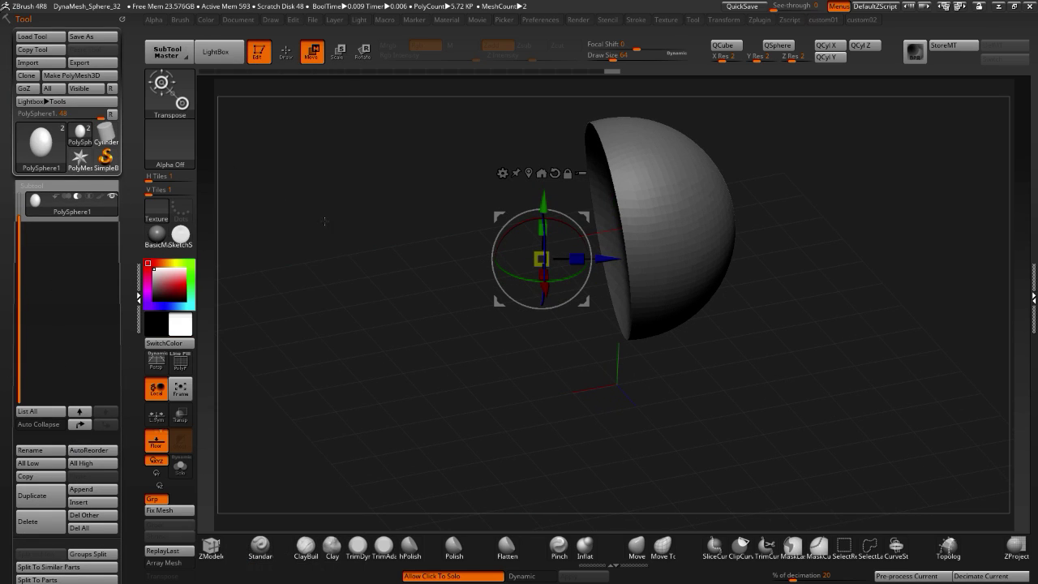
left_click_drag(324, 221, 295, 202)
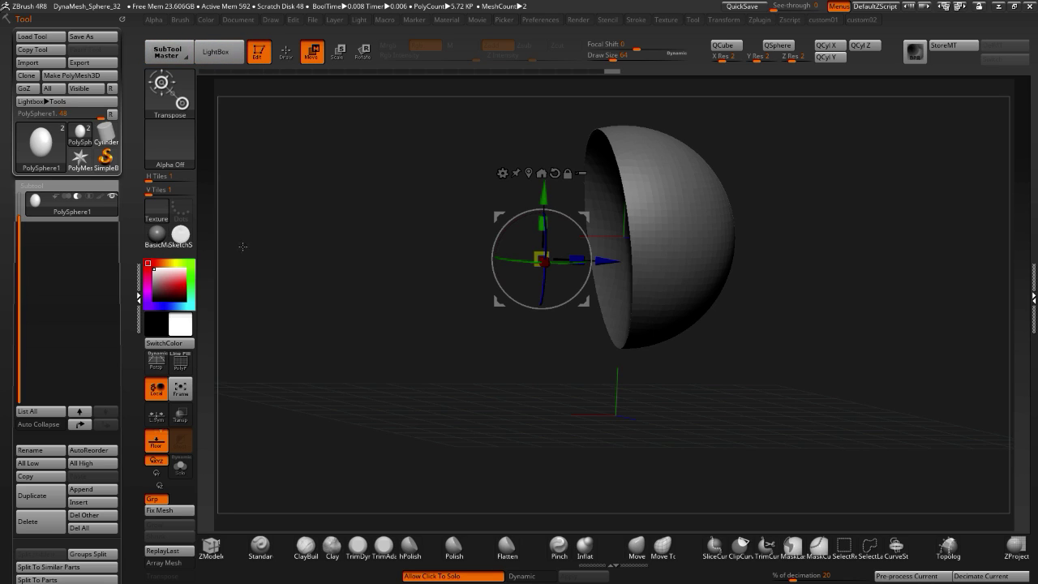
left_click_drag(246, 314, 430, 334)
left_click_drag(10, 262, 21, 236)
left_click_drag(389, 326, 195, 318)
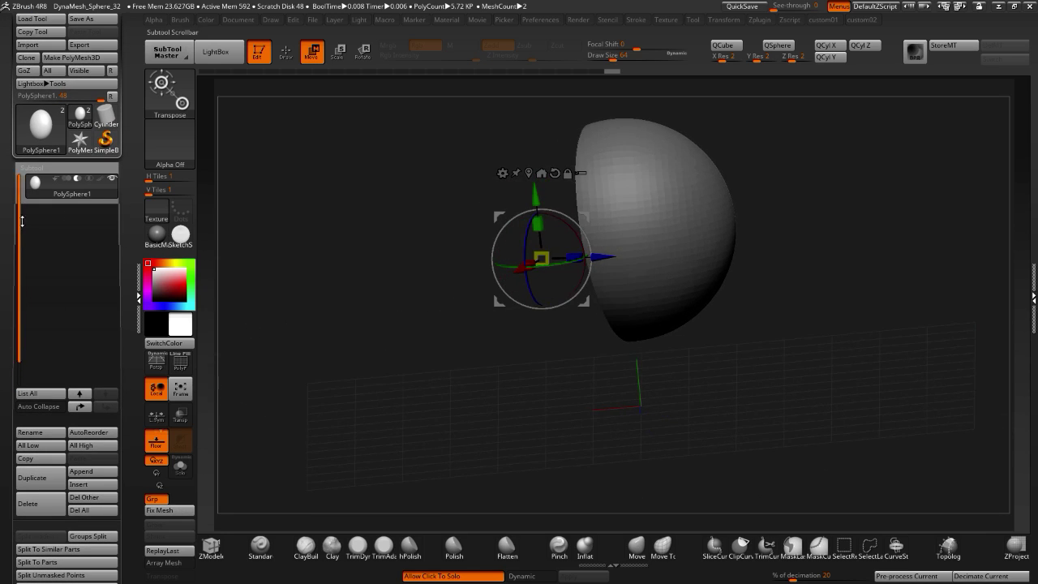
left_click_drag(22, 221, 21, 203)
left_click_drag(11, 256, 15, 274)
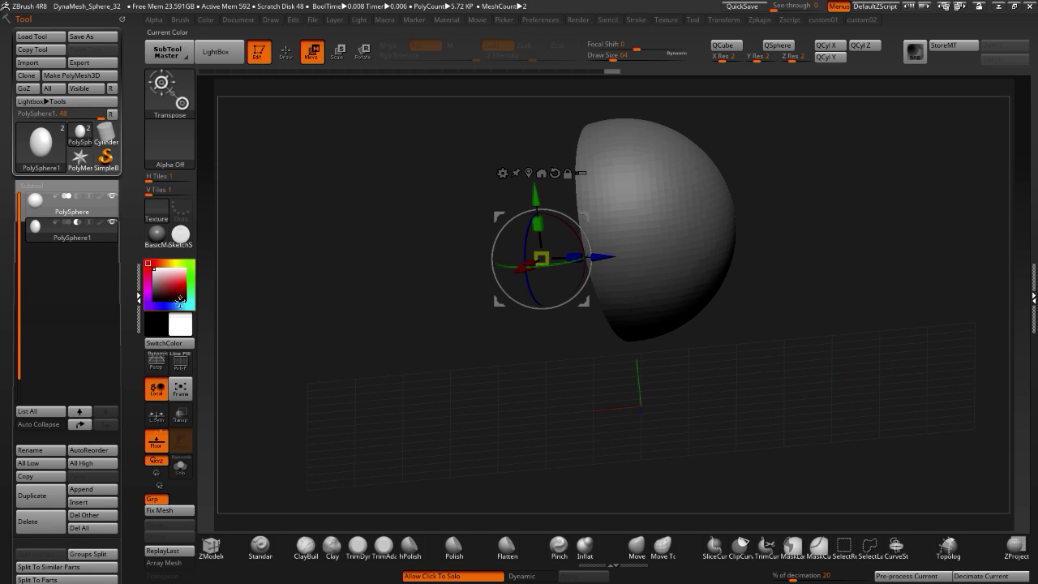
left_click_drag(237, 312, 219, 386)
left_click_drag(19, 265, 21, 289)
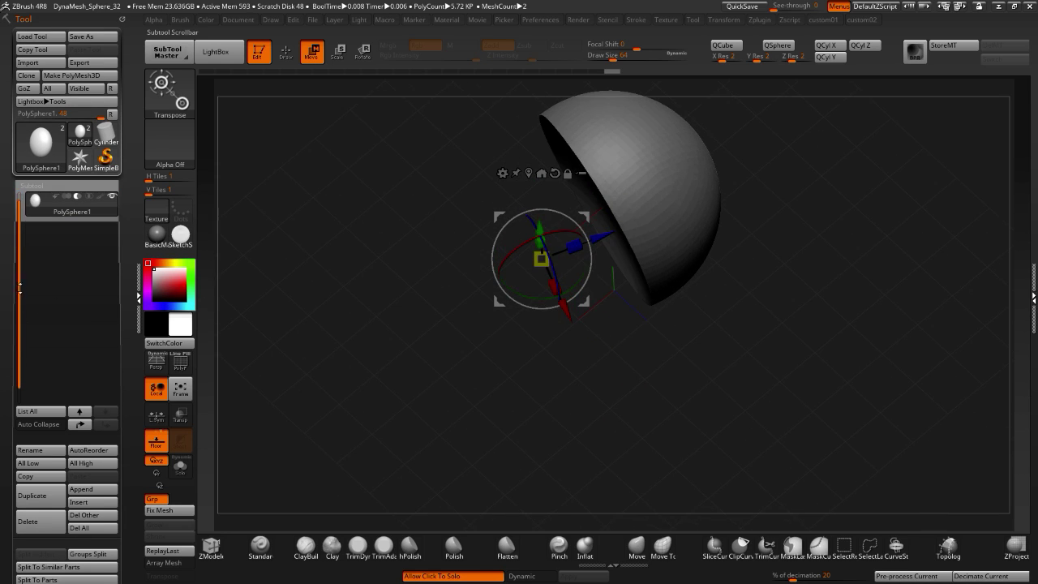
left_click_drag(304, 349, 272, 427)
left_click_drag(275, 332, 303, 353)
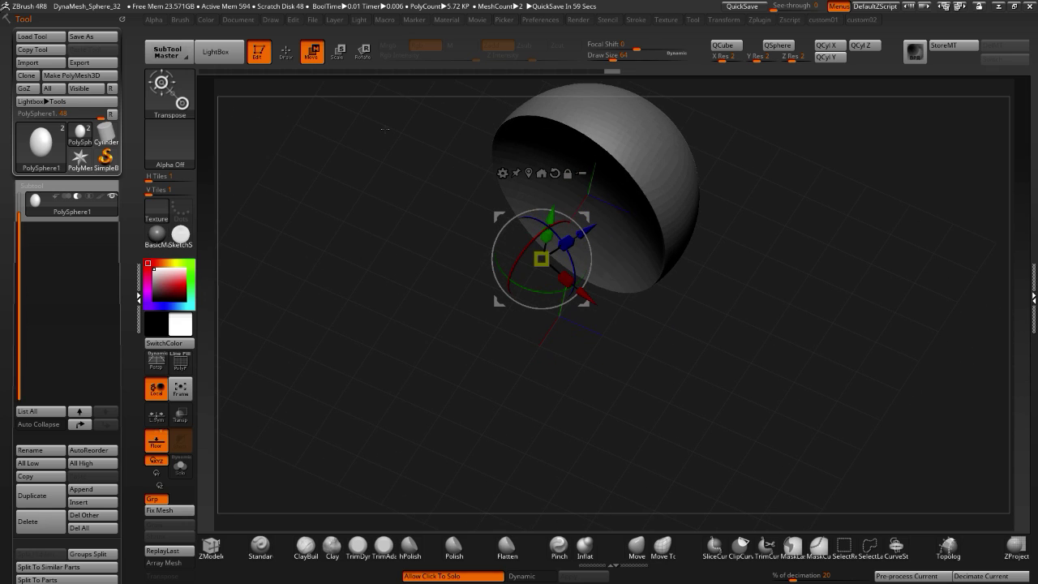
left_click_drag(441, 286, 527, 396)
left_click_drag(598, 345, 535, 346)
left_click_drag(488, 462, 454, 482, "alt")
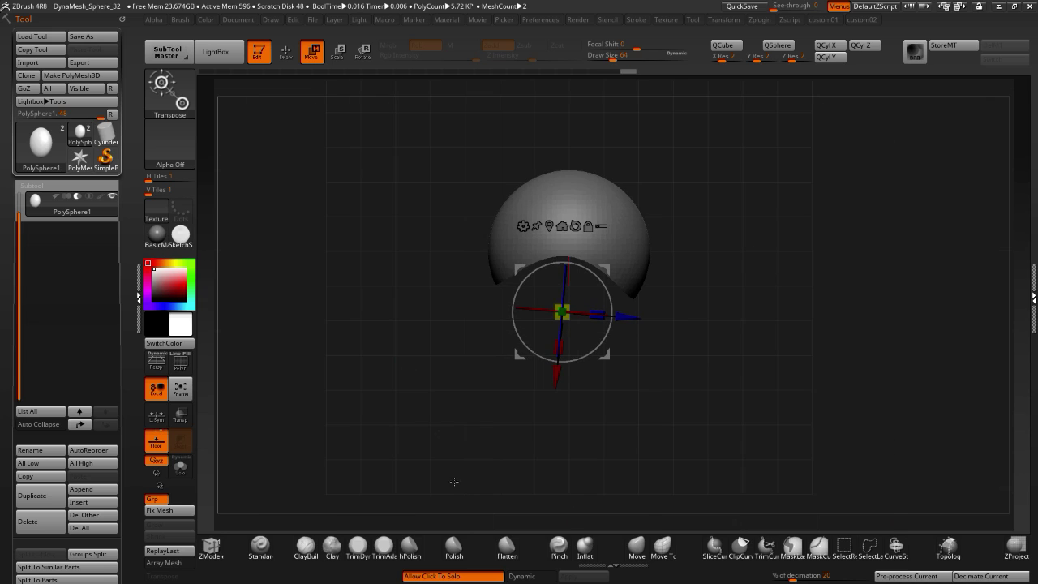
left_click_drag(10, 421, 12, 266)
left_click_drag(103, 447, 89, 567)
left_click_drag(22, 274, 32, 454)
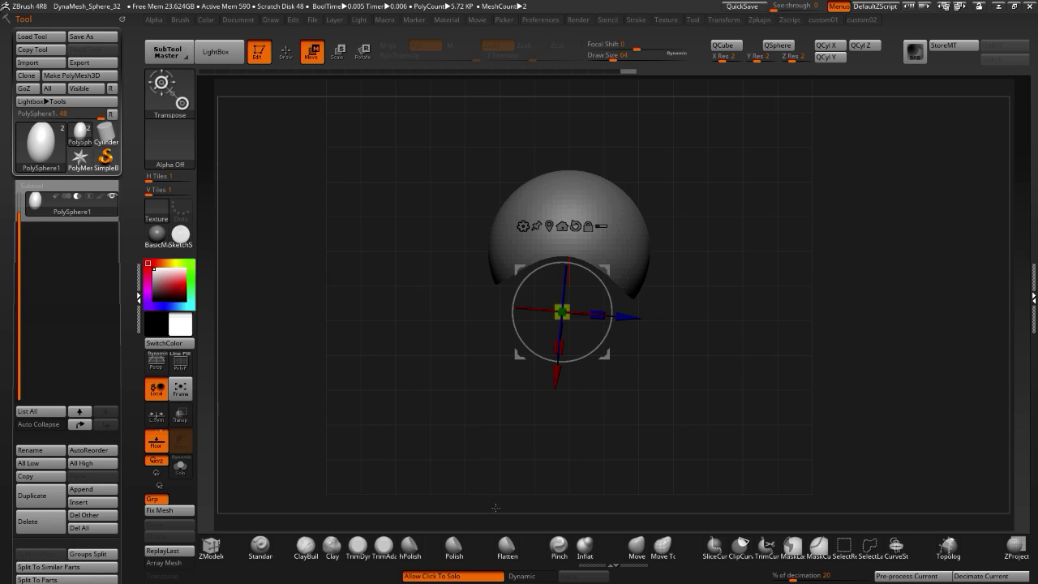
left_click_drag(364, 245, 375, 334, "alt")
- Restore the standard user interface from the configuration preferences
left_click(575, 21)
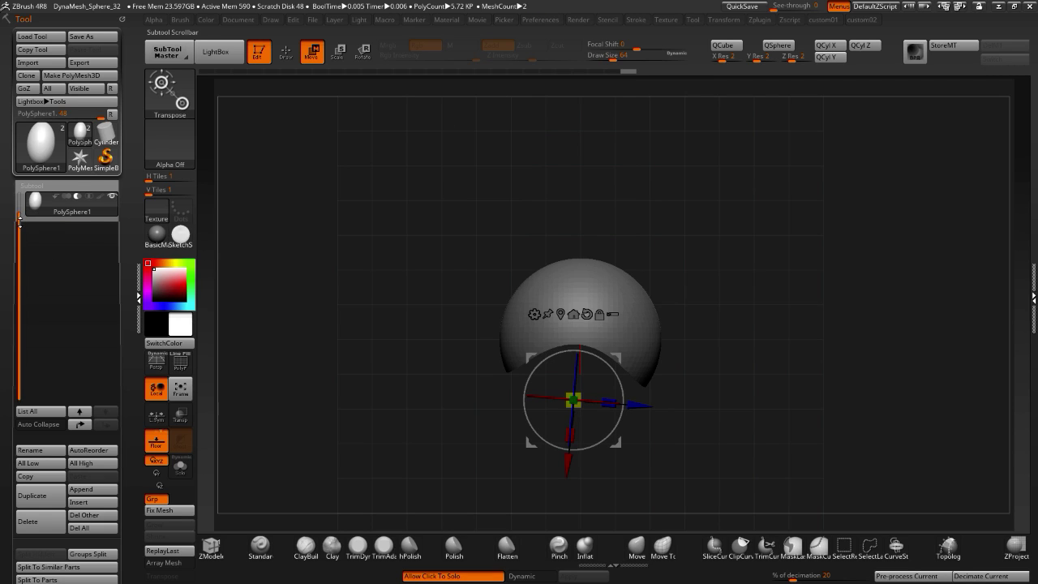
left_click_drag(20, 222, 15, 198)
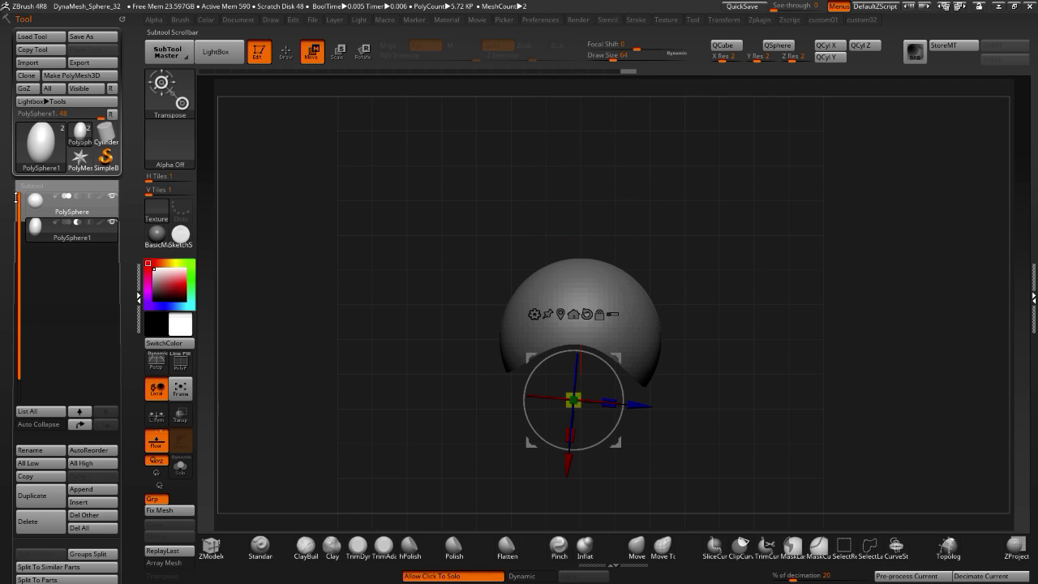
left_click(544, 20)
left_click(579, 25)
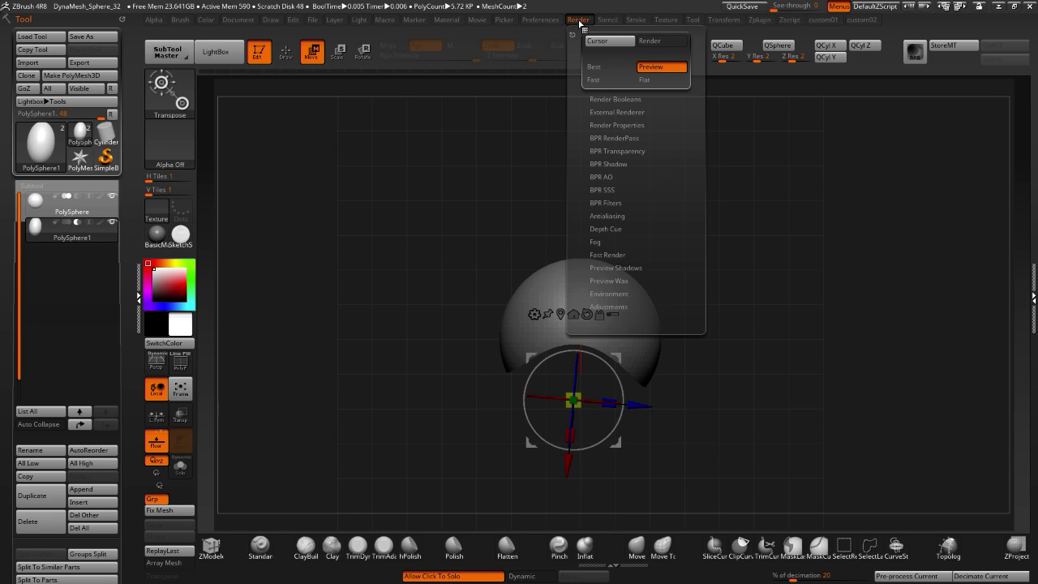
left_click(541, 20)
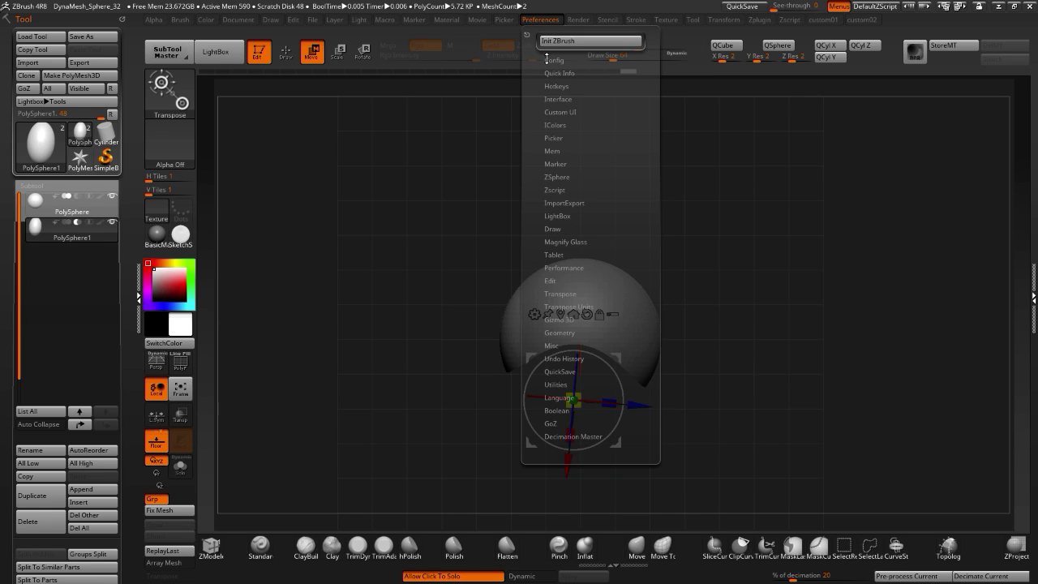
left_click(550, 60)
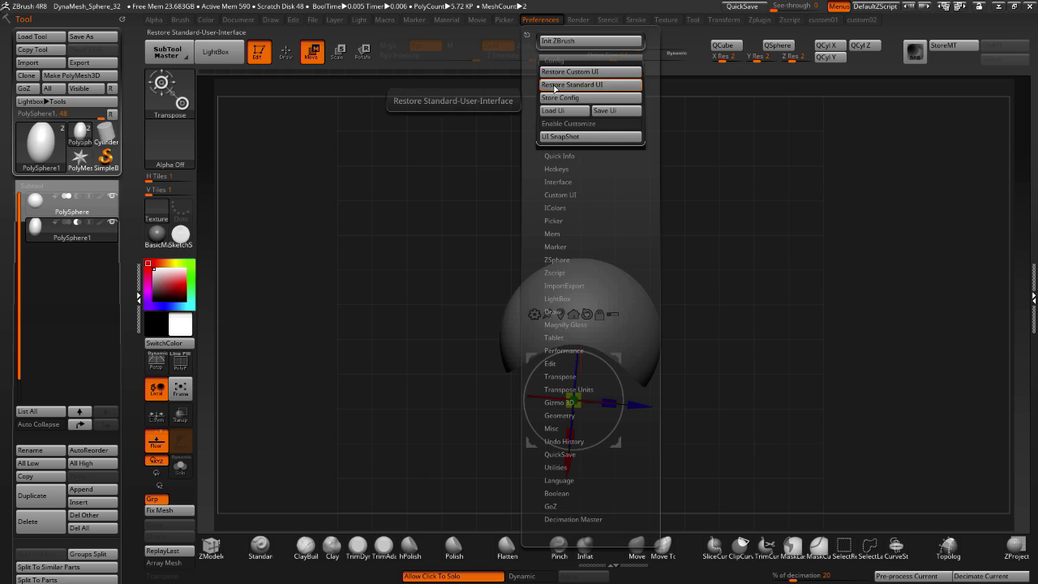
left_click(556, 86)
left_click_drag(511, 299, 573, 219, "alt")
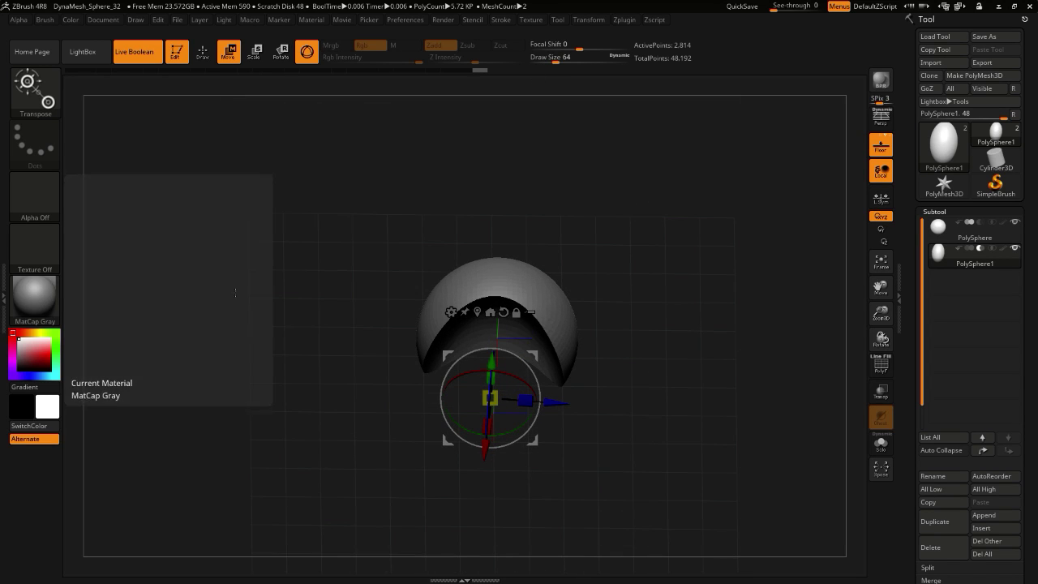
- Dock the Tool palette in the left tray with the right tray hidden, and expand its Geometry settings
left_click(4, 297)
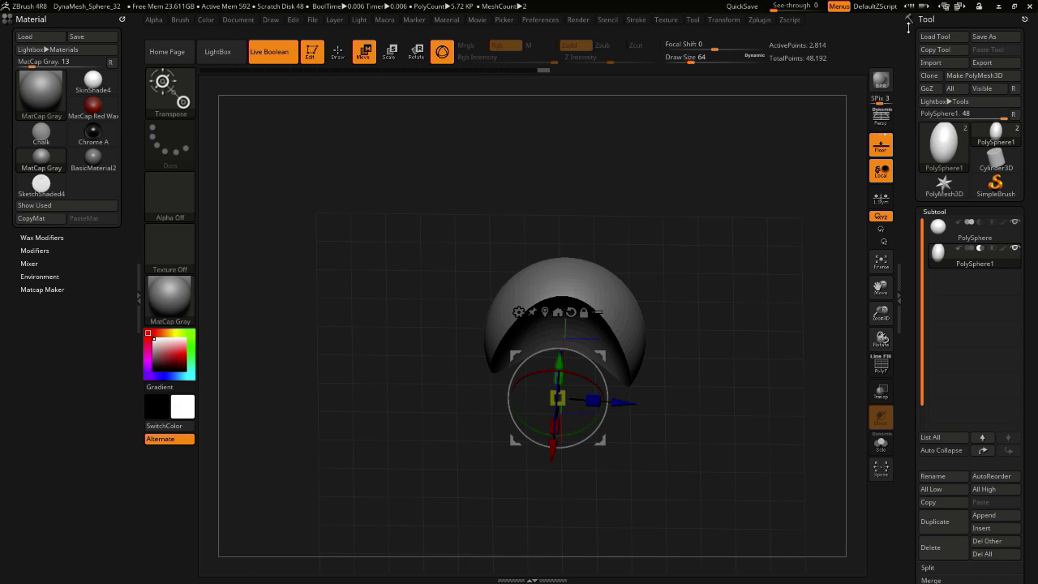
left_click_drag(1024, 18, 36, 42)
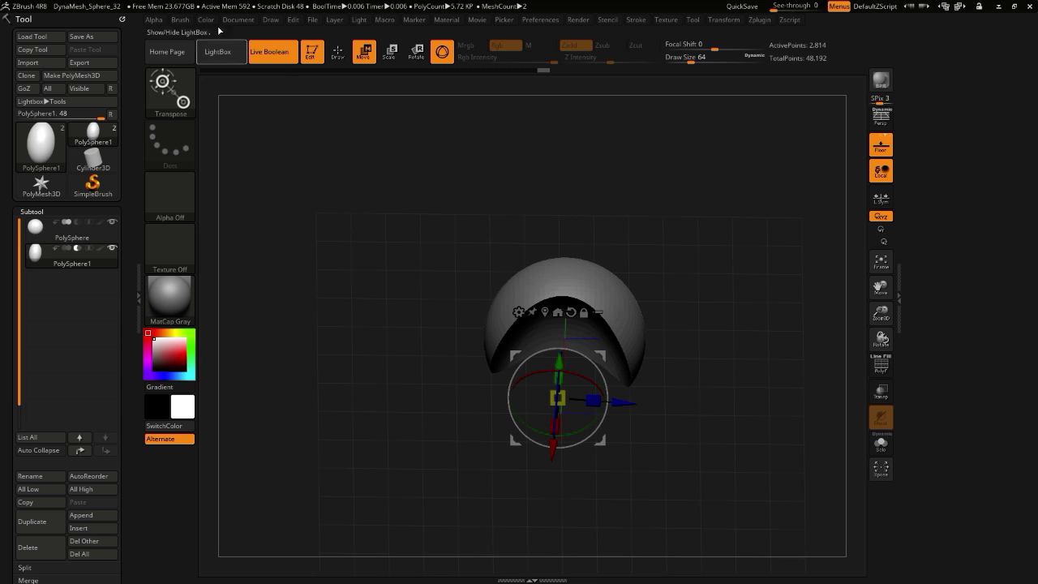
left_click_drag(349, 220, 314, 239, "alt")
left_click(902, 284)
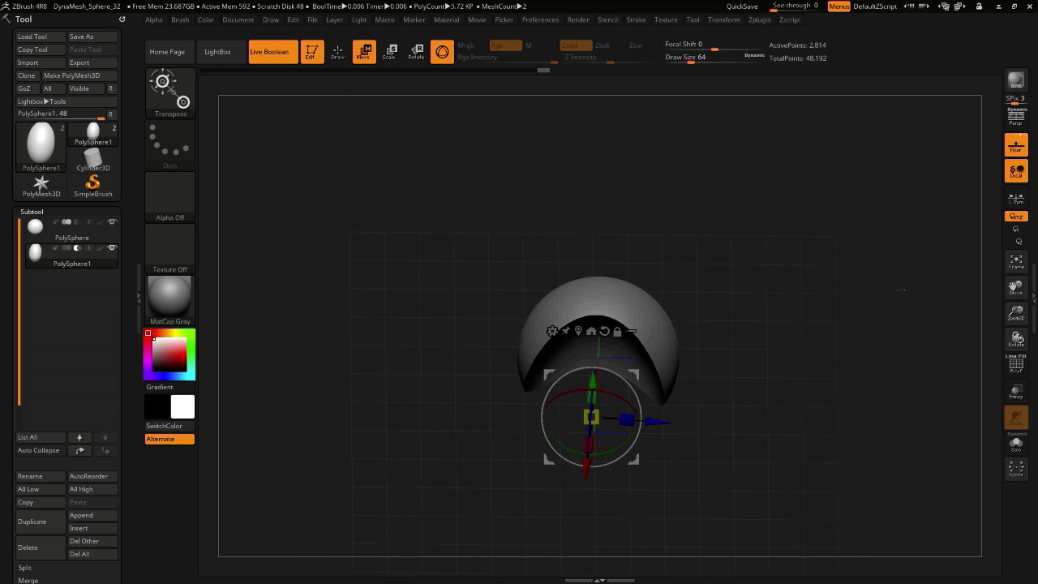
left_click_drag(9, 406, 30, 285)
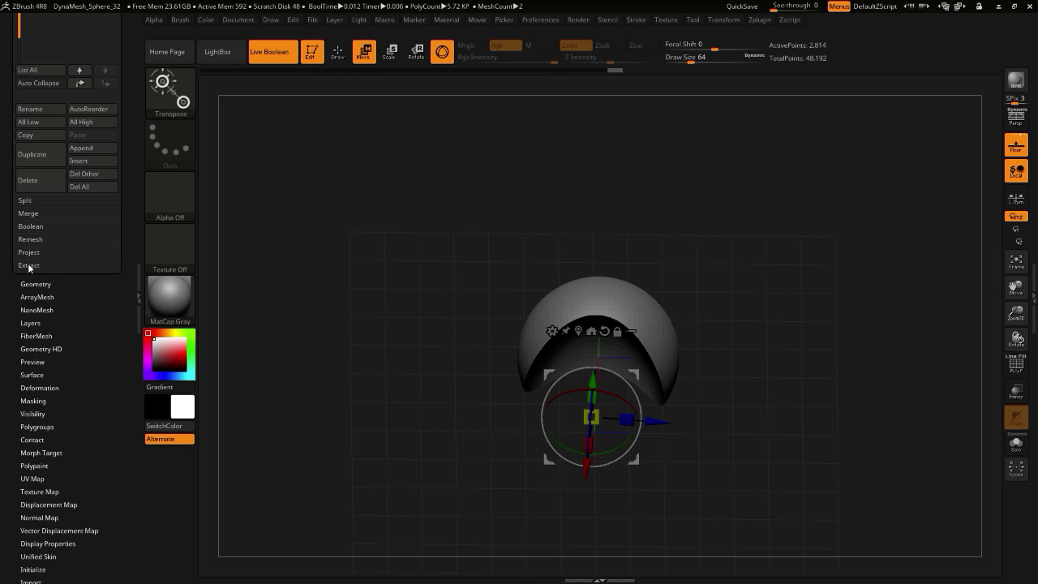
left_click(32, 283)
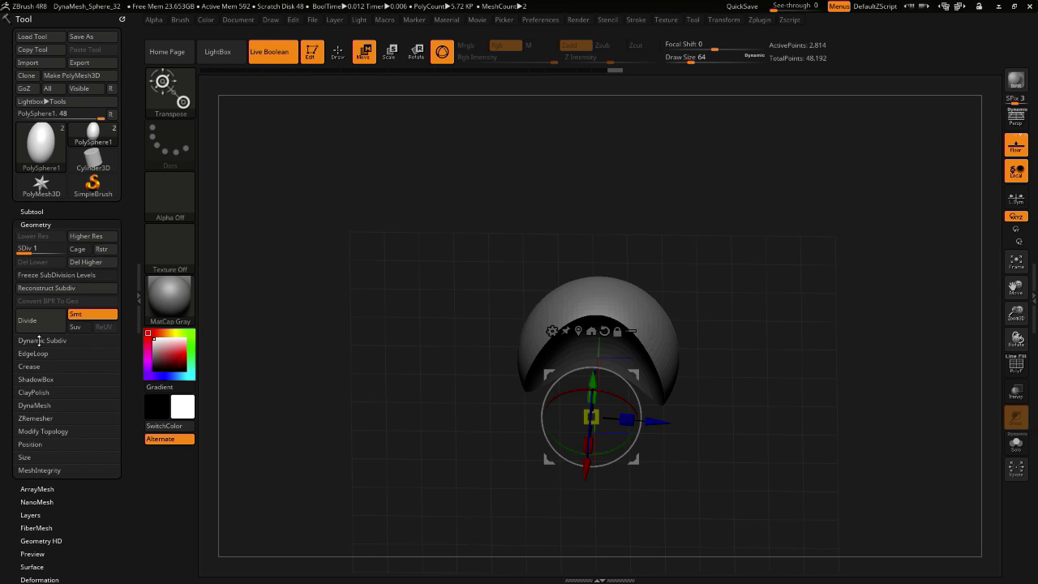
- Dock the Preferences palette in the left tray and look through its Config and Hotkeys sections
left_click(529, 23)
left_click(526, 35)
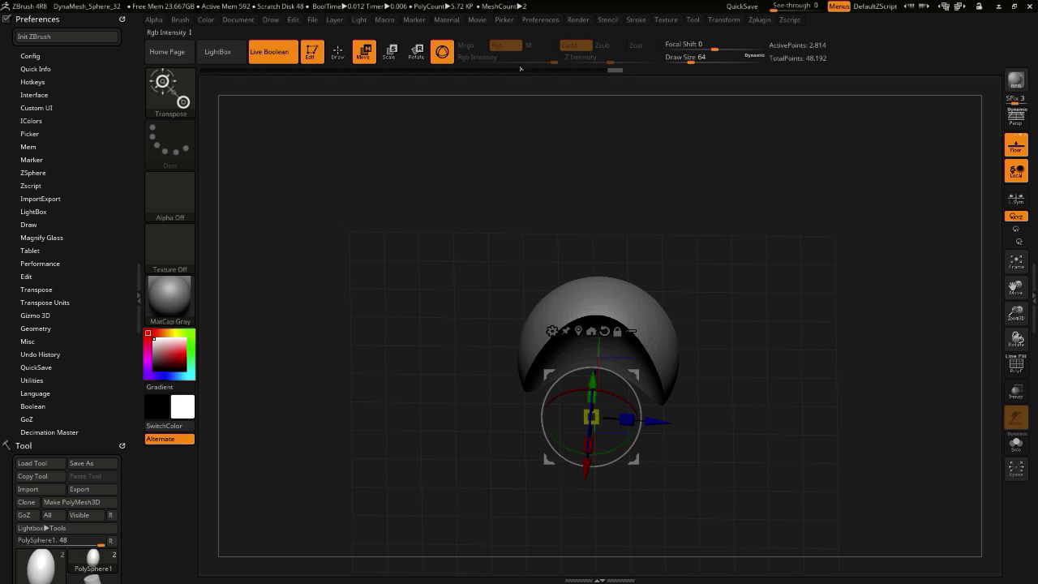
left_click(30, 56)
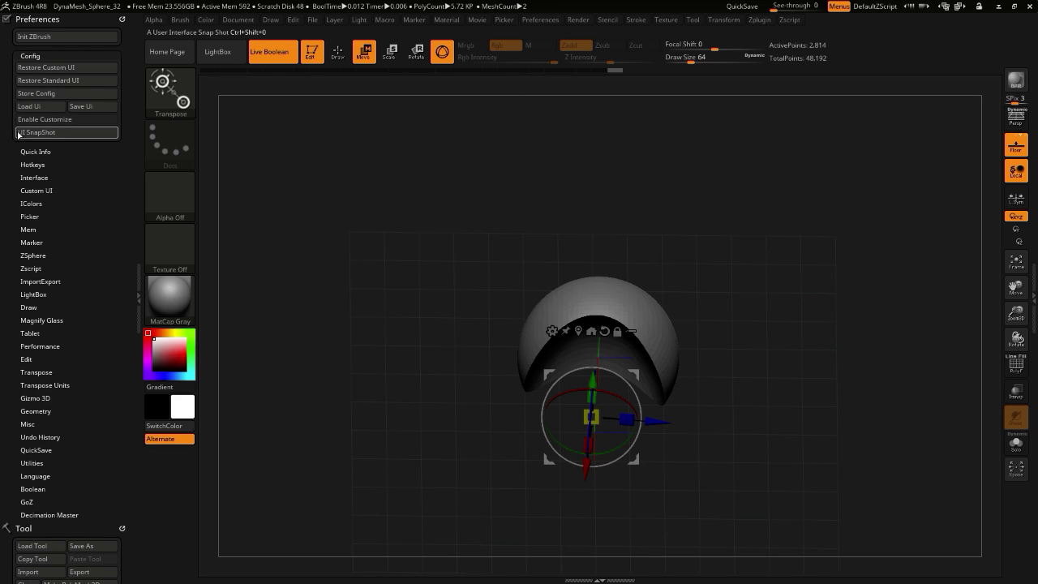
left_click_drag(12, 142, 12, 133)
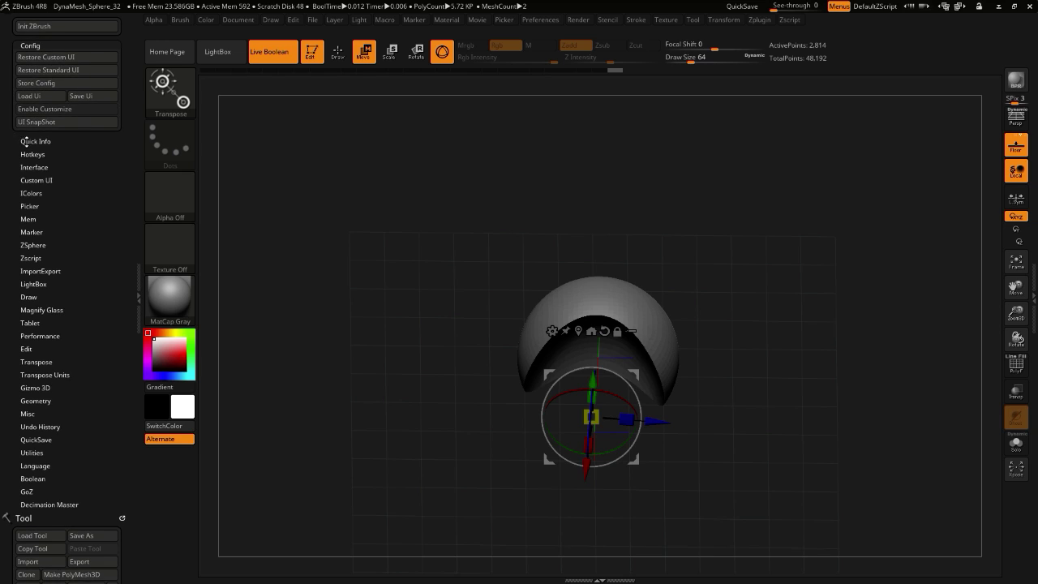
left_click(27, 141)
left_click(16, 155)
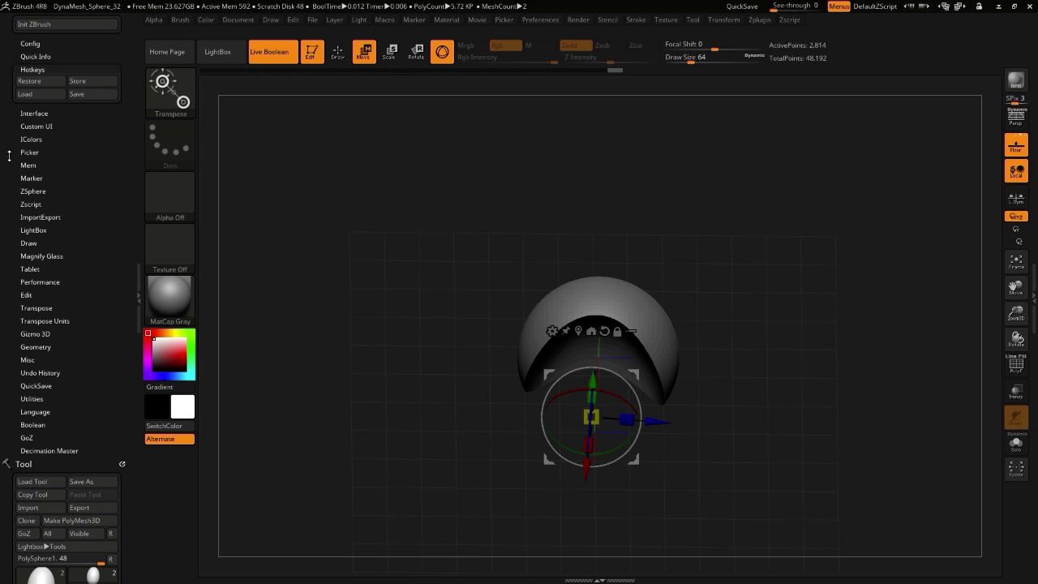
- Turn off Wide Buttons in the UI section of the Interface preferences
left_click(31, 121)
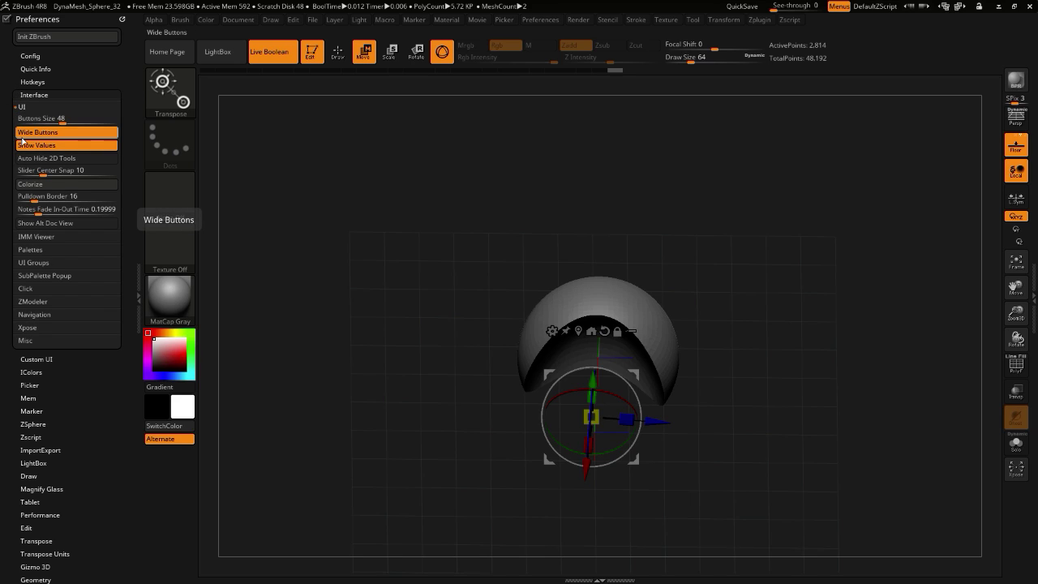
left_click(24, 136)
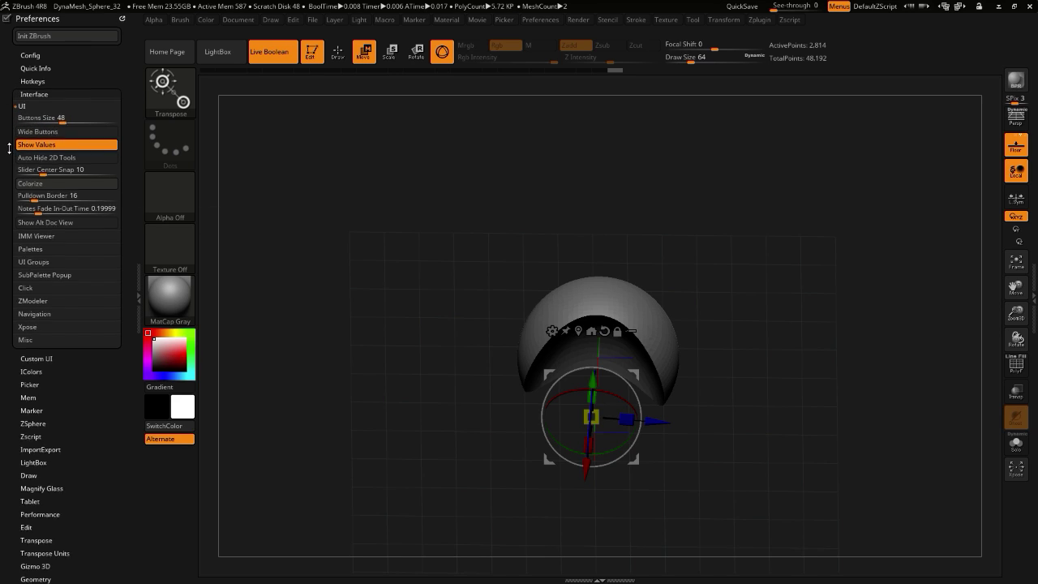
left_click_drag(9, 147, 9, 138)
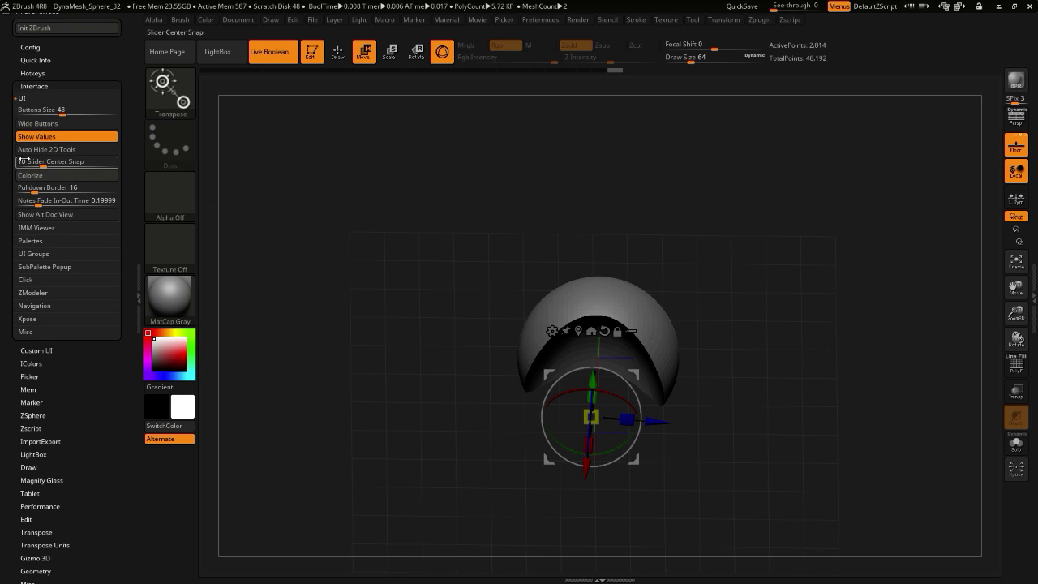
left_click_drag(9, 196, 11, 177)
- Check the IMM Viewer settings and turn off One Open Subpalette in the Palettes settings of the Interface preferences
left_click(21, 202)
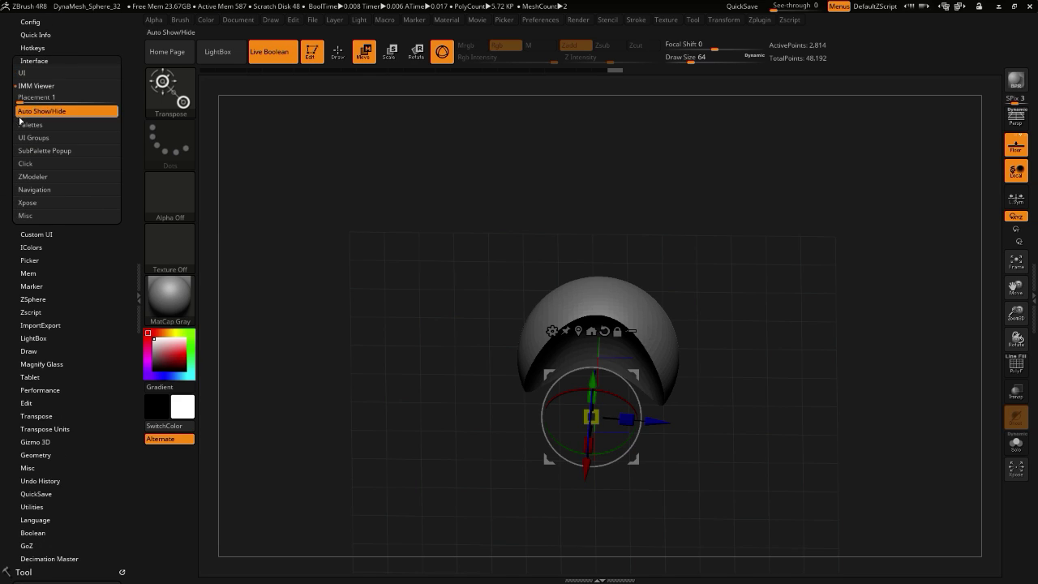
left_click_drag(13, 110, 13, 124)
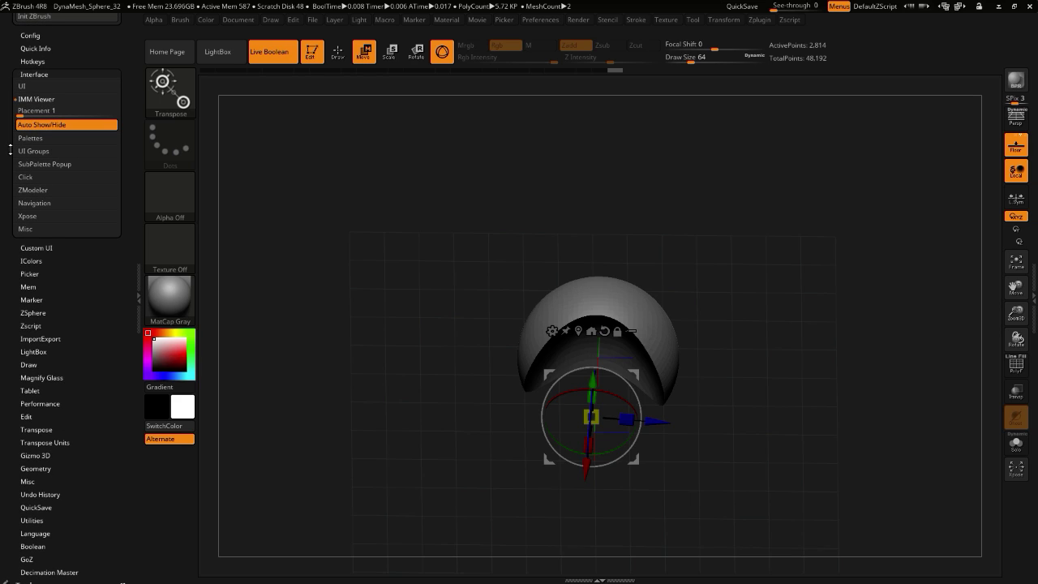
left_click(18, 138)
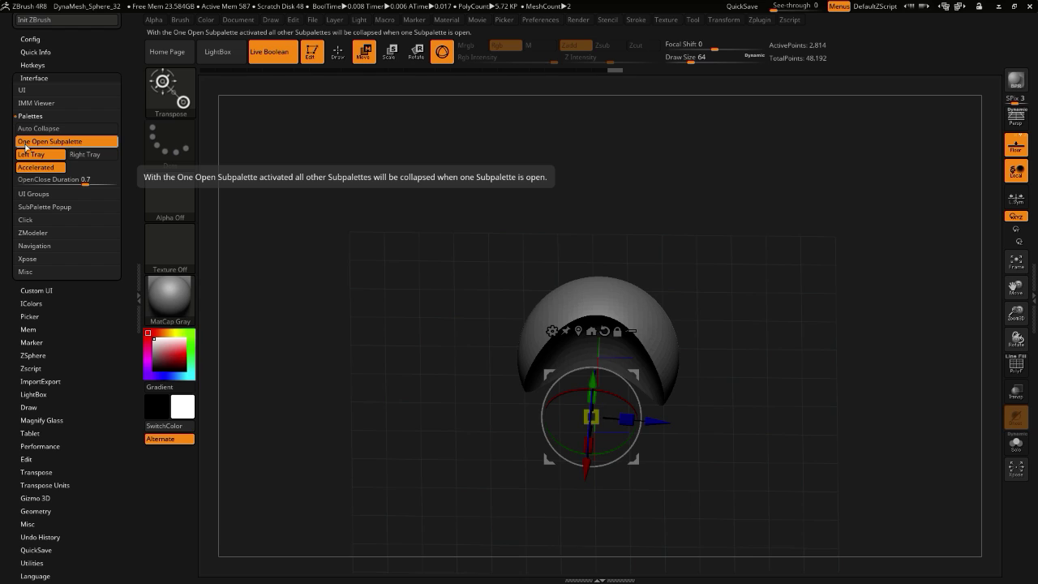
left_click(23, 145)
left_click_drag(13, 167, 13, 158)
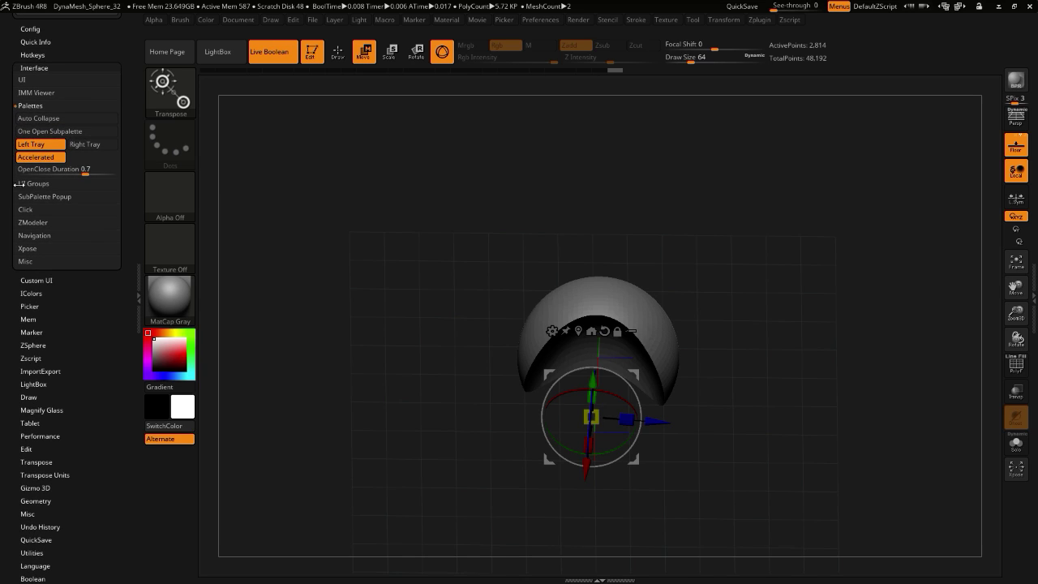
- Turn off Use UI Groups in the Interface preferences and review the full list of interface settings
left_click(24, 183)
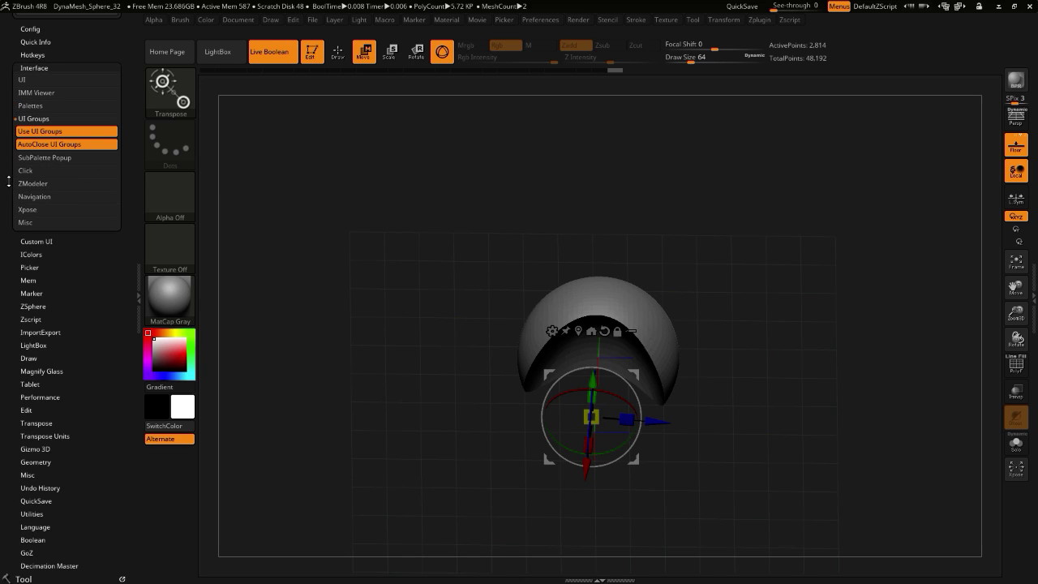
left_click(27, 126)
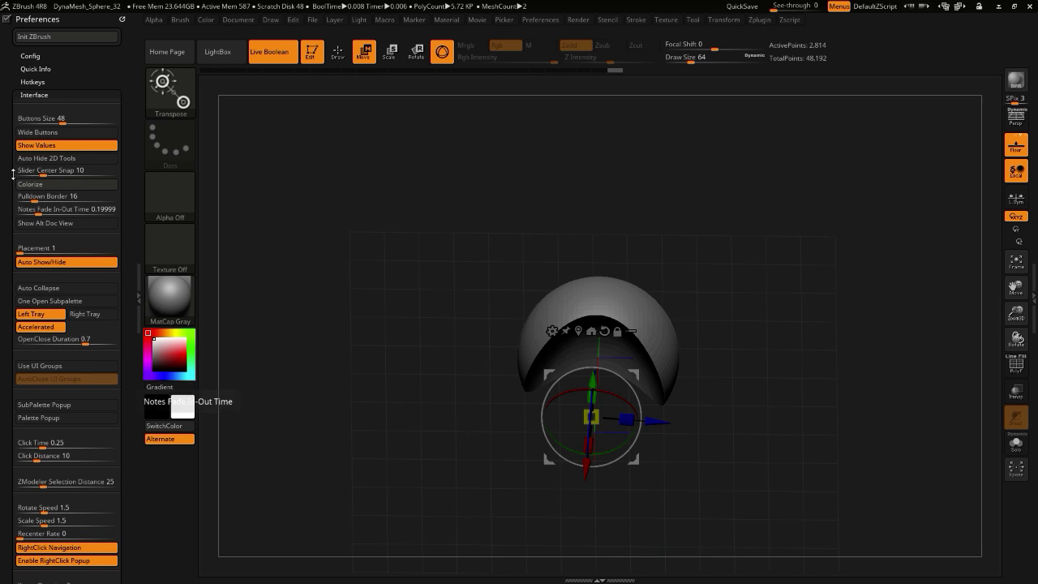
scroll(20, 230, "down", 5)
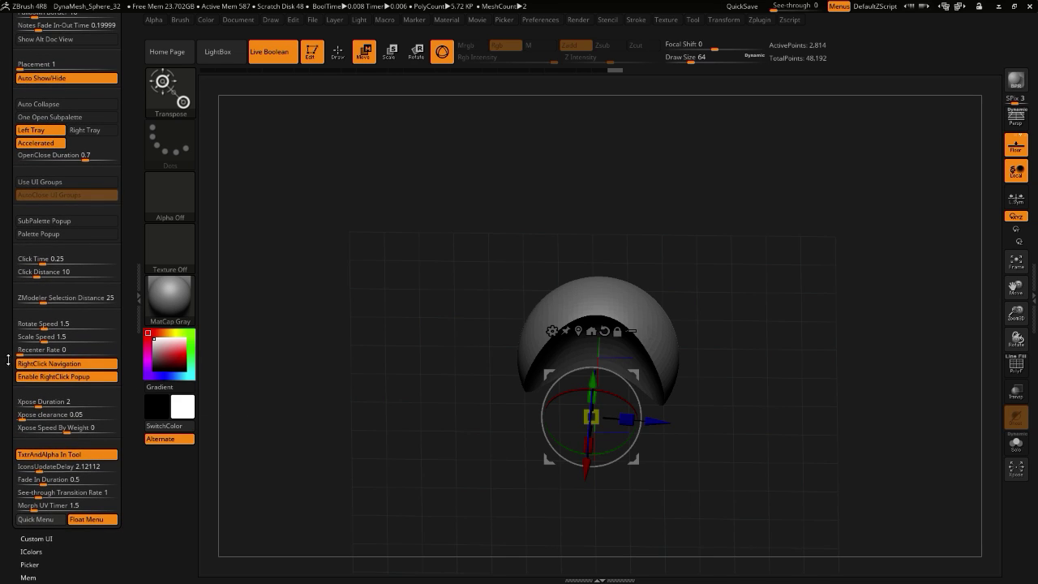
left_click_drag(8, 359, 8, 395)
left_click_drag(8, 287, 8, 228)
left_click_drag(8, 315, 6, 281)
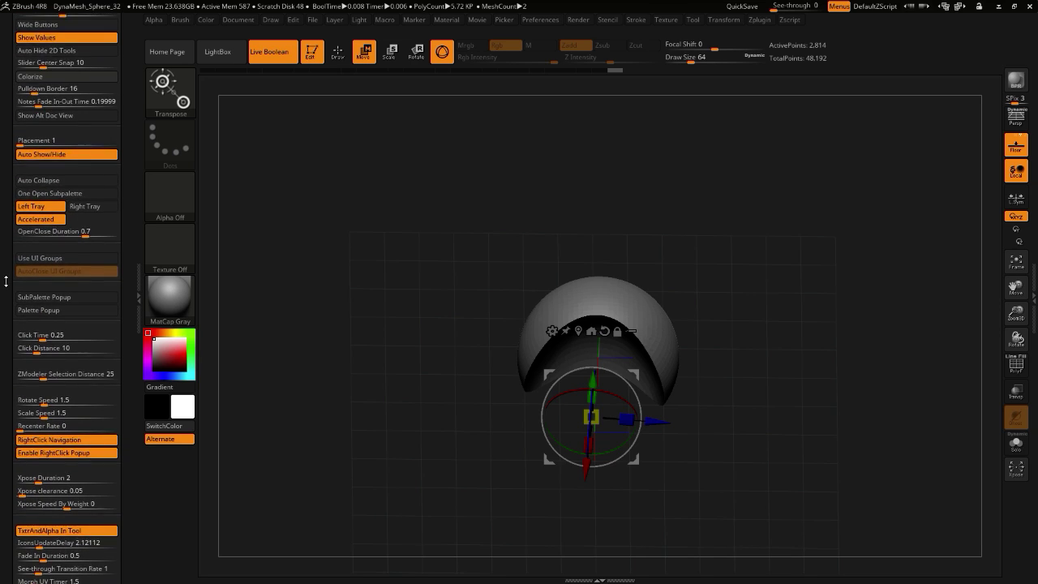
- Turn off RightClick Navigation in the navigation settings of the Interface preferences
scroll(7, 282, "up", 2)
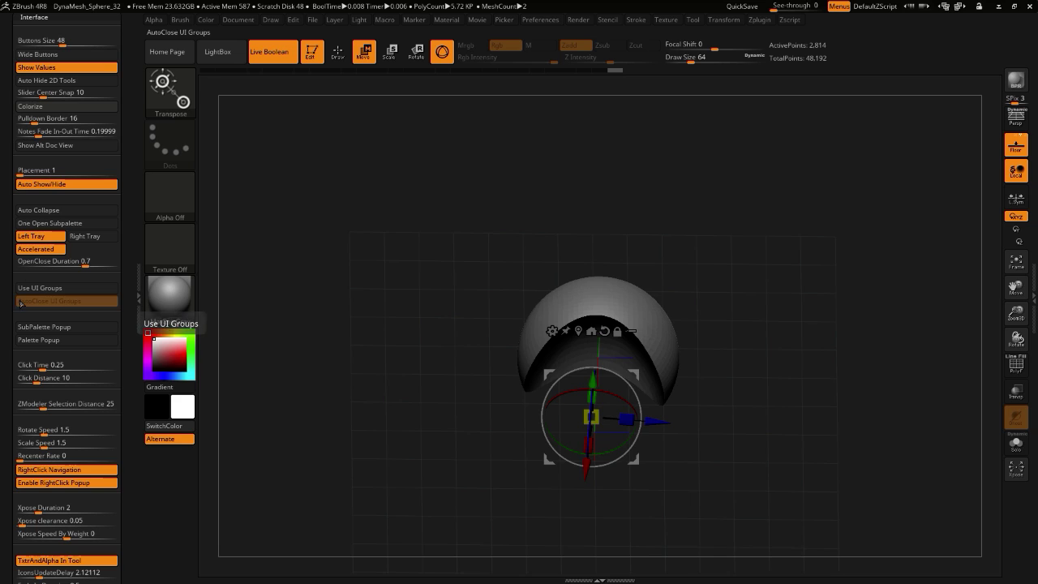
scroll(10, 303, "down", 5)
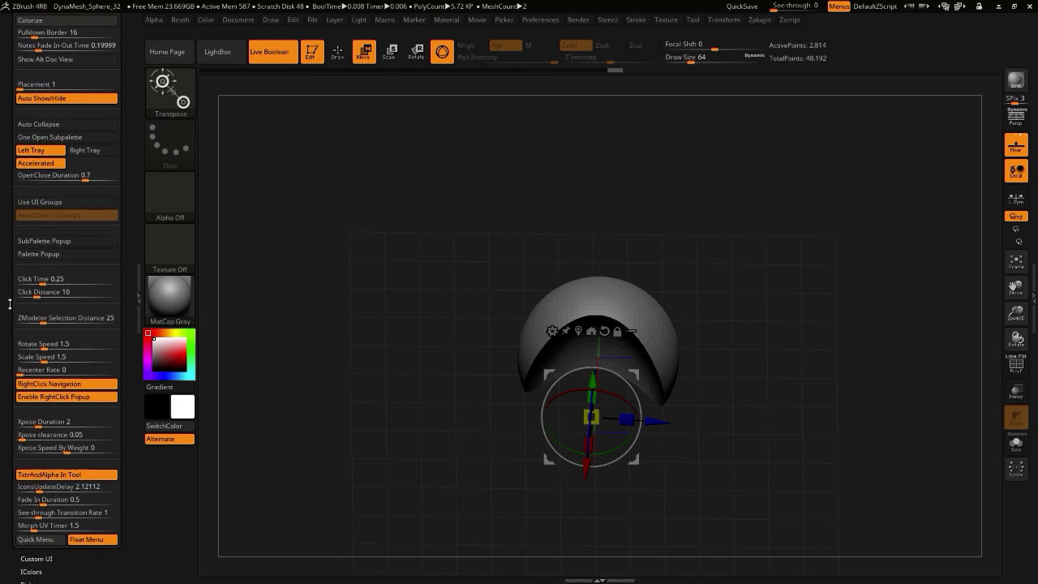
scroll(10, 303, "down", 4)
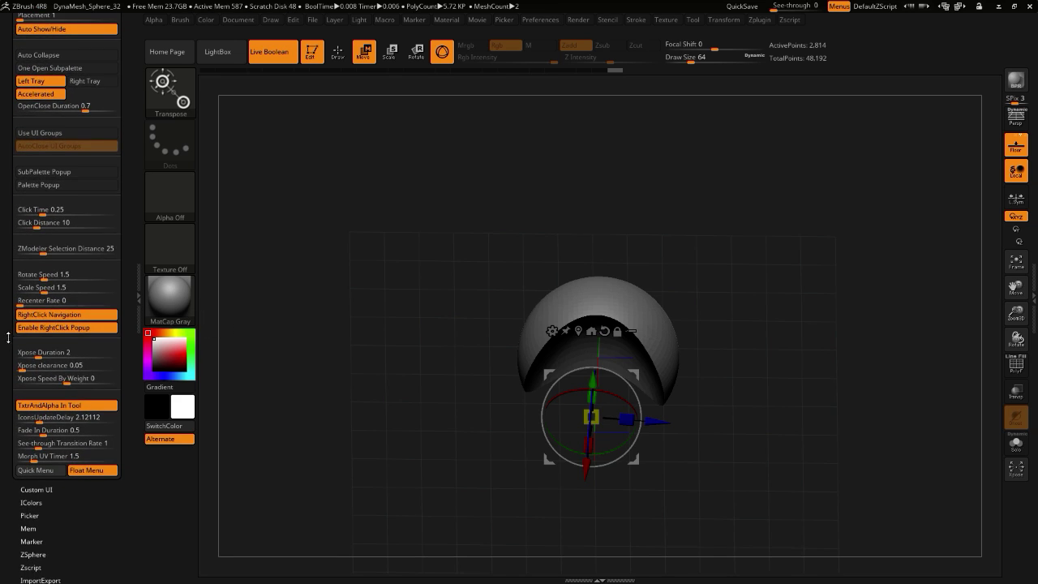
left_click_drag(8, 337, 8, 331)
left_click(19, 308)
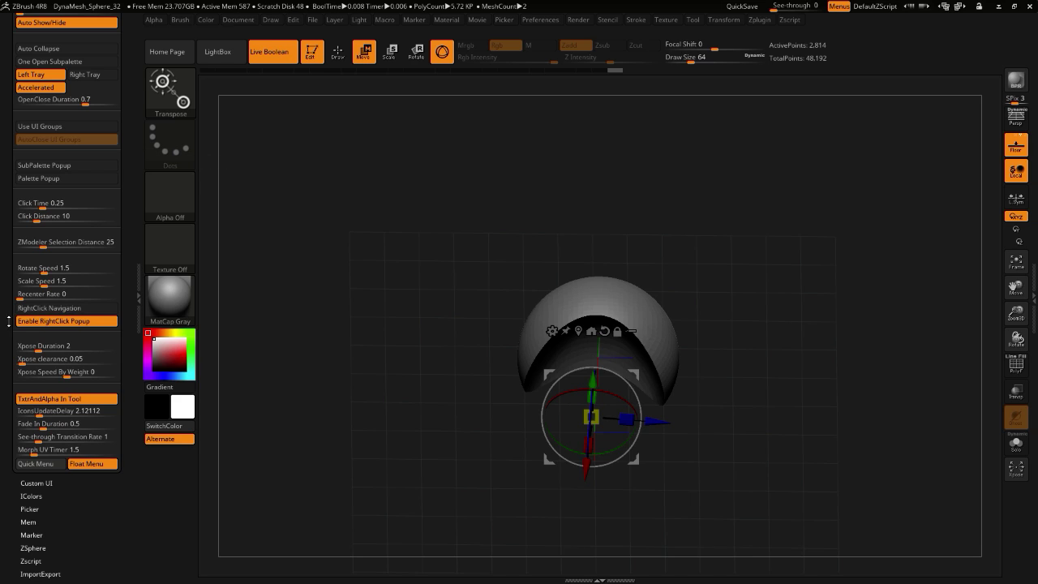
- Expand the Custom UI section of the Preferences palette and look over the remaining sections below it
scroll(8, 321, "down", 9)
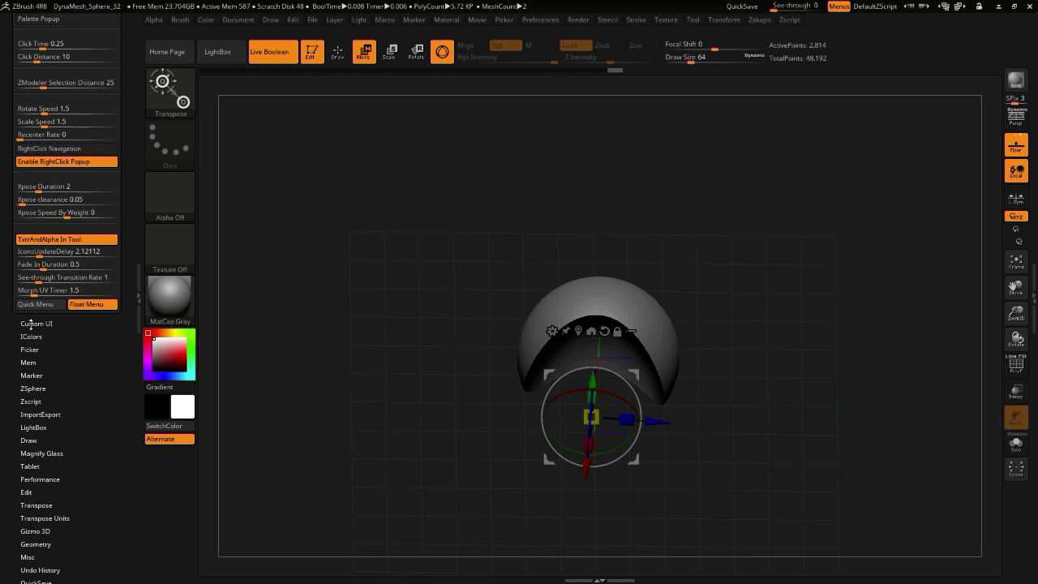
left_click(30, 324)
scroll(11, 300, "down", 11)
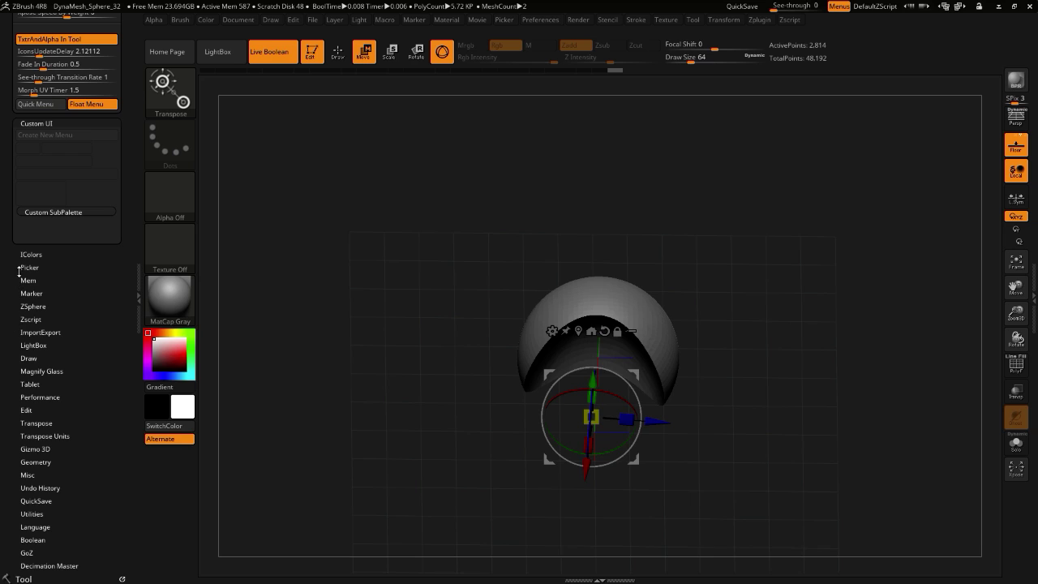
- Expand the Config section of the Preferences and store the current configuration as the startup configuration
left_click_drag(10, 312, 82, 513)
left_click(29, 55)
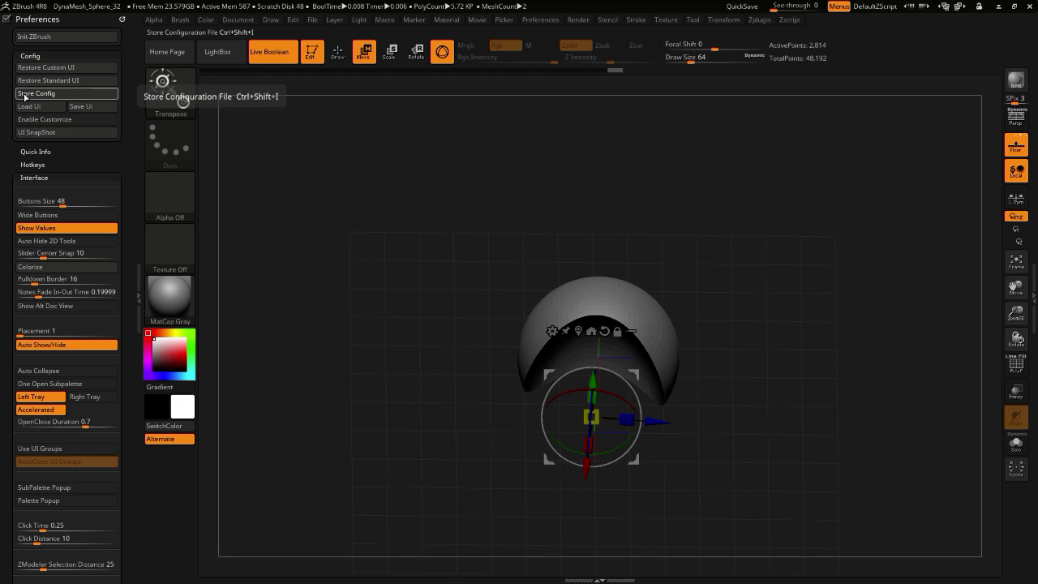
left_click(26, 94)
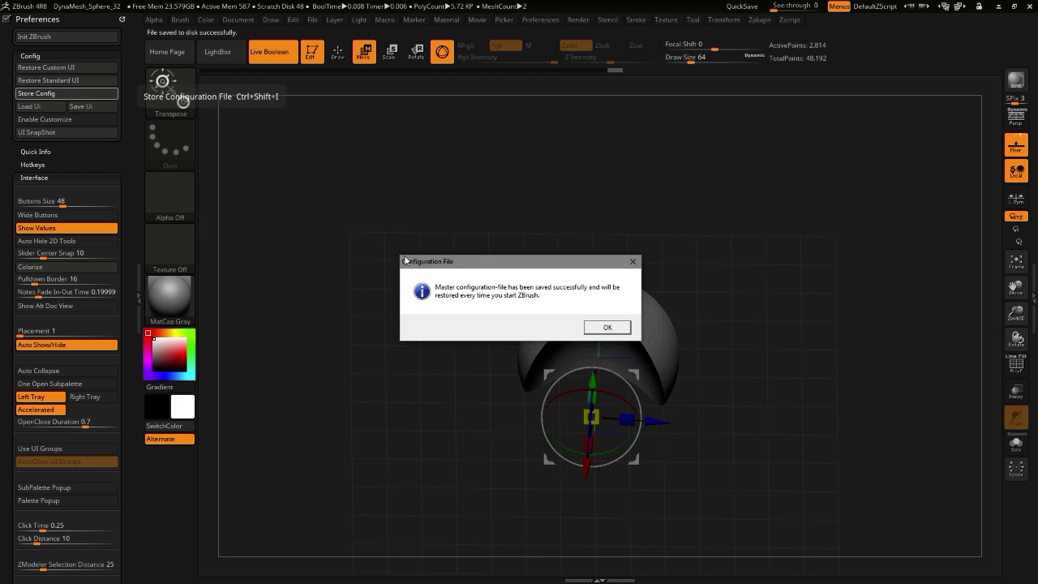
left_click(608, 328)
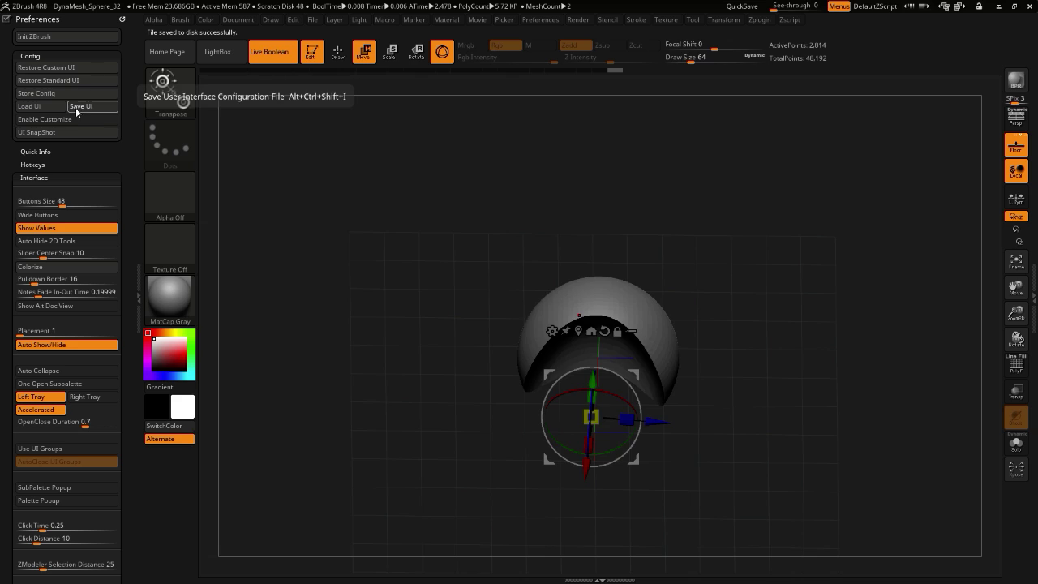
- Try to save the user interface as CustomUserInterface4R8.cfg in the Pixologic folder of C:\Program Files
left_click(81, 106)
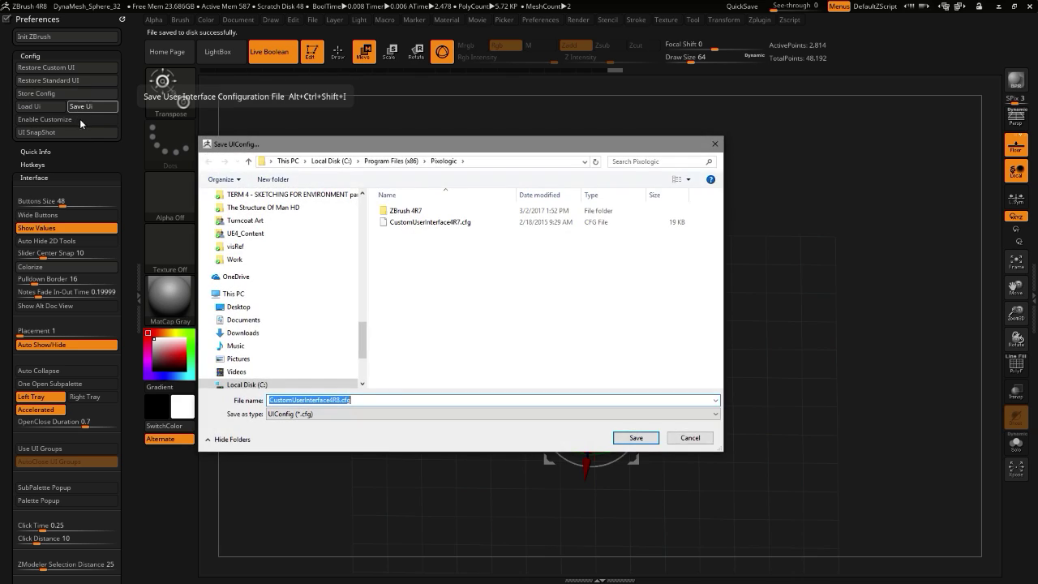
left_click(318, 164)
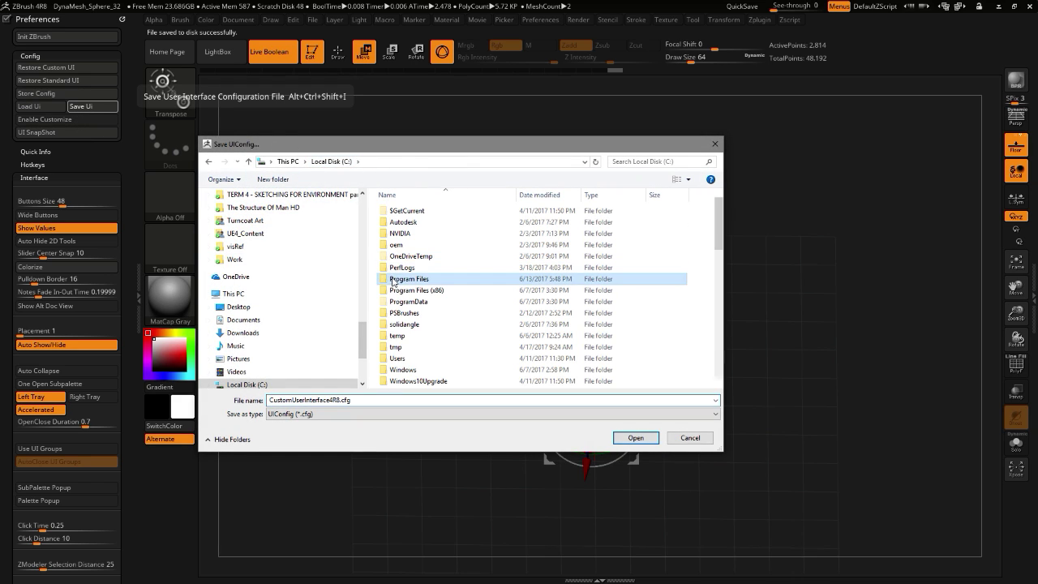
double_click(396, 281)
left_click(395, 304)
key("p")
key("p")
key("p")
key("p")
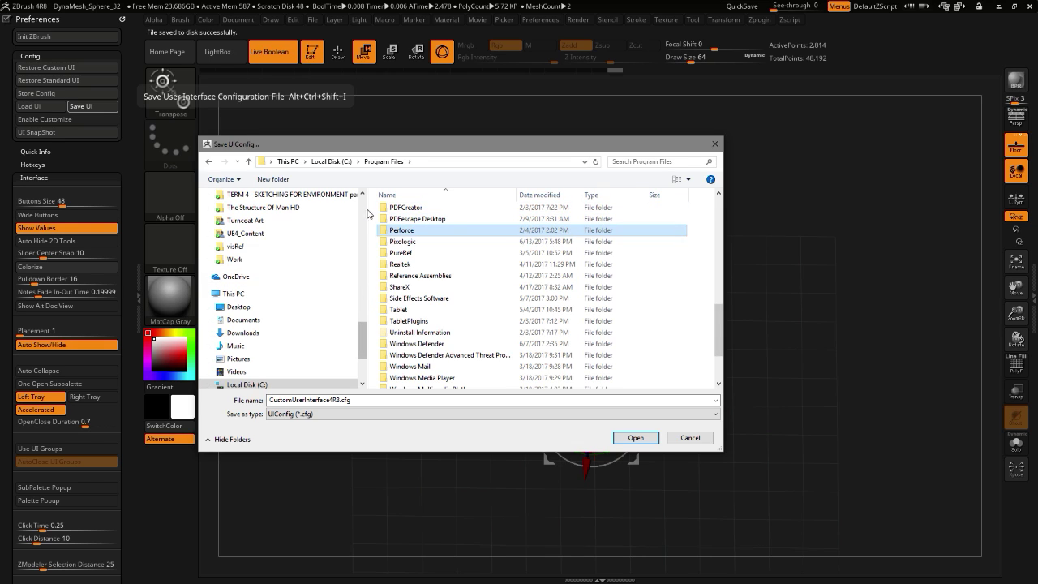
key("Return")
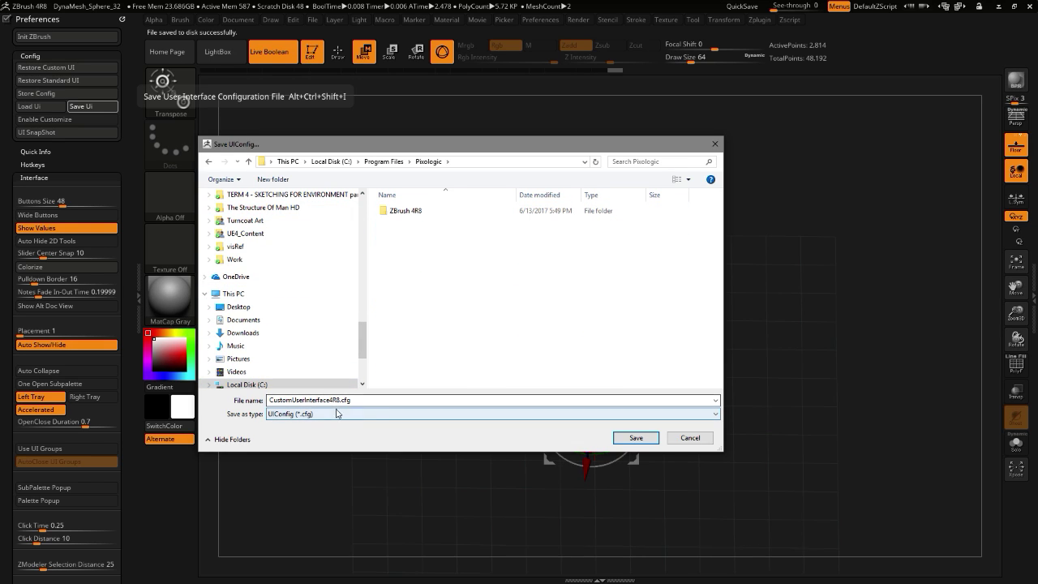
left_click(635, 437)
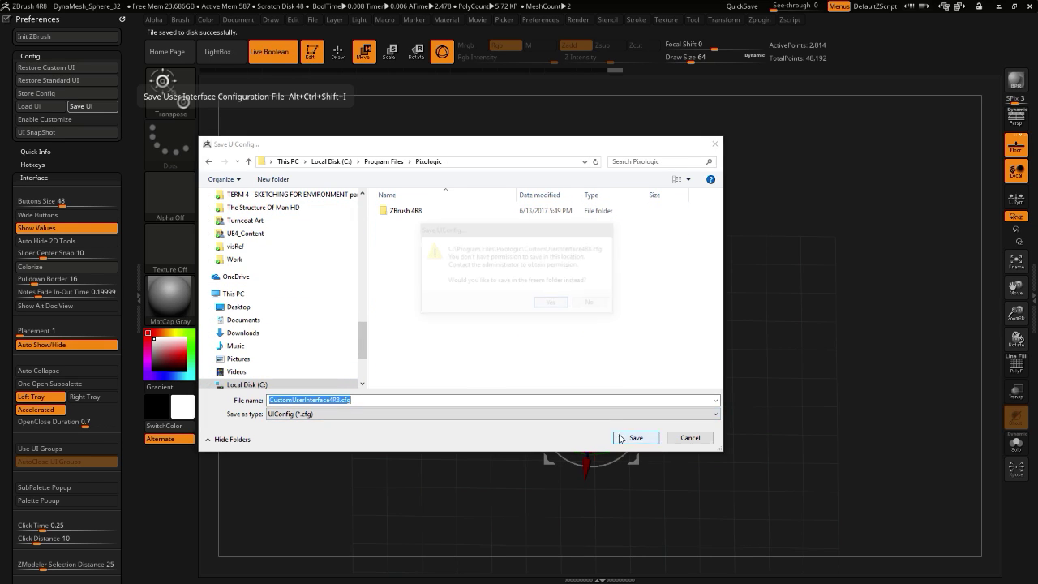
- Accept the personal user folder as the alternative location and save CustomUserInterface4R8.cfg there
left_click(549, 304)
left_click(636, 441)
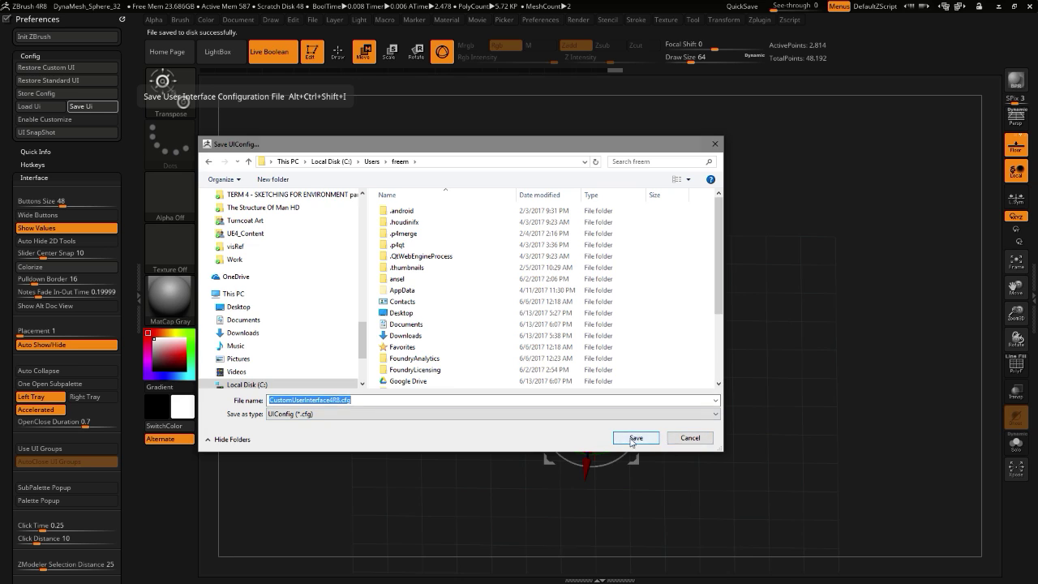
left_click(580, 328)
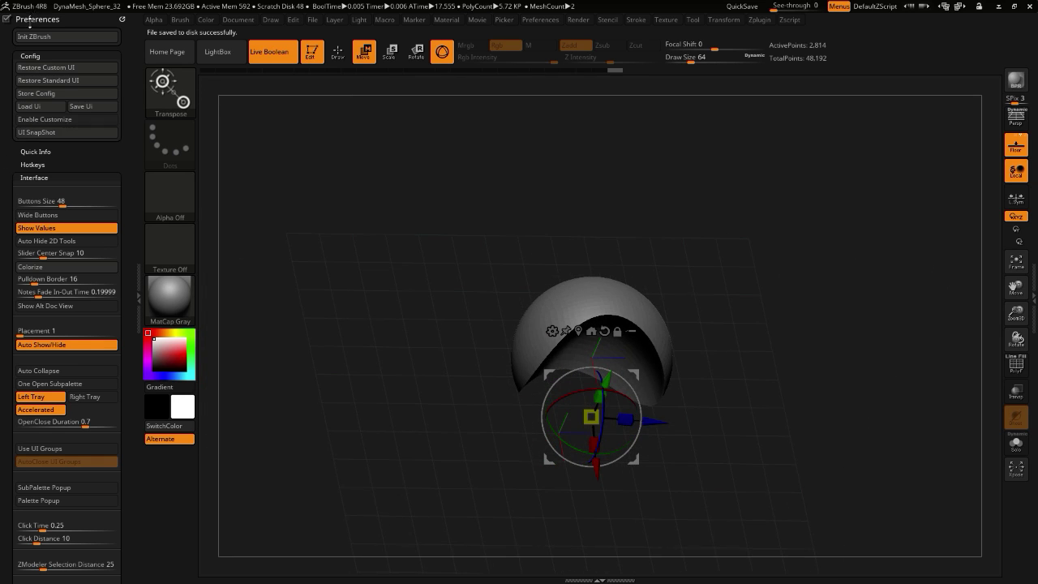
- Remove the Preferences palette from the left tray so the Tool palette comes first
left_click_drag(281, 228, 306, 238)
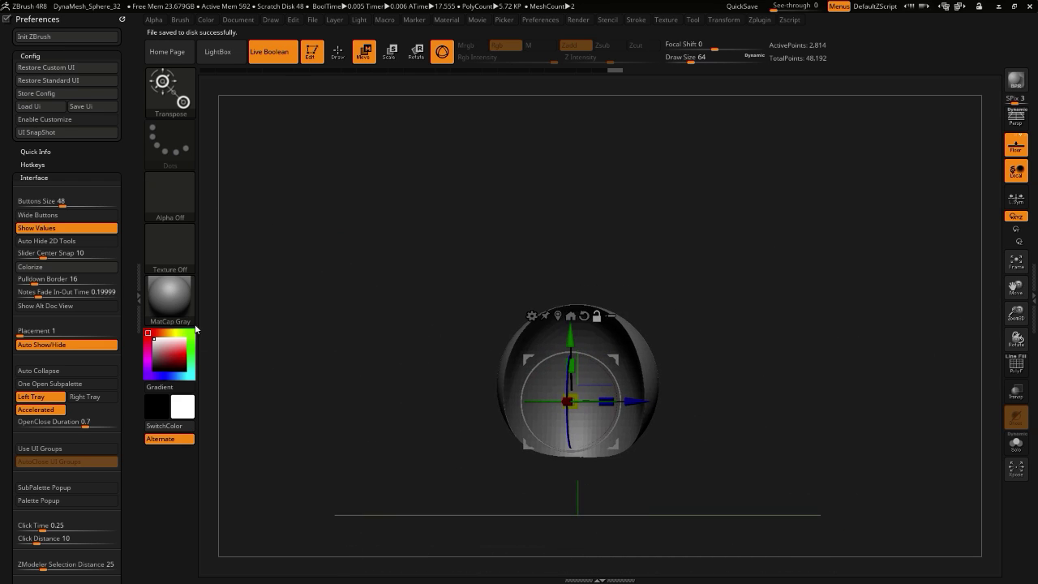
left_click(138, 309)
left_click_drag(261, 352, 228, 306)
left_click_drag(229, 305, 58, 258)
left_click(3, 280)
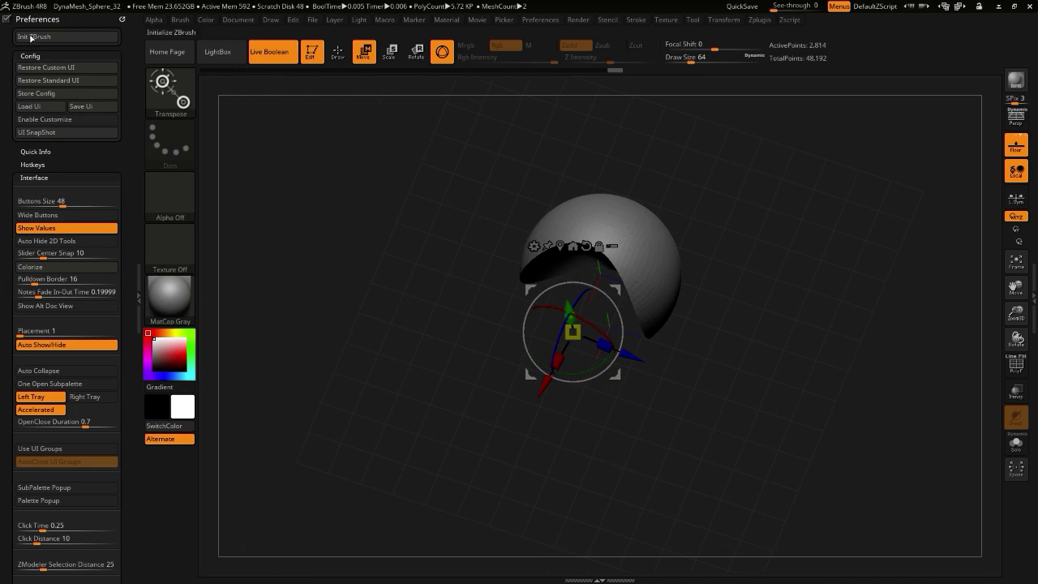
left_click_drag(121, 17, 339, 181)
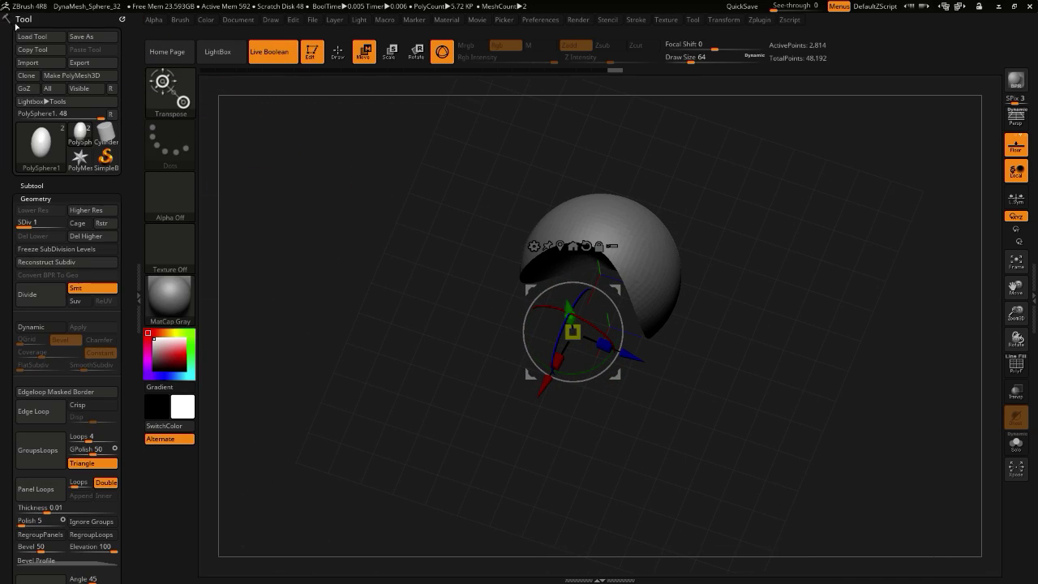
- Switch the active tool to the Cube3D primitive and frame it in the view
left_click(40, 144)
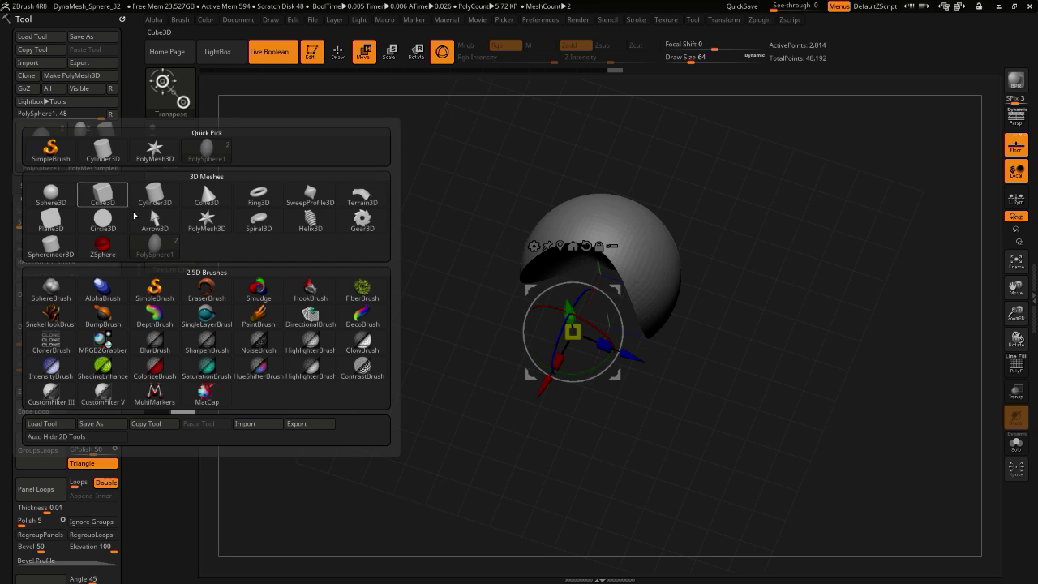
left_click(95, 198)
left_click_drag(310, 291, 283, 319)
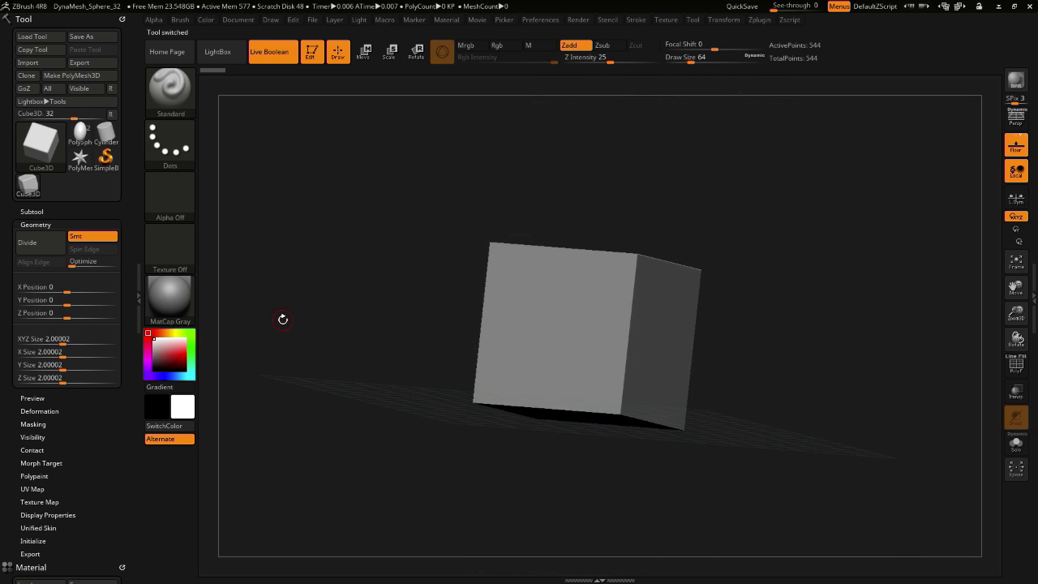
left_click_drag(298, 222, 375, 286)
key("f")
- Try the gizmo on the cube in Move, Scale and Rotate modes and scale it uniformly to about 2.18
left_click(364, 52)
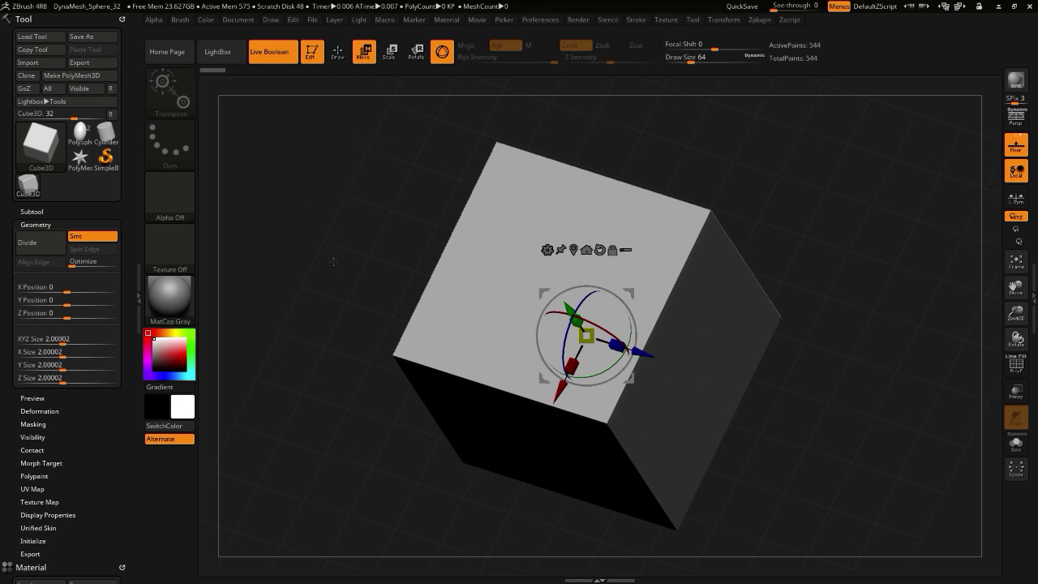
left_click_drag(315, 276, 332, 229)
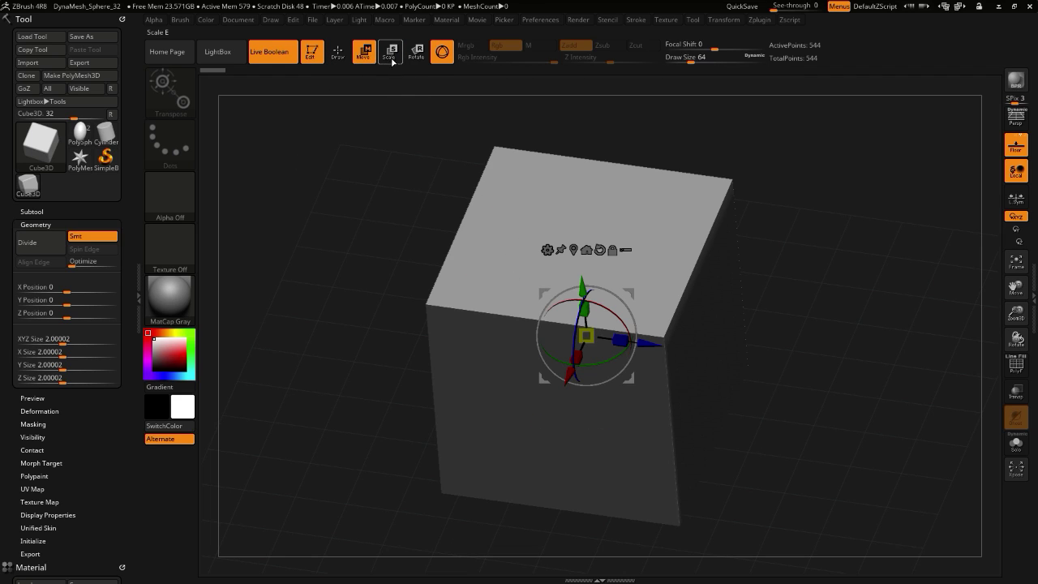
left_click(393, 62)
left_click(414, 63)
left_click_drag(586, 336, 520, 309)
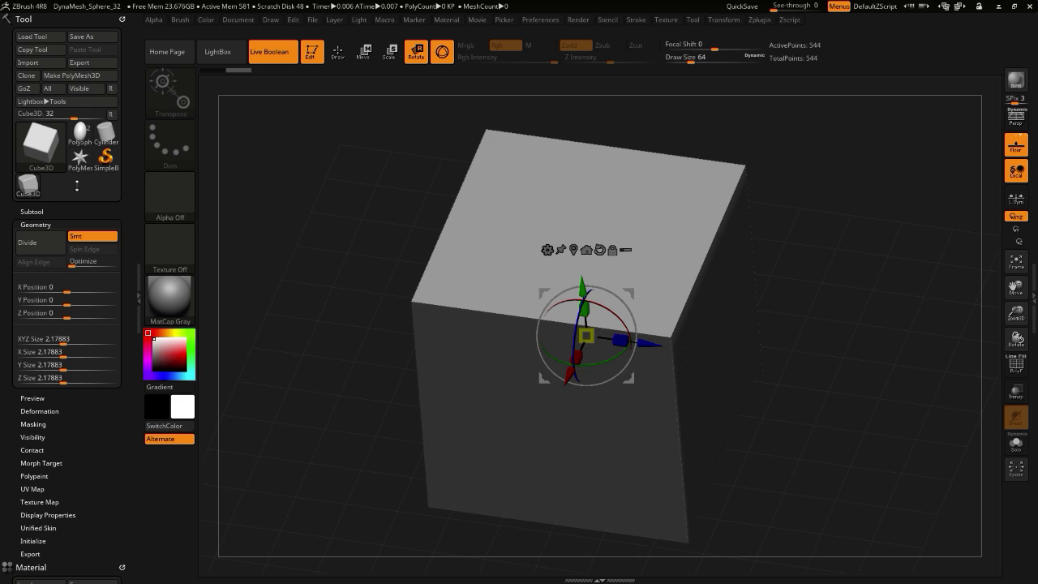
- Switch to the Cylinder3D primitive, convert it to a PolyMesh3D and check its wireframe with PolyFrame
left_click(50, 140)
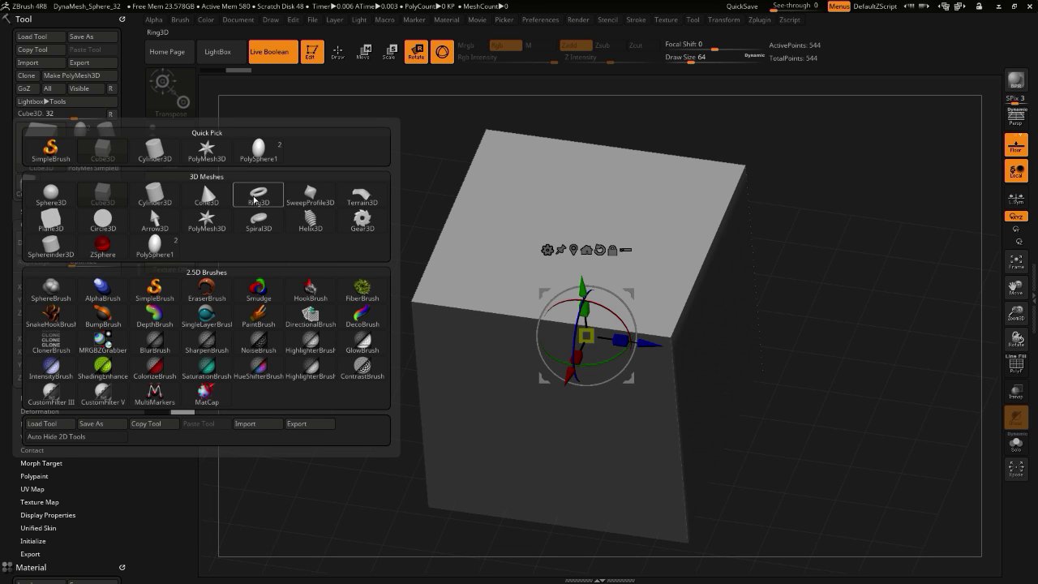
left_click(161, 199)
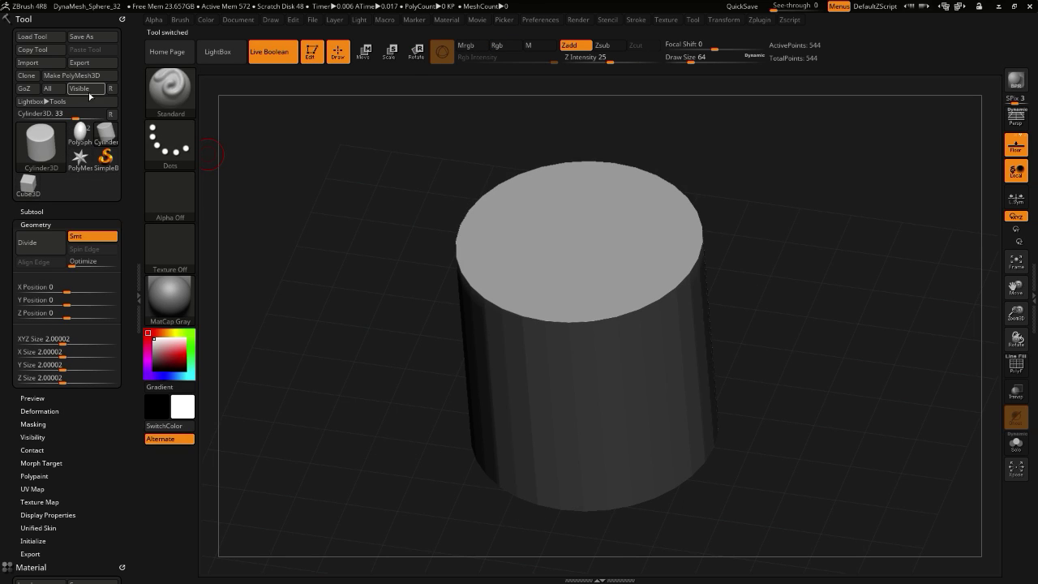
left_click(55, 79)
left_click_drag(212, 230, 160, 305)
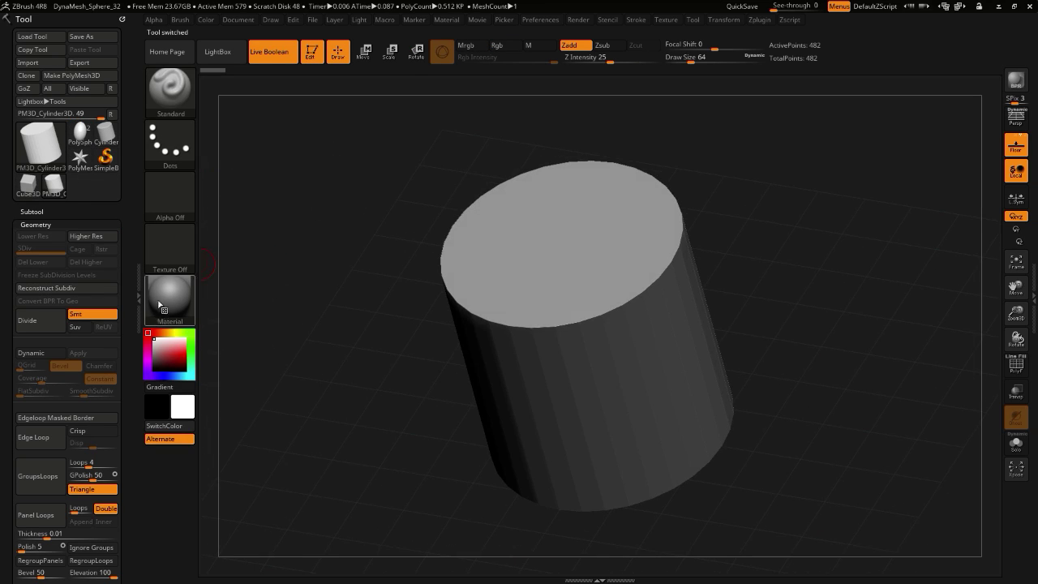
left_click(1010, 367)
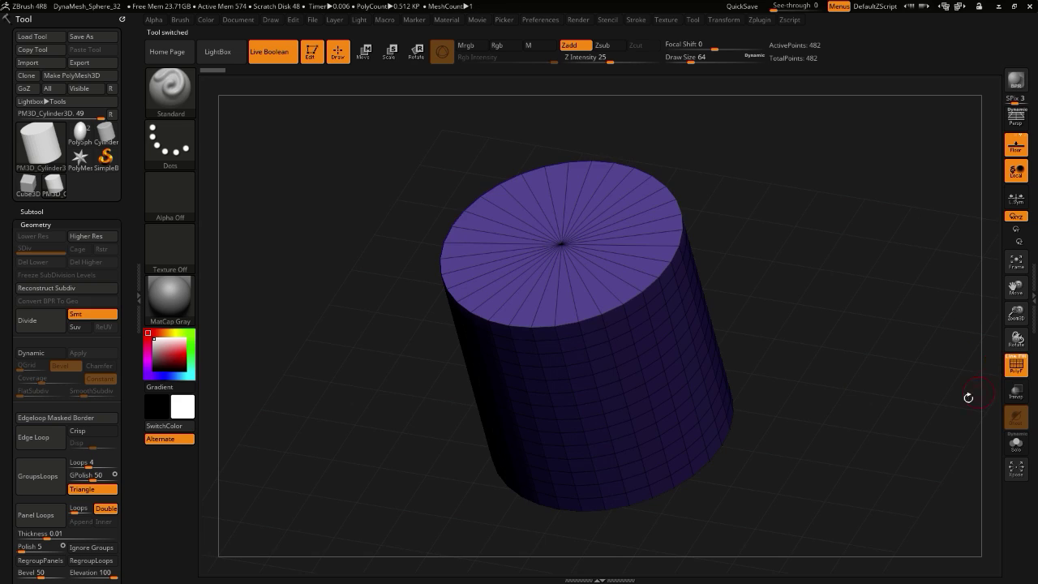
left_click(1013, 364)
- Activate the gizmo on the polymesh cylinder and replace the mesh with the parametric Cylinder 3D transform type
left_click(365, 54)
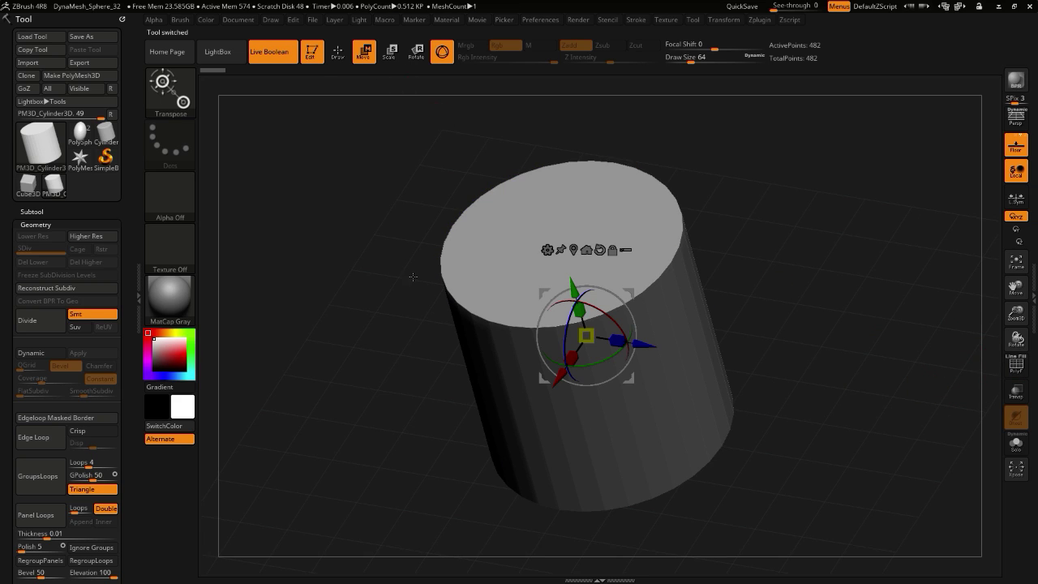
left_click(547, 250)
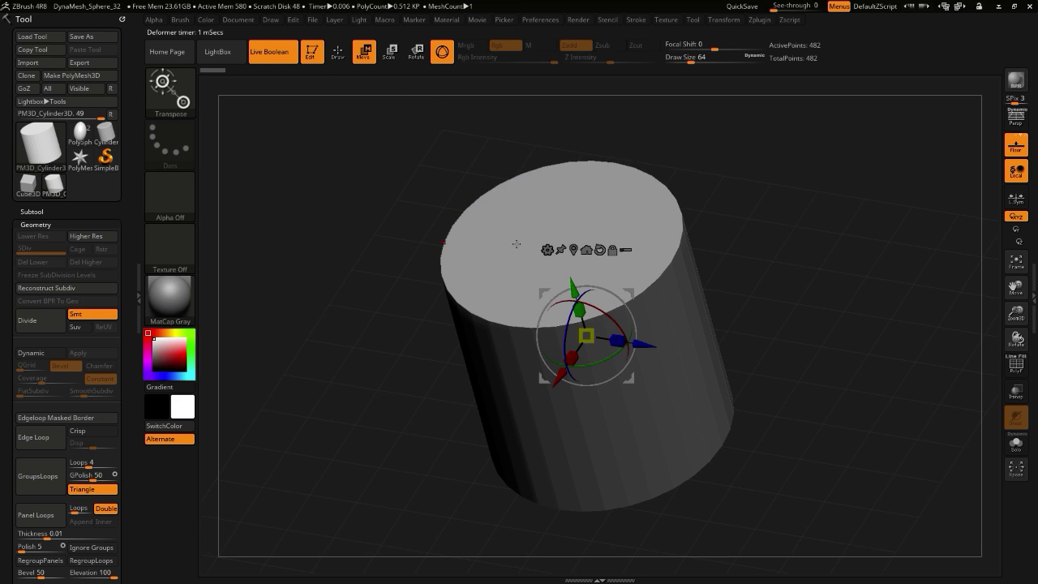
left_click(547, 250)
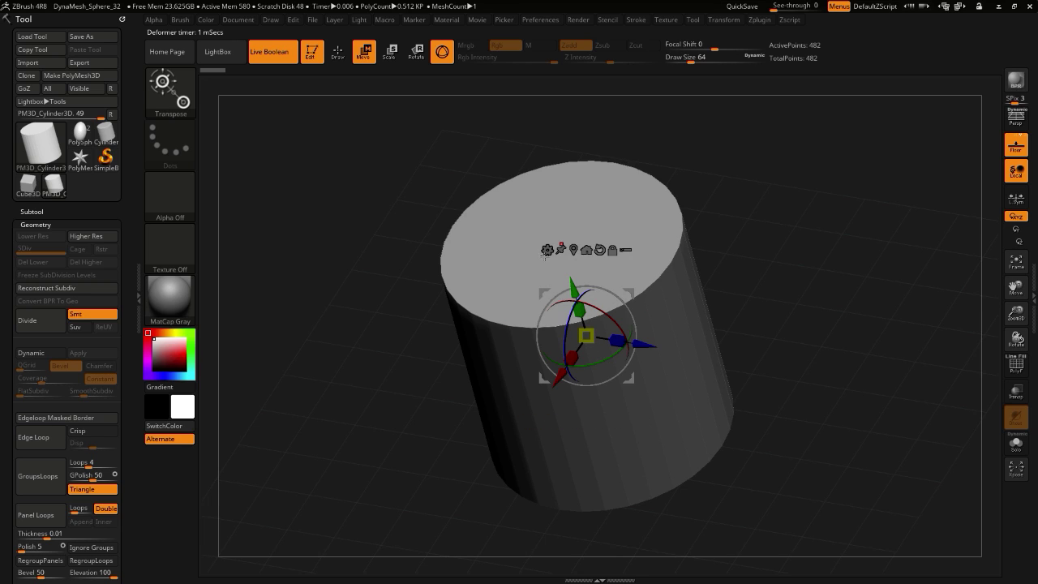
left_click(547, 250)
left_click(548, 250)
left_click(547, 250)
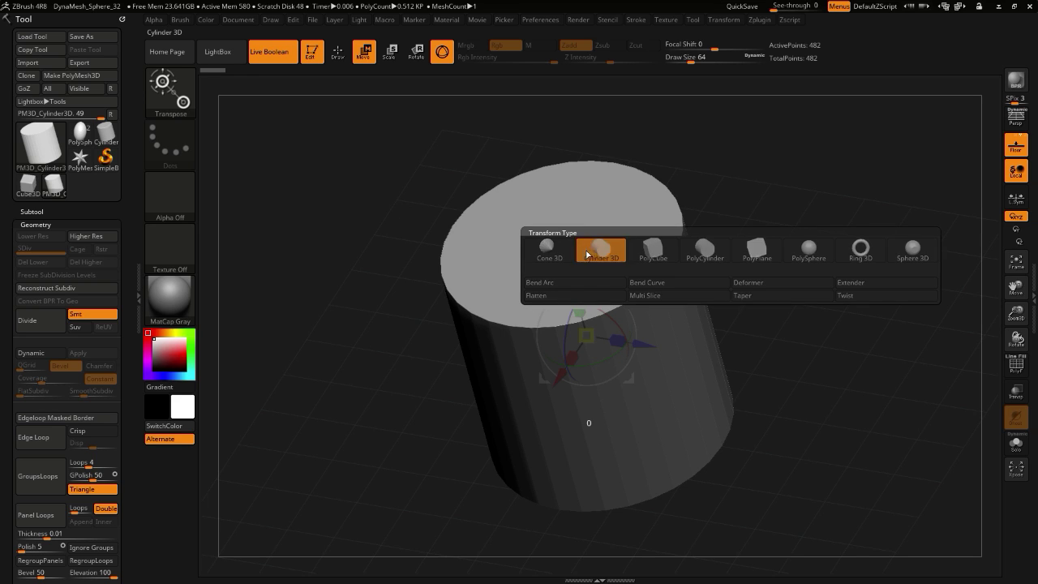
left_click(600, 248)
- Adjust the parametric cylinder with its cone handles, lowering its mesh divisions
left_click_drag(354, 357, 403, 150)
left_click_drag(401, 329, 402, 381)
key("shift+f")
left_click_drag(663, 390, 597, 435)
left_click_drag(584, 392, 609, 406)
mouse_move(373, 312)
left_mouse_down()
mouse_move(350, 341)
mouse_move(347, 319)
mouse_move(364, 312)
left_mouse_up()
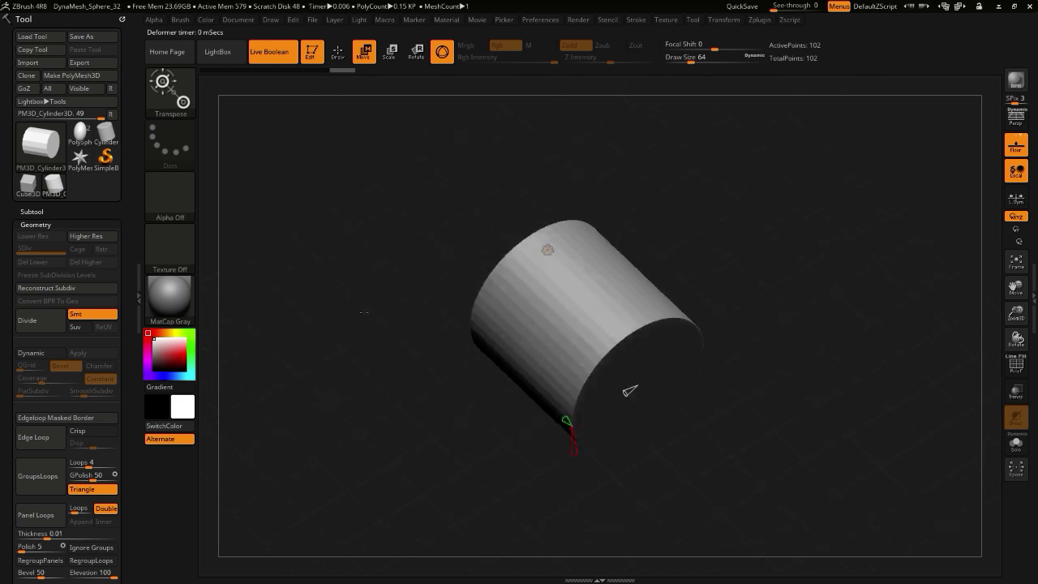
- Look over the primitives and deformers offered as transform types for the parametric cylinder
left_click(547, 250)
left_click(592, 316)
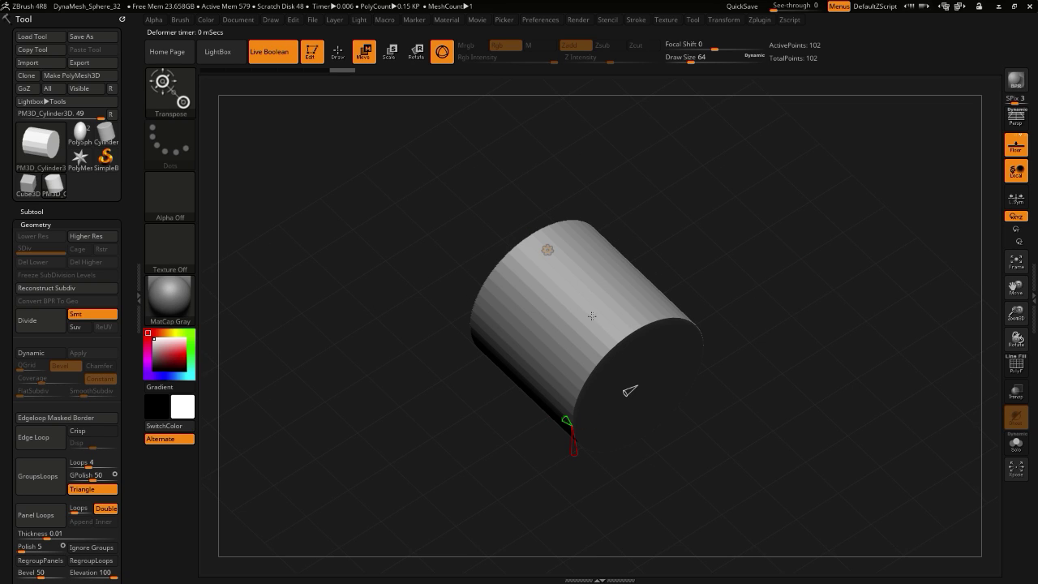
left_click(547, 250)
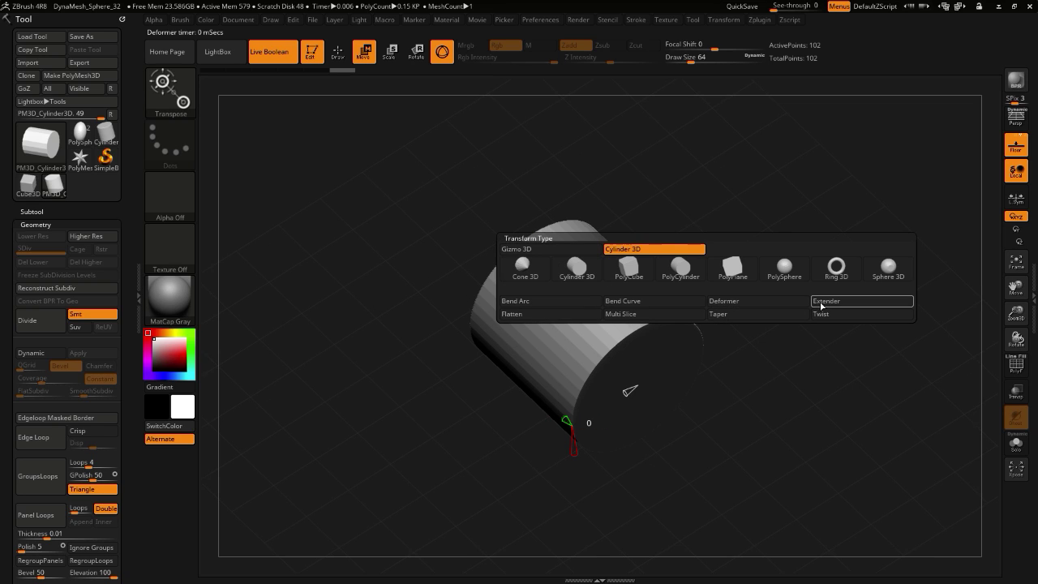
- Hollow the parametric cylinder into an open tube by setting its inner radius to about 0.74
left_click_drag(365, 312, 463, 348)
left_click_drag(582, 362, 565, 387)
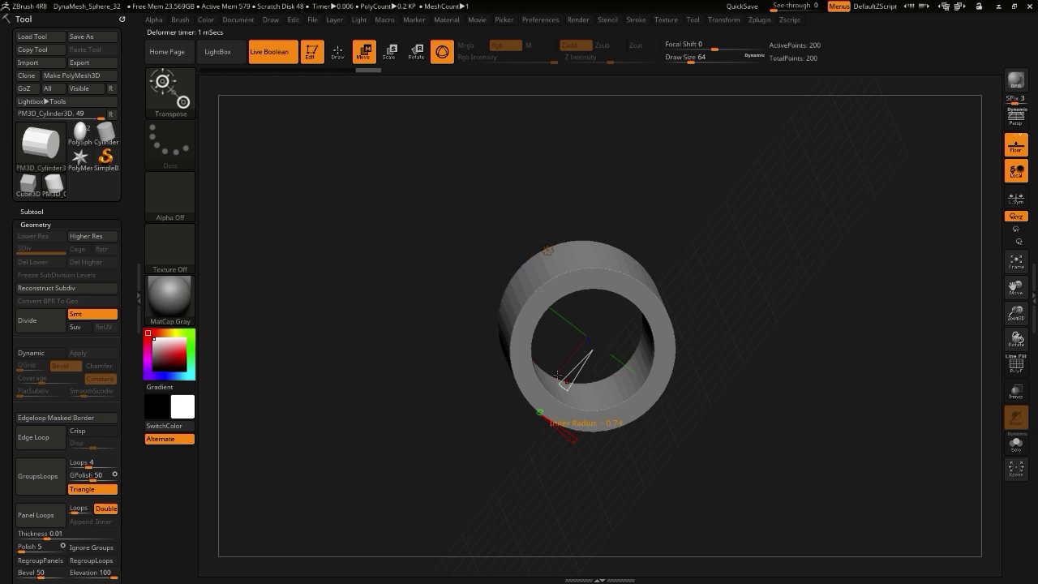
left_click_drag(340, 284, 335, 412)
- Turn on Dynamic Subdivision in the tube's geometry settings
left_click(19, 213)
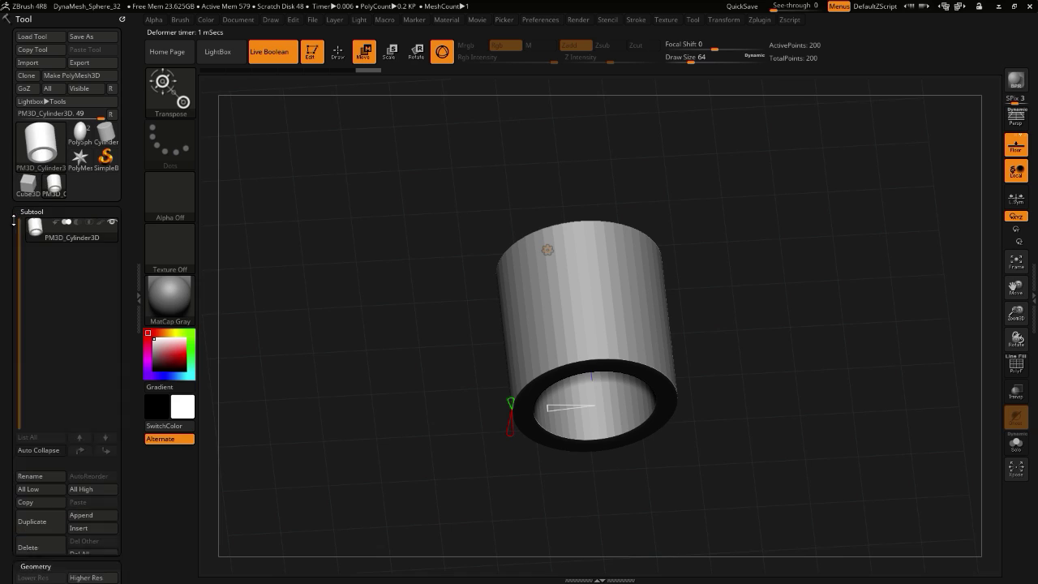
left_click_drag(5, 416, 7, 230)
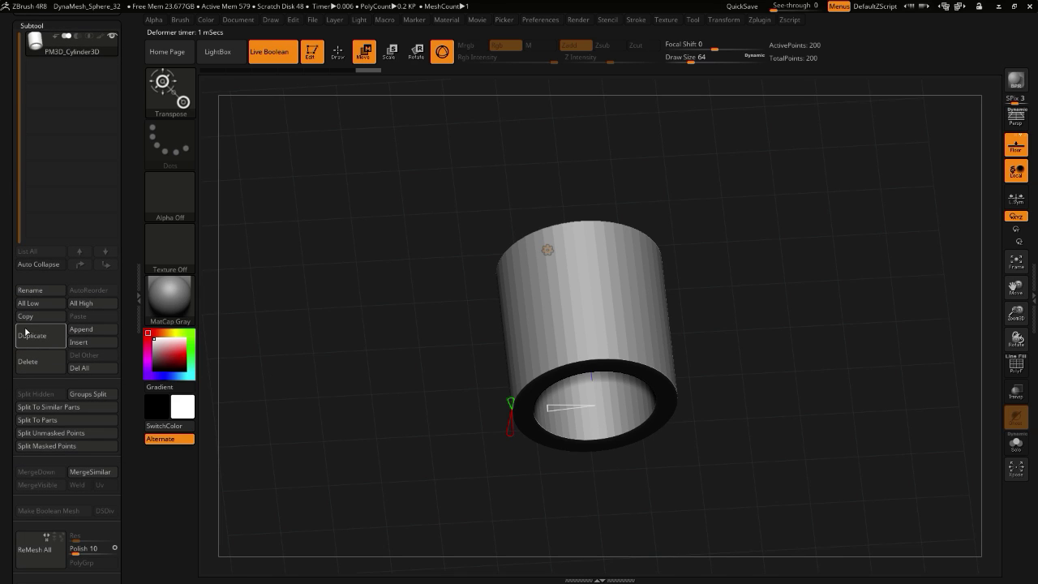
left_click_drag(300, 420, 298, 382)
left_click_drag(0, 360, 1, 206)
left_click_drag(1, 326, 1, 235)
scroll(2, 234, "down", 3)
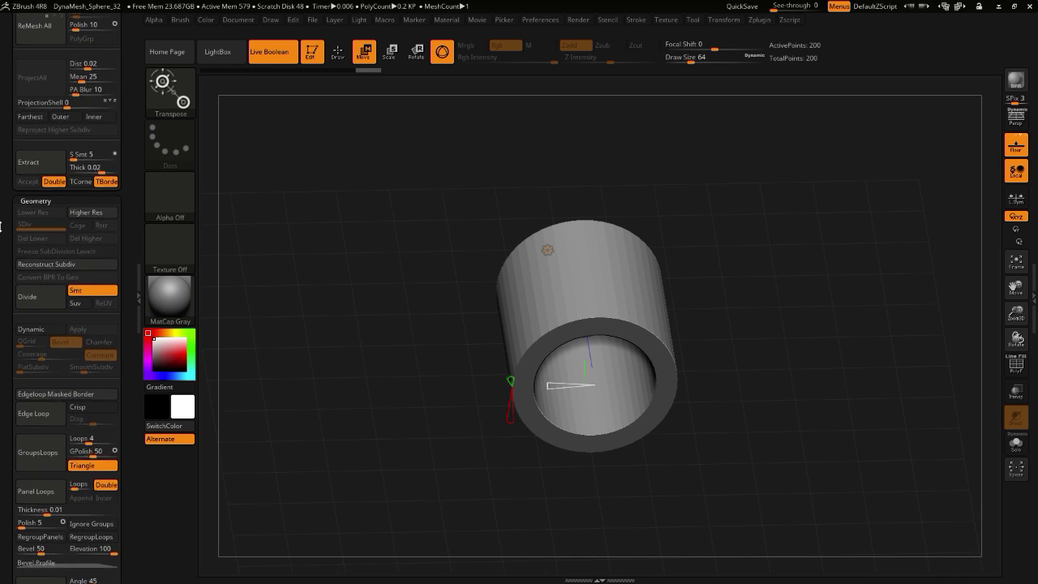
left_click(31, 273)
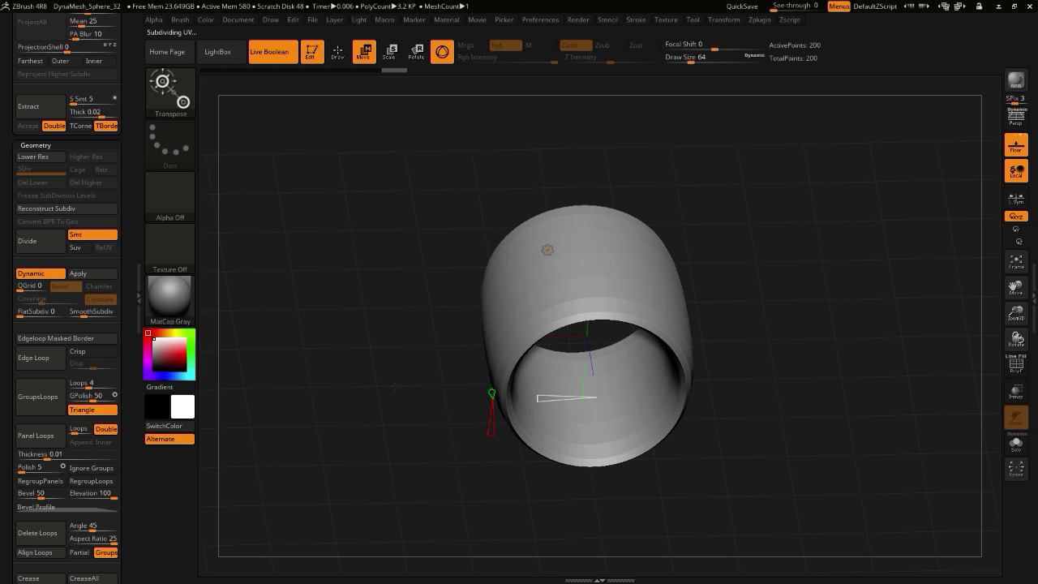
- Set the tube's smooth subdivision level to 5 and inspect the rounded shape
left_click_drag(364, 332, 422, 336, "alt")
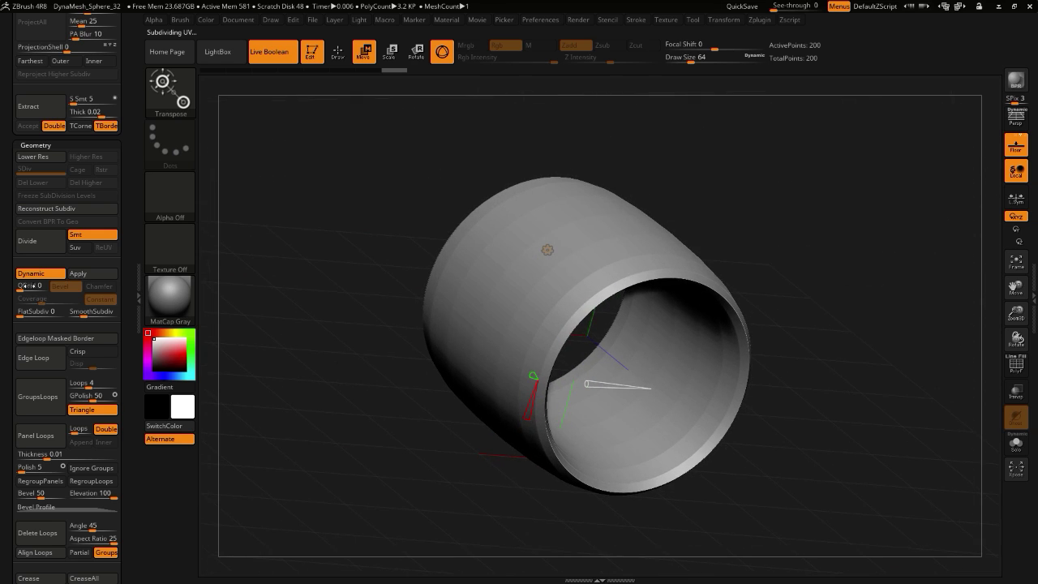
left_click_drag(86, 315, 101, 315)
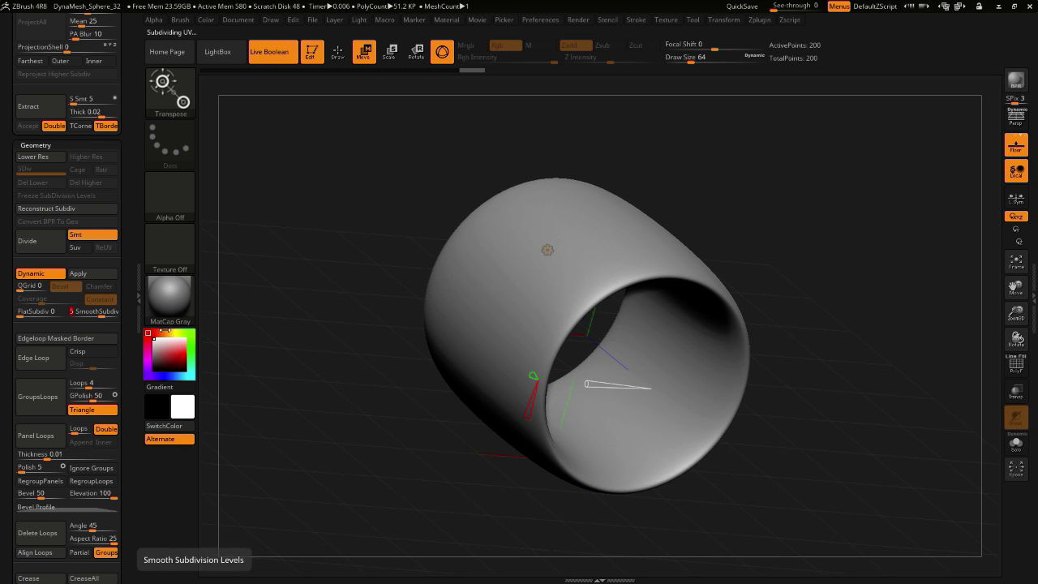
left_click_drag(415, 387, 371, 389)
left_click_drag(372, 389, 384, 421, "alt")
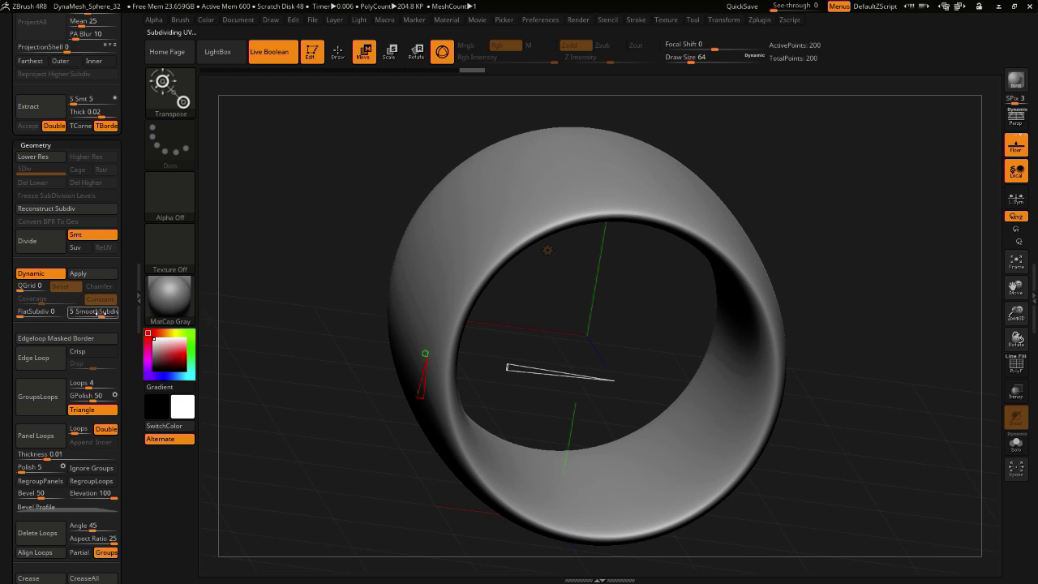
- Set the smooth subdivision level to 0, show the PolyFrame wireframe and set QGrid to 2 with Bevel
left_click_drag(97, 313, 68, 313)
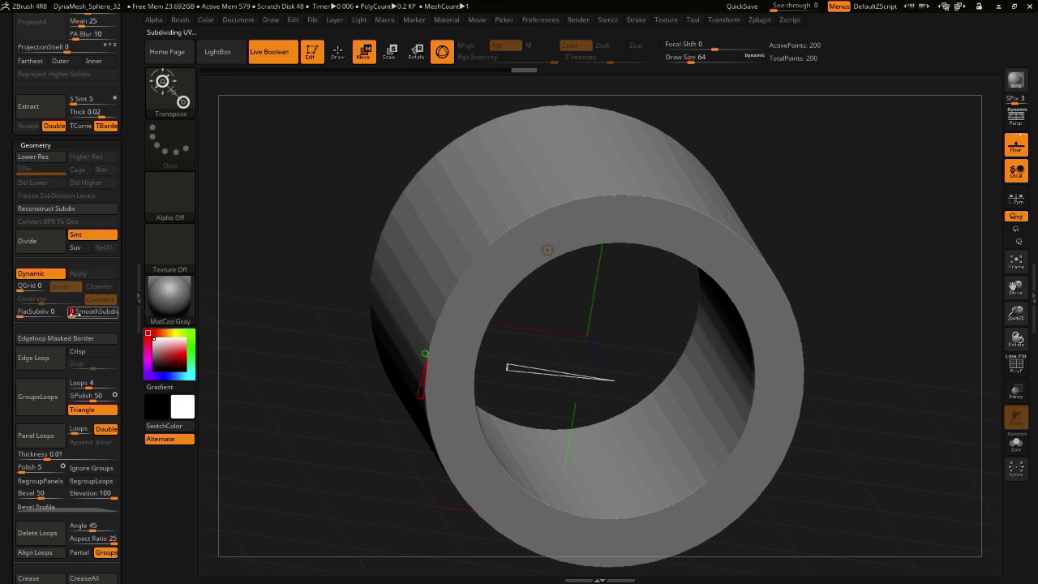
left_click(1011, 369)
left_click_drag(274, 218, 268, 297)
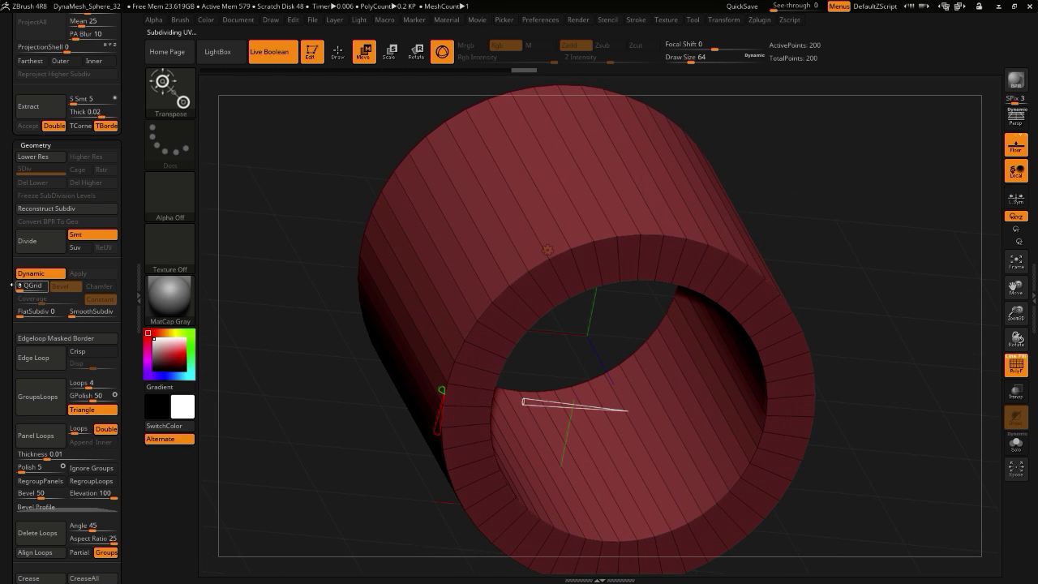
left_click_drag(18, 286, 22, 288)
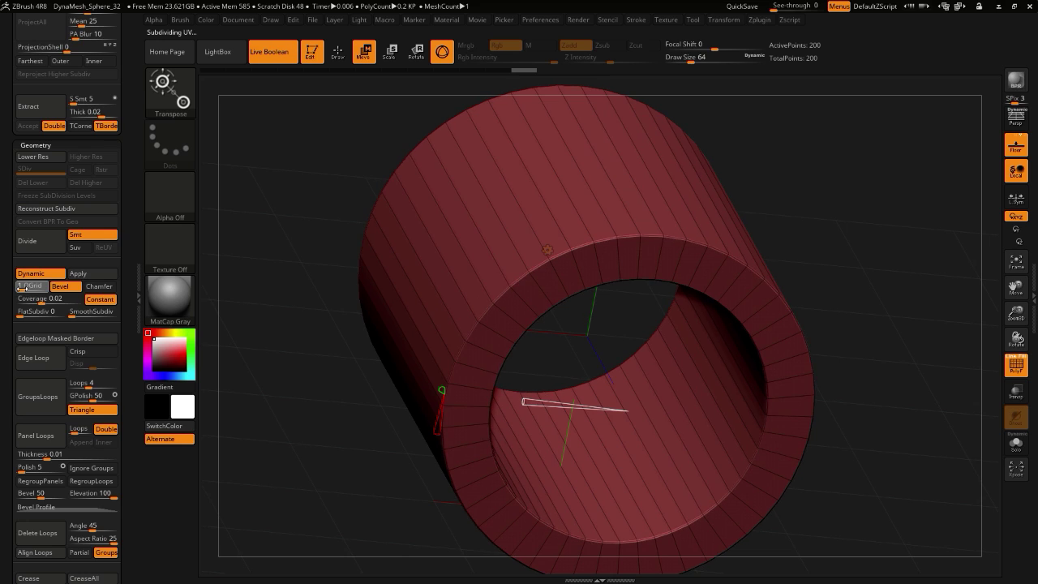
left_click(28, 287)
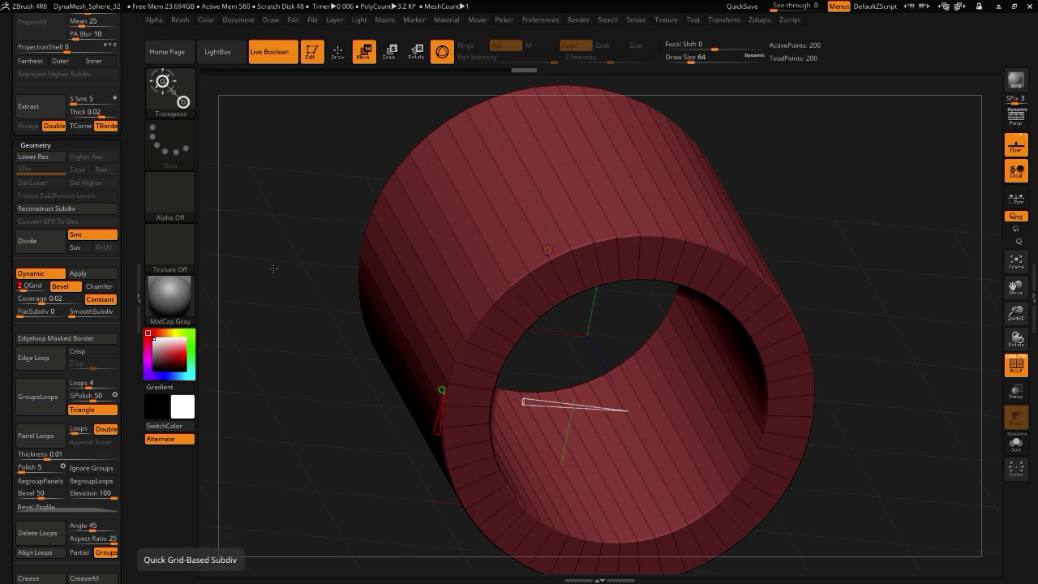
- Inspect the tube's QGrid bevel with and without the wireframe and turn off Dynamic Subdivision
left_click(1009, 370)
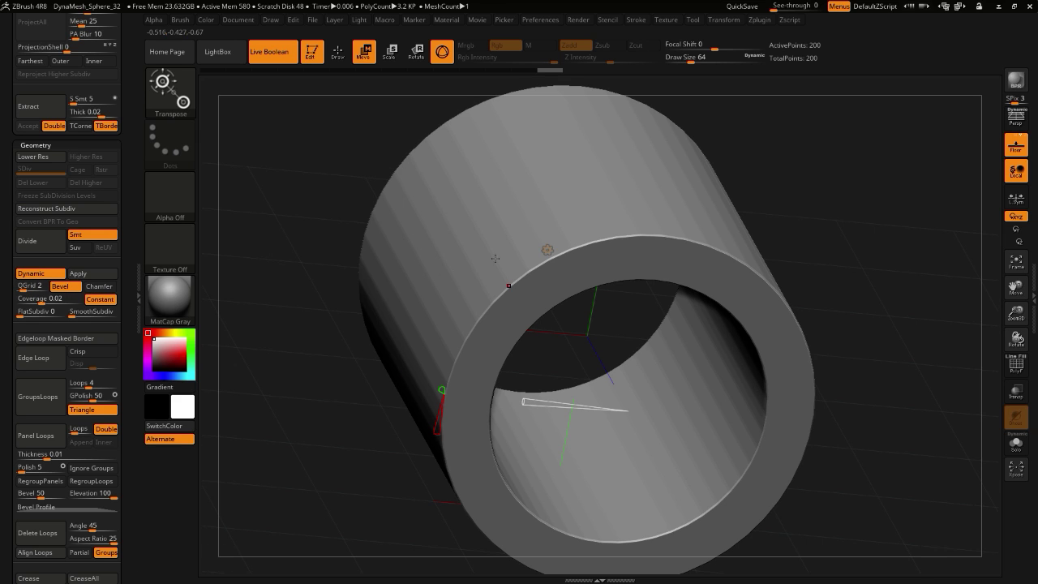
left_click_drag(383, 230, 490, 288)
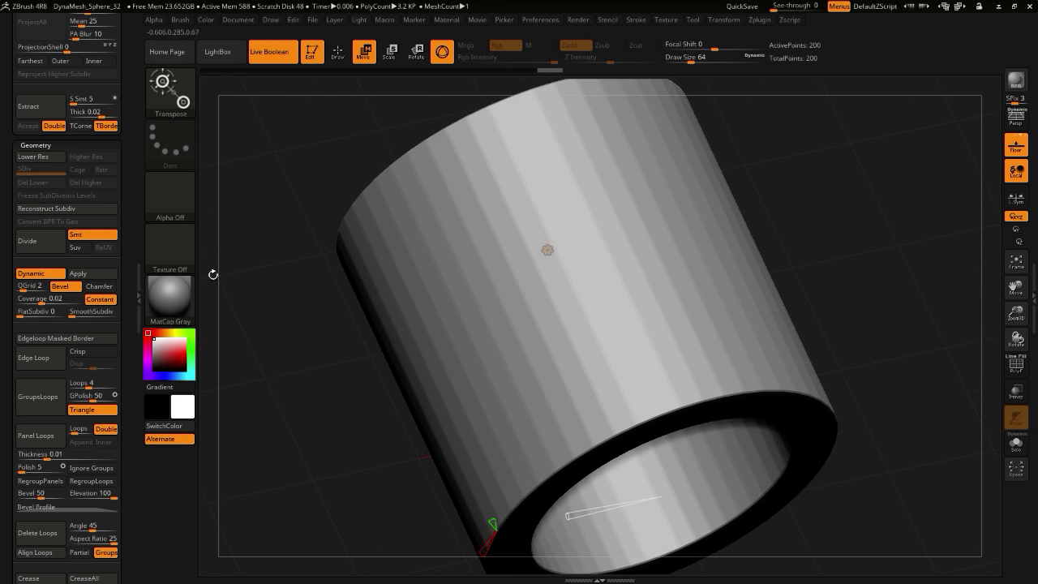
left_click_drag(318, 469, 241, 366)
left_click(1015, 365)
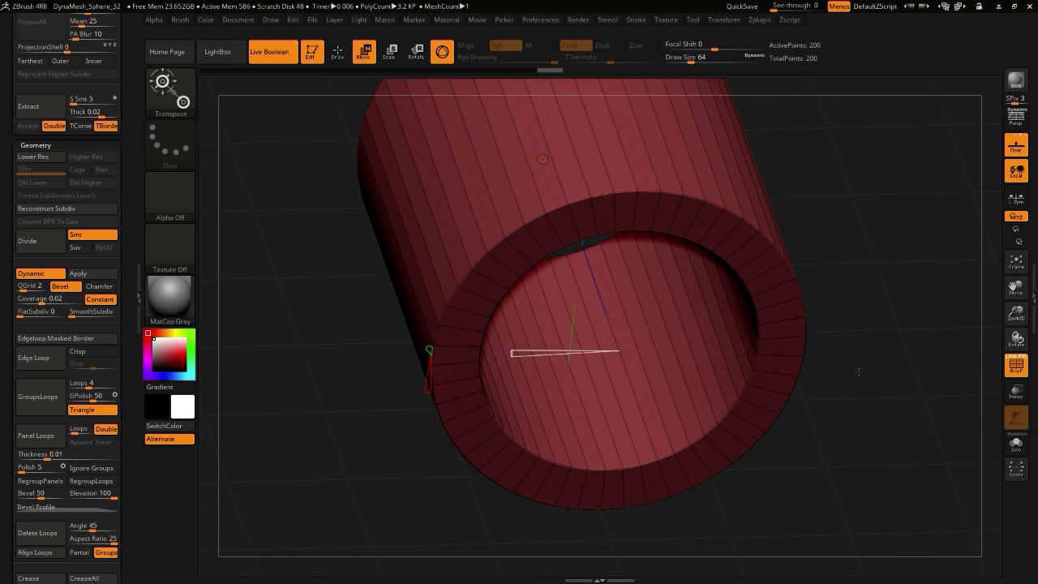
left_click_drag(326, 355, 339, 351)
left_click(40, 273)
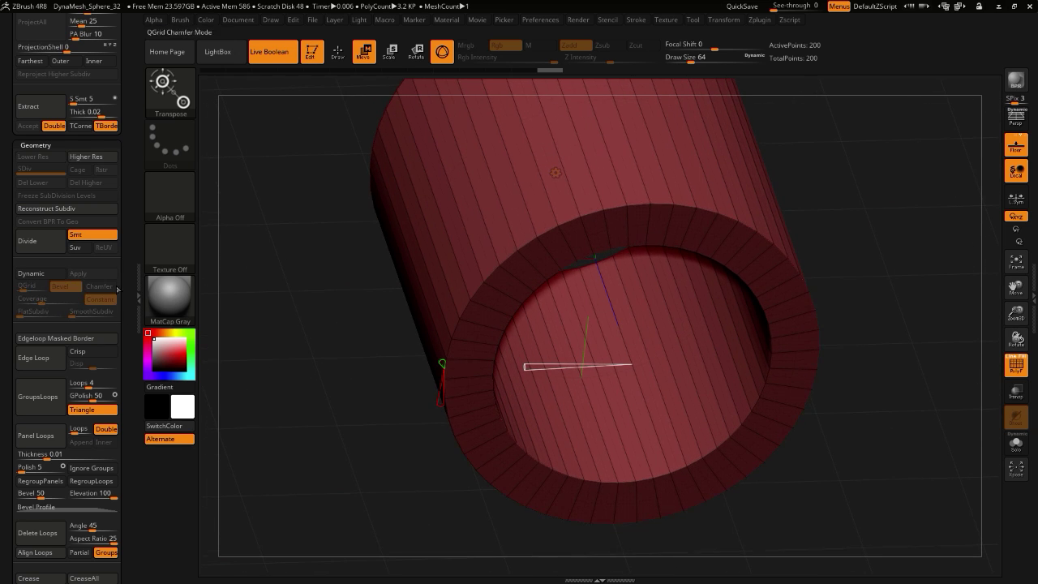
left_click_drag(285, 326, 318, 329)
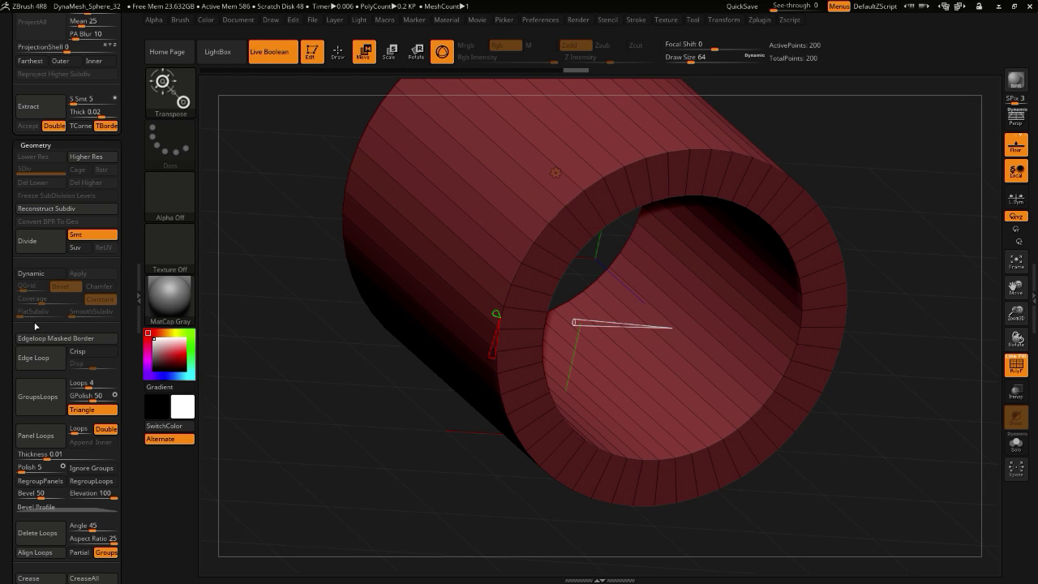
- Set the crease tolerance to 74 and crease the tube's rim edges
left_click_drag(4, 324, 2, 150)
left_click_drag(5, 376, 4, 137)
left_click_drag(16, 292, 10, 532)
left_click_drag(7, 171, 10, 378)
left_click_drag(18, 134, 23, 367)
left_click_drag(9, 244, 8, 253)
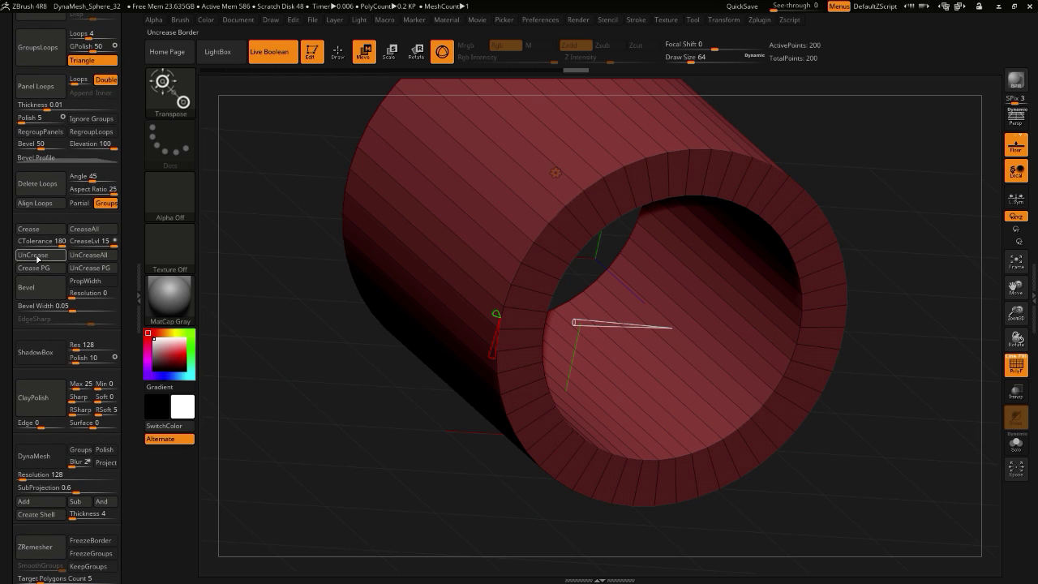
left_click(36, 242)
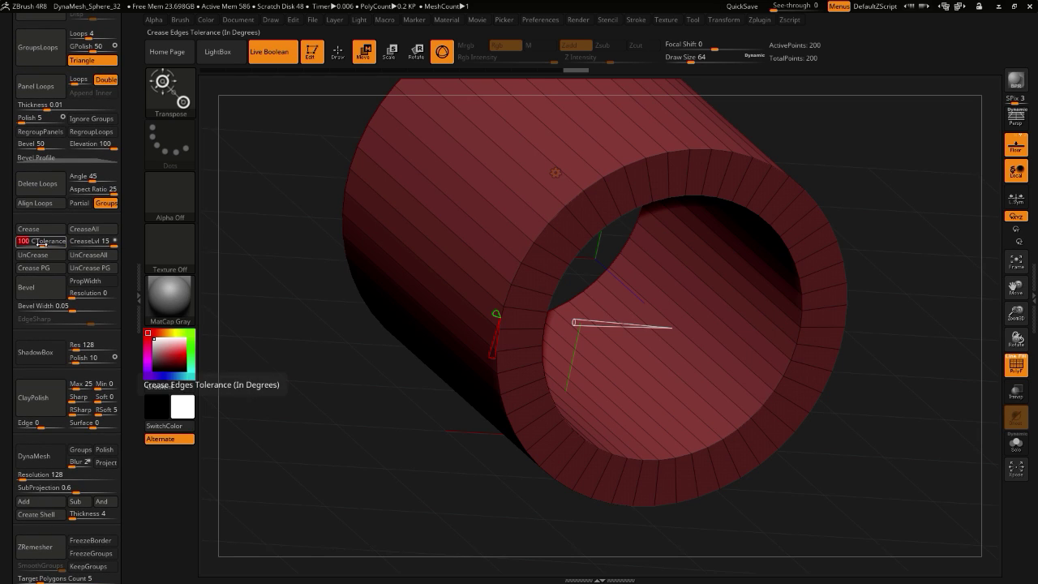
left_click(34, 231)
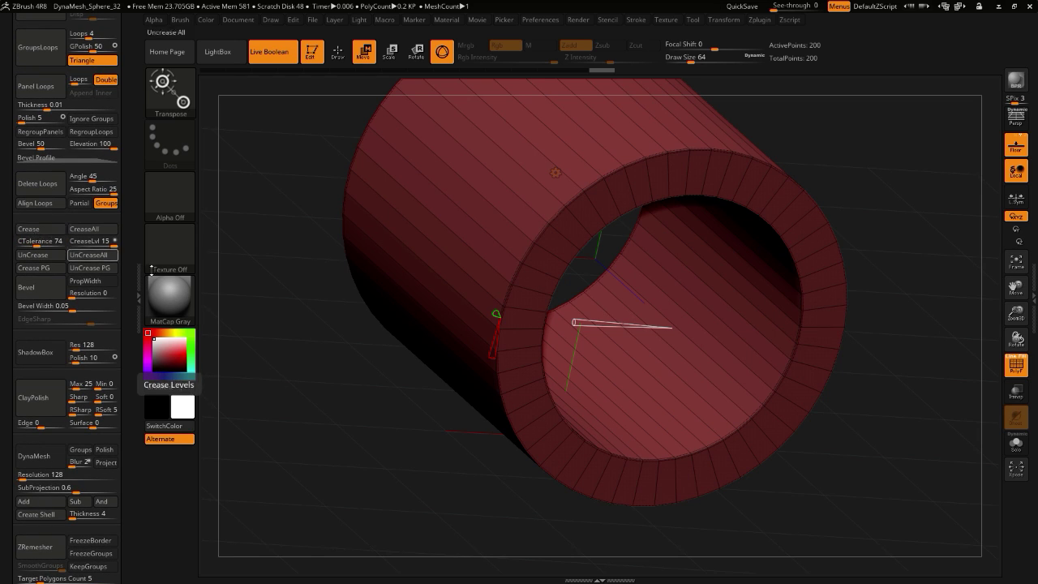
- Bevel the tube's creased rim edges with a bevel resolution of 1 and check both ends
left_click_drag(371, 380, 262, 315)
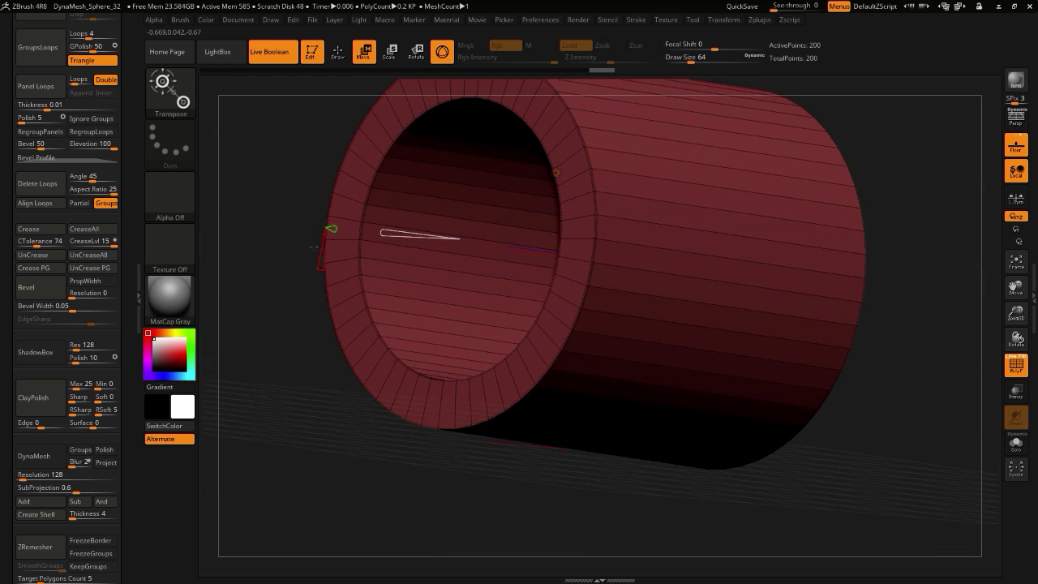
left_click_drag(310, 280, 307, 321)
mouse_move(274, 235)
left_mouse_down()
mouse_move(422, 231)
mouse_move(212, 237)
mouse_move(293, 242)
left_mouse_up()
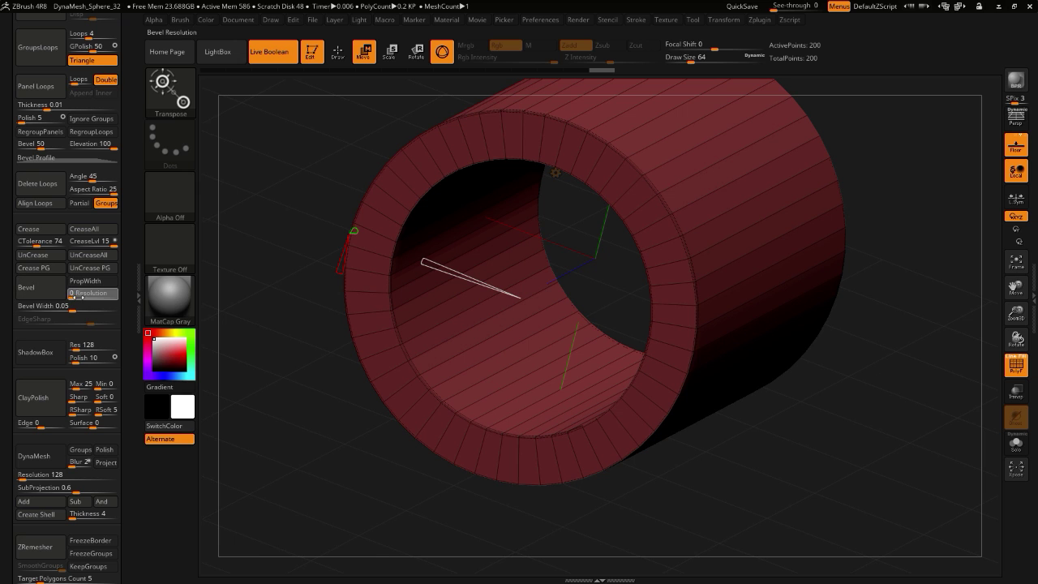
left_click(79, 297)
mouse_move(297, 356)
left_mouse_down()
mouse_move(274, 364)
mouse_move(334, 375)
mouse_move(325, 390)
mouse_move(304, 373)
left_mouse_up()
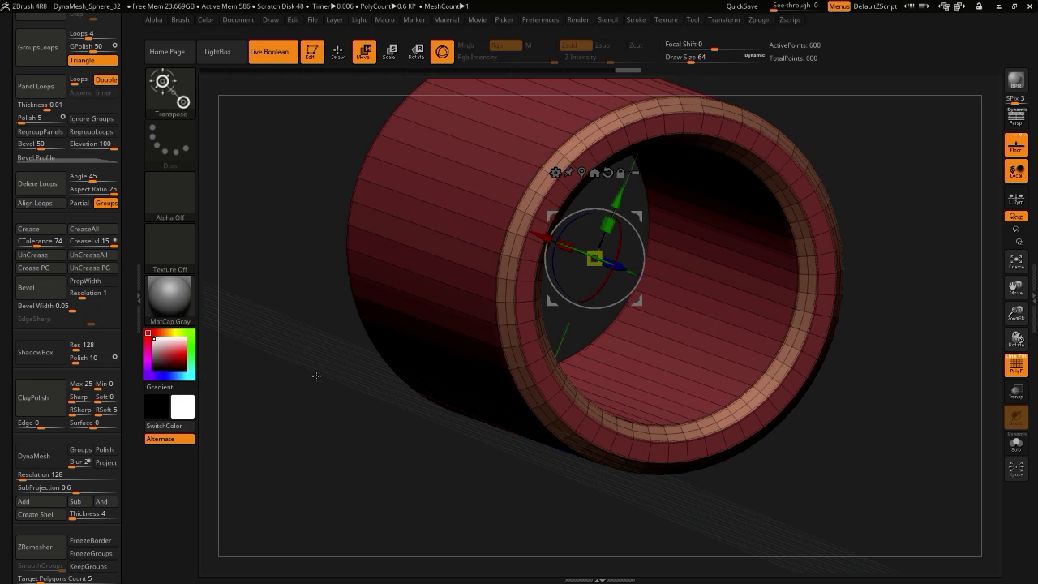
left_click_drag(318, 371, 273, 387)
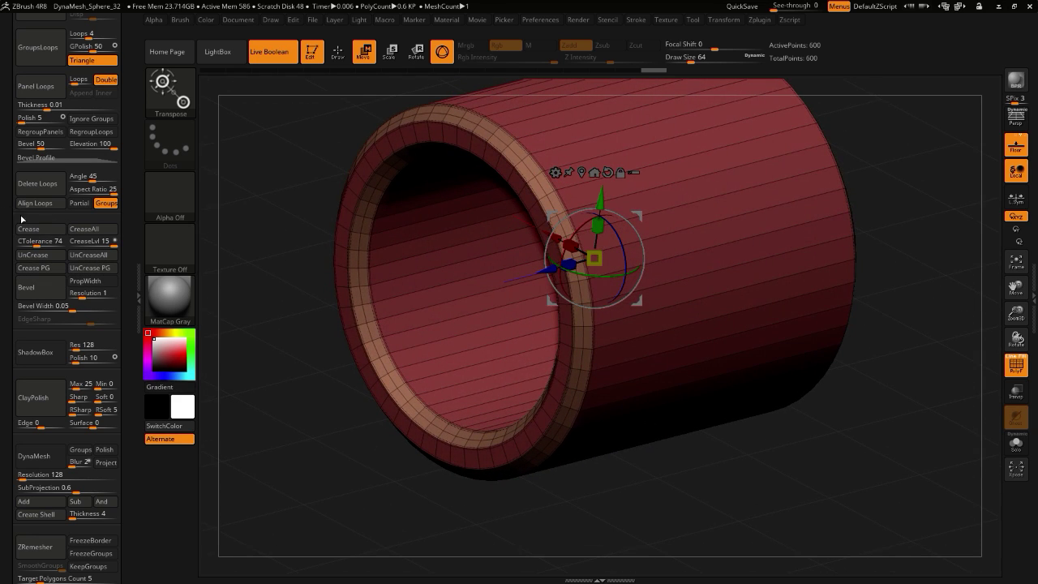
- Hide the wireframe and turn Dynamic Subdivision on for the bevelled tube, with QGrid 0 and smooth subdivision level 2
left_click(1008, 370)
left_click_drag(302, 329, 235, 321)
left_click_drag(7, 210, 12, 302)
left_click(35, 197)
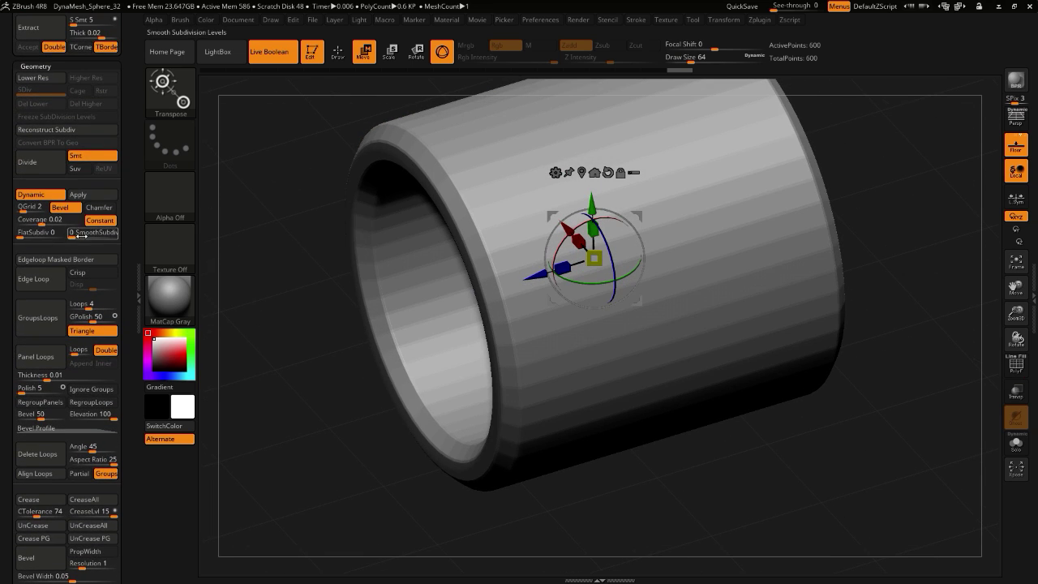
left_click_drag(72, 236, 85, 238)
left_click(86, 238)
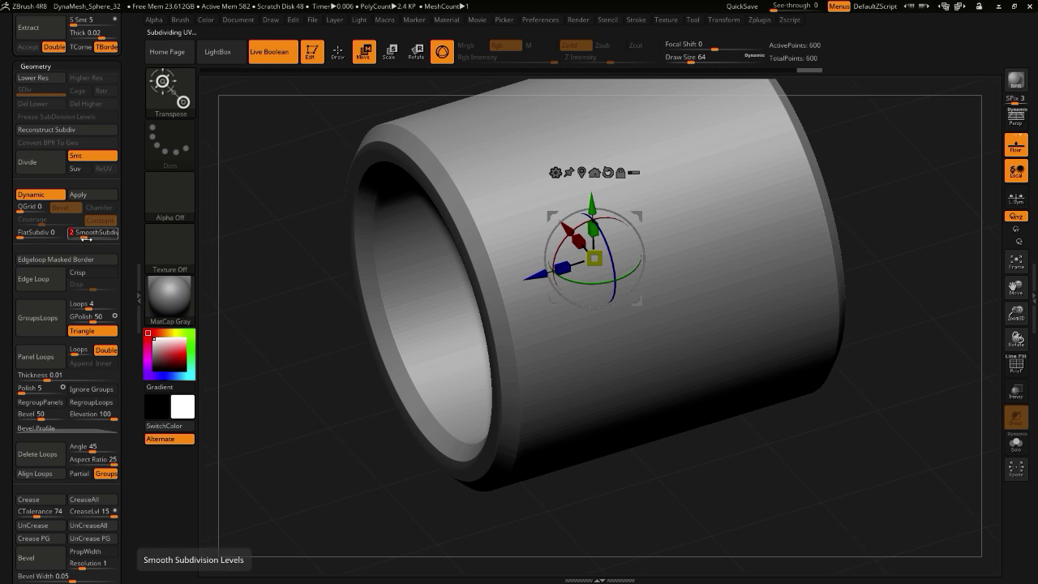
left_click_drag(296, 394, 311, 342, "alt")
left_click_drag(361, 381, 349, 380)
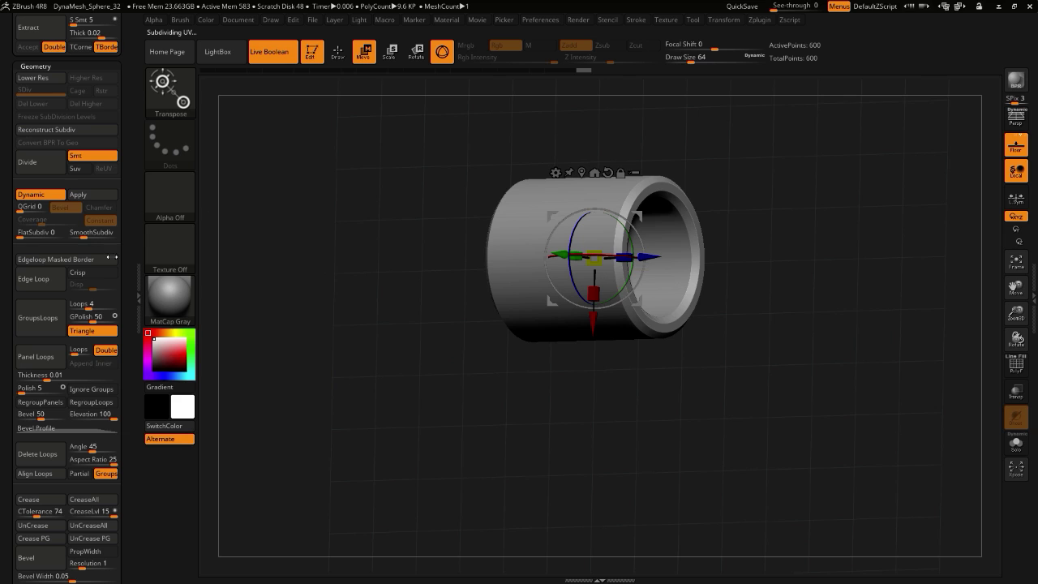
- Duplicate the tube subtool and move the copy along the X axis so it partly overlaps the original
left_click_drag(362, 328, 324, 333)
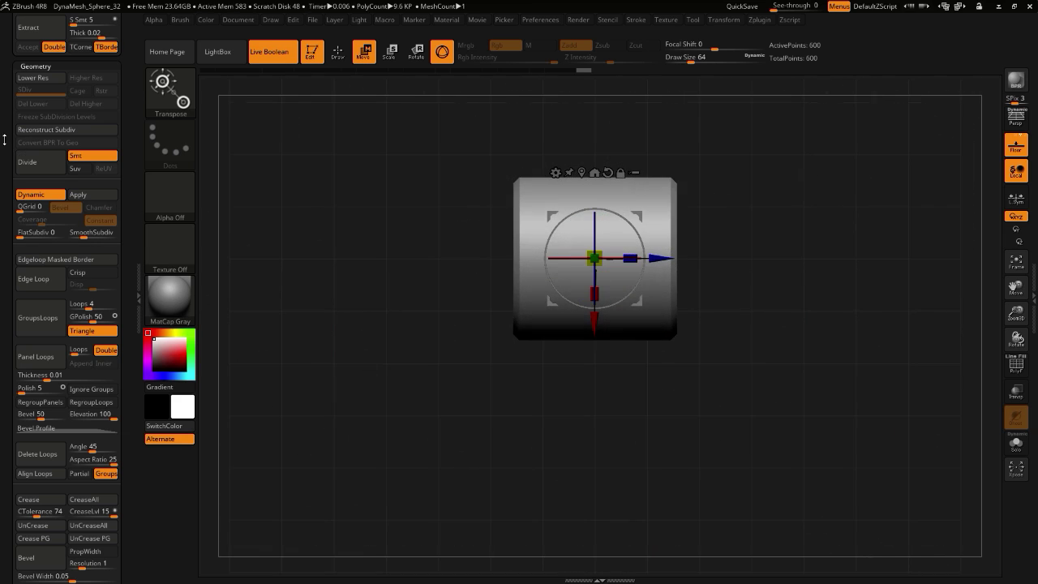
left_click_drag(4, 140, 61, 399)
left_click(33, 523)
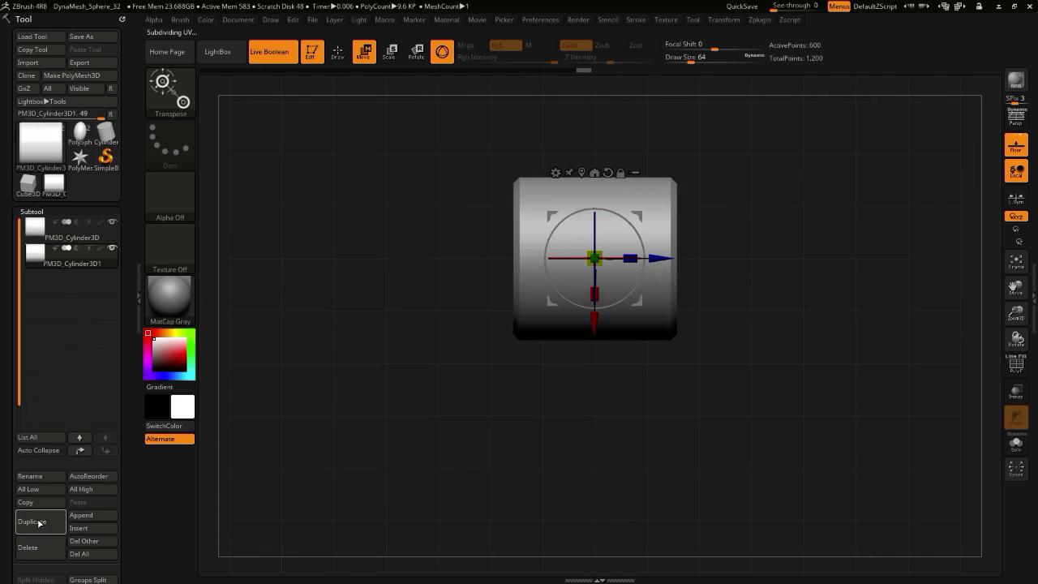
left_click_drag(577, 360, 554, 307, "alt")
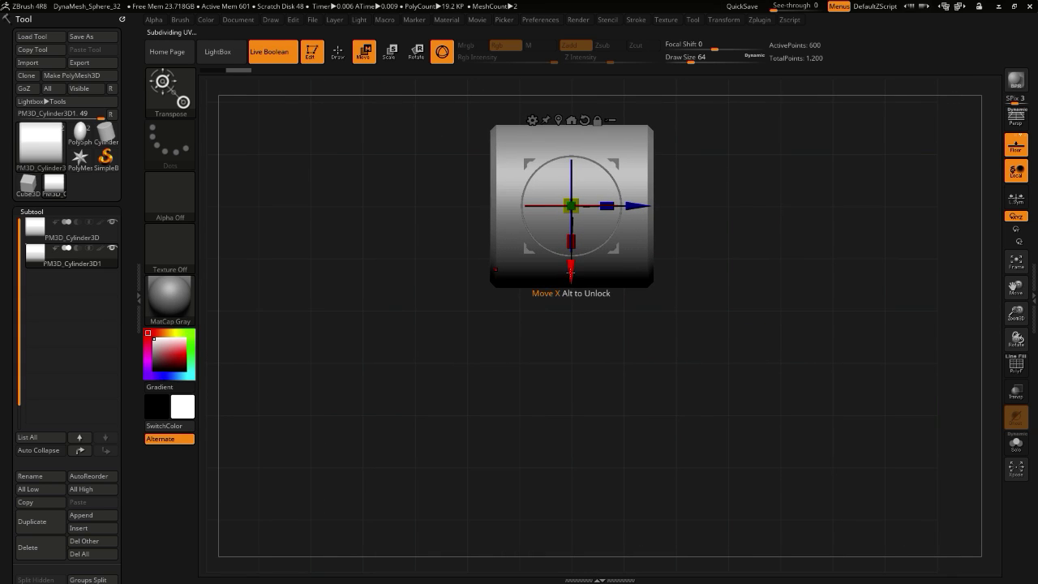
left_click_drag(571, 273, 571, 381)
- Toggle Live Boolean off and on again and examine the overlap between the two tubes
left_click_drag(387, 280, 352, 299)
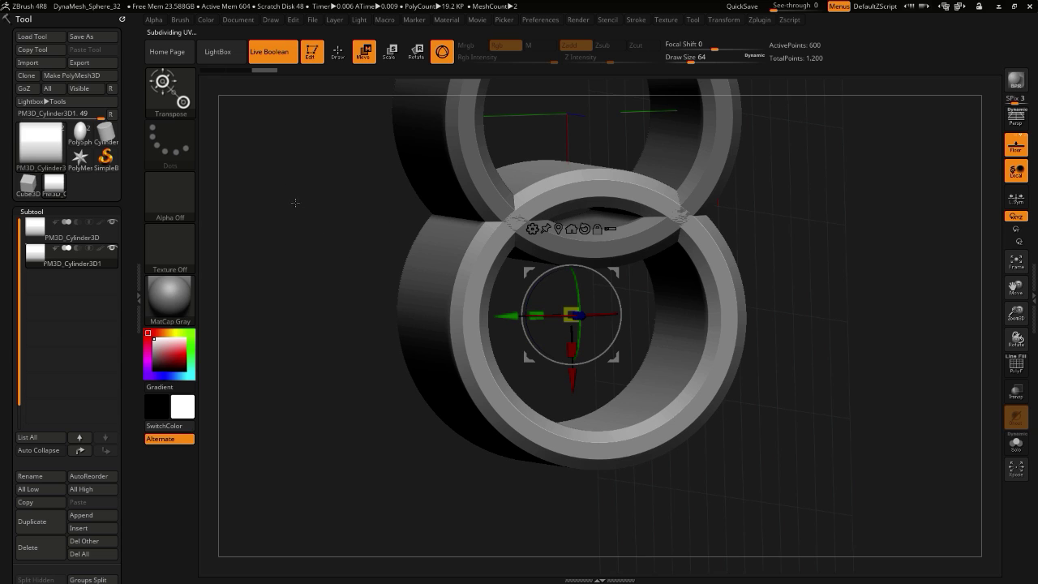
left_click(267, 52)
left_click(271, 56)
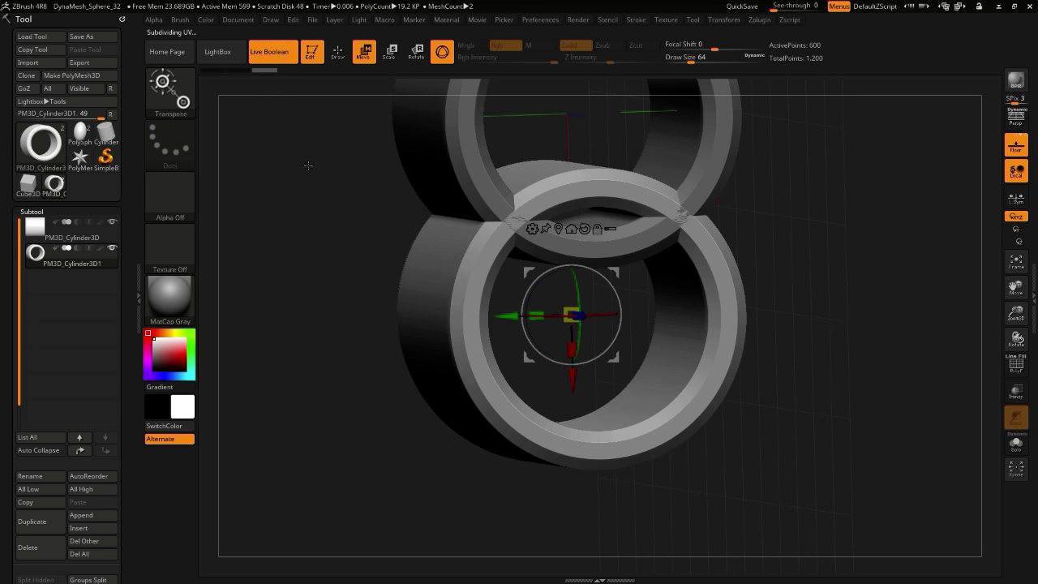
left_click_drag(308, 166, 343, 201)
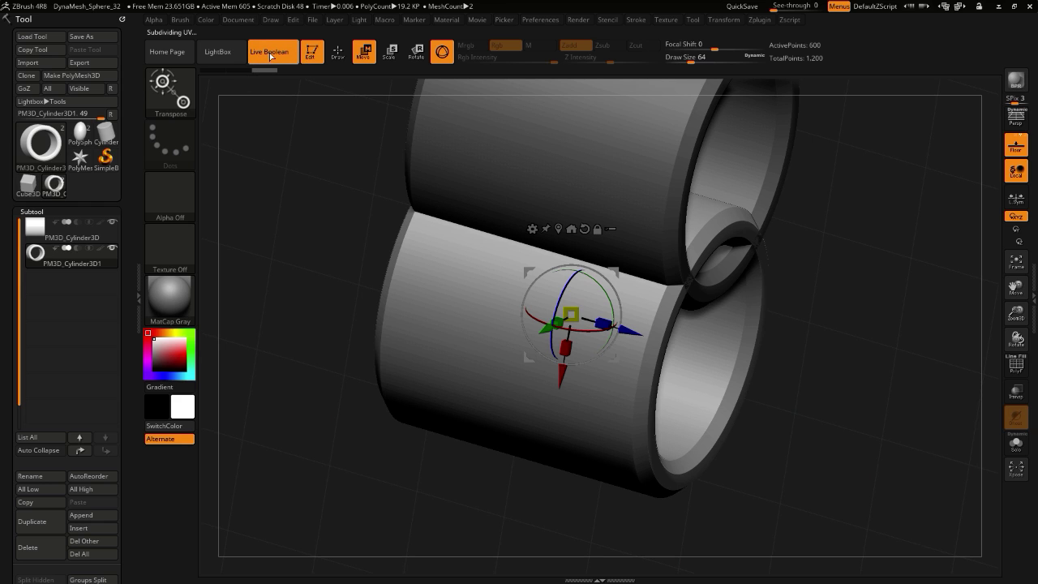
- Scale the copied tube shorter along its length and set its subtool to boolean subtraction
mouse_move(324, 182)
left_mouse_down()
mouse_move(294, 189)
mouse_move(326, 198)
left_mouse_up()
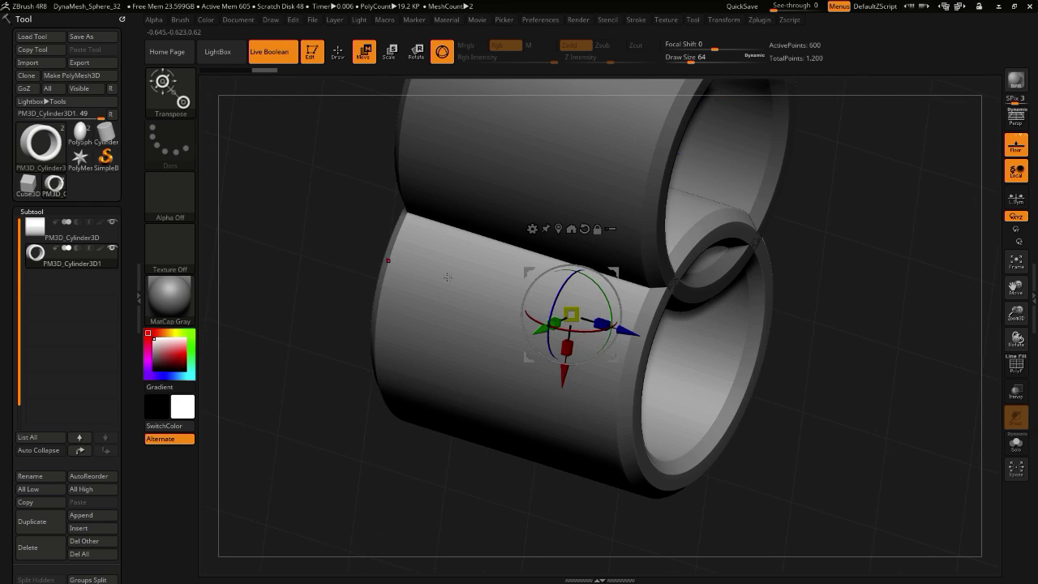
left_click_drag(601, 322, 568, 307)
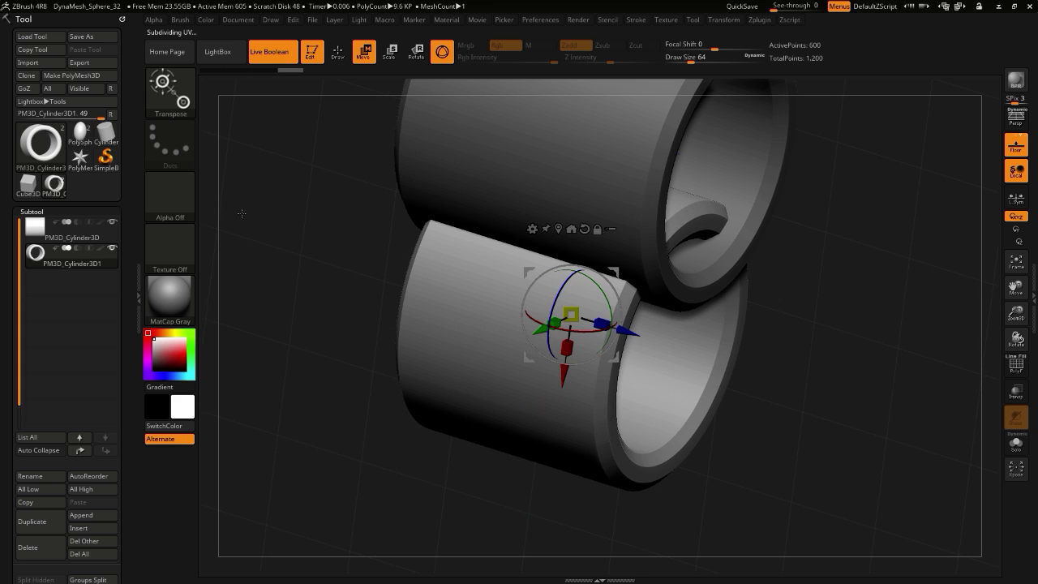
left_click(78, 249)
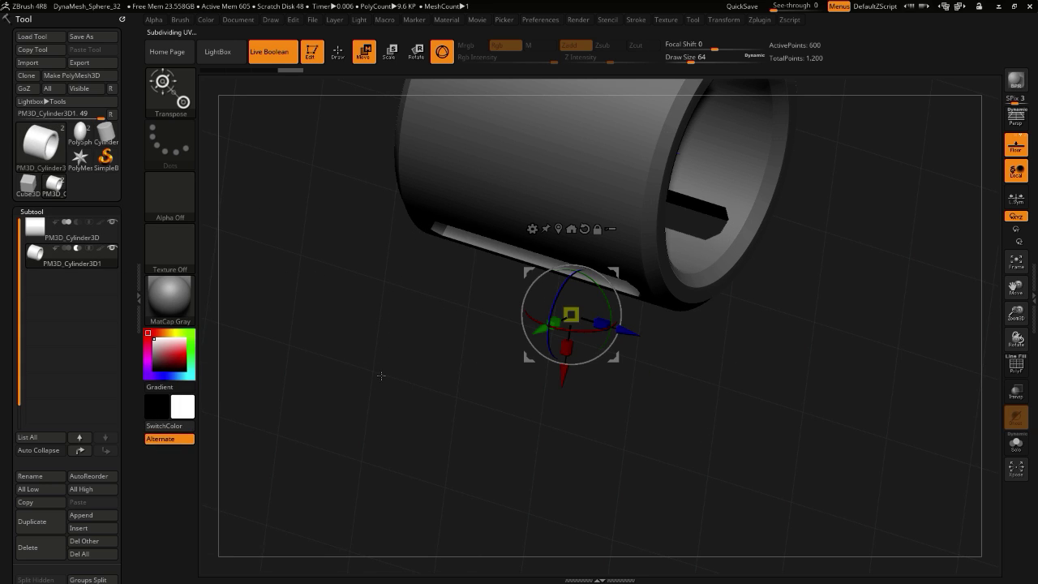
- Scale the subtracting tube down slightly along its X axis
left_click_drag(380, 374, 316, 354)
left_click_drag(316, 355, 371, 343)
left_click_drag(525, 373, 504, 404)
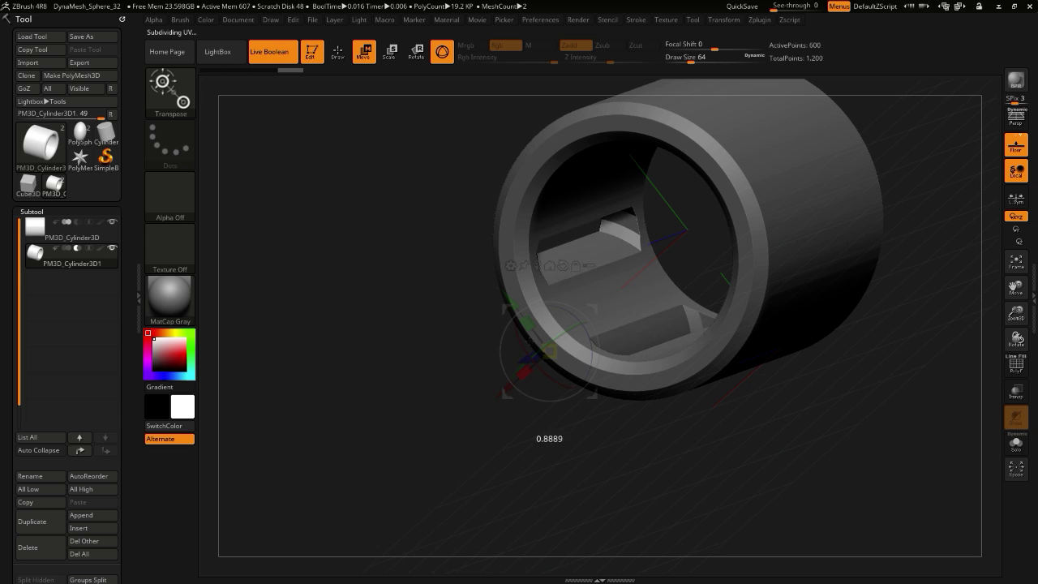
- Examine the bevelled slots that the subtraction cuts into the tube, from inside and outside
left_click_drag(427, 303, 395, 385)
mouse_move(338, 301)
left_mouse_down()
mouse_move(330, 304)
mouse_move(350, 295)
left_mouse_up()
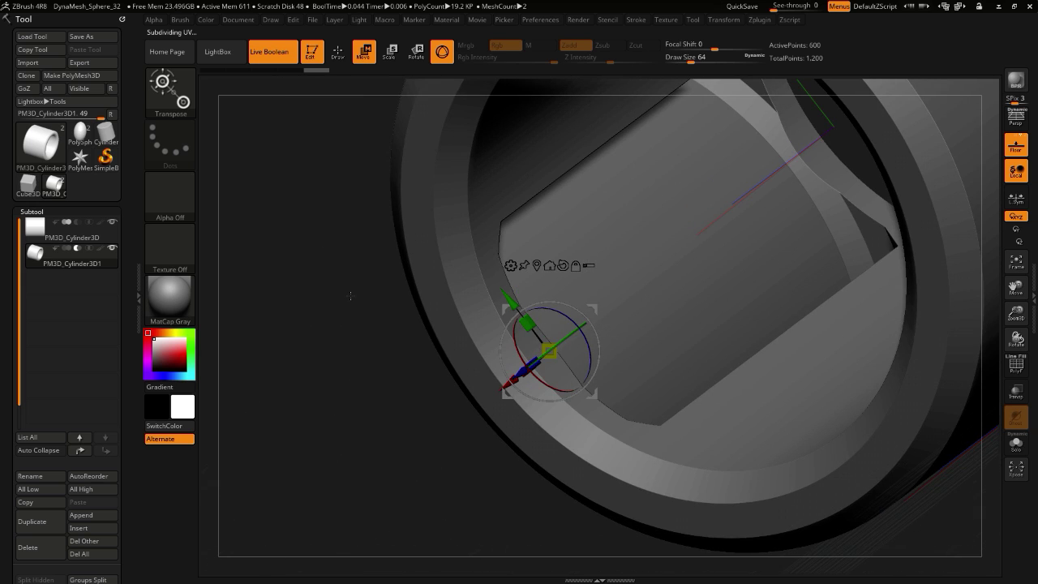
left_click_drag(328, 313, 289, 303, "alt")
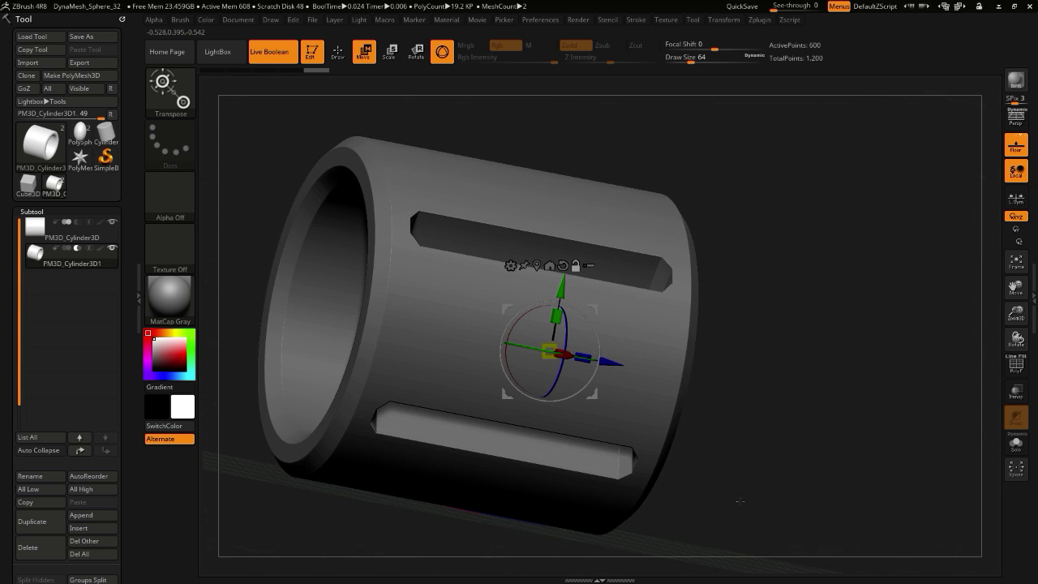
left_click_drag(740, 501, 331, 324, "alt")
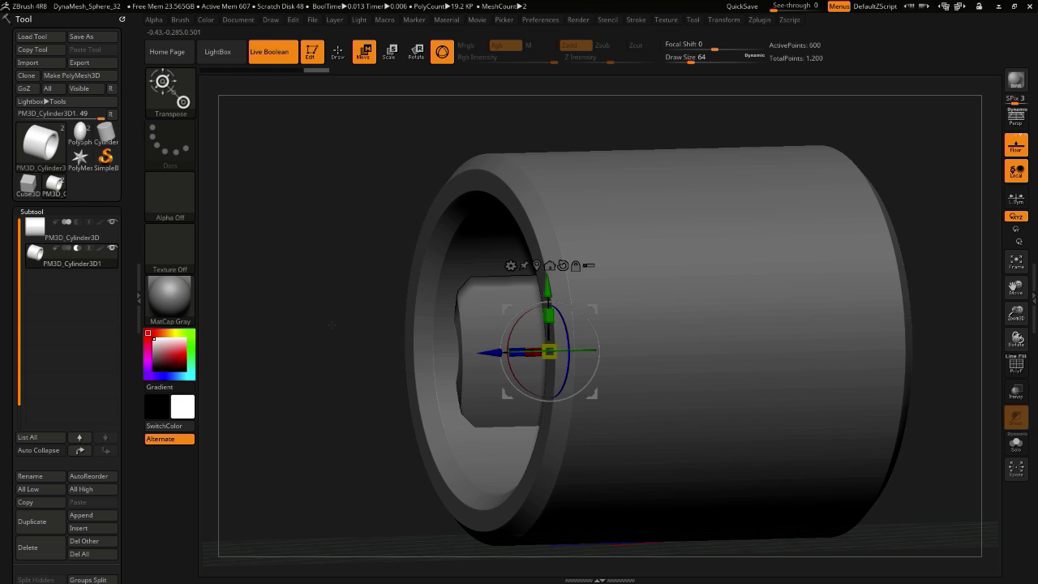
right_click_drag(279, 396, 323, 428)
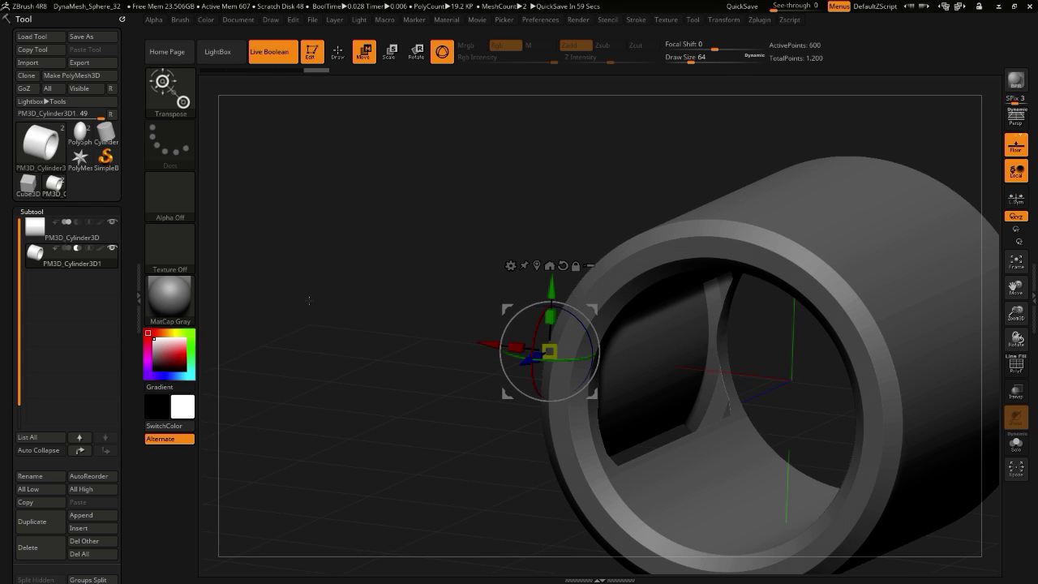
right_click_drag(310, 299, 326, 320)
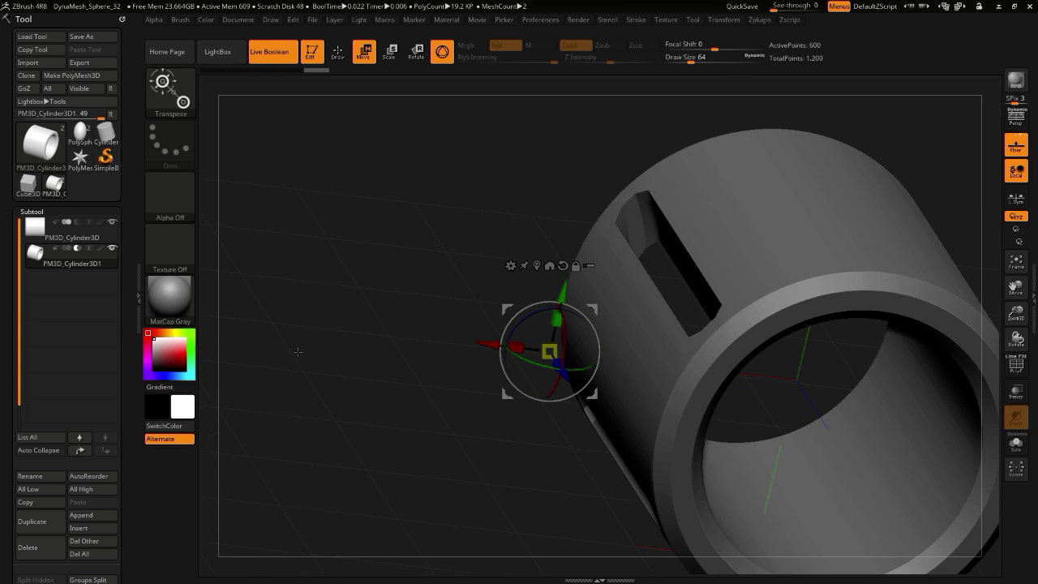
right_click_drag(308, 354, 310, 355)
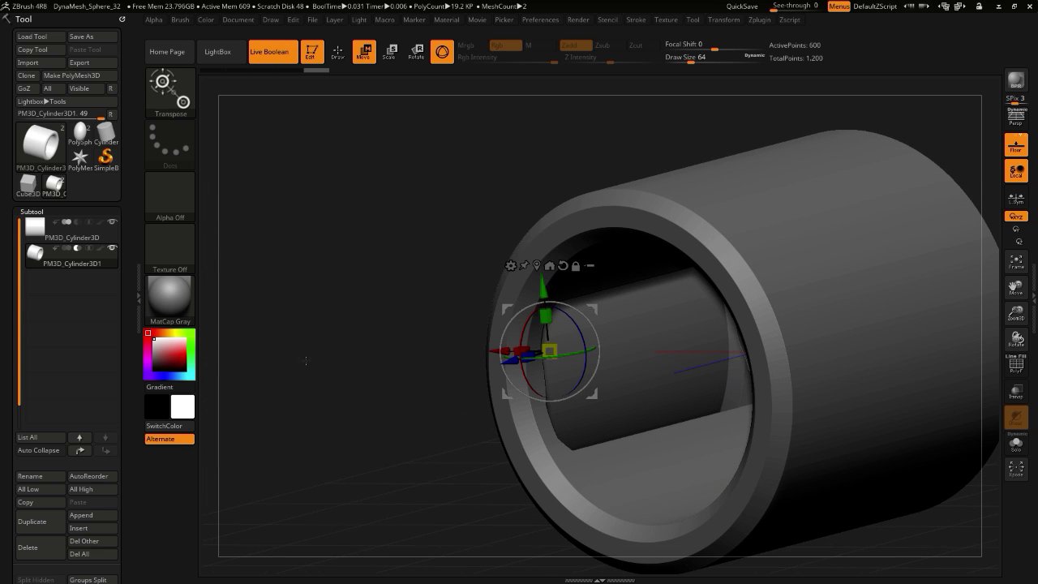
right_click_drag(306, 361, 341, 397)
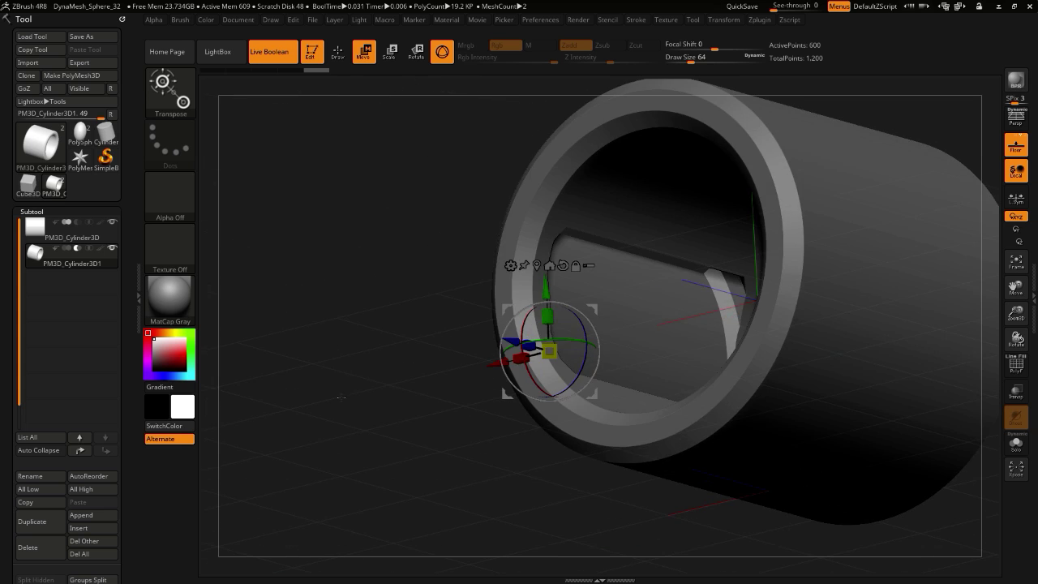
left_click_drag(341, 397, 341, 358)
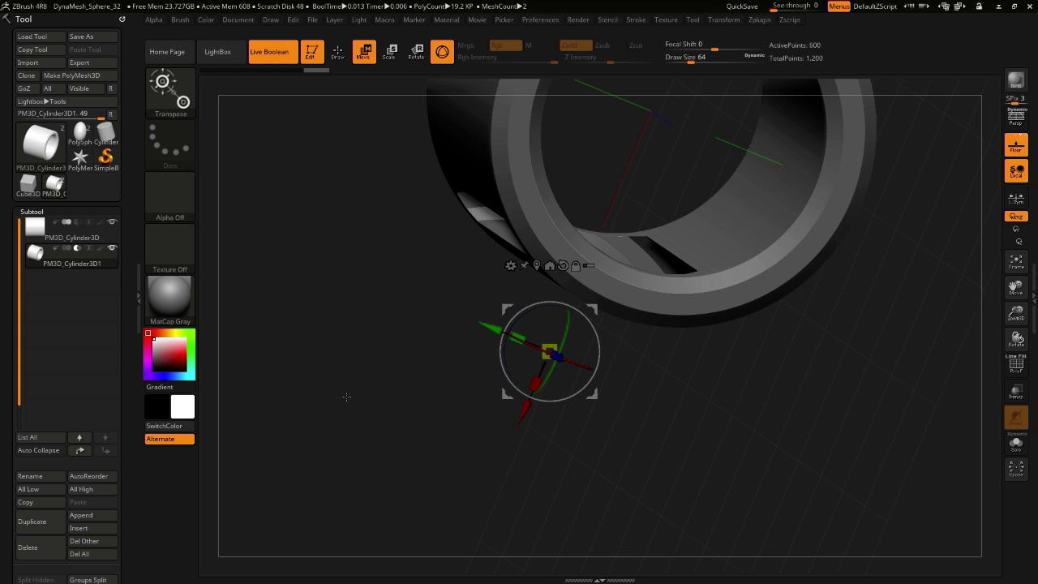
left_click_drag(342, 395, 509, 394)
left_click_drag(369, 337, 230, 241)
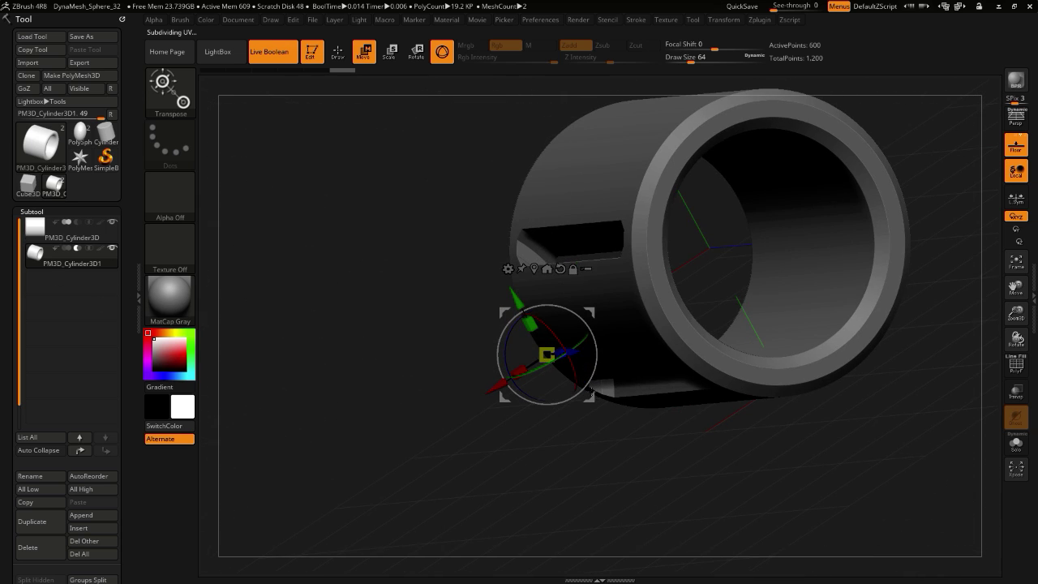
- Turn Live Boolean off and check how the smaller tube overlaps the larger one
left_click(260, 57)
left_click_drag(340, 248, 336, 362)
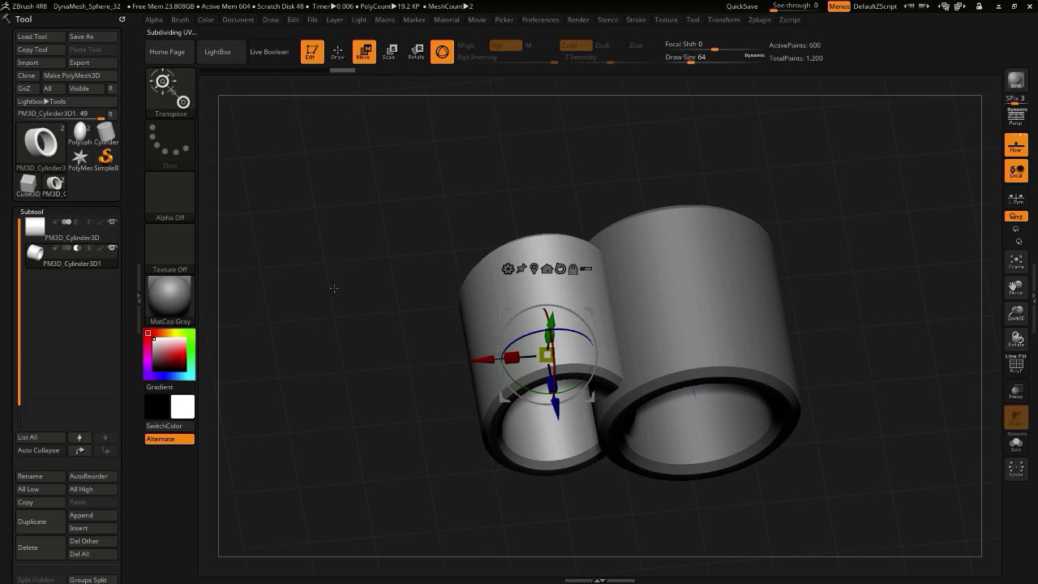
left_click_drag(334, 288, 340, 410)
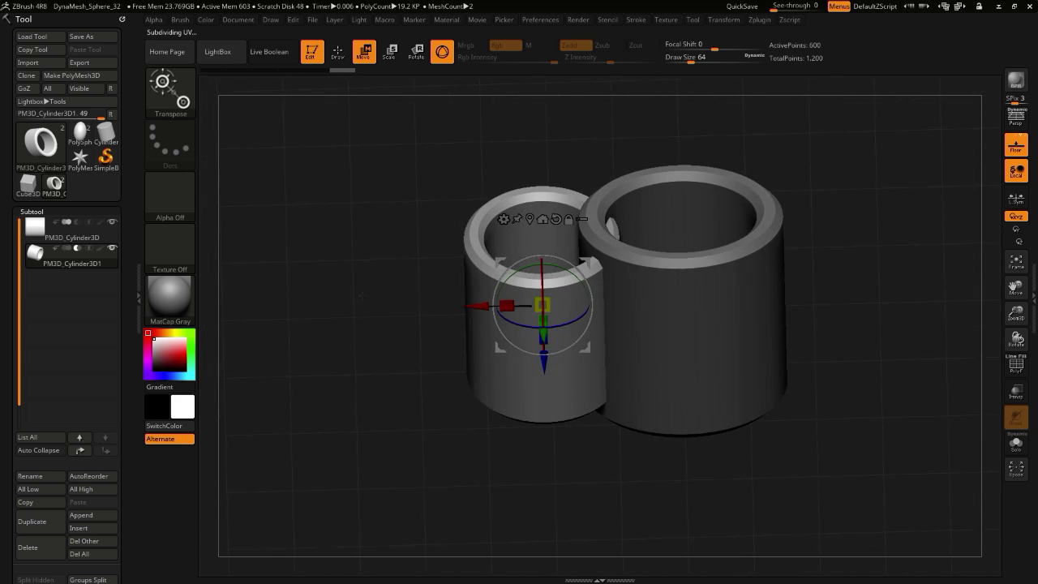
left_click_drag(371, 336, 366, 280)
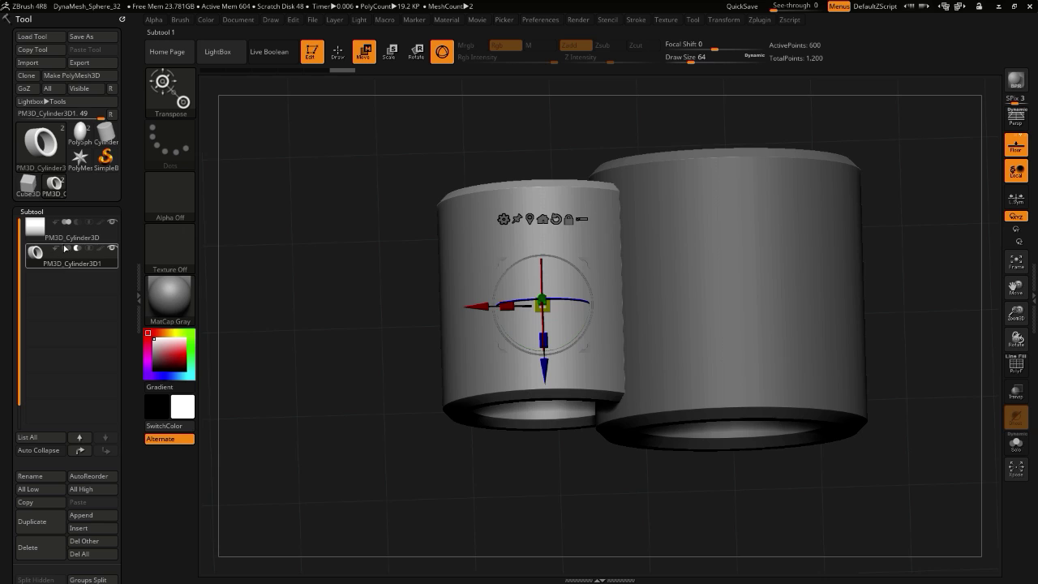
- Replace the smaller tube with a PolyCube primitive, adjust its parametric handles and return to Gizmo 3D
left_click(503, 219)
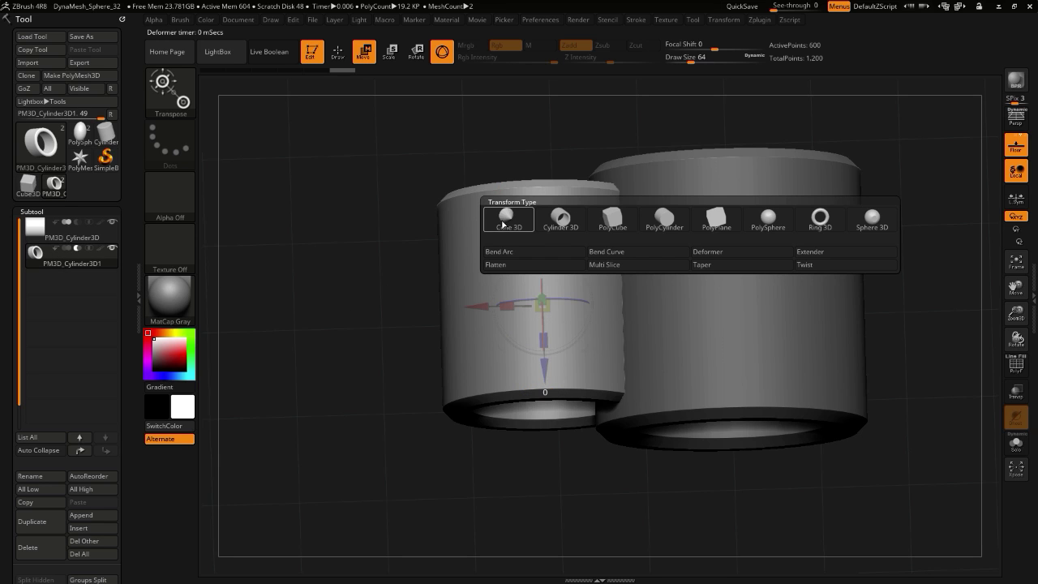
left_click(610, 223)
left_click_drag(325, 271, 404, 216)
left_click_drag(403, 179, 420, 165)
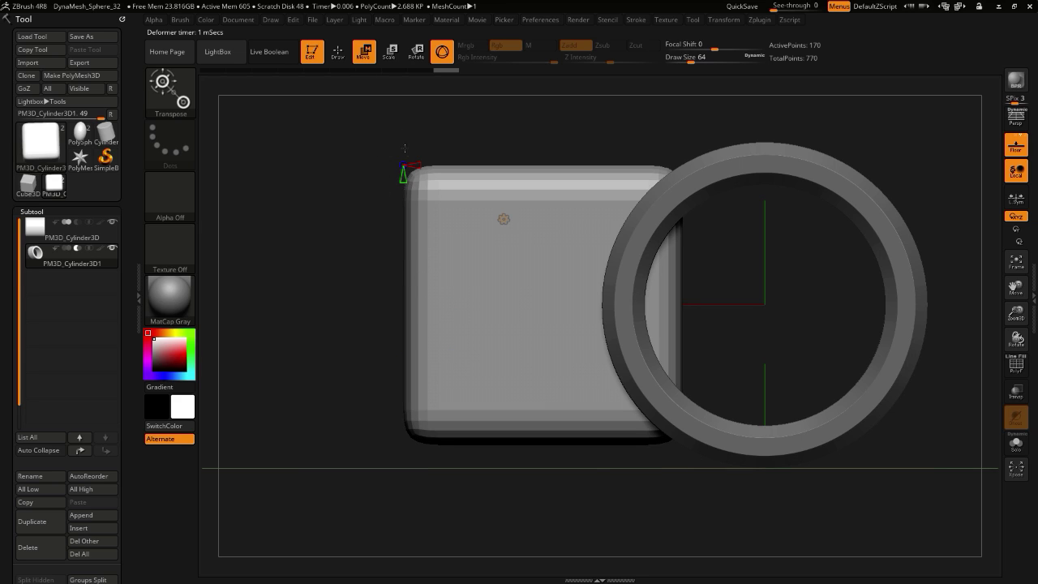
left_click(502, 220)
left_click(464, 225)
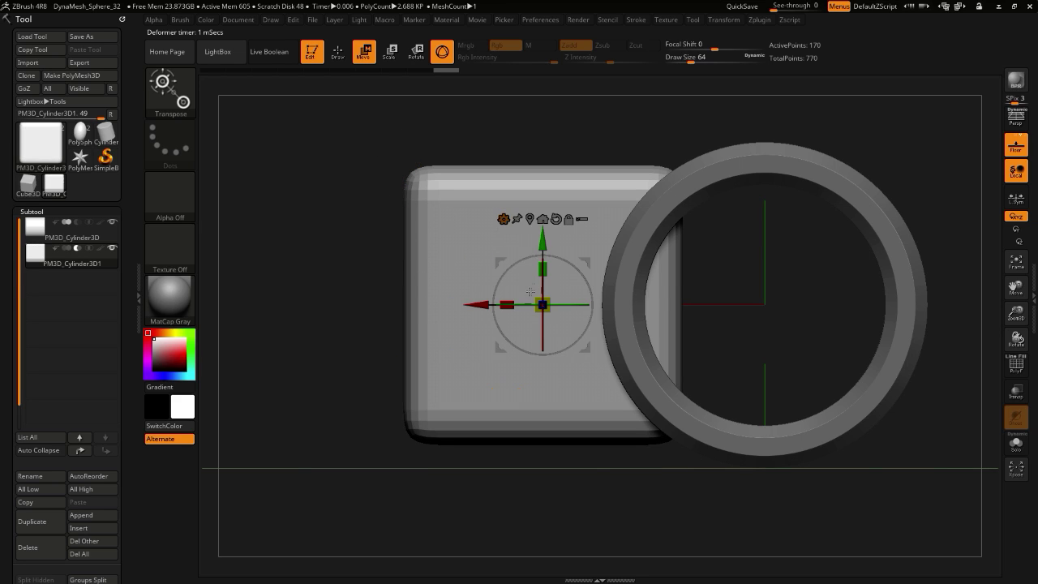
- Flatten the PolyCube by scaling it down along its Y axis
left_click_drag(541, 271, 540, 347)
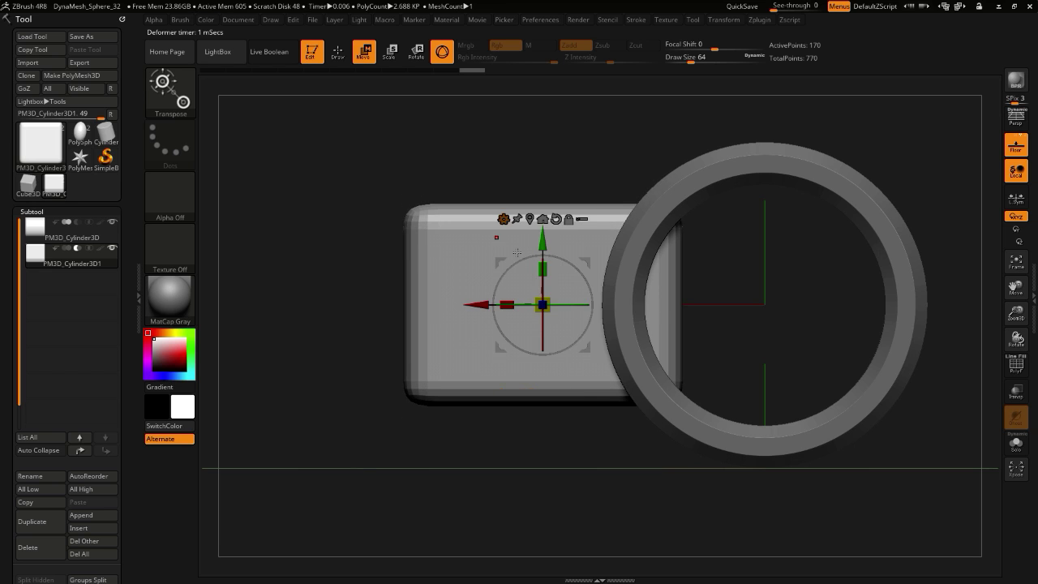
left_click_drag(373, 173, 381, 235)
left_click_drag(552, 339, 552, 347)
- Try to lengthen the PolyCube by scaling it along X, then undo the scaling
left_click_drag(362, 273, 362, 291, "shift")
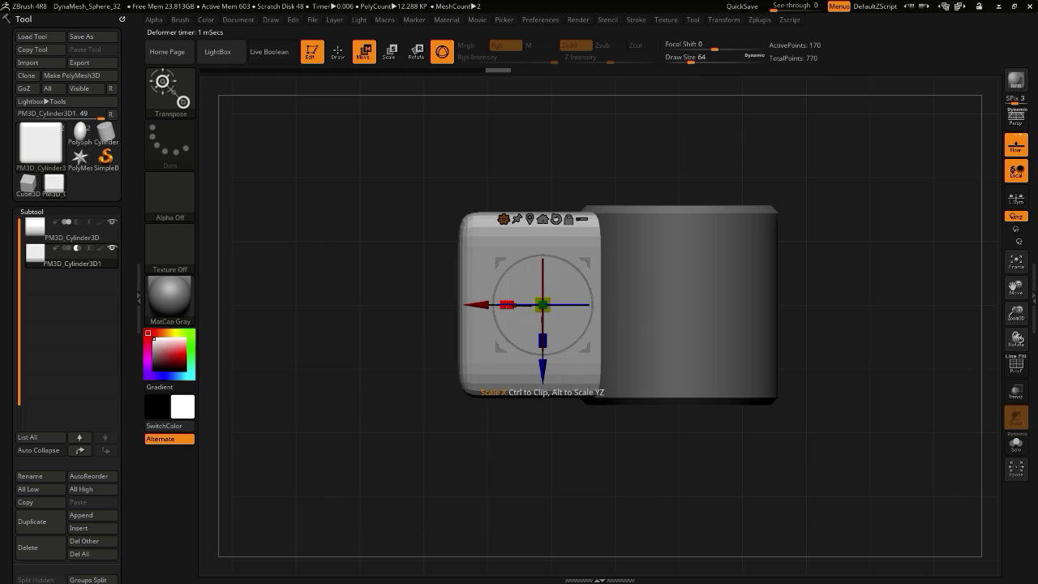
left_click_drag(525, 305, 472, 303)
key("ctrl+z")
left_click_drag(370, 304, 357, 284, "shift")
left_click_drag(506, 305, 297, 306)
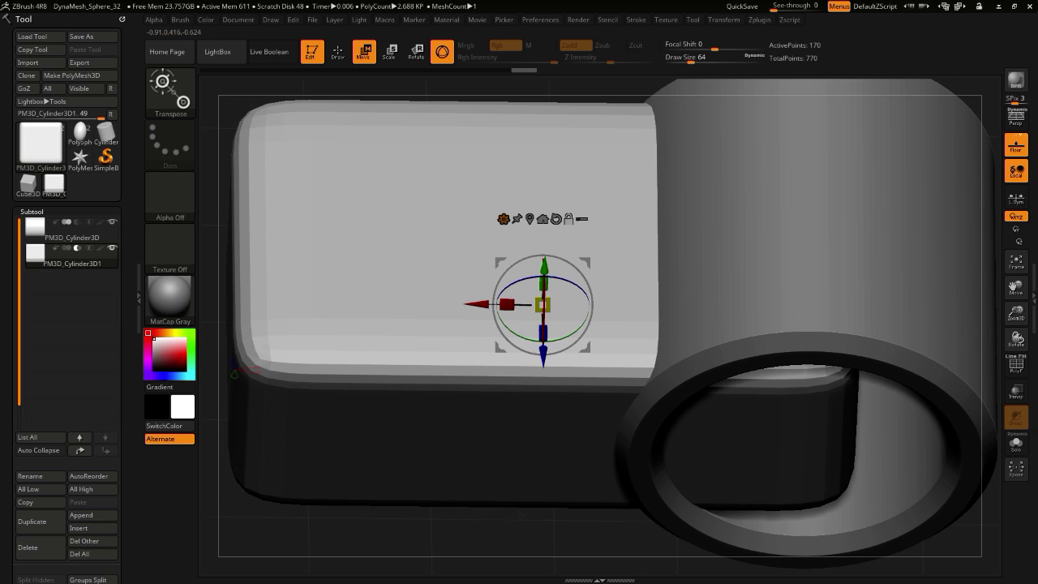
left_click_drag(520, 512, 464, 418, "alt")
key("ctrl+z")
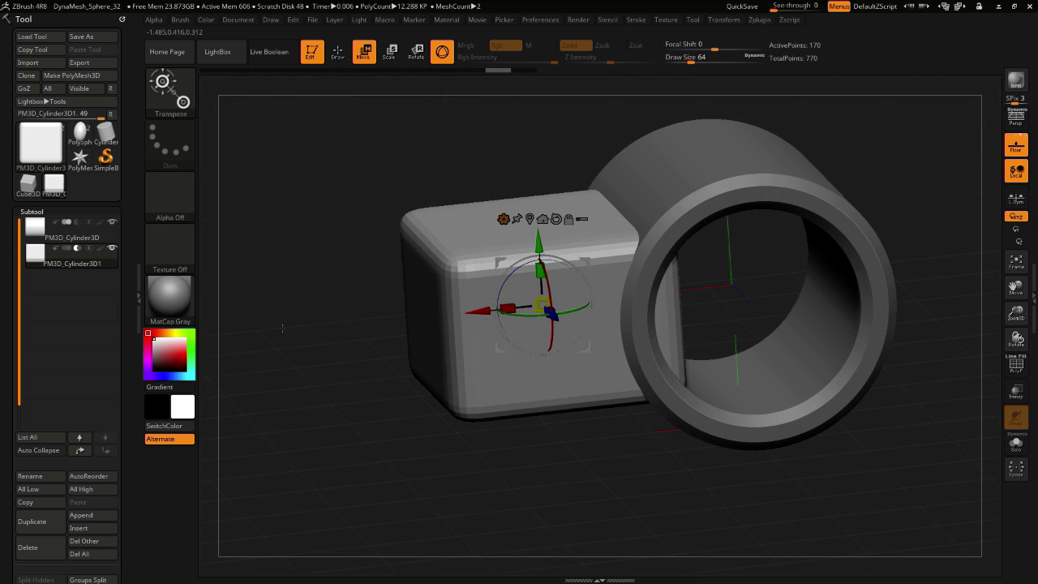
- Apply the Extender deformer to the PolyCube and show its wireframe
left_click_drag(283, 326, 220, 317, "shift")
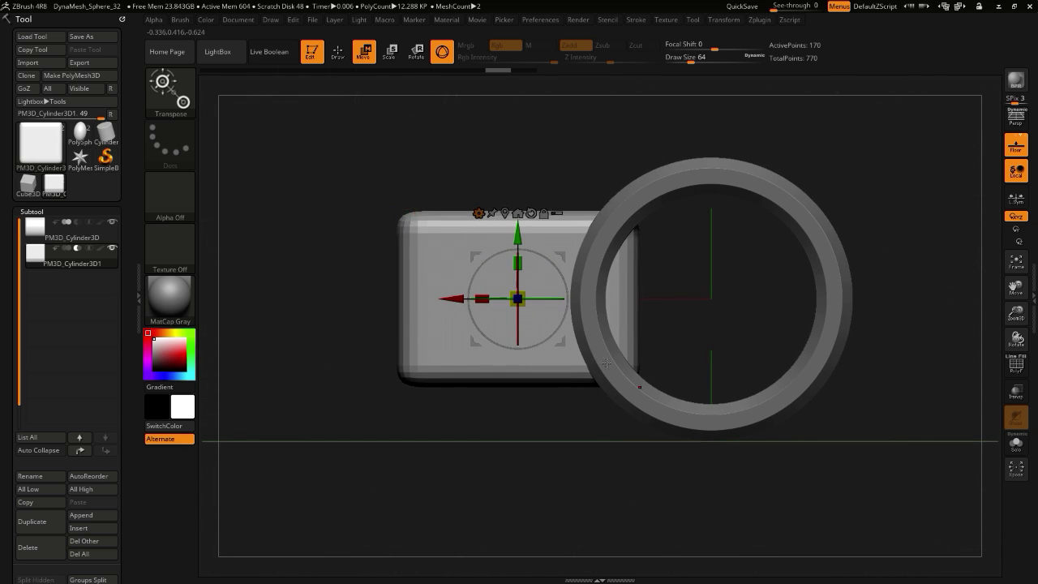
left_click(478, 214)
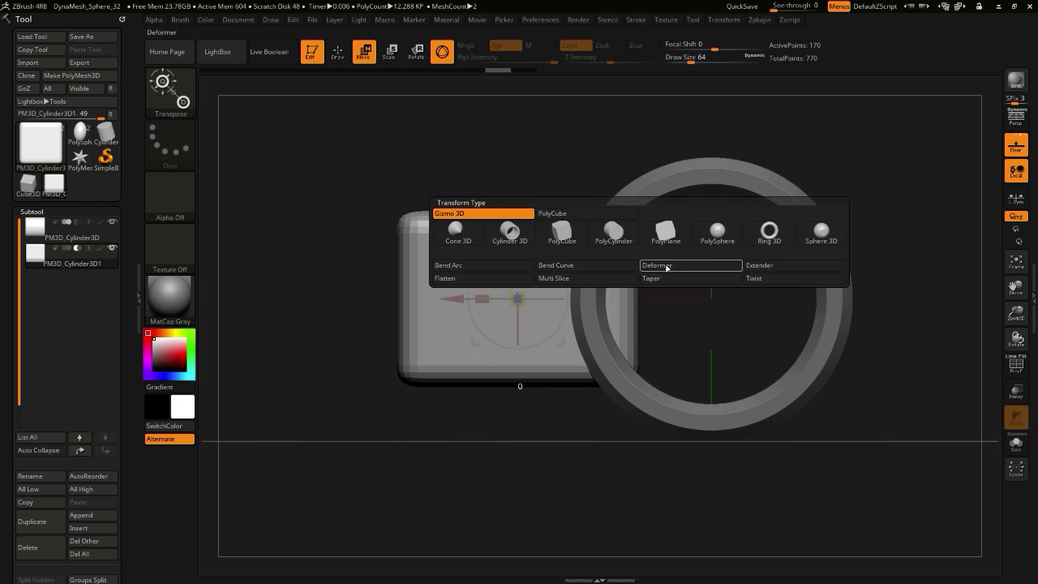
left_click(760, 269)
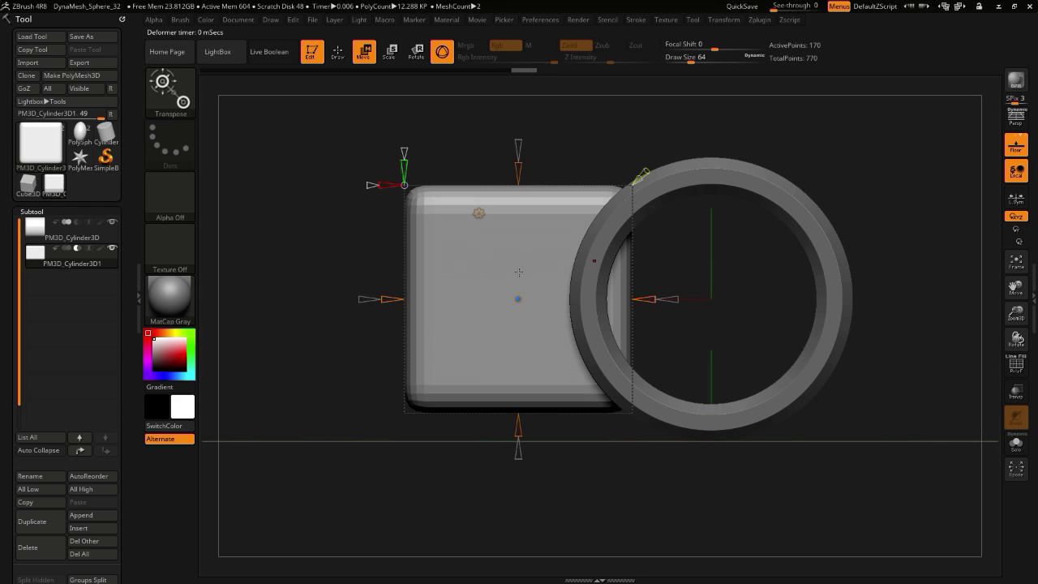
left_click_drag(312, 261, 287, 295)
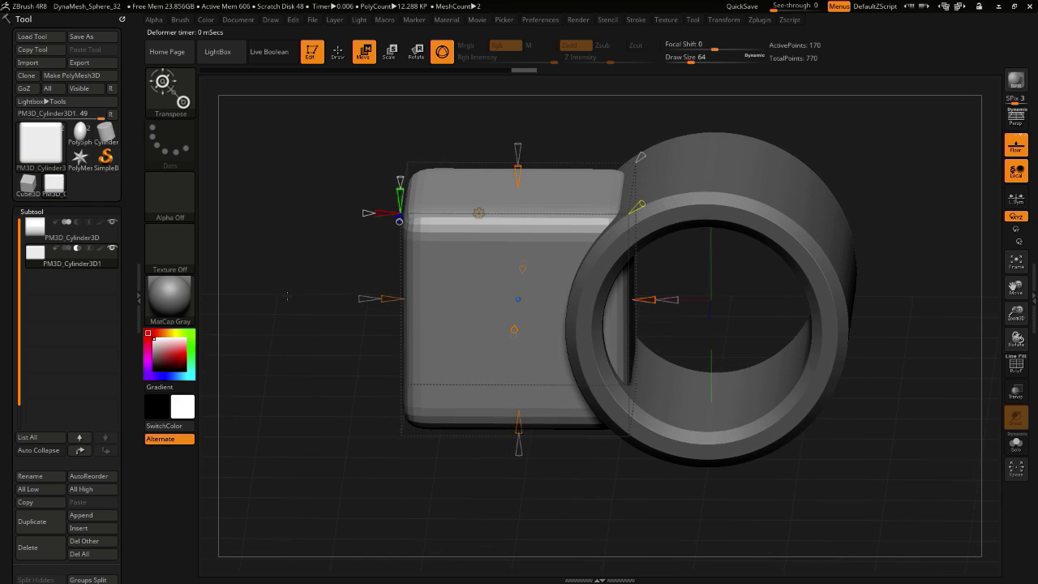
left_click(1015, 367)
left_click_drag(323, 326, 313, 316)
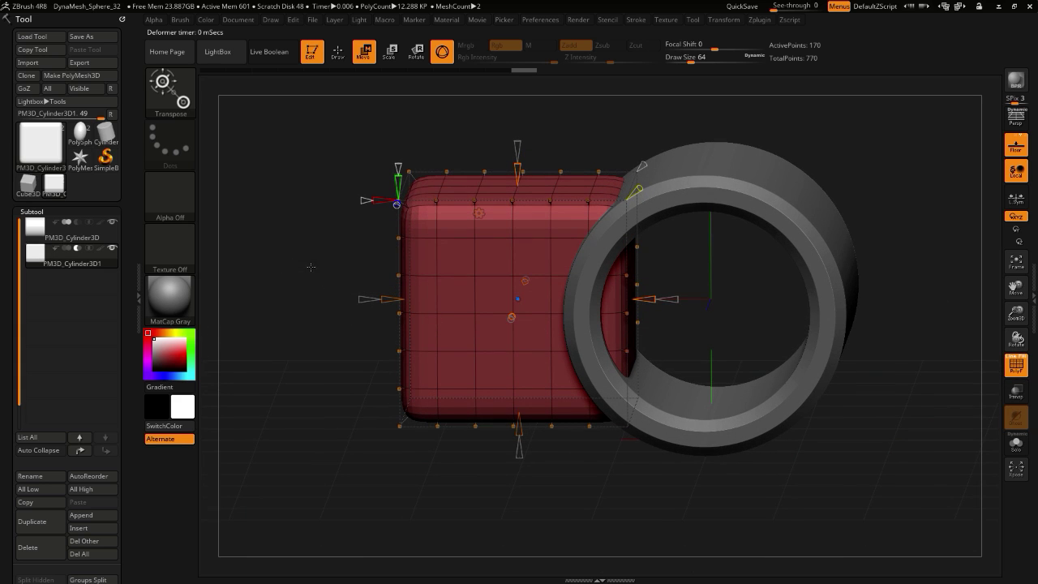
- Lengthen the cube along X with the Extender and taper it towards the end away from the tube
left_click_drag(386, 299, 332, 298)
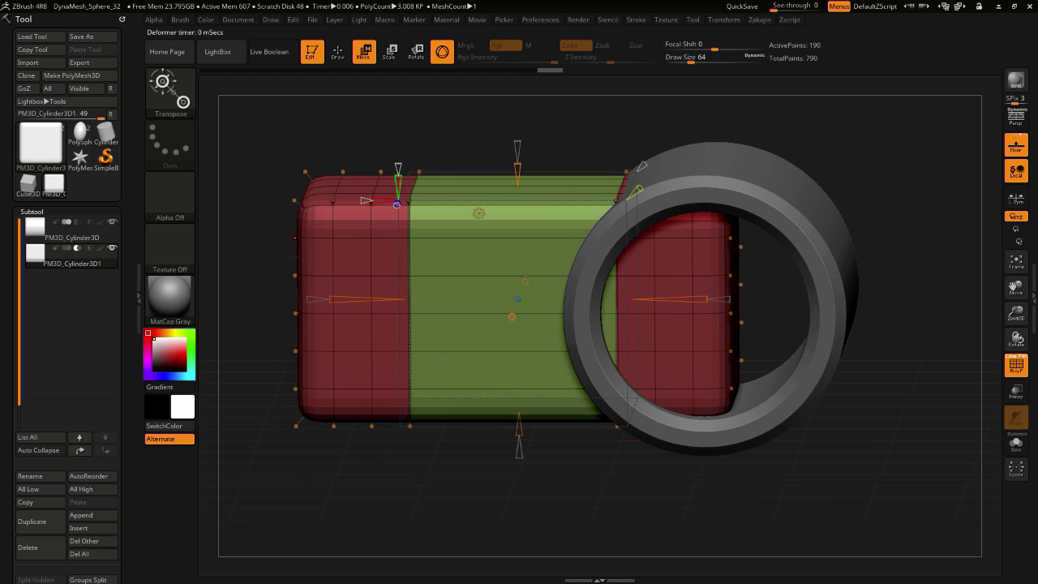
left_click_drag(275, 340, 254, 352)
left_click_drag(344, 453, 325, 449, "shift")
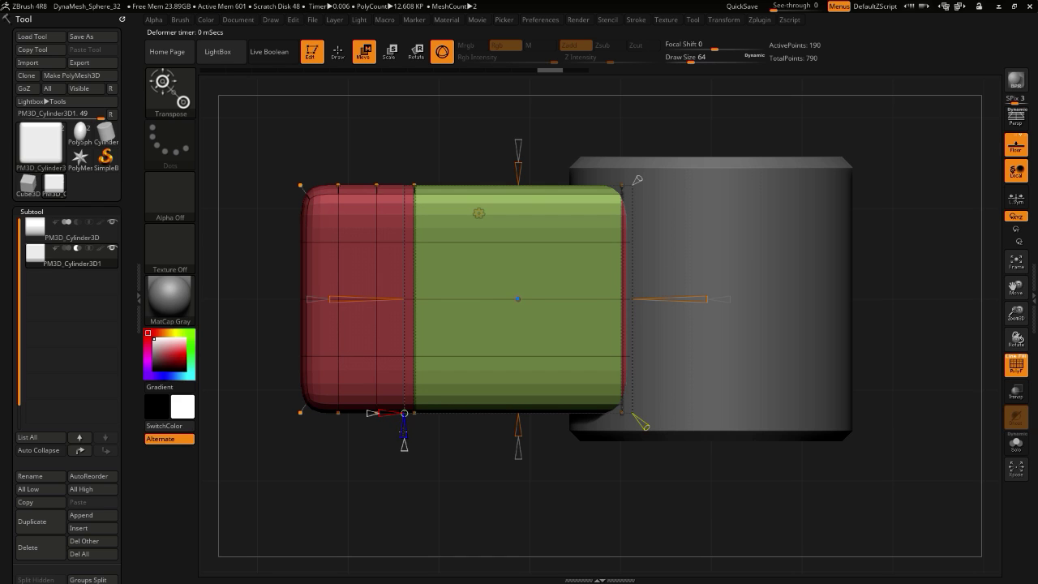
left_click_drag(404, 453, 402, 421)
right_click_drag(402, 421, 403, 435)
left_click_drag(404, 433, 404, 432)
mouse_move(313, 299)
left_mouse_down()
mouse_move(324, 300)
mouse_move(300, 300)
mouse_move(322, 299)
left_mouse_up()
left_click_drag(248, 346, 282, 299)
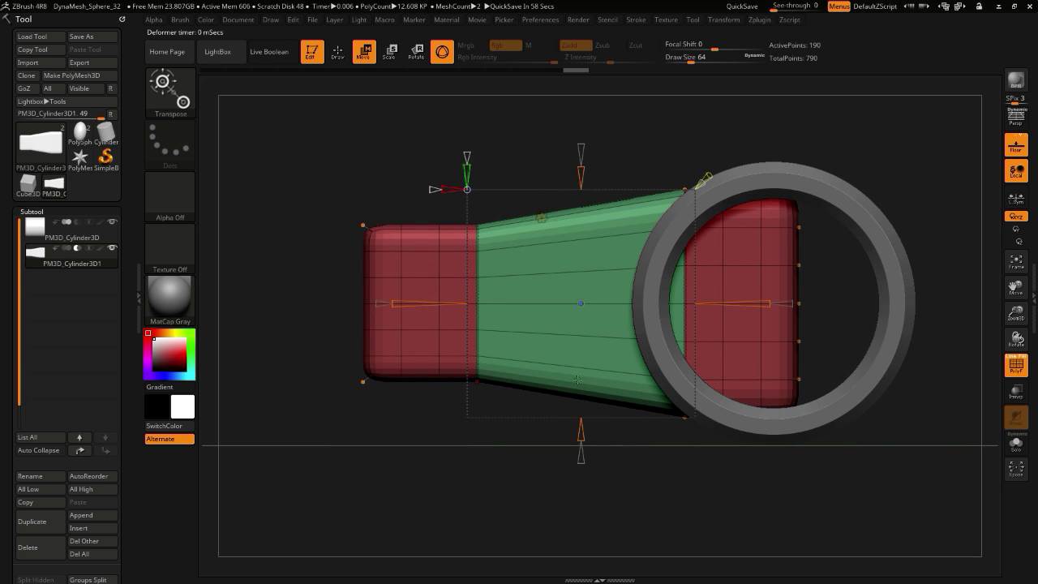
- Extend the tapered cube slightly along Z with the Extender and check the shape from several sides
left_click_drag(578, 432, 579, 429)
mouse_move(296, 317)
left_mouse_down()
mouse_move(320, 402)
mouse_move(327, 303)
left_mouse_up()
left_click_drag(286, 257, 280, 191, "alt")
left_click_drag(280, 190, 434, 276)
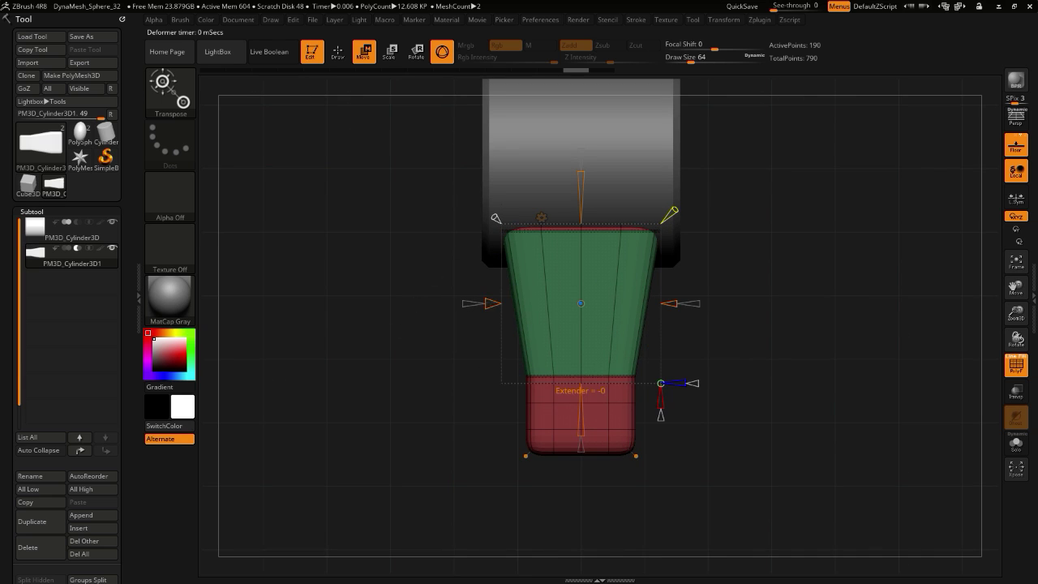
left_click_drag(493, 303, 481, 303)
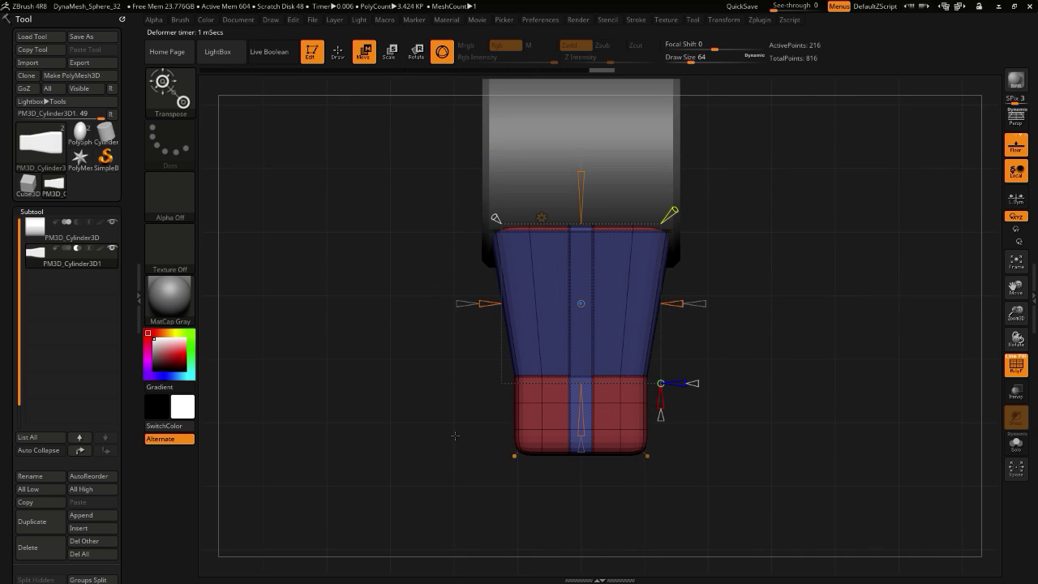
left_click_drag(455, 435, 361, 360)
left_click_drag(361, 361, 272, 349)
left_click_drag(497, 313, 375, 350)
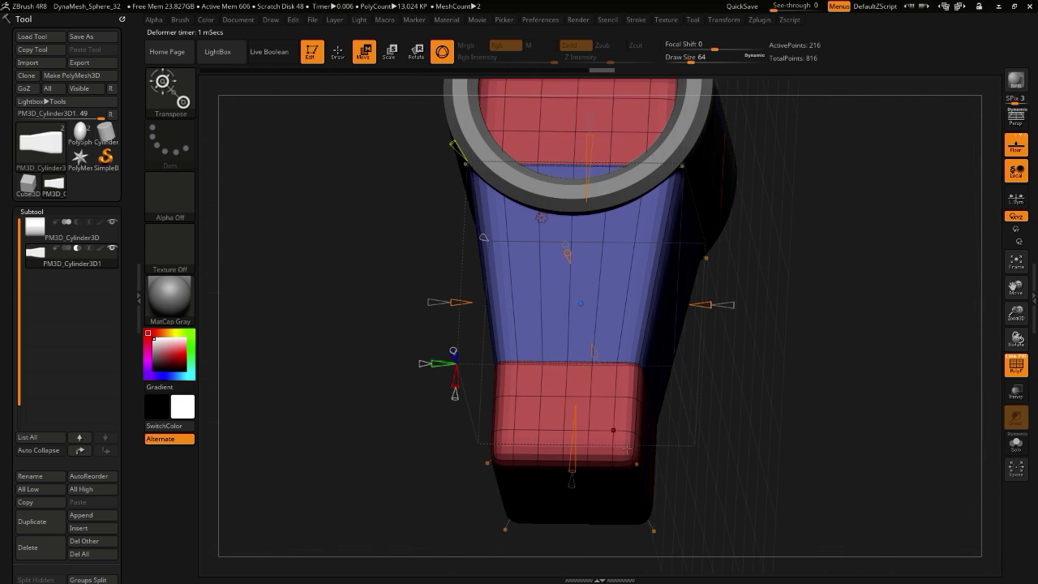
left_click_drag(471, 336, 349, 292)
left_click_drag(348, 291, 361, 375)
left_click_drag(499, 427, 560, 452)
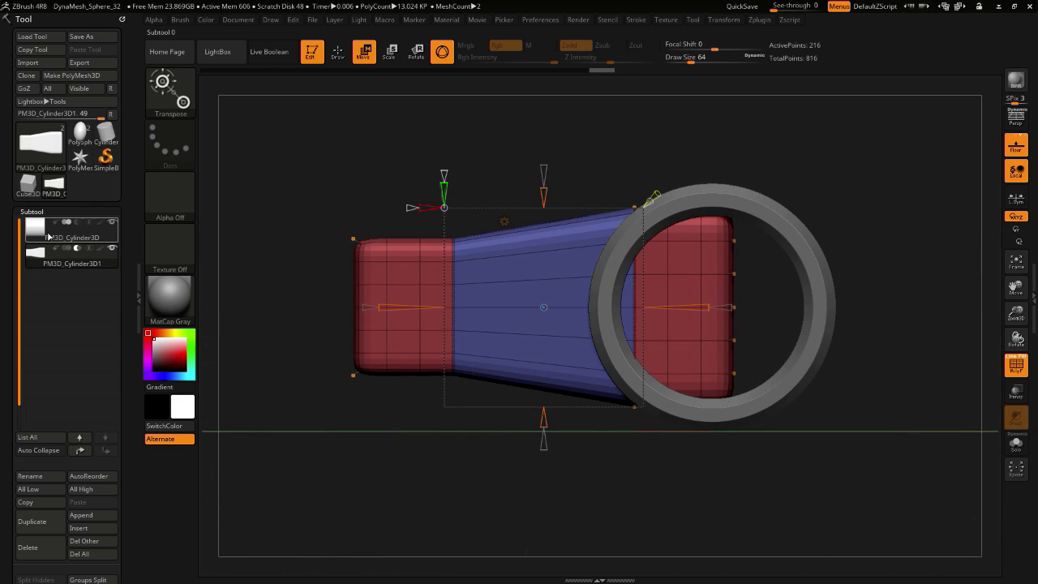
- Duplicate the tube subtool and set the copy to Boolean subtraction
left_click(27, 256)
left_click(37, 523)
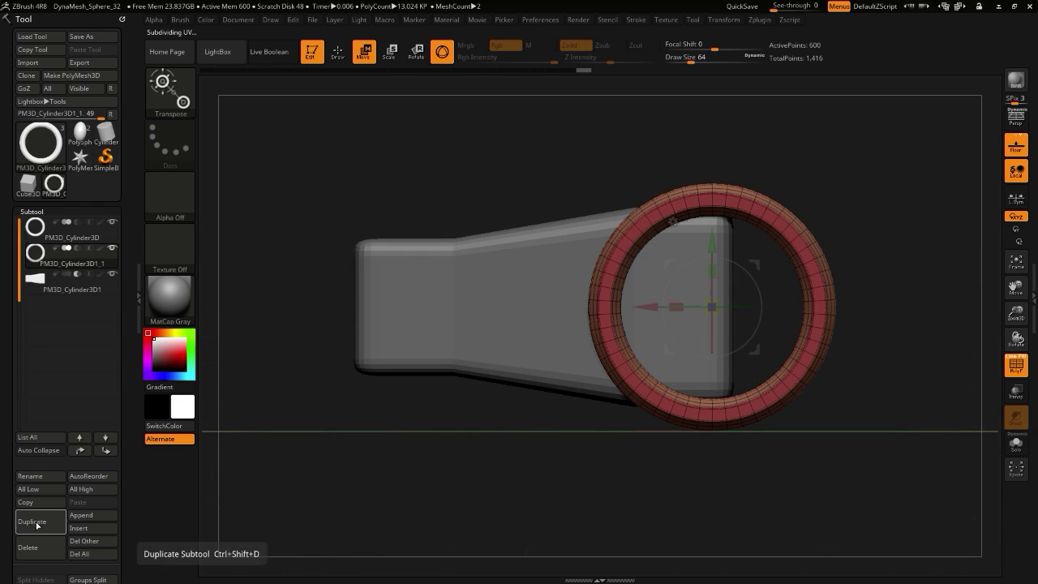
left_click(77, 249)
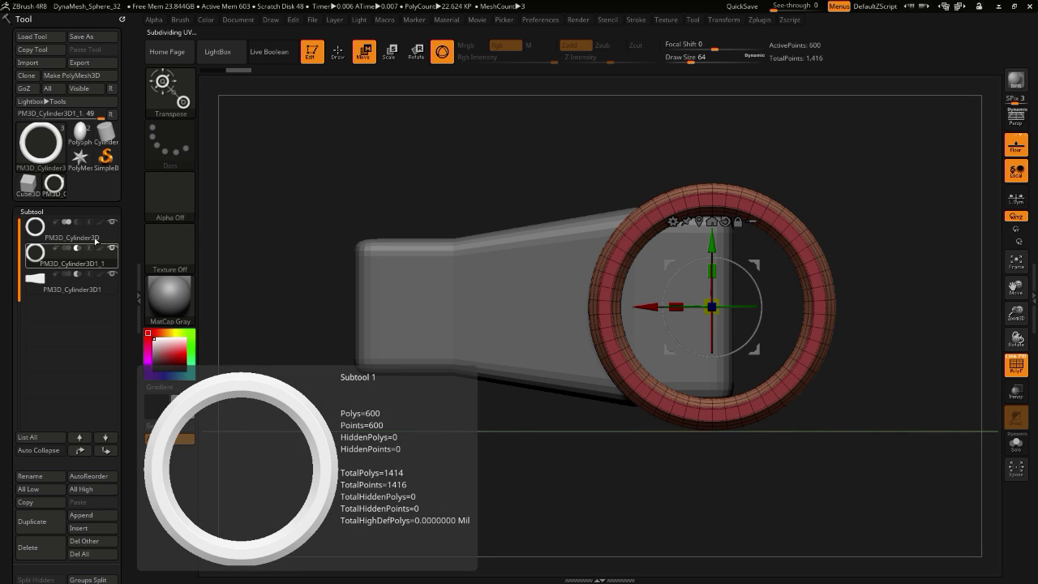
left_click_drag(346, 151, 355, 146)
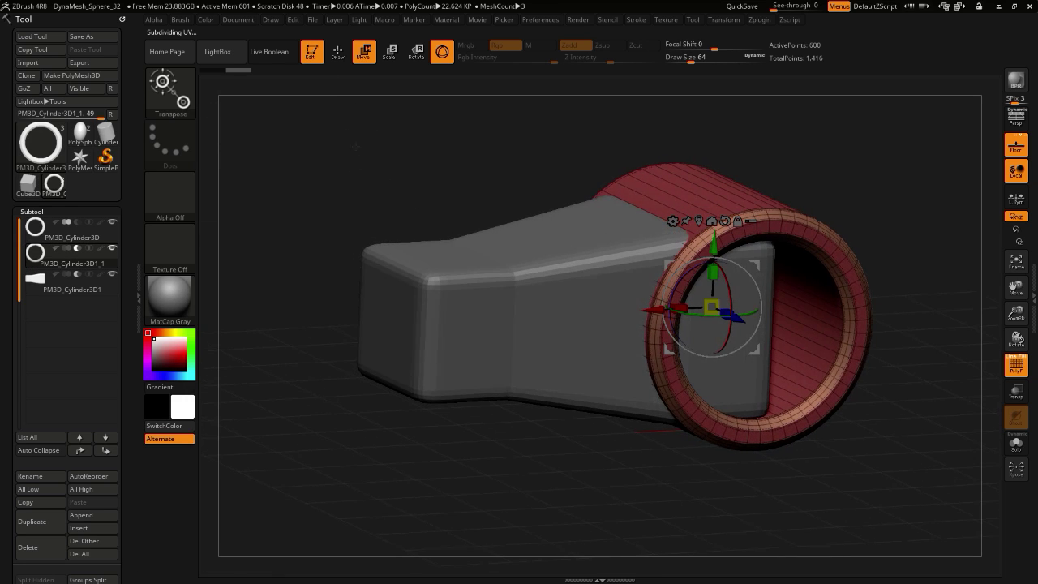
left_click_drag(356, 105, 344, 100)
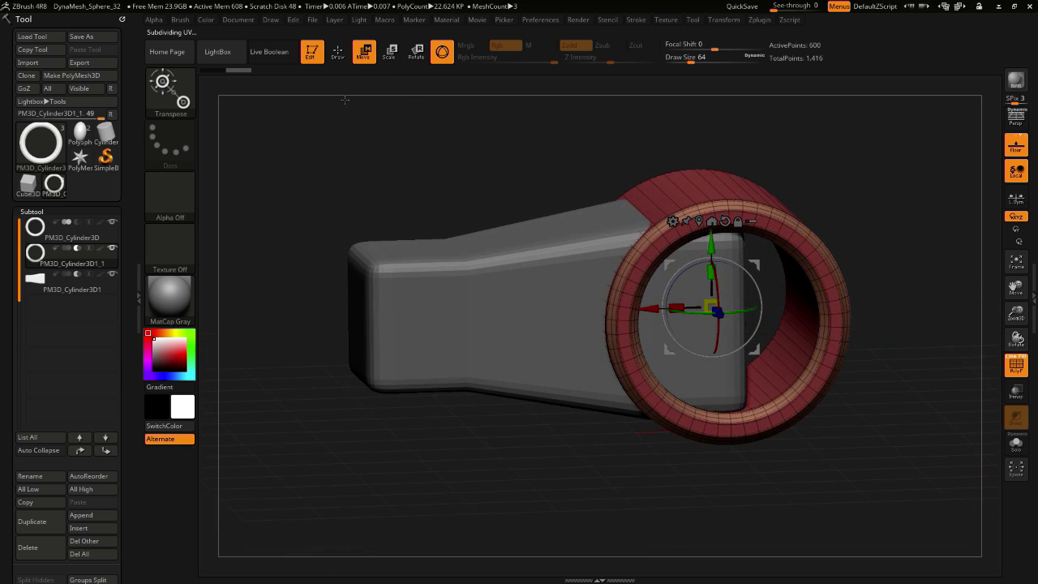
- Turn on Live Boolean and mark only the original tube subtool as the Start of the group
left_click(269, 52)
left_click_drag(398, 146, 401, 153)
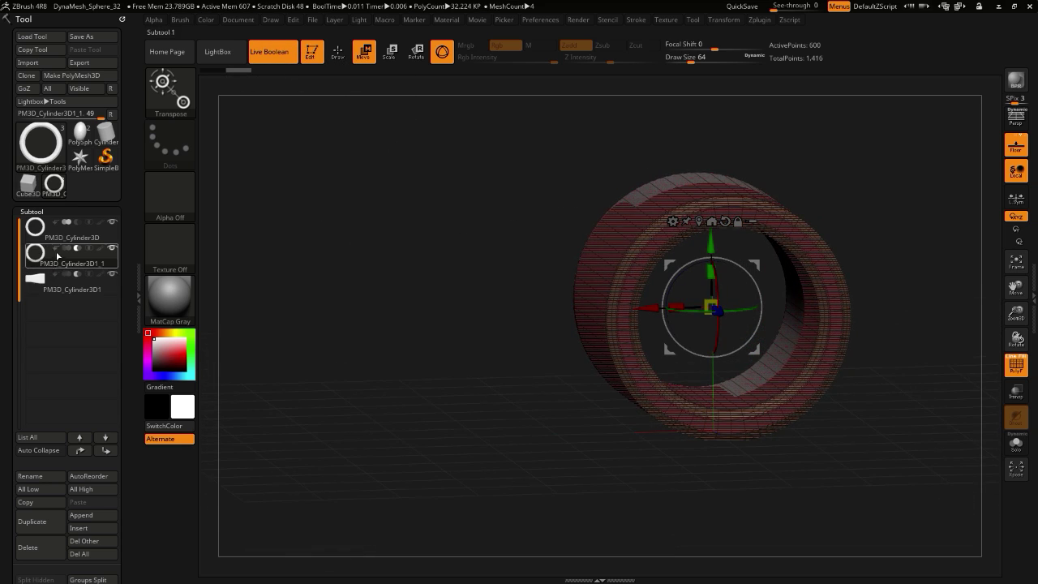
left_click(55, 249)
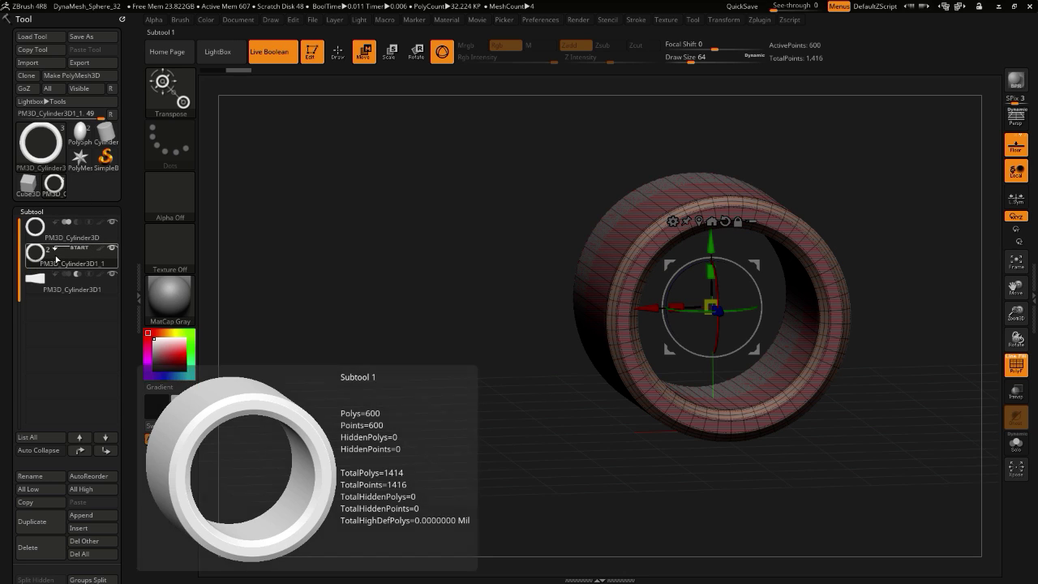
left_click(54, 223)
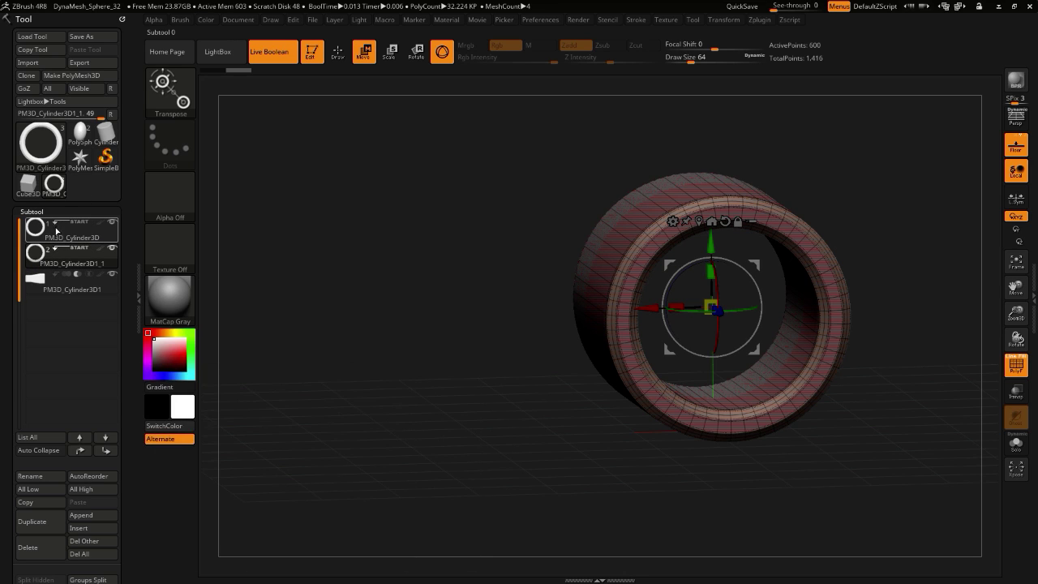
left_click(56, 249)
left_click(36, 256)
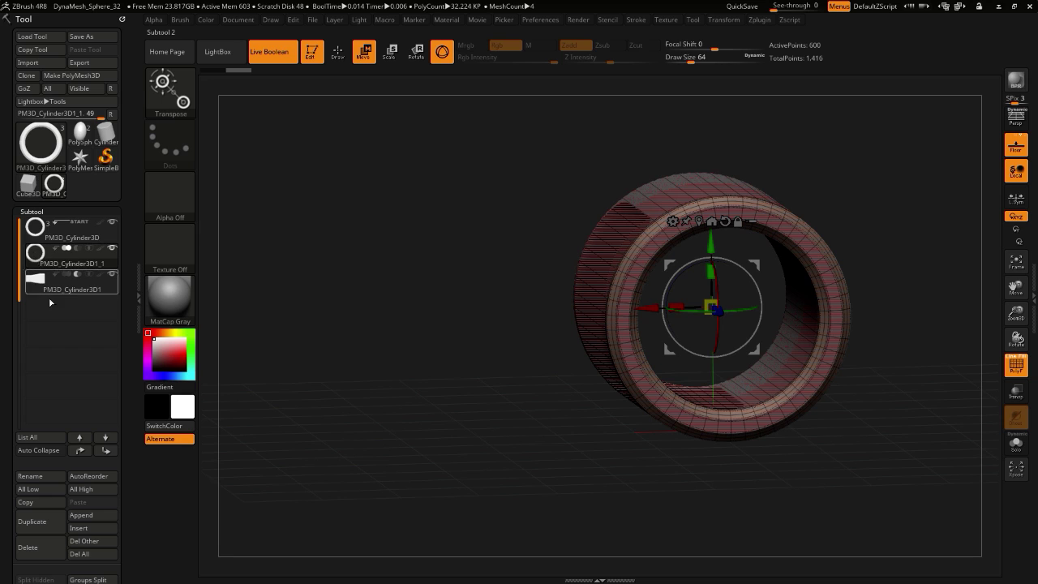
- Move the duplicate tube below the tapered arm in the subtool order and set it to subtraction
left_click(106, 451)
left_click_drag(398, 377, 292, 350)
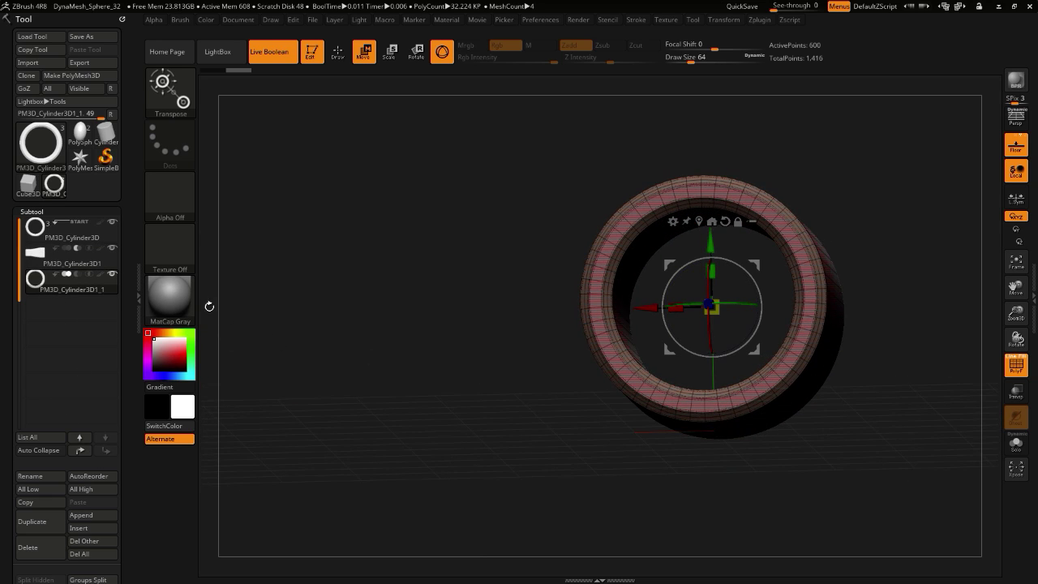
left_click(78, 274)
mouse_move(302, 372)
left_mouse_down()
mouse_move(380, 423)
mouse_move(367, 397)
mouse_move(319, 378)
left_mouse_up()
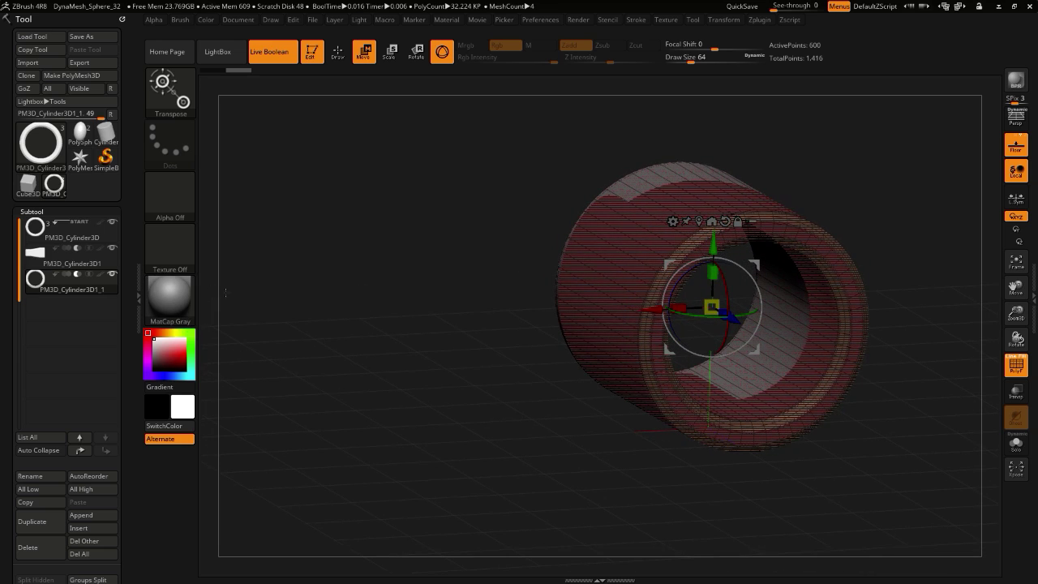
left_click_drag(422, 351, 377, 348)
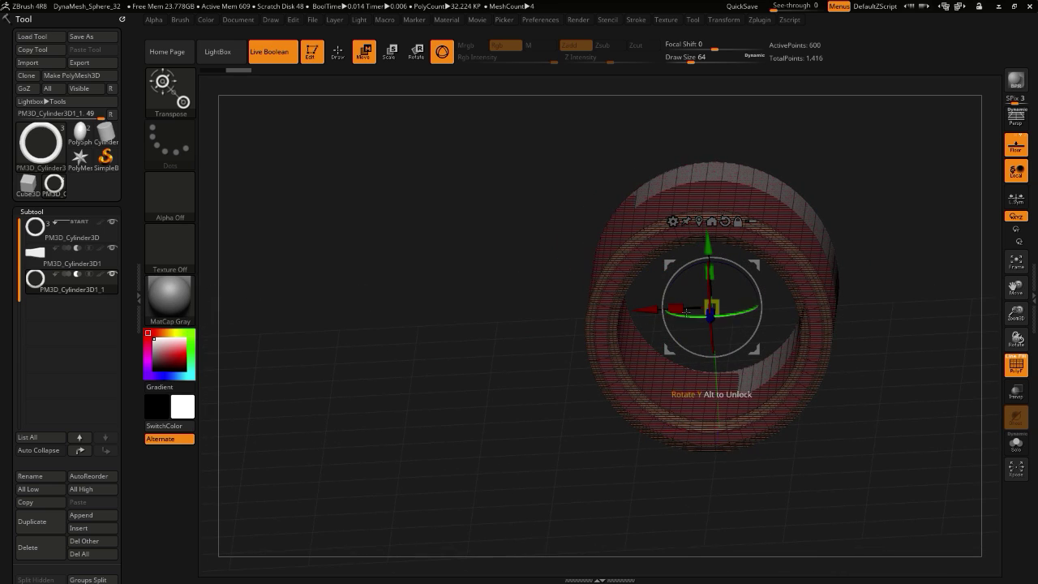
- Change the duplicate tube into a solid PolyCylinder and hide the wireframe
left_click(672, 222)
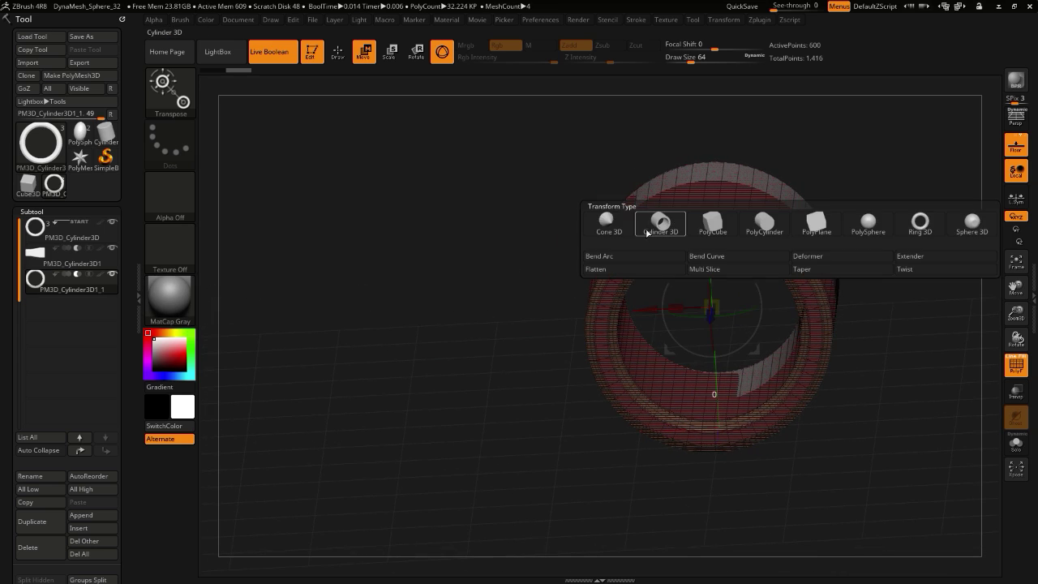
left_click(751, 226)
left_click_drag(491, 184, 531, 182)
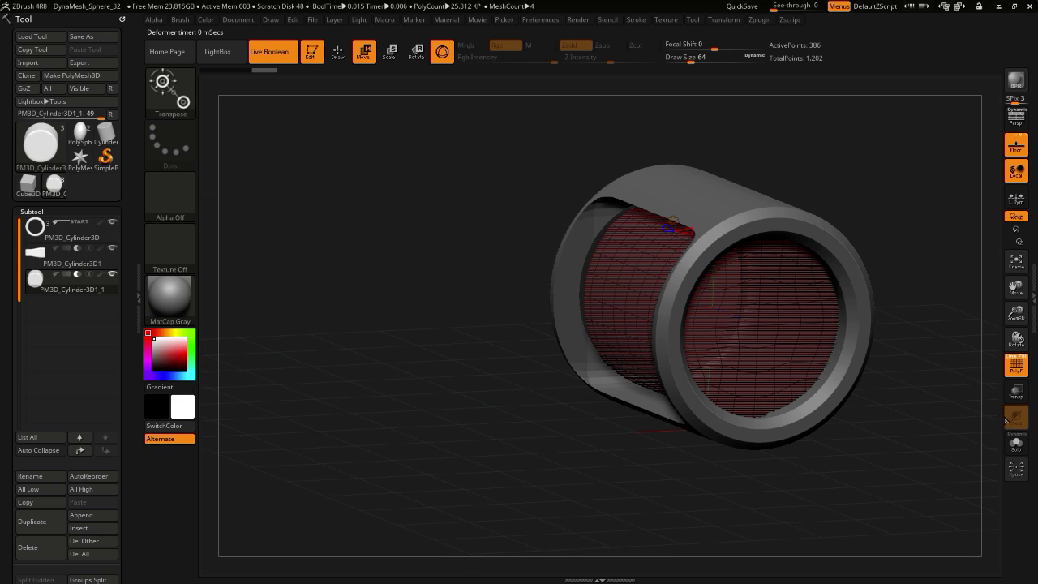
left_click_drag(480, 340, 381, 312)
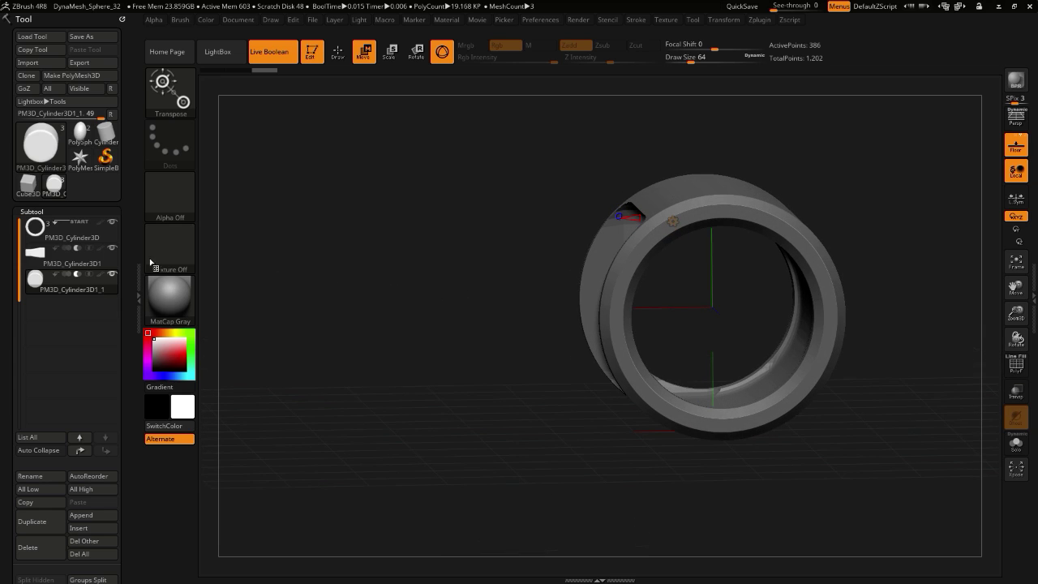
- Set the tapered arm subtool to Boolean addition and reselect the PolyCylinder subtool
left_click(63, 258)
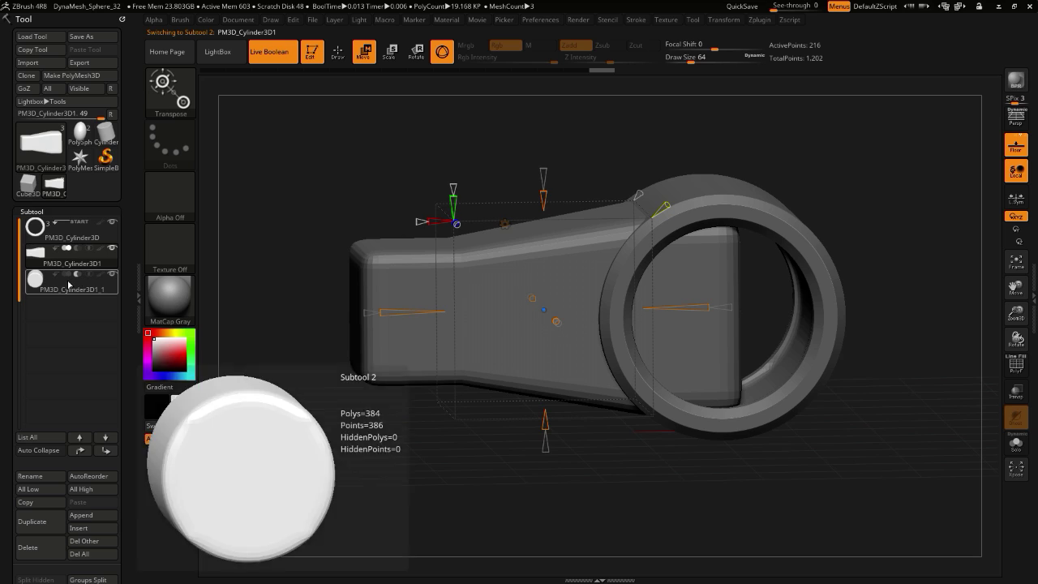
left_click(81, 280)
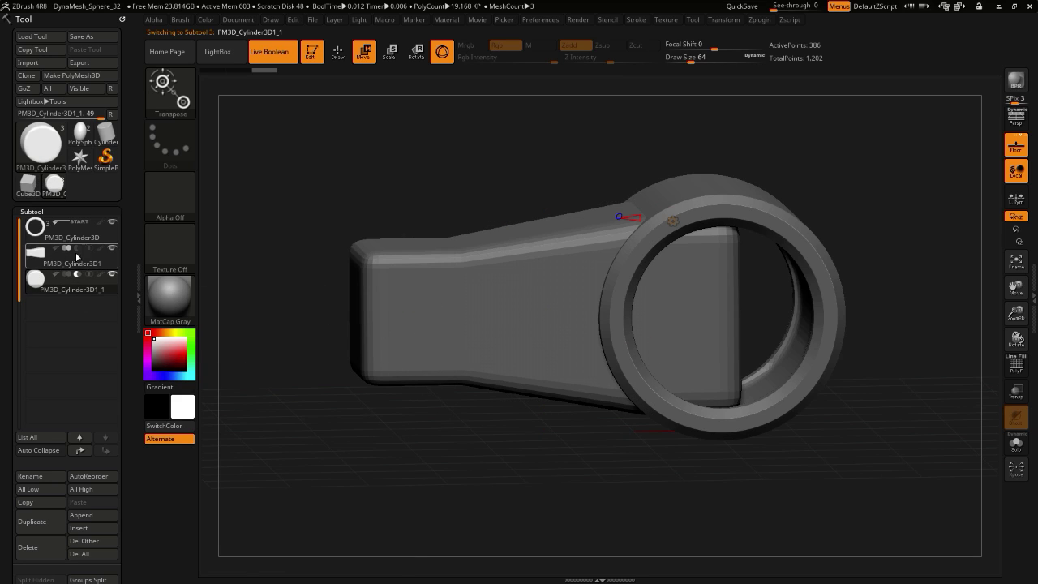
left_click(36, 257)
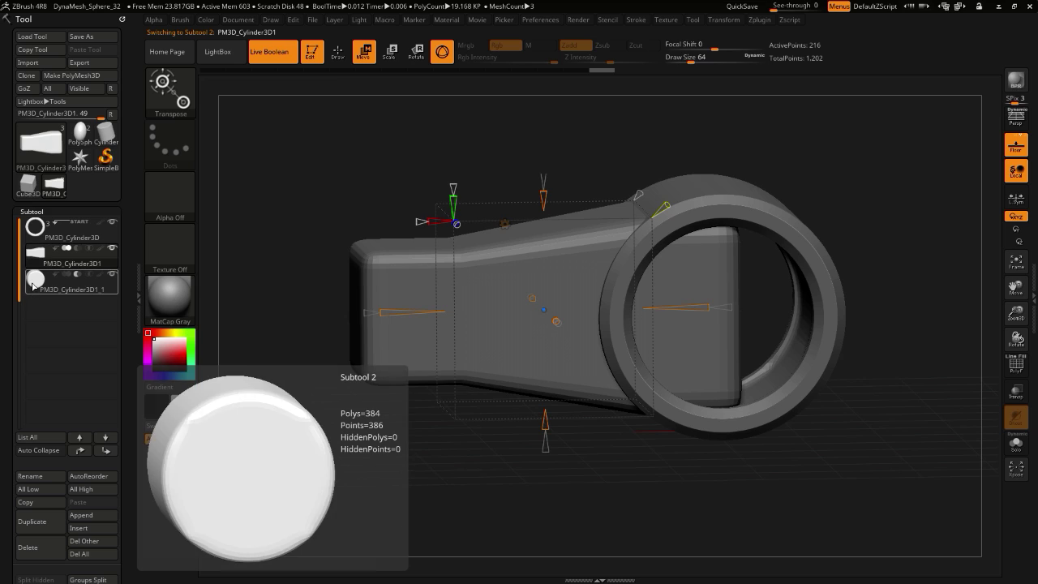
left_click(34, 284)
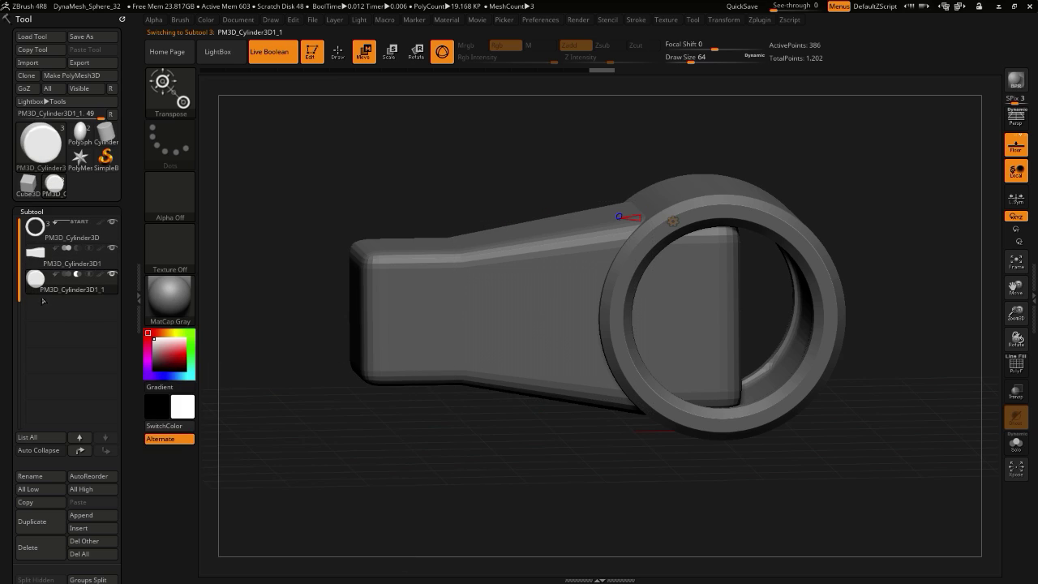
- Try the PolyCylinder above the tapered arm in the subtool order, keeping it in subtraction mode
left_click(80, 454)
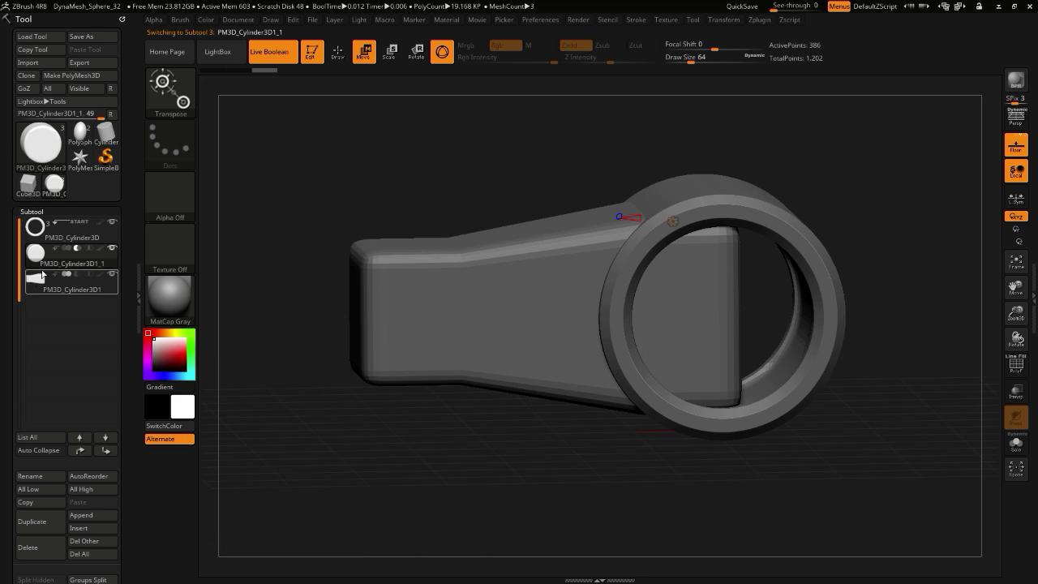
left_click(68, 249)
left_click(79, 249)
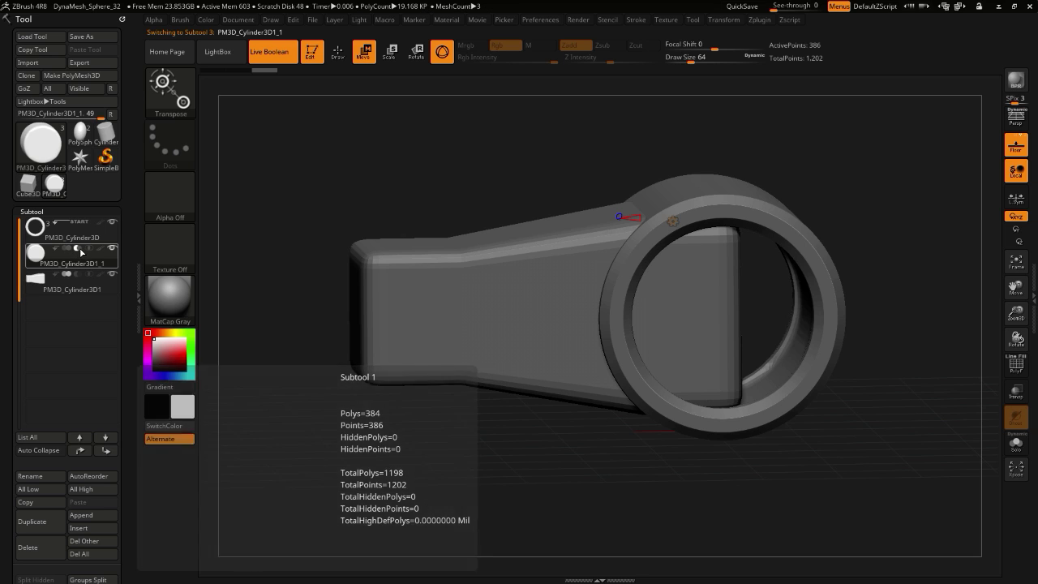
left_click_drag(317, 466, 280, 389)
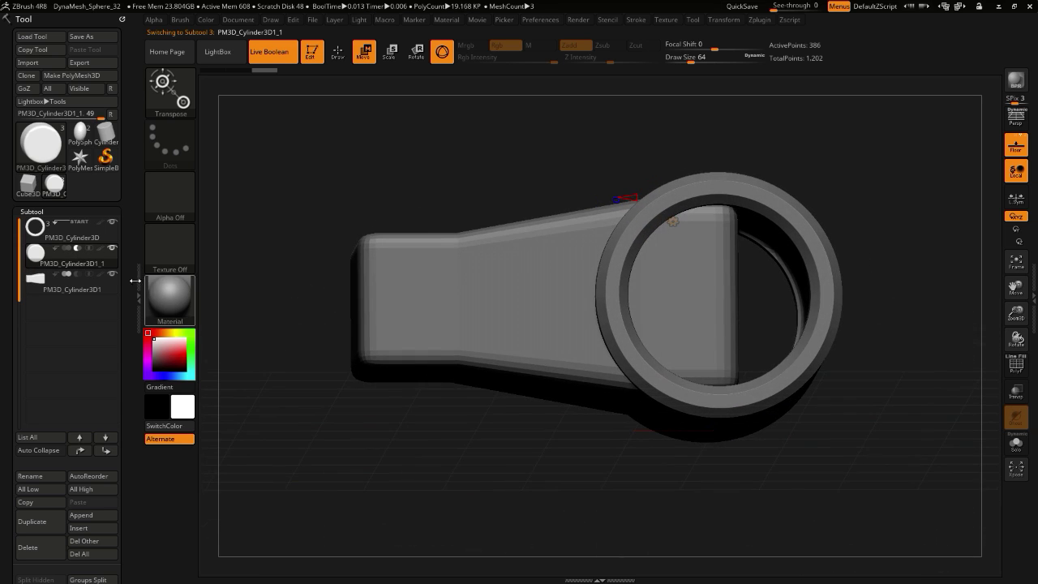
- Turn off Live Boolean and lengthen the PolyCylinder along Z until it sticks out of both ends of the tube
left_click(262, 56)
left_click_drag(446, 421, 352, 454)
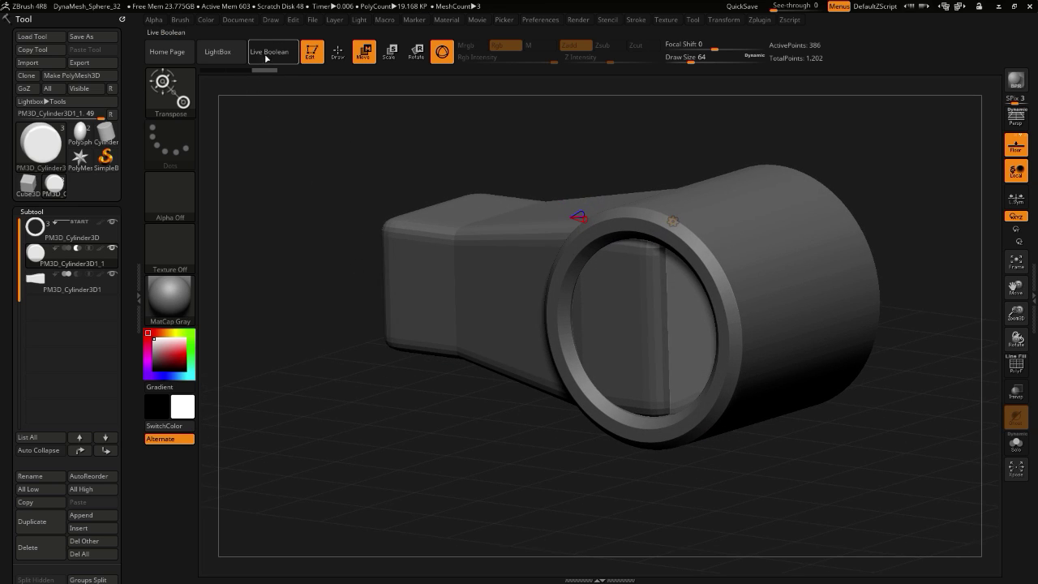
left_click(384, 51)
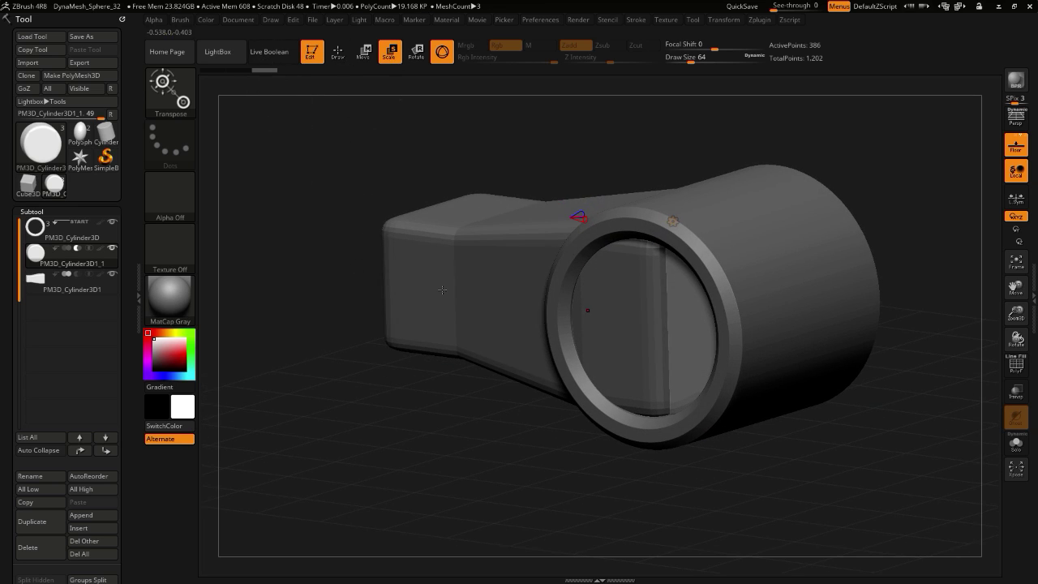
left_click_drag(362, 384, 424, 342)
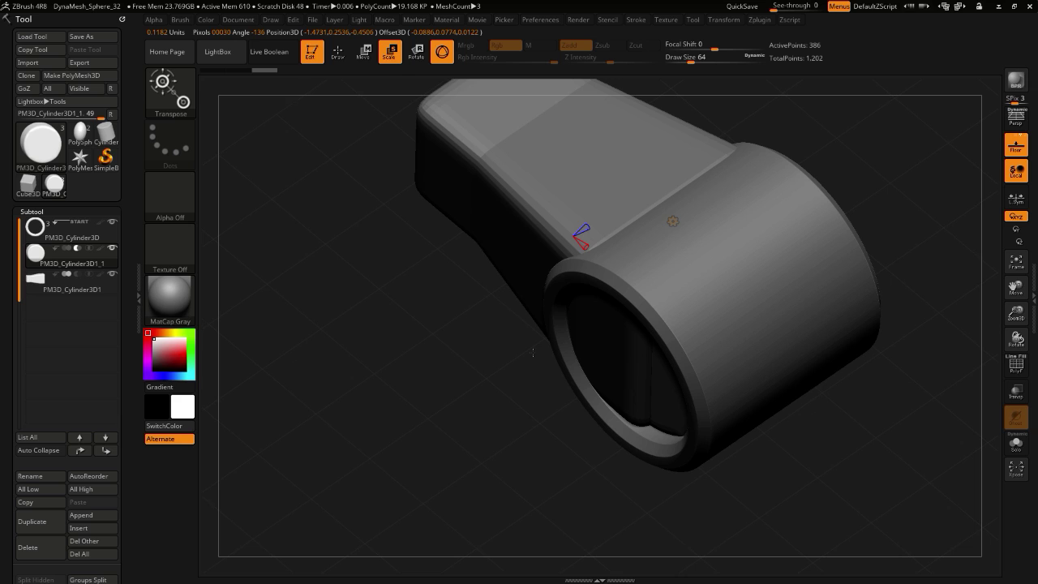
left_click(363, 53)
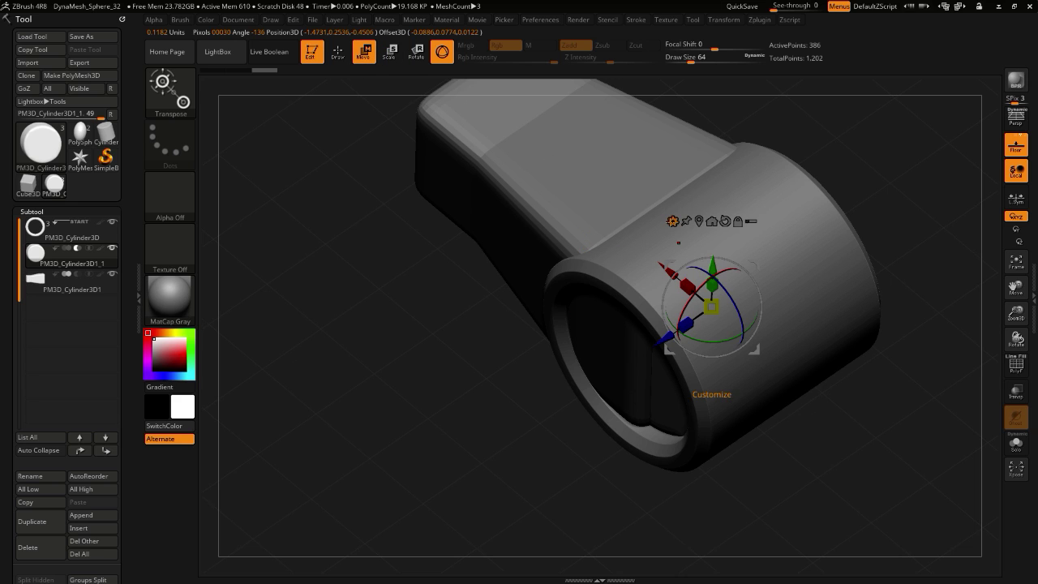
left_click_drag(686, 326, 520, 350)
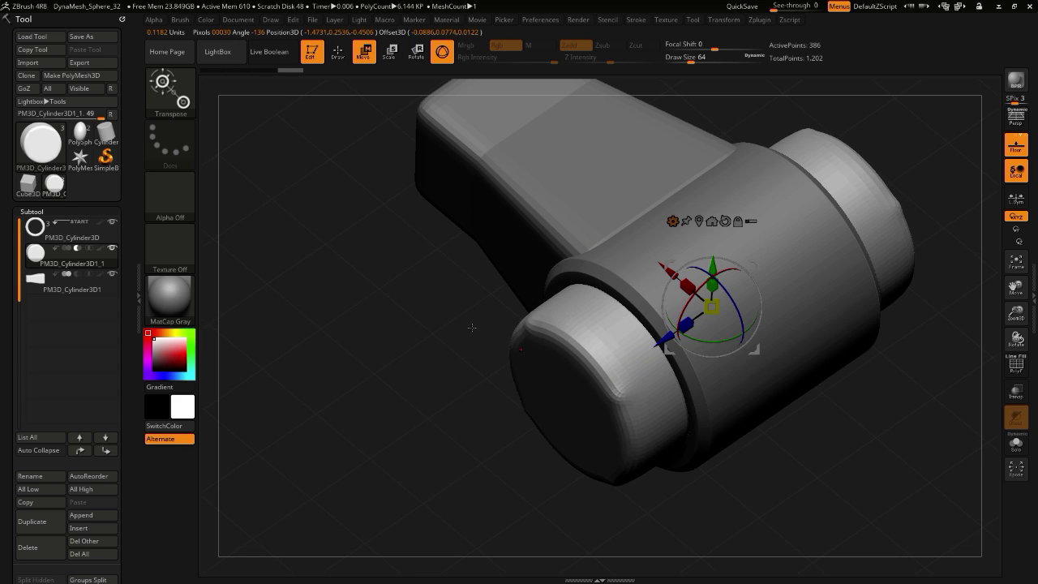
- Turn Live Boolean back on and move the lengthened cylinder below the tapered arm in the subtool order
left_click_drag(472, 327, 326, 285)
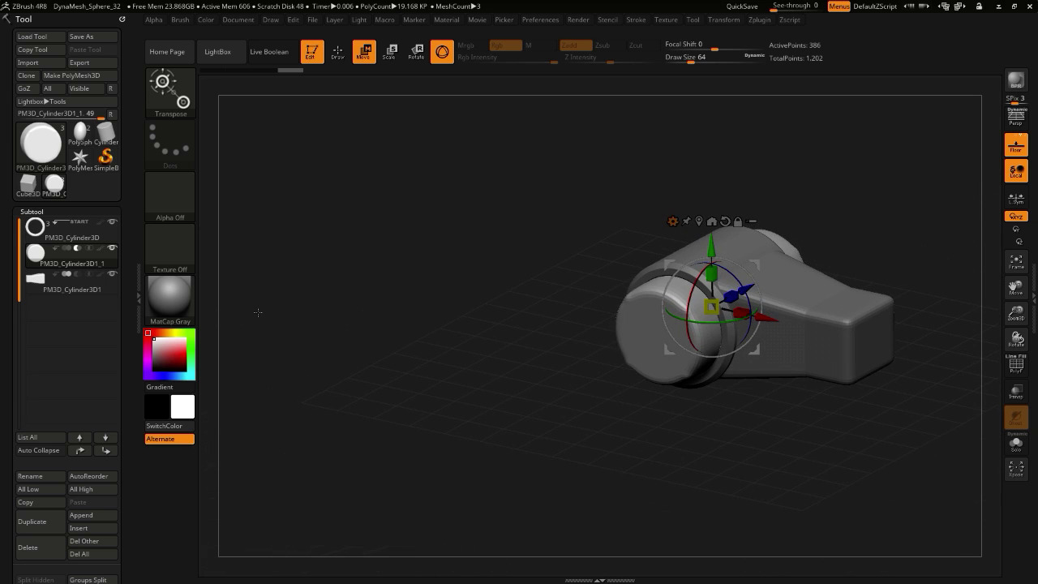
left_click_drag(258, 312, 344, 339)
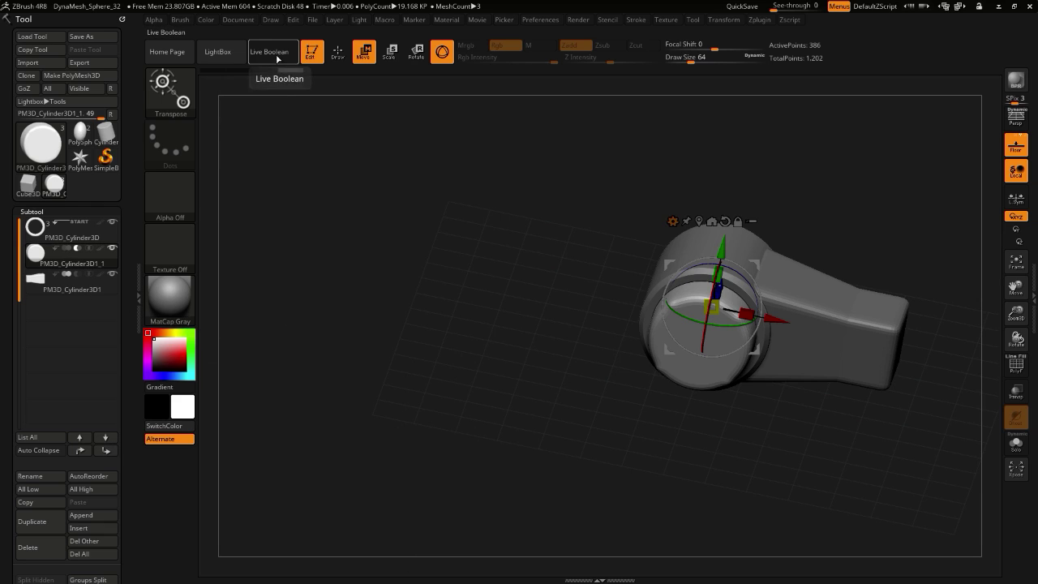
left_click(278, 58)
left_click_drag(372, 177, 355, 283)
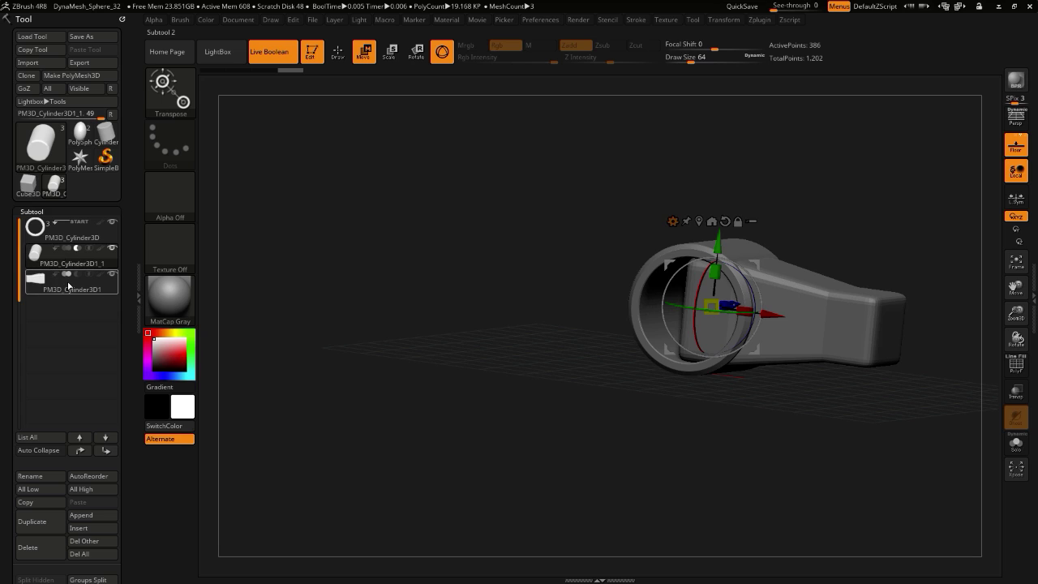
mouse_move(71, 281)
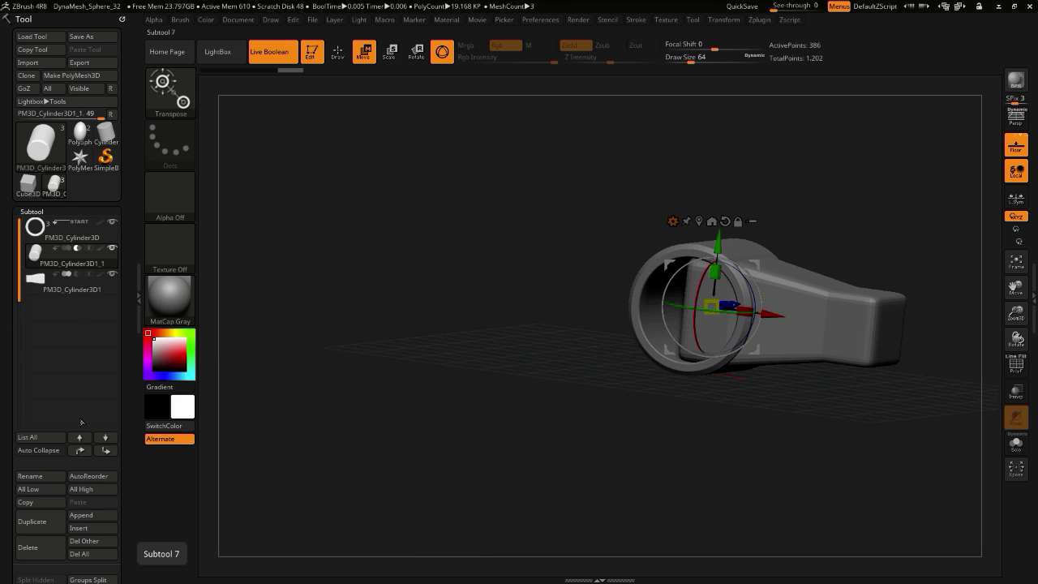
left_click(106, 451)
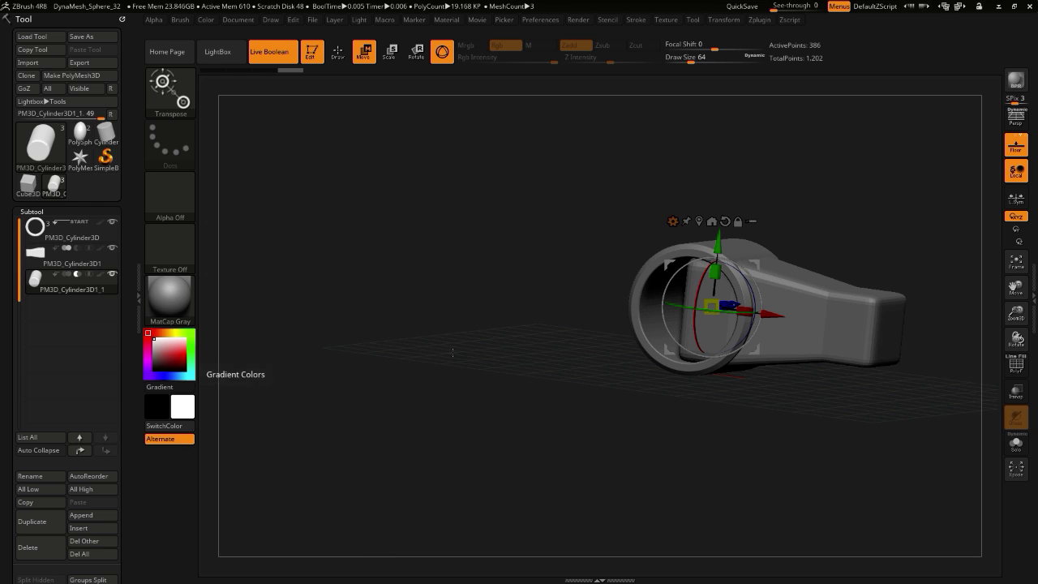
left_click_drag(433, 341, 365, 406, "alt")
- Try the tapered arm as its own Start group, clear that setting again and make the arm the active subtool
left_click(55, 250)
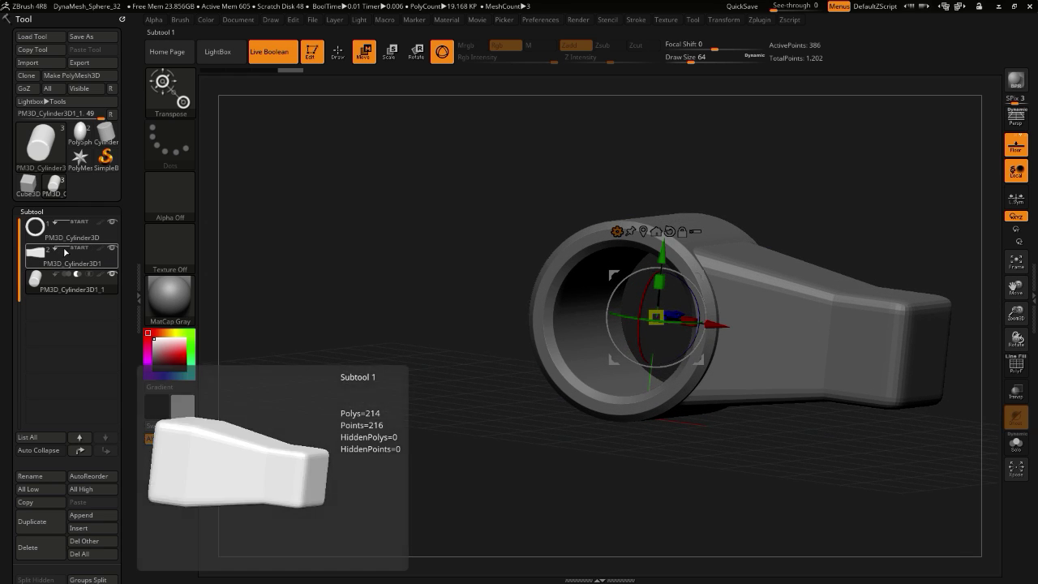
left_click_drag(279, 279, 377, 321)
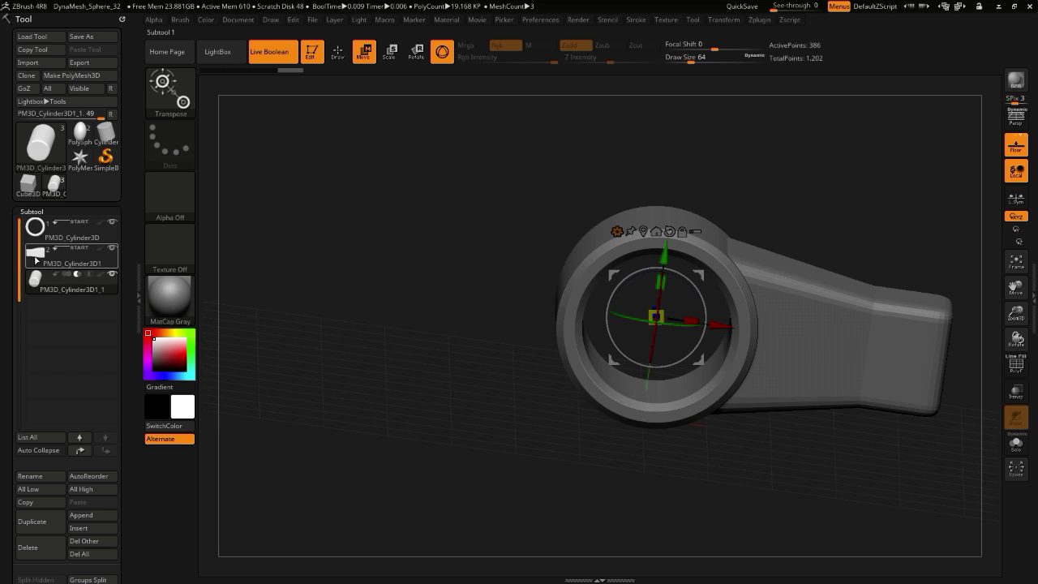
mouse_move(43, 253)
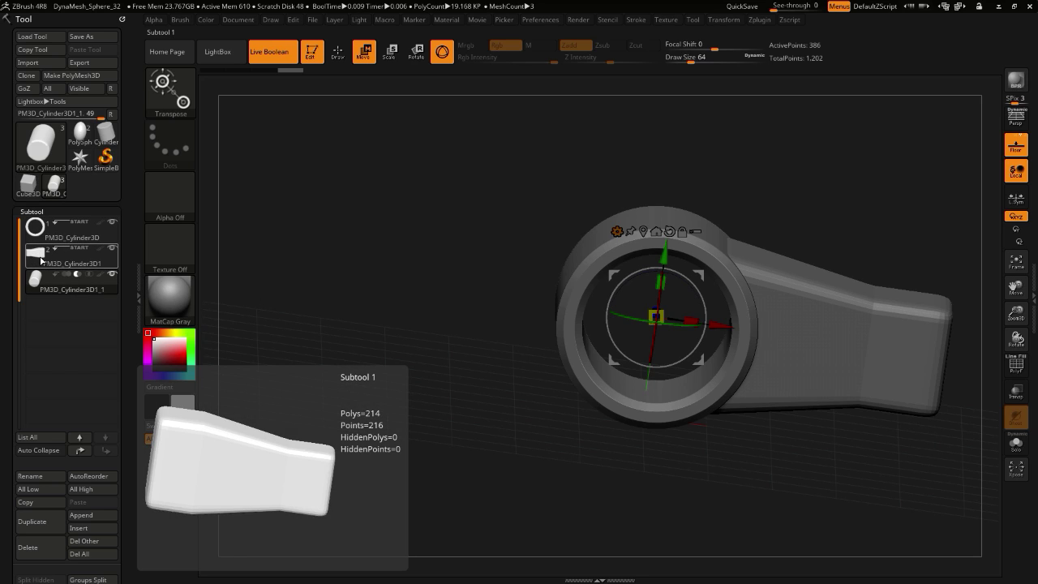
left_click(36, 256)
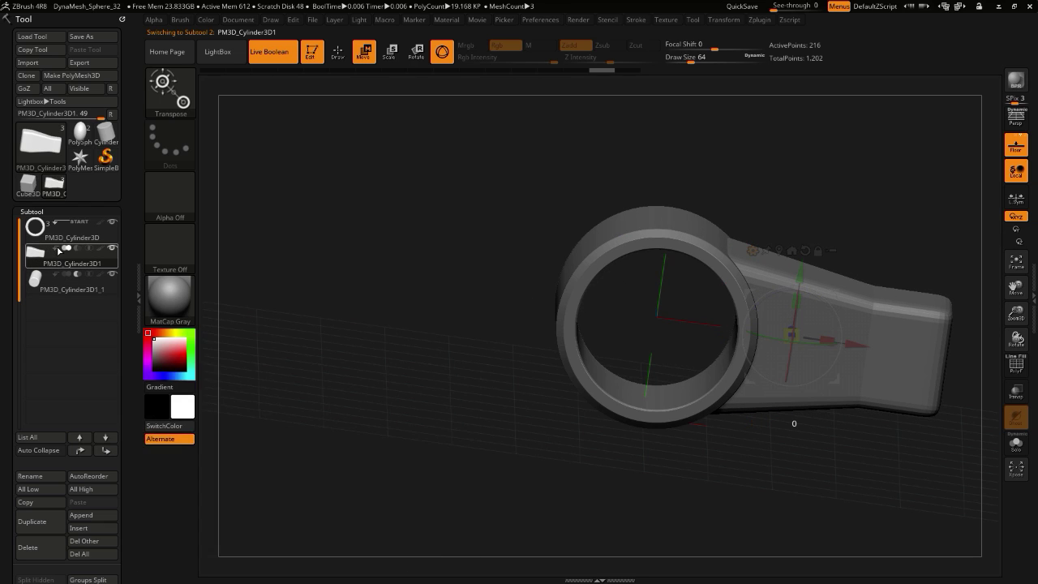
- Set the tapered arm as its own Start group, make the subtracting PolyCylinder active and inspect the tube's hole
mouse_move(58, 255)
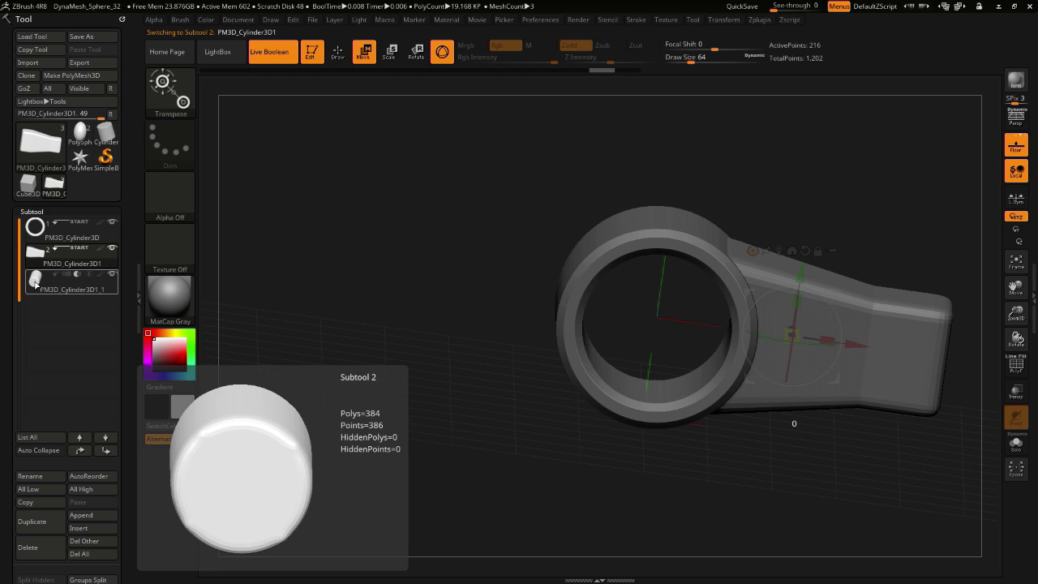
left_click(36, 282)
left_click_drag(438, 347, 211, 280)
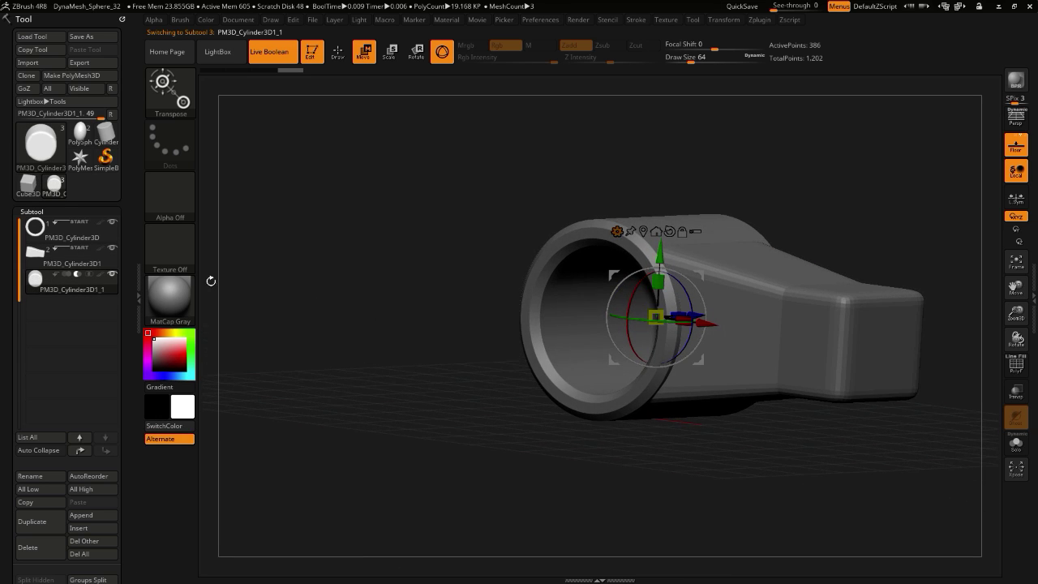
left_click_drag(369, 323, 448, 319)
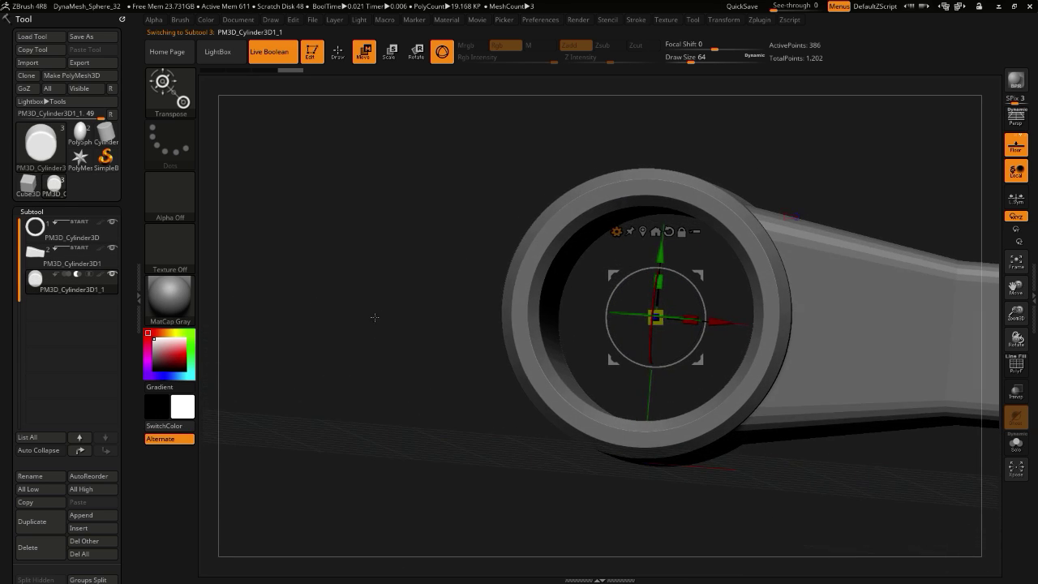
mouse_move(719, 323)
left_mouse_down()
mouse_move(814, 331)
mouse_move(701, 322)
mouse_move(714, 321)
left_mouse_up()
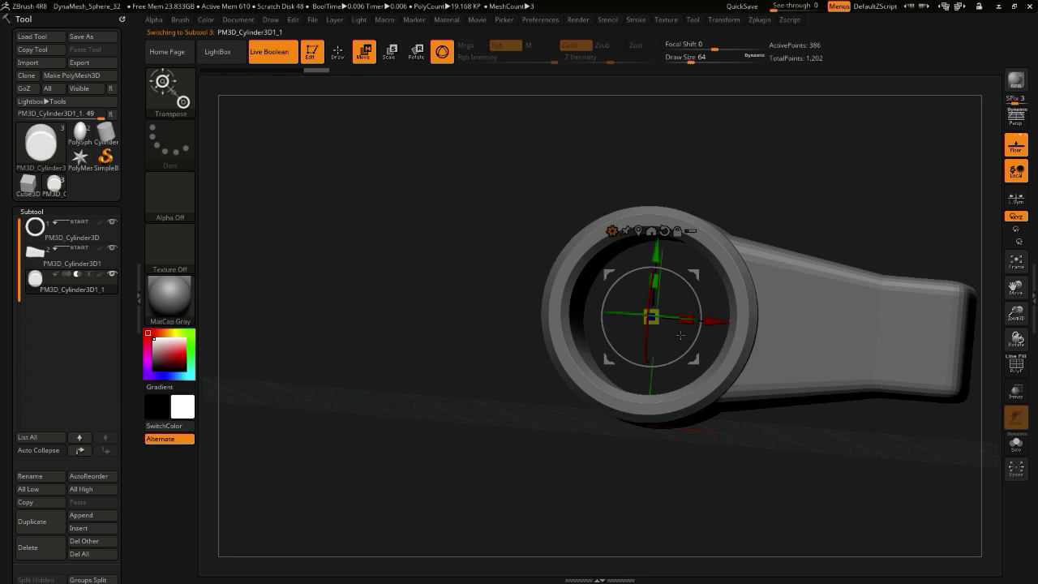
left_click_drag(499, 369, 389, 235)
left_click_drag(389, 235, 484, 347)
left_click_drag(485, 347, 536, 385)
- Make the tube the active subtool, display its polyframe and apply the Multi Slice deformer to it
left_click(40, 232)
left_click_drag(462, 446, 519, 381)
left_click(1010, 371)
left_click_drag(819, 454, 437, 345)
right_click(538, 313)
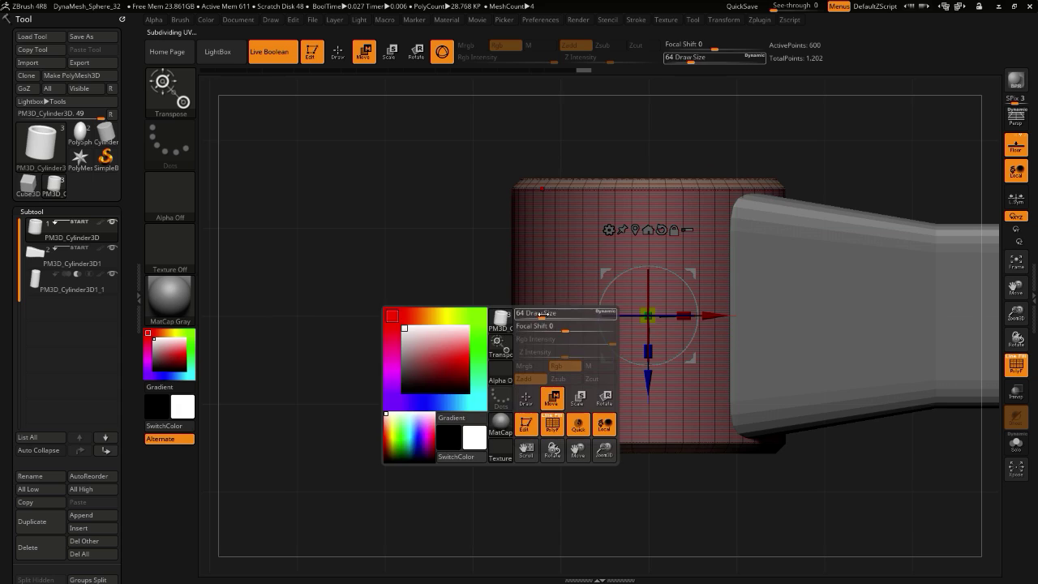
key("space")
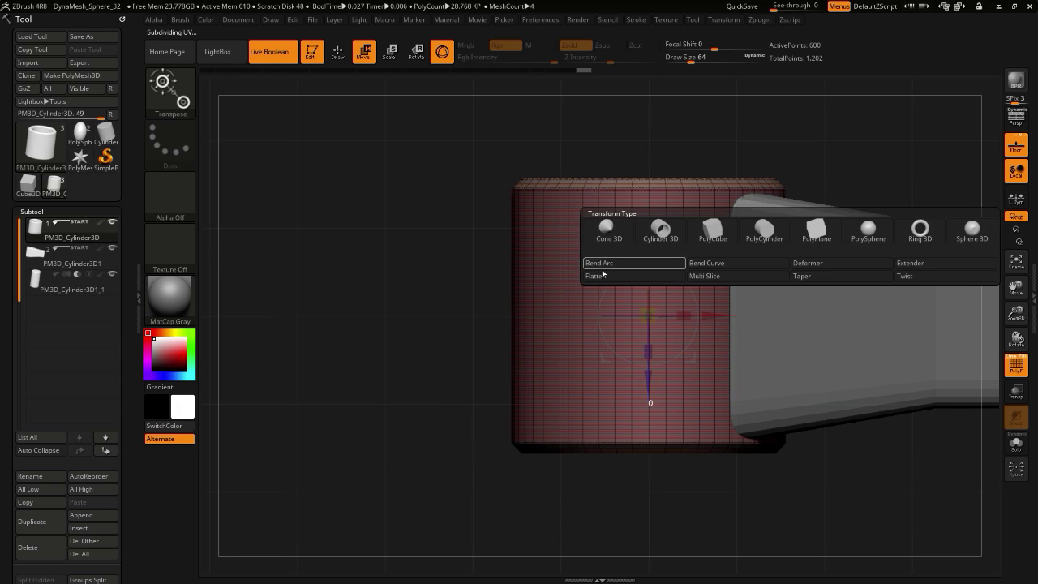
left_click(609, 229)
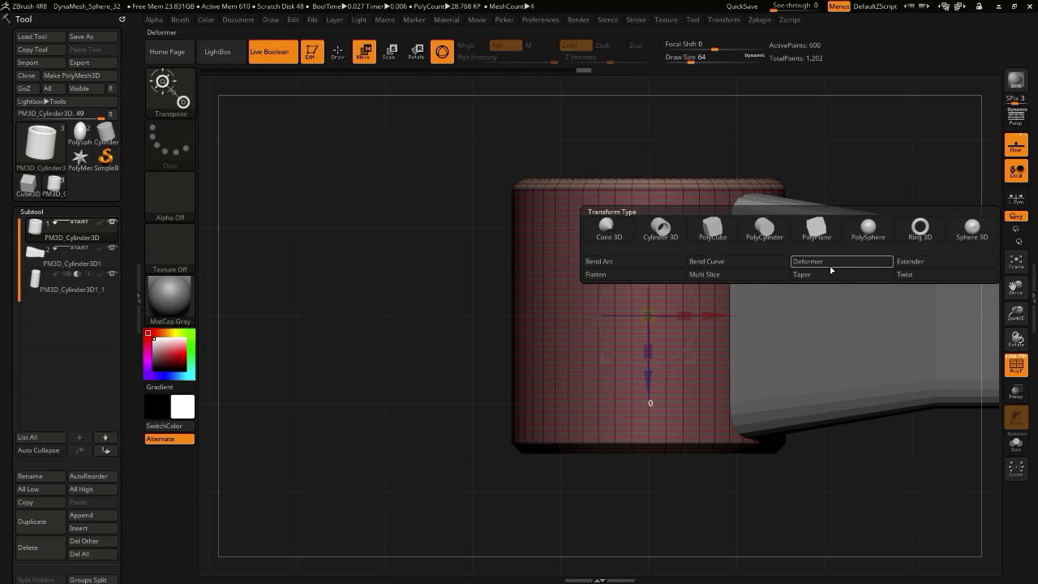
left_click(708, 276)
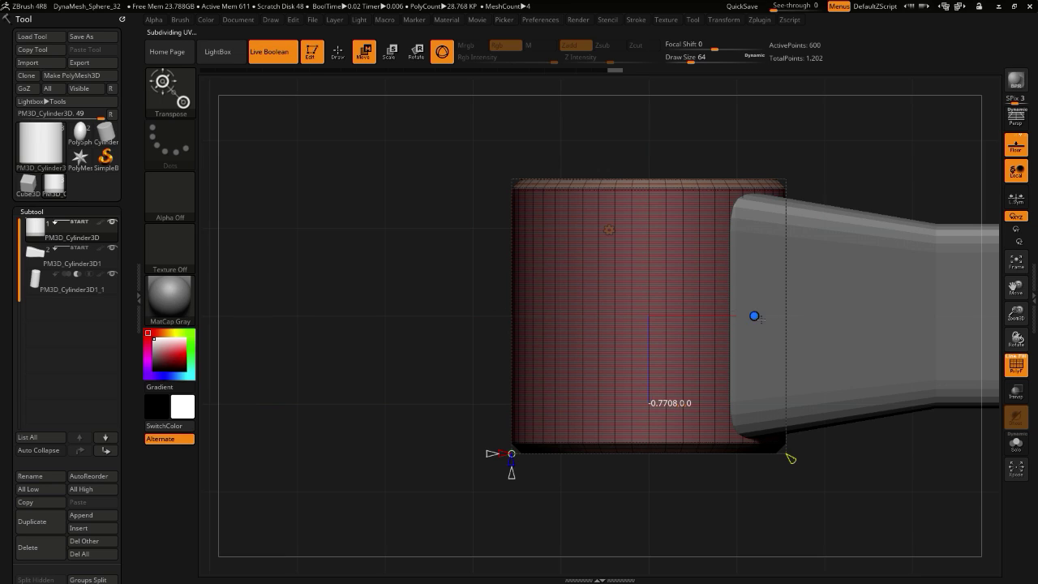
- Slice a separate polygroup band around the middle of the tube with Multi Slice and turn on Apply Creasing
left_click_drag(324, 235, 398, 298)
left_click_drag(323, 331, 396, 317)
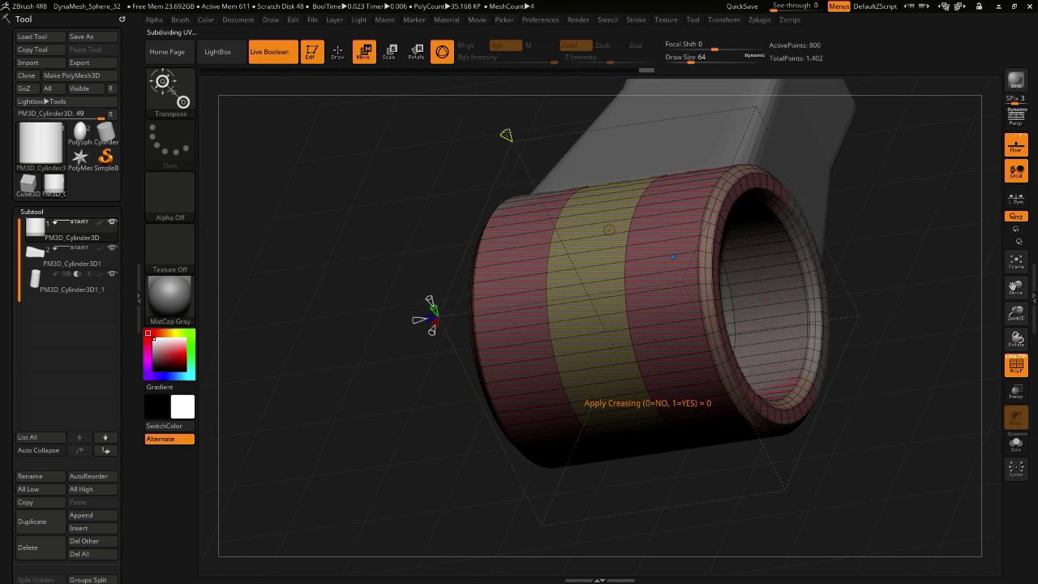
left_click_drag(506, 136, 475, 137)
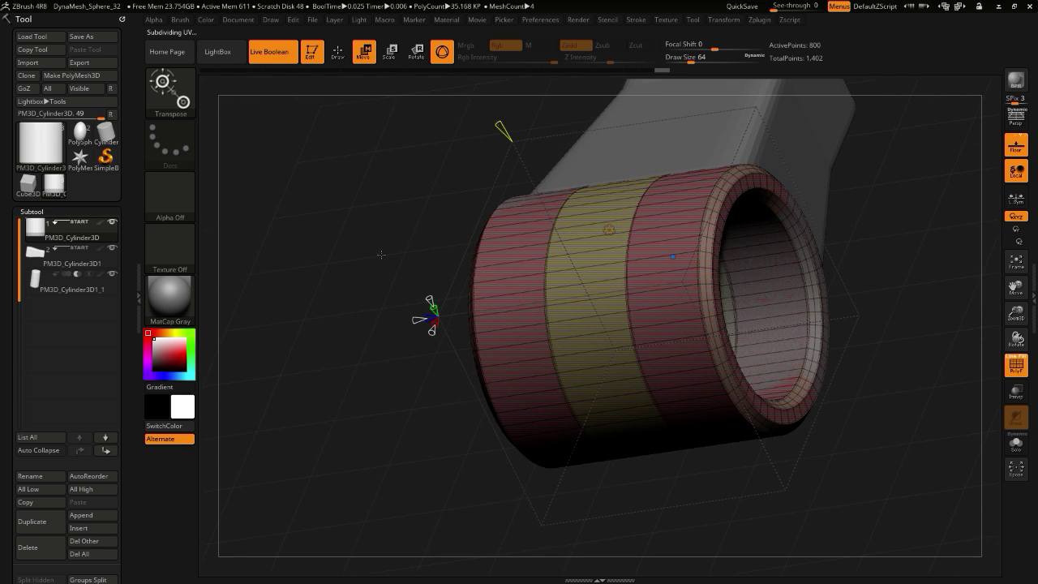
left_click_drag(434, 306, 414, 317)
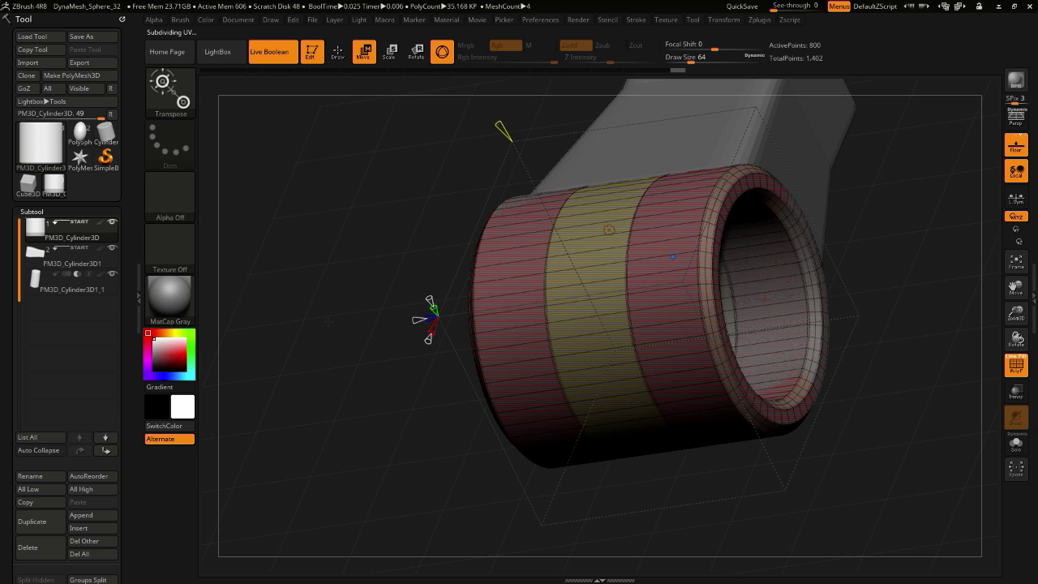
left_click_drag(328, 322, 397, 213)
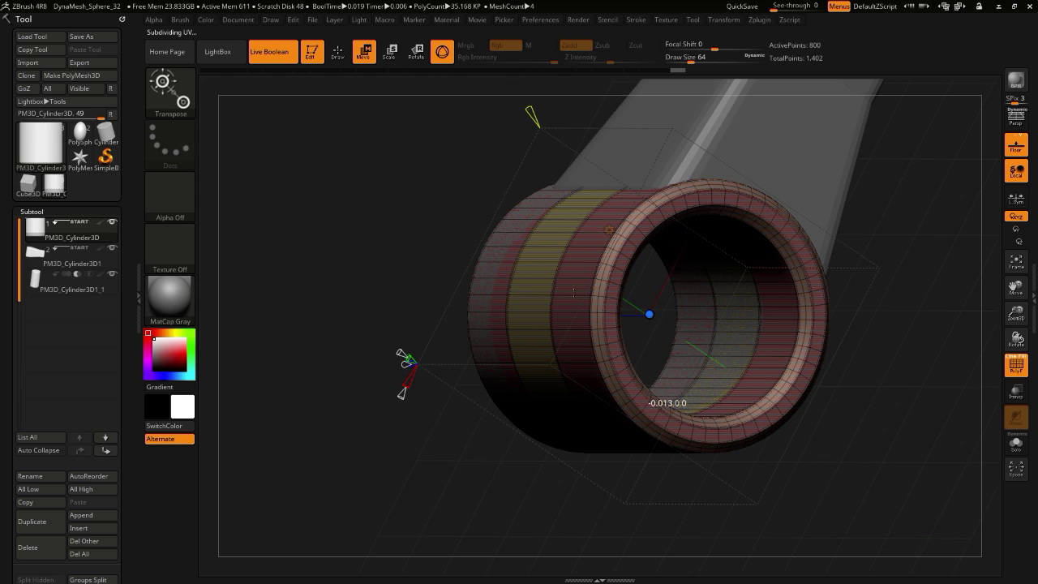
left_click_drag(283, 285, 493, 330)
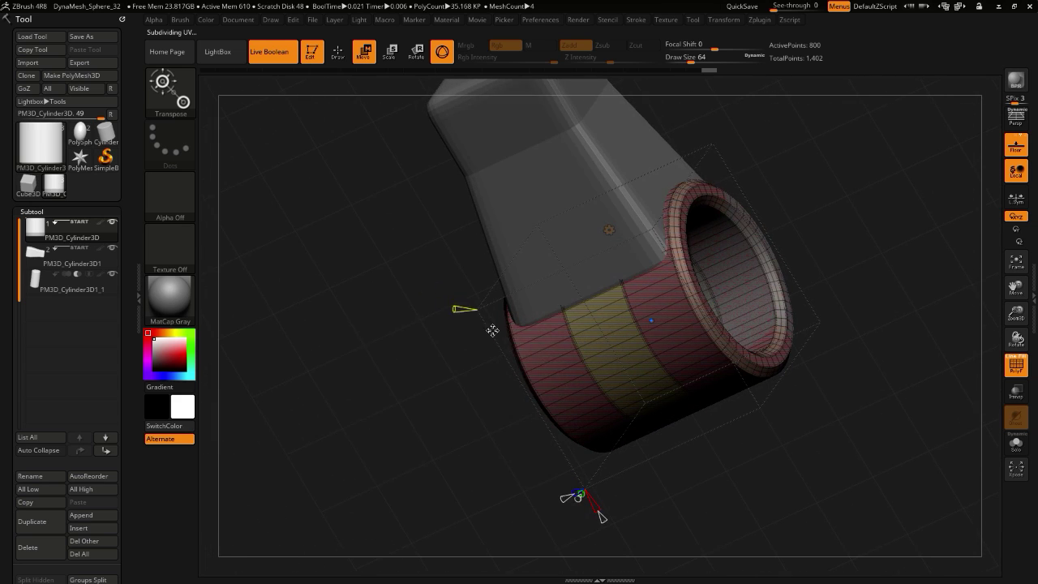
- Accept the Multi Slice result on the tube and return to the standard Gizmo 3D
left_click(366, 53)
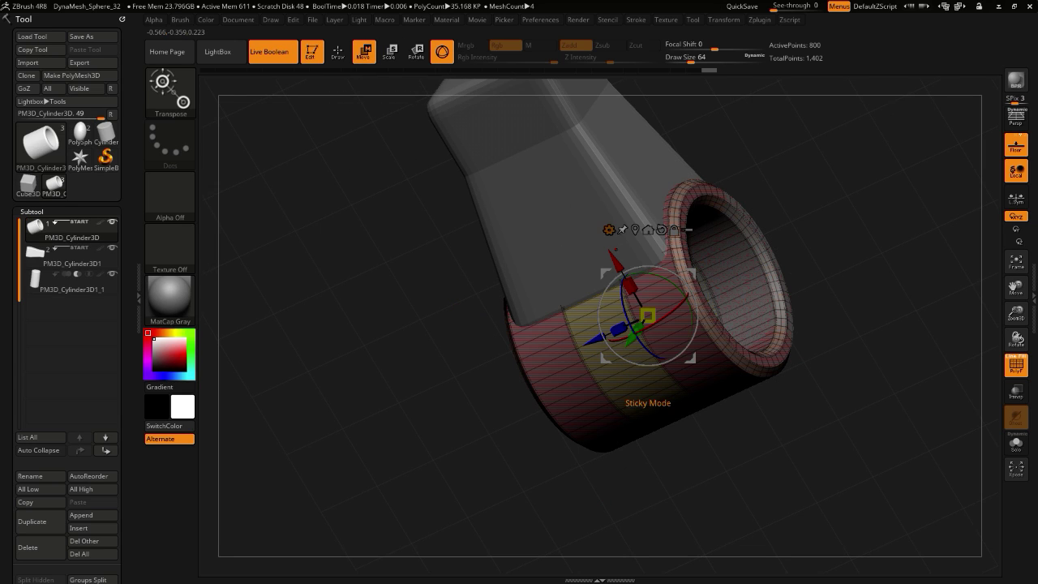
left_click(609, 229)
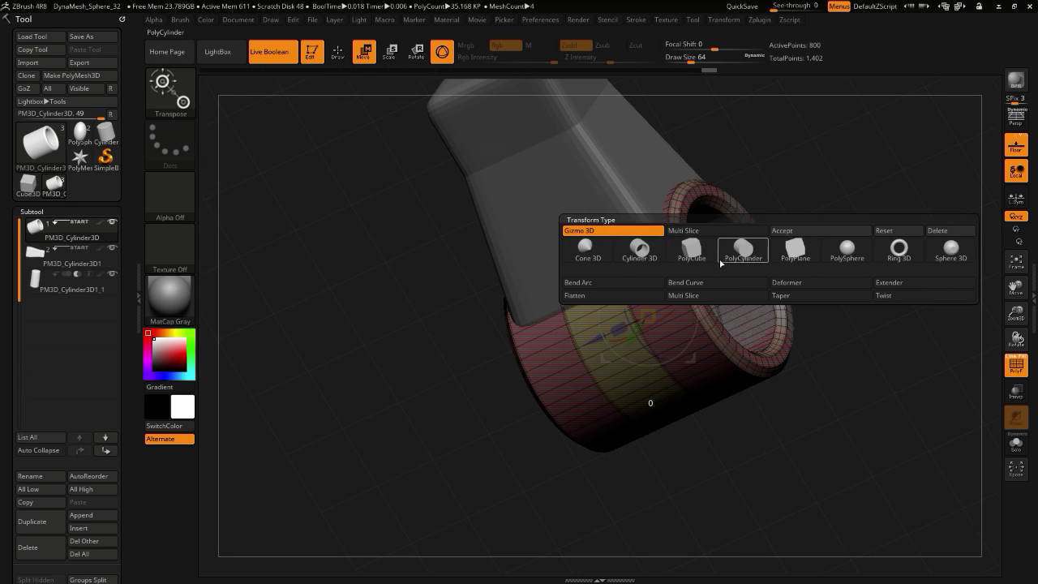
left_click(781, 231)
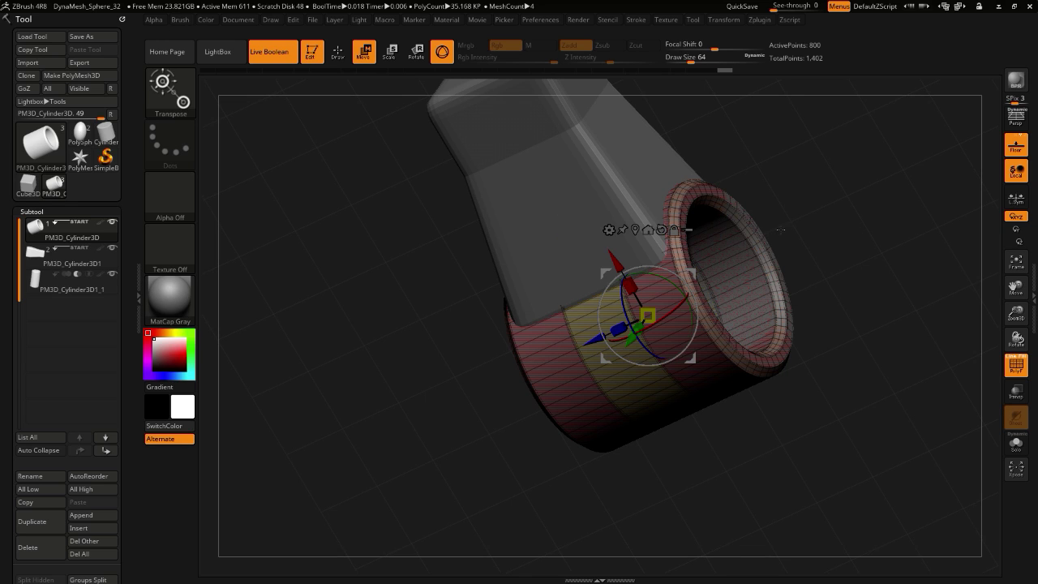
left_click(608, 229)
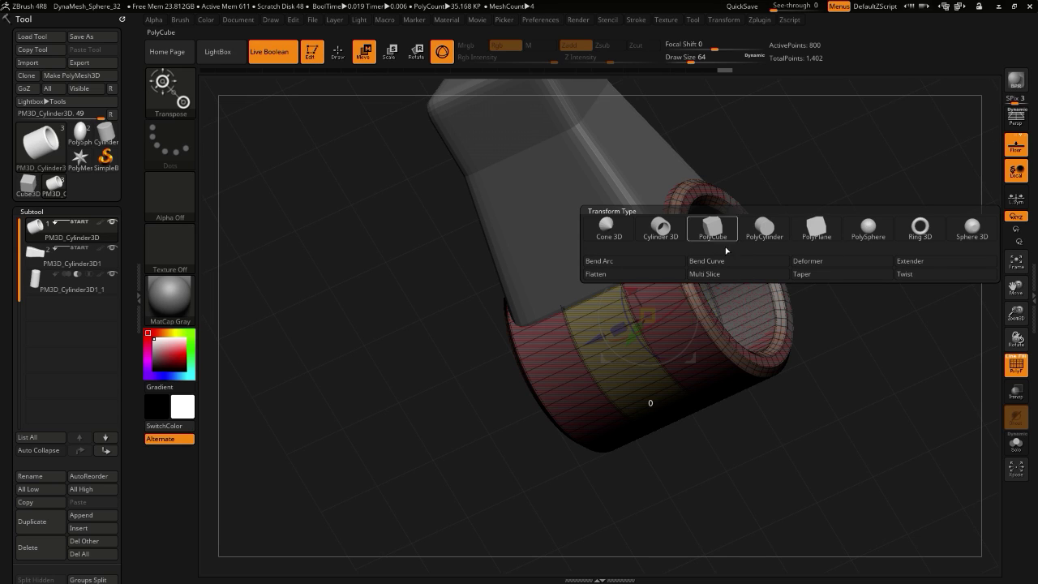
left_click_drag(397, 284, 377, 278)
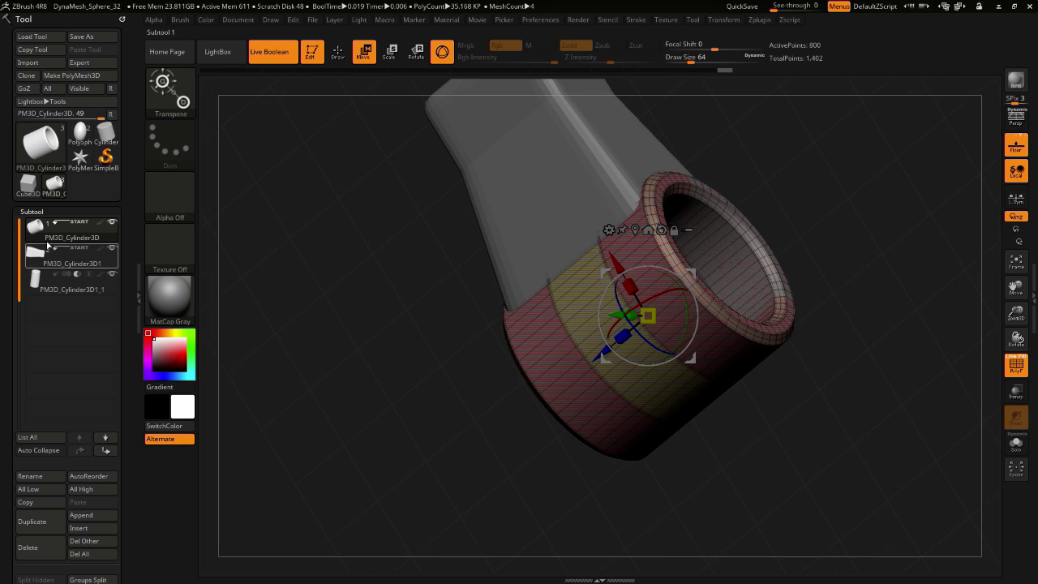
- Switch to the ZModeler brush and bring the tube's middle band into close view
left_click(170, 89)
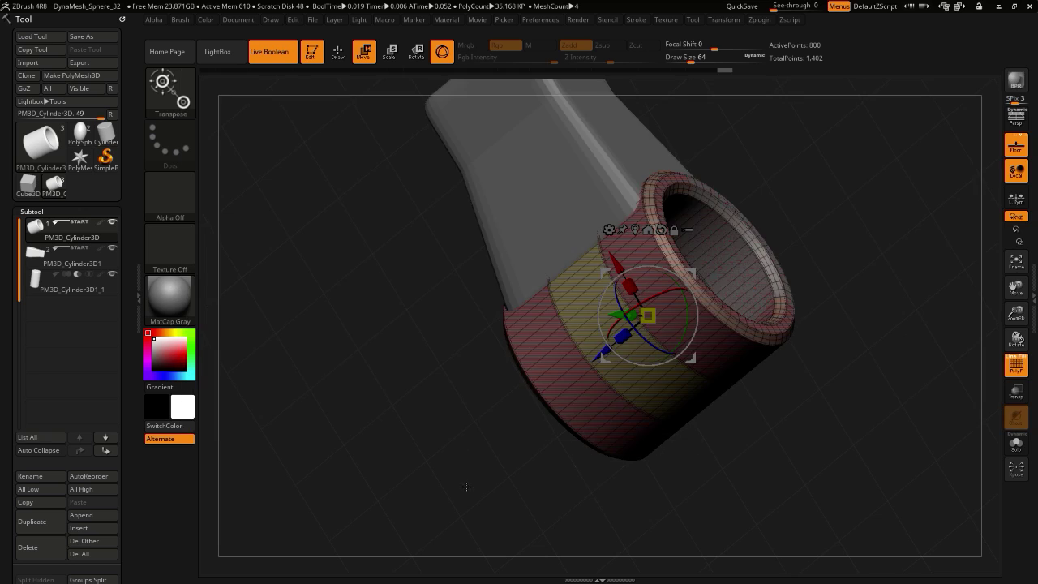
left_click_drag(466, 486, 426, 438)
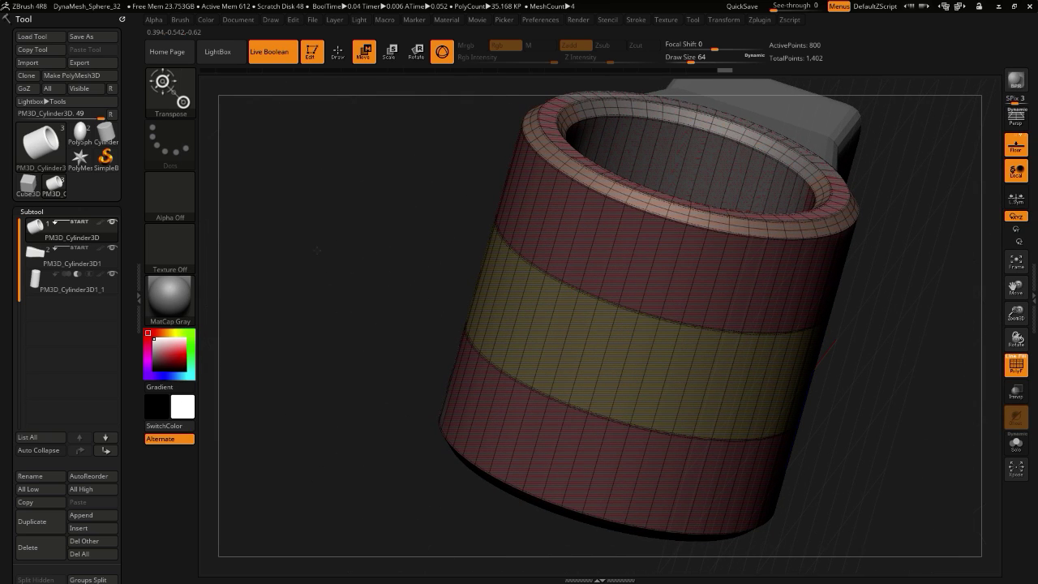
left_click_drag(347, 212, 356, 296)
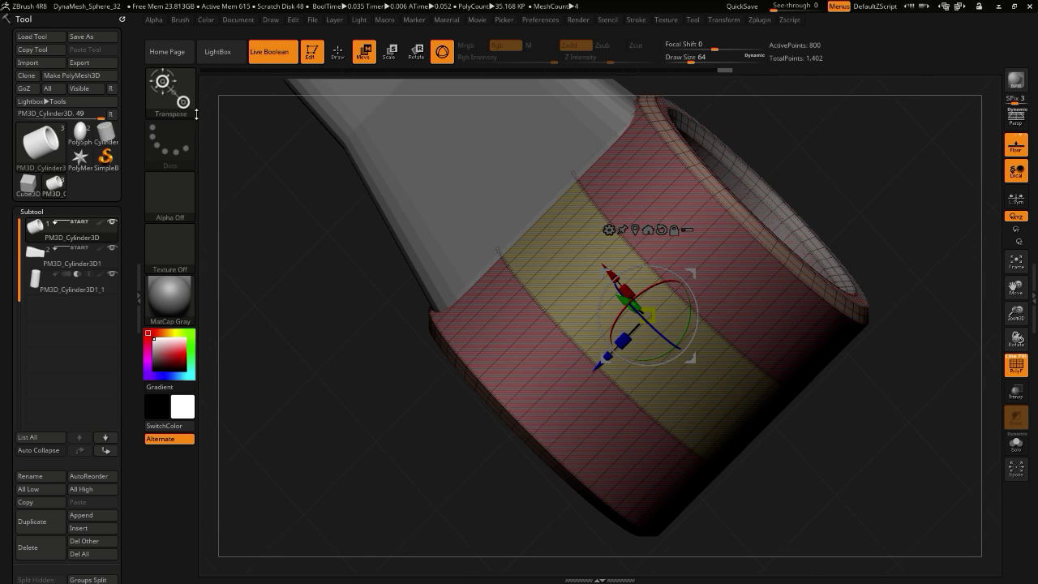
left_click(164, 104)
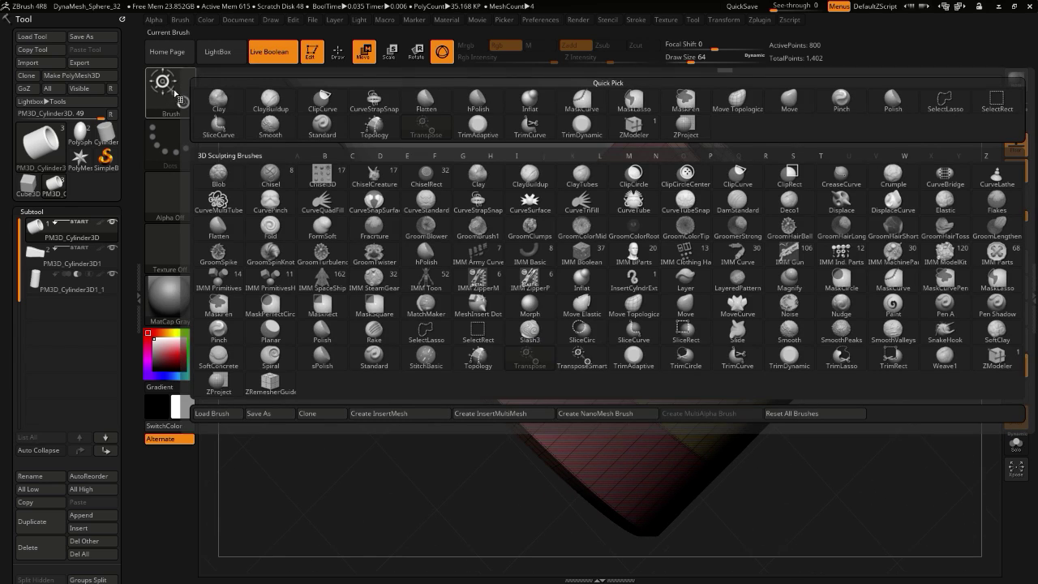
key("z")
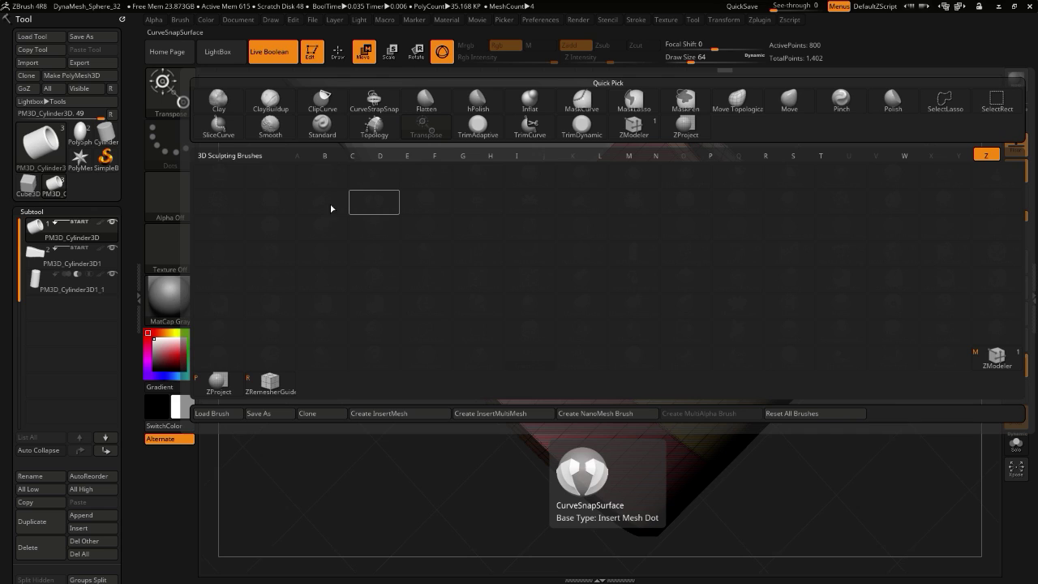
left_click(997, 357)
left_click_drag(349, 390, 357, 340, "alt")
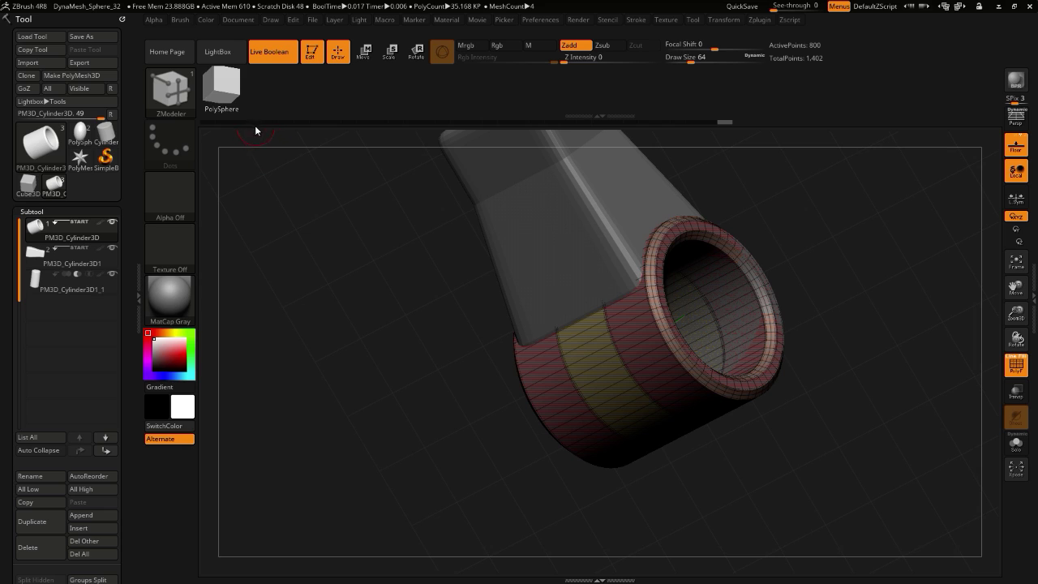
key("F1")
left_click_drag(464, 352, 442, 332)
key("super")
key("super")
key("f")
- Set the ZModeler polygon action to QMesh with the Polyloop & Polygroup target and extrude the tube's middle band outward
key("space")
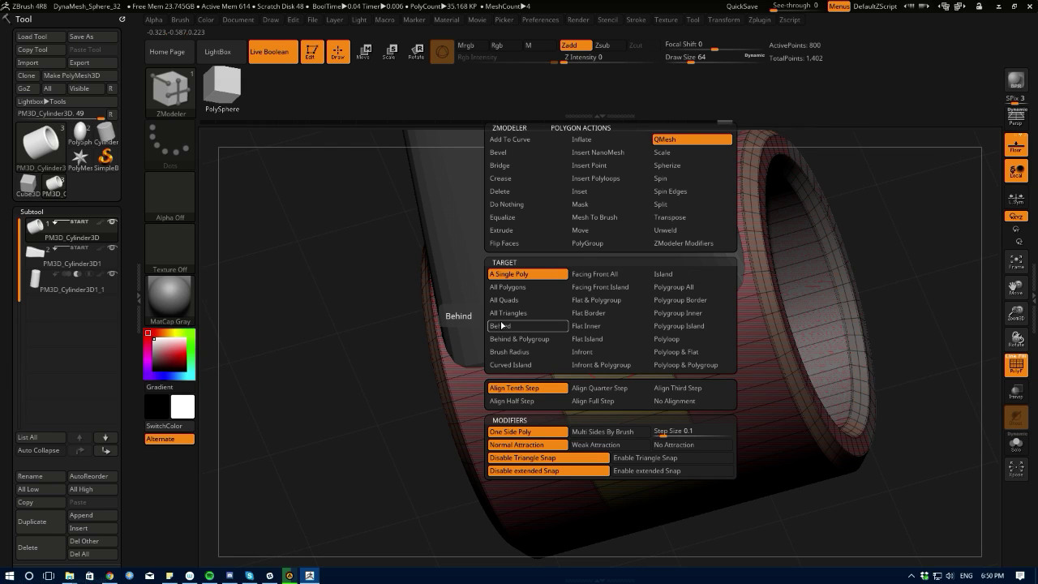
left_click(689, 242)
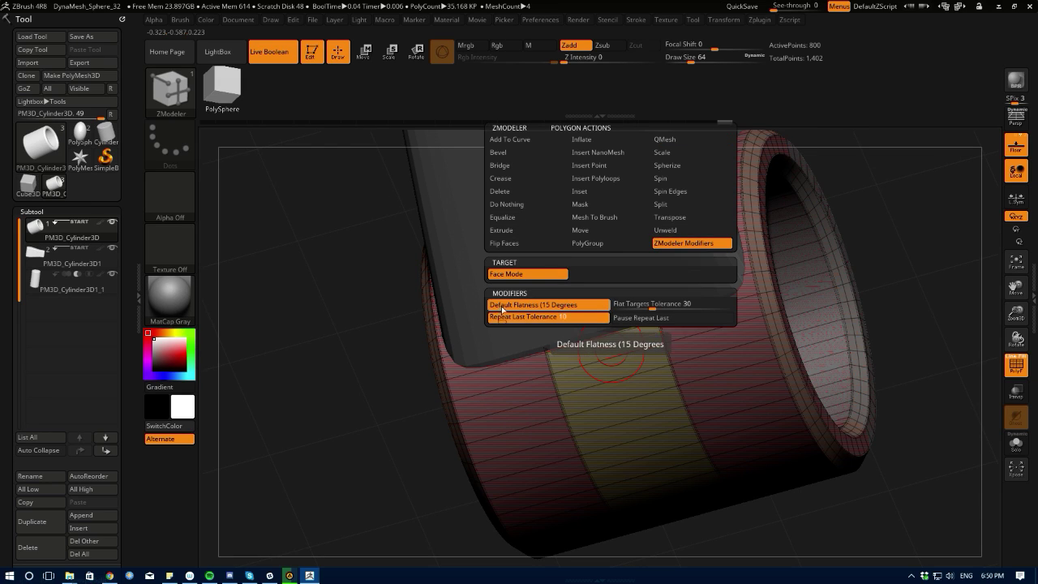
left_click(685, 138)
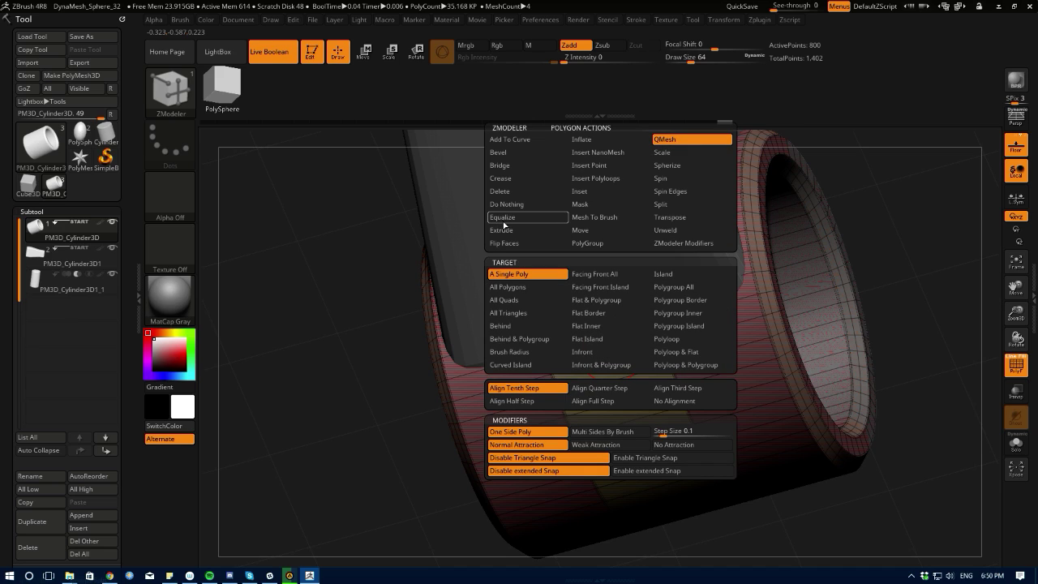
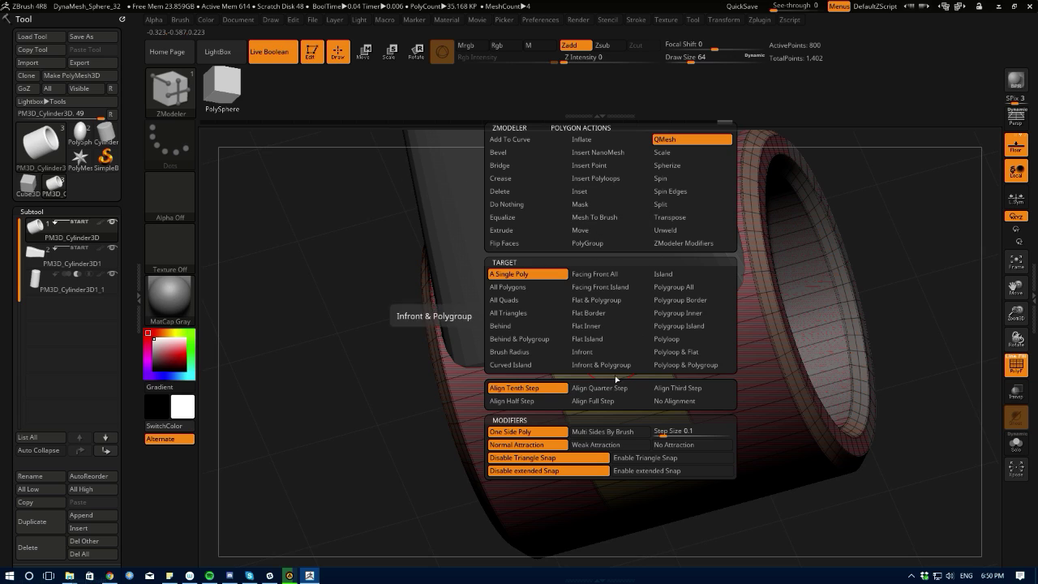
left_click(663, 340)
left_click(667, 366)
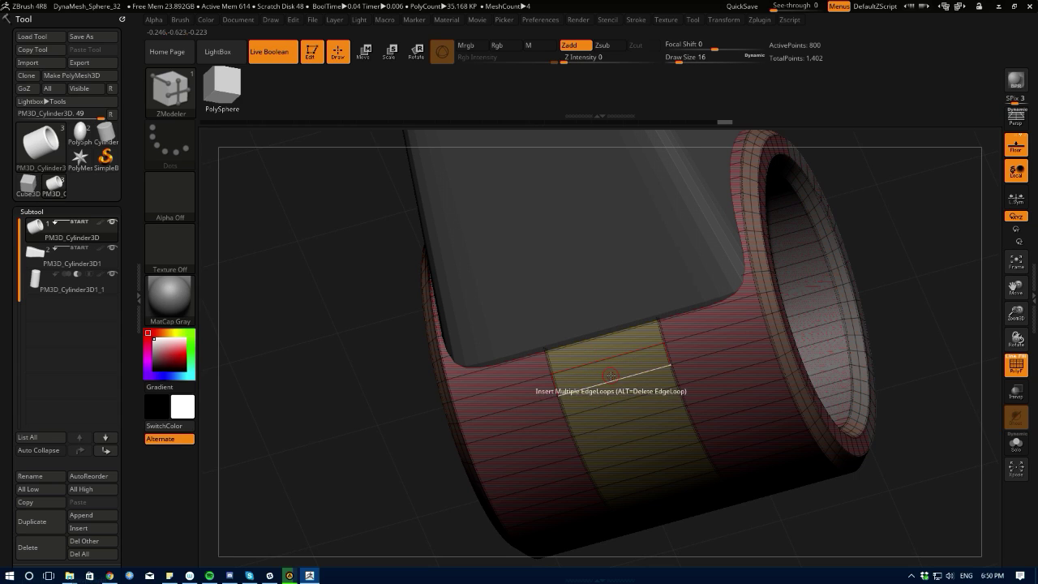
left_click(611, 374)
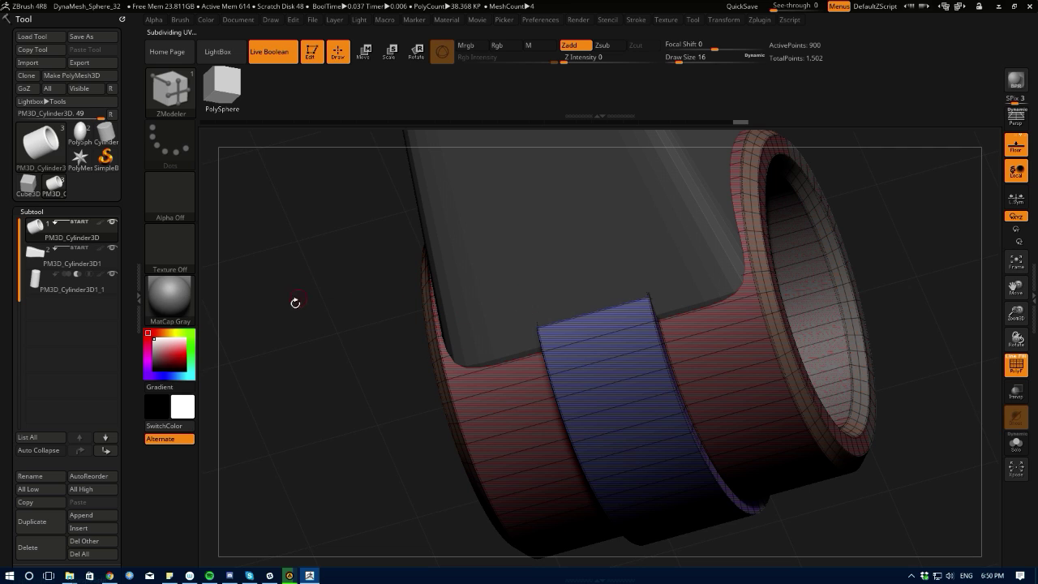
- Change the ZModeler polygon action to Bevel with the Polyloop & Polygroup target for the raised band
left_click_drag(294, 301, 506, 341)
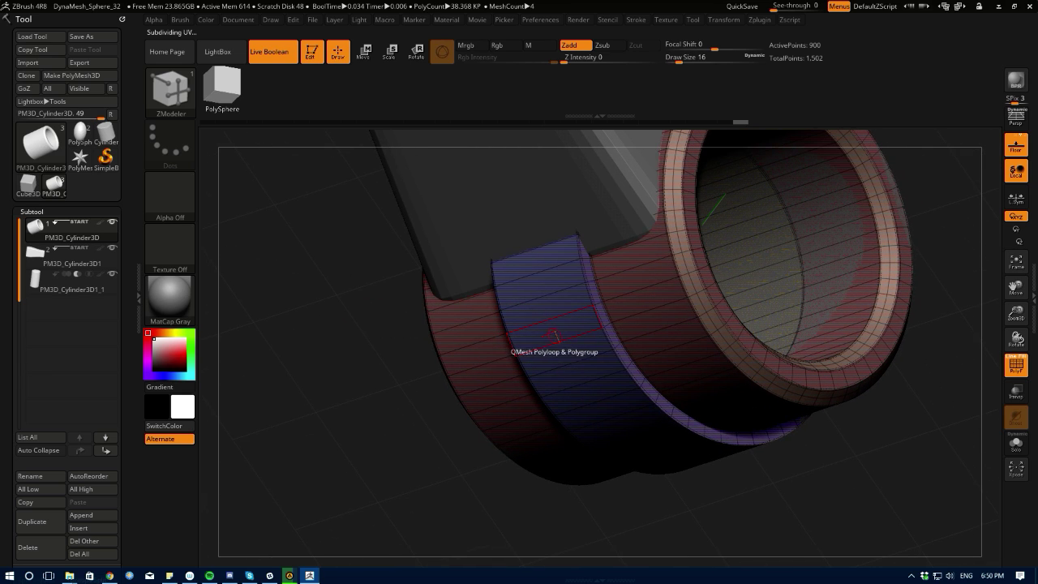
key("space")
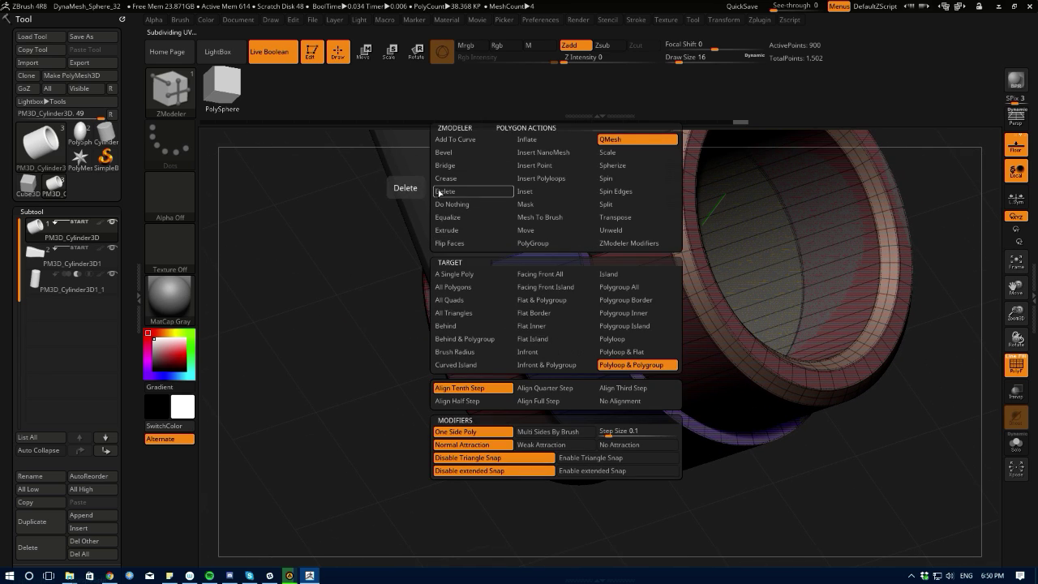
left_click(443, 153)
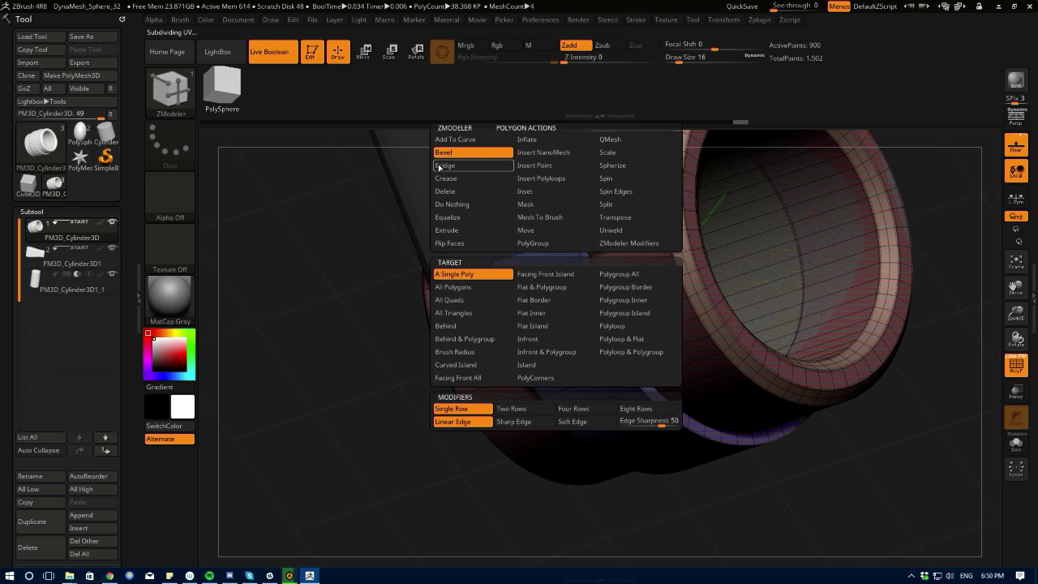
left_click(614, 353)
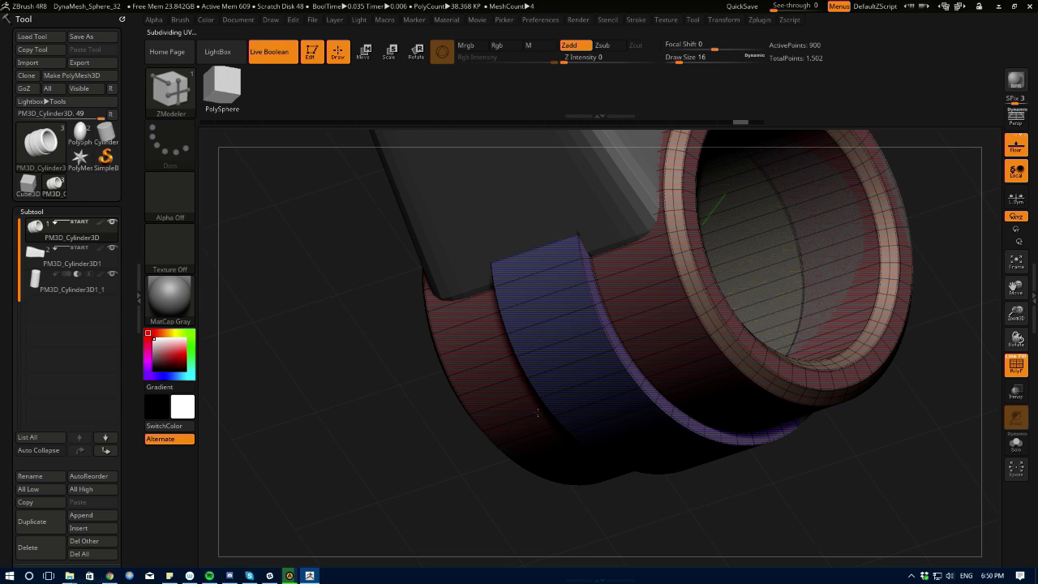
mouse_move(359, 371)
left_mouse_down()
mouse_move(288, 350)
mouse_move(326, 349)
mouse_move(364, 368)
mouse_move(350, 365)
left_mouse_up()
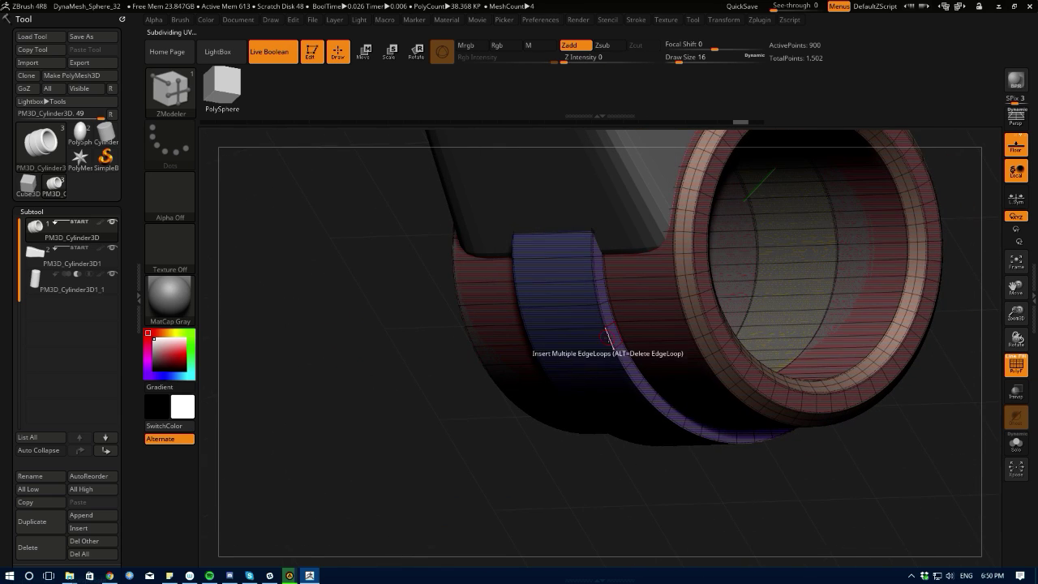
- Set the ZModeler edge action to Bevel with the Polyloop target, try it on the raised band's edge, and undo the bevels
key("space")
left_click(490, 282)
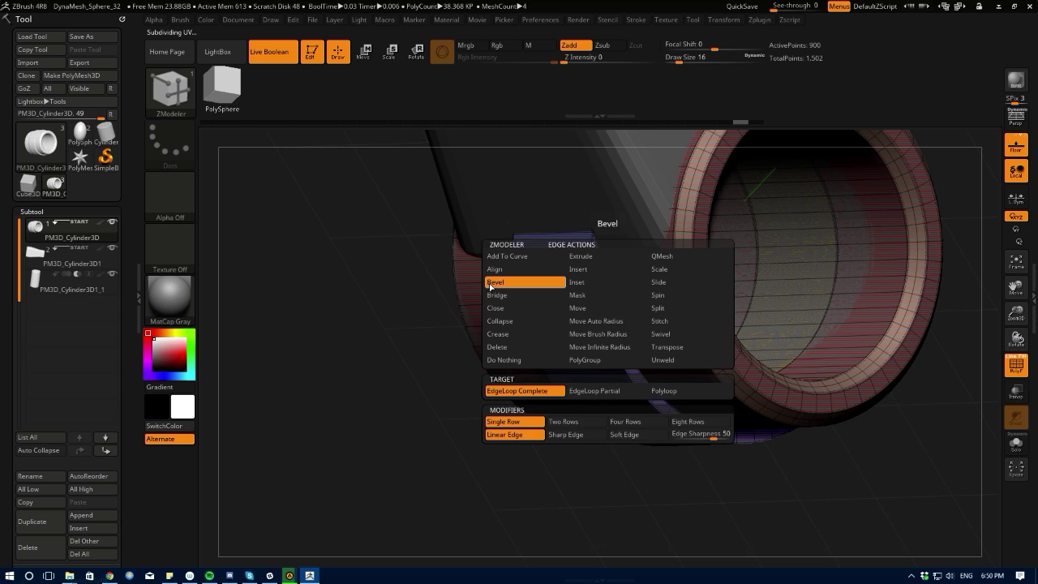
left_click(664, 390)
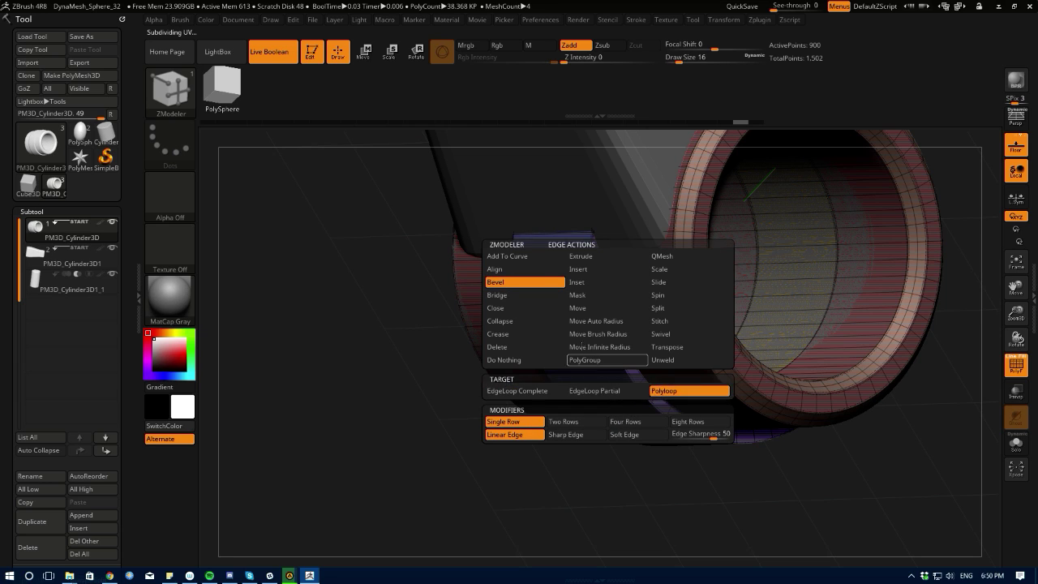
left_click_drag(608, 338, 610, 344)
key("ctrl+z")
left_click_drag(325, 307, 268, 389, "alt")
key("ctrl+z")
left_click_drag(272, 448, 308, 365)
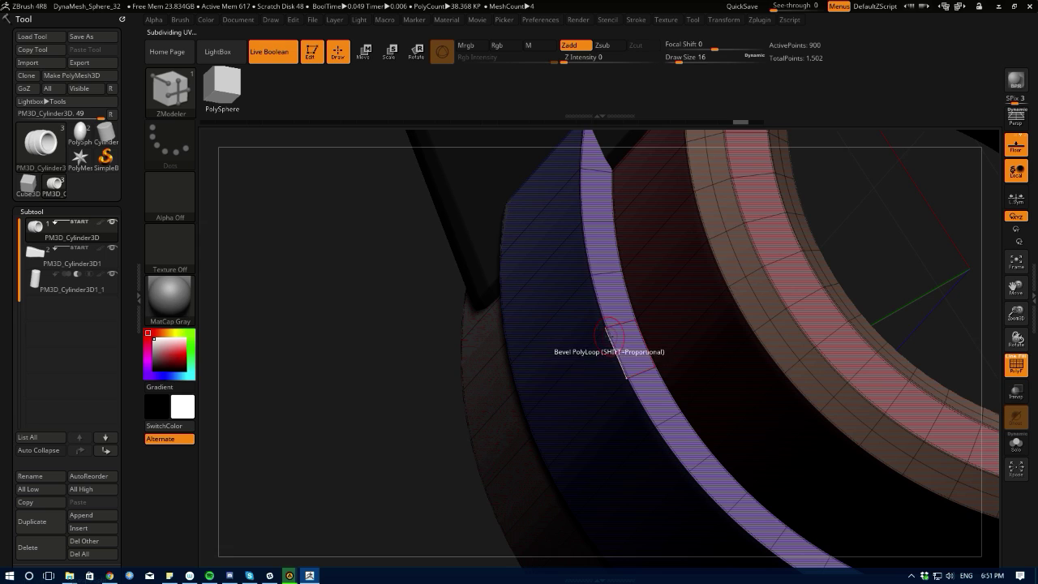
left_click_drag(606, 331, 620, 360)
key("ctrl+z")
- Change the Bevel target to EdgeLoop Complete, try it on the raised band's edge, and undo the bevel
key("space")
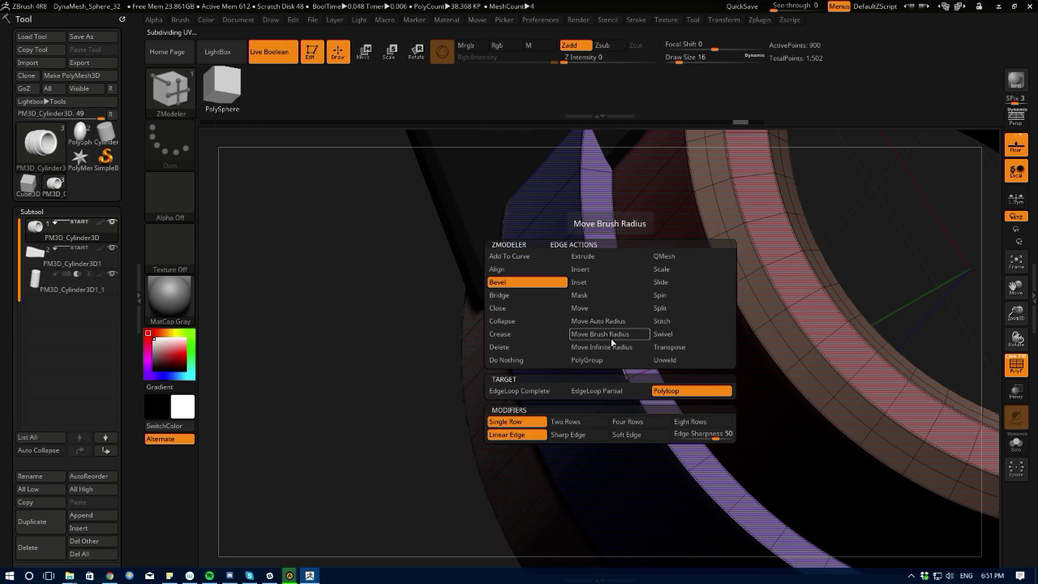
left_click(519, 392)
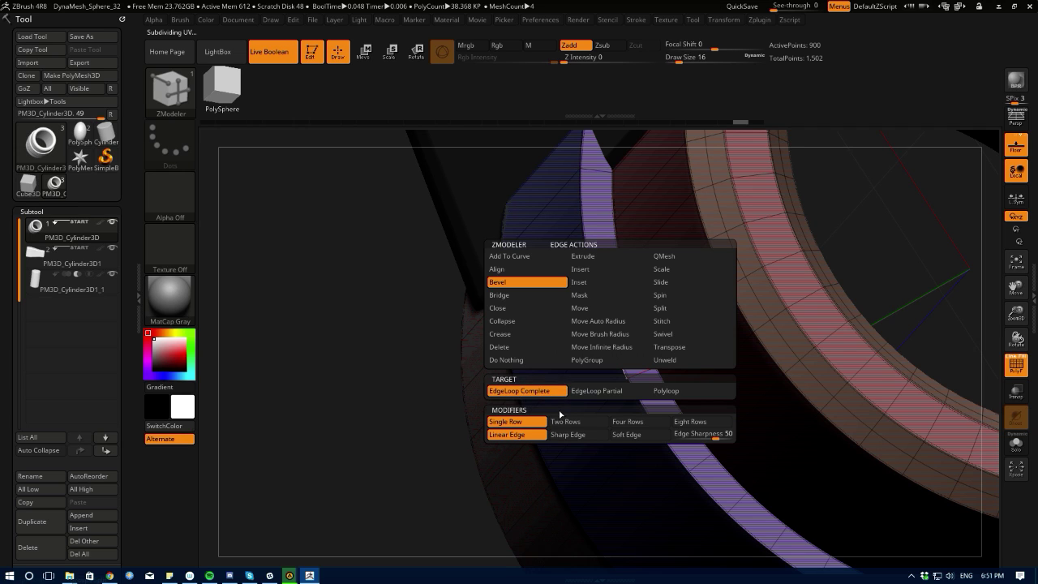
left_click_drag(611, 341, 610, 356)
key("ctrl+z")
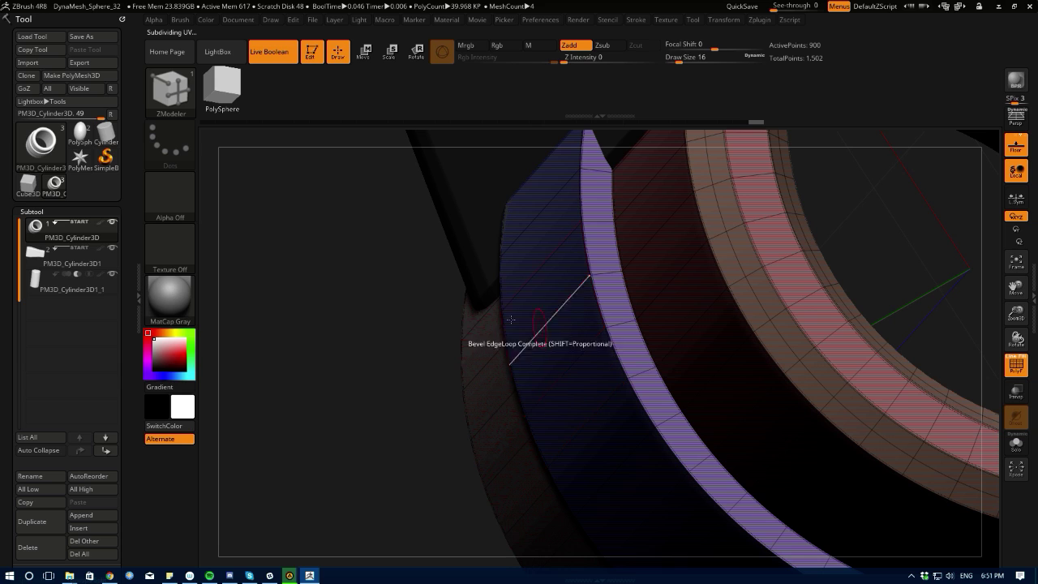
- Turn off Dynamic subdivision and bevel the complete outer edge loops on both sides of the raised band
left_click_drag(6, 388, 0, 259)
scroll(33, 403, "down", 4)
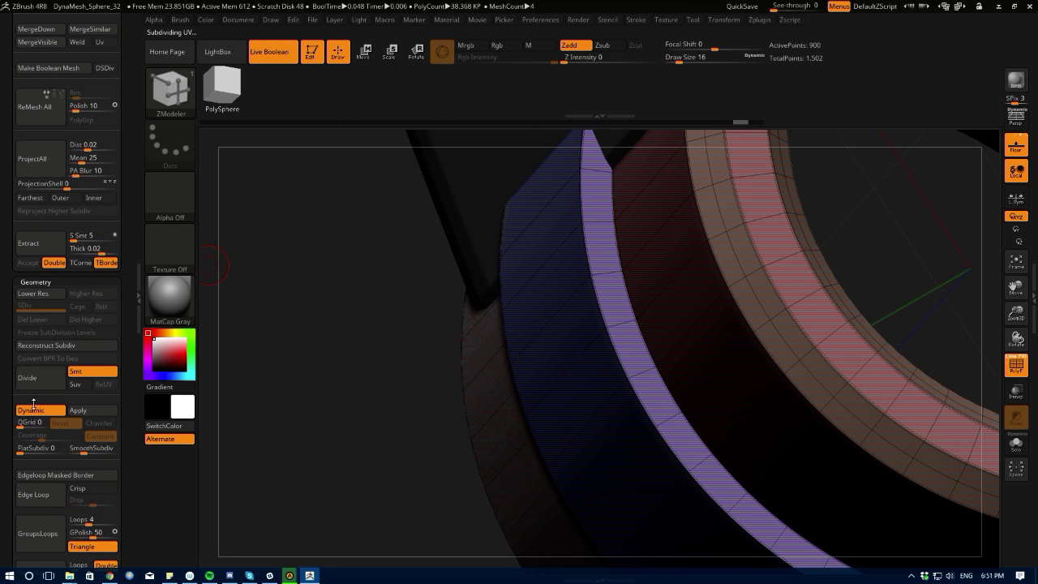
left_click(618, 356)
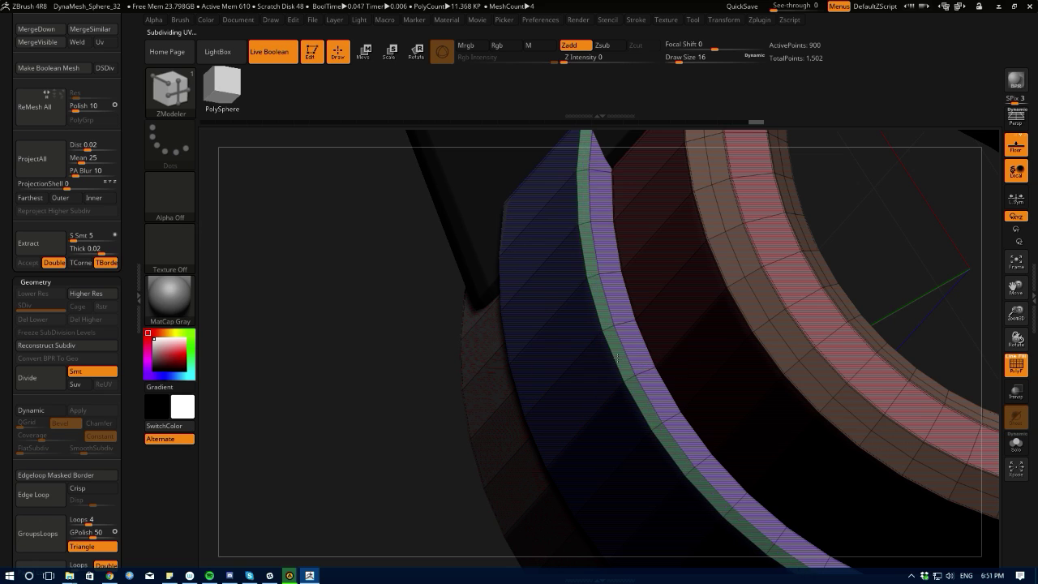
left_click_drag(618, 356, 617, 357)
left_click_drag(265, 328, 362, 341)
left_click(341, 337)
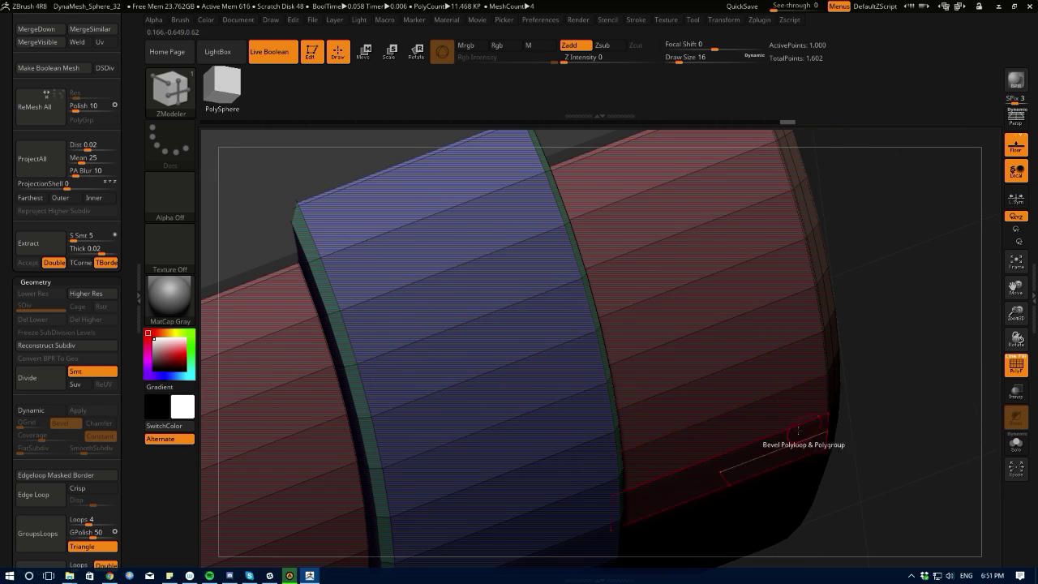
- Set the ZModeler edge action to Crease with the EdgeLoop Complete target
key("space")
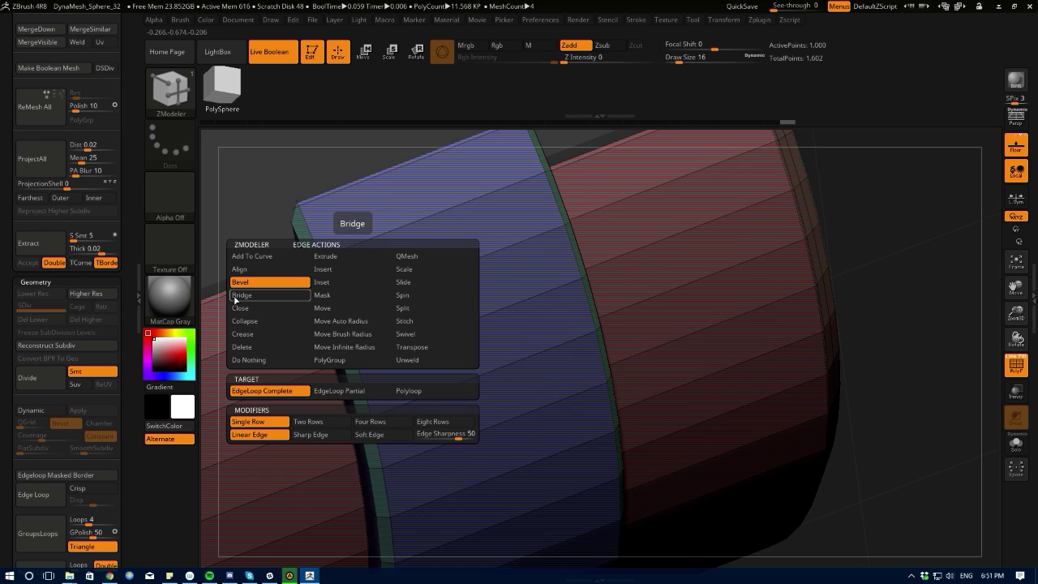
left_click(235, 334)
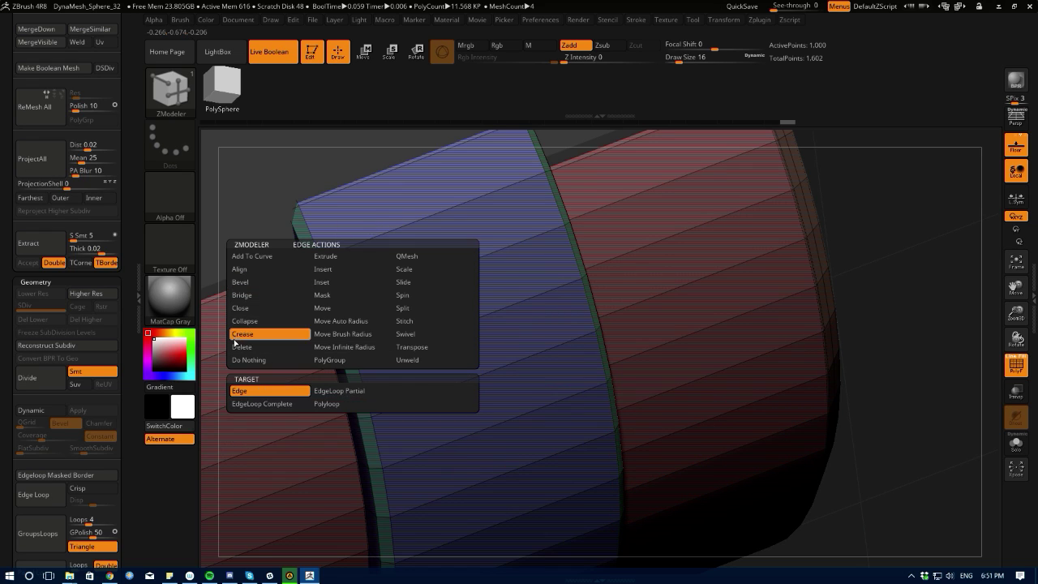
left_click(243, 404)
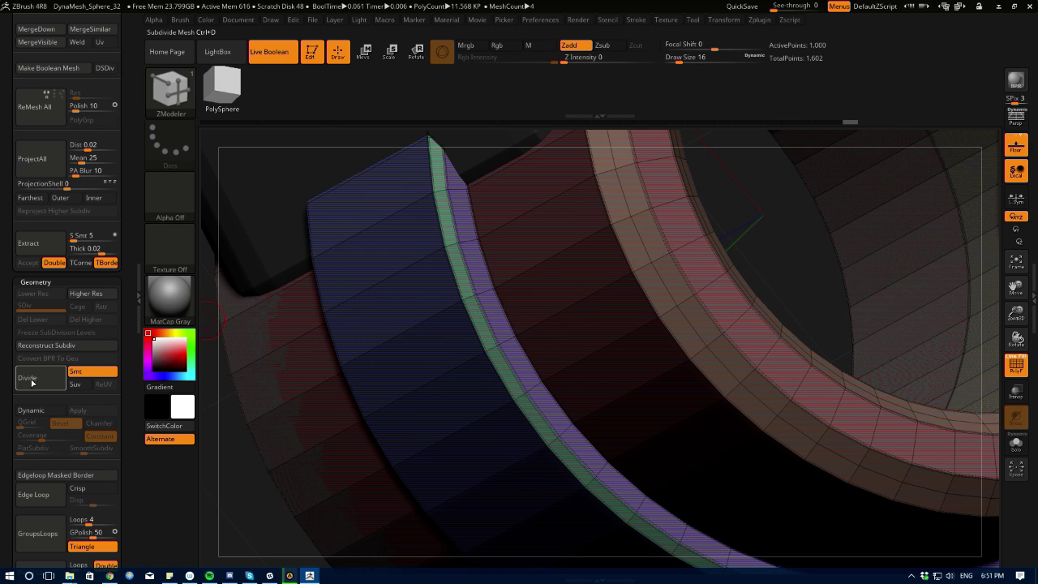
- Turn on Dynamic subdivision for the tube, hide the PolyFrame, and inspect the whole model from several angles
left_click(30, 411)
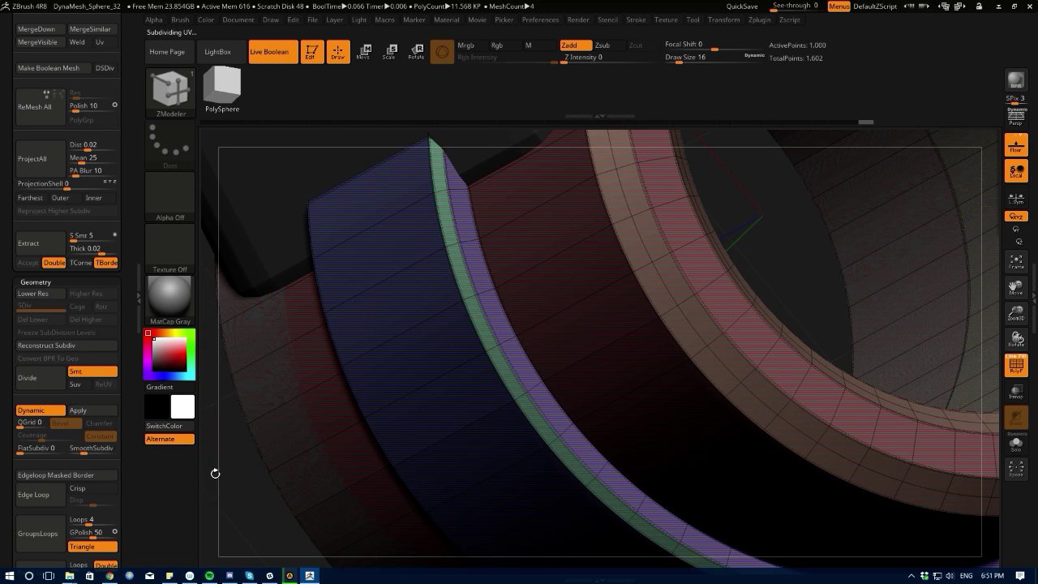
left_click_drag(215, 473, 210, 336, "alt")
left_click_drag(296, 327, 240, 325)
left_click(1016, 366)
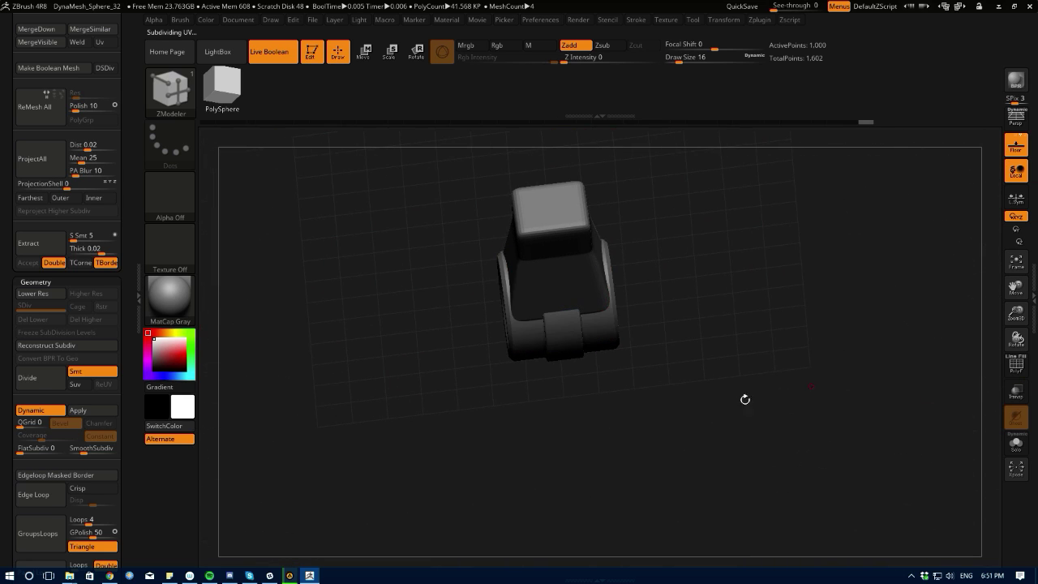
left_click_drag(744, 399, 324, 406)
left_click_drag(721, 494, 690, 535)
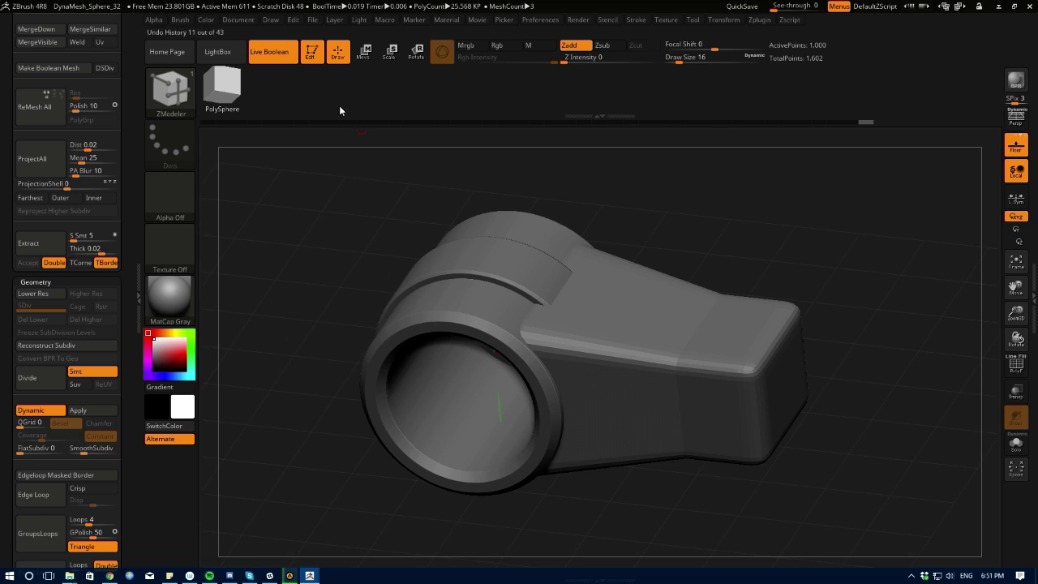
- Choose the IMM Primitives brush with the extended cylinder as the insert mesh
left_click(171, 93)
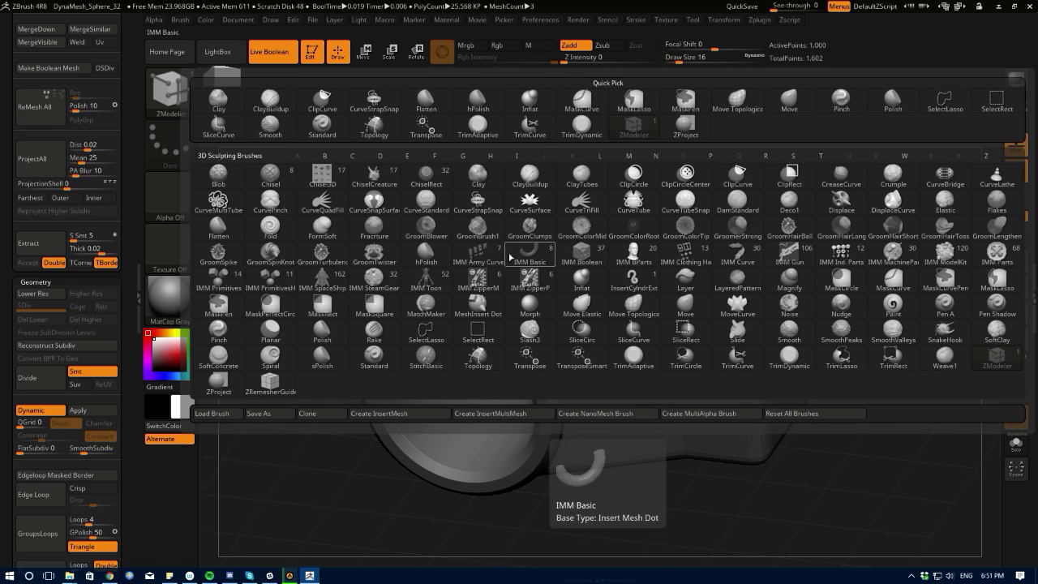
left_click(216, 282)
mouse_move(221, 286)
left_mouse_down()
mouse_move(265, 277)
mouse_move(274, 302)
mouse_move(297, 211)
left_mouse_up()
left_click(290, 96)
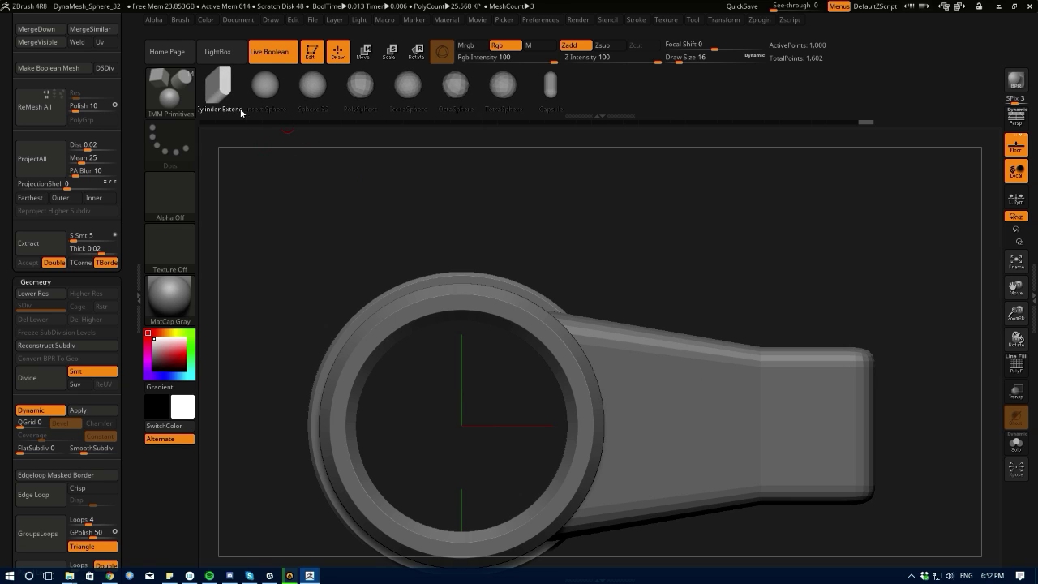
- Undo the first insertion and place an extended cylinder crosswise on the block at the end of the tapered arm
mouse_move(722, 416)
left_mouse_down()
mouse_move(705, 446)
mouse_move(631, 416)
left_mouse_up()
left_click_drag(482, 240, 463, 354)
left_click_drag(495, 475, 477, 367, "alt")
key("ctrl+z")
mouse_move(467, 420)
left_mouse_down()
mouse_move(451, 359)
mouse_move(347, 324)
mouse_move(337, 365)
mouse_move(394, 365)
mouse_move(376, 394)
mouse_move(462, 454)
mouse_move(373, 381)
mouse_move(463, 366)
mouse_move(398, 370)
mouse_move(496, 414)
mouse_move(398, 369)
mouse_move(414, 397)
left_mouse_up()
mouse_move(562, 416)
left_mouse_down()
mouse_move(470, 415)
mouse_move(480, 413)
left_mouse_up()
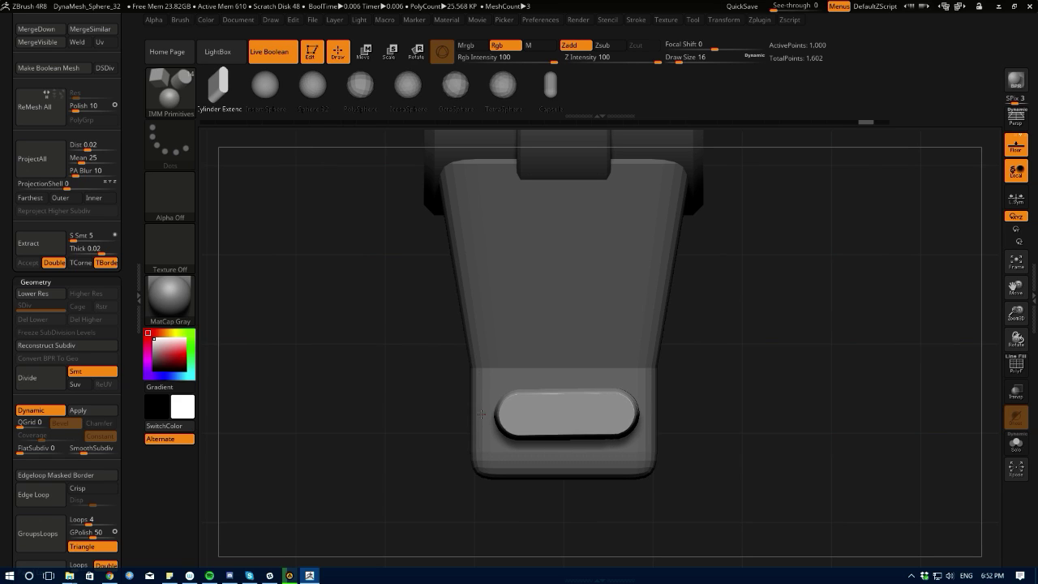
left_click_drag(481, 415, 480, 414)
- Check the inserted cylinder with the Move gizmo, return to Draw mode, and turn on the PolyFrame
left_click_drag(392, 440, 387, 323, "shift")
left_click_drag(389, 385, 334, 343, "alt")
left_click_drag(18, 225, 20, 454)
left_click_drag(328, 387, 282, 376, "alt")
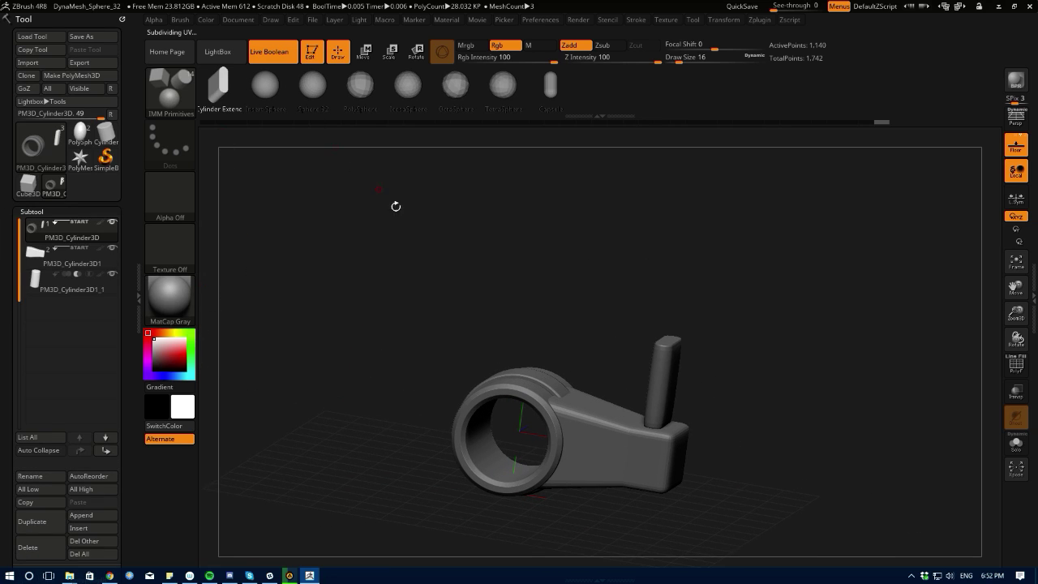
mouse_move(396, 206)
left_mouse_down("alt")
mouse_move(375, 248)
mouse_move(431, 227)
mouse_move(398, 222)
left_mouse_up("alt")
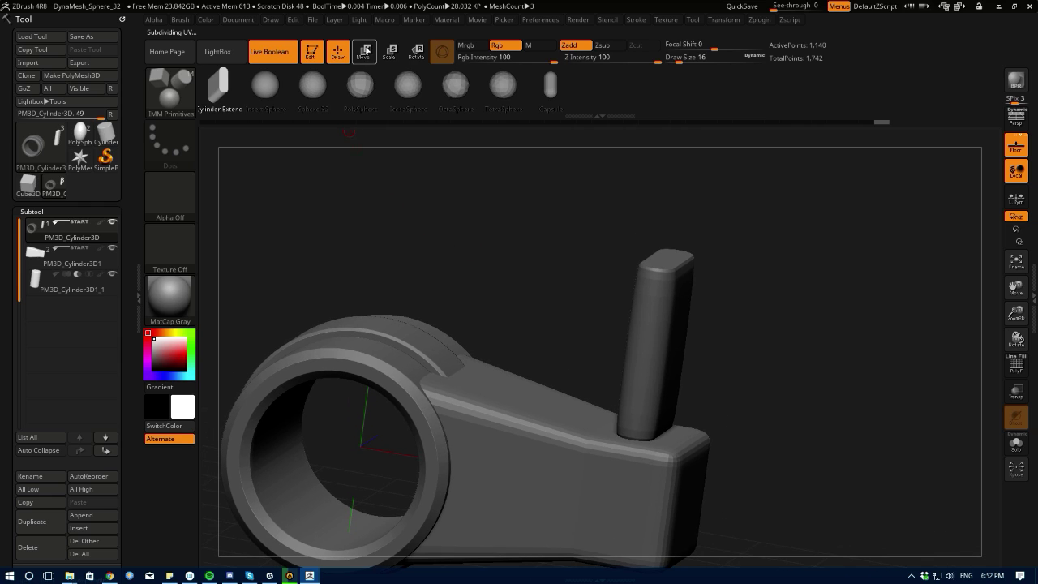
left_click(365, 51)
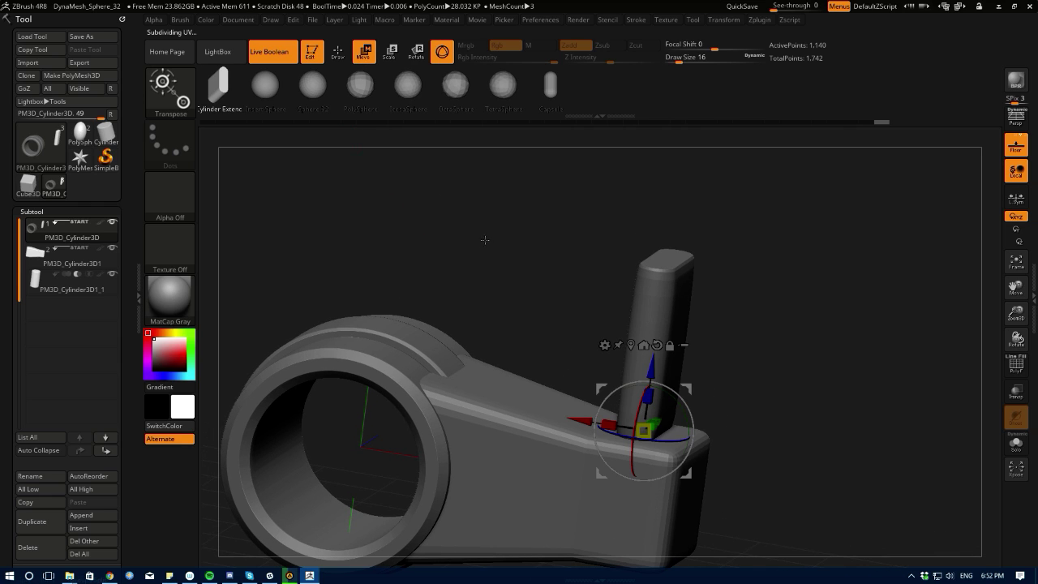
left_click(339, 58)
left_click(654, 334, "ctrl+shift")
left_click_drag(580, 289, 496, 295)
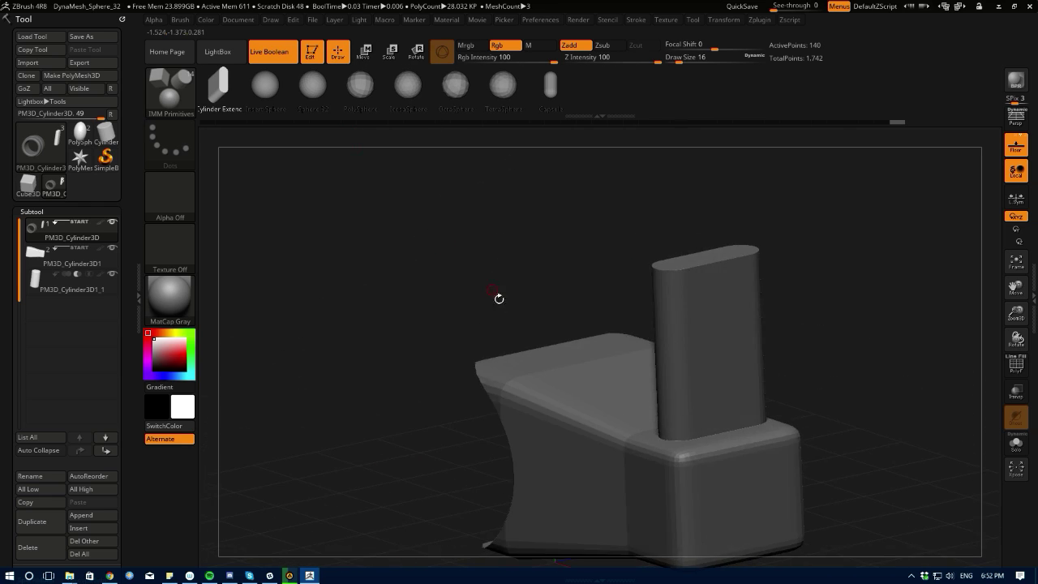
left_click(520, 349, "ctrl+shift")
left_click(1008, 370)
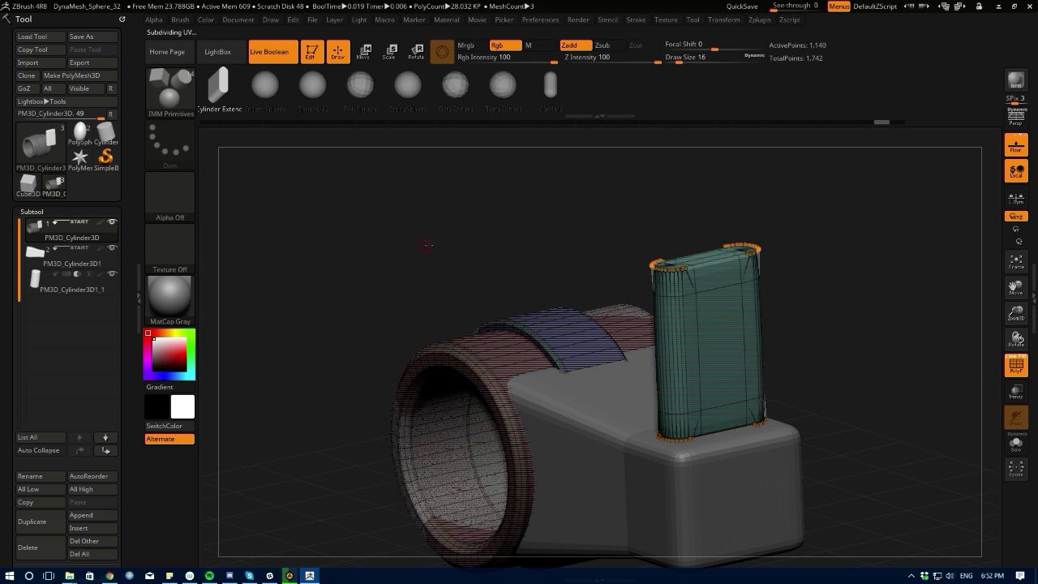
- Isolate the inserted extended cylinder by its polygroup and split the hidden geometry into a separate subtool
left_click_drag(426, 243, 542, 267)
left_click(652, 372, "ctrl+shift")
left_click(651, 358, "ctrl+shift")
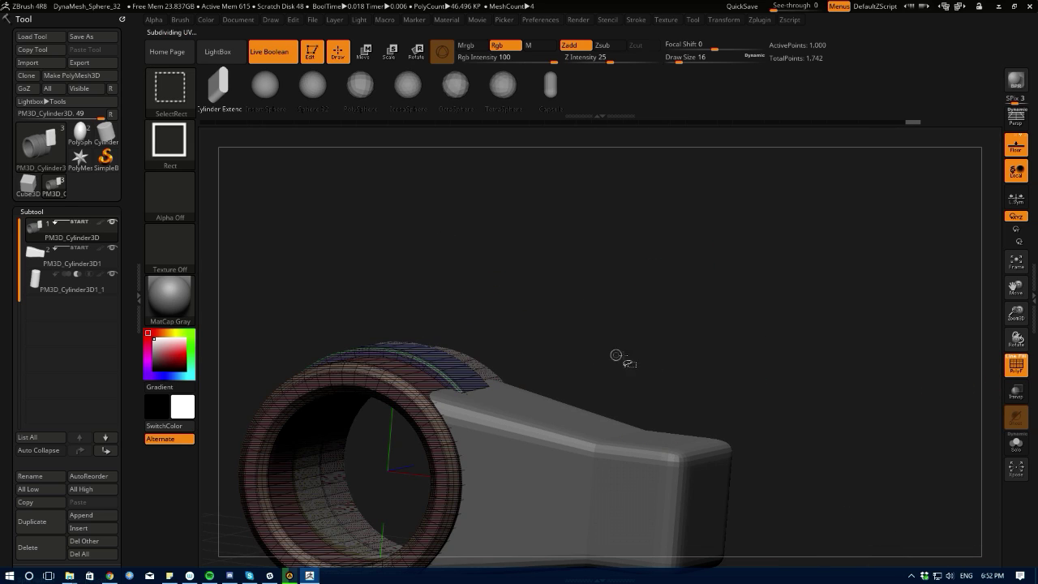
key("ctrl+z")
left_click(638, 340, "ctrl+shift")
key("ctrl+z")
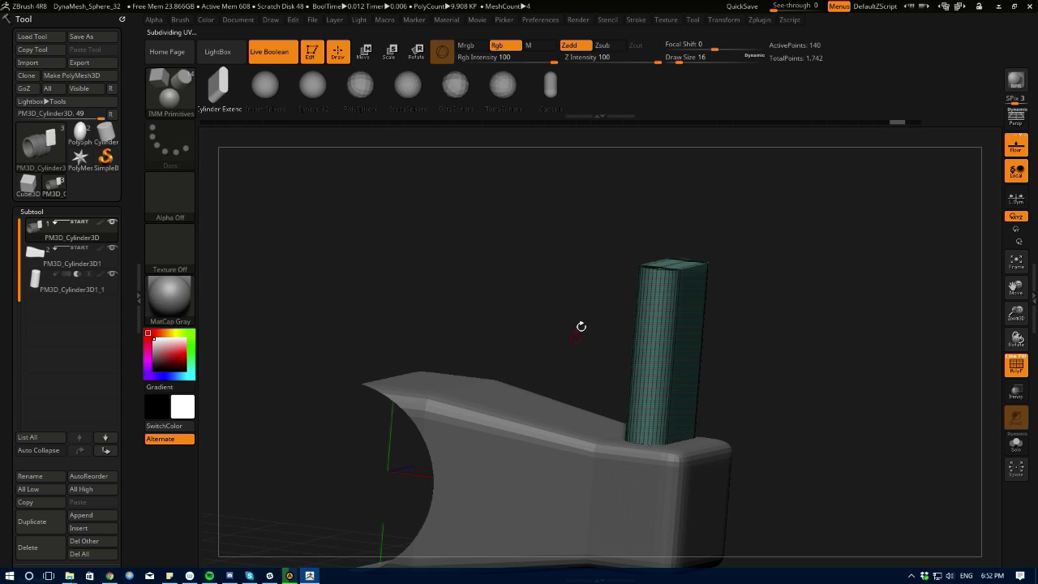
left_click_drag(344, 286, 436, 259, "alt")
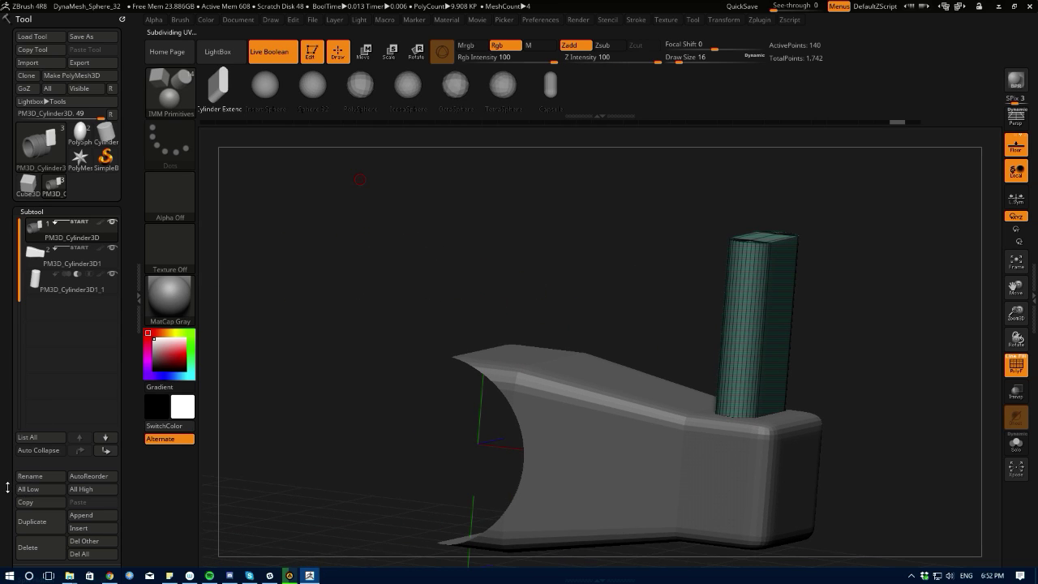
left_click_drag(8, 487, 9, 424)
left_click(33, 471)
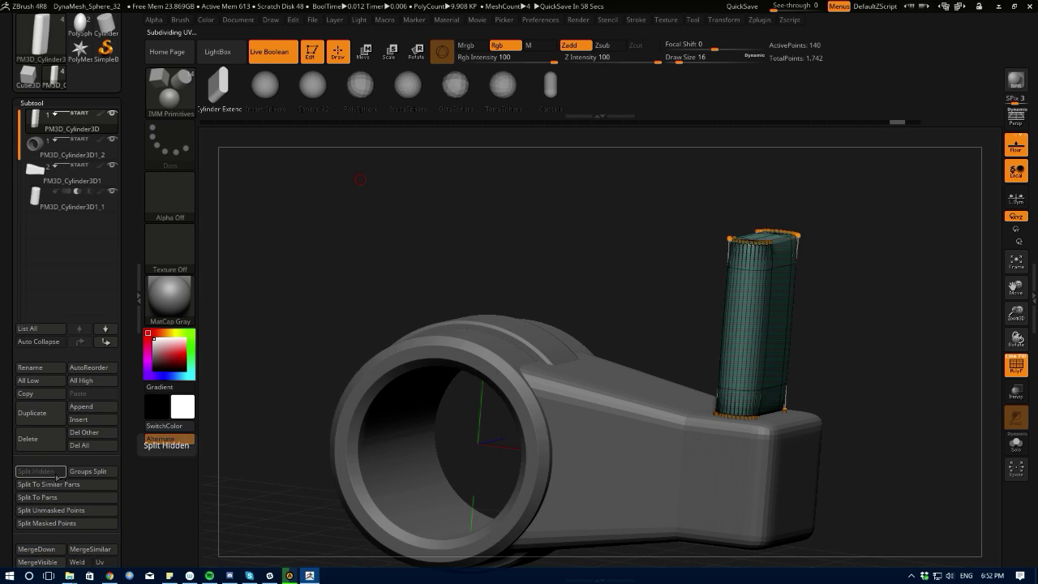
- Move the extended cylinder vertically down through the block at the arm's end so it protrudes on both sides
left_click_drag(459, 268, 317, 244)
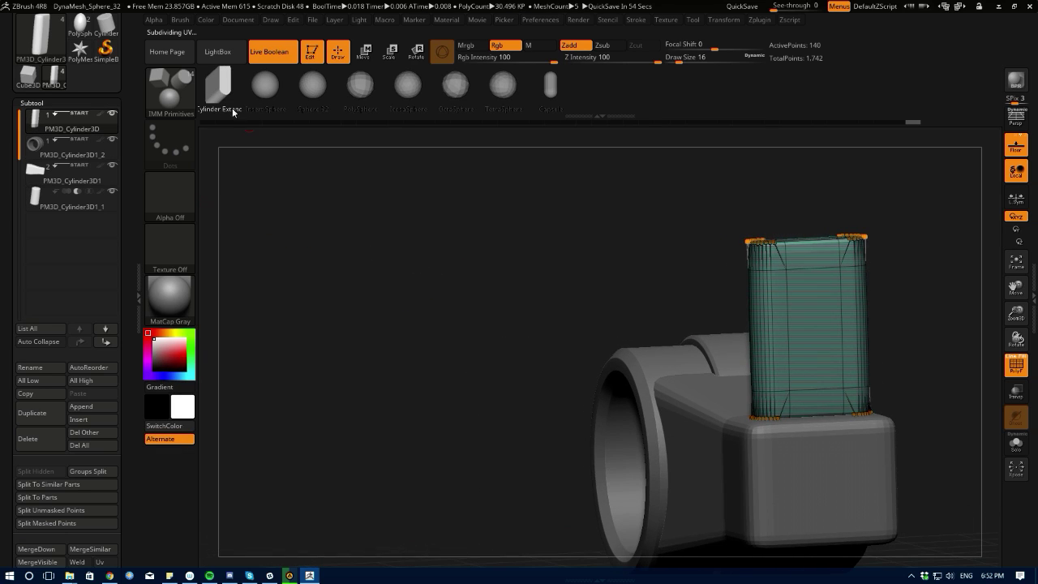
left_click_drag(473, 236, 394, 235, "alt")
left_click(364, 52)
left_click_drag(729, 352, 730, 505)
left_click_drag(444, 224, 414, 186, "alt")
left_click_drag(475, 269, 436, 241, "alt")
- Hide the PolyFrame and adjust the extended cylinder's depth so it protrudes only slightly from both sides of the arm
scroll(7, 430, "down", 10)
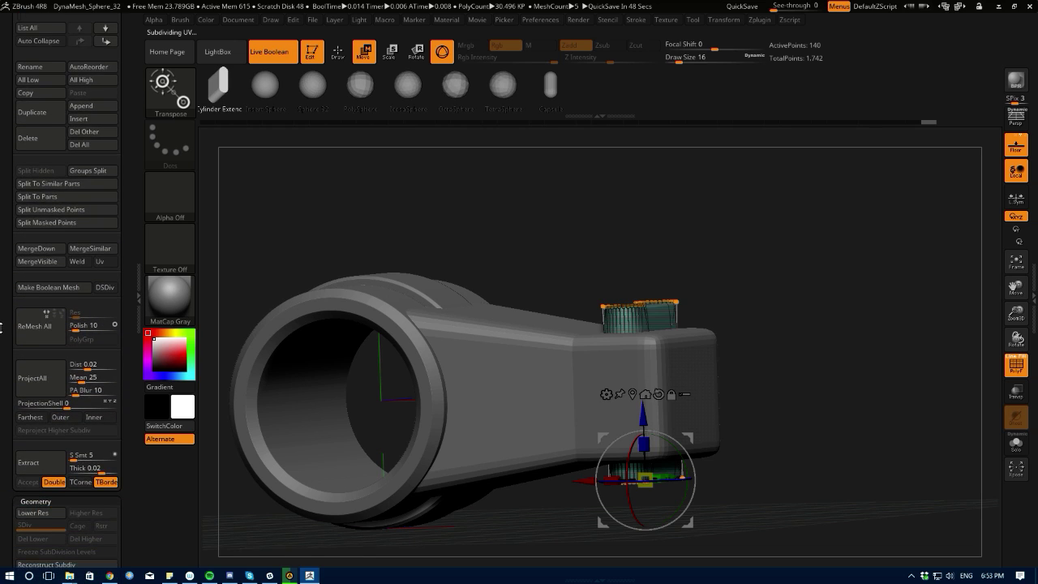
scroll(7, 409, "down", 6)
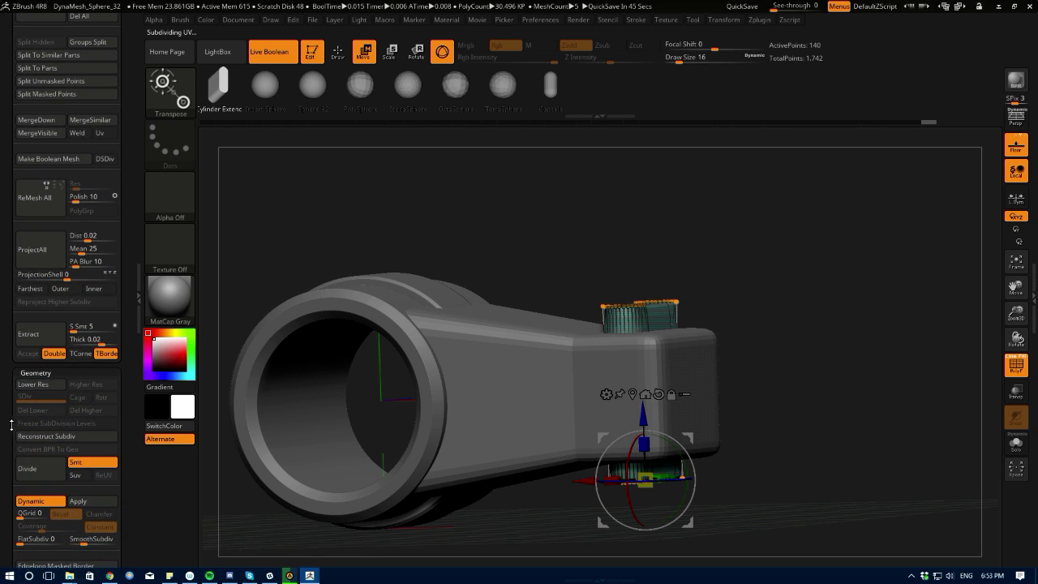
left_click_drag(0, 358, 0, 259)
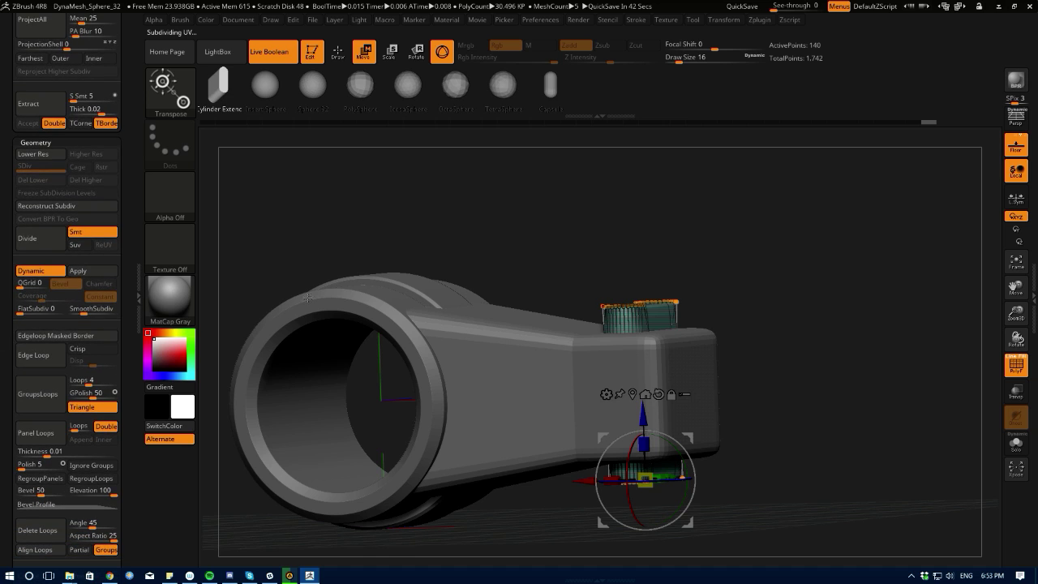
left_click_drag(445, 244, 325, 301)
left_click(1012, 372)
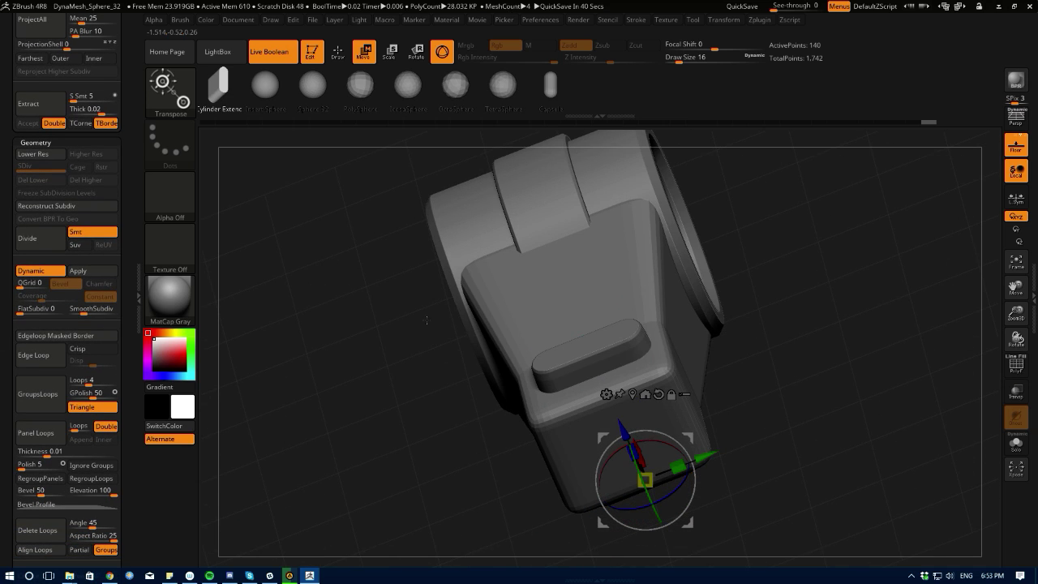
left_click_drag(427, 319, 397, 328)
left_click_drag(623, 450, 633, 464)
left_click_drag(722, 510, 648, 455)
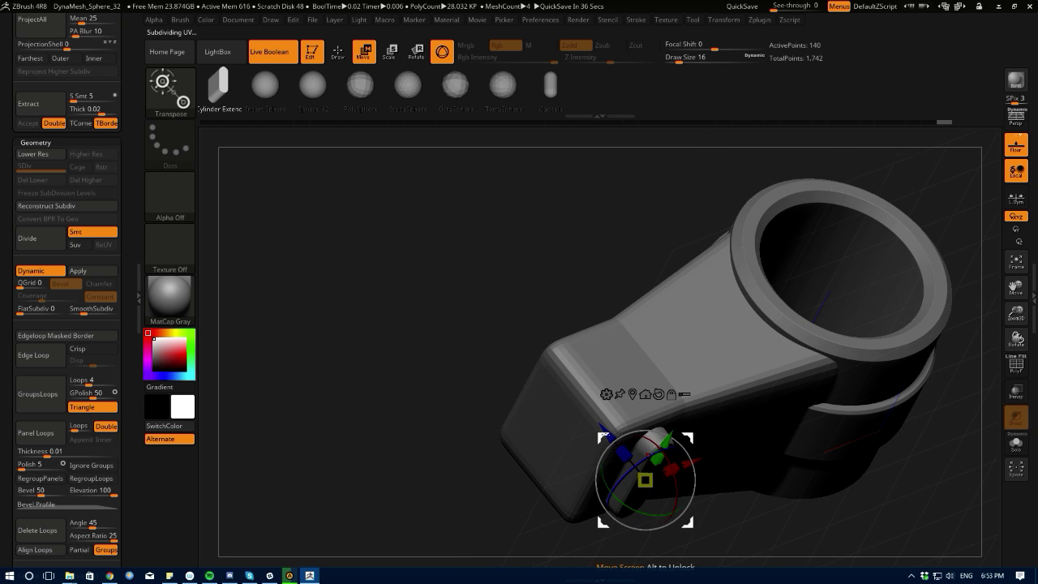
left_click_drag(604, 428, 604, 431)
left_click_drag(406, 430, 497, 349)
- Try swapping the inserted mesh for other cylinder variants, Cylinder Extend and Capsule, and inspect each from several angles
left_click_drag(0, 160, 10, 304)
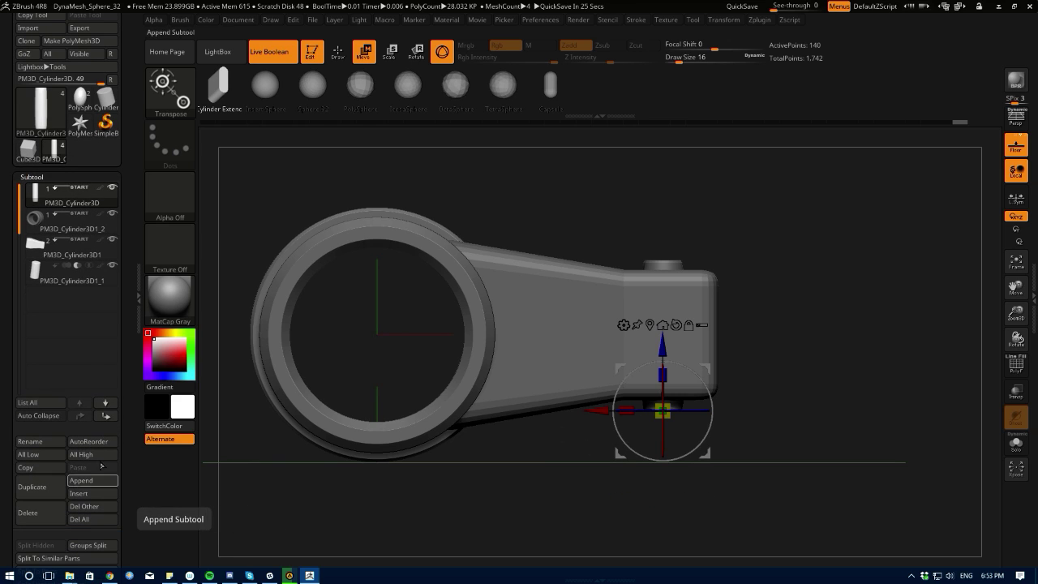
left_click_drag(451, 504, 272, 519)
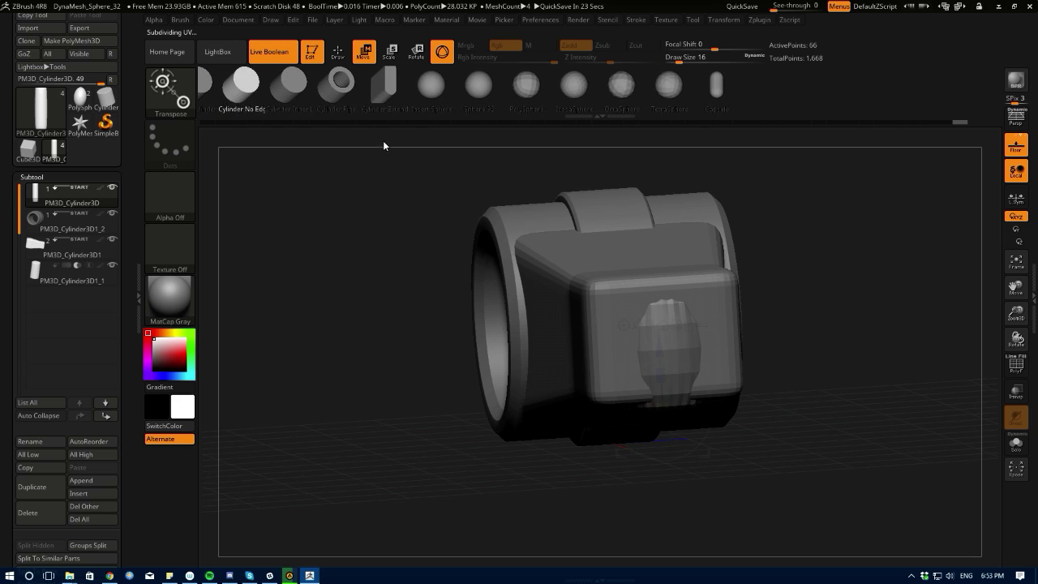
left_click(266, 89)
left_click(398, 95)
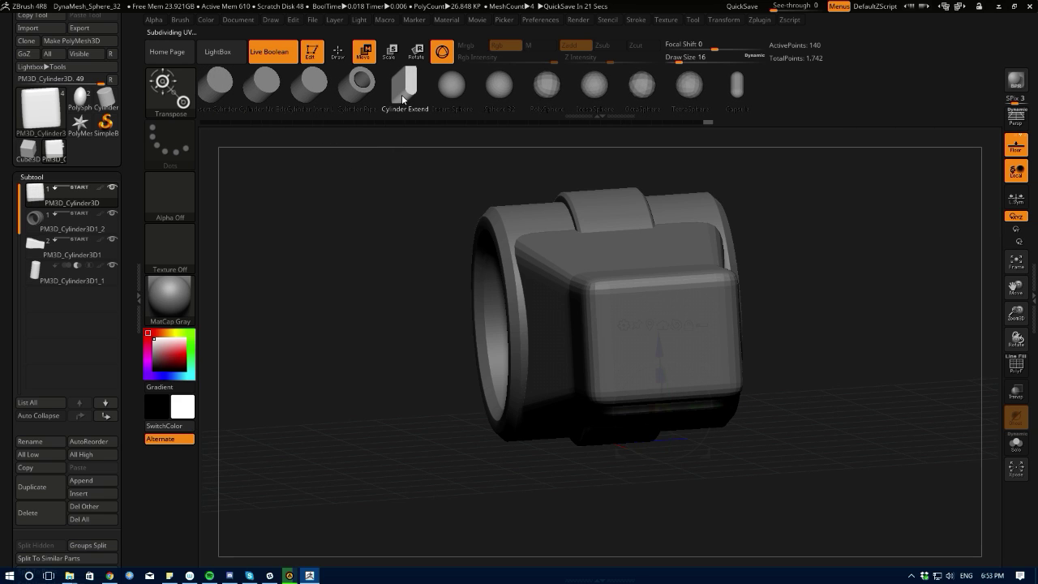
left_click_drag(496, 454, 467, 302)
left_click_drag(654, 375, 643, 363)
left_click(736, 96)
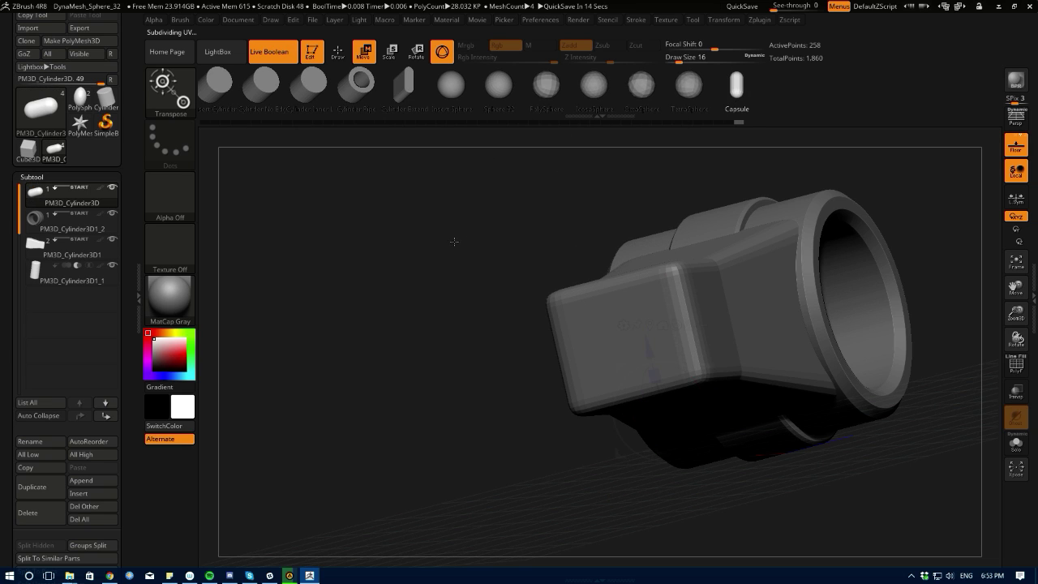
left_click_drag(452, 239, 417, 268)
mouse_move(653, 375)
left_mouse_down()
mouse_move(644, 345)
mouse_move(647, 356)
left_mouse_up()
- Try the Insert Cube and QCube meshes in place of the inserted part, and restore Cylinder Extend
left_click_drag(538, 319, 581, 380)
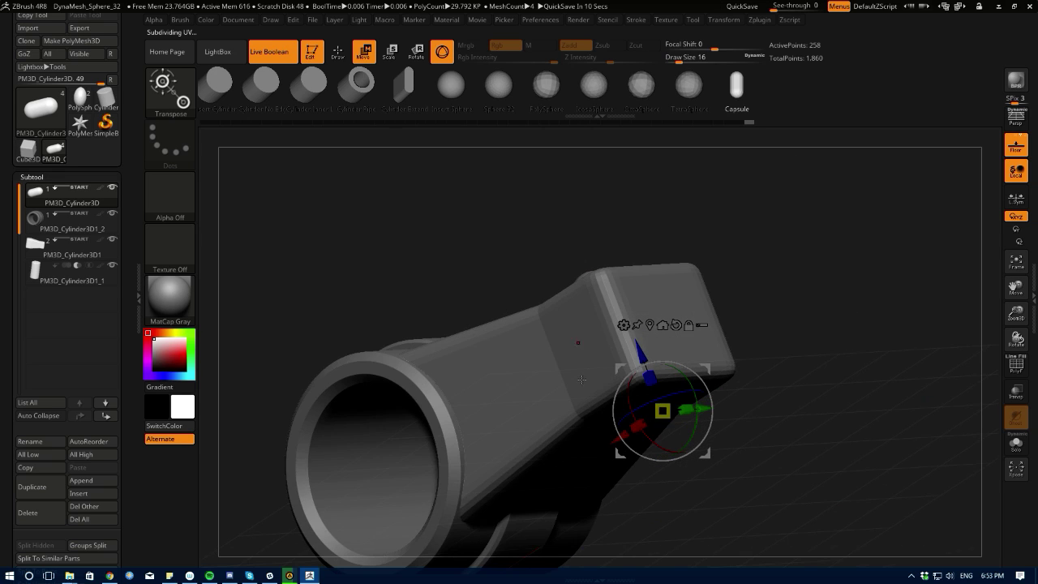
left_click_drag(308, 179, 306, 206)
left_click_drag(236, 98, 412, 141)
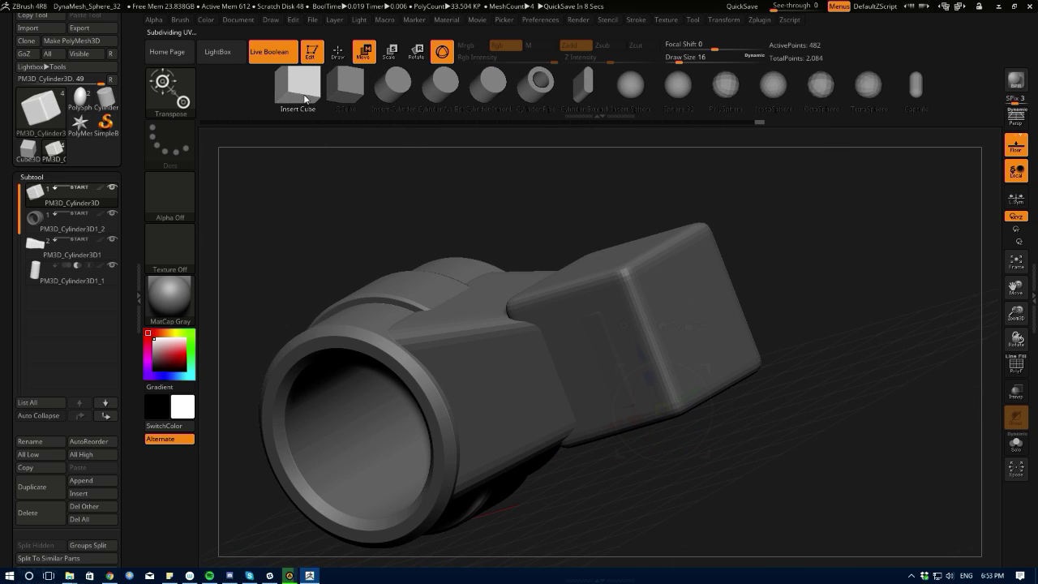
left_click(342, 94)
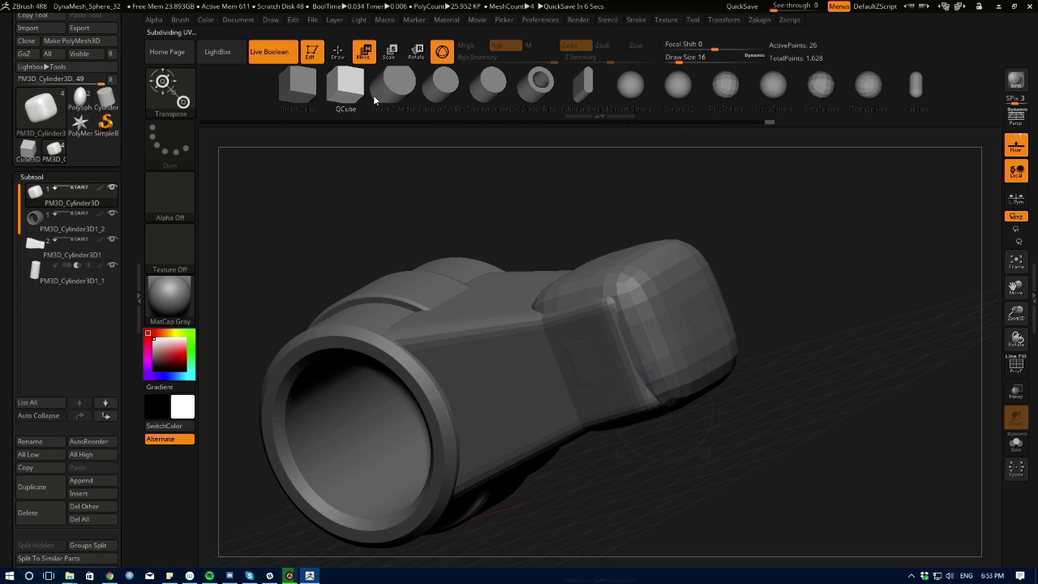
left_click(396, 94)
left_click(611, 83)
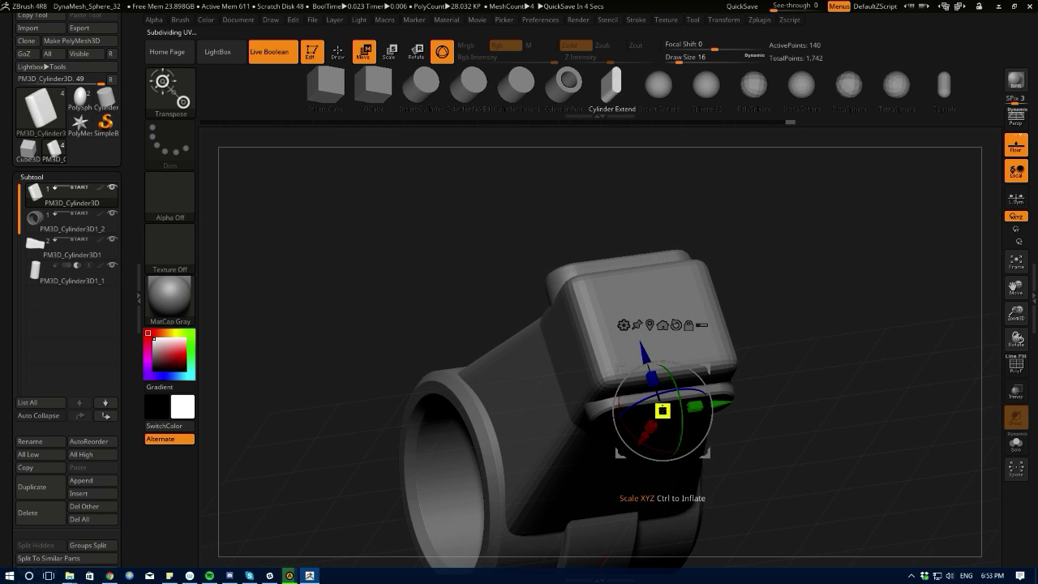
- Toggle the gizmo's Sticky Mode and recentre the gizmo on the unmasked extended cylinder
left_click_drag(663, 410, 651, 413)
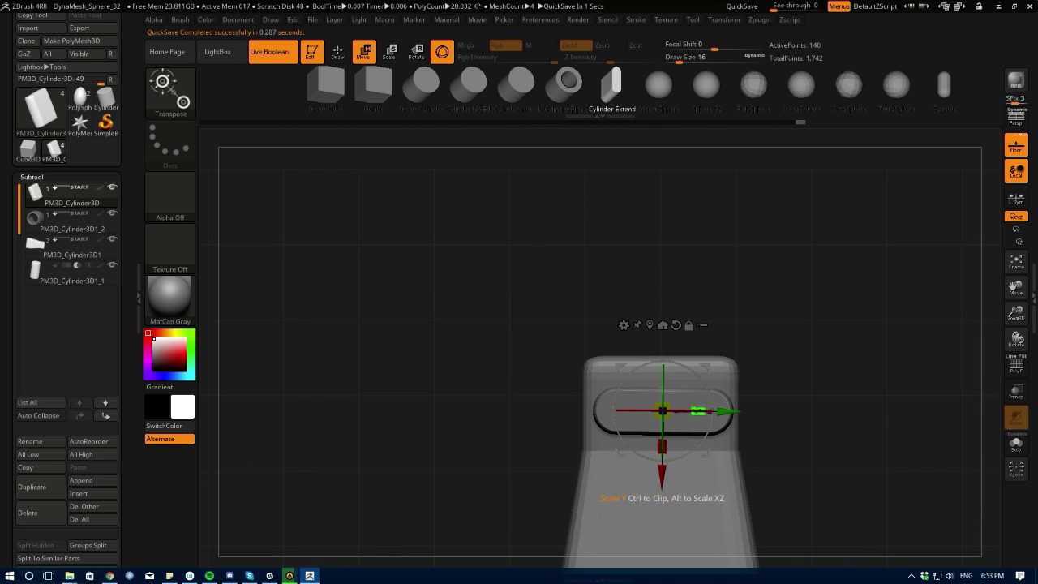
left_click_drag(475, 371, 483, 397, "alt")
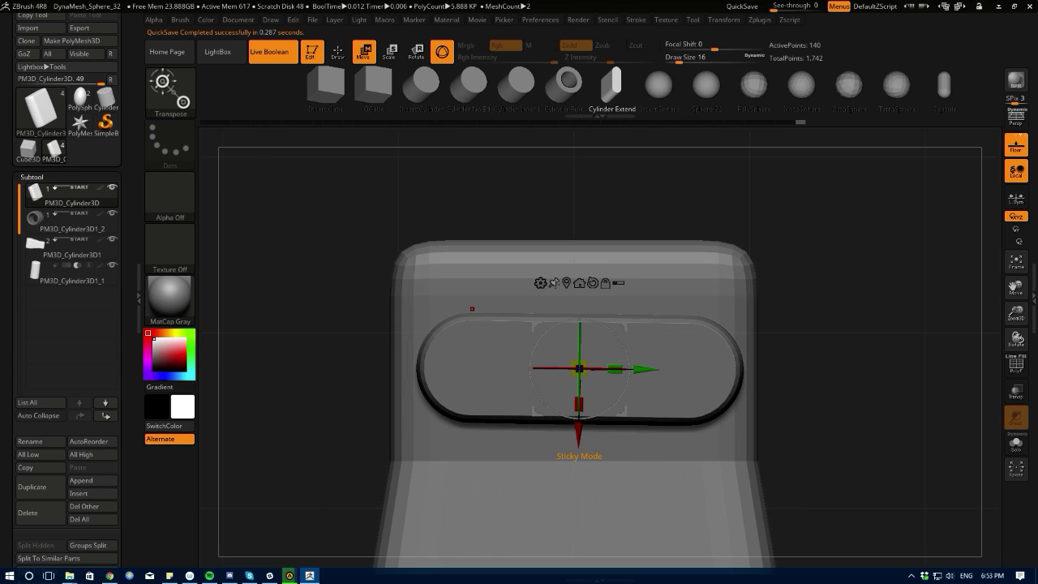
left_click(554, 283)
left_click(554, 283)
left_click(553, 283)
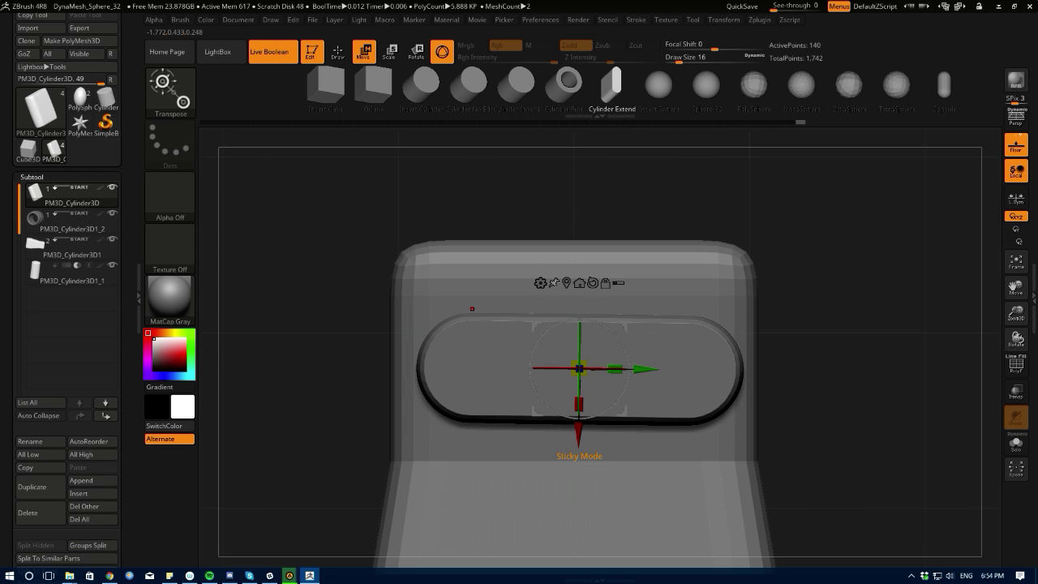
left_click(556, 283)
left_click(566, 283)
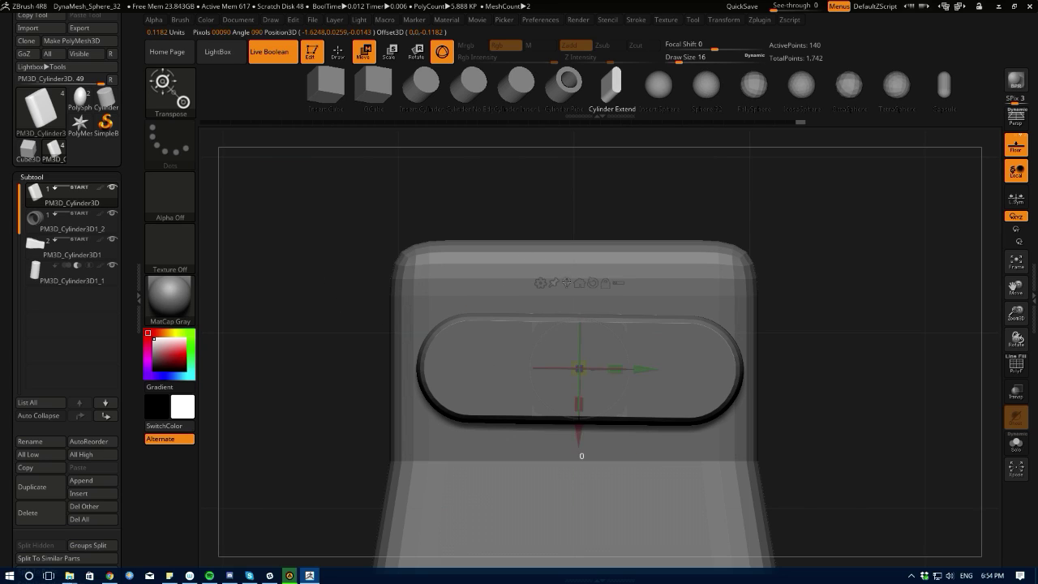
- Place the gizmo at one end of the extended cylinder, and return it to the unmasked mesh centre
left_click_drag(390, 202, 278, 297)
left_click(458, 385)
left_click_drag(281, 370, 298, 320)
left_click(529, 408, "alt")
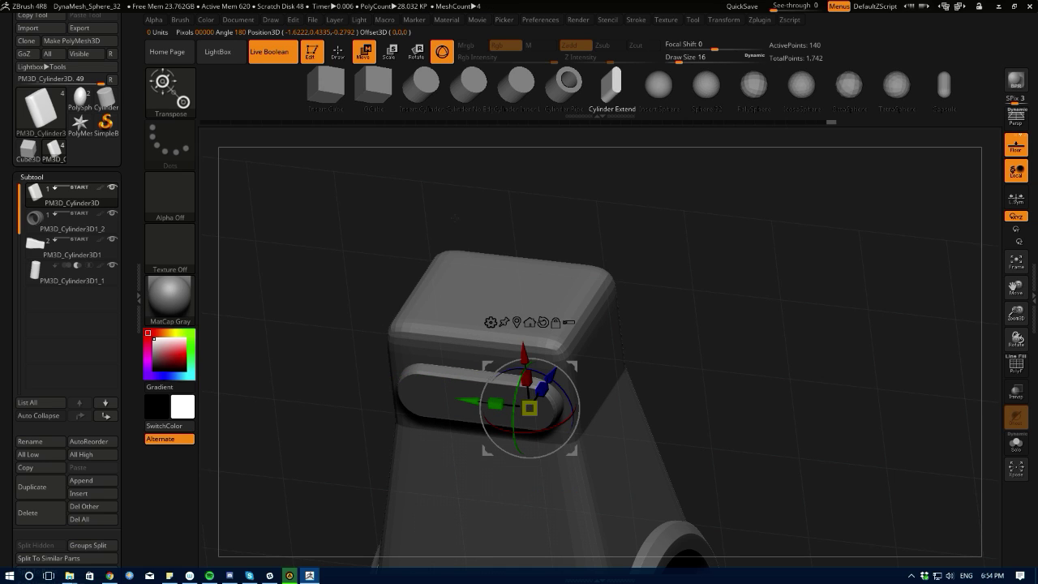
left_click(516, 322)
- Move the extended cylinder along X out in front of the arm and turn off Live Boolean
left_click_drag(348, 323, 459, 347, "shift")
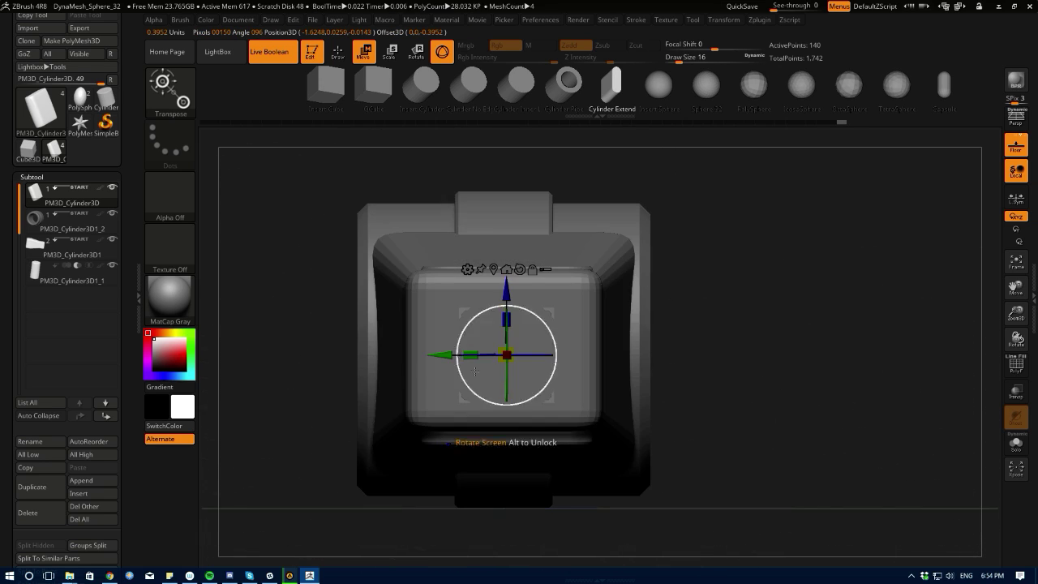
left_click_drag(294, 324, 240, 263)
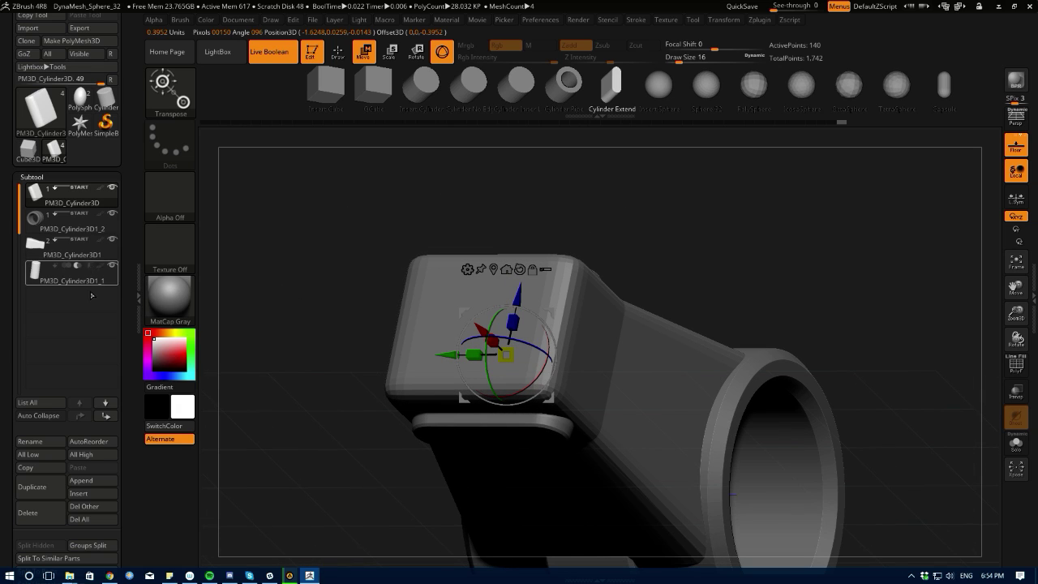
mouse_move(37, 195)
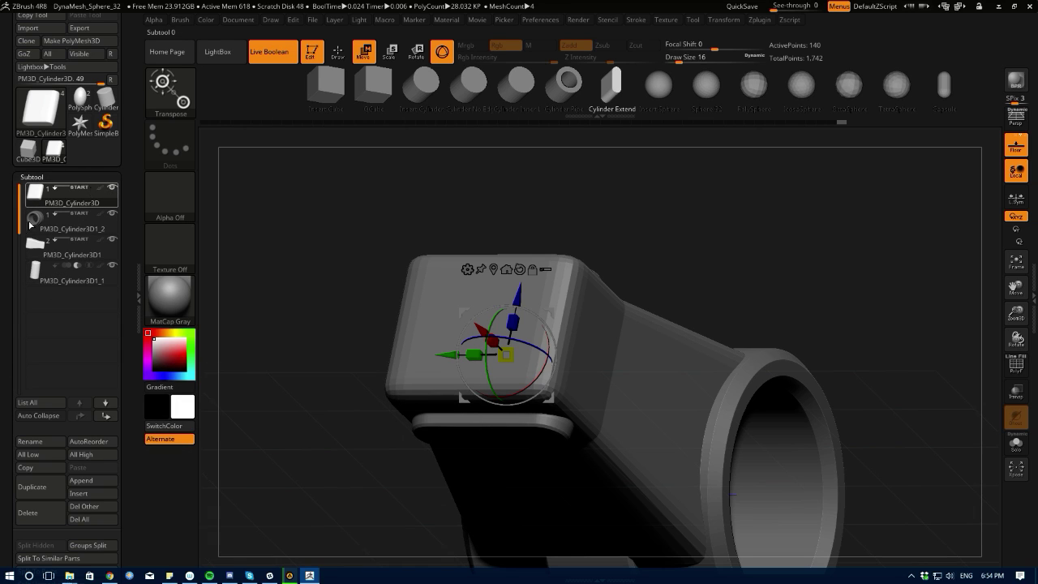
left_click_drag(360, 297, 292, 357)
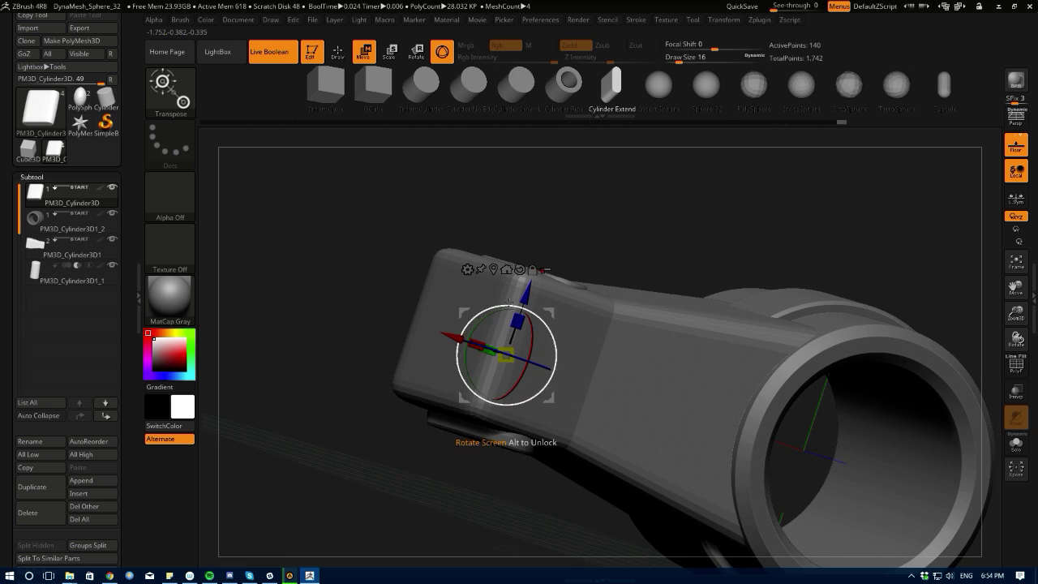
left_click_drag(446, 336, 327, 293)
left_click_drag(283, 398, 273, 380)
left_click(268, 52)
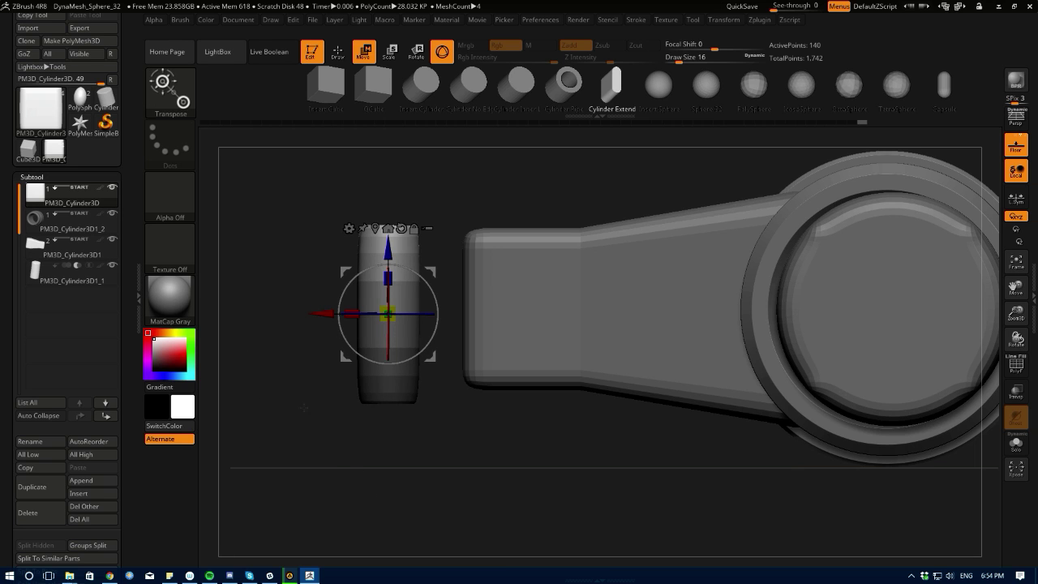
- Mask the extended cylinder except for its top end and centre the gizmo on that unmasked end
mouse_move(302, 409)
left_mouse_down()
mouse_move(334, 459)
mouse_move(276, 377)
mouse_move(290, 342)
mouse_move(279, 312)
left_mouse_up()
mouse_move(444, 477)
left_mouse_down("ctrl")
mouse_move(315, 347)
mouse_move(262, 273)
mouse_move(251, 232)
mouse_move(347, 330)
mouse_move(448, 467)
left_mouse_up("ctrl")
mouse_move(289, 219)
left_mouse_down("ctrl")
mouse_move(440, 390)
mouse_move(444, 419)
left_mouse_up("ctrl")
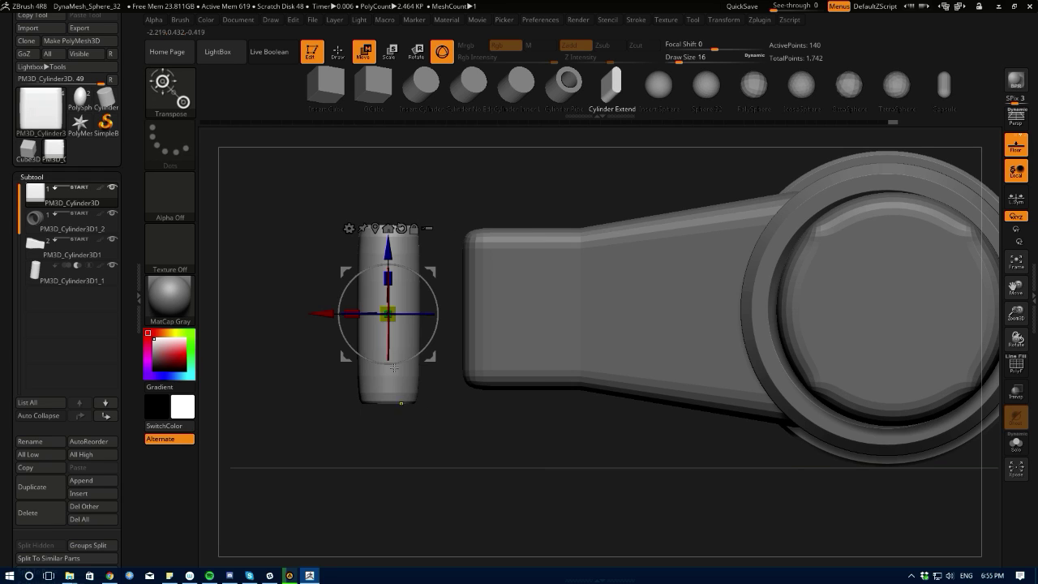
mouse_move(297, 225)
left_mouse_down("ctrl")
mouse_move(451, 434)
mouse_move(442, 428)
left_mouse_up("ctrl")
left_click_drag(275, 266, 323, 296)
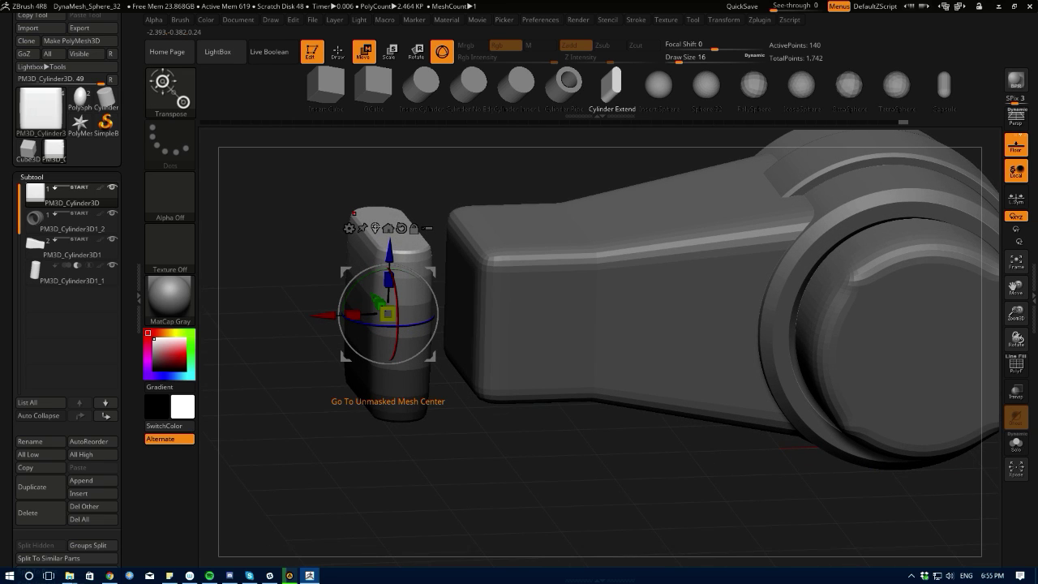
left_click(387, 228)
left_click_drag(257, 230, 346, 294)
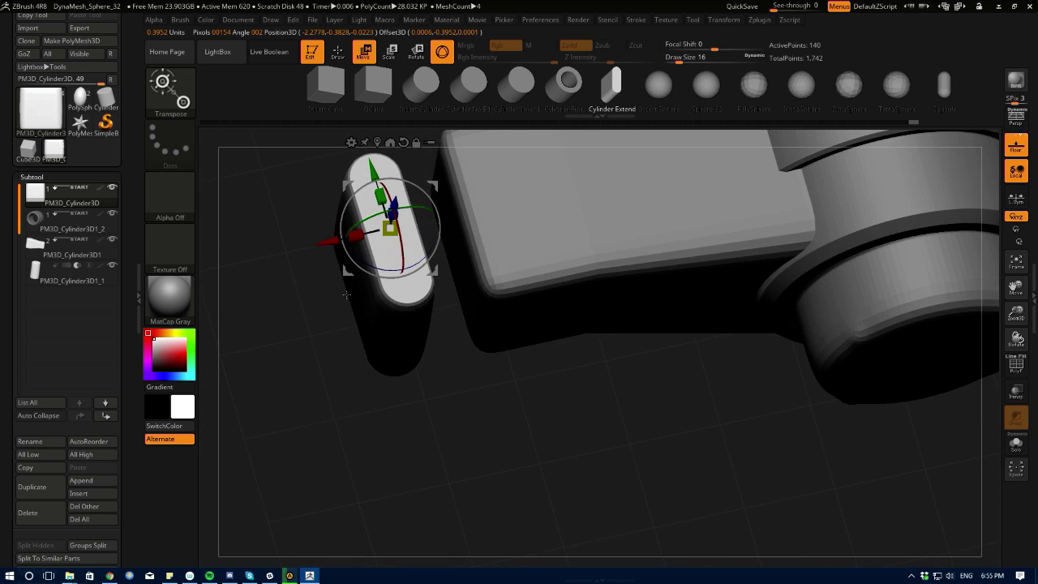
- Try rotating the unmasked top end, and extrude it upward along Z in several segments
left_click_drag(297, 260, 254, 247)
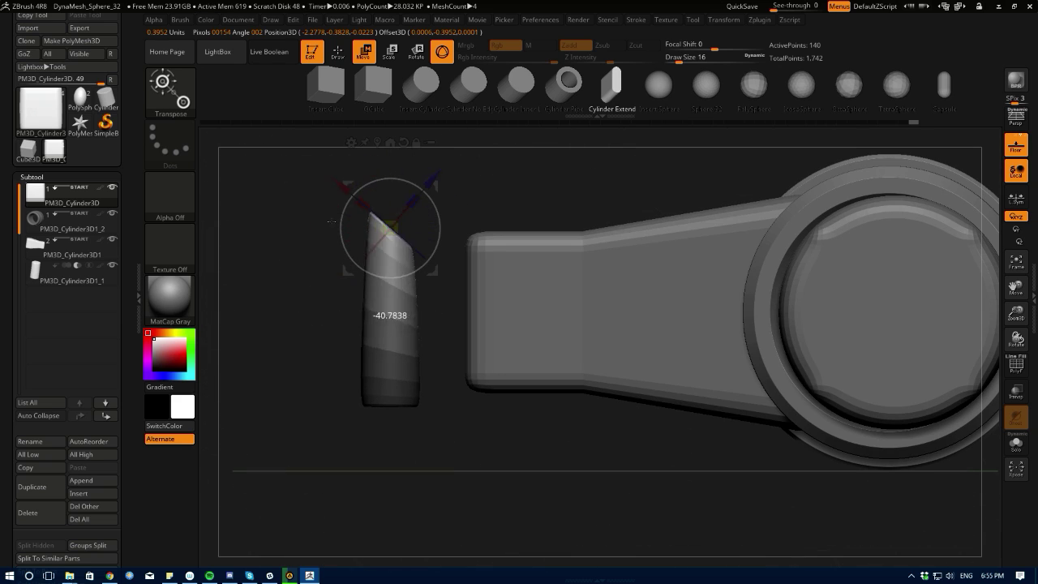
left_click_drag(312, 246, 395, 184)
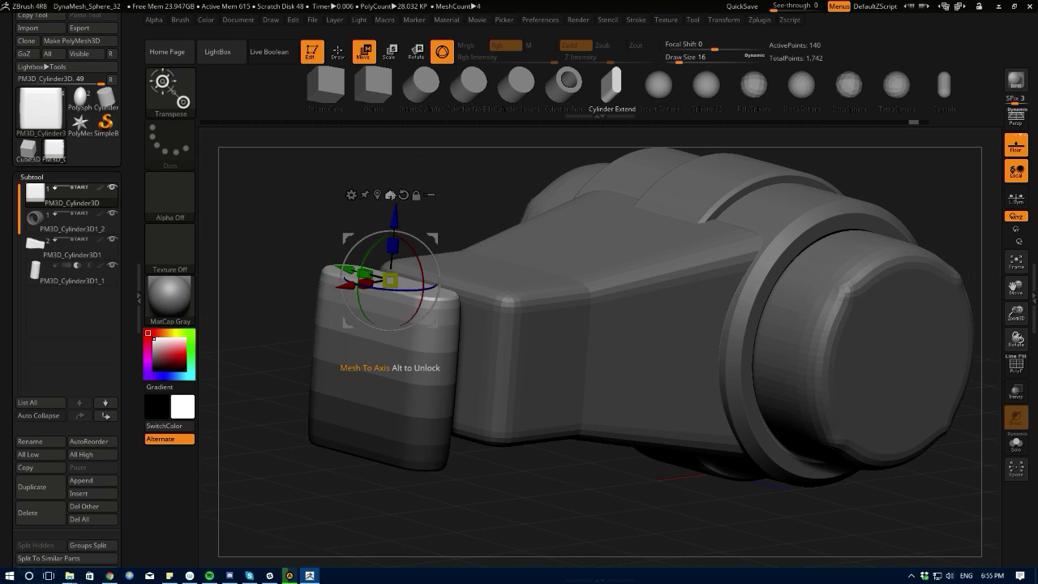
mouse_move(394, 221)
left_mouse_down()
mouse_move(391, 260)
mouse_move(391, 236)
left_mouse_up()
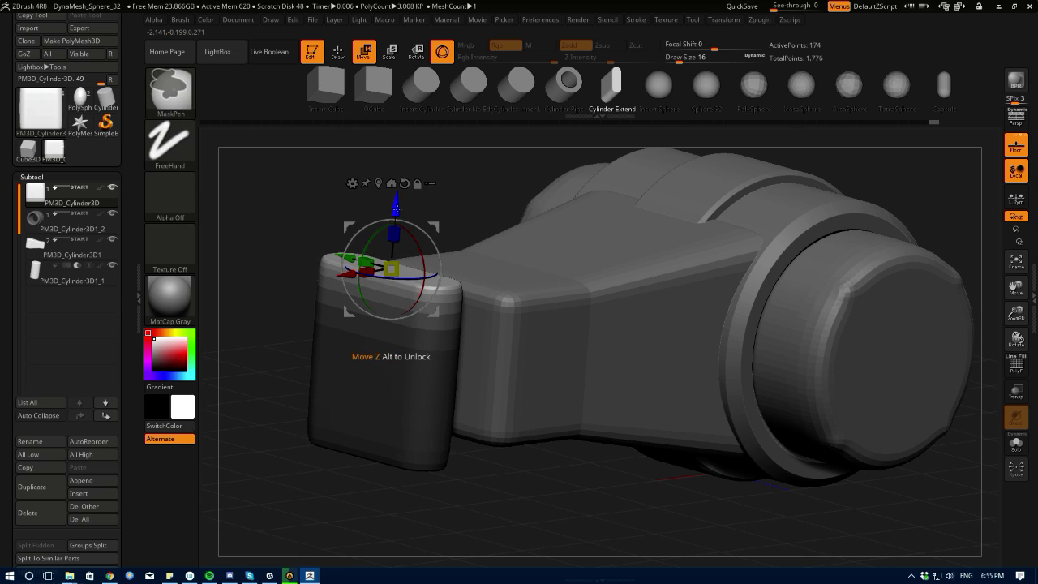
left_click_drag(389, 175, 391, 150, "ctrl")
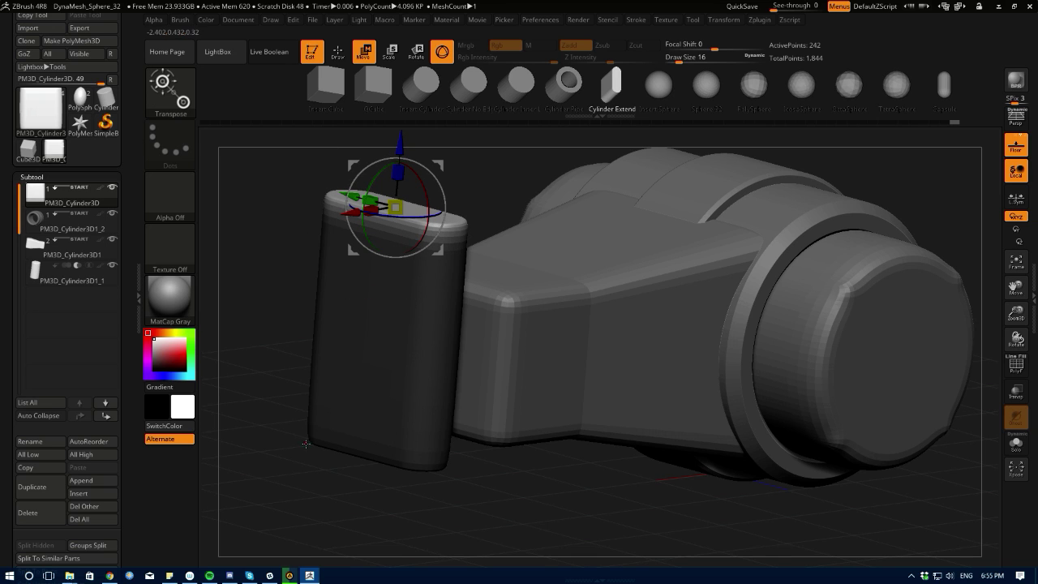
- Leave only the opposite end of the extended cylinder unmasked, centre the gizmo there and show the PolyFrame
left_click_drag(287, 441, 286, 441)
mouse_move(274, 292)
left_mouse_down()
mouse_move(236, 289)
mouse_move(261, 297)
left_mouse_up()
left_click_drag(262, 297, 275, 442, "alt")
left_click_drag(295, 368, 323, 511, "alt")
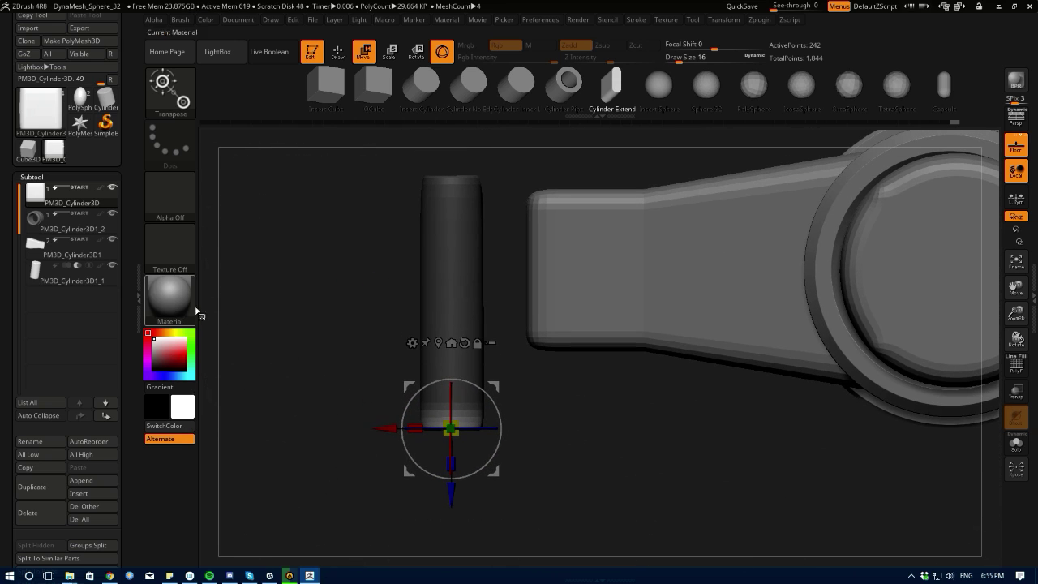
key("shift+f")
left_click_drag(319, 362, 354, 382, "alt")
- Extrude the unmasked end outward along Z and scale its cap down to about 0.42 for a rounded tip
mouse_move(455, 457)
left_mouse_down("ctrl")
mouse_move(456, 494)
mouse_move(455, 467)
left_mouse_up("ctrl")
left_click_drag(449, 405, 445, 410)
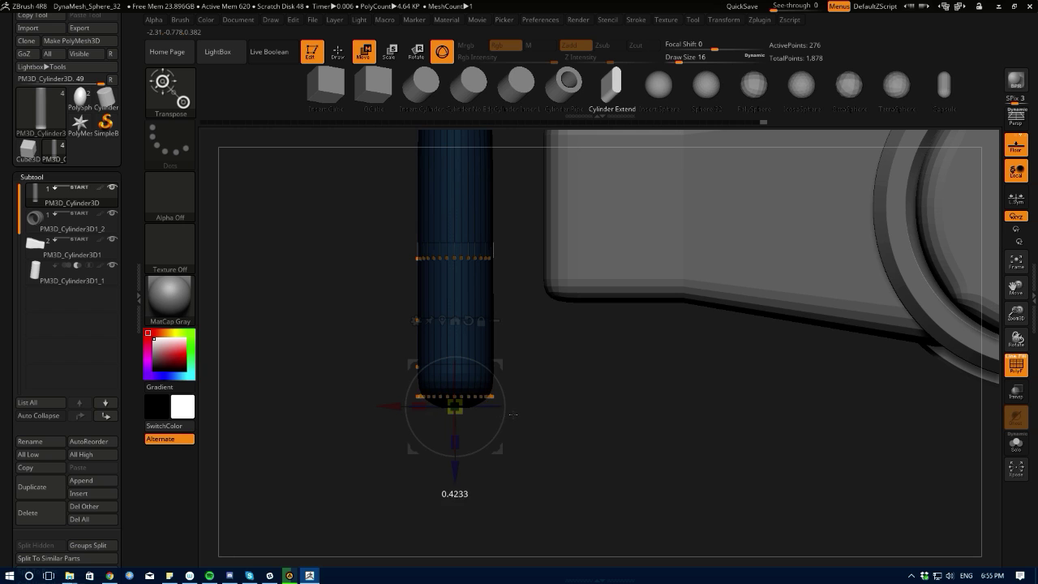
left_click_drag(491, 413, 491, 414)
- Mask the extended cylinder so that only a band of edge loops near its rounded end stays unmasked
left_click_drag(322, 433, 284, 339)
left_click_drag(284, 339, 431, 354)
mouse_move(337, 375)
left_mouse_down()
mouse_move(332, 364)
mouse_move(317, 377)
mouse_move(317, 359)
mouse_move(332, 403)
mouse_move(352, 394)
mouse_move(350, 454)
mouse_move(527, 425)
left_mouse_up()
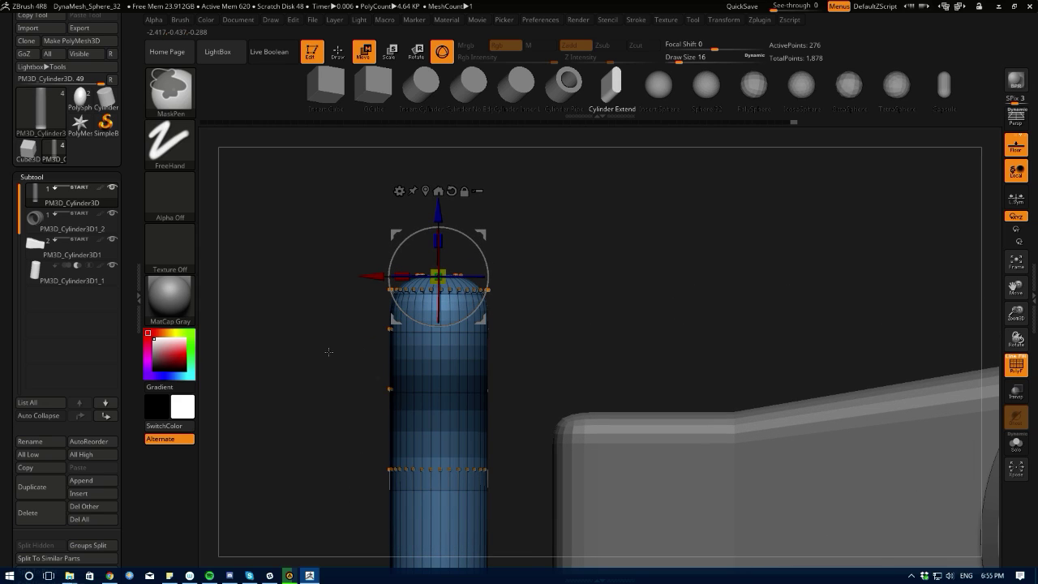
left_click_drag(341, 371, 527, 425, "ctrl+alt")
left_click_drag(336, 384, 532, 474, "alt")
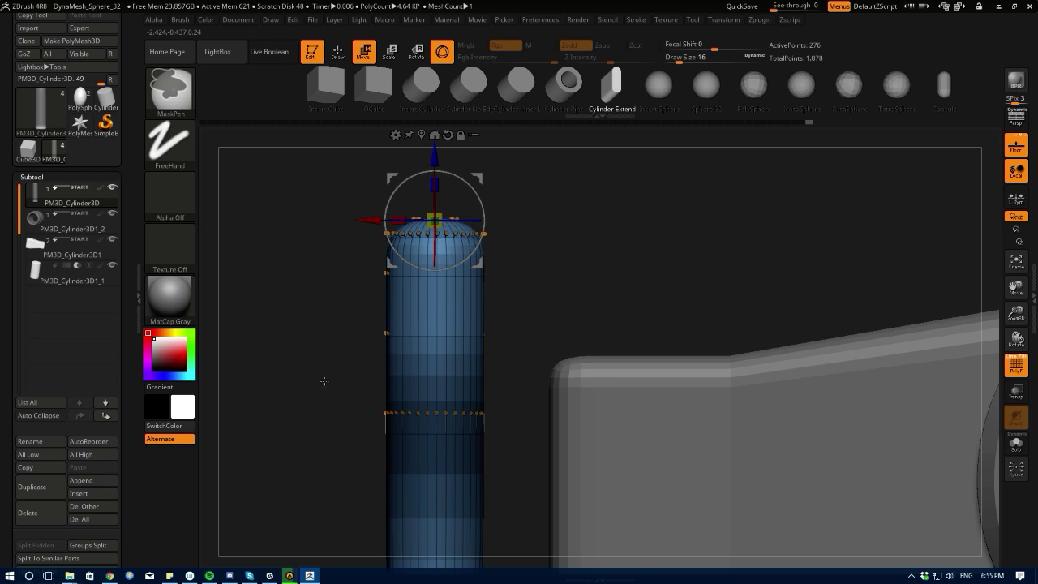
left_click_drag(328, 386, 521, 466, "ctrl")
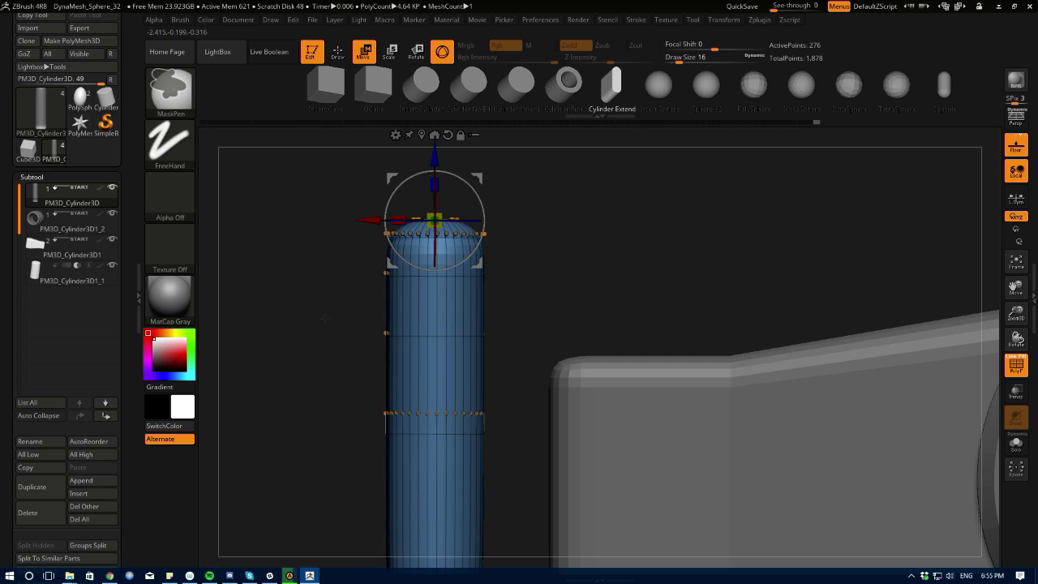
left_click_drag(317, 313, 524, 375, "ctrl")
left_click(510, 398, "ctrl+shift")
mouse_move(335, 315)
left_mouse_down("ctrl")
mouse_move(519, 373)
mouse_move(258, 339)
left_mouse_up("ctrl")
- Centre the gizmo on the unmasked band near the rounded end and scale it up into a wide bulge
left_click_drag(266, 213, 317, 195, "alt")
left_click_drag(434, 157, 432, 218, "alt")
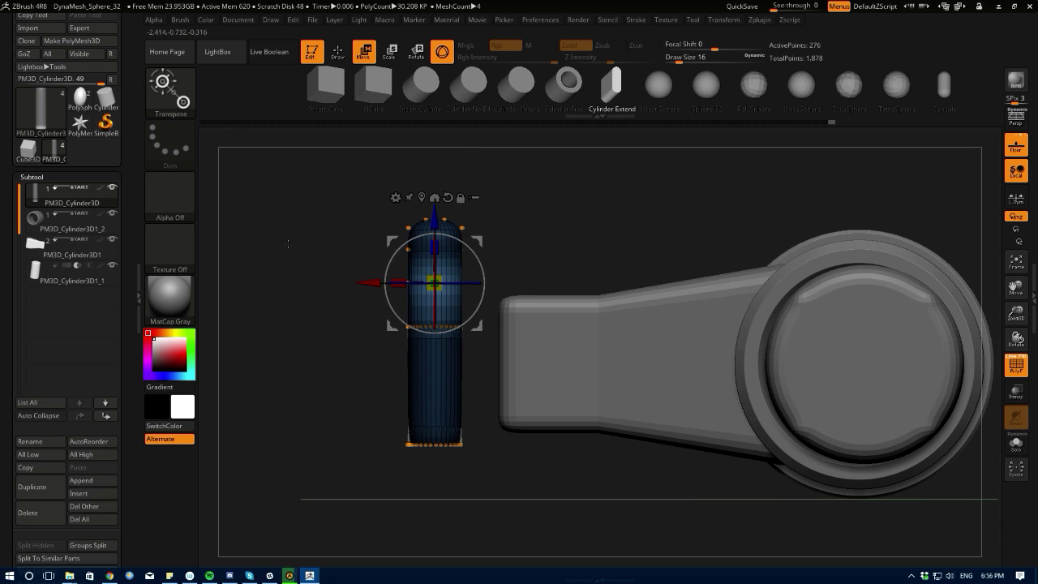
left_click(422, 197)
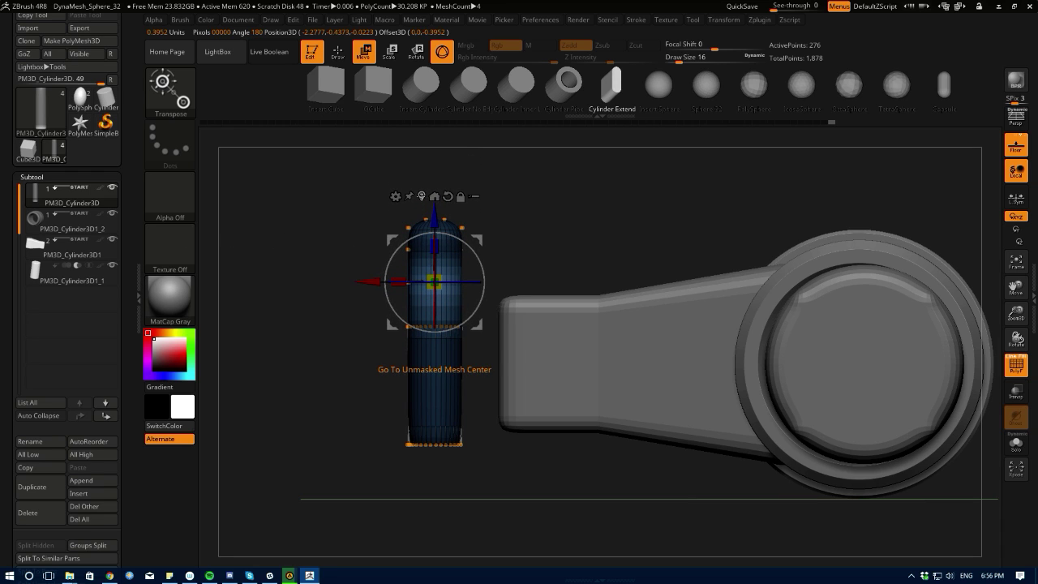
left_click_drag(311, 237, 345, 299)
left_click_drag(433, 282, 328, 293)
left_click_drag(401, 289, 330, 384)
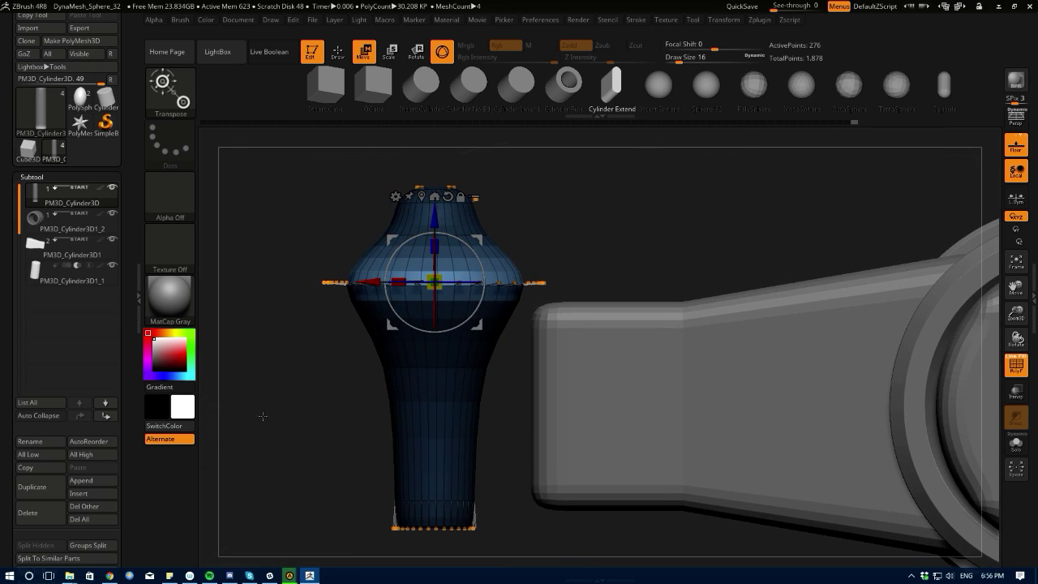
- Mask the extended cylinder so that only the band of edge loops on the shaft just below the bulge stays unmasked
left_click_drag(298, 418, 338, 386, "alt")
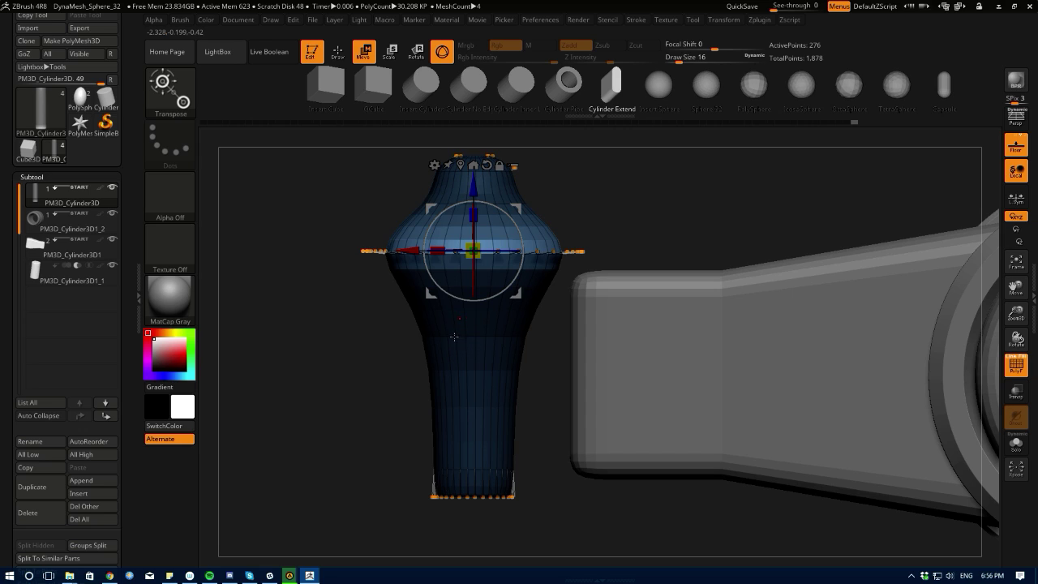
left_click_drag(378, 343, 386, 353, "ctrl")
left_click_drag(382, 314, 558, 370, "ctrl")
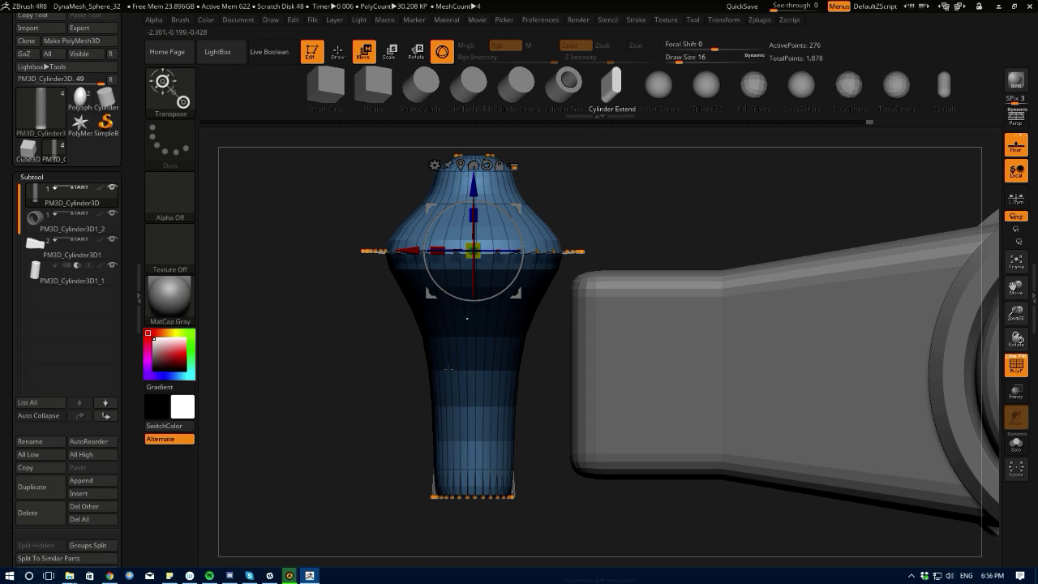
left_click(398, 349, "ctrl")
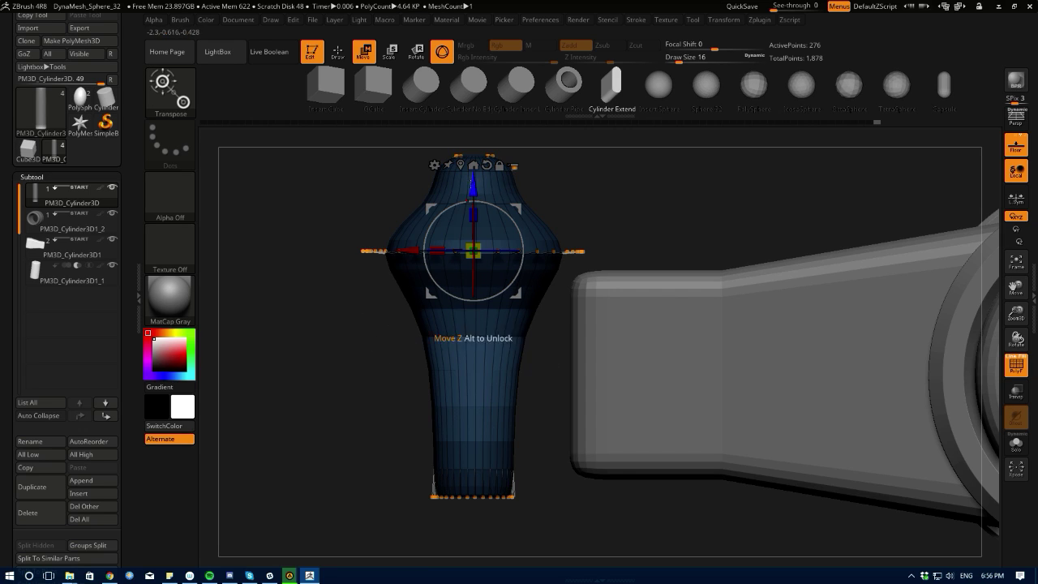
- Centre the gizmo on the unmasked shaft band, move the band along Z towards the bulge and clear the mask
left_click(473, 166)
key("ctrl+z")
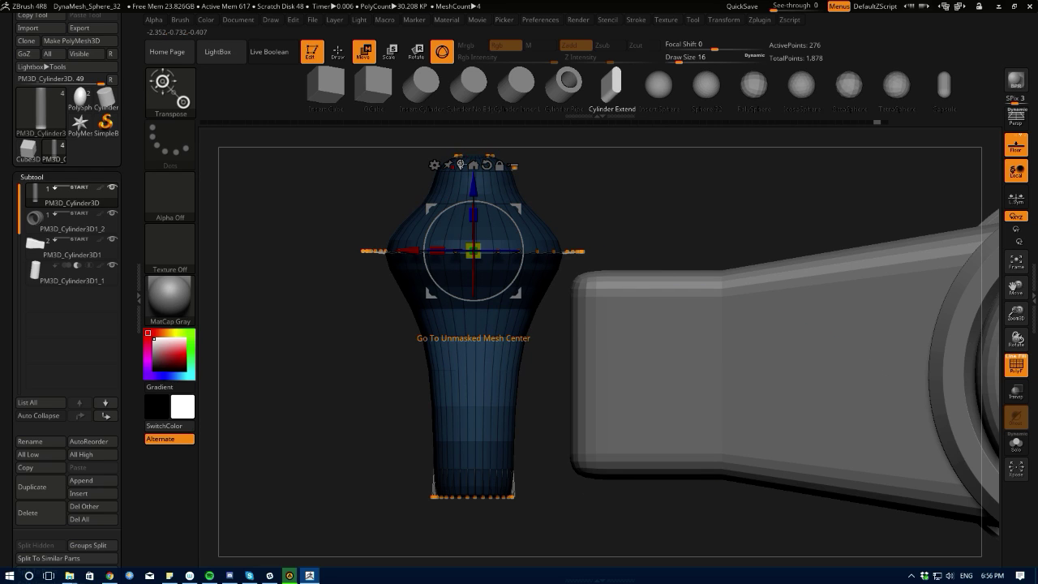
left_click(461, 165)
left_click_drag(469, 258, 468, 201)
left_click_drag(319, 350, 369, 255, "ctrl")
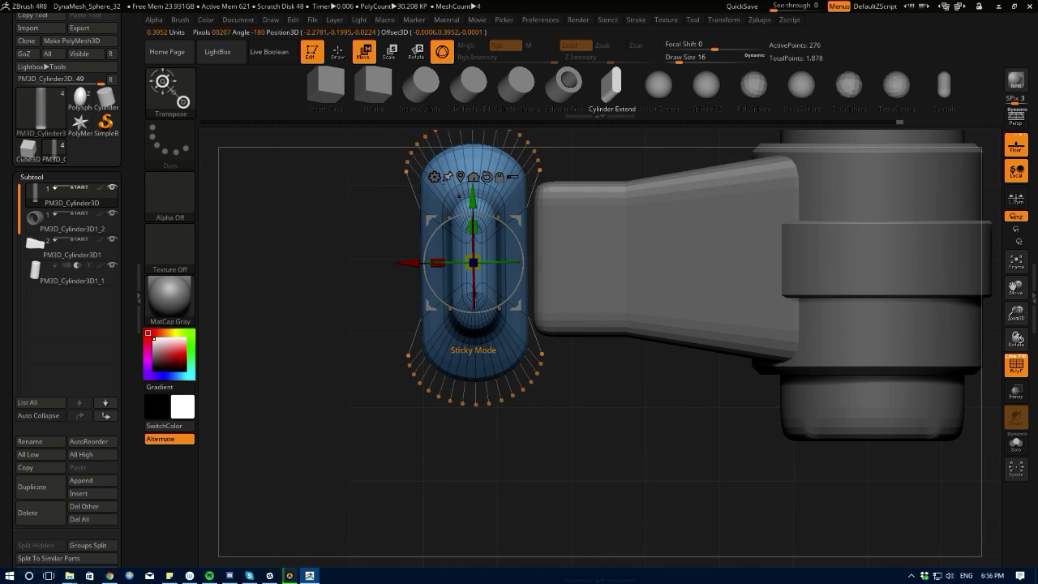
- Fit the bulged piece onto the narrow end of the tapered arm, scaling it down and nudging it along Y
left_click_drag(469, 261, 442, 251)
left_click_drag(576, 193, 576, 211)
left_click_drag(242, 179, 270, 304)
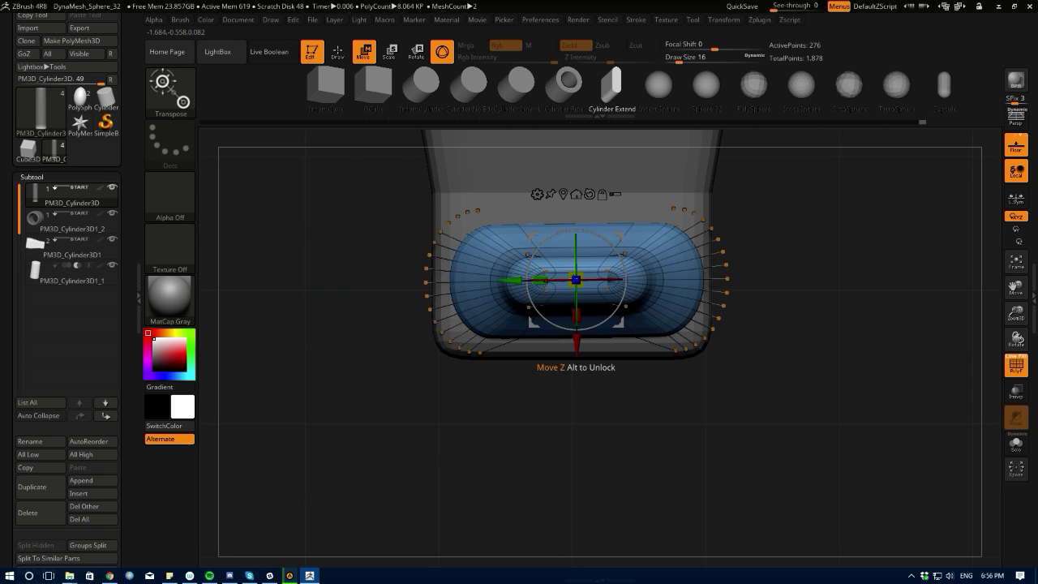
left_click_drag(576, 280, 588, 292)
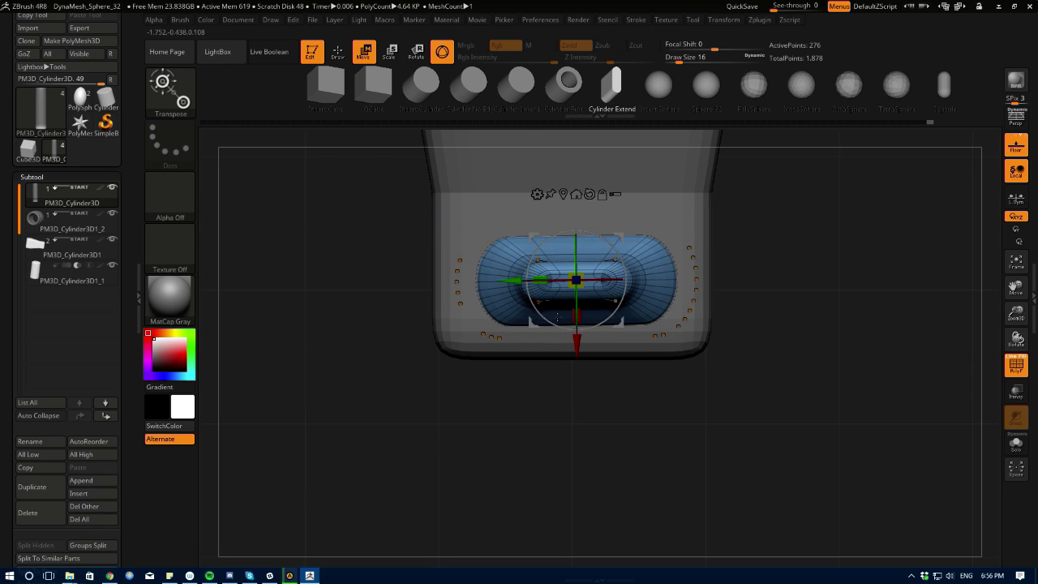
left_click_drag(478, 381, 465, 233)
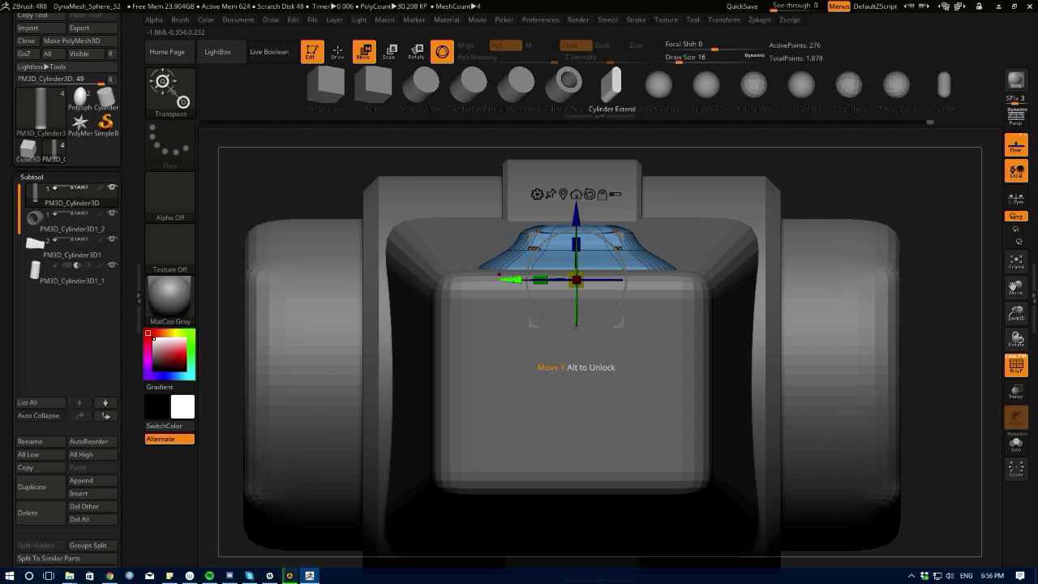
left_click_drag(514, 279, 510, 278)
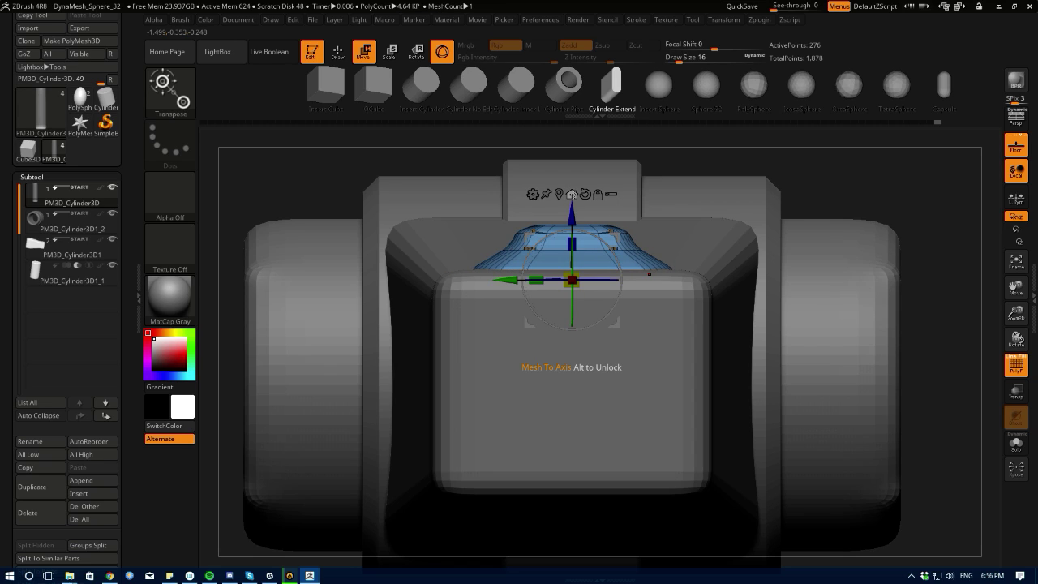
left_click(572, 194)
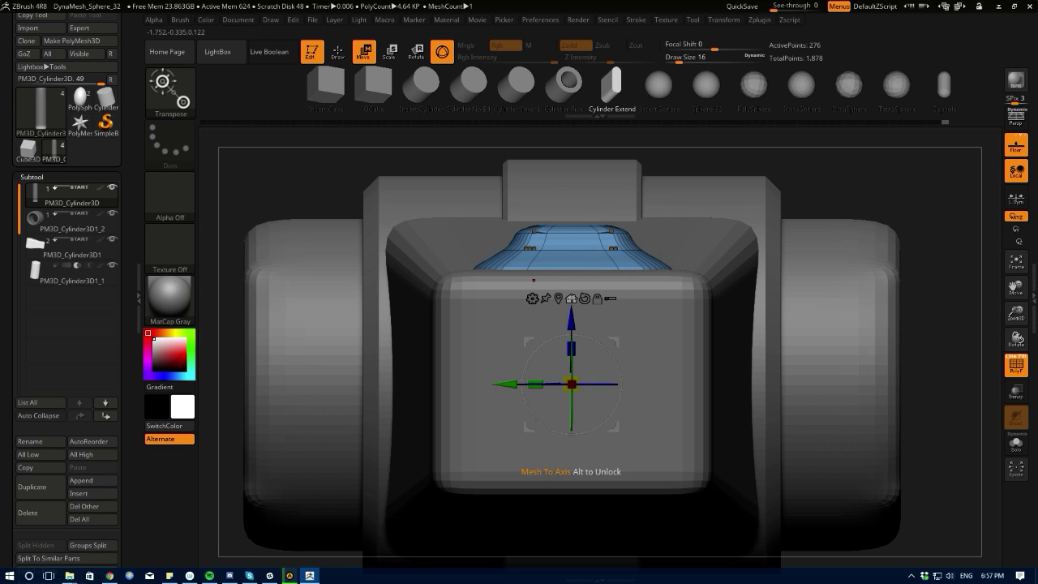
left_click_drag(572, 312, 572, 278)
key("ctrl+z")
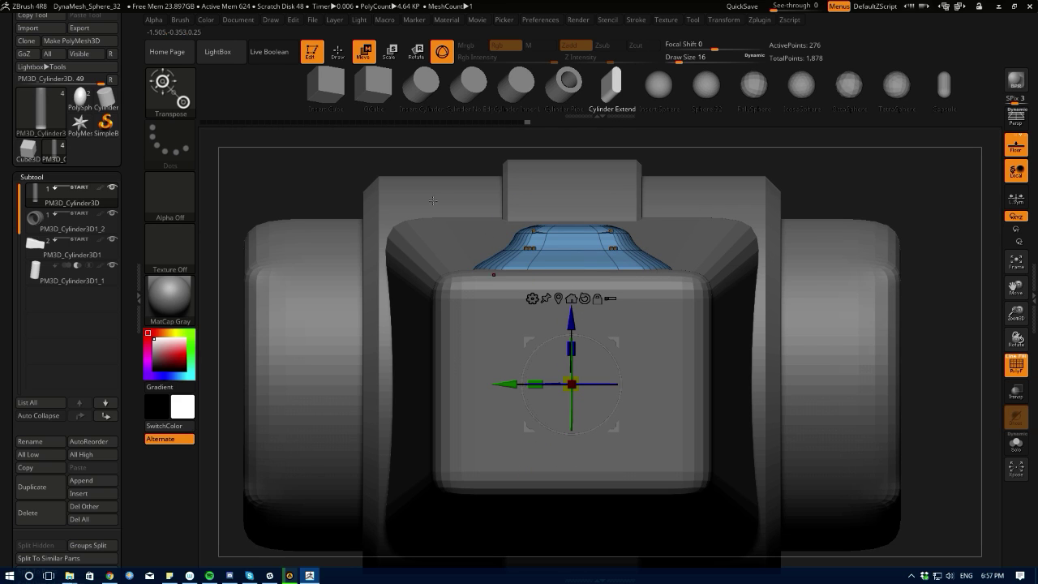
left_click_drag(419, 200, 233, 183)
left_click_drag(270, 135, 267, 227, "alt")
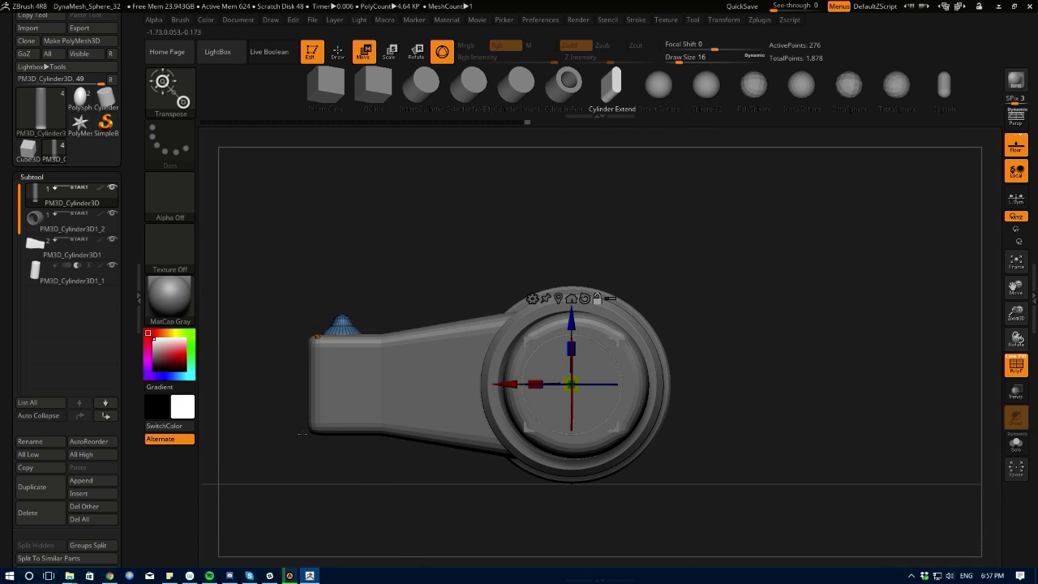
left_click_drag(252, 357, 316, 367, "alt")
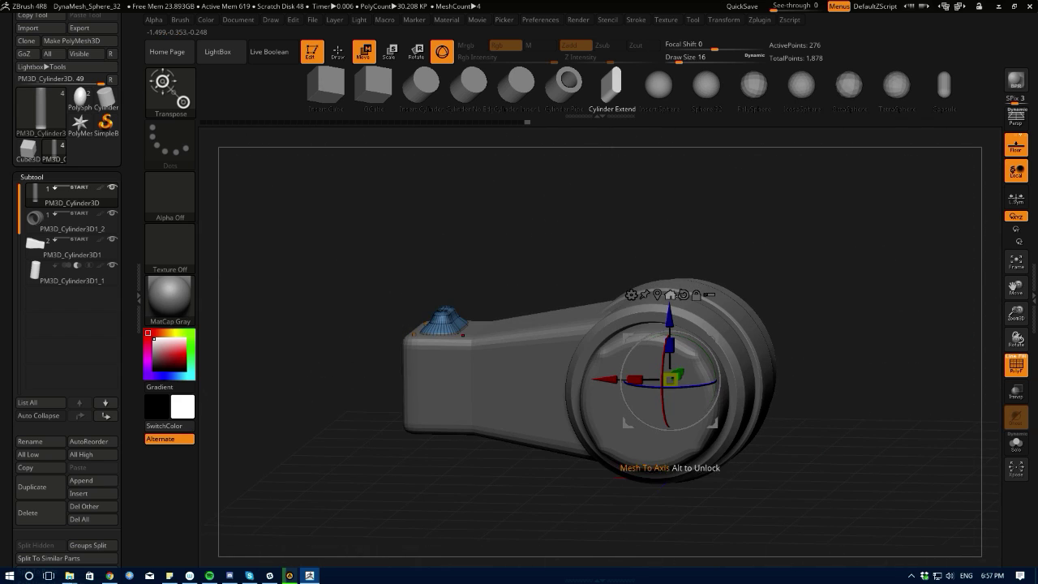
left_click_drag(606, 379, 516, 377)
key("ctrl+z")
- Nudge the piece slightly along Z and examine from several angles how it sits on the arm's end
left_click_drag(357, 276, 350, 309)
left_click_drag(672, 317, 671, 314)
left_click_drag(254, 285, 280, 324, "alt")
left_click_drag(304, 304, 213, 353, "alt")
left_click_drag(319, 205, 438, 162, "alt")
left_click_drag(372, 380, 348, 359)
left_click_drag(297, 384, 297, 317, "alt")
left_click_drag(358, 358, 389, 405)
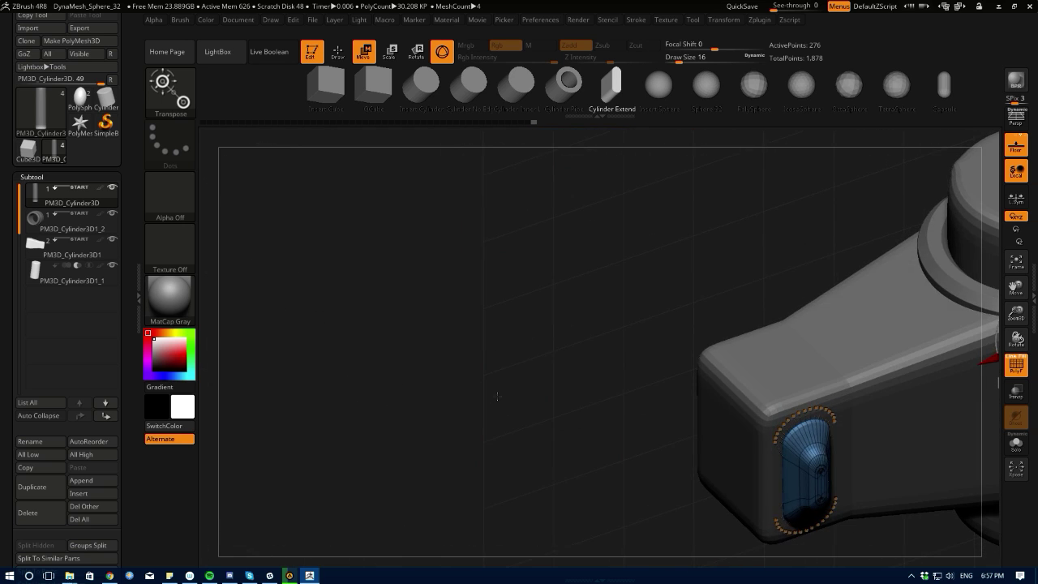
left_click_drag(496, 393, 332, 403, "alt")
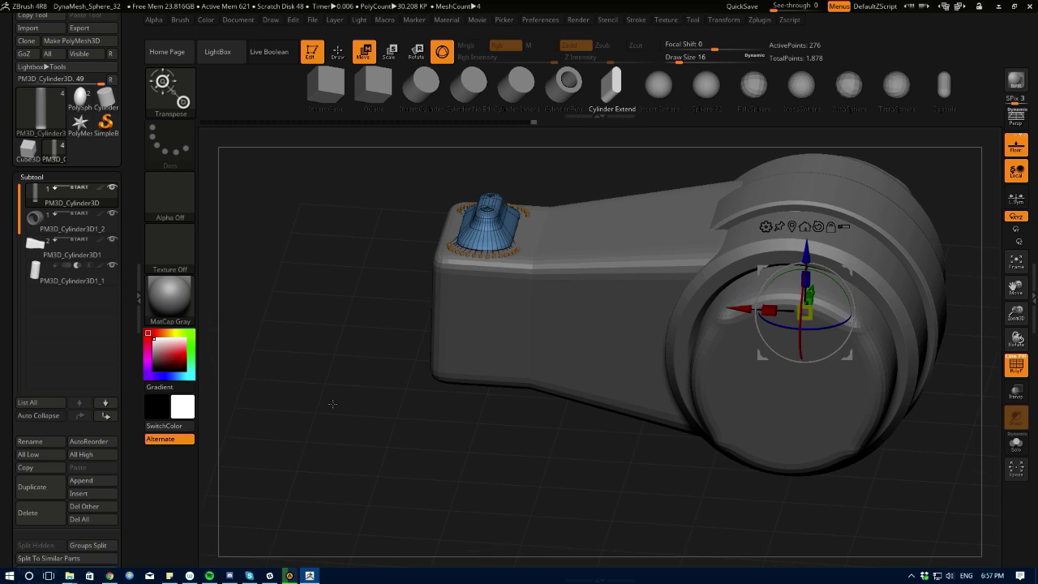
mouse_move(317, 342)
left_mouse_down("shift")
mouse_move(329, 290)
mouse_move(356, 357)
left_mouse_up("shift")
- Switch to the ZModeler brush with the fitted piece in close view
left_click(168, 97)
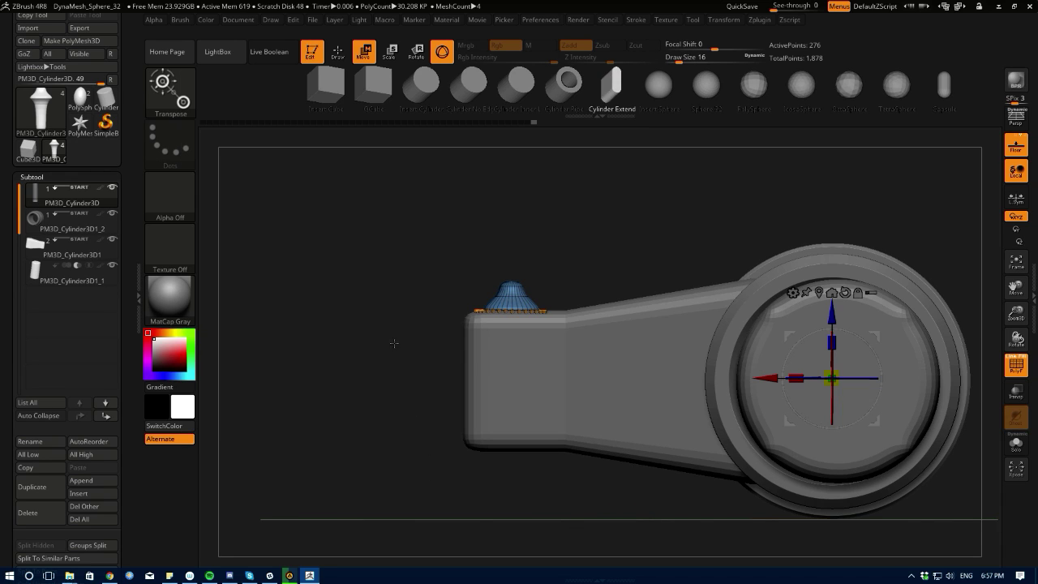
left_click(172, 101)
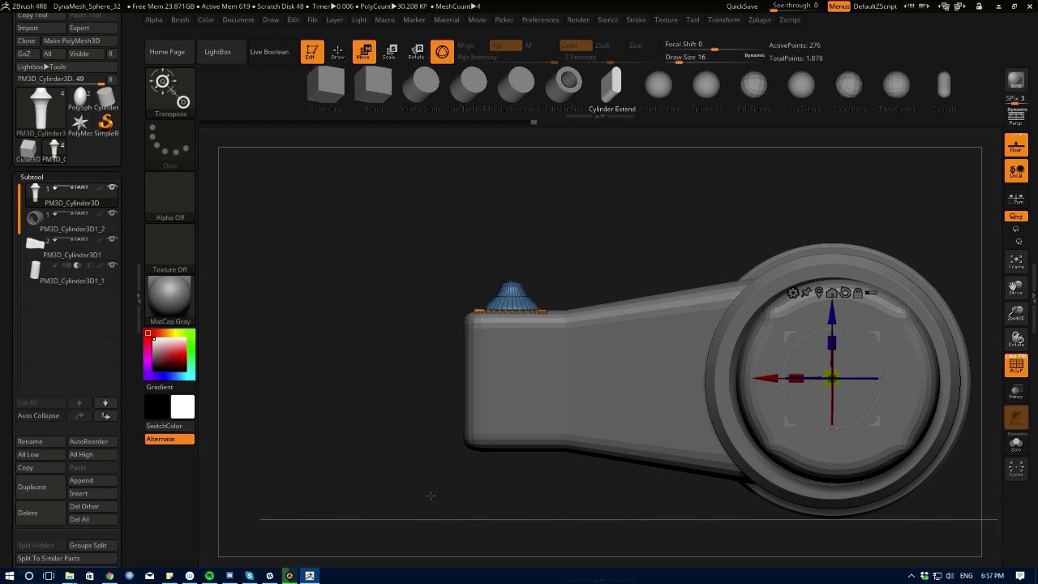
mouse_move(430, 463)
left_mouse_down()
mouse_move(414, 493)
mouse_move(447, 503)
mouse_move(439, 417)
mouse_move(354, 332)
left_mouse_up()
left_click(169, 89)
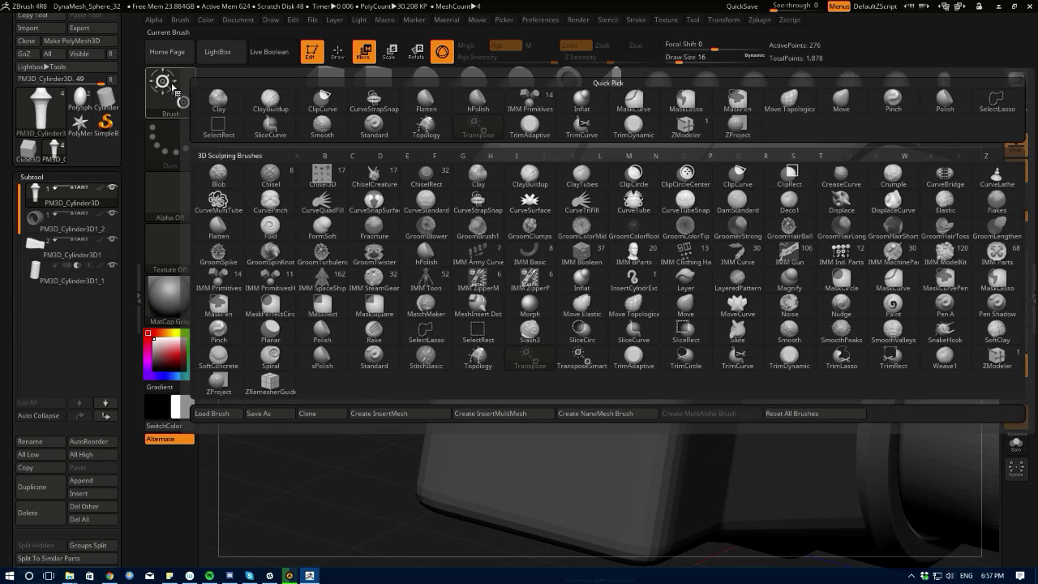
key("z")
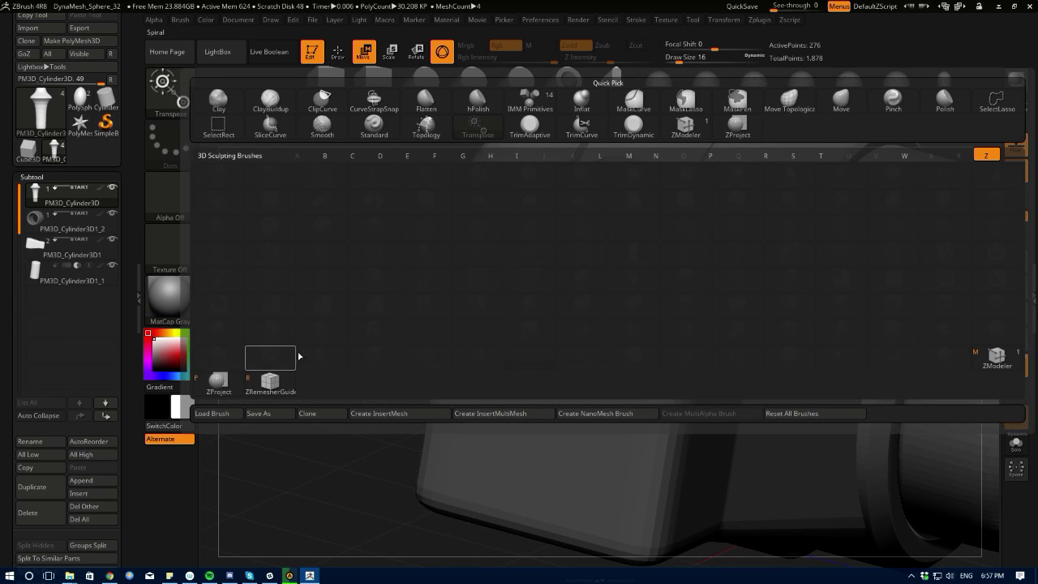
left_click(992, 367)
mouse_move(357, 285)
left_mouse_down()
mouse_move(284, 296)
mouse_move(288, 261)
mouse_move(355, 251)
mouse_move(280, 313)
left_mouse_up()
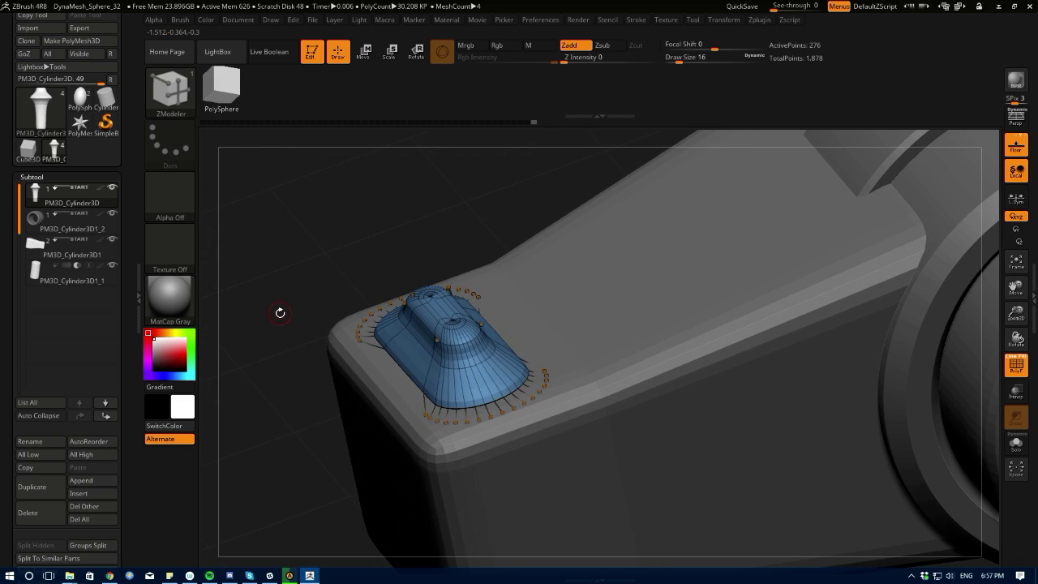
- Hide the PolyFrame and set the fitted piece's dynamic SmoothSubdiv level to 3
left_click(1011, 372)
left_click_drag(289, 268, 258, 234, "alt")
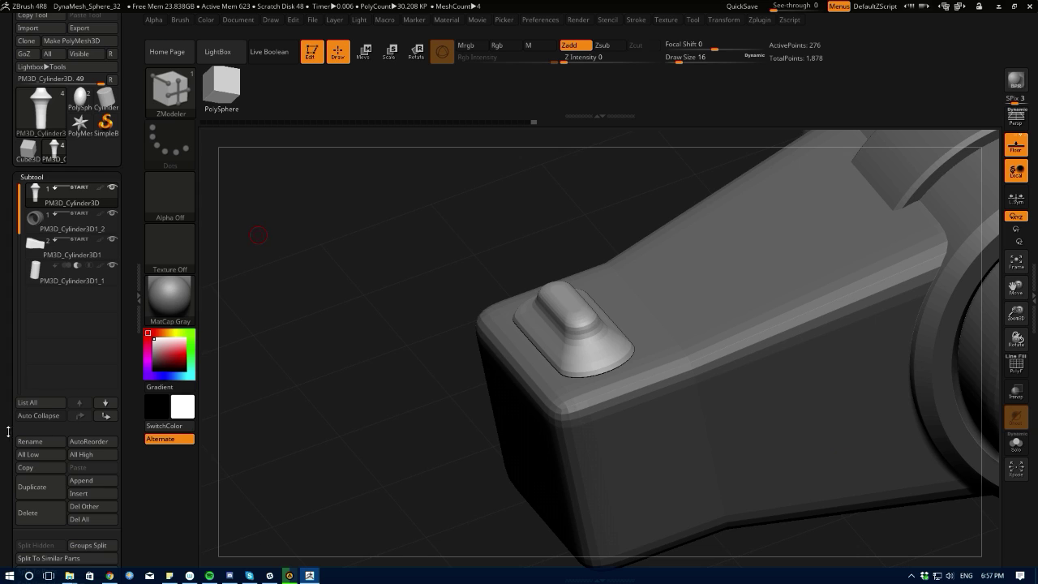
left_click_drag(8, 431, 9, 288)
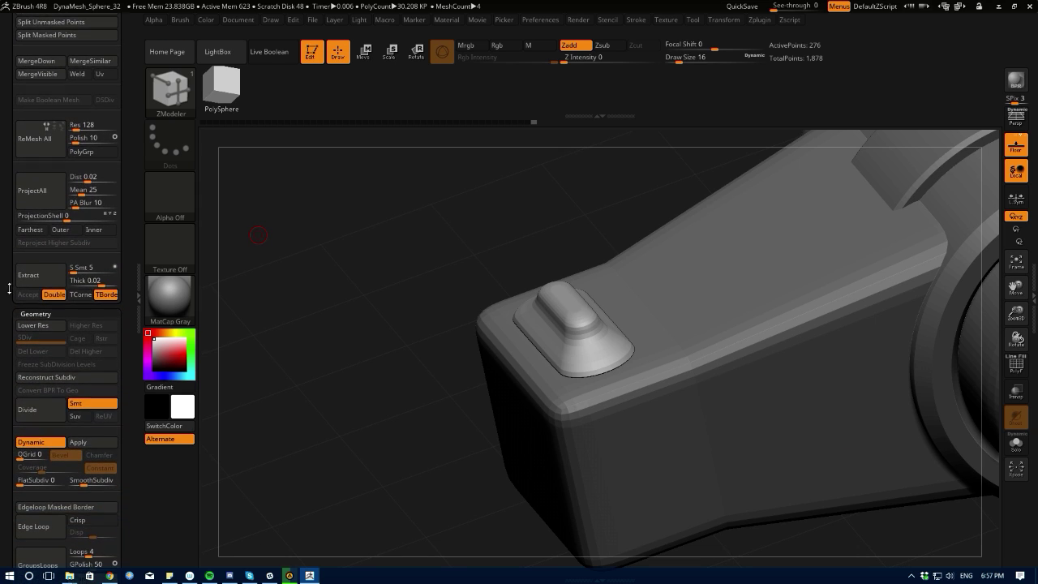
left_click_drag(5, 338, 7, 257)
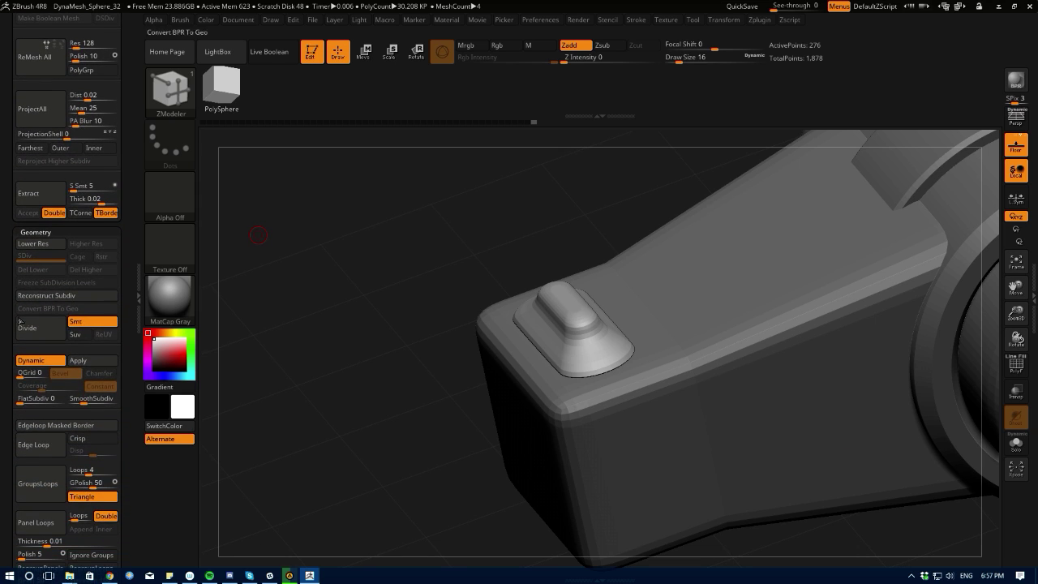
left_click(87, 403)
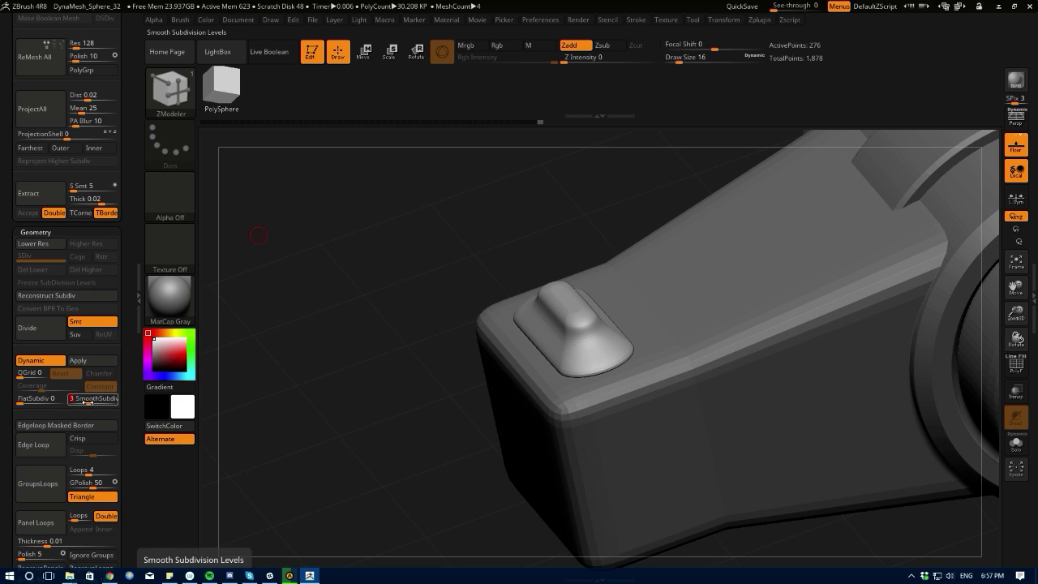
- Crease the complete edge loop around the piece's raised top, undoing a trial crease on the outer rim
left_click_drag(294, 373, 495, 128, "alt")
left_click_drag(214, 245, 305, 214, "alt")
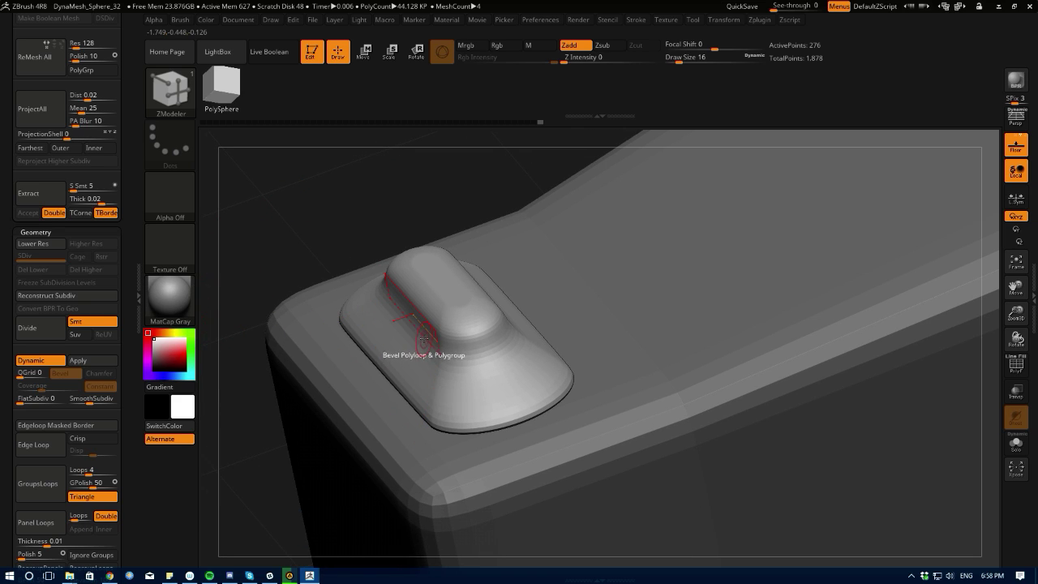
left_click(411, 326)
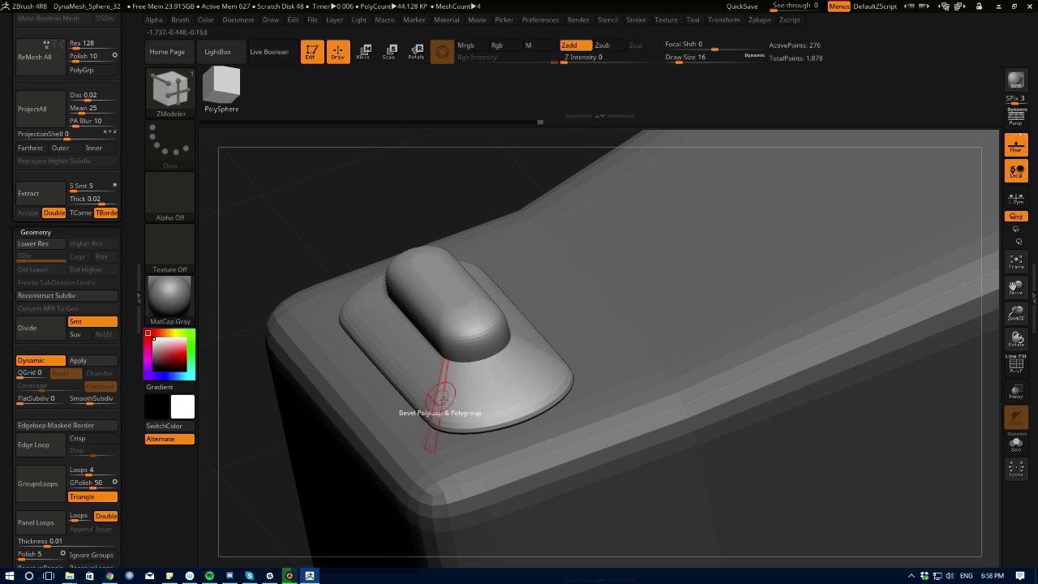
left_click(403, 427)
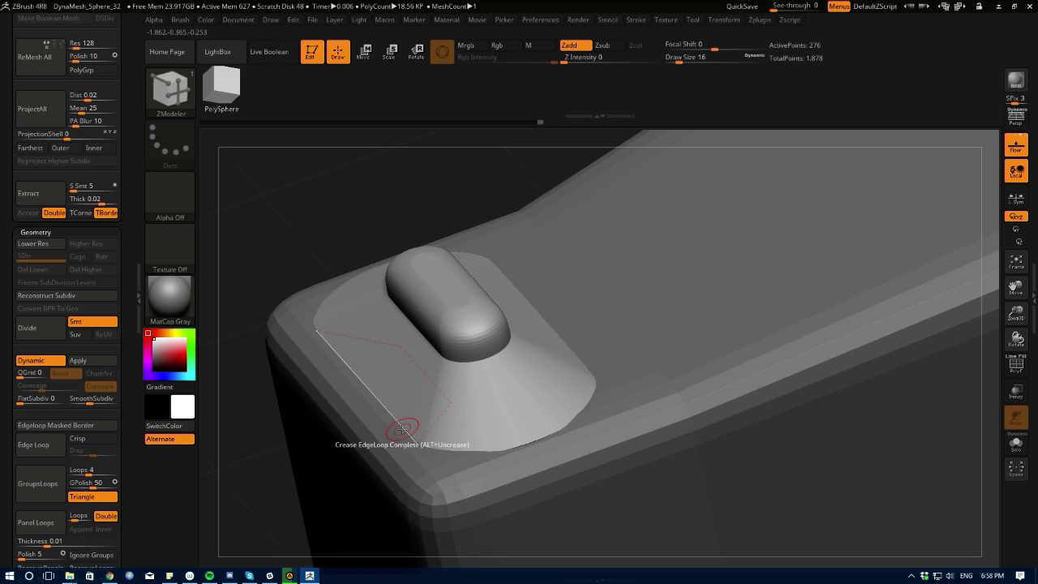
key("ctrl+z")
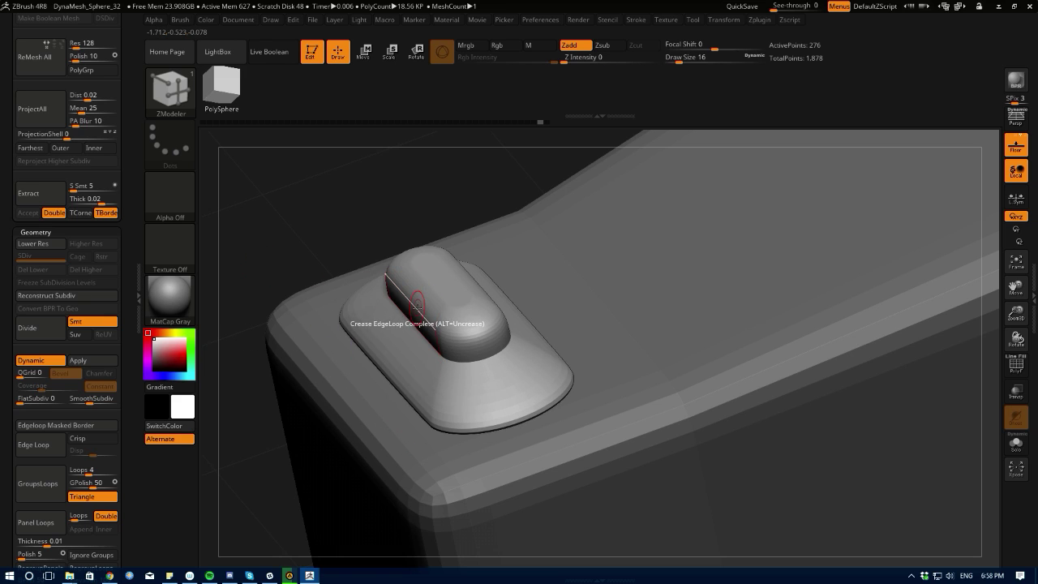
left_click(417, 304)
- Make the tapered arm the active subtool and show its PolyFrame
left_click_drag(334, 235, 286, 216, "alt")
mouse_move(286, 216)
left_mouse_down()
mouse_move(357, 478)
mouse_move(324, 356)
mouse_move(268, 284)
mouse_move(307, 379)
mouse_move(345, 378)
left_mouse_up()
mouse_move(315, 321)
left_mouse_down("alt")
mouse_move(336, 348)
mouse_move(373, 313)
left_mouse_up("alt")
left_click(362, 327, "alt")
left_click_drag(373, 431, 327, 392)
left_click(1015, 365)
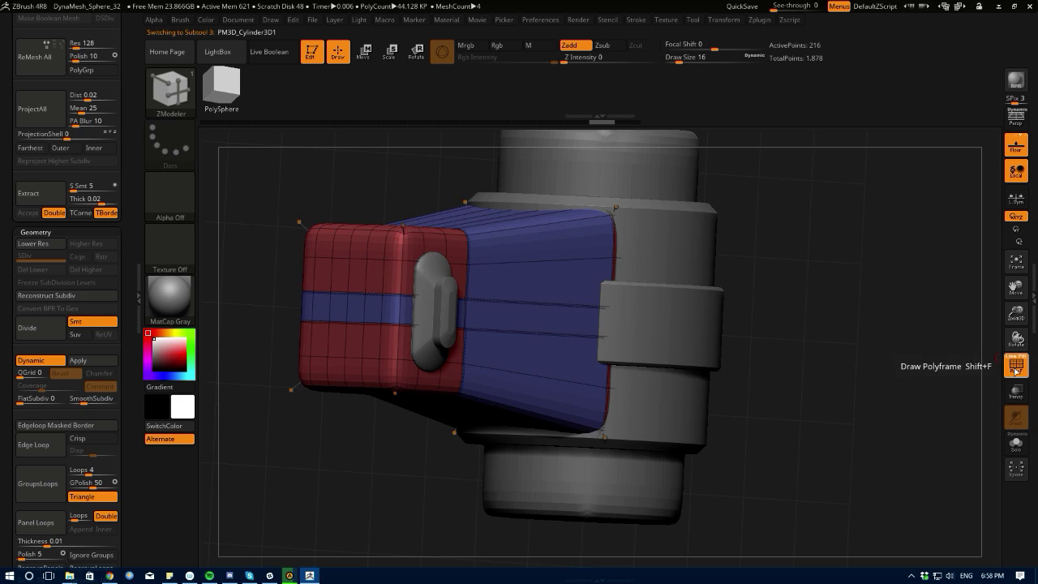
- Set the ZModeler polygon action to QMesh and mark the inner faces of the arm's end as a temporary polygroup
left_click_drag(259, 370, 317, 363)
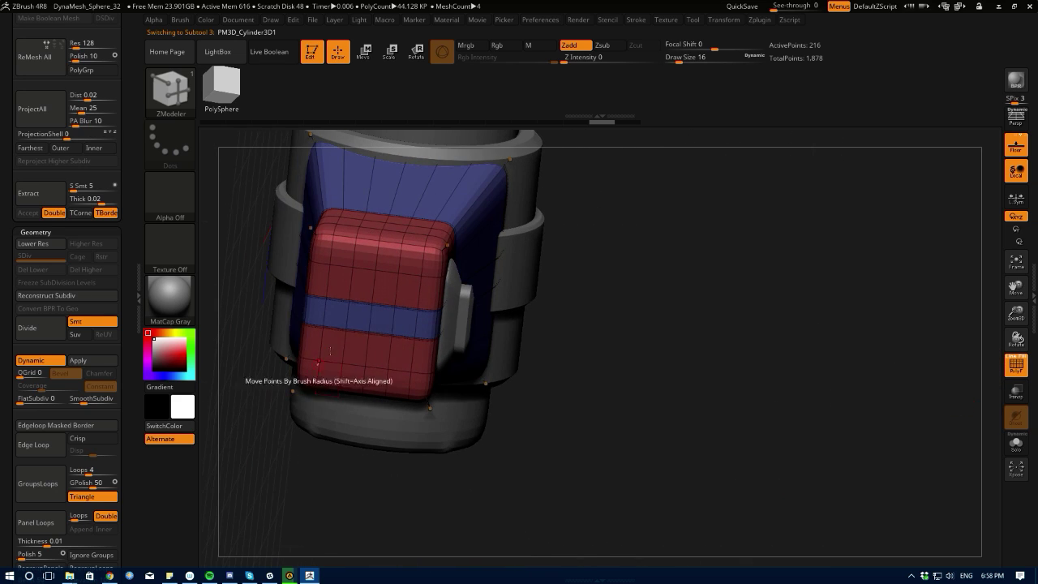
key("space")
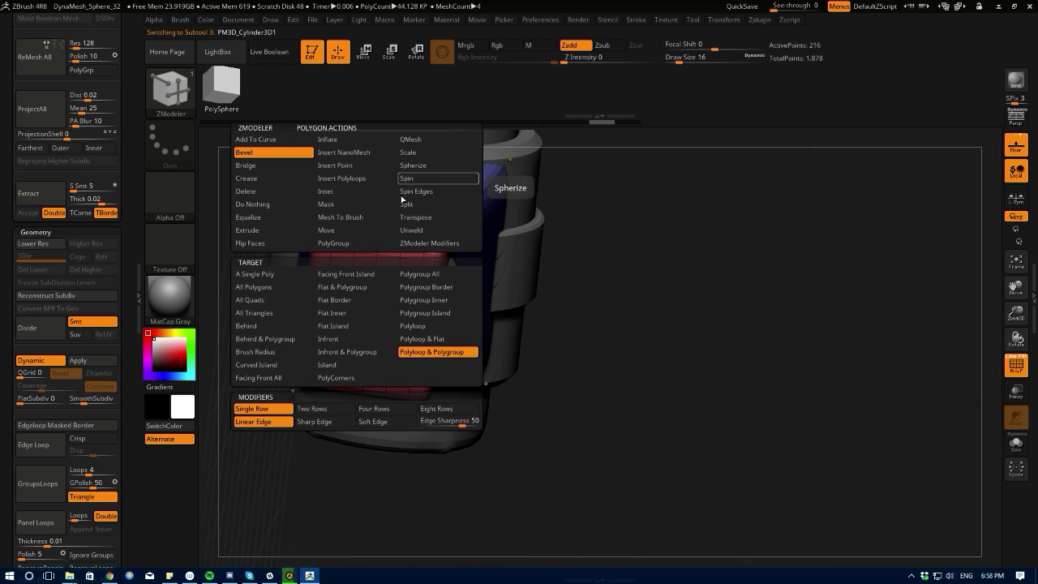
left_click(409, 140)
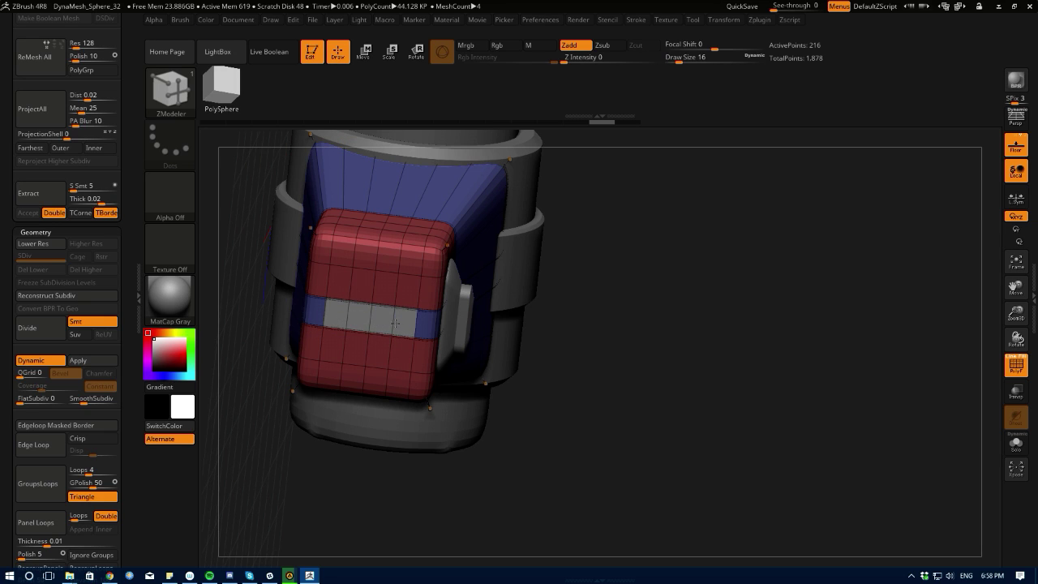
left_click_drag(401, 295, 338, 287, "alt")
left_click_drag(338, 350, 402, 357, "alt")
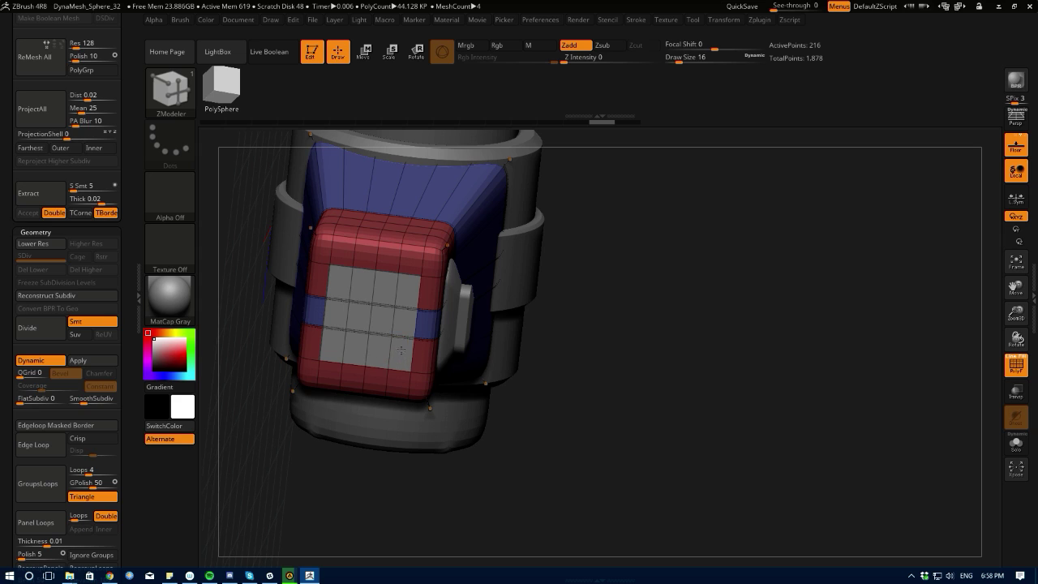
- Pull the marked faces at the arm's end outward with QMesh into a raised block, undoing the extra pull
left_click_drag(392, 502, 329, 474)
mouse_move(352, 317)
left_mouse_down()
mouse_move(254, 348)
mouse_move(286, 336)
left_mouse_up()
left_click(321, 301)
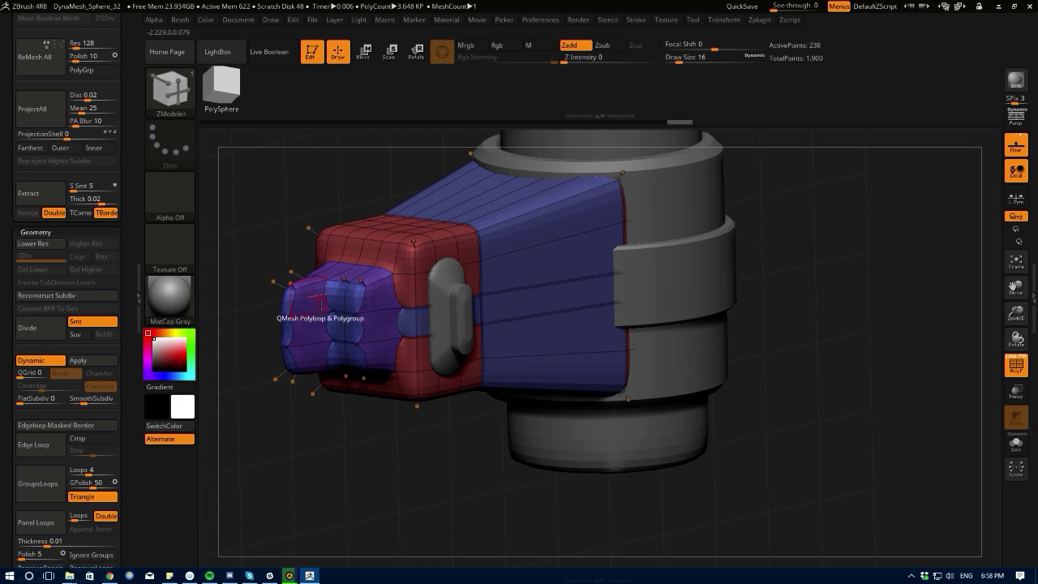
key("ctrl+z")
left_click_drag(292, 296, 304, 310)
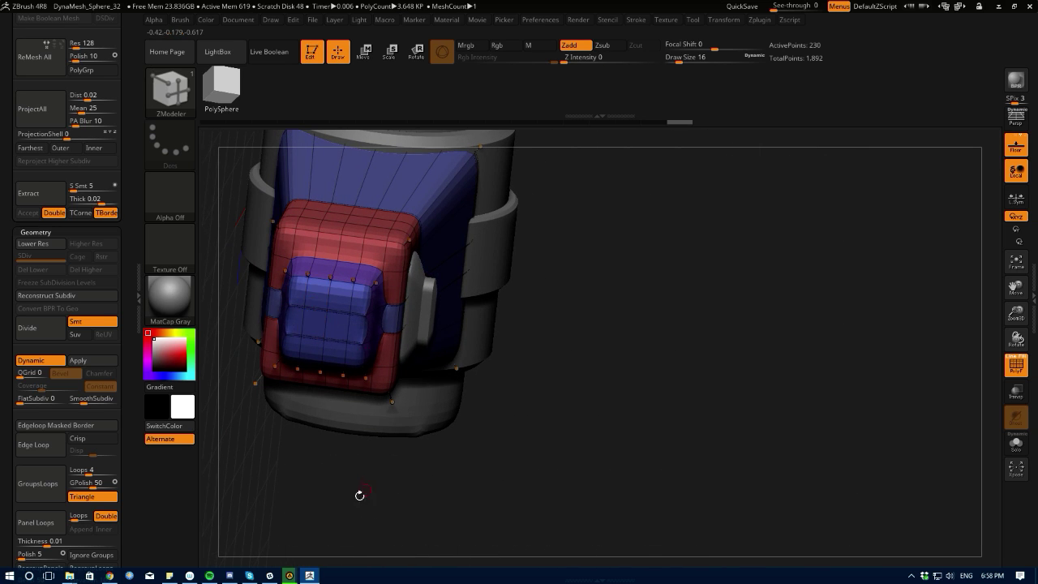
- Try creasing the edge loops around the base of the blue end block, where it meets the red collar
left_click_drag(359, 494, 353, 403)
left_click(395, 358)
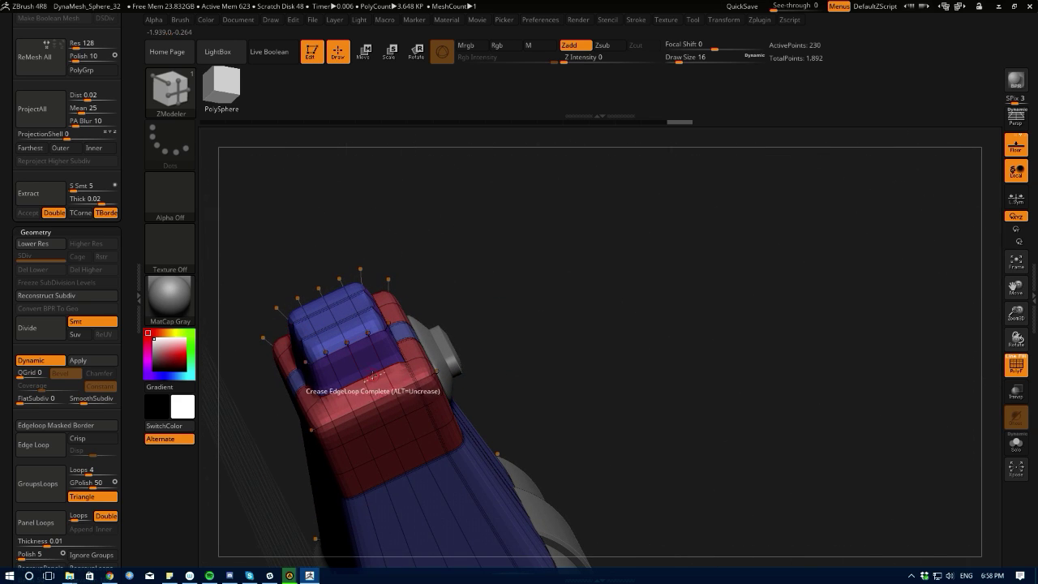
left_click(373, 377)
left_click_drag(235, 383, 274, 376)
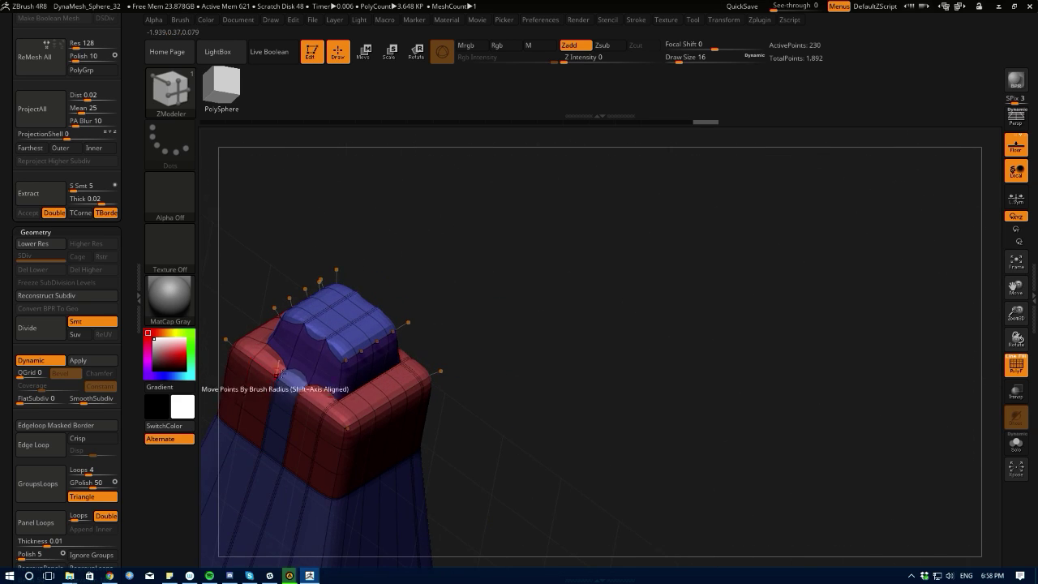
left_click(321, 388)
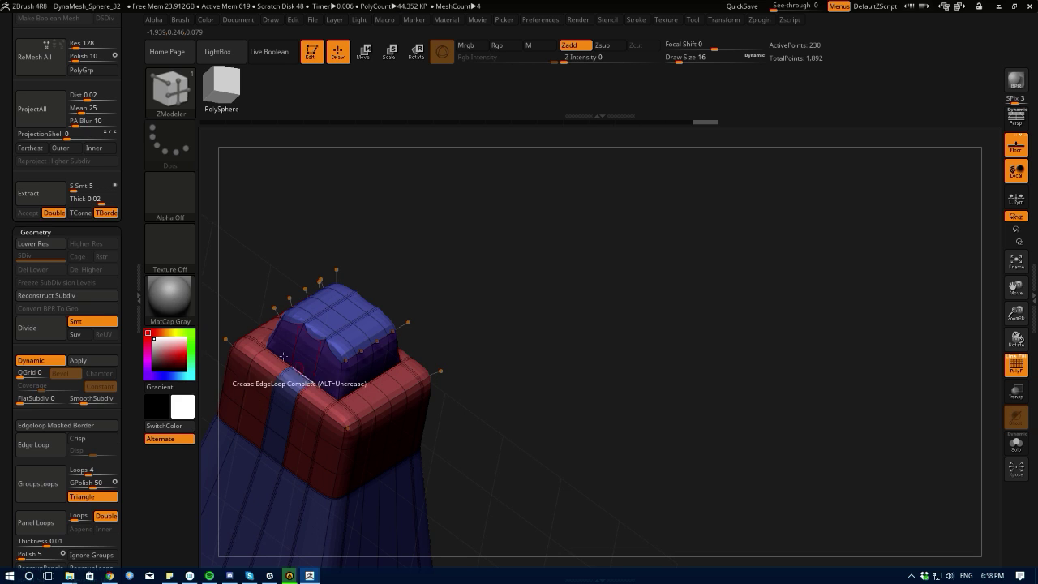
left_click_drag(231, 312, 278, 325)
left_click(277, 320)
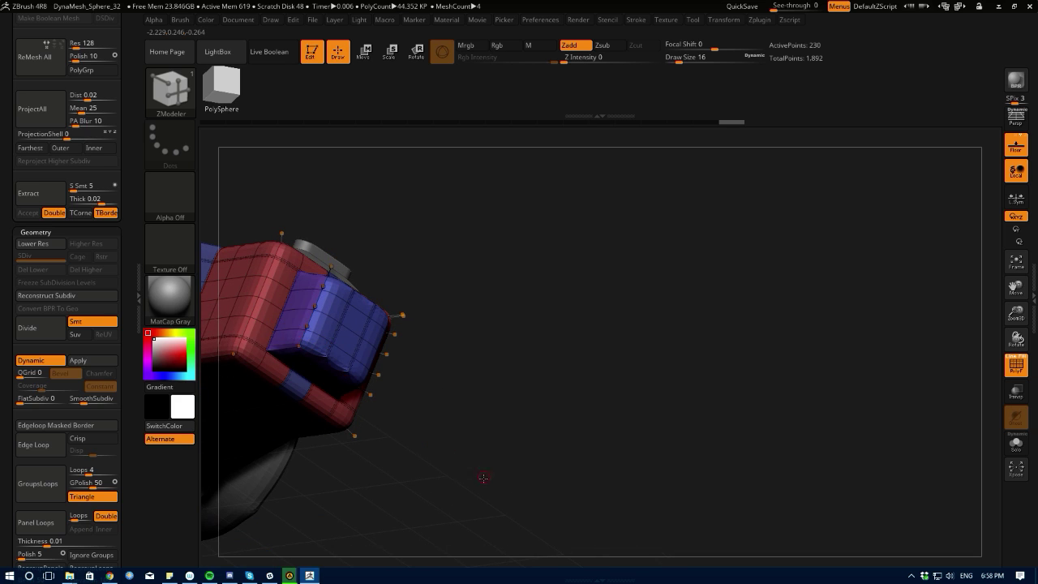
- Try different edge-loop creases on the outer face of the ribbed end block, undoing one of them
left_click_drag(484, 479, 248, 371)
left_click_drag(197, 330, 216, 425, "alt")
left_click(347, 247)
key("ctrl+z")
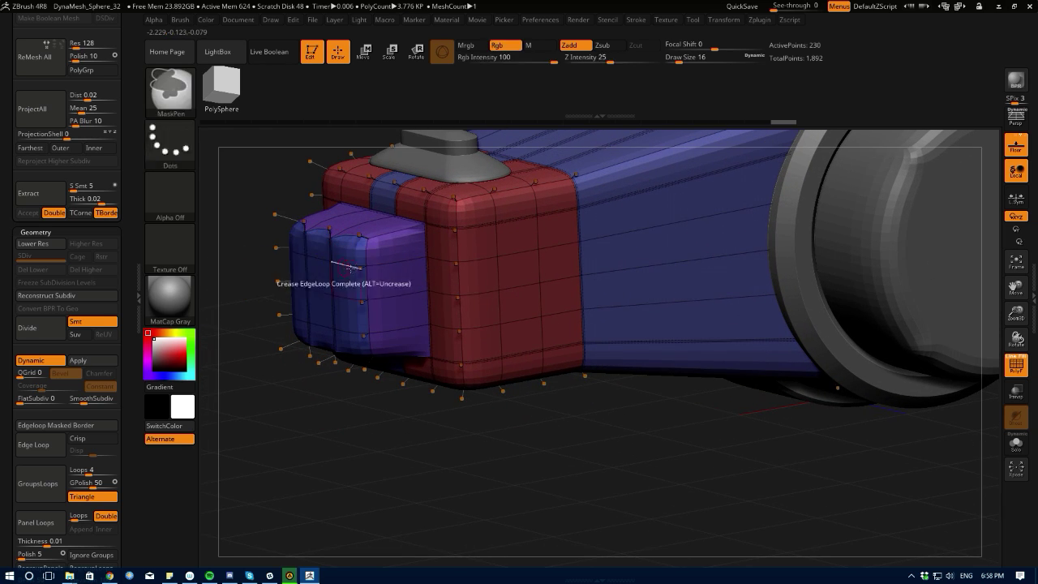
left_click(349, 232)
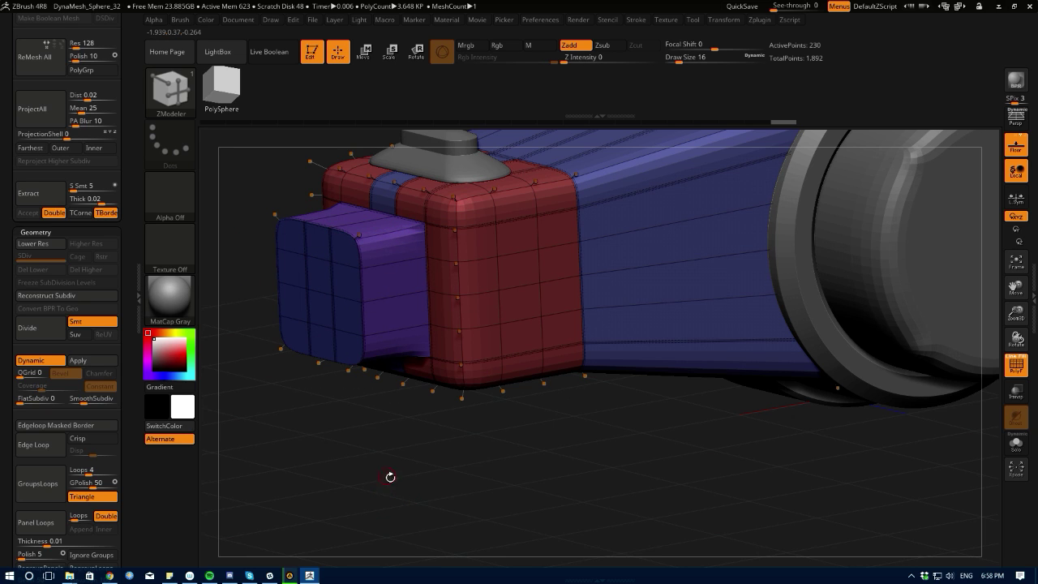
- Undo the end block's edits back to before its extrusion, restoring the arm's plain red collar
left_click_drag(390, 476, 319, 456)
key("ctrl+z")
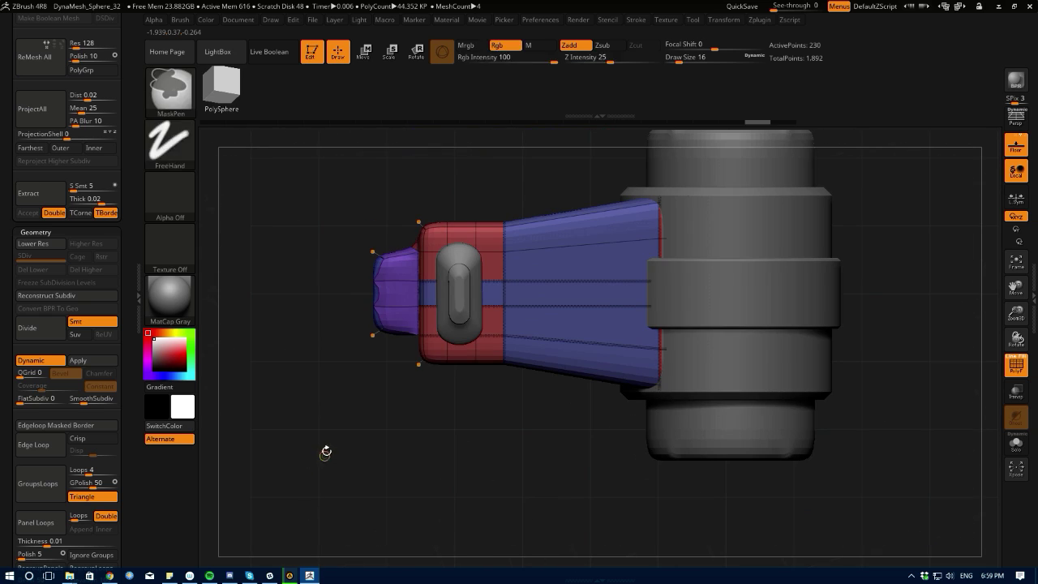
key("ctrl+z")
key("ctrl+z")
key("ctrl+z")
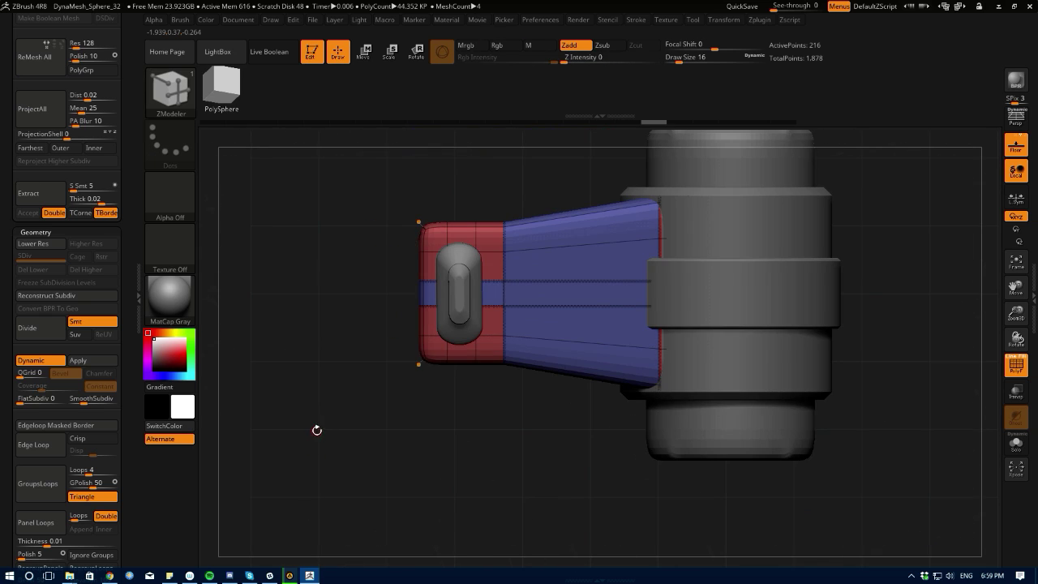
left_click_drag(310, 418, 335, 425)
key("ctrl+z")
mouse_move(319, 387)
left_mouse_down()
mouse_move(348, 397)
mouse_move(354, 387)
mouse_move(278, 406)
left_mouse_up()
- Try inserting an H QCube from the IMM PrimitivesH brush on the collar's end face, then undo it
left_click(168, 96)
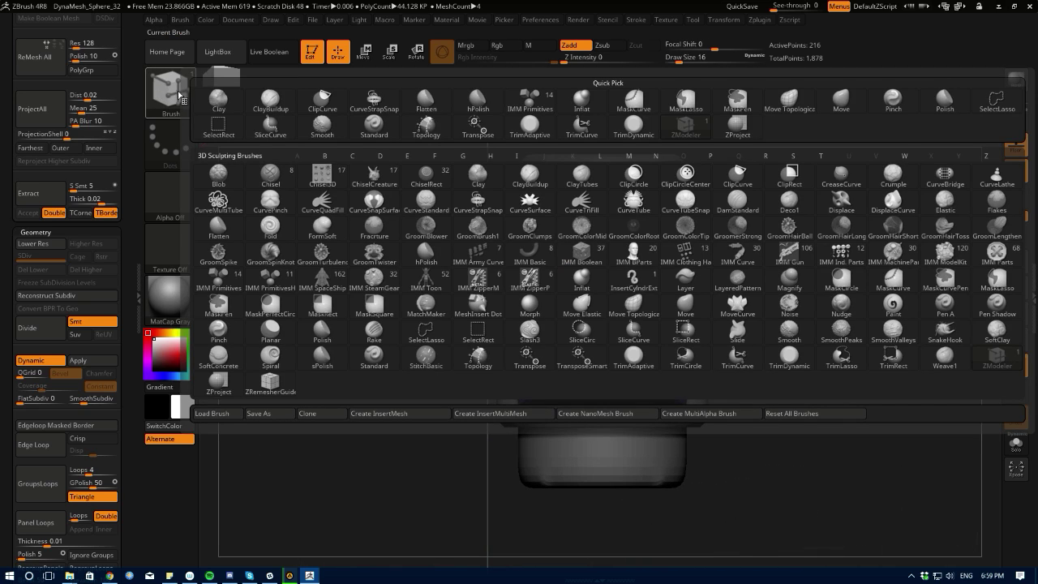
key("i")
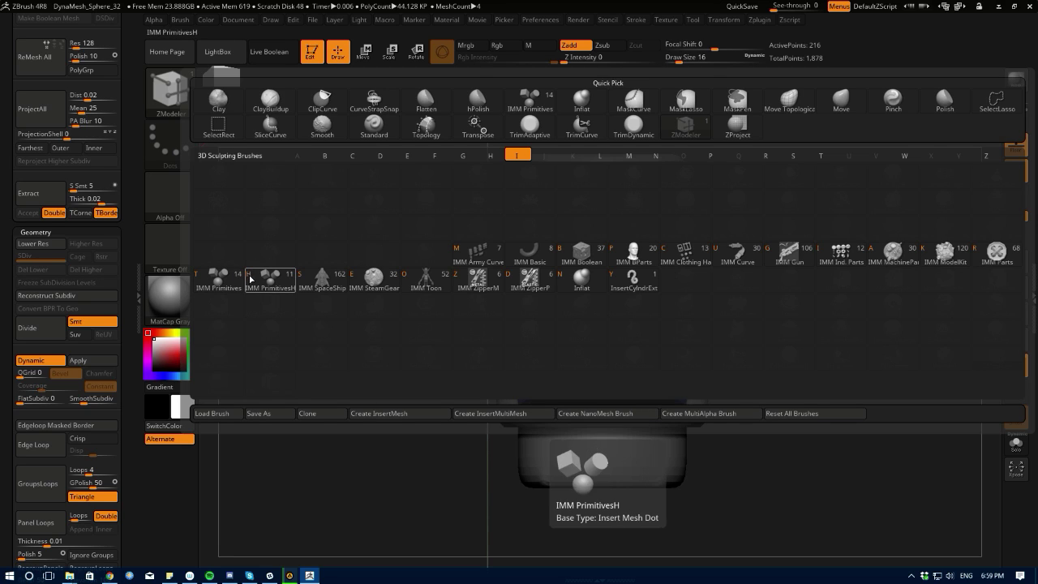
left_click(268, 285)
left_click_drag(328, 275, 317, 308, "alt")
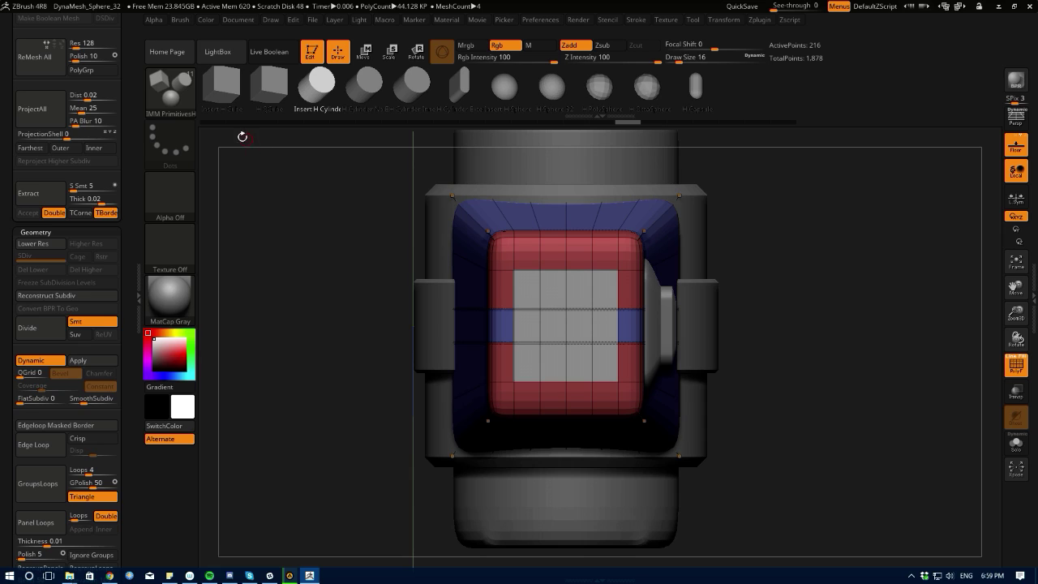
left_click(265, 88)
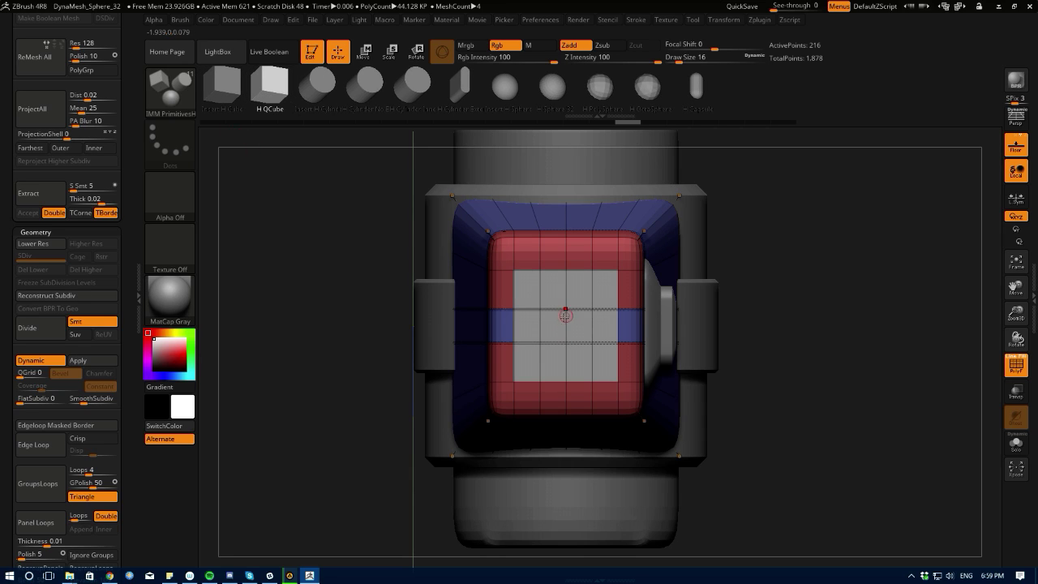
mouse_move(547, 320)
left_mouse_down()
mouse_move(561, 363)
mouse_move(538, 381)
mouse_move(540, 362)
left_mouse_up()
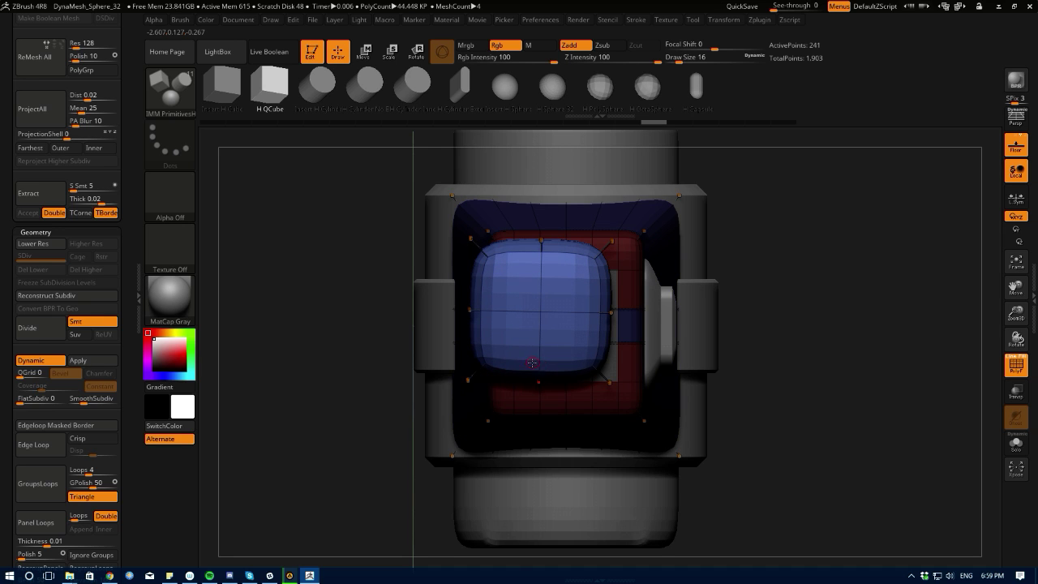
left_click_drag(389, 272, 318, 141)
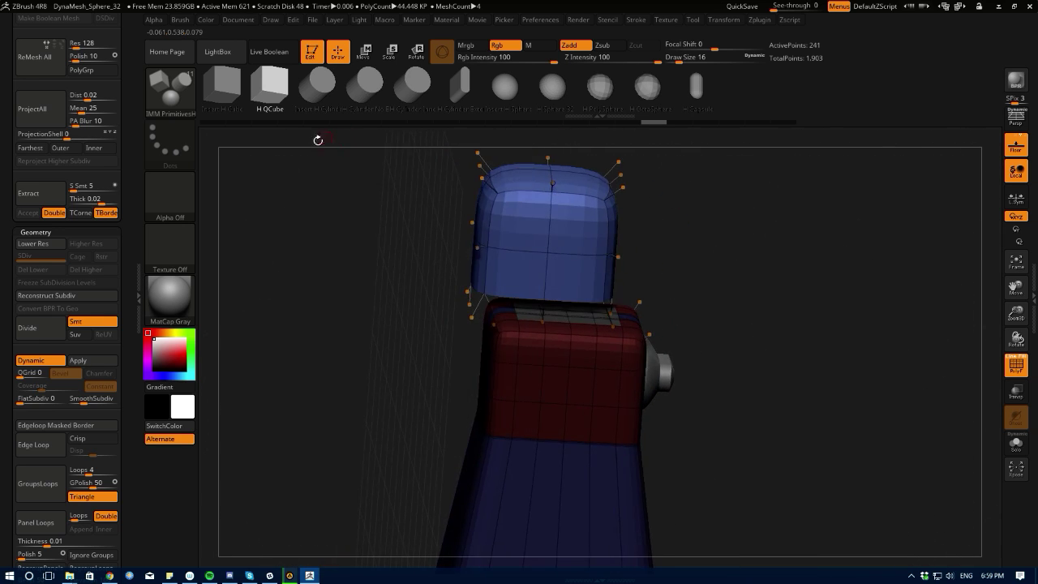
key("ctrl+z")
- Try inserting an H Cube on the collar's end face twice, undoing each attempt
left_click(222, 91)
left_click_drag(338, 227, 347, 304)
left_click_drag(559, 318, 552, 377)
left_click_drag(367, 324, 407, 405)
key("ctrl+z")
mouse_move(563, 331)
left_mouse_down()
mouse_move(519, 355)
mouse_move(473, 352)
left_mouse_up()
key("ctrl+z")
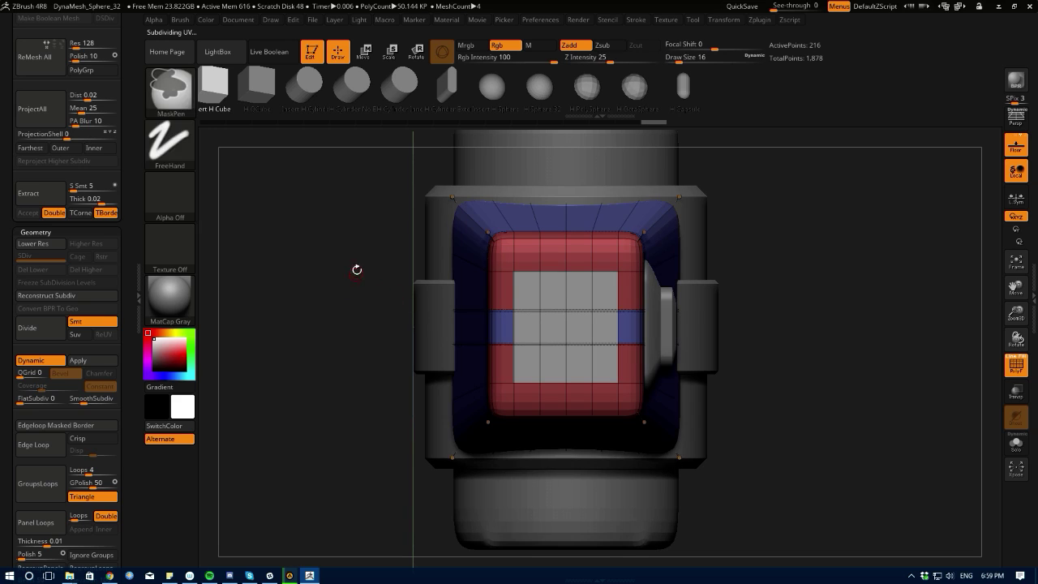
- Switch to the IMM Primitives brush and insert a plain cylinder centred on the collar's end face, discarding the Cylinder Extend attempt
left_click(168, 96)
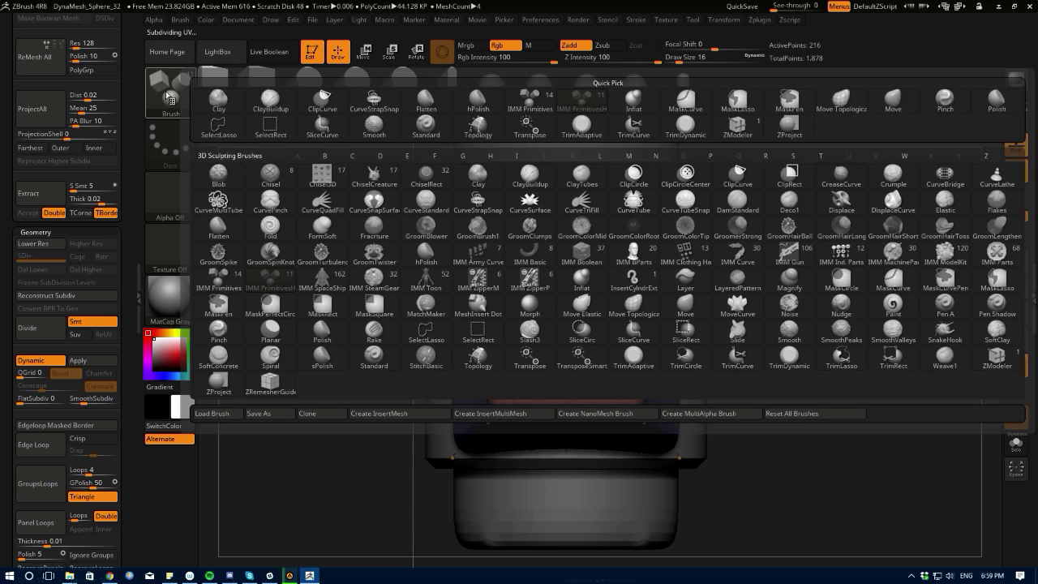
left_click(220, 280)
left_click_drag(562, 313, 507, 315)
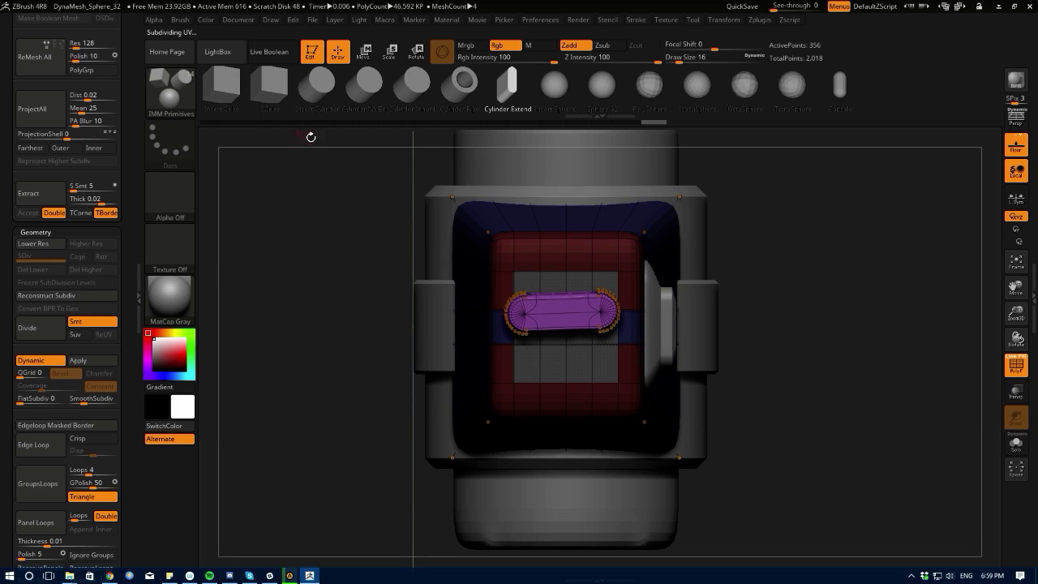
key("ctrl+z")
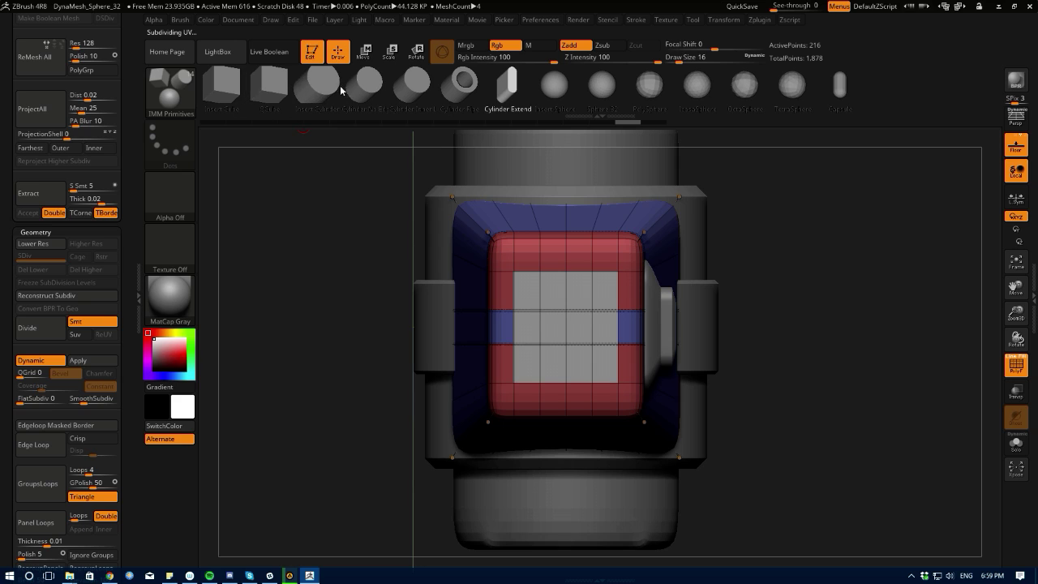
left_click(315, 82)
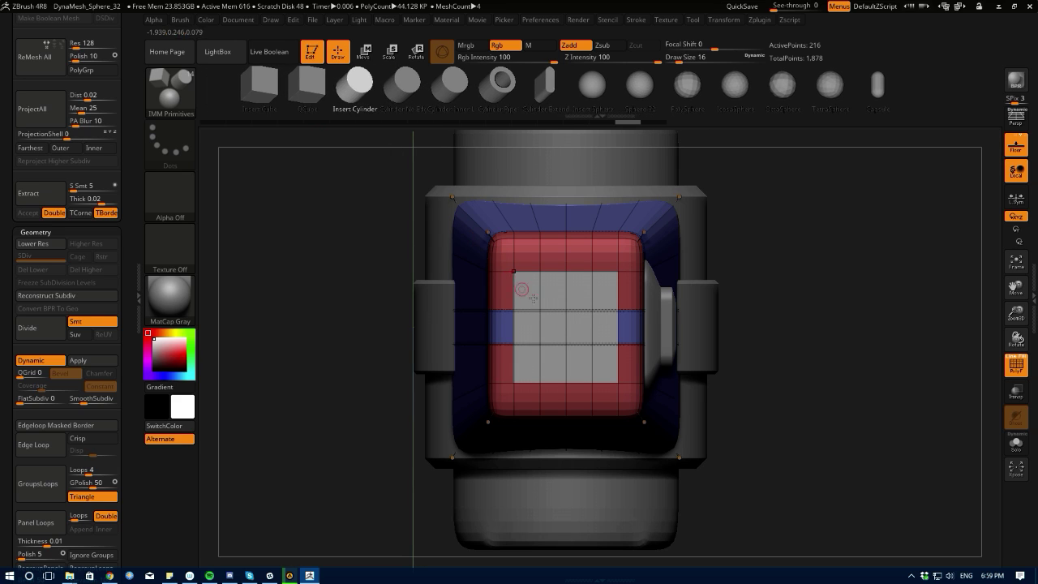
left_click_drag(563, 310, 487, 315)
left_click_drag(401, 268, 314, 189, "shift")
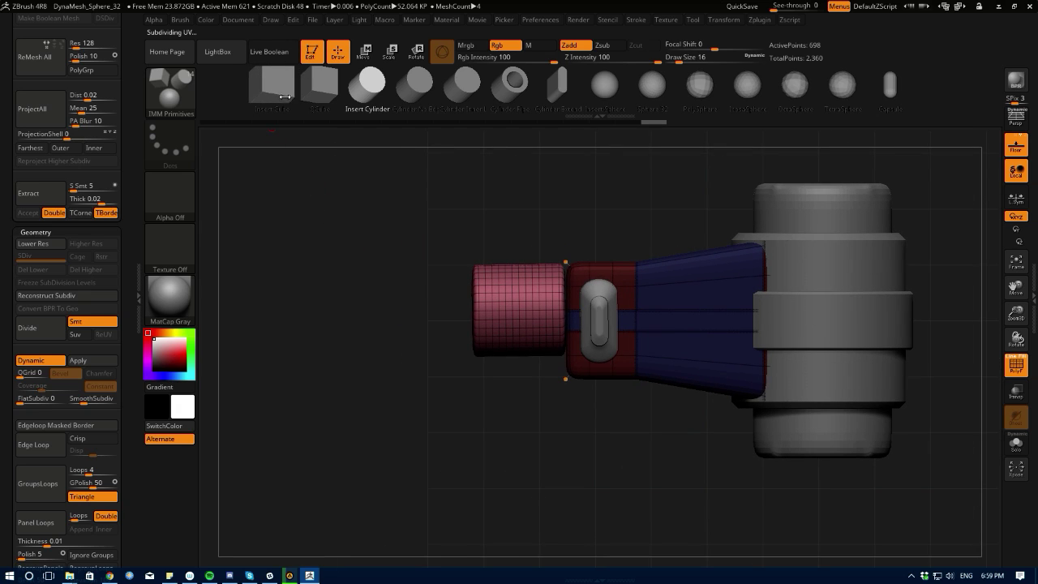
- Lengthen the inserted cylinder along the arm's axis into a long rod and fine-tune its height against the collar
left_click(365, 54)
left_click_drag(565, 243, 565, 256)
mouse_move(530, 321)
left_mouse_down()
mouse_move(463, 316)
mouse_move(535, 322)
left_mouse_up()
left_click_drag(452, 212, 432, 260)
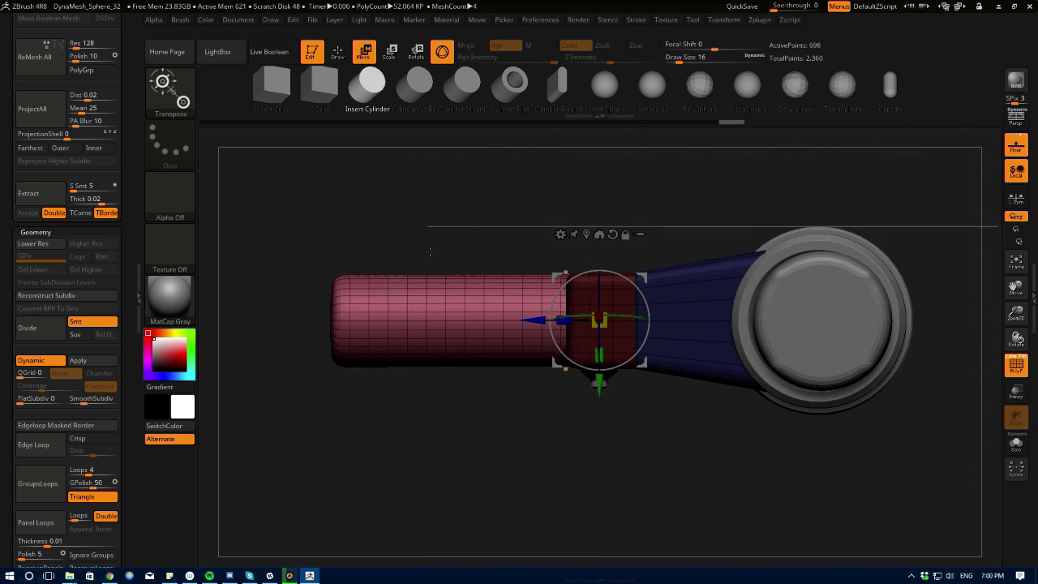
left_click_drag(432, 412, 452, 433)
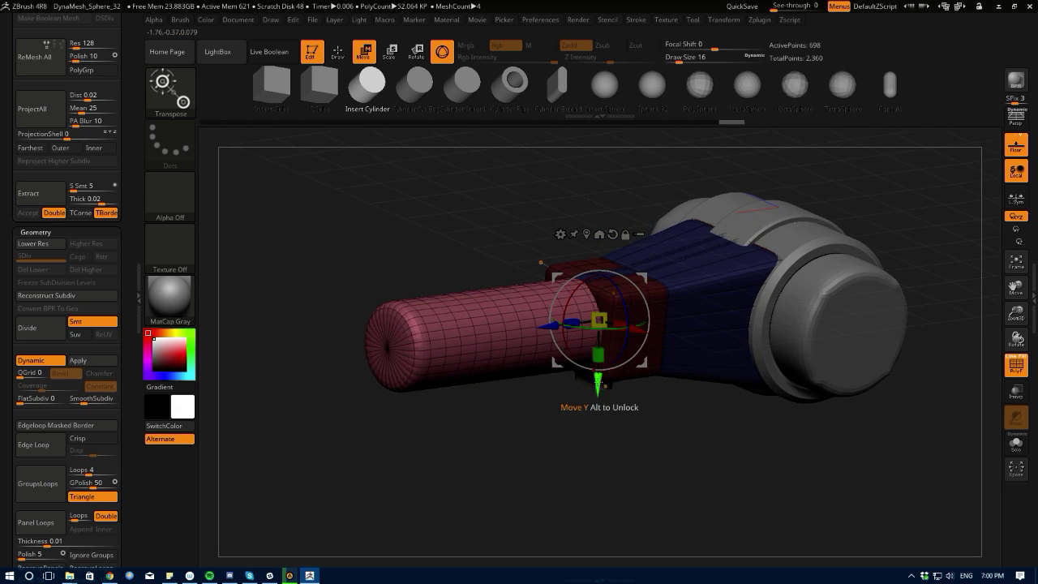
left_click_drag(599, 383, 597, 386)
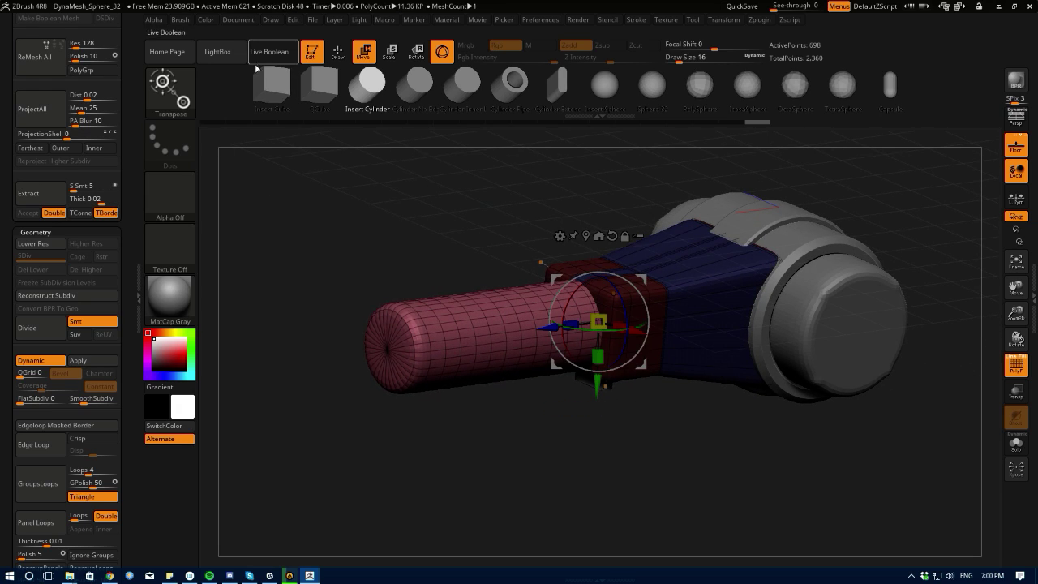
key("ctrl+shift+z")
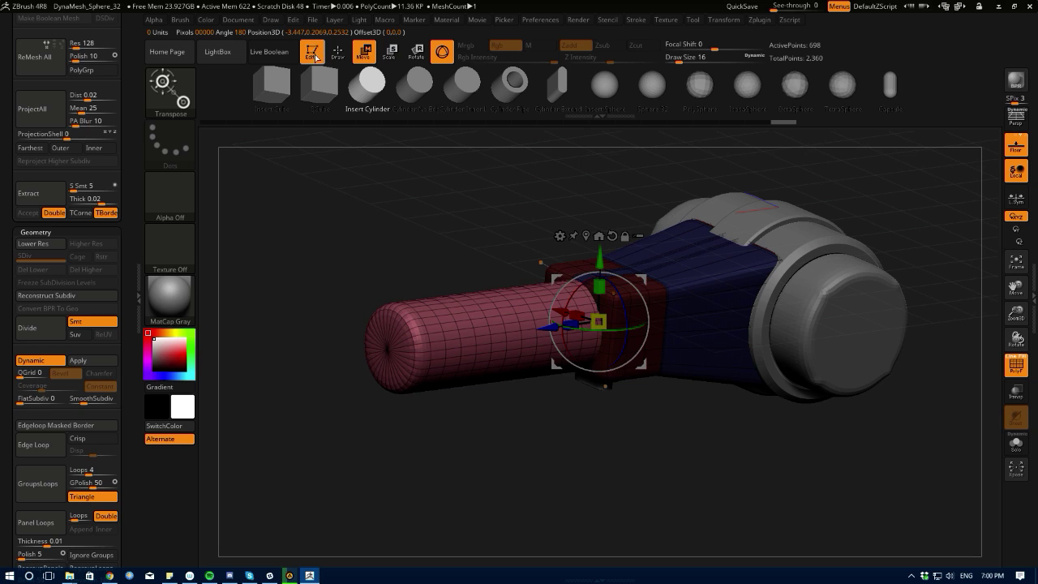
- Isolate the cylinder's polygroup and split the hidden arm geometry off into a separate subtool
left_click(338, 53)
left_click(442, 352, "ctrl+shift")
left_click_drag(478, 426, 452, 446)
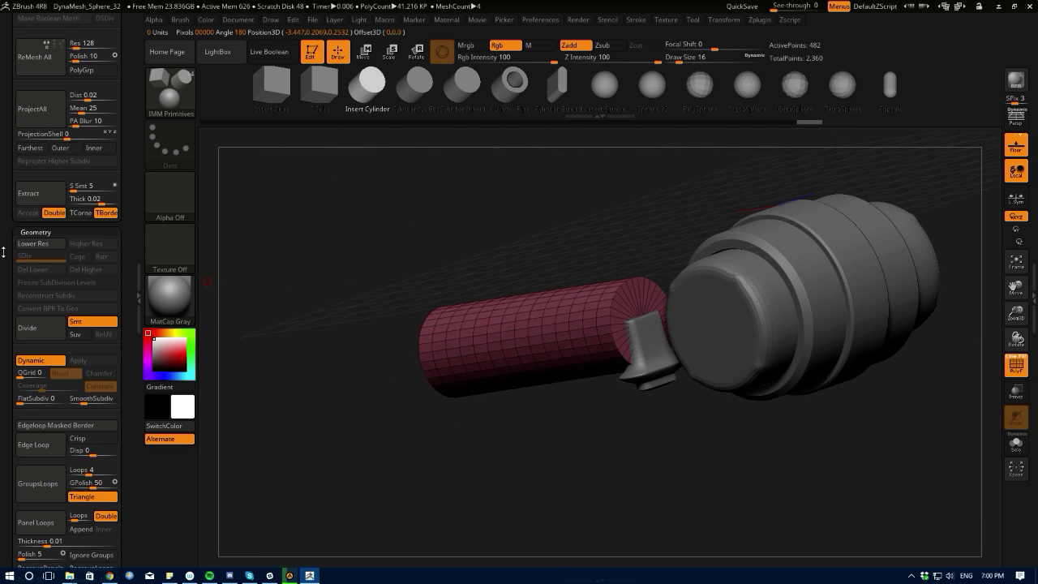
left_click_drag(7, 245, 14, 251)
left_click_drag(9, 317, 9, 110)
left_click_drag(14, 381, 16, 71)
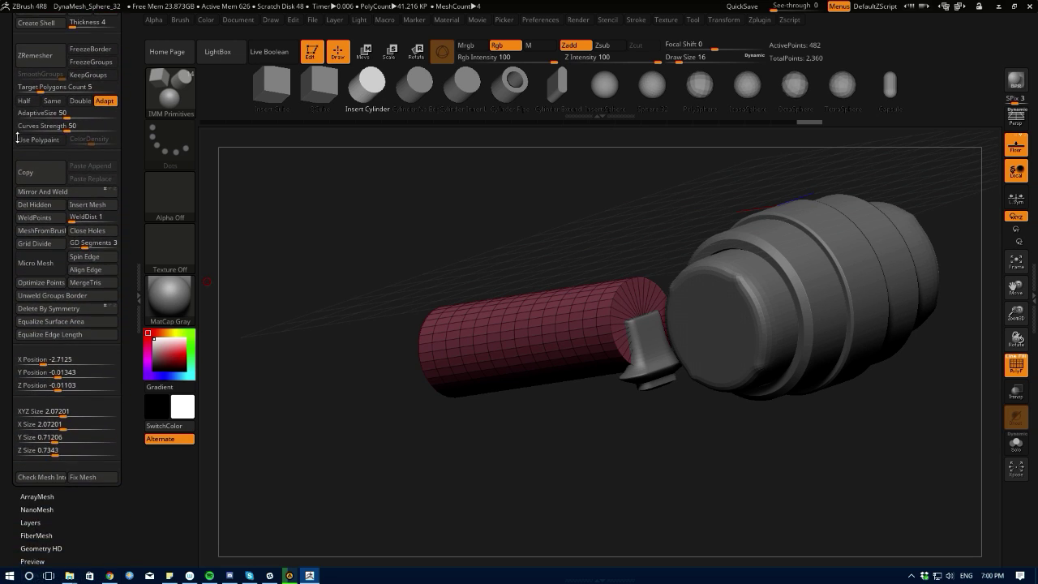
left_click_drag(16, 135, 13, 204)
left_click_drag(6, 272, 15, 535)
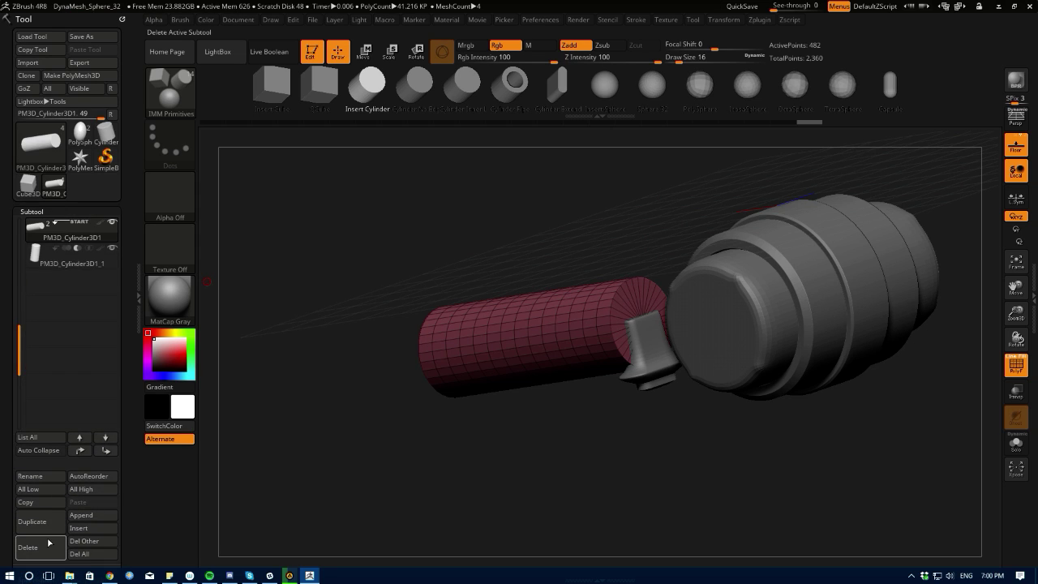
left_click_drag(8, 412, 4, 308)
left_click(32, 291)
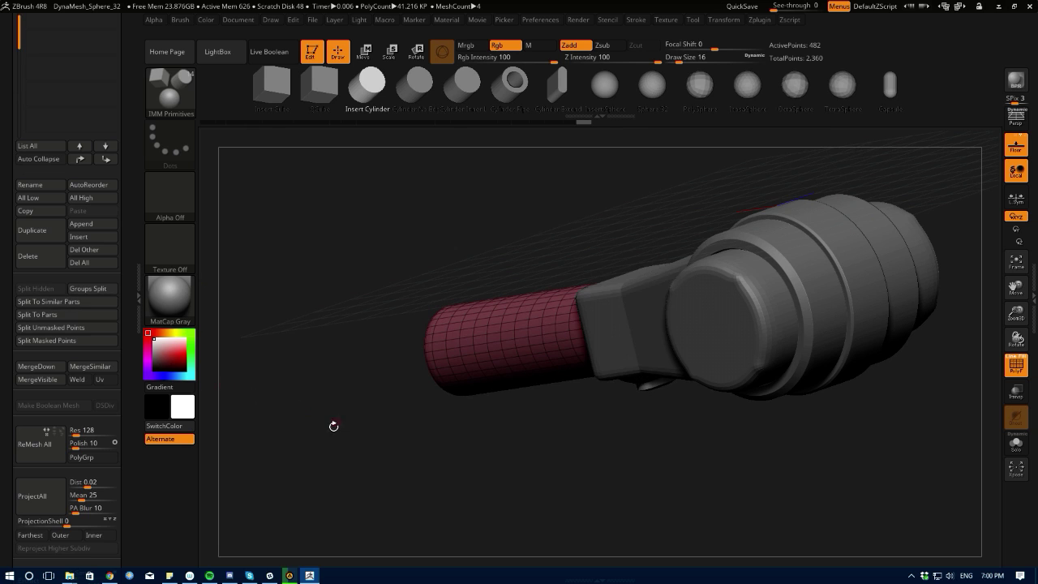
- Rotate the cylinder slightly so that it runs straight out of the collar in line with the arm
left_click_drag(333, 426, 375, 503)
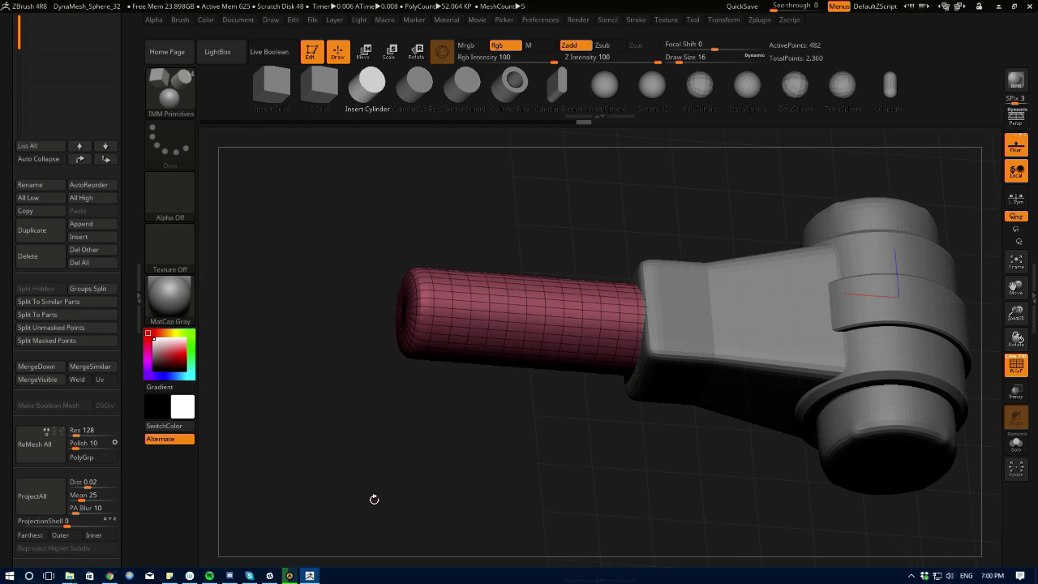
left_click_drag(344, 358, 299, 309)
mouse_move(301, 322)
left_mouse_down("alt")
mouse_move(297, 364)
mouse_move(303, 327)
left_mouse_up("alt")
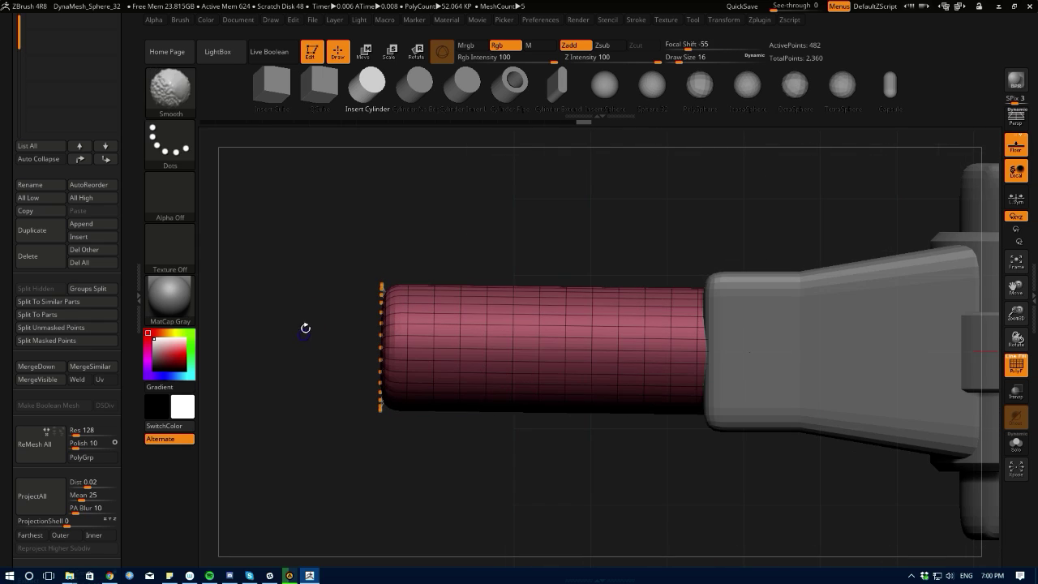
left_click(389, 50)
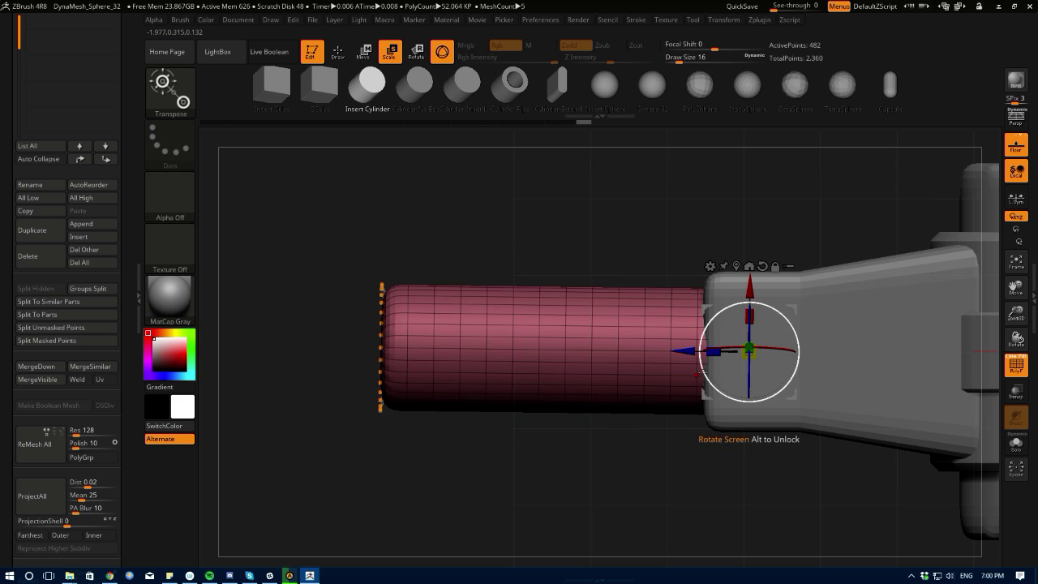
left_click_drag(703, 372, 702, 373)
left_click_drag(629, 469, 606, 458)
- Try Auto Collapse in the subtool list while switching between the cylinder and arm subtools, finishing on the arm, PM3D_Cylinder3D2
left_click_drag(1, 85, 29, 356)
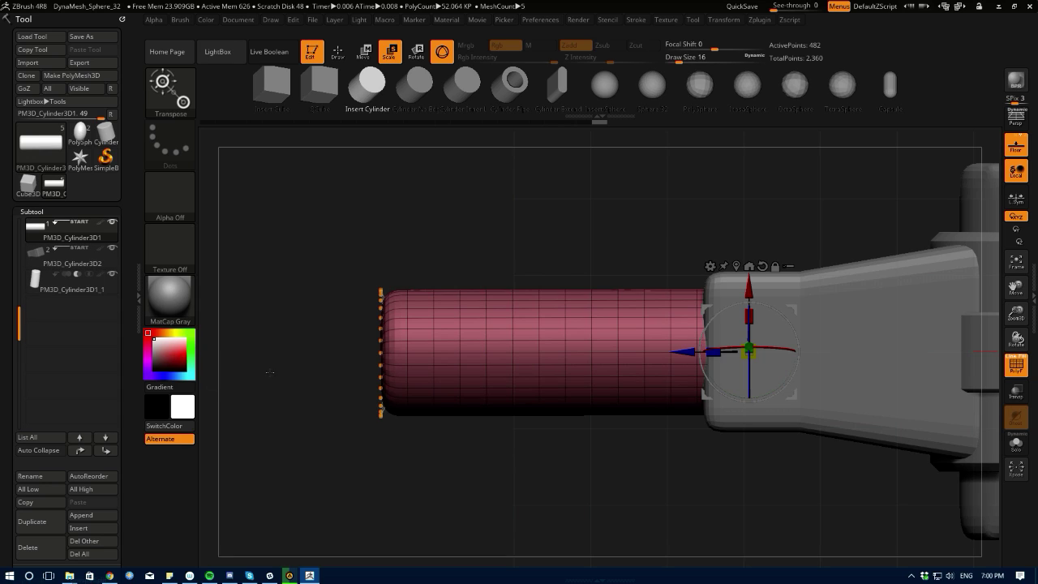
left_click(36, 451)
left_click(39, 259)
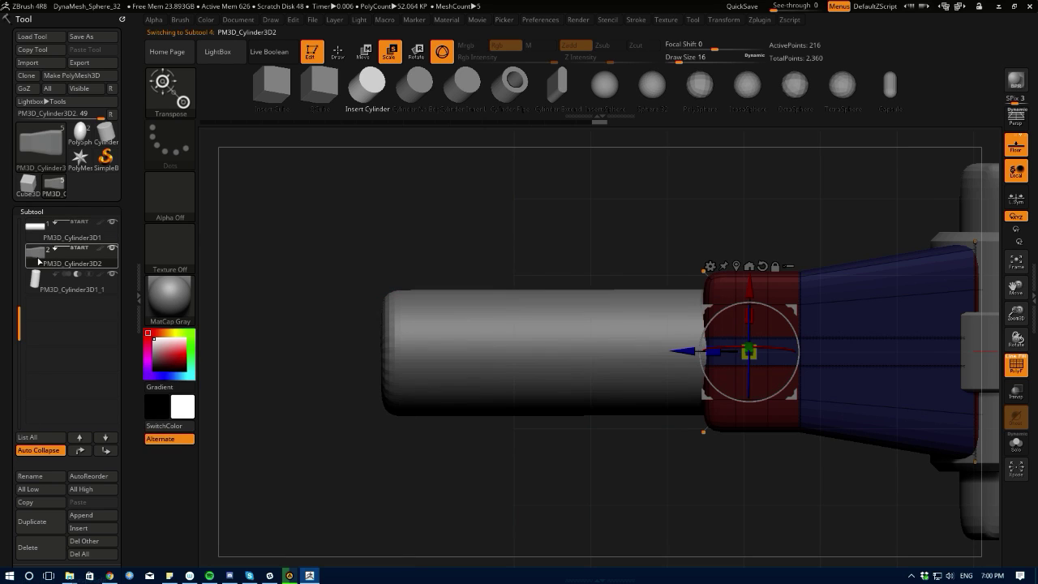
left_click(37, 239)
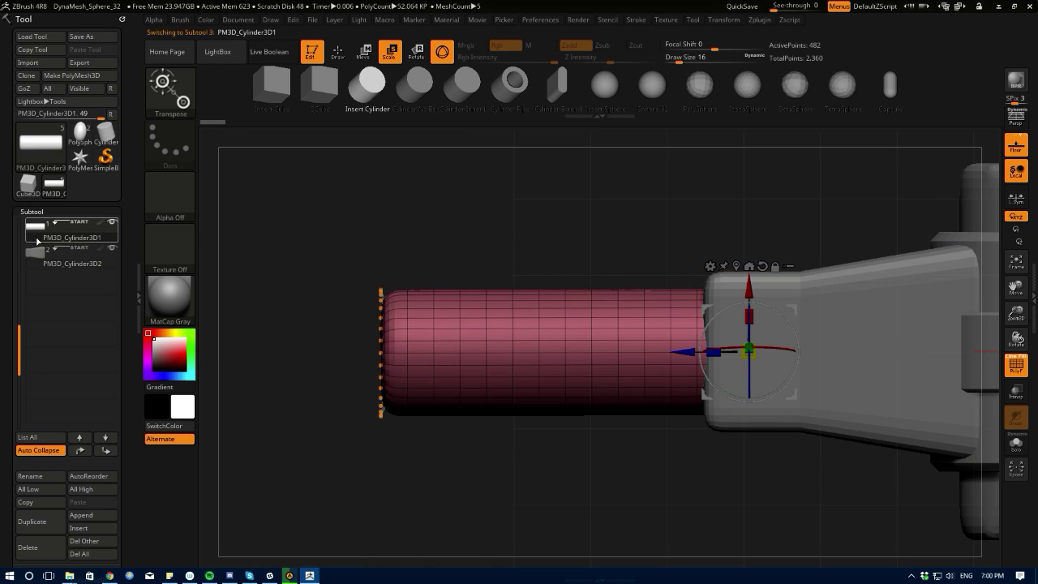
left_click(37, 262)
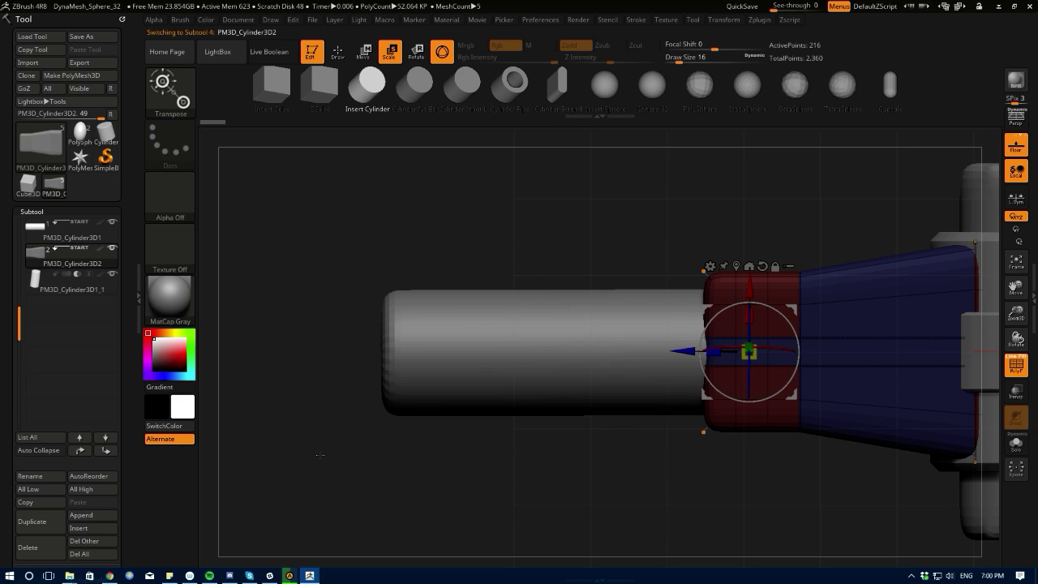
- Return to Draw mode and select the long rod's subtool, PM3D_Cylinder3D1
left_click_drag(320, 455, 363, 473)
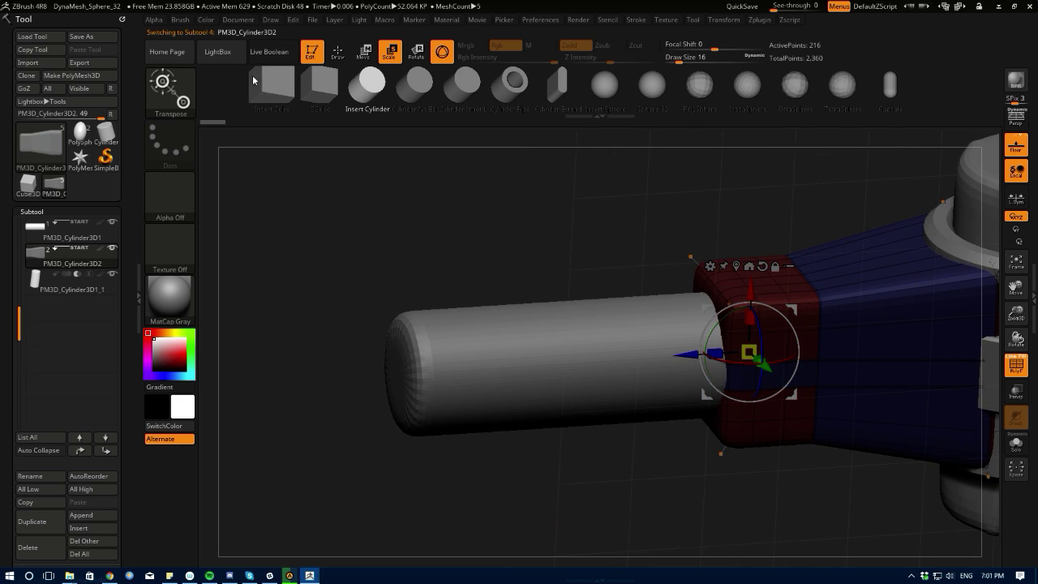
left_click(338, 52)
left_click(427, 342, "alt")
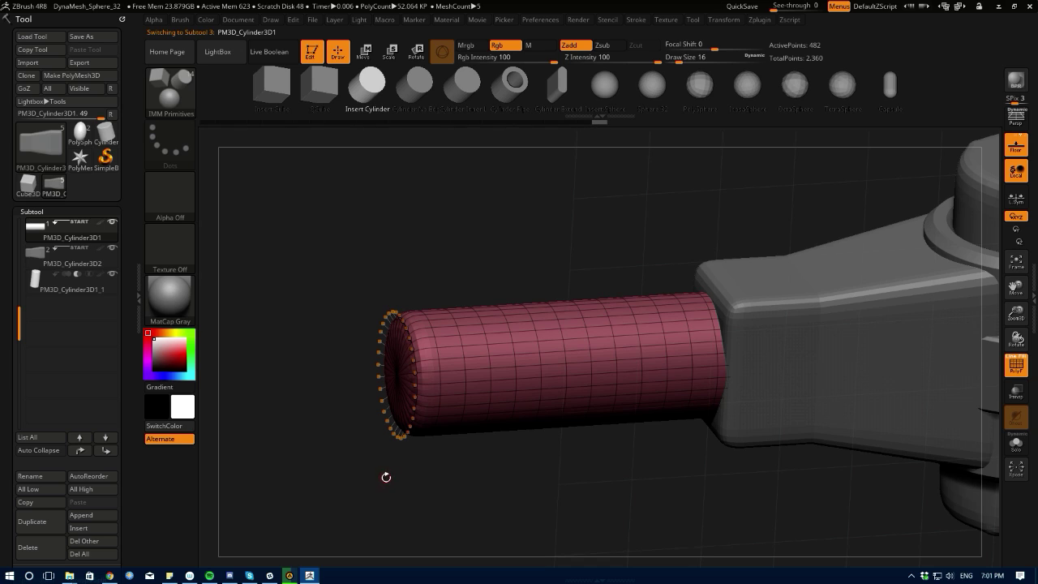
left_click_drag(386, 477, 295, 391)
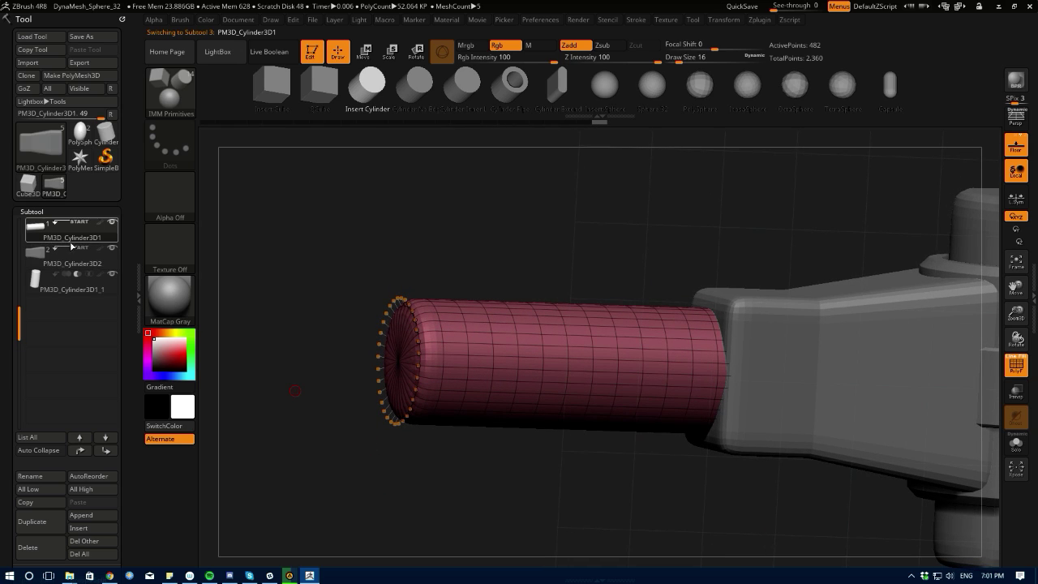
left_click_drag(328, 423, 328, 459, "alt")
left_click_drag(445, 413, 396, 379, "alt")
- Select the joint's pivot cylinder, PM3D_Cylinder3D1_1, and examine its shape and its place in the subtool list
left_click(630, 463, "alt")
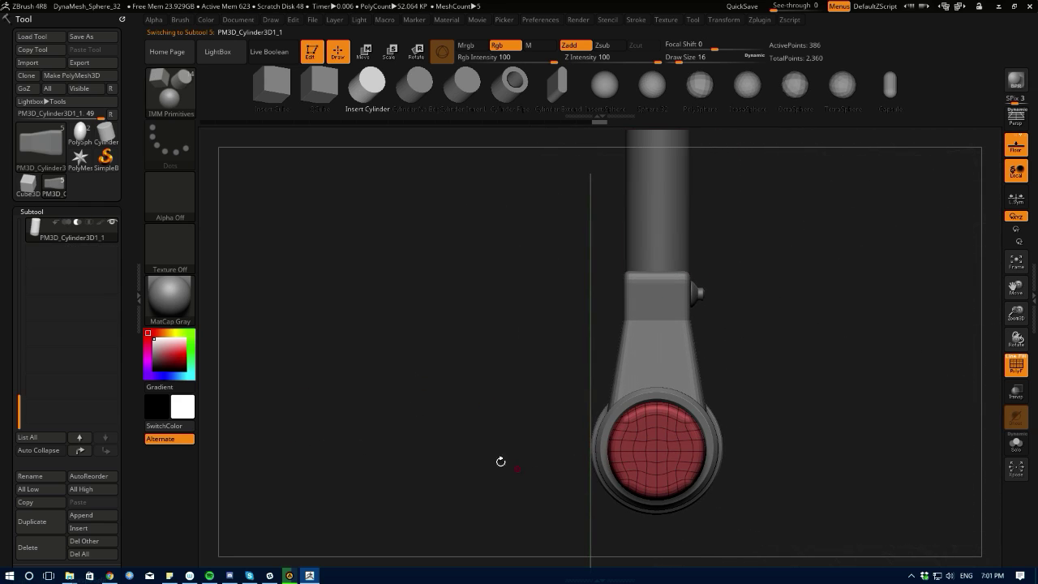
left_click_drag(20, 402, 16, 206)
mouse_move(379, 407)
left_mouse_down()
mouse_move(332, 400)
mouse_move(375, 408)
mouse_move(367, 409)
left_mouse_up()
left_click_drag(240, 359, 250, 391)
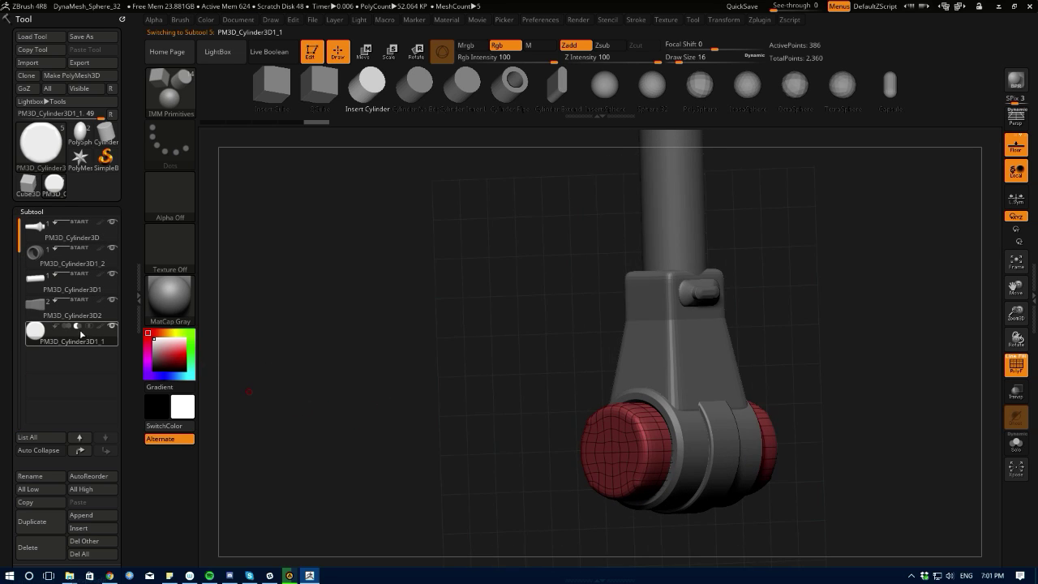
left_click_drag(327, 424, 305, 401)
left_click_drag(275, 391, 312, 382)
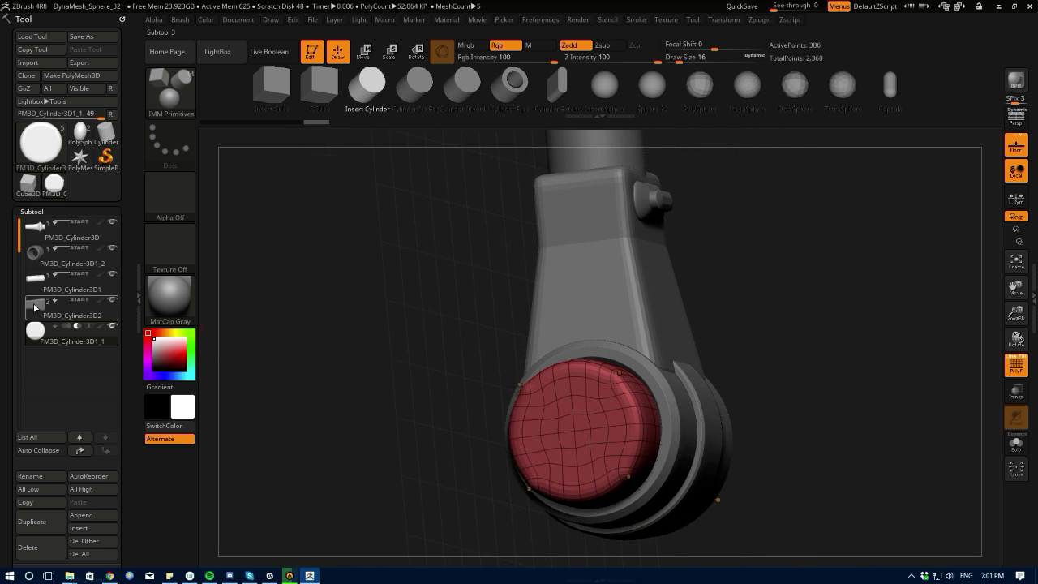
- Select the arm subtool, PM3D_Cylinder3D2, clear its mask and turn on Live Boolean
left_click(35, 307)
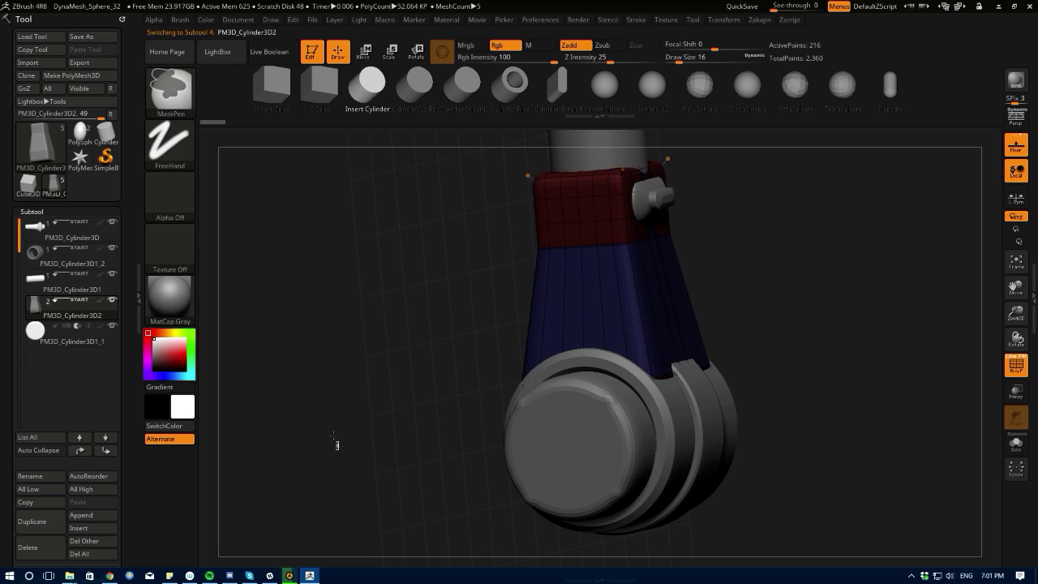
left_click(333, 436, "ctrl")
left_click(327, 431, "ctrl")
left_click(327, 437, "ctrl")
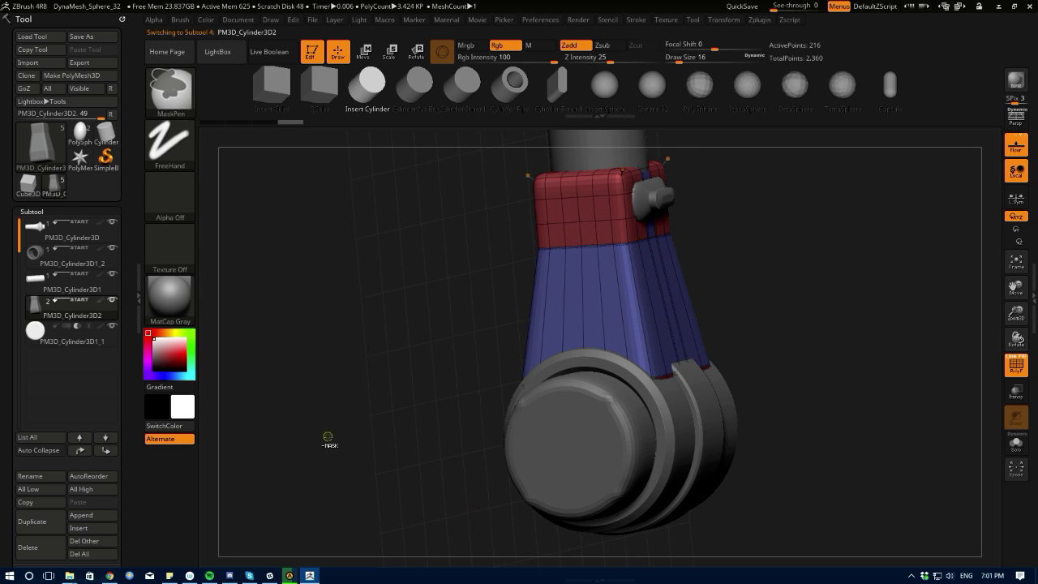
left_click(266, 53)
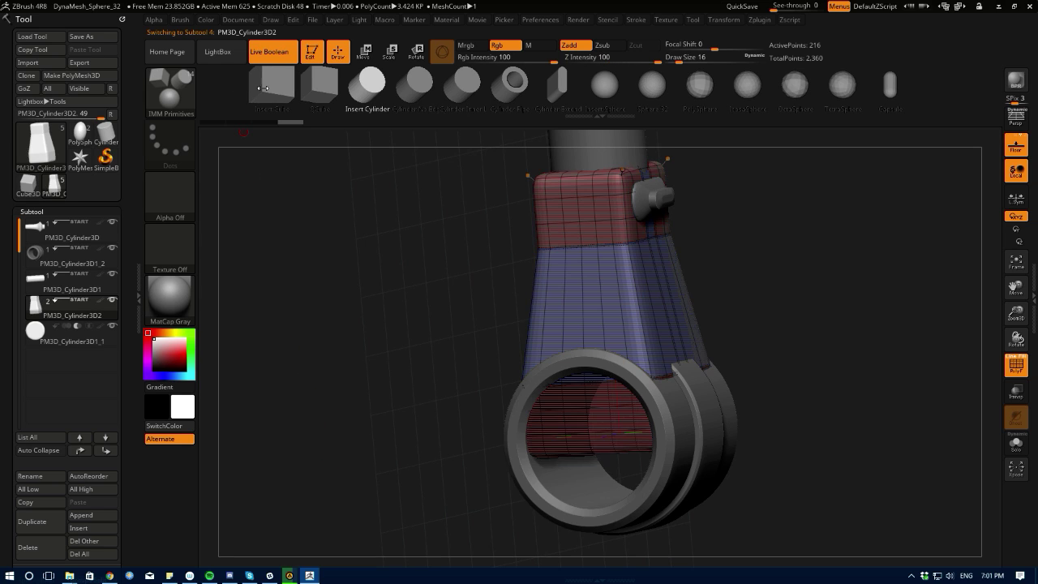
left_click_drag(355, 329, 347, 392)
- Select the subtracting pivot cylinder, check its cut through the joint, and turn off the PolyFrame display
left_click(69, 342)
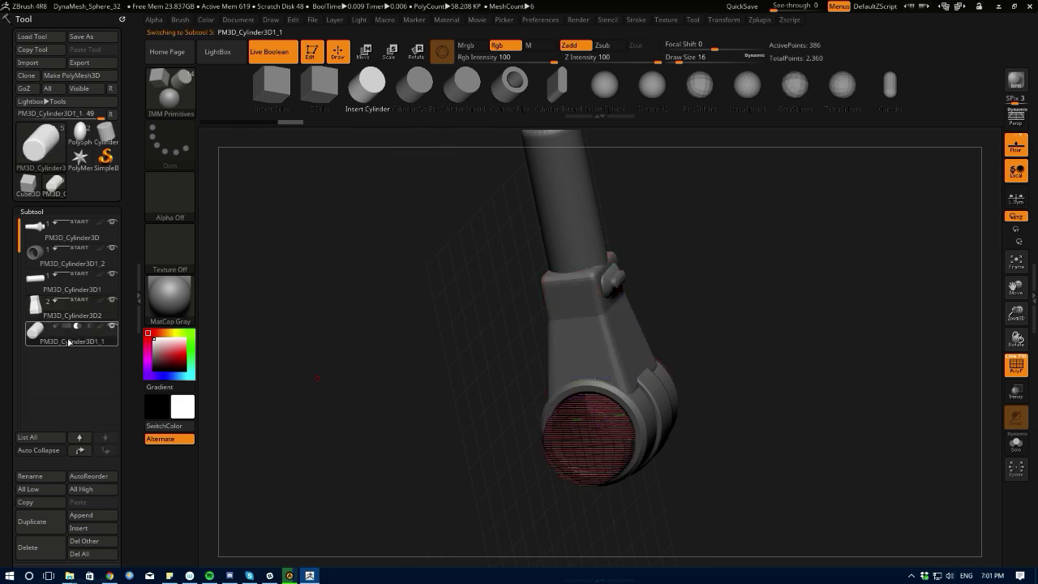
mouse_move(354, 449)
left_mouse_down()
mouse_move(367, 411)
mouse_move(367, 471)
mouse_move(337, 446)
left_mouse_up()
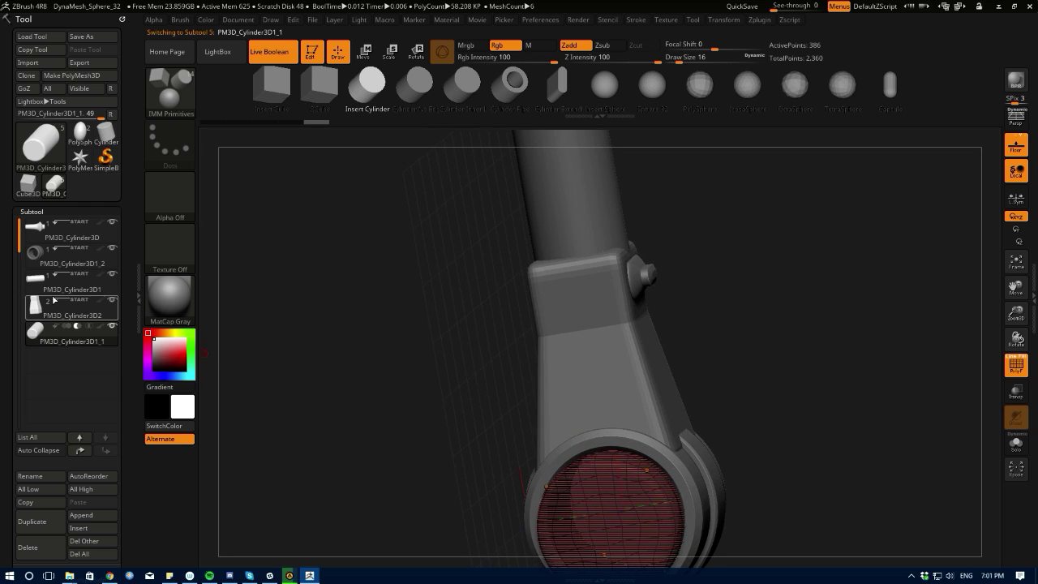
left_click(1014, 373)
- Set the long rod, PM3D_Cylinder3D1, to subtraction and move it directly below the arm in the subtool order
left_click_drag(388, 357, 409, 331, "alt")
left_click(584, 246, "alt")
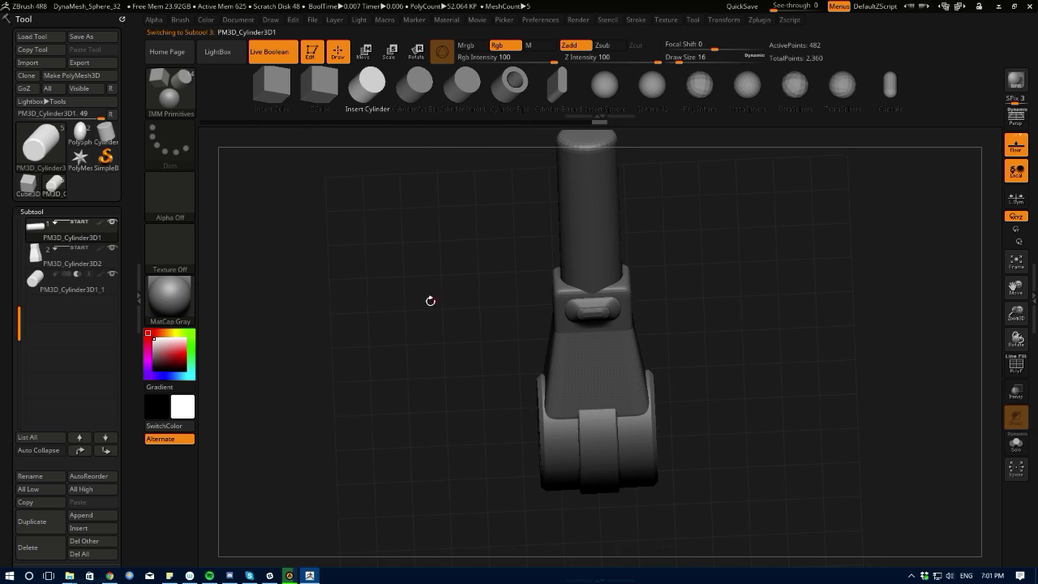
left_click_drag(362, 297, 387, 313)
left_click_drag(18, 309, 8, 242)
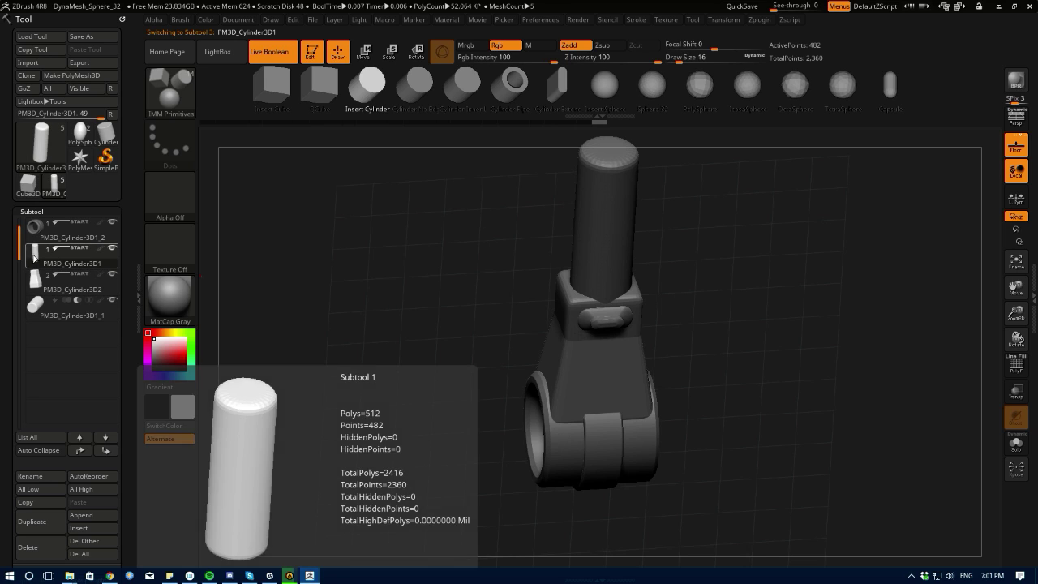
left_click(78, 250)
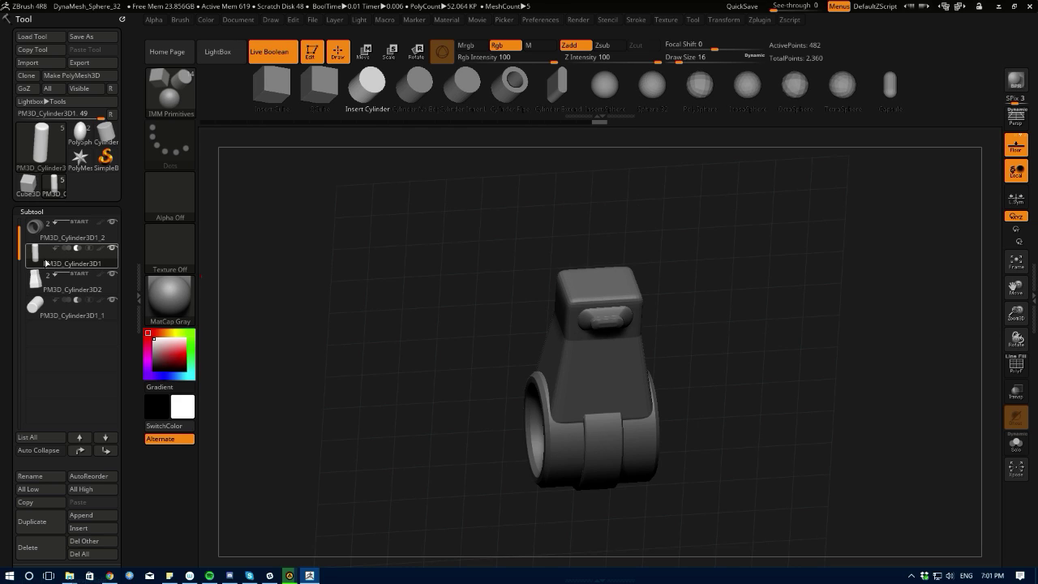
left_click(105, 450)
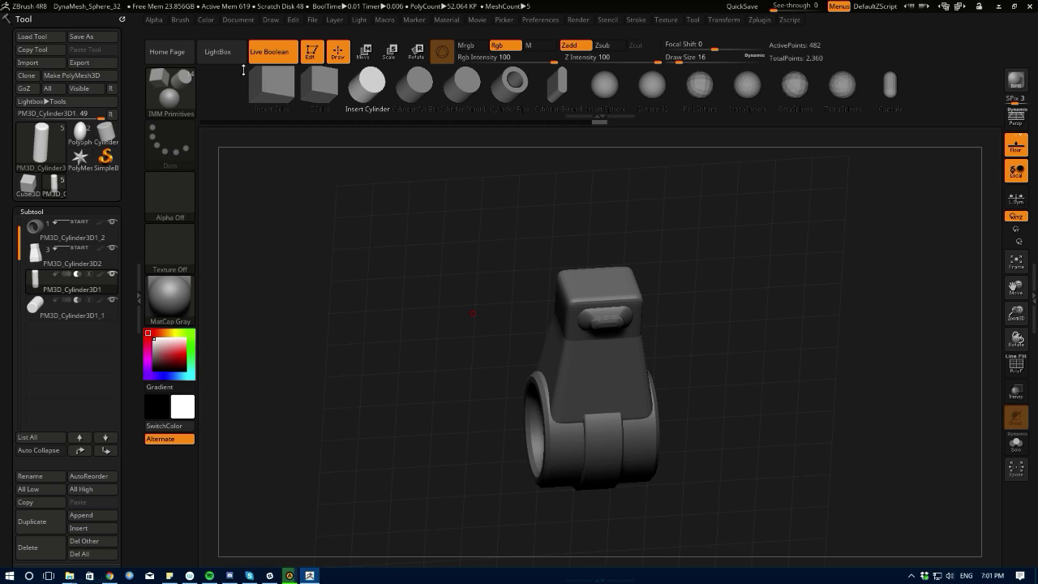
- Toggle Live Boolean repeatedly to compare the collar with and without the rod's cut, and examine the resulting socket
left_click(261, 53)
left_click(262, 53)
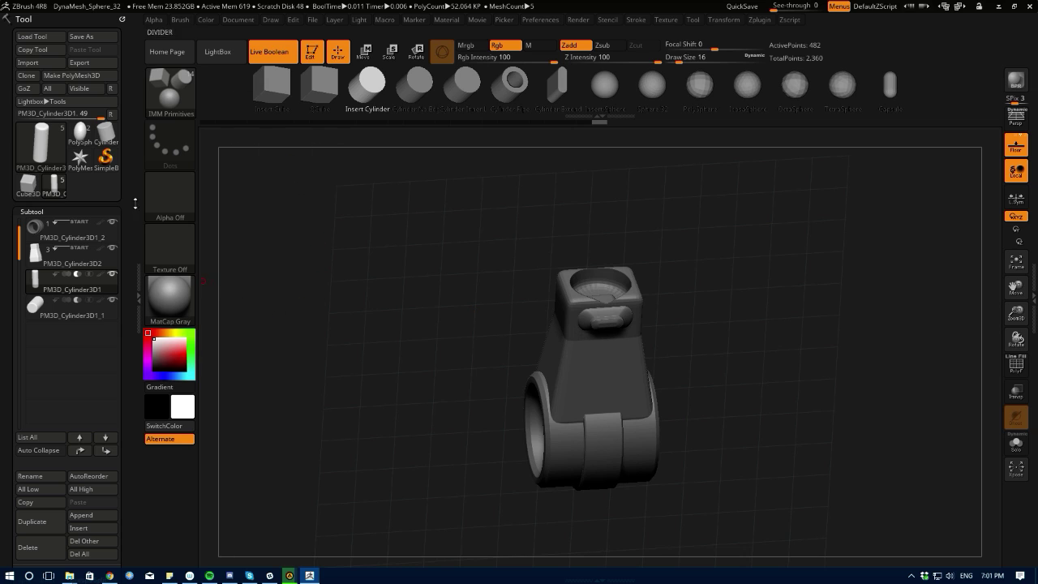
left_click(262, 52)
left_click(262, 52)
left_click_drag(461, 263, 427, 403)
left_click_drag(421, 359, 414, 404)
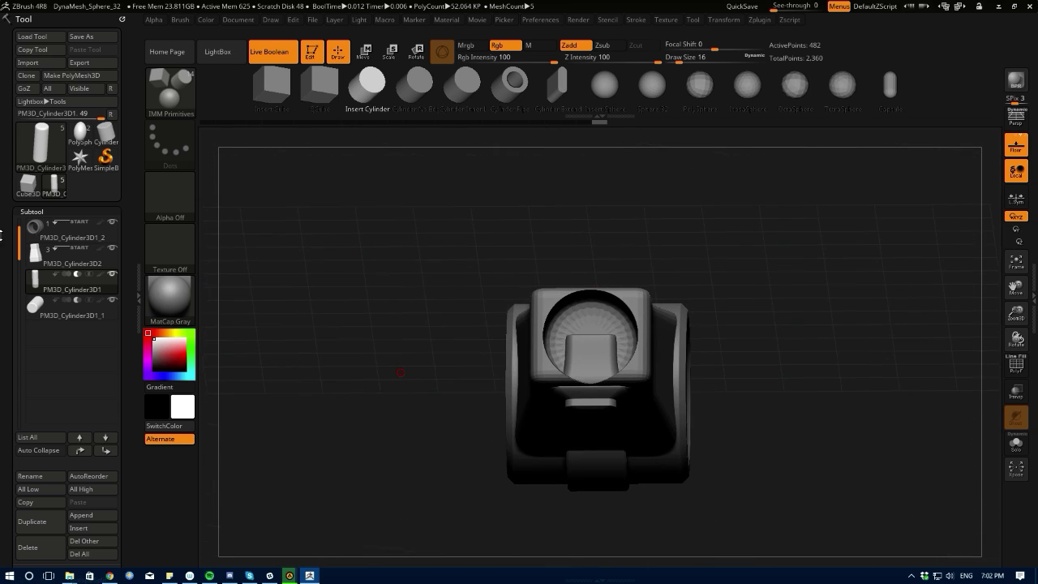
- Activate the Move gizmo on the subtracting rod and try adjusting it within the collar's socket
left_click_drag(19, 253, 14, 230)
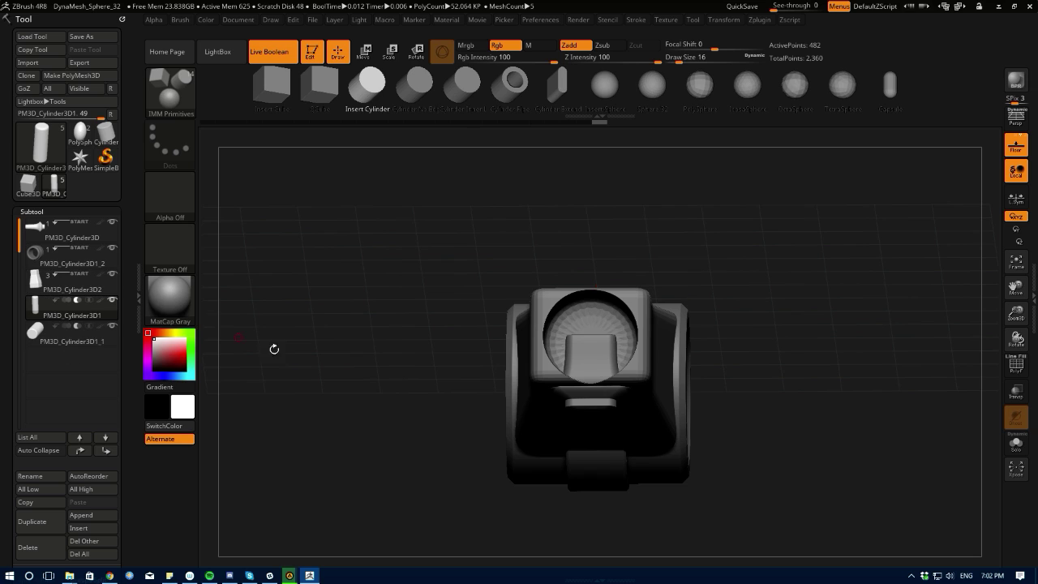
left_click_drag(274, 348, 320, 304)
left_click(364, 52)
left_click_drag(387, 258, 367, 468)
left_click(425, 307)
left_click_drag(381, 312, 393, 398)
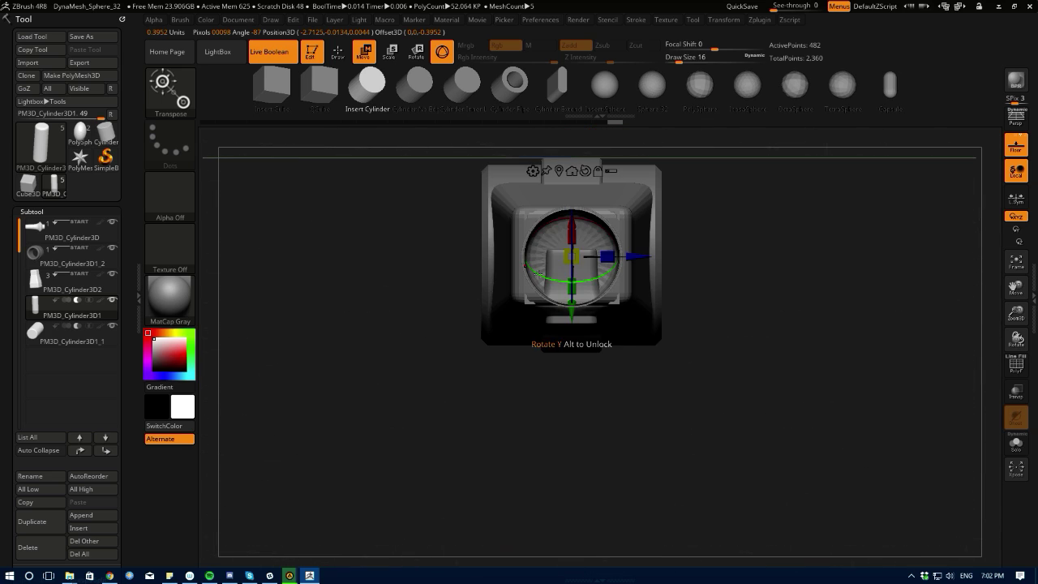
left_click_drag(571, 257, 597, 307)
- Try resetting the mesh orientation of the rod from a side view, and undo the change
left_click_drag(441, 276, 443, 201)
left_click_drag(445, 279, 515, 275)
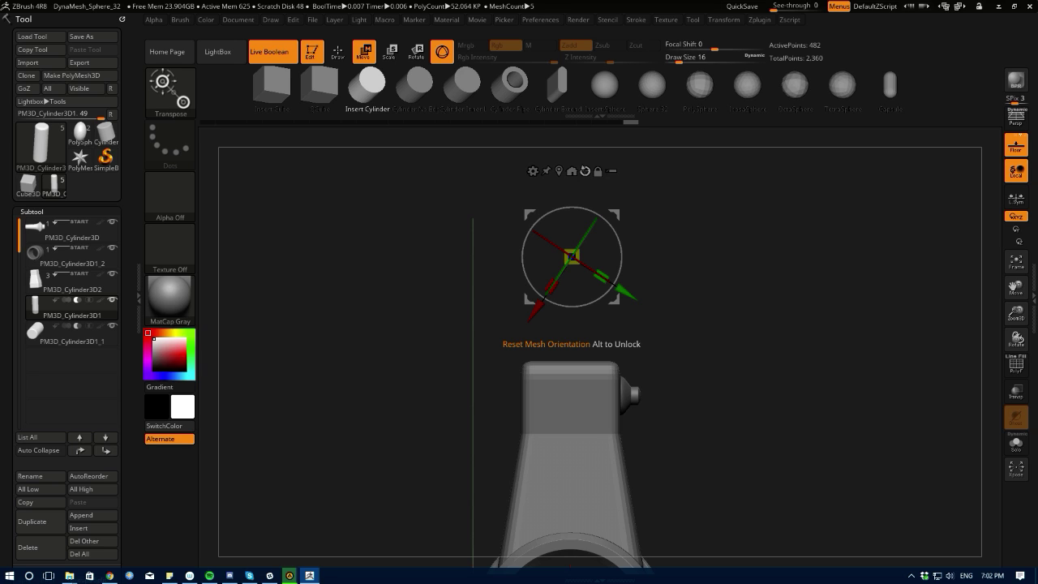
left_click(584, 170)
mouse_move(499, 190)
left_mouse_down()
mouse_move(470, 247)
mouse_move(491, 179)
left_mouse_up()
key("ctrl+z")
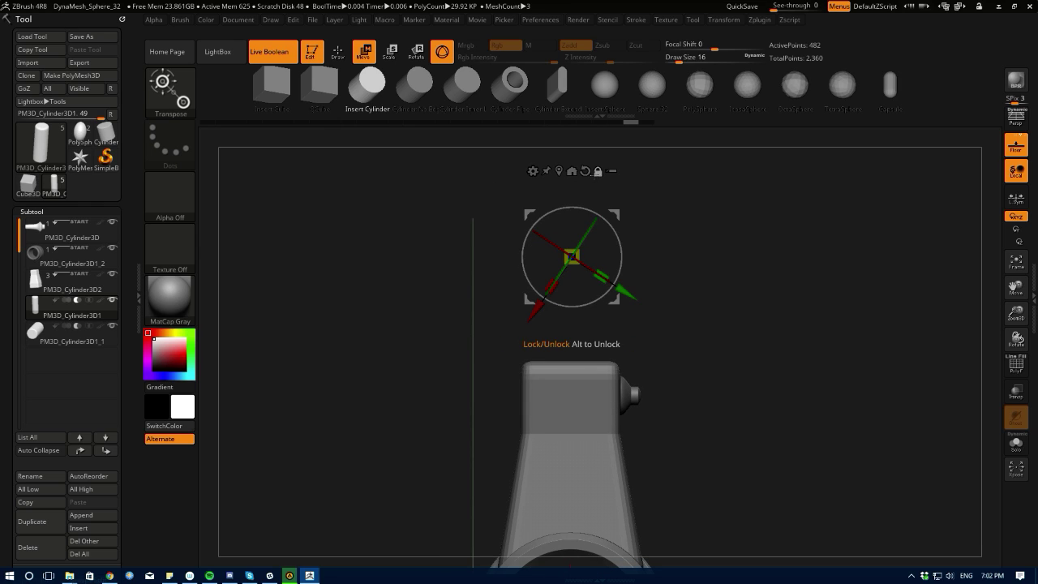
- Unlock the gizmo, rotate it toward the rod's axis and turn the PolyFrame display back on
left_click(598, 171)
left_click_drag(523, 257, 529, 283)
left_click_drag(490, 292, 484, 318)
left_click_drag(524, 271, 524, 283)
left_click(1012, 364)
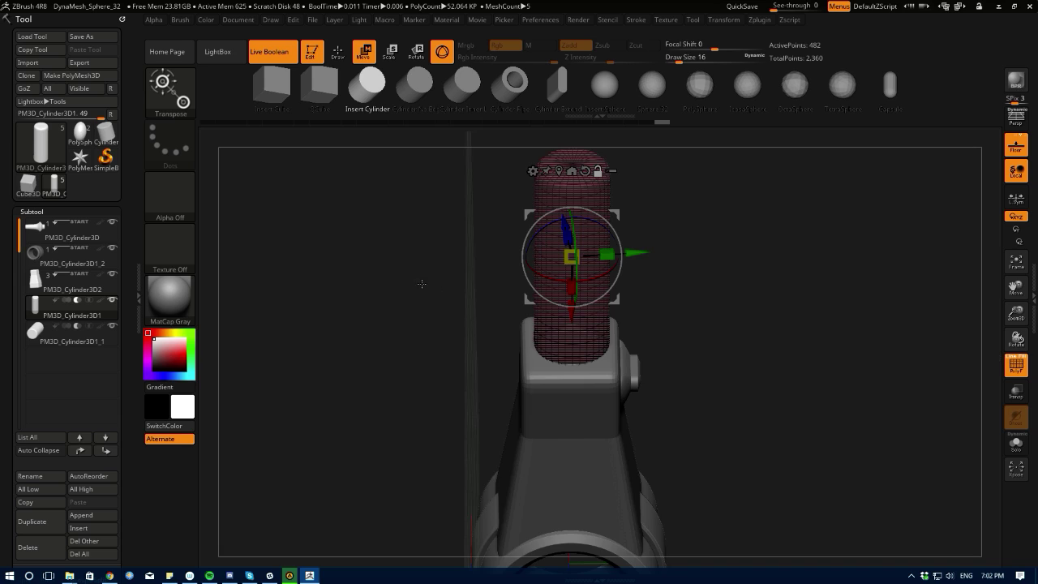
- Fine-tune the unlocked gizmo's rotation by eye against the rod's wireframe in a straight side view
left_click_drag(422, 284, 424, 243, "shift")
left_click_drag(527, 279, 513, 234)
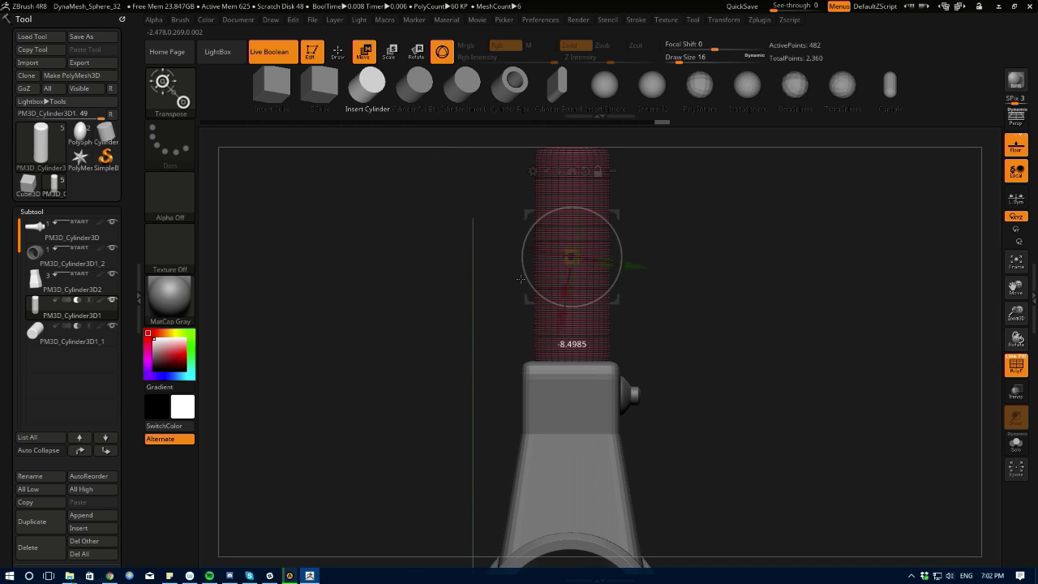
left_click_drag(521, 279, 523, 284)
left_click_drag(492, 281, 498, 357, "alt")
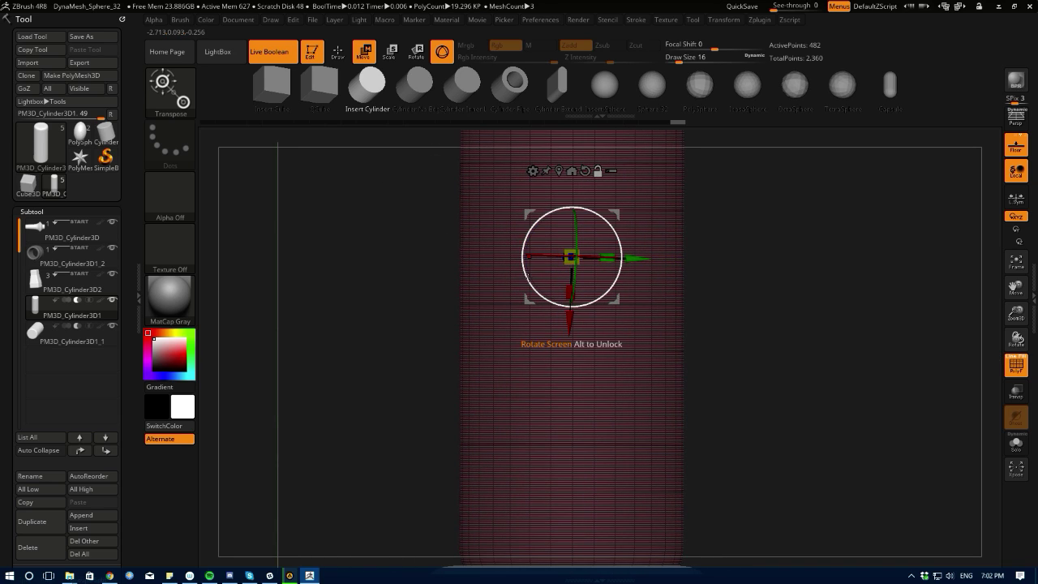
left_click_drag(527, 276, 525, 281)
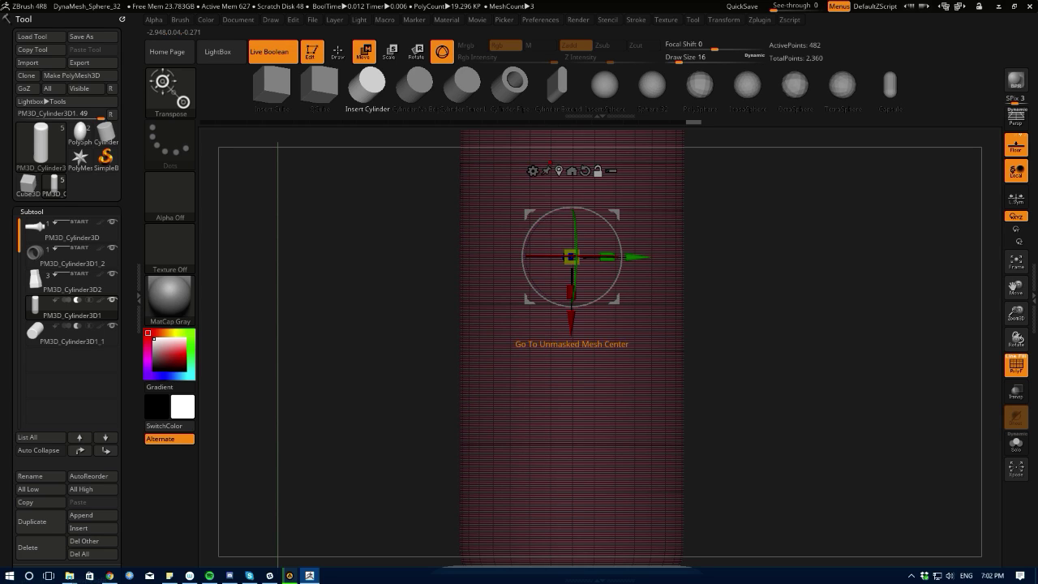
- Send the gizmo home to the centre of the arm's joint and reset its orientation
left_click(572, 169)
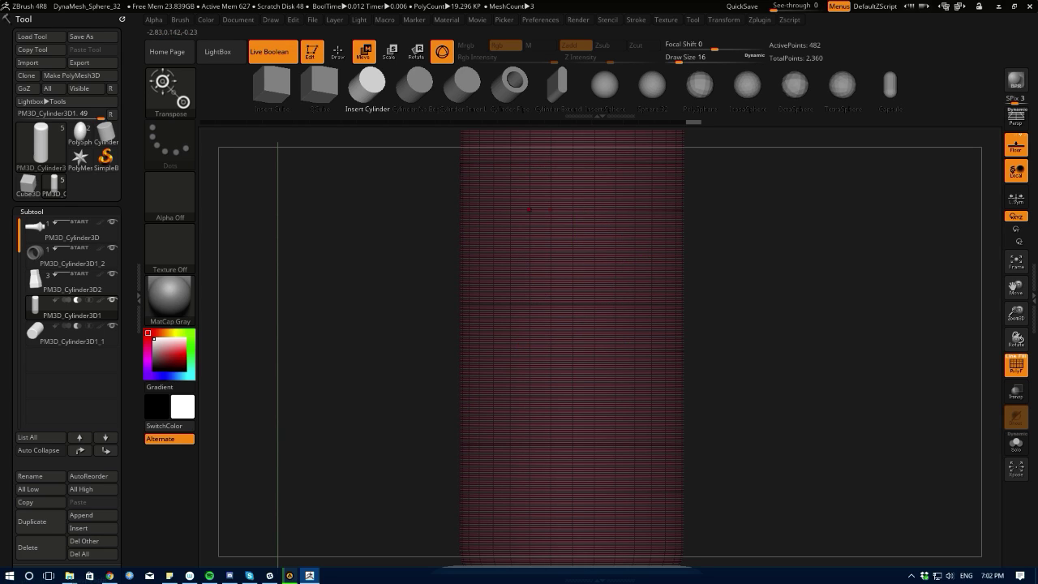
key("f")
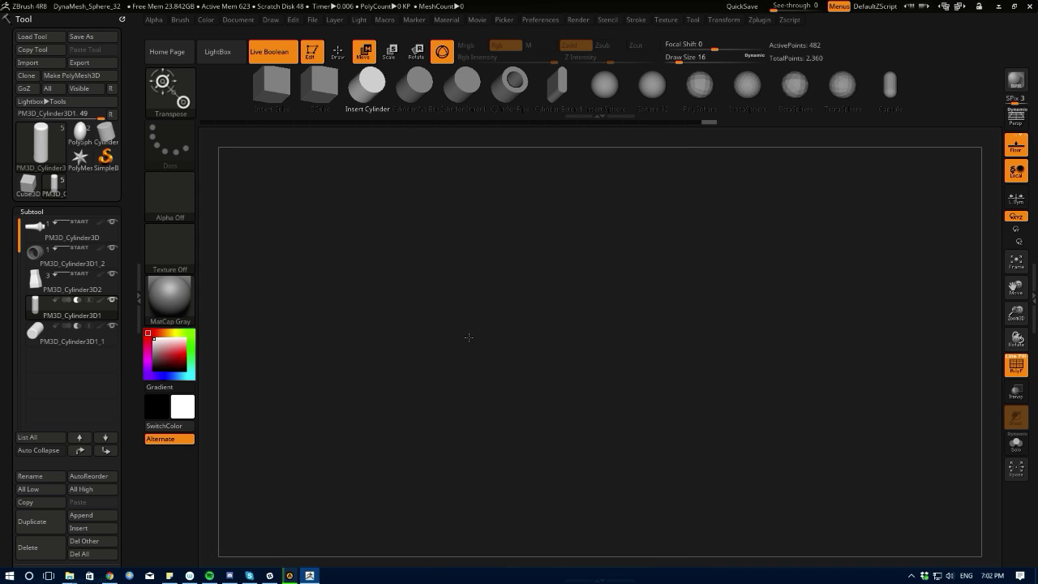
left_click(1015, 262)
left_click_drag(400, 347, 387, 329, "alt")
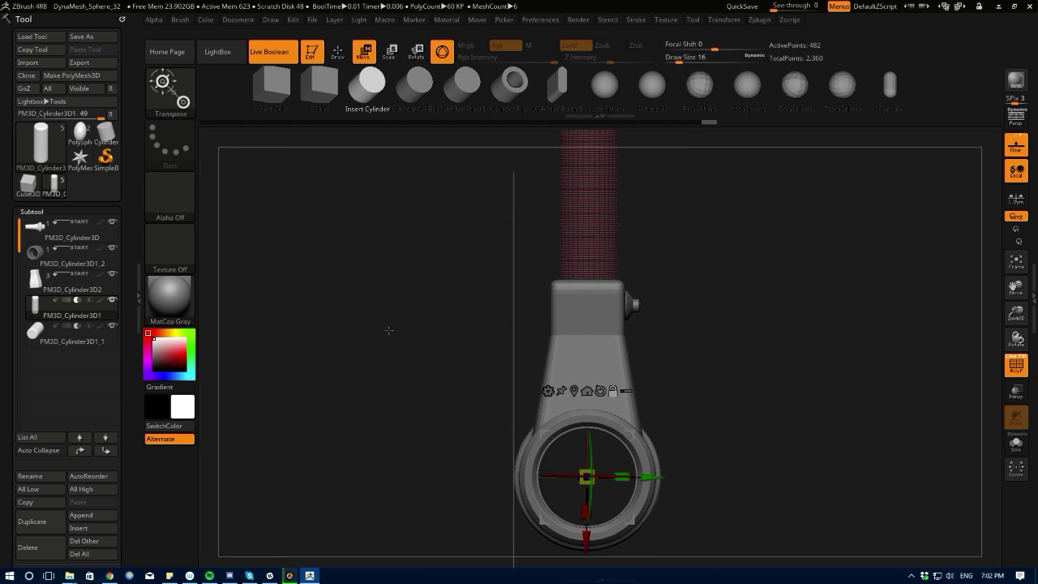
left_click_drag(505, 439, 389, 363)
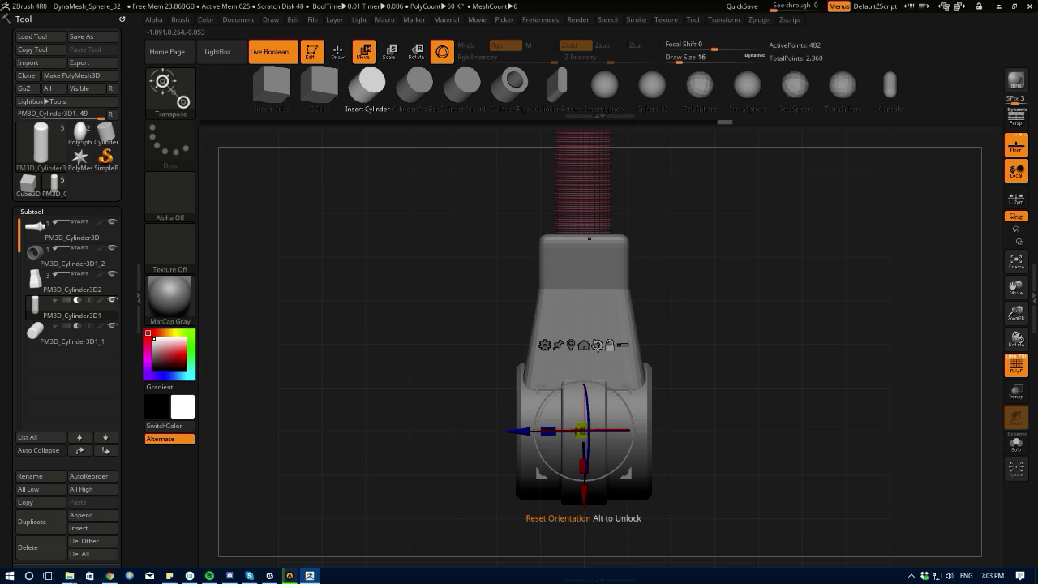
left_click(598, 346)
- Unlock the gizmo, move it along the arm's axis to the middle of the rod, and lock it again
left_click_drag(462, 306, 456, 363, "alt")
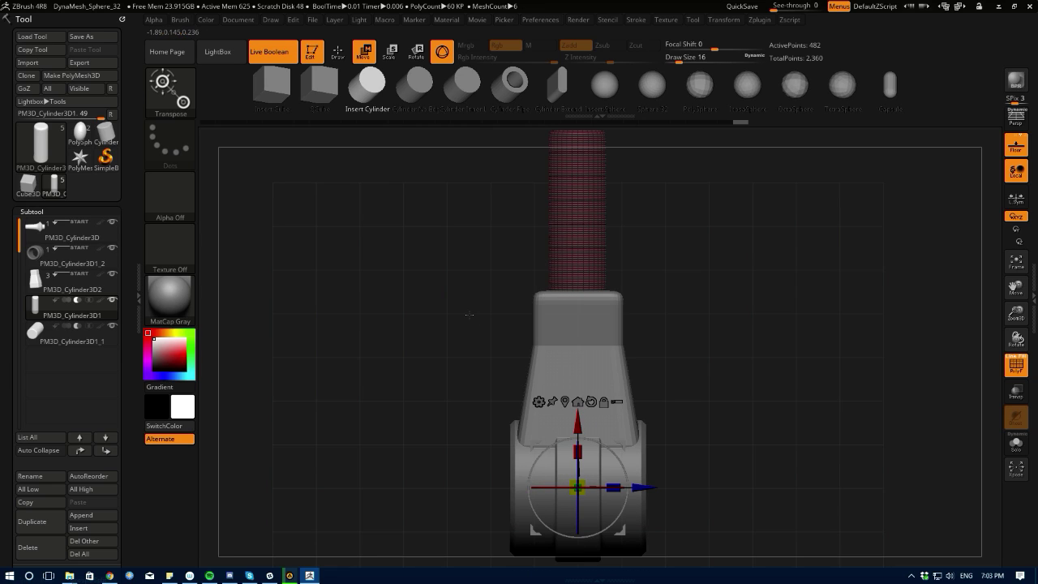
left_click_drag(506, 268, 485, 203, "alt")
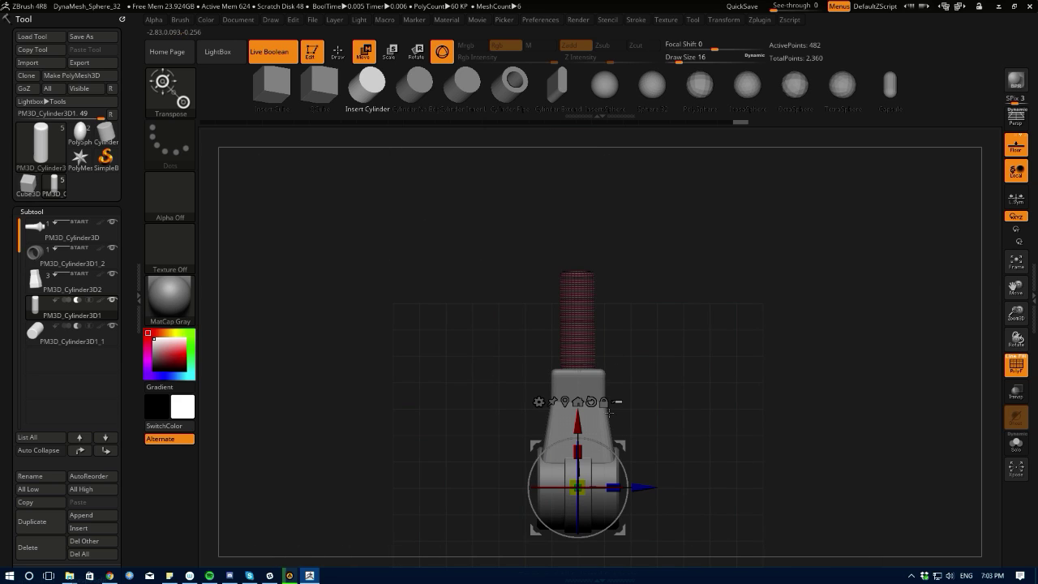
left_click(604, 402)
left_click_drag(576, 422, 577, 263)
left_click_drag(400, 289, 493, 290)
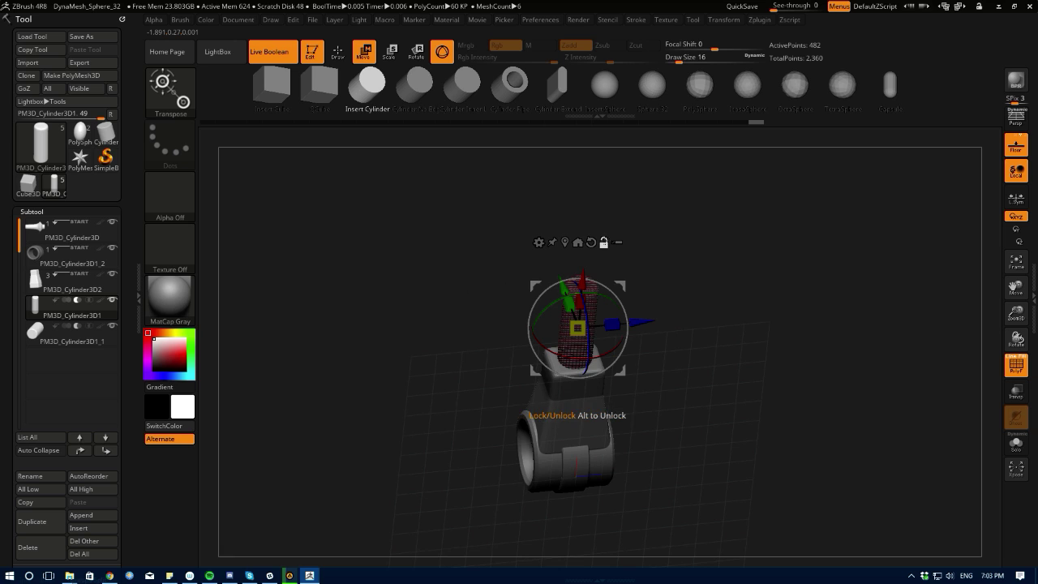
- Slide the subtracting rod along its X axis toward the collar and check its fit from several angles
left_click_drag(411, 303, 406, 450)
left_click_drag(406, 405, 433, 442, "alt")
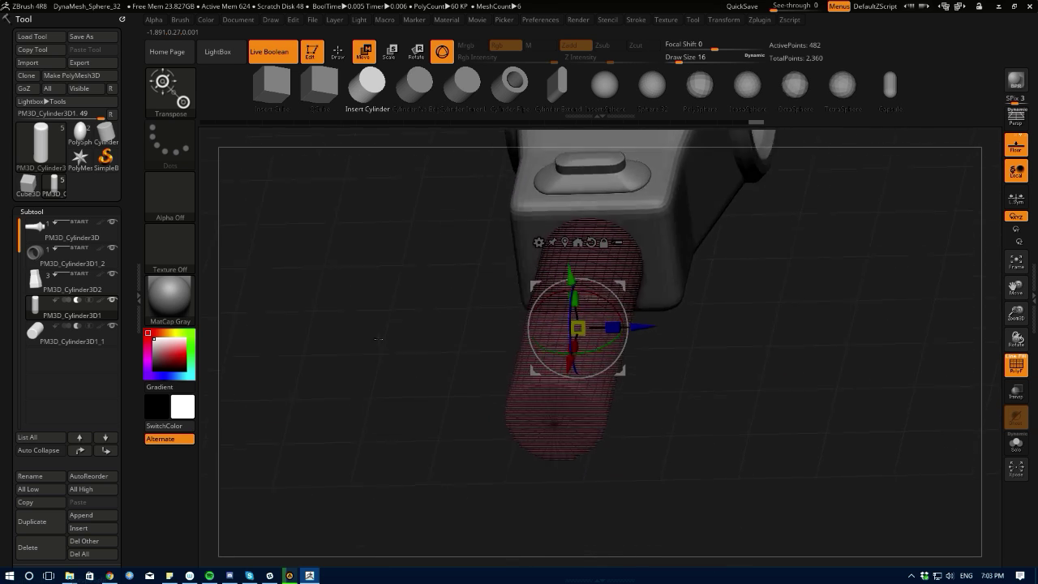
left_click_drag(333, 334, 532, 341)
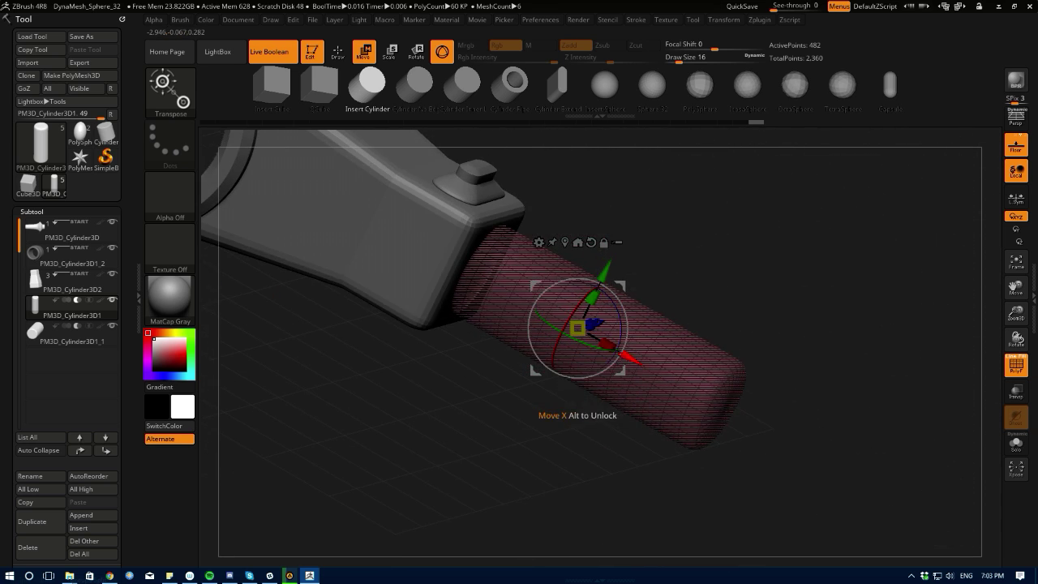
left_click_drag(627, 358, 602, 344)
left_click_drag(559, 430, 278, 327)
left_click_drag(326, 406, 329, 358, "alt")
left_click_drag(328, 373, 596, 394)
left_click_drag(454, 357, 311, 334)
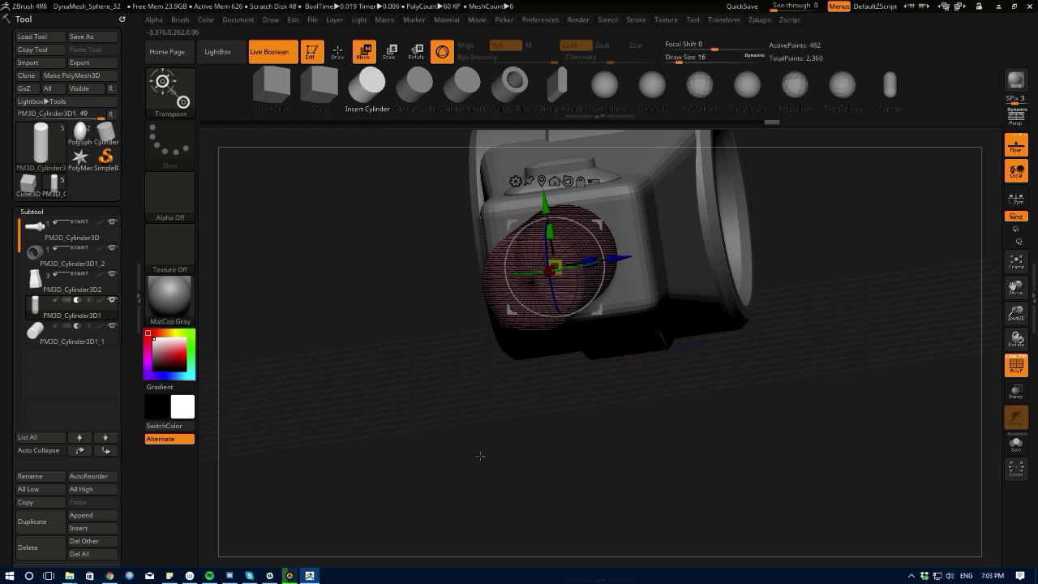
- Duplicate the socket-cutting rod as an additive part and scale the copy thinner across its axis so it fits inside the socket
left_click(50, 520)
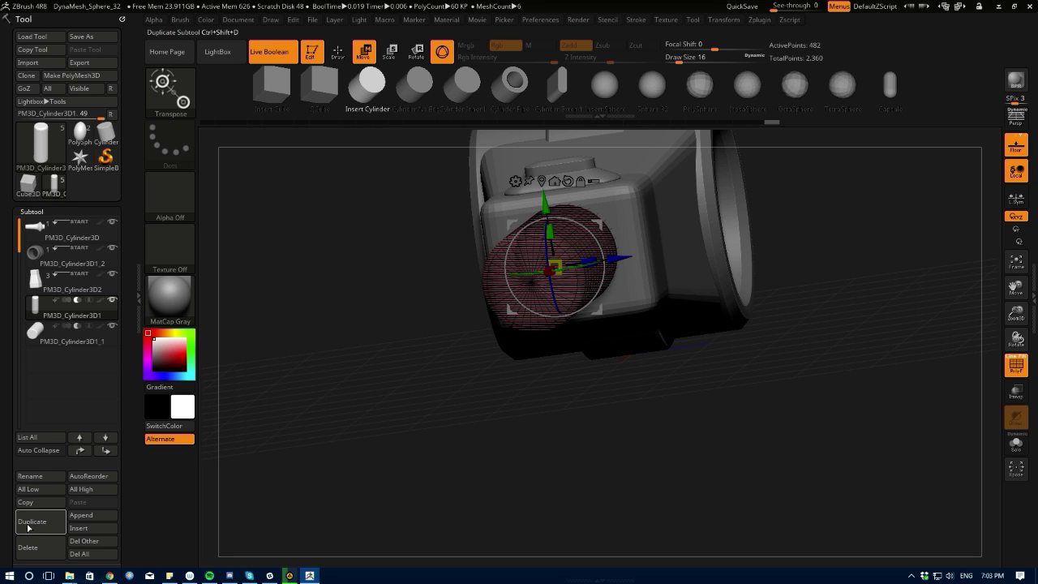
left_click_drag(373, 369, 306, 404)
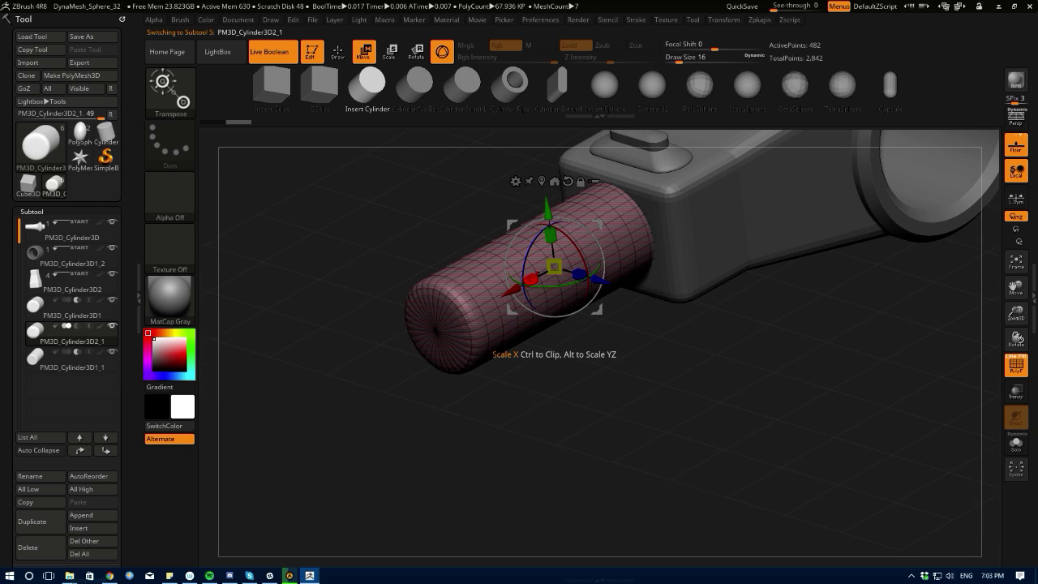
left_click_drag(530, 279, 551, 294)
key("ctrl+z")
left_click_drag(346, 248, 395, 308)
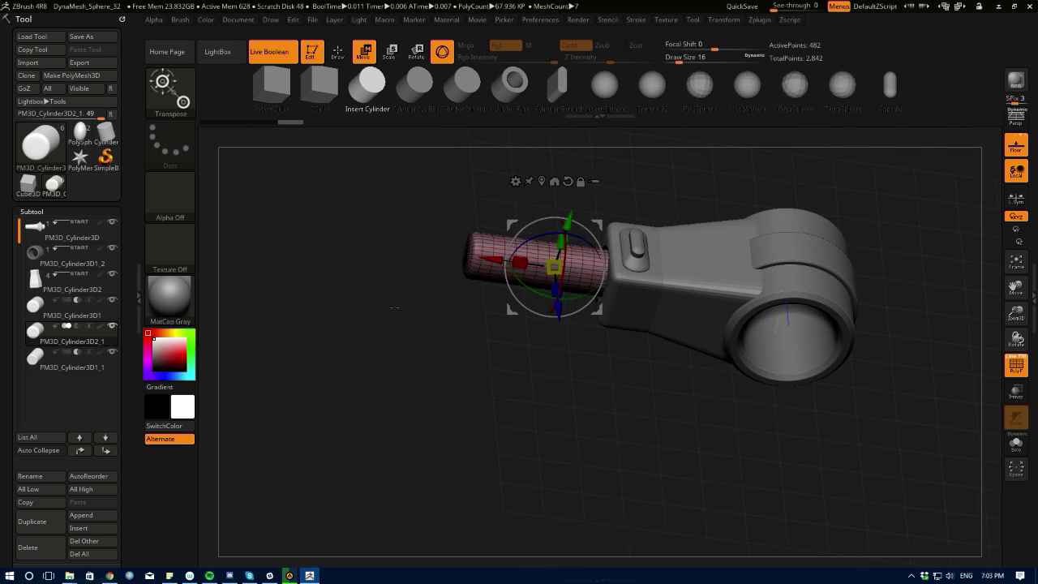
- Hide the wireframe and examine the rod's fit in the collar's socket and its rounded free end from several angles
left_click(1015, 366)
mouse_move(349, 339)
left_mouse_down()
mouse_move(412, 342)
mouse_move(435, 373)
mouse_move(406, 300)
mouse_move(361, 389)
mouse_move(397, 347)
mouse_move(345, 299)
mouse_move(332, 336)
left_mouse_up()
left_click_drag(381, 299, 341, 350)
left_click_drag(375, 314, 367, 334)
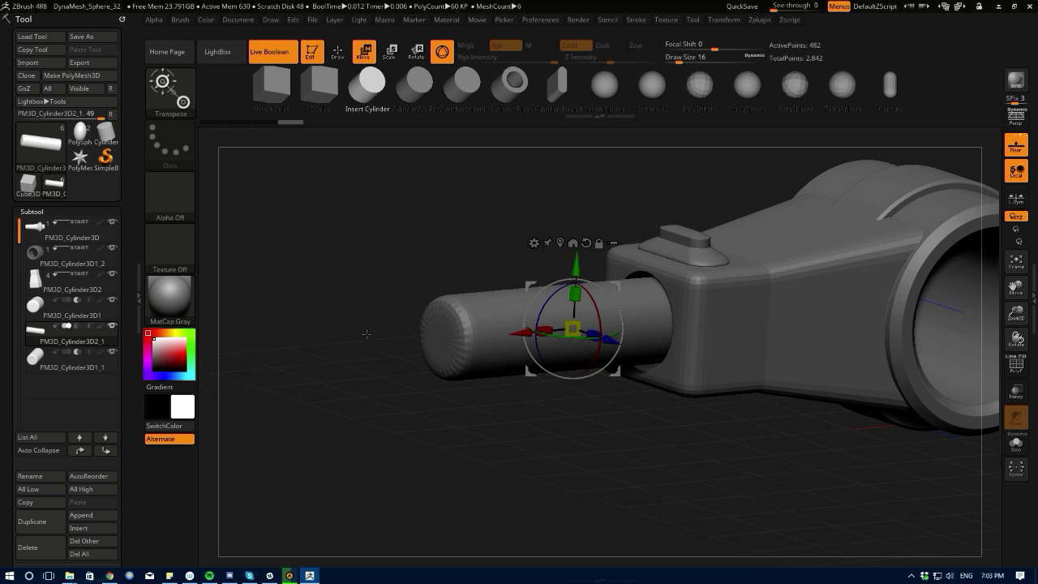
left_click_drag(306, 323, 154, 377, "alt")
left_click(167, 92)
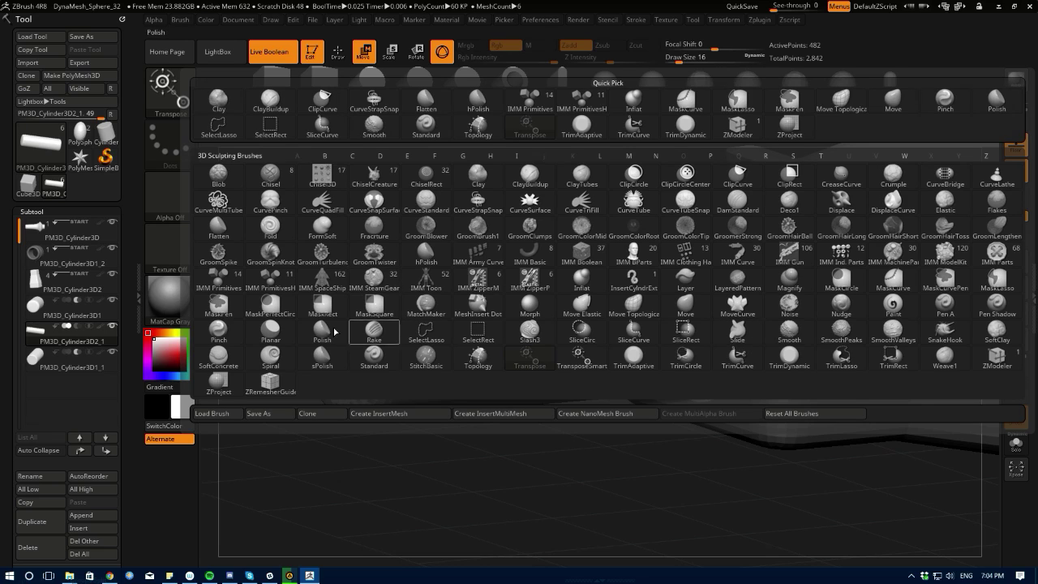
left_click(282, 326)
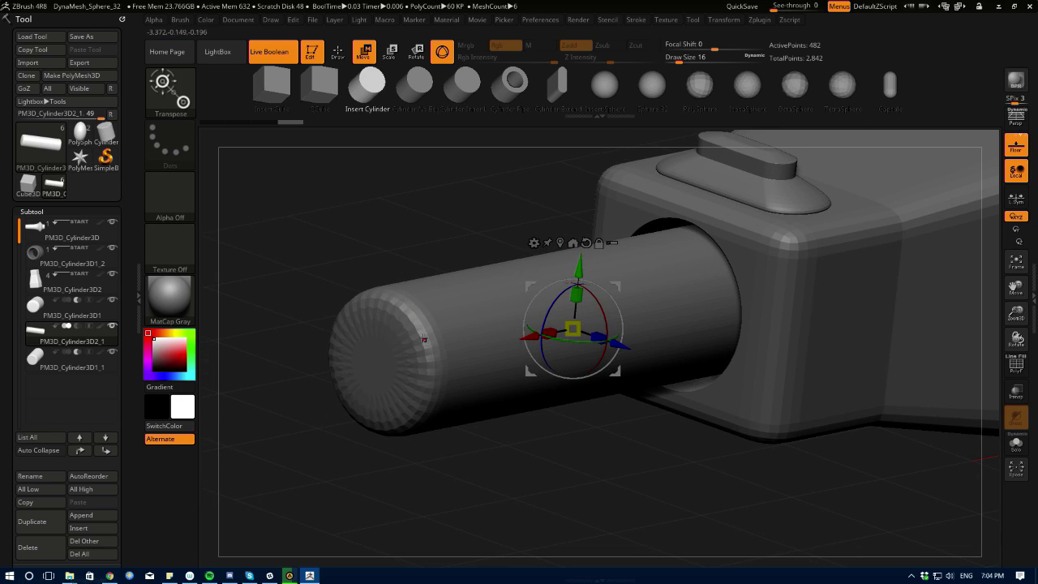
left_click_drag(479, 468, 521, 318, "alt")
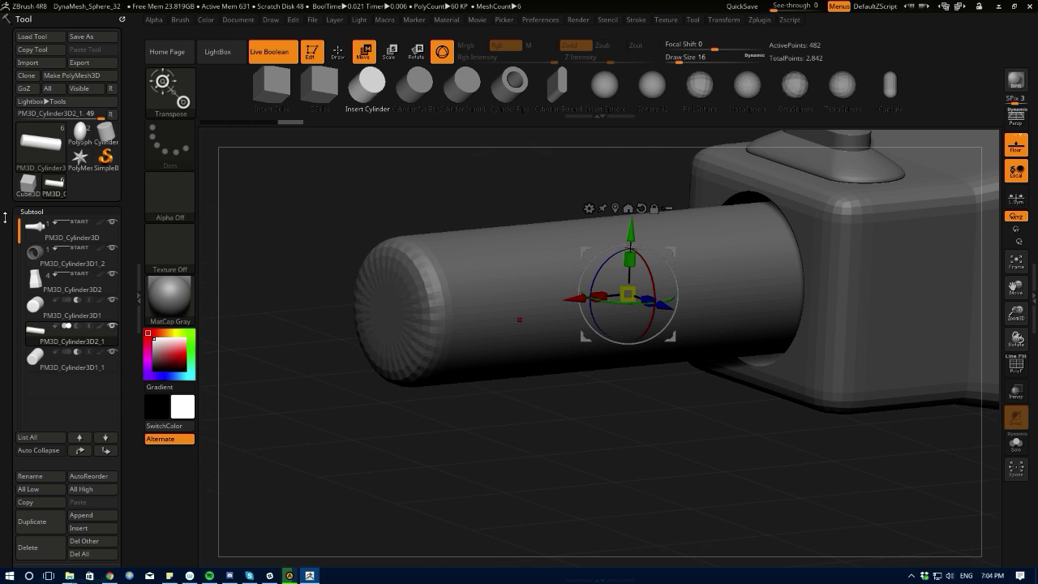
left_click_drag(294, 352, 452, 322)
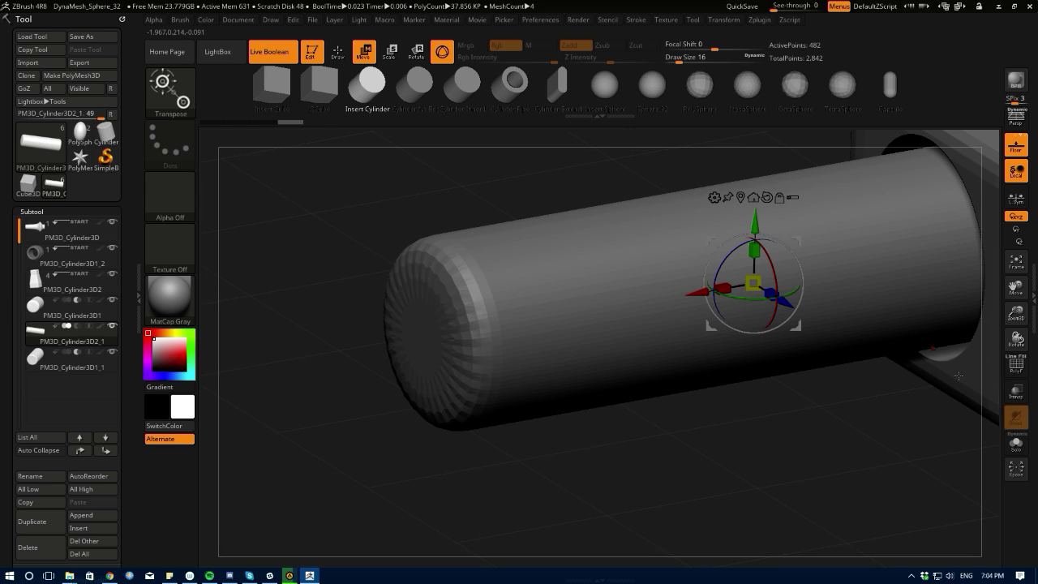
left_click(1013, 394)
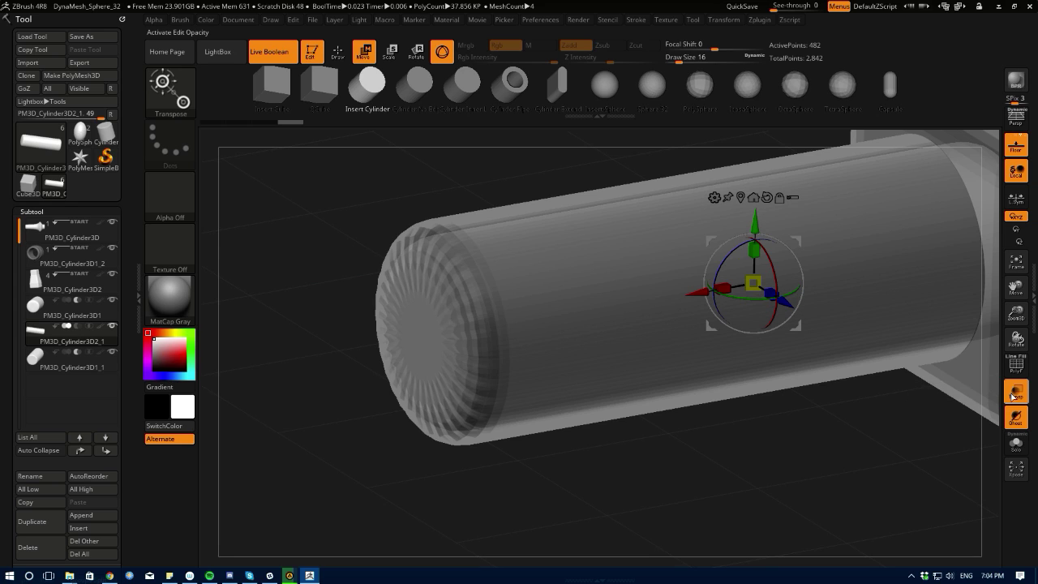
left_click(1013, 394)
- Show the rod's polyframe and switch to the ZModeler brush
left_click(1013, 369)
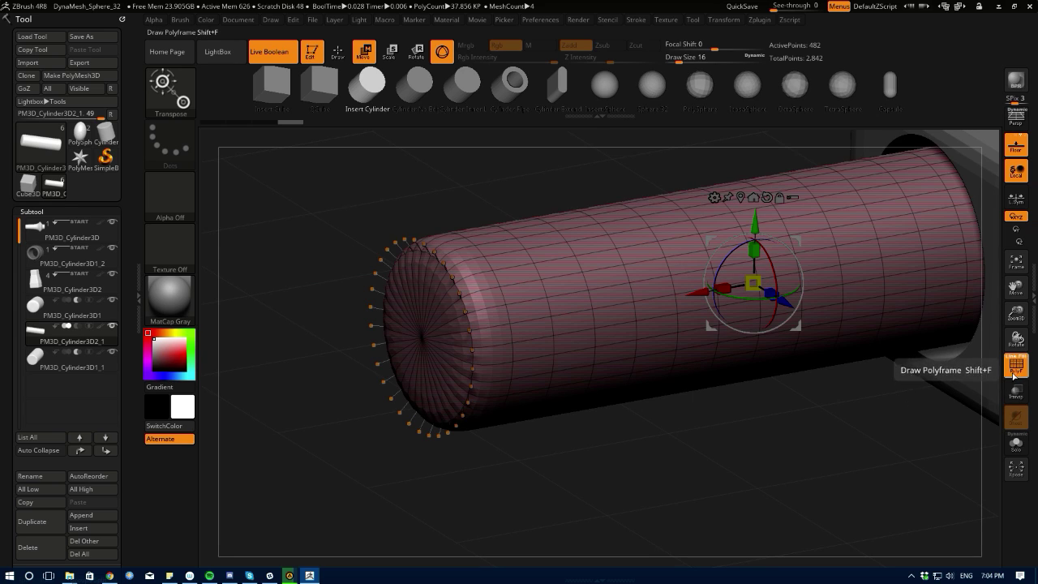
left_click(171, 91)
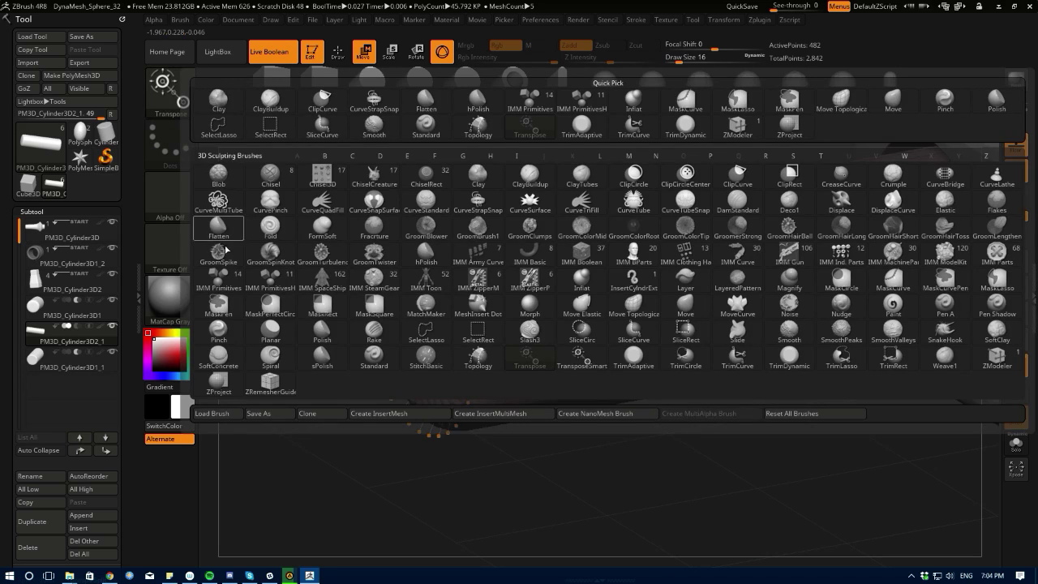
key("z")
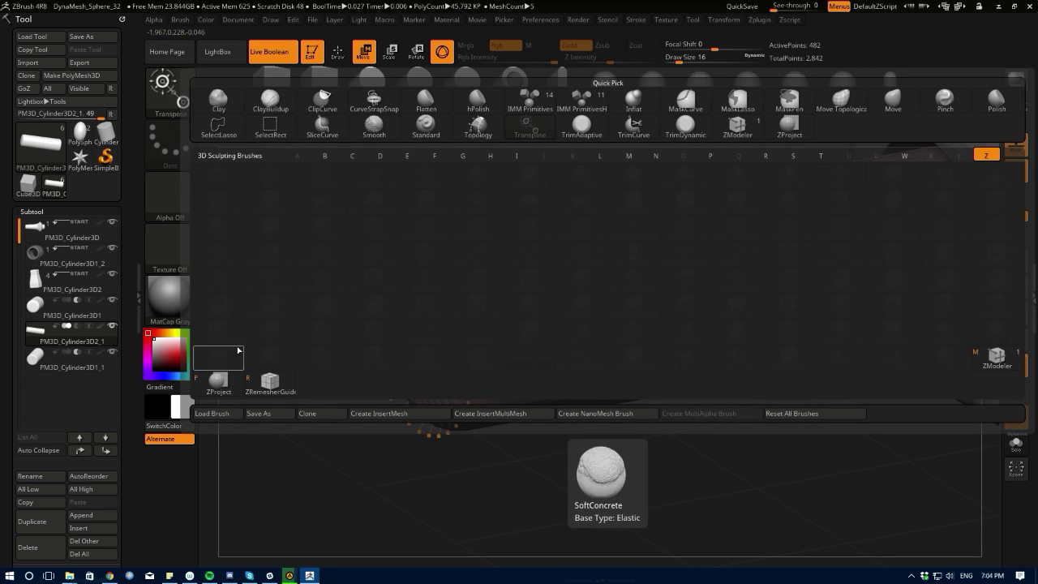
left_click(973, 365)
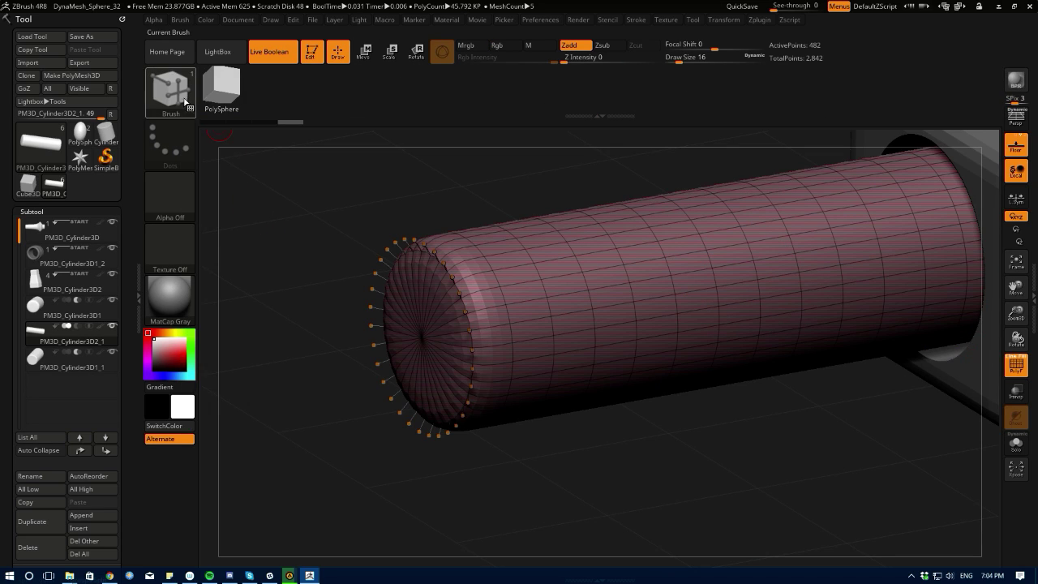
key("F1")
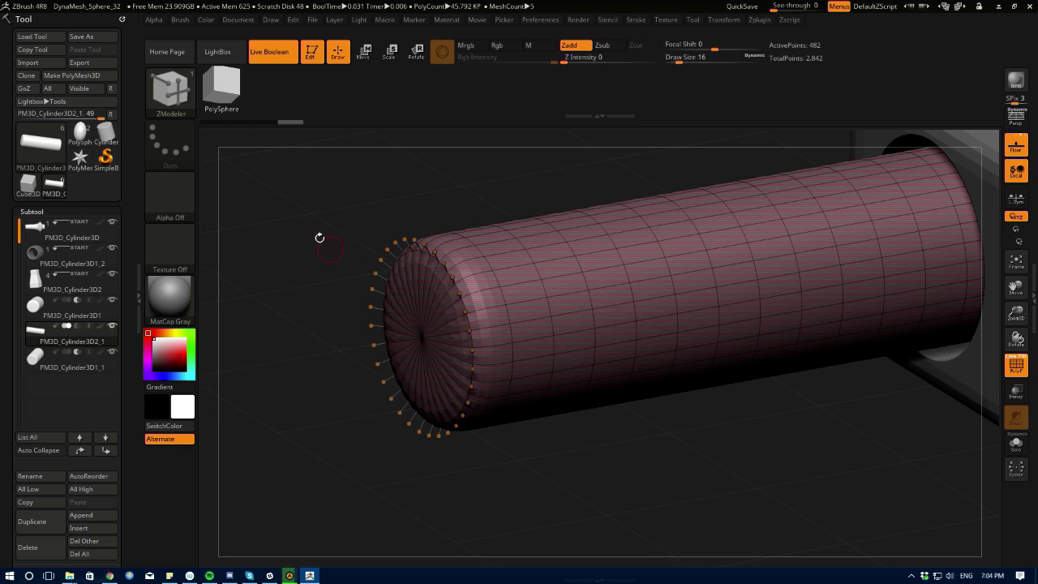
left_click(178, 99)
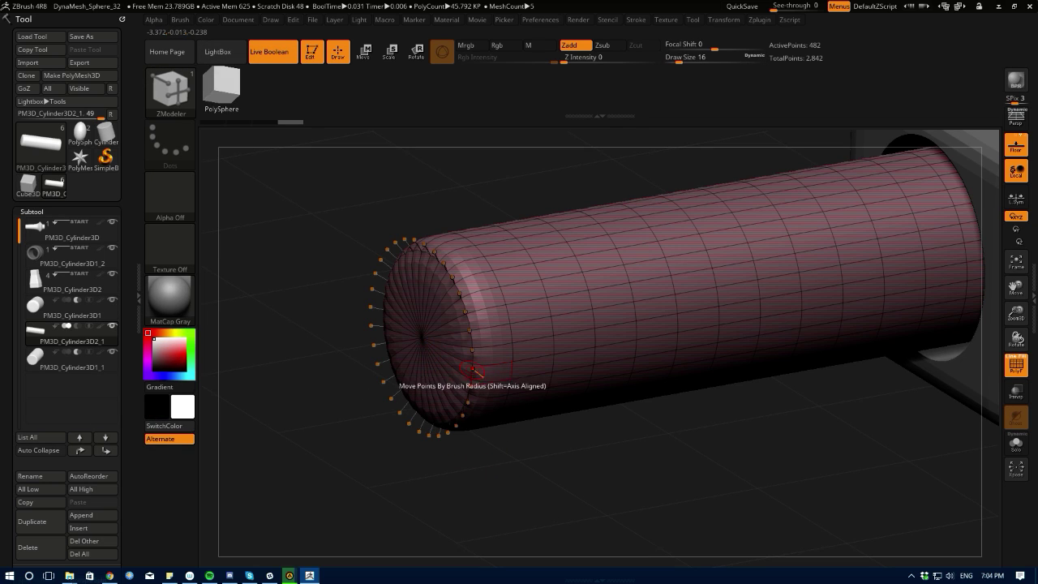
right_click(330, 410)
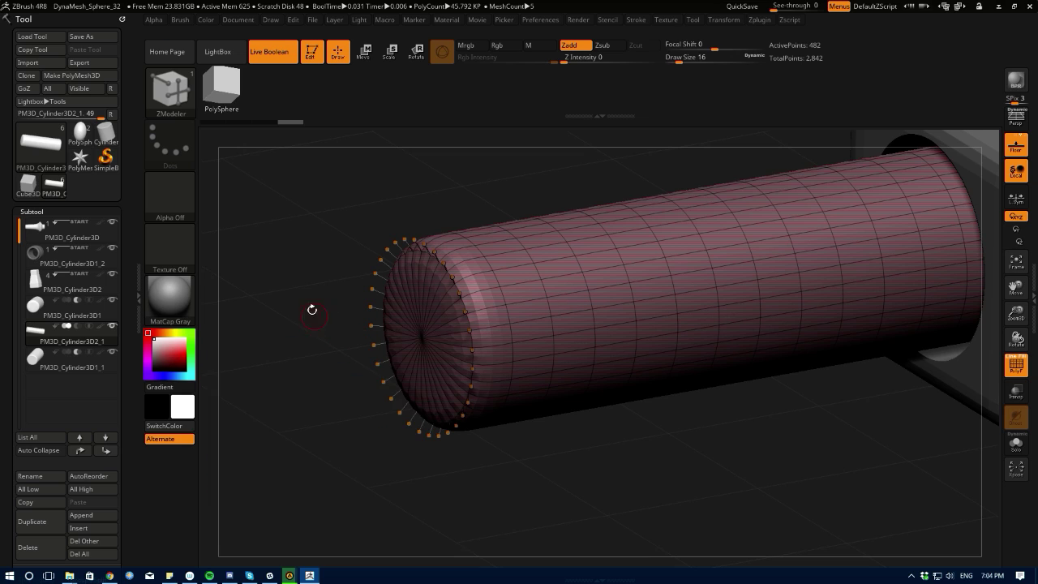
right_click(308, 300)
right_click(294, 260)
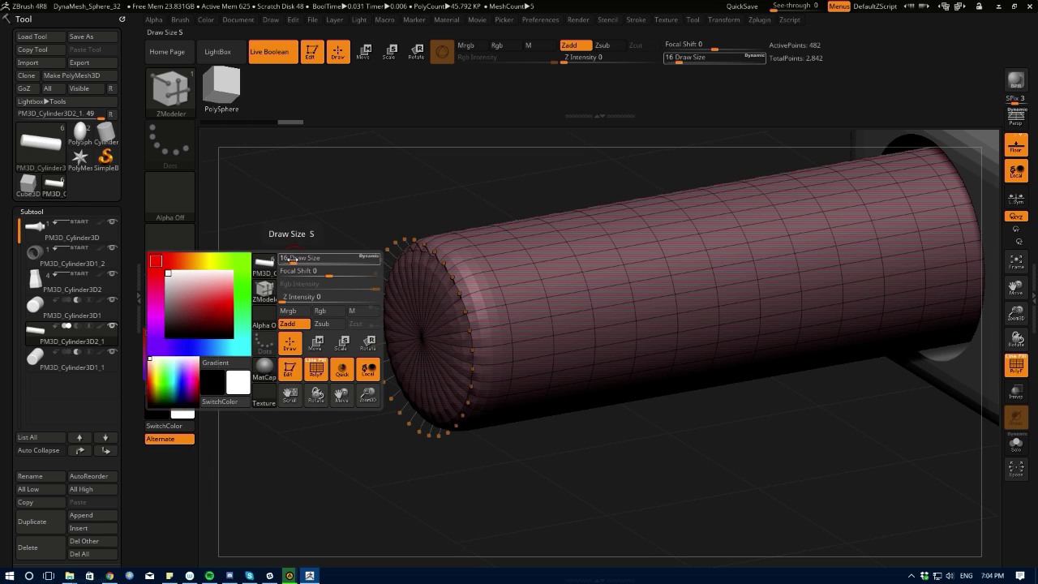
left_click(159, 101)
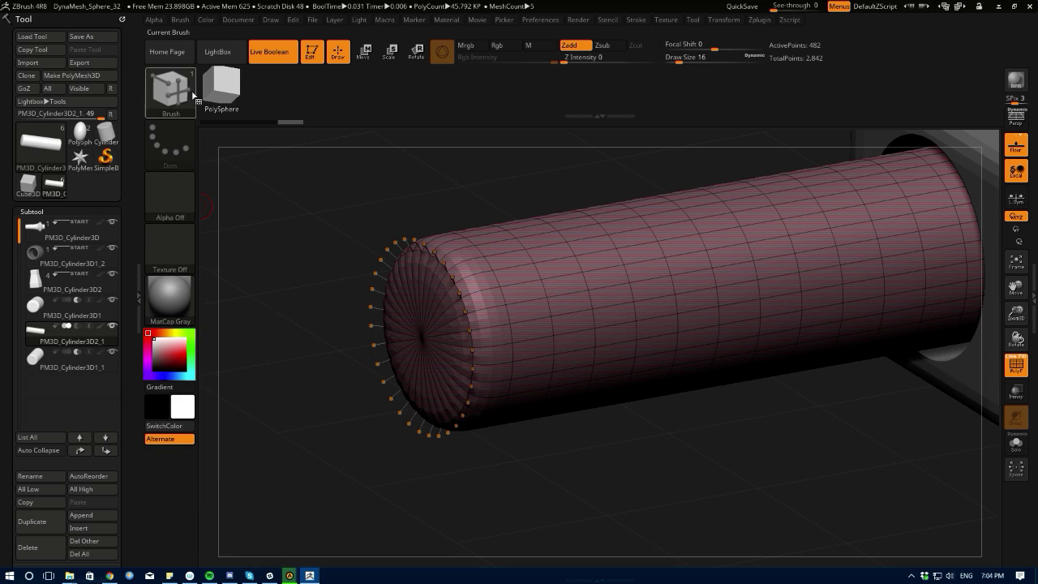
- Crease the complete edge loop around the rod's free end with ZModeler
right_click(310, 274)
key("space")
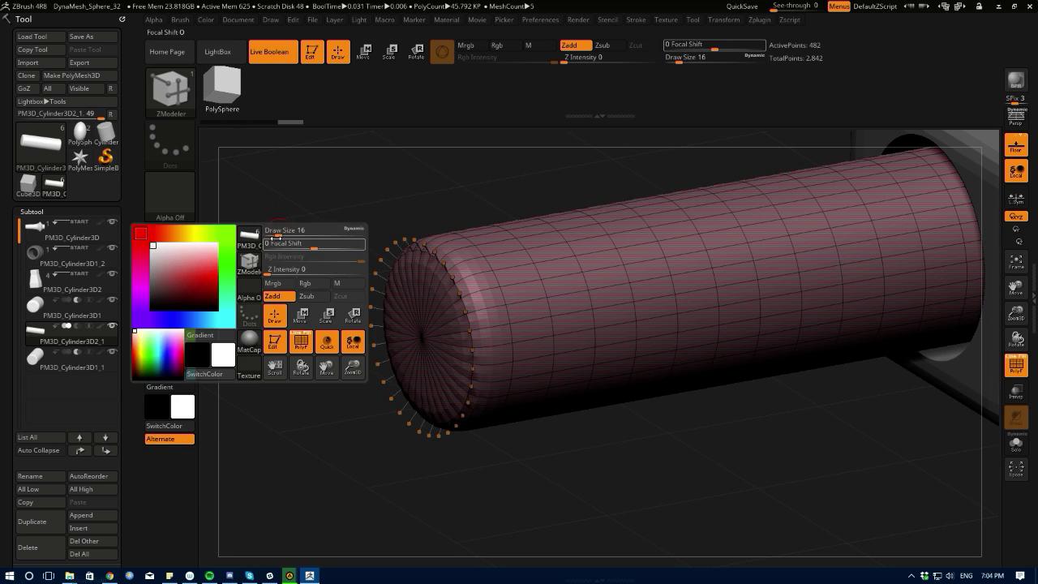
left_click(473, 337)
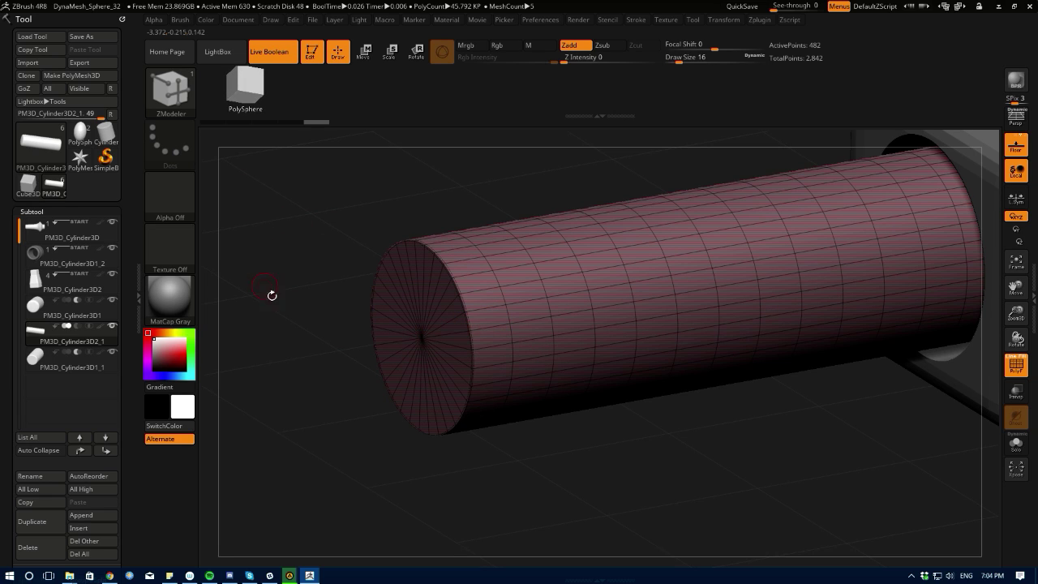
mouse_move(271, 295)
left_mouse_down()
mouse_move(267, 303)
mouse_move(280, 300)
left_mouse_up()
- Bevel the complete edge loop around the rod's free end into one narrow band, undoing any extra bevels
key("space")
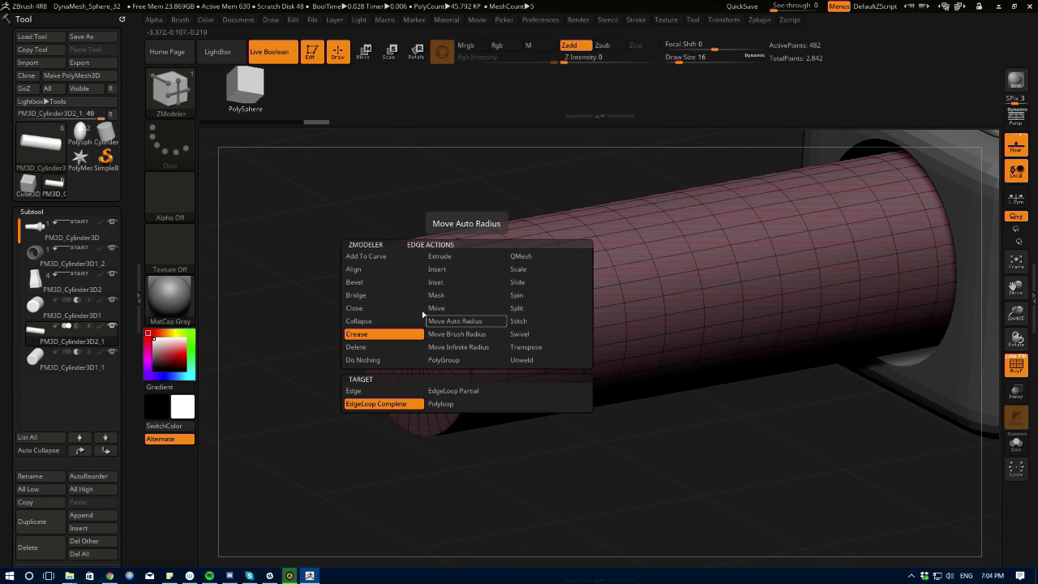
left_click(355, 282)
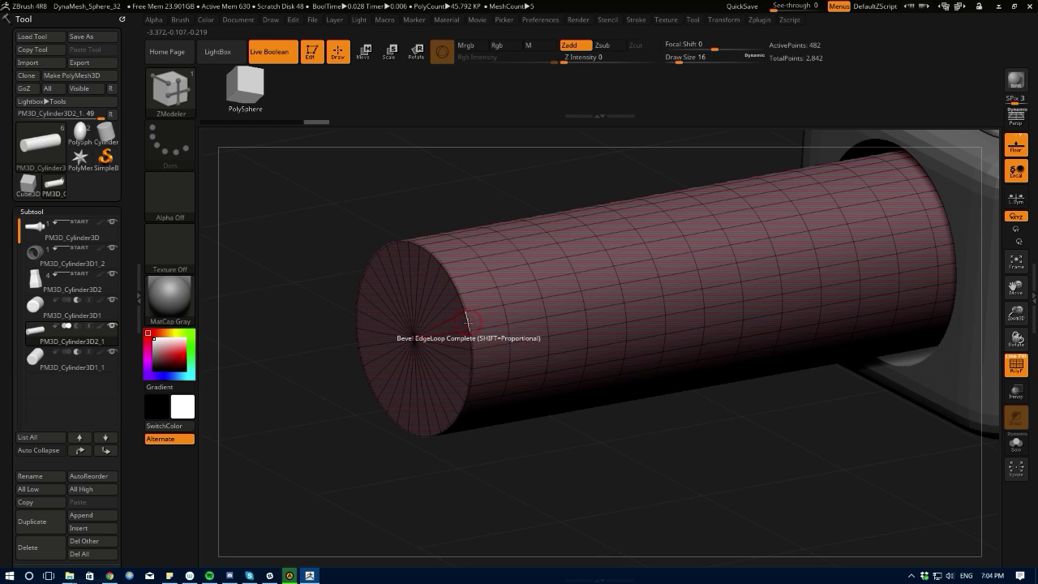
mouse_move(468, 322)
left_mouse_down()
mouse_move(486, 330)
mouse_move(472, 321)
left_mouse_up()
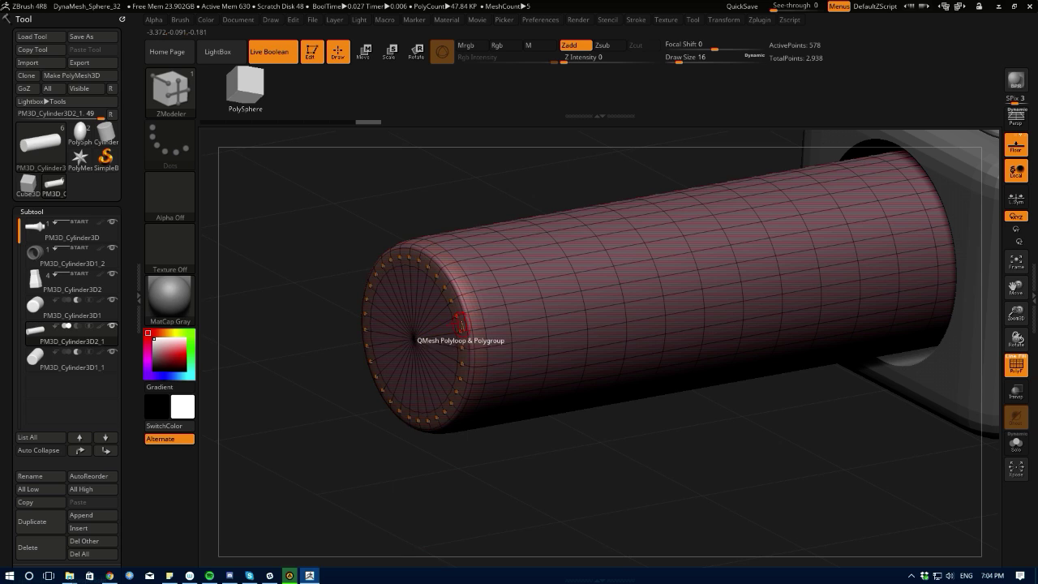
key("ctrl+z")
left_click_drag(245, 266, 245, 345, "alt")
key("ctrl+z")
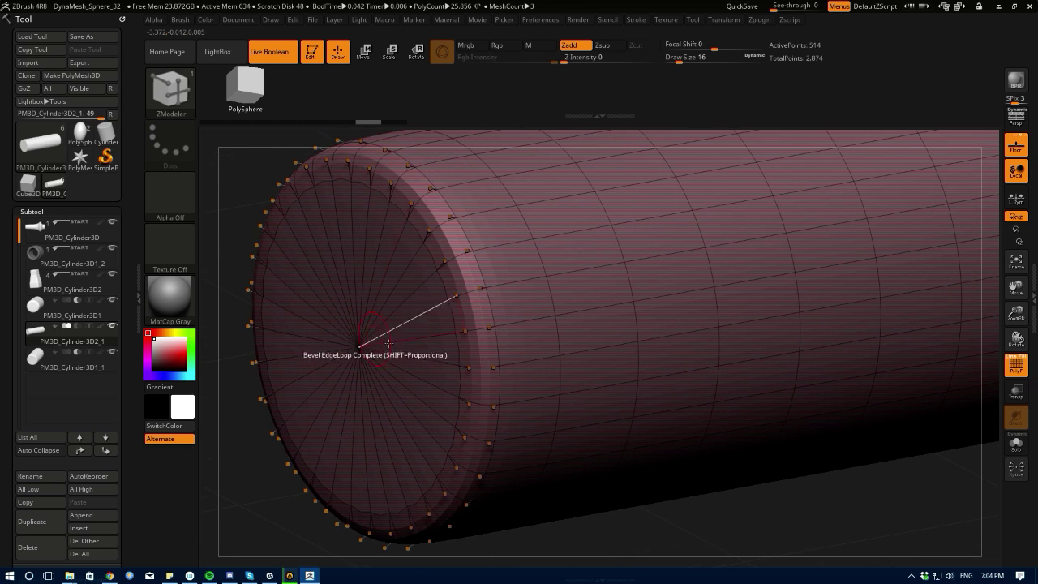
left_click_drag(484, 309, 484, 306)
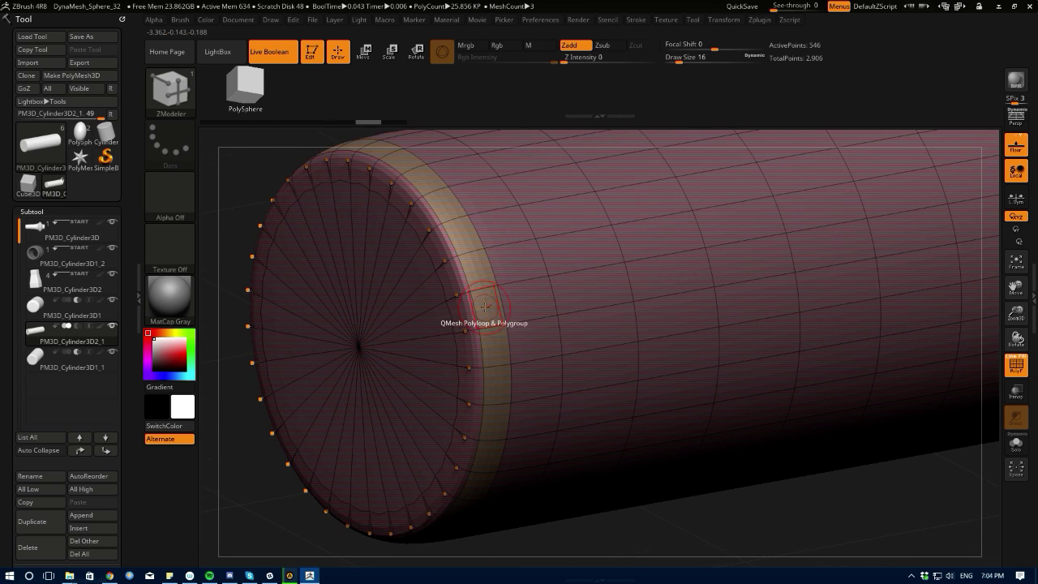
key("ctrl+z")
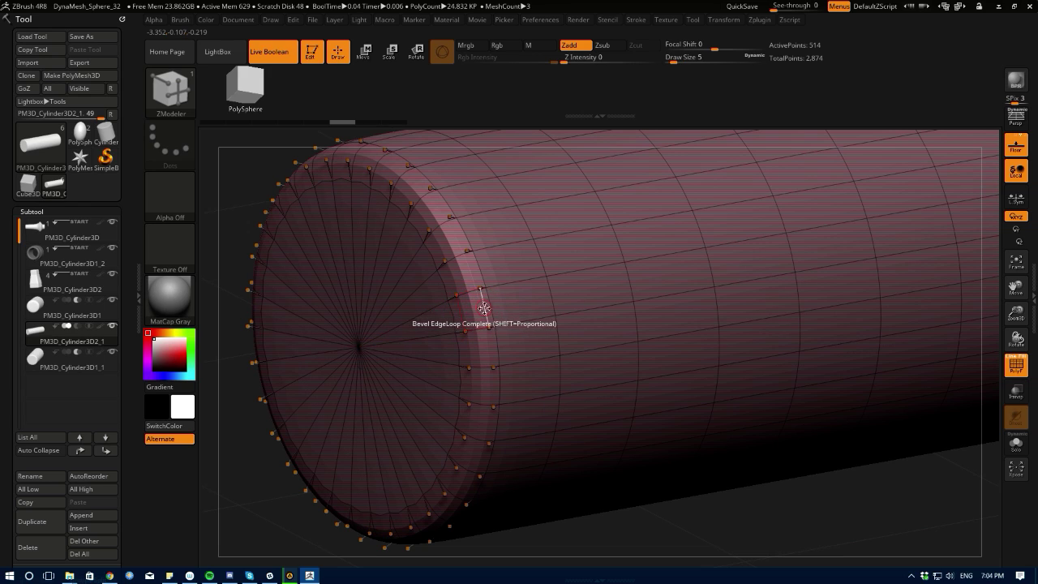
- Crease the outer and inner edge loops of the bevel at the rod's free end, using the EdgeLoop Complete target
key("space")
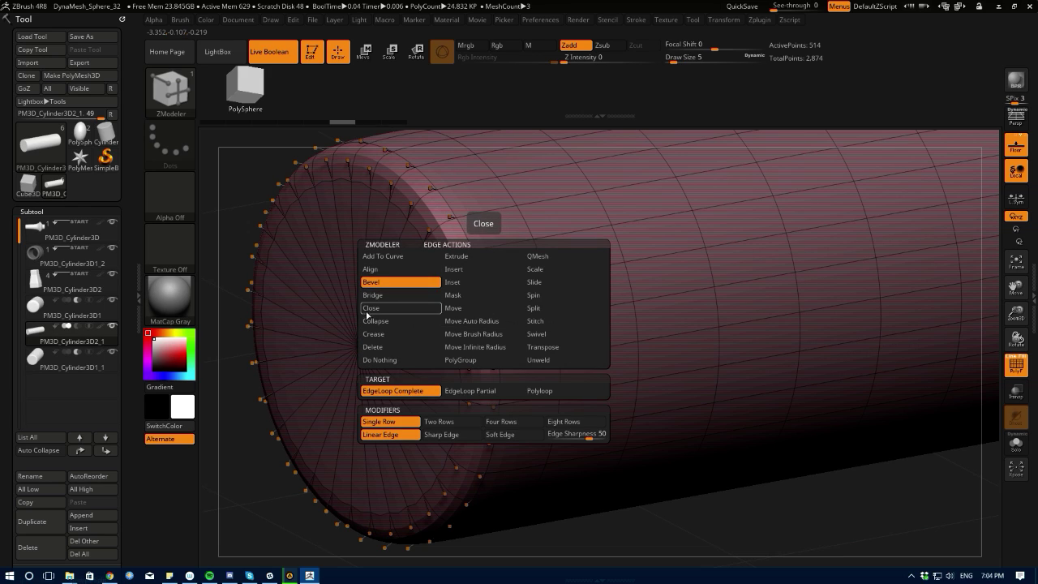
left_click(373, 333)
left_click(483, 305)
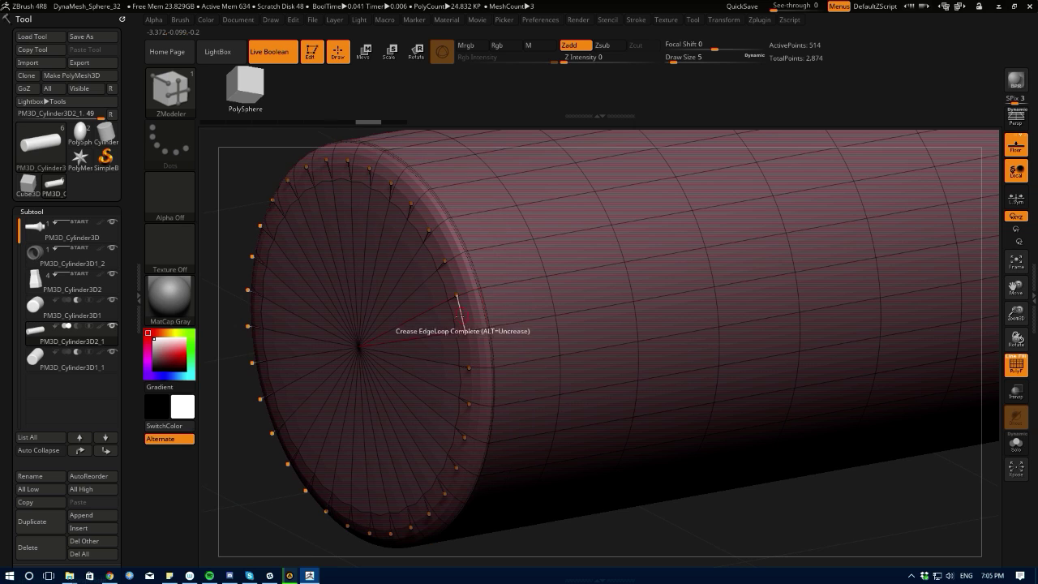
left_click(460, 316)
- Select the arm body subtool and adjust its dynamic subdivision for a smoother surface, with QGrid and FlatSubdiv at 0
left_click_drag(234, 161, 301, 186, "alt")
left_click(599, 354, "alt")
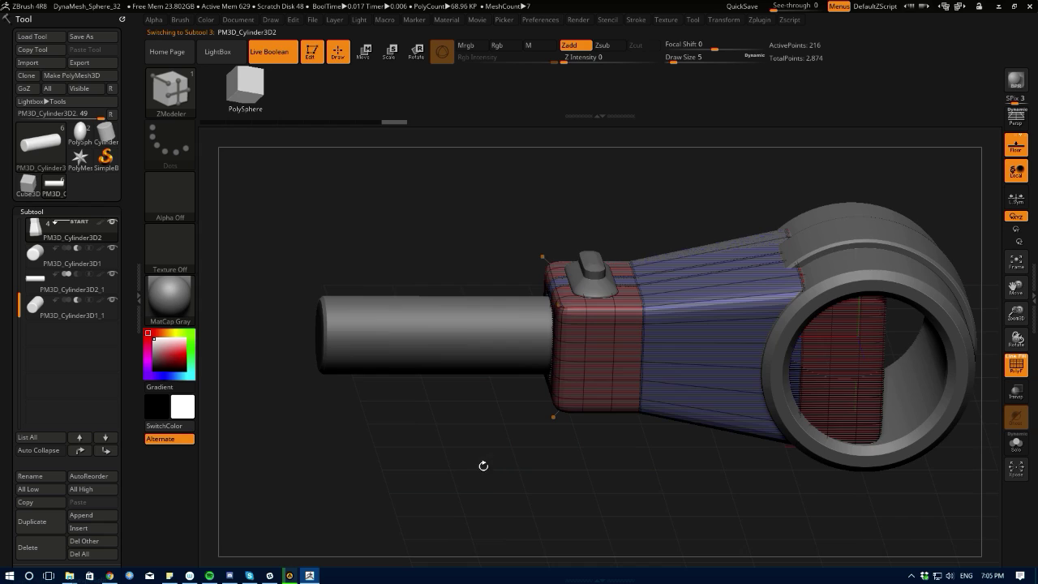
left_click_drag(482, 462, 494, 447)
left_click_drag(11, 429, 16, 325)
scroll(17, 322, "down", 8)
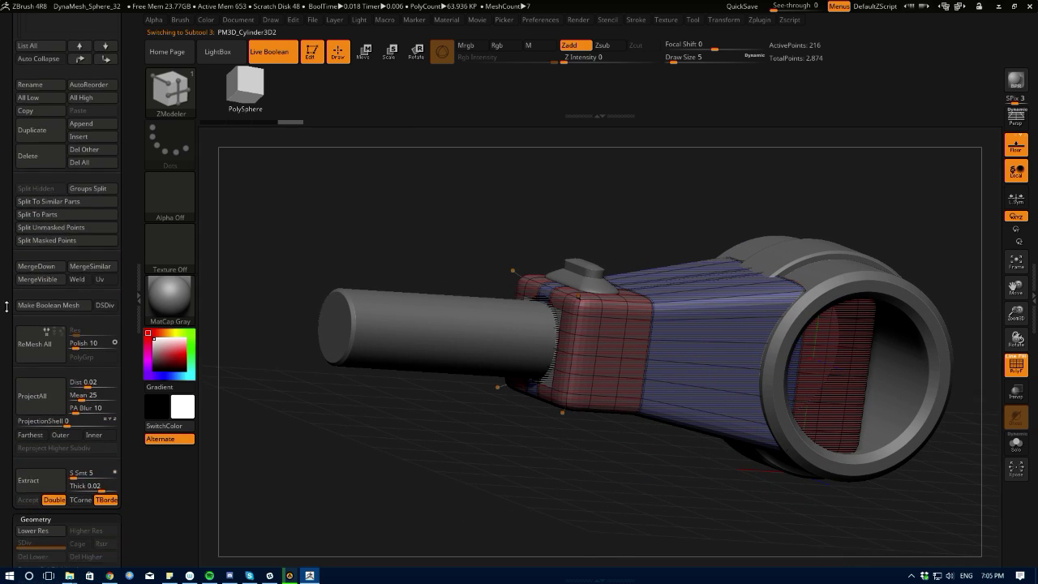
scroll(64, 395, "down", 5)
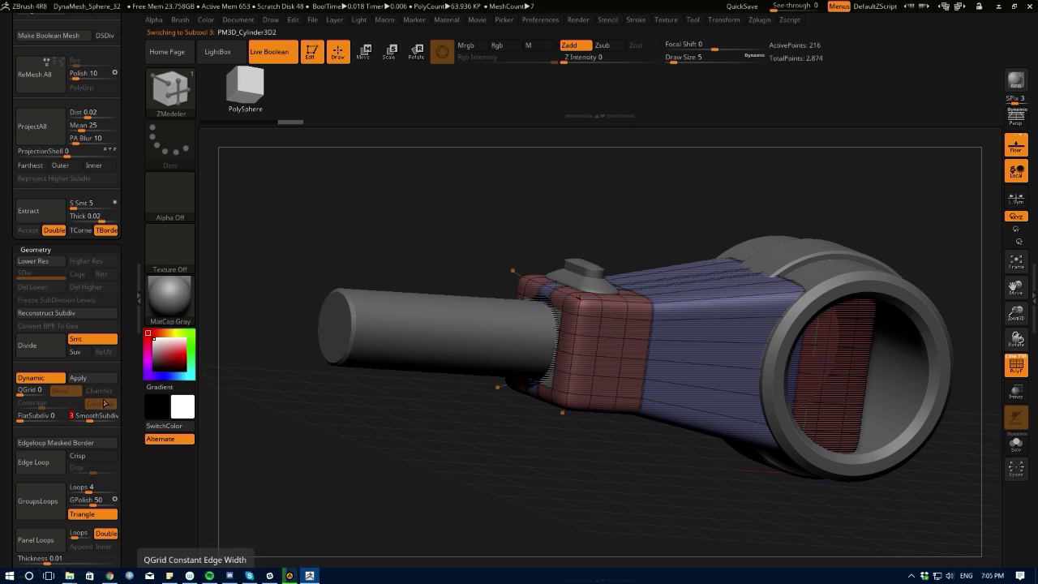
left_click_drag(17, 393, 36, 419)
left_click(19, 391)
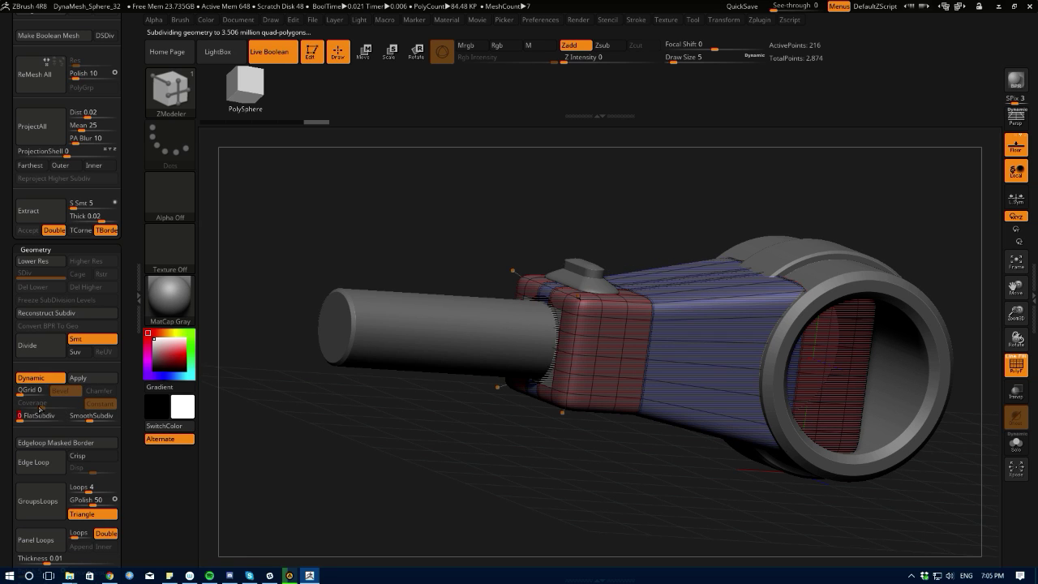
- Hide the wireframe and examine the arm body's smoothed edges around the collar and rod
left_click_drag(239, 437, 282, 386)
key("shift+f")
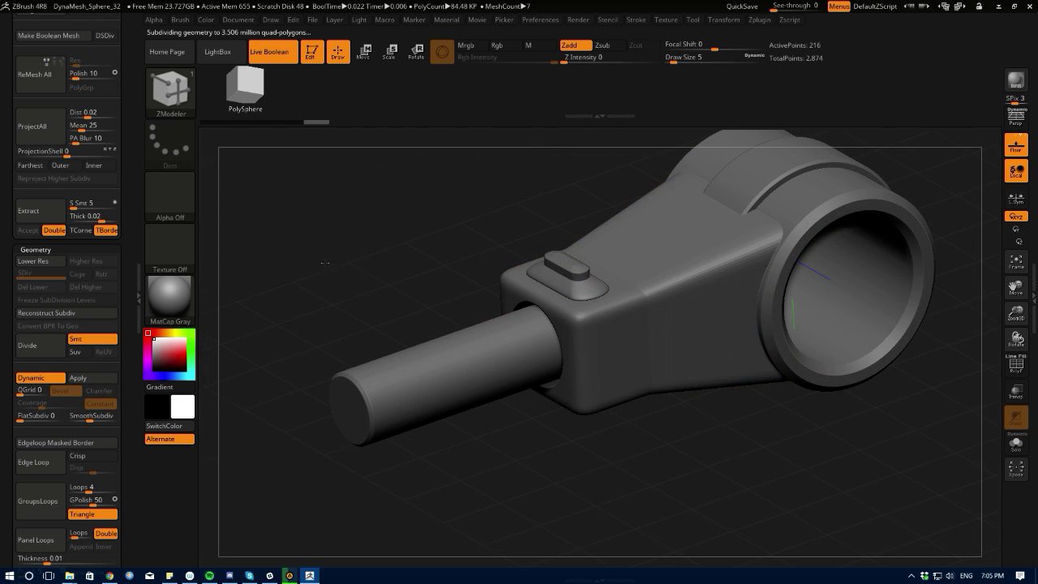
left_click_drag(325, 263, 308, 232)
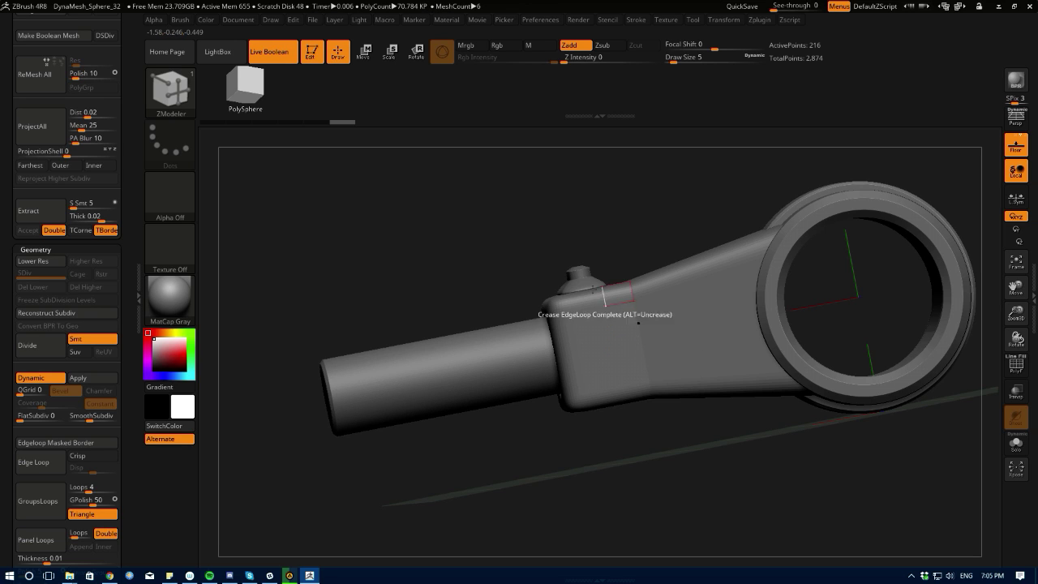
left_click_drag(449, 215, 478, 325)
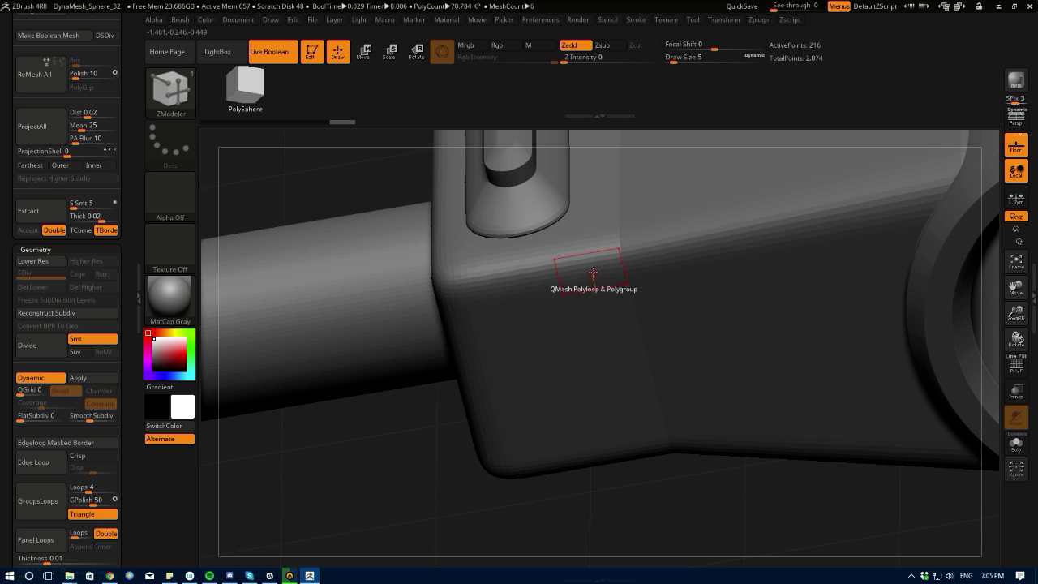
- Crease the complete edge loops along the arm body's long edges with Crease EdgeLoop Complete for crisp corners
left_click(575, 255)
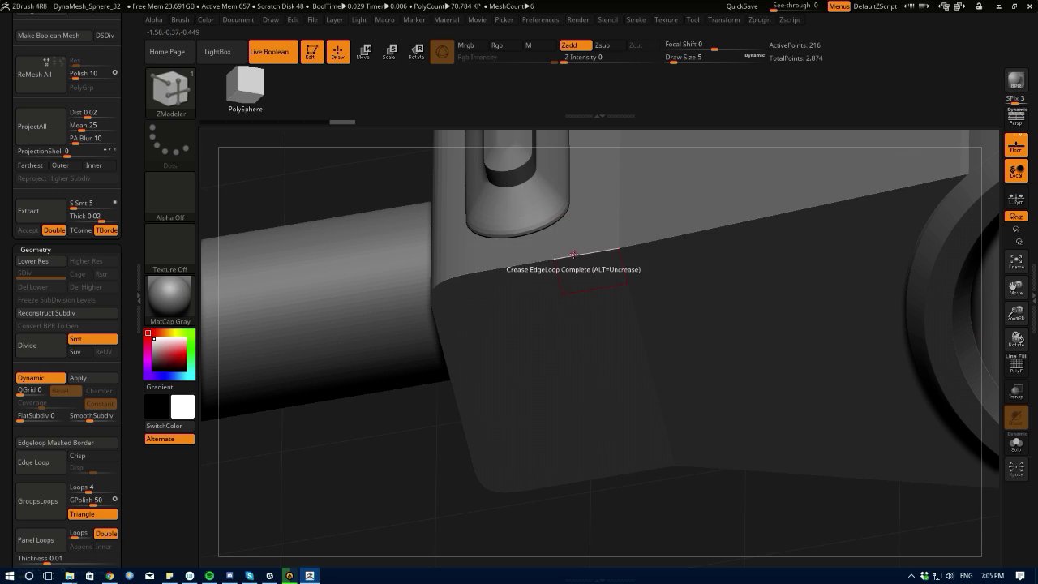
left_click_drag(428, 445, 535, 271)
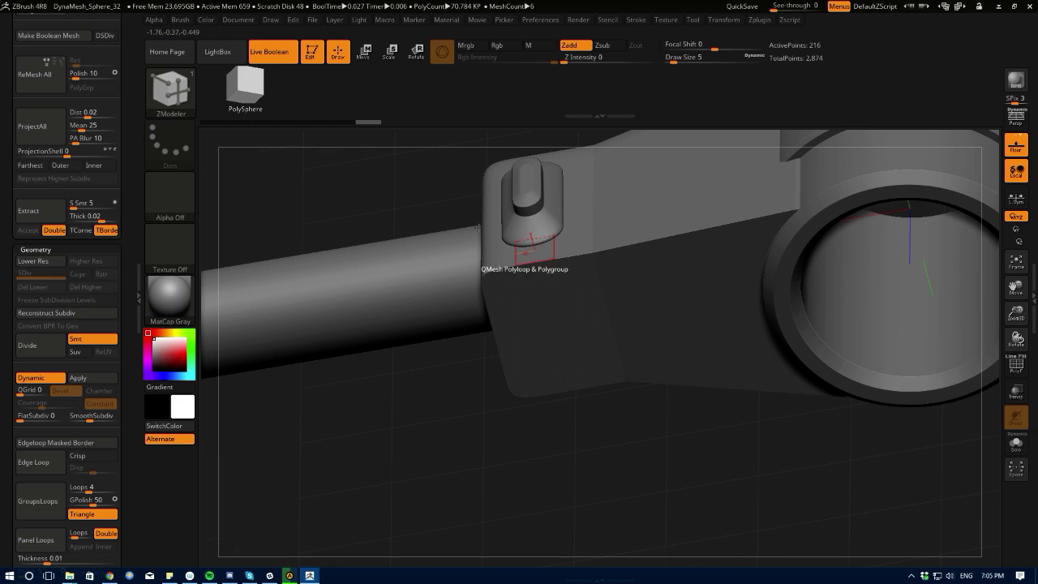
left_click_drag(306, 182, 414, 214)
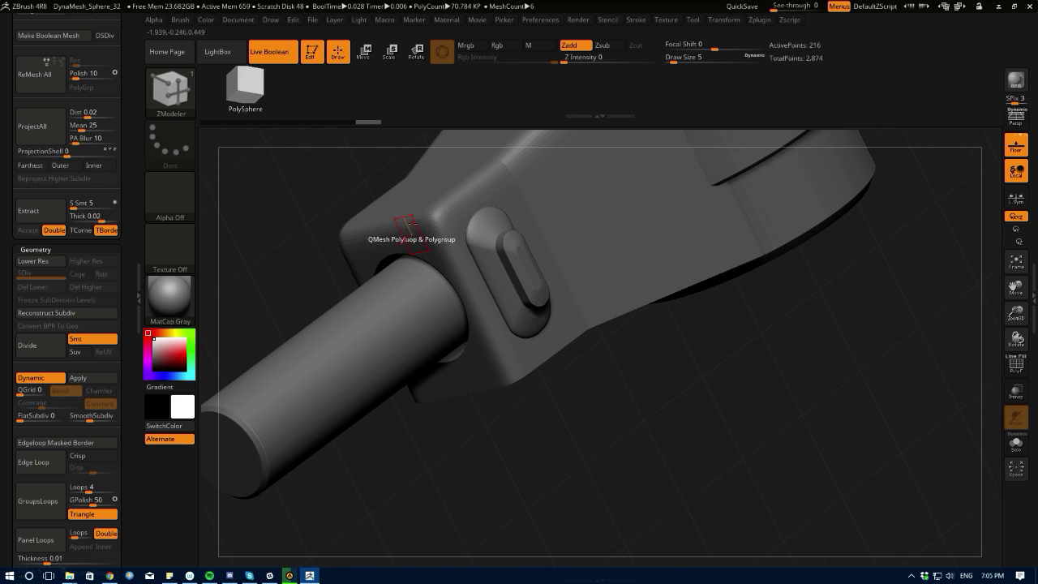
left_click_drag(309, 188, 351, 264)
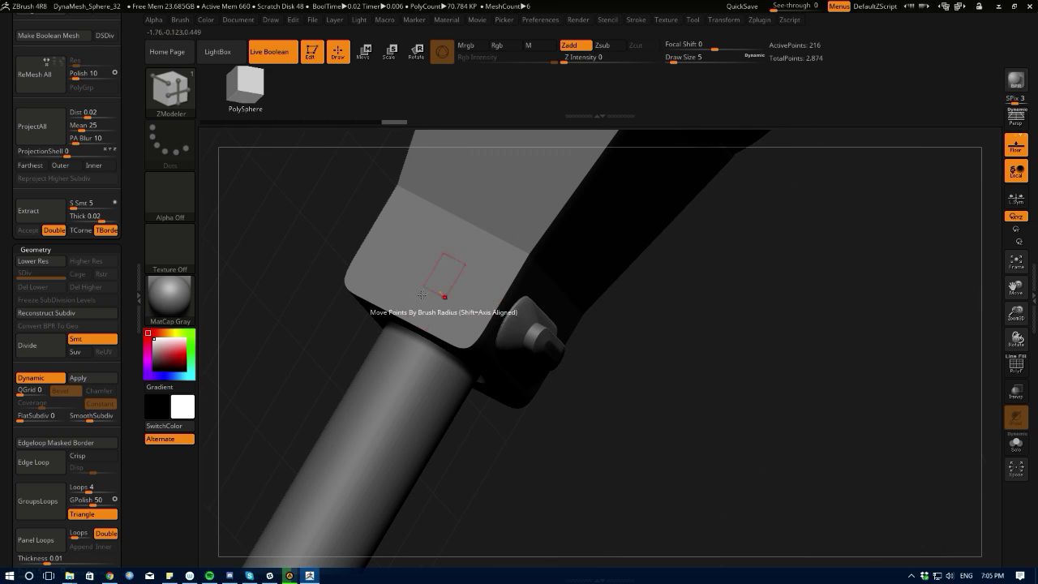
left_click_drag(299, 336, 275, 216)
mouse_move(300, 255)
left_mouse_down()
mouse_move(343, 251)
mouse_move(317, 232)
mouse_move(298, 252)
mouse_move(532, 337)
left_mouse_up()
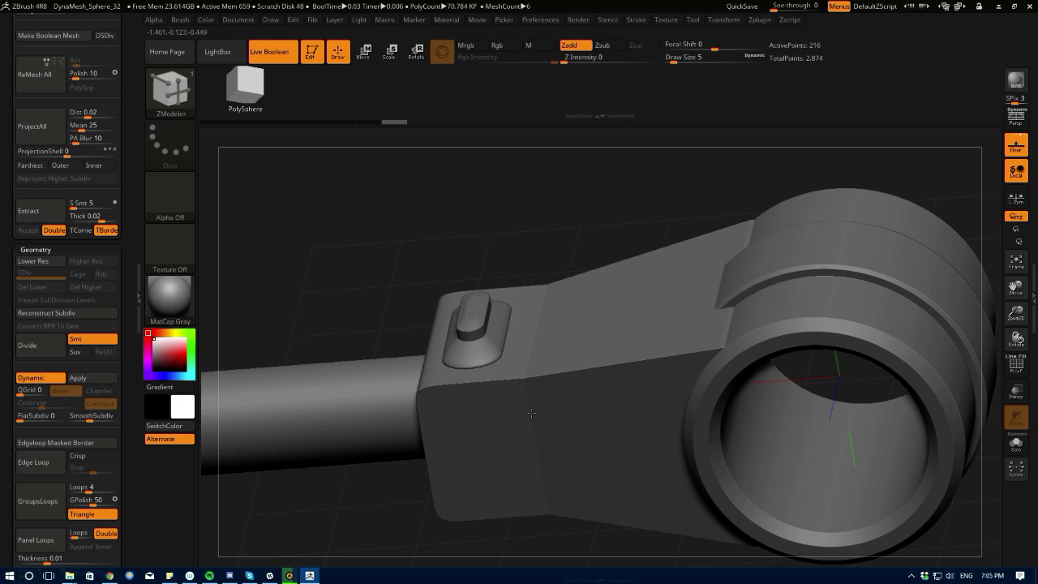
left_click_drag(355, 290, 411, 233, "alt")
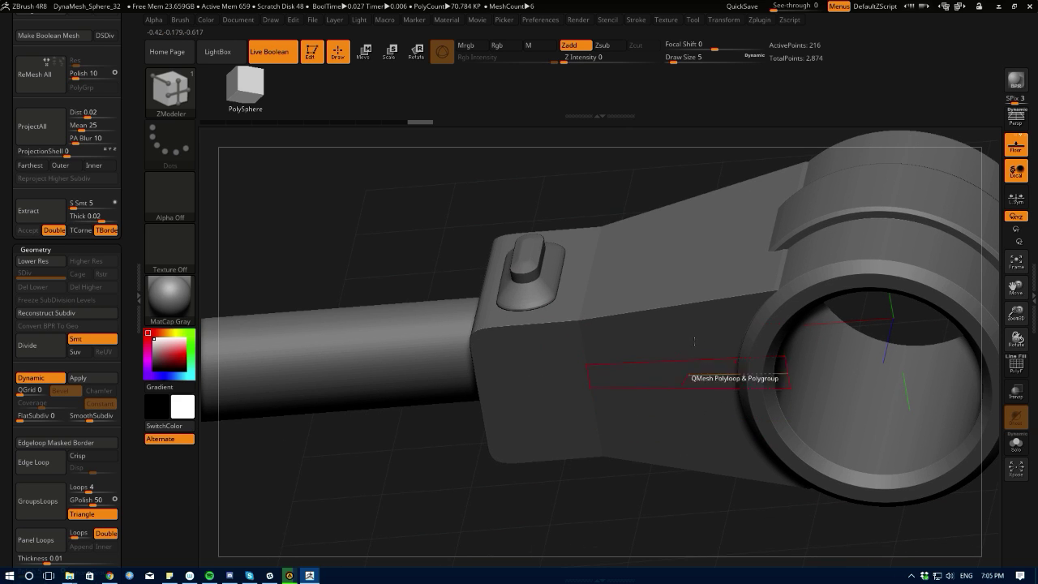
left_click_drag(349, 224, 360, 365, "alt")
left_click_drag(464, 268, 462, 342, "alt")
- Select the IMM Boolean brush and face the arm's button side straight on
left_click(169, 97)
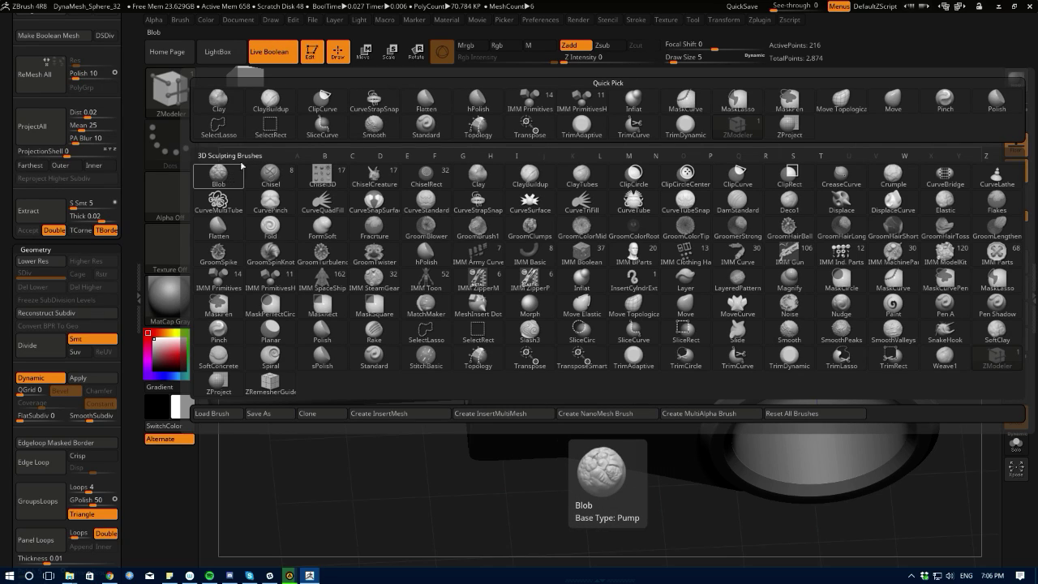
key("i")
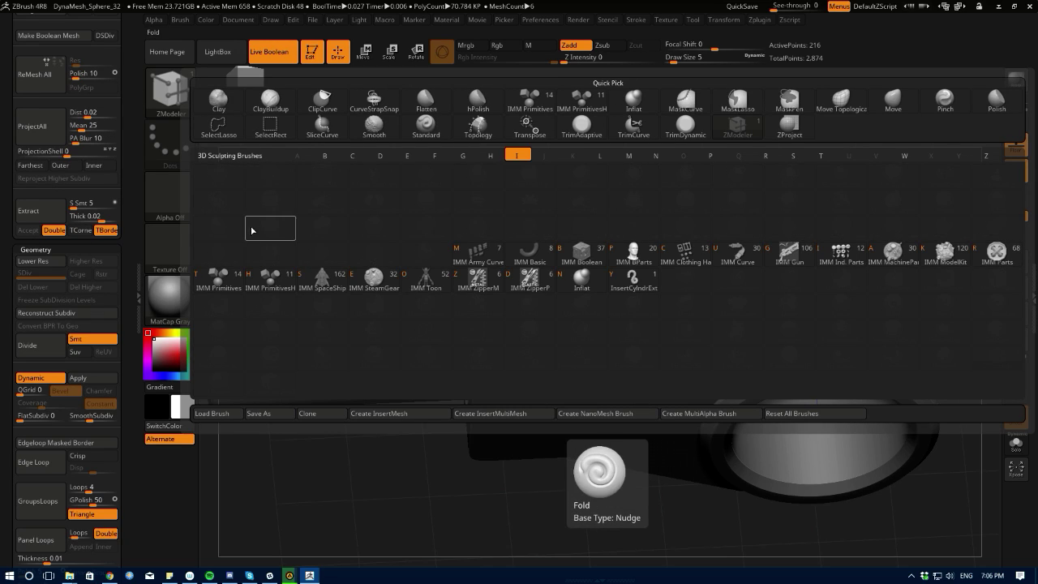
left_click(577, 257)
left_click_drag(355, 201, 366, 257)
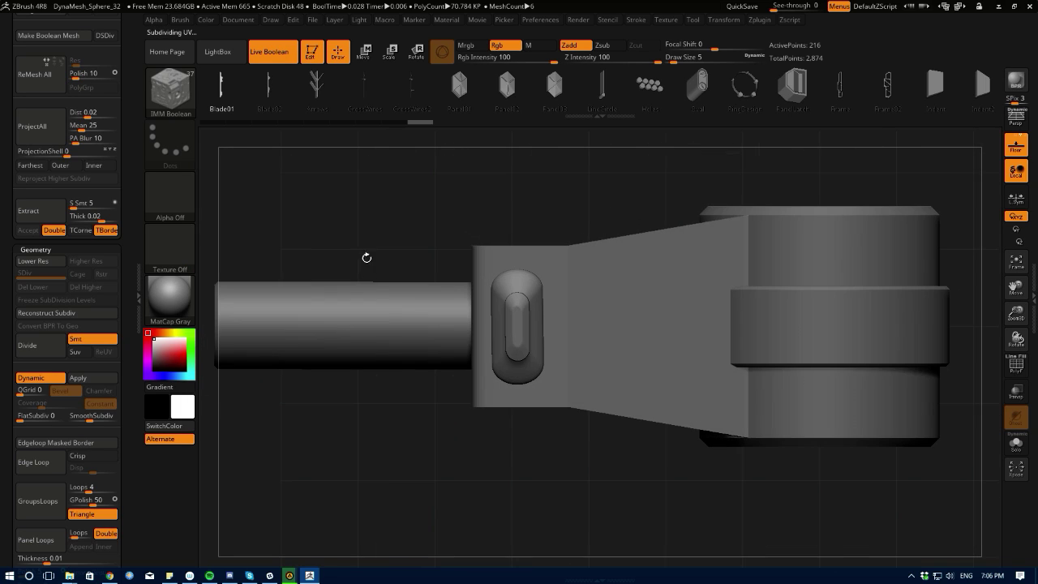
left_click_drag(383, 400, 341, 457, "alt")
- Browse the IMM Boolean insert meshes and choose Heatsink
left_click_drag(451, 85, 215, 83)
left_click_drag(556, 79, 184, 79)
left_click_drag(438, 83, 324, 82)
left_click_drag(527, 84, 403, 96)
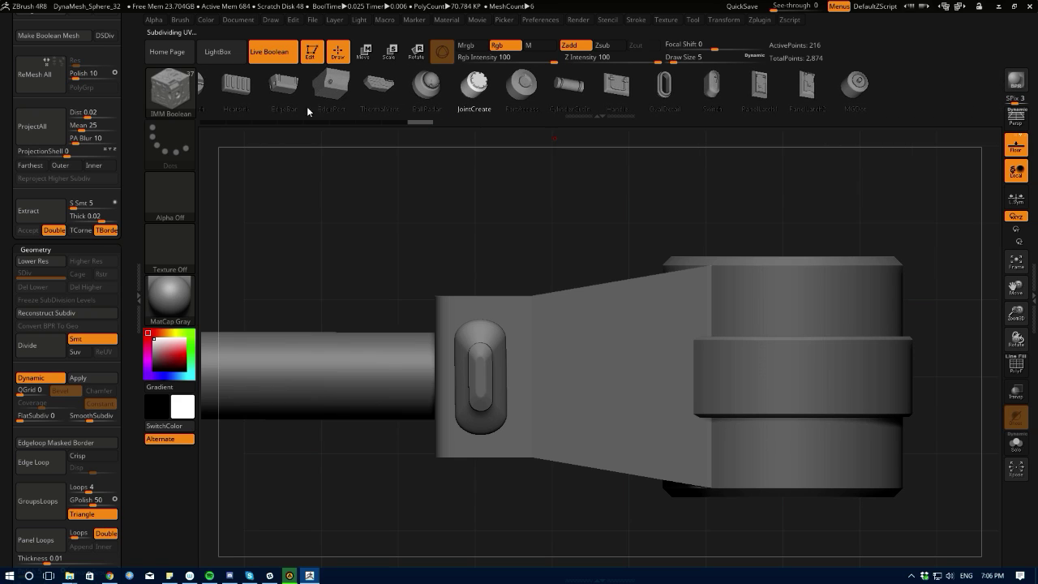
left_click_drag(307, 112, 482, 87)
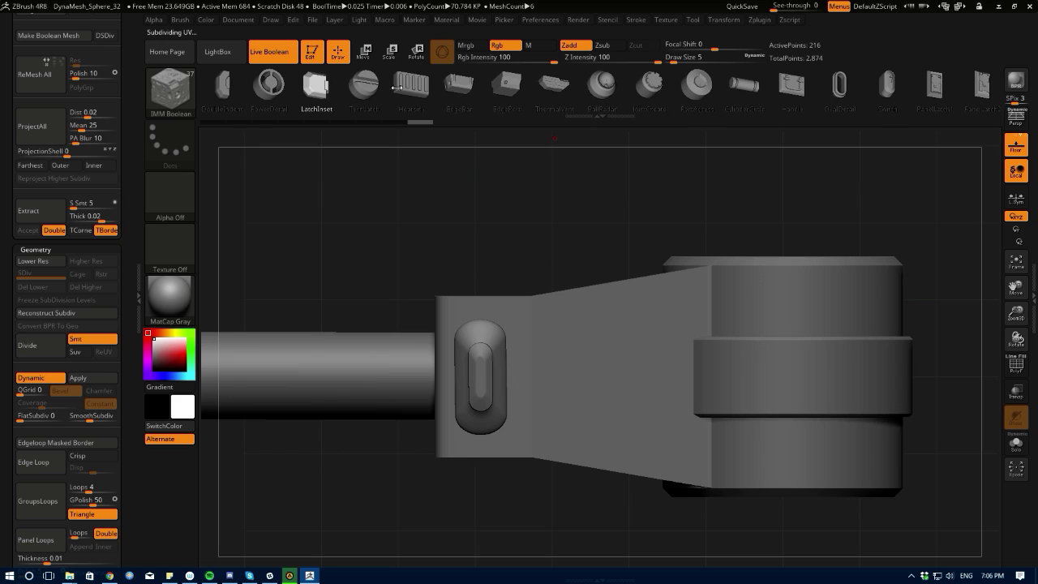
left_click_drag(395, 86, 457, 112)
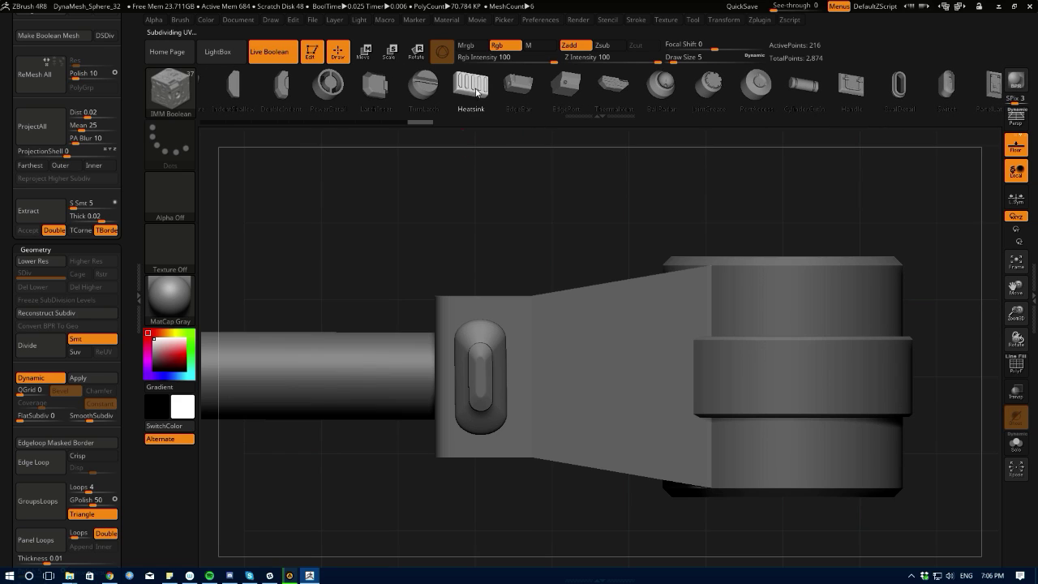
left_click(475, 91)
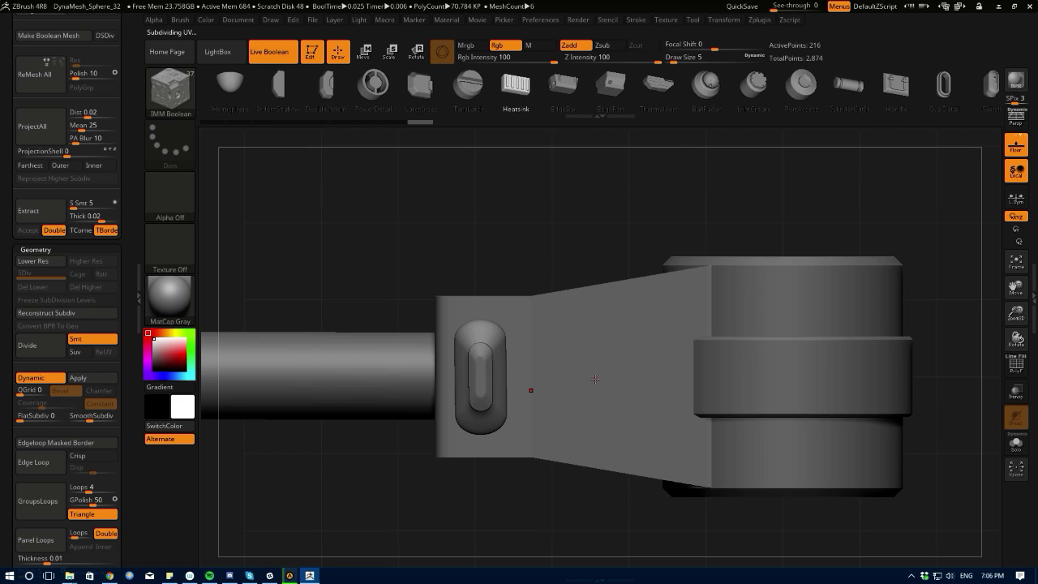
- Insert the Heatsink mesh on the arm's sloped face and move it to the space between the button and the ring
left_click_drag(576, 370, 577, 445)
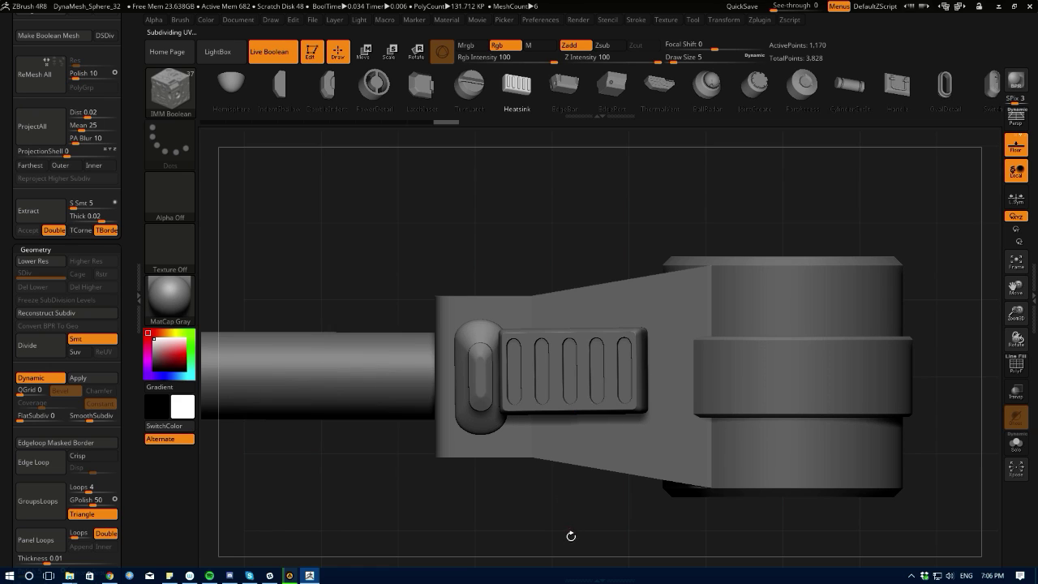
left_click_drag(570, 535, 543, 511)
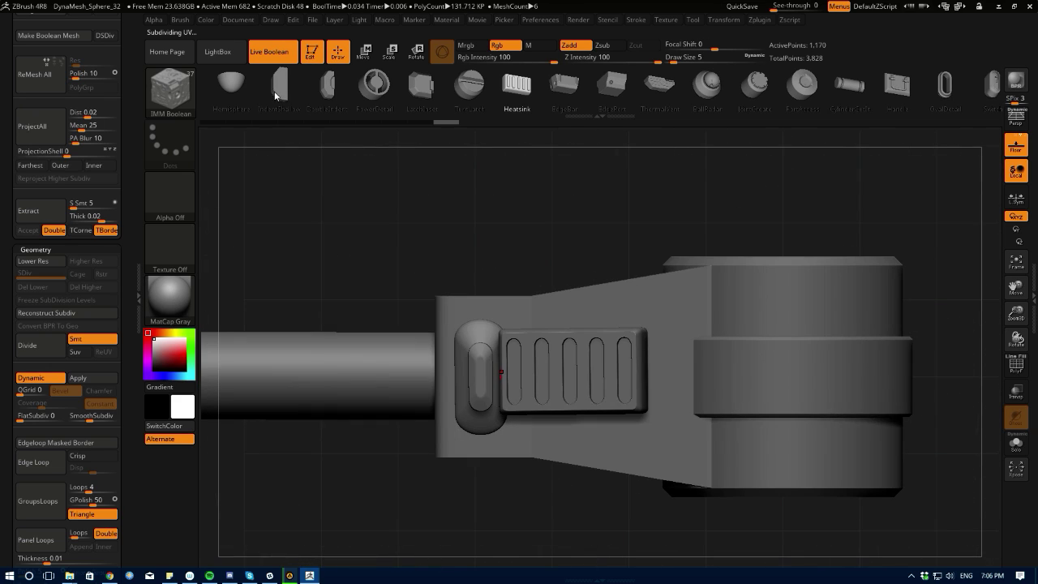
left_click(364, 53)
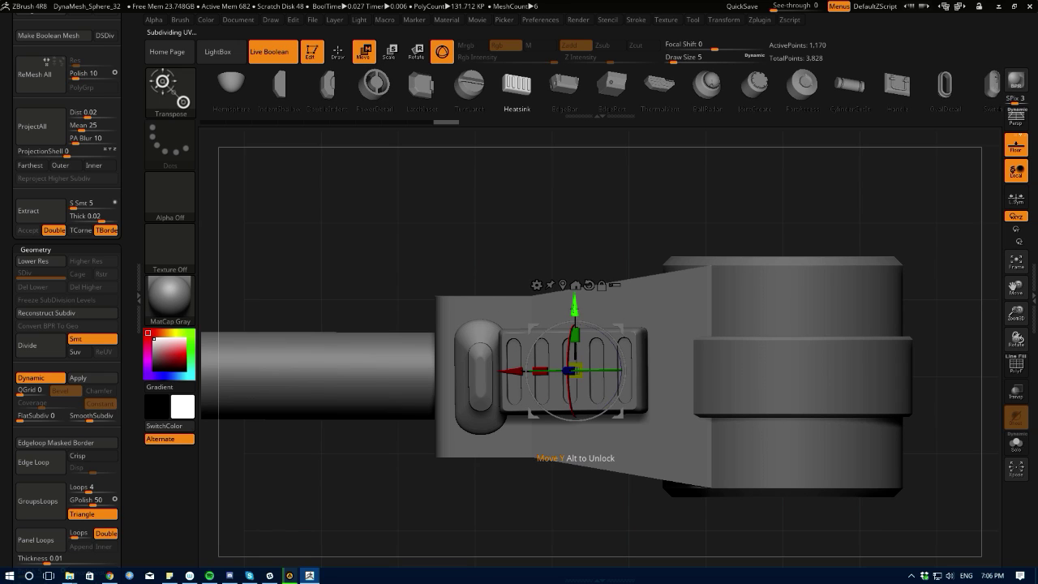
left_click_drag(575, 308, 574, 316)
left_click_drag(504, 378, 540, 379)
- Sink the heatsink into the arm's sloped face so that only a thin raised portion protrudes
left_click_drag(514, 508, 517, 410)
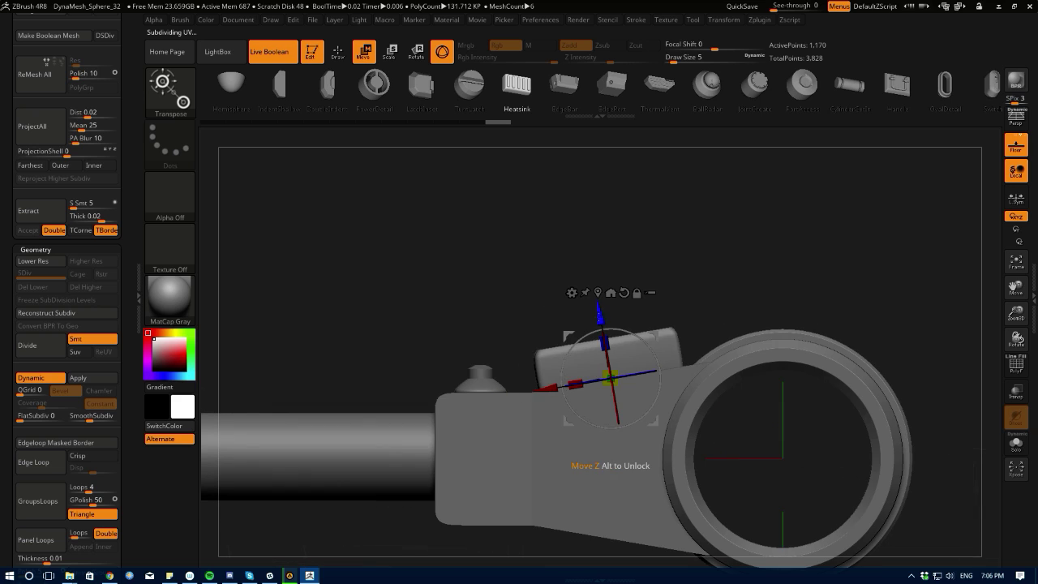
left_click_drag(600, 317, 605, 348)
left_click_drag(441, 284, 452, 431)
left_click_drag(368, 304, 386, 231)
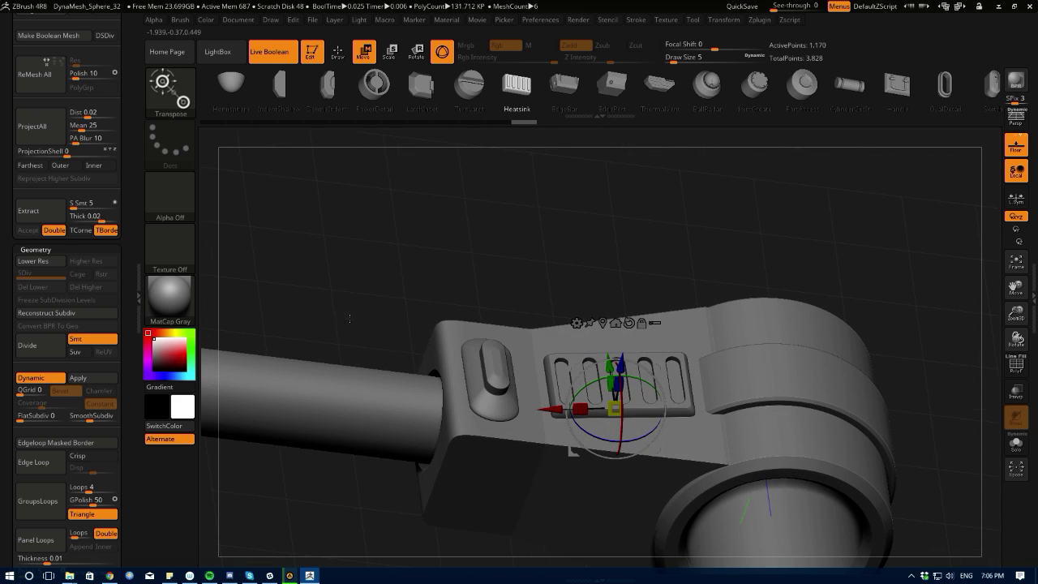
- Stretch the heatsink lengthwise to reach the ring's central band and narrow it slightly to match the band's width
left_click_drag(350, 319, 353, 276, "alt")
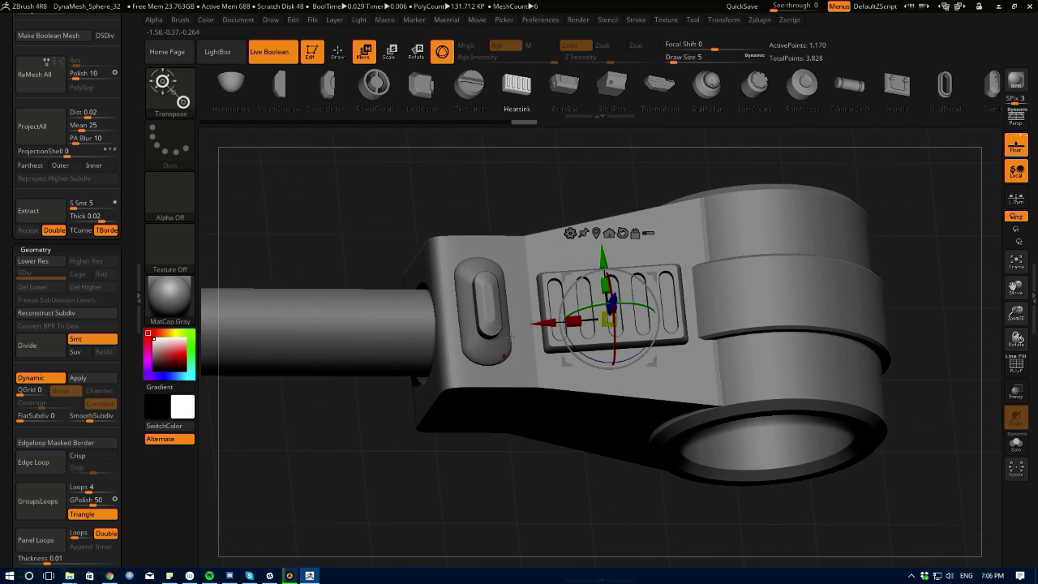
left_click_drag(573, 321, 558, 322)
left_click_drag(436, 195, 433, 221, "shift")
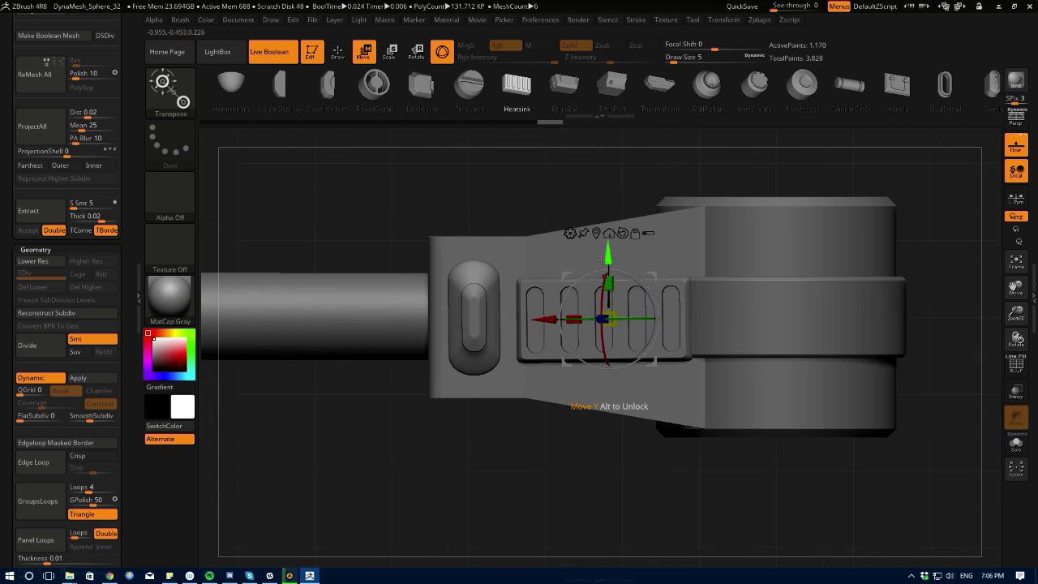
left_click_drag(609, 281, 607, 285)
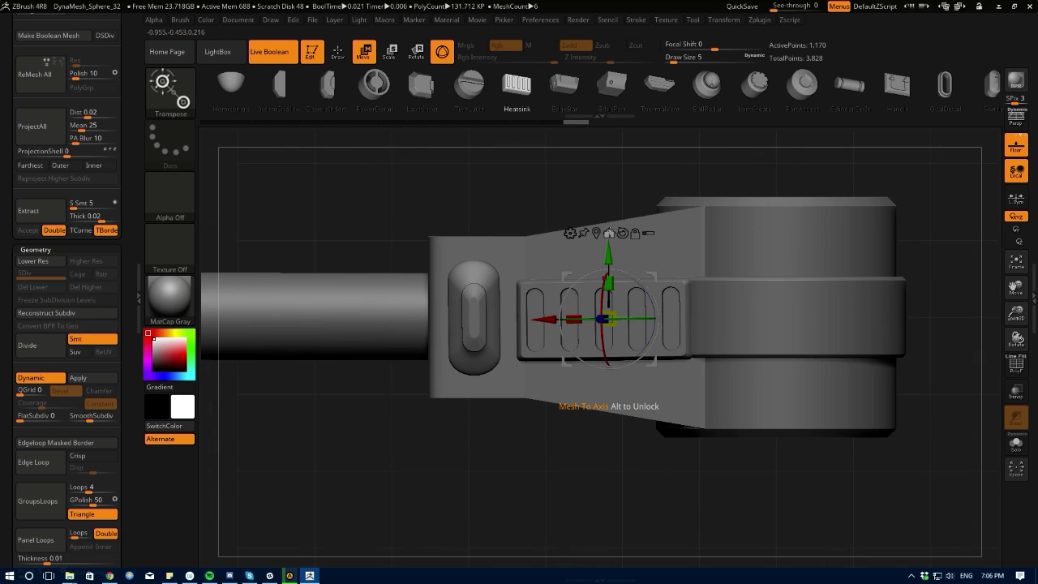
- Try Mesh To Axis and Reset Mesh Orientation on the heatsink, undoing each change
left_click(608, 233)
key("ctrl+z")
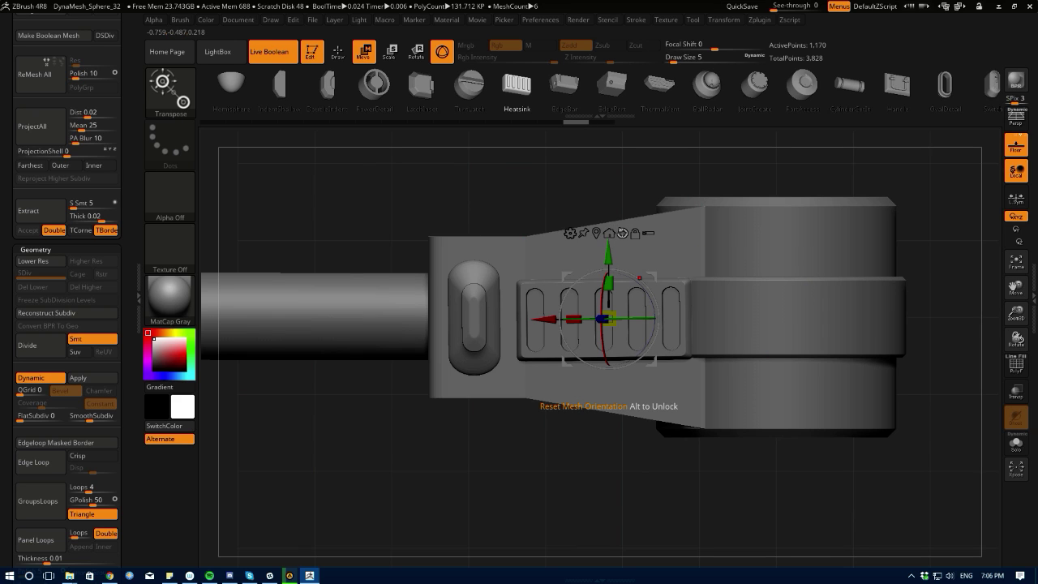
left_click(623, 233)
mouse_move(572, 268)
right_mouse_down()
mouse_move(595, 232)
mouse_move(632, 252)
mouse_move(466, 284)
right_mouse_up()
key("ctrl+z")
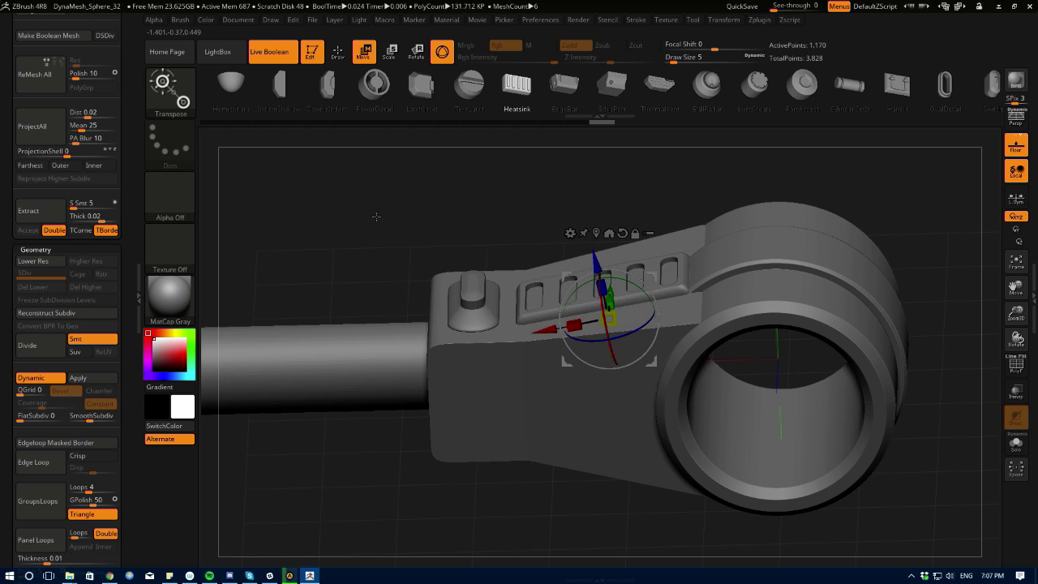
- Nudge the heatsink lengthwise and sideways to align it with the ring's central band and the button
mouse_move(378, 216)
right_mouse_down()
mouse_move(563, 359)
mouse_move(389, 357)
mouse_move(269, 240)
mouse_move(326, 244)
right_mouse_up()
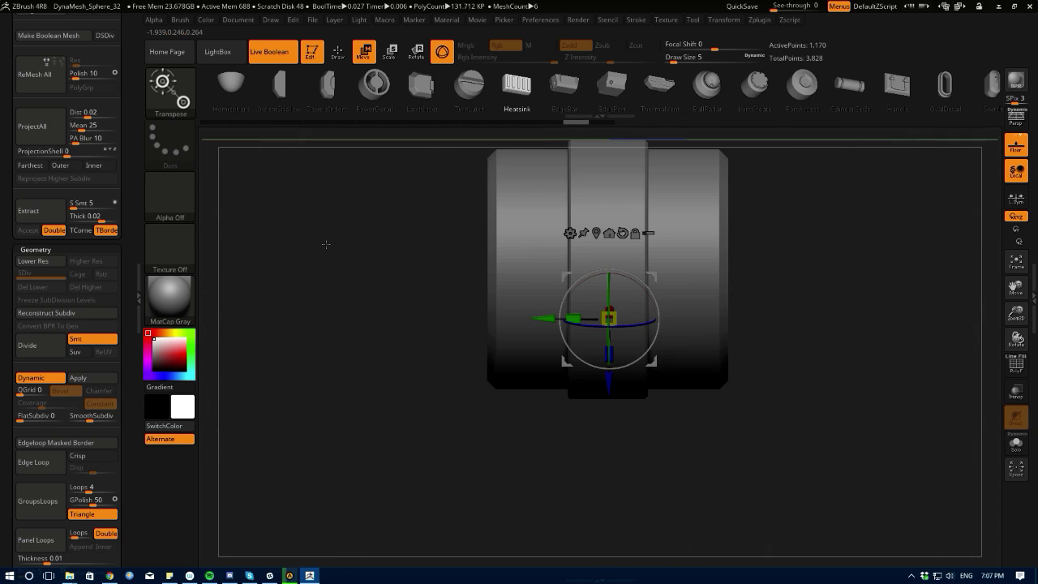
right_click_drag(394, 281, 429, 190)
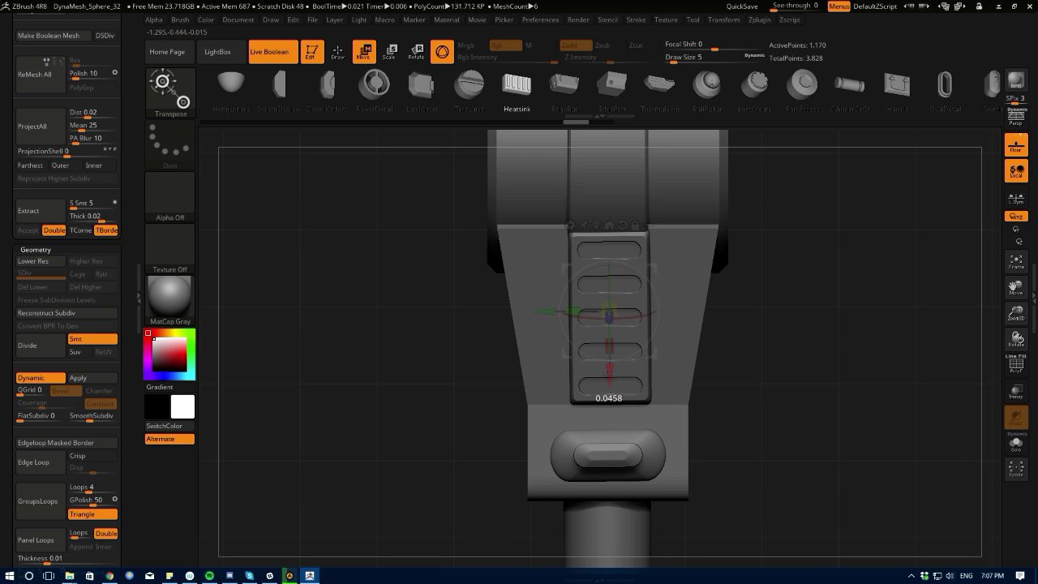
left_click_drag(606, 375, 605, 377)
left_click_drag(426, 343, 415, 367)
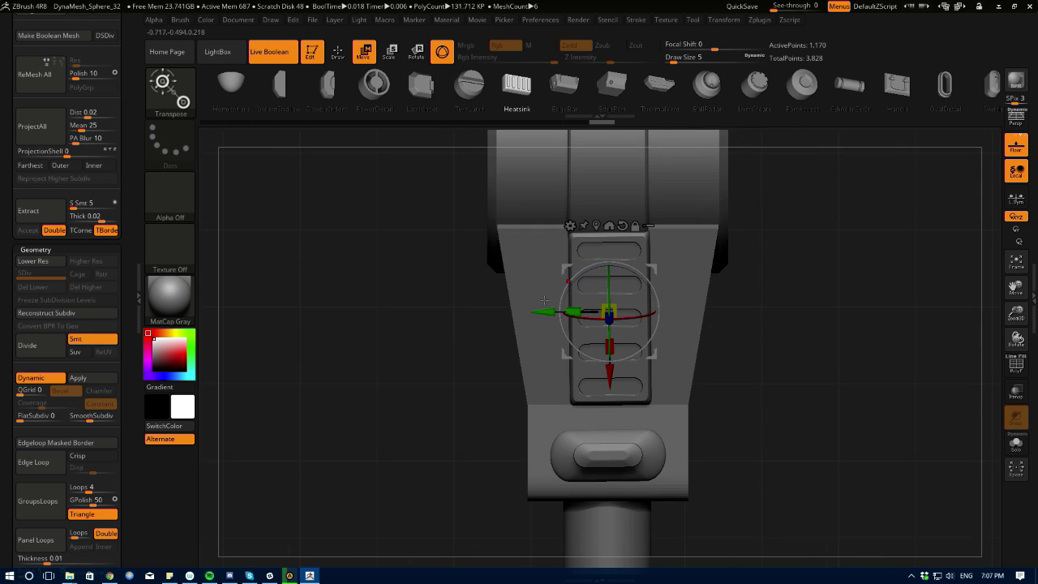
left_click_drag(546, 312, 546, 311)
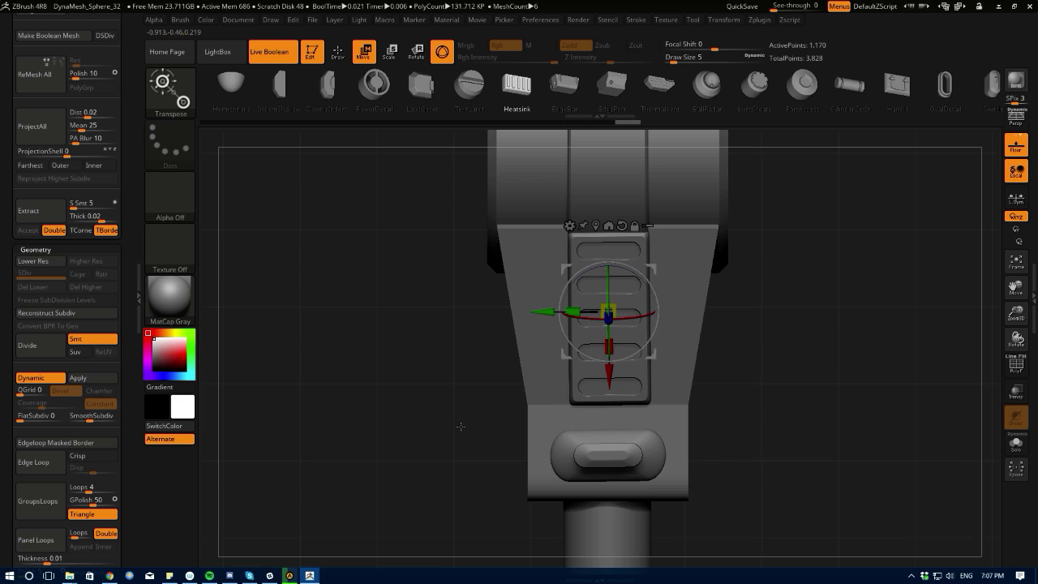
- Try replacing the heatsink with the CylinderCutIn insert mesh and undo the swap
left_click_drag(460, 426, 384, 383, "alt")
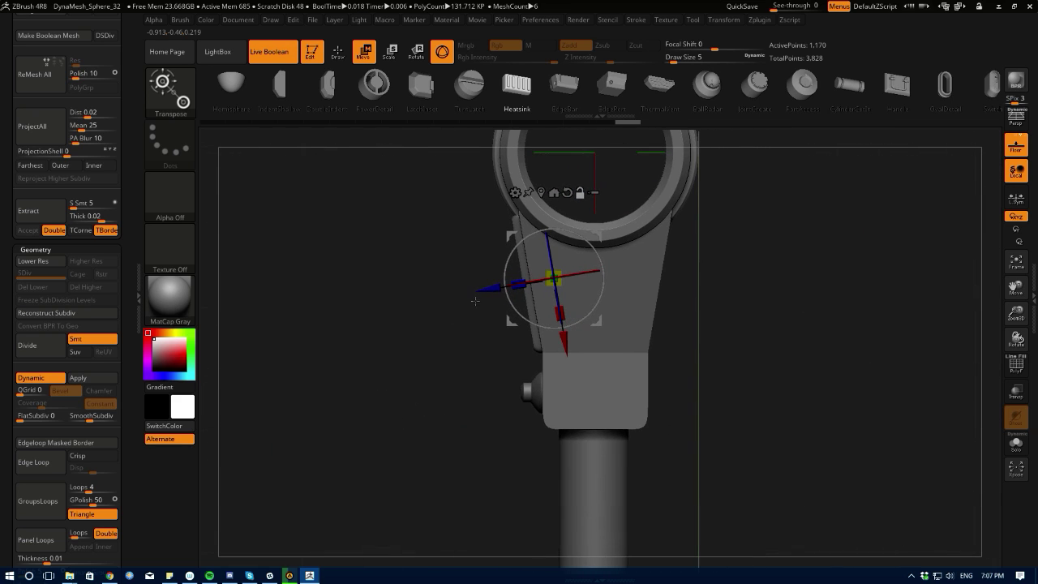
left_click(848, 96)
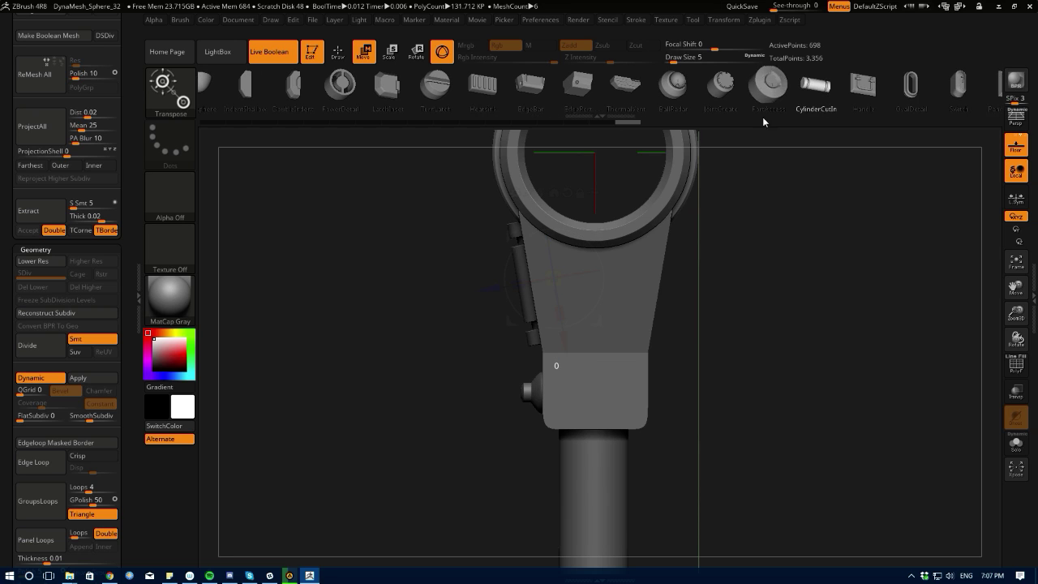
key("ctrl+z")
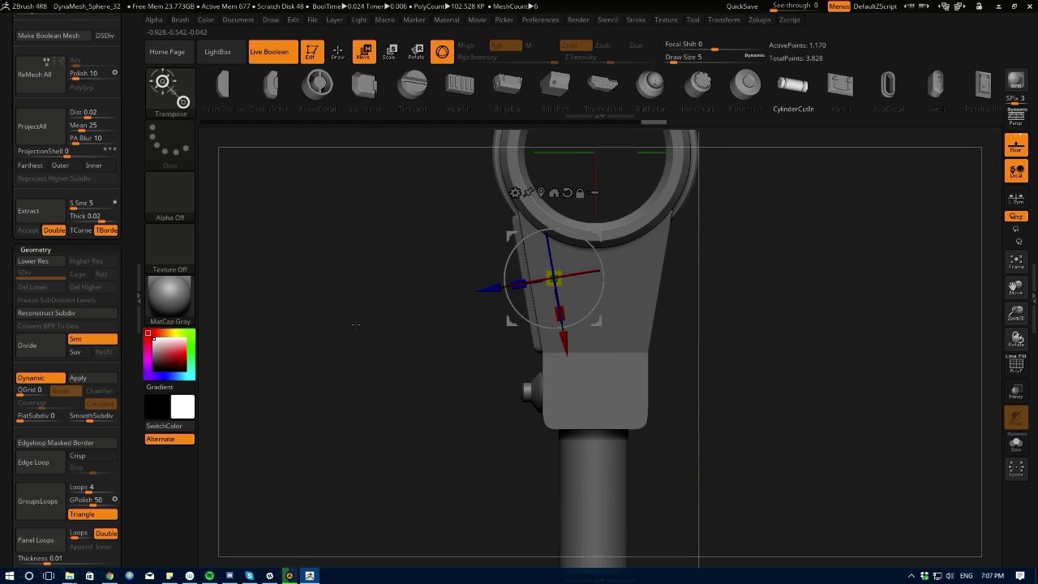
- Review the Transform Type primitives and deformers available in the heatsink's gizmo settings
left_click_drag(352, 325, 357, 296)
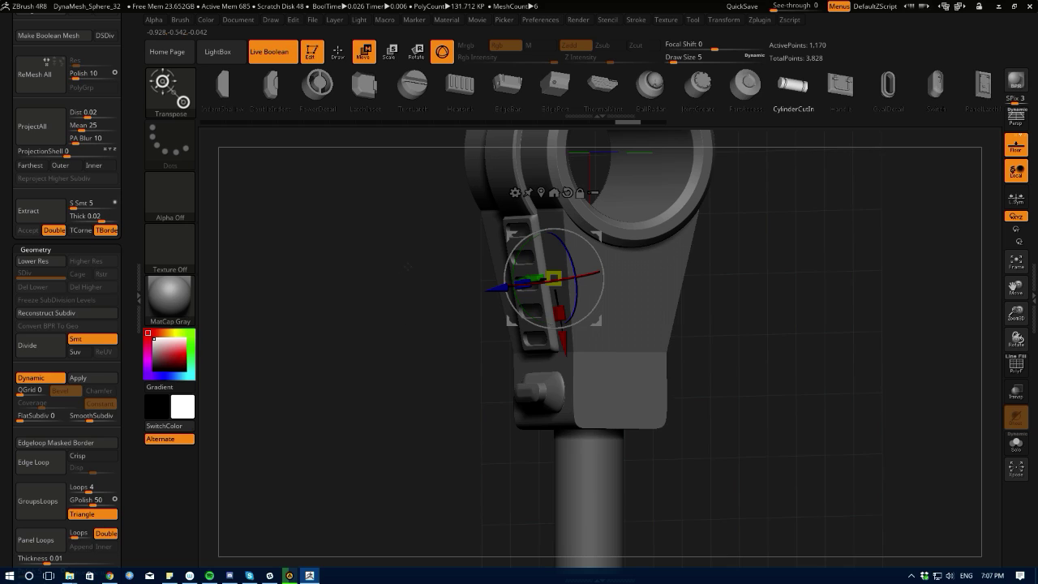
left_click(515, 192)
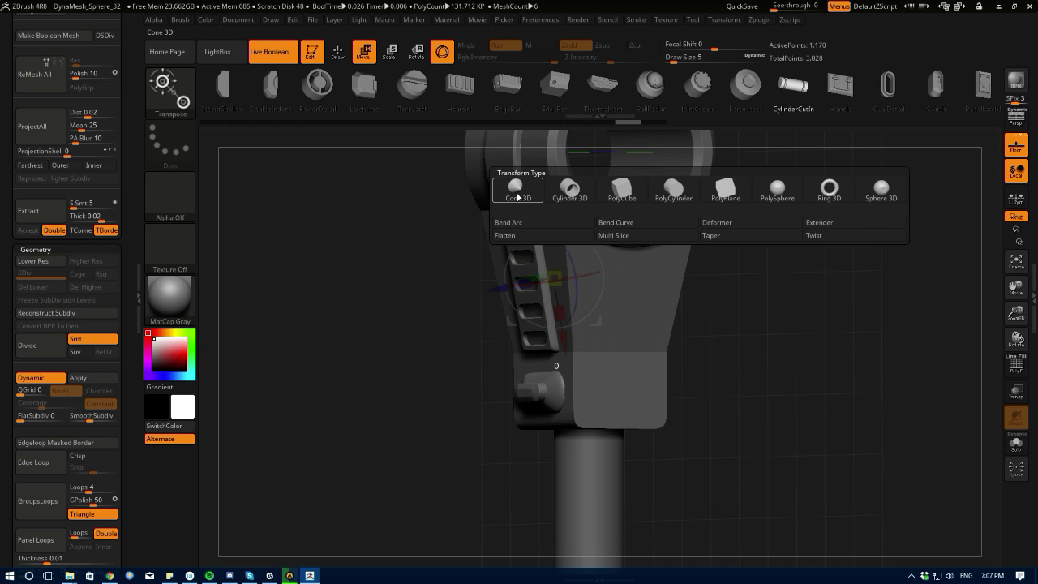
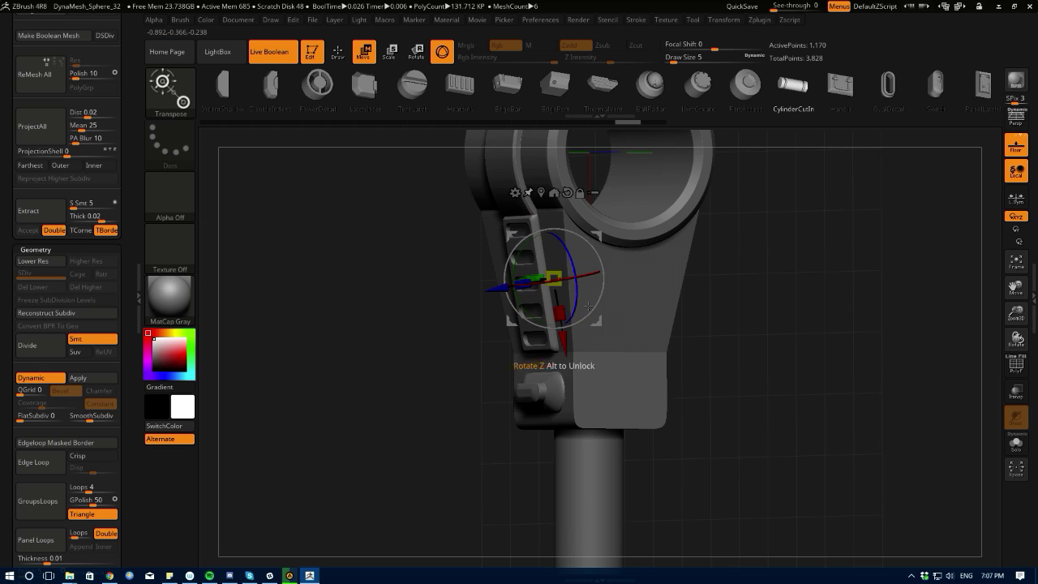
left_click_drag(561, 339, 560, 338)
left_click(515, 192)
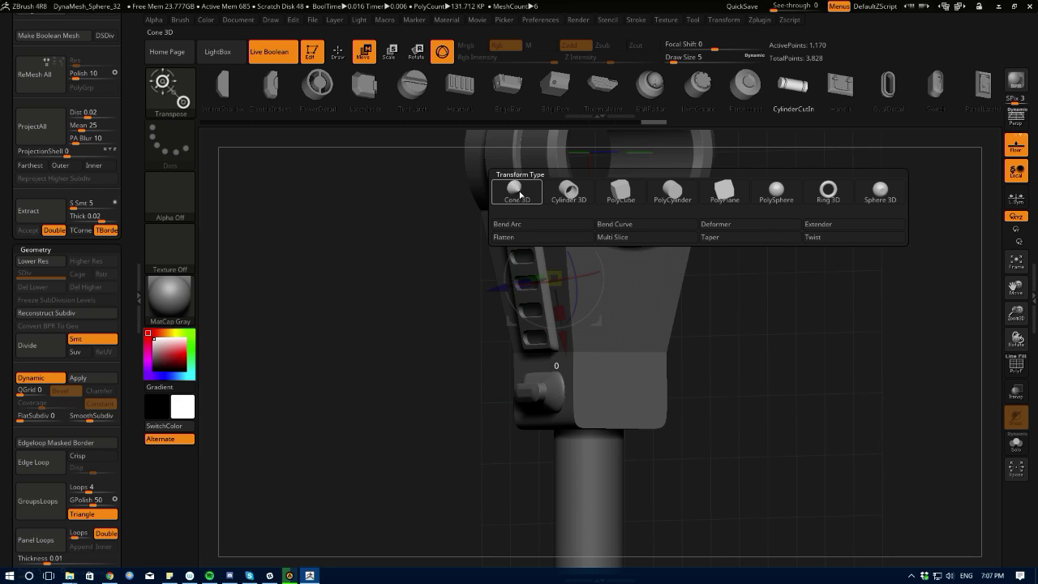
left_click_drag(282, 219, 341, 216)
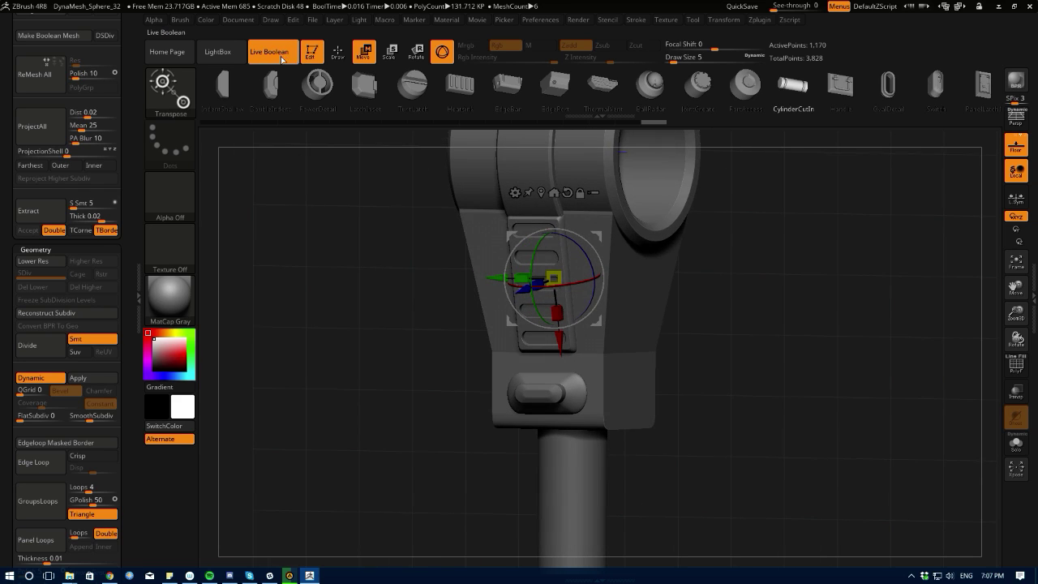
- Compare the heatsink and button area with Live Boolean toggled off and on, checking them from an angle
left_click(281, 54)
left_click(281, 53)
key("ctrl")
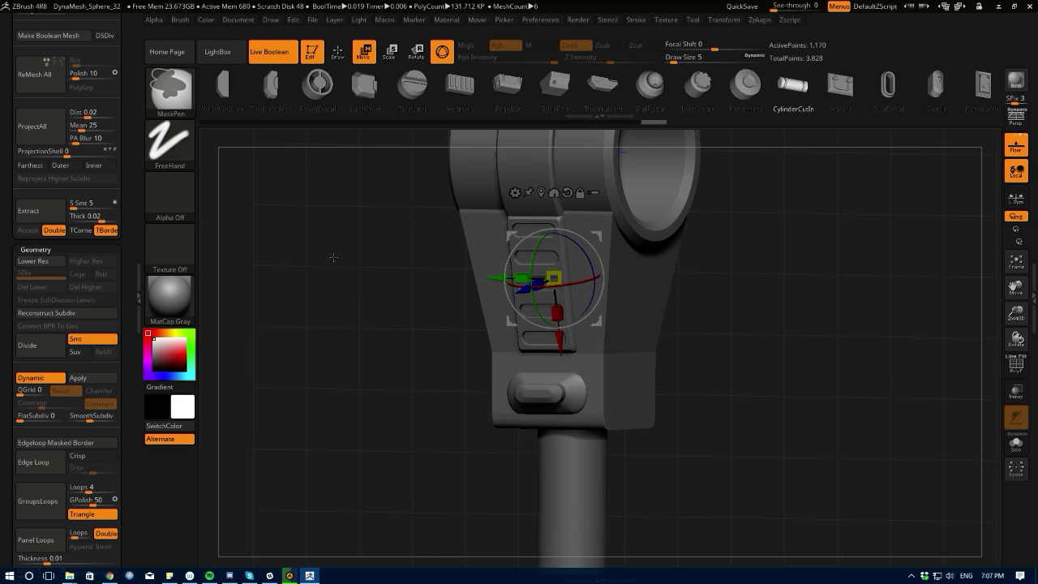
left_click_drag(333, 257, 300, 296)
left_click_drag(433, 359, 478, 356)
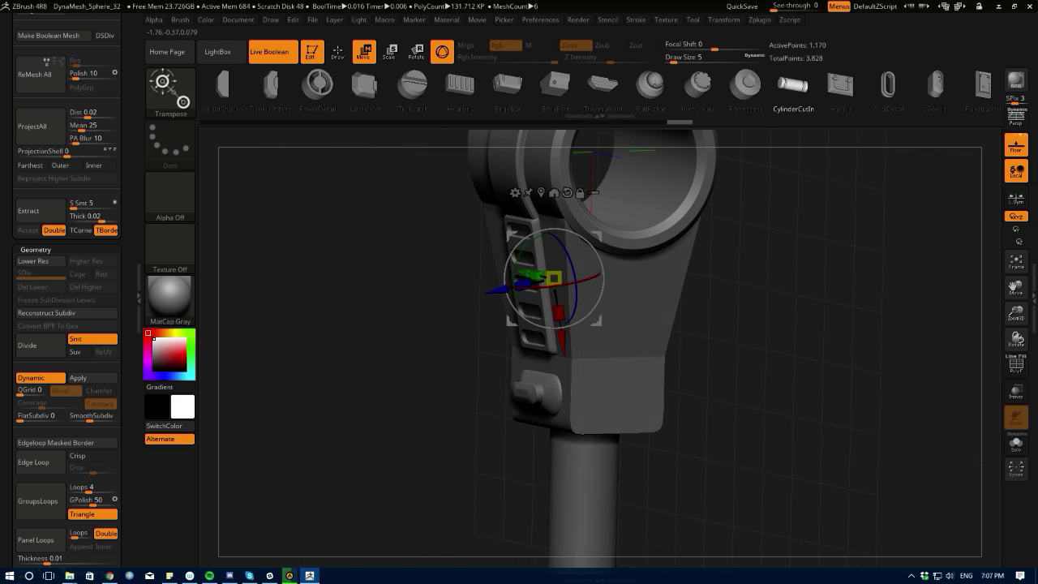
- Try inserting the PortAccess mesh into the side face of the lower block and undo the insertion
left_click(341, 54)
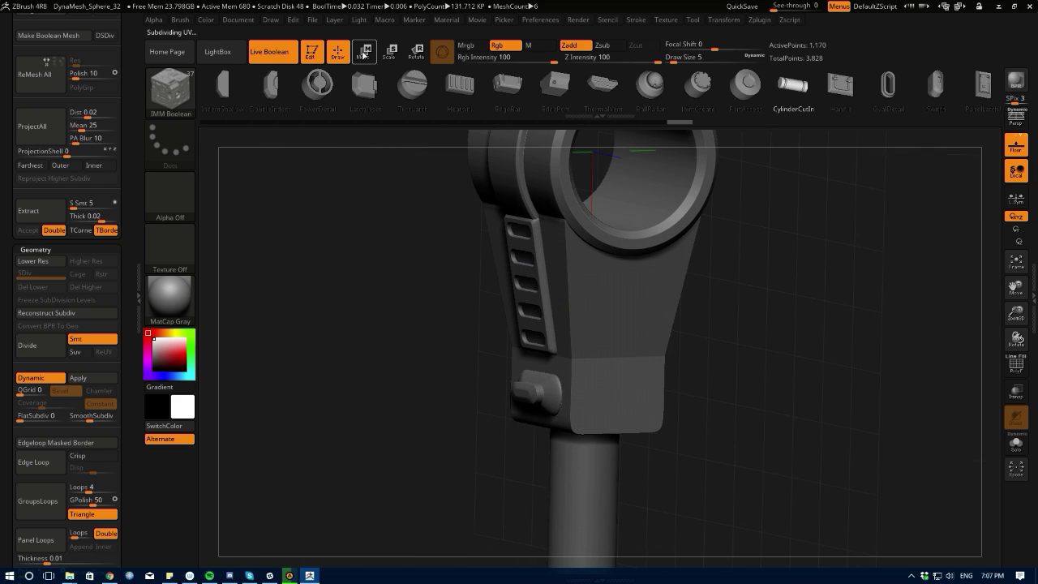
mouse_move(430, 271)
left_mouse_down("shift")
mouse_move(354, 273)
mouse_move(450, 271)
mouse_move(368, 266)
left_mouse_up("shift")
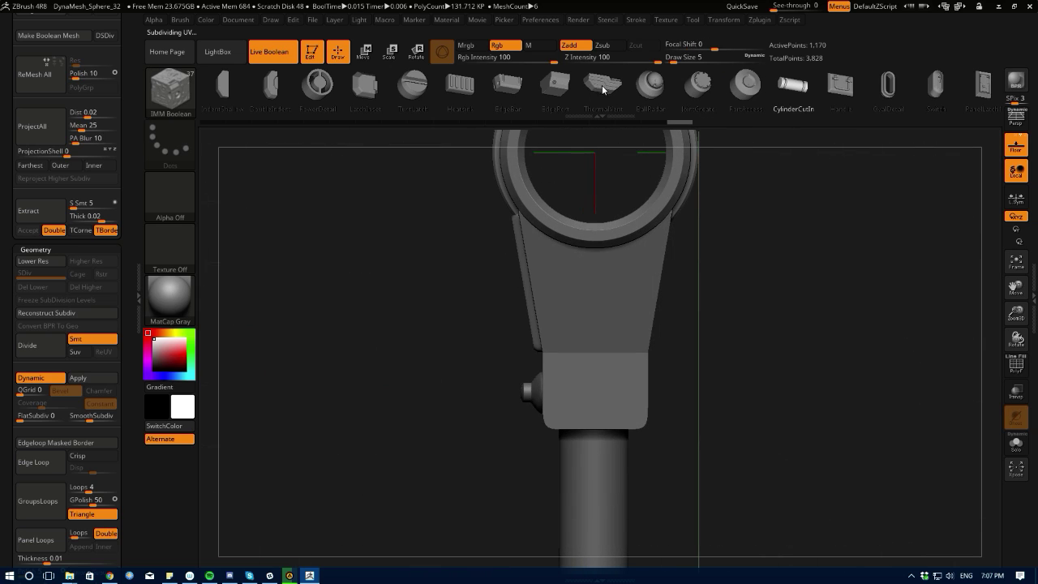
left_click(746, 83)
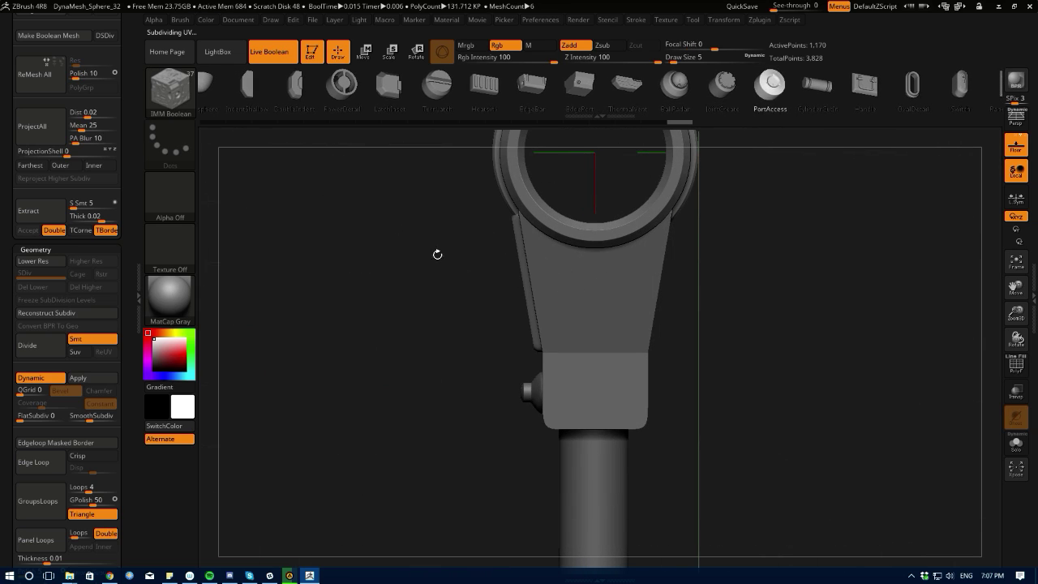
left_click_drag(594, 391, 593, 426)
left_click_drag(388, 357, 468, 370)
key("ctrl+z")
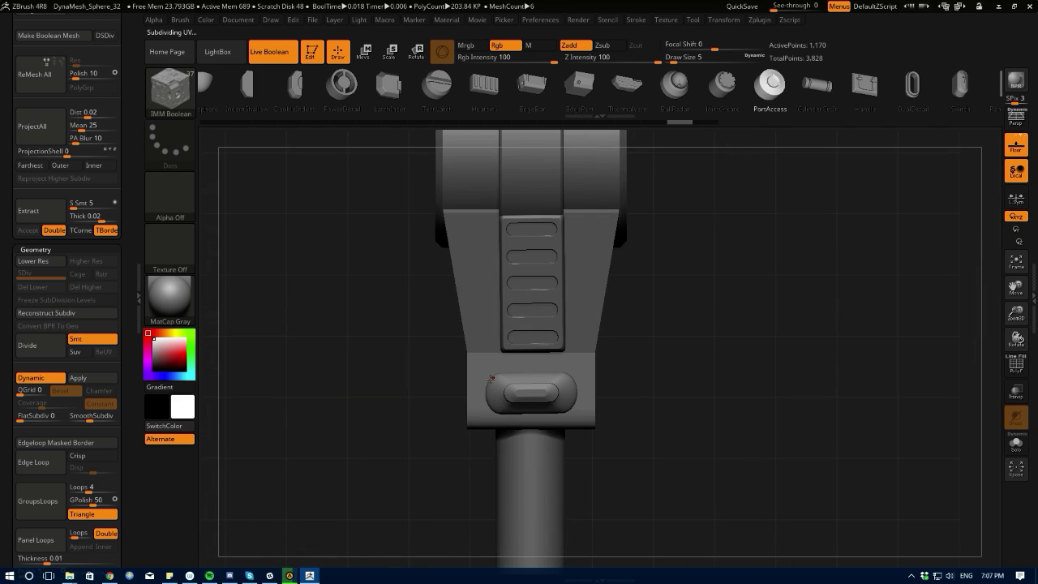
- Activate symmetry for the arm mesh and enable it along the Z axis
left_click_drag(407, 341, 498, 381)
mouse_move(443, 357)
left_mouse_down()
mouse_move(533, 372)
mouse_move(430, 298)
left_mouse_up()
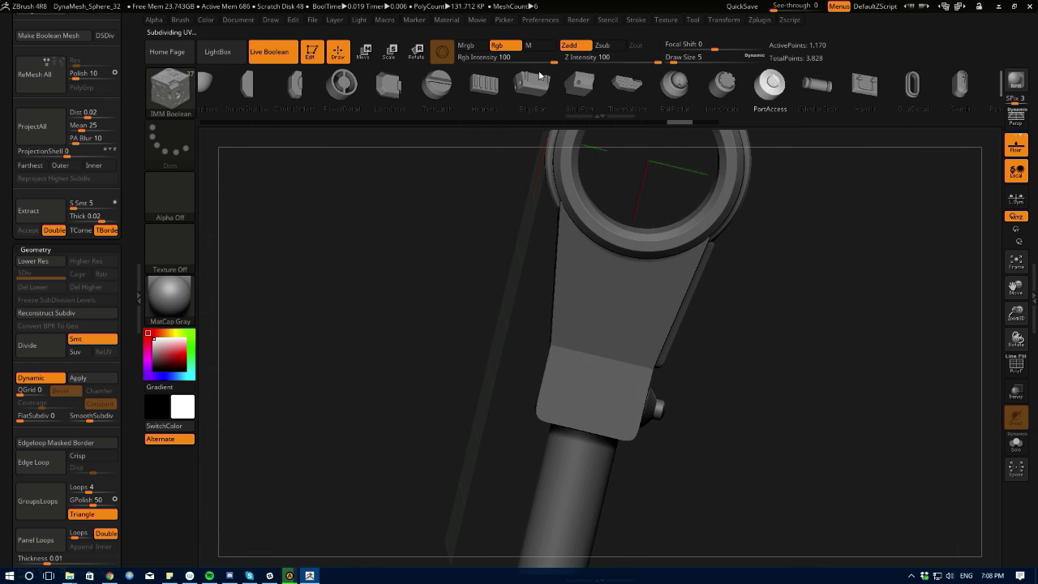
left_click(710, 21)
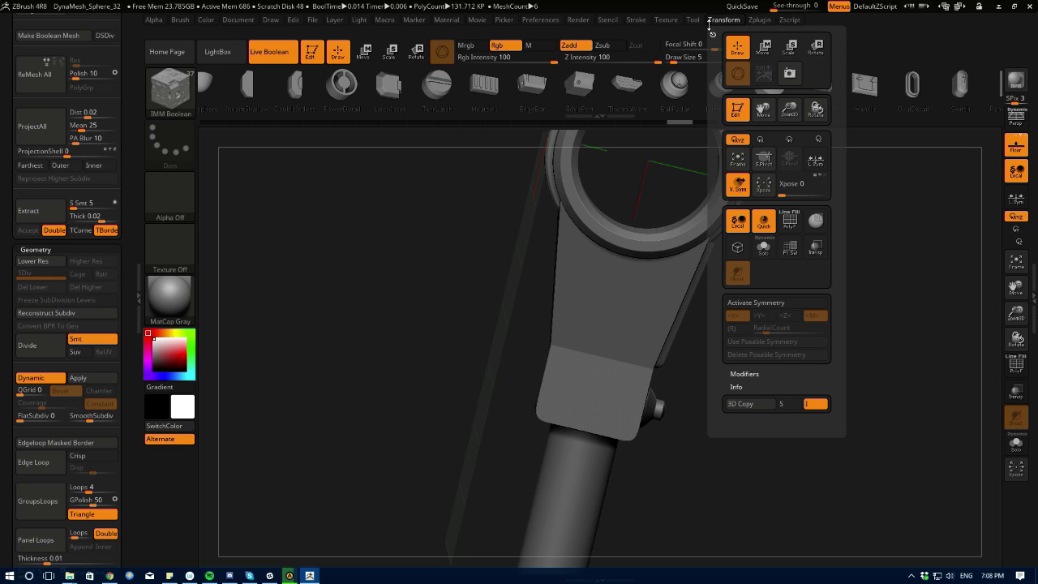
left_click(756, 303)
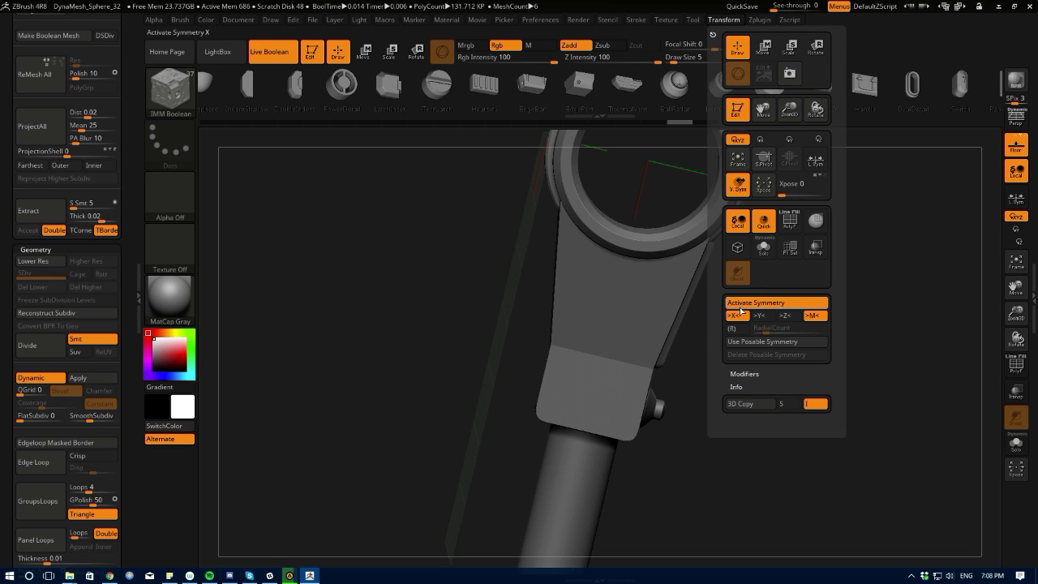
left_click(785, 316)
left_click_drag(492, 360, 339, 332)
- Try inserting the PortAccess mesh symmetrically on both side faces of the lower block and undo it
left_click(768, 112)
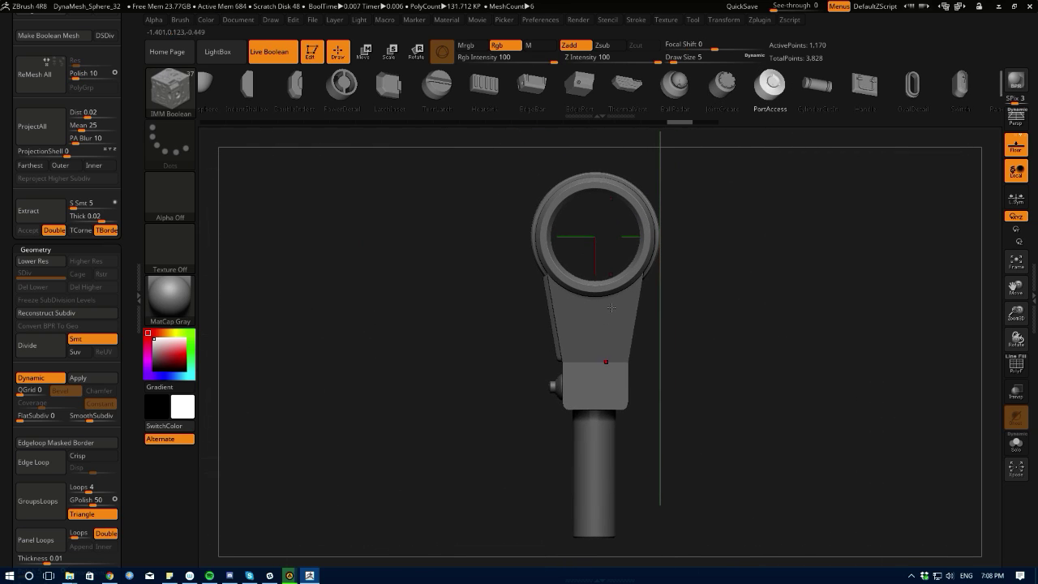
left_click_drag(594, 380, 602, 406)
left_click_drag(405, 370, 449, 423)
key("ctrl+z")
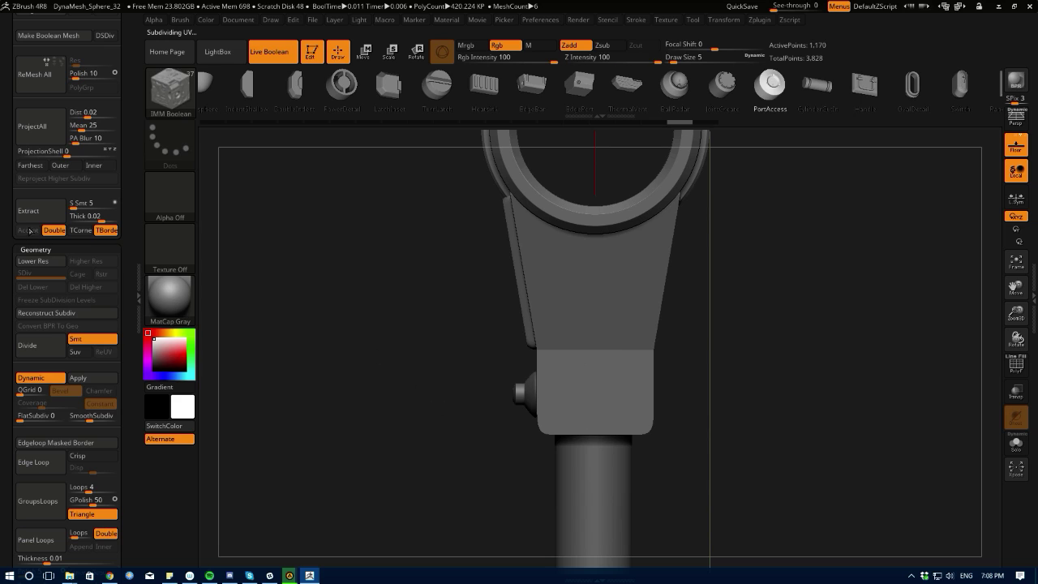
- Append a cylinder as a new subtool after PM3D_Cylinder3D1_1 and select it for transforming with the gizmo
left_click_drag(13, 219, 9, 453)
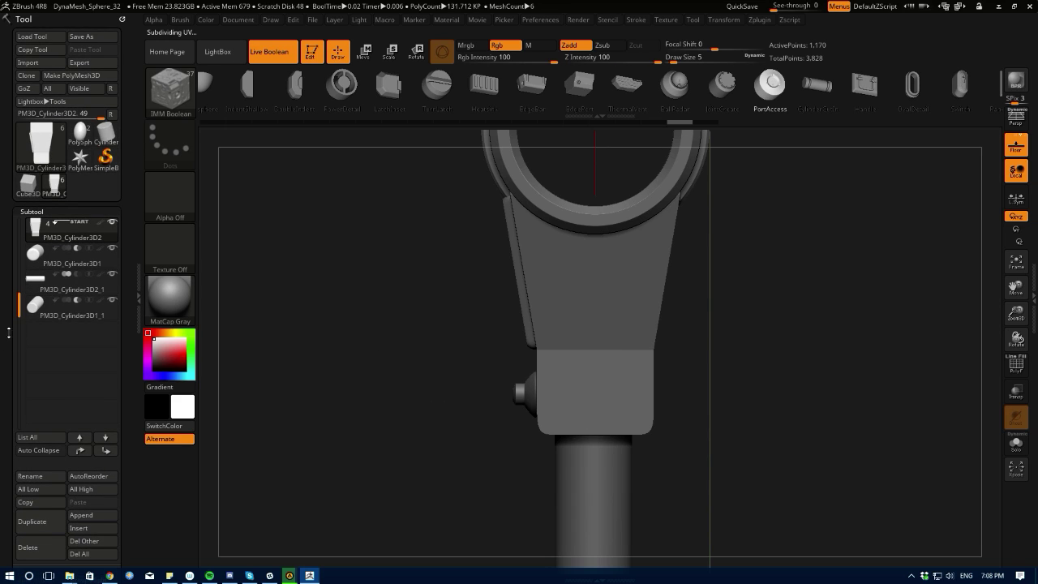
mouse_move(9, 332)
left_mouse_down()
mouse_move(11, 323)
mouse_move(13, 353)
left_mouse_up()
left_click(37, 303)
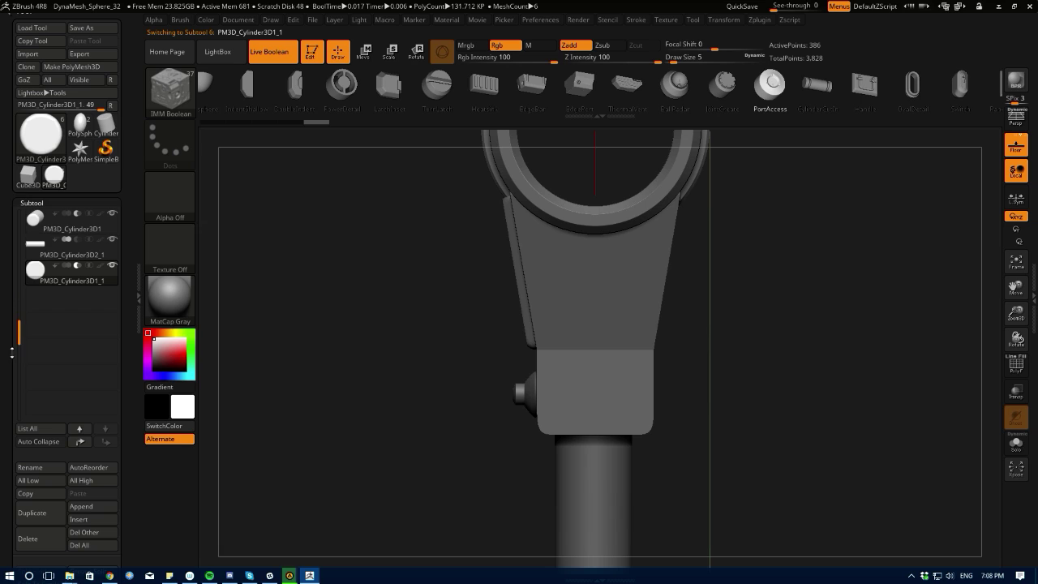
left_click(77, 509)
left_click(208, 414)
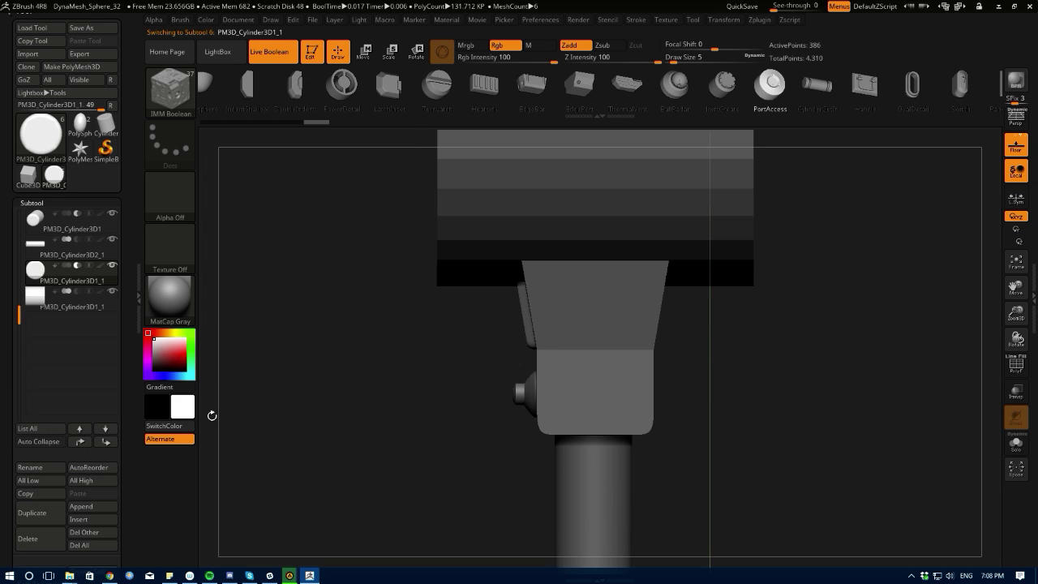
left_click_drag(271, 419, 389, 378, "alt")
left_click(31, 299)
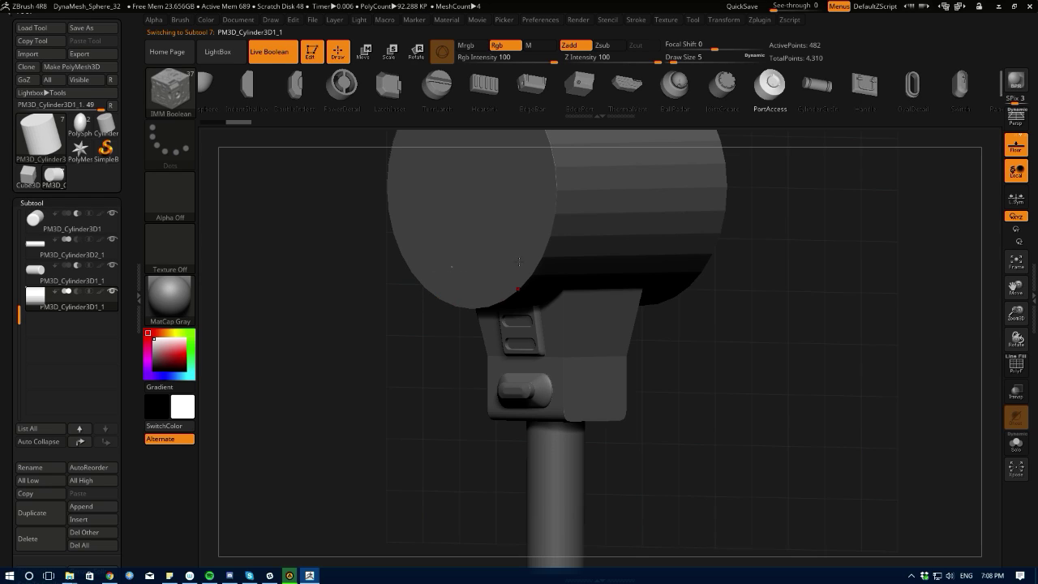
left_click(365, 56)
- Convert the appended cylinder to a PolyCylinder primitive and increase its divisions
left_click(410, 186)
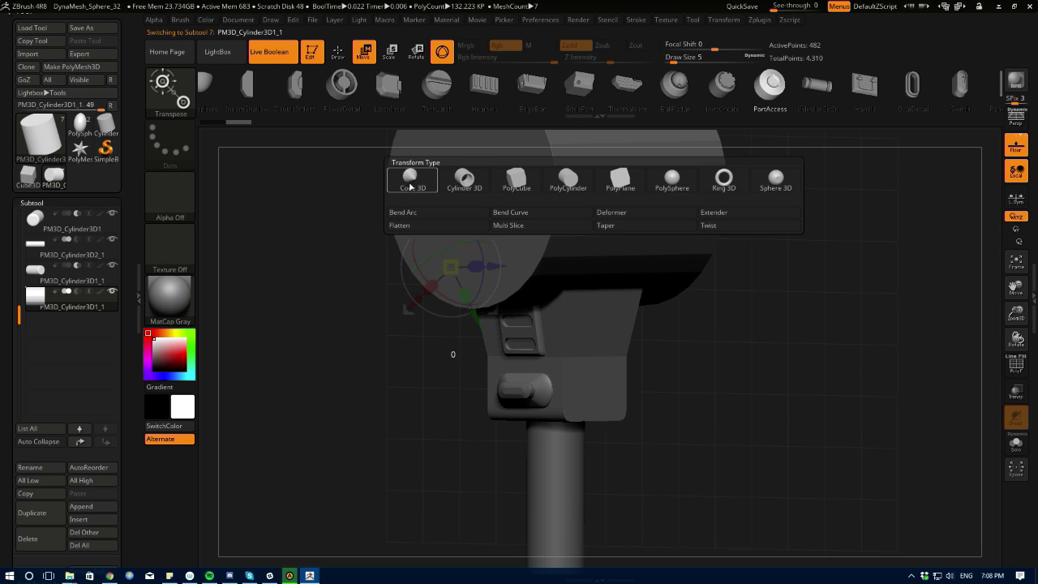
left_click(559, 190)
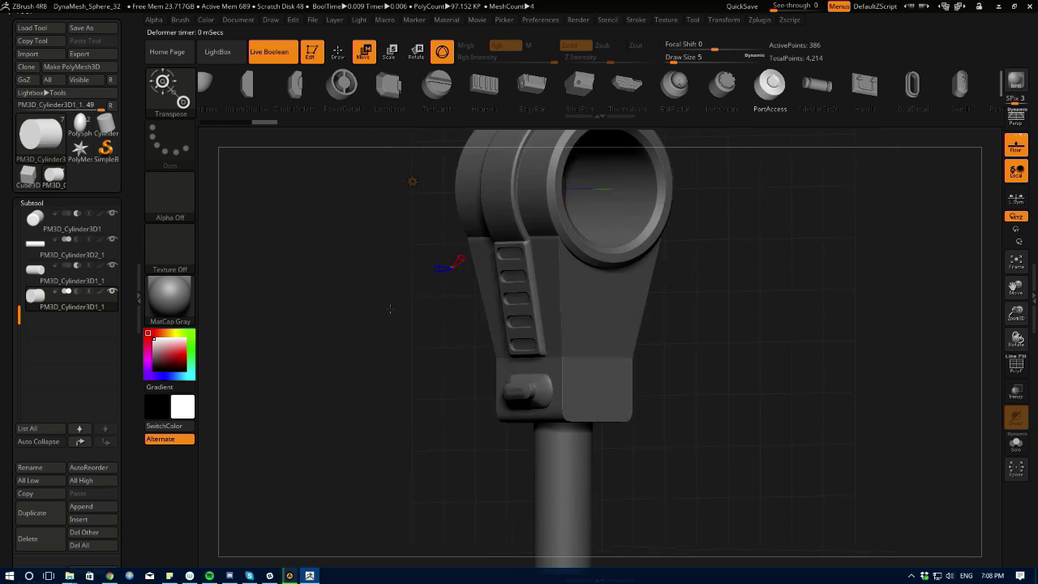
left_click_drag(401, 309, 434, 309)
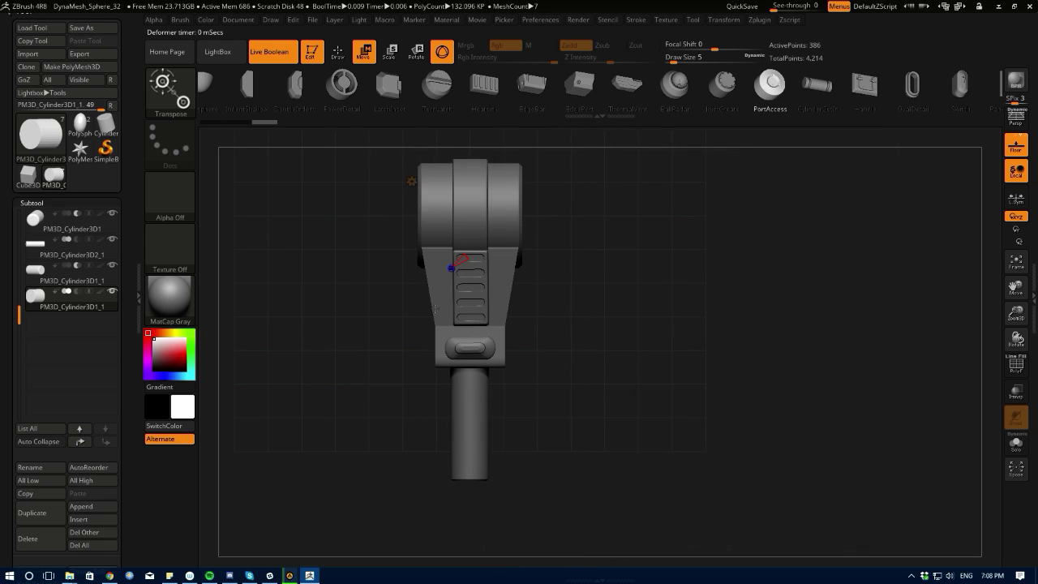
left_click_drag(289, 346, 251, 347)
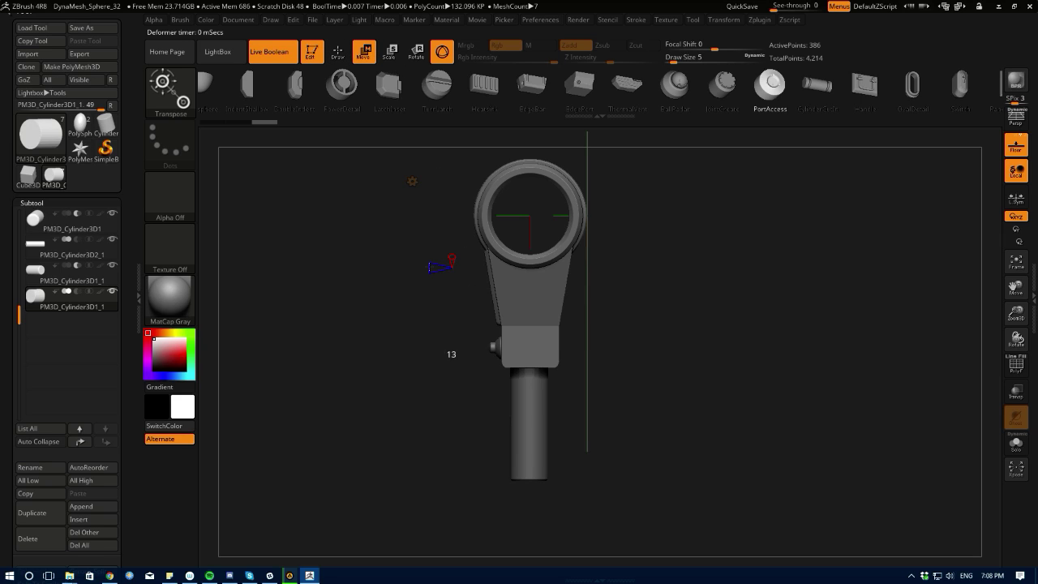
left_click_drag(430, 268, 436, 278)
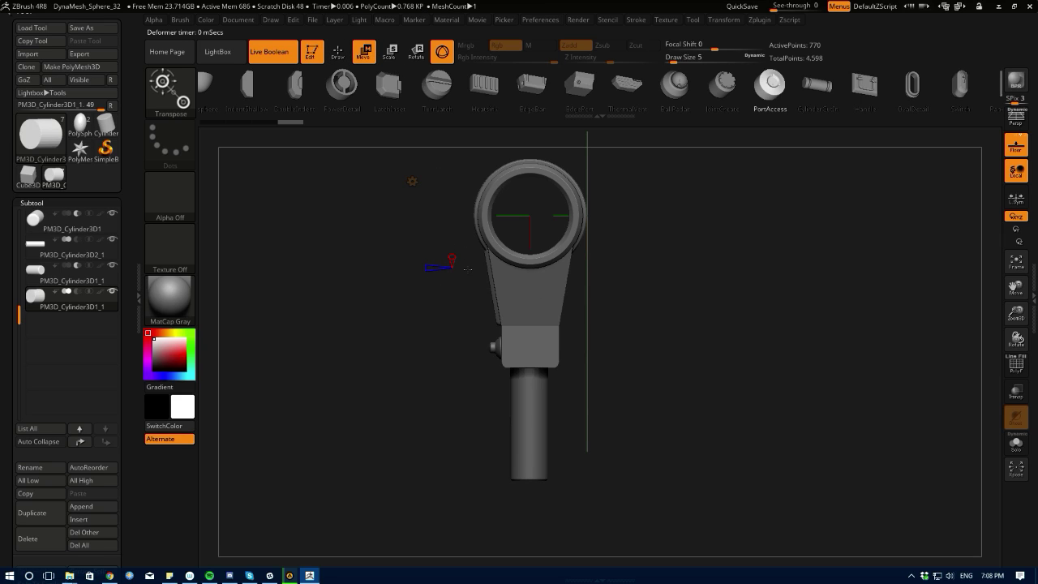
- Inspect the new cylinder on the arm by toggling Live Boolean and the polyframe display
left_click(274, 53)
left_click_drag(322, 169, 343, 168)
left_click(291, 52)
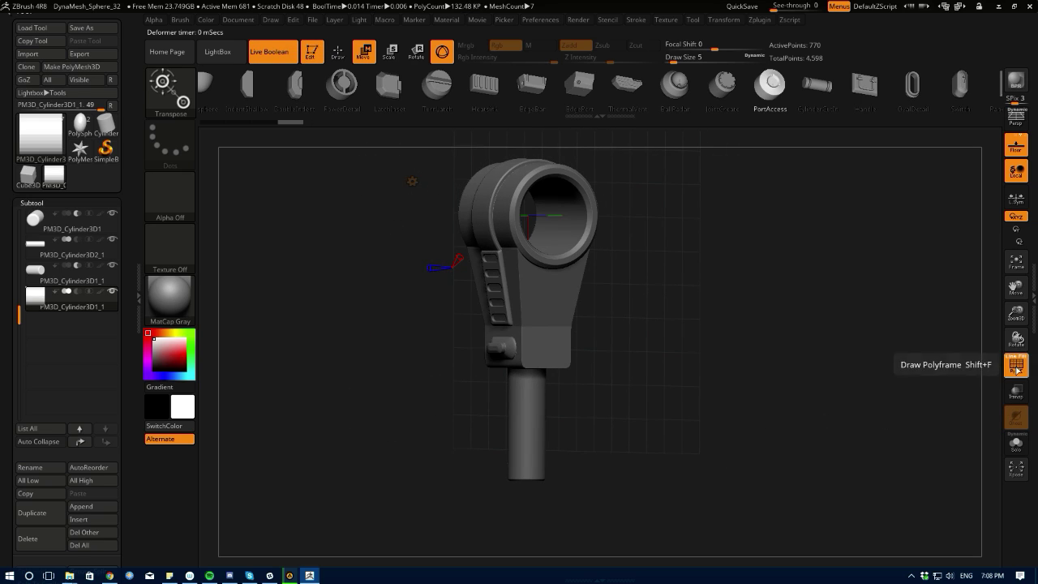
left_click(1016, 374)
left_click(1016, 373)
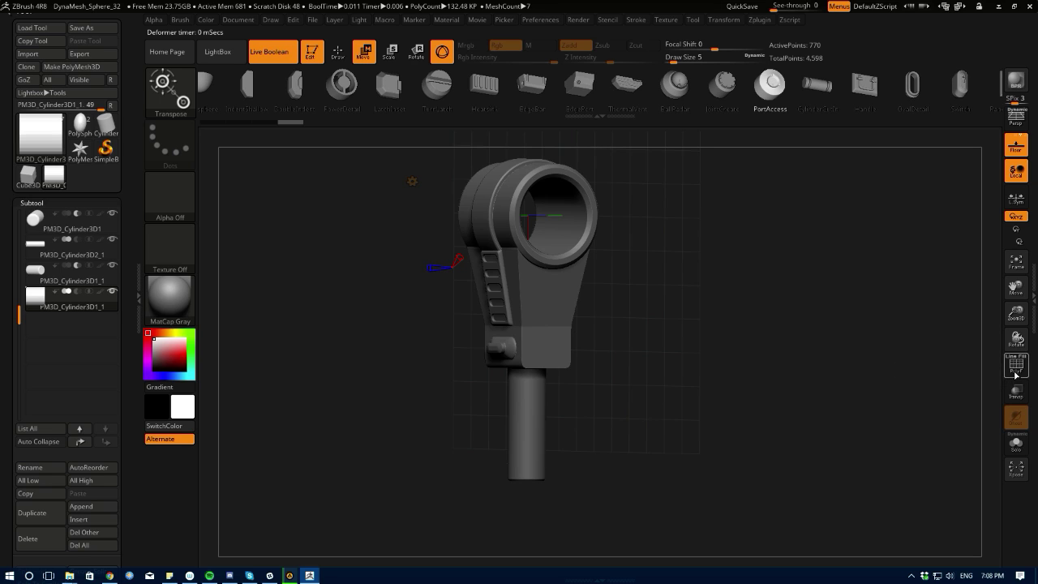
left_click(1015, 373)
left_click(1015, 371)
left_click_drag(845, 368, 798, 365, "shift")
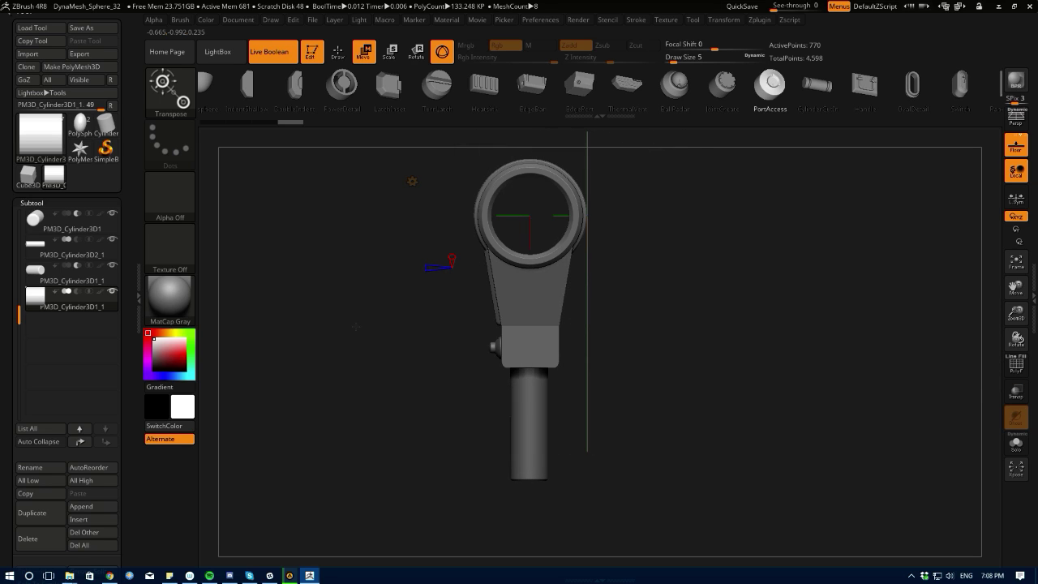
- Try replacing the cylinder with the TurnLatch insert mesh and look at it from several sides
left_click(438, 86)
left_click_drag(388, 307, 336, 313)
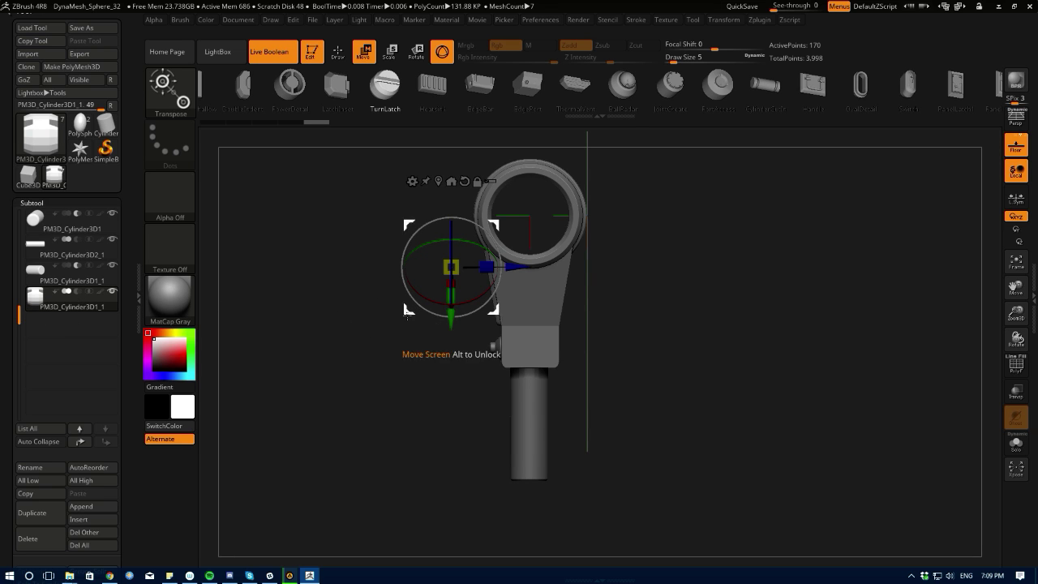
mouse_move(357, 329)
left_mouse_down()
mouse_move(393, 339)
mouse_move(382, 327)
mouse_move(365, 330)
left_mouse_up()
mouse_move(365, 331)
left_mouse_down("alt")
mouse_move(363, 401)
mouse_move(365, 345)
left_mouse_up("alt")
left_click_drag(449, 275, 471, 319)
left_click_drag(341, 334, 275, 330, "shift")
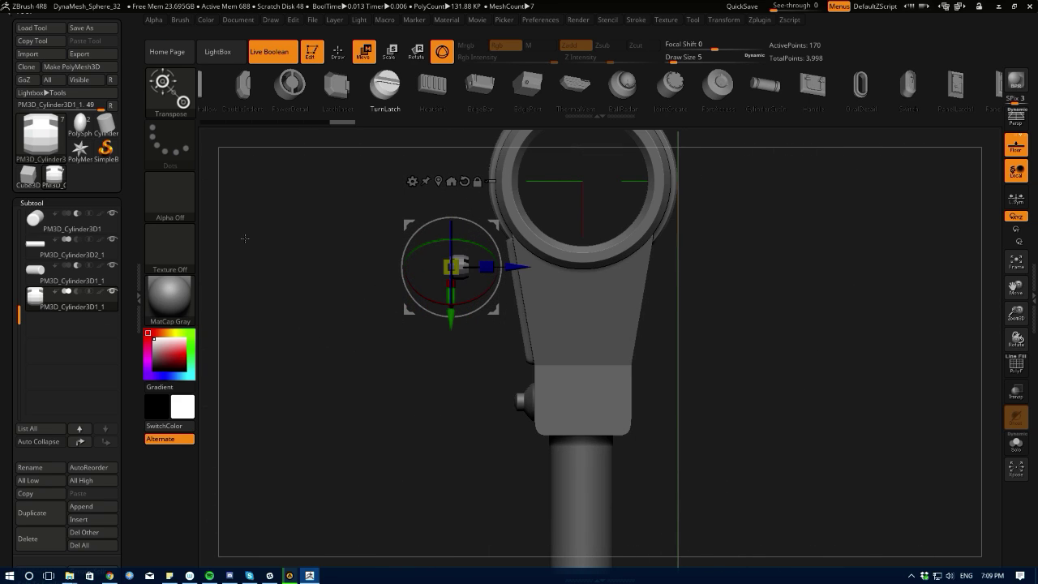
- Replace the latch mesh with a PolyCylinder primitive and lower its divisions
left_click(413, 181)
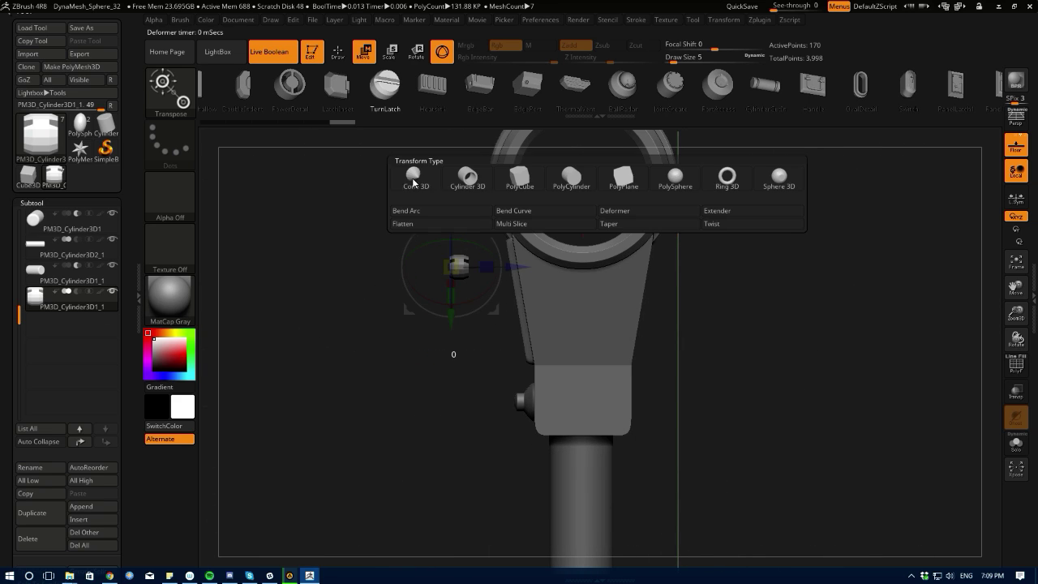
left_click(571, 179)
left_click_drag(390, 317, 414, 255)
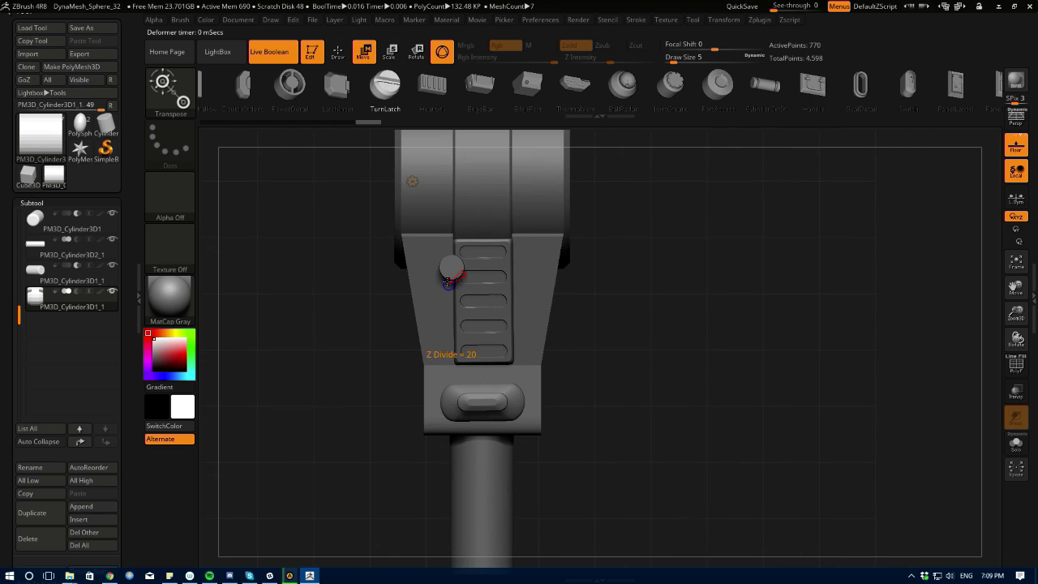
left_click_drag(451, 275, 465, 296)
left_click_drag(327, 312, 289, 306, "shift")
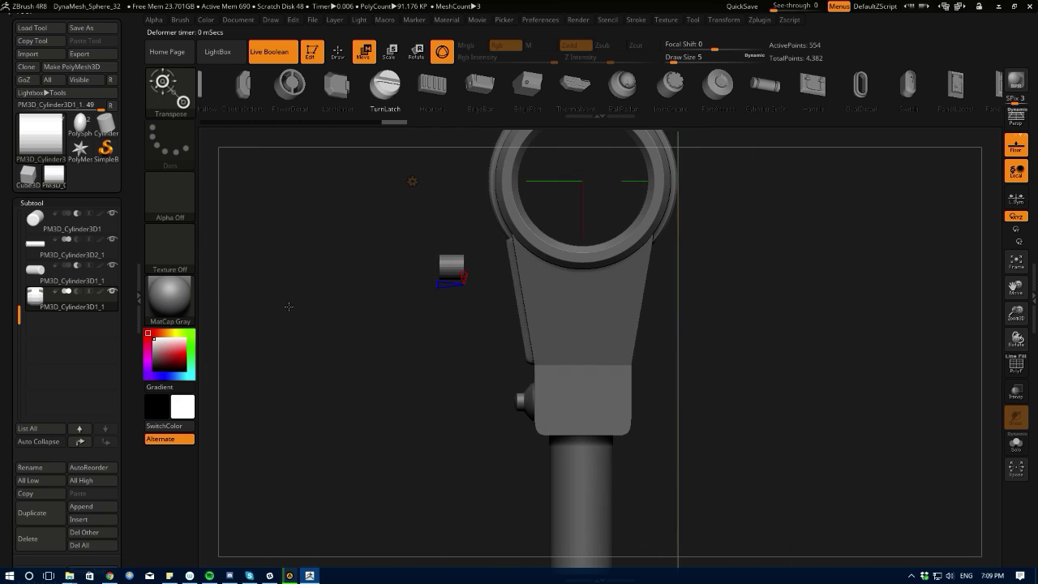
- Bring the cylinder to the ring's centre with Mesh To Axis and scale it up uniformly to nearly fill the ring's opening
left_click_drag(446, 265, 443, 266)
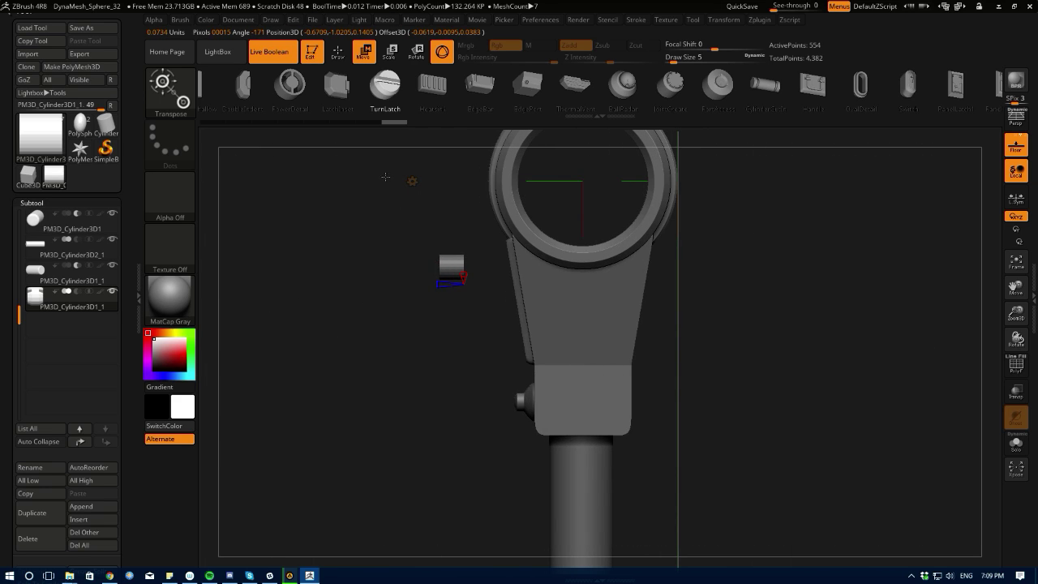
left_click(364, 52)
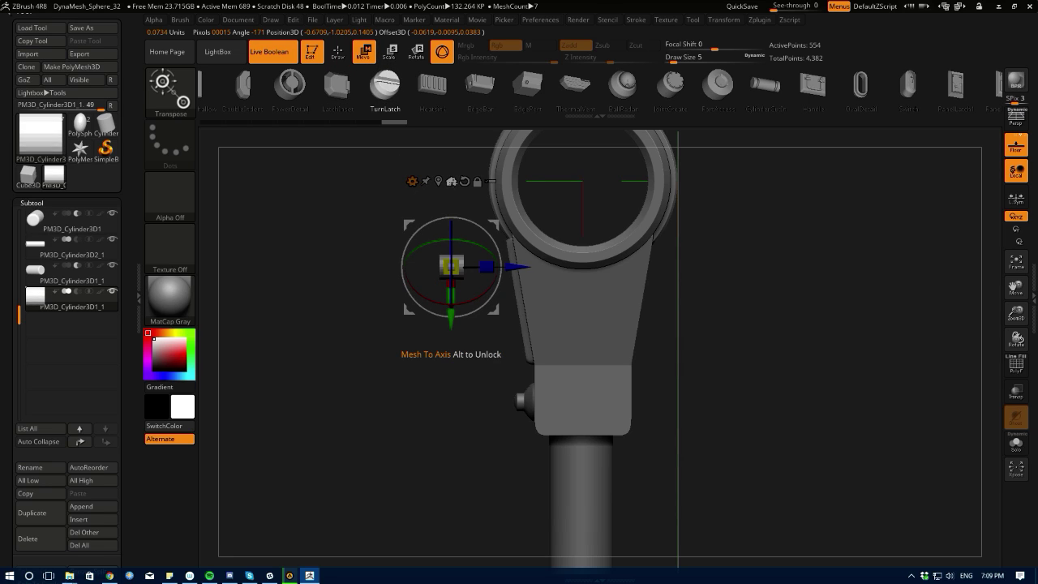
left_click(453, 181)
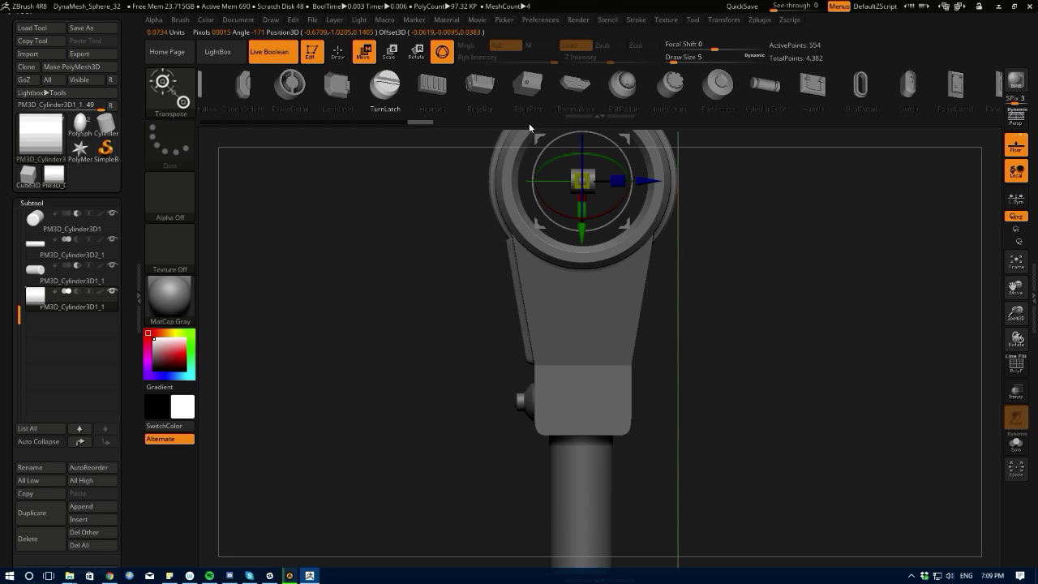
left_click_drag(439, 242, 437, 381, "alt")
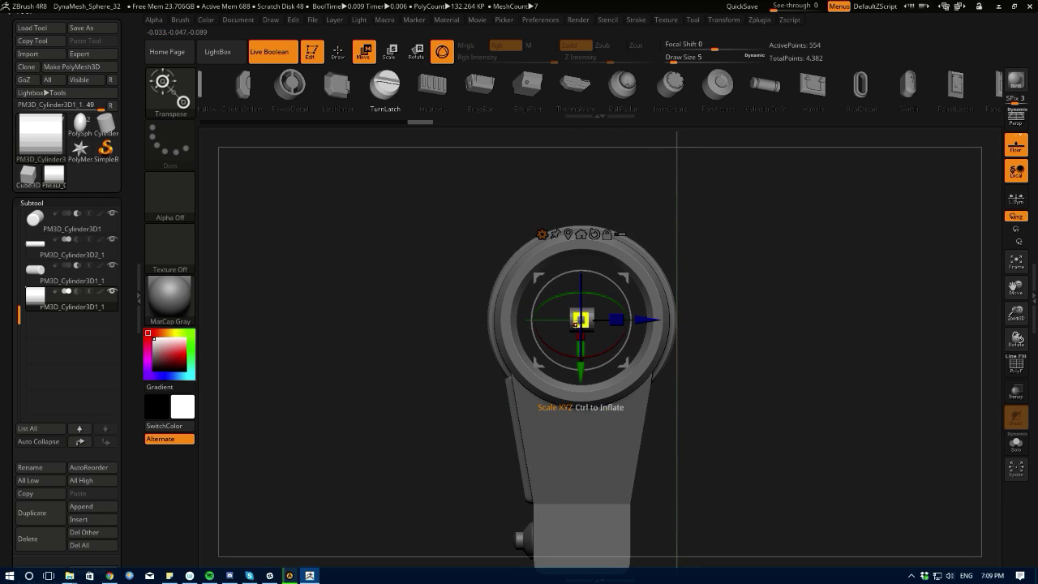
left_click_drag(575, 324, 437, 264)
left_click_drag(394, 311, 403, 246)
- Reset the cylinder's gizmo orientation and move the cylinder straight down the arm onto the lower block
left_click(595, 234)
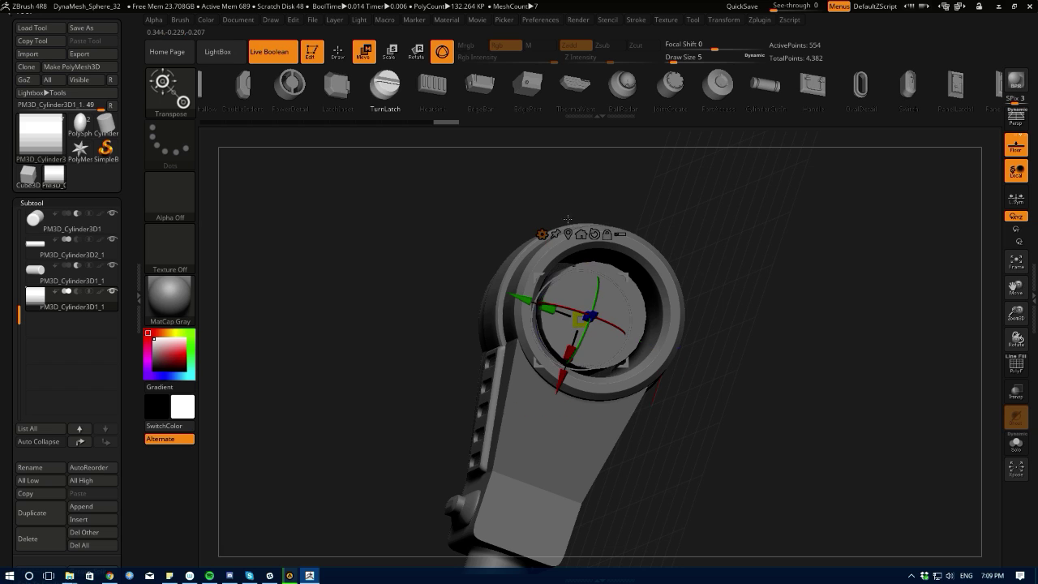
left_click_drag(315, 282, 333, 181)
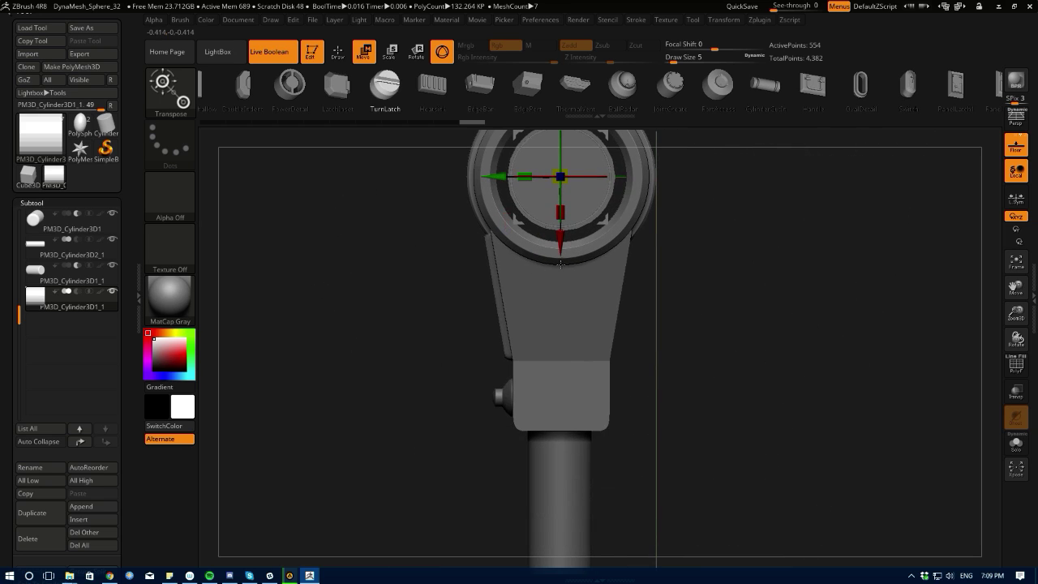
left_click_drag(560, 244, 560, 453)
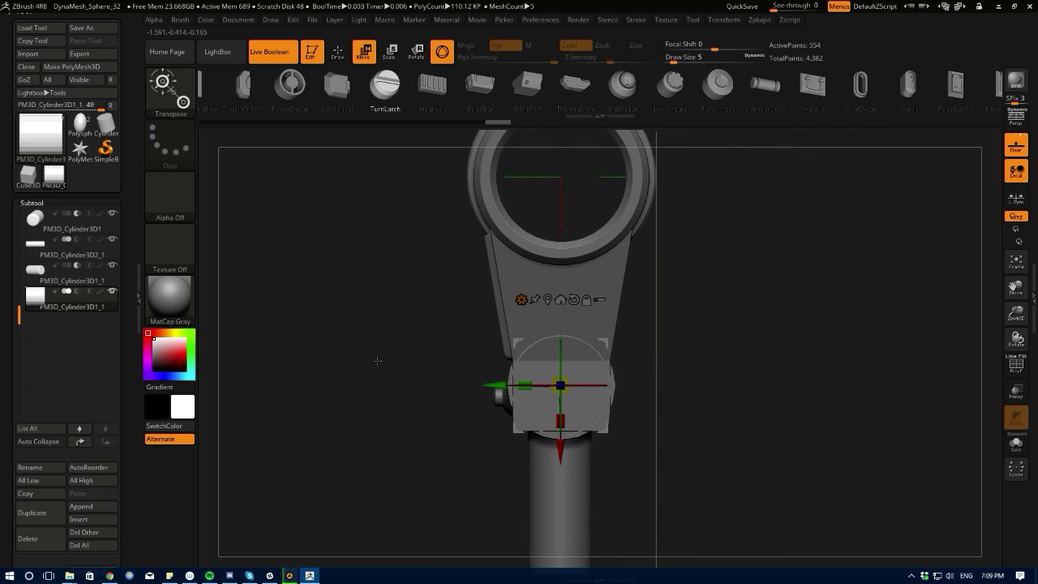
- Shorten the cylinder along its axis until it protrudes only slightly from both side faces of the lower block
left_click_drag(377, 361, 470, 376)
left_click_drag(595, 395, 624, 402)
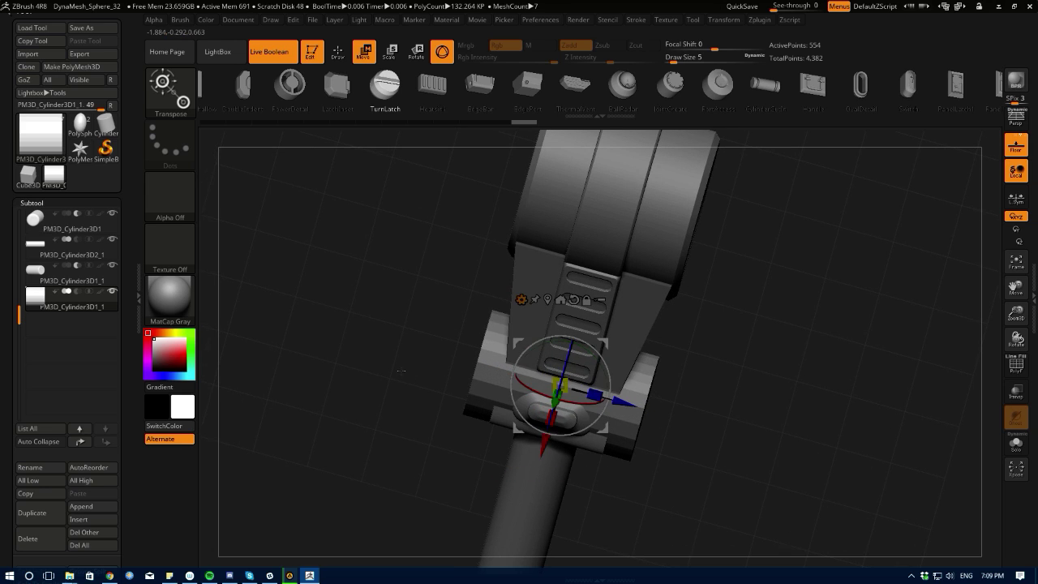
left_click_drag(401, 371, 429, 327)
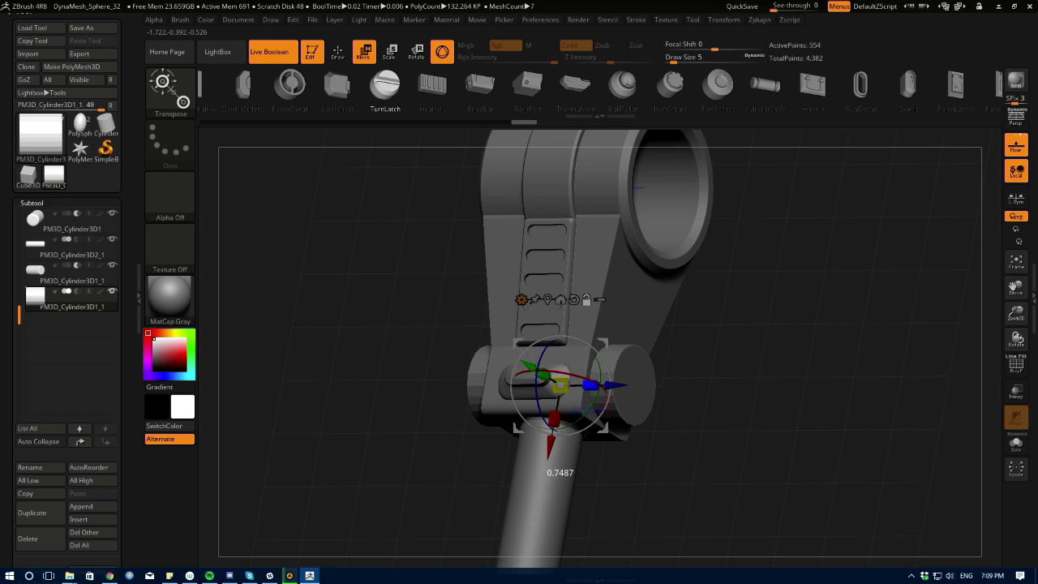
left_click_drag(571, 384, 569, 384)
left_click_drag(447, 353, 454, 385)
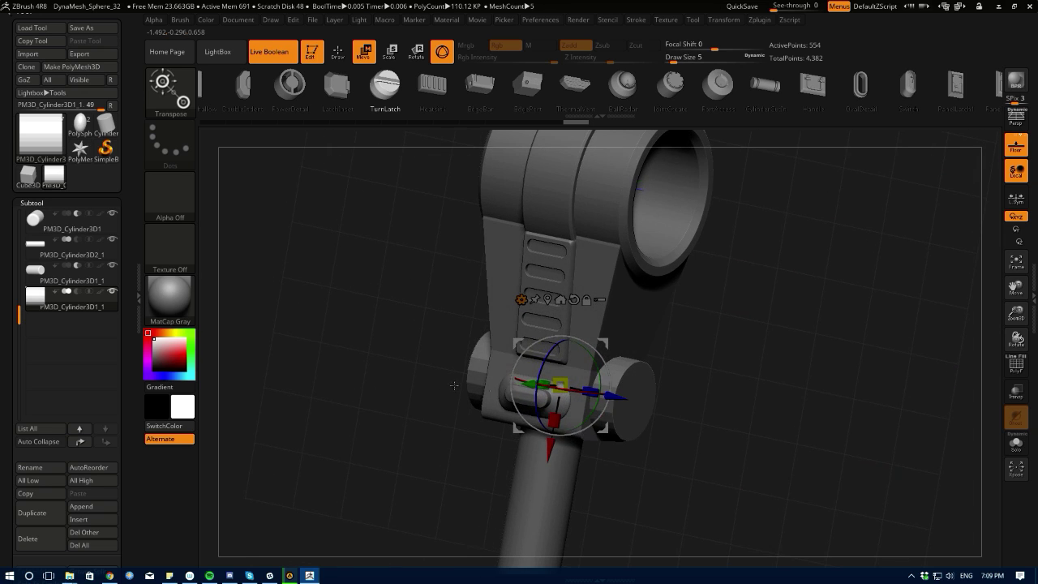
right_click_drag(550, 373, 581, 413)
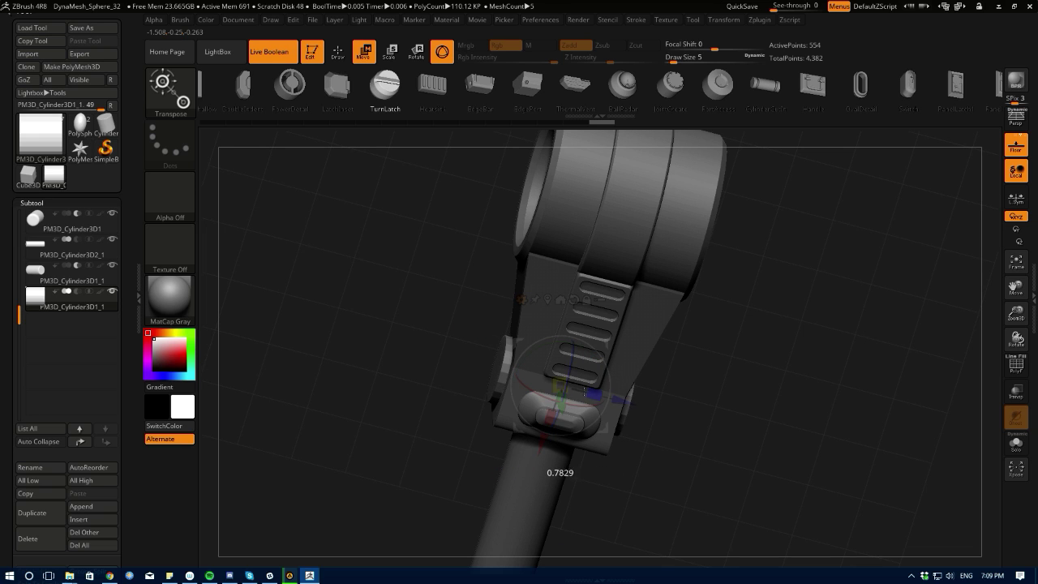
left_click_drag(584, 391, 585, 390)
left_click_drag(404, 325, 344, 348)
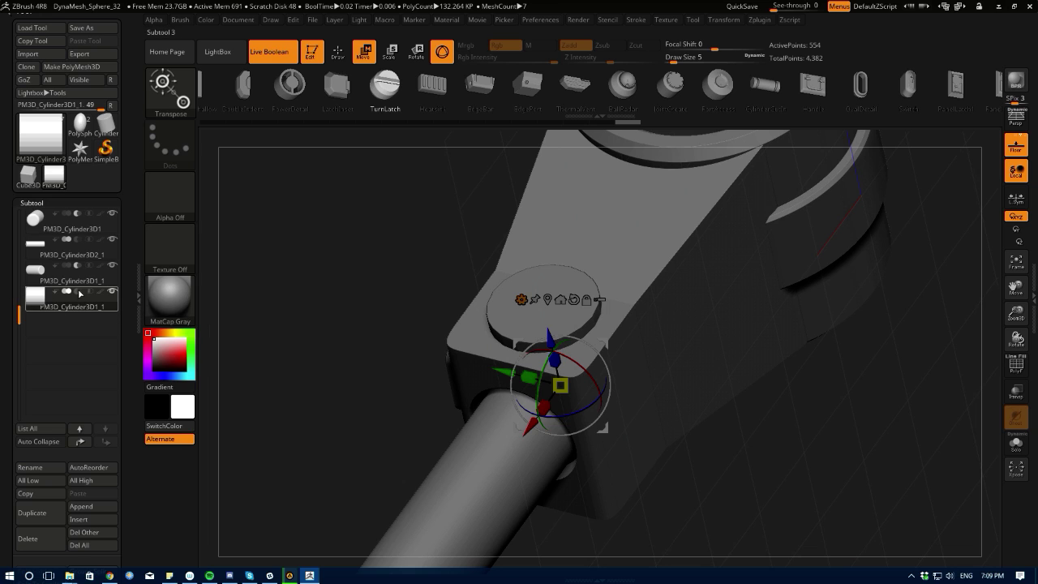
- Switch the cylinder subtool to Boolean subtraction to cut a round hole through the lower block
left_click(79, 293)
left_click_drag(268, 332, 193, 343)
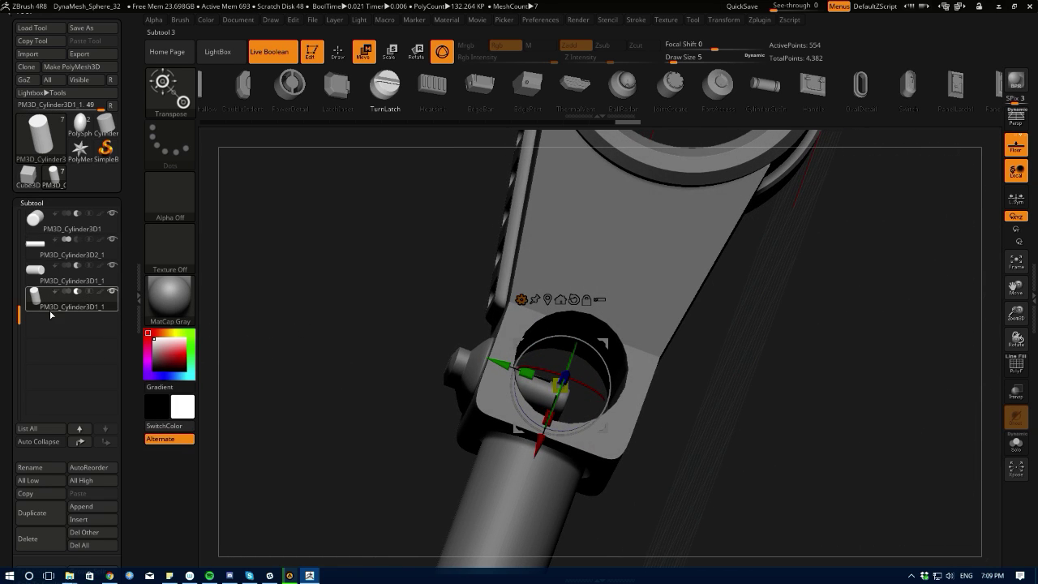
mouse_move(277, 421)
left_mouse_down()
mouse_move(264, 473)
mouse_move(287, 456)
mouse_move(271, 436)
mouse_move(283, 418)
mouse_move(266, 417)
left_mouse_up()
- Try dividing the subtractive cylinder twice to smooth the faceted hole
left_click_drag(5, 363, 17, 280)
scroll(17, 279, "down", 5)
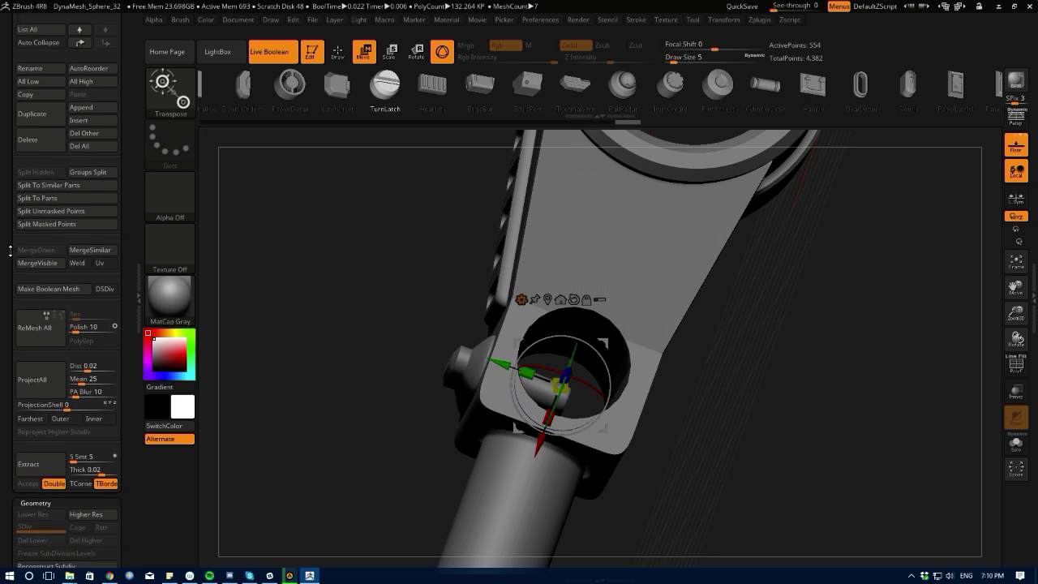
scroll(1, 324, "down", 7)
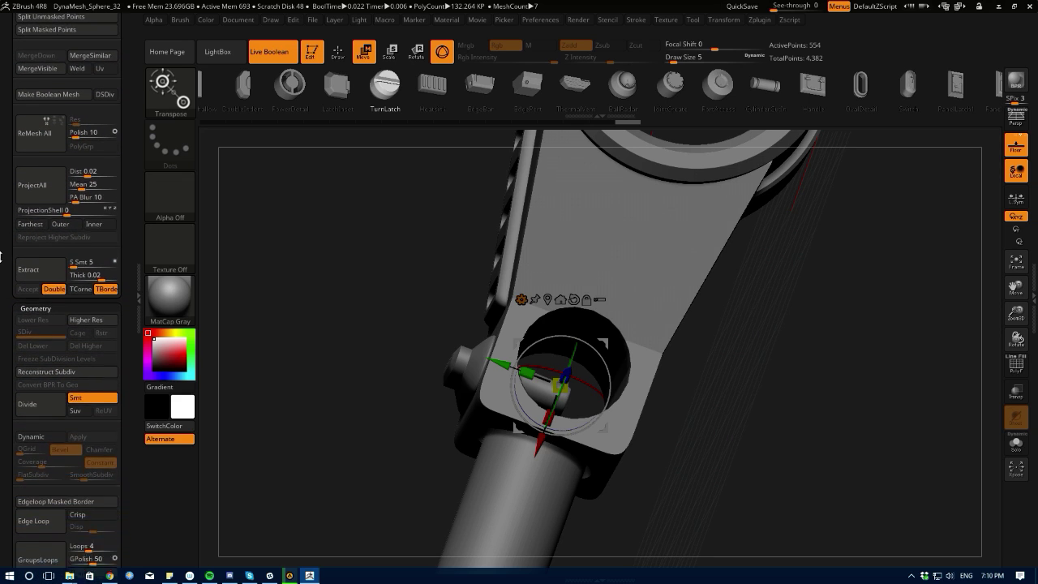
left_click_drag(1, 224, 17, 257)
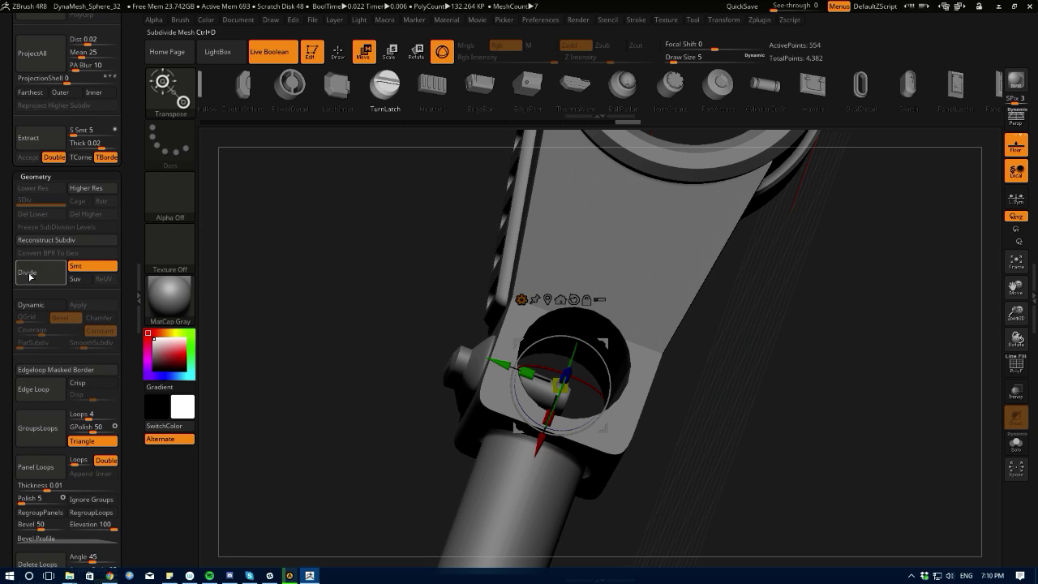
left_click(30, 274)
left_click(30, 274)
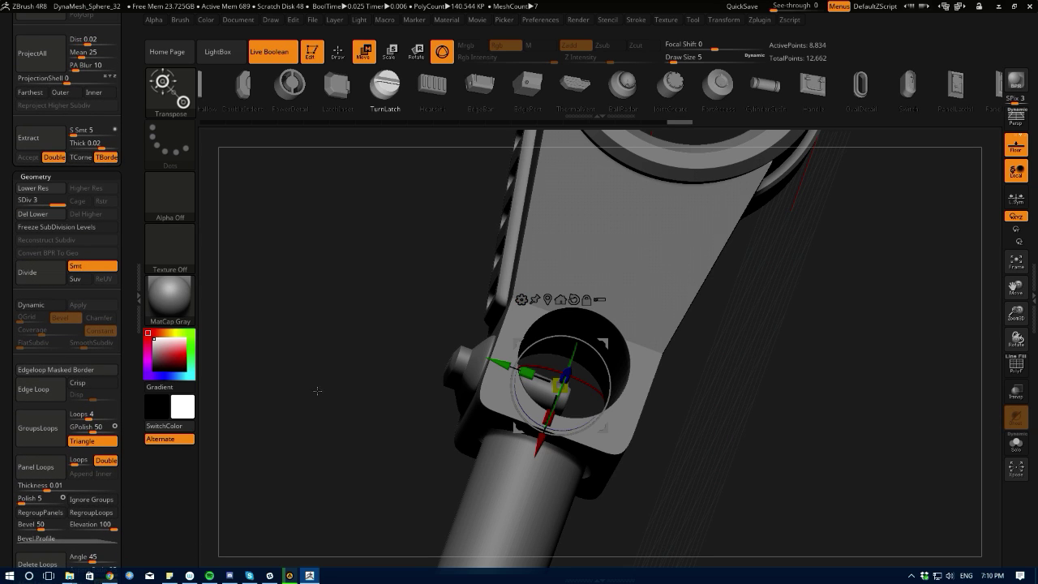
left_click_drag(317, 390, 222, 373)
key("shift+d")
key("shift+d")
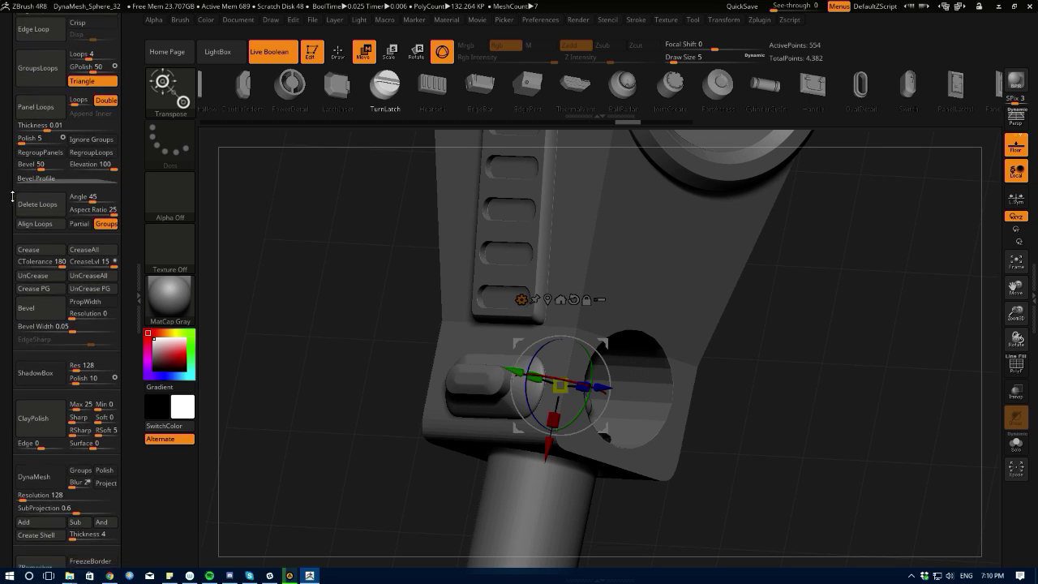
- Enable Dynamic Subdivision on the subtractive cylinder to smooth the wall of the hole
scroll(18, 134, "down", 10)
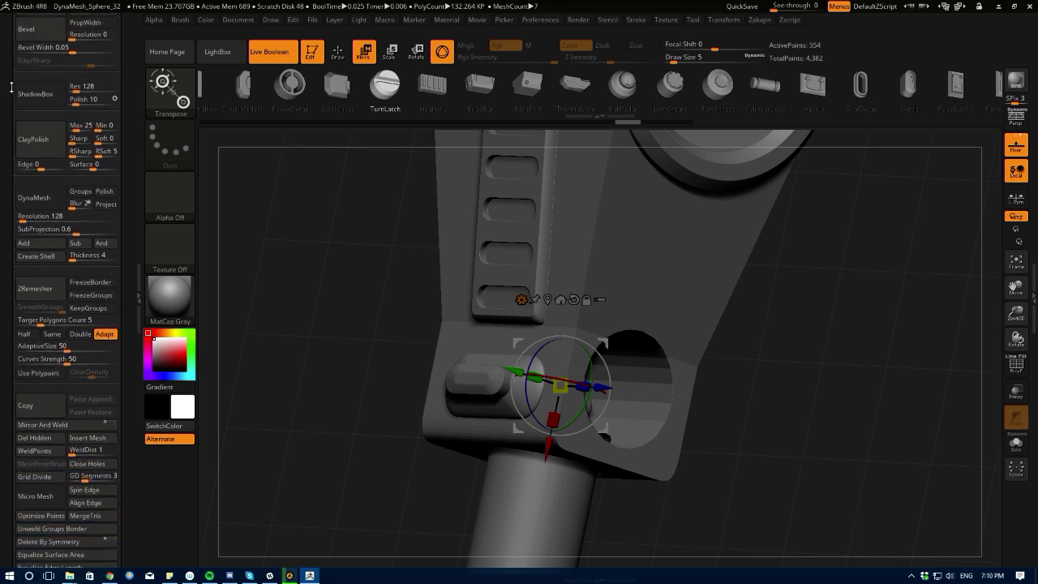
scroll(10, 60, "up", 12)
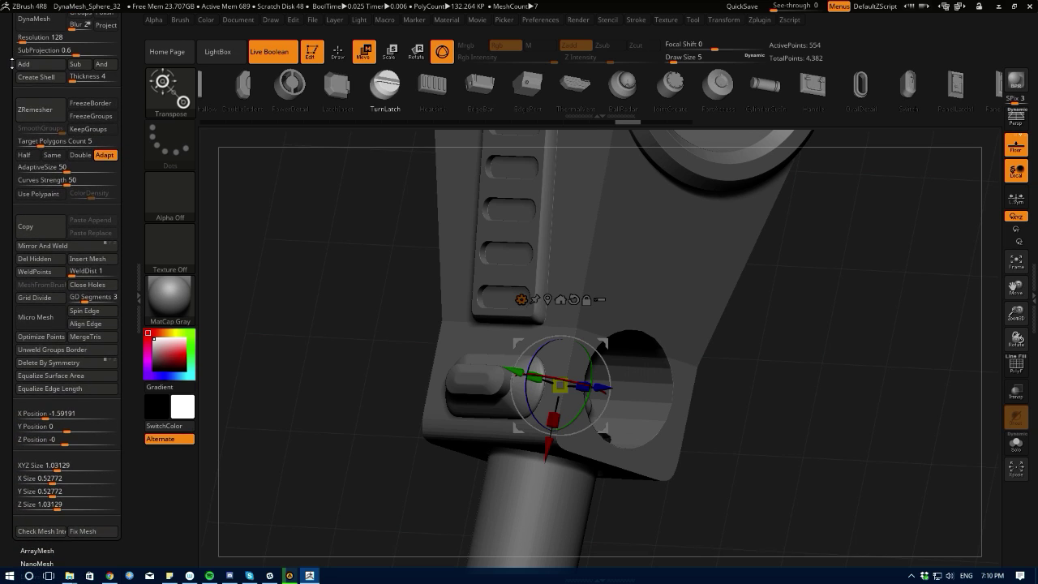
left_click_drag(13, 286, 26, 322)
scroll(26, 323, "down", 6)
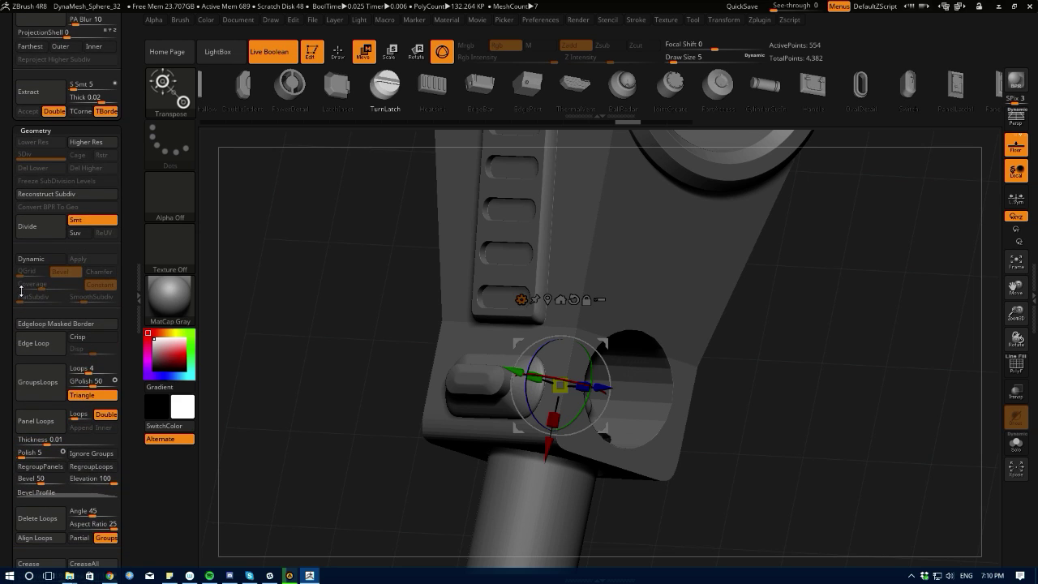
left_click(32, 255)
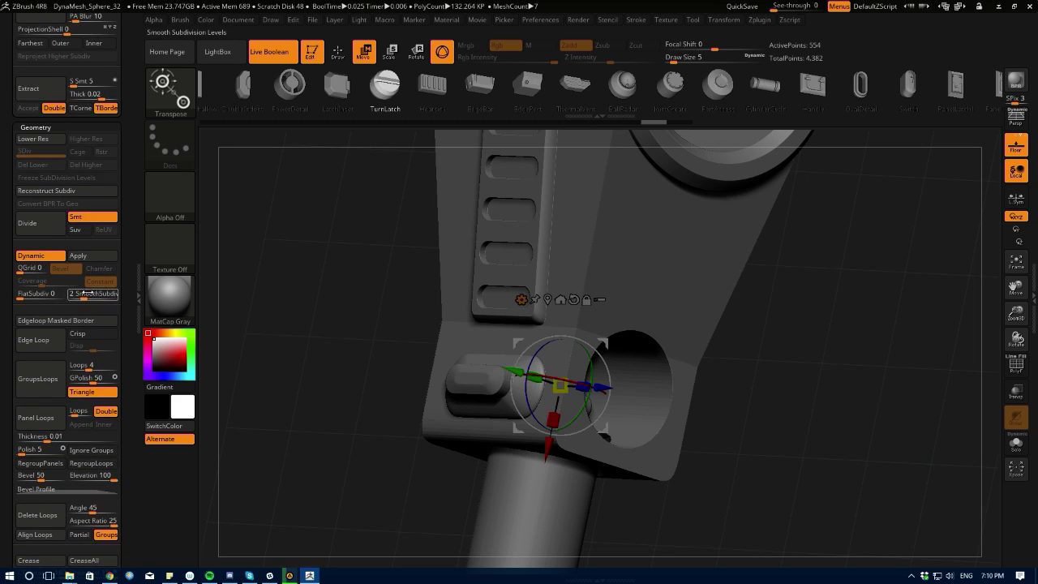
left_click_drag(344, 369, 303, 400)
left_click_drag(13, 162, 19, 370)
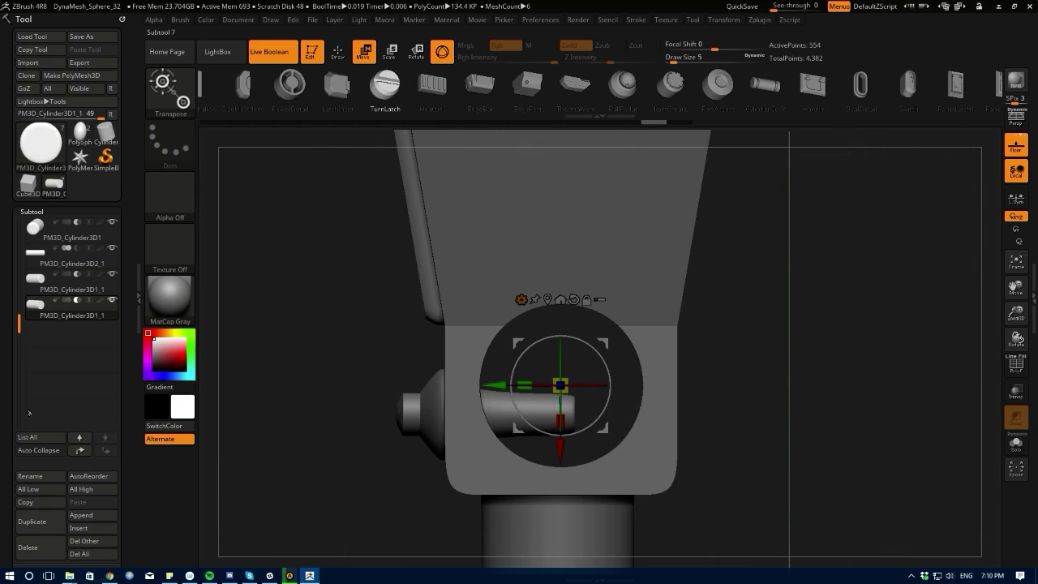
- Try replacing the arm body's mesh with the TurnLatch insert mesh and undo the replacement
left_click(457, 287, "alt")
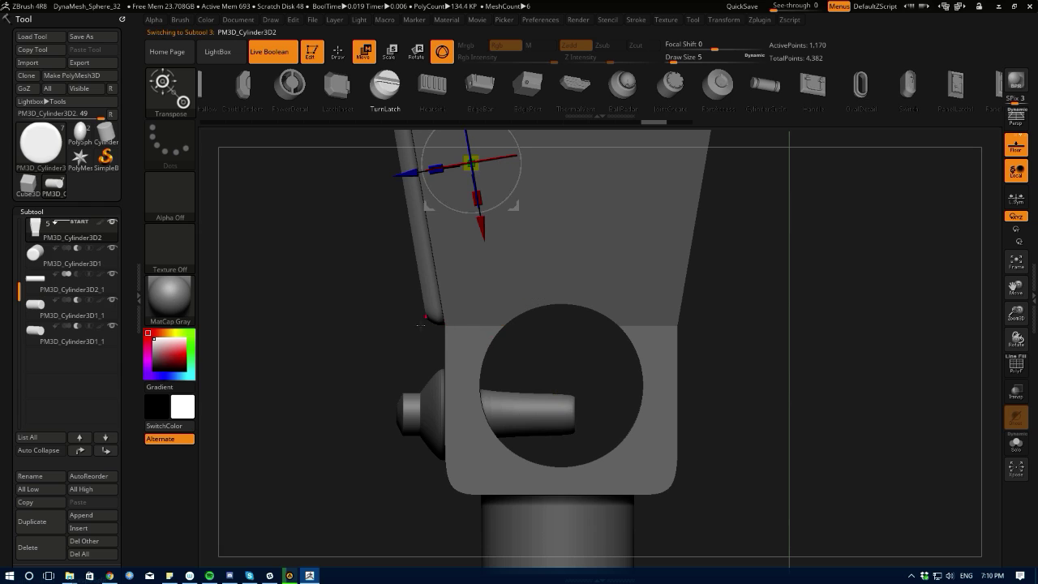
left_click(385, 86)
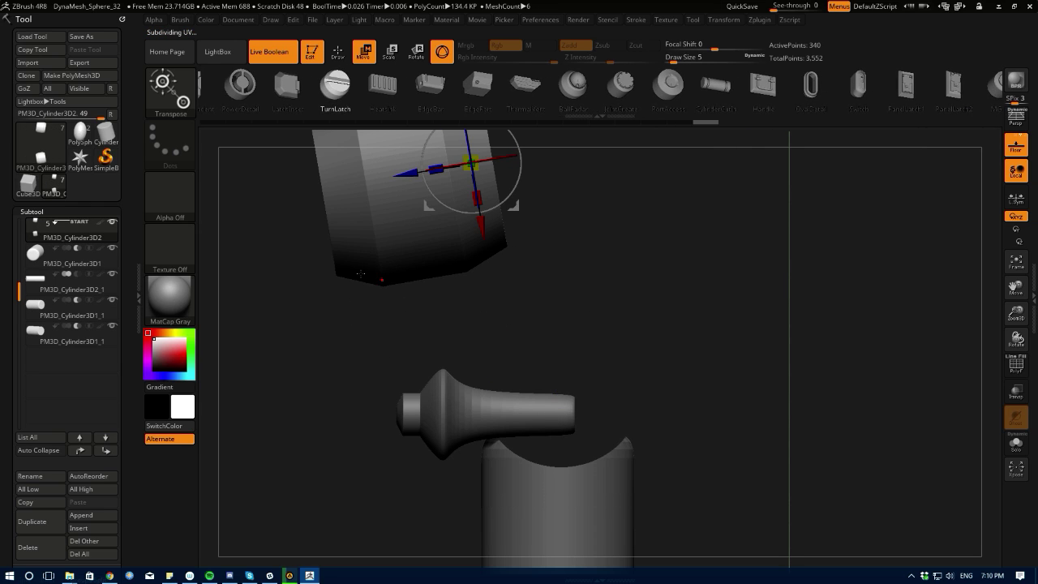
left_click_drag(297, 348, 294, 313, "alt")
key("ctrl+z")
left_click_drag(319, 396, 322, 557, "alt")
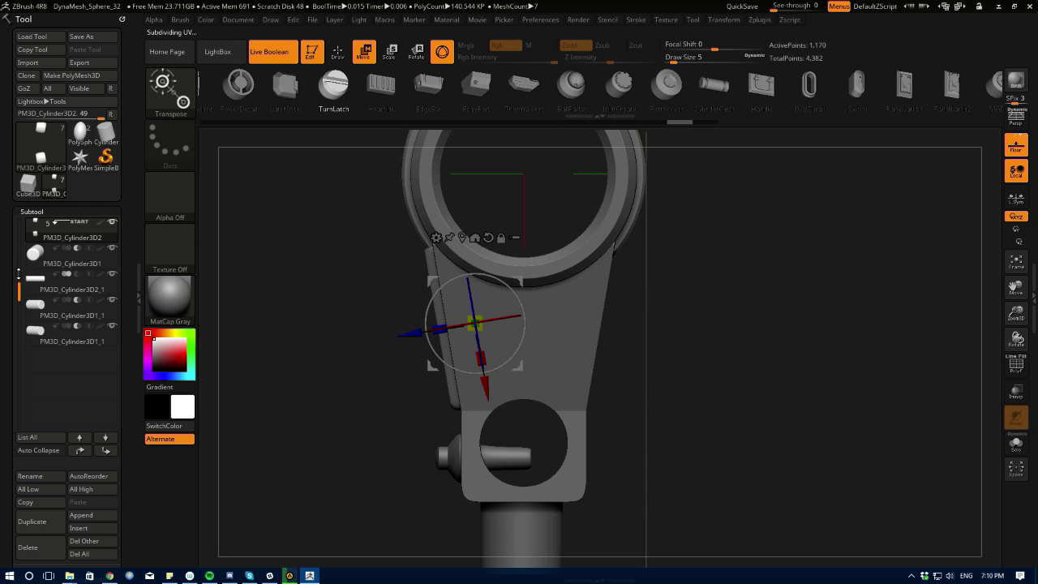
left_click_drag(320, 406, 317, 369, "alt")
left_click_drag(316, 368, 356, 389)
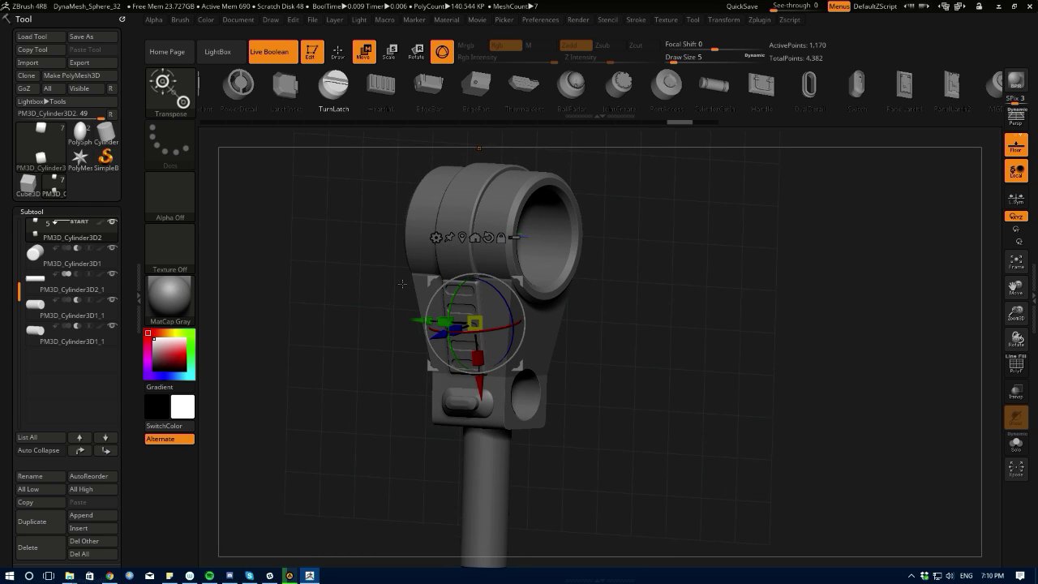
- Try the TurnLatch and Heatsink insert meshes on the ring subtool
left_click(417, 221, "alt")
left_click_drag(369, 314, 347, 317)
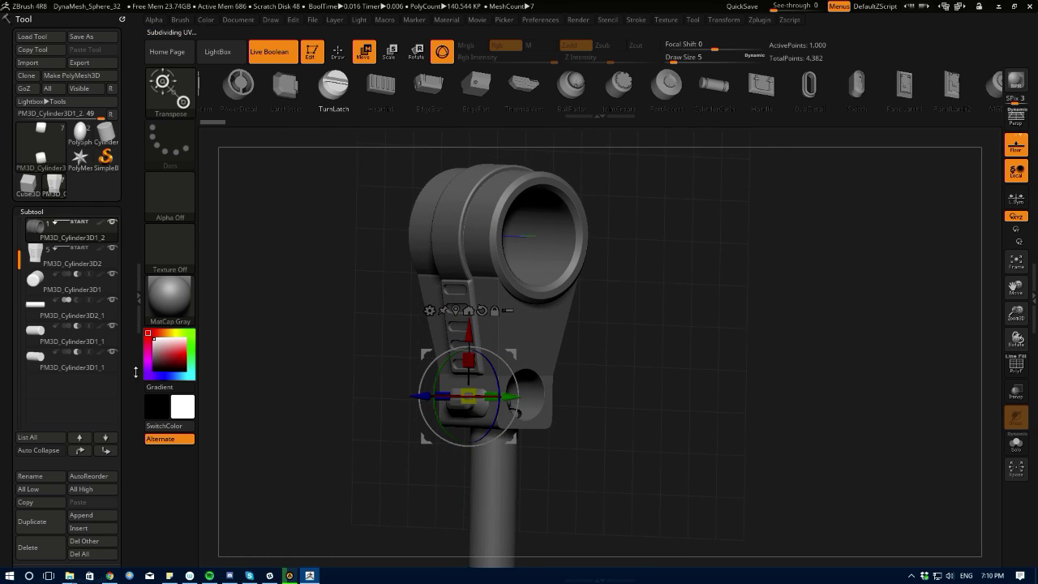
left_click_drag(347, 399, 325, 335)
left_click(328, 95)
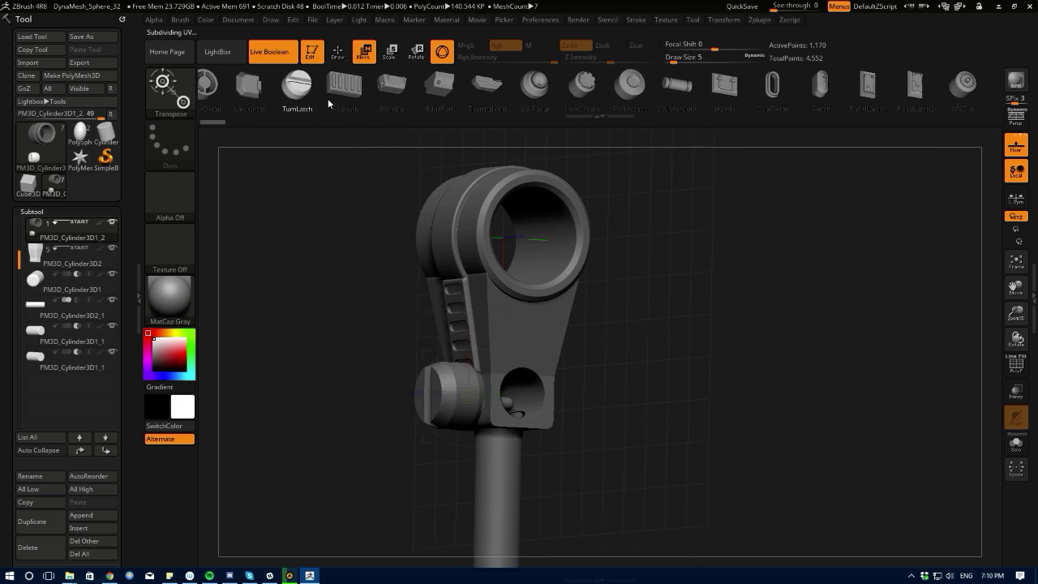
left_click(347, 98)
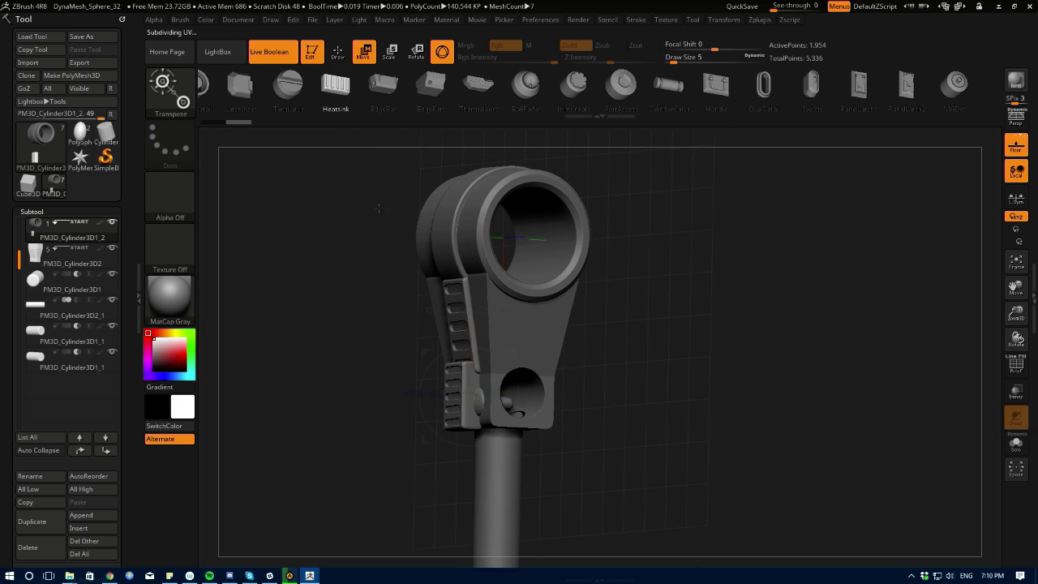
left_click(304, 96)
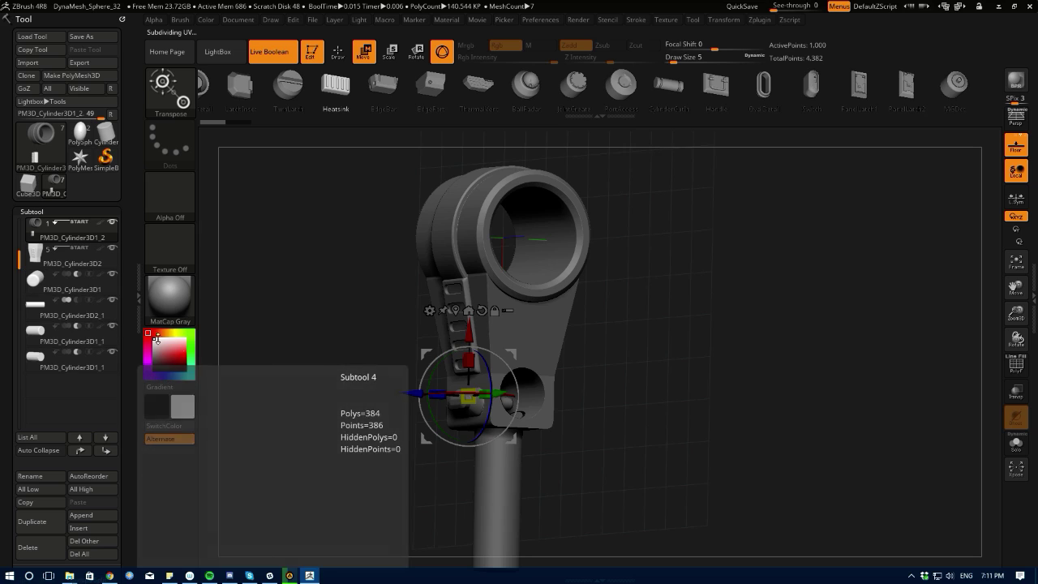
- Append a PolySphere subtool and try to replace it with the PortAccess insert mesh
left_click_drag(276, 372, 241, 377)
left_click(82, 514)
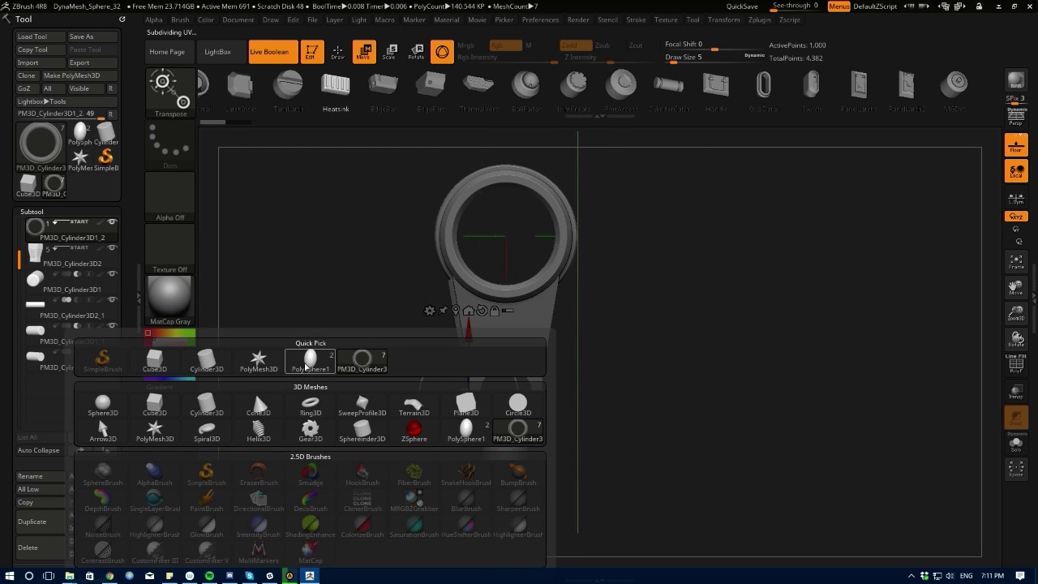
left_click(308, 364)
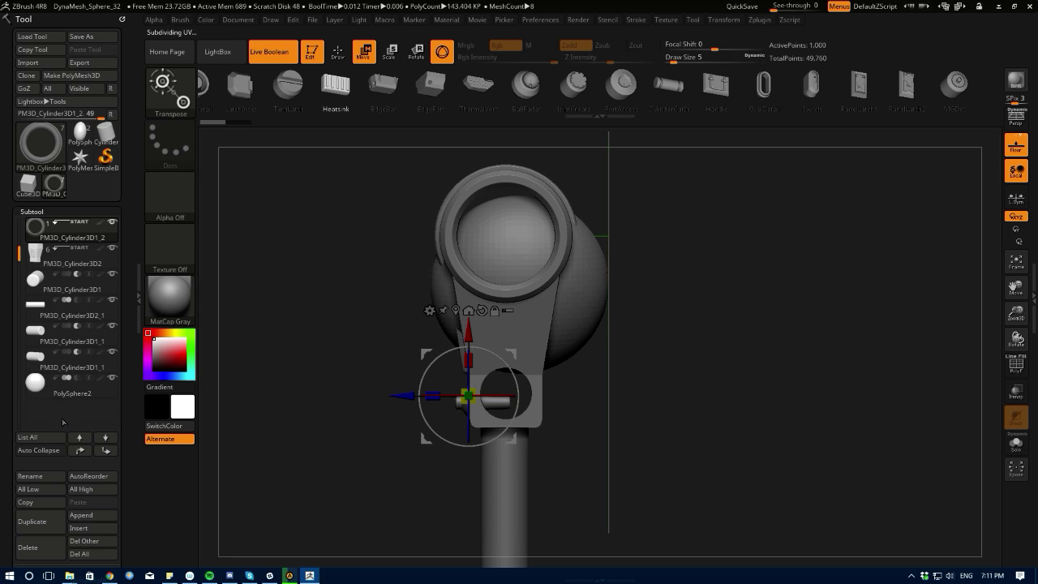
left_click(442, 287, "alt")
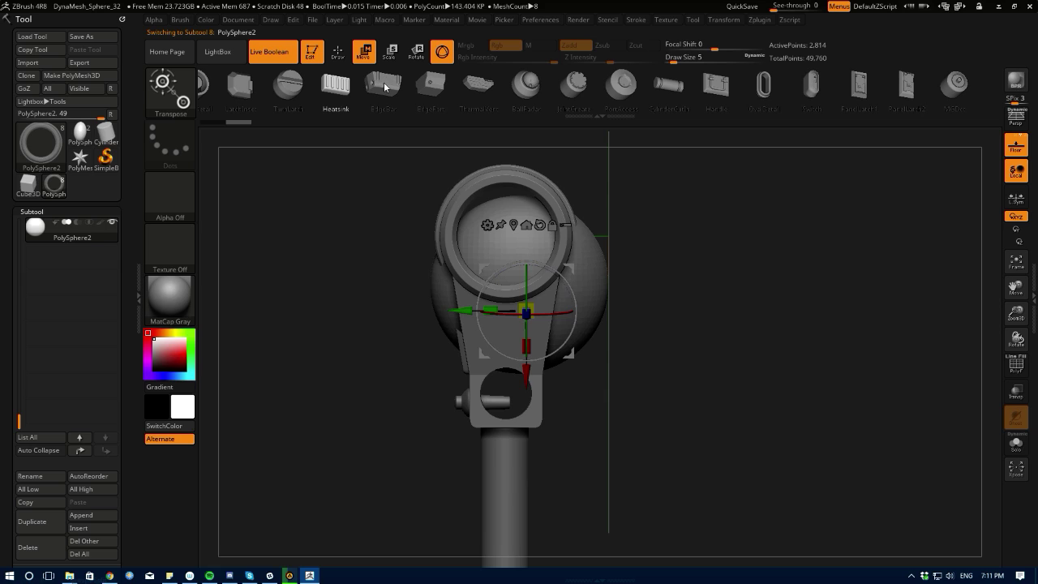
left_click(620, 84)
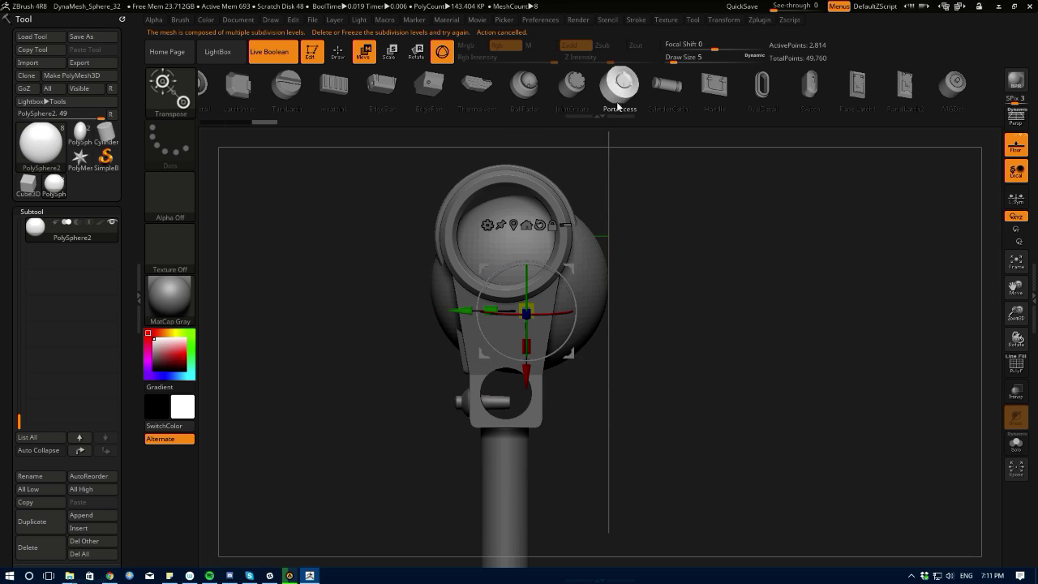
left_click_drag(621, 84, 594, 94)
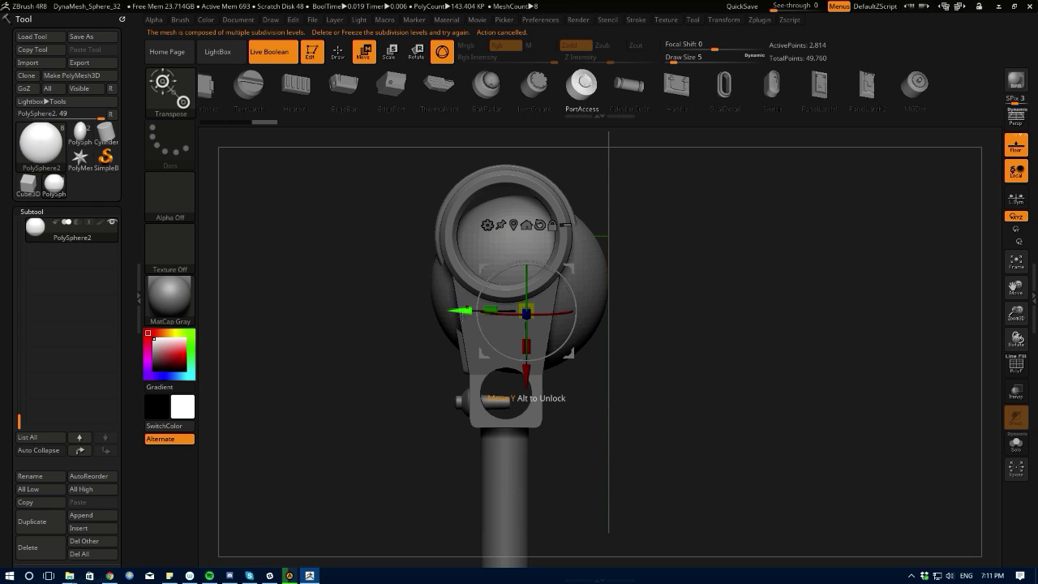
left_click_drag(345, 280, 327, 347)
- Delete the PolySphere subtool and view the arm straight from the side
left_click_drag(18, 422, 11, 321)
left_click(32, 547)
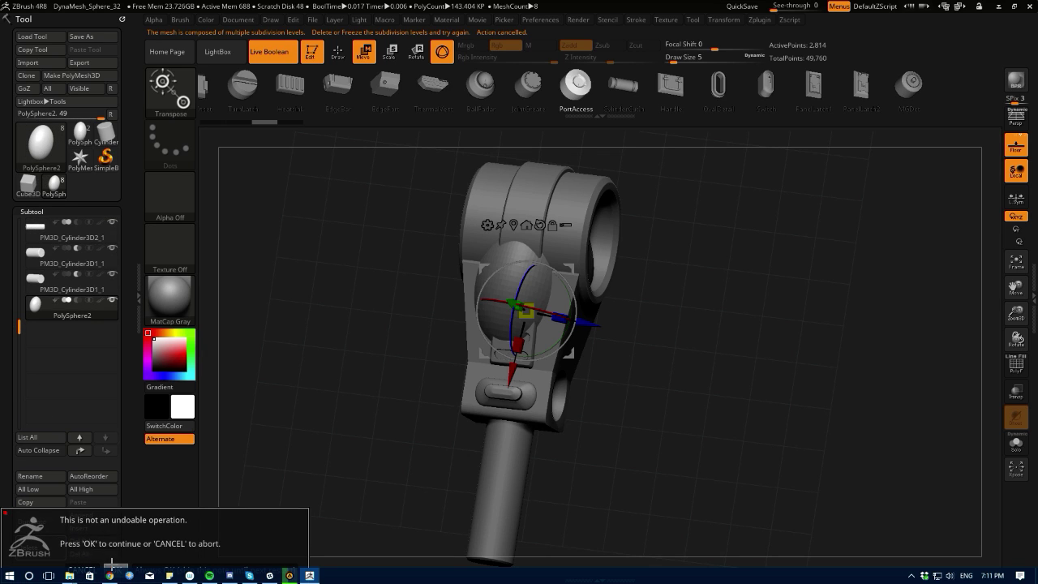
left_click(113, 563)
left_click_drag(338, 472, 210, 374, "shift")
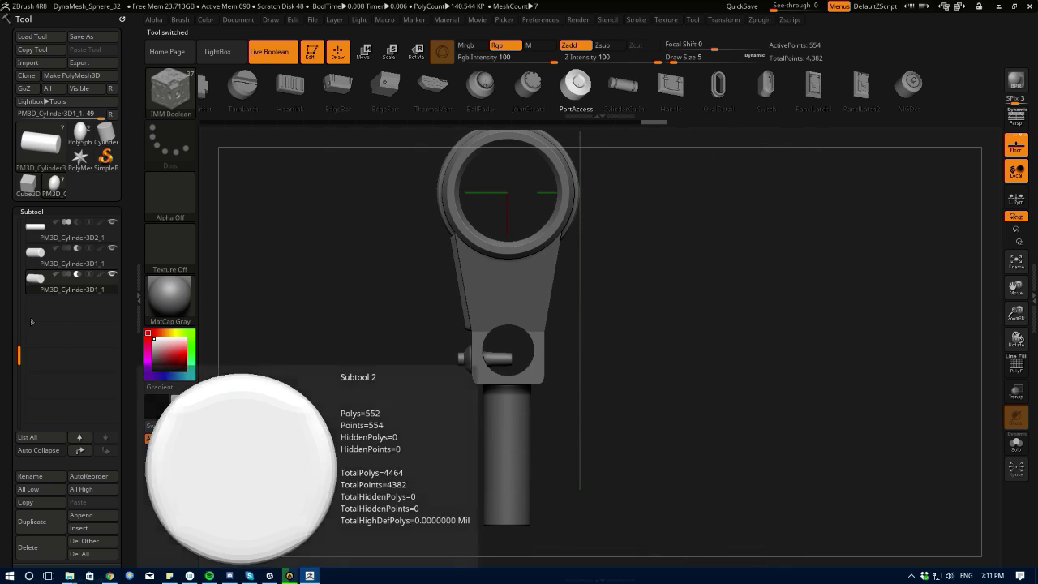
- Append a Cube3D to the arm's subtools and make the new cube the active subtool
left_click_drag(18, 354, 12, 377)
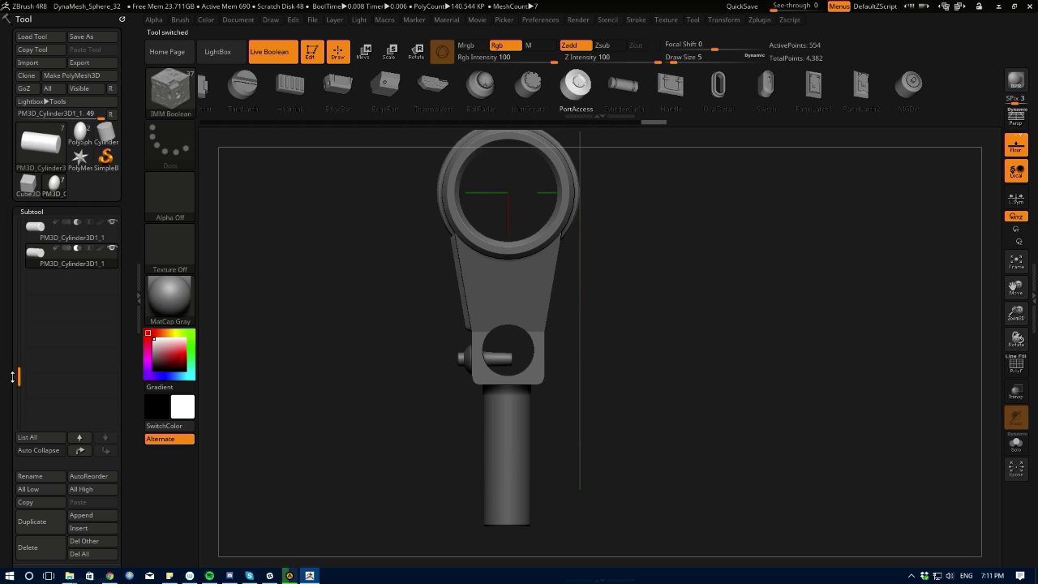
left_click(81, 516)
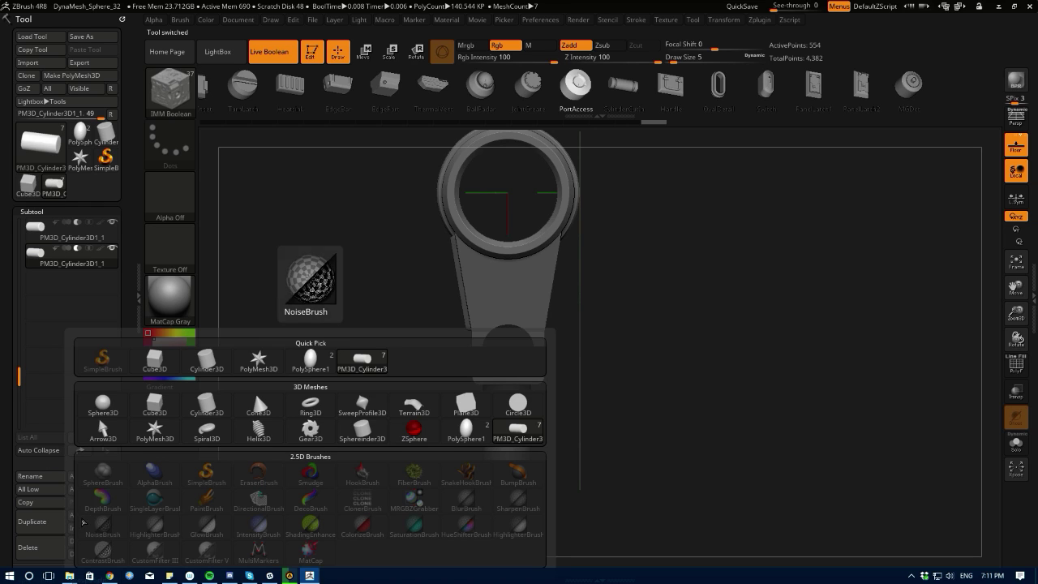
left_click(154, 361)
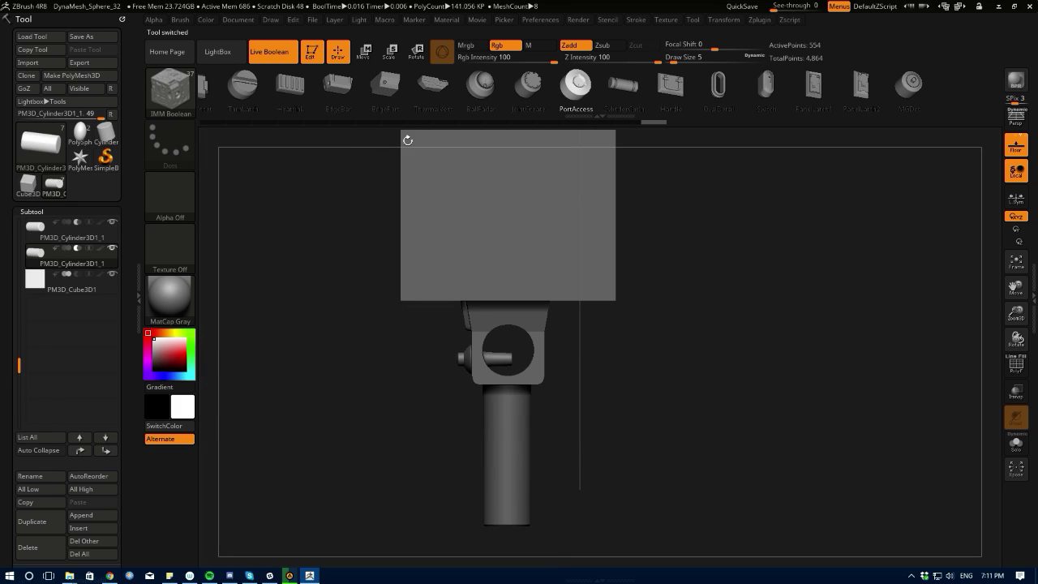
left_click(576, 94)
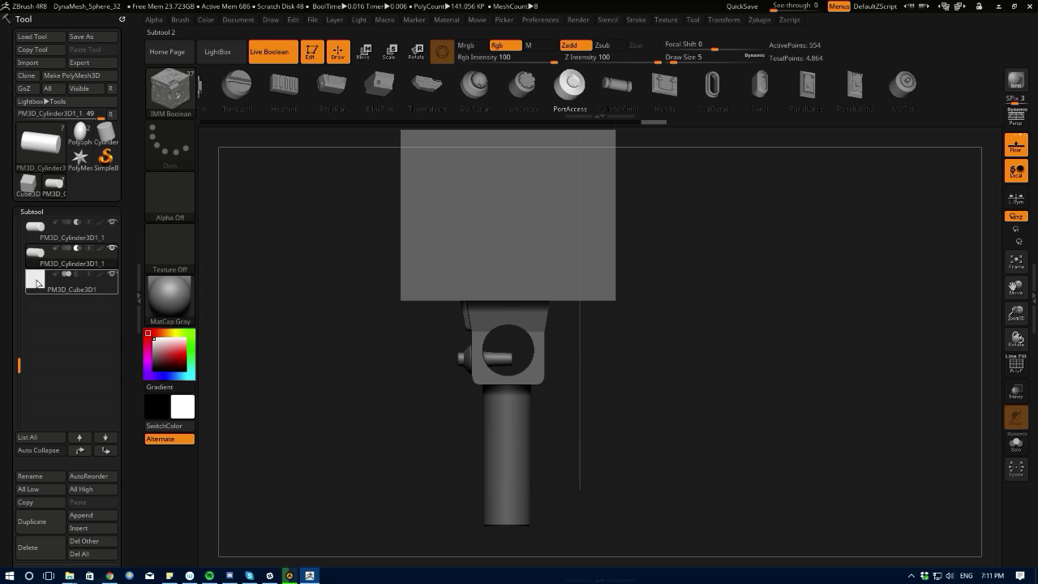
left_click(37, 283)
- Try drawing a CylinderCutIn insert mesh with the cube active, undo it and delete the cube subtool
left_click_drag(293, 336, 294, 407, "alt")
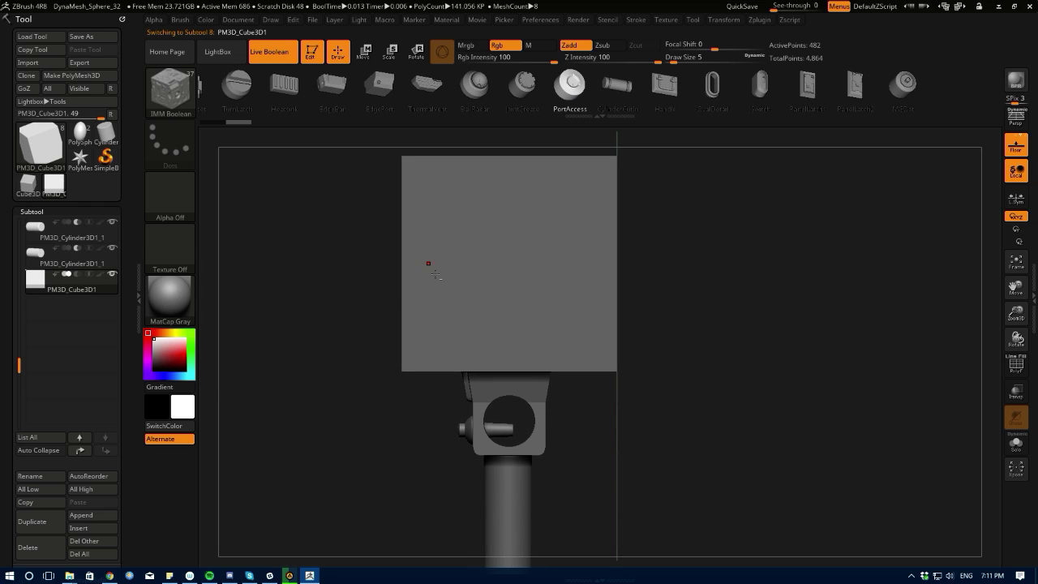
left_click_drag(584, 91, 517, 91)
left_click(545, 94)
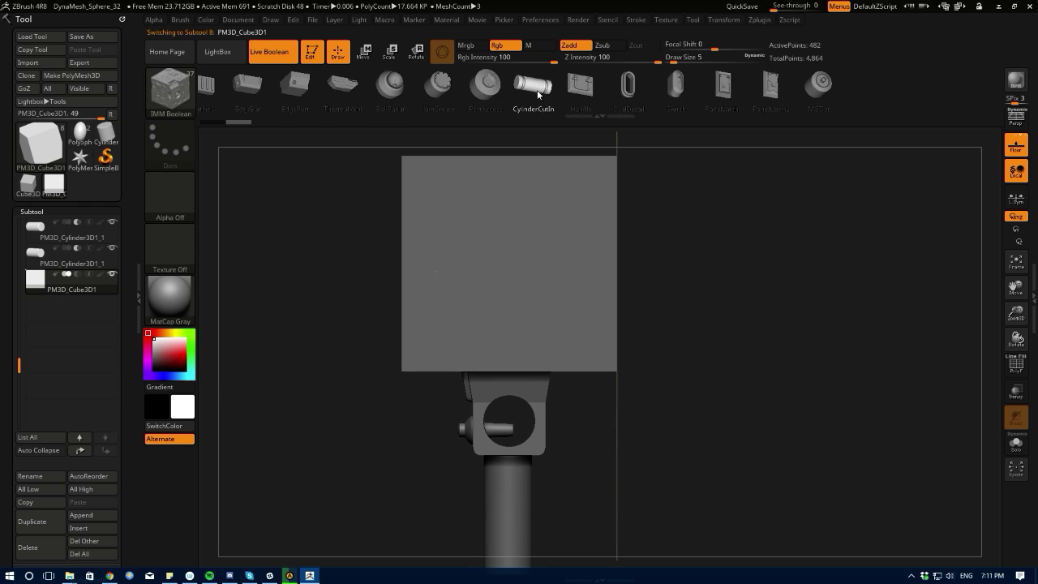
left_click_drag(482, 398, 480, 455)
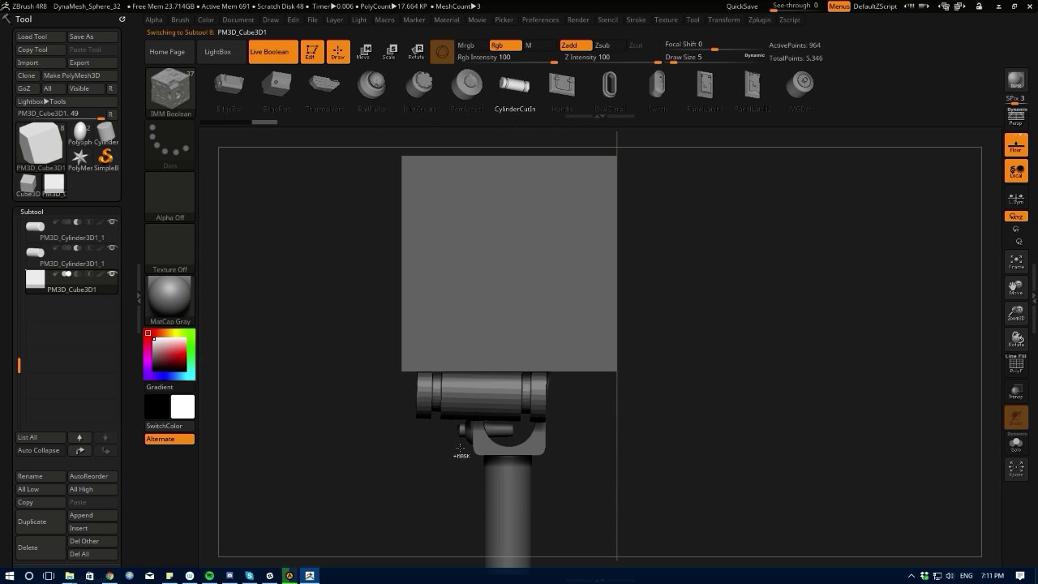
key("ctrl+z")
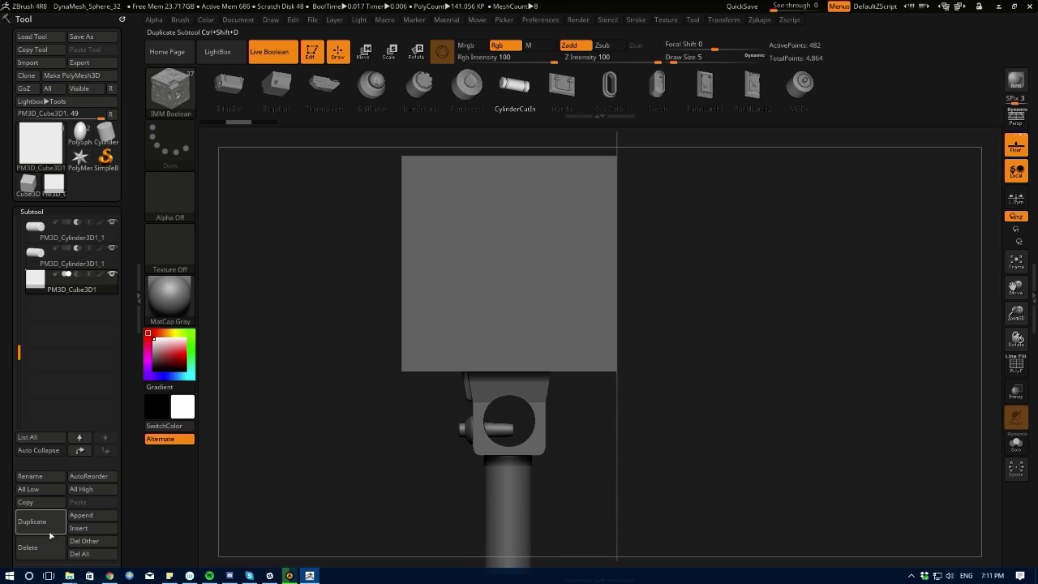
left_click(28, 550)
left_click(114, 565)
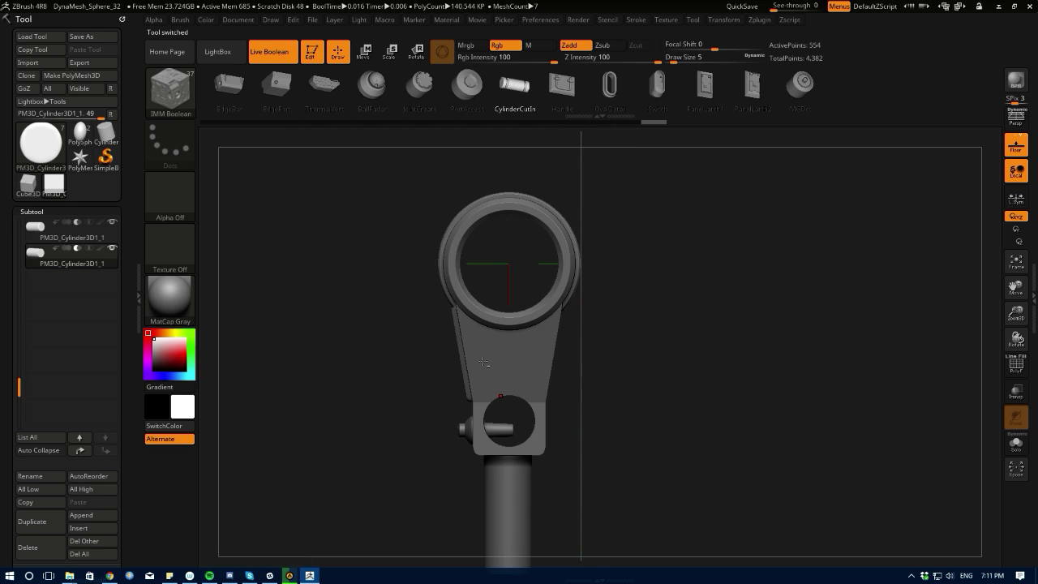
- With the arm body active, draw a PortAccess insert mesh over the lower corner of the holed block
left_click(476, 369, "alt")
left_click_drag(492, 357, 491, 389)
key("ctrl+z")
left_click(466, 88)
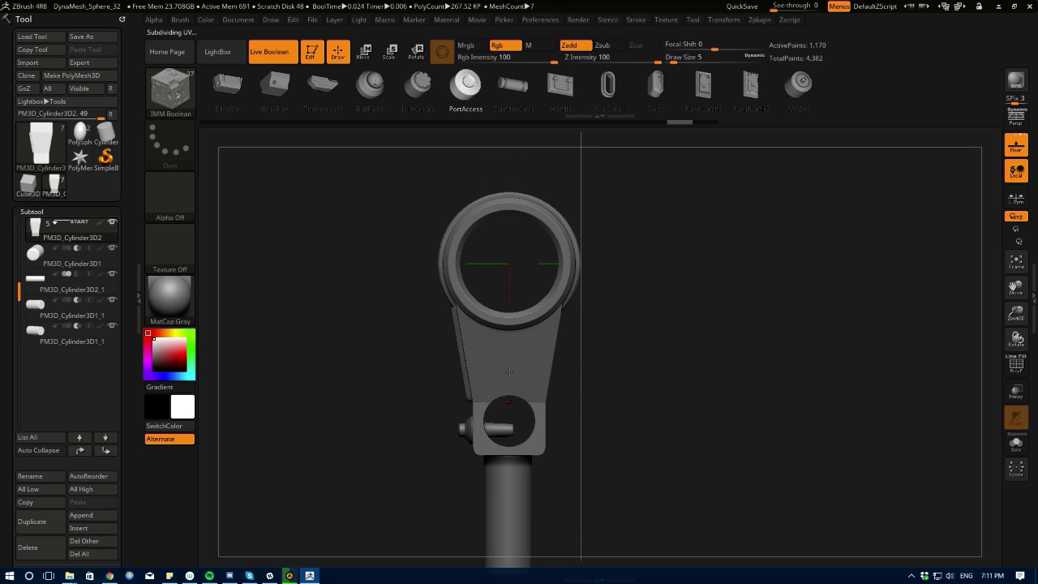
mouse_move(527, 462)
left_mouse_down()
mouse_move(521, 488)
mouse_move(521, 468)
left_mouse_up()
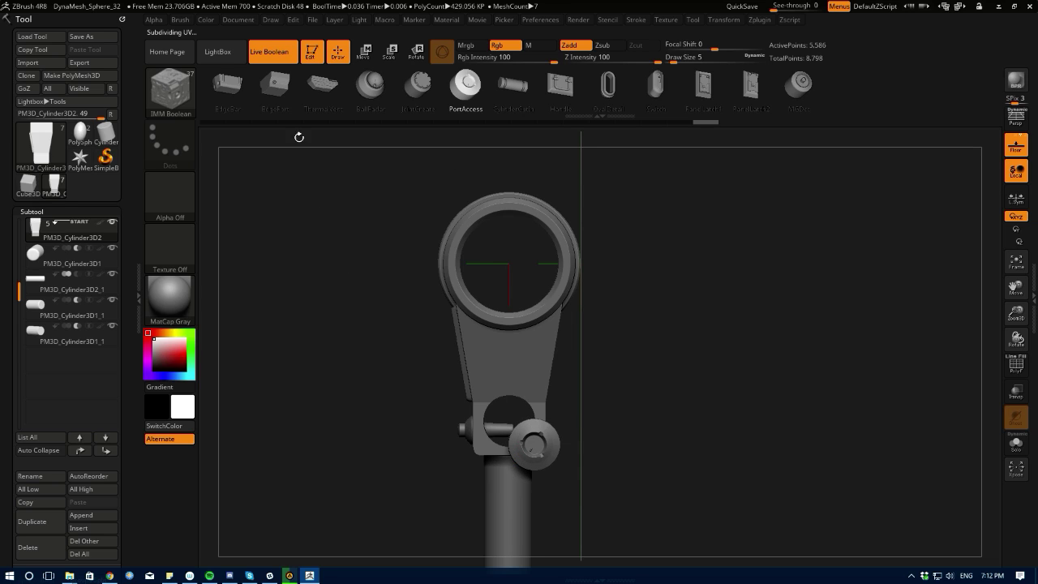
- Move the PortAccess insert mesh so it is centred over the hole in the lower block
mouse_move(384, 258)
left_mouse_down("alt")
mouse_move(375, 290)
mouse_move(379, 274)
left_mouse_up("alt")
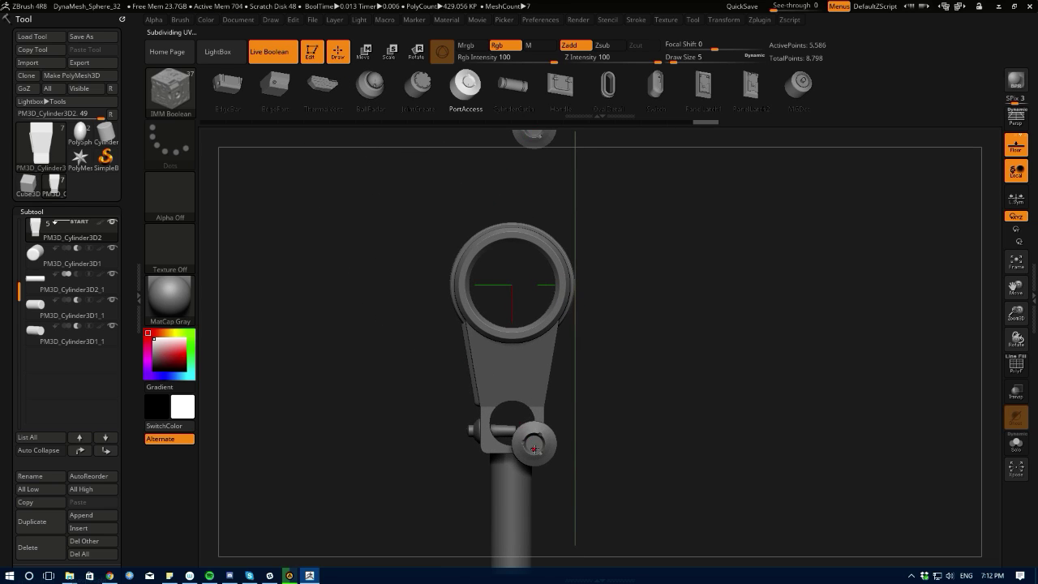
key("w")
mouse_move(376, 384)
left_mouse_down("alt")
mouse_move(379, 424)
mouse_move(378, 375)
left_mouse_up("alt")
left_click_drag(482, 400, 461, 387)
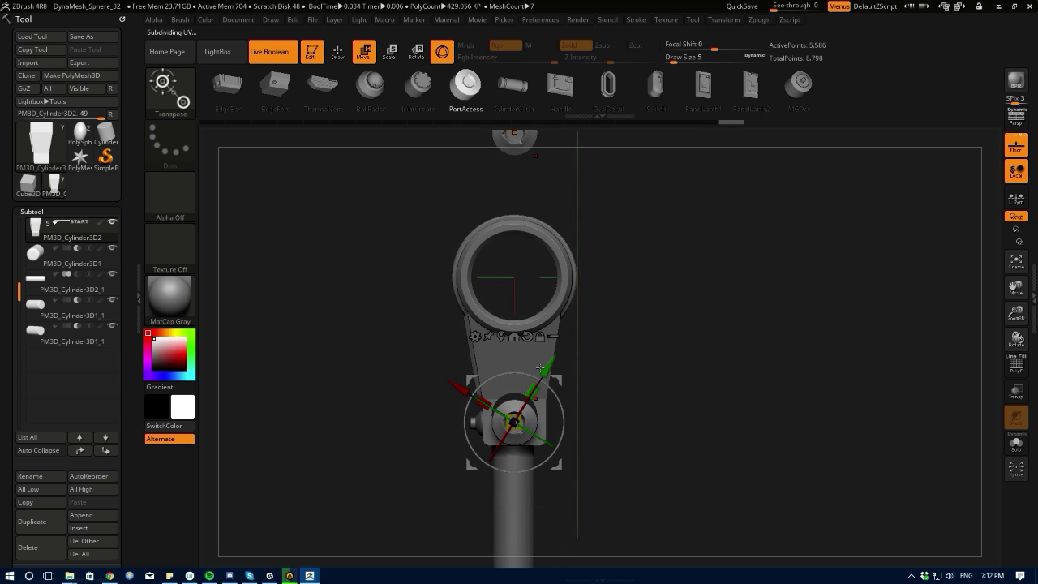
left_click_drag(546, 370, 549, 364)
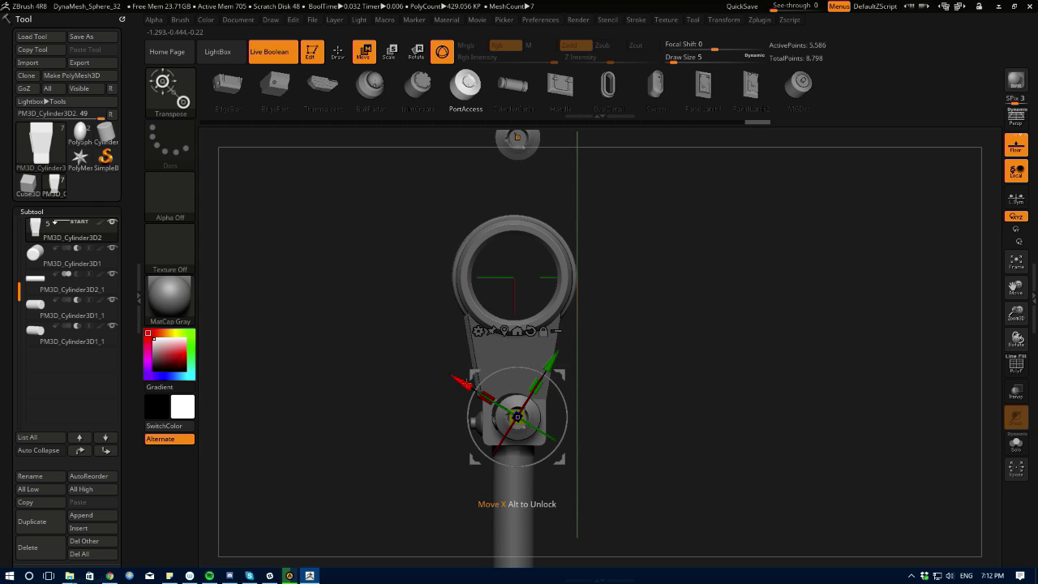
left_click_drag(466, 383, 462, 380)
- Try moving the PortAccess mesh outward along its own axis and undo the move
left_click_drag(259, 312, 335, 302)
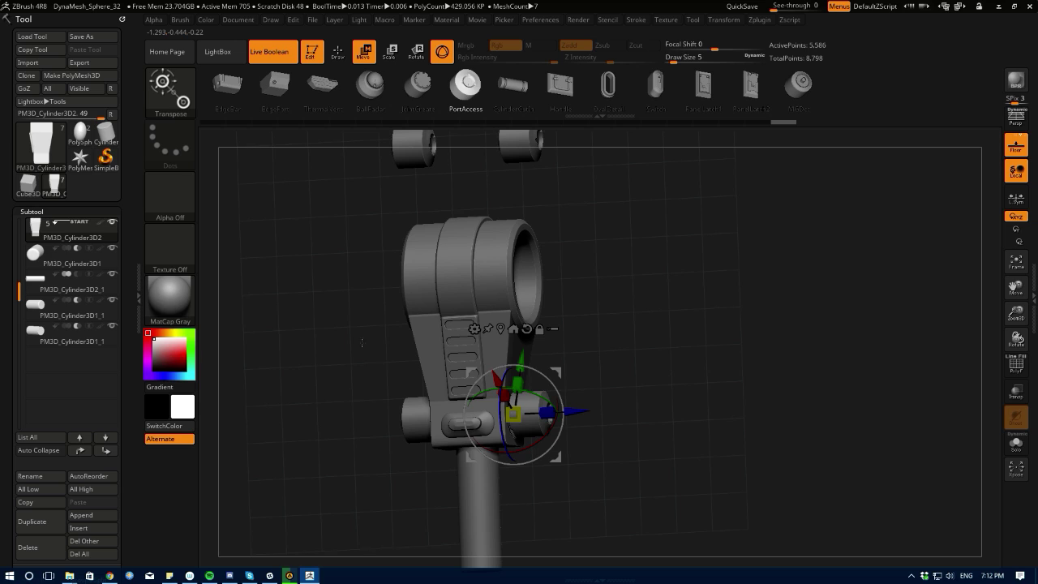
left_click_drag(362, 342, 370, 362)
left_click_drag(558, 408, 576, 405)
key("ctrl+z")
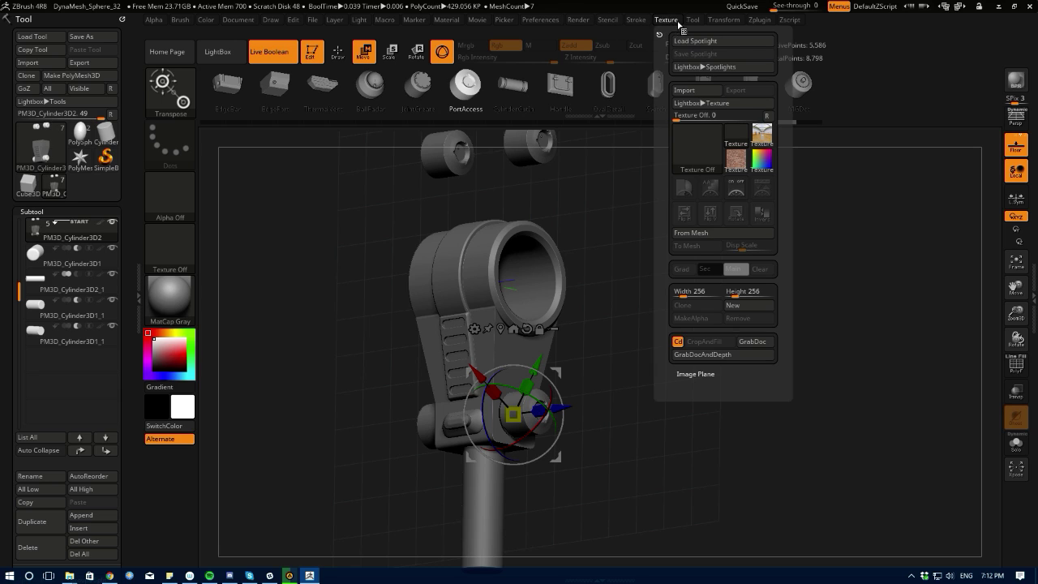
- Toggle Activate Symmetry and its Z-axis option for the arm body
mouse_move(714, 24)
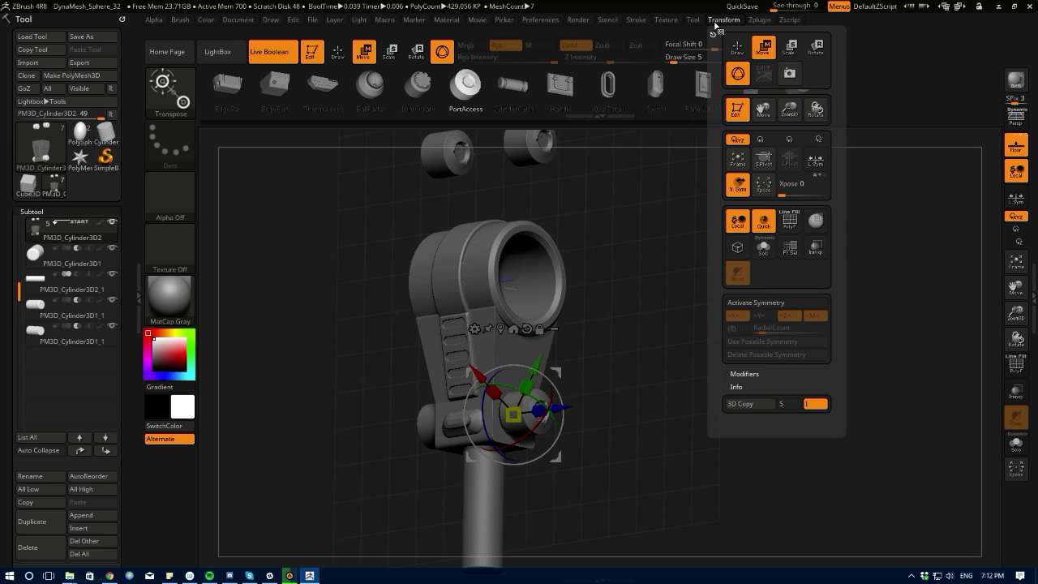
left_click(749, 303)
left_click(790, 317)
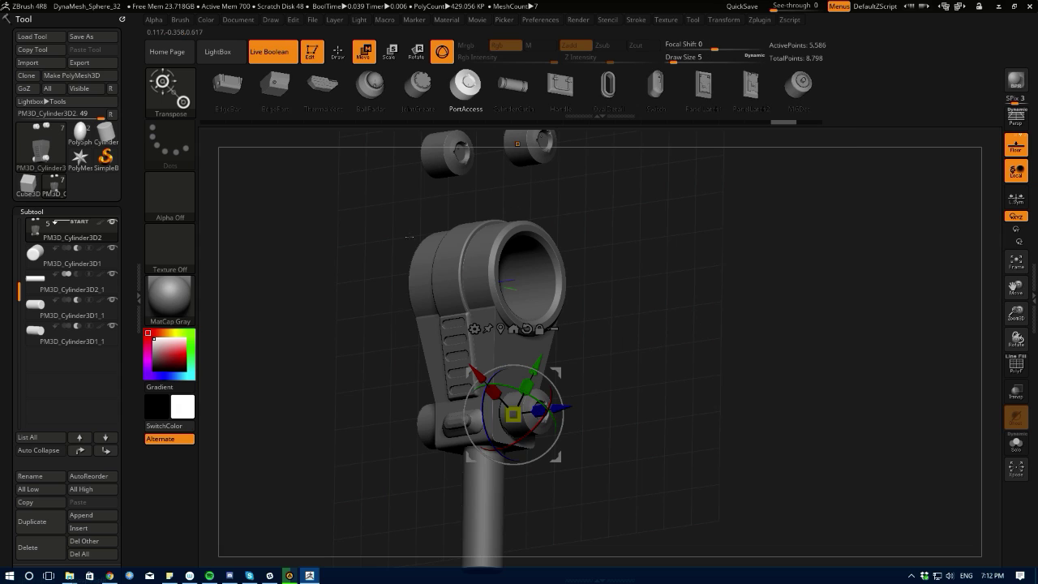
- Try shifting the PortAccess mesh again, then undo back to the arm body without the insertion
left_click_drag(385, 288, 320, 297)
mouse_move(469, 373)
left_mouse_down()
mouse_move(461, 365)
mouse_move(473, 376)
left_mouse_up()
key("ctrl+z")
key("ctrl+z")
key("ctrl+z")
key("ctrl+z")
key("ctrl+z")
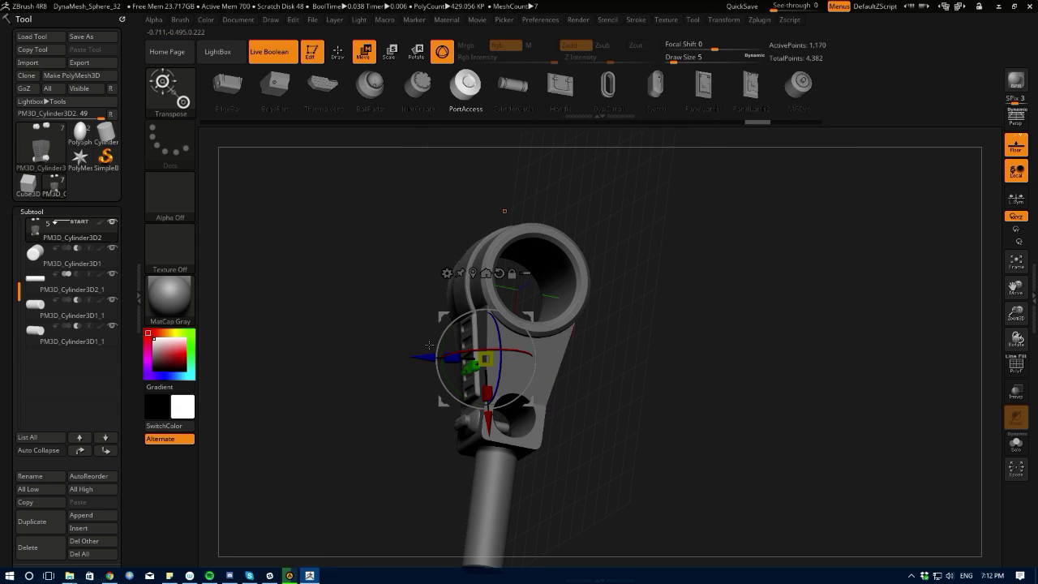
- Try replacing the arm body's mesh with the PortAccess insert mesh in the straight side view and undo it
left_click_drag(428, 350, 400, 358, "shift")
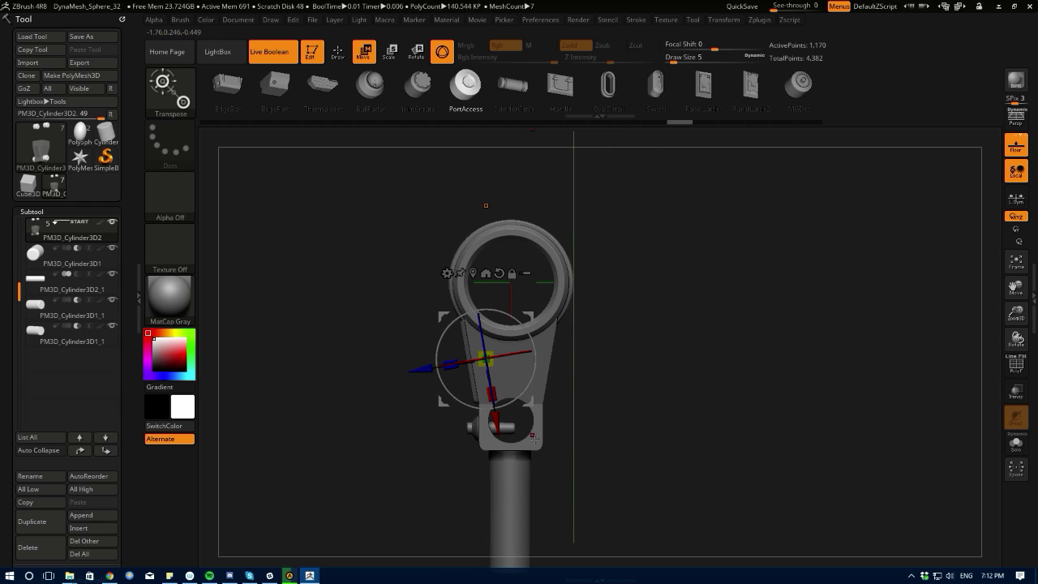
left_click(466, 86)
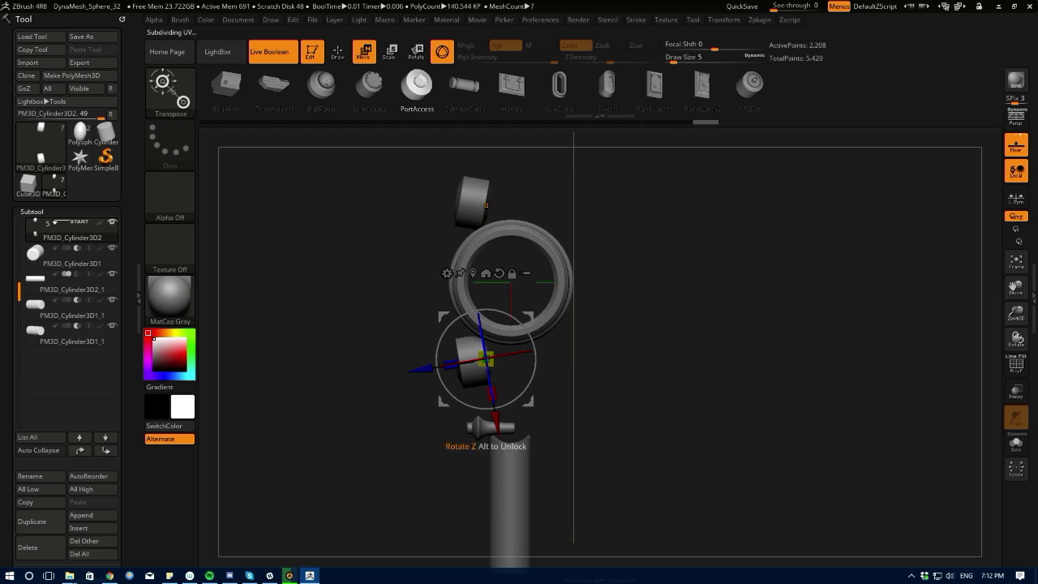
key("ctrl+z")
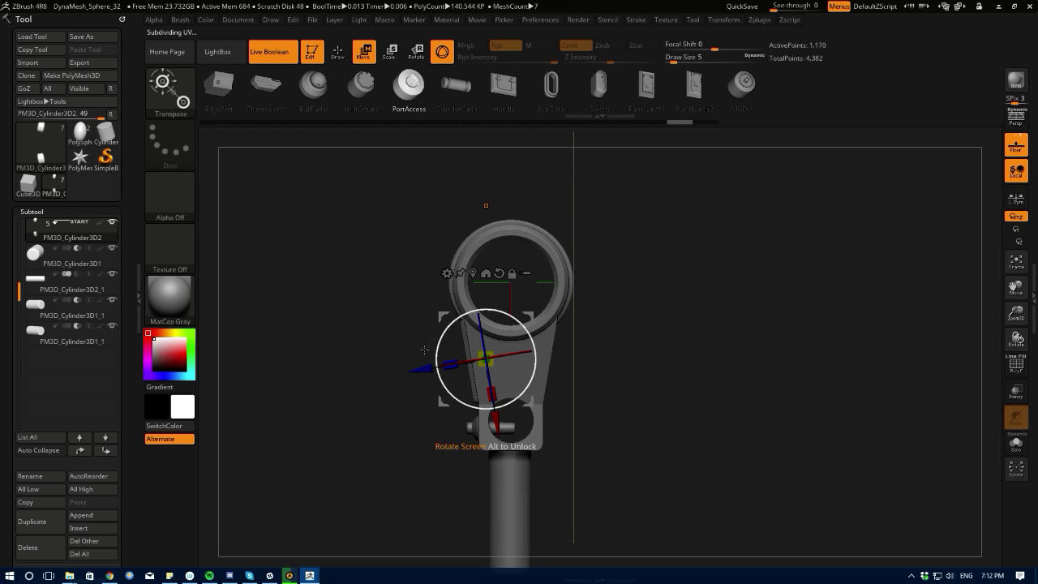
right_click_drag(391, 334, 383, 386, "ctrl")
left_click(447, 274)
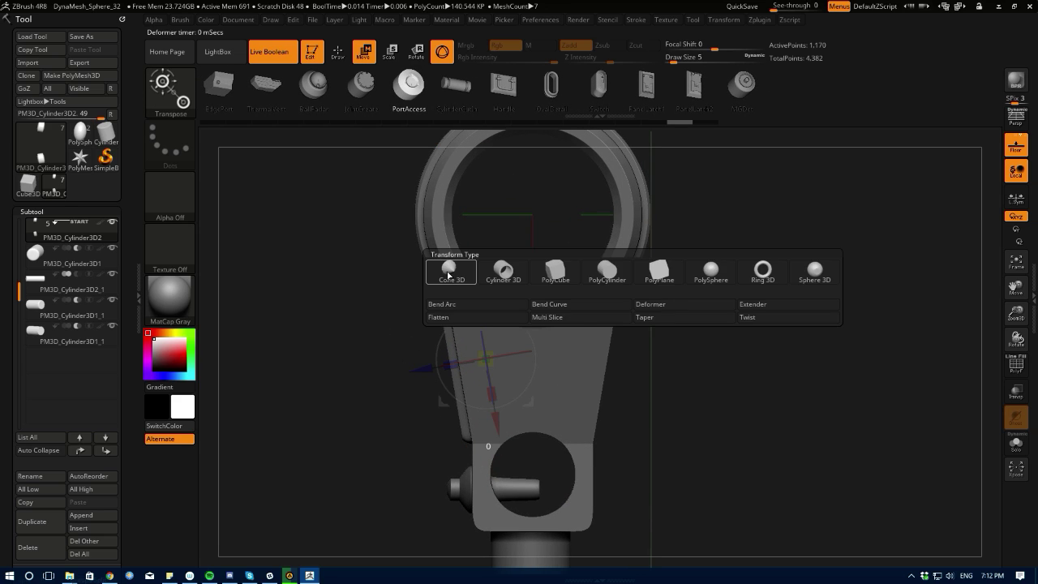
left_click(537, 298)
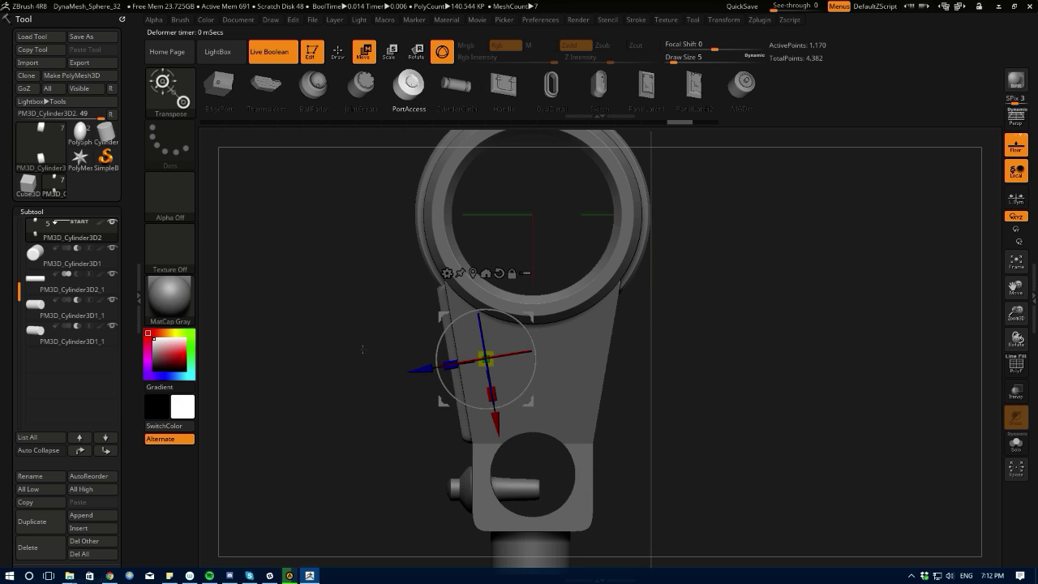
right_click_drag(362, 349, 357, 302, "ctrl")
- Select the lower rod subtool, try replacing its mesh with the PortAccess insert mesh and undo the replacement
left_click(36, 340)
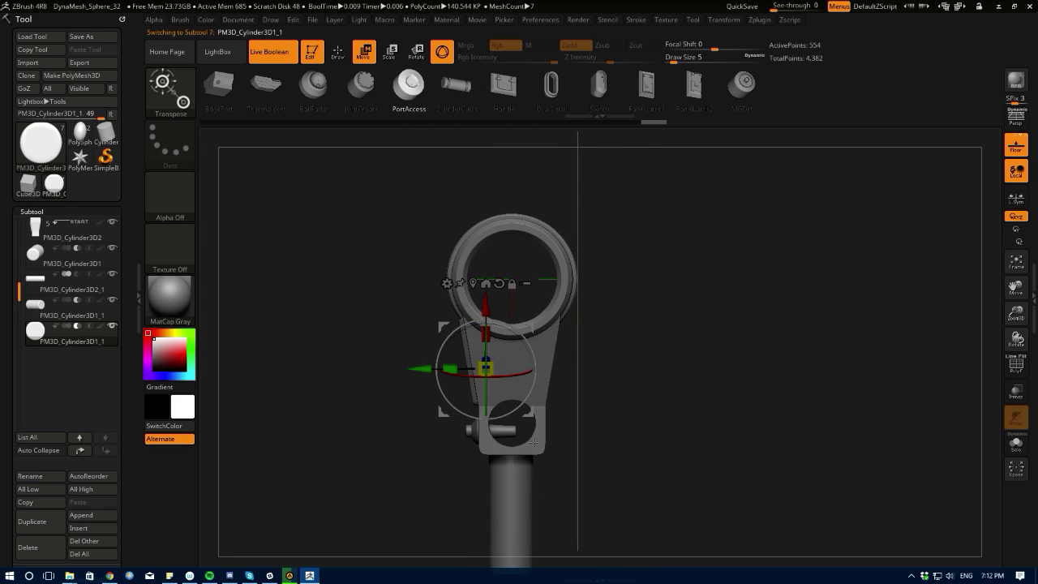
left_click_drag(323, 374, 319, 347, "alt")
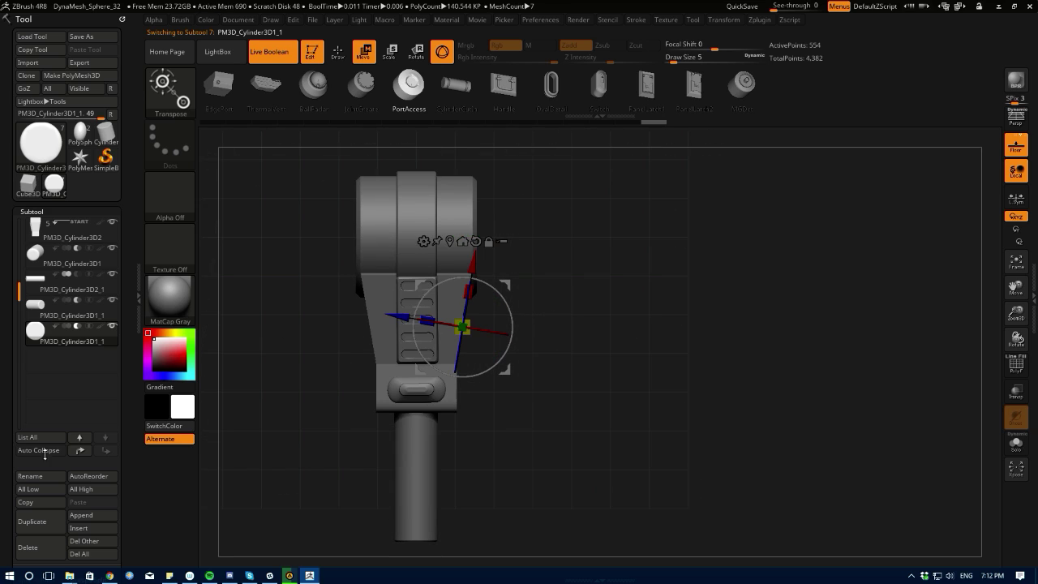
left_click(414, 439, "alt")
left_click_drag(488, 348, 403, 325)
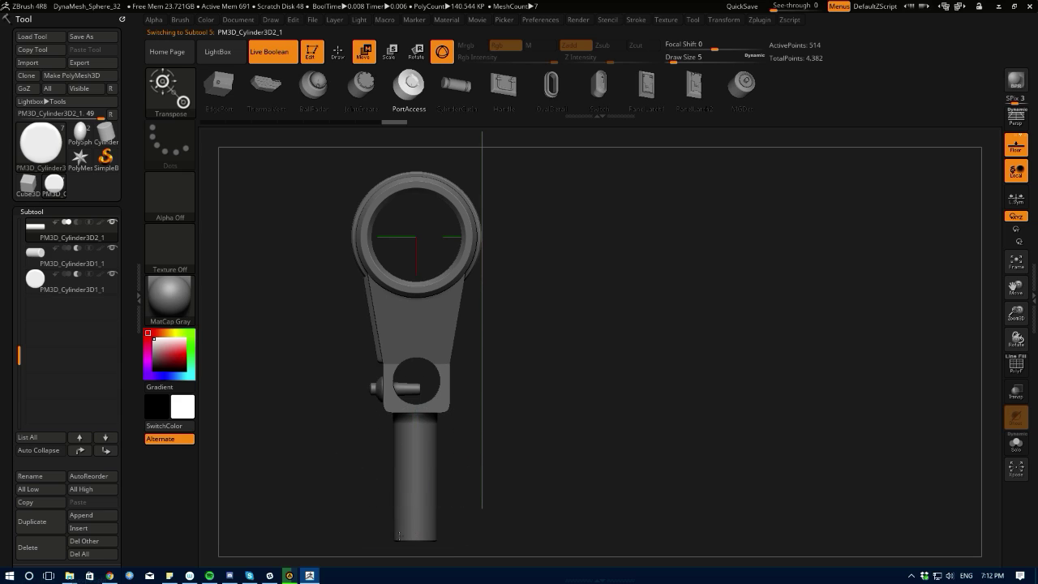
left_click_drag(321, 426, 331, 386, "alt")
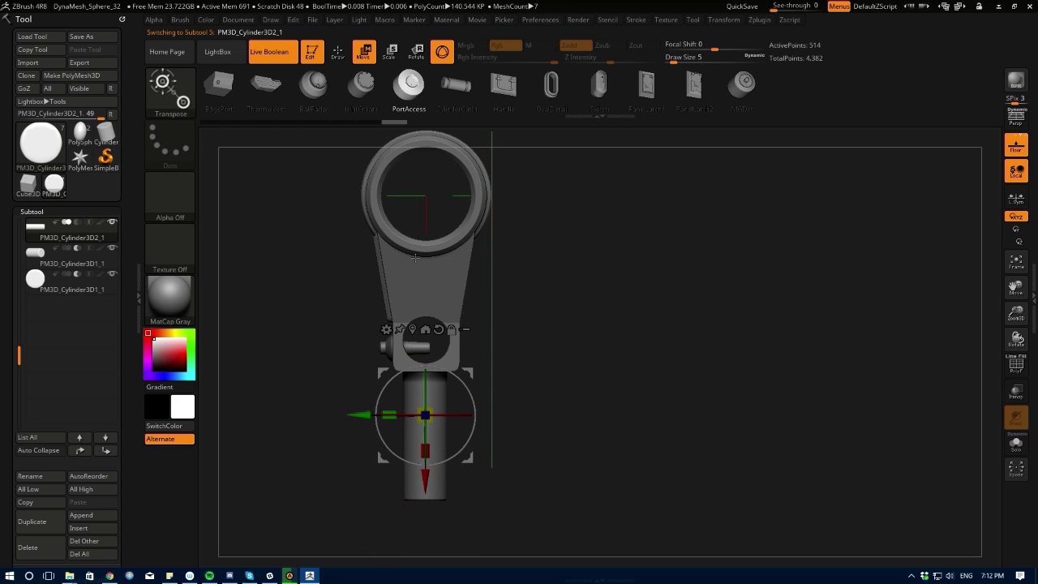
left_click(398, 98)
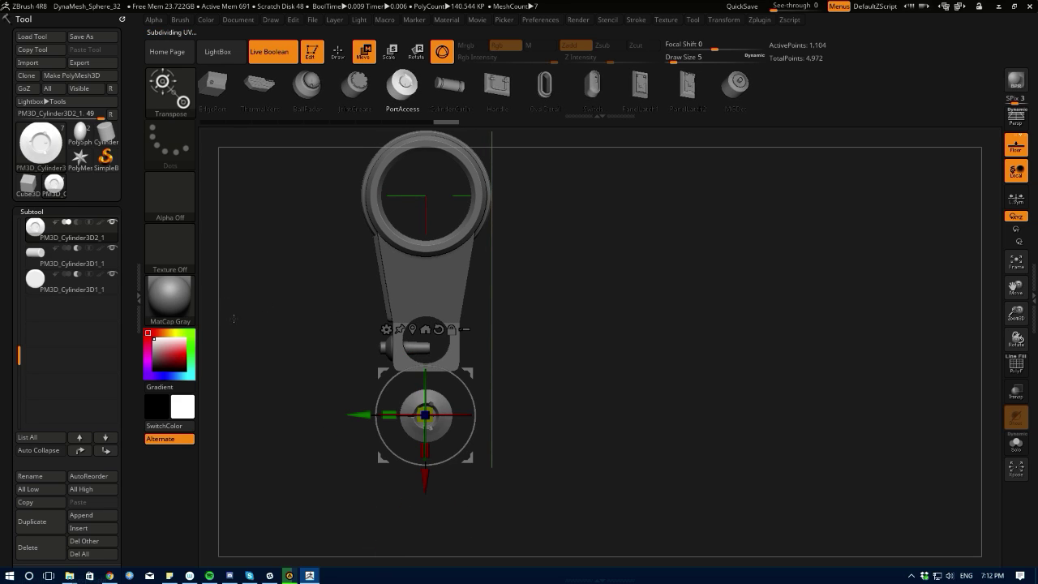
right_click_drag(276, 348, 11, 294, "ctrl")
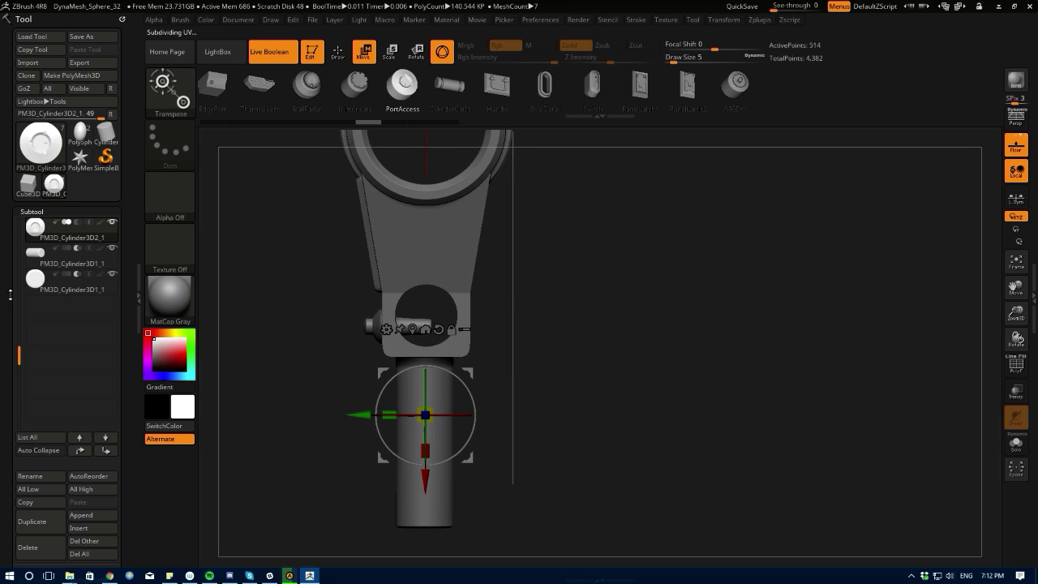
- Reselect the arm body subtool, try the PortAccess replacement on it once more and undo it
left_click(41, 285)
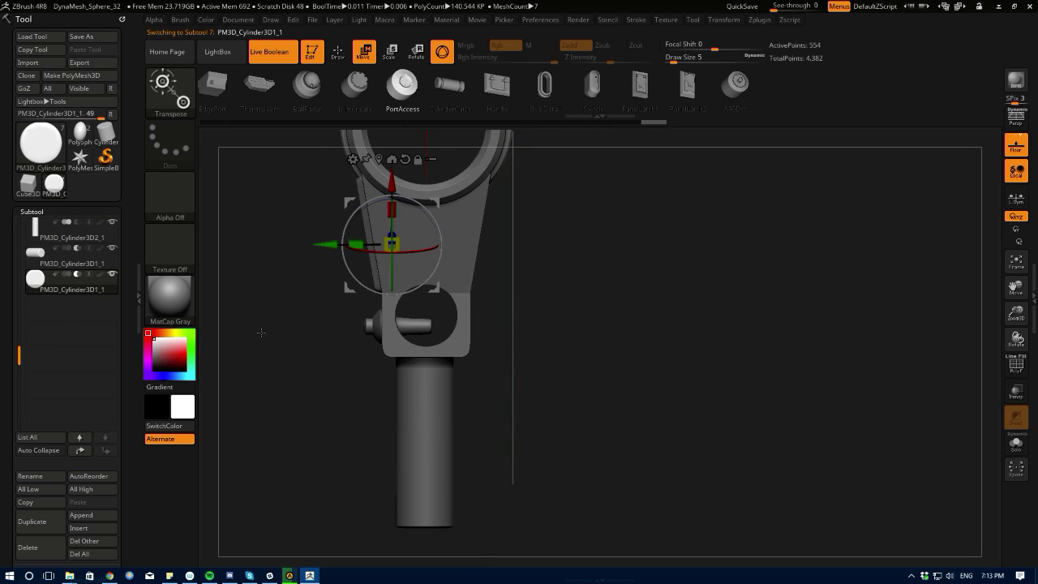
left_click(392, 352, "alt")
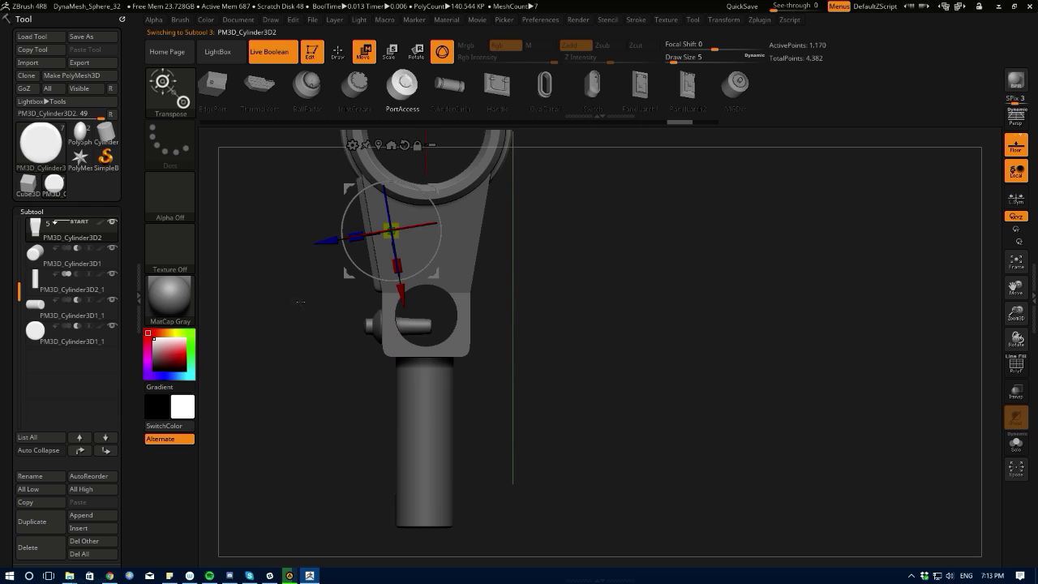
left_click(400, 91)
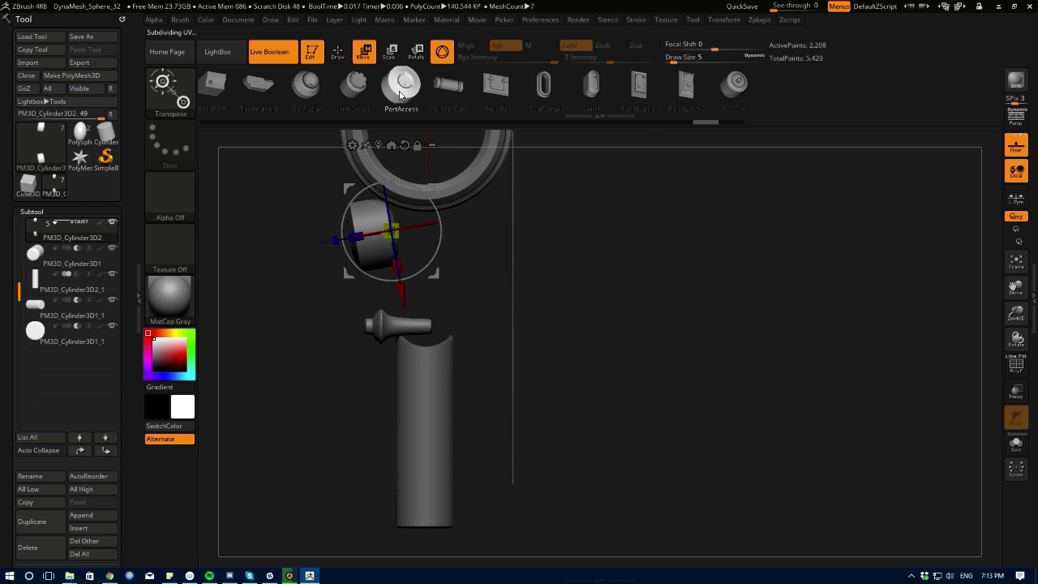
key("ctrl+z")
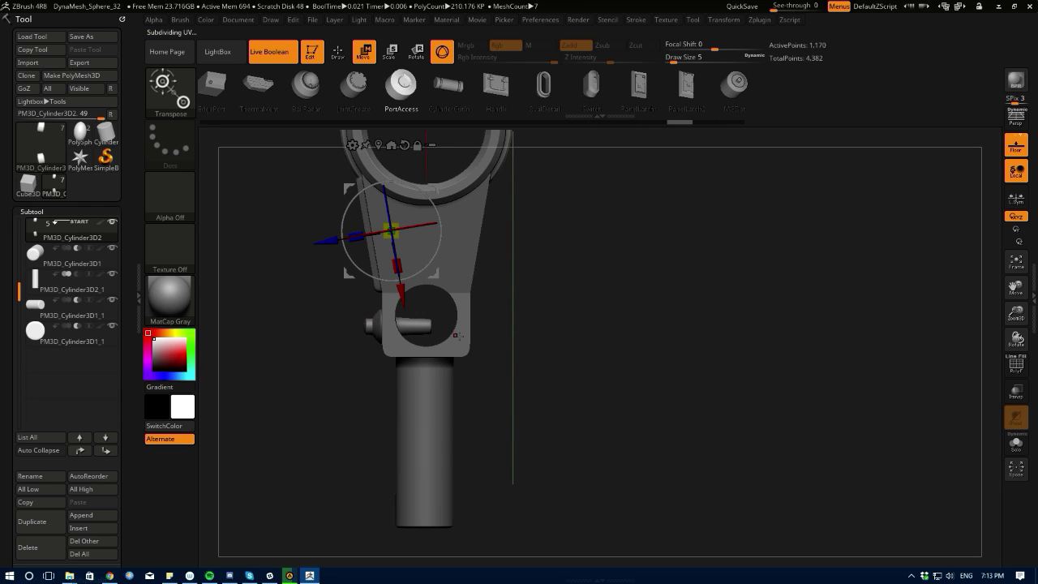
mouse_move(561, 356)
left_mouse_down()
mouse_move(589, 401)
mouse_move(561, 334)
left_mouse_up()
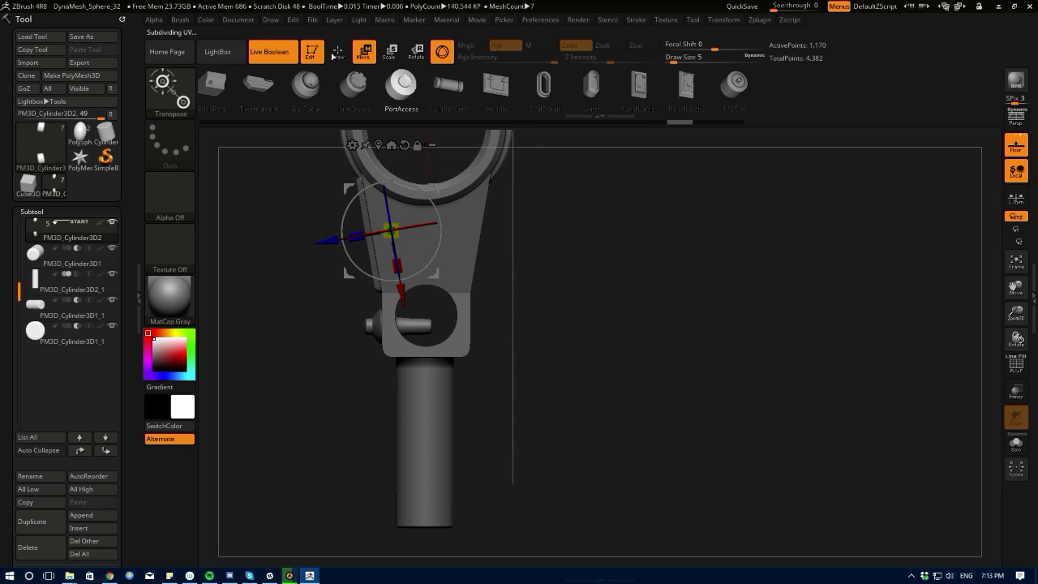
- Try inserting the PortAccess mesh at the corner of the lower block's round hole, then undo the insertion
left_click(335, 53)
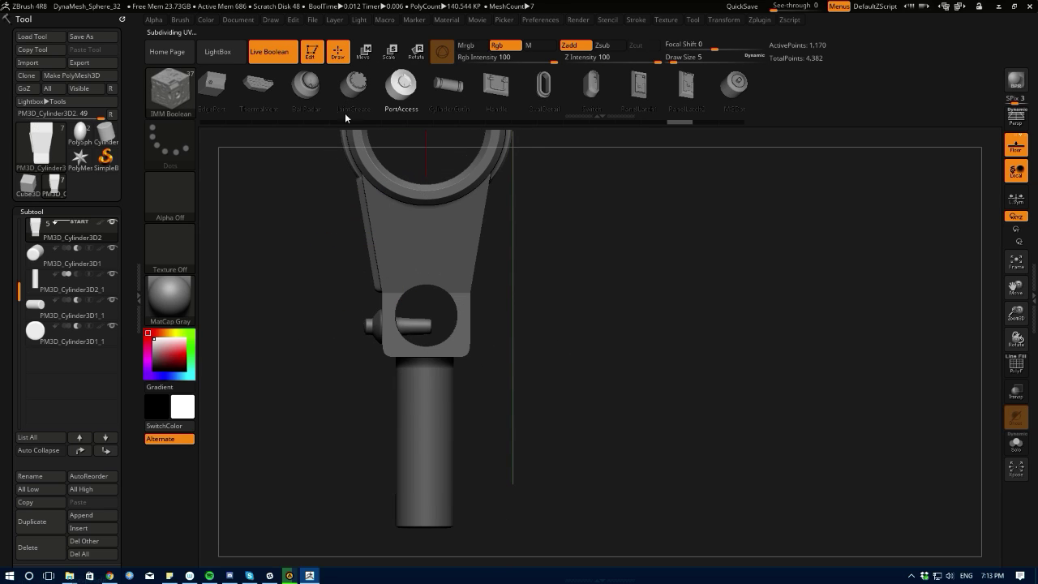
left_click_drag(281, 300, 328, 381, "alt")
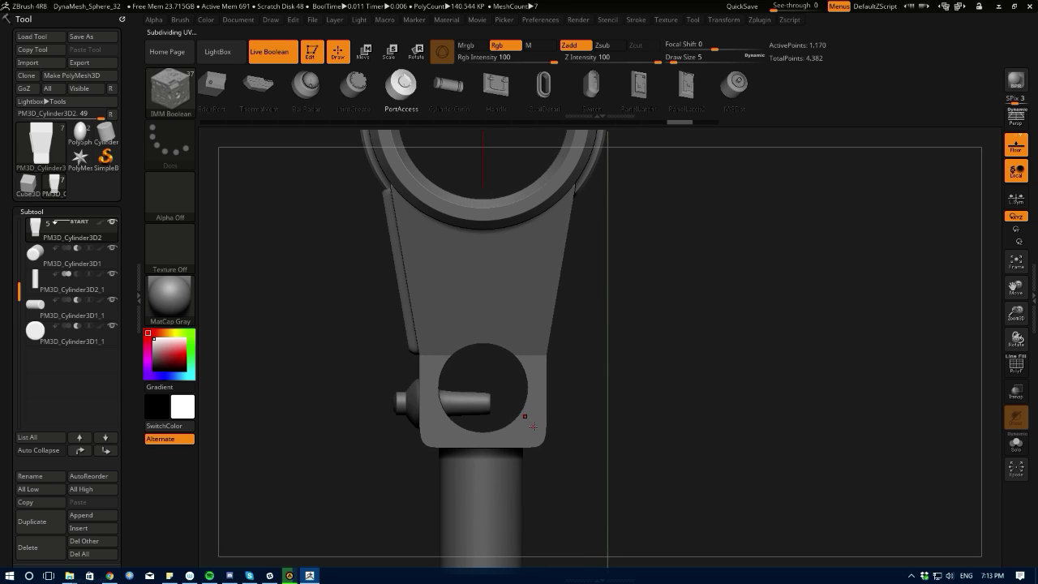
left_click_drag(527, 421, 524, 495)
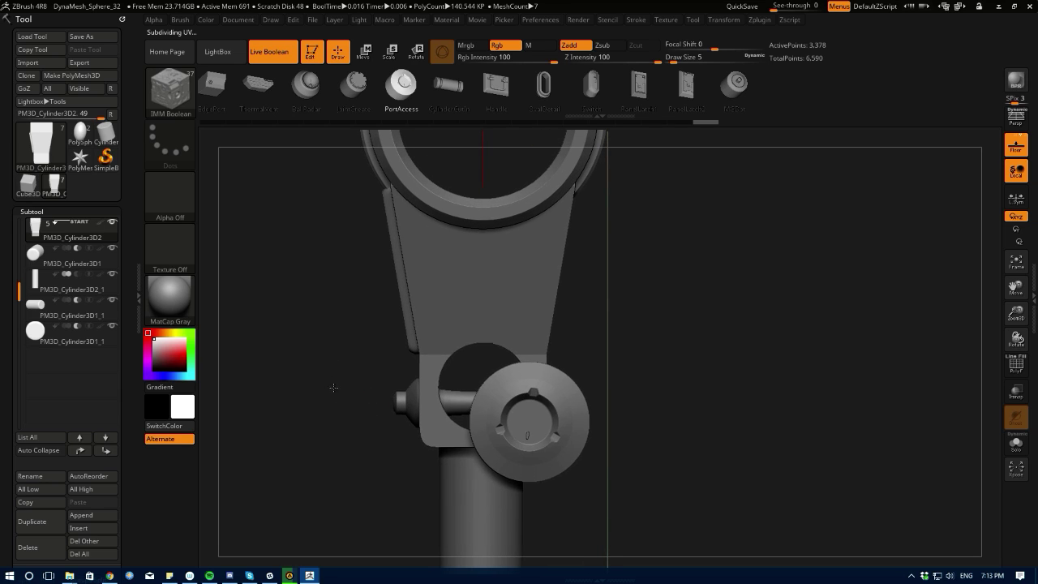
left_click_drag(334, 387, 250, 297, "alt")
key("ctrl+z")
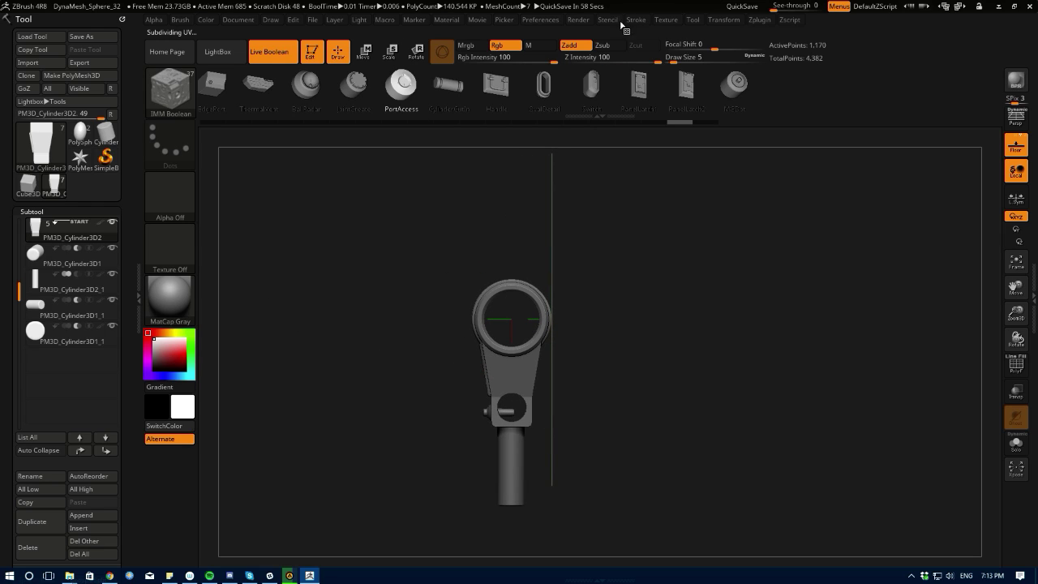
- Check the X symmetry setting and insert a PortAccess mesh beside the lower block's round hole, replacing the first attempt
left_click(712, 20)
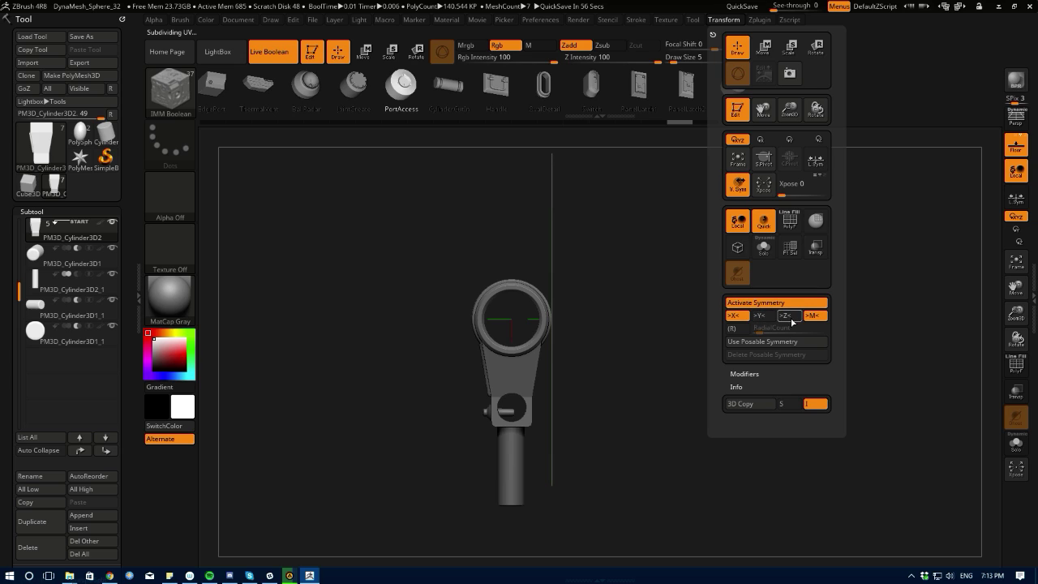
left_click(737, 316)
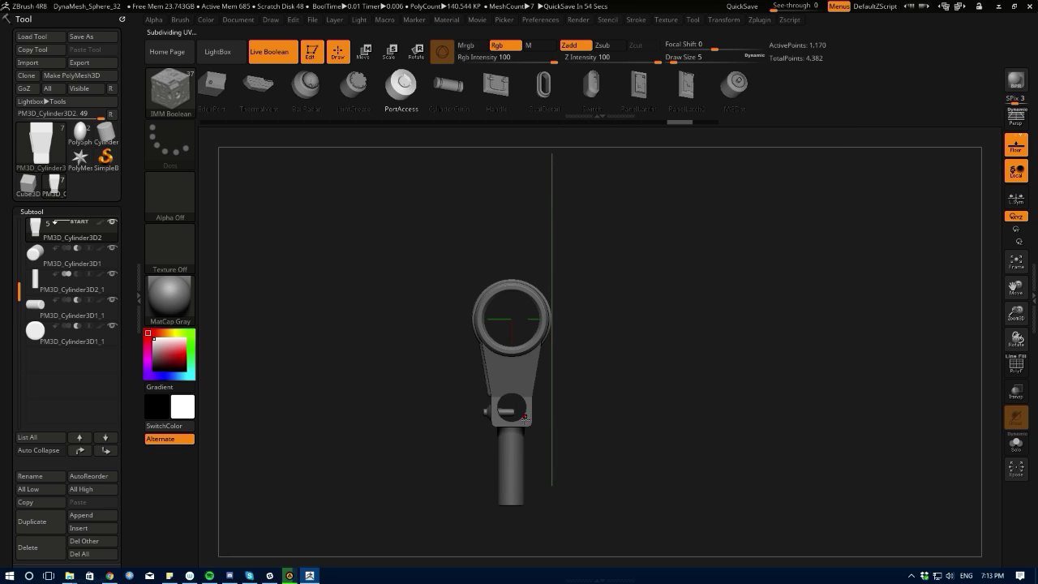
left_click_drag(527, 419, 519, 450)
left_click_drag(325, 389, 480, 485)
key("ctrl+z")
left_click_drag(525, 430, 503, 463)
key("w")
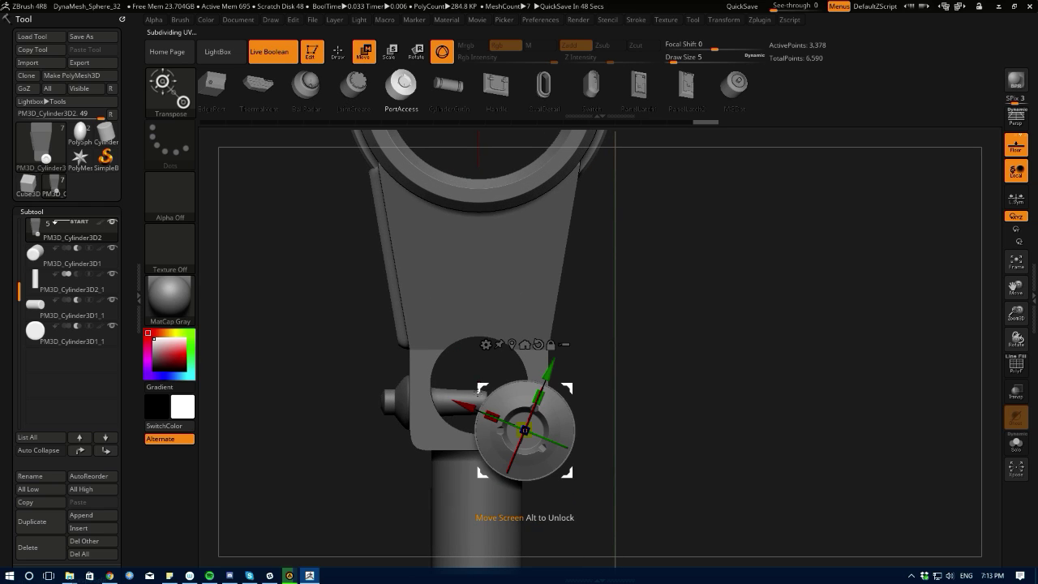
- Centre the PortAccess cap over the lower block's round hole and push it inward, leaving its rim slightly proud of the side face
left_click_drag(482, 390, 435, 342)
left_click_drag(341, 374, 427, 395)
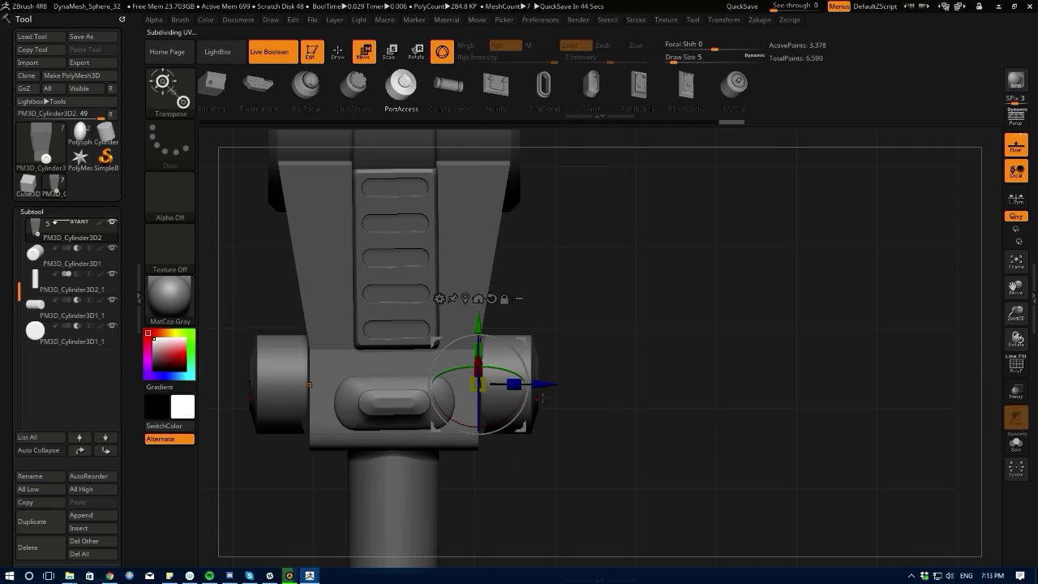
left_click_drag(535, 385, 454, 408)
left_click_drag(274, 350, 311, 383)
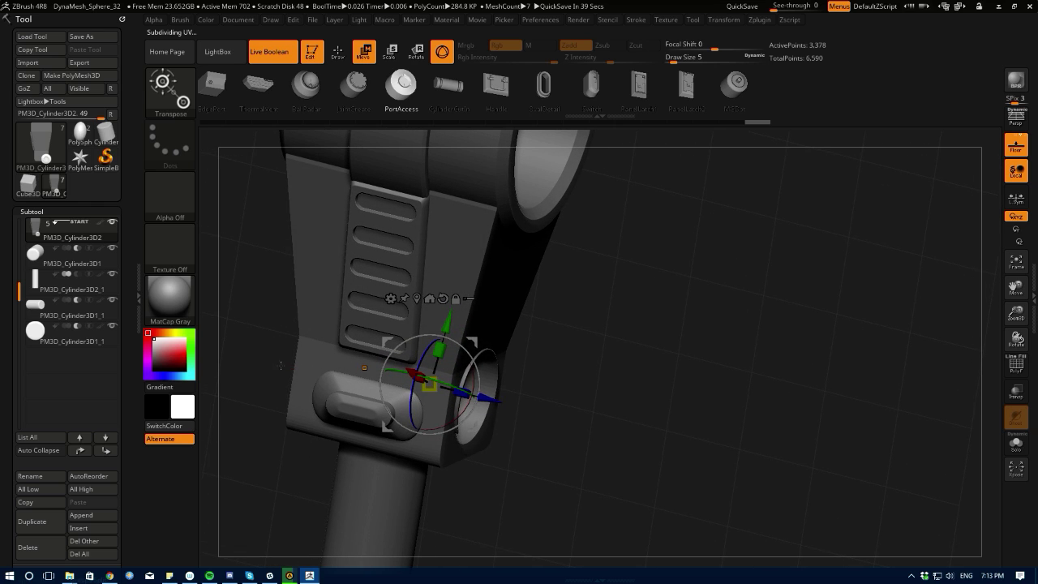
key("ctrl+z")
left_click_drag(534, 409, 490, 411)
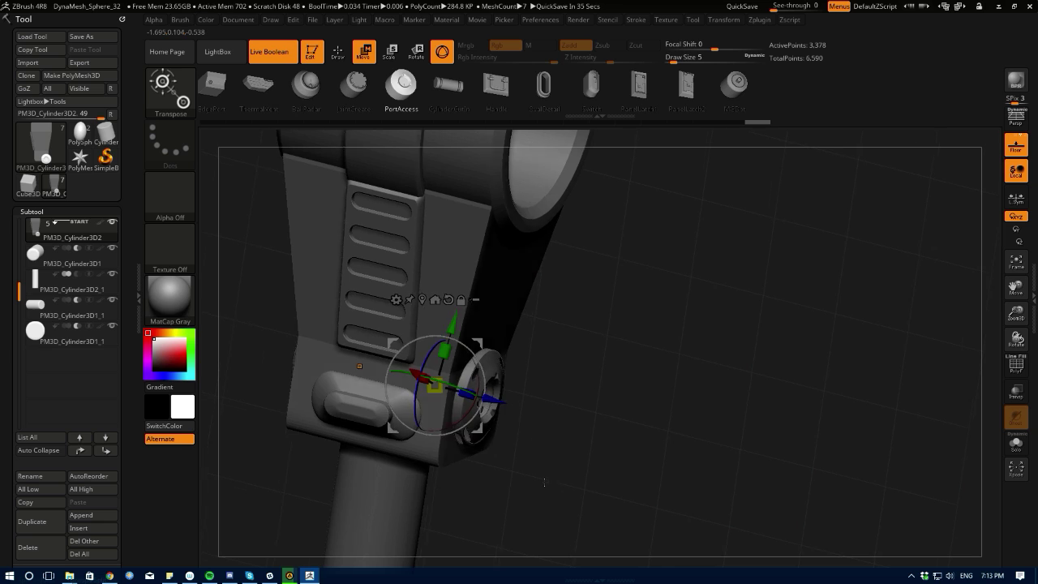
left_click_drag(632, 424, 504, 436)
left_click_drag(249, 387, 219, 344)
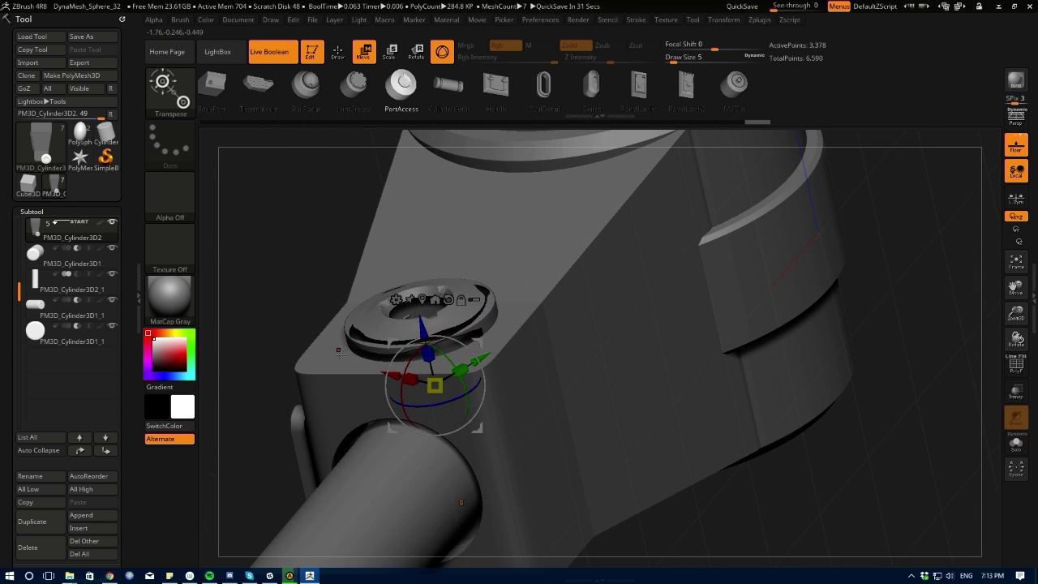
left_click_drag(244, 350, 310, 246)
left_click_drag(310, 247, 337, 326)
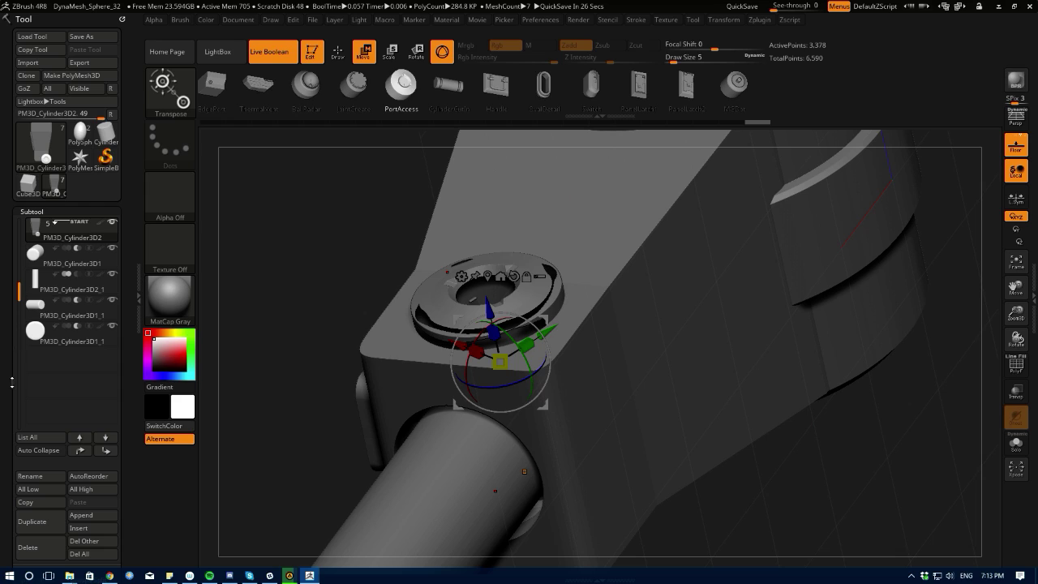
- Examine the subtools by selecting them and toggling their visibility to find which Boolean cutter affects the PortAccess cap
left_click_drag(13, 290, 16, 216)
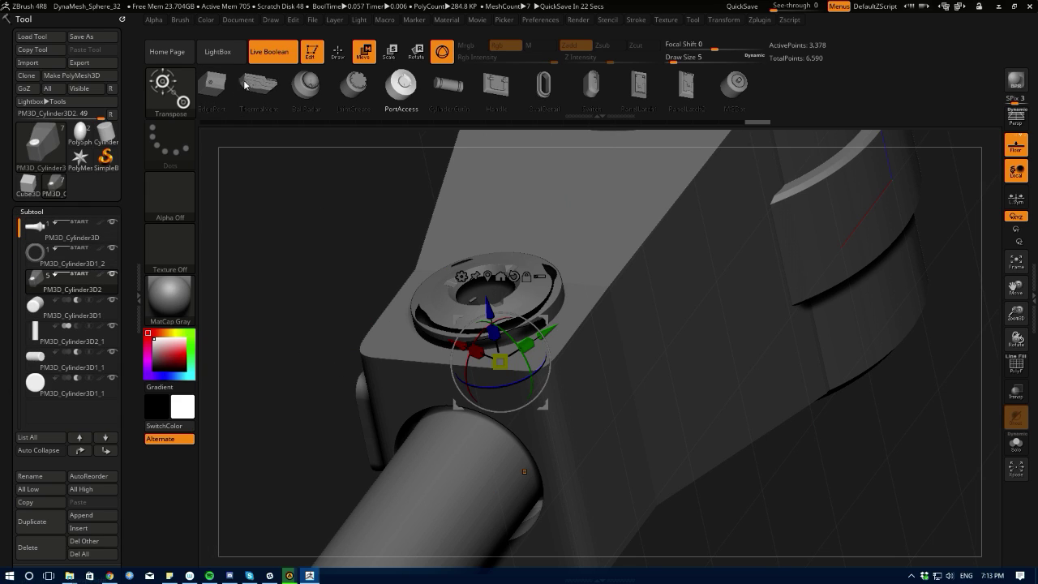
key("q")
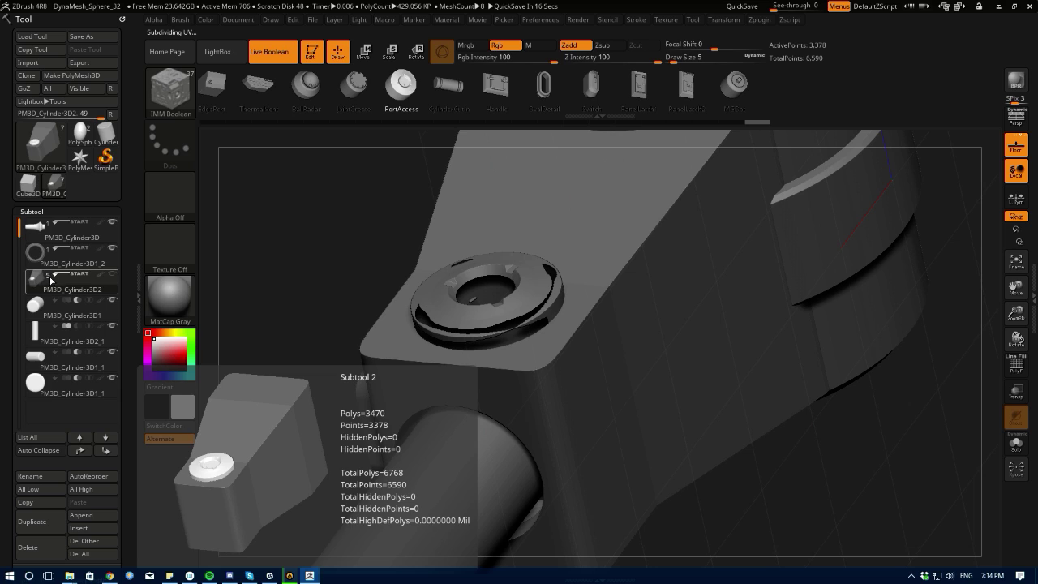
key("XF86AudioPlay")
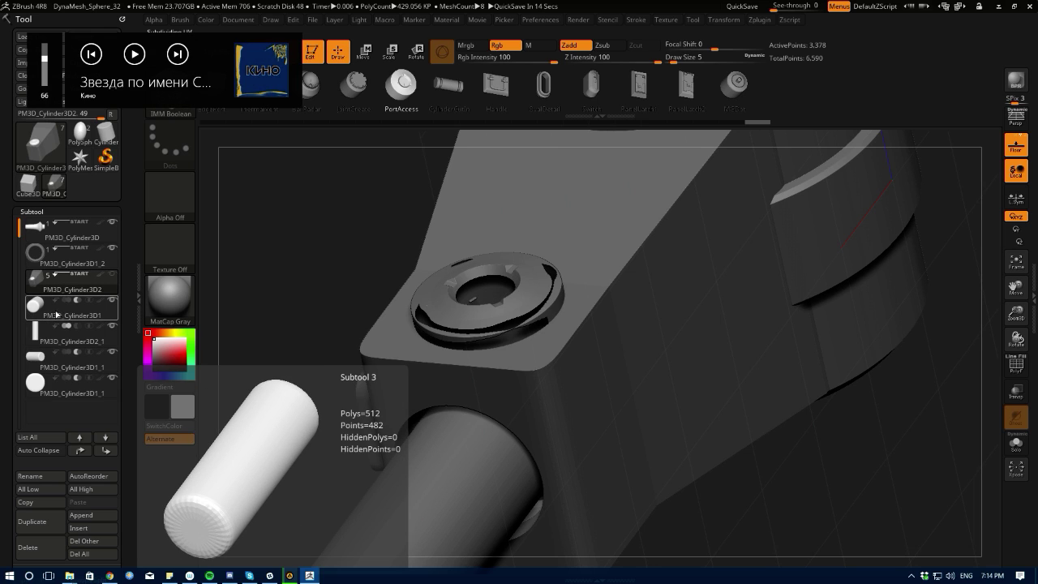
left_click(36, 357)
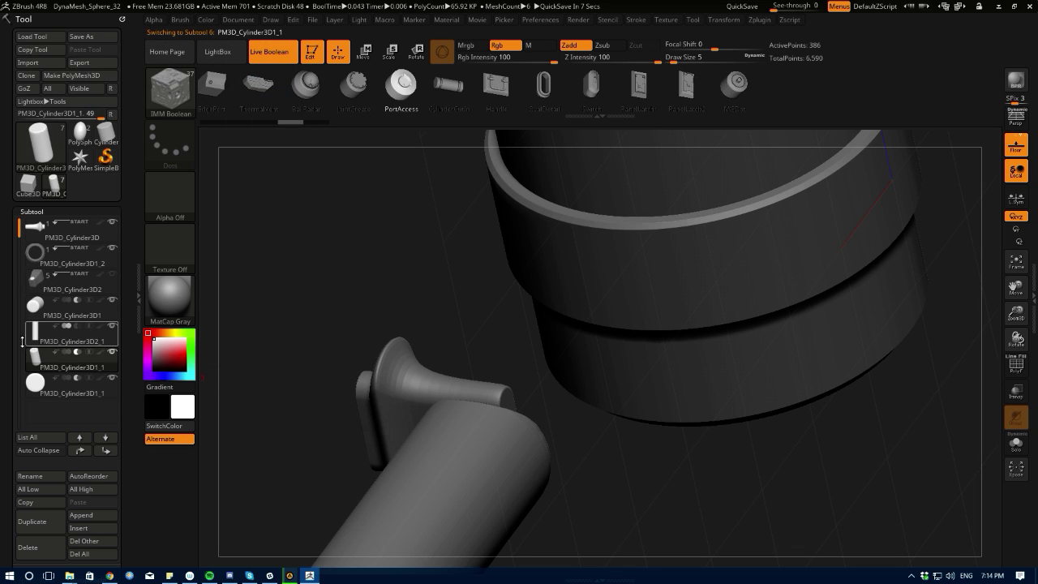
left_click_drag(253, 379, 230, 306, "alt")
left_click(111, 274)
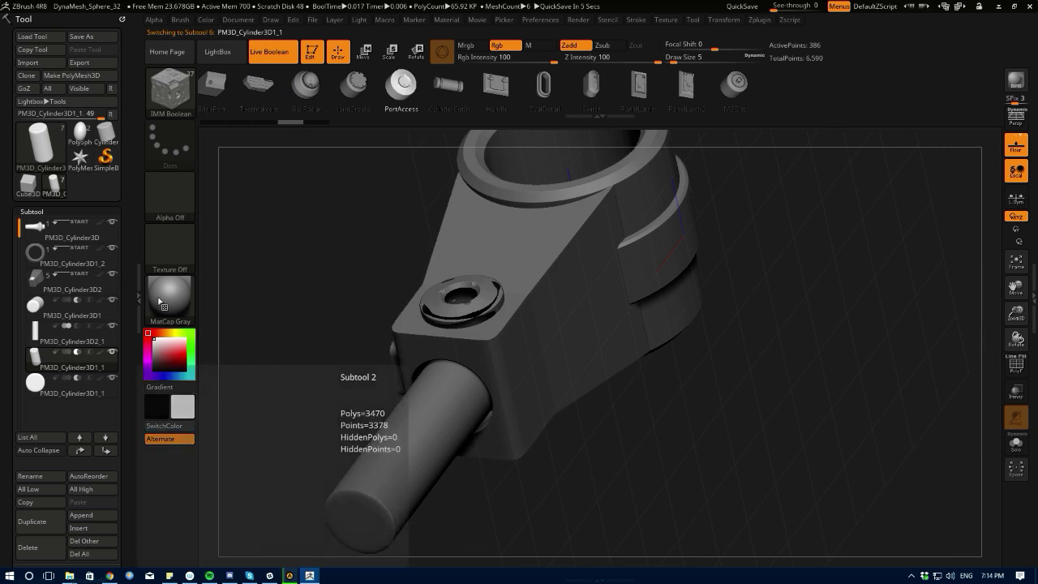
left_click_drag(220, 426, 228, 372)
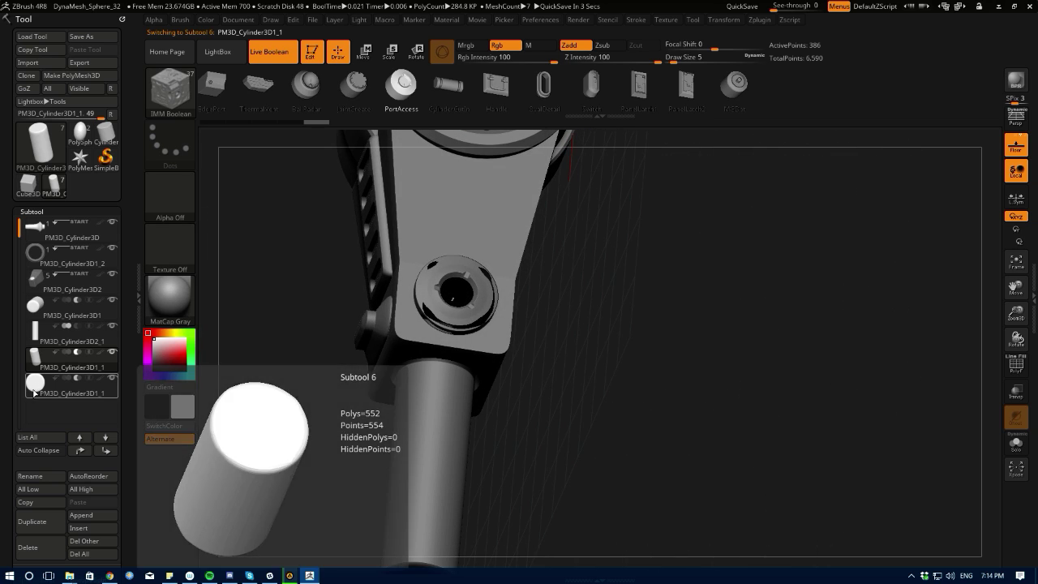
left_click(36, 387)
left_click_drag(300, 463, 252, 454)
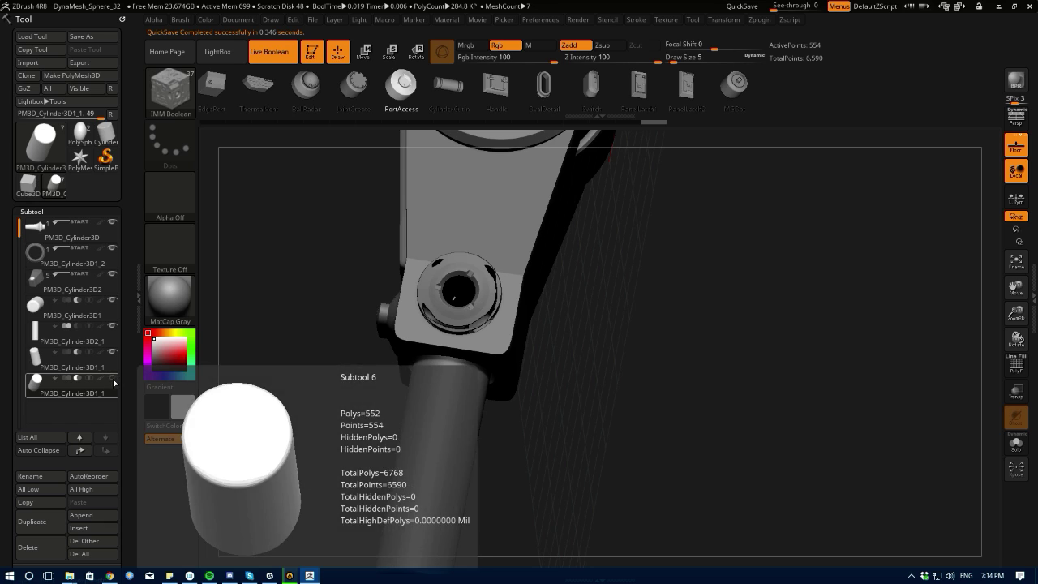
left_click(112, 326)
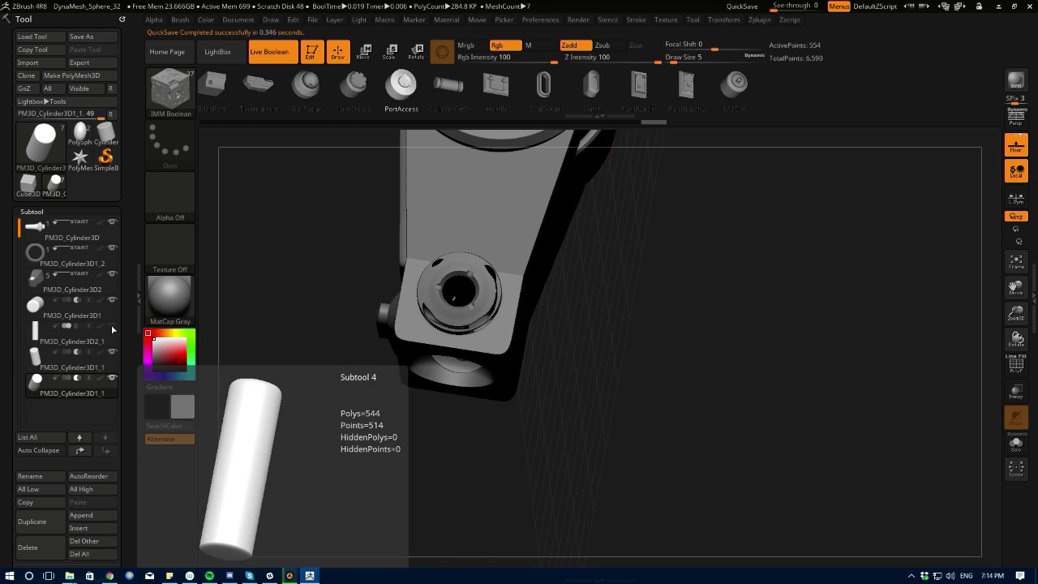
left_click(111, 327)
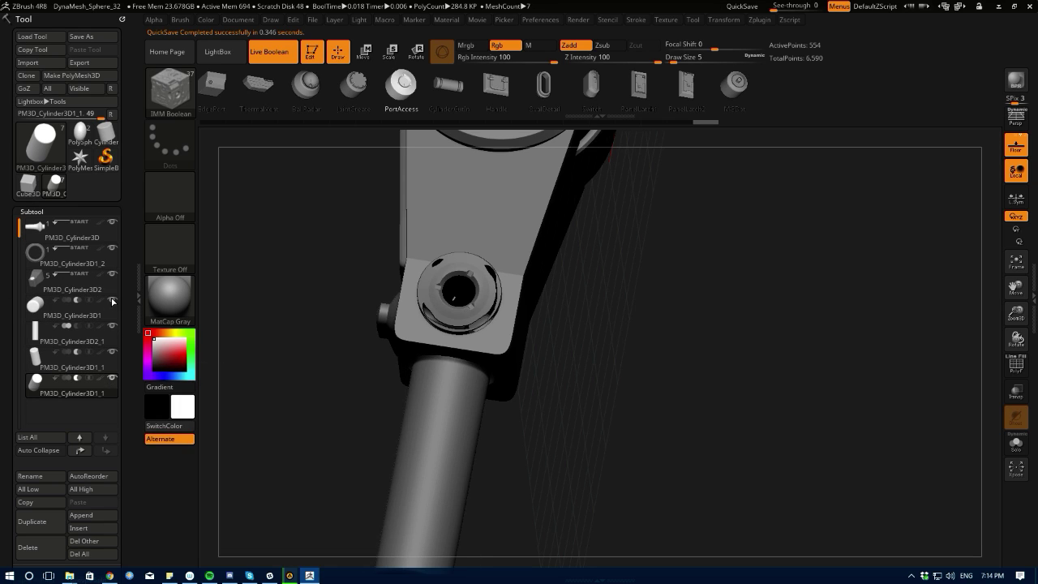
left_click(112, 276)
left_click(112, 276)
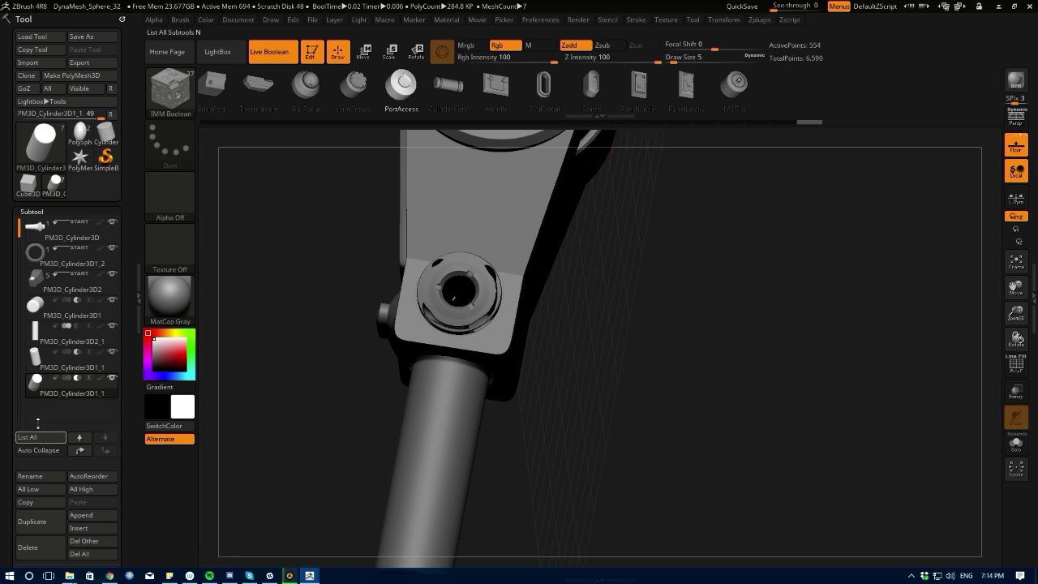
- Try the last cylinder cutter as a Boolean addition, check the PortAccess cap, and set the cutter back to subtraction
left_click(56, 379)
left_click_drag(286, 418, 206, 381)
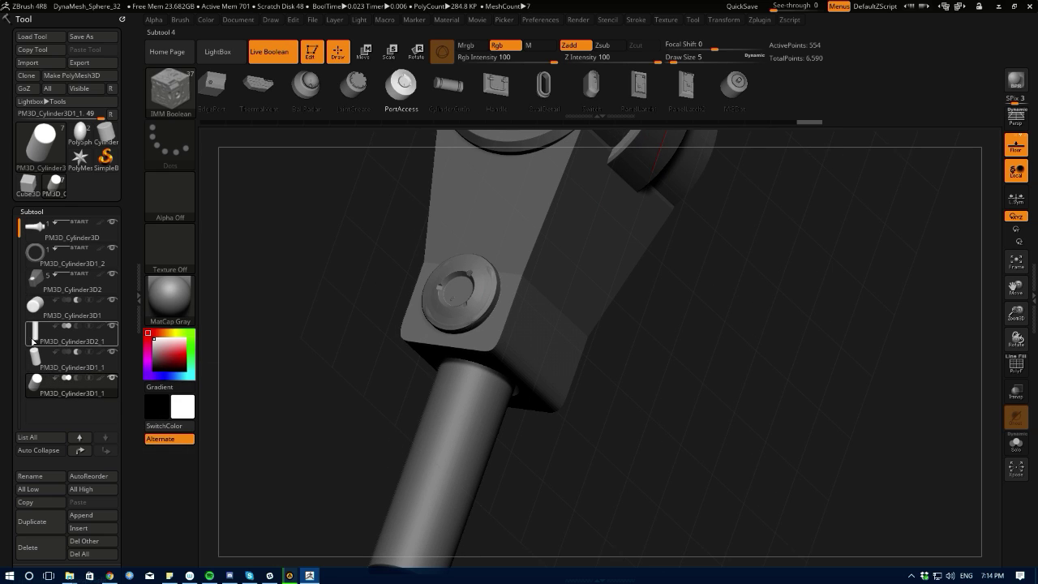
mouse_move(44, 353)
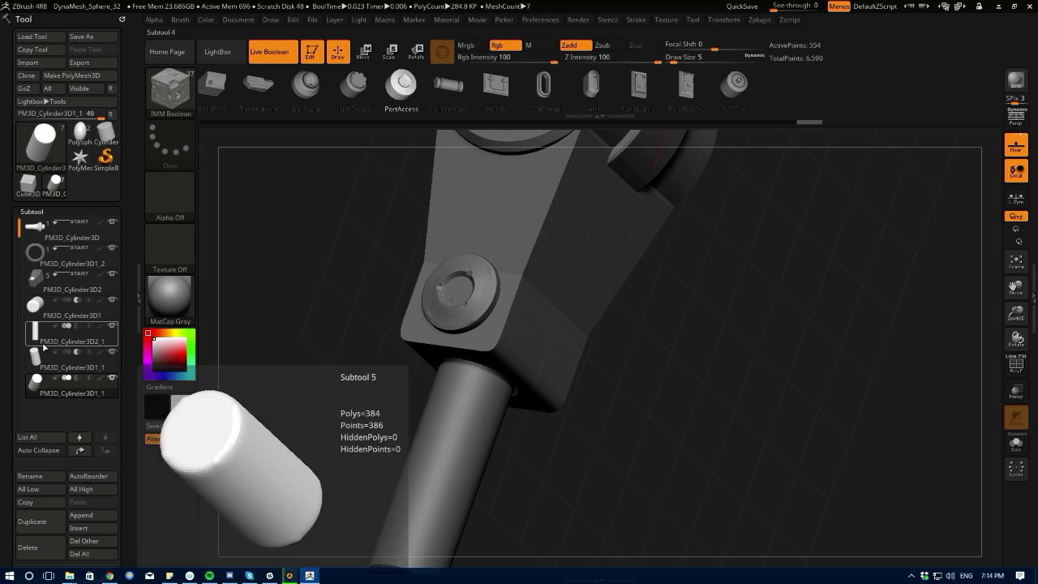
left_click(77, 379)
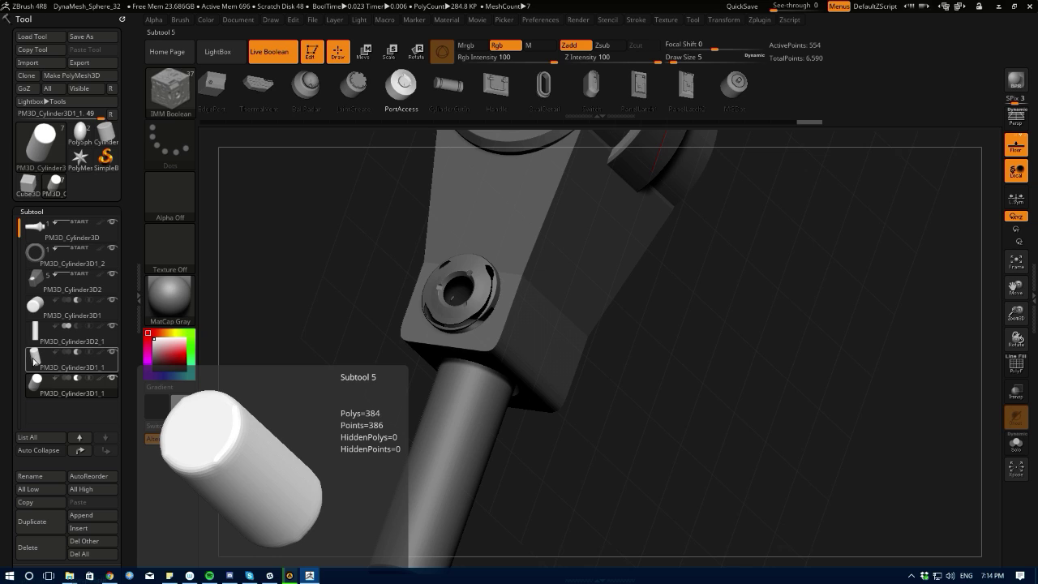
- Place the second-to-last cylinder subtool at the end of the list as its own Start group and undo its last edit
left_click(36, 358)
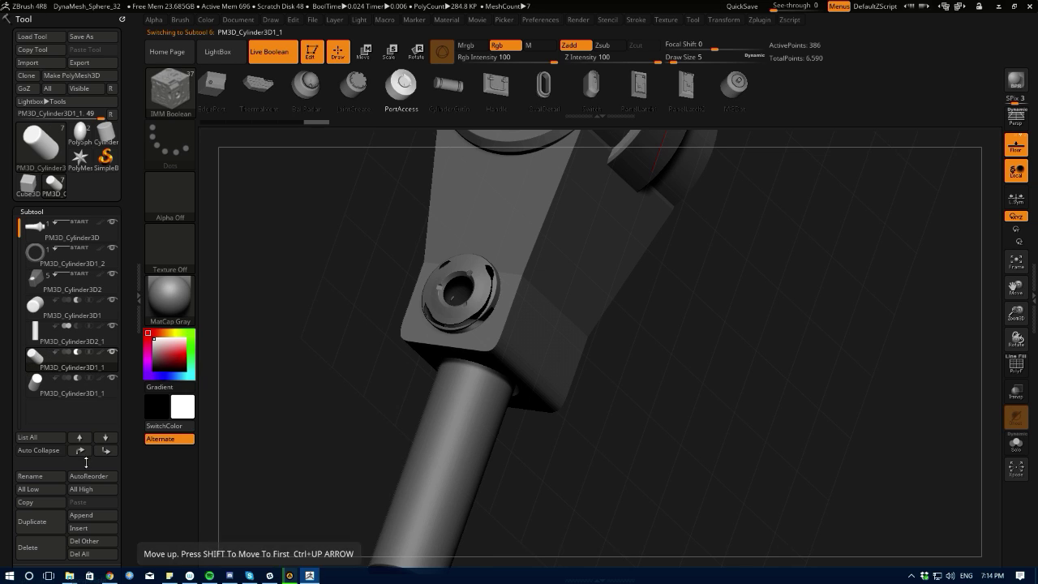
left_click(105, 437)
mouse_move(57, 385)
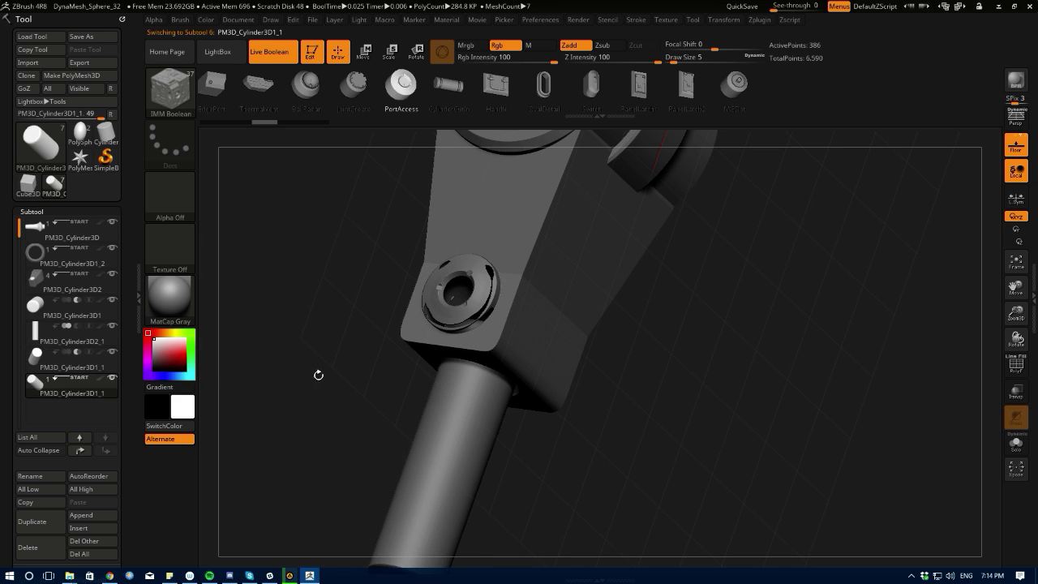
mouse_move(319, 375)
left_mouse_down("alt")
mouse_move(273, 405)
mouse_move(297, 472)
mouse_move(297, 437)
left_mouse_up("alt")
key("ctrl+z")
- Select the cylinder cutter behind the PortAccess cap and turn on the Polyframe display to inspect its wireframe
mouse_move(29, 372)
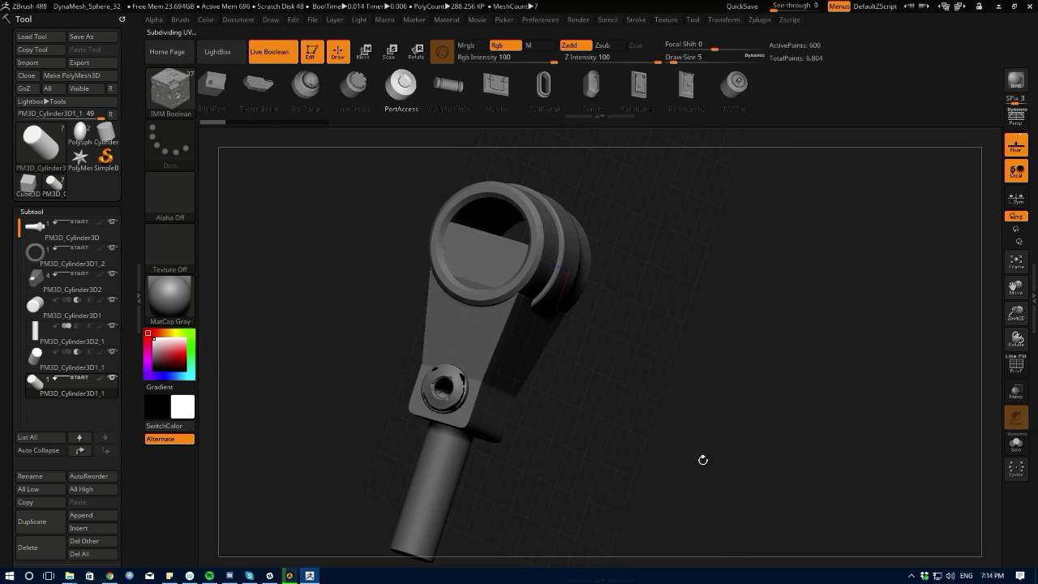
left_click(472, 346, "alt")
left_click(73, 330)
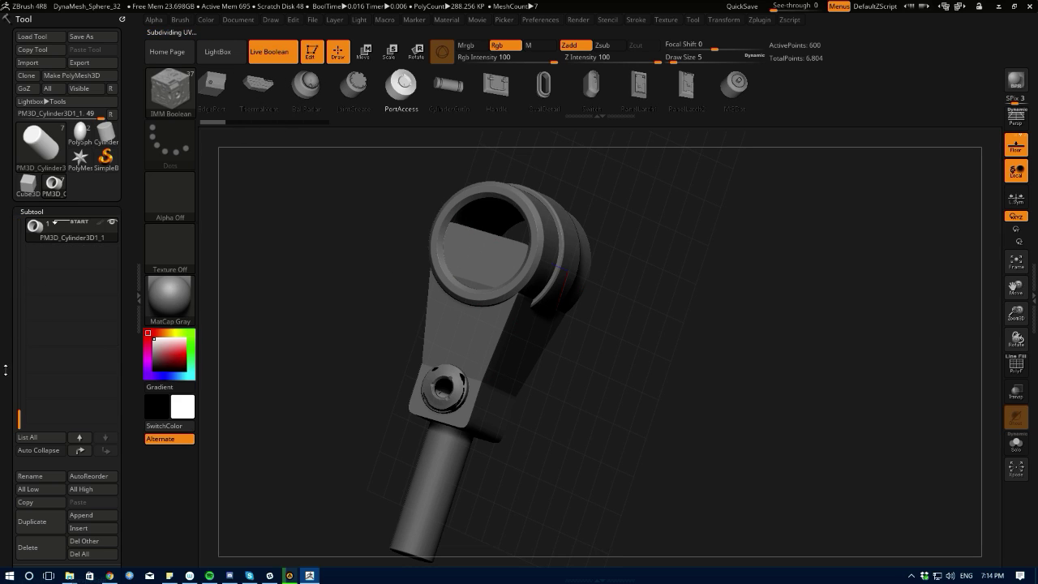
left_click_drag(20, 415, 10, 267)
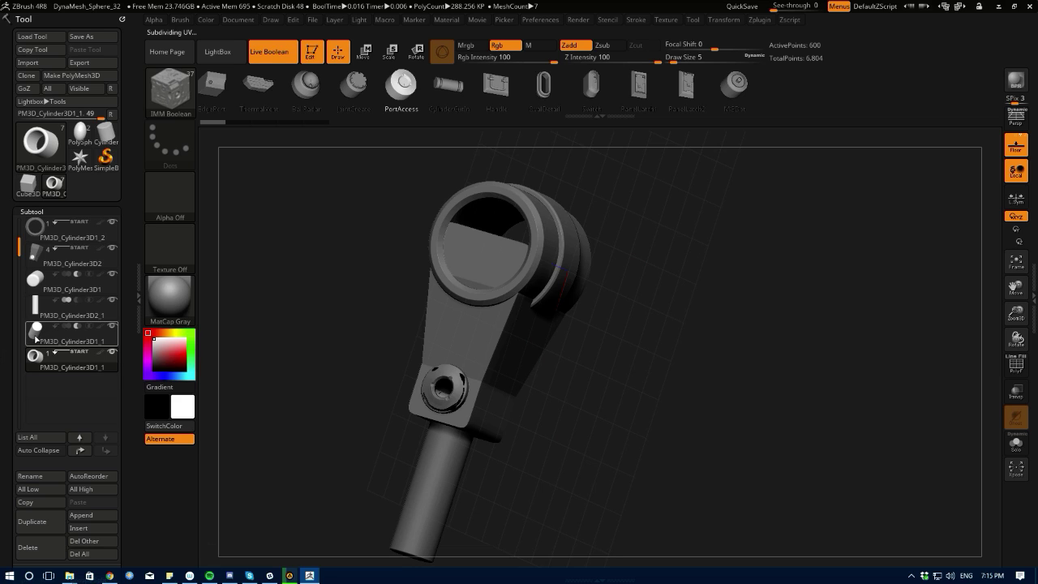
left_click(37, 339)
left_click(1015, 365)
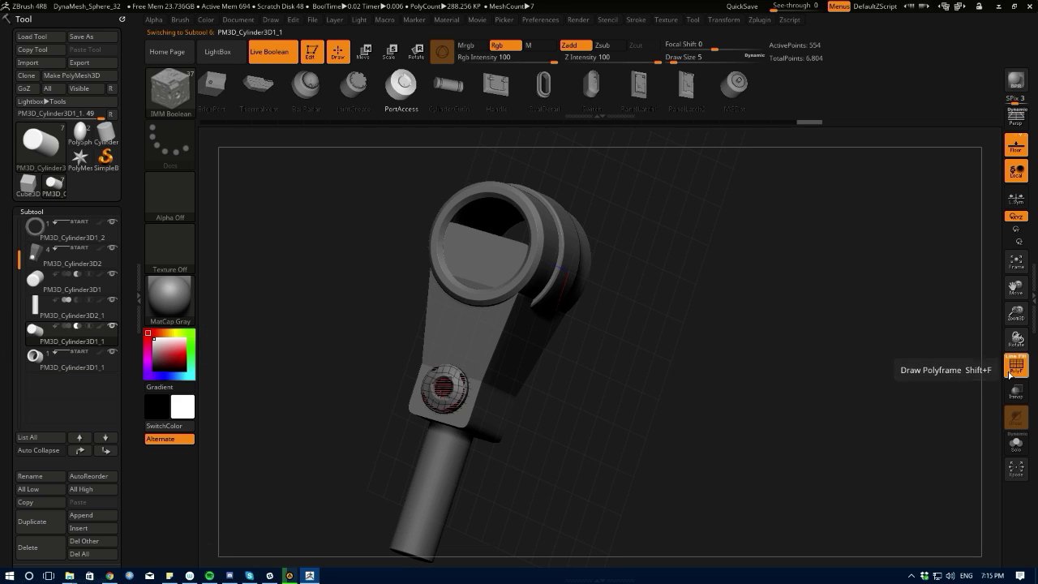
left_click(1013, 365)
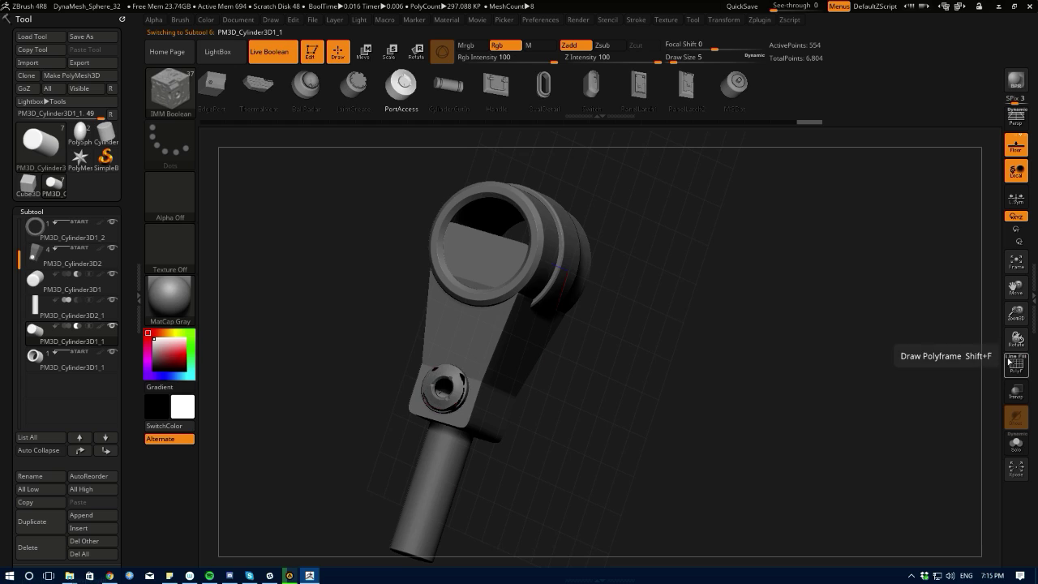
left_click(1013, 369)
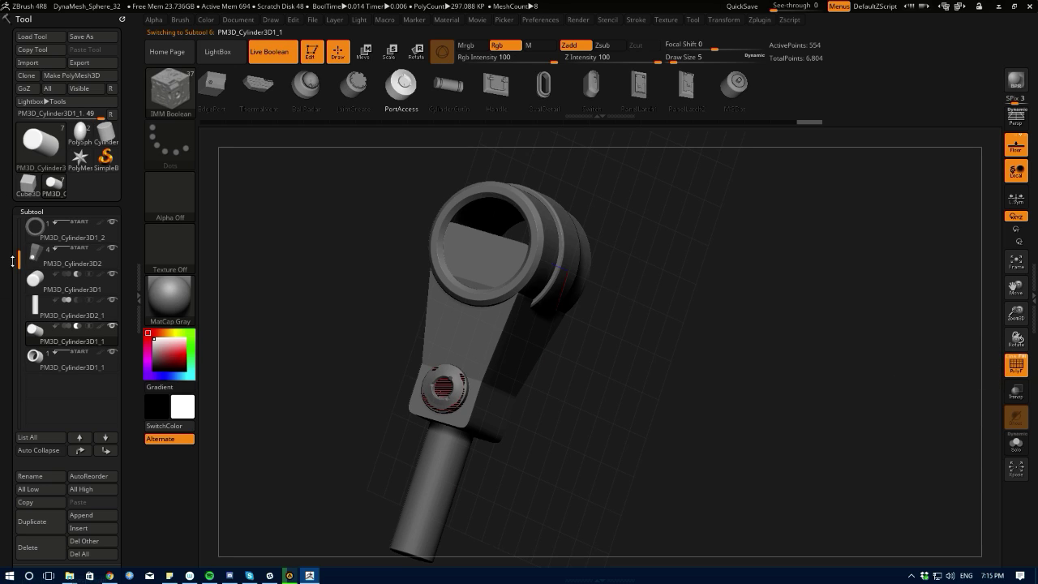
- Select the small rod subtool and the upper ring subtool in turn to inspect their polyframes from the front side
left_click_drag(22, 224, 29, 206)
left_click(34, 231)
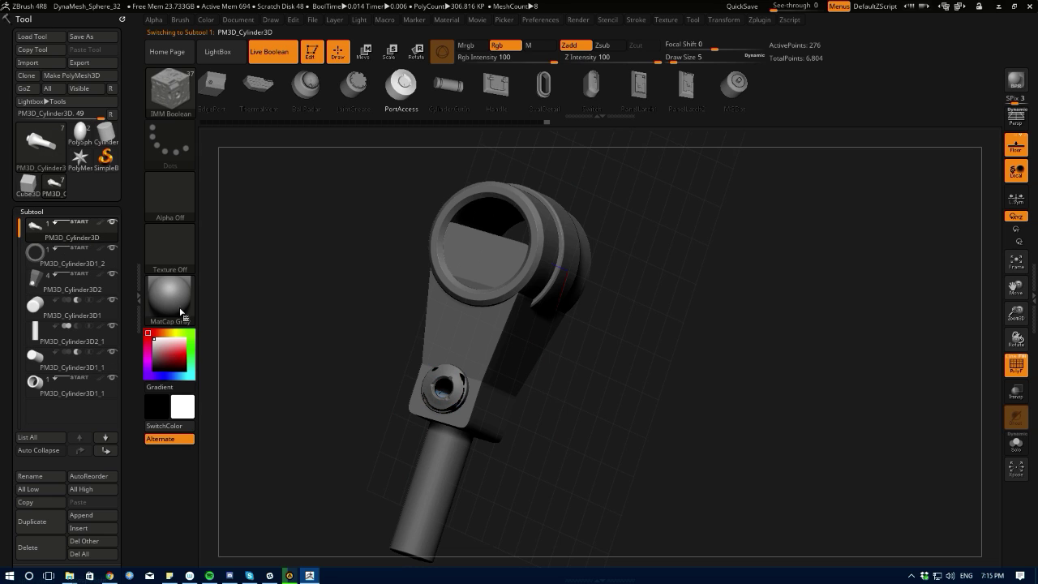
left_click_drag(301, 371, 385, 379)
left_click(36, 263)
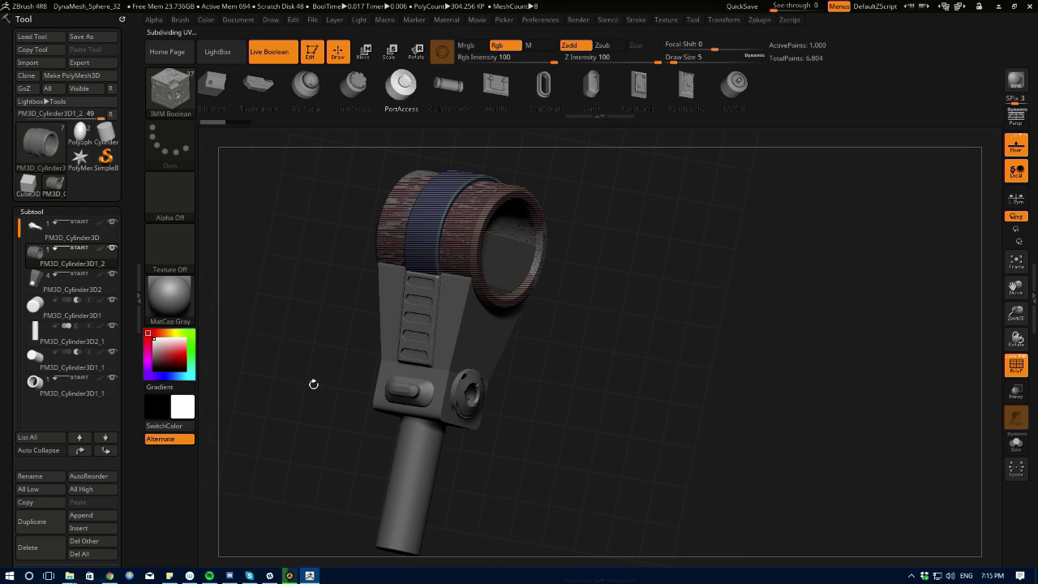
- Select the tapered arm body and the two lower rod subtools in turn to inspect their polyframes
left_click_drag(313, 384, 231, 371)
left_click(47, 287)
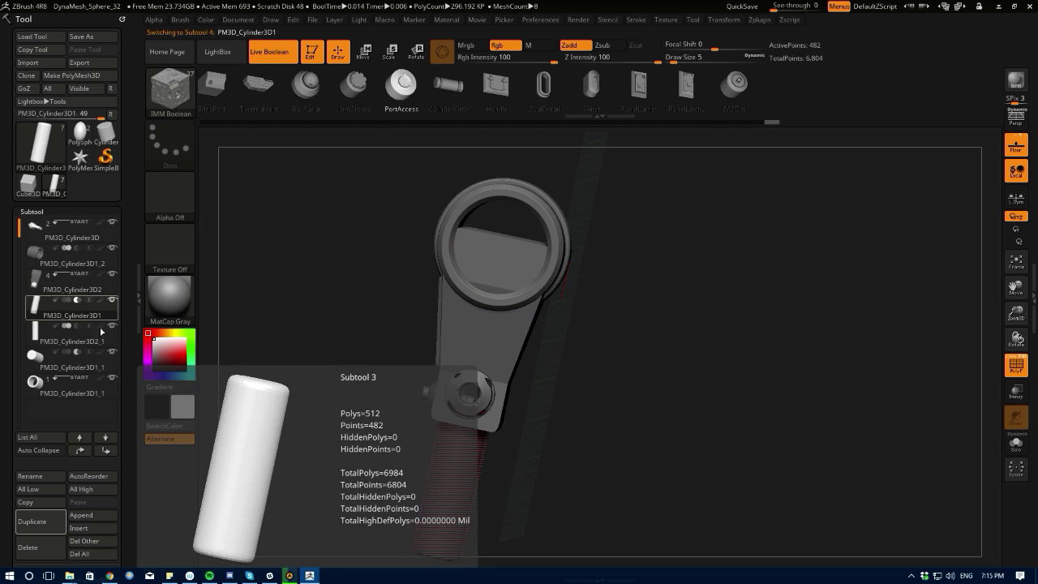
left_click(35, 309)
left_click_drag(288, 385, 291, 309)
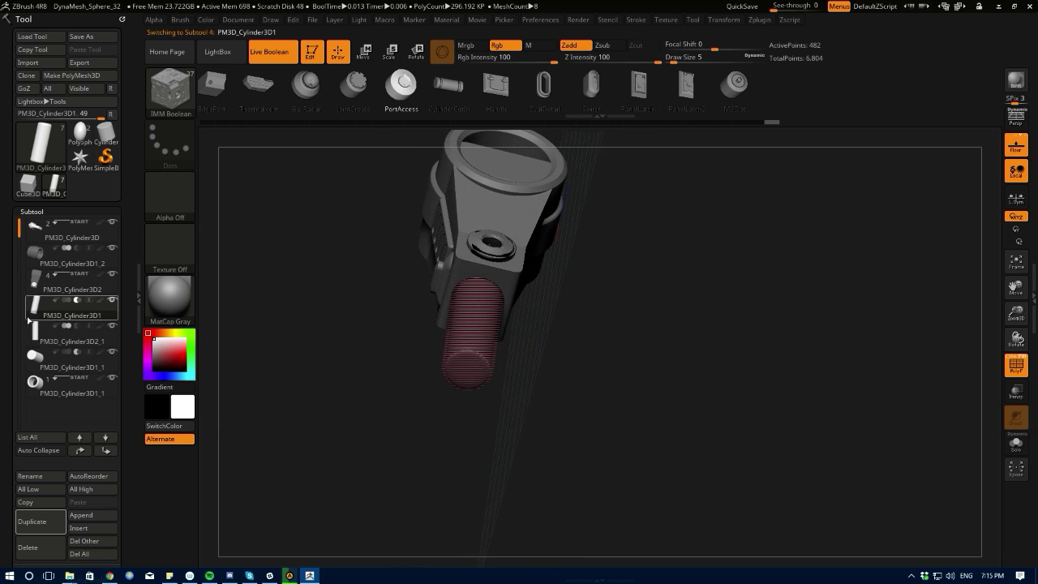
left_click_drag(223, 389, 257, 371)
left_click(34, 338)
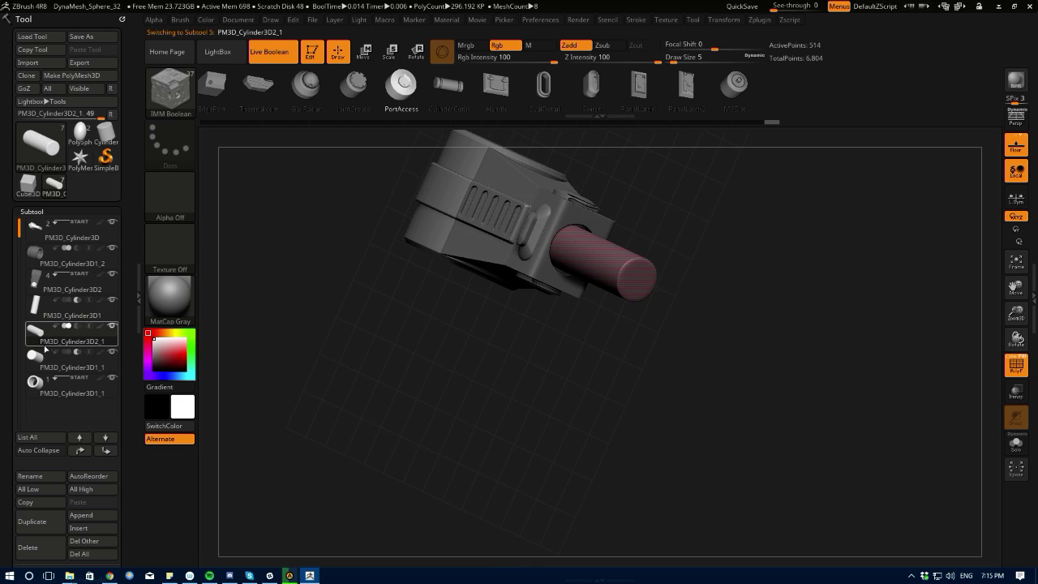
left_click_drag(300, 430, 260, 448)
- Move the cylinder cutter behind the PortAccess cap up two places in the subtool list, directly below the tapered arm body
left_click(42, 362)
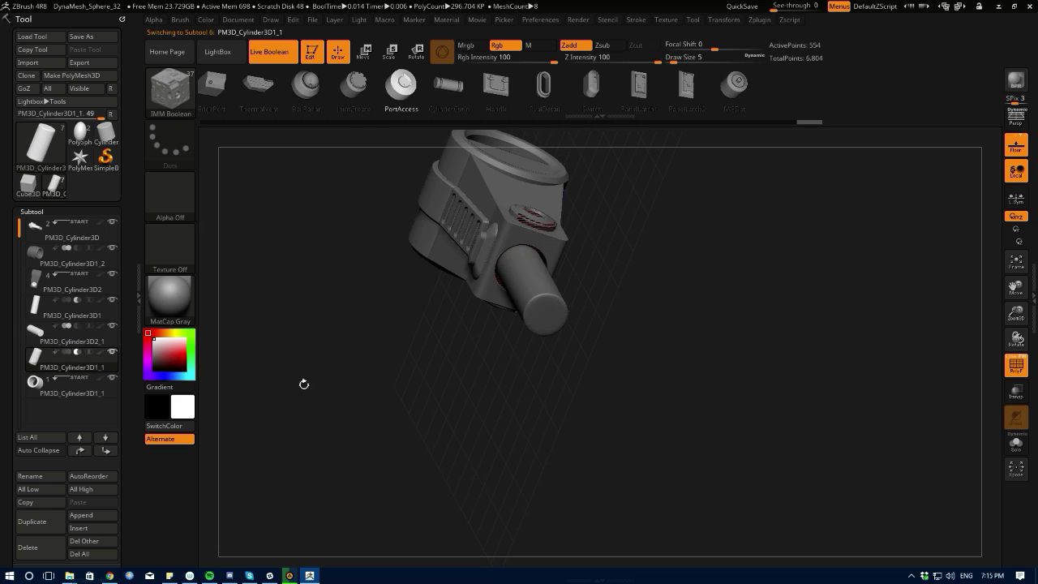
left_click_drag(303, 384, 243, 422)
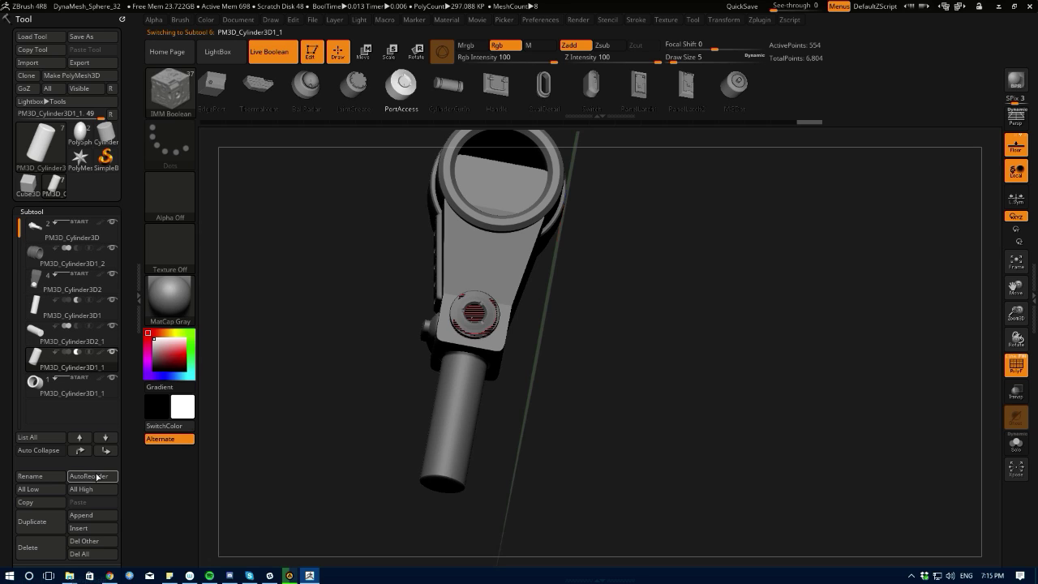
left_click(81, 452)
left_click(81, 451)
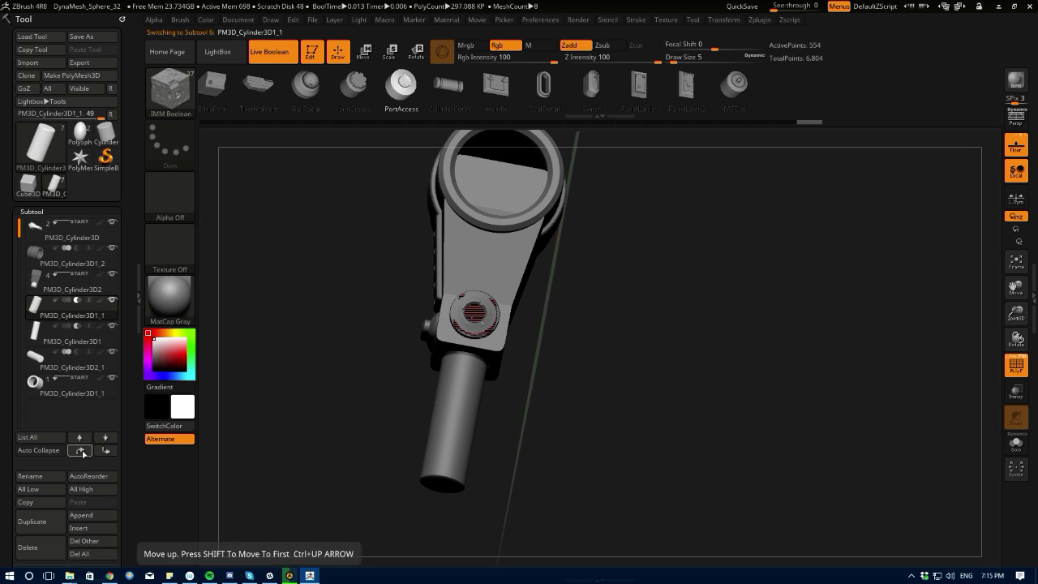
- Select the subtools one by one from the last ring up to the first bolt-shaped piece to inspect their polyframes
left_click(47, 391)
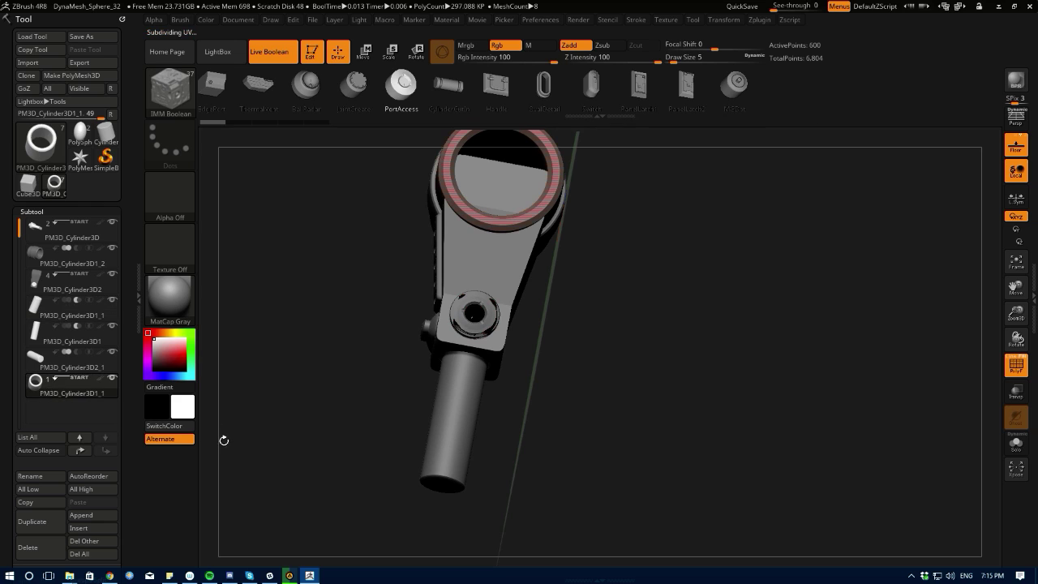
left_click_drag(226, 462, 244, 506)
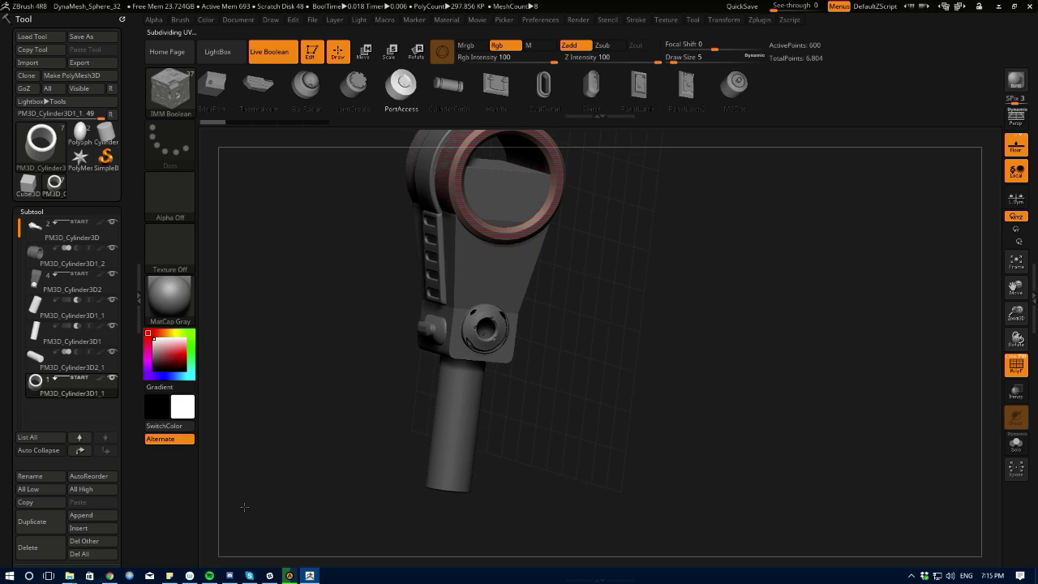
left_click(39, 362)
left_click(38, 334)
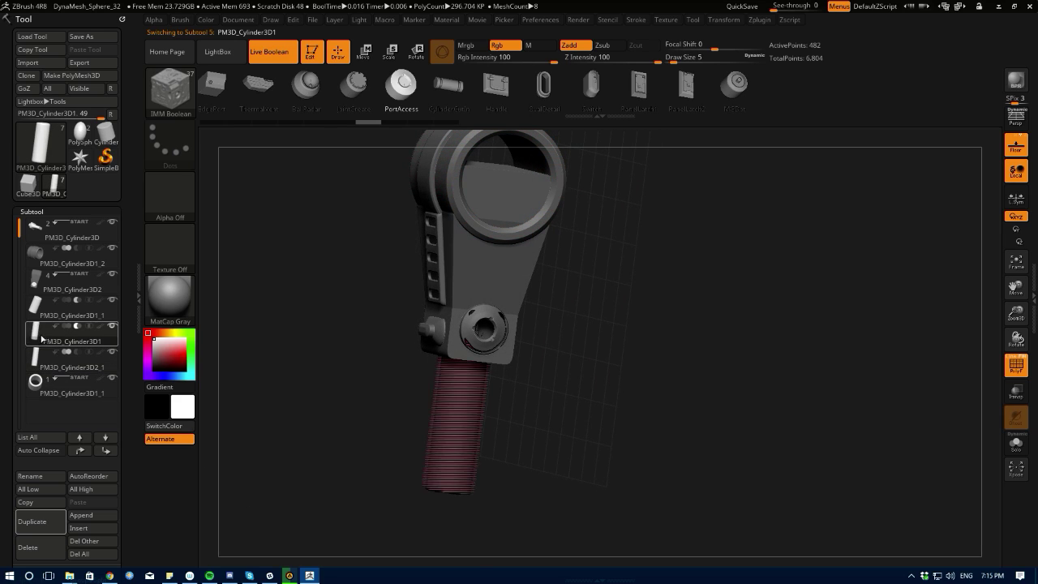
left_click(37, 309)
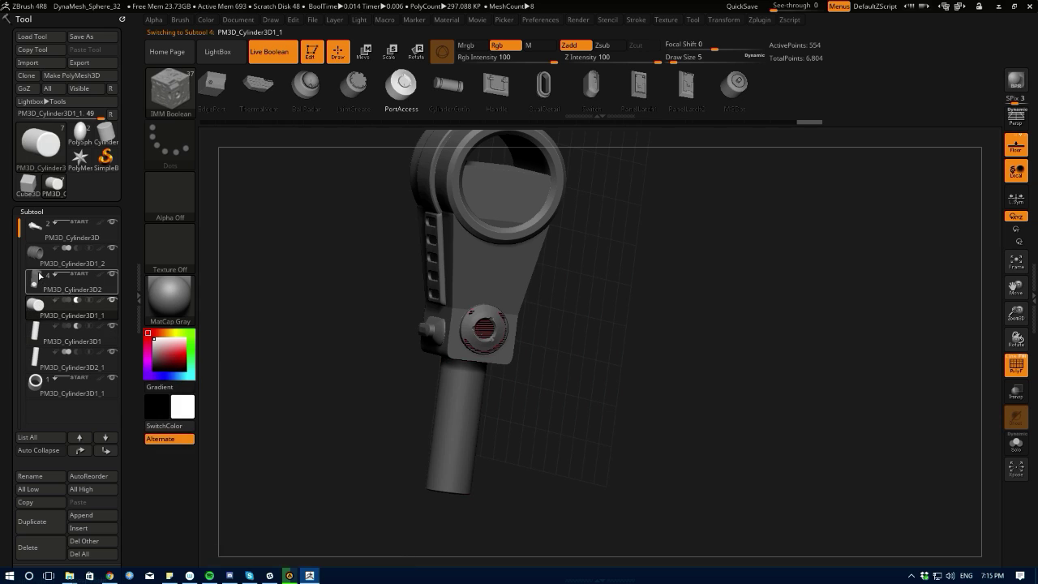
left_click(34, 283)
left_click(35, 254)
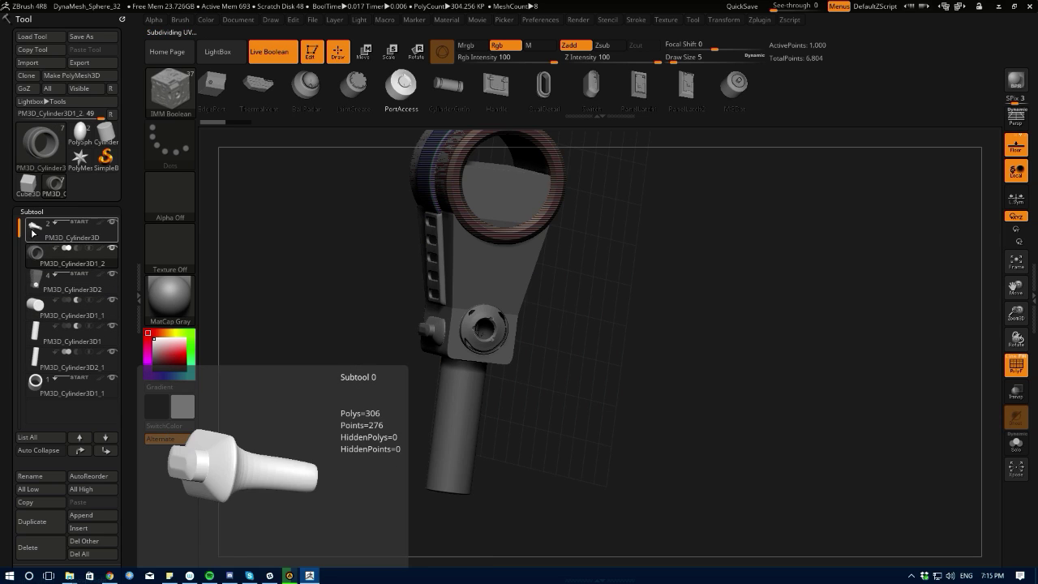
left_click(34, 228)
left_click_drag(278, 356, 297, 463, "alt")
left_click_drag(17, 230, 28, 210)
left_click_drag(349, 291, 328, 283)
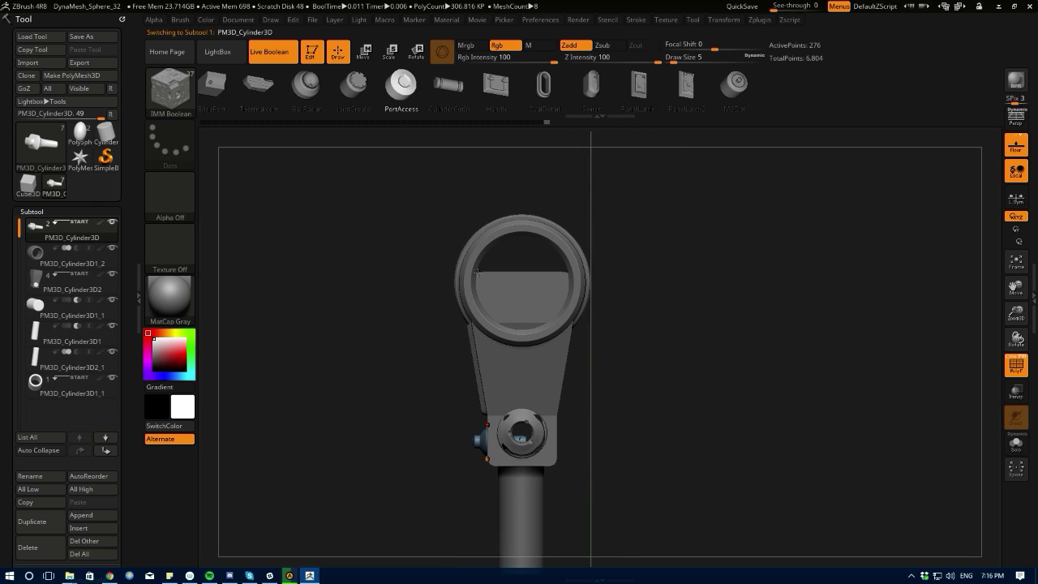
- Select the tapered arm body and toggle Live Boolean off and on to compare its cuts
left_click(501, 397, "alt")
mouse_move(308, 399)
left_mouse_down()
mouse_move(357, 415)
mouse_move(326, 390)
left_mouse_up()
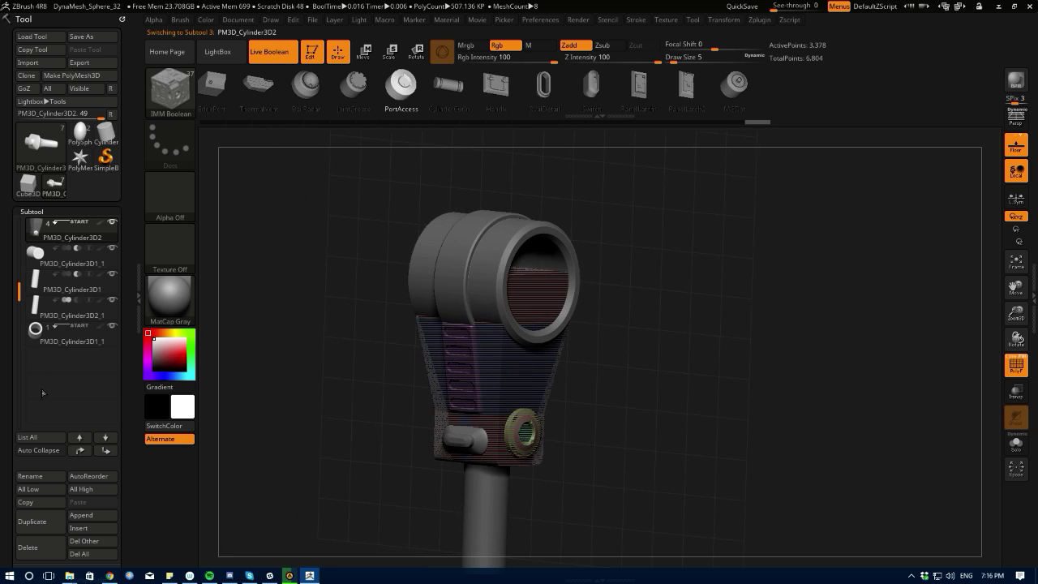
left_click_drag(248, 419, 218, 415)
left_click_drag(267, 341, 303, 262, "alt")
left_click(279, 59)
left_click(279, 59)
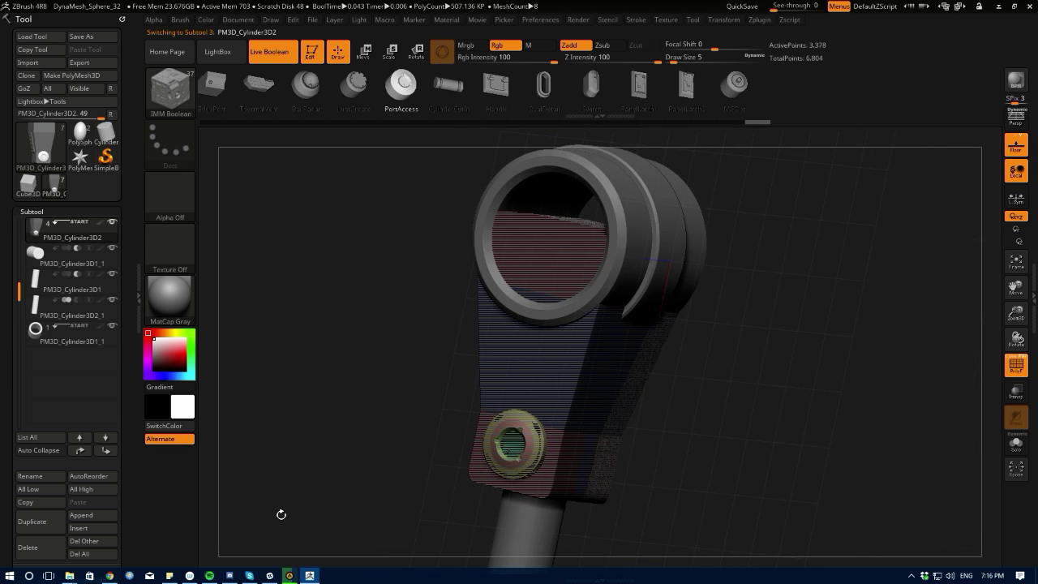
- Examine the arm body's polyframe around the upper ring and the PortAccess cap from several angles
left_click_drag(285, 417, 280, 447)
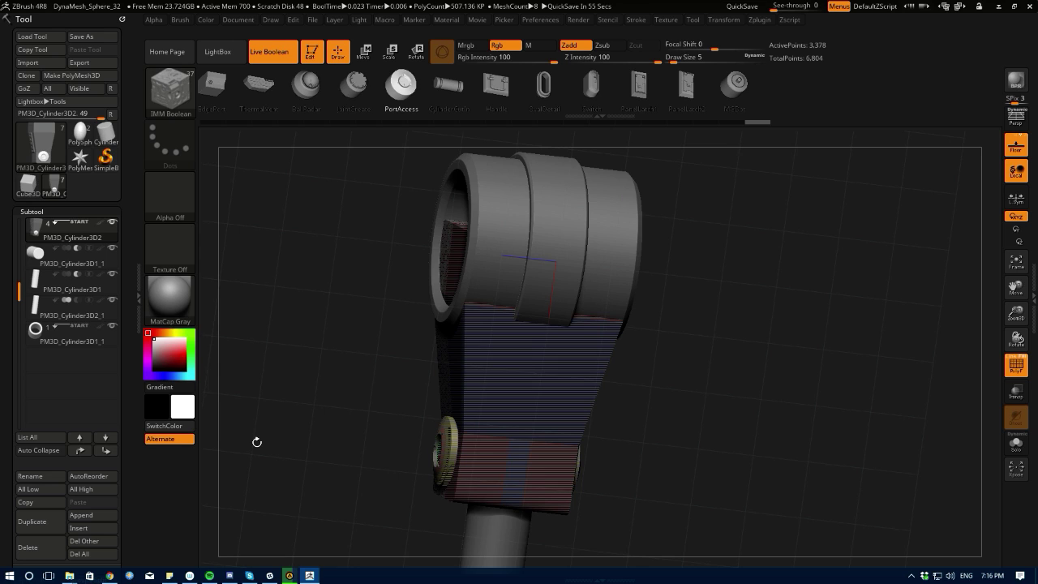
mouse_move(324, 274)
left_mouse_down()
mouse_move(376, 298)
mouse_move(333, 283)
mouse_move(325, 291)
left_mouse_up()
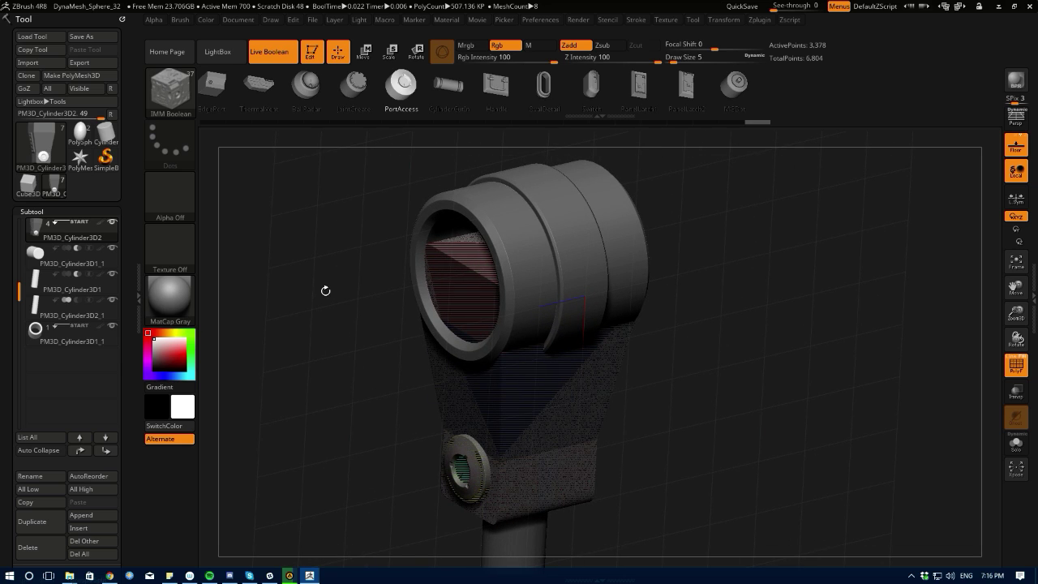
left_click_drag(318, 276, 313, 272)
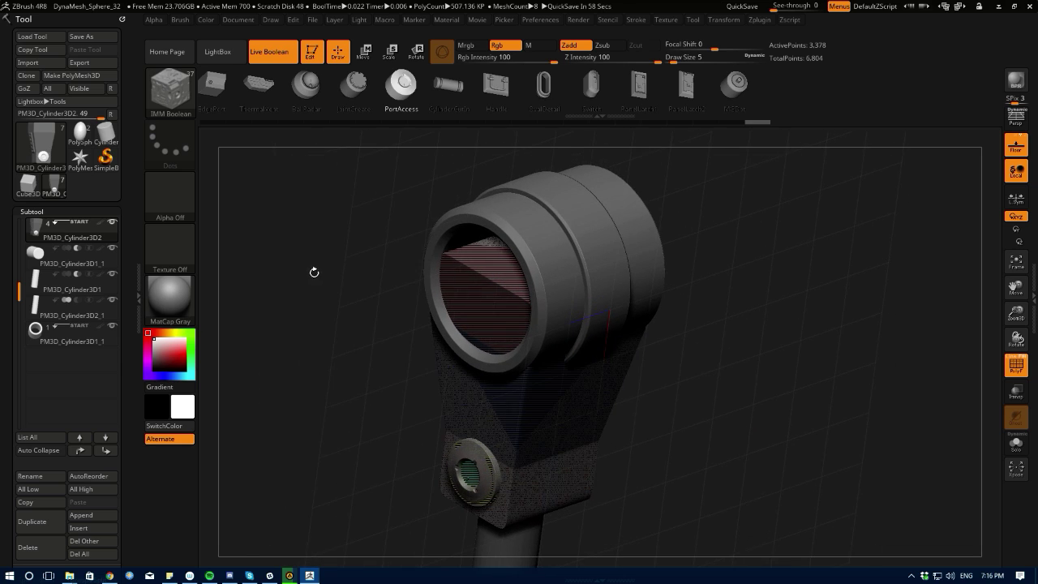
left_click_drag(18, 294, 18, 234)
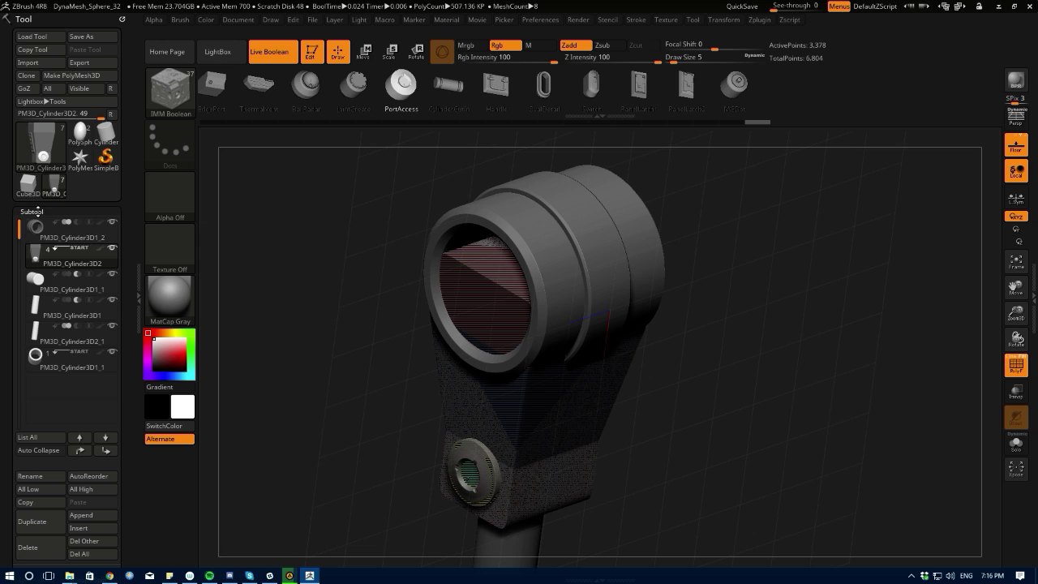
left_click_drag(354, 324, 235, 341)
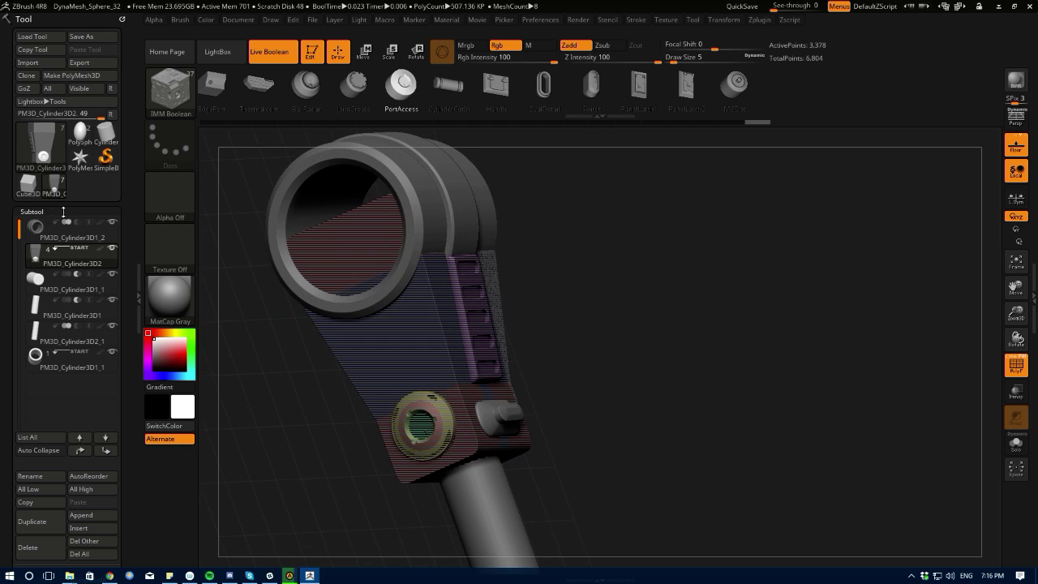
left_click_drag(307, 386, 319, 341)
left_click_drag(376, 395, 368, 349)
left_click_drag(292, 335, 280, 304)
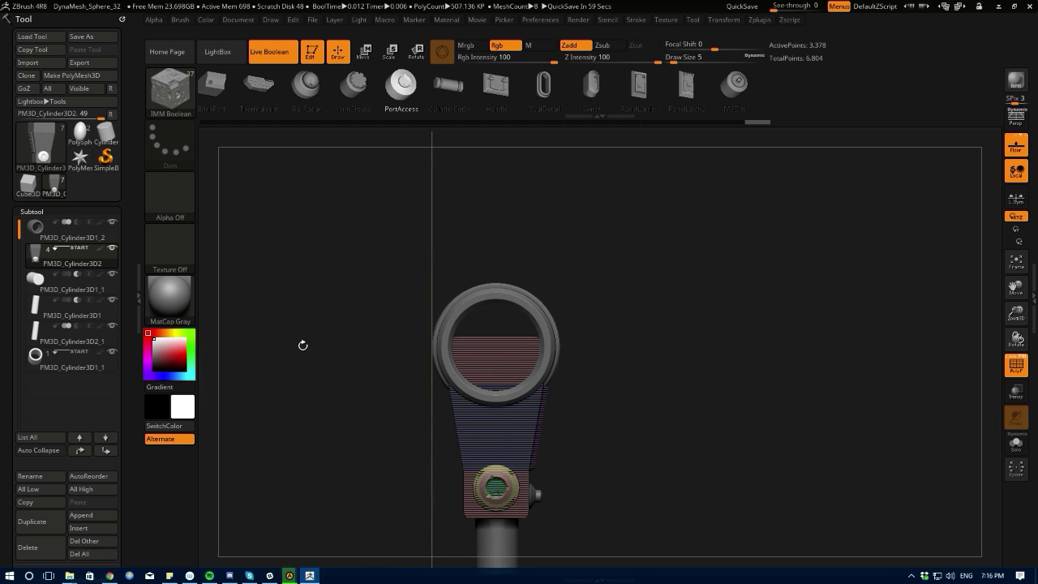
left_click_drag(324, 367, 330, 455, "alt")
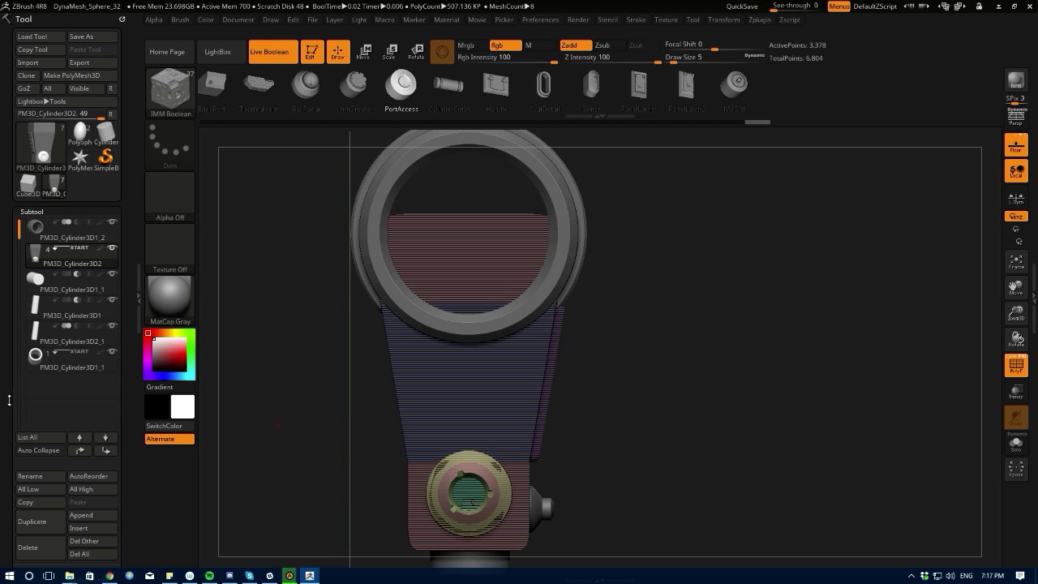
- Examine the vented side of the arm and review the subtool order and Start groups in the list
left_click_drag(10, 405, 23, 393)
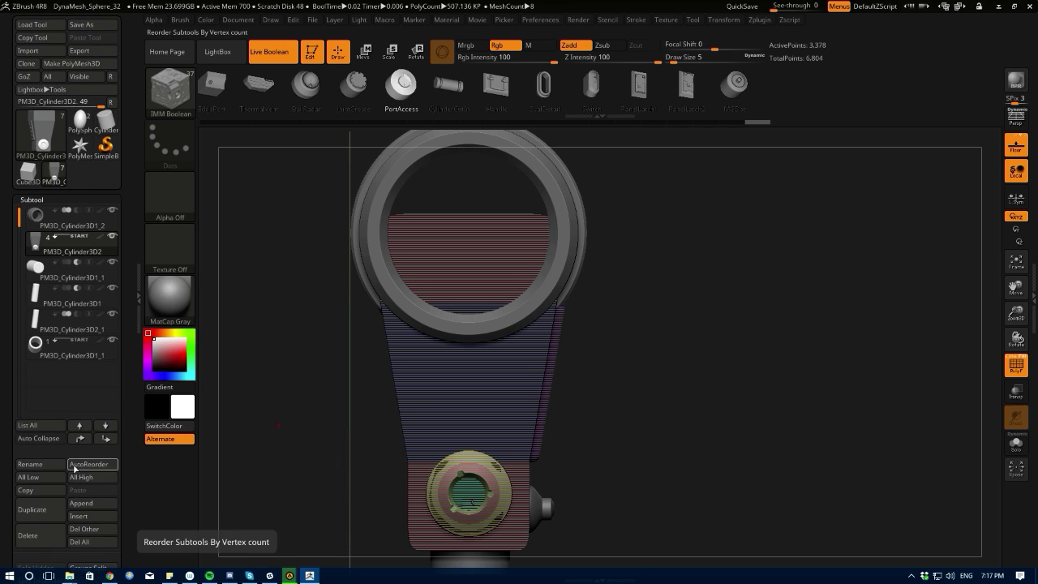
left_click_drag(308, 458, 286, 431, "alt")
left_click_drag(283, 470, 230, 482)
left_click_drag(365, 478, 286, 484)
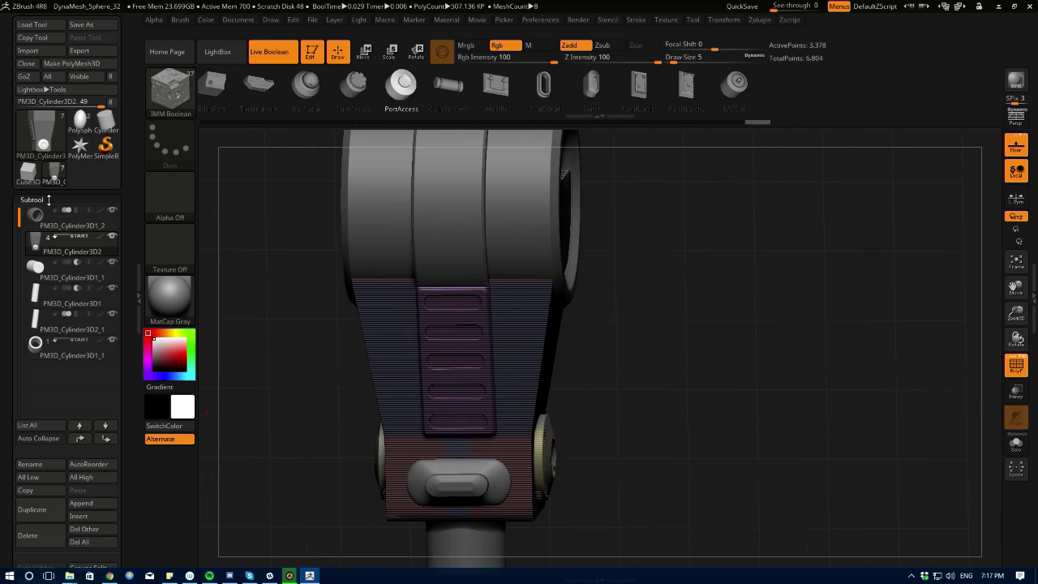
left_click_drag(16, 221, 18, 196)
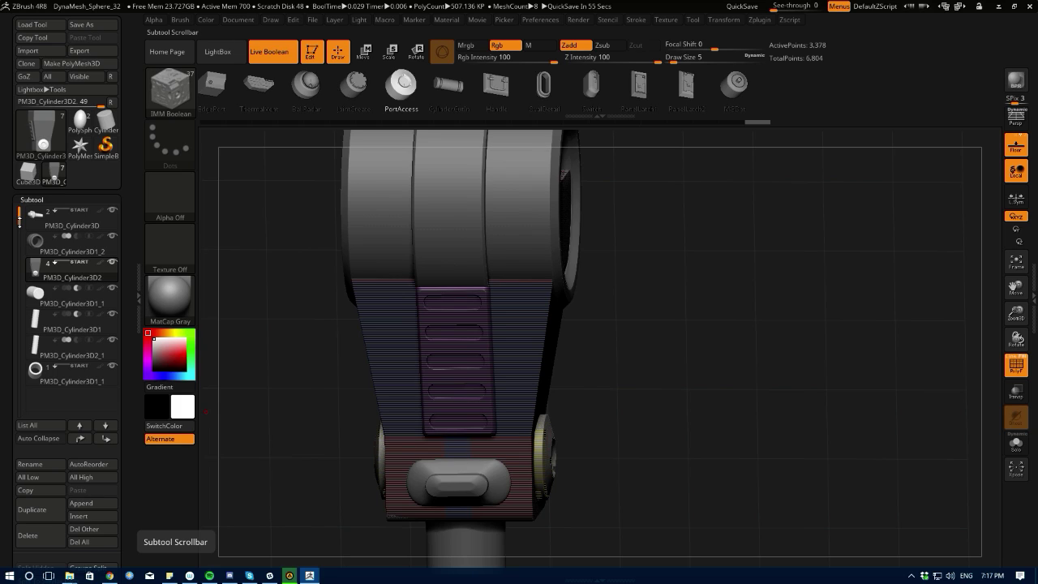
left_click_drag(14, 223, 12, 295)
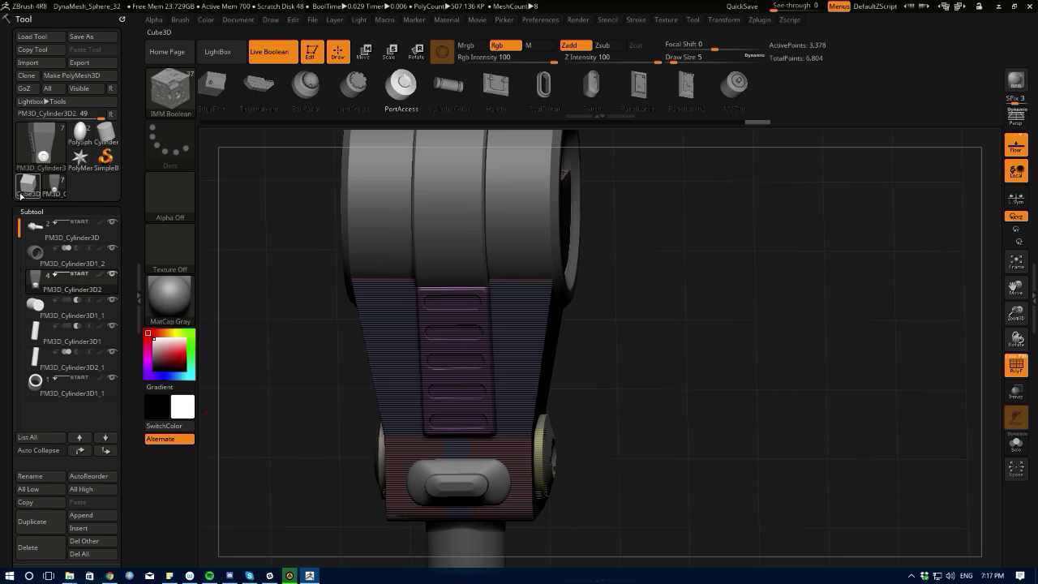
mouse_move(21, 195)
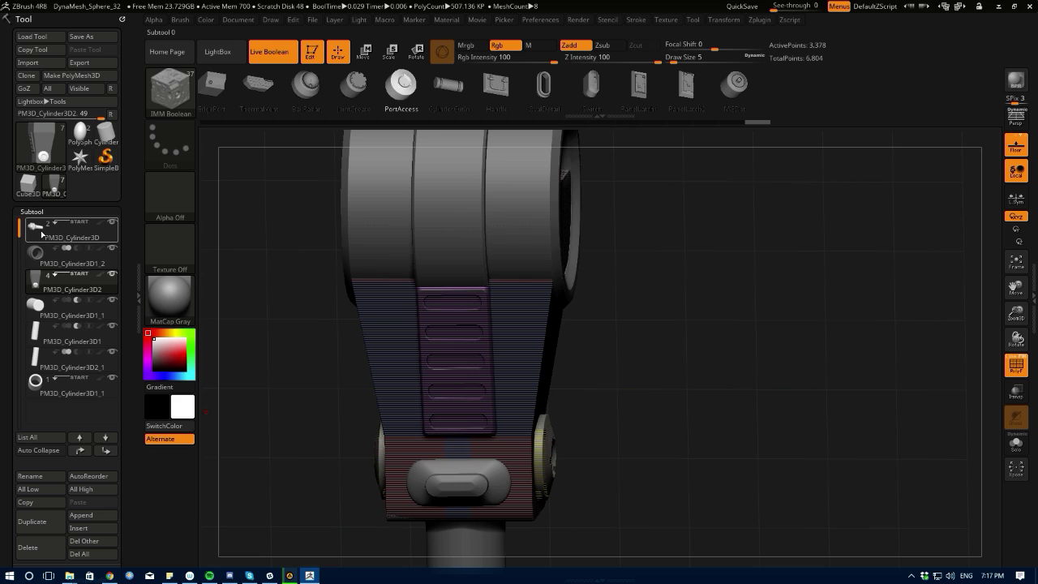
mouse_move(42, 233)
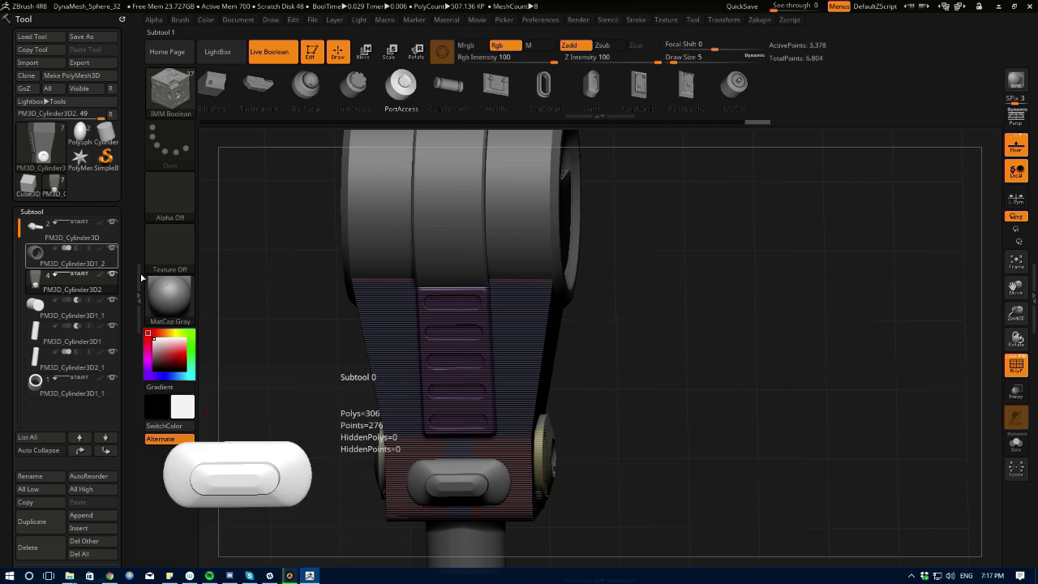
- Inspect the upper ring subtool, then select the tapered arm body and turn on Dynamic Subdivision for it
left_click(31, 259)
mouse_move(278, 329)
left_mouse_down()
mouse_move(260, 339)
mouse_move(257, 308)
mouse_move(284, 349)
mouse_move(277, 331)
left_mouse_up()
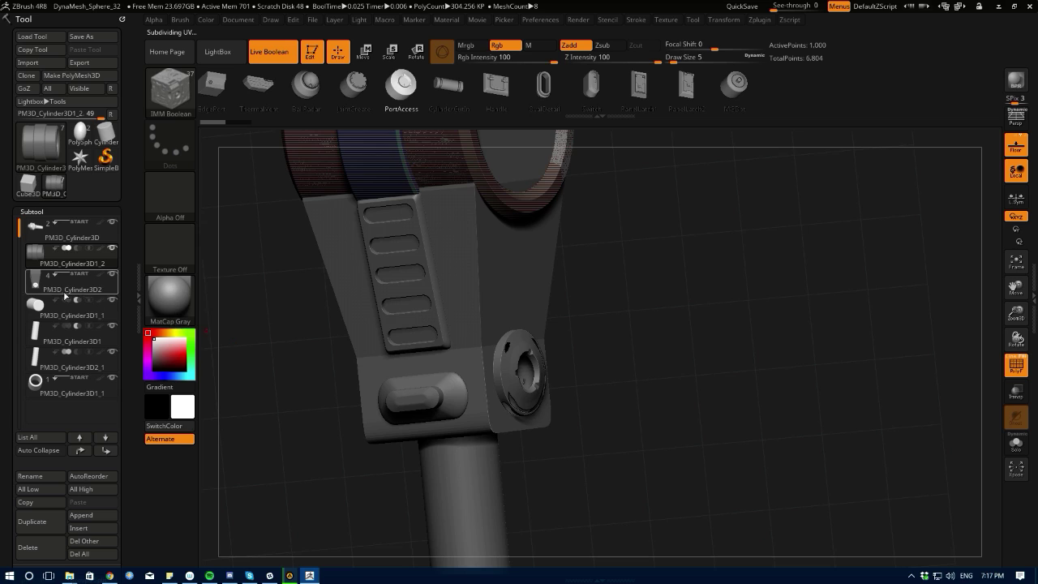
left_click_drag(293, 388, 297, 384)
left_click(478, 233, "alt")
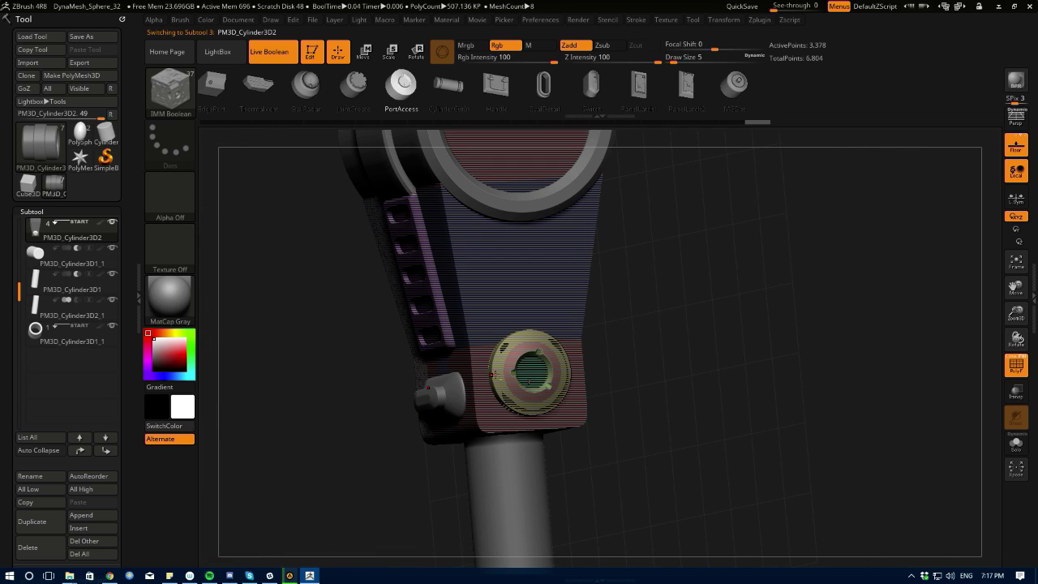
key("d")
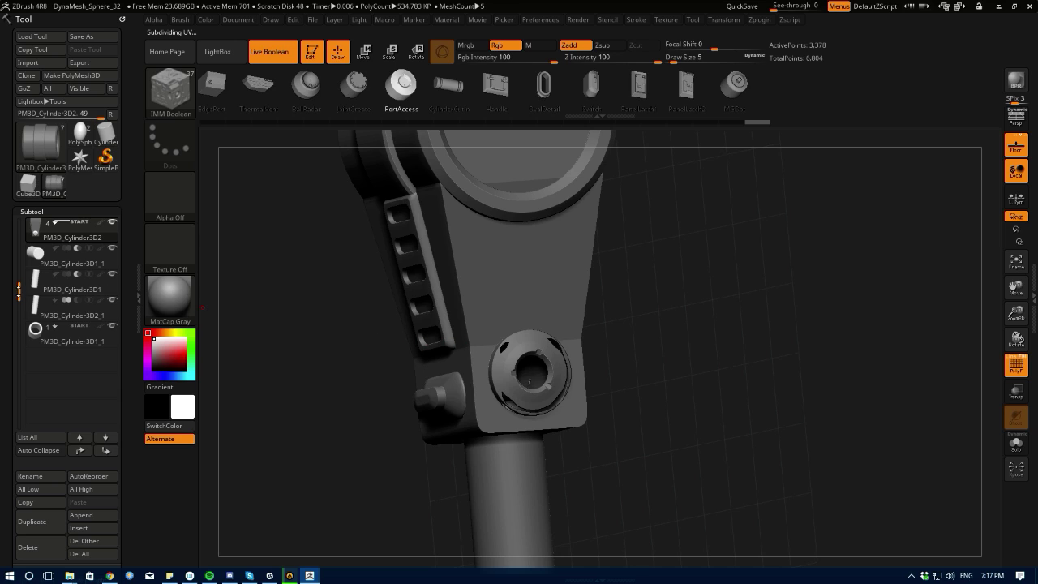
- Reselect the upper ring subtool and check its polyframe above the arm body
left_click_drag(18, 291, 6, 221)
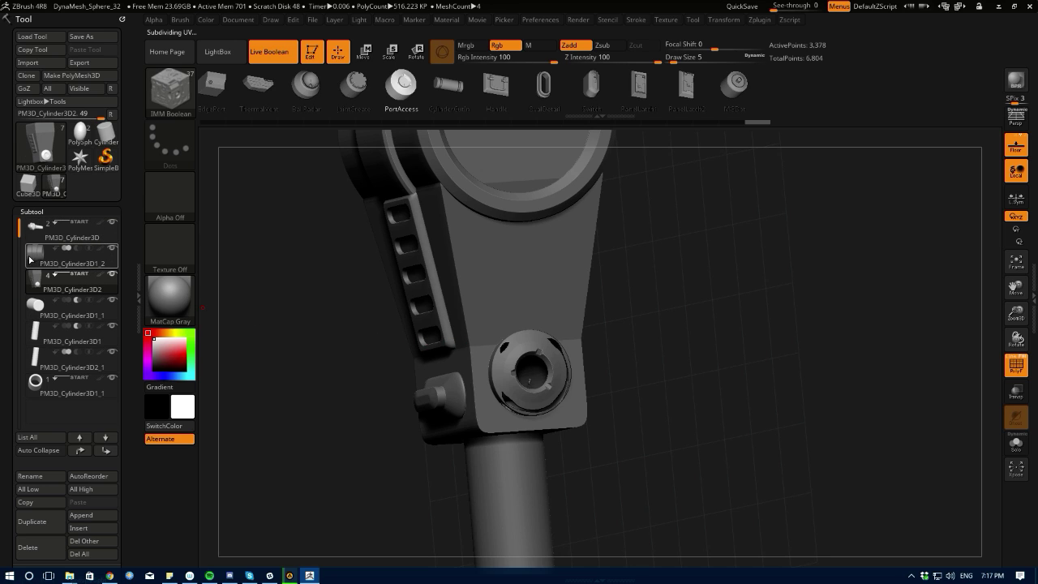
left_click(29, 259)
left_click_drag(281, 312, 273, 370, "alt")
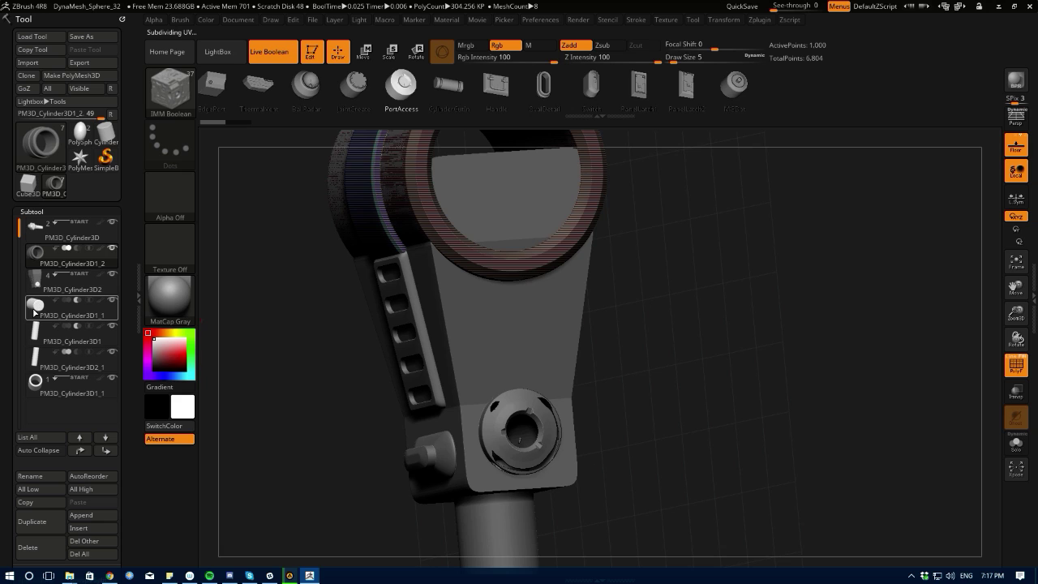
- Select the subtractive cylinder subtool at the PortAccess cap and duplicate it
left_click(36, 308)
mouse_move(295, 393)
left_mouse_down()
mouse_move(301, 418)
mouse_move(253, 387)
mouse_move(325, 407)
mouse_move(286, 400)
left_mouse_up()
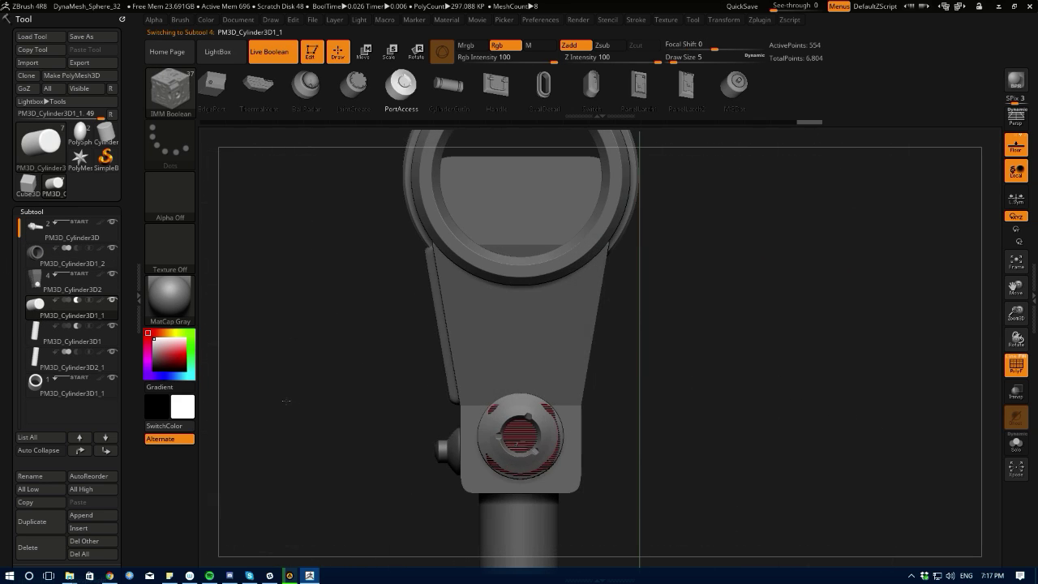
left_click(31, 519)
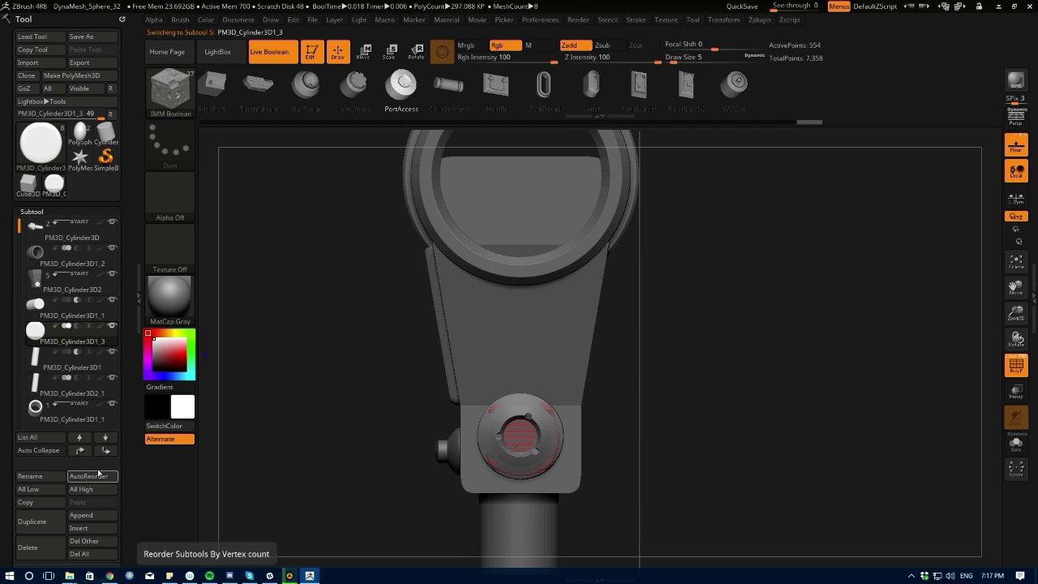
- Reset the duplicated cylinder's gizmo orientation and position so that it pivots about the upper ring
left_click_drag(285, 456, 250, 260, "alt")
left_click(363, 53)
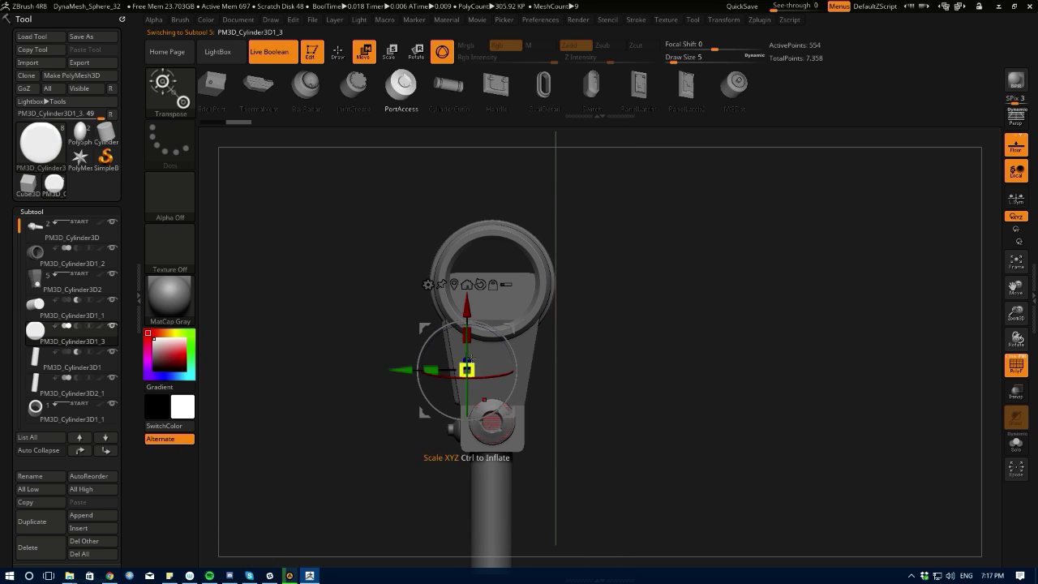
left_click(480, 284)
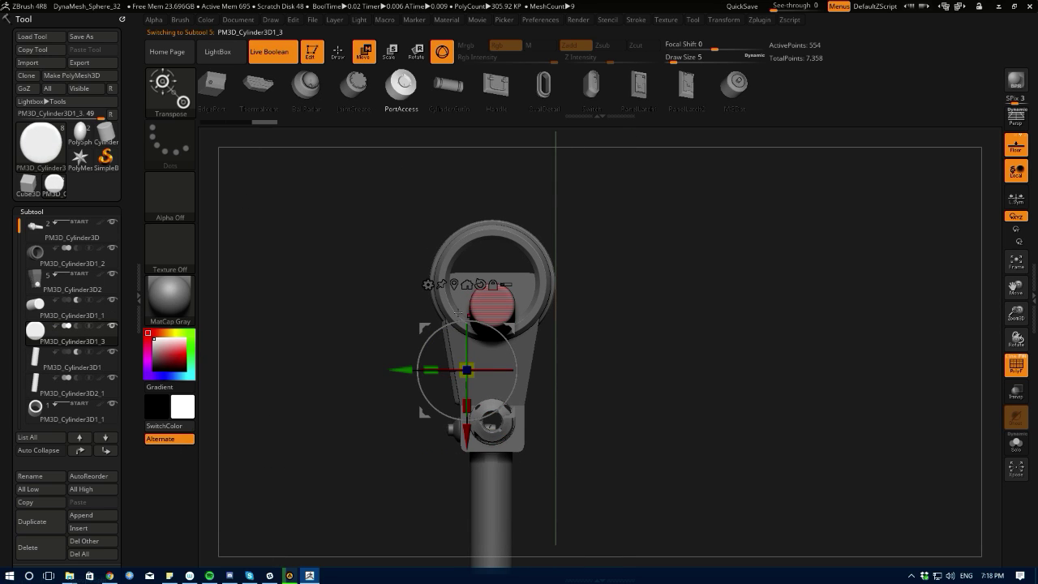
left_click(468, 285)
left_click_drag(340, 255, 404, 262)
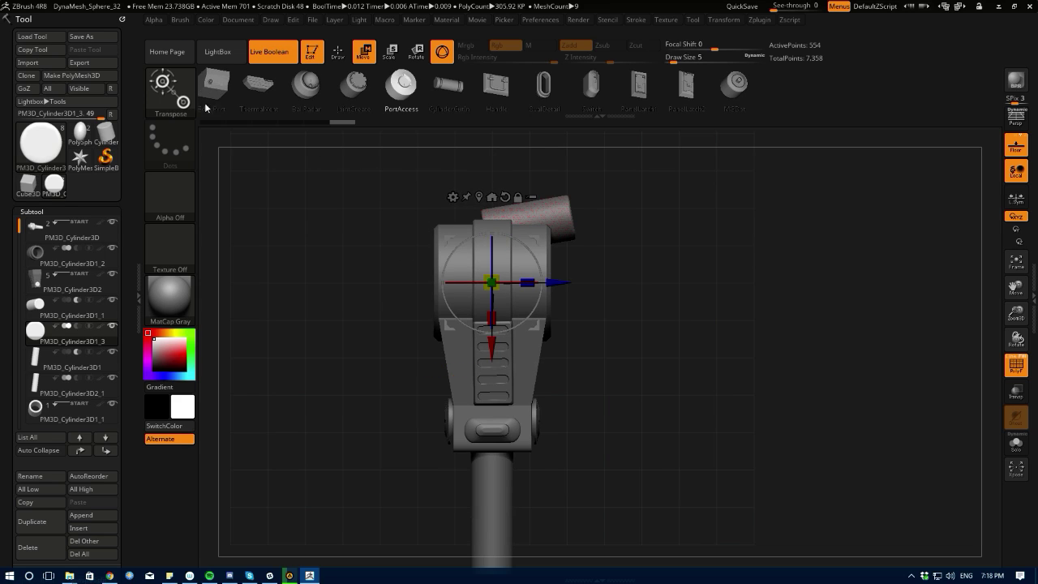
- Activate a gizmo deformer on the duplicated cylinder and try to scale the cylinder
left_click(453, 197)
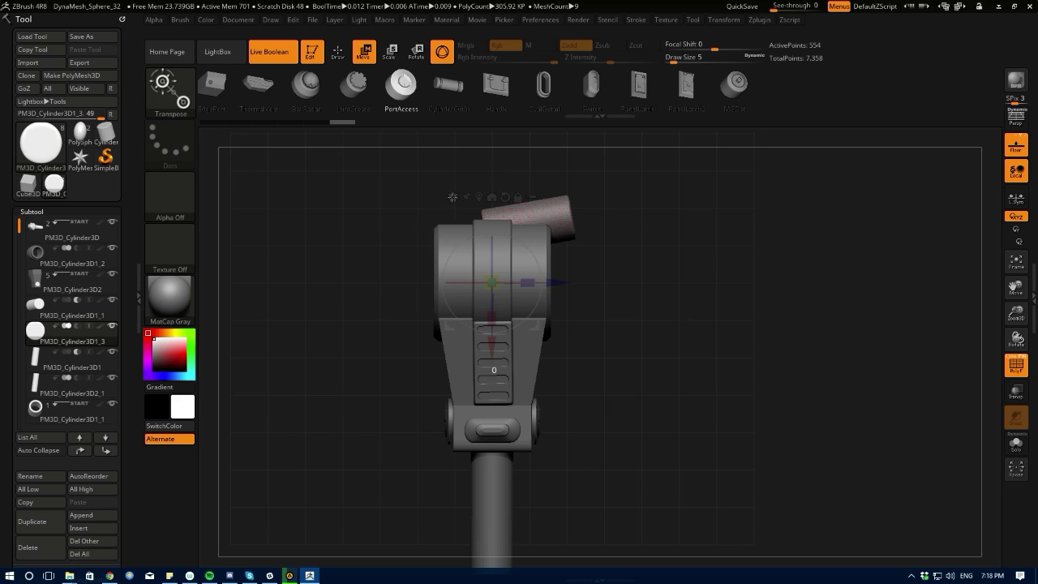
left_click(609, 197)
left_click_drag(519, 183, 364, 231)
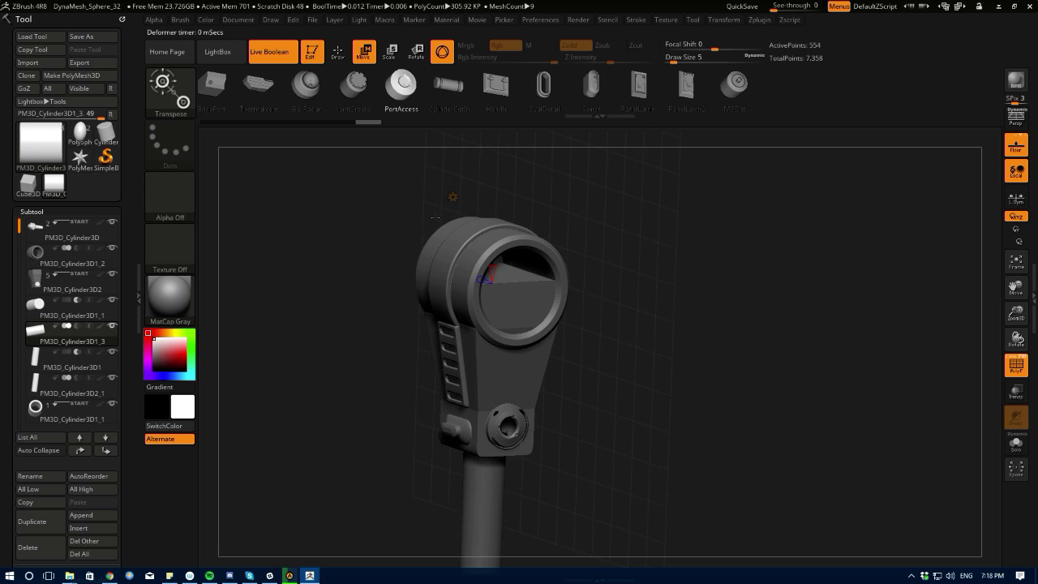
left_click(390, 54)
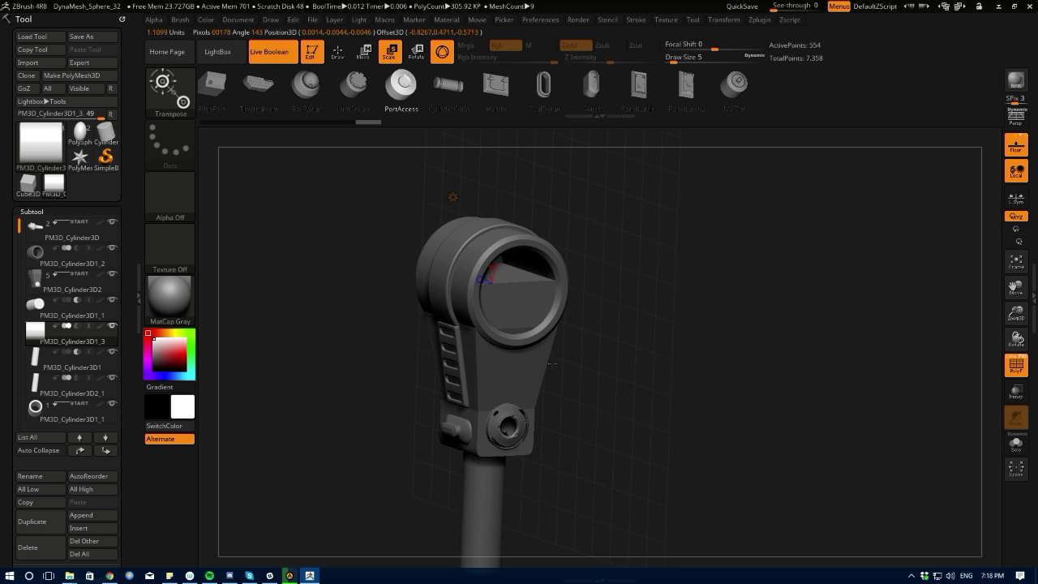
left_click_drag(480, 279, 462, 274)
key("ctrl+z")
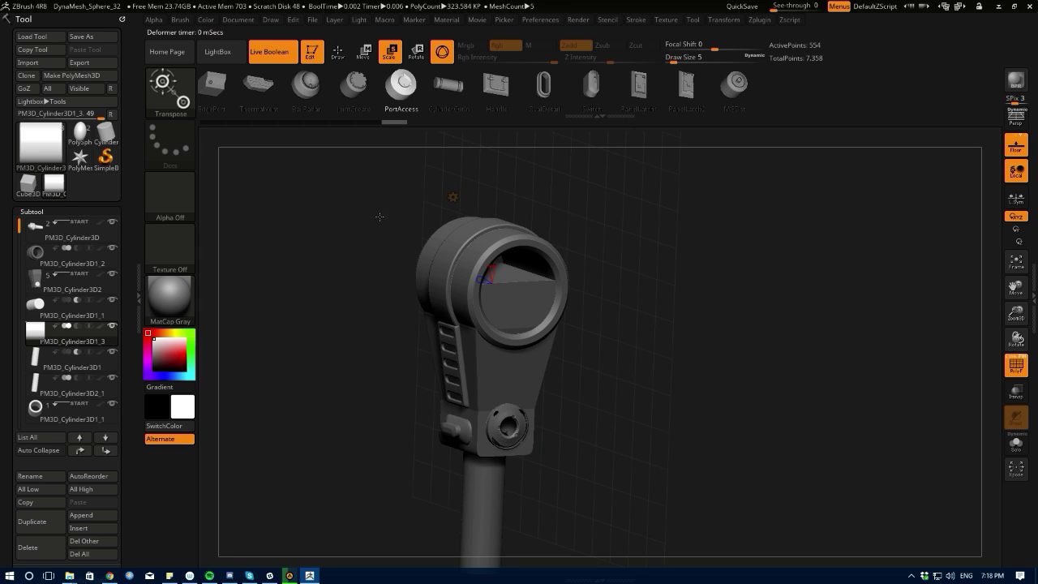
- Turn off Live Boolean and increase the duplicated cylinder's divisions with the deformer handles
left_click_drag(379, 218, 376, 258, "alt")
left_click(1014, 372)
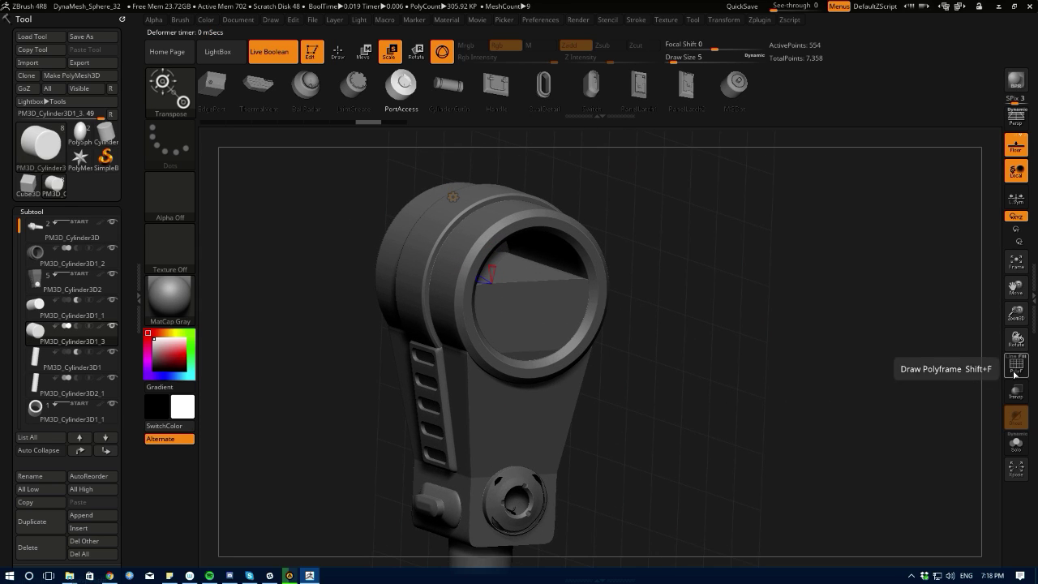
left_click(1014, 371)
left_click(270, 59)
mouse_move(301, 224)
left_mouse_down()
mouse_move(283, 205)
mouse_move(293, 207)
left_mouse_up()
right_click_drag(450, 283, 414, 294)
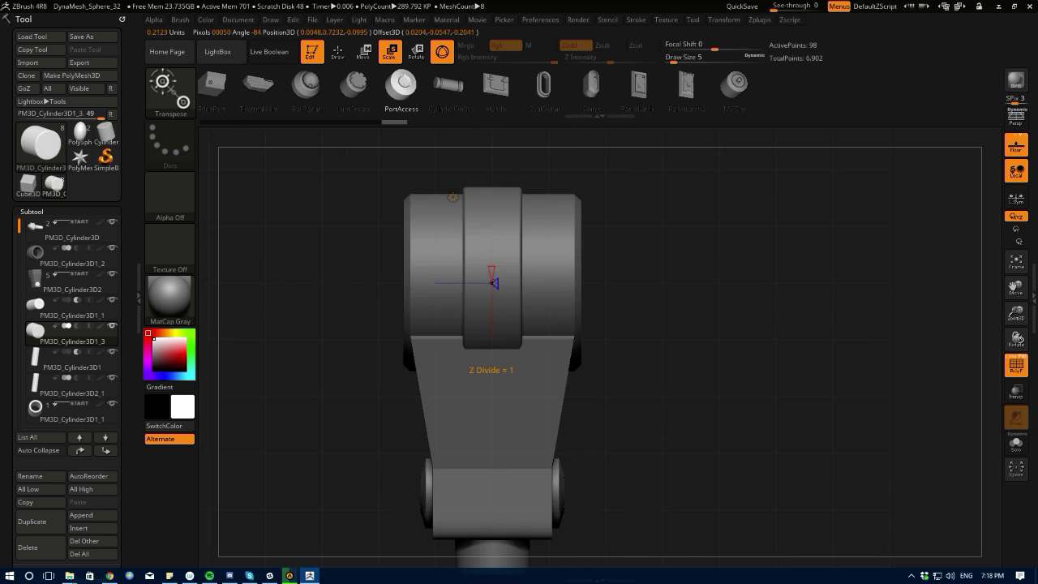
left_click_drag(493, 283, 569, 312)
right_click_drag(490, 287, 298, 280)
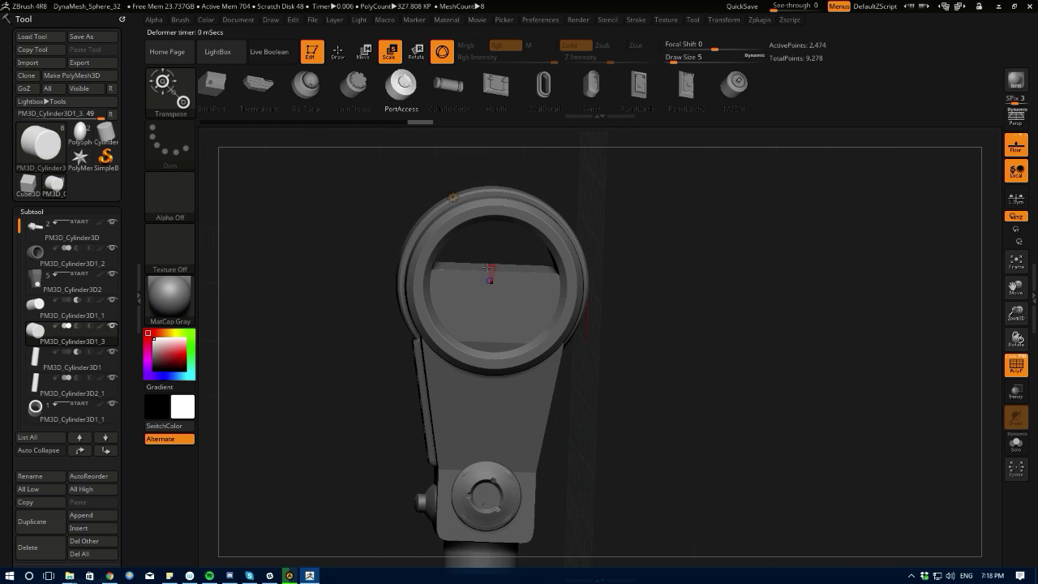
right_click_drag(306, 319, 464, 375, "ctrl")
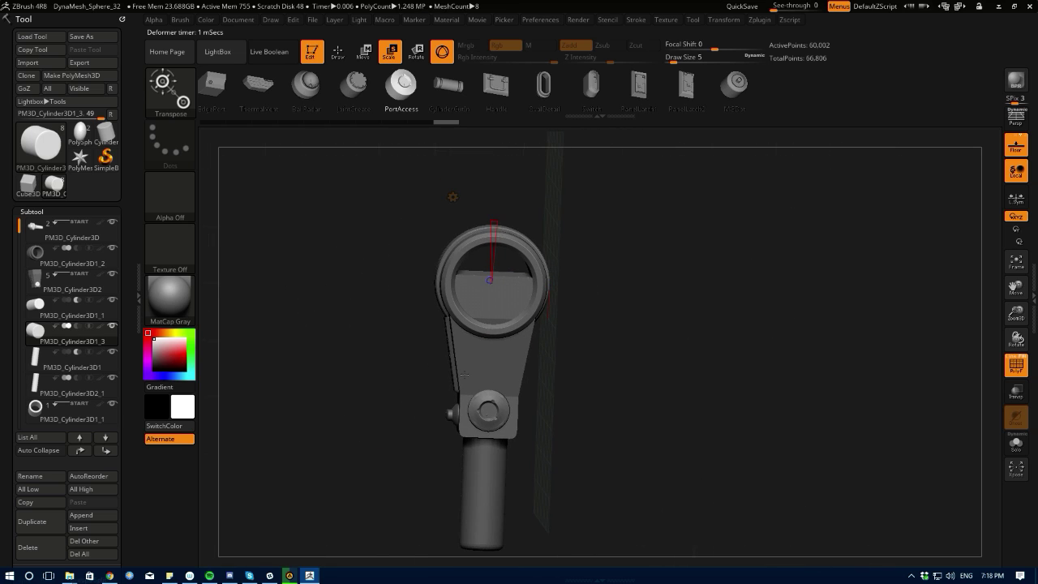
right_click_drag(327, 327, 324, 324)
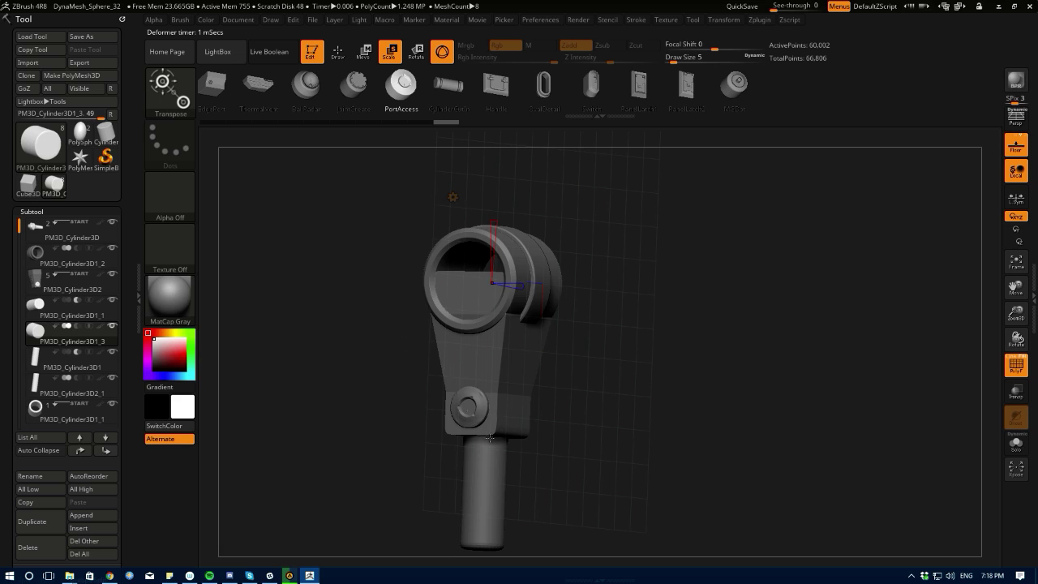
right_click_drag(389, 429, 258, 324, "ctrl")
right_click_drag(257, 324, 365, 320)
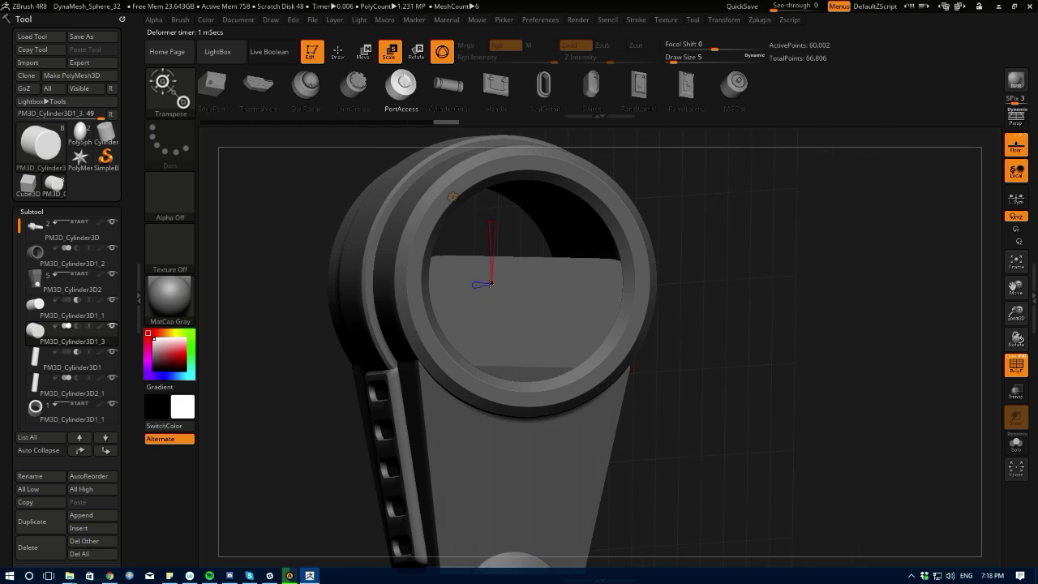
- Switch to the IMM Primitives brush and insert a cylinder on the duplicated subtool at the ring opening
left_click(363, 53)
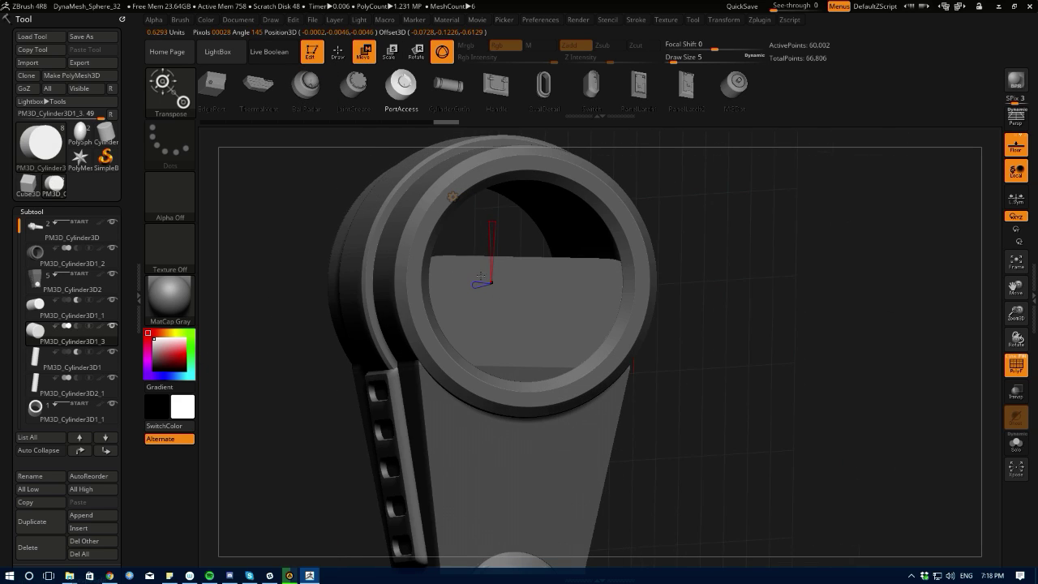
left_click(338, 55)
left_click_drag(494, 287, 525, 301)
key("ctrl+z")
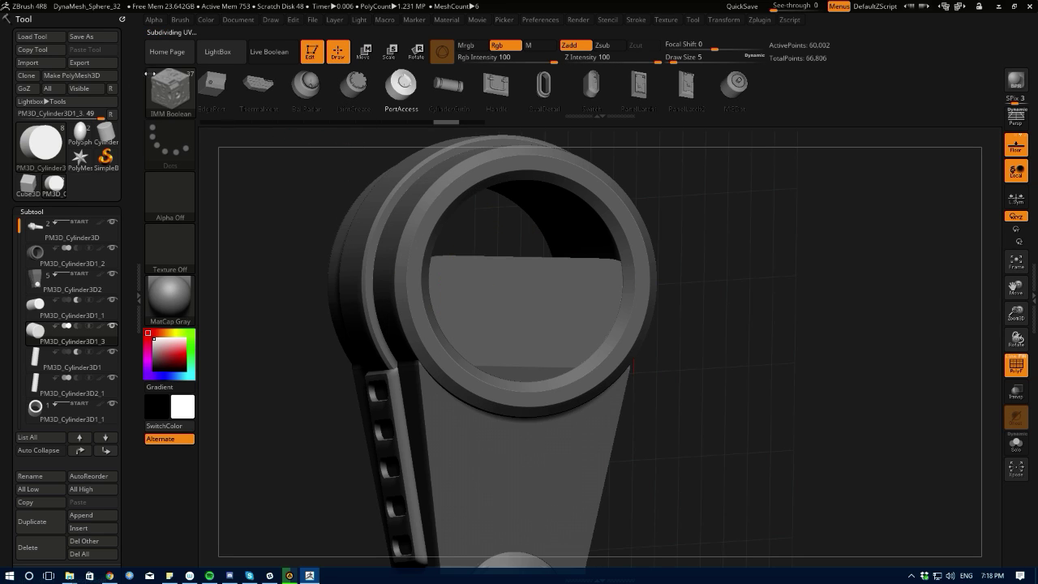
left_click(163, 97)
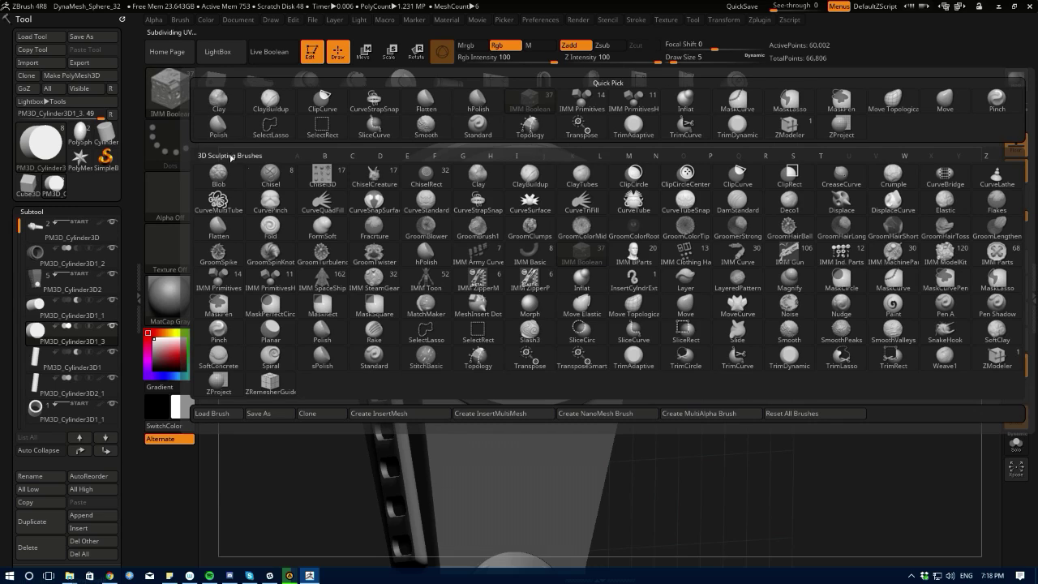
left_click(213, 278)
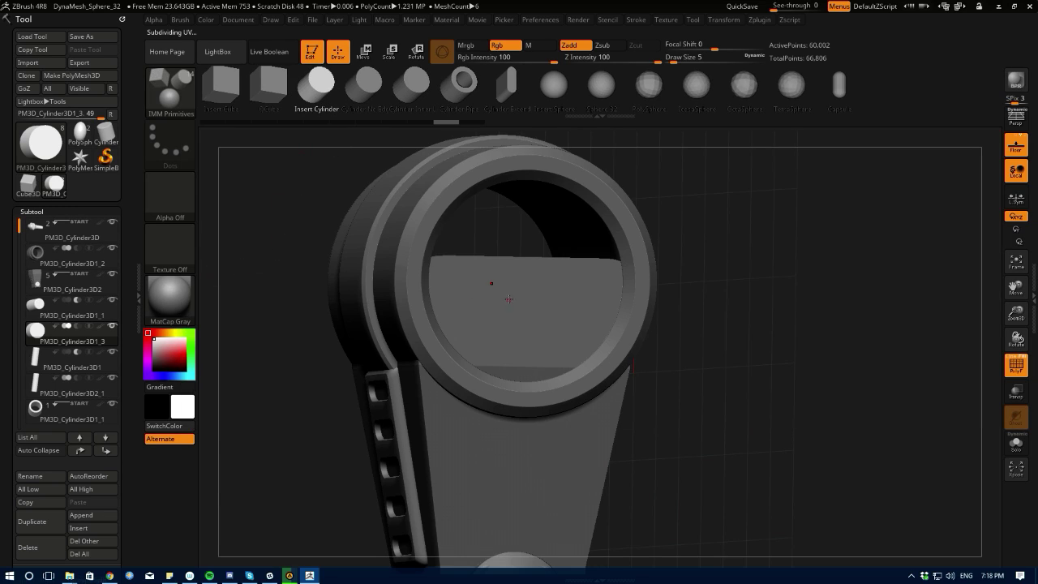
left_click_drag(524, 301, 531, 365)
- Centre the inserted cylinder on the upper ring's opening and lengthen it along the ring's axis
mouse_move(305, 283)
left_mouse_down("shift")
mouse_move(346, 312)
mouse_move(326, 231)
left_mouse_up("shift")
left_click(364, 55)
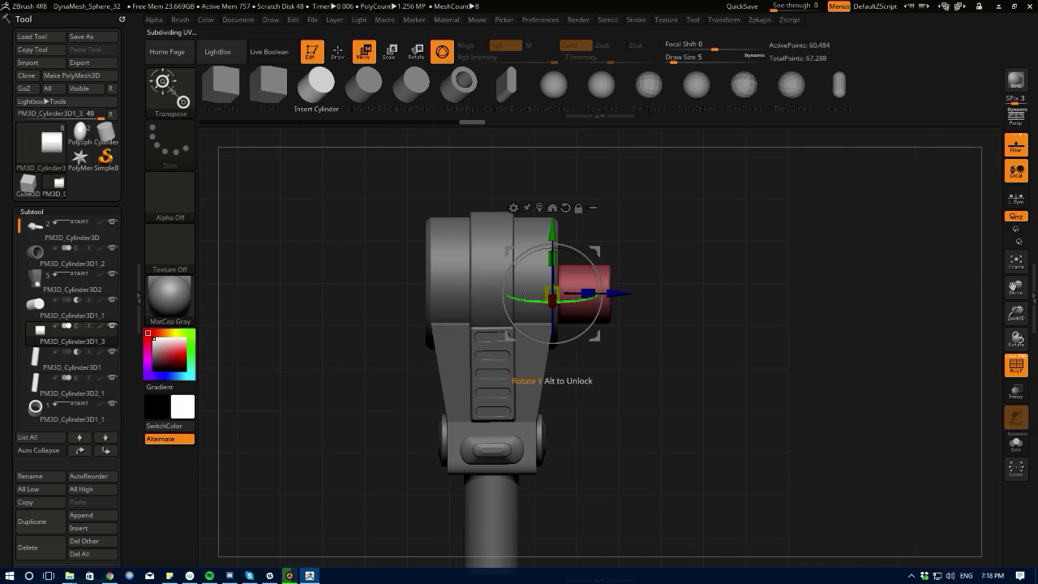
left_click(554, 208)
left_click_drag(592, 212, 266, 270)
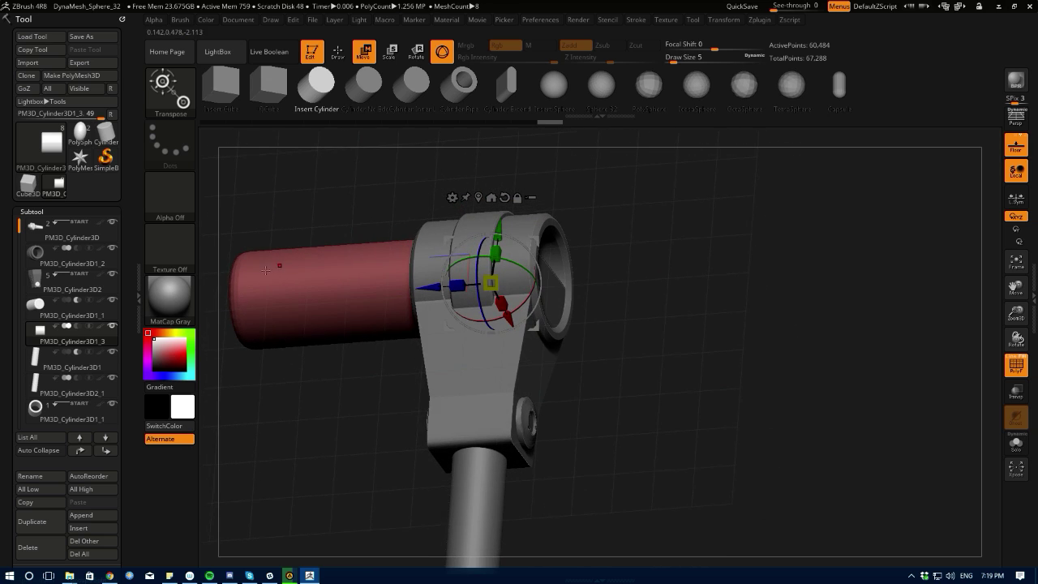
- Set the cylinder subtool to subtract through the upper ring with Live Boolean on, and hide the polyframe
left_click(81, 328)
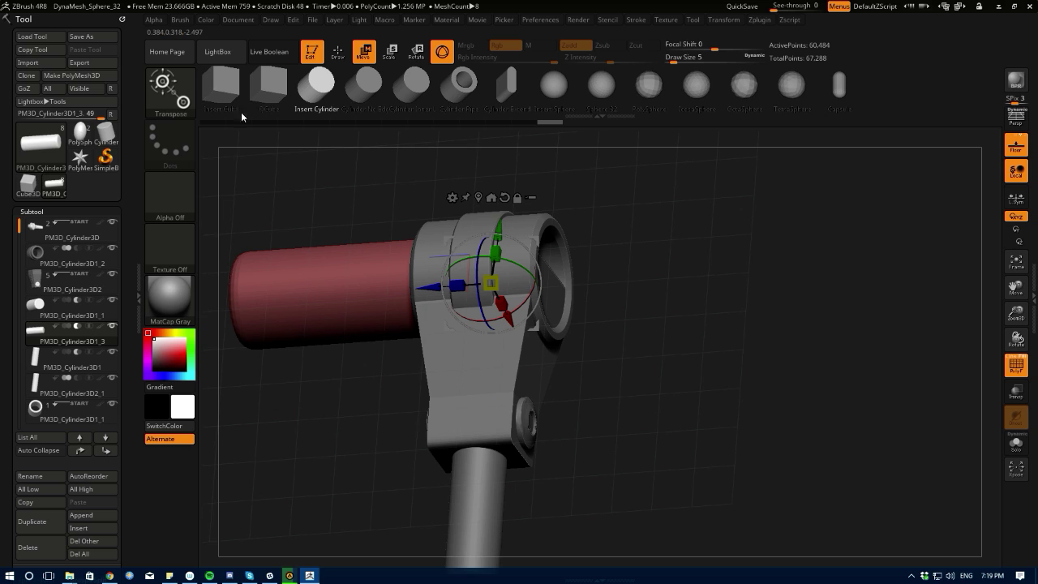
left_click(271, 52)
mouse_move(302, 396)
left_mouse_down()
mouse_move(380, 393)
mouse_move(369, 395)
mouse_move(514, 362)
mouse_move(862, 364)
left_mouse_up()
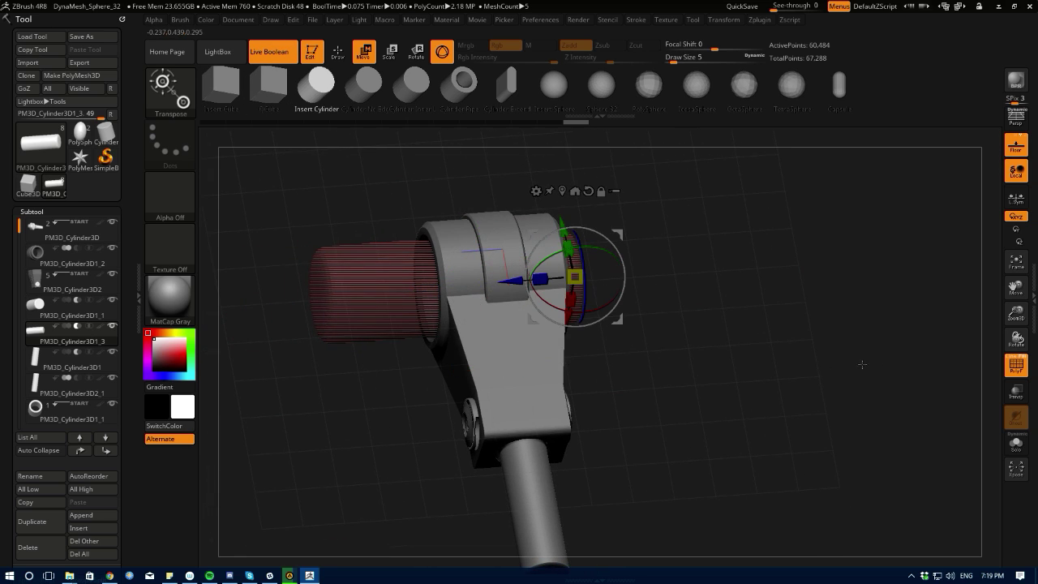
left_click(1011, 374)
- Examine the hollowed upper ring from several angles, then select the tapered arm body and inspect its cap and vents
mouse_move(357, 400)
left_mouse_down()
mouse_move(398, 403)
mouse_move(385, 442)
mouse_move(380, 430)
mouse_move(403, 480)
mouse_move(386, 424)
mouse_move(358, 413)
mouse_move(389, 495)
mouse_move(318, 310)
left_mouse_up()
mouse_move(274, 519)
left_mouse_down("alt")
mouse_move(235, 444)
mouse_move(234, 382)
left_mouse_up("alt")
left_click_drag(380, 399, 382, 424, "alt")
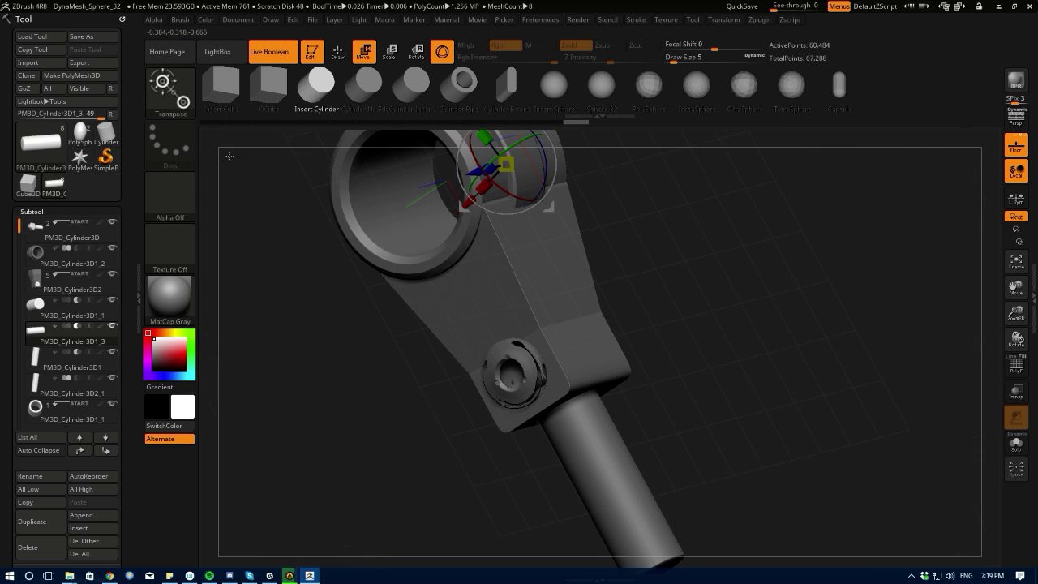
left_click(335, 52)
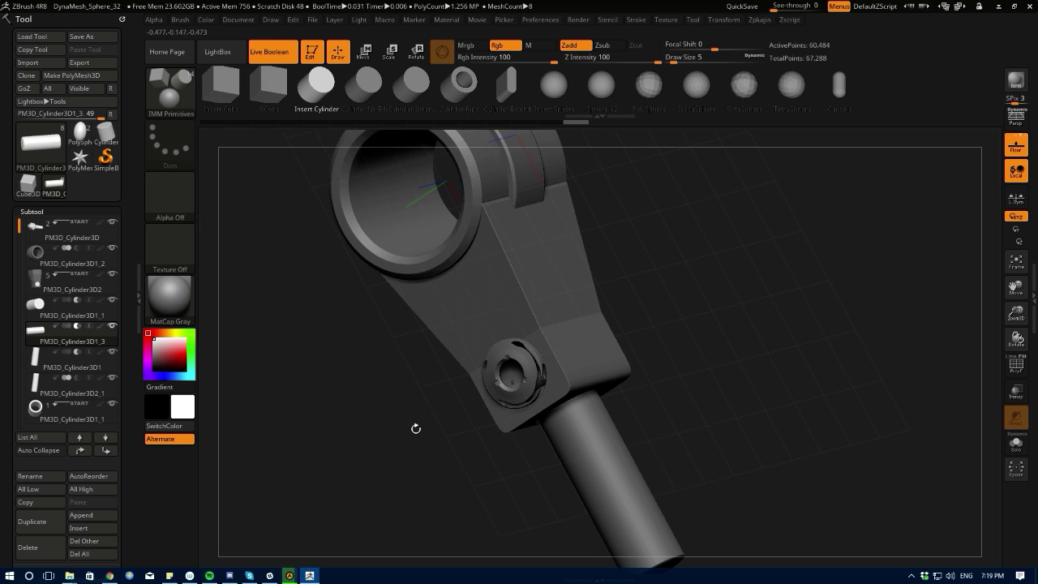
left_click_drag(328, 411, 350, 412)
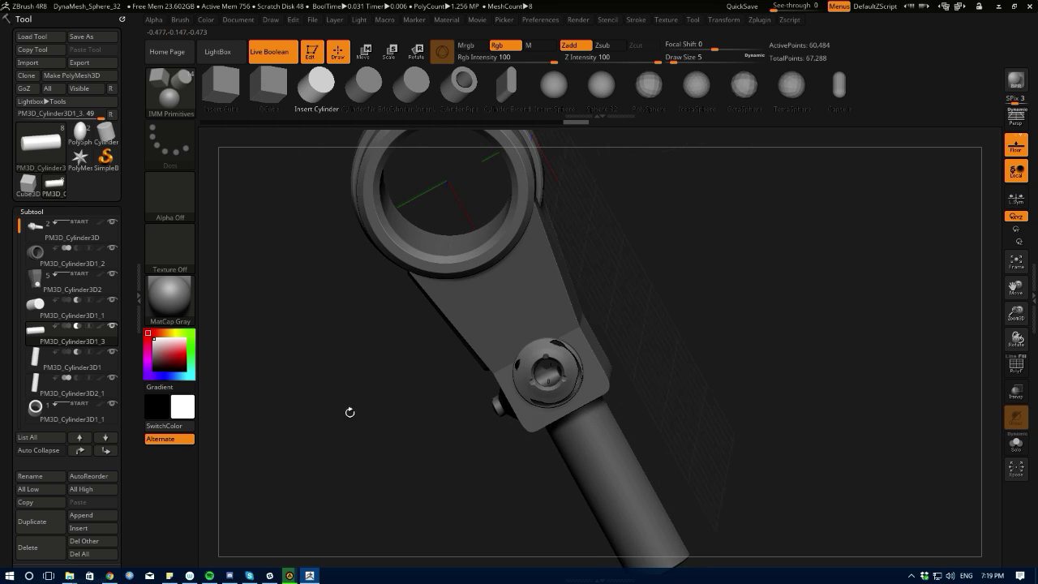
left_click(477, 291, "alt")
left_click_drag(443, 446, 519, 502)
left_click_drag(306, 294, 336, 495)
left_click_drag(262, 375, 249, 333, "alt")
left_click_drag(302, 359, 352, 332)
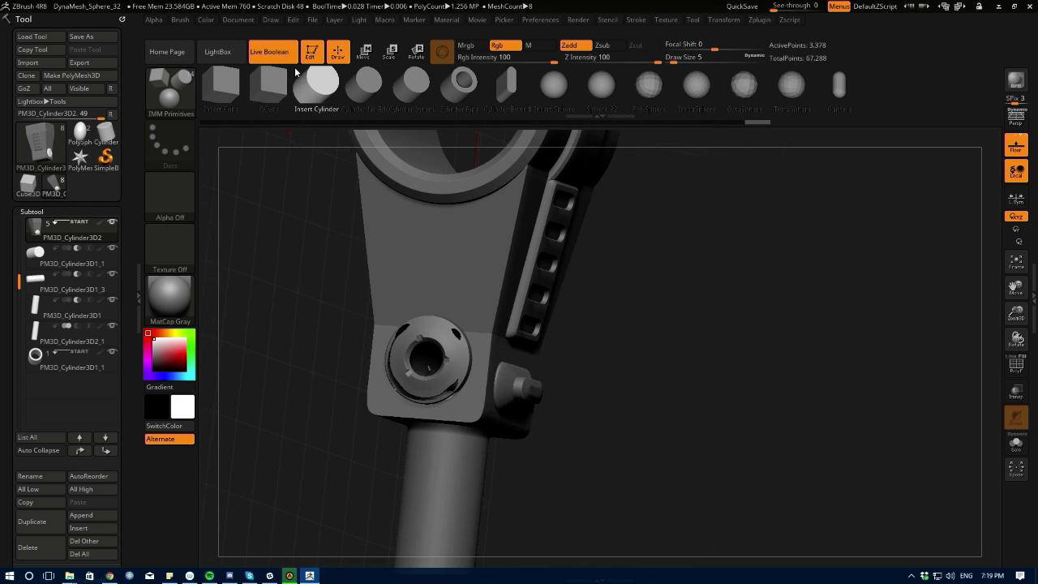
left_click(364, 54)
left_click(337, 51)
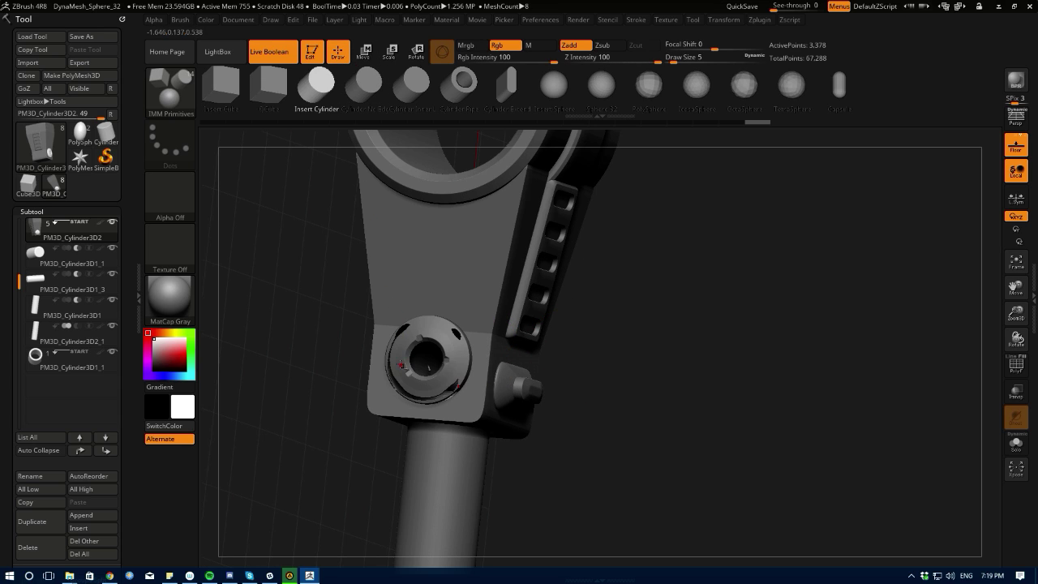
- Show the polyframe and select the cylinders grouped under the arm body in turn to review what each one cuts
left_click(34, 309)
left_click(1016, 367)
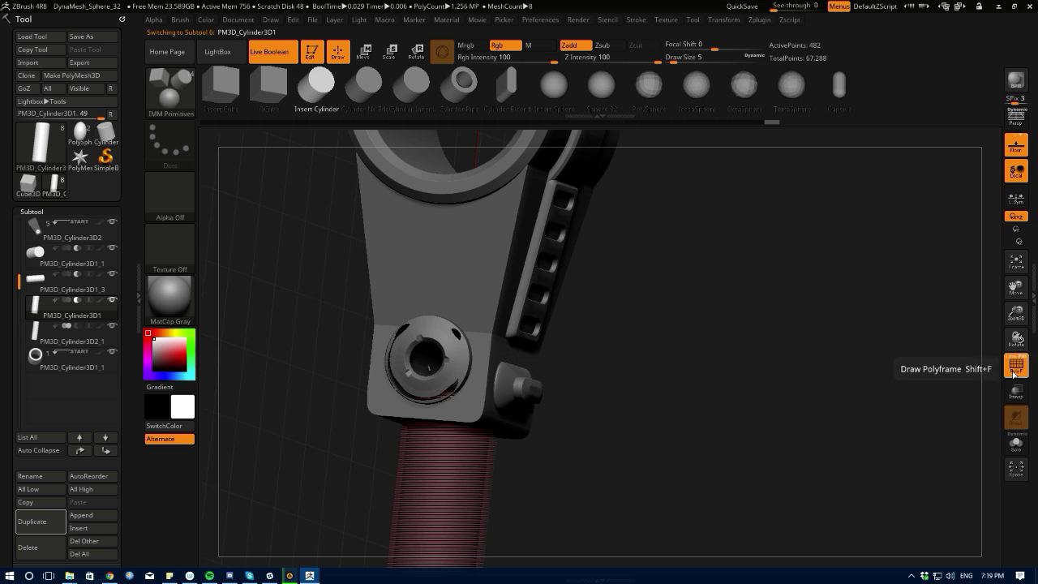
left_click(40, 336)
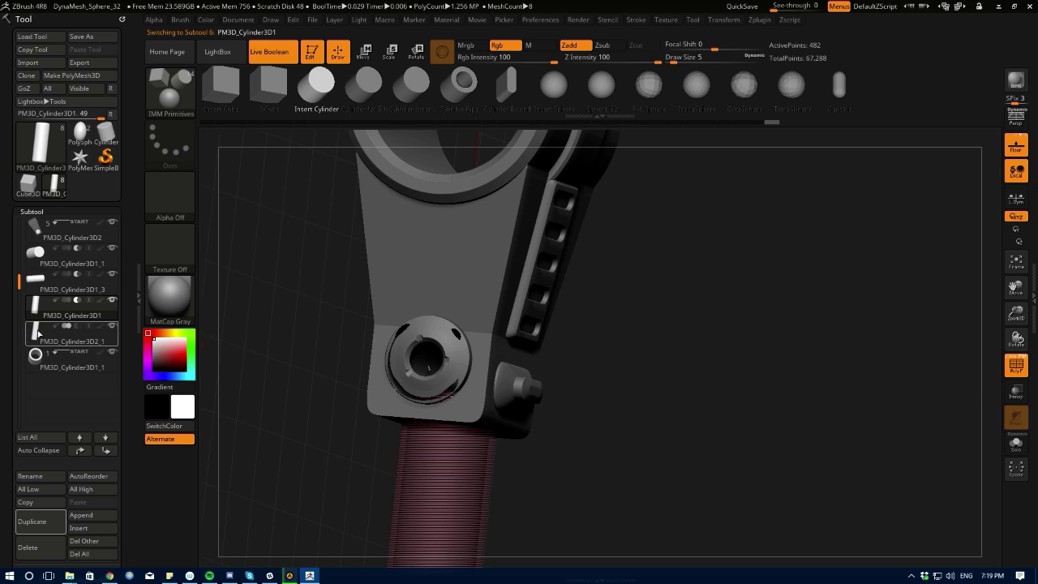
left_click(30, 285)
left_click(34, 260)
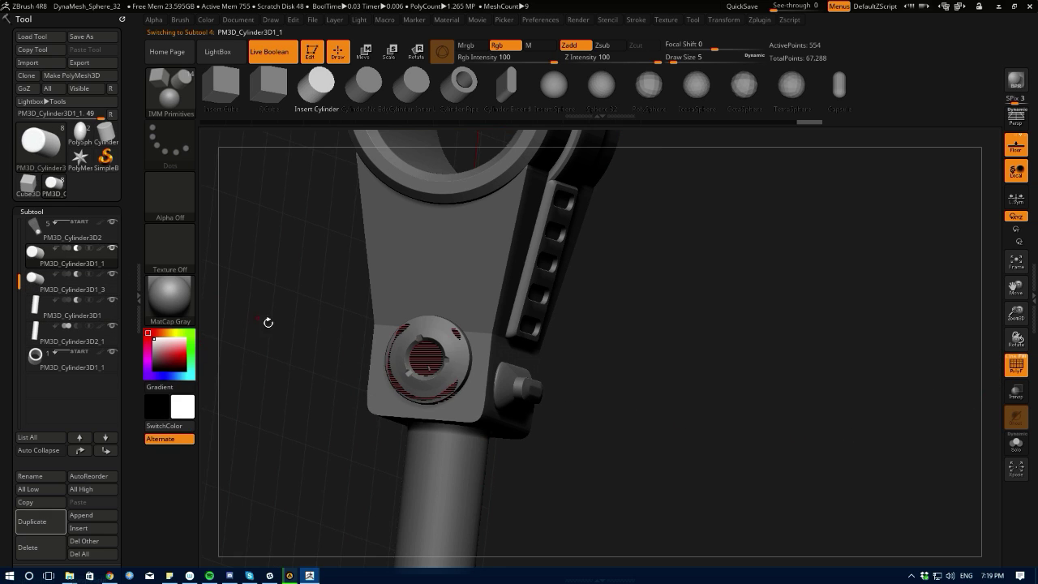
left_click_drag(269, 321, 296, 359)
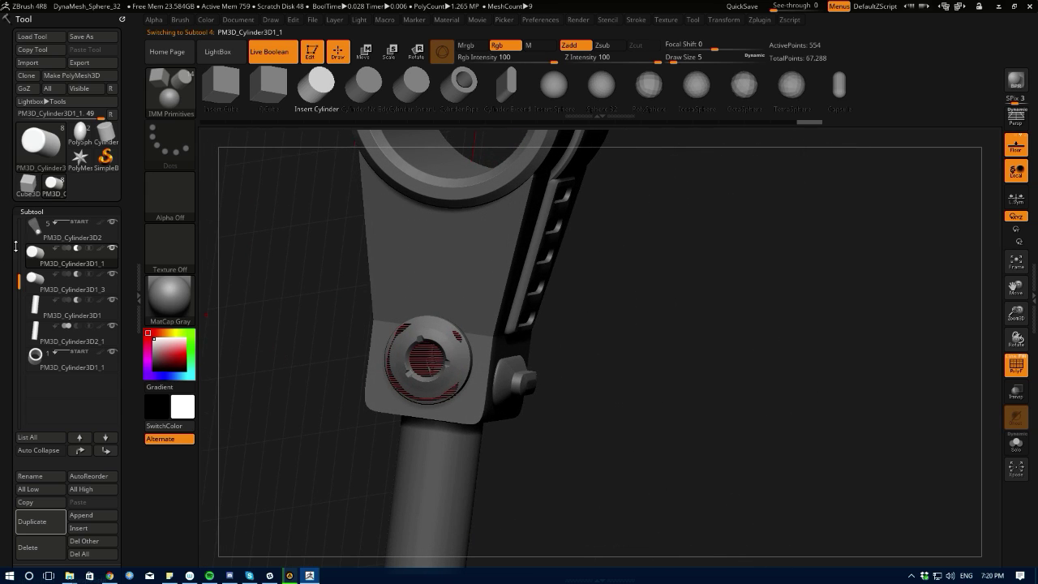
left_click_drag(16, 280, 19, 250)
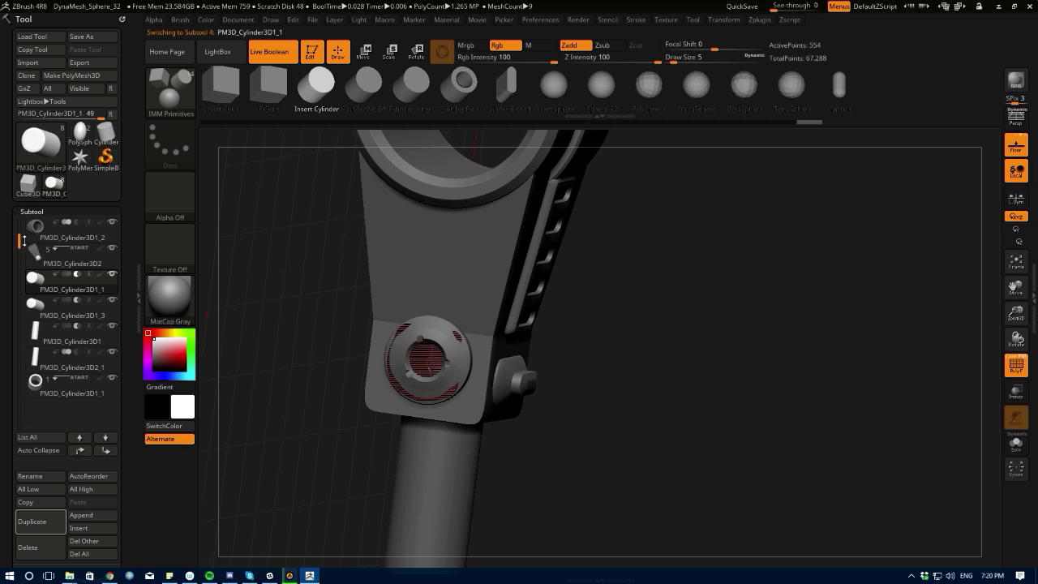
left_click(35, 332)
left_click(35, 383)
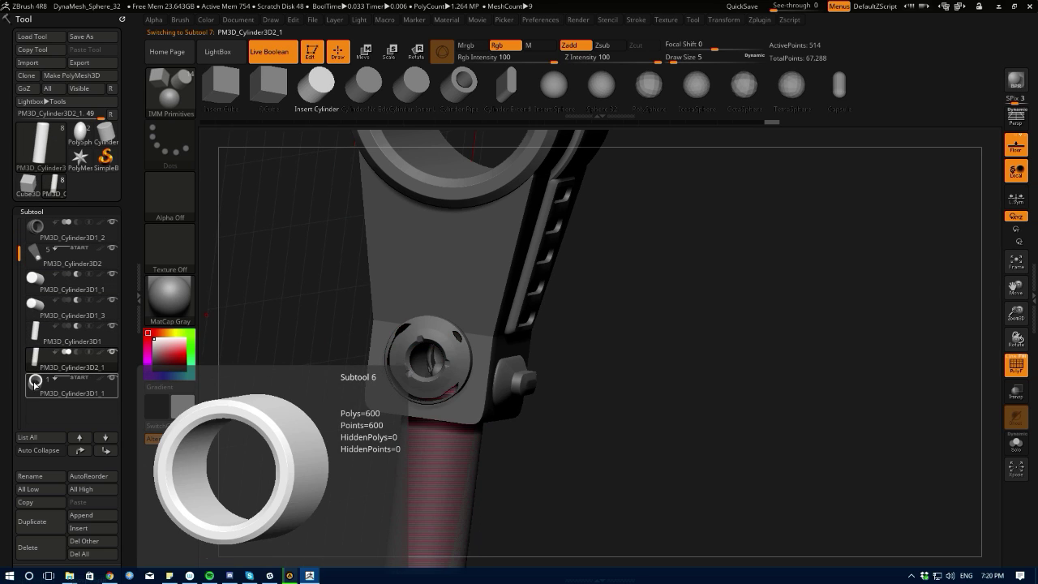
left_click(35, 281)
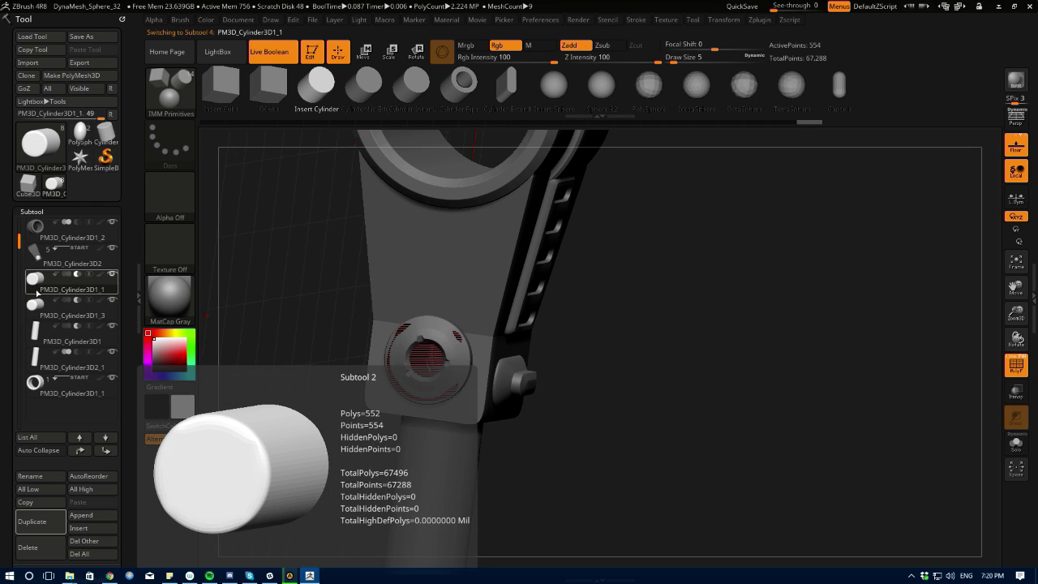
- Compare what the upper ring subtool and the cylinder cutter under the arm body affect, then hide the polyframe
left_click_drag(17, 242, 16, 223)
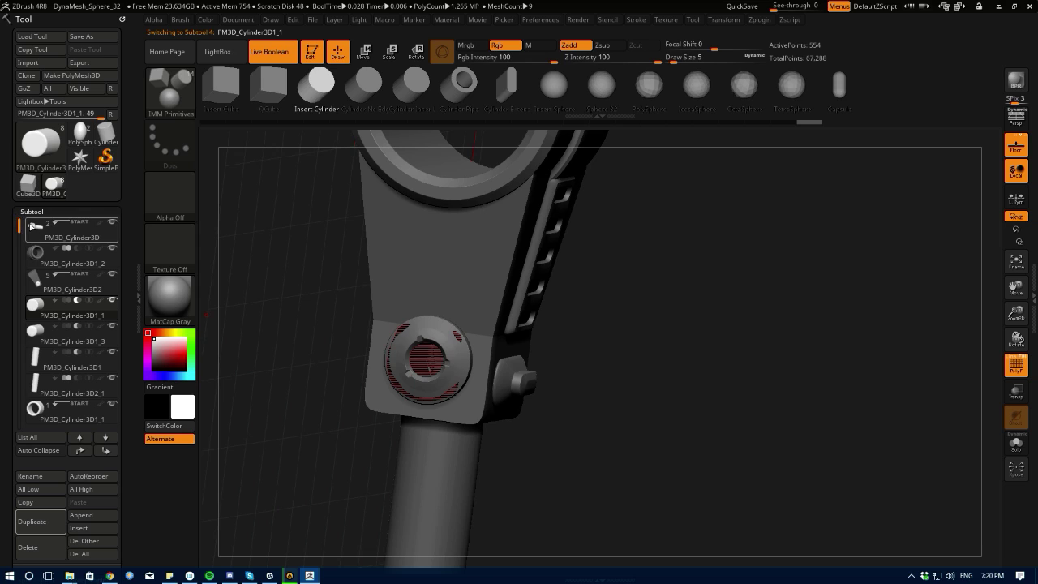
left_click(53, 412)
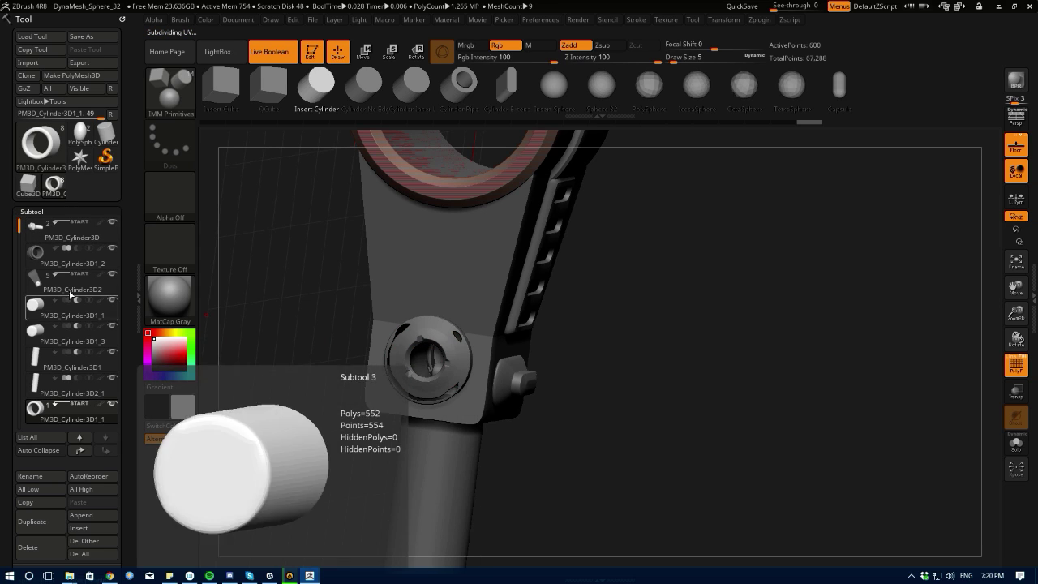
left_click(31, 313)
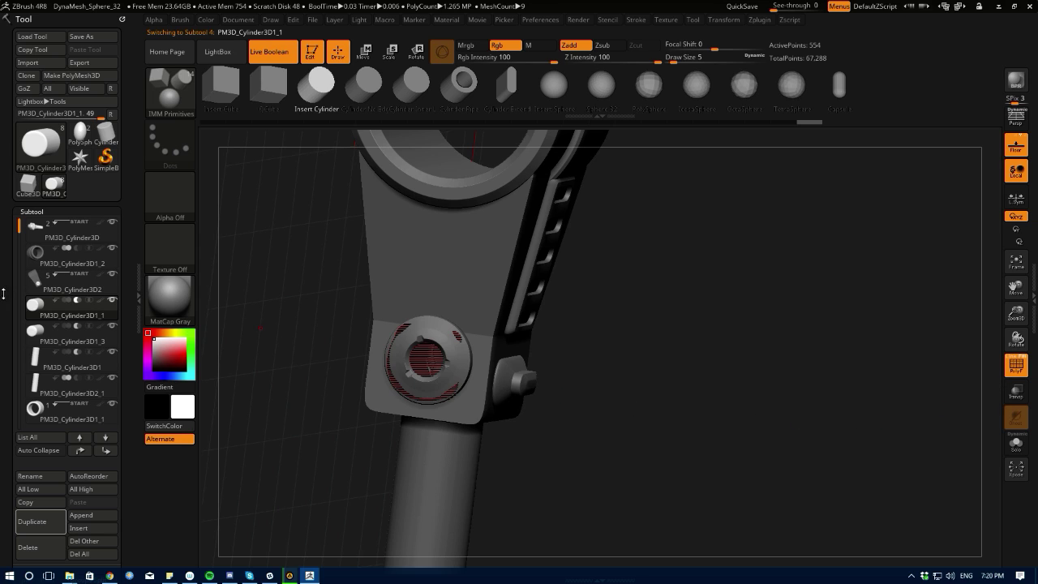
left_click(113, 302)
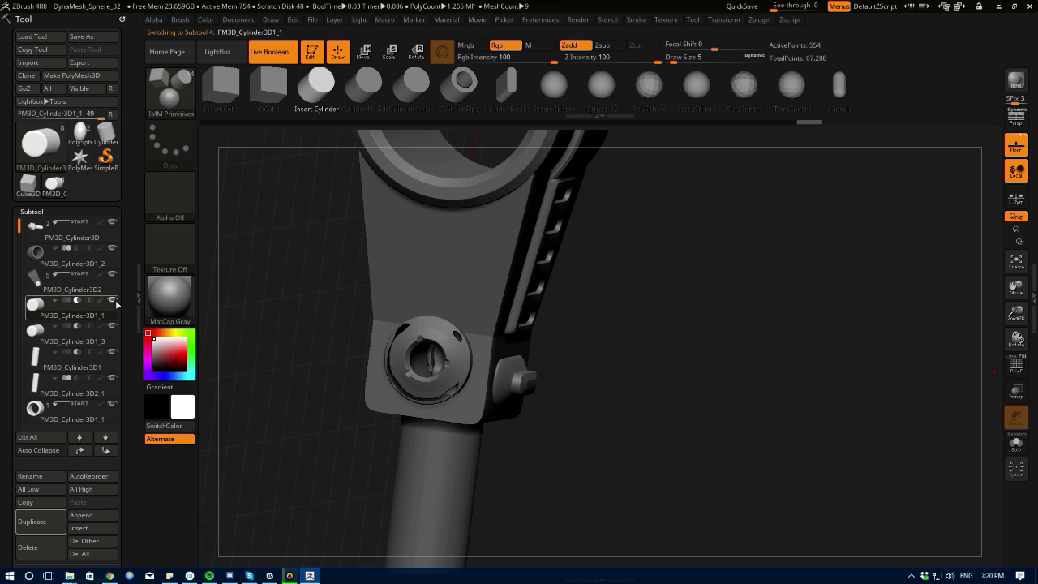
left_click(112, 302)
- Turn Live Boolean off and inspect the uncut cap on the lower arm, checking subtool visibility
left_click(269, 51)
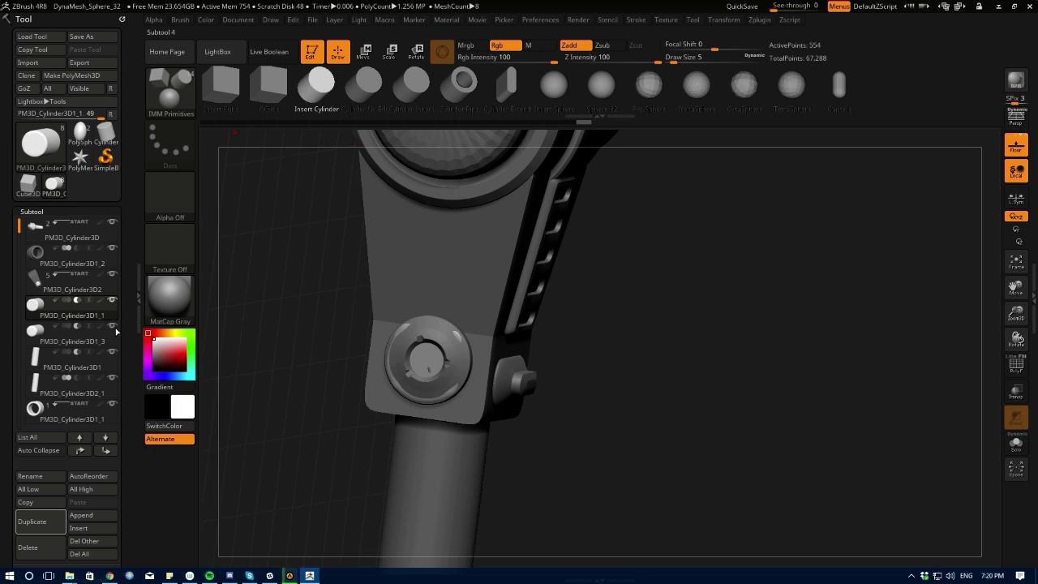
left_click(114, 354)
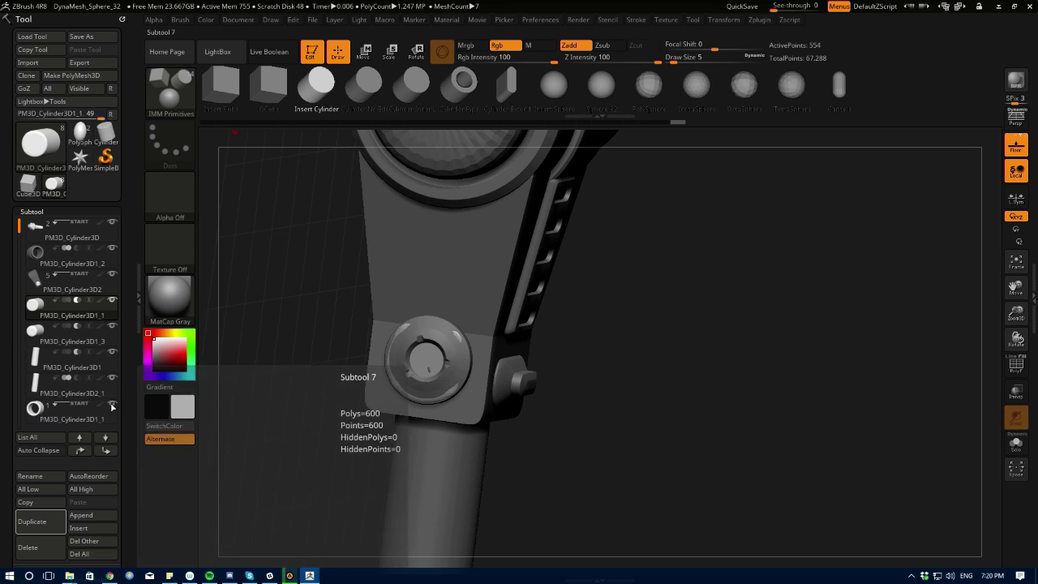
left_click_drag(17, 233, 29, 197)
left_click_drag(365, 414, 289, 381)
left_click_drag(263, 348, 305, 386)
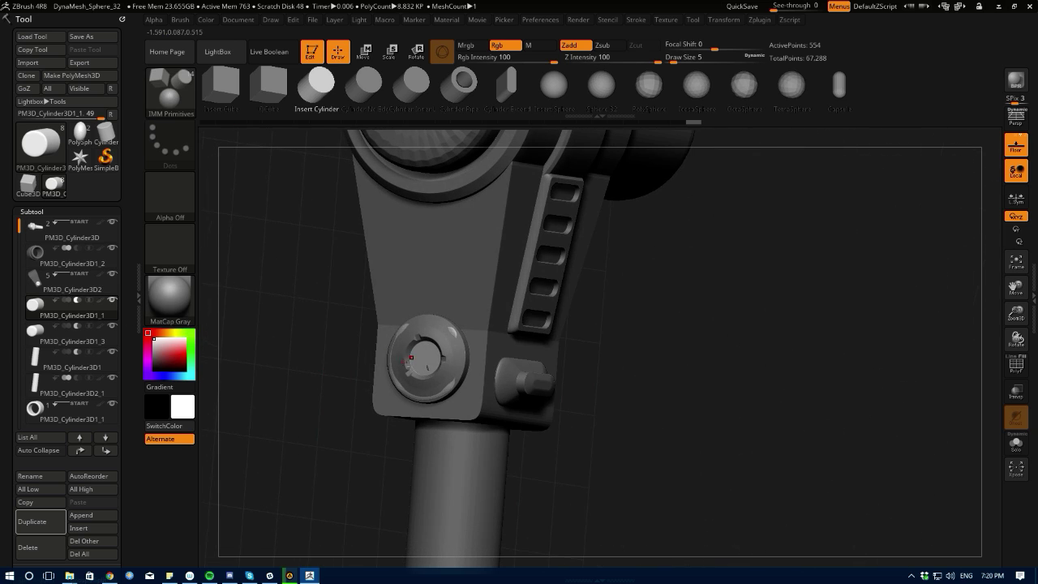
- Select the tapered arm body, show the polyframe and isolate the round cap's polygroups at its lower end
left_click(397, 374, "alt")
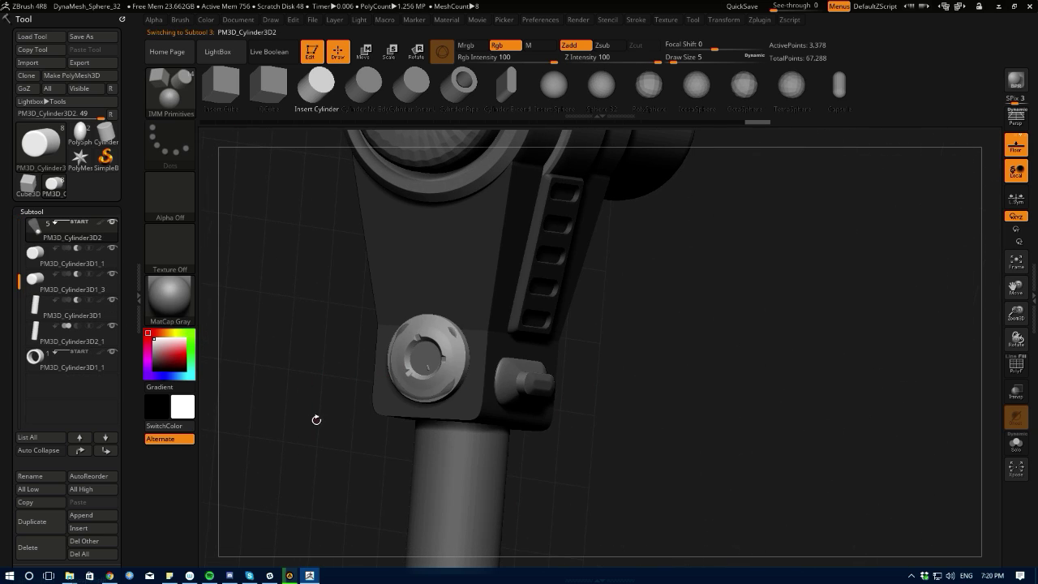
mouse_move(308, 403)
left_mouse_down("ctrl")
mouse_move(319, 398)
mouse_move(292, 400)
mouse_move(315, 398)
left_mouse_up("ctrl")
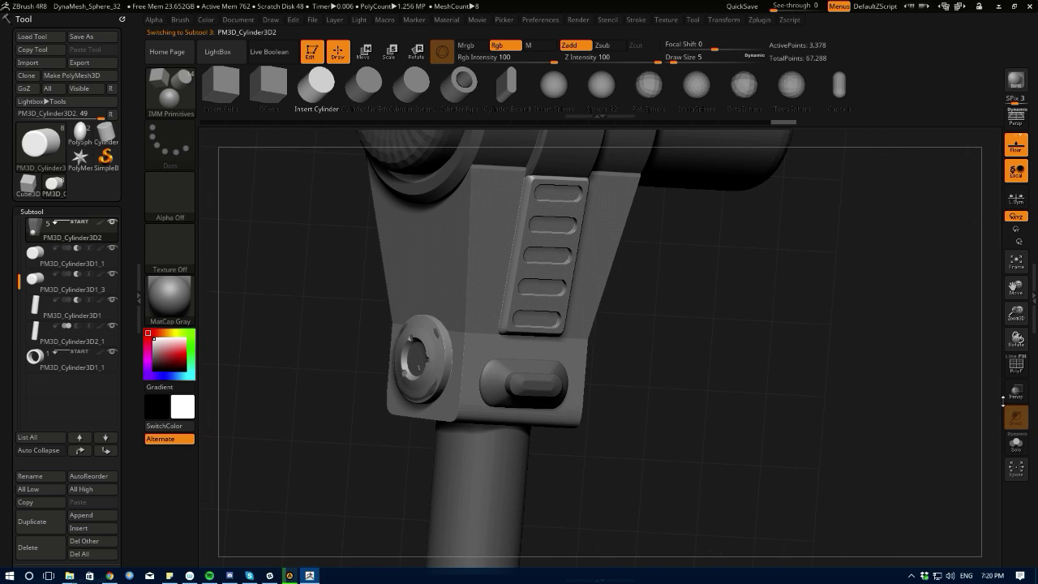
left_click(1018, 371)
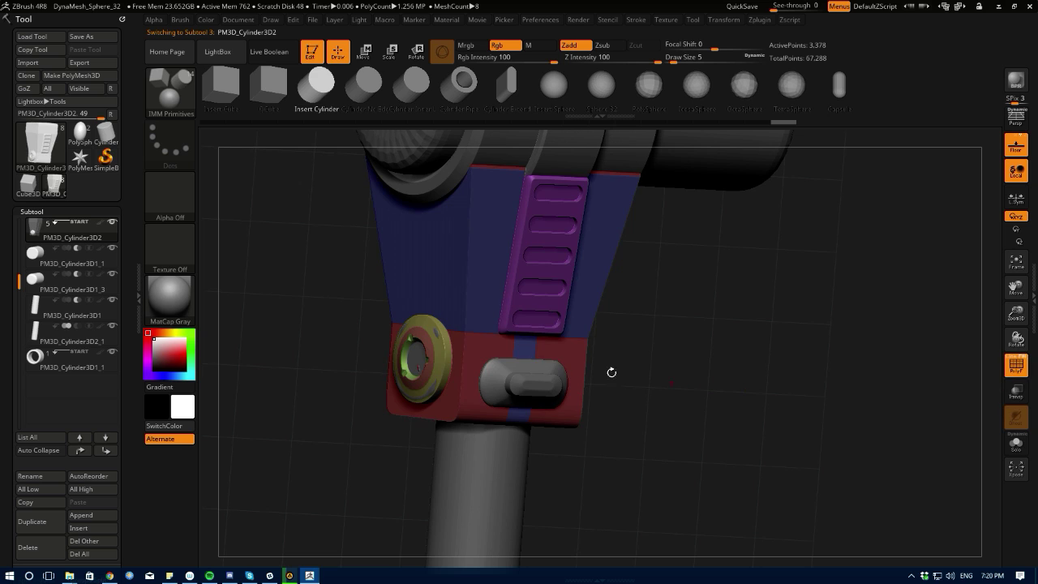
left_click_drag(295, 359, 305, 234)
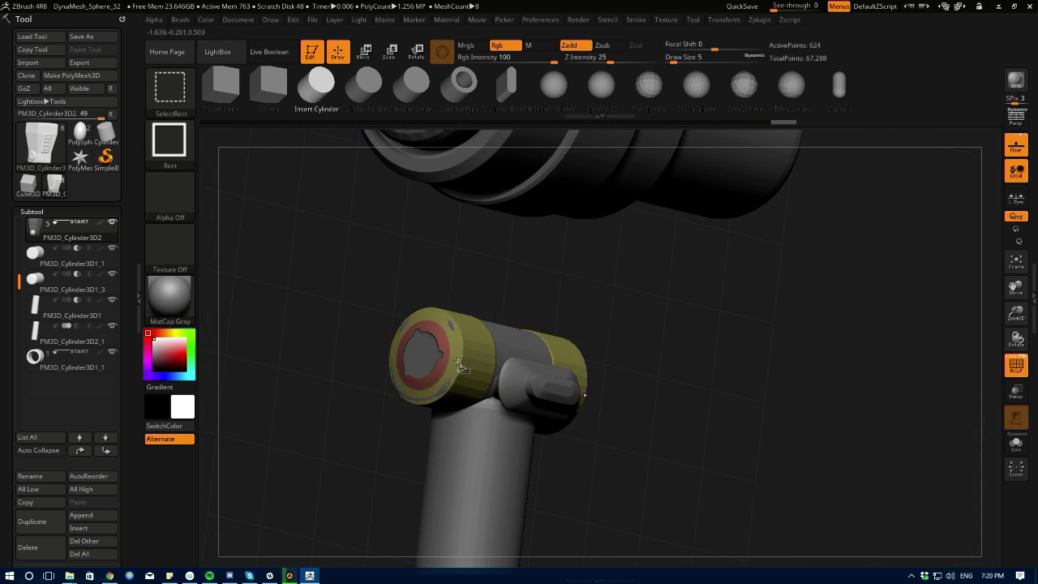
mouse_move(336, 359)
left_mouse_down()
mouse_move(318, 365)
mouse_move(363, 361)
mouse_move(322, 371)
mouse_move(260, 349)
left_mouse_up()
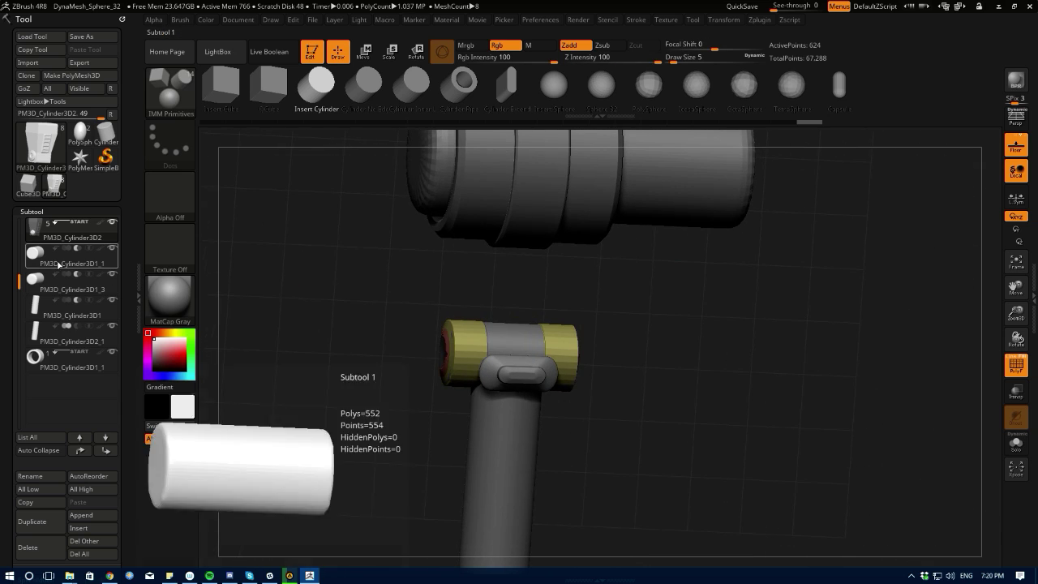
- Split the hidden arm body geometry from the isolated cap into a separate subtool
left_click_drag(3, 475, 2, 347)
mouse_move(5, 399)
left_mouse_down()
mouse_move(2, 336)
mouse_move(13, 424)
mouse_move(18, 403)
left_mouse_up()
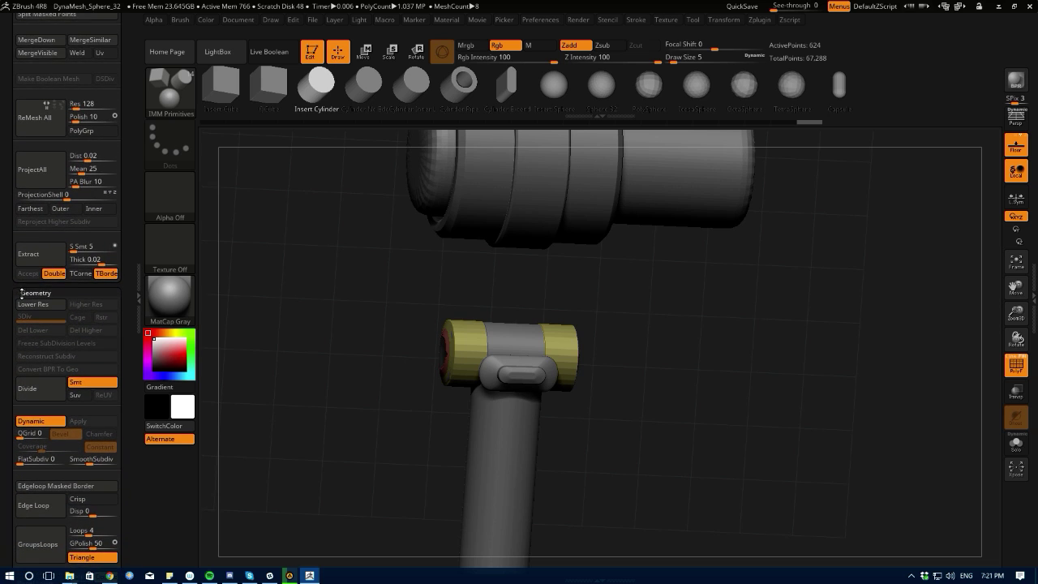
left_click_drag(21, 294, 25, 374)
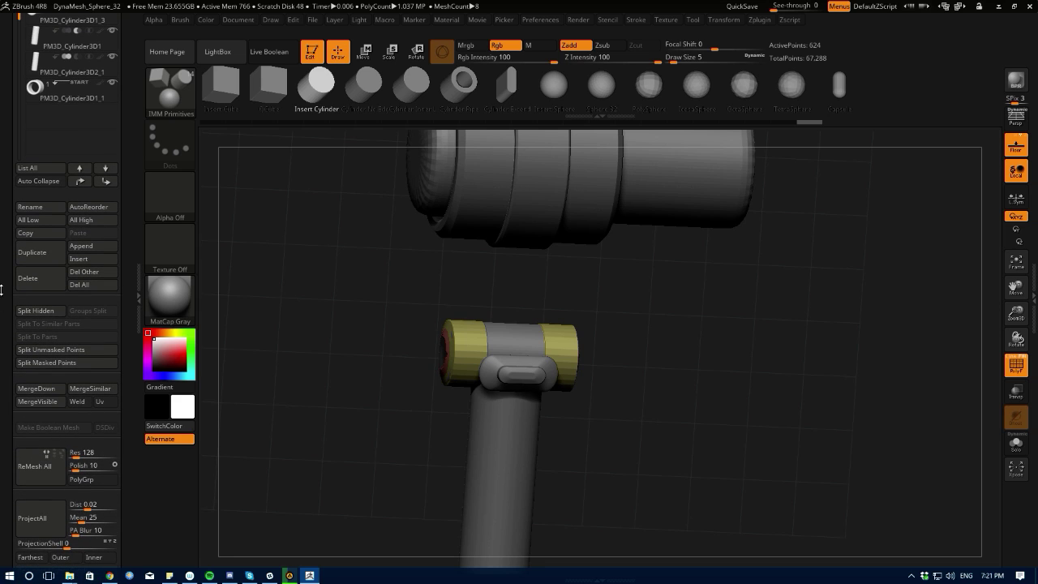
left_click(24, 314)
left_click_drag(334, 408, 384, 407)
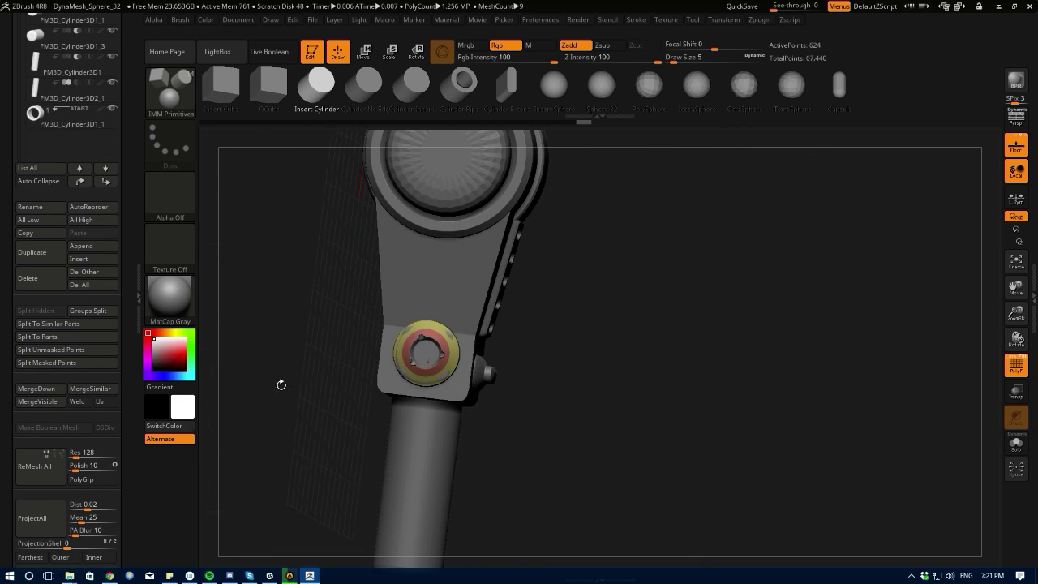
left_click_drag(281, 384, 285, 405)
- Clear the start-group flags from the split cap and tapered arm body subtools
left_click_drag(4, 106, 13, 215)
left_click_drag(16, 254, 19, 222)
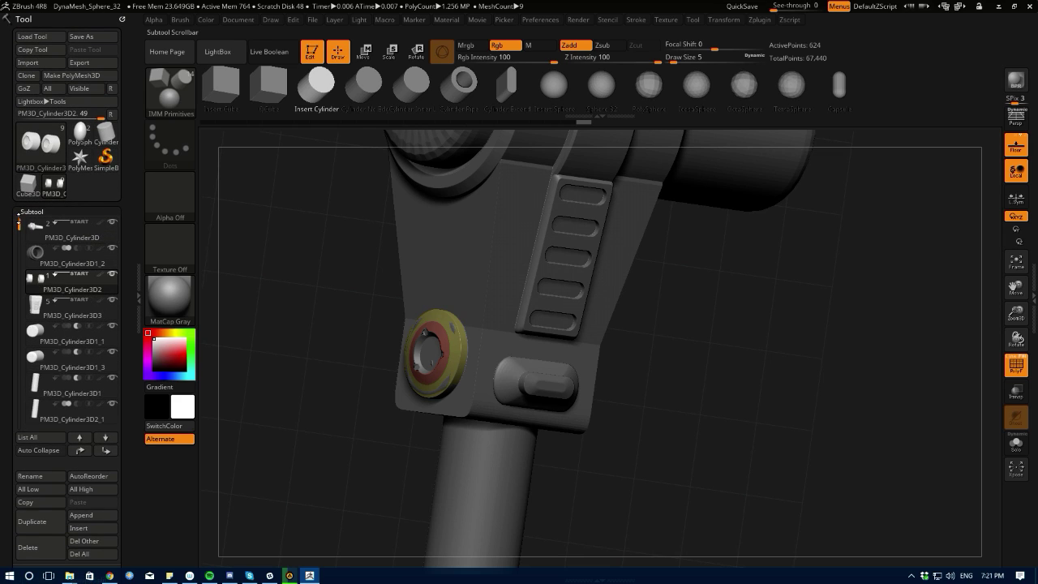
mouse_move(58, 278)
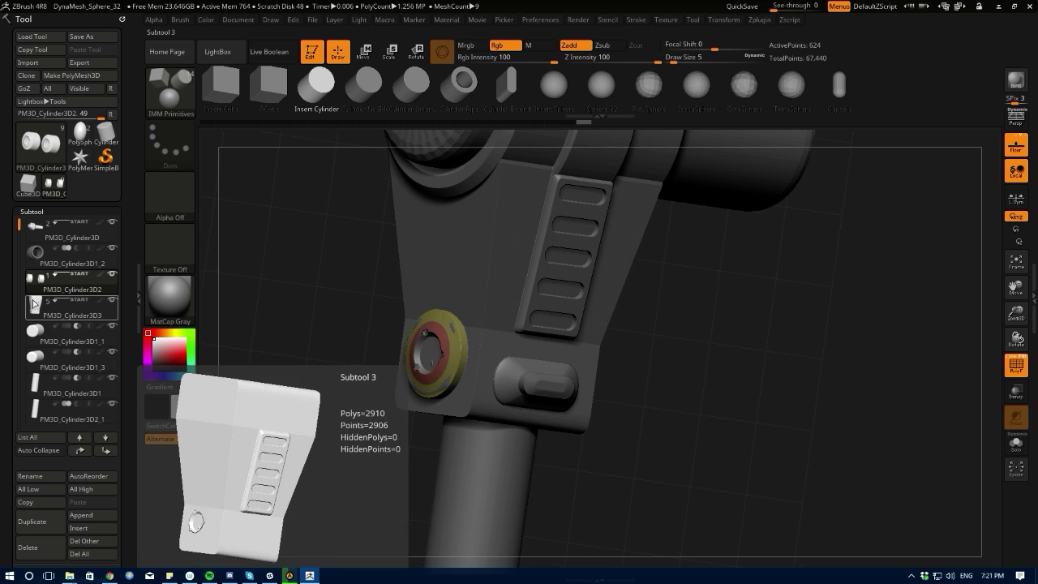
left_click(54, 308)
left_click(32, 328)
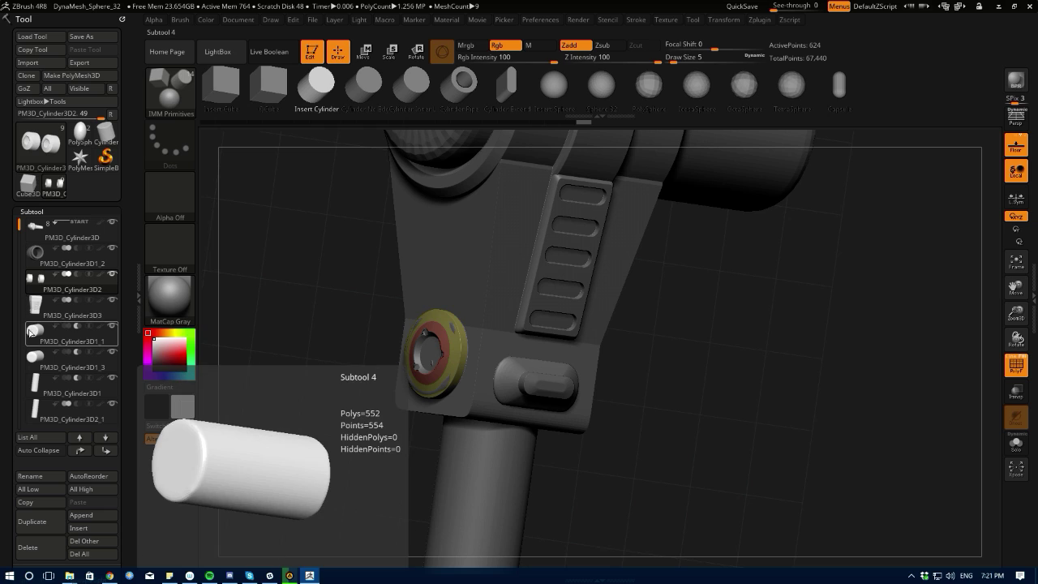
- Select the cylinder cutter below the arm body, turn Live Boolean on and hide the polyframe to check the cut
left_click(32, 335)
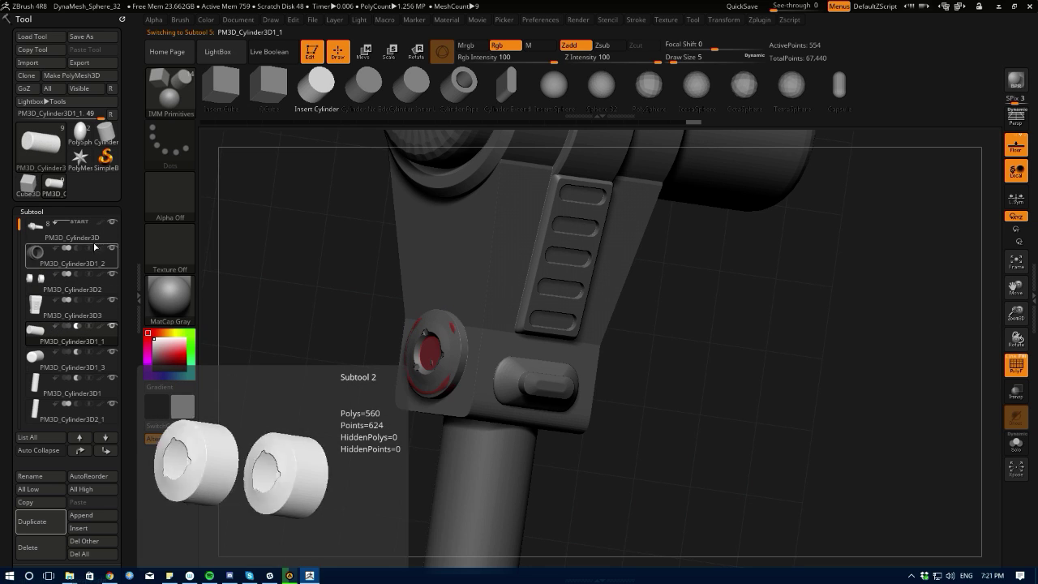
left_click(266, 52)
left_click_drag(289, 340, 236, 333)
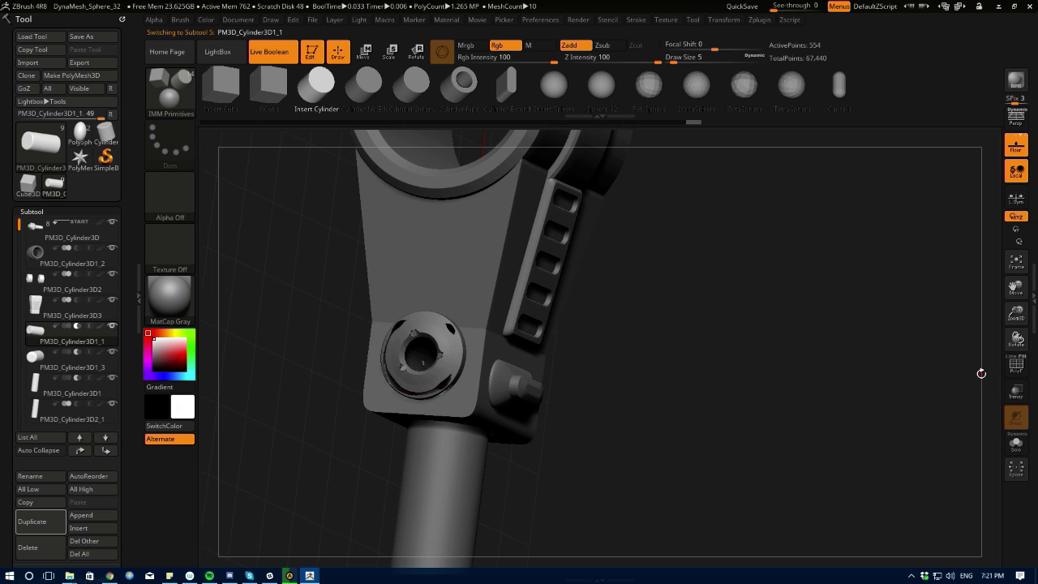
left_click_drag(289, 373, 276, 390)
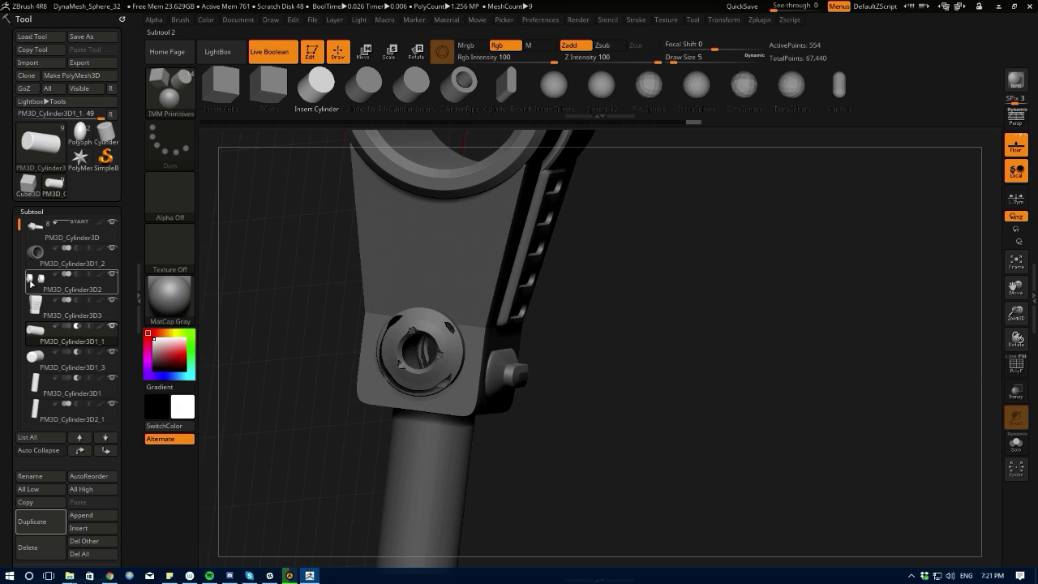
- Move the split cap subtool below the cylinder cutter, flag it as a start group, and compare it with Live Boolean toggled
left_click(31, 282)
left_click(104, 452)
left_click(104, 452)
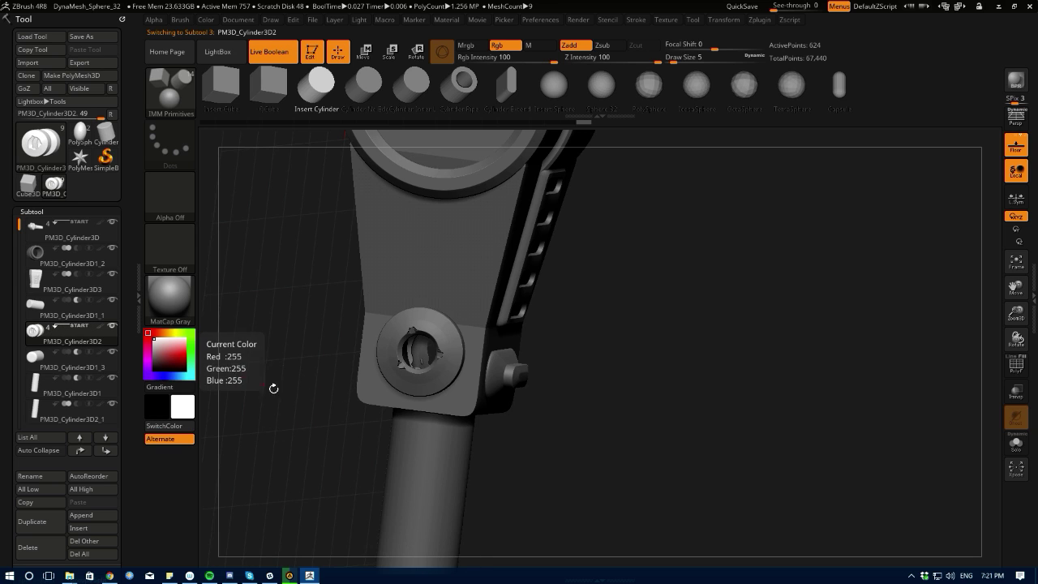
left_click_drag(290, 420, 245, 432)
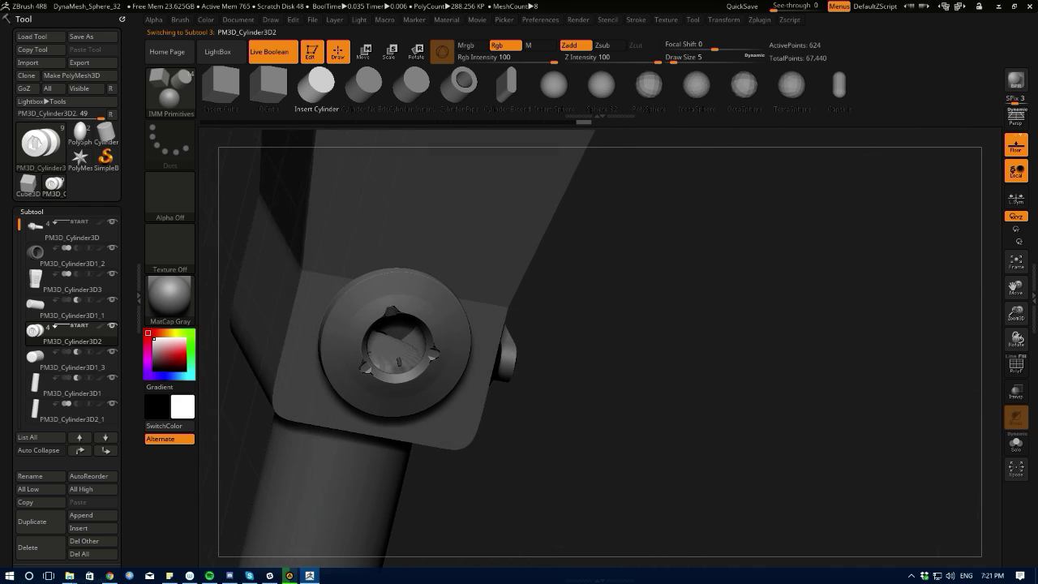
left_click(259, 54)
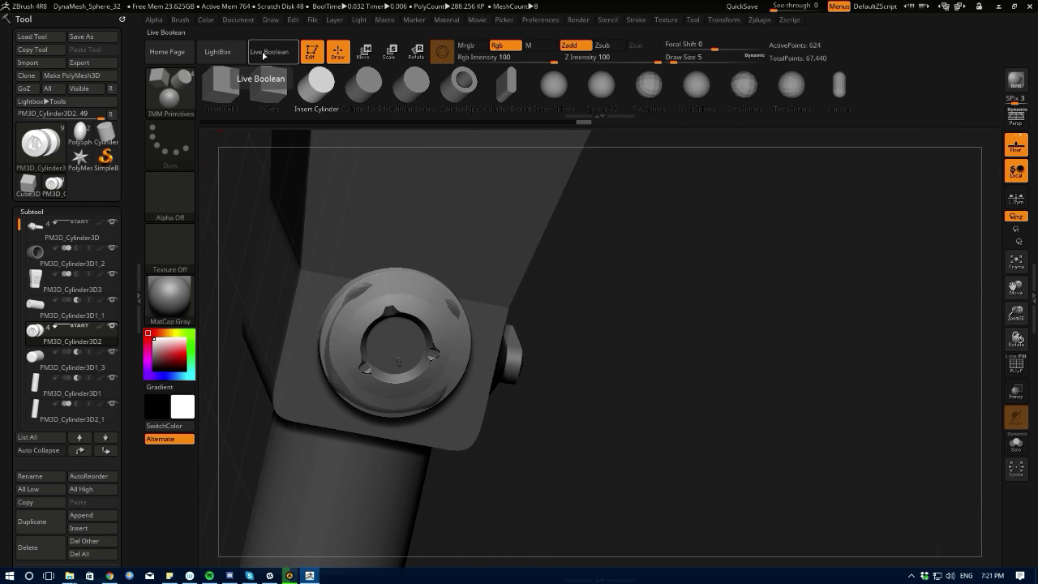
left_click(264, 53)
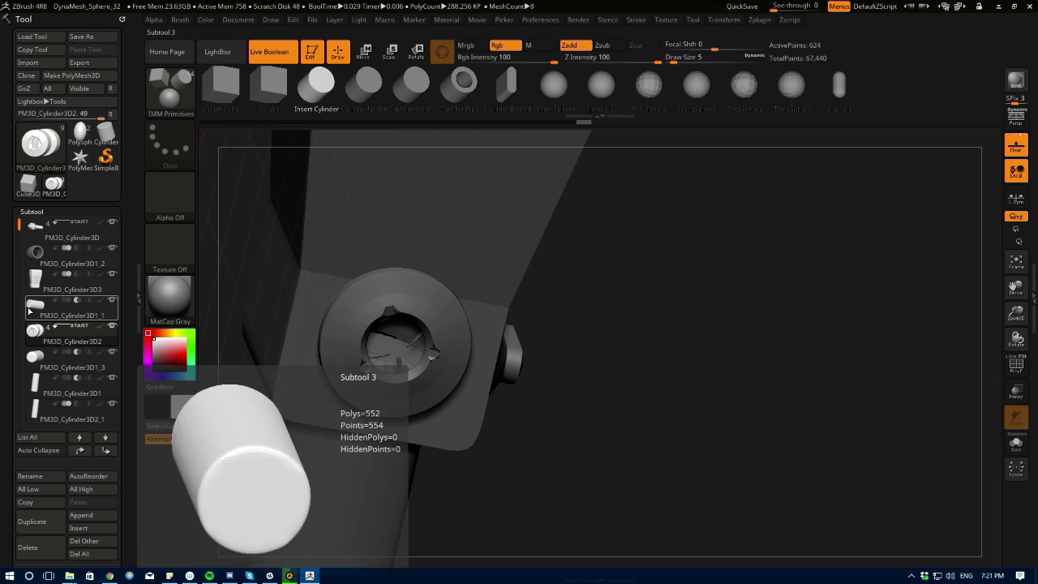
- Select the cylinder cutter behind the cap, centre the gizmo on it and shorten it along its Z axis
left_click(71, 307)
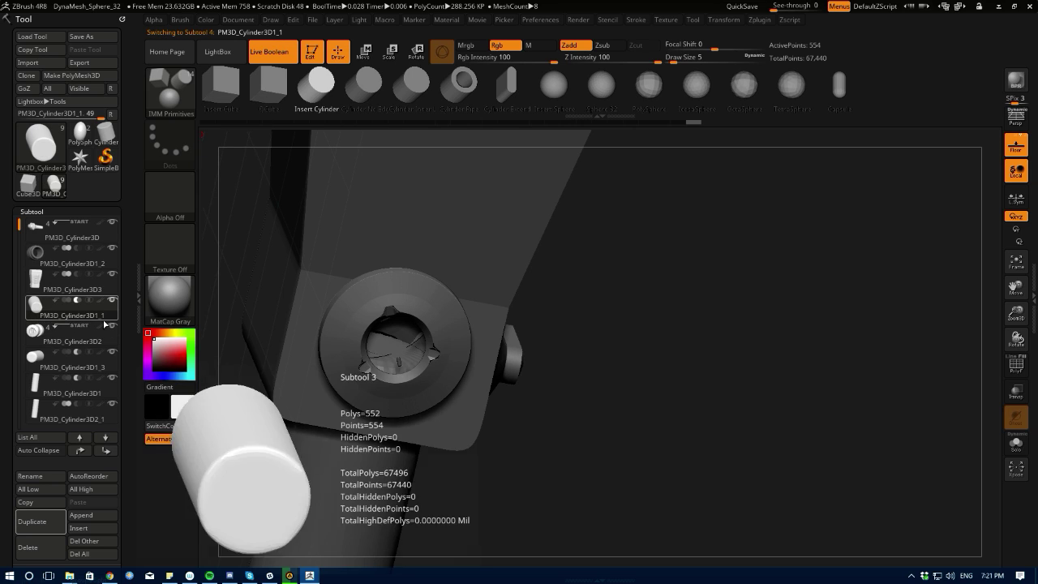
left_click(1014, 367)
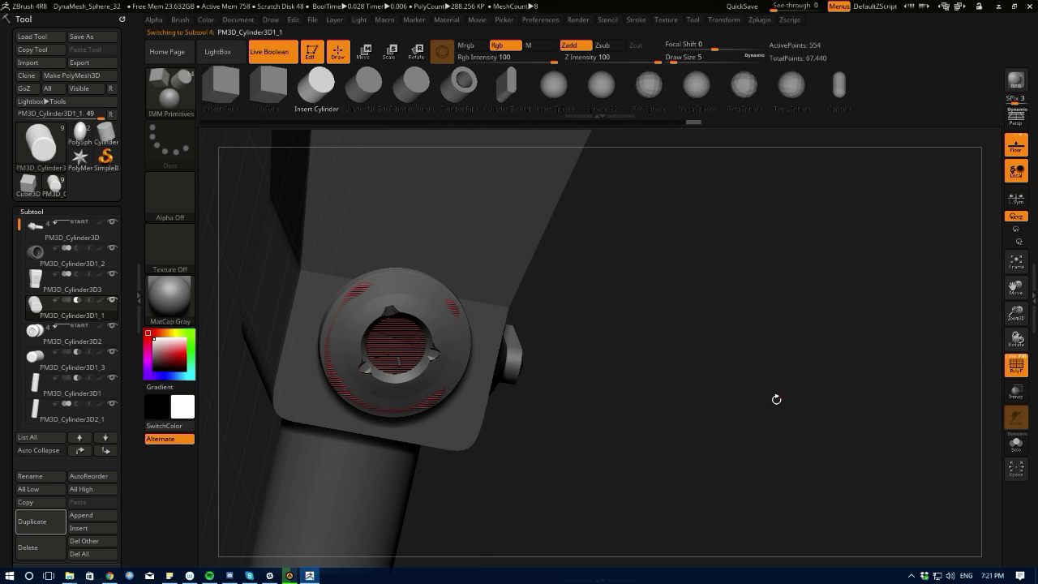
left_click_drag(615, 441, 519, 433)
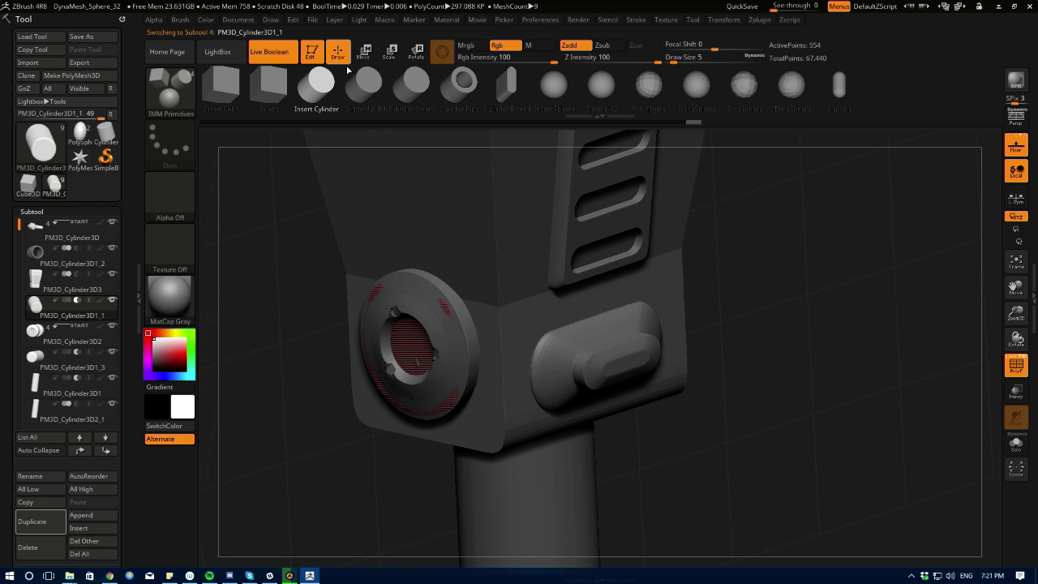
key("e")
left_click_drag(257, 299, 344, 300)
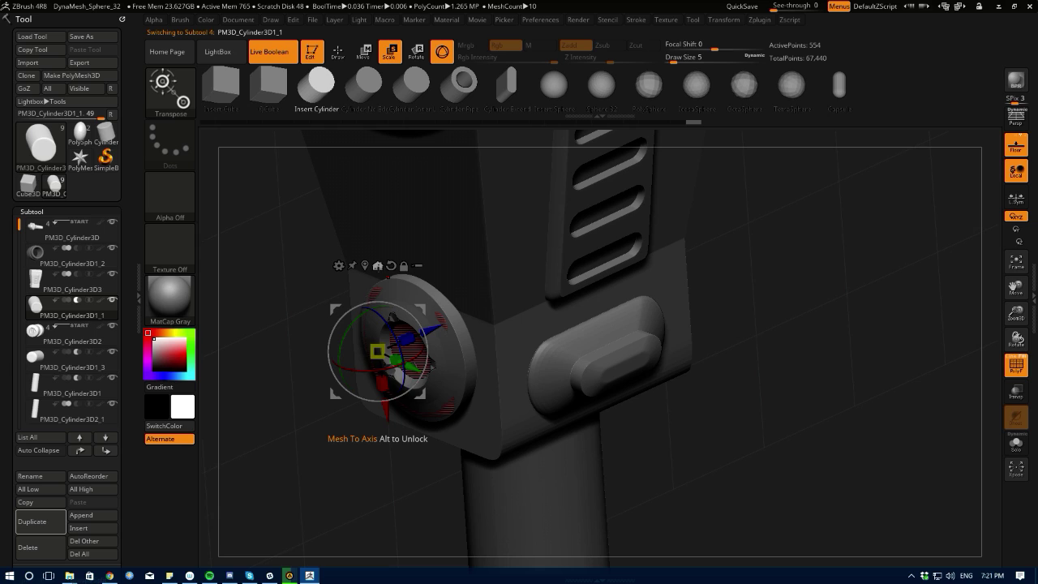
left_click(365, 266)
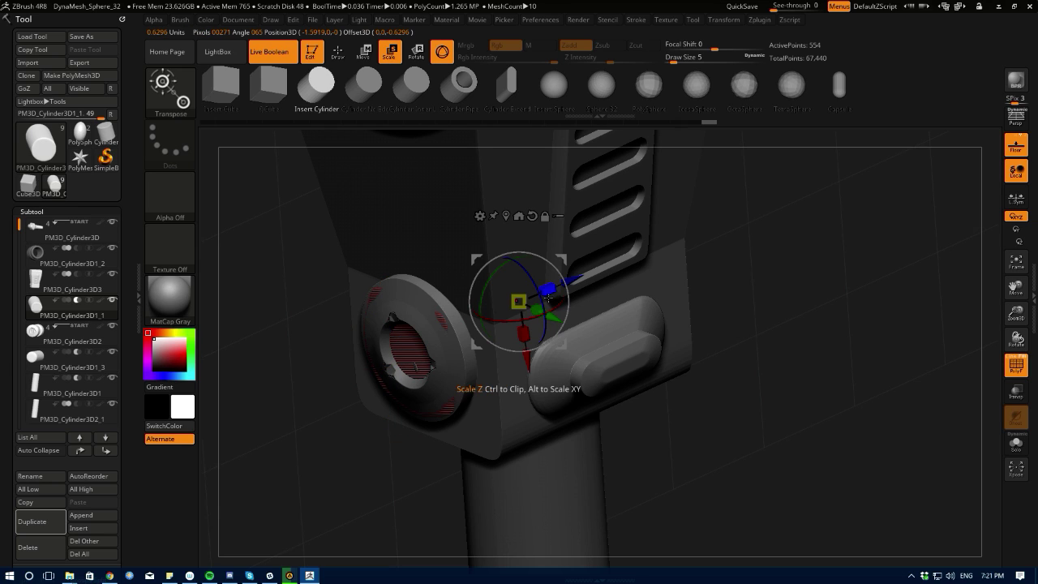
left_click_drag(549, 299, 535, 302)
left_click_drag(270, 355, 241, 357)
- Select the split cap and toggle its dynamic subdivision off and on to compare the smoothing
left_click(32, 335)
left_click_drag(4, 414, 6, 269)
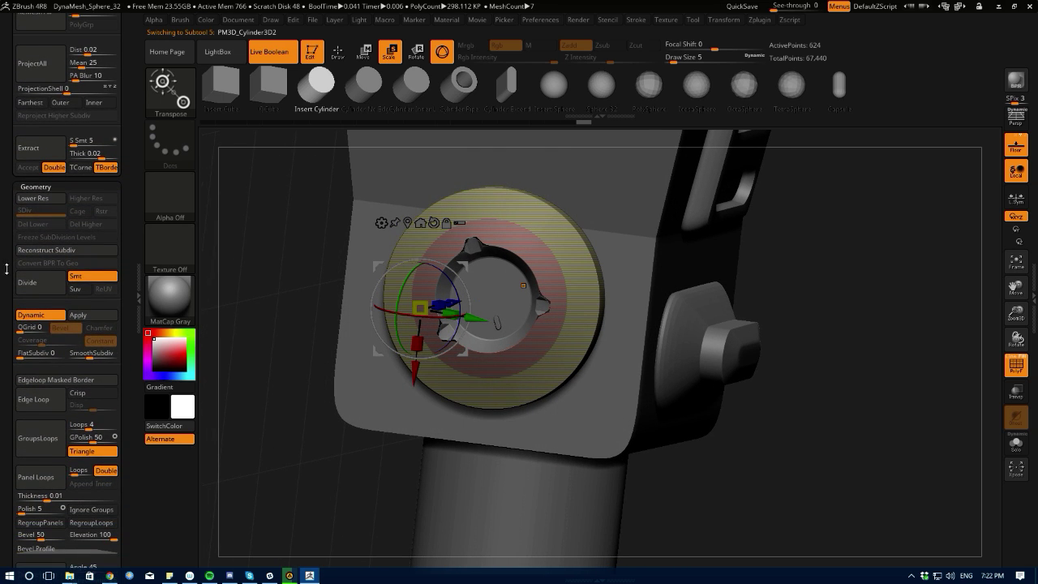
left_click(29, 319)
left_click(31, 317)
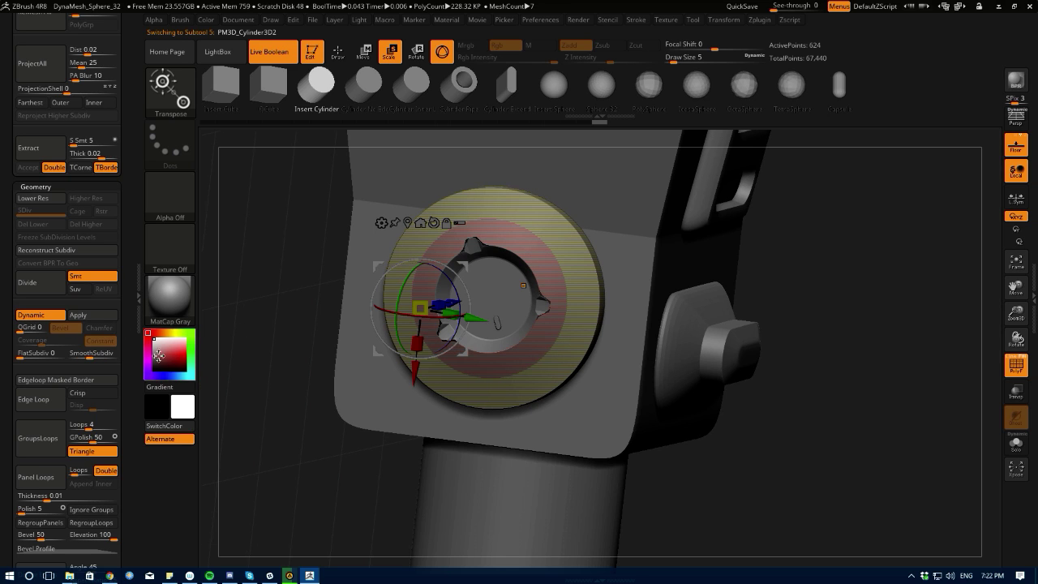
left_click_drag(249, 403, 382, 369)
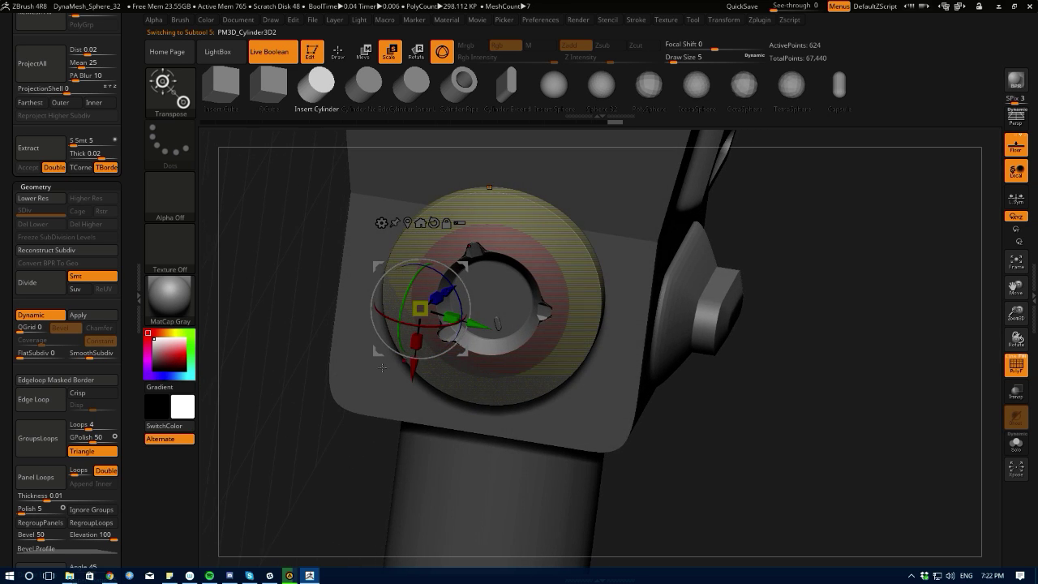
- Select the tapered arm body in Draw mode, hide the polyframe and inspect the cap's recess from the opposite side
left_click(337, 53)
left_click(478, 308, "alt")
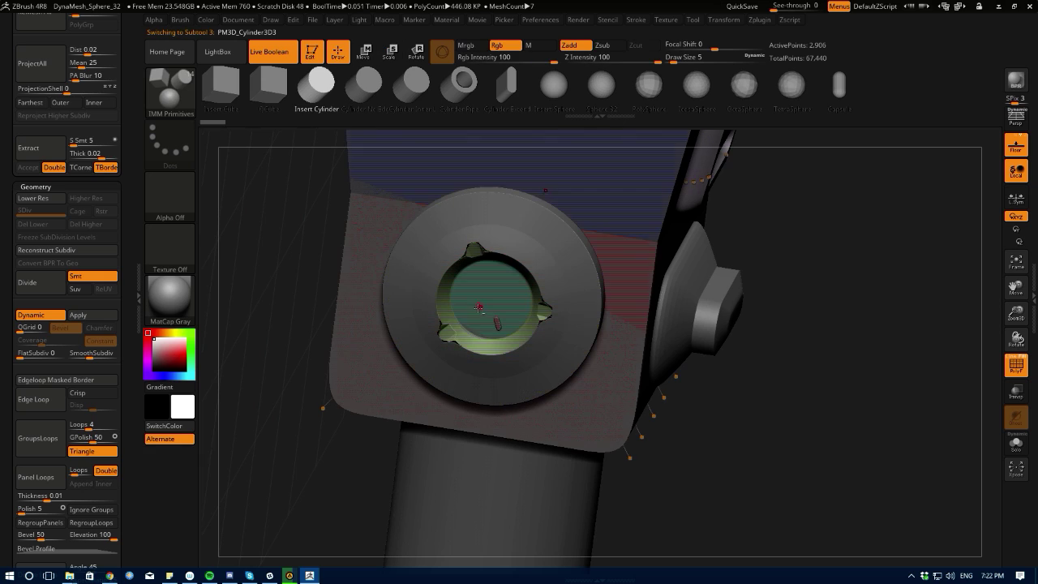
left_click_drag(274, 317, 199, 254)
left_click(1011, 372)
left_click_drag(406, 312, 421, 405)
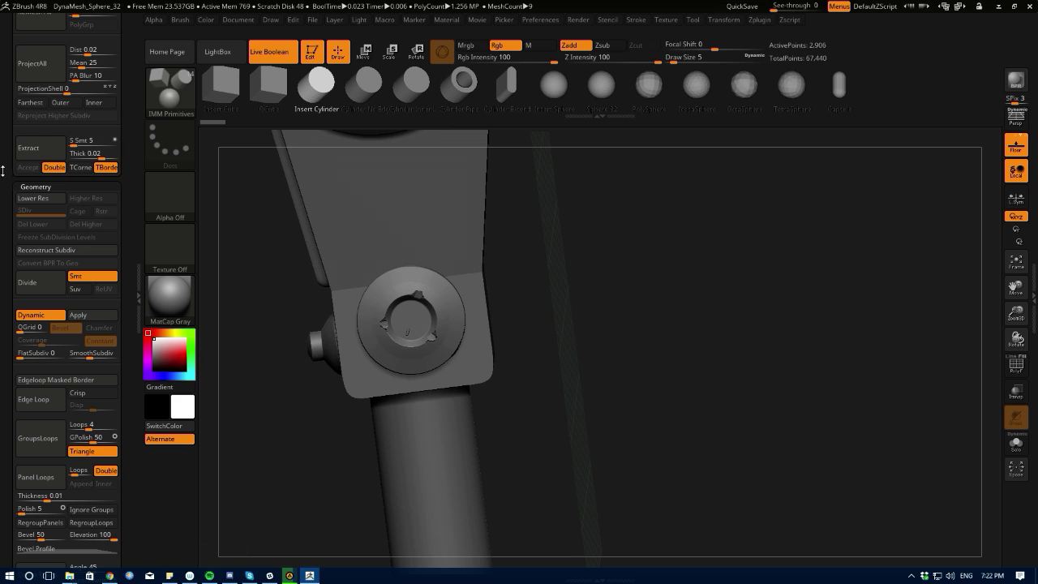
left_click_drag(3, 171, 13, 362)
left_click_drag(21, 274, 21, 218)
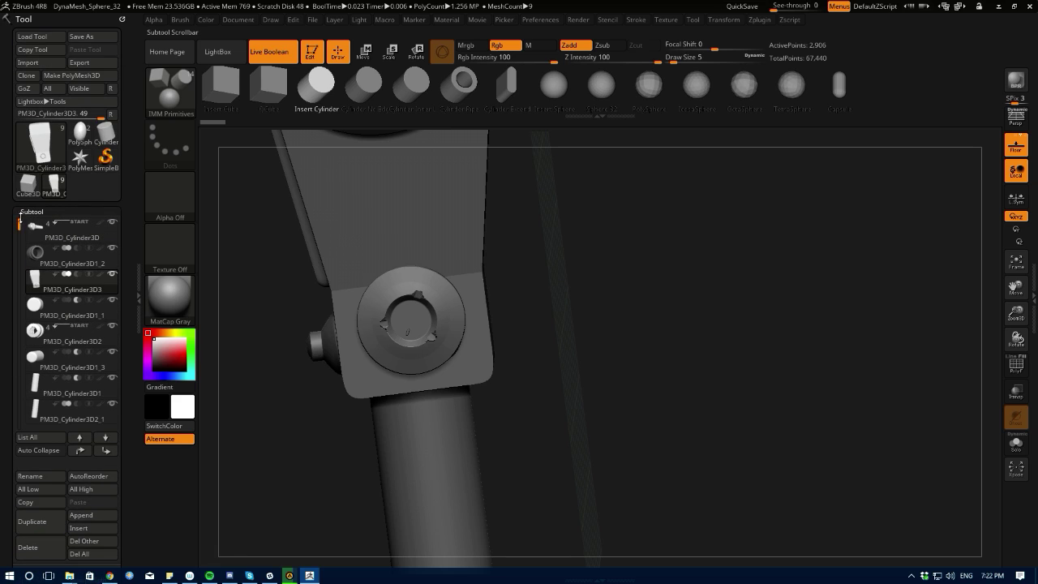
- Isolate the PM3D_Cylinder3D3 subtool by hiding all other subtools
mouse_move(36, 285)
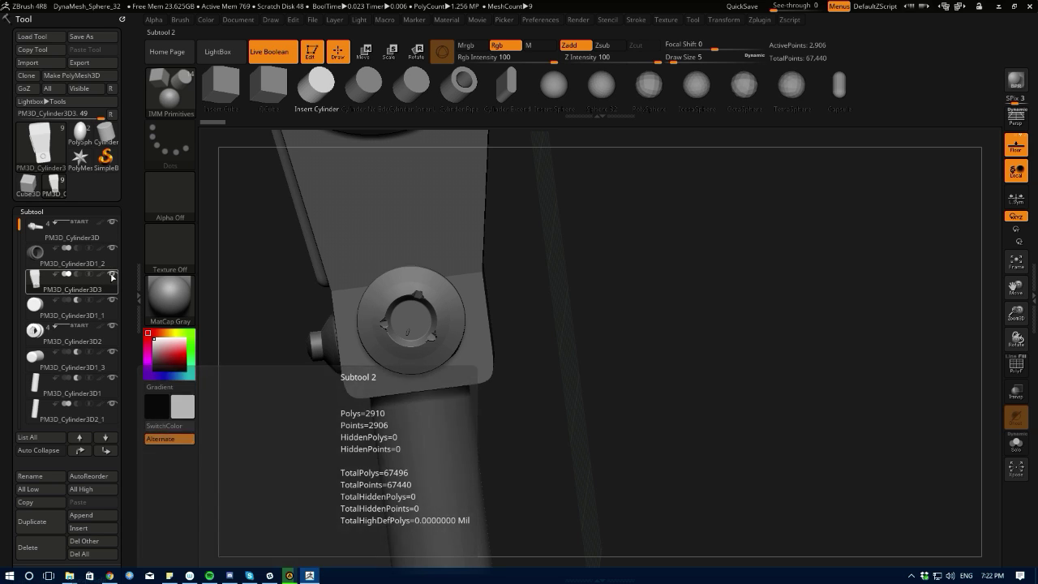
key("ctrl")
left_click(112, 277)
left_click(112, 276)
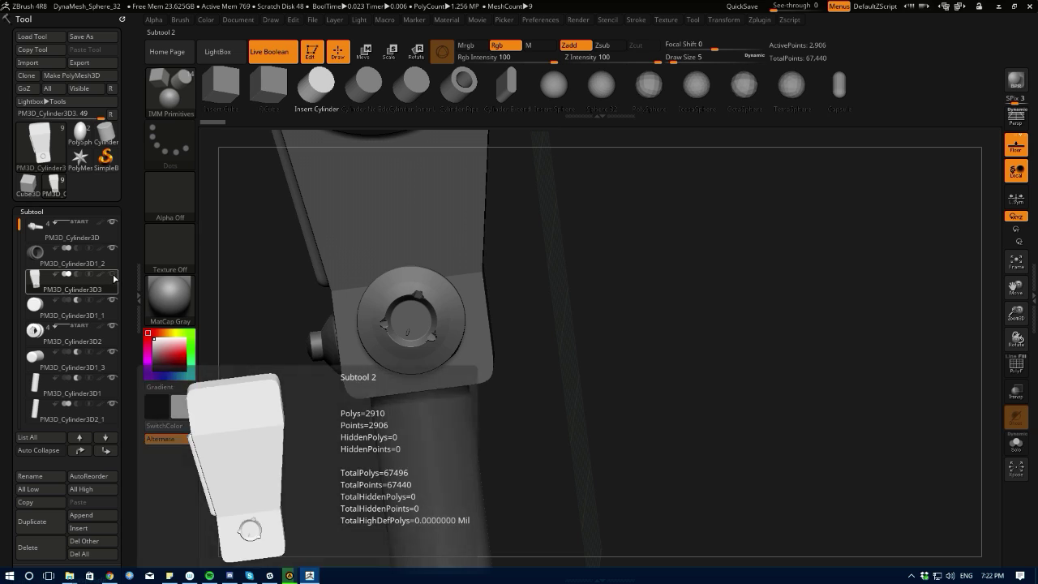
left_click(113, 277)
left_click(114, 278, "shift")
left_click(114, 276, "shift")
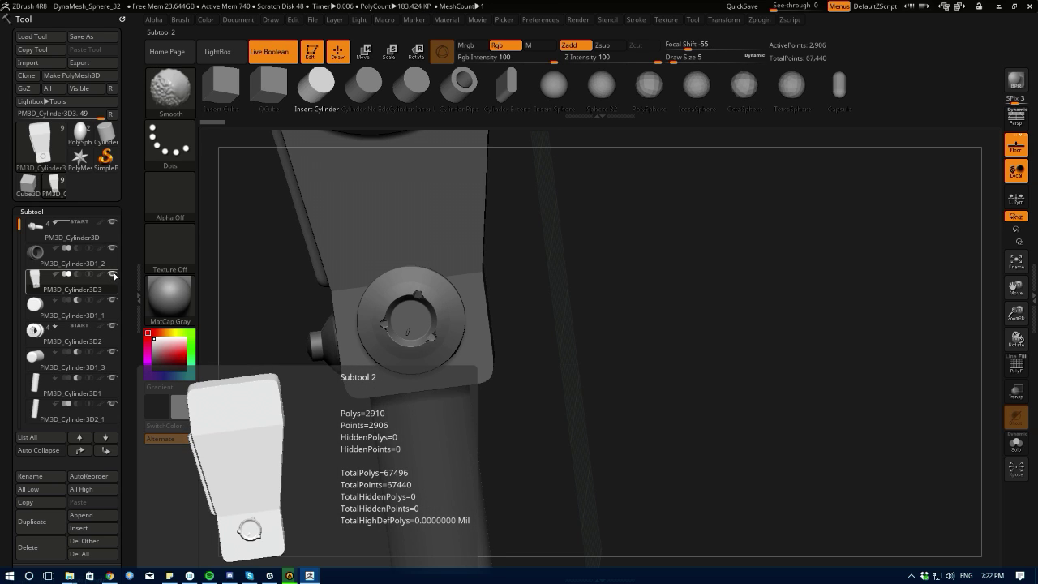
left_click(112, 275, "shift")
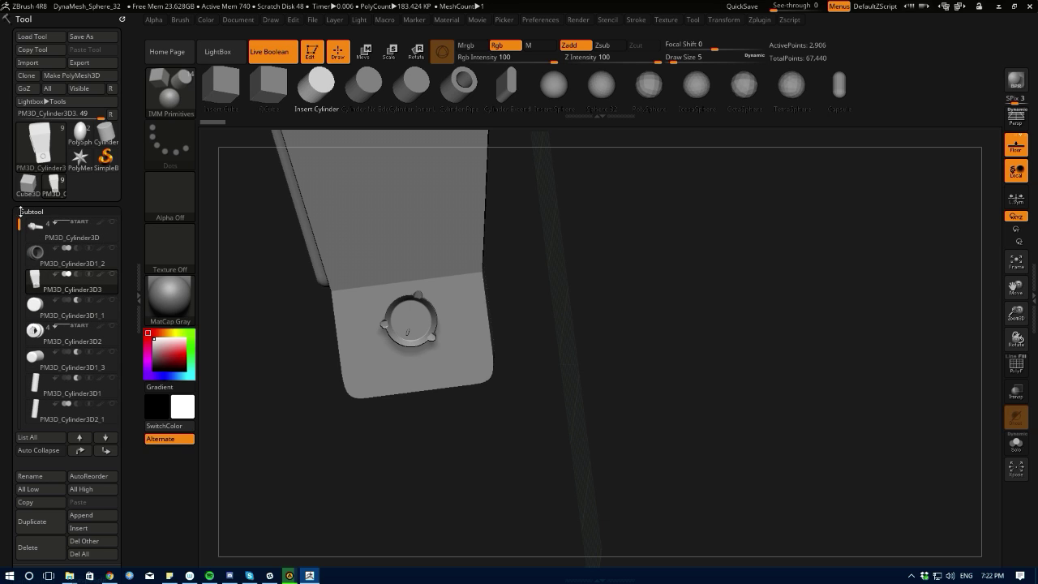
- Show all subtools again and inspect the bracket's lower joint from several angles
mouse_move(290, 380)
left_mouse_down()
mouse_move(240, 407)
mouse_move(262, 414)
mouse_move(291, 381)
left_mouse_up()
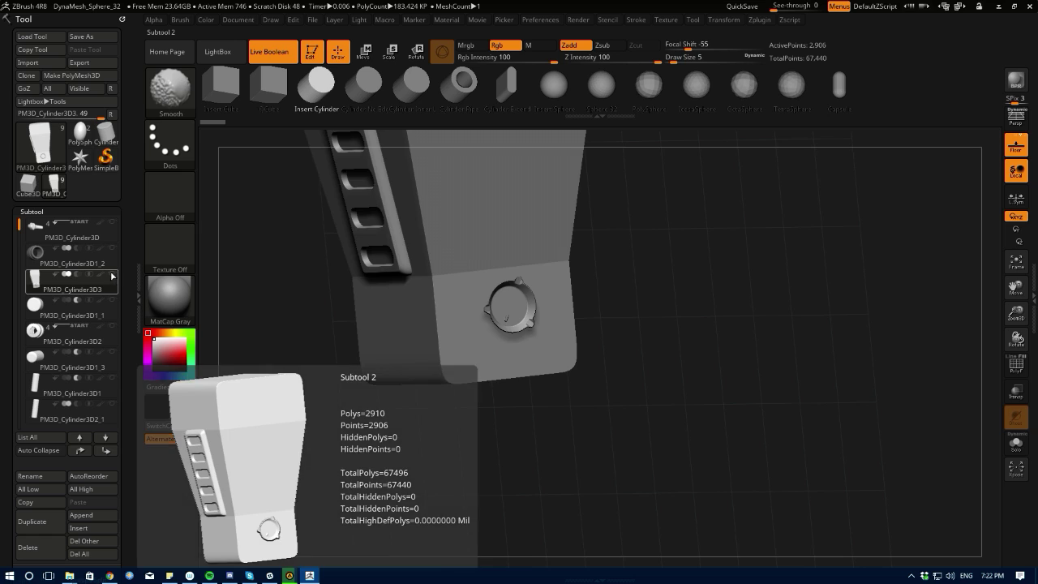
left_click(112, 274, "shift")
left_click_drag(313, 438, 292, 435)
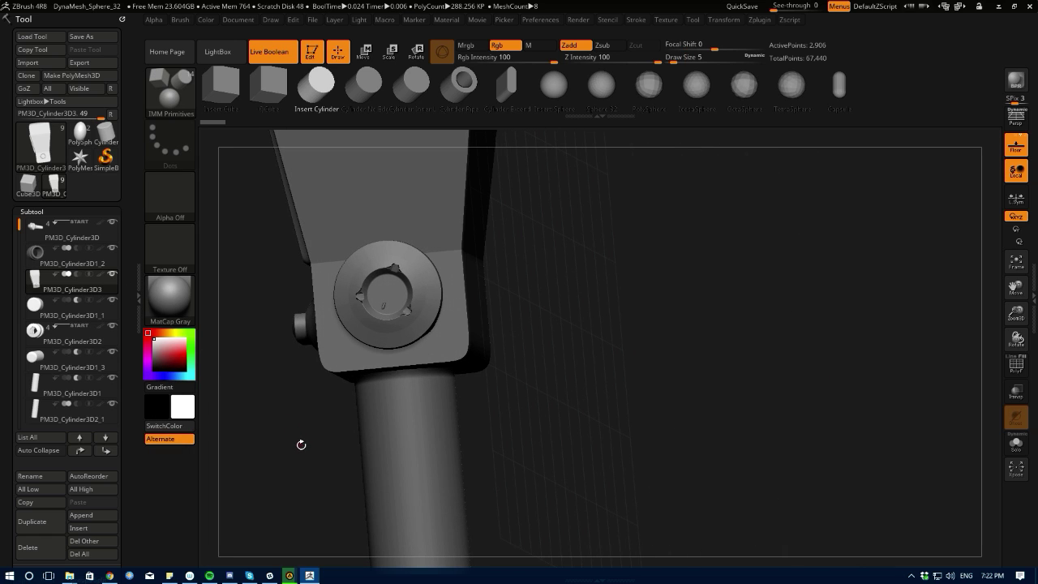
mouse_move(285, 380)
left_mouse_down()
mouse_move(282, 404)
mouse_move(273, 395)
left_mouse_up()
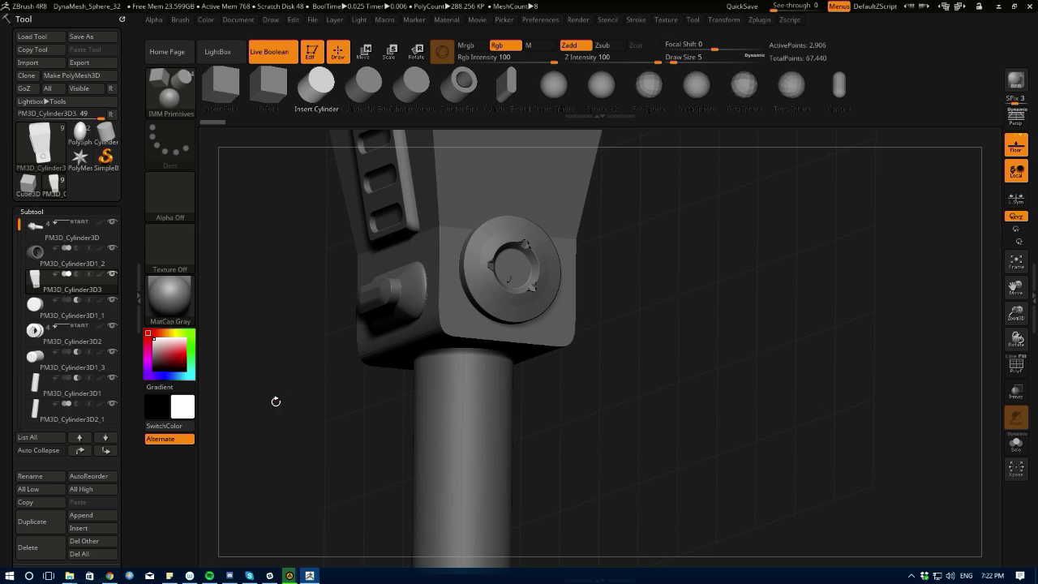
left_click_drag(276, 401, 327, 382)
left_click_drag(283, 351, 243, 347)
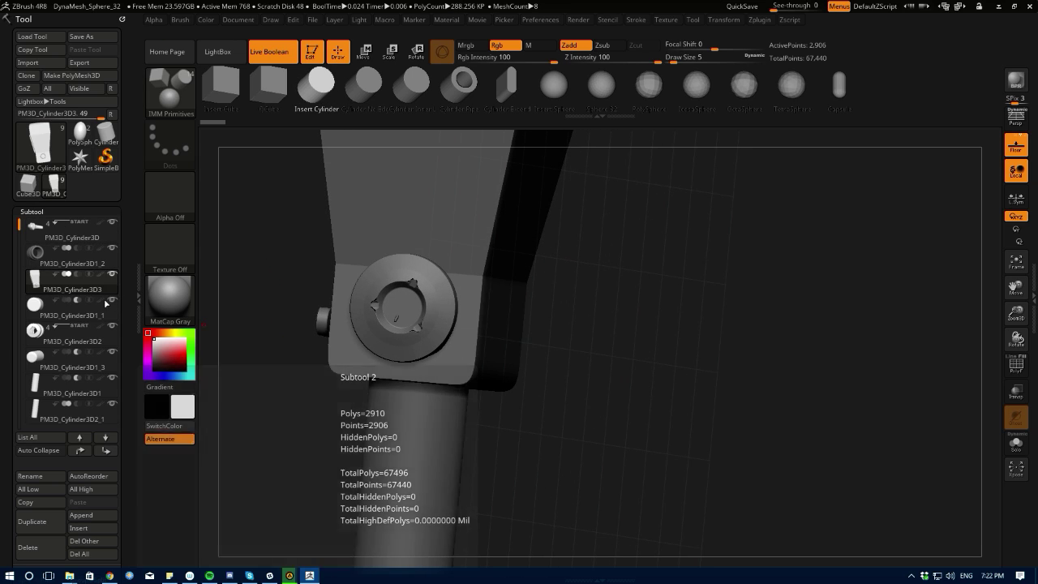
- Hide every subtool except PM3D_Cylinder3D3 and turn on PolyFrame to display its polygroups
left_click(104, 281)
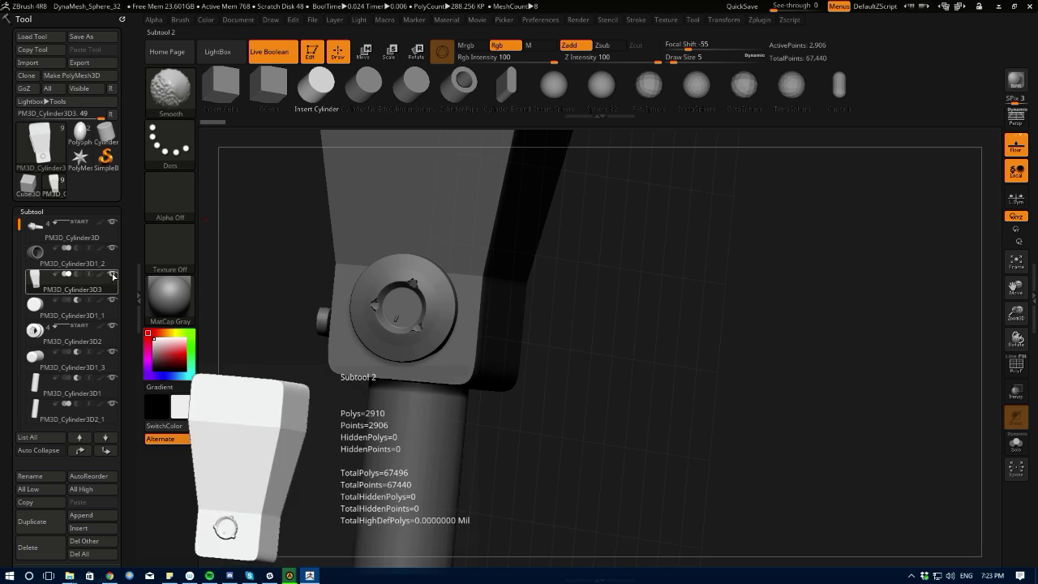
left_click(112, 275, "shift")
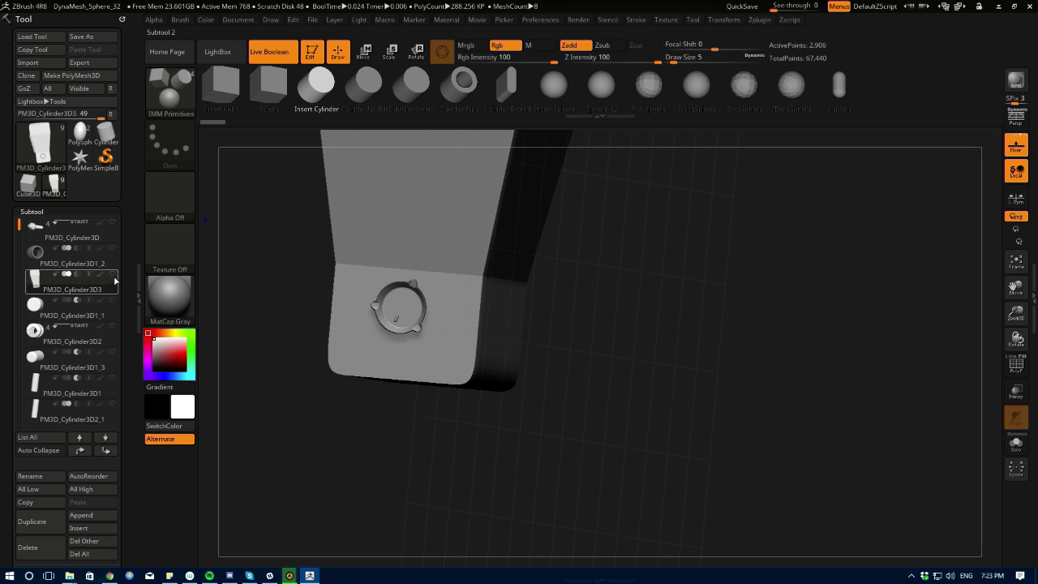
left_click(364, 56)
left_click(338, 55)
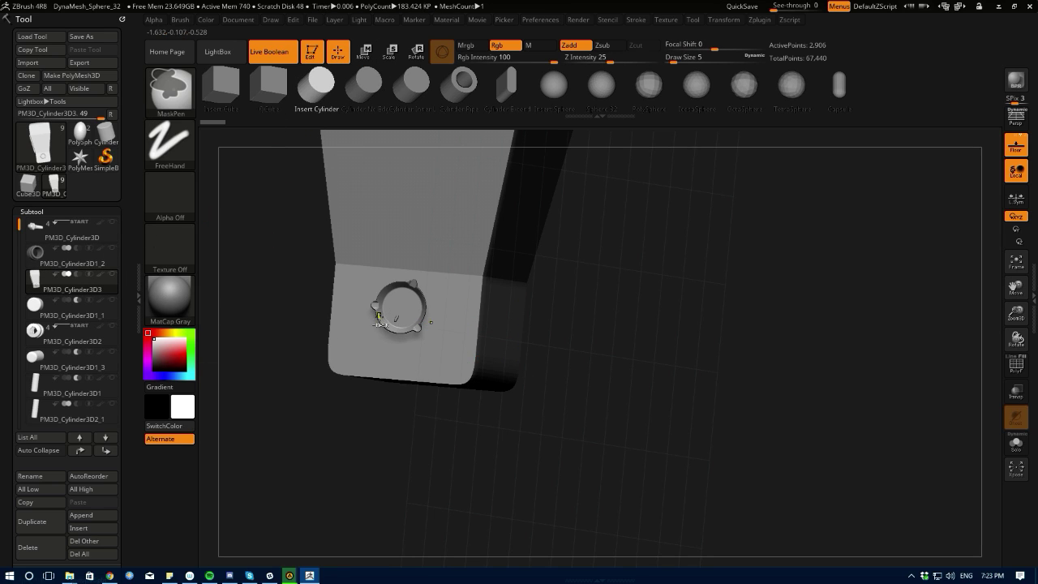
left_click(379, 321, "ctrl+shift")
key("ctrl+z")
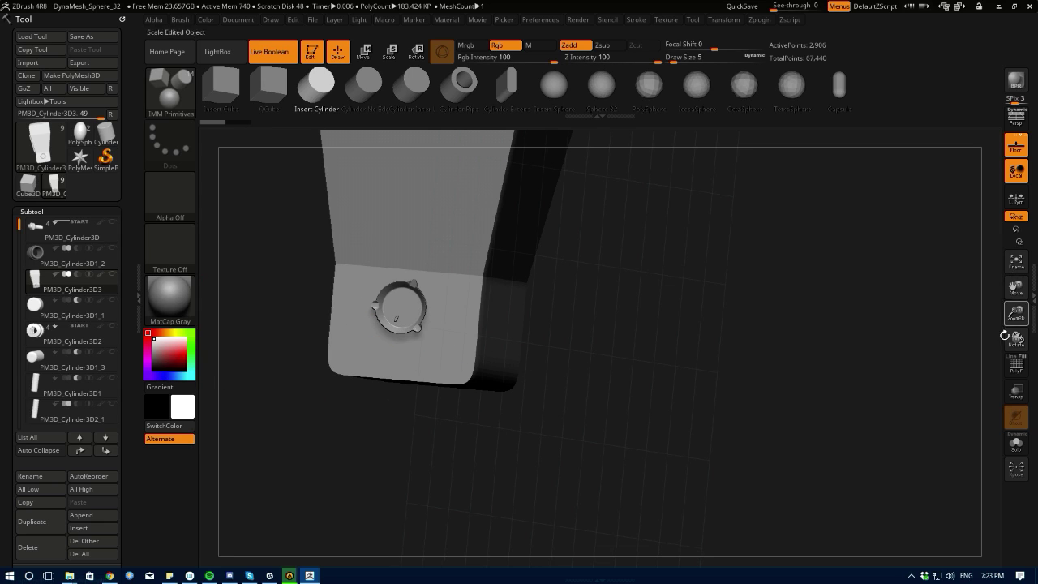
left_click(1016, 367)
key("w")
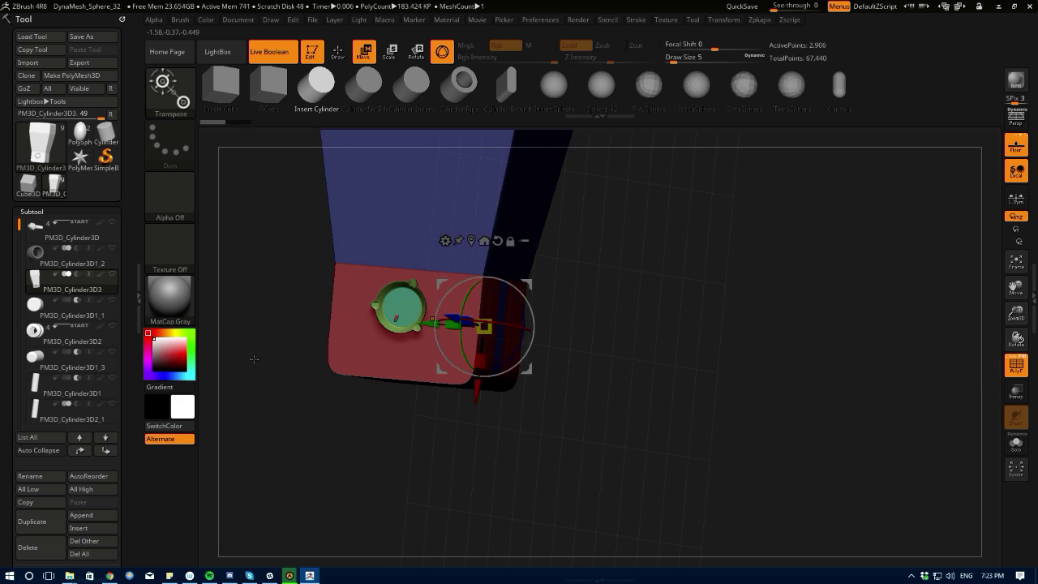
- Expand the tool's Polygroups and Visibility settings
left_click_drag(257, 350, 288, 462)
left_click_drag(1, 439, 11, 184)
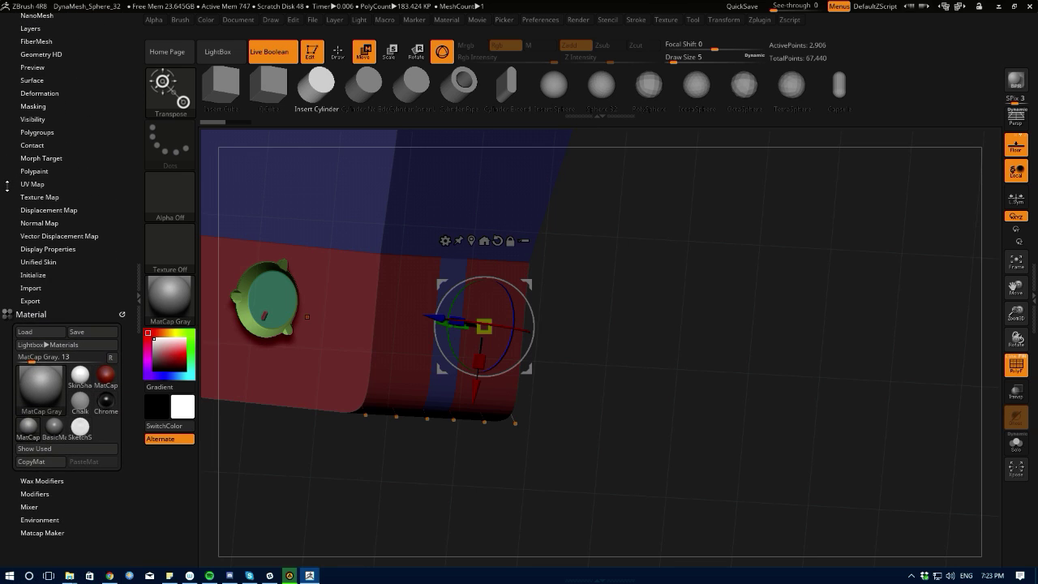
left_click(34, 133)
left_click_drag(7, 139, 19, 201)
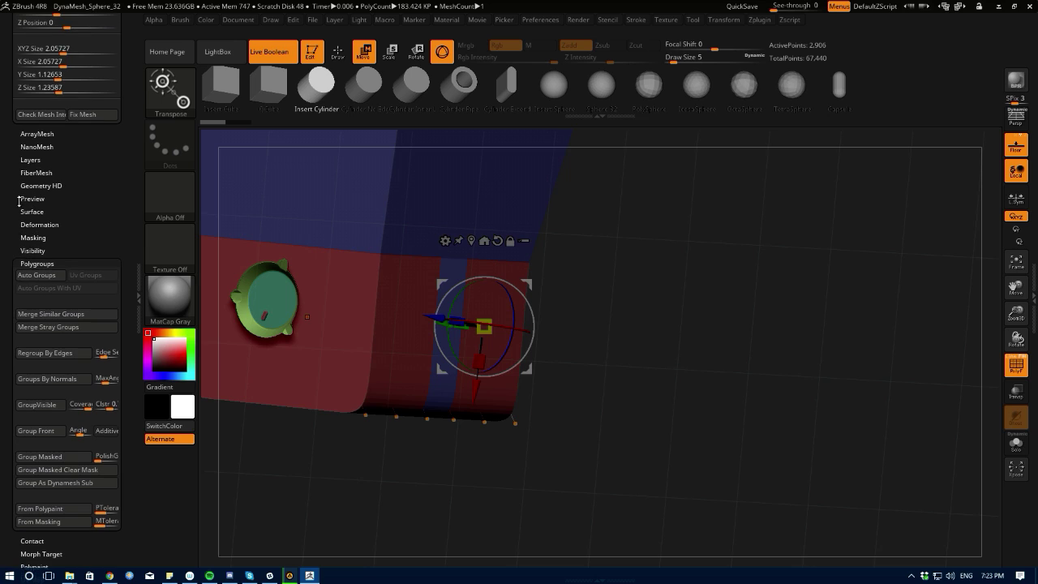
left_click(23, 251)
left_click_drag(10, 246, 10, 244)
left_click(27, 250)
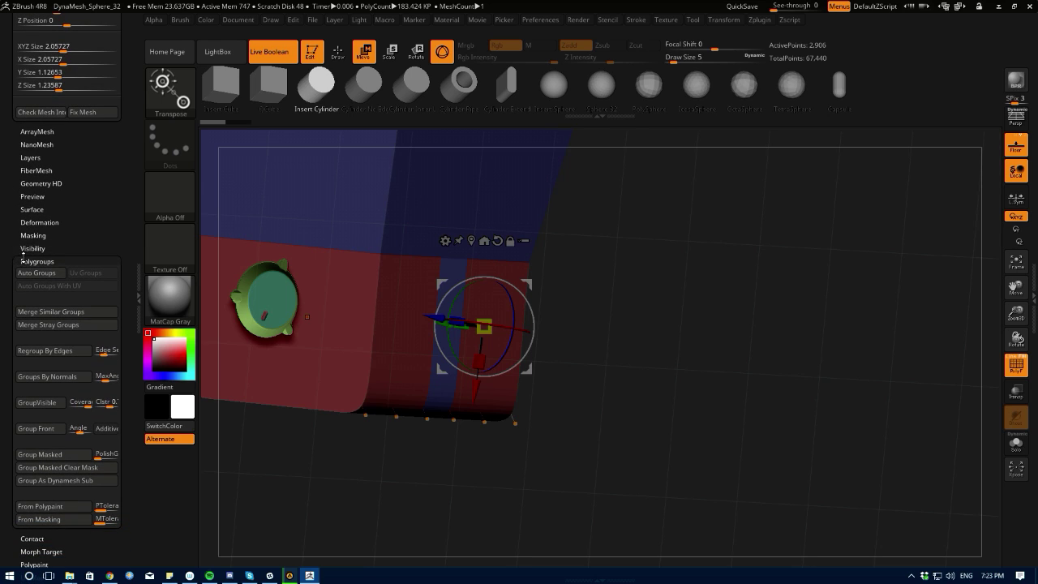
left_click(23, 250)
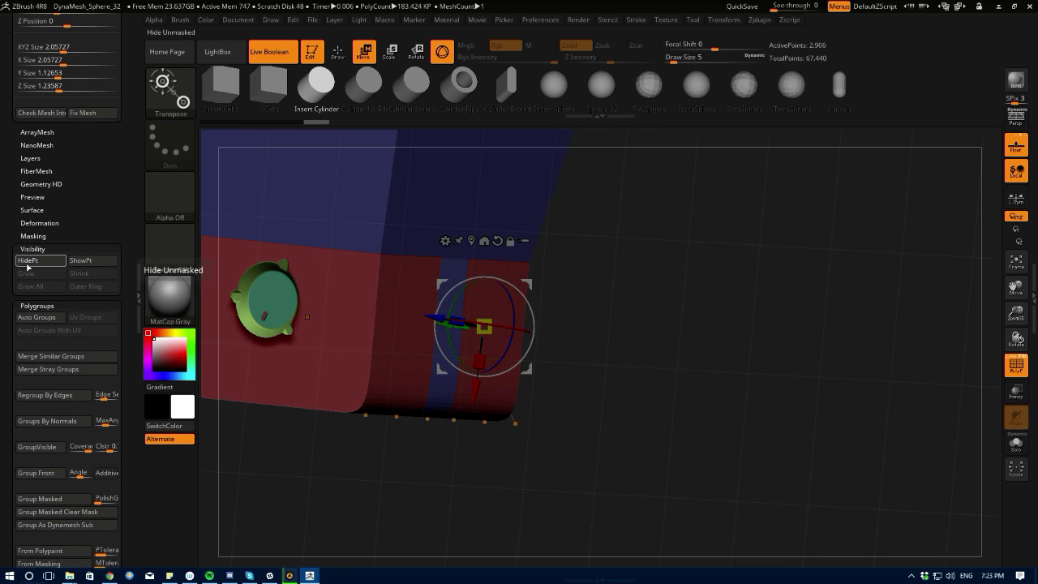
- Hide the polygroups of the round notched recess and the purple side strip on the tapered bracket
left_click_drag(210, 235, 254, 221)
left_click(338, 53)
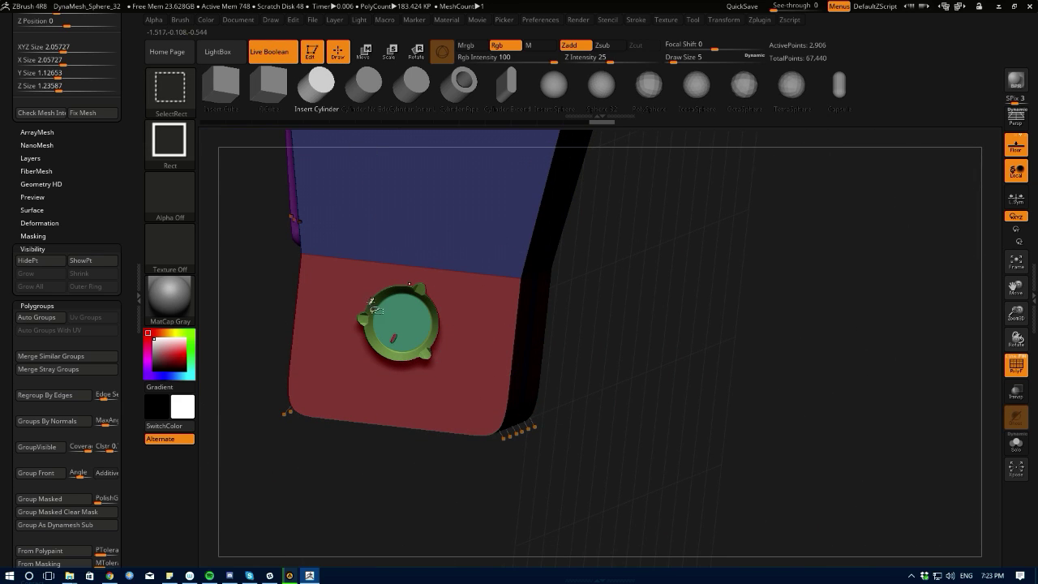
left_click(366, 306, "ctrl+shift")
left_click_drag(288, 253, 296, 261, "ctrl+shift")
left_click(384, 322, "ctrl+shift")
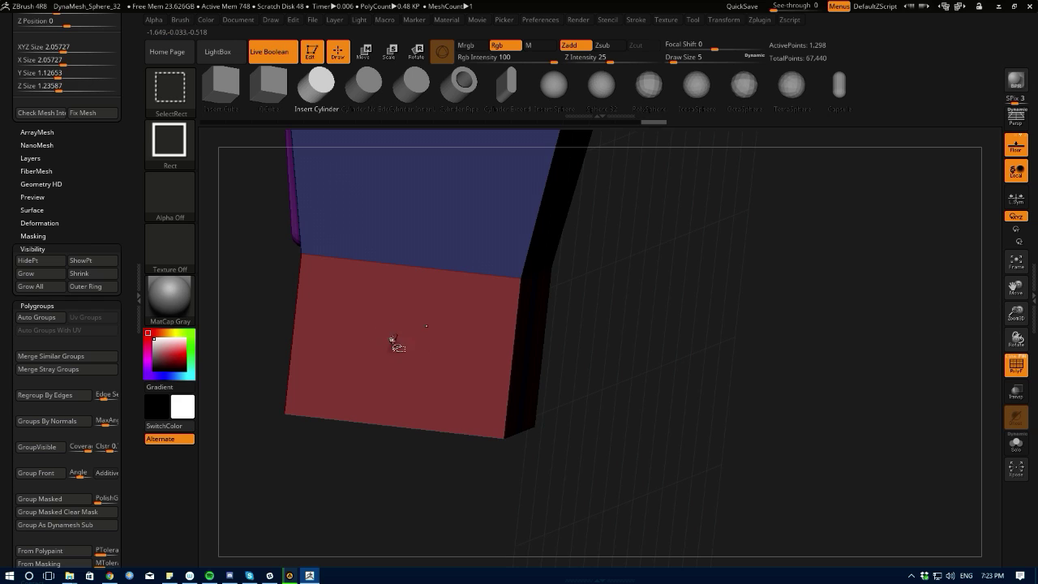
left_click(384, 343, "ctrl+shift")
left_click_drag(245, 290, 229, 294)
left_click_drag(237, 295, 264, 398, "ctrl+shift")
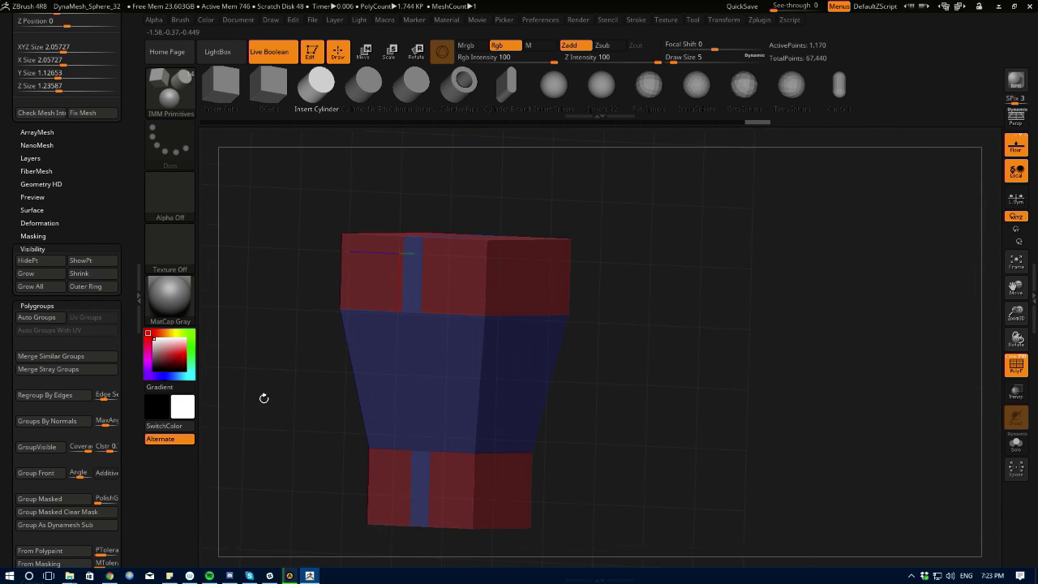
- Delete the hidden geometry of the bracket with Del Hidden in the Geometry settings
left_click_drag(6, 198, 38, 485)
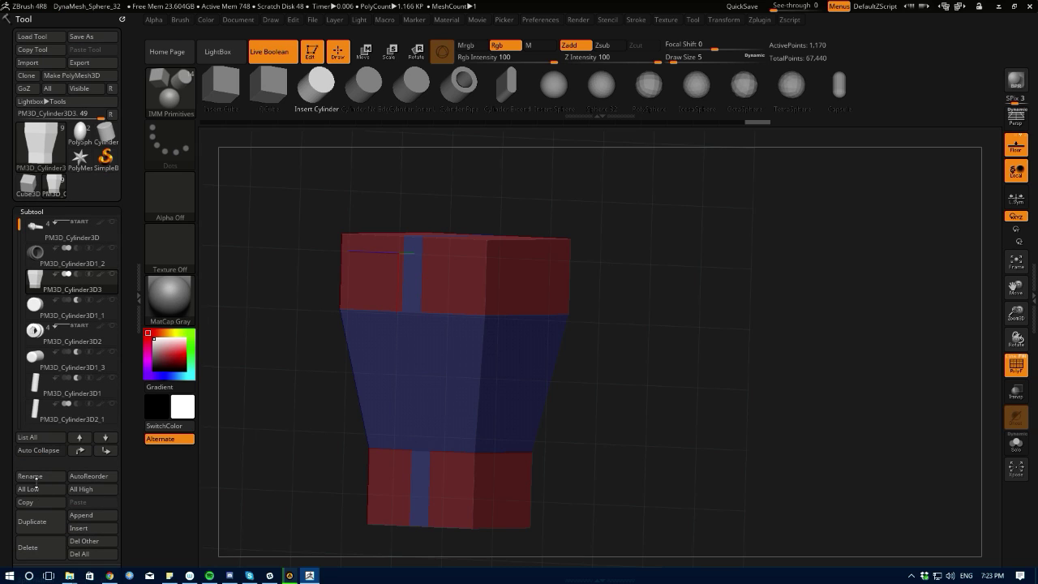
left_click_drag(7, 414, 7, 335)
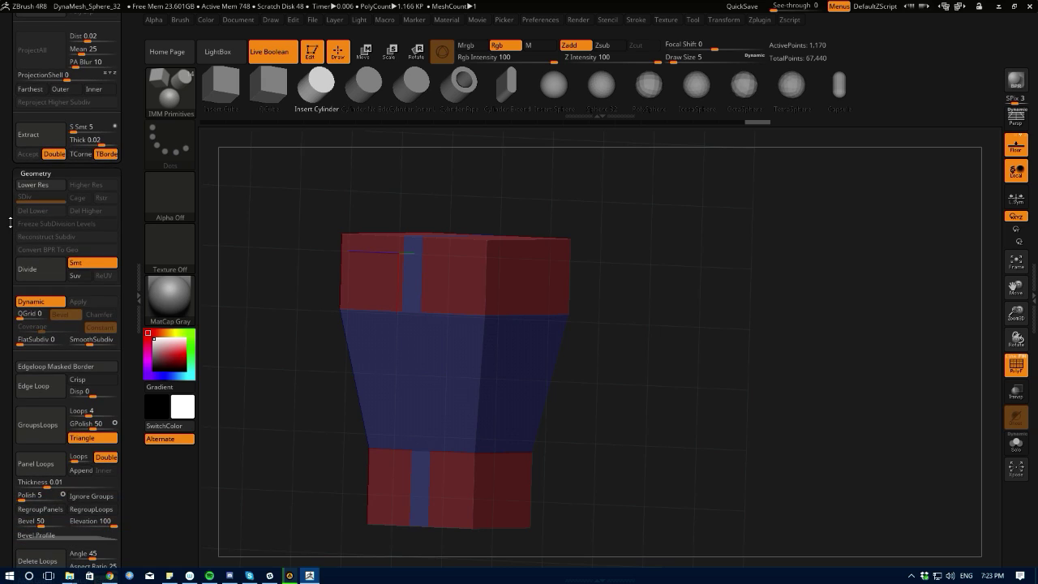
scroll(1, 388, "down", 5)
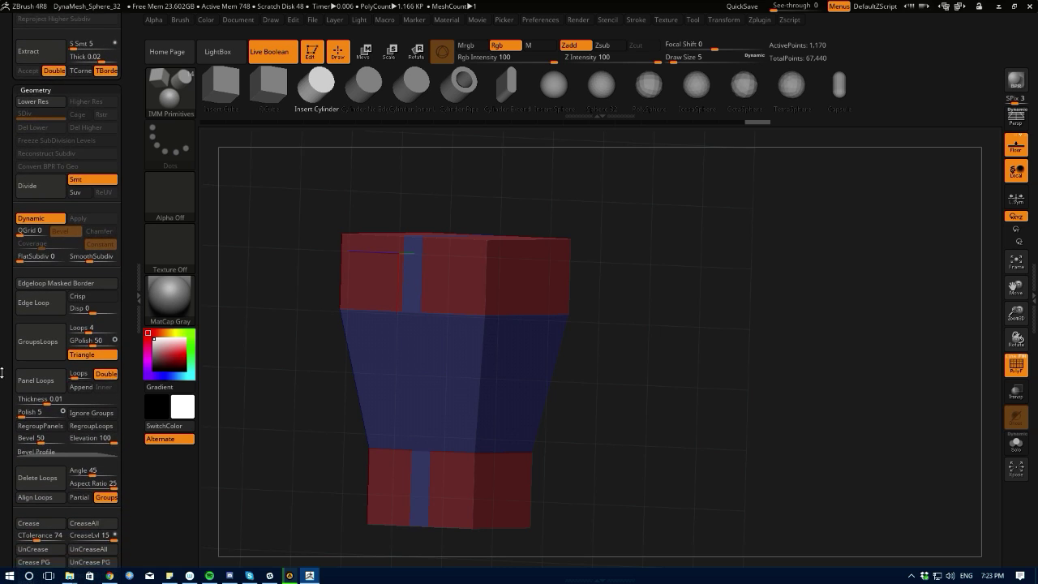
scroll(9, 375, "down", 4)
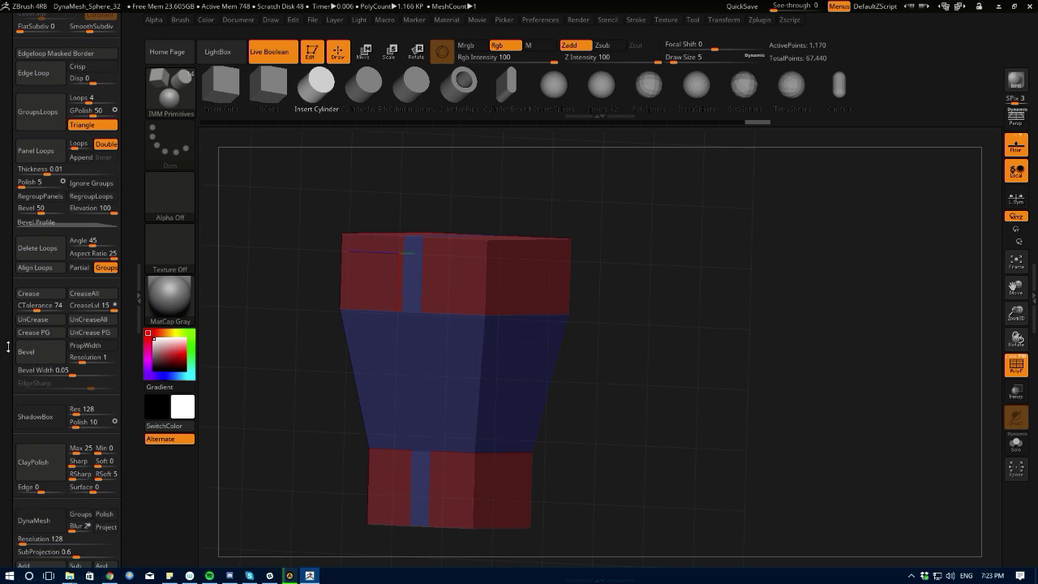
scroll(8, 346, "down", 7)
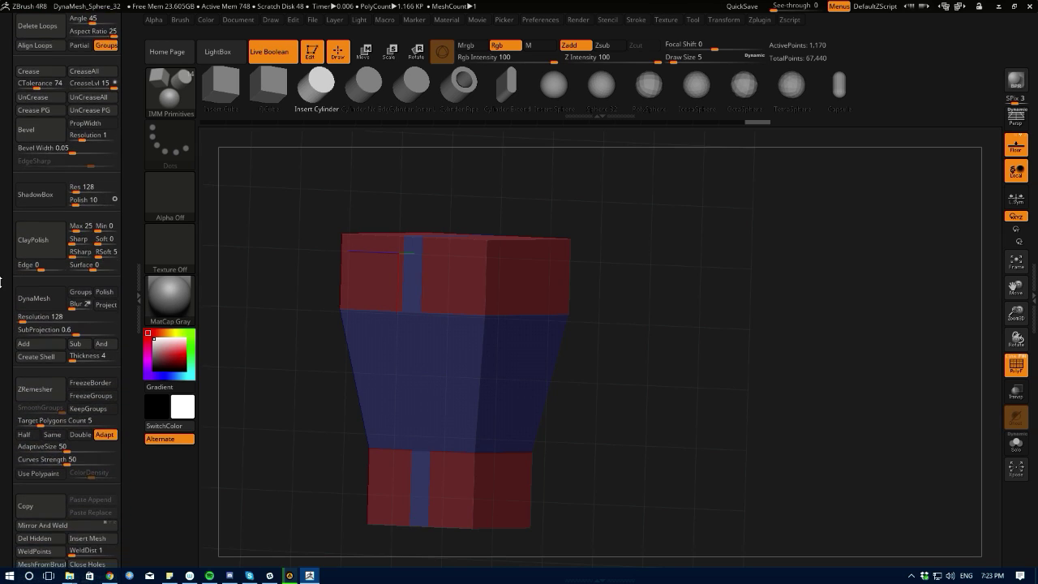
scroll(1, 324, "down", 2)
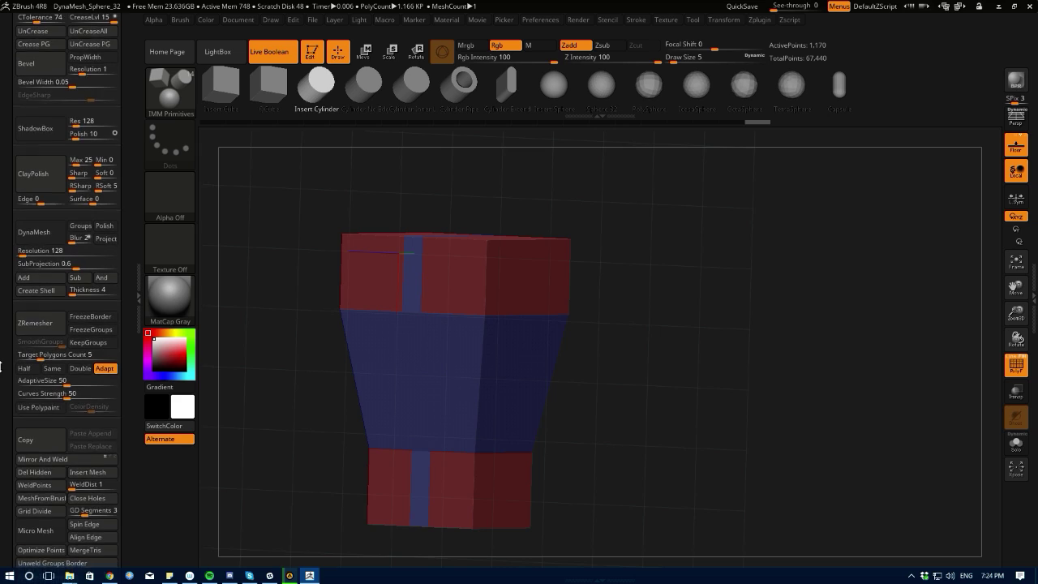
scroll(13, 437, "down", 2)
left_click(23, 429)
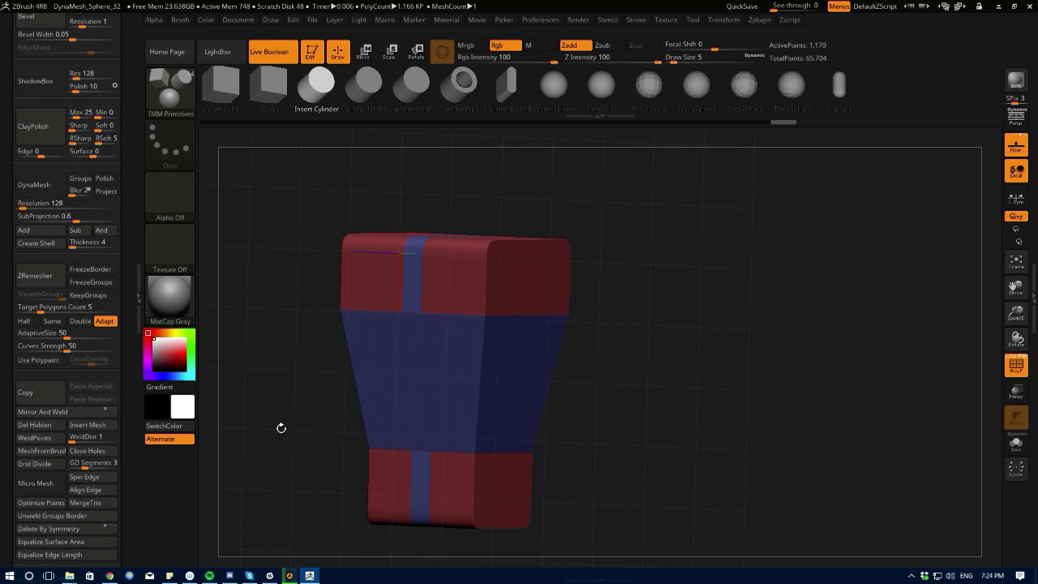
- Make all subtools visible again around the cleaned bracket
left_click_drag(280, 427, 165, 362)
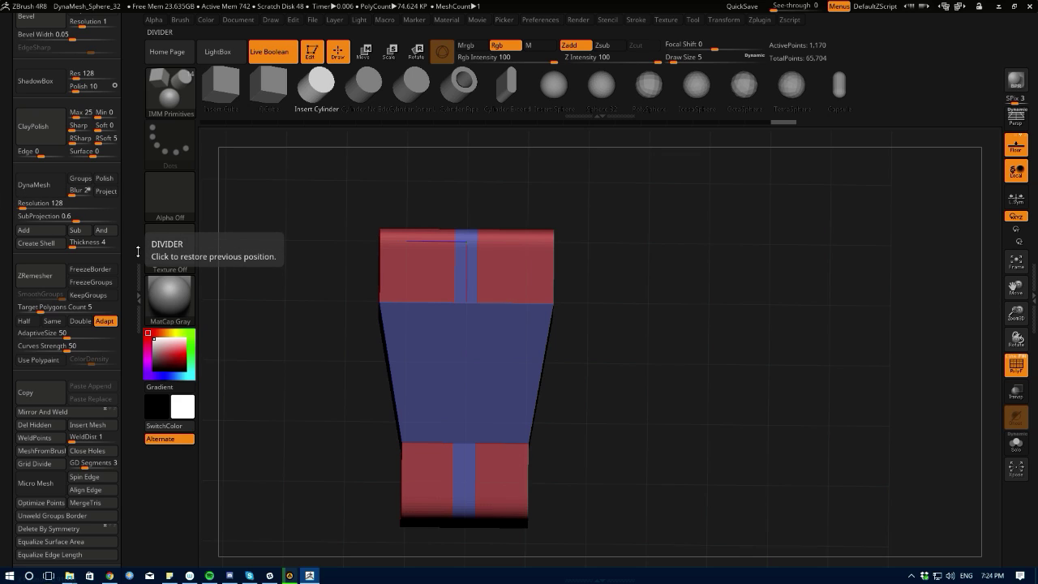
left_click_drag(6, 189, 8, 477)
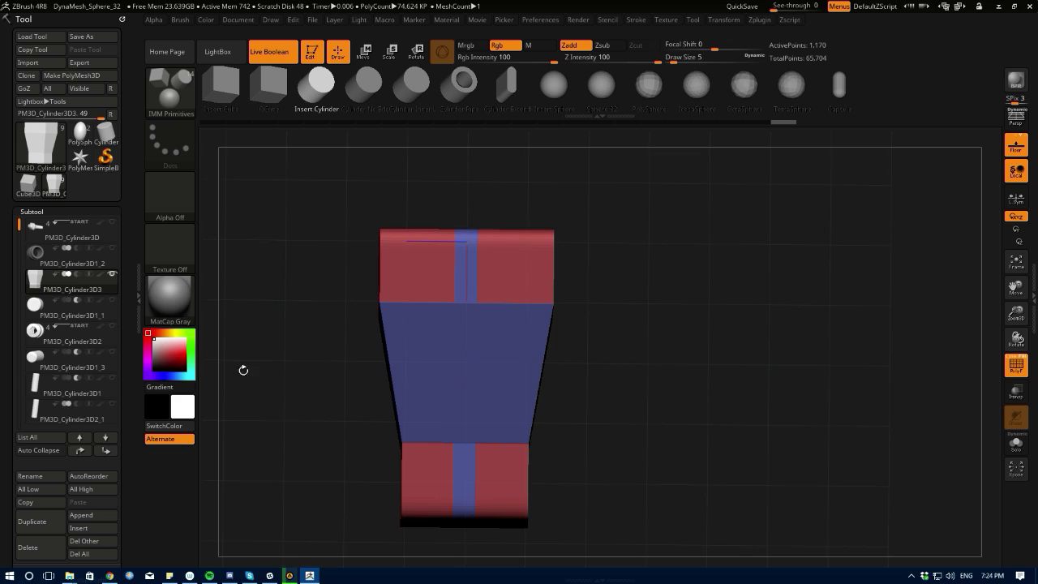
left_click(112, 276)
left_click_drag(254, 374, 258, 385)
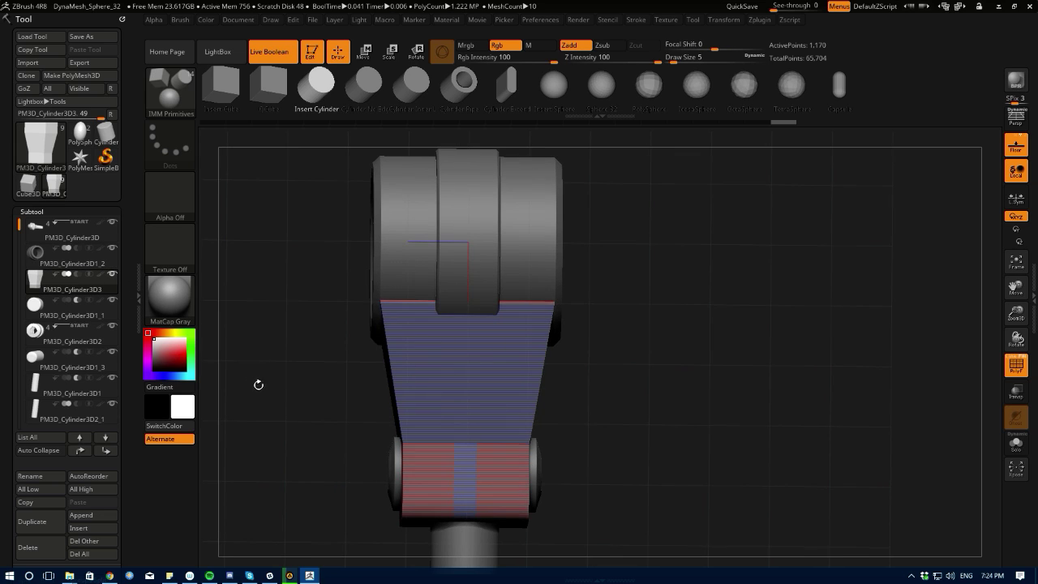
- Enable Allow Click To Solo in the Edit preferences
left_click(548, 20)
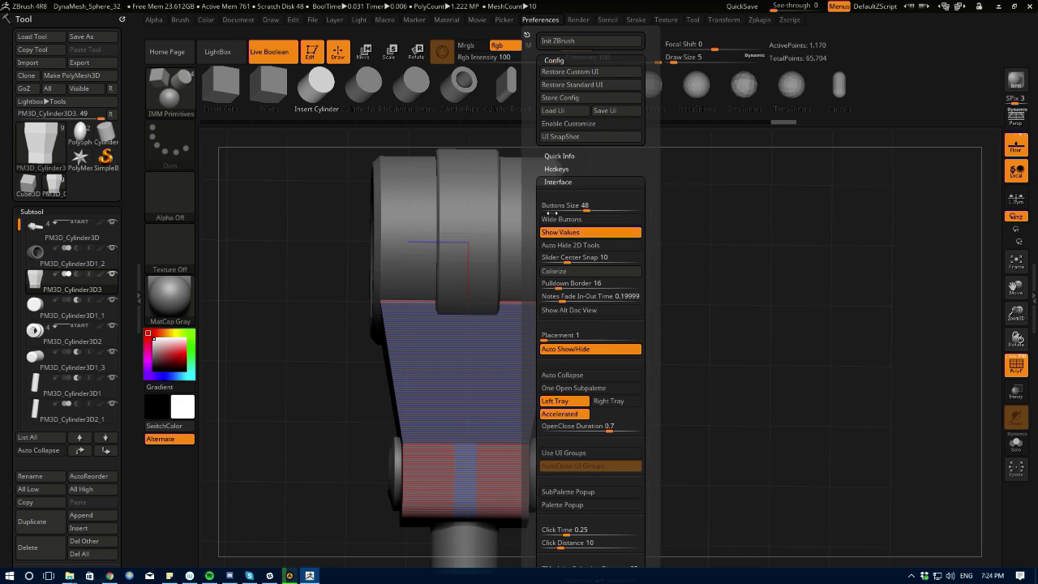
left_click_drag(533, 290, 539, 180)
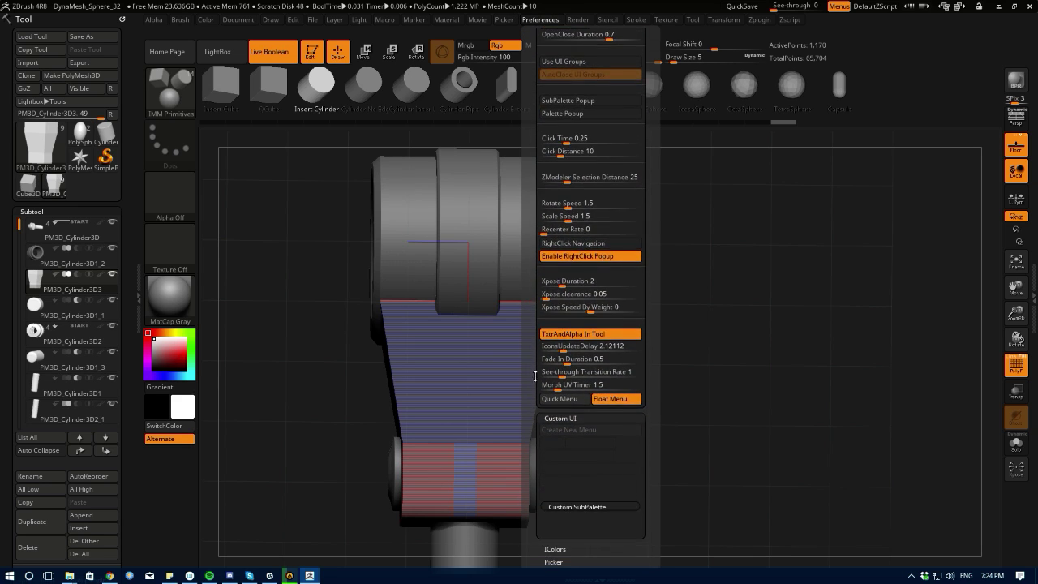
left_click_drag(534, 425, 536, 346)
left_click(548, 436)
left_click_drag(535, 519, 536, 358)
left_click(549, 447)
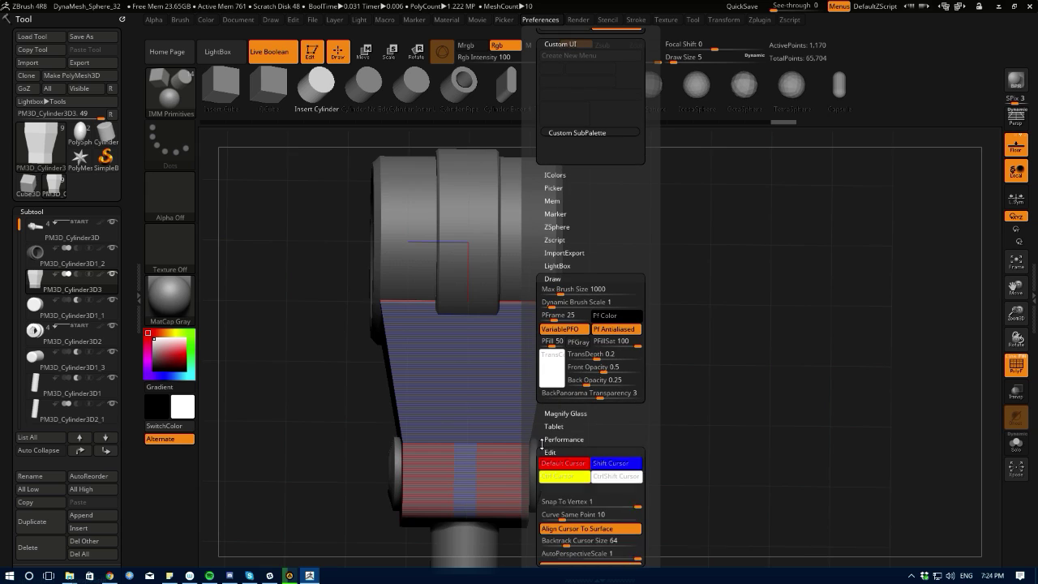
left_click_drag(536, 434, 537, 274)
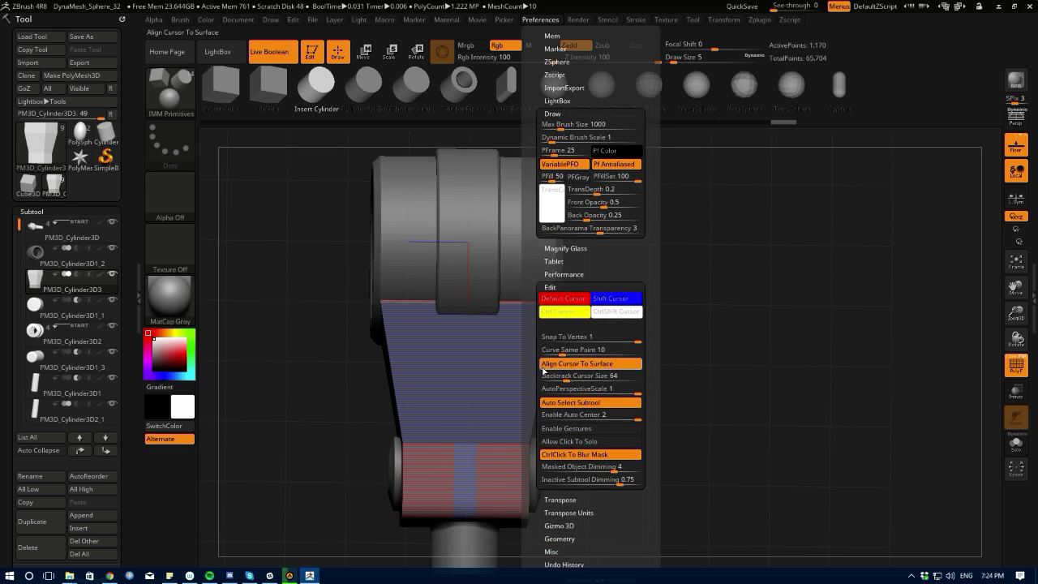
left_click(546, 445)
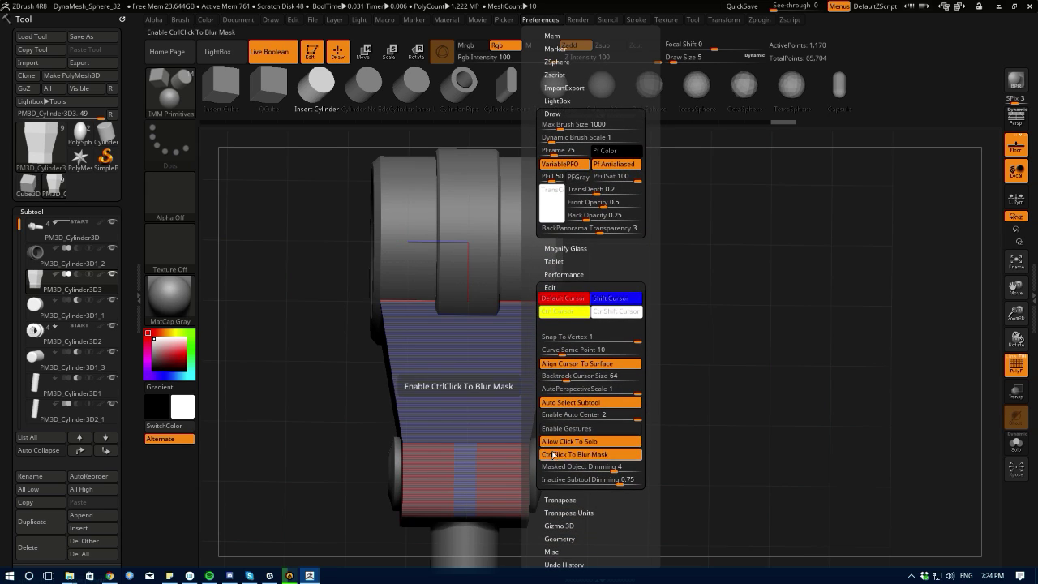
- Toggle solo on the tapered bracket and switch off its polyframe display
left_click_drag(304, 390, 266, 419)
left_click(281, 373)
left_click(282, 410)
left_click(266, 418)
left_click_drag(300, 375, 278, 374)
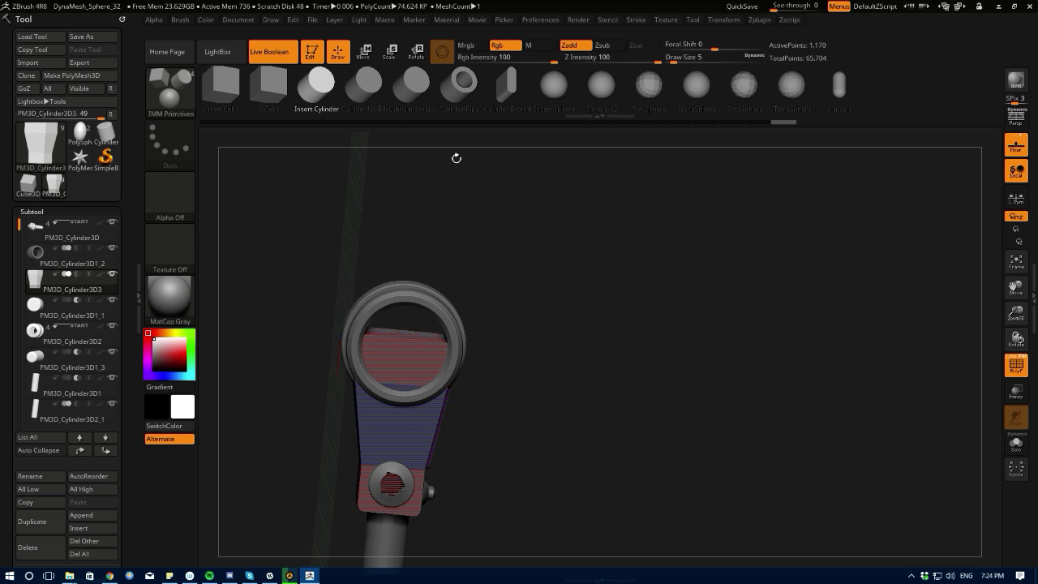
left_click(1015, 365)
left_click_drag(264, 320, 231, 260)
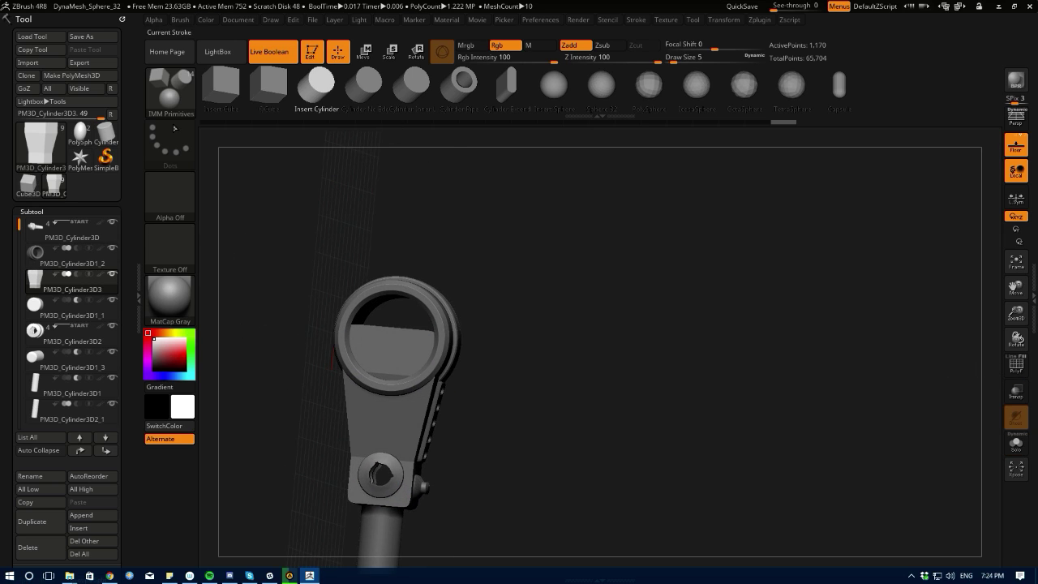
left_click_drag(299, 394, 283, 430, "alt")
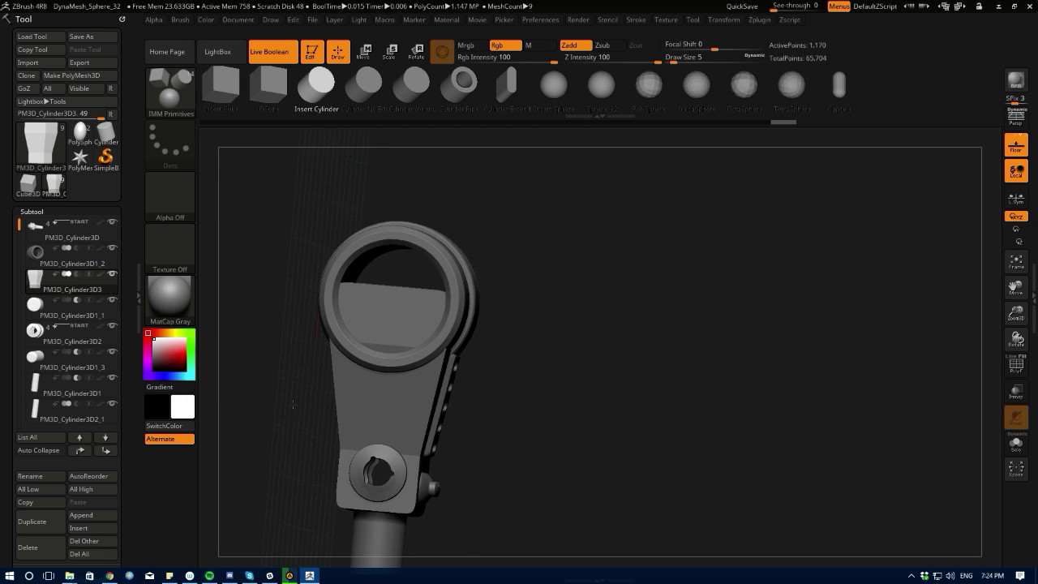
- Select the PM3D_Cylinder3D1_1 subtool and isolate it briefly to examine its shape and position within the joint
left_click(40, 312)
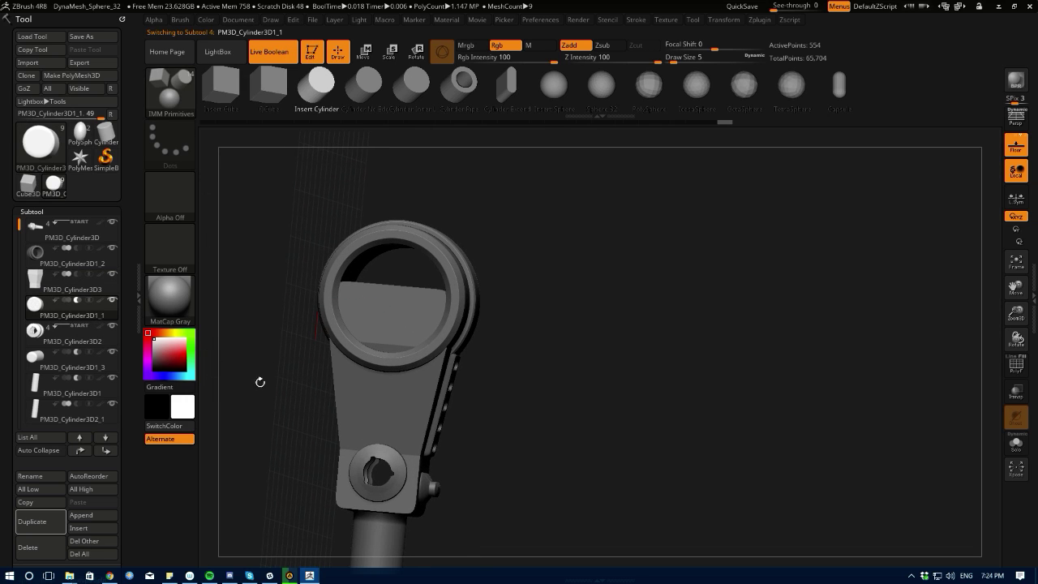
key("alt+s")
left_click(279, 408)
left_click(277, 412)
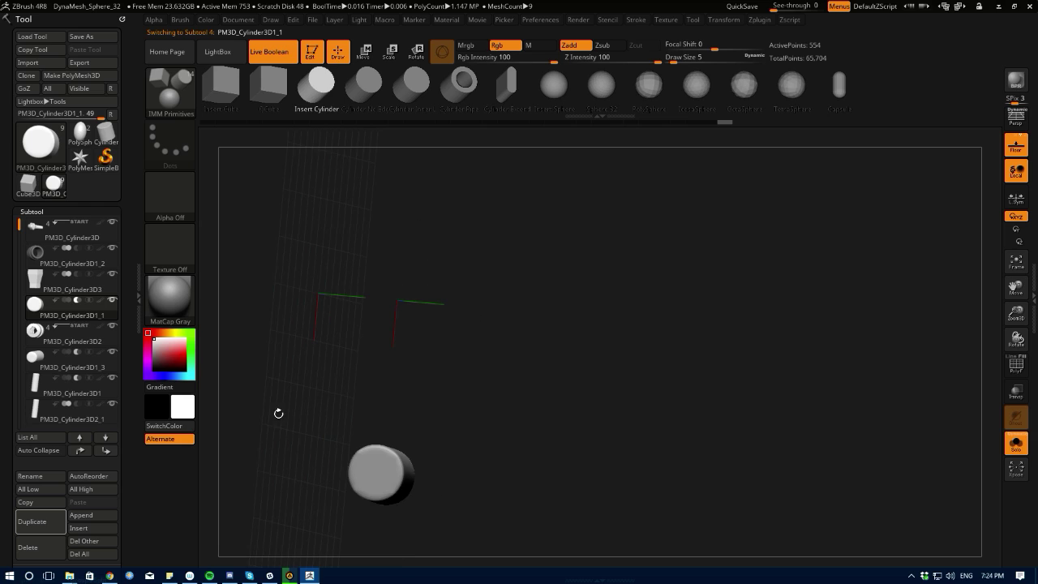
left_click(279, 416)
left_click(279, 424)
key("ctrl+shift+s")
key("Down")
key("Down")
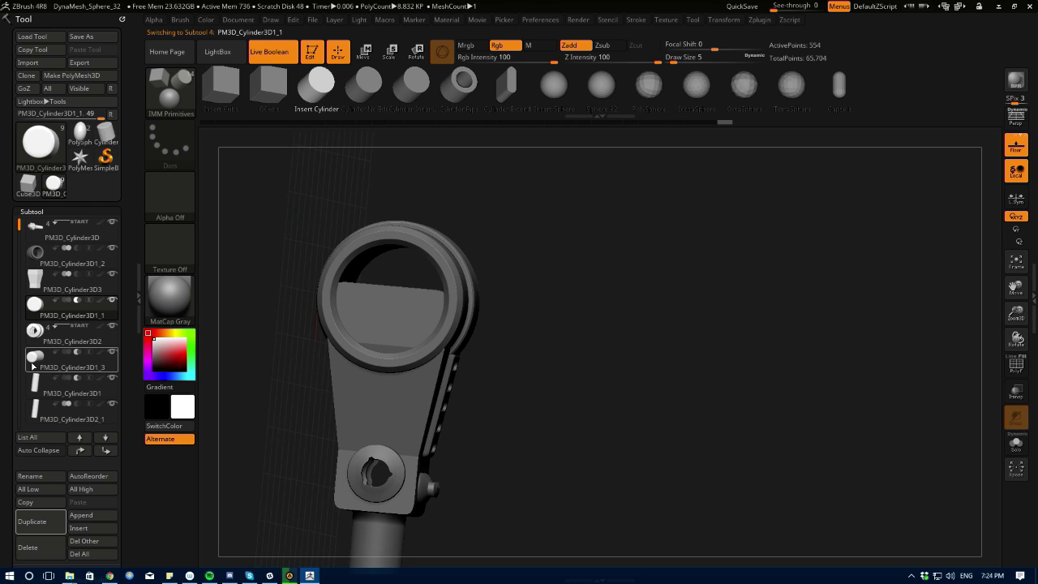
- Isolate the PM3D_Cylinder3D1_3 subtool and move it up directly below PM3D_Cylinder3D3 in the subtool order
key("ctrl+shift+s")
key("ctrl+shift+s")
key("ctrl+shift+s")
key("ctrl+shift+s")
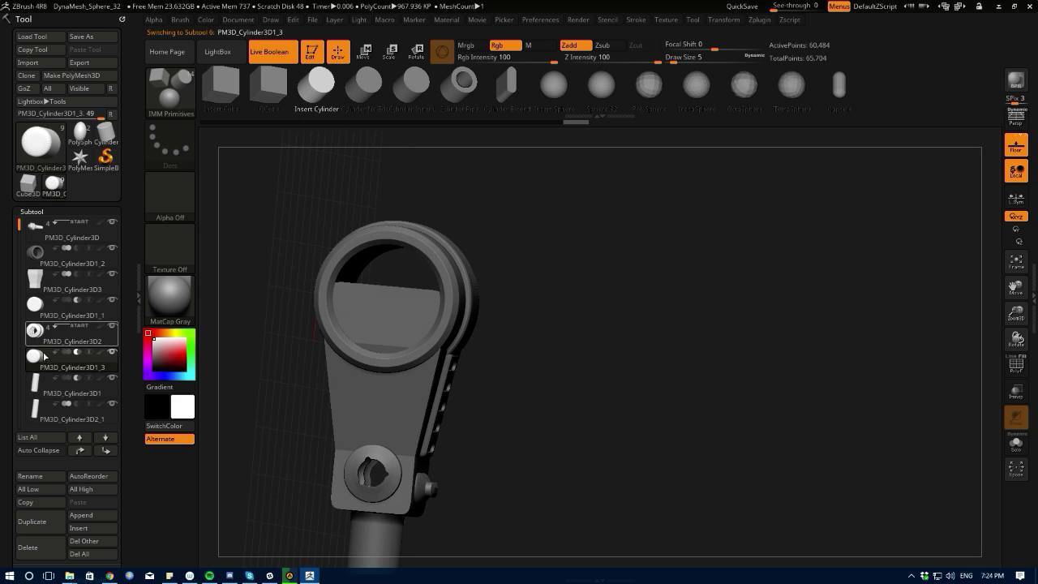
key("ctrl+shift+s")
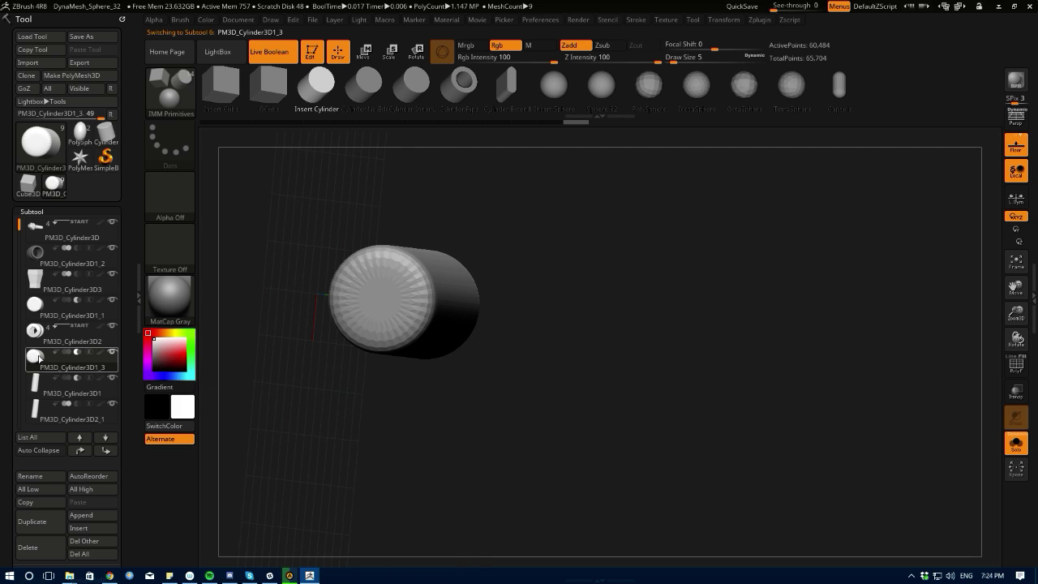
left_click(80, 451)
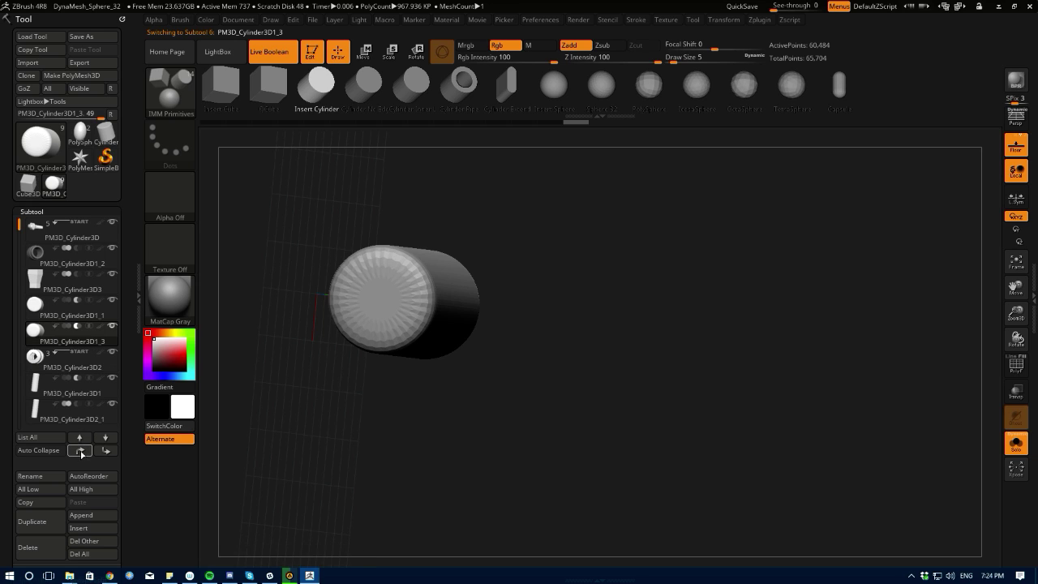
left_click(81, 451)
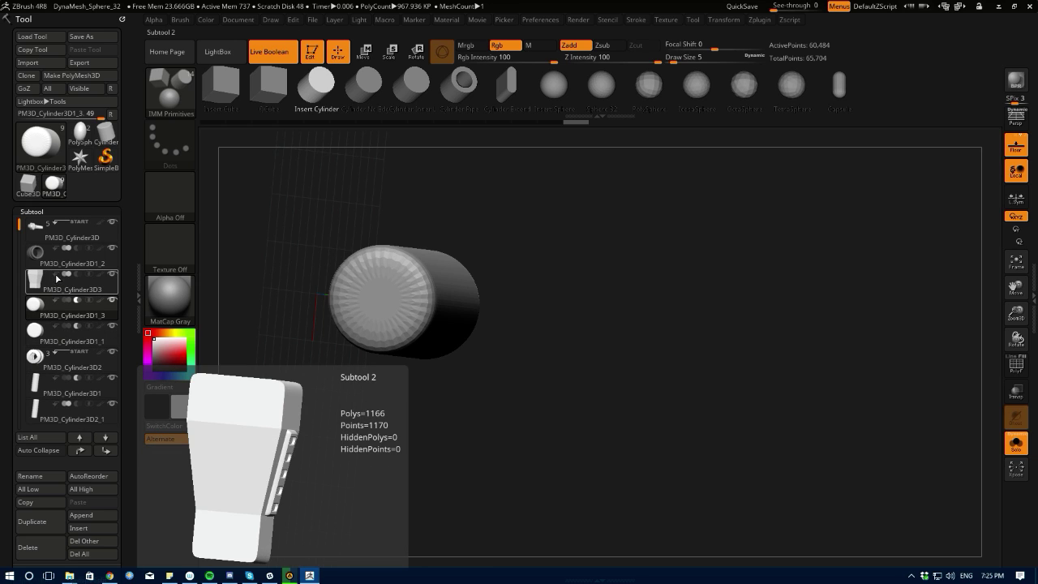
- Set the PM3D_Cylinder3D3 bracket as a Start group and show all subtools again
left_click(56, 277)
key("ctrl+shift+s")
left_click_drag(270, 426, 333, 421)
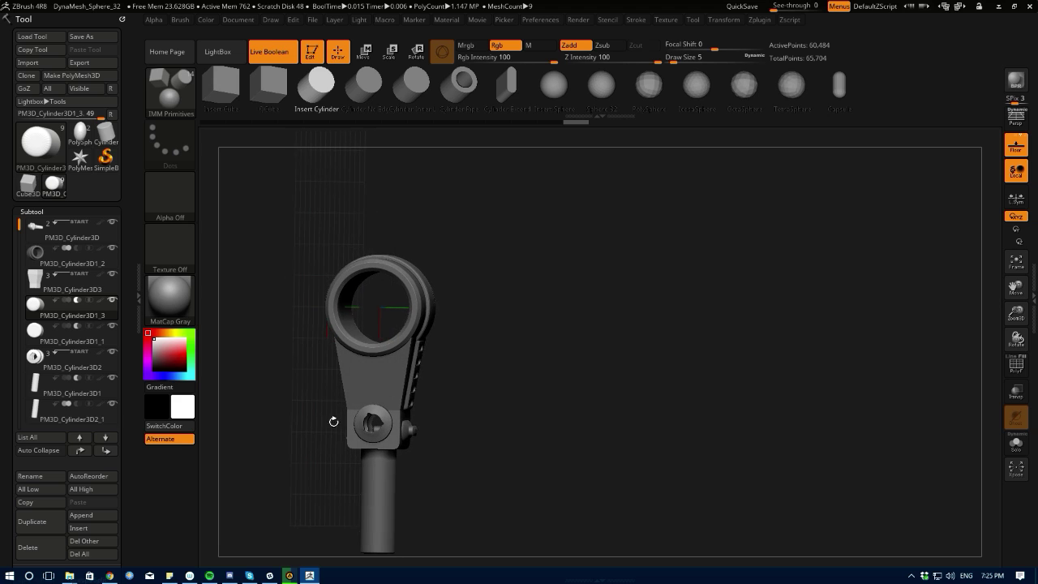
- Select the notched ring subtool at the bracket's lower end and isolate it in a front view
left_click(357, 423, "alt")
key("alt+shift+s")
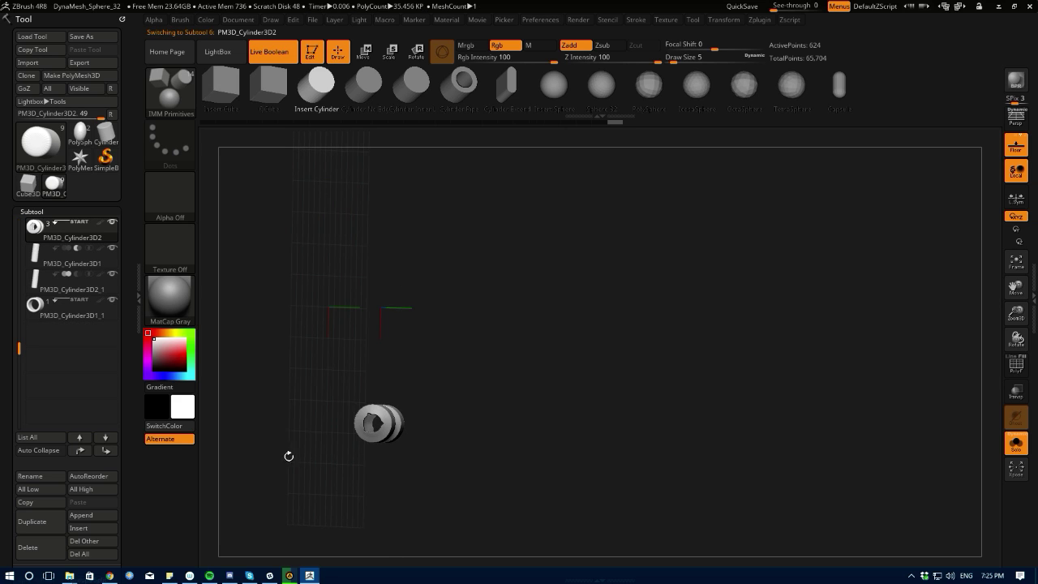
left_click_drag(287, 454, 264, 359)
left_click_drag(266, 463, 301, 373, "alt")
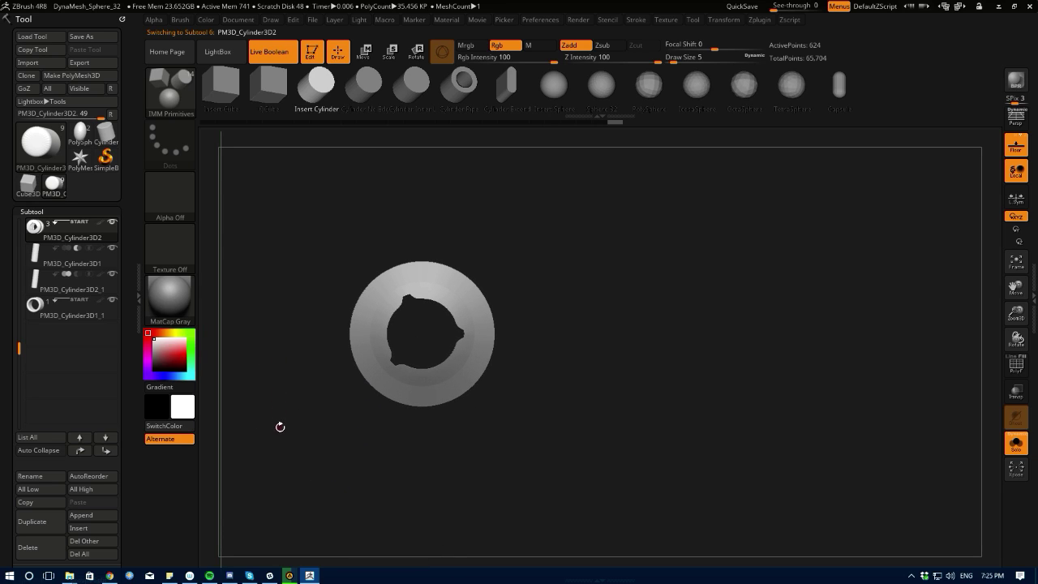
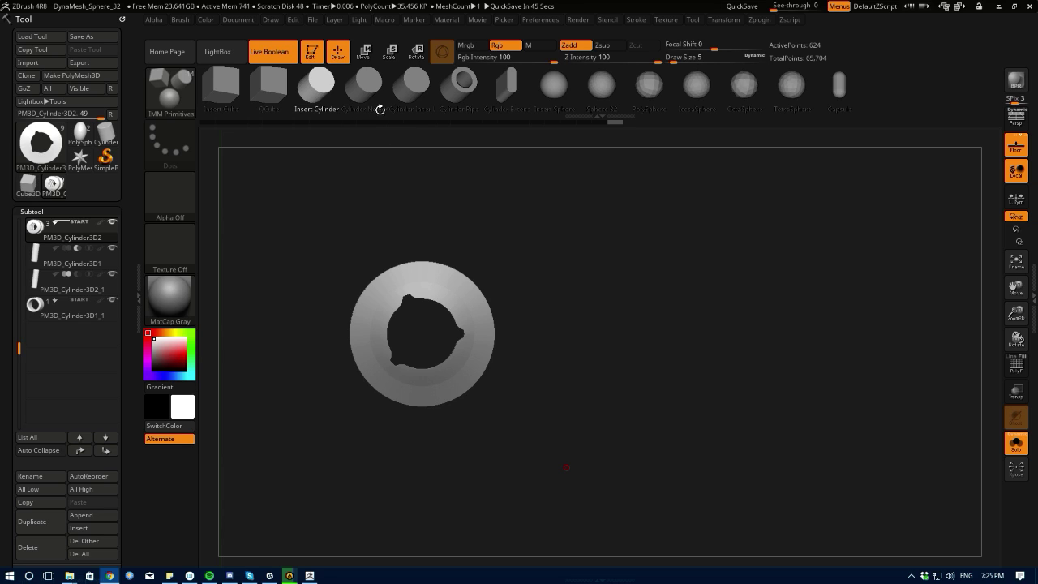
- Load the IMM Boolean brush and choose its PortAccess mesh for the isolated notched rings
left_click(166, 86)
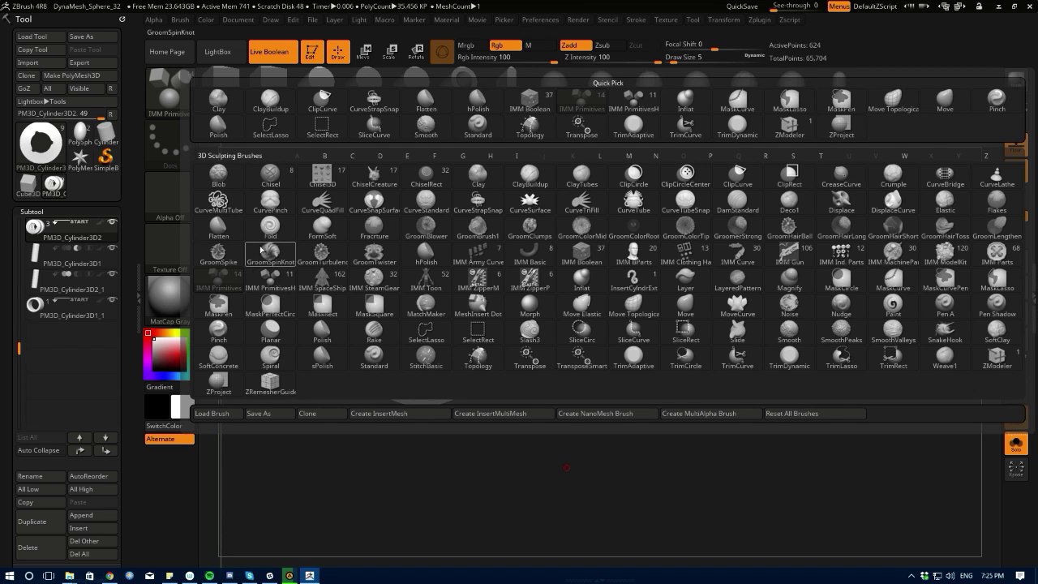
left_click(564, 258)
left_click_drag(297, 388, 323, 448, "alt")
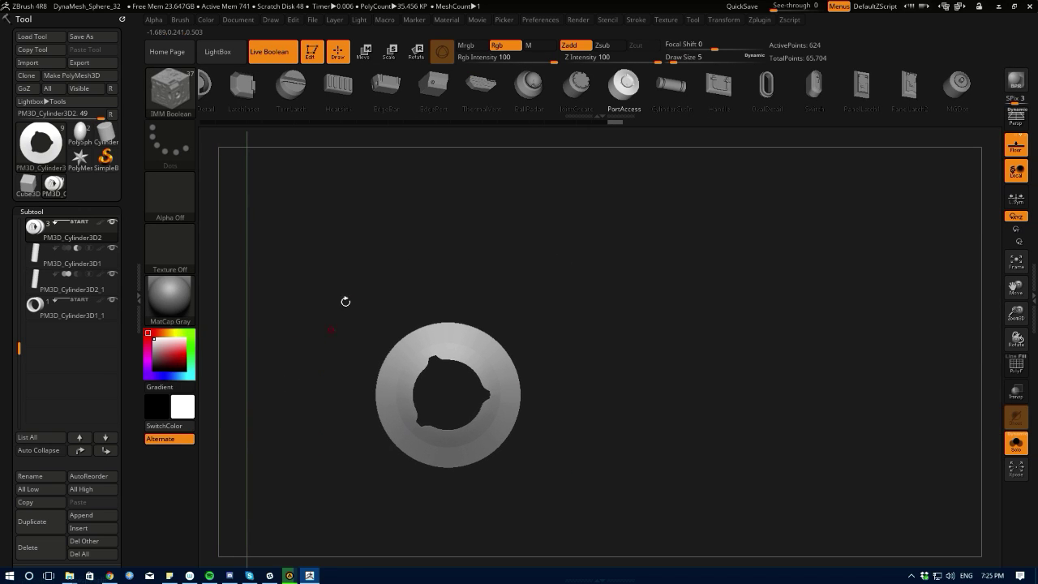
left_click_drag(356, 292, 386, 274)
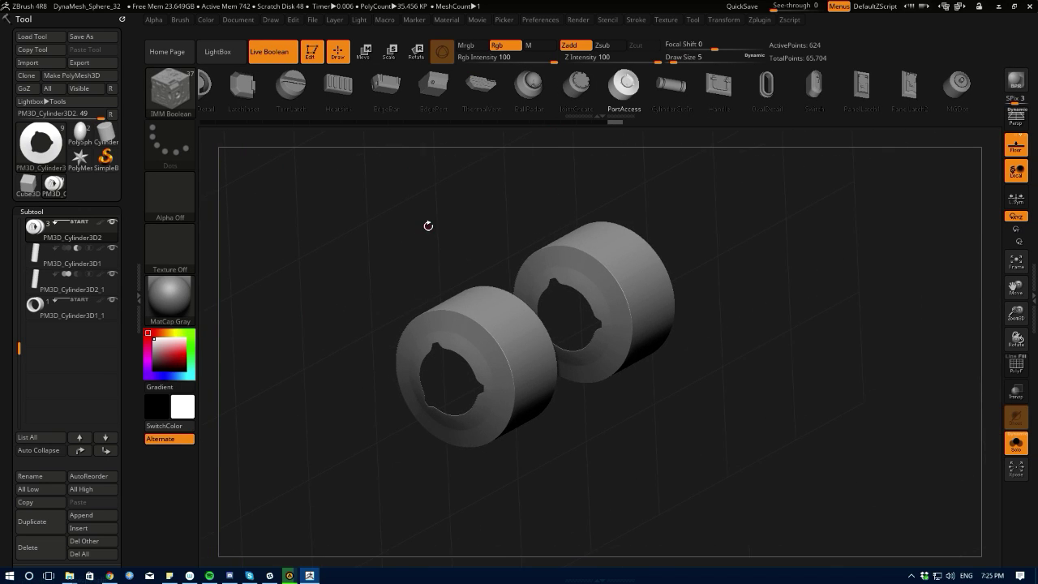
left_click(619, 91)
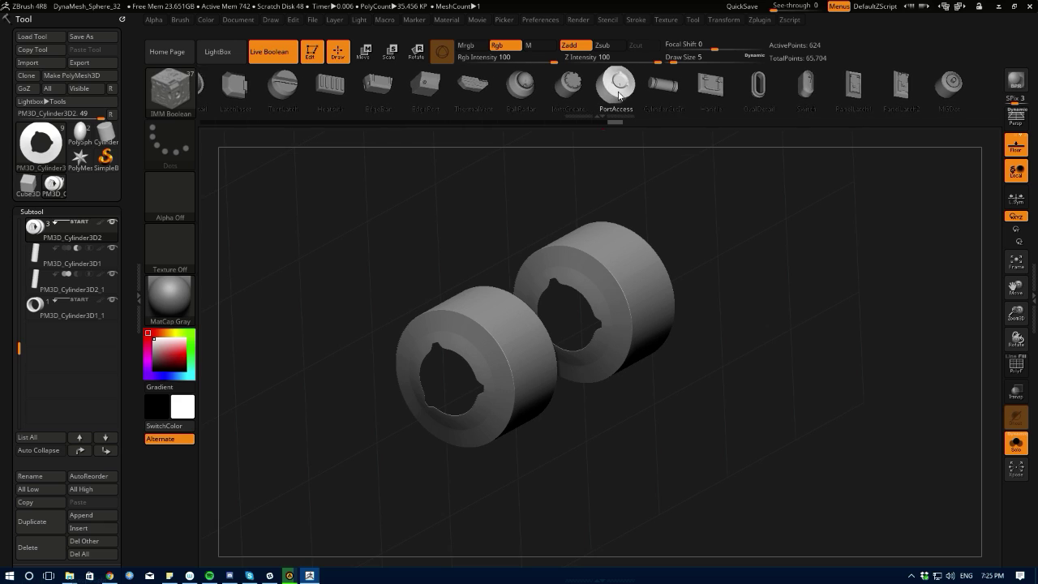
left_click_drag(460, 333, 456, 331)
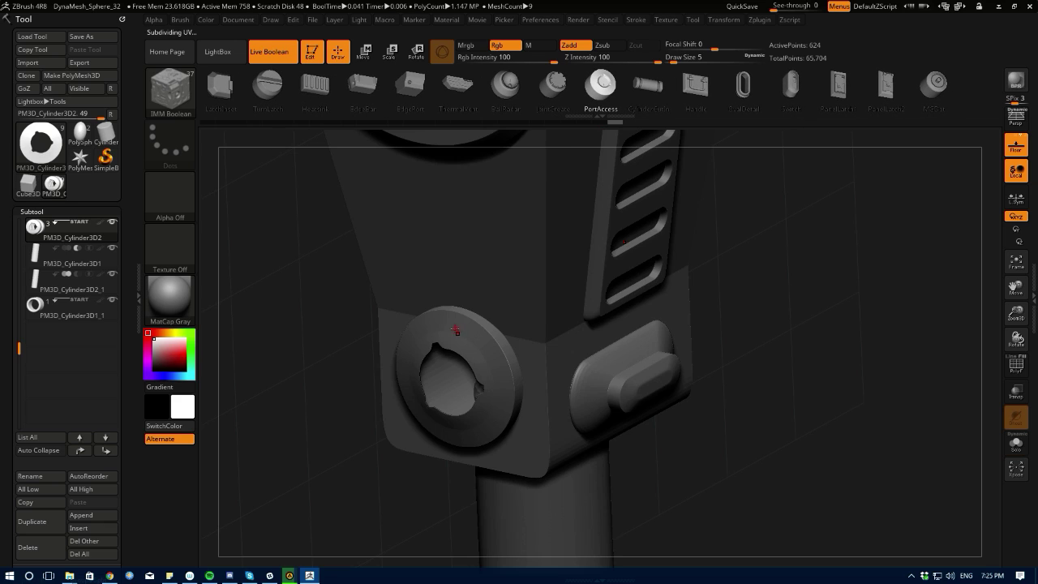
left_click(212, 239)
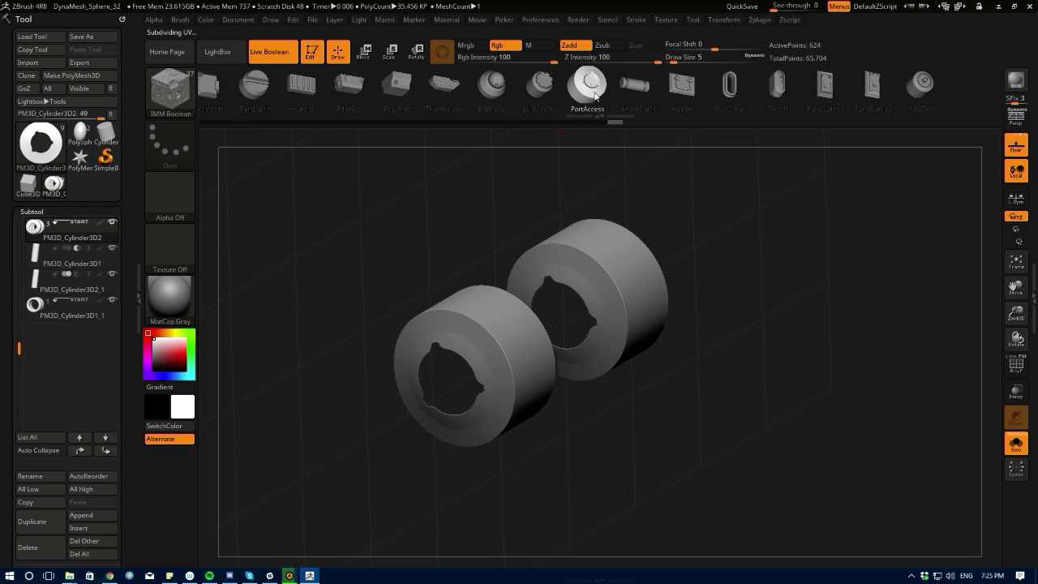
- Replace the notched rings with the PortAccess mesh in Move mode and try to scale it uniformly with the gizmo
key("w")
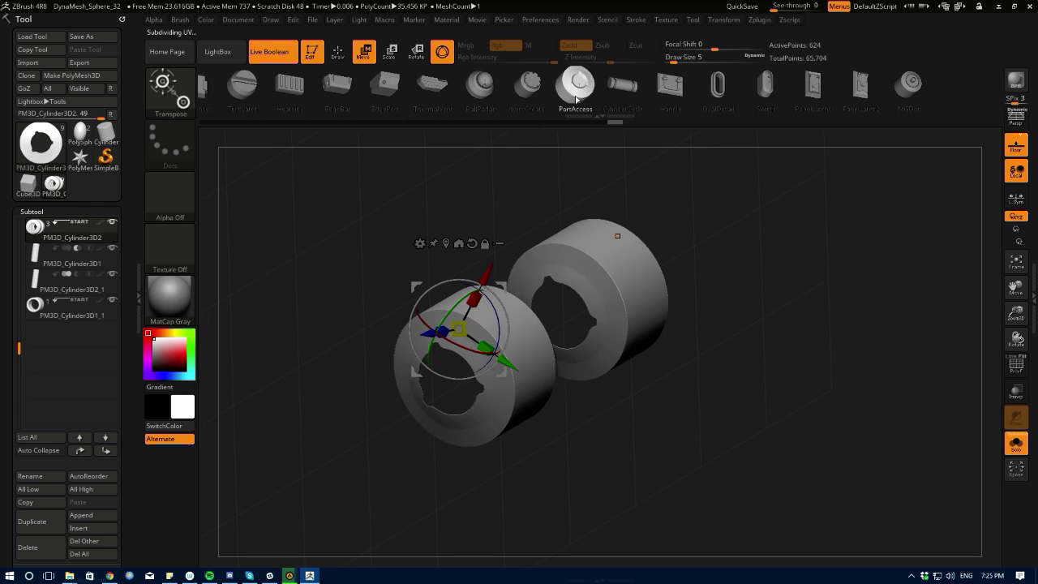
left_click(574, 98)
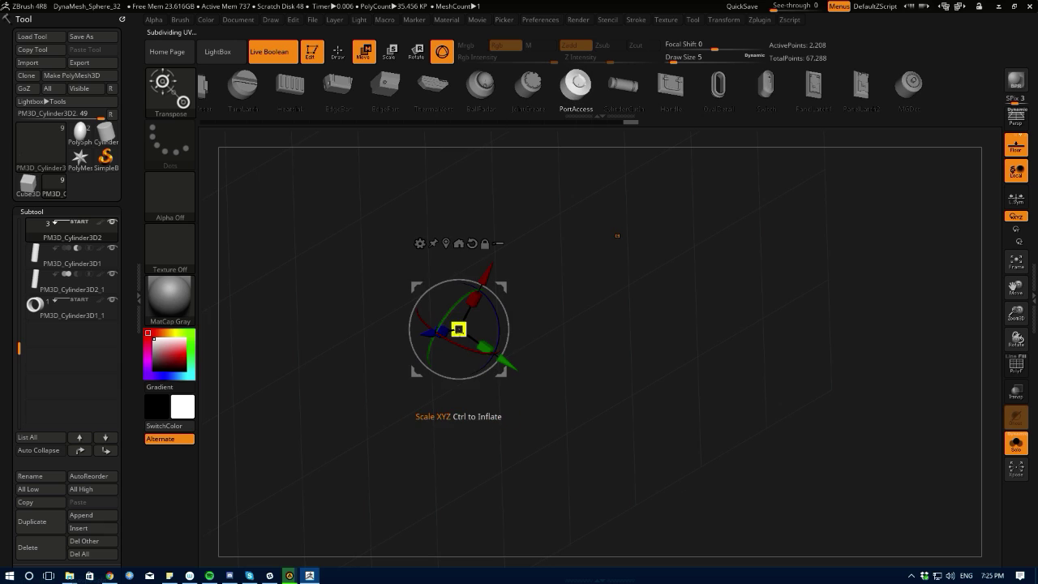
left_click_drag(460, 331, 462, 337)
left_click_drag(511, 394, 512, 395)
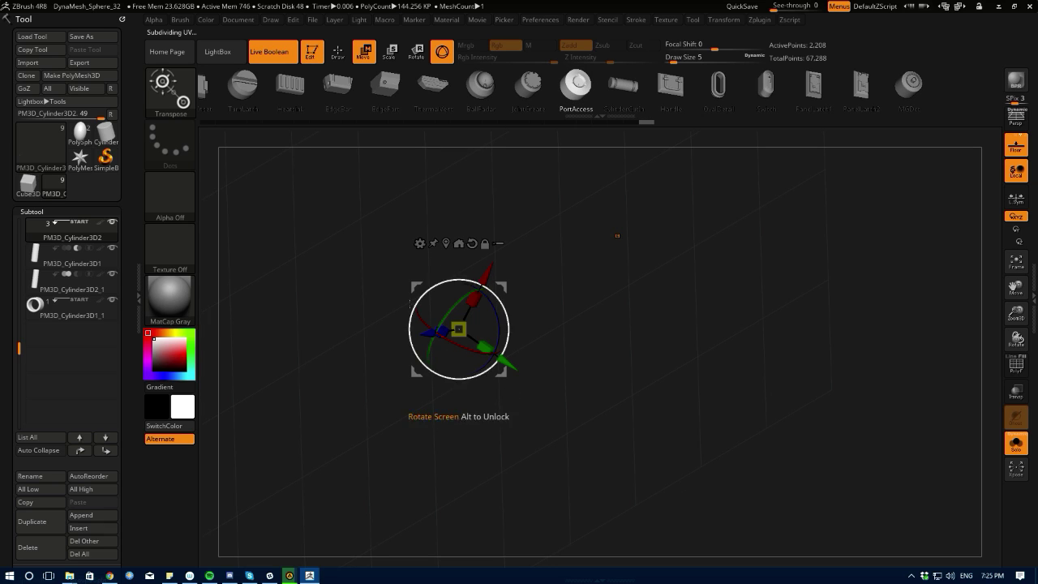
left_click_drag(215, 327, 272, 361)
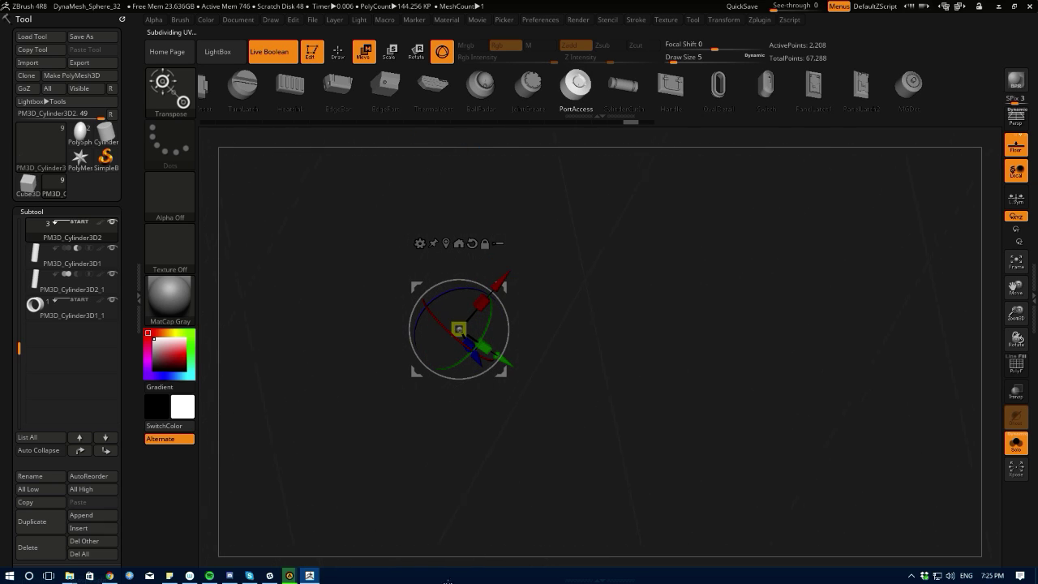
left_click_drag(334, 396, 352, 427)
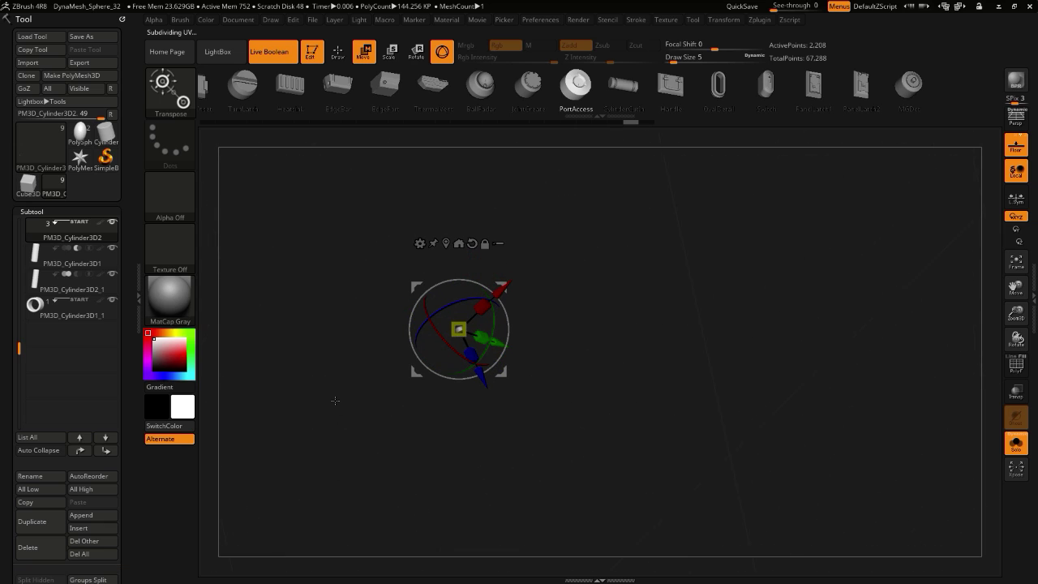
- Apply Mesh To Axis to the PortAccess geometry and bring the surrounding subtools back into view
left_click_drag(298, 284, 290, 332)
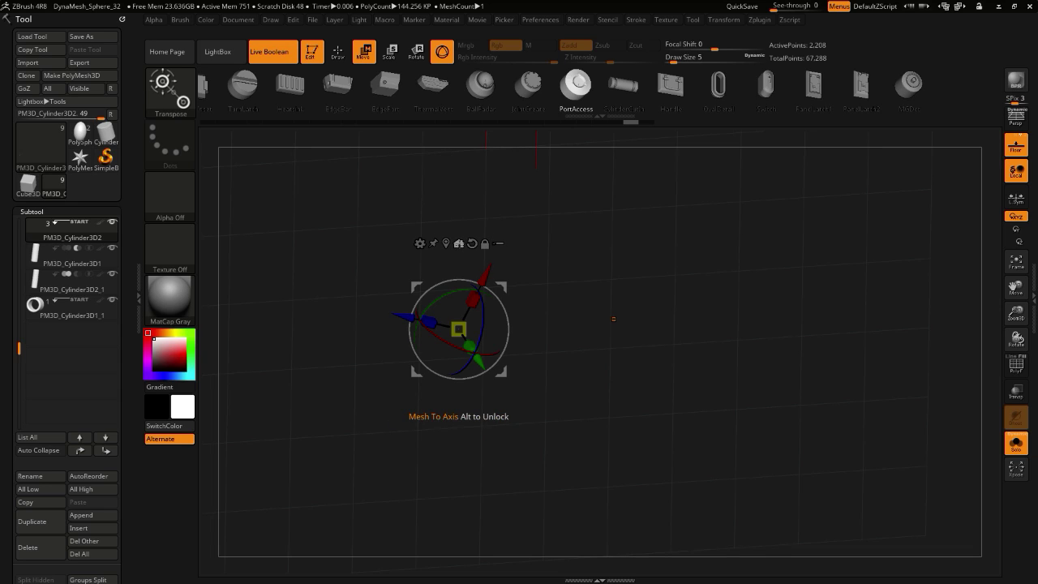
left_click(459, 244)
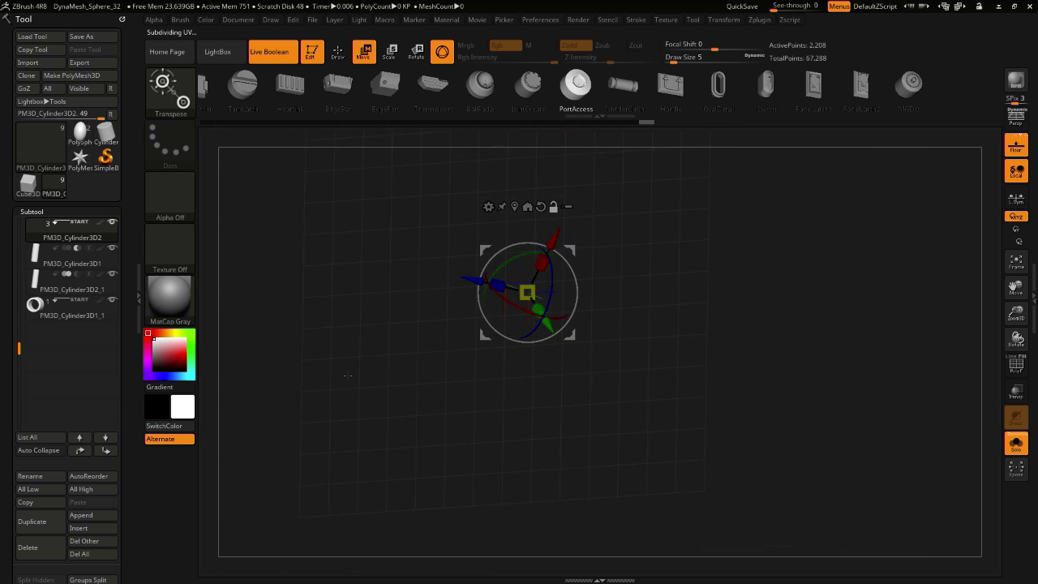
left_click(208, 378)
left_click_drag(207, 375, 253, 391)
left_click_drag(253, 390, 289, 426, "alt")
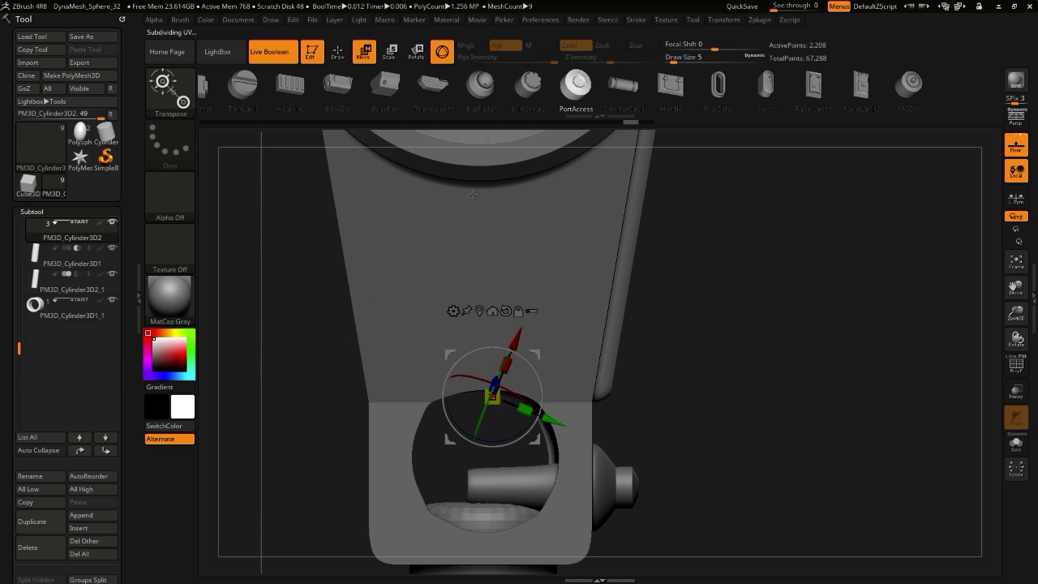
- Replace the PortAccess geometry with the JointCreate mesh and try to scale it uniformly with the gizmo
left_click(573, 97)
left_click(518, 93)
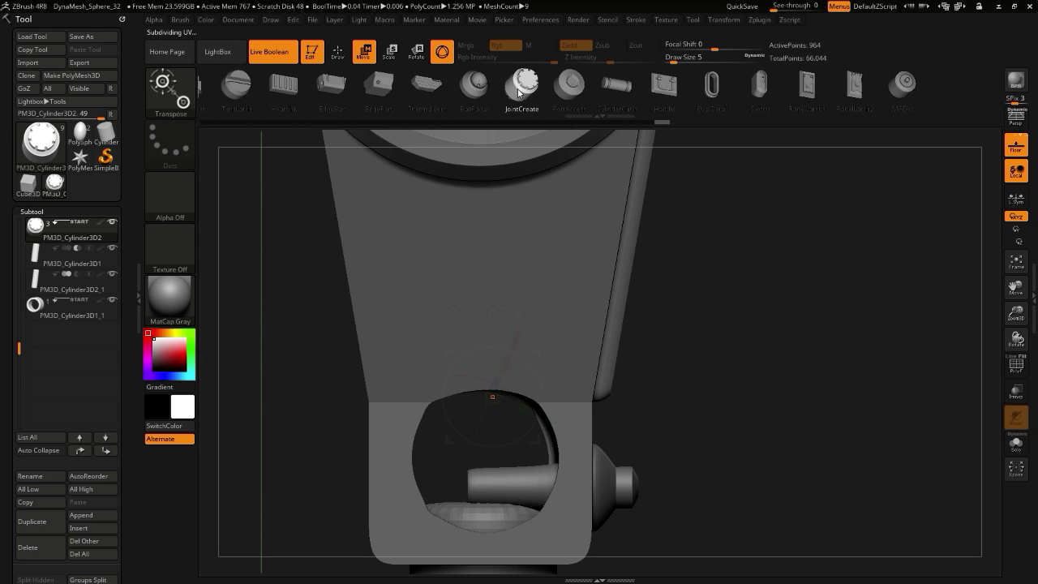
left_click_drag(527, 354, 341, 356)
left_click_drag(493, 397, 502, 408)
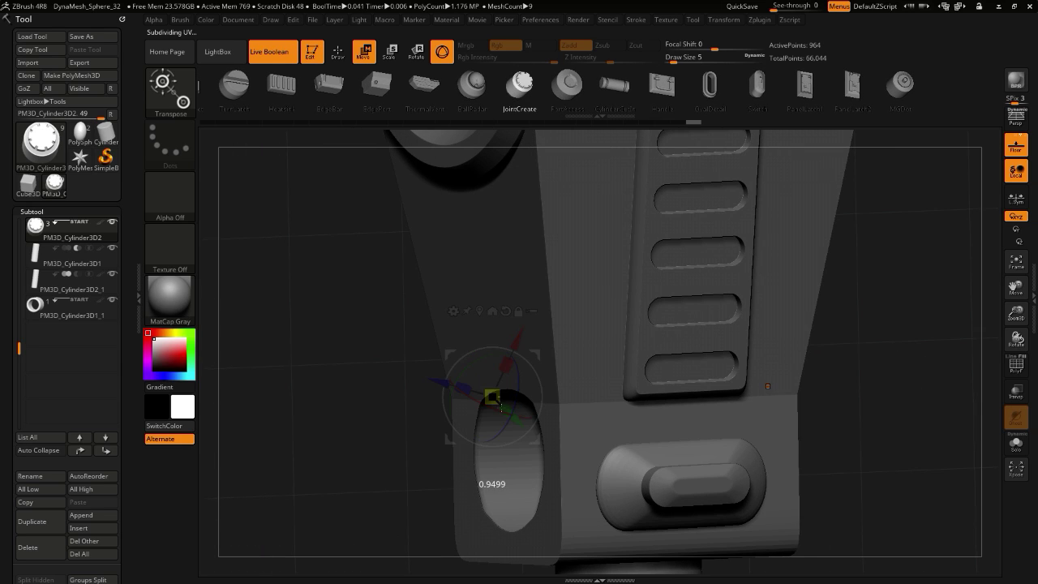
left_click_drag(399, 425, 396, 425)
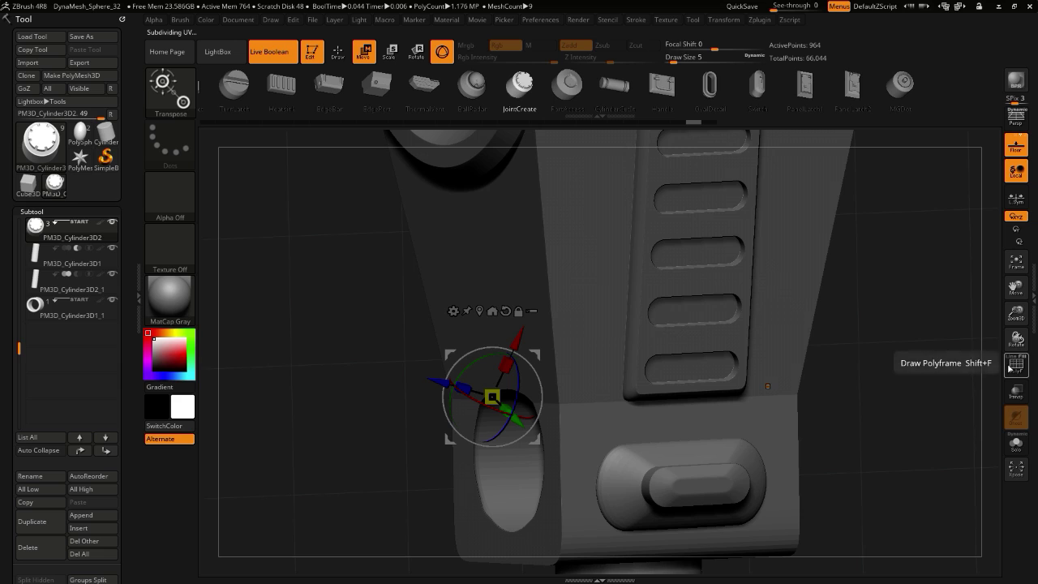
- Enable local symmetry and enlarge the JointCreate mesh uniformly near the bracket's round opening
left_click(1015, 200)
left_click_drag(234, 350, 318, 355)
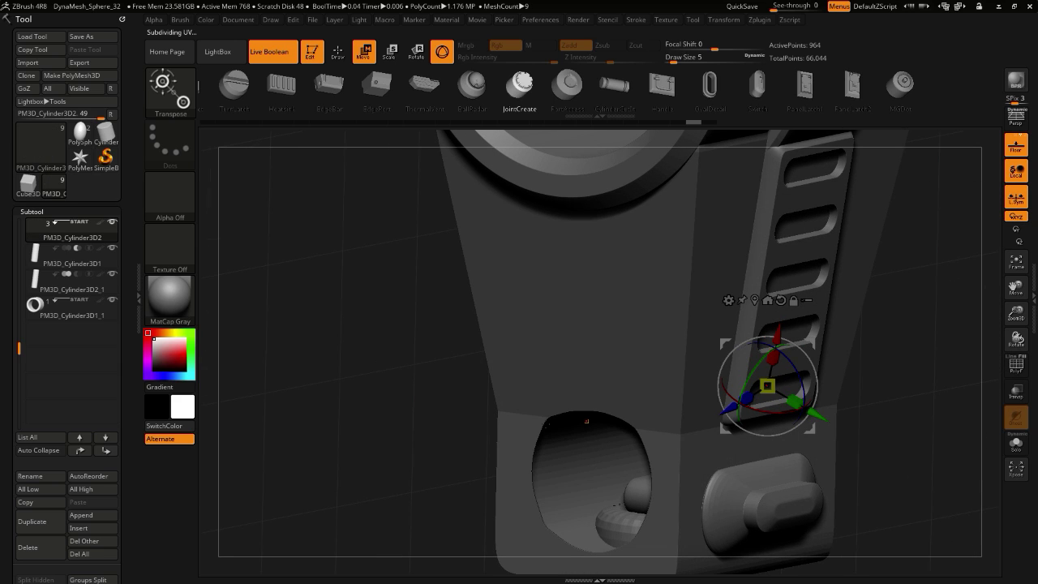
left_click_drag(767, 386, 884, 495)
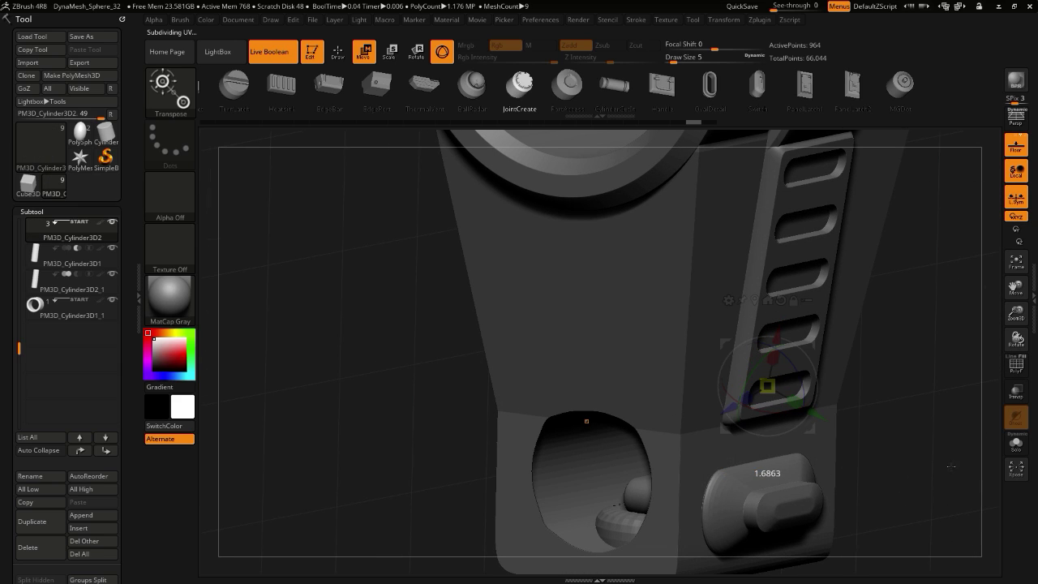
left_click_drag(951, 466, 953, 466)
left_click_drag(767, 386, 891, 529)
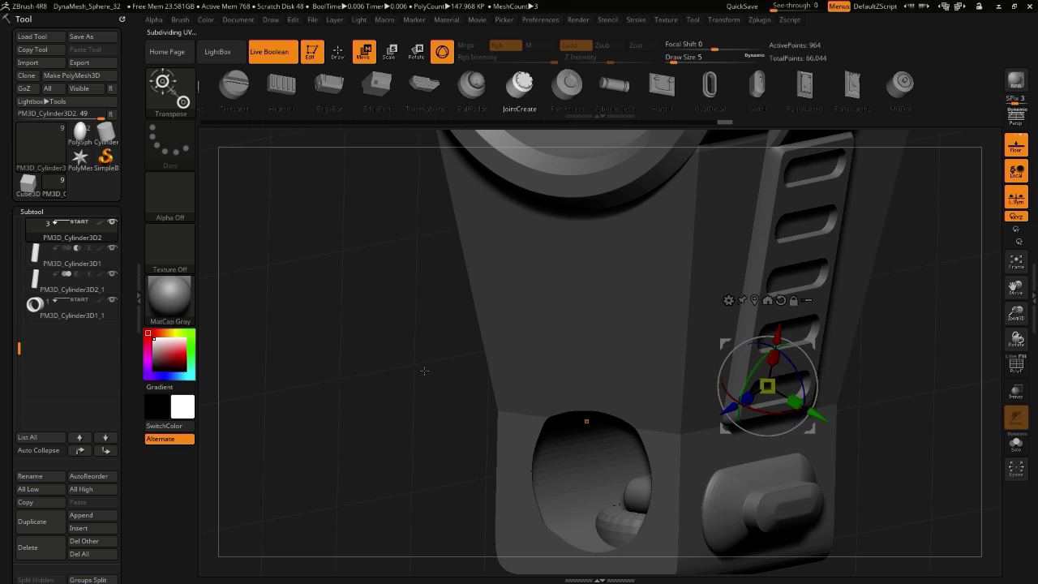
left_click_drag(424, 370, 330, 371)
left_click_drag(767, 386, 332, 85)
left_click_drag(373, 227, 308, 252)
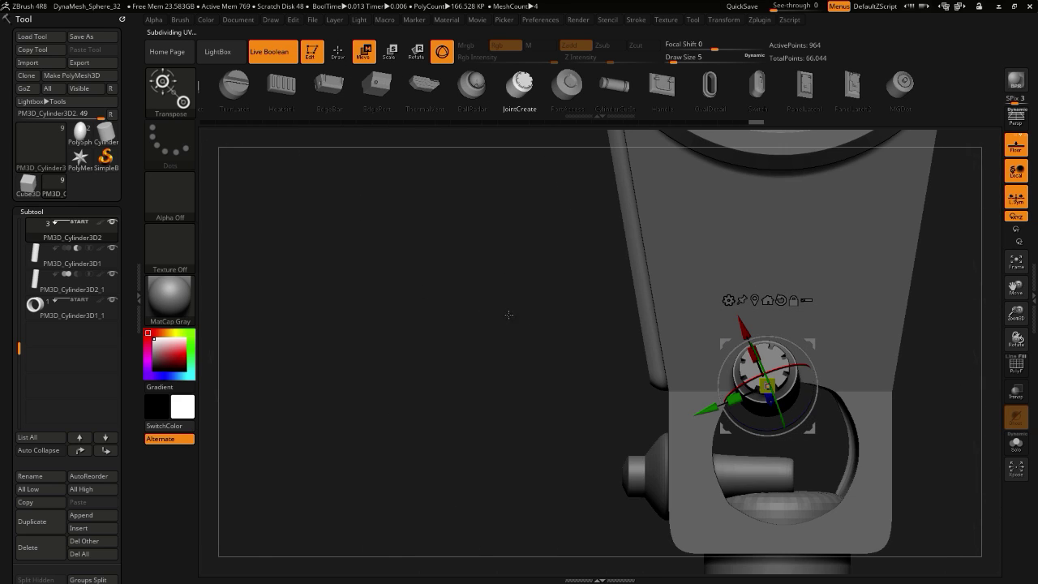
- Reset the mesh orientation of the JointCreate geometry and send it to the axis with the gizmo
left_click_drag(630, 305, 561, 284)
left_click_drag(561, 284, 382, 272, "alt")
left_click(600, 287)
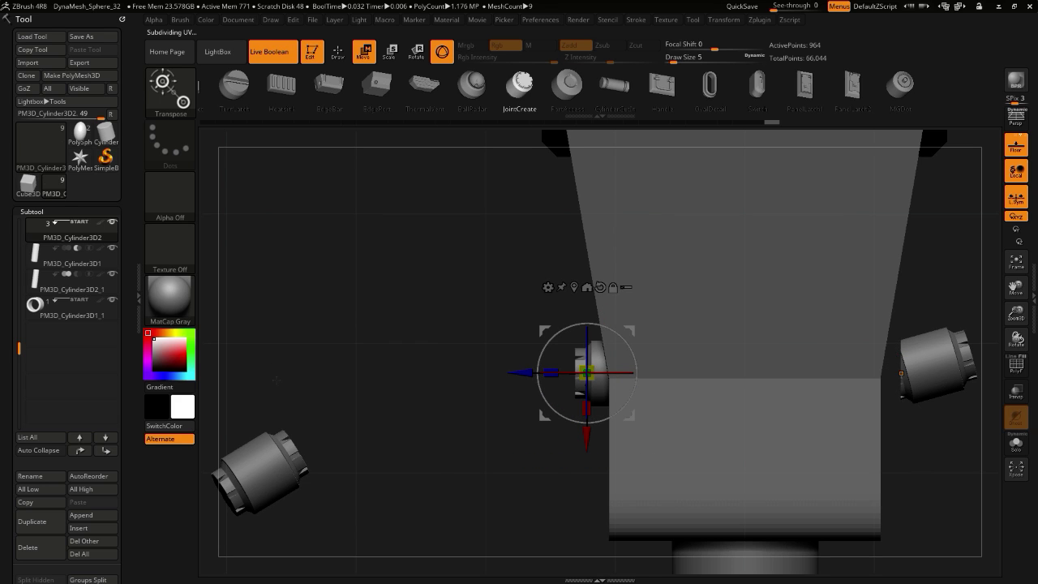
left_click_drag(365, 397, 324, 387, "alt")
left_click_drag(460, 373, 358, 373)
left_click_drag(362, 486, 361, 406, "alt")
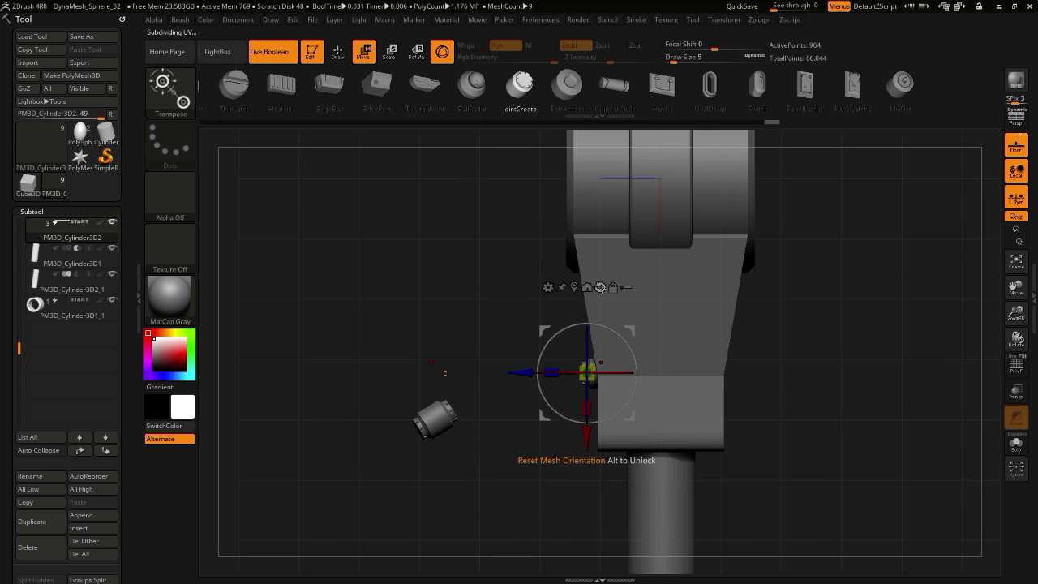
key("alt+s")
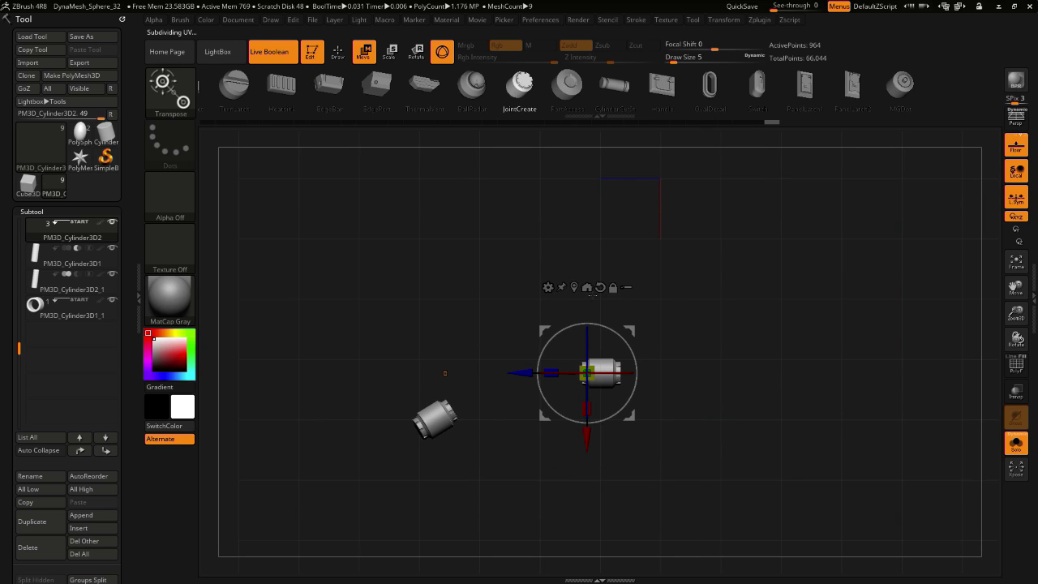
key("alt+s")
left_click(587, 288)
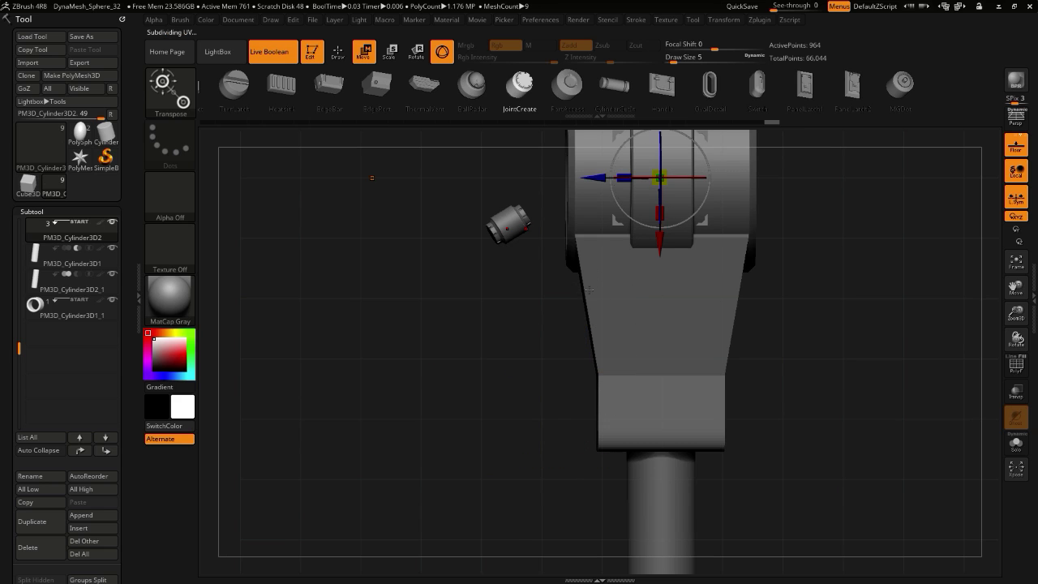
- Move the JointCreate mesh along its X axis down to the bracket's round opening
left_click_drag(440, 347, 376, 405, "alt")
left_click_drag(376, 405, 366, 330)
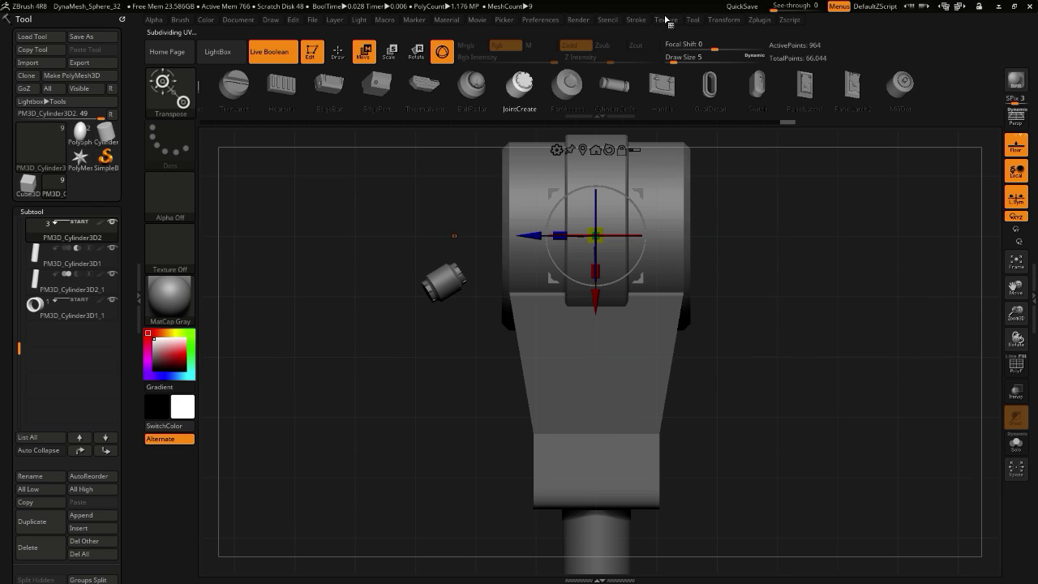
mouse_move(590, 26)
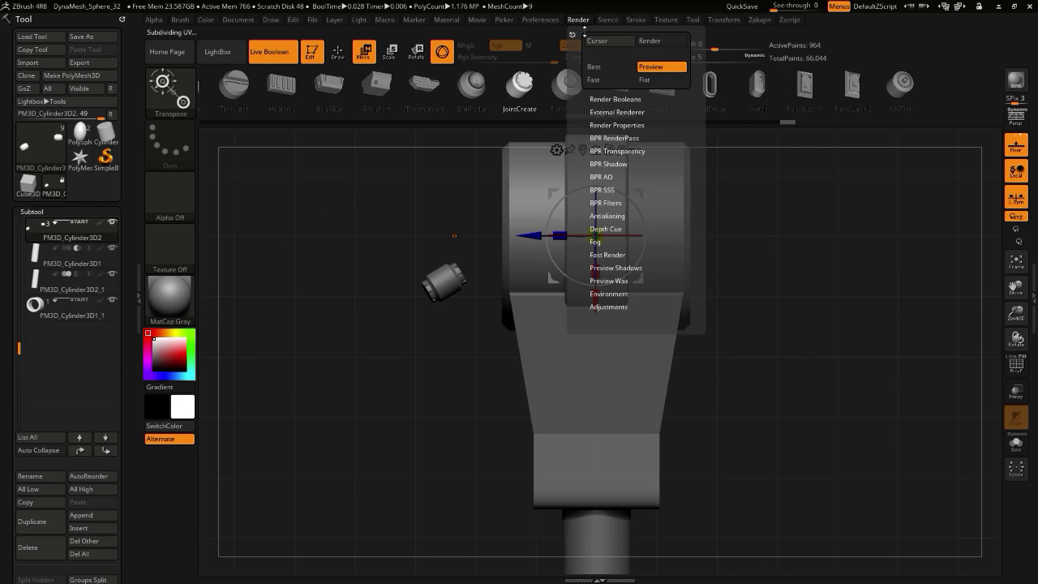
mouse_move(5, 447)
left_mouse_down()
mouse_move(5, 431)
mouse_move(4, 459)
left_mouse_up()
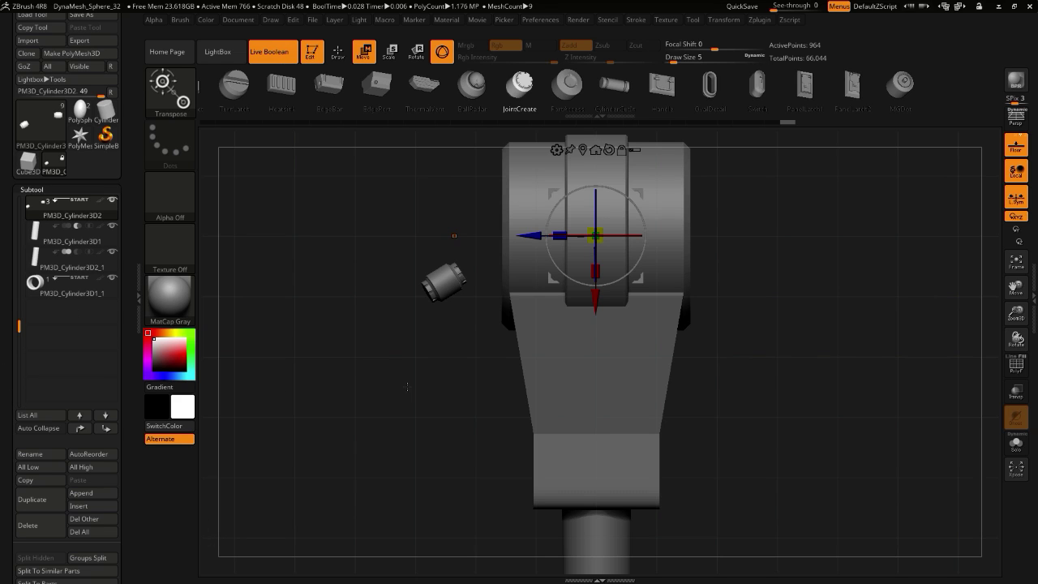
left_click_drag(595, 302, 595, 509)
left_click_drag(301, 435, 331, 362, "alt")
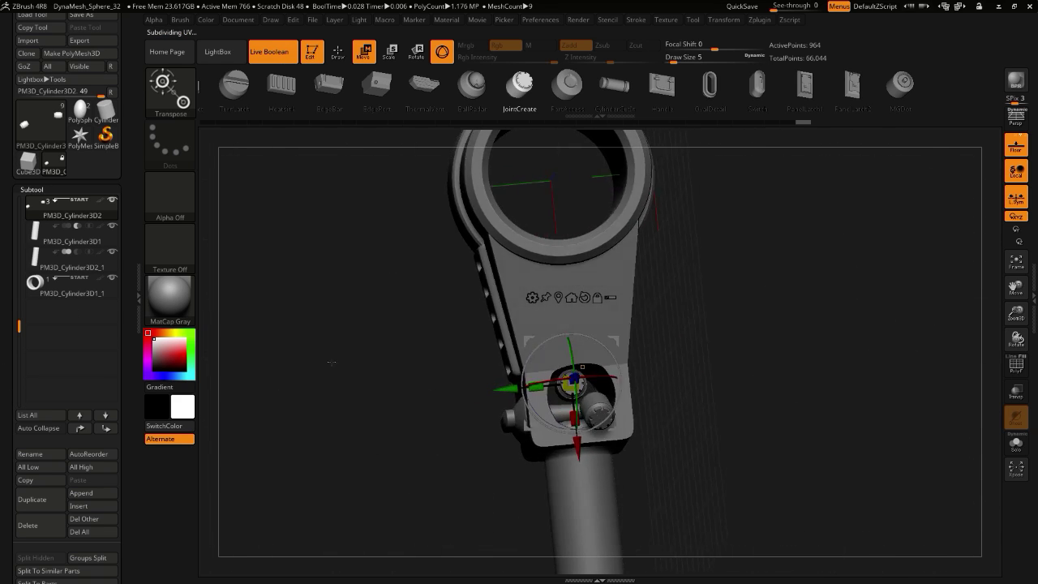
- Replace the geometry with the JointCreate mesh again and enlarge it uniformly by about 1.38
left_click(518, 103)
mouse_move(403, 273)
left_mouse_down()
mouse_move(359, 270)
mouse_move(417, 265)
mouse_move(431, 209)
mouse_move(412, 201)
left_mouse_up()
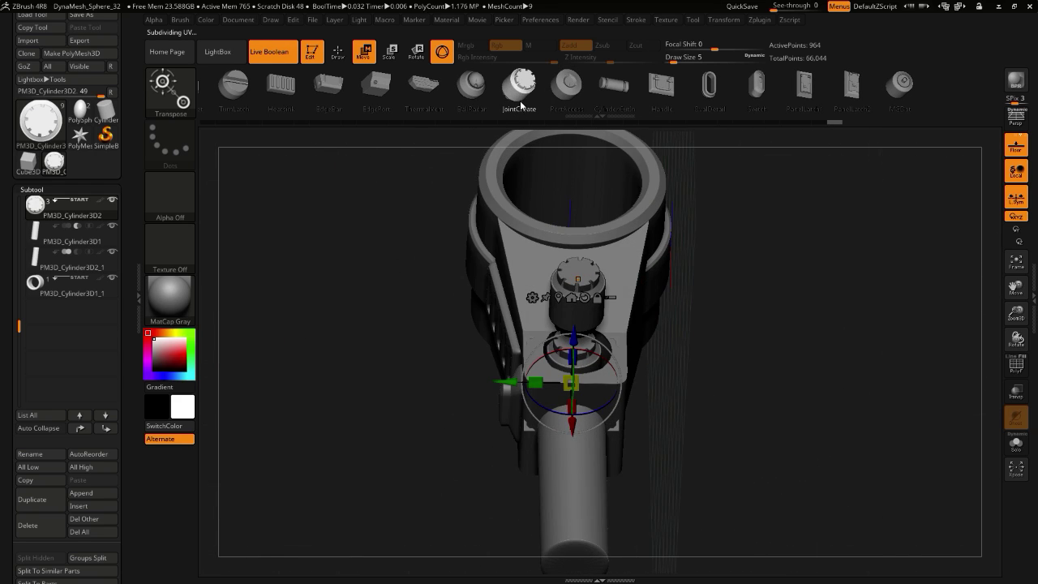
left_click(521, 95)
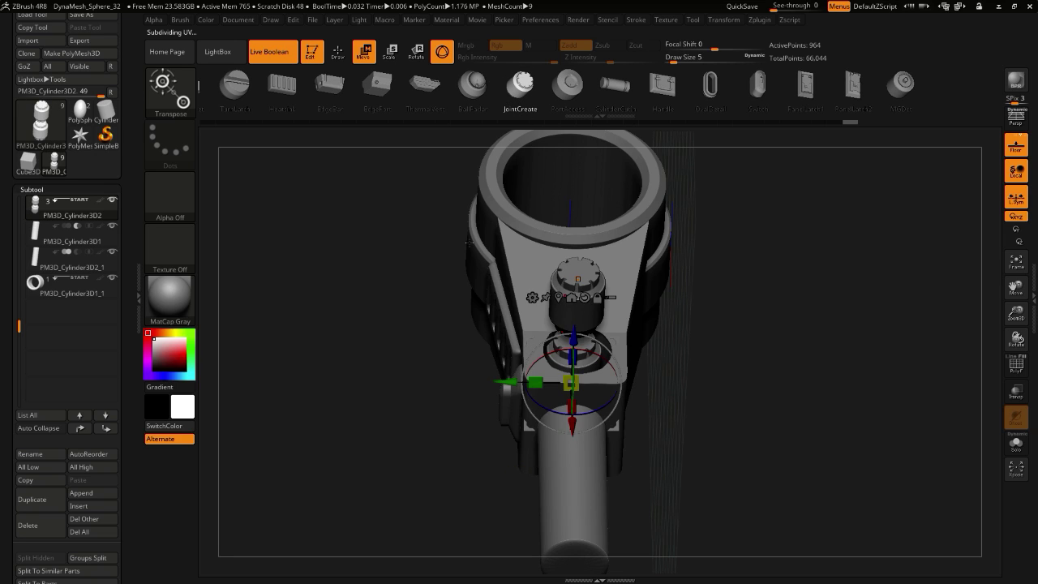
left_click_drag(415, 274, 374, 308, "shift")
left_click_drag(415, 476, 482, 501)
left_click_drag(571, 383, 544, 365)
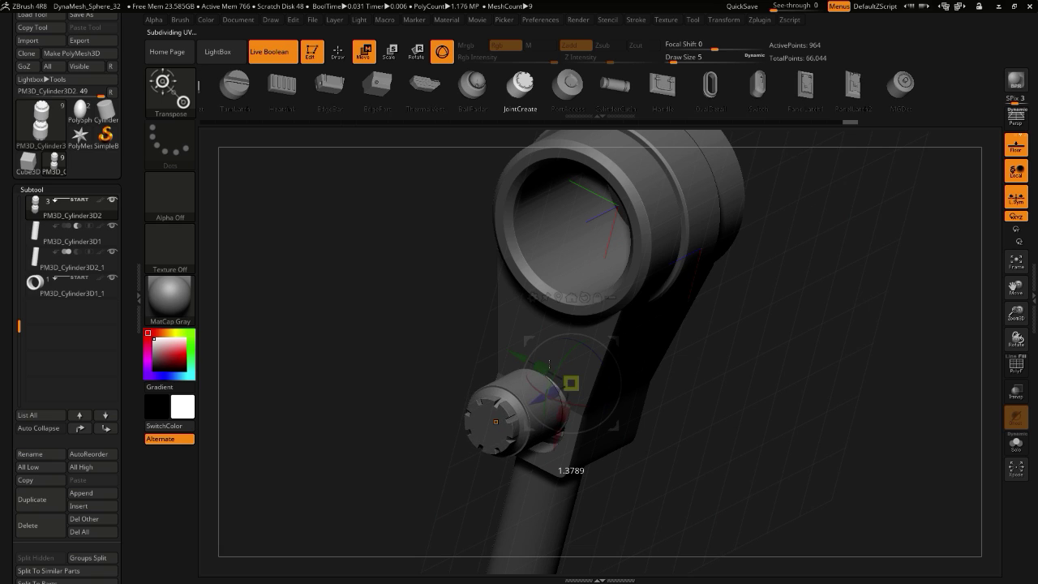
- Move the enlarged JointCreate mesh along its X and Z axes to line it up with the bracket's lower block
left_click_drag(335, 323, 308, 329)
left_click_drag(571, 450, 571, 464)
left_click_drag(507, 403, 544, 403)
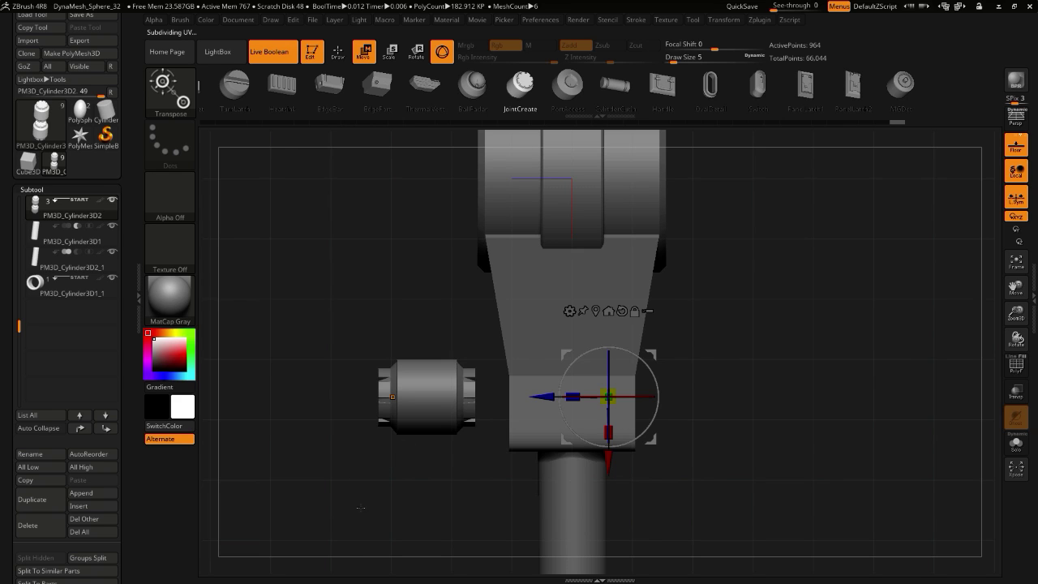
left_click_drag(361, 507, 450, 496)
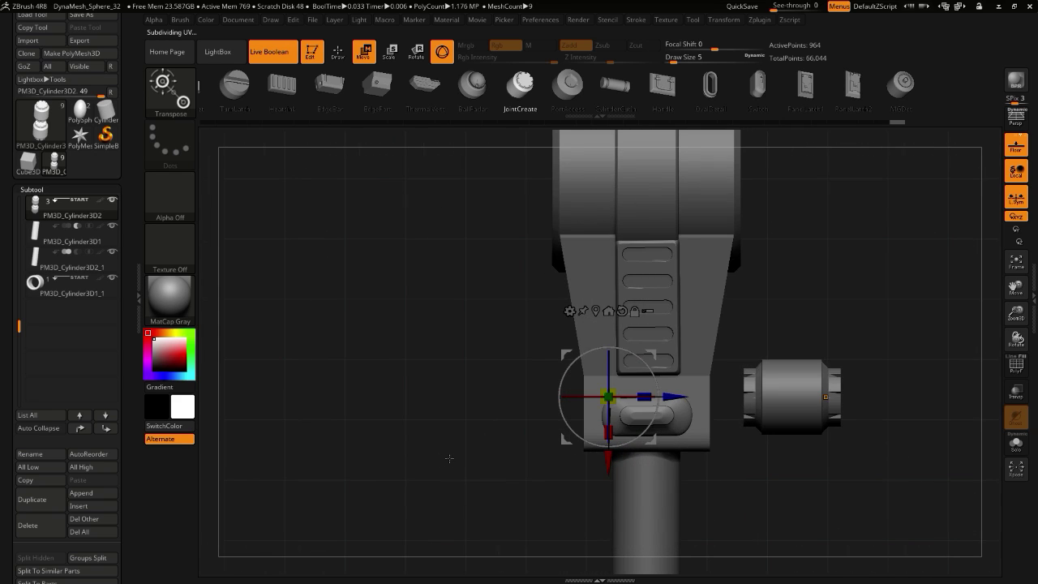
left_click_drag(450, 458, 279, 397, "alt")
mouse_move(500, 337)
left_mouse_down()
mouse_move(473, 340)
mouse_move(489, 347)
left_mouse_up()
left_click_drag(311, 380, 324, 422, "alt")
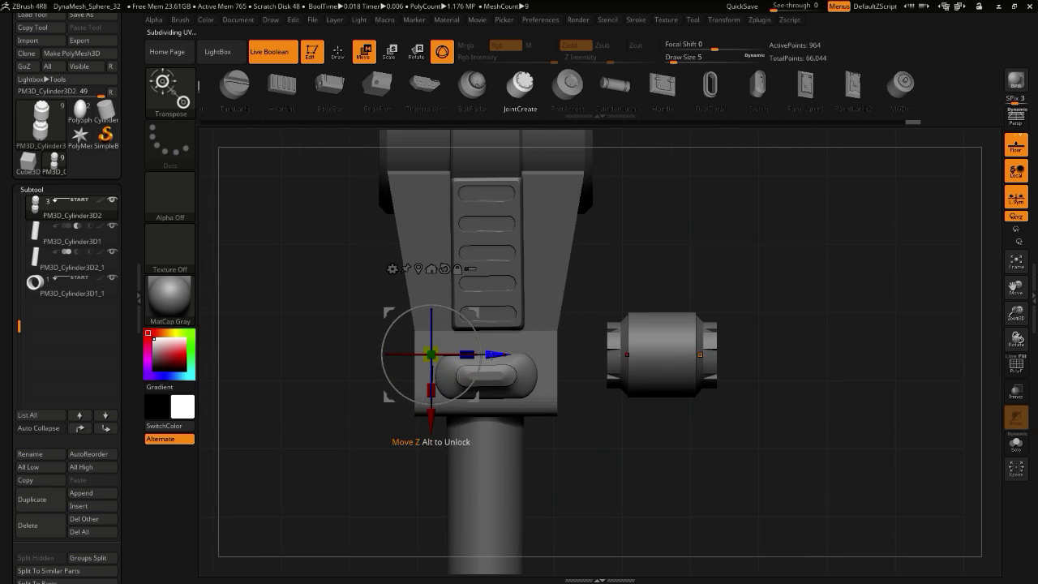
left_click_drag(490, 355, 515, 355)
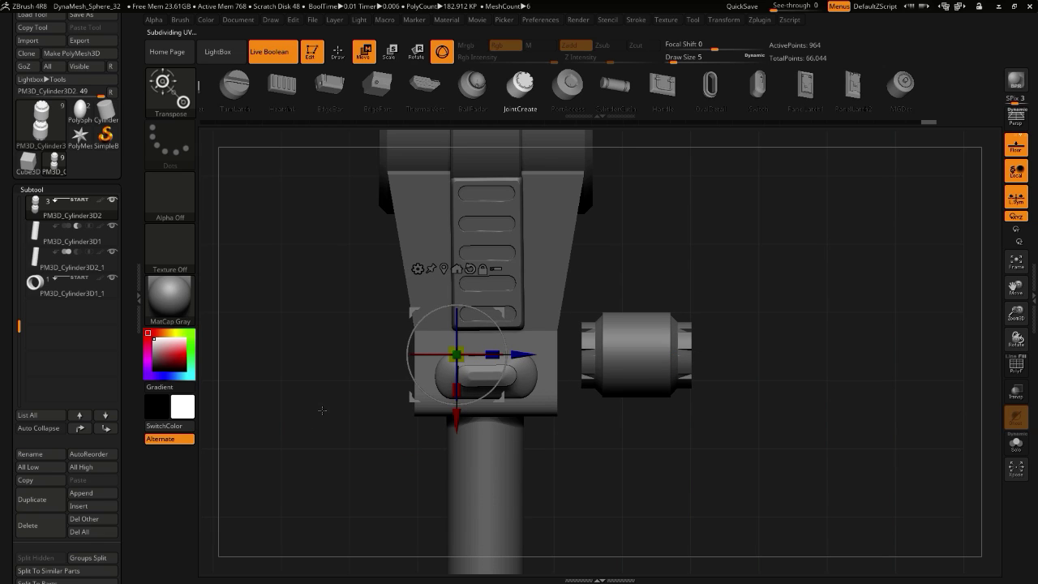
- Reapply the JointCreate mesh and adjust it along the X and Y axes to fit the bracket's round opening
left_click(515, 91)
mouse_move(319, 349)
left_mouse_down()
mouse_move(284, 311)
mouse_move(280, 375)
mouse_move(256, 372)
mouse_move(347, 364)
left_mouse_up()
left_click(458, 438)
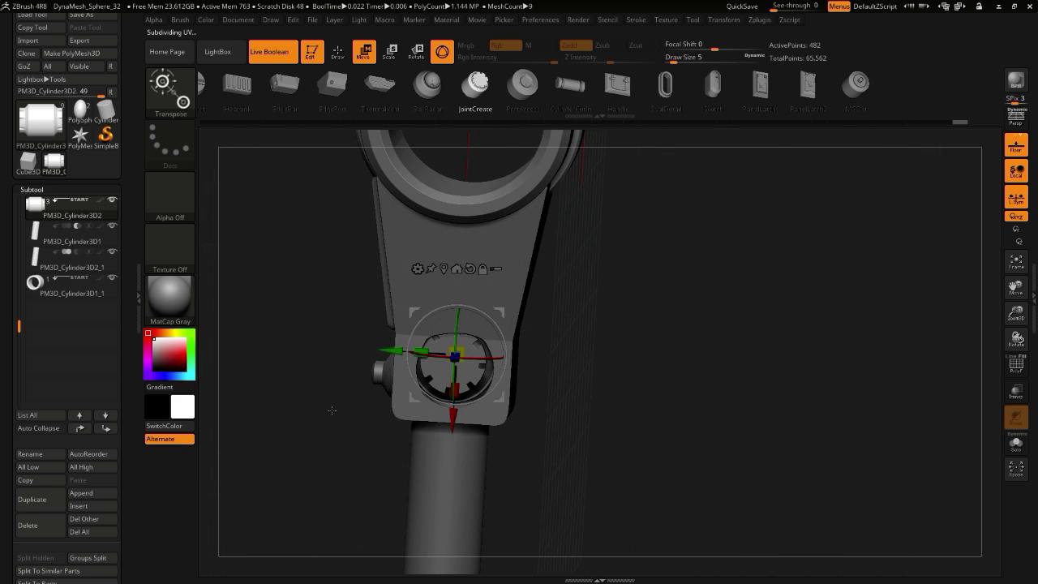
left_click_drag(332, 411, 335, 411, "shift")
left_click_drag(458, 424, 458, 422)
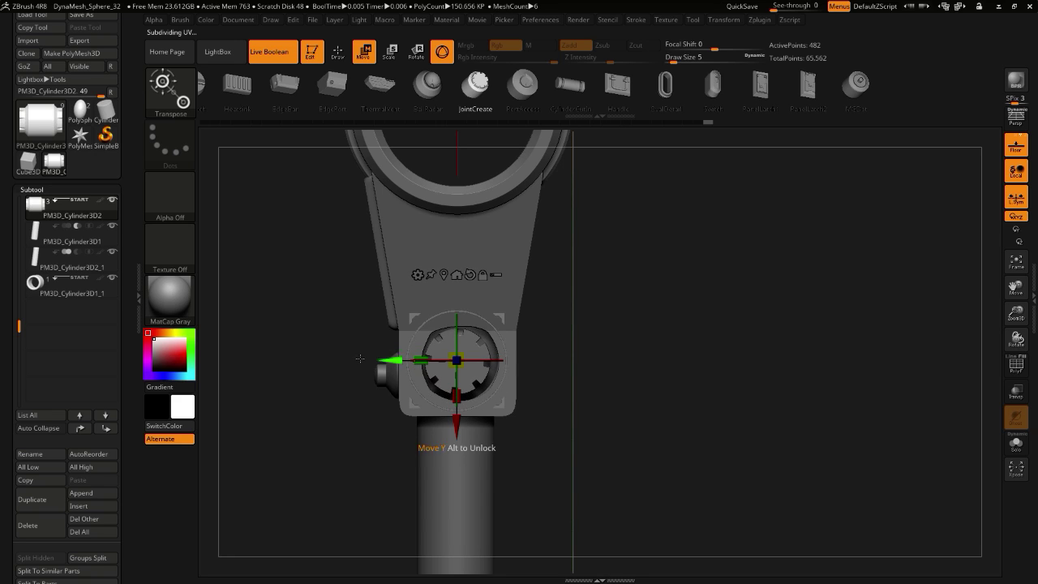
left_click_drag(345, 357, 412, 360)
left_click_drag(287, 355, 306, 387)
mouse_move(419, 360)
left_mouse_down()
mouse_move(396, 360)
mouse_move(410, 361)
left_mouse_up()
left_click_drag(280, 385, 314, 328)
- Unlock the gizmo, center it on the unmasked JointCreate mesh, and lock it again
left_click(482, 275)
key("alt+s")
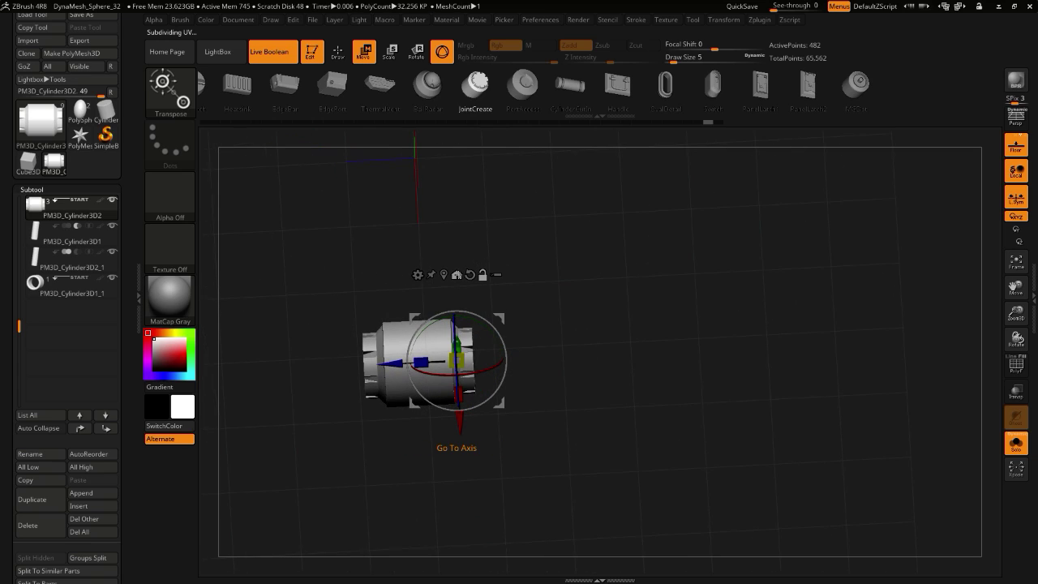
left_click(456, 274)
key("ctrl+z")
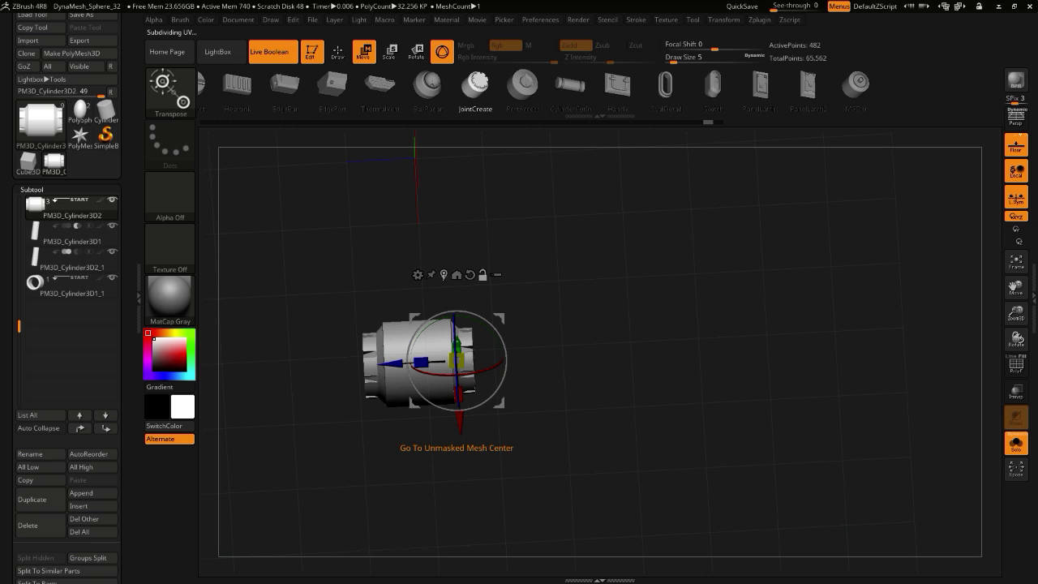
left_click(443, 275)
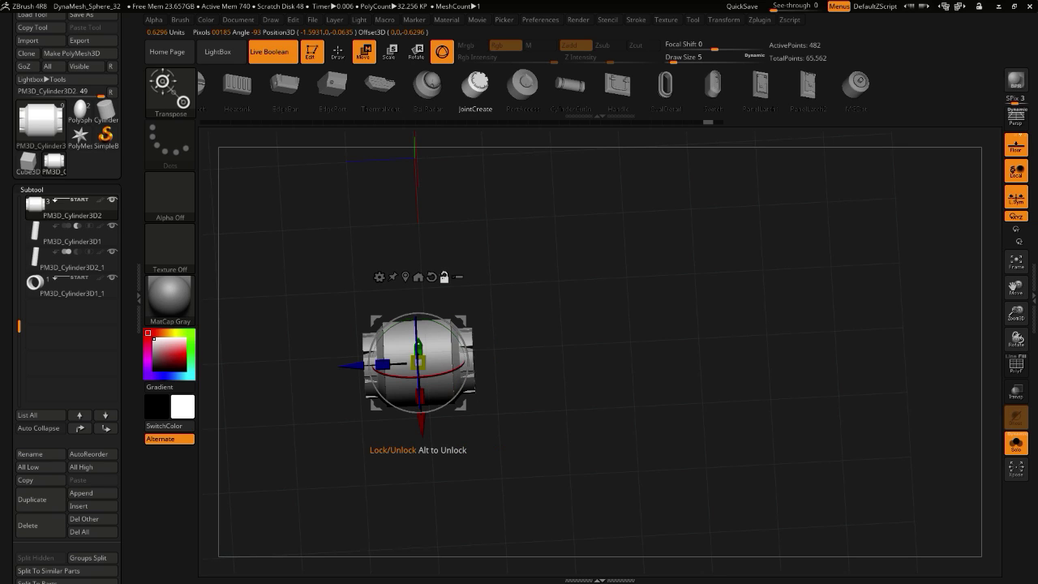
key("alt+s")
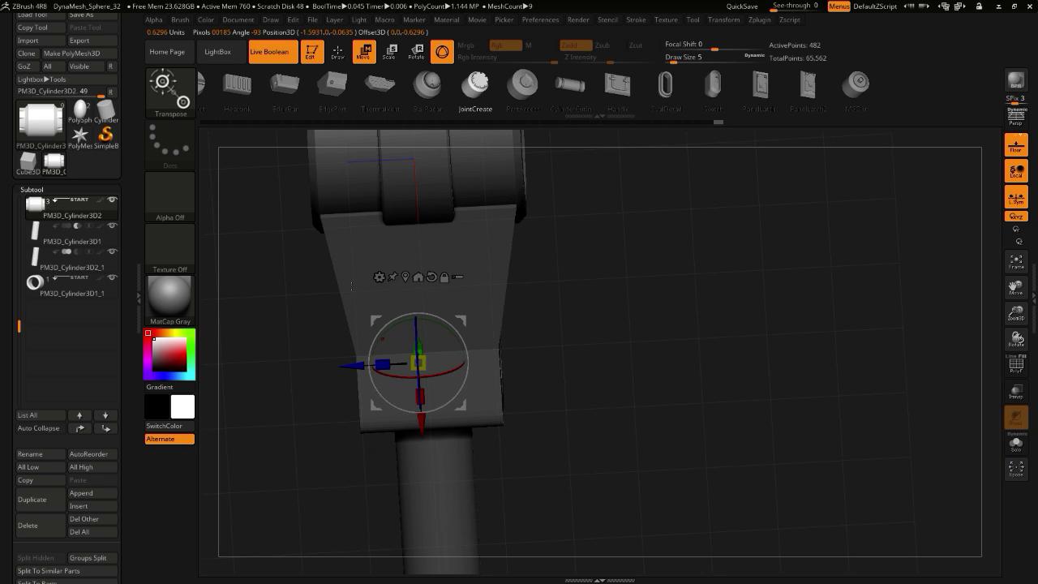
- Try to scale the JointCreate mesh along the Z axis inside the bracket
right_click_drag(351, 285, 375, 341)
key("alt+s")
mouse_move(312, 387)
right_mouse_down()
mouse_move(286, 419)
mouse_move(328, 385)
right_mouse_up()
key("alt+s")
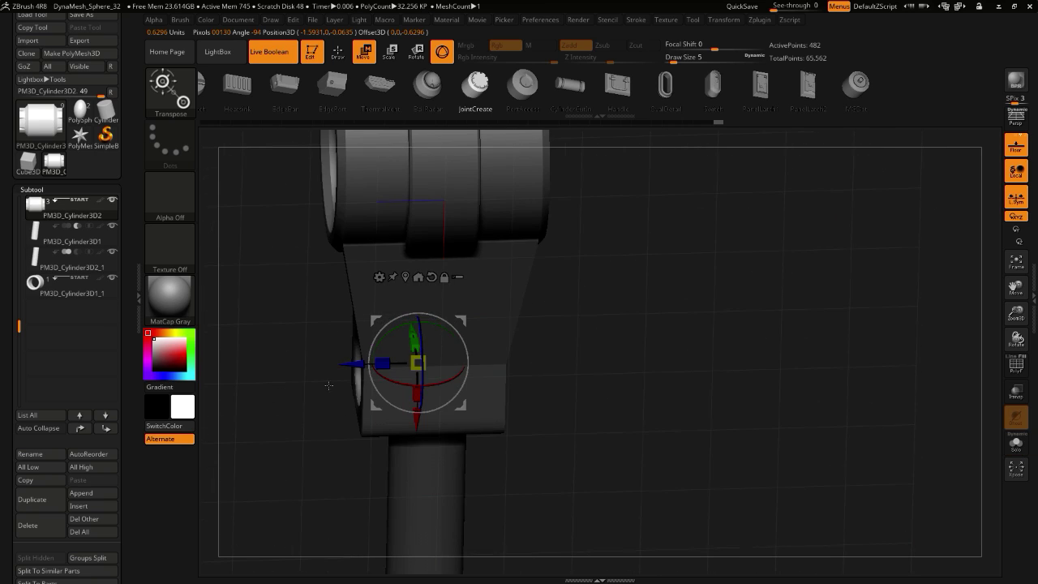
left_click_drag(383, 364, 355, 368)
key("ctrl+z")
- Isolate the JointCreate mesh and display its polyframe lines
key("alt+s")
right_click_drag(276, 409, 182, 442)
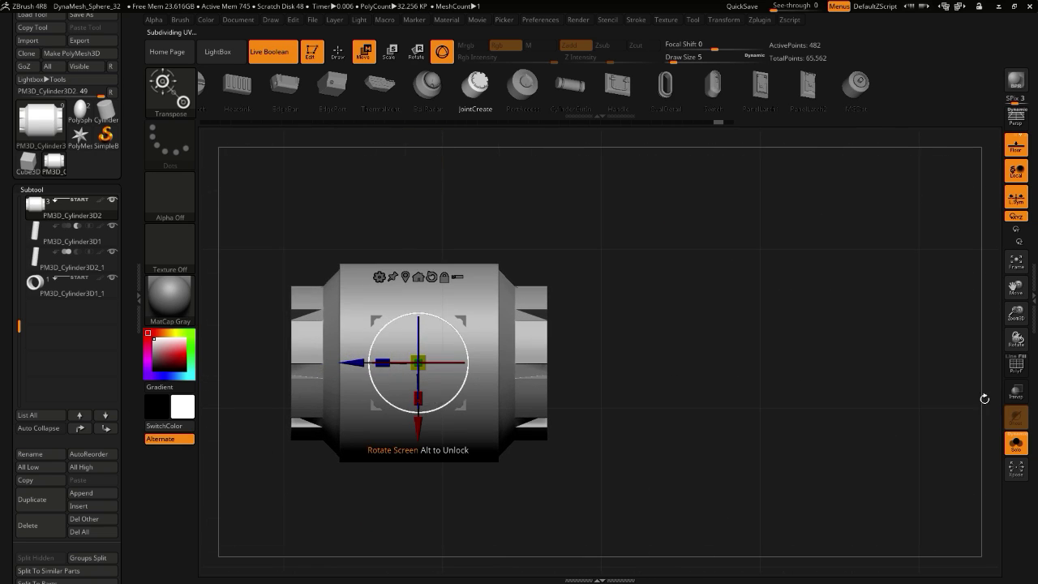
left_click(1014, 369)
right_click_drag(289, 389, 286, 490, "ctrl")
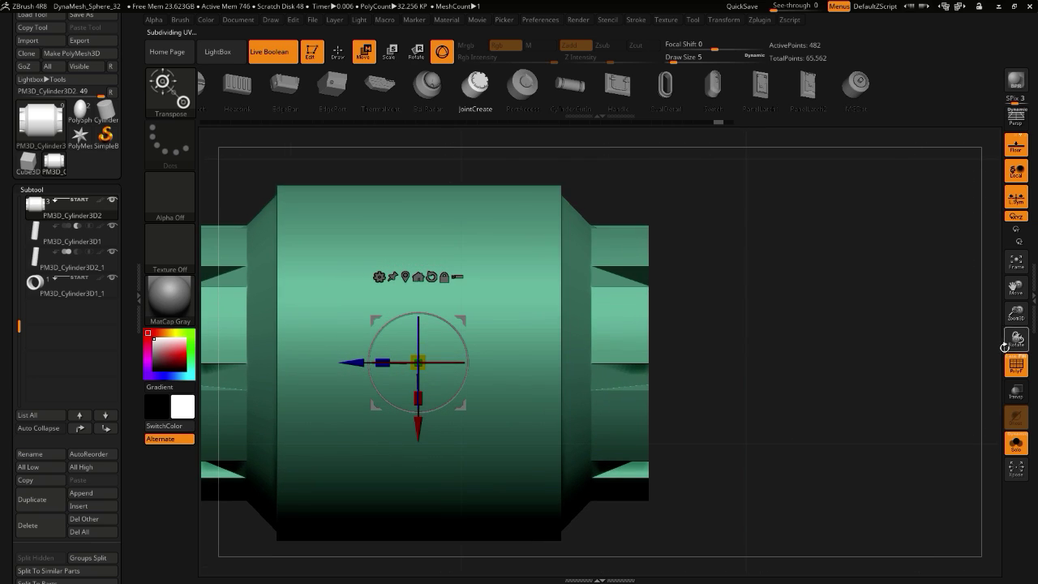
left_click(1010, 360)
right_click_drag(722, 474, 714, 423, "ctrl")
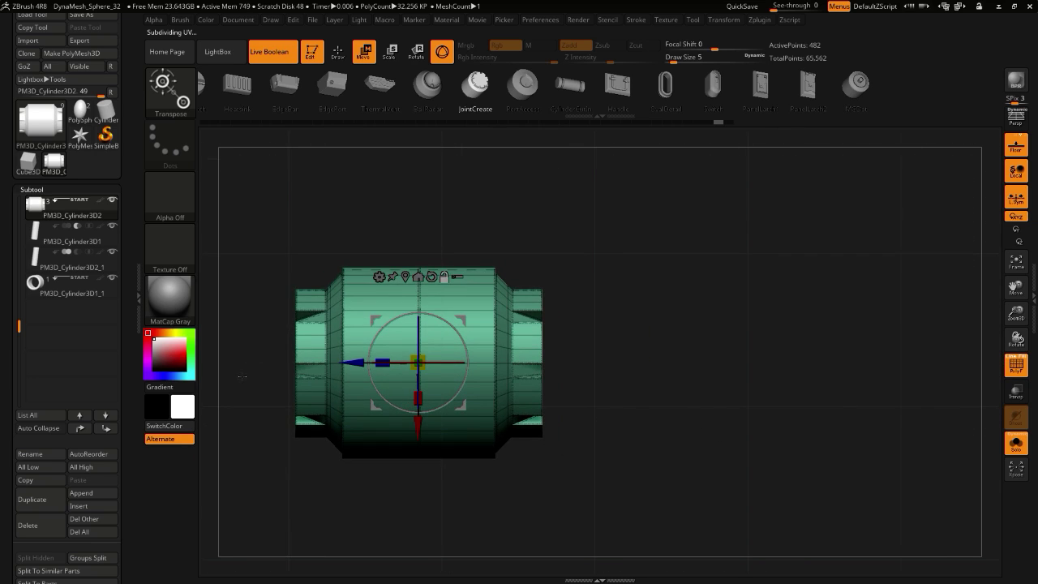
- Try to stretch the isolated JointCreate mesh along the Z axis with the gizmo
right_click_drag(243, 375, 268, 388, "alt")
right_click_drag(268, 388, 224, 352, "ctrl")
left_click_drag(407, 375, 246, 373)
key("ctrl+z")
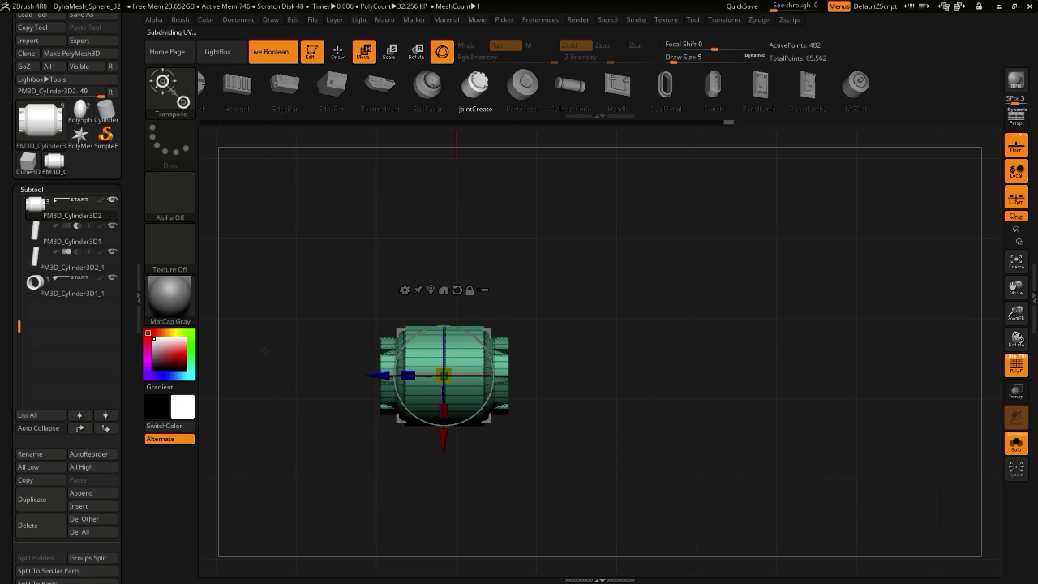
right_click_drag(243, 375, 354, 421, "ctrl")
- Mask one half of the JointCreate mesh and try to move the unmasked half along the Z axis
left_click(404, 289)
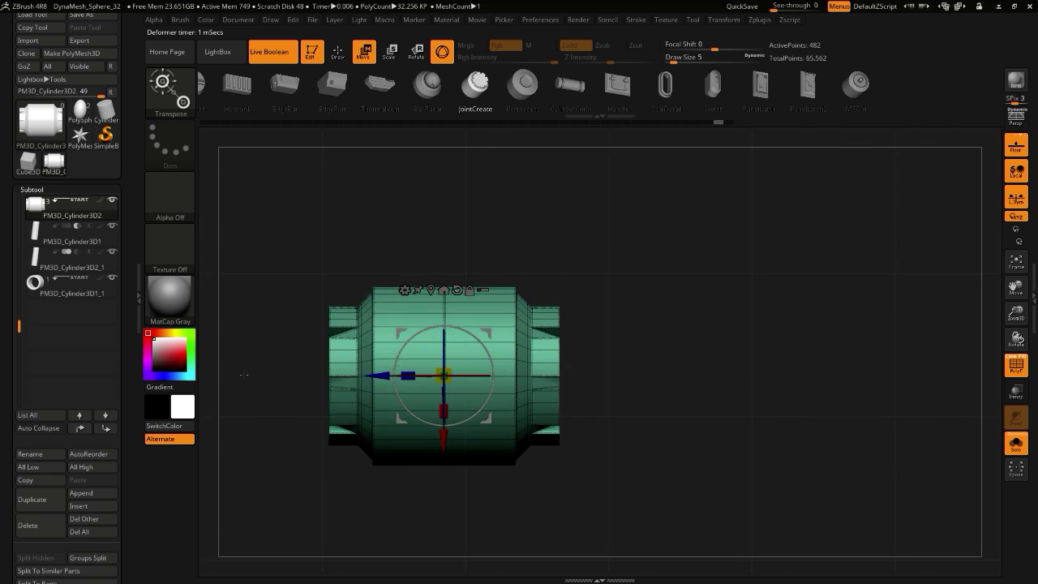
mouse_move(286, 228)
left_mouse_down("ctrl")
mouse_move(315, 383)
mouse_move(418, 506)
left_mouse_up("ctrl")
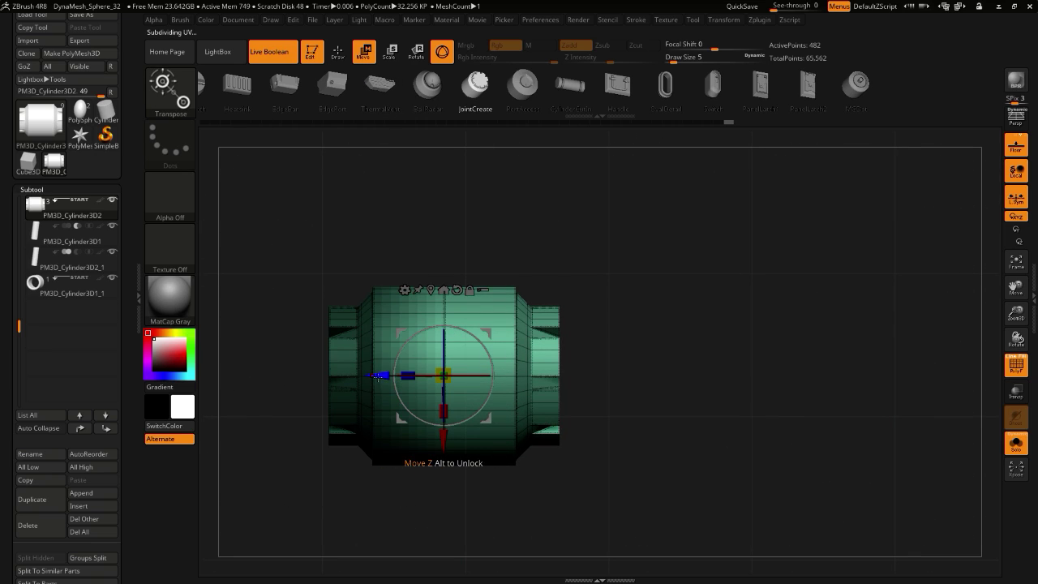
left_click_drag(379, 375, 477, 376)
key("ctrl+z")
- Invert the mask and try to move the opposite half of the JointCreate mesh along the Z axis
left_click(283, 335, "ctrl")
left_click_drag(379, 375, 261, 375)
key("ctrl+z")
left_click(324, 442, "ctrl")
- Apply the Extender deformer to the half-masked JointCreate mesh and lengthen its middle section sideways
left_click(404, 289)
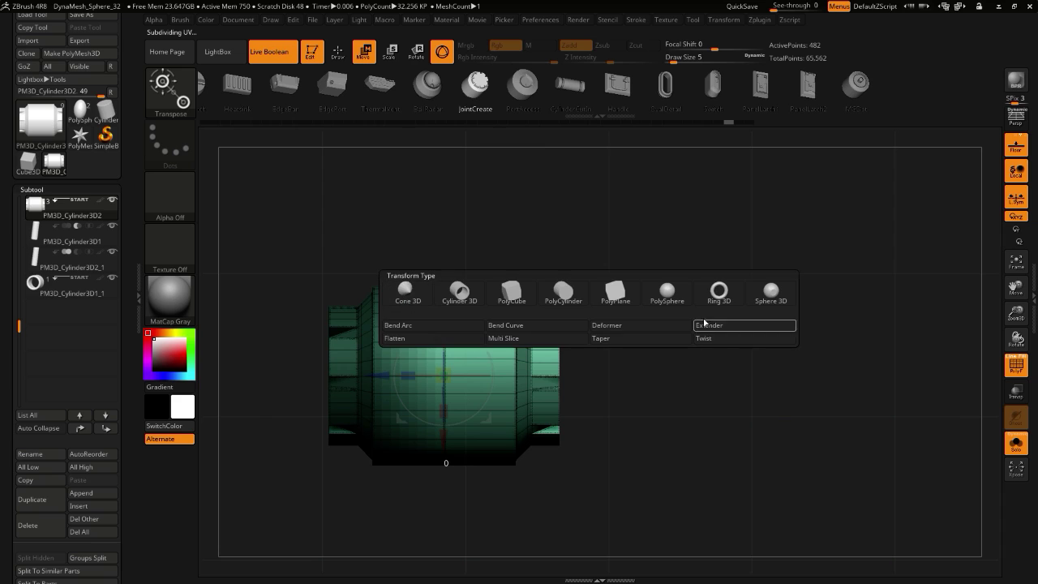
left_click_drag(443, 269, 436, 251)
key("ctrl+z")
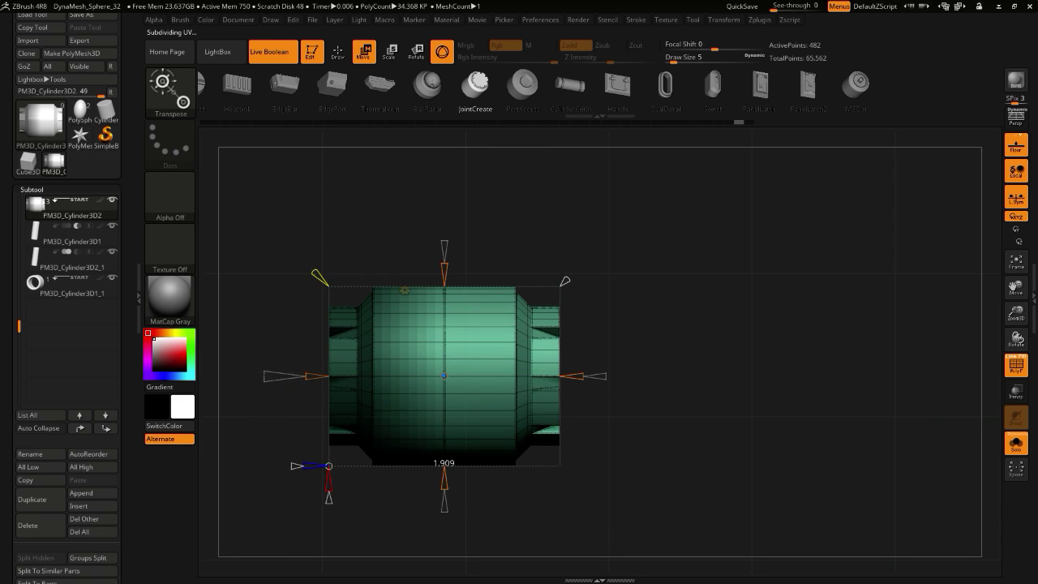
left_click_drag(312, 375, 250, 376)
left_click_drag(235, 491, 235, 459, "alt")
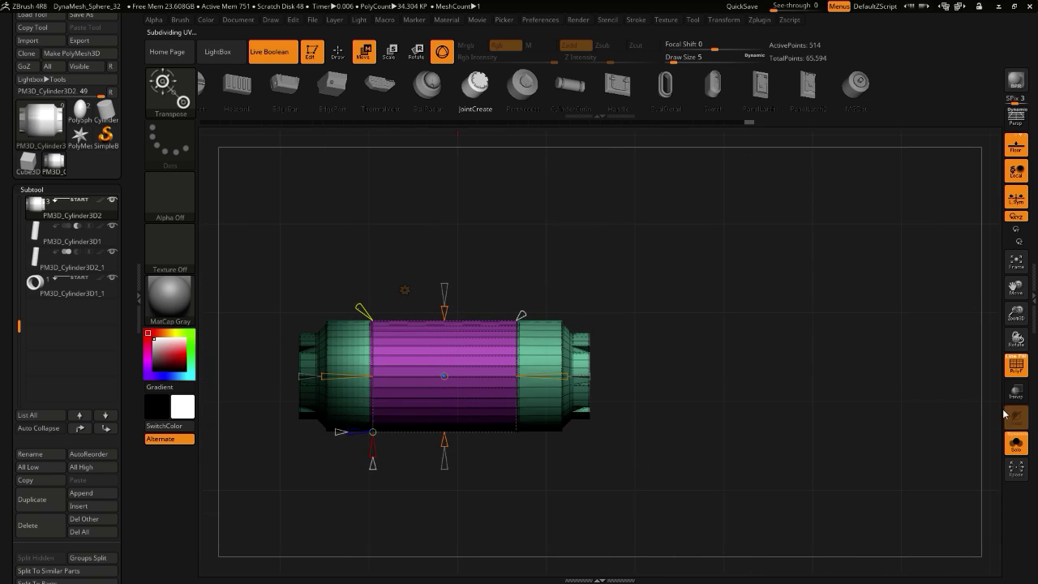
- Show all subtools again and shorten the extended joint so its notched ends sit closer to the bracket's sides
left_click_drag(621, 463, 616, 463)
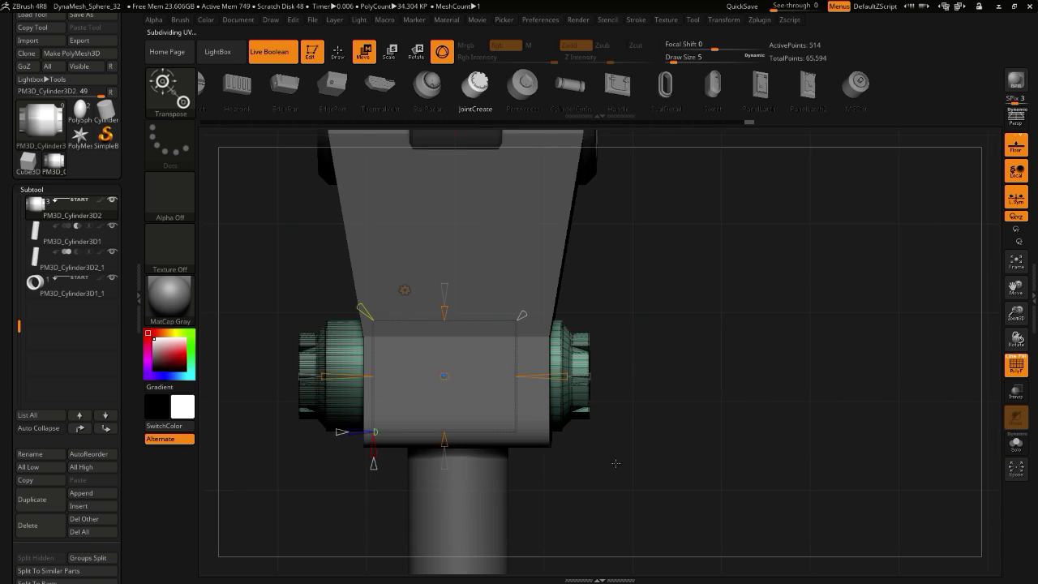
left_click_drag(258, 437, 278, 426)
left_click_drag(328, 376, 351, 376)
left_click_drag(330, 478, 280, 478)
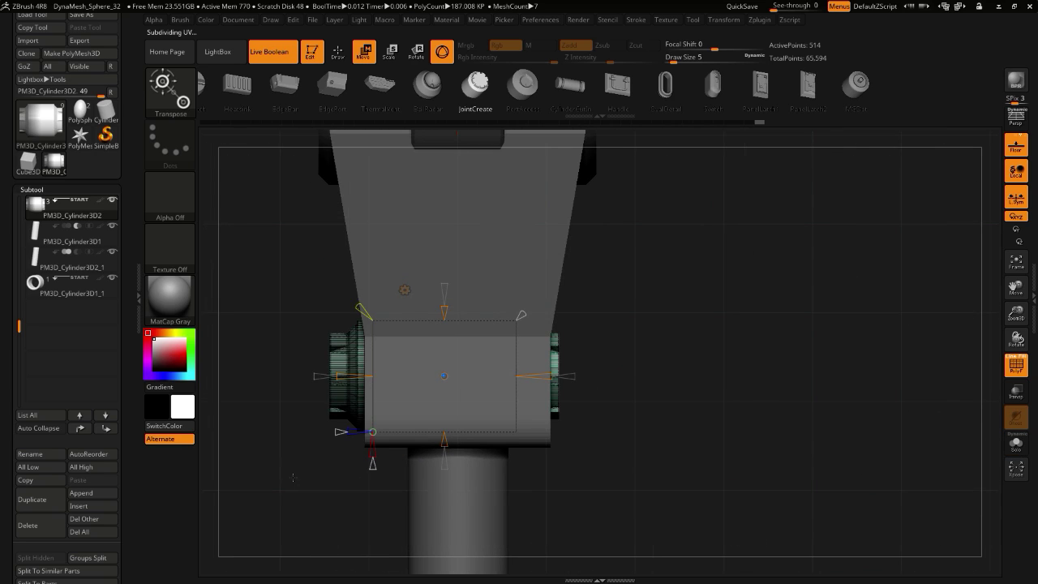
- Accept the Extender result, mask the finished half of the joint and move its opposite end outward along Z, clearing the mask
left_click_drag(290, 275, 393, 502, "ctrl")
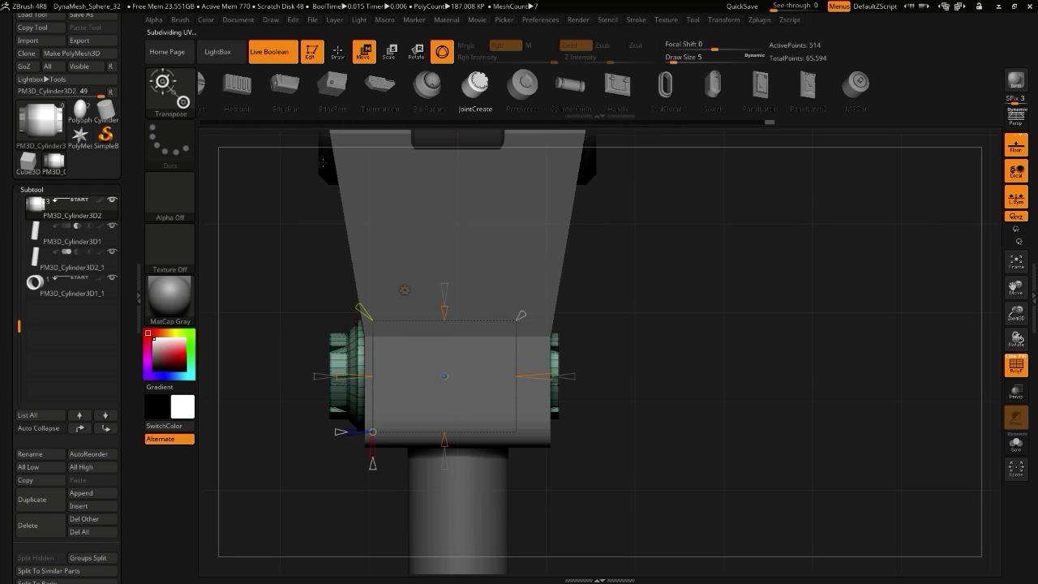
left_click(344, 54)
left_click(368, 54)
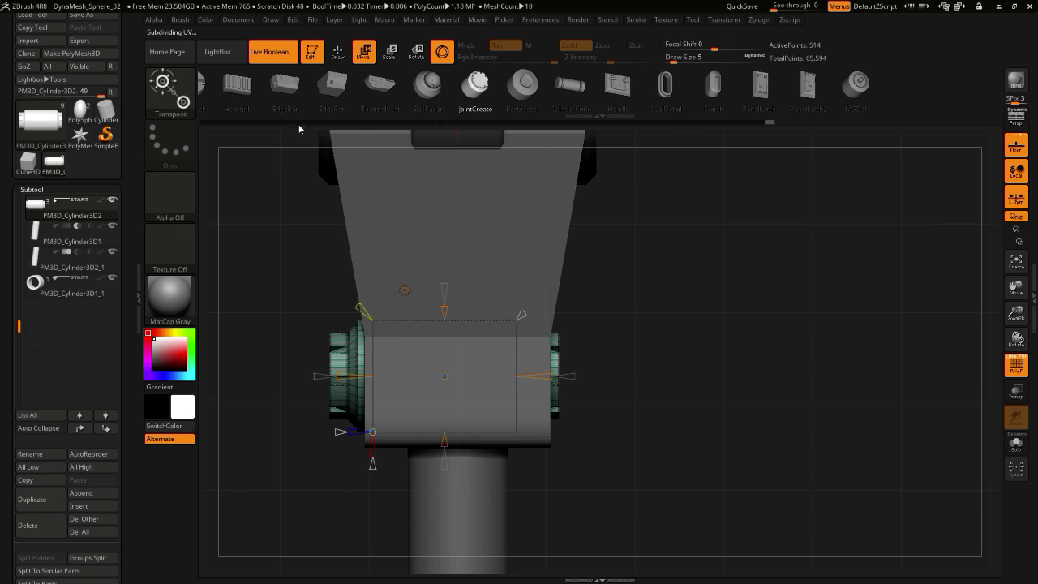
left_click(403, 289)
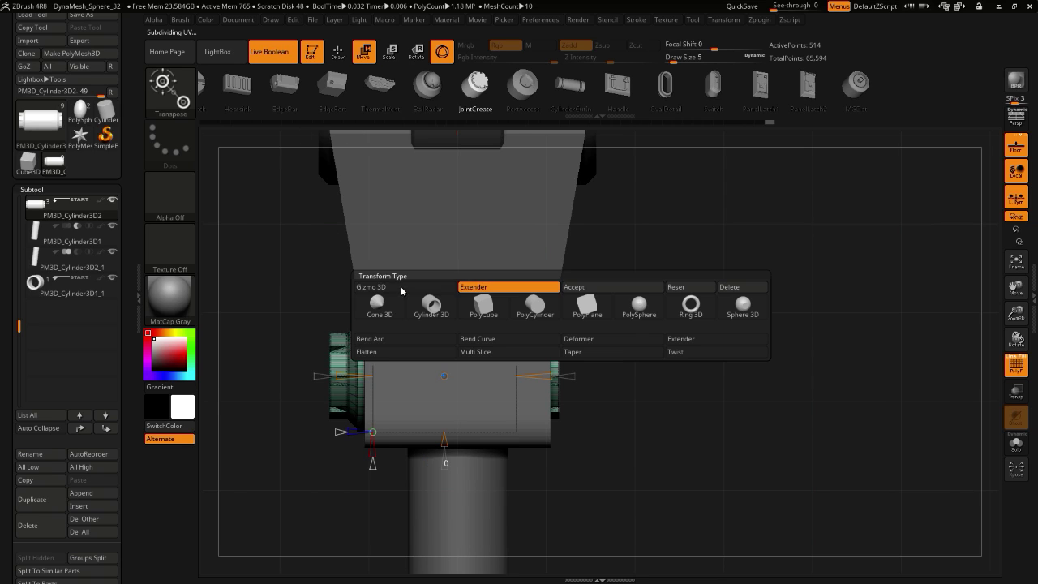
left_click(573, 288)
left_click_drag(633, 516, 488, 241, "ctrl")
left_click(266, 394, "ctrl")
left_click_drag(380, 377, 401, 382)
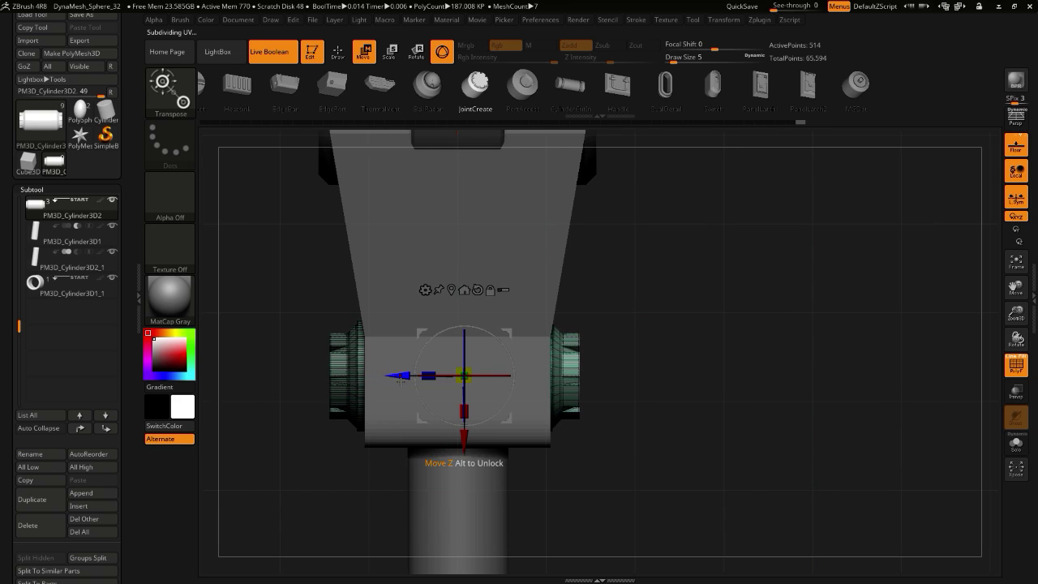
left_click_drag(297, 459, 303, 469, "ctrl")
- Scale down the joint's diameter around its long axis so it fits inside the bracket's round opening
left_click_drag(303, 441, 238, 422)
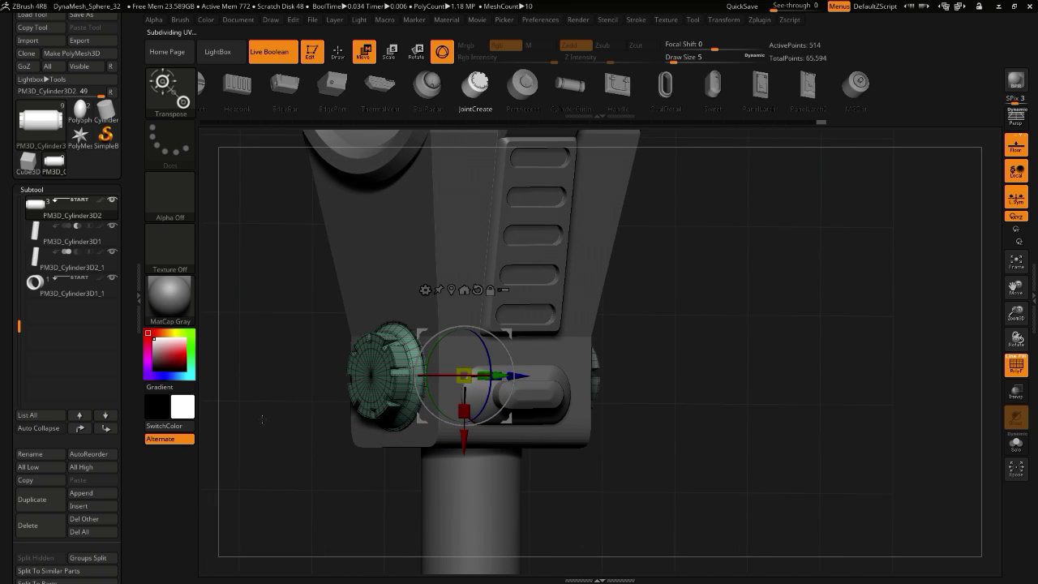
left_click_drag(263, 421, 274, 429)
left_click_drag(480, 371, 474, 373)
left_click_drag(259, 361, 239, 367)
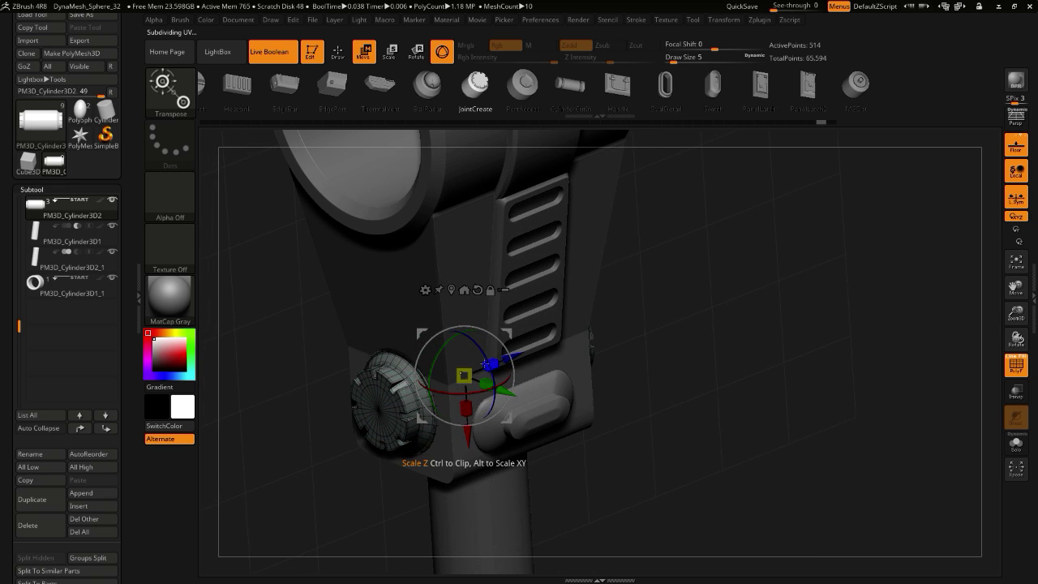
left_click_drag(463, 365, 458, 330)
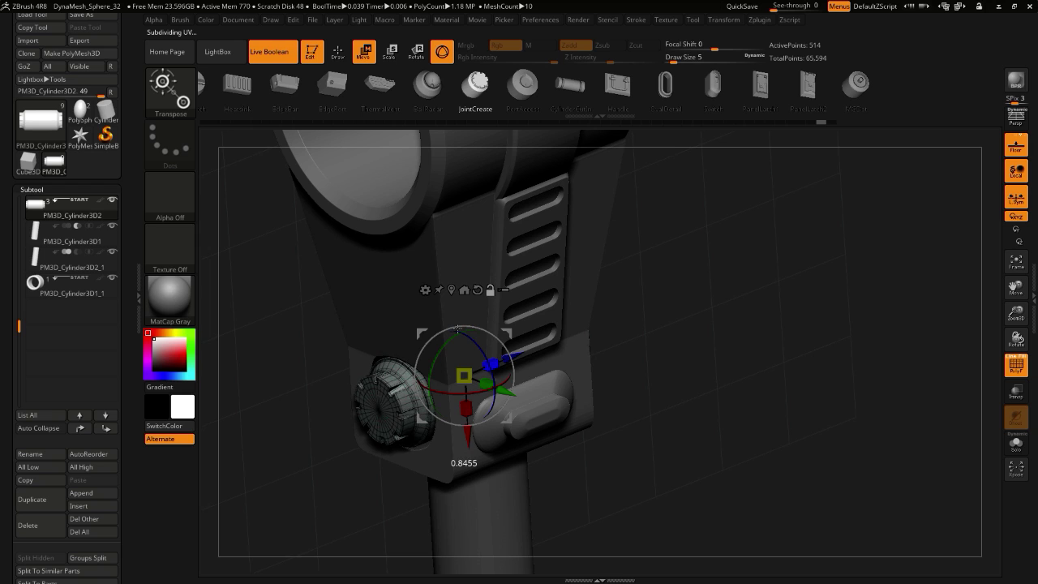
left_click_drag(232, 367, 256, 350)
left_click_drag(524, 391, 524, 391)
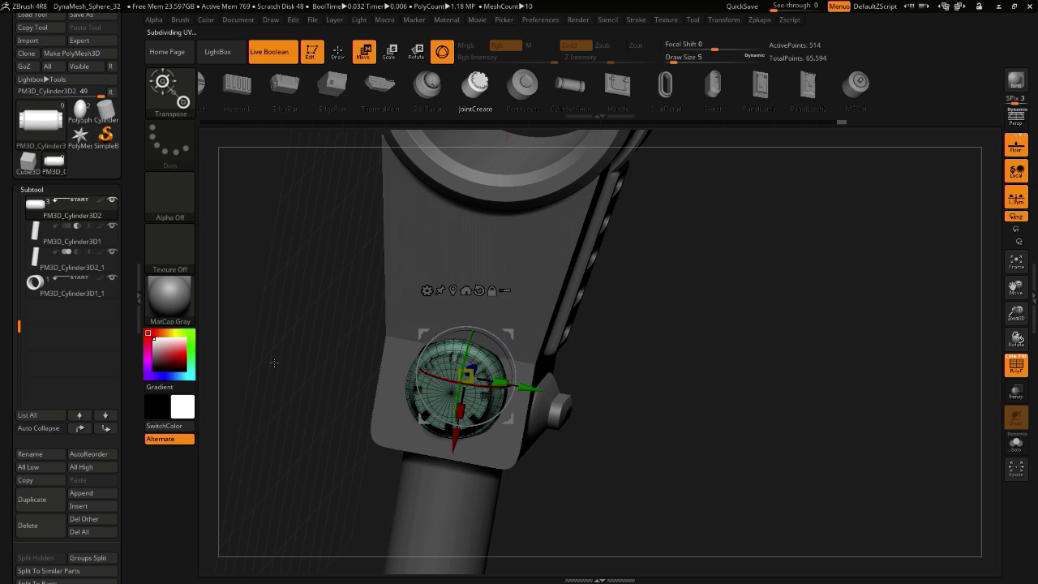
mouse_move(274, 362)
left_mouse_down()
mouse_move(259, 361)
mouse_move(284, 348)
mouse_move(328, 359)
mouse_move(288, 362)
left_mouse_up()
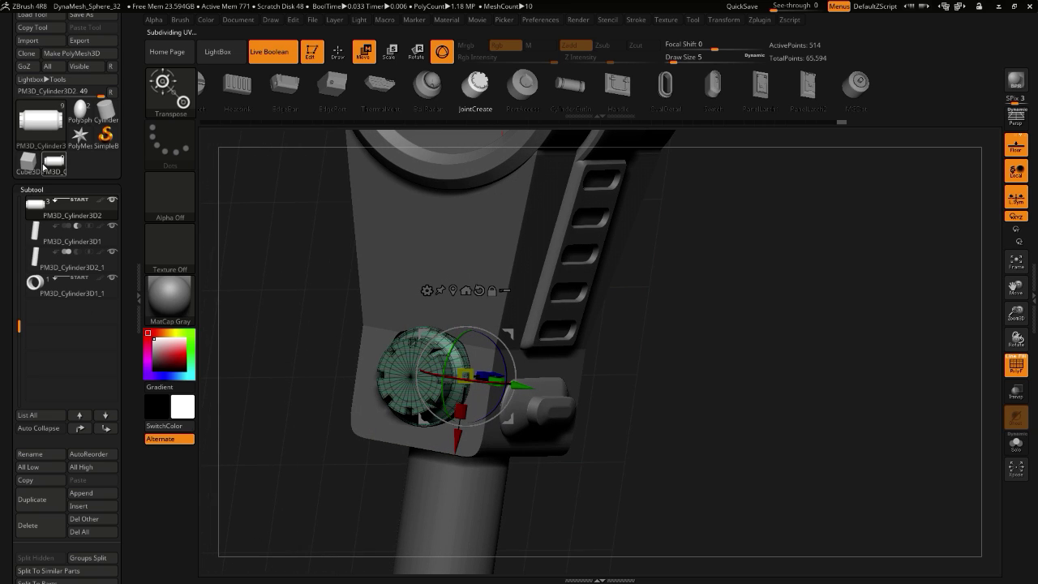
left_click_drag(280, 426, 312, 287)
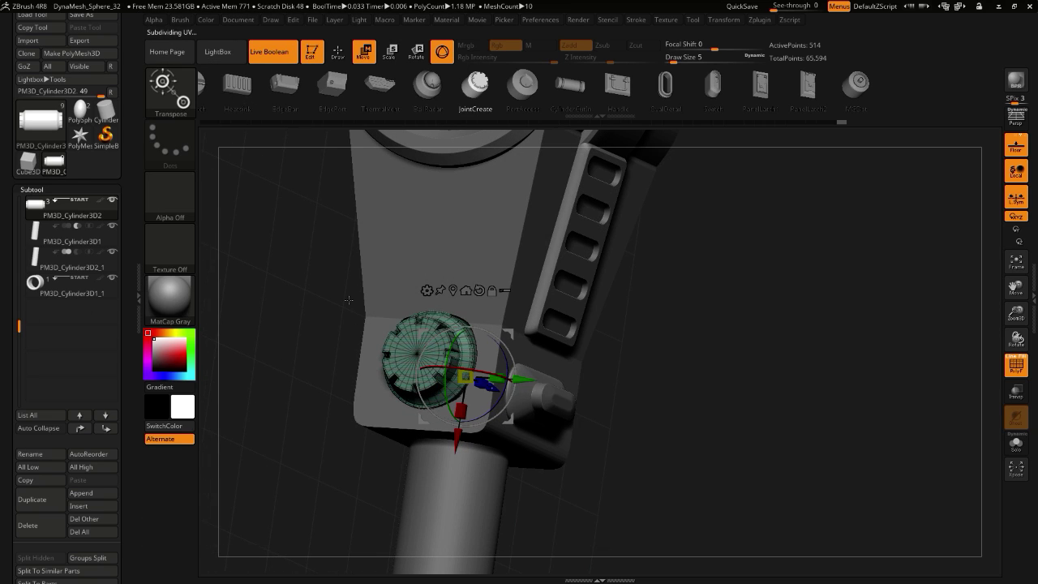
- Select the tapered bracket subtool, turn off the polygroup wireframe display and examine the gap around the notched joint end
left_click(337, 52)
left_click(372, 389, "alt")
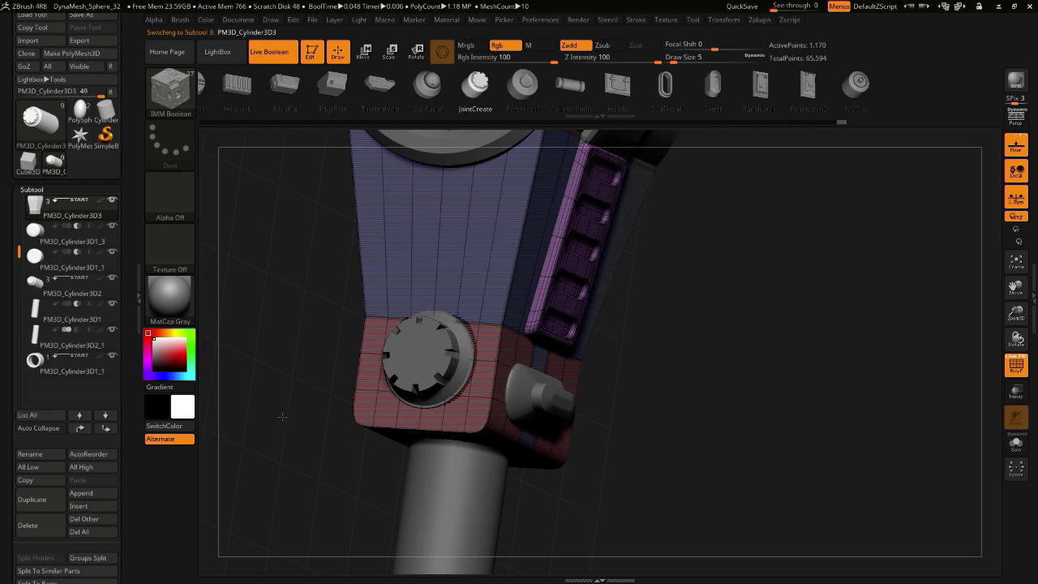
key("alt+s")
left_click_drag(284, 403, 379, 420)
key("alt+s")
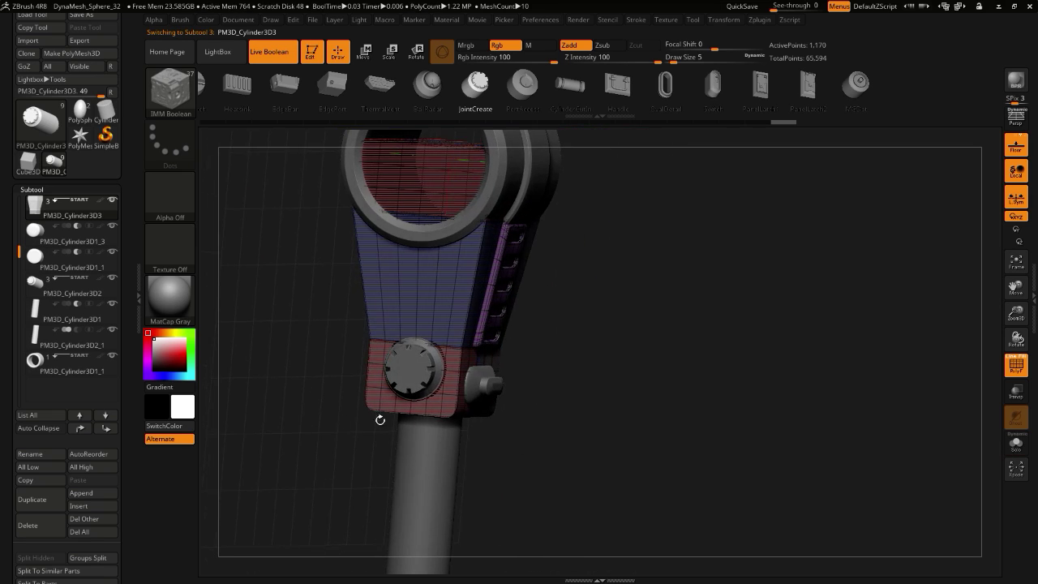
left_click(1017, 365)
mouse_move(293, 384)
left_mouse_down()
mouse_move(313, 409)
mouse_move(297, 393)
left_mouse_up()
left_click_drag(297, 393, 332, 507, "alt")
left_click_drag(694, 527, 655, 463)
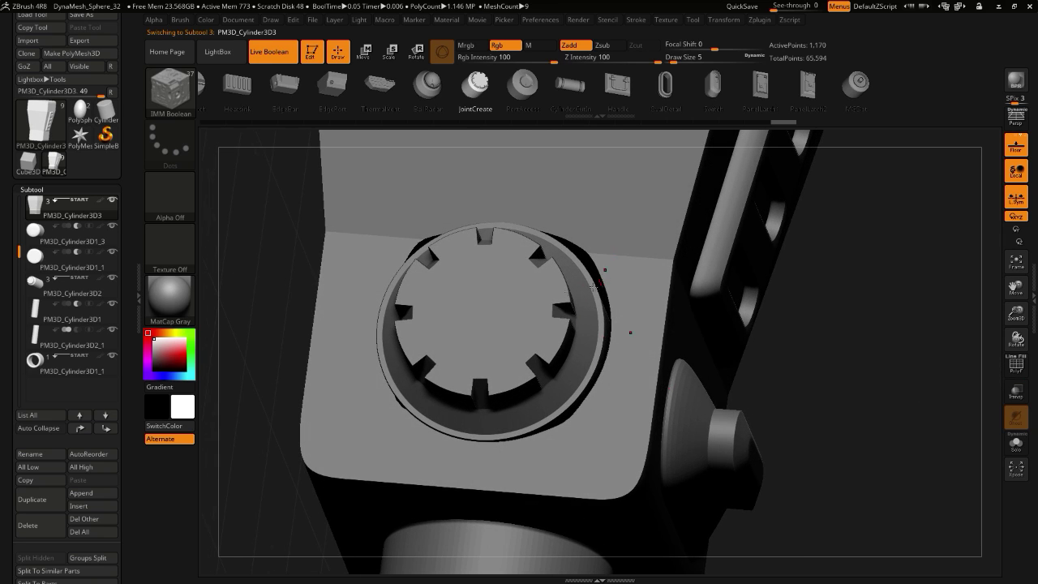
left_click_drag(253, 318, 218, 307)
left_click_drag(725, 523, 766, 505)
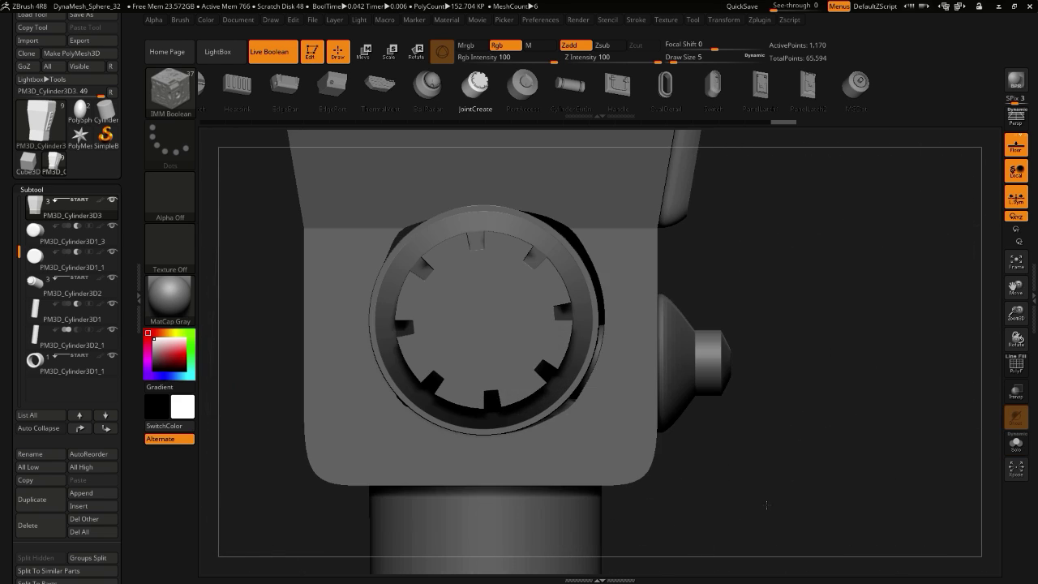
- Move the PM3D_Cylinder3D1_1 subtool above PM3D_Cylinder3D1_3 in the subtool order
left_click(33, 232)
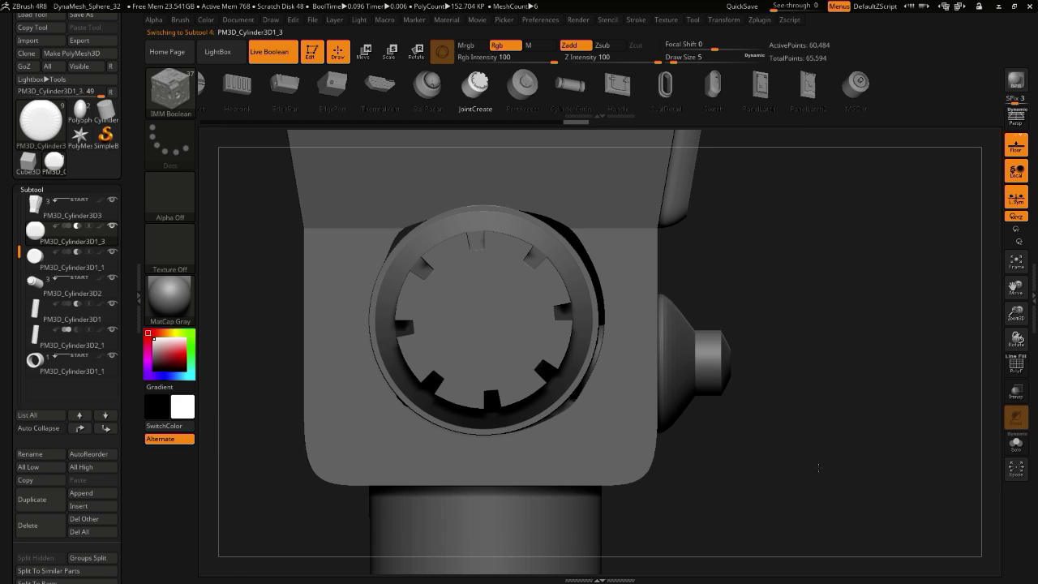
left_click_drag(811, 474, 779, 501)
key("Down")
mouse_move(265, 375)
left_mouse_down()
mouse_move(223, 374)
mouse_move(257, 386)
left_mouse_up()
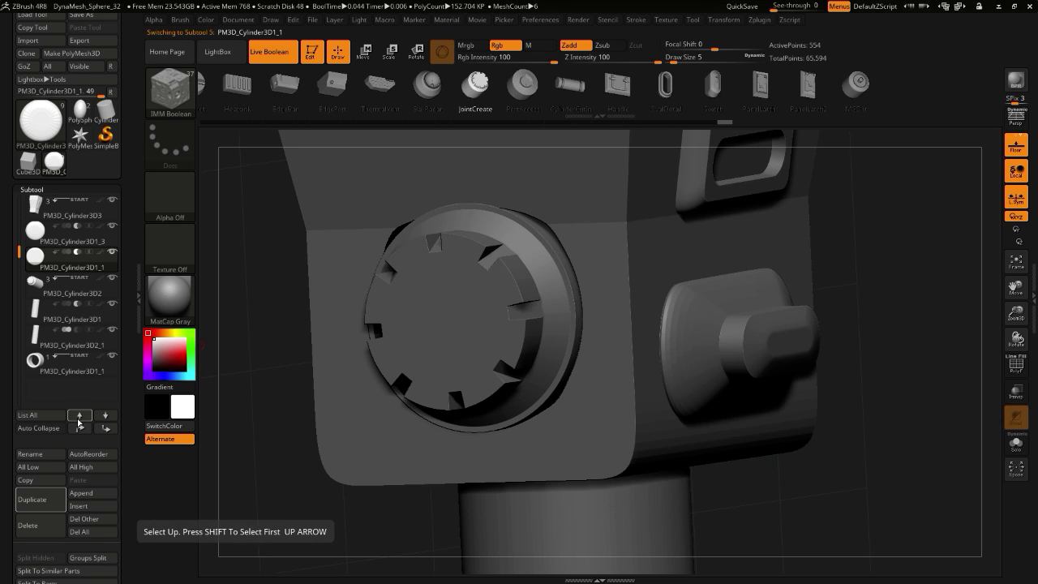
left_click(81, 419)
left_click(64, 260)
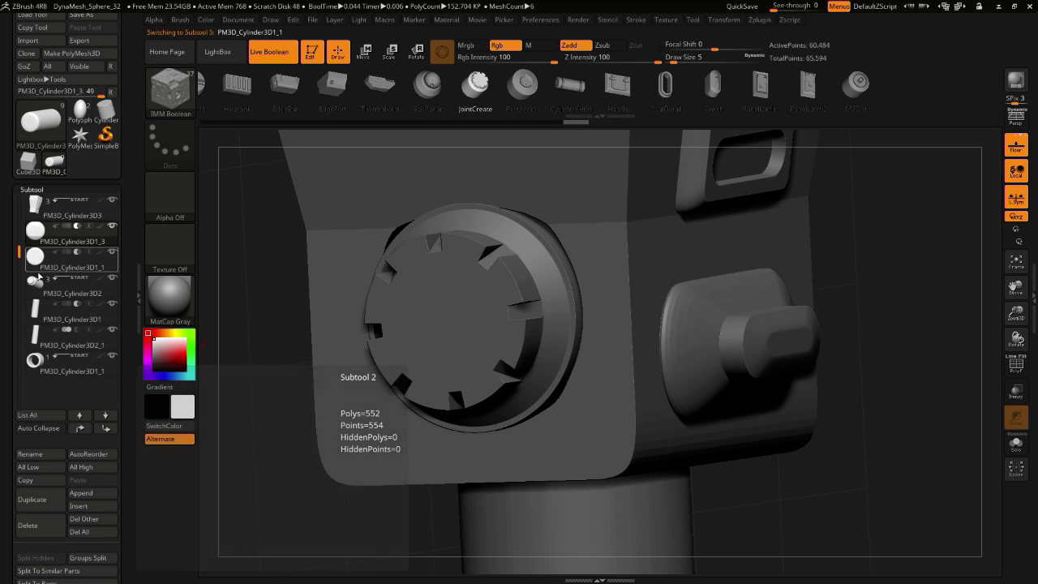
left_click(79, 429)
left_click_drag(265, 429, 244, 403)
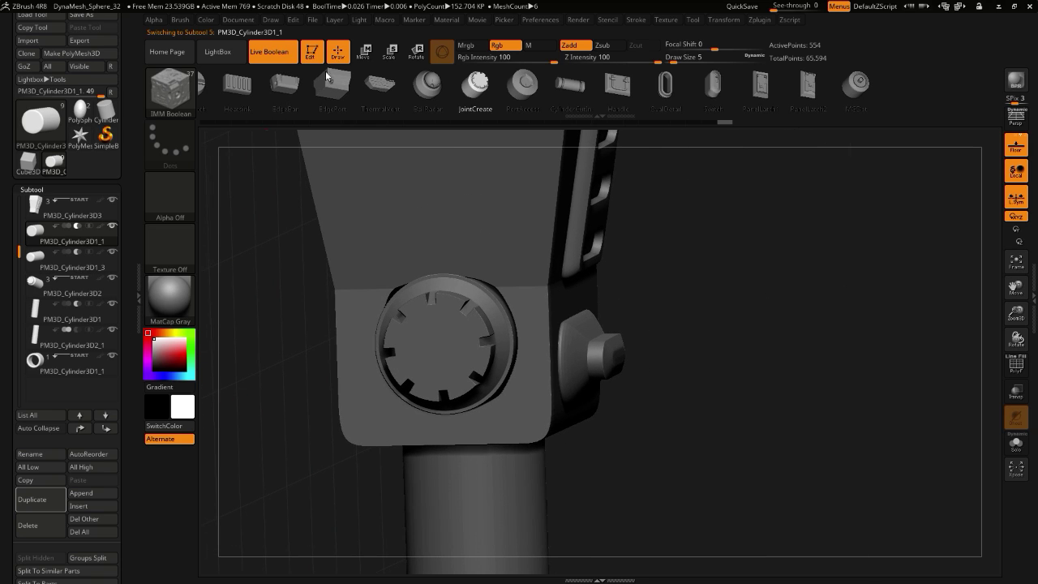
- Scale the subtractive PM3D_Cylinder3D1_1 cylinder across its width to adjust the round recess around the joint
left_click(364, 52)
left_click_drag(280, 302, 239, 313)
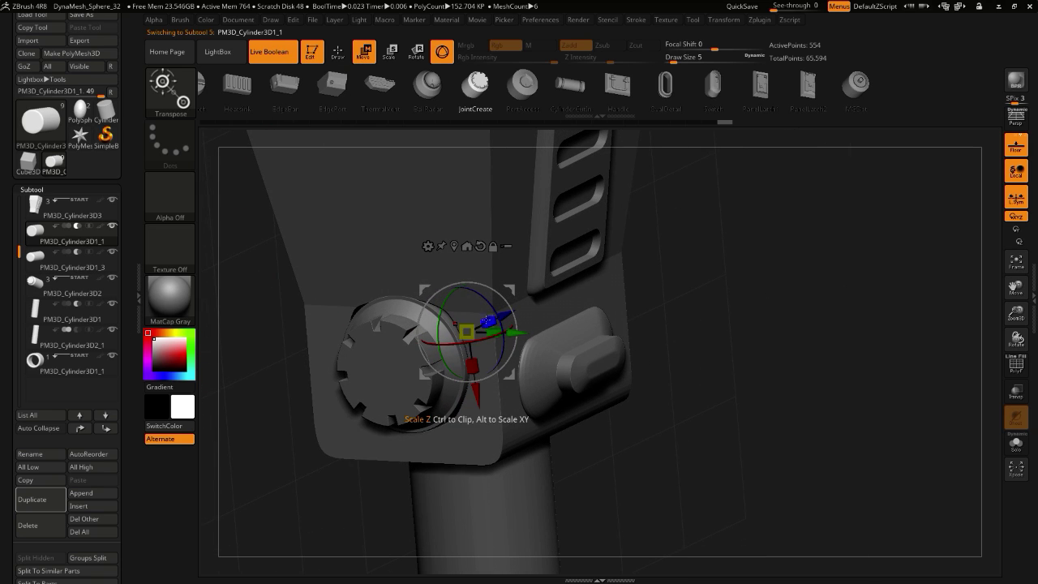
left_click_drag(487, 321, 513, 335)
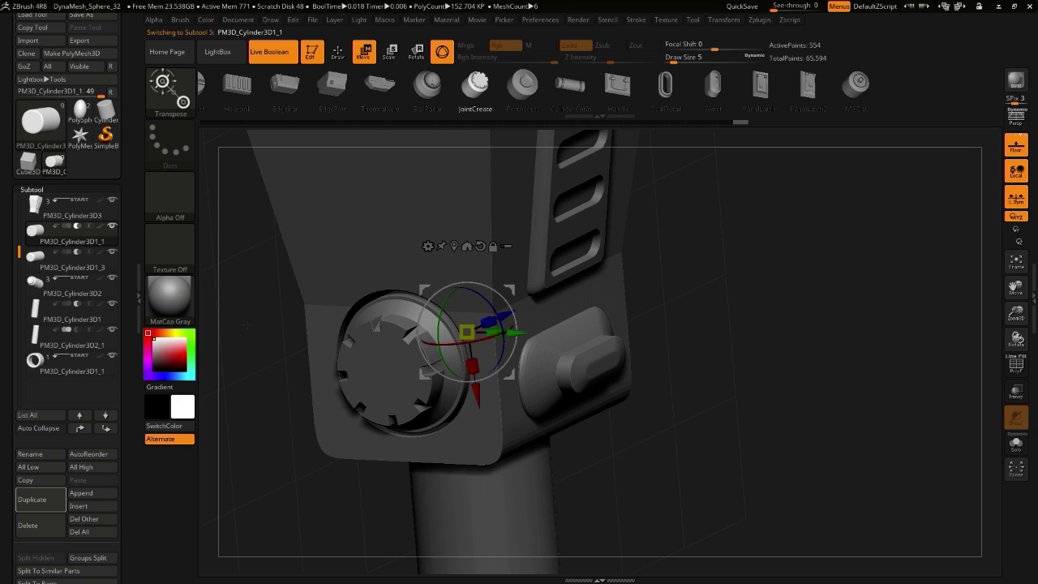
mouse_move(242, 303)
left_mouse_down()
mouse_move(273, 303)
mouse_move(260, 311)
mouse_move(266, 293)
mouse_move(298, 300)
mouse_move(233, 374)
mouse_move(276, 417)
mouse_move(237, 408)
mouse_move(279, 424)
mouse_move(279, 458)
left_mouse_up()
- Centre and realign the gizmo on the oval knob, scale the knob down and push it into the bracket's face
left_click(338, 52)
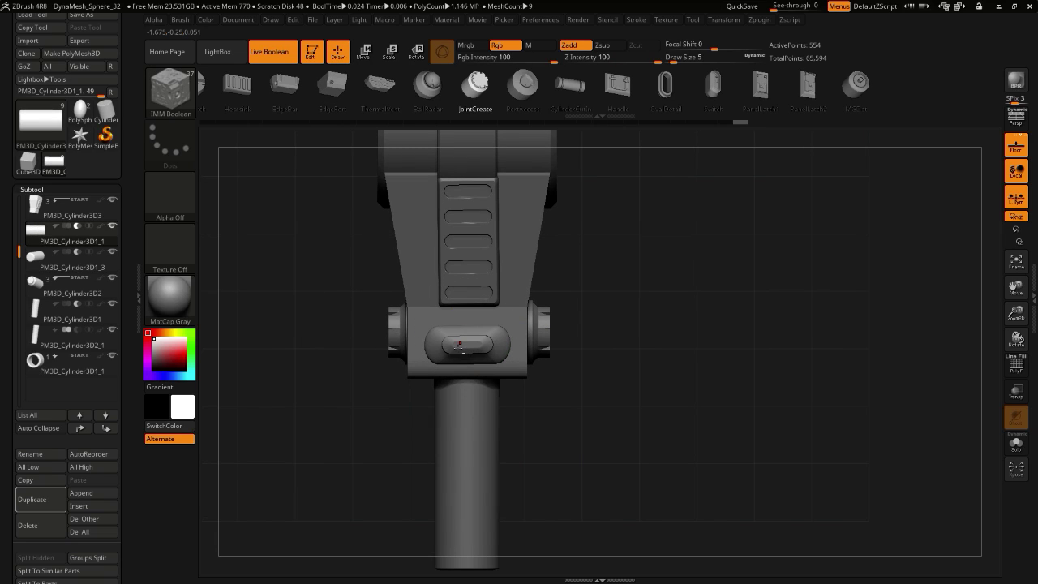
left_click(460, 345, "alt")
left_click(390, 51)
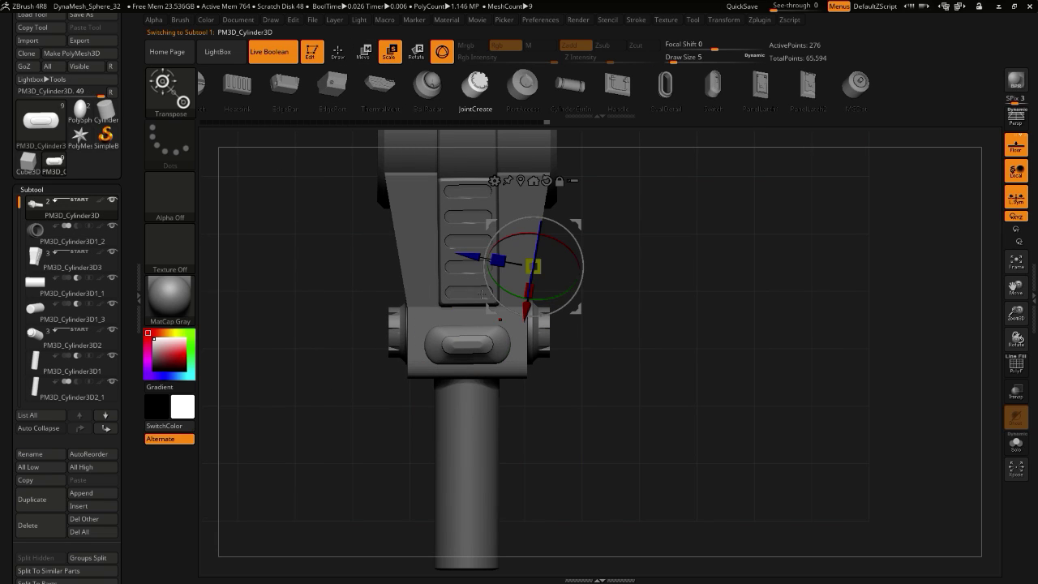
left_click(531, 180)
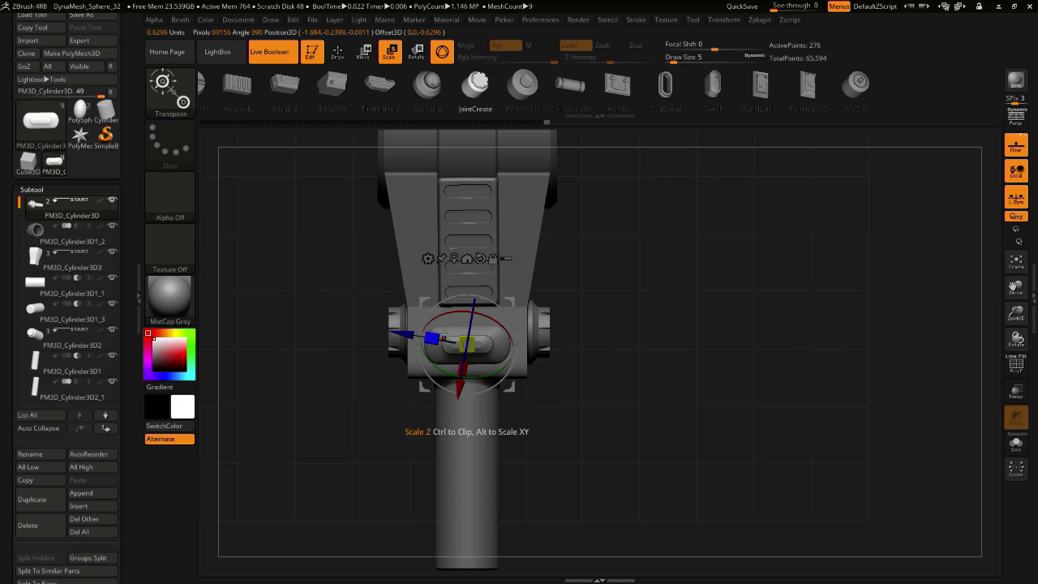
left_click(480, 257)
left_click(478, 258, "alt")
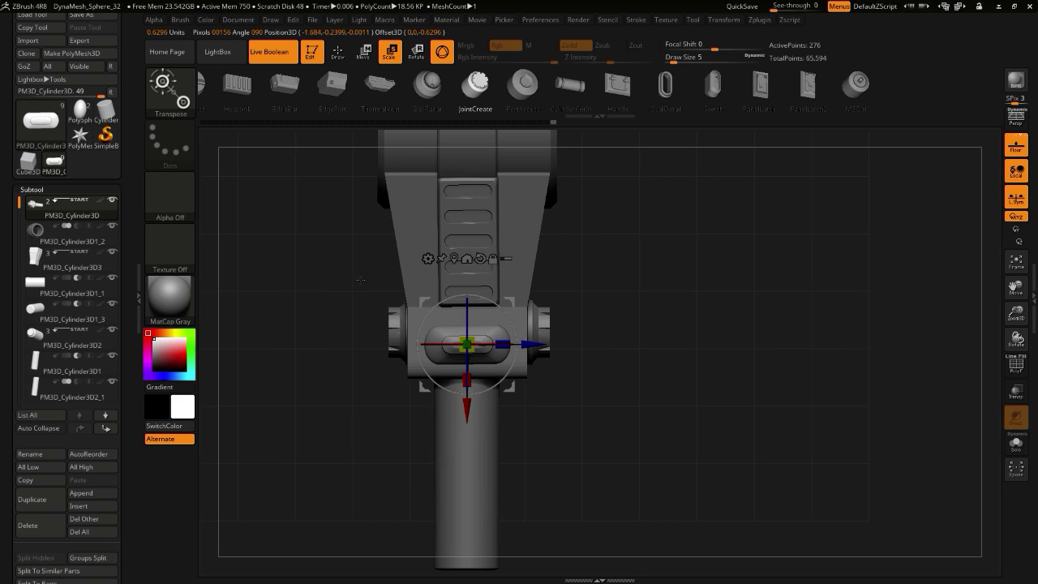
left_click_drag(460, 340, 448, 345)
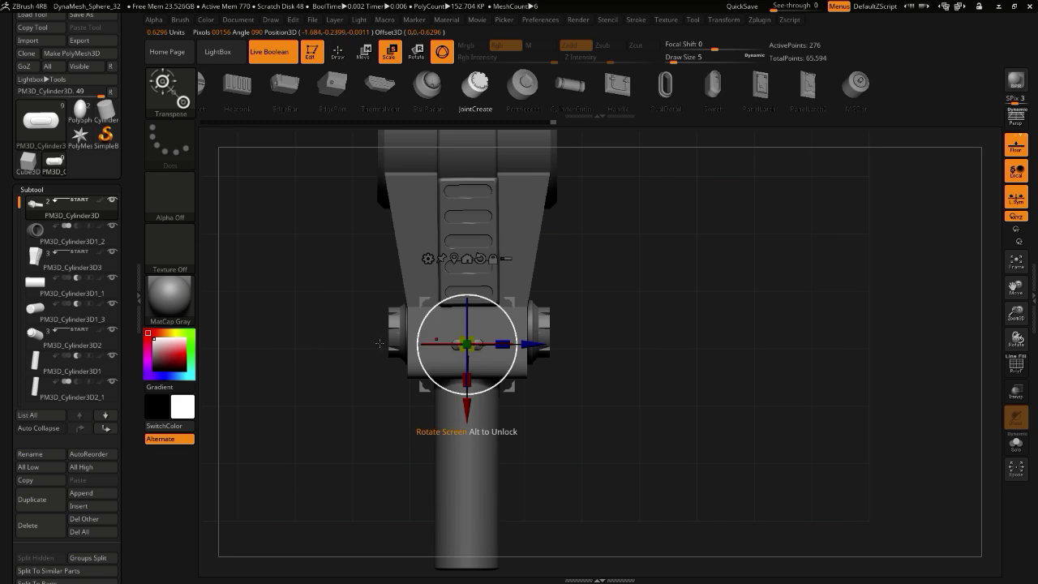
left_click_drag(305, 318, 358, 247)
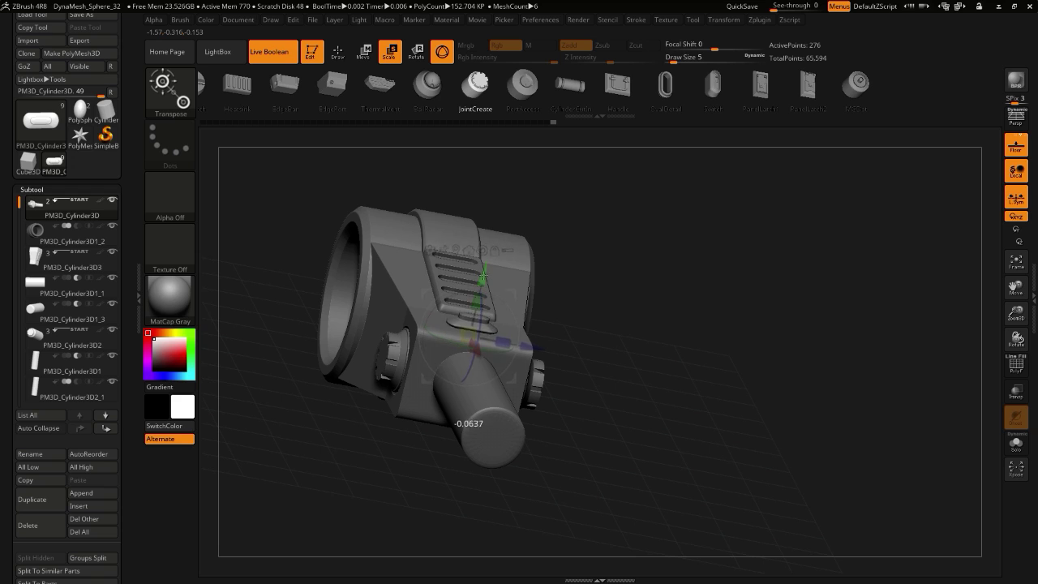
left_click_drag(482, 278, 481, 274)
- Generate a Boolean mesh from the subtools with DSDiv enabled and open the resulting UMesh tool
left_click_drag(421, 462, 281, 350)
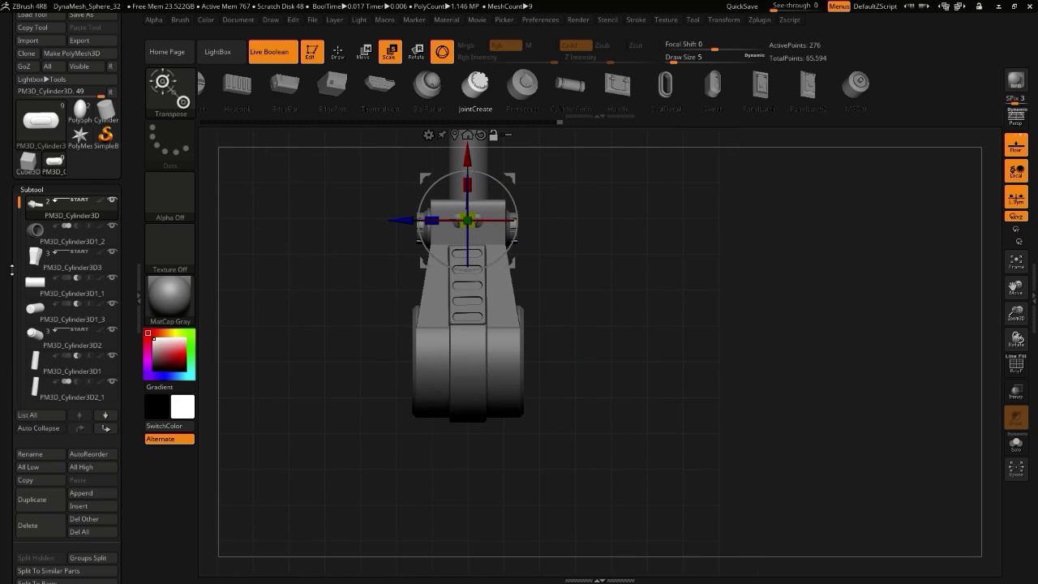
left_click_drag(18, 220, 15, 172)
left_click_drag(357, 389, 298, 405)
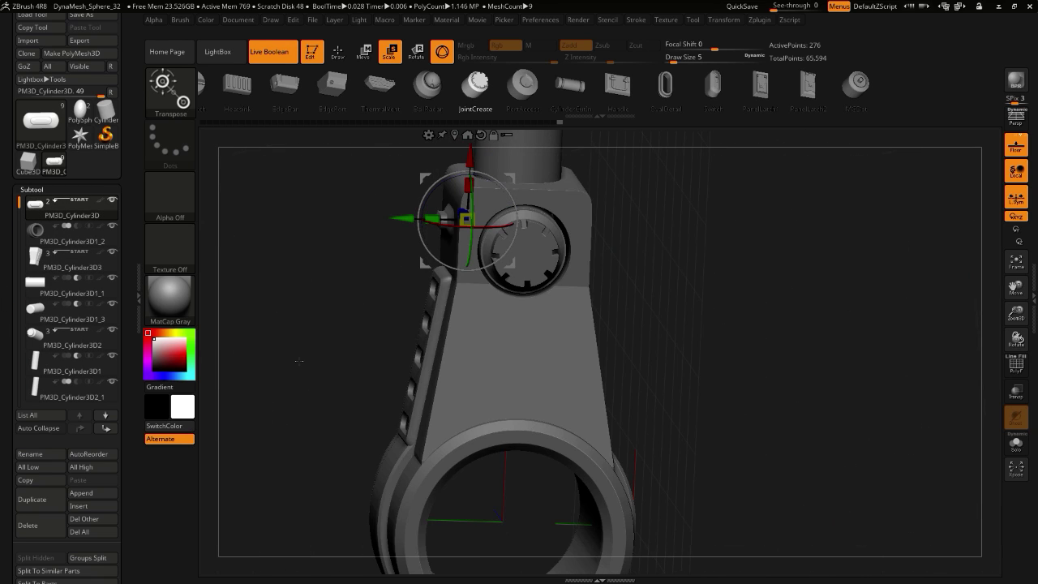
left_click_drag(6, 456, 14, 277)
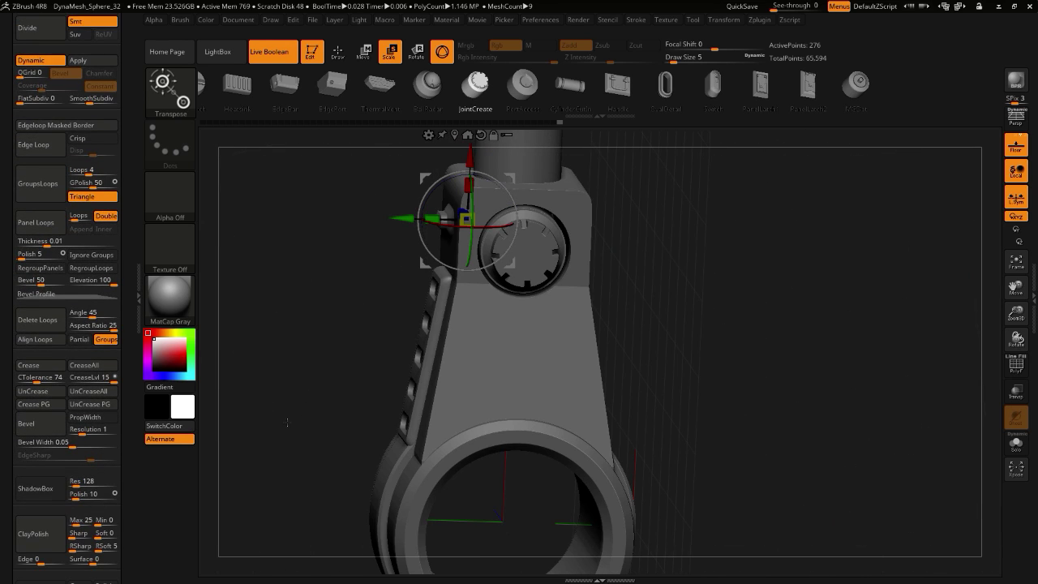
left_click_drag(286, 421, 347, 416)
left_click_drag(0, 432, 0, 413)
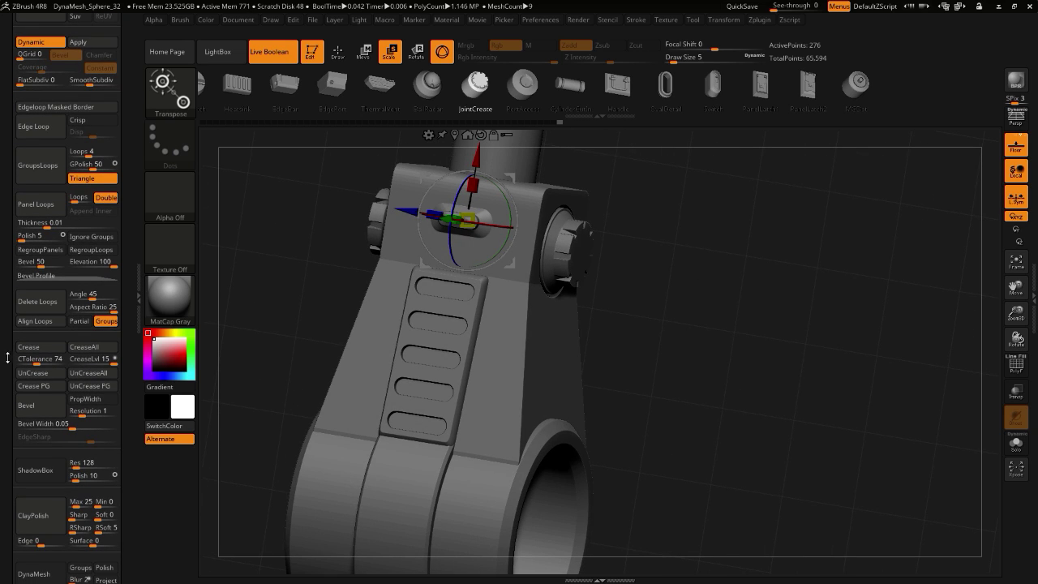
left_click_drag(7, 358, 38, 519)
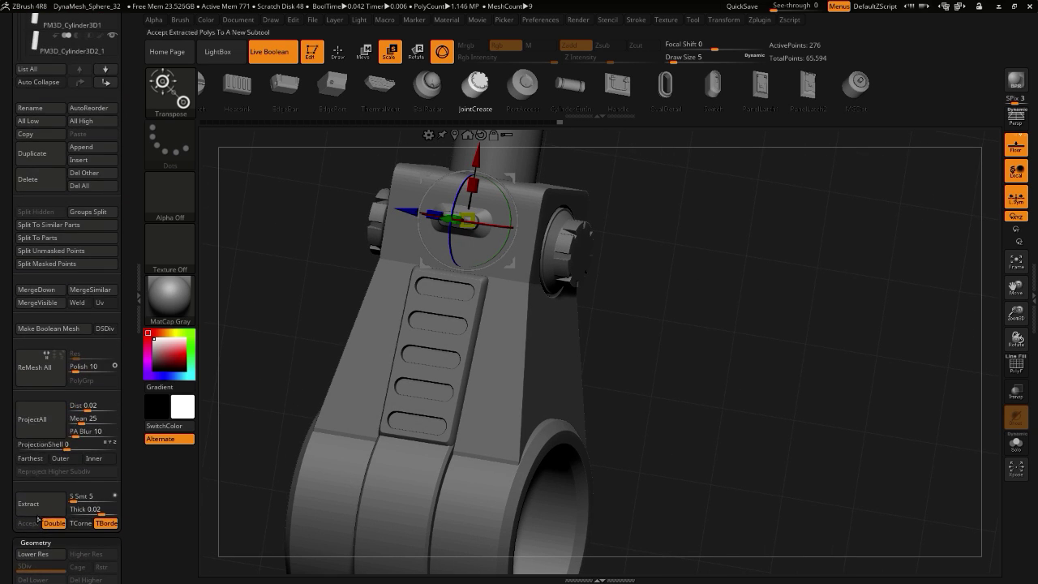
left_click_drag(8, 470, 13, 493)
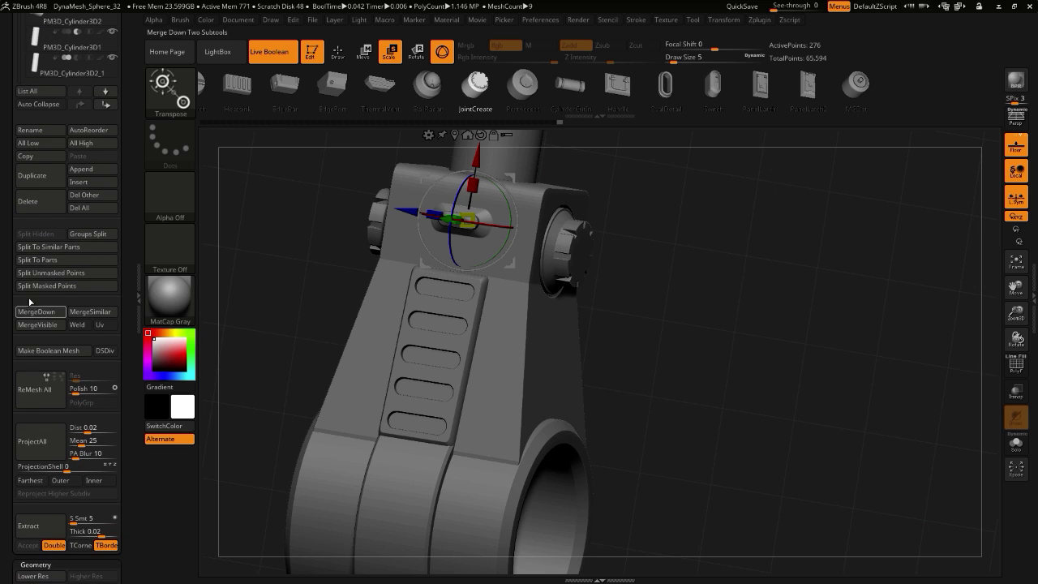
left_click(105, 351)
left_click(29, 351)
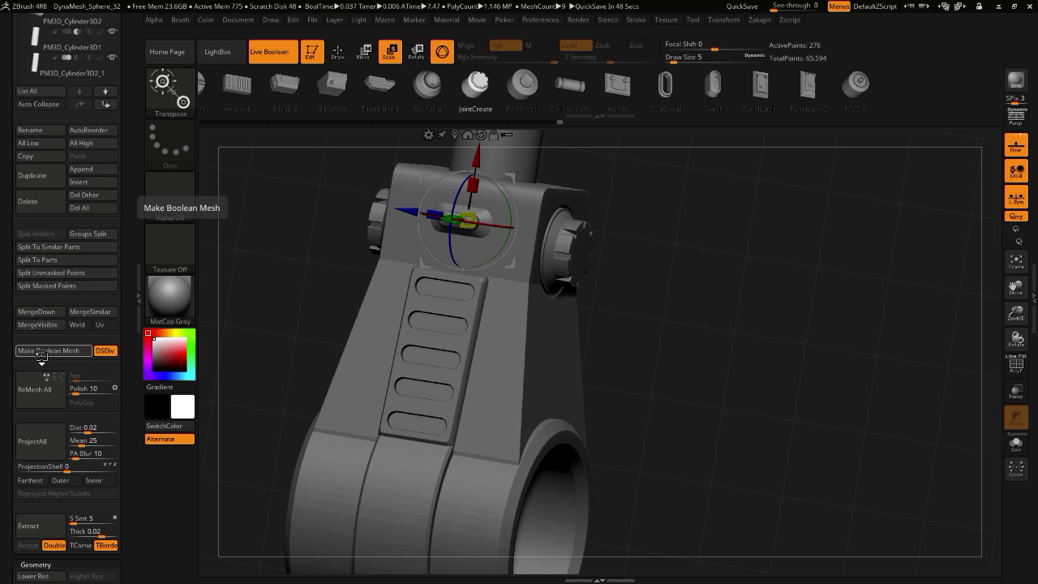
left_click_drag(39, 117, 39, 463)
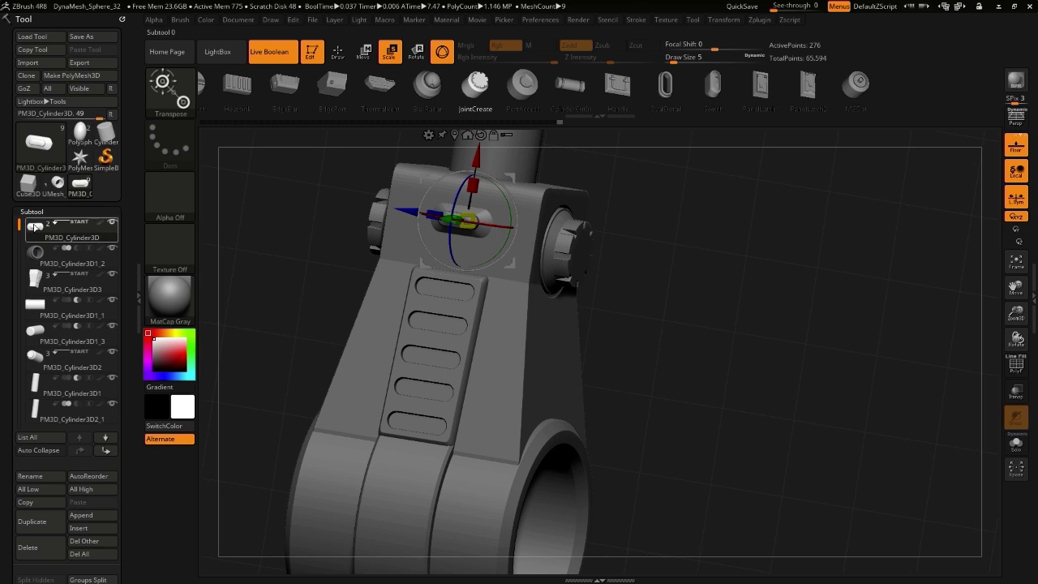
left_click(57, 187)
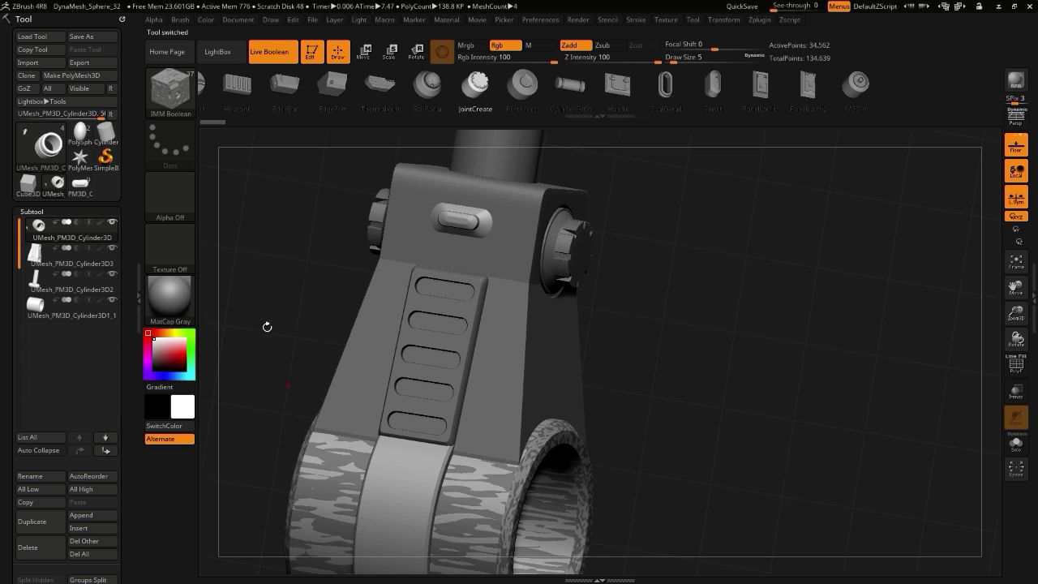
- Examine the generated UMesh joint whole and isolate each of its four subtools in turn to check the separated parts
key("alt+shift+s")
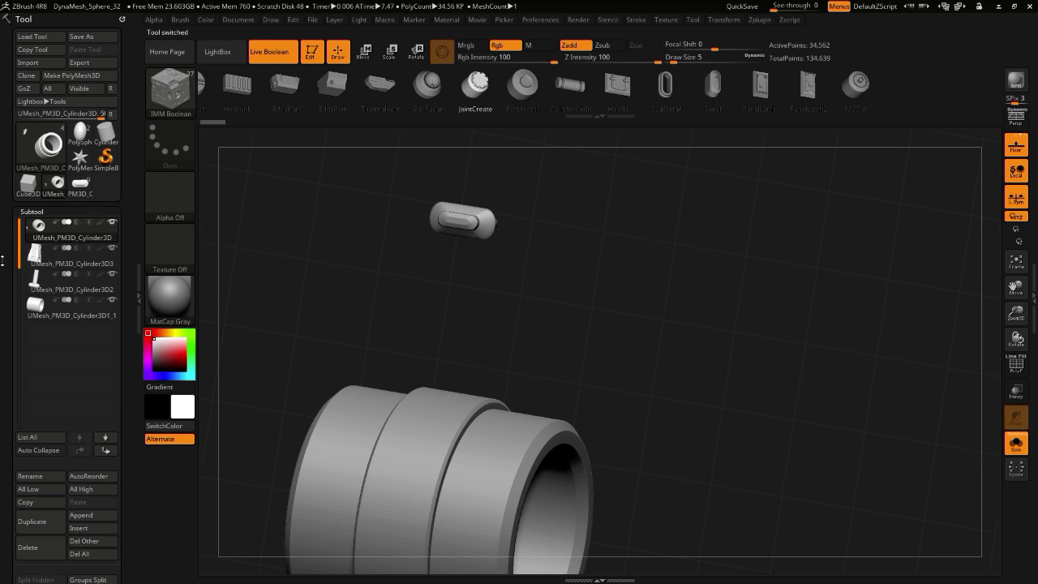
left_click_drag(268, 384, 251, 408, "alt")
key("shift+ctrl+s")
key("shift+ctrl+s")
key("shift+ctrl+s")
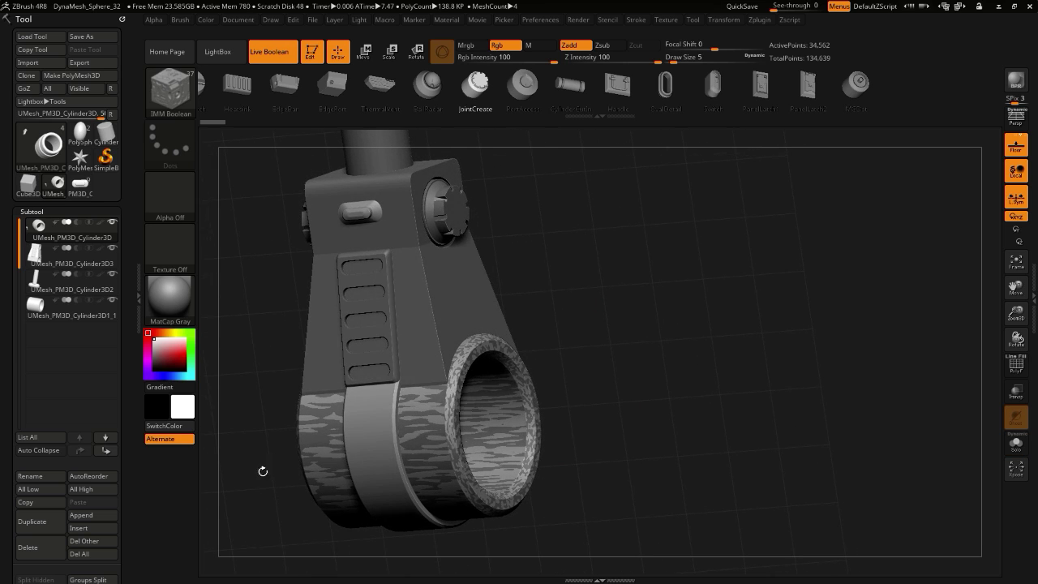
left_click_drag(262, 471, 247, 432)
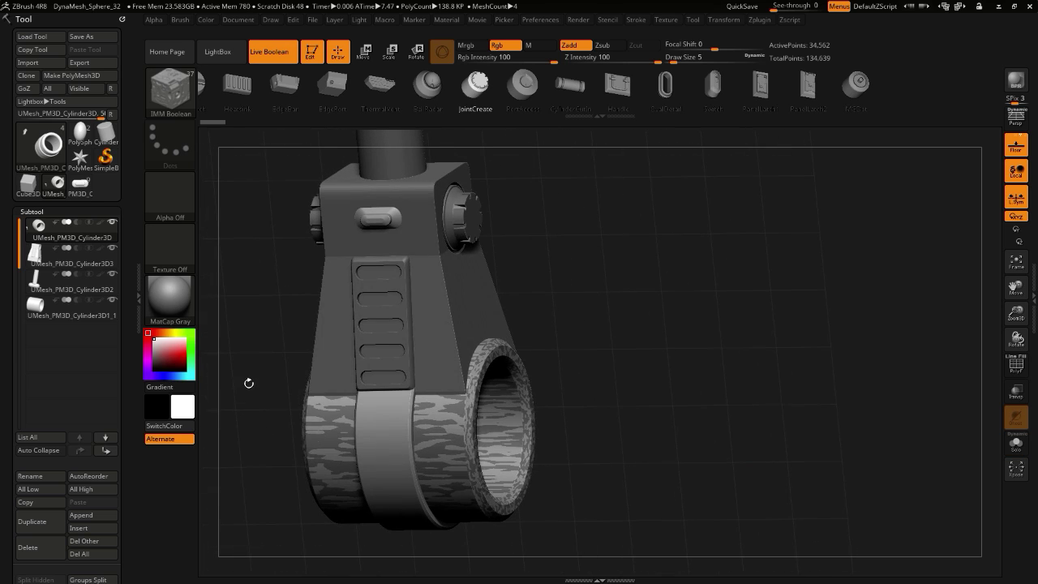
left_click_drag(255, 392, 234, 354)
key("ctrl+shift+s")
left_click(33, 253)
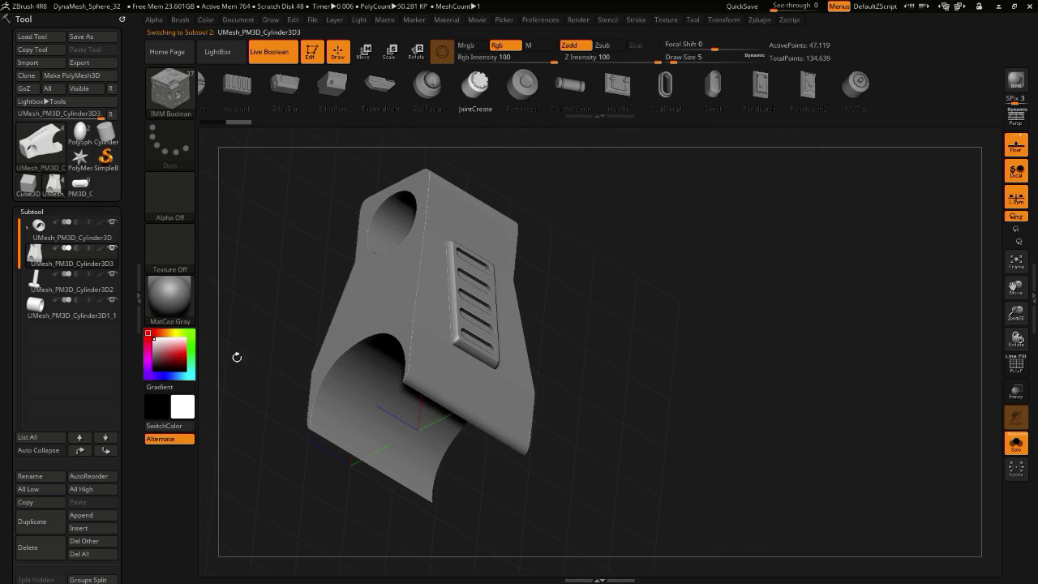
left_click(35, 278)
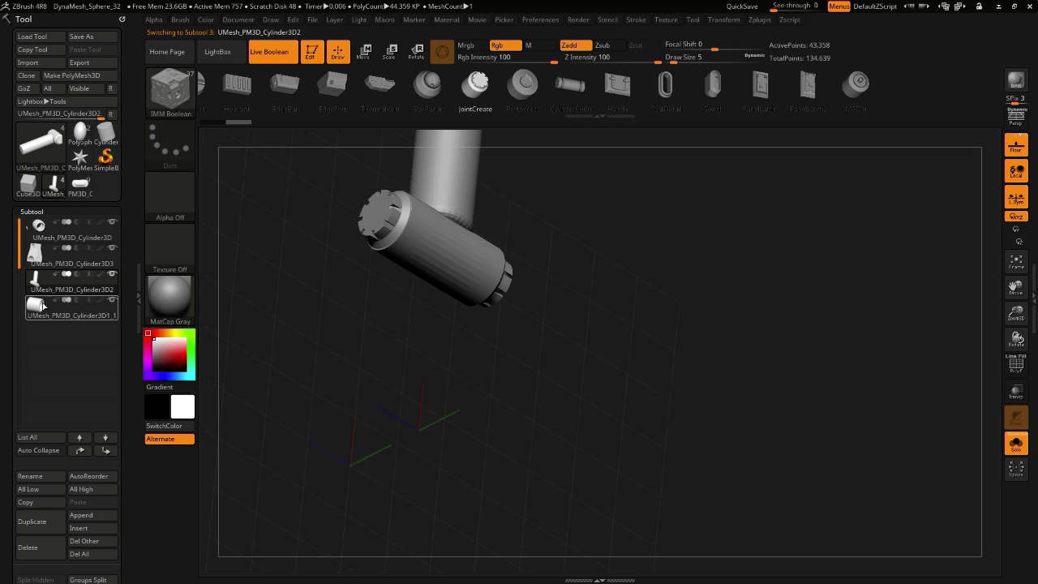
mouse_move(279, 395)
left_mouse_down()
mouse_move(258, 427)
mouse_move(282, 397)
left_mouse_up()
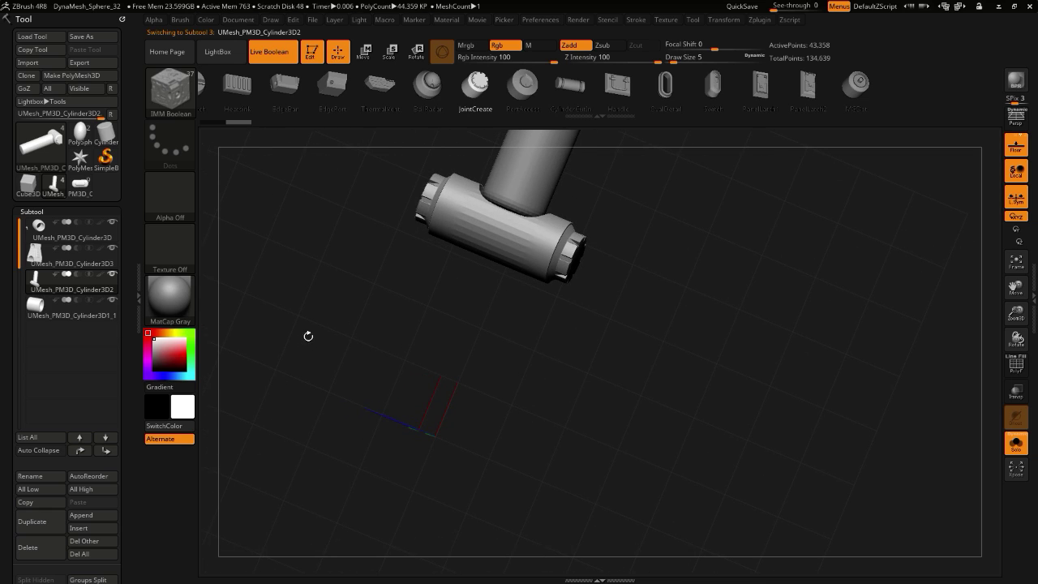
left_click_drag(308, 336, 278, 456)
left_click(48, 313)
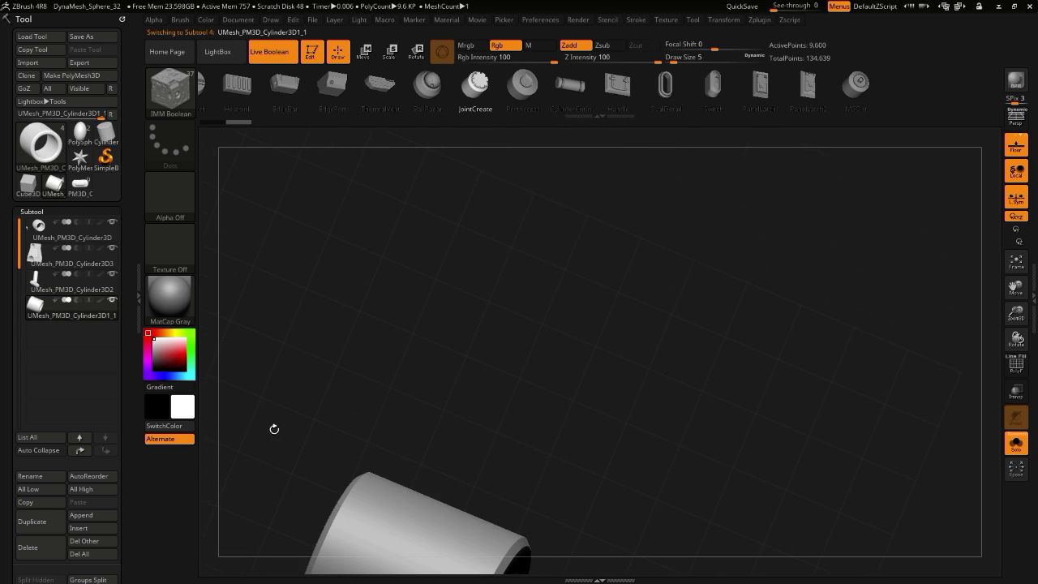
- Switch back to the source PM3D_Cylinder3D tool with the Live Boolean setup and show all its subtools
left_click(49, 189)
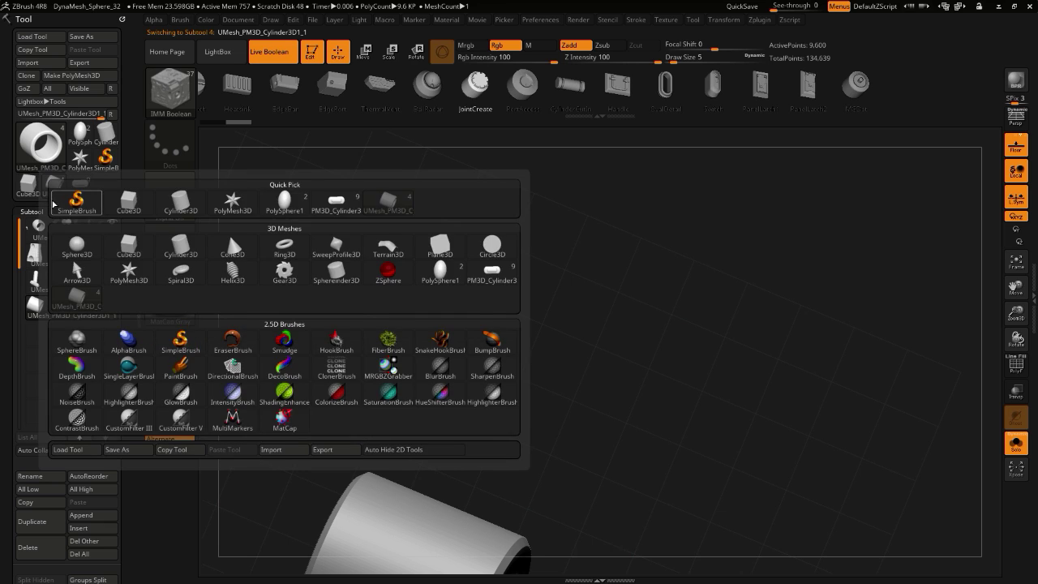
left_click(51, 186)
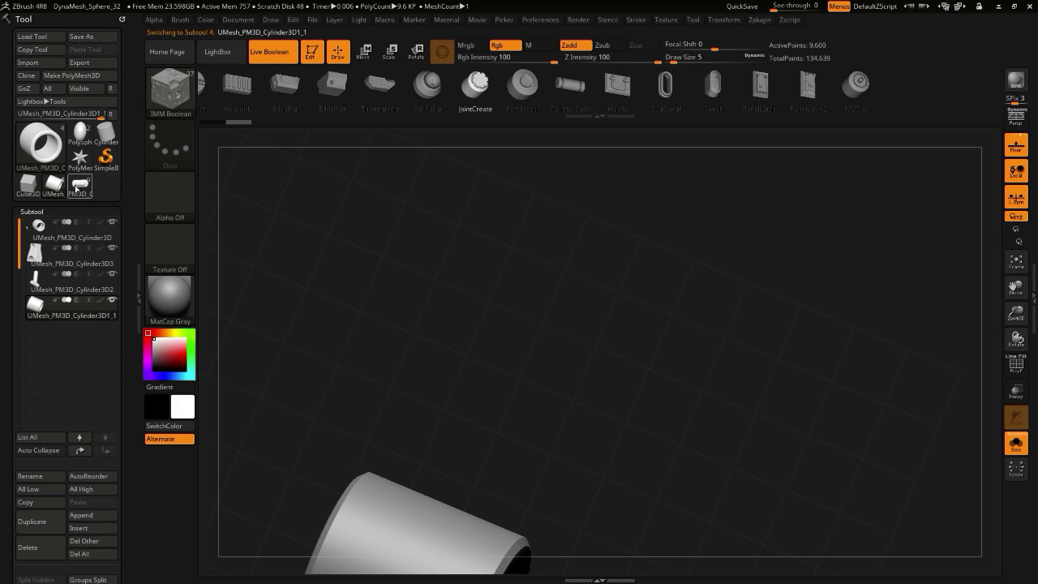
left_click(75, 188)
left_click_drag(245, 389, 282, 414)
key("alt+s")
left_click_drag(252, 485, 211, 369)
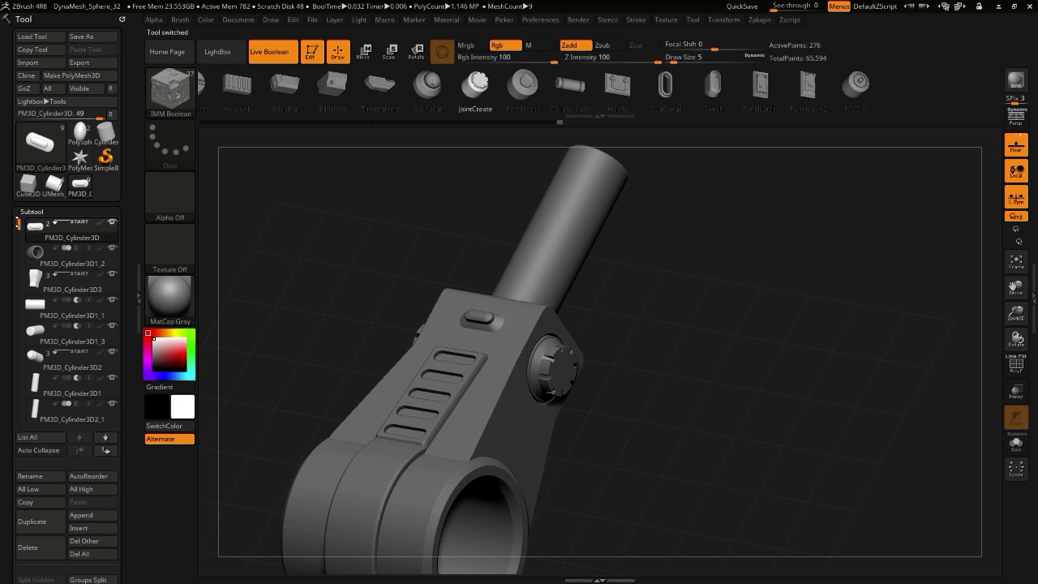
- Remove the Start flag from the PM3D_Cylinder3D knob, keep it visible, and select PM3D_Cylinder3D3 to inspect the bracket in isolation
mouse_move(29, 236)
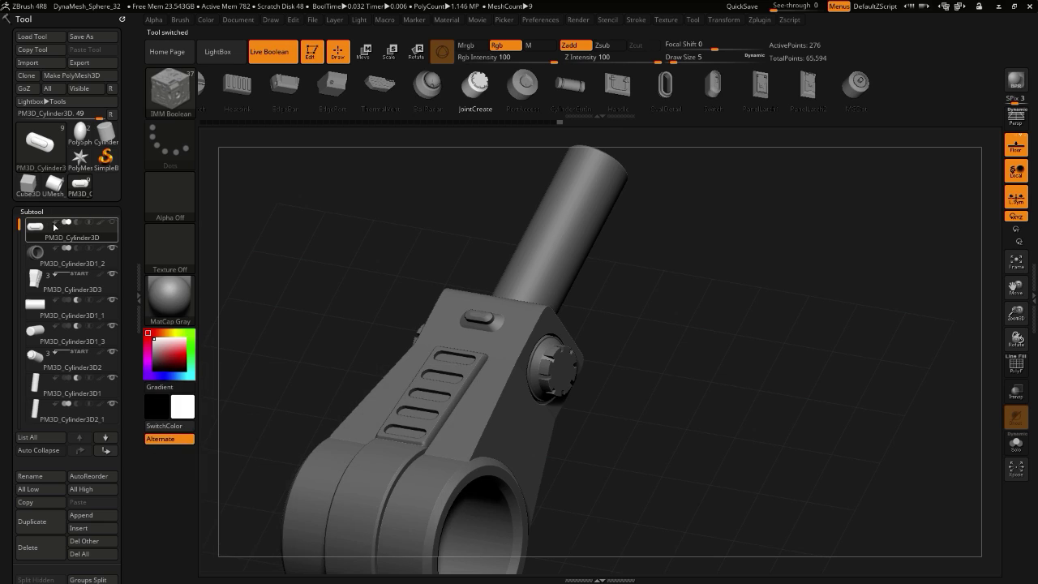
left_click(32, 281)
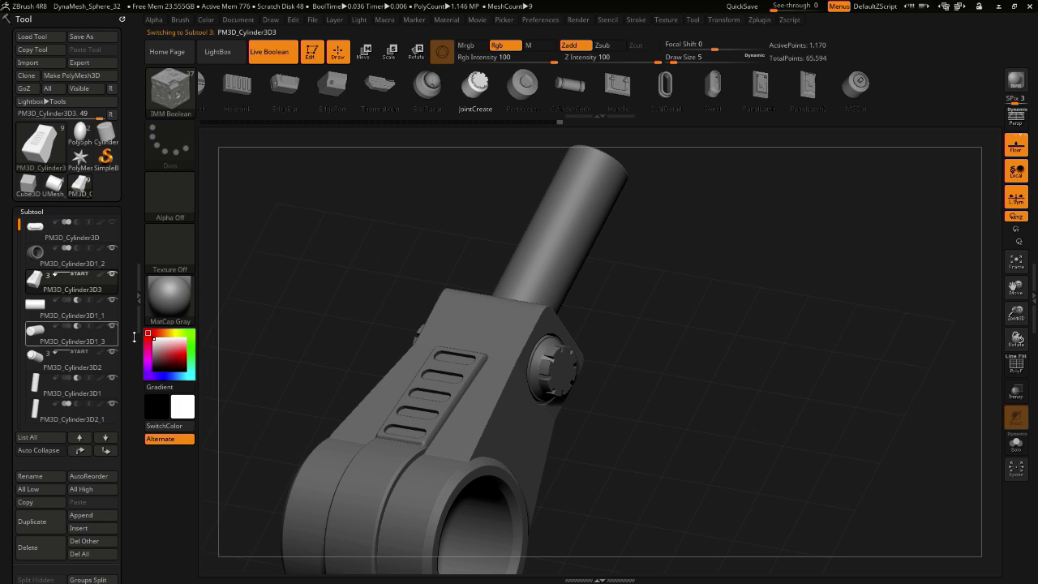
left_click(113, 223)
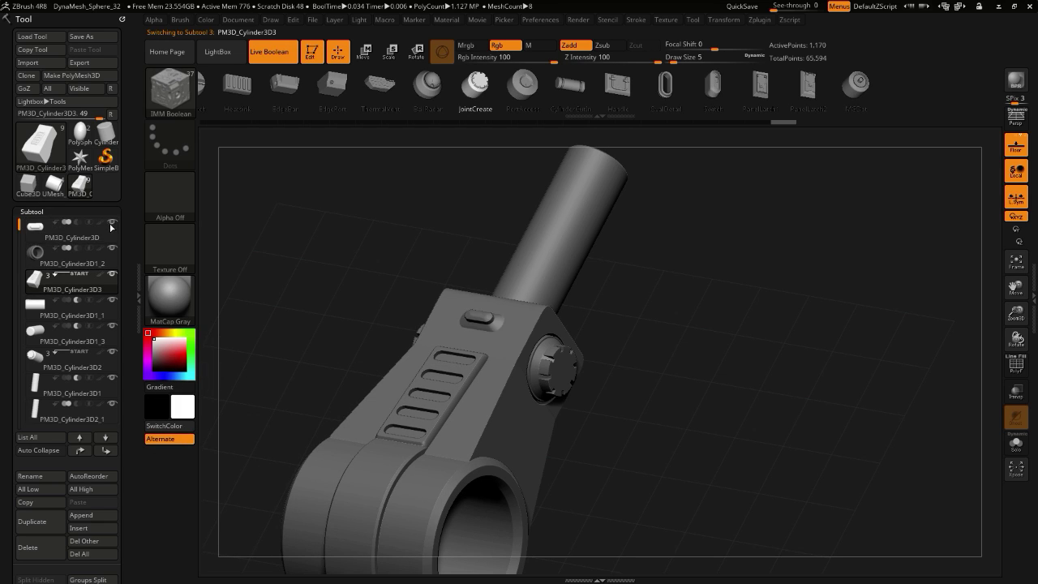
left_click_drag(242, 337, 289, 389)
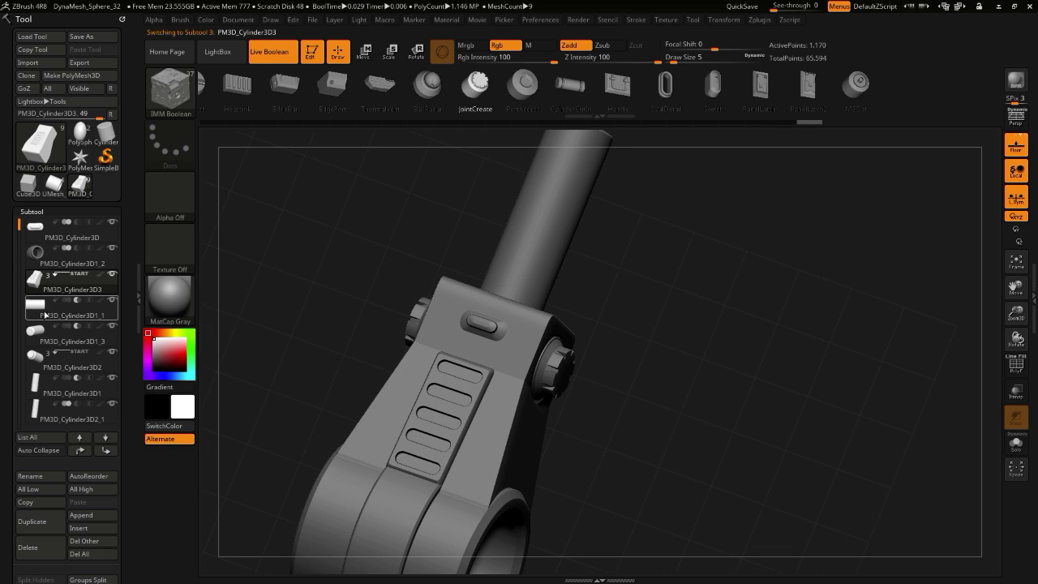
left_click(305, 398)
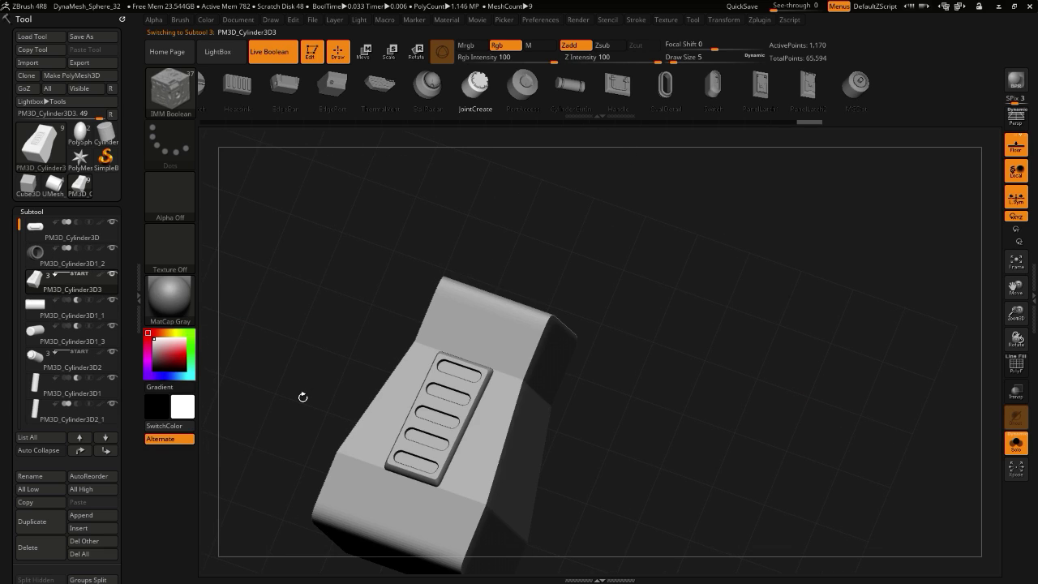
left_click_drag(301, 396, 252, 372)
left_click(266, 371)
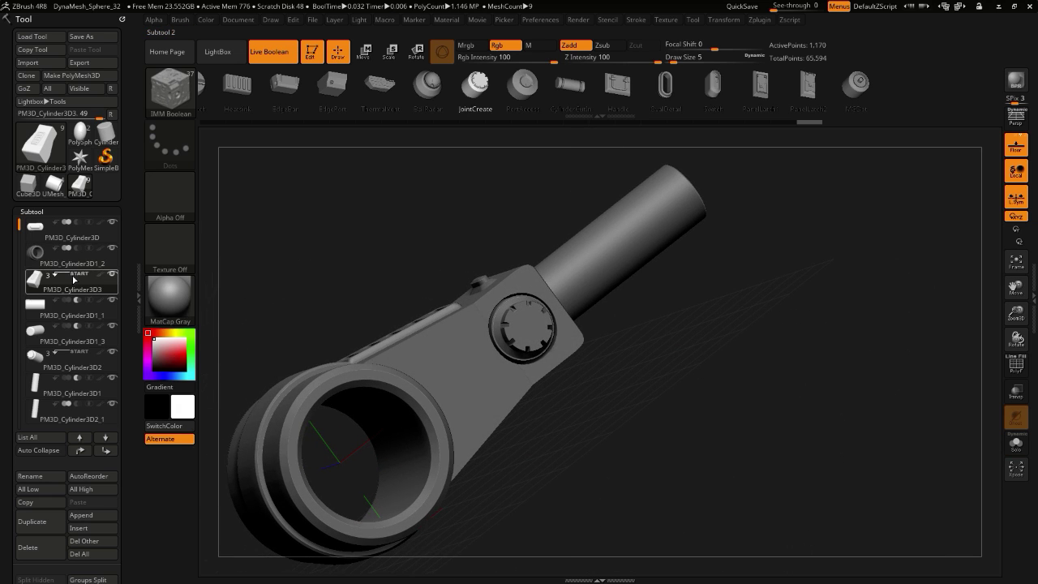
mouse_move(77, 280)
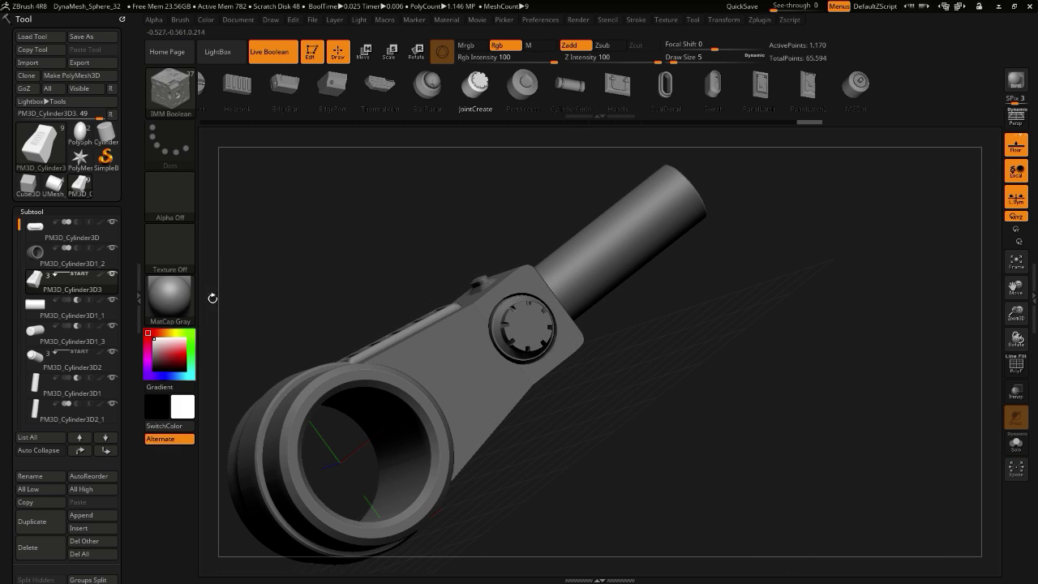
left_click_drag(213, 298, 246, 345)
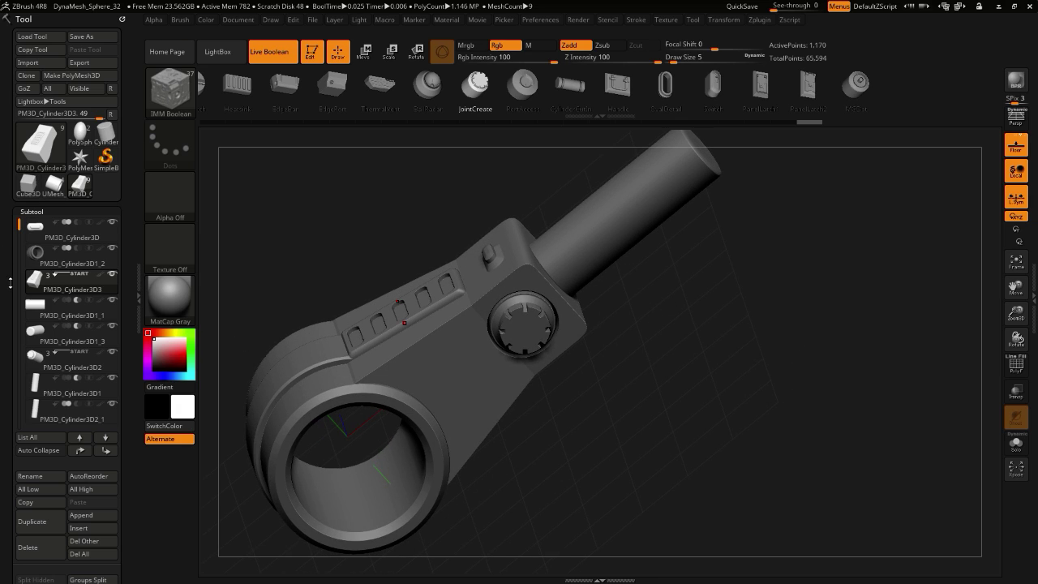
- Select the PM3D_Cylinder3D2 pin, isolate it and remove its Start flag
left_click_drag(17, 230, 18, 239)
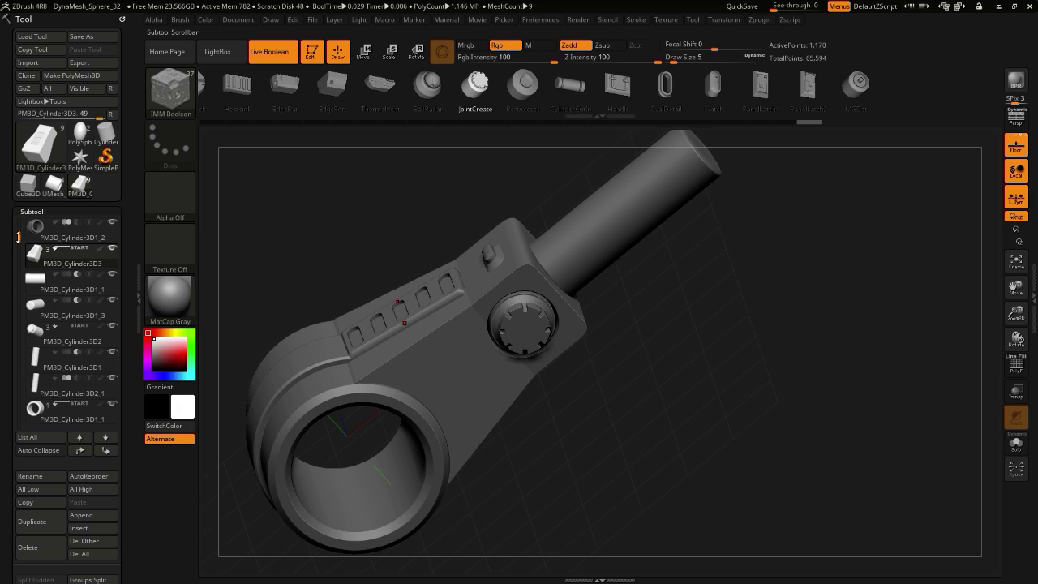
left_click(73, 334)
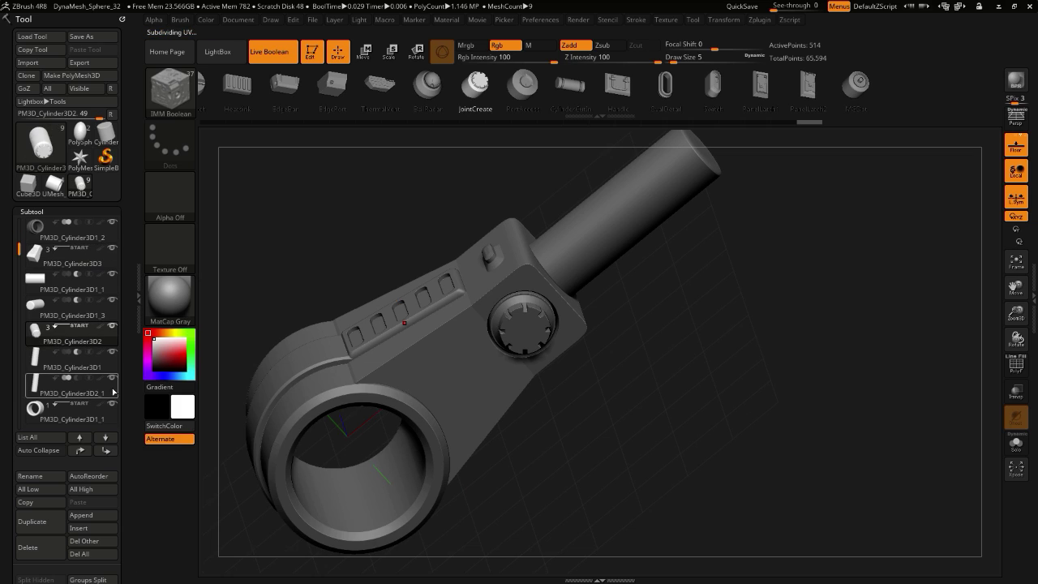
left_click(225, 300)
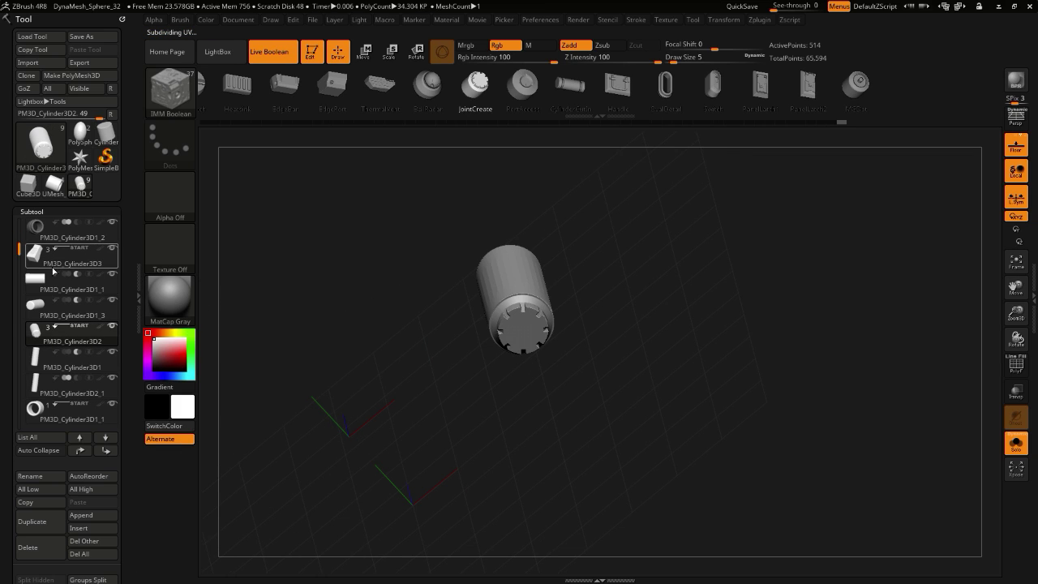
left_click(56, 328)
left_click_drag(303, 419, 287, 467)
- Select the last PM3D_Cylinder3D1_1 ring, remove its Start flag and check the ring alone and within the whole joint
left_click(47, 415)
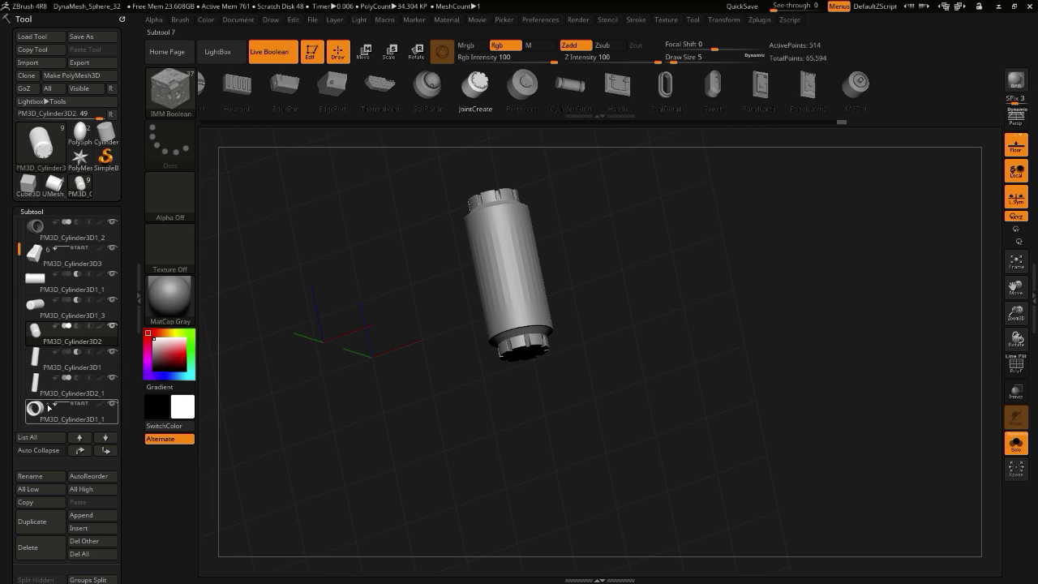
key("alt+s")
left_click_drag(261, 543, 292, 467)
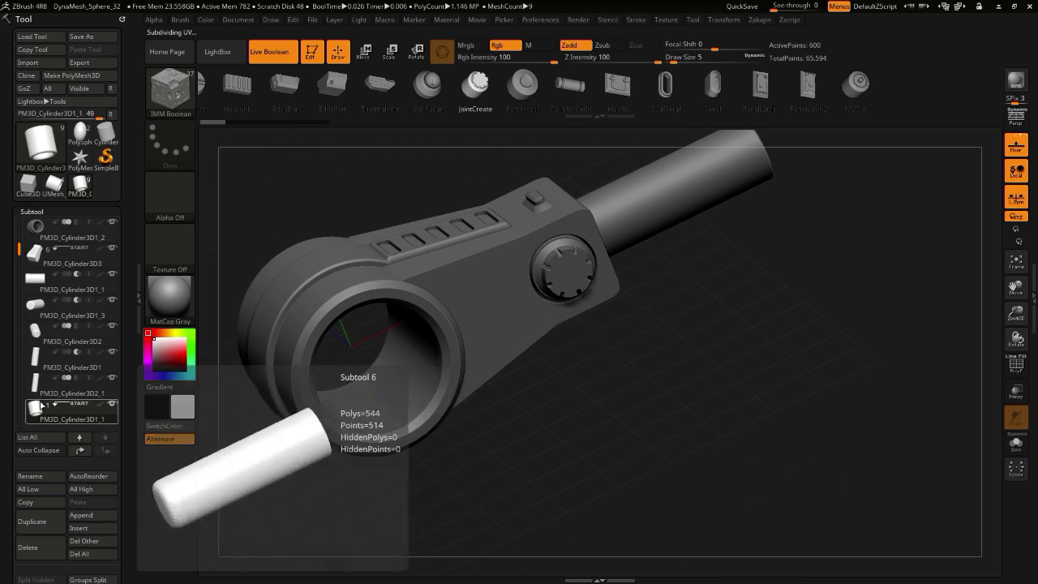
left_click(57, 405)
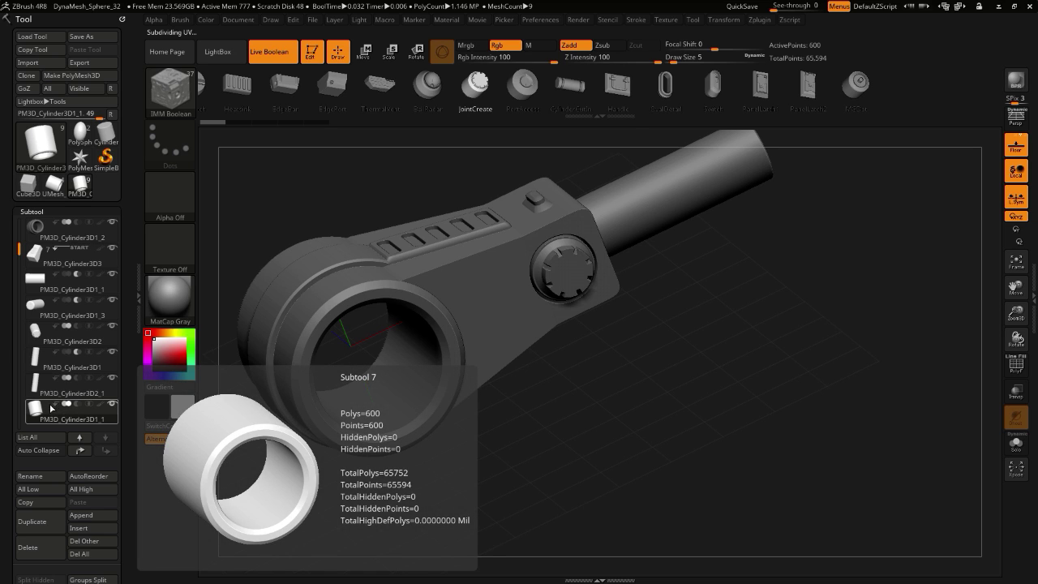
left_click(56, 405)
left_click_drag(18, 249, 20, 289)
mouse_move(35, 357)
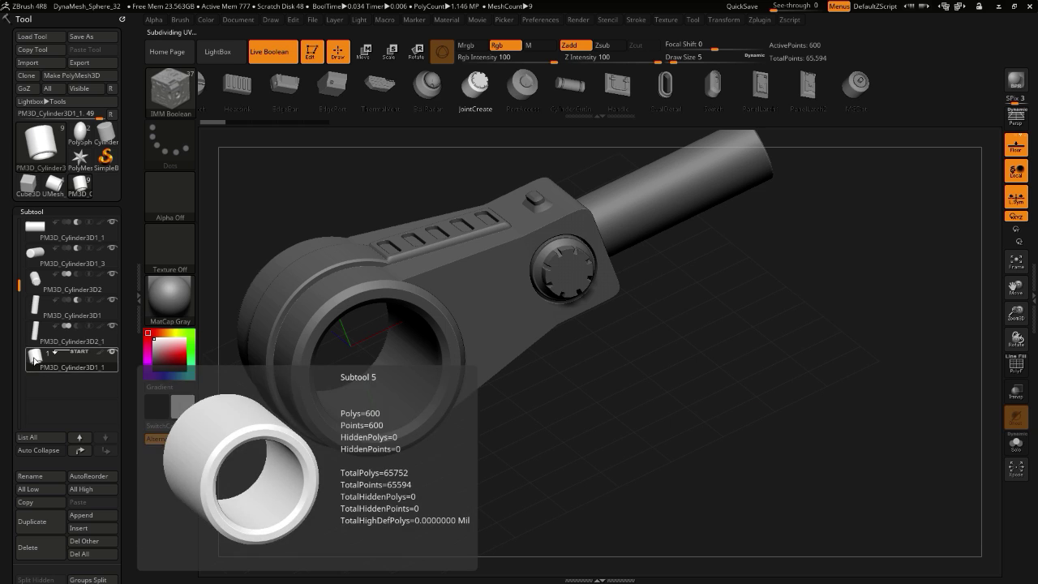
key("alt+s")
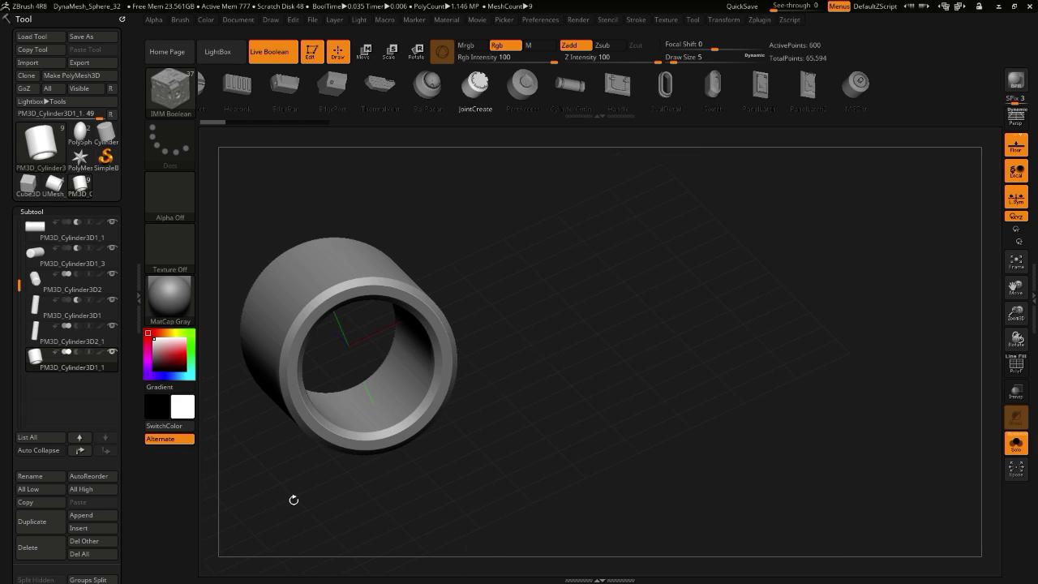
key("alt+s")
left_click_drag(294, 500, 243, 442)
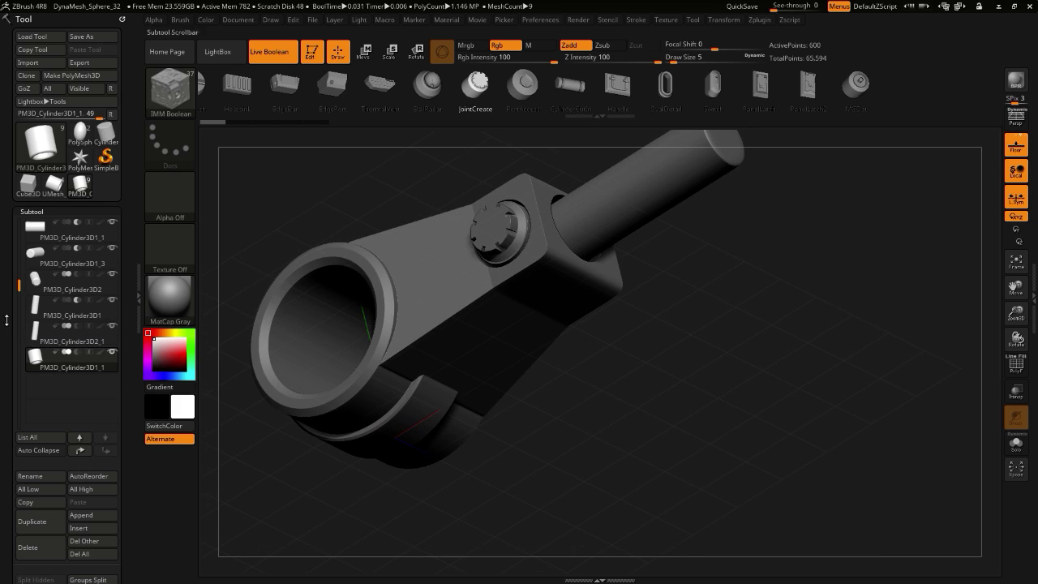
left_click_drag(23, 278, 22, 223)
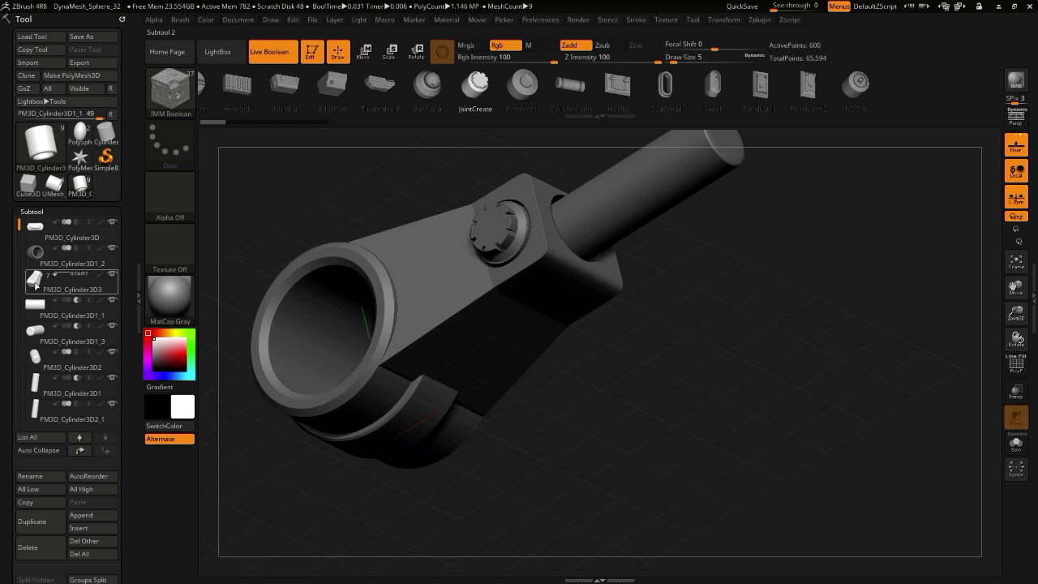
- Generate a new Boolean mesh from the regrouped subtools with DSDiv off and open the resulting UMesh_PM3D_Cylinder3D tool
left_click_drag(282, 231, 261, 478)
left_click_drag(10, 271, 13, 133)
left_click(25, 353)
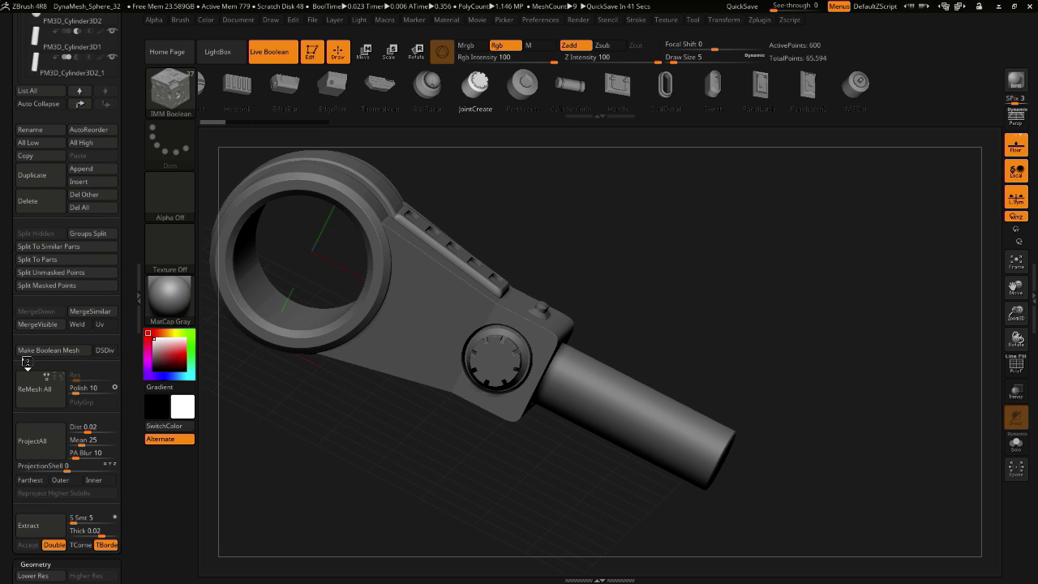
left_click_drag(4, 161, 6, 284)
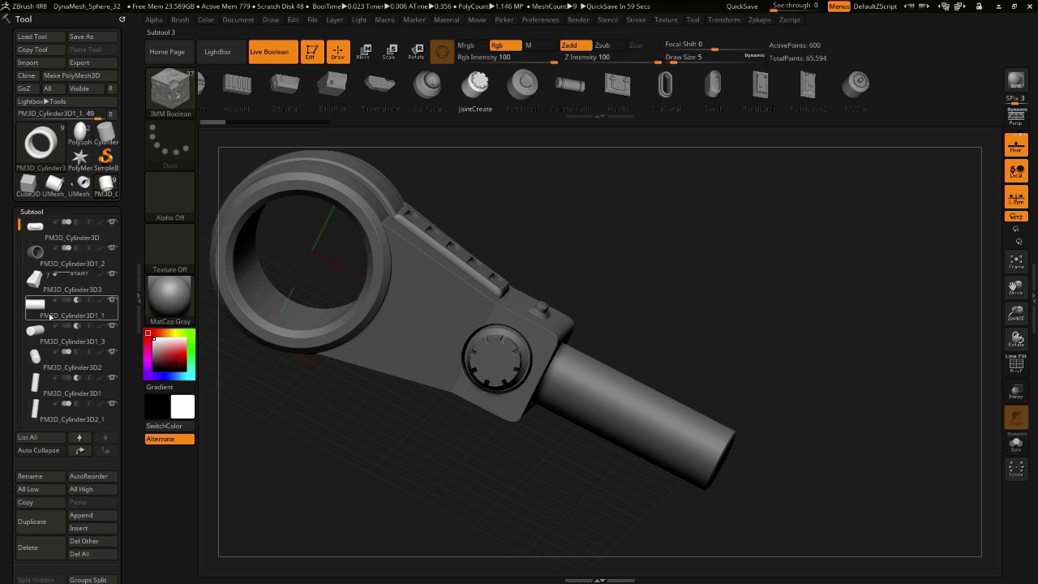
left_click_drag(19, 229, 19, 237)
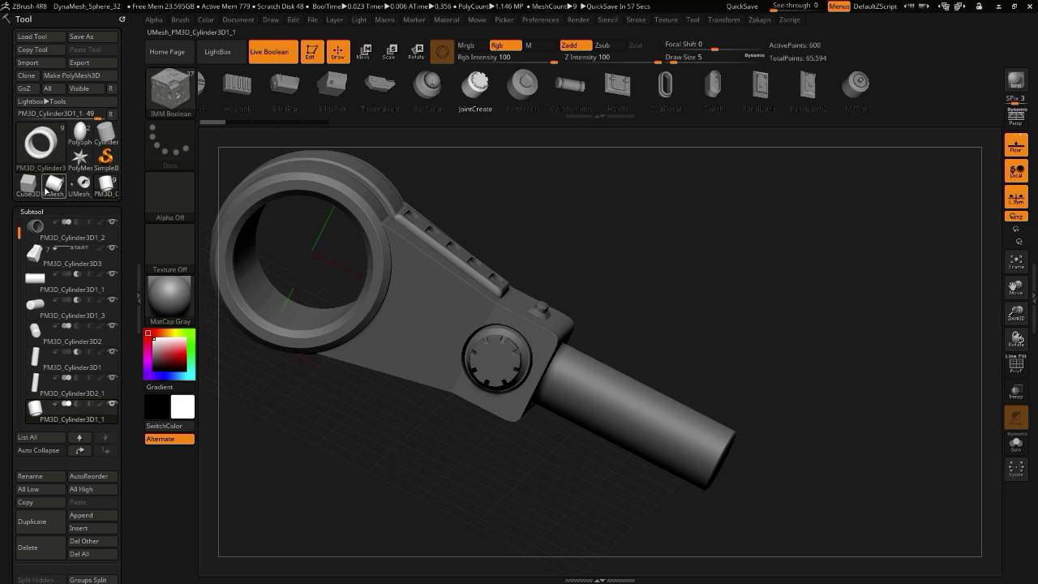
left_click(79, 188)
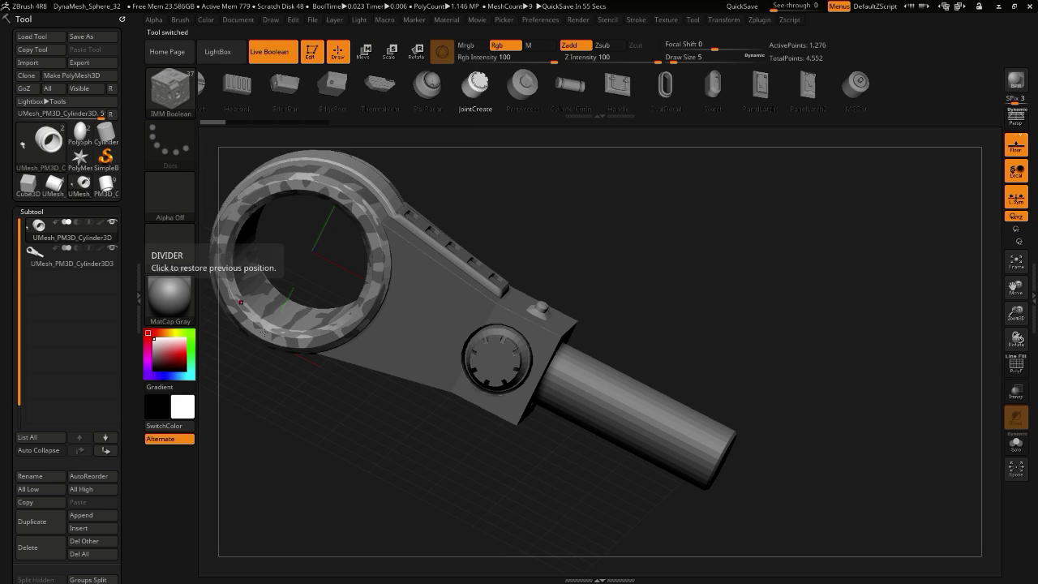
- Compare the two UMesh subtools in isolation, alternating between UMesh_PM3D_Cylinder3D and UMesh_PM3D_Cylinder3D3
left_click_drag(308, 439, 268, 430)
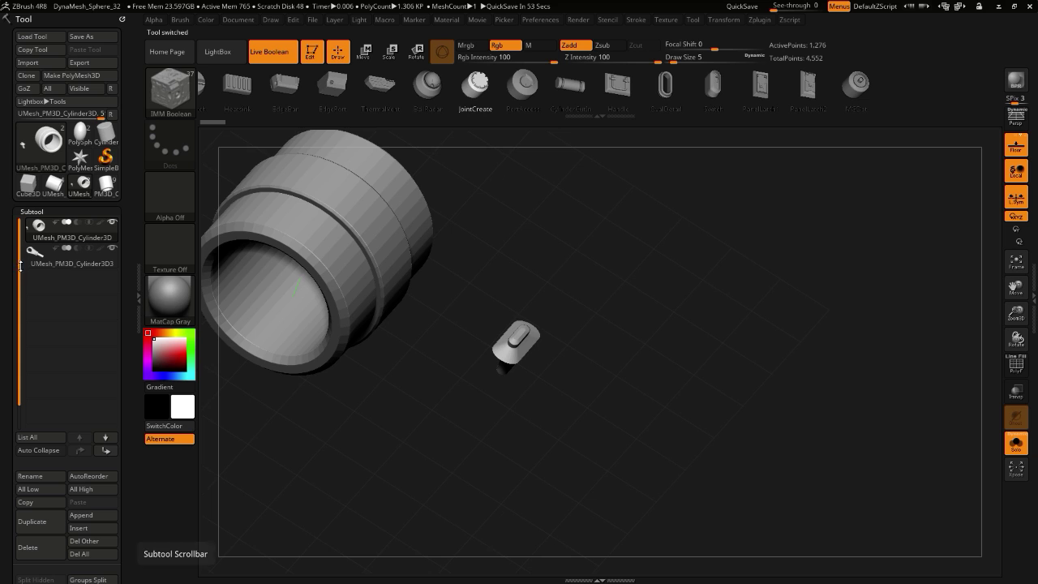
left_click(329, 440)
left_click_drag(329, 440, 354, 491)
left_click(326, 368, "alt")
left_click(349, 485)
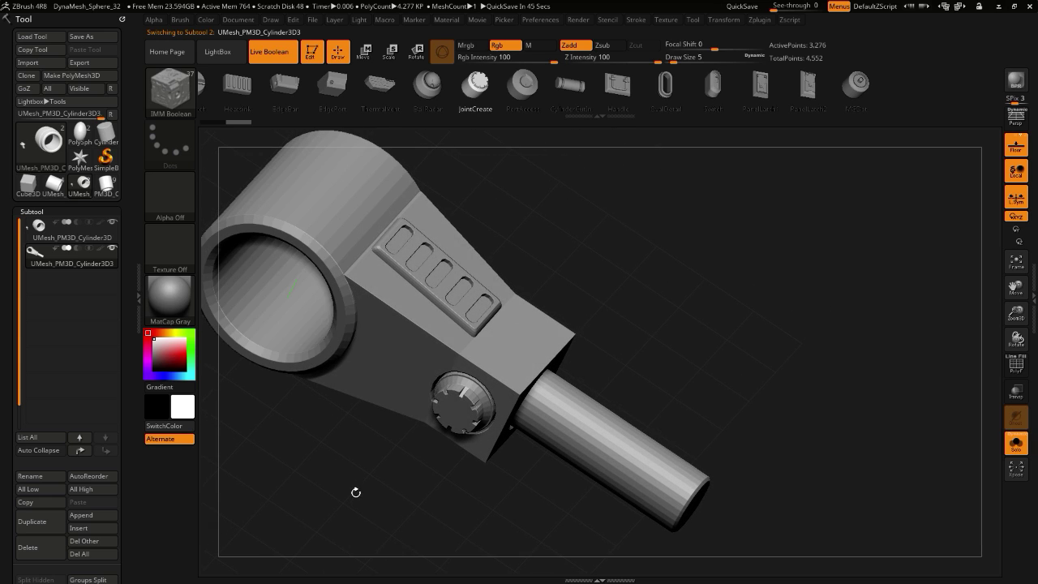
key("Up")
key("Down")
key("Up")
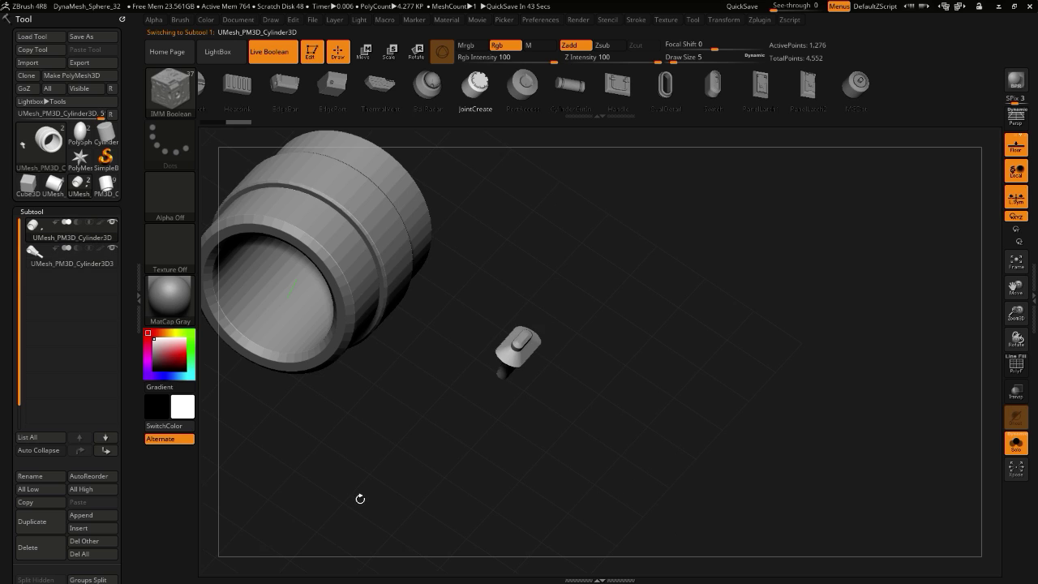
- Flip between the ring mesh and the arm mesh in solo view, finishing on UMesh_PM3D_Cylinder3D
key("Down")
key("Up")
key("Down")
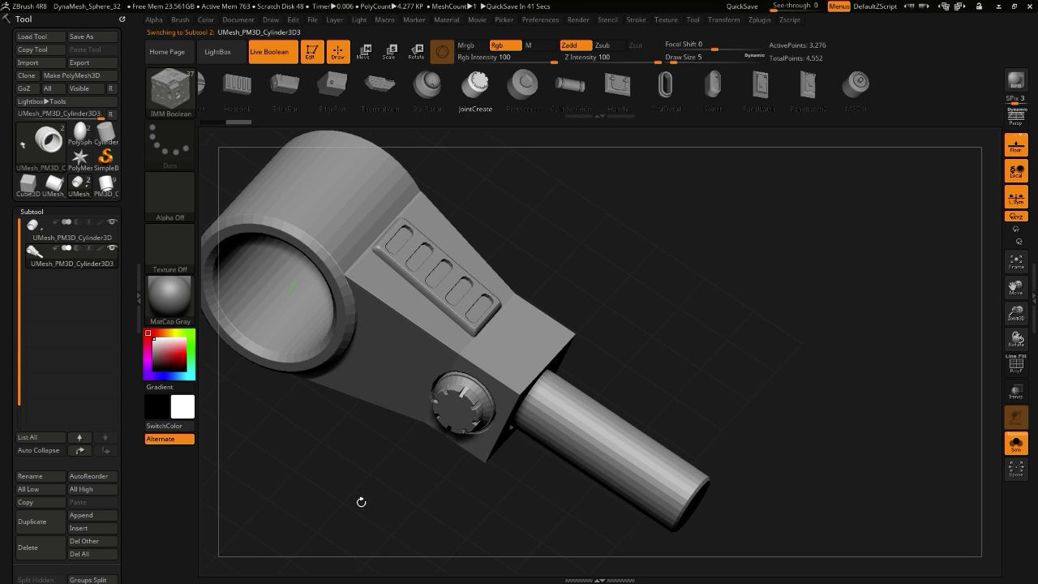
key("Up")
key("Down")
left_click_drag(322, 478, 170, 320)
left_click(34, 232)
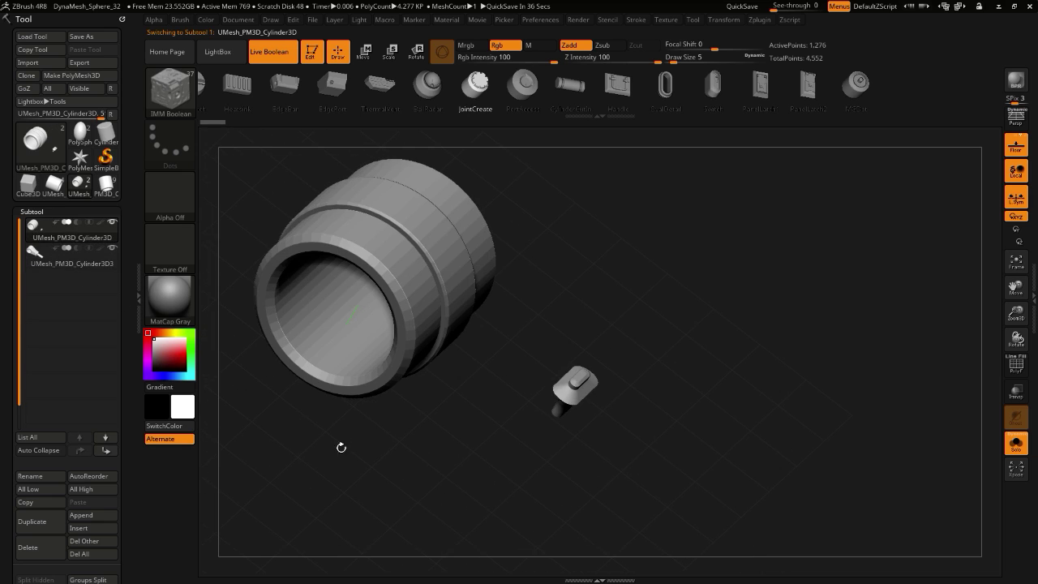
left_click_drag(341, 445, 378, 378)
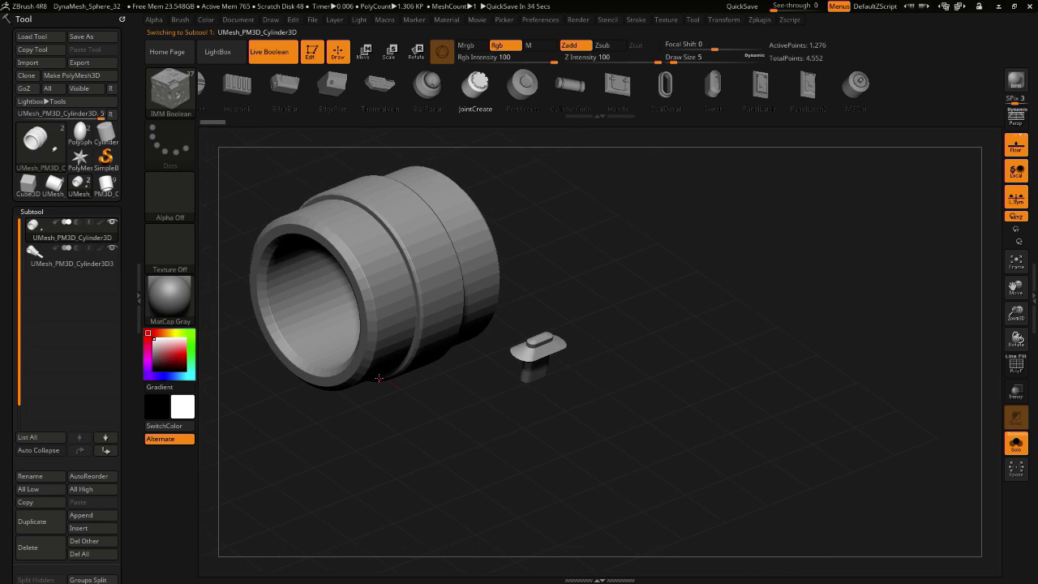
- Display the polyframe and compare the polygroups and topology of both isolated UMesh subtools
left_click(1009, 365)
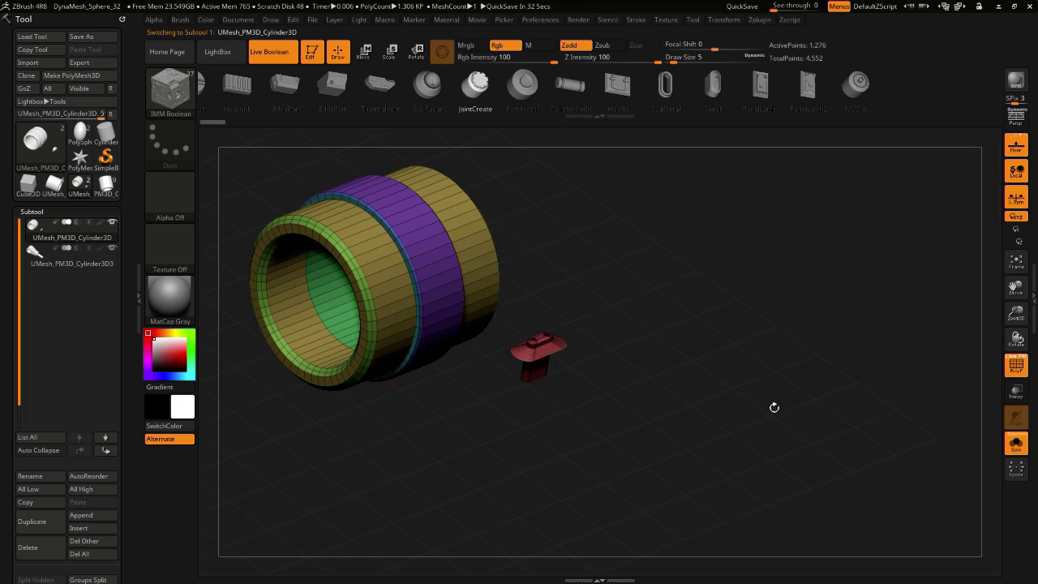
left_click_drag(329, 450, 304, 450, "alt")
key("Down")
left_click(391, 468)
left_click_drag(370, 497, 450, 513)
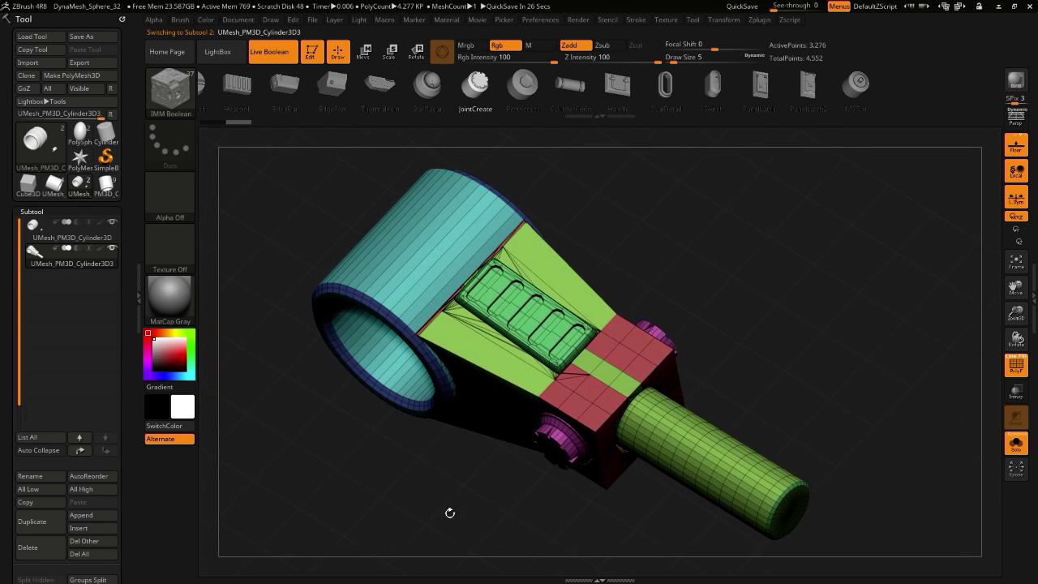
key("Up")
left_click(414, 506)
left_click(412, 505)
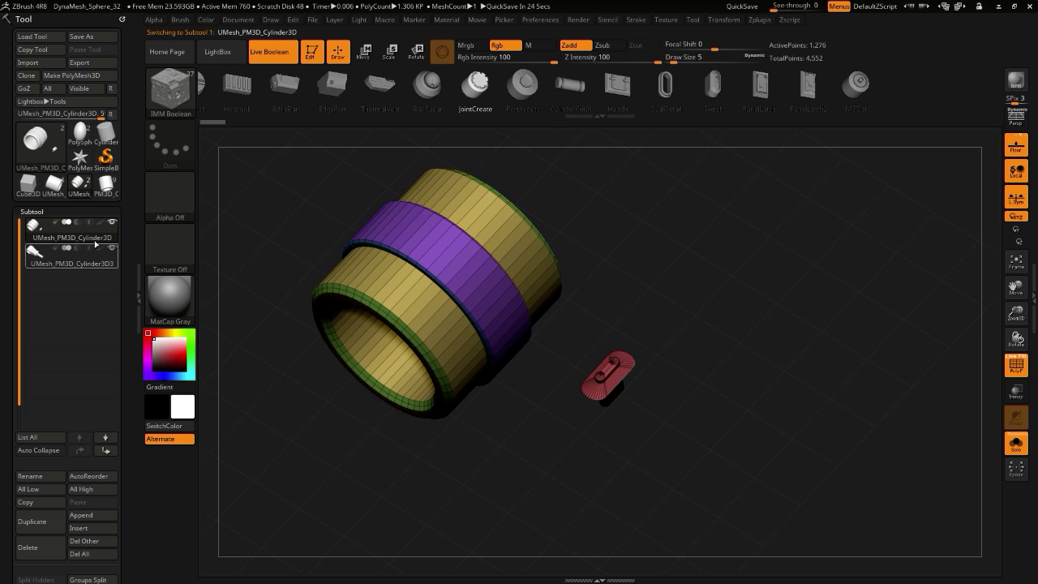
left_click_drag(345, 424, 301, 375)
left_click(263, 355)
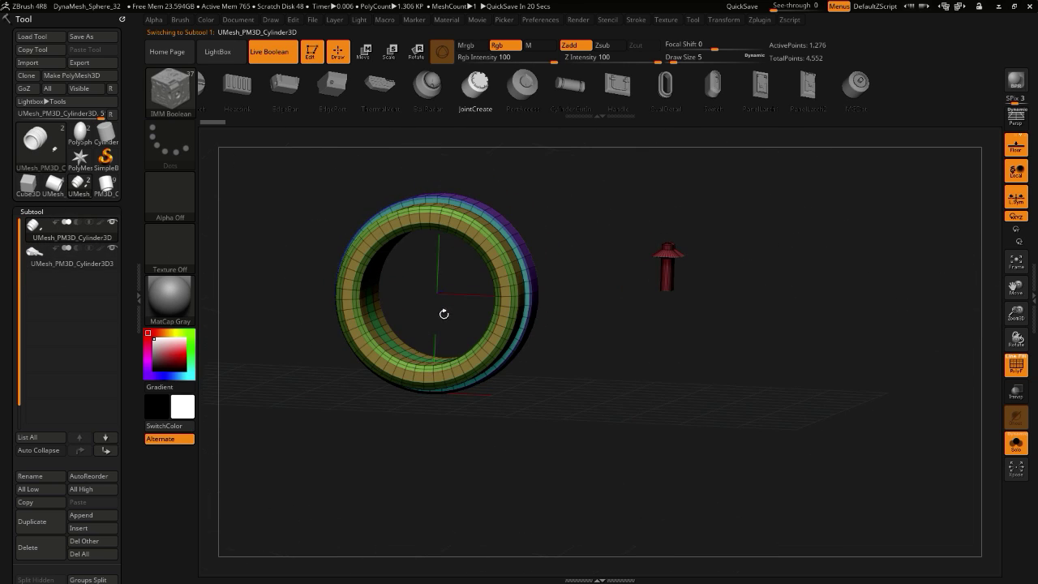
- Reopen the original PM3D_Cylinder3D1_1 Live Boolean tool and show the whole joint instead of one isolated part
left_click(78, 191)
left_click(43, 233)
left_click(106, 185)
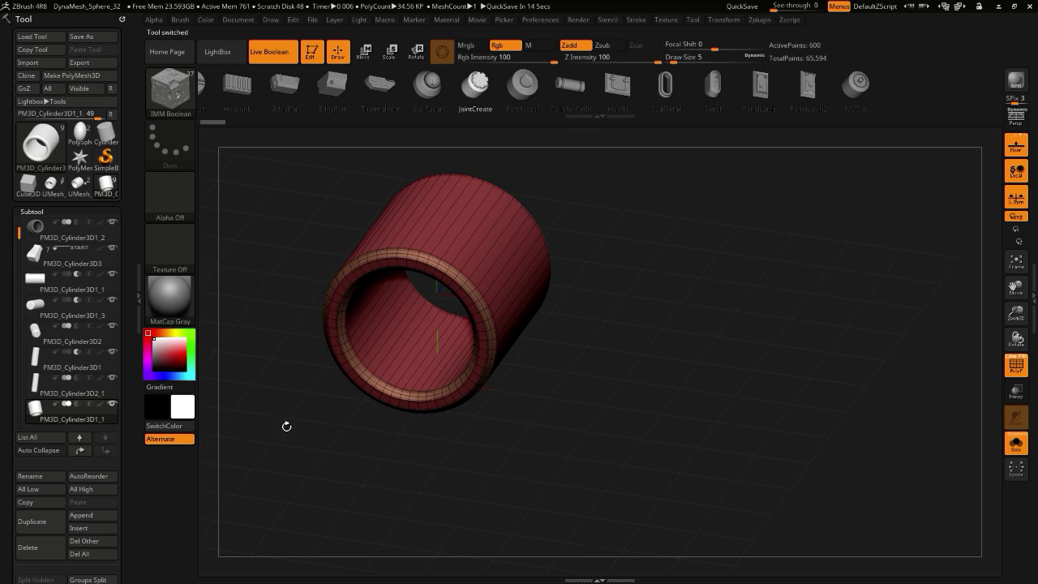
key("alt+shift+s")
left_click_drag(297, 449, 215, 440)
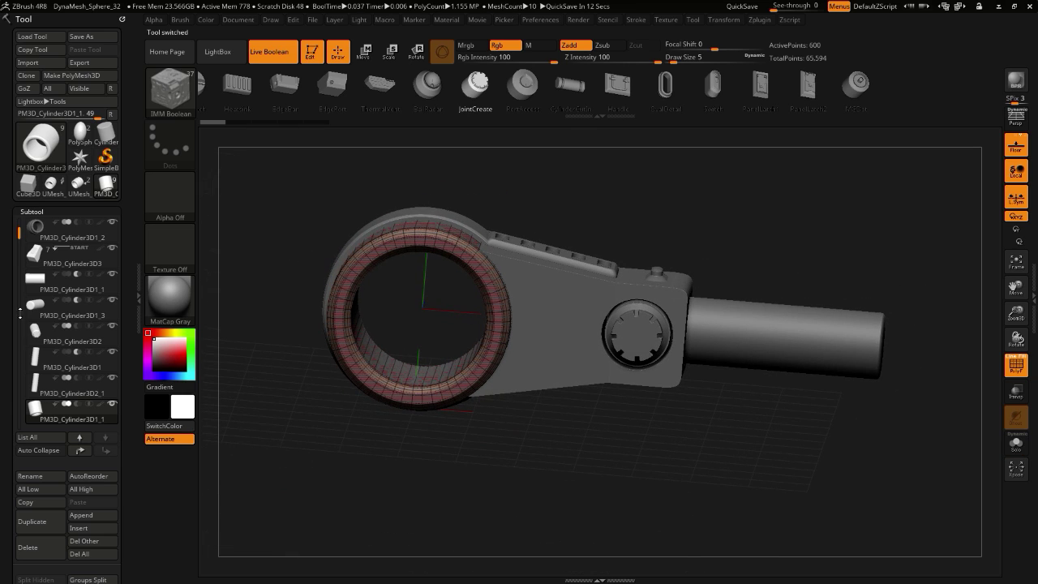
- Select the last PM3D_Cylinder3D1_1 ring, check it alone and within the joint, and delete that subtool
left_click_drag(14, 239, 17, 277)
left_click(33, 237)
key("alt+shift+s")
left_click(38, 392)
key("alt+shift+s")
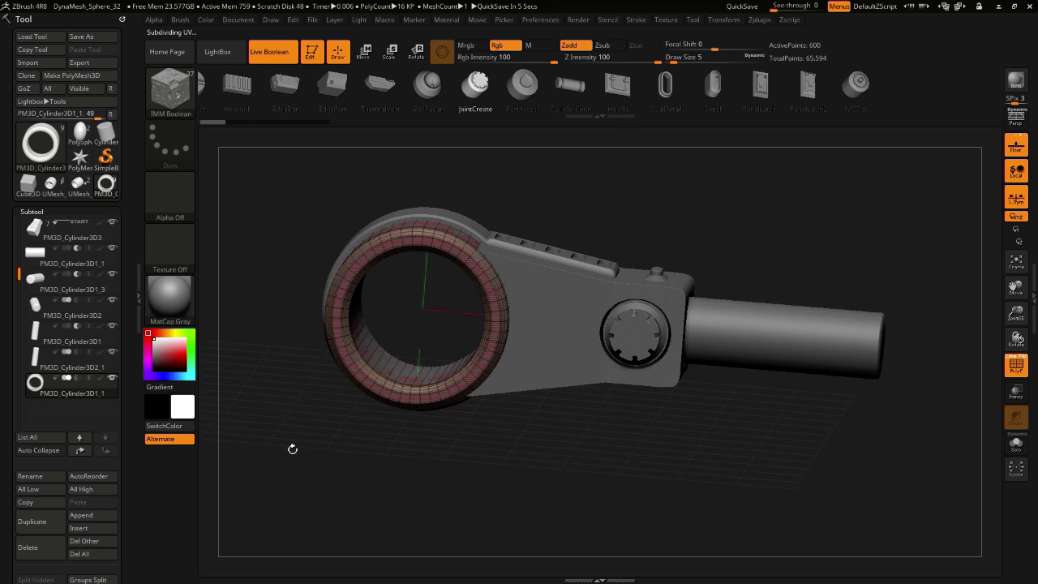
left_click_drag(292, 450, 282, 462)
key("alt+shift+s")
left_click_drag(5, 466, 4, 420)
left_click(27, 512)
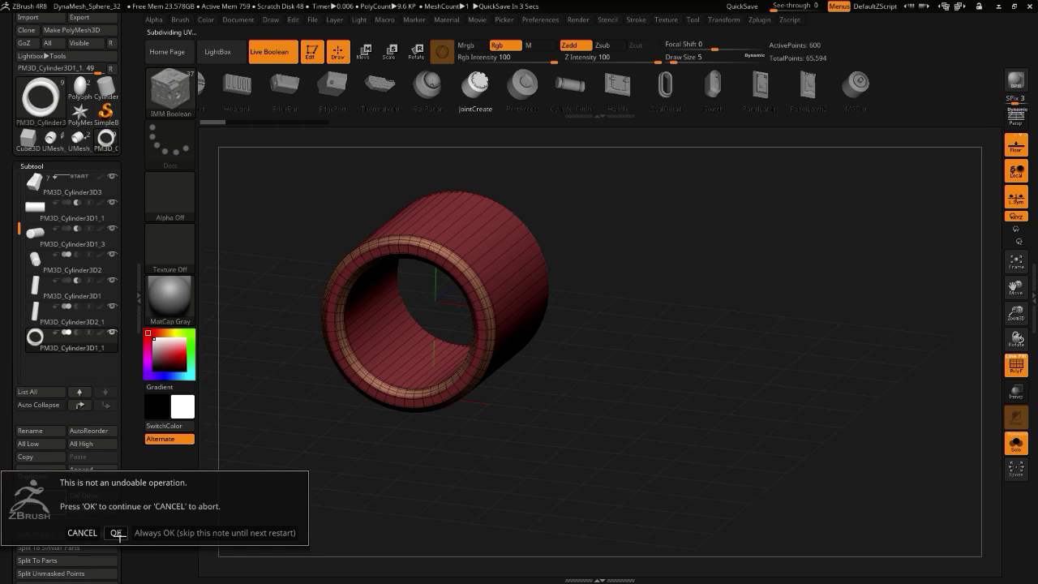
left_click(116, 532)
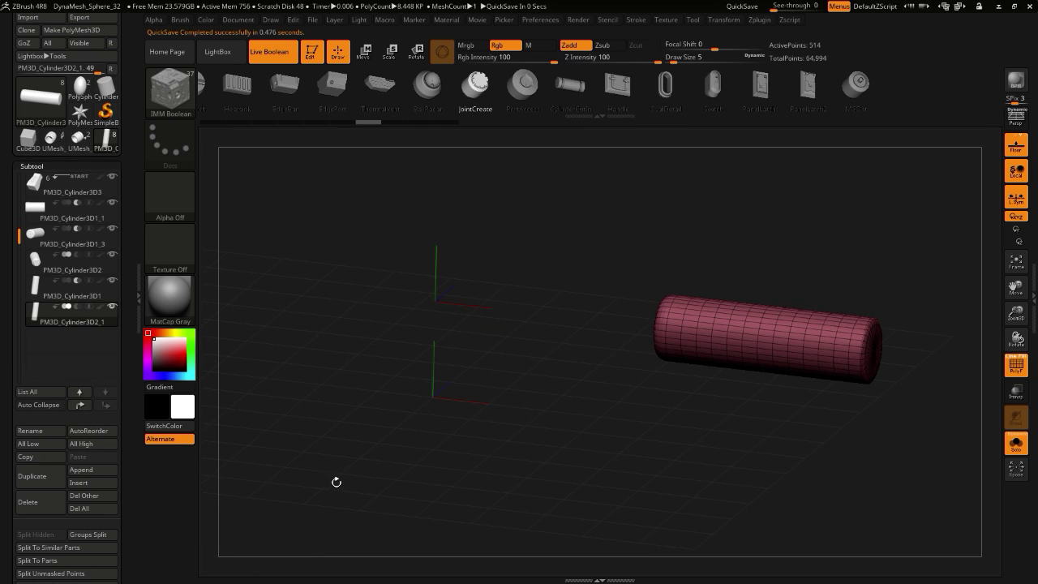
- Show the full joint, generate Boolean meshes with DSDiv off and on, and open the low-resolution UMesh_PM3D_Cylinder3D1 tool
key("alt+shift+s")
left_click_drag(334, 477, 321, 500)
left_click_drag(7, 446, 4, 362)
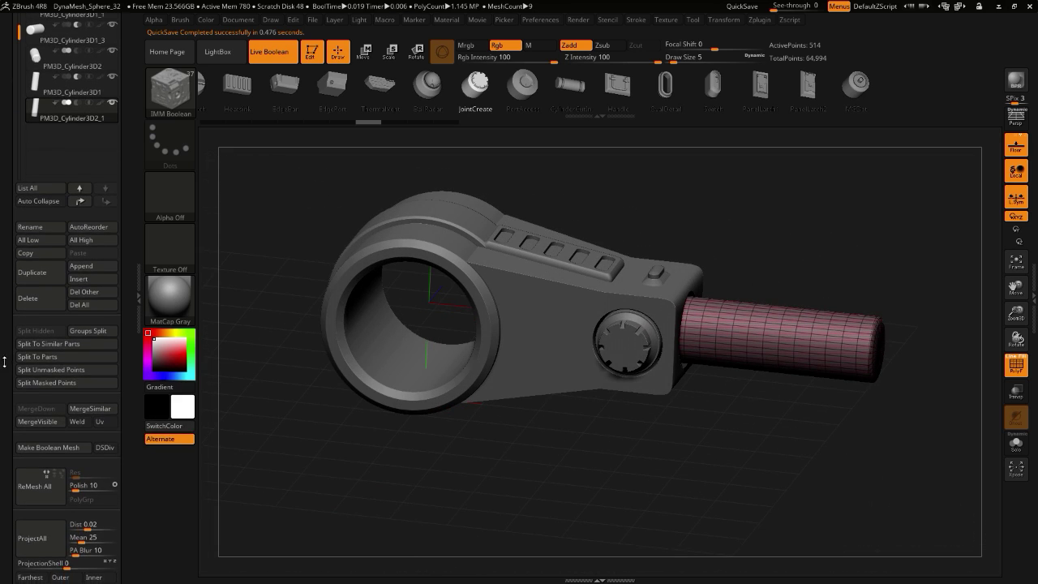
left_click(24, 421)
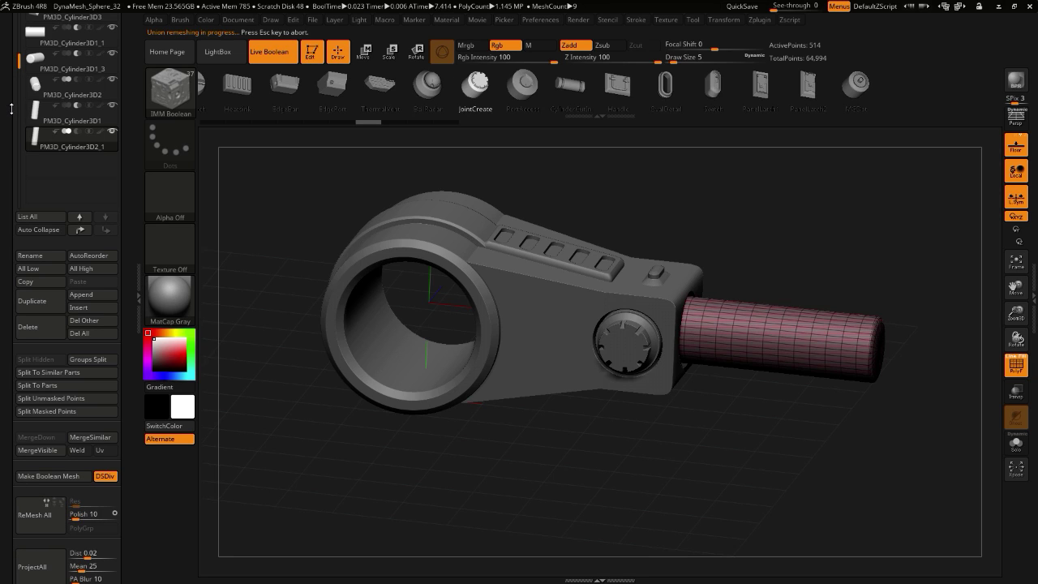
left_click_drag(12, 108, 19, 227)
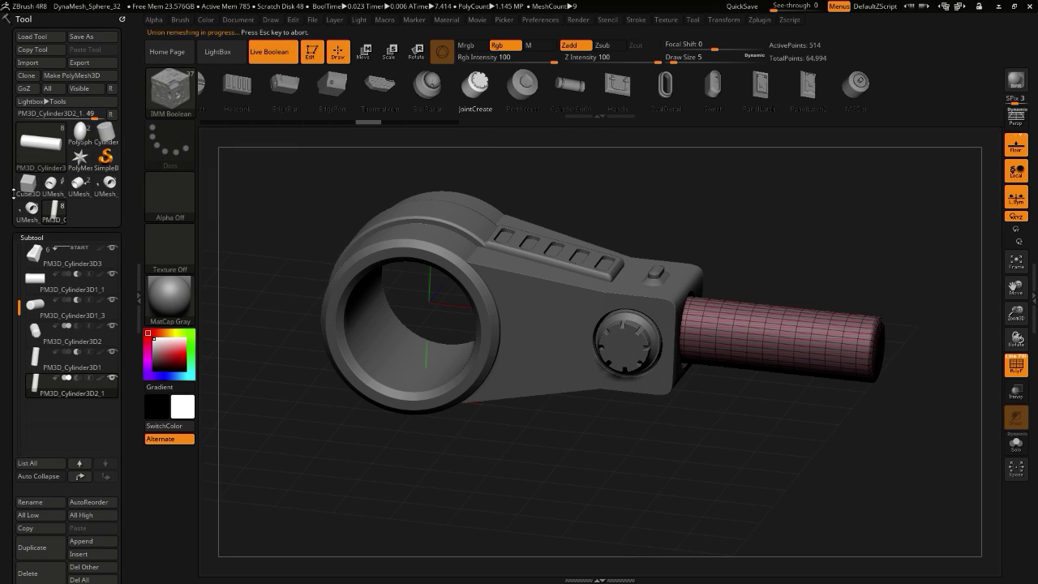
mouse_move(30, 194)
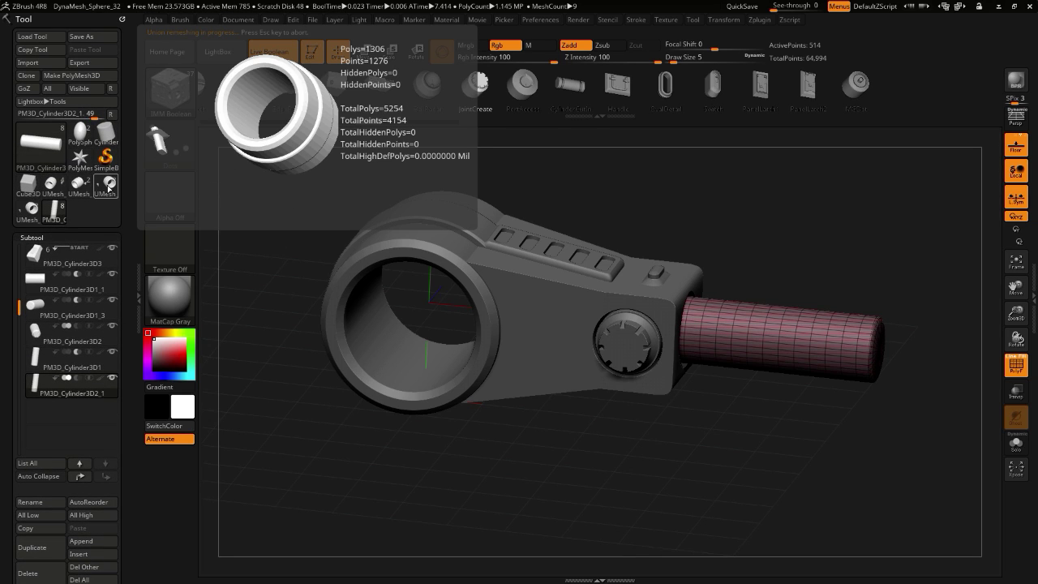
left_click(27, 218)
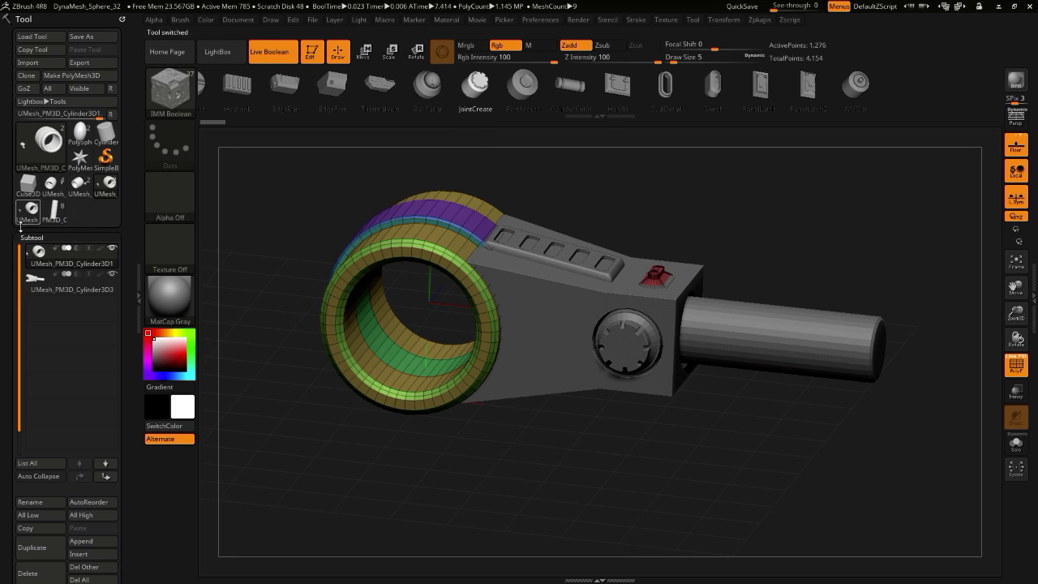
- Examine the UMesh_PM3D_Cylinder3D1 ring alone and with the arm, with the polyframe hidden, checking the faceting and seams up close
left_click(268, 331)
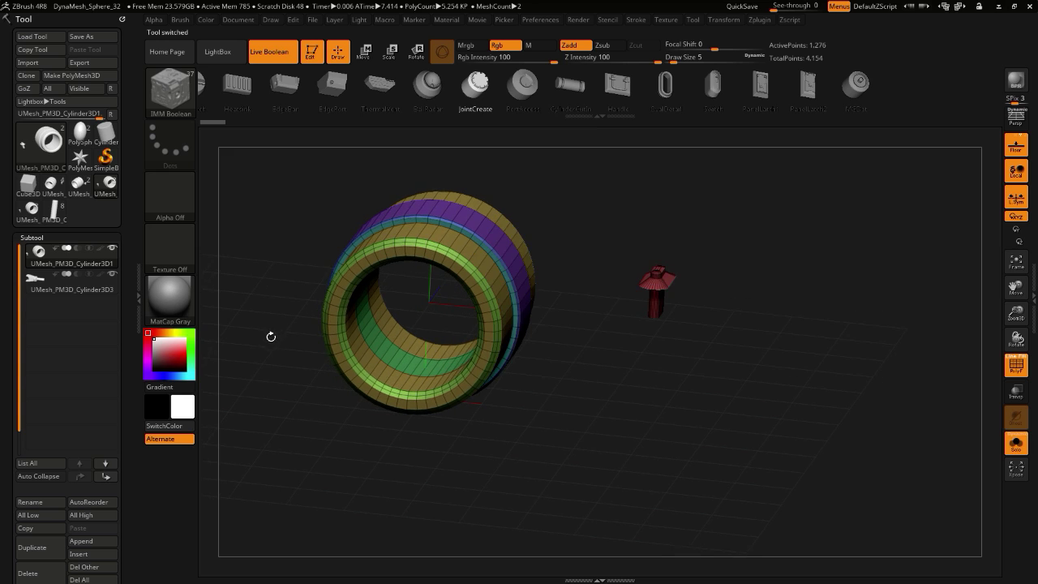
left_click(270, 338)
left_click_drag(266, 323, 268, 450)
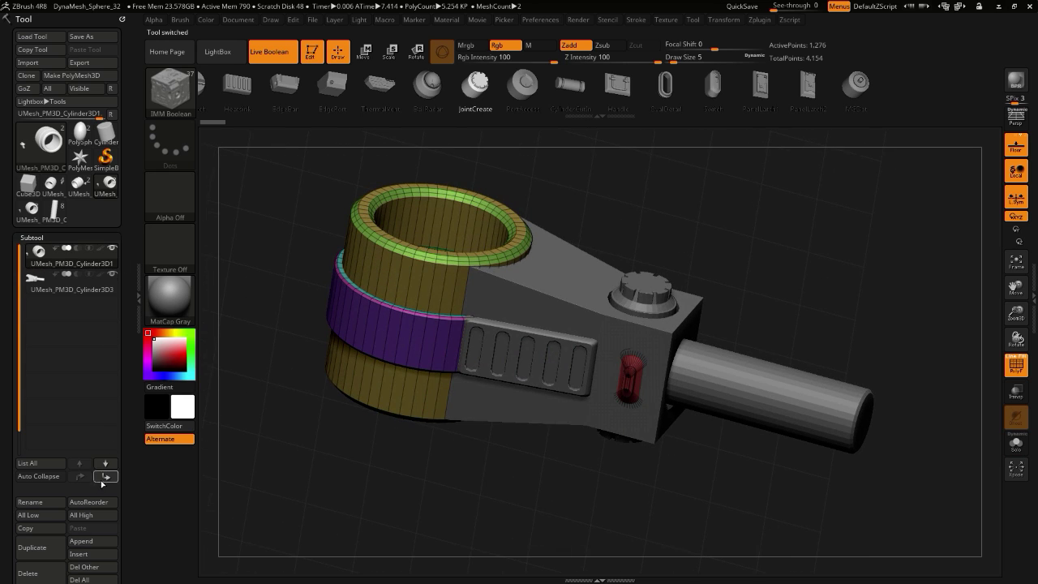
left_click(1014, 366)
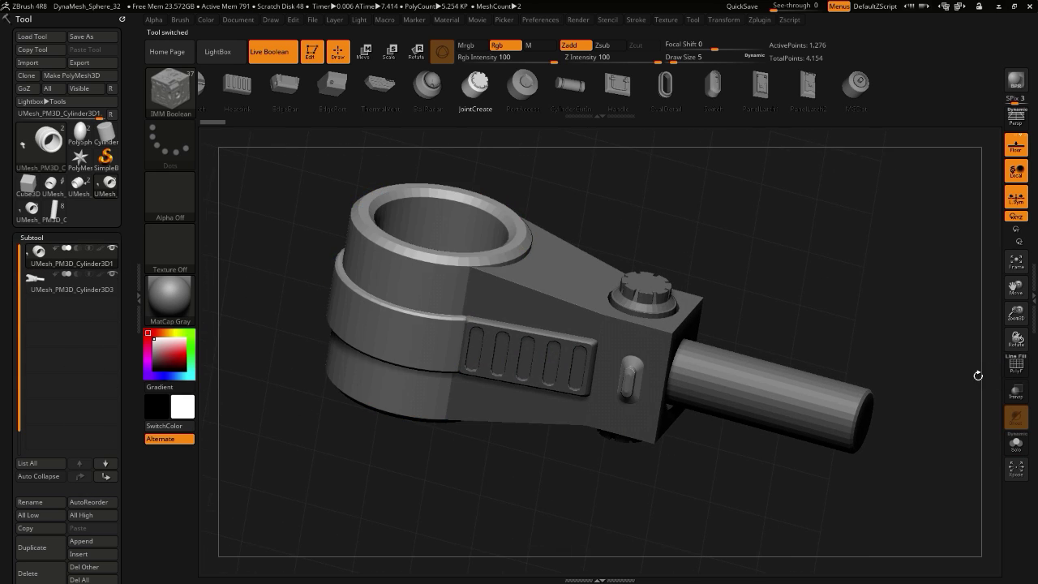
left_click_drag(341, 468, 94, 450)
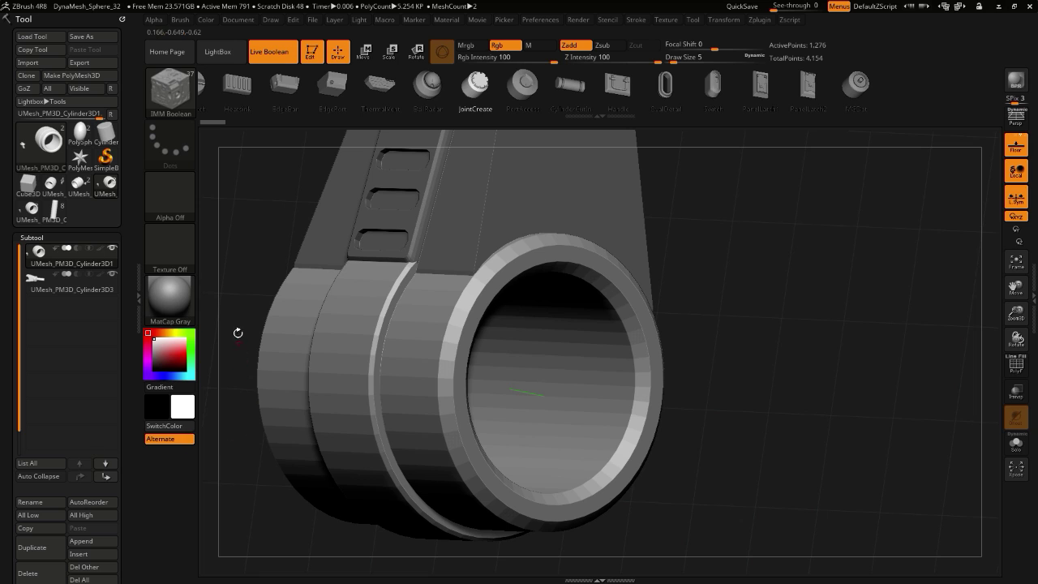
left_click_drag(231, 278, 236, 312)
left_click_drag(3, 481, 3, 132)
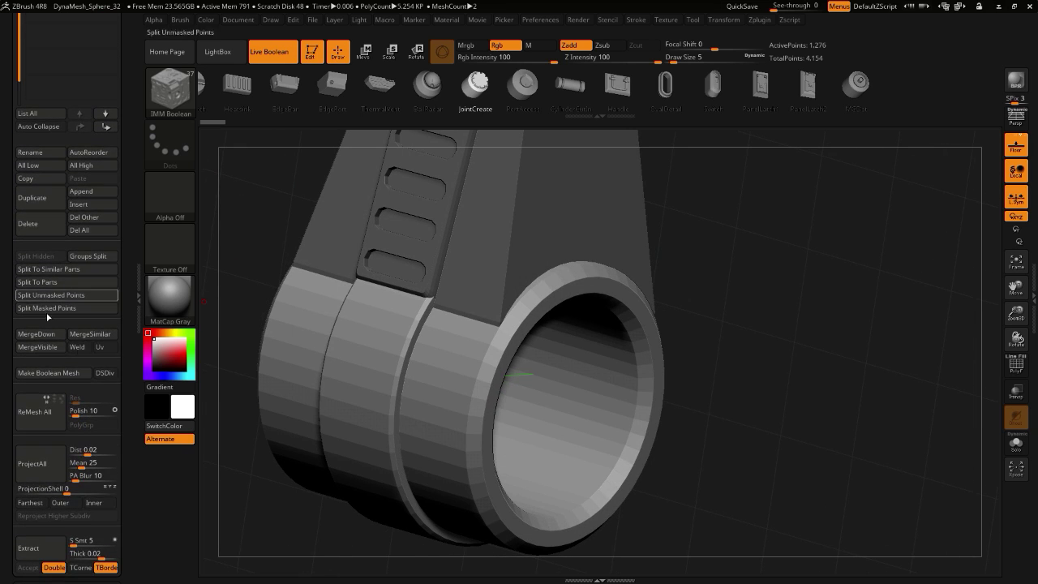
left_click_drag(243, 488, 224, 470)
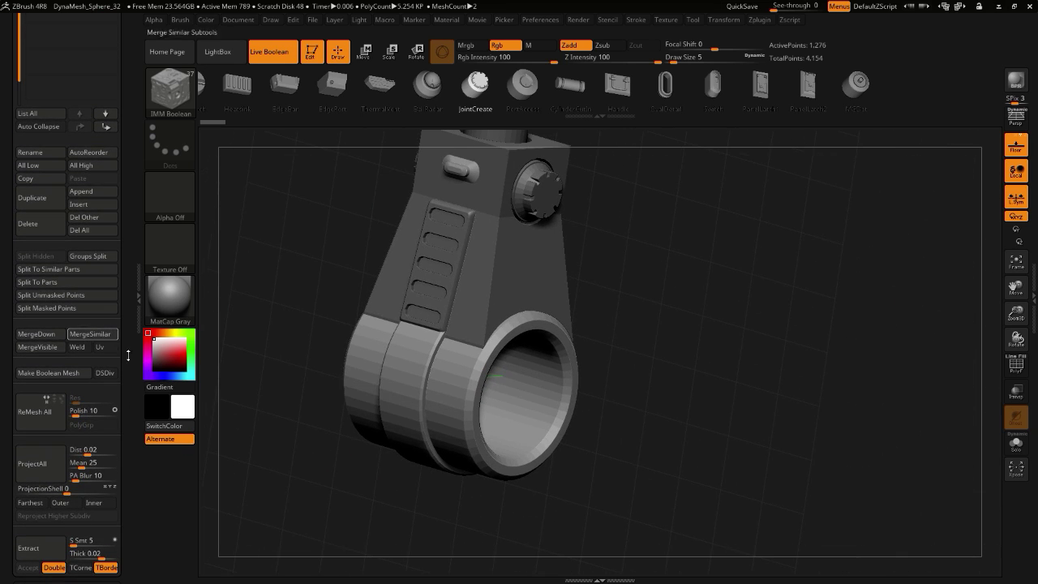
left_click_drag(332, 456, 224, 492)
left_click_drag(280, 201, 213, 246)
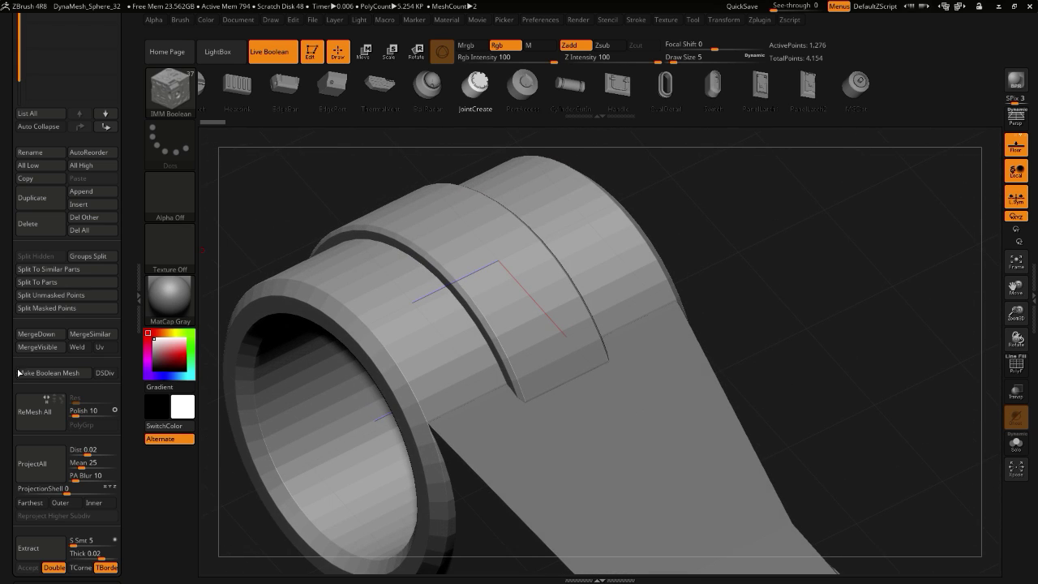
- Try subdividing the UMesh_PM3D_Cylinder3D1 ring once with Divide and undo the subdivision
left_click_drag(4, 396, 1, 377)
scroll(1, 376, "down", 8)
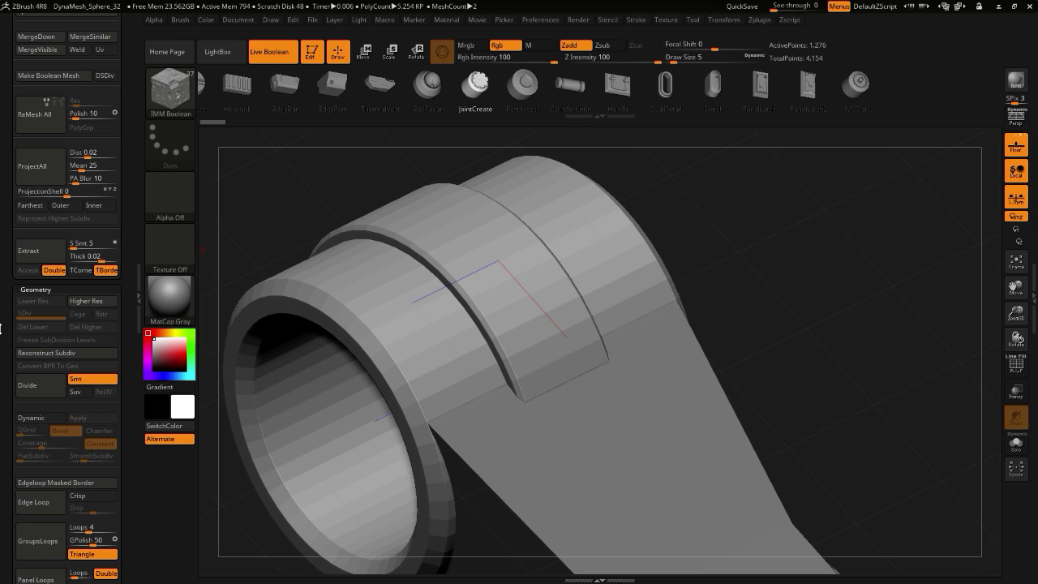
left_click(29, 382)
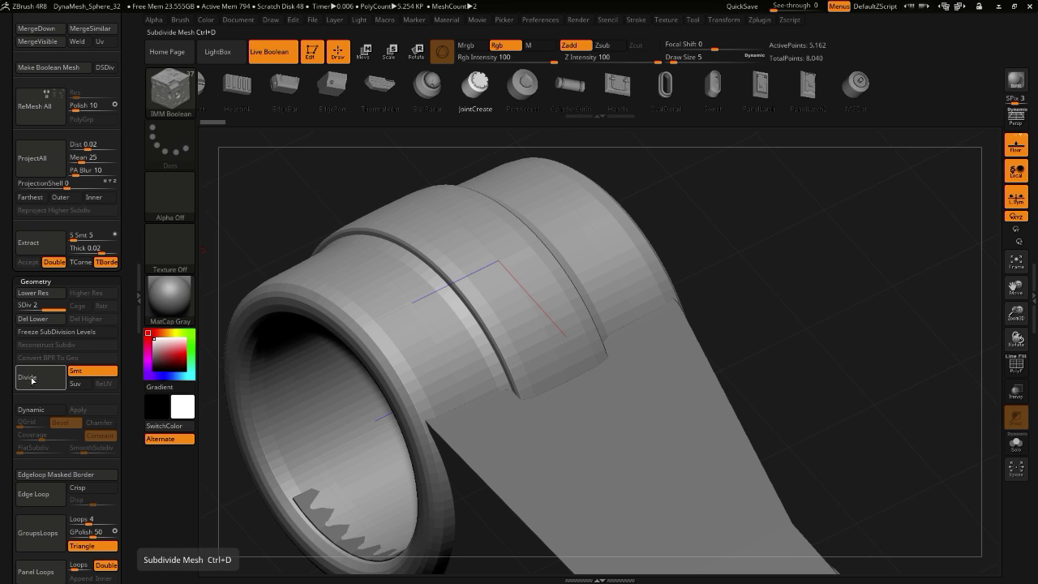
key("ctrl+z")
- Show the polyframe, crease the ring mesh along its polygroup borders with Crease PG and activate Dynamic Subdiv on it
scroll(99, 377, "down", 3)
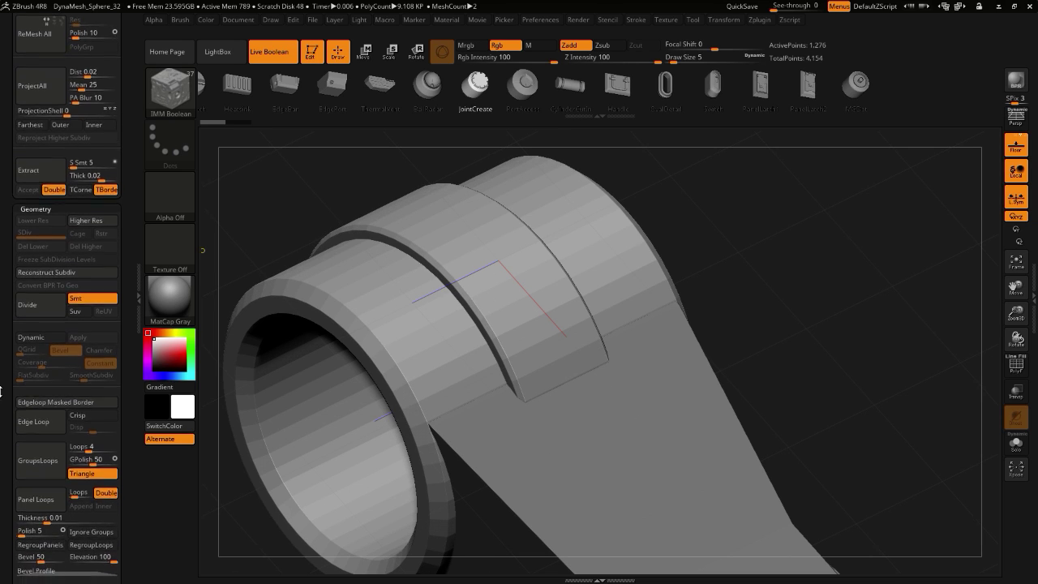
left_click(1015, 367)
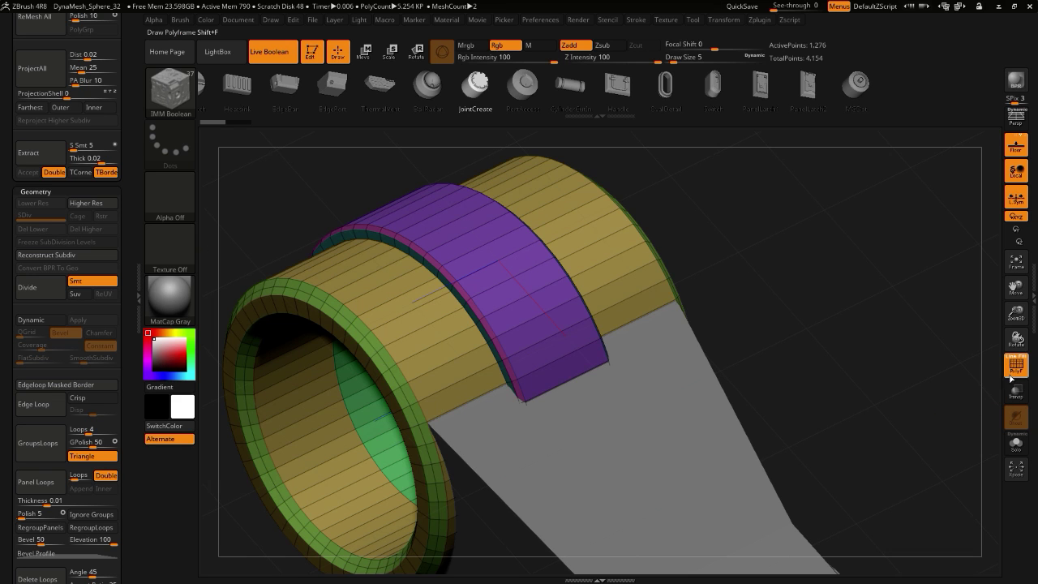
left_click_drag(248, 244, 232, 317)
left_click_drag(248, 269, 296, 280)
left_click_drag(4, 452, 3, 399)
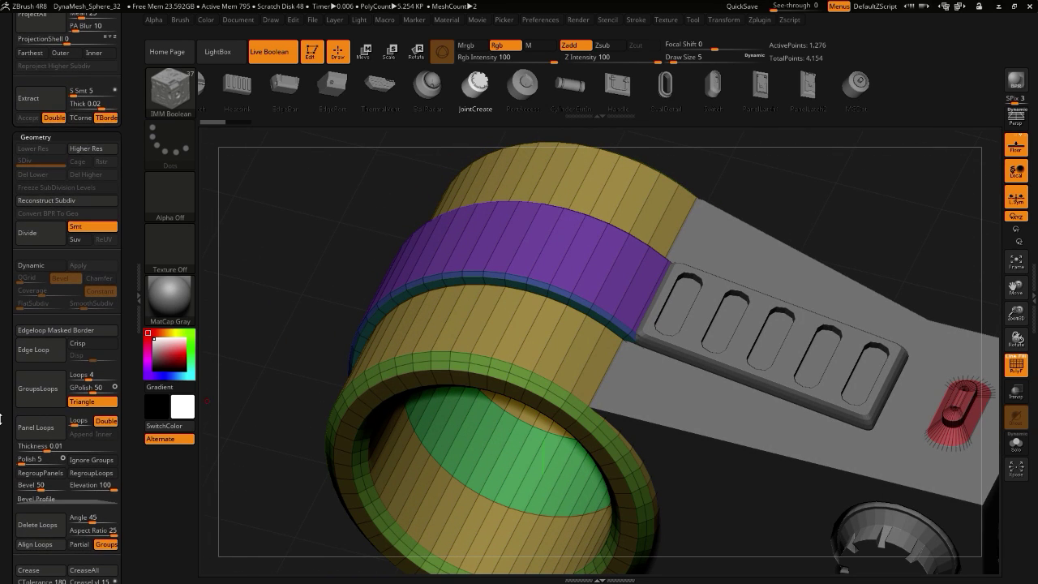
scroll(1, 451, "down", 8)
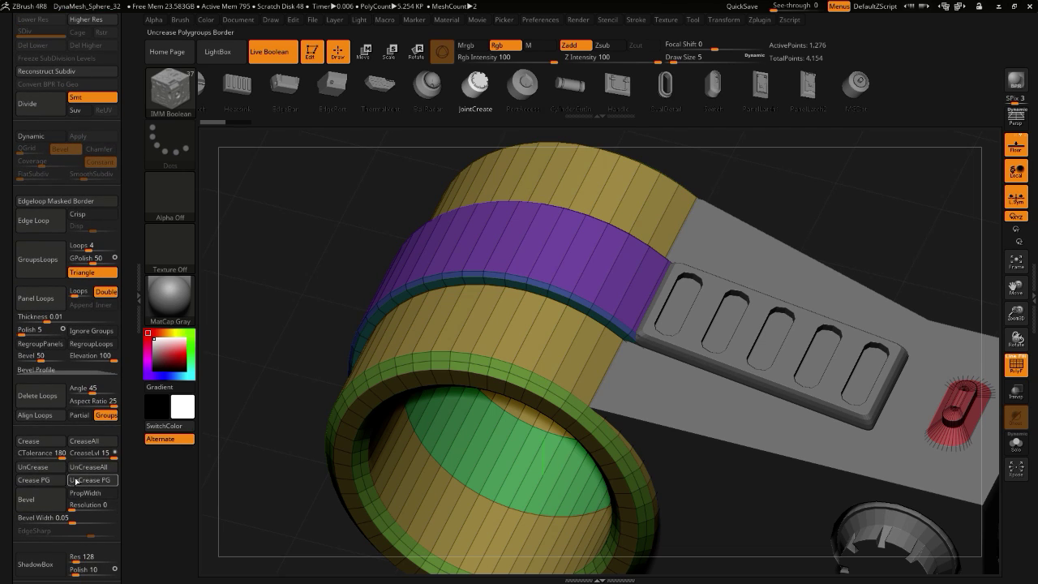
left_click(29, 480)
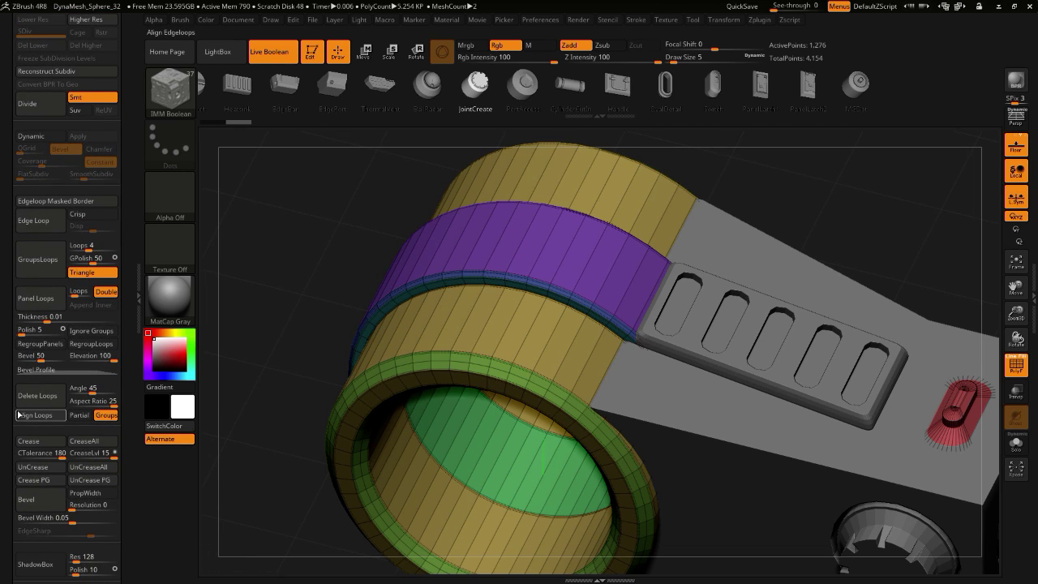
left_click(27, 138)
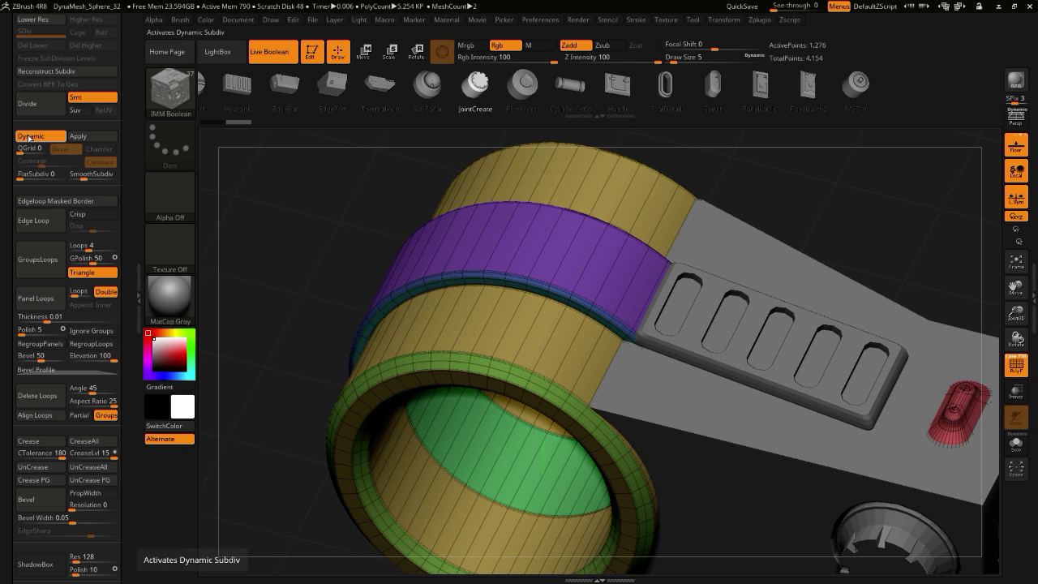
left_click_drag(297, 333, 307, 313, "alt")
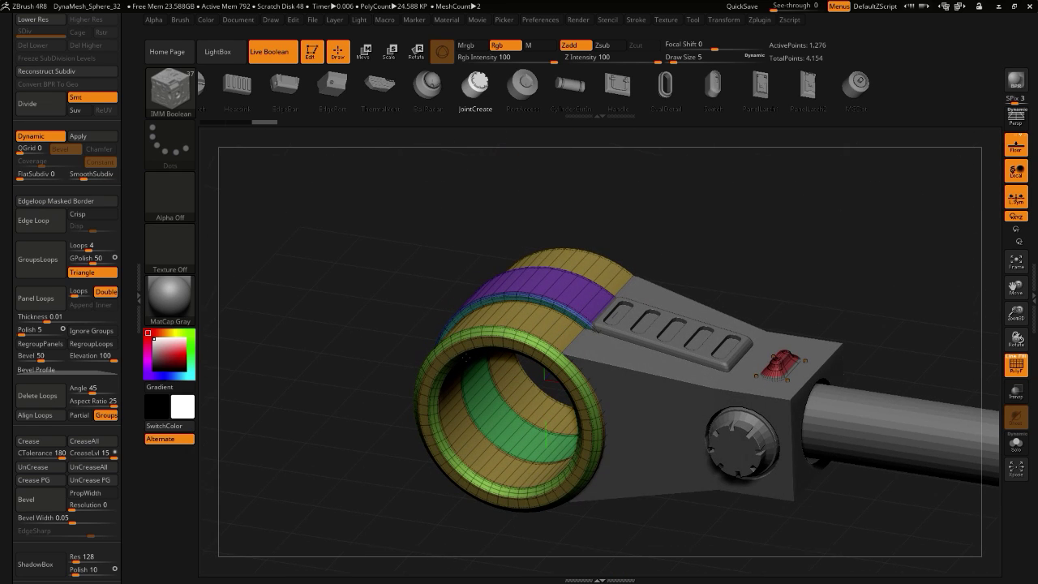
- Select the UMesh_PM3D_Cylinder3D3 arm mesh and activate Dynamic Subdiv on it
left_click(727, 445, "alt")
left_click_drag(335, 447, 244, 431)
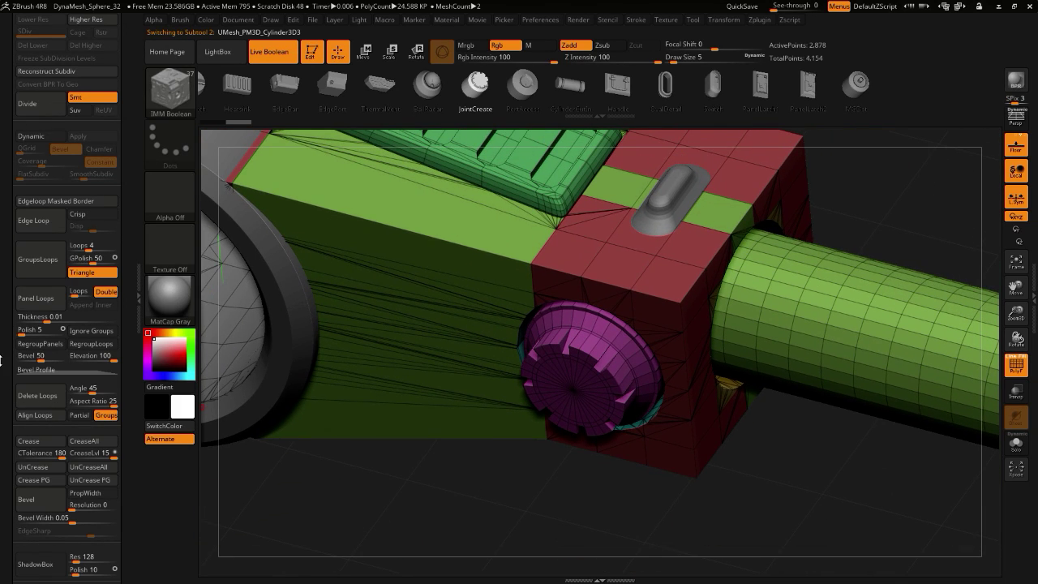
left_click_drag(0, 361, 1, 423)
left_click(31, 203)
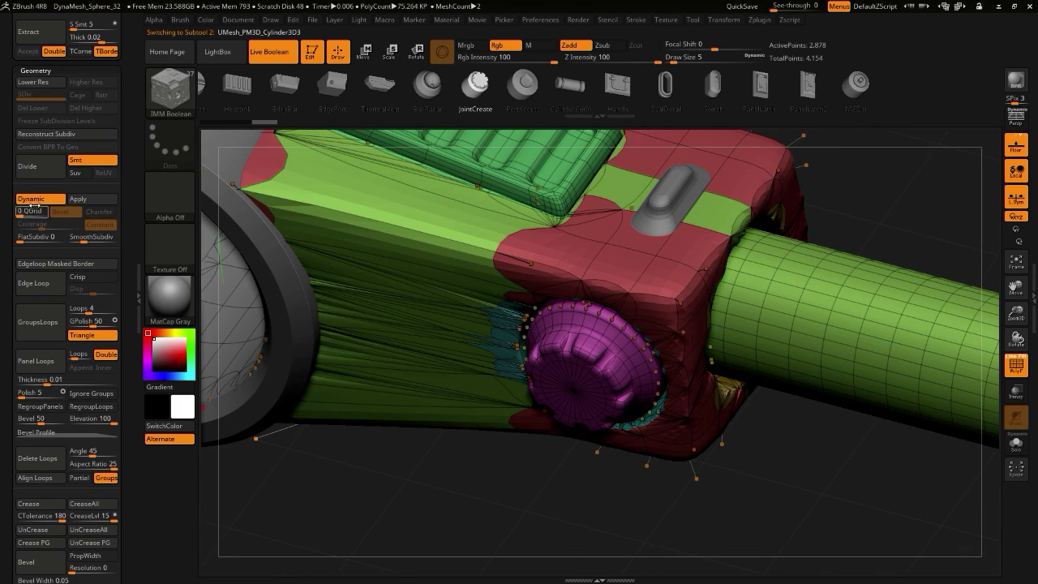
- Turn off Dynamic Subdiv on the arm, switch to the UMesh_PM3D_Cylinder3D2 tool and show its arm subtool together with the ring
left_click(34, 201)
left_click_drag(13, 223, 18, 427)
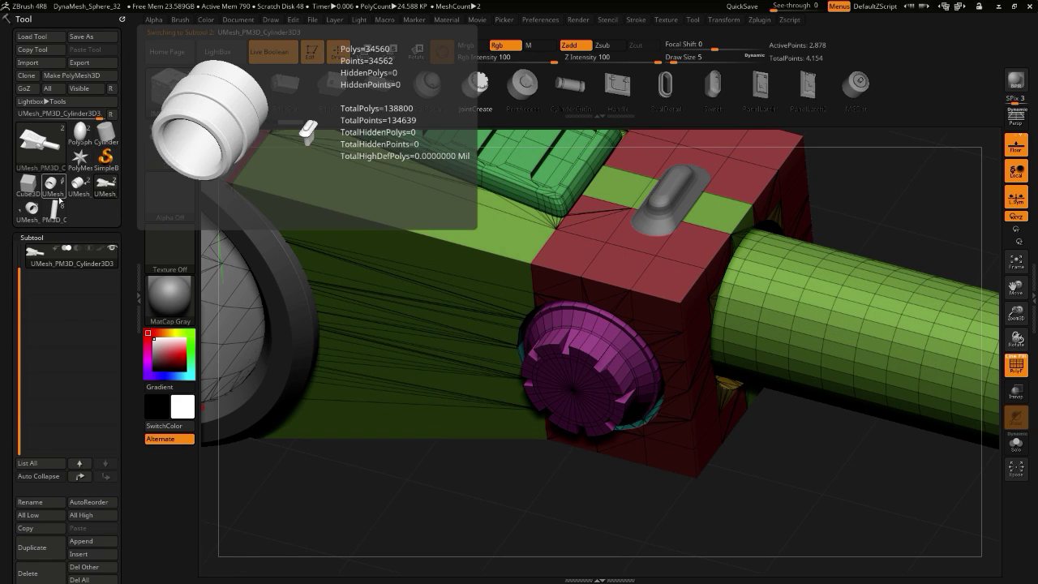
left_click(79, 188)
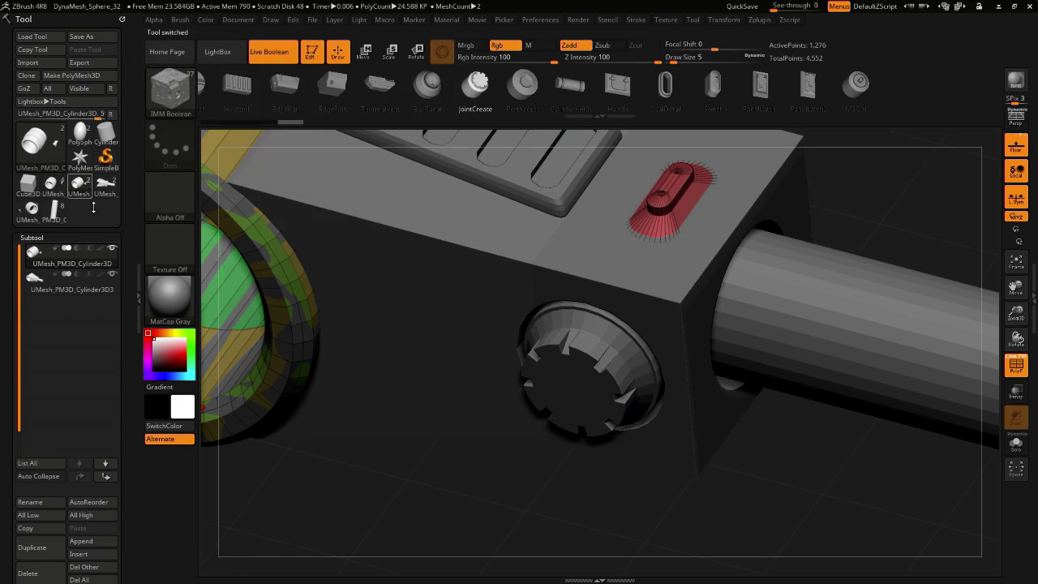
left_click_drag(526, 549, 182, 370)
left_click(30, 212)
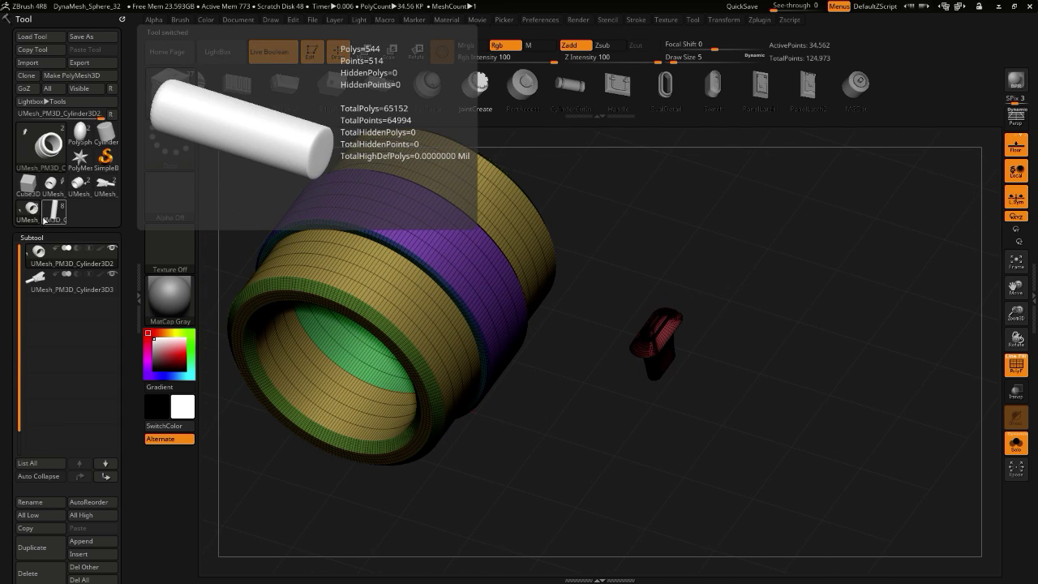
key("alt+shift+s")
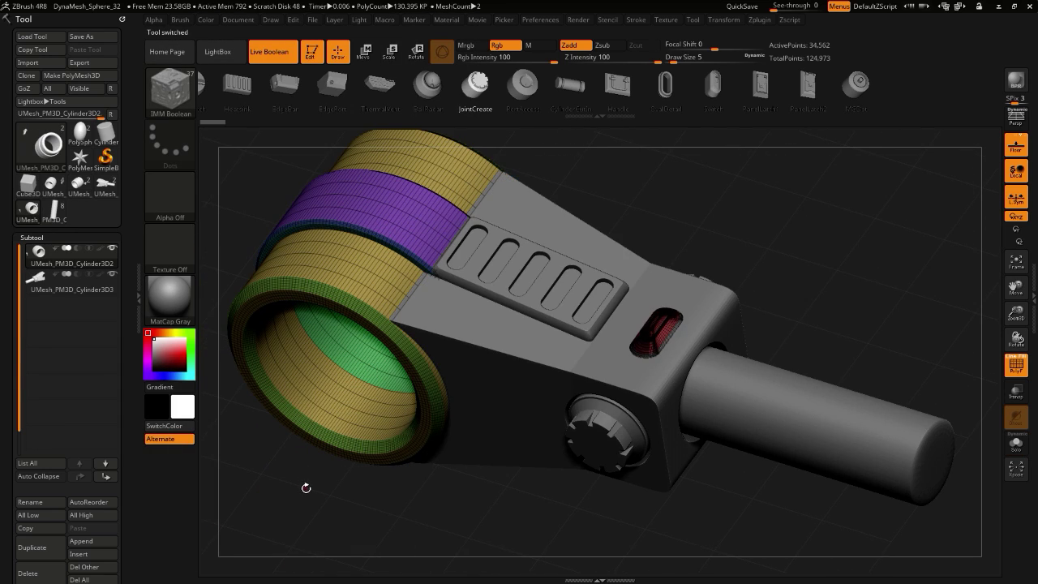
- Examine the UMesh_PM3D_Cylinder3D2 ring and its junction with the arm, with and without the polyframe, up close and as a whole
left_click_drag(305, 487, 133, 371)
left_click_drag(257, 487, 36, 358)
left_click(1014, 369)
left_click_drag(318, 471, 209, 492)
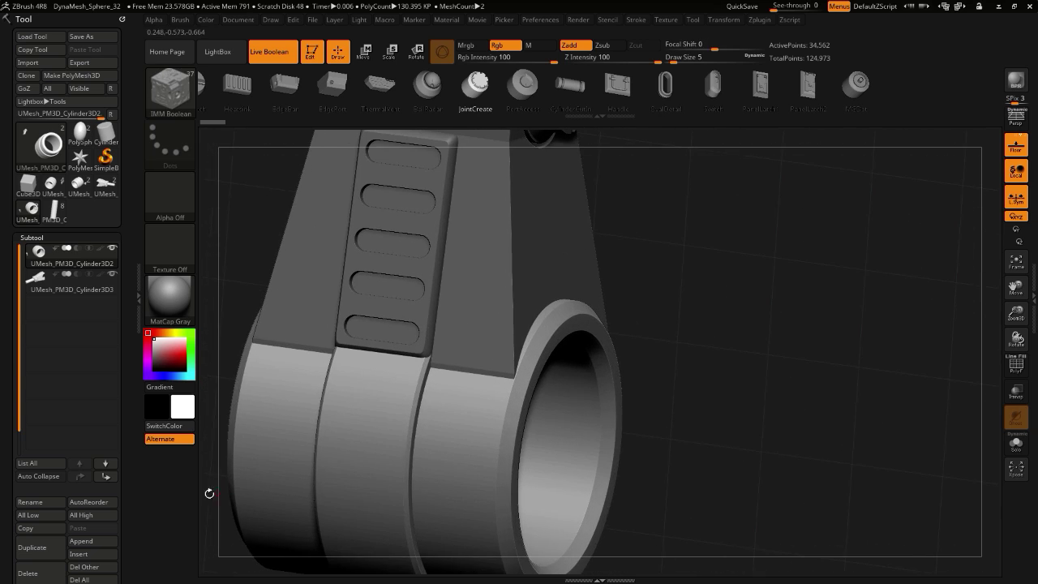
left_click_drag(763, 423, 883, 288, "alt")
left_click_drag(972, 407, 819, 475)
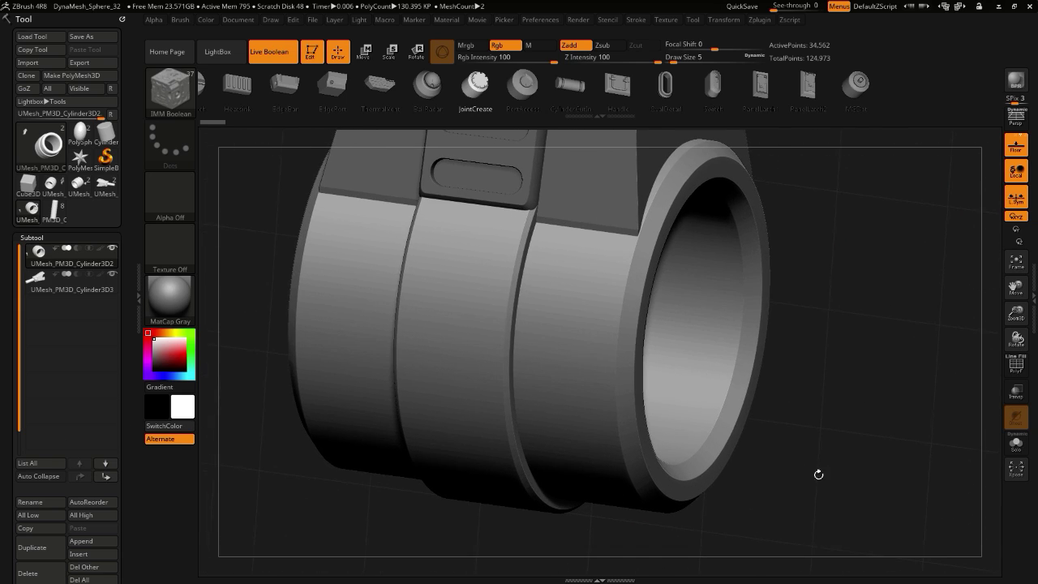
left_click(1012, 365)
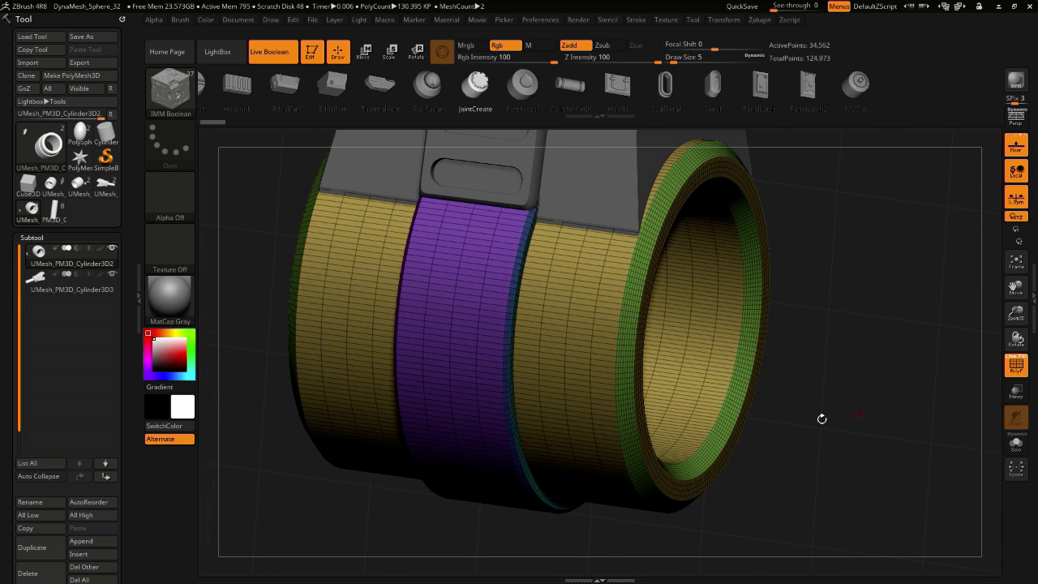
left_click(1016, 365)
left_click_drag(870, 481, 694, 344, "alt")
left_click_drag(353, 331, 311, 383, "alt")
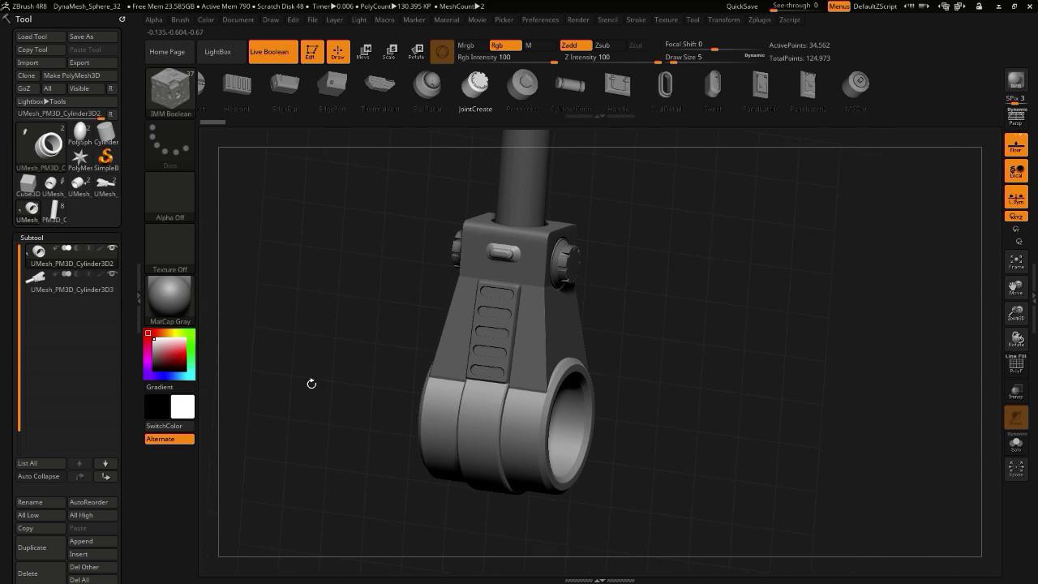
- Enable Keyshot as the external renderer in the render settings, with Auto Merge on and Live Boolean off
left_click(577, 19)
left_click(599, 99)
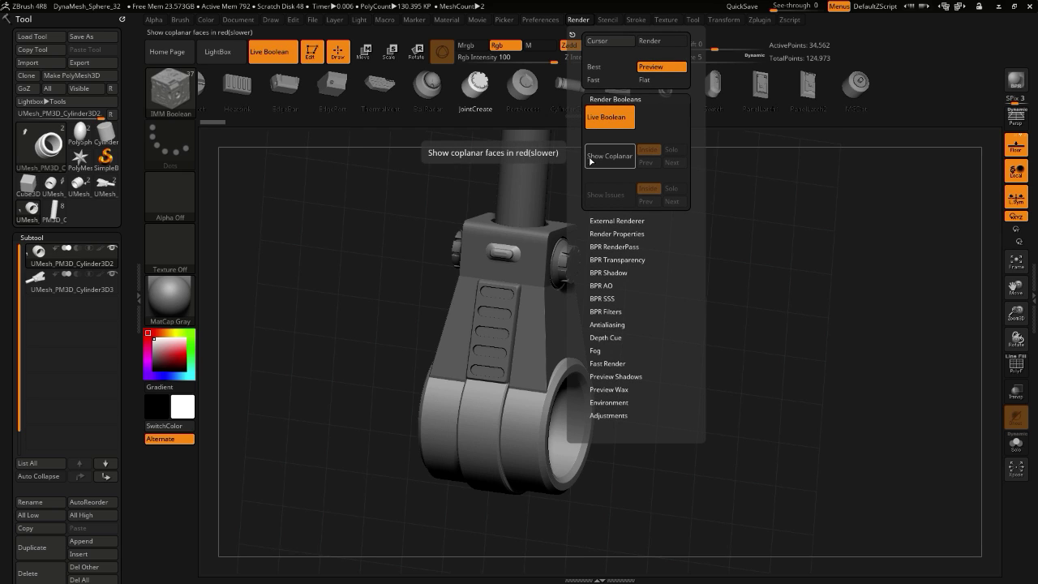
left_click(591, 161)
left_click(591, 162)
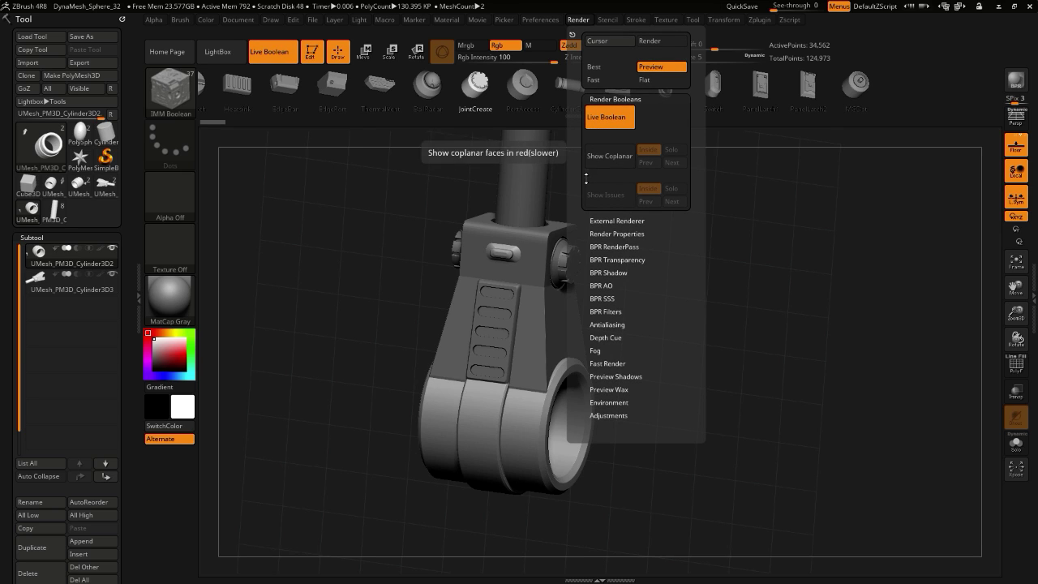
left_click_drag(573, 202, 582, 188)
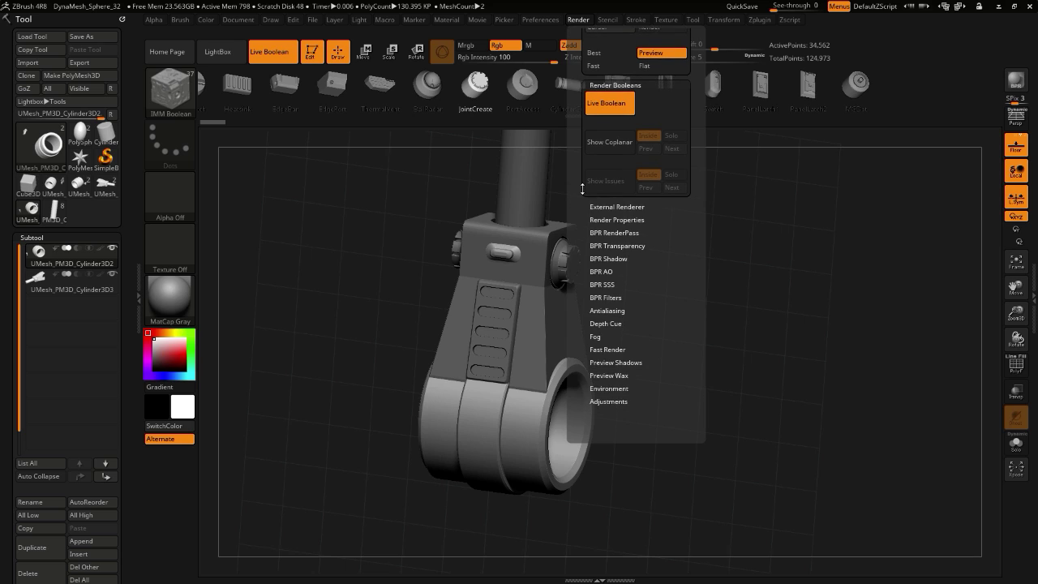
left_click(594, 208)
left_click(591, 220)
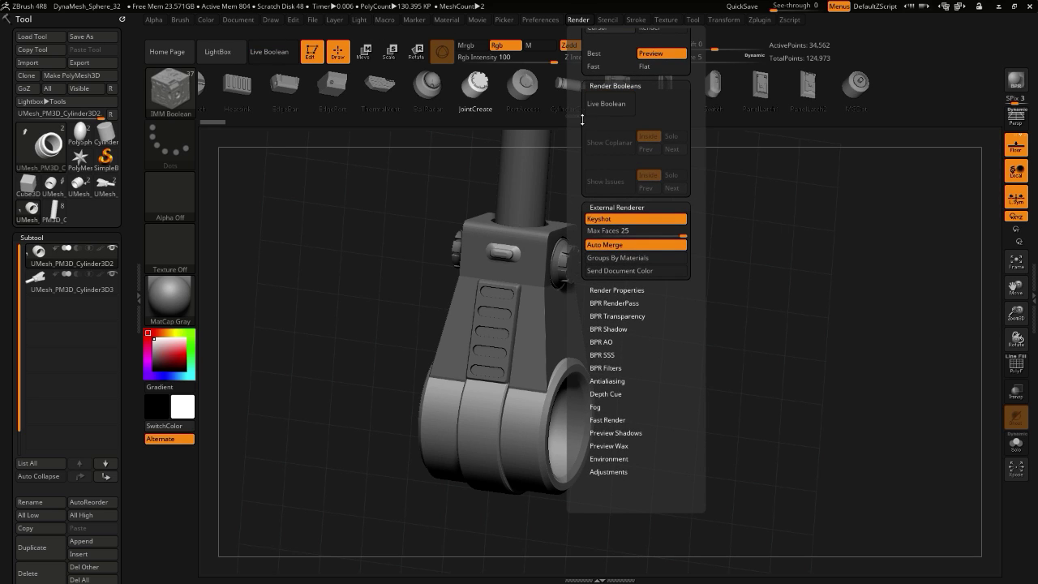
left_click_drag(579, 115, 576, 134)
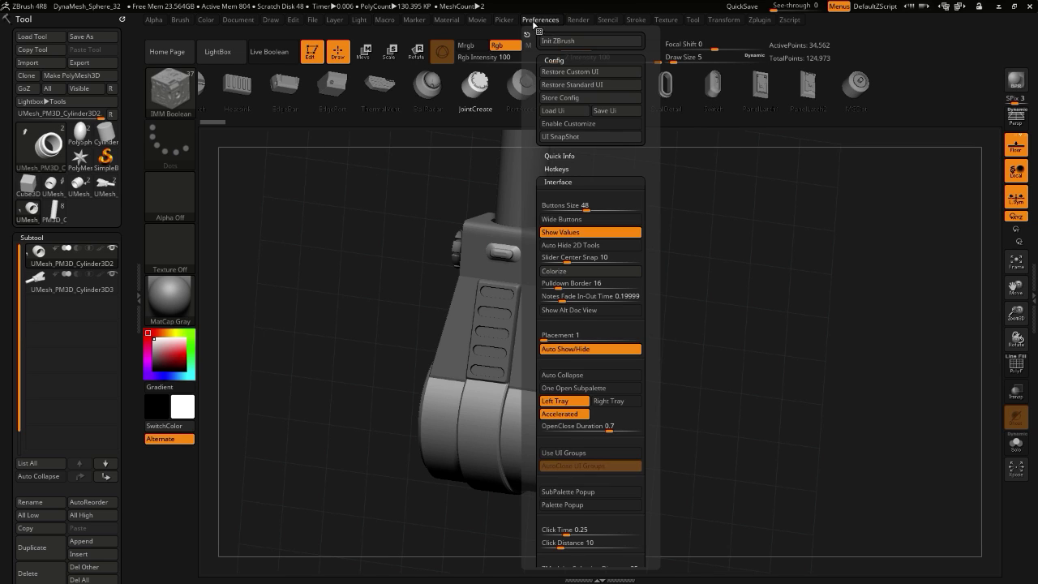
- Render the joint with BPR to send both meshes to KeyShot and switch to KeyShot
mouse_move(574, 22)
left_click_drag(577, 214, 580, 203)
left_click(592, 293)
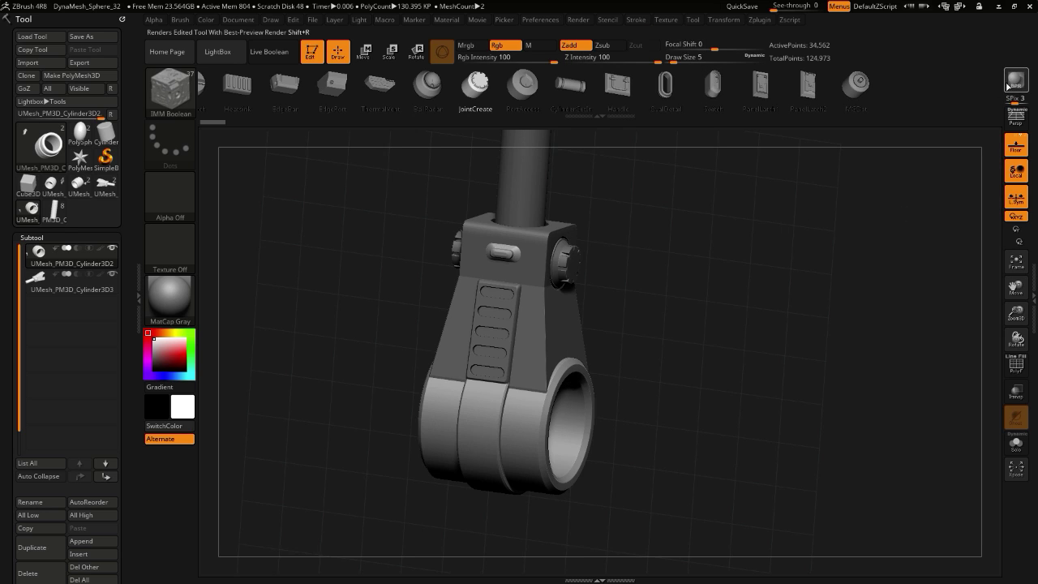
key("shift+r")
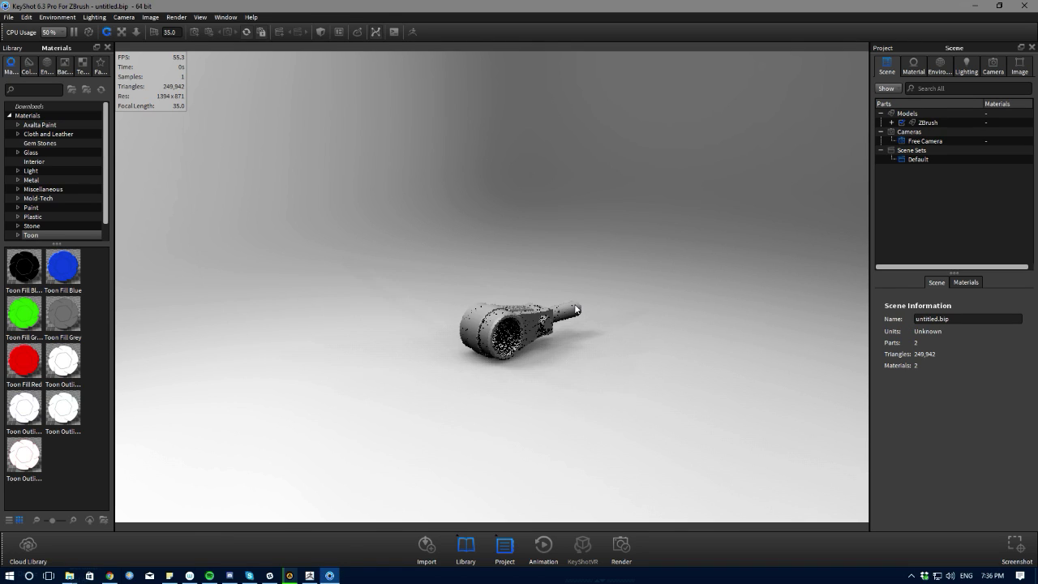
- Apply the dusty steel material from the Metal library to the ring and to the arm
left_click_drag(290, 268, 580, 382)
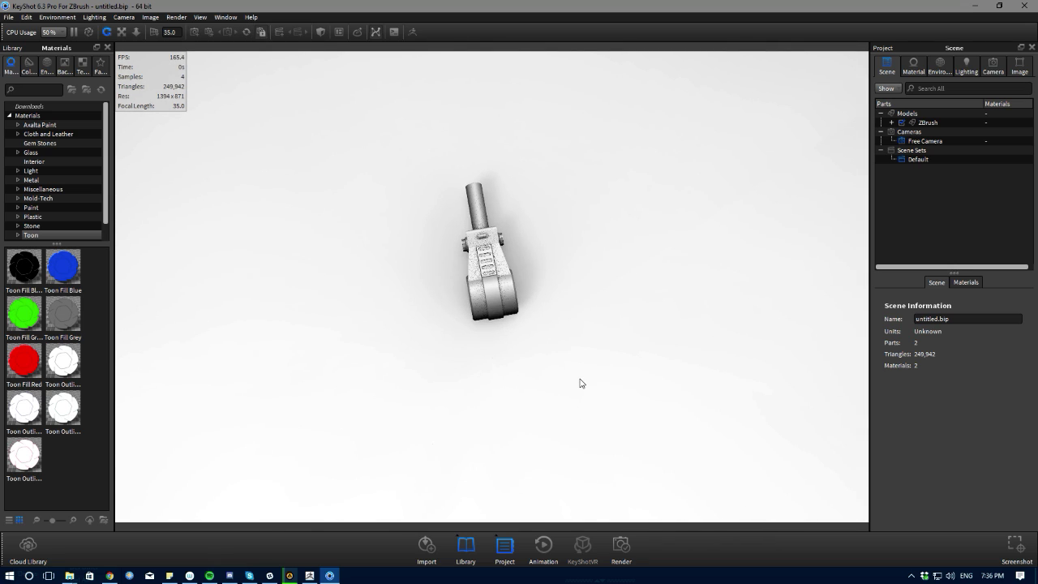
left_click(24, 181)
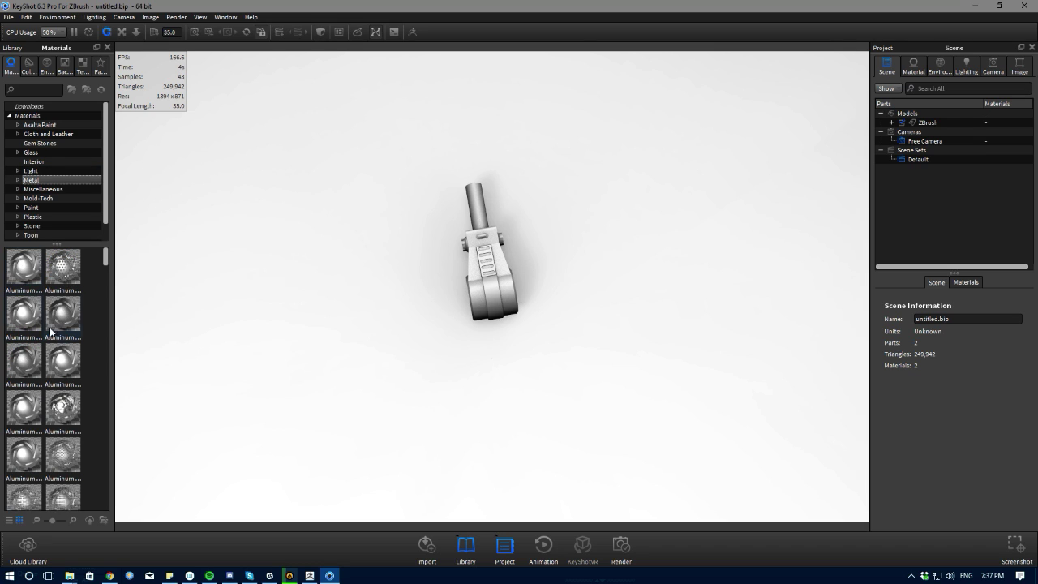
scroll(50, 331, "down", 20)
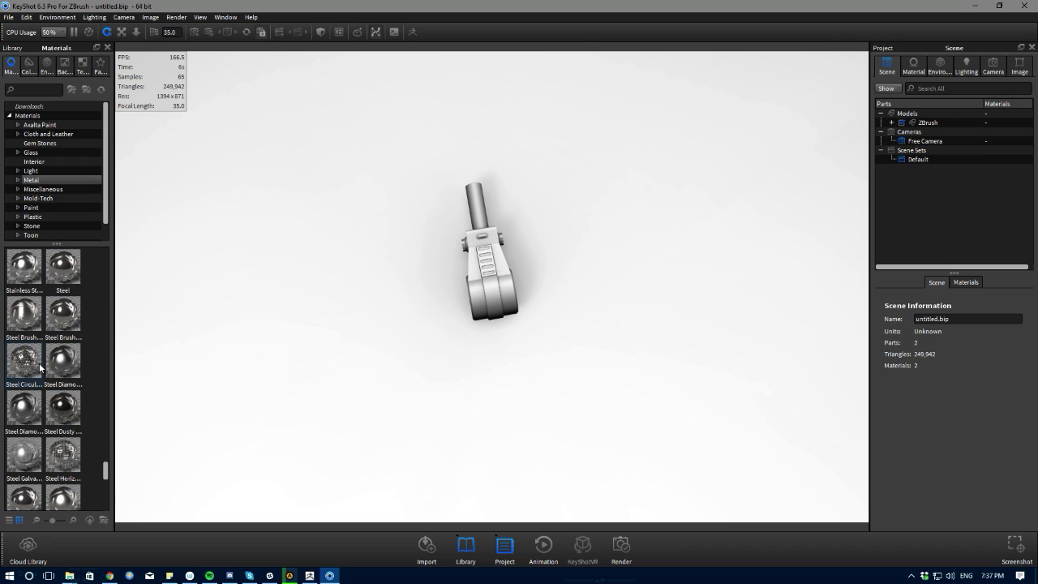
left_click_drag(56, 412, 484, 289)
scroll(485, 287, "up", 5)
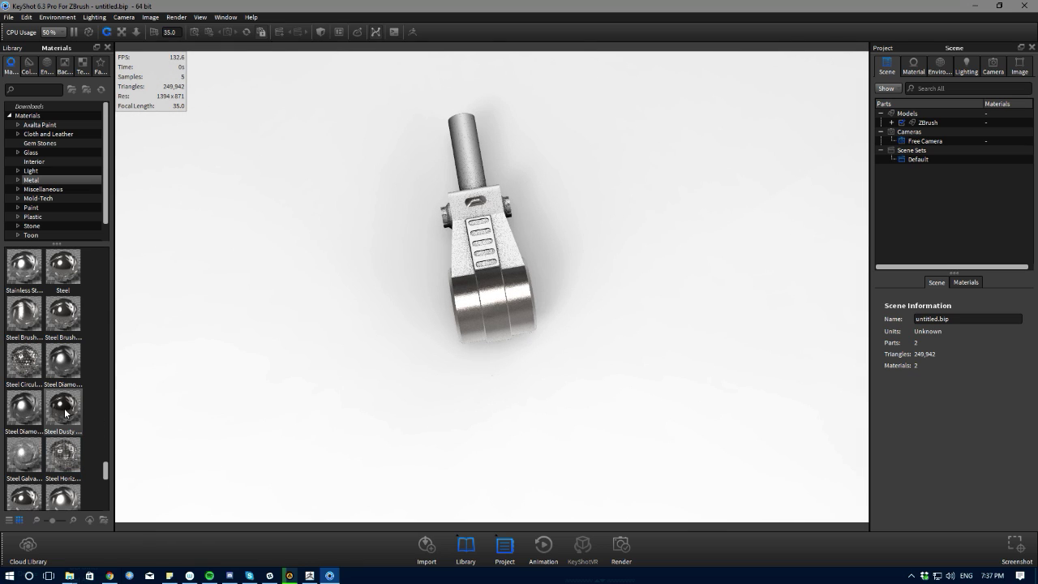
left_click_drag(457, 205, 462, 170)
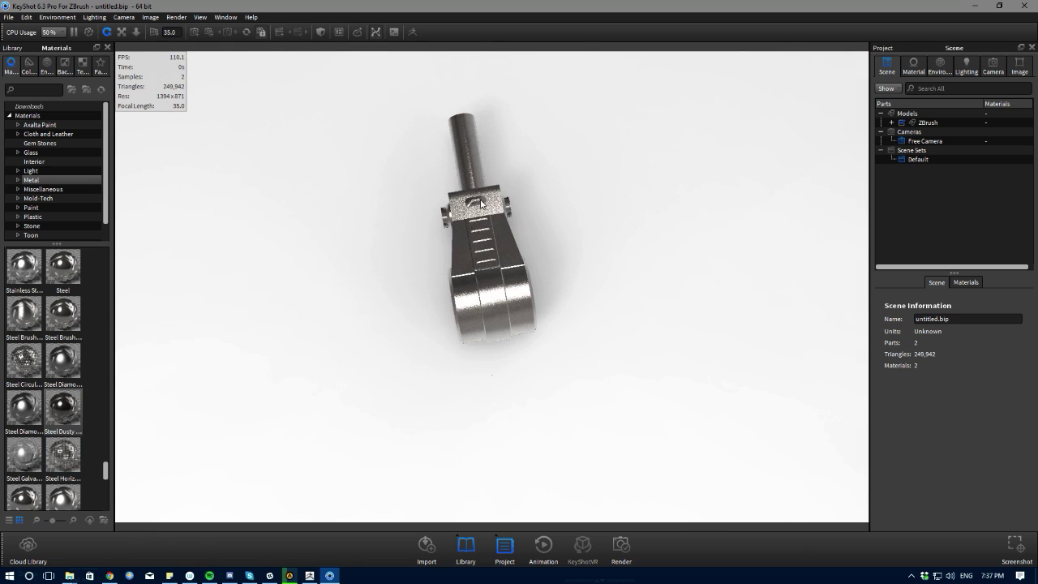
- Examine the steel joint's rendered surfaces and edges from several angles, up close and from a distance
scroll(551, 272, "up", 3)
middle_click_drag(552, 273, 430, 310)
left_click_drag(430, 310, 531, 337)
scroll(538, 345, "up", 7)
middle_click_drag(460, 289, 421, 227)
left_click_drag(526, 318, 538, 281)
scroll(531, 300, "up", 2)
scroll(531, 300, "down", 5)
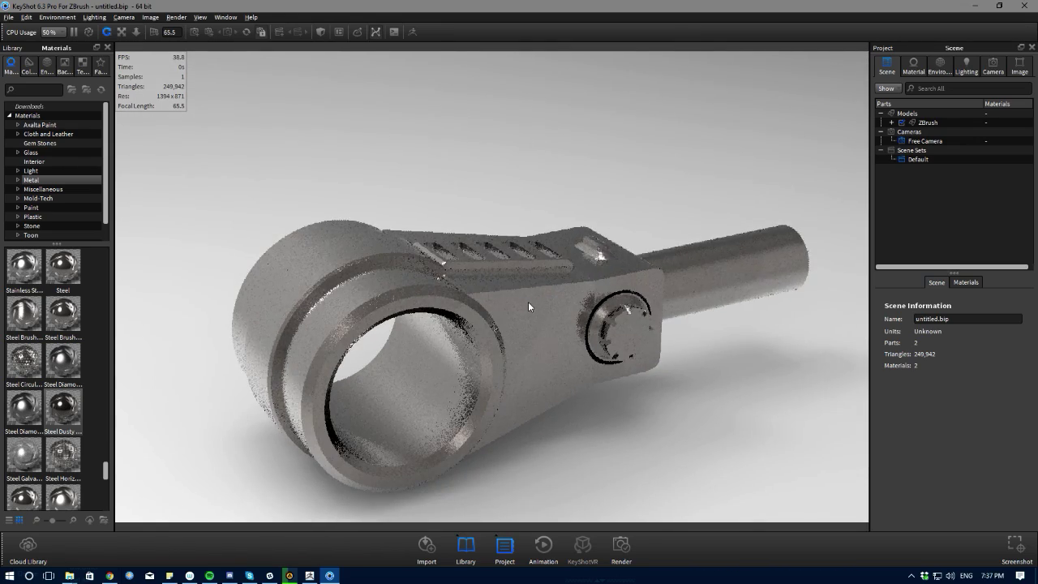
left_click_drag(614, 373, 371, 327)
scroll(416, 365, "down", 2)
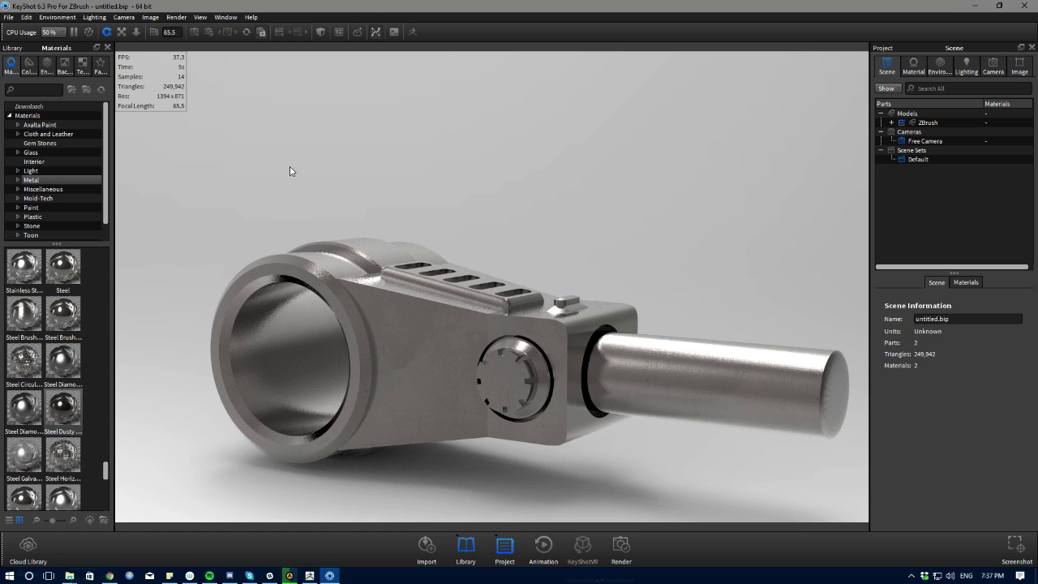
- Apply the tarnished metal material to the arm and view the joint from the opposite side
scroll(33, 405, "down", 5)
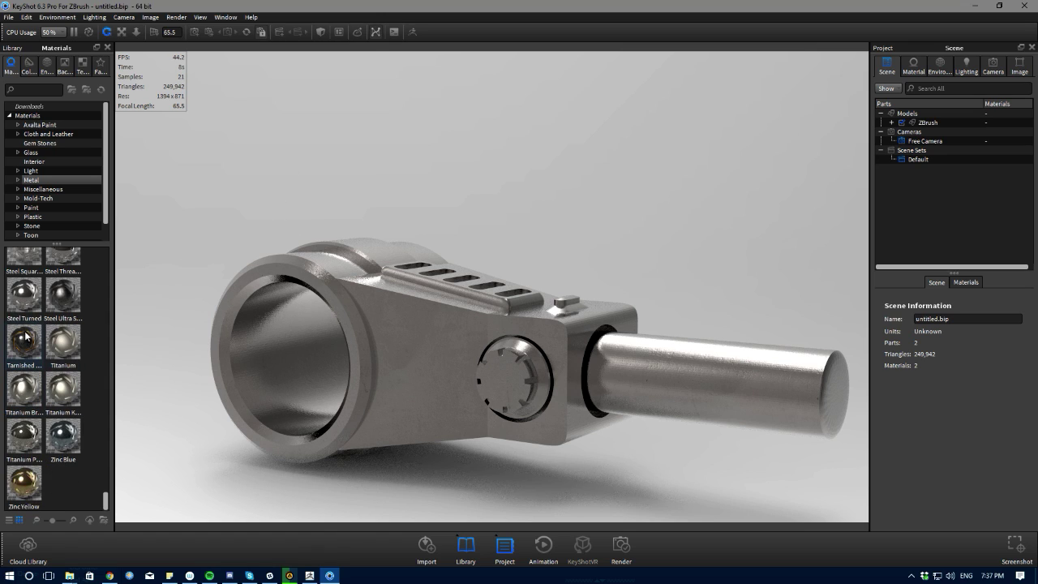
left_click_drag(263, 339, 404, 339)
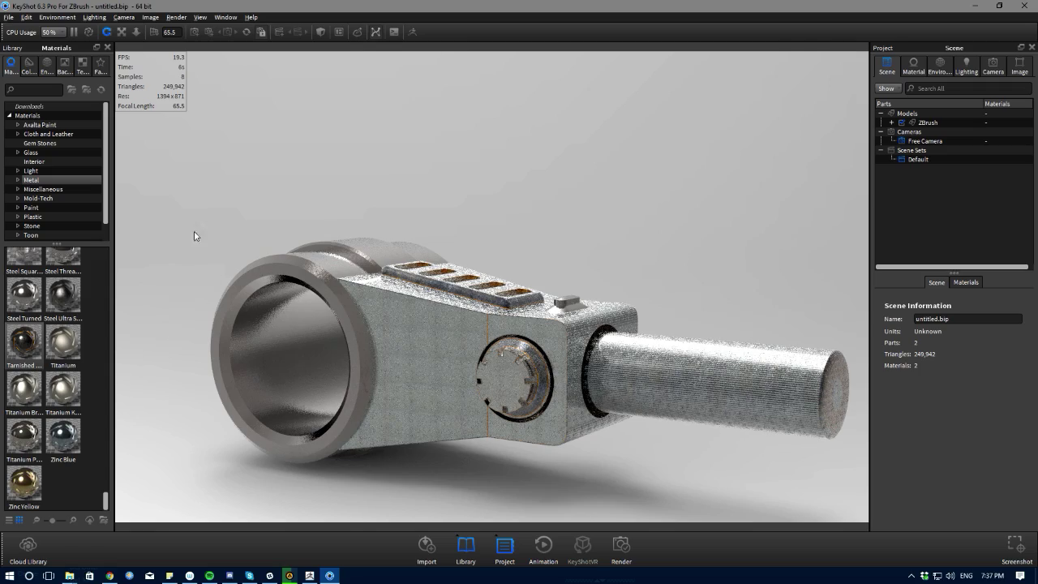
left_click_drag(288, 203, 1034, 223)
middle_click_drag(262, 336, 478, 315)
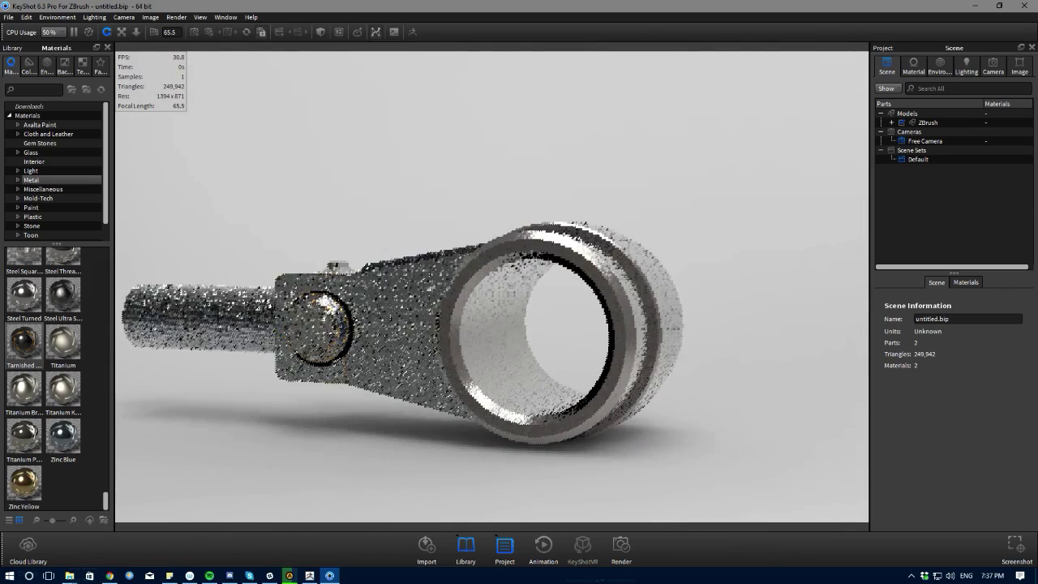
- Close KeyShot, discarding the scene changes, switch back to ZBrush and inspect the joint from the side and straight on
left_click(1024, 5)
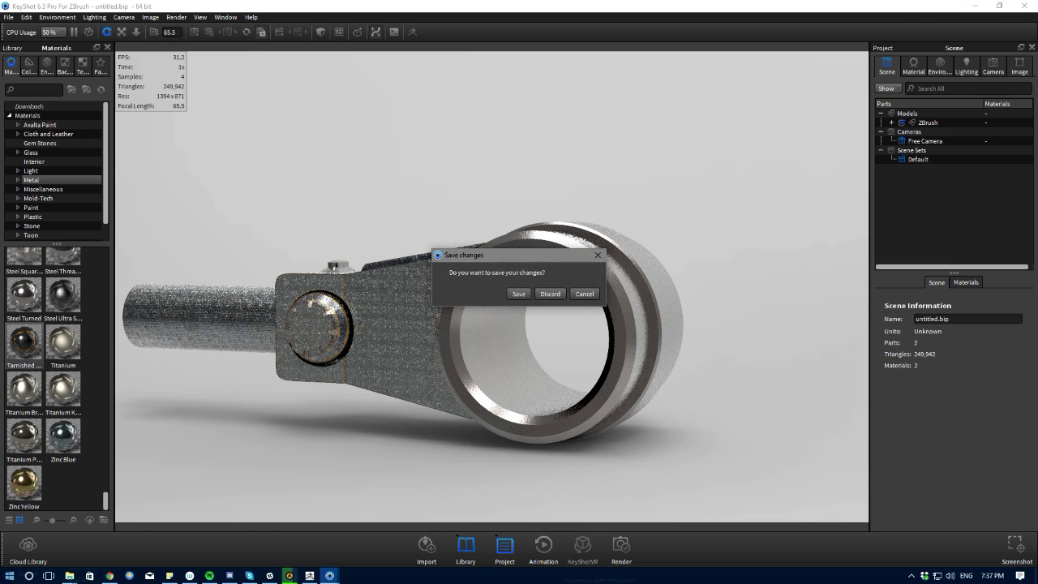
left_click(549, 294)
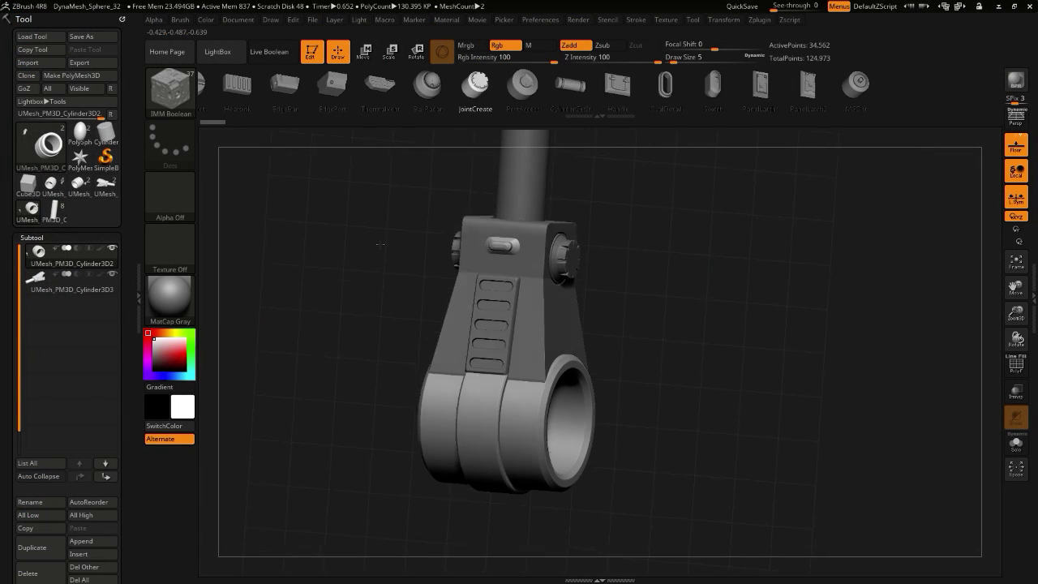
left_click_drag(354, 239, 379, 345, "alt")
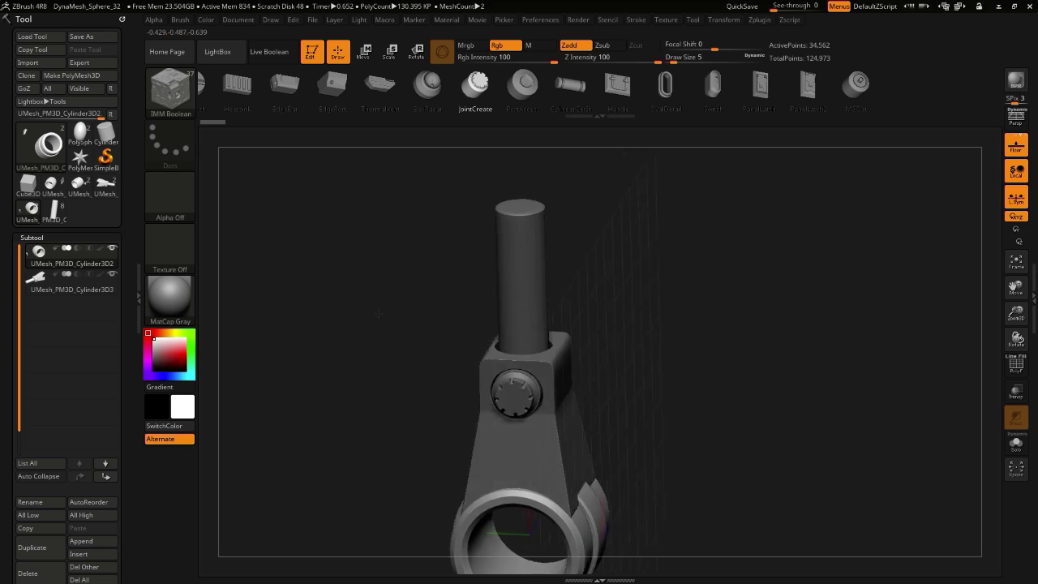
left_click_drag(429, 316, 389, 296, "shift")
left_click_drag(414, 420, 429, 364, "alt")
left_click_drag(352, 257, 369, 352, "alt")
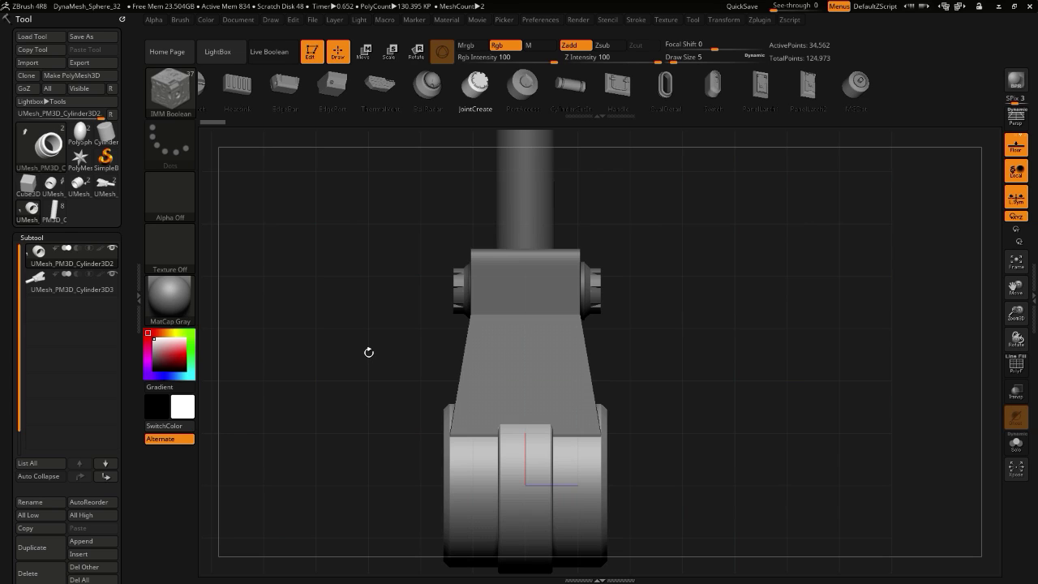
- Load the DynaMesh_Sphere_32 project from LightBox and align the sphere squarely in the view
left_click(58, 148)
left_click(217, 51)
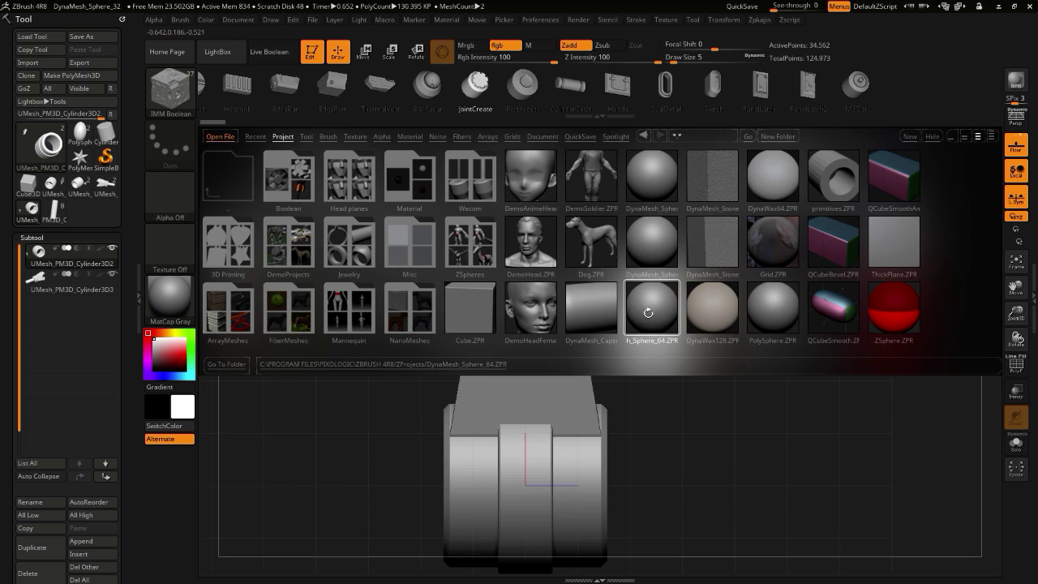
double_click(647, 255)
left_click(549, 327)
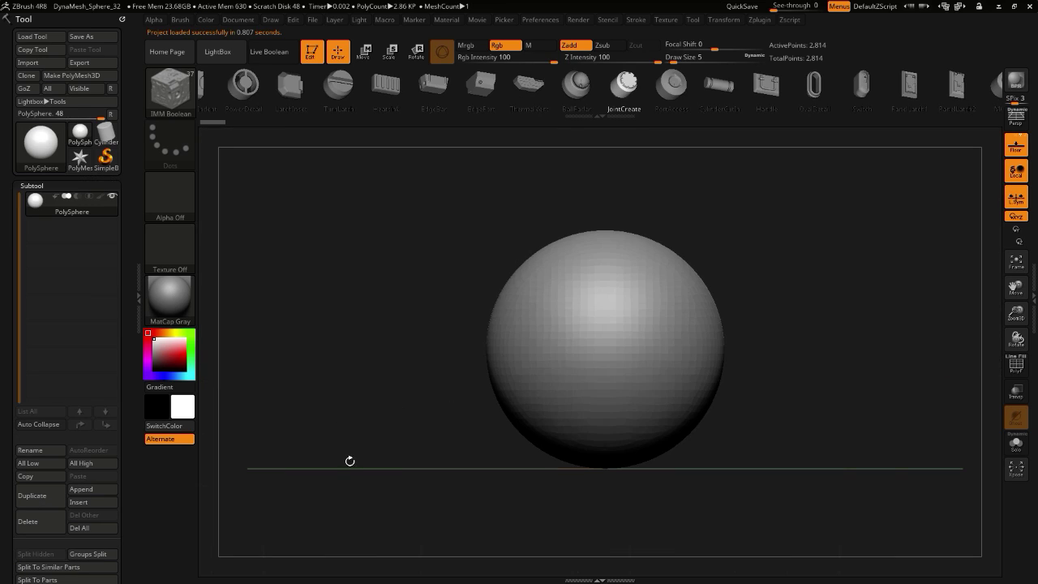
left_click_drag(339, 395, 339, 419)
left_click_drag(339, 418, 305, 433, "shift")
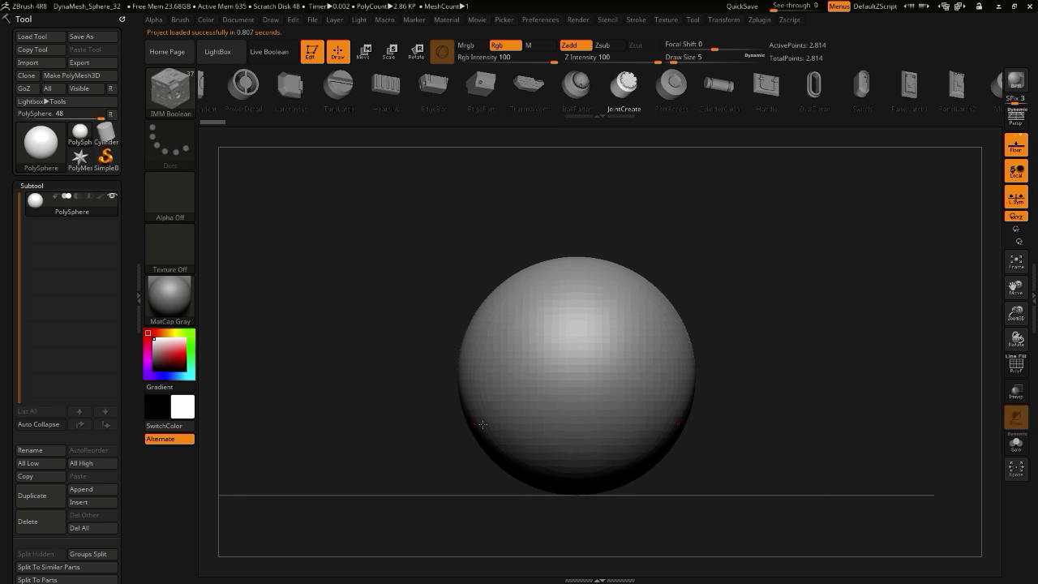
- Dock the Brush palette in the side tray for permanent access to the brush settings
left_click(168, 96)
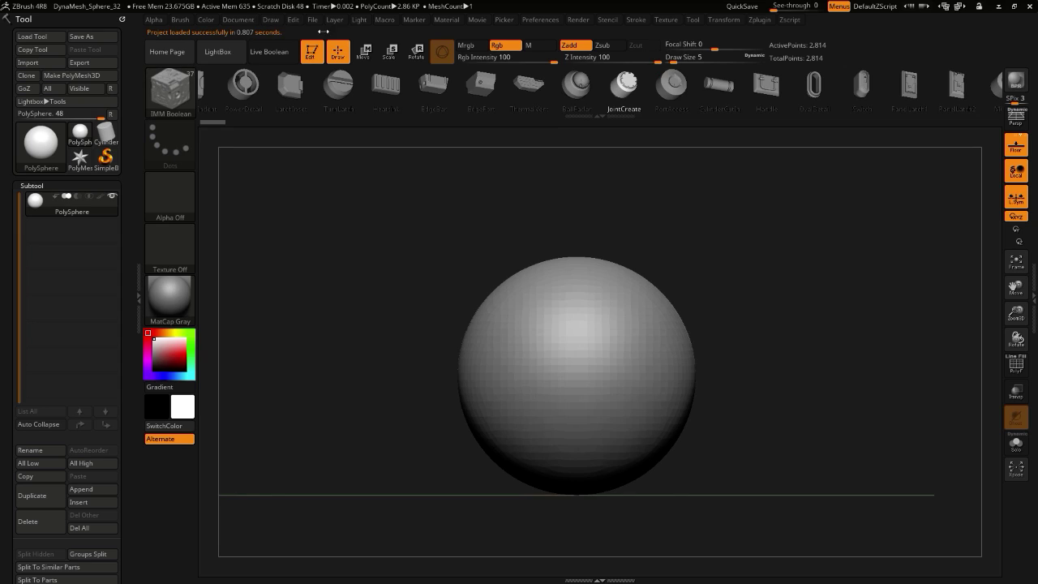
left_click(177, 21)
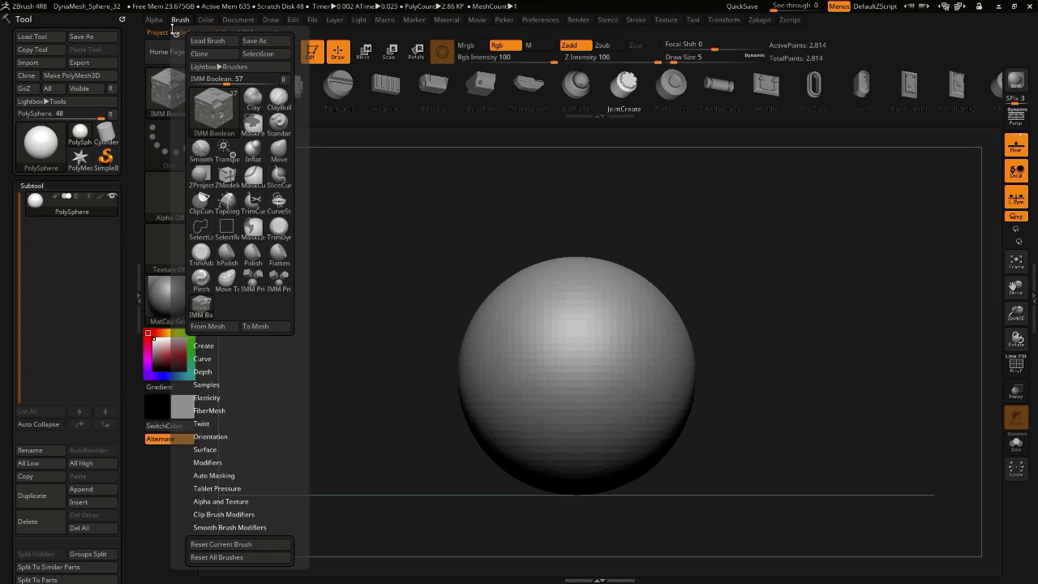
mouse_move(175, 35)
left_mouse_down()
mouse_move(25, 43)
mouse_move(26, 33)
left_mouse_up()
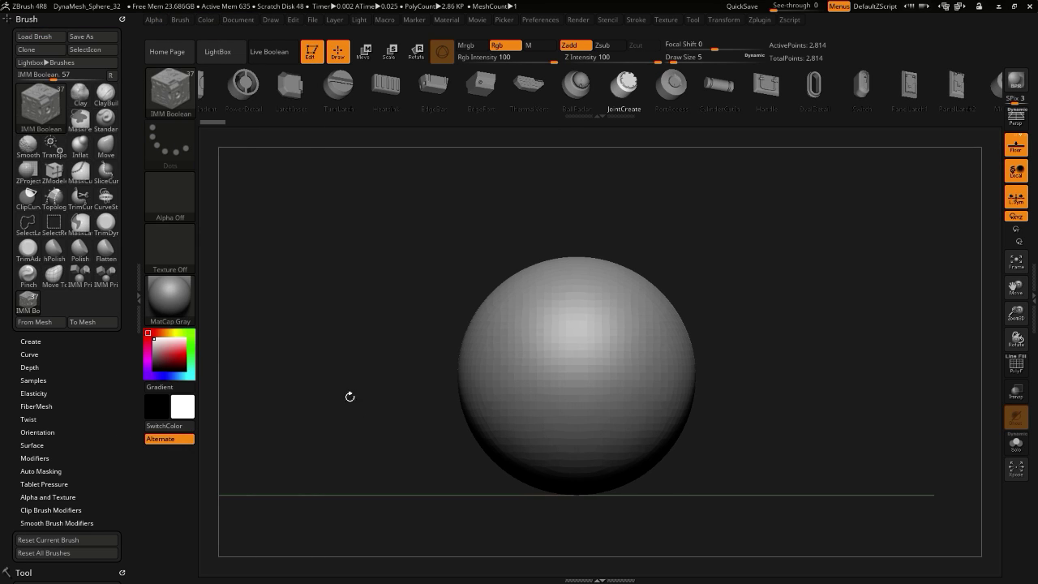
- Choose the Move brush, turn off dynamic brush sizing and set the draw size to about 124
left_click_drag(273, 296, 277, 322, "alt")
left_click(102, 147)
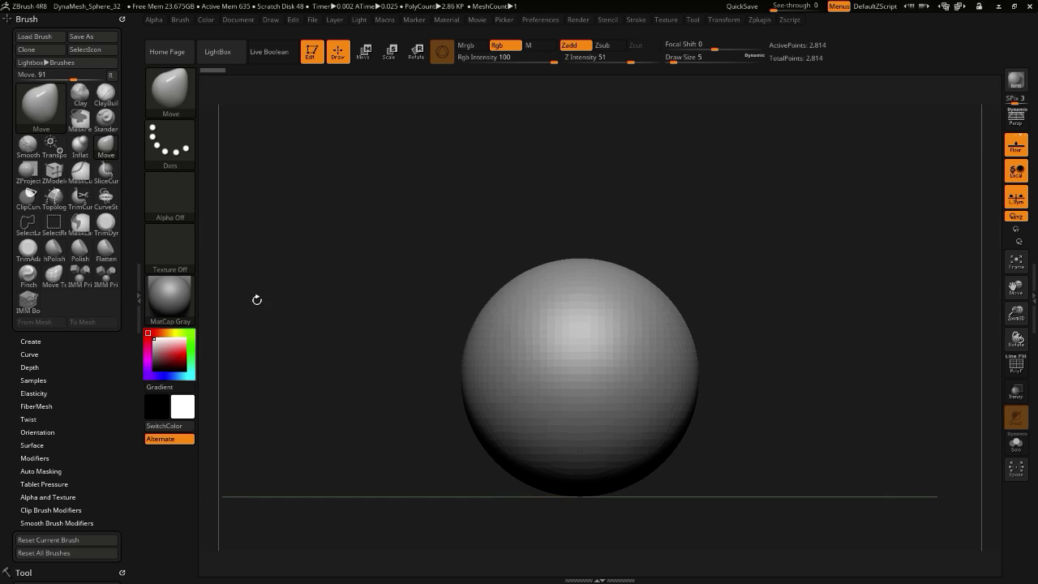
mouse_move(440, 397)
left_mouse_down("alt")
mouse_move(424, 361)
mouse_move(481, 457)
left_mouse_up("alt")
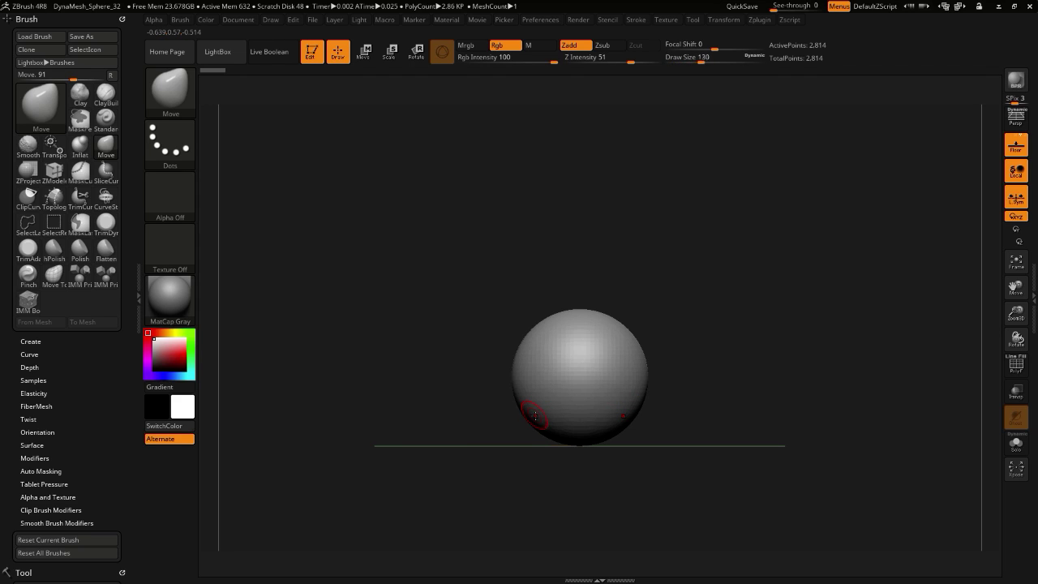
left_click(752, 58)
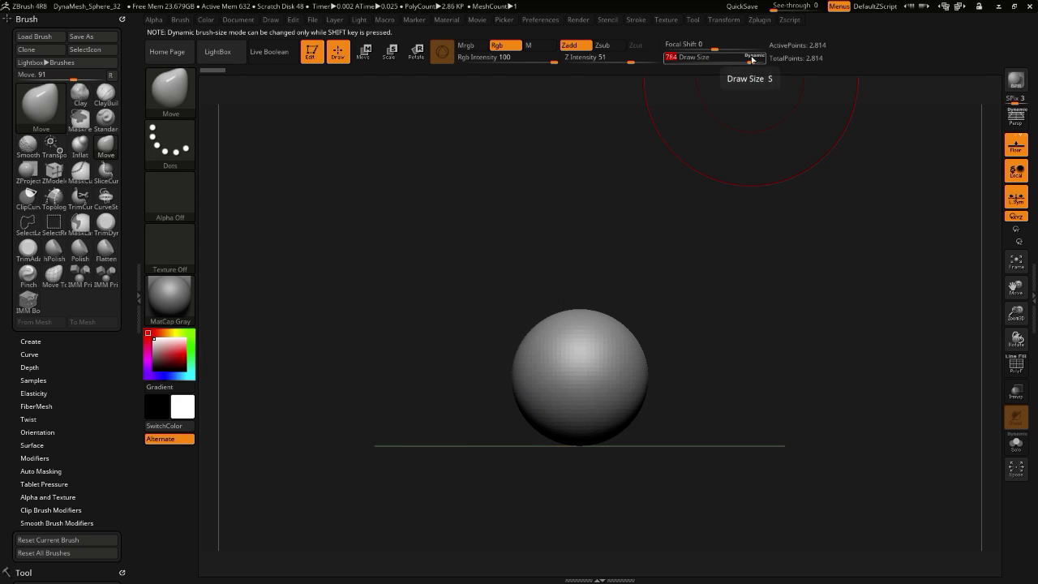
left_click(752, 59, "shift")
left_click(699, 60)
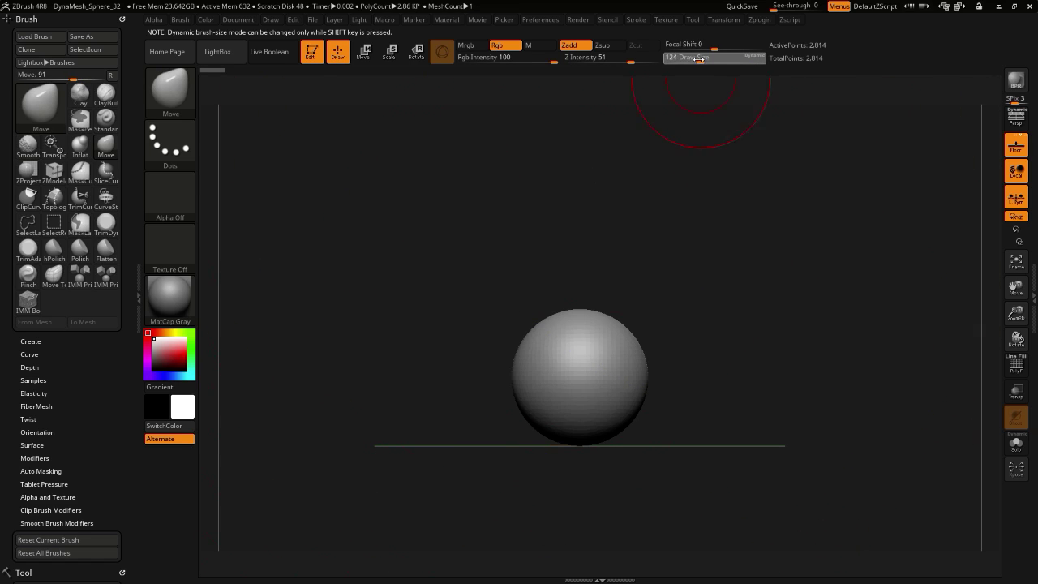
left_click_drag(695, 58, 699, 59)
key("bracketright")
- Pull the sphere's underside down and forward with the Move brush to form a tapered head with a jaw
left_click_drag(544, 424, 558, 462)
left_click_drag(567, 494, 692, 496)
left_click_drag(522, 447, 535, 471)
left_click_drag(444, 411, 463, 394)
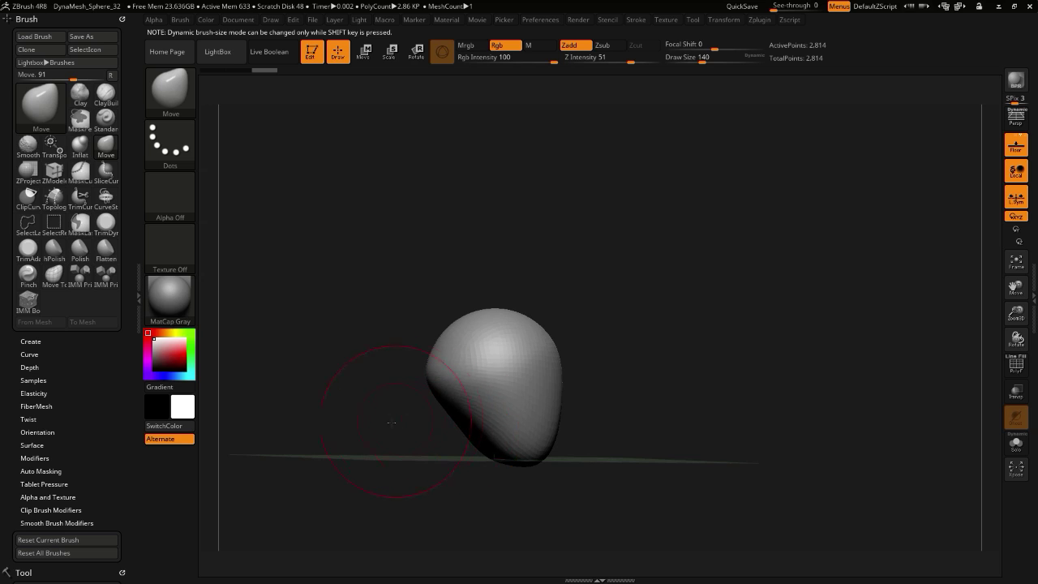
left_click_drag(412, 423, 383, 412)
left_click_drag(475, 420, 469, 425)
left_click_drag(414, 437, 365, 444)
mouse_move(521, 459)
left_mouse_down()
mouse_move(529, 444)
mouse_move(560, 469)
left_mouse_up()
left_click_drag(496, 442, 464, 455)
left_click_drag(524, 397, 528, 398)
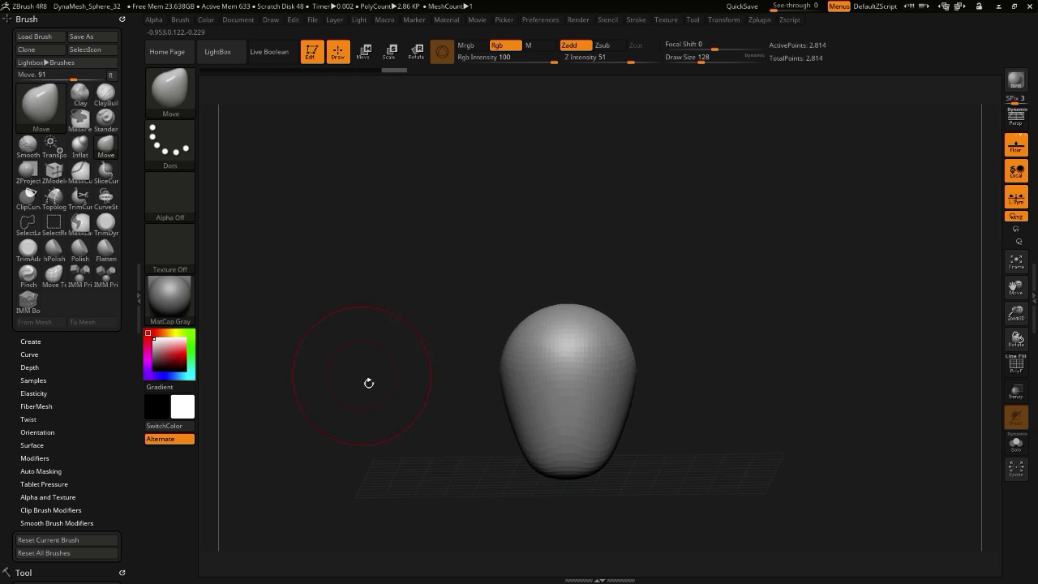
- Push the eye sockets into the face with a smaller brush of about 88 and smooth the surface around them
left_click_drag(369, 384, 482, 479, "alt")
left_click_drag(405, 345, 339, 361)
left_click_drag(298, 453, 347, 392, "alt")
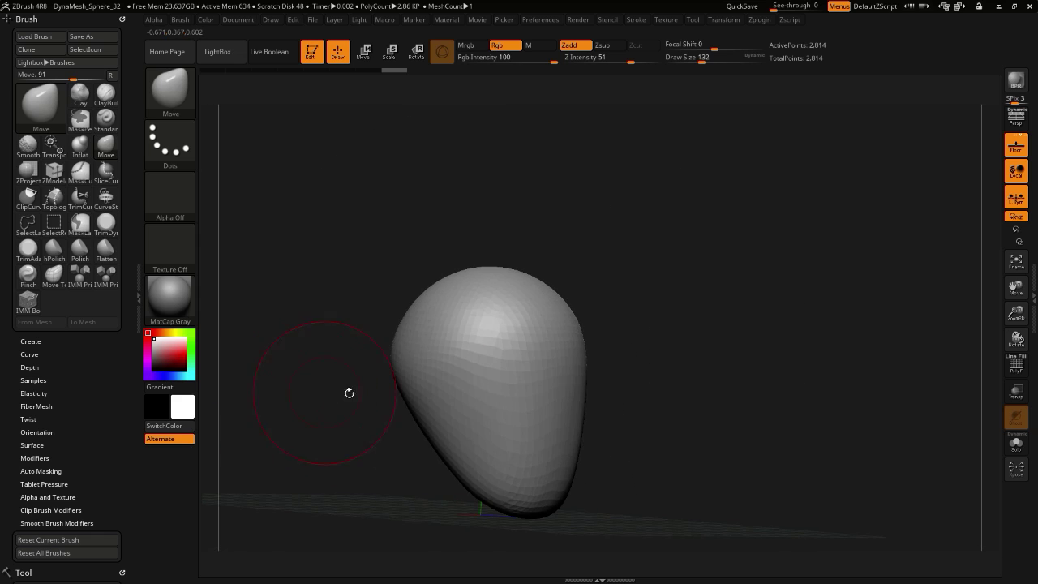
left_click_drag(522, 380, 517, 377)
key("[")
key("[")
key("[")
key("[")
key("[")
key("[")
key("[")
key("[")
mouse_move(574, 414)
left_mouse_down()
mouse_move(583, 418)
mouse_move(566, 426)
mouse_move(522, 391)
left_mouse_up()
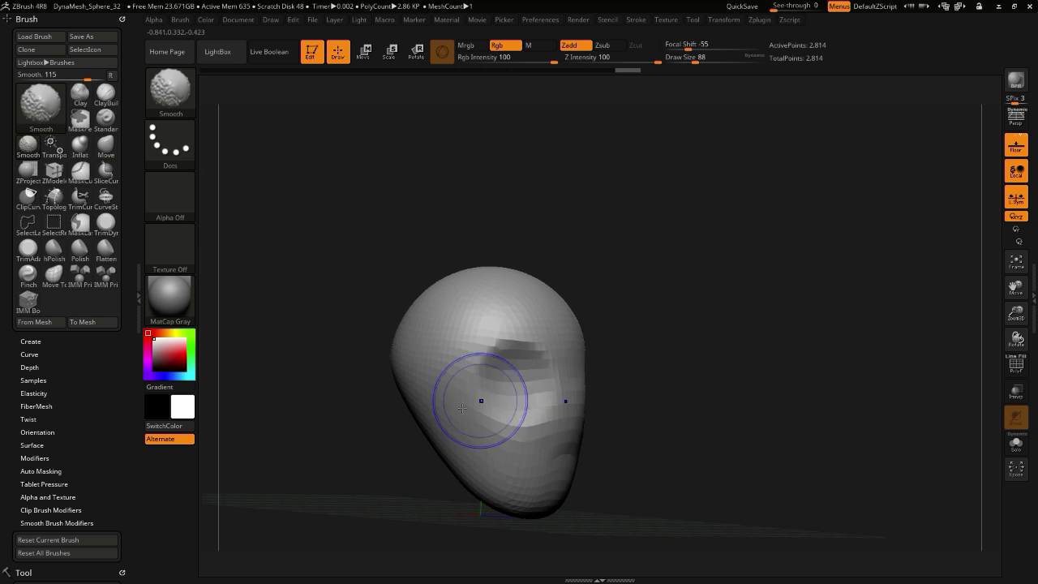
- Mask a neck-sized patch on the underside at the back of the head and invert the mask
mouse_move(340, 466)
left_mouse_down()
mouse_move(389, 398)
mouse_move(451, 402)
mouse_move(455, 391)
mouse_move(479, 409)
mouse_move(434, 372)
left_mouse_up()
left_click(317, 331, "ctrl")
left_click_drag(315, 331, 262, 364, "shift")
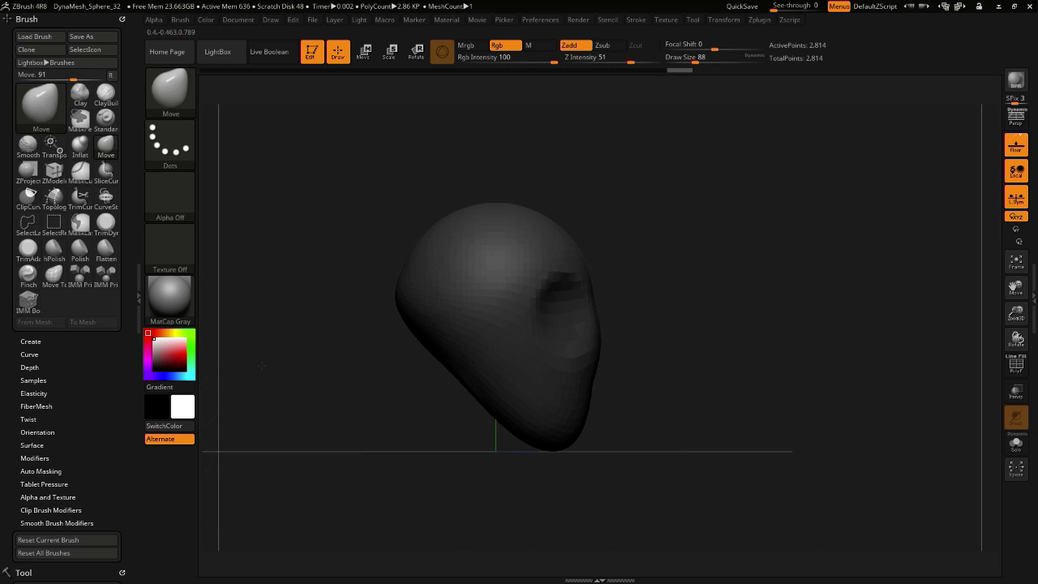
- Extrude the neck downward from the unmasked patch with the Transpose line in Move mode
left_click(366, 58)
mouse_move(347, 254)
left_mouse_down()
mouse_move(349, 295)
mouse_move(362, 274)
left_mouse_up()
left_click(439, 58)
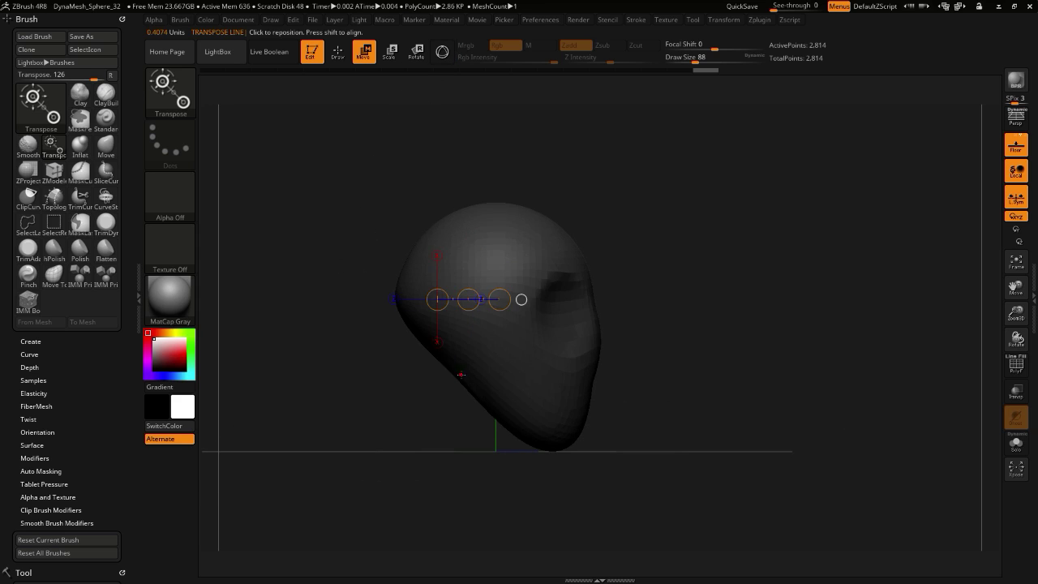
left_click_drag(454, 360, 412, 447)
left_click_drag(334, 344, 377, 360)
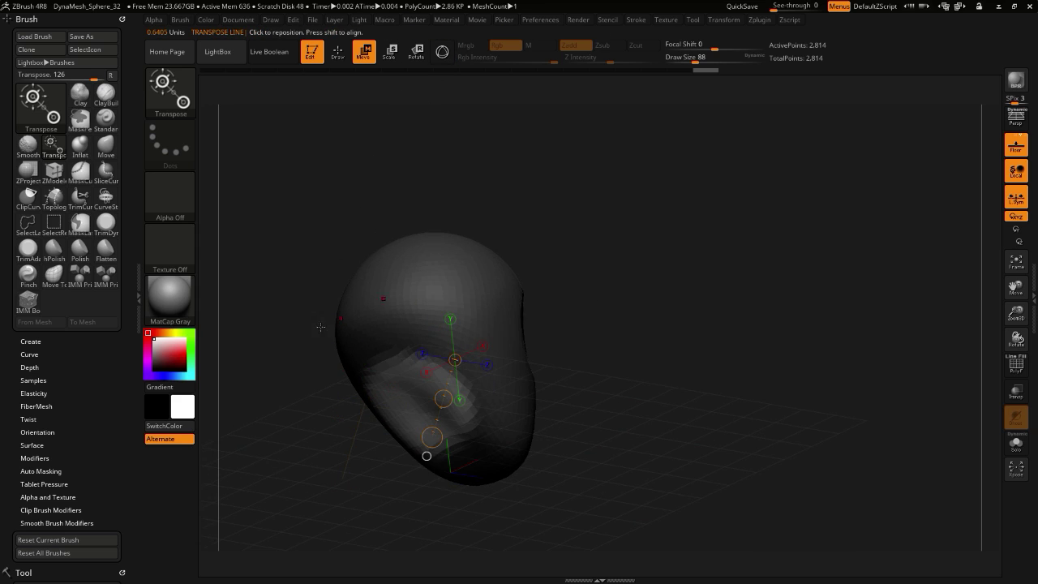
mouse_move(320, 326)
left_mouse_down("shift")
mouse_move(331, 376)
mouse_move(369, 398)
left_mouse_up("shift")
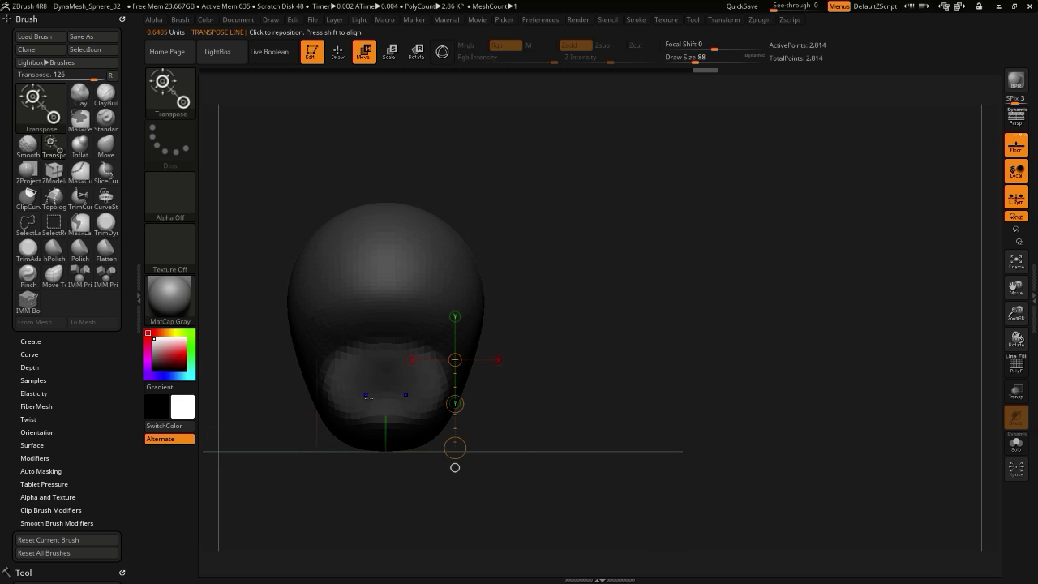
left_click_drag(454, 404, 293, 341, "ctrl")
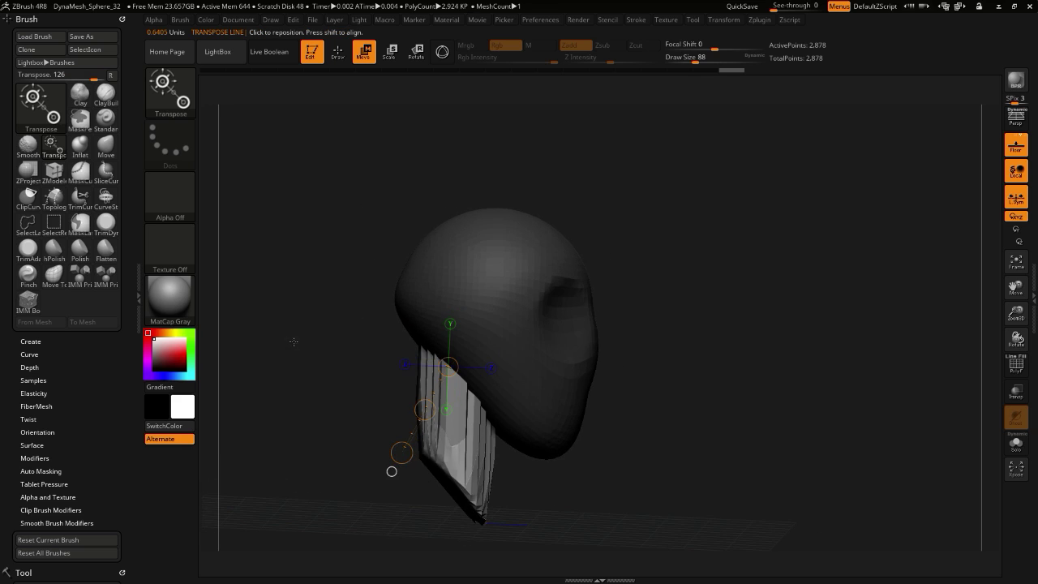
- Clear the mask and remesh the head with DynaMesh, then smooth the neck where it joins the skull
left_click(347, 58)
mouse_move(321, 289)
left_mouse_down("ctrl")
mouse_move(311, 321)
mouse_move(322, 353)
mouse_move(369, 357)
left_mouse_up("ctrl")
left_click_drag(402, 445, 326, 439)
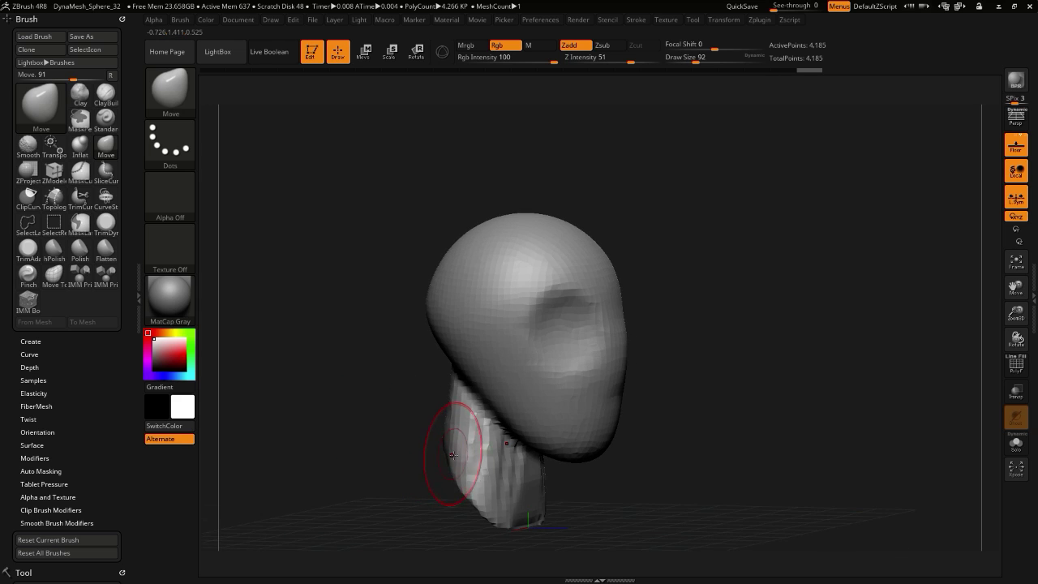
mouse_move(426, 447)
left_mouse_down()
mouse_move(490, 445)
mouse_move(428, 431)
left_mouse_up()
left_click_drag(422, 369, 462, 412, "shift")
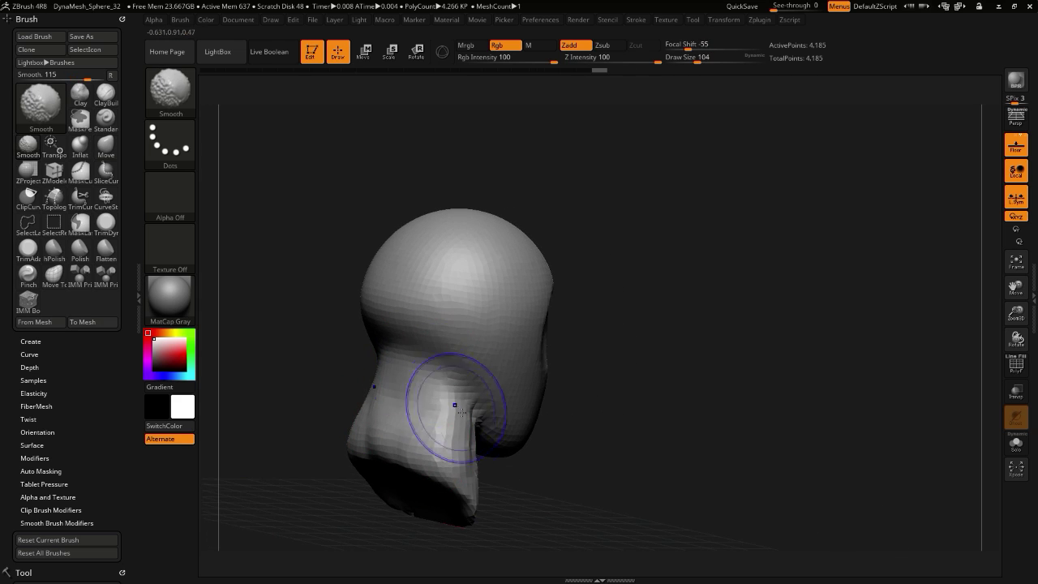
- Narrow the sides of the neck with the Move brush and shape its lower end
mouse_move(341, 419)
left_mouse_down()
mouse_move(367, 412)
mouse_move(289, 368)
mouse_move(336, 383)
left_mouse_up()
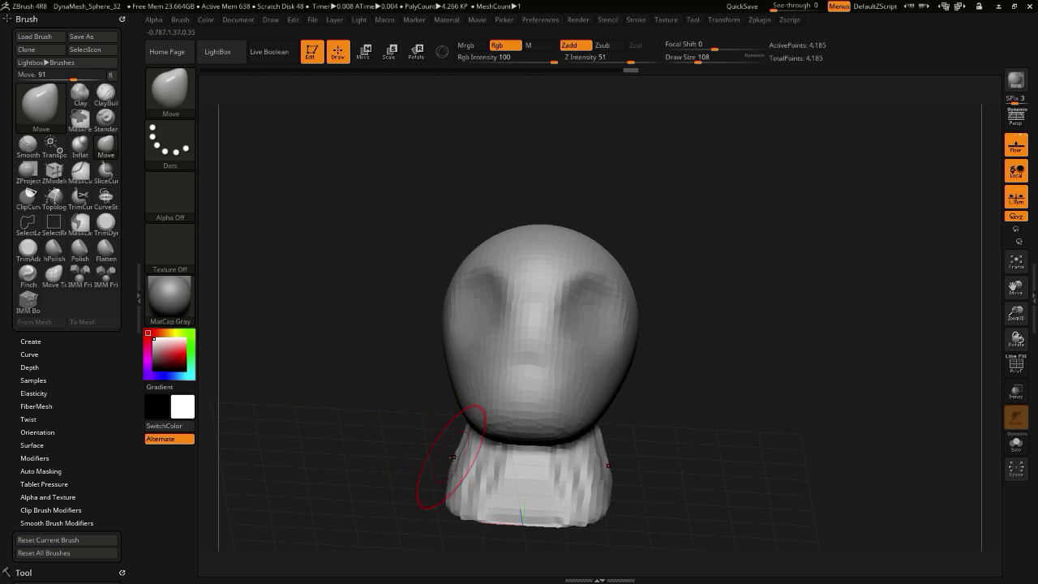
mouse_move(457, 475)
left_mouse_down()
mouse_move(477, 488)
mouse_move(475, 478)
left_mouse_up()
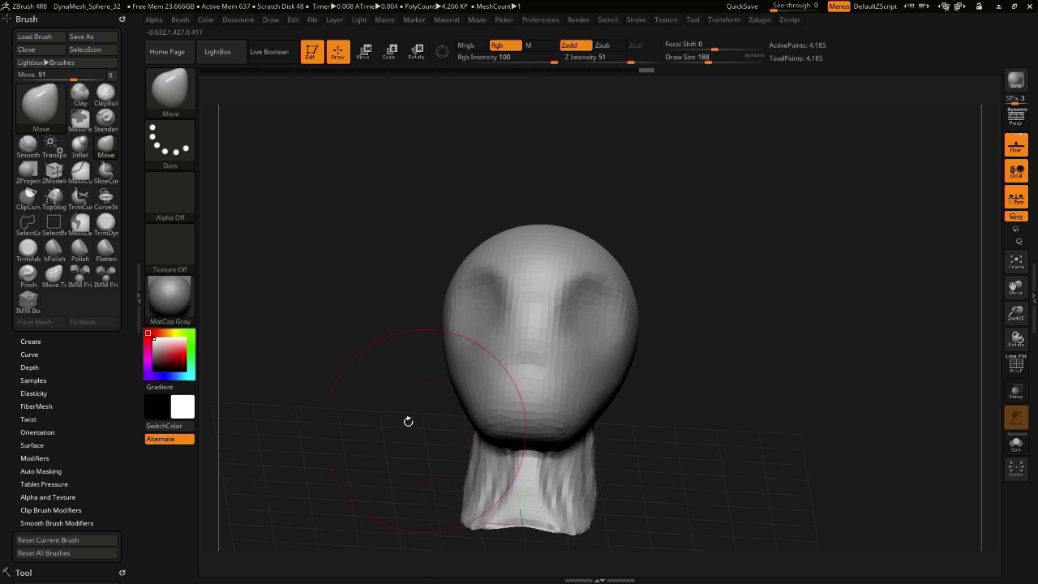
mouse_move(408, 420)
left_mouse_down()
mouse_move(483, 485)
mouse_move(436, 430)
mouse_move(362, 406)
left_mouse_up()
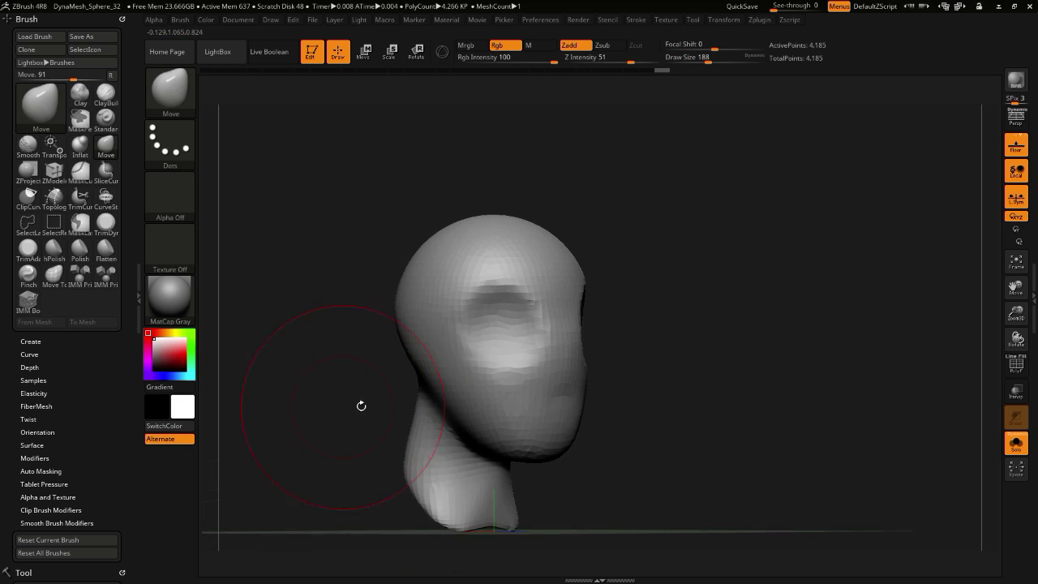
left_click_drag(444, 438, 448, 480, "shift")
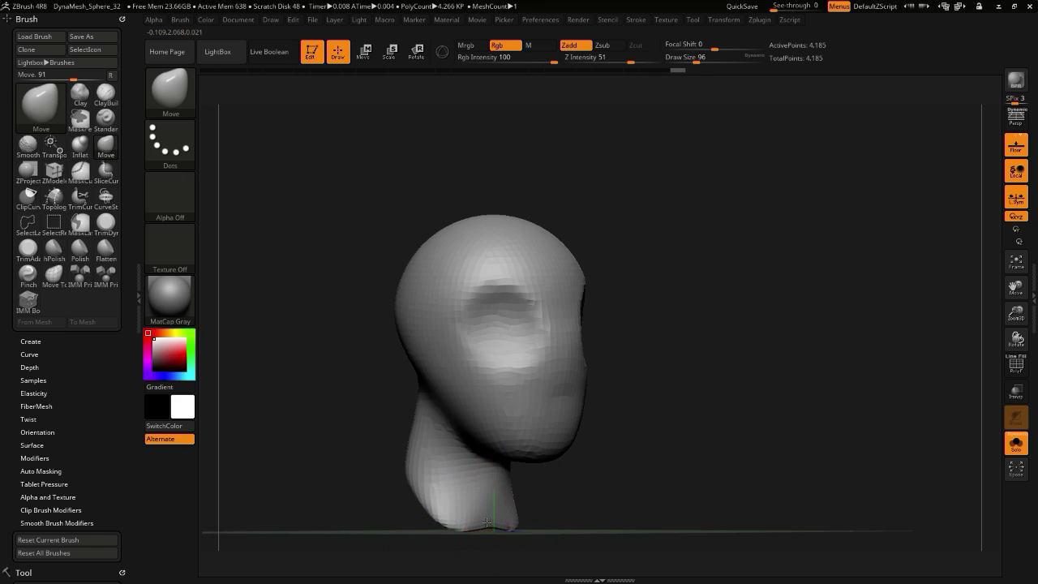
left_click_drag(487, 522, 488, 533)
left_click_drag(326, 429, 353, 332, "alt")
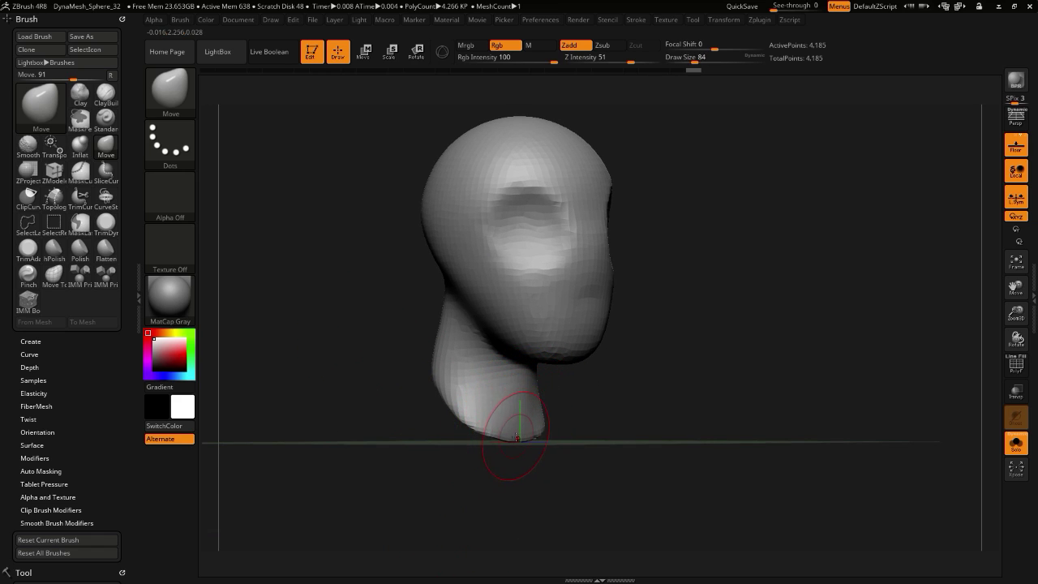
left_click_drag(516, 436, 519, 454, "shift")
- Turn off dynamic brush sizing and set the Move brush's draw size to about 68
key("shift")
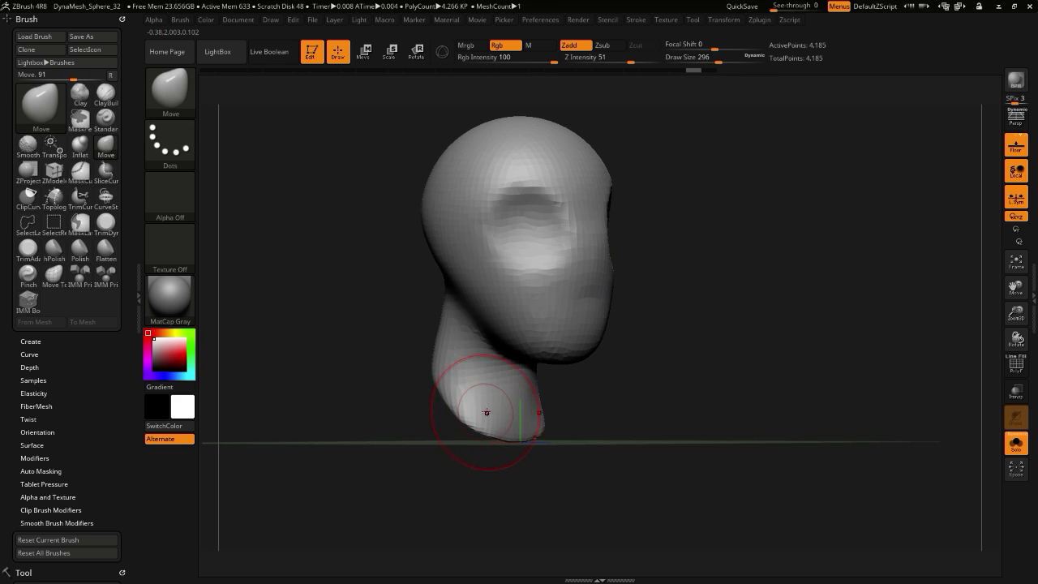
key("shift")
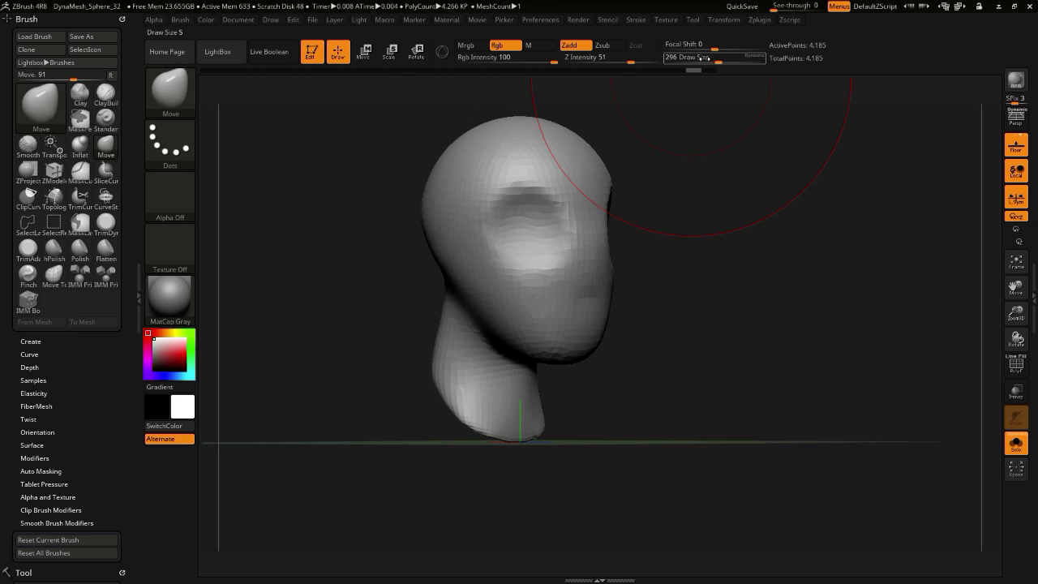
left_click_drag(704, 59, 693, 60)
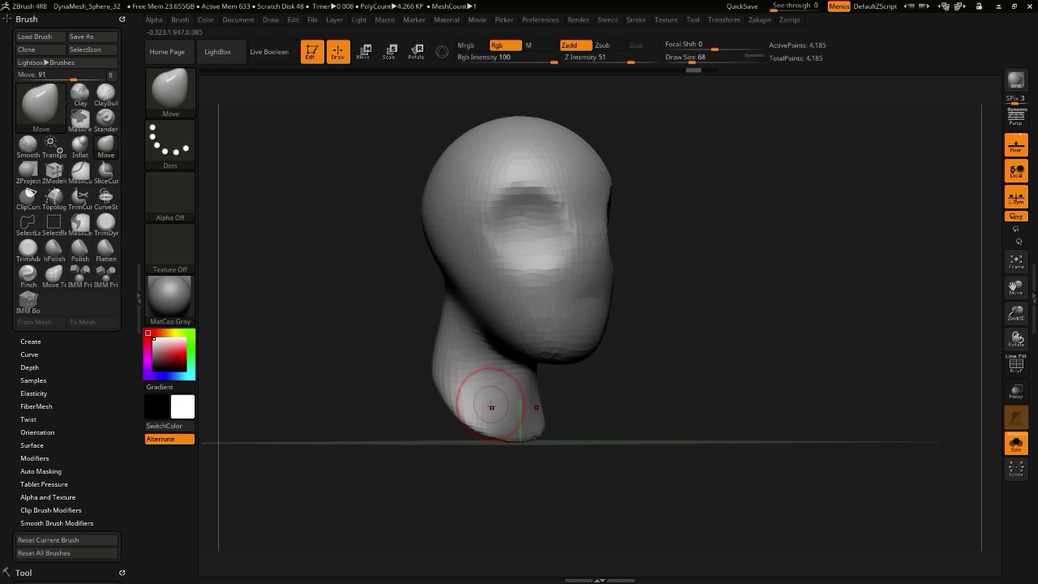
- Adjust the neck's silhouette and the underside of the jaw with the Move brush
mouse_move(340, 399)
left_mouse_down("alt")
mouse_move(350, 374)
mouse_move(330, 399)
mouse_move(429, 378)
mouse_move(477, 397)
mouse_move(509, 431)
left_mouse_up("alt")
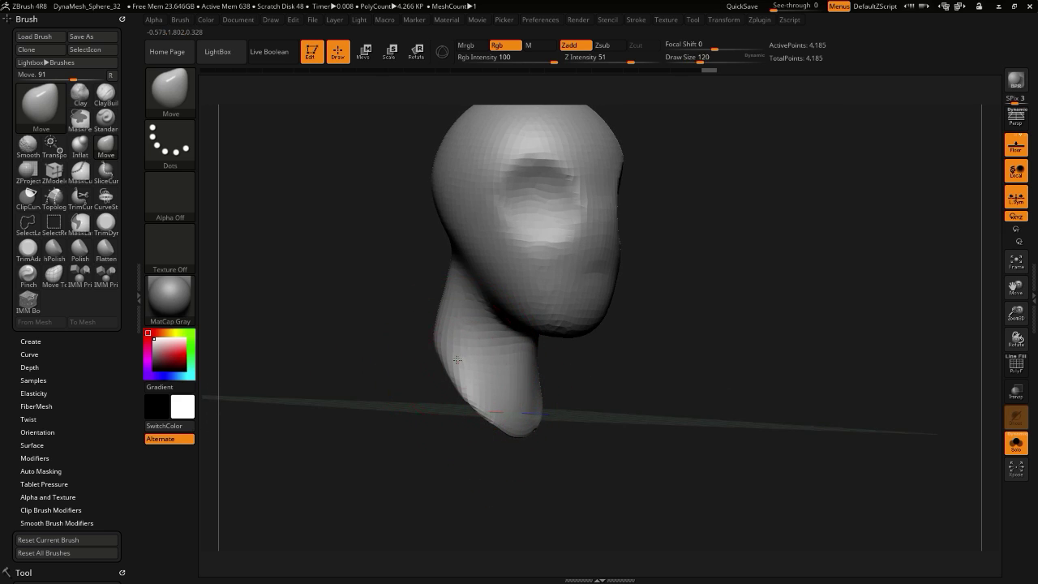
key("bracketleft")
key("bracketleft")
key("bracketleft")
key("bracketleft")
key("bracketleft")
key("bracketleft")
left_click_drag(398, 347, 445, 313)
mouse_move(412, 339)
left_mouse_down()
mouse_move(398, 310)
mouse_move(284, 303)
left_mouse_up()
left_click_drag(407, 299, 355, 293)
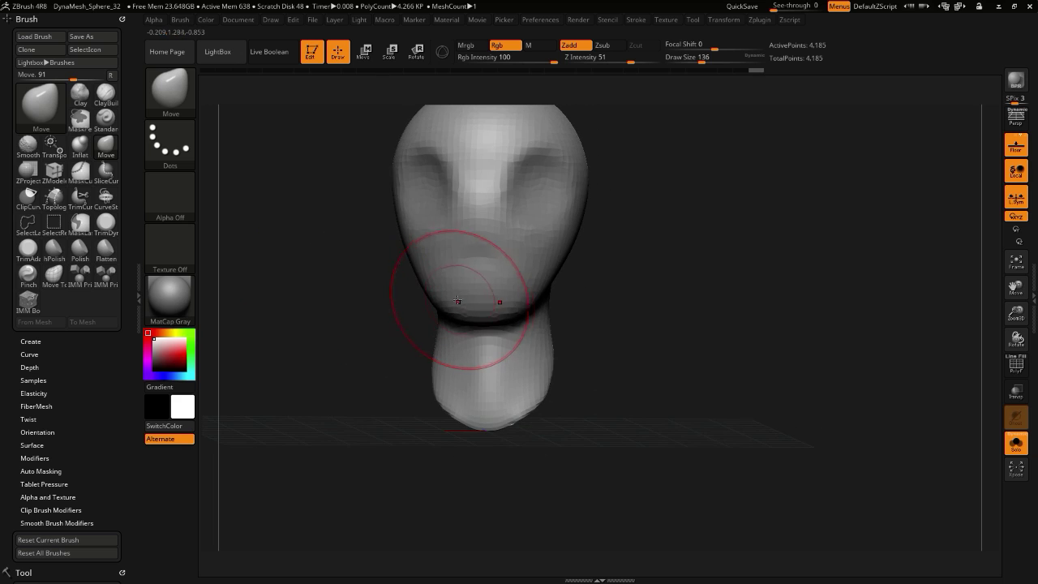
left_click_drag(459, 301, 461, 289)
- Enlarge the Move brush and push in the sides of the head to make the skull narrower
left_click_drag(361, 244, 365, 342, "alt")
left_click_drag(344, 343, 391, 339)
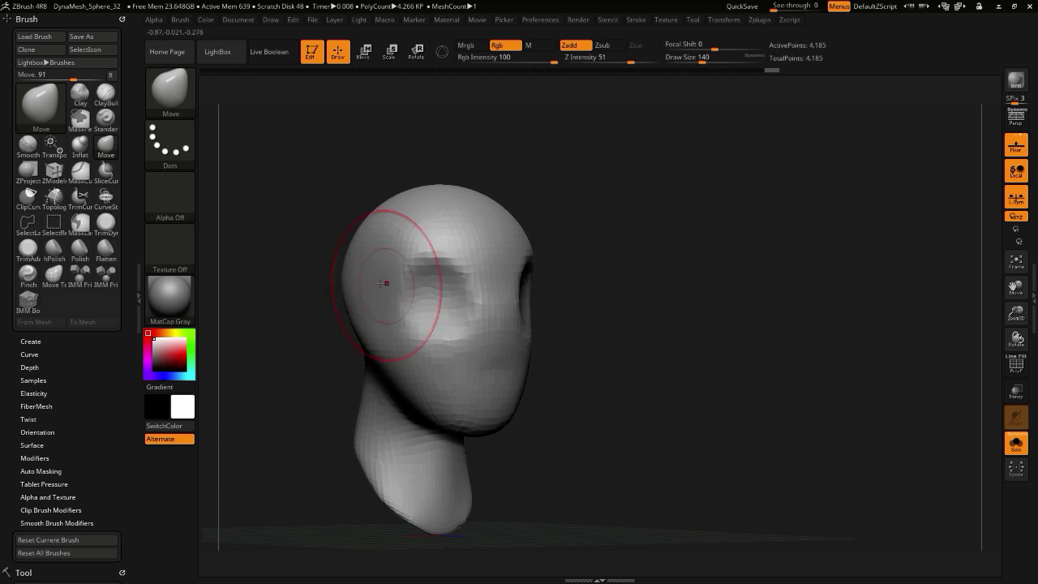
key("bracketright")
key("bracketright")
left_click_drag(328, 297, 375, 293)
left_click_drag(285, 303, 333, 299)
- Paint an ear-shaped mask on the side of the head with MaskPen at draw size 44 and invert it
left_click_drag(489, 378, 614, 383, "alt")
mouse_move(322, 329)
left_mouse_down()
mouse_move(373, 326)
mouse_move(307, 343)
left_mouse_up()
key("bracketleft")
key("bracketleft")
key("bracketleft")
key("bracketleft")
key("bracketleft")
key("bracketleft")
key("bracketleft")
key("bracketleft")
key("bracketleft")
key("bracketleft")
key("bracketleft")
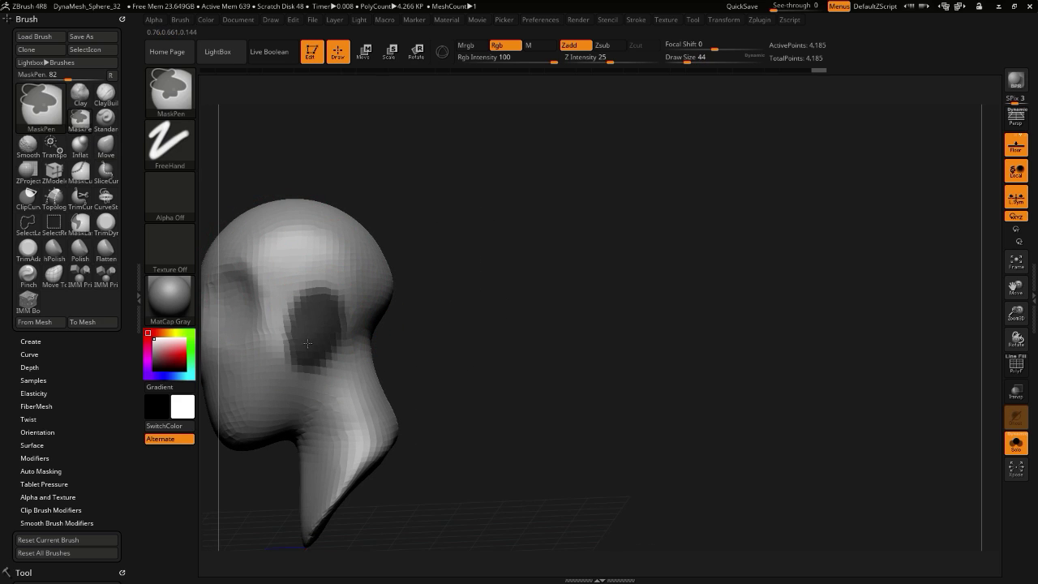
left_click_drag(430, 407, 556, 448)
left_click_drag(486, 442, 667, 423, "alt")
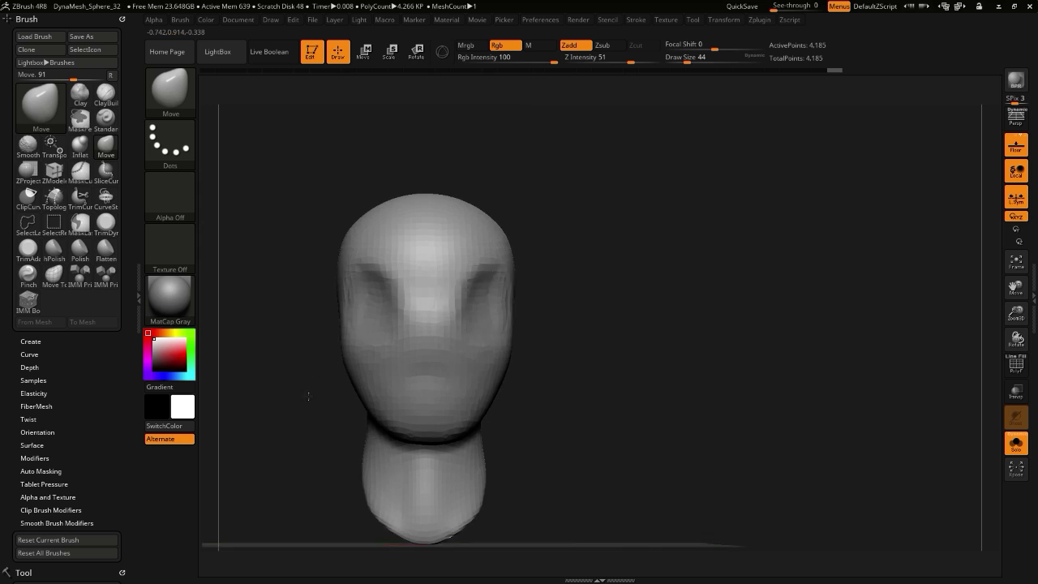
left_click(293, 381, "ctrl")
- Extrude both ears outward from the unmasked patches with the Transpose line, and undo the extra mask operation that follows
left_click_drag(244, 390, 265, 362)
left_click(363, 51)
left_click(354, 348)
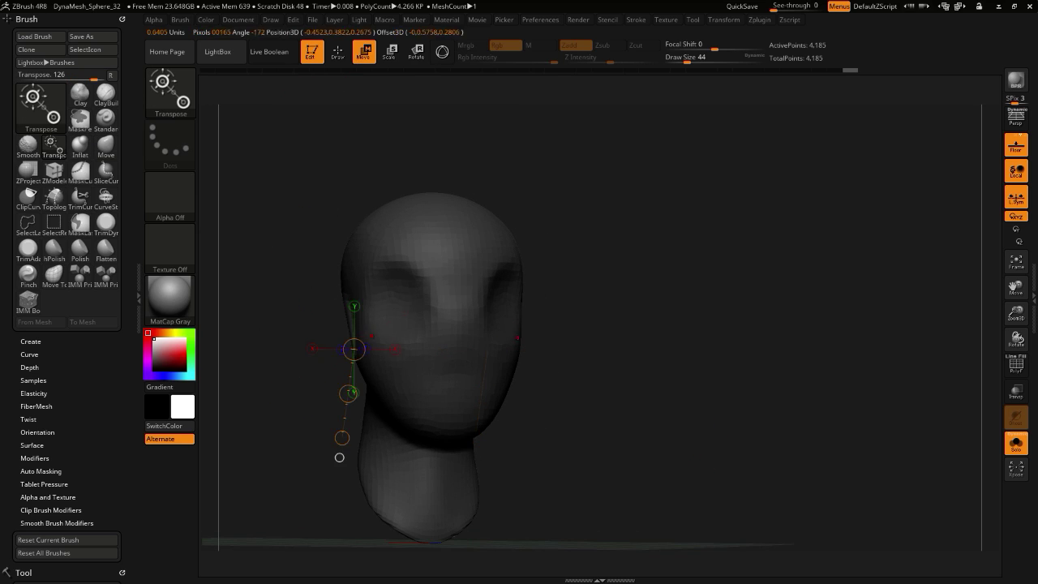
mouse_move(372, 337)
left_mouse_down()
mouse_move(278, 325)
mouse_move(313, 328)
mouse_move(293, 325)
mouse_move(304, 327)
left_mouse_up()
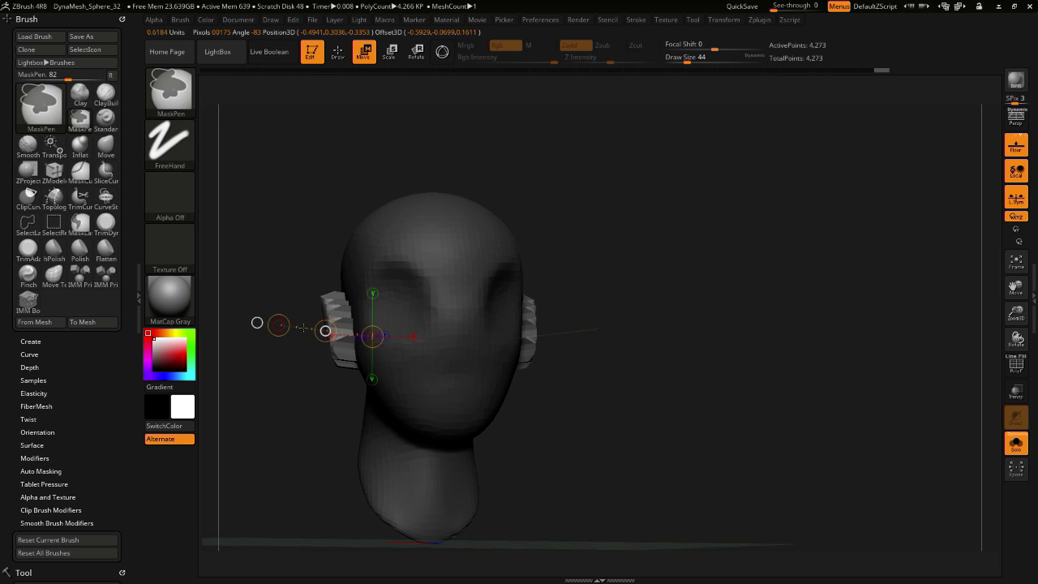
left_click_drag(282, 390, 322, 400)
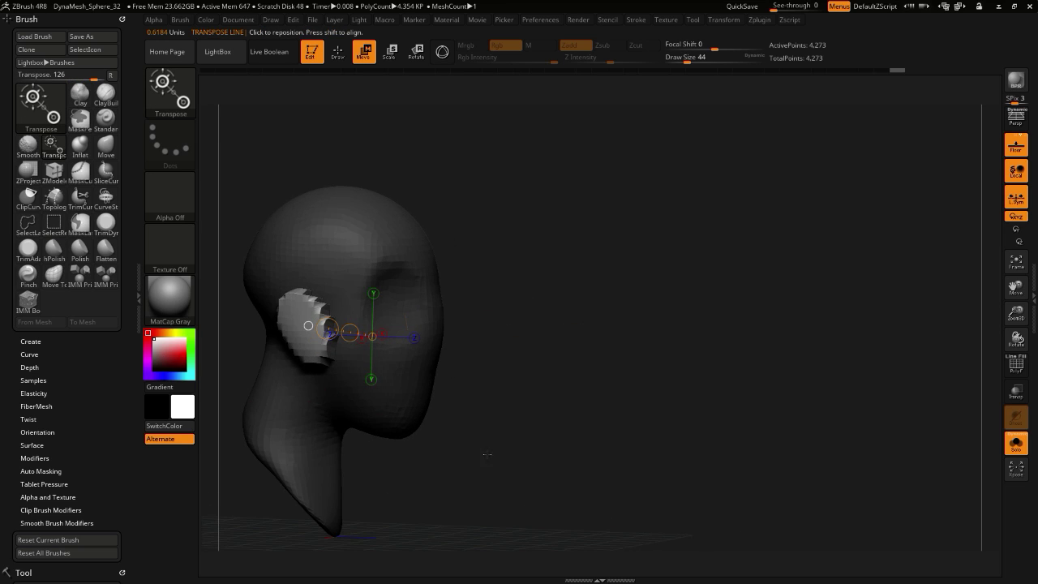
left_click_drag(487, 454, 483, 478, "ctrl")
key("ctrl+z")
- From above, rotate the ears with a Transpose line so their rear edges flare outward, and move them closer to the head
left_click_drag(253, 244, 287, 386)
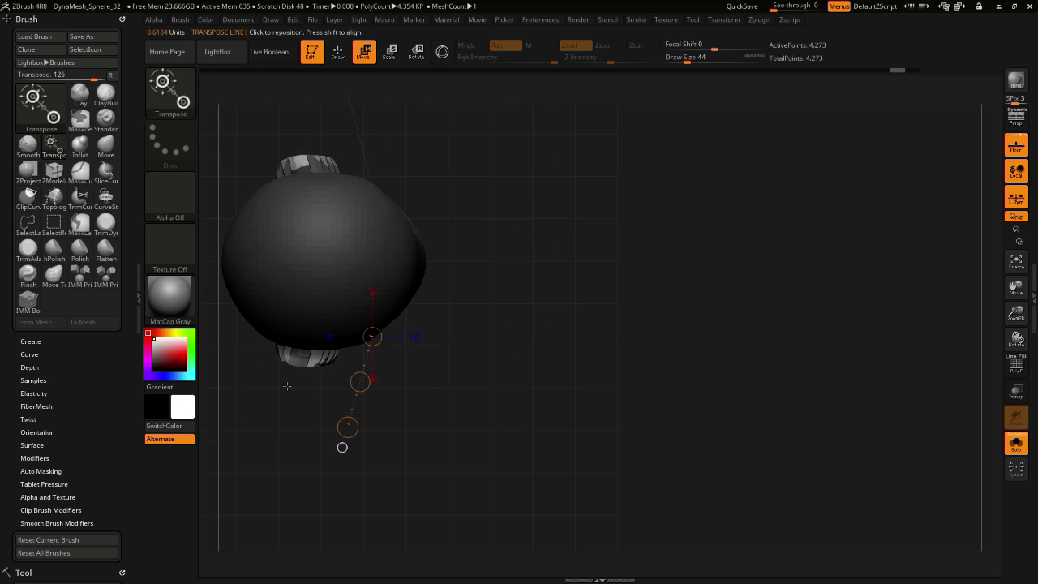
mouse_move(328, 355)
left_mouse_down()
mouse_move(335, 436)
mouse_move(365, 433)
left_mouse_up()
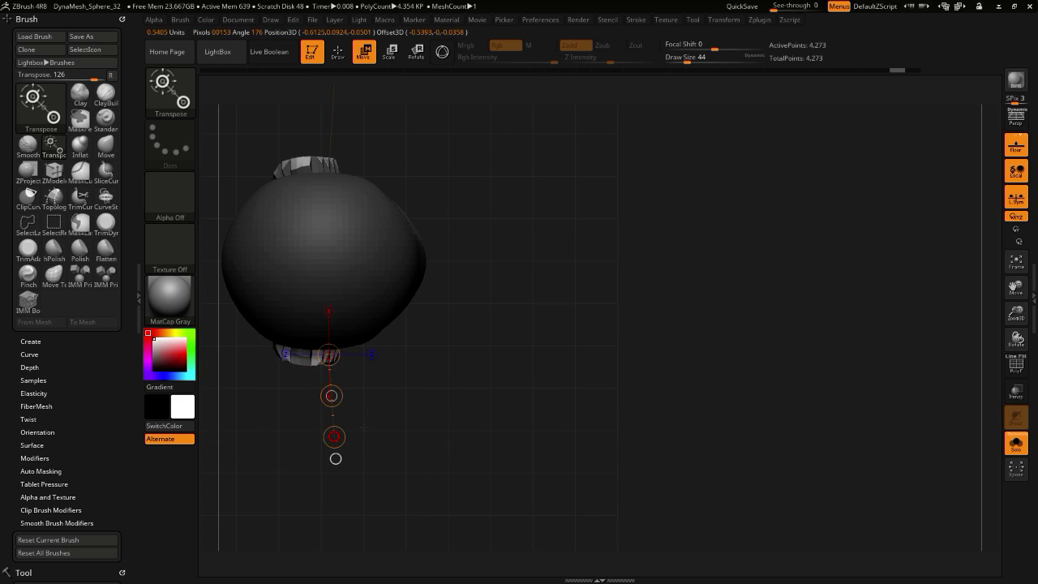
left_click_drag(329, 166, 334, 85)
left_click(418, 56)
left_click_drag(334, 436, 382, 421)
left_click(364, 54)
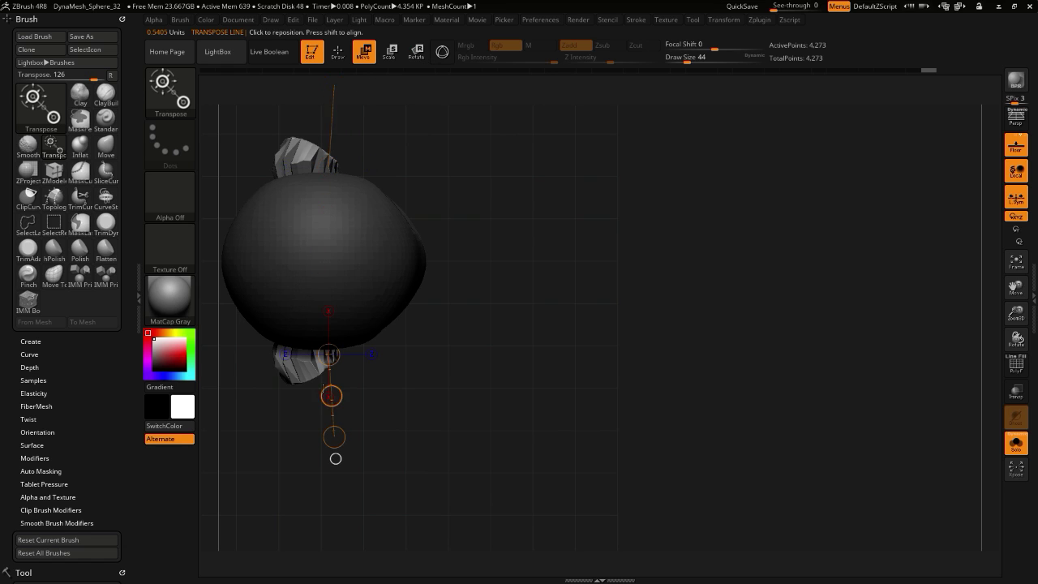
left_click_drag(332, 395, 327, 383)
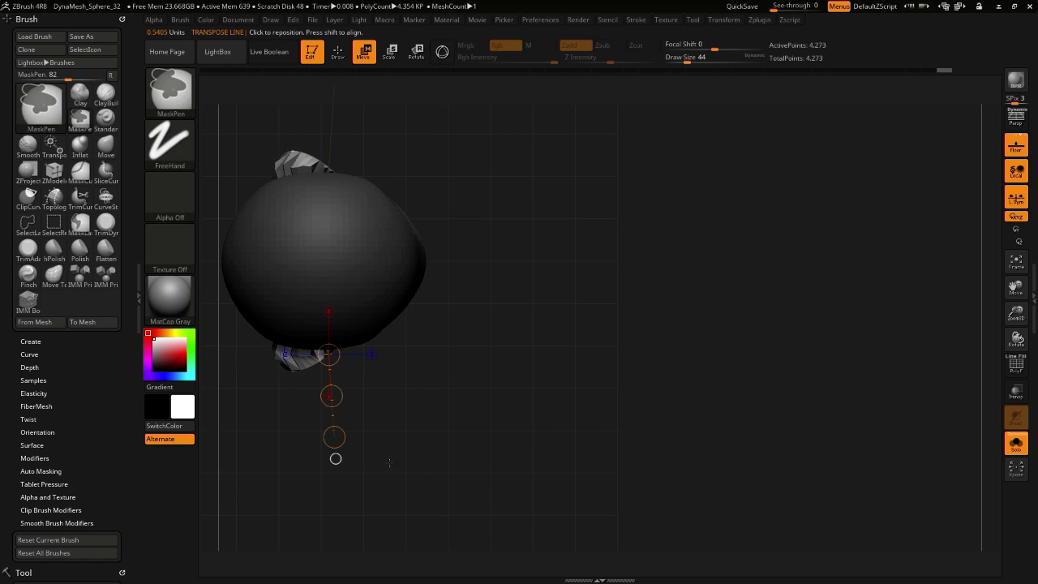
- Clear the mask, return to Draw mode and smooth the rough surfaces of the extruded ears
left_click_drag(397, 458, 418, 487, "ctrl")
mouse_move(417, 486)
left_mouse_down()
mouse_move(416, 427)
mouse_move(458, 484)
left_mouse_up()
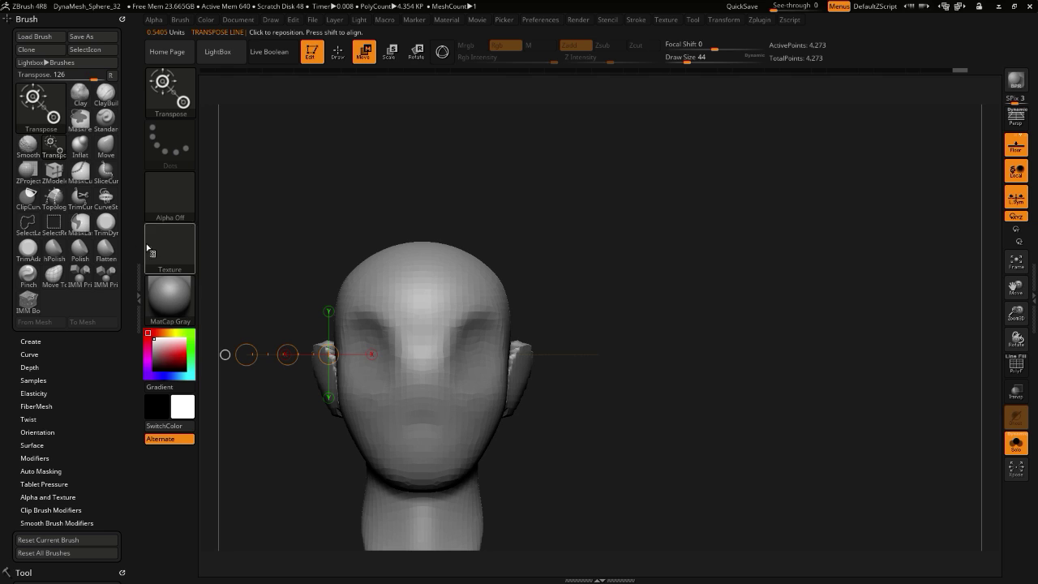
left_click(336, 52)
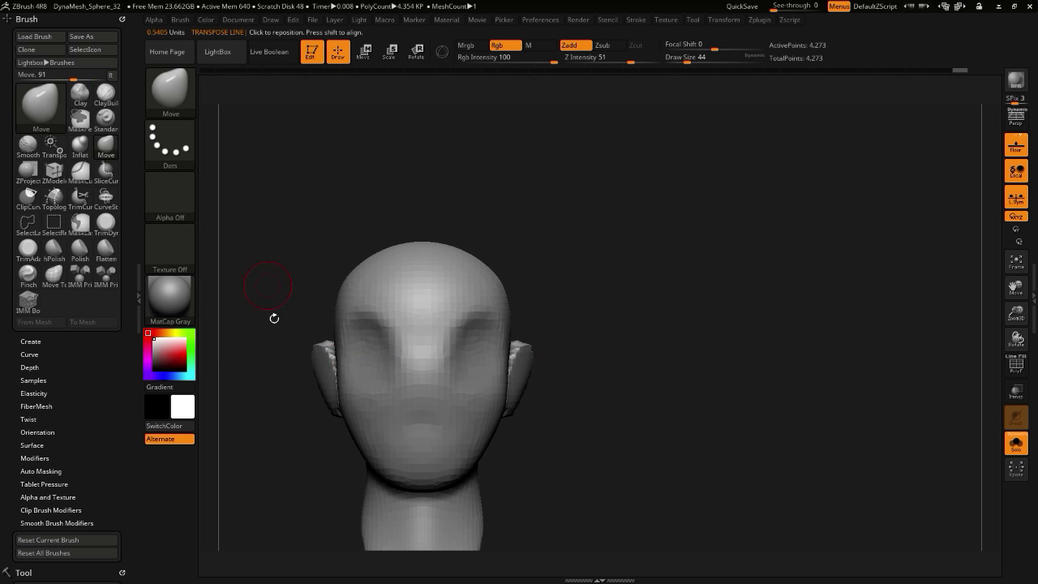
left_click_drag(274, 317, 323, 326)
left_click_drag(335, 362, 326, 385, "shift")
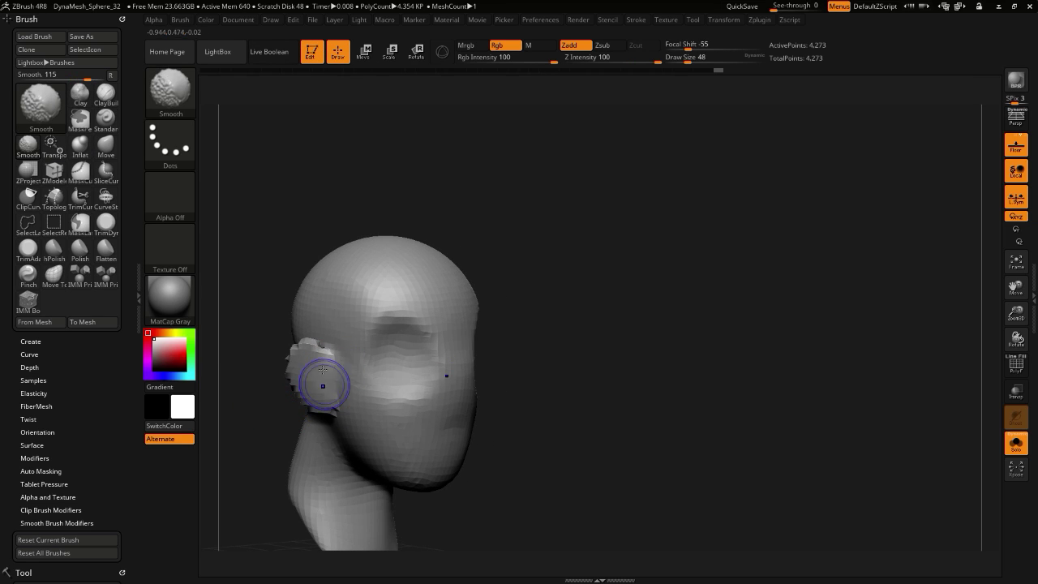
left_click_drag(247, 370, 300, 375)
mouse_move(278, 373)
left_mouse_down("shift")
mouse_move(289, 353)
mouse_move(290, 412)
left_mouse_up("shift")
- Remesh the head with DynaMesh, enlarge the Move brush to 100, and fill out the lower face and the base of the skull
left_click_drag(438, 508, 525, 462, "ctrl")
mouse_move(525, 461)
left_mouse_down()
mouse_move(472, 452)
mouse_move(409, 414)
left_mouse_up()
left_click_drag(262, 319, 345, 336, "shift")
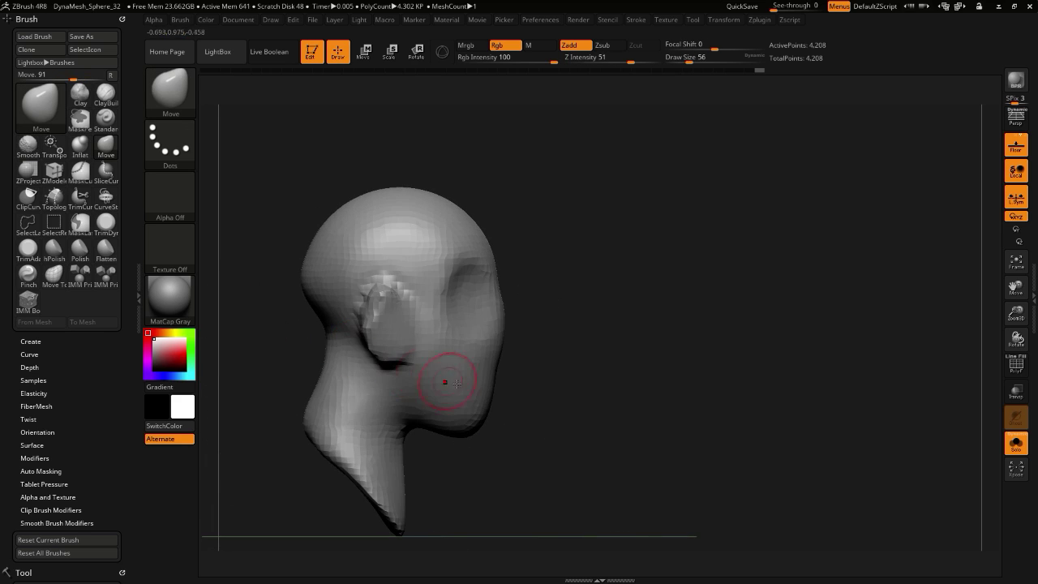
key("]")
left_click_drag(493, 370, 507, 374)
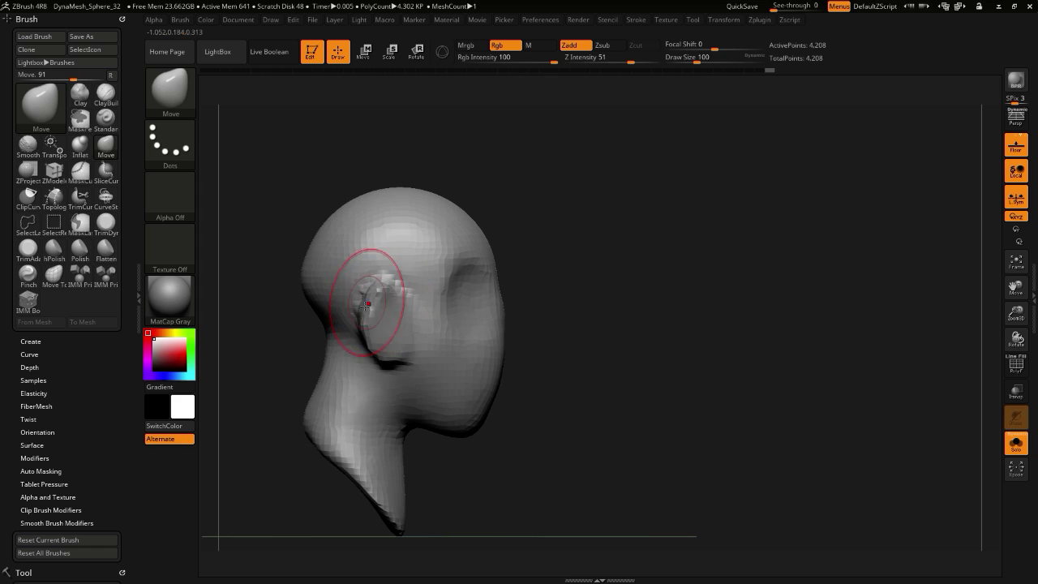
mouse_move(368, 303)
left_mouse_down()
mouse_move(311, 341)
mouse_move(334, 342)
left_mouse_up()
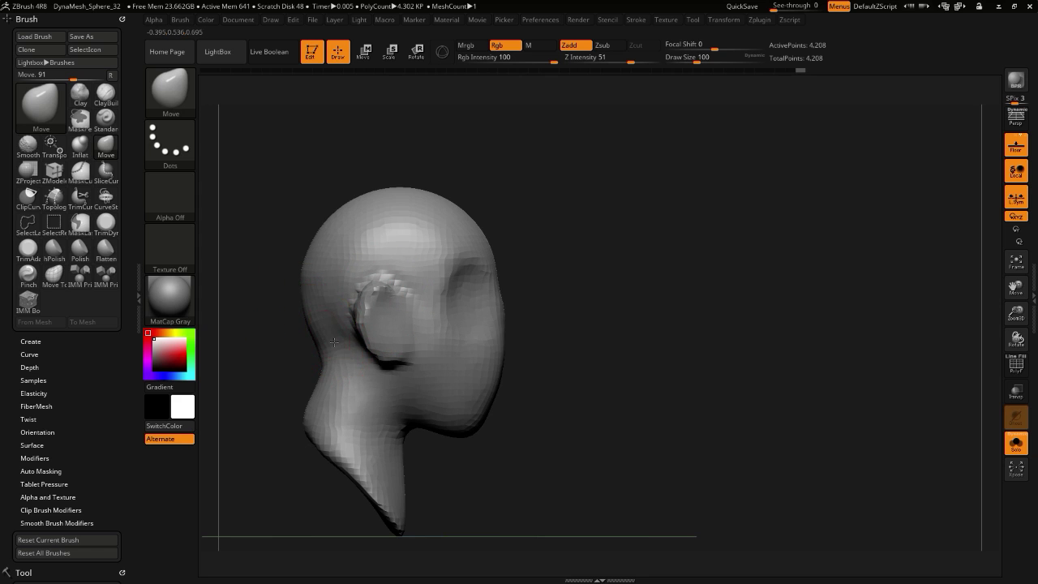
- Adjust the chin with the Move brush and nudge the middle of the face upward at a slightly smaller draw size of 96
mouse_move(290, 386)
left_mouse_down()
mouse_move(209, 389)
mouse_move(264, 356)
left_mouse_up()
mouse_move(397, 340)
left_mouse_down()
mouse_move(419, 328)
mouse_move(435, 338)
mouse_move(378, 390)
left_mouse_up()
mouse_move(312, 381)
left_mouse_down()
mouse_move(291, 367)
mouse_move(292, 335)
left_mouse_up()
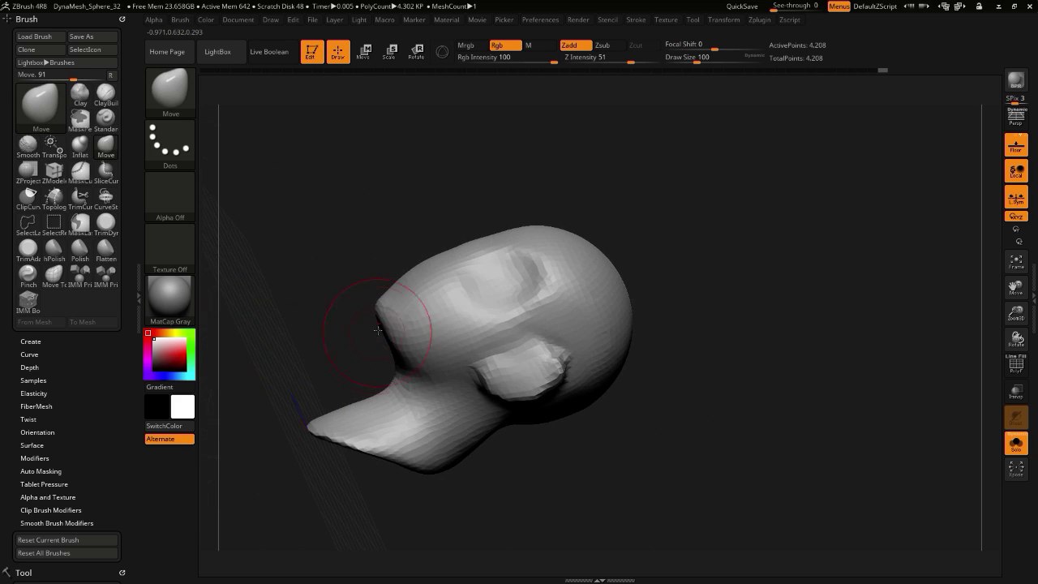
left_click_drag(373, 321, 381, 316)
mouse_move(293, 299)
left_mouse_down()
mouse_move(337, 304)
mouse_move(296, 253)
mouse_move(274, 281)
mouse_move(298, 381)
left_mouse_up()
key("bracketleft")
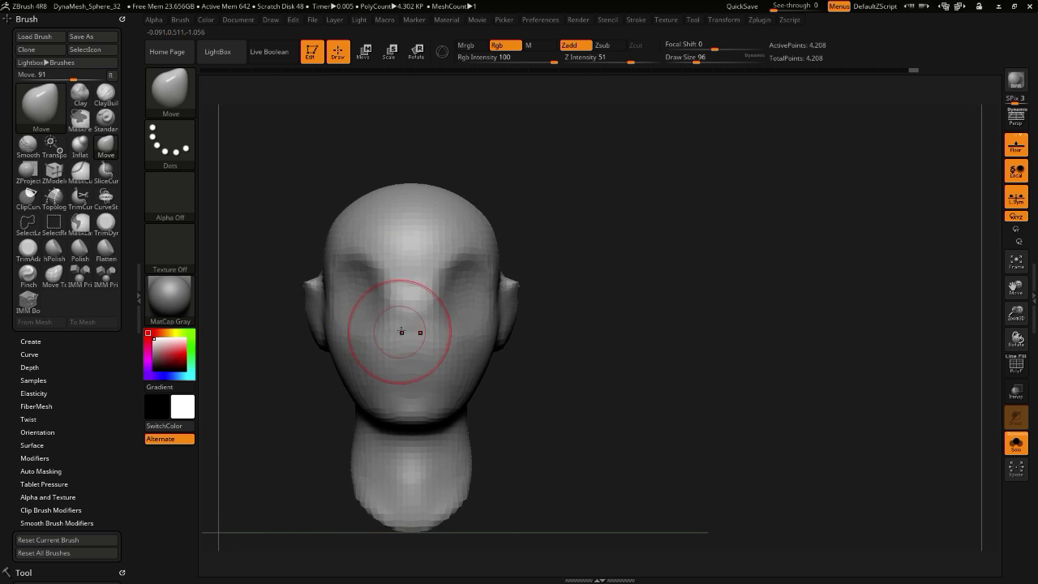
left_click_drag(399, 339, 397, 324)
- Smooth the face and ears, and pull the upper rear edge of the ears back with Move at draw size 92
left_click_drag(281, 334, 328, 331)
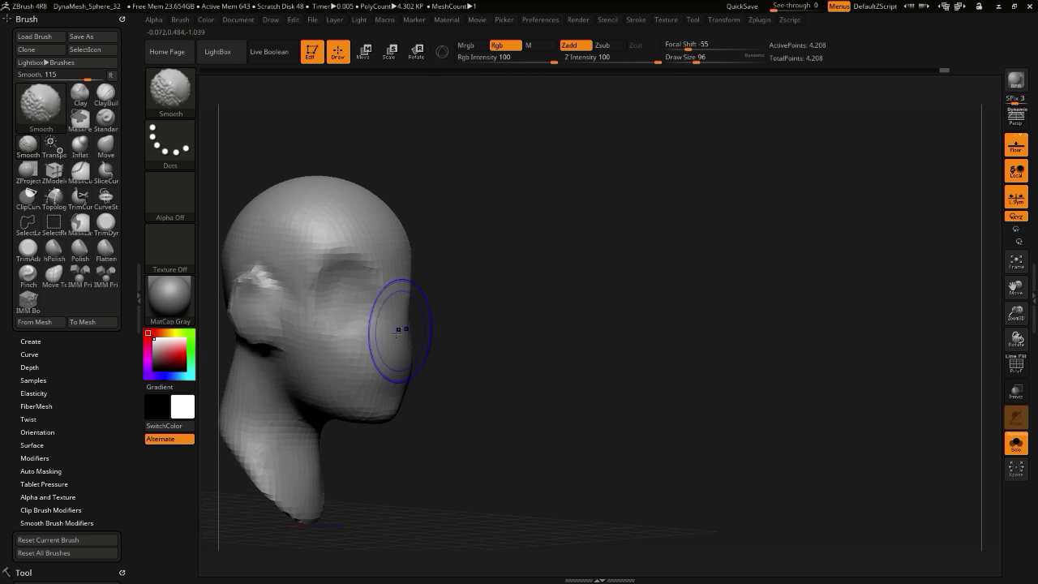
mouse_move(389, 283)
left_mouse_down("shift")
mouse_move(375, 297)
mouse_move(350, 280)
left_mouse_up("shift")
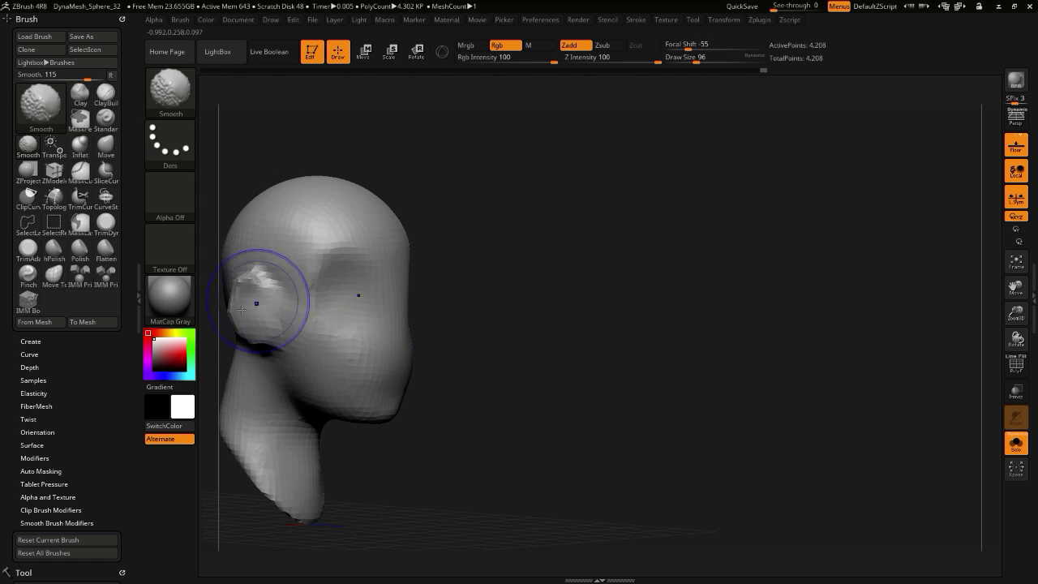
left_click_drag(241, 309, 250, 279, "shift")
left_click_drag(378, 440, 448, 438, "alt")
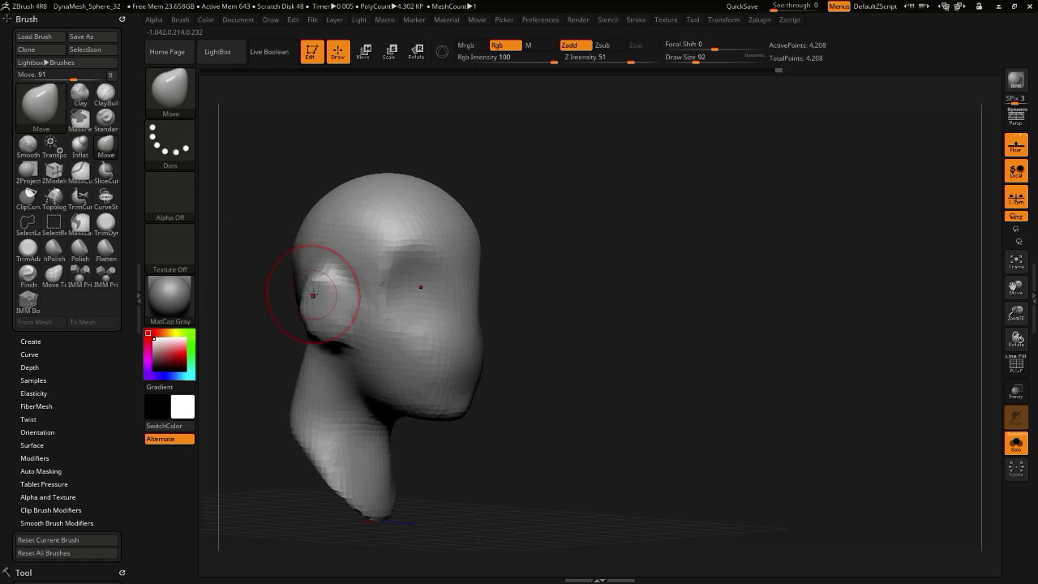
left_click_drag(312, 295, 294, 281)
left_click(170, 98)
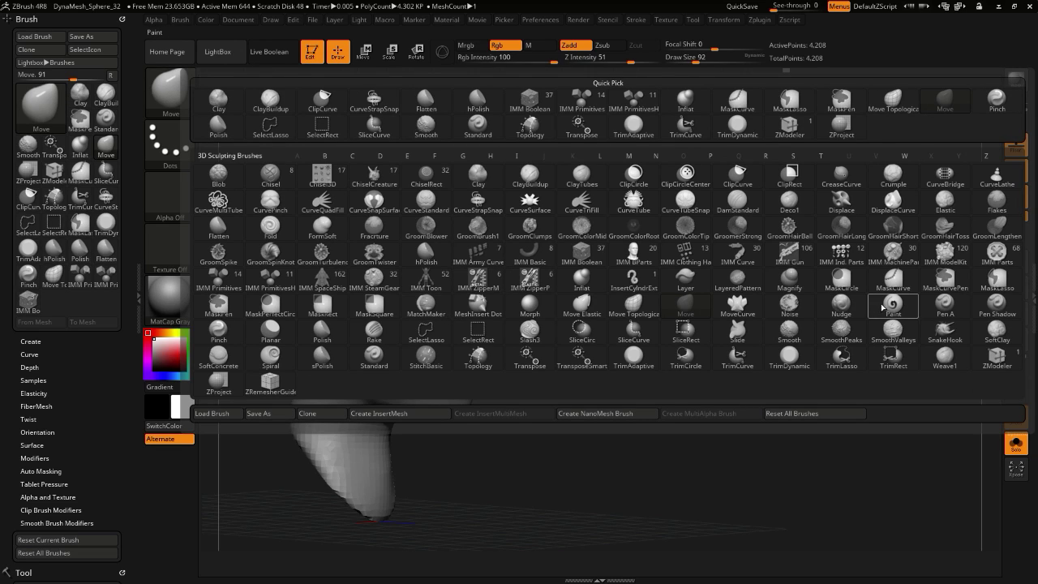
left_click(892, 306)
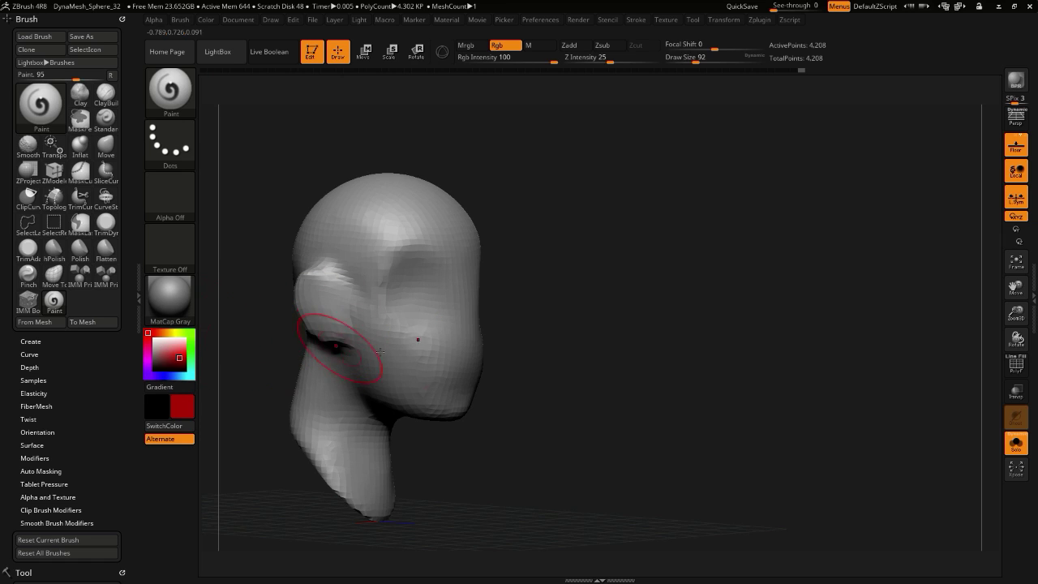
mouse_move(369, 316)
left_mouse_down()
mouse_move(395, 343)
mouse_move(353, 255)
left_mouse_up()
key("ctrl+z")
- Select the Chisel3D brush, try stamping Nose01 on the cheek and face, undo the stamps, and reset the colour to white
left_click(171, 102)
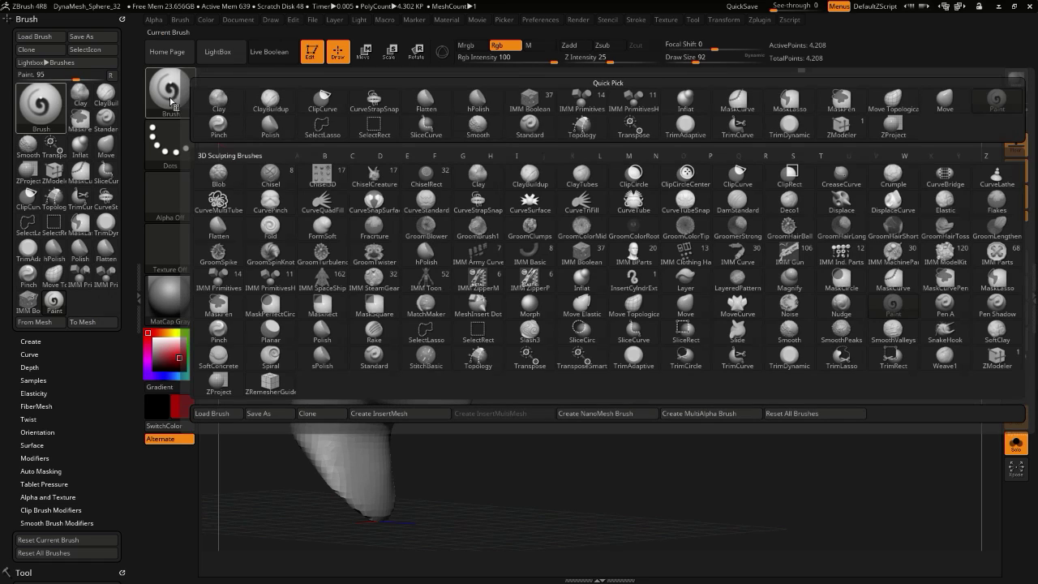
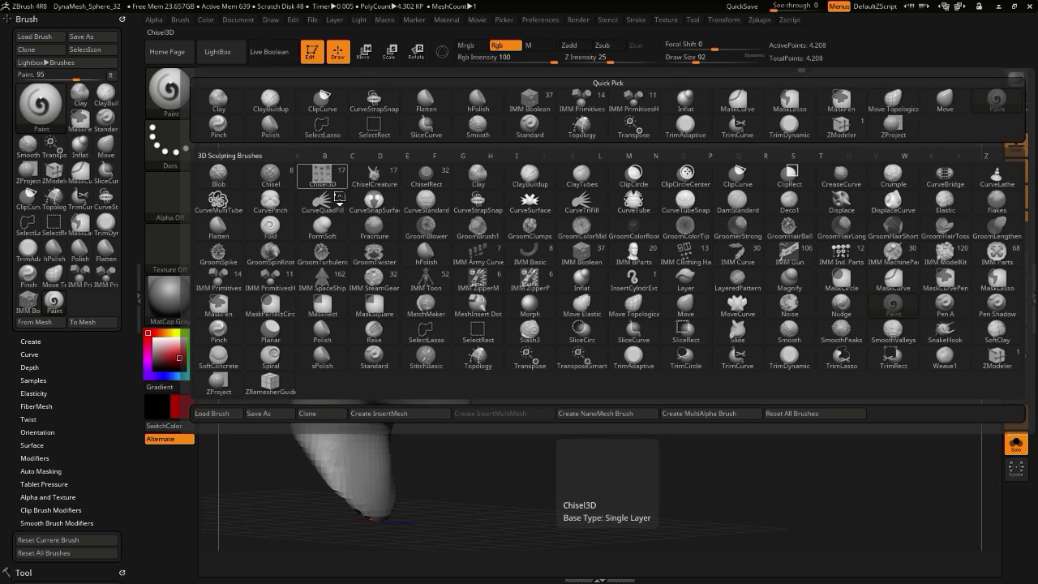
left_click(328, 183)
left_click_drag(393, 330, 328, 248)
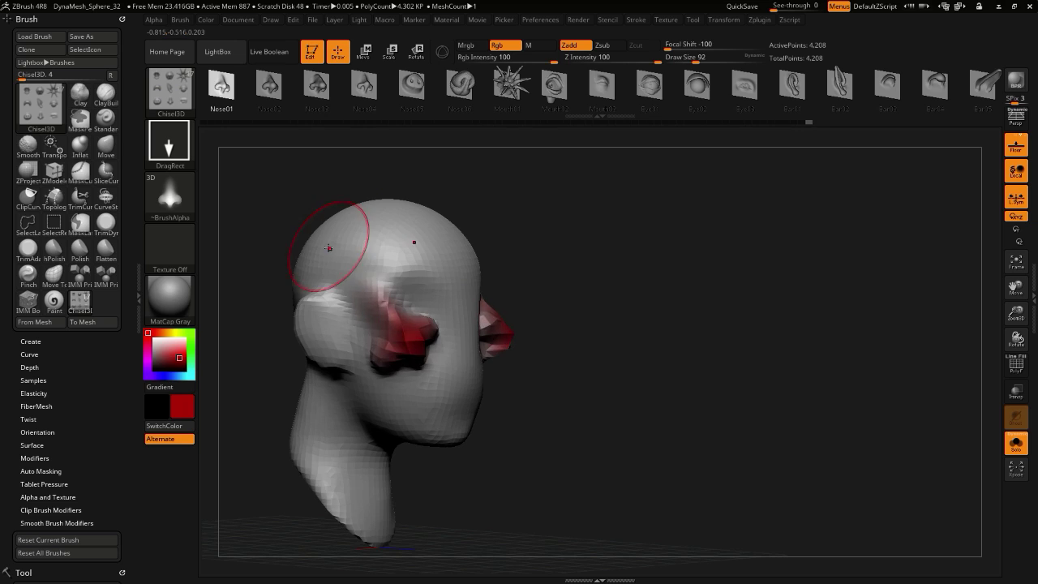
key("ctrl+z")
left_click_drag(240, 255, 276, 214, "shift")
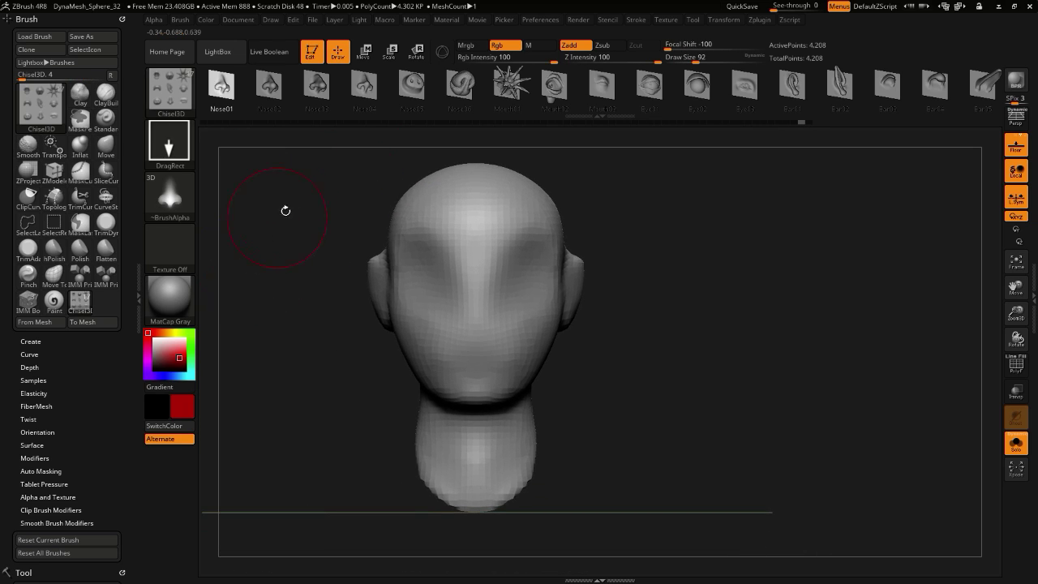
left_click_drag(475, 302, 475, 393)
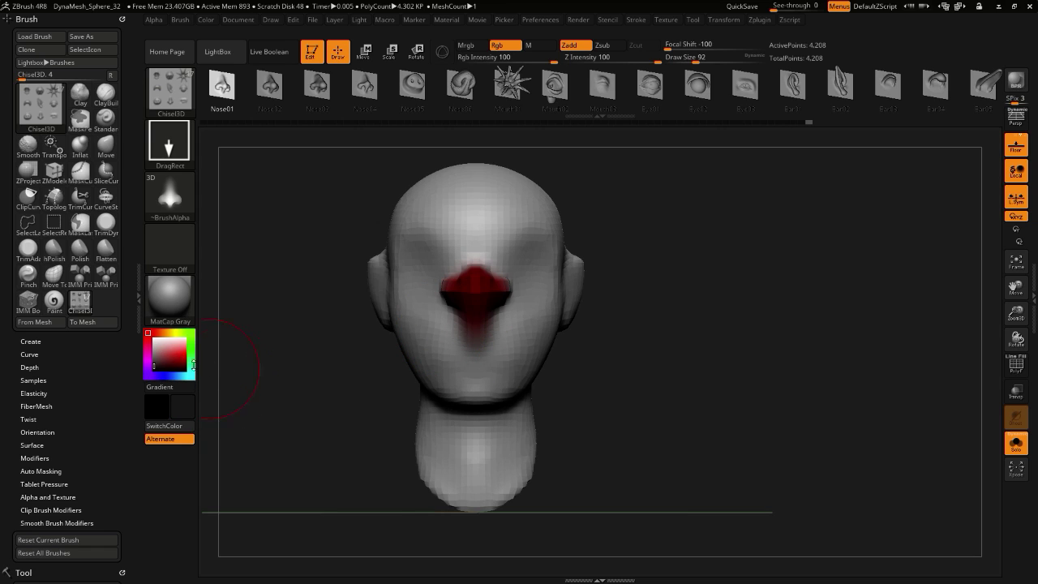
key("ctrl+z")
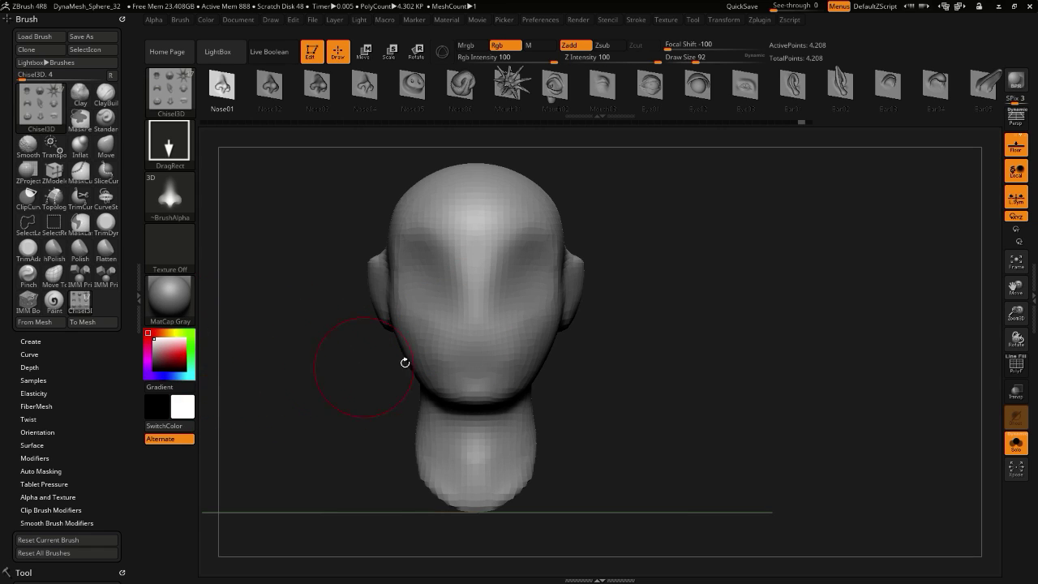
- Remesh the head with DynaMesh and subdivide it once with Divide in the Geometry settings
left_click_drag(14, 370, 0, 166)
left_click_drag(239, 345, 337, 360)
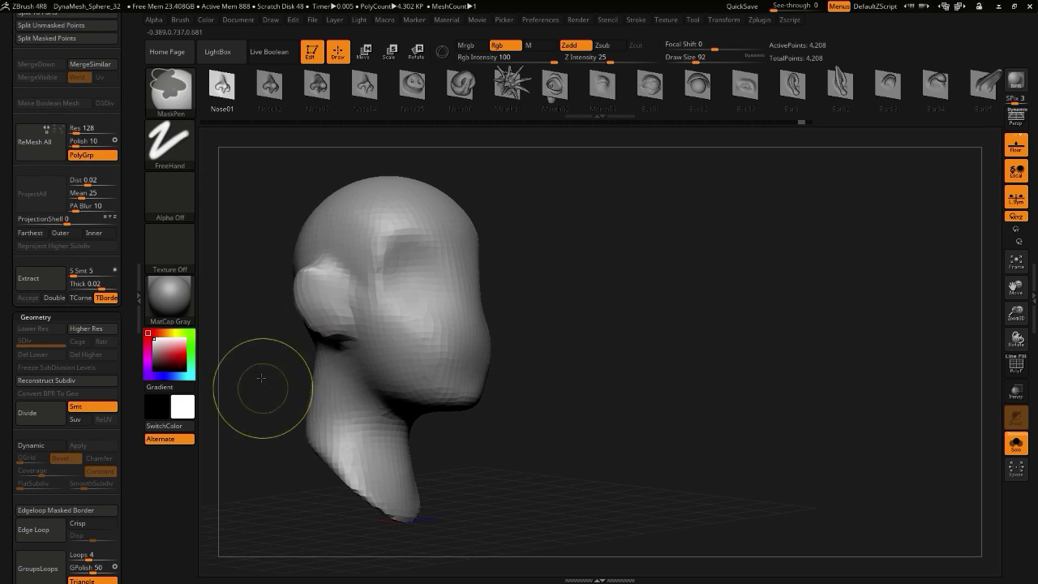
left_click_drag(260, 381, 208, 448, "ctrl")
scroll(2, 348, "down", 5)
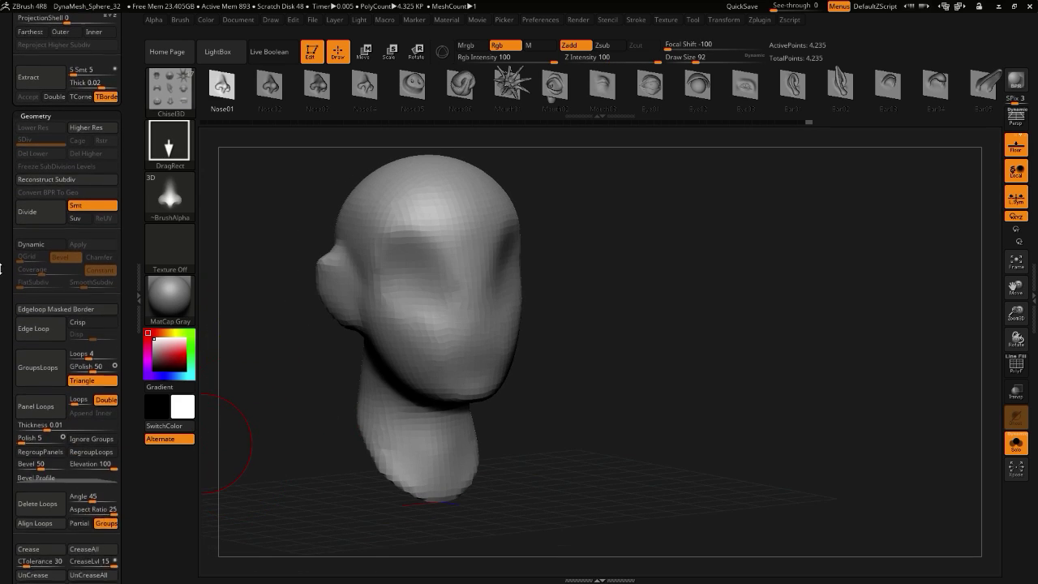
scroll(4, 405, "down", 6)
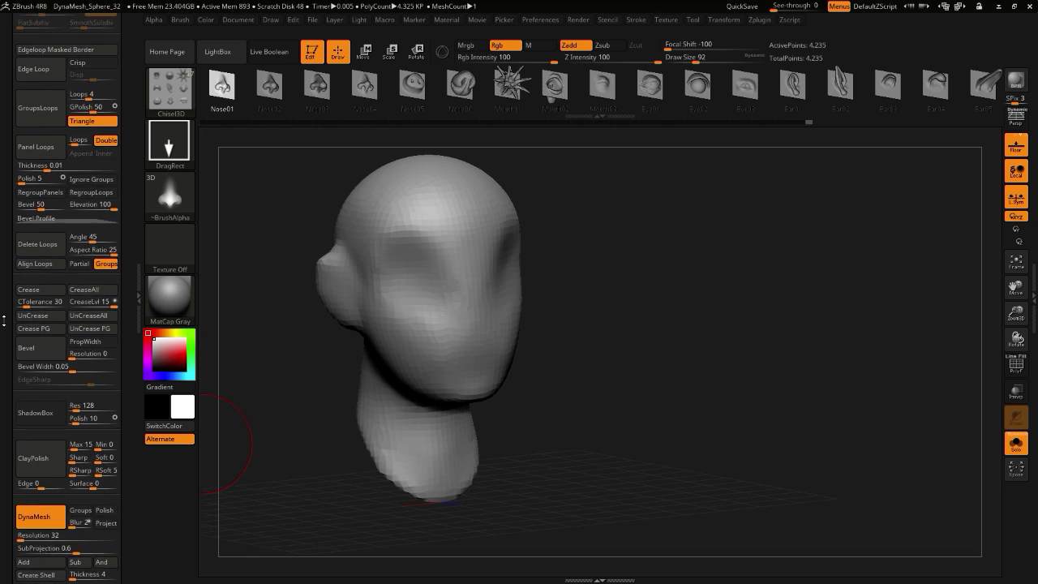
scroll(25, 266, "up", 9)
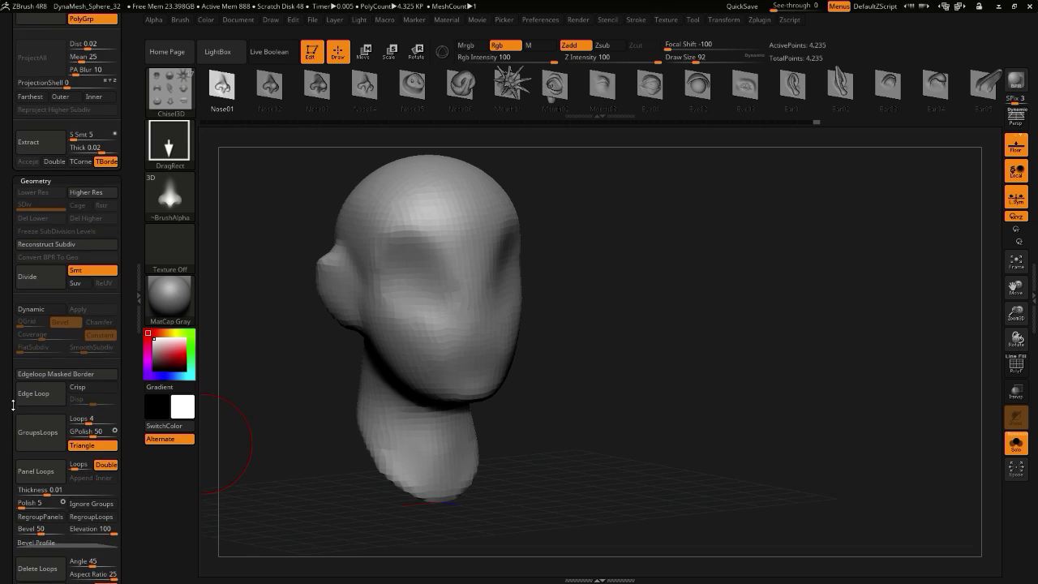
left_click(35, 339)
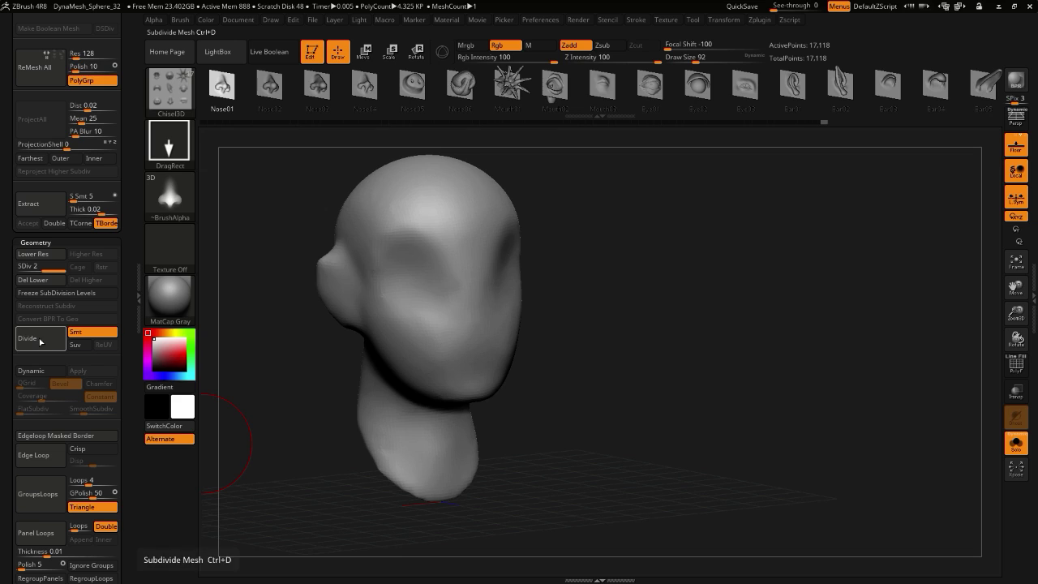
- Choose the Nose04 shape, try stamping it at several sizes on the front of the face, and undo the trial stamps
left_click_drag(211, 388, 267, 419, "shift")
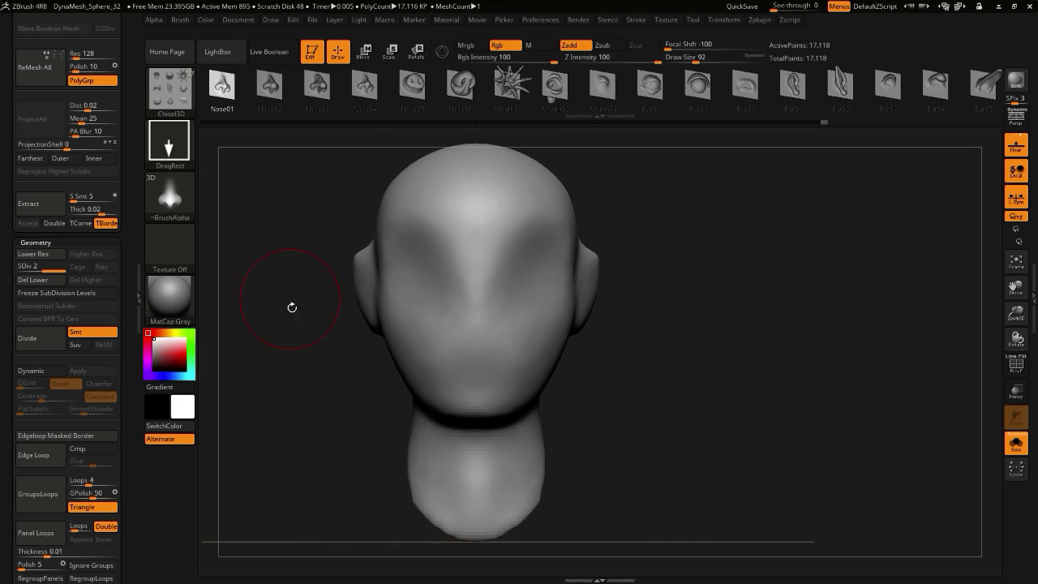
left_click(365, 85)
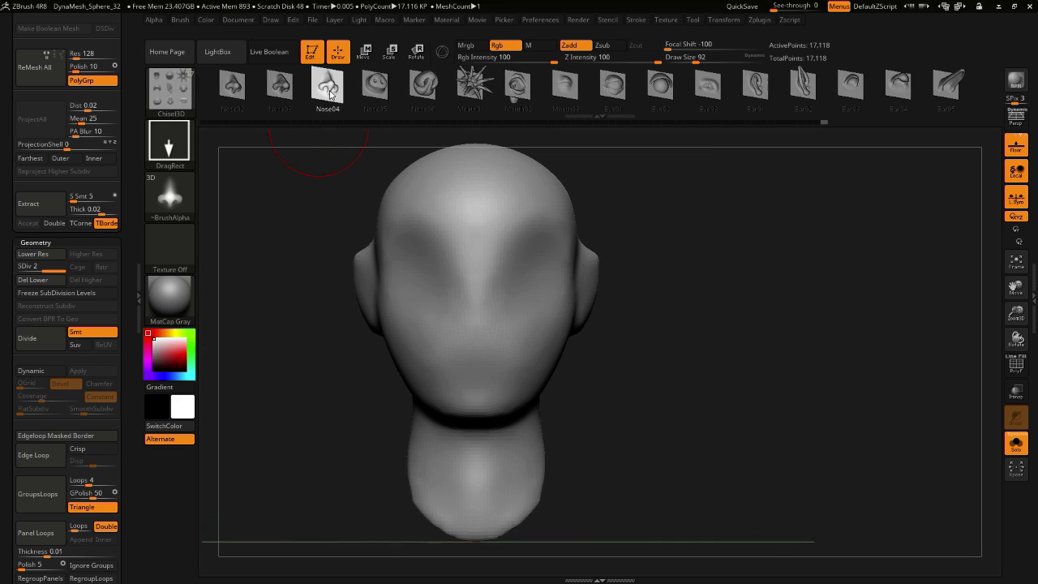
left_click_drag(469, 323, 446, 193)
key("ctrl+z")
key("ctrl+z")
key("ctrl+z")
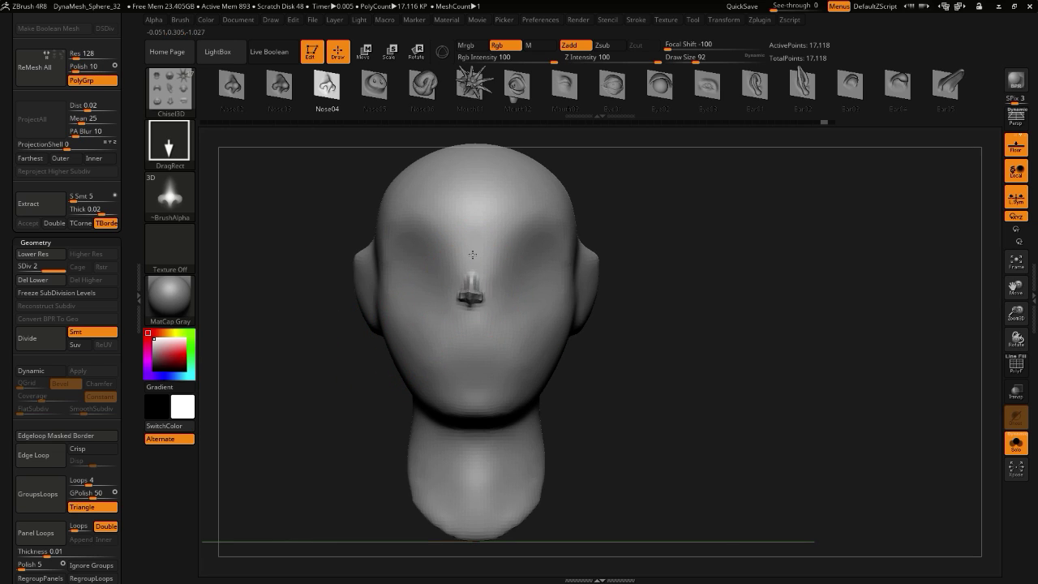
left_click_drag(460, 237, 474, 294)
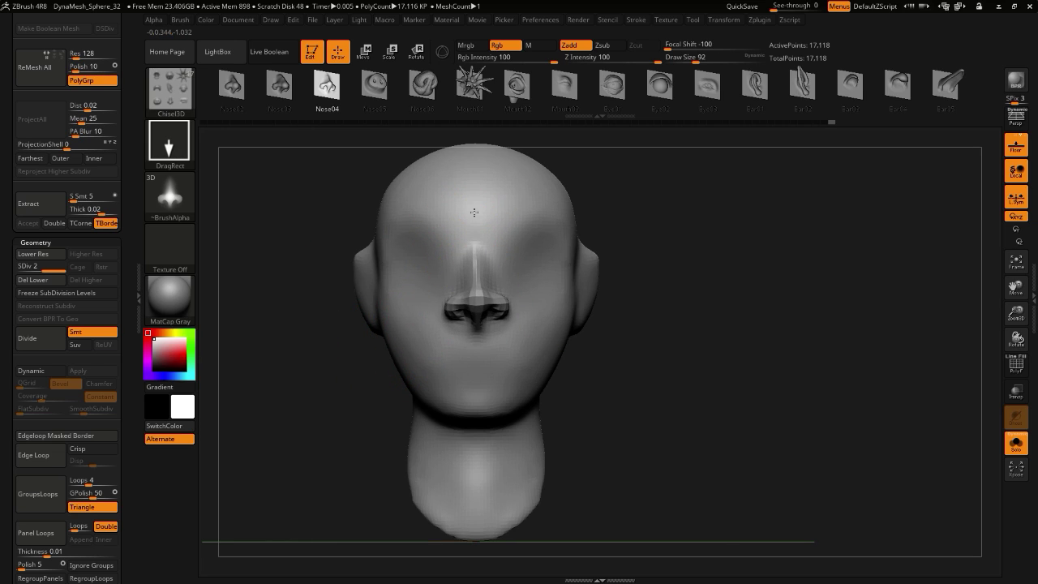
left_click_drag(288, 246, 344, 272)
key("ctrl+z")
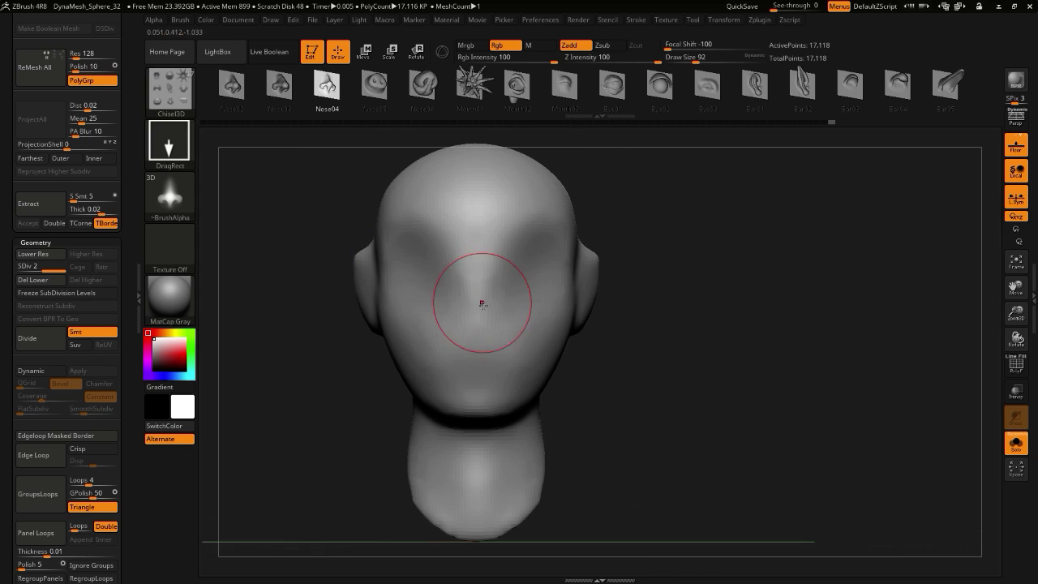
- Undo the low nose stamp and place Nose04 upright on the centre line, with its bridge between the eye sockets
left_click_drag(474, 234, 473, 232)
mouse_move(303, 250)
left_mouse_down()
mouse_move(234, 242)
mouse_move(302, 252)
left_mouse_up()
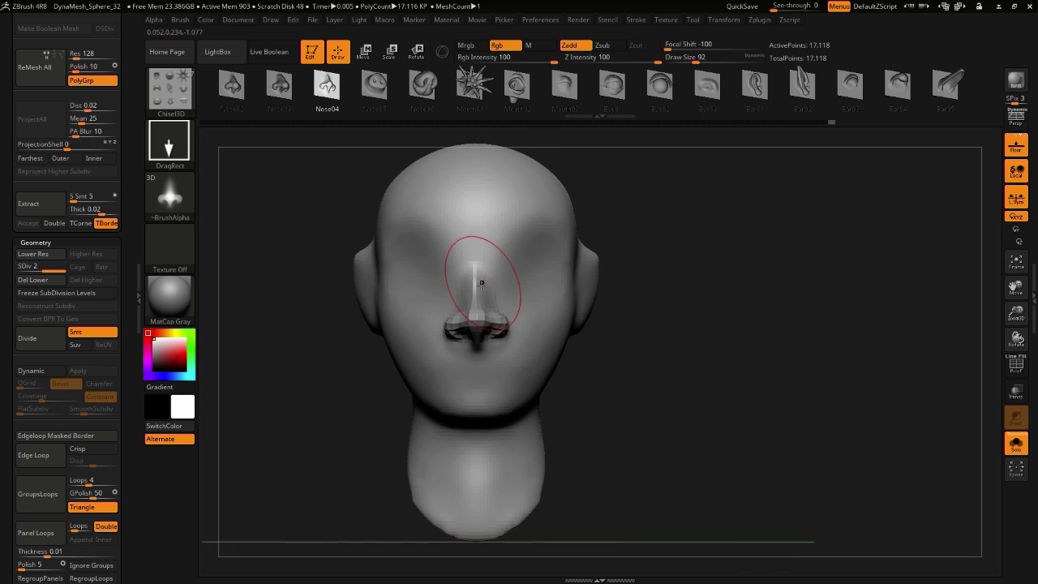
key("ctrl+z")
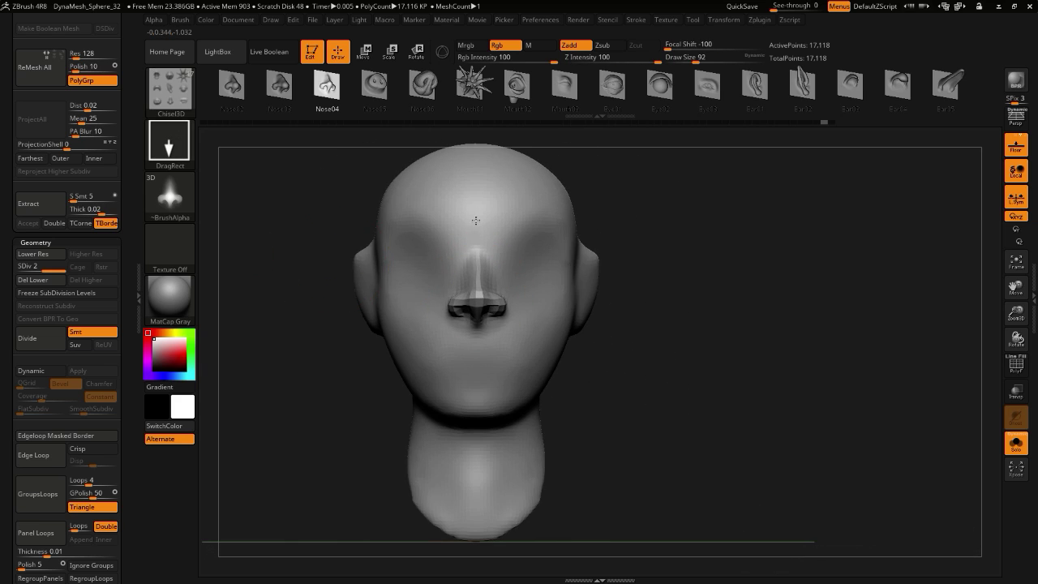
left_click_drag(473, 214, 473, 213)
mouse_move(278, 301)
left_mouse_down()
mouse_move(347, 307)
mouse_move(273, 320)
left_mouse_up()
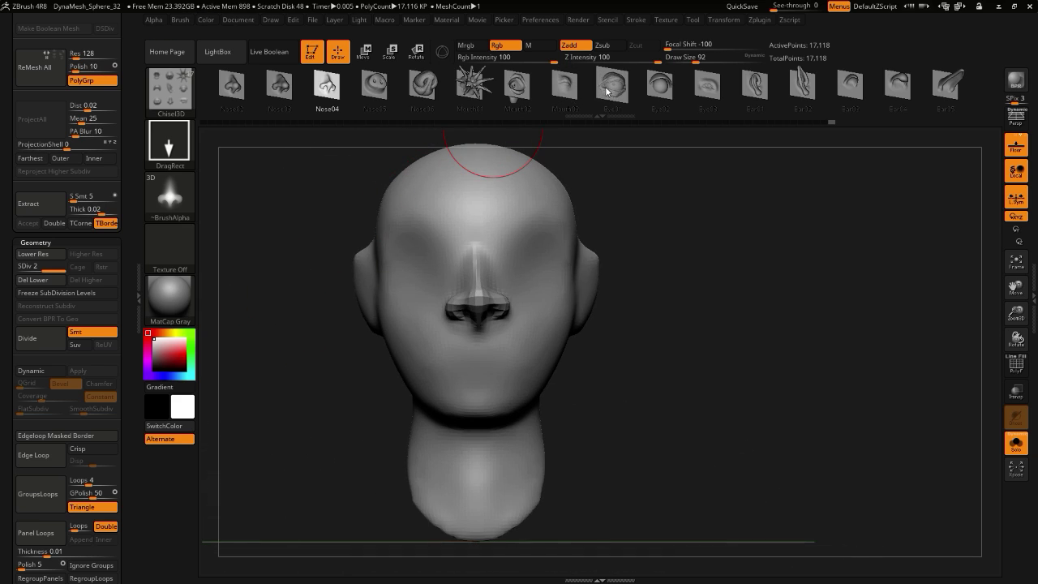
- Choose the Mouth03 shape, try stamping it below the nose, and undo the trial stamps
left_click(562, 86)
left_click_drag(477, 367, 474, 403)
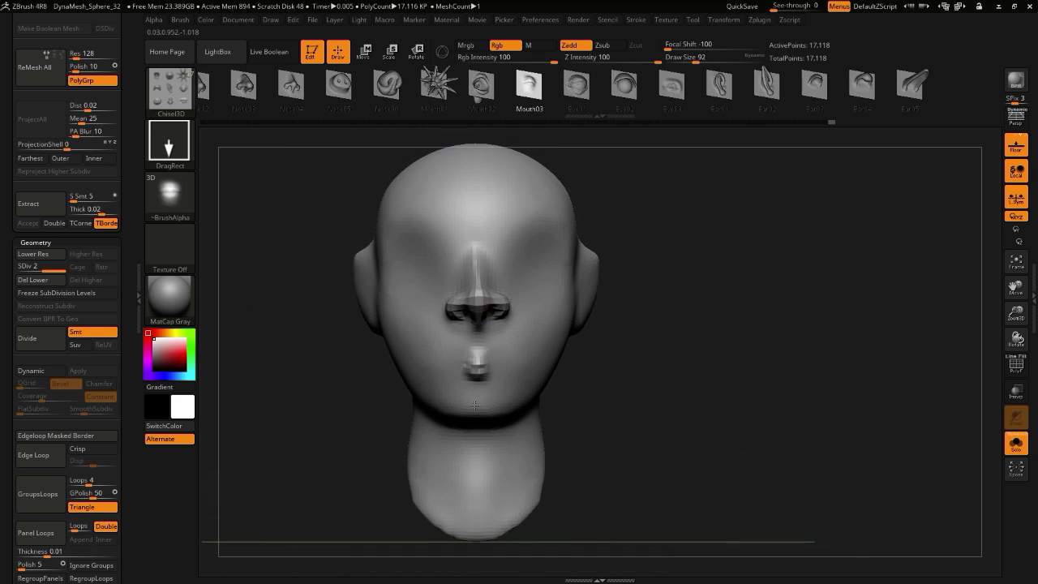
left_click_drag(463, 276, 474, 251)
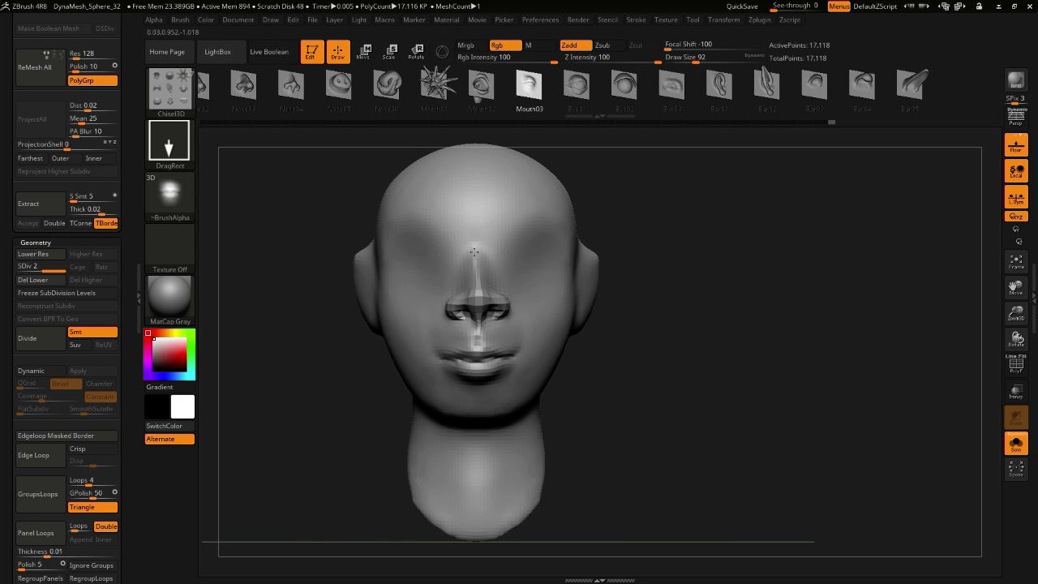
mouse_move(266, 343)
left_mouse_down()
mouse_move(324, 341)
mouse_move(232, 348)
mouse_move(334, 392)
mouse_move(390, 371)
left_mouse_up()
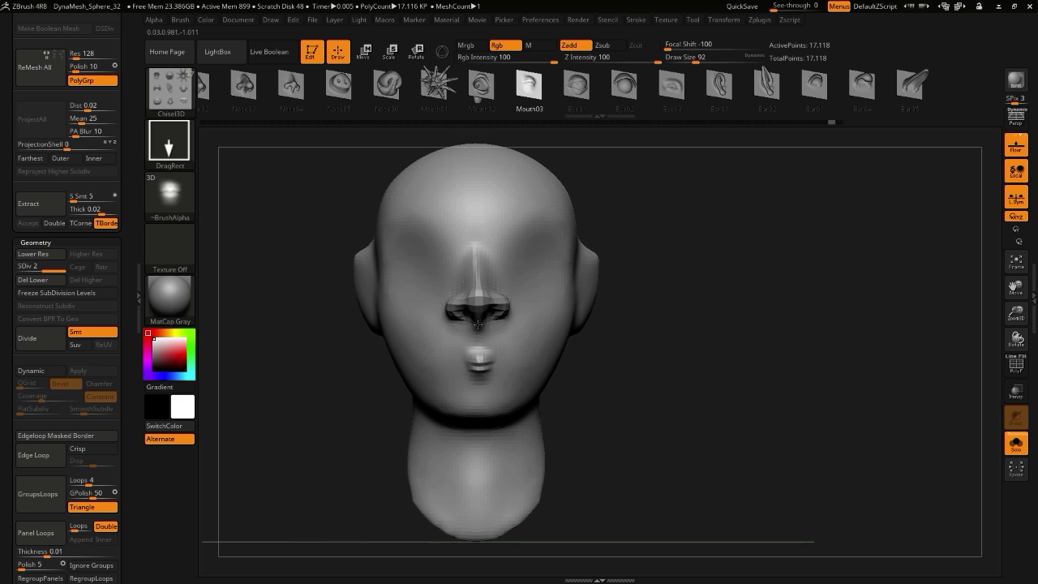
left_click_drag(478, 324, 480, 246)
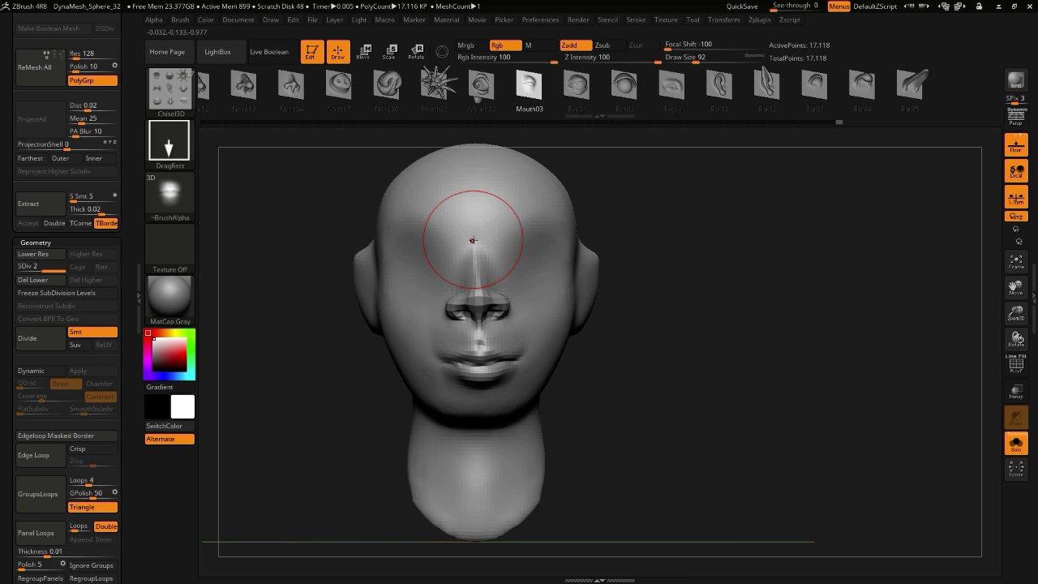
left_click_drag(299, 348, 362, 297)
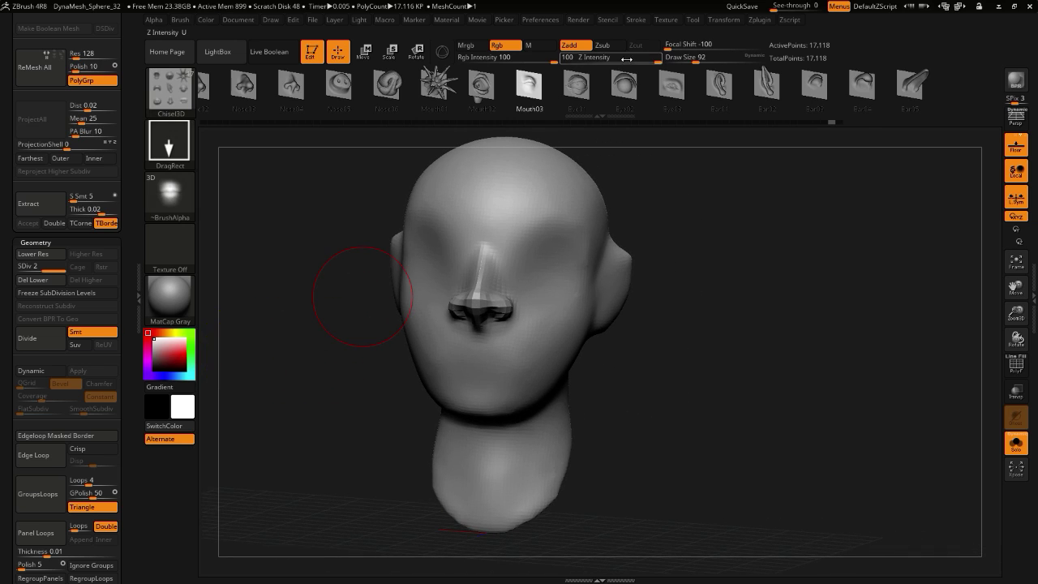
- Try stamping Mouth03 below the nose at Z Intensity 16 and 46, undoing each stamp
left_click_drag(622, 58, 602, 58)
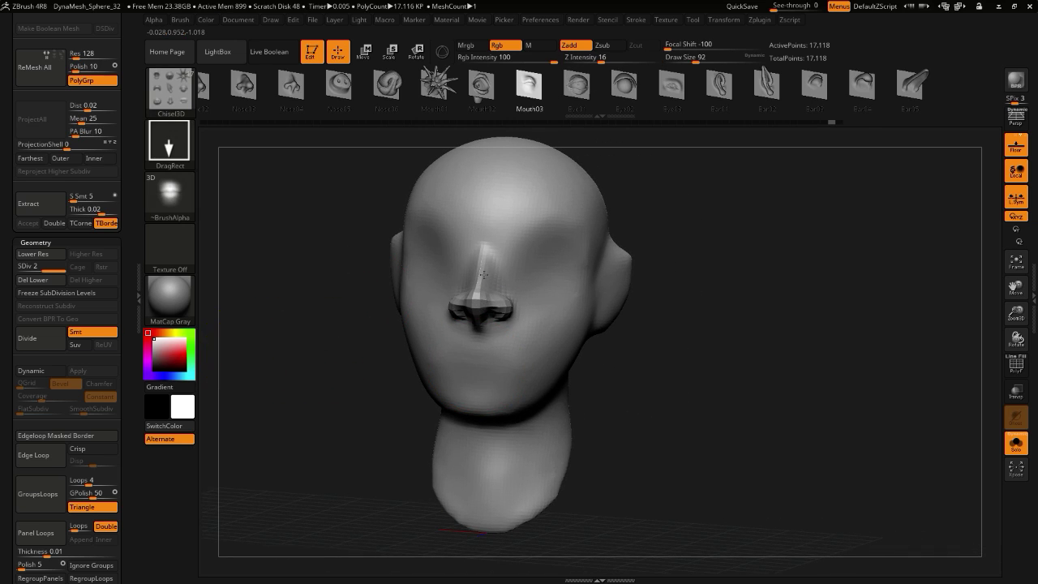
key("ctrl+z")
left_click_drag(616, 56, 630, 54)
left_click_drag(475, 358, 490, 284)
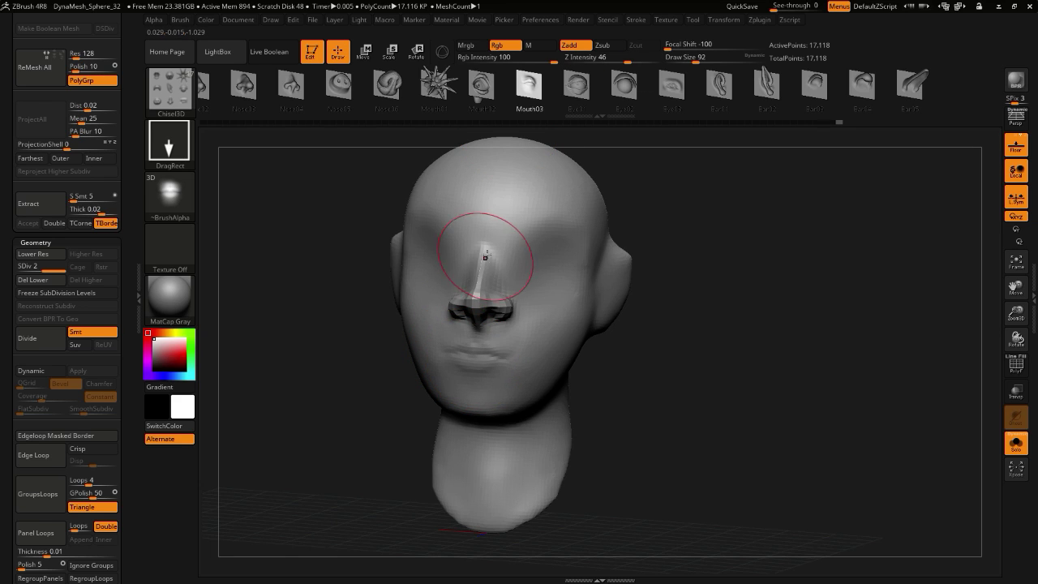
mouse_move(369, 283)
left_mouse_down()
mouse_move(273, 295)
mouse_move(336, 296)
left_mouse_up()
key("ctrl+z")
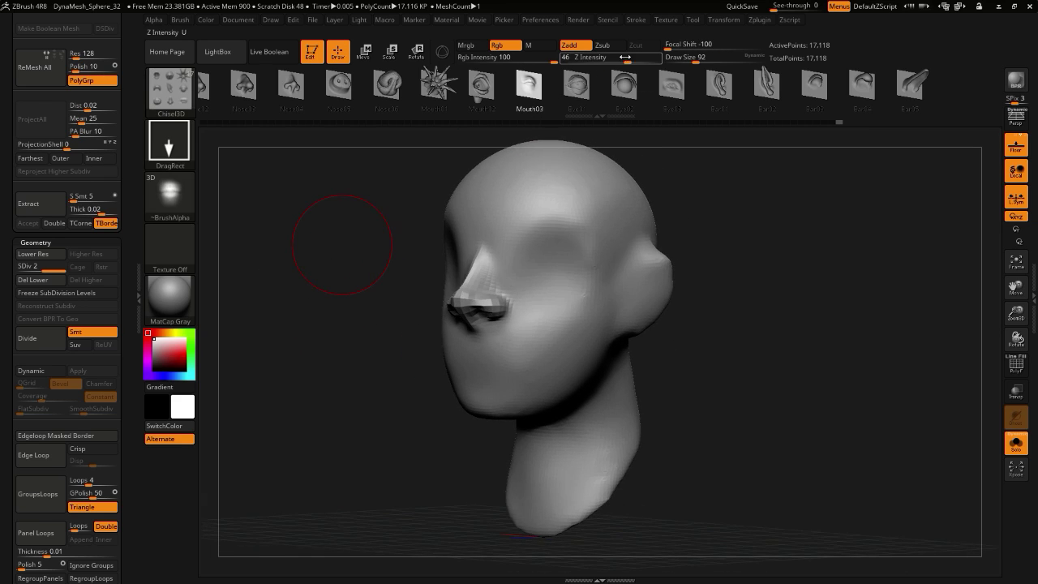
- Set Z Intensity to 88 and stamp Mouth03 on the centre line just below the nose
left_click_drag(625, 57, 656, 61)
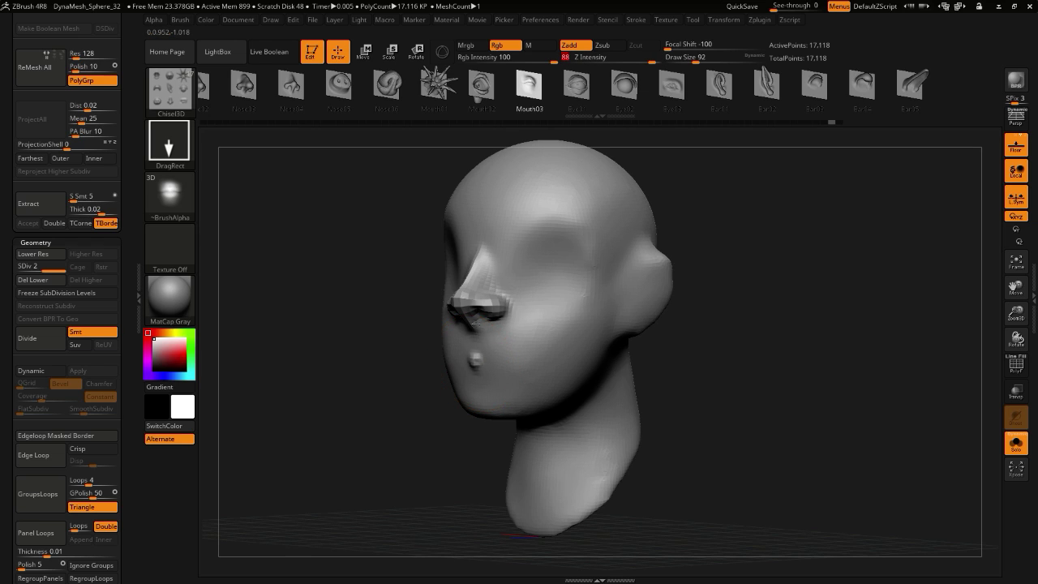
left_click_drag(476, 324, 481, 255)
left_click_drag(333, 295, 314, 334)
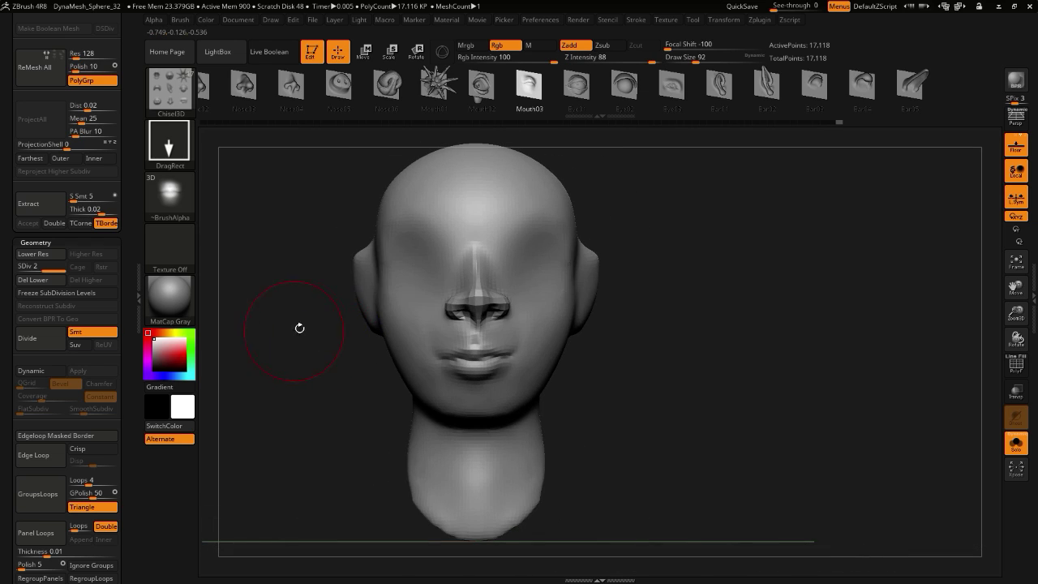
- Choose the Eye03 shape, turn on X symmetry, try stamping eyes in the sockets, and undo the stamps
left_click(670, 92)
mouse_move(417, 279)
left_mouse_down()
mouse_move(391, 182)
mouse_move(397, 190)
left_mouse_up()
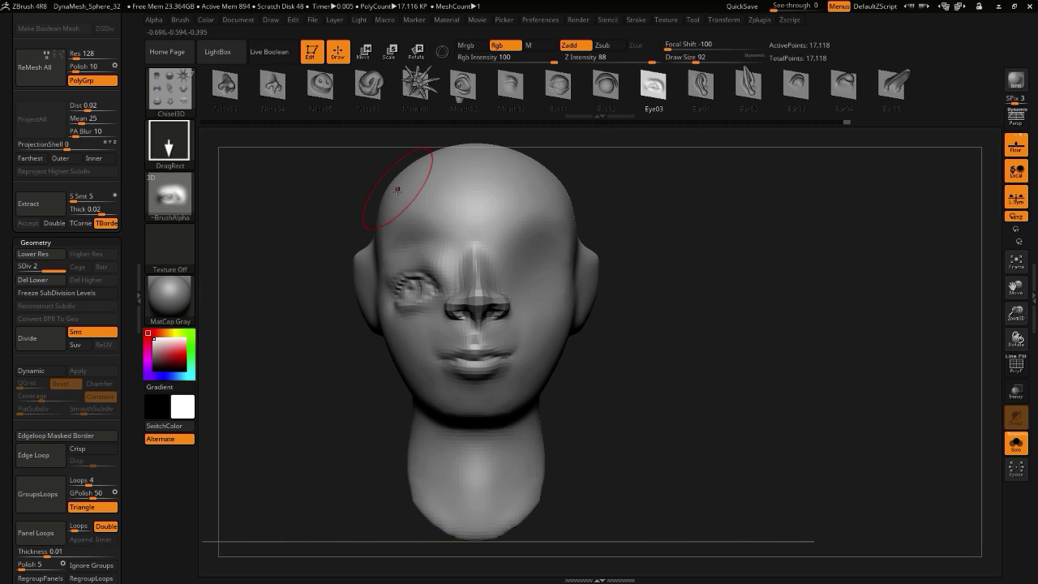
key("ctrl+z")
key("x")
mouse_move(413, 278)
left_mouse_down()
mouse_move(406, 221)
mouse_move(370, 224)
mouse_move(296, 177)
left_mouse_up()
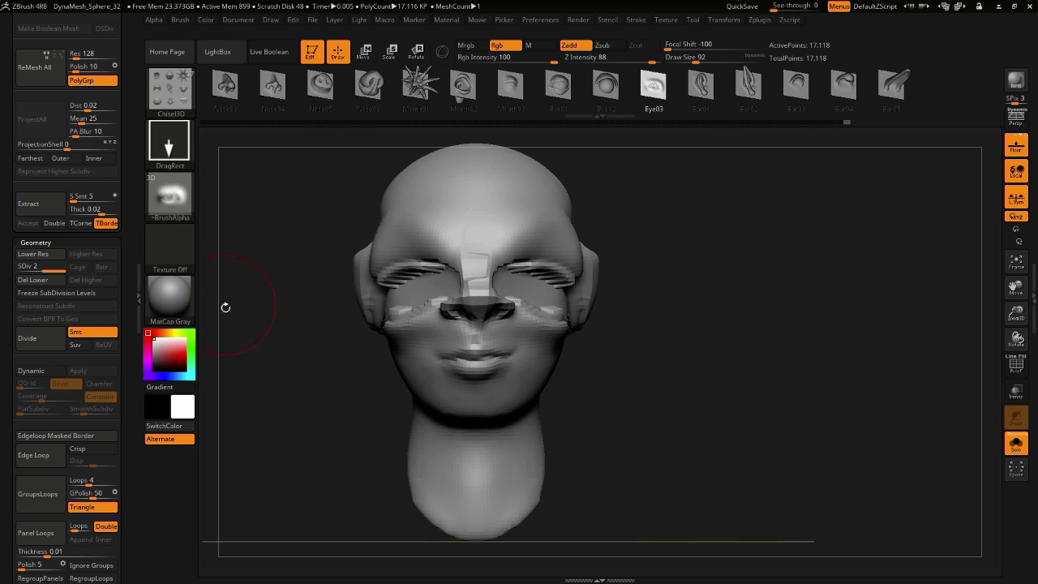
key("ctrl+z")
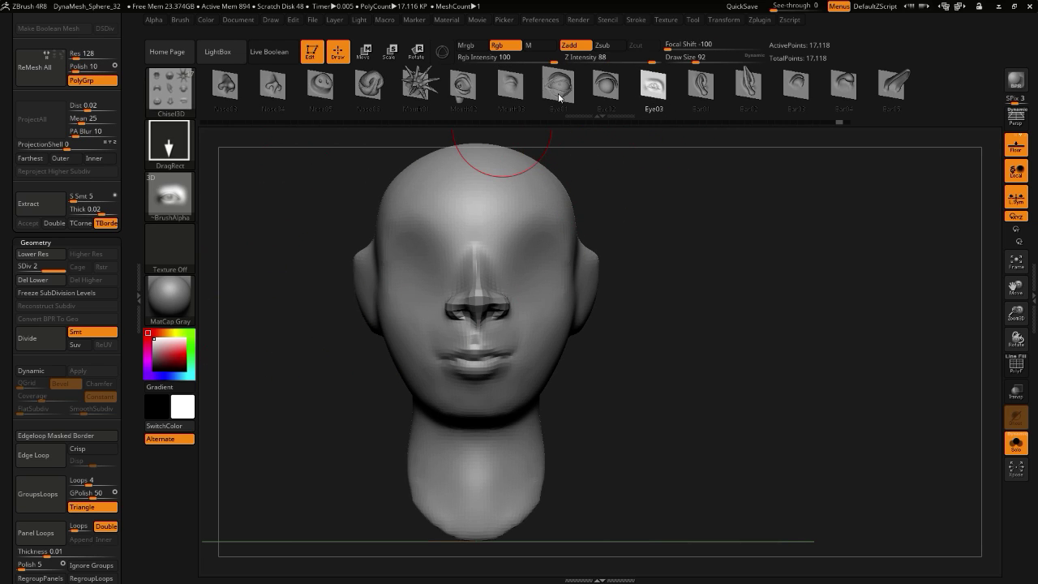
- Try stamping the Eye01 shape on both eye sockets at different sizes, and undo the stamps
left_click(558, 95)
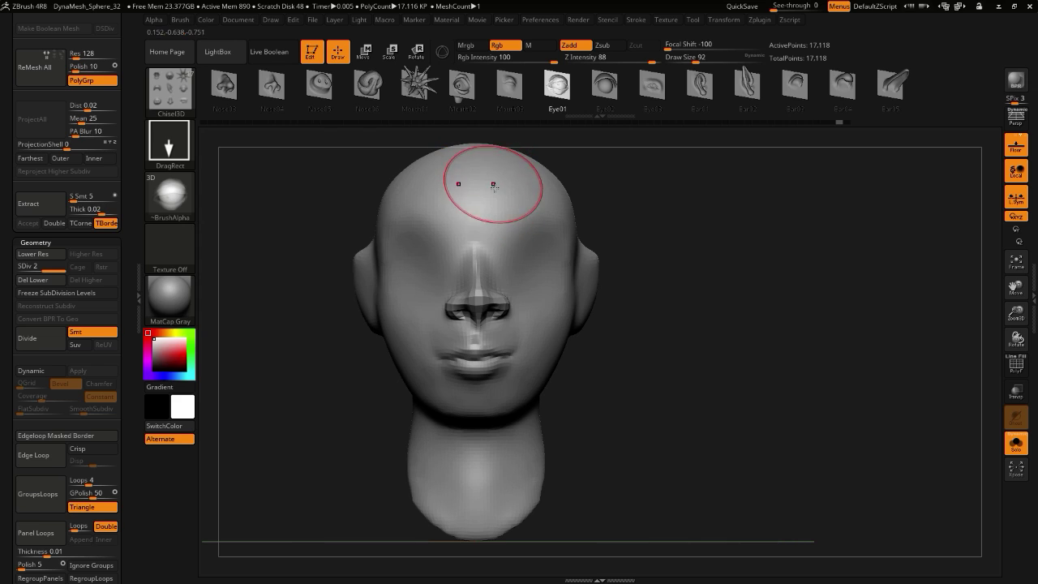
left_click_drag(530, 281, 519, 187)
key("ctrl+z")
mouse_move(276, 313)
left_mouse_down()
mouse_move(294, 312)
mouse_move(315, 287)
left_mouse_up()
left_click_drag(257, 244, 232, 230)
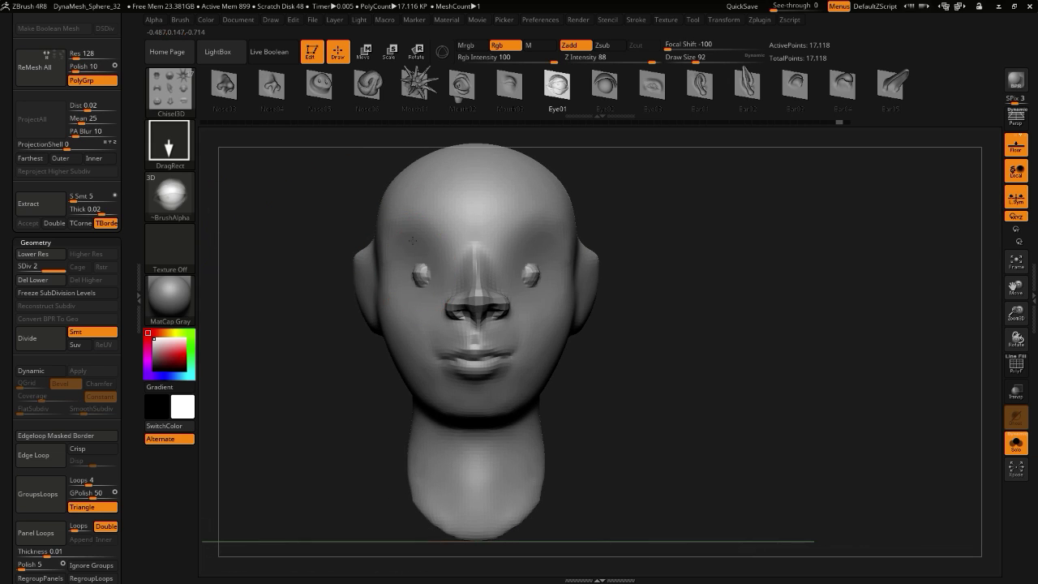
left_click_drag(412, 240, 405, 190)
mouse_move(319, 208)
left_mouse_down()
mouse_move(343, 298)
mouse_move(261, 328)
mouse_move(230, 301)
mouse_move(267, 310)
left_mouse_up()
key("ctrl+z")
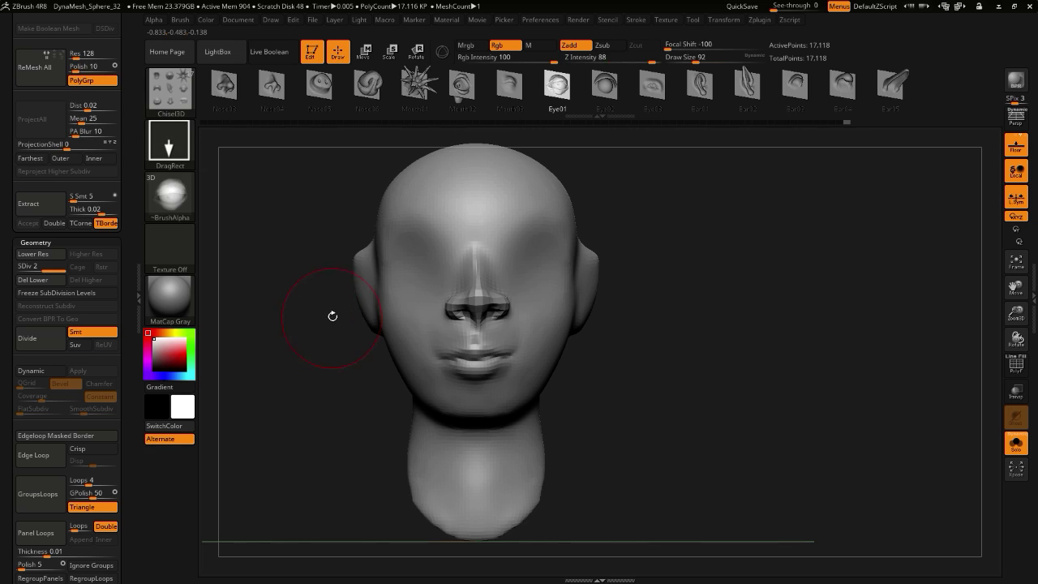
- Divide the head up to subdivision level 4, try Eye01 stamps on the eye sockets, and undo them
left_click_drag(3, 237, 5, 246)
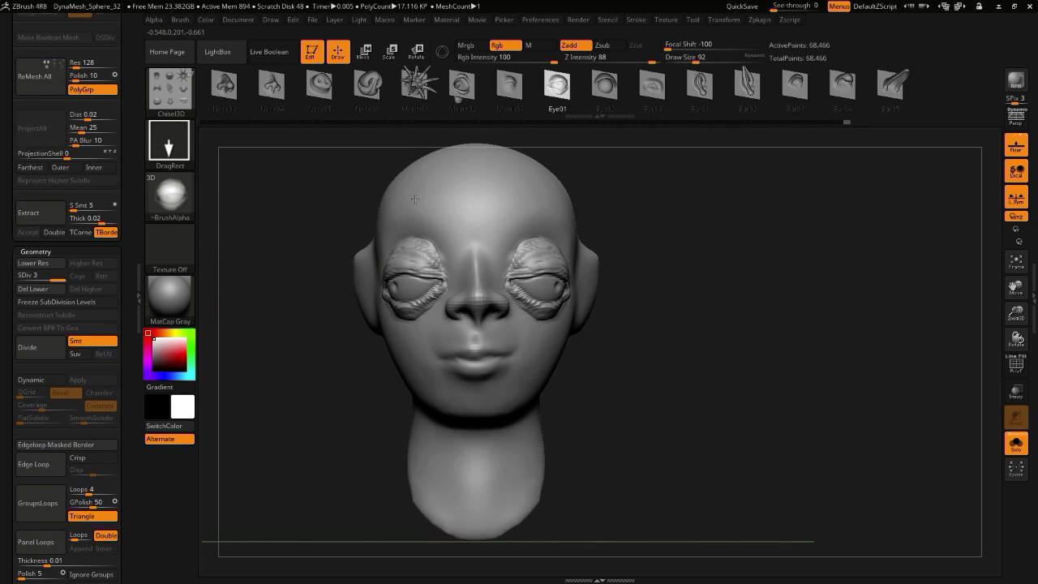
key("ctrl+z")
left_click(31, 352)
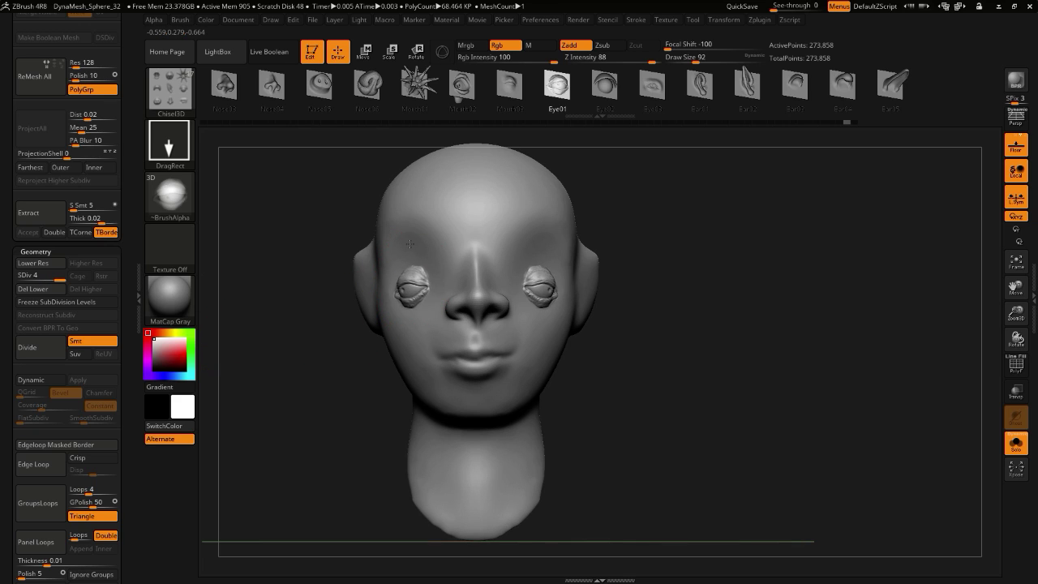
left_click_drag(410, 244, 419, 210)
key("ctrl+z")
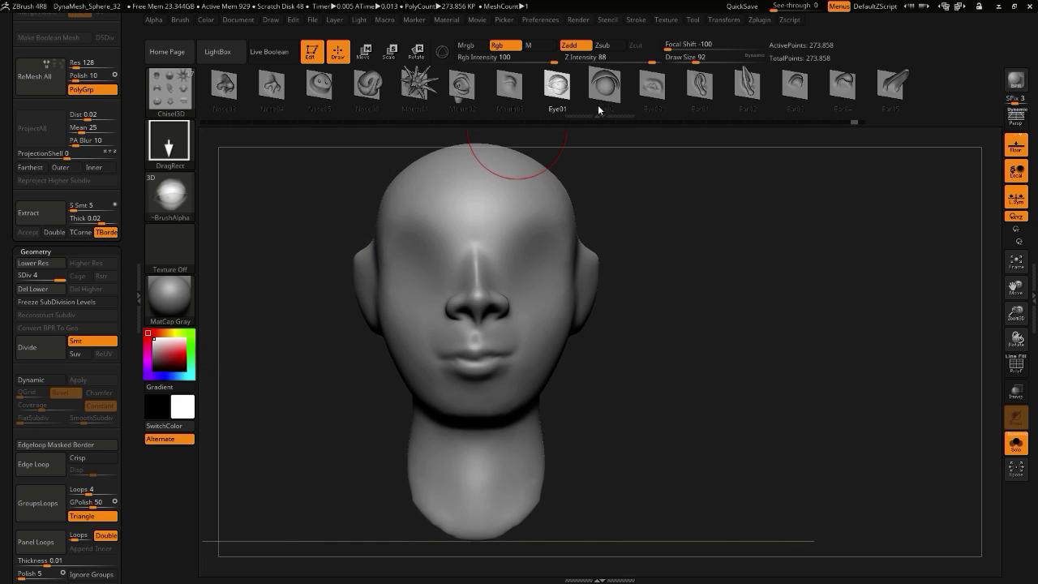
- Try stamping the Eye02 shape over both eye sockets and undo it
left_click(598, 104)
left_click_drag(413, 280, 406, 208)
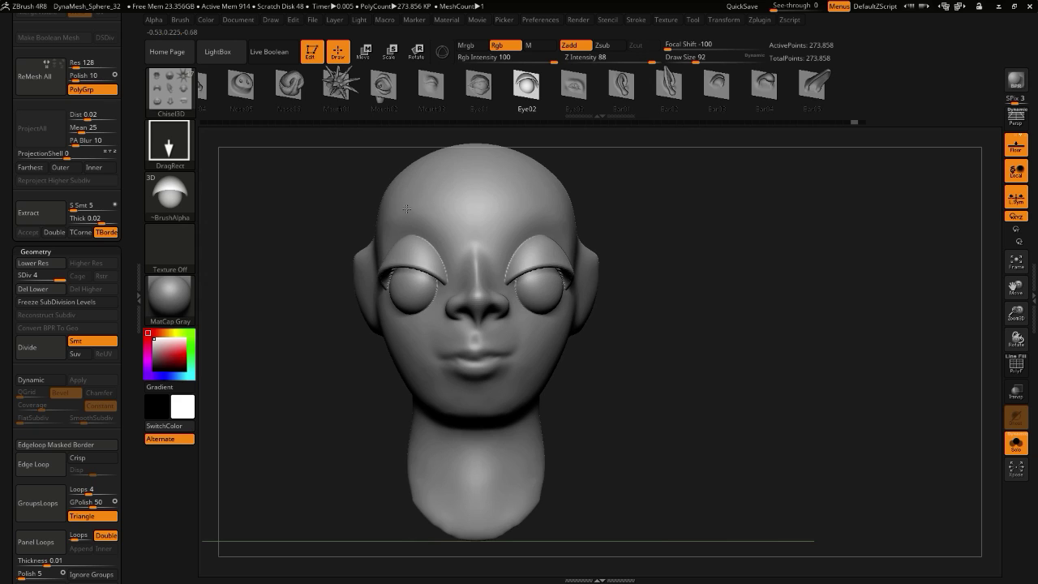
key("ctrl+z")
- Try stamping the Eye03 shape at several sizes on both eye sockets, and undo the stamps
left_click(573, 85)
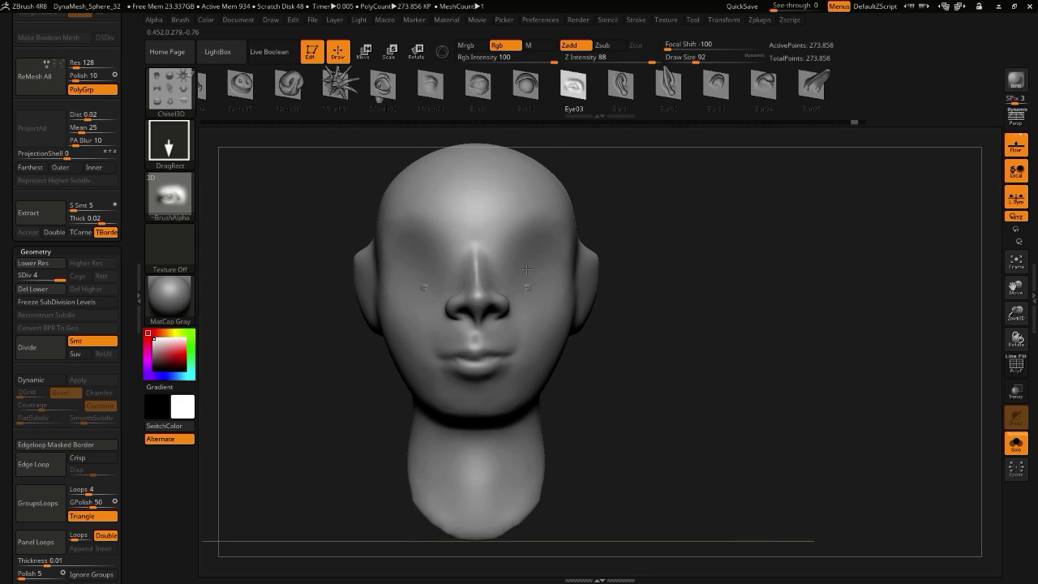
left_click_drag(526, 269, 518, 214)
left_click_drag(292, 255, 339, 255)
key("ctrl+z")
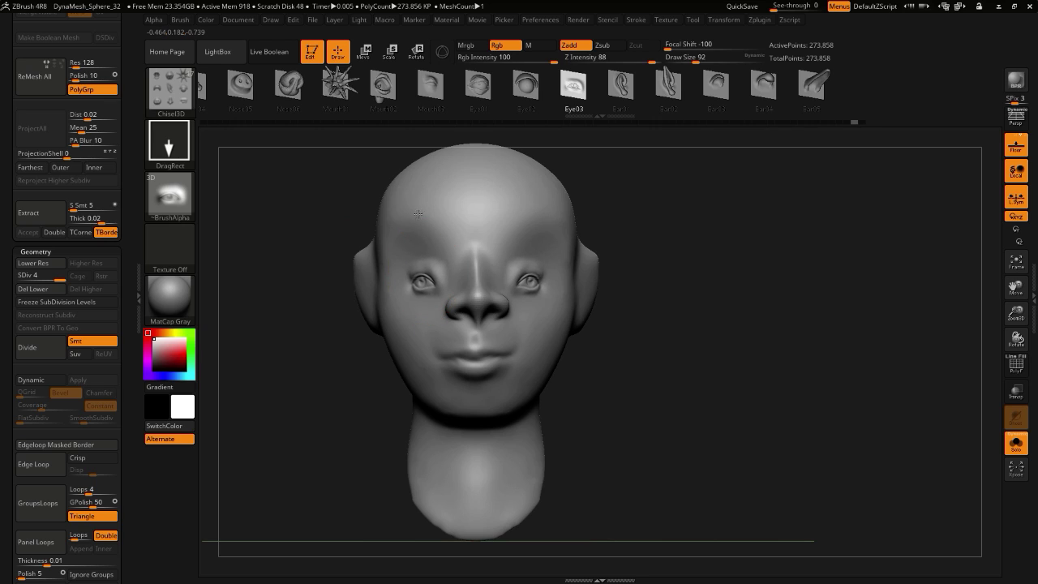
left_click_drag(418, 214, 406, 182)
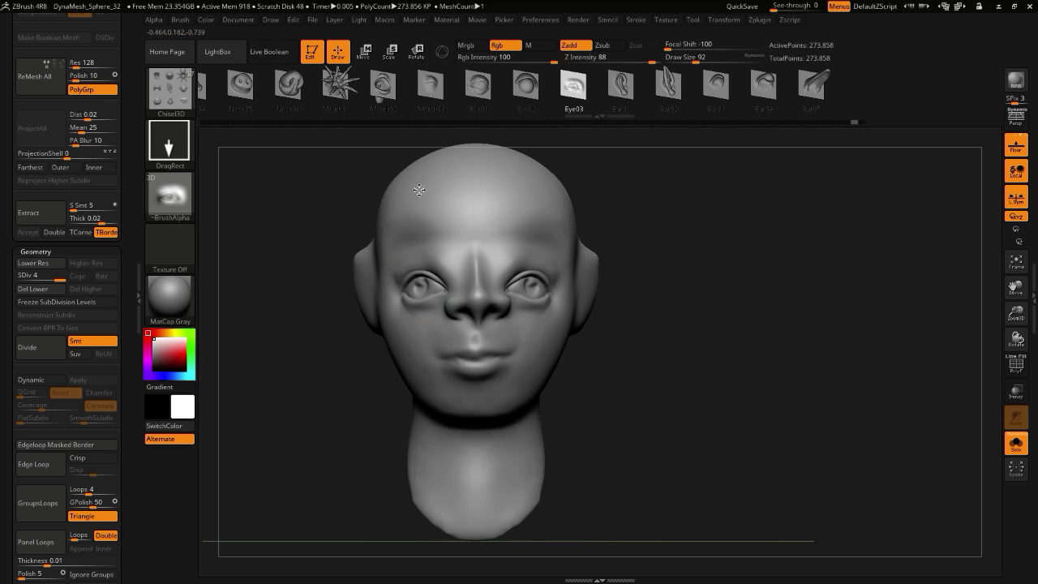
key("ctrl+z")
- Switch the stroke to DragDot, try placing Eye03 in the sockets at Draw Size 132, and undo it
left_click(176, 146)
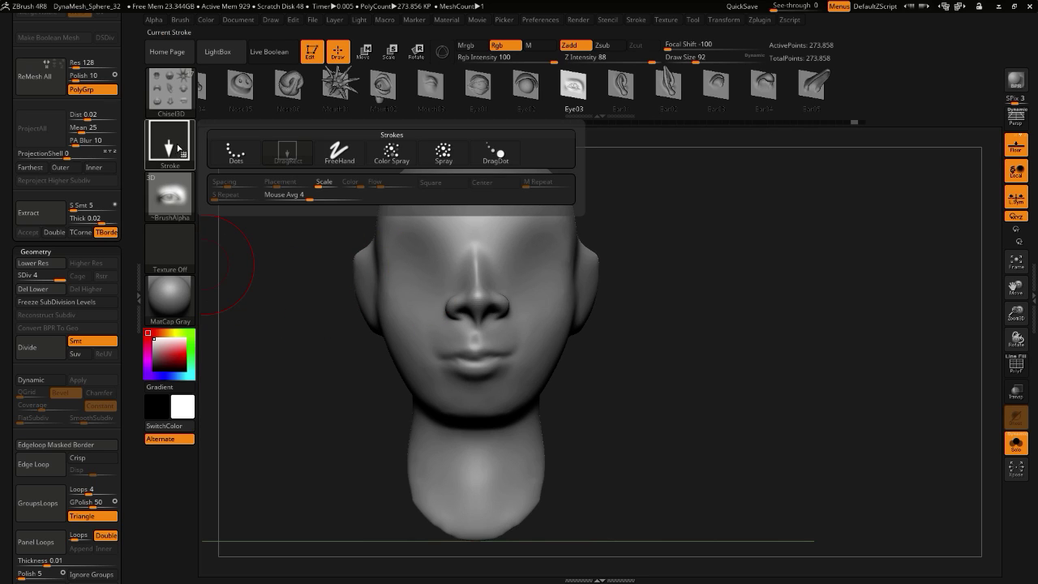
left_click(253, 154)
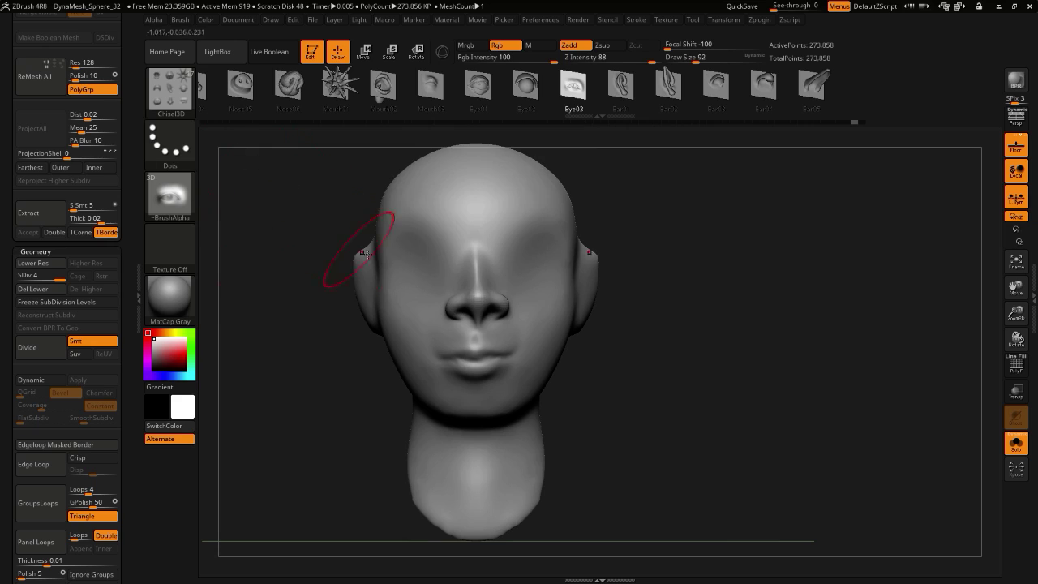
left_click(176, 146)
left_click(479, 160)
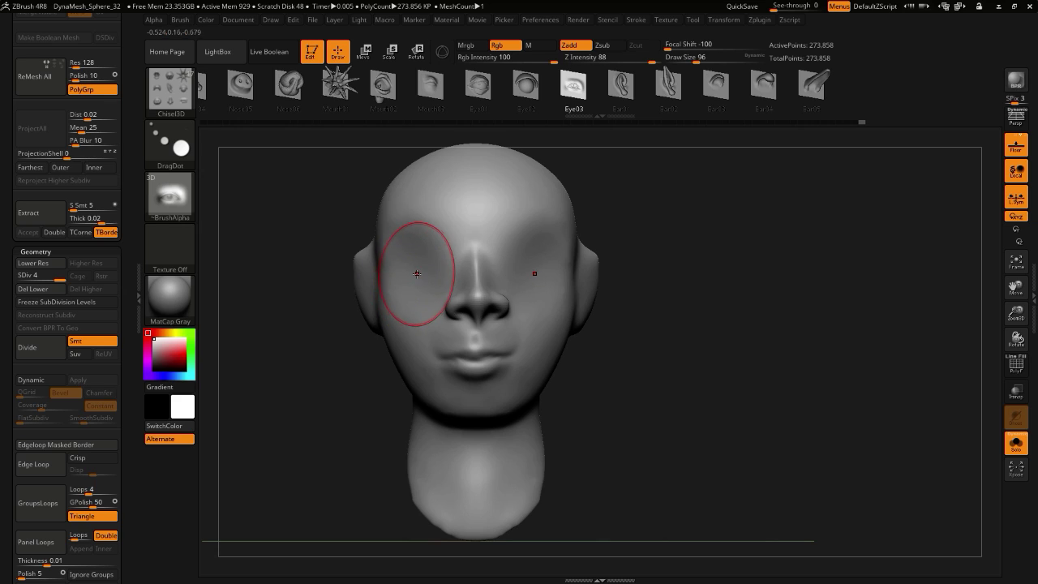
key("]")
left_click_drag(417, 277, 414, 259)
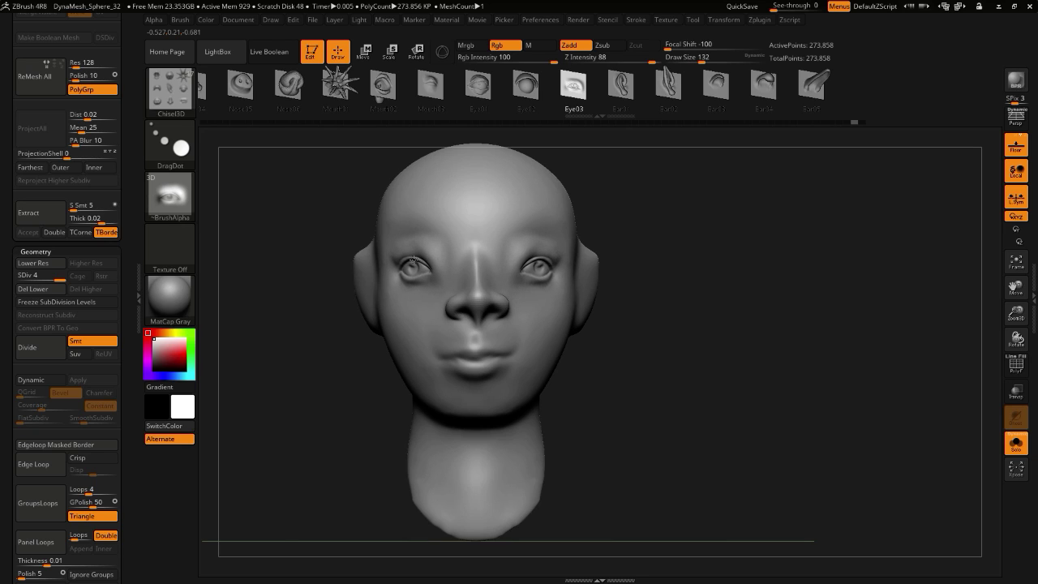
left_click_drag(328, 273, 309, 316)
key("ctrl+z")
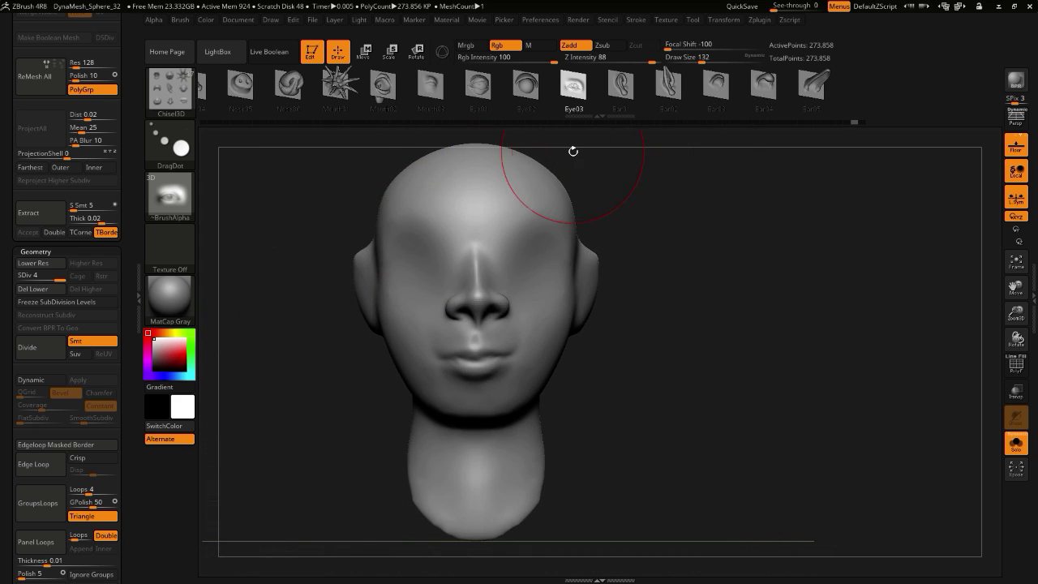
- Smooth away the sculpted ears at Draw Size 80, working down to subdivision level 1, and return to level 4
left_click_drag(573, 152, 697, 155)
key("[")
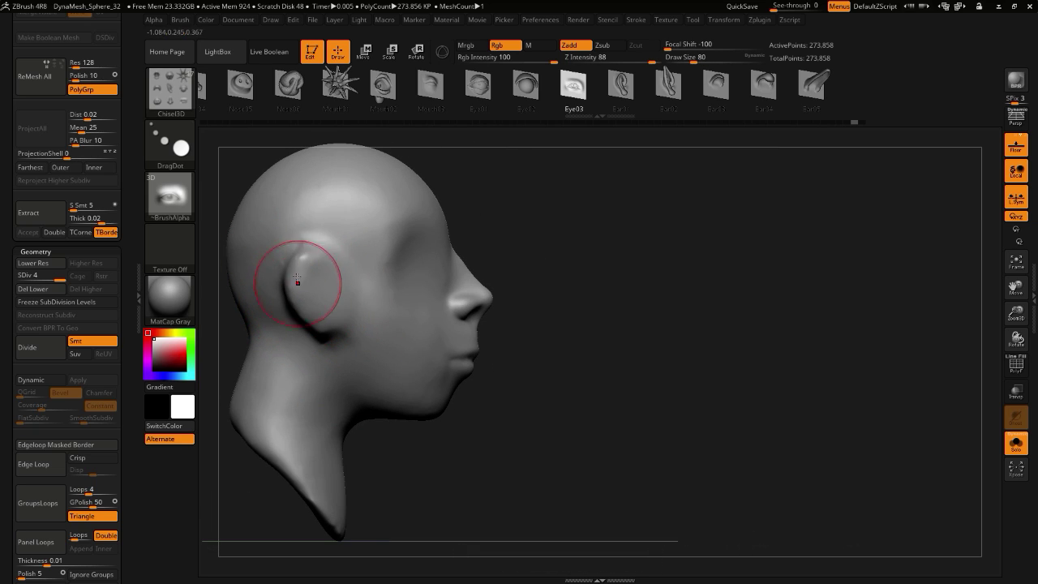
mouse_move(297, 283)
left_mouse_down("shift")
mouse_move(297, 313)
mouse_move(313, 276)
mouse_move(300, 270)
left_mouse_up("shift")
left_click(21, 278)
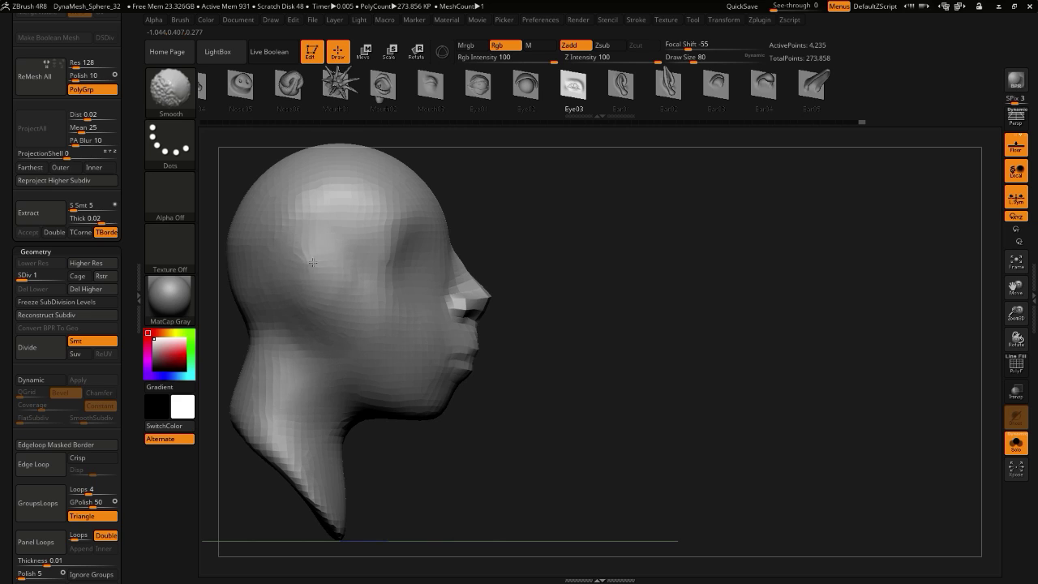
left_click(57, 276)
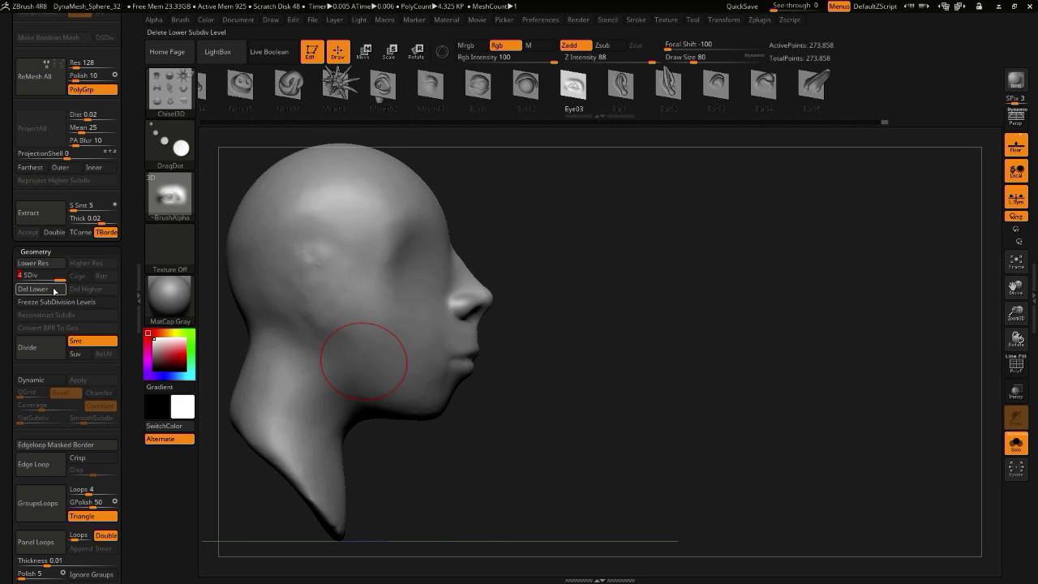
- Choose the Ear01 shape, try placing it on the side of the head up to Draw Size 180, and undo it
left_click(621, 91)
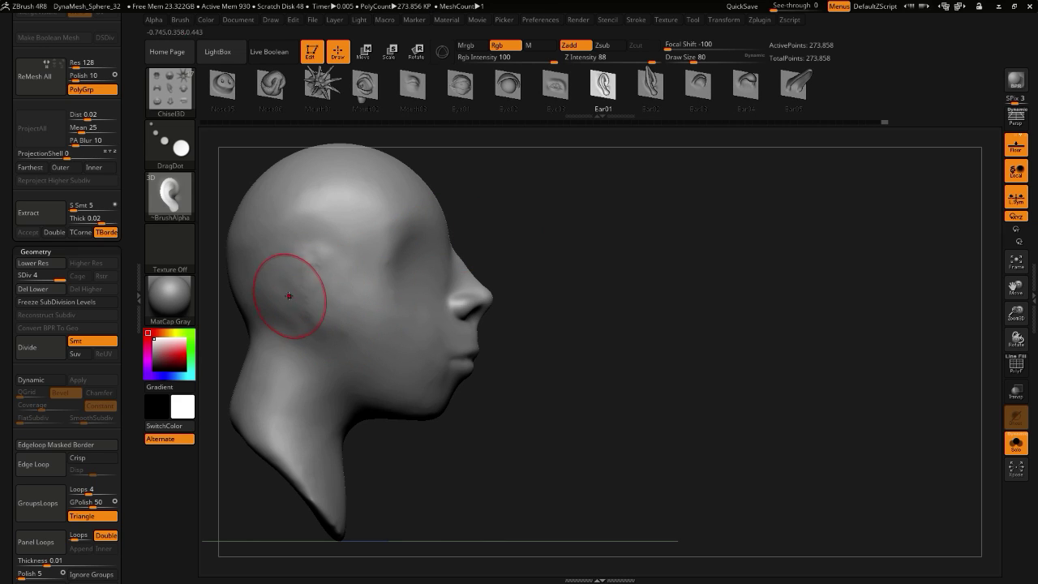
key("ctrl+z")
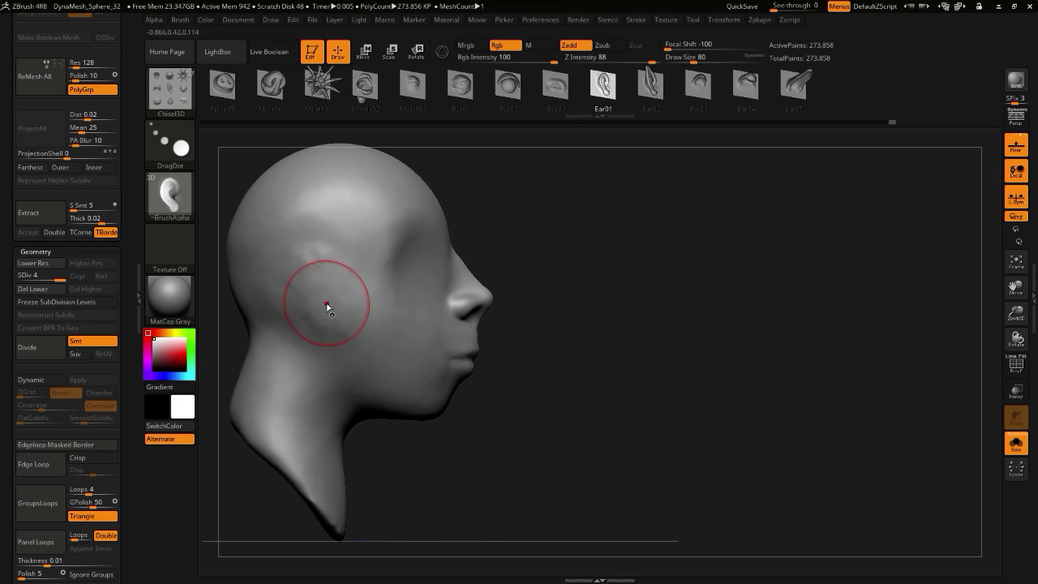
left_click_drag(326, 312, 323, 292)
left_click_drag(482, 461, 300, 406, "shift")
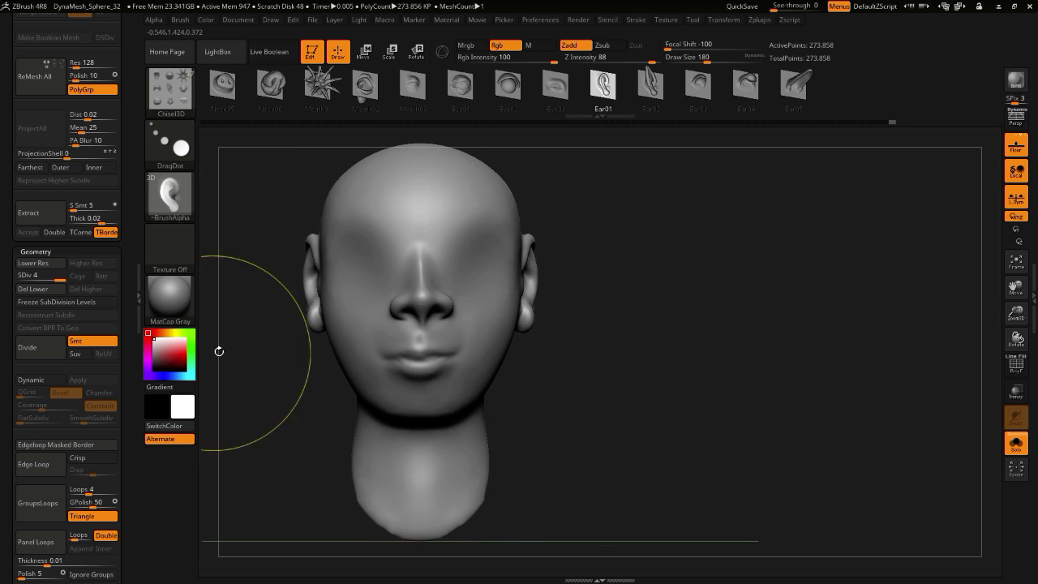
key("ctrl+z")
- Reduce the Draw Size to 140 and place Ear01 on the side of the head where the ear was smoothed
mouse_move(219, 352)
left_mouse_down()
mouse_move(349, 304)
mouse_move(320, 286)
left_mouse_up()
key("bracketleft")
key("bracketleft")
left_click_drag(509, 470, 268, 424)
left_click_drag(268, 424, 218, 373, "alt")
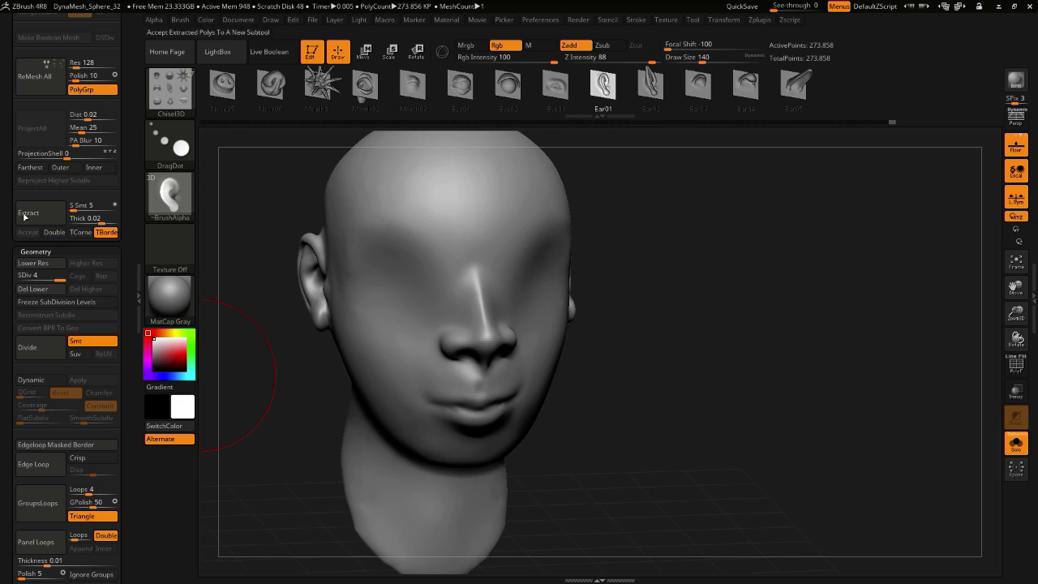
- Choose the Clay brush and reduce its Draw Size to 40 for detail work around the eyes
left_click_drag(7, 173, 7, 321)
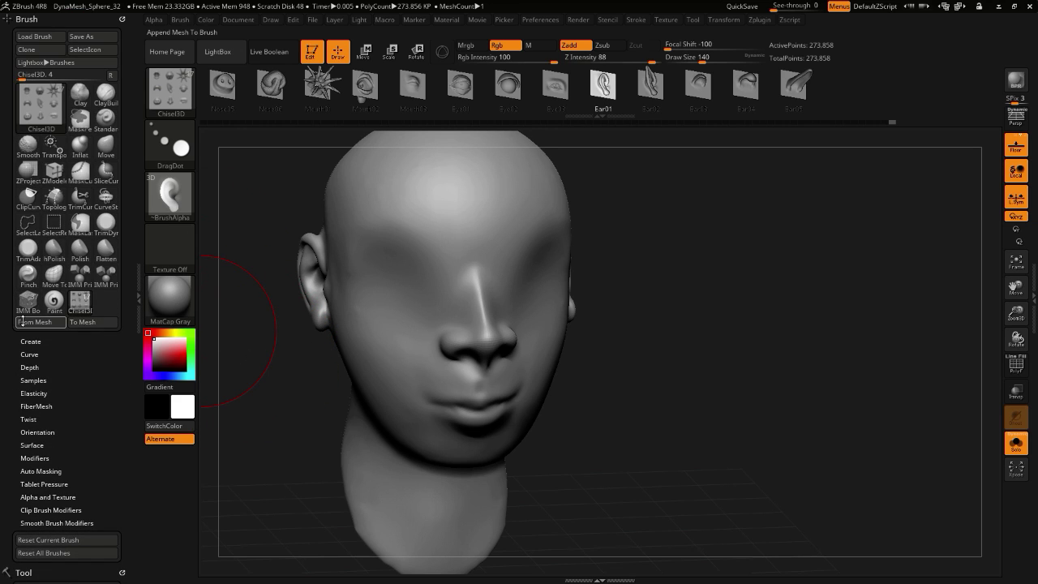
left_click(77, 103)
key("bracketleft")
key("bracketleft")
key("bracketleft")
key("bracketleft")
key("bracketleft")
key("bracketleft")
key("bracketleft")
key("bracketleft")
key("bracketleft")
key("bracketleft")
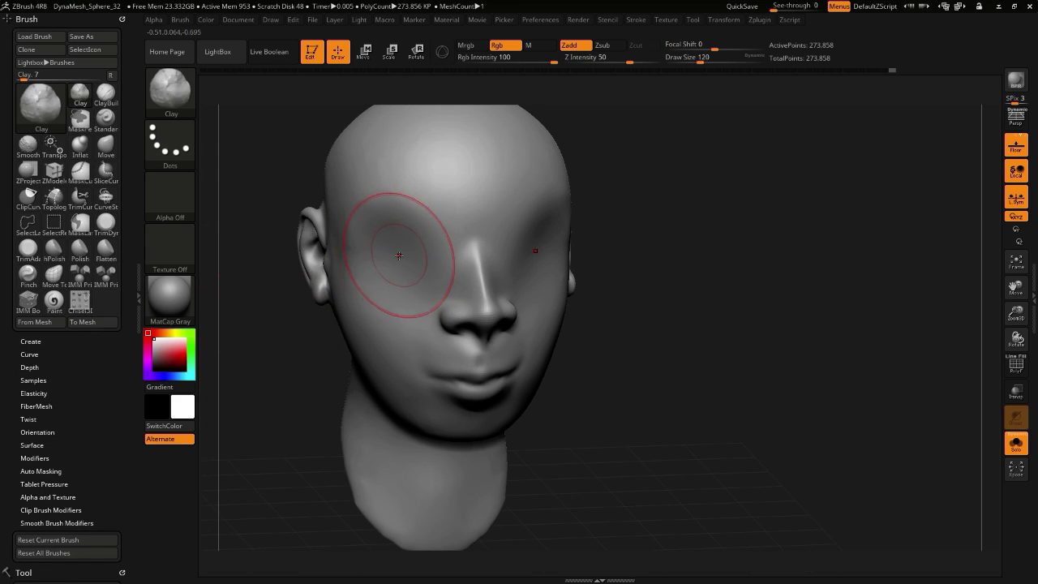
- Try building up Clay strokes in the eye sockets and undo them
mouse_move(422, 258)
left_mouse_down("ctrl")
mouse_move(436, 253)
mouse_move(424, 273)
mouse_move(436, 262)
mouse_move(440, 276)
left_mouse_up("ctrl")
key("ctrl+z")
key("ctrl+z")
key("ctrl+z")
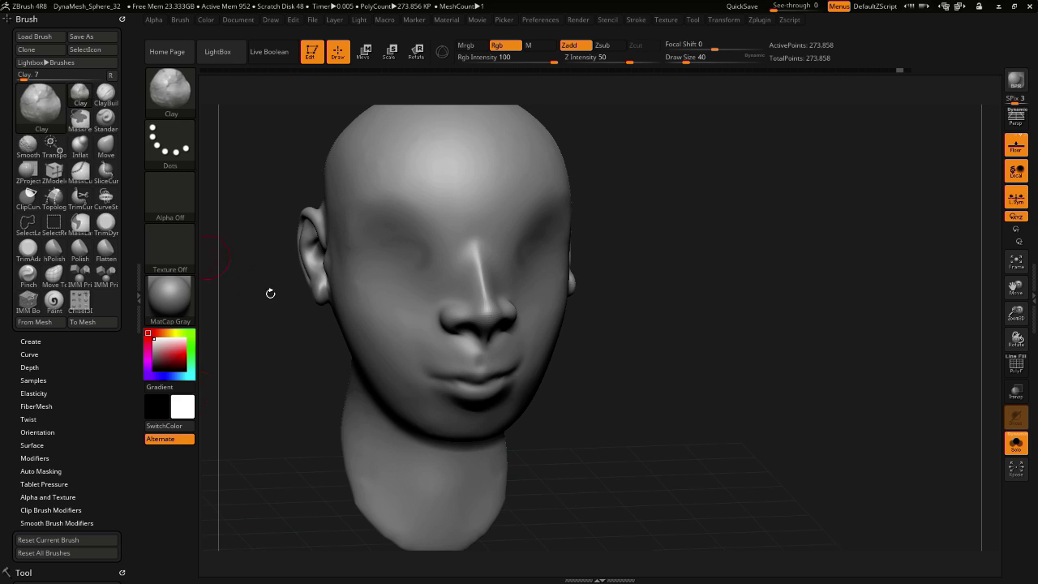
mouse_move(377, 274)
left_mouse_down()
mouse_move(393, 262)
mouse_move(395, 283)
left_mouse_up()
key("ctrl+z")
- Turn off Rgb for the Clay brush and sculpt rounded eye outlines in both sockets beside the nose bridge
left_click(504, 46)
mouse_move(417, 256)
left_mouse_down()
mouse_move(428, 264)
mouse_move(416, 277)
mouse_move(440, 273)
mouse_move(429, 255)
mouse_move(423, 272)
mouse_move(430, 267)
left_mouse_up()
key("ctrl+z")
key("ctrl+z")
- Lower the head to subdivision level 2 and choose the Move brush
left_click_drag(9, 413, 10, 49)
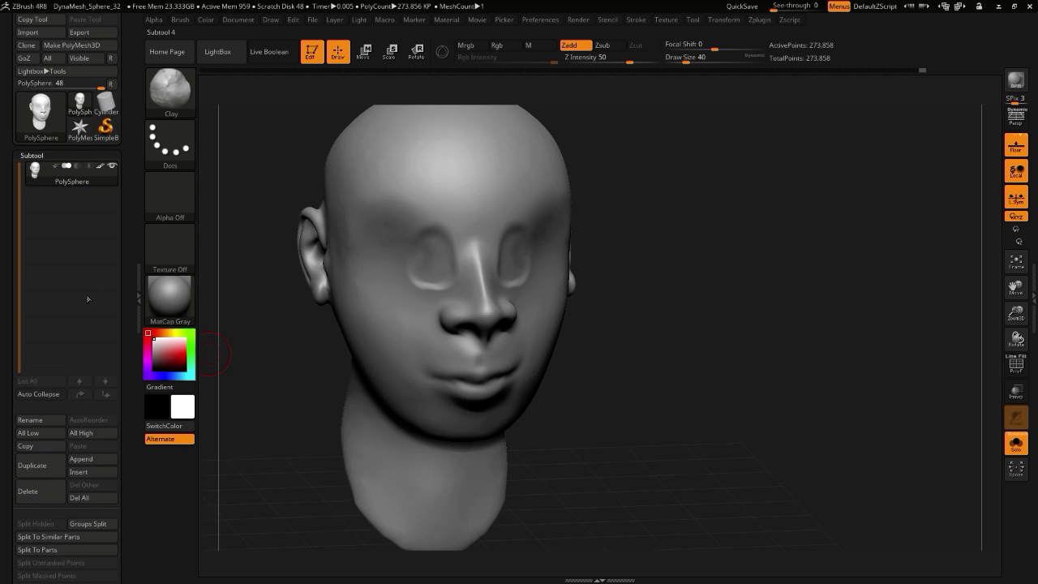
left_click_drag(1, 390, 9, 236)
left_click_drag(4, 276, 8, 233)
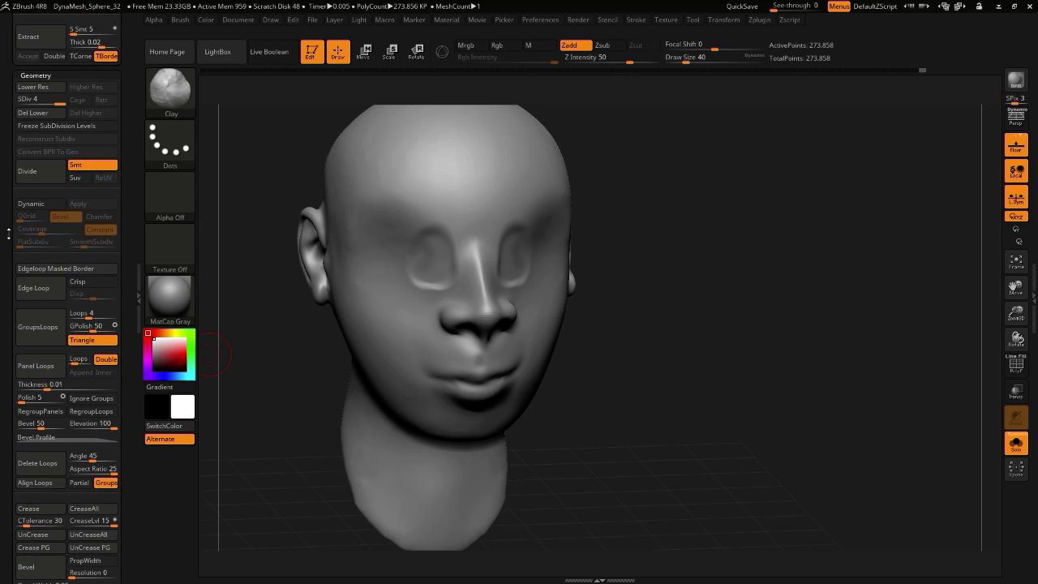
left_click(33, 87)
left_click(32, 86)
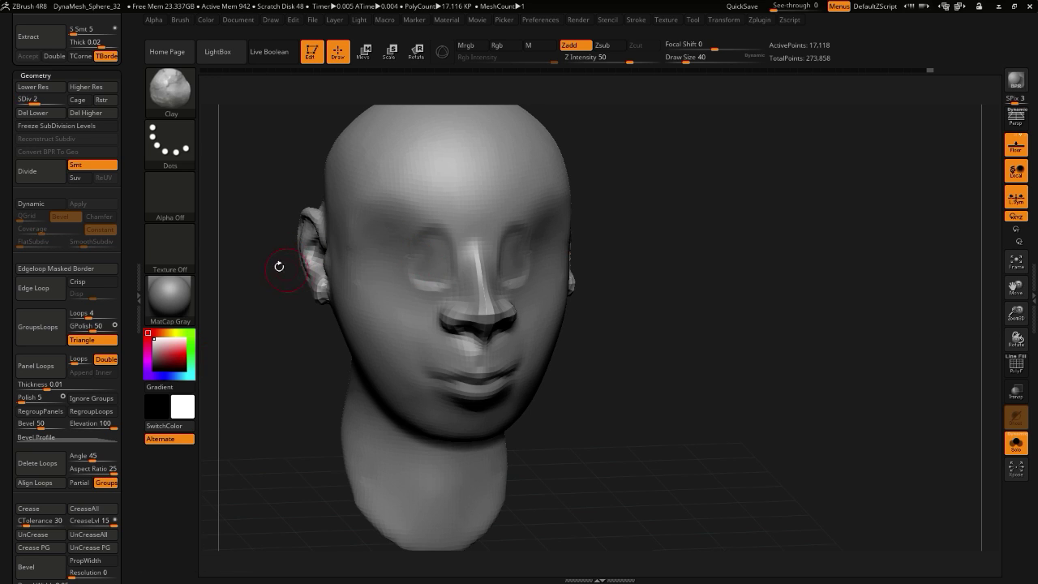
left_click_drag(7, 87, 36, 502)
left_click(105, 146)
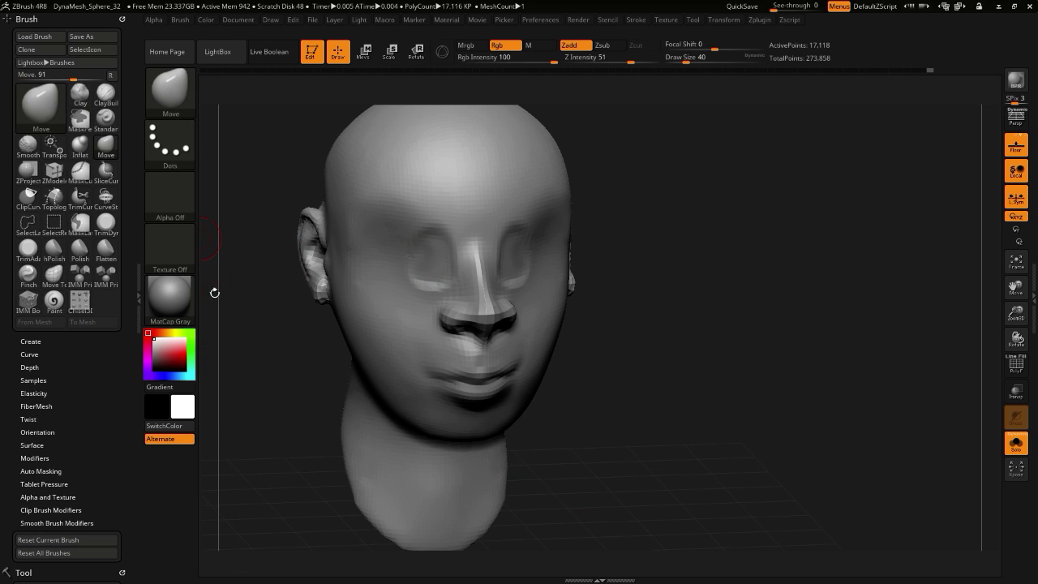
- Reshape the eye sockets and brow with the Move brush up to Draw Size 96, smoothing the sockets in between
left_click_drag(261, 382, 312, 347)
mouse_move(435, 266)
left_mouse_down()
mouse_move(418, 259)
mouse_move(409, 270)
left_mouse_up()
left_click_drag(545, 357, 493, 379)
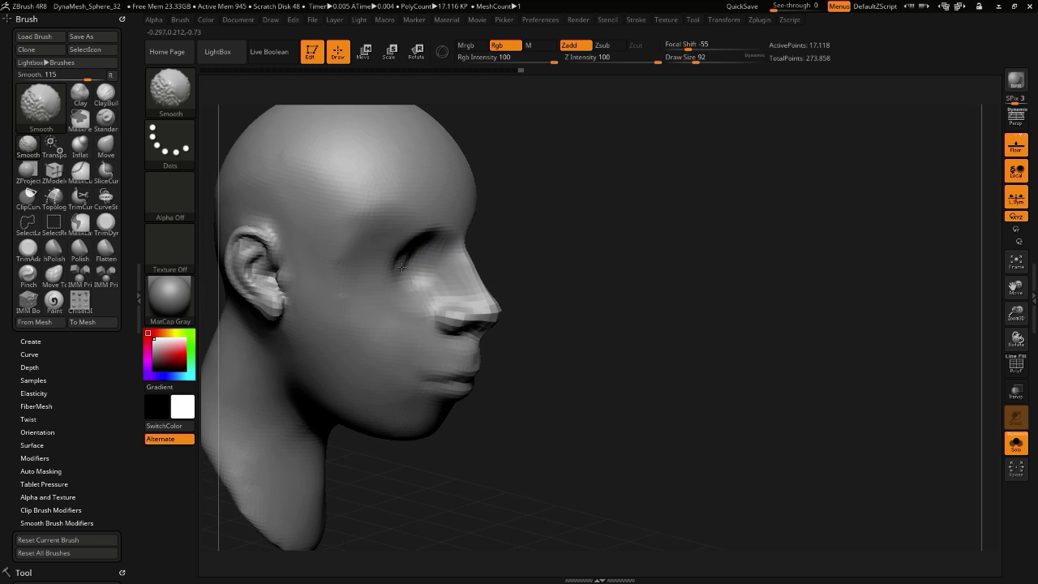
mouse_move(408, 270)
left_mouse_down("shift")
mouse_move(411, 262)
mouse_move(397, 269)
left_mouse_up("shift")
left_click_drag(546, 346, 600, 327)
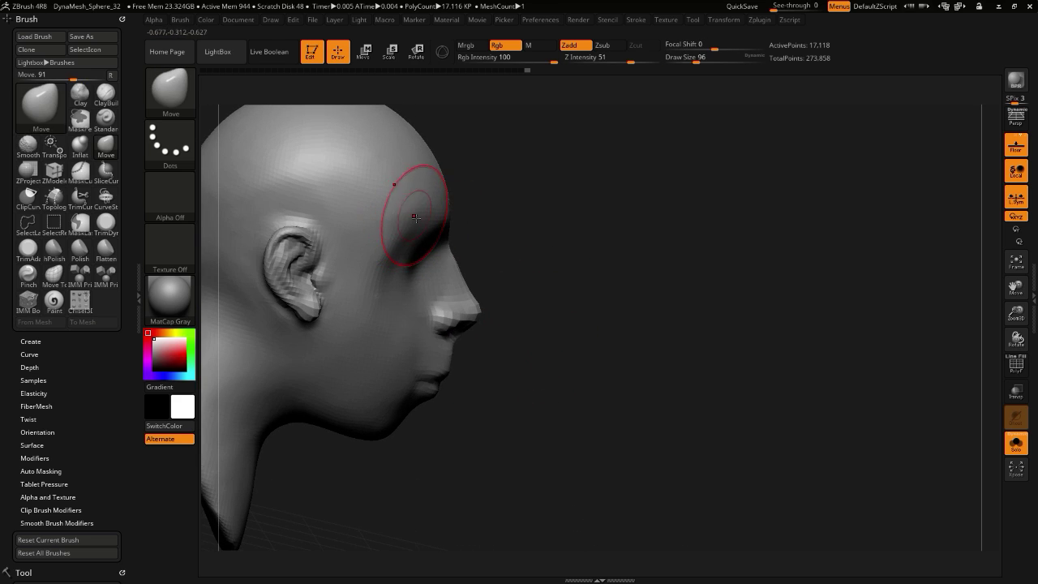
left_click_drag(414, 215, 423, 224)
left_click_drag(584, 392, 496, 386)
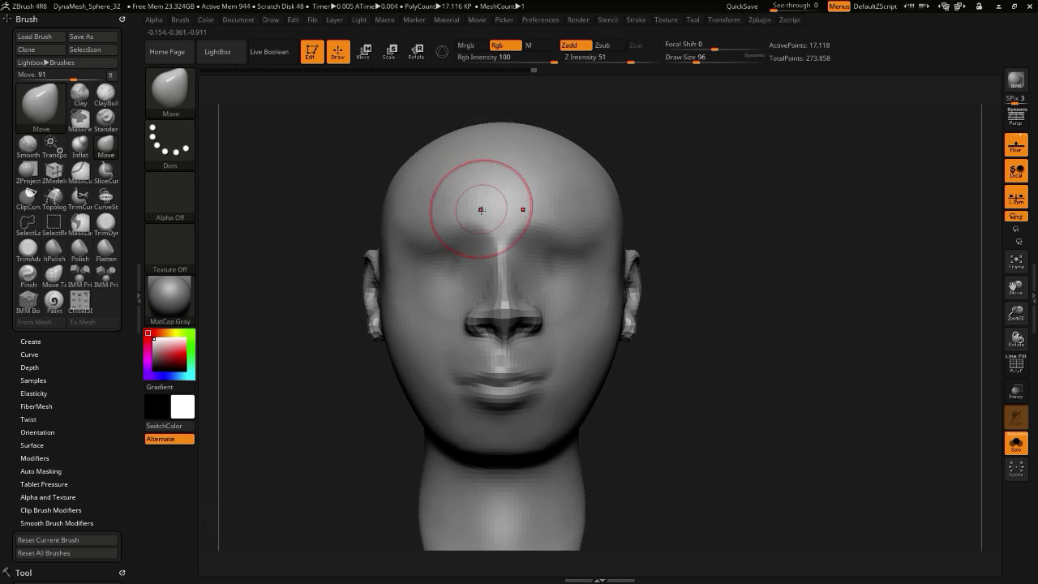
left_click_drag(482, 213, 478, 226)
- Smooth the eye sockets, the sides of the nose and the upper cheeks from several angles
left_click_drag(294, 217, 375, 216)
left_click_drag(448, 238, 417, 311, "shift")
left_click_drag(223, 384, 180, 388)
left_click_drag(418, 273, 406, 311, "shift")
left_click_drag(285, 339, 380, 336)
left_click_drag(427, 262, 397, 268, "shift")
left_click_drag(513, 445, 373, 324)
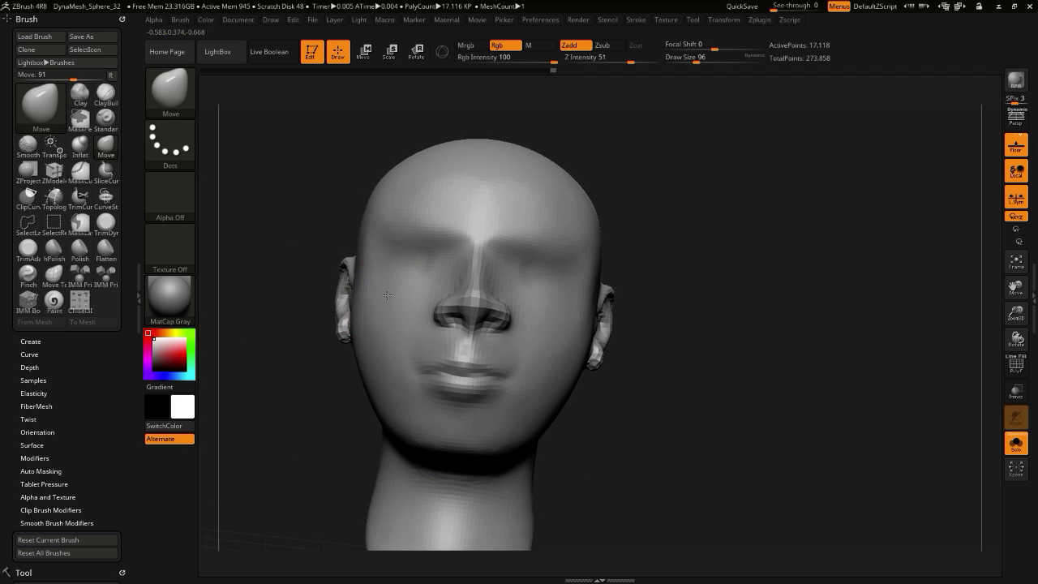
mouse_move(244, 352)
left_mouse_down()
mouse_move(257, 343)
mouse_move(237, 350)
left_mouse_up()
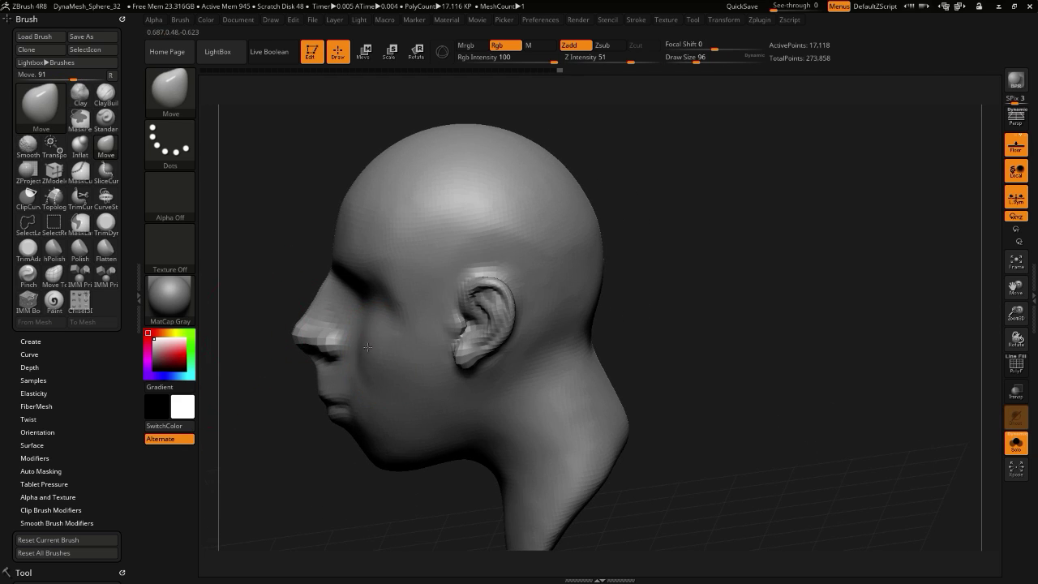
key("shift")
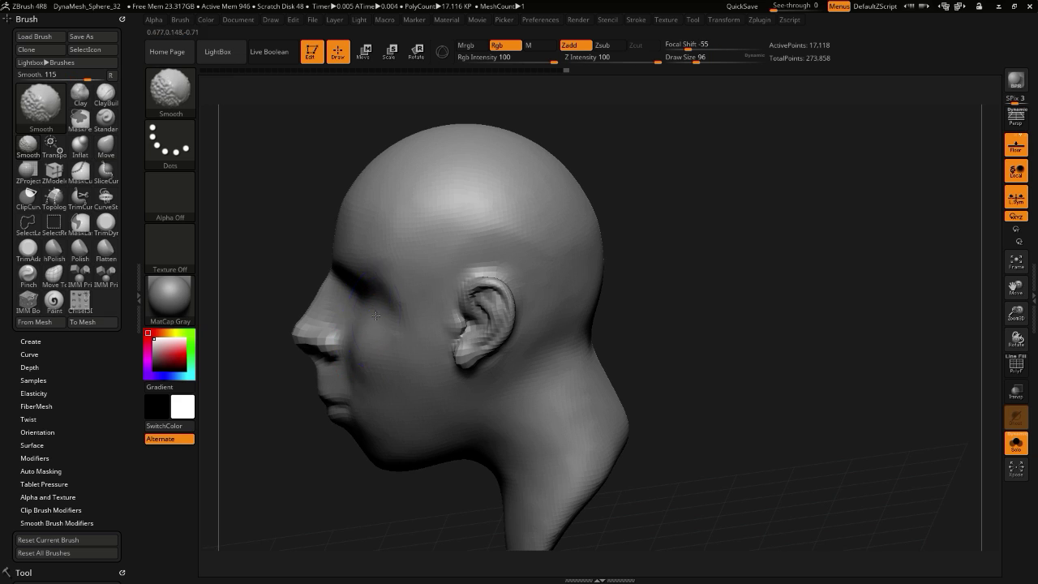
left_click_drag(376, 316, 376, 335, "shift")
left_click_drag(255, 357, 468, 380)
left_click_drag(677, 405, 533, 439)
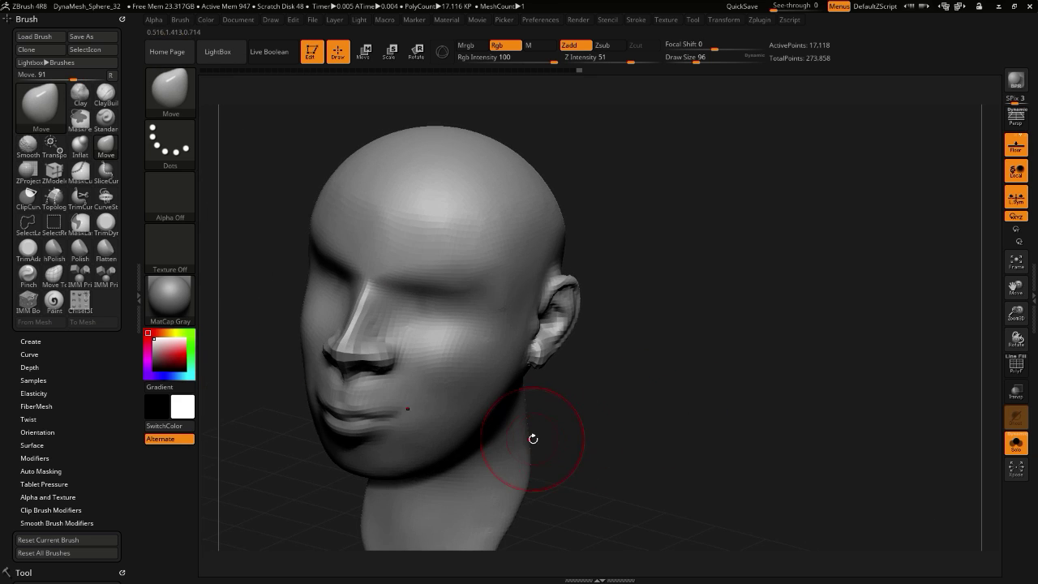
- Adjust the cheek, lip profile and jaw with the Move brush at Draw Sizes between 104 and 116
mouse_move(234, 379)
left_mouse_down()
mouse_move(273, 346)
mouse_move(287, 352)
left_mouse_up()
mouse_move(396, 351)
left_mouse_down()
mouse_move(394, 341)
mouse_move(405, 357)
left_mouse_up()
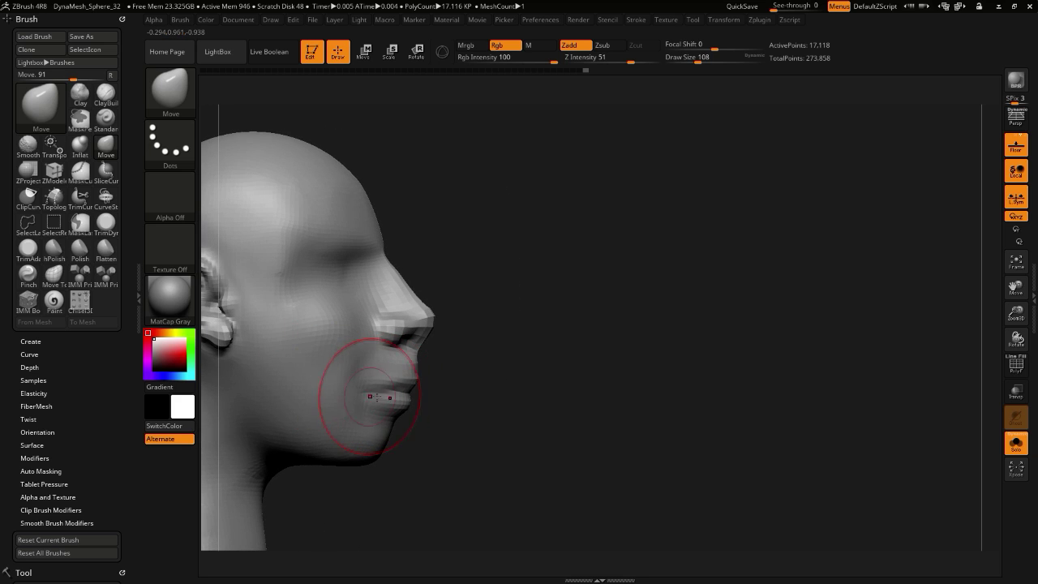
mouse_move(422, 400)
left_mouse_down()
mouse_move(376, 475)
mouse_move(425, 400)
left_mouse_up()
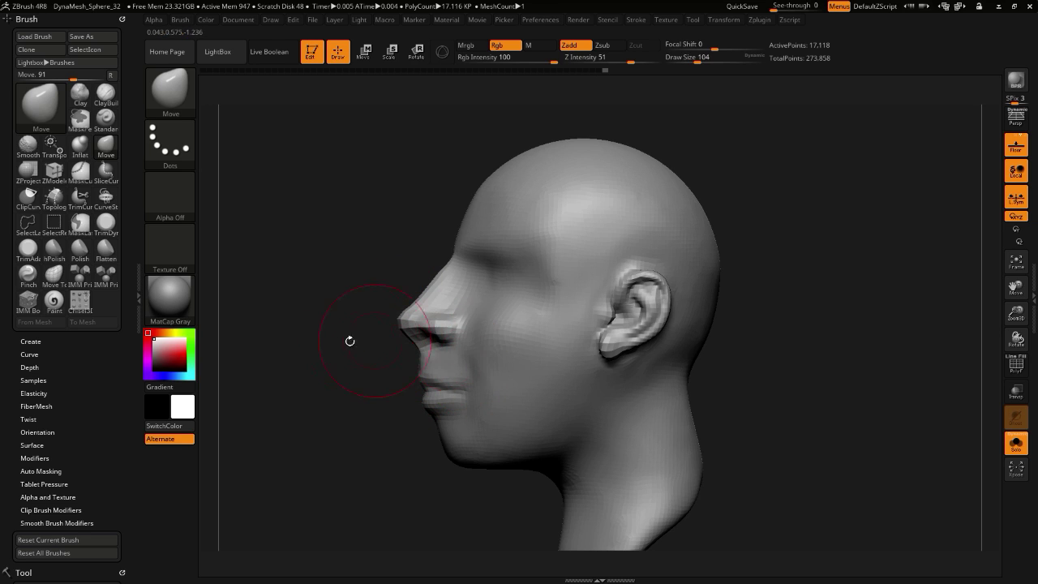
left_click_drag(335, 383, 365, 348, "shift")
left_click_drag(496, 413, 481, 418)
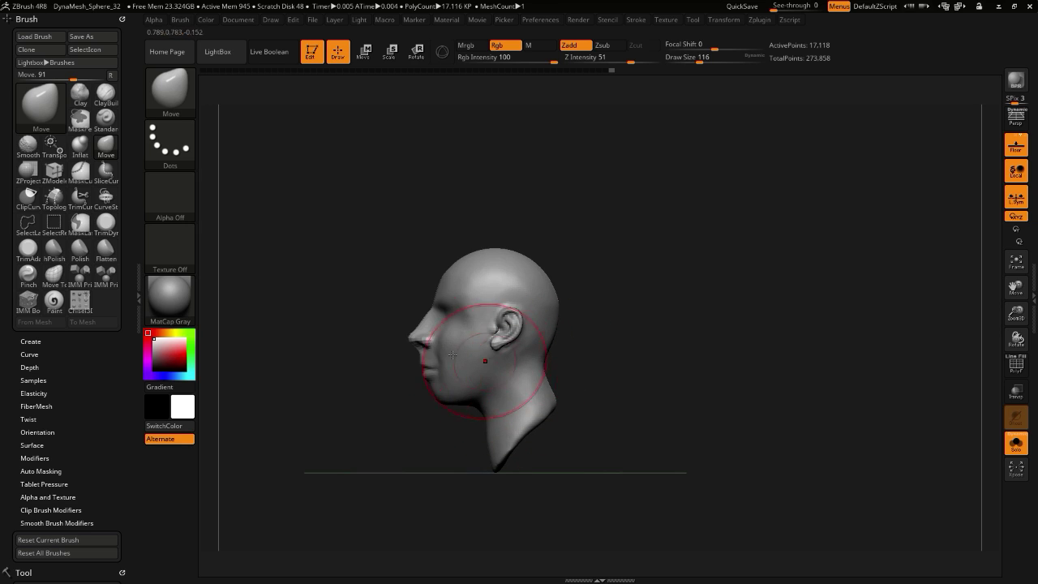
left_click_drag(339, 375, 367, 378, "shift")
left_click_drag(470, 354, 469, 364)
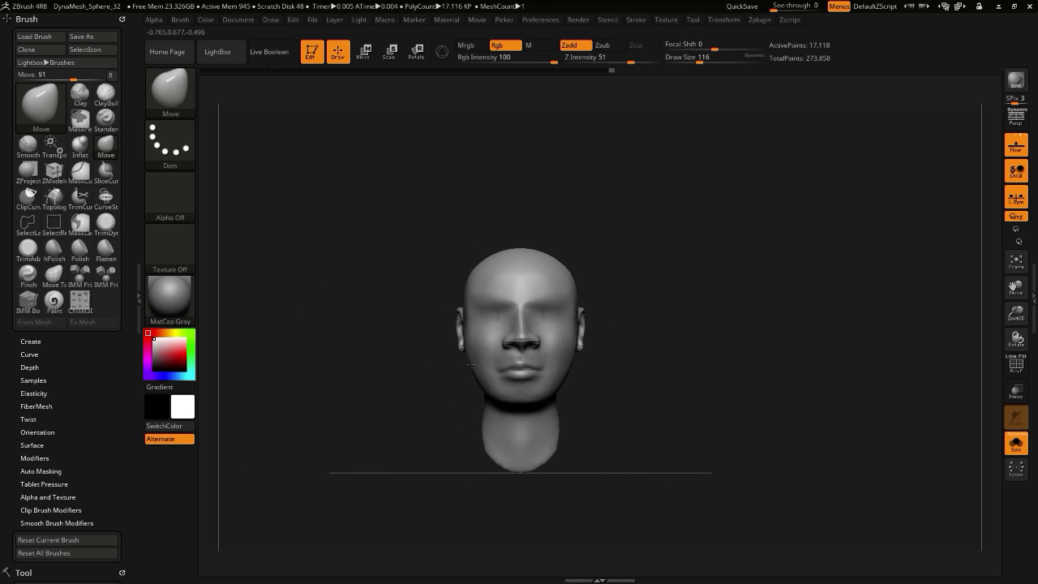
left_click_drag(387, 380, 448, 390)
left_click_drag(355, 360, 399, 336)
- Increase the Draw Size to 140 and adjust the forehead profile with the Move brush
key("bracketright")
key("bracketright")
key("bracketright")
key("bracketright")
key("bracketright")
key("bracketright")
left_click_drag(510, 280, 514, 281)
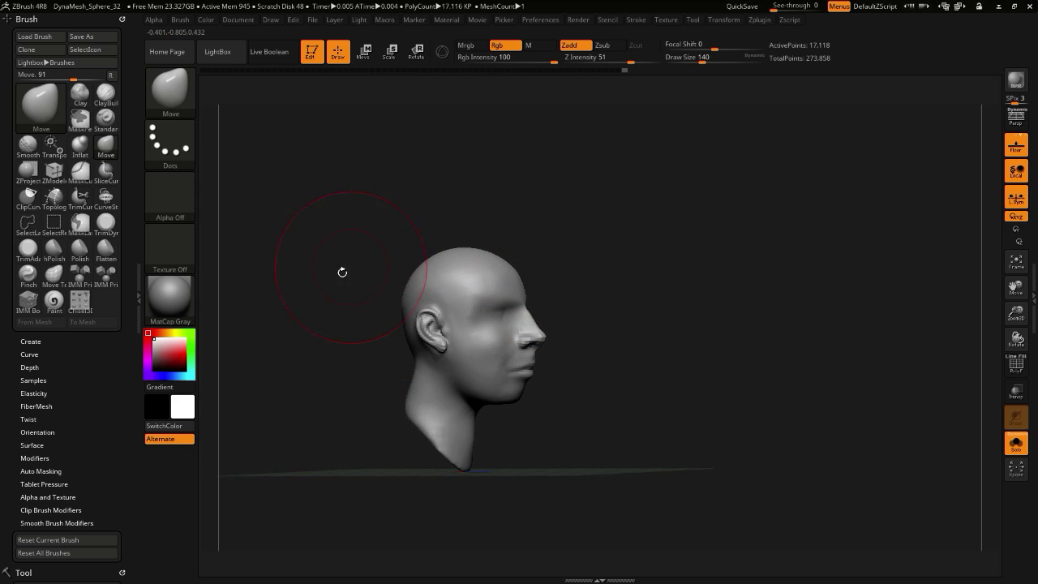
mouse_move(342, 272)
left_mouse_down()
mouse_move(408, 276)
mouse_move(285, 307)
mouse_move(303, 319)
mouse_move(332, 278)
mouse_move(334, 303)
left_mouse_up()
- Reduce the Draw Size to 48 and refine the temple area above the ear, undoing one unwanted change
key("bracketleft")
key("bracketleft")
key("bracketleft")
key("bracketleft")
key("bracketleft")
key("bracketleft")
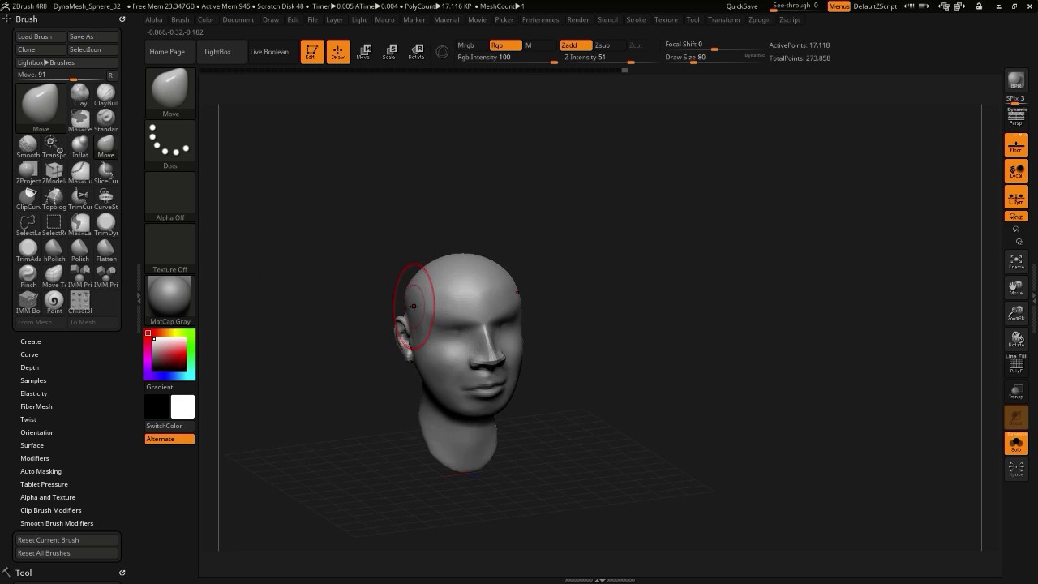
key("shift")
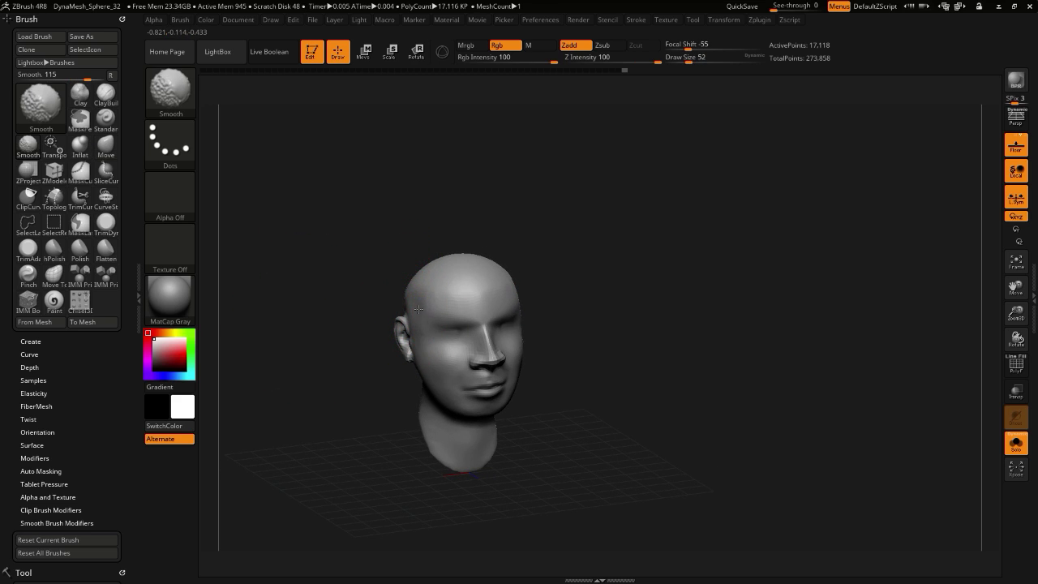
key("ctrl+z")
left_click_drag(417, 303, 417, 317)
key("shift")
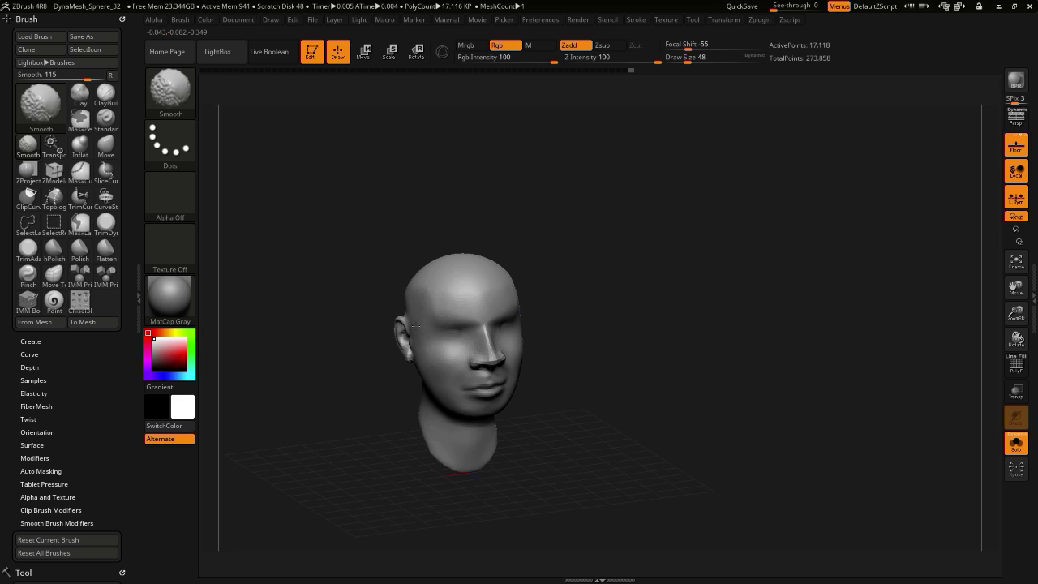
left_click_drag(277, 292, 322, 280)
key("shift")
mouse_move(210, 468)
left_mouse_down("shift")
mouse_move(200, 336)
mouse_move(290, 427)
mouse_move(244, 411)
left_mouse_up("shift")
left_click_drag(288, 385, 257, 366, "alt")
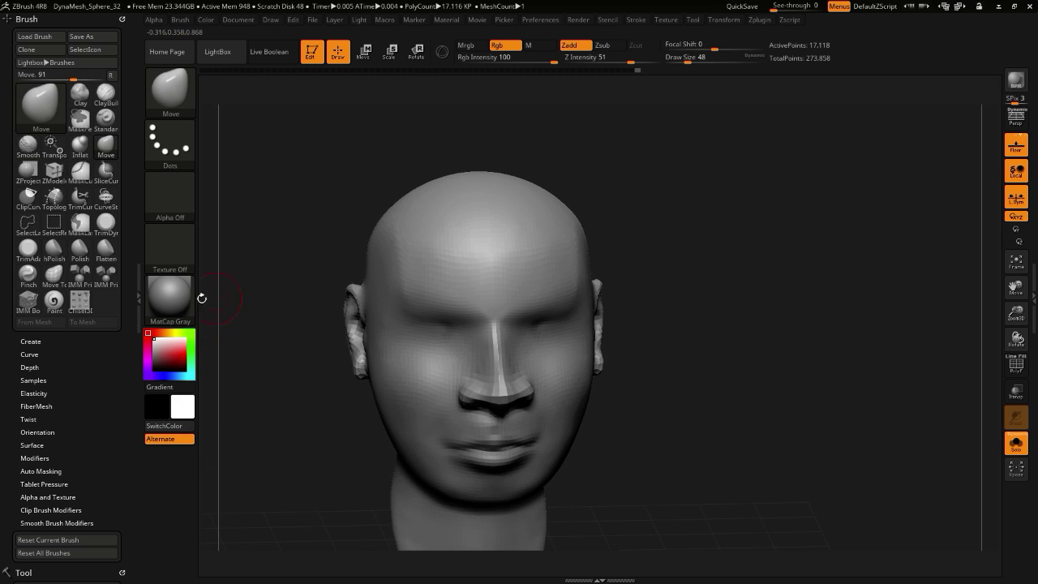
- Return to subdivision level 4 and smooth away the leftover eye outlines in the sockets
left_click_drag(2, 237, 1, 144)
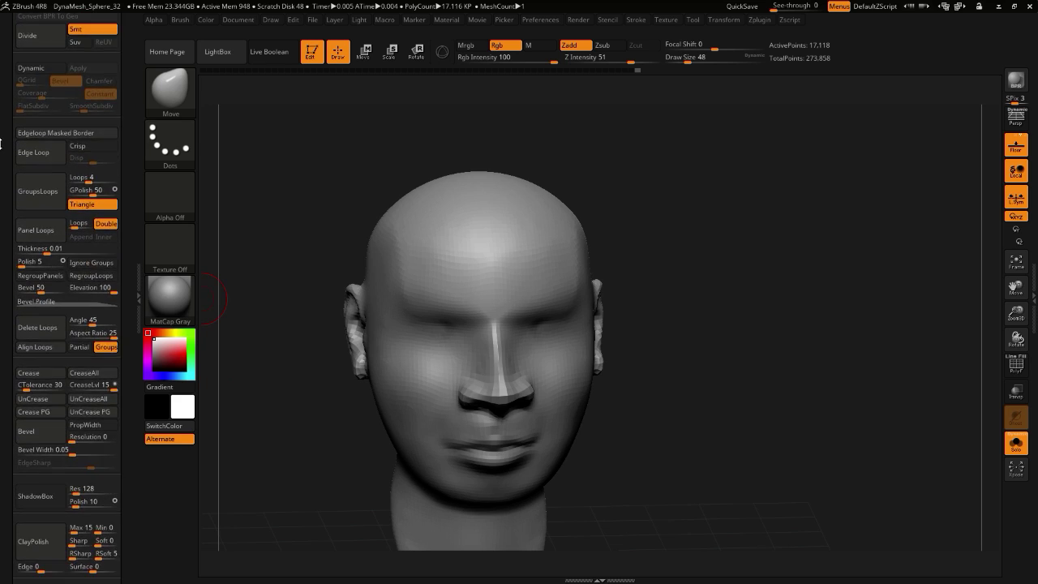
scroll(0, 144, "up", 10)
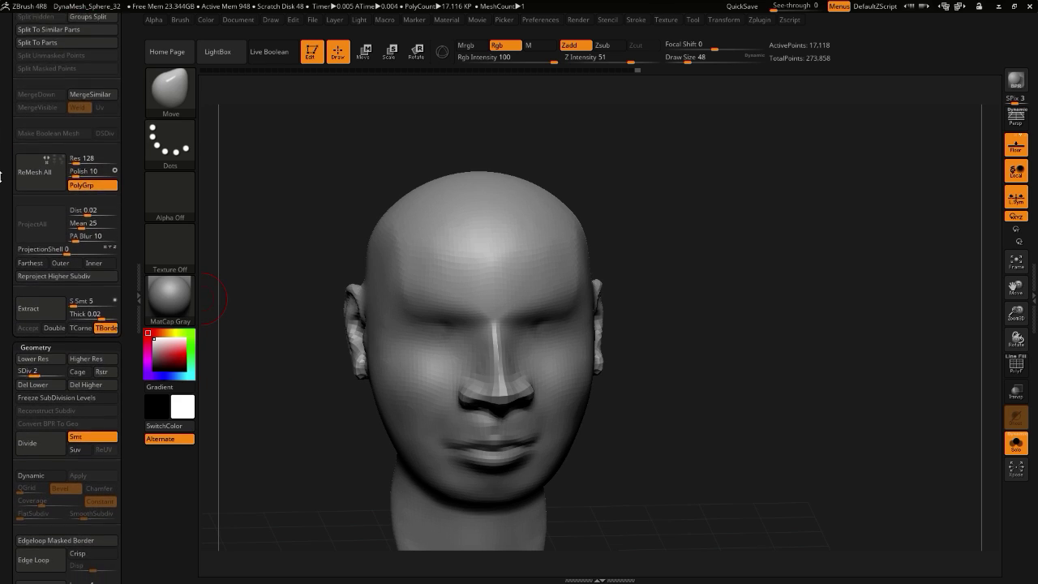
scroll(16, 194, "down", 2)
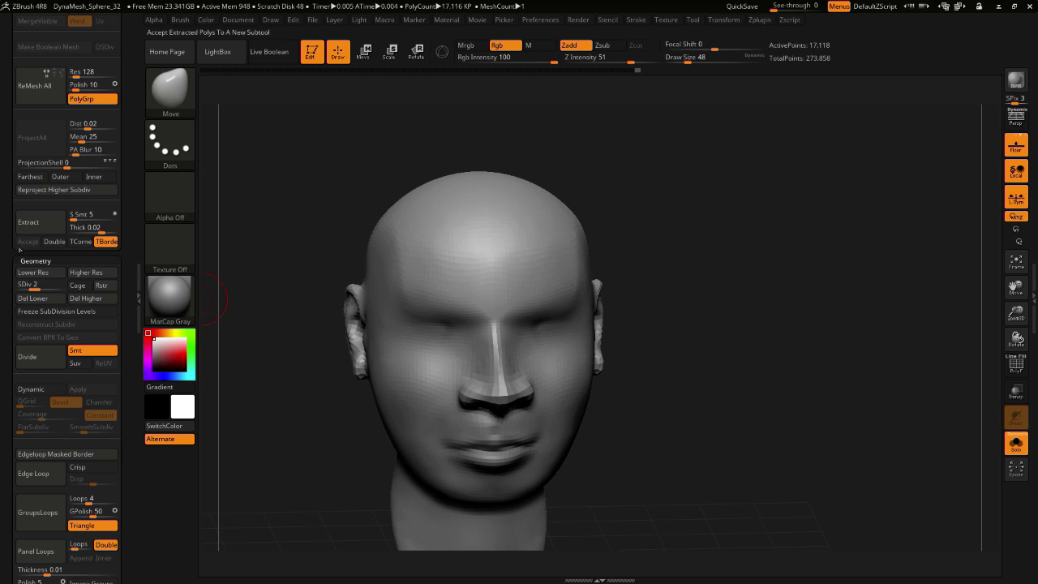
left_click_drag(1, 259, 1, 273)
left_click_drag(82, 293, 86, 293)
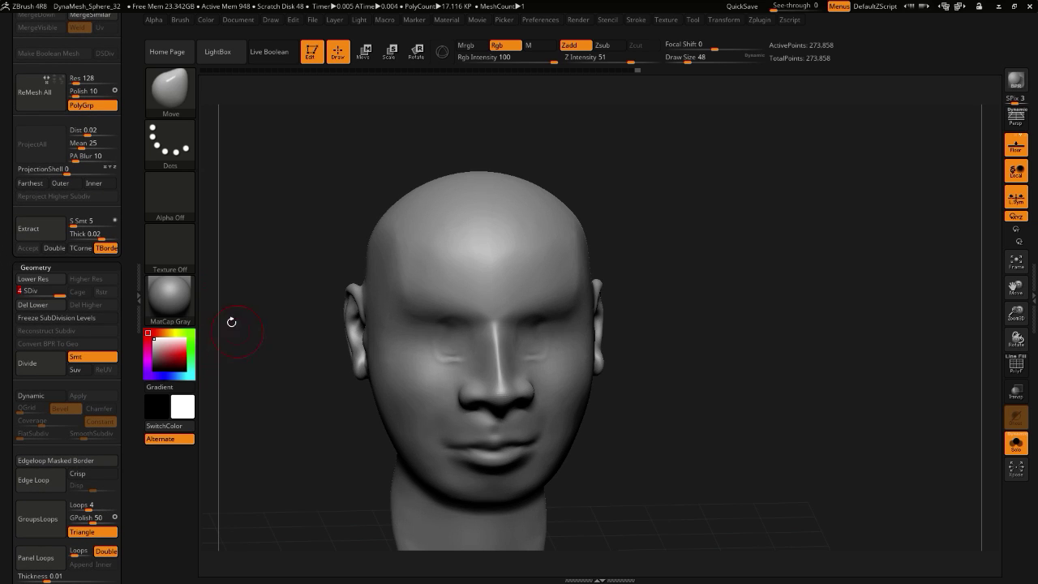
left_click_drag(448, 357, 454, 360, "shift")
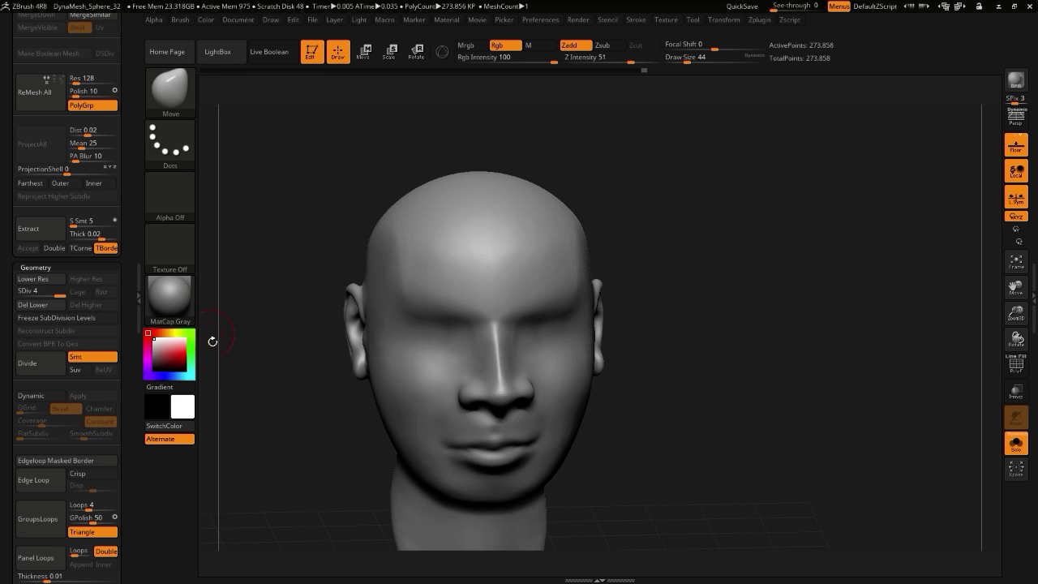
- Choose the Chisel3D brush with the Eye03 shape, try placing it in the sockets at Draw Size 44, and undo it
left_click_drag(10, 142, 69, 447)
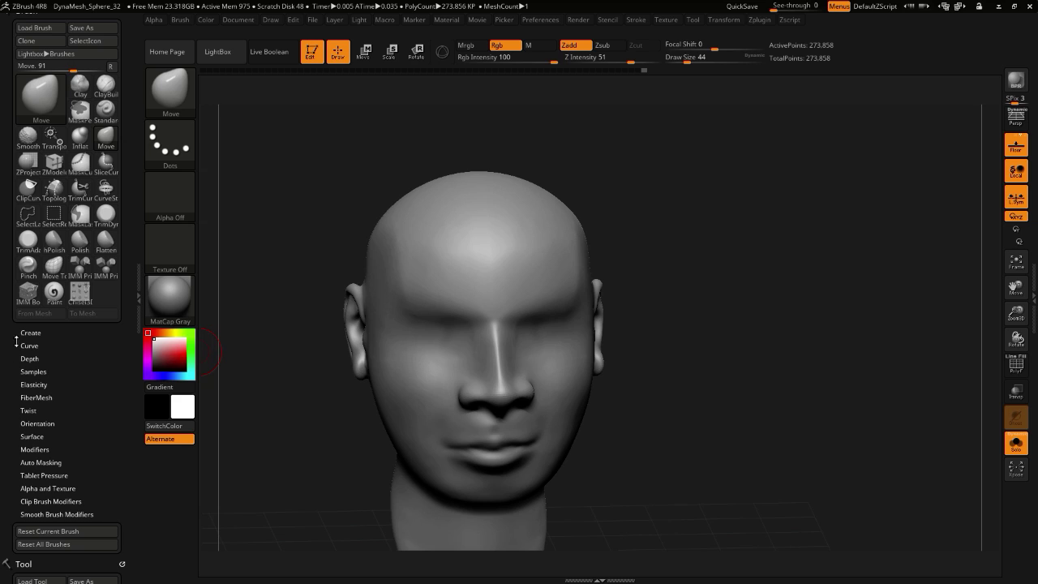
left_click(30, 106)
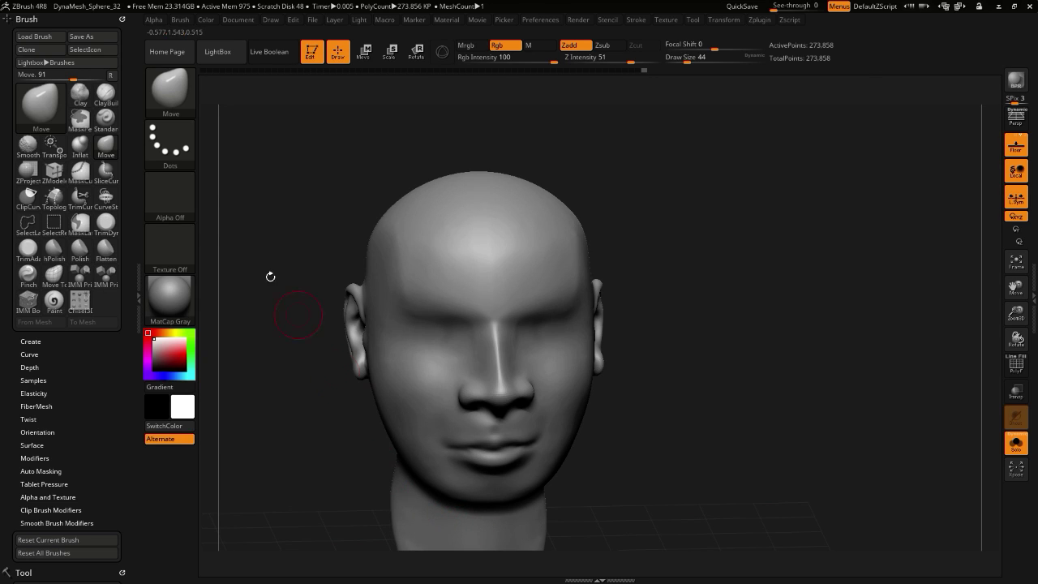
left_click(36, 118)
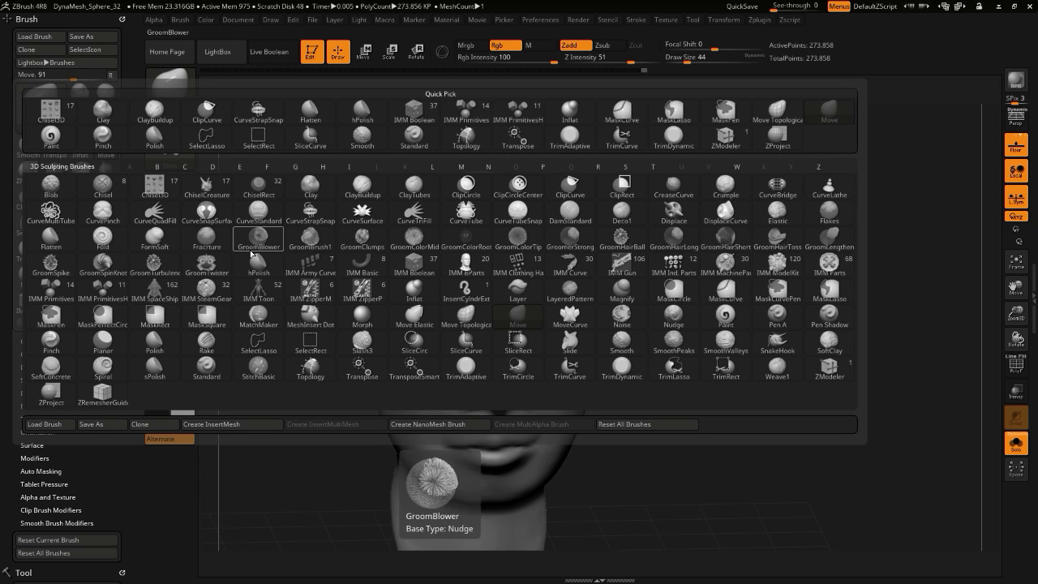
left_click(154, 188)
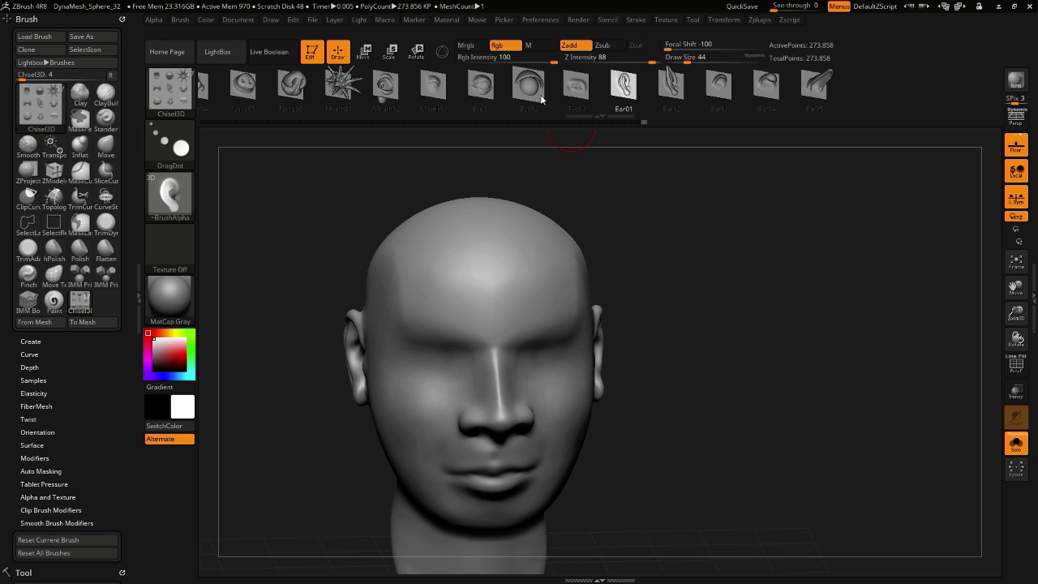
left_click(576, 85)
left_click(545, 374)
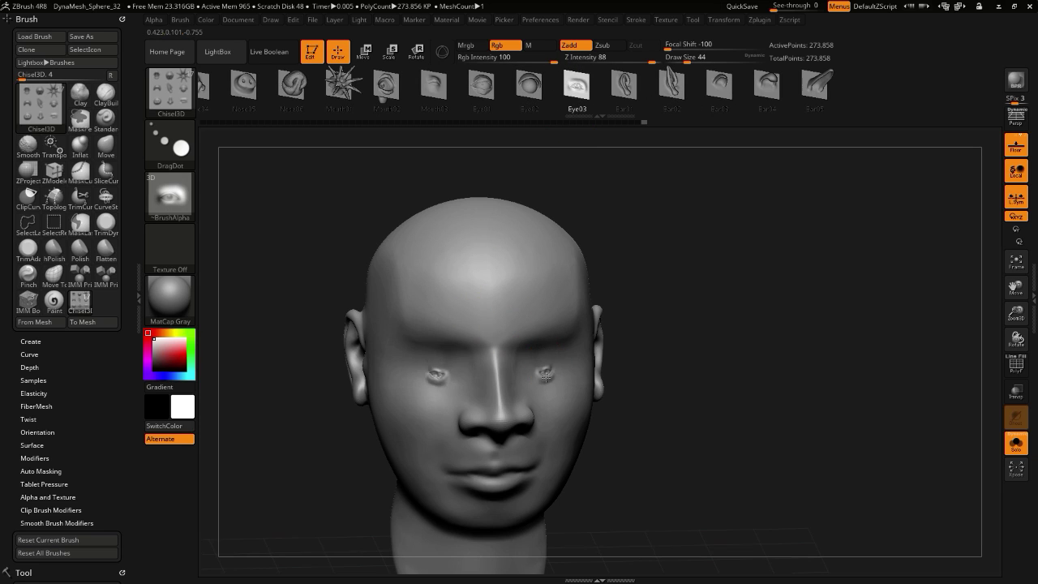
key("ctrl+z")
- Open the stroke type choices for the Chisel3D brush
left_click(170, 146)
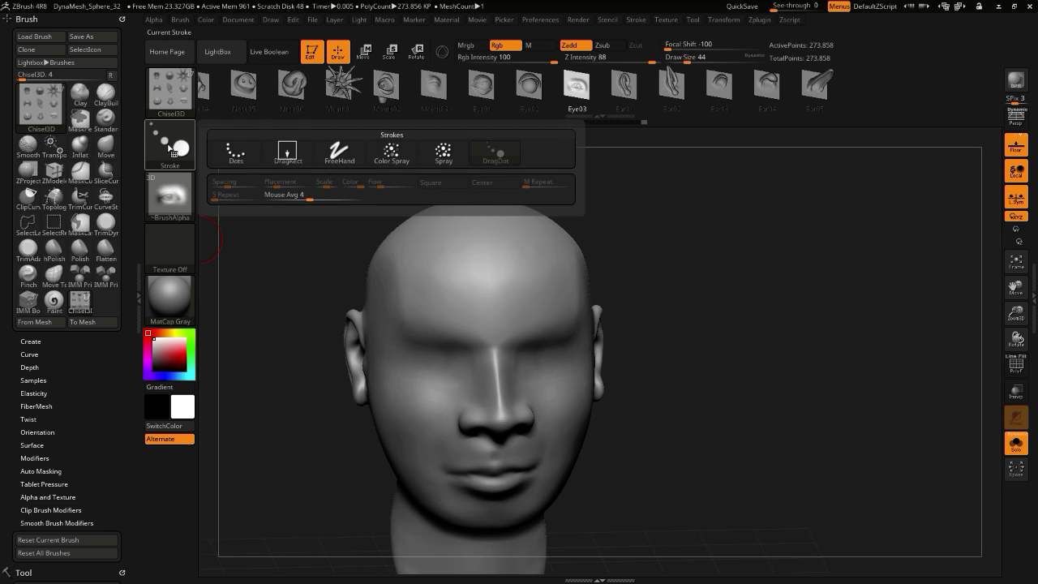
- Try to stamp the Eye03 shape into the eye sockets using the DragRect stroke
left_click(286, 153)
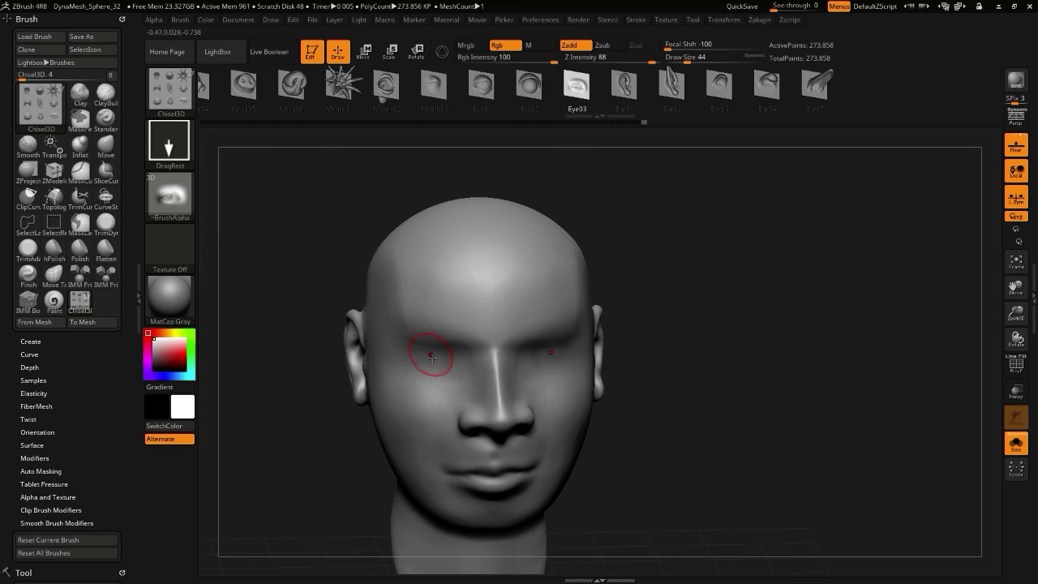
left_click_drag(434, 345, 426, 308)
key("ctrl+z")
left_click_drag(429, 365, 416, 266)
left_click_drag(280, 338, 345, 357)
key("ctrl+z")
mouse_move(433, 310)
left_mouse_down()
mouse_move(420, 279)
mouse_move(392, 261)
left_mouse_up()
key("ctrl+z")
key("ctrl+z")
- Switch the Chisel3D brush to the DragDot stroke, test-stamp Eye03 on the eye sockets and undo the test
left_click(169, 153)
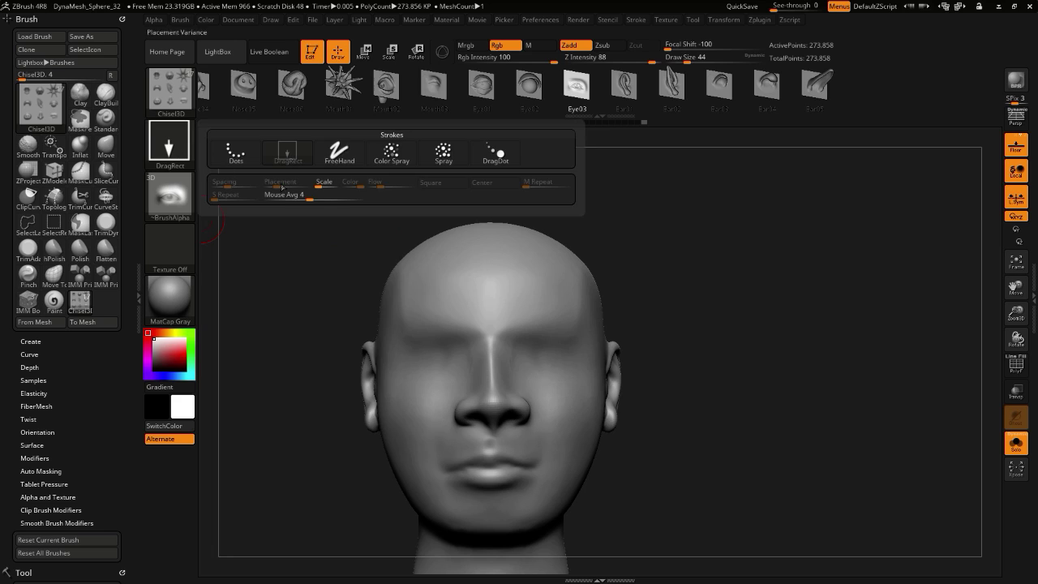
left_click(487, 154)
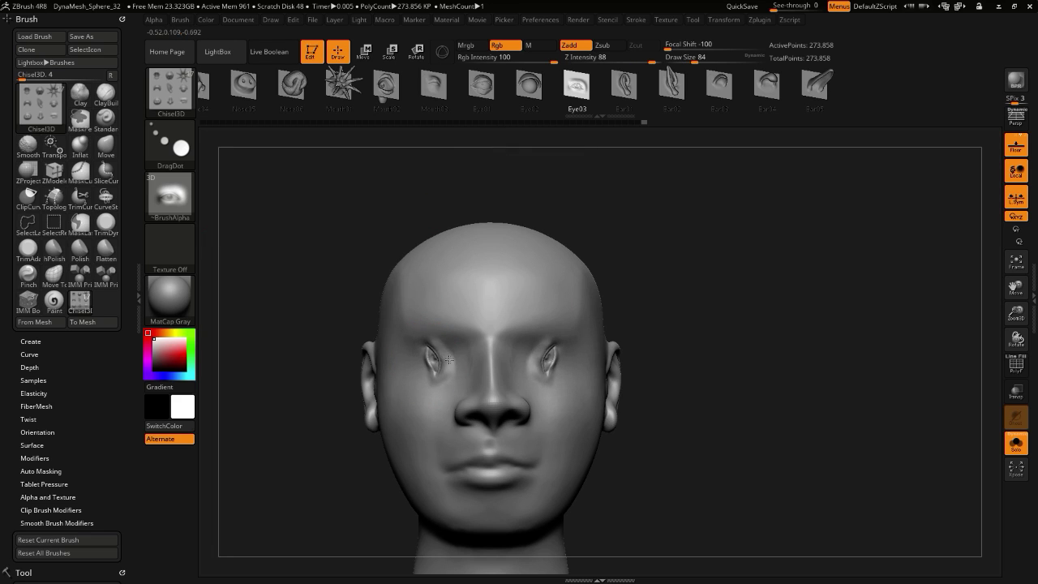
key("ctrl+z")
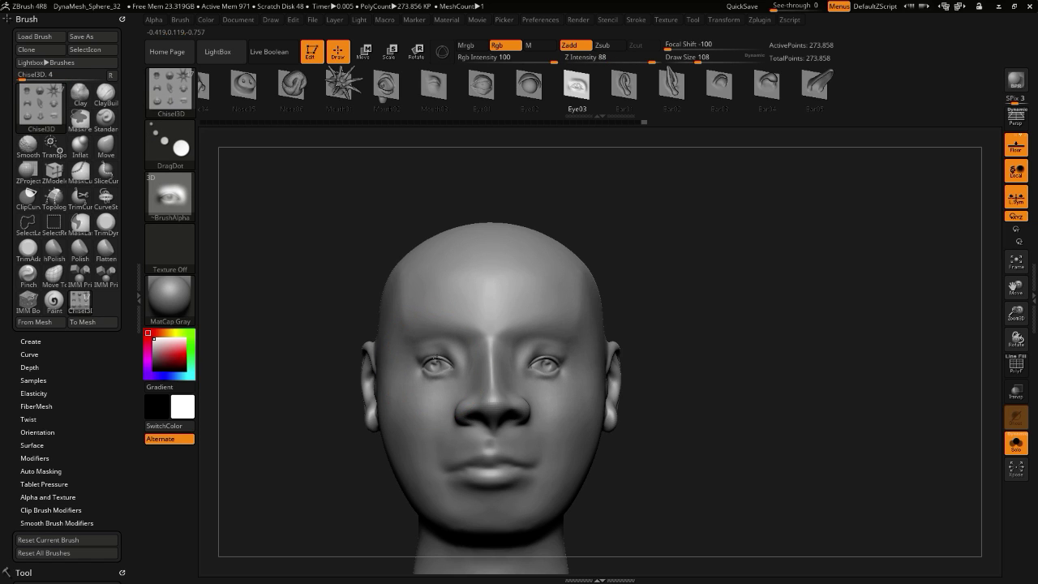
left_click_drag(321, 346, 276, 363)
left_click_drag(320, 178, 422, 191, "shift")
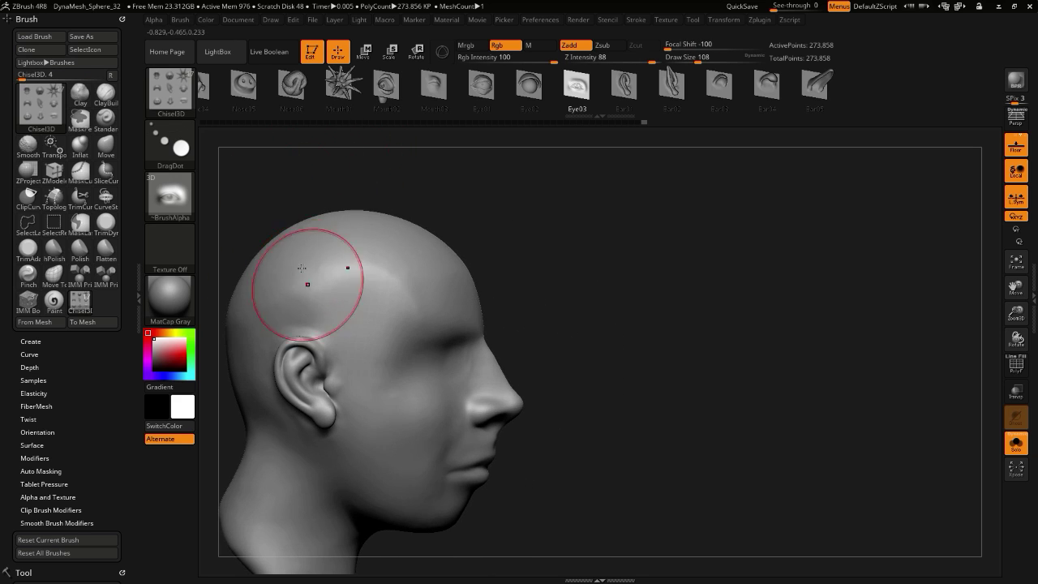
left_click_drag(645, 478, 523, 478)
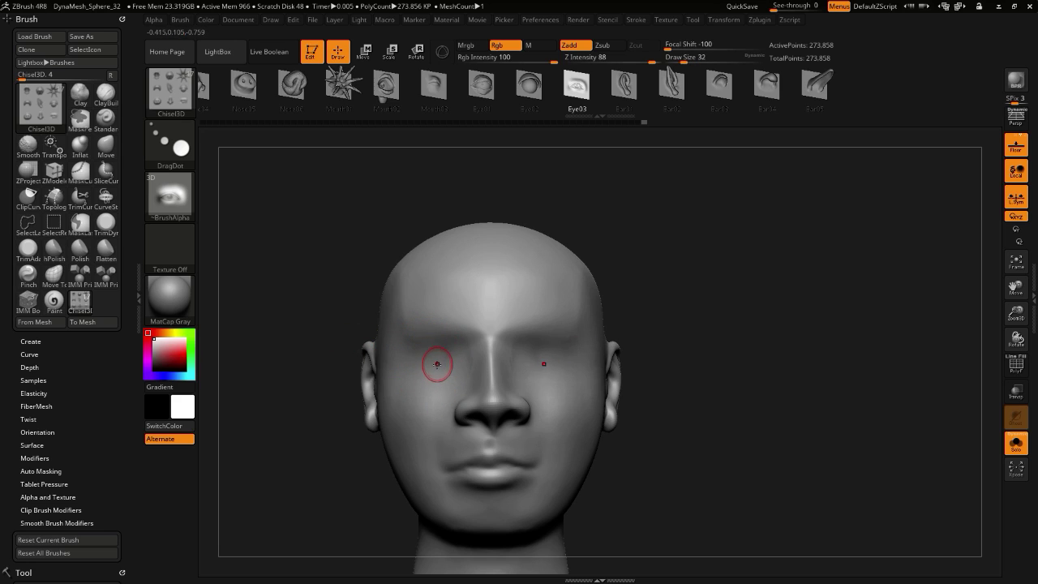
- Try to stamp the Eye02 shape on the eye sockets at increasing draw sizes
left_click(526, 93)
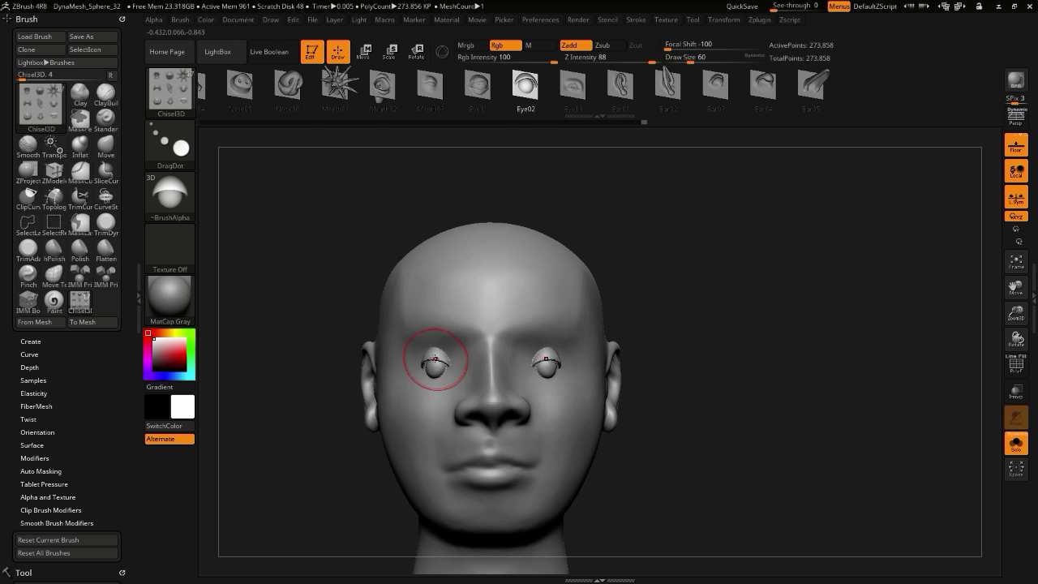
key("bracketright")
key("ctrl+z")
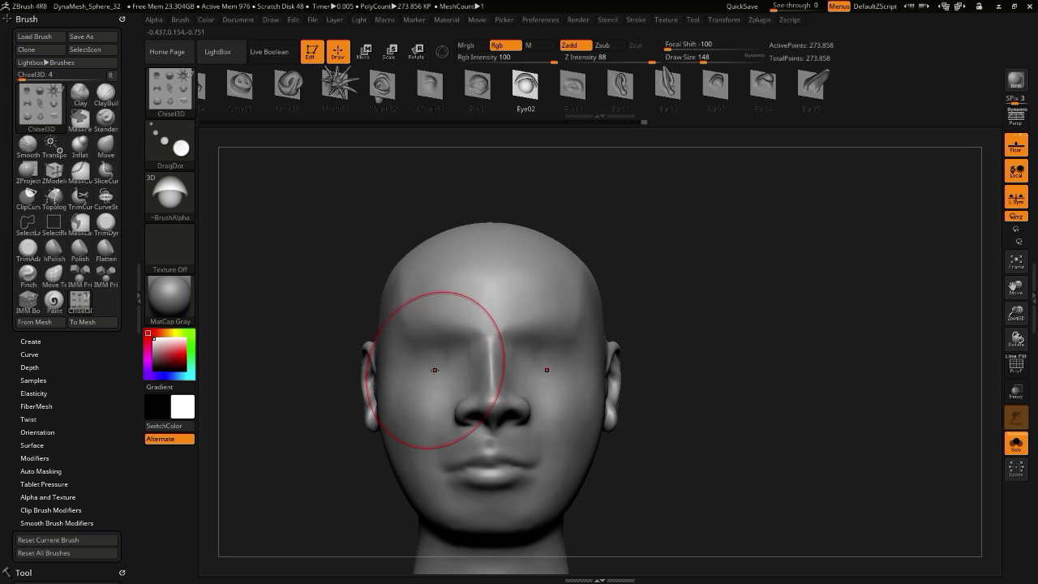
key("bracketright")
left_click_drag(434, 368, 434, 347)
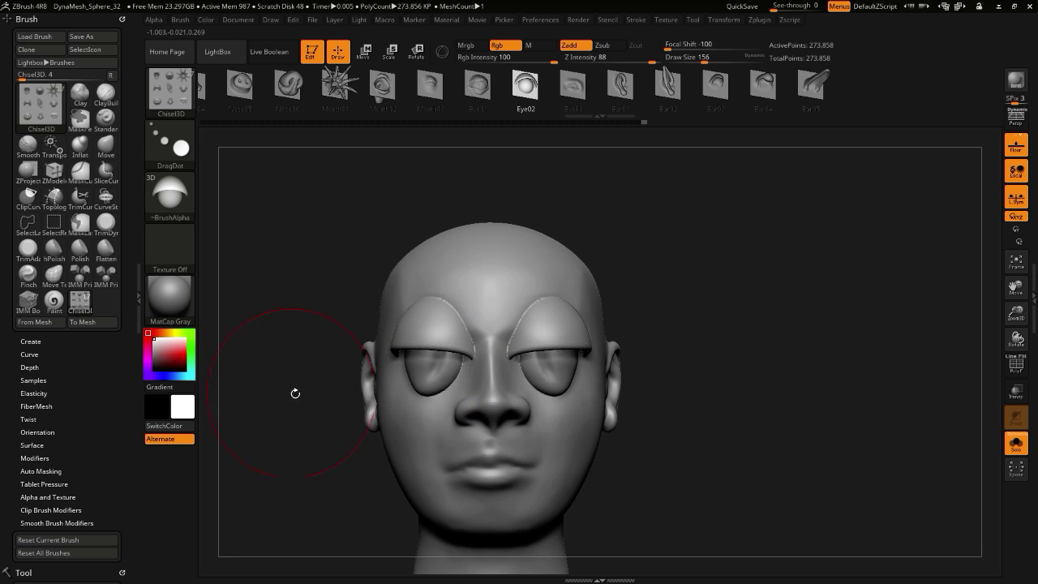
mouse_move(295, 394)
left_mouse_down()
mouse_move(454, 394)
mouse_move(294, 394)
mouse_move(297, 381)
left_mouse_up()
key("ctrl+z")
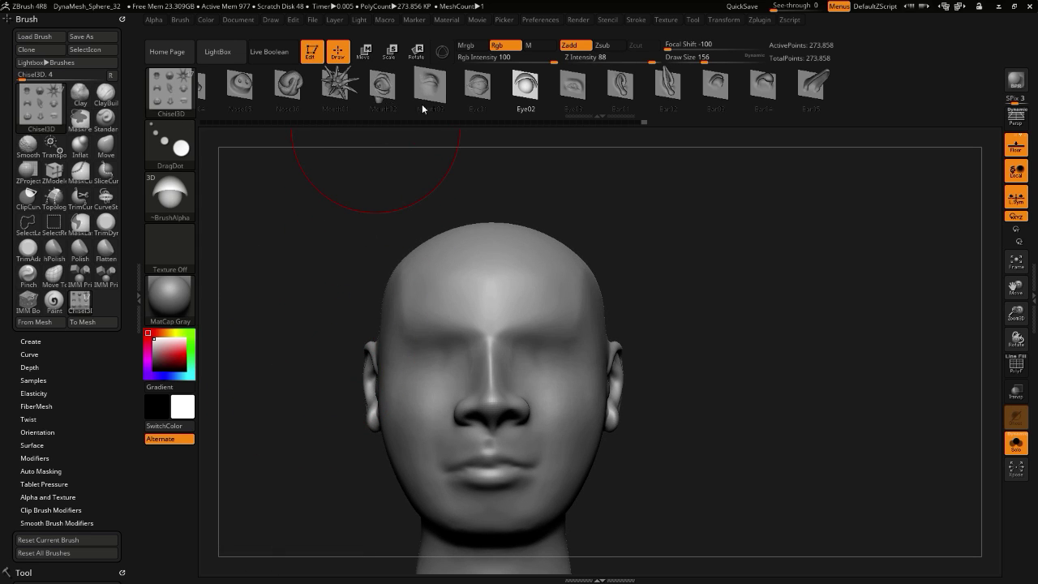
- Stamp the Eye03 shape symmetrically into both eye sockets at draw size 156
left_click(385, 90)
left_click(426, 91)
left_click(557, 87)
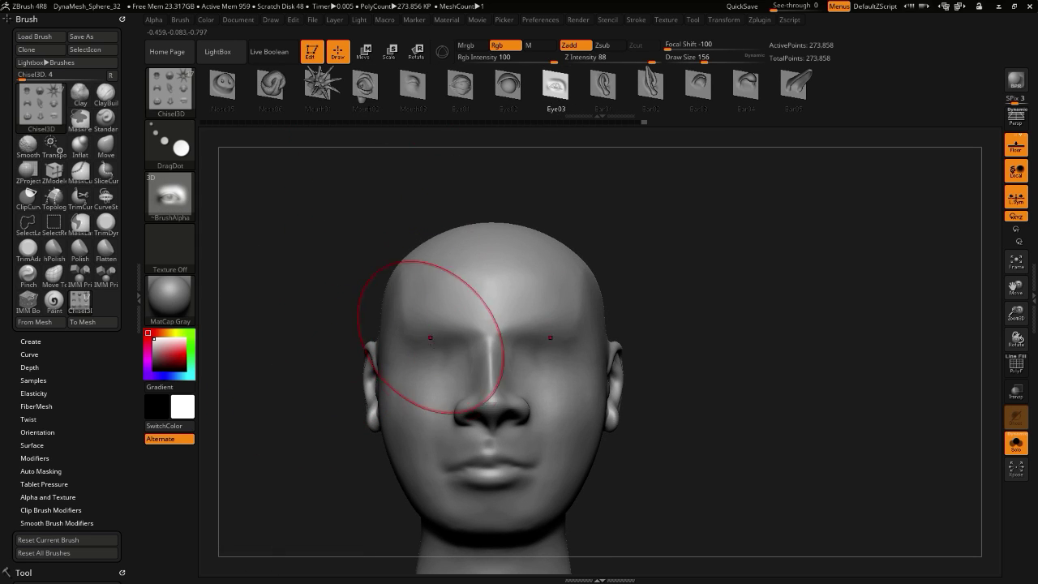
left_click_drag(430, 356, 430, 351)
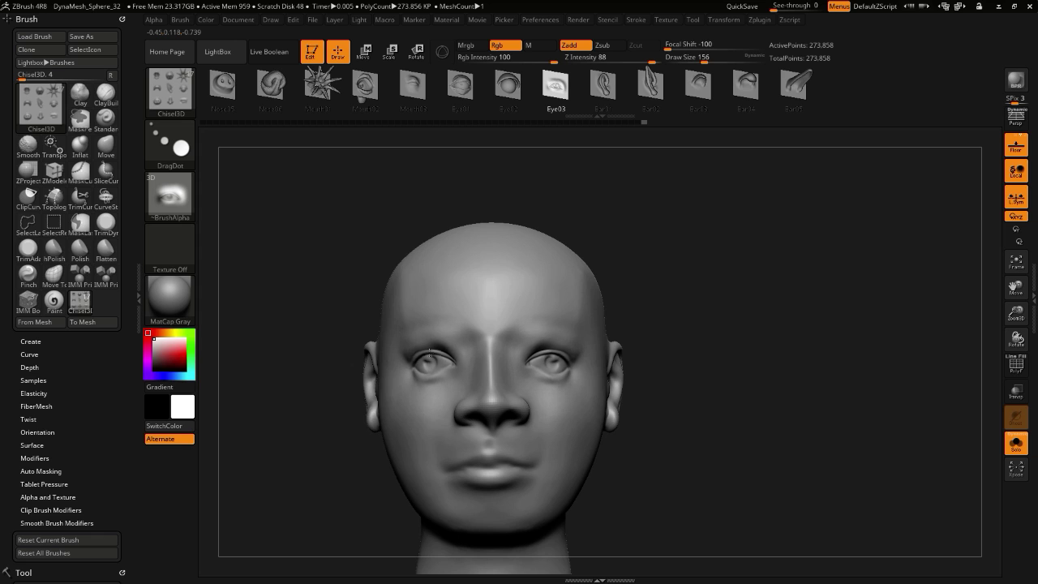
mouse_move(275, 344)
left_mouse_down()
mouse_move(422, 350)
mouse_move(274, 358)
mouse_move(297, 359)
left_mouse_up()
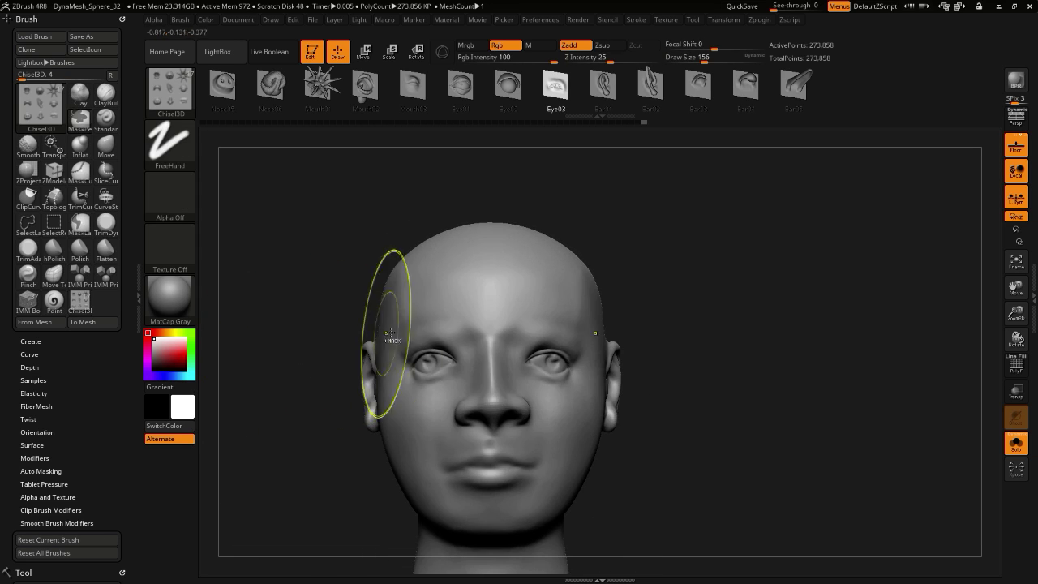
- Paint a mask over both eyes and their surroundings with the MaskPen brush at draw size 52, softening its edge
key("bracketleft")
key("bracketleft")
key("bracketleft")
key("bracketleft")
key("bracketleft")
key("bracketleft")
key("bracketleft")
key("bracketleft")
key("bracketleft")
mouse_move(415, 364)
left_mouse_down("ctrl")
mouse_move(441, 362)
mouse_move(428, 368)
left_mouse_up("ctrl")
left_click(432, 362, "ctrl")
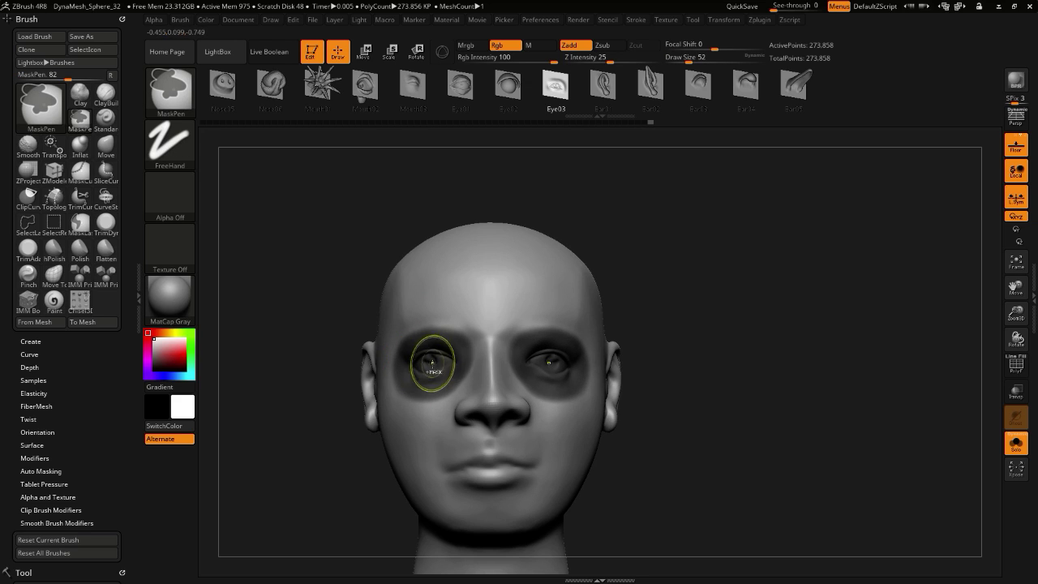
- Invert the mask so that only the eye areas remain unmasked
left_click(342, 390, "ctrl")
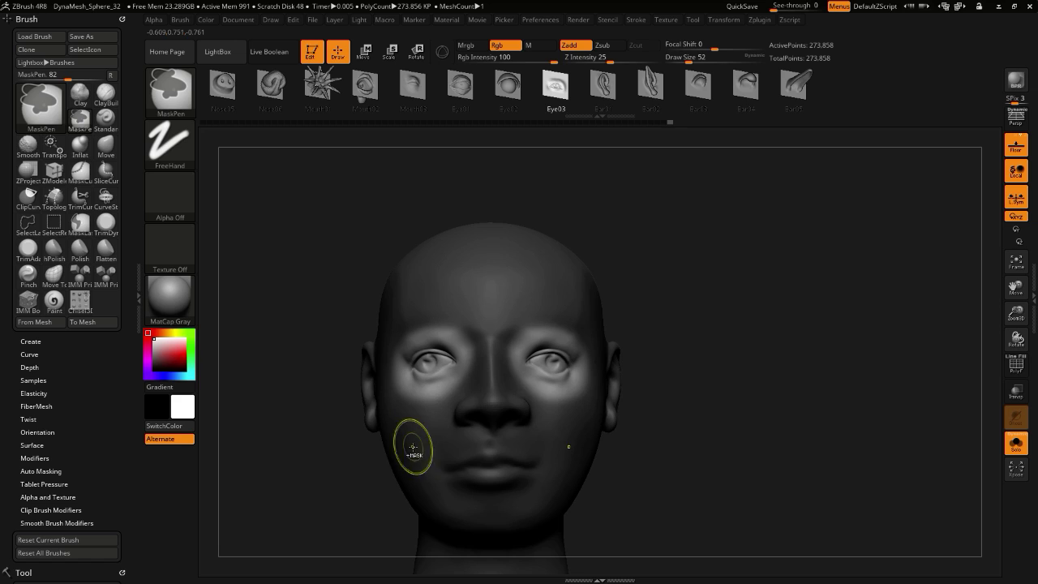
left_click(272, 437, "ctrl")
left_click_drag(267, 438, 257, 295)
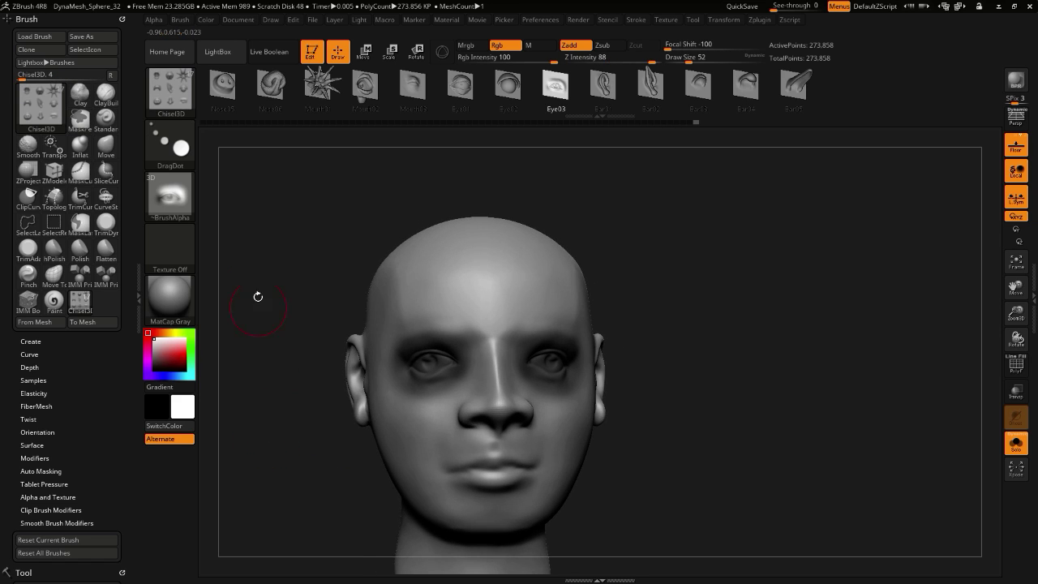
left_click(260, 270, "ctrl")
- Switch to Move mode with the 3D gizmo and centre the gizmo on the eye
left_click(367, 52)
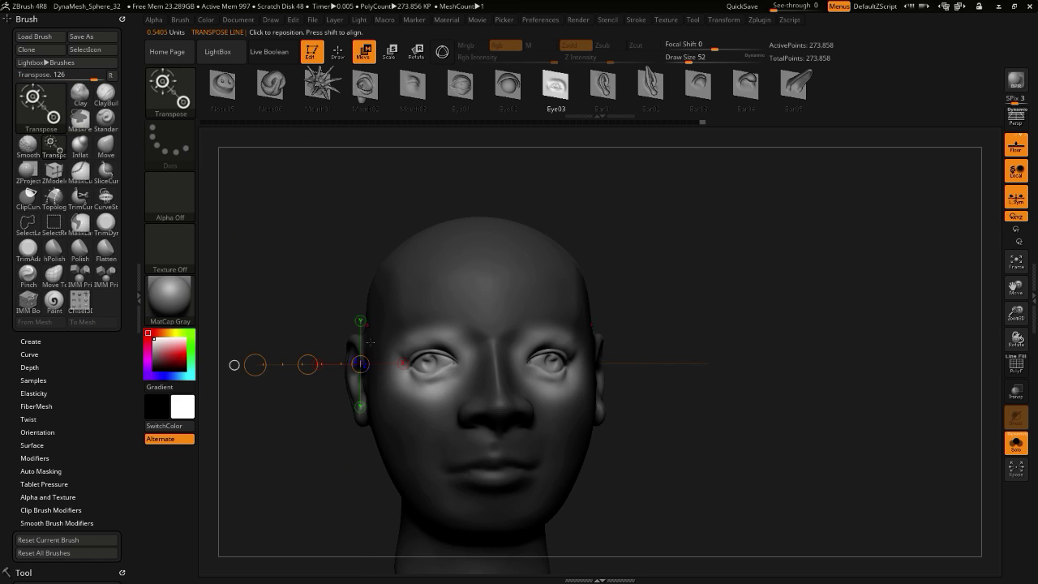
left_click(442, 51)
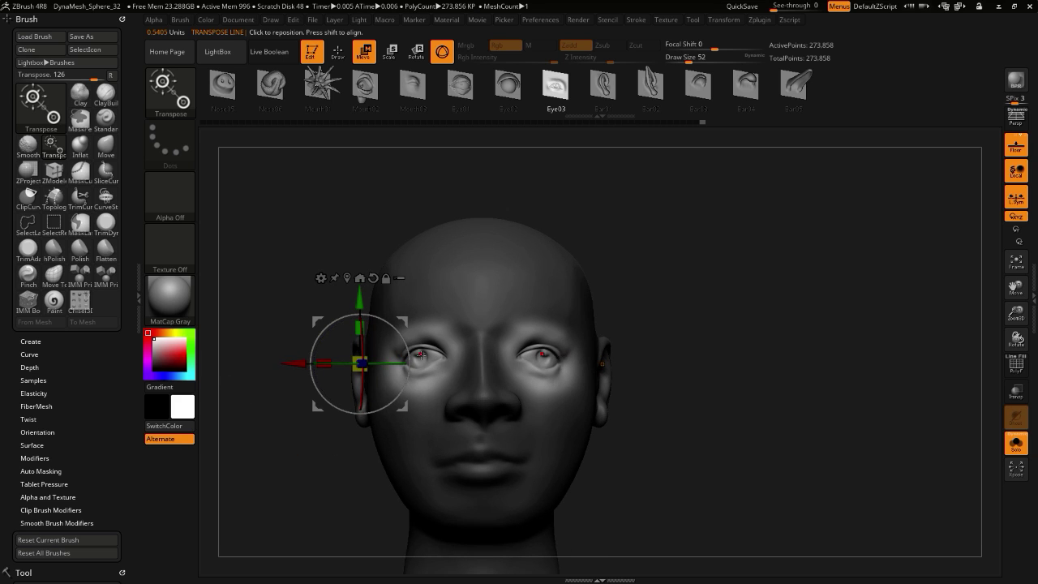
left_click(421, 356, "alt")
- Rotate the unmasked eyes about 23 degrees in top view and tilt them about 9 degrees in front view
left_click_drag(283, 398, 250, 409)
left_click_drag(269, 376, 363, 373, "shift")
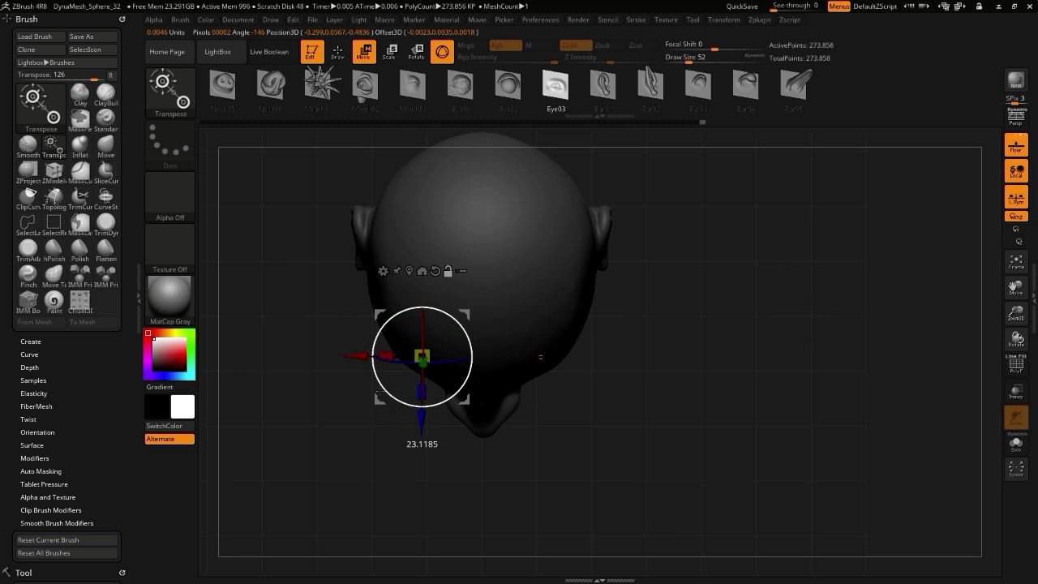
left_click_drag(356, 459, 345, 339)
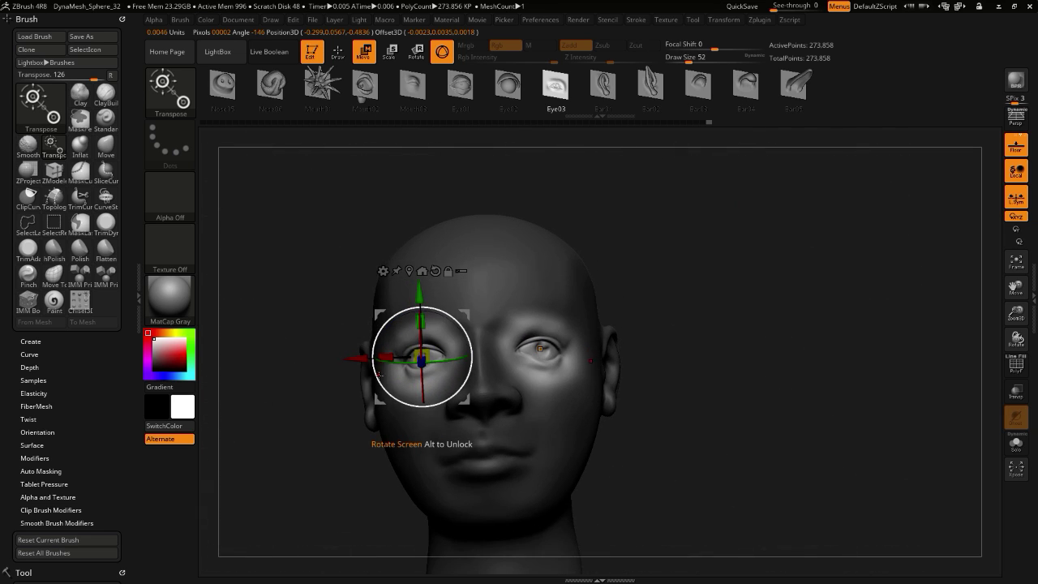
left_click_drag(379, 377, 375, 375)
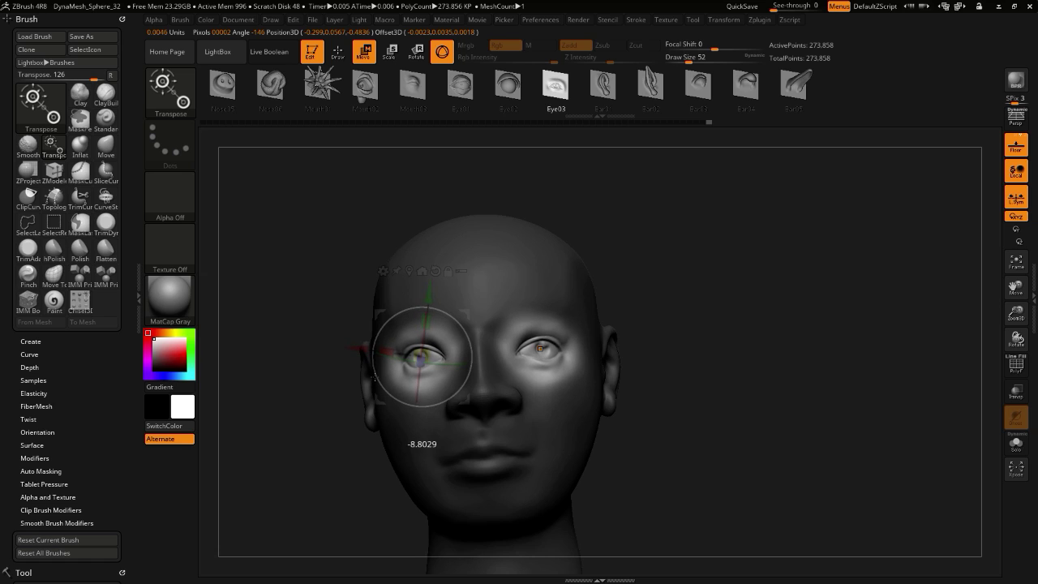
- Adjust the eyes in profile by rotating them, moving them slightly up and tilting them about the X axis
left_click_drag(305, 379, 391, 373)
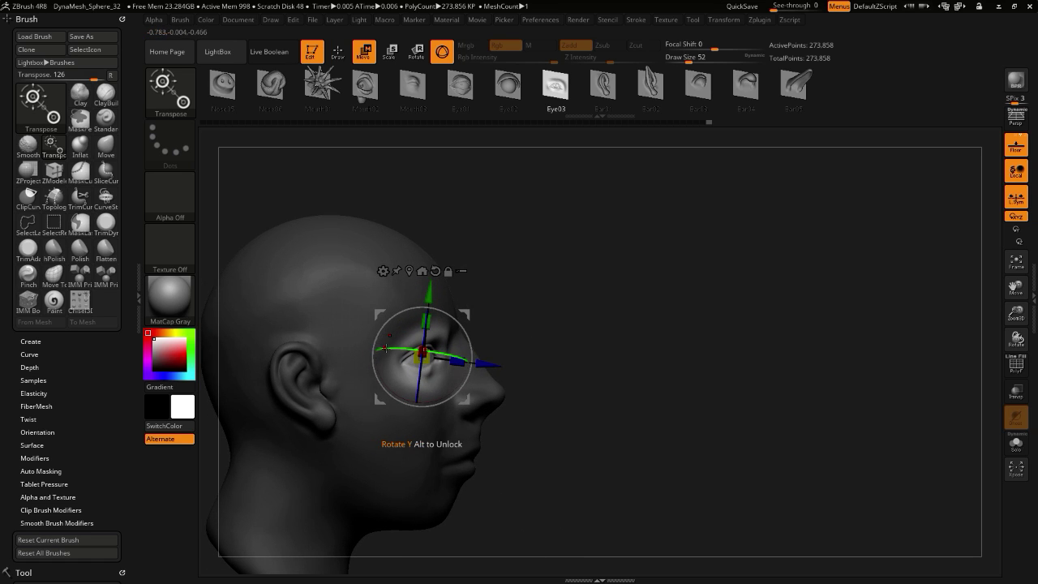
left_click_drag(373, 370, 411, 357)
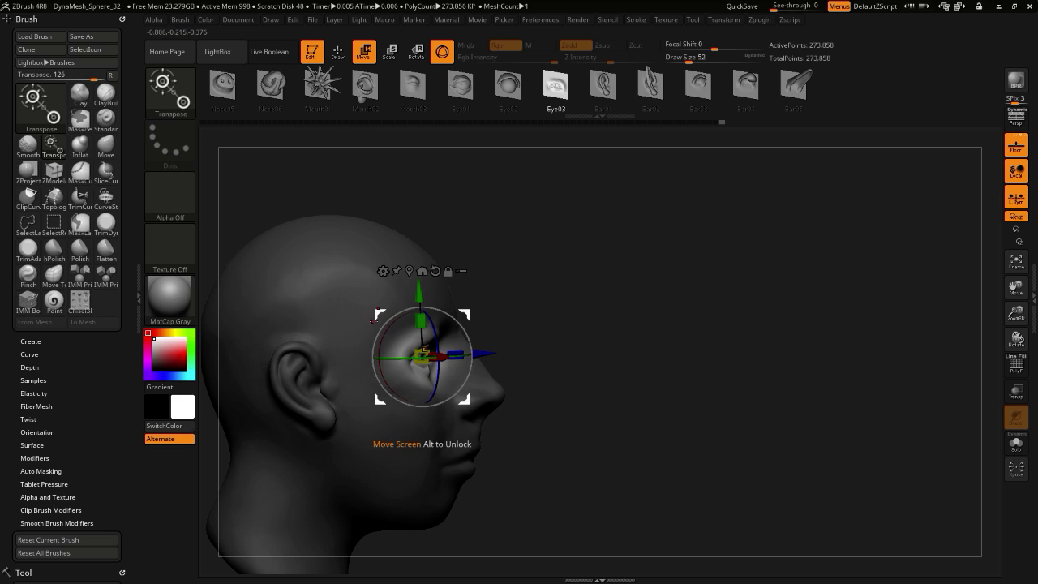
left_click_drag(378, 316, 381, 309)
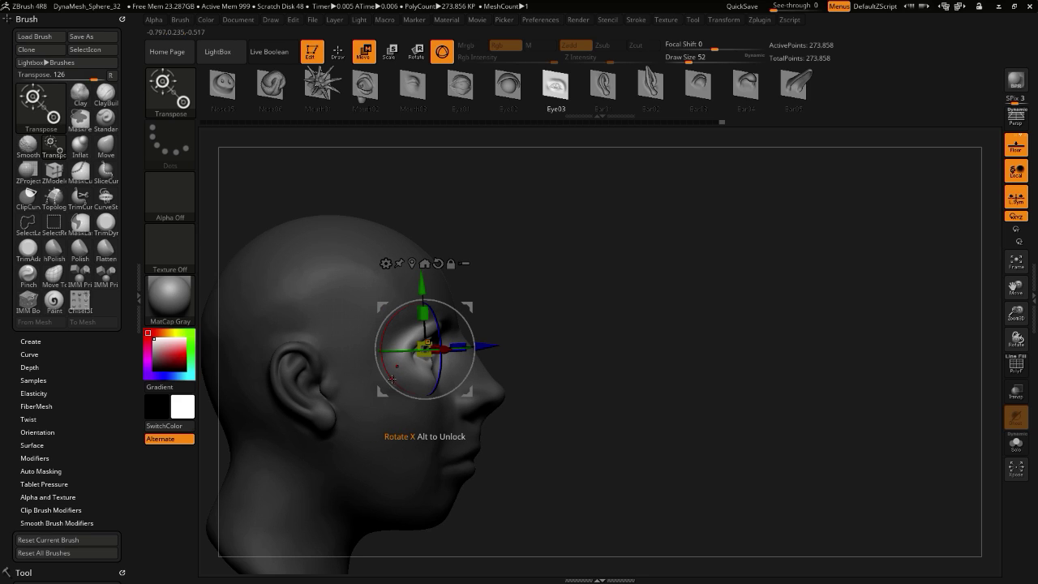
left_click_drag(380, 373, 372, 362)
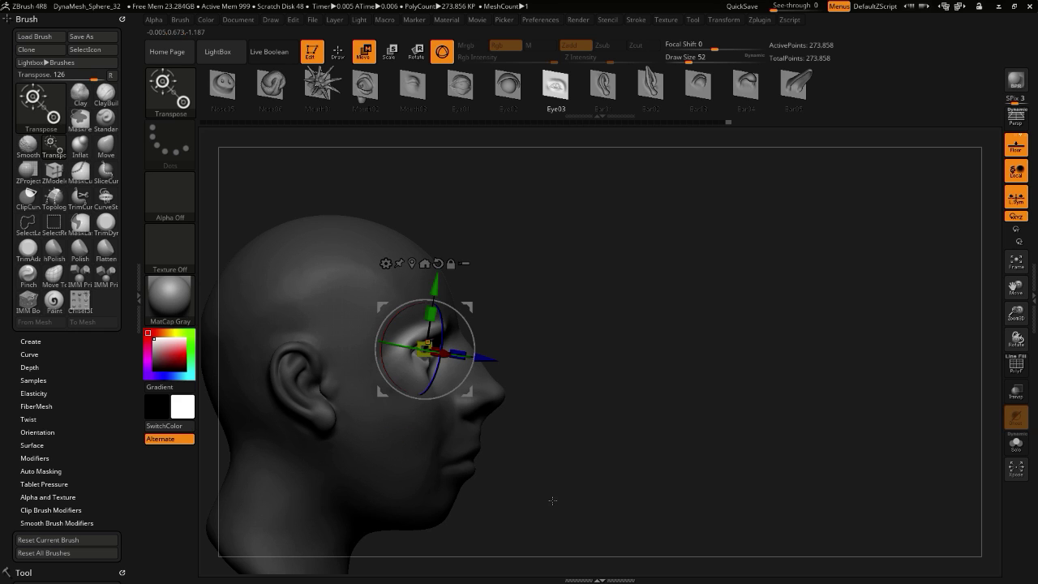
- Move the eyes slightly down and forward in the opposite profile view, by about 0.06
left_click_drag(552, 500, 349, 355)
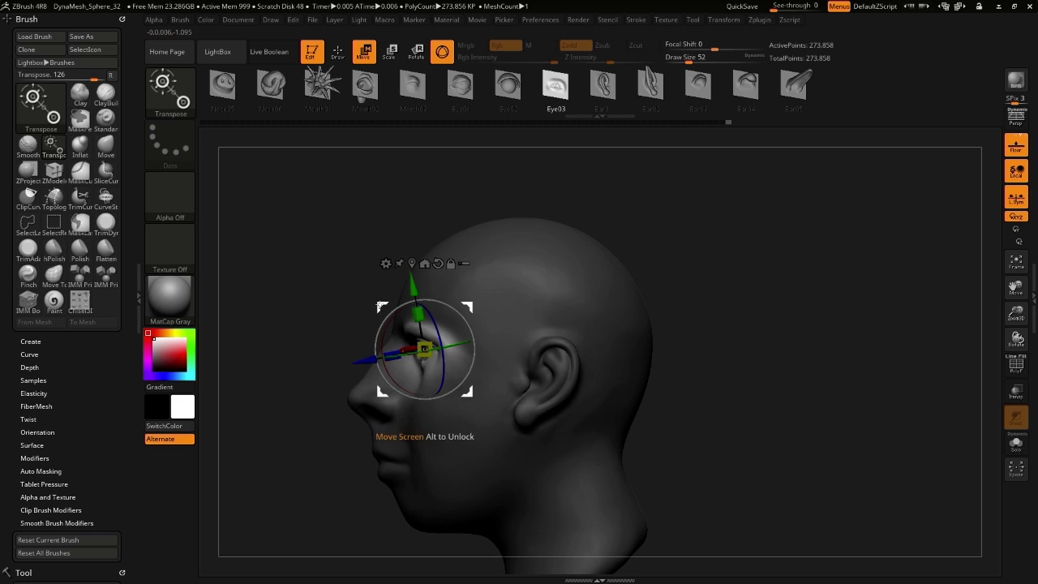
left_click_drag(424, 349, 419, 352)
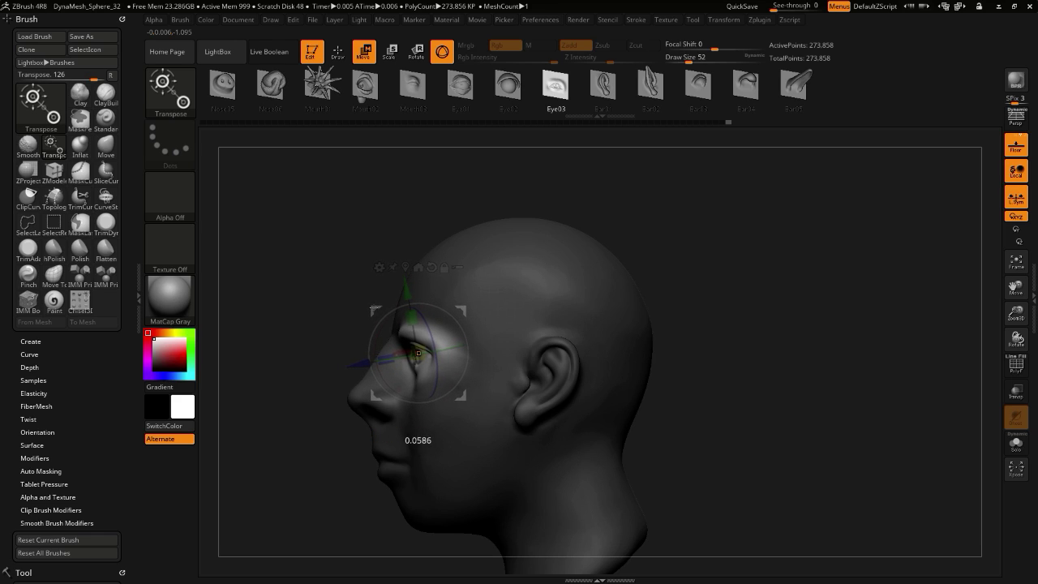
left_click_drag(374, 308, 374, 308)
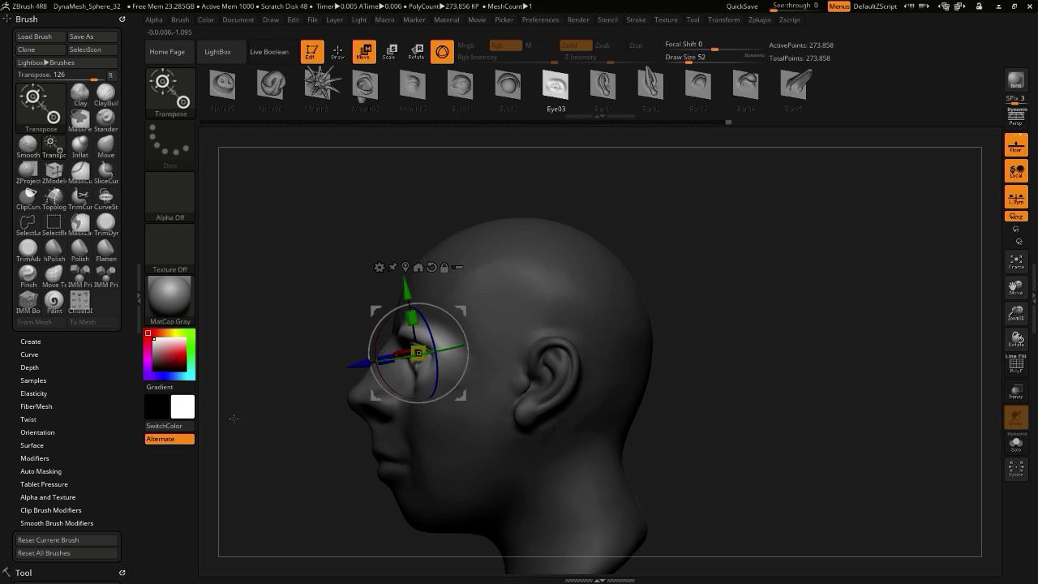
- Nudge the eyes slightly down and toward the nose in front view and fine-tune their overall scale
left_click_drag(231, 413, 287, 424)
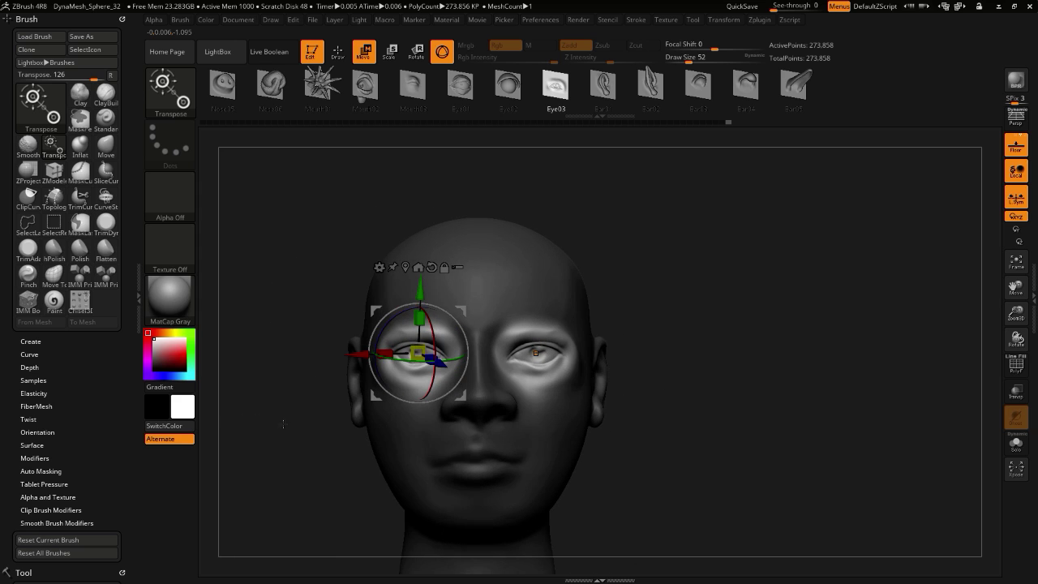
left_click_drag(372, 307, 374, 309)
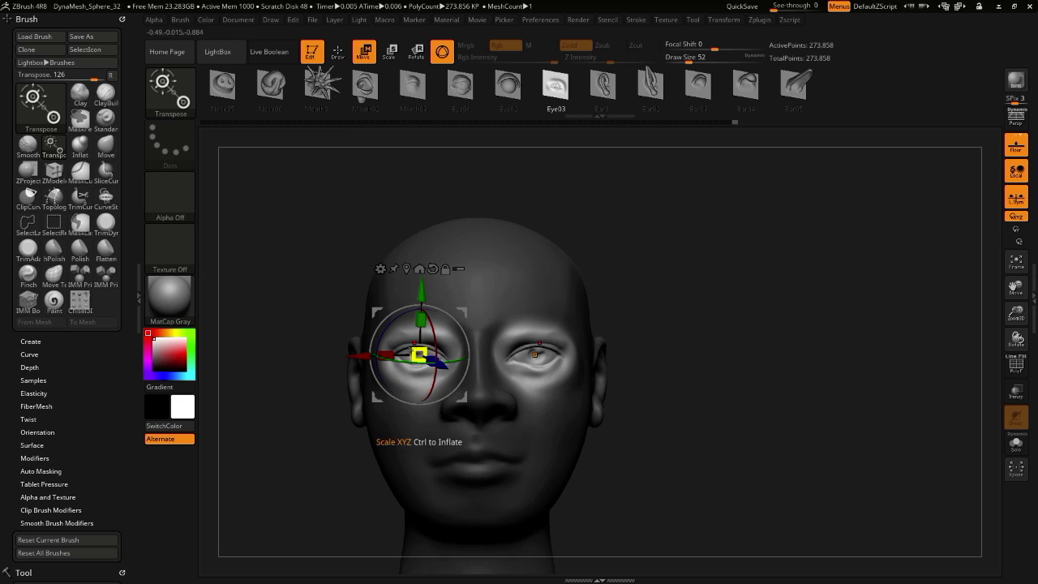
left_click_drag(416, 352, 418, 354)
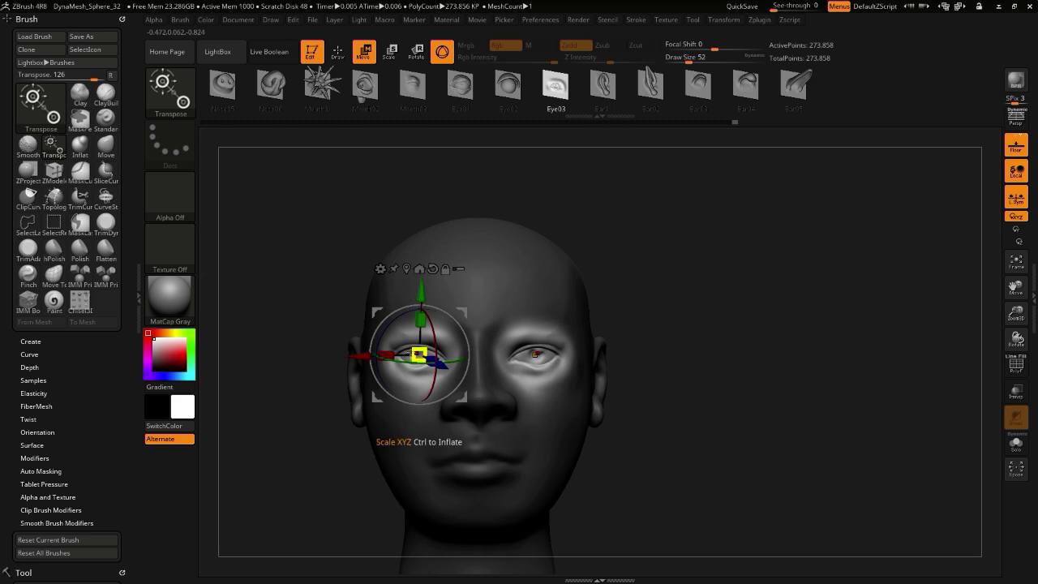
left_click_drag(375, 313, 377, 312)
- Clear the mask from the whole head
left_click_drag(244, 398, 287, 445, "ctrl")
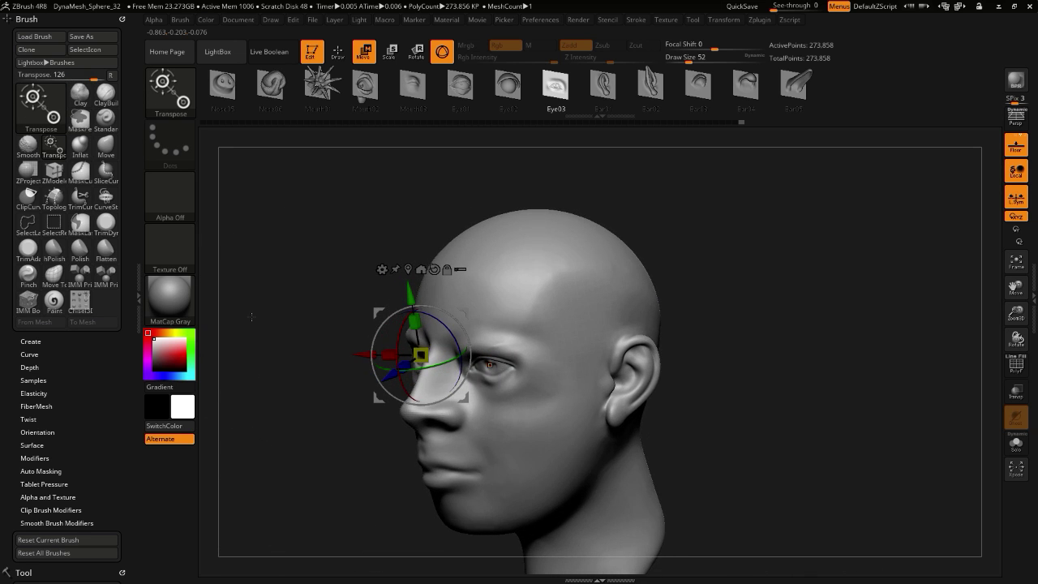
left_click_drag(277, 290, 318, 321)
left_click_drag(264, 347, 281, 419, "alt")
- Select the Chisel sculpting brush and set its draw size to 32
left_click(162, 96)
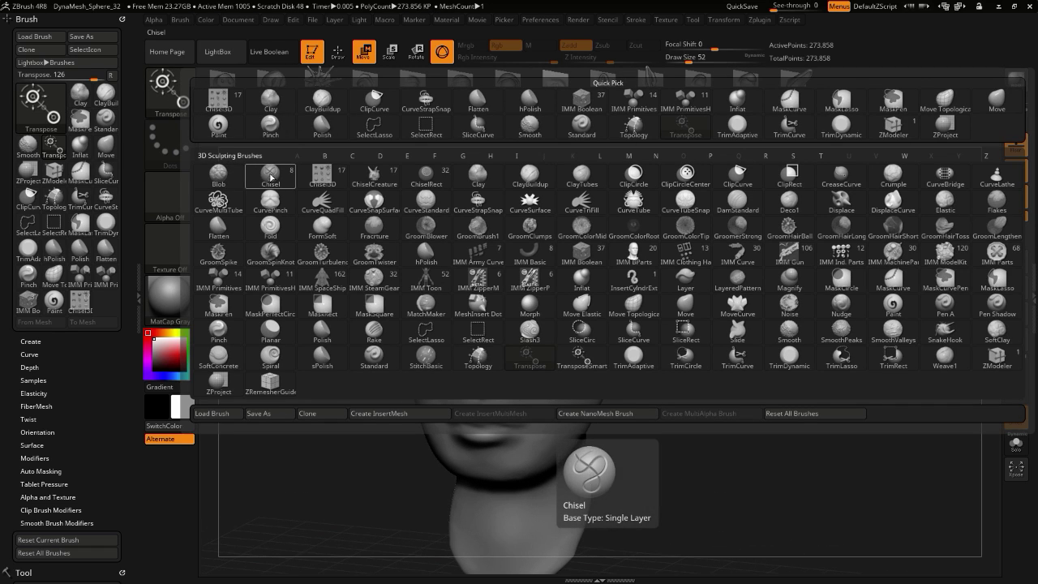
left_click(271, 176)
left_click_drag(280, 368, 293, 415, "alt")
left_click_drag(271, 375, 350, 366)
key("bracketleft")
key("bracketleft")
- Choose the BrushTip 5 shape for the Chisel brush
left_click(225, 89)
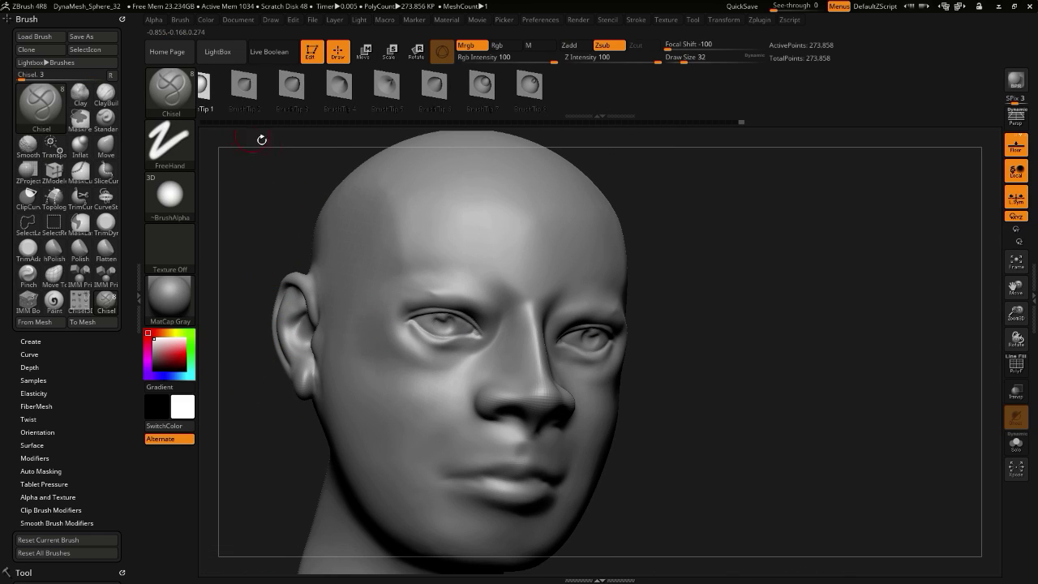
left_click_drag(262, 139, 299, 168)
left_click_drag(572, 263, 459, 140)
left_click(390, 94)
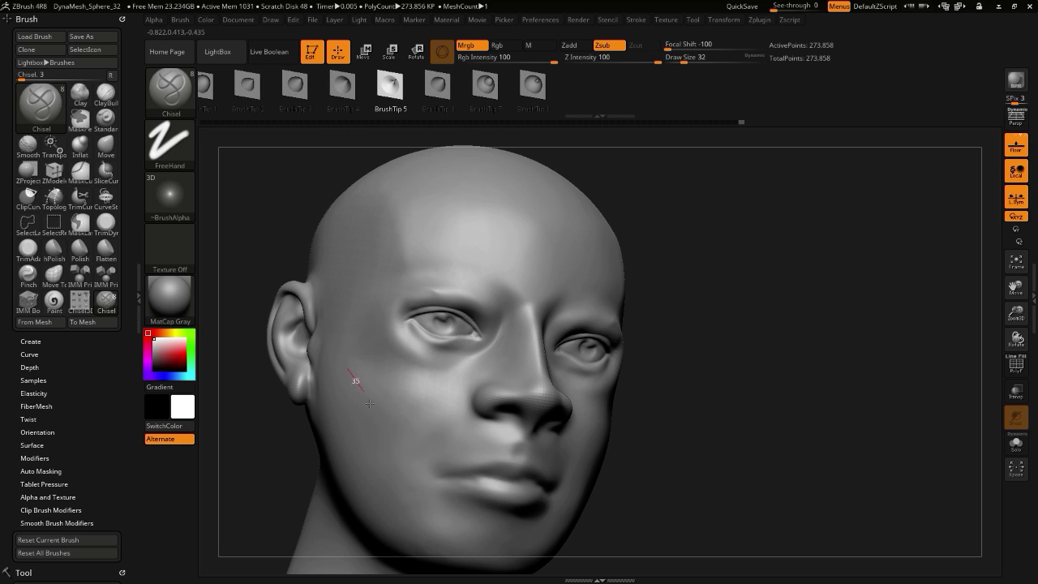
- Try carving BrushTip 5 strokes down the cheek and the temple, undoing each one
left_click_drag(423, 441, 358, 454)
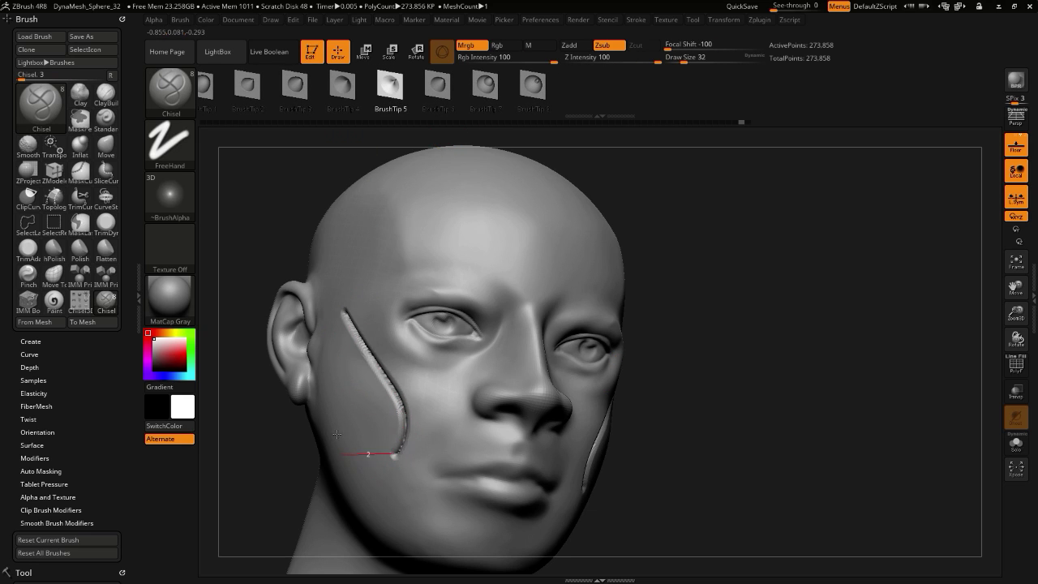
key("ctrl+z")
left_click_drag(251, 389, 264, 397)
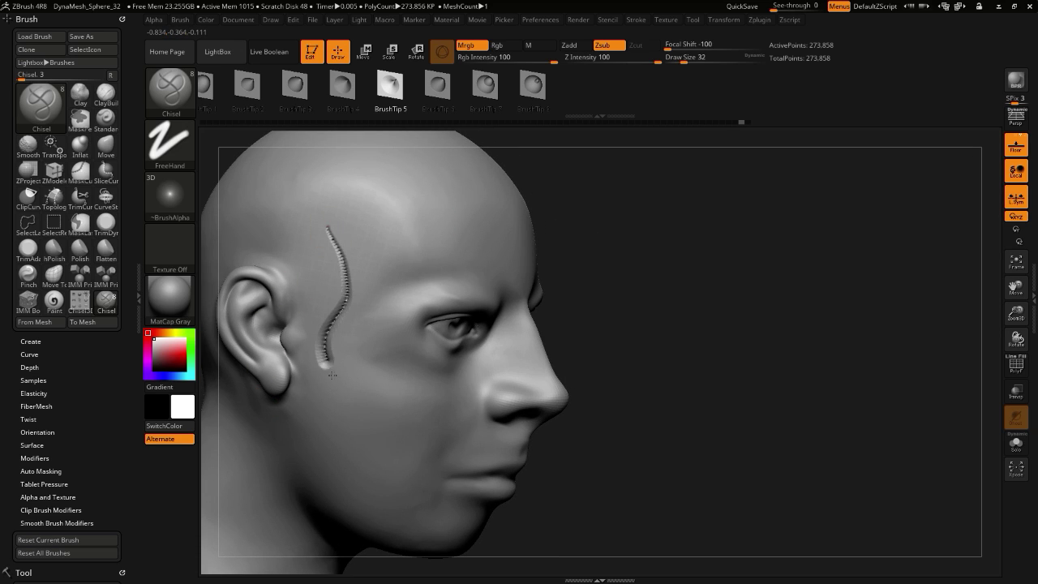
left_click_drag(333, 374, 338, 442)
key("ctrl+z")
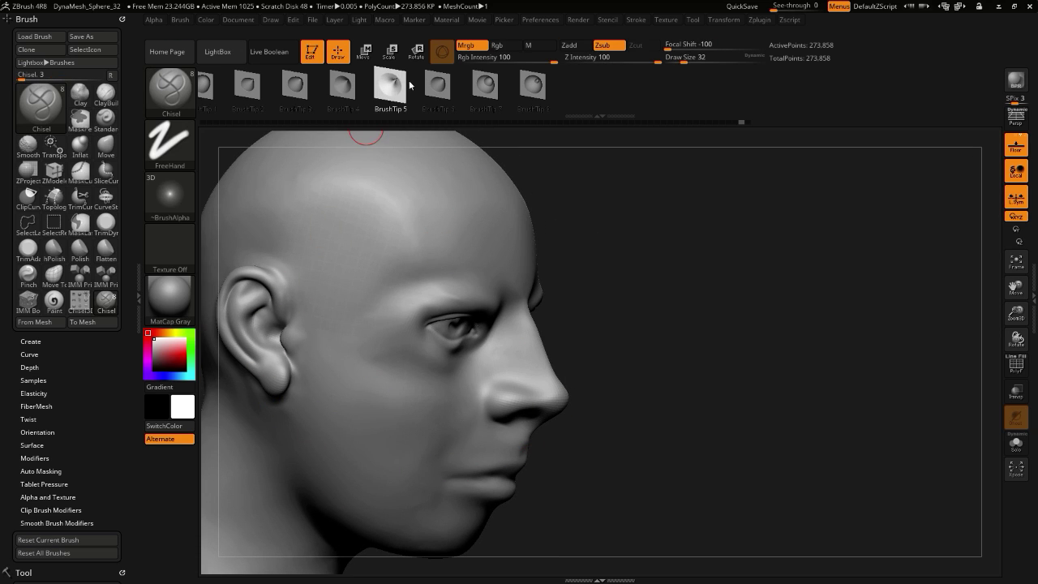
- Try curved test strokes on the side of the head with BrushTip 6 and BrushTip 7, undoing each one
left_click(435, 86)
mouse_move(373, 152)
left_mouse_down()
mouse_move(352, 248)
mouse_move(345, 370)
left_mouse_up()
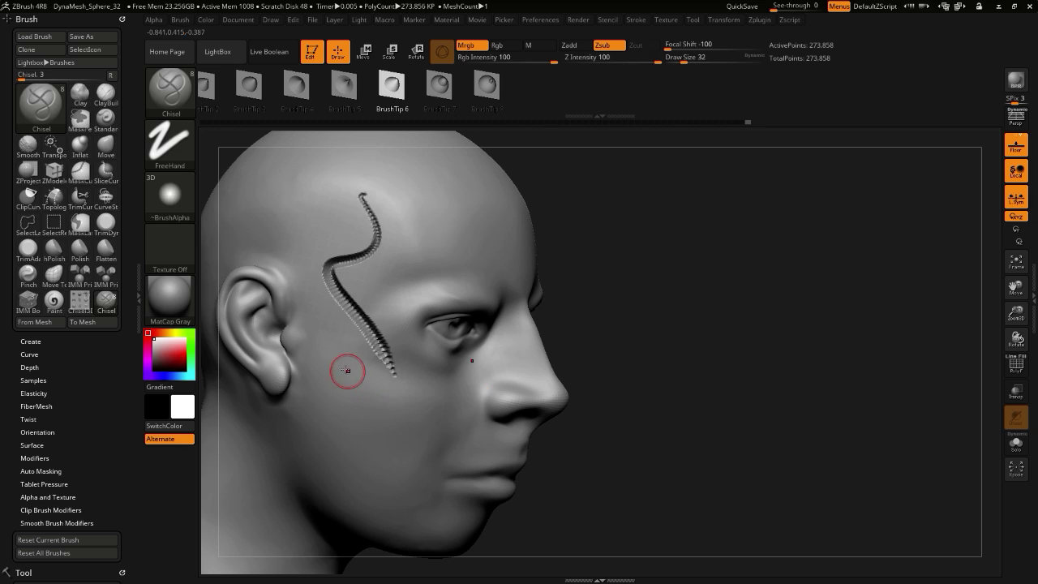
key("ctrl+z")
key("Right")
mouse_move(339, 225)
left_mouse_down()
mouse_move(363, 255)
mouse_move(326, 327)
mouse_move(278, 279)
left_mouse_up()
key("ctrl+z")
left_click_drag(565, 451, 612, 360)
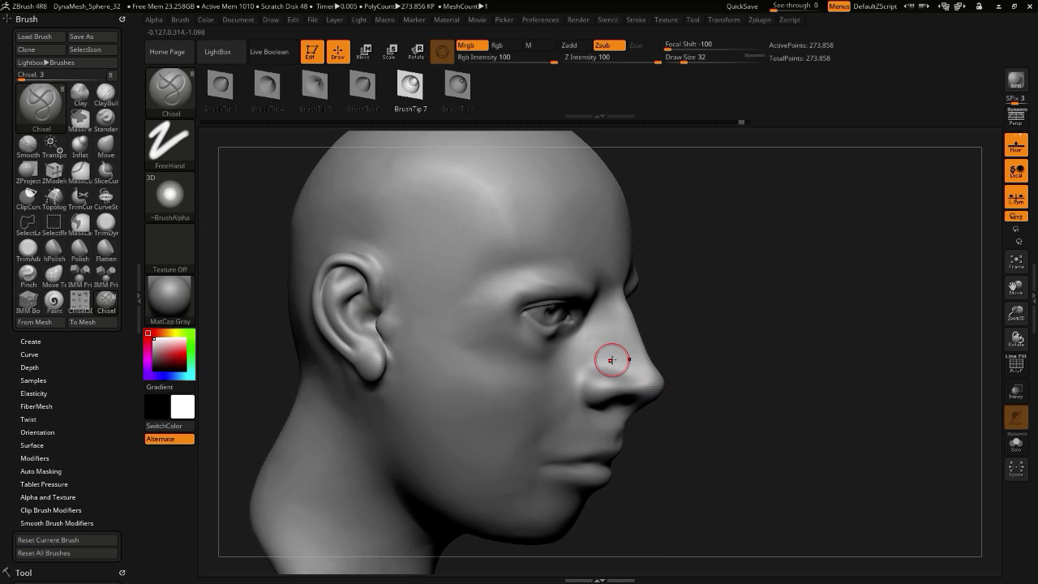
- Select the ChiselRect brush and try stamping its Cover04 shape in front of the ear, undoing the stamp
left_click(168, 96)
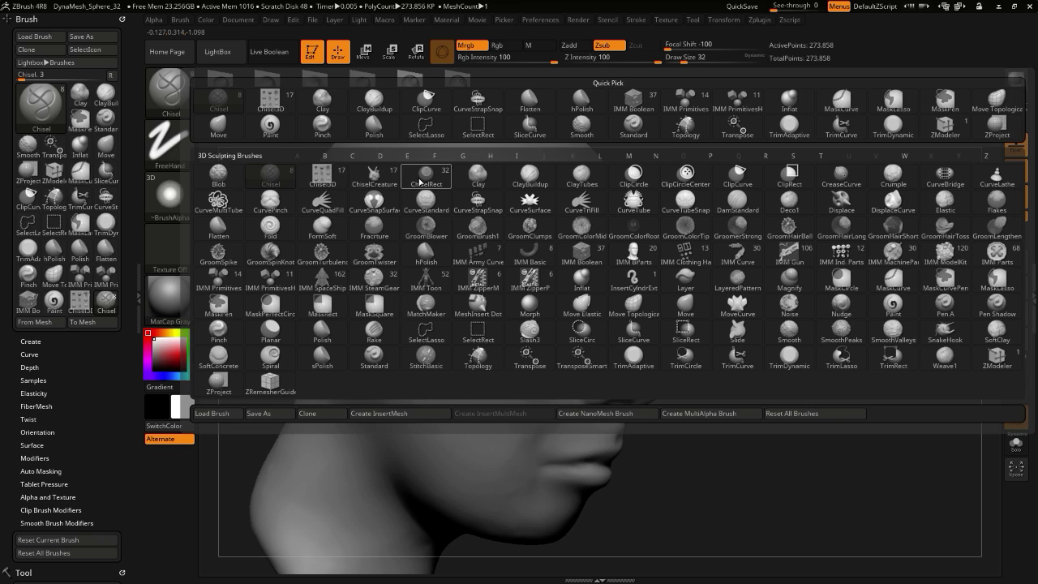
left_click(420, 180)
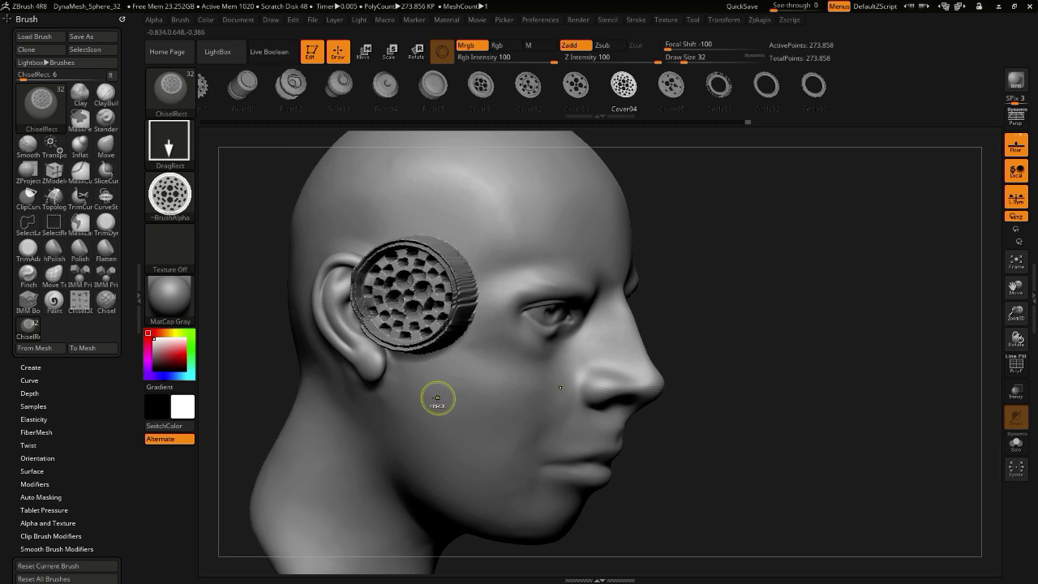
left_click_drag(452, 413, 410, 355)
key("ctrl+z")
- Try stamping the Rivet01 shape onto the cheek below the ear, undoing the stamp
left_click(244, 85)
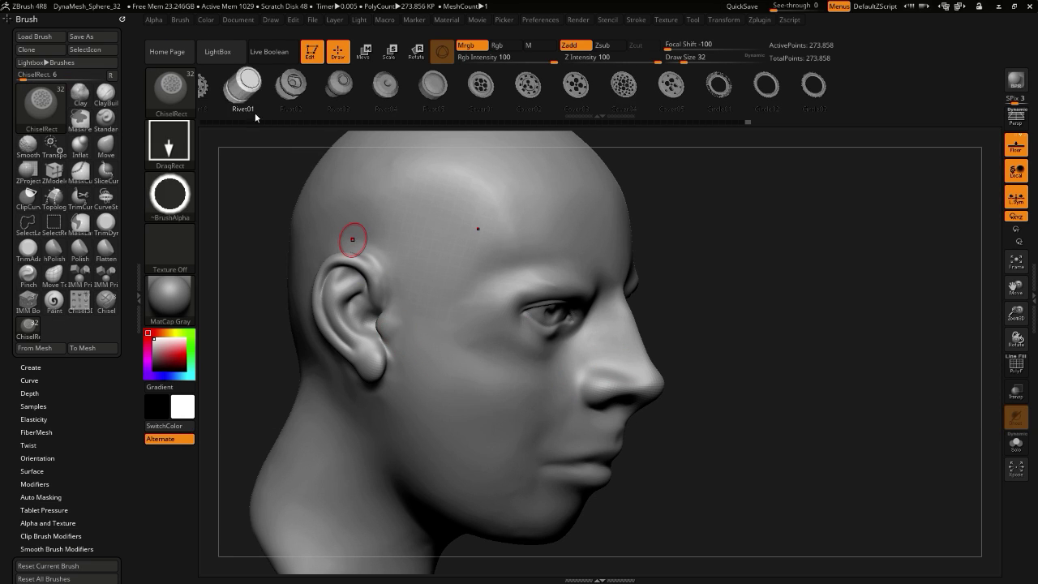
left_click_drag(444, 401, 443, 423)
left_click_drag(268, 376, 335, 390, "alt")
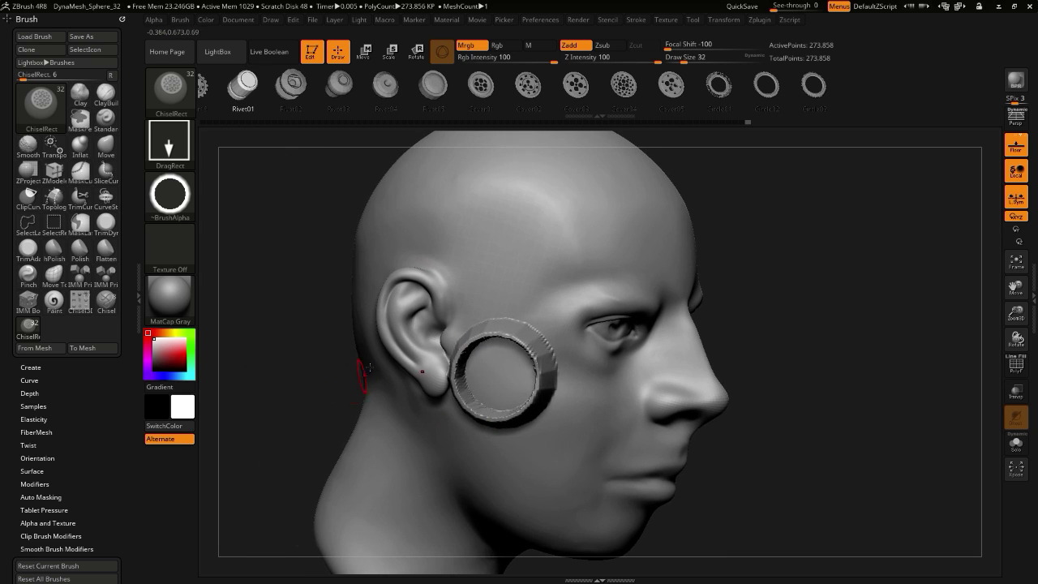
key("ctrl+z")
- Try stamping the Cover03 shape onto the cheek near the jaw, undoing the stamp
left_click(576, 77)
left_click_drag(526, 428, 496, 448)
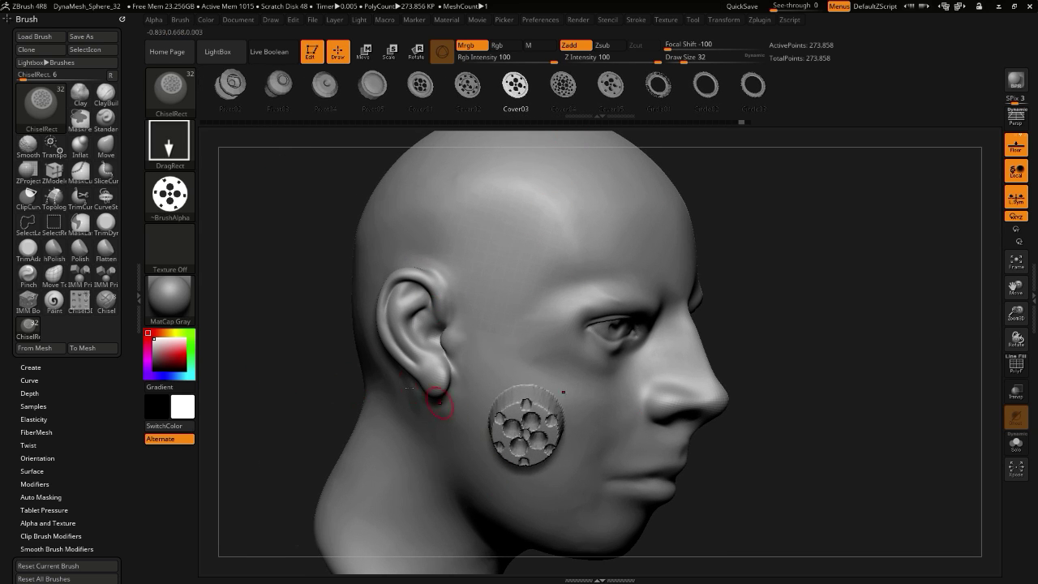
mouse_move(322, 371)
left_mouse_down()
mouse_move(290, 305)
mouse_move(236, 354)
mouse_move(303, 280)
left_mouse_up()
key("ctrl+z")
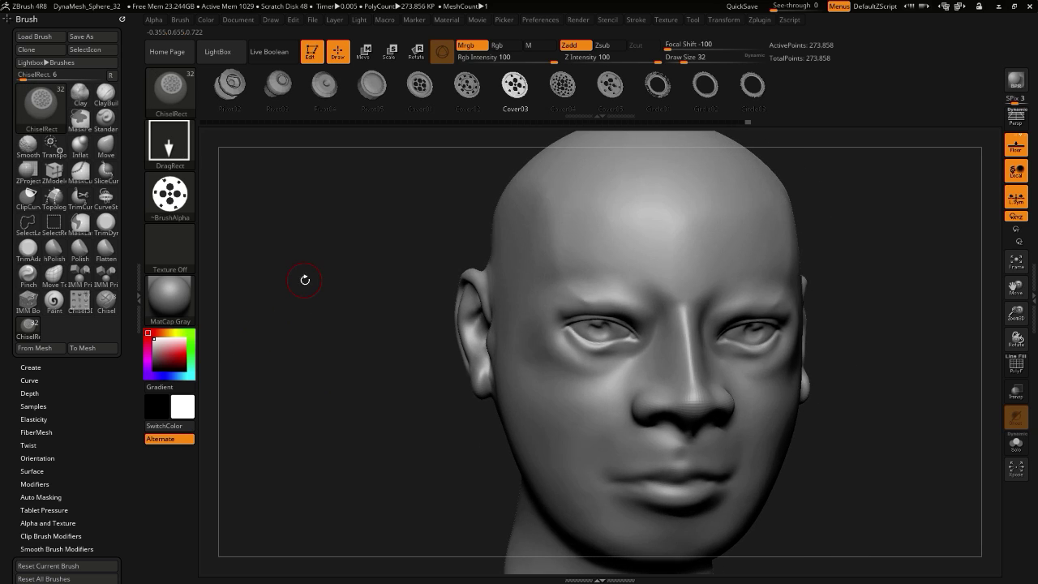
- Select the ChiselCreature brush with the Eye1 shape and try stamping it on the cheek, undoing the stamp
left_click(169, 95)
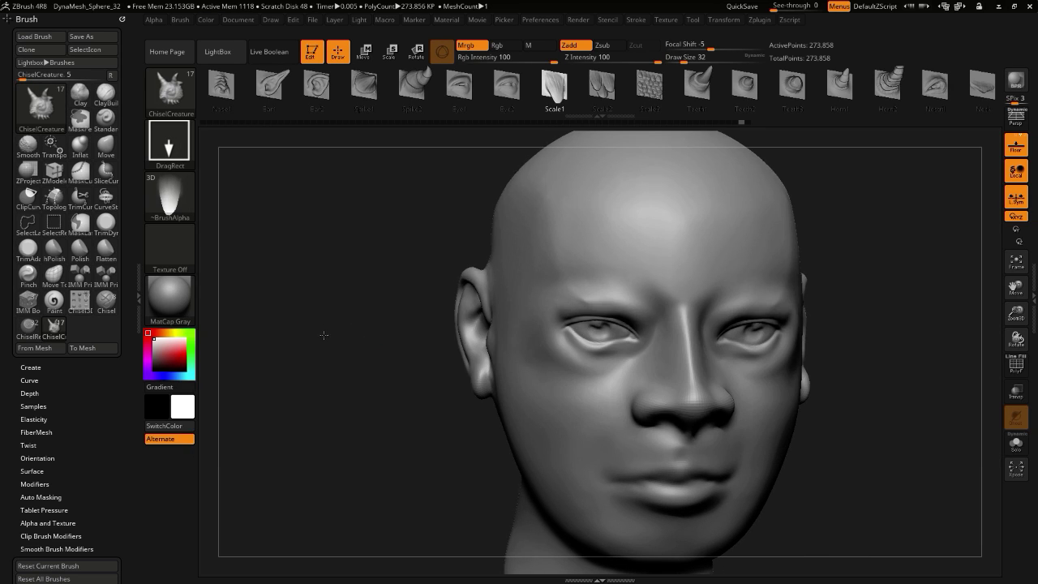
mouse_move(325, 320)
left_mouse_down()
mouse_move(354, 324)
mouse_move(336, 189)
left_mouse_up()
left_click(454, 88)
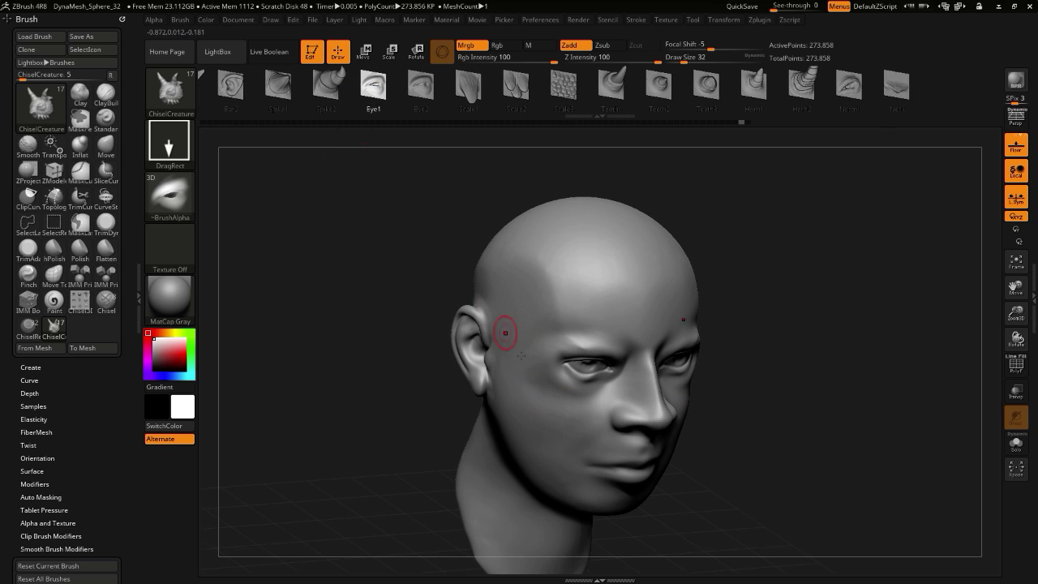
left_click_drag(520, 454, 573, 296)
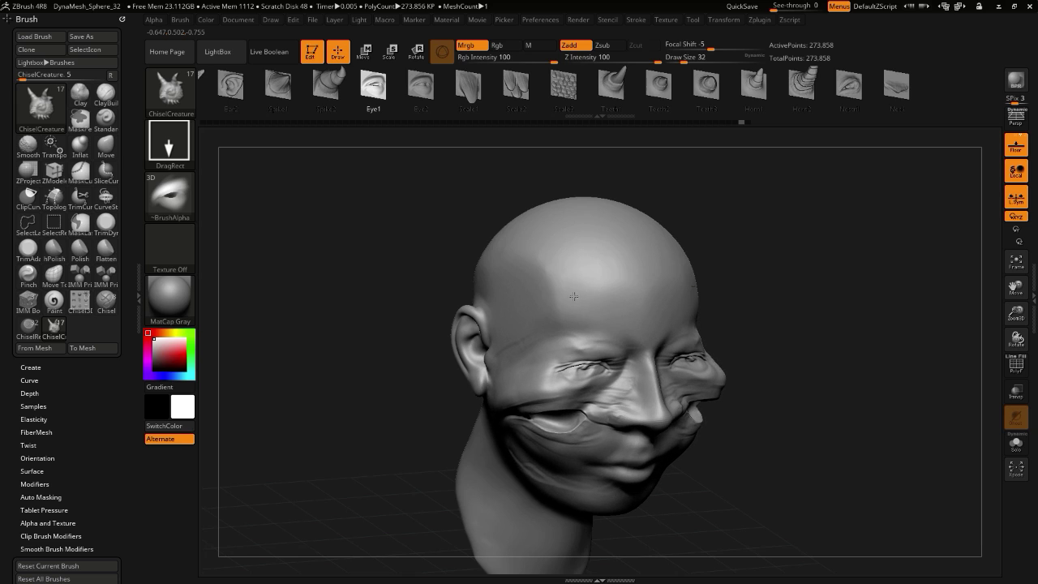
left_click_drag(368, 292, 352, 260, "shift")
key("ctrl+z")
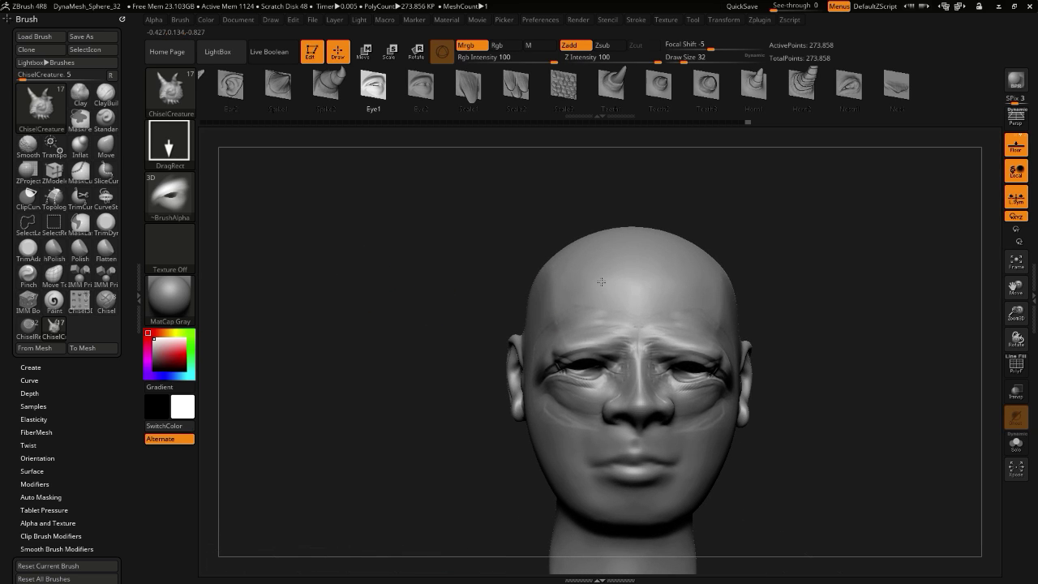
- Try stamping the Eye1 shape over the eyes in front view at different sizes and angles, undoing the result
key("ctrl+z")
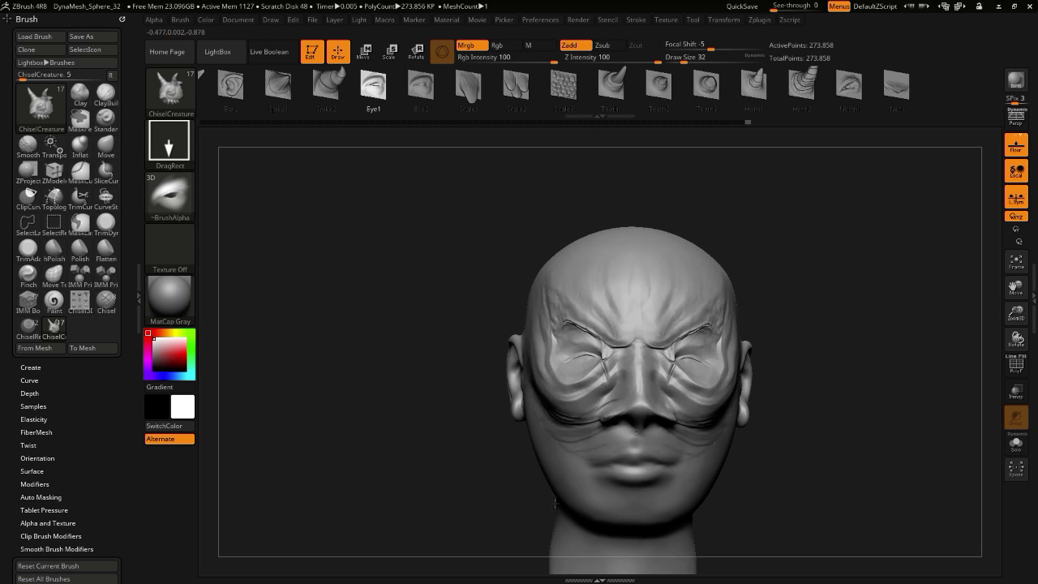
left_click_drag(554, 504, 630, 349)
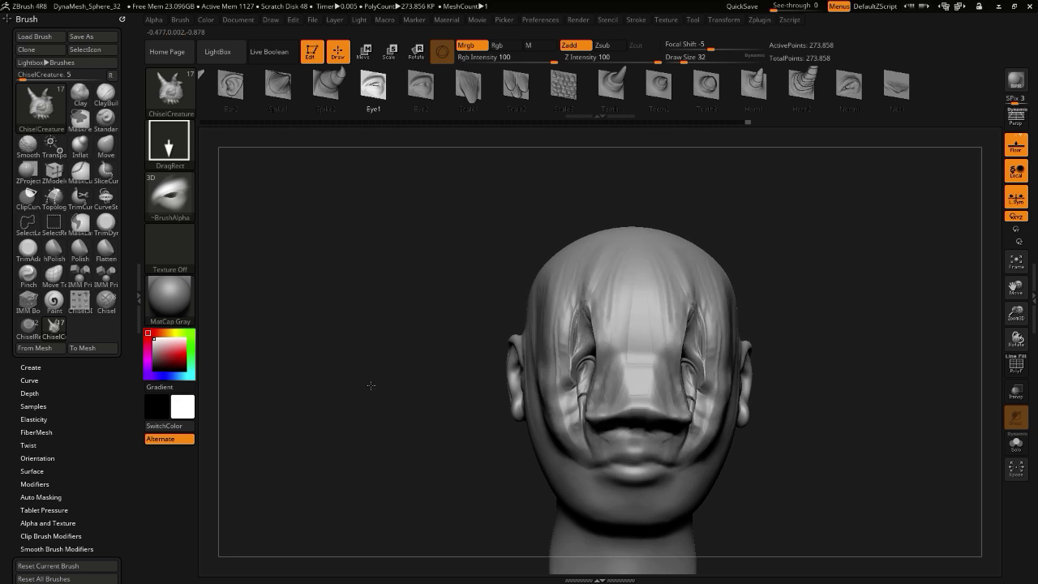
left_click_drag(371, 385, 513, 403)
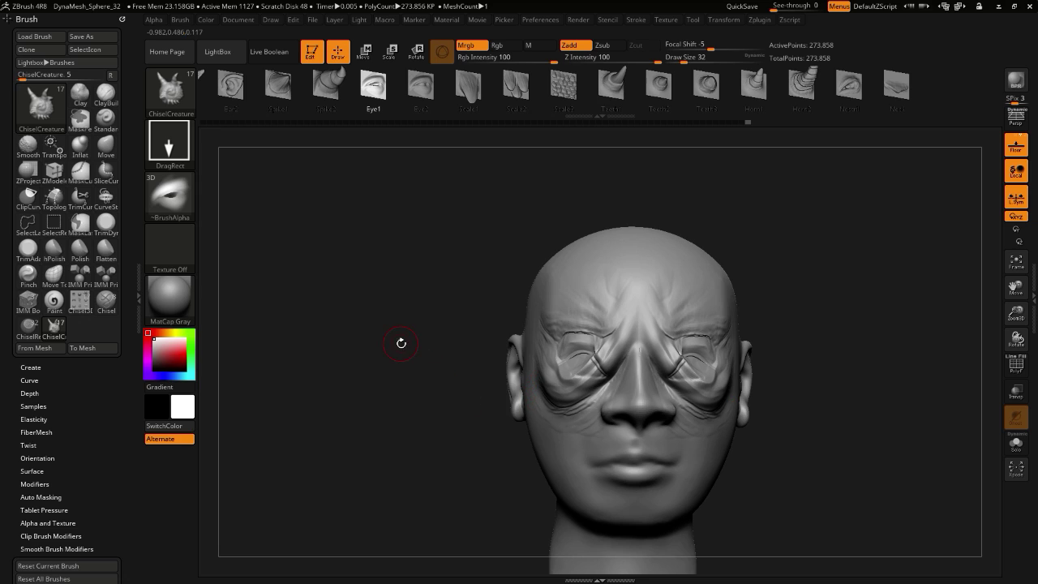
left_click_drag(415, 389, 334, 344, "alt")
key("ctrl+z")
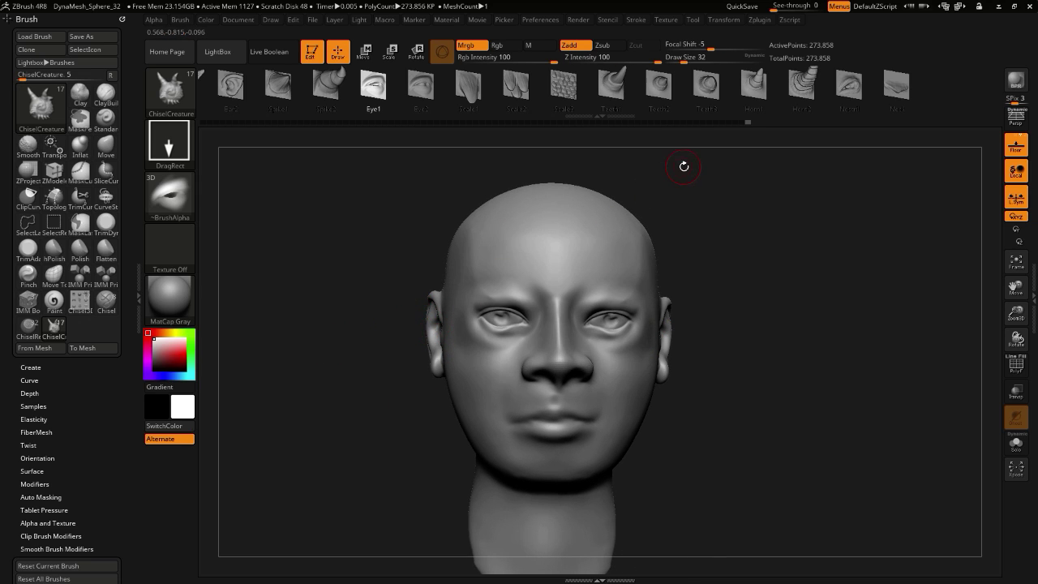
- Try stamping the Eye2 shape over the eyes in front view, undoing the stamp
left_click(419, 101)
mouse_move(498, 325)
left_mouse_down()
mouse_move(485, 367)
mouse_move(463, 363)
mouse_move(426, 289)
left_mouse_up()
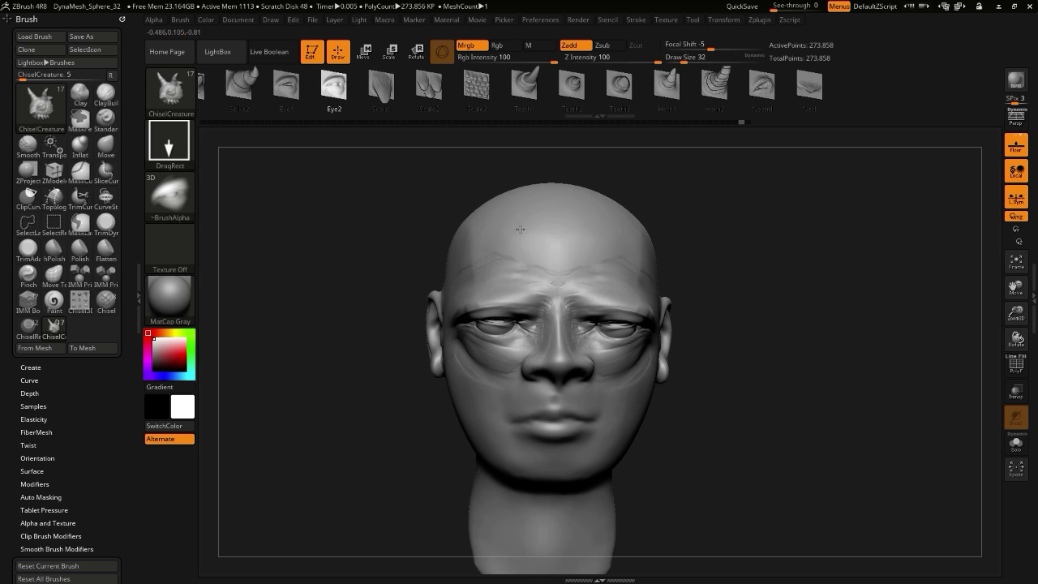
mouse_move(302, 379)
left_mouse_down()
mouse_move(349, 383)
mouse_move(274, 387)
mouse_move(262, 375)
mouse_move(342, 381)
left_mouse_up()
key("ctrl+z")
- Choose the Nose1 shape and try stamping it over the nose, undoing the stamp
mouse_move(260, 96)
left_mouse_down()
mouse_move(359, 108)
mouse_move(454, 104)
left_mouse_up()
left_click(415, 93)
left_click_drag(367, 97, 420, 97)
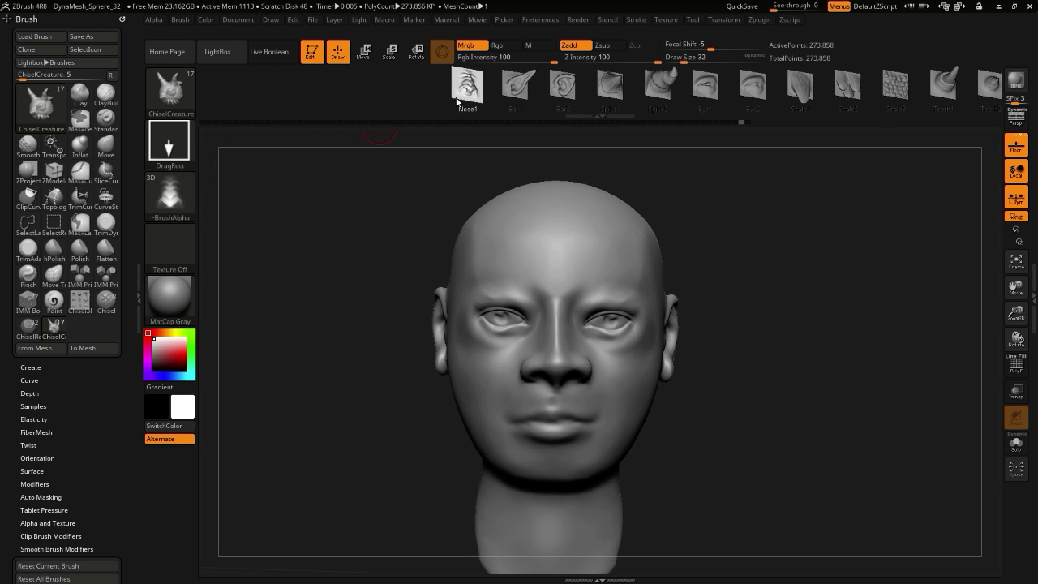
left_click_drag(556, 354, 310, 395)
key("ctrl+z")
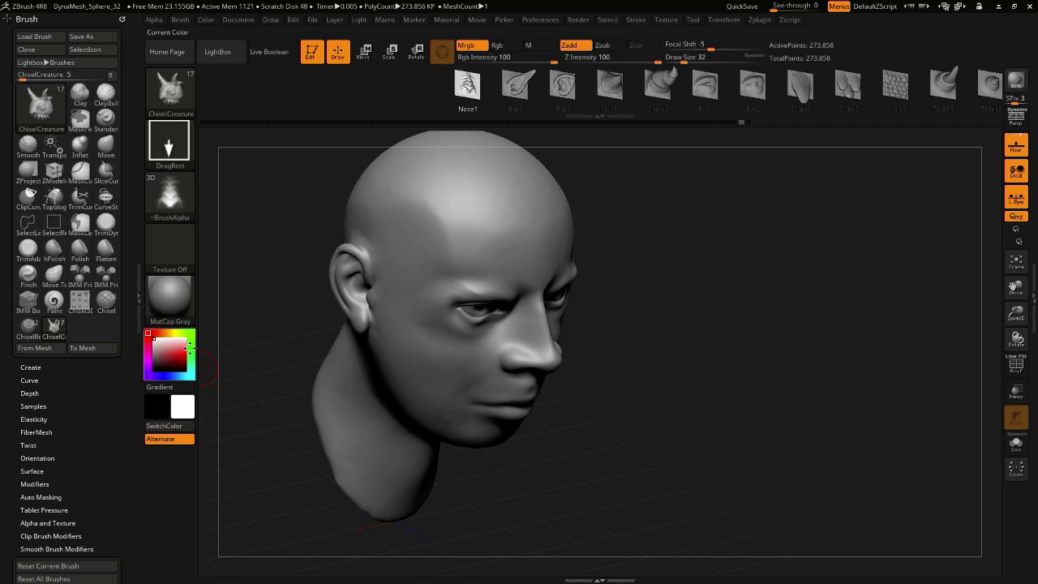
- Select the DamStandard brush and carve creases under the eyes and beside the nose
left_click_drag(225, 344, 215, 340, "shift")
left_click(183, 95)
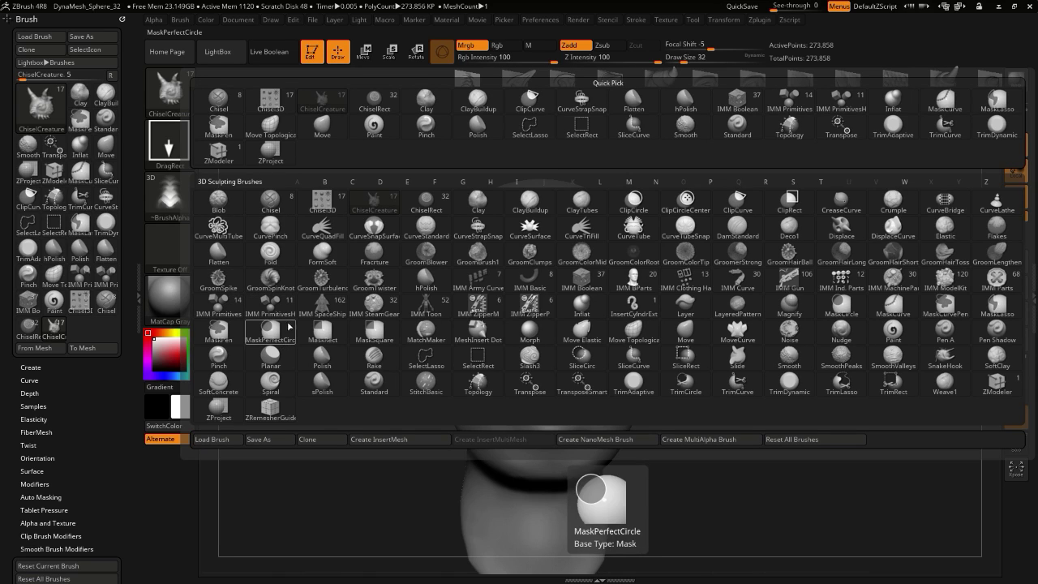
key("d")
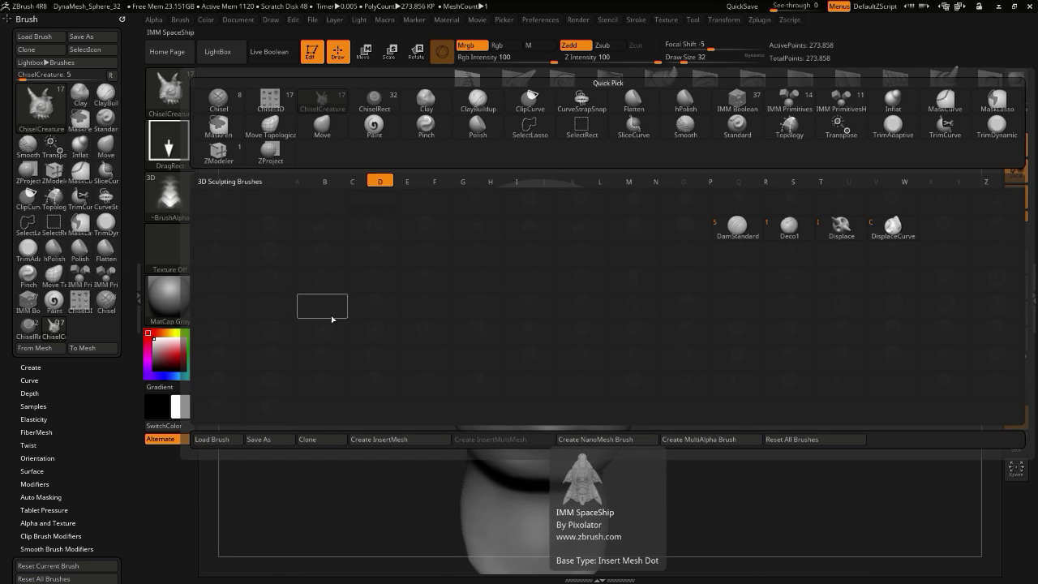
left_click(735, 227)
left_click_drag(300, 324, 267, 359, "alt")
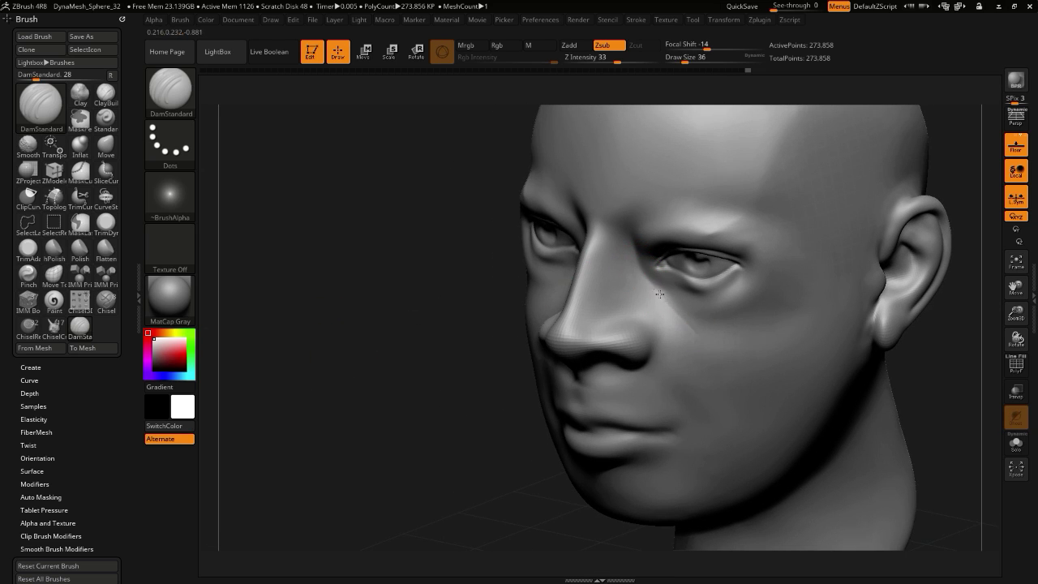
left_click_drag(684, 300, 741, 285)
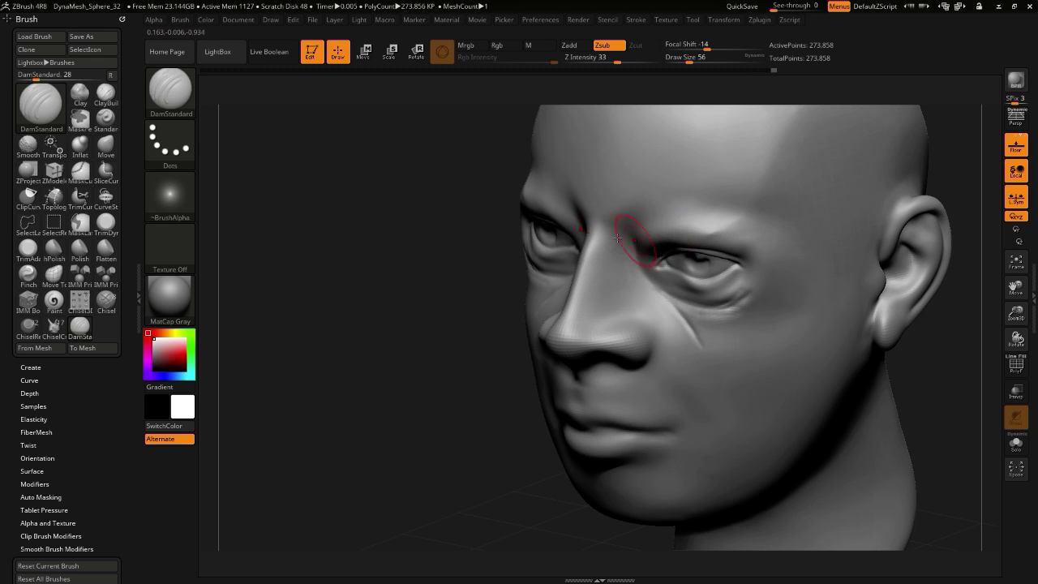
left_click_drag(430, 242, 523, 236)
left_click_drag(322, 245, 263, 272)
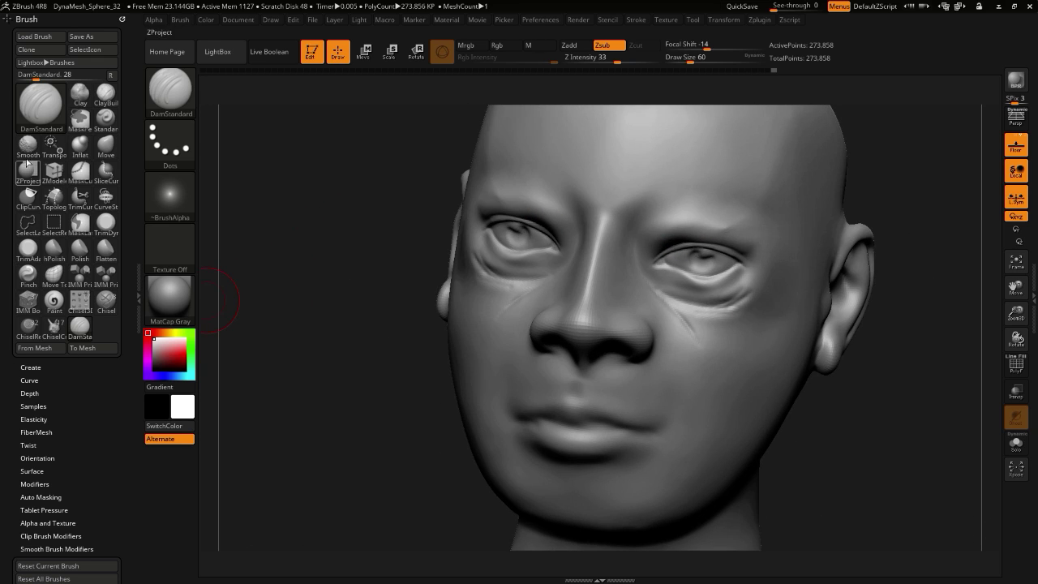
- Build up the brow ridges above both eyes with the Clay brush at a draw size of about 58
left_click(79, 94)
left_click_drag(638, 224, 636, 234)
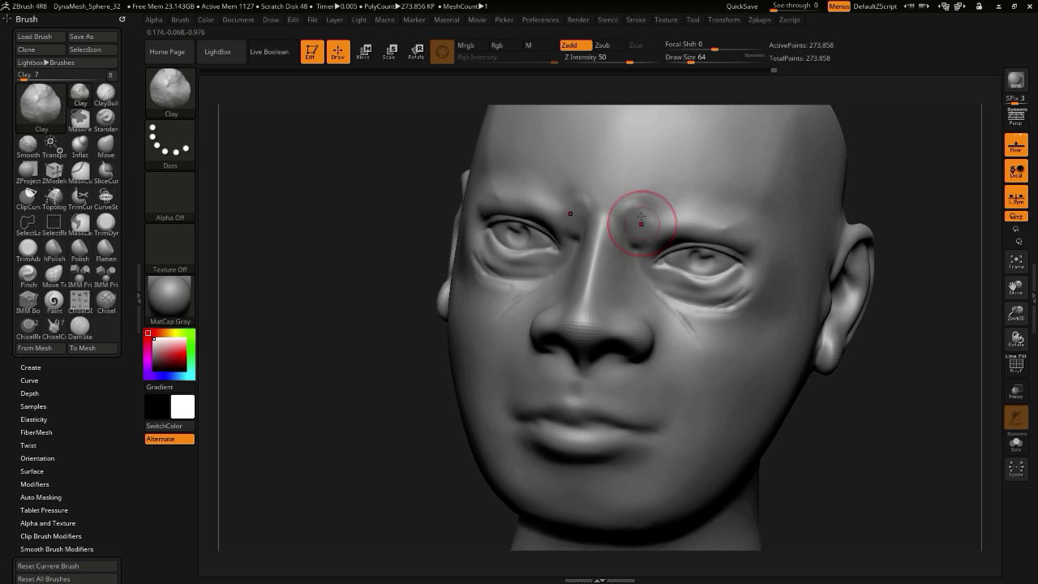
key("bracketleft")
key("bracketleft")
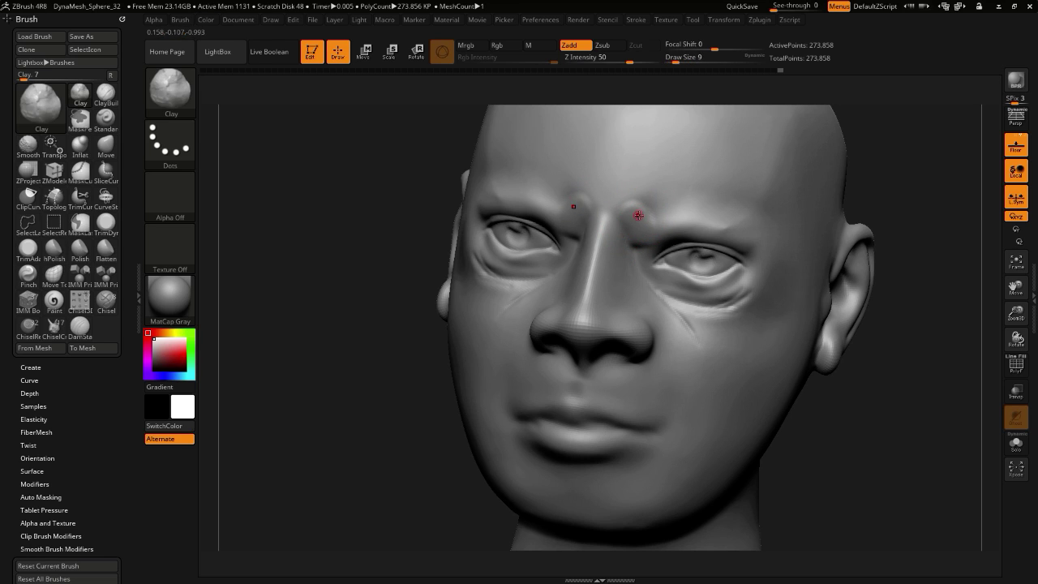
key("bracketright")
key("bracketright")
key("bracketright")
key("bracketright")
key("bracketright")
mouse_move(644, 206)
left_mouse_down()
mouse_move(652, 217)
mouse_move(659, 203)
mouse_move(721, 213)
left_mouse_up()
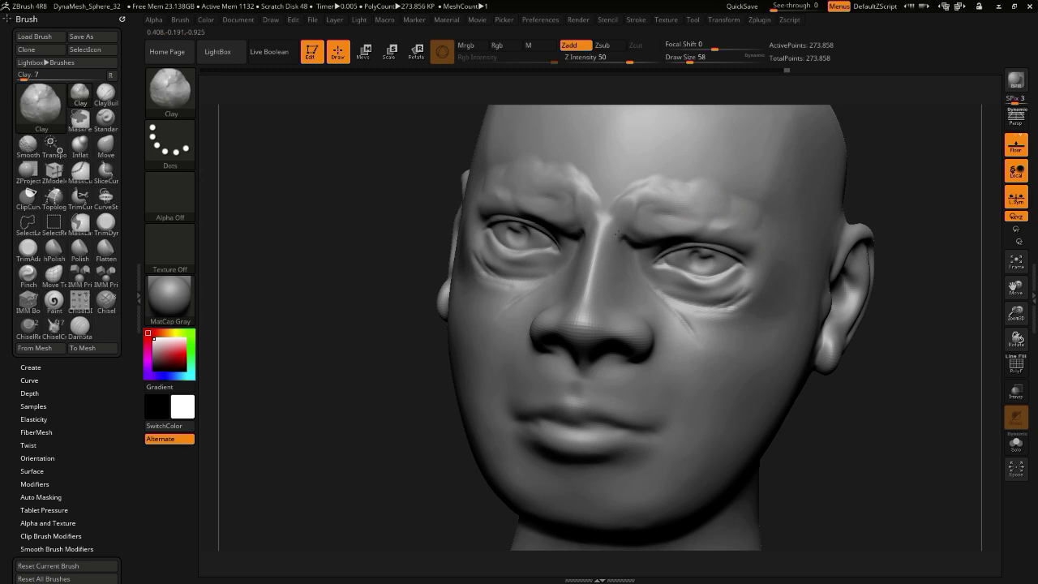
- Add clay volume between the inner brows above the nose bridge and smooth it together with the brow ridges
mouse_move(595, 207)
left_mouse_down()
mouse_move(584, 195)
mouse_move(594, 173)
mouse_move(571, 205)
left_mouse_up()
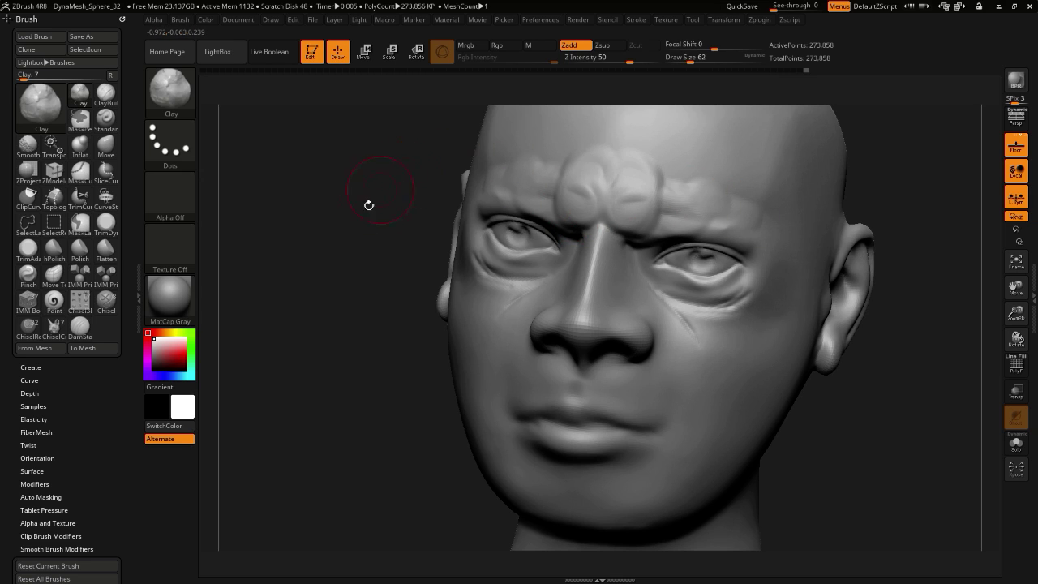
mouse_move(368, 205)
left_mouse_down("alt")
mouse_move(355, 251)
mouse_move(310, 306)
mouse_move(269, 259)
mouse_move(349, 235)
left_mouse_up("alt")
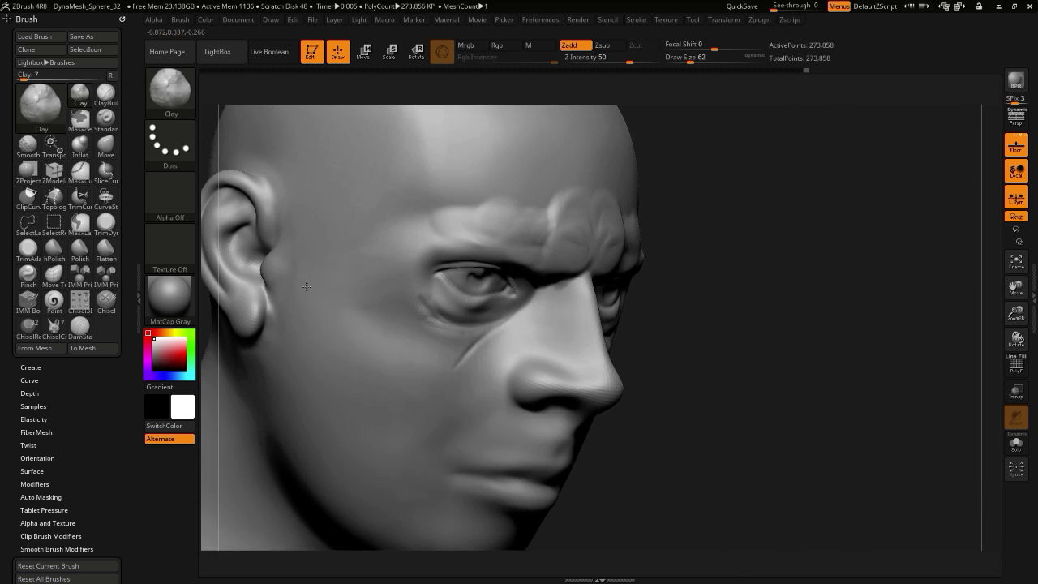
mouse_move(479, 209)
left_mouse_down()
mouse_move(549, 218)
mouse_move(566, 266)
left_mouse_up()
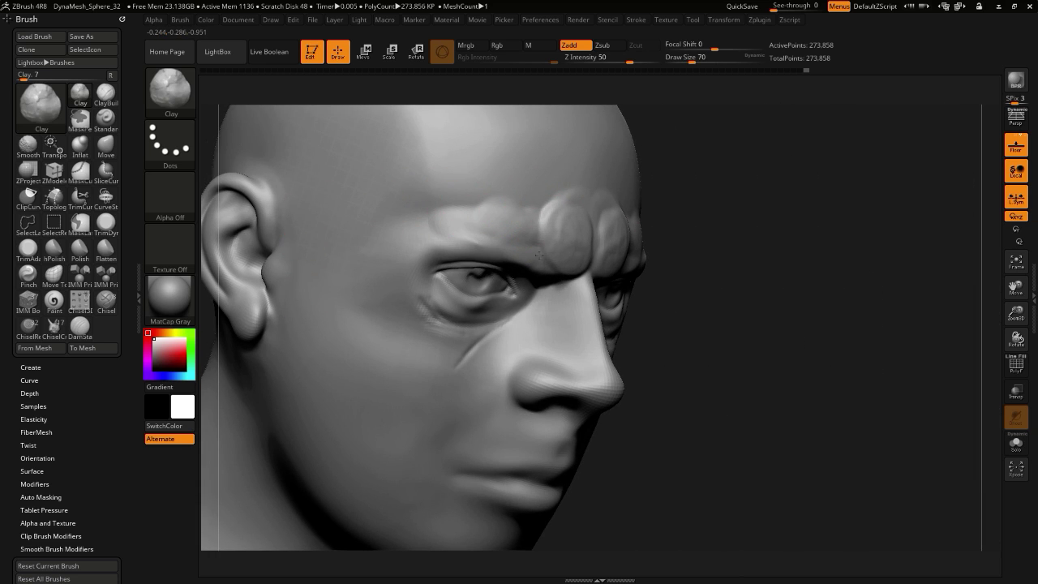
left_click_drag(521, 228, 563, 263, "shift")
left_click_drag(485, 223, 438, 208, "shift")
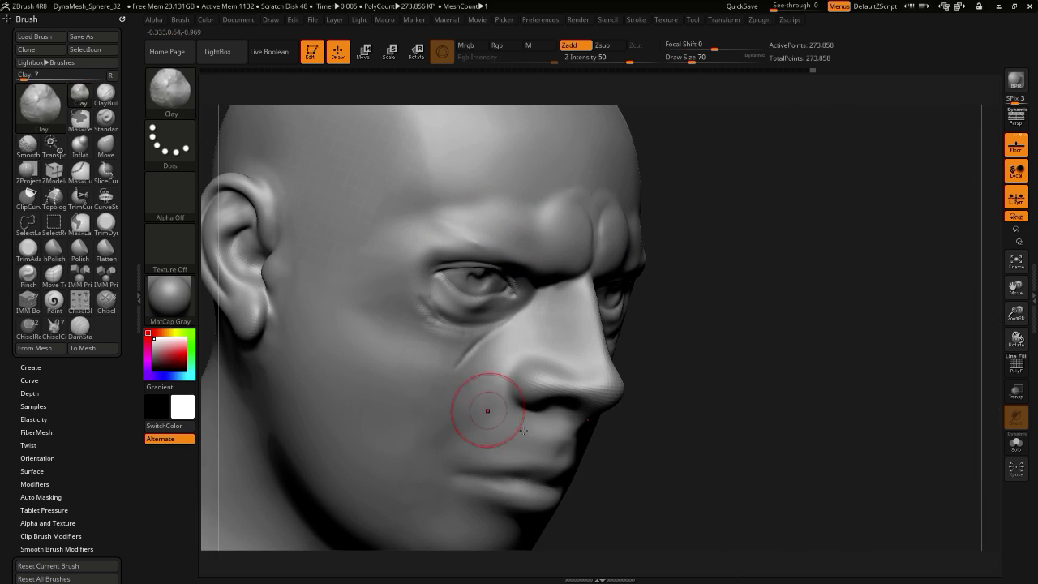
- Add clay volume along the side of the forehead at a draw size of about 66 and smooth it
mouse_move(678, 511)
left_mouse_down("alt")
mouse_move(648, 462)
mouse_move(568, 449)
left_mouse_up("alt")
left_click_drag(470, 322, 405, 311)
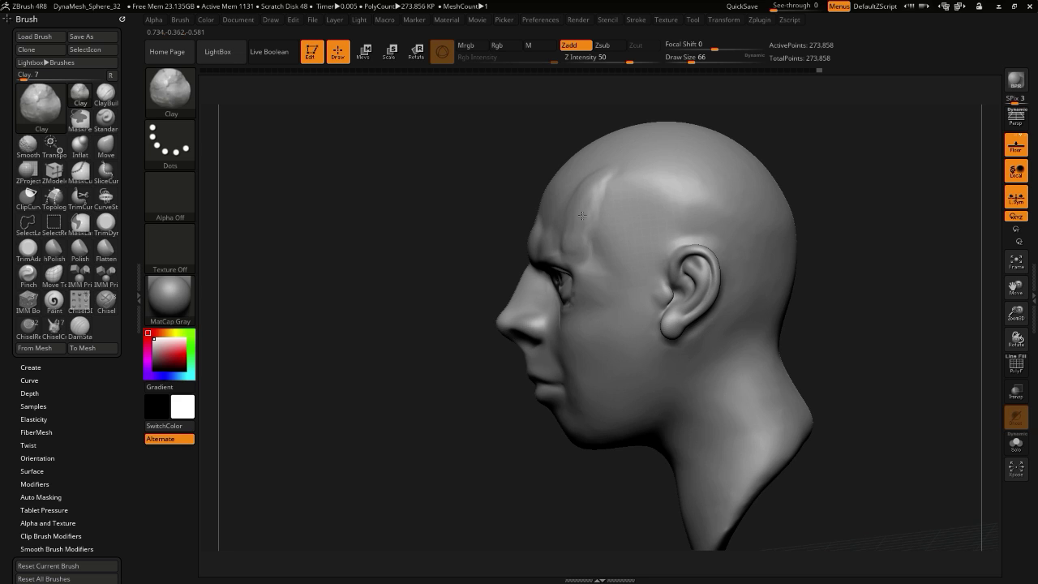
left_click_drag(589, 228, 590, 219, "shift")
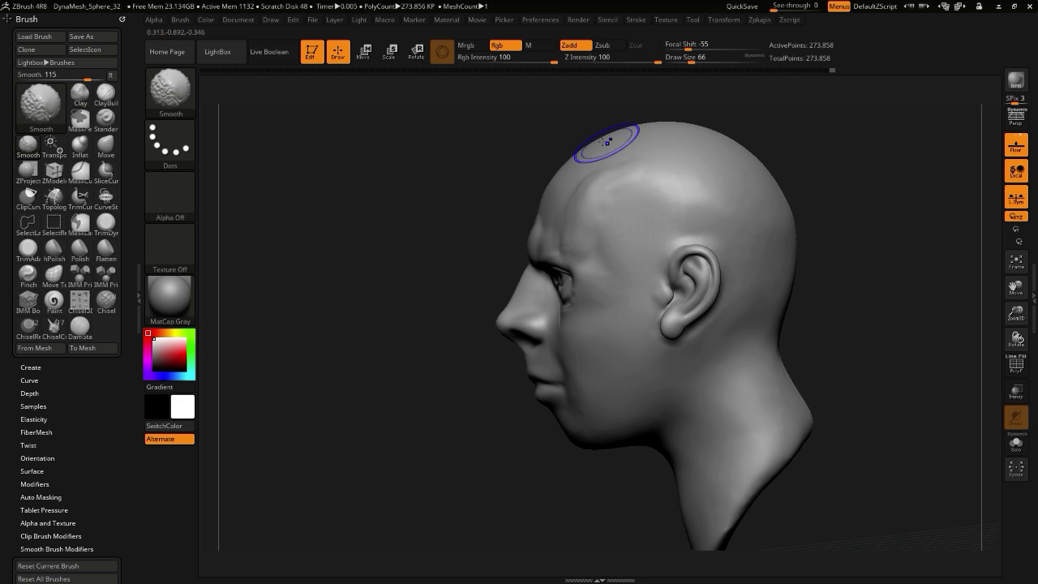
- Choose the Flatten brush and flatten both temples at a draw size of about 90
mouse_move(379, 228)
left_mouse_down()
mouse_move(306, 246)
mouse_move(319, 287)
mouse_move(378, 297)
mouse_move(243, 274)
left_mouse_up()
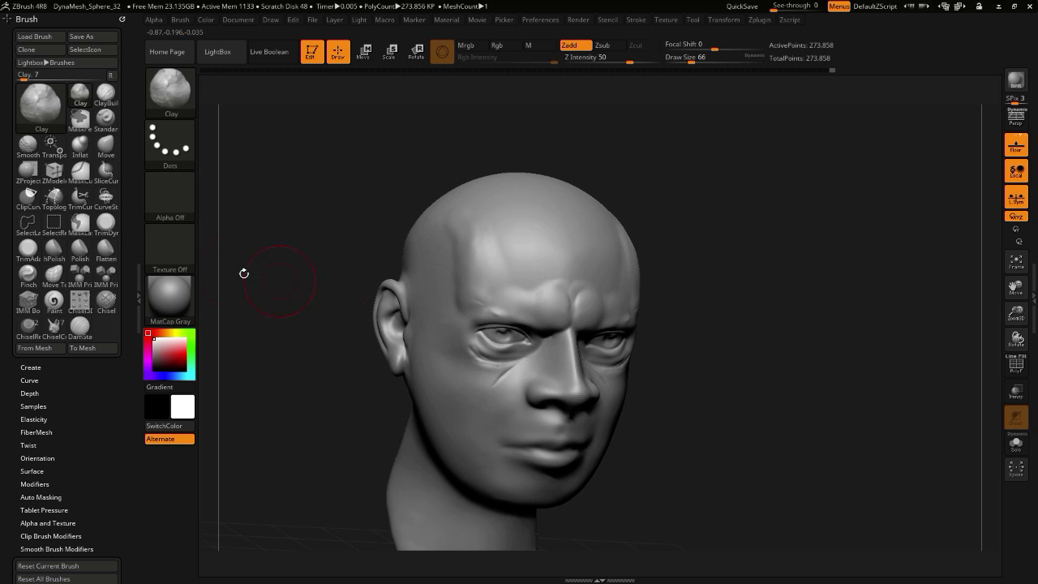
left_click(44, 105)
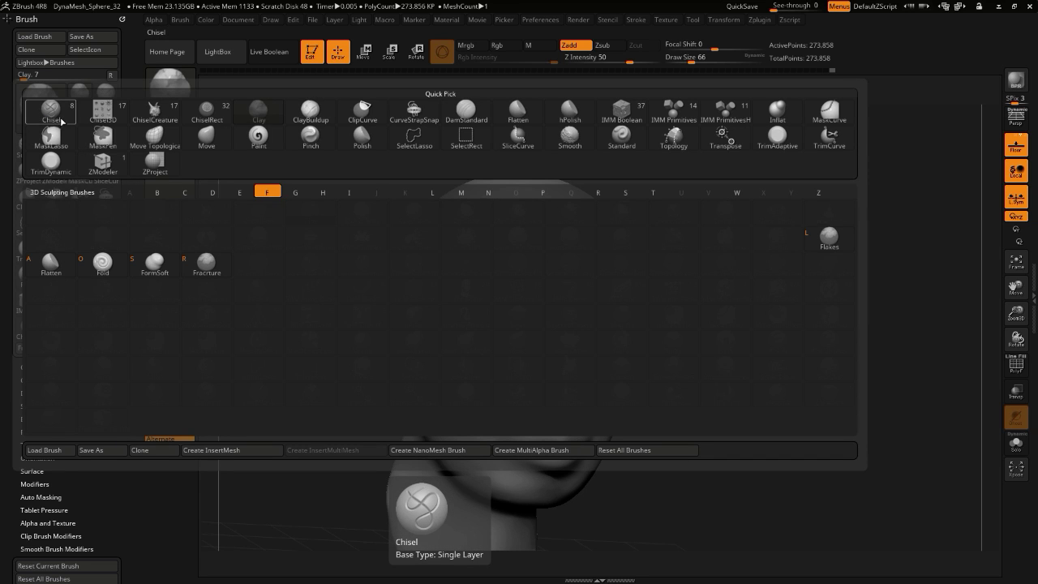
left_click(51, 268)
left_click_drag(341, 280, 363, 272)
key("bracketright")
key("bracketright")
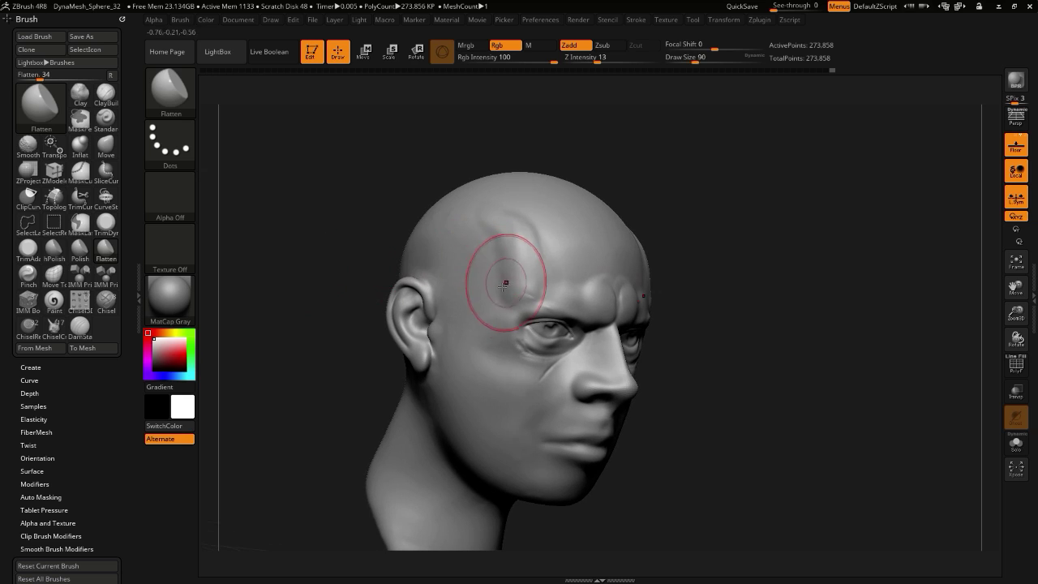
mouse_move(502, 306)
left_mouse_down()
mouse_move(500, 271)
mouse_move(521, 268)
mouse_move(516, 243)
mouse_move(494, 246)
mouse_move(471, 227)
left_mouse_up()
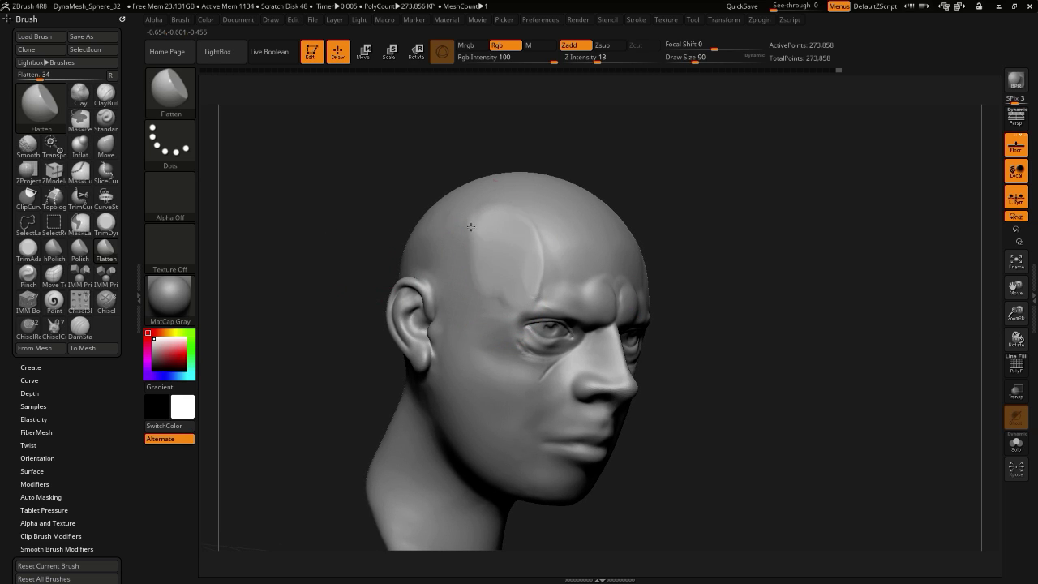
mouse_move(466, 174)
left_mouse_down()
mouse_move(414, 209)
mouse_move(558, 279)
left_mouse_up()
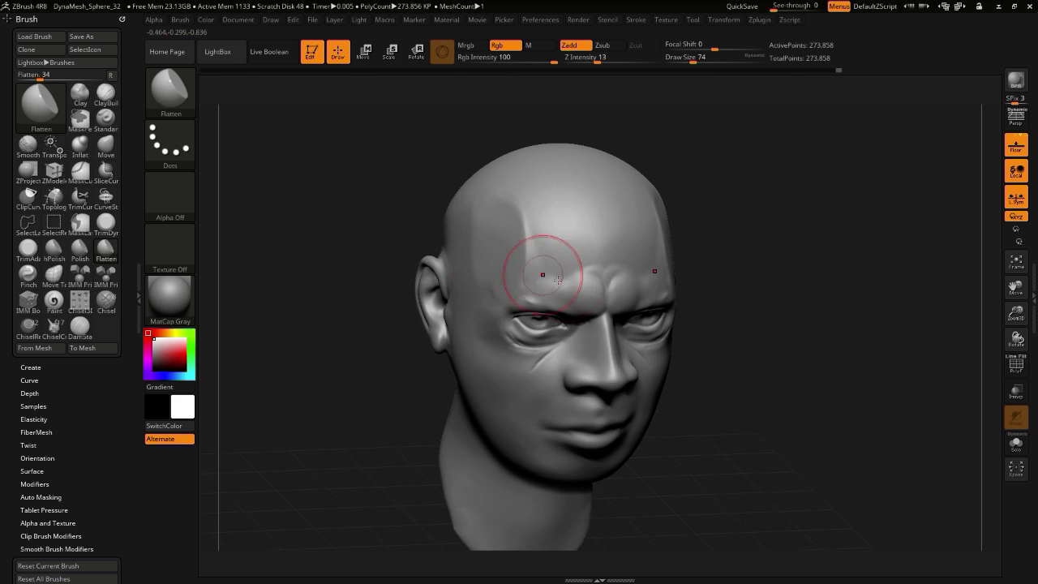
left_click_drag(381, 308, 401, 284)
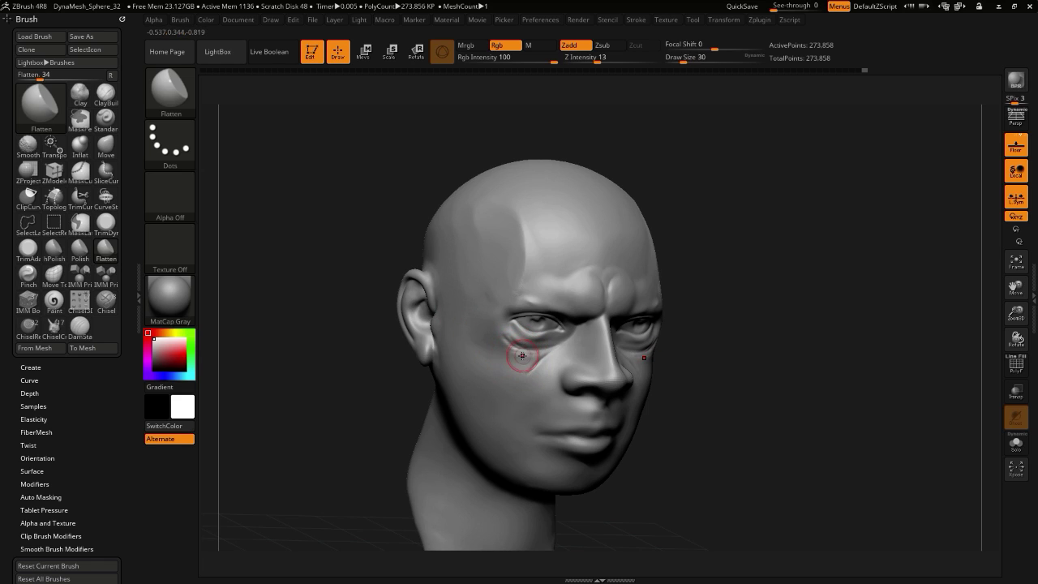
key("shift")
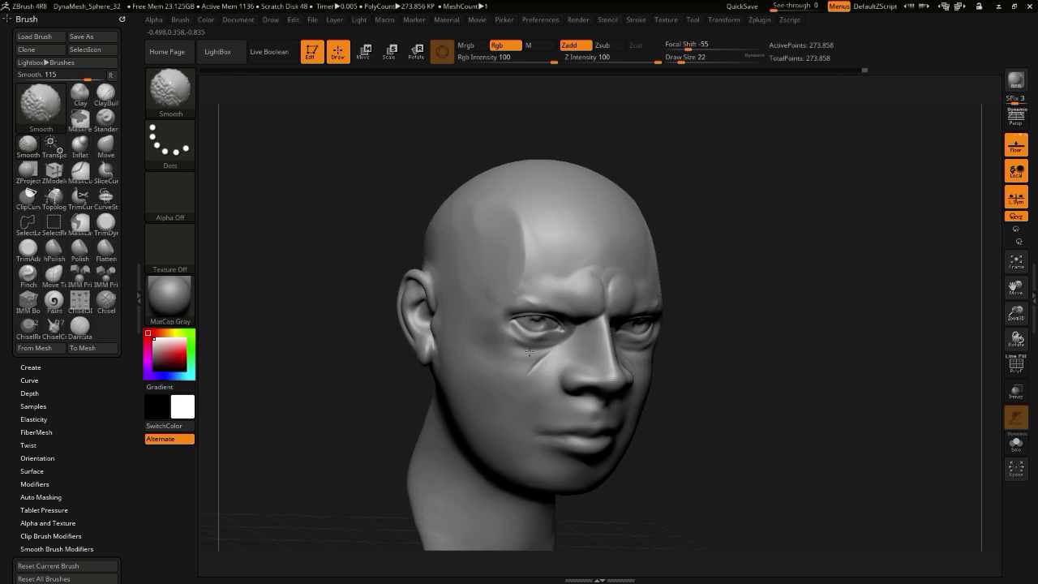
- Pull the area beside the outer eye corners into shape with the Move brush at a draw size of 66
mouse_move(321, 327)
left_mouse_down()
mouse_move(371, 356)
mouse_move(358, 351)
left_mouse_up()
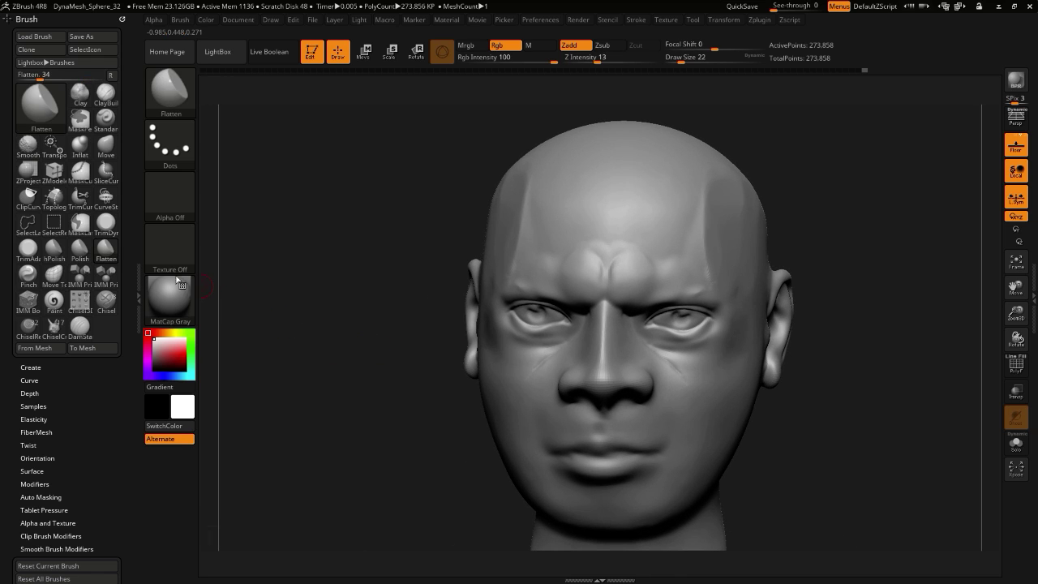
left_click(100, 150)
key("bracketright")
left_click_drag(317, 323, 394, 306)
left_click_drag(243, 343, 356, 310)
key("bracketright")
key("bracketright")
left_click_drag(503, 310, 493, 313)
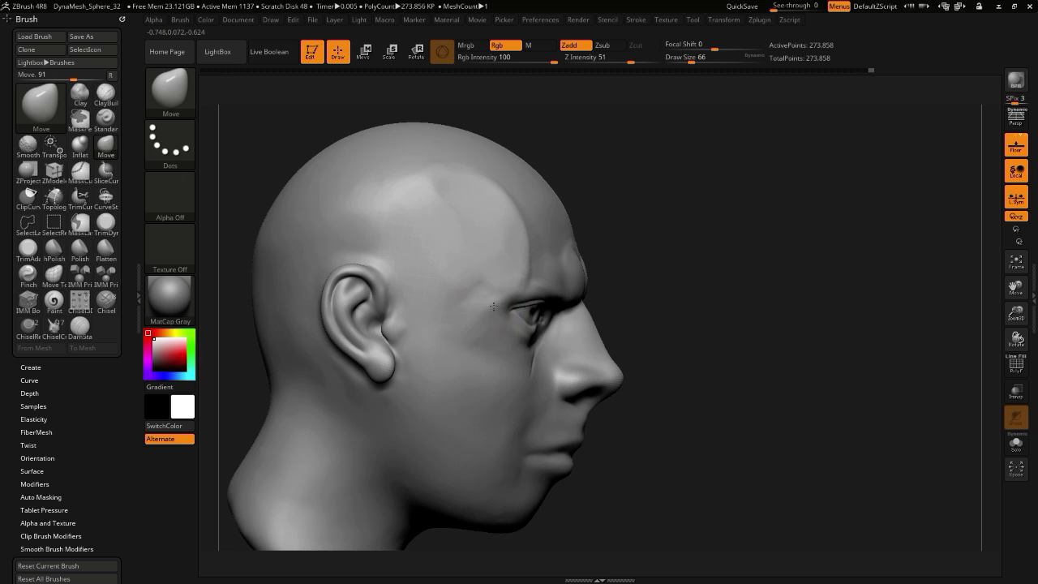
- Reshape the lower eyelids with the Move brush at a draw size of about 70
left_click_drag(707, 424, 567, 429)
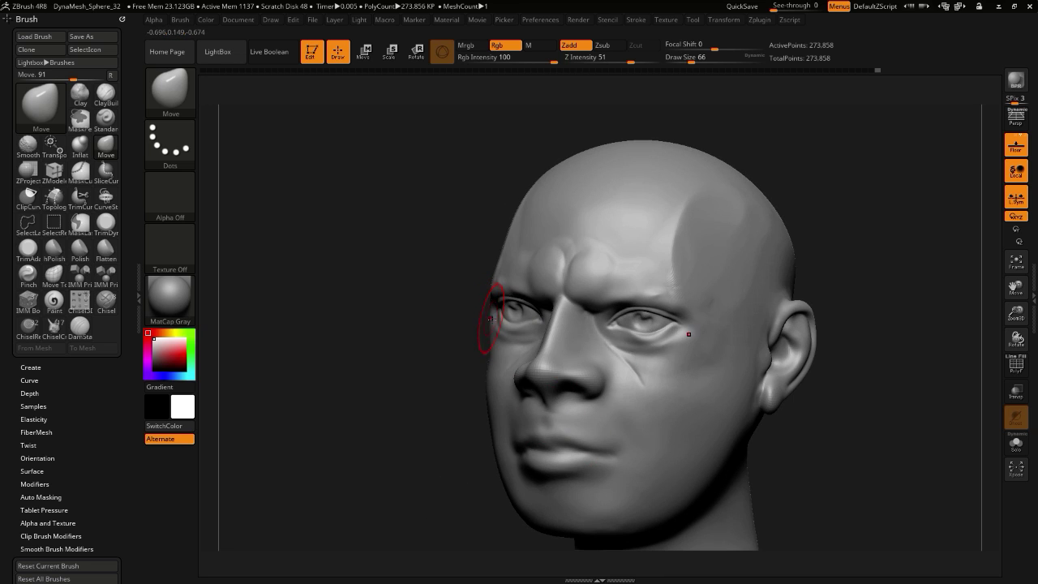
left_click_drag(425, 358, 468, 307)
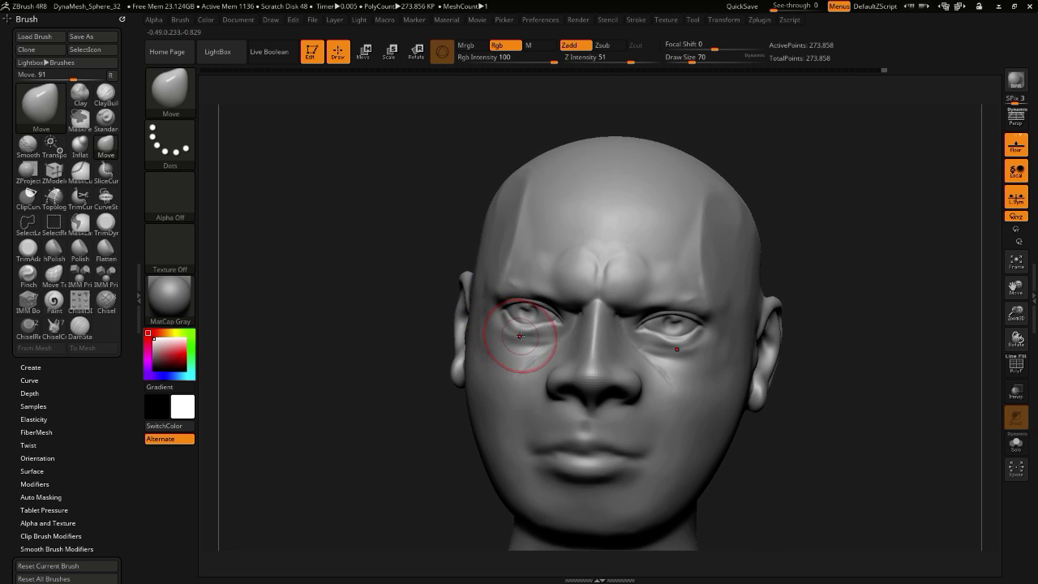
mouse_move(523, 335)
left_mouse_down()
mouse_move(519, 325)
mouse_move(537, 328)
left_mouse_up()
key("bracketleft")
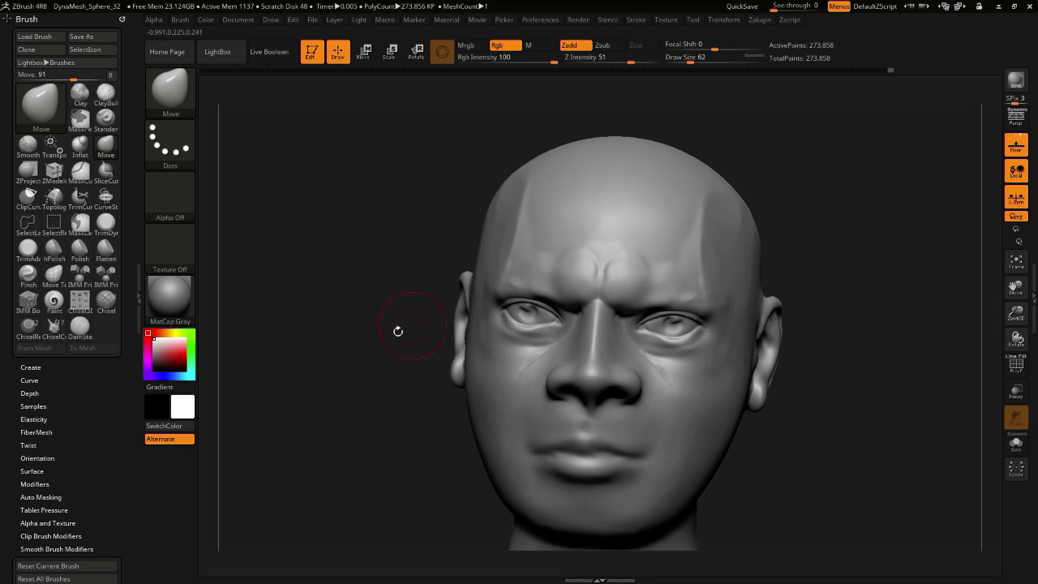
- Smooth the edges of the flattened temples near the outer brows at a draw size of 58
mouse_move(397, 330)
left_mouse_down()
mouse_move(338, 349)
mouse_move(440, 319)
mouse_move(433, 305)
left_mouse_up()
key("bracketleft")
mouse_move(685, 280)
left_mouse_down("shift")
mouse_move(705, 197)
mouse_move(705, 303)
mouse_move(754, 209)
left_mouse_up("shift")
left_click_drag(753, 309, 717, 305, "shift")
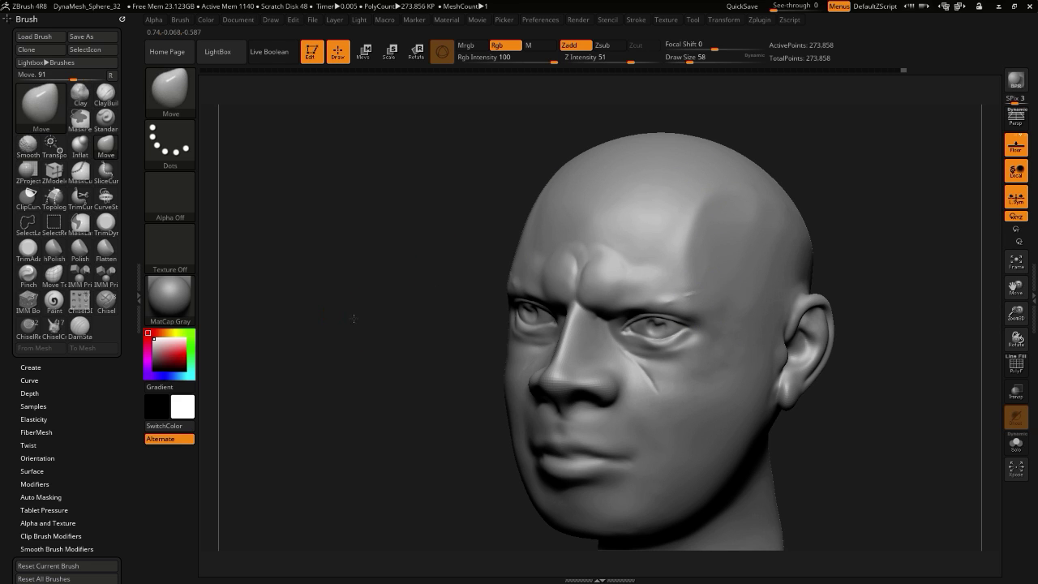
left_click_drag(353, 317, 382, 326)
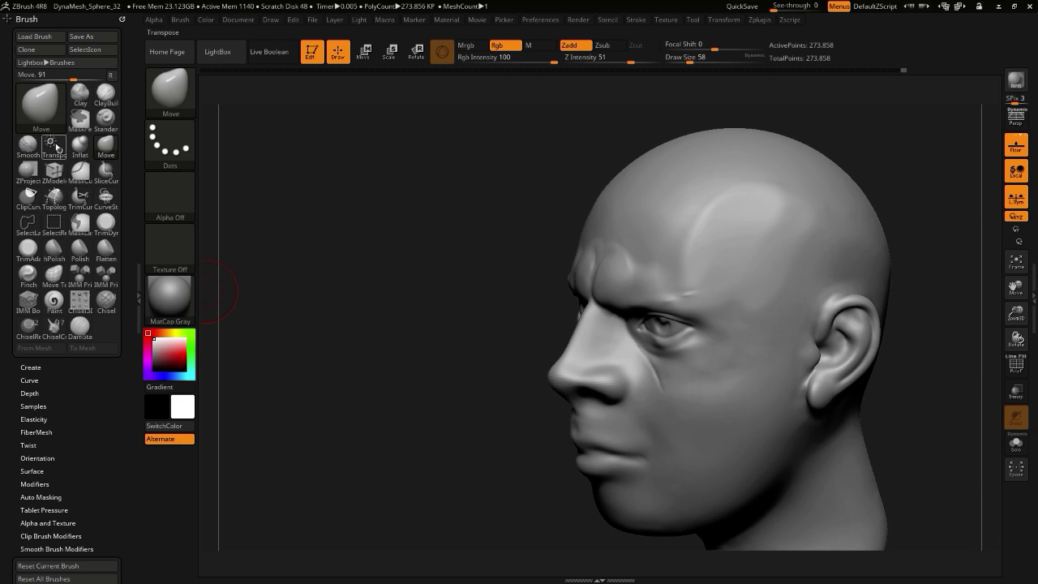
- Select the DamStandard brush and smooth the bulges between the inner brows at a draw size of 58
left_click(79, 326)
mouse_move(322, 372)
right_mouse_down()
mouse_move(337, 357)
mouse_move(324, 327)
mouse_move(276, 325)
right_mouse_up()
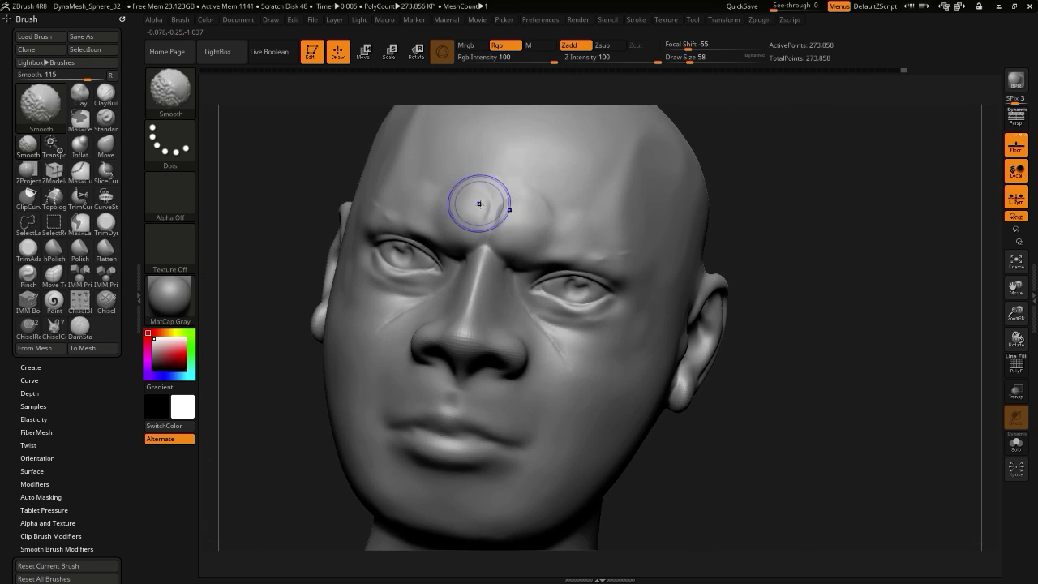
mouse_move(478, 204)
left_mouse_down("shift")
mouse_move(492, 199)
mouse_move(480, 218)
left_mouse_up("shift")
- Carve the line of the upper lip and the philtrum with DamStandard at a draw size of 34, undoing unwanted strokes
right_click_drag(241, 335, 278, 317)
mouse_move(276, 396)
right_mouse_down("alt")
mouse_move(274, 378)
mouse_move(279, 397)
right_mouse_up("alt")
key("bracketleft")
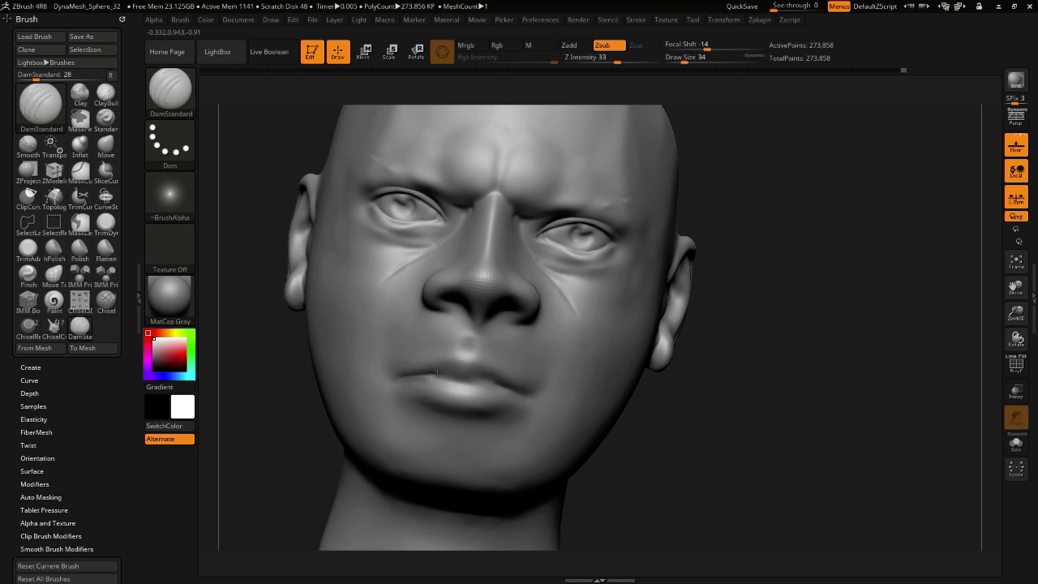
left_click_drag(437, 374, 482, 382)
key("ctrl+z")
left_click_drag(240, 388, 293, 406)
right_click_drag(292, 406, 371, 354)
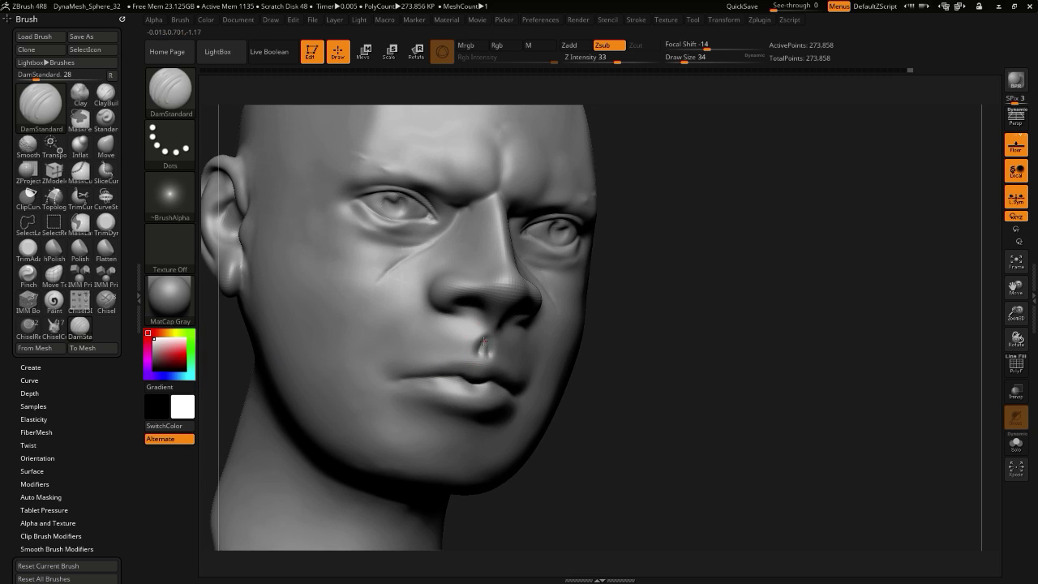
mouse_move(484, 347)
left_mouse_down()
mouse_move(483, 358)
mouse_move(470, 334)
left_mouse_up()
mouse_move(407, 366)
left_mouse_down("shift")
mouse_move(451, 367)
mouse_move(376, 364)
mouse_move(491, 404)
mouse_move(422, 396)
left_mouse_up("shift")
key("ctrl+z")
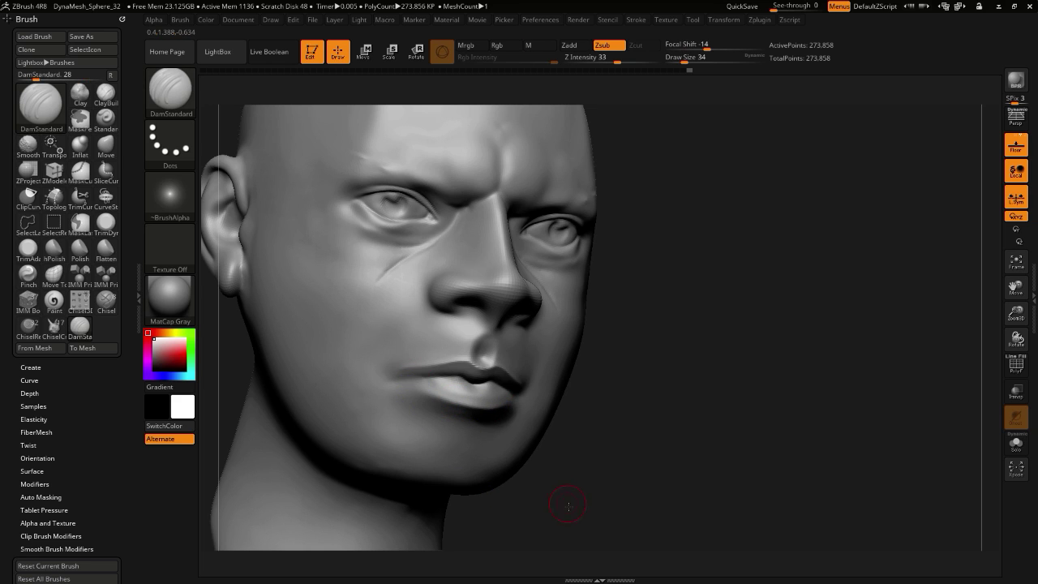
- Switch to the TrimDynamic brush at a draw size of 42 and smooth the ridges at the outer brows
left_click_drag(567, 505, 519, 462, "alt")
mouse_move(340, 398)
left_mouse_down()
mouse_move(304, 394)
mouse_move(288, 378)
mouse_move(317, 403)
mouse_move(363, 396)
left_mouse_up()
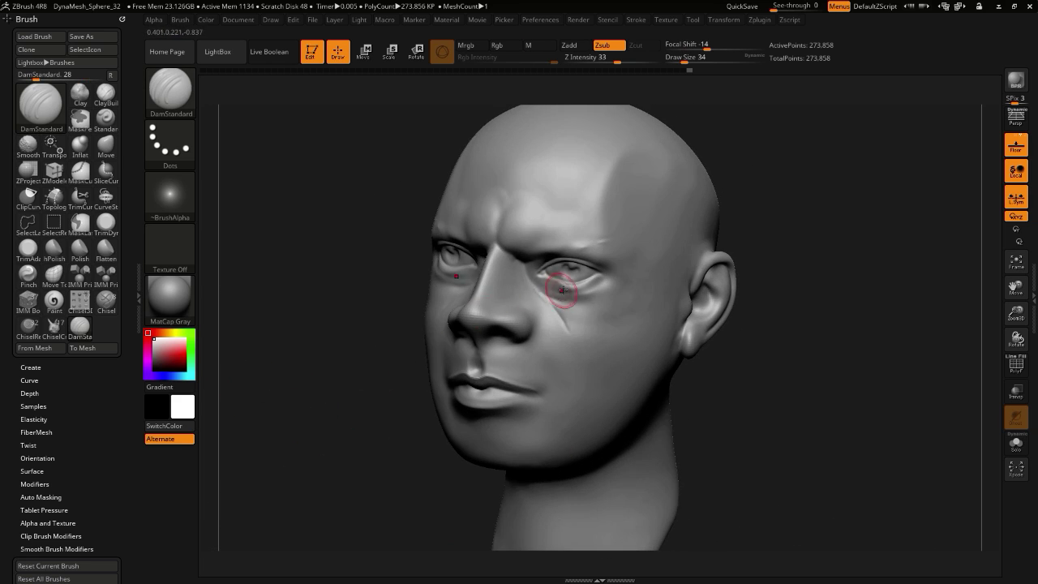
left_click_drag(235, 340, 270, 368, "alt")
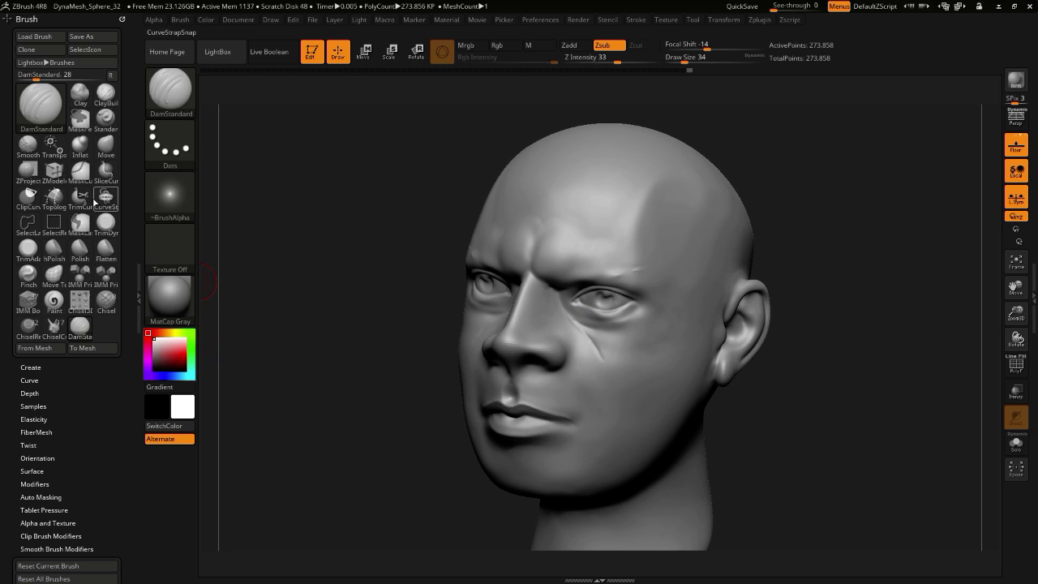
left_click(106, 225)
mouse_move(313, 294)
left_mouse_down()
mouse_move(385, 345)
mouse_move(430, 347)
left_mouse_up()
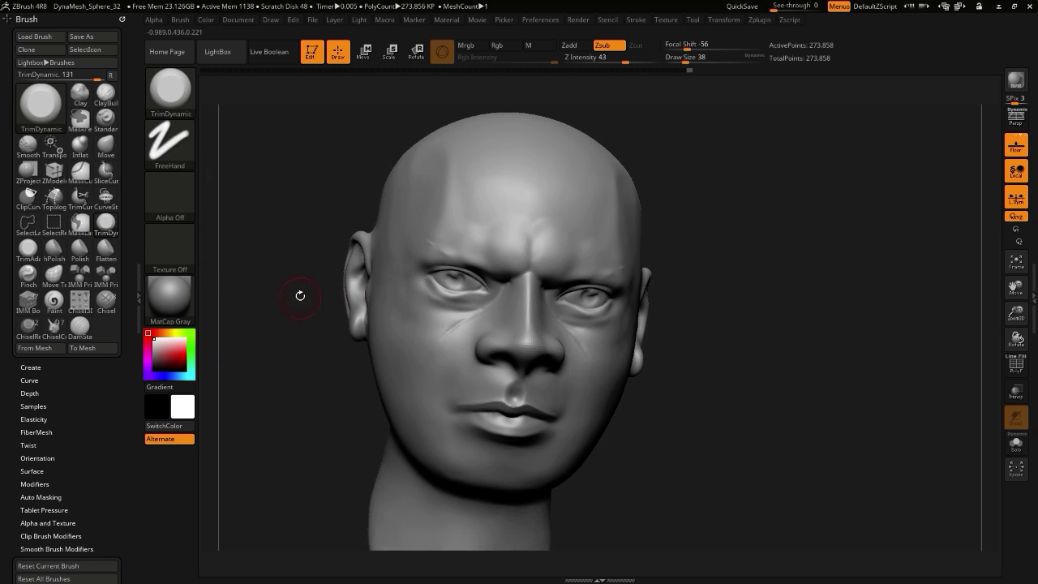
key("]")
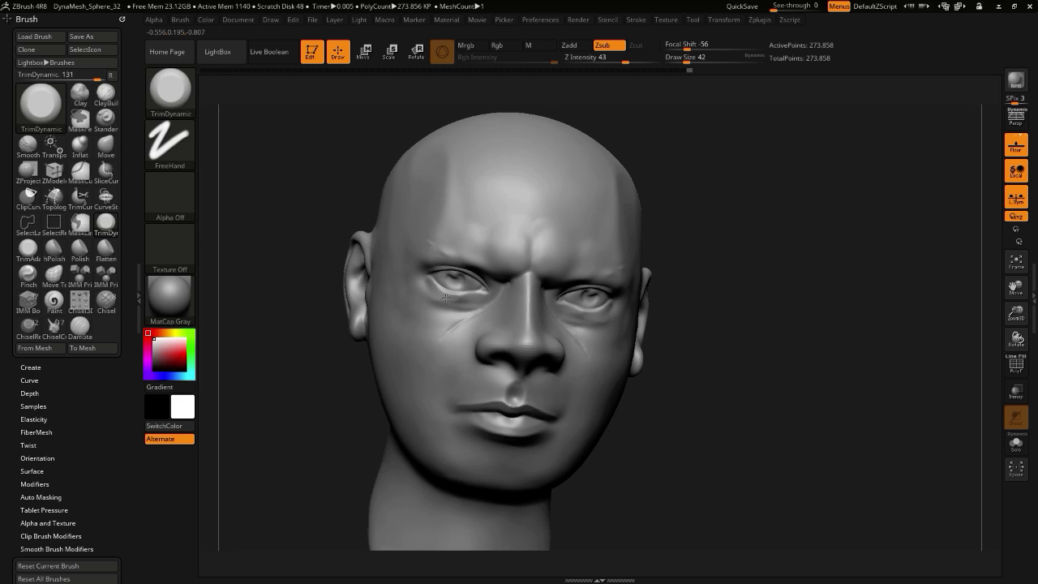
key("shift")
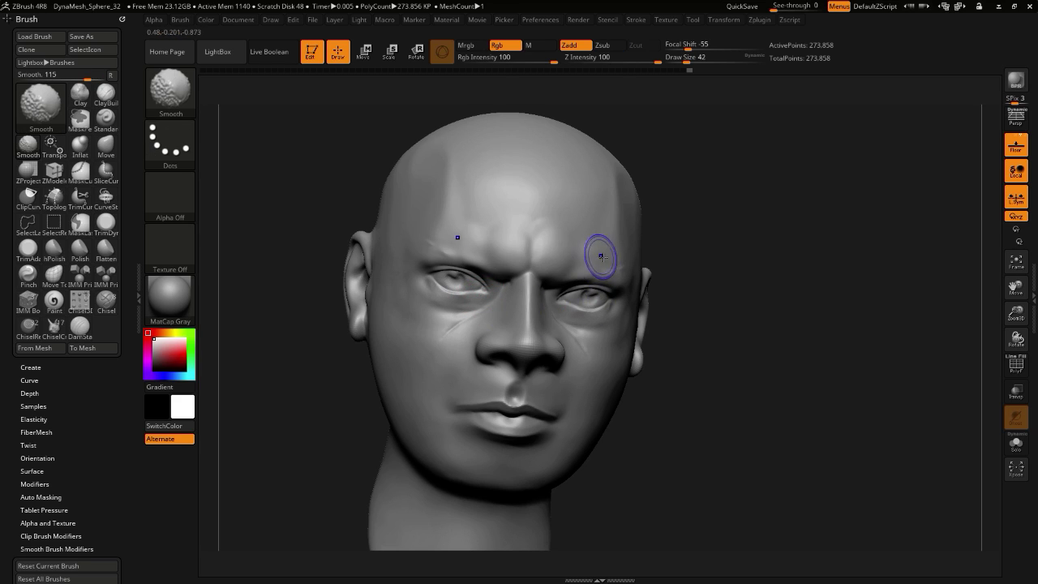
left_click_drag(611, 265, 621, 261)
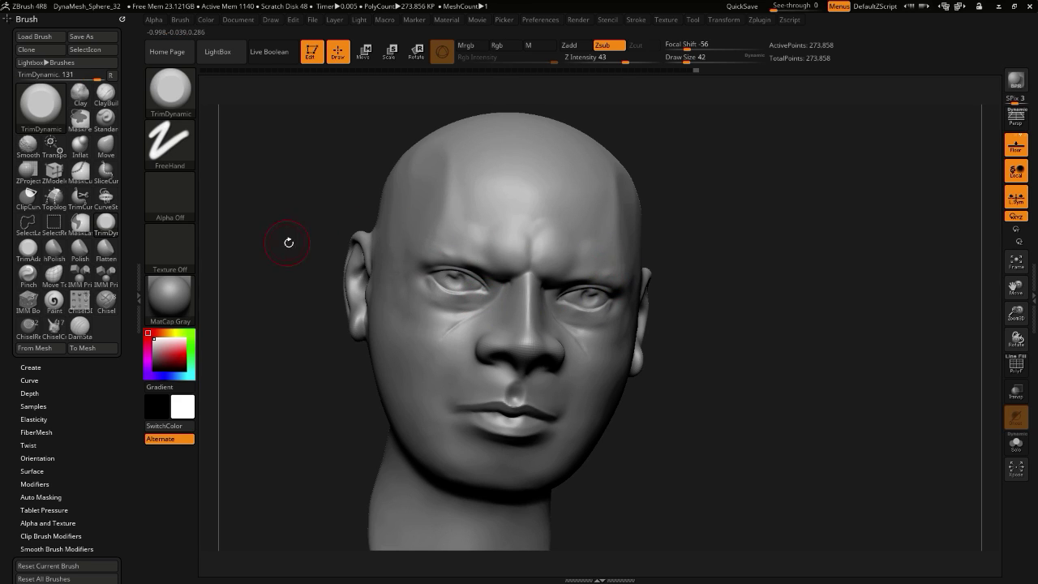
- Trim the forehead above the inner brows with TrimDynamic at a draw size of 46
mouse_move(287, 239)
left_mouse_down()
mouse_move(532, 266)
mouse_move(504, 250)
left_mouse_up()
left_click_drag(234, 162, 310, 158)
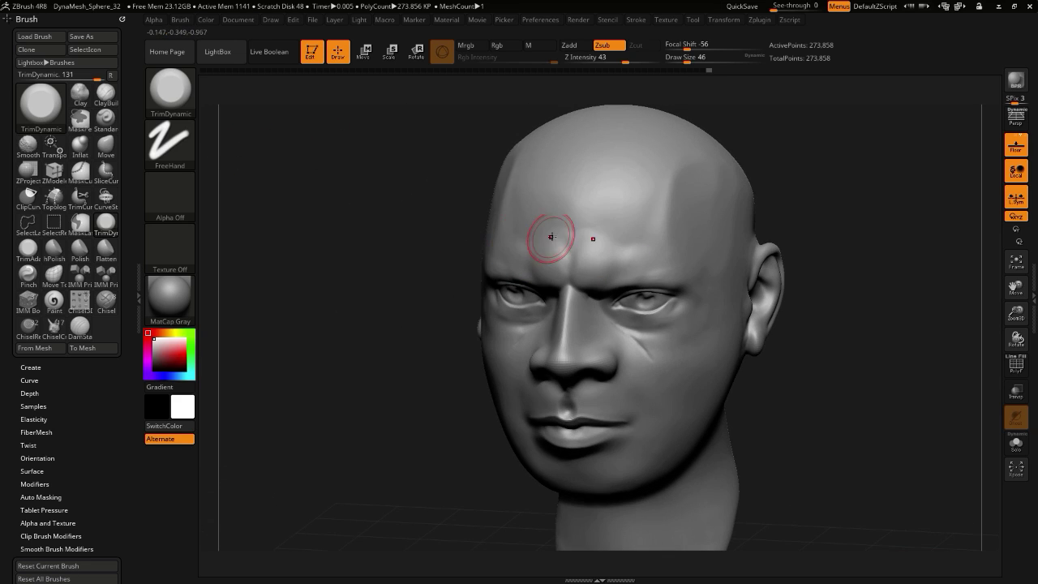
key("bracketright")
left_click_drag(565, 245, 529, 248)
- Select the Move brush, enlarge it and try reshaping the chin from below
mouse_move(349, 288)
left_mouse_down("alt")
mouse_move(346, 265)
mouse_move(366, 349)
left_mouse_up("alt")
mouse_move(272, 352)
left_mouse_down()
mouse_move(320, 378)
mouse_move(267, 357)
mouse_move(303, 327)
mouse_move(345, 242)
left_mouse_up()
left_click(104, 154)
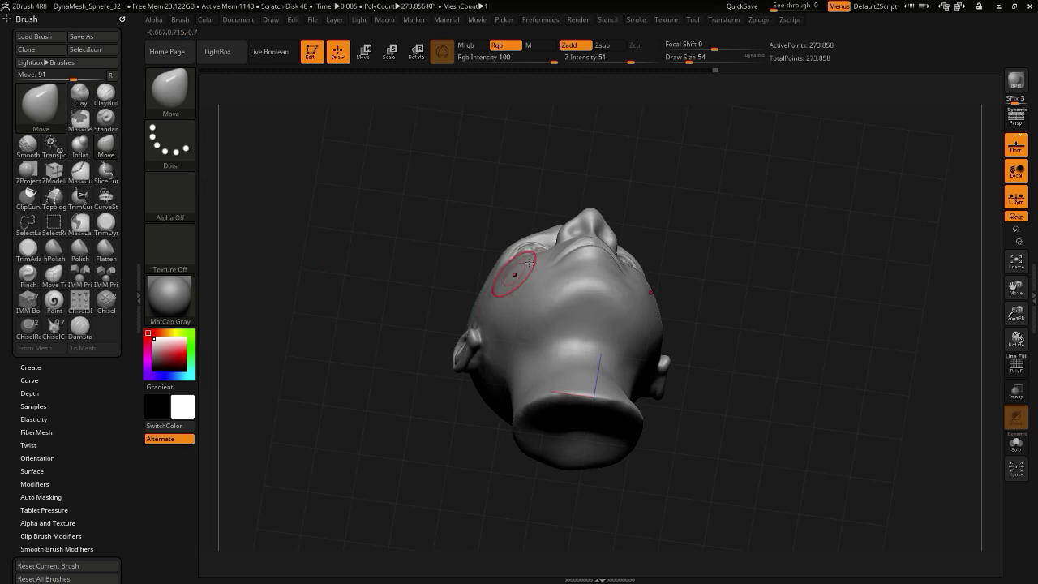
key("bracketright")
key("bracketright")
key("bracketright")
left_click_drag(590, 288, 589, 272)
- Try masking the whole mouth area with MaskPen at a draw size of 62, undoing the mask
mouse_move(341, 231)
left_mouse_down()
mouse_move(322, 308)
mouse_move(324, 252)
mouse_move(523, 243)
mouse_move(493, 245)
left_mouse_up()
key("bracketleft")
key("bracketleft")
key("bracketleft")
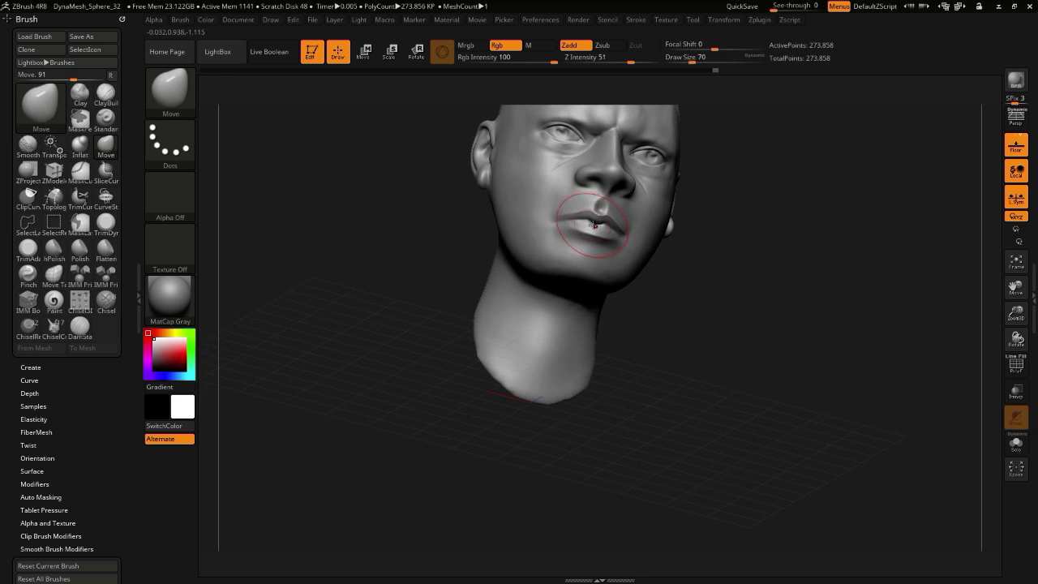
key("bracketleft")
key("ctrl+z")
key("ctrl+z")
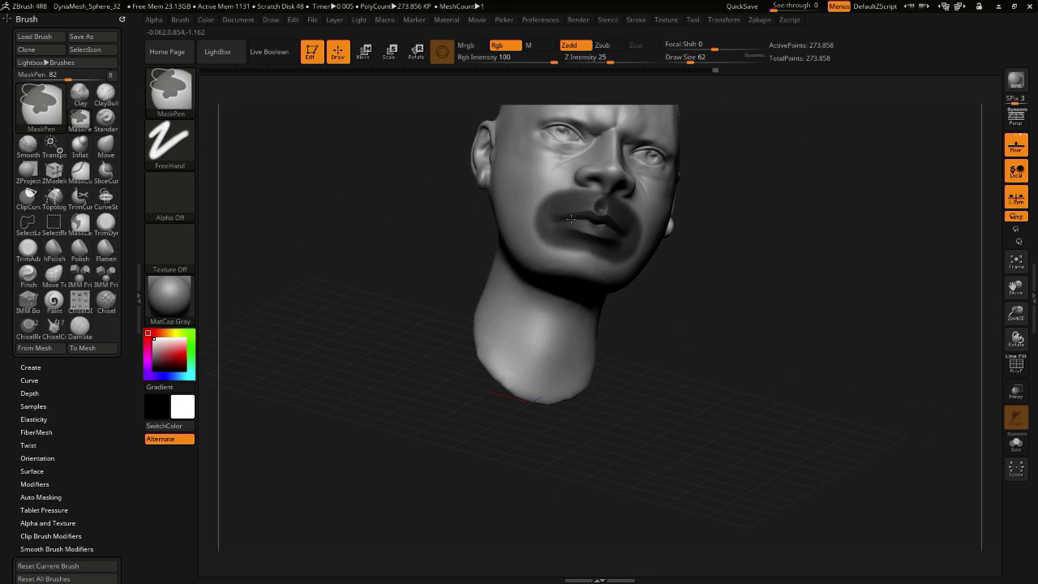
key("ctrl+z")
- Mask the area around the lips at a draw size of 46 and reshape the chin with Move at size 102
key("ctrl")
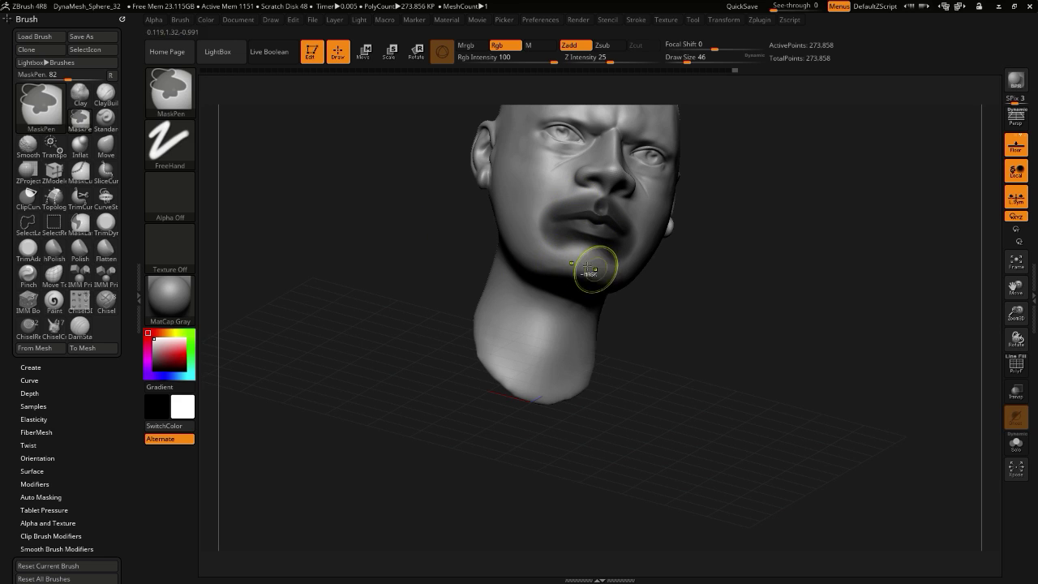
left_click_drag(561, 219, 542, 216, "ctrl")
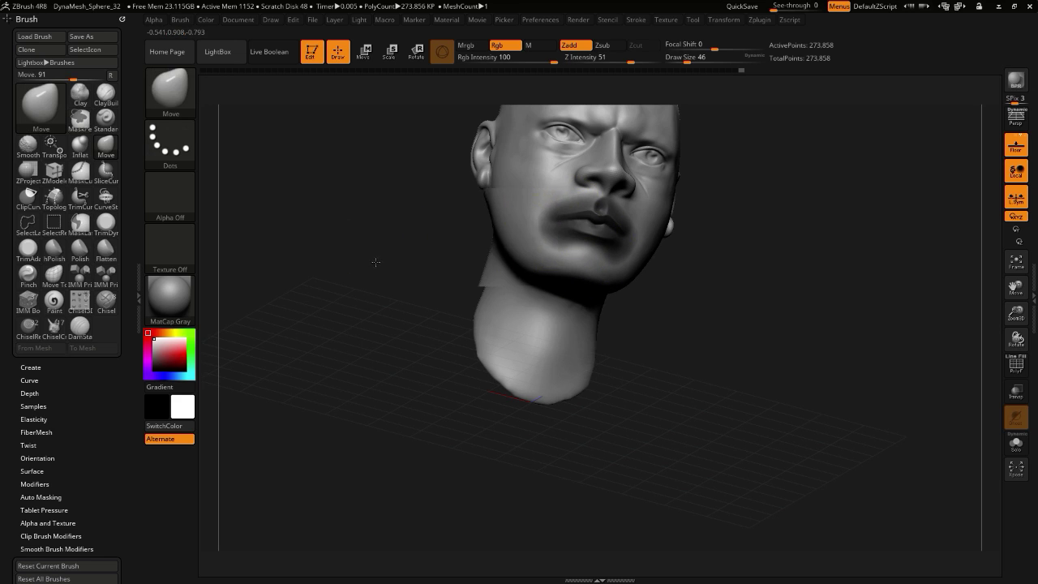
left_click_drag(376, 262, 435, 272)
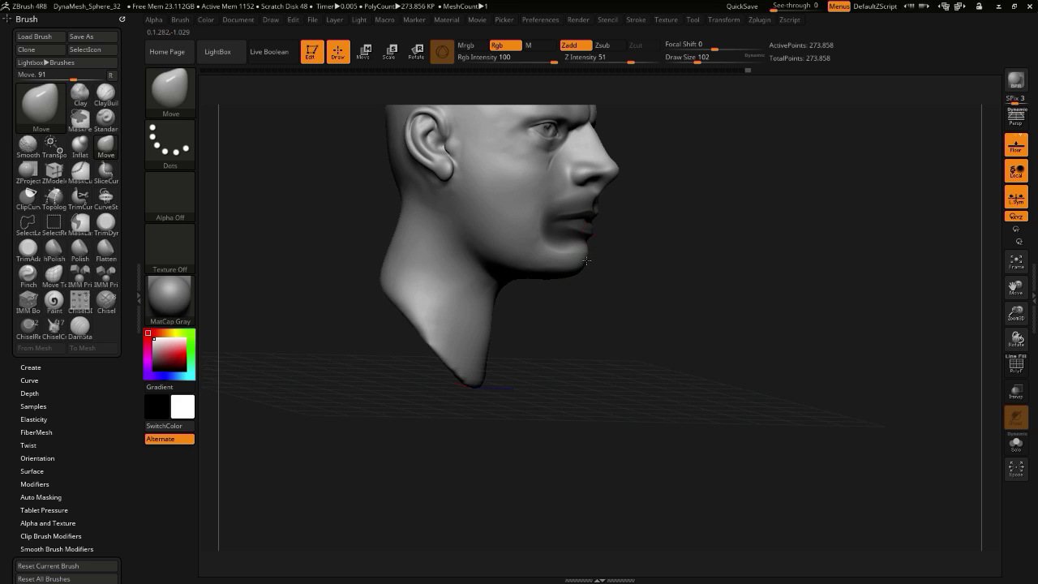
left_click_drag(587, 260, 398, 223)
- Invert the mask to work on the mouth in profile with the Move brush, and invert it back
left_click(418, 233, "ctrl")
left_click_drag(512, 230, 455, 219)
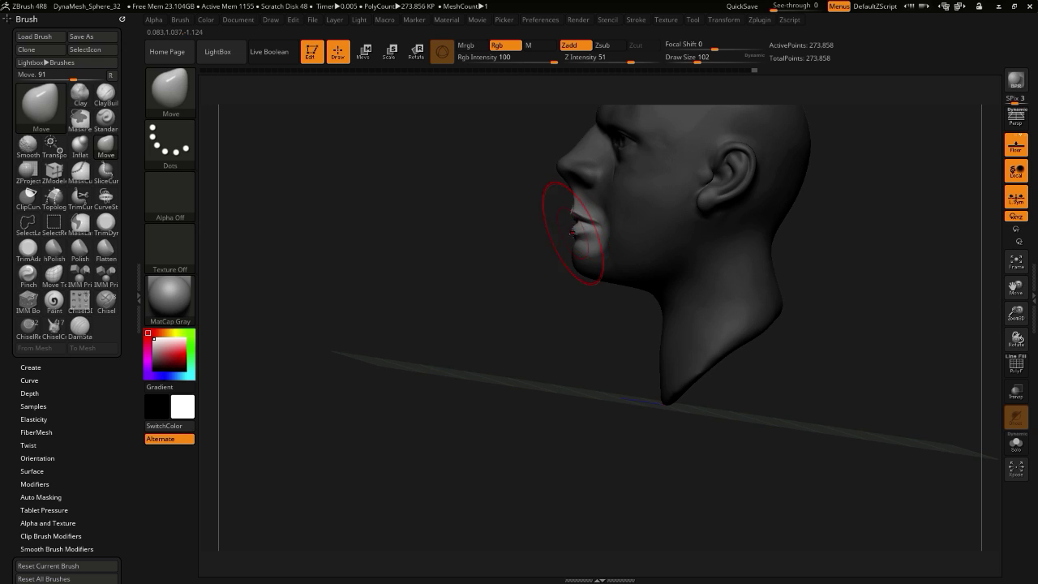
left_click(524, 206, "ctrl")
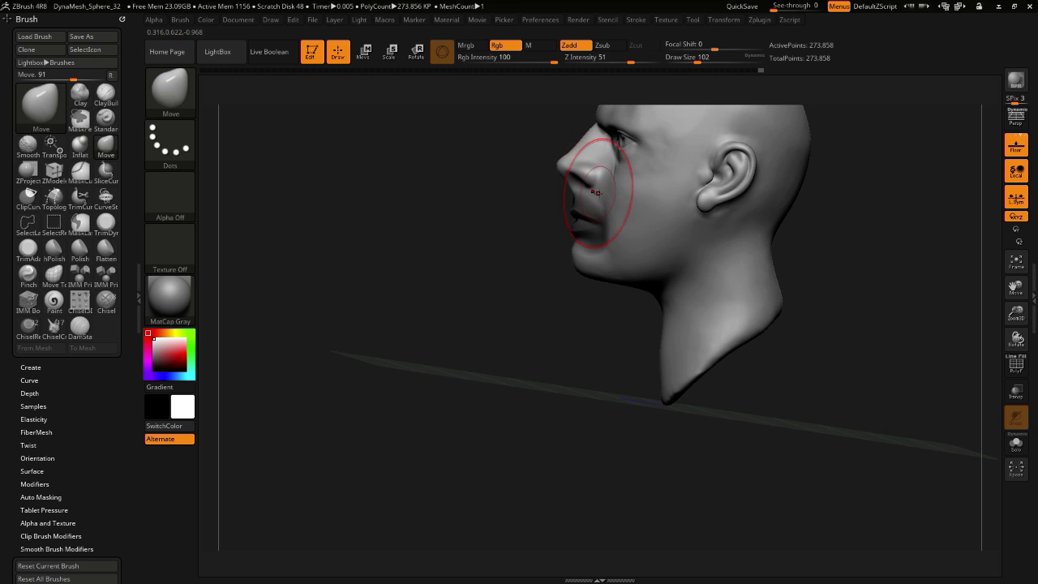
- Pull the mouth area forward in profile with the Move brush, and clear the mask
left_click_drag(612, 195, 600, 197)
mouse_move(357, 214)
left_mouse_down()
mouse_move(497, 207)
mouse_move(301, 228)
left_mouse_up()
left_click_drag(318, 234, 329, 220, "ctrl")
- Switch to the Flatten brush at a draw size of 30 and smooth the cheeks beside the nose
mouse_move(341, 297)
left_mouse_down("alt")
mouse_move(352, 386)
mouse_move(395, 352)
mouse_move(304, 344)
left_mouse_up("alt")
key("bracketleft")
key("bracketleft")
key("bracketleft")
key("bracketleft")
key("bracketleft")
key("bracketleft")
key("bracketleft")
key("bracketleft")
mouse_move(410, 254)
left_mouse_down("alt")
mouse_move(308, 375)
mouse_move(272, 362)
left_mouse_up("alt")
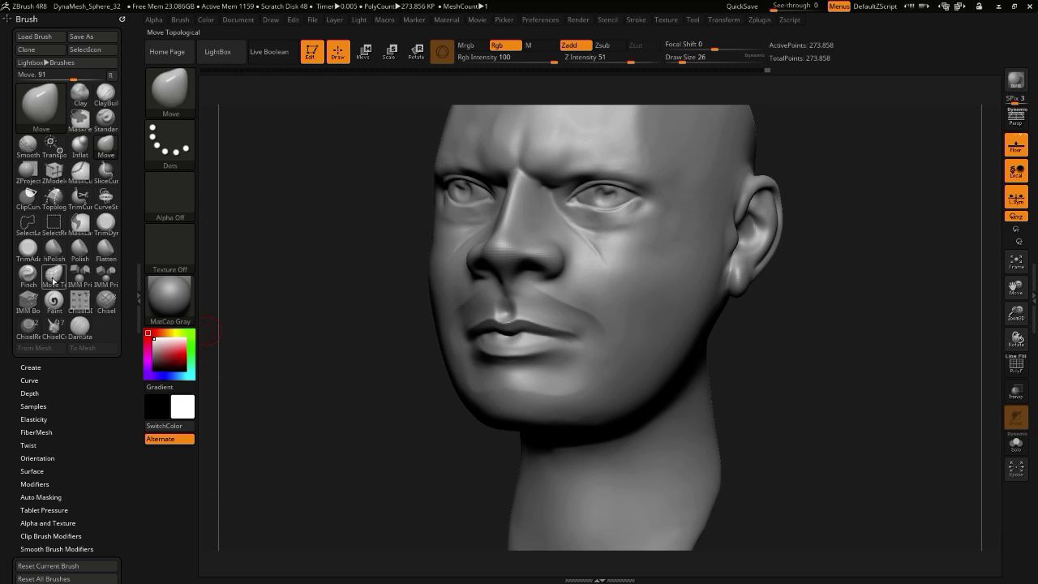
left_click(106, 248)
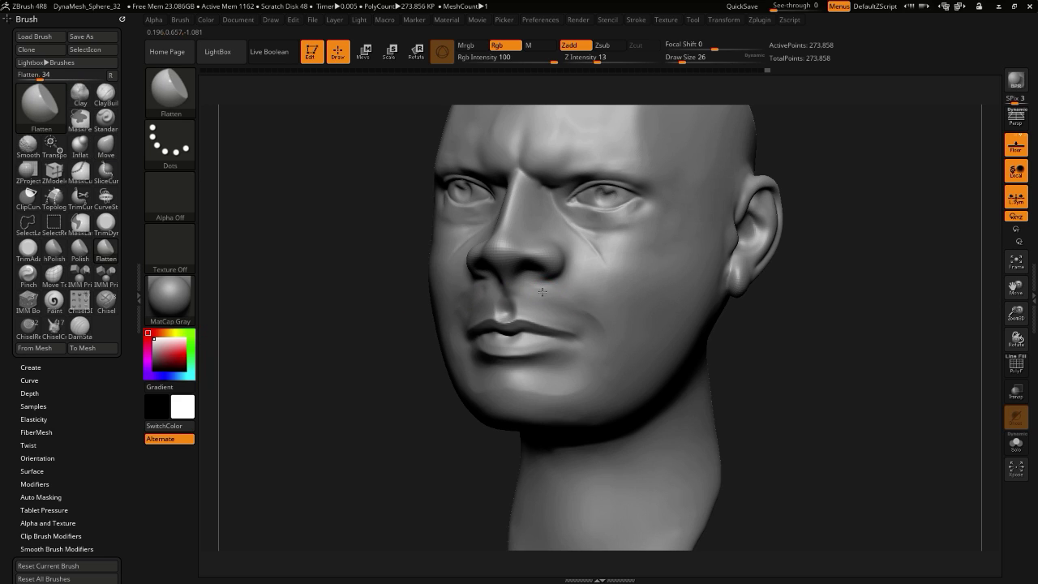
left_click_drag(417, 365, 357, 373)
key("bracketright")
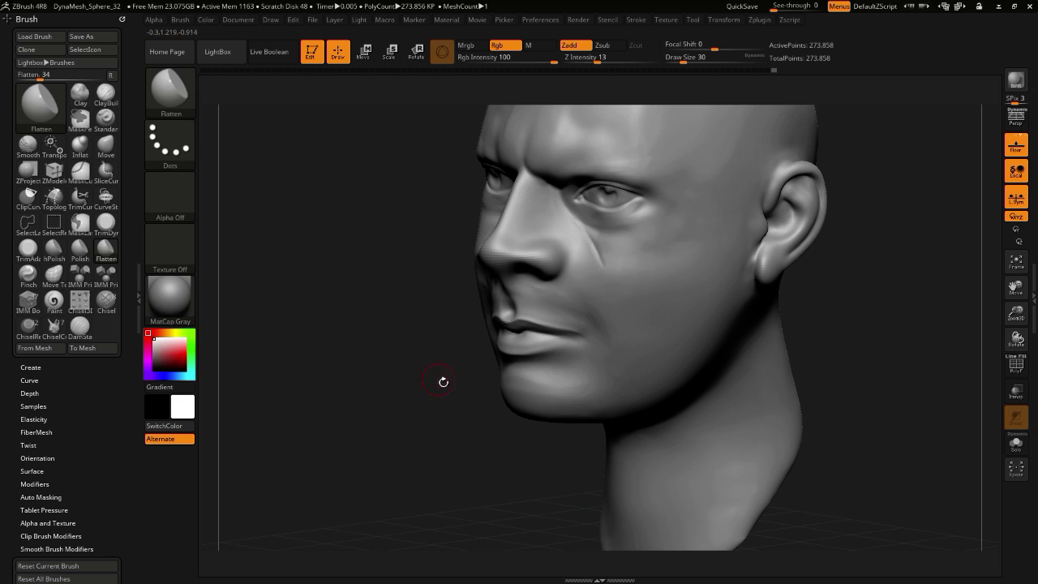
left_click_drag(443, 382, 501, 385)
left_click_drag(487, 274, 494, 270, "shift")
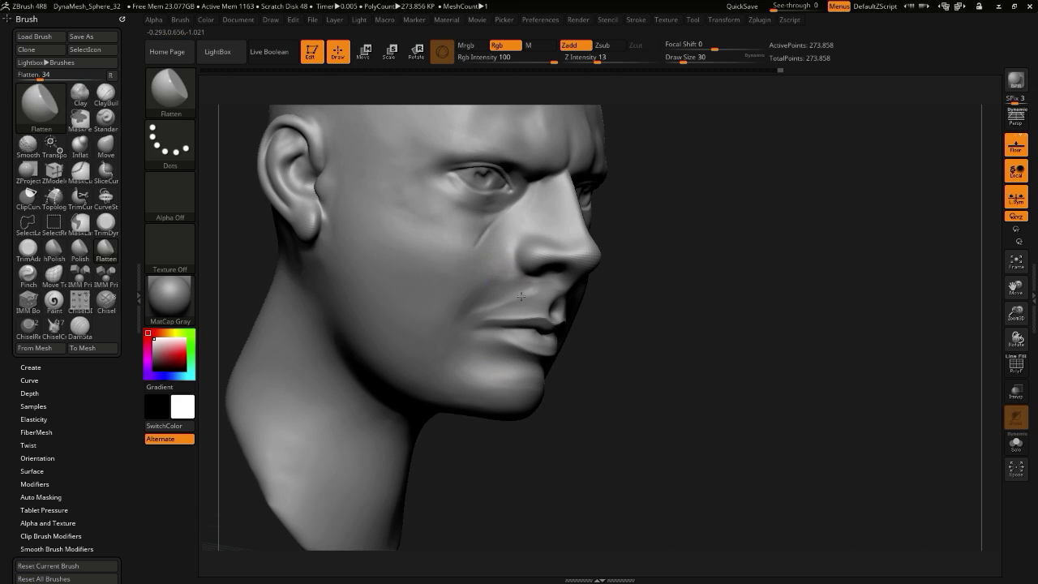
left_click_drag(600, 468, 519, 463, "shift")
- Delete the lower subdivision levels of the head in its geometry settings
left_click_drag(360, 391, 317, 332, "alt")
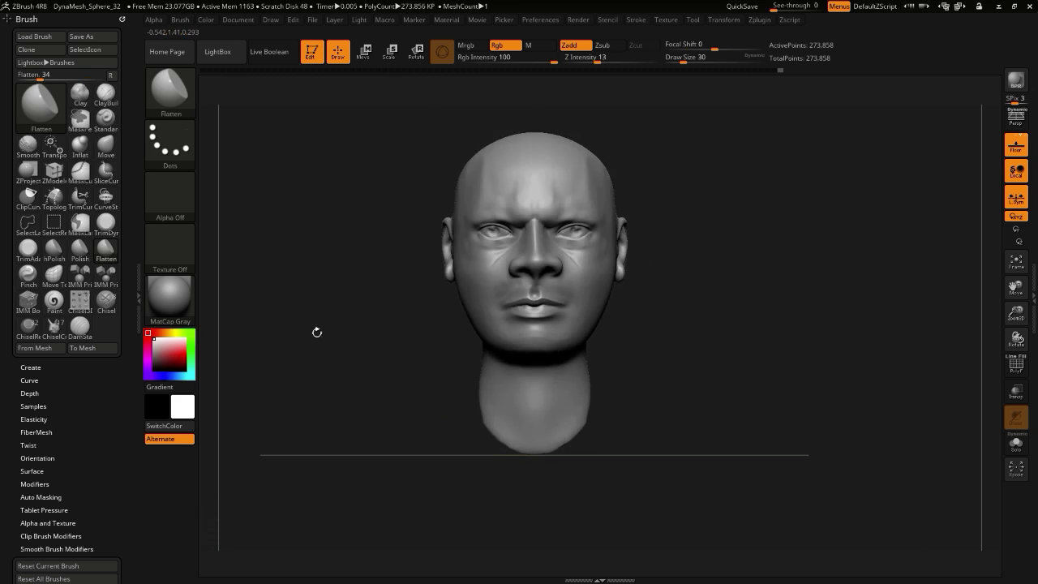
left_click_drag(10, 391, 4, 90)
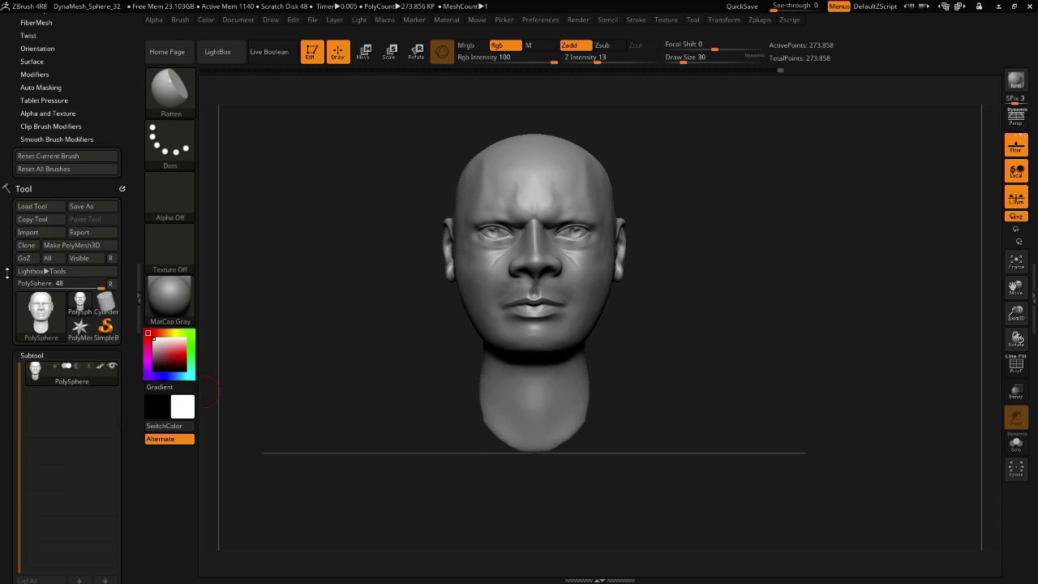
left_click_drag(6, 496, 5, 236)
left_click_drag(3, 279, 0, 240)
scroll(4, 241, "down", 5)
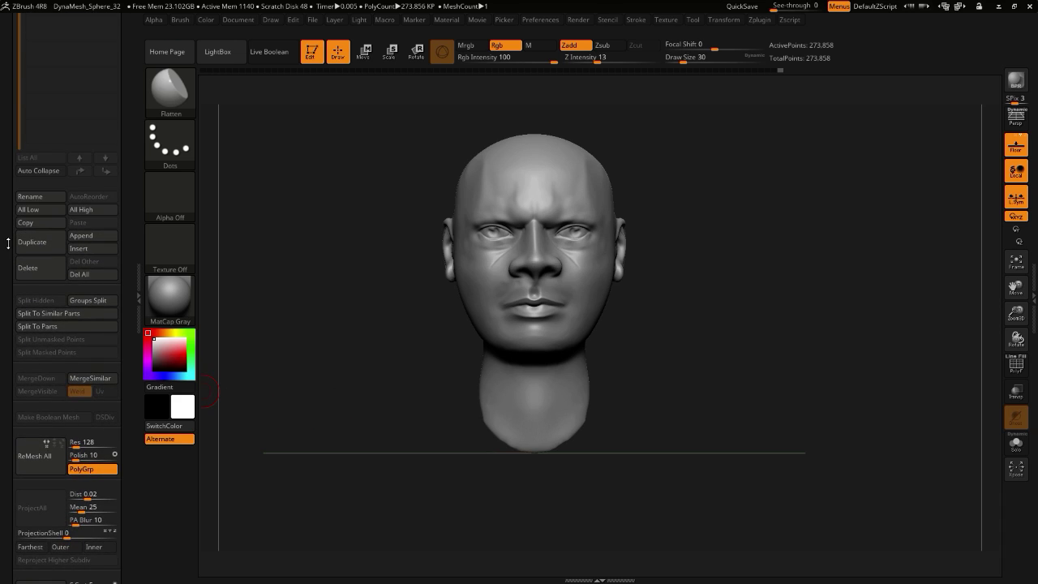
scroll(1, 428, "down", 10)
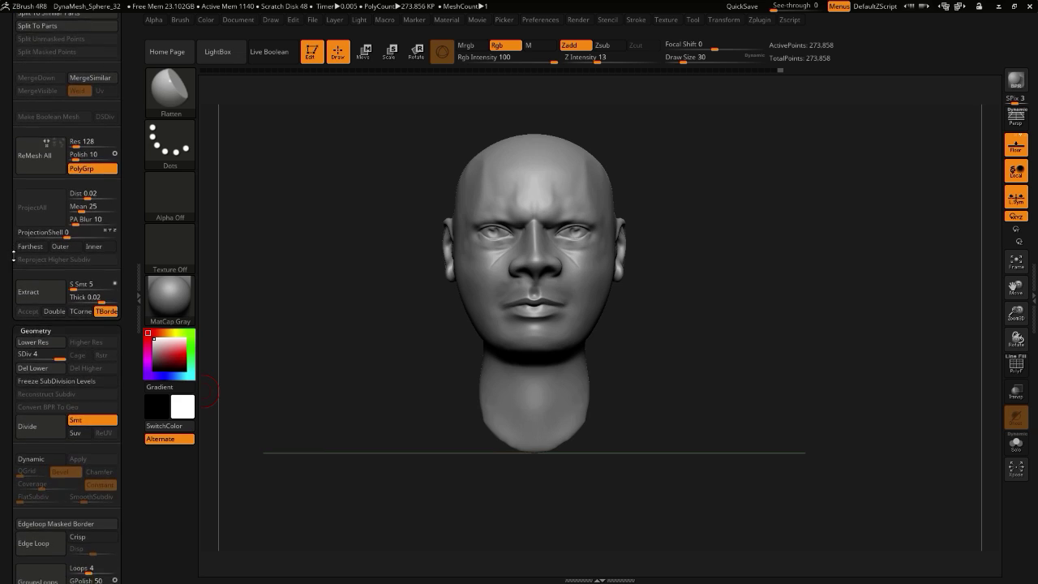
scroll(17, 215, "down", 10)
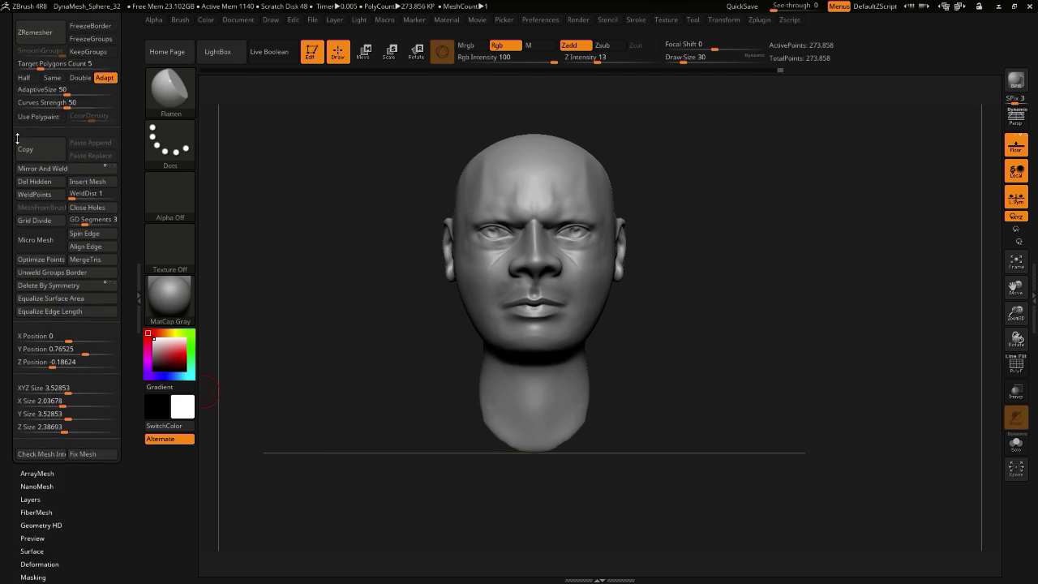
scroll(20, 123, "up", 15)
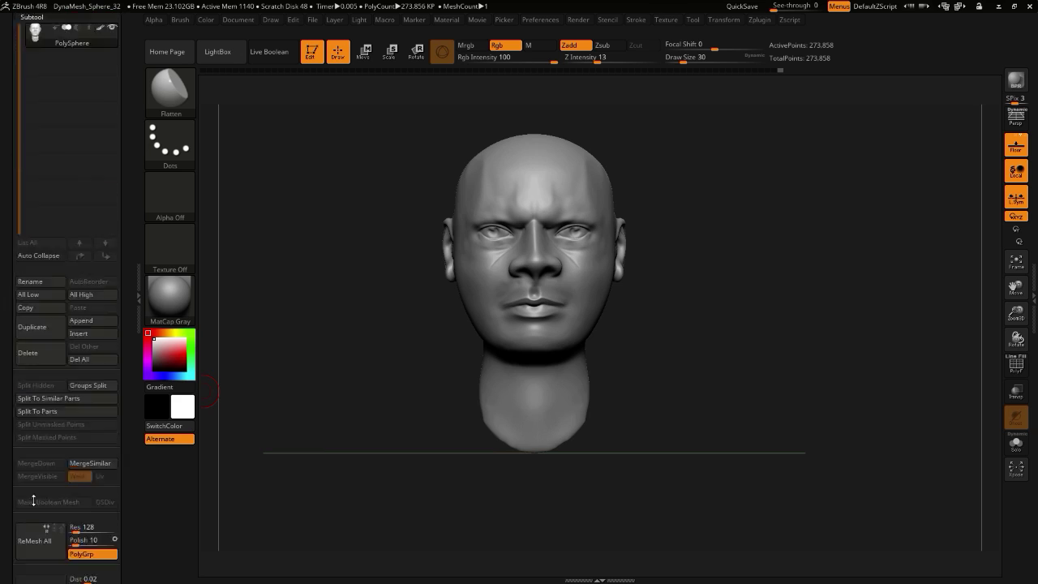
scroll(4, 395, "down", 15)
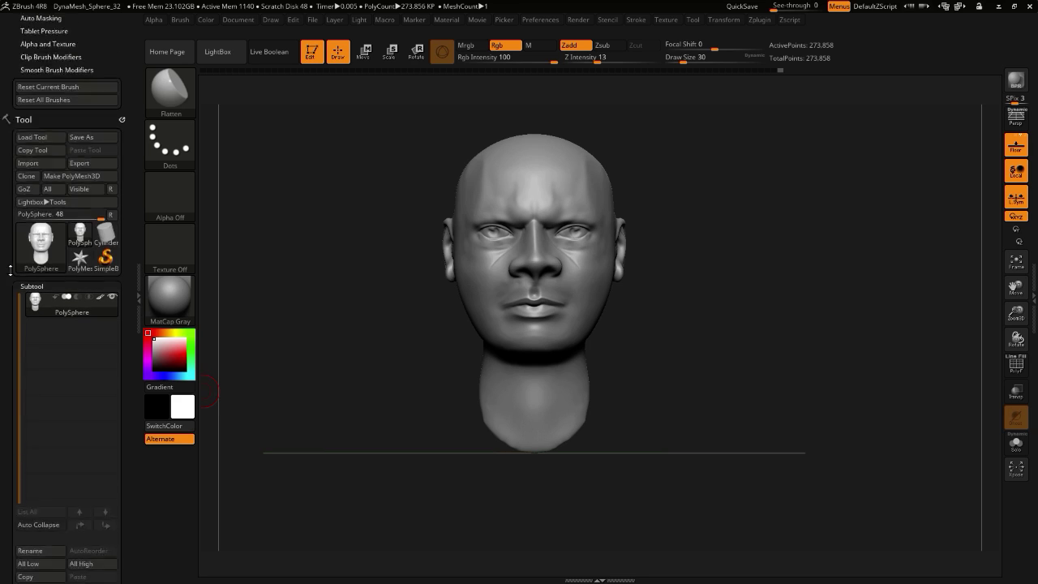
scroll(15, 208, "down", 5)
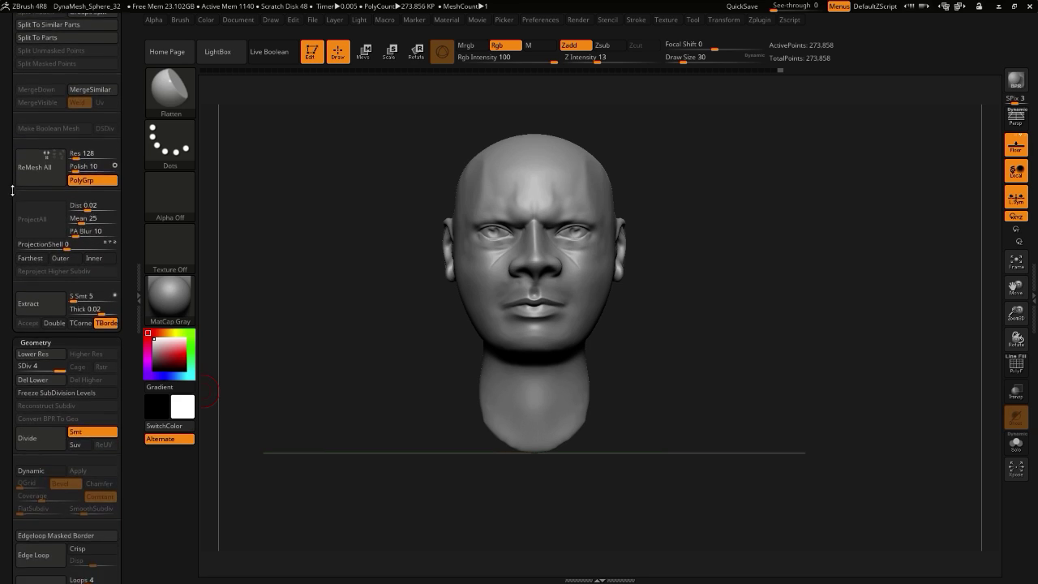
left_click(26, 372)
- Apply Mirror And Weld to the head, undo it once and apply it again
scroll(3, 284, "down", 5)
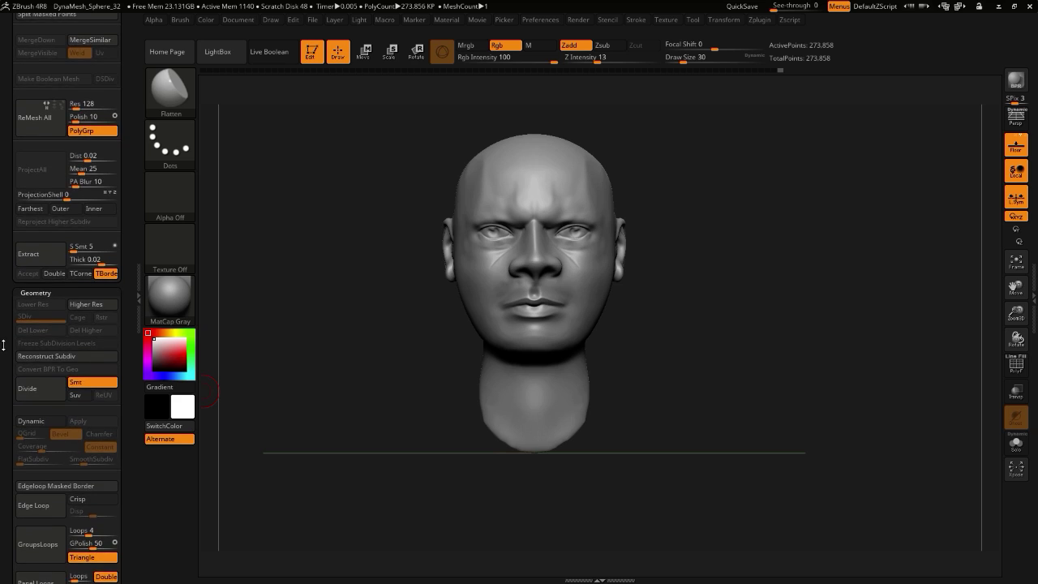
scroll(3, 284, "down", 5)
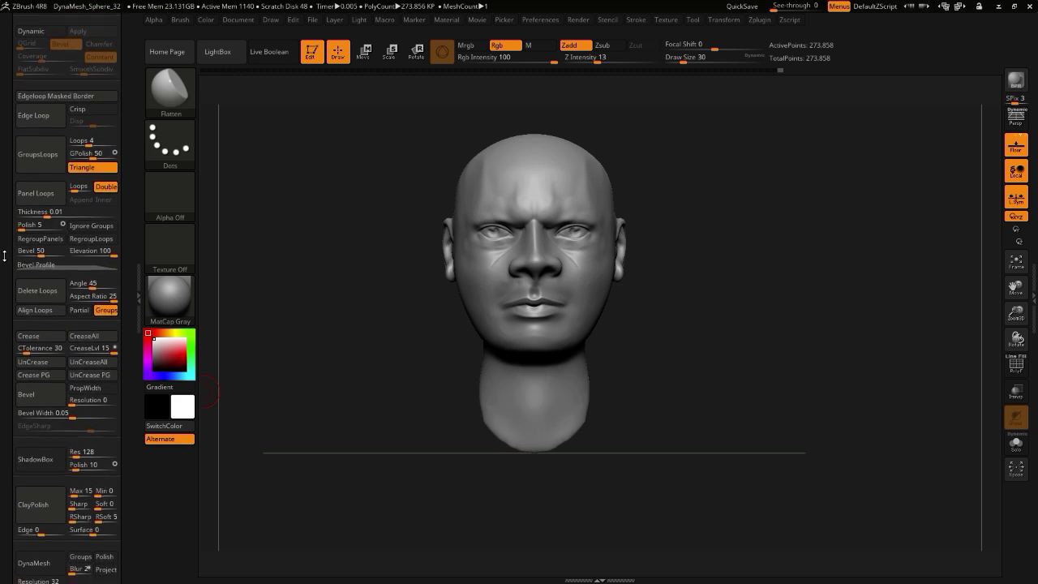
scroll(9, 326, "down", 4)
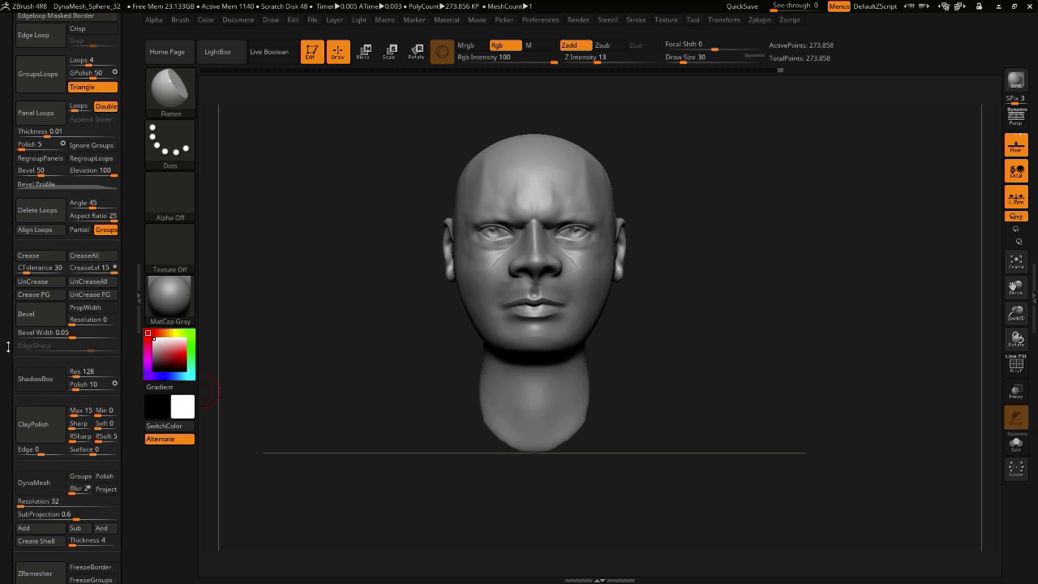
scroll(1, 265, "down", 2)
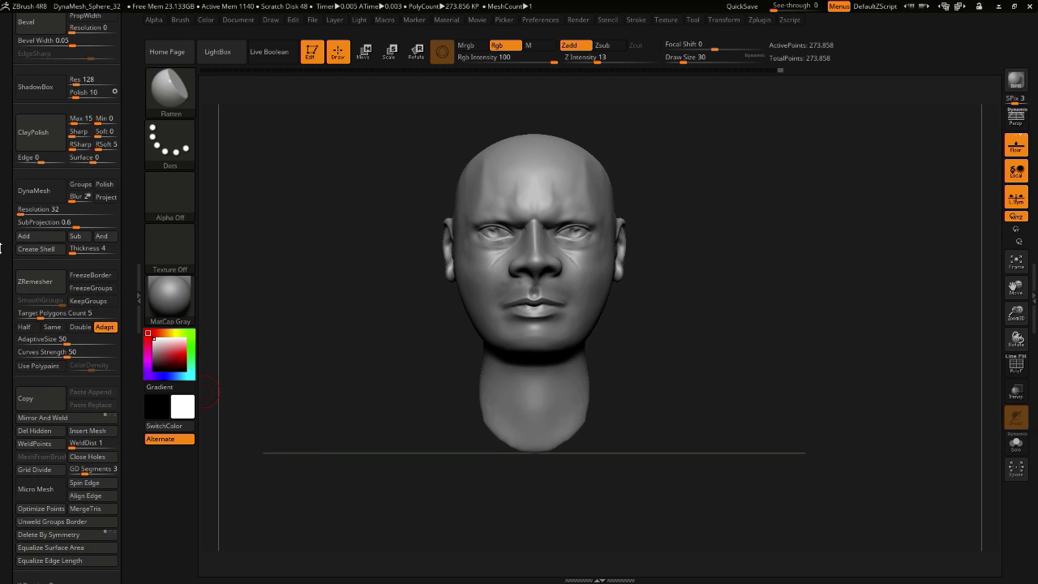
scroll(20, 430, "down", 1)
left_click(29, 415)
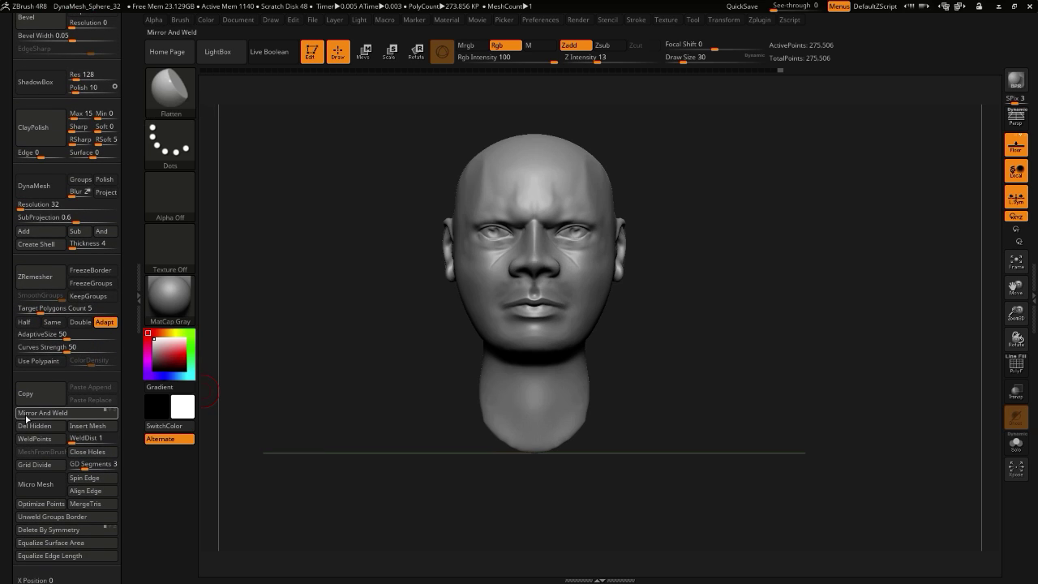
key("ctrl+z")
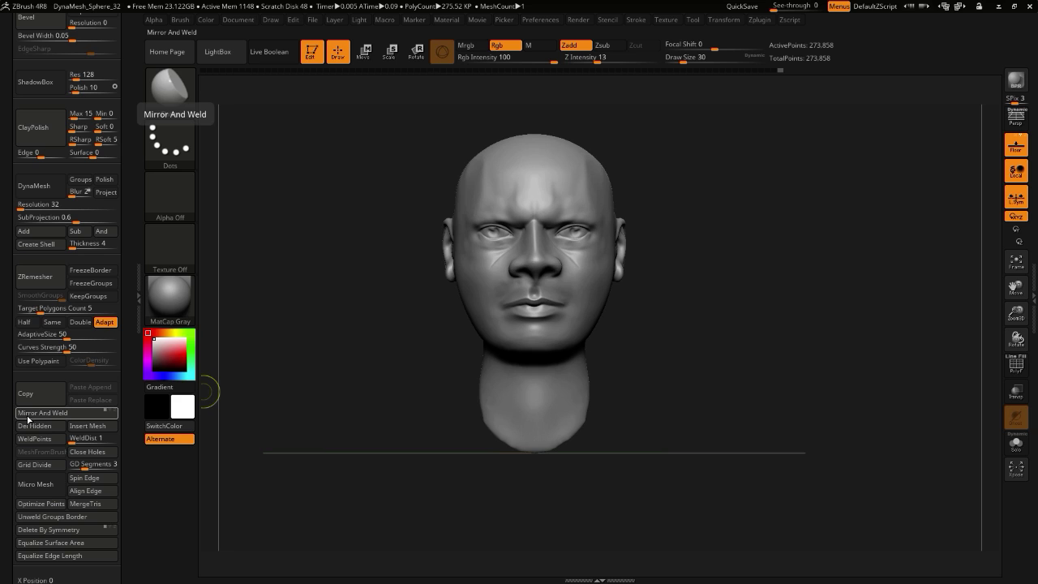
left_click(26, 417)
- Smooth the nose and the cheeks beside the mouth corners, reducing the draw size to 46
mouse_move(333, 367)
left_mouse_down()
mouse_move(338, 347)
mouse_move(296, 318)
mouse_move(401, 304)
left_mouse_up()
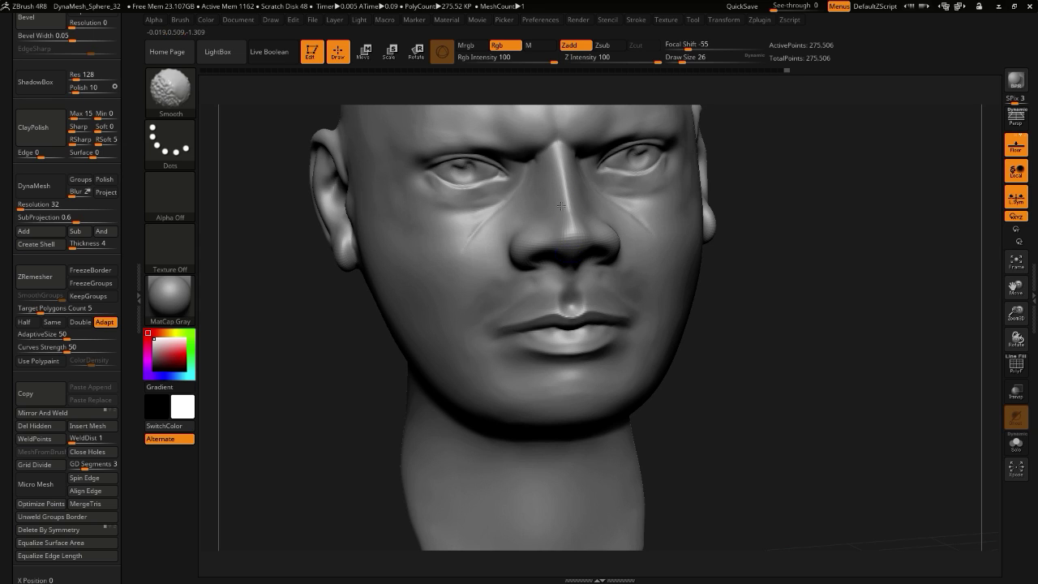
left_click_drag(310, 311, 318, 352)
mouse_move(417, 337)
left_mouse_down()
mouse_move(482, 342)
mouse_move(477, 280)
left_mouse_up()
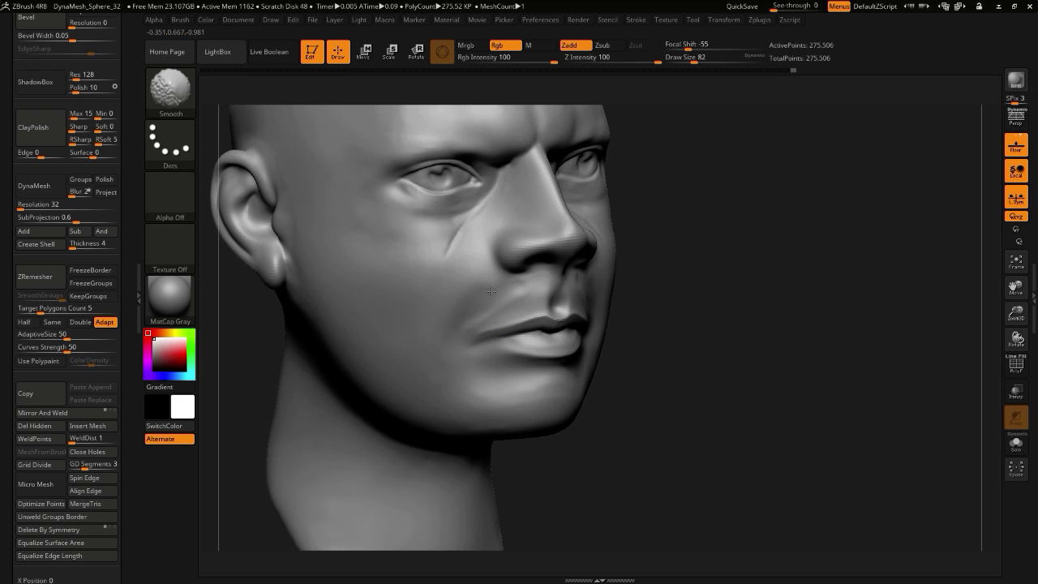
key("bracketleft")
key("bracketleft")
key("bracketleft")
key("shift")
left_click_drag(461, 326, 471, 336, "shift")
left_click_drag(666, 461, 618, 430, "alt")
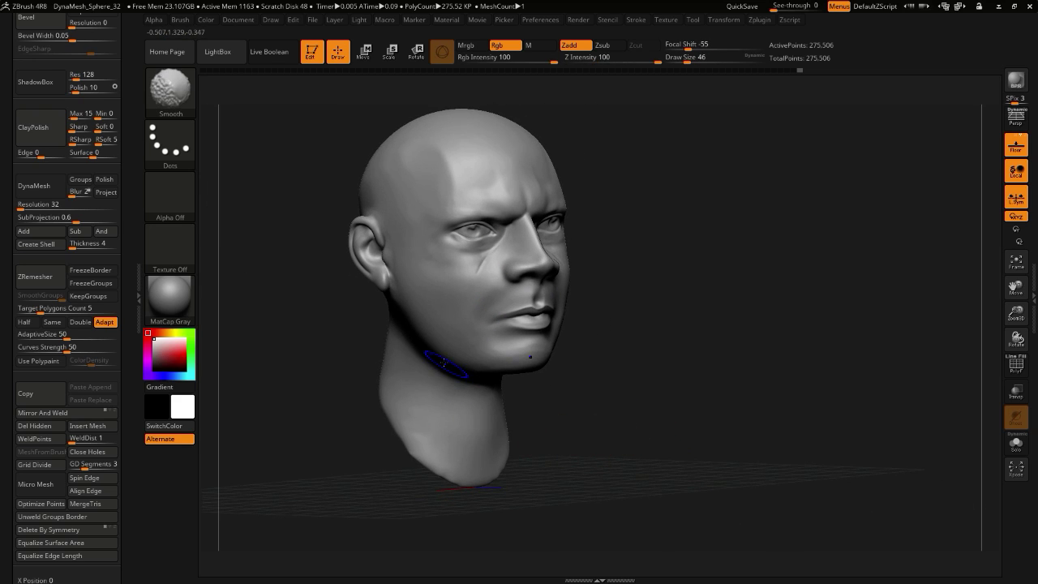
- Select the Move brush at a draw size of 82 and smooth the upper sides of the head
left_click_drag(312, 349, 337, 353, "shift")
key("space")
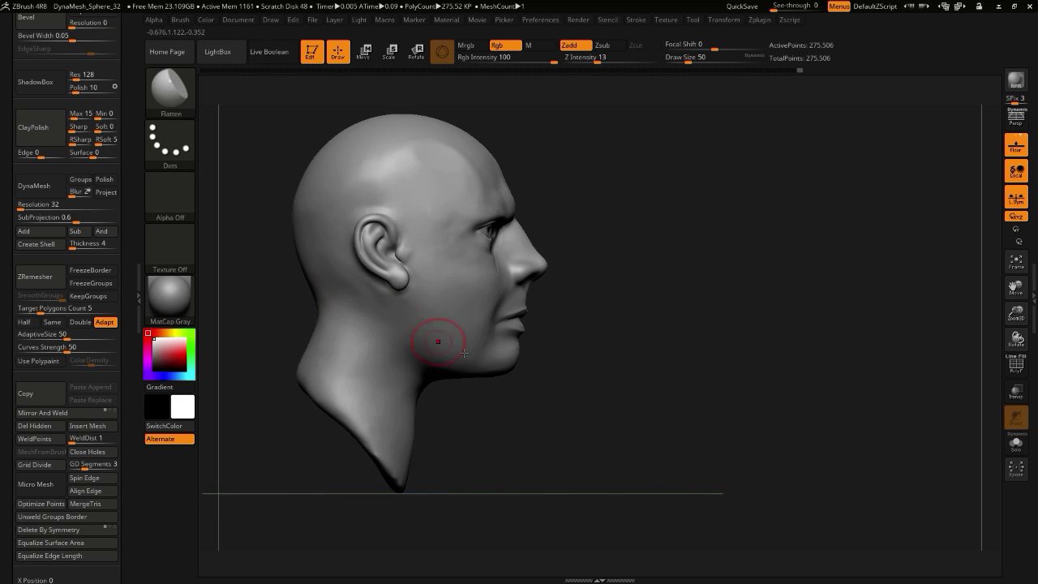
key("space")
left_click_drag(116, 291, 125, 574)
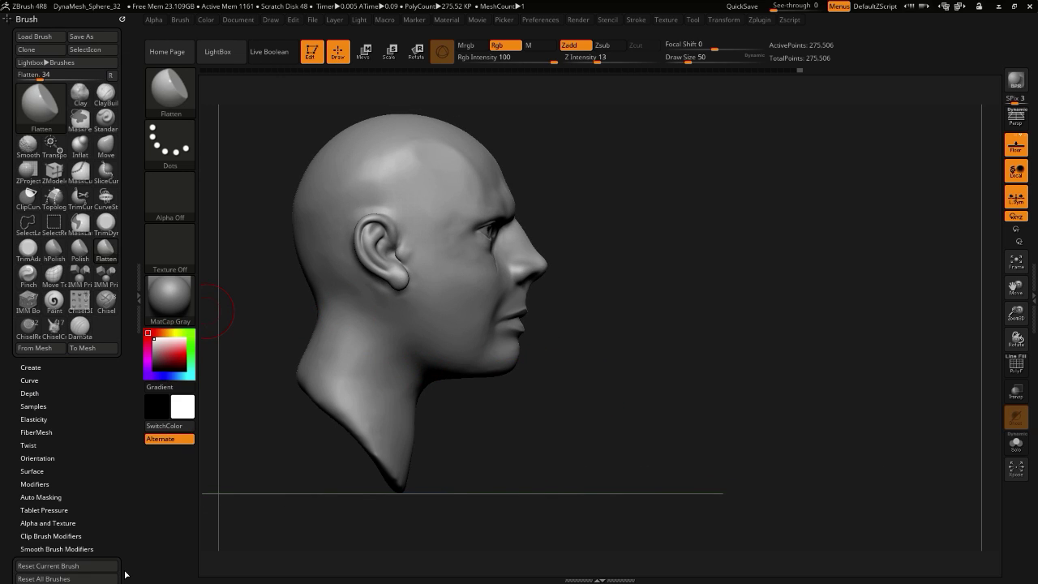
left_click(104, 148)
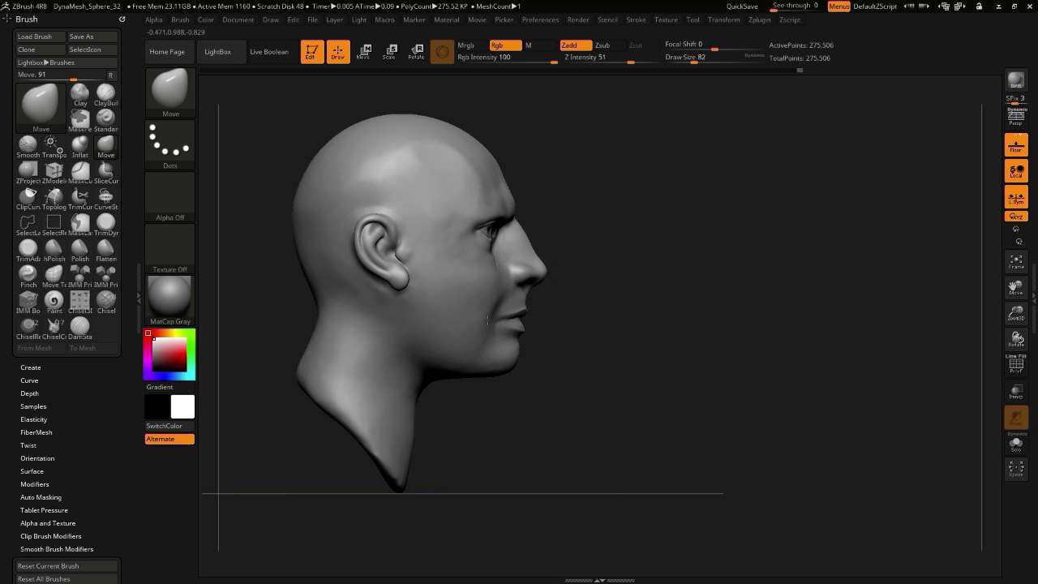
mouse_move(563, 403)
left_mouse_down()
mouse_move(405, 417)
mouse_move(521, 433)
mouse_move(466, 372)
left_mouse_up()
mouse_move(359, 371)
left_mouse_down()
mouse_move(343, 341)
mouse_move(482, 433)
mouse_move(568, 423)
mouse_move(580, 442)
mouse_move(624, 442)
left_mouse_up()
mouse_move(305, 379)
left_mouse_down()
mouse_move(257, 378)
mouse_move(357, 381)
left_mouse_up()
left_click_drag(441, 219, 437, 181, "shift")
mouse_move(555, 217)
left_mouse_down("shift")
mouse_move(539, 215)
mouse_move(561, 207)
left_mouse_up("shift")
- Reshape the cheeks and jaw from several angles with the Move brush, enlarging it for broader changes
left_click_drag(299, 292, 362, 305)
left_click_drag(451, 319, 448, 308)
left_click_drag(441, 257, 443, 265)
mouse_move(347, 333)
left_mouse_down()
mouse_move(298, 331)
mouse_move(331, 384)
mouse_move(414, 387)
mouse_move(444, 377)
left_mouse_up()
left_click_drag(471, 341, 464, 338)
left_click_drag(352, 330, 373, 329)
key("]")
left_click_drag(554, 297, 549, 298)
mouse_move(527, 417)
left_mouse_down()
mouse_move(446, 413)
mouse_move(403, 382)
left_mouse_up()
left_click_drag(392, 279, 447, 286)
- Reduce the Move brush to a draw size of 62 and adjust the outer corners of the eyes
key("[")
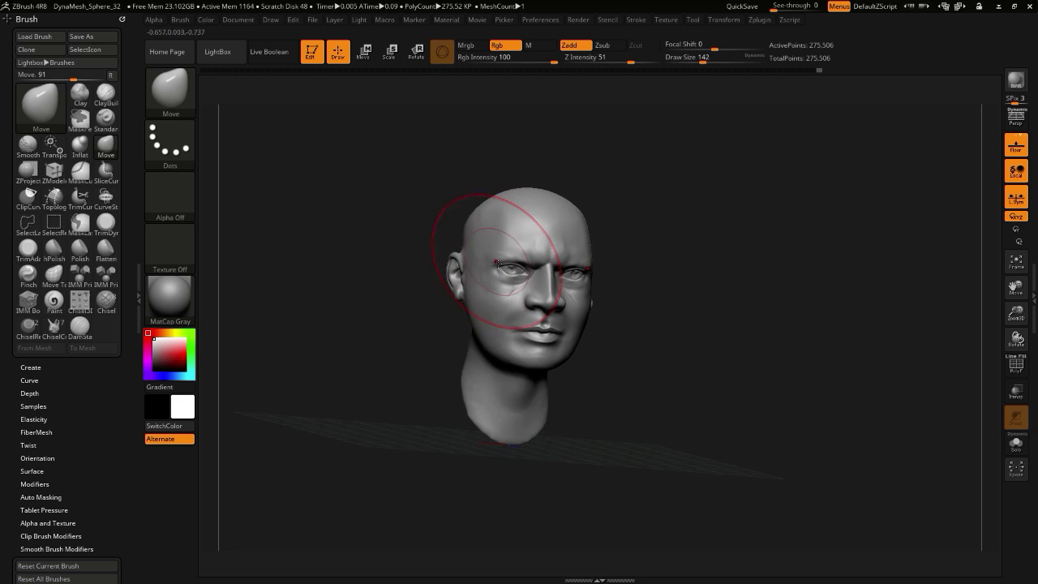
key("[")
mouse_move(367, 265)
left_mouse_down("alt")
mouse_move(373, 320)
mouse_move(340, 296)
left_mouse_up("alt")
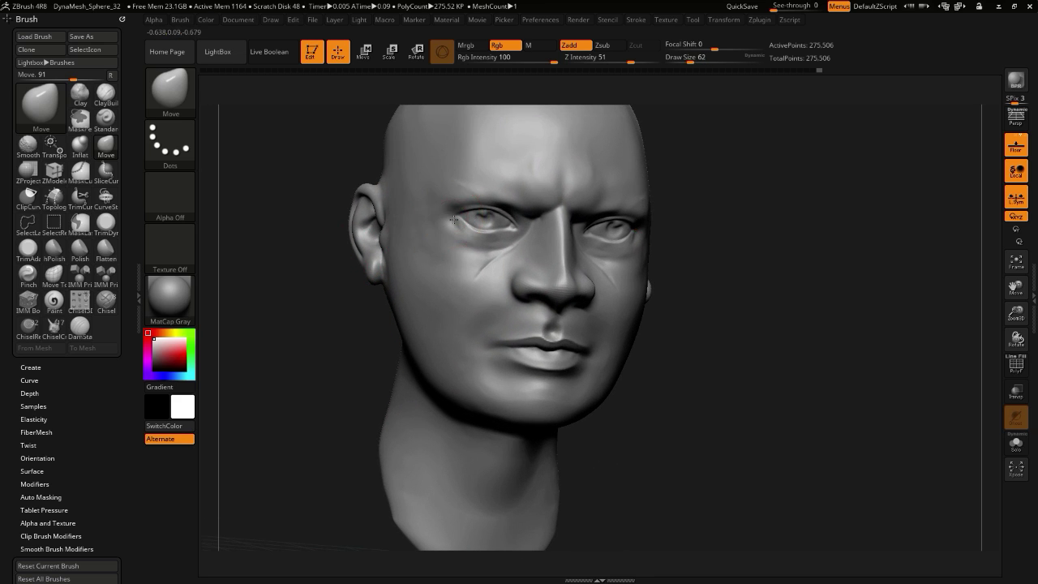
left_click_drag(459, 209, 464, 213)
mouse_move(320, 210)
left_mouse_down()
mouse_move(340, 187)
mouse_move(361, 213)
mouse_move(347, 219)
left_mouse_up()
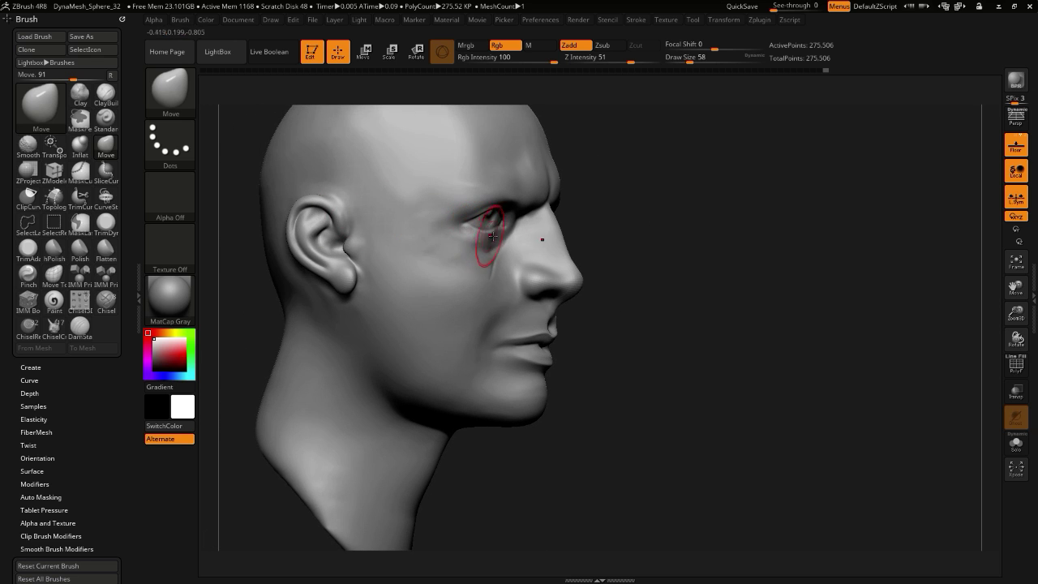
left_click_drag(629, 331, 578, 317)
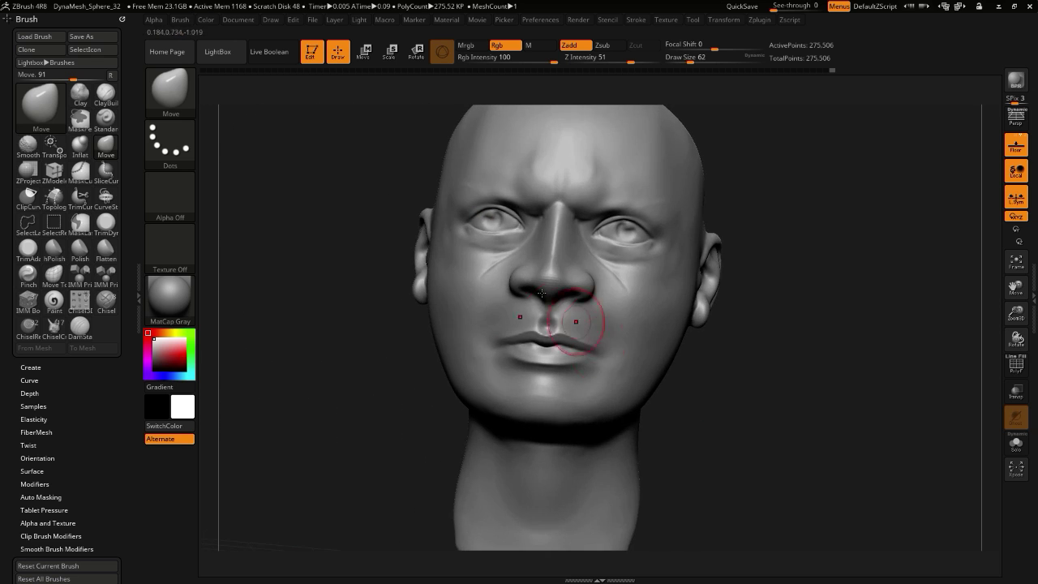
- Reduce the brush size and mask both sculpted eyeball surfaces inside the eyelids with the MaskPen brush
left_click_drag(314, 127, 347, 86)
left_click_drag(365, 166, 245, 180, "alt")
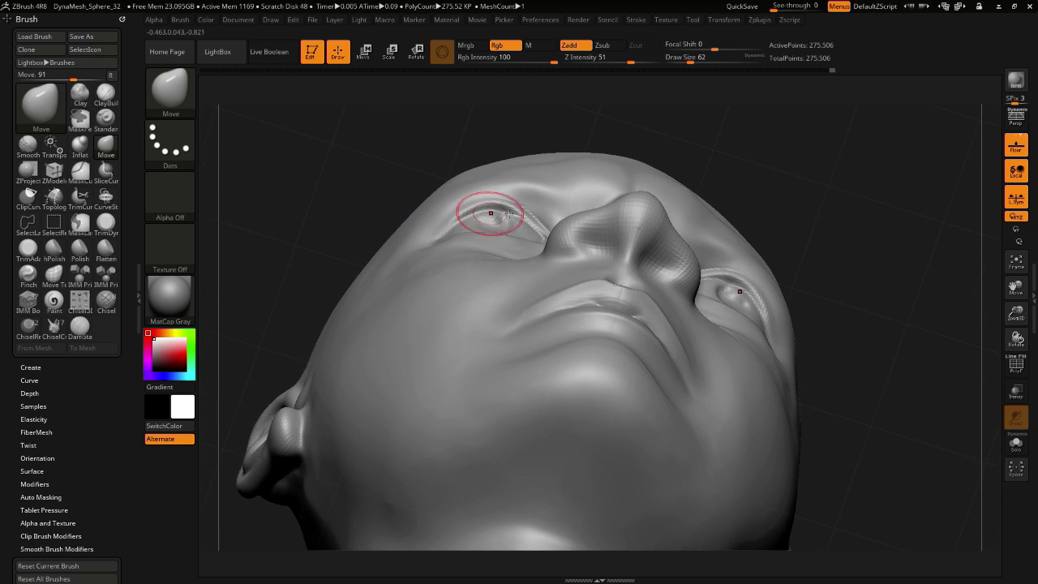
left_click_drag(342, 168, 282, 313)
mouse_move(279, 221)
left_mouse_down()
mouse_move(380, 206)
mouse_move(445, 258)
left_mouse_up()
left_click_drag(378, 233, 273, 246, "shift")
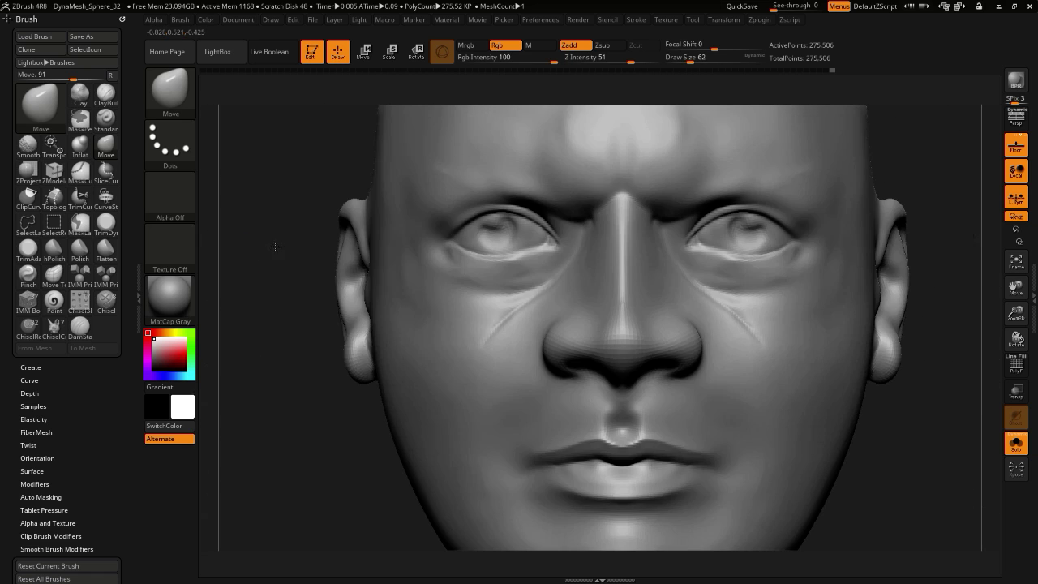
mouse_move(240, 288)
left_mouse_down()
mouse_move(290, 287)
mouse_move(258, 287)
mouse_move(277, 295)
mouse_move(266, 253)
left_mouse_up()
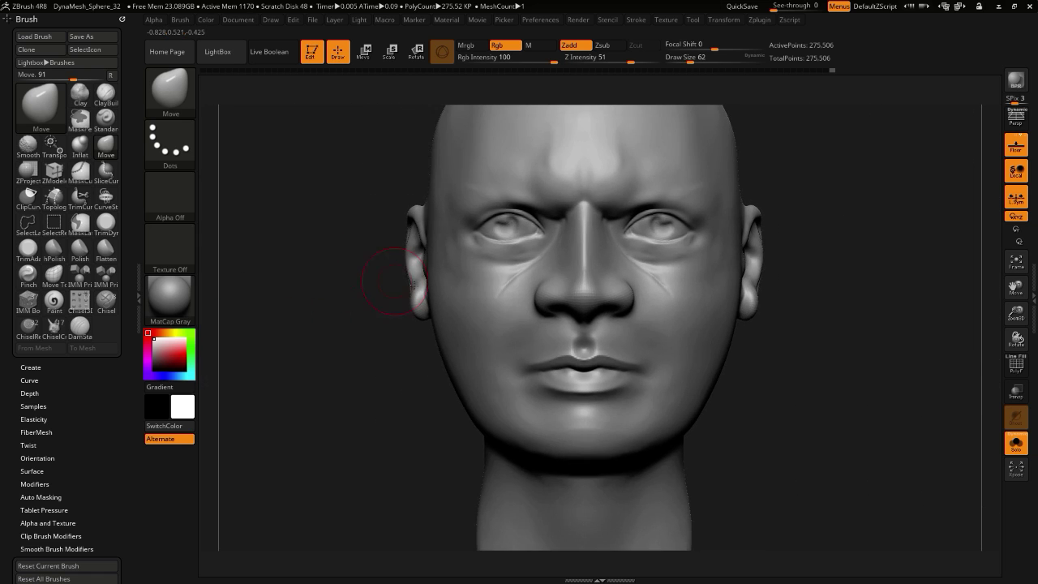
mouse_move(274, 303)
left_mouse_down("alt")
mouse_move(249, 389)
mouse_move(261, 384)
left_mouse_up("alt")
key("bracketleft")
key("bracketleft")
key("bracketleft")
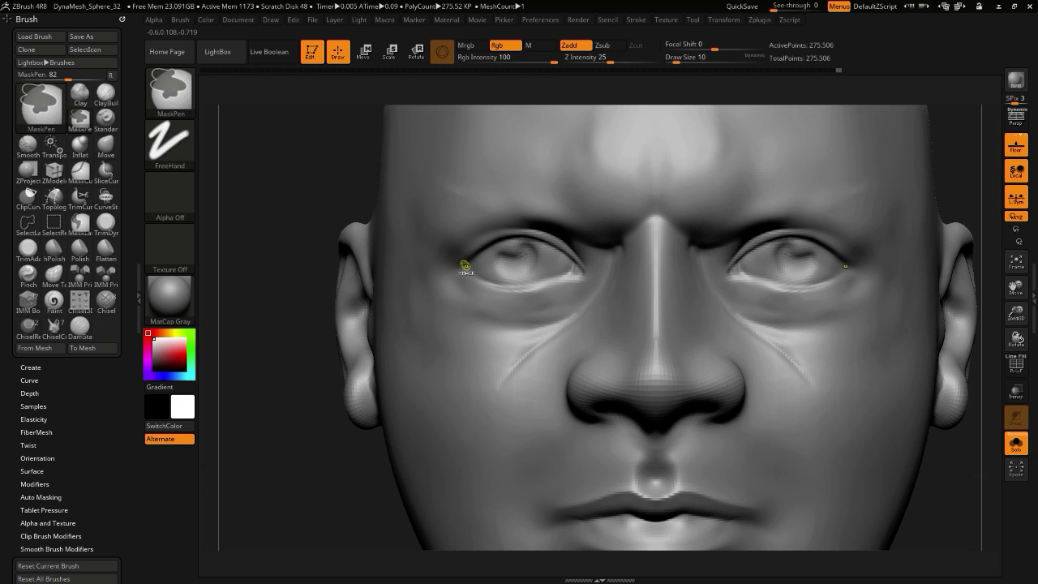
mouse_move(465, 268)
left_mouse_down("ctrl")
mouse_move(488, 254)
mouse_move(554, 250)
mouse_move(489, 263)
mouse_move(554, 277)
mouse_move(499, 265)
mouse_move(539, 255)
left_mouse_up("ctrl")
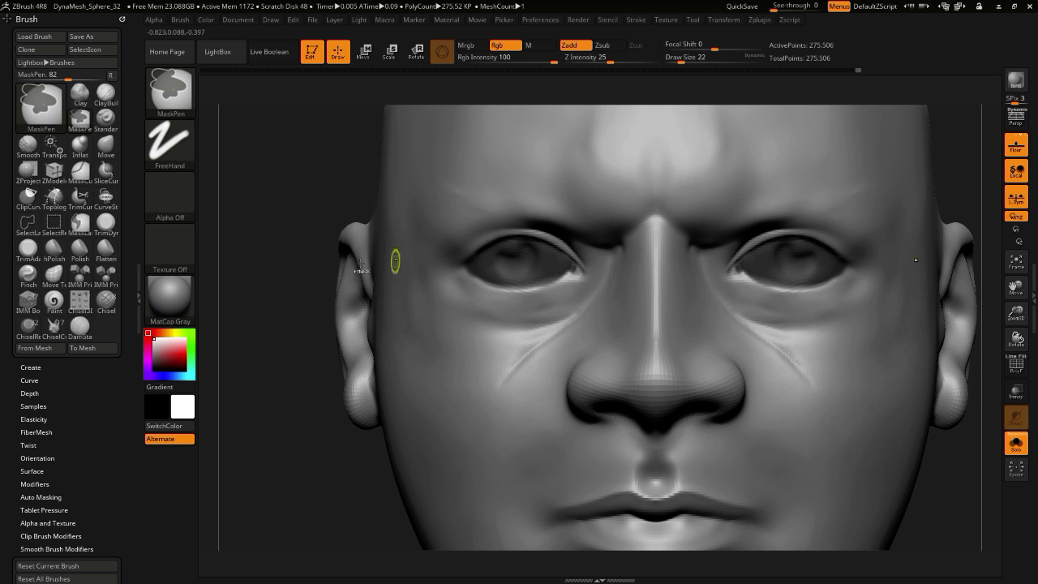
- Refine the eyeball mask along the lower lids at a smaller draw size and invert the mask
mouse_move(282, 263)
left_mouse_down()
mouse_move(278, 224)
mouse_move(459, 231)
left_mouse_up()
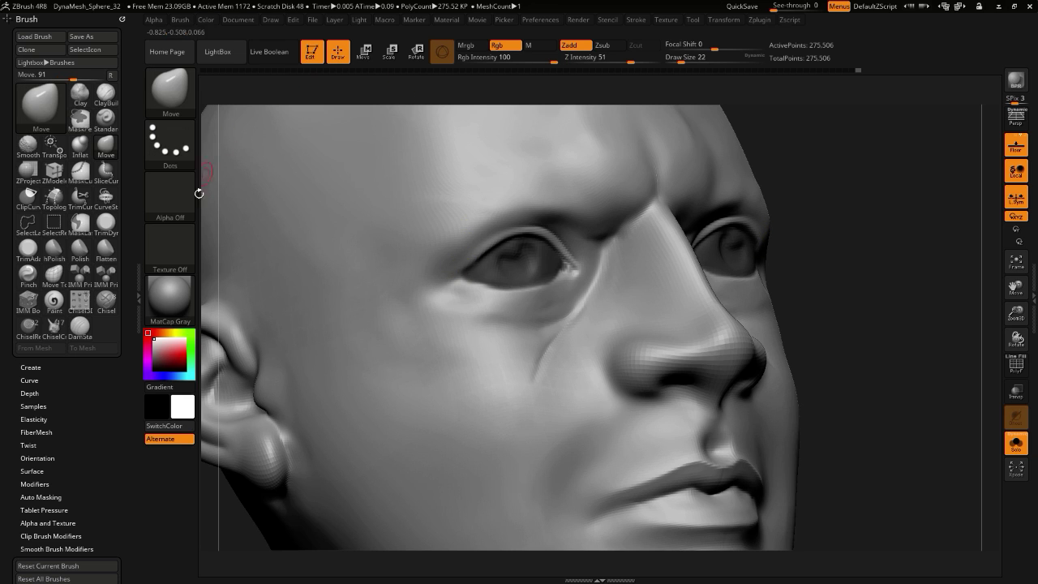
left_click_drag(208, 334, 379, 350)
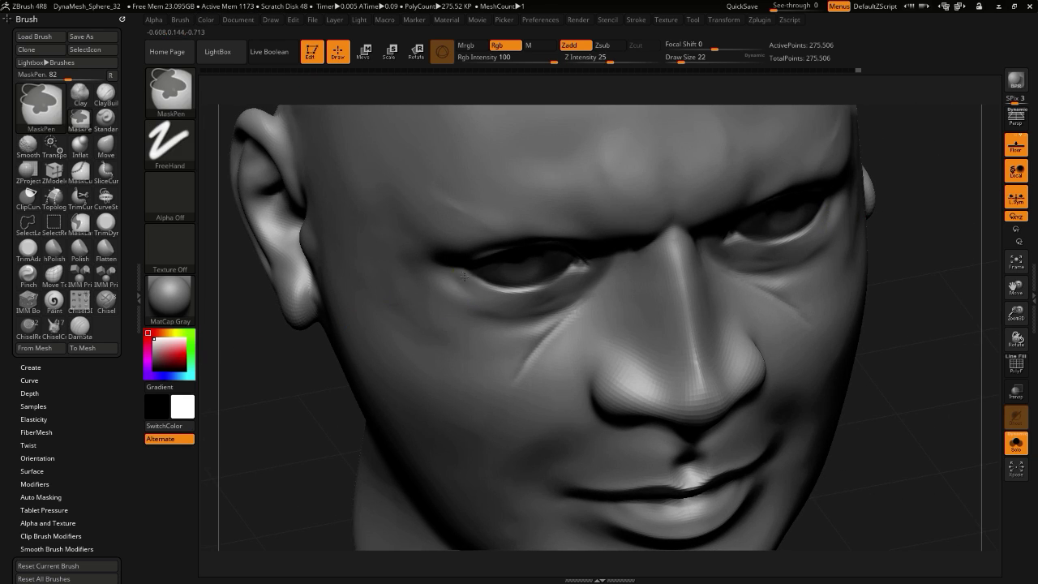
left_click_drag(553, 286, 580, 265, "ctrl+alt")
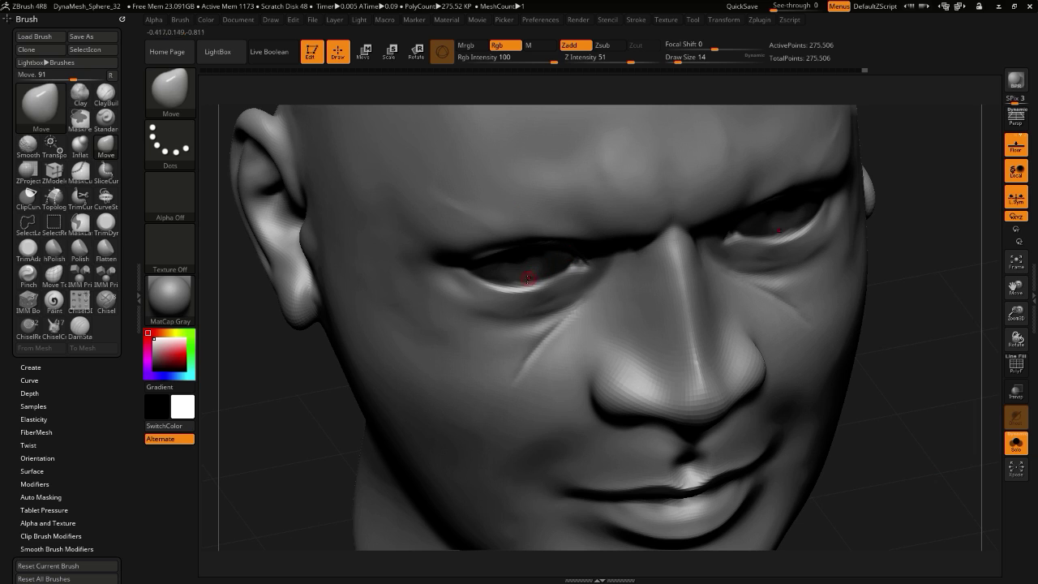
key("ctrl")
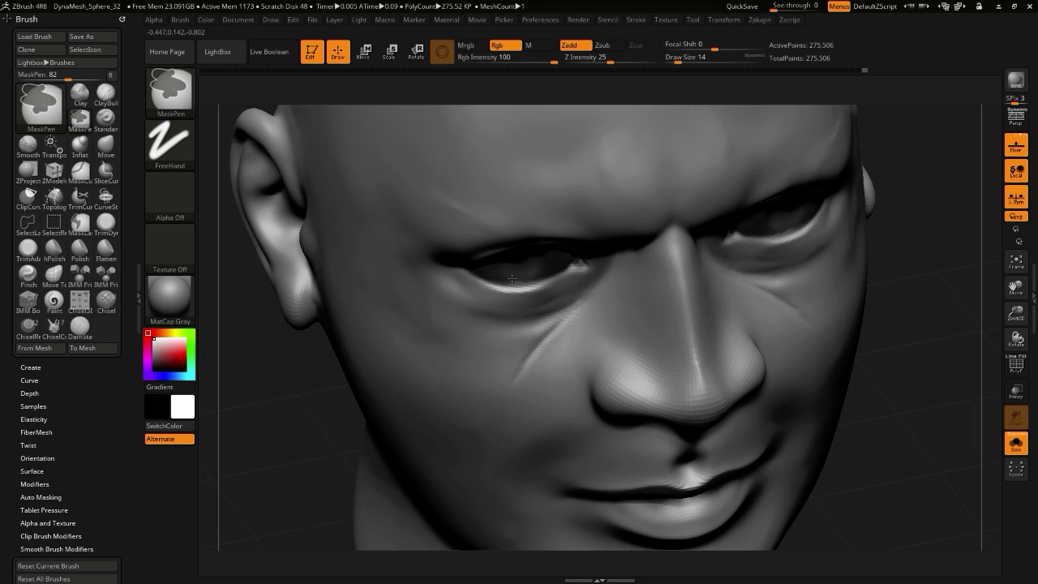
left_click(286, 401, "ctrl")
left_click_drag(286, 400, 271, 206)
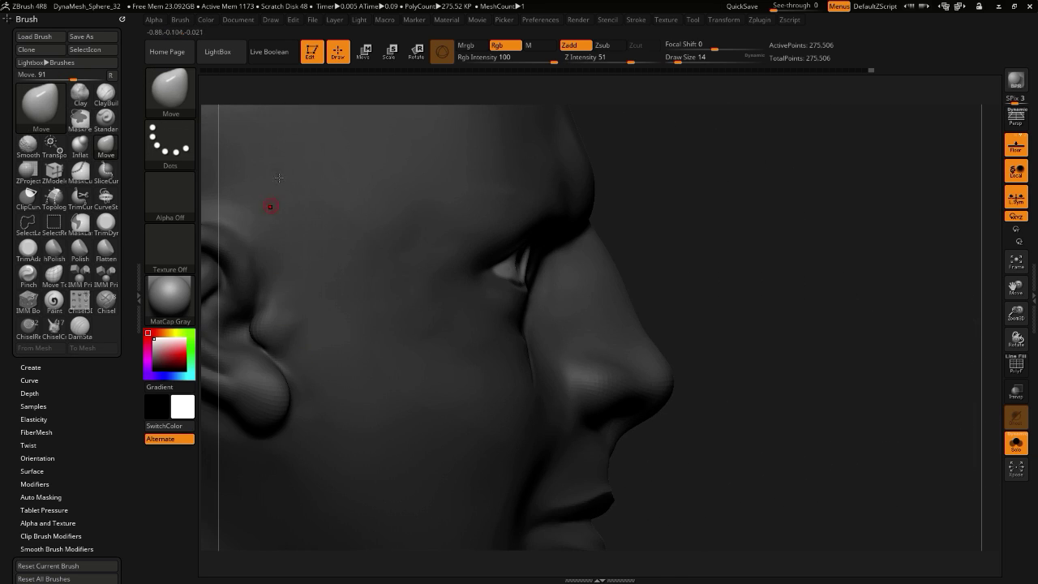
- Push the unmasked eyeball surfaces back into the head with the Move gizmo and clear the mask
left_click(364, 54)
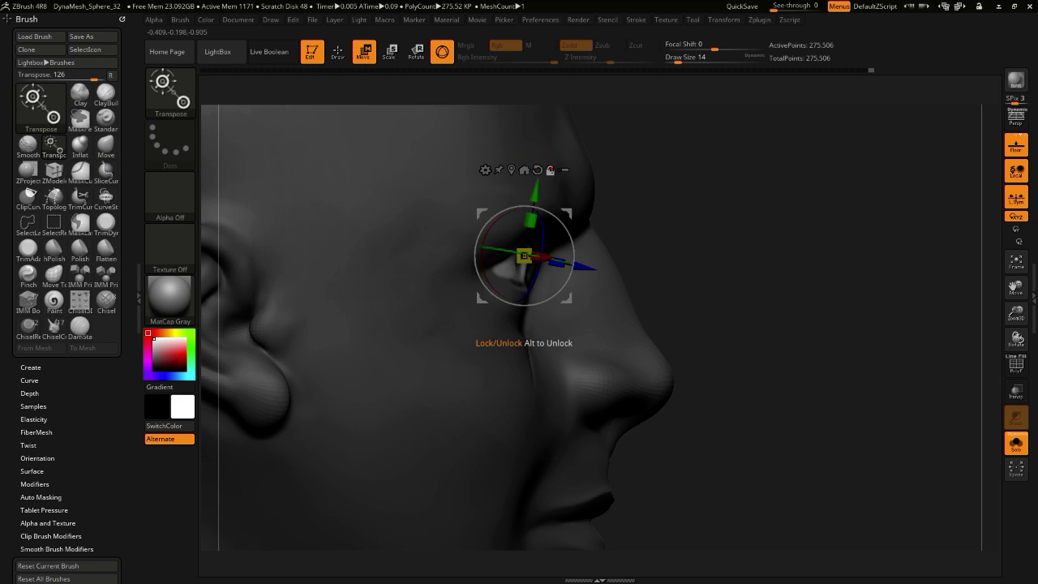
left_click(524, 170)
left_click_drag(584, 256, 460, 255)
left_click(447, 343)
left_click_drag(688, 438, 646, 412, "shift")
left_click_drag(448, 255, 423, 255)
left_click_drag(725, 430, 664, 433, "ctrl")
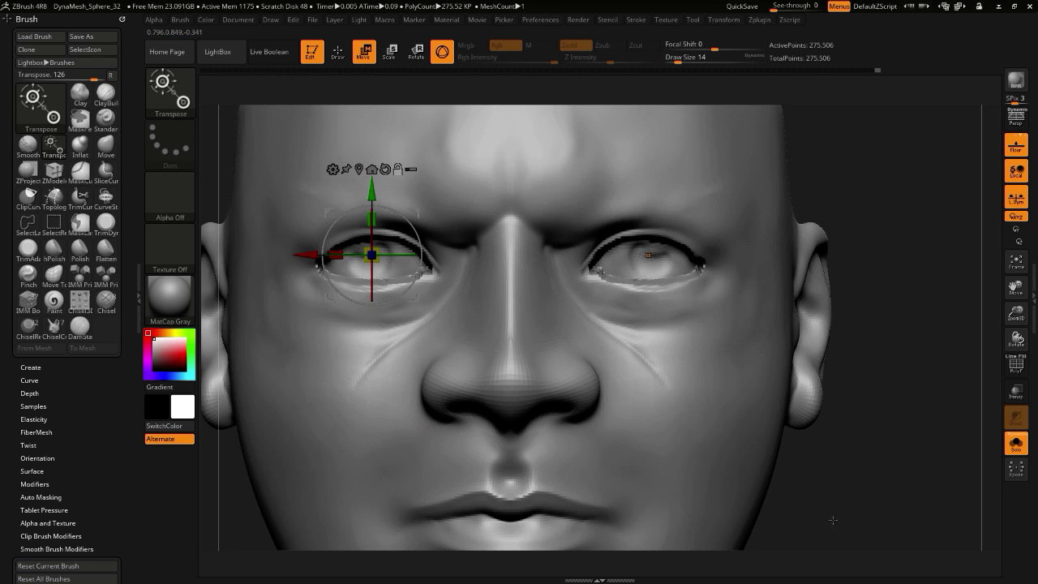
- Insert a mirrored pair of spheres over the eye sockets using Insert Sphere from the IMM Primitives brush
left_click_drag(833, 520, 820, 471, "alt")
left_click_drag(287, 395, 262, 357, "alt")
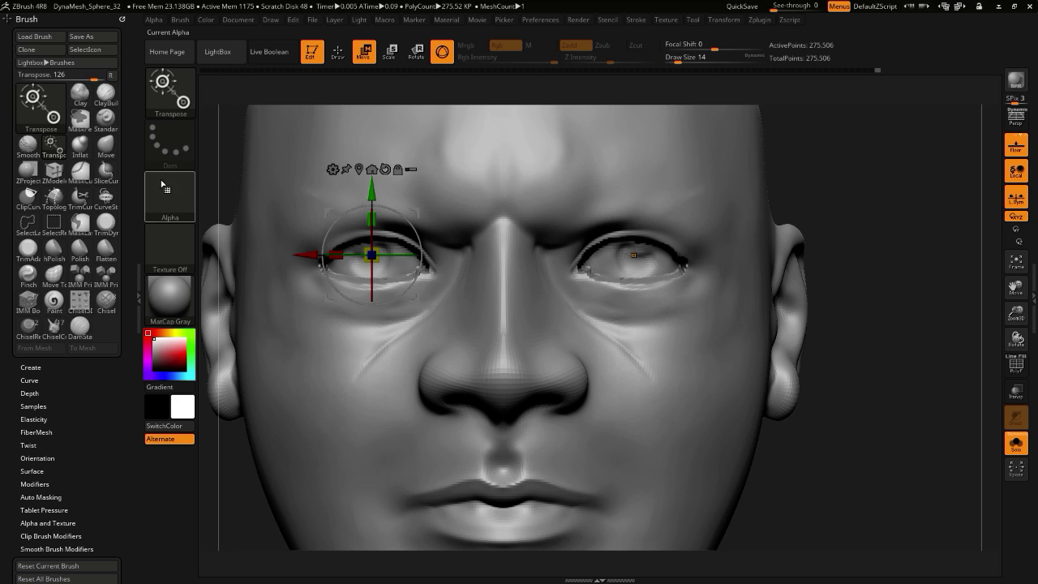
left_click_drag(217, 213, 287, 201, "alt")
left_click(332, 53)
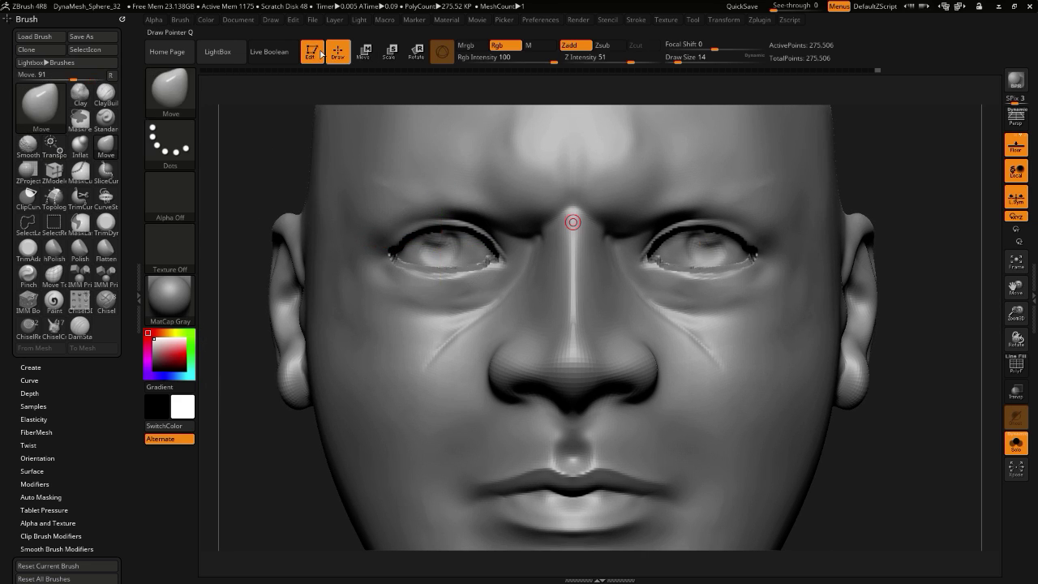
left_click(43, 105)
key("i")
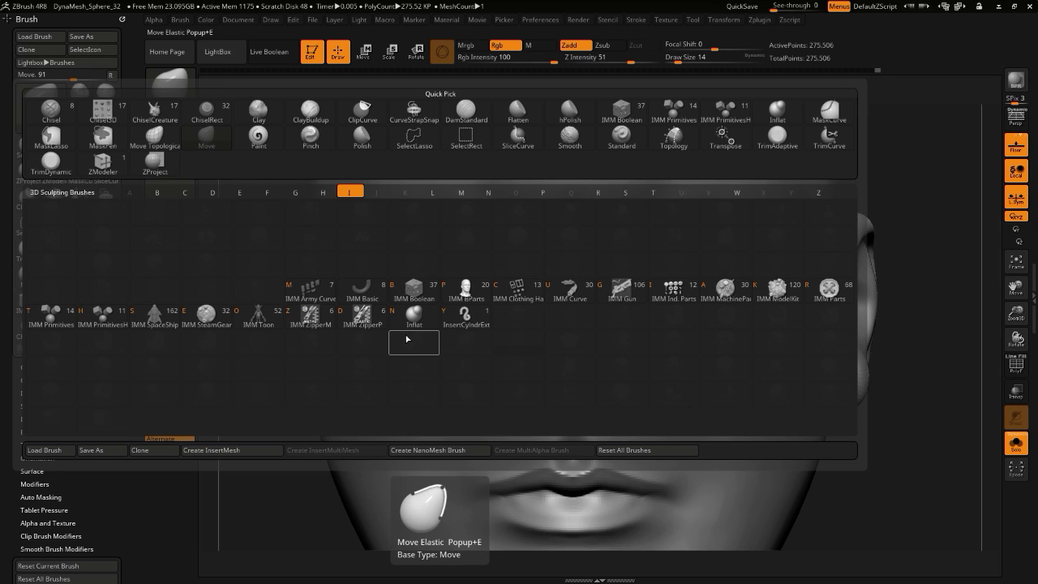
left_click(44, 319)
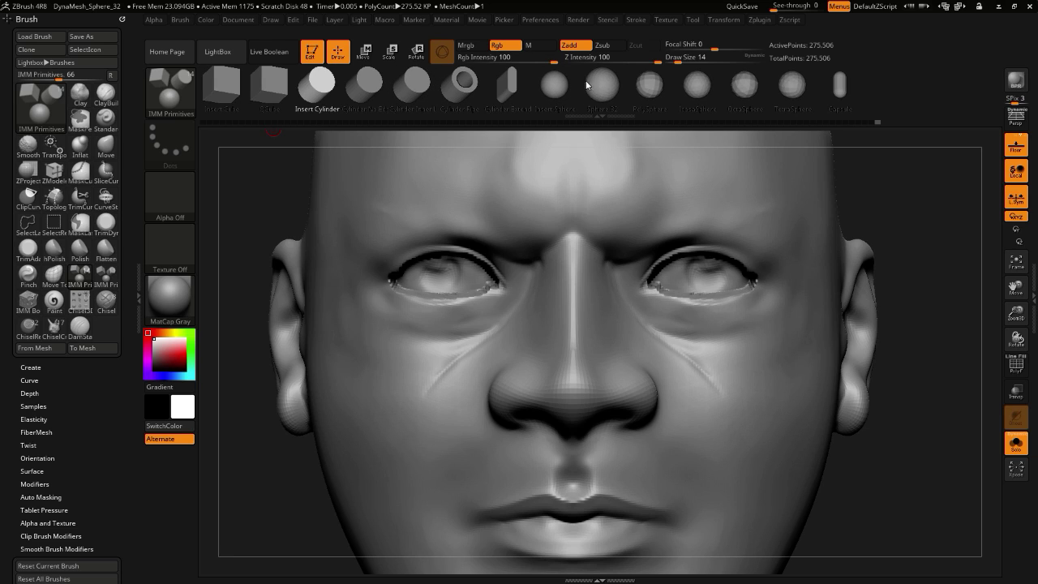
left_click(551, 83)
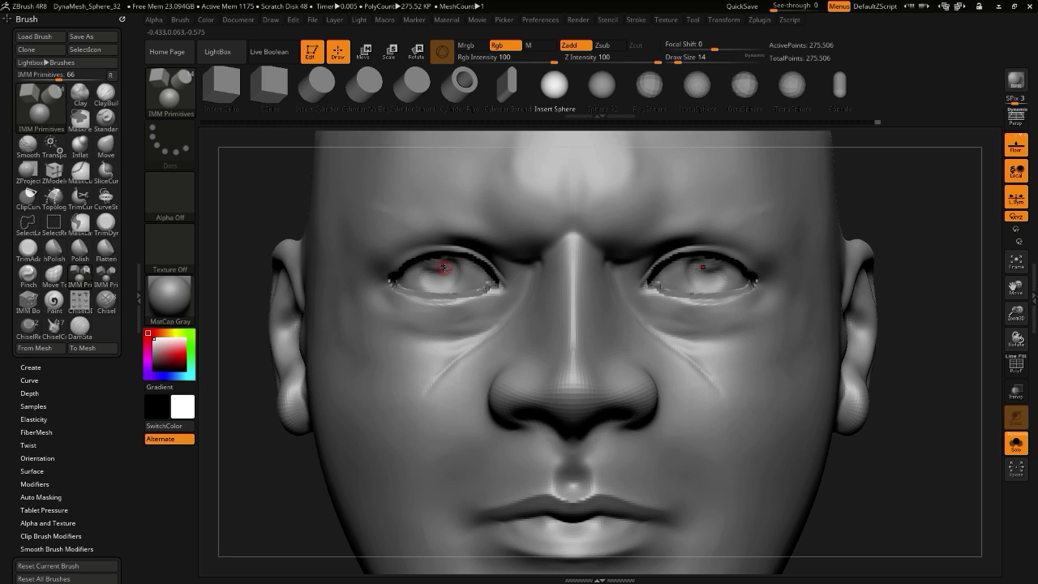
left_click_drag(444, 273, 332, 335)
left_click_drag(253, 426, 354, 464, "alt")
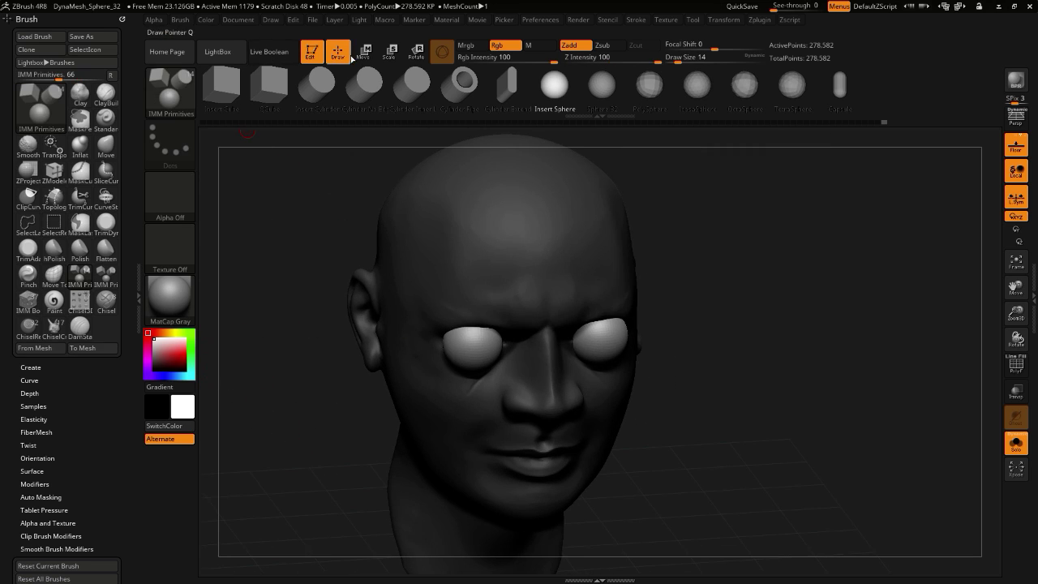
- Isolate the two inserted spheres and split them from the head into their own subtool
left_click(459, 357, "ctrl+shift")
left_click_drag(12, 399, 1, 294)
scroll(0, 294, "down", 10)
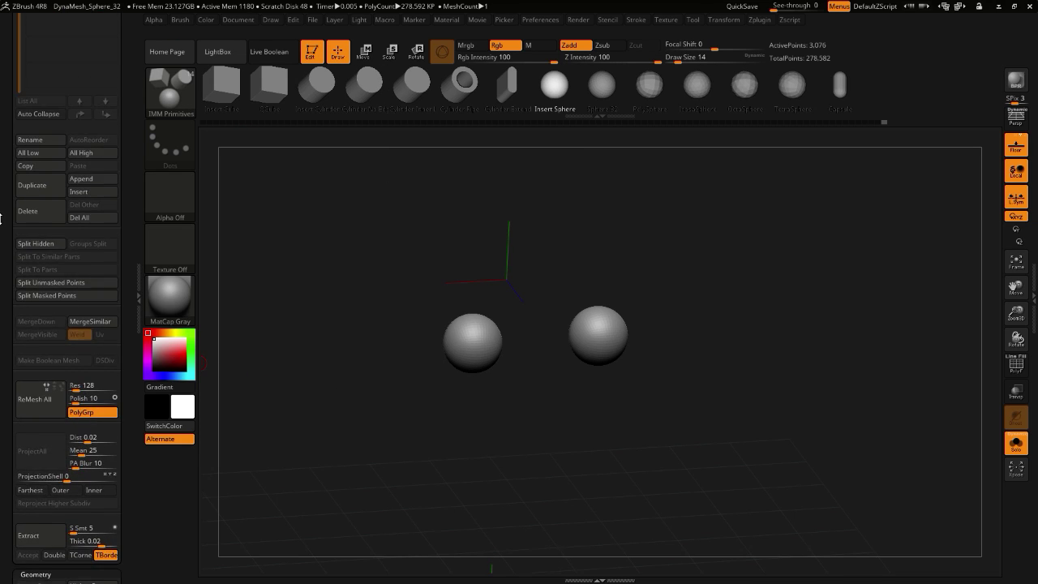
left_click_drag(290, 390, 313, 264)
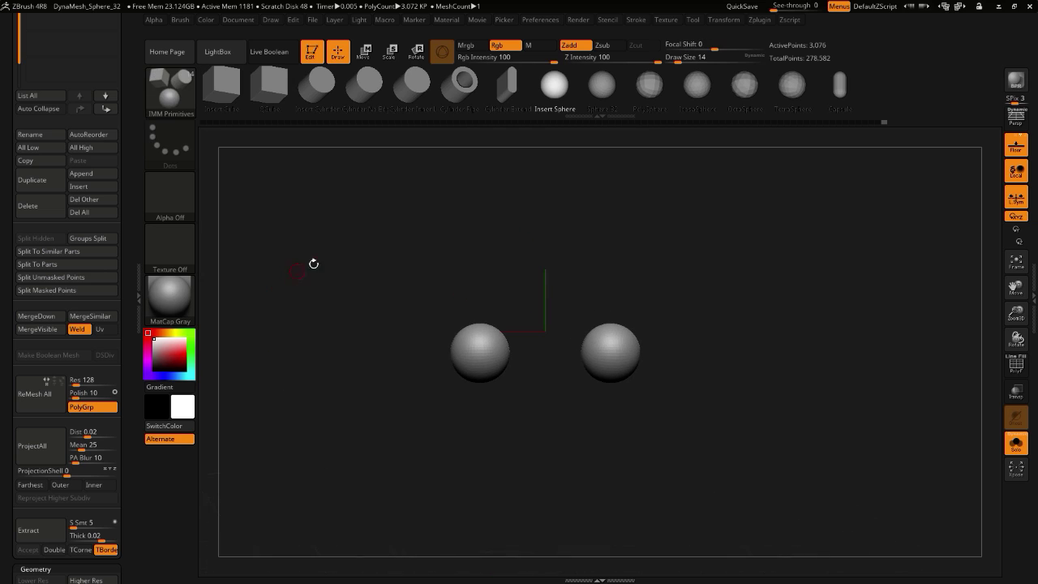
left_click(325, 287)
- Shift the eyeball spheres slightly upward and inward with the Move gizmo
left_click(366, 53)
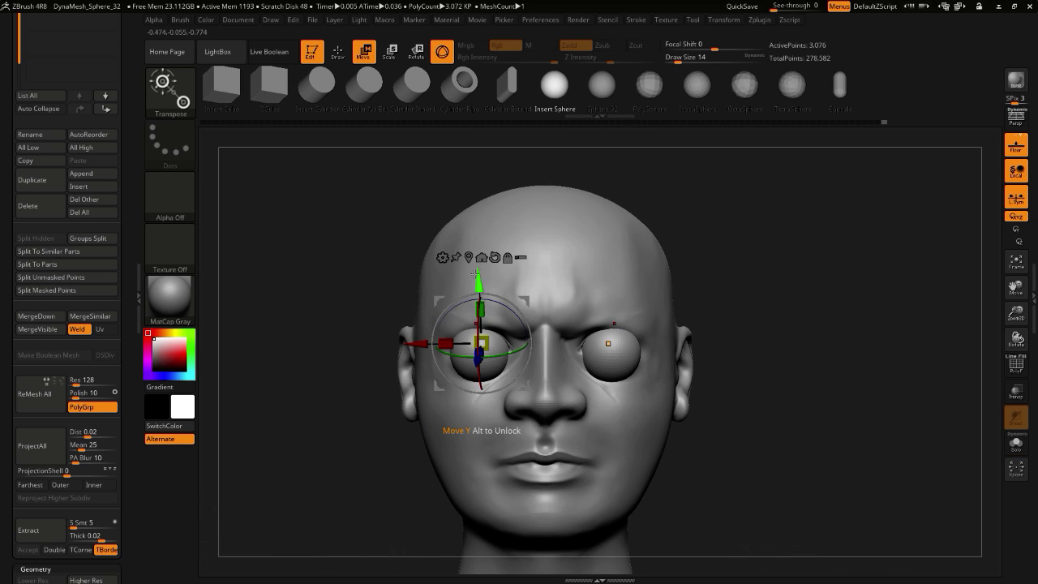
left_click_drag(479, 282, 479, 274)
left_click_drag(416, 336, 421, 338)
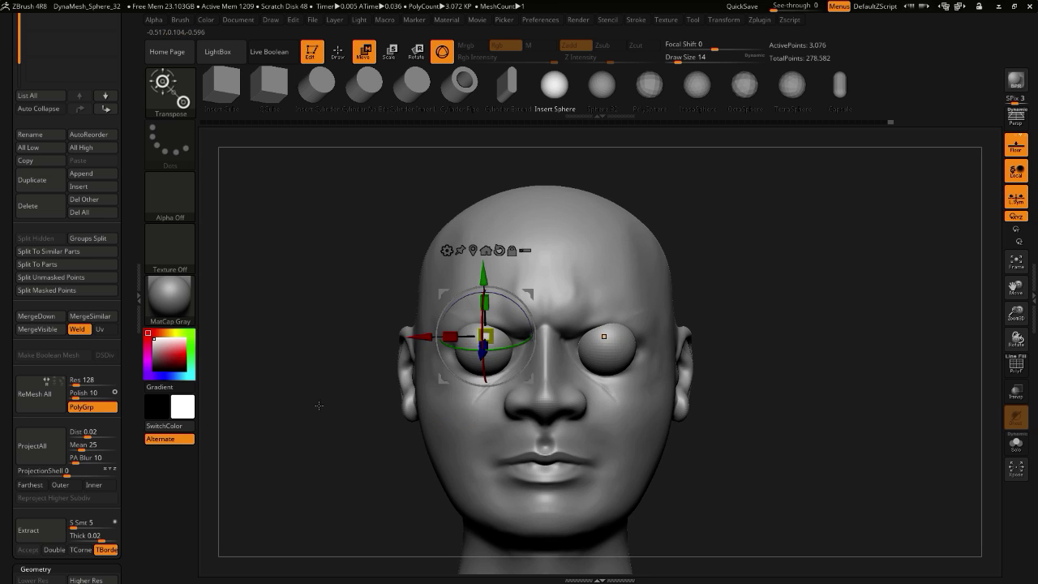
- Reset and recenter the gizmo, push the eyeball spheres back into the sockets, adjust their spacing, and return to Draw mode
left_click_drag(317, 405, 427, 357, "shift")
left_click(512, 251)
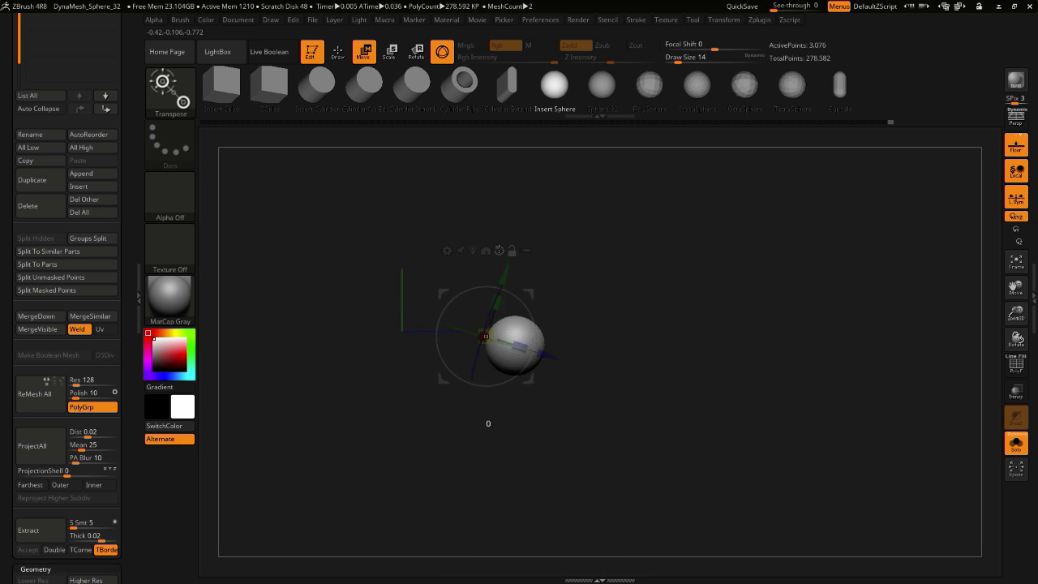
left_click(499, 251)
left_click(510, 253)
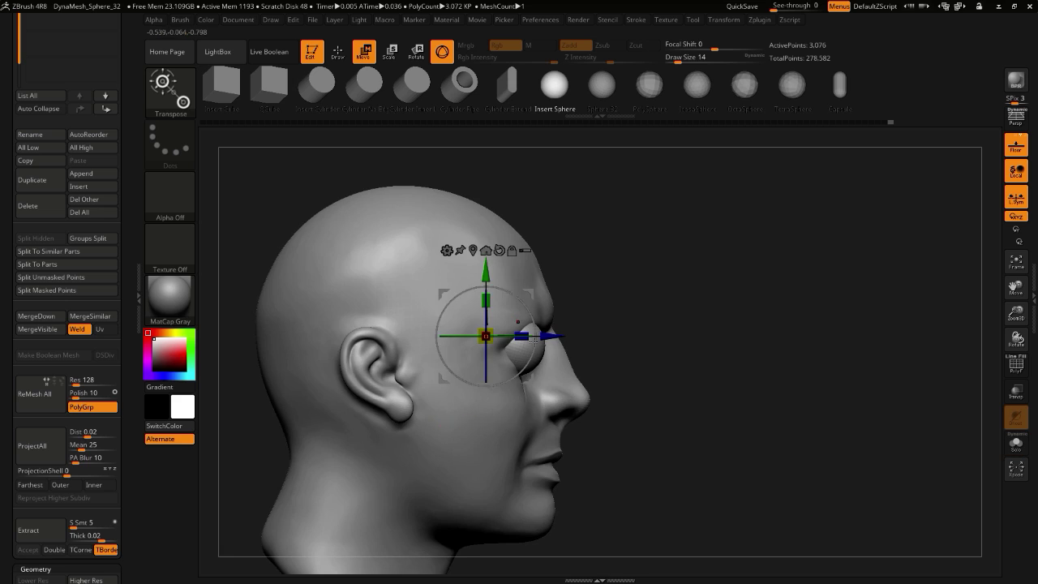
left_click(472, 251)
left_click_drag(580, 347, 559, 346)
left_click_drag(640, 466, 511, 434)
left_click_drag(426, 346, 430, 346)
left_click(334, 56)
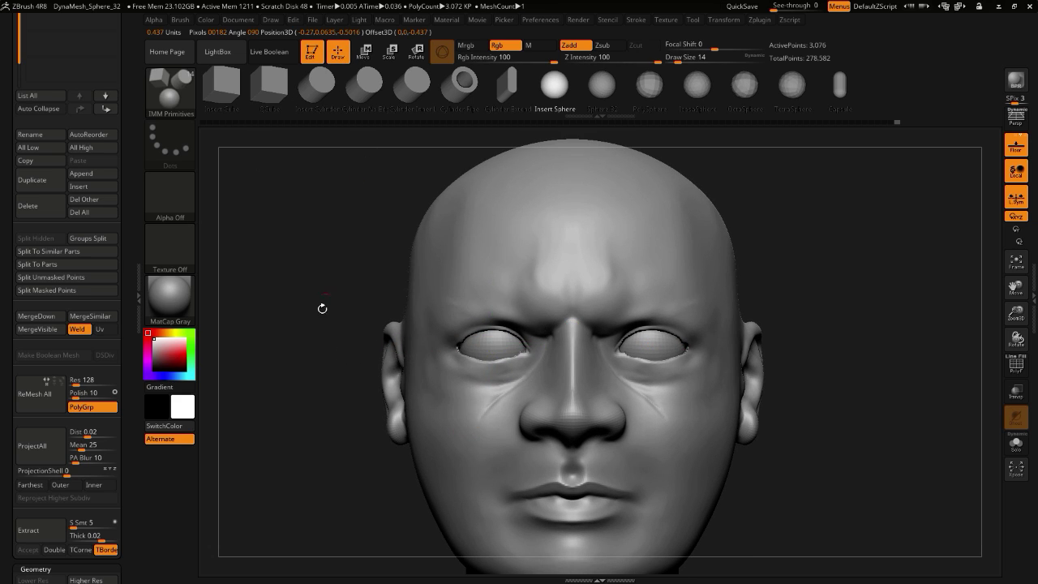
- Make the head the active subtool and select the Move brush at a draw size of 74
left_click_drag(304, 328, 301, 322, "alt")
left_click(438, 425, "alt")
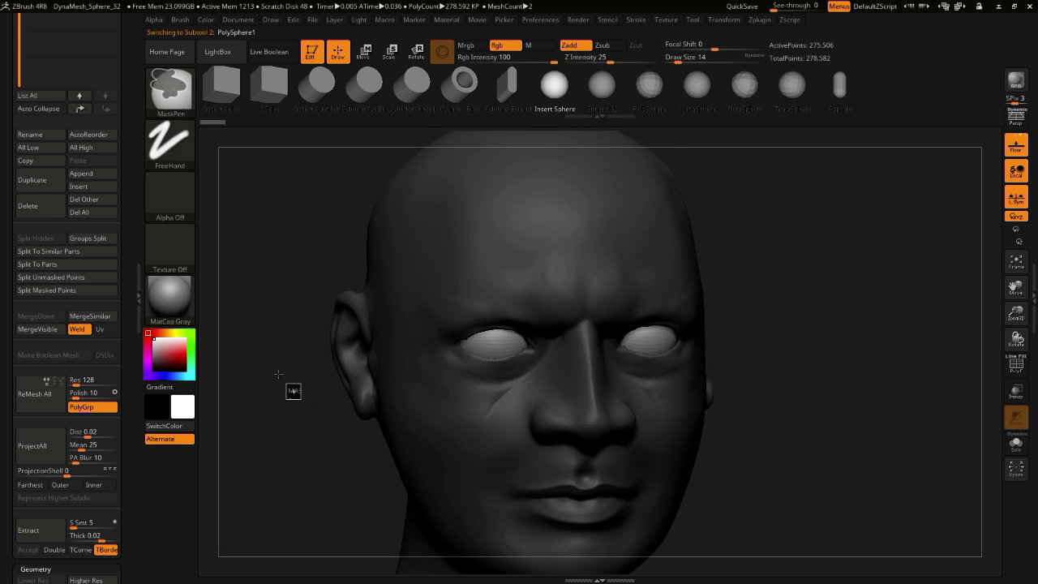
scroll(68, 405, "down", 10)
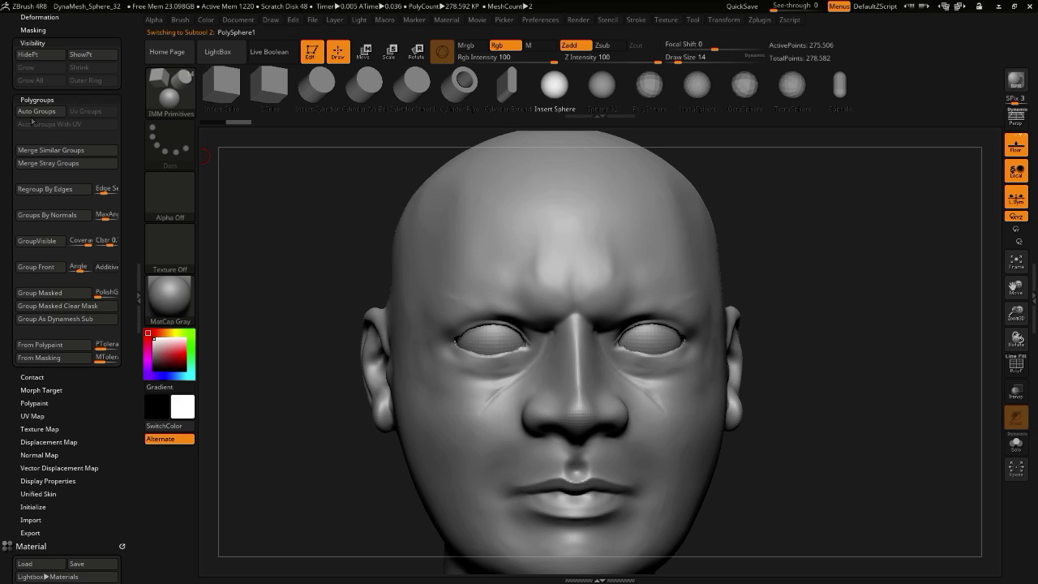
mouse_move(7, 127)
left_mouse_down()
mouse_move(16, 387)
mouse_move(112, 452)
left_mouse_up()
left_click(104, 146)
left_click_drag(250, 322, 289, 326)
key("bracketright")
key("bracketright")
key("bracketright")
key("bracketright")
key("bracketright")
key("bracketright")
- Adjust the outer eyelid corners around the eyeballs with Move and Smooth strokes, undoing one stroke
left_click_drag(473, 315, 468, 314)
left_click_drag(487, 311, 528, 308, "shift")
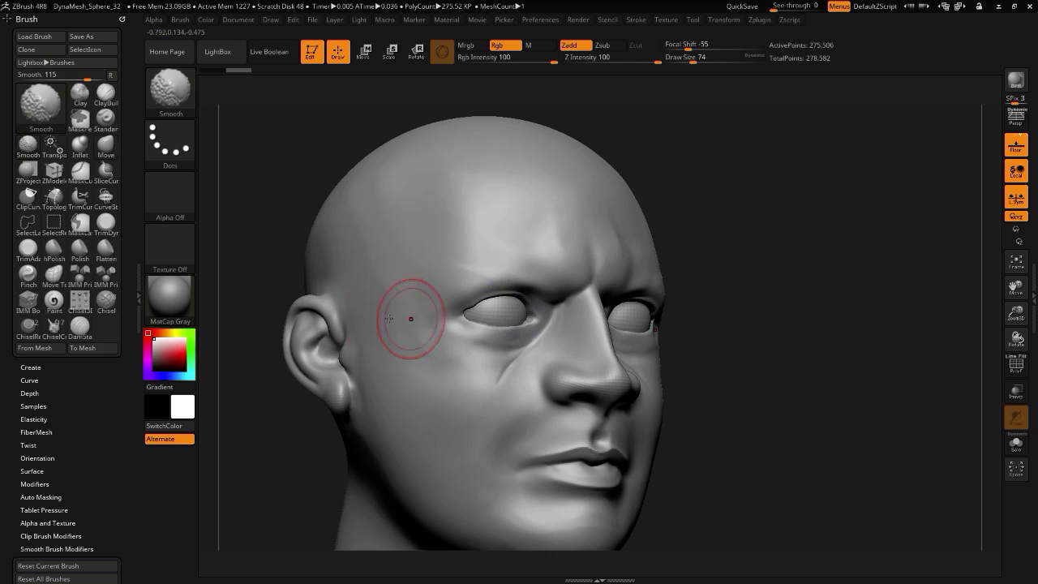
left_click_drag(232, 311, 244, 307)
key("ctrl+z")
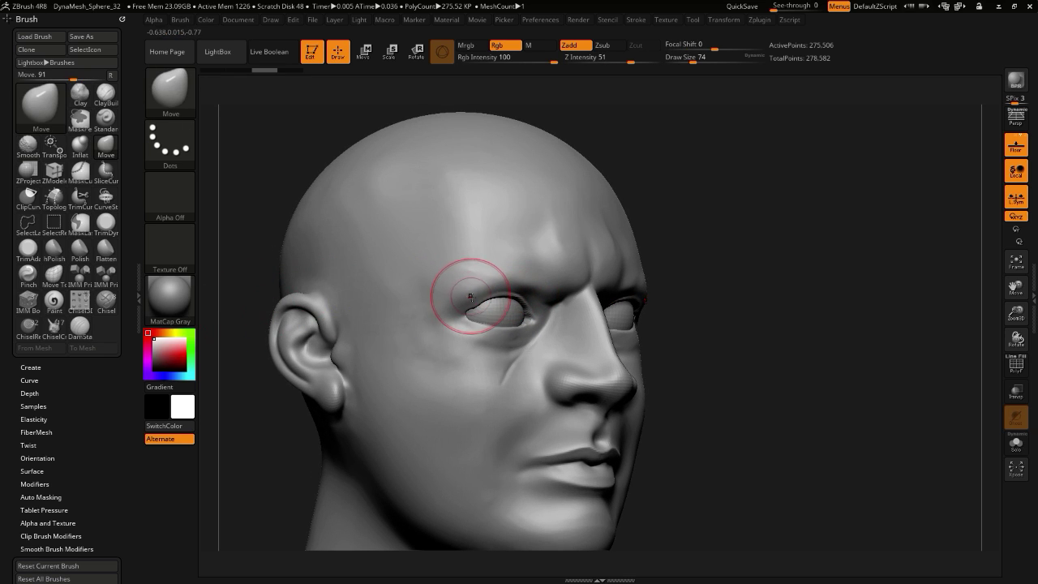
left_click_drag(468, 295, 502, 297)
left_click_drag(252, 235, 284, 234)
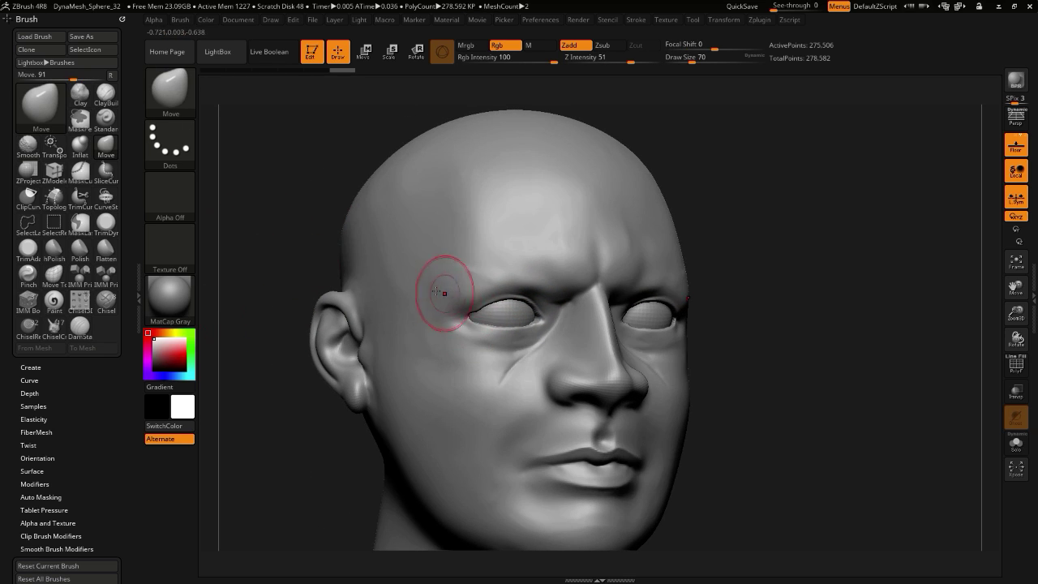
- Mask the lower eyelids and the area just beneath them, undoing unwanted strokes
mouse_move(490, 335)
left_mouse_down("ctrl")
mouse_move(468, 332)
mouse_move(531, 335)
left_mouse_up("ctrl")
key("ctrl+z")
key("ctrl+z")
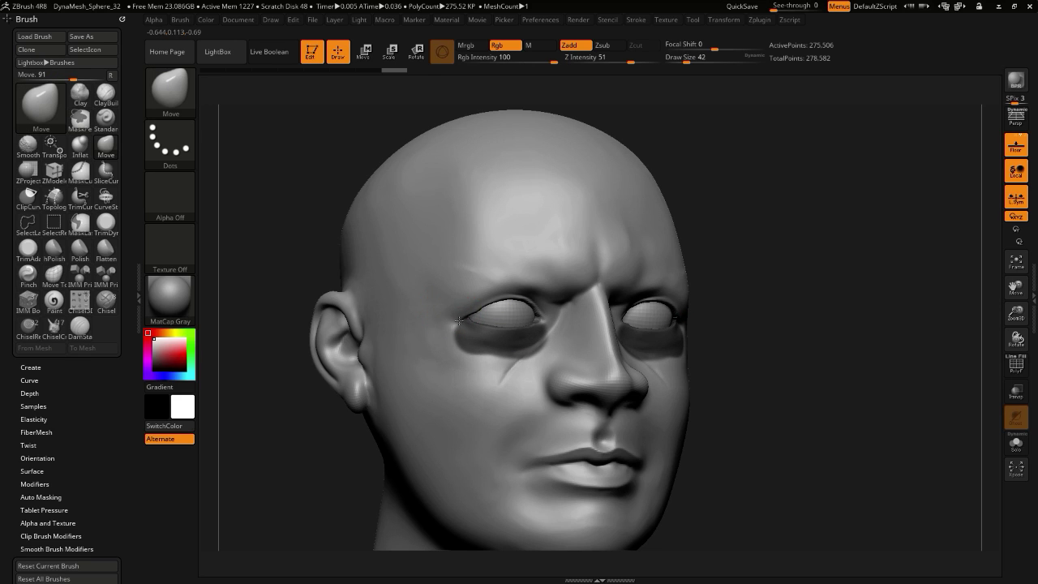
- Reshape the upper eyelids over the eyeballs with the Move brush, enlarging it to 98, and clear the lower-lid mask
key("bracketright")
key("bracketright")
key("bracketright")
key("bracketright")
key("bracketright")
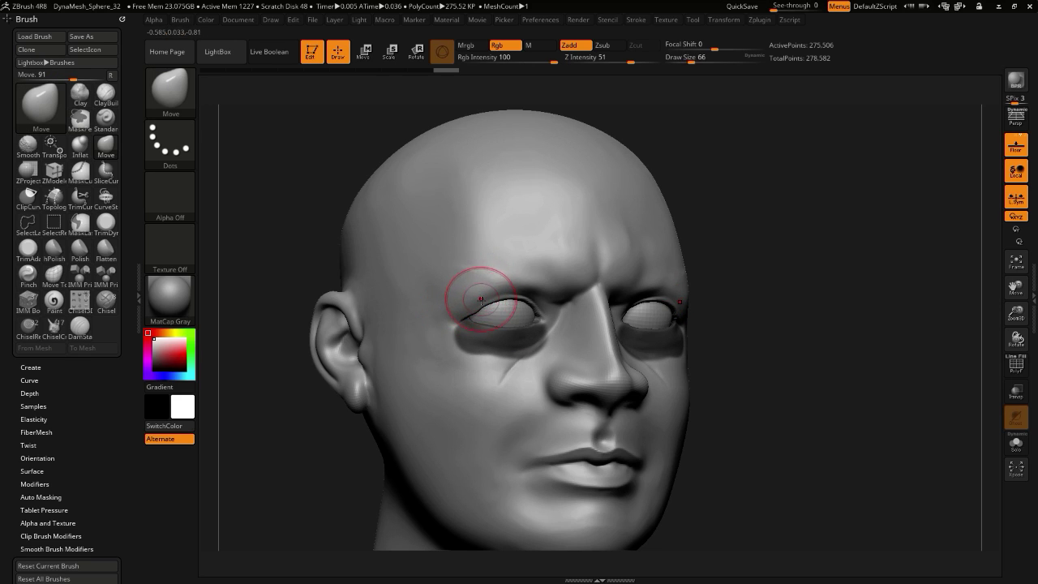
left_click_drag(484, 301, 486, 308)
left_click_drag(305, 221, 287, 219, "shift")
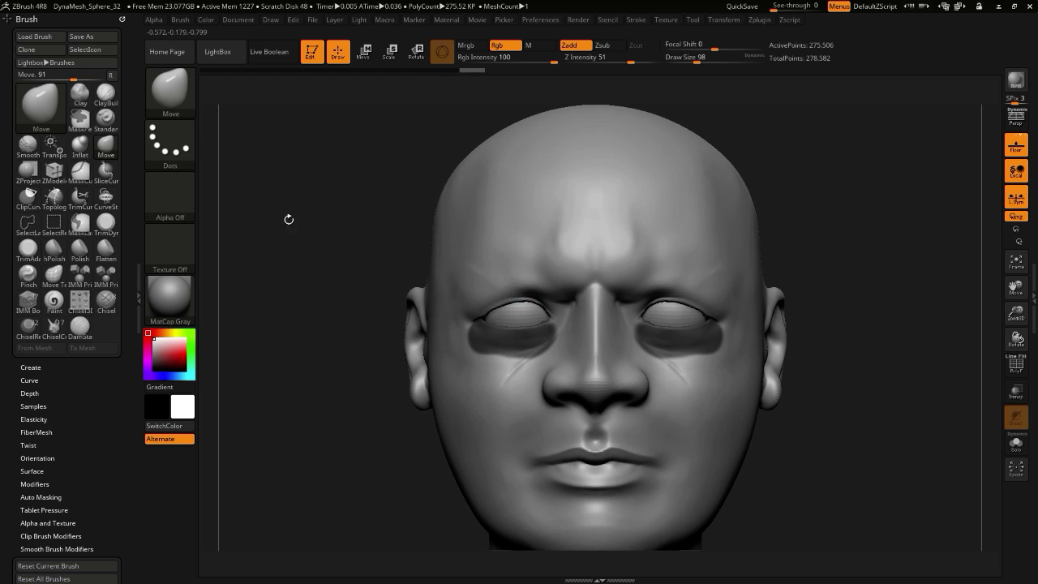
left_click_drag(536, 301, 529, 307)
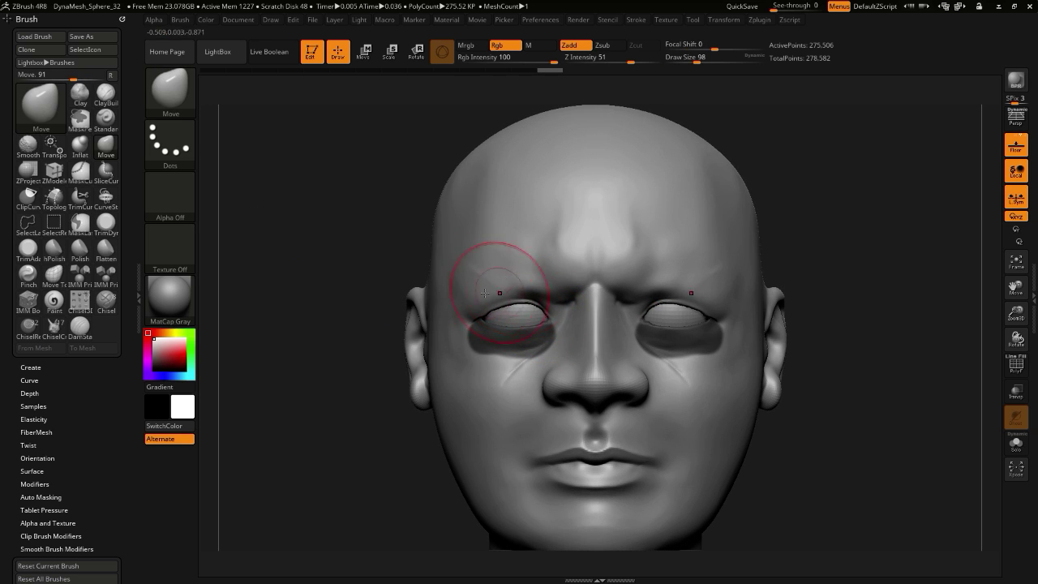
mouse_move(309, 319)
left_mouse_down()
mouse_move(334, 334)
mouse_move(282, 333)
left_mouse_up()
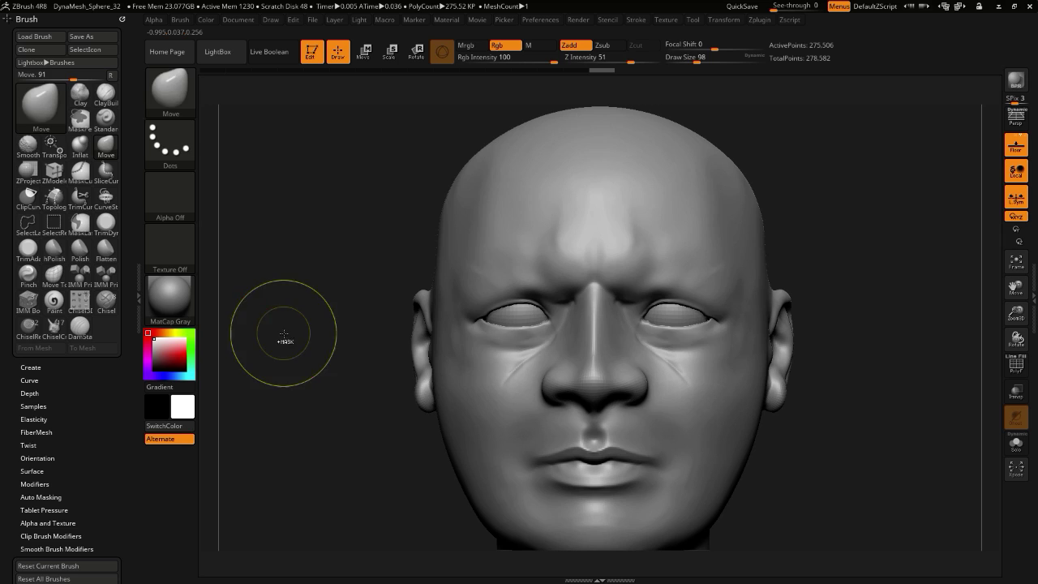
- Mask everything except the areas beneath the lower eyelids, reshape them with the Move brush at draw size 98, and clear the mask
left_click(297, 354, "ctrl")
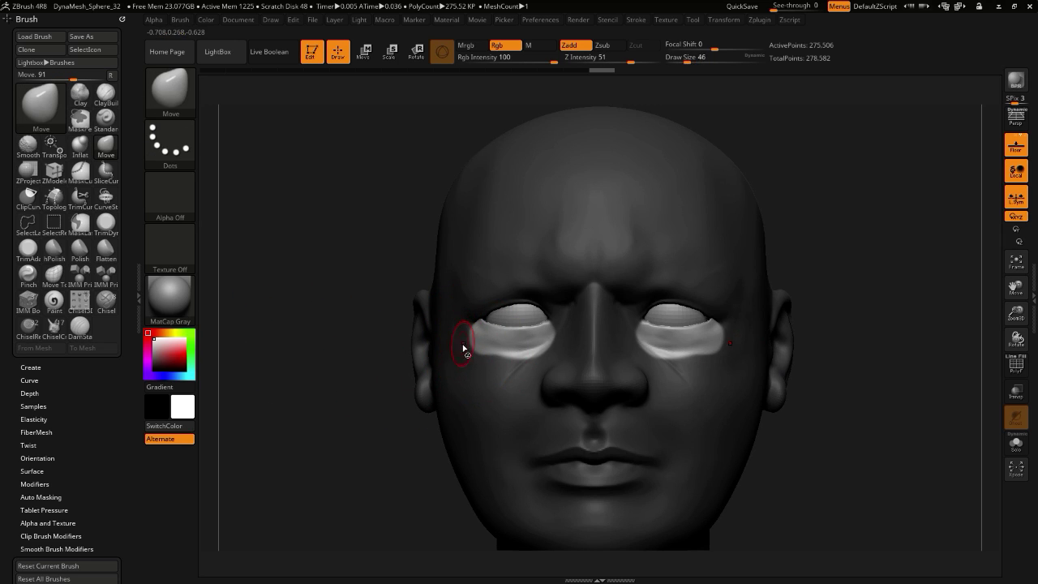
key("bracketleft")
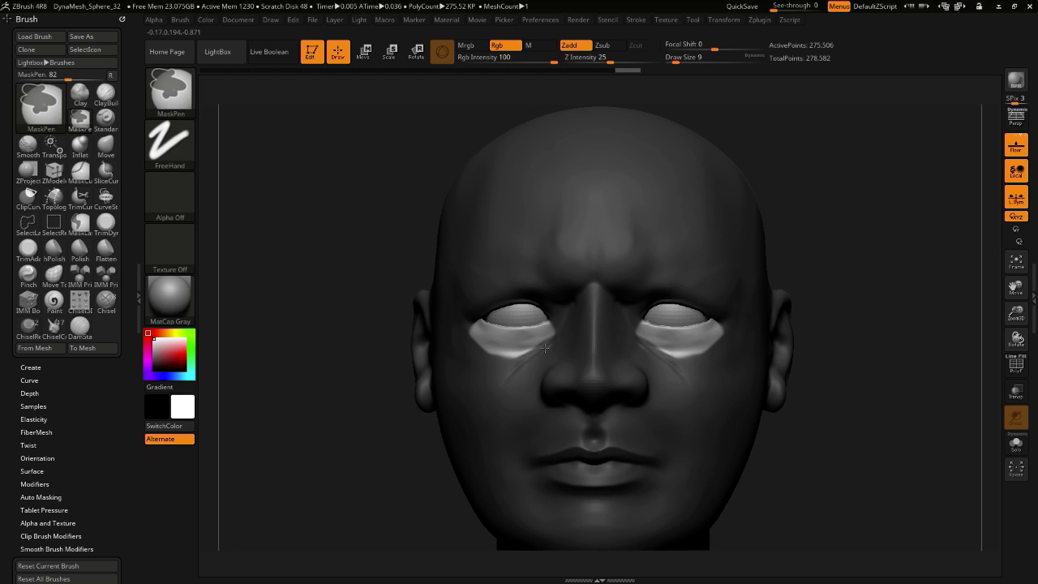
left_click_drag(473, 332, 481, 337)
key("bracketright")
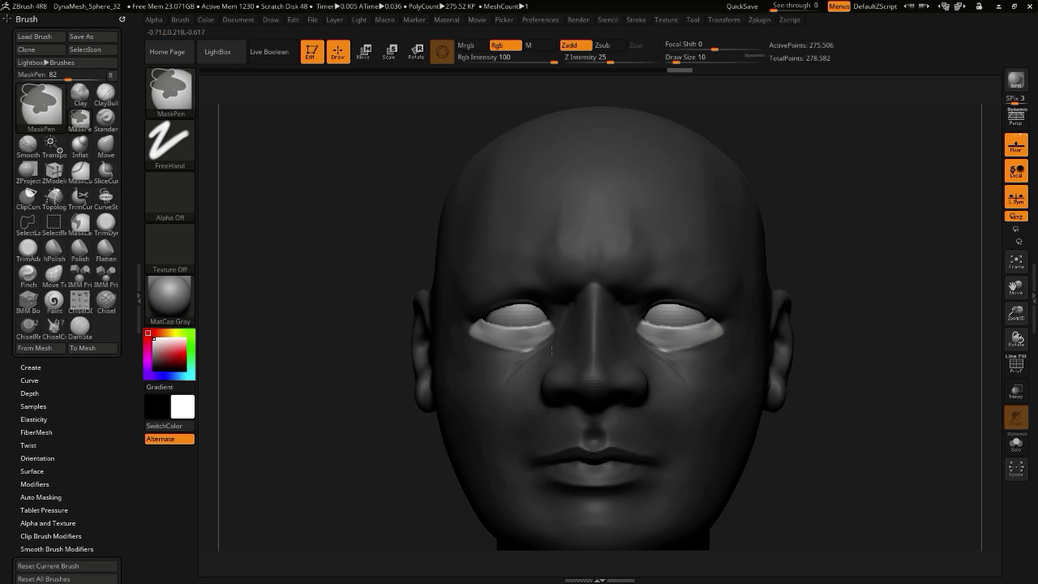
left_click_drag(322, 359, 233, 371)
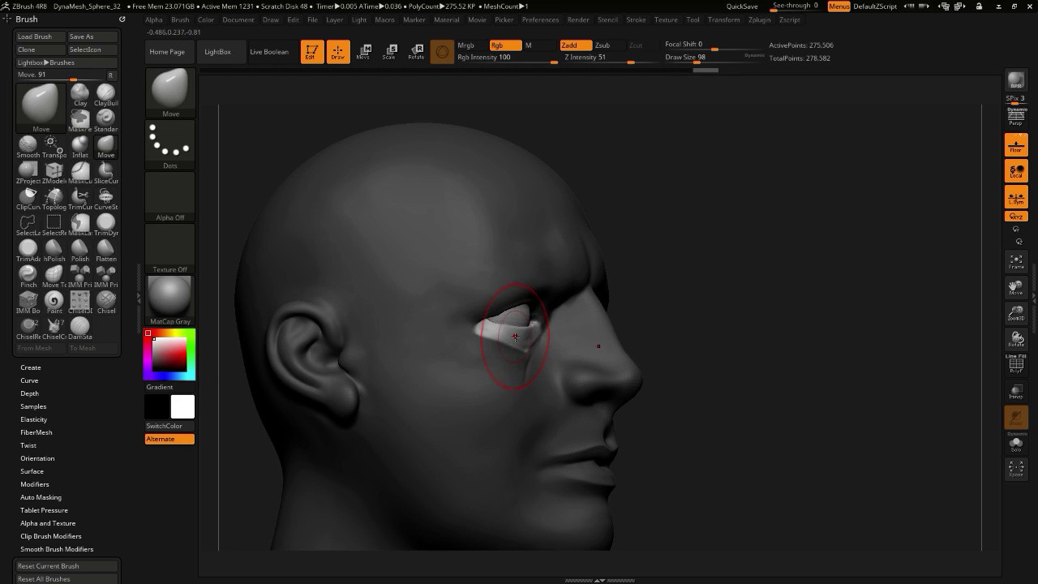
mouse_move(680, 404)
left_mouse_down("ctrl")
mouse_move(711, 441)
mouse_move(592, 418)
left_mouse_up("ctrl")
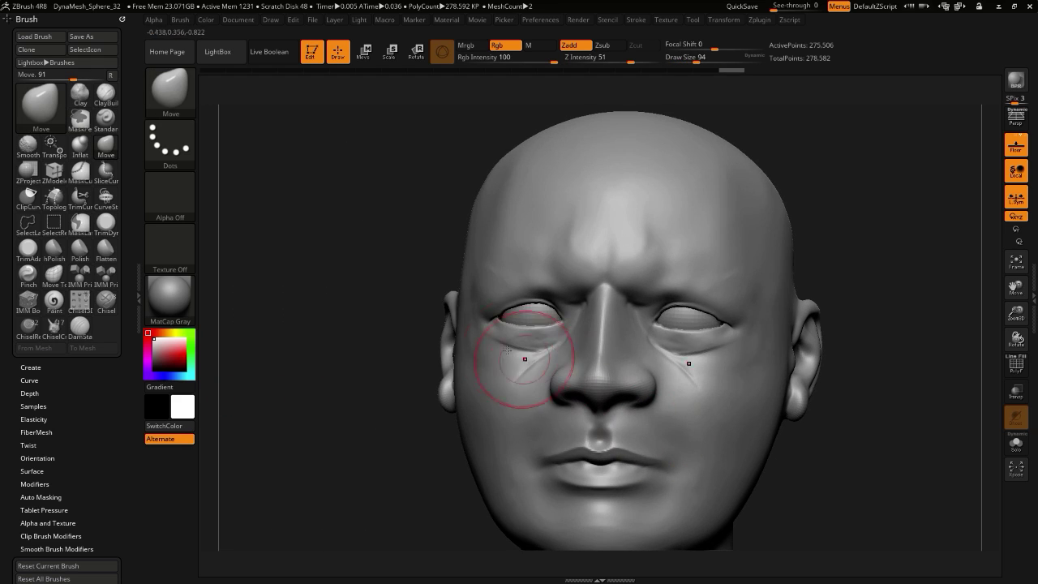
- Smooth the skin beneath the lower eyelids with the Smooth brush reduced to a draw size of 22
key("bracketleft")
key("bracketleft")
key("bracketleft")
key("bracketleft")
key("bracketleft")
key("bracketleft")
key("bracketleft")
key("bracketleft")
key("shift")
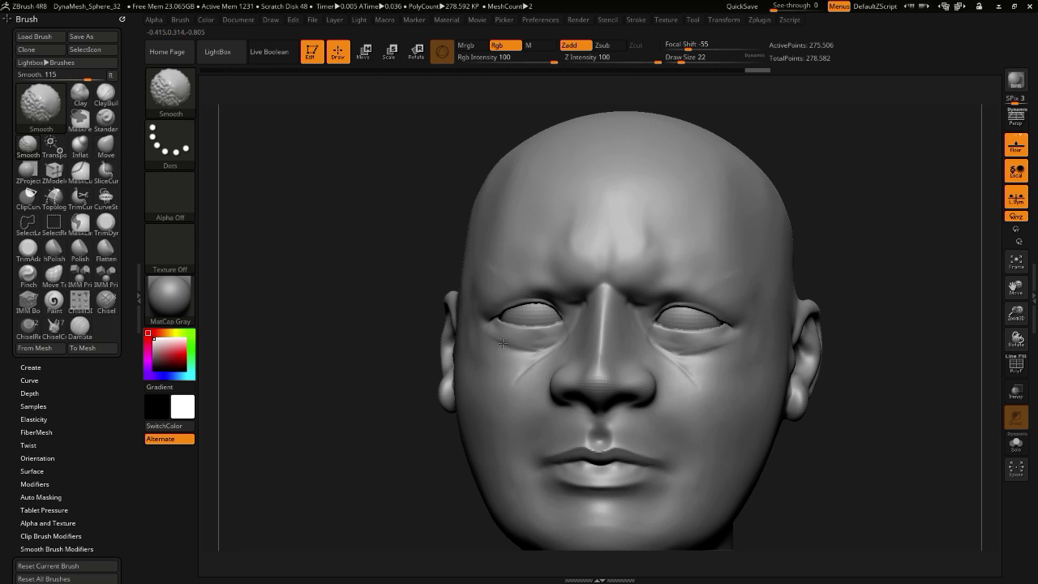
left_click_drag(411, 338, 378, 362)
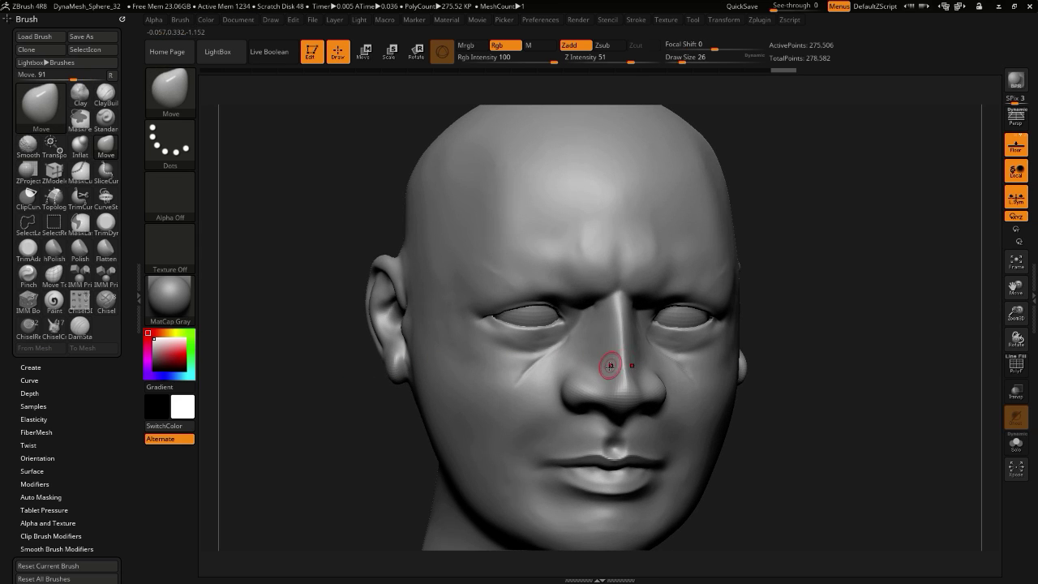
- Refine the nose bridge and its profile with the Move brush enlarged to a draw size of 62
key("bracketright")
key("bracketright")
key("bracketright")
key("bracketright")
left_click_drag(611, 362, 604, 361)
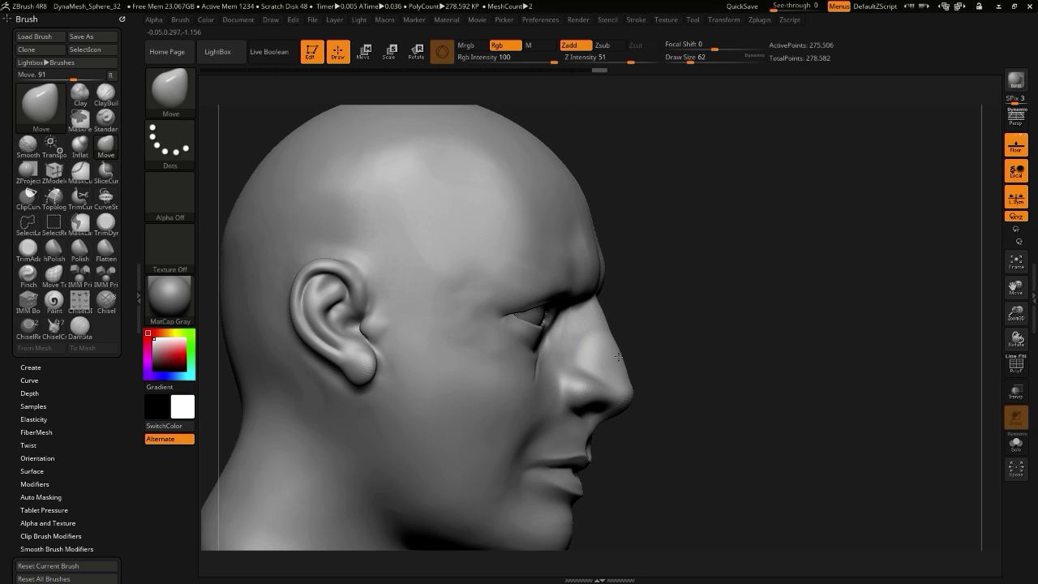
left_click_drag(618, 356, 618, 362)
mouse_move(657, 463)
left_mouse_down()
mouse_move(419, 429)
mouse_move(378, 398)
mouse_move(366, 407)
mouse_move(432, 431)
left_mouse_up()
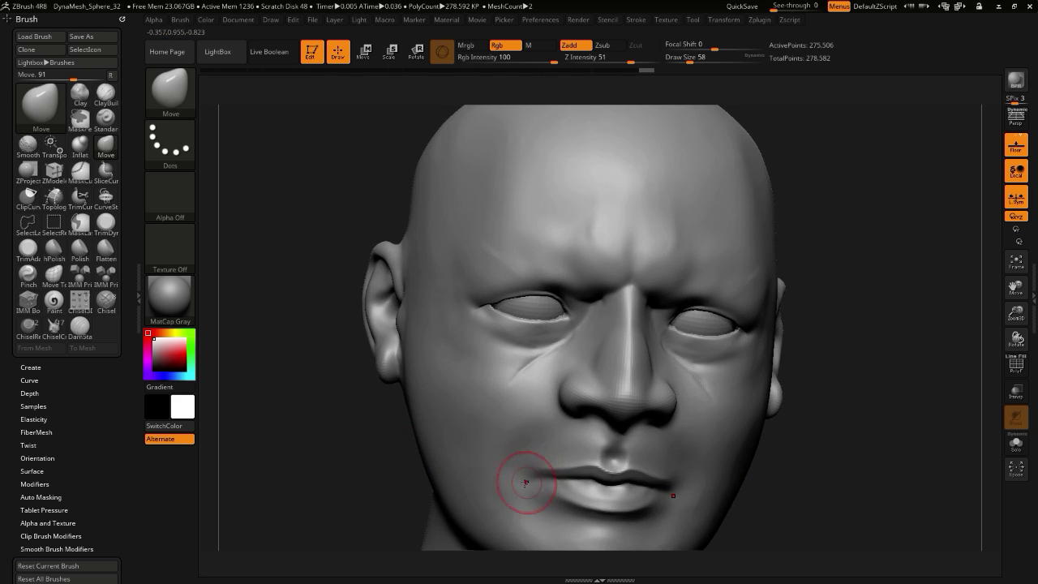
- Mask the lips with the MaskPen brush at draw size 14 and blur the mask's edges
left_click_drag(328, 450, 287, 380, "alt")
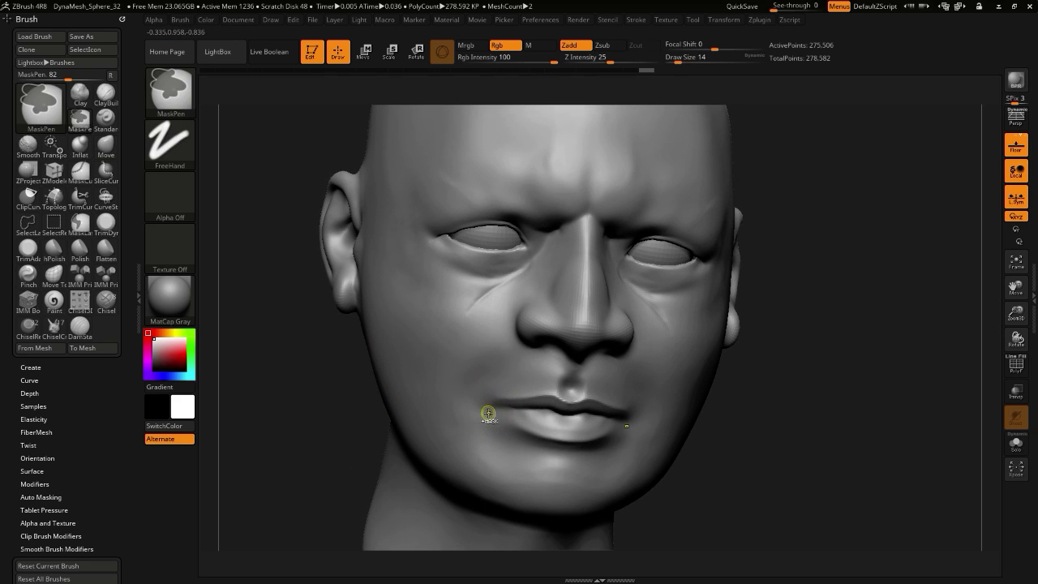
mouse_move(489, 414)
left_mouse_down("ctrl")
mouse_move(537, 413)
mouse_move(558, 425)
mouse_move(548, 428)
left_mouse_up("ctrl")
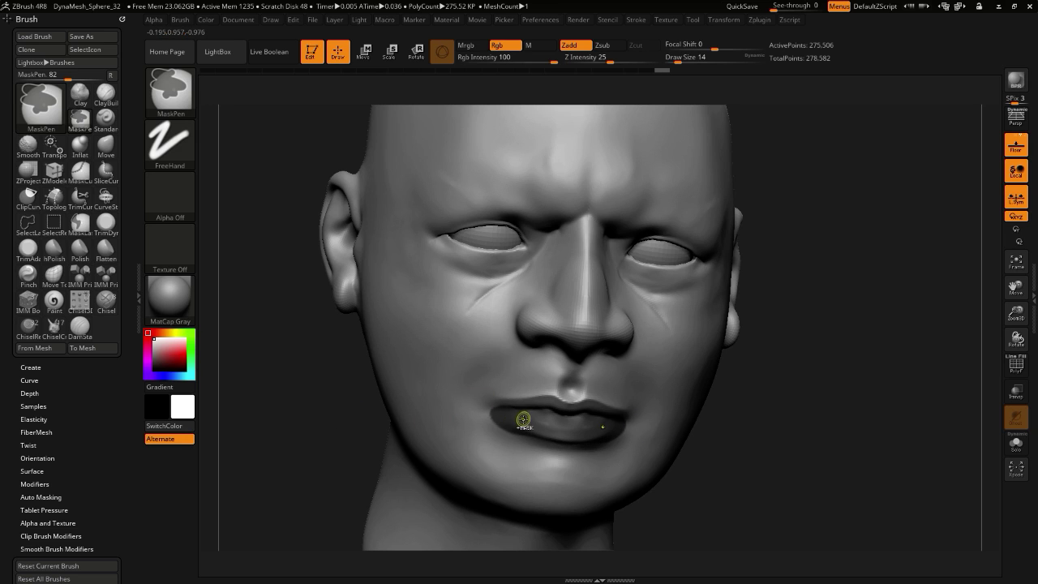
left_click(523, 419, "ctrl")
left_click(279, 418, "ctrl")
left_click(250, 403, "ctrl")
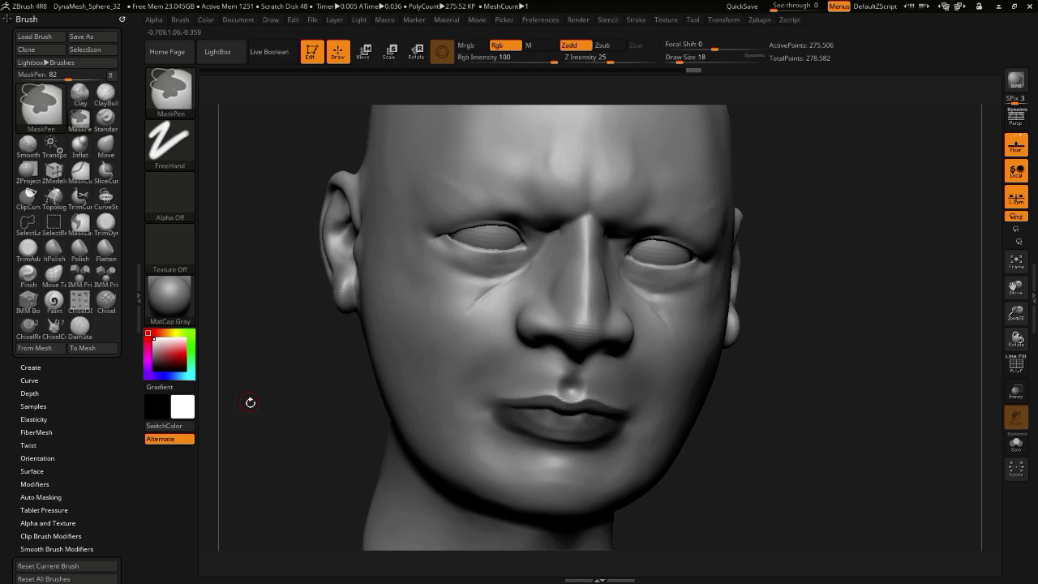
- Adjust the skin around the mouth corners against the masked lips with the Move brush at draw size 70
left_click_drag(249, 402, 299, 406)
key("]")
key("]")
key("]")
key("]")
key("]")
key("]")
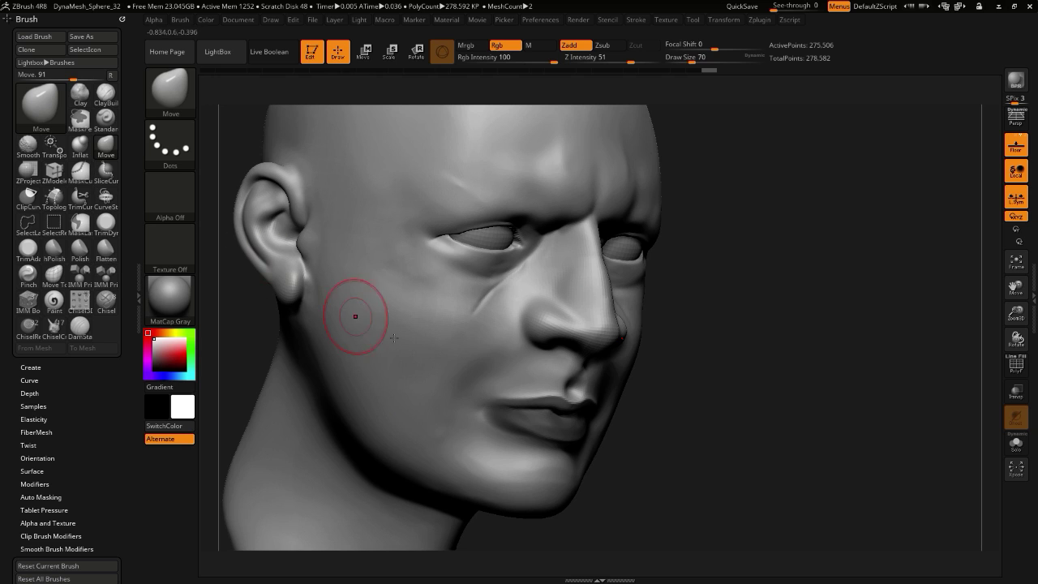
left_click_drag(483, 402, 482, 408)
- Reshape the cheeks and upper lip area with the Move brush enlarged to 110, and clear the lip mask
left_click_drag(604, 491, 442, 479)
left_click_drag(394, 356, 336, 358)
left_click_drag(454, 381, 446, 390)
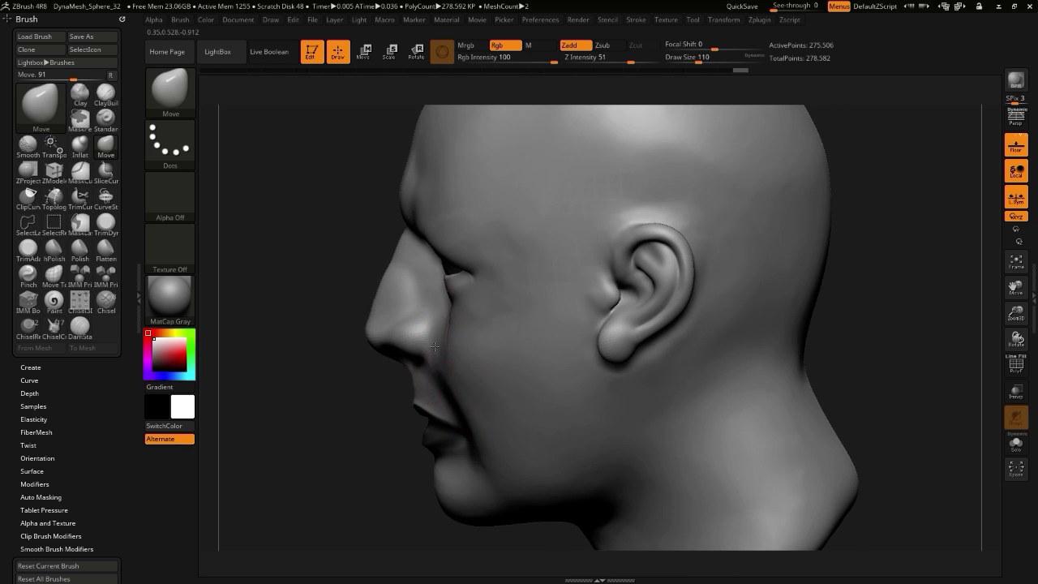
left_click_drag(315, 337, 335, 352)
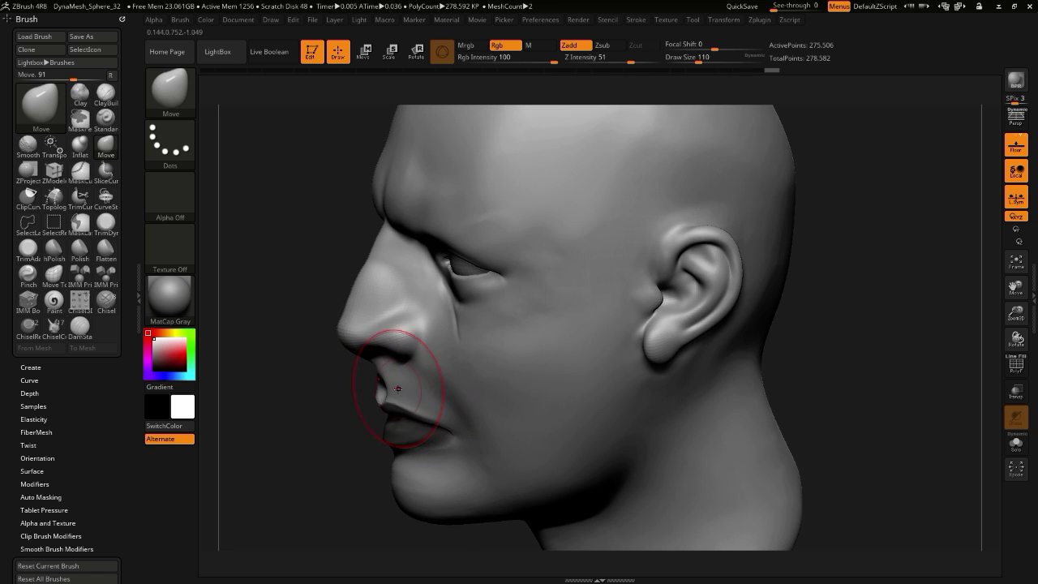
left_click_drag(267, 394, 219, 382)
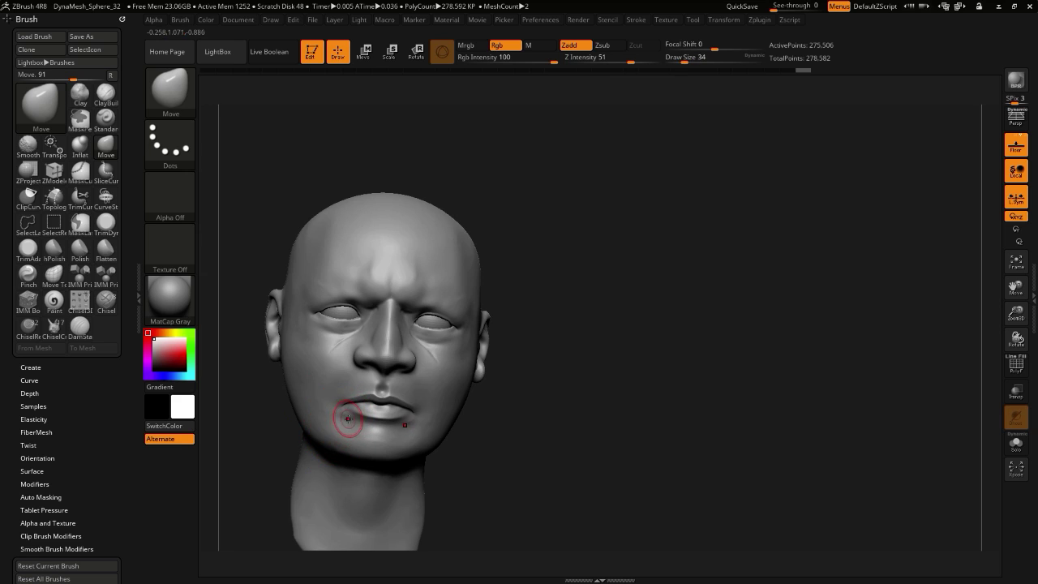
- Refine the area below the lips with Smooth and Move strokes, setting the Move draw size to 50
key("shift")
left_click_drag(253, 423, 312, 422)
left_click_drag(394, 431, 356, 397)
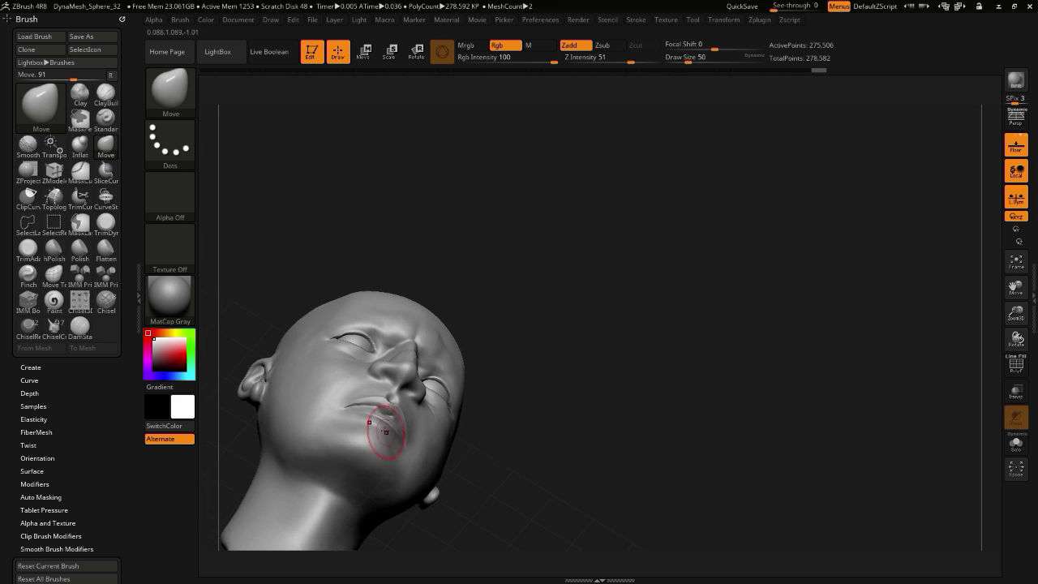
left_click_drag(215, 413, 311, 335)
- Browse LightBox's project library, examining the Wacom, Jewelry and Material folders and the demo projects
left_click(228, 52)
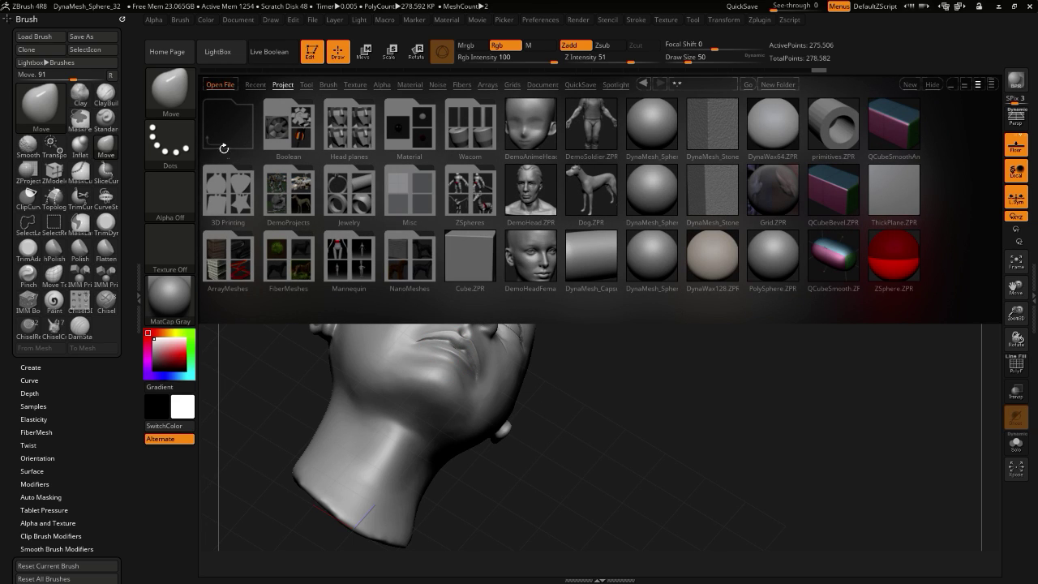
double_click(455, 120)
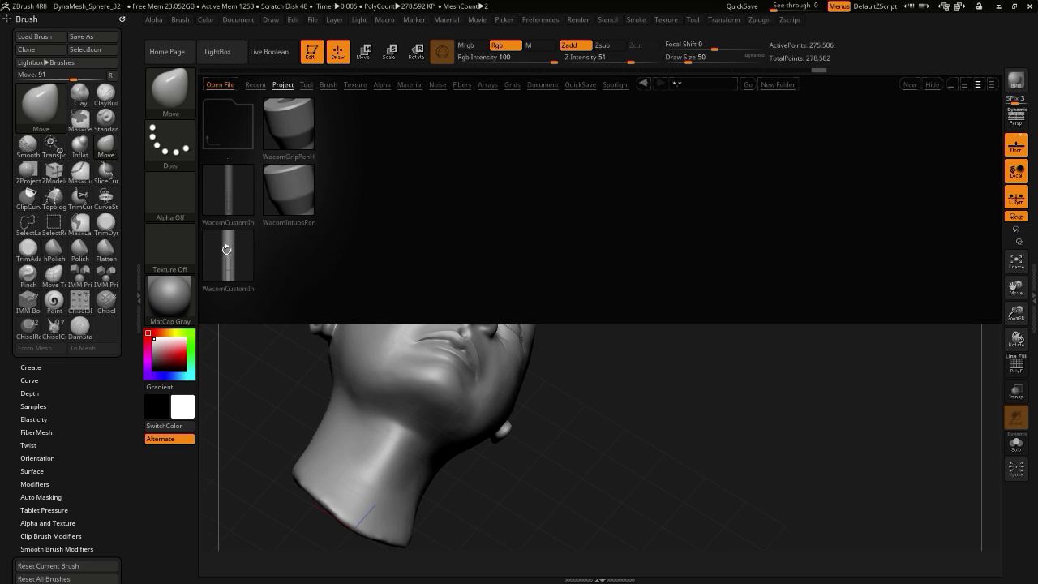
left_click(222, 254)
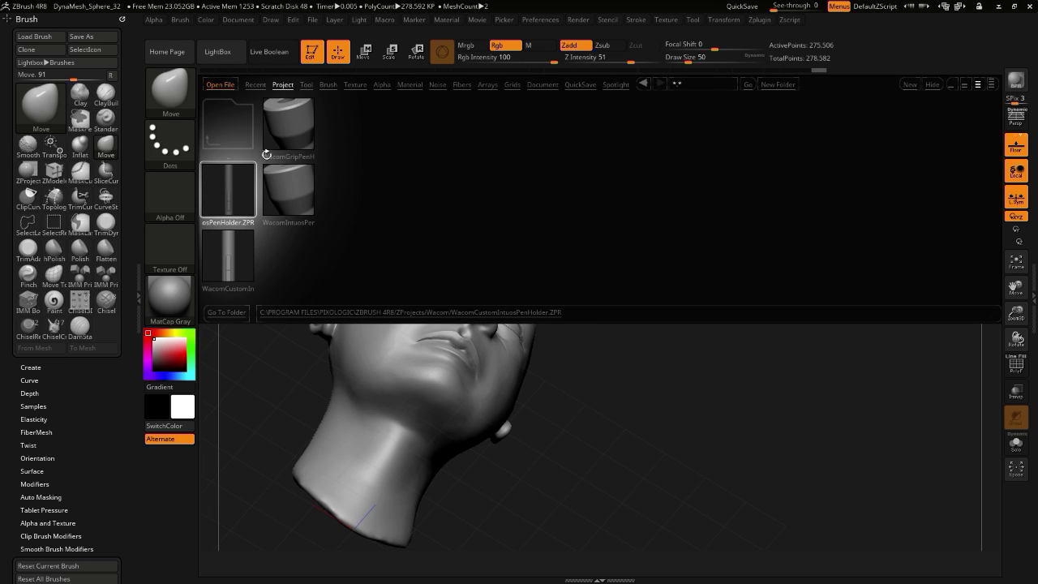
left_click(230, 131)
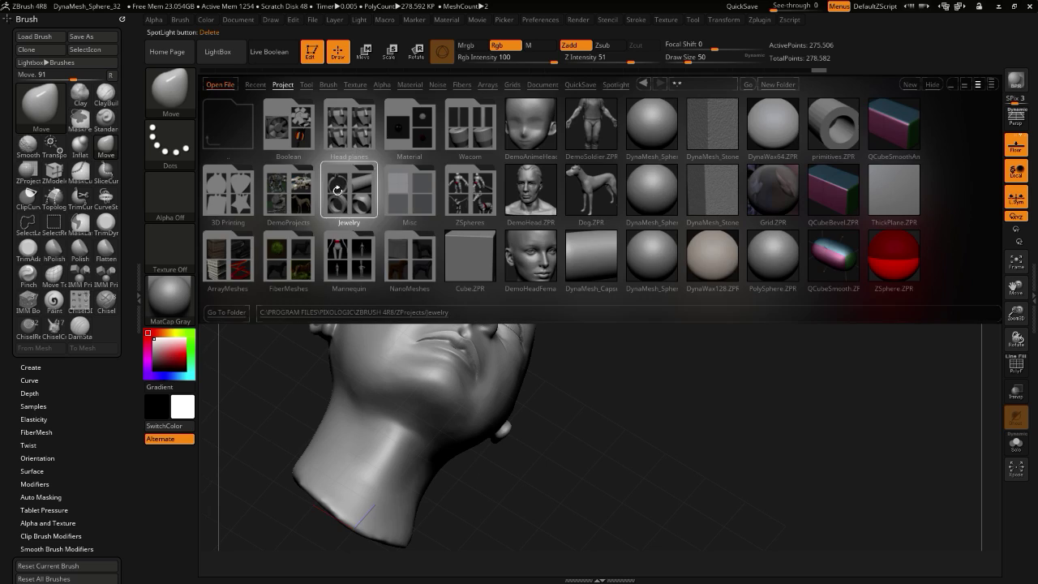
left_click(340, 190)
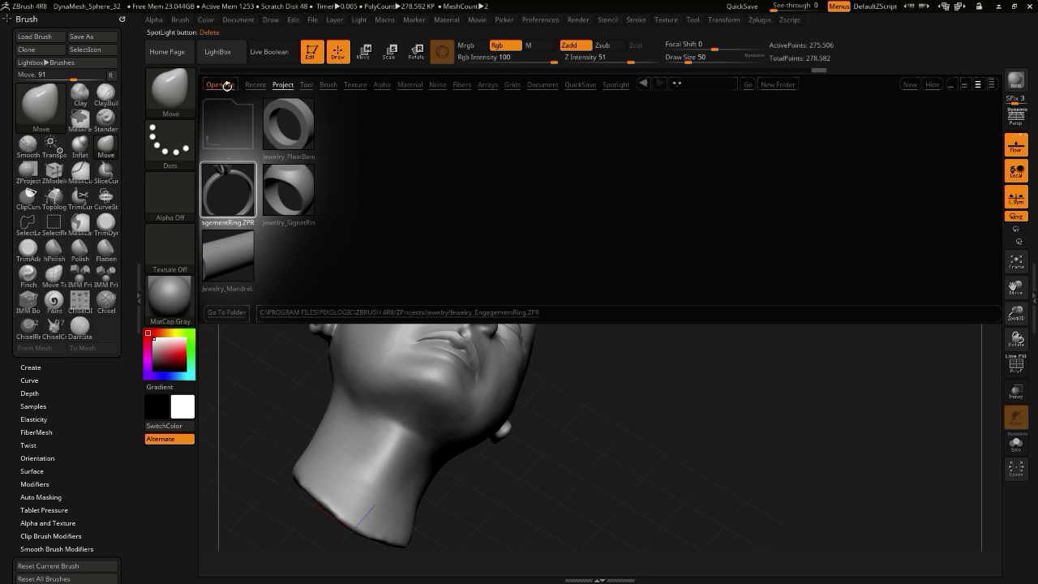
left_click(221, 131)
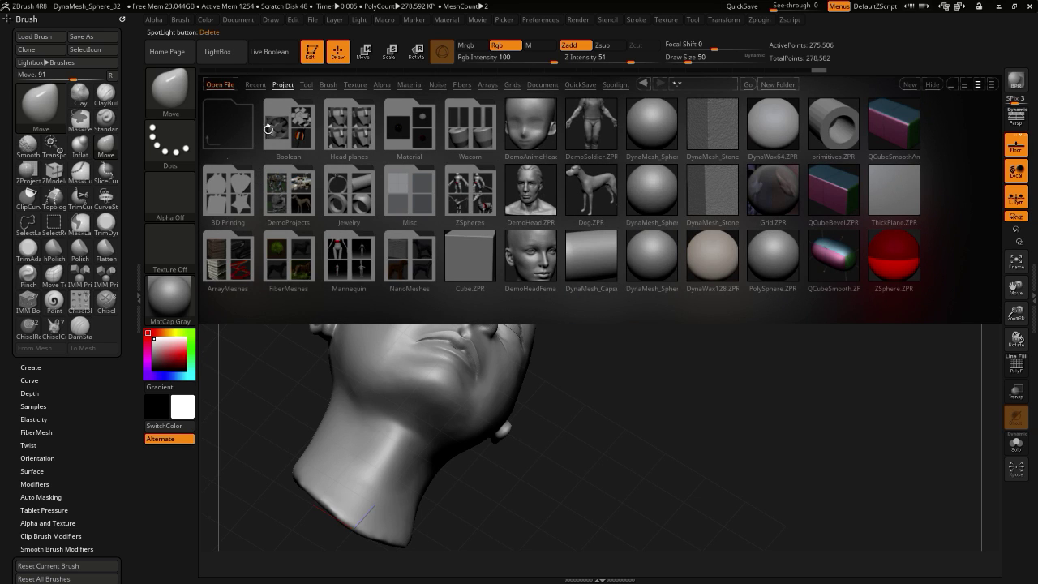
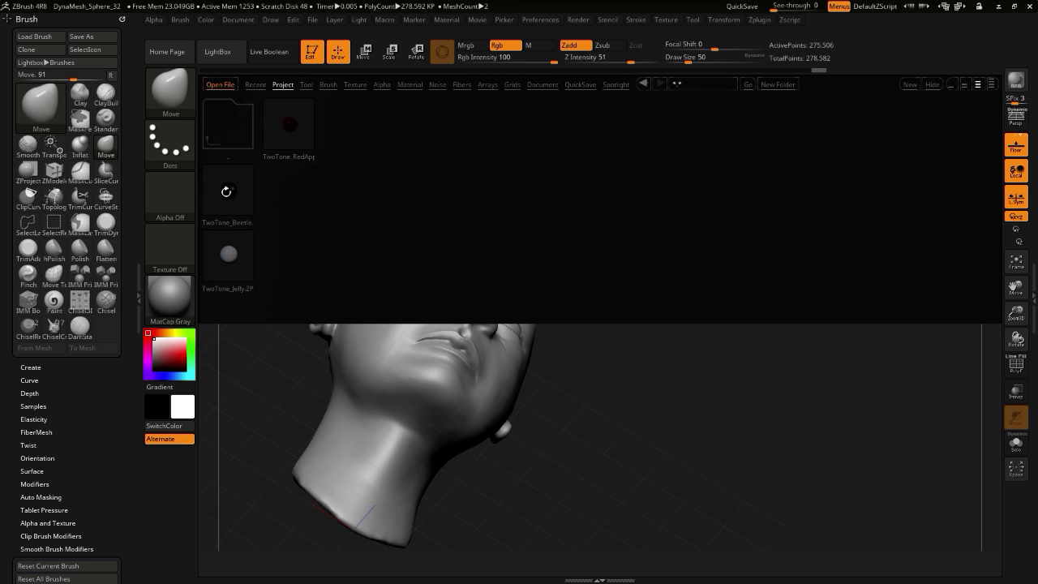
double_click(230, 140)
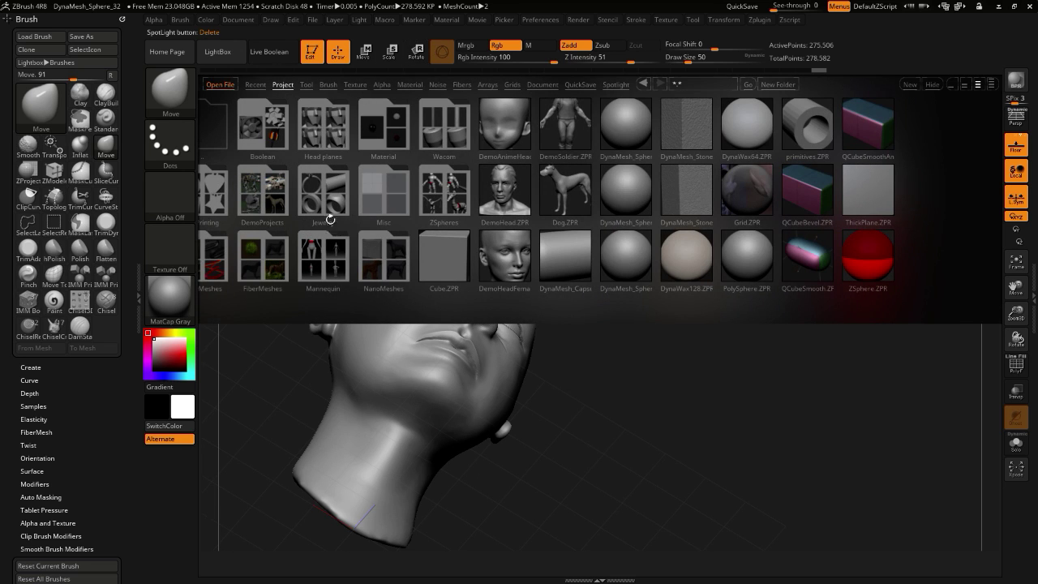
left_click_drag(390, 243, 452, 260)
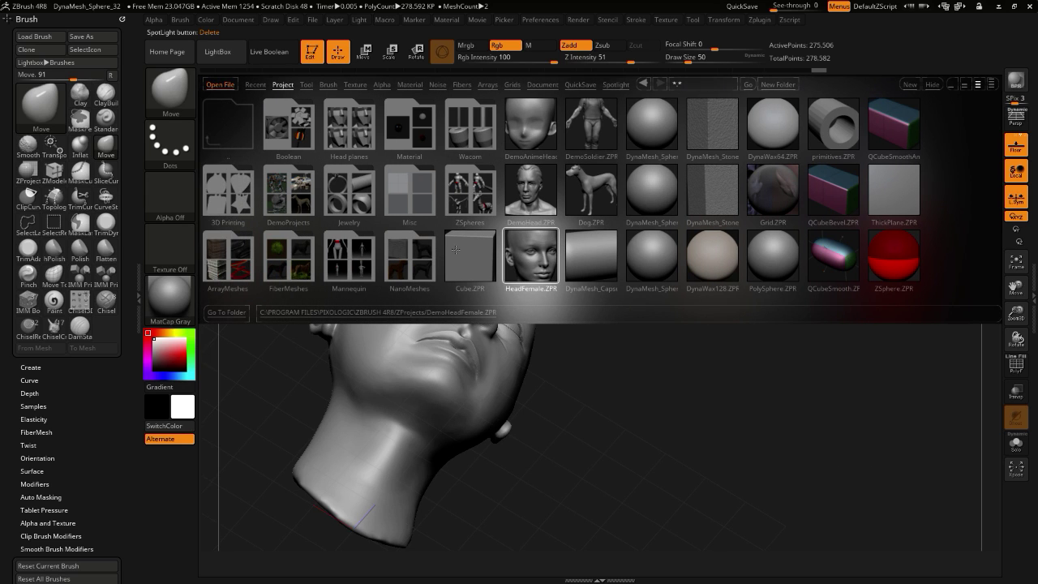
- Look through LightBox's material, texture, project and tool collections and the program's parent folder, and cancel the file-loading dialog
left_click(407, 84)
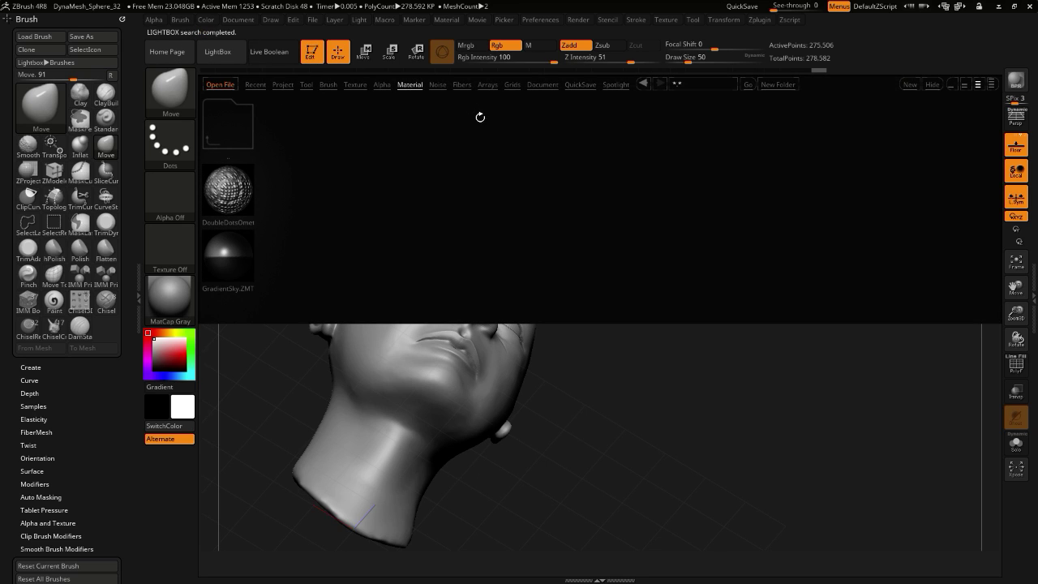
left_click(346, 85)
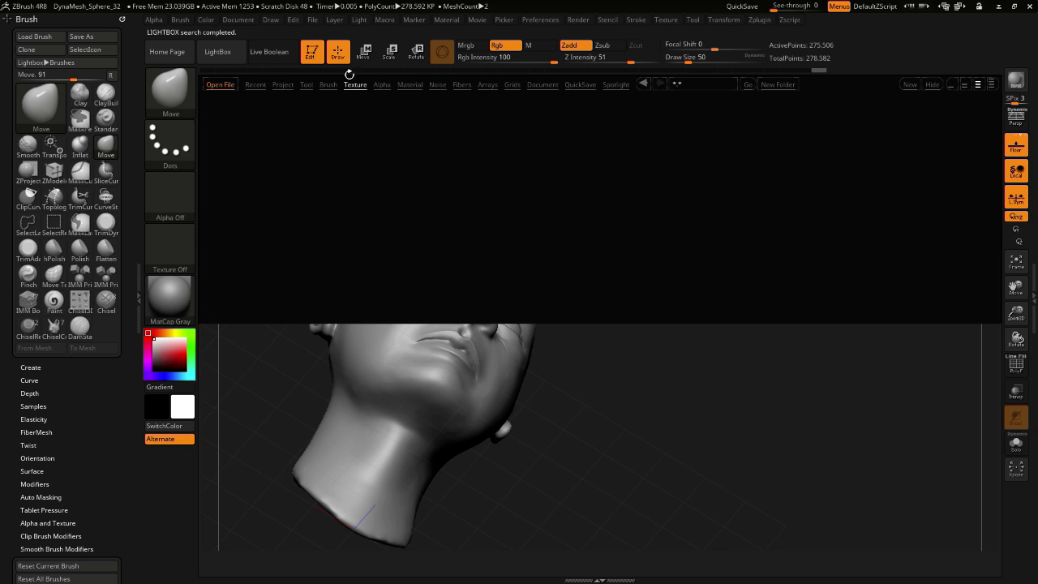
left_click(276, 84)
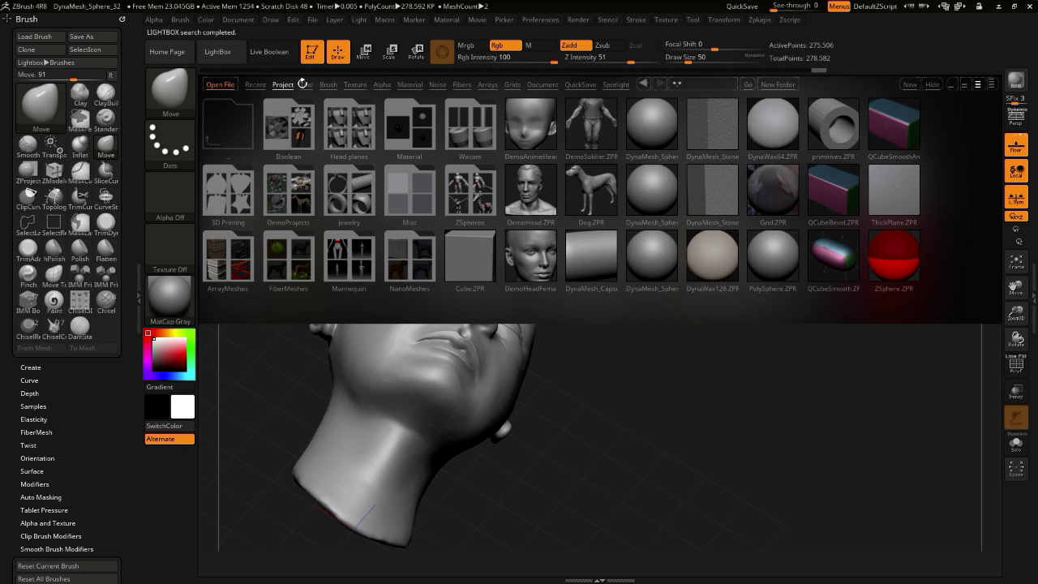
left_click(303, 84)
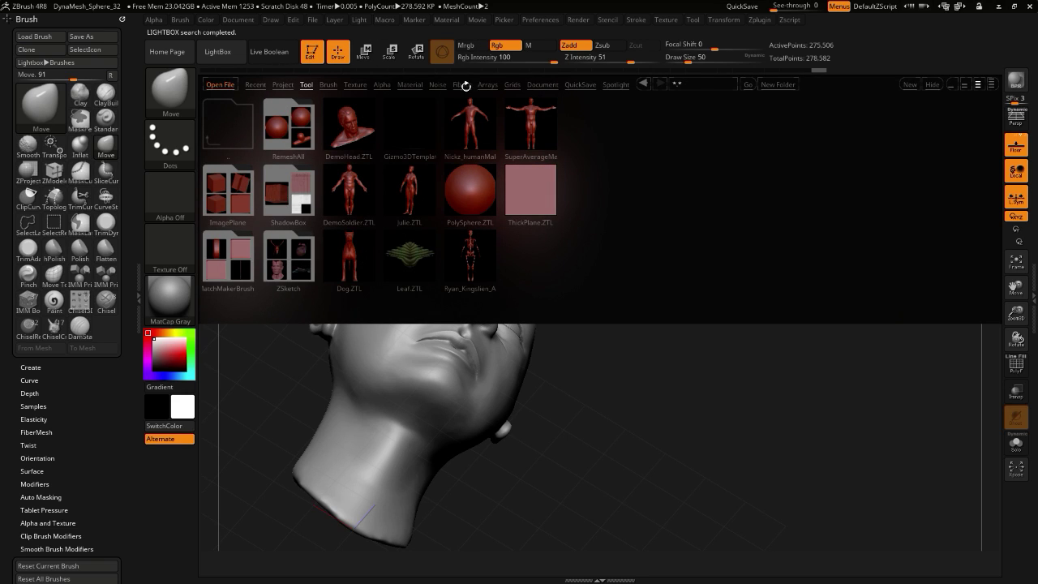
left_click(415, 84)
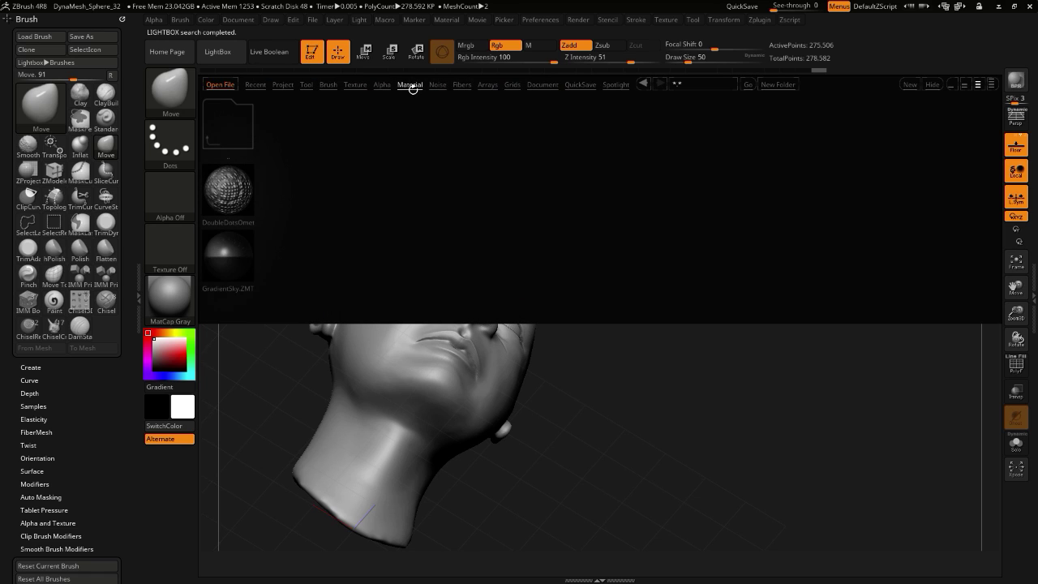
double_click(227, 149)
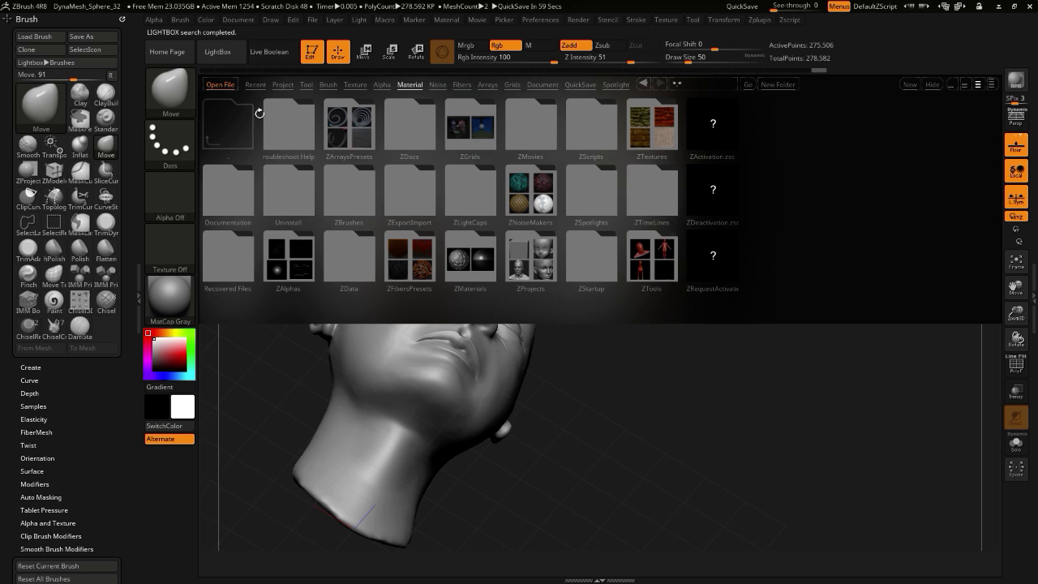
double_click(246, 130)
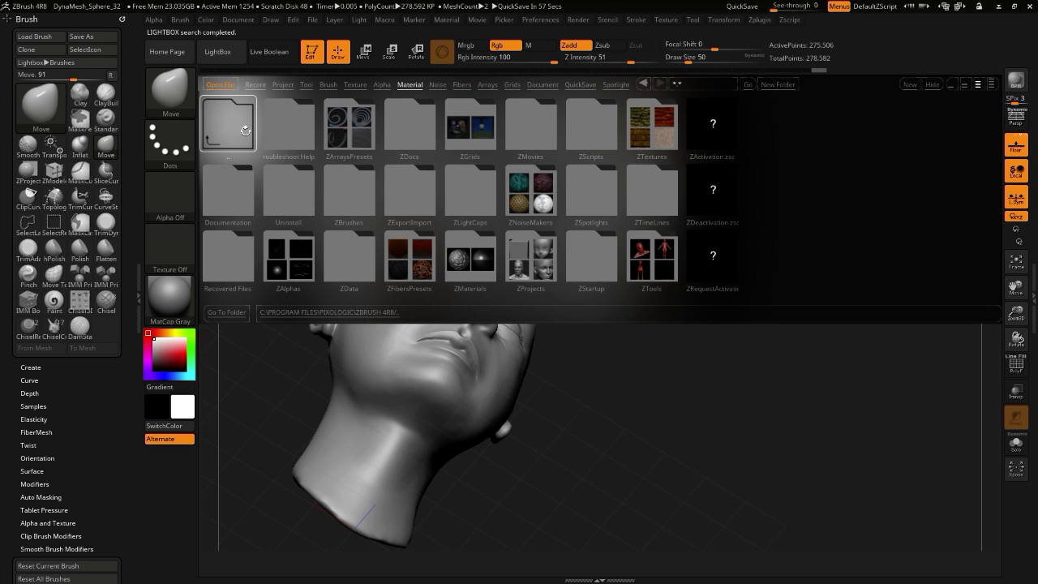
left_click(218, 84)
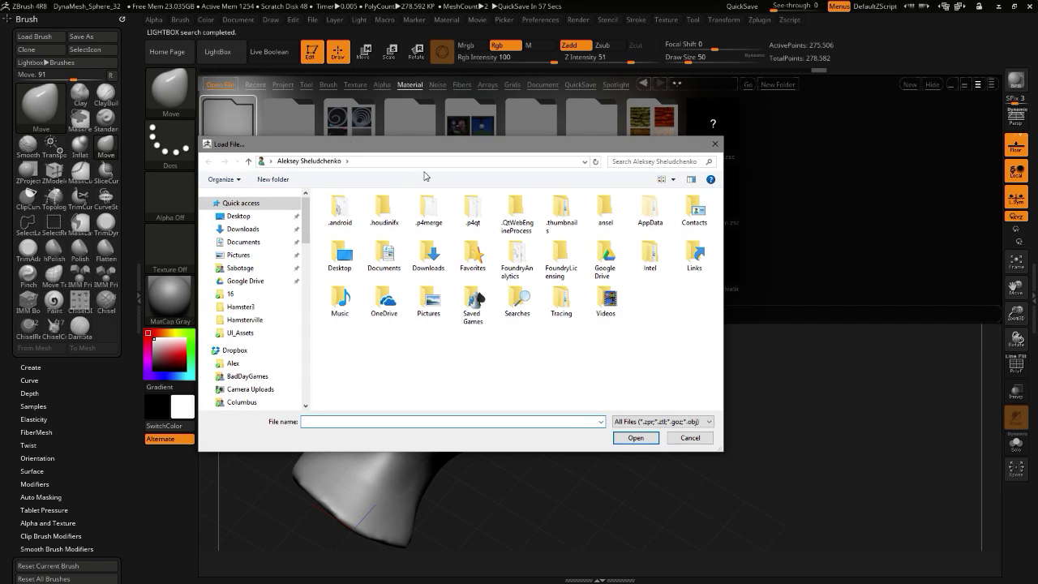
left_click(688, 437)
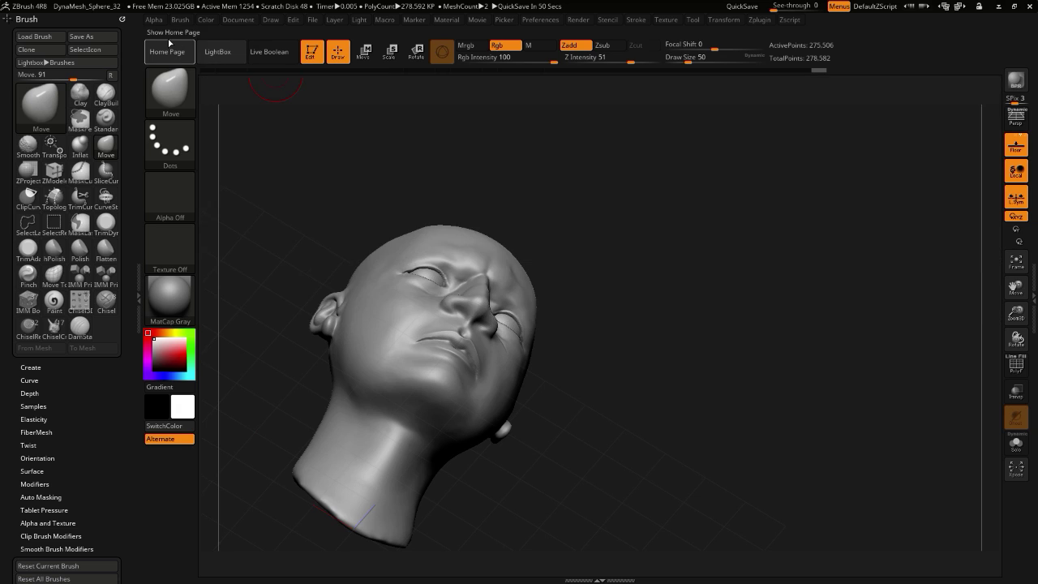
- Apply the PolySkin material to the head
left_click(217, 52)
left_click(165, 306)
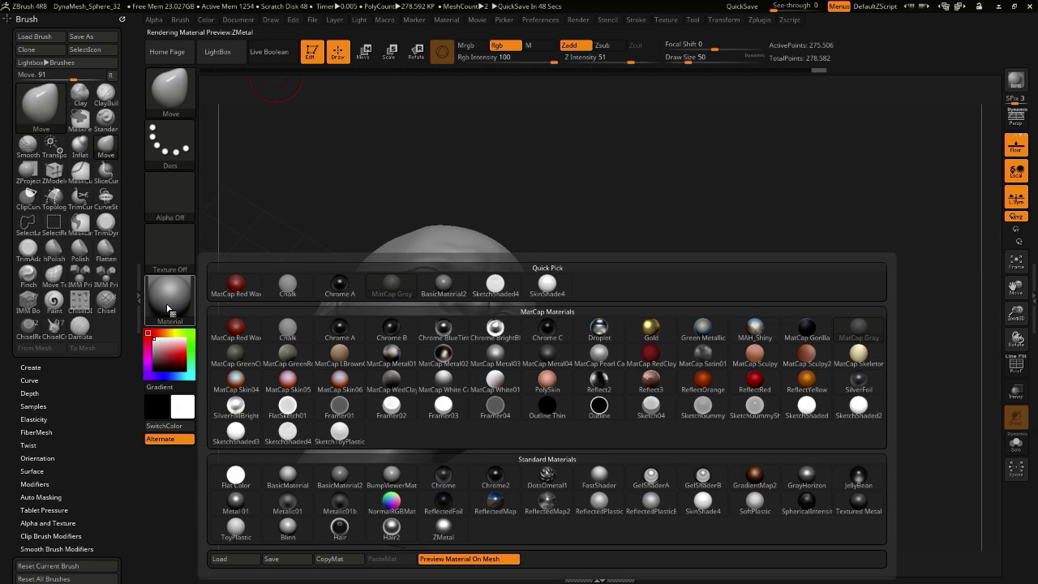
left_click(547, 377)
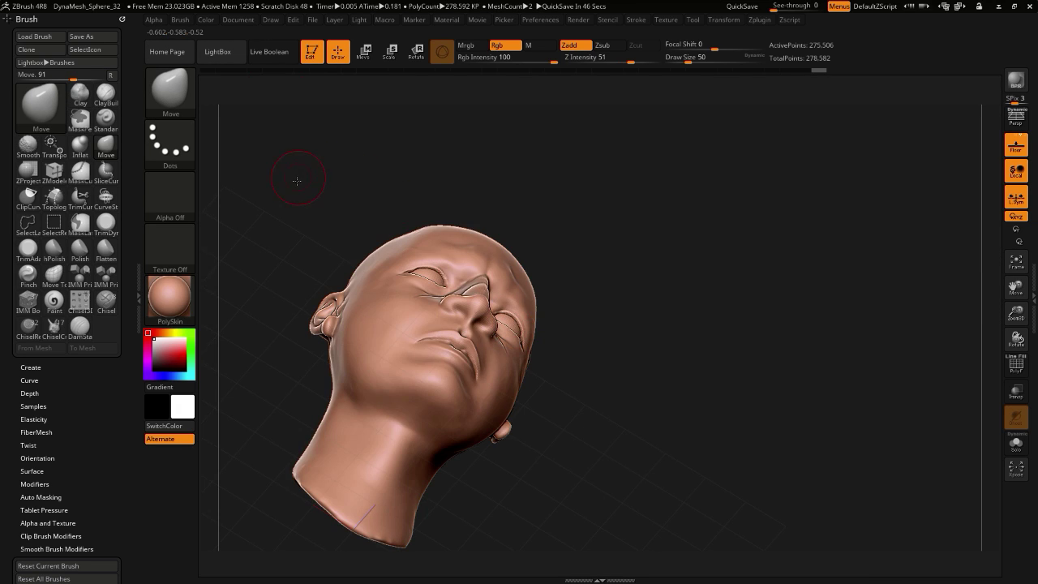
mouse_move(294, 178)
left_mouse_down()
mouse_move(264, 239)
mouse_move(290, 184)
mouse_move(278, 176)
mouse_move(304, 216)
mouse_move(305, 182)
left_mouse_up()
left_click_drag(305, 371, 342, 429)
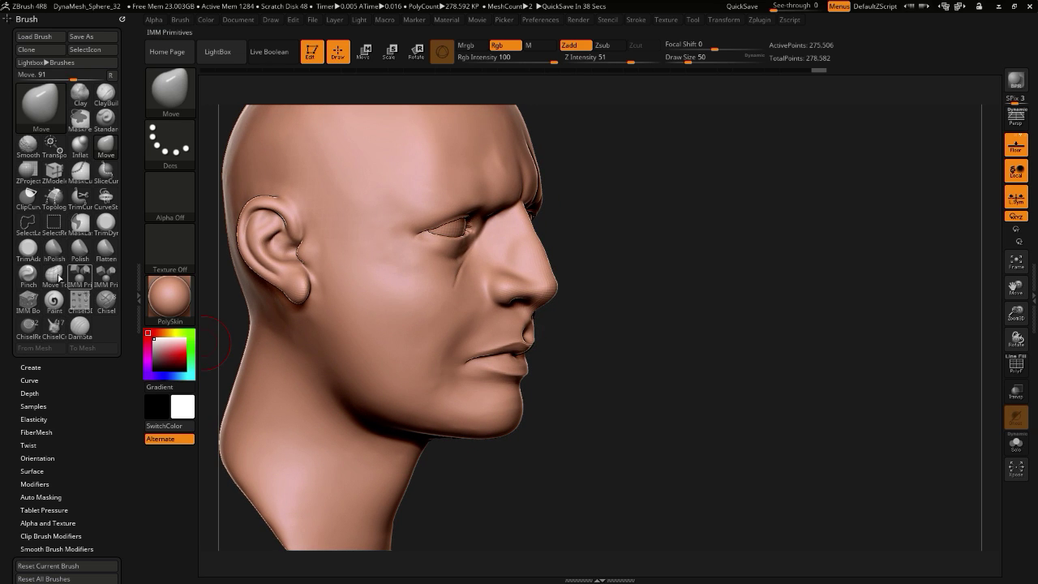
- Reshape the underside of the chin using the Move brush enlarged to draw size 114
key("b")
mouse_move(615, 484)
left_mouse_down()
mouse_move(604, 527)
mouse_move(545, 484)
left_mouse_up()
key("bracketright")
key("bracketright")
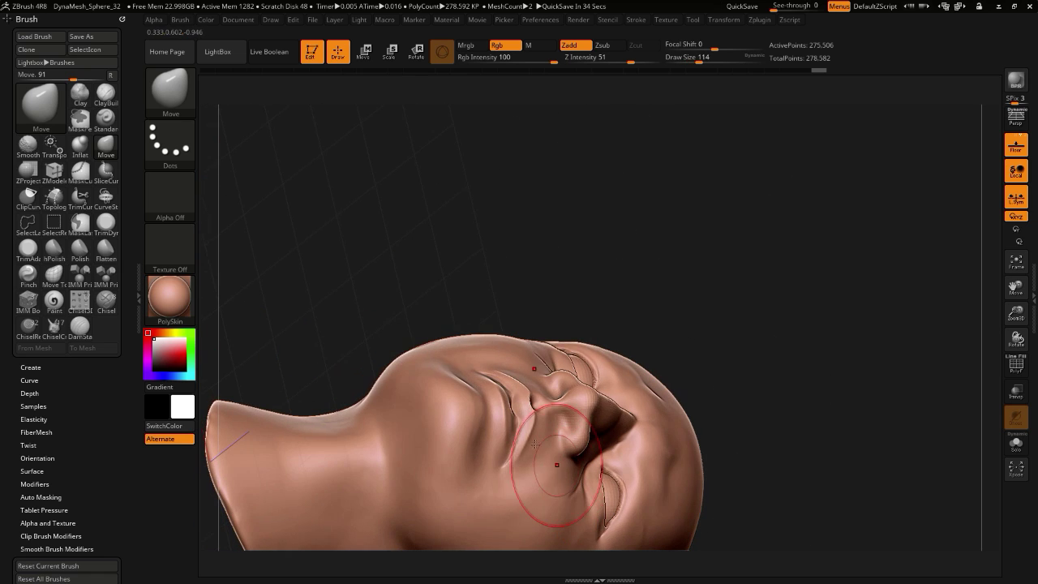
left_click_drag(398, 365, 394, 360)
mouse_move(352, 319)
left_mouse_down()
mouse_move(359, 457)
mouse_move(300, 328)
mouse_move(244, 337)
left_mouse_up()
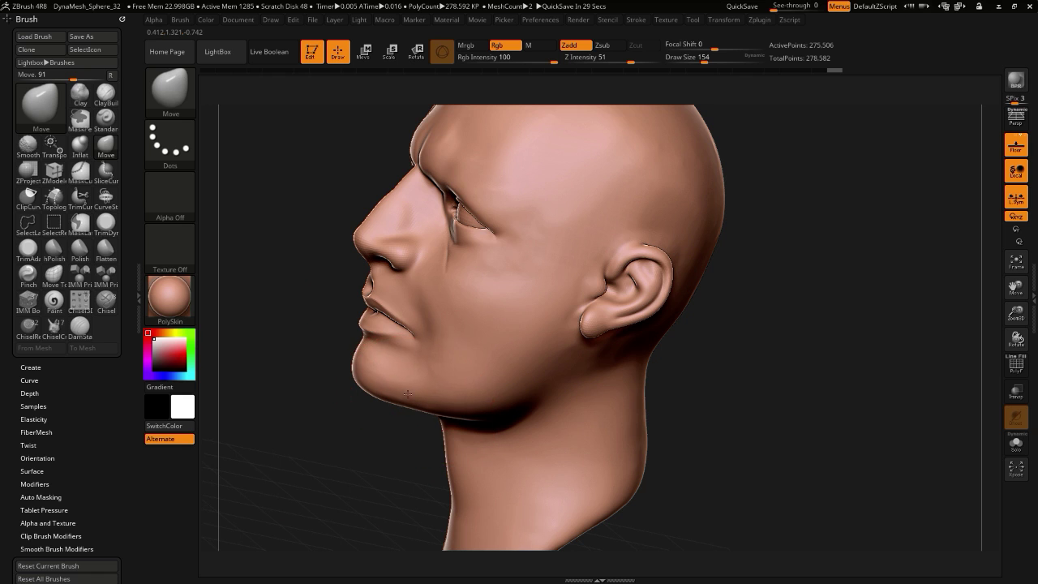
- Reshape the chin and jawline in profile with the Move brush at a draw size of about 150
left_click_drag(311, 390, 414, 395)
mouse_move(308, 430)
left_mouse_down()
mouse_move(343, 442)
mouse_move(333, 398)
left_mouse_up()
mouse_move(529, 357)
left_mouse_down()
mouse_move(533, 367)
mouse_move(499, 386)
left_mouse_up()
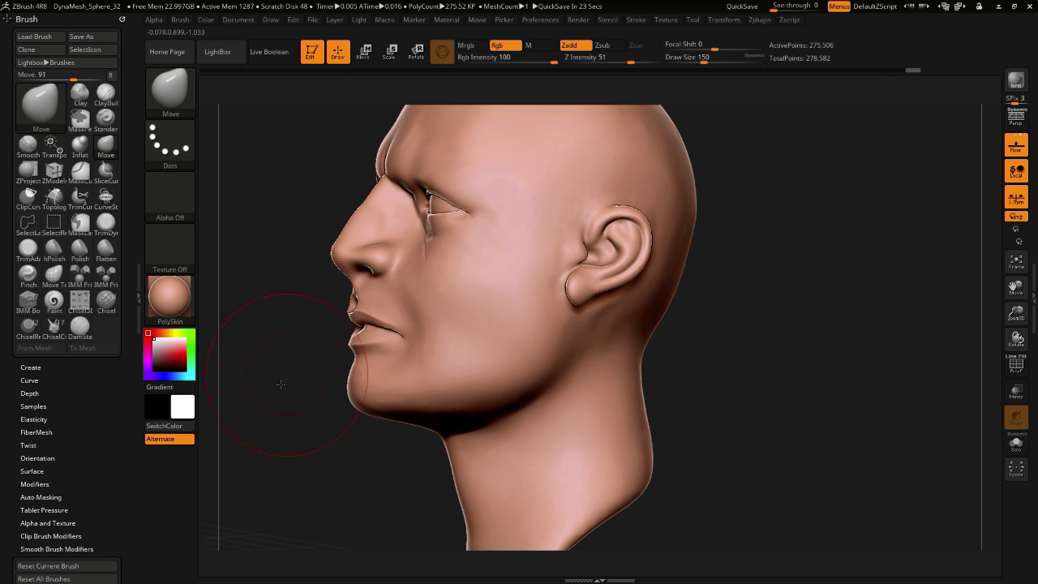
left_click_drag(344, 381, 468, 397)
left_click_drag(395, 344, 519, 357)
left_click_drag(324, 331, 348, 357)
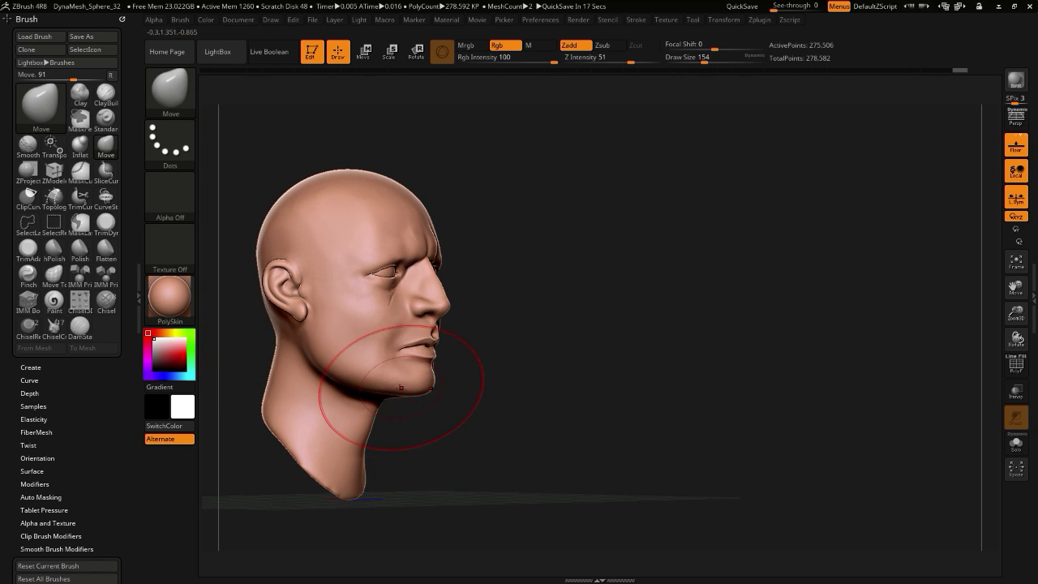
- Adjust the lower jaw and the transition into the neck with Move strokes, reducing the draw size to 114
mouse_move(410, 446)
left_mouse_down()
mouse_move(429, 463)
mouse_move(424, 455)
left_mouse_up()
left_click_drag(381, 399, 382, 414)
mouse_move(434, 446)
left_mouse_down()
mouse_move(299, 378)
mouse_move(307, 360)
left_mouse_up()
key("[")
key("[")
key("[")
mouse_move(291, 395)
left_mouse_down()
mouse_move(336, 391)
mouse_move(312, 384)
left_mouse_up()
mouse_move(398, 429)
left_mouse_down()
mouse_move(431, 467)
mouse_move(387, 489)
mouse_move(488, 454)
left_mouse_up()
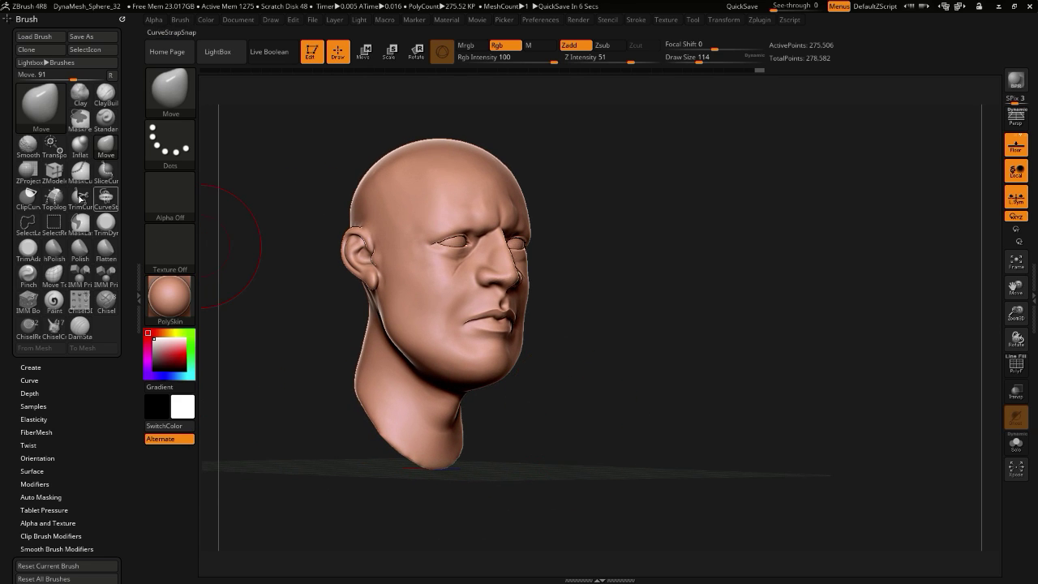
- Carve the area beneath the jawline with the Clay brush at draw size 70 and smooth the strokes
left_click(75, 102)
left_click_drag(258, 375, 297, 339)
key("bracketleft")
key("bracketleft")
key("bracketleft")
key("bracketleft")
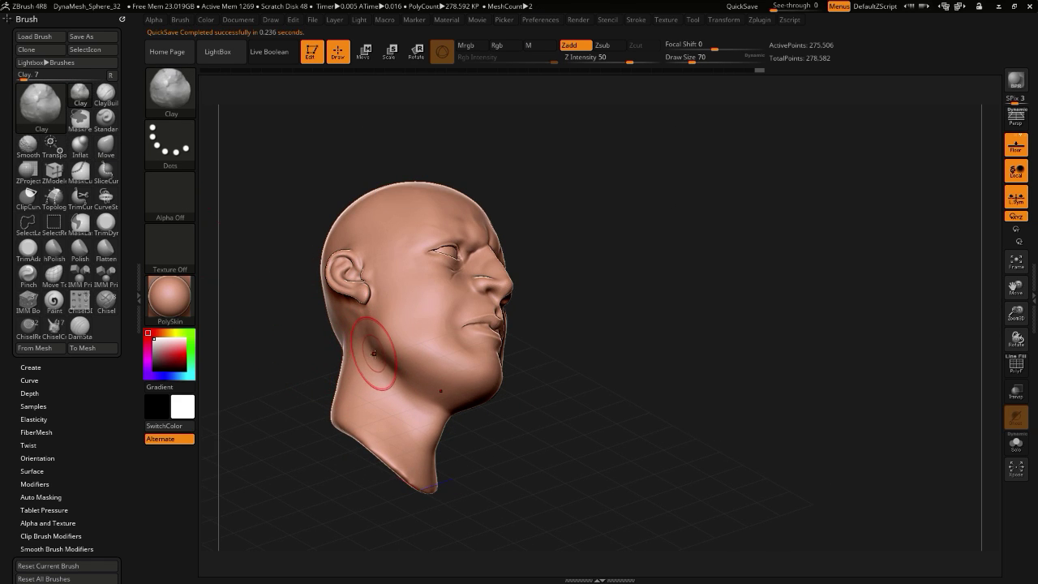
left_click_drag(374, 353, 451, 415, "alt")
left_click_drag(393, 376, 452, 412, "alt")
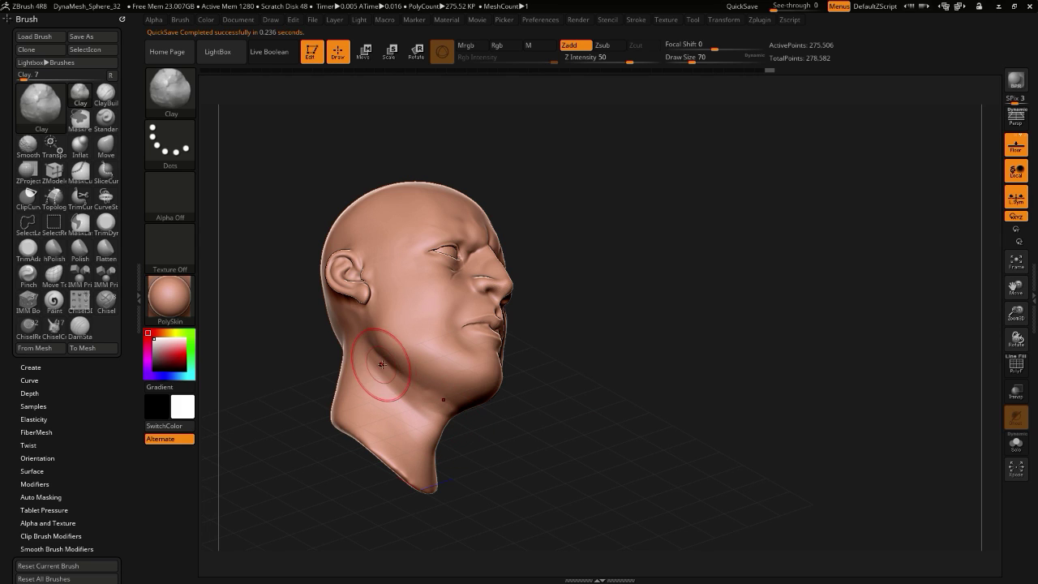
left_click_drag(382, 370, 442, 449, "alt")
left_click_drag(434, 406, 385, 372, "shift")
- Refine the rear cheek below the ear with the Clay brush, setting its Z Intensity to 13
left_click_drag(315, 314, 279, 361)
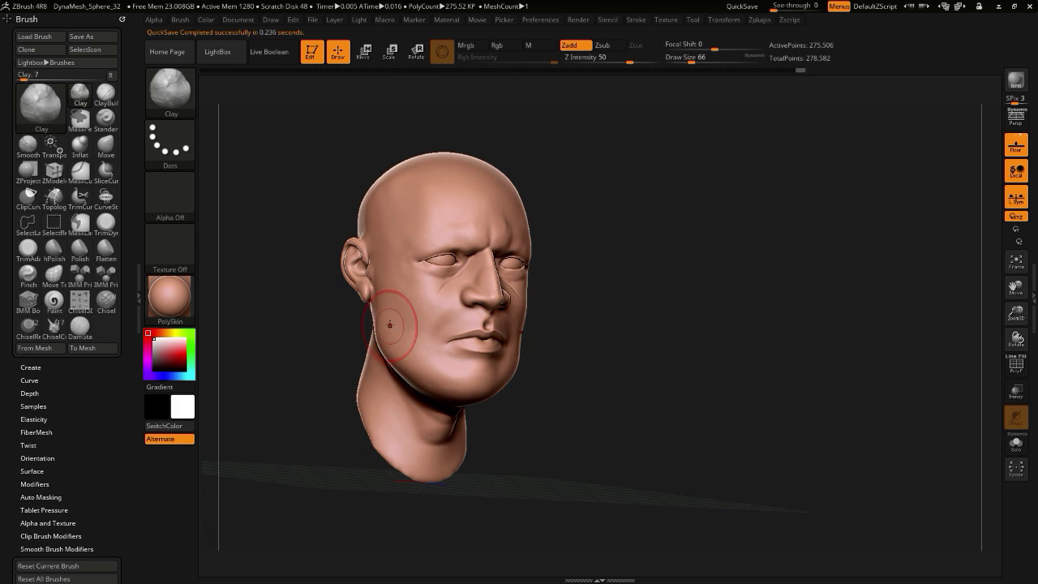
left_click_drag(389, 332, 374, 314)
left_click(597, 59)
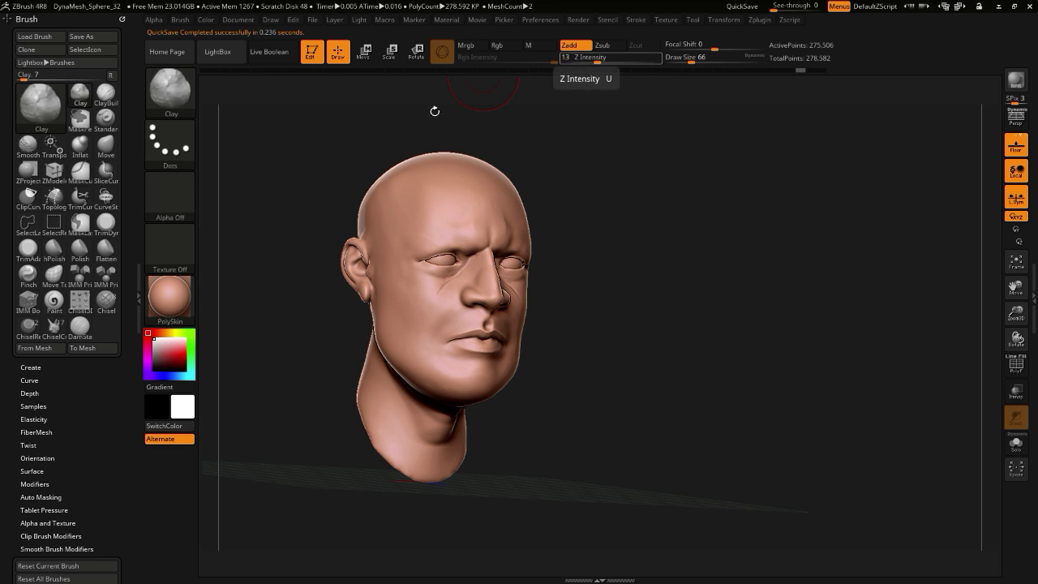
mouse_move(390, 351)
left_mouse_down()
mouse_move(385, 318)
mouse_move(393, 340)
left_mouse_up()
right_click_drag(392, 340, 408, 316, "ctrl")
- Fill the under-eye and upper cheek area with Clay strokes at draw size 34
key("bracketleft")
key("bracketleft")
key("bracketleft")
key("bracketleft")
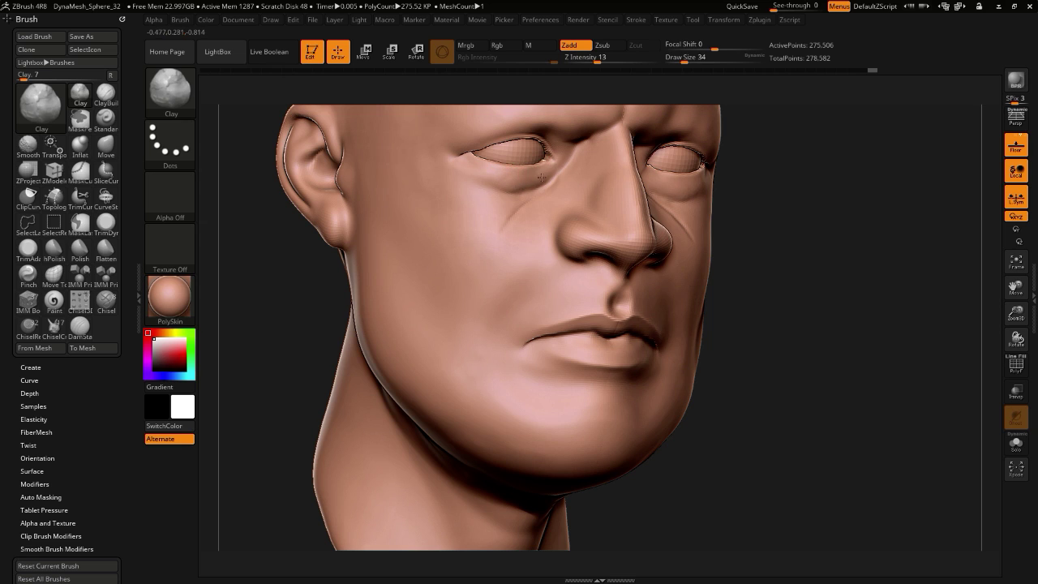
mouse_move(536, 175)
left_mouse_down()
mouse_move(509, 188)
mouse_move(503, 217)
mouse_move(472, 235)
left_mouse_up()
- Build up the outer brow and forehead with the Clay brush at draw size 38 and smooth the area
mouse_move(324, 244)
right_mouse_down("ctrl")
mouse_move(312, 286)
mouse_move(361, 296)
mouse_move(311, 359)
mouse_move(306, 327)
mouse_move(286, 303)
mouse_move(281, 317)
mouse_move(397, 248)
mouse_move(416, 181)
mouse_move(438, 182)
right_mouse_up("ctrl")
mouse_move(585, 213)
left_mouse_down()
mouse_move(591, 182)
mouse_move(619, 163)
left_mouse_up()
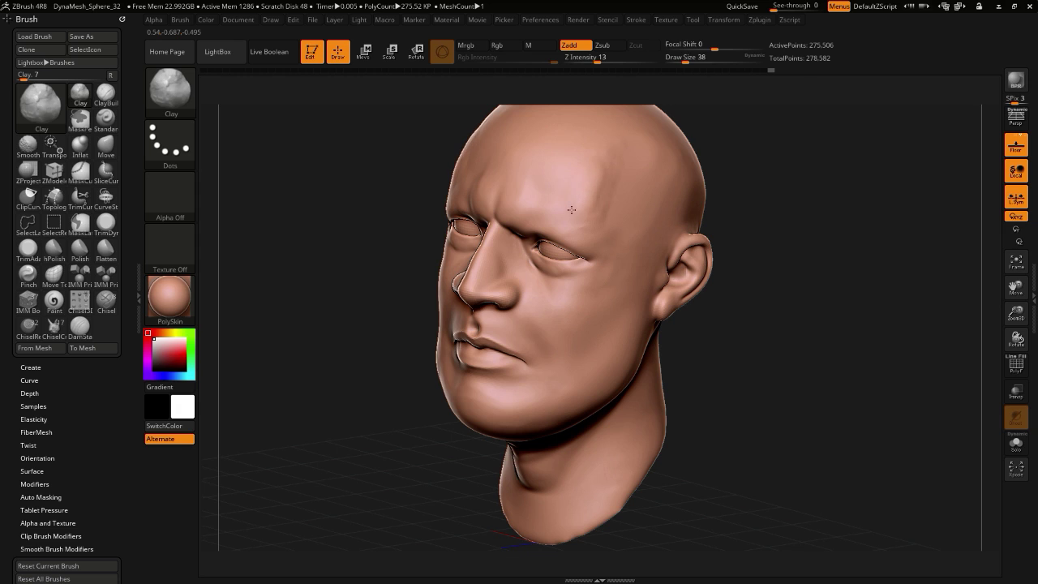
key("shift")
left_click_drag(603, 210, 603, 196, "shift")
- Isolate the head with Solo and refine the brow using DamStandard at draw size 22 and Smooth
mouse_move(366, 262)
left_mouse_down()
mouse_move(266, 234)
mouse_move(219, 251)
left_mouse_up()
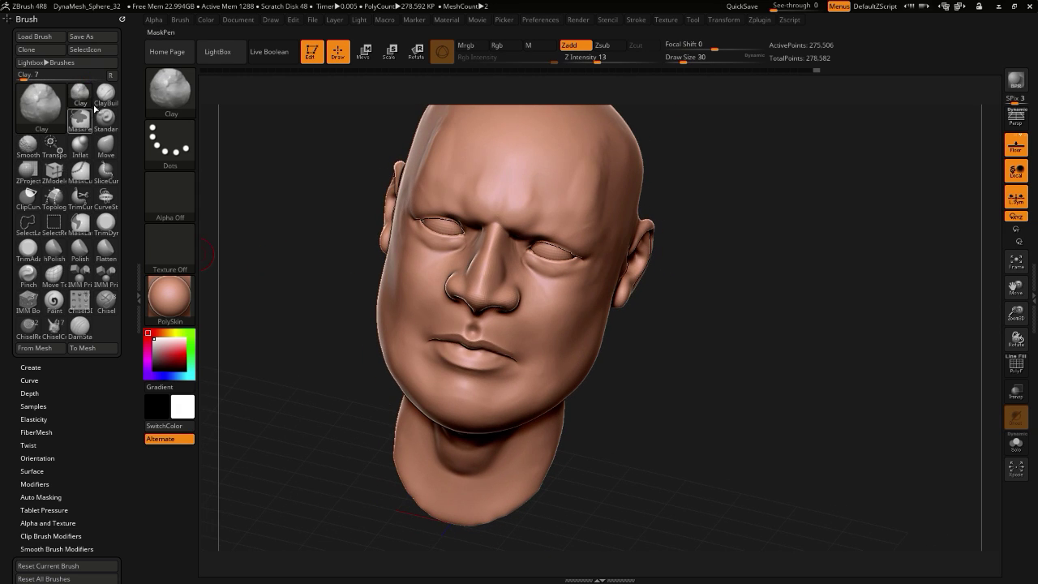
left_click(79, 326)
left_click_drag(272, 238, 398, 233)
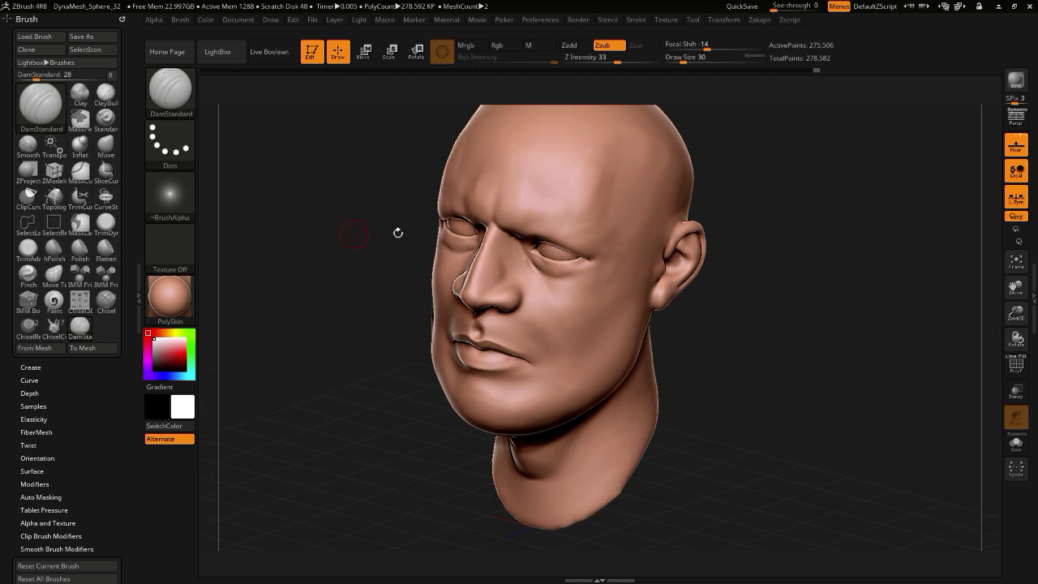
key("alt+s")
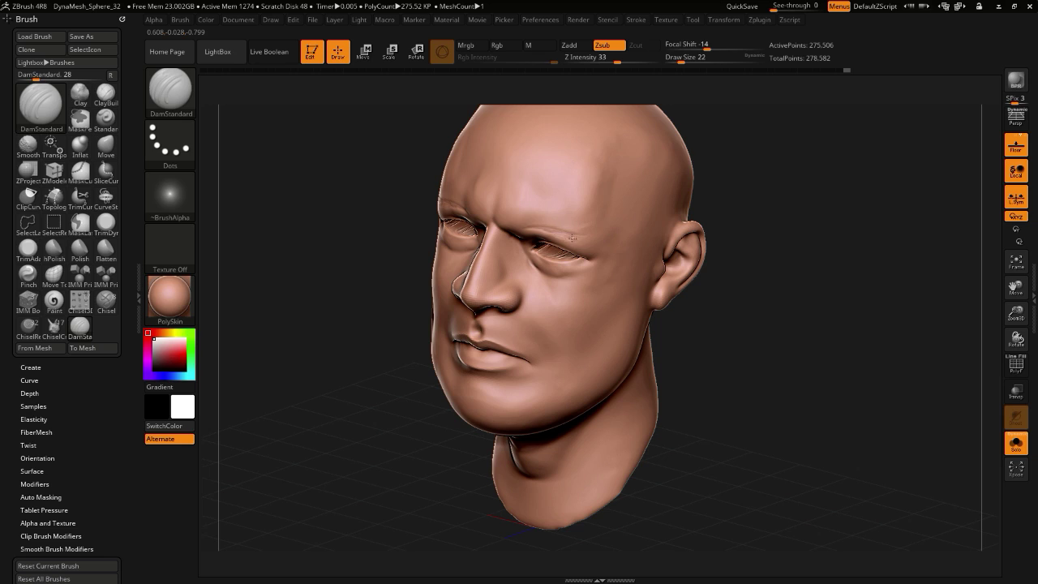
key("shift")
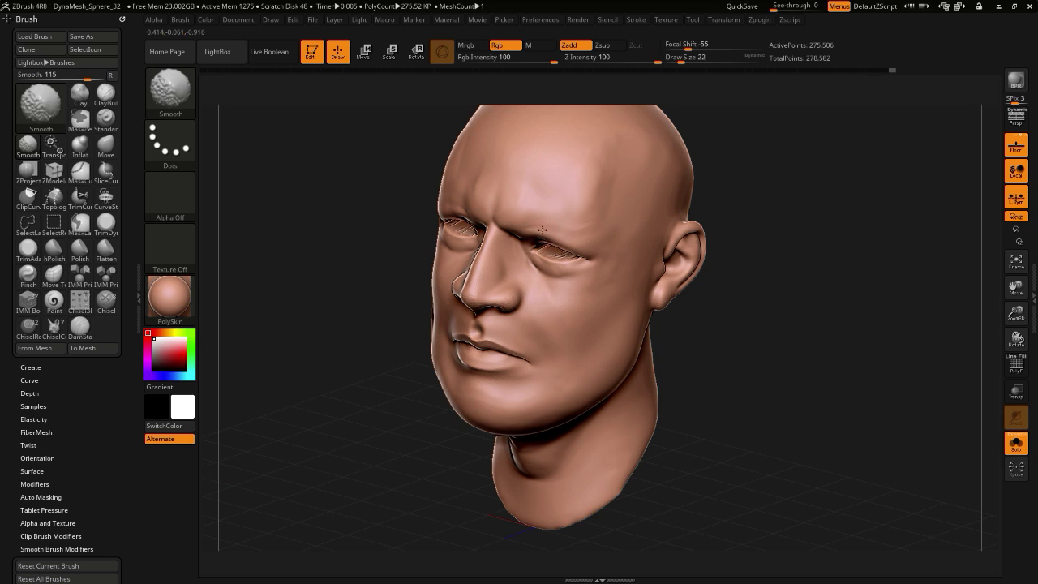
- Add fine Clay detail to the brow at draw size 18 and smooth the brow ridge
left_click(79, 94)
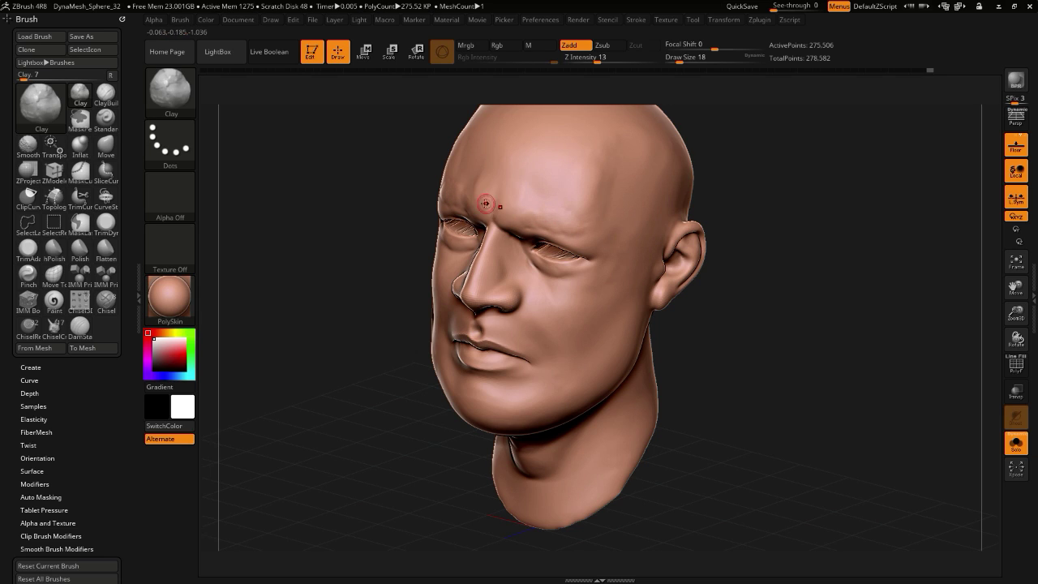
key("shift")
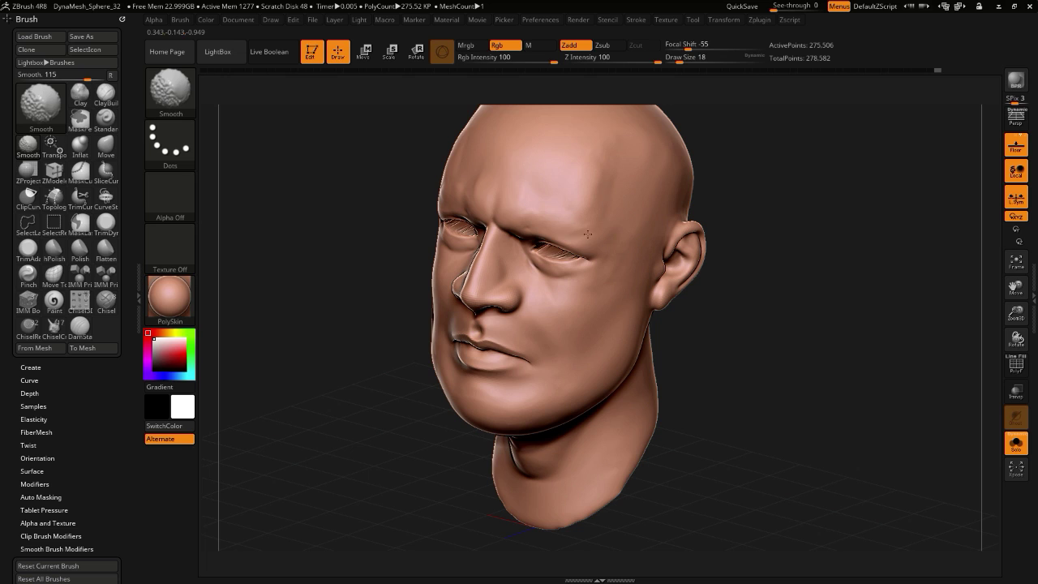
mouse_move(251, 235)
left_mouse_down()
mouse_move(311, 238)
mouse_move(266, 241)
left_mouse_up()
left_click_drag(530, 214, 577, 234, "shift")
- Mask both eyebrow areas with MaskPen at draw size 22, blur the mask and invert it
key("]")
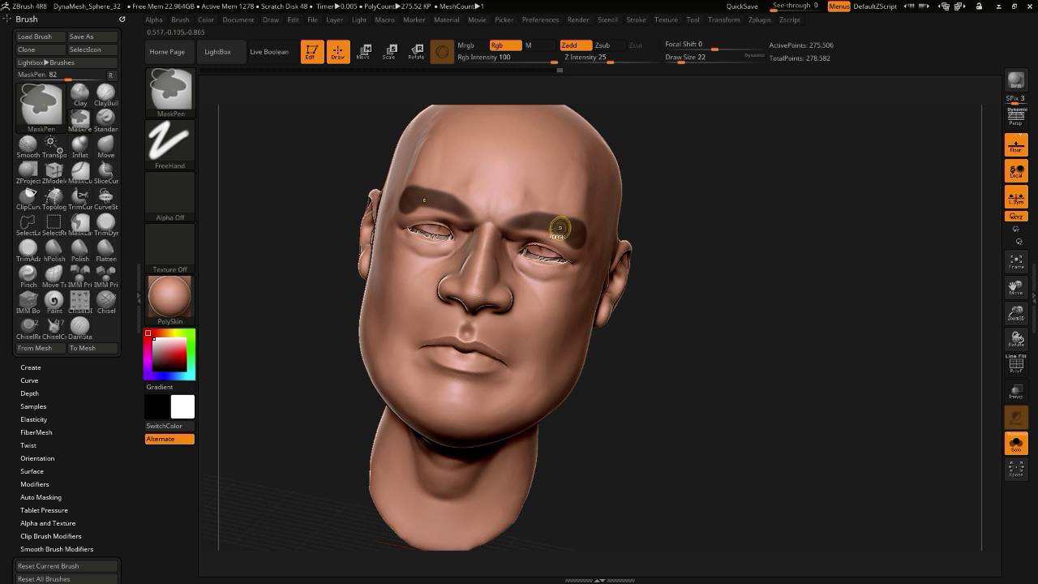
left_click(554, 224, "ctrl")
left_click(558, 229, "ctrl")
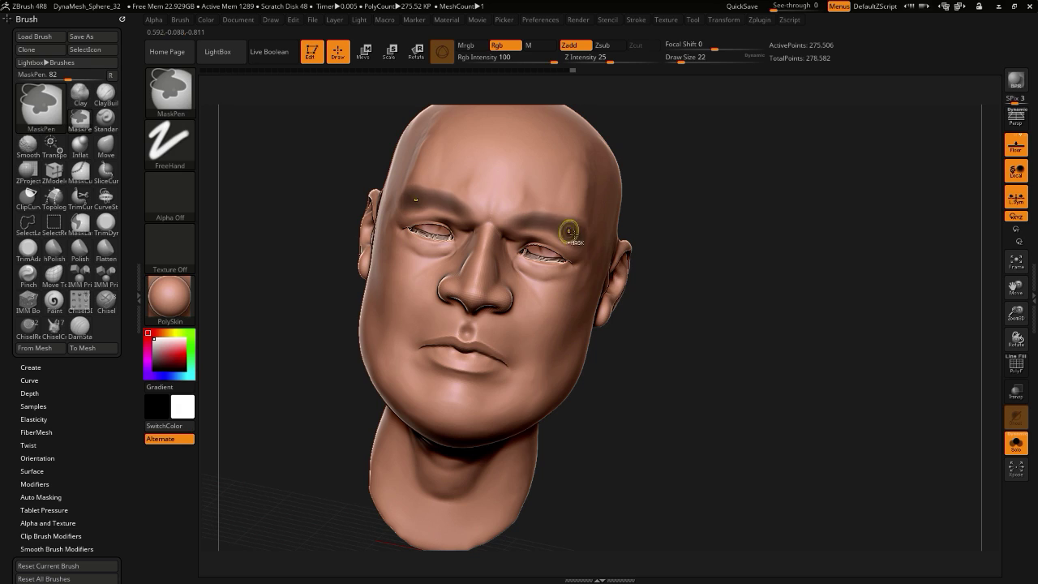
left_click(643, 370, "ctrl")
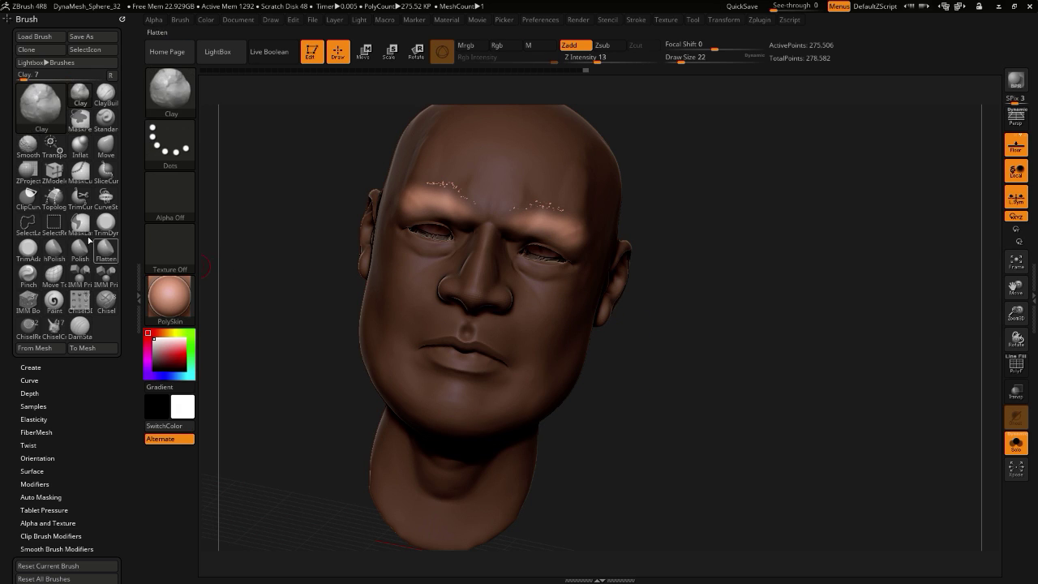
- Reshape the unmasked brow ridges with the Move brush at draw size 74, clear the mask and smooth the brows
left_click(104, 255)
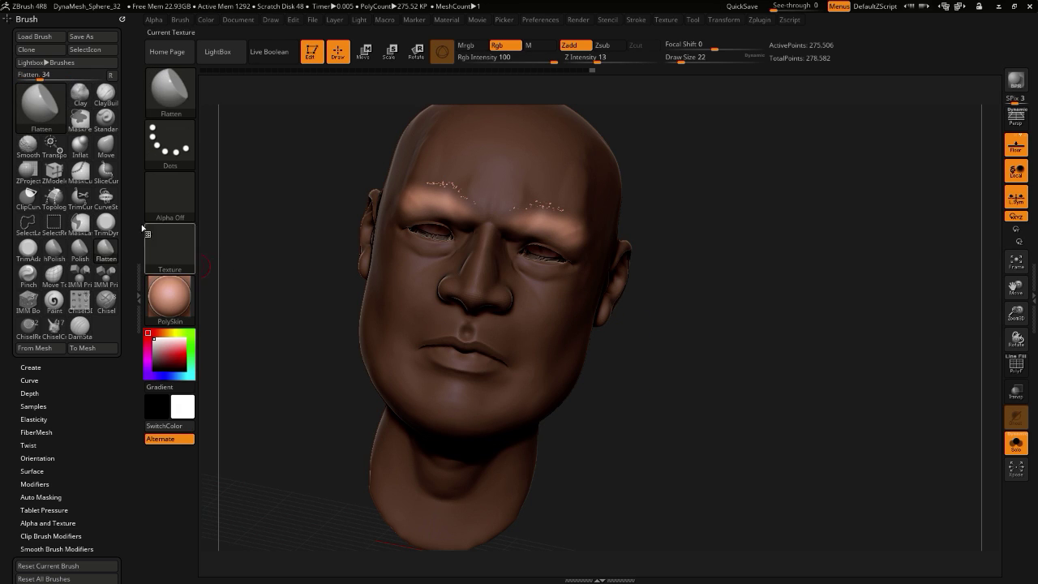
left_click(107, 146)
mouse_move(278, 287)
left_mouse_down()
mouse_move(300, 220)
mouse_move(336, 239)
mouse_move(405, 235)
mouse_move(395, 265)
left_mouse_up()
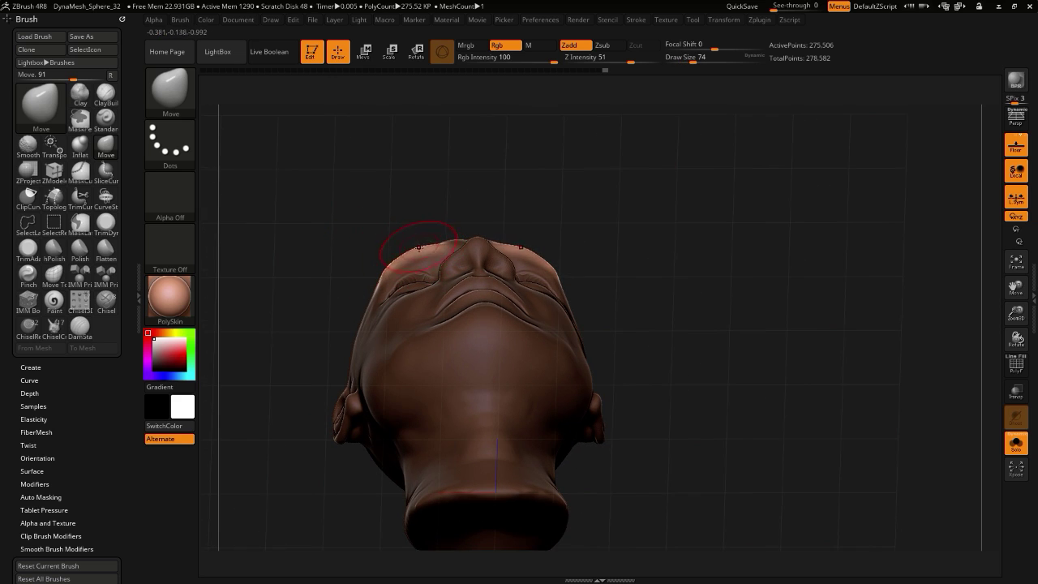
left_click_drag(314, 220, 253, 261)
left_click_drag(292, 257, 330, 268, "ctrl")
mouse_move(394, 247)
left_mouse_down("shift")
mouse_move(416, 244)
mouse_move(405, 242)
left_mouse_up("shift")
- Refine the outer brow with the Move brush reduced to draw size 26 and smooth along the lower eyelid
left_click_drag(280, 253, 330, 250)
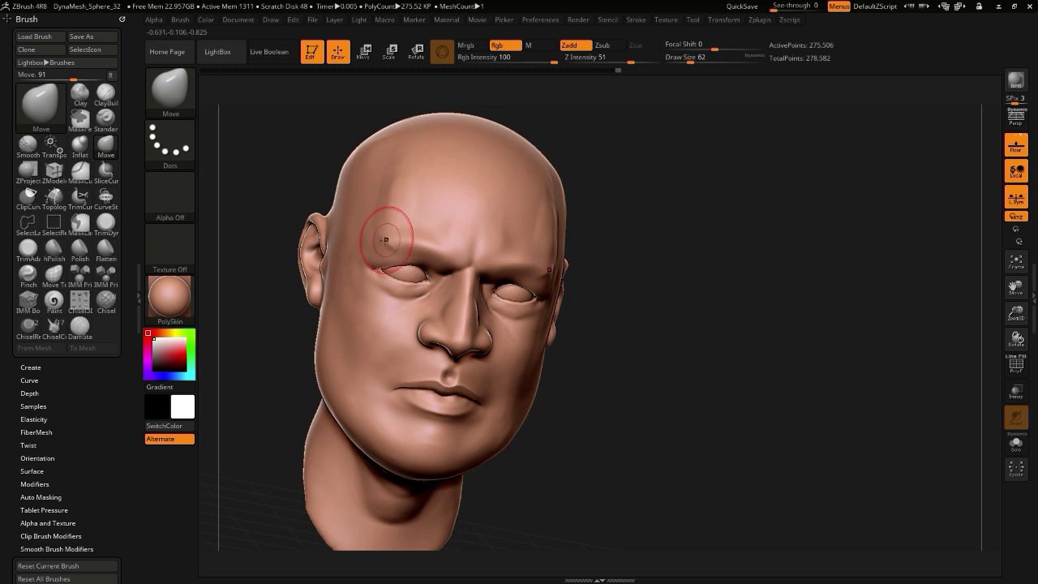
key("bracketleft")
key("bracketleft")
key("bracketleft")
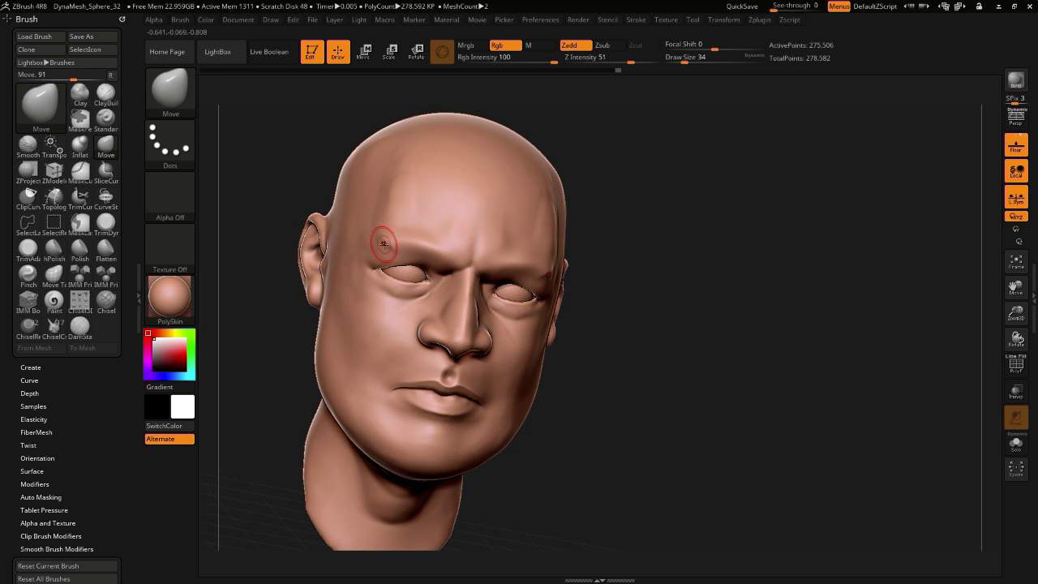
key("shift")
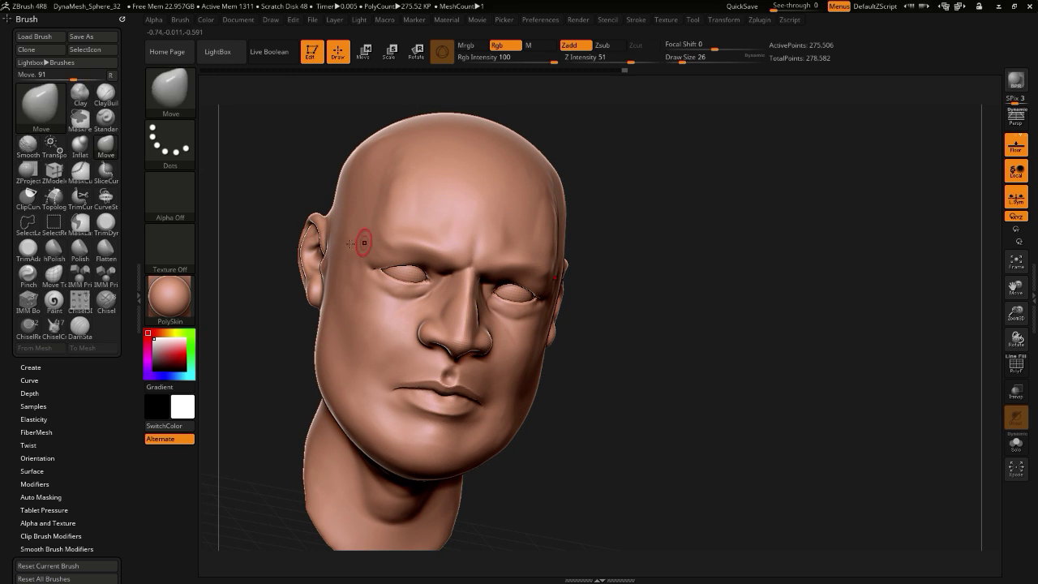
left_click_drag(223, 296, 227, 353, "alt")
left_click_drag(445, 303, 380, 289, "shift")
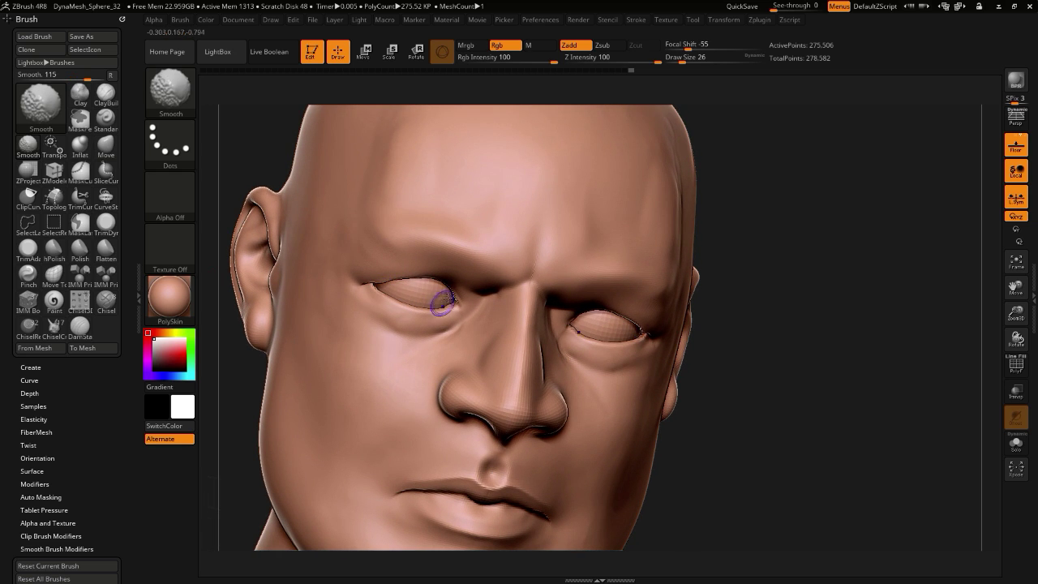
- Carve the upper and lower eyelid lines with DamStandard at draw size 26 and smooth the surrounding skin
mouse_move(222, 328)
left_mouse_down()
mouse_move(204, 324)
mouse_move(167, 284)
left_mouse_up()
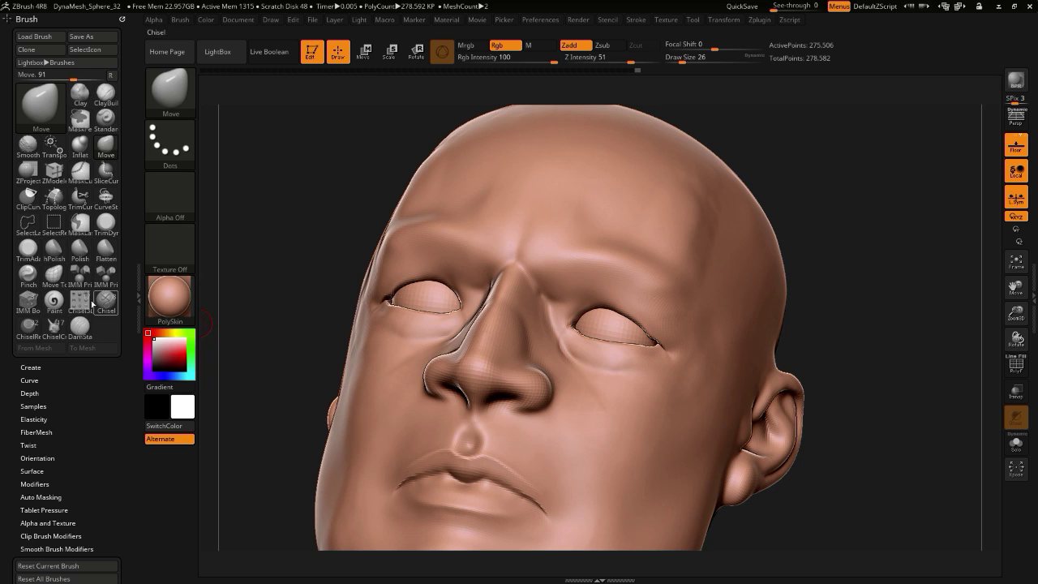
left_click(79, 325)
mouse_move(576, 313)
left_mouse_down()
mouse_move(632, 314)
mouse_move(651, 339)
left_mouse_up()
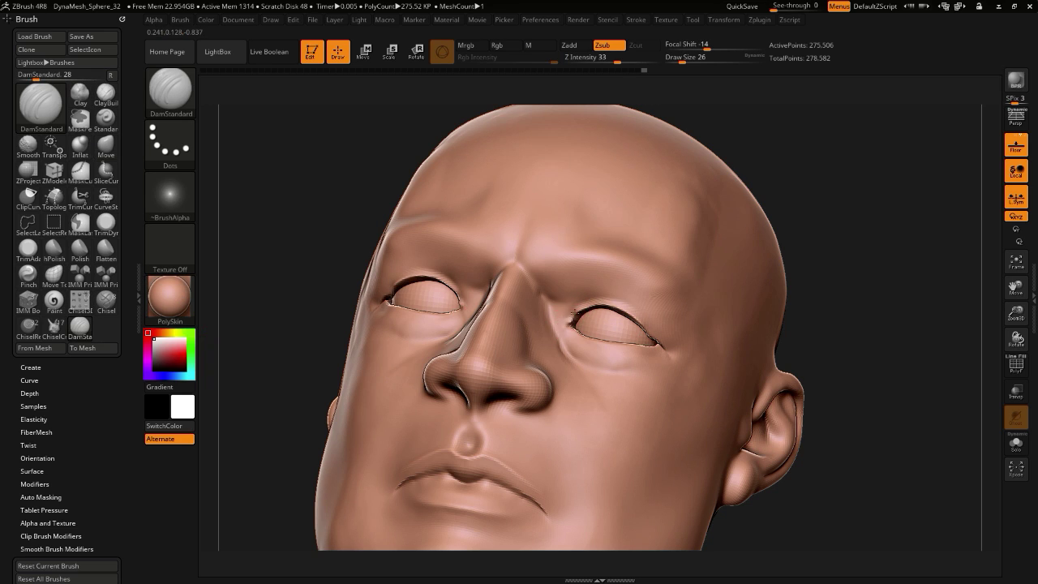
left_click_drag(304, 283, 308, 337)
left_click_drag(574, 333, 631, 349)
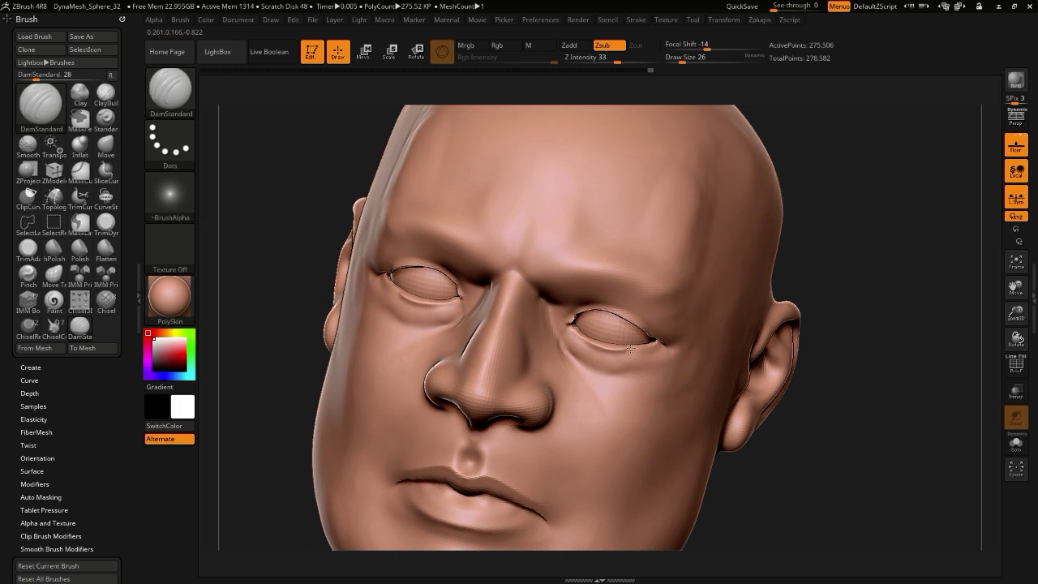
key("shift")
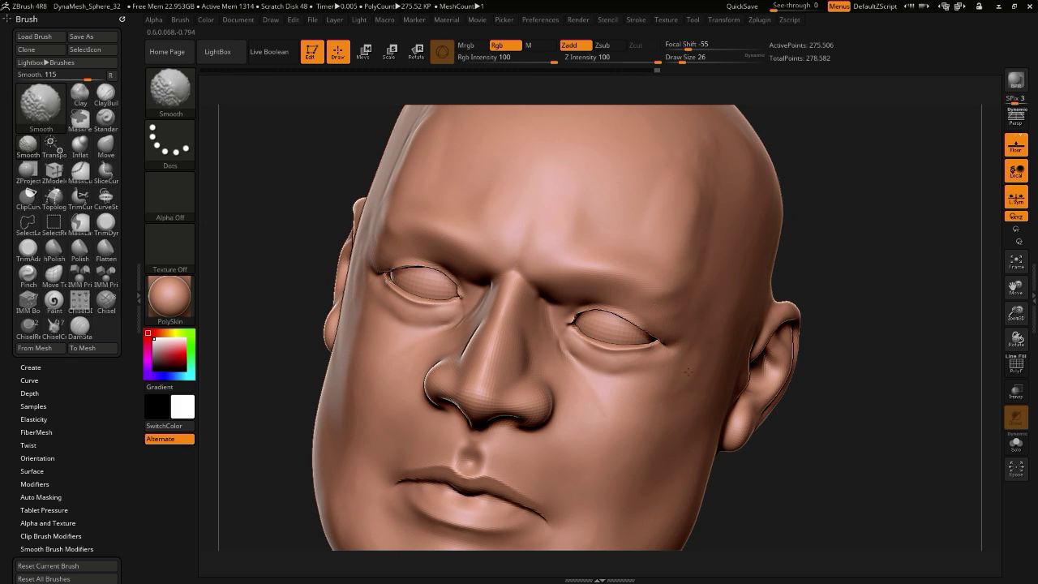
- Push in the sides of the jaw and cheeks with the Move brush enlarged to draw size 122
mouse_move(235, 301)
left_mouse_down("alt")
mouse_move(255, 306)
mouse_move(337, 403)
left_mouse_up("alt")
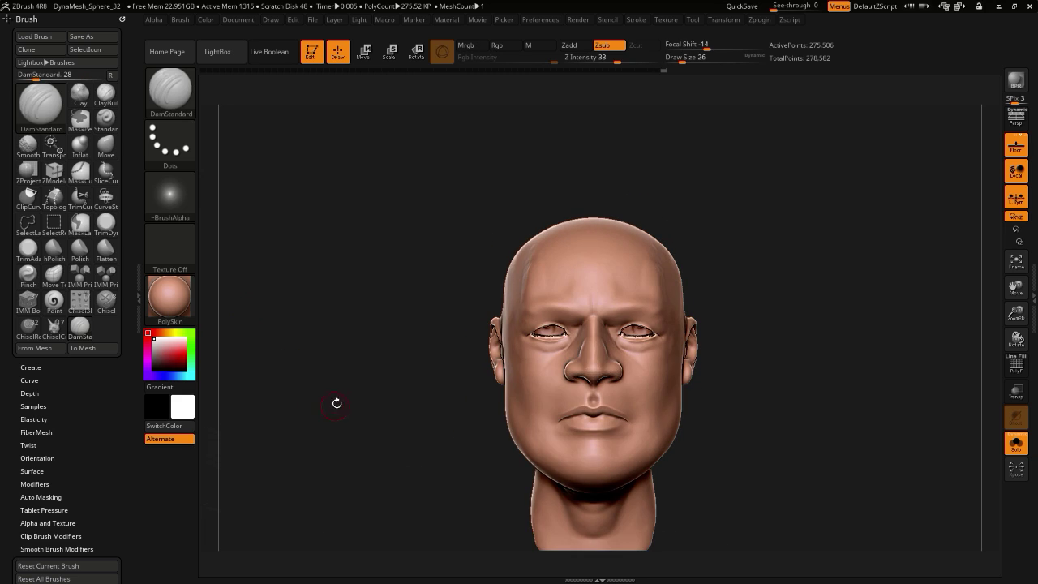
left_click(105, 145)
mouse_move(276, 377)
left_mouse_down("shift")
mouse_move(382, 397)
mouse_move(326, 331)
left_mouse_up("shift")
key("bracketright")
left_click_drag(495, 410, 504, 412)
left_click_drag(502, 371, 511, 368)
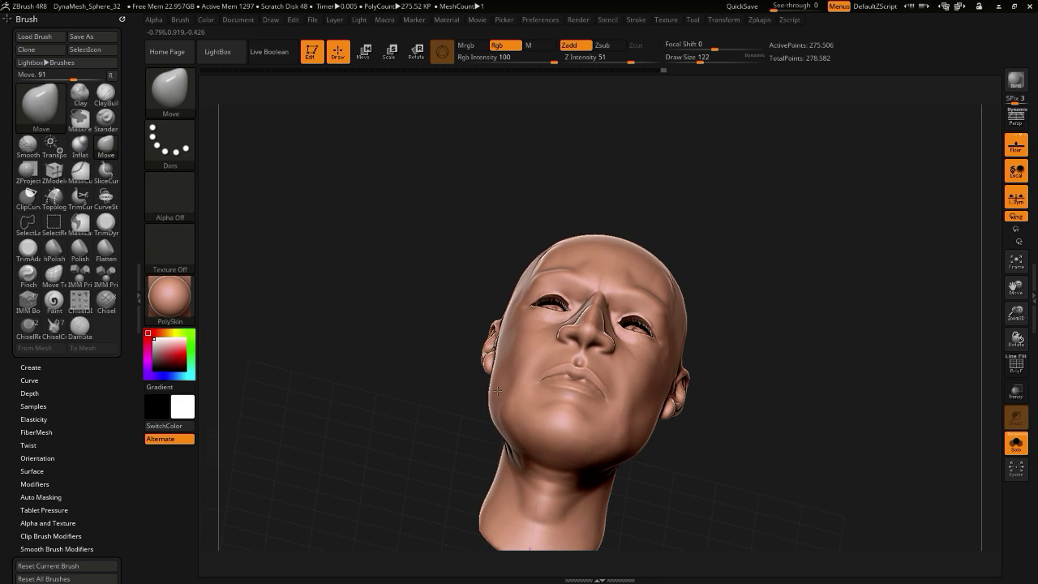
- Reshape the crown and sides of the skull with the Move brush enlarged to draw size 174
left_click_drag(391, 397, 462, 412)
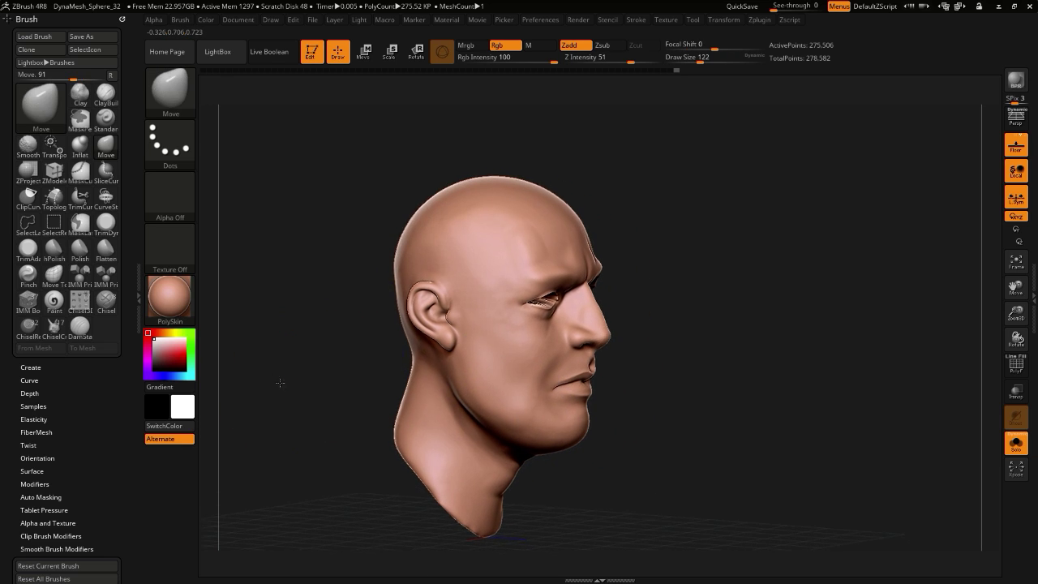
left_click_drag(280, 382, 278, 345, "alt")
left_click_drag(278, 346, 307, 401, "shift")
left_click_drag(308, 401, 322, 412)
key("bracketright")
left_click_drag(493, 158, 484, 173)
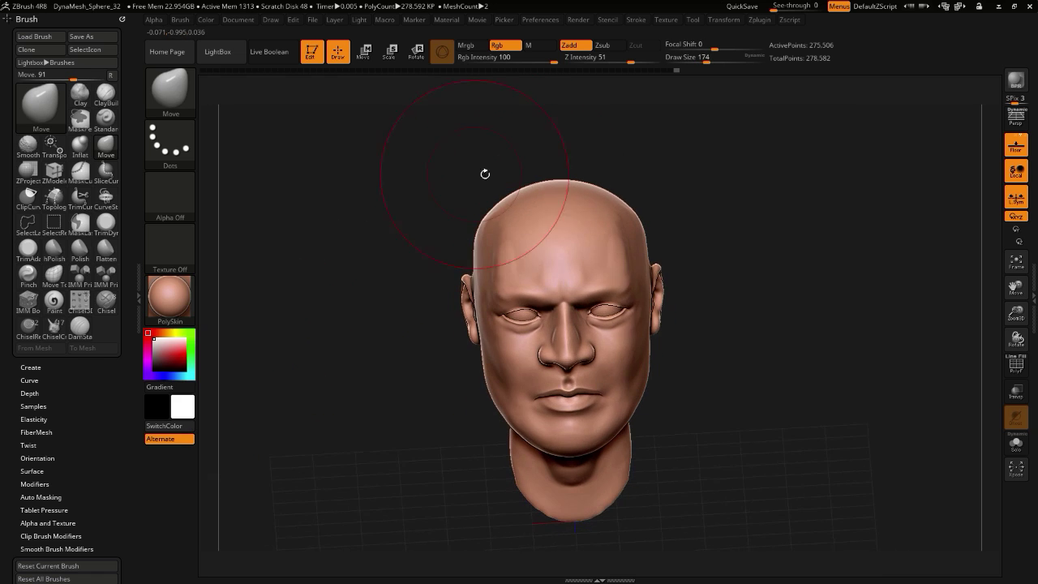
left_click_drag(552, 187, 555, 175)
left_click_drag(477, 188, 536, 187)
left_click_drag(465, 225, 395, 213)
left_click_drag(463, 251, 466, 259)
left_click_drag(390, 231, 455, 239)
left_click_drag(399, 258, 372, 264)
left_click_drag(443, 329, 438, 331)
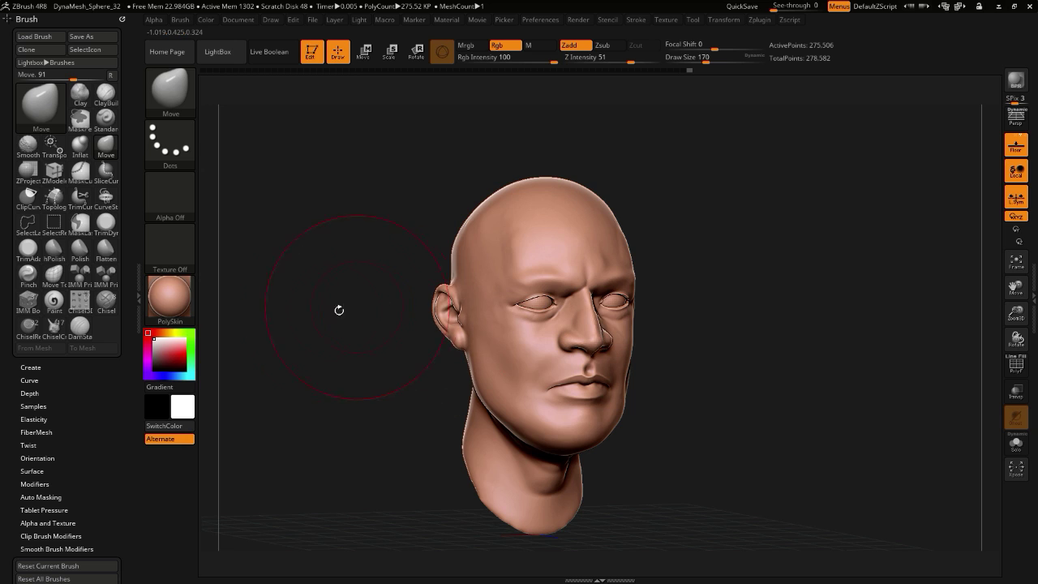
- Adjust the outer edges of the ears from behind with the Move brush reduced to draw size 94
left_click_drag(338, 311, 413, 319)
key("bracketleft")
key("bracketleft")
key("bracketleft")
key("bracketleft")
key("bracketleft")
key("bracketleft")
key("bracketleft")
key("bracketleft")
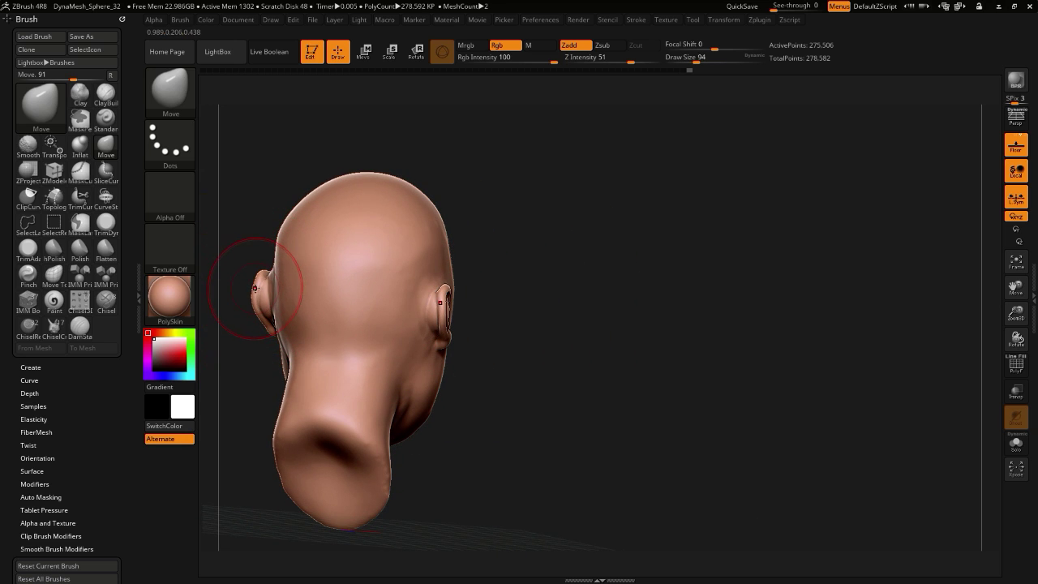
left_click_drag(255, 282, 252, 281)
- Reshape the neck and the area below the jaw with an enlarged Move brush
left_click_drag(451, 381, 352, 382)
left_click_drag(458, 441, 497, 492, "alt")
left_click_drag(497, 484, 636, 480, "alt")
left_click_drag(337, 411, 359, 422)
key("bracketright")
key("bracketright")
key("bracketright")
key("bracketright")
left_click_drag(386, 475, 369, 471)
left_click_drag(452, 435, 464, 461)
- Refine the sides of the head beside the ears and temples with the Move brush at draw size 90 to 94
key("bracketleft")
key("bracketleft")
key("bracketleft")
key("bracketleft")
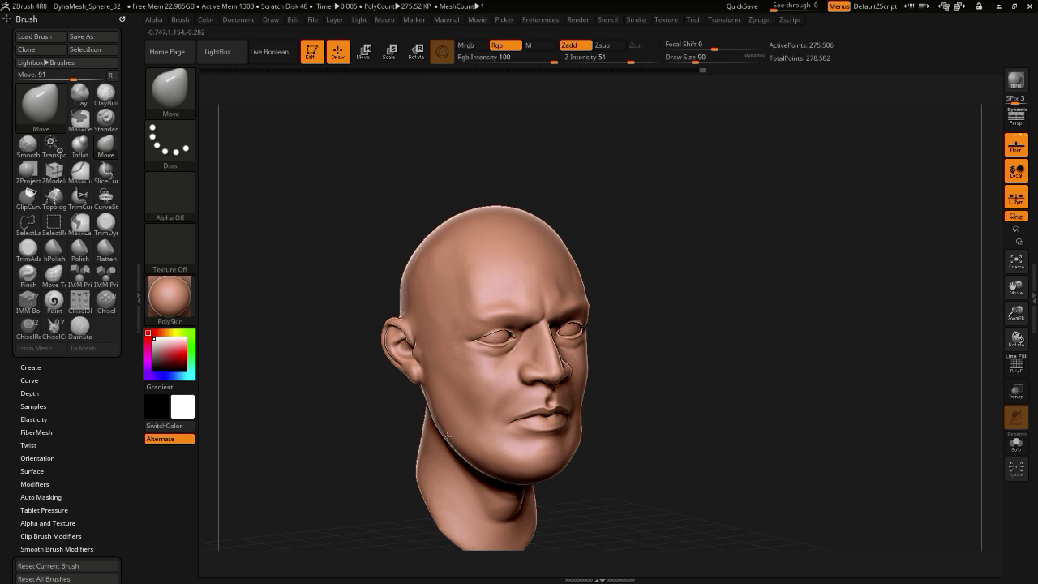
mouse_move(375, 406)
left_mouse_down("shift")
mouse_move(315, 384)
mouse_move(375, 393)
left_mouse_up("shift")
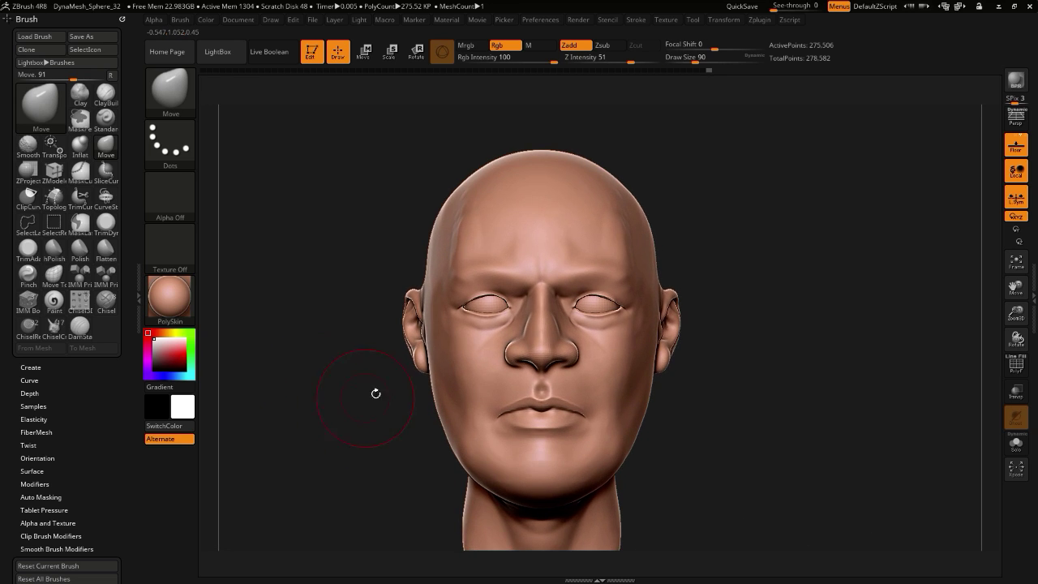
left_click_drag(429, 318, 424, 318)
key("bracketright")
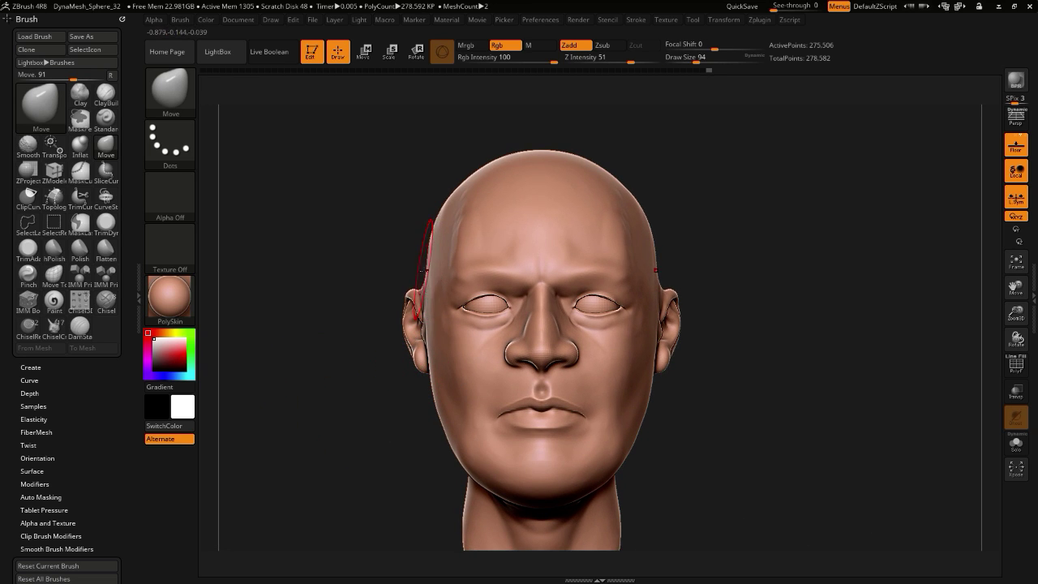
left_click_drag(430, 268, 436, 274)
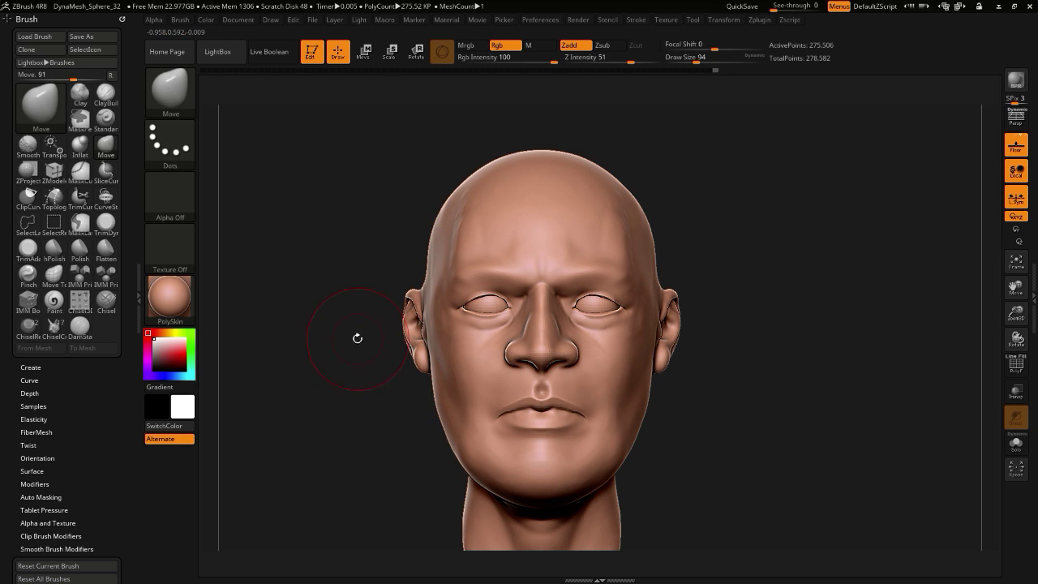
- Smooth the forehead and temple with the brush reduced to draw size 30
mouse_move(360, 418)
left_mouse_down()
mouse_move(305, 348)
mouse_move(311, 376)
mouse_move(346, 362)
mouse_move(324, 355)
left_mouse_up()
key("[")
key("[")
key("[")
key("[")
key("[")
key("[")
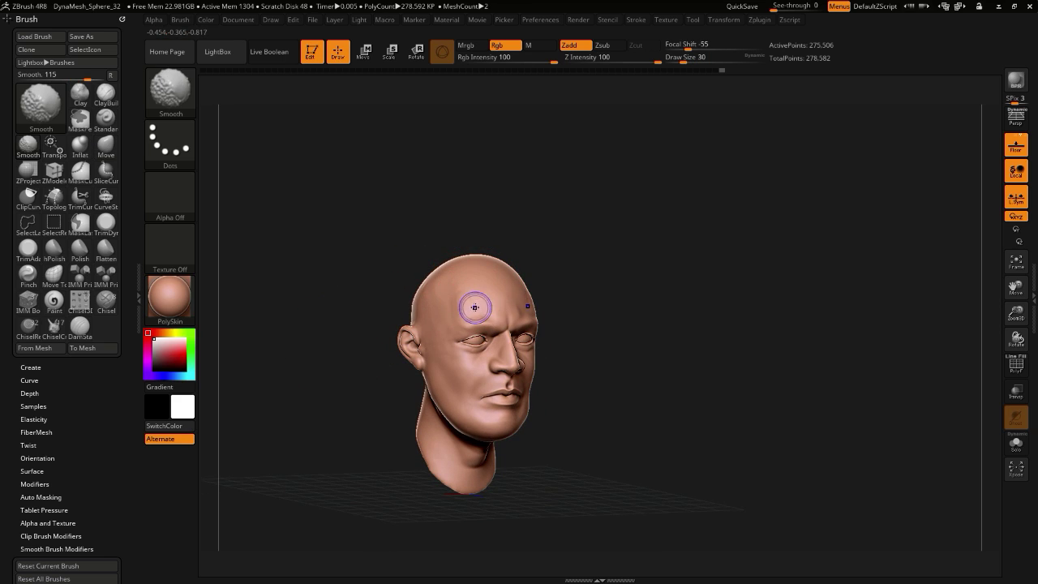
left_click_drag(476, 305, 443, 281, "shift")
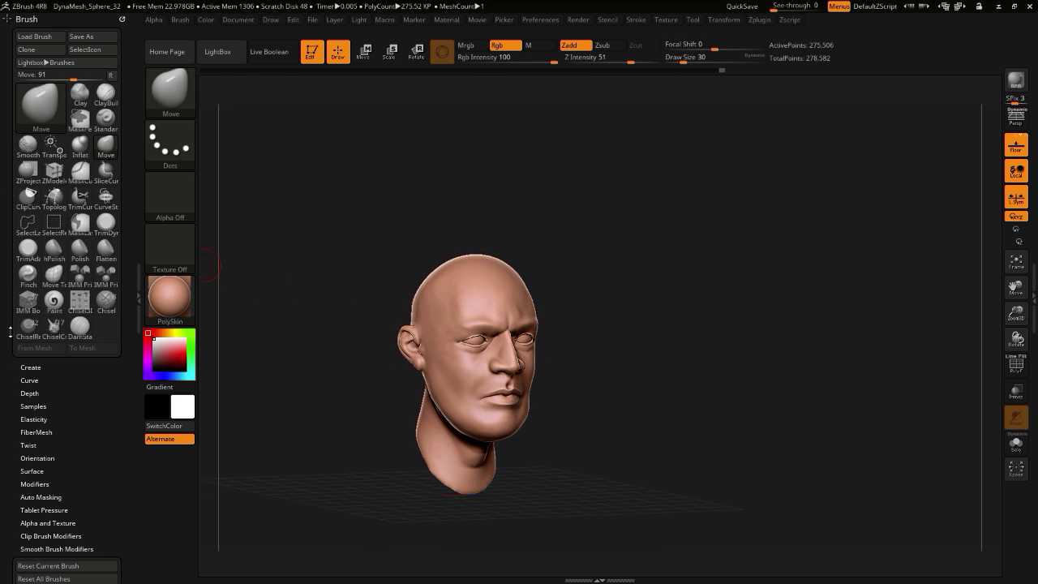
- Append a Sphere3D to the head as a new subtool
left_click_drag(5, 413, 5, 105)
left_click_drag(6, 466, 7, 283)
left_click_drag(3, 352, 6, 171)
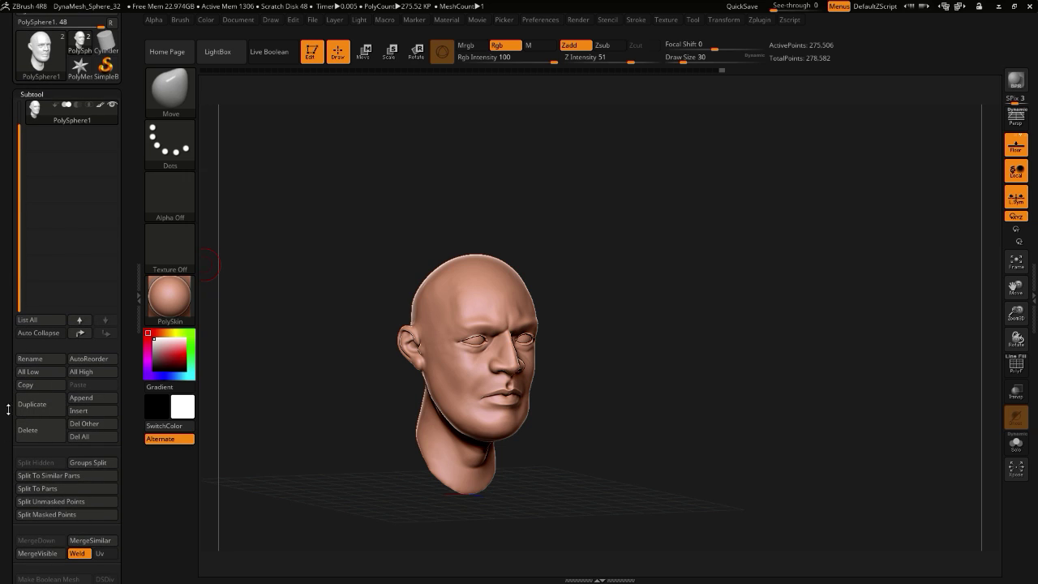
left_click_drag(249, 444, 201, 442)
left_click_drag(8, 367, 12, 351)
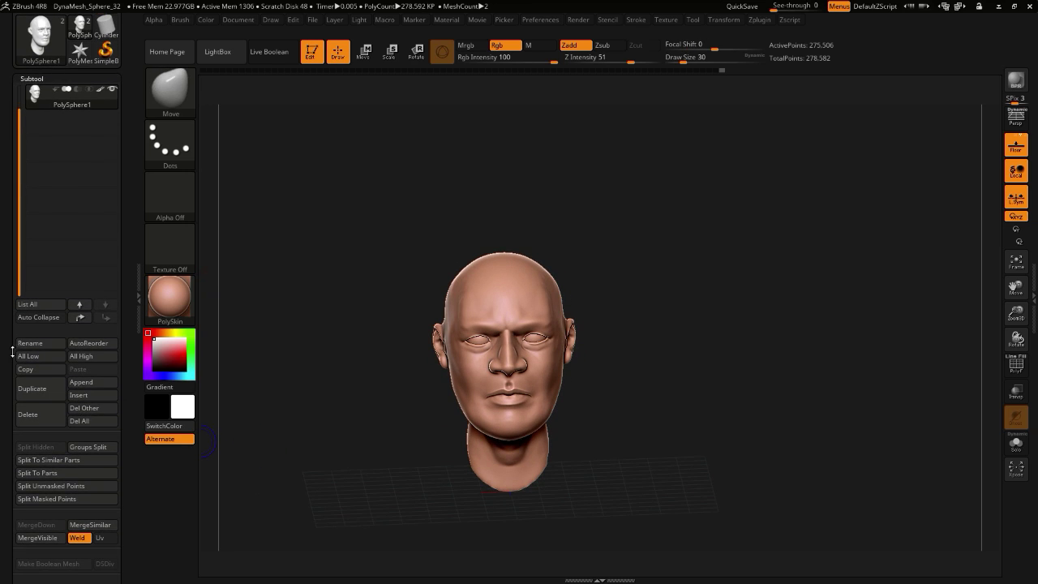
left_click(81, 382)
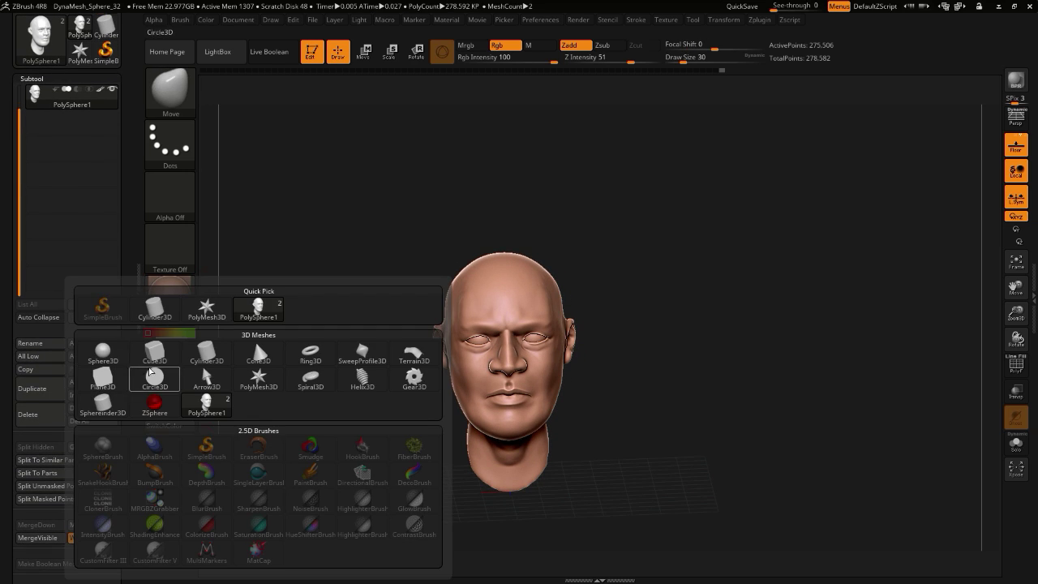
mouse_move(103, 356)
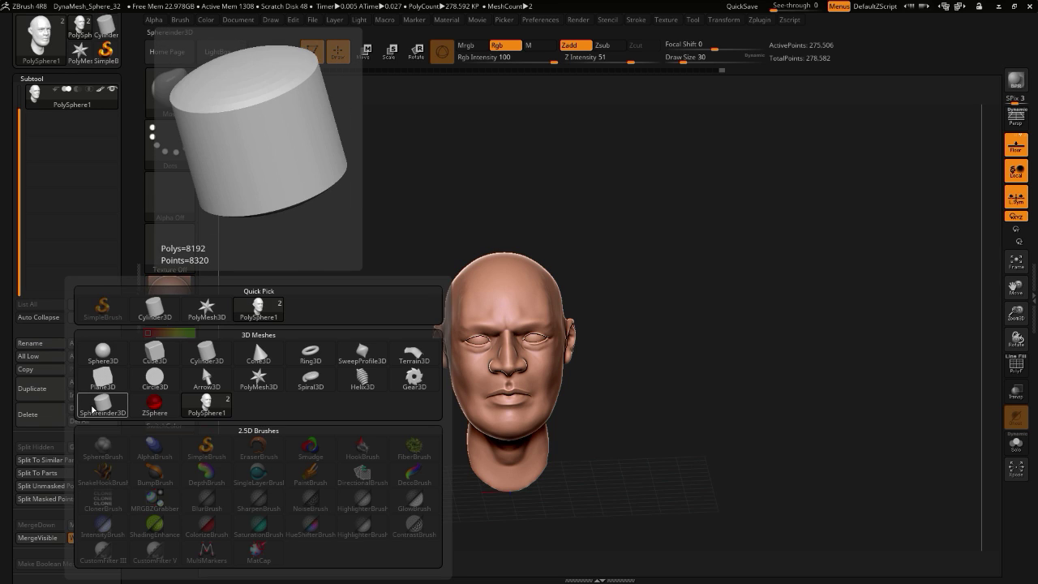
left_click(103, 351)
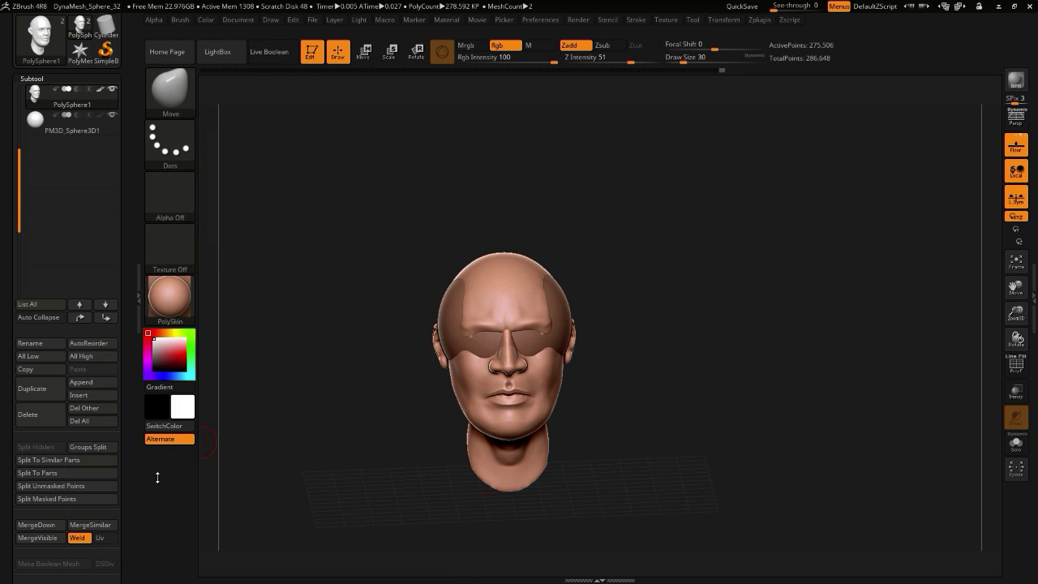
- Make the sphere subtool active, convert it to a Cylinder 3D primitive with the gizmo and adjust its shape handles
left_click_drag(285, 424, 234, 347)
left_click(44, 125)
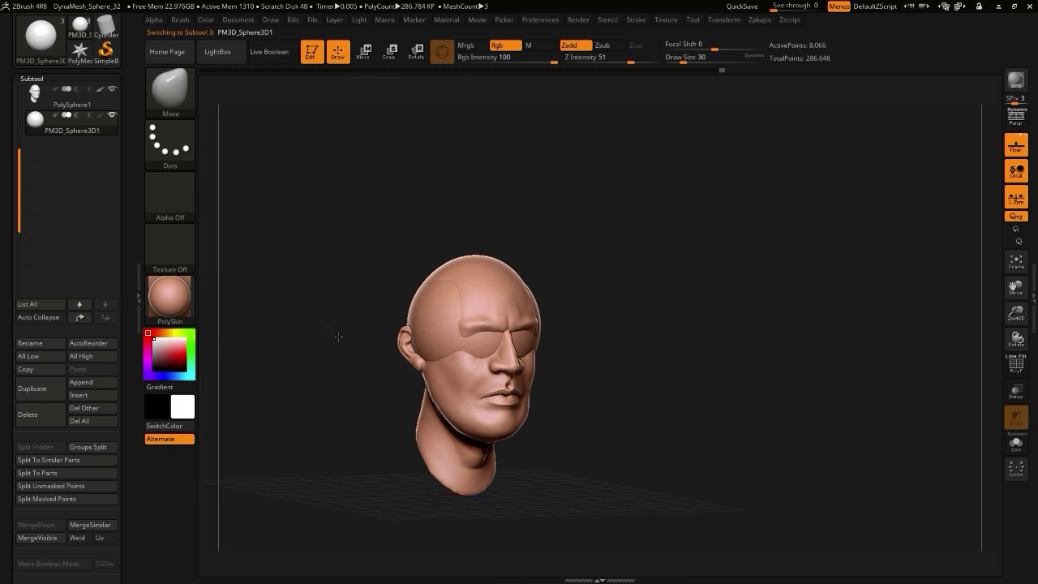
left_click_drag(338, 338, 268, 235, "shift")
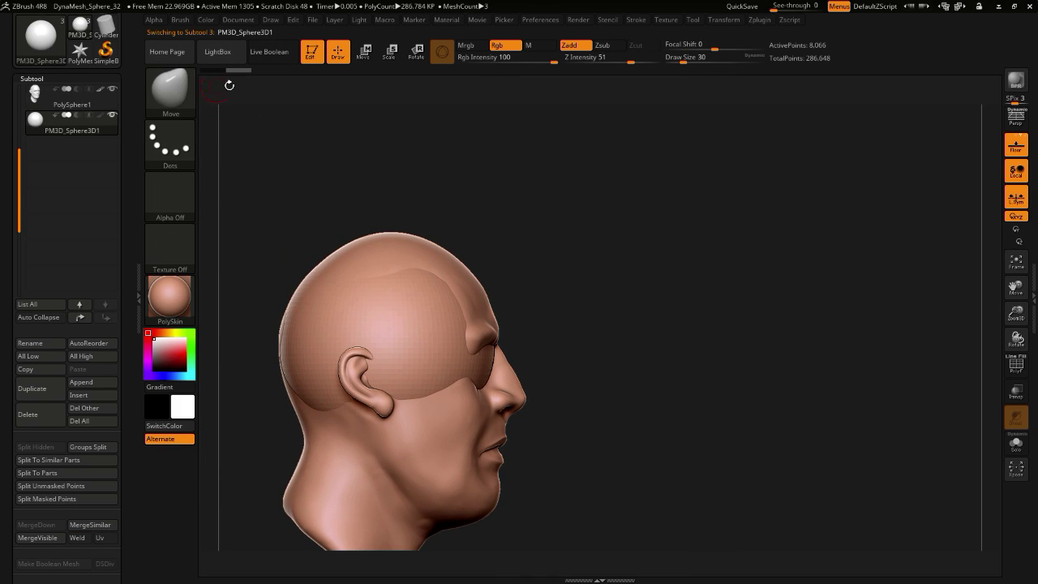
left_click(365, 54)
left_click_drag(306, 170, 270, 174)
left_click(348, 263)
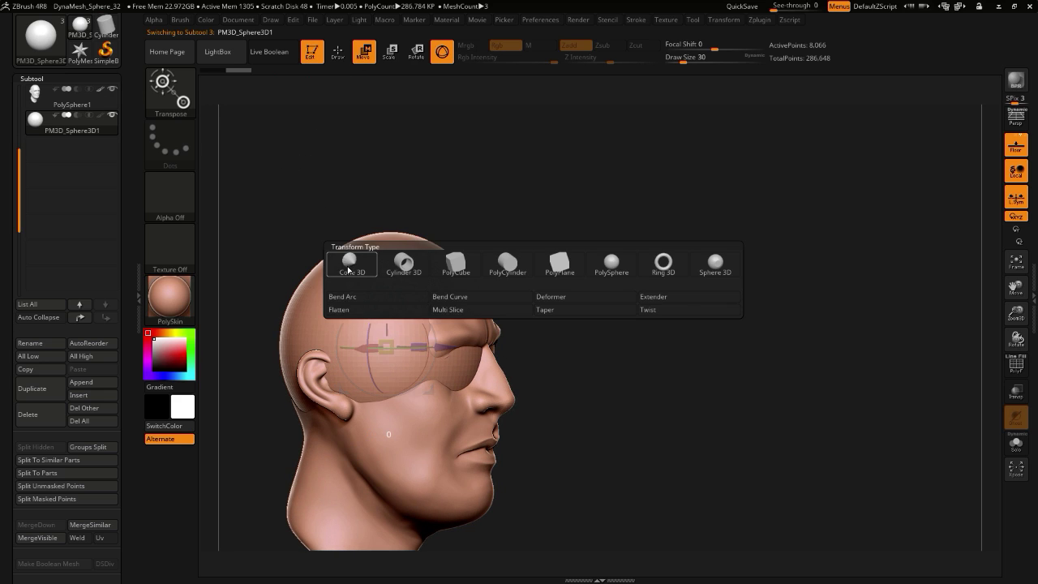
left_click(403, 262)
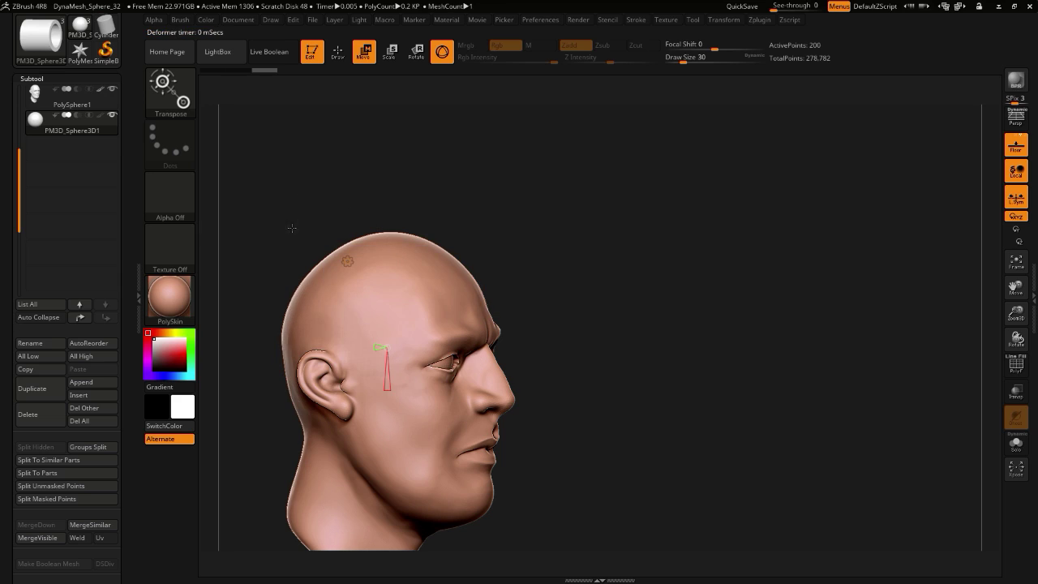
left_click_drag(291, 227, 308, 234)
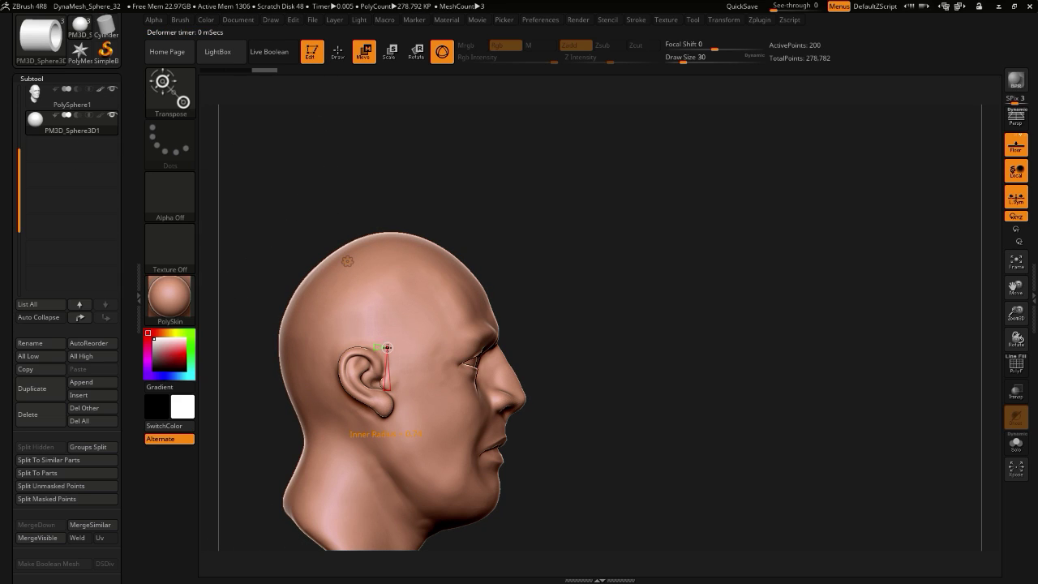
left_click(347, 262)
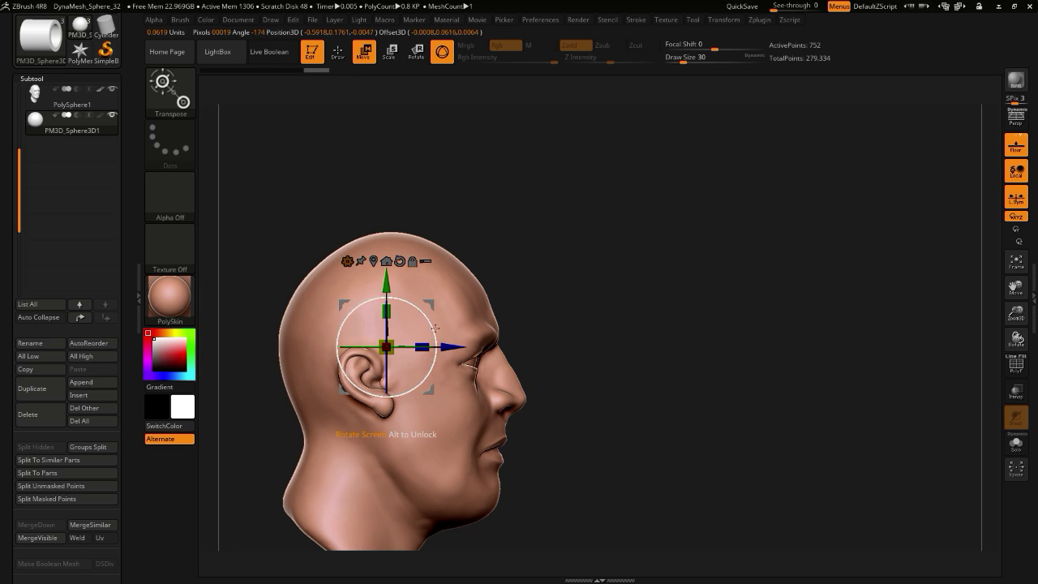
- Move the cylinder forward out of the head and about 0.47 units sideways to sit in front of the character's right eye
left_click_drag(452, 345, 550, 317)
left_click_drag(381, 172, 409, 348)
left_click_drag(496, 349, 476, 372)
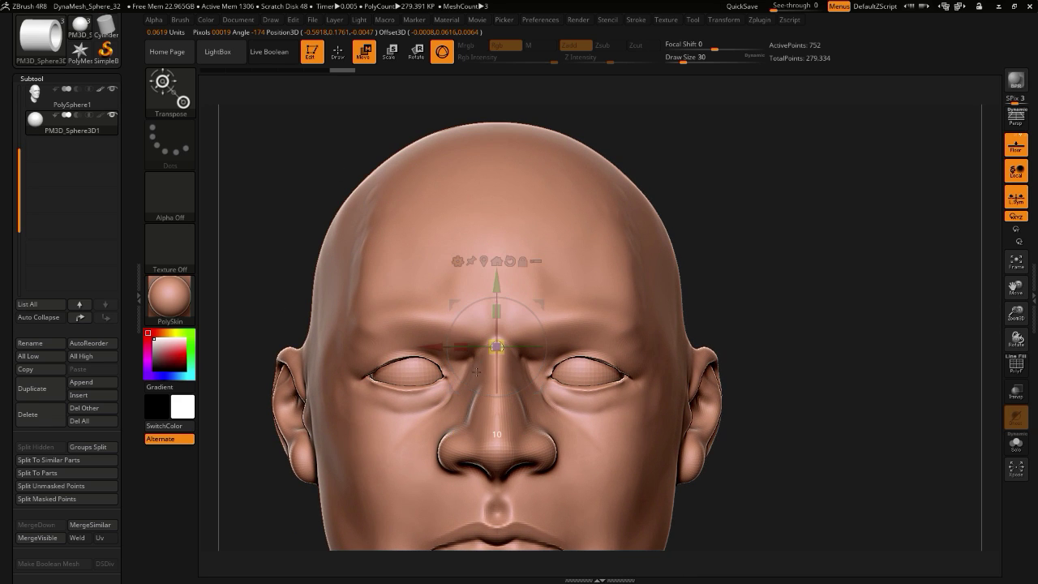
left_click_drag(301, 389, 299, 390)
left_click_drag(431, 347, 333, 347)
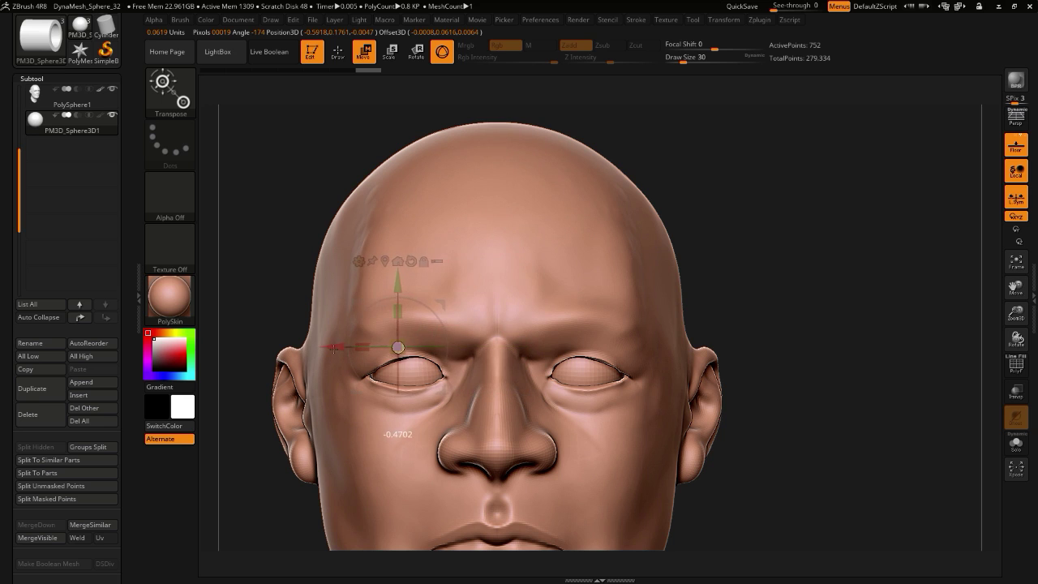
left_click_drag(397, 349, 388, 399)
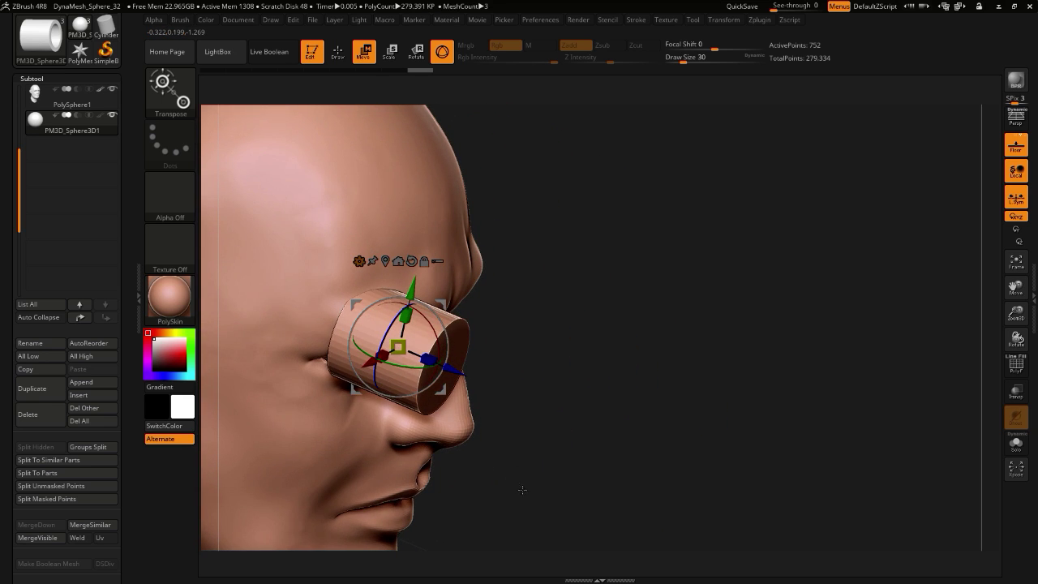
left_click_drag(521, 489, 366, 335)
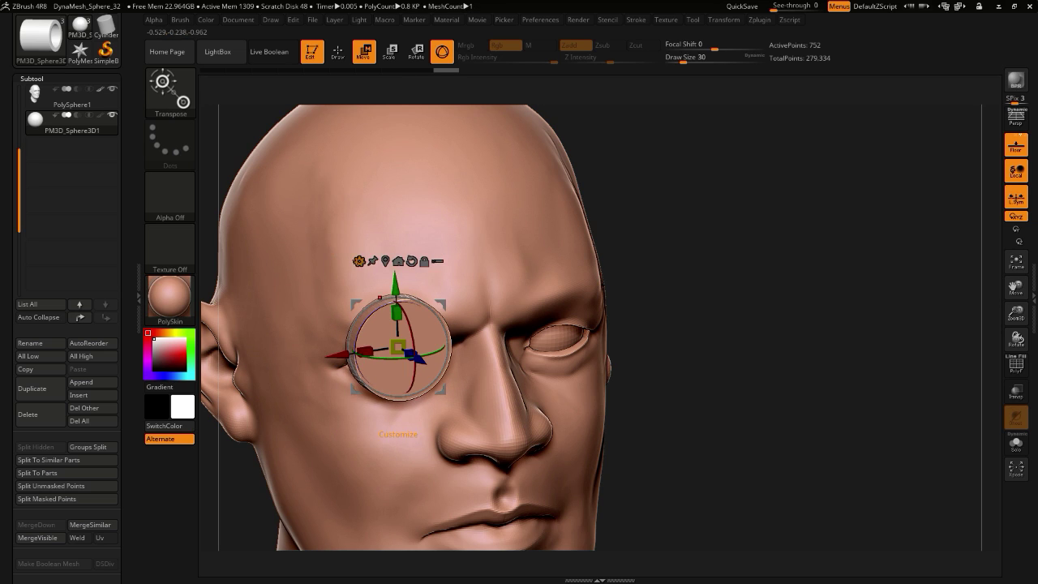
- Try a PolyCylinder primitive in place of the cylinder and reduce its segments to a low-poly shape
left_click(359, 260)
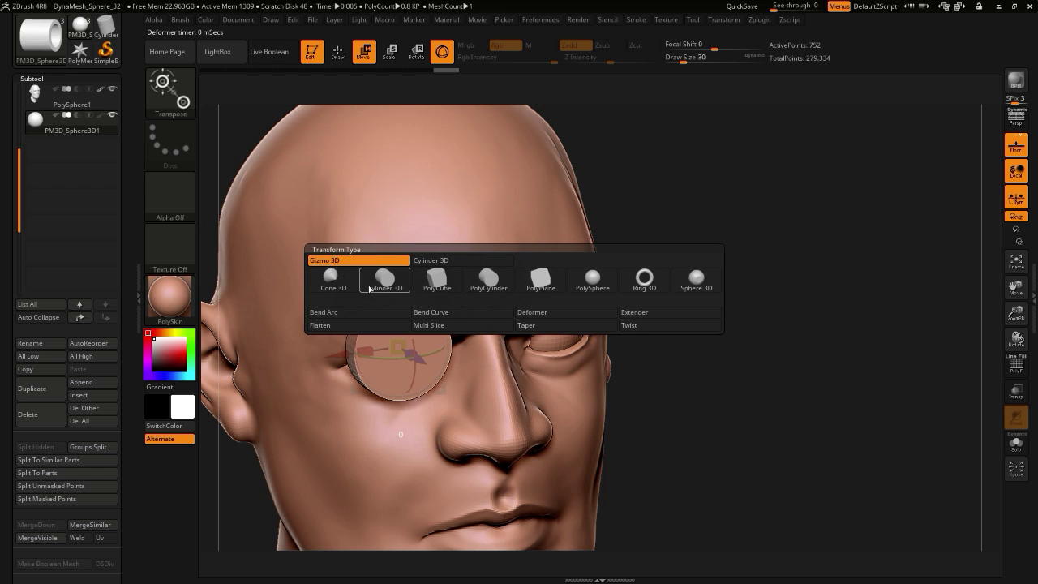
left_click(487, 280)
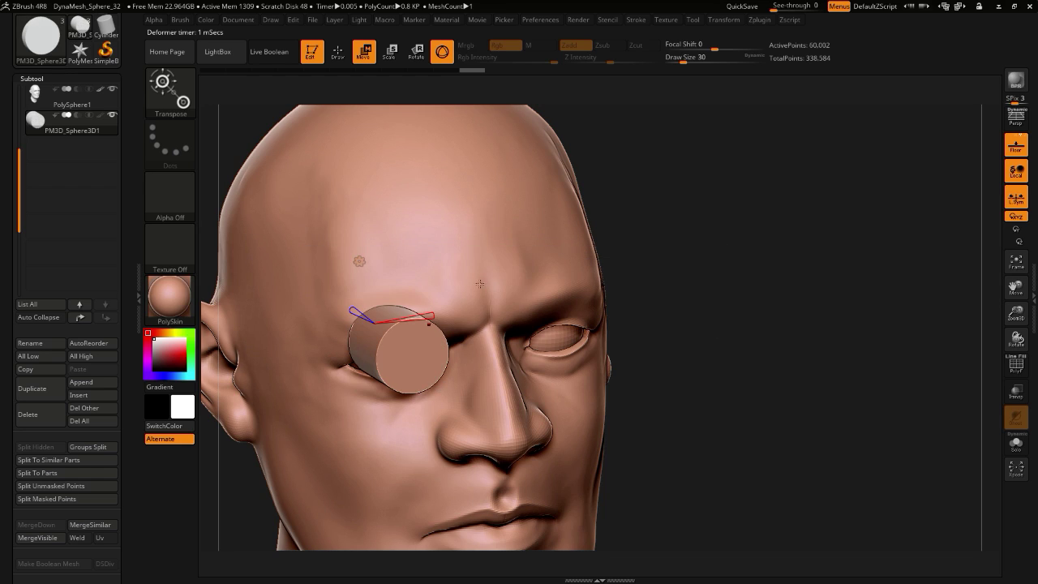
left_click_drag(353, 310, 337, 306)
mouse_move(210, 294)
left_mouse_down()
mouse_move(391, 329)
mouse_move(433, 352)
left_mouse_up()
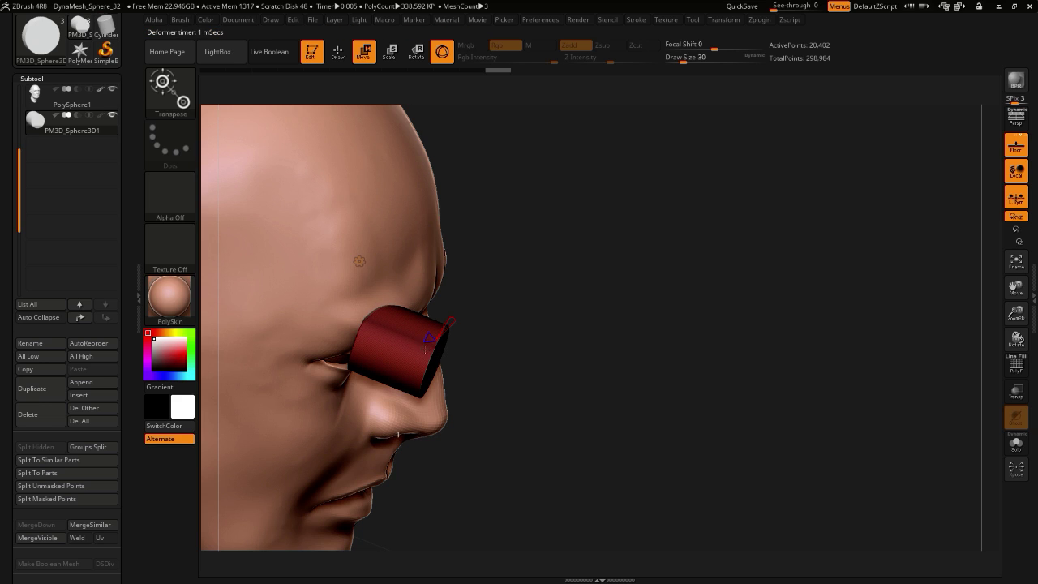
left_click_drag(422, 349, 427, 350)
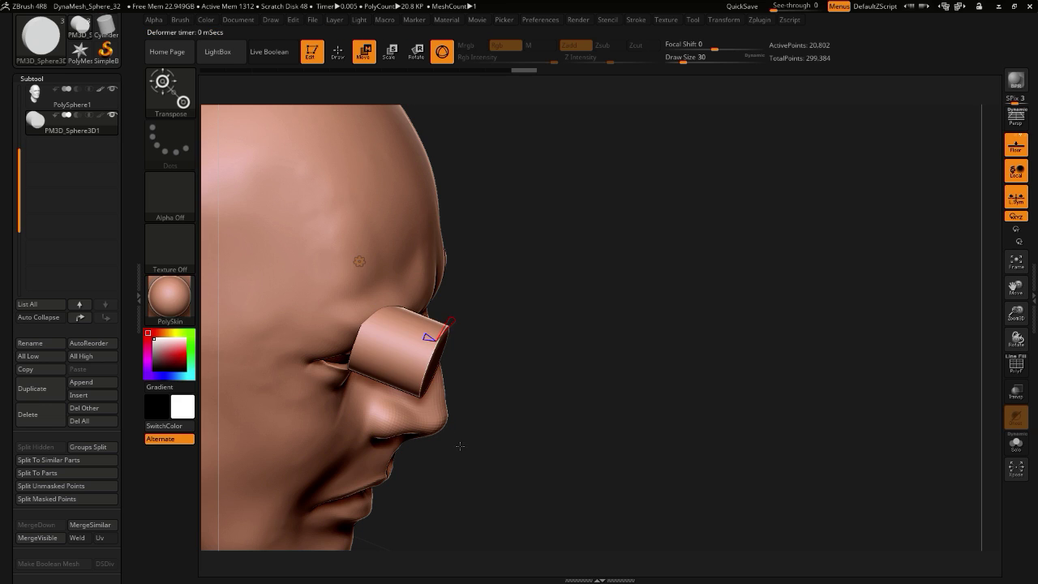
left_click_drag(460, 445, 328, 417)
left_click_drag(402, 313, 353, 323)
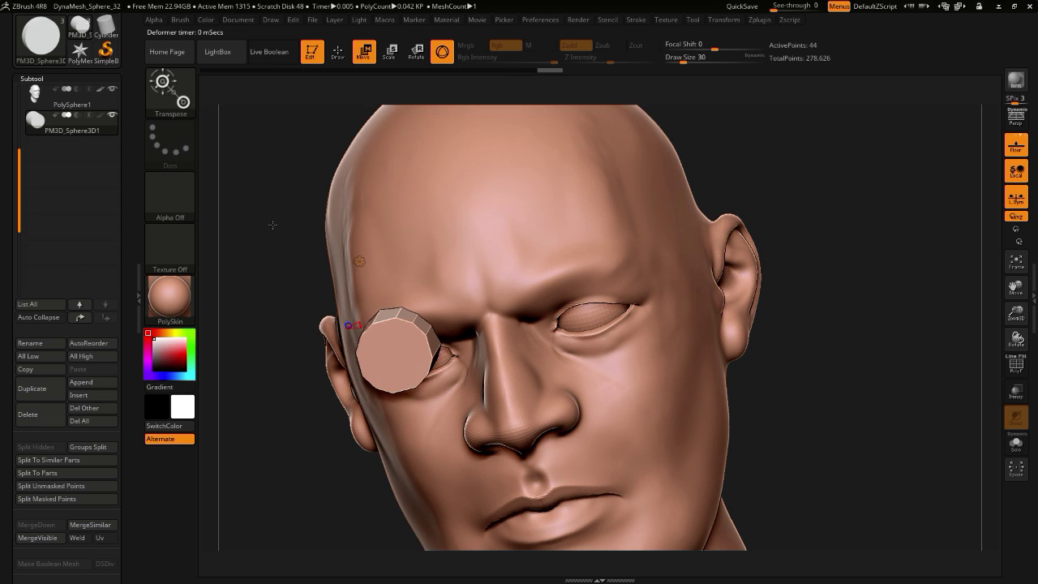
- Switch the primitive to Cylinder 3D, hollow it into a thin-walled tube and lower its side and length segments
left_click(356, 259)
left_click(397, 284)
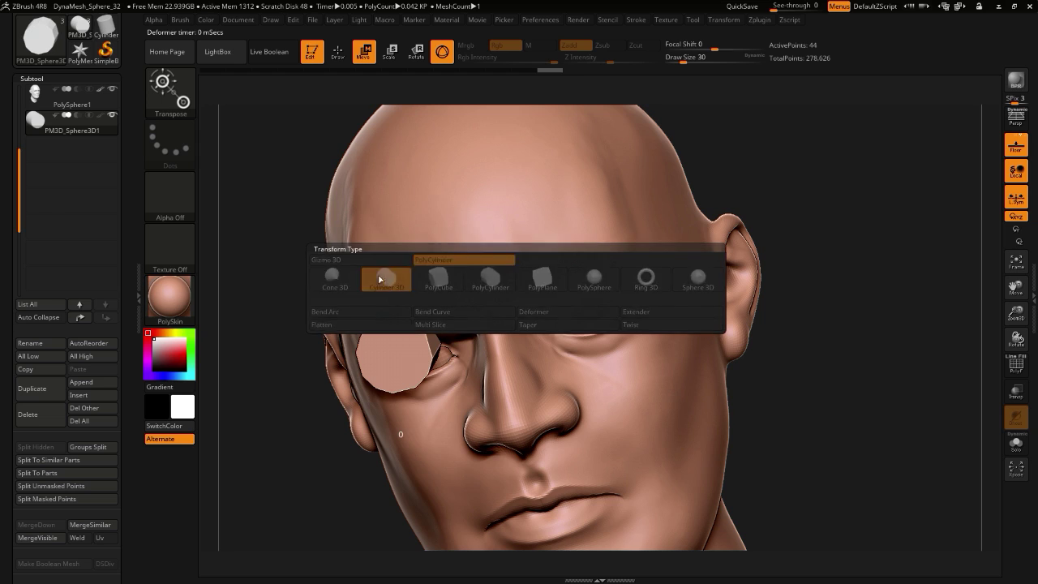
left_click_drag(291, 278, 345, 293)
left_click_drag(403, 365, 391, 367)
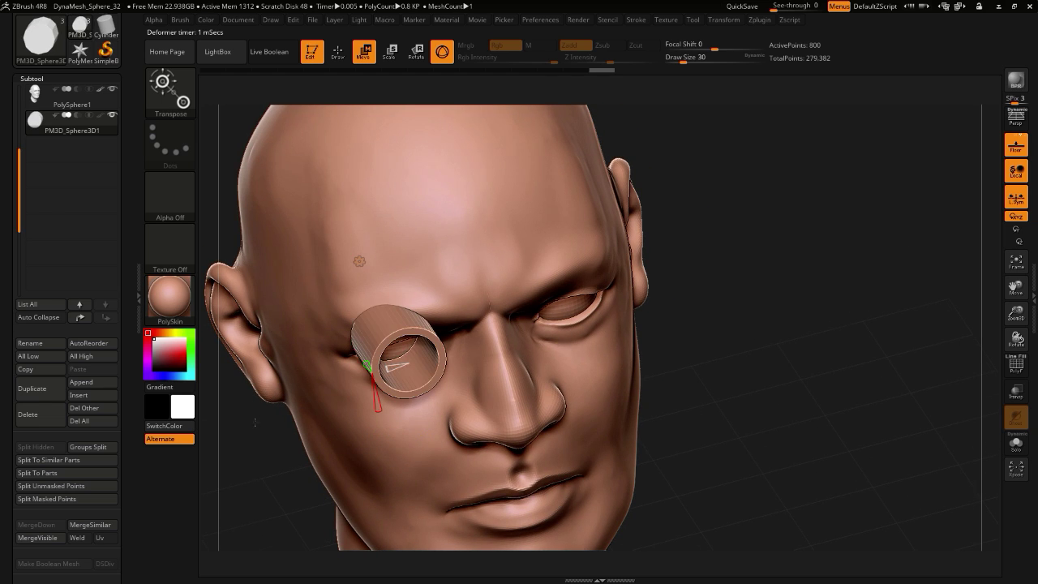
left_click_drag(255, 423, 297, 433)
left_click_drag(378, 375, 368, 365)
left_click_drag(384, 407, 383, 405)
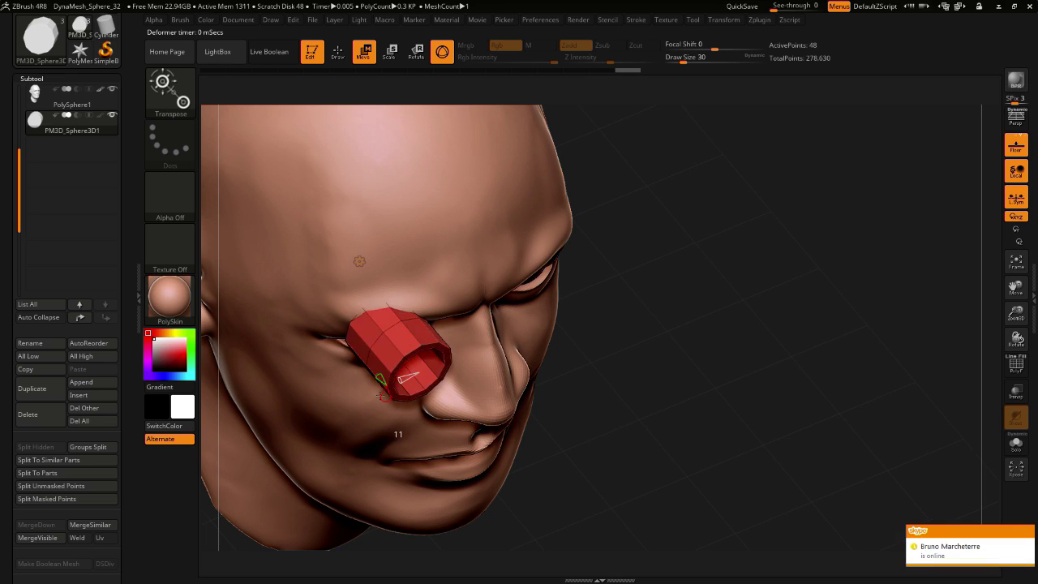
left_click_drag(383, 396, 382, 397)
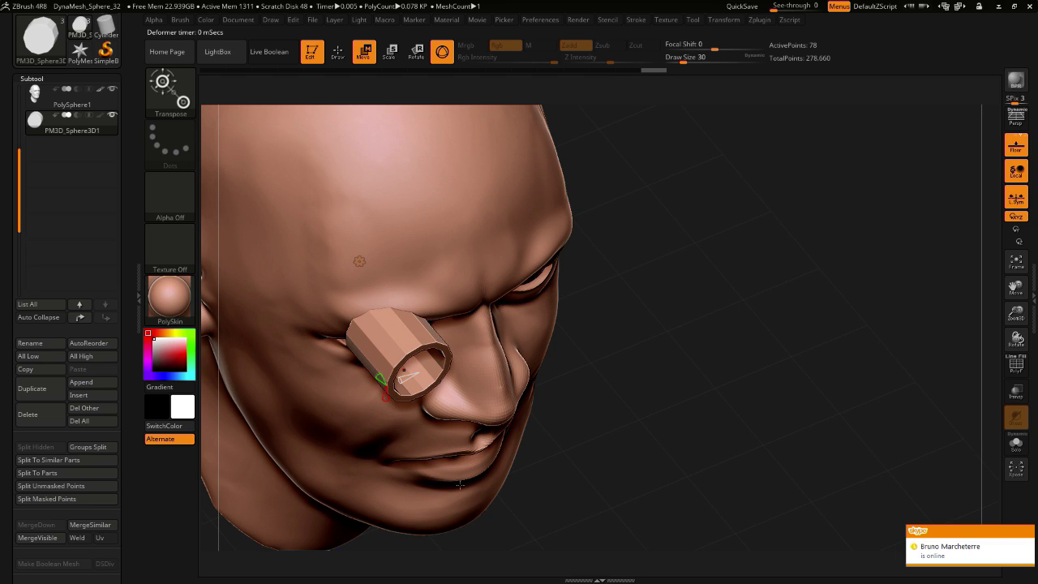
mouse_move(308, 555)
left_mouse_down()
mouse_move(271, 478)
mouse_move(238, 327)
left_mouse_up()
left_click_drag(244, 234, 247, 210, "alt")
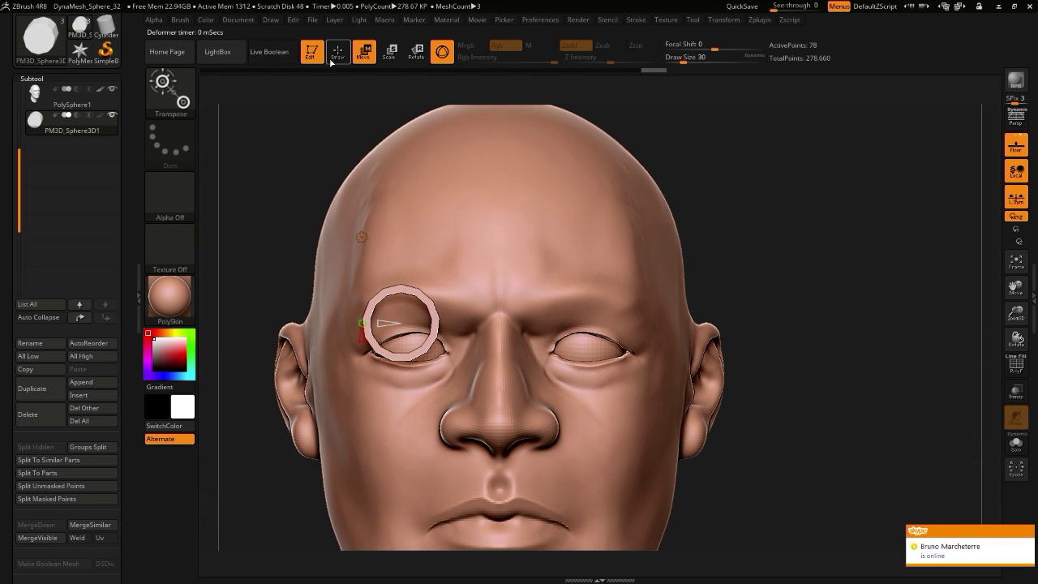
- Return the tube to the standard gizmo, shorten its depth and move it slightly forward of the face
left_click_drag(227, 134, 392, 333)
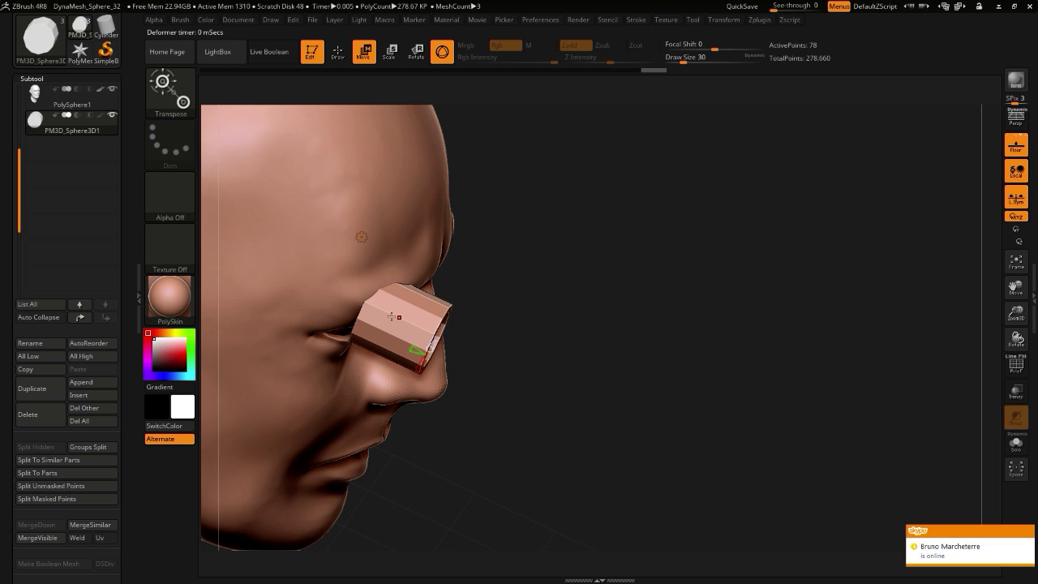
left_click(362, 238)
left_click(347, 270)
left_click_drag(433, 338, 399, 323)
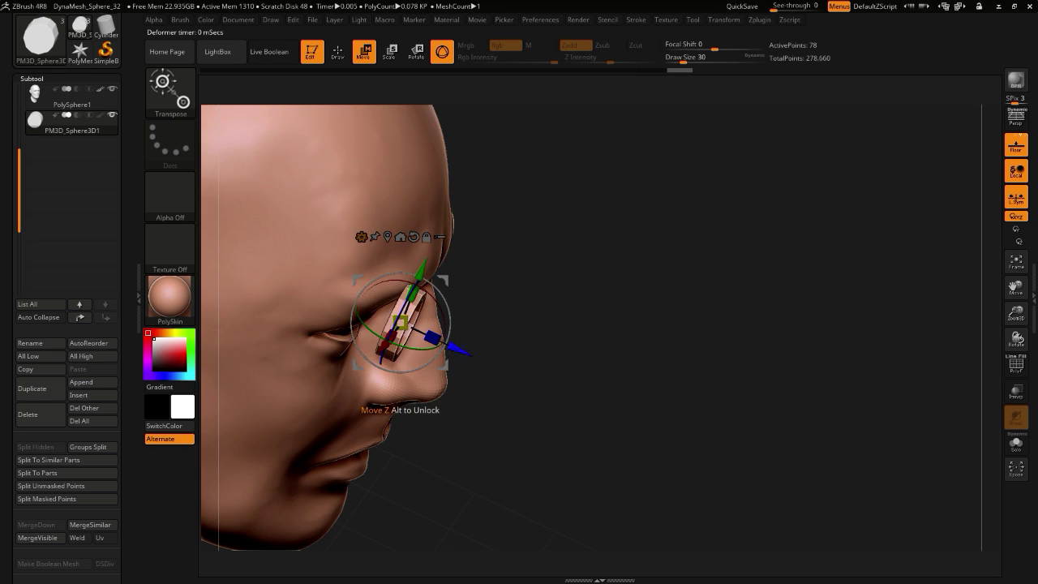
left_click_drag(456, 349, 473, 355)
- Enlarge the tube to surround the eye, adjust its height and position, and scale its depth down to a thin ring
left_click_drag(489, 491, 445, 436, "shift")
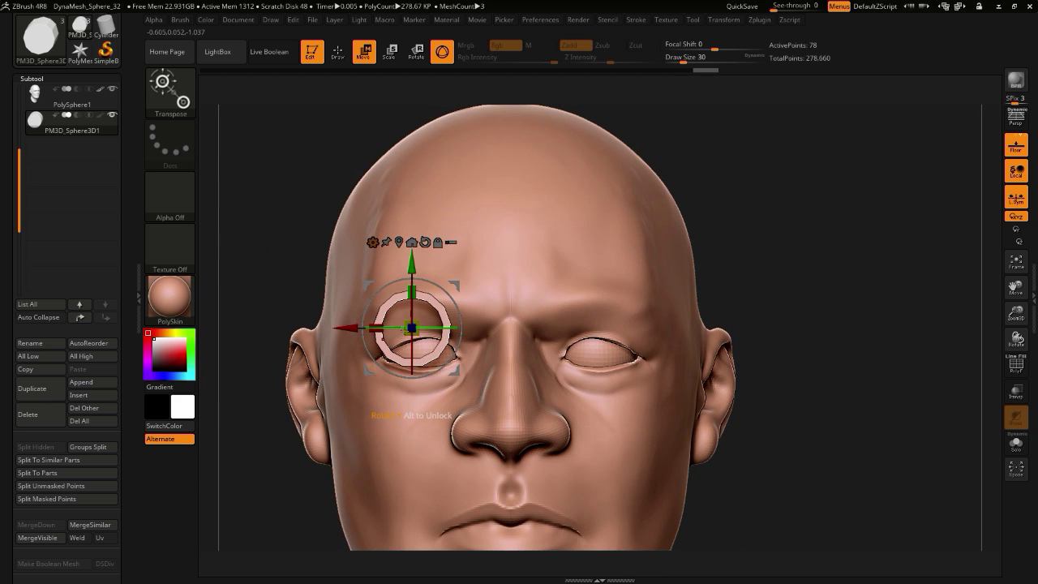
left_click_drag(408, 331, 386, 335)
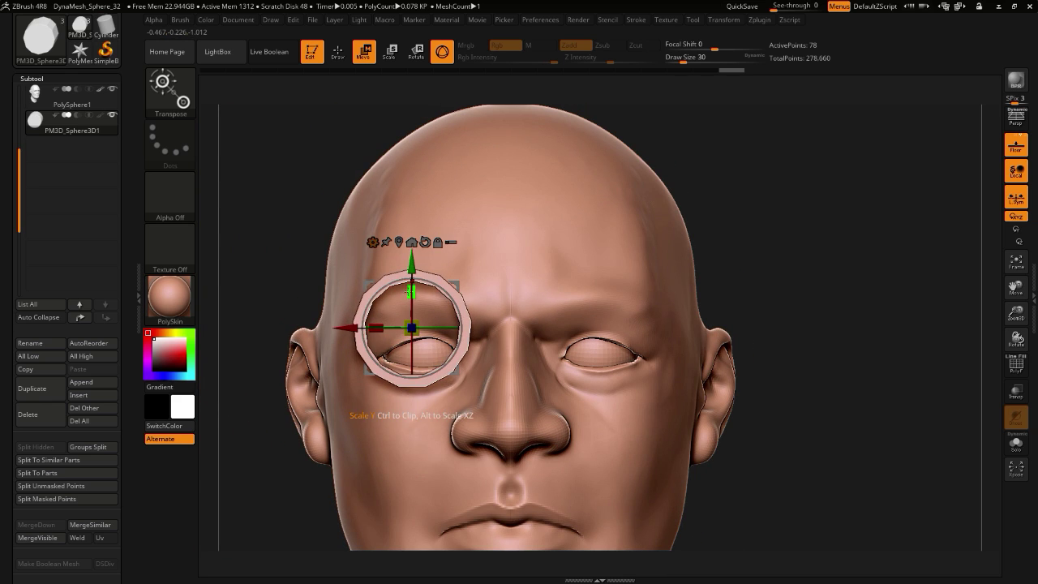
mouse_move(411, 290)
left_mouse_down()
mouse_move(410, 306)
mouse_move(411, 294)
left_mouse_up()
left_click_drag(412, 260, 415, 284)
left_click_drag(345, 354, 352, 354)
left_click_drag(253, 308, 280, 333)
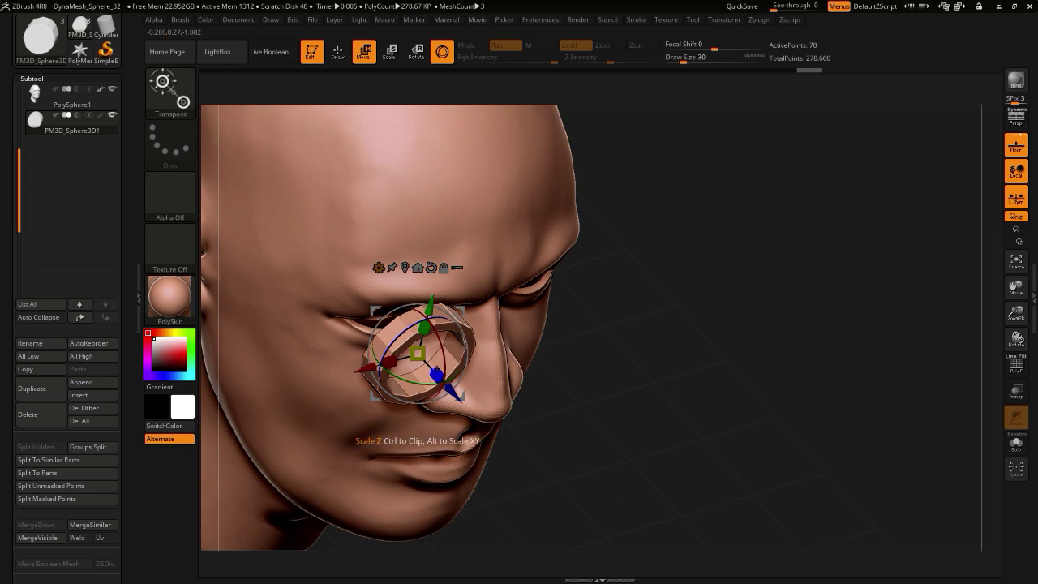
left_click_drag(437, 374, 426, 369)
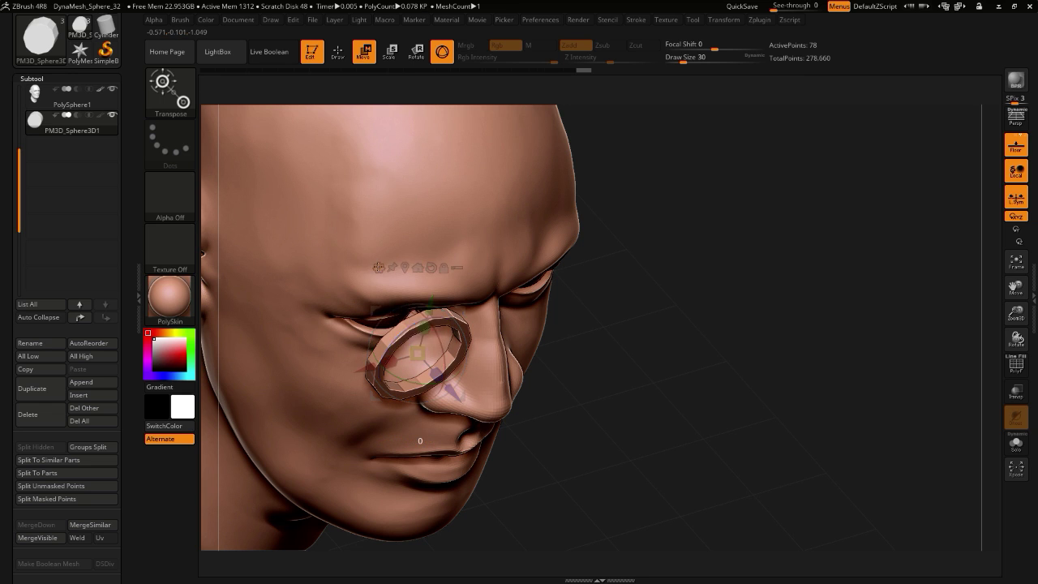
- Apply the Extender deformer to stretch the ring in width and height into a rounded-rectangle lens frame
left_click(430, 266)
left_click(650, 320)
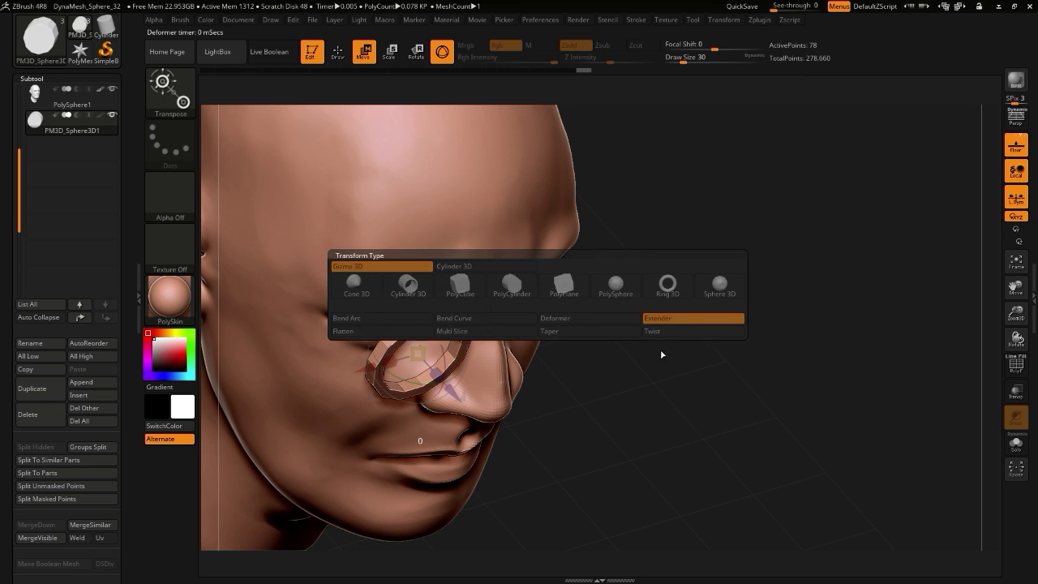
left_click_drag(666, 369, 557, 400)
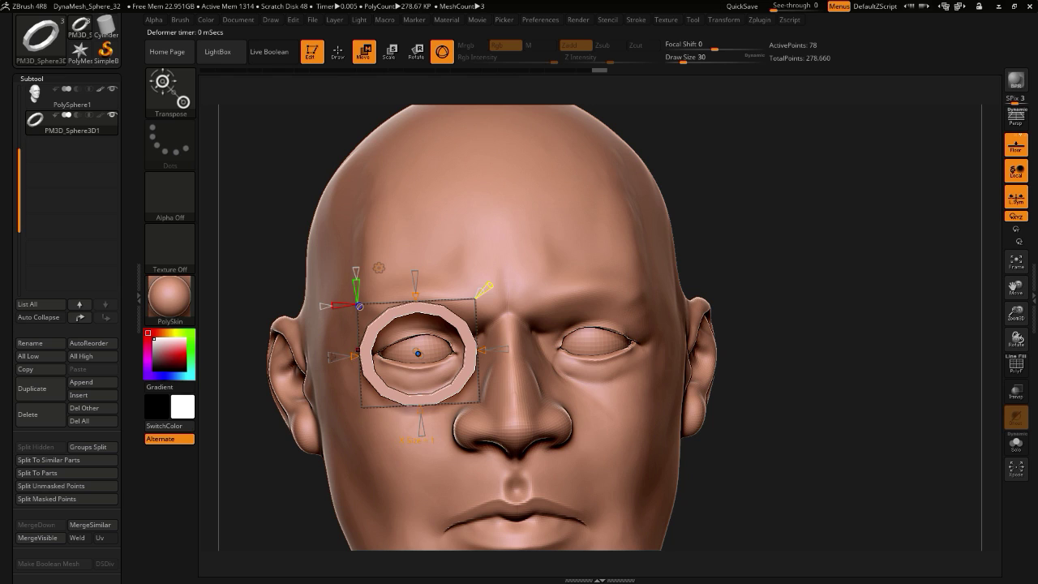
left_click_drag(357, 352, 346, 394)
left_click_drag(305, 357, 324, 356)
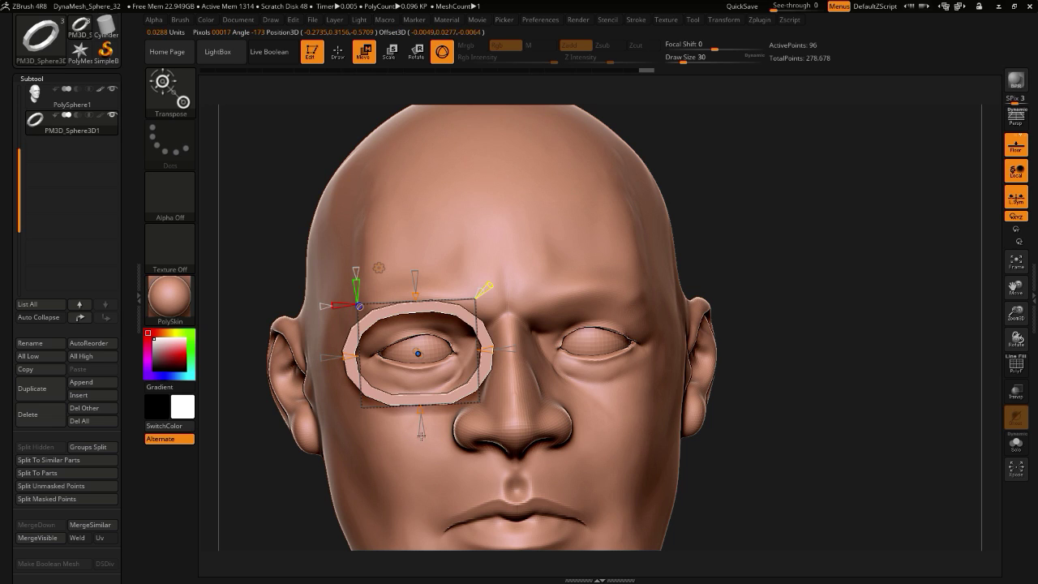
left_click_drag(419, 412, 418, 437)
left_click_drag(244, 395, 257, 279)
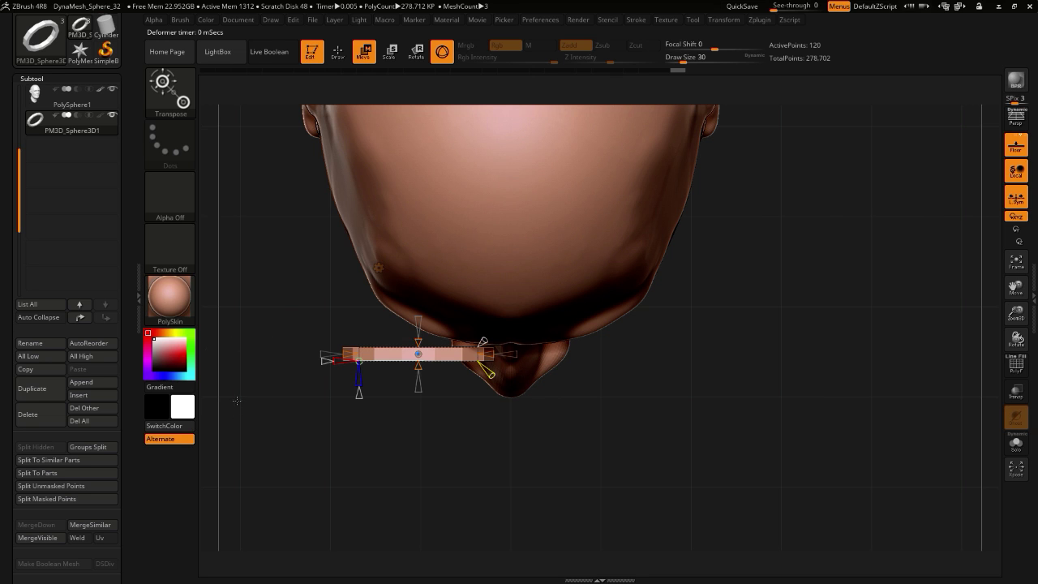
left_click_drag(237, 413, 242, 303)
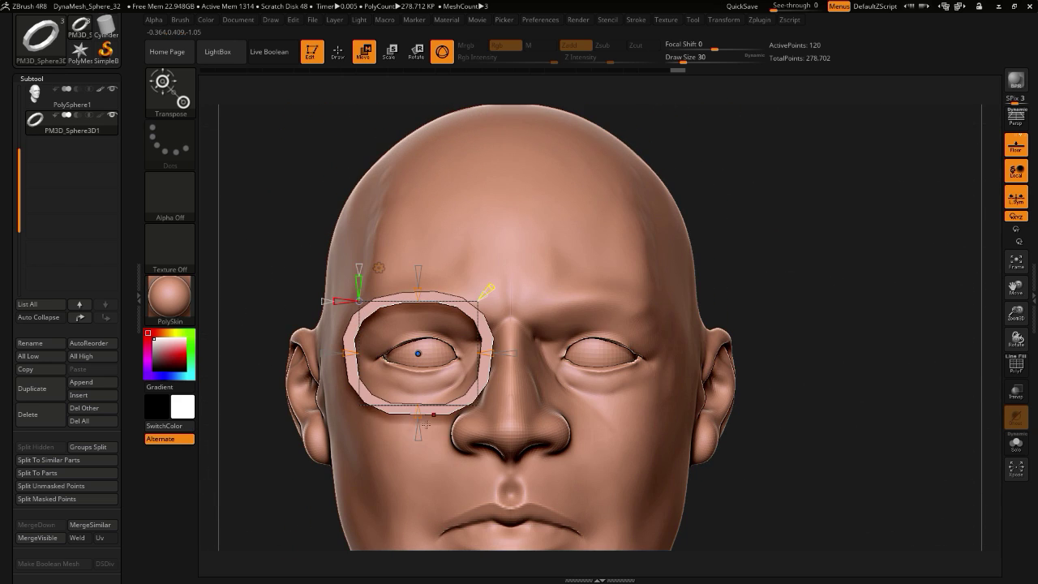
left_click_drag(417, 417, 417, 435)
- Apply the Bend Arc deformer and curve the frame's outer end back toward the side of the head
left_click(379, 266)
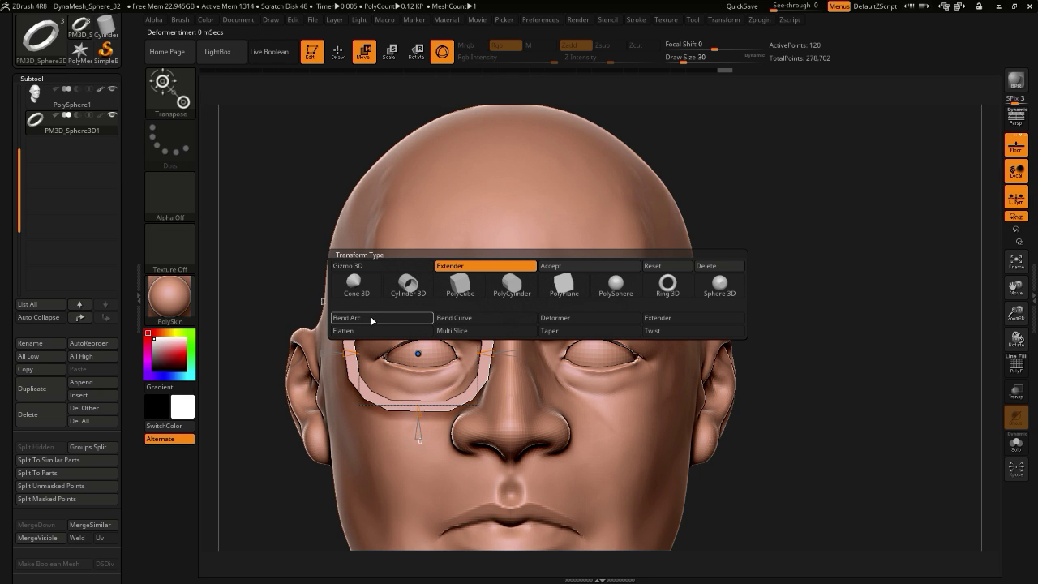
left_click(372, 320)
left_click_drag(245, 271, 238, 372)
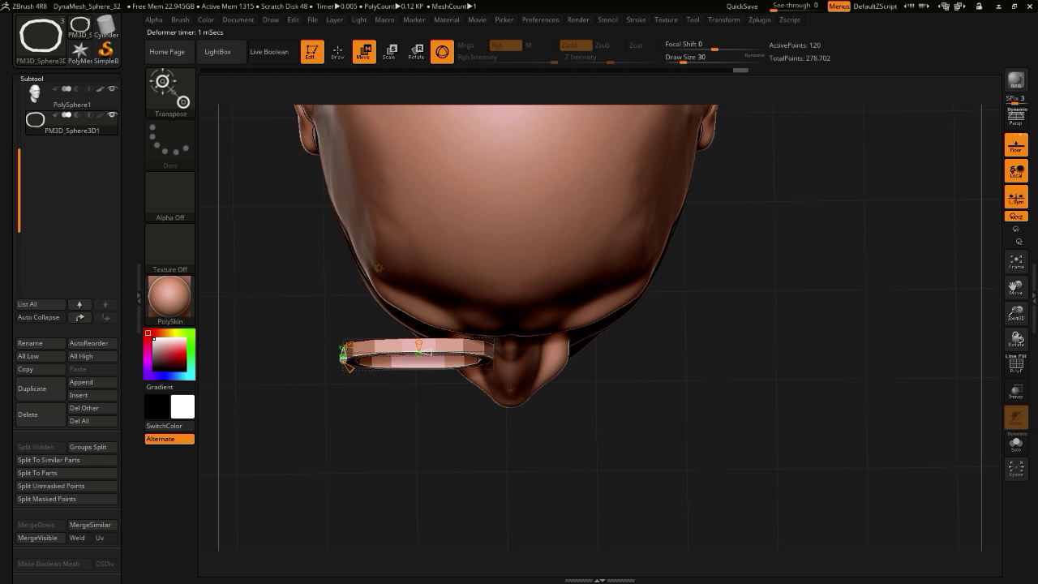
left_click_drag(301, 343, 312, 304)
left_click_drag(427, 331, 394, 296)
left_click_drag(285, 310, 281, 363)
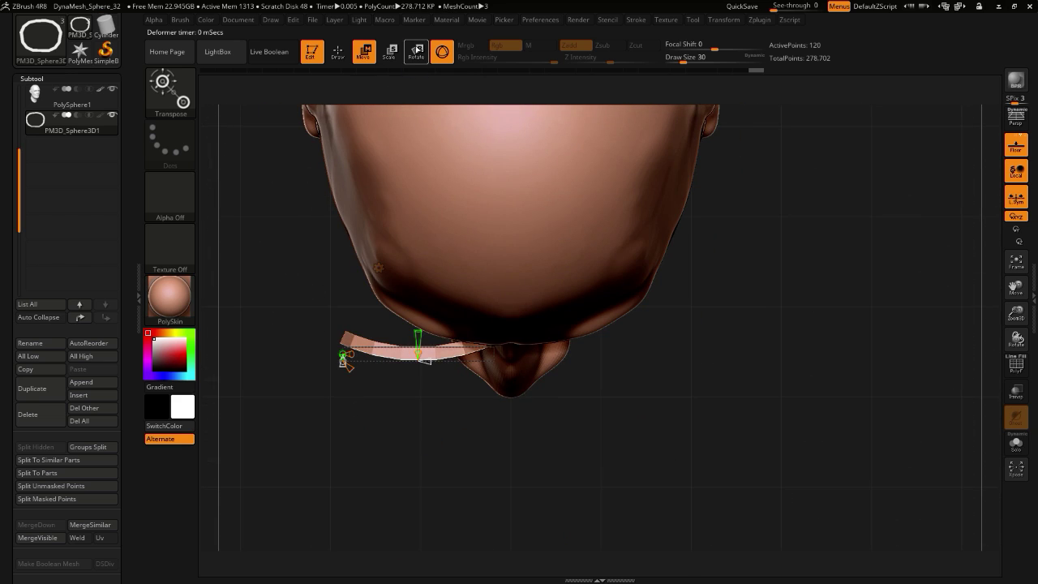
- Return to the move gizmo, then tilt the frame slightly, lower it and shift it outward around the eye
left_click(416, 50)
key("e")
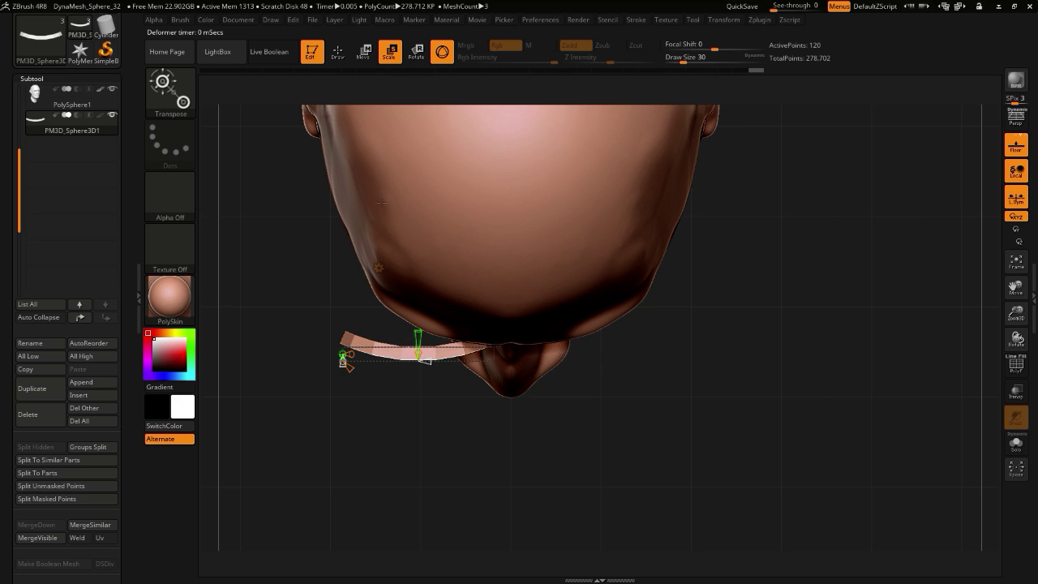
key("w")
left_click_drag(392, 394, 313, 295)
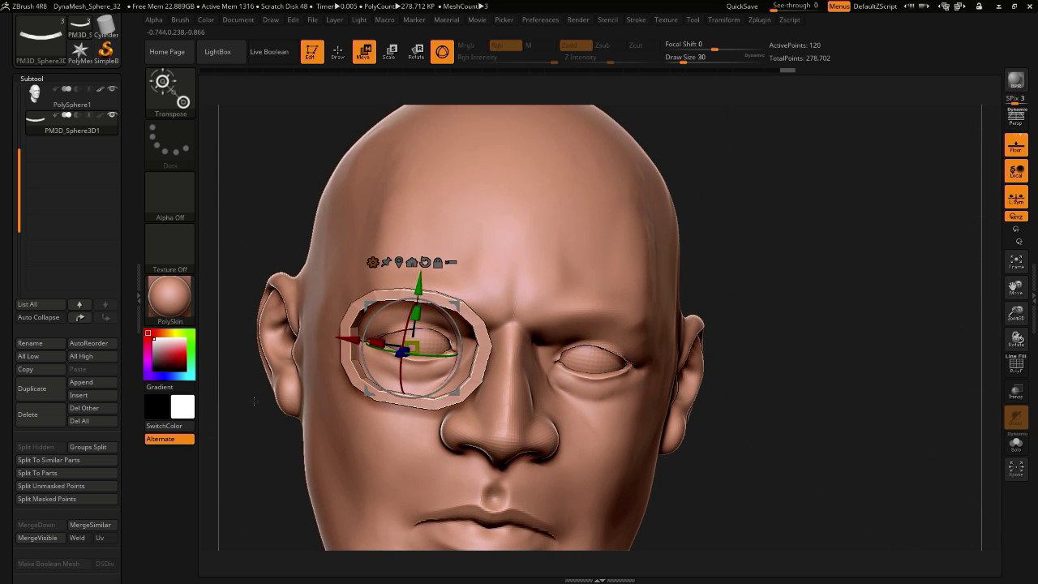
left_click_drag(252, 372, 267, 385, "shift")
left_click_drag(376, 384, 379, 383)
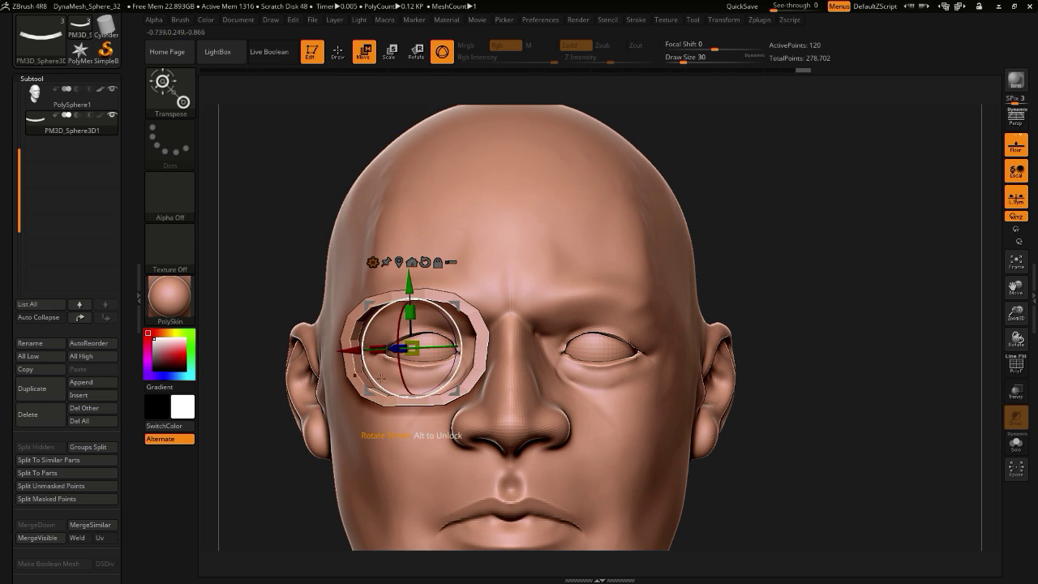
left_click_drag(409, 287, 407, 291)
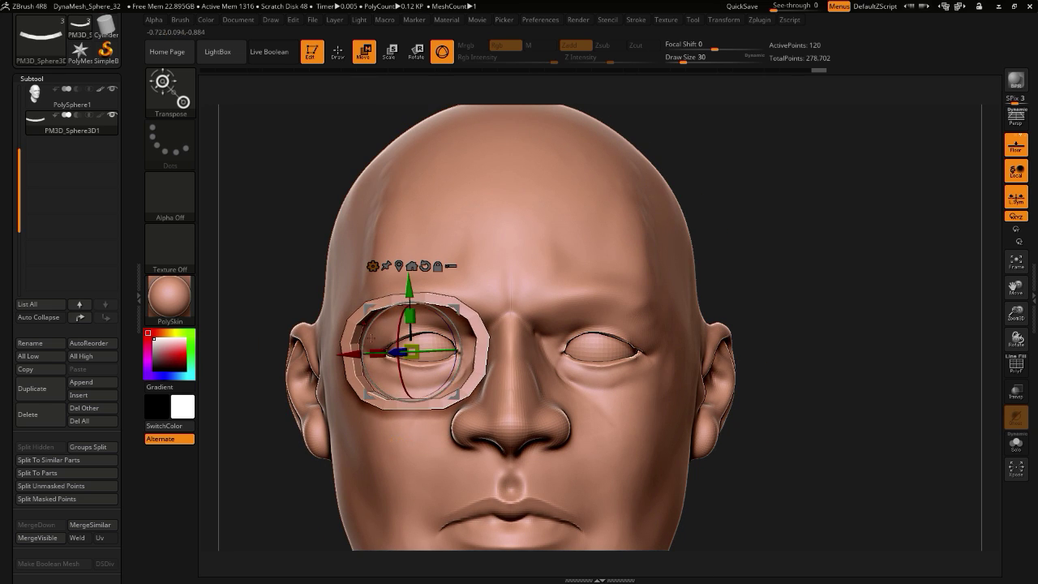
left_click_drag(350, 354, 342, 353)
- Turn off local symmetry and use Mirror And Weld to copy the frame over to the other eye
mouse_move(261, 281)
left_mouse_down("alt")
mouse_move(248, 287)
mouse_move(312, 288)
mouse_move(248, 287)
left_mouse_up("alt")
left_click_drag(3, 352, 2, 235)
scroll(1, 344, "down", 1)
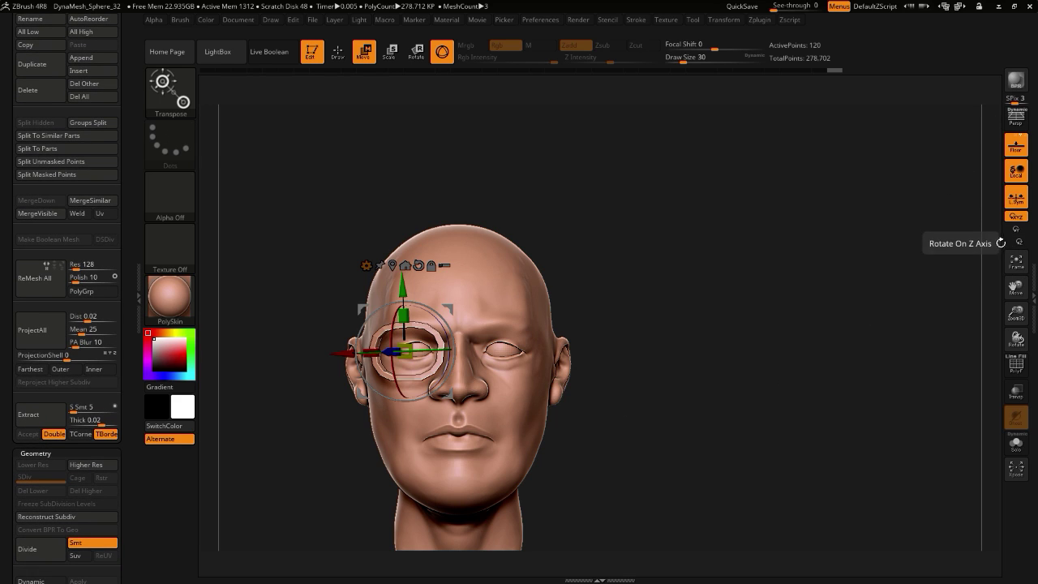
left_click(1012, 200)
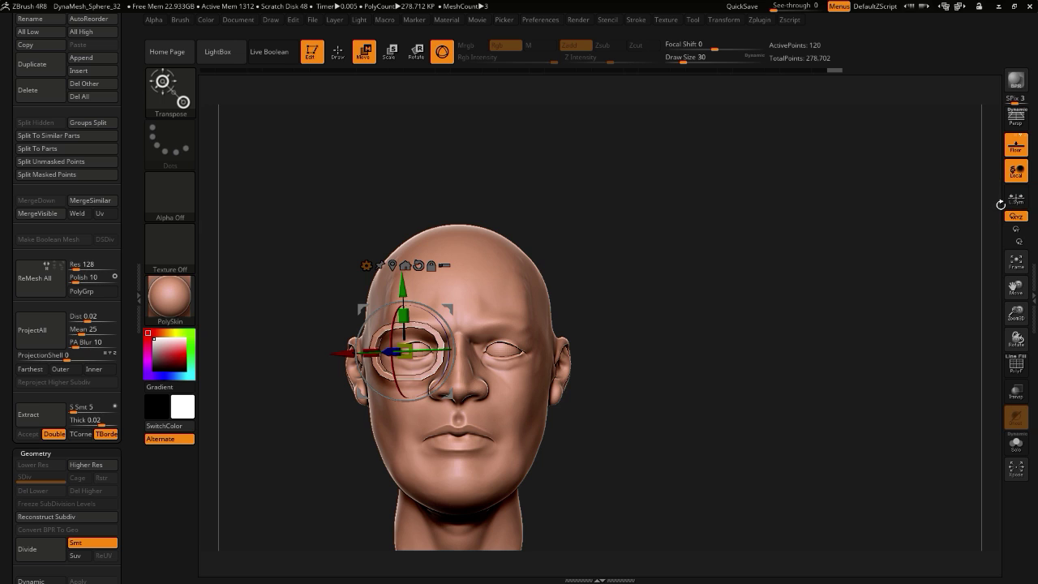
scroll(6, 367, "down", 10)
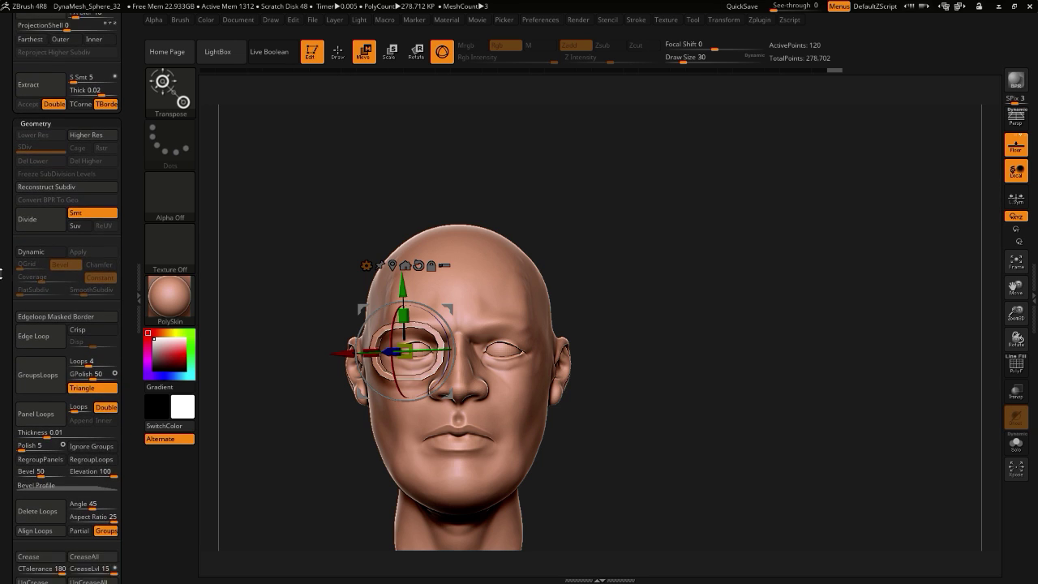
scroll(0, 264, "down", 8)
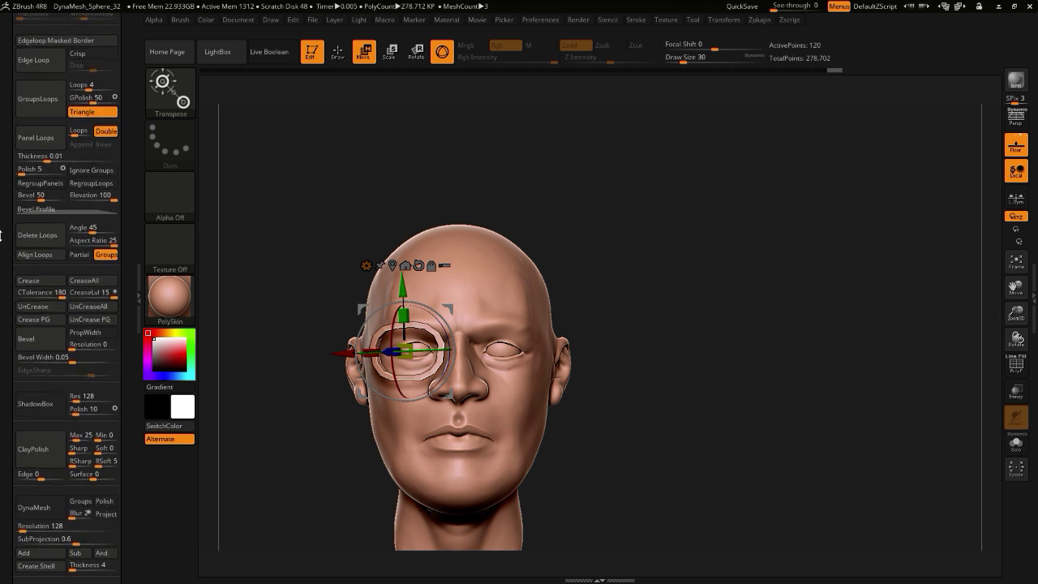
scroll(1, 224, "down", 5)
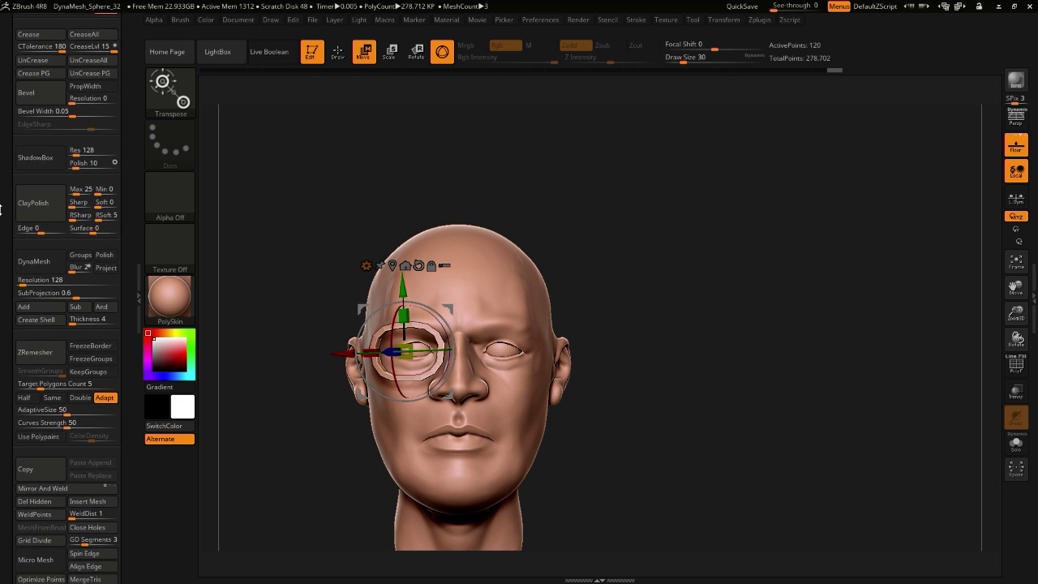
left_click_drag(6, 459, 10, 427)
left_click(28, 414)
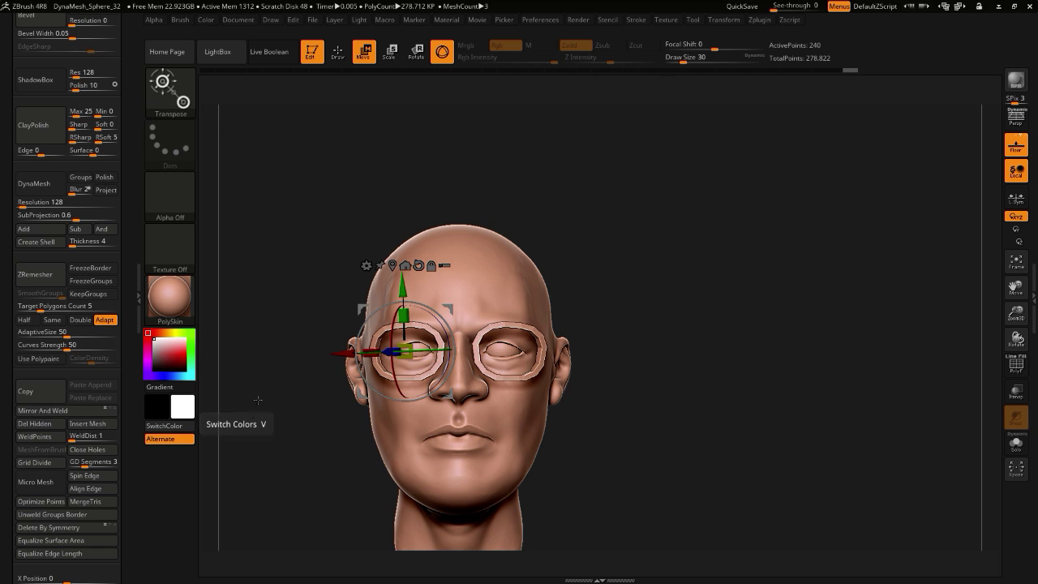
- Lower the pair of frames slightly and adjust their distance from the face in side view
left_click_drag(258, 399, 255, 446)
left_click_drag(402, 286, 402, 290)
left_click_drag(288, 249, 134, 272)
left_click_drag(257, 362, 240, 362)
left_click_drag(344, 355, 348, 355)
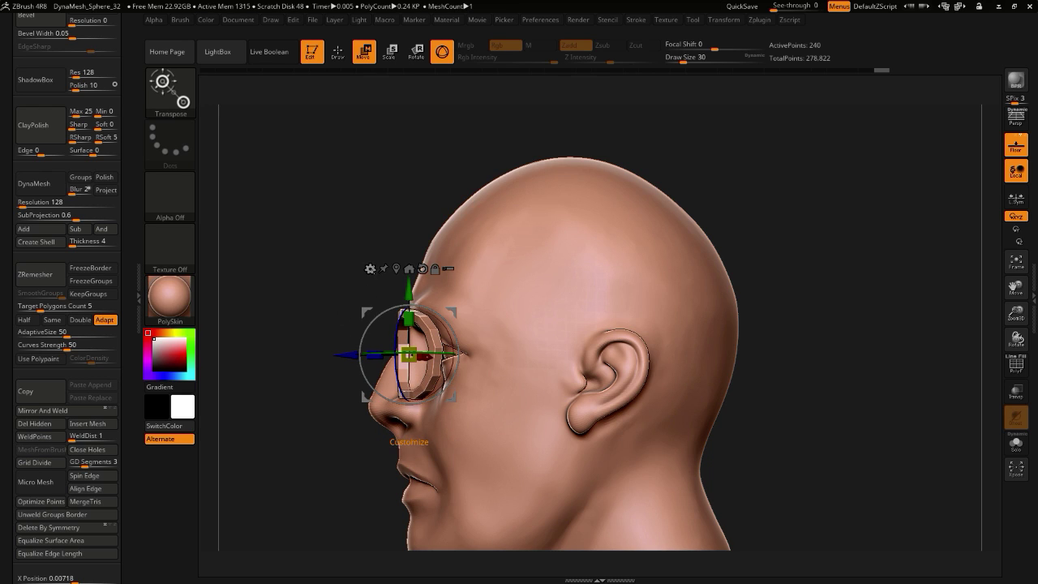
left_click(369, 268)
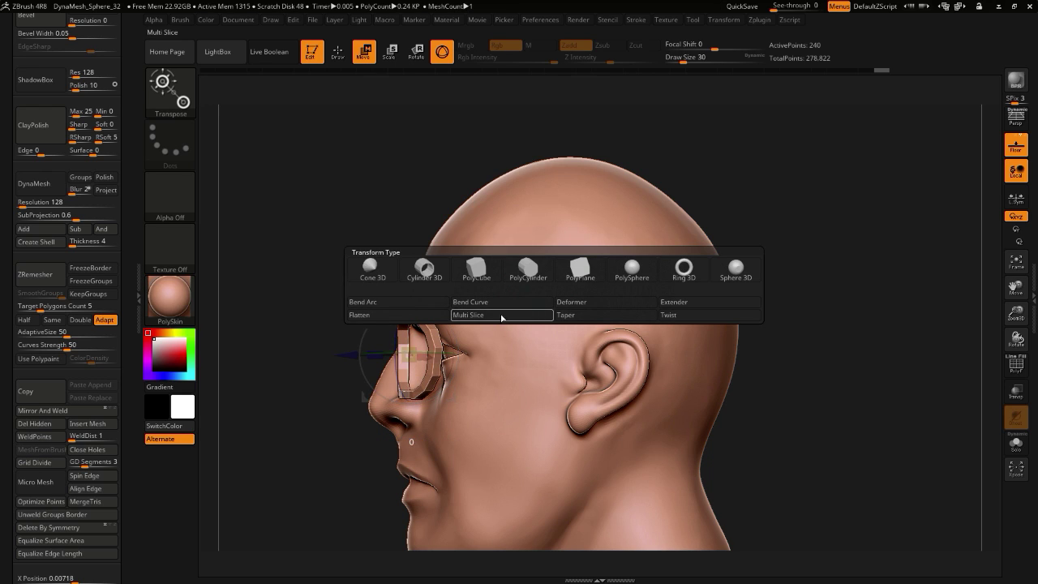
left_click(576, 305)
left_click_drag(309, 329, 240, 370)
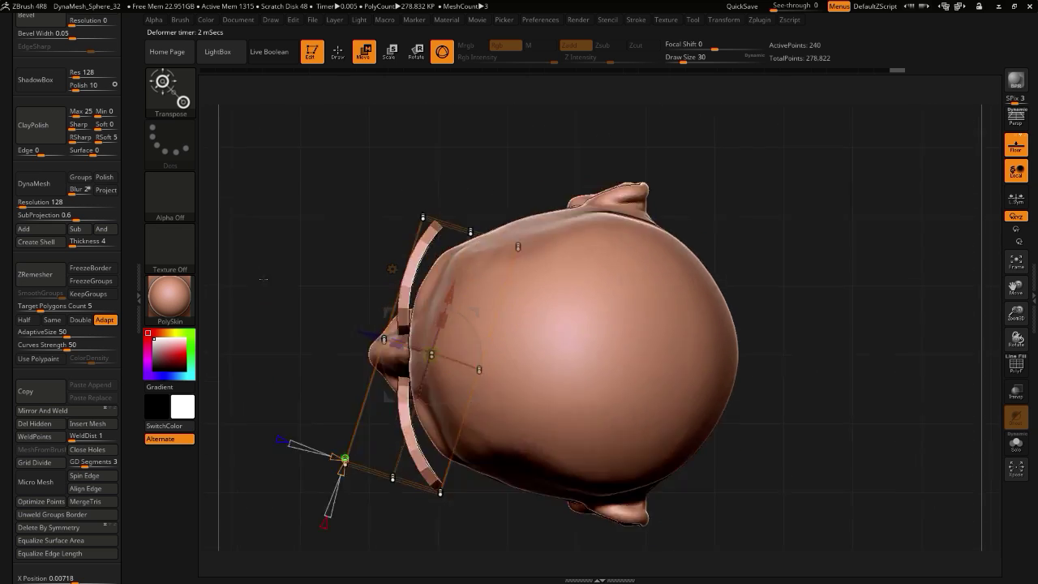
left_click_drag(264, 278, 283, 297)
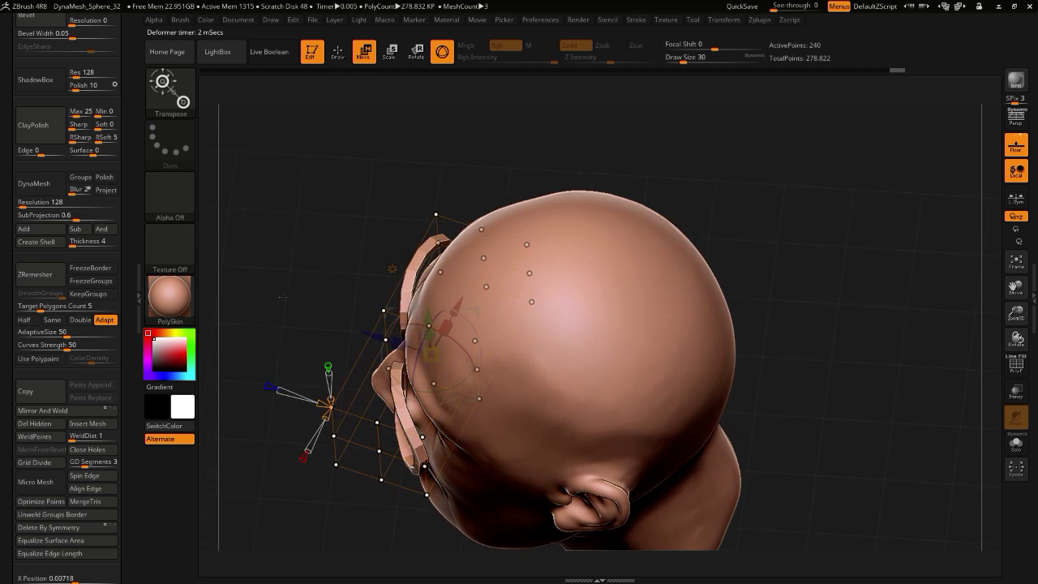
left_click(391, 270)
left_click(561, 274)
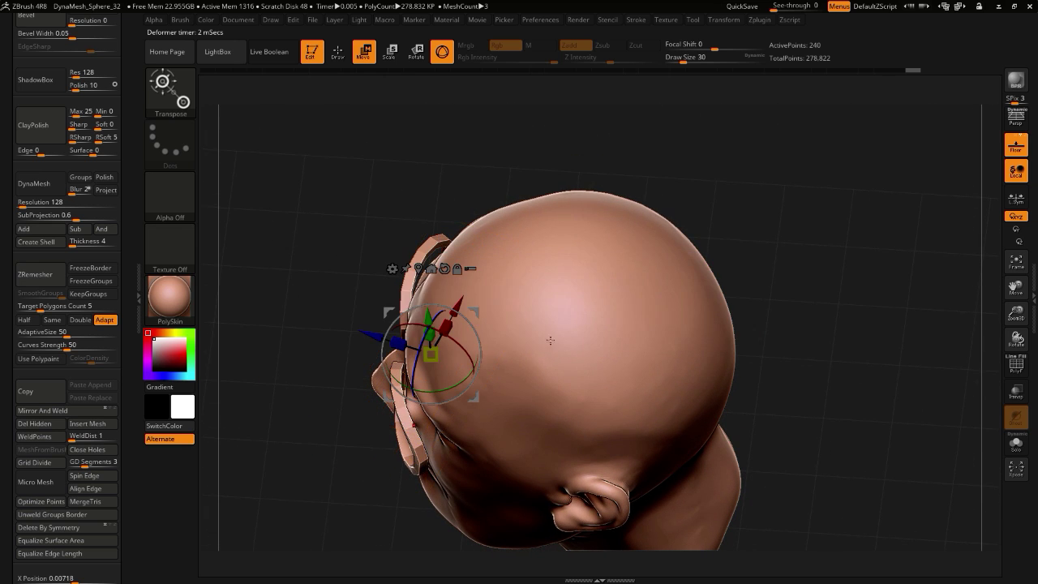
- Unlock the gizmo, reset its orientation so it aligns with the world axes, and lock it again
left_click_drag(295, 295, 307, 339)
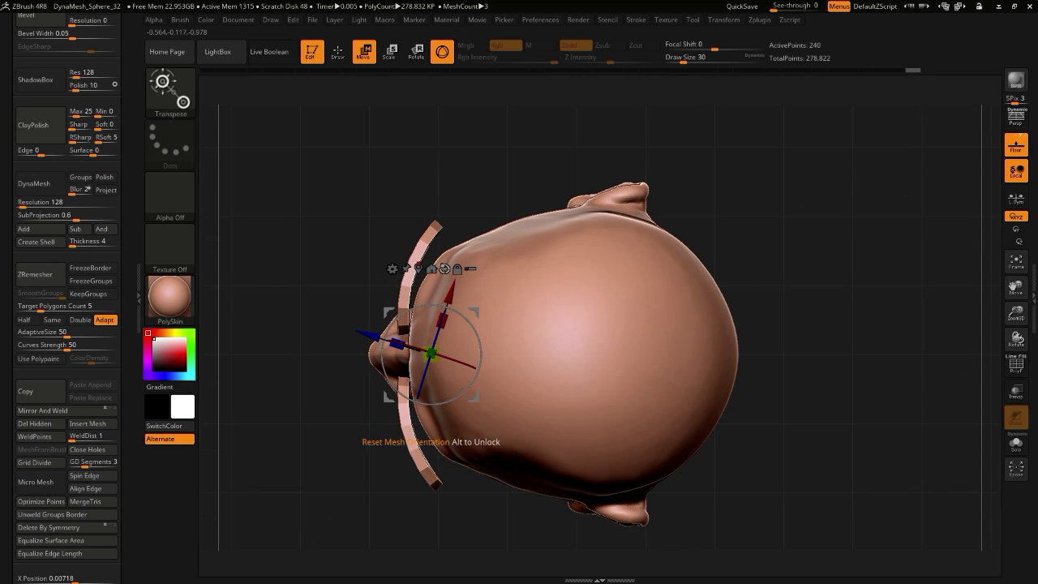
left_click(457, 269)
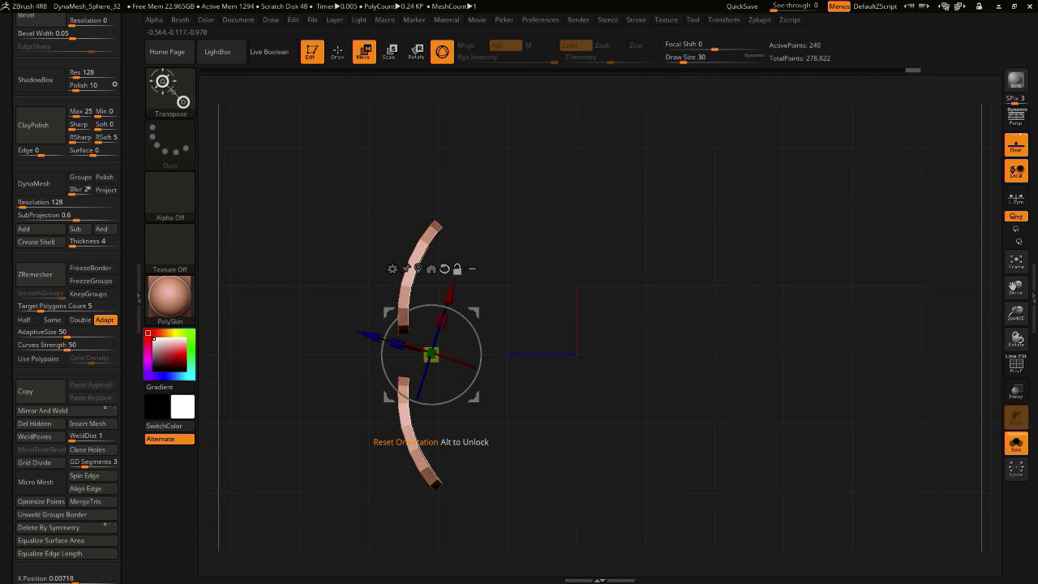
left_click(444, 269)
left_click(457, 269)
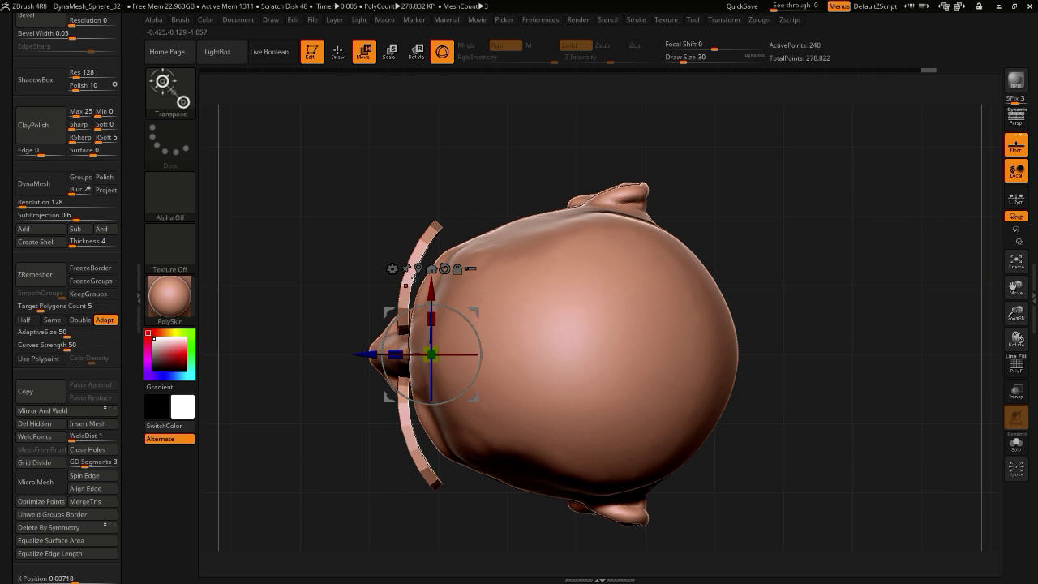
- Apply a Deformer cage to the pair of frames and adjust its depth and height handles in side view
left_click(393, 269)
left_click(393, 271)
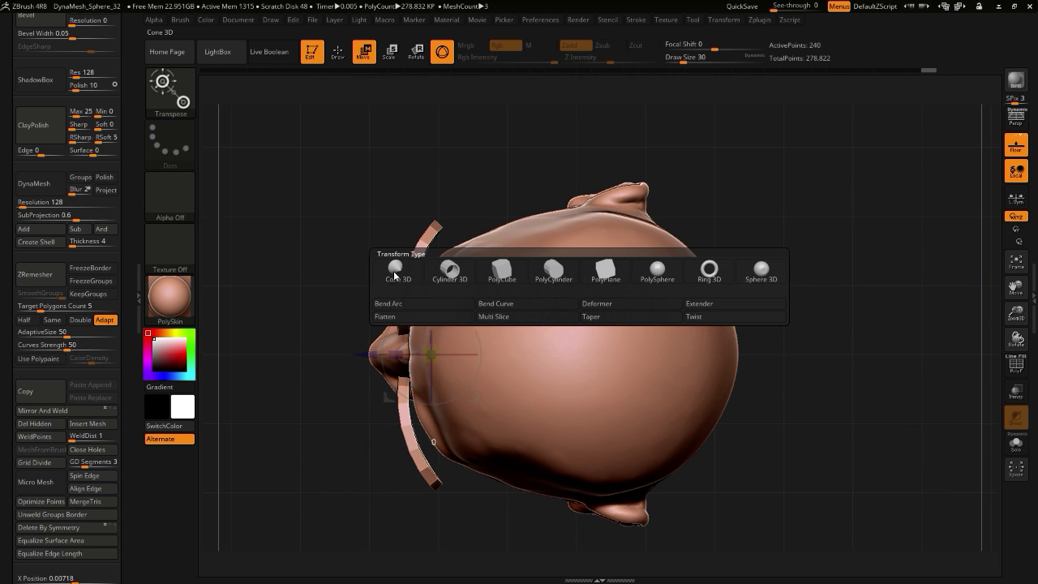
left_click(598, 304)
left_click_drag(291, 369, 280, 239)
left_click_drag(263, 293, 313, 232, "alt")
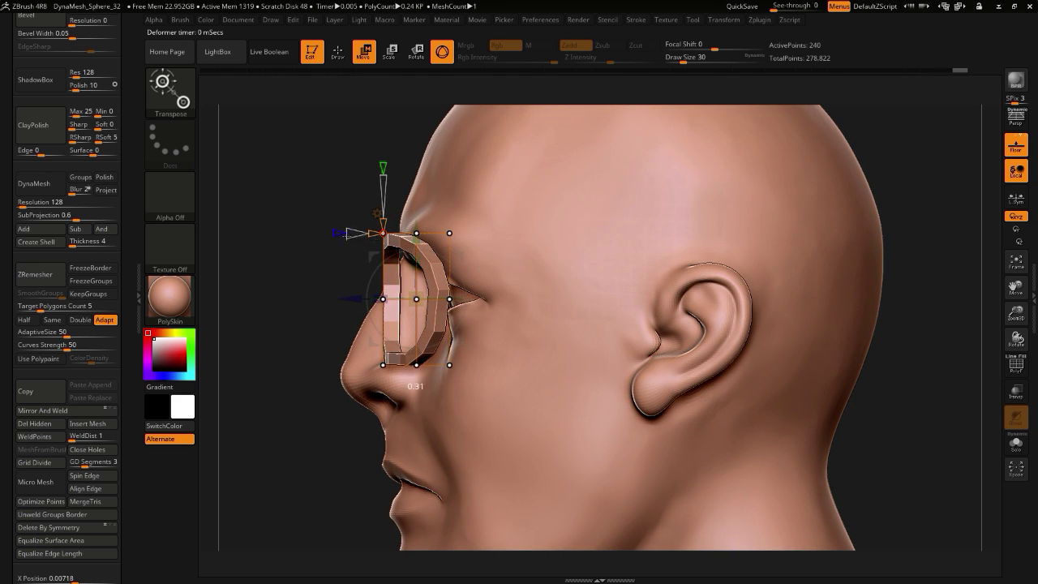
left_click_drag(327, 234, 327, 233)
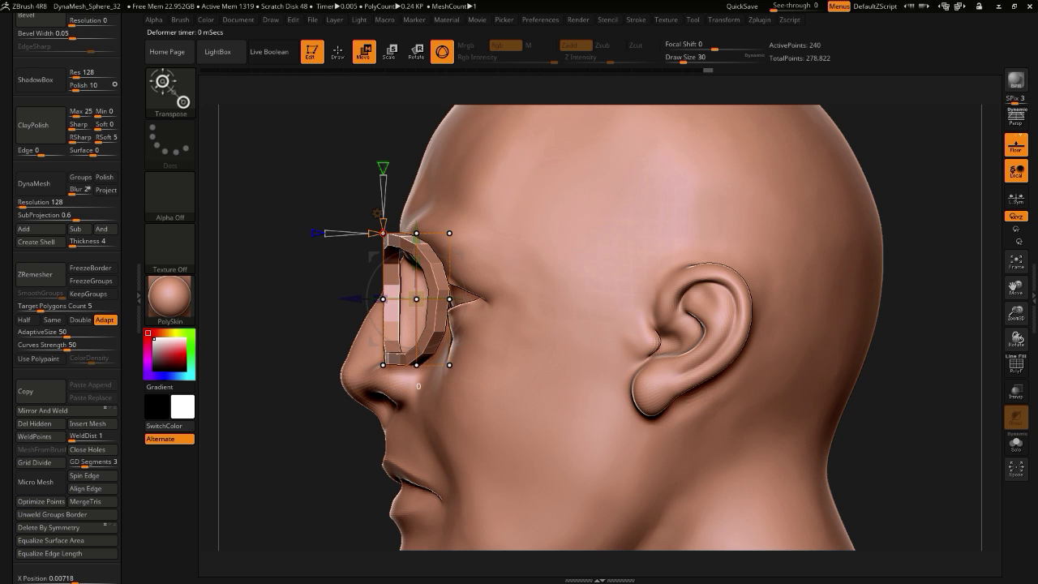
left_click_drag(383, 167, 383, 168)
left_click_drag(235, 192, 285, 204)
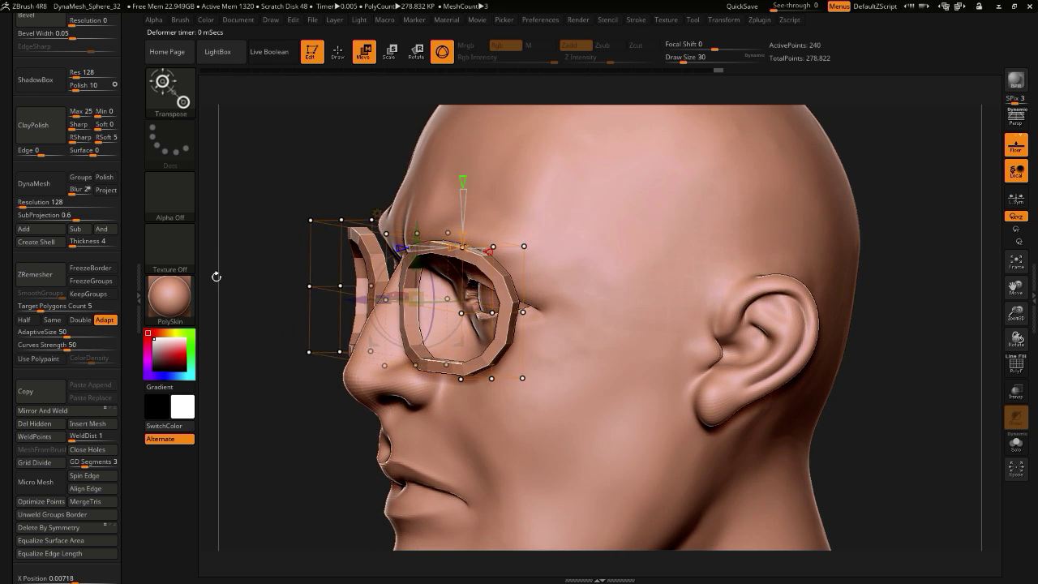
left_click_drag(217, 276, 284, 322)
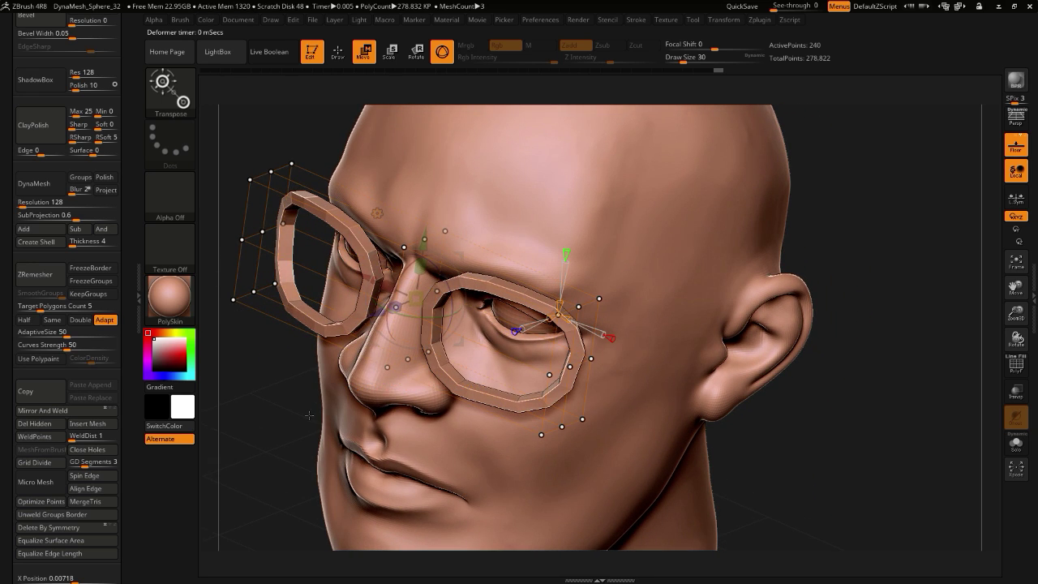
left_click_drag(308, 414, 301, 348)
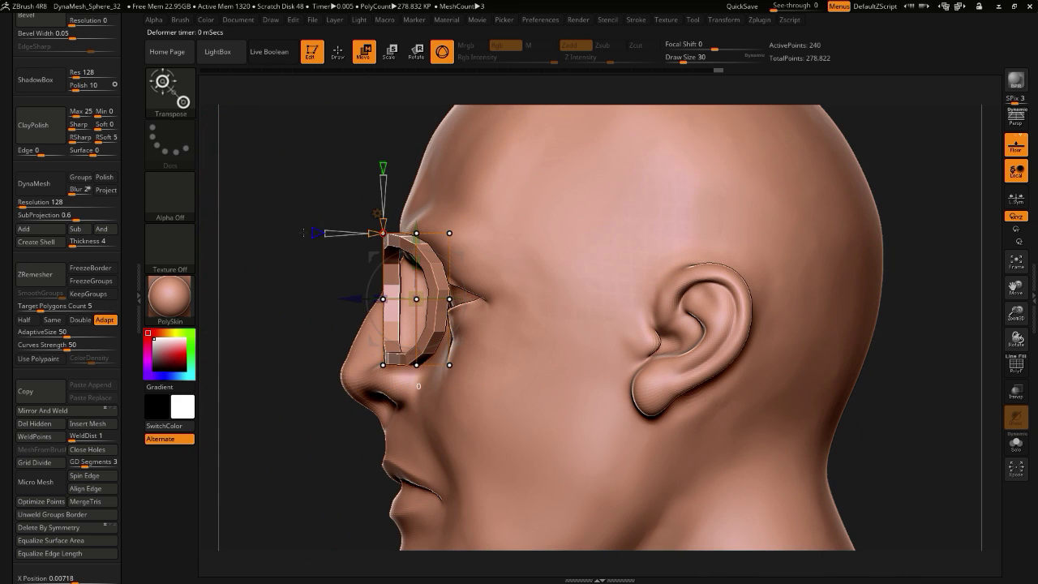
- Mask the lower rows of cage points, shift the top row slightly backward to curve the frames, and accept the deformation
mouse_move(316, 232)
left_mouse_down()
mouse_move(282, 233)
mouse_move(315, 233)
left_mouse_up()
left_click_drag(383, 167, 376, 86)
left_click_drag(352, 166, 349, 98)
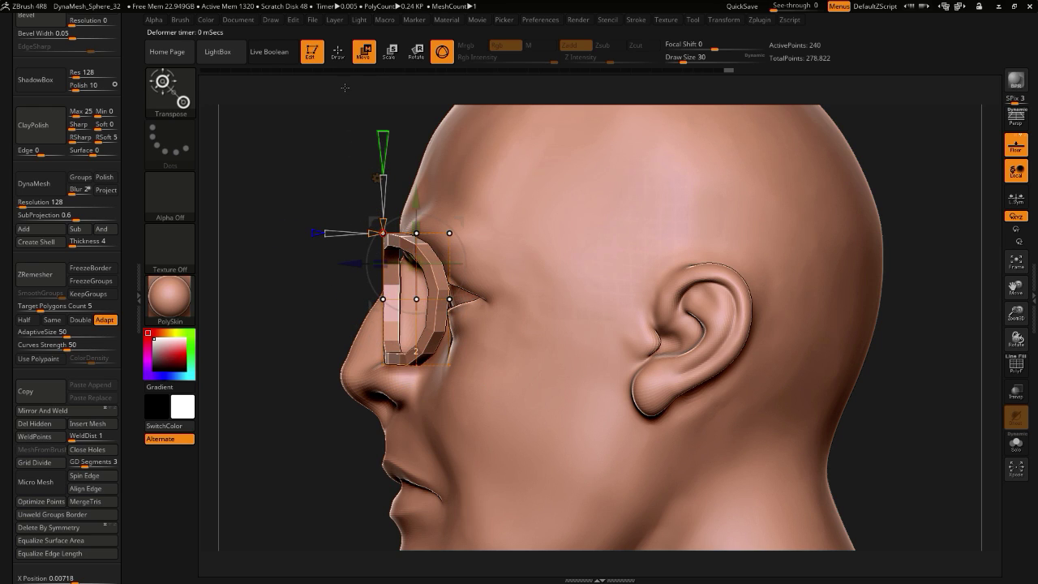
key("ctrl")
left_click_drag(306, 278, 461, 316, "ctrl")
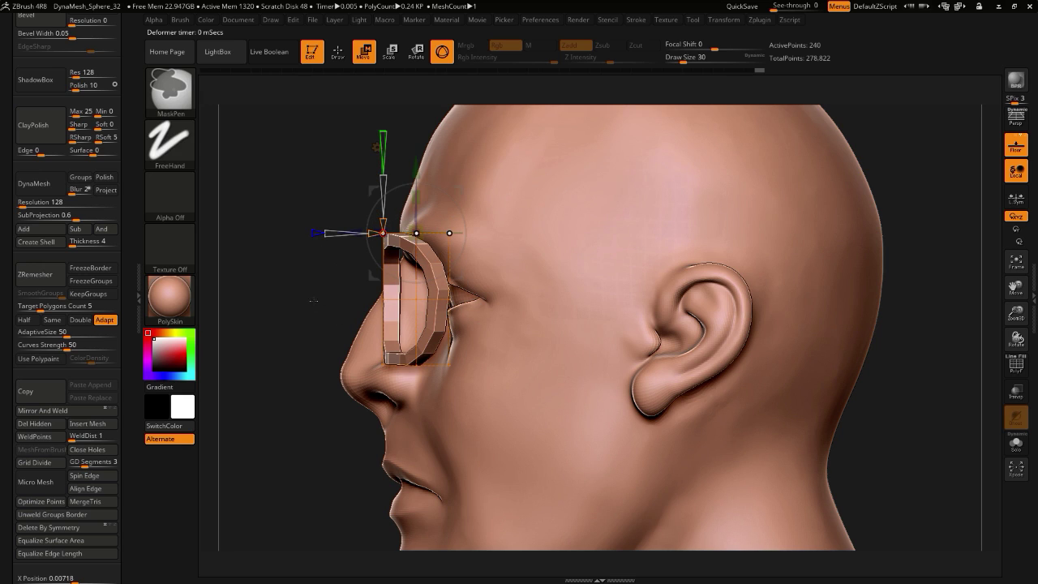
mouse_move(346, 234)
left_mouse_down()
mouse_move(330, 234)
mouse_move(363, 234)
mouse_move(354, 231)
left_mouse_up()
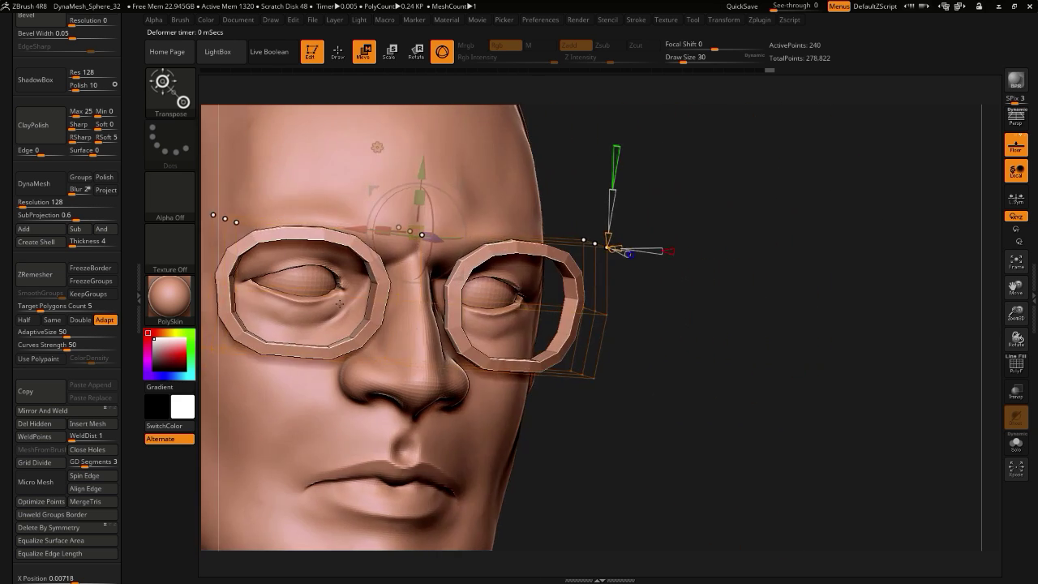
left_click_drag(933, 325, 847, 325)
mouse_move(350, 298)
left_mouse_down()
mouse_move(329, 299)
mouse_move(341, 299)
left_mouse_up()
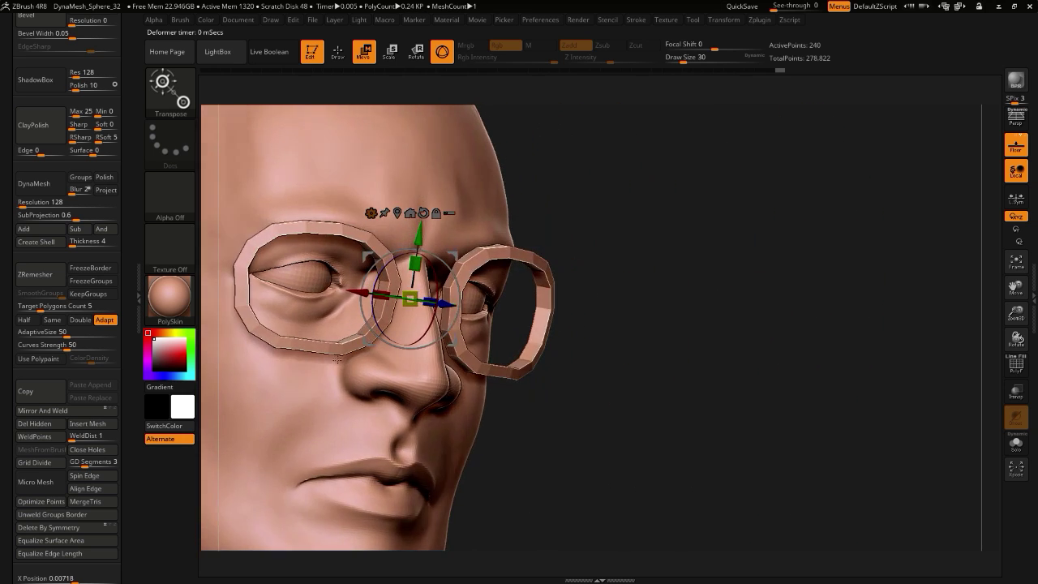
left_click_drag(338, 358, 285, 478)
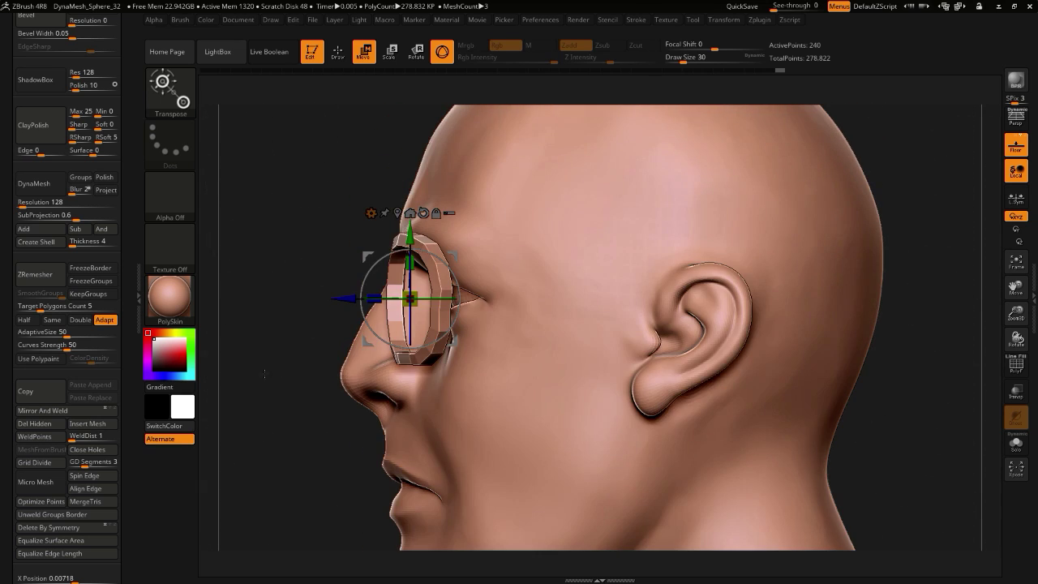
- Turn on dynamic subdivision for the eyeglass frames and set SmoothSubdiv to 3
left_click_drag(0, 351, 4, 394)
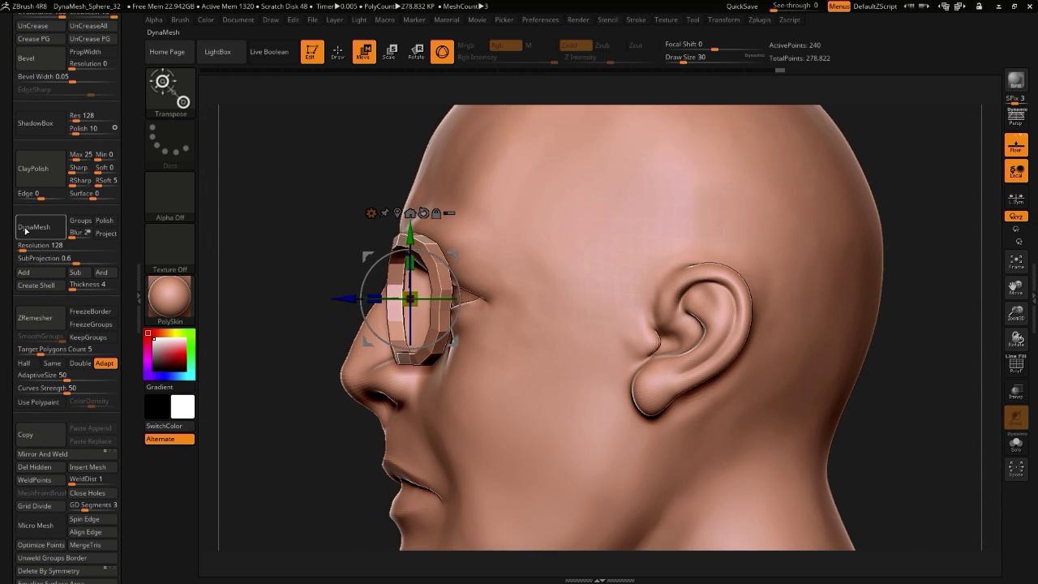
left_click_drag(0, 239, 23, 374)
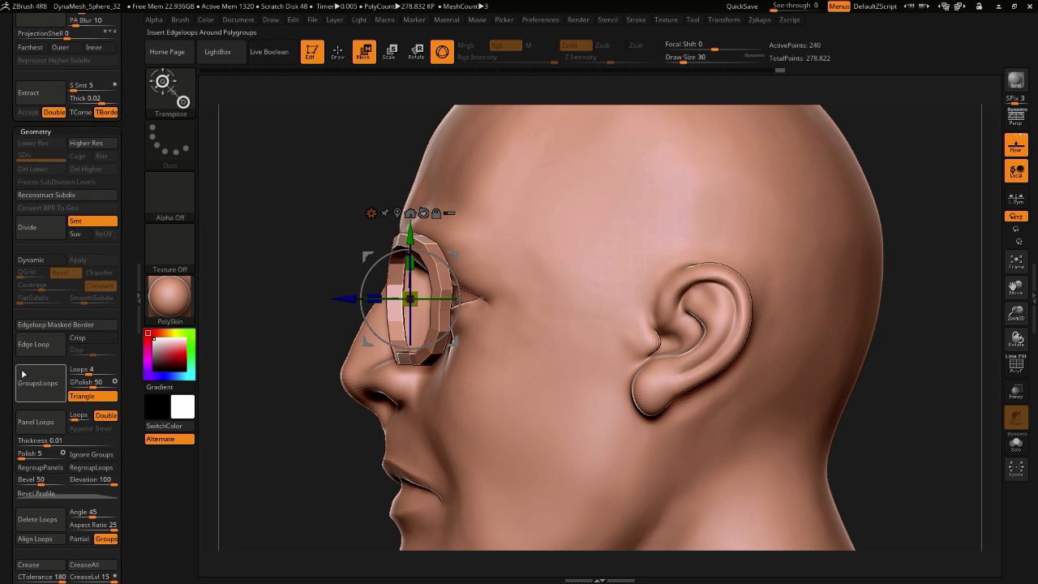
left_click(30, 262)
left_click_drag(248, 399, 346, 424)
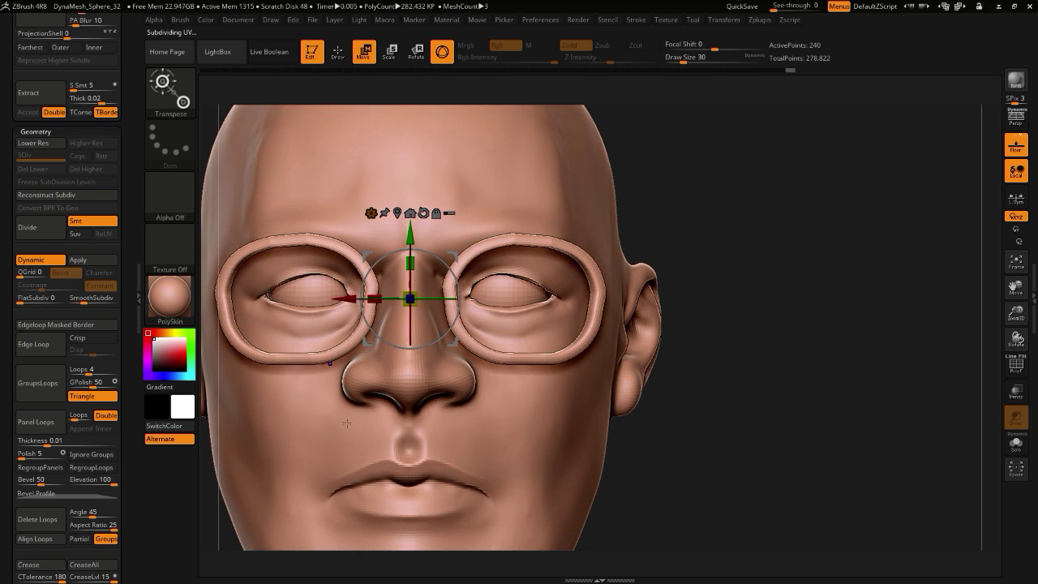
left_click_drag(724, 480, 716, 413, "alt")
left_click_drag(233, 375, 248, 420)
left_click_drag(248, 420, 235, 454, "alt")
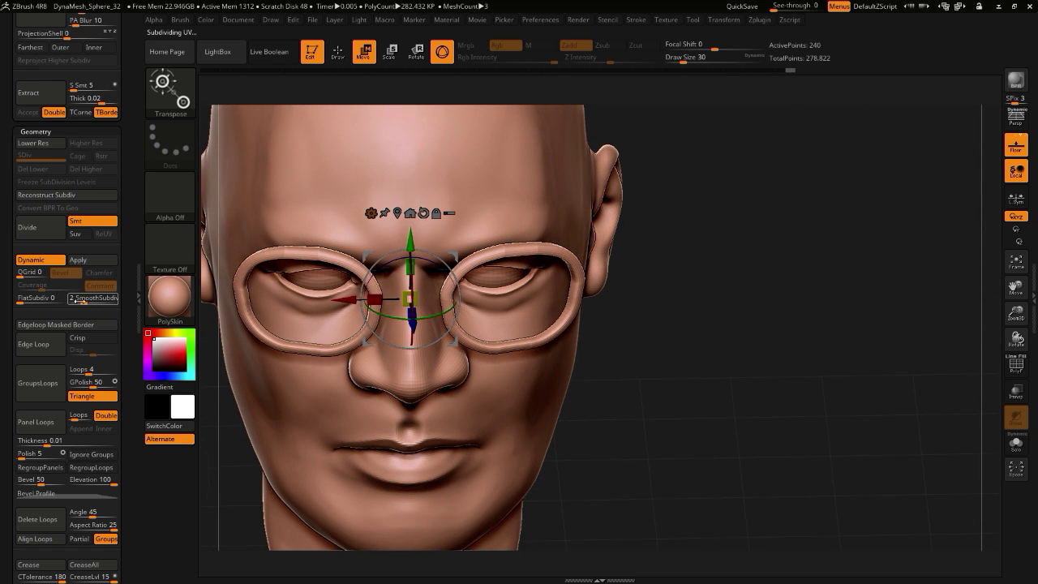
left_click(88, 301)
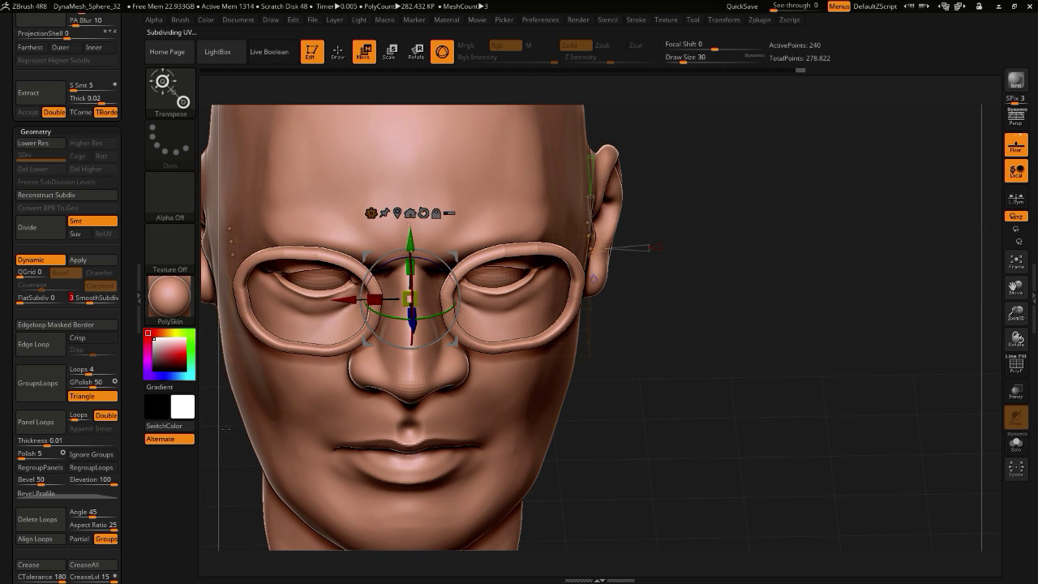
left_click_drag(225, 429, 231, 488, "alt")
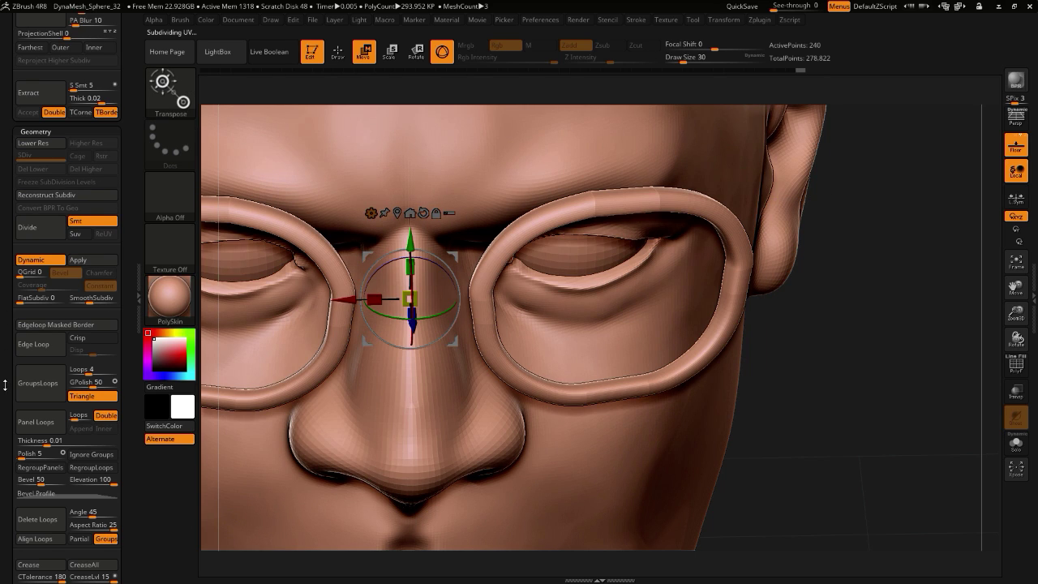
- Try creasing the frames' edges with CTolerance at about 40 and 77, clearing all creases each time, and set the tolerance to 107
left_click_drag(5, 385, 5, 179)
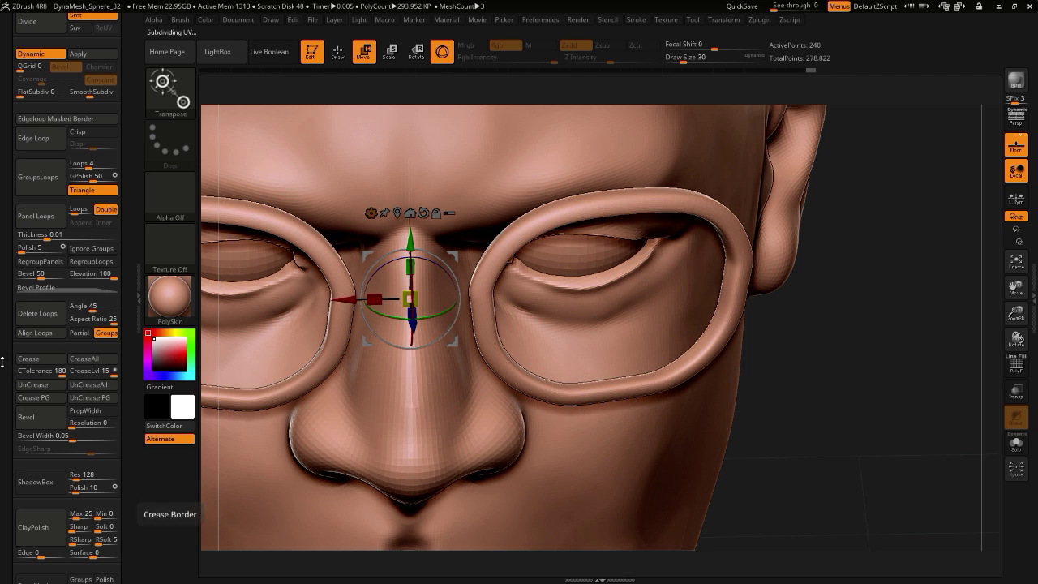
left_click_drag(33, 374, 29, 373)
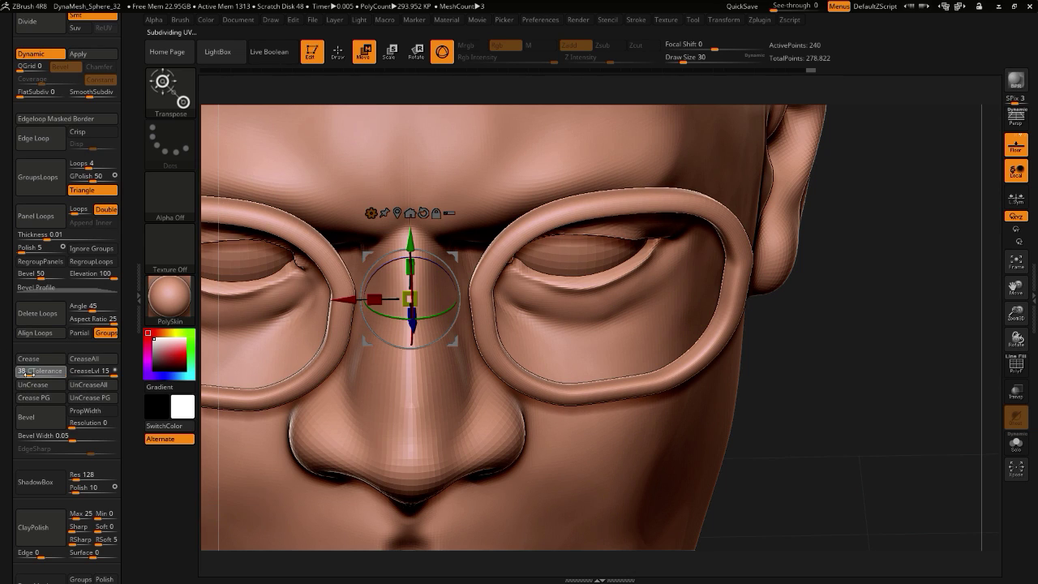
left_click(29, 358)
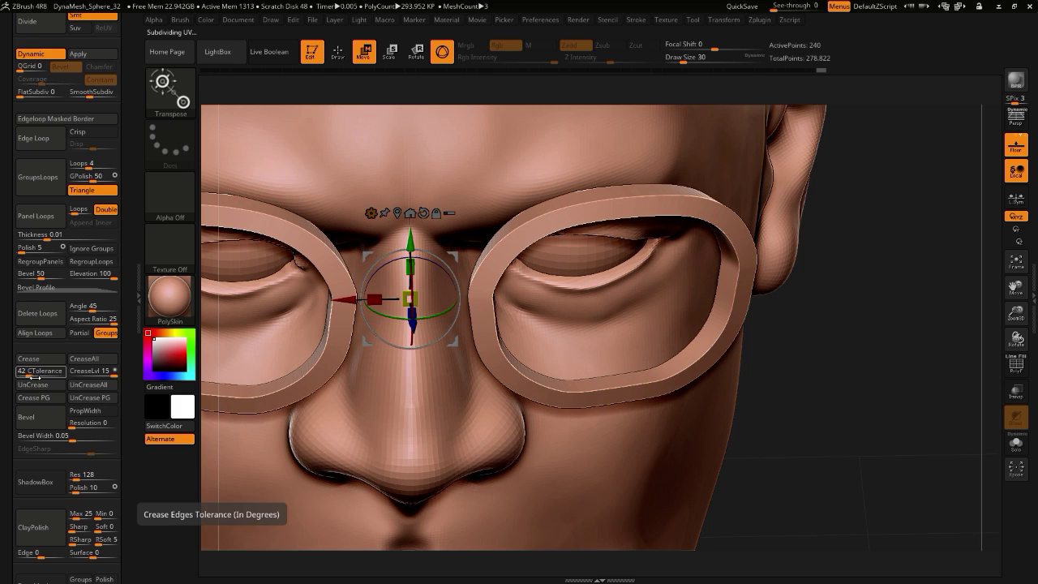
left_click(37, 374)
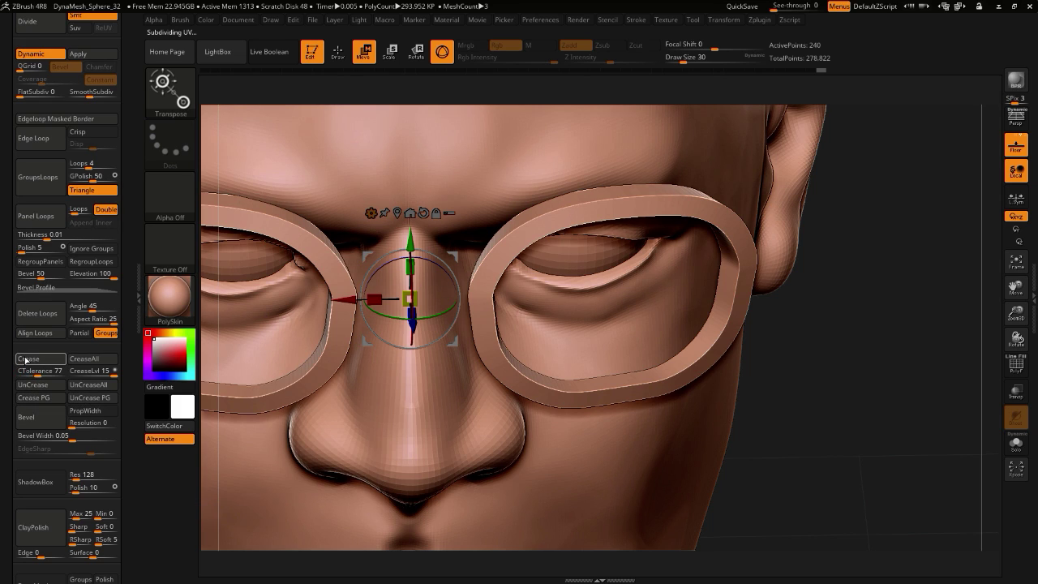
left_click(75, 387)
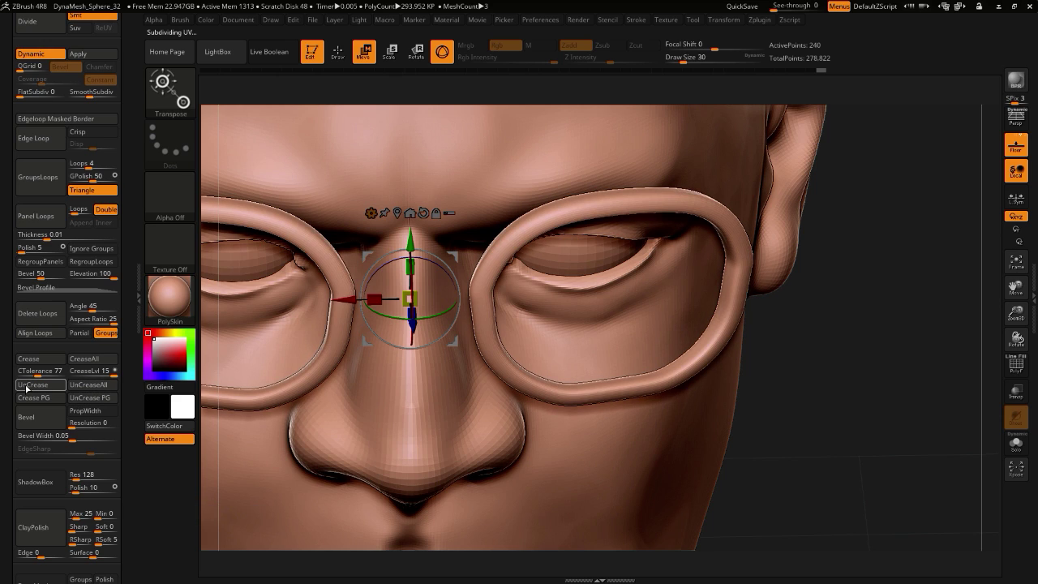
left_click(29, 359)
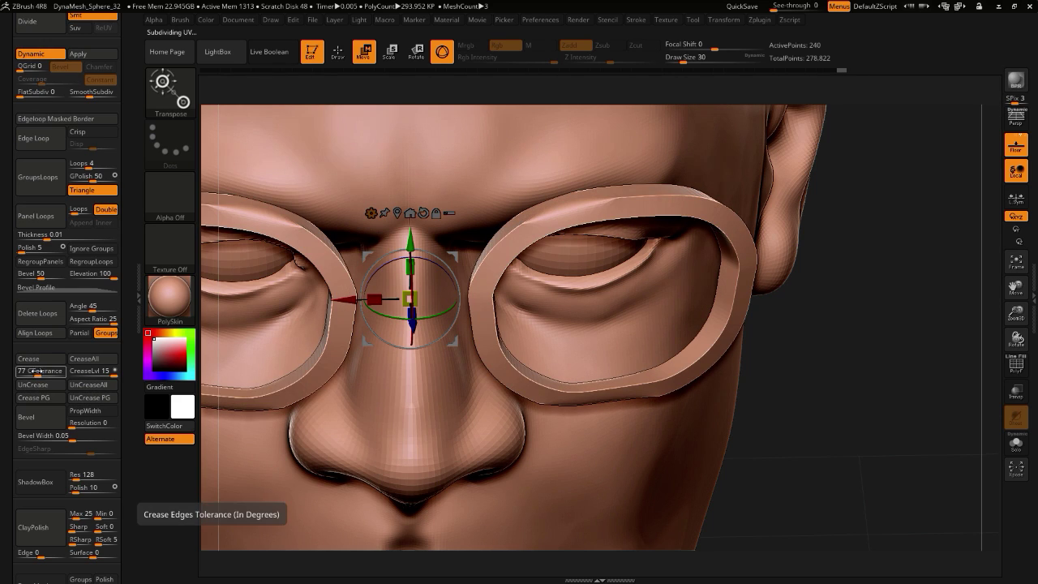
left_click_drag(36, 375, 45, 376)
left_click(76, 386)
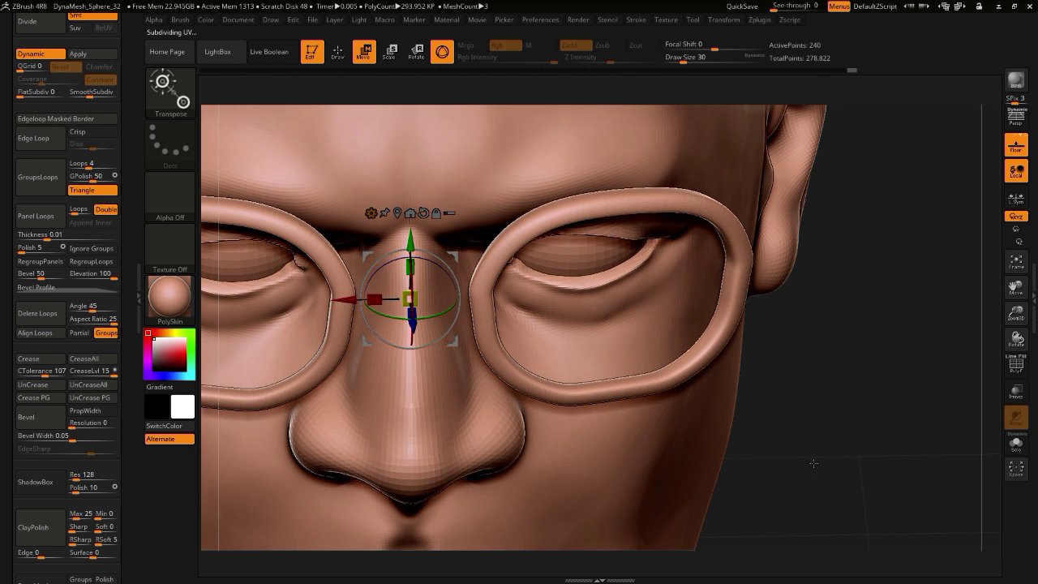
- Switch from the gizmo to Draw mode and isolate the eyeglass frames with their polyframe shown
left_click_drag(813, 461, 803, 369)
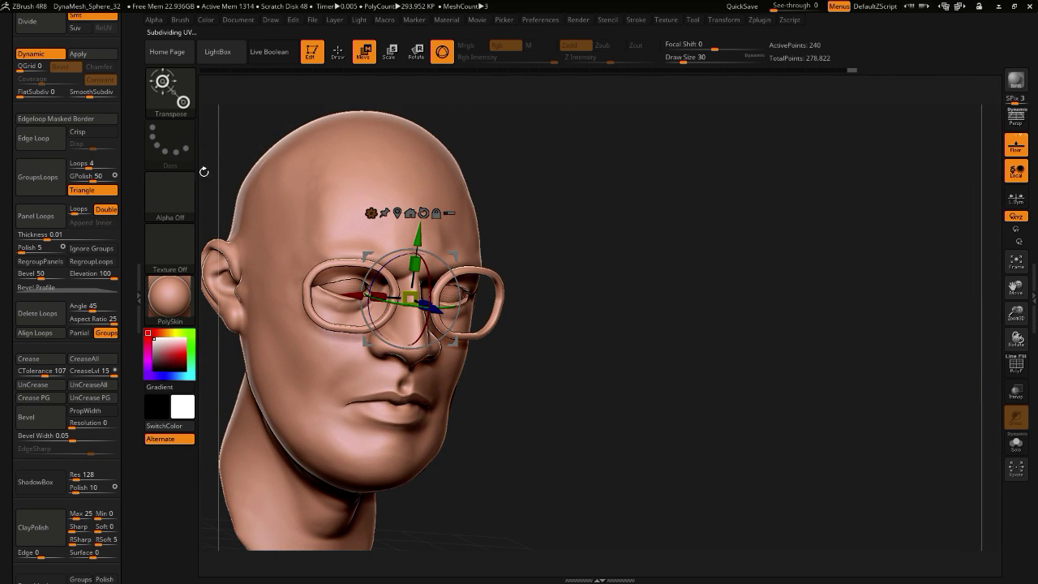
mouse_move(254, 128)
left_mouse_down()
mouse_move(280, 118)
mouse_move(244, 115)
mouse_move(253, 166)
left_mouse_up()
left_click(335, 54)
left_click_drag(239, 118, 217, 138)
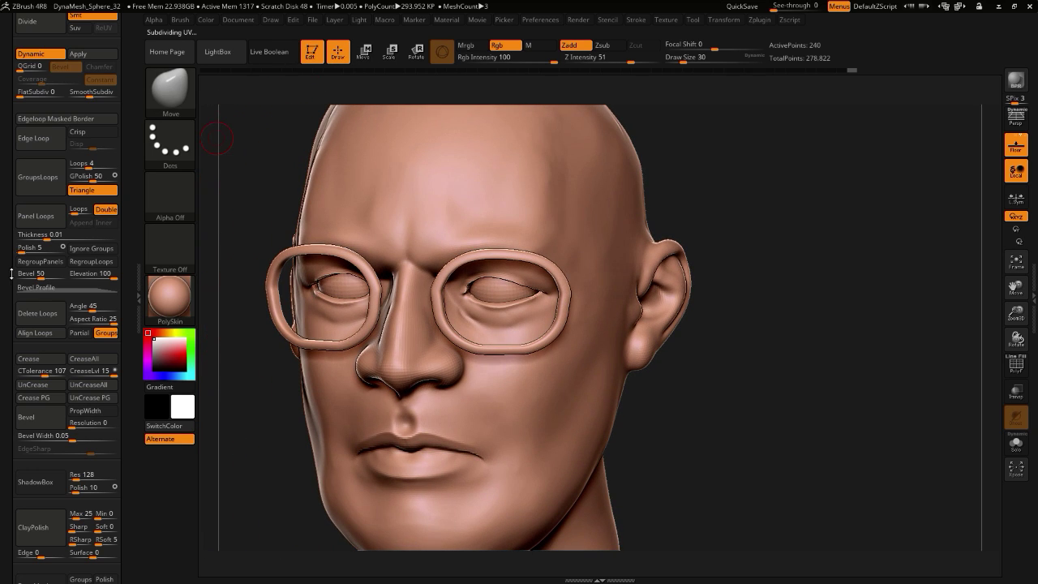
left_click_drag(2, 241, 2, 308)
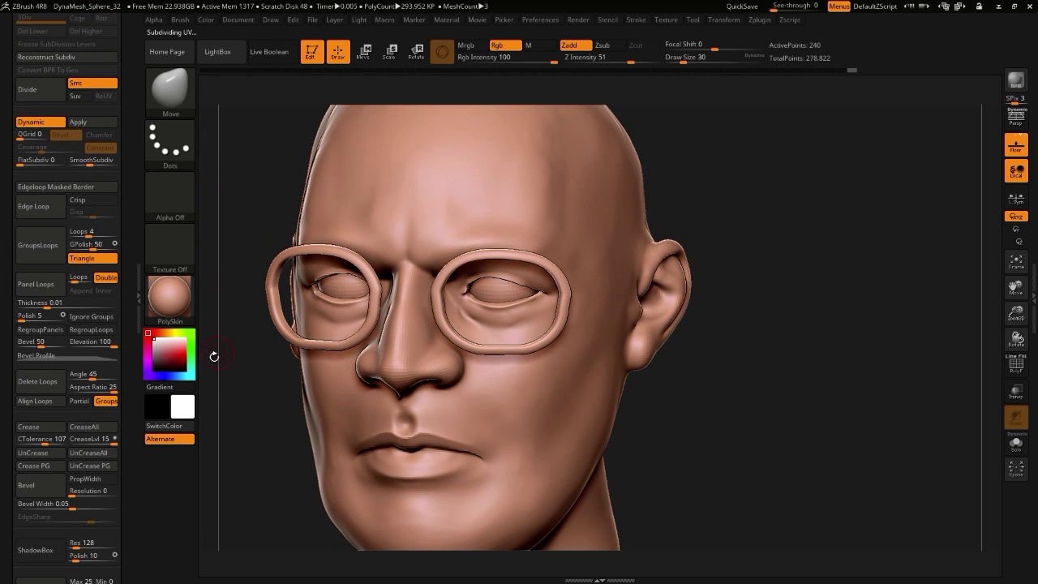
left_click(1014, 369)
left_click_drag(236, 301, 328, 409)
key("alt+s")
- Select the ZModeler brush for editing the isolated frames around the nose gap and accept its Dynamic Draw Size note
left_click(172, 93)
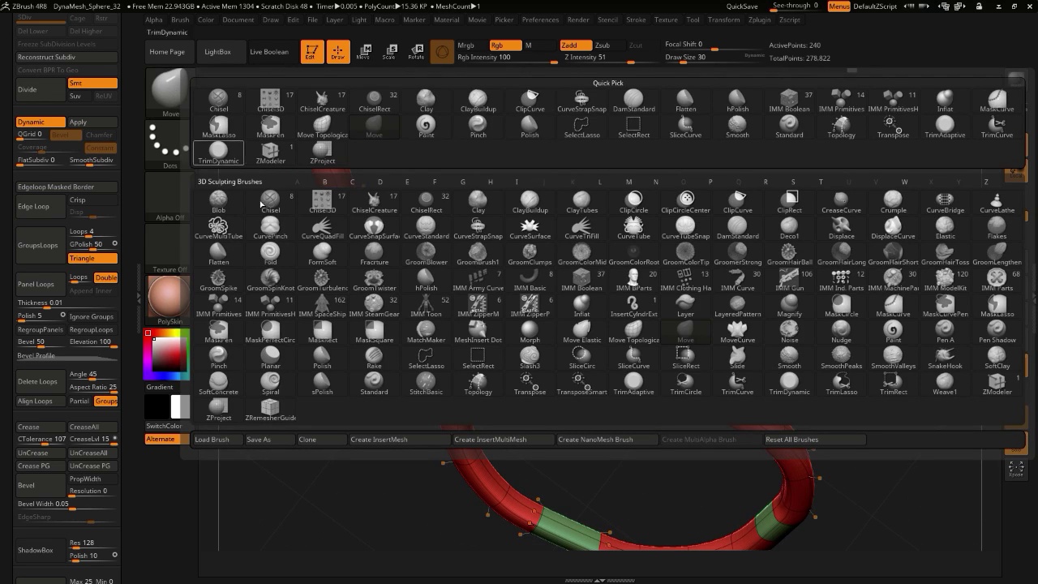
left_click_drag(383, 510, 372, 467)
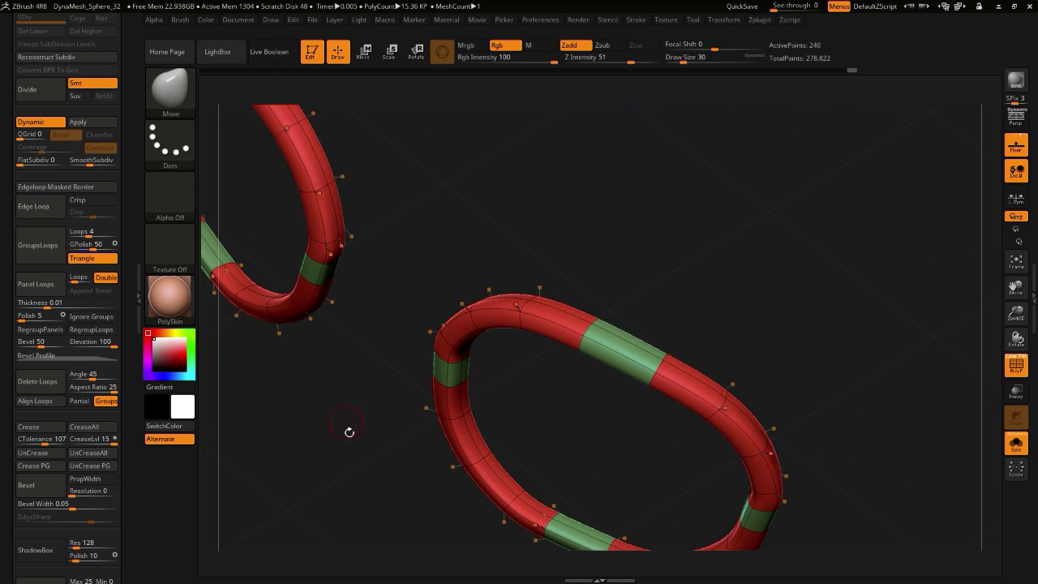
left_click_drag(350, 431, 220, 348)
left_click_drag(314, 399, 284, 434)
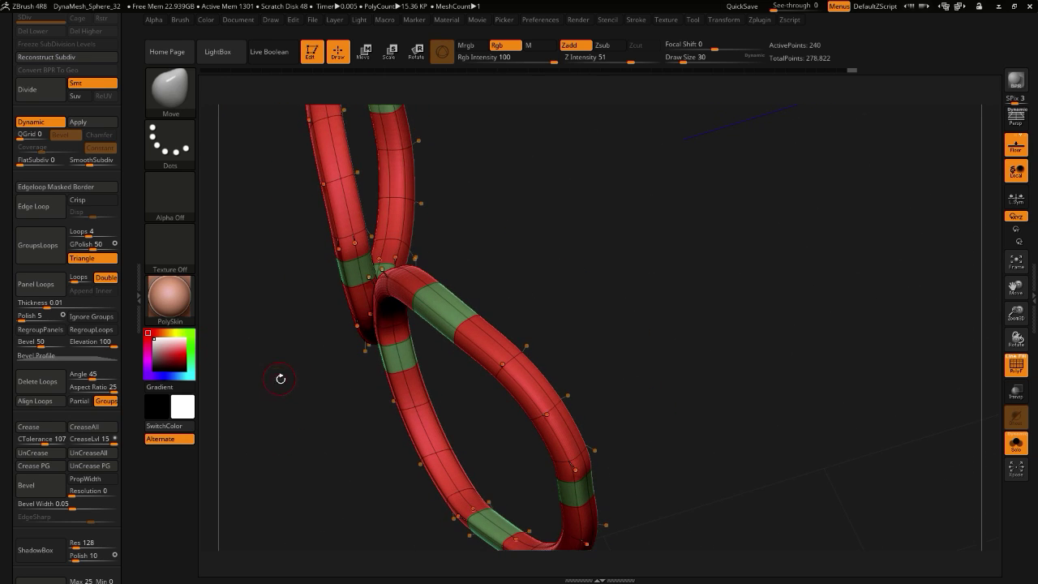
left_click_drag(281, 379, 394, 396)
left_click_drag(433, 436, 300, 333)
left_click_drag(234, 257, 288, 244)
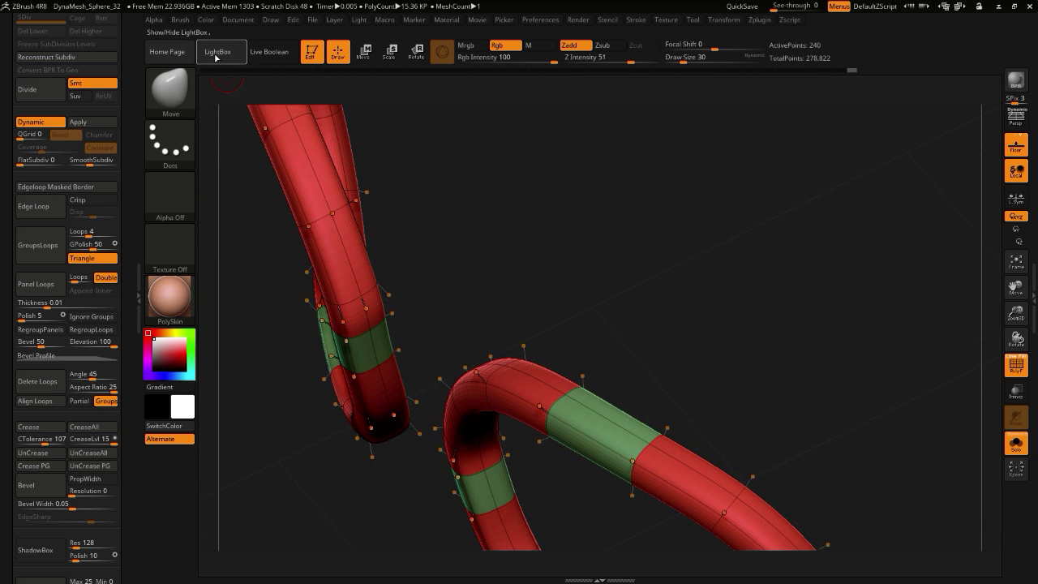
left_click(171, 104)
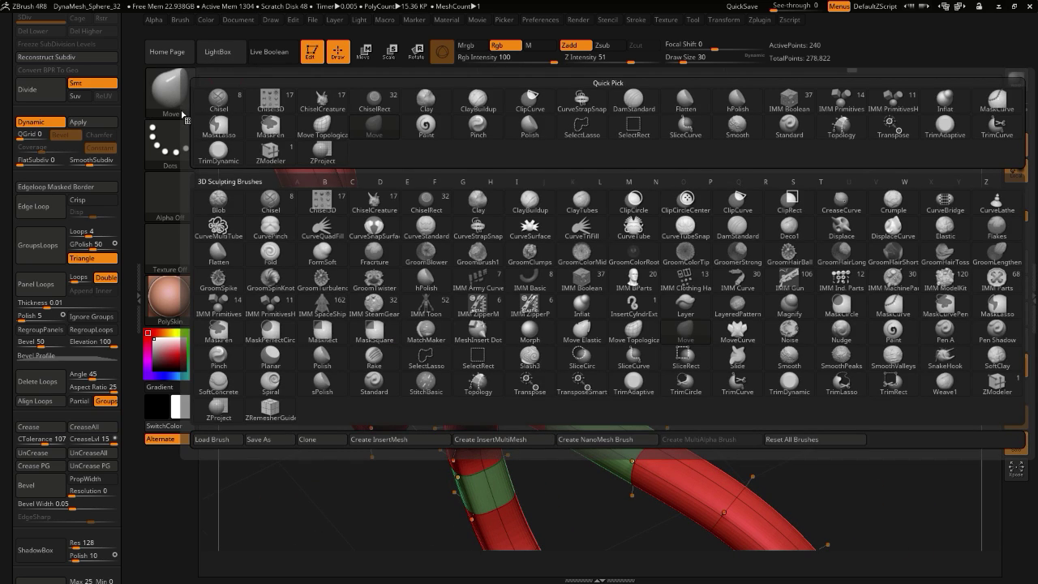
key("z")
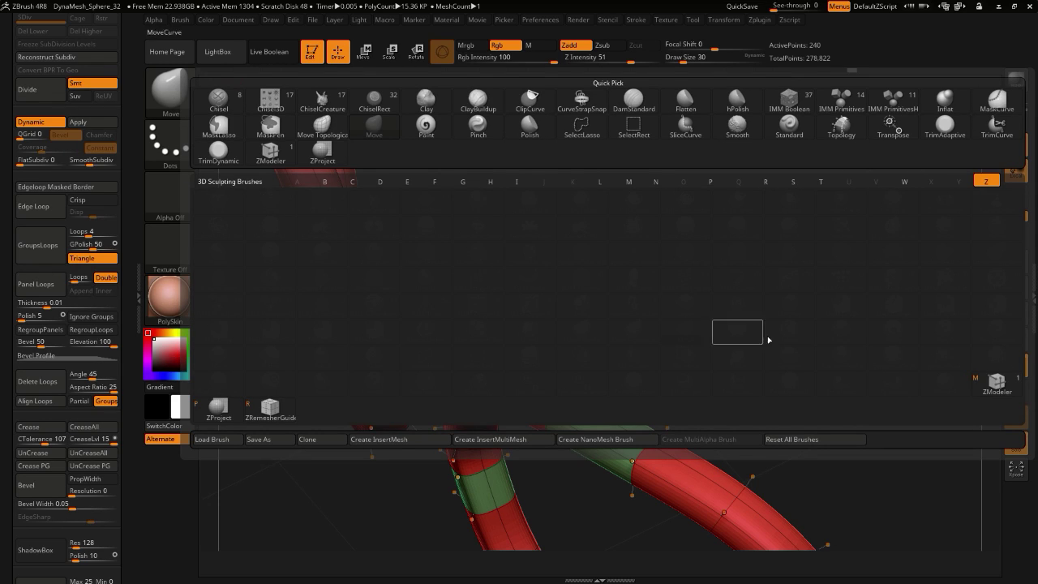
left_click(994, 383)
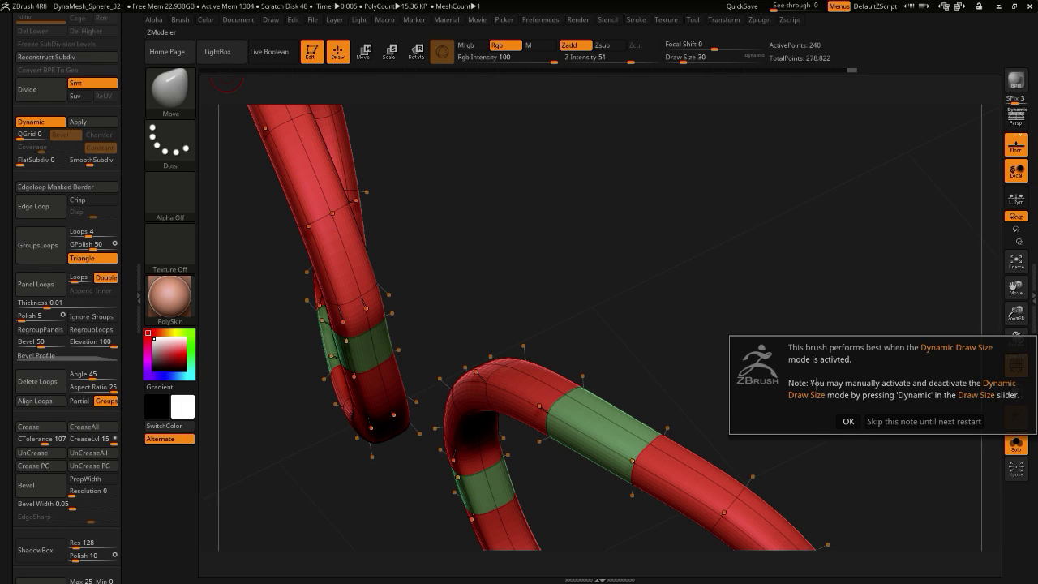
left_click(848, 422)
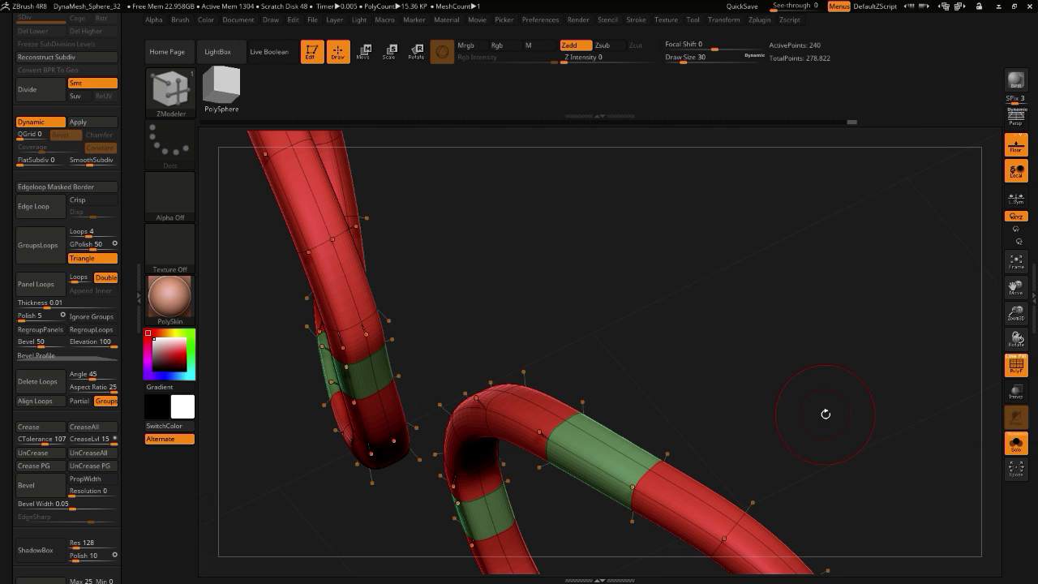
- Try to bridge the two frames across the nose gap with the ZModeler polygon action Bridge, target Two Polys
mouse_move(262, 347)
left_mouse_down()
mouse_move(299, 351)
mouse_move(277, 356)
mouse_move(280, 401)
mouse_move(326, 433)
left_mouse_up()
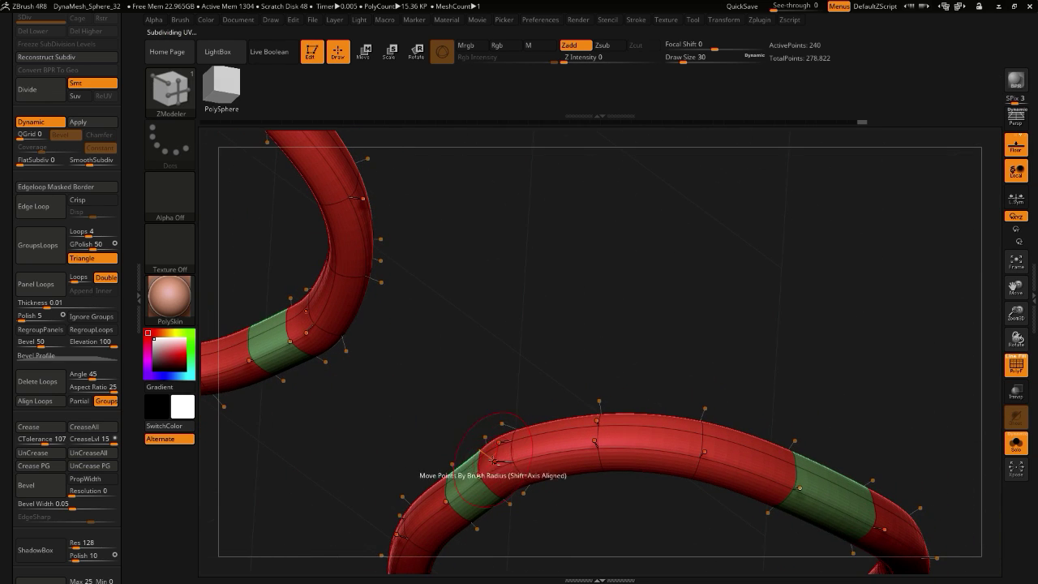
left_click_drag(463, 434, 369, 425)
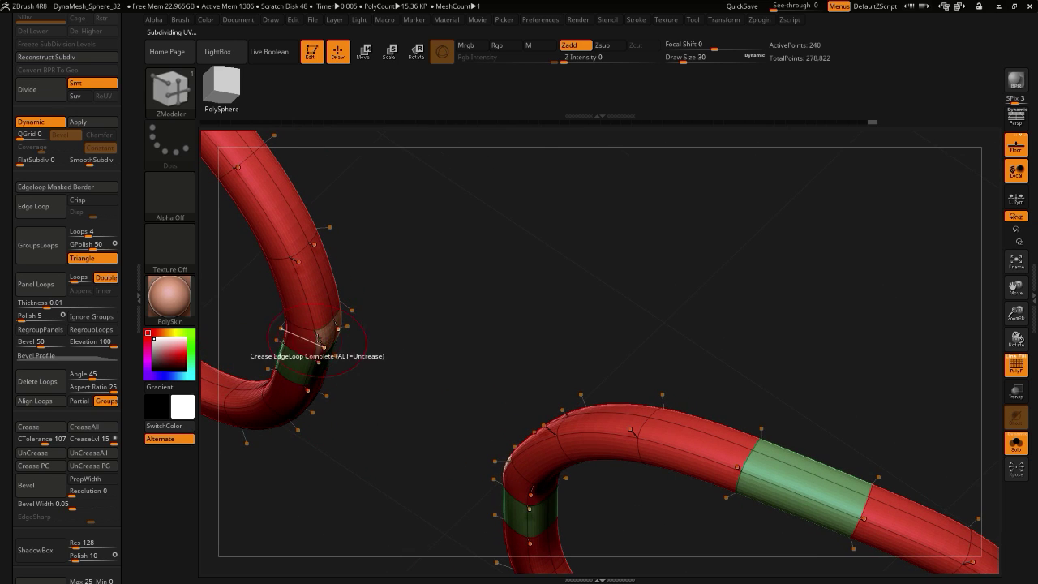
left_click_drag(315, 487, 328, 444)
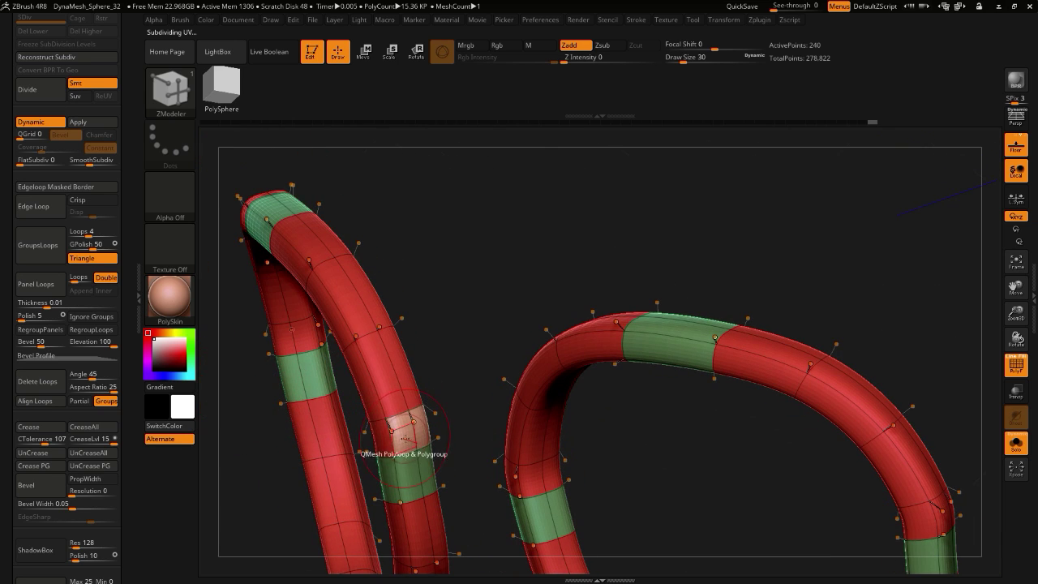
key("space")
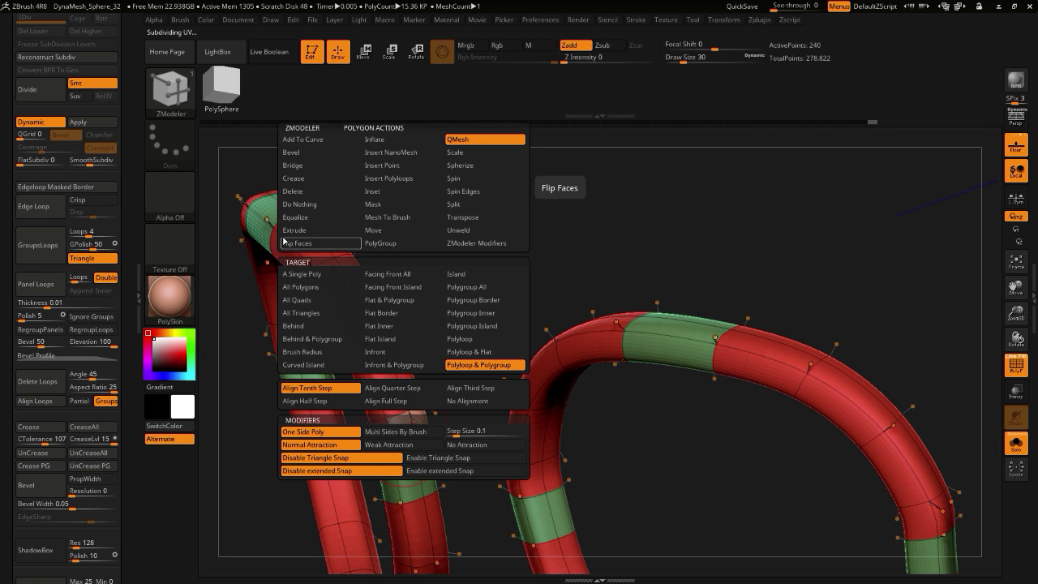
left_click(290, 166)
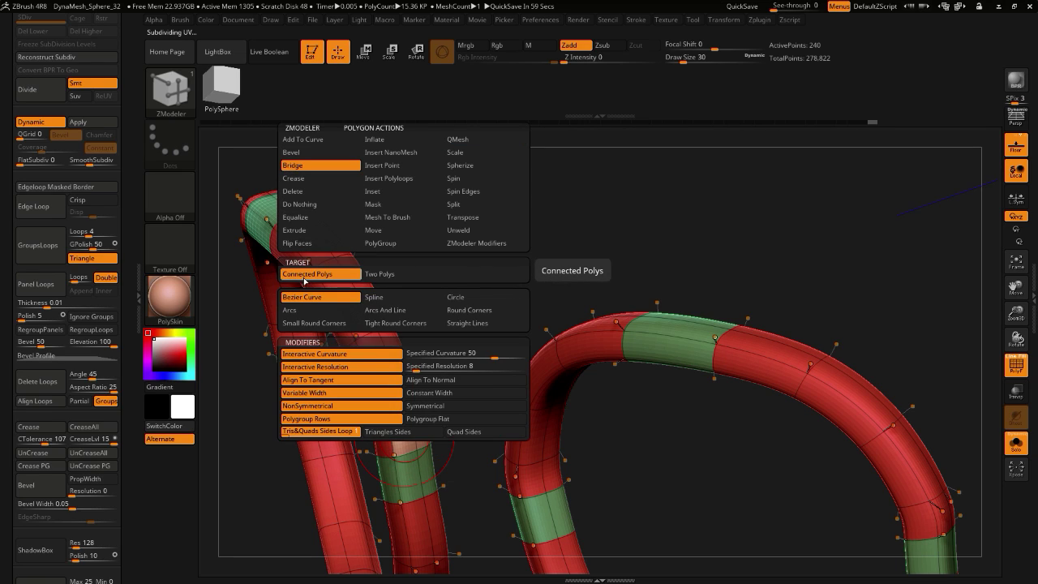
left_click(363, 276)
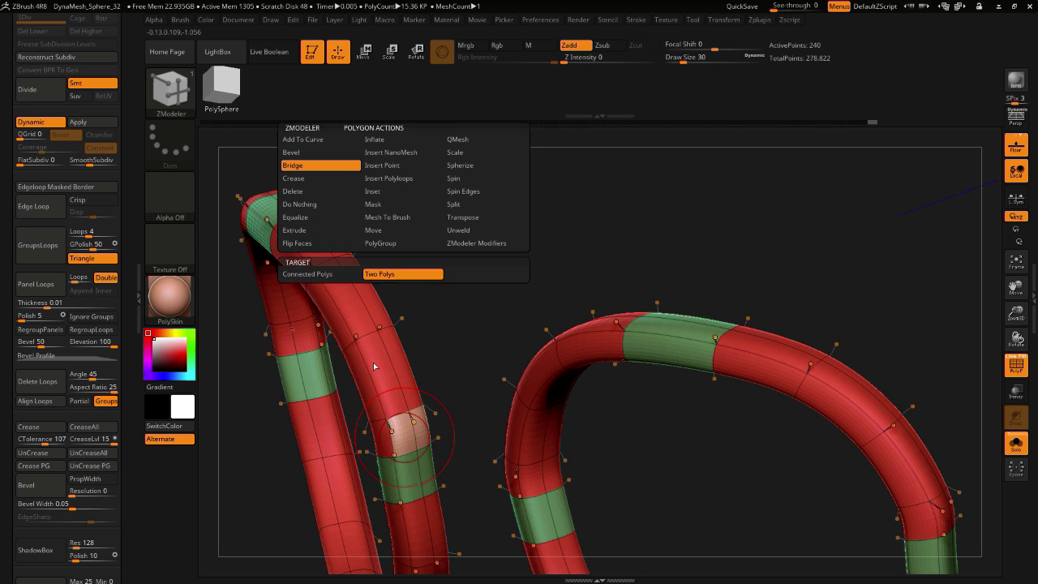
left_click(403, 436)
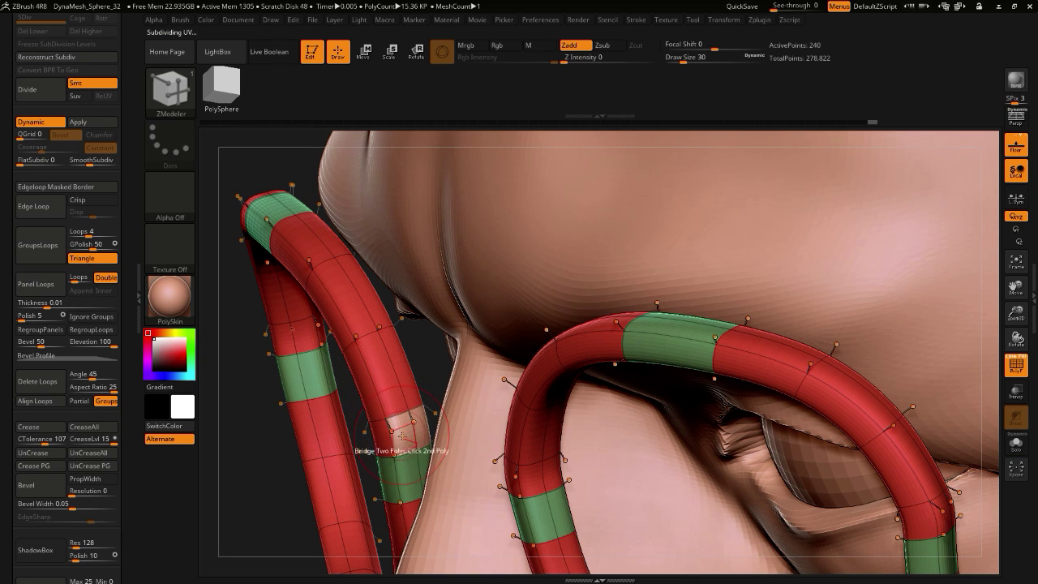
left_click(238, 445)
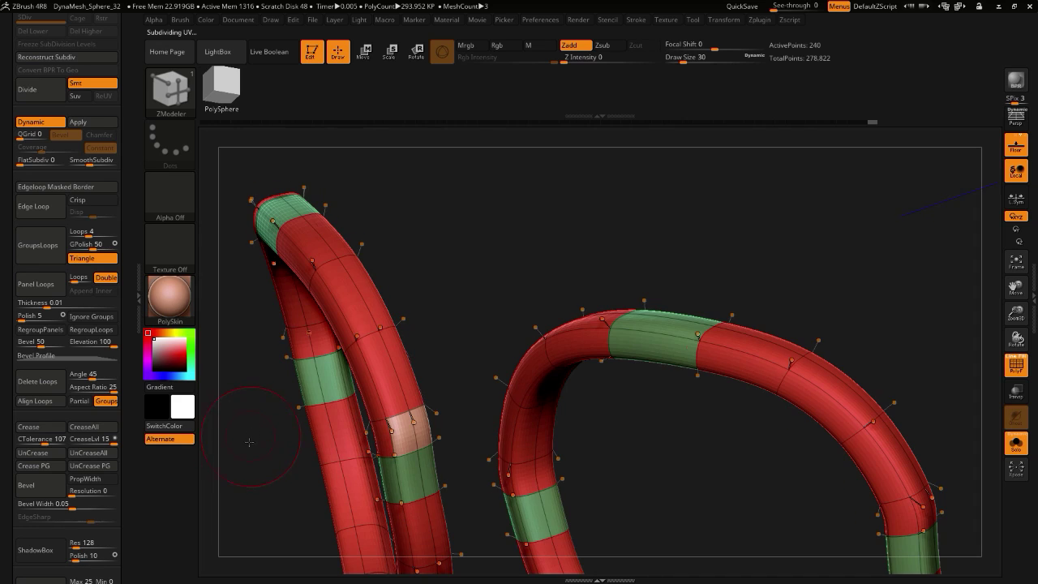
left_click_drag(246, 440, 415, 419)
left_click_drag(559, 365, 371, 437)
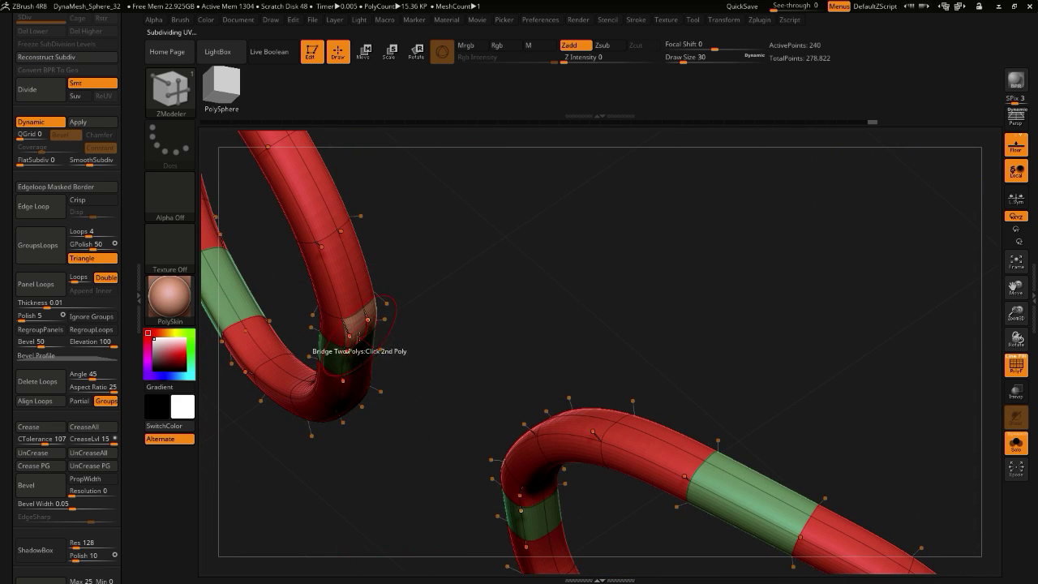
- Try the Bridge action with the Connected Polys target on the frame's inner polygons beside the nose gap
key("space")
left_click(261, 274)
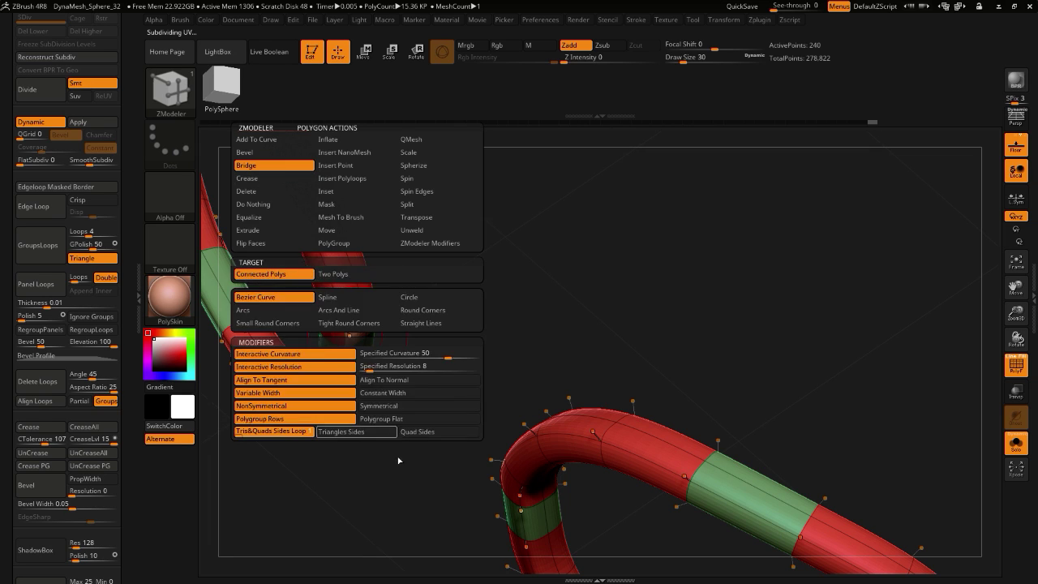
left_click_drag(398, 477, 324, 502)
left_click_drag(360, 331, 378, 353)
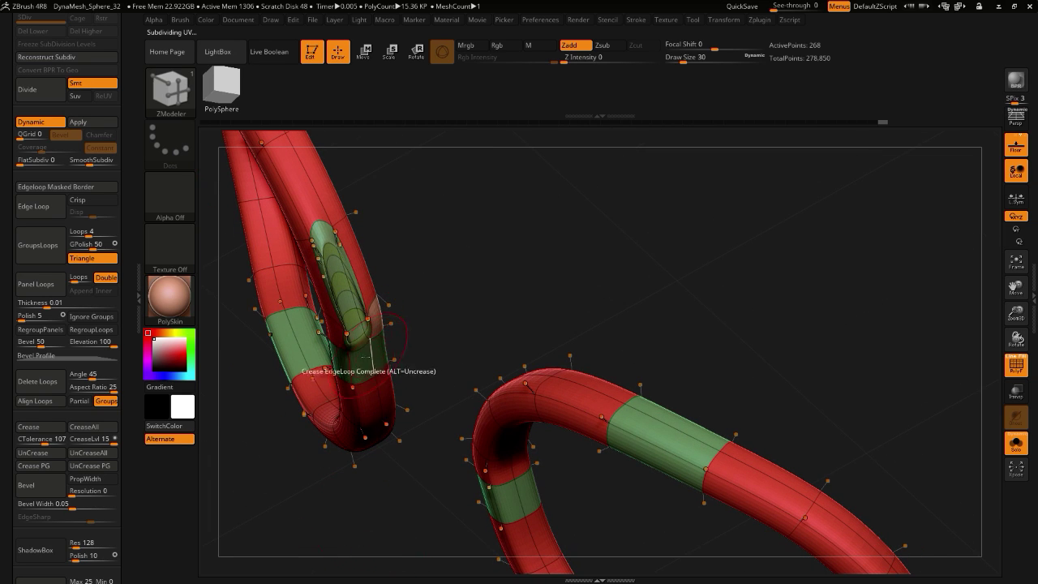
- Try extruding the inner frame polygons across the nose gap with QMesh, then undo the extrusion
key("space")
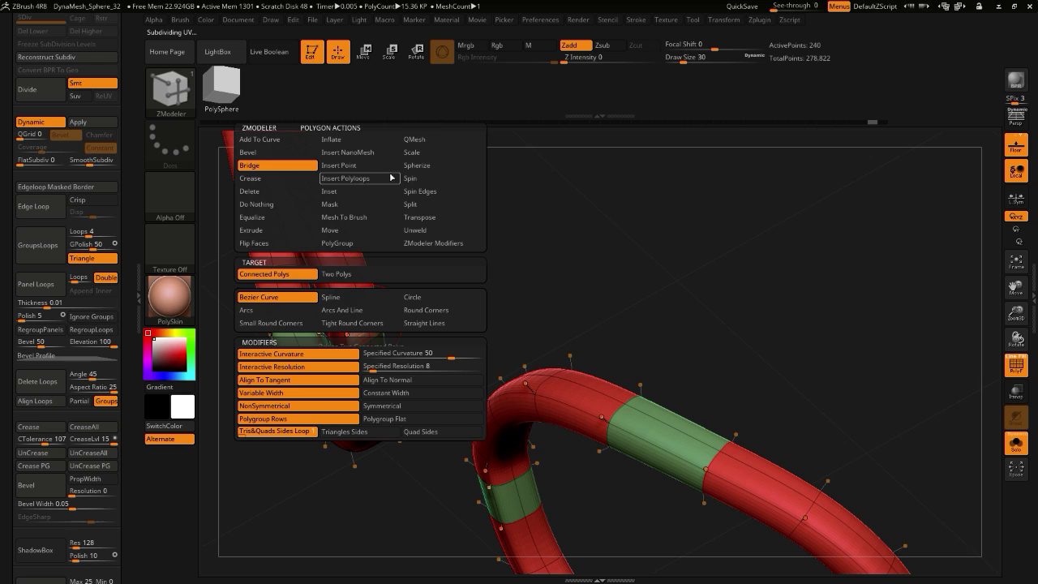
left_click(415, 140)
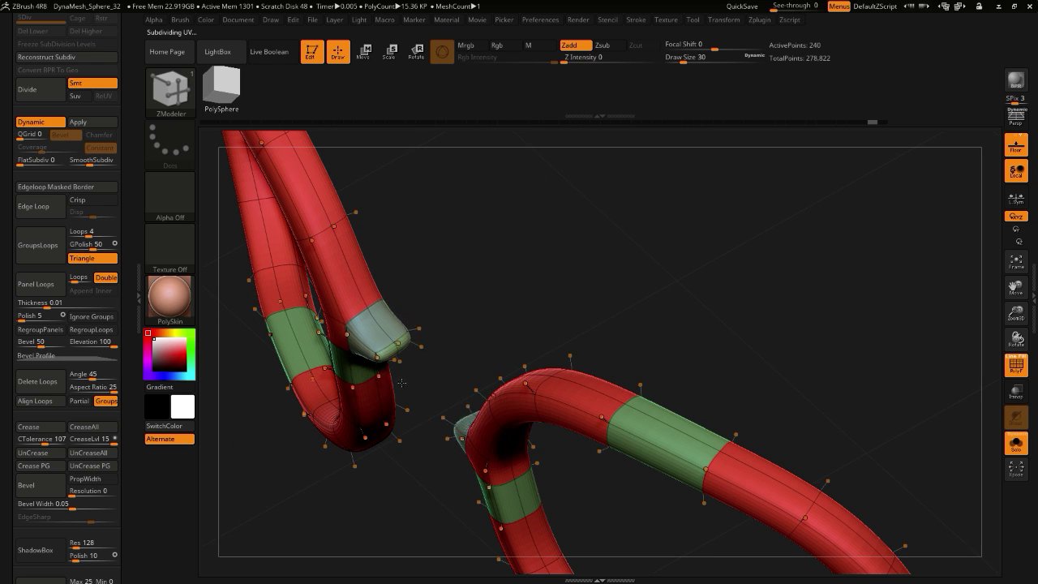
left_click_drag(401, 383, 519, 504)
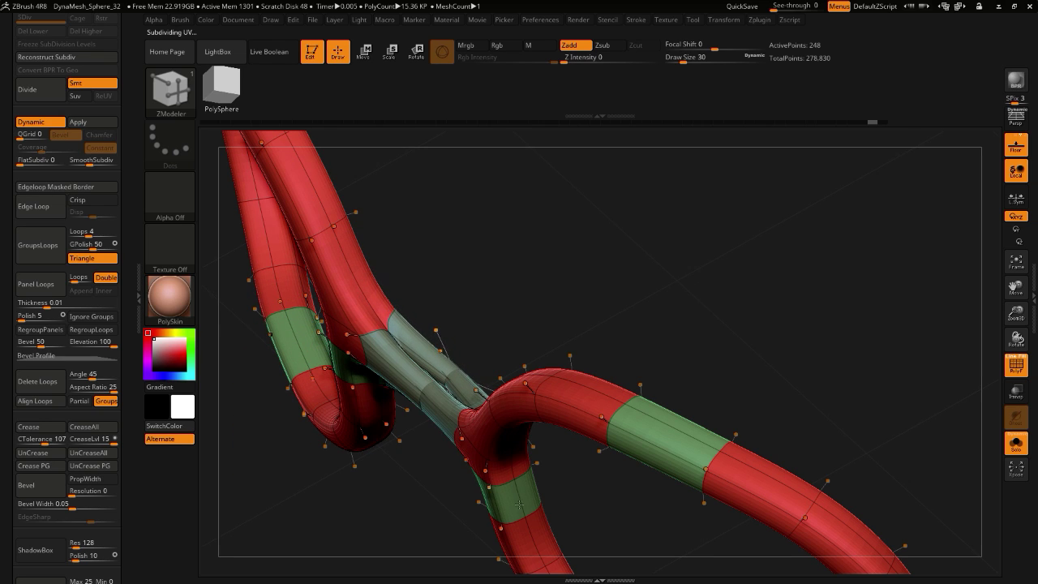
key("ctrl+z")
left_click_drag(389, 465, 203, 532)
key("ctrl+z")
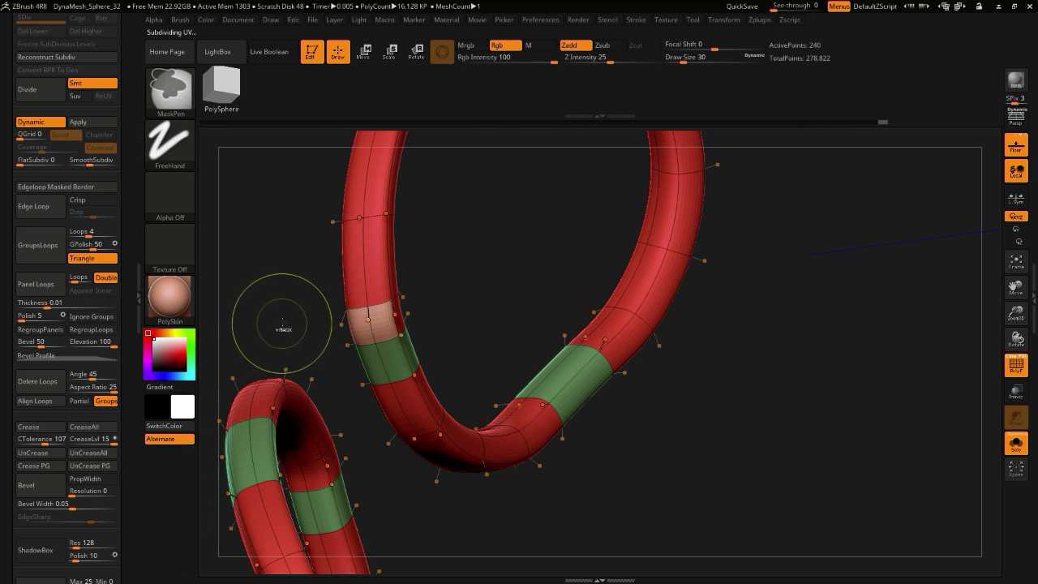
- Try extruding short QMesh stubs from the inner sides of both frames towards the nose gap
left_click_drag(283, 326, 253, 308)
left_click_drag(280, 345, 418, 397, "alt")
left_click_drag(485, 360, 381, 382)
left_click_drag(373, 446, 364, 387, "alt")
left_click_drag(427, 488, 630, 451, "alt")
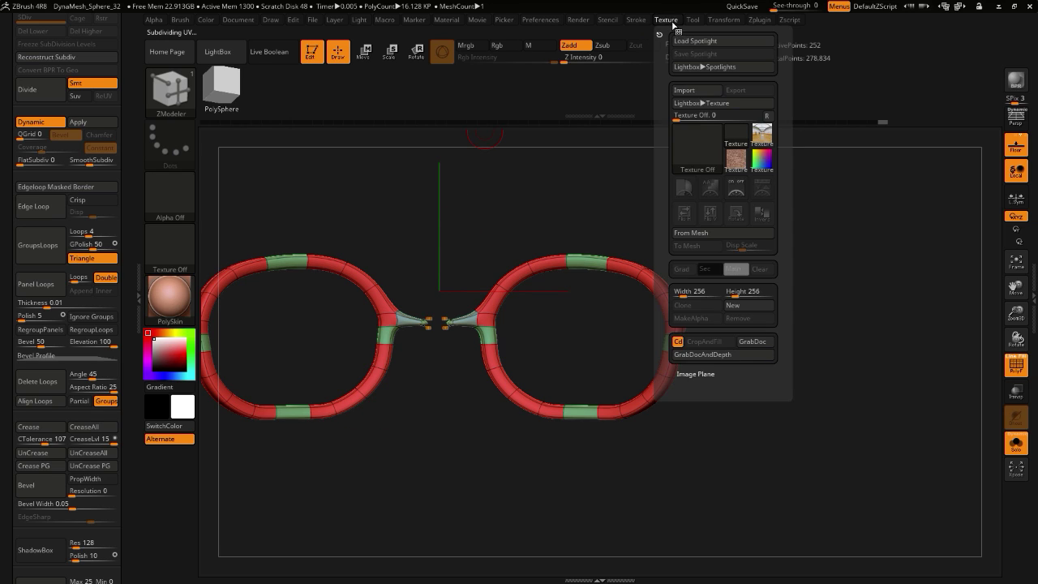
- Activate symmetry for the eyeglass frames and undo the two extruded nose stubs
mouse_move(718, 21)
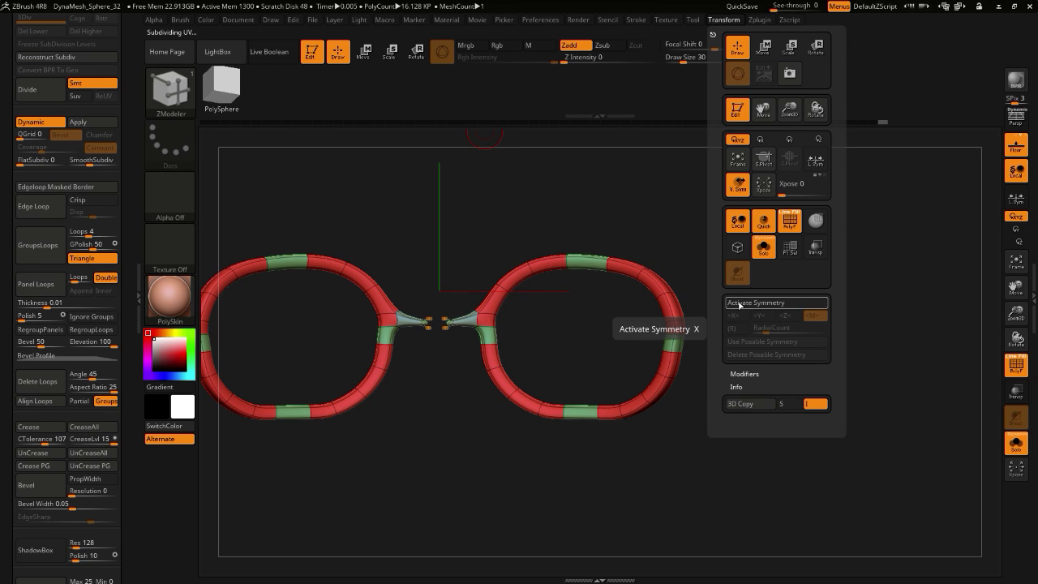
left_click(739, 305)
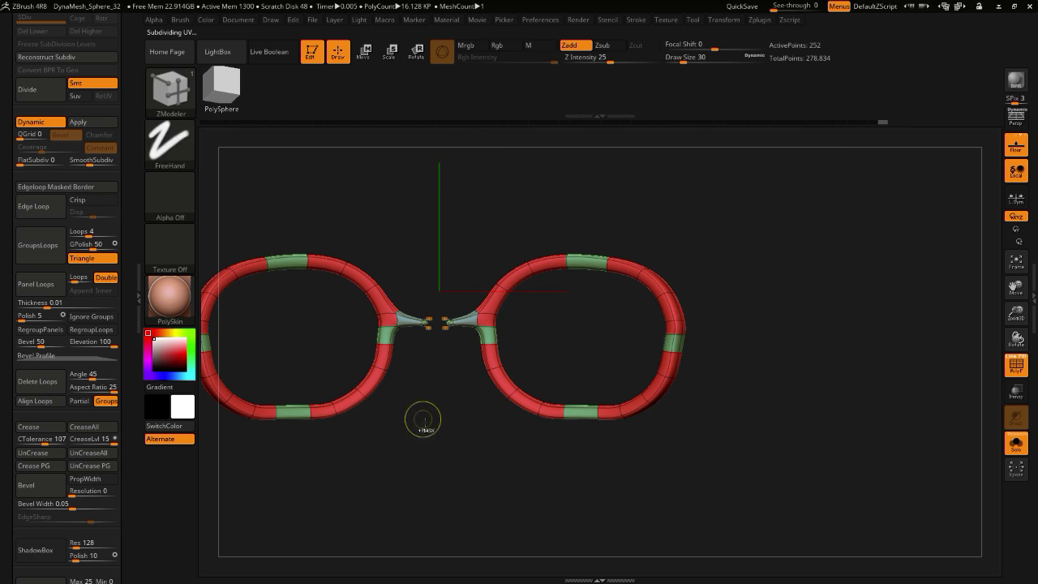
key("ctrl+z")
- Try to extrude the inner polygons of both frames again with symmetry on
left_click_drag(423, 419, 450, 412)
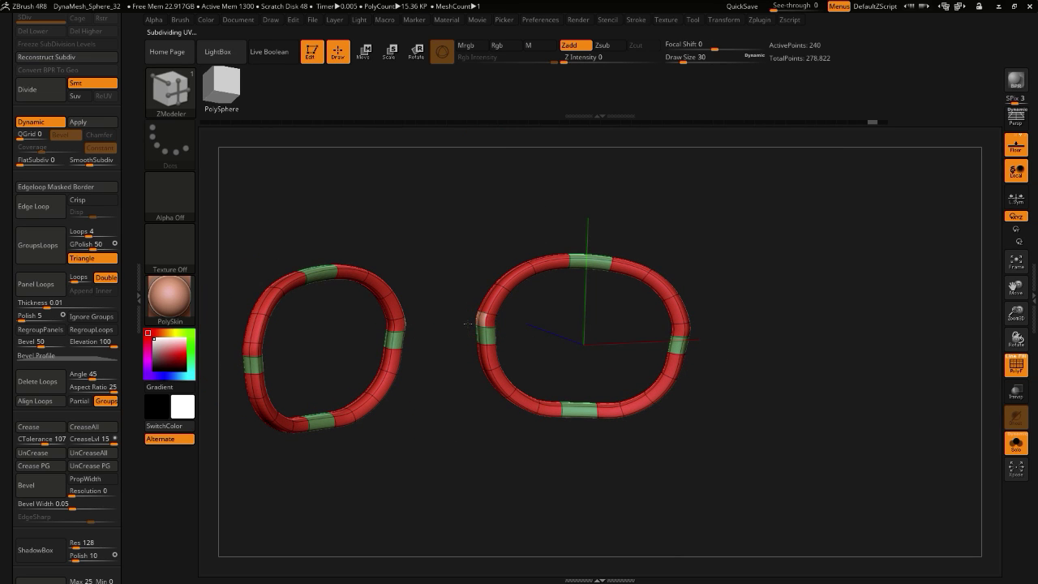
mouse_move(465, 323)
left_mouse_down()
mouse_move(457, 338)
mouse_move(459, 311)
left_mouse_up()
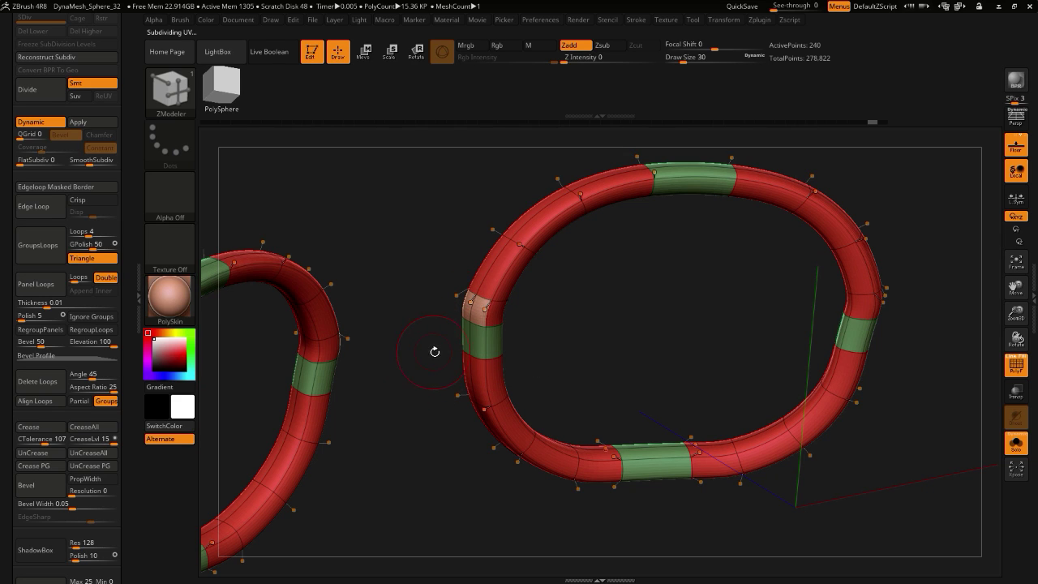
left_click(464, 310)
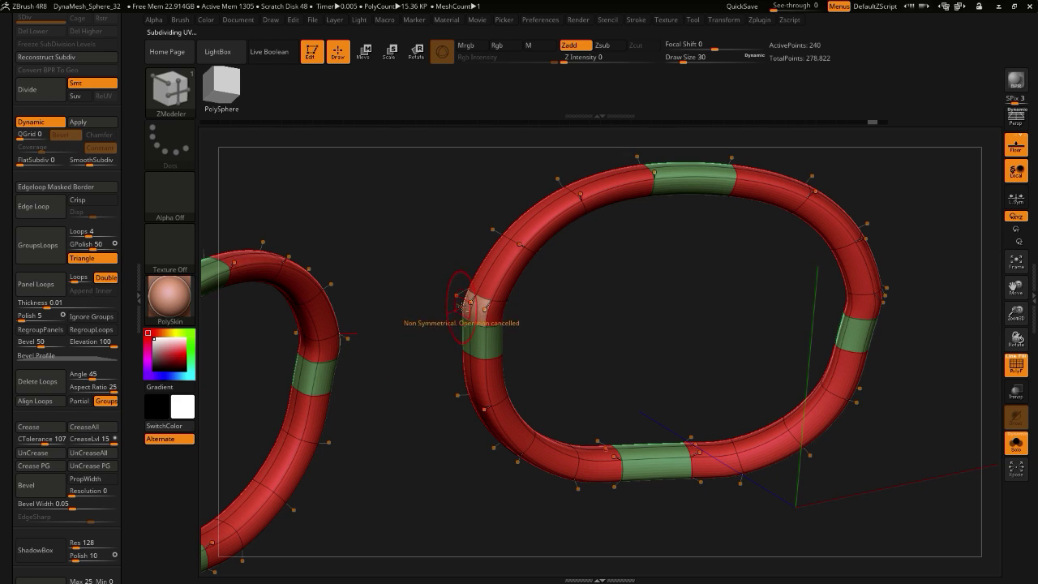
left_click(471, 312)
left_click(471, 313)
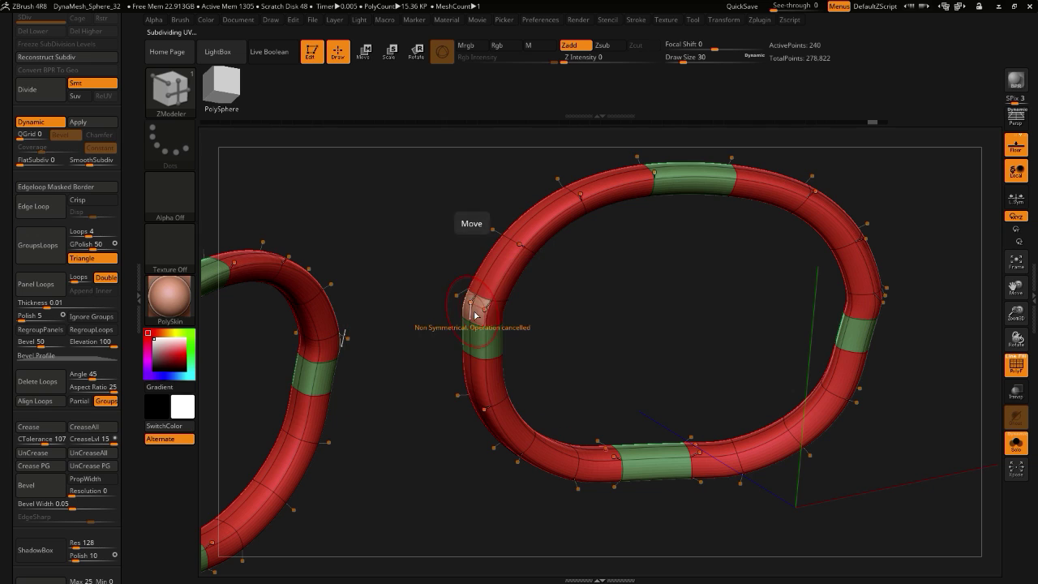
- Set the ZModeler QMesh target to A Single Poly
key("space")
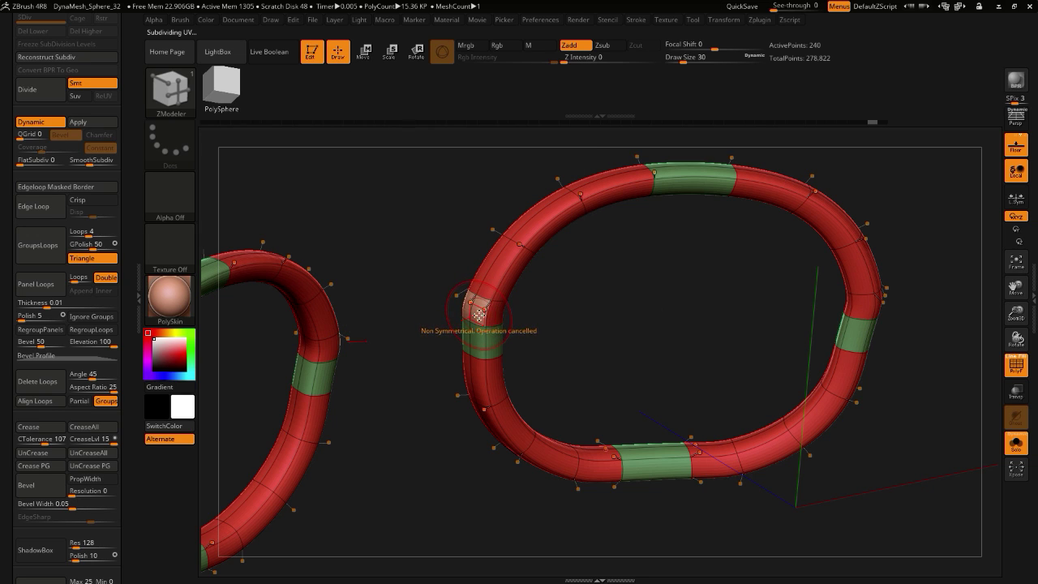
key("space")
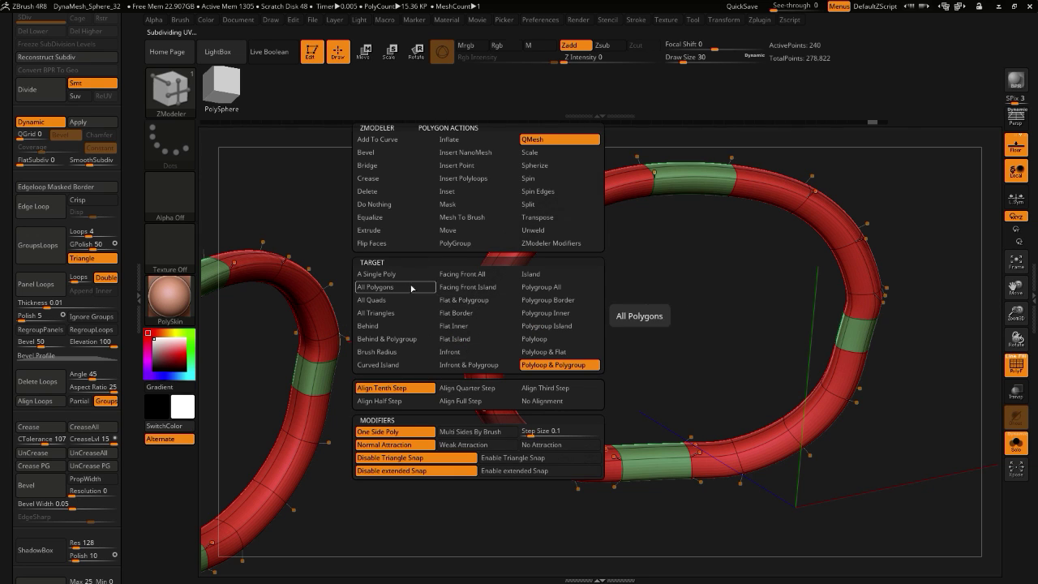
left_click(368, 276)
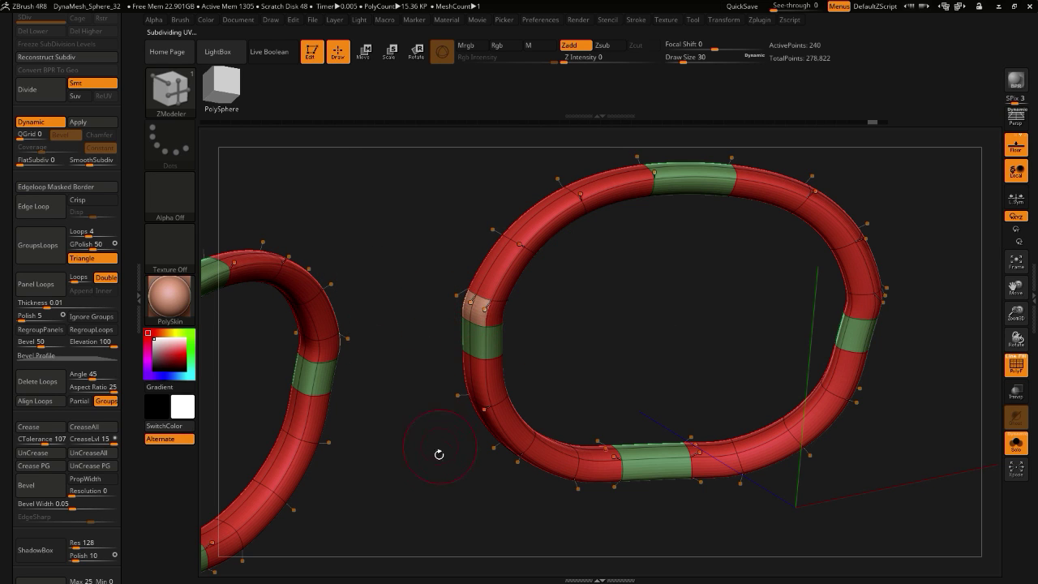
- Apply Mirror And Weld to make the two eyeglass frames symmetrical
left_click_drag(439, 454, 340, 416)
left_click_drag(3, 418, 8, 284)
scroll(10, 284, "down", 5)
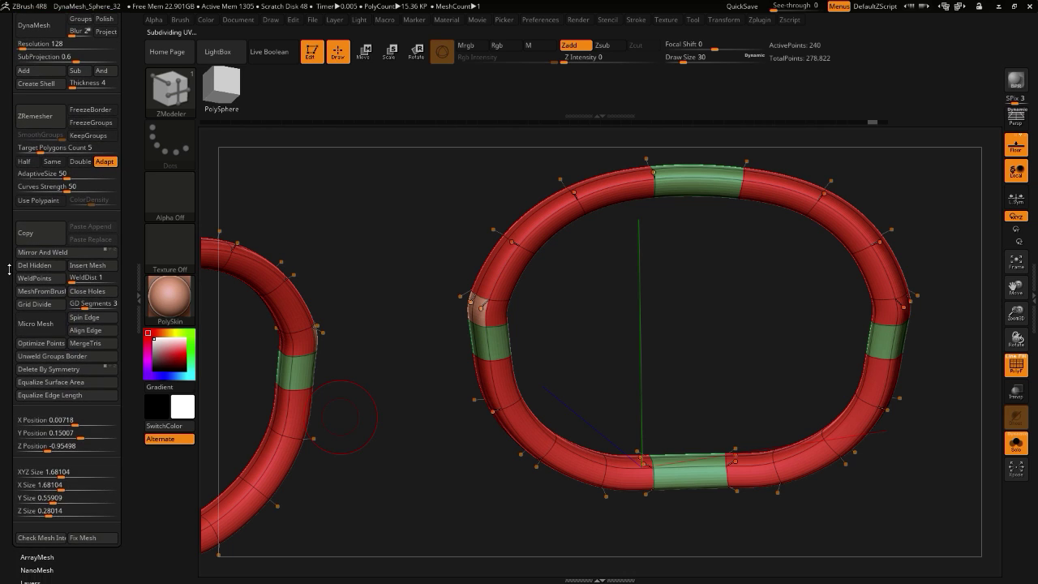
left_click_drag(5, 349, 5, 343)
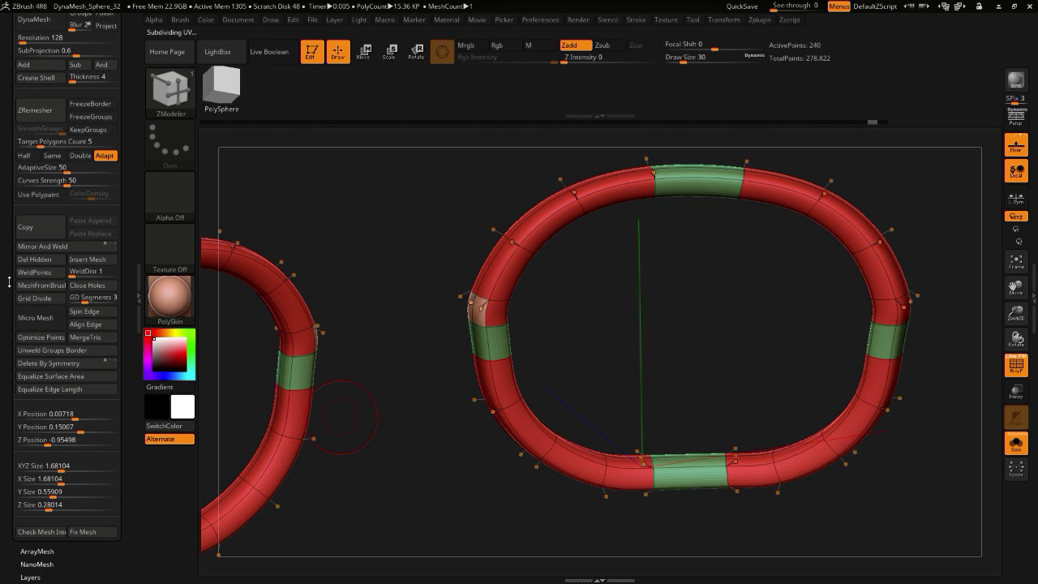
left_click(34, 250)
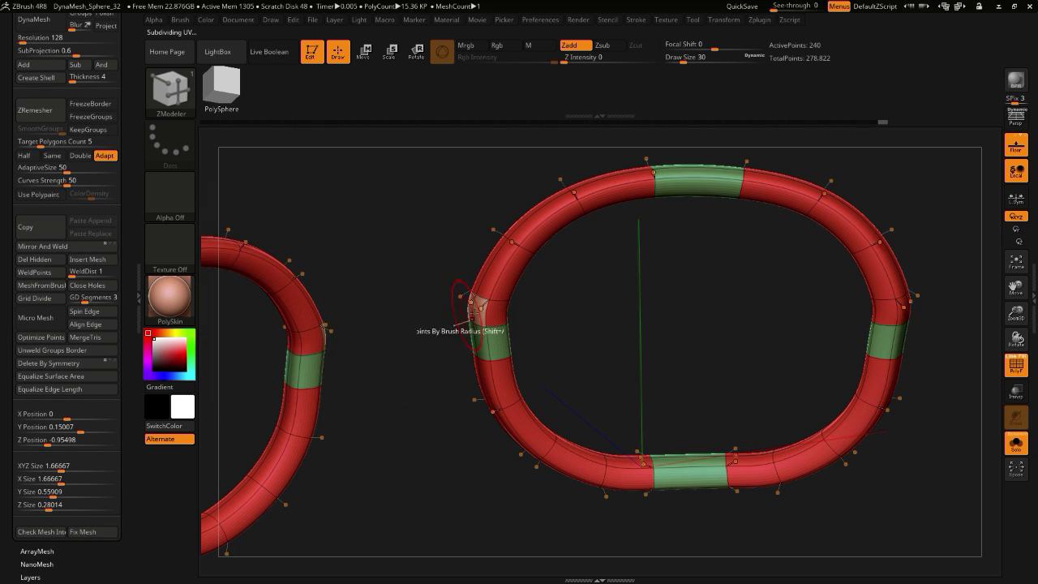
- Extrude a short QMesh stub from each frame's inner side towards the nose gap and turn symmetry off
mouse_move(480, 309)
left_mouse_down()
mouse_move(398, 328)
mouse_move(434, 349)
left_mouse_up()
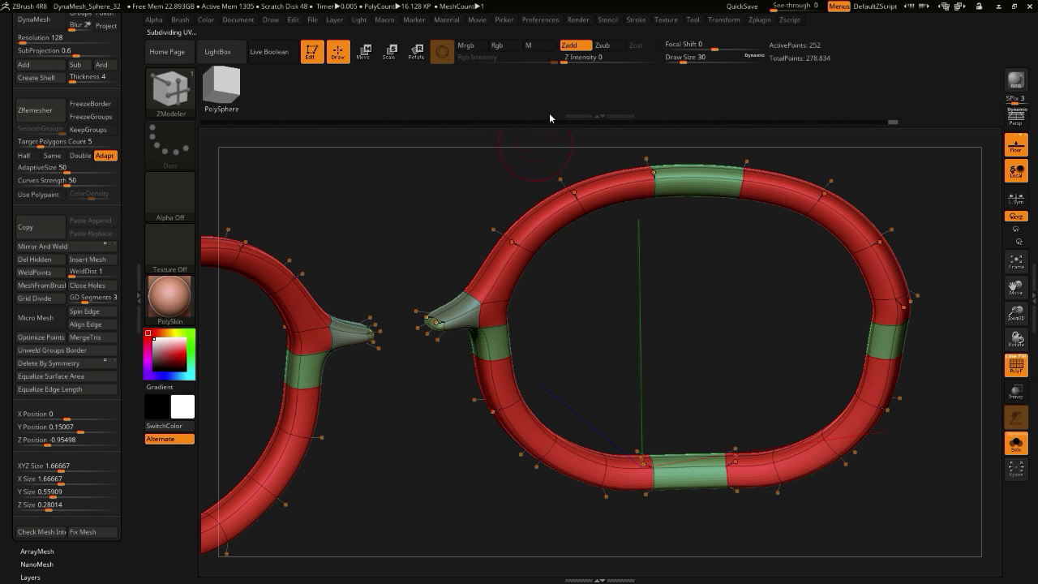
mouse_move(715, 23)
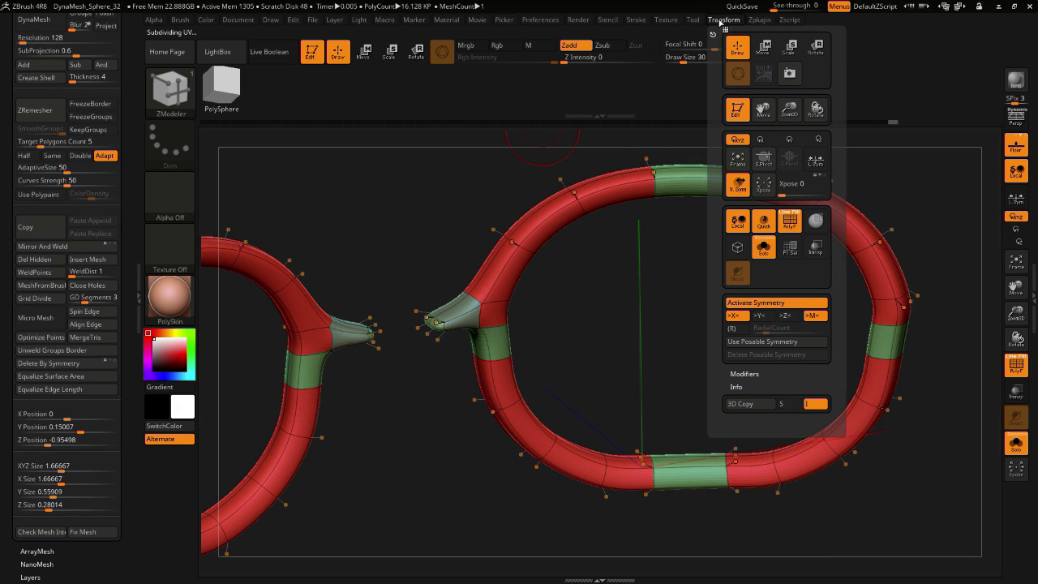
left_click(733, 305)
- Isolate one lens frame with its stub, delete the hidden other frame, and turn the dynamic subdivision preview back on
mouse_move(412, 417)
left_mouse_down("shift")
mouse_move(423, 432)
mouse_move(411, 398)
left_mouse_up("shift")
left_click_drag(444, 215, 703, 477, "ctrl+shift")
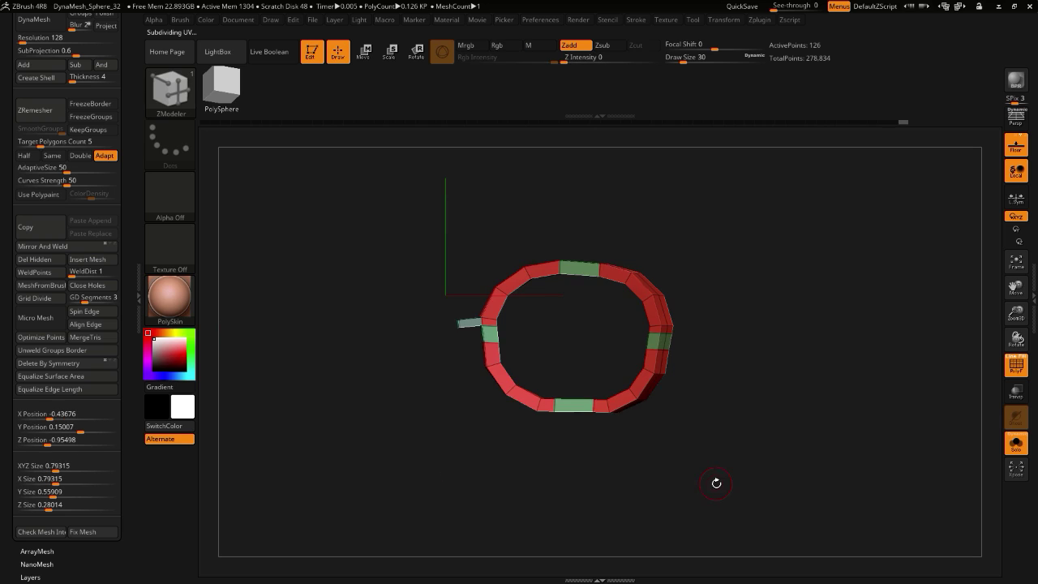
left_click_drag(0, 285, 0, 295)
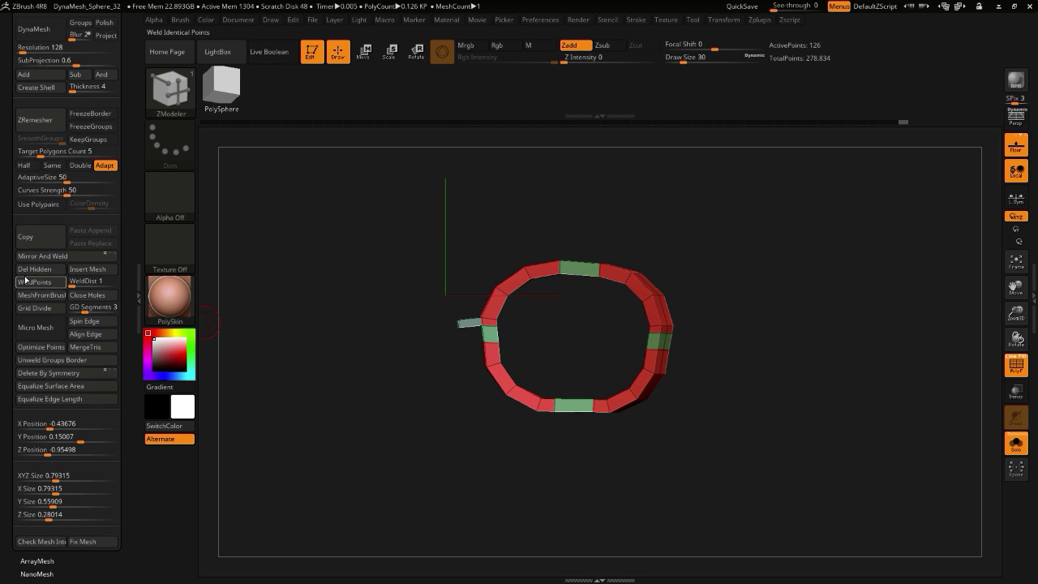
left_click(35, 271)
key("d")
- Extend the remaining frame's nose stub further towards the centre by extruding its end polygons with QMesh
left_click_drag(373, 361, 382, 419, "alt")
left_click_drag(383, 418, 361, 390)
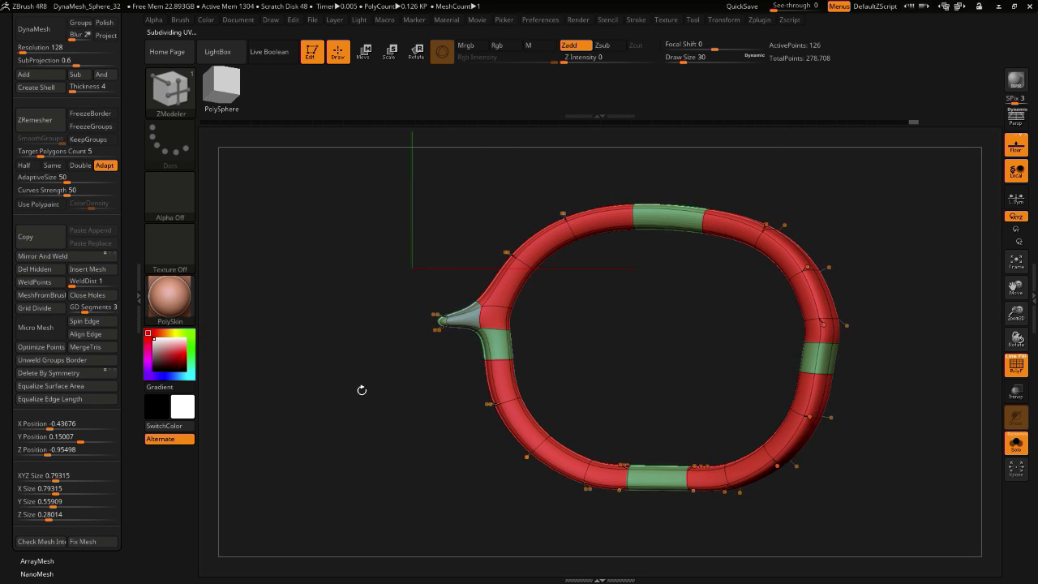
left_click_drag(423, 320, 408, 359)
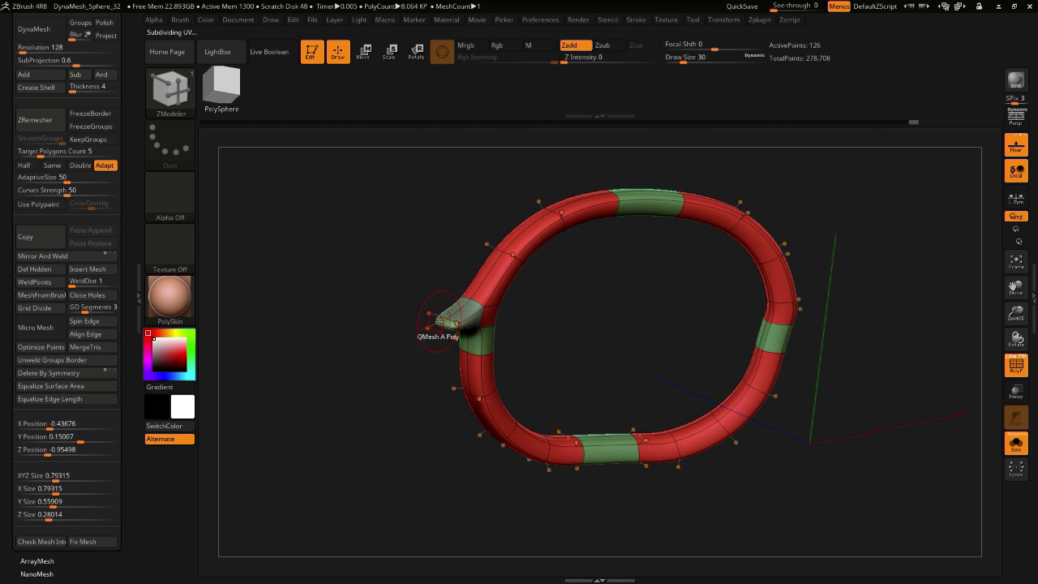
key("ctrl+z")
left_click(441, 322, "alt")
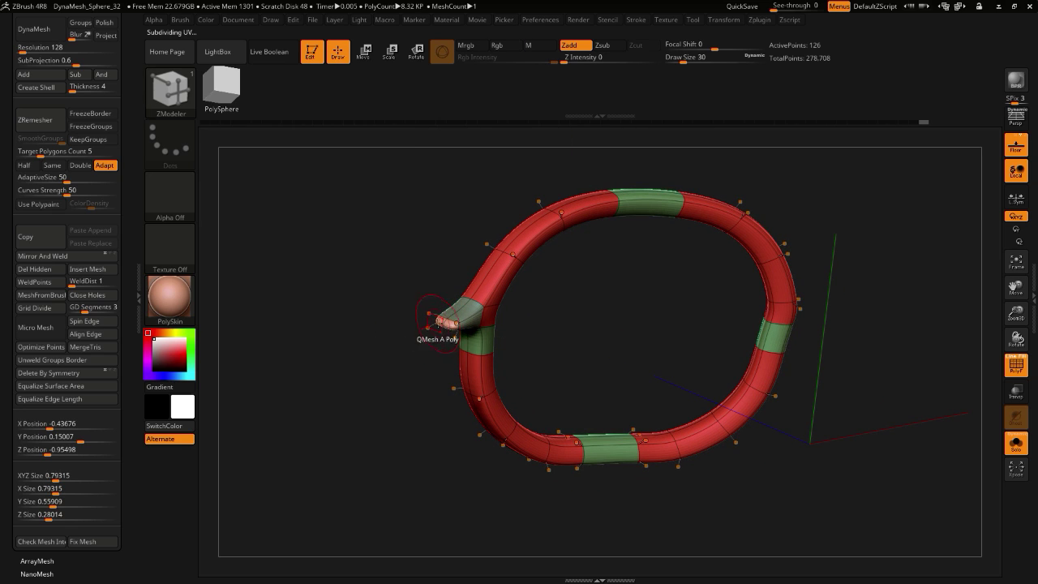
left_click_drag(392, 328, 354, 336)
key("ctrl+z")
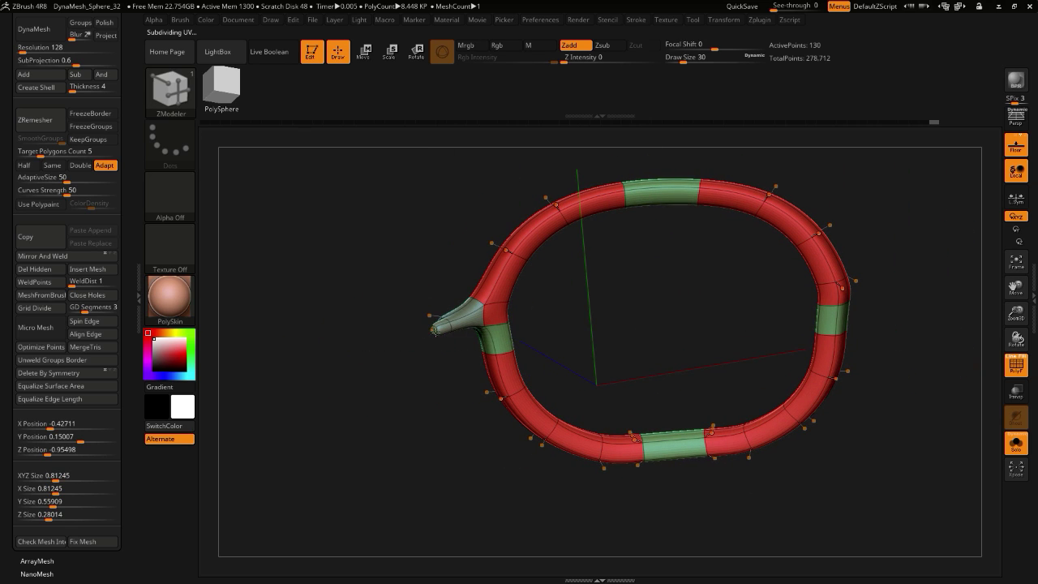
key("ctrl+shift+z")
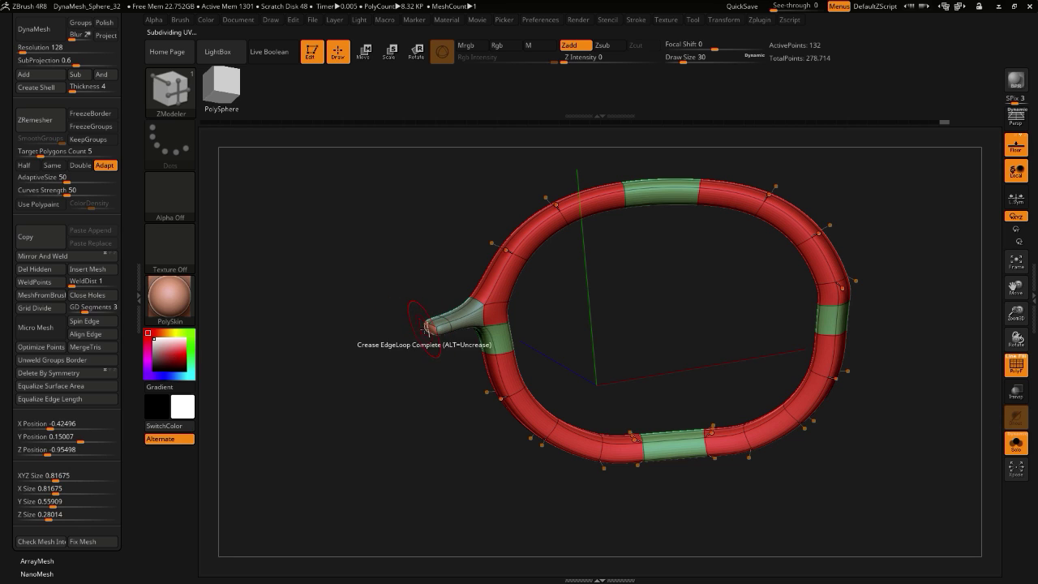
left_click_drag(427, 327, 412, 330)
- Rebuild the second lens frame with Mirror And Weld and show the head together with the glasses
left_click_drag(381, 443, 343, 400)
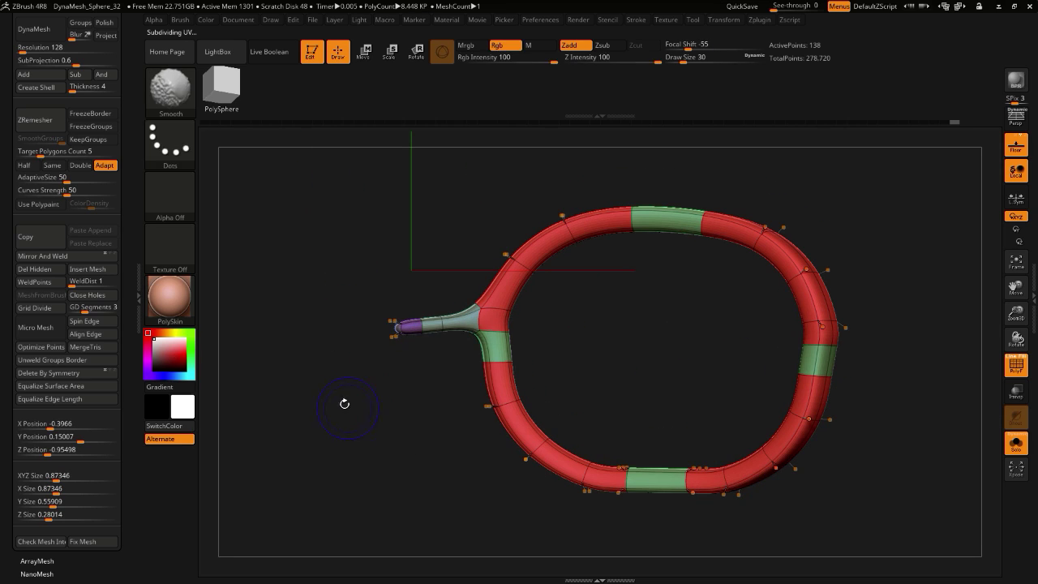
left_click(33, 259)
left_click_drag(423, 431, 363, 463, "alt")
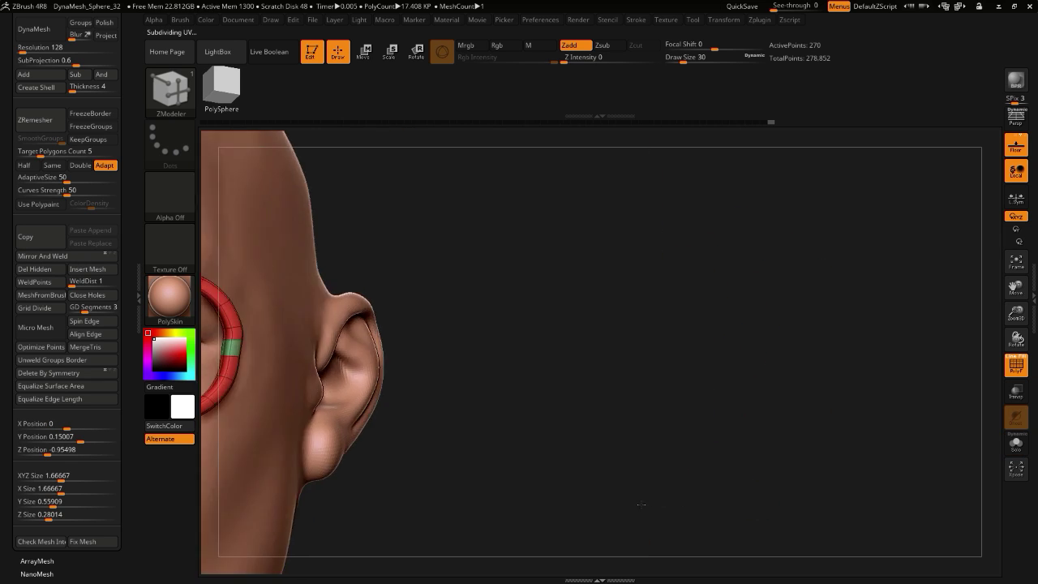
left_click_drag(641, 504, 871, 440, "alt")
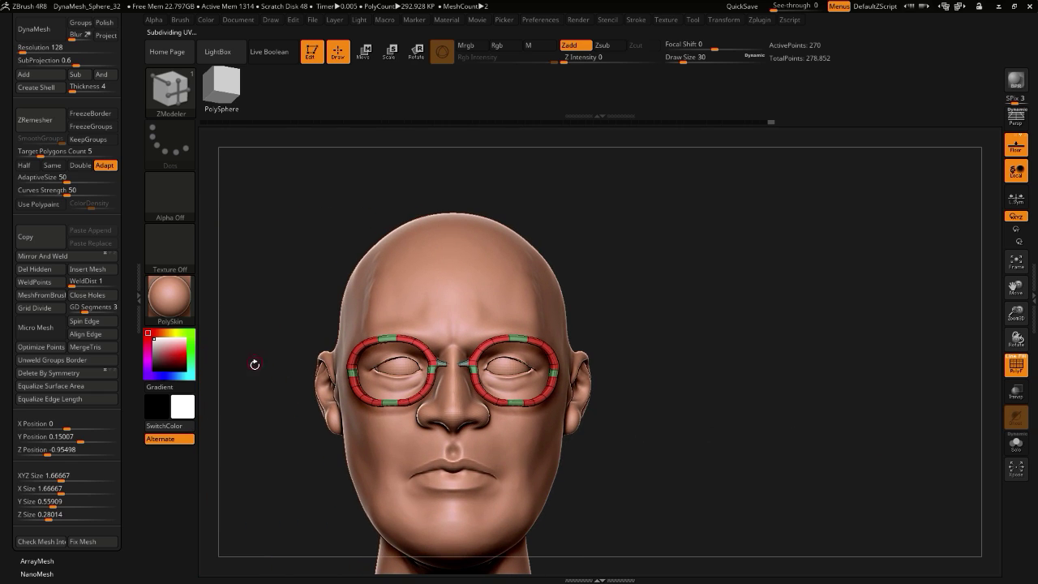
- Choose the Move brush and enlarge its draw size to 118 for reshaping the glasses' nose bridge
left_click_drag(255, 364, 259, 349, "alt")
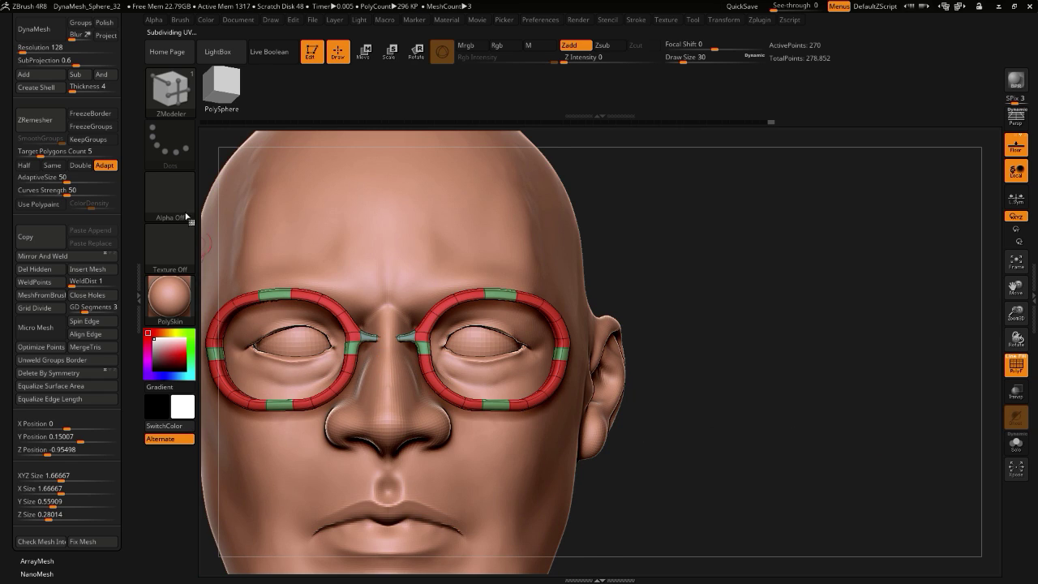
left_click(170, 89)
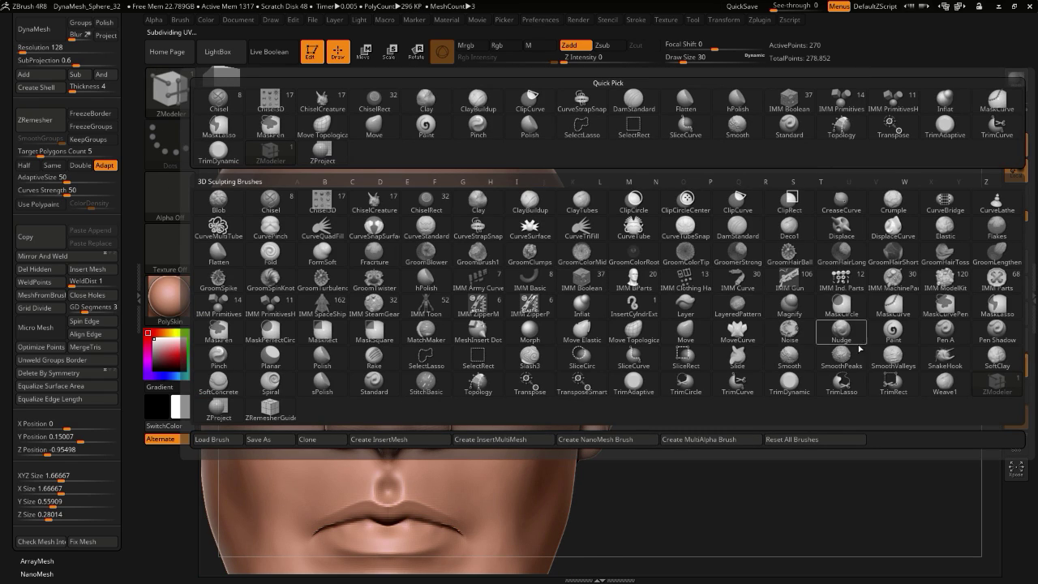
key("m")
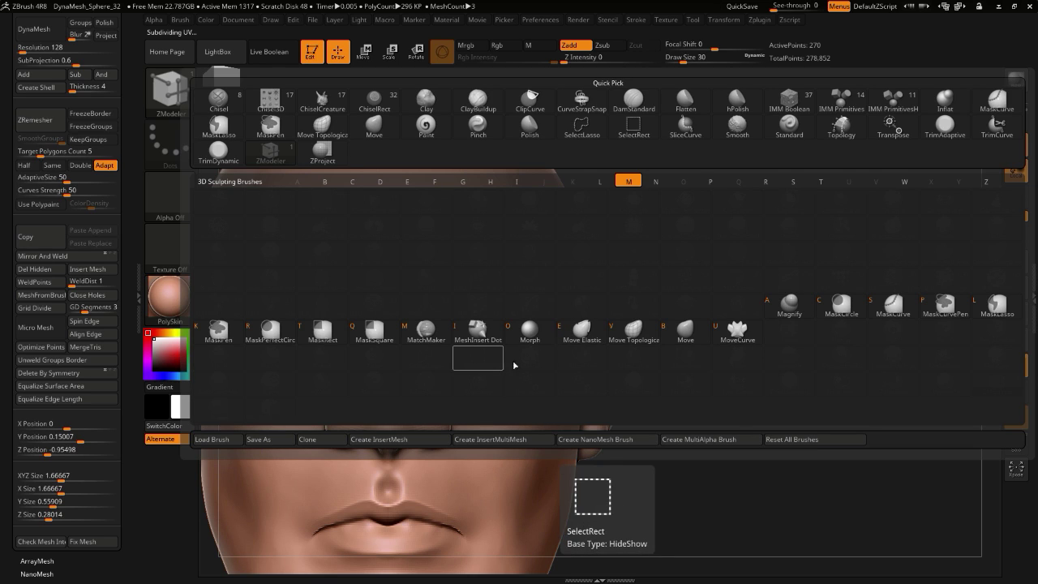
left_click(685, 329)
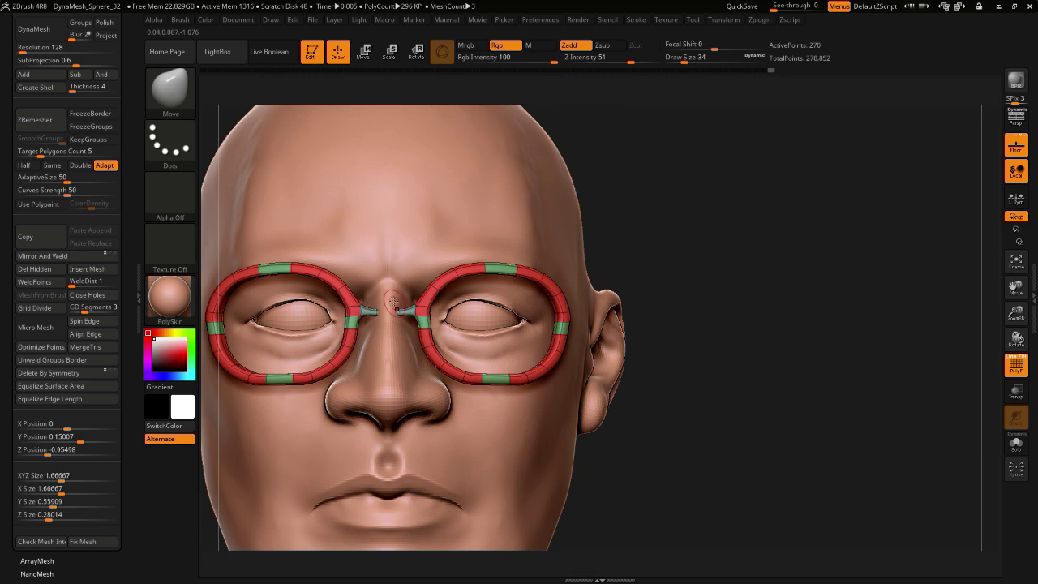
key("]")
key("]")
key("]")
key("]")
key("]")
key("]")
- Undo the one-sided bridge move, activate X symmetry, and pull both nose bridge stubs up and together at the centre
left_click_drag(377, 311, 382, 305)
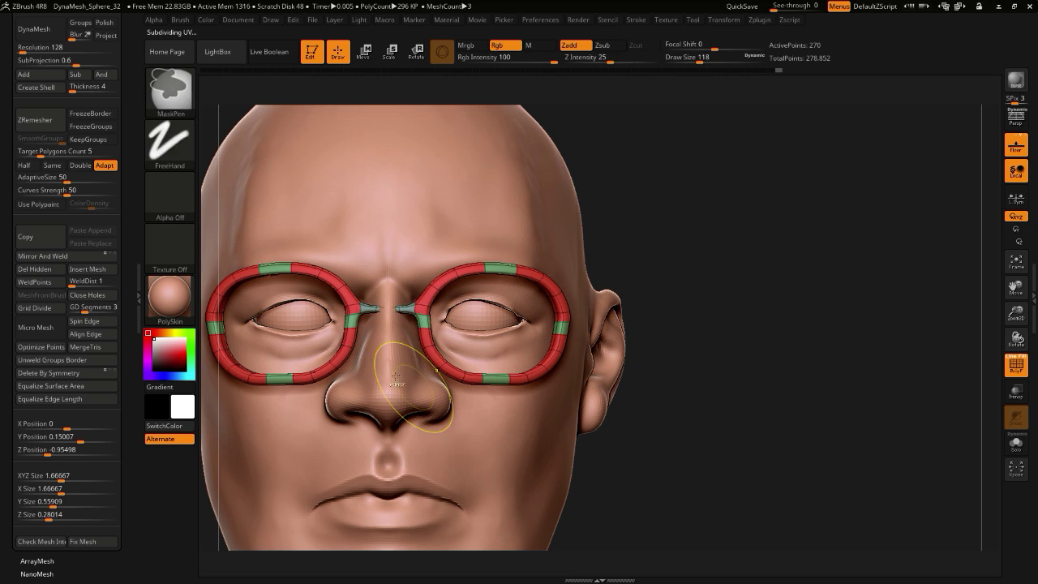
key("ctrl+z")
left_click(717, 21)
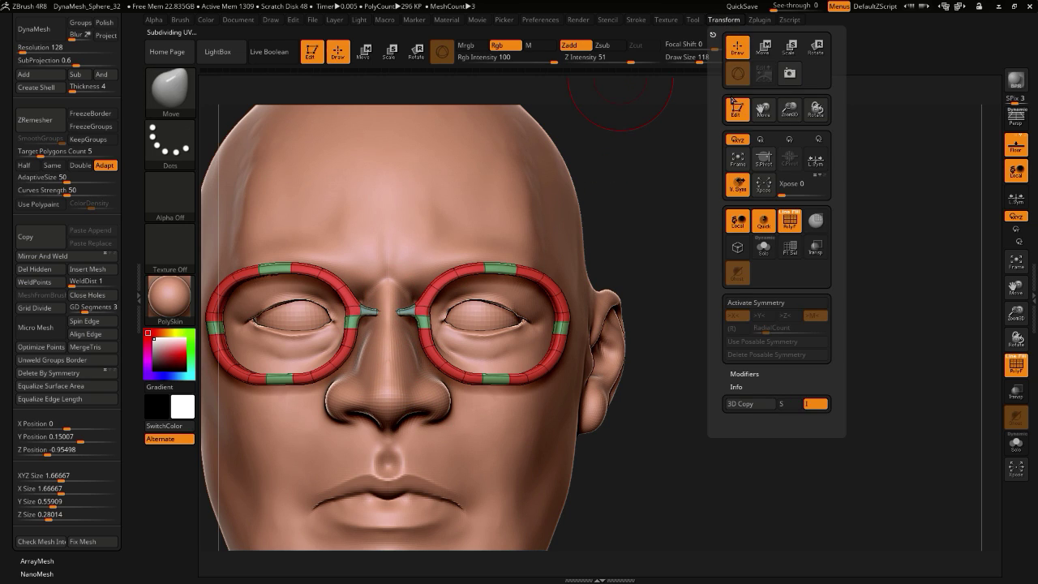
left_click(736, 305)
left_click_drag(374, 312, 385, 298)
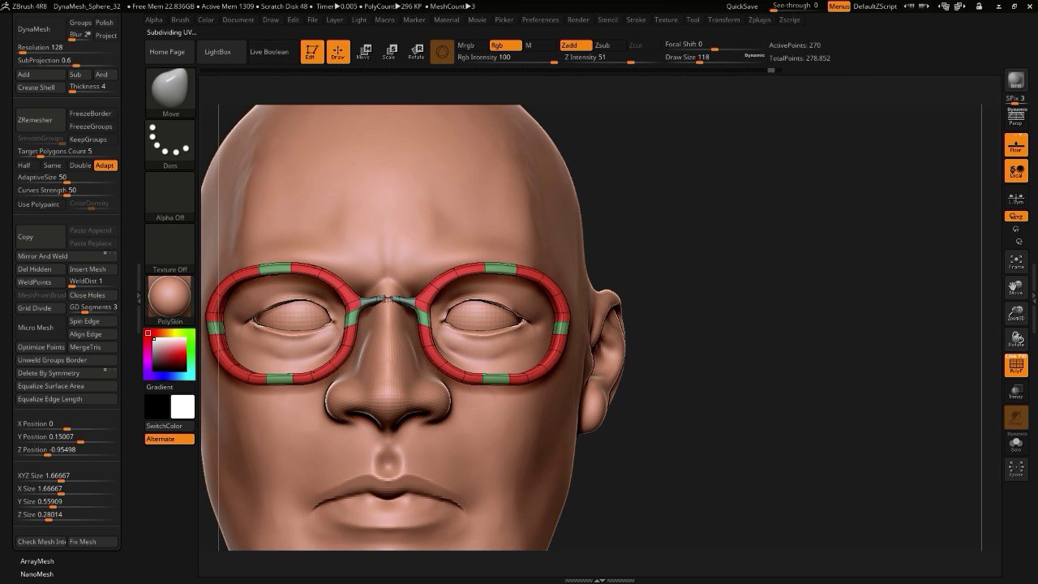
- Shape the nose bridge into an arch over the nose using a smaller Move brush
left_click_drag(610, 476, 638, 532)
left_click_drag(673, 502, 720, 500)
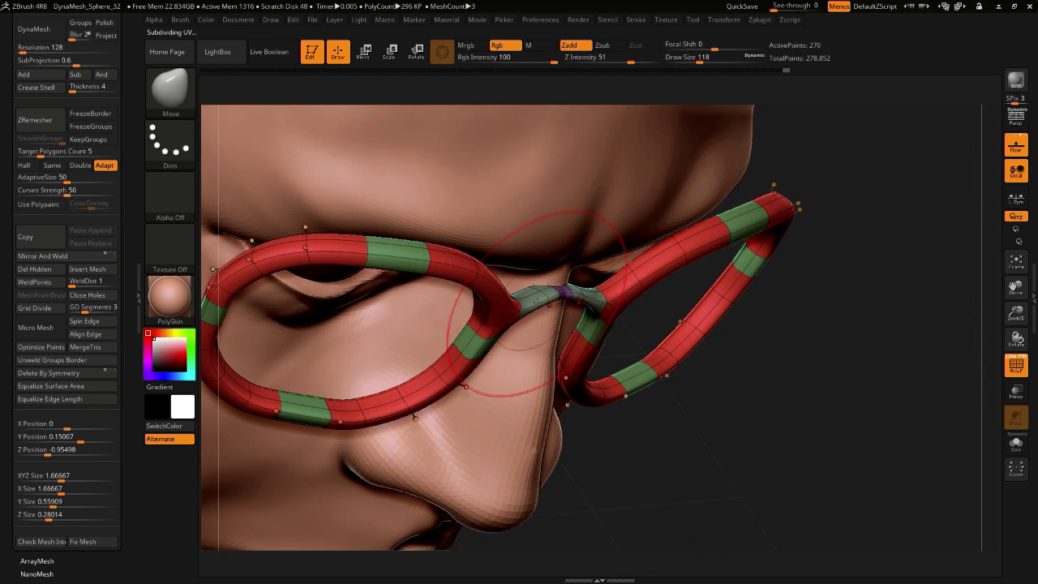
key("[")
left_click_drag(557, 290, 556, 300)
mouse_move(626, 471)
left_mouse_down()
mouse_move(624, 531)
mouse_move(612, 552)
left_mouse_up()
mouse_move(562, 352)
left_mouse_down("shift")
mouse_move(559, 309)
mouse_move(463, 491)
left_mouse_up("shift")
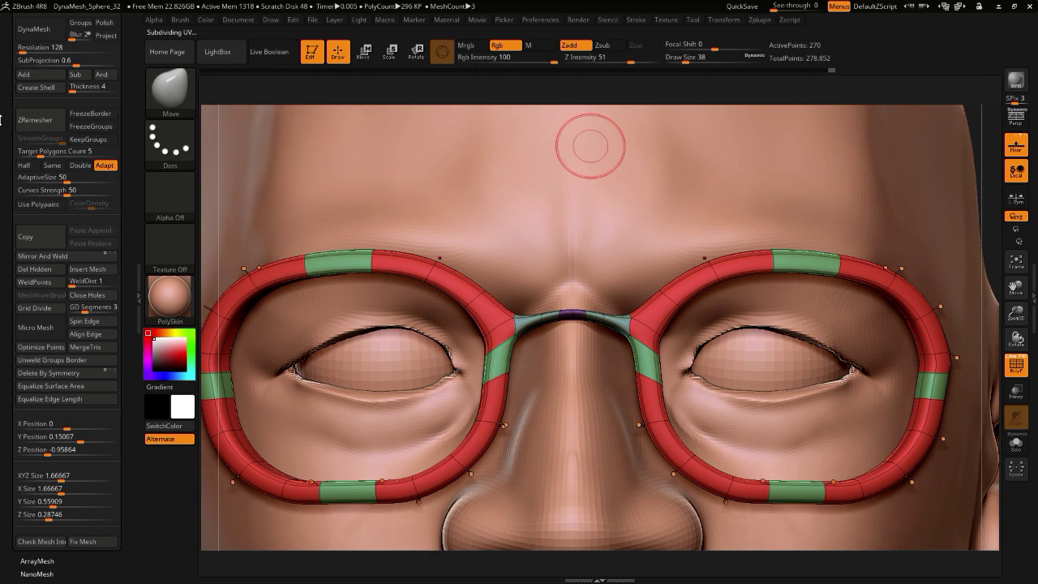
- Refine the curve of the thin nose bridge with the Move Topological brush
left_click_drag(0, 120, 24, 438)
left_click(52, 277)
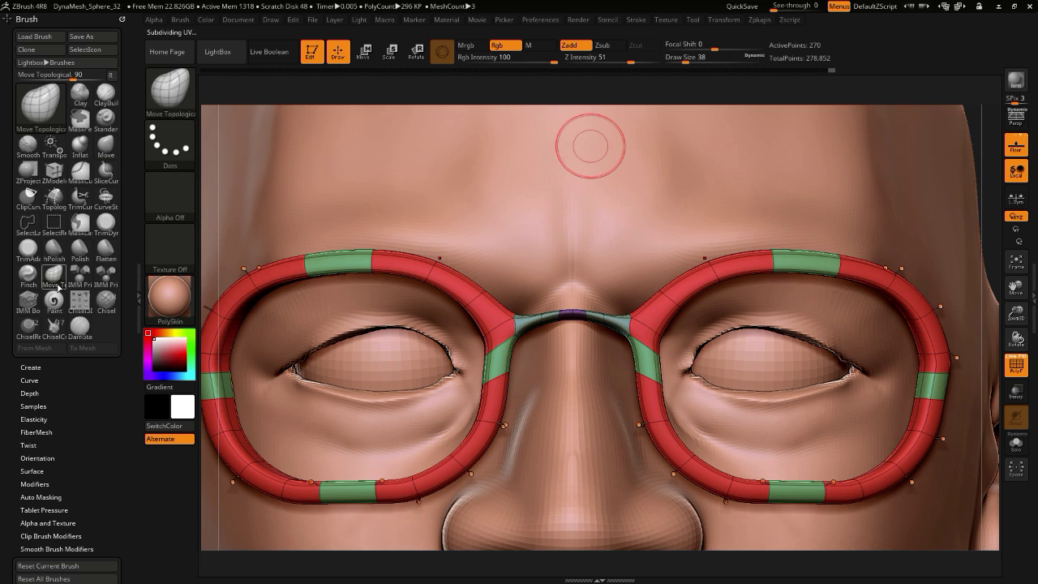
left_click_drag(517, 336, 516, 355)
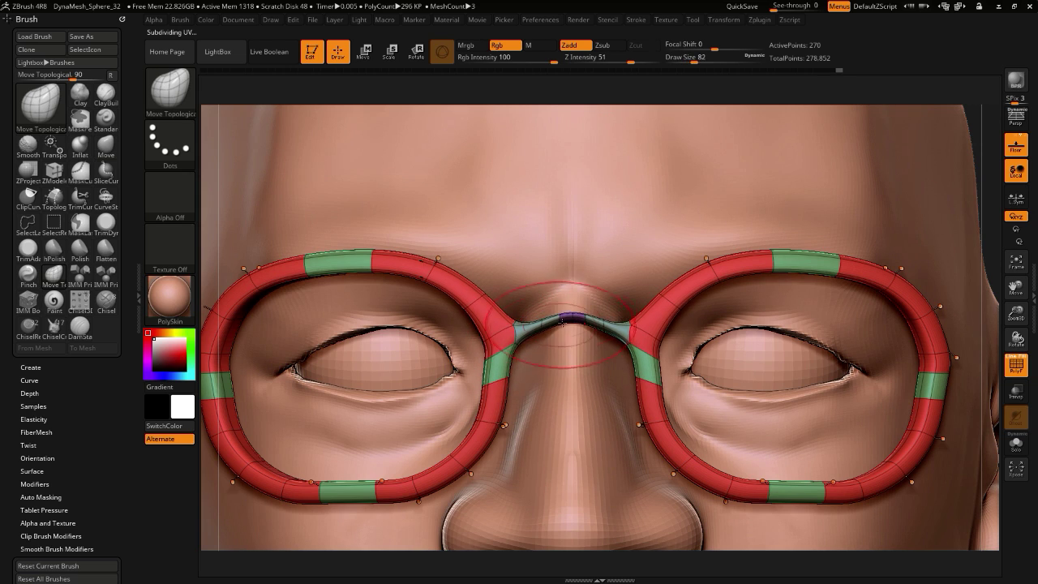
key("bracketleft")
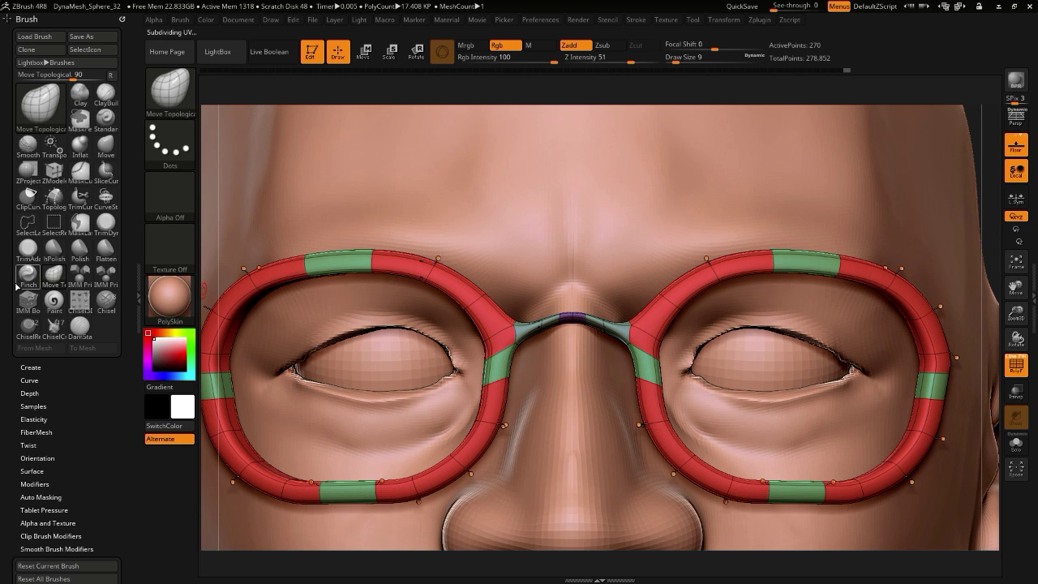
- Thicken the nose bridge with the Inflat brush at draw size 70, smooth it lightly, and undo the excess smoothing
left_click(40, 108)
key("i")
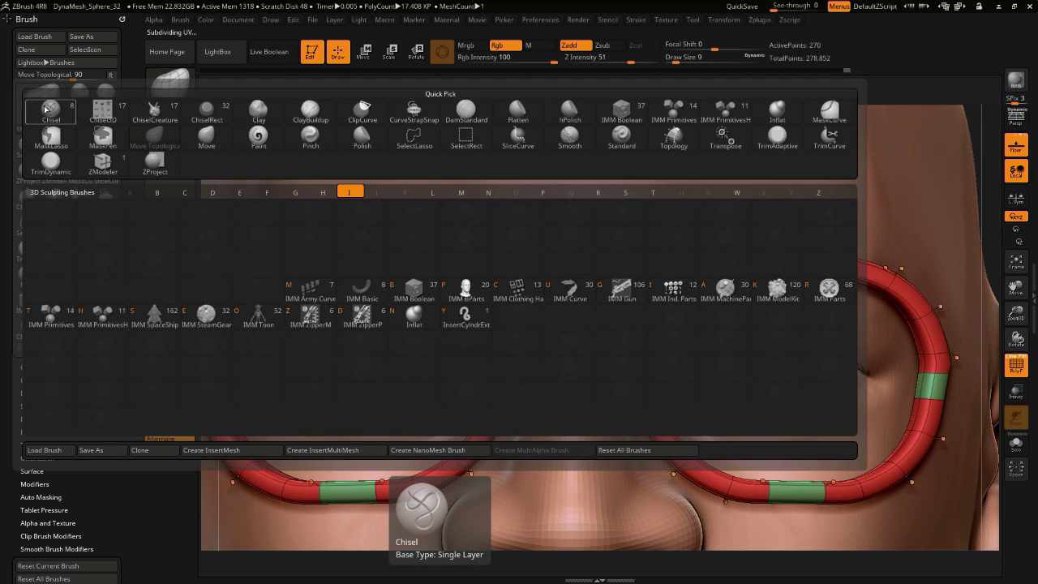
left_click(414, 313)
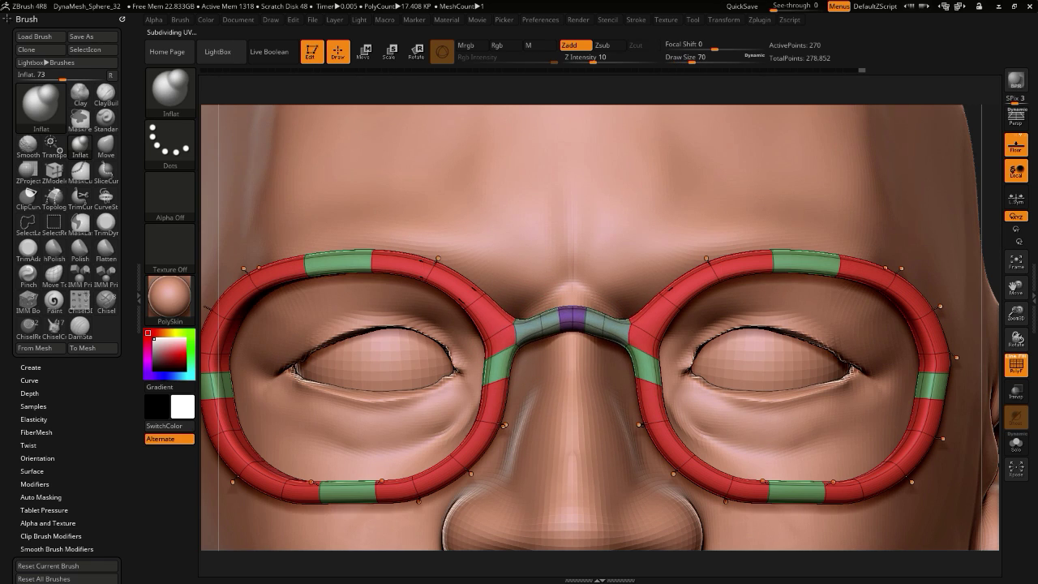
key("shift")
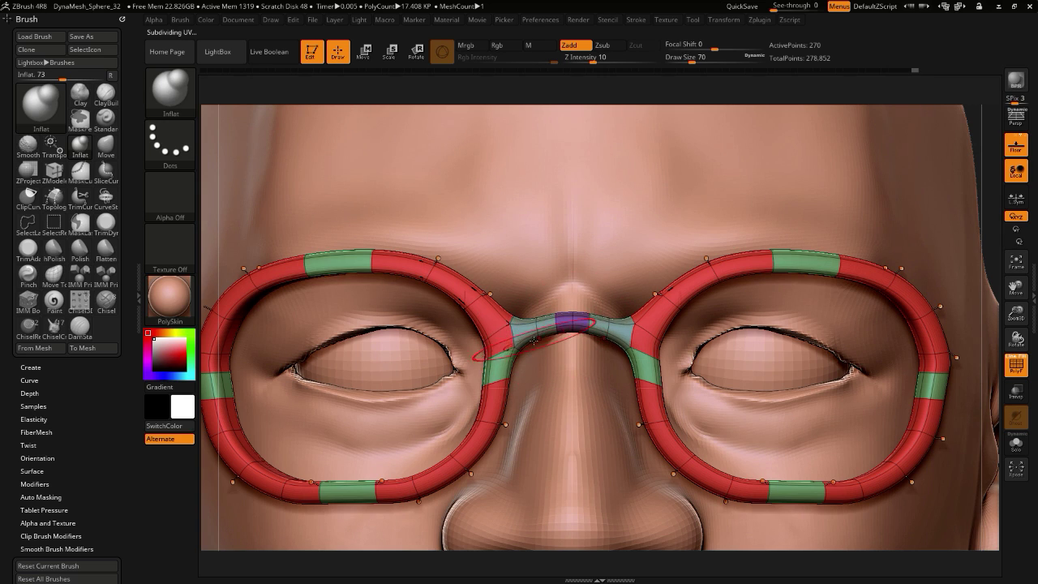
left_click_drag(534, 340, 517, 341, "shift")
key("ctrl+z")
key("ctrl+z")
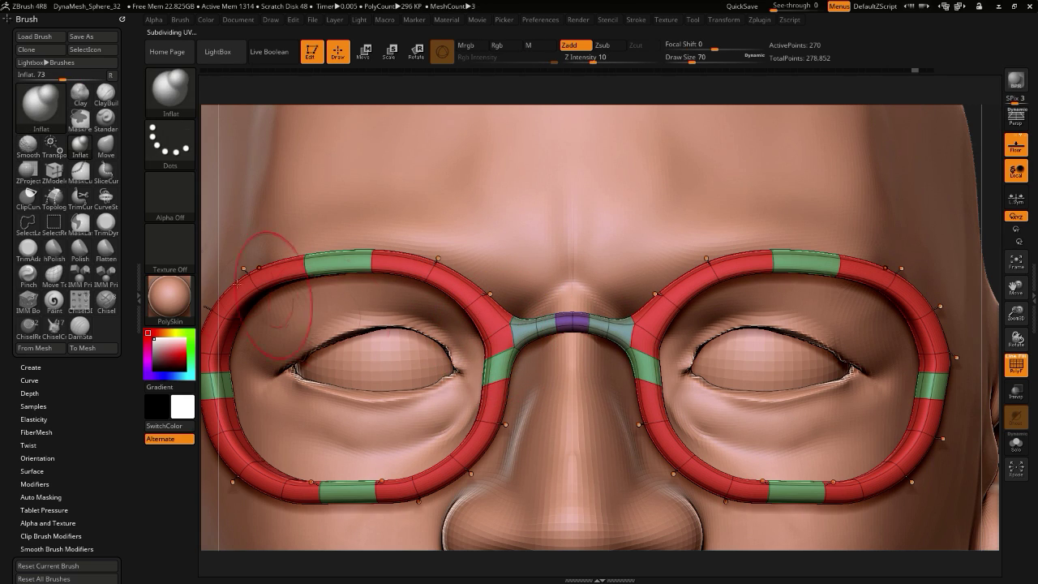
- Pull the inner rims toward the nose with the Move brush and fine-tune the bridge's centre at draw size 66
left_click(106, 146)
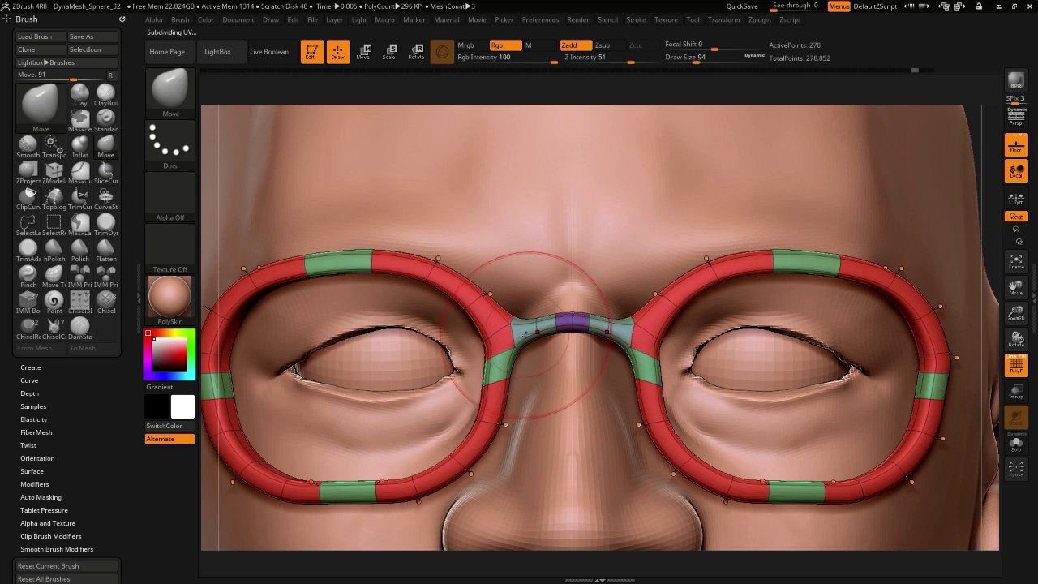
left_click_drag(522, 338, 539, 341)
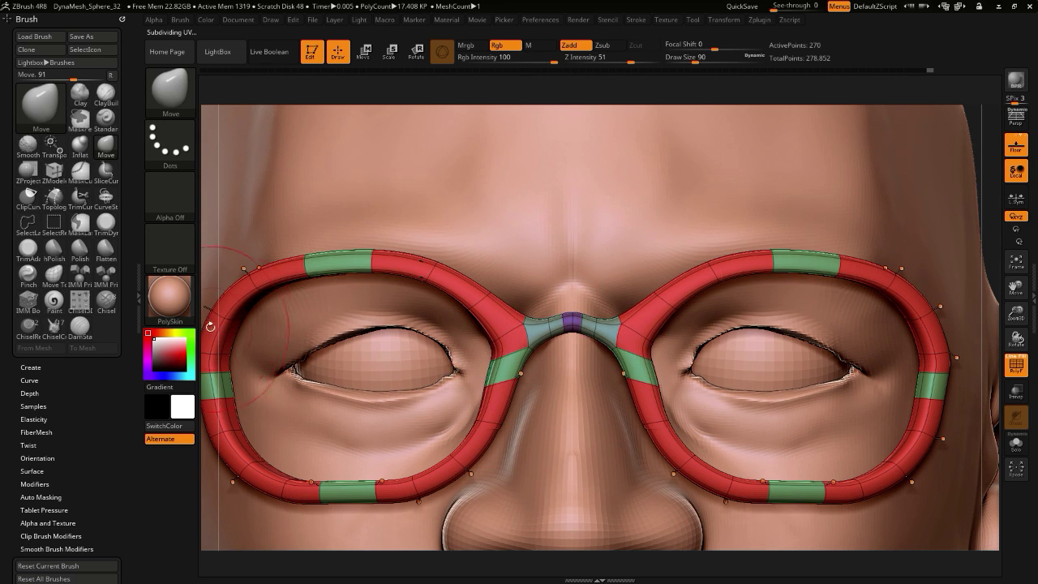
left_click_drag(206, 340, 167, 201, "alt")
left_click_drag(275, 350, 274, 284, "alt")
left_click_drag(276, 292, 454, 312)
left_click_drag(321, 328, 365, 430)
key("bracketleft")
key("bracketleft")
left_click_drag(569, 312, 574, 311)
- Append a cube as a new subtool and make it the active subtool
mouse_move(287, 363)
left_mouse_down("alt")
mouse_move(290, 307)
mouse_move(282, 331)
left_mouse_up("alt")
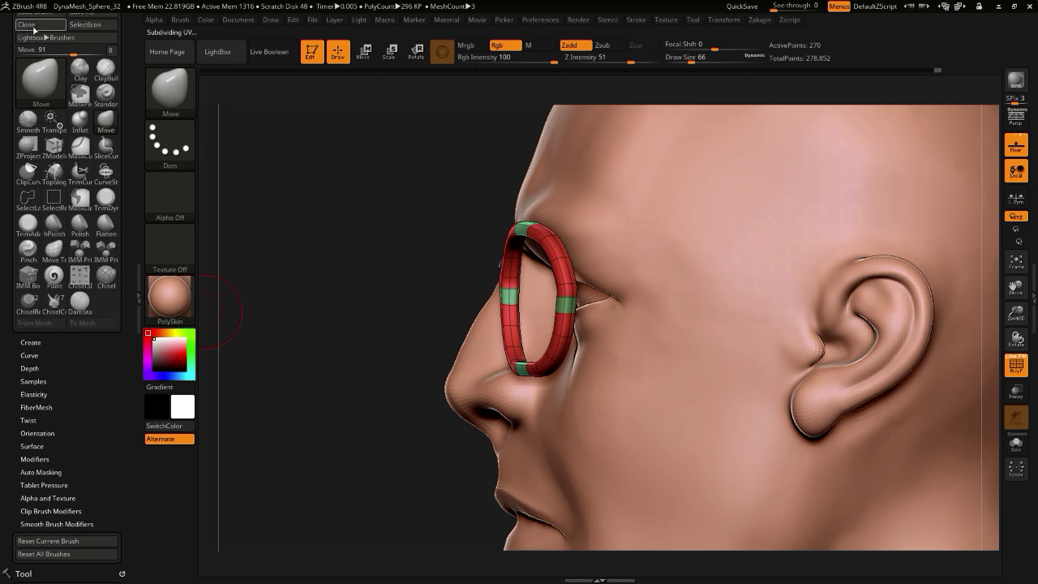
left_click(28, 19)
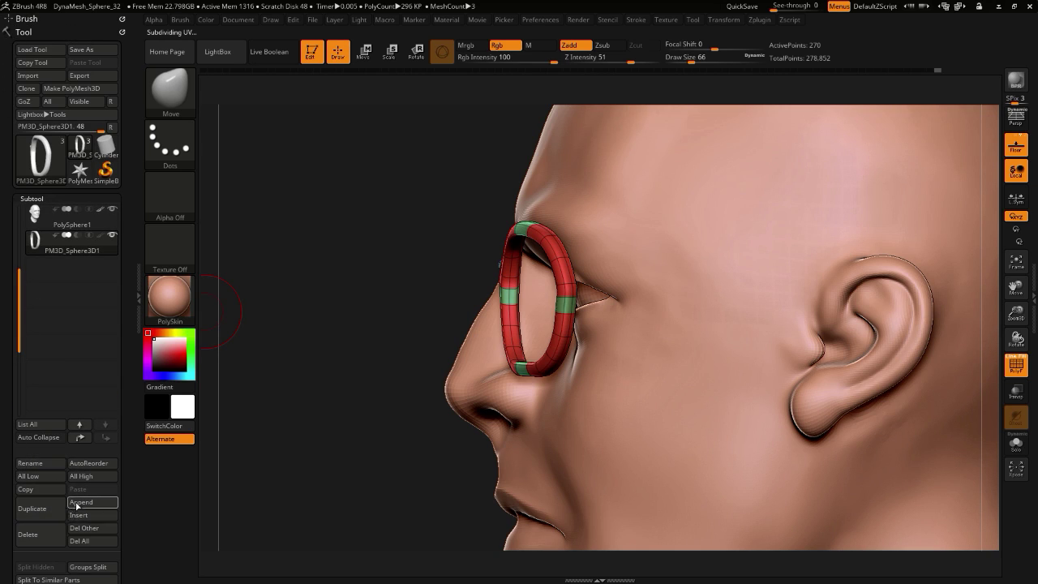
left_click(77, 506)
left_click(157, 357)
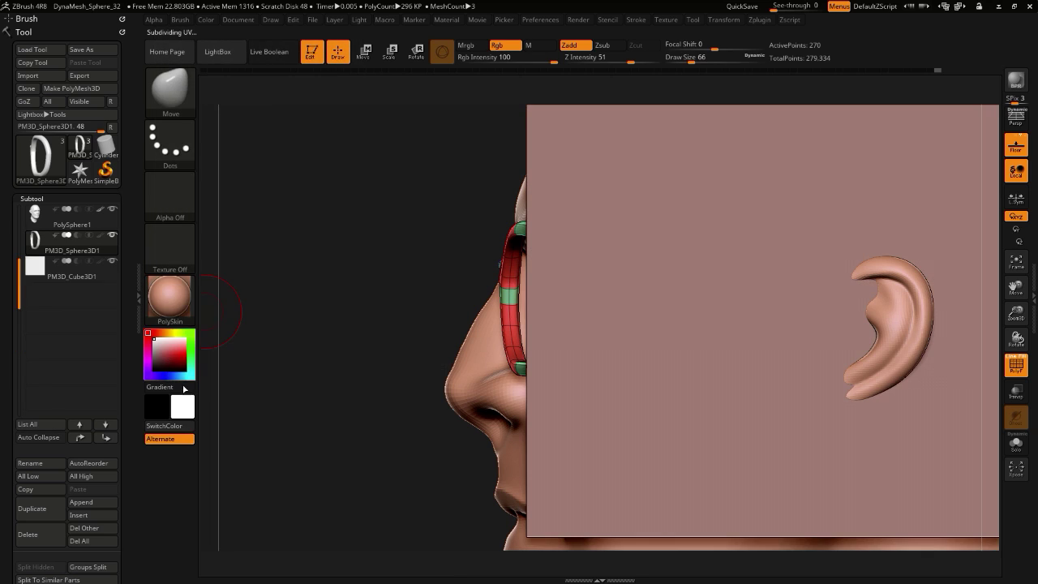
mouse_move(247, 426)
left_mouse_down("alt")
mouse_move(247, 386)
mouse_move(299, 407)
left_mouse_up("alt")
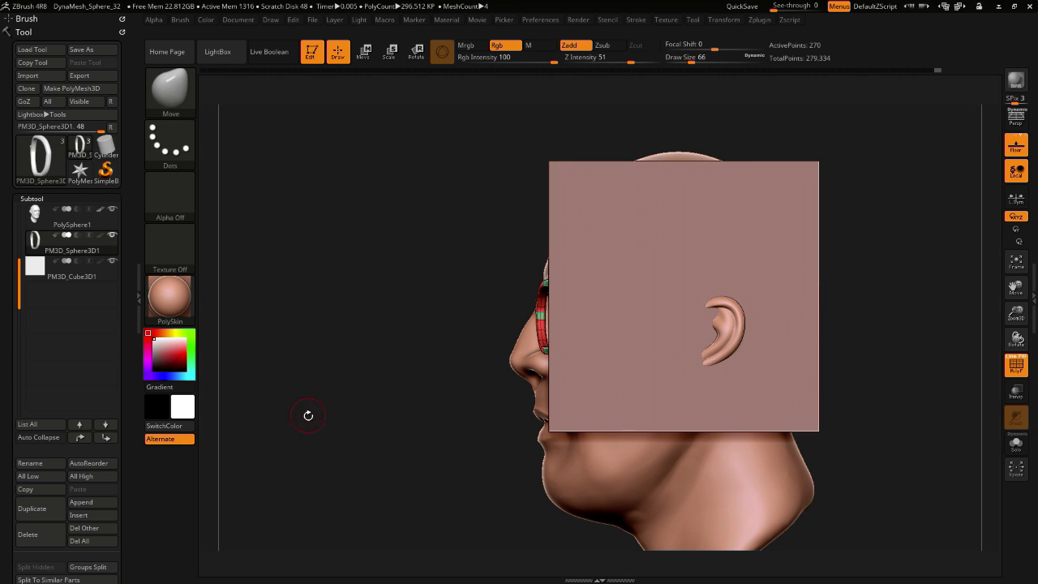
left_click_drag(312, 405, 280, 464)
left_click(44, 282)
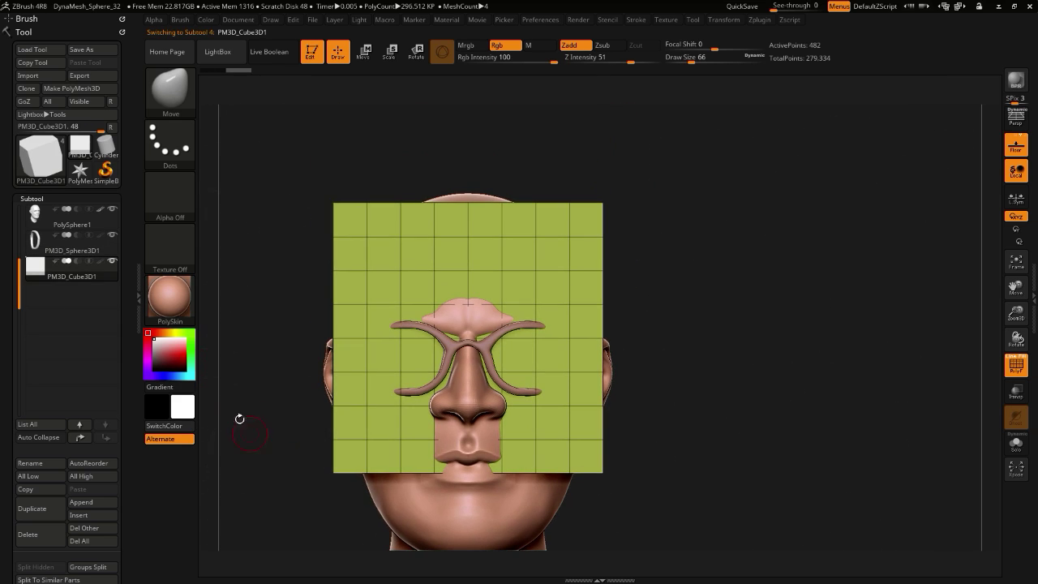
- Narrow the cube along the X axis and move it sideways to the side of the head beside the glasses
left_click_drag(260, 269, 224, 255, "alt")
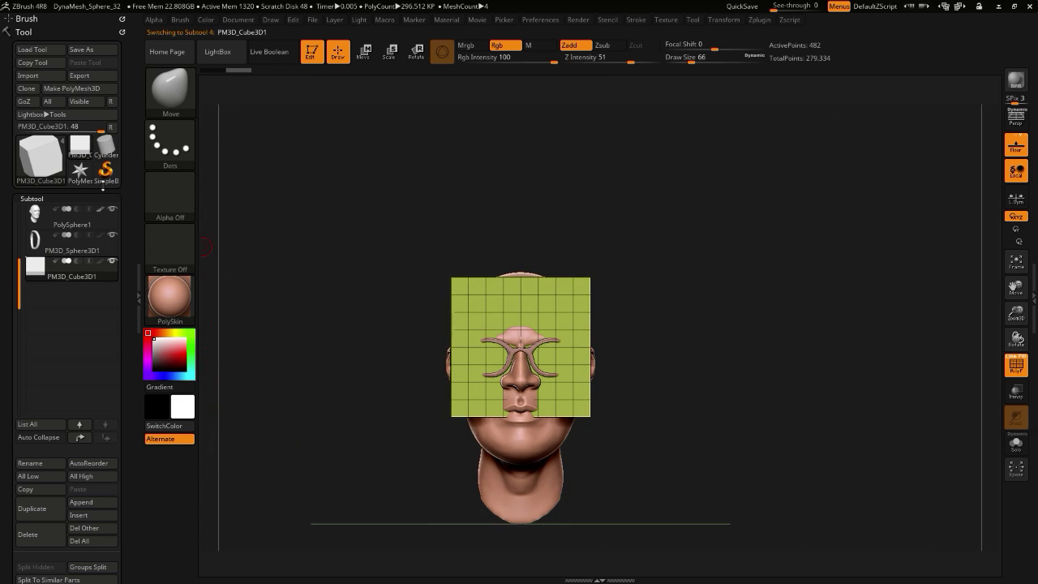
left_click_drag(292, 347, 310, 417, "alt")
left_click_drag(233, 325, 253, 369)
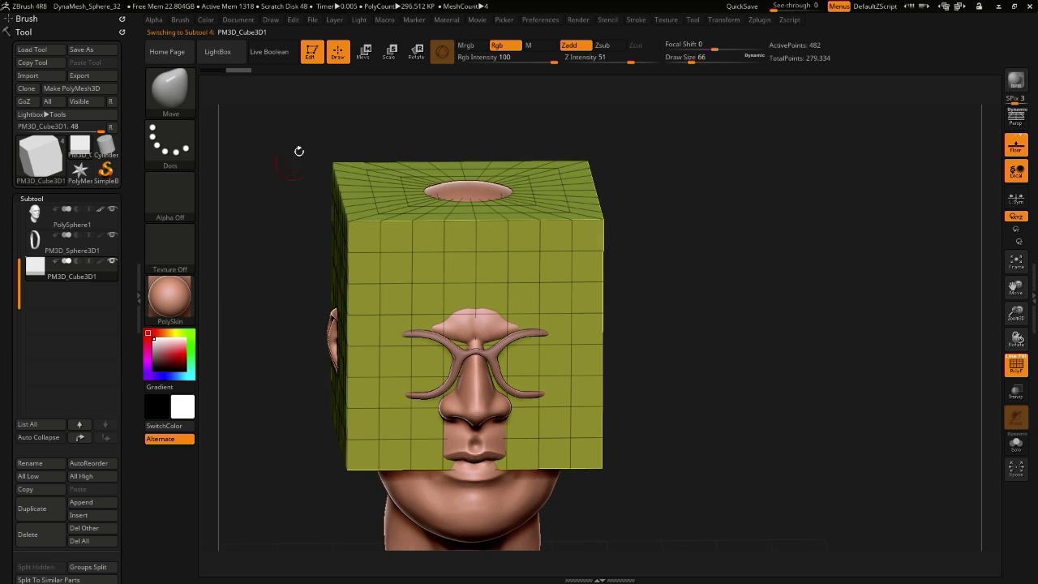
left_click(363, 53)
left_click_drag(267, 286, 267, 299, "shift")
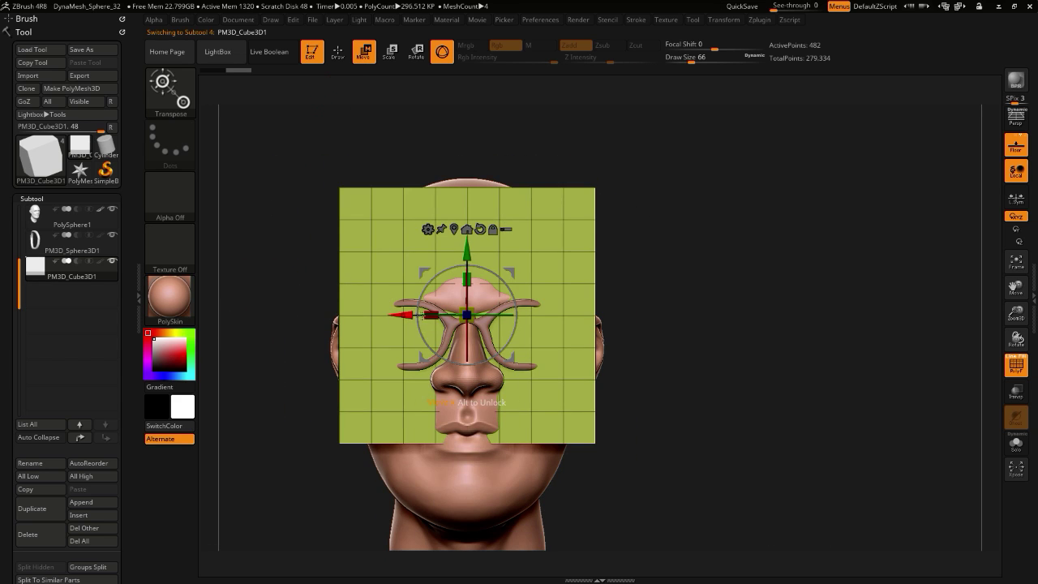
left_click_drag(282, 244, 304, 292)
left_click_drag(433, 319, 553, 299)
left_click_drag(280, 284, 279, 245)
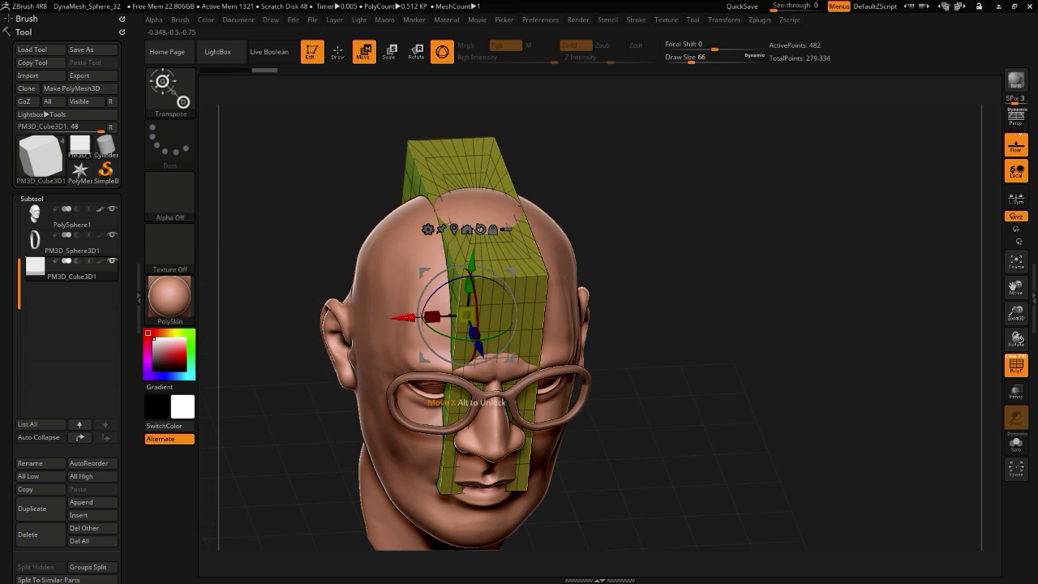
left_click_drag(398, 318, 264, 322)
left_click_drag(230, 361, 235, 345, "shift")
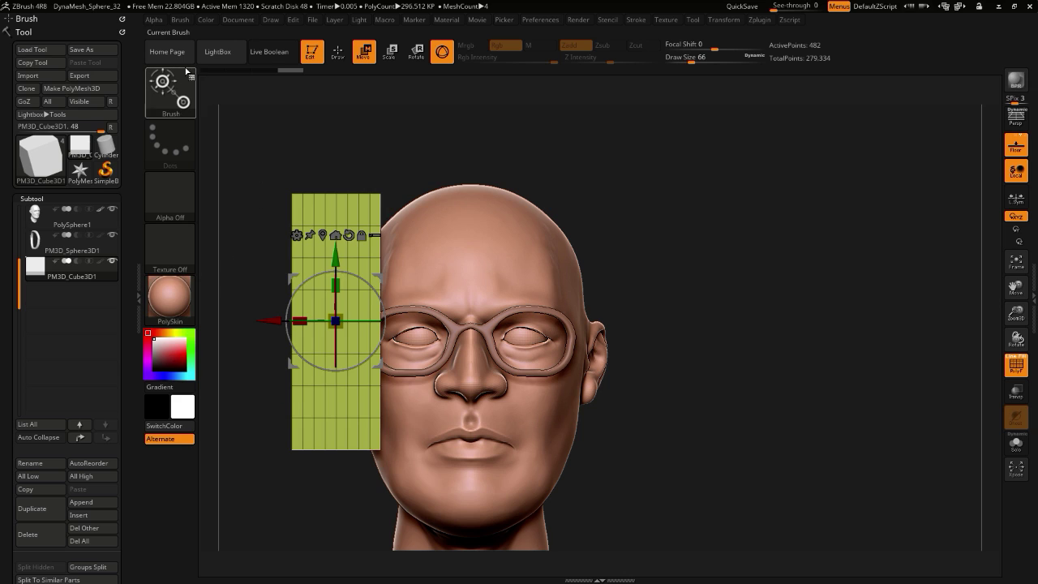
- Convert the block to a PolyCube primitive and reduce it to a single division along each axis
left_click(296, 235)
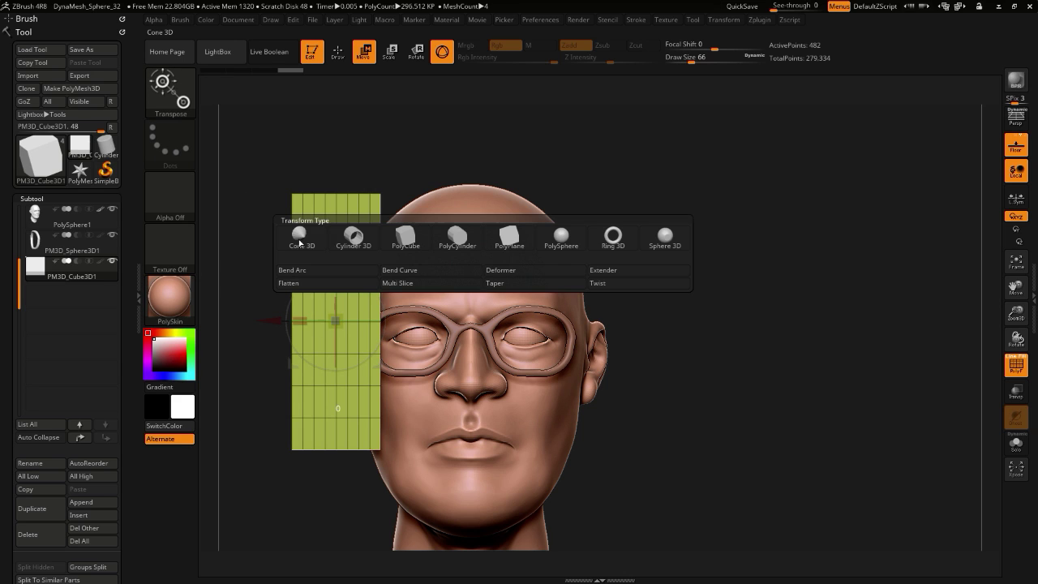
left_click(404, 244)
left_click_drag(227, 321, 230, 446)
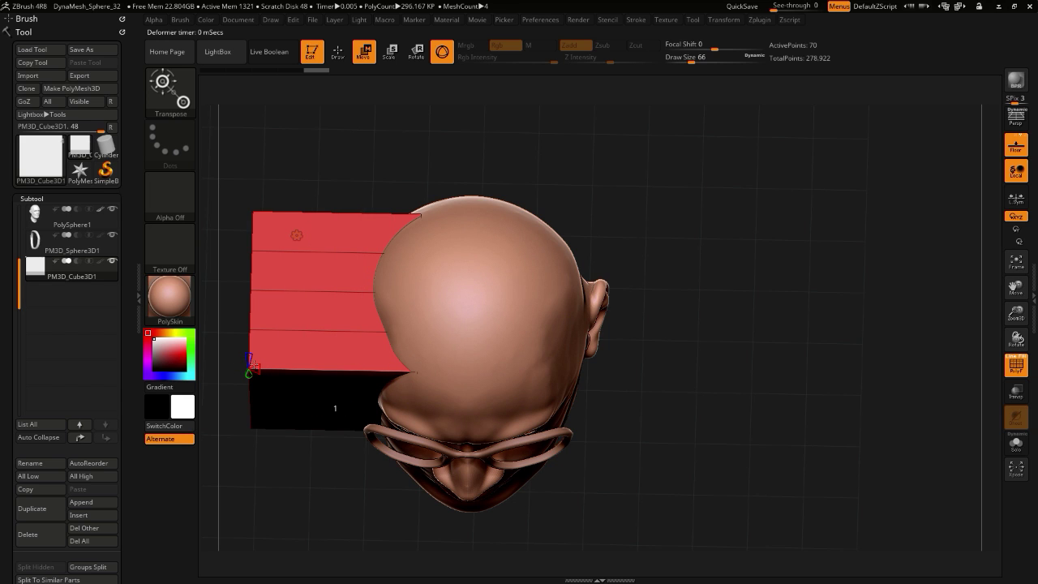
right_click_drag(255, 365, 292, 240)
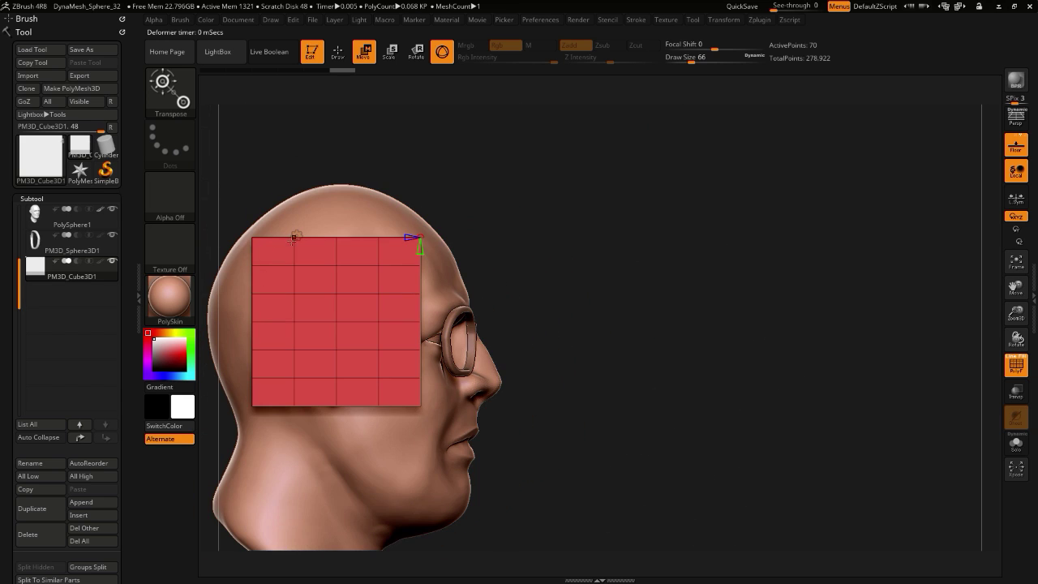
left_click_drag(420, 249, 420, 241)
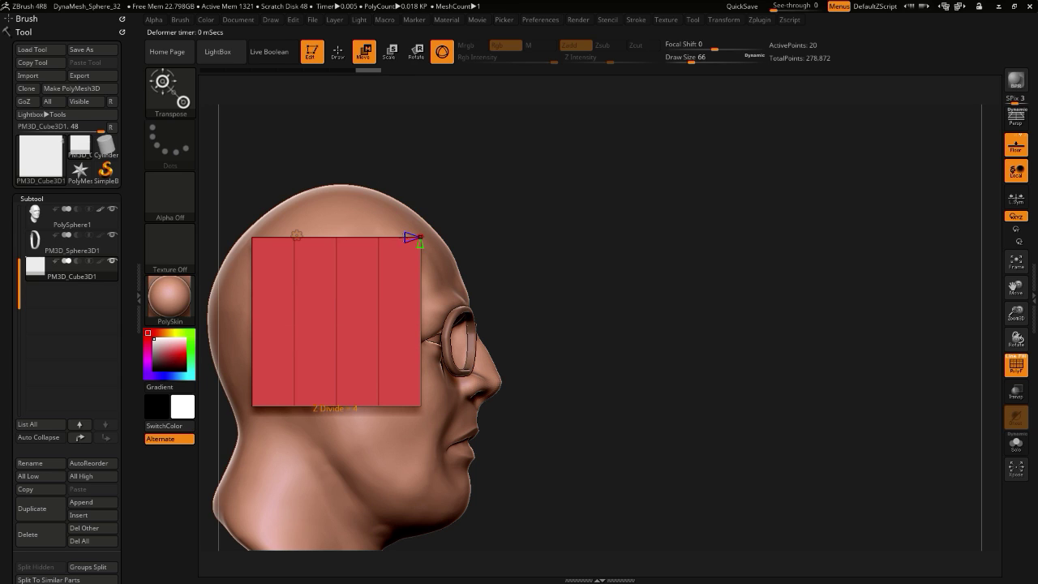
left_click_drag(409, 236, 414, 236)
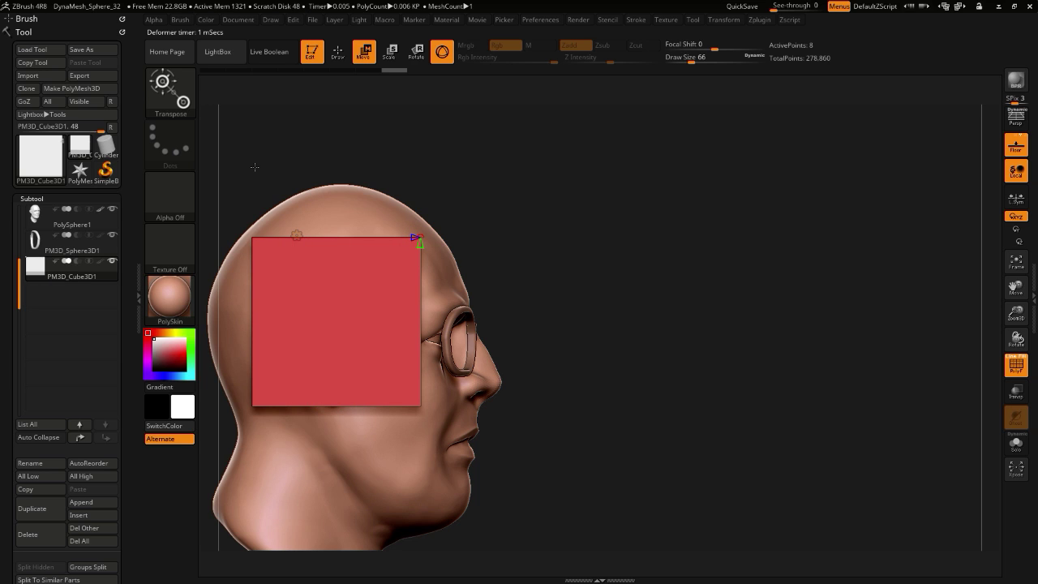
- Flatten the cube along the Y axis into a thin horizontal bar at the side of the head
left_click_drag(256, 168, 263, 154)
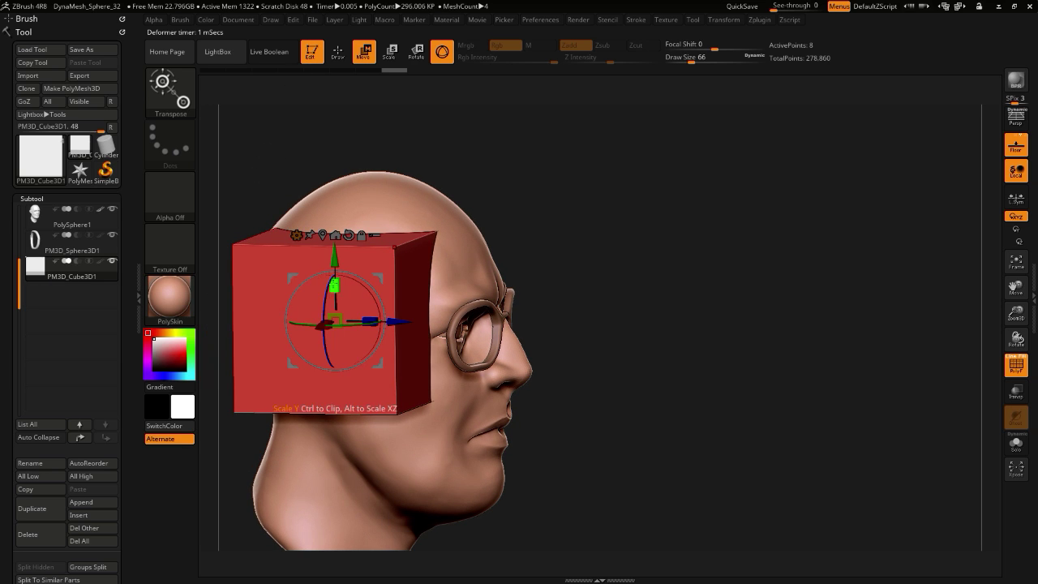
left_click_drag(334, 284, 336, 405)
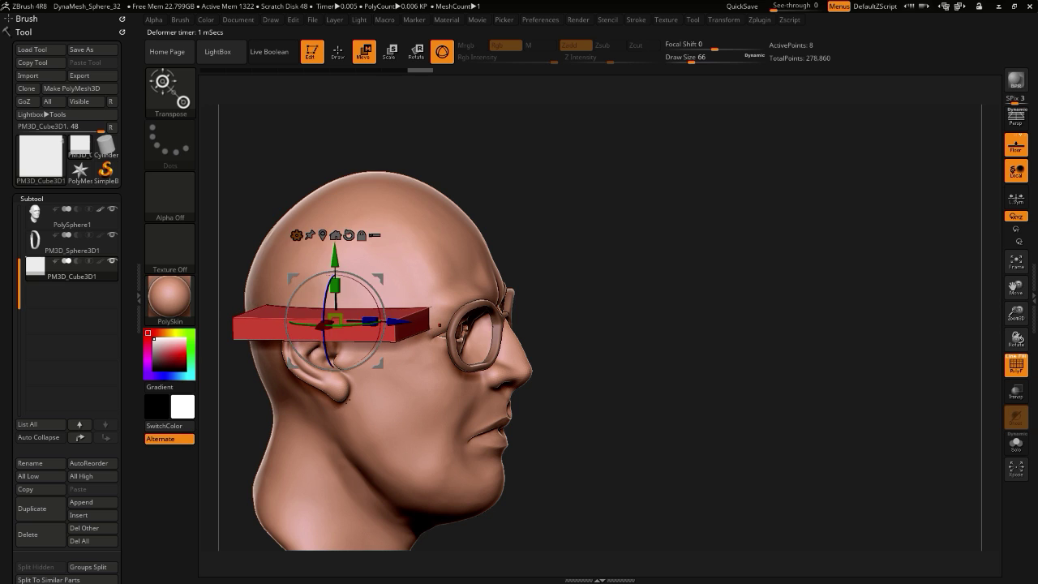
left_click_drag(258, 412, 227, 524)
left_click_drag(334, 357, 330, 258)
left_click_drag(459, 345, 468, 239)
left_click_drag(537, 448, 632, 517, "alt")
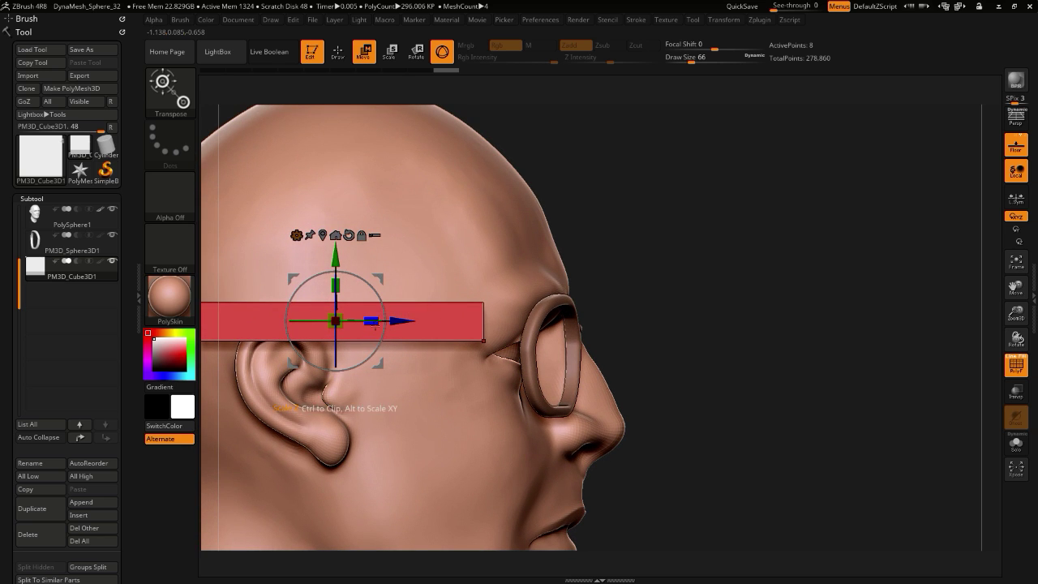
- Move the bar forward along the Z axis and shorten it to a small block between ear and glasses
left_click_drag(401, 321, 451, 321)
left_click_drag(693, 468, 691, 323)
left_click_drag(387, 287, 397, 323)
left_click_drag(492, 325, 453, 411, "shift")
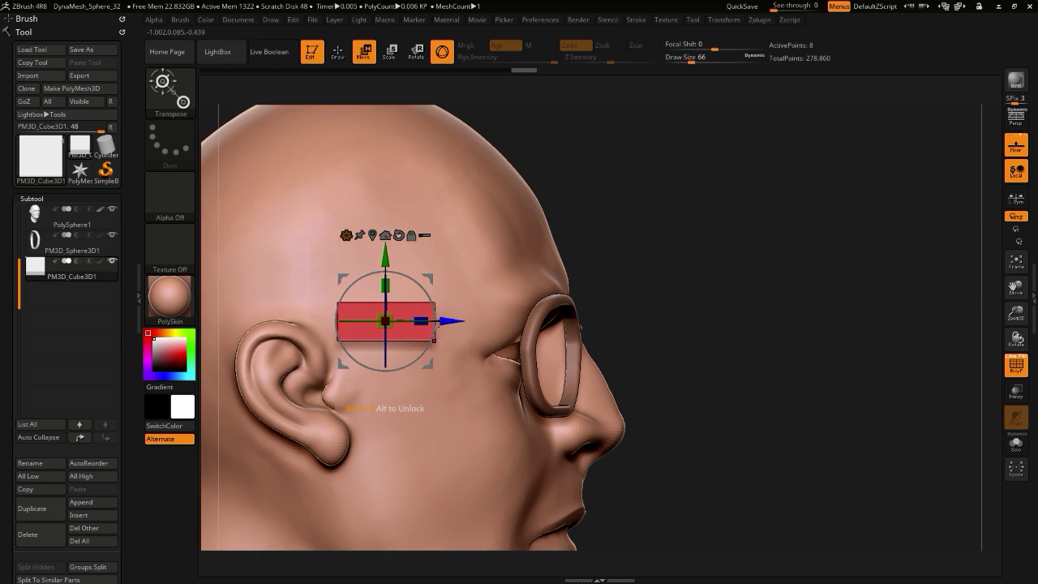
- Move the block forward along the Z axis to the outer edge of the glasses rim
left_click_drag(440, 322, 546, 323)
left_click_drag(670, 455, 484, 321)
left_click_drag(347, 213, 445, 370)
left_click_drag(492, 340, 497, 355)
left_click_drag(431, 389, 509, 324)
left_click_drag(567, 417, 565, 321)
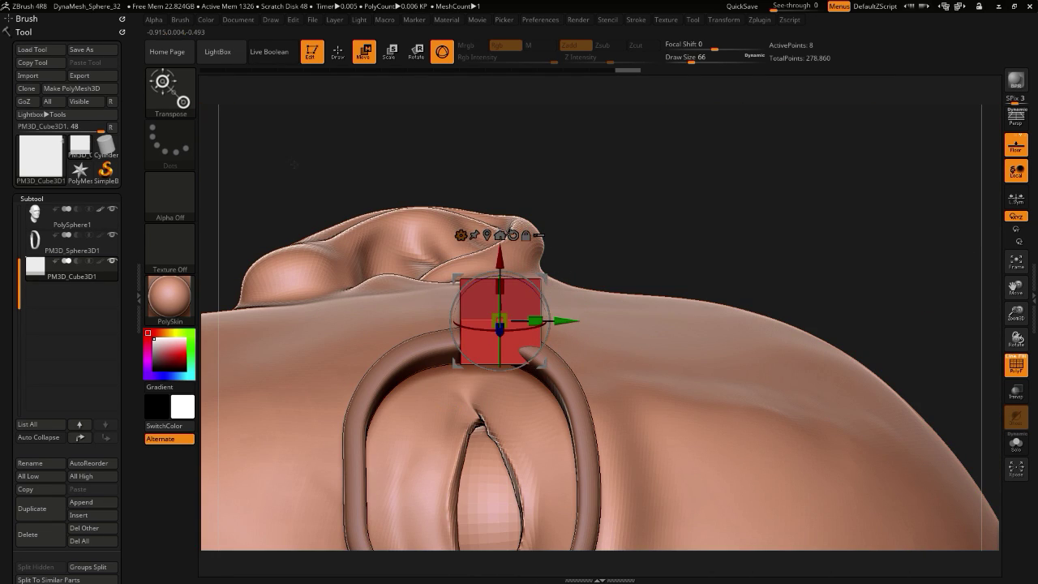
- Shorten the block further along the Z axis and nudge it sideways along X to line up with the rim
left_click_drag(486, 166, 326, 357)
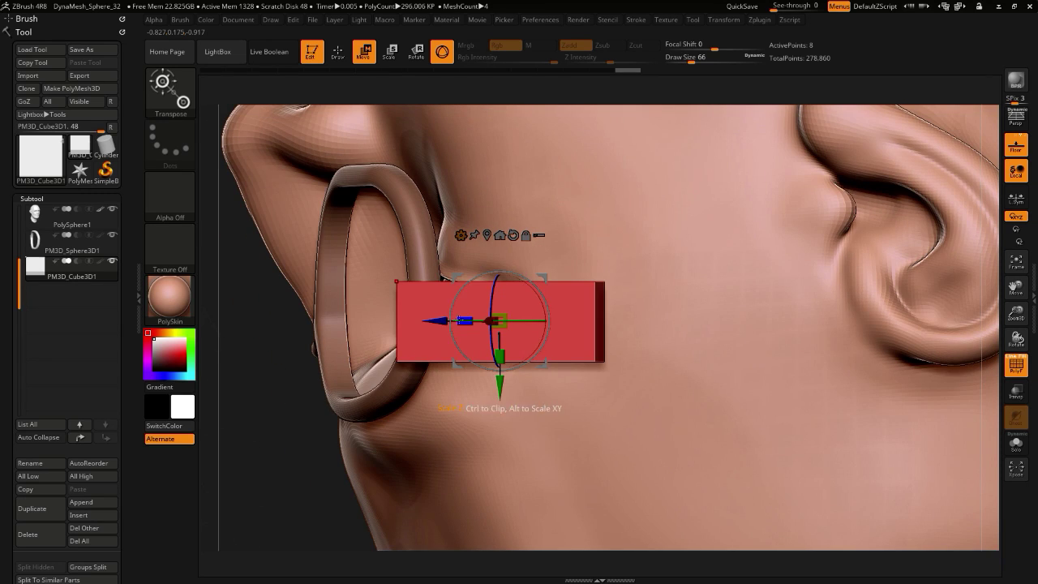
left_click_drag(464, 320, 489, 326)
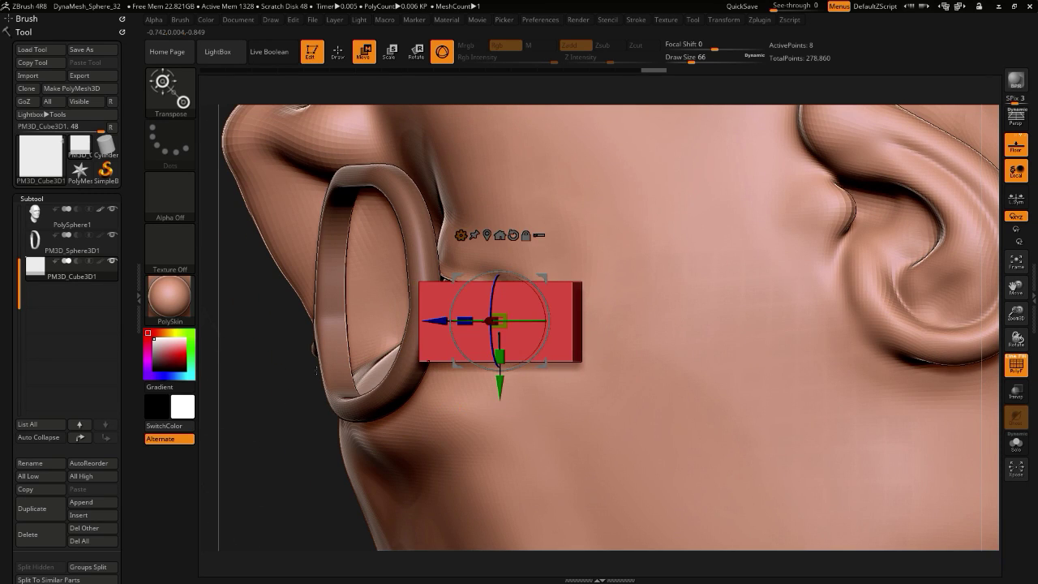
left_click_drag(292, 405, 394, 262)
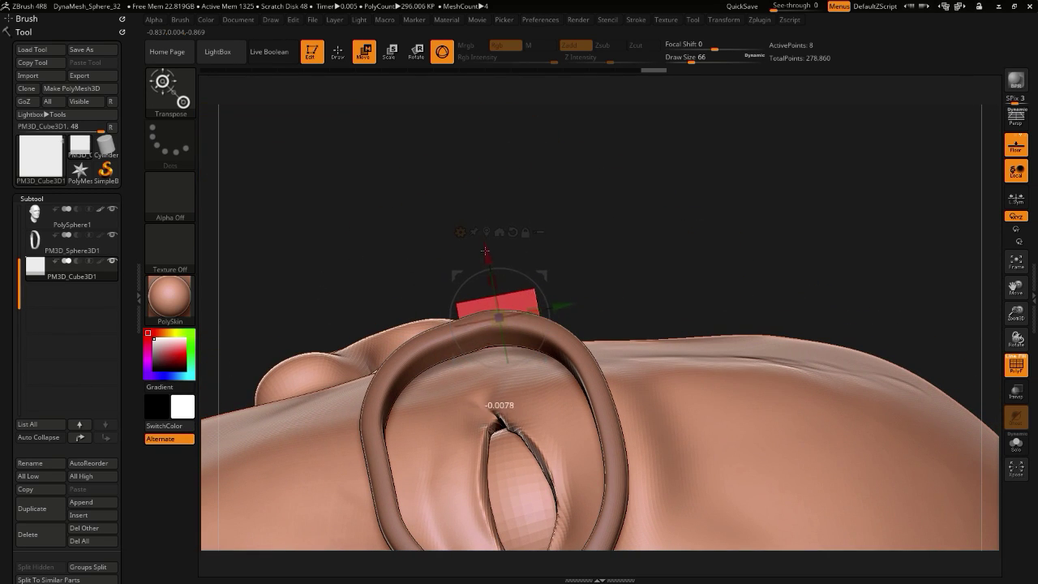
left_click_drag(485, 250, 484, 251)
left_click_drag(377, 166, 363, 237)
left_click_drag(304, 199, 304, 106)
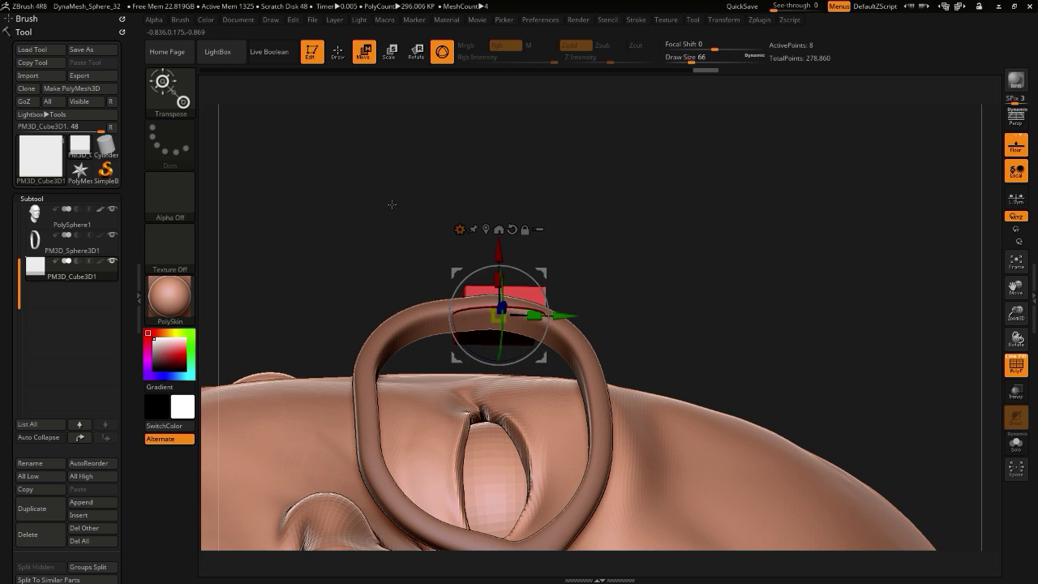
left_click_drag(391, 205, 279, 360)
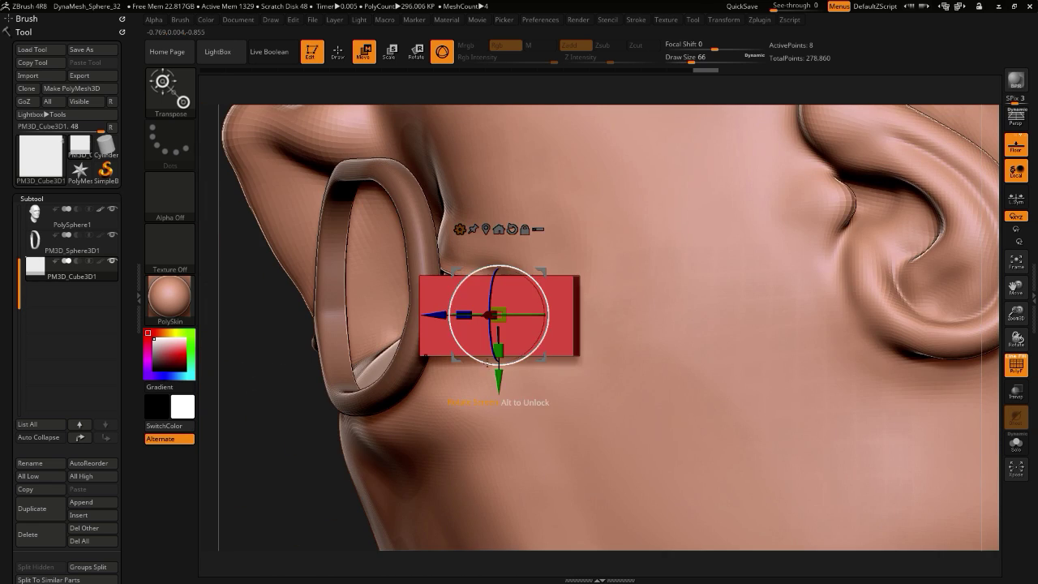
left_click_drag(478, 362, 475, 360)
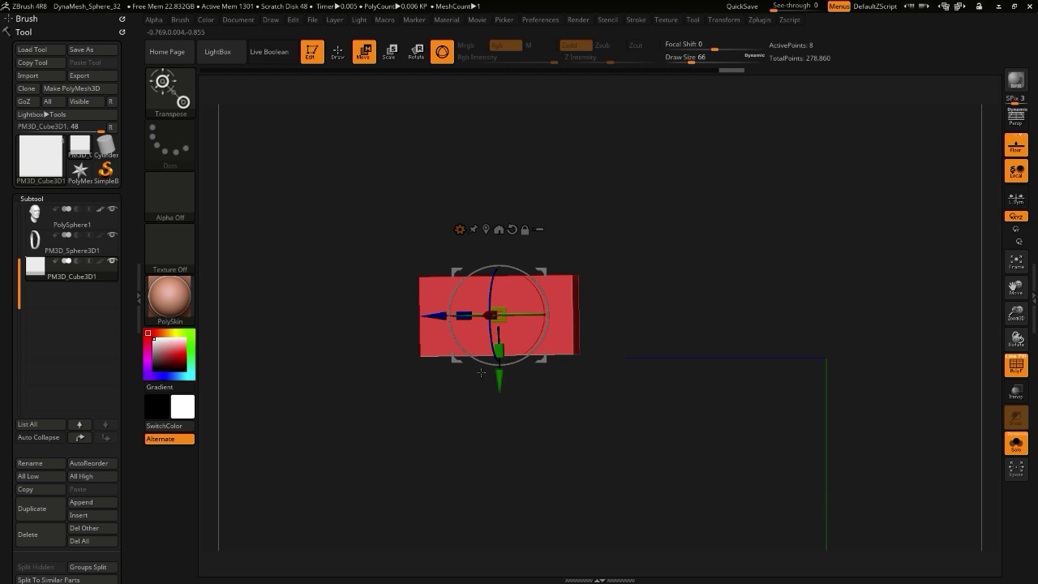
- Shift the block slightly along the X axis toward the head so its front end meets the rim
left_click_drag(297, 360, 366, 312)
left_click_drag(267, 250, 372, 253, "alt")
left_click_drag(287, 236, 289, 203)
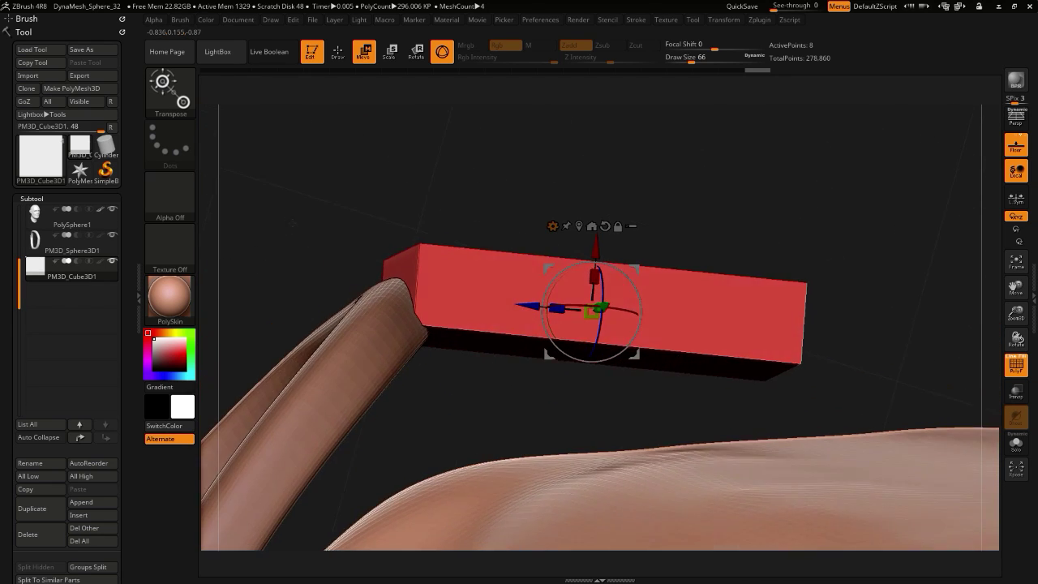
left_click_drag(591, 245, 590, 265)
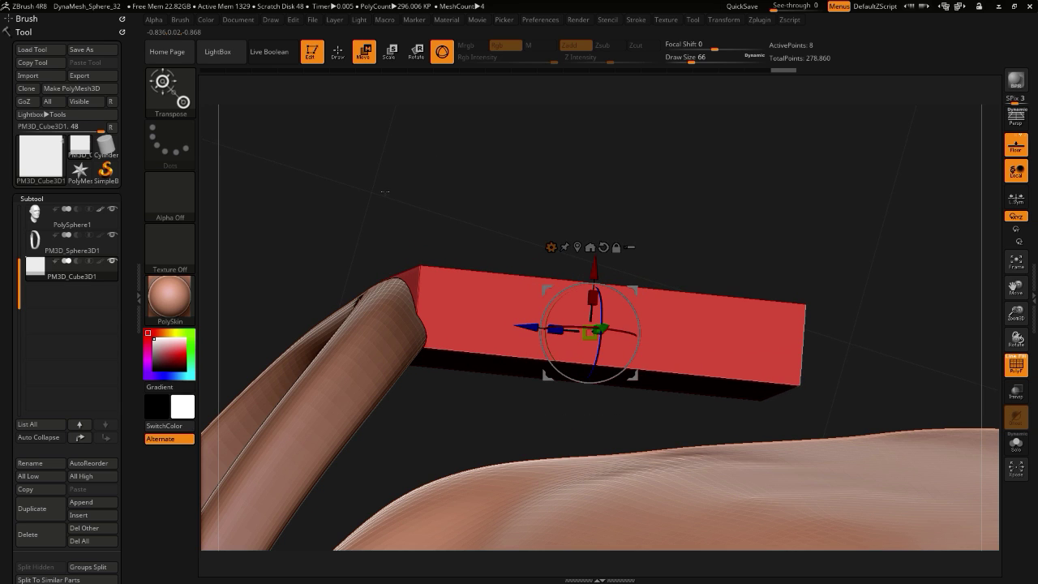
- Turn on dynamic subdivision for the block with QGrid 0, SmoothSubdiv 4 and FlatSubdiv 1 to round its edges
left_click_drag(308, 239, 315, 285)
left_click_drag(4, 338, 0, 172)
left_click(24, 246)
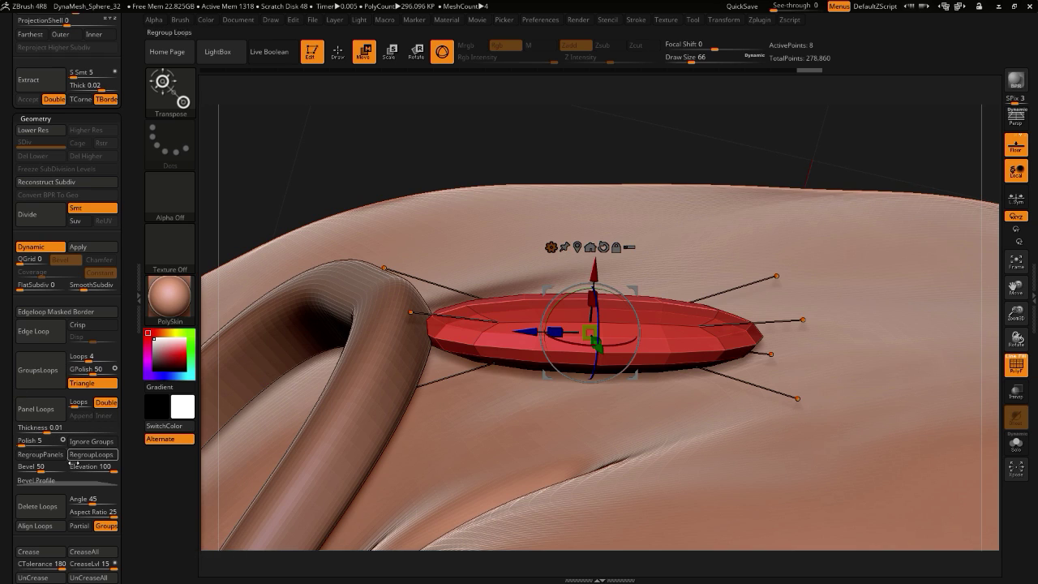
left_click_drag(6, 406, 11, 423)
left_click_drag(84, 304, 95, 305)
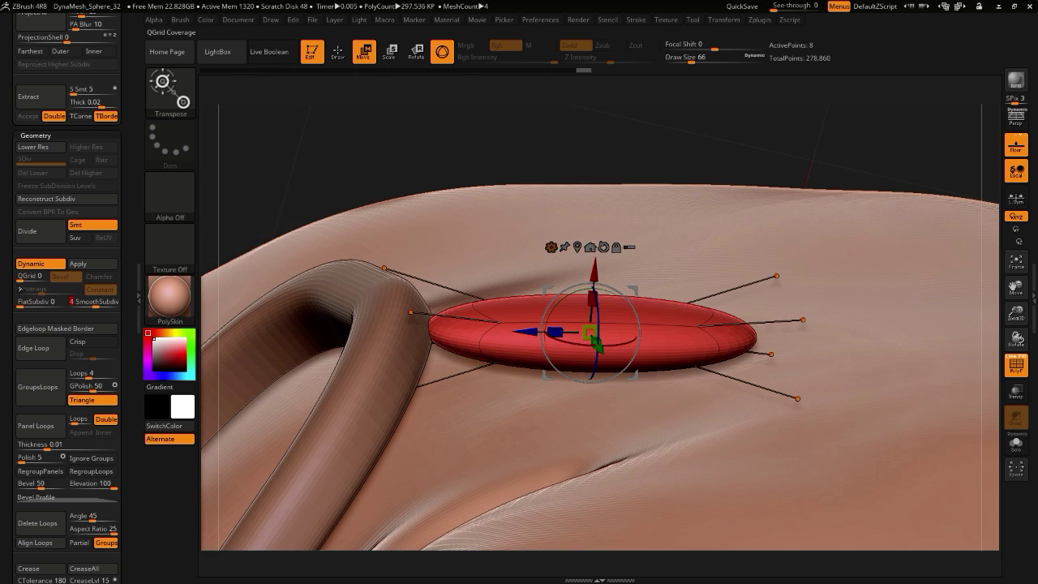
mouse_move(21, 306)
left_mouse_down()
mouse_move(43, 306)
mouse_move(25, 306)
left_mouse_up()
- Push the rounded block forward along Z into the rim and adjust its sideways position along X
left_click_drag(265, 184, 438, 353)
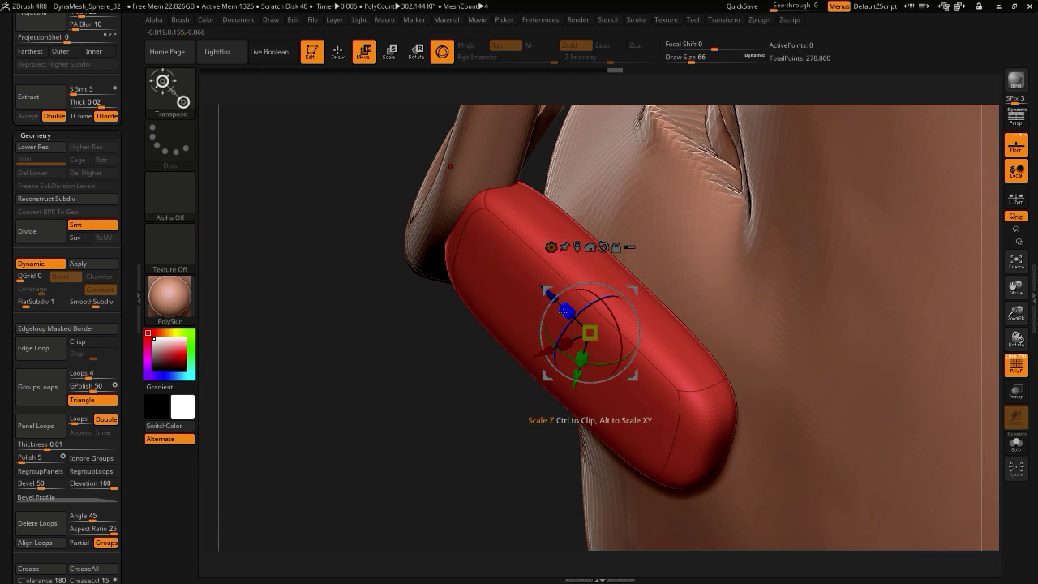
left_click_drag(553, 298, 530, 275)
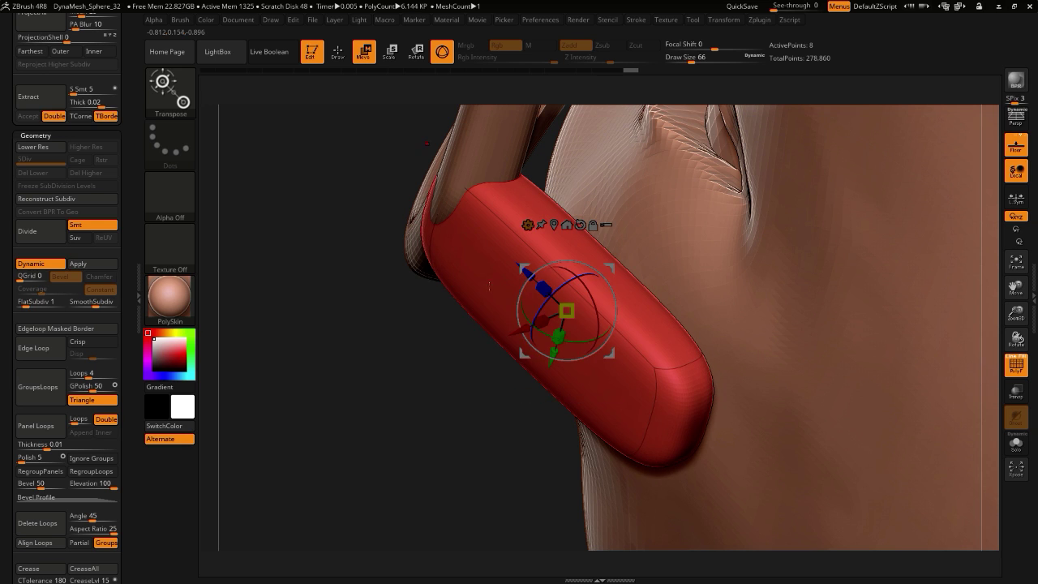
left_click_drag(223, 299, 284, 253)
left_click_drag(518, 293, 525, 295)
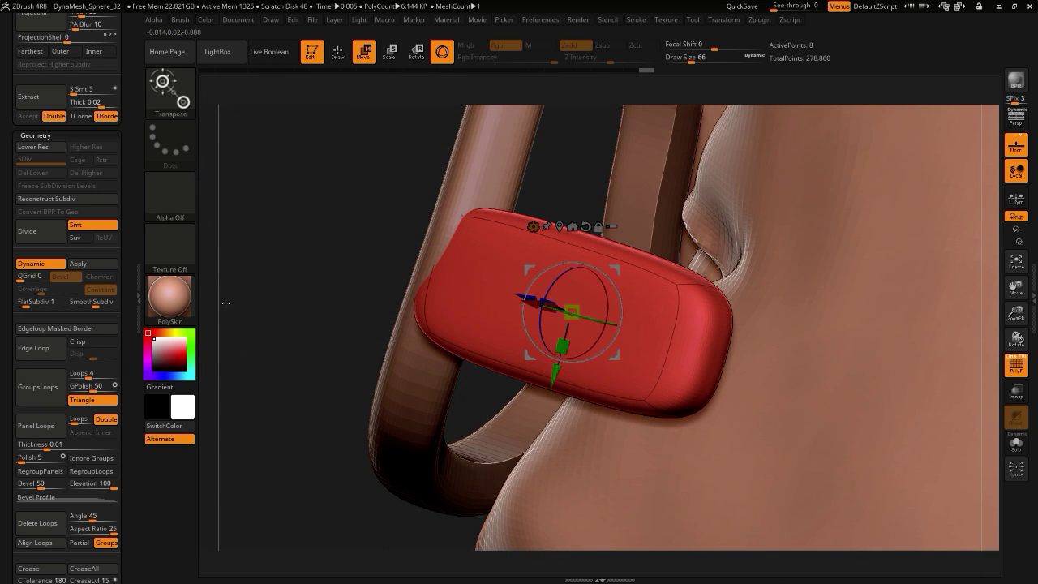
left_click_drag(218, 292, 280, 277, "alt")
left_click_drag(280, 358, 647, 342, "alt")
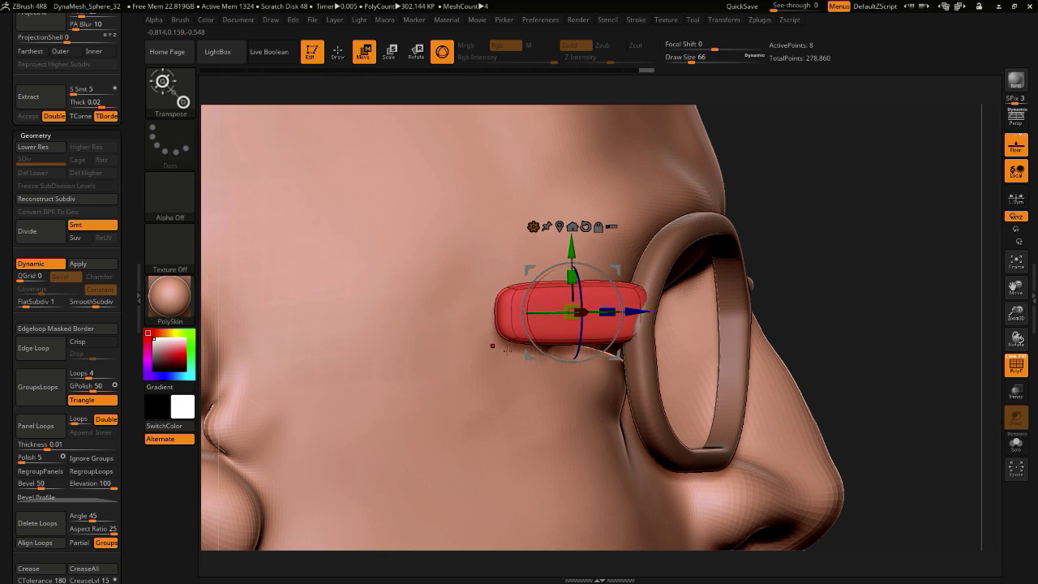
- Apply the Extender deformer to the rounded block and add a vertical band across its length
left_click(533, 226)
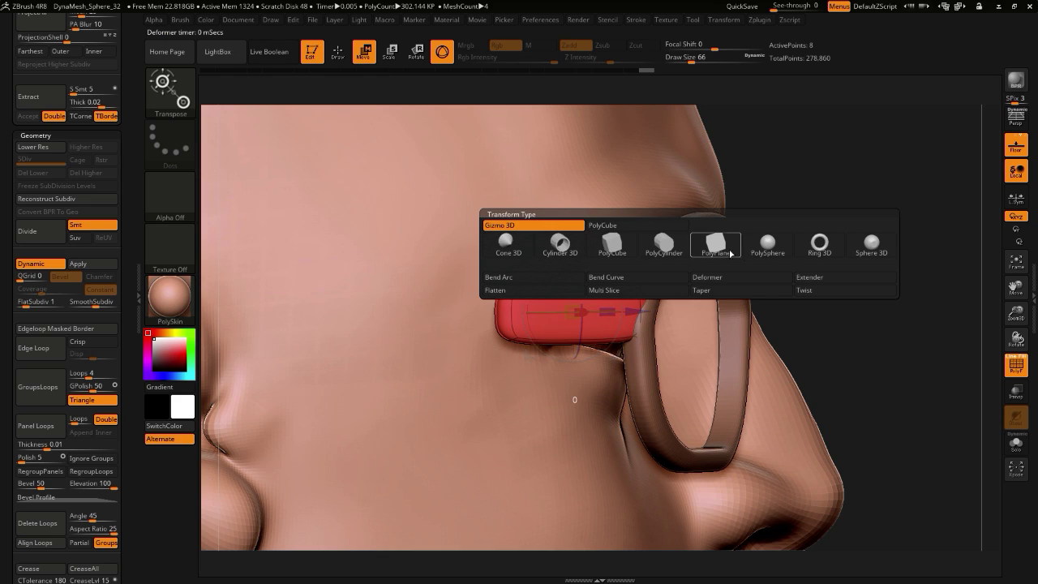
left_click(803, 278)
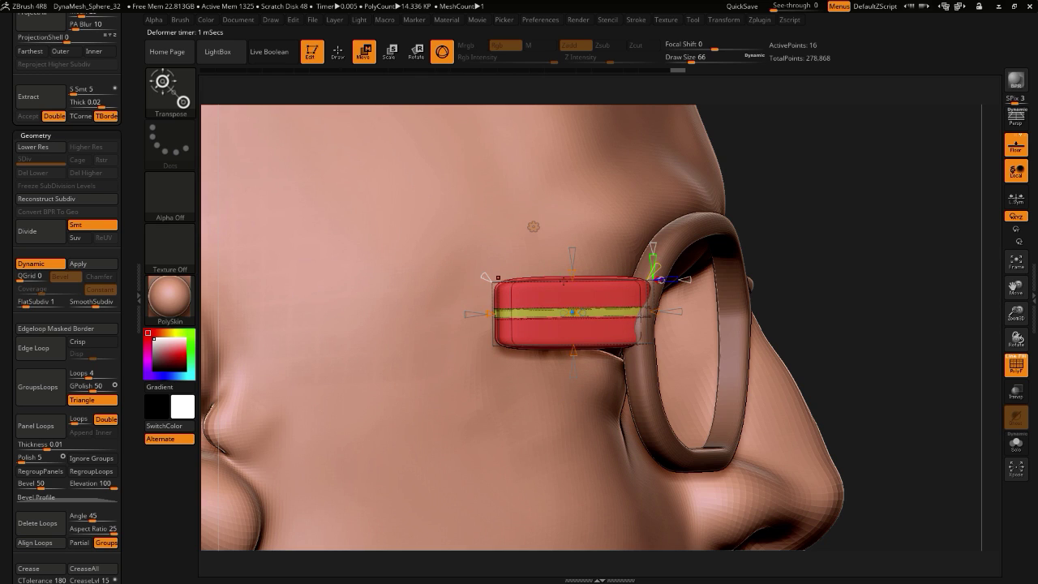
mouse_move(654, 309)
left_mouse_down()
mouse_move(673, 311)
mouse_move(658, 312)
left_mouse_up()
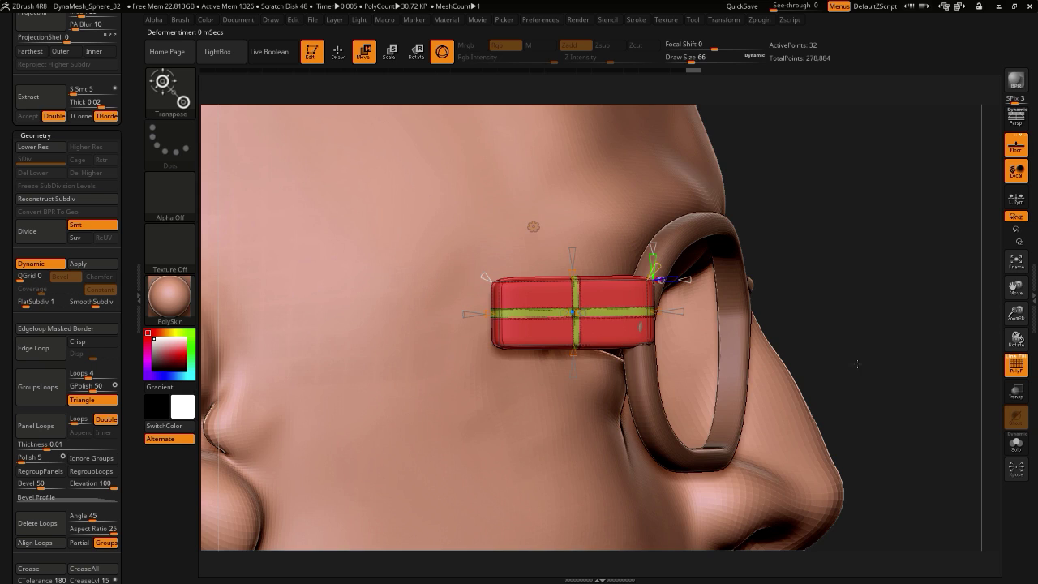
left_click_drag(857, 364, 824, 372)
- Remove the horizontal Extender band and reposition the remaining vertical band slightly toward the rim end of the block
left_click_drag(573, 313, 635, 302)
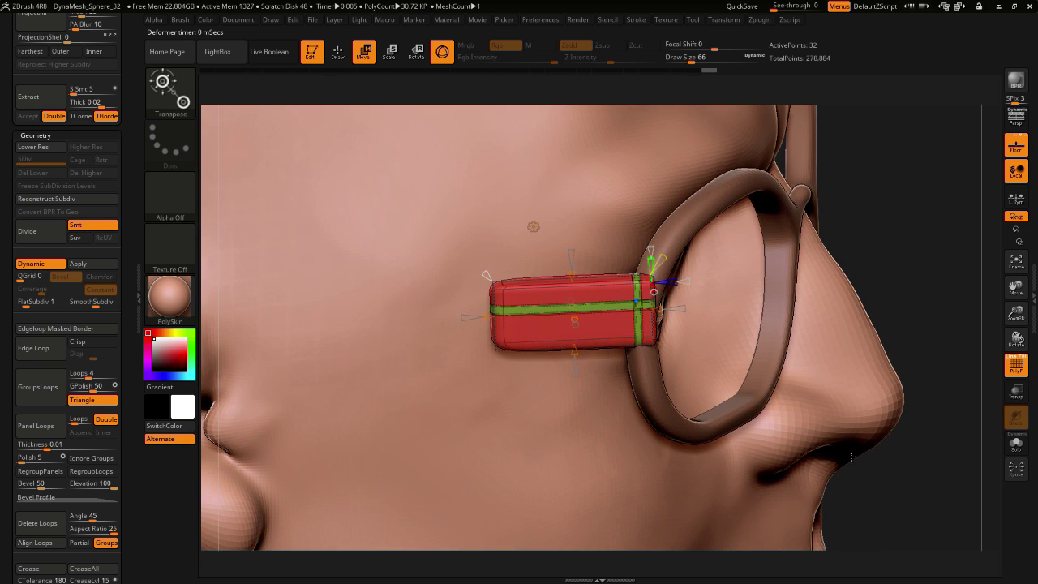
left_click_drag(878, 488, 914, 487)
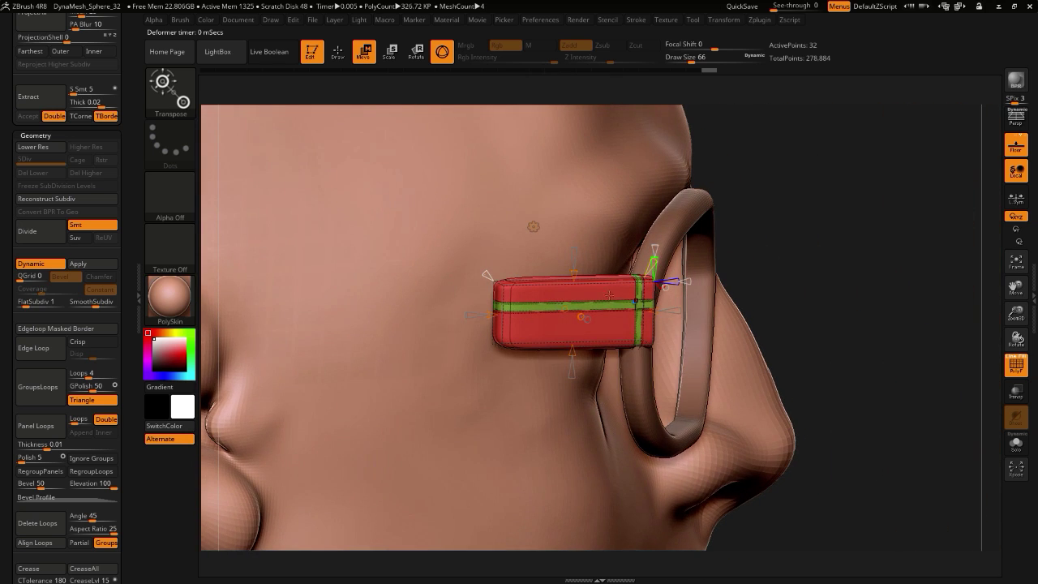
left_click_drag(634, 302, 604, 299)
left_click_drag(572, 351, 574, 351)
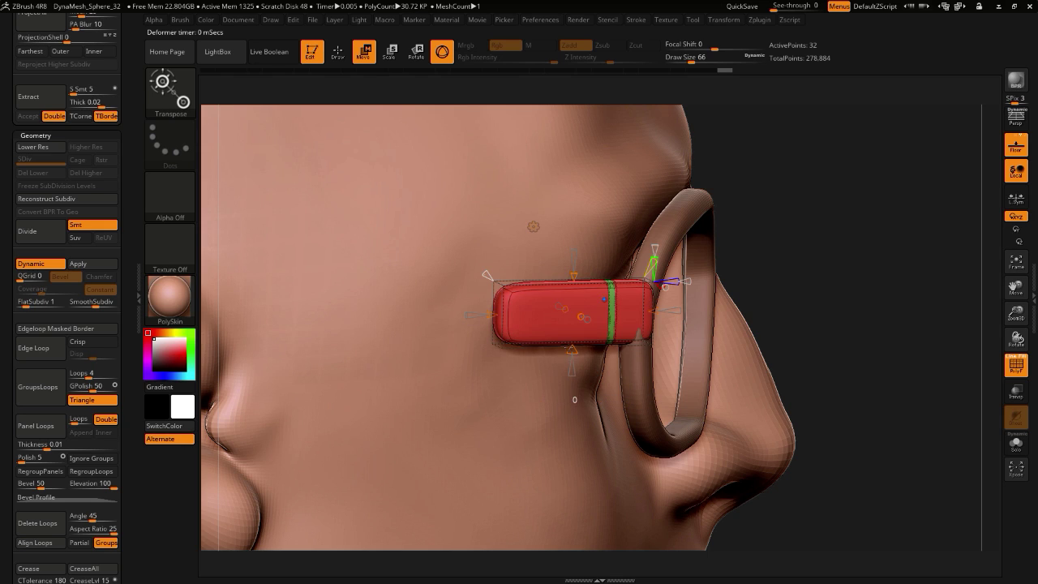
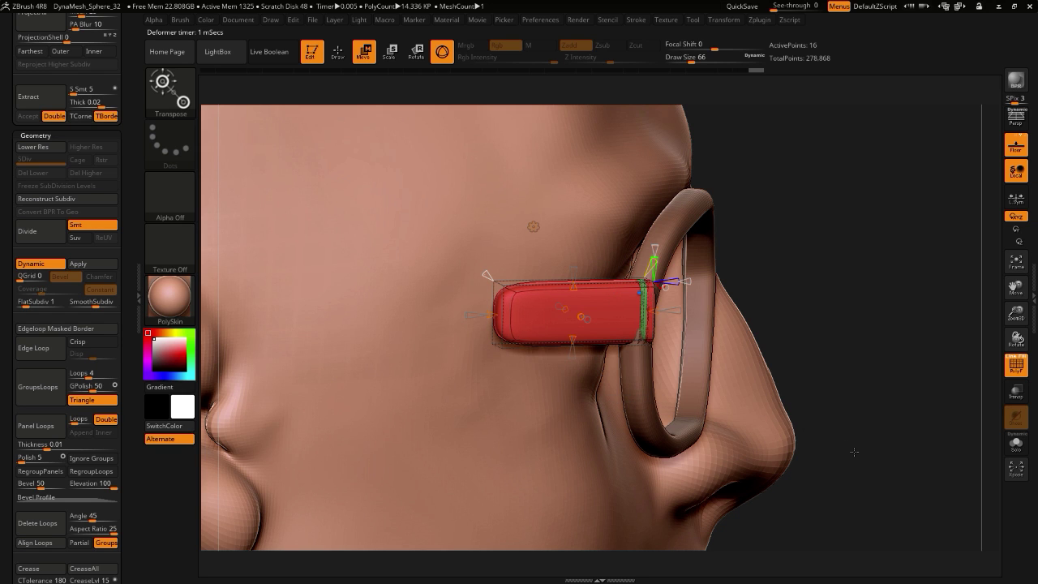
left_click_drag(853, 452, 846, 431)
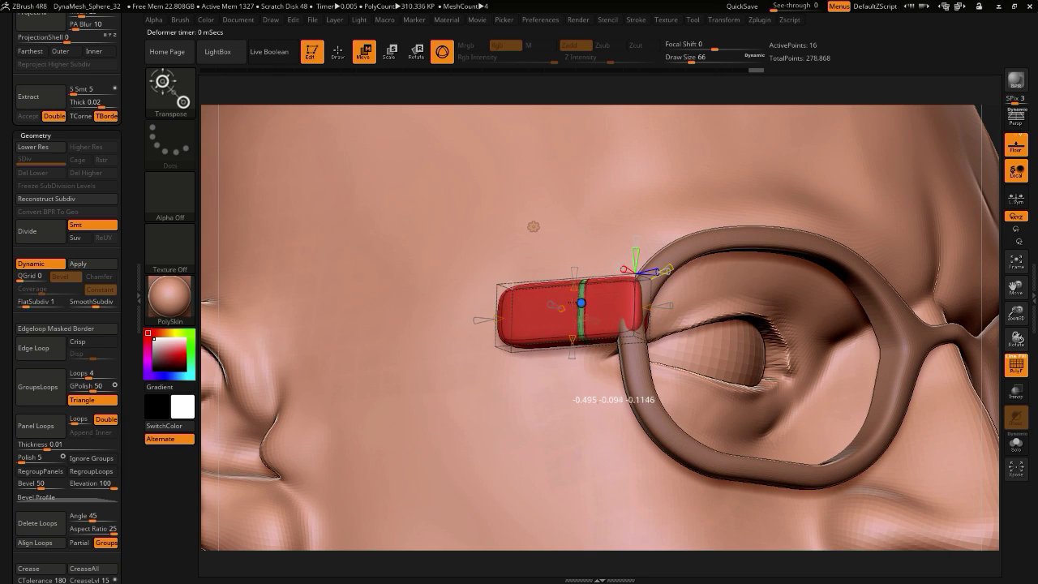
mouse_move(648, 307)
left_mouse_down()
mouse_move(635, 307)
mouse_move(650, 307)
left_mouse_up()
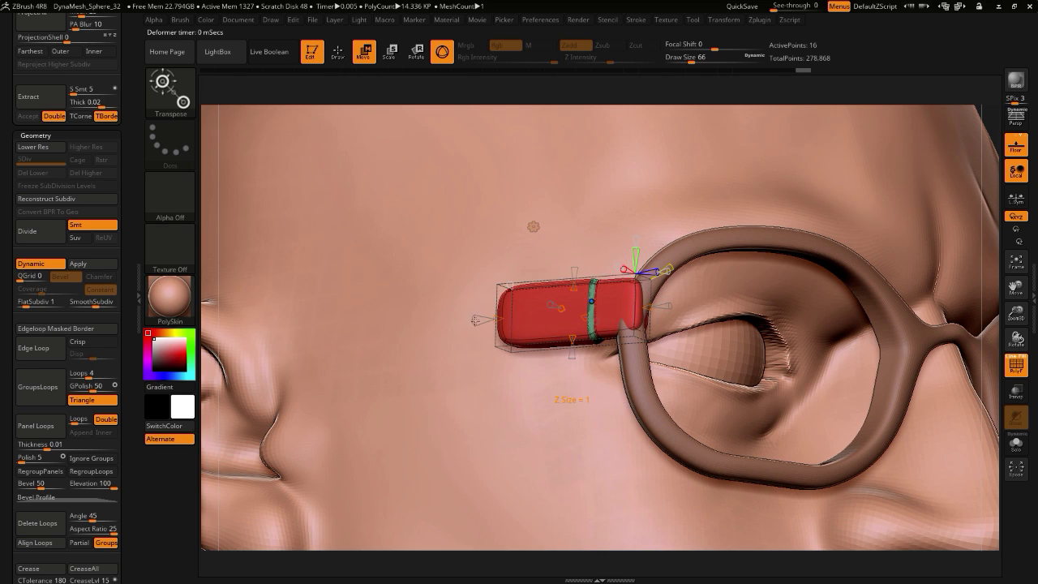
- Shrink the section behind the band to a Z Size of about 0.58 and fine-tune the band's position
left_click_drag(475, 320, 481, 320)
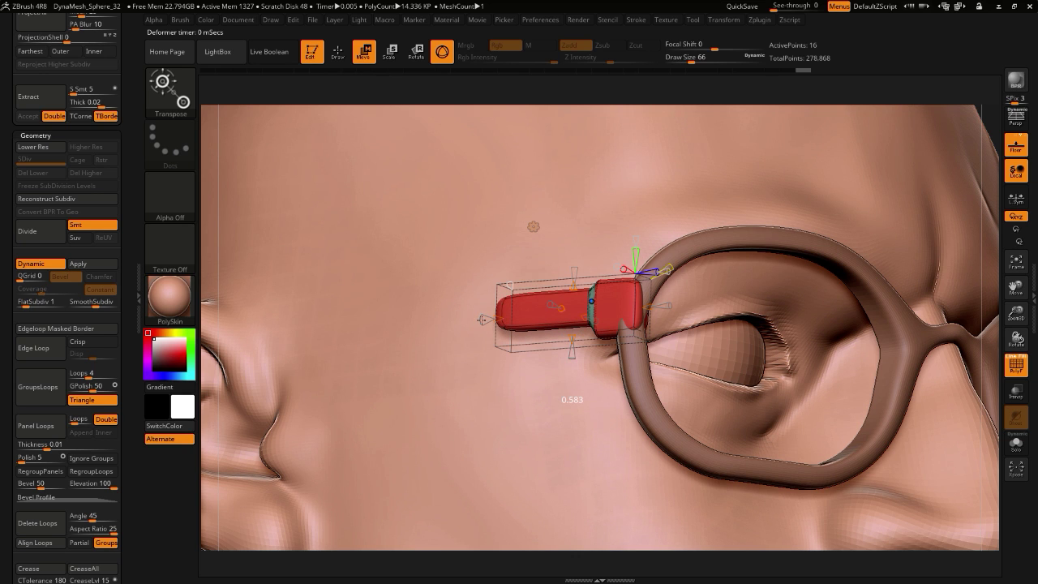
left_click_drag(207, 295, 230, 183)
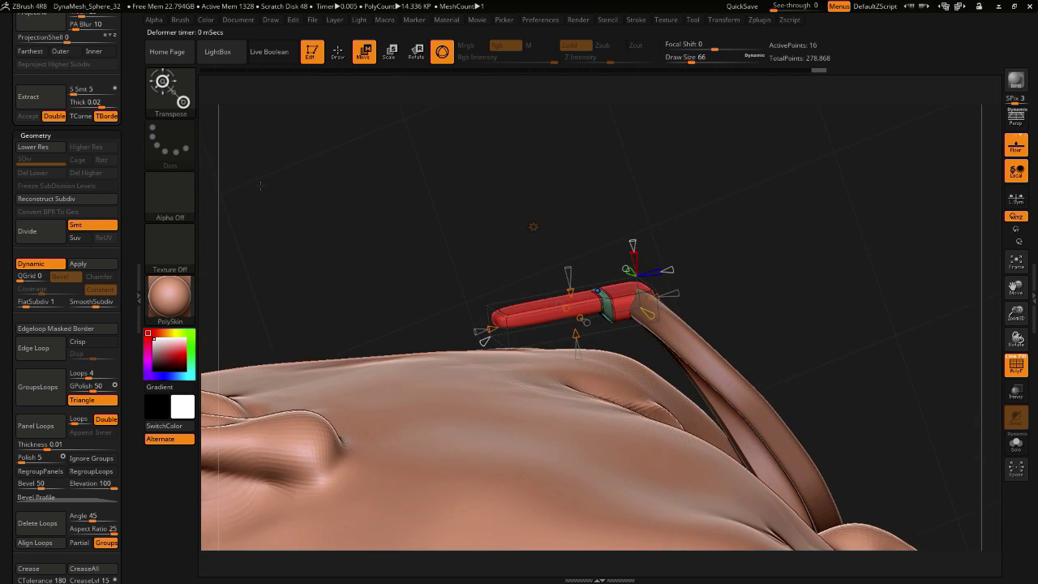
left_click_drag(340, 138, 461, 311, "alt")
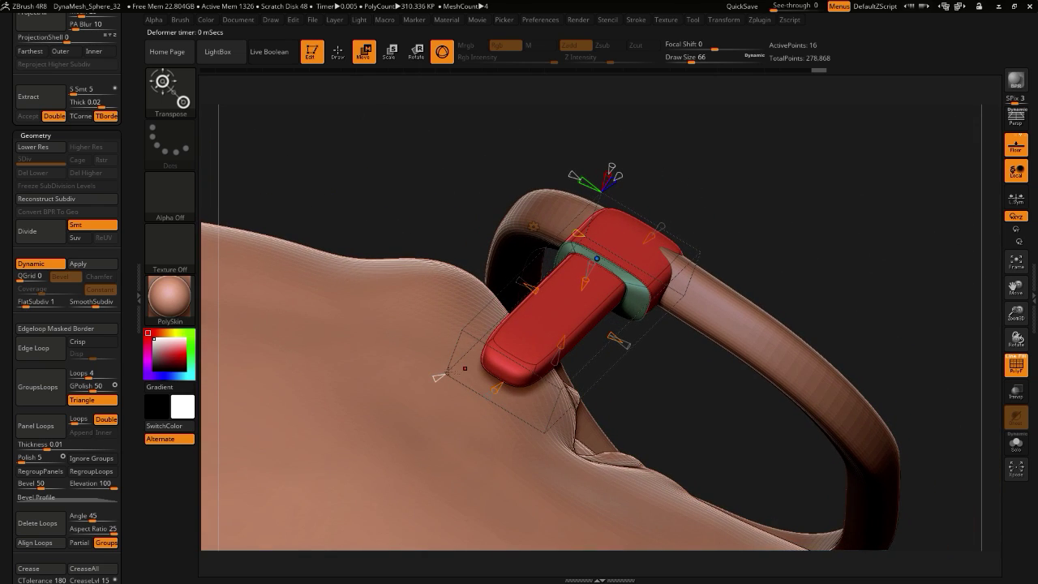
left_click_drag(393, 181, 389, 233)
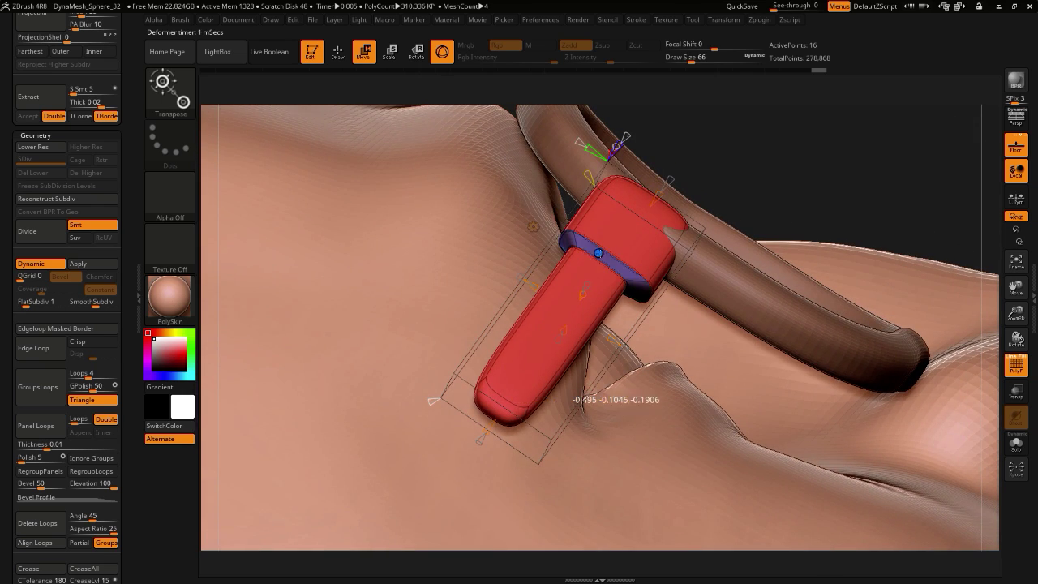
mouse_move(599, 252)
left_mouse_down()
mouse_move(607, 263)
mouse_move(613, 239)
mouse_move(598, 252)
left_mouse_up()
left_click_drag(360, 104, 294, 234)
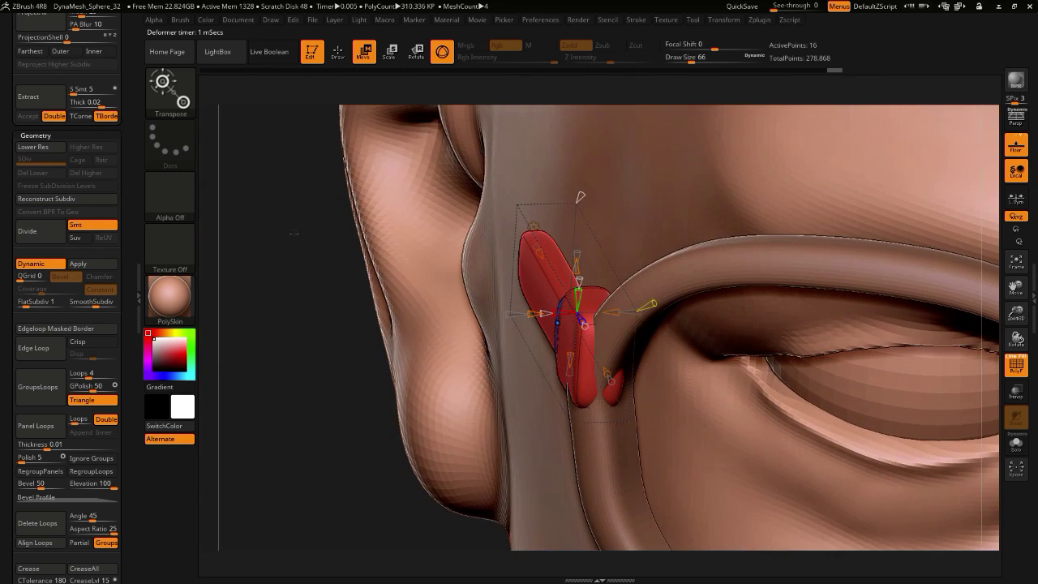
- Accept the Extender deformation on the temple hinge block
left_click(533, 225)
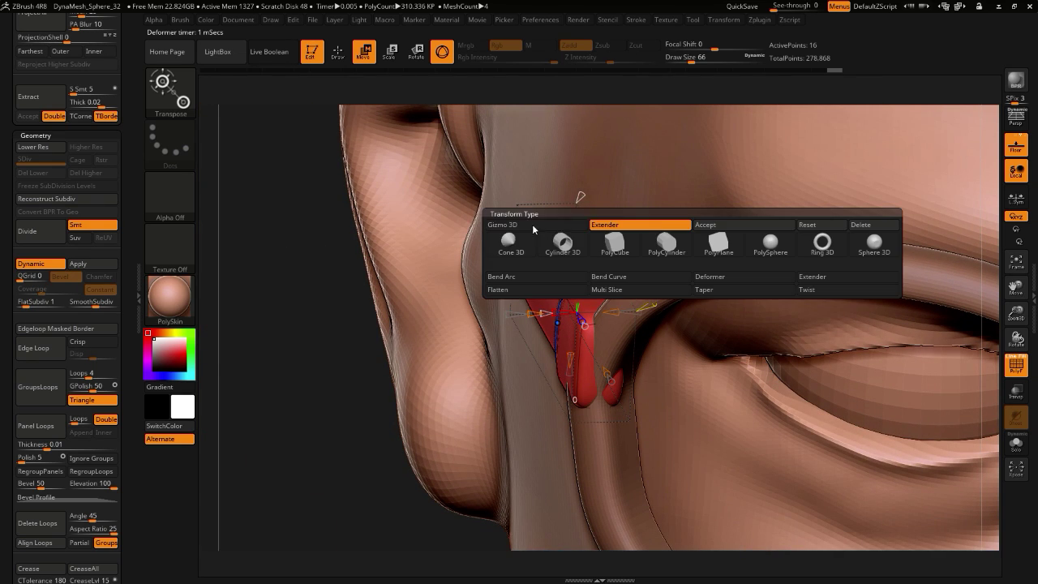
left_click(705, 225)
left_click_drag(295, 274, 344, 287)
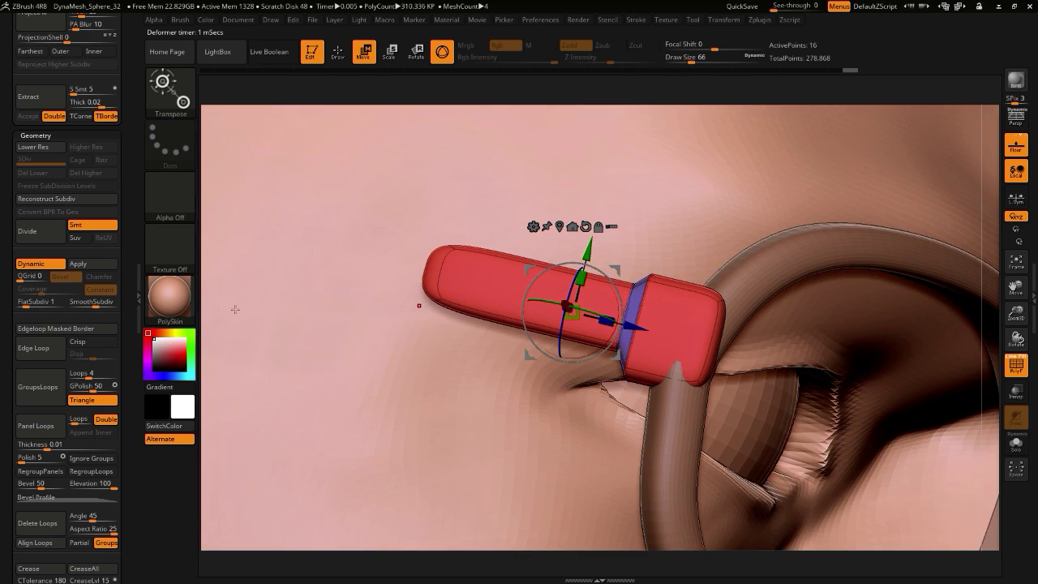
- Select the Move brush, reduce its draw size to 18 and push the temple block's upper rim-end corner into the rim
left_click_drag(216, 303, 275, 358)
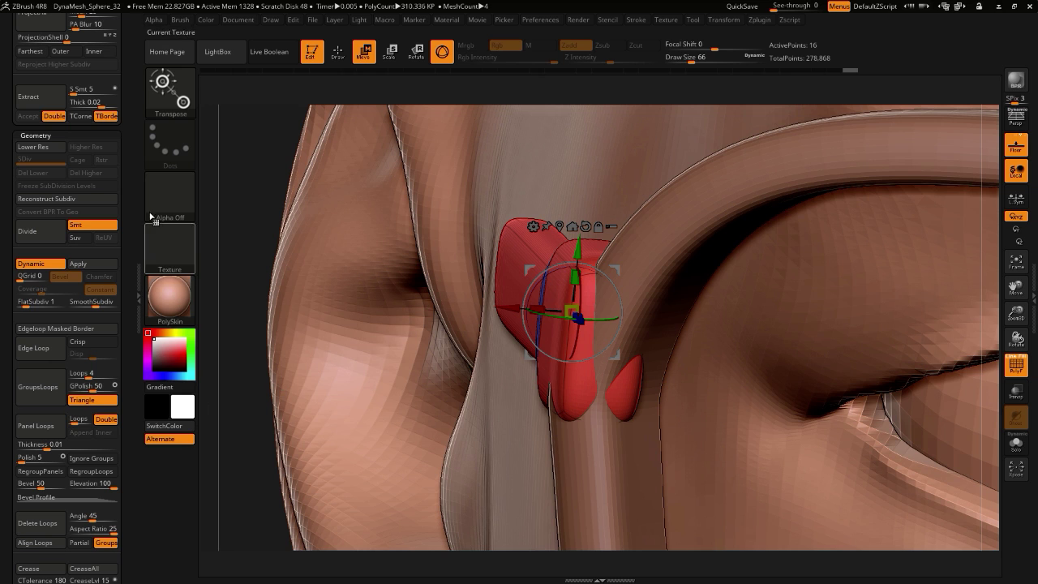
left_click(173, 92)
left_click(176, 86)
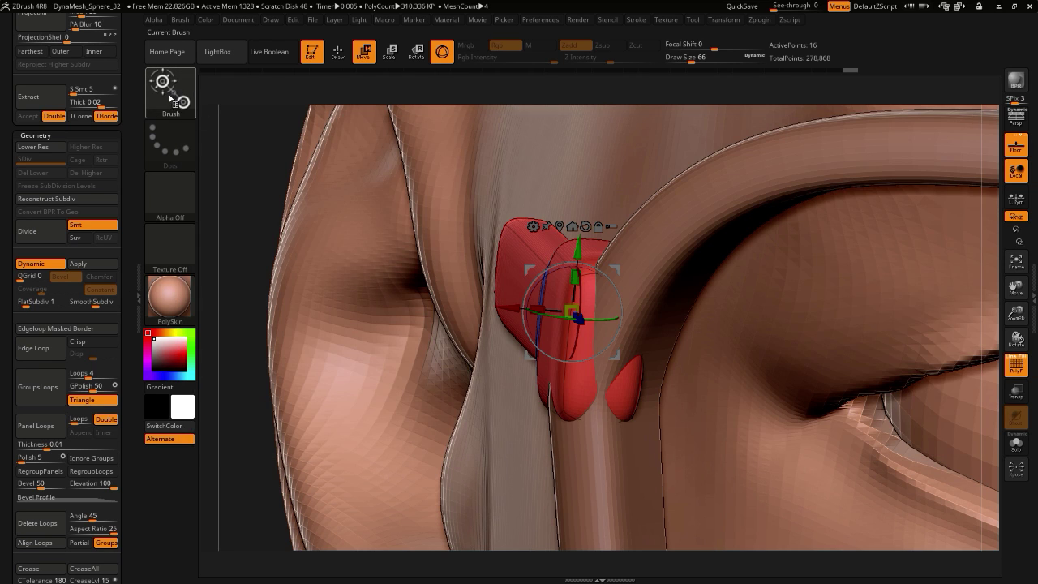
left_click(171, 96)
left_click(686, 330)
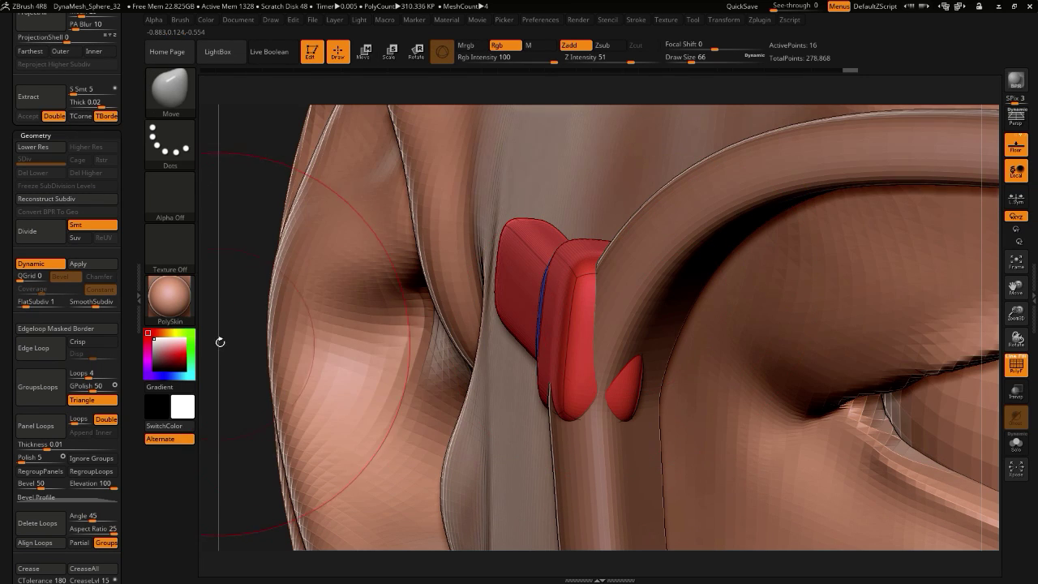
left_click_drag(219, 341, 286, 326)
key("bracketleft")
key("bracketleft")
key("bracketleft")
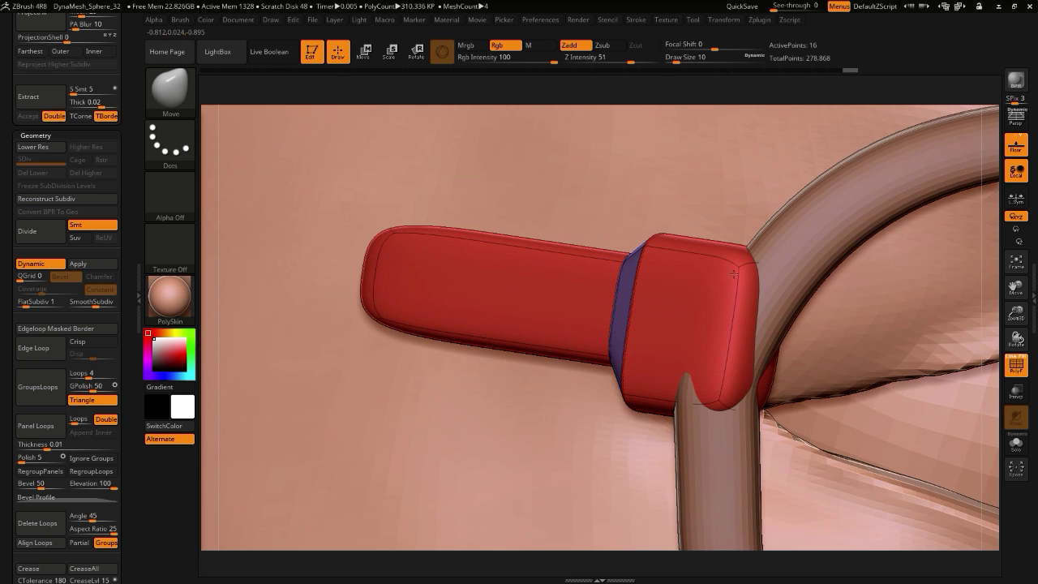
left_click_drag(710, 223, 650, 183)
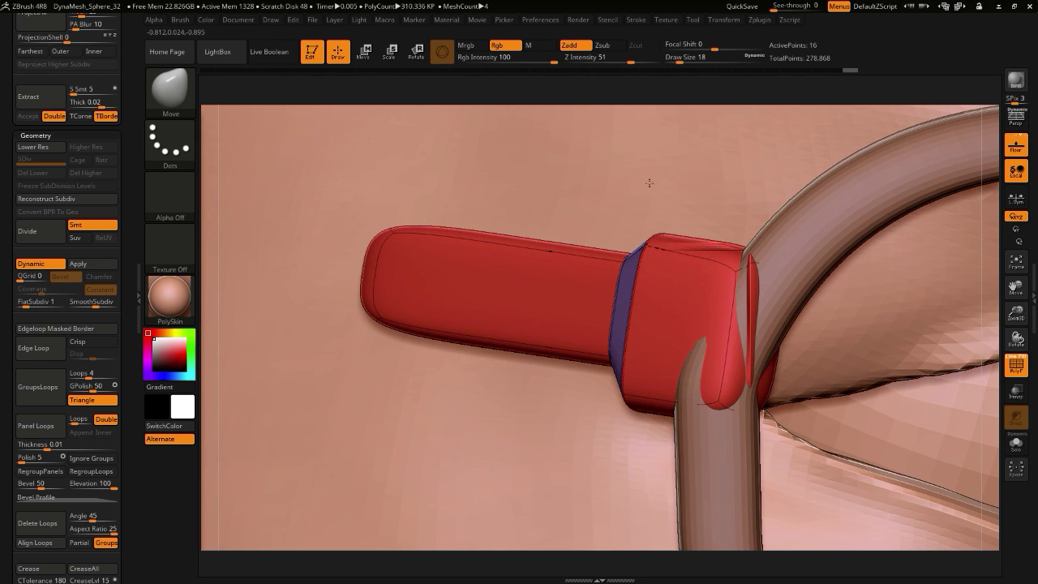
- Reshape the rim-end corners of the temple block so they tuck behind the rim instead of poking through it
mouse_move(214, 333)
left_mouse_down()
mouse_move(239, 357)
mouse_move(280, 358)
left_mouse_up()
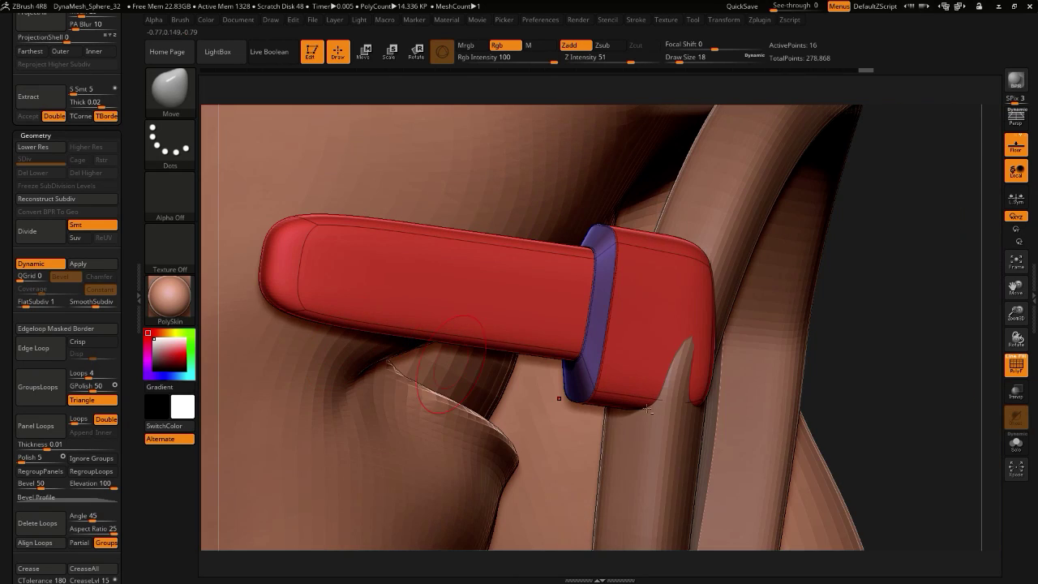
left_click_drag(702, 396, 612, 364)
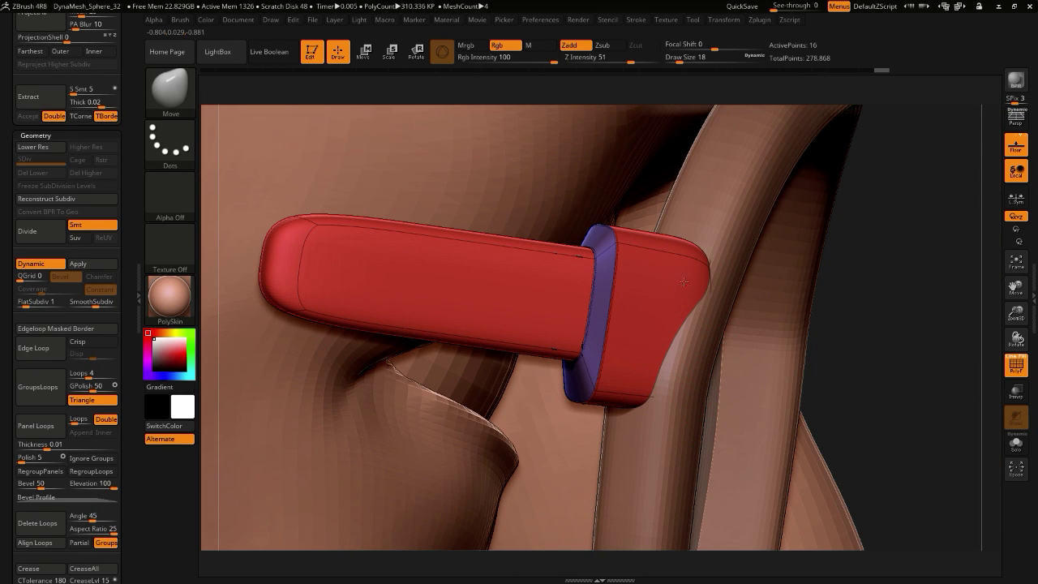
left_click_drag(684, 281, 723, 268)
left_click_drag(871, 412, 732, 394)
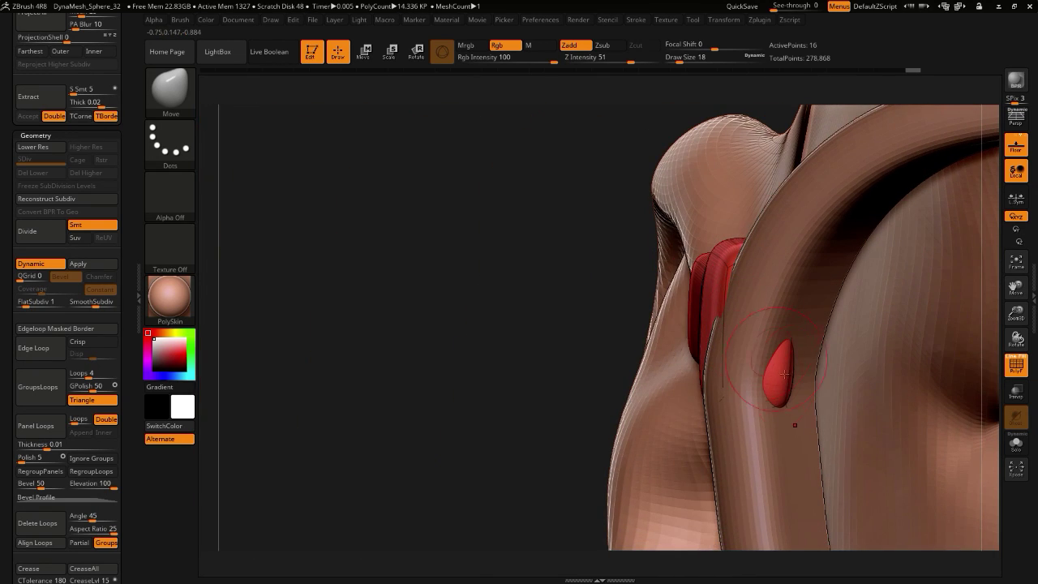
left_click_drag(795, 424, 680, 343)
mouse_move(464, 319)
left_mouse_down("alt")
mouse_move(422, 289)
mouse_move(441, 288)
left_mouse_up("alt")
mouse_move(366, 341)
left_mouse_down()
mouse_move(466, 340)
mouse_move(424, 317)
left_mouse_up()
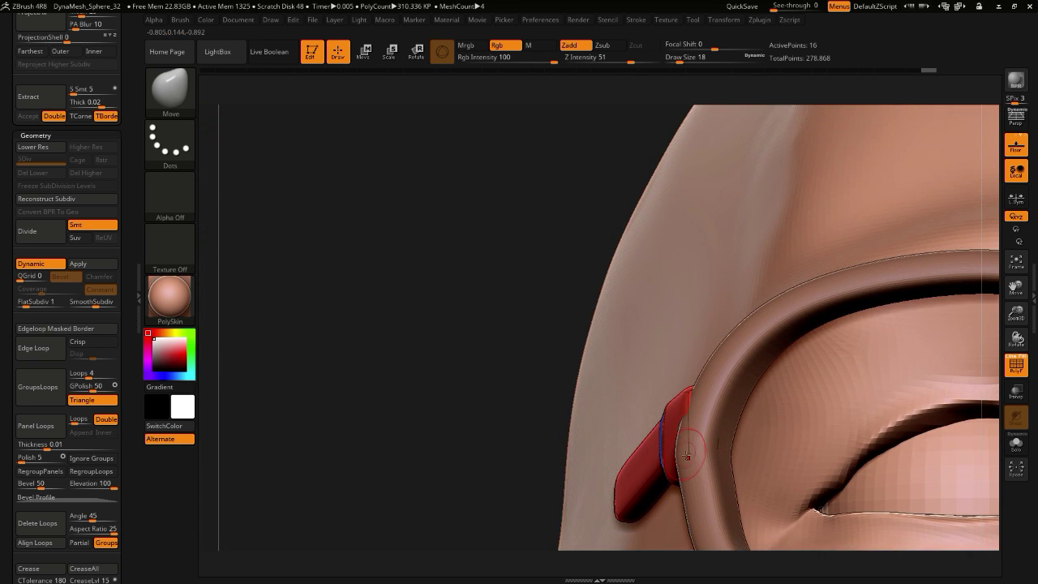
left_click_drag(694, 445, 689, 444)
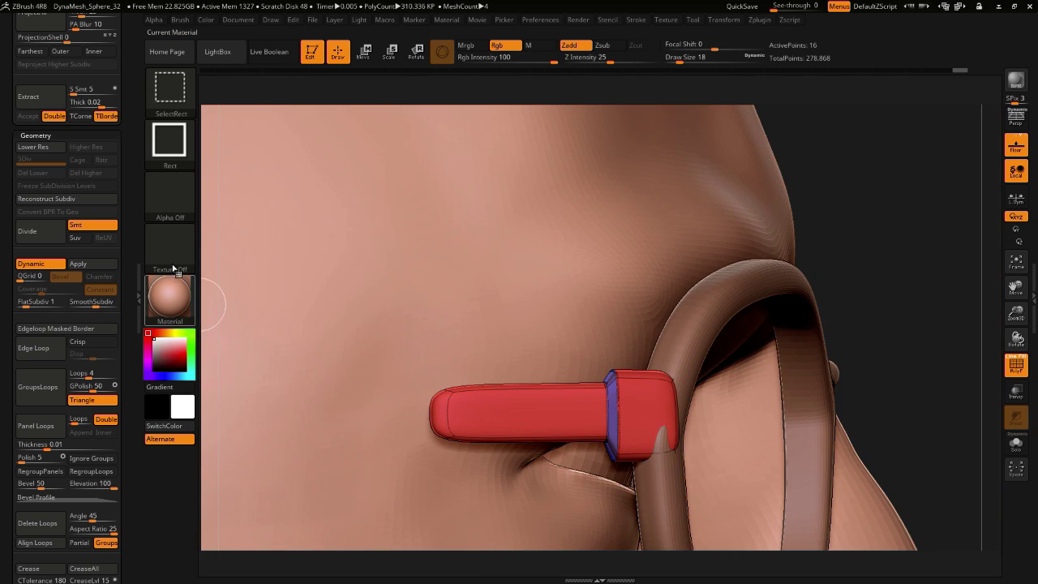
- Slice the temple block lengthwise through its middle with SliceCurve and pull its rim-end corners against the rim
left_click(161, 98, "ctrl+shift")
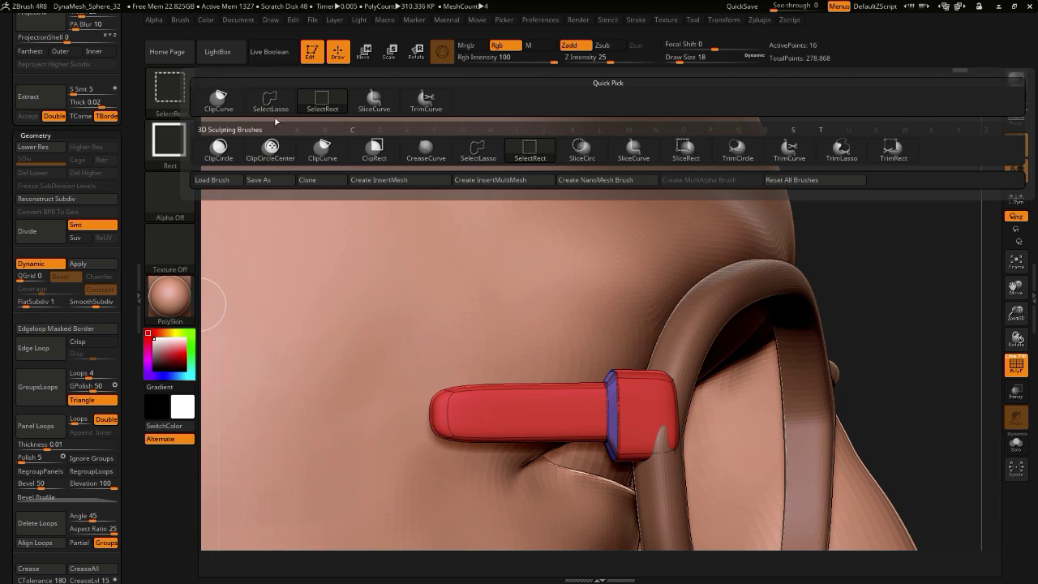
left_click(376, 106)
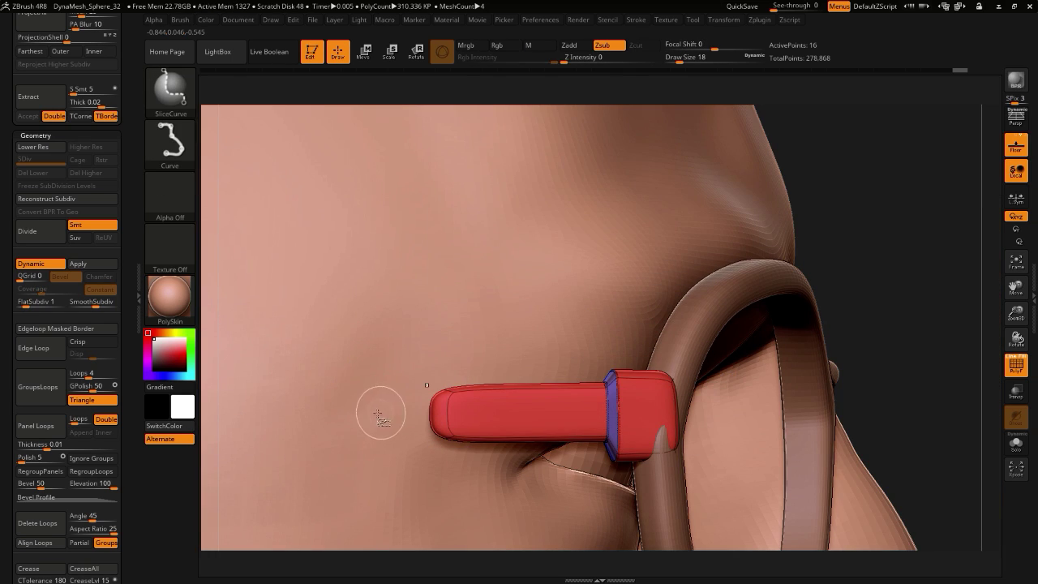
mouse_move(382, 413)
left_mouse_down("ctrl+shift")
mouse_move(714, 394)
mouse_move(710, 413)
mouse_move(758, 411)
left_mouse_up("ctrl+shift")
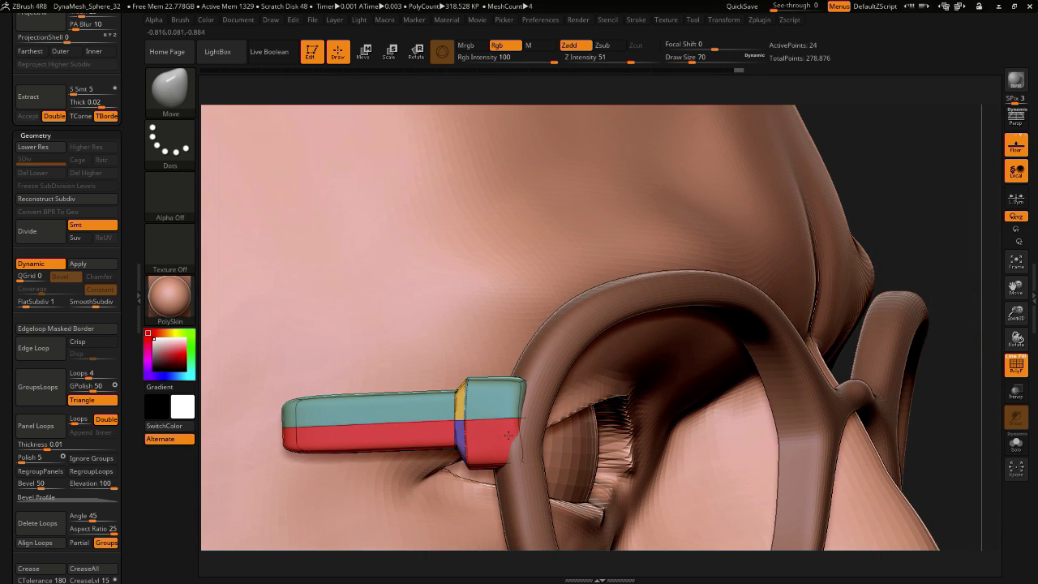
left_click_drag(519, 392, 529, 396)
left_click_drag(502, 455, 515, 454)
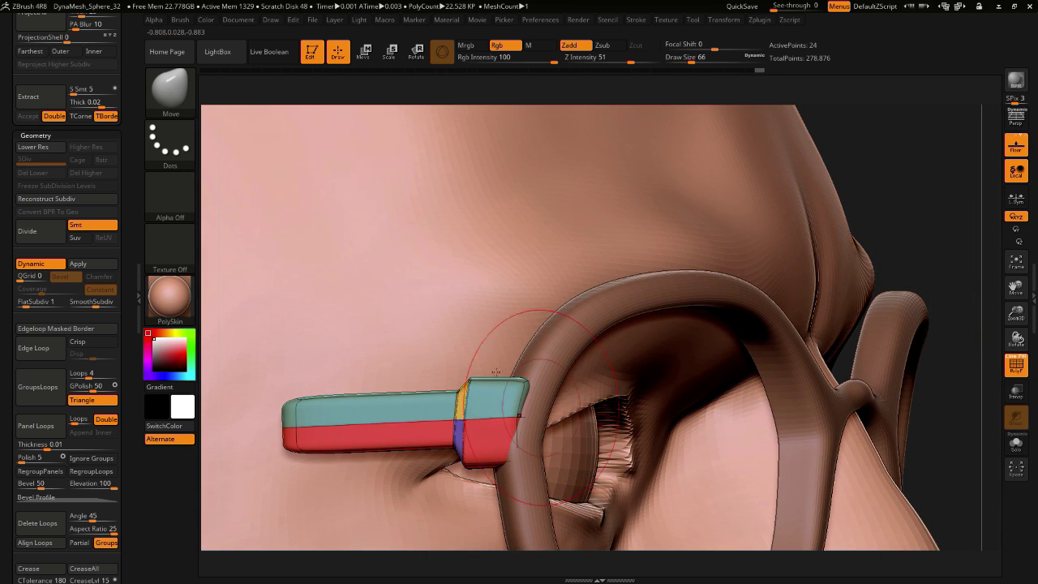
- Clip the far end of the temple block straight across with ClipCurve, shortening the arm
left_click_drag(209, 270, 140, 274)
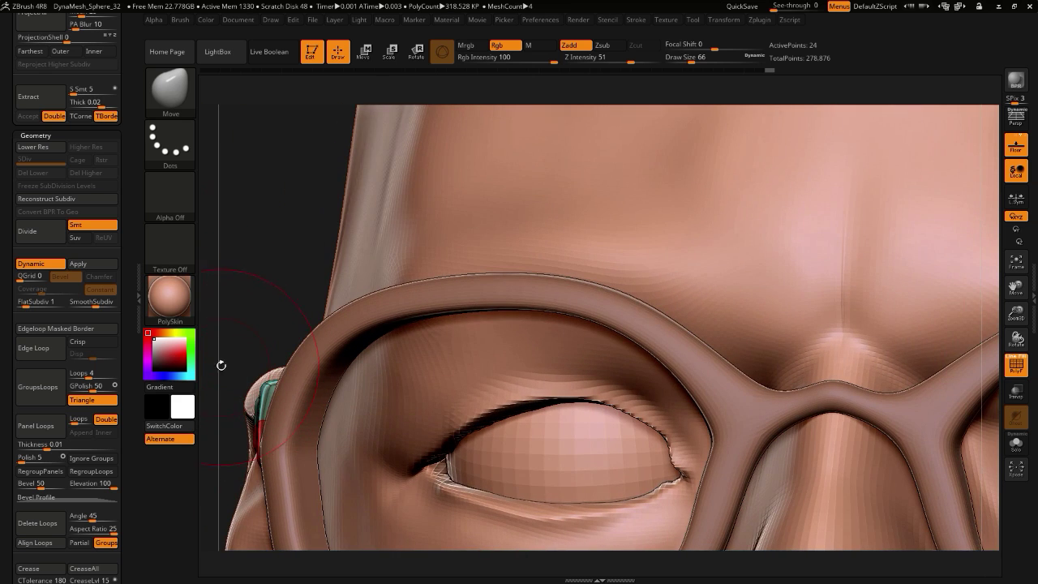
mouse_move(222, 364)
left_mouse_down("alt")
mouse_move(308, 331)
mouse_move(314, 374)
mouse_move(284, 440)
mouse_move(321, 439)
left_mouse_up("alt")
left_click(346, 415, "alt")
right_click_drag(321, 438, 289, 415)
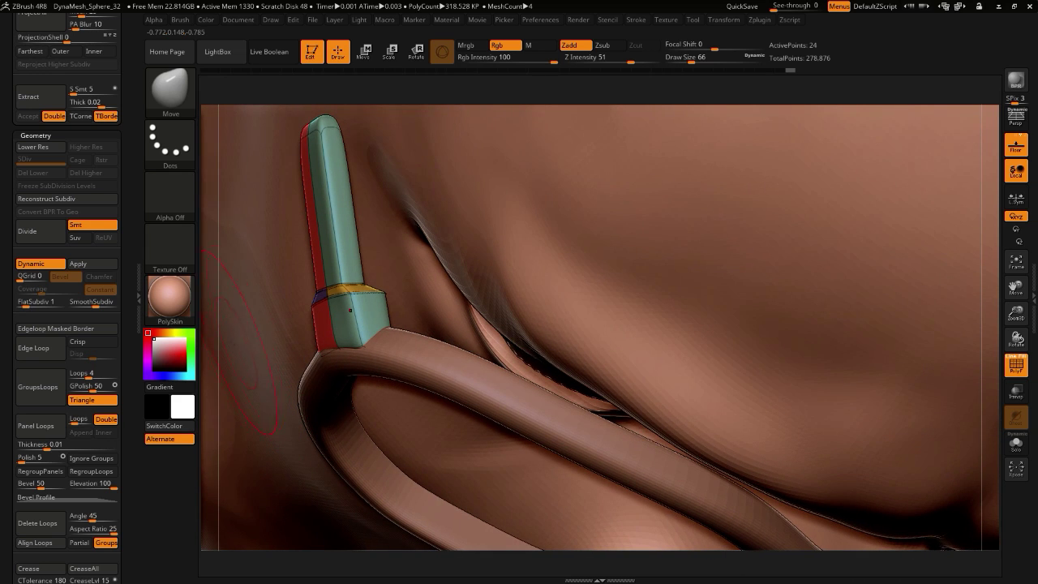
left_click_drag(210, 254, 261, 261)
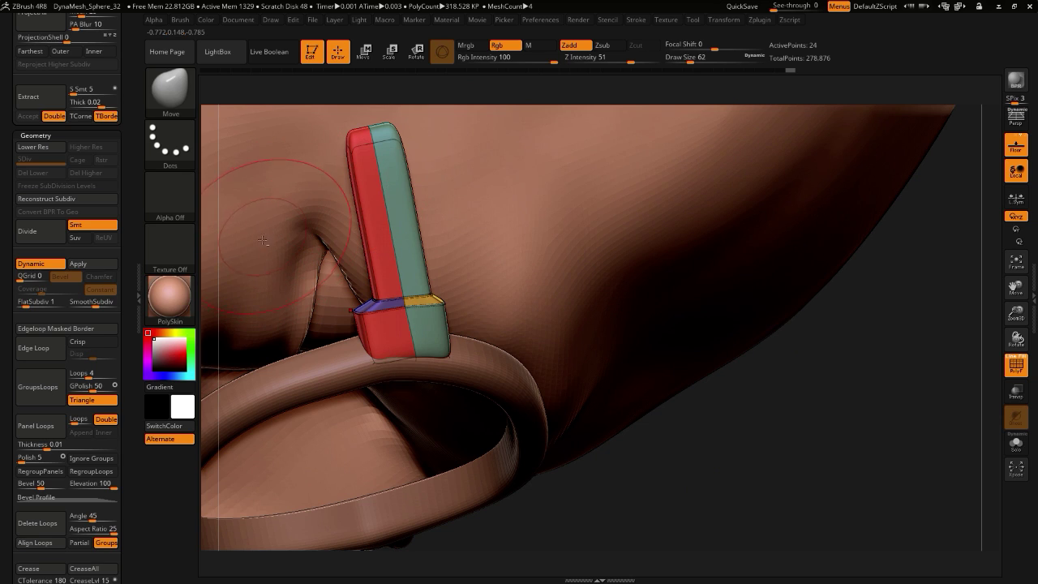
left_click(168, 92, "ctrl+shift")
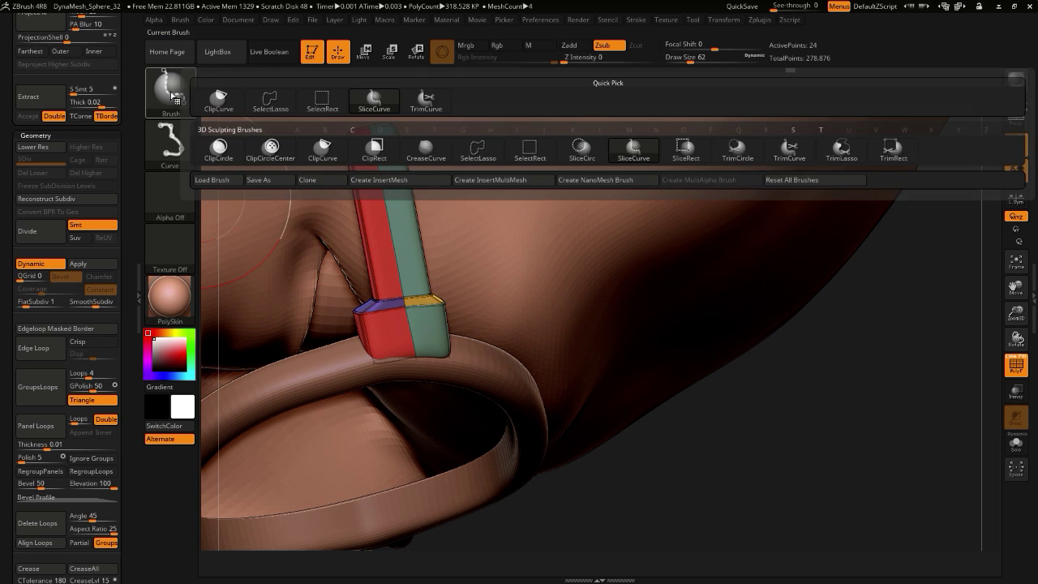
left_click(214, 107, "ctrl+shift")
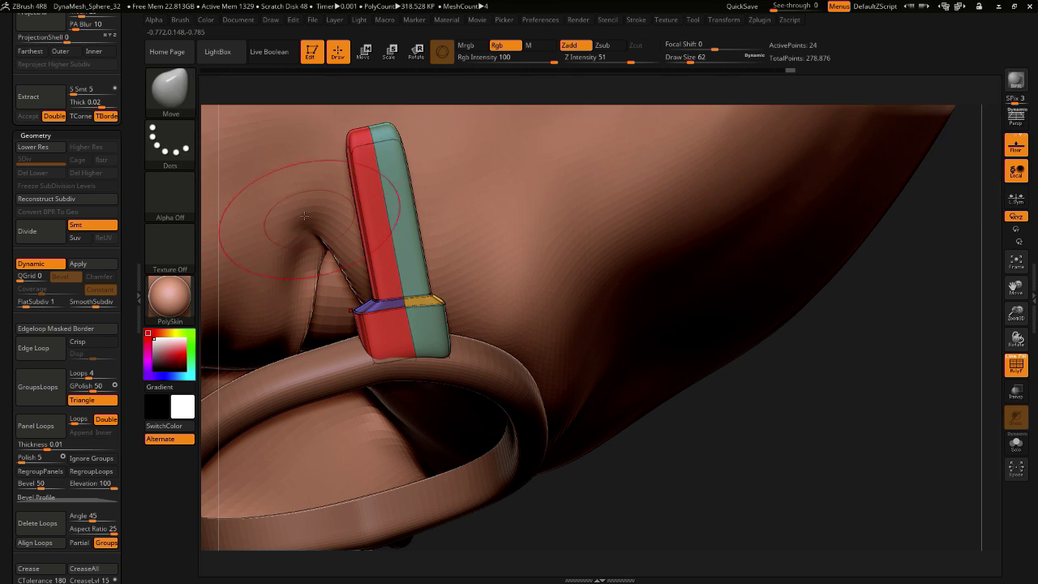
mouse_move(203, 251)
left_mouse_down()
mouse_move(243, 271)
mouse_move(550, 284)
left_mouse_up()
key("ctrl+z")
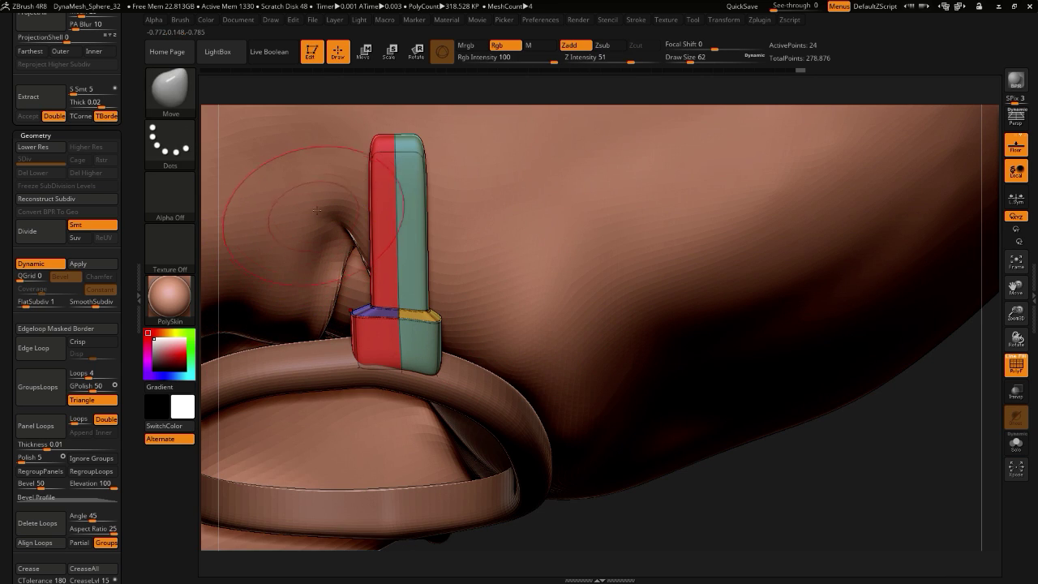
left_click_drag(338, 178, 527, 178, "ctrl+shift")
- Adjust the clipped end of the temple block with the Move brush to even out its shape
left_click_drag(811, 480, 685, 469)
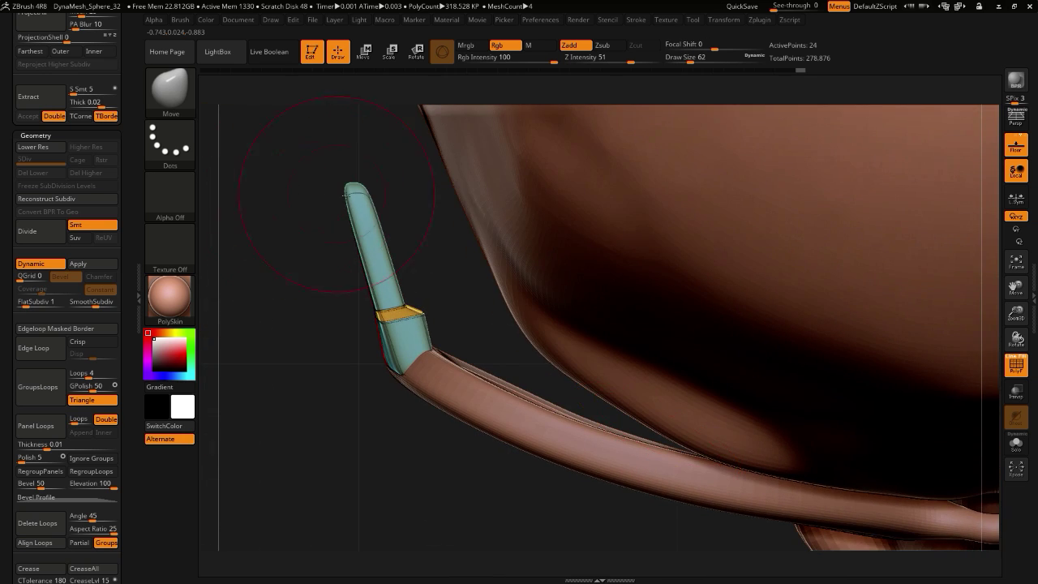
left_click_drag(364, 188, 383, 198)
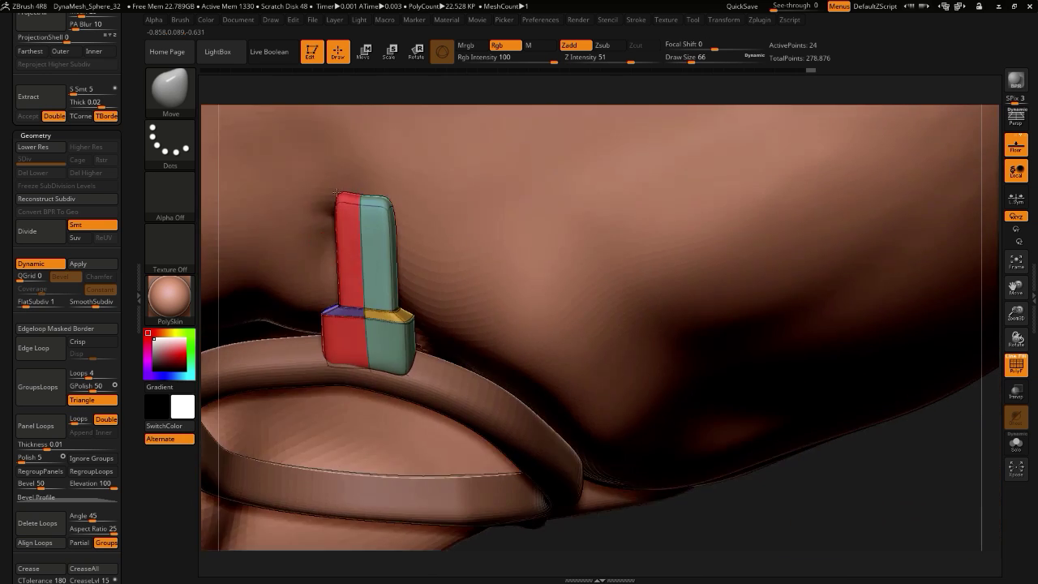
left_click_drag(346, 195, 350, 202)
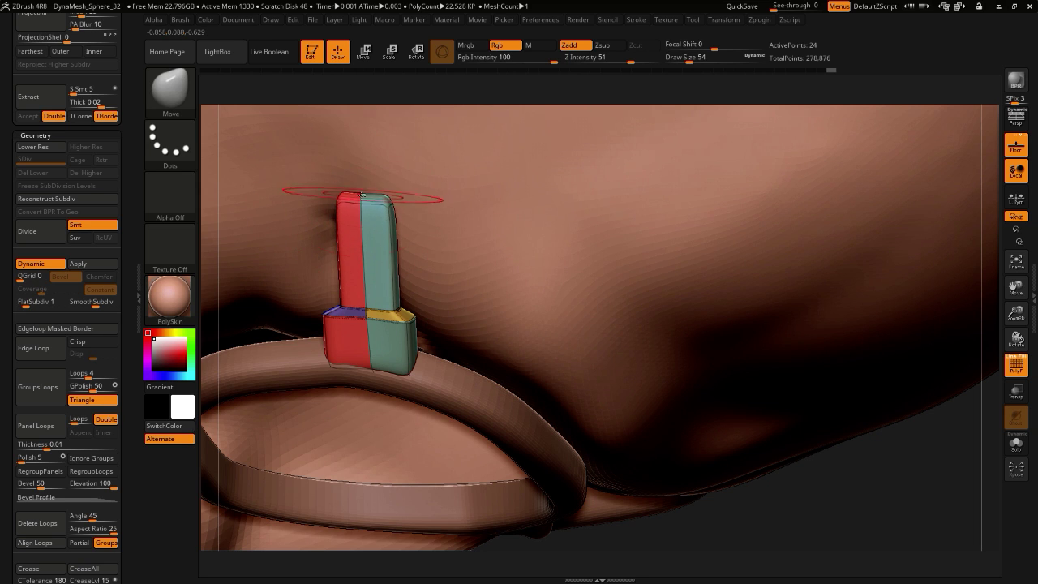
- Make the glasses frame the active subtool, enlarge the brush to 78 and reshape and smooth the lower part of the rim
left_click_drag(775, 560, 497, 323, "alt")
left_click_drag(273, 329, 261, 381, "shift")
left_click(499, 394, "alt")
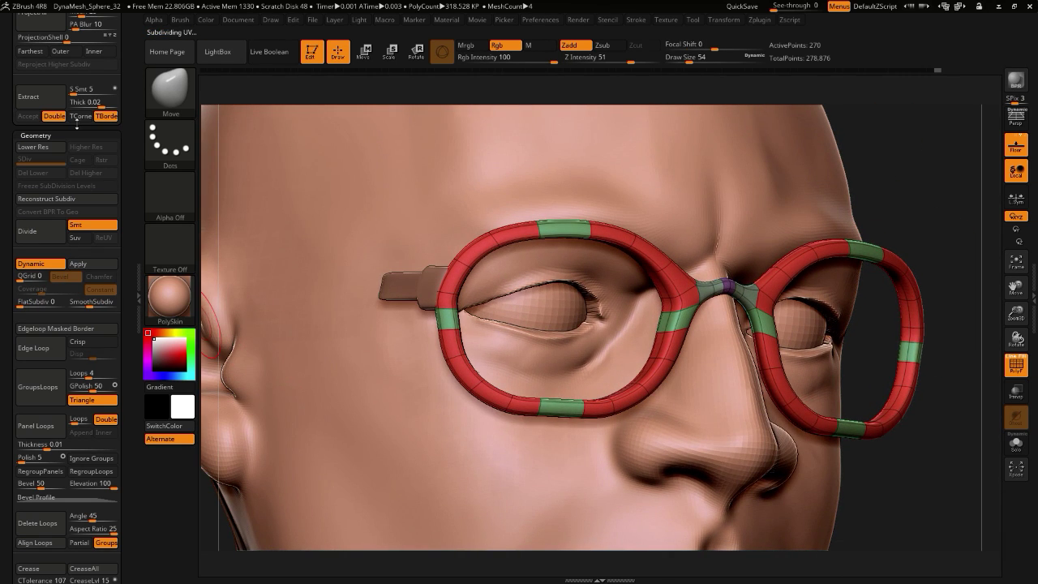
key("s")
left_click_drag(560, 418, 534, 414)
key("s")
left_click_drag(565, 416, 469, 394)
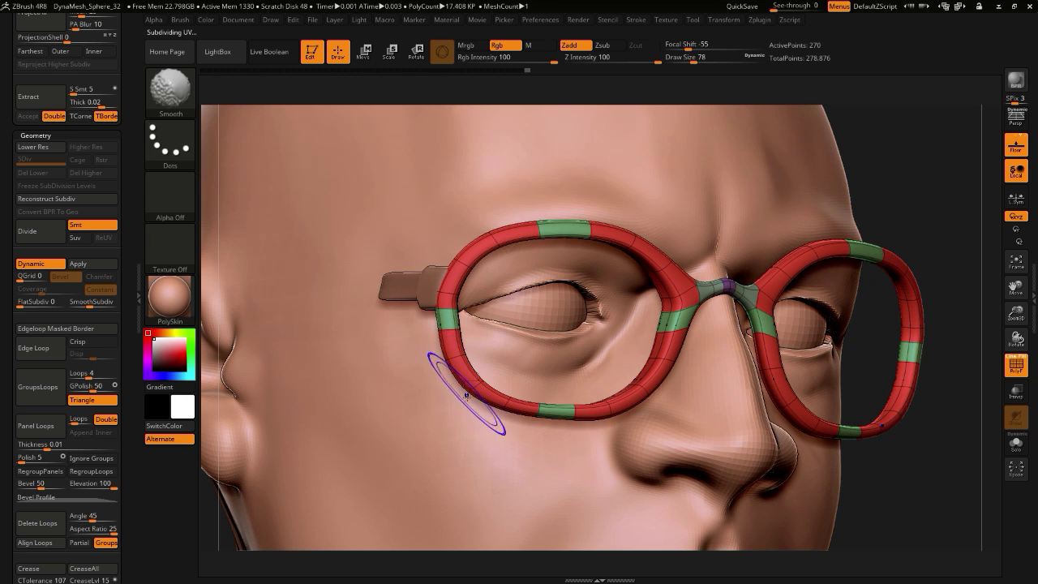
key("shift")
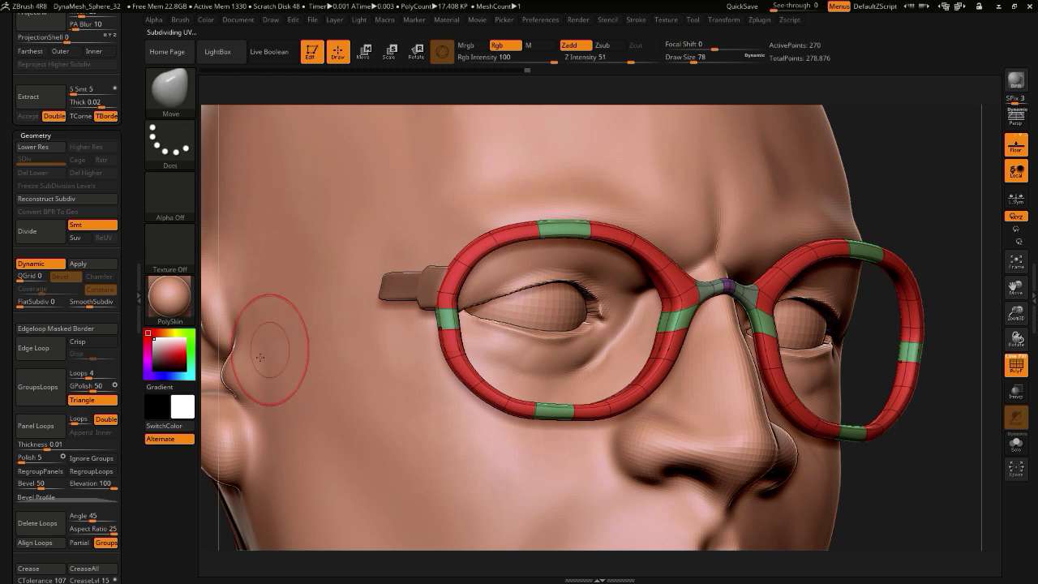
- Isolate the glasses frame and switch to the ZModeler brush
left_click_drag(208, 362, 171, 361)
left_click_drag(271, 393, 253, 375, "alt")
left_click_drag(324, 348, 306, 362)
left_click(334, 354)
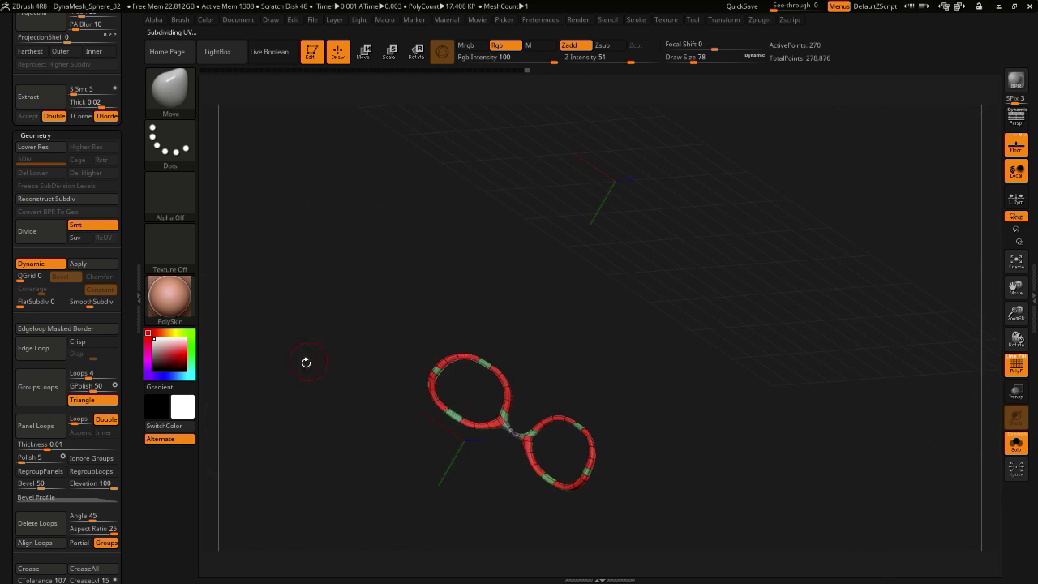
left_click(169, 100)
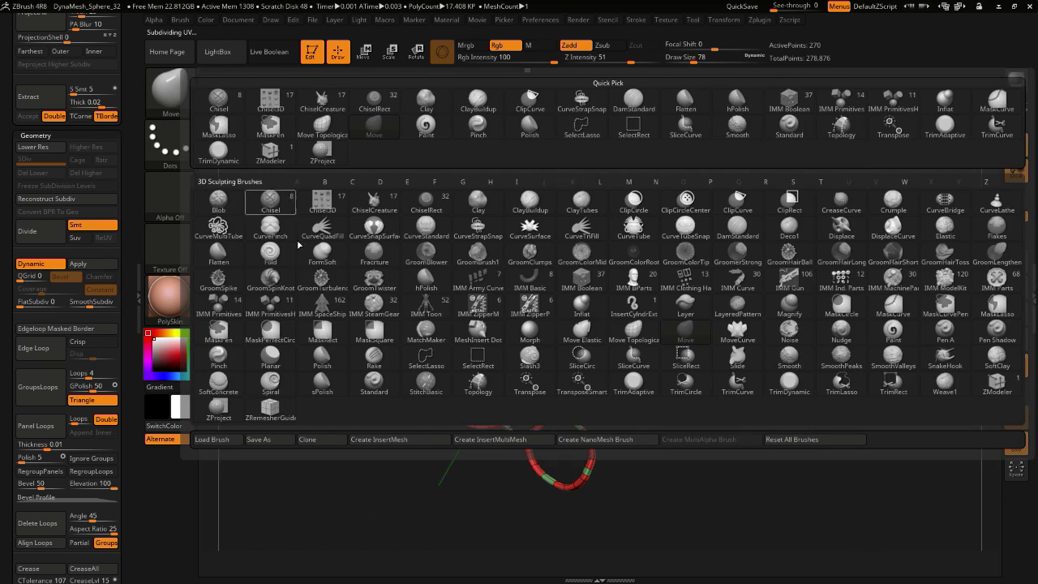
left_click(997, 384)
mouse_move(379, 433)
left_mouse_down("alt")
mouse_move(353, 469)
mouse_move(289, 350)
mouse_move(217, 154)
left_mouse_up("alt")
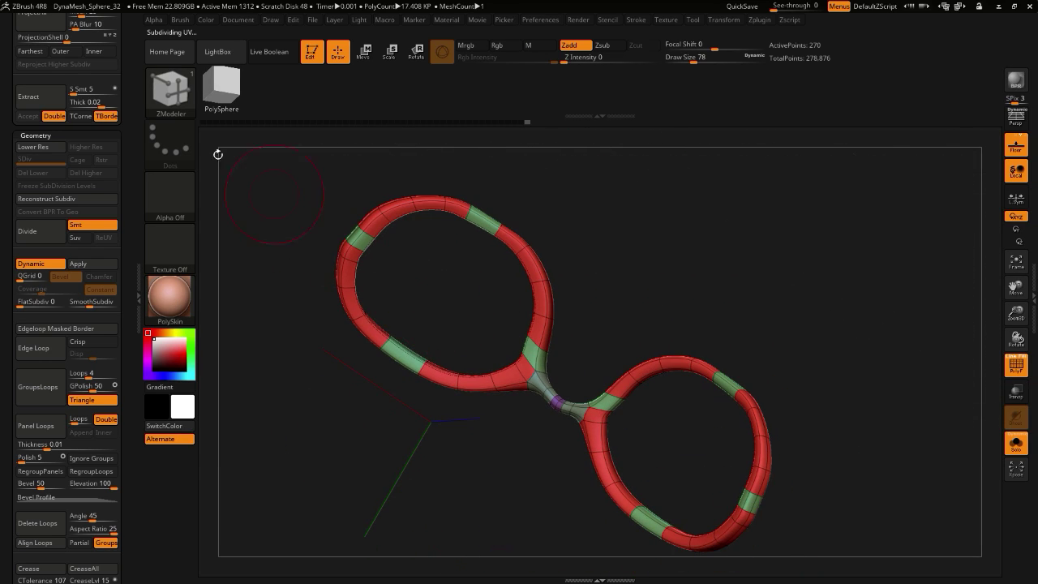
- Extrude nose pads from the polygons on the back of both inner rims with QMesh and show the head again
key("space")
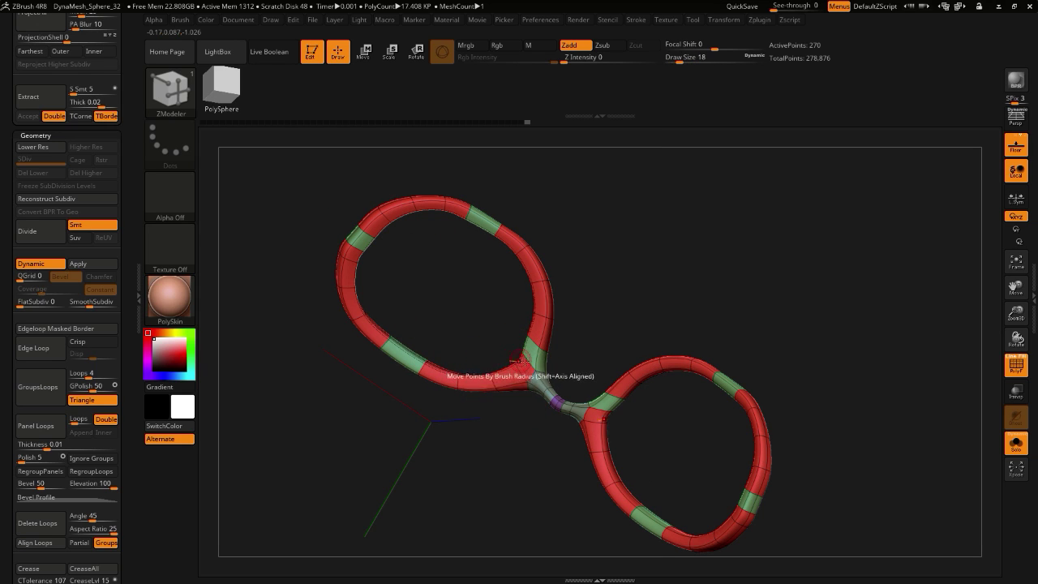
left_click_drag(442, 420, 484, 484)
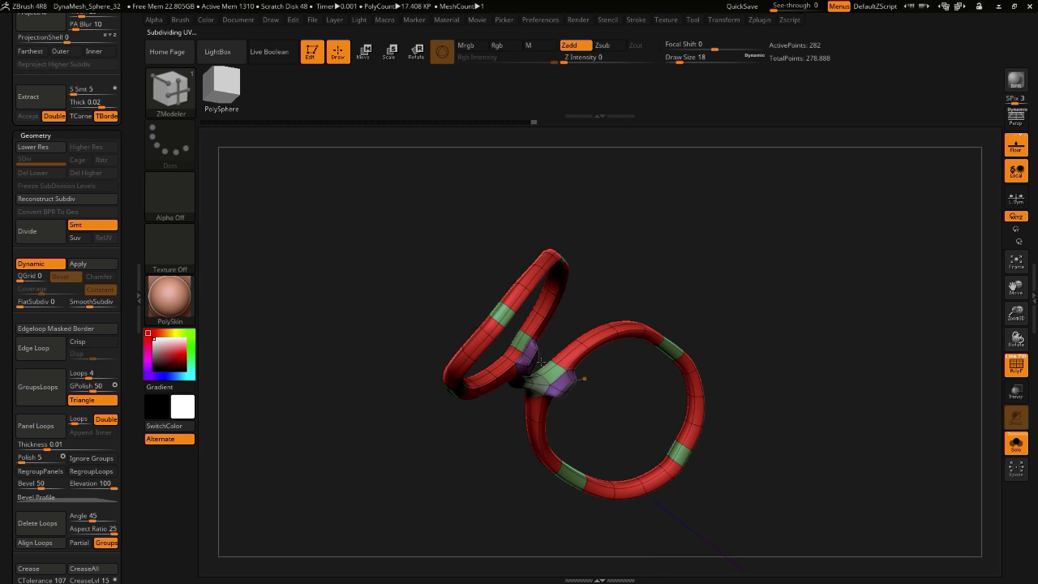
left_click_drag(607, 389, 470, 463)
key("shift+s")
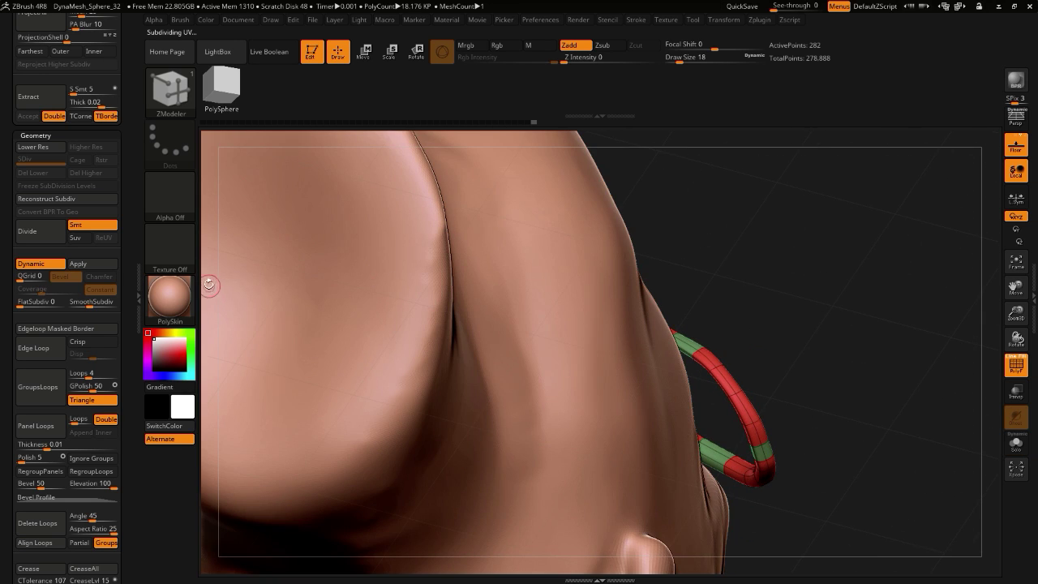
- Extrude the nose pads further from the back of both inner rims of the glasses frame with QMesh
left_click_drag(210, 284, 355, 211)
left_click_drag(478, 280, 560, 329)
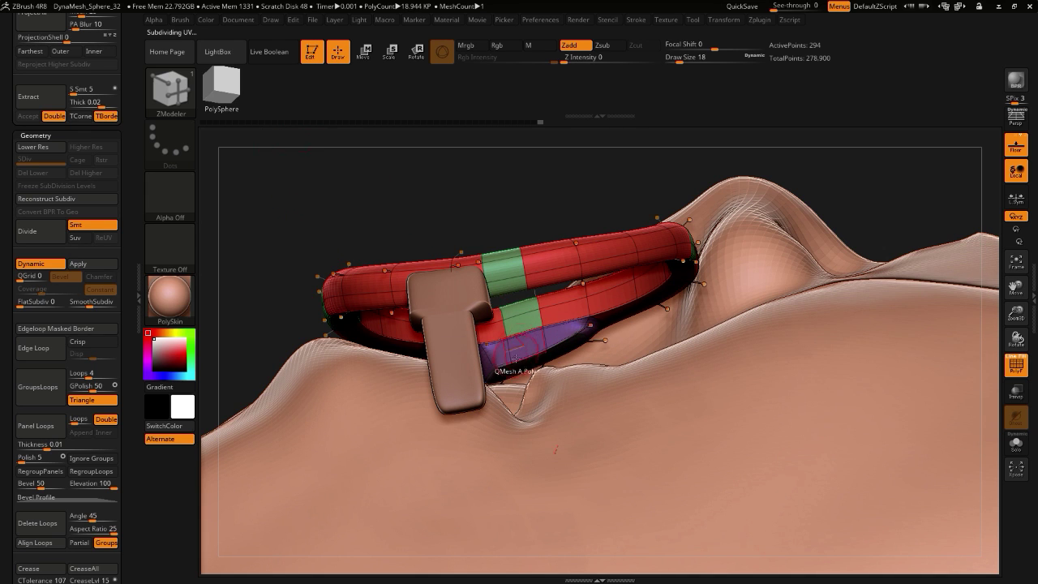
left_click_drag(272, 205, 263, 376)
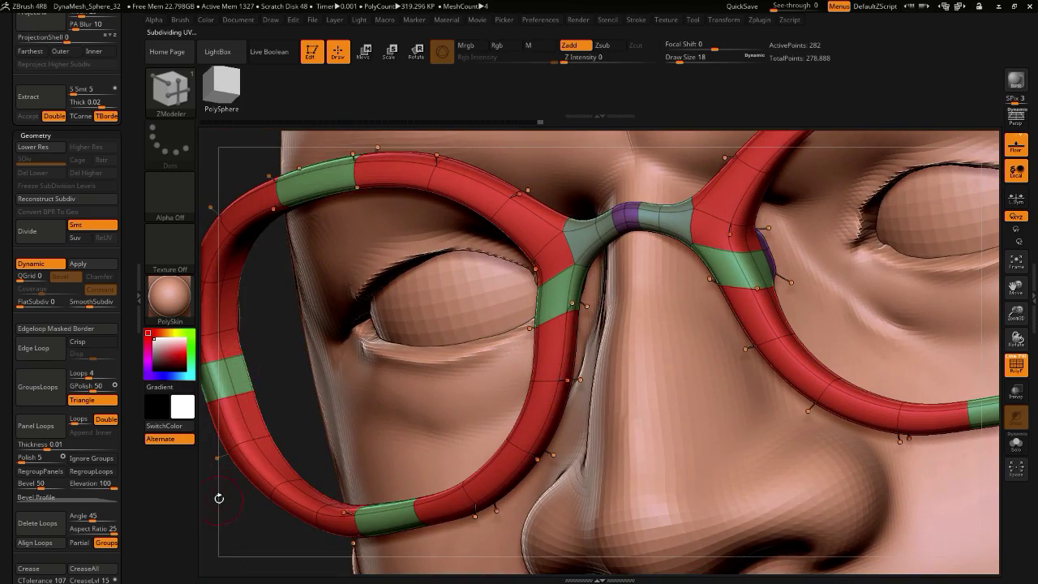
left_click_drag(219, 498, 298, 369)
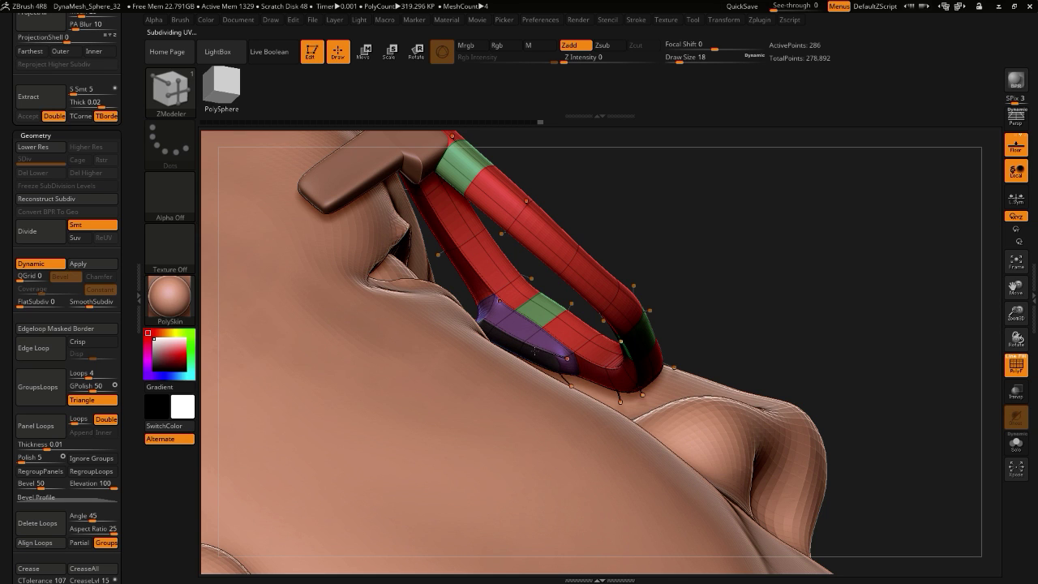
left_click_drag(750, 347, 691, 411)
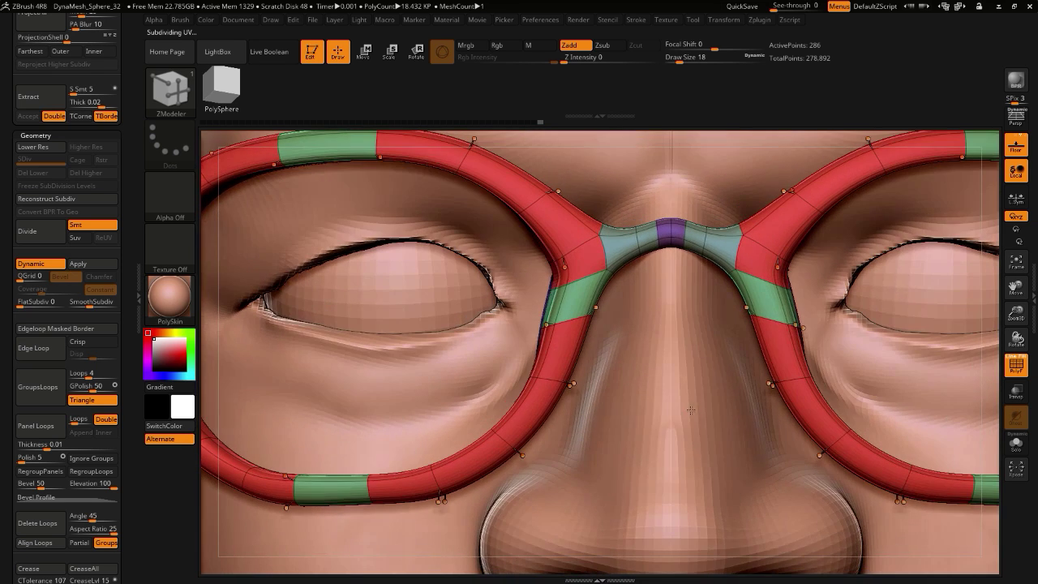
- Switch to the Move brush and adjust the frame's inner rims beside the nose
left_click_drag(212, 304, 134, 139, "alt")
left_click(169, 112)
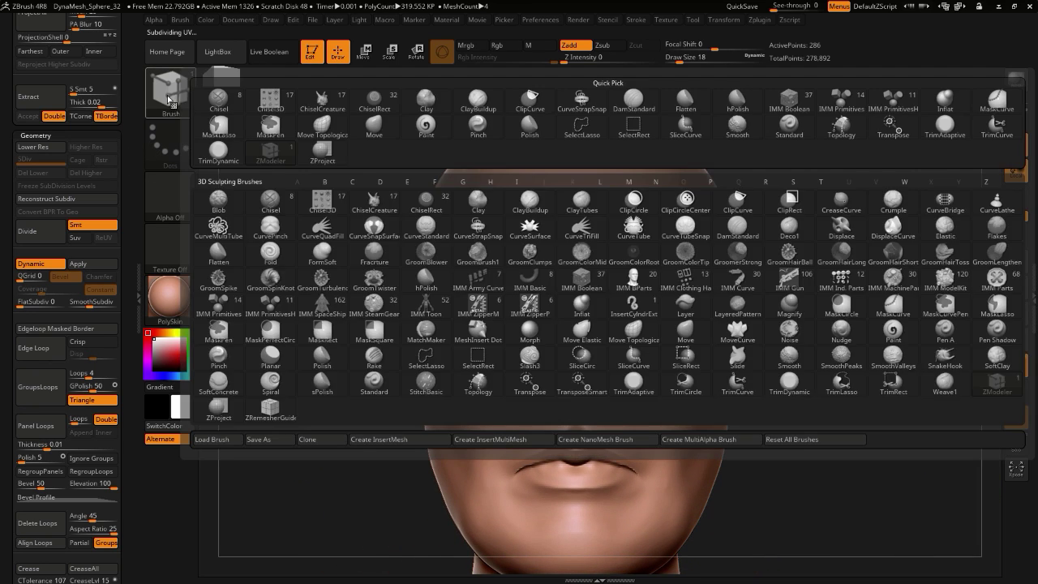
left_click(683, 330)
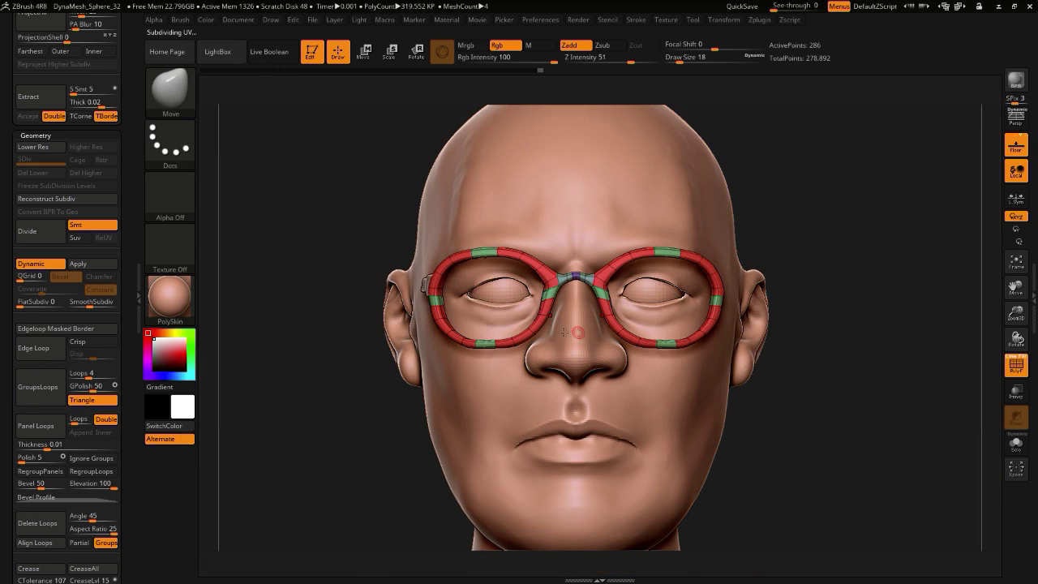
left_click_drag(549, 294, 548, 313)
- Make the temple hinge piece the active subtool and switch to the ZModeler brush
mouse_move(345, 333)
left_mouse_down("alt")
mouse_move(271, 322)
mouse_move(321, 352)
mouse_move(282, 341)
mouse_move(312, 353)
mouse_move(304, 375)
left_mouse_up("alt")
left_click(445, 266, "alt")
mouse_move(641, 403)
left_mouse_down()
mouse_move(688, 443)
mouse_move(645, 428)
mouse_move(670, 510)
left_mouse_up()
left_click(179, 98)
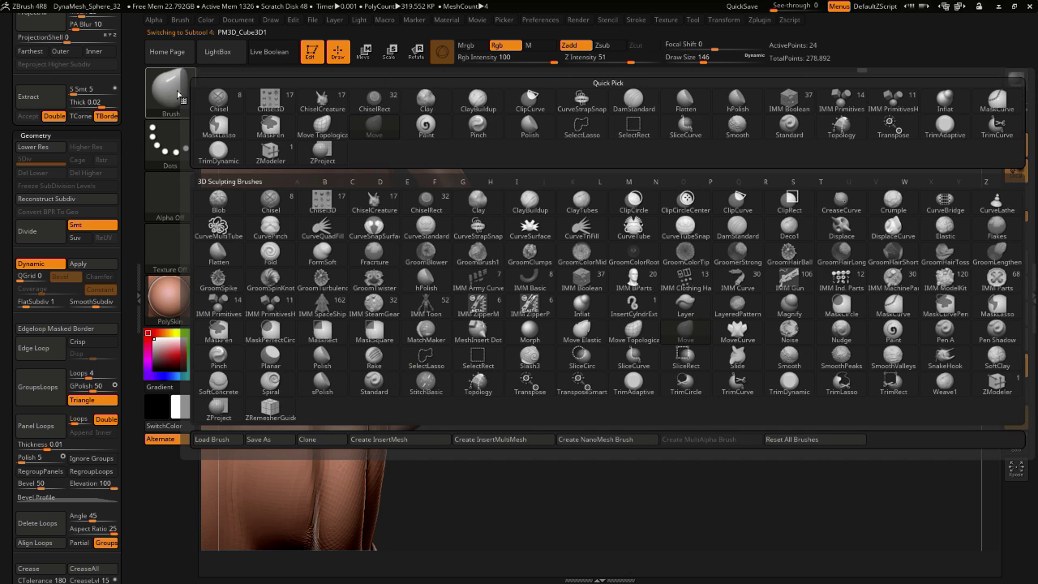
key("z")
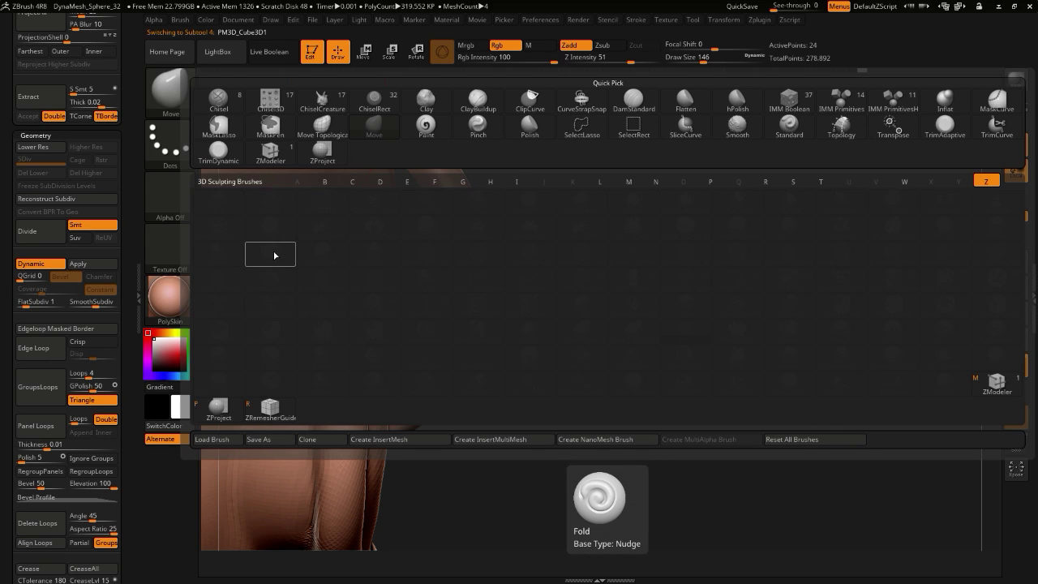
key("m")
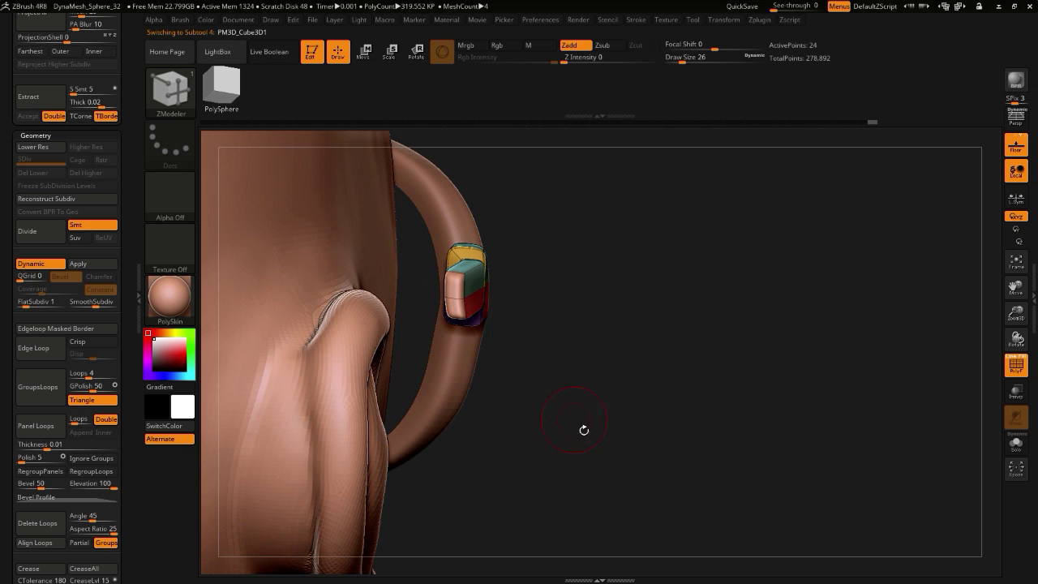
- Extrude the rear end of the hinge piece towards the ear and pull out a separate block behind it with QMesh
left_click_drag(584, 430, 503, 355)
left_click_drag(448, 287, 170, 302)
key("ctrl+z")
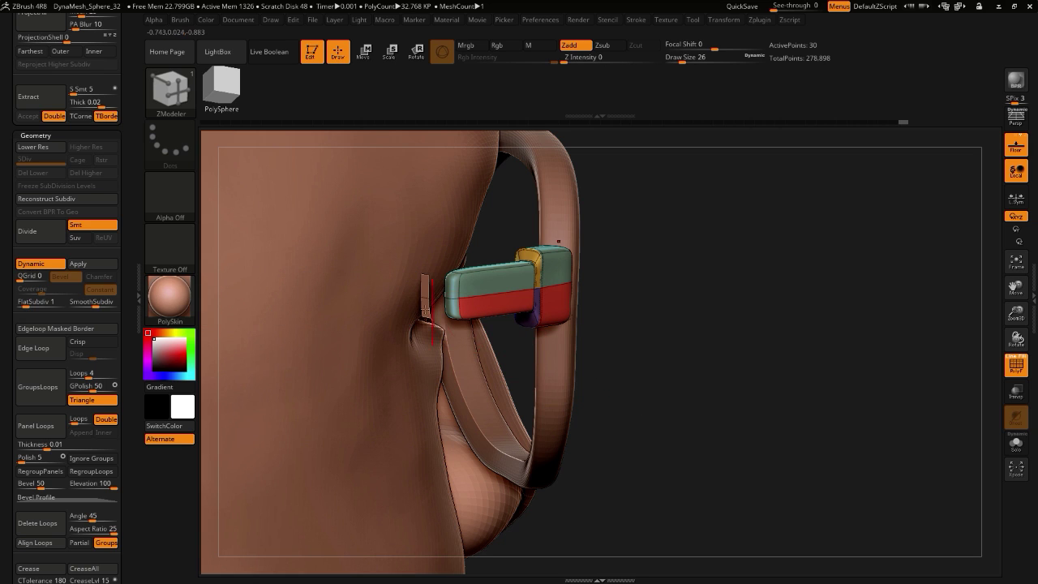
left_click_drag(424, 288, 347, 291)
left_click_drag(712, 481, 669, 484)
- Isolate the detached block behind the hinge piece and split it off into its own subtool
mouse_move(311, 245)
left_mouse_down("ctrl+shift")
mouse_move(436, 357)
mouse_move(332, 336)
mouse_move(274, 232)
mouse_move(360, 250)
mouse_move(427, 349)
left_mouse_up("ctrl+shift")
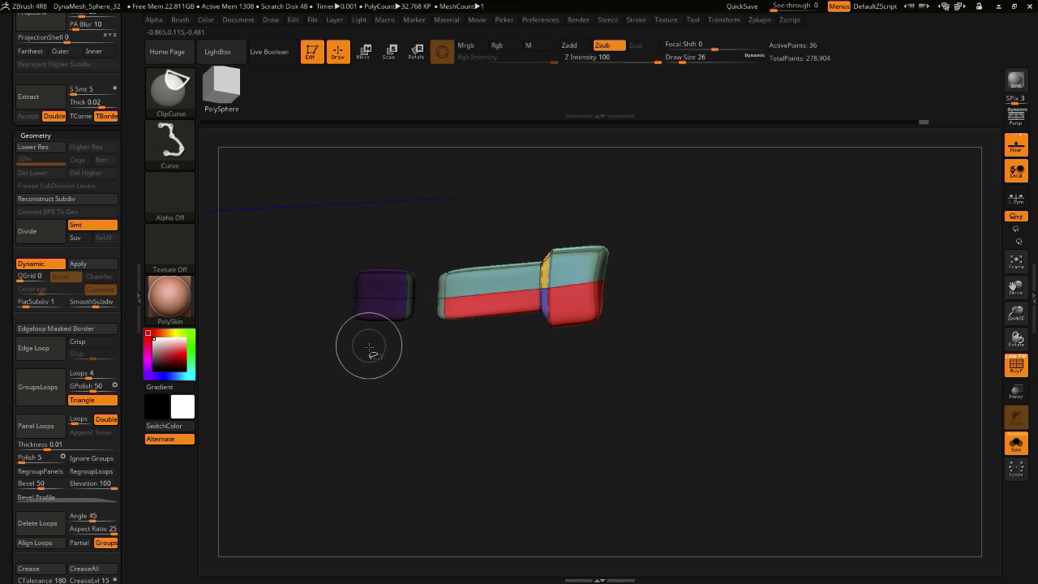
left_click_drag(307, 373, 405, 389, "ctrl")
left_click(414, 331, "ctrl+shift")
left_click_drag(405, 433, 394, 401, "alt")
left_click_drag(204, 355, 245, 350, "alt")
left_click_drag(1, 194, 8, 275)
left_click(28, 199)
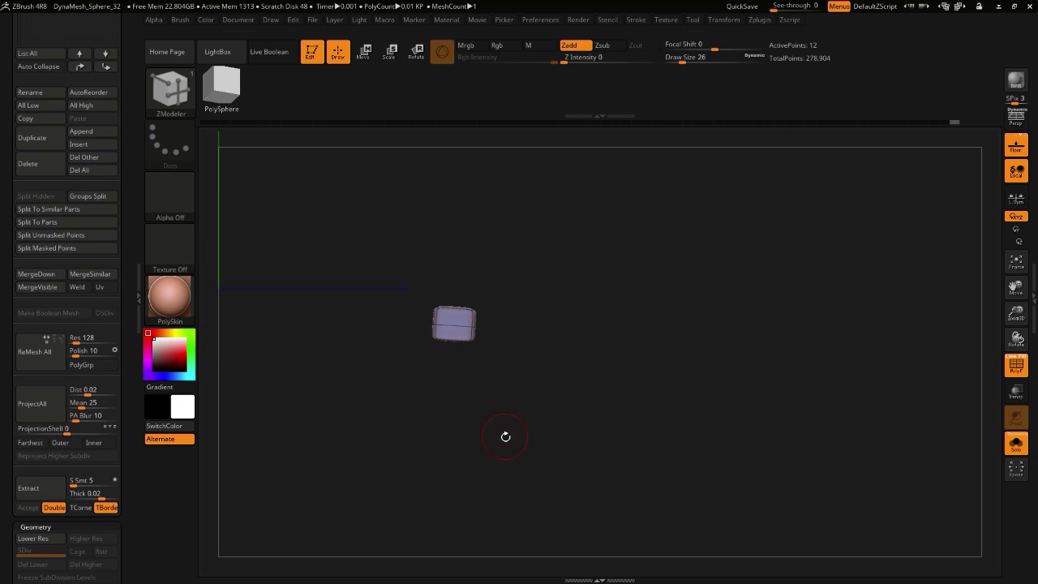
left_click(504, 439)
- Switch to the Move gizmo, reset its orientation and centre it on the isolated block
left_click_drag(842, 464, 251, 229, "alt")
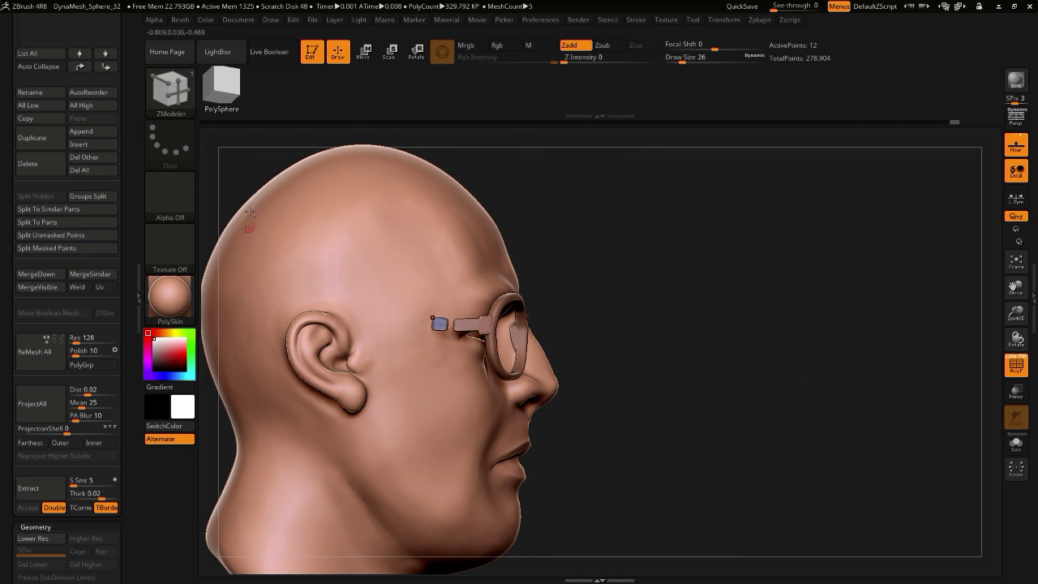
left_click_drag(207, 145, 276, 164, "alt")
left_click_drag(217, 220, 308, 305, "alt")
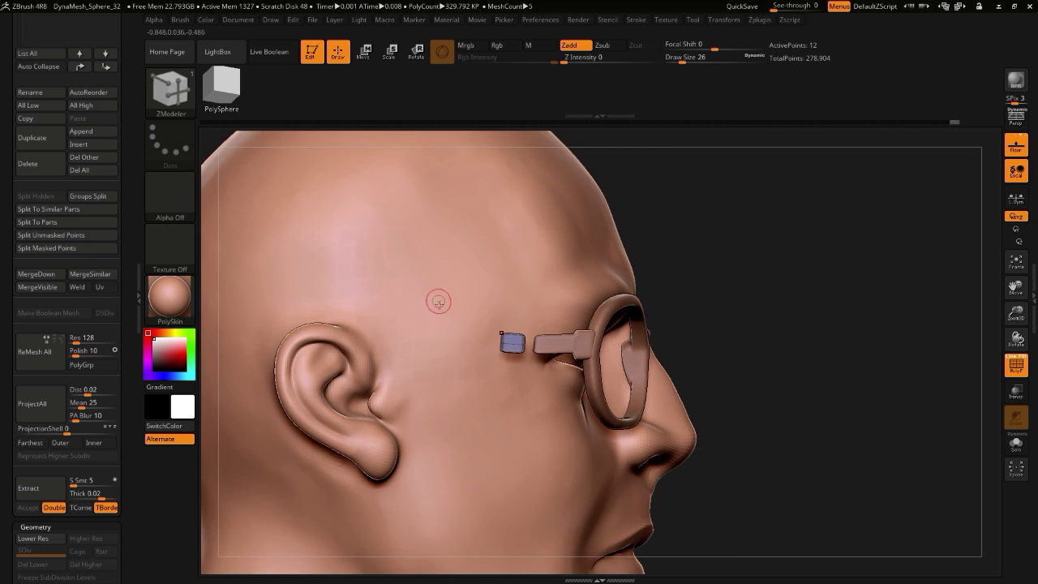
left_click(363, 51)
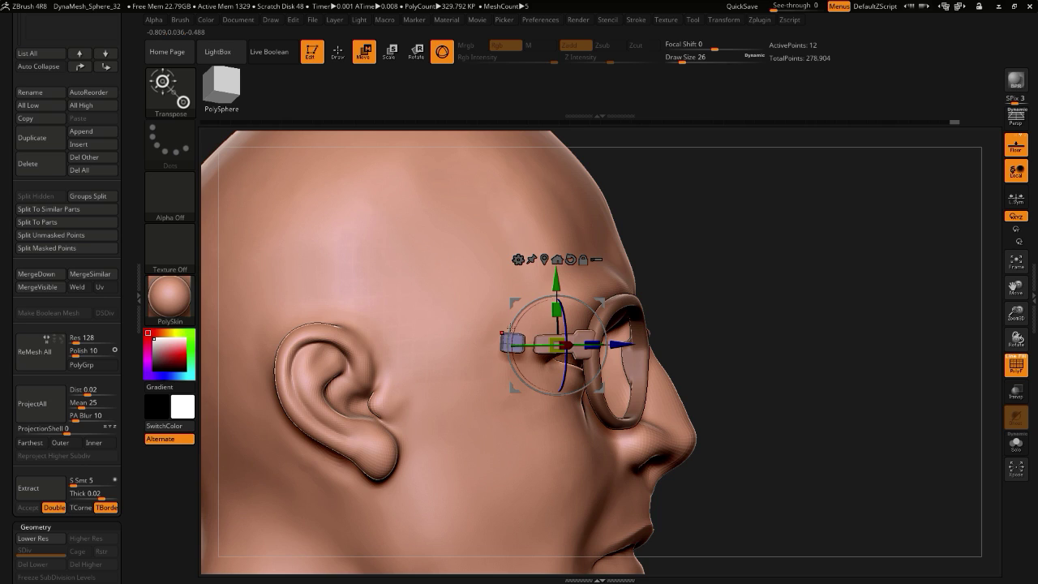
left_click(570, 259)
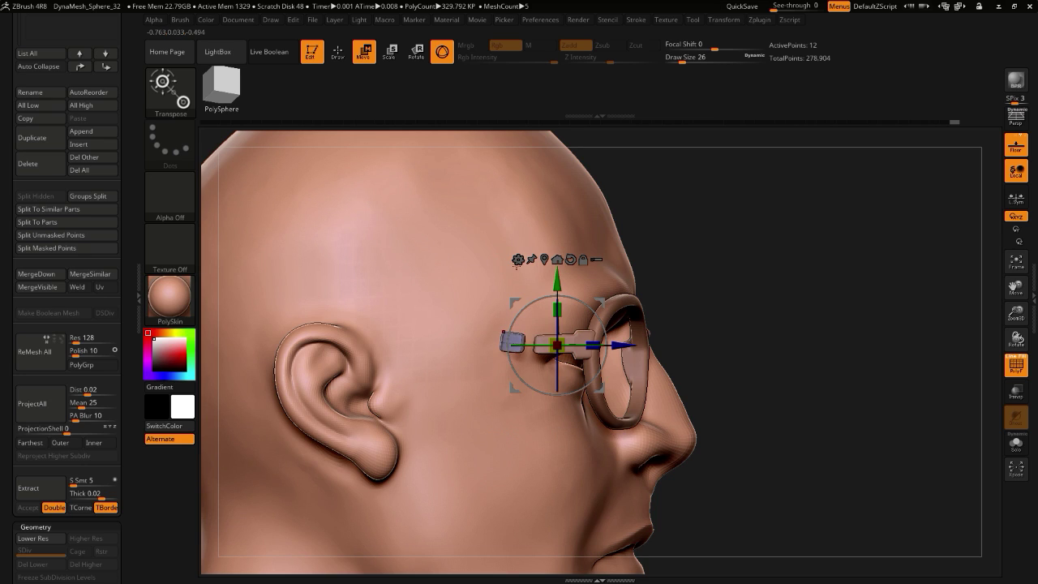
left_click(544, 259)
left_click(583, 260)
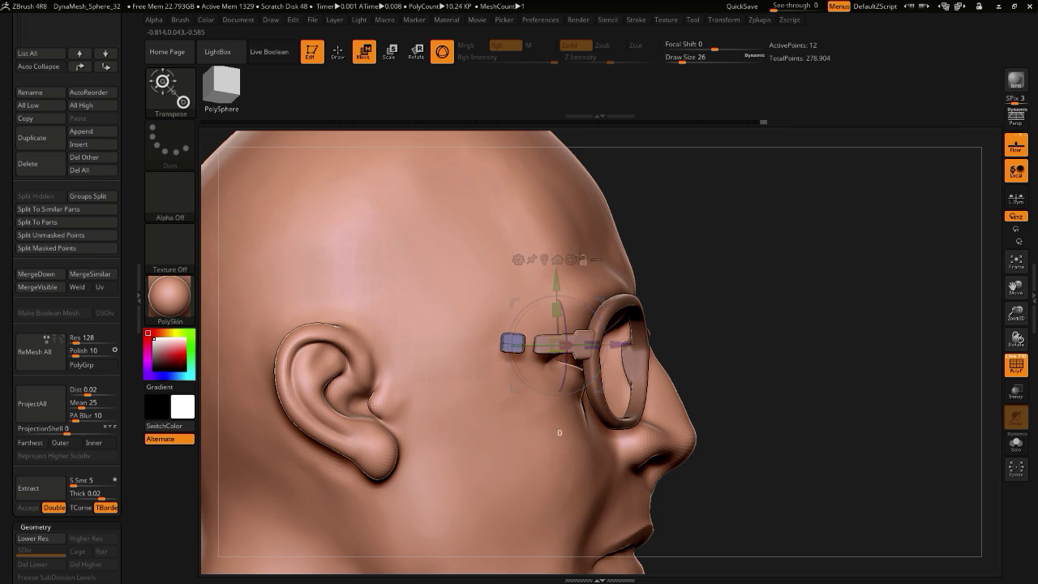
key("alt+s")
left_click(557, 259)
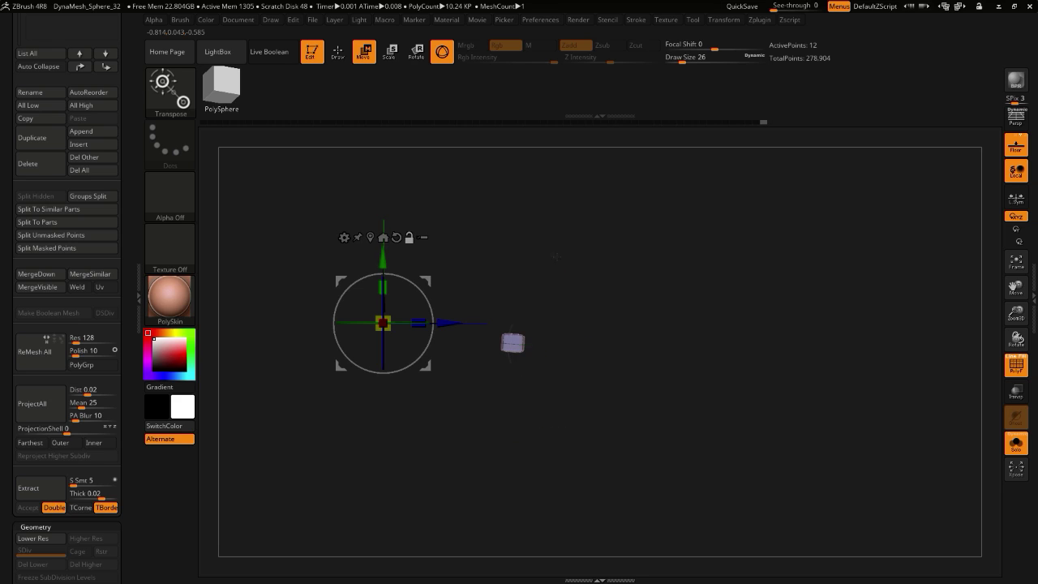
left_click(371, 236)
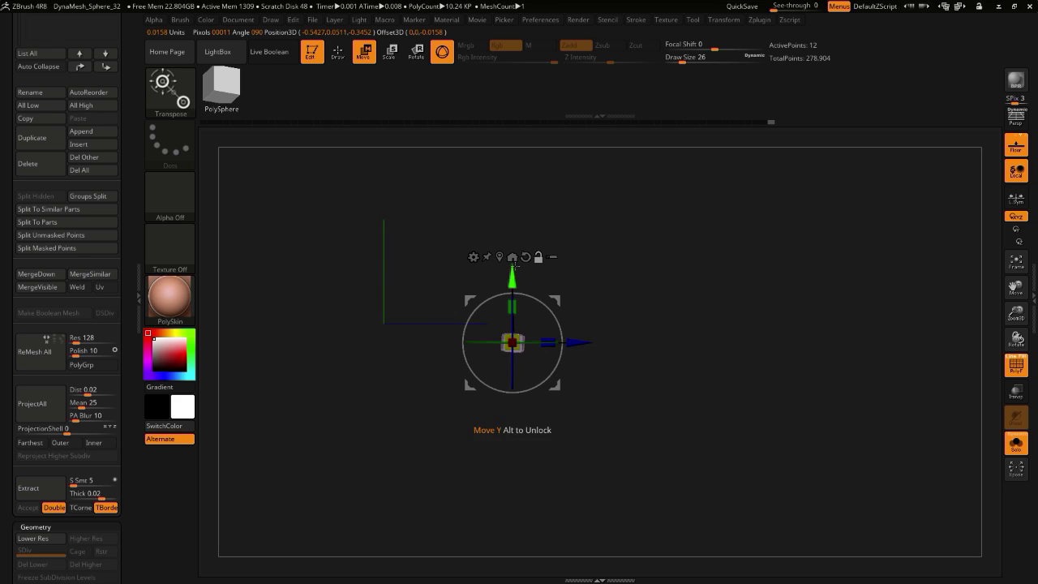
- Stretch the block lengthwise into a temple arm, then rotate and move it to line up with the hinge and ear
key("ctrl+shift+s")
left_click_drag(550, 342, 696, 342)
left_click_drag(728, 411, 401, 426)
left_click_drag(463, 342, 456, 349)
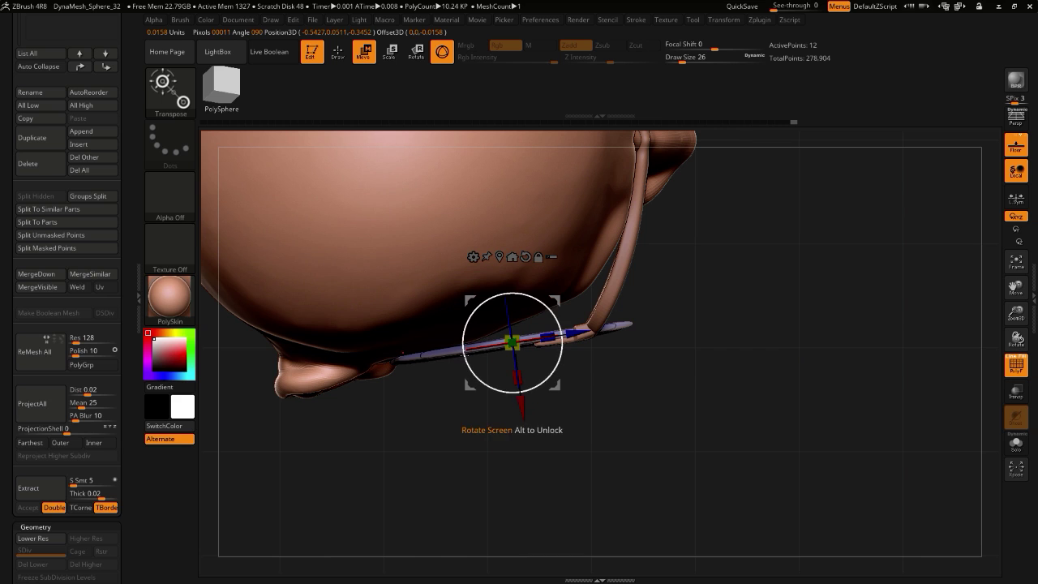
left_click_drag(467, 385, 370, 404)
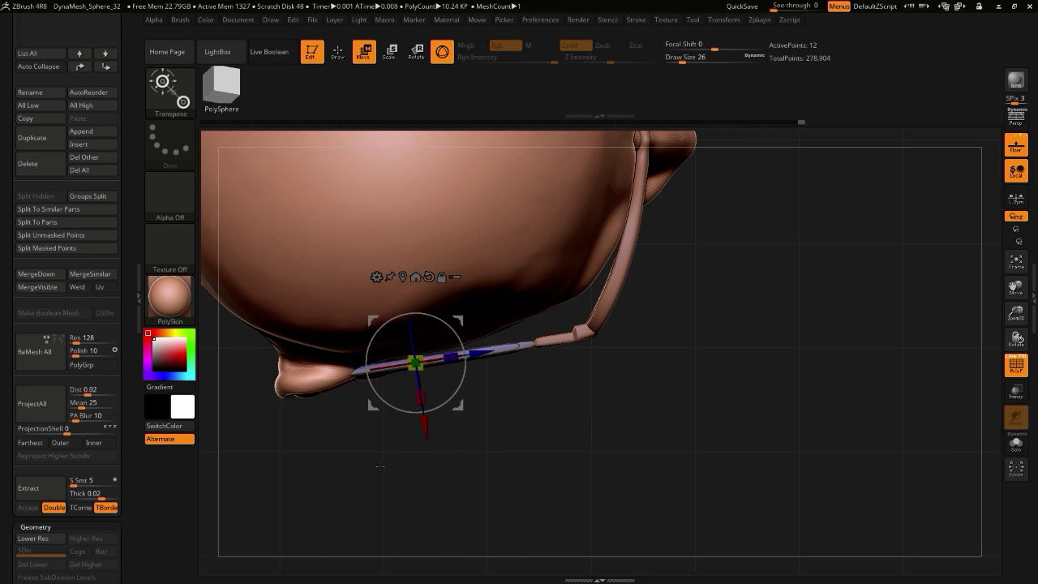
- Scale the temple arm to span from the hinge past the ear and lower it to the hinge's height
left_click_drag(382, 466, 332, 285)
left_click_drag(412, 297, 412, 325)
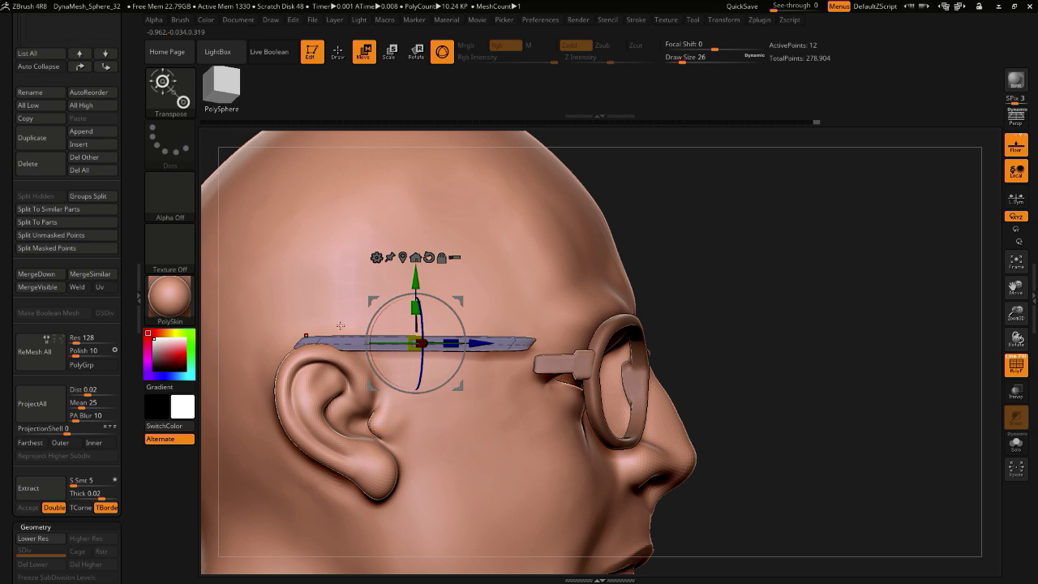
left_click_drag(779, 493, 763, 486)
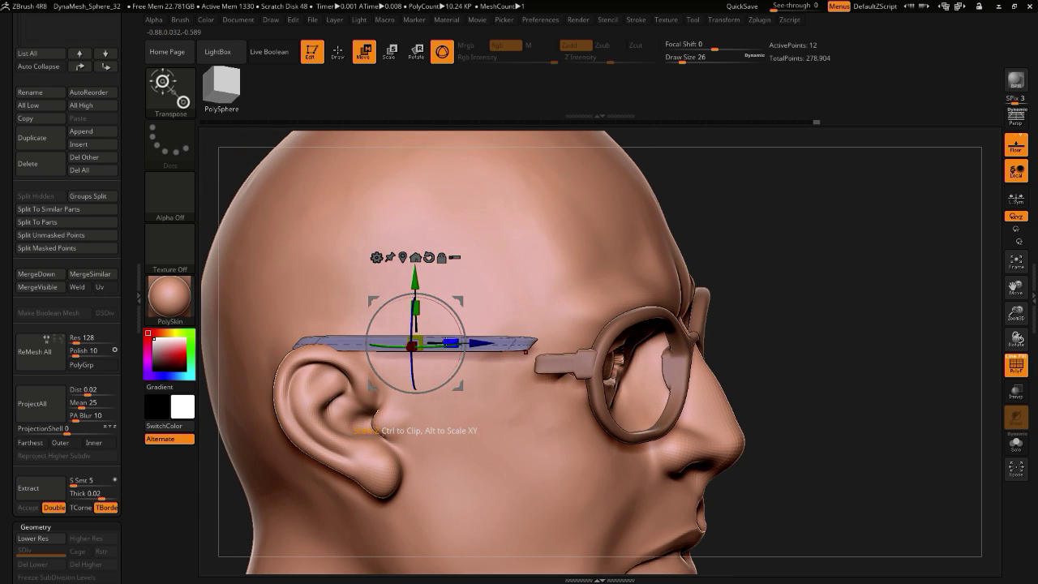
left_click_drag(209, 374, 388, 312)
left_click_drag(531, 464, 444, 462)
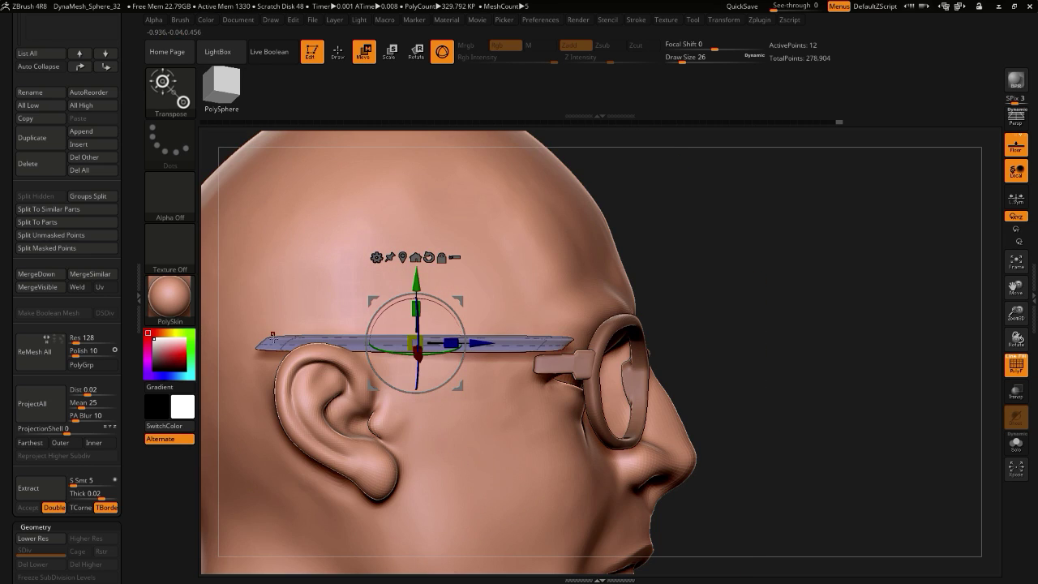
mouse_move(417, 281)
left_mouse_down()
mouse_move(417, 302)
mouse_move(416, 290)
left_mouse_up()
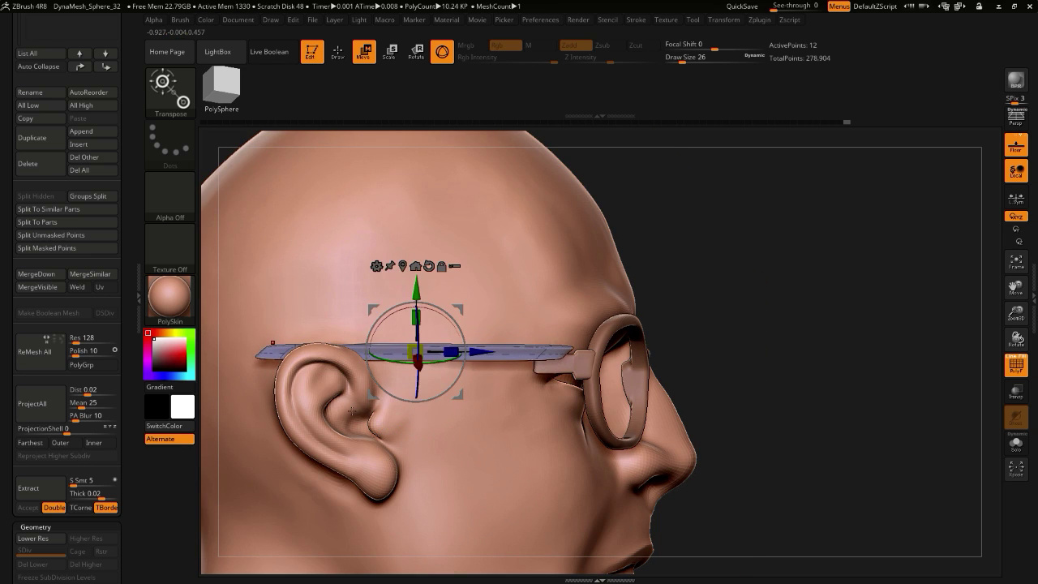
- Tilt the temple arm so its rear end sits higher over the ear, and fine-tune its vertical scale
left_click_drag(222, 371, 164, 367)
left_click_drag(367, 335, 379, 316)
left_click_drag(280, 383, 263, 433)
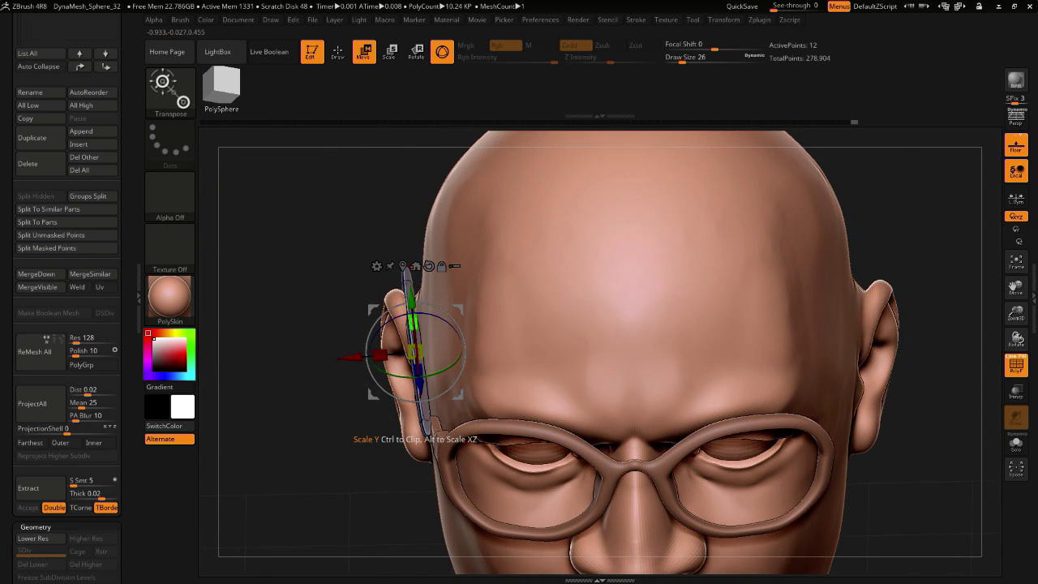
left_click_drag(411, 305, 413, 307)
left_click_drag(259, 359, 321, 323)
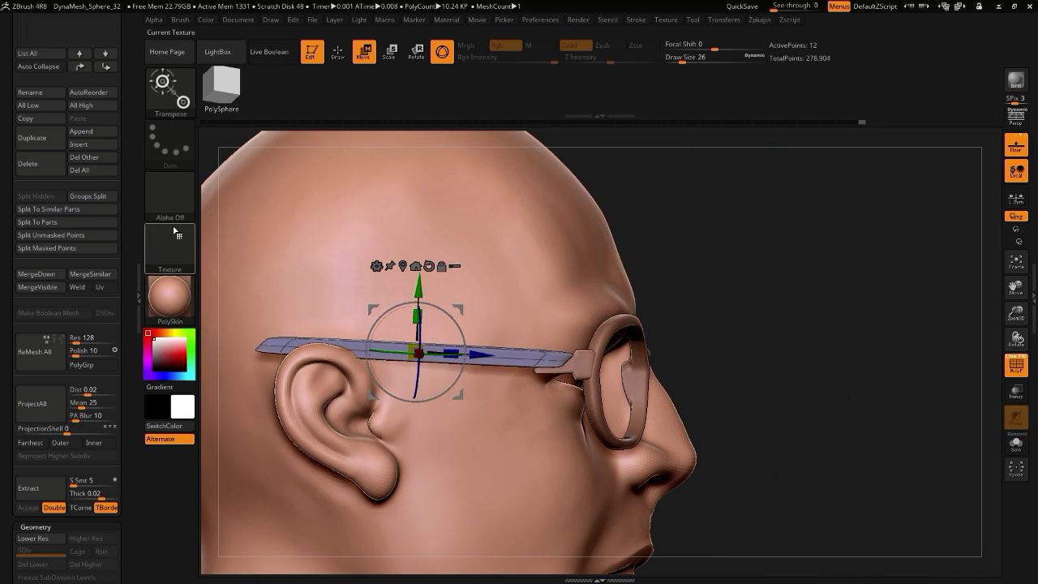
- Trim the slanted rear and front ends of the temple arm straight with the ClipCurve brush
left_click_drag(734, 347, 698, 239, "alt")
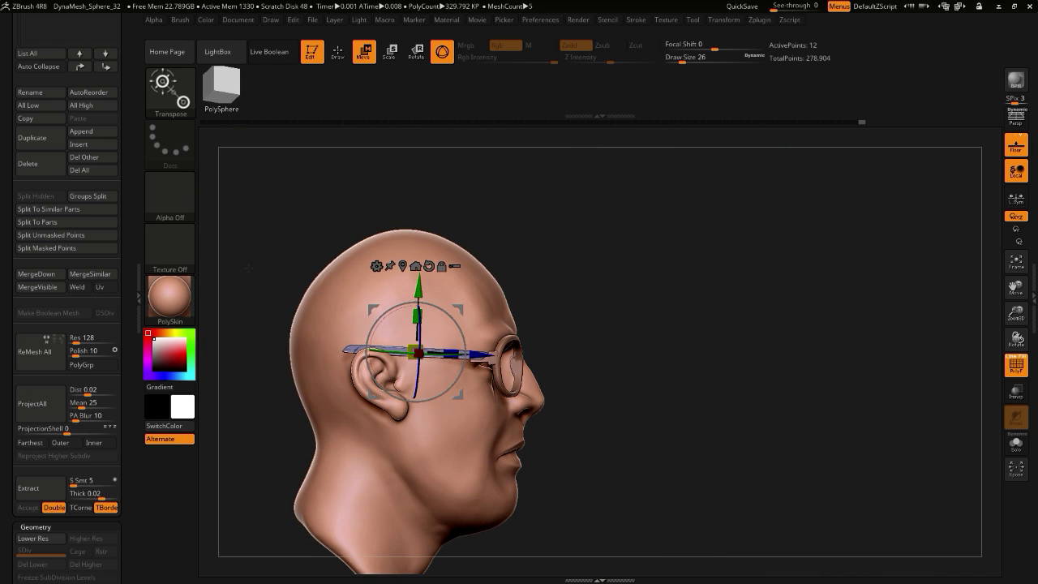
left_click_drag(248, 267, 221, 348, "alt")
left_click_drag(226, 216, 401, 230, "alt")
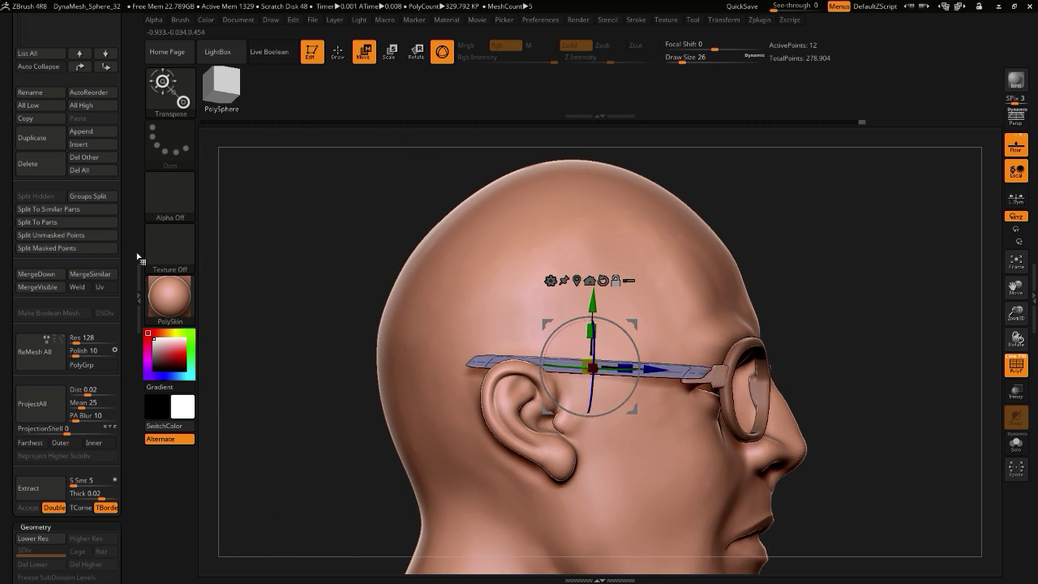
left_click_drag(20, 234, 33, 454)
left_click_drag(276, 388, 256, 387, "alt")
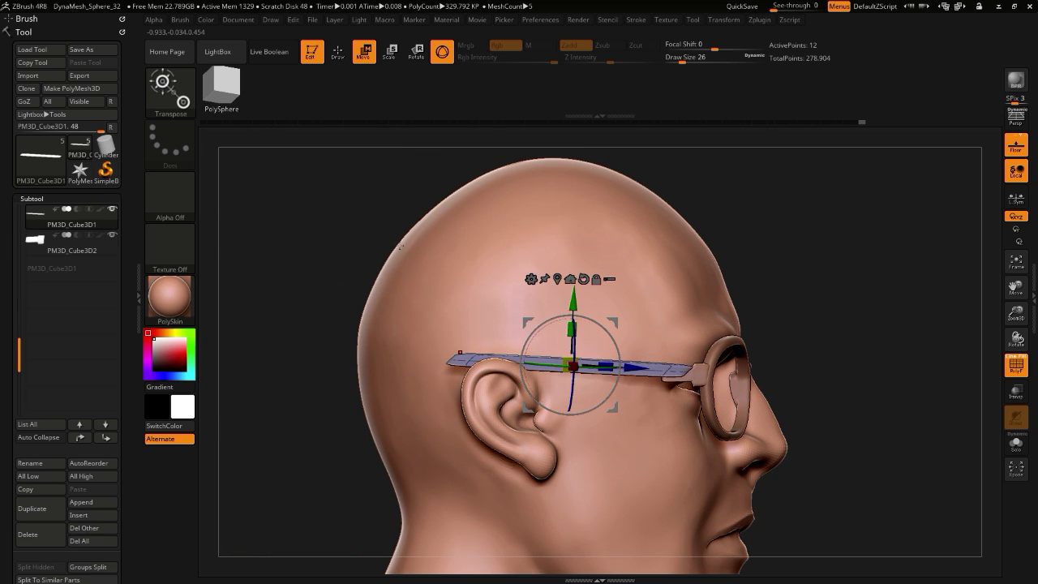
key("ctrl+shift")
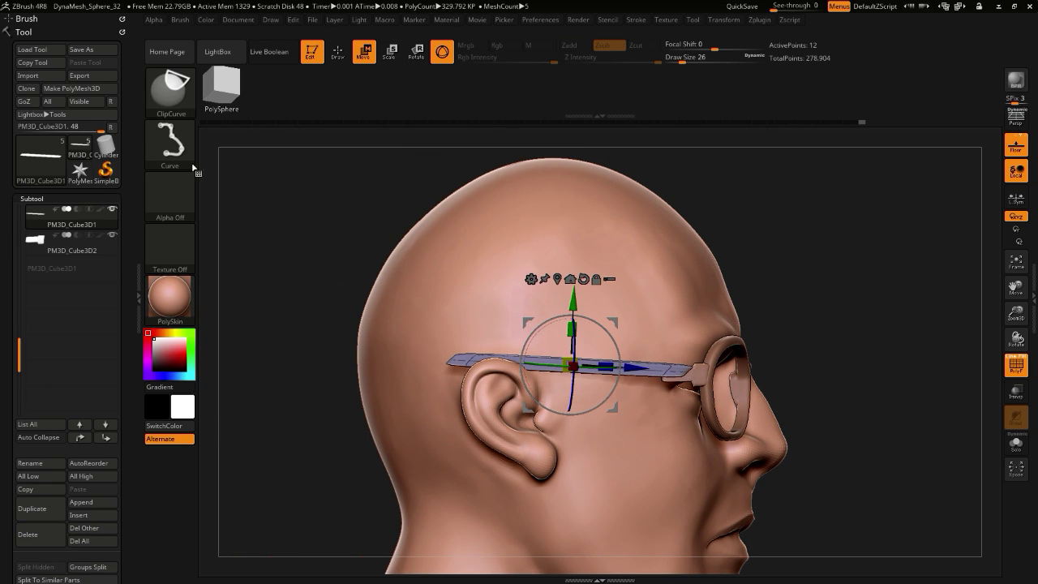
left_click_drag(461, 364, 451, 401, "ctrl")
left_click_drag(262, 376, 284, 341, "ctrl")
left_click(338, 52)
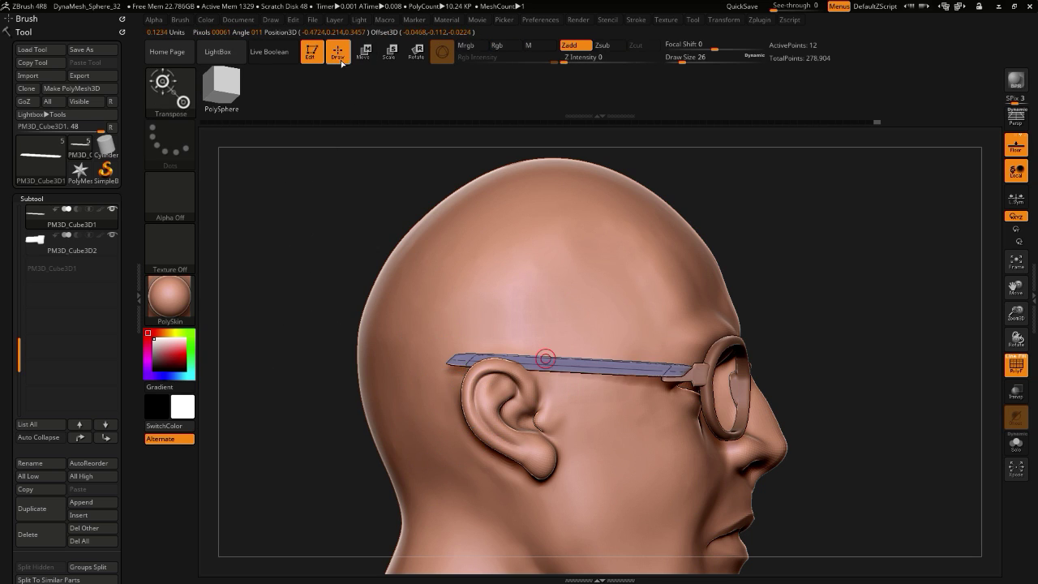
left_click_drag(445, 444, 475, 243, "ctrl+shift")
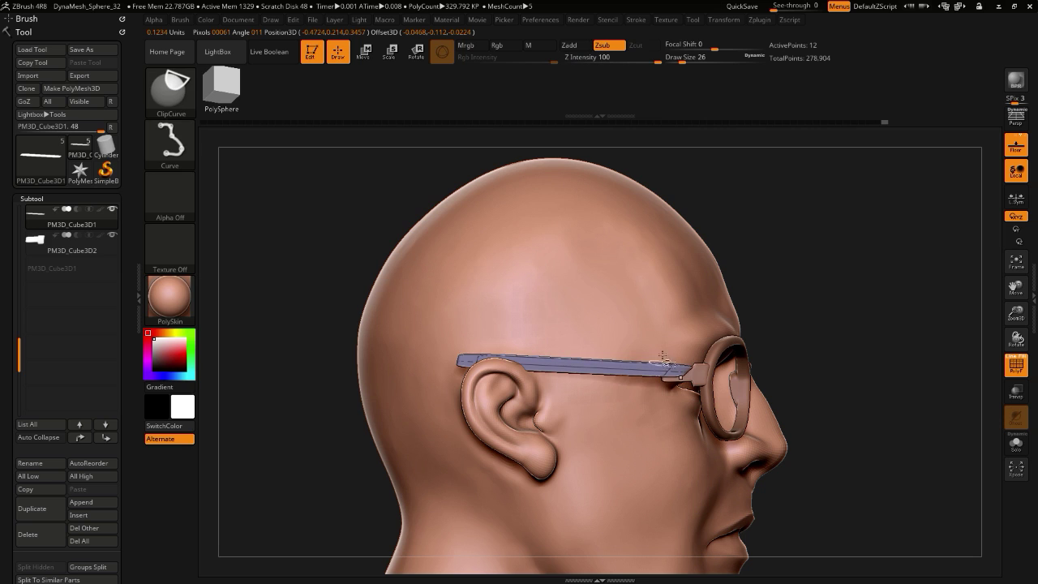
left_click_drag(663, 423, 654, 423, "ctrl+shift")
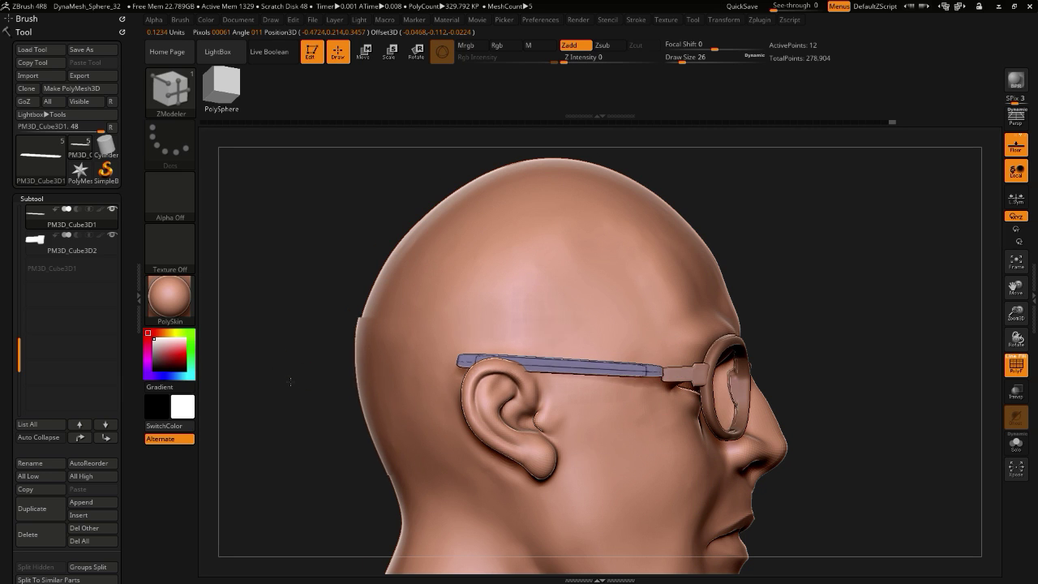
- Isolate the temple arm and turn off its dynamic subdivision preview
mouse_move(288, 381)
left_mouse_down()
mouse_move(315, 428)
mouse_move(340, 384)
mouse_move(287, 378)
mouse_move(306, 461)
left_mouse_up()
key("alt+s")
left_click_drag(319, 412, 322, 403)
left_click_drag(271, 371, 386, 516, "alt")
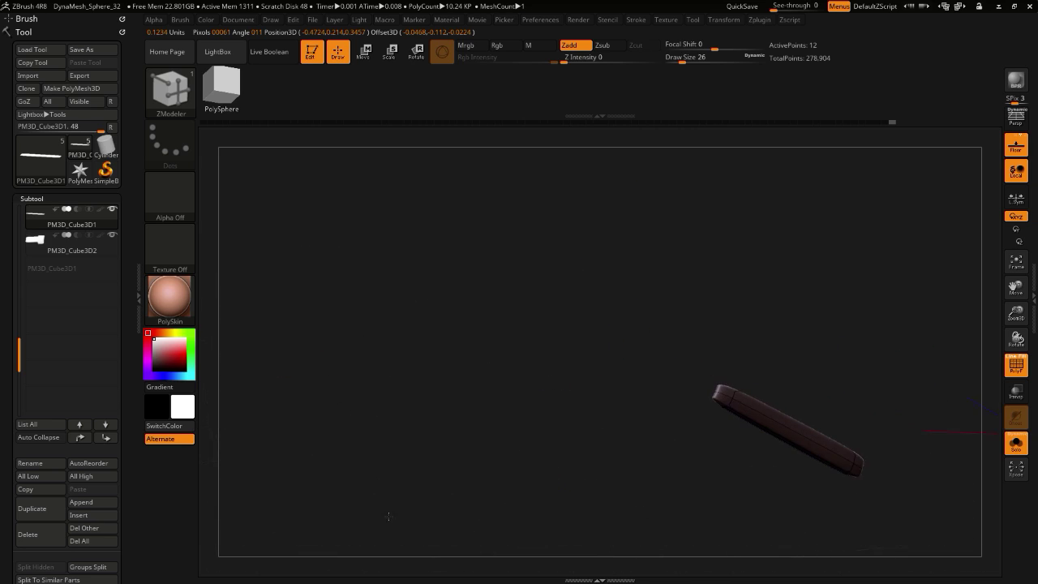
left_click_drag(401, 432, 105, 364, "alt")
left_click_drag(4, 382, 11, 256)
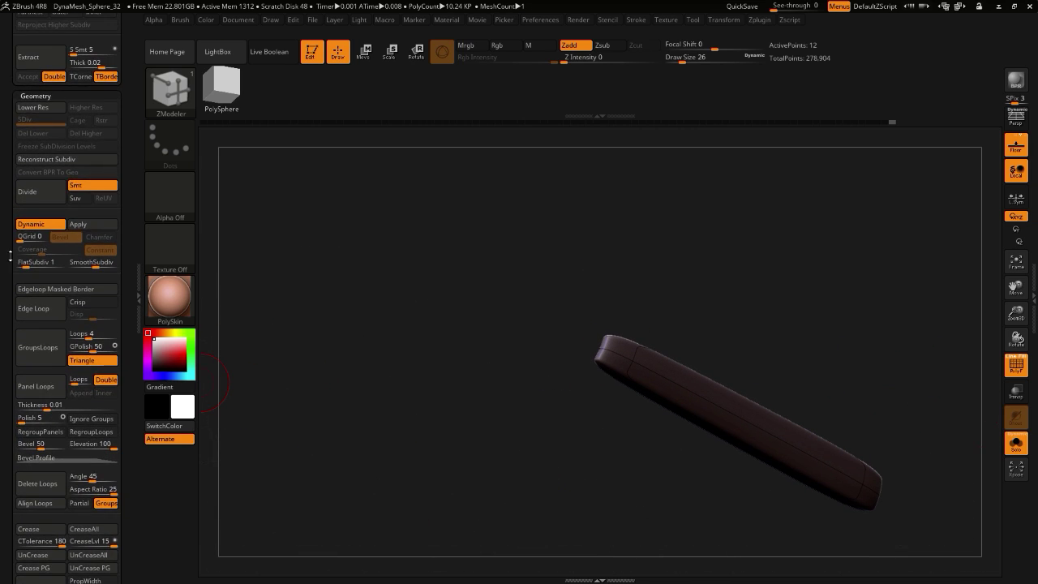
left_click(34, 225)
left_click_drag(298, 330, 390, 390)
mouse_move(399, 457)
left_mouse_down()
mouse_move(400, 432)
mouse_move(433, 445)
mouse_move(398, 411)
mouse_move(398, 441)
left_mouse_up()
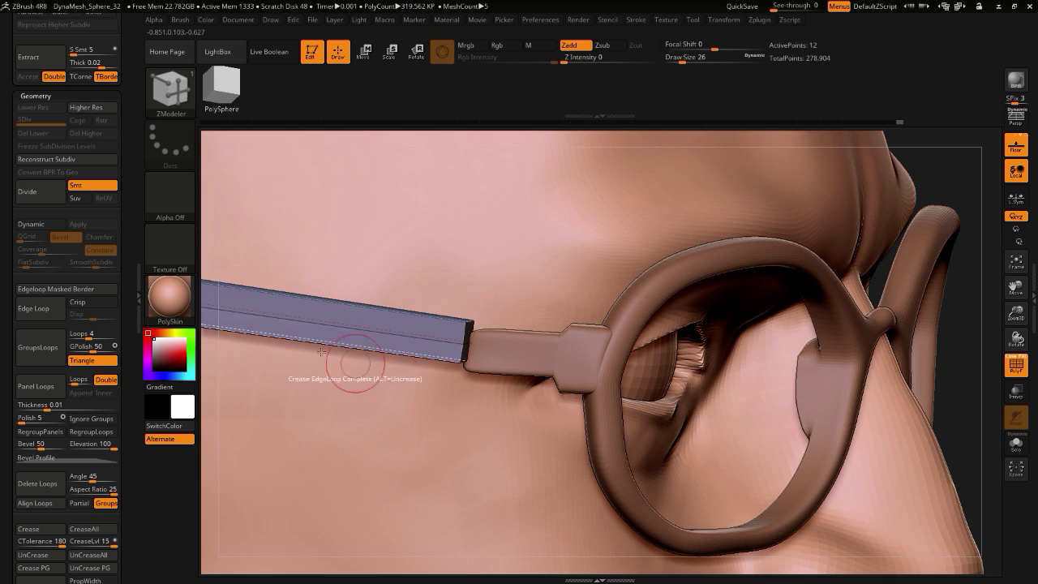
left_click_drag(197, 357, 519, 479, "alt")
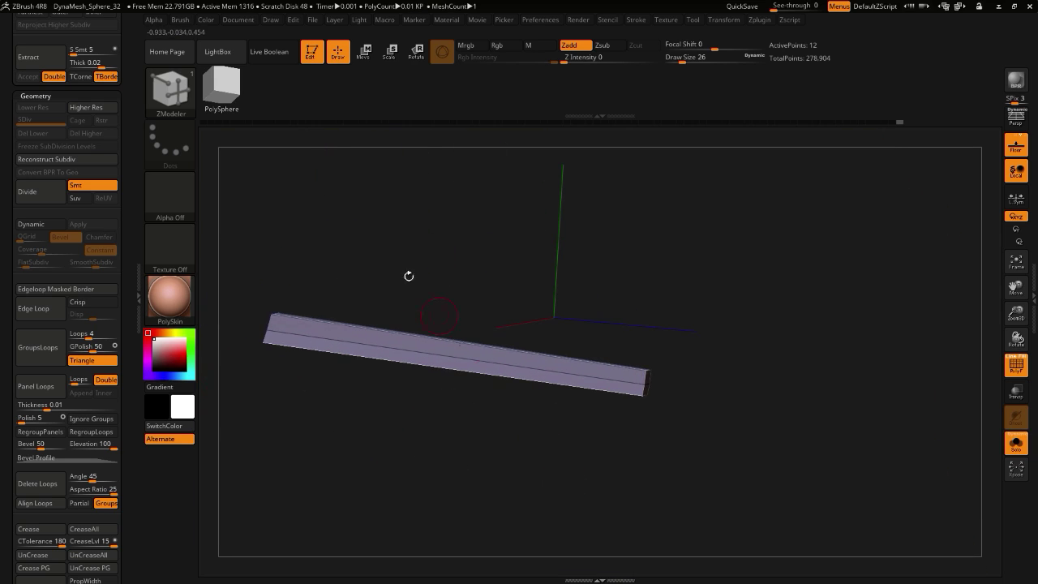
left_click(364, 54)
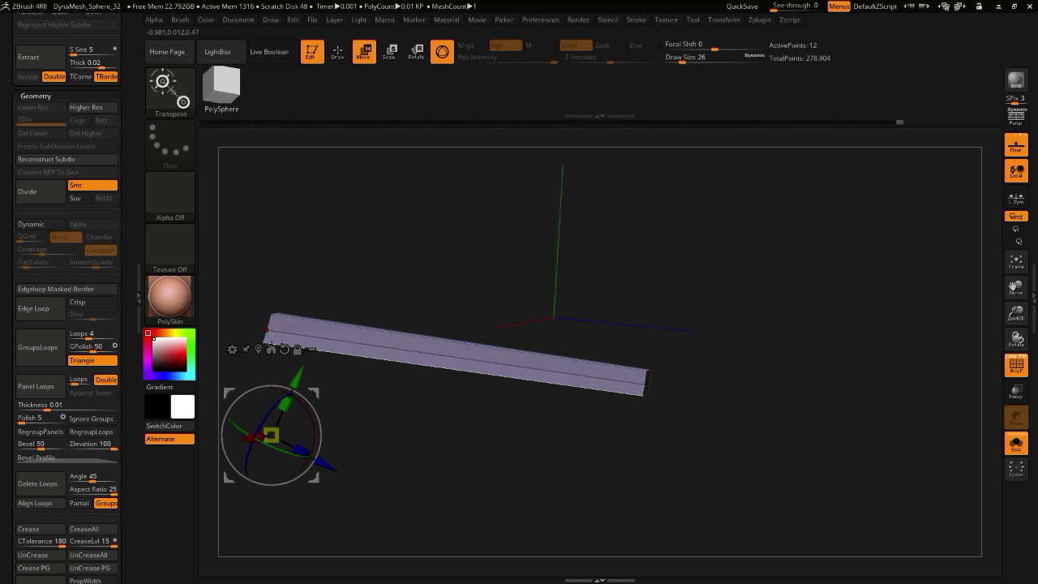
left_click(232, 349)
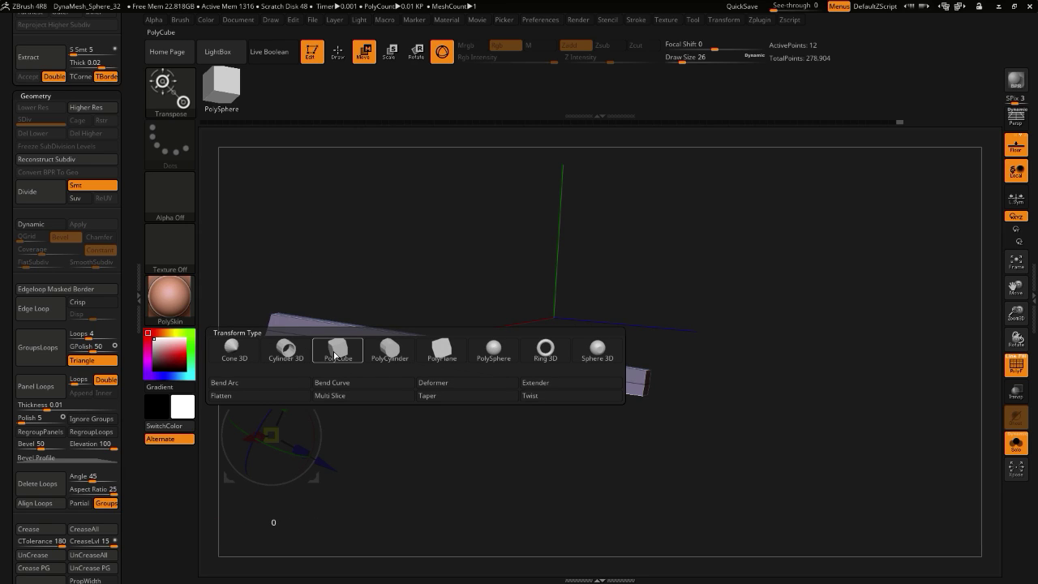
left_click(335, 355)
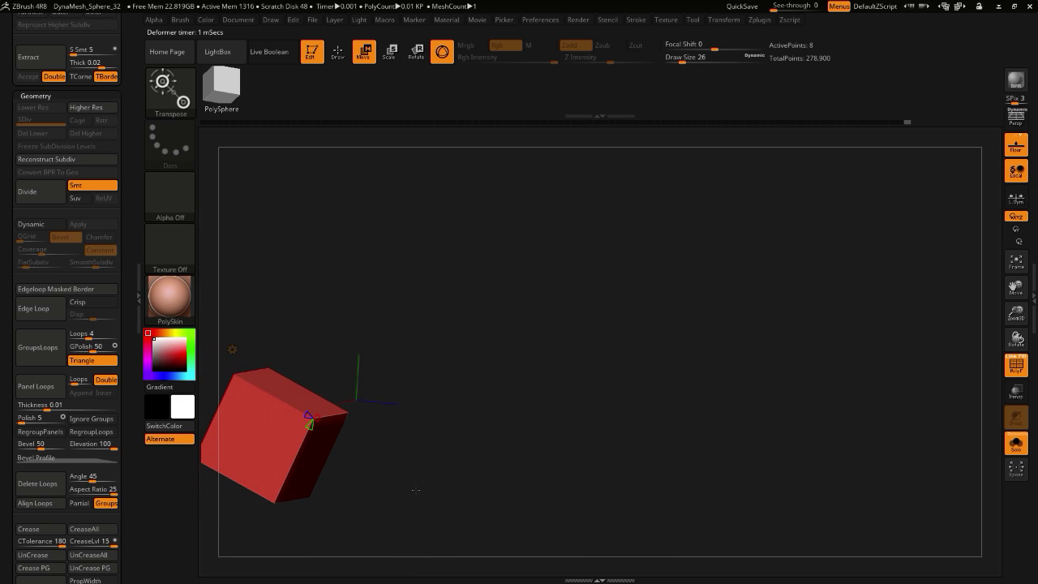
left_click_drag(415, 490, 587, 465, "shift")
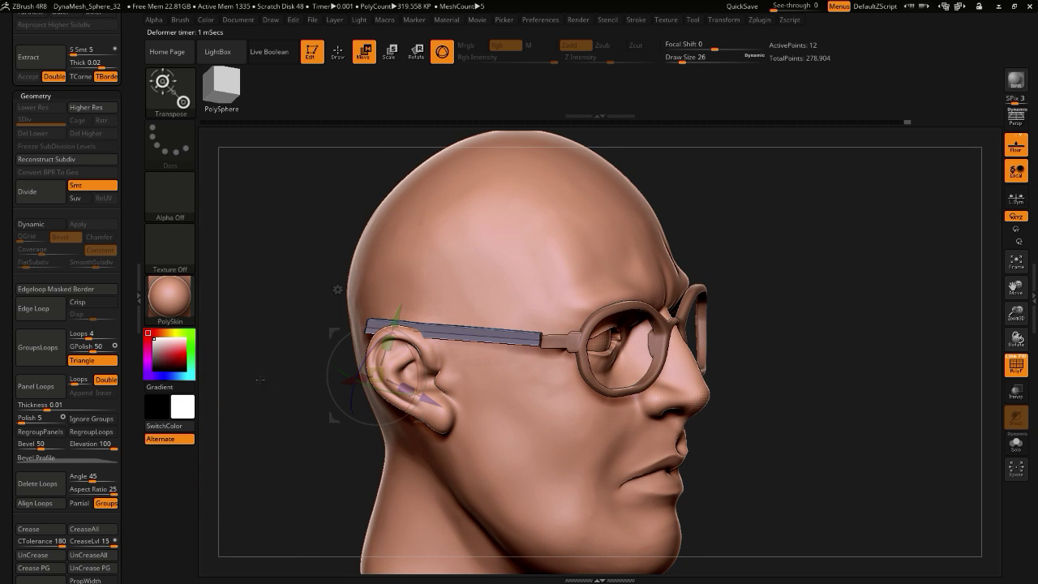
- Replace the temple arm with a PolyCube centred on the side of the head and flatten it vertically into a thin bar
left_click_drag(260, 379, 315, 376)
left_click(364, 290)
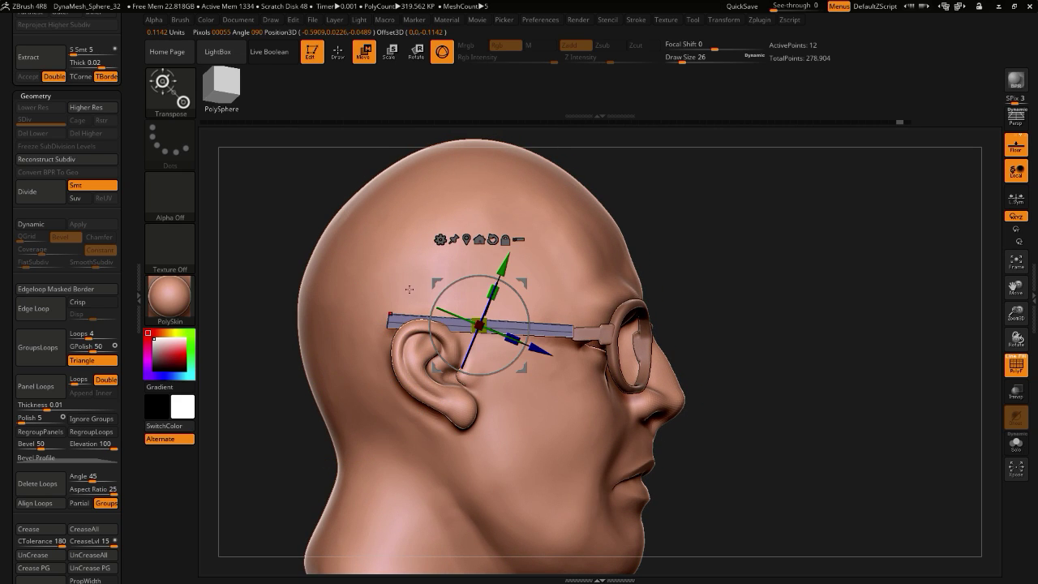
left_click(436, 245)
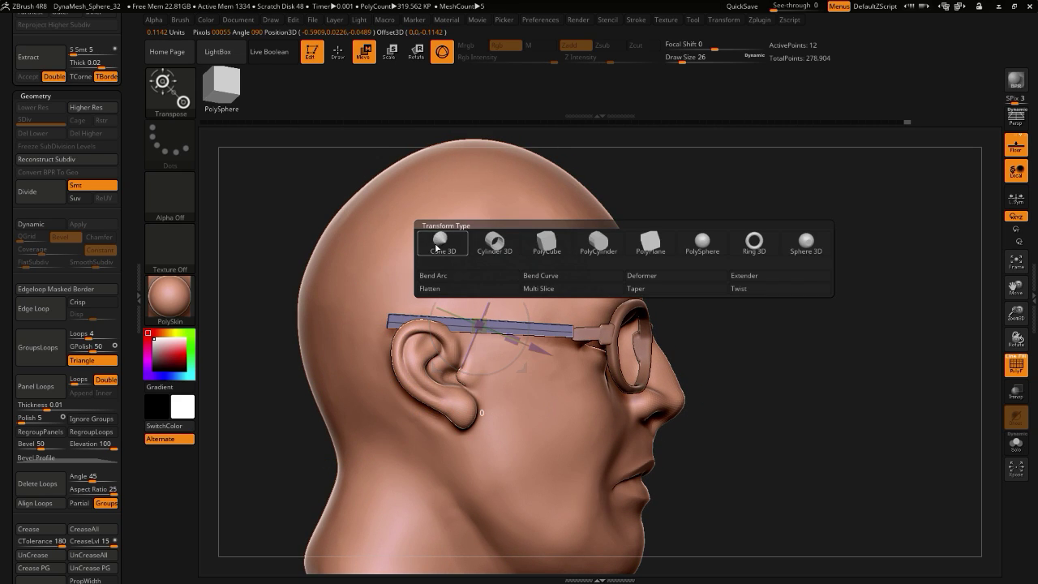
left_click(529, 242)
left_click_drag(282, 286, 438, 305)
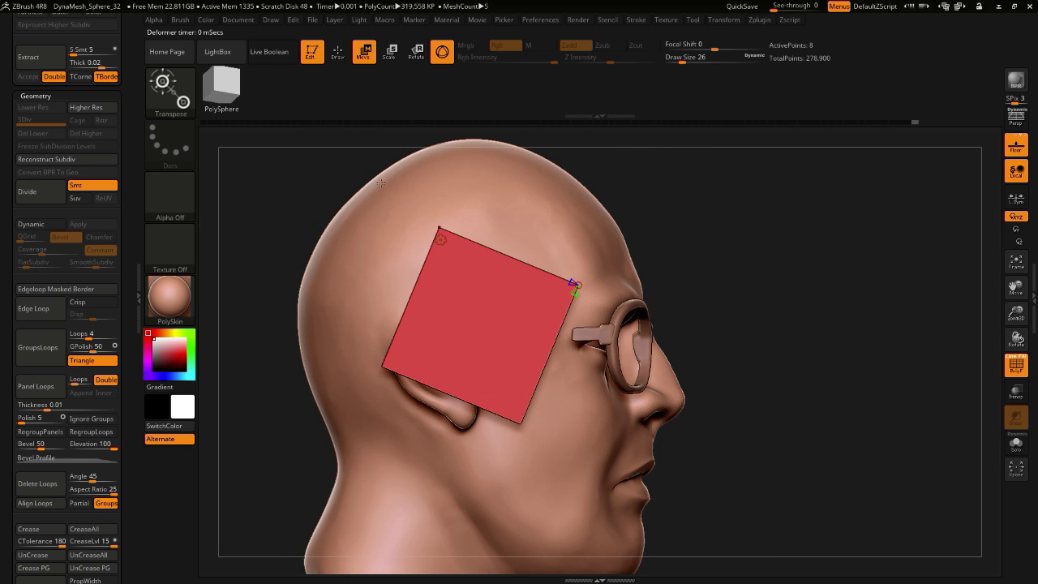
key("w")
left_click_drag(493, 293, 460, 378)
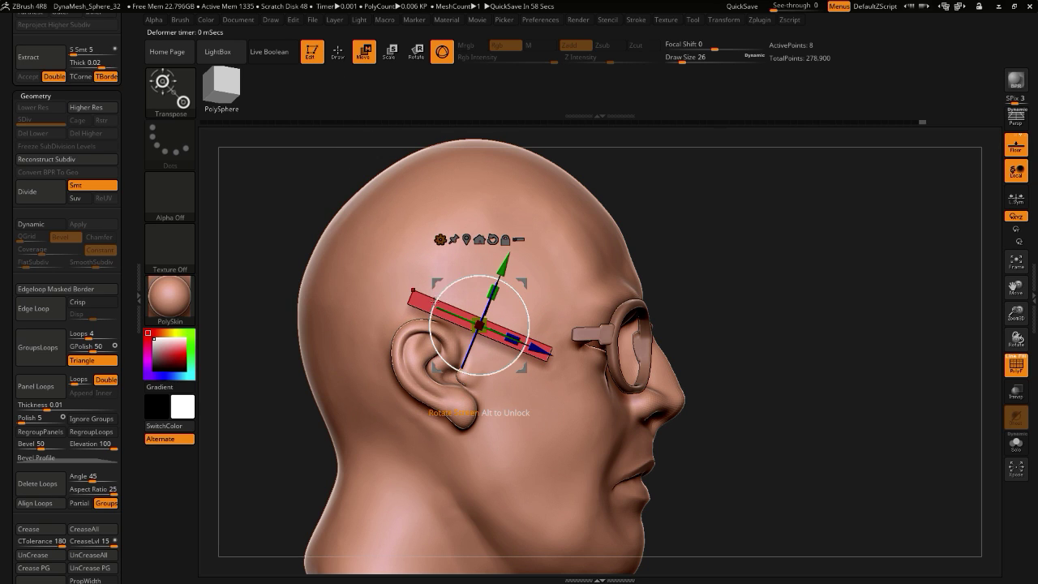
- Narrow the bar sideways and rotate it to run from the hinge piece to above the ear
left_click_drag(435, 305, 430, 324)
left_click_drag(366, 294, 359, 350)
left_click_drag(444, 326, 534, 357)
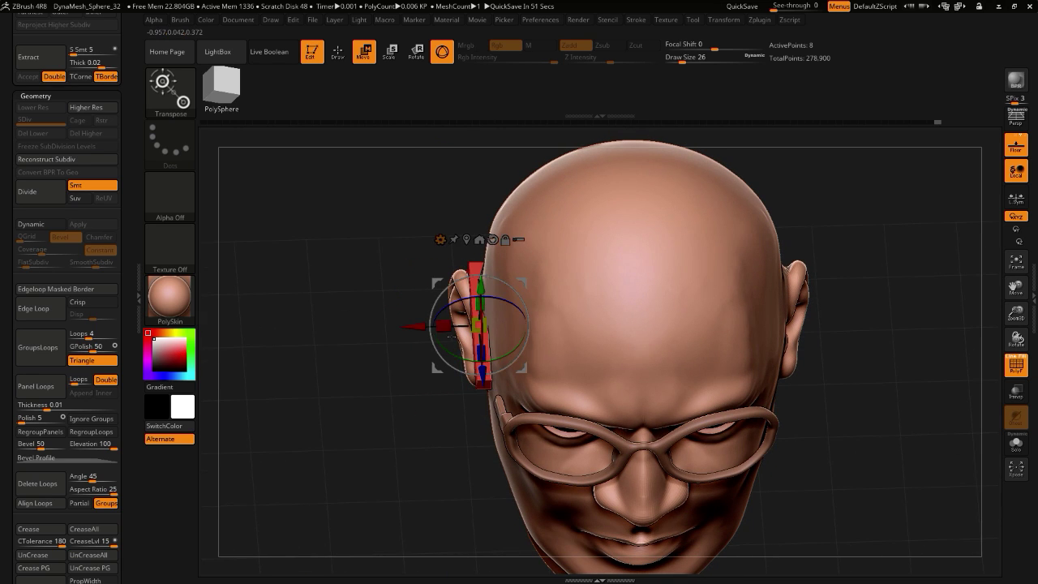
left_click_drag(442, 326, 482, 328)
left_click_drag(342, 342, 511, 366)
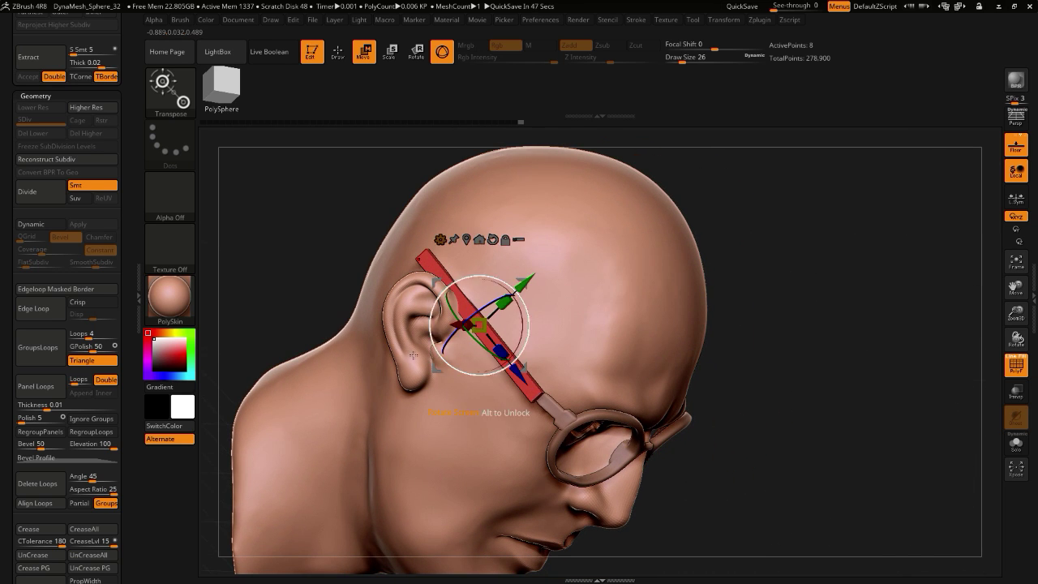
right_click_drag(515, 357, 423, 326)
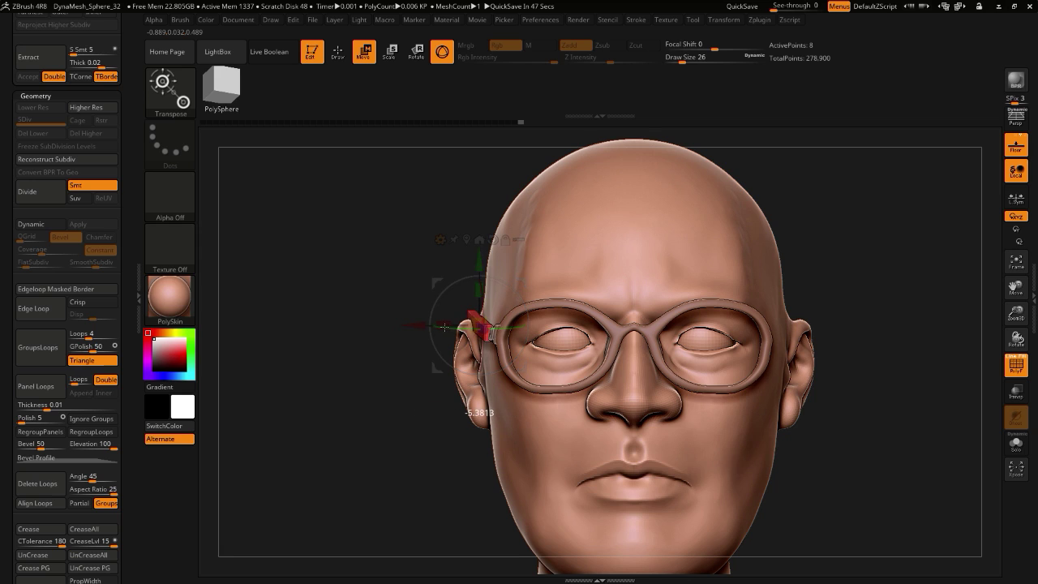
left_click_drag(304, 369, 370, 366)
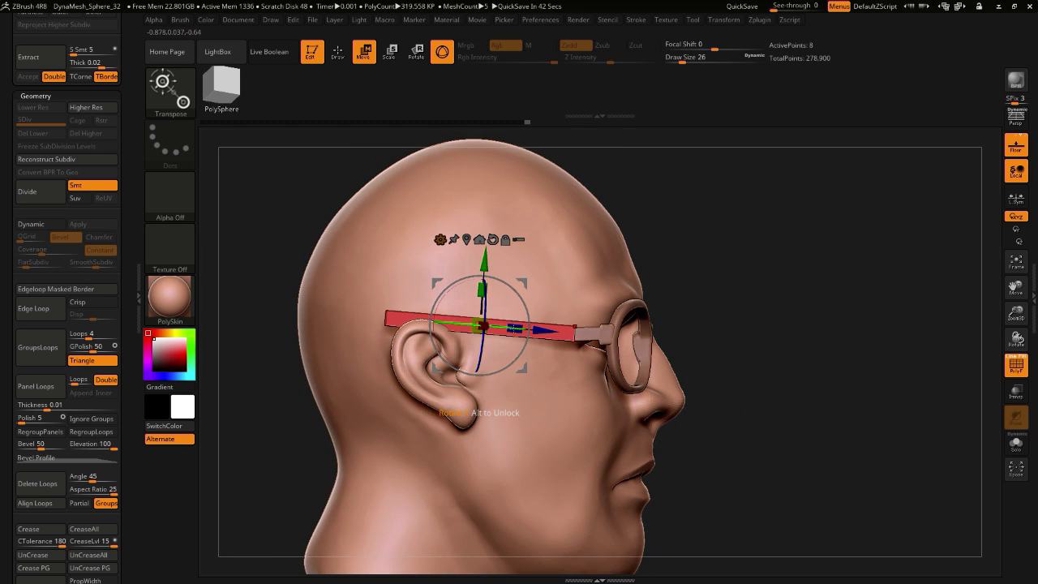
- Lengthen the bar to meet the hinge and pass the ear, then fine-tune its tilt and height
left_click_drag(232, 278, 294, 338)
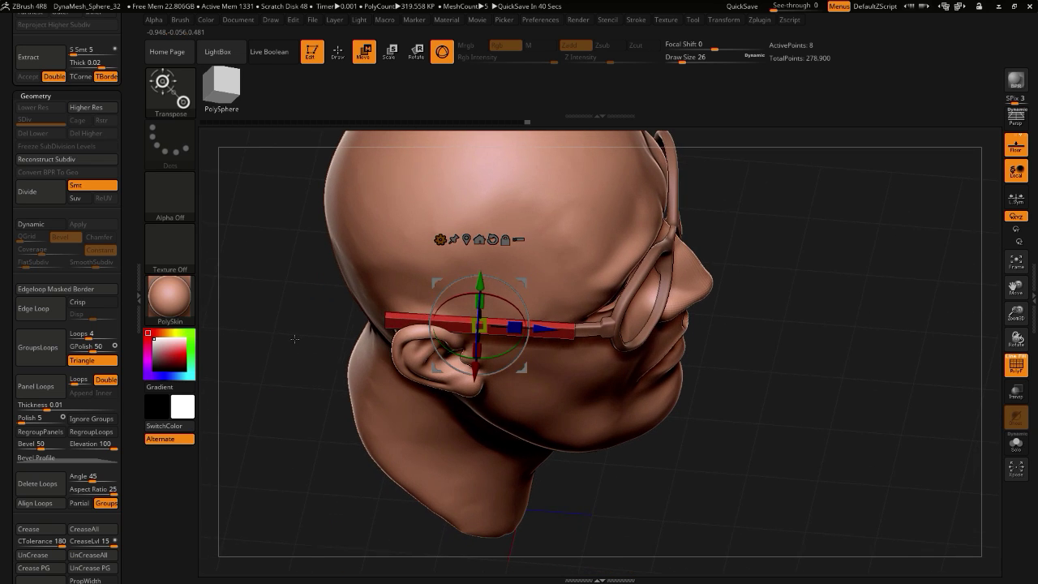
left_click_drag(514, 327, 531, 327)
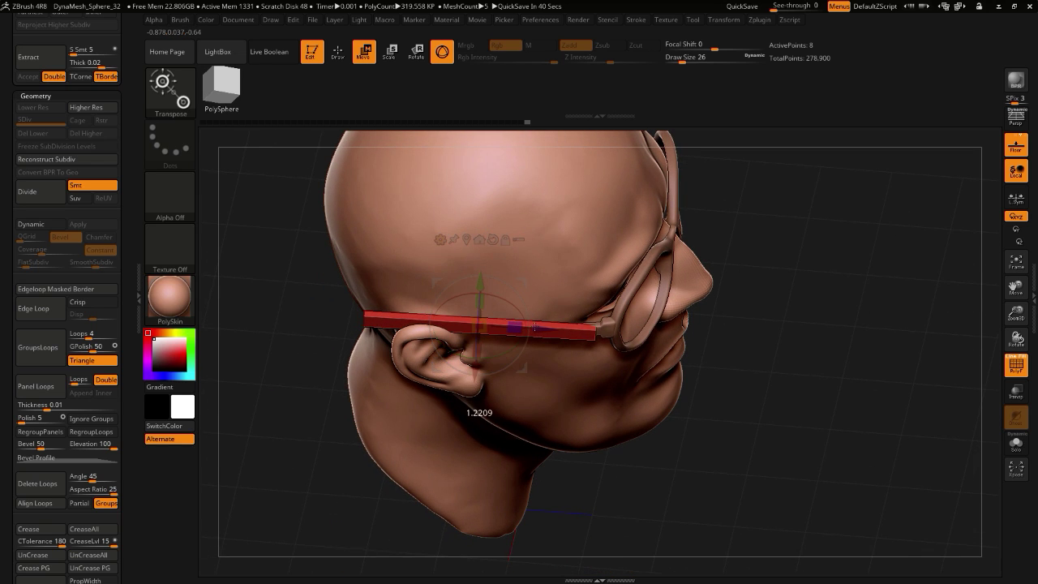
left_click_drag(314, 314, 318, 362)
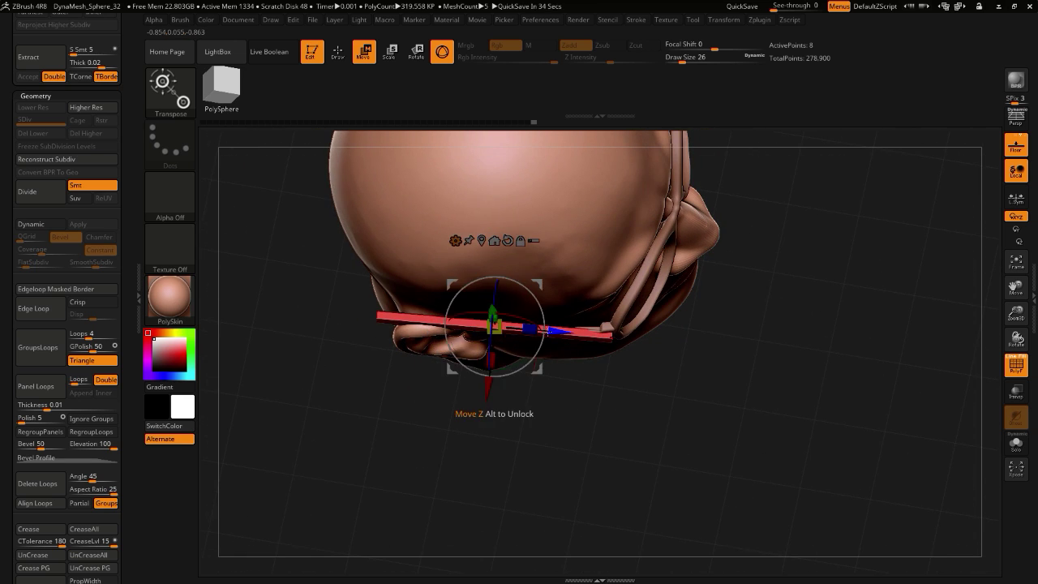
left_click_drag(521, 327, 520, 327)
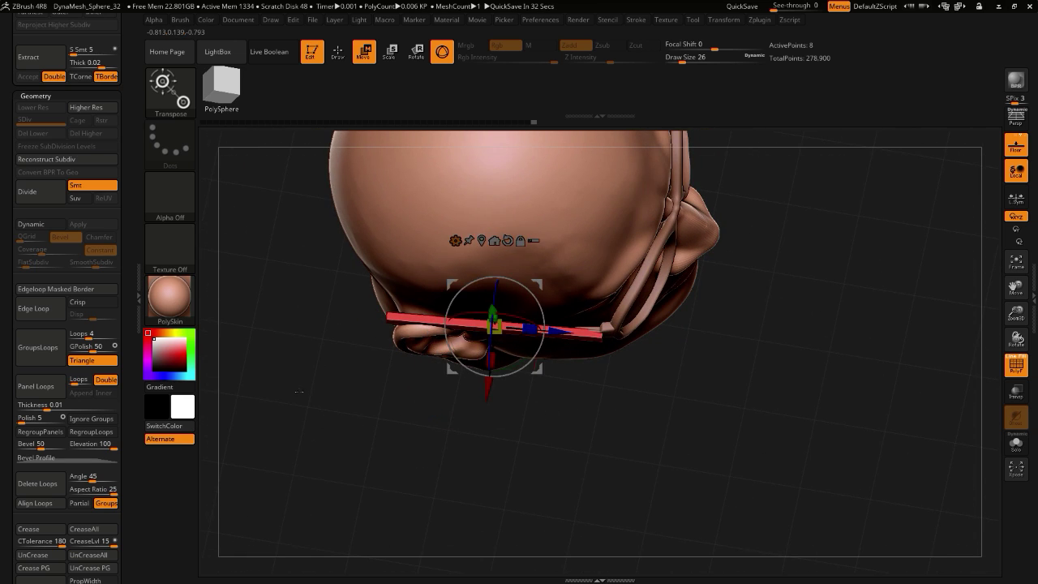
mouse_move(298, 391)
left_mouse_down()
mouse_move(310, 348)
mouse_move(435, 317)
mouse_move(389, 380)
mouse_move(356, 346)
mouse_move(340, 304)
mouse_move(350, 380)
mouse_move(313, 390)
left_mouse_up()
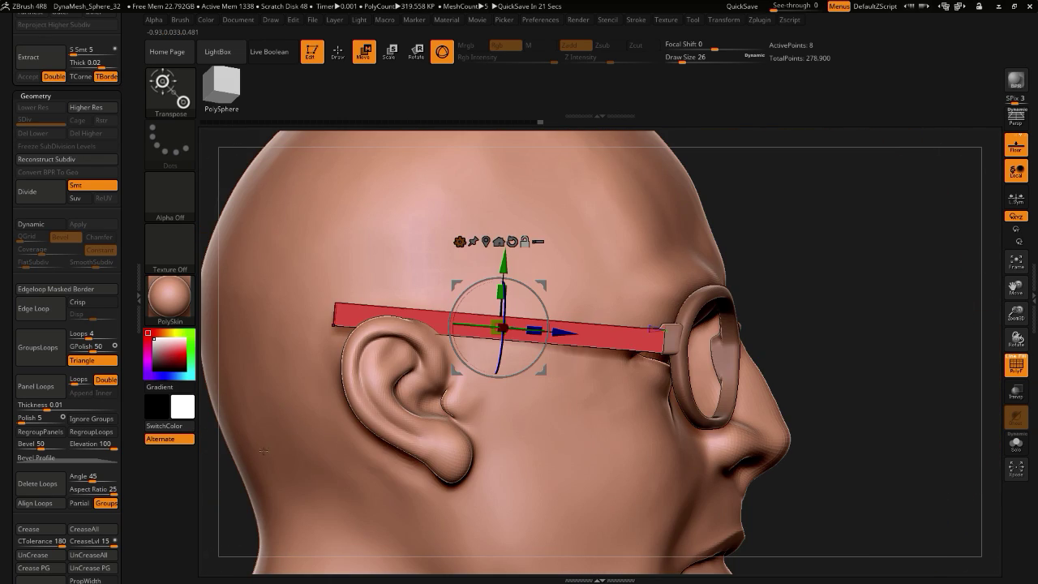
left_click_drag(452, 346, 453, 351)
left_click_drag(501, 261, 500, 268)
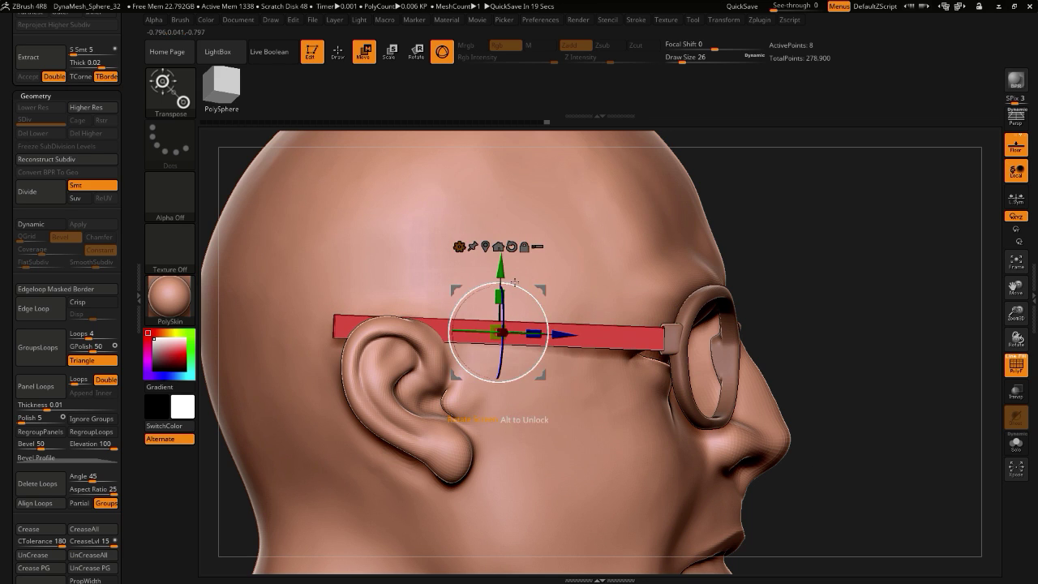
left_click_drag(827, 490, 821, 454, "alt")
left_click_drag(283, 363, 316, 414)
left_click_drag(212, 256, 177, 255)
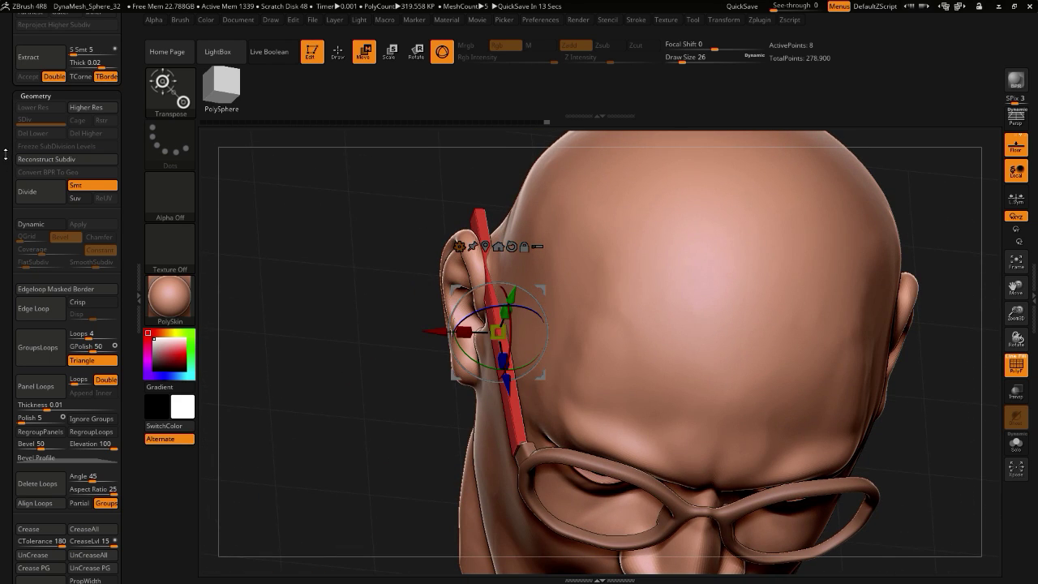
- Make the head the active subtool and choose the Move brush
left_click_drag(5, 153, 5, 336)
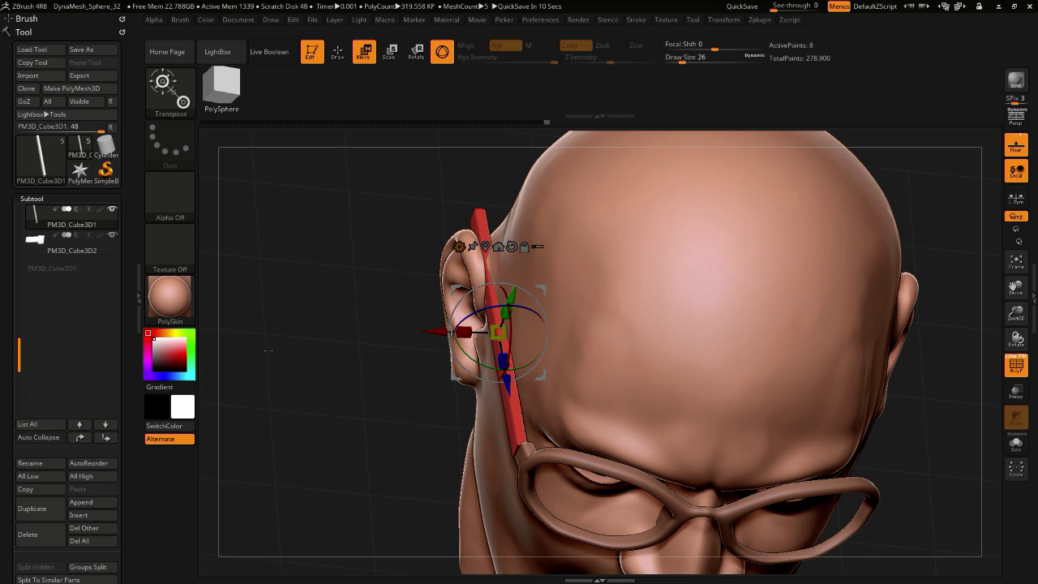
key("q")
left_click(703, 313, "alt")
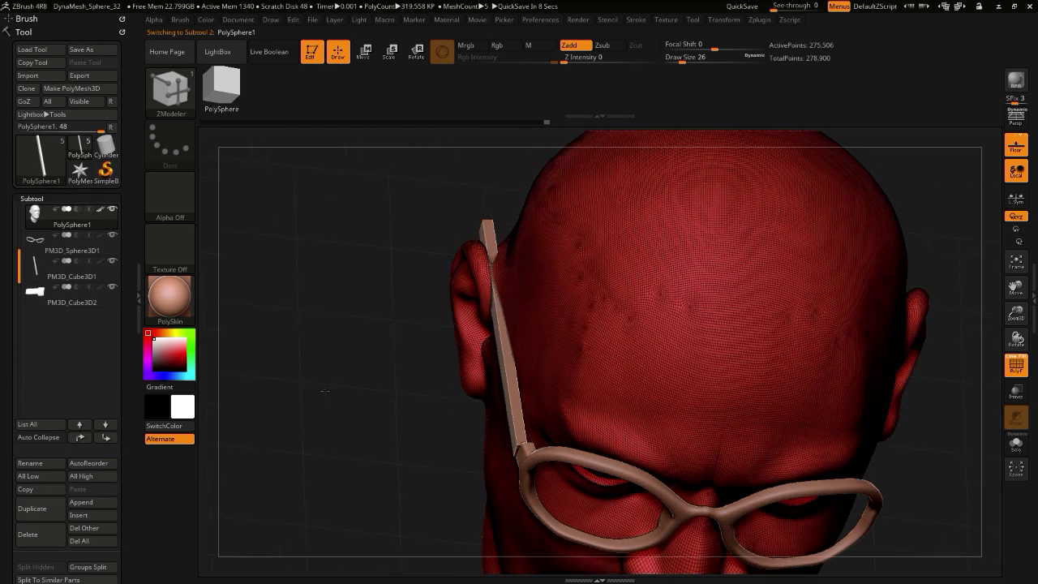
mouse_move(352, 418)
left_mouse_down("alt")
mouse_move(346, 332)
mouse_move(339, 435)
left_mouse_up("alt")
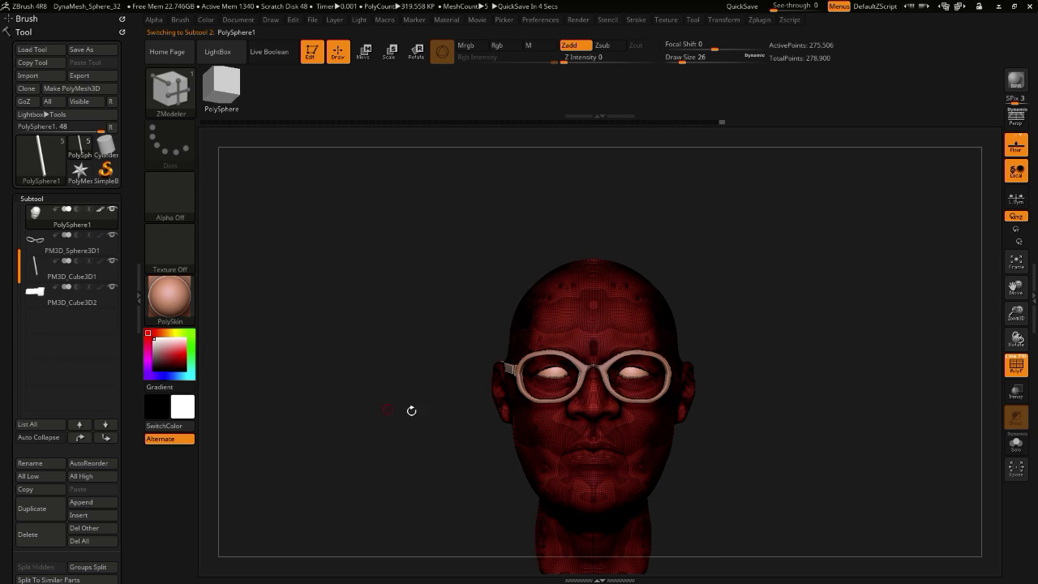
key("n")
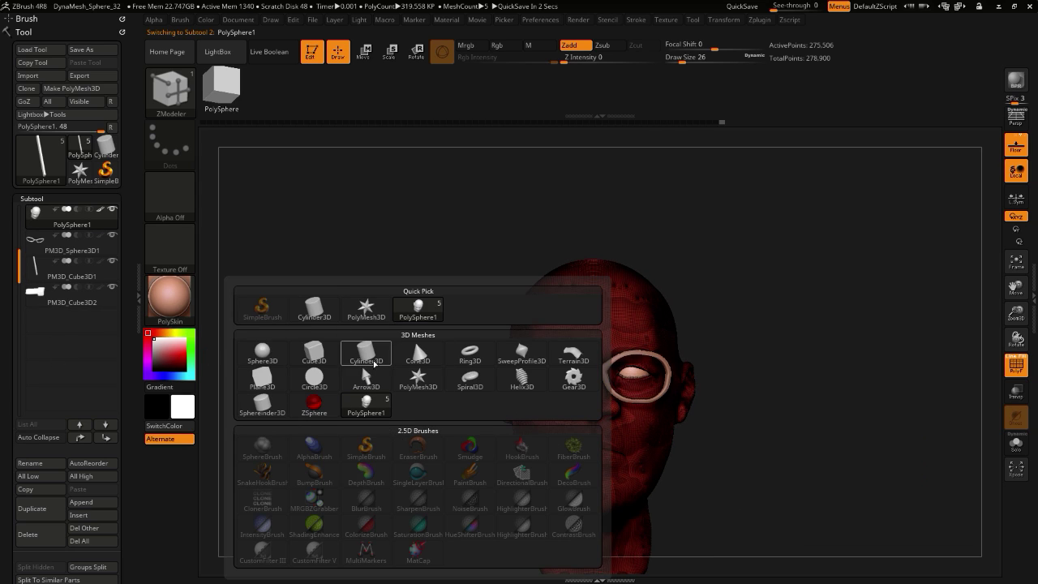
key("Escape")
key("F1")
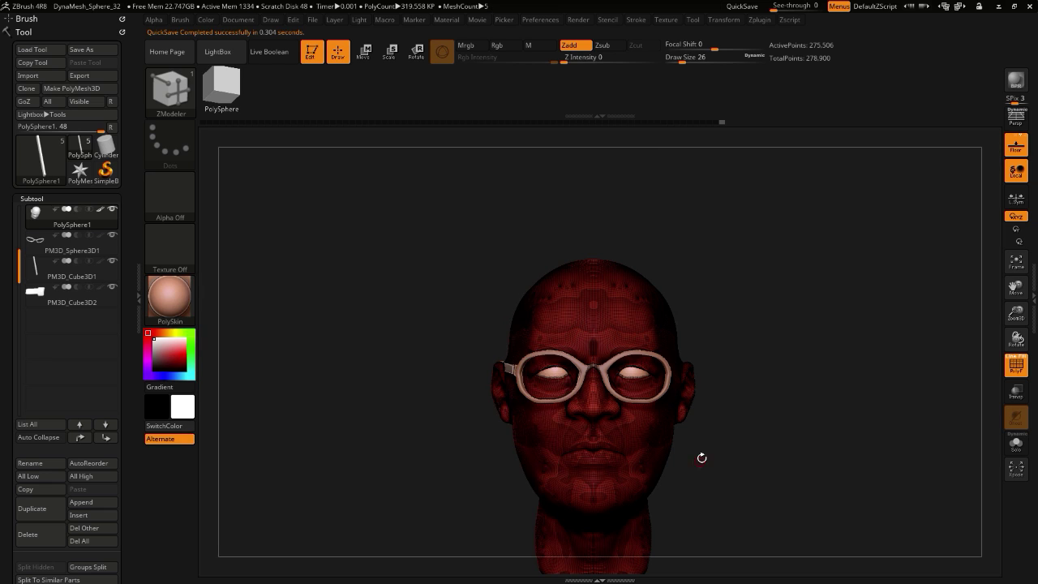
key("b")
key("m")
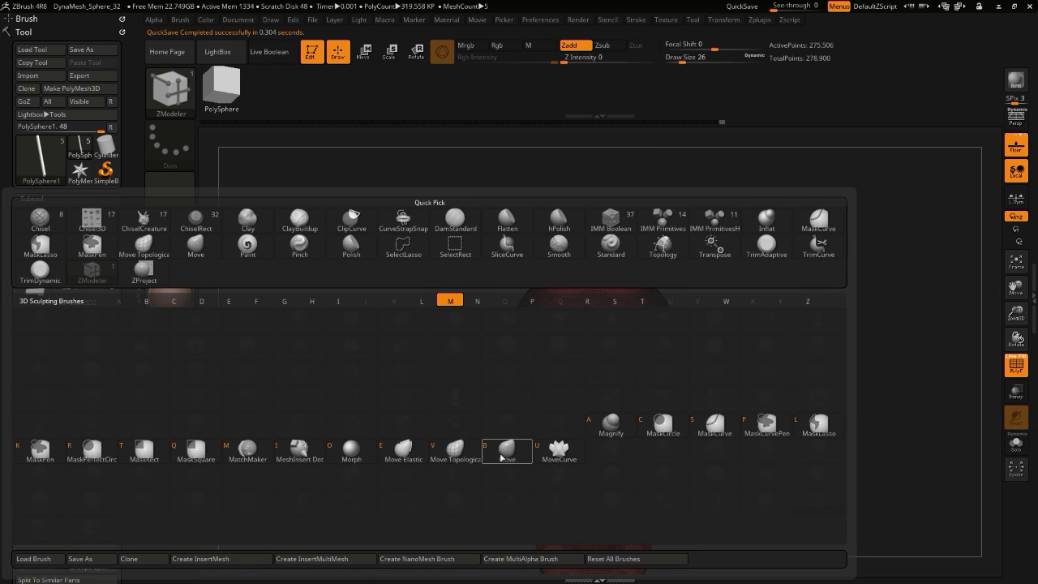
left_click(500, 458)
- Hide the wireframe and nudge the head's ear downward beneath the temple arm with the Move brush
left_click(559, 430, "alt")
left_click_drag(336, 391, 478, 409)
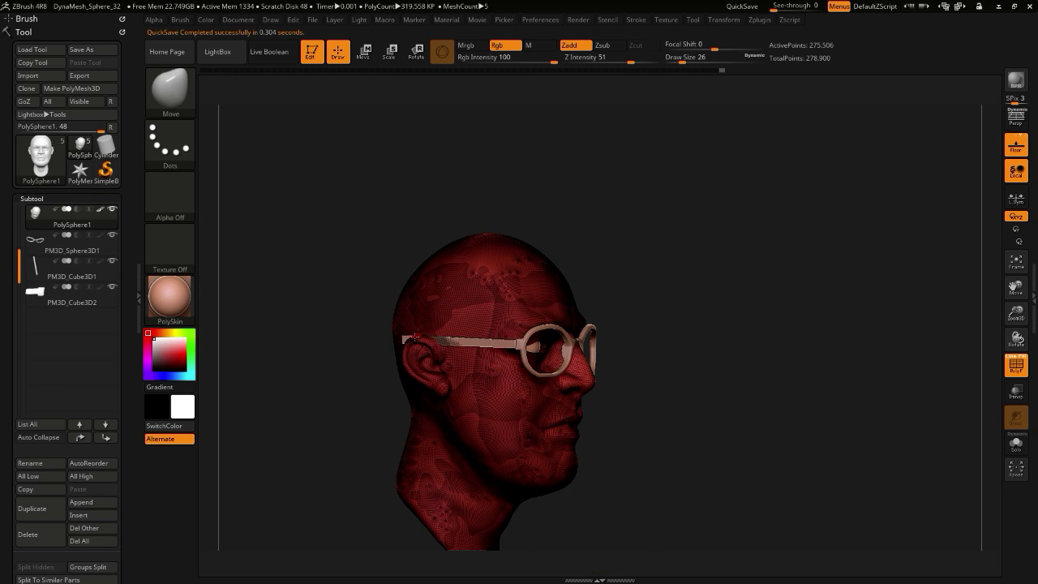
left_click(1014, 367)
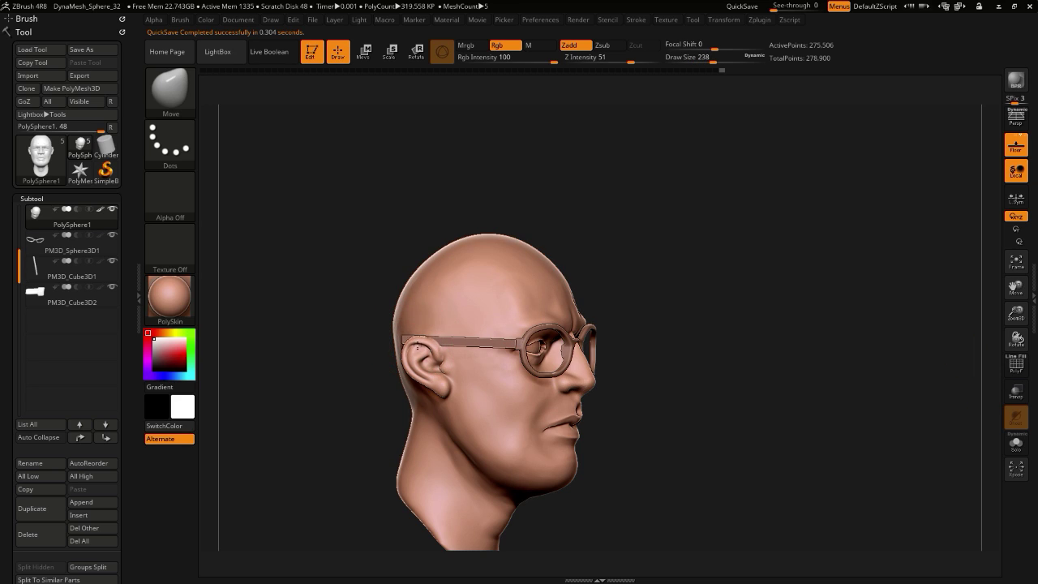
left_click_drag(418, 346, 438, 388)
left_click_drag(343, 422, 296, 412, "shift")
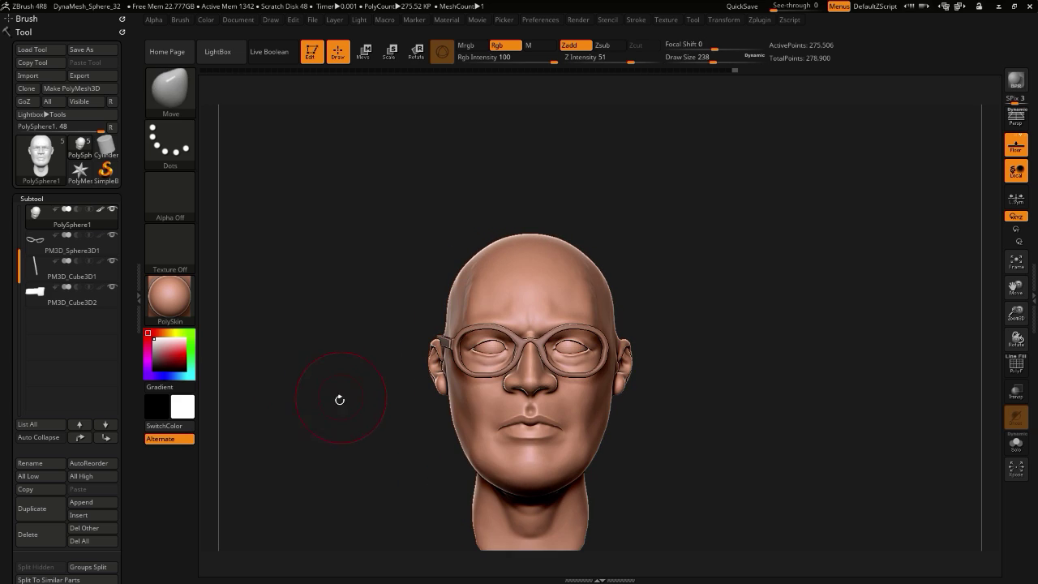
- Push the corners of the jaw slightly outward to give the lower face a squarer outline
left_click_drag(462, 443, 451, 439)
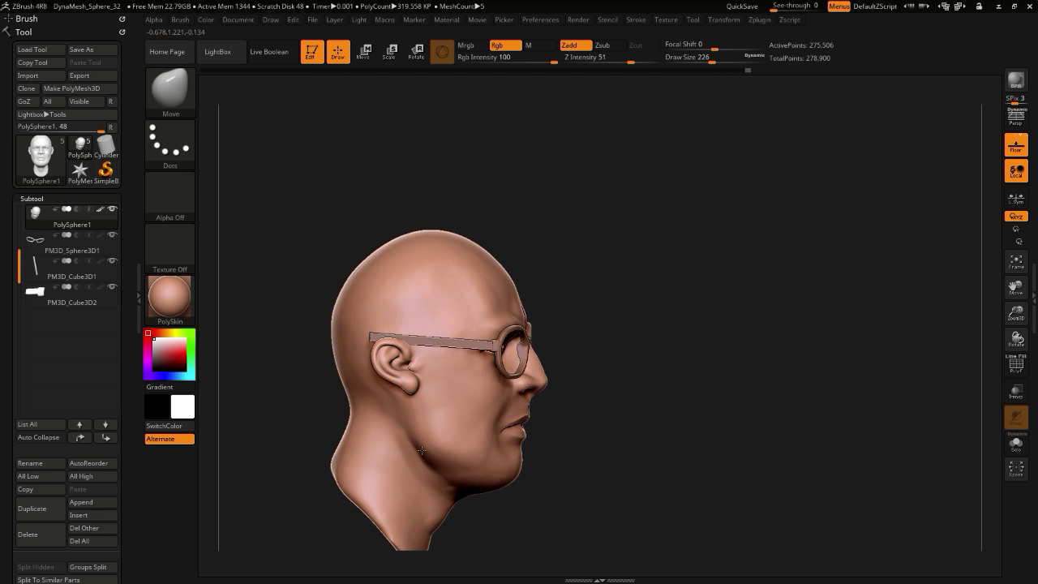
mouse_move(235, 381)
left_mouse_down()
mouse_move(308, 402)
mouse_move(253, 403)
left_mouse_up()
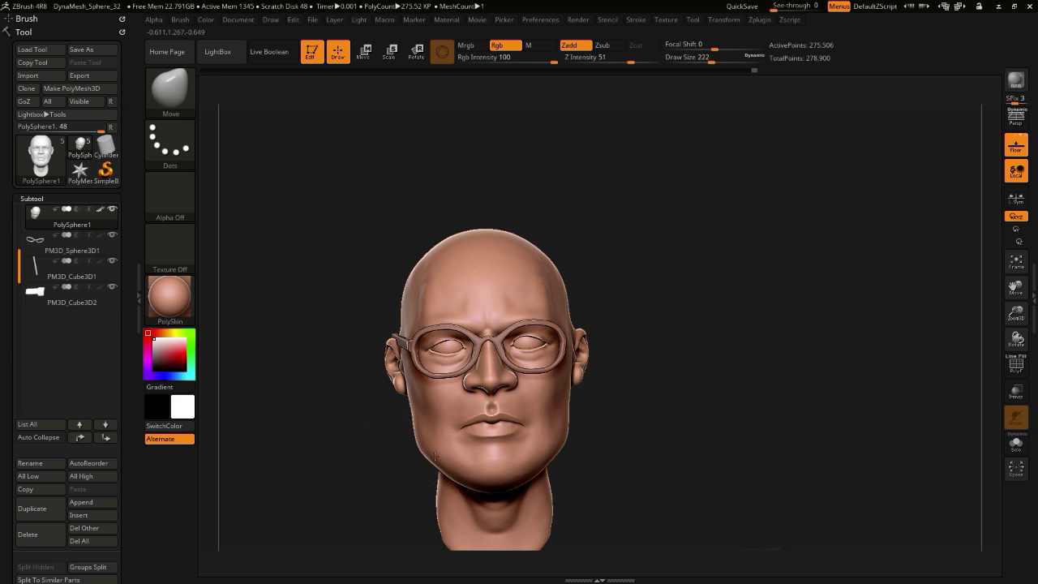
left_click_drag(337, 427, 423, 436)
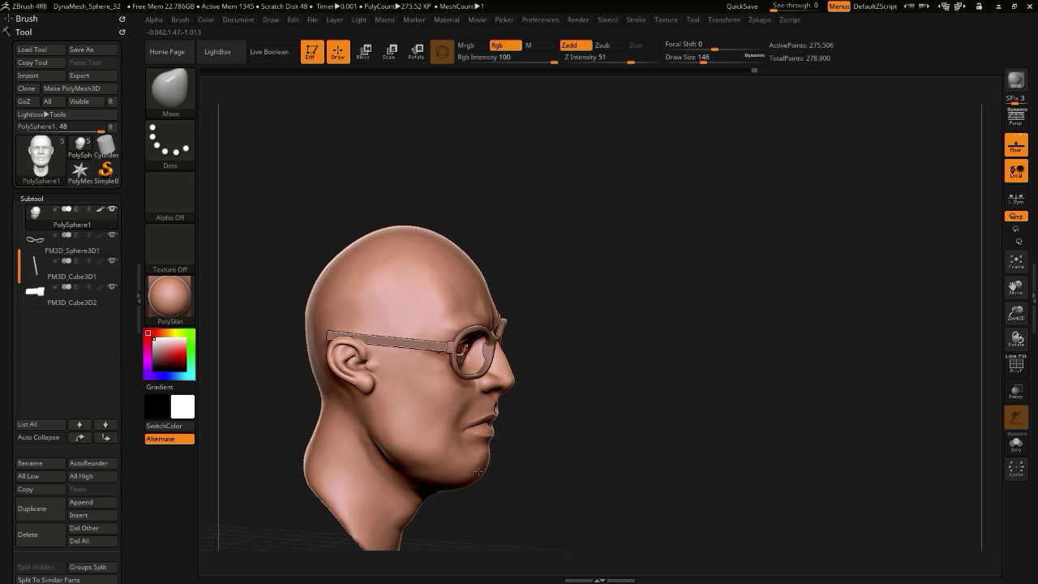
left_click_drag(519, 510, 457, 471)
left_click_drag(312, 434, 411, 441)
- Reshape the chin's front contour in profile with the Move brush and smooth its underside
left_click_drag(504, 492, 308, 373)
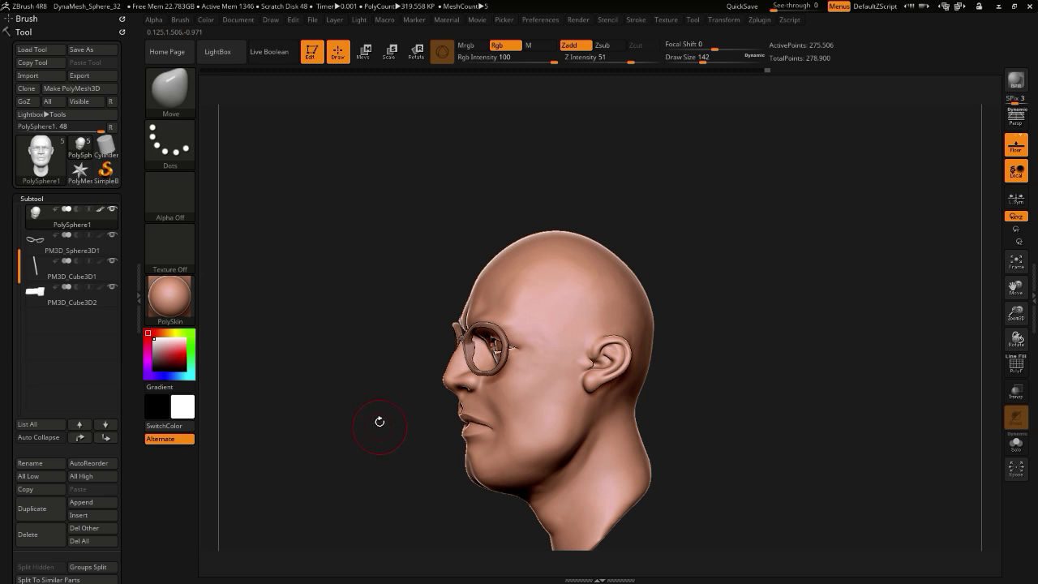
left_click_drag(380, 422, 413, 425, "alt")
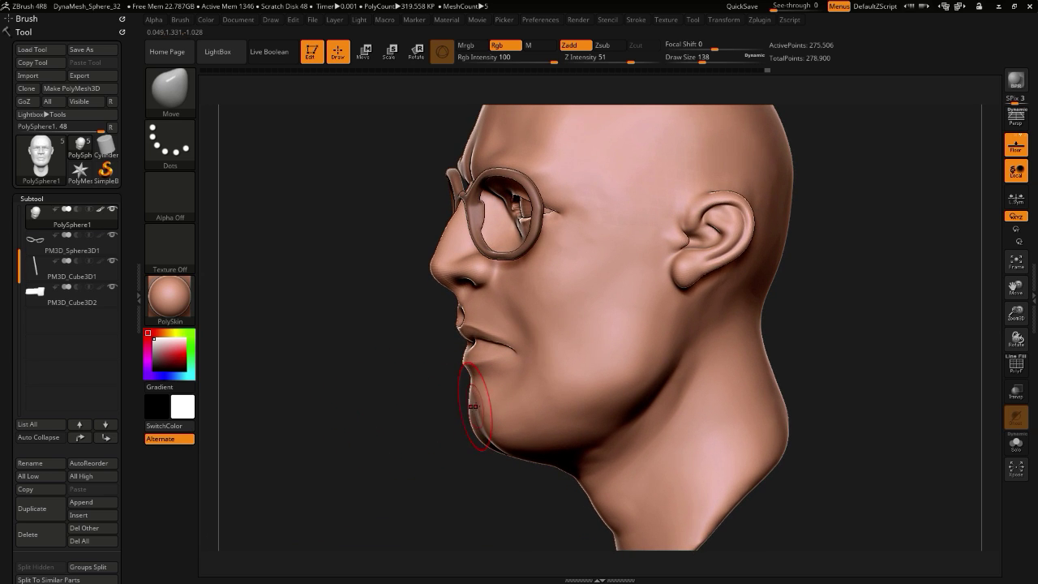
mouse_move(472, 406)
left_mouse_down()
mouse_move(468, 427)
mouse_move(488, 449)
left_mouse_up()
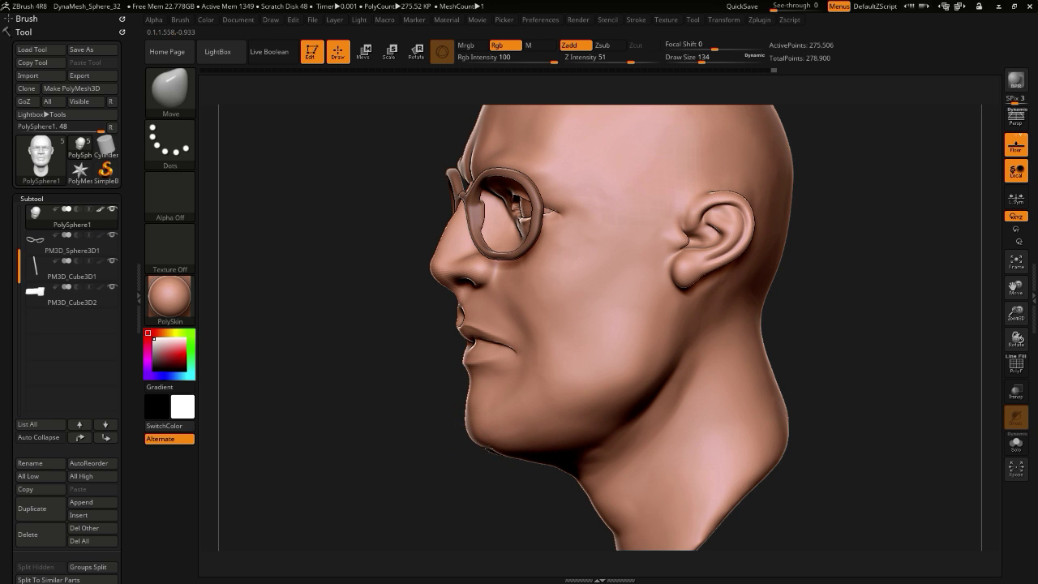
left_click_drag(399, 429, 439, 383)
left_click_drag(489, 434, 496, 465, "shift")
- Widen the lower cheeks slightly with the Move brush to balance the face from the front
mouse_move(349, 422)
left_mouse_down()
mouse_move(312, 438)
mouse_move(494, 491)
left_mouse_up()
left_click_drag(635, 492, 608, 469, "alt")
left_click_drag(470, 470, 325, 416)
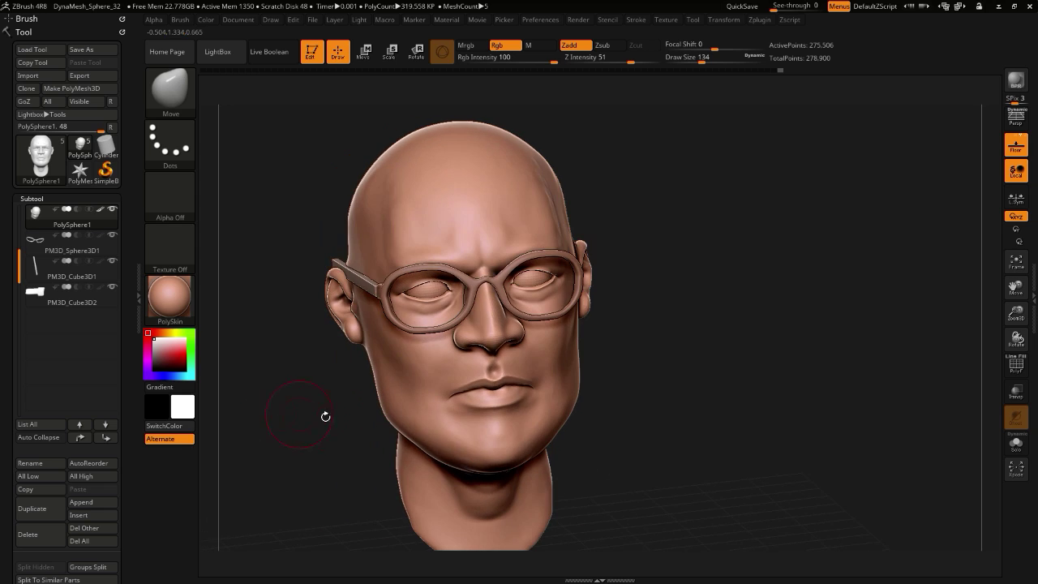
left_click_drag(435, 428, 425, 430)
mouse_move(235, 396)
left_mouse_down()
mouse_move(316, 380)
mouse_move(282, 376)
mouse_move(336, 387)
left_mouse_up()
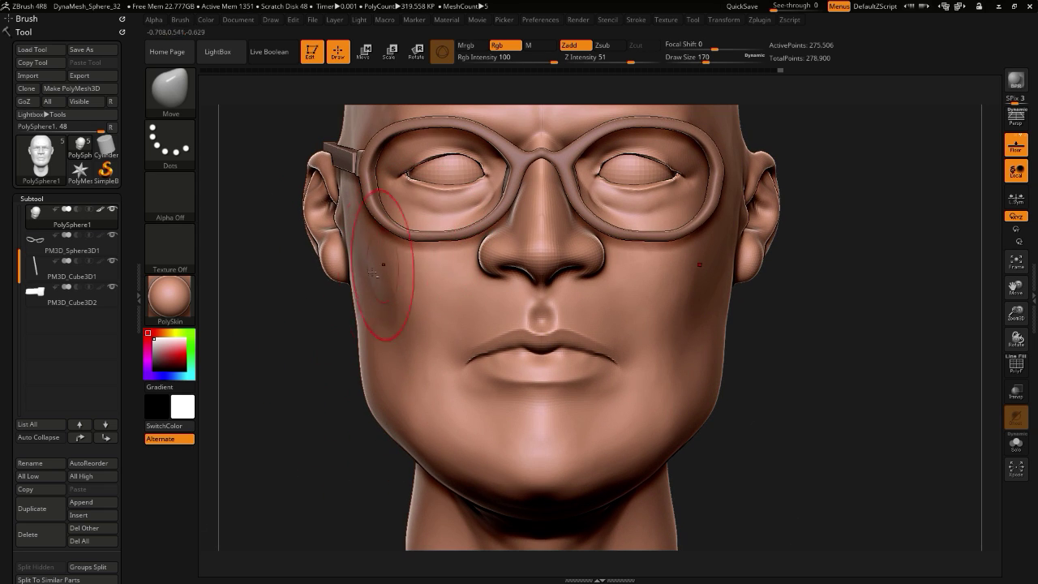
left_click_drag(247, 271, 271, 368, "alt")
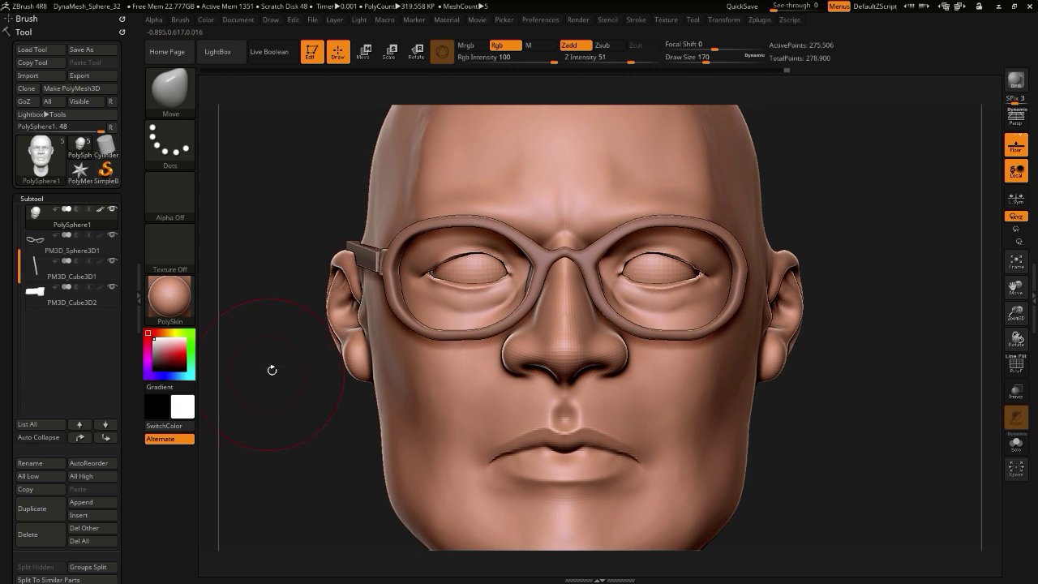
- Make the glasses frame the active subtool and thicken its bridge over the nose with the Inflat brush
left_click(460, 231, "alt")
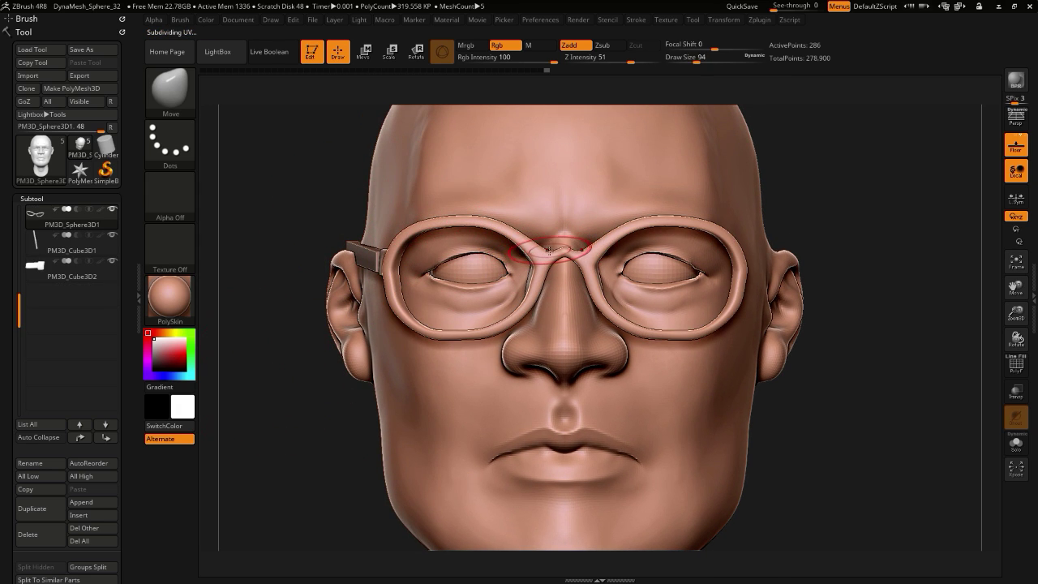
left_click_drag(549, 251, 550, 246)
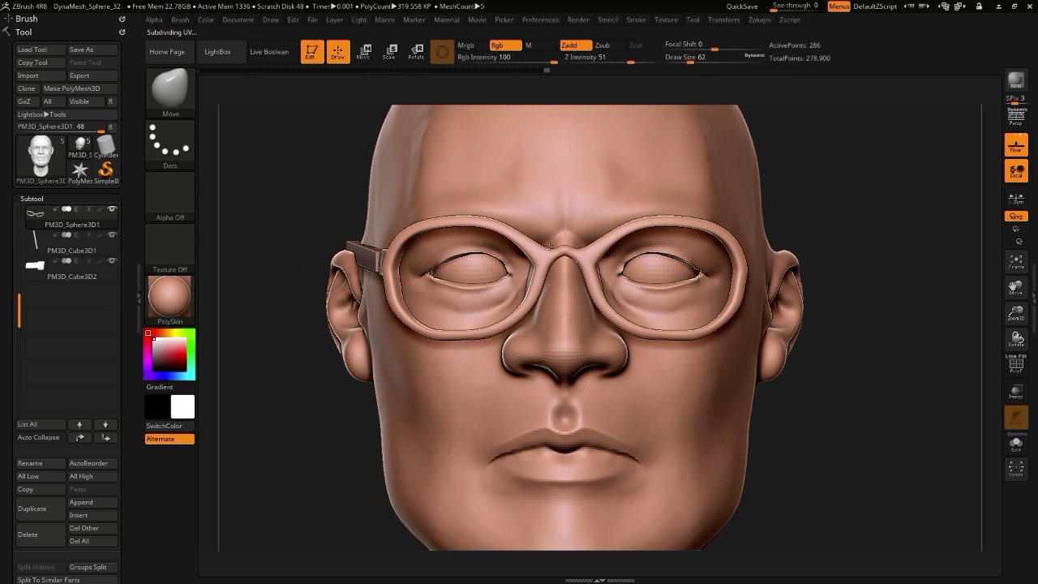
left_click(80, 171)
left_click(82, 175)
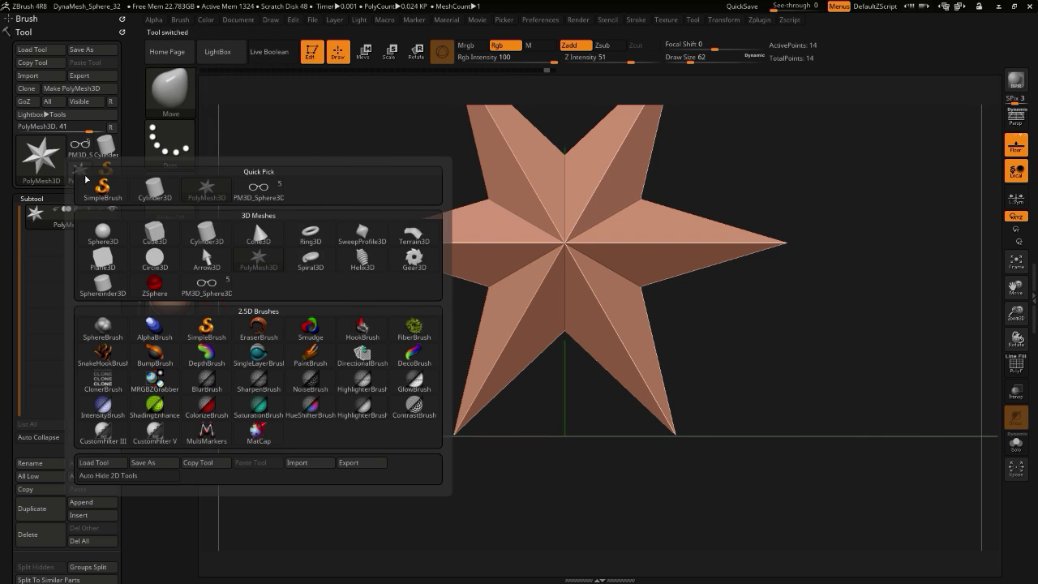
key("b")
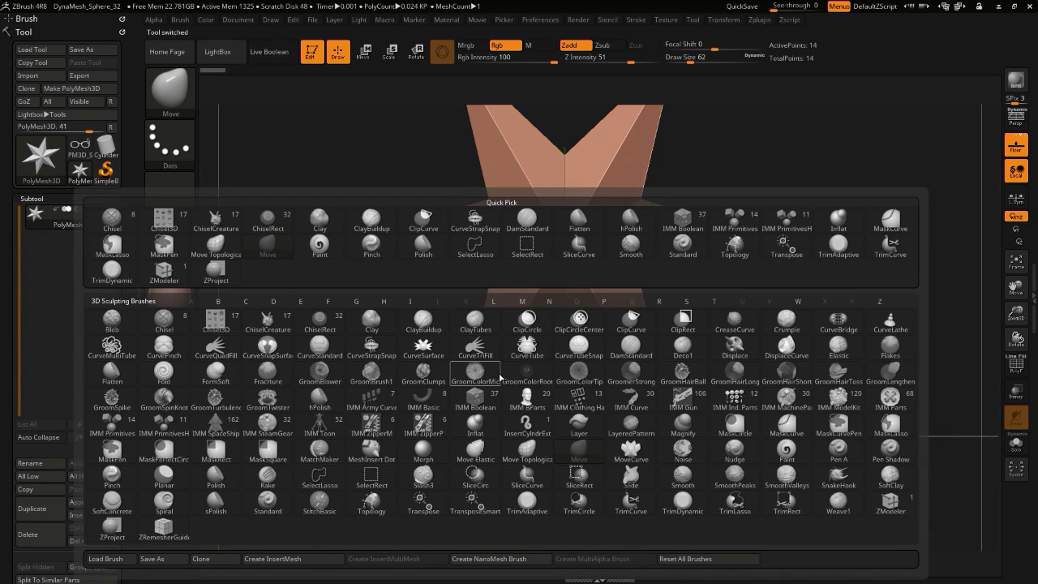
key("i")
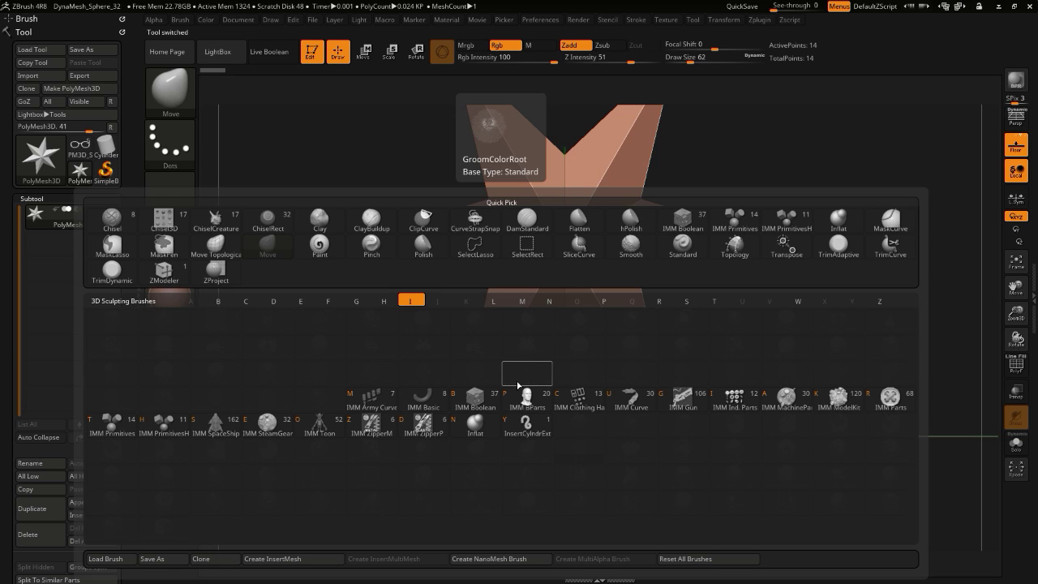
key("n")
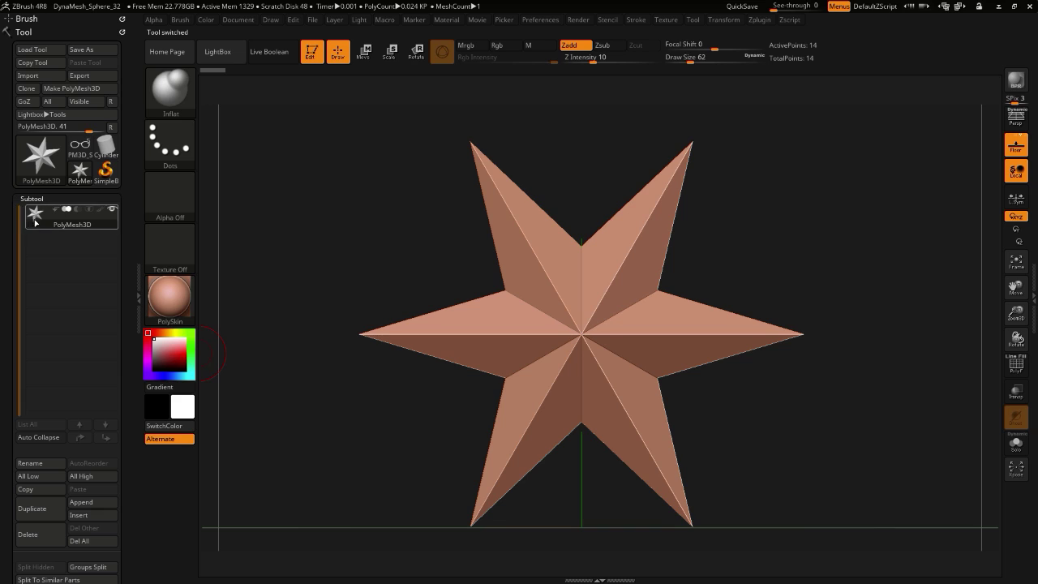
left_click(80, 144)
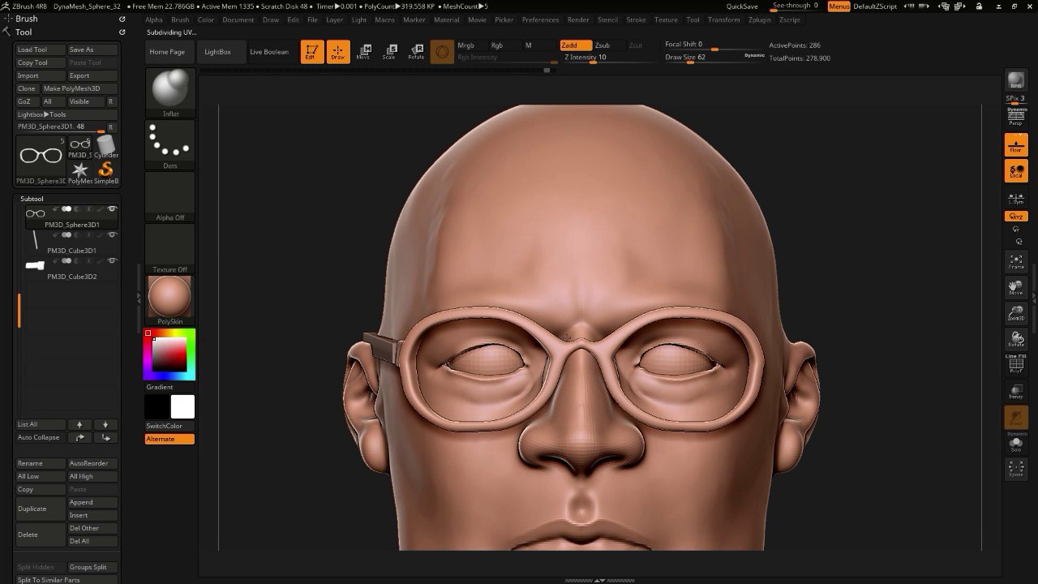
mouse_move(572, 338)
left_mouse_down()
mouse_move(563, 339)
mouse_move(569, 326)
left_mouse_up()
key("ctrl+z")
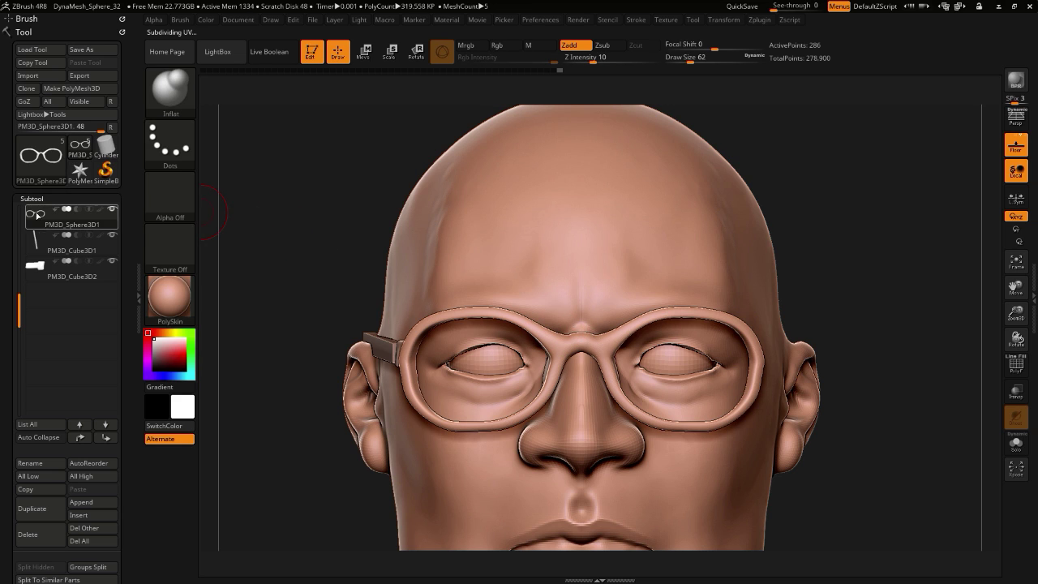
- Raise the upper edge of the frame's bridge with the Move brush and smooth the bridge
key("b")
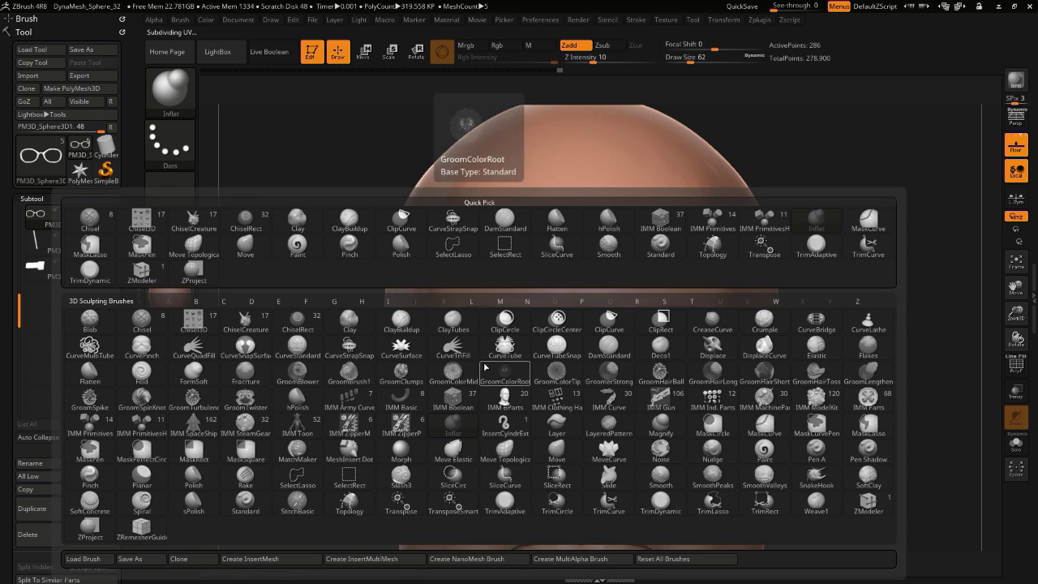
key("m")
left_click(557, 450)
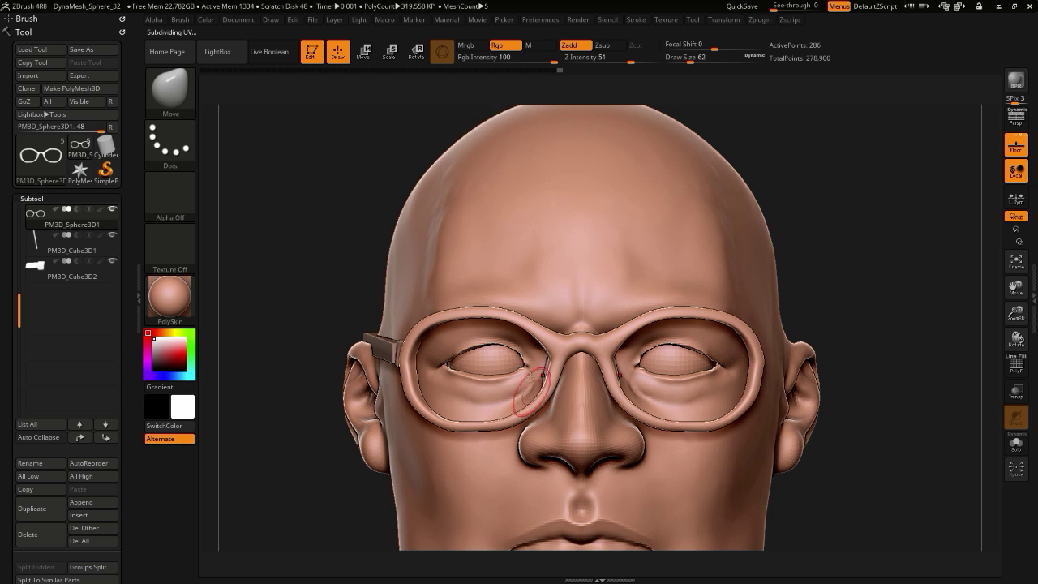
left_click_drag(561, 337, 560, 326)
mouse_move(259, 253)
left_mouse_down()
mouse_move(345, 261)
mouse_move(261, 292)
mouse_move(303, 303)
mouse_move(367, 383)
left_mouse_up()
left_click_drag(586, 377, 584, 370, "shift")
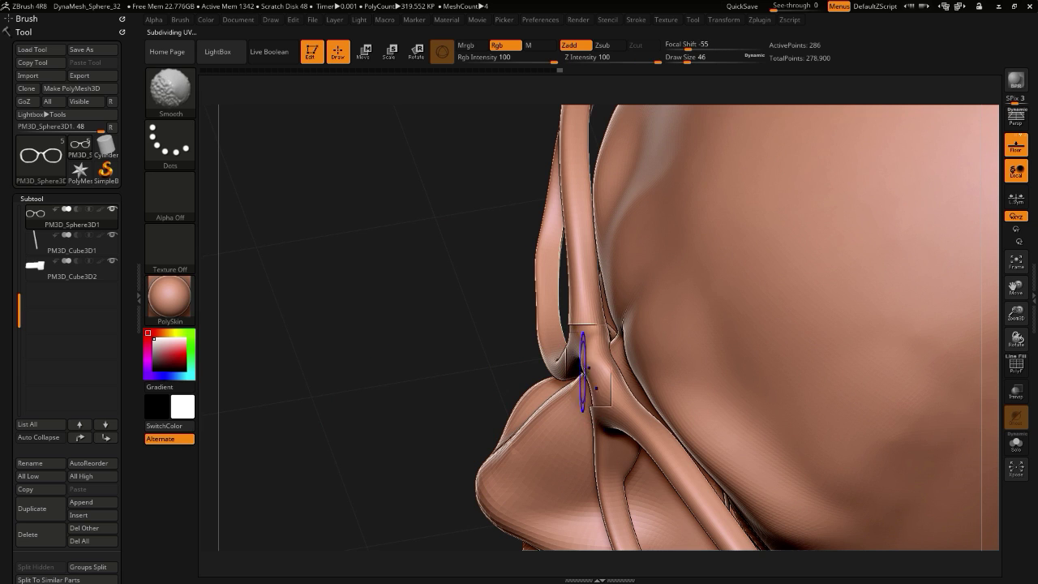
mouse_move(459, 323)
left_mouse_down()
mouse_move(544, 323)
mouse_move(396, 326)
left_mouse_up()
- Show the frame's wireframe and spread the edge loops beside the bridge outward with the Move brush
left_click(1015, 393)
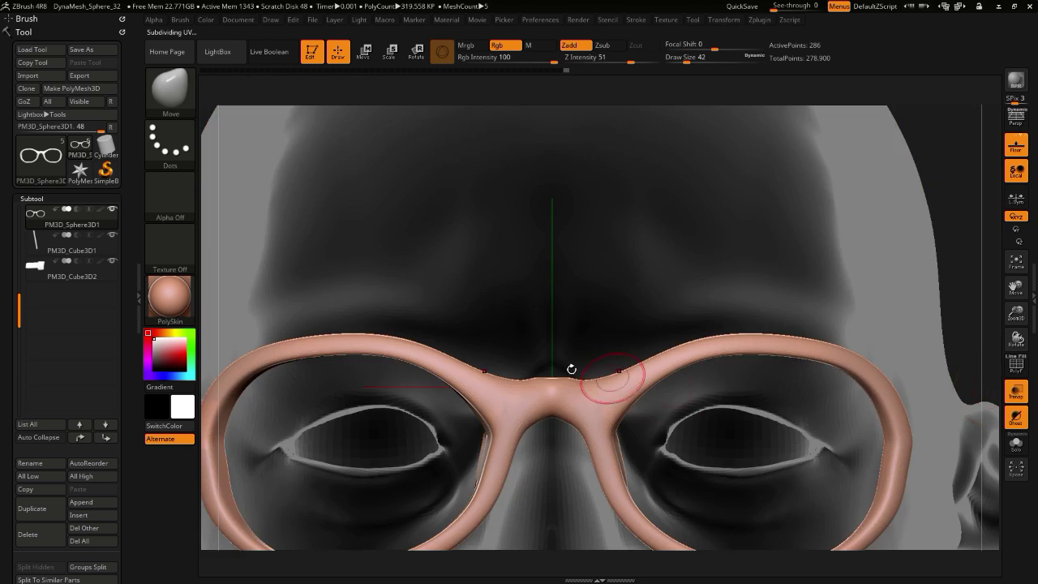
left_click(1008, 396)
left_click(1016, 365)
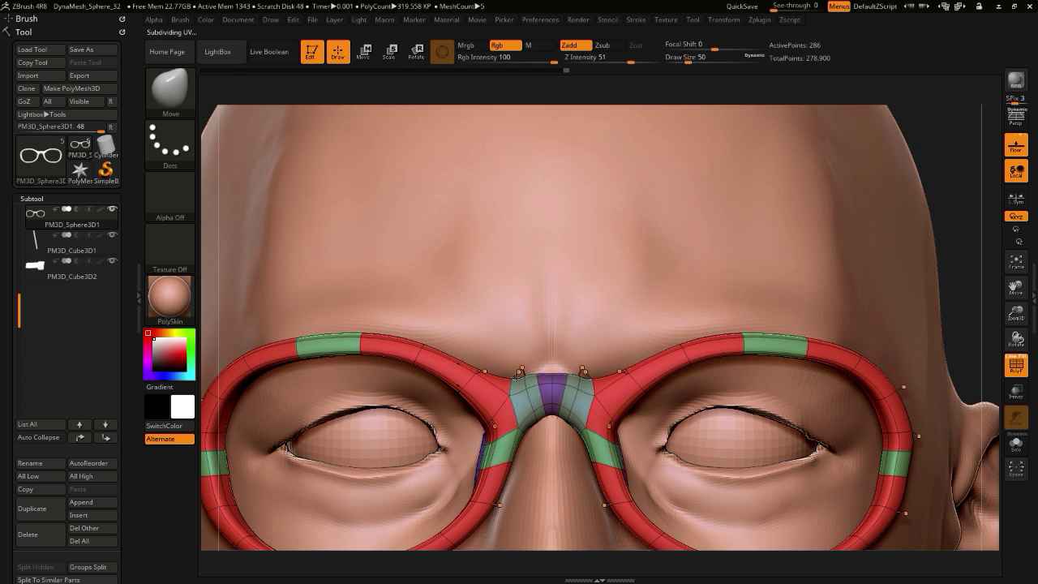
left_click_drag(517, 376, 516, 382)
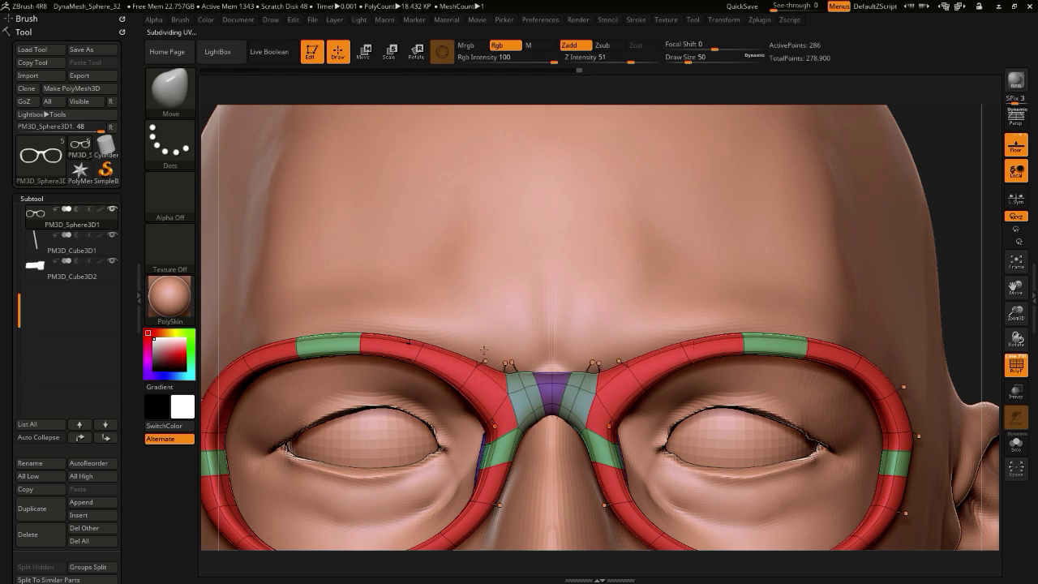
mouse_move(207, 296)
left_mouse_down()
mouse_move(248, 346)
mouse_move(245, 389)
mouse_move(247, 369)
left_mouse_up()
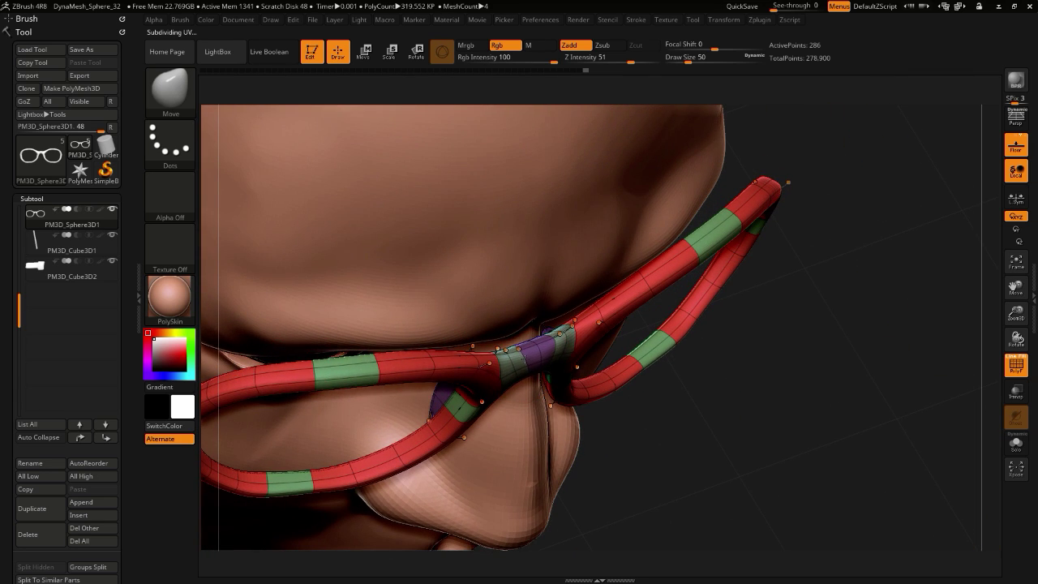
left_click_drag(598, 467, 538, 470)
mouse_move(253, 343)
left_mouse_down("alt")
mouse_move(272, 318)
mouse_move(299, 353)
mouse_move(290, 347)
left_mouse_up("alt")
- Switch from the Move brush to the ZModeler brush for editing the glasses frame
left_click(168, 109)
key("i")
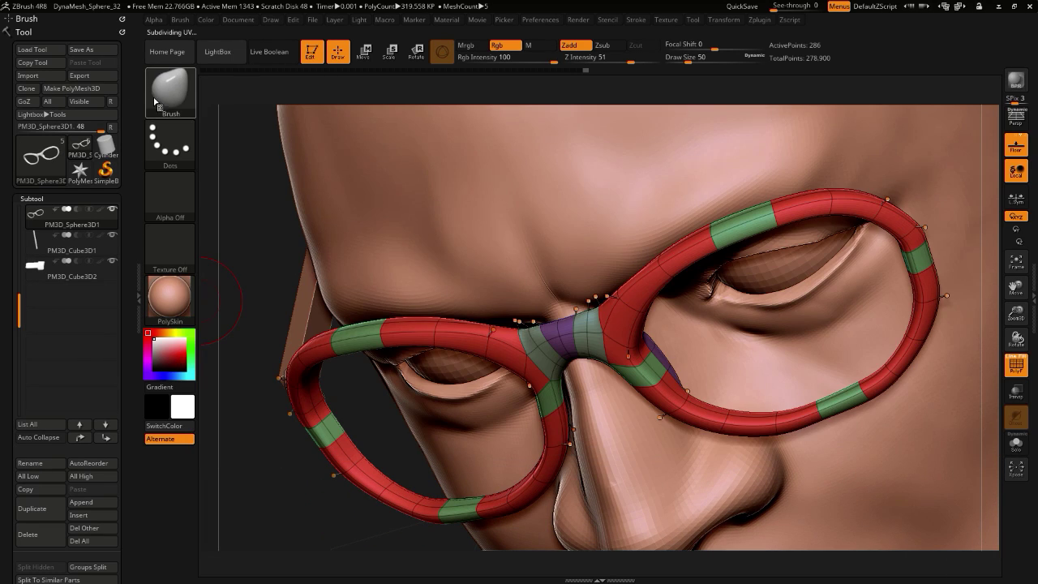
left_click(172, 103)
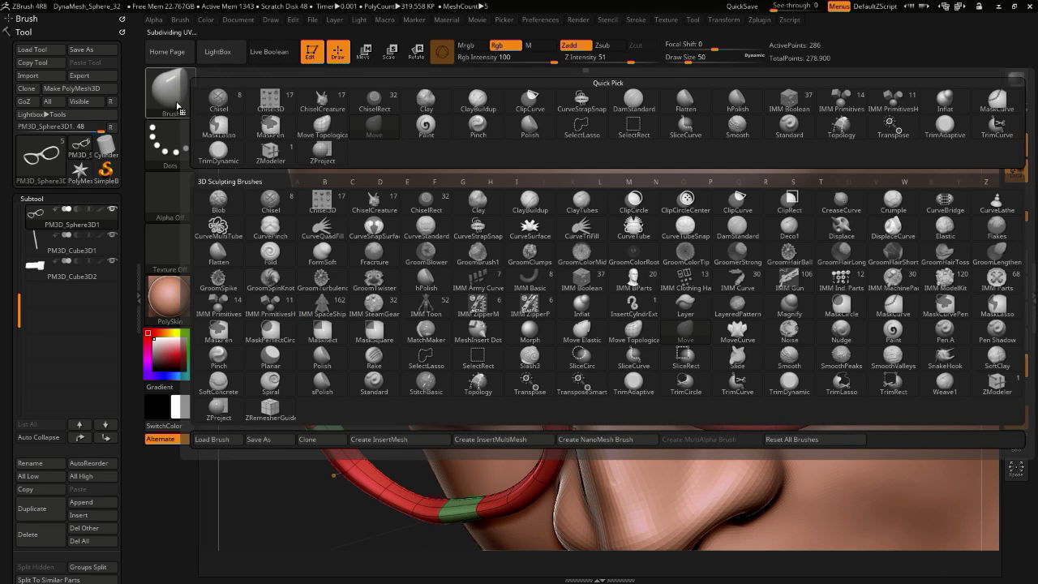
key("z")
left_click(996, 381)
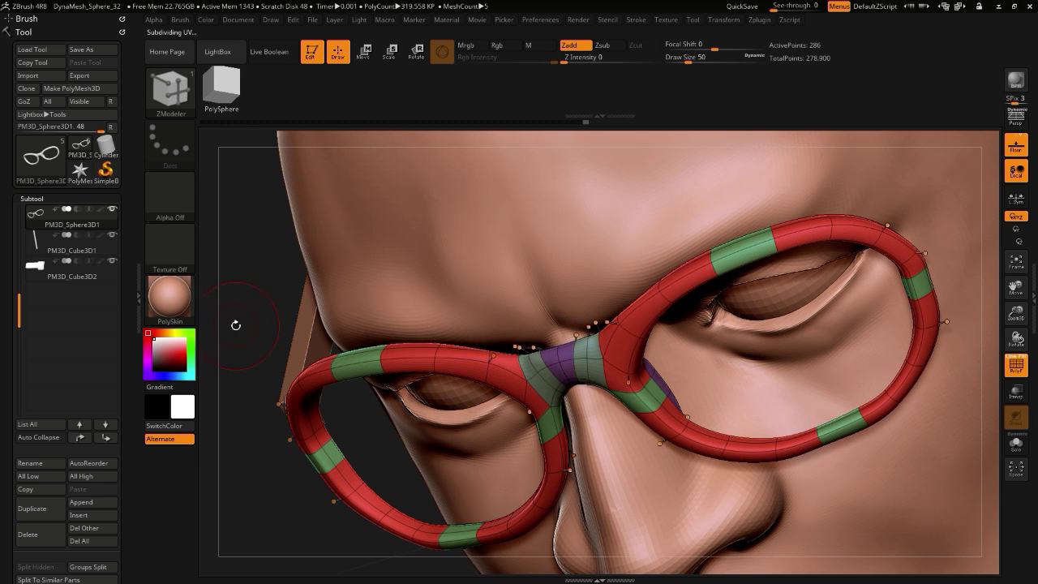
- Set the ZModeler edge action to Insert with Single EdgeLoop and insert a loop along the frame through the middle of the bridge
left_click_drag(235, 325, 265, 314)
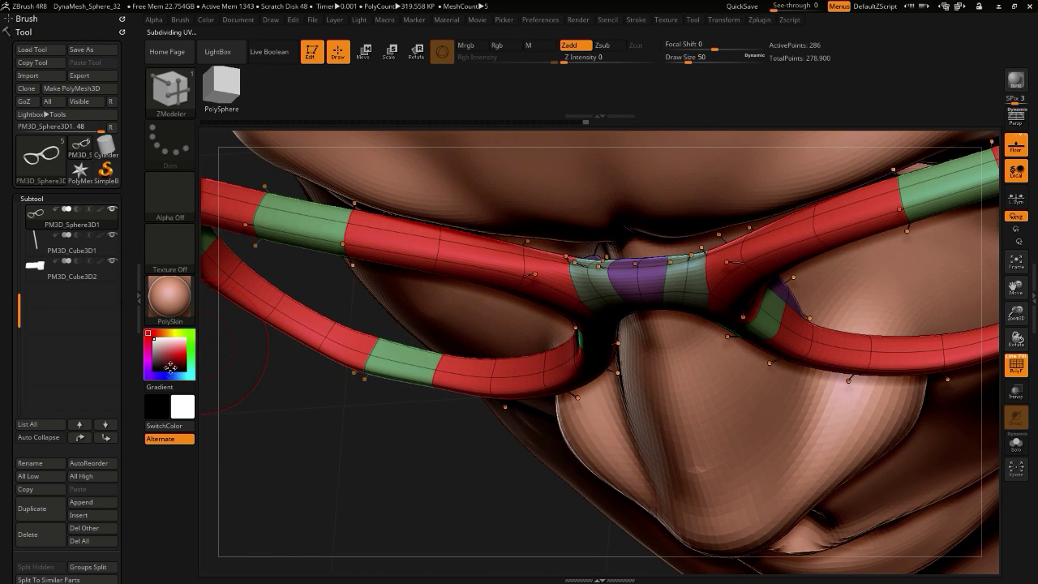
left_click_drag(215, 304, 222, 379)
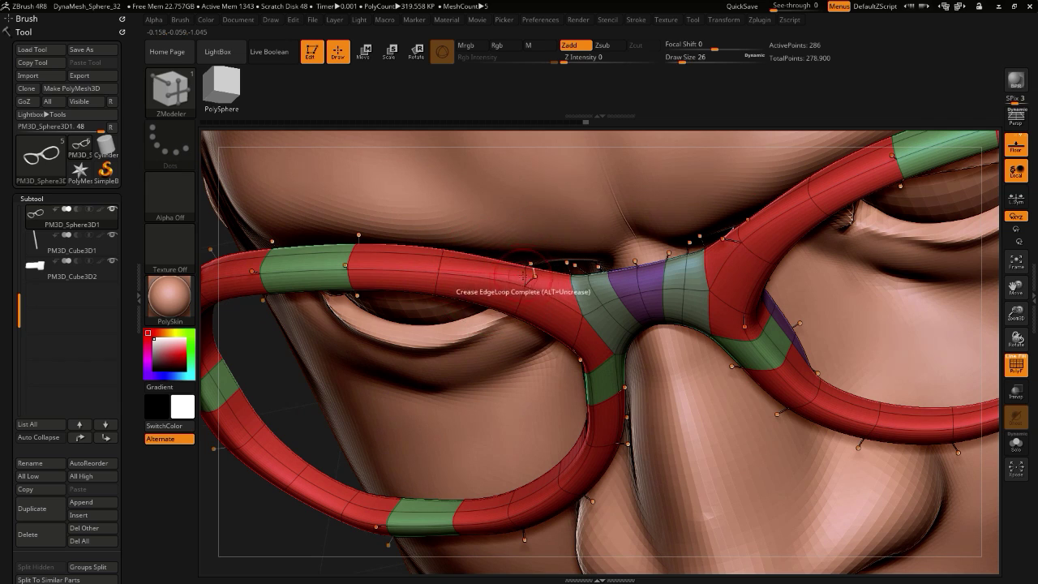
left_click_drag(209, 275, 193, 323)
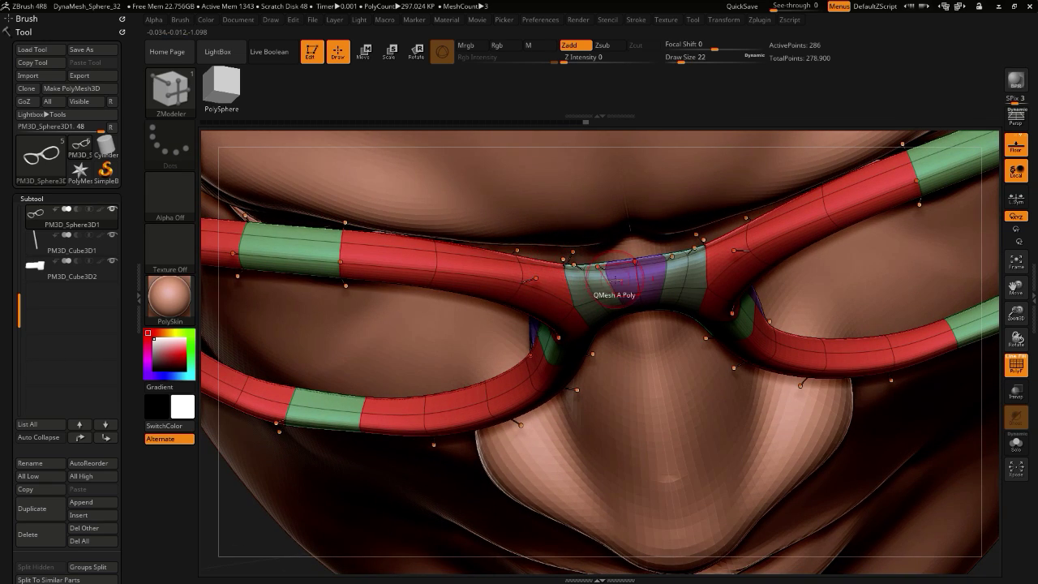
key("space")
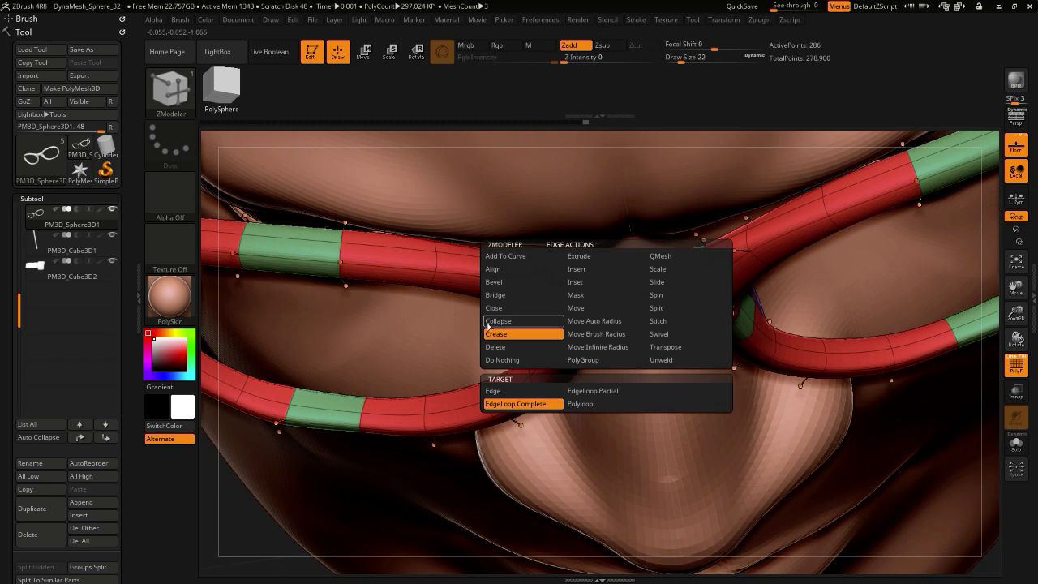
left_click(578, 269)
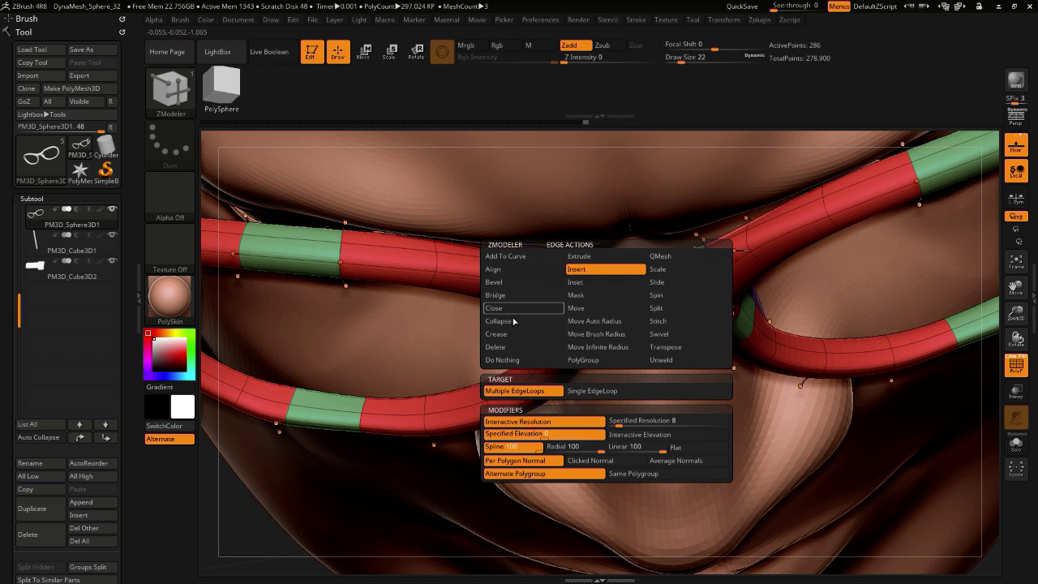
left_click(579, 393)
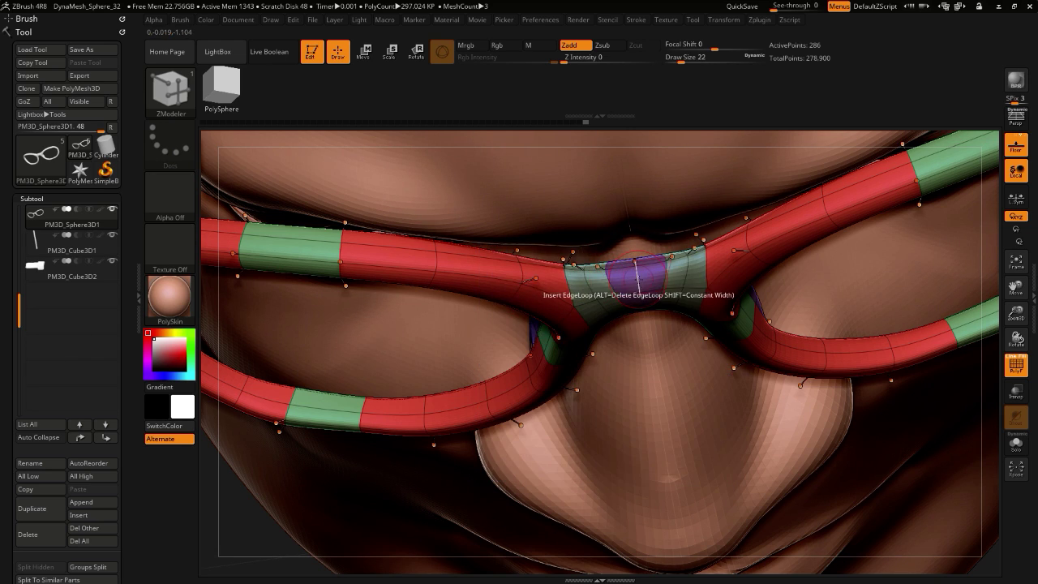
left_click(637, 273)
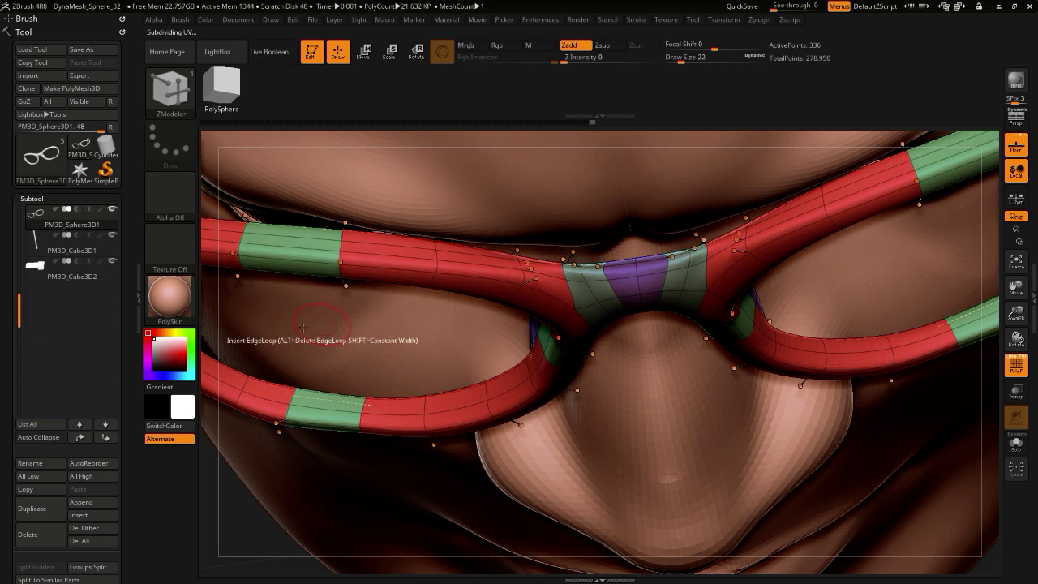
- Insert another edge loop running around each lens rim, picked on the upper rim beside the bridge
left_click_drag(210, 317, 253, 233)
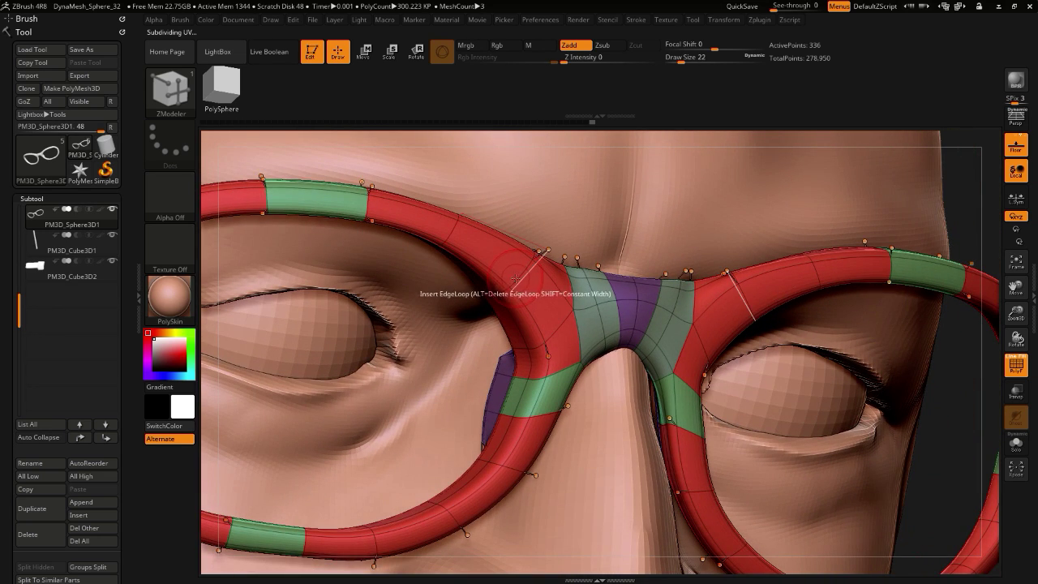
left_click_drag(515, 281, 508, 288)
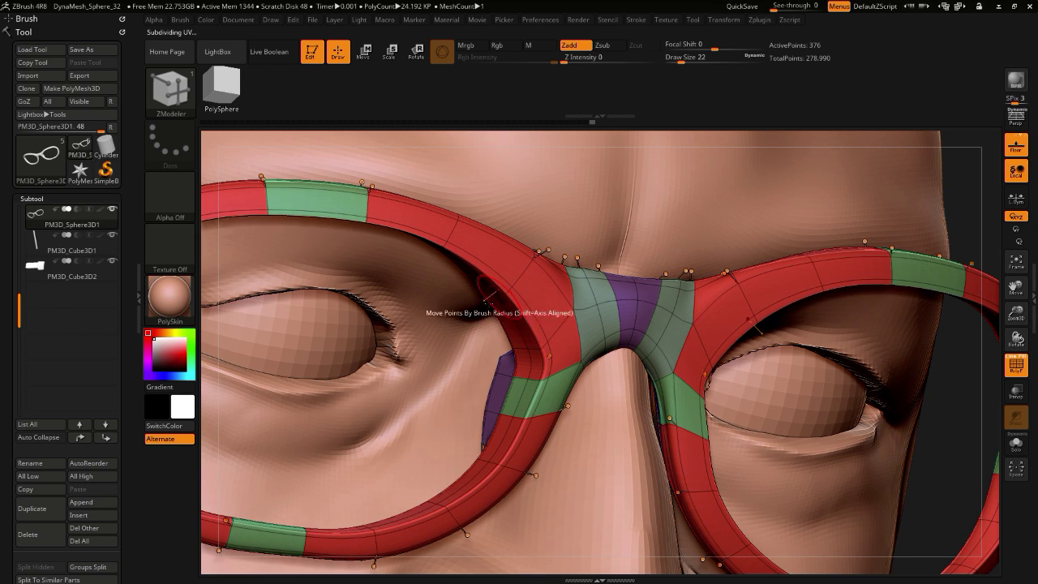
left_click_drag(203, 295, 179, 206, "alt")
left_click_drag(753, 480, 681, 462, "shift")
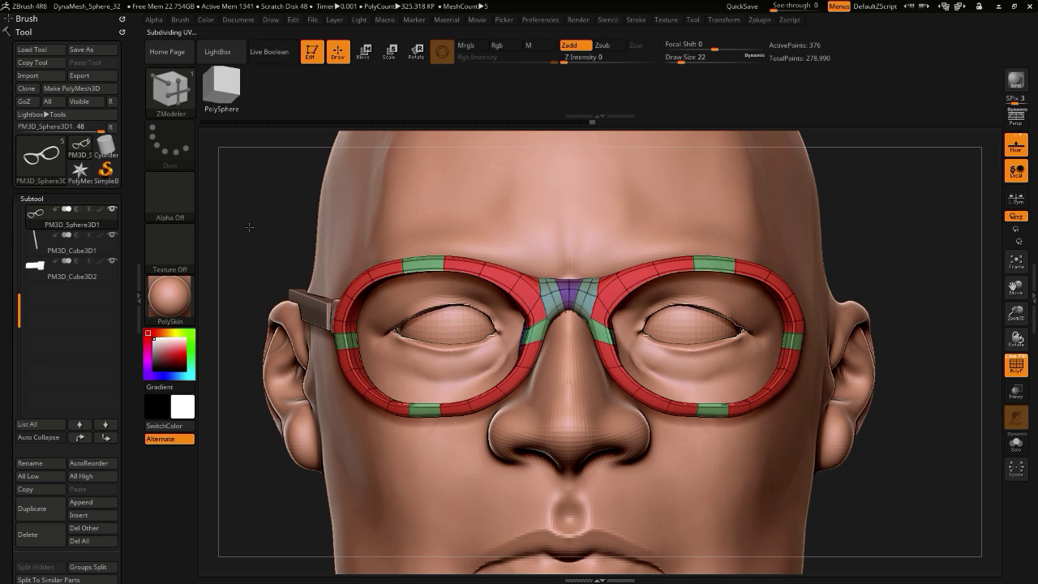
- Try inserting an extra crosswise edge loop on each side of the bridge
left_click_drag(249, 228, 272, 304, "alt")
left_click(601, 295)
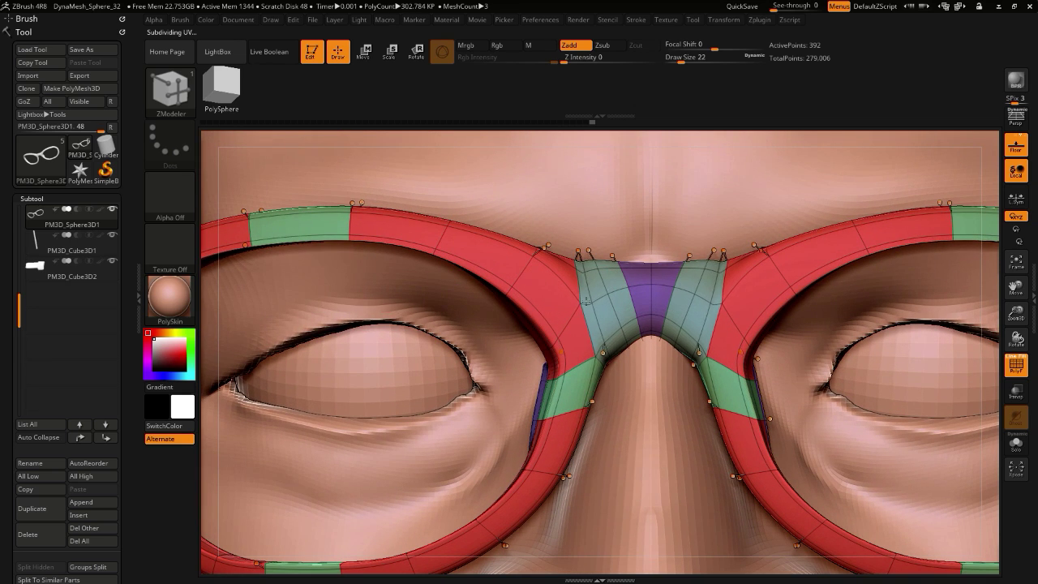
left_click(581, 302, "alt")
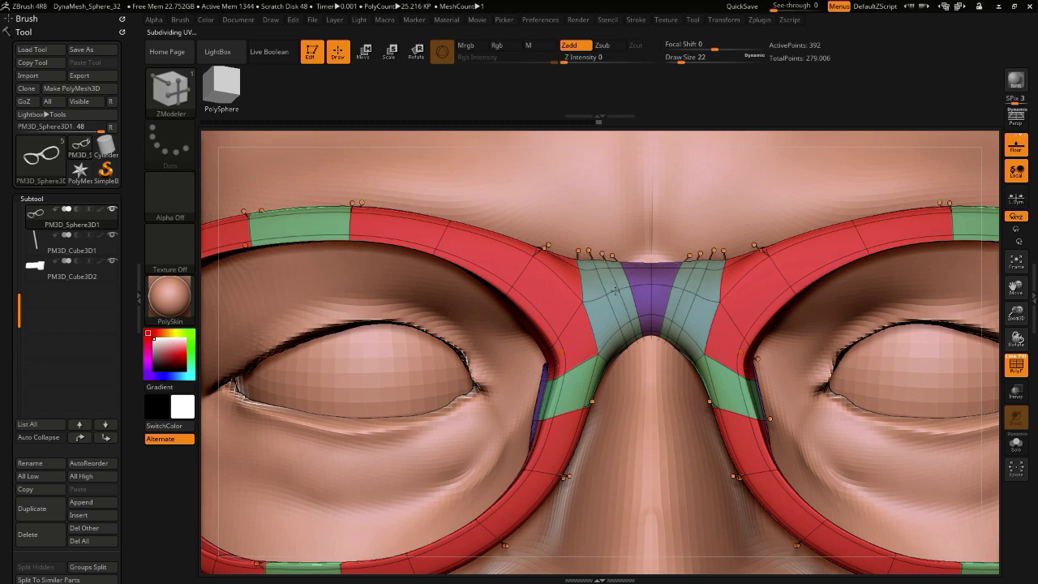
- Set the edge action to Slide with EdgeLoop Complete and slide the loops flanking the bridge's purple centre section outward
key("space")
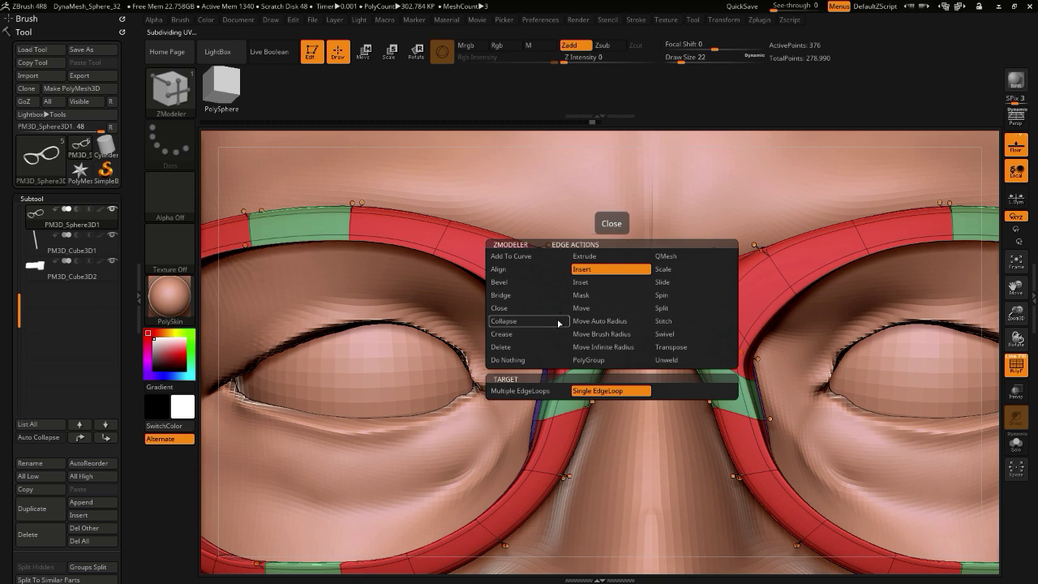
left_click(663, 282)
key("space")
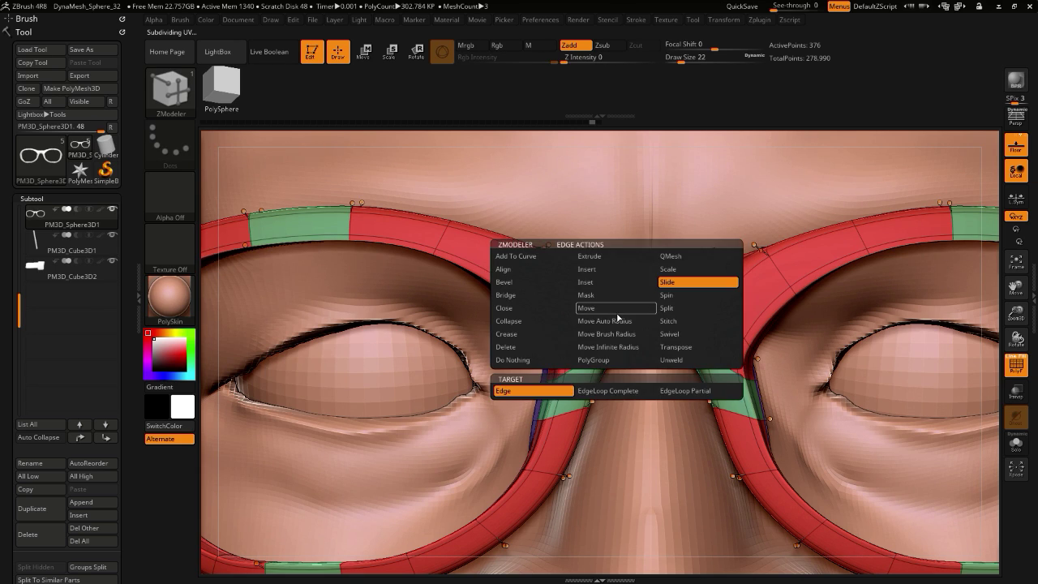
left_click(628, 394)
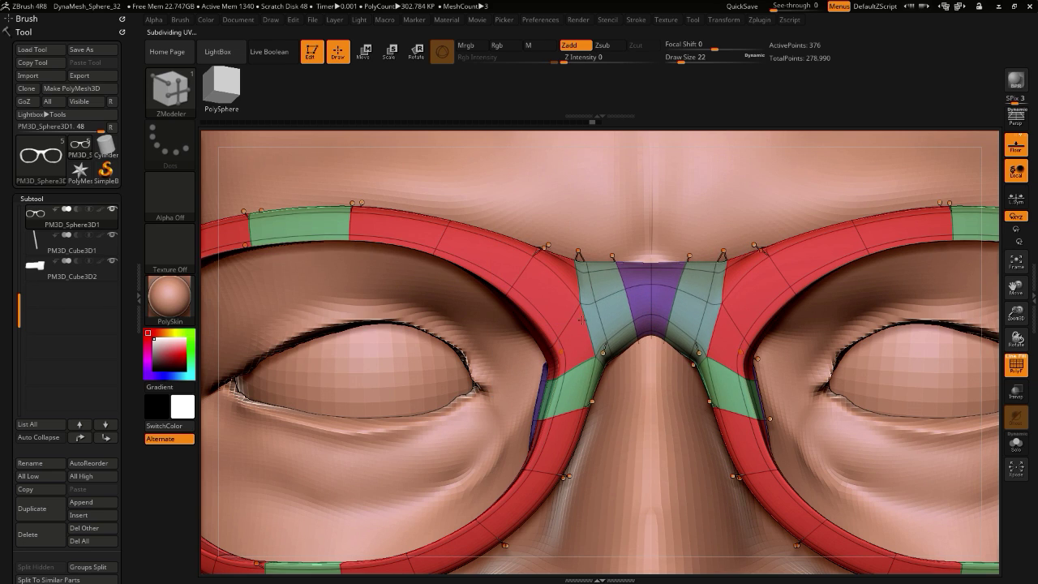
left_click_drag(586, 321, 607, 315)
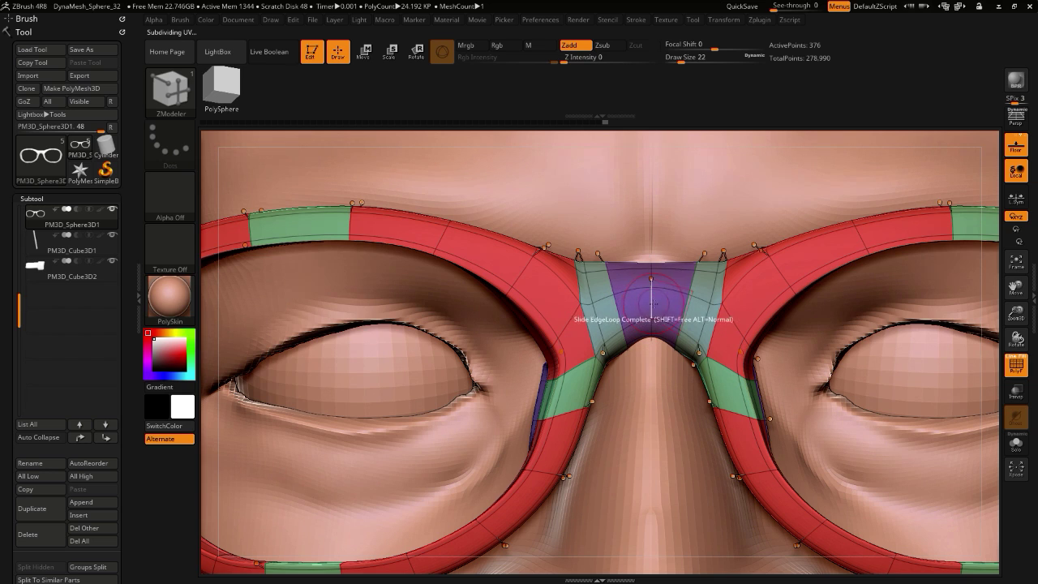
- Slide the upper rims' edge loops: the inner ones toward the bridge and the outer ones toward the frame's outer corners
mouse_move(226, 305)
left_mouse_down()
mouse_move(239, 304)
mouse_move(240, 291)
left_mouse_up()
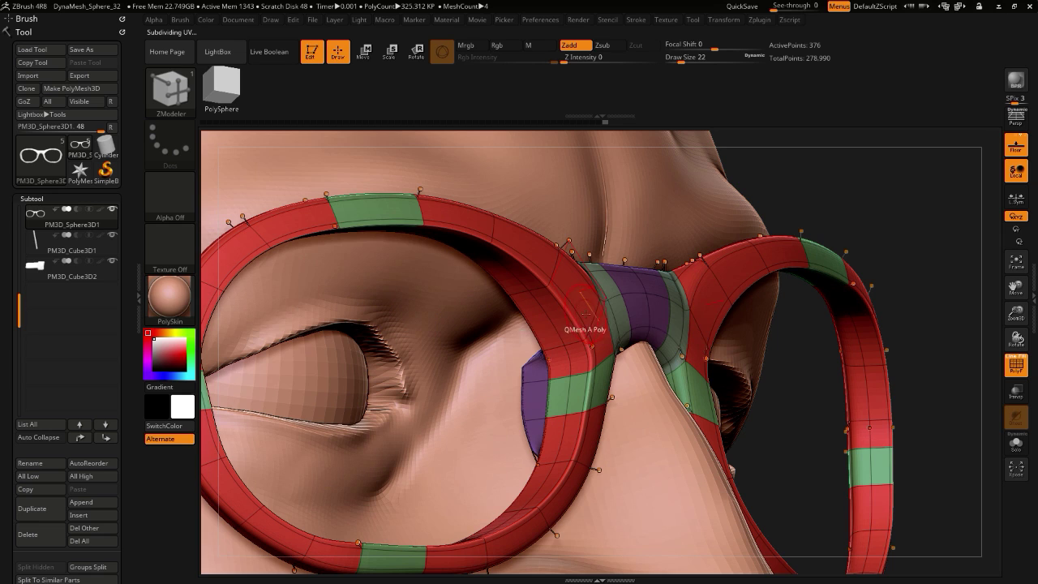
left_click_drag(213, 214, 172, 232)
left_click_drag(441, 237, 498, 246)
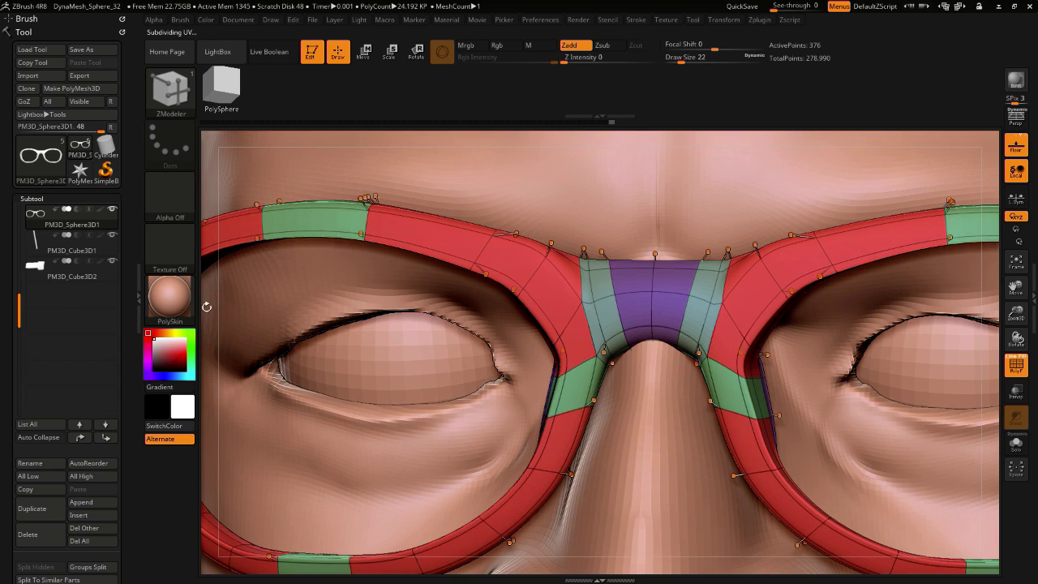
left_click_drag(204, 306, 139, 218, "alt")
left_click_drag(249, 305, 283, 274)
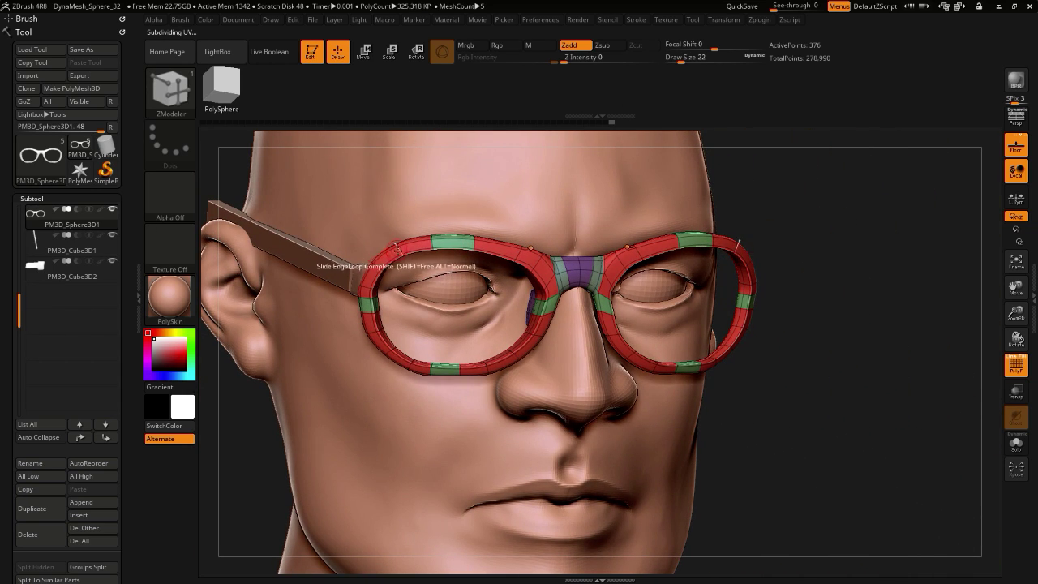
left_click_drag(396, 247, 371, 260)
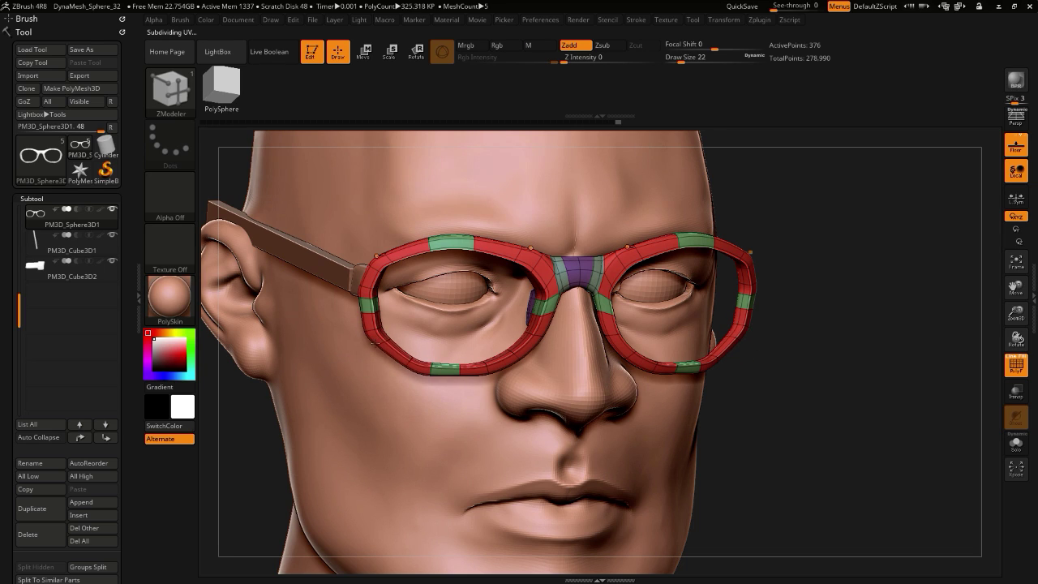
- Examine the frame's shape on the head without the wireframe, and turn the wireframe back on
left_click_drag(781, 480, 805, 444, "alt")
left_click(1012, 368)
left_click_drag(263, 388, 232, 400)
mouse_move(219, 301)
left_mouse_down("alt")
mouse_move(248, 258)
mouse_move(229, 262)
mouse_move(226, 305)
left_mouse_up("alt")
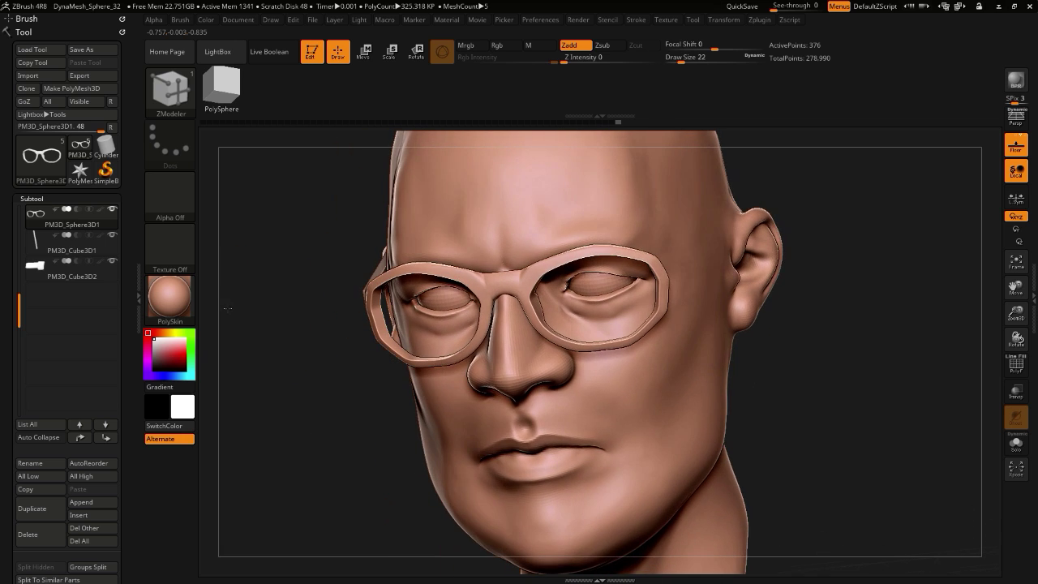
left_click(1008, 364)
- Combine the whole glasses frame into a single polygroup
left_click_drag(275, 355, 260, 385)
mouse_move(259, 385)
left_mouse_down("alt")
mouse_move(278, 426)
mouse_move(283, 415)
mouse_move(265, 417)
mouse_move(270, 396)
mouse_move(309, 399)
left_mouse_up("alt")
key("ctrl+w")
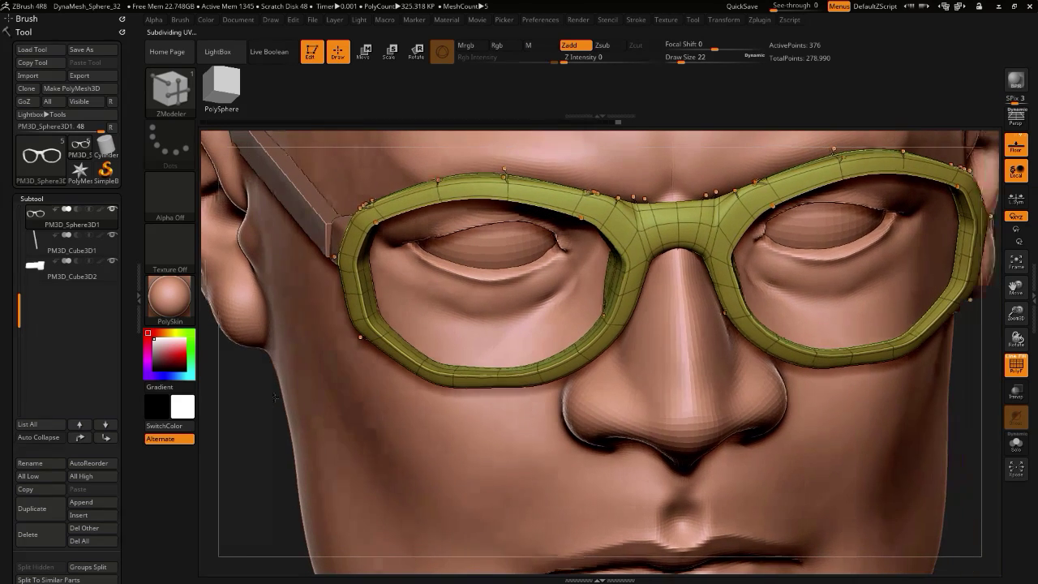
- Open the Deformation settings for the glasses frame subtool
left_click_drag(6, 352, 6, 156)
scroll(5, 154, "down", 10)
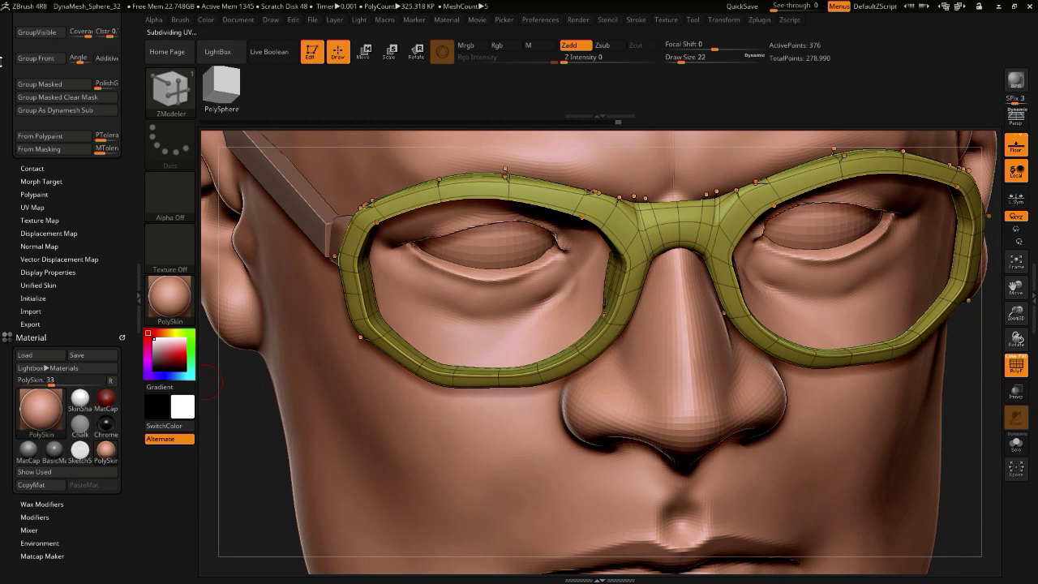
scroll(10, 260, "down", 6)
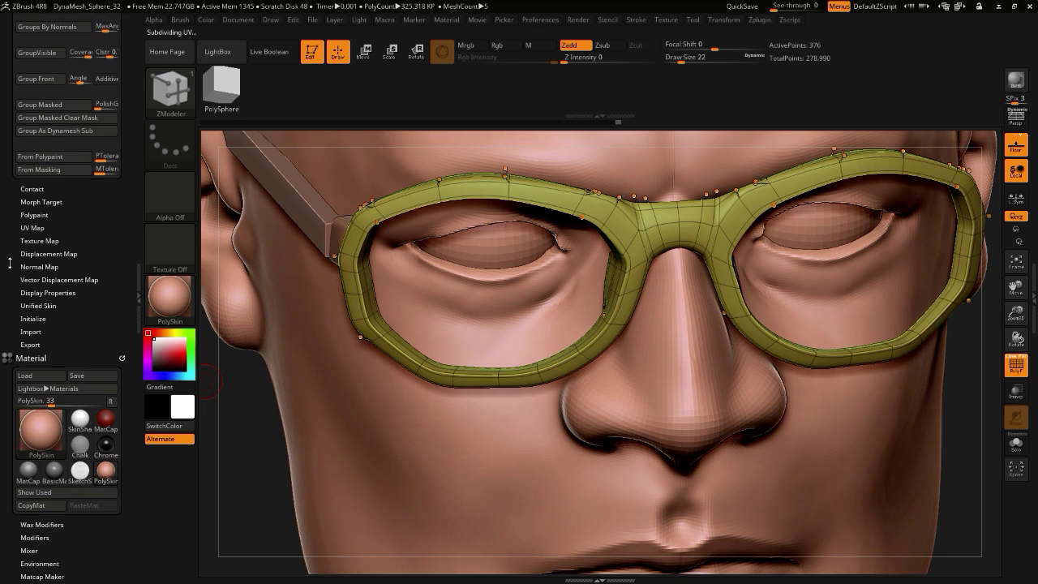
scroll(12, 215, "up", 6)
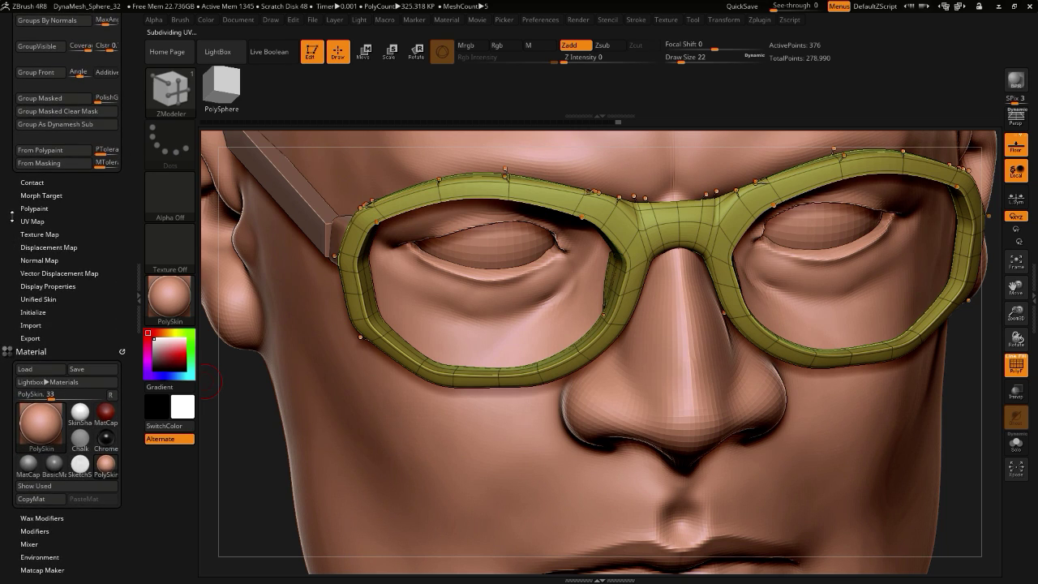
scroll(11, 234, "up", 7)
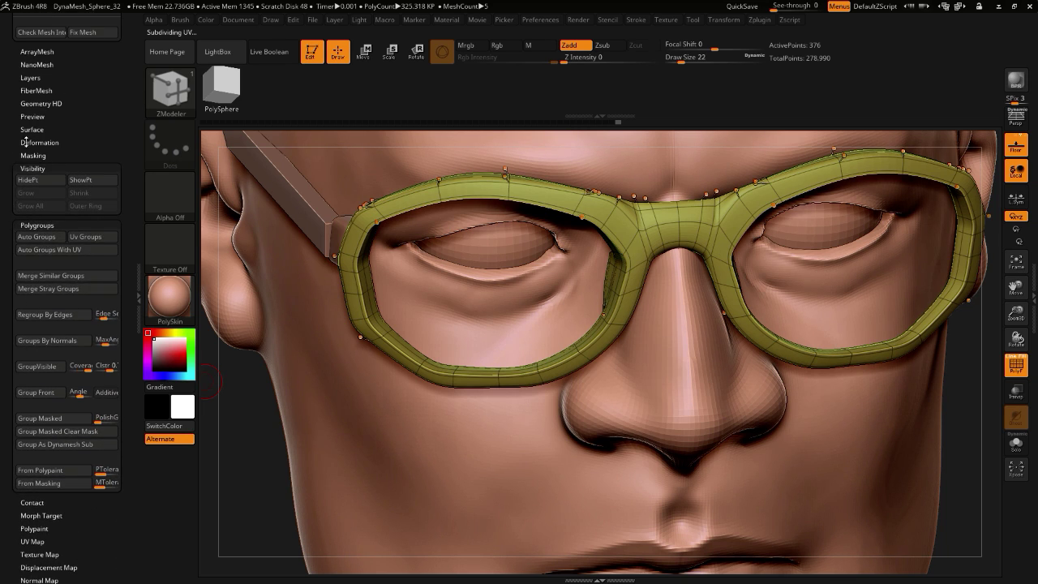
left_click(26, 142)
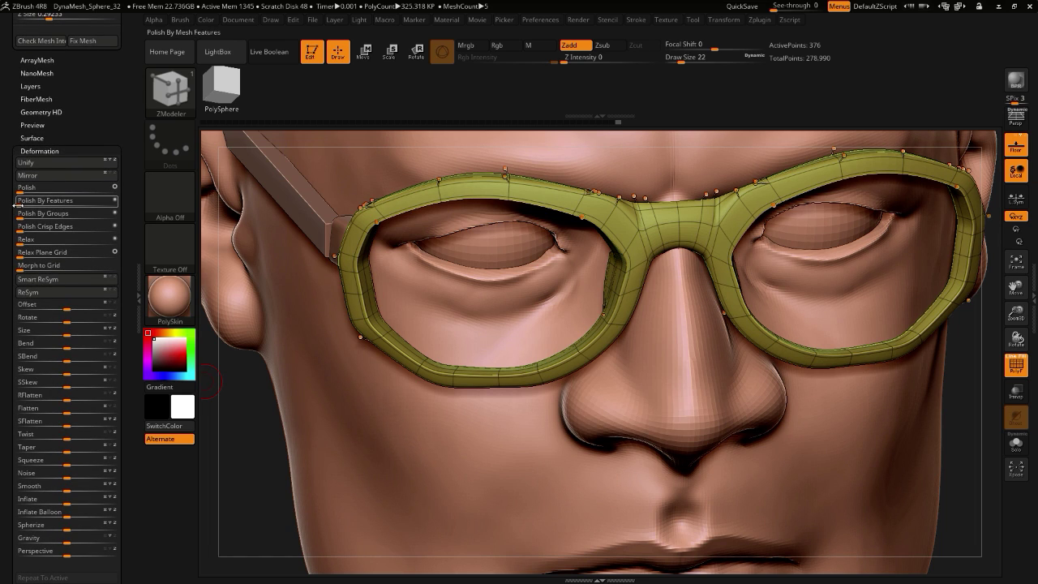
- Try smoothing the glasses frame with the Polish By Features deformation
left_click(21, 205)
key("ctrl+z")
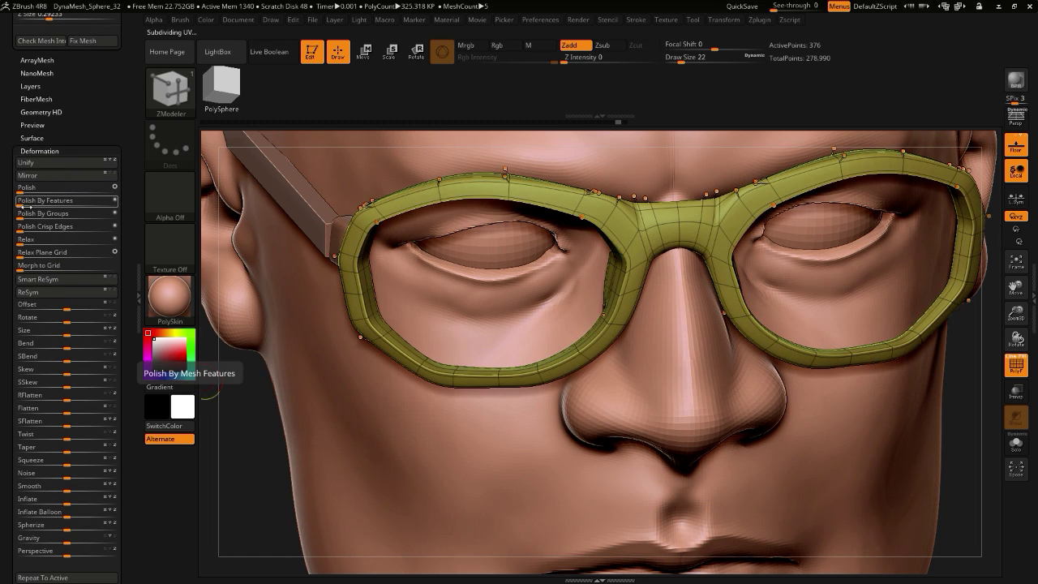
left_click_drag(21, 204, 25, 203)
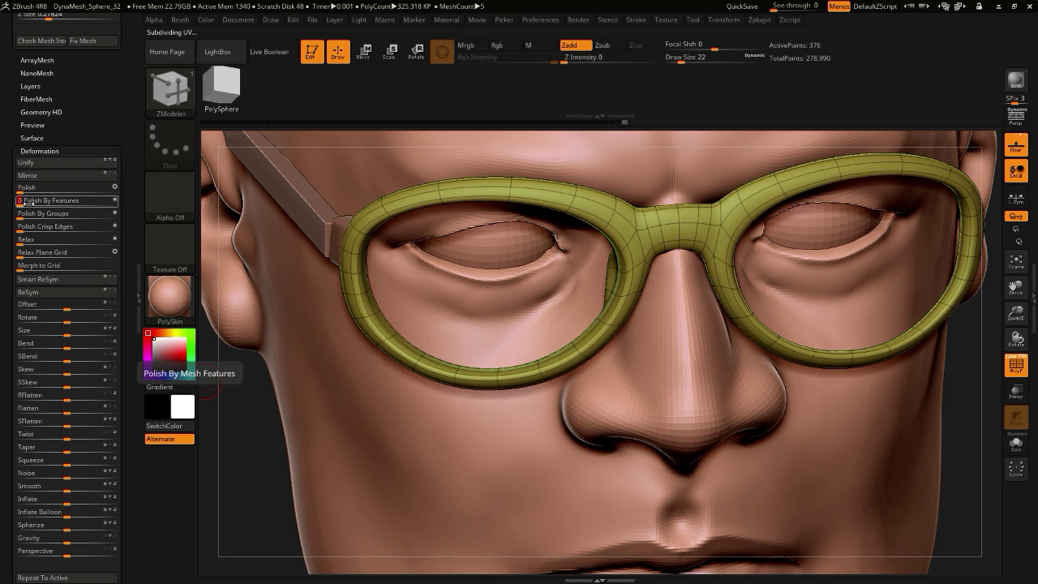
key("ctrl+z")
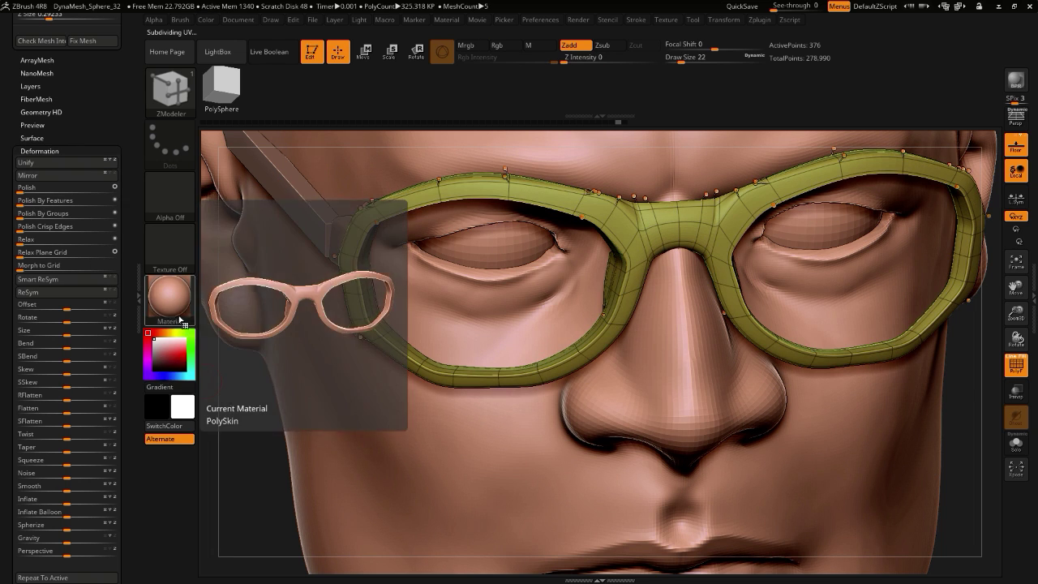
- Apply a slight Relax deformation to the glasses frame to round its angular rims and even out its edge loops
mouse_move(236, 407)
left_mouse_down()
mouse_move(243, 425)
mouse_move(223, 391)
left_mouse_up()
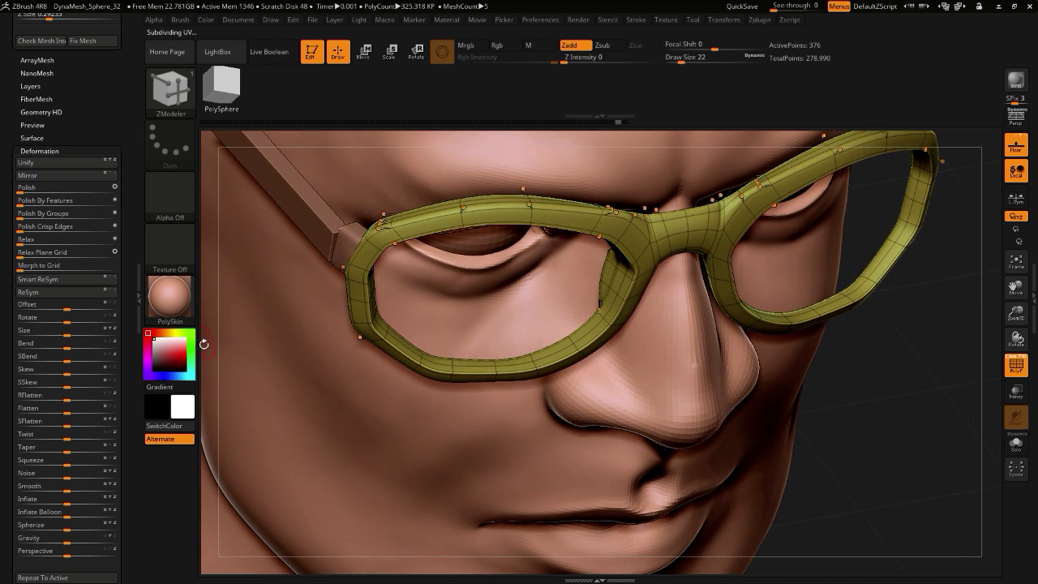
left_click(21, 239)
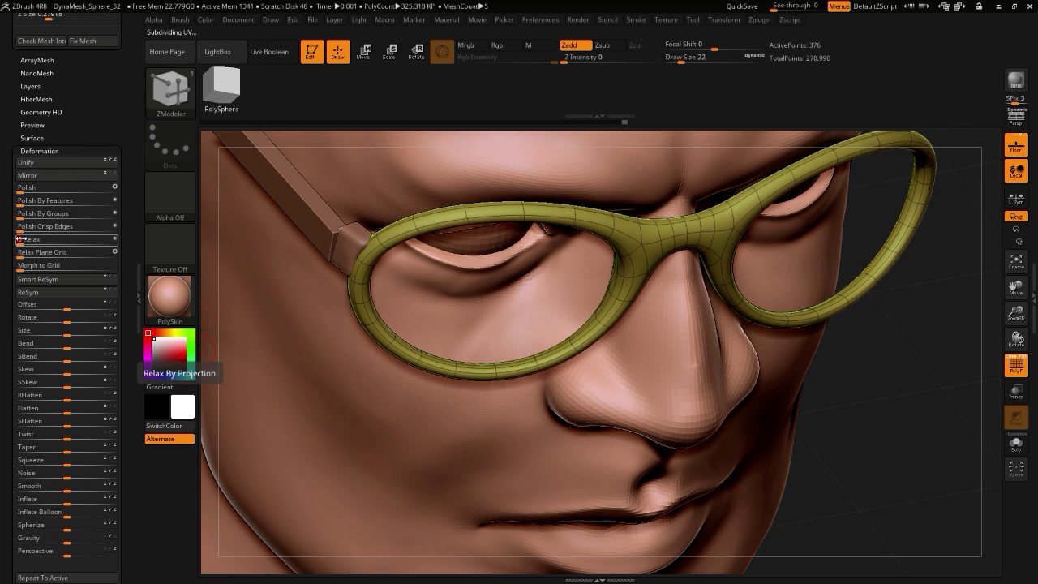
- Undo the Relax and Polish trials on the glasses frame and apply a slight Polish By Groups deformation instead
key("ctrl+z")
left_click(21, 187)
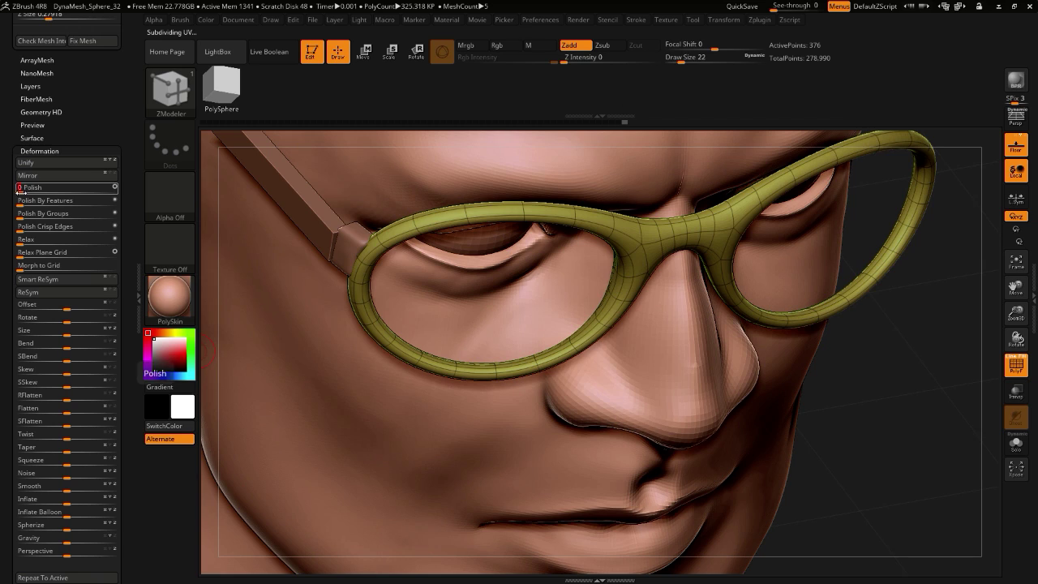
key("ctrl+z")
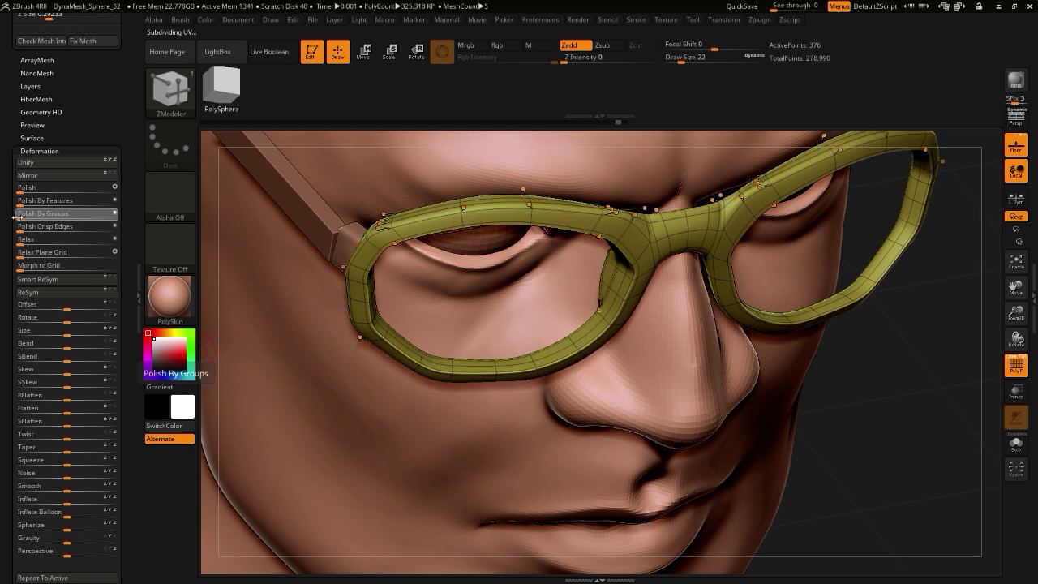
left_click(16, 216)
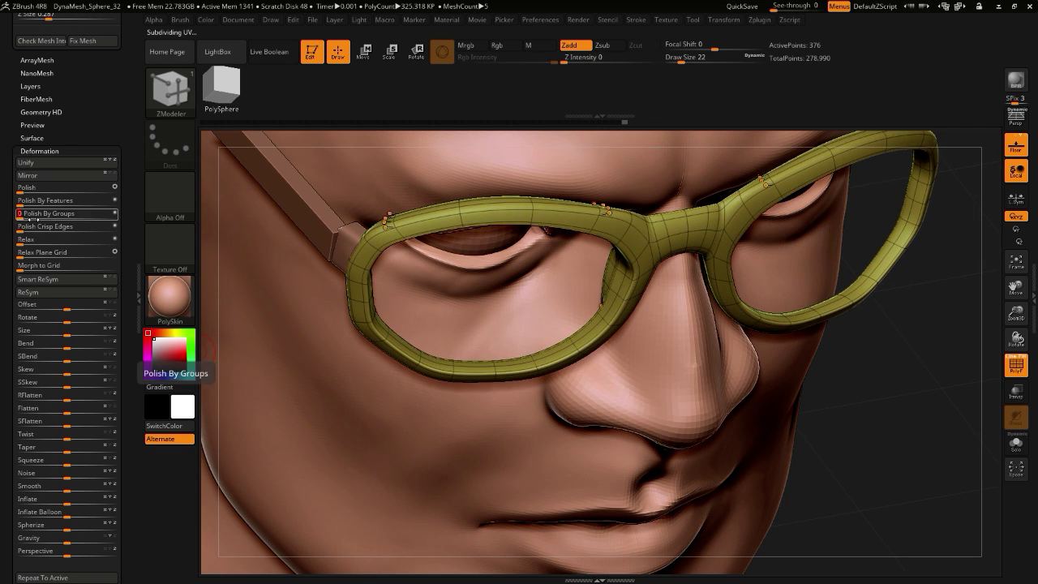
left_click_drag(892, 496, 842, 434)
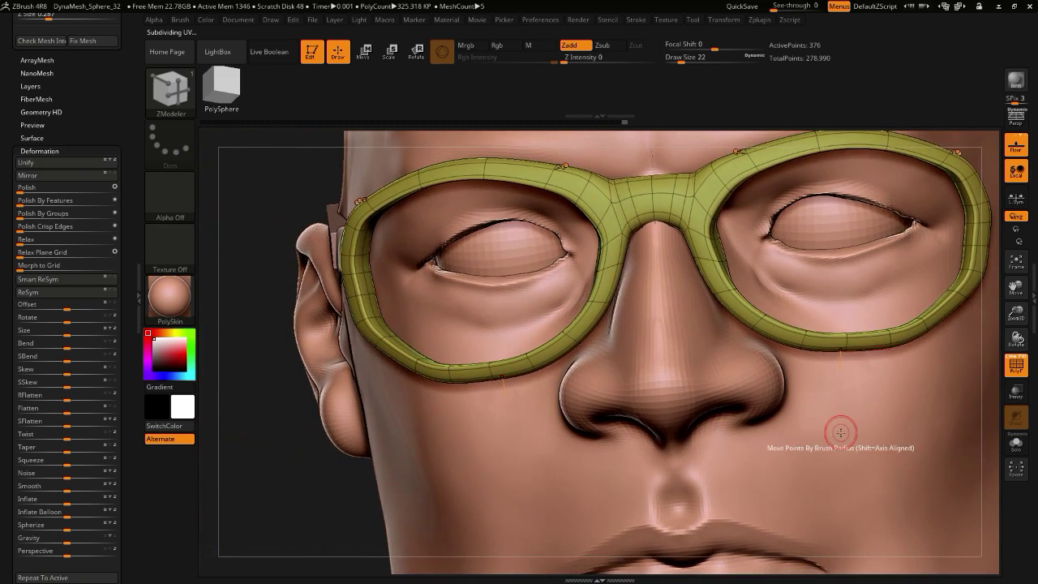
left_click_drag(248, 316, 320, 340)
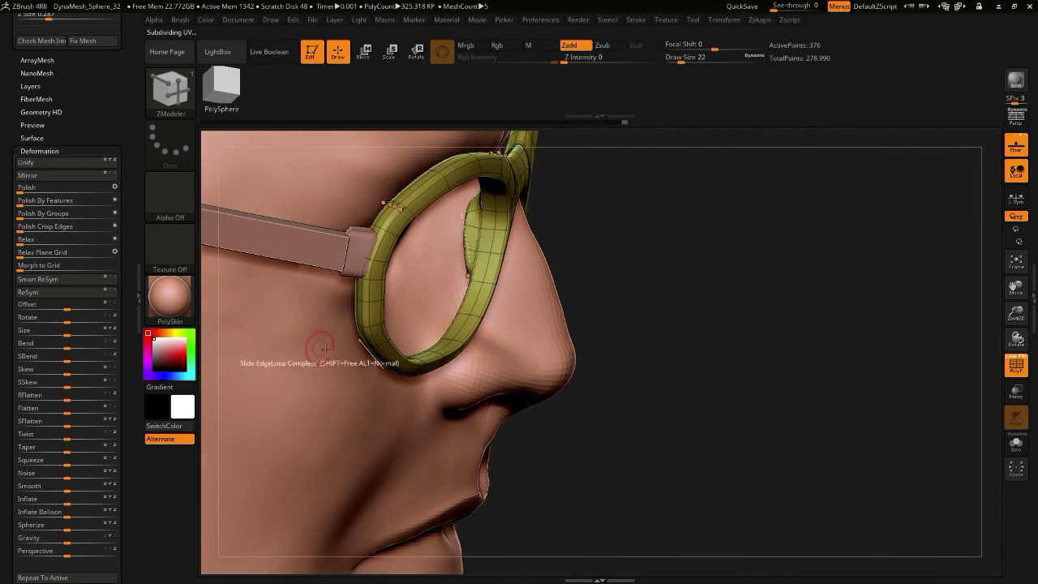
left_click_drag(631, 475, 670, 431, "alt")
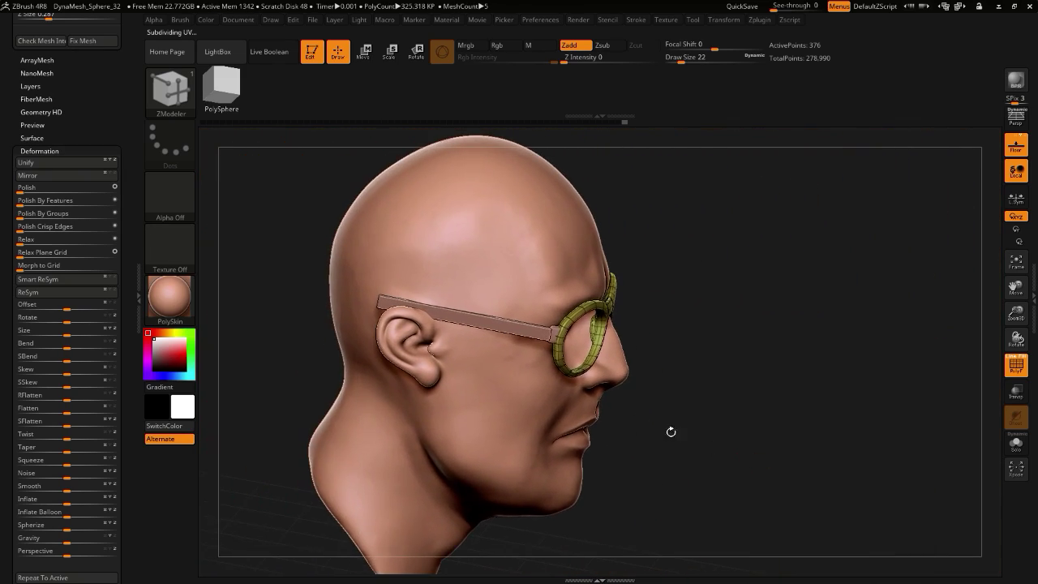
- Make the temple arm beside the head the active subtool
left_click(435, 313, "alt")
left_click_drag(236, 318, 198, 306)
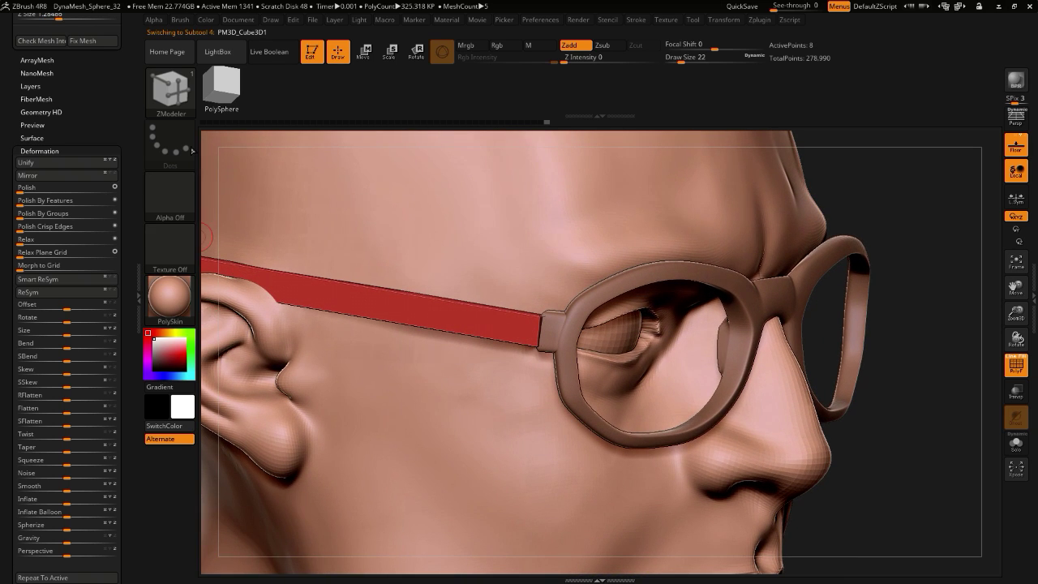
- Try the PolyCube and Extender transform types on the temple arm's gizmo
key("w")
left_click(313, 213)
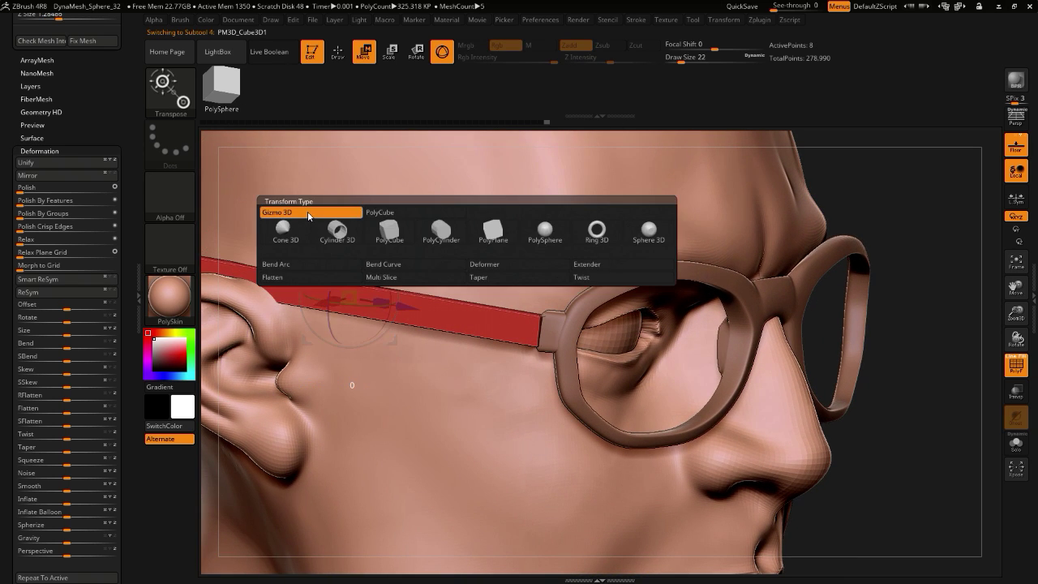
left_click(589, 268)
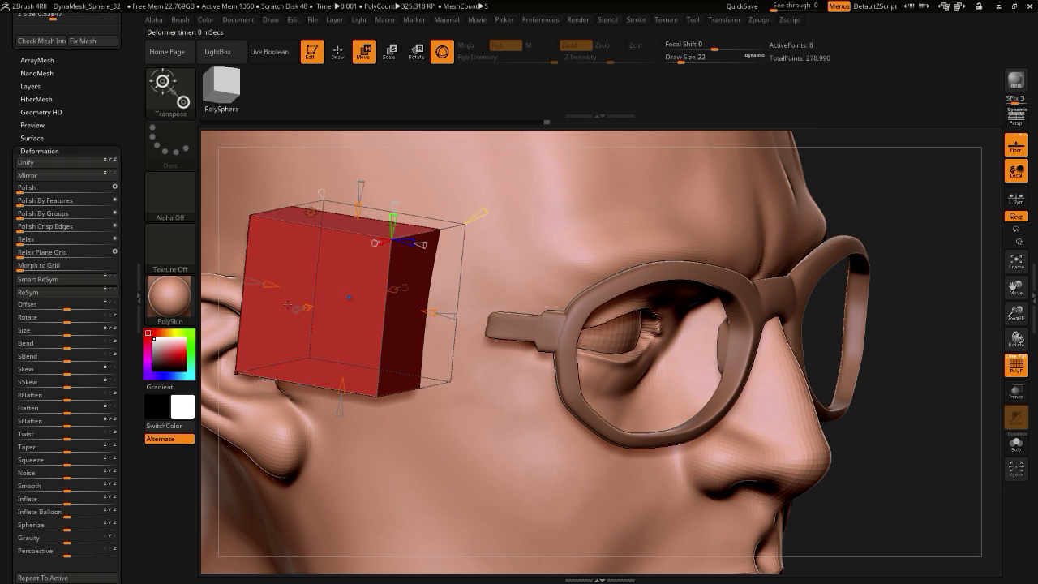
key("ctrl+z")
left_click(311, 212)
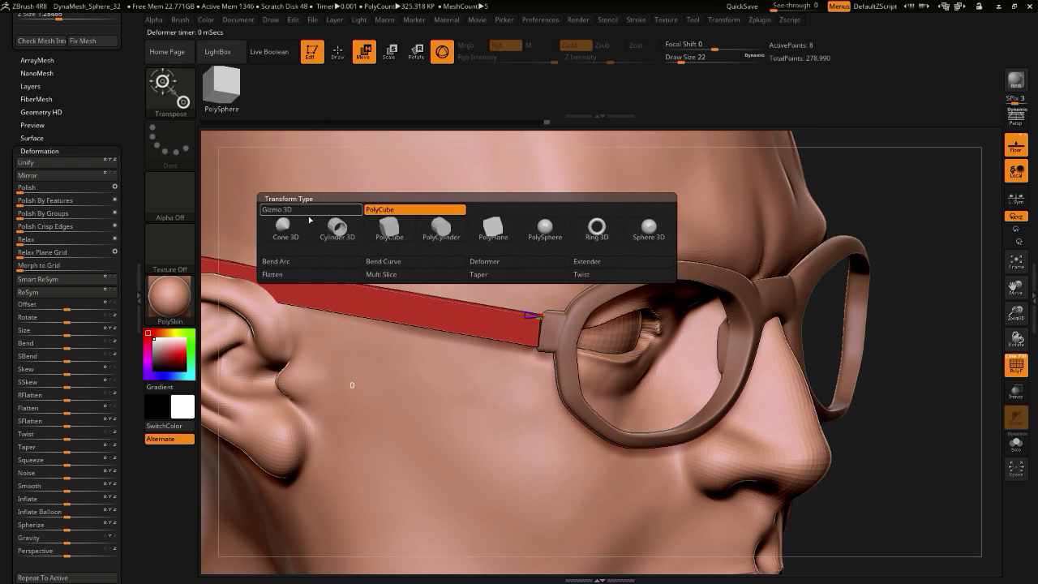
left_click(592, 262)
key("ctrl+z")
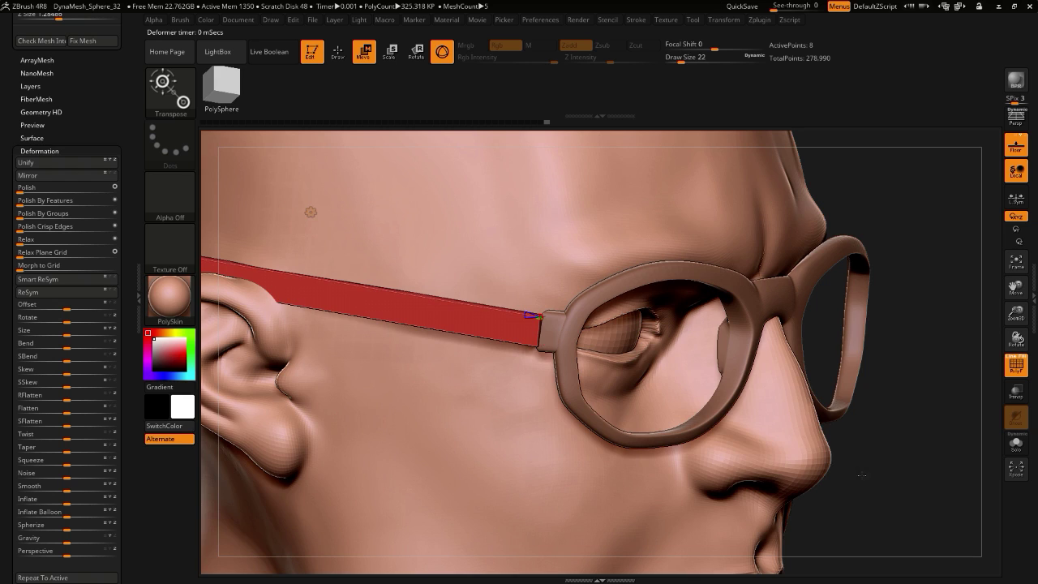
- Try reshaping the temple arm with the Extender deformer in a side view of the whole arm
left_click_drag(862, 475, 839, 401, "alt")
left_click_drag(234, 340, 274, 339)
key("w")
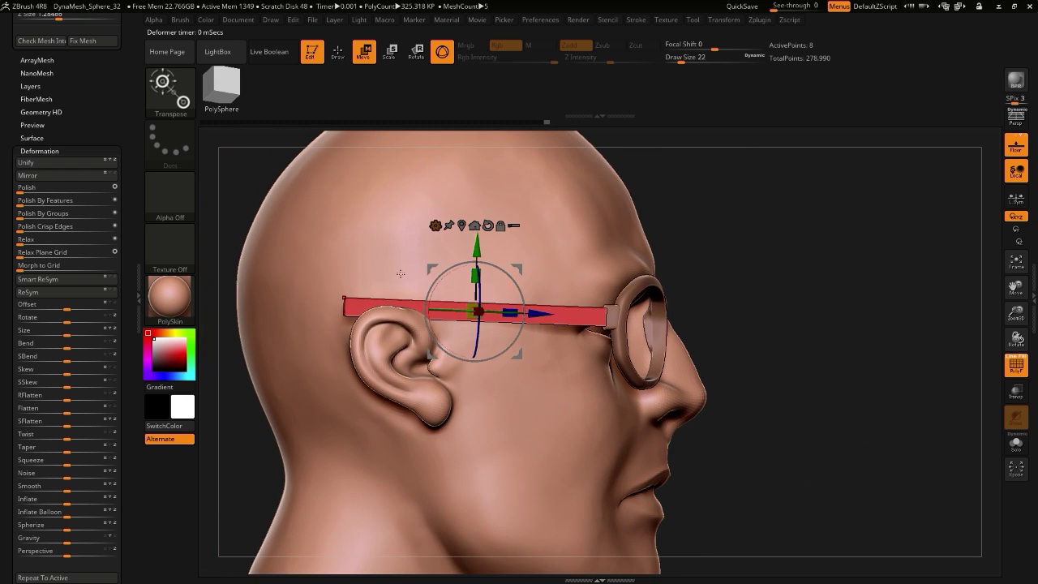
left_click(435, 226)
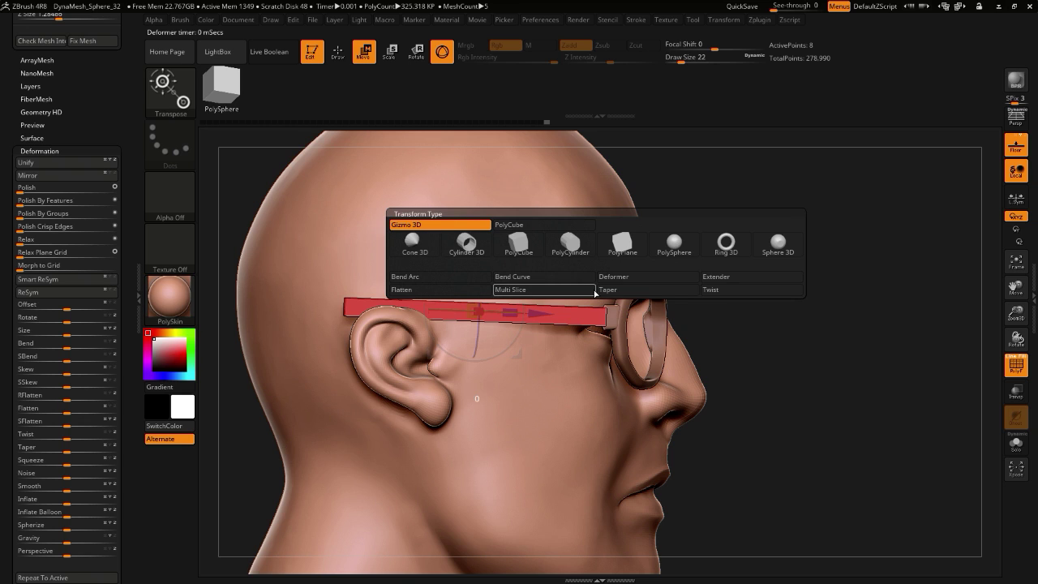
left_click(714, 279)
left_click_drag(259, 234, 374, 262)
key("ctrl+z")
left_click(438, 230)
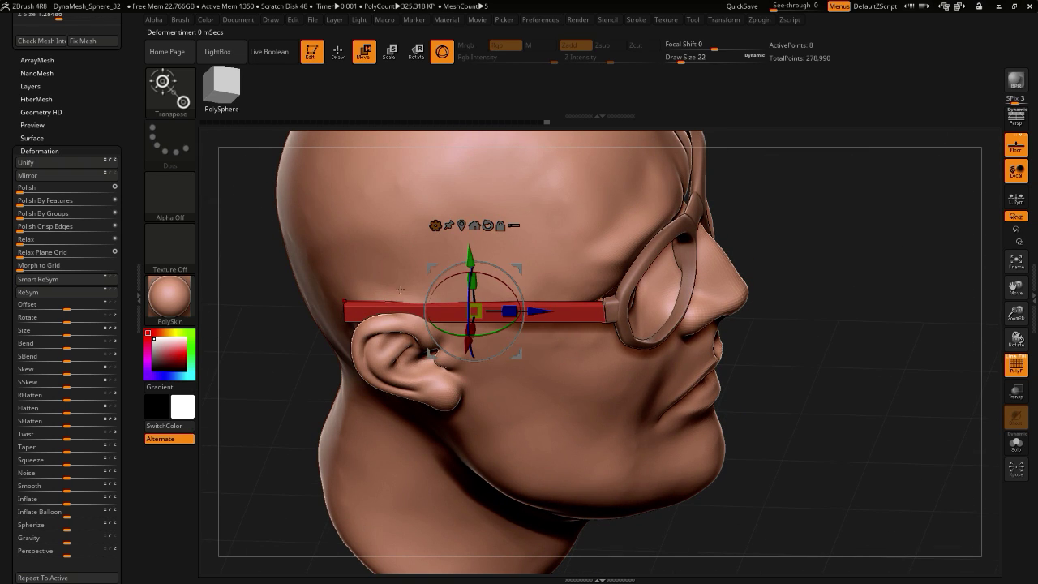
- Reset the gizmo to the axis and recentre it on the temple arm
left_click(500, 227)
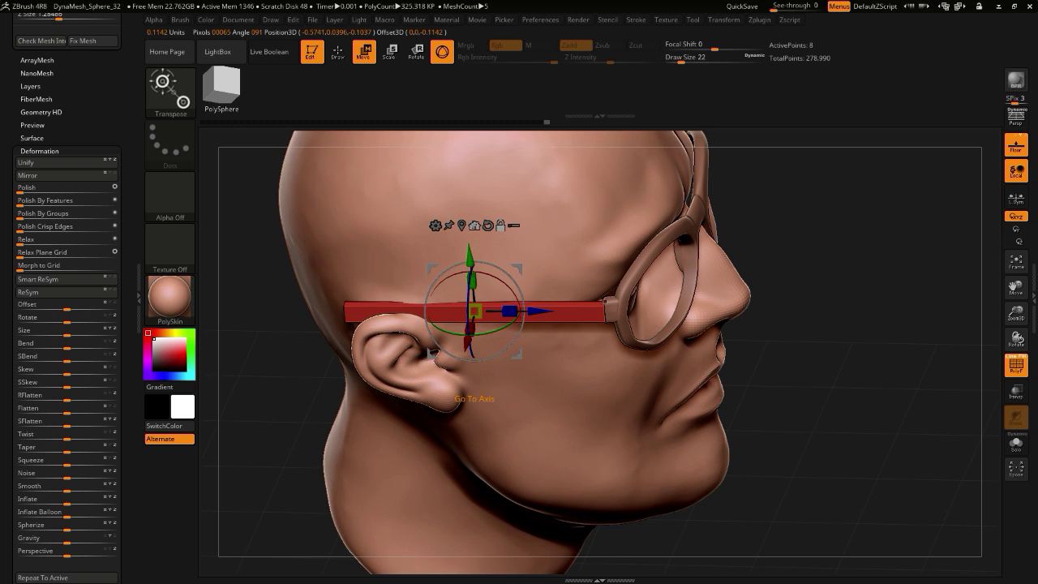
left_click(474, 227)
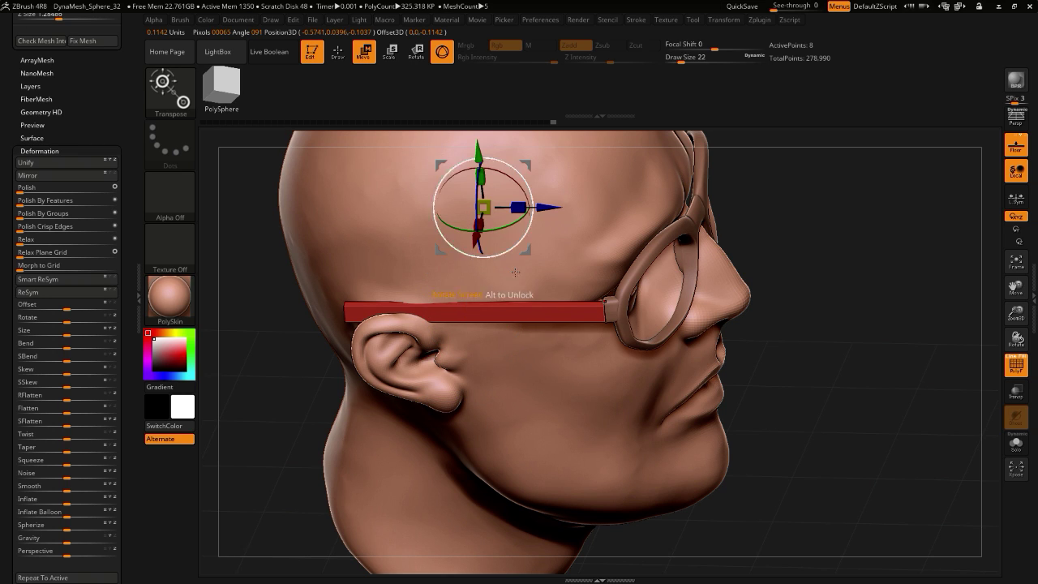
right_click_drag(379, 168, 408, 260)
left_click(491, 247)
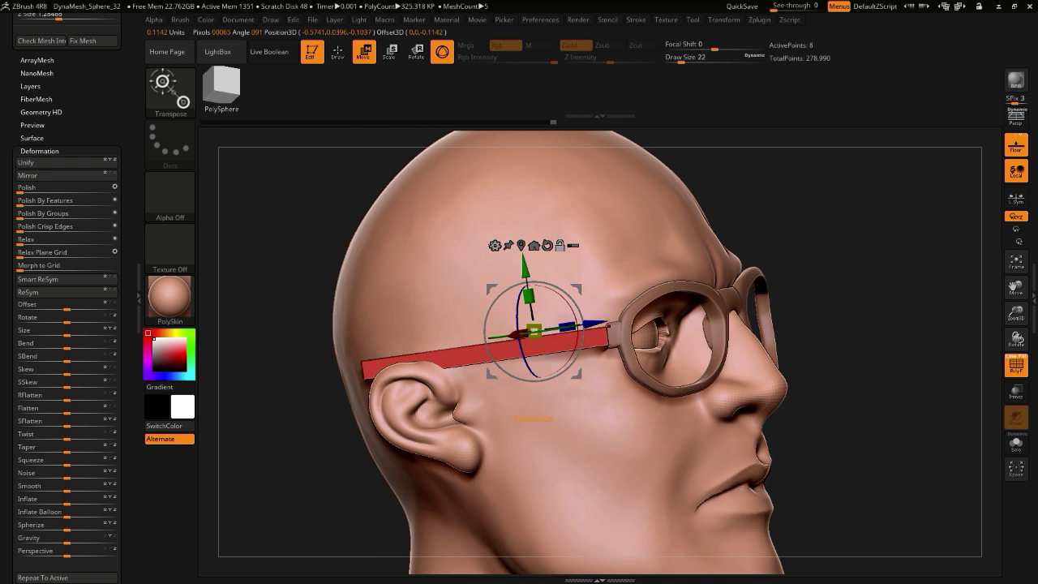
left_click(520, 249)
right_click_drag(489, 246, 425, 253)
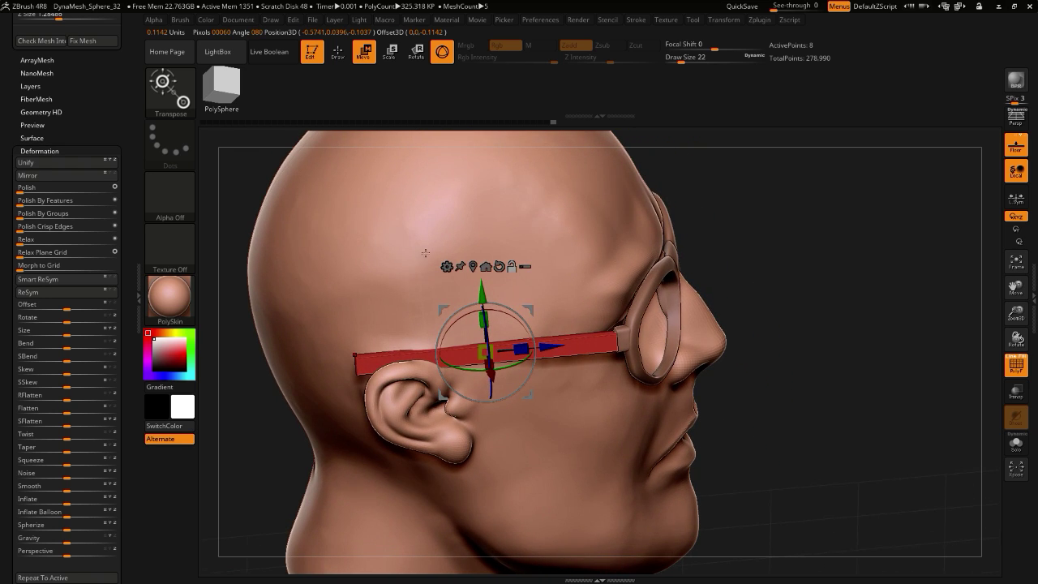
- Move the temple arm slightly forward along its length so its front end overlaps the hinge piece on the frame
left_click(338, 55)
mouse_move(470, 357)
right_mouse_down()
mouse_move(312, 347)
mouse_move(236, 330)
right_mouse_up()
right_click_drag(271, 359, 373, 376)
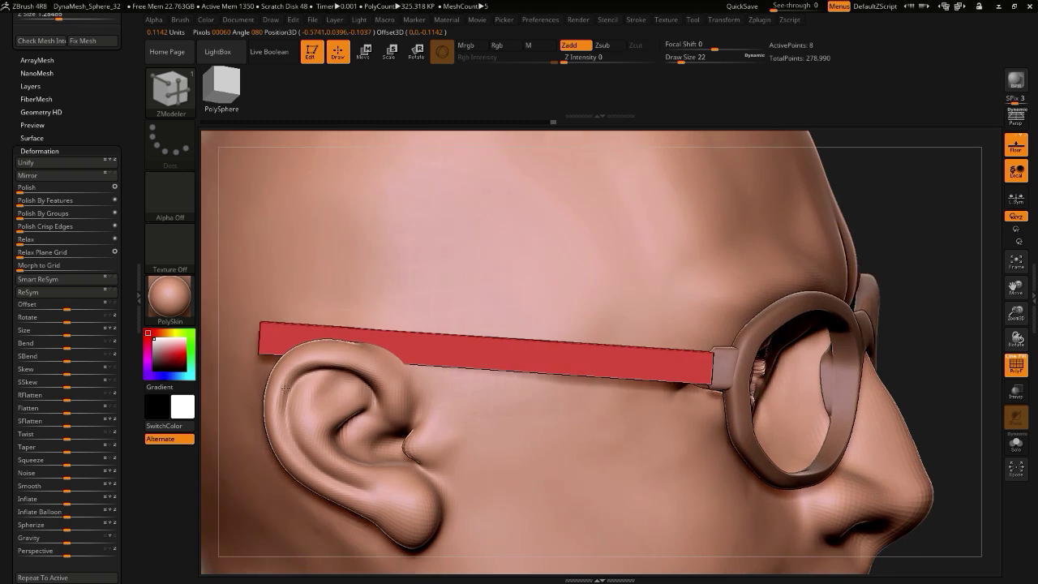
left_click(365, 54)
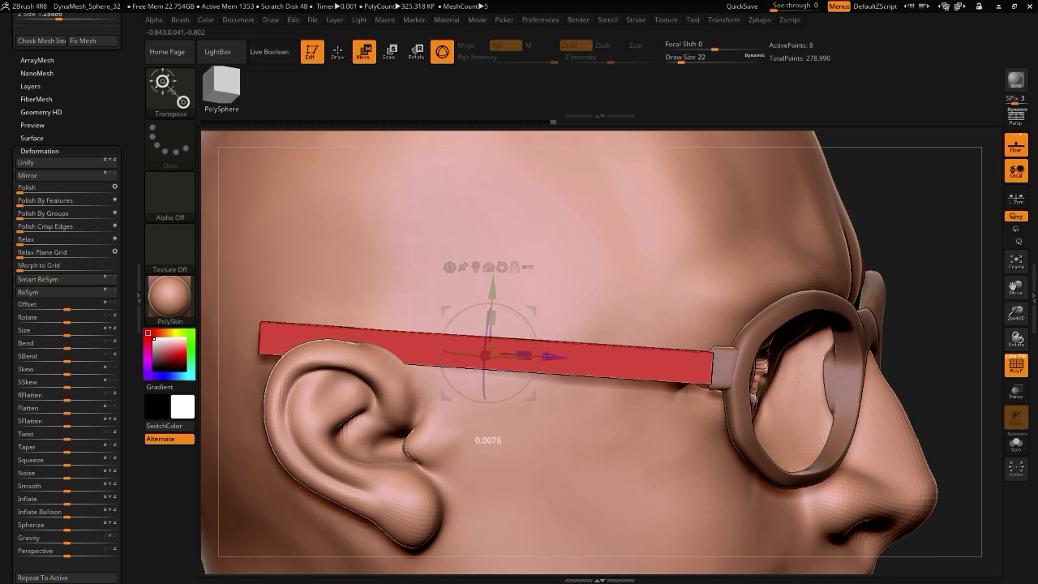
key("alt+s")
left_click_drag(551, 356, 558, 359)
key("alt+s")
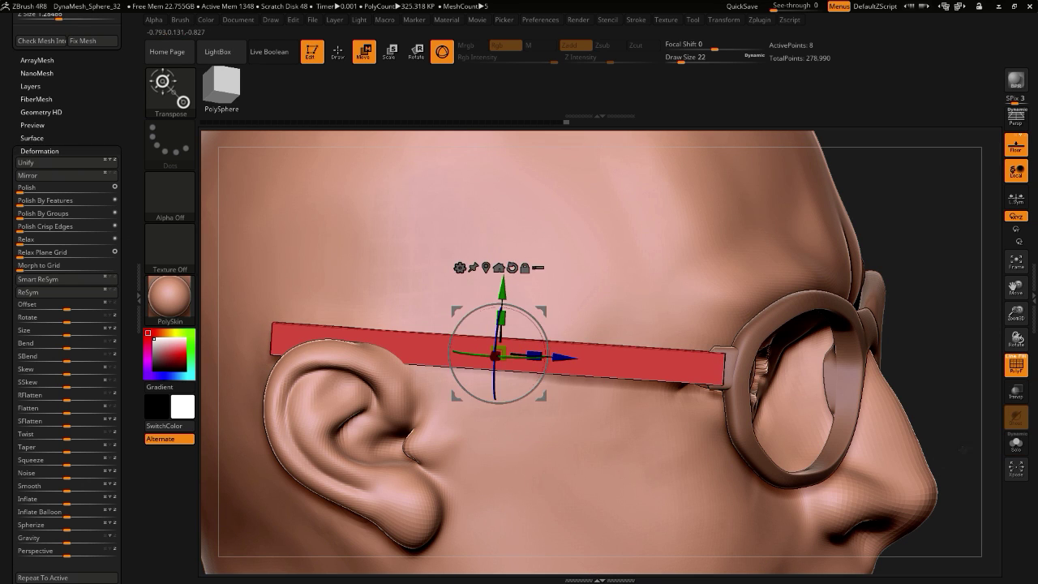
mouse_move(959, 437)
left_mouse_down()
mouse_move(966, 385)
mouse_move(970, 430)
left_mouse_up()
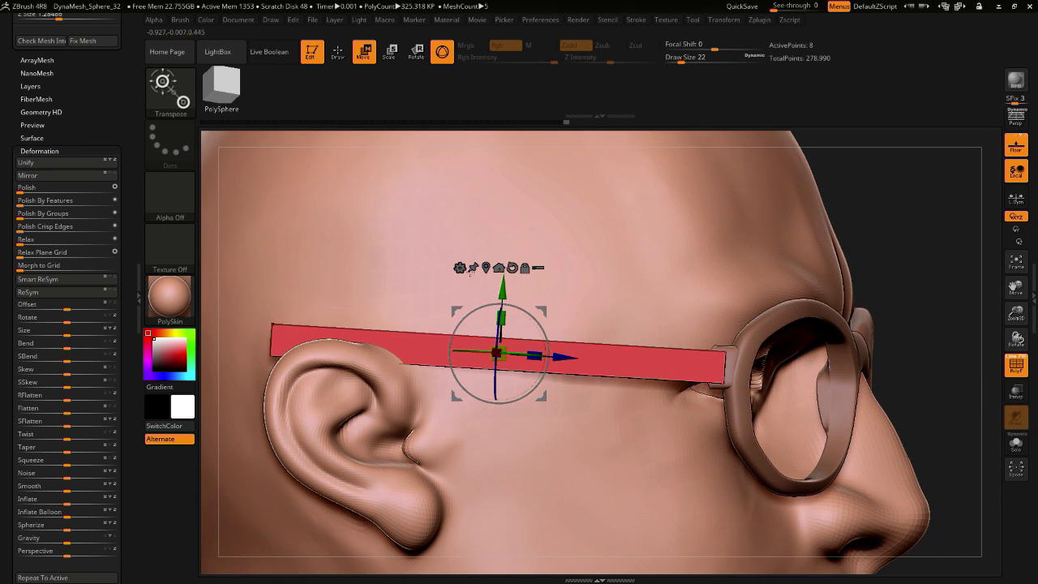
left_click_drag(462, 321, 459, 320)
key("q")
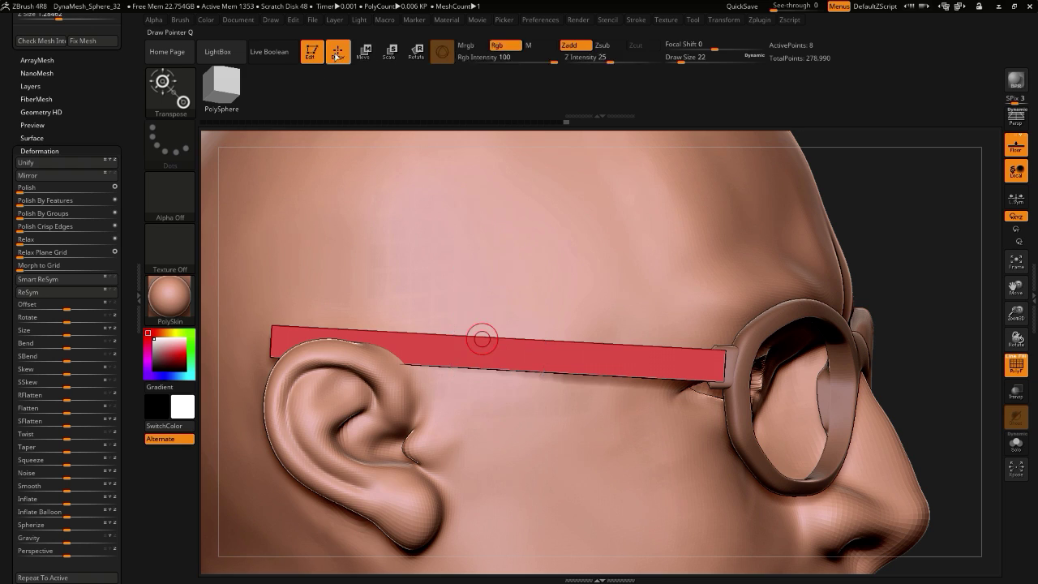
- Place the temple arm subtool below the hinge piece, with the hinge as the start subtool and the arm set to subtract
left_click_drag(5, 131, 16, 447)
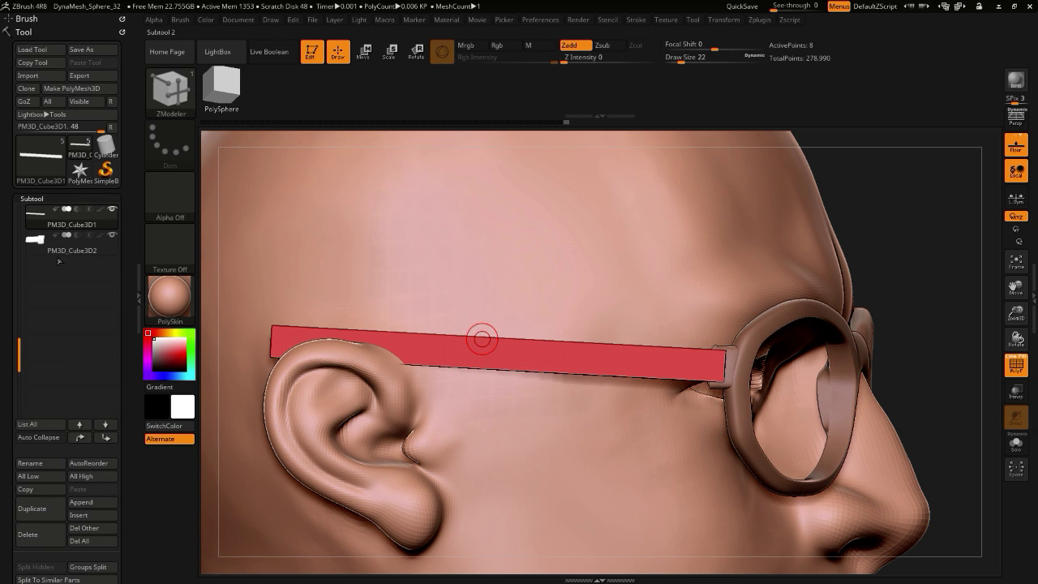
left_click(32, 247)
left_click(105, 437)
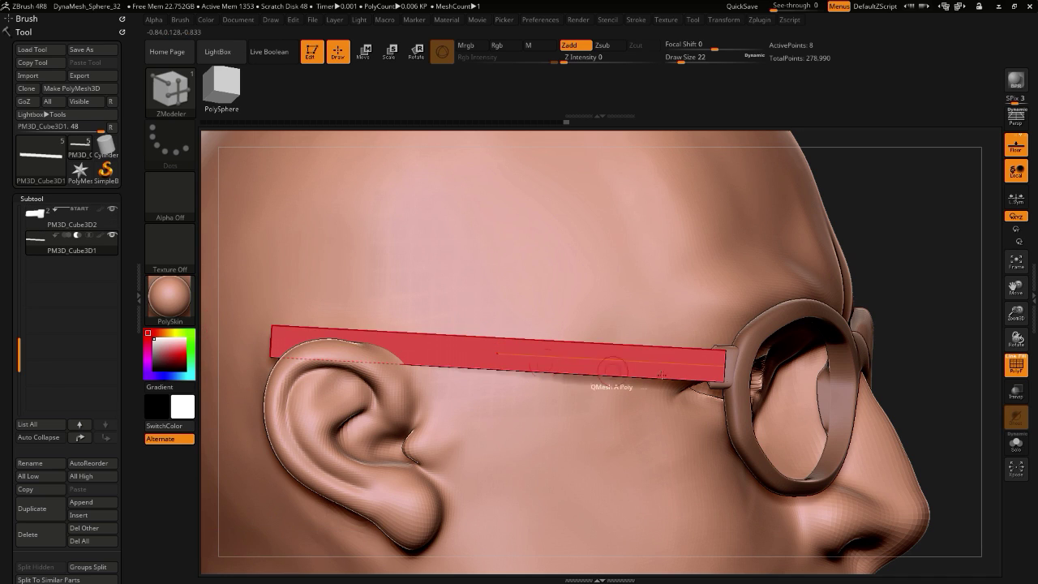
- Turn off the polyframe display and preview the arm's cut in the hinge piece with Live Boolean
left_click(1014, 367)
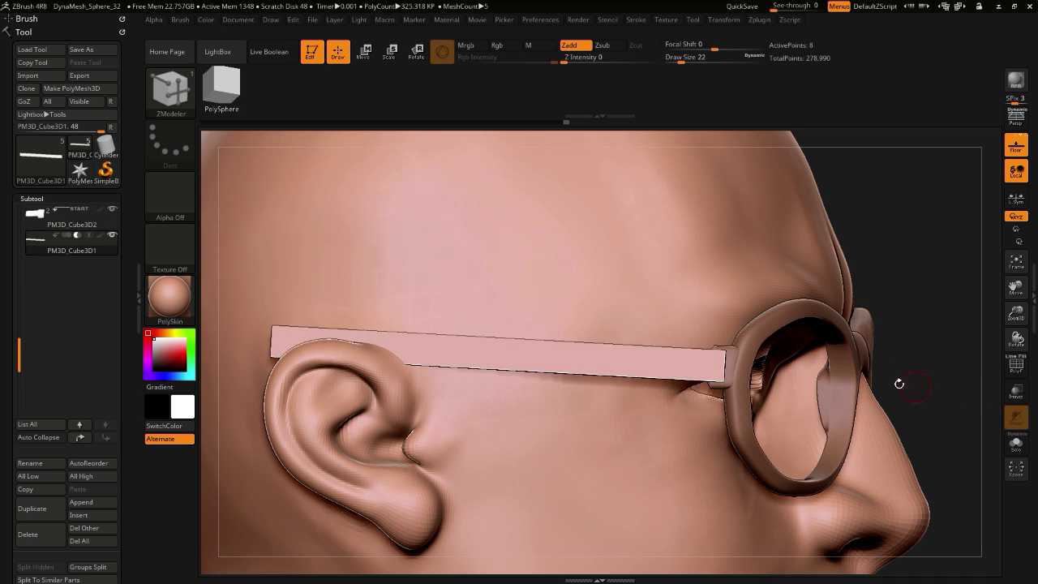
left_click(266, 52)
left_click_drag(923, 402, 935, 428)
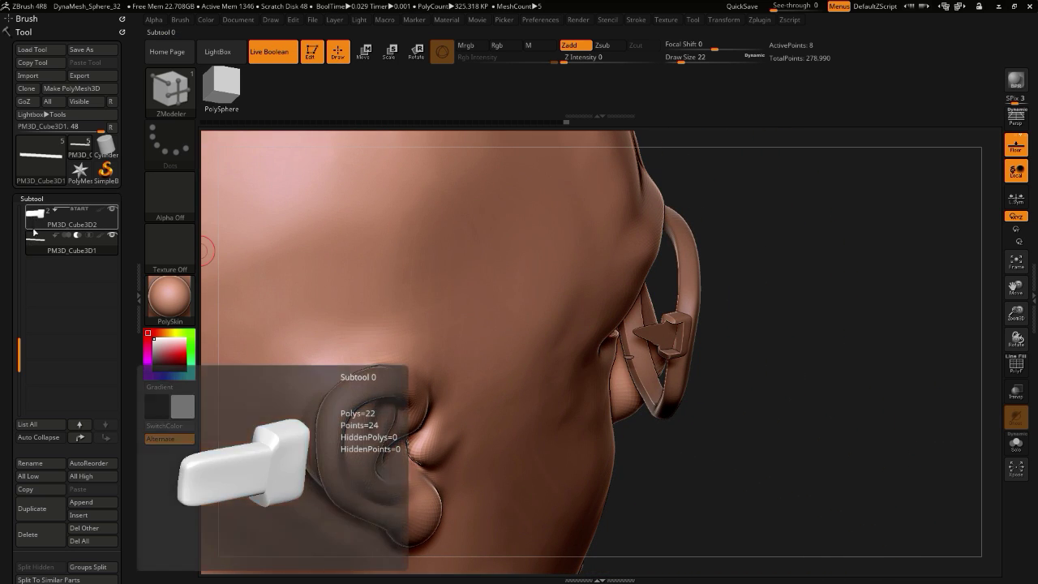
left_click_drag(752, 445, 711, 424)
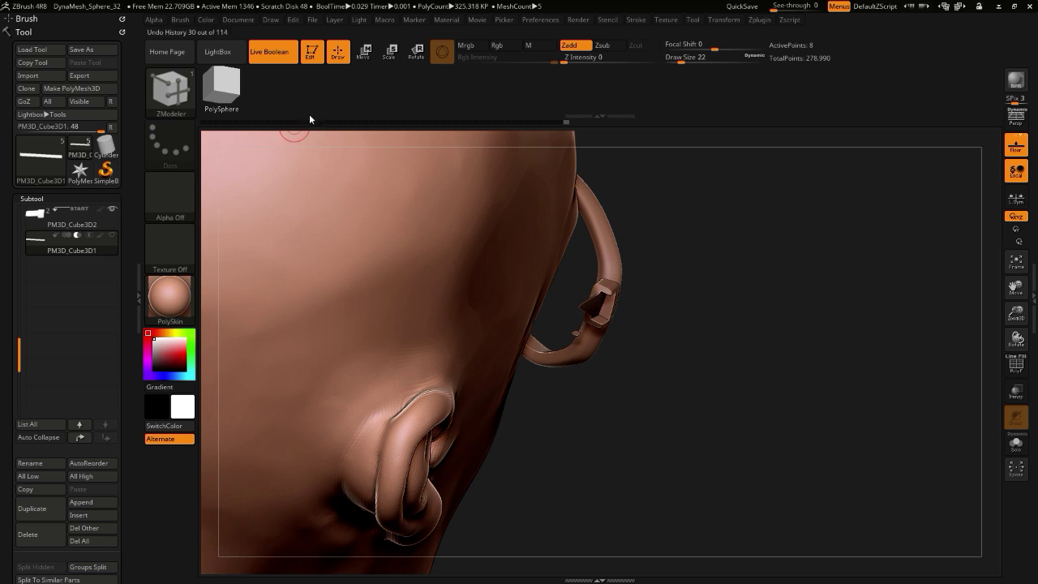
- Scale the subtracting temple arm up slightly in thickness (X) and height (Y) to enlarge the slot it cuts in the hinge
left_click(390, 55)
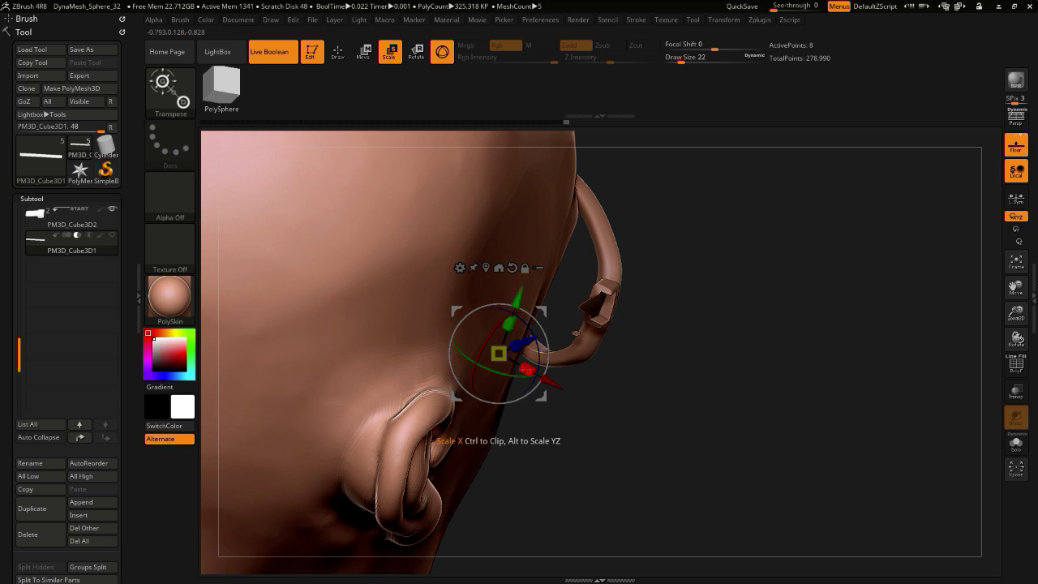
left_click_drag(527, 370, 535, 375)
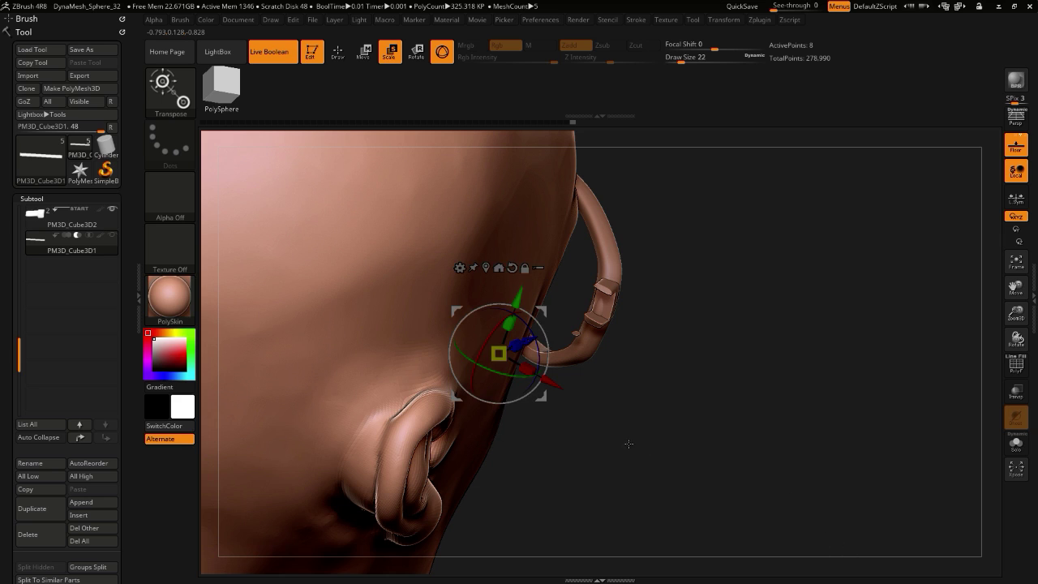
left_click_drag(628, 443, 581, 410)
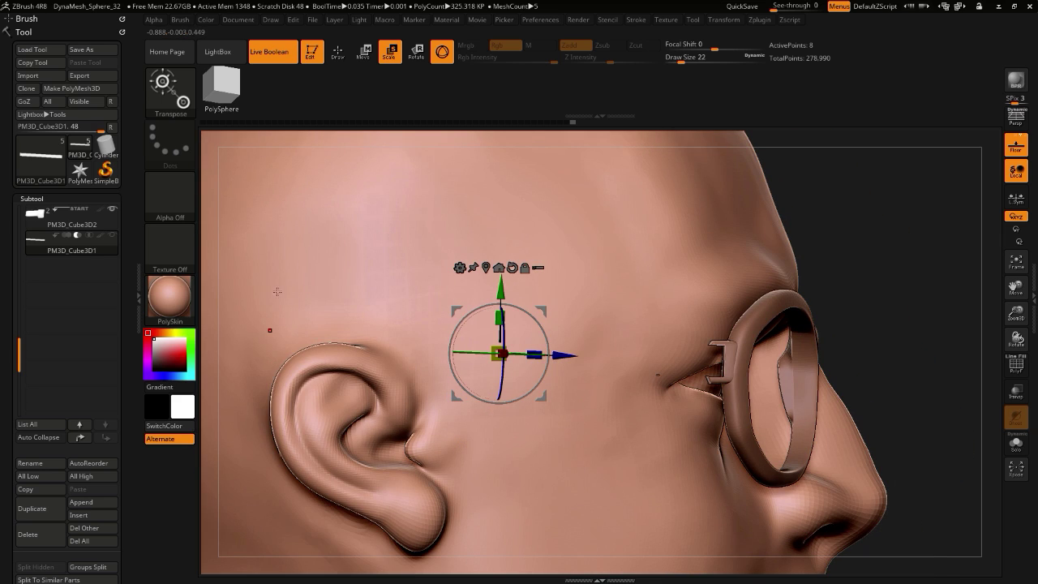
left_click_drag(498, 319, 498, 318)
mouse_move(903, 421)
left_mouse_down()
mouse_move(909, 455)
mouse_move(899, 437)
left_mouse_up()
left_click_drag(499, 320, 499, 317)
left_click_drag(820, 477, 810, 445, "alt")
left_click_drag(777, 438, 551, 397)
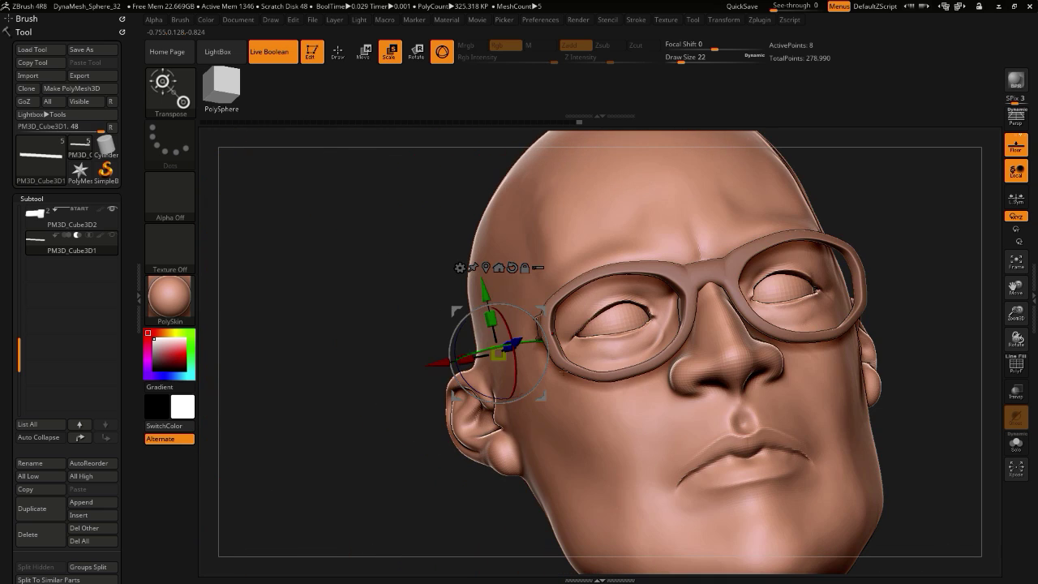
- Duplicate the temple arm subtool to get a visible arm alongside the subtracting one
left_click_drag(253, 304, 519, 340)
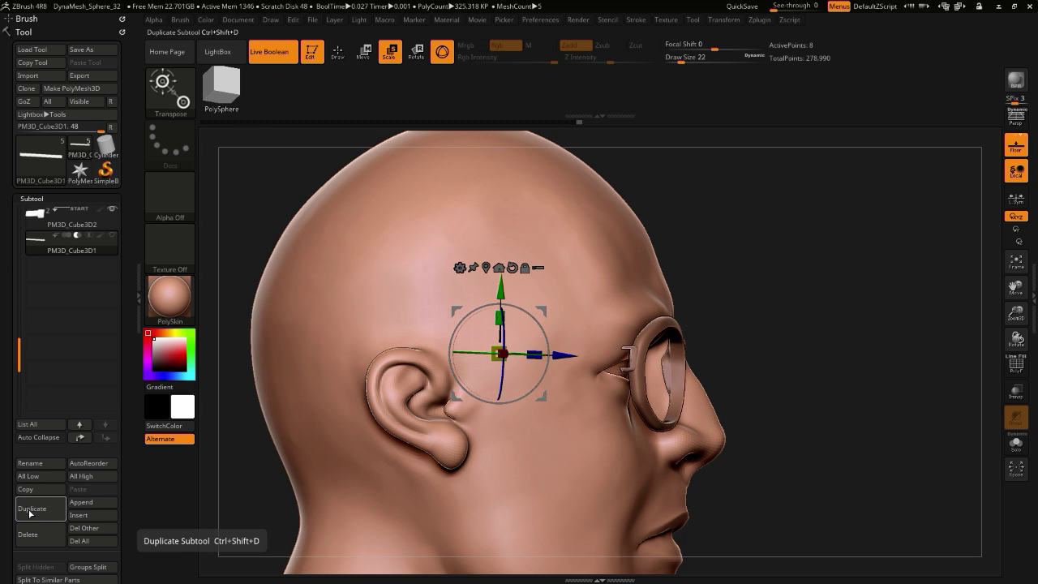
left_click(30, 510)
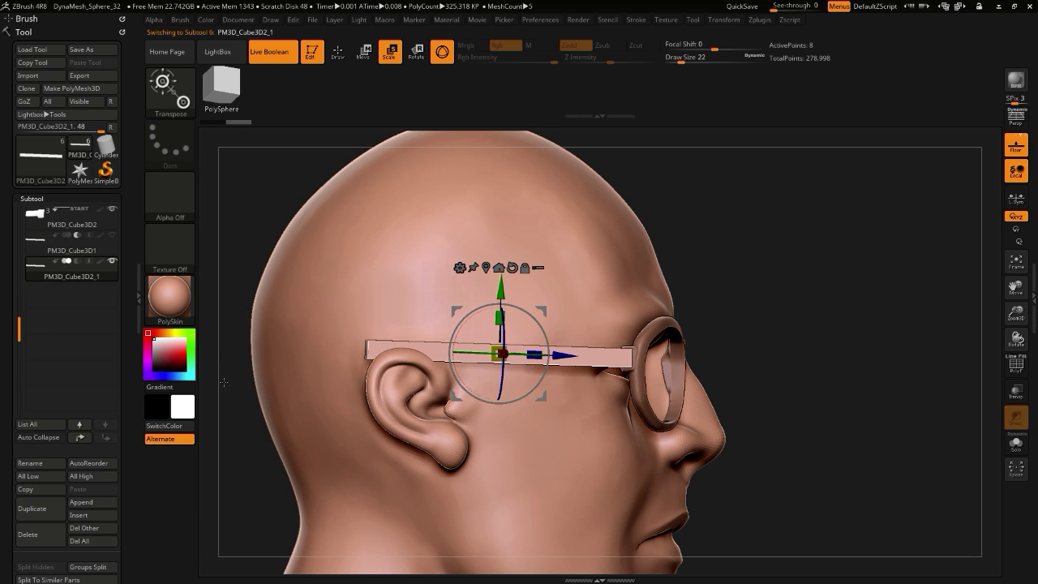
left_click_drag(247, 323, 320, 331)
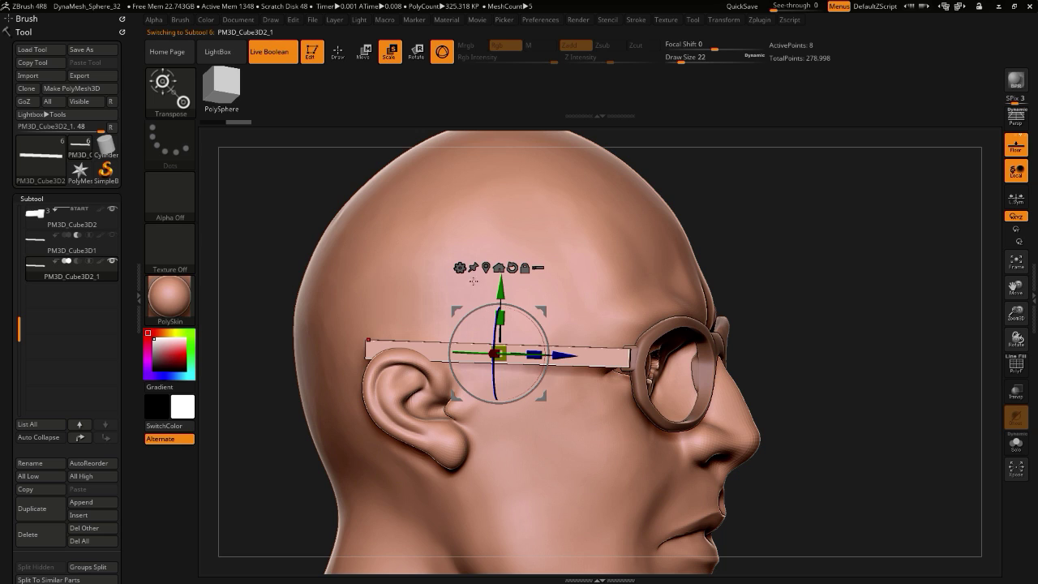
- Set the duplicated temple arm as its own start subtool, separate from the hinge's Live Boolean cut
left_click_drag(499, 353, 510, 346)
left_click_drag(293, 206, 310, 295)
left_click_drag(509, 381, 439, 296)
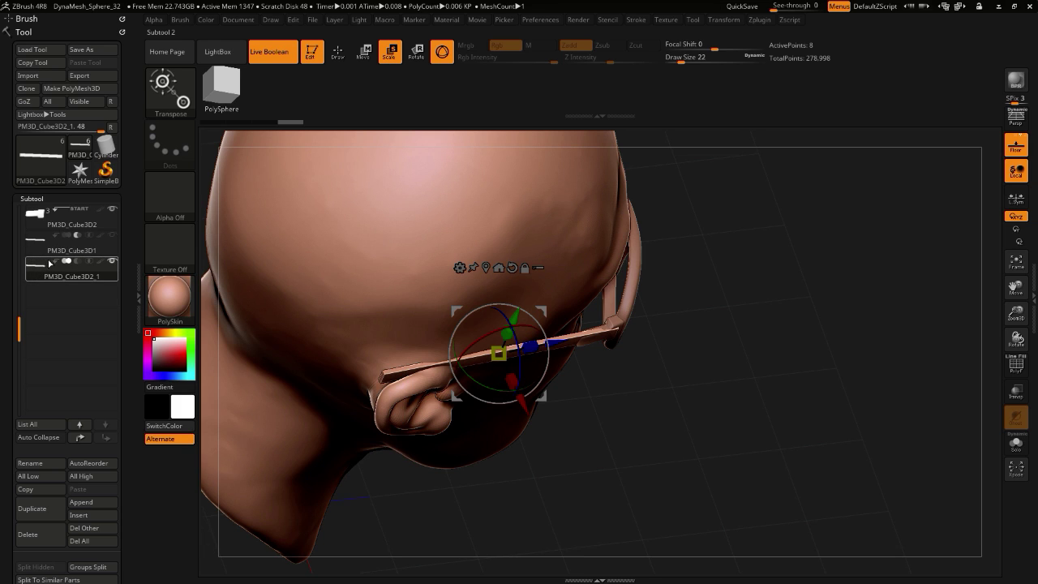
left_click(55, 262)
left_click_drag(545, 527, 297, 340)
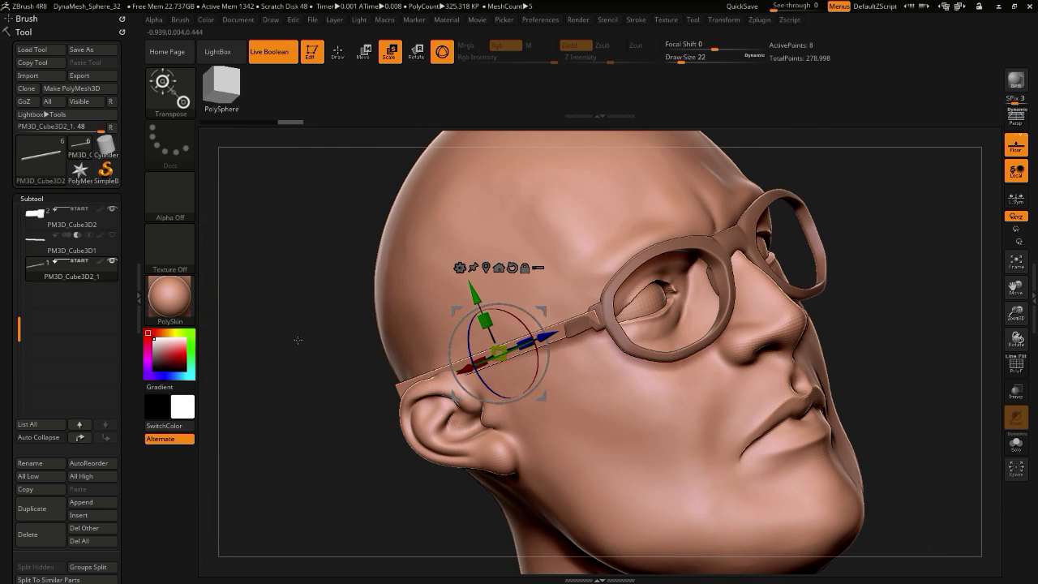
- Make the subtracting arm visible so it cuts the hinge slot, and keep the duplicated arm as the active subtool in side view
left_click(30, 246)
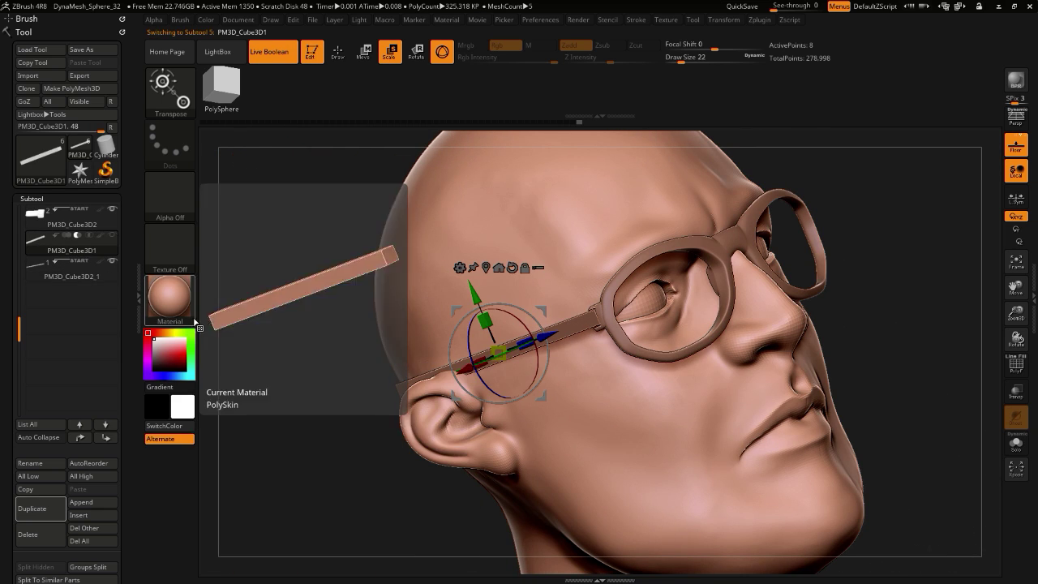
left_click_drag(217, 341, 282, 416)
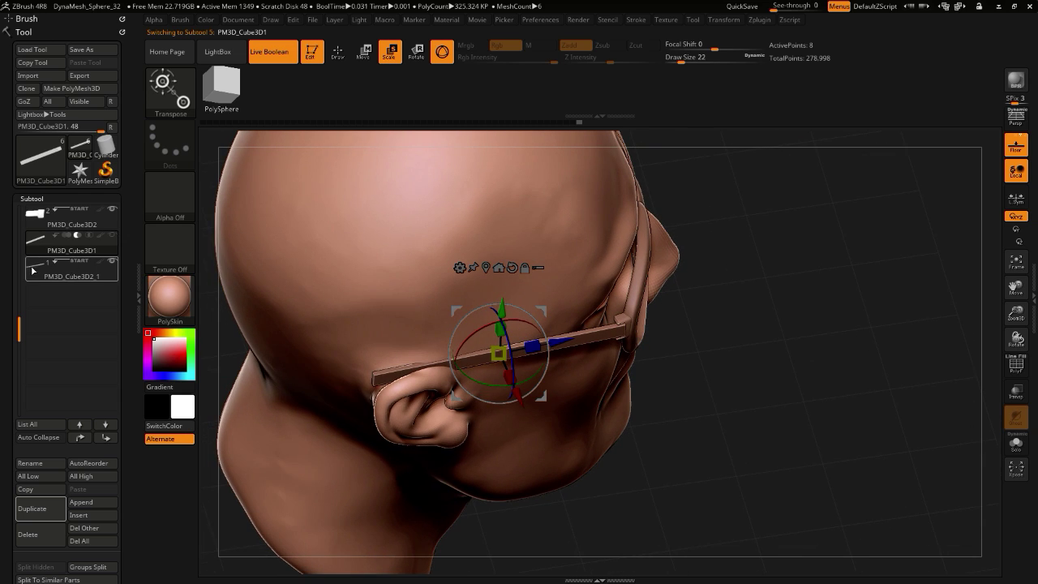
left_click(35, 274)
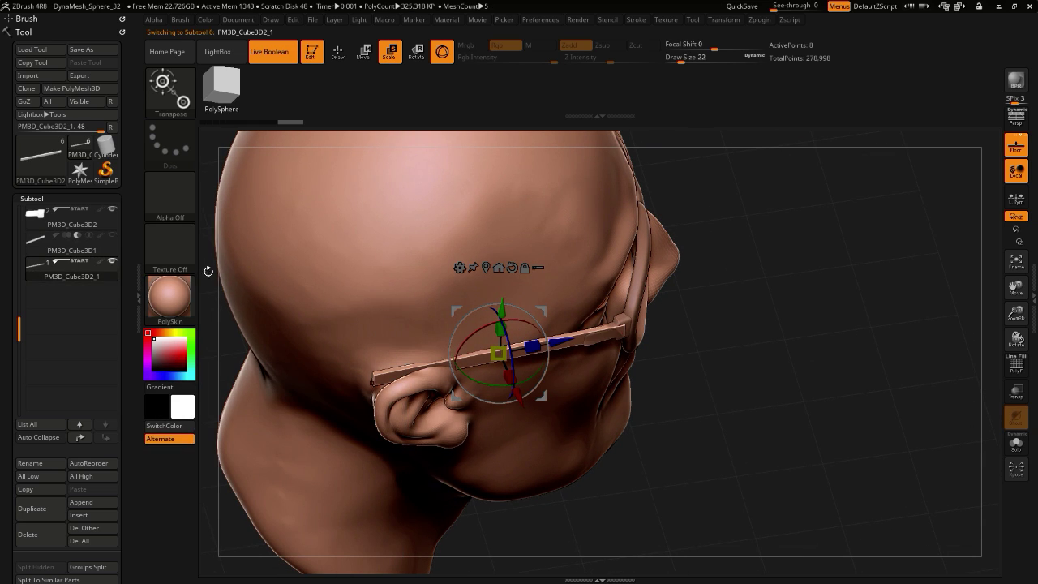
left_click(115, 238)
left_click(115, 263)
left_click_drag(633, 507, 574, 429)
left_click_drag(228, 341, 280, 362)
left_click_drag(555, 478, 525, 485)
left_click_drag(491, 384, 491, 385)
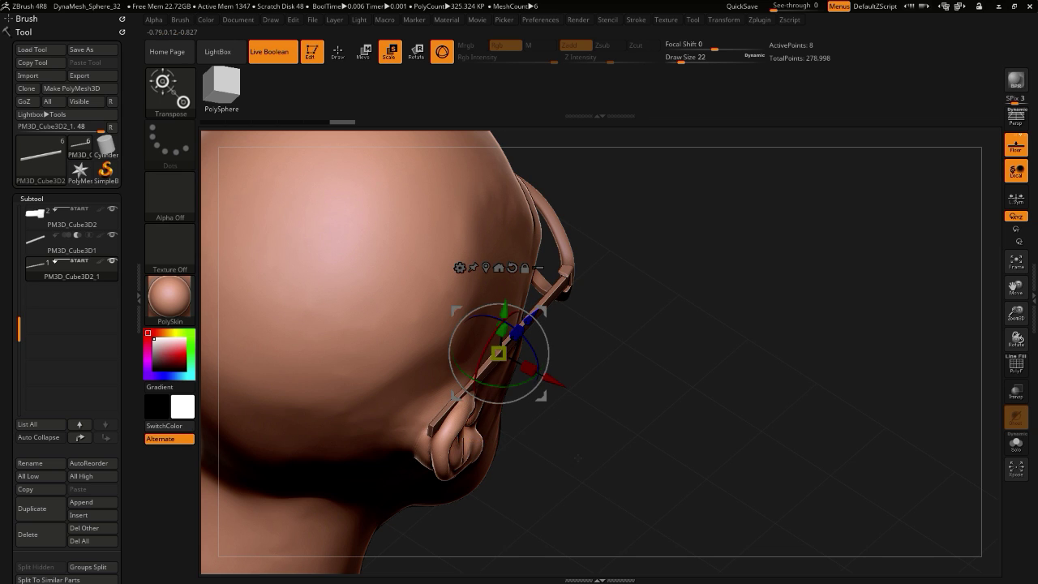
left_click_drag(565, 454, 479, 413)
left_click_drag(448, 349, 500, 318, "alt")
left_click_drag(838, 471, 842, 466, "alt")
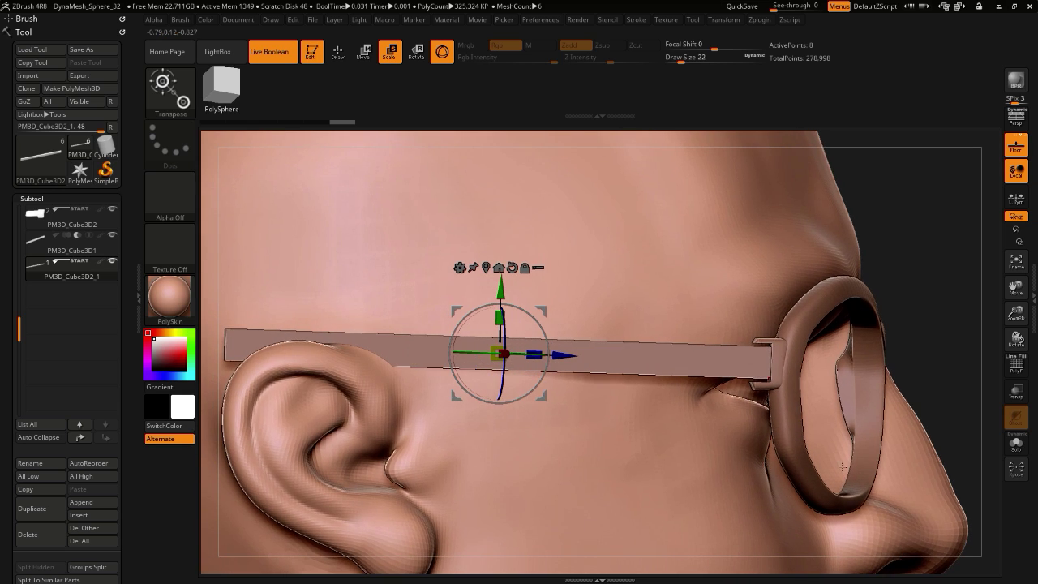
- Turn on polyframe display and slice the duplicated arm vertically just behind the hinge slot with the SliceCurve brush
left_click(235, 55)
left_click(227, 53)
left_click(338, 53)
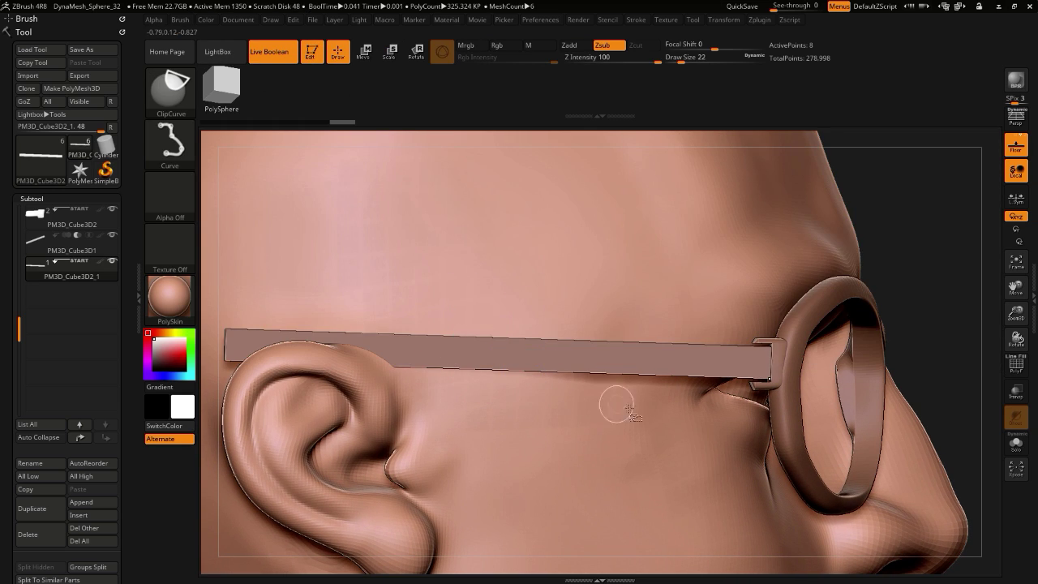
left_click_drag(747, 448, 748, 234, "ctrl+shift")
key("ctrl+z")
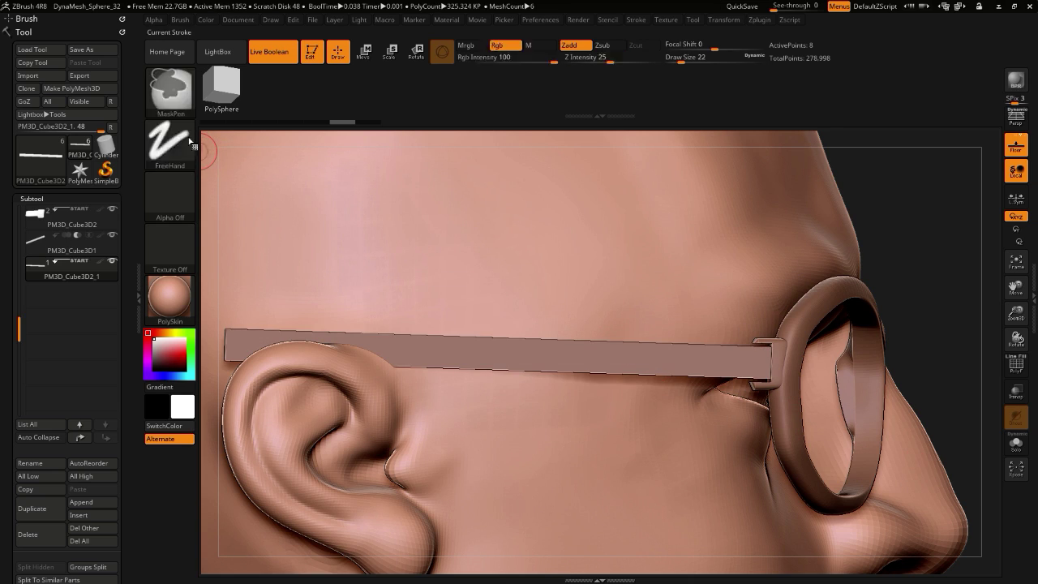
left_click(180, 98, "ctrl+shift")
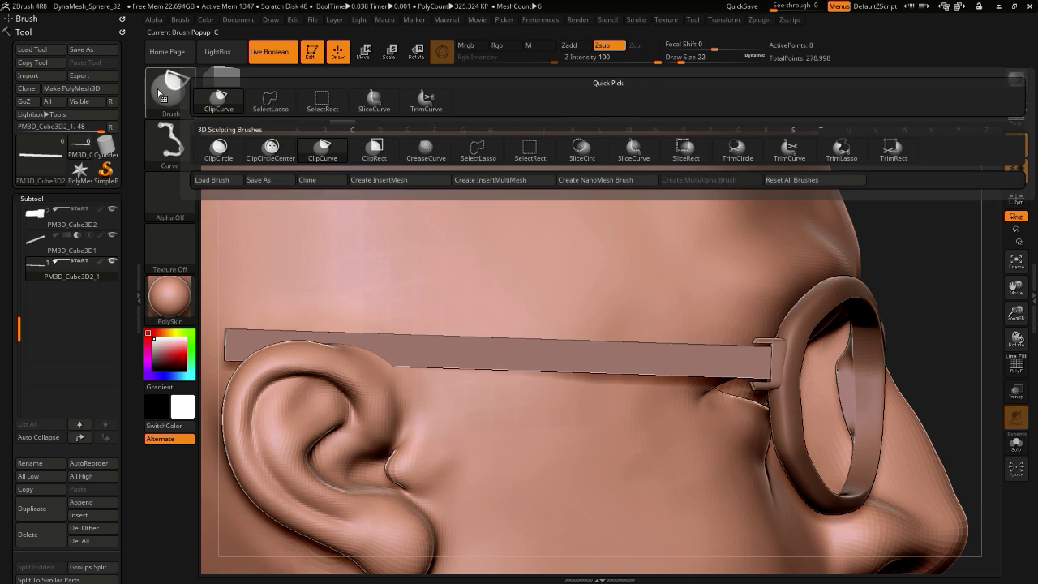
left_click(378, 105, "ctrl+shift")
left_click(1019, 369)
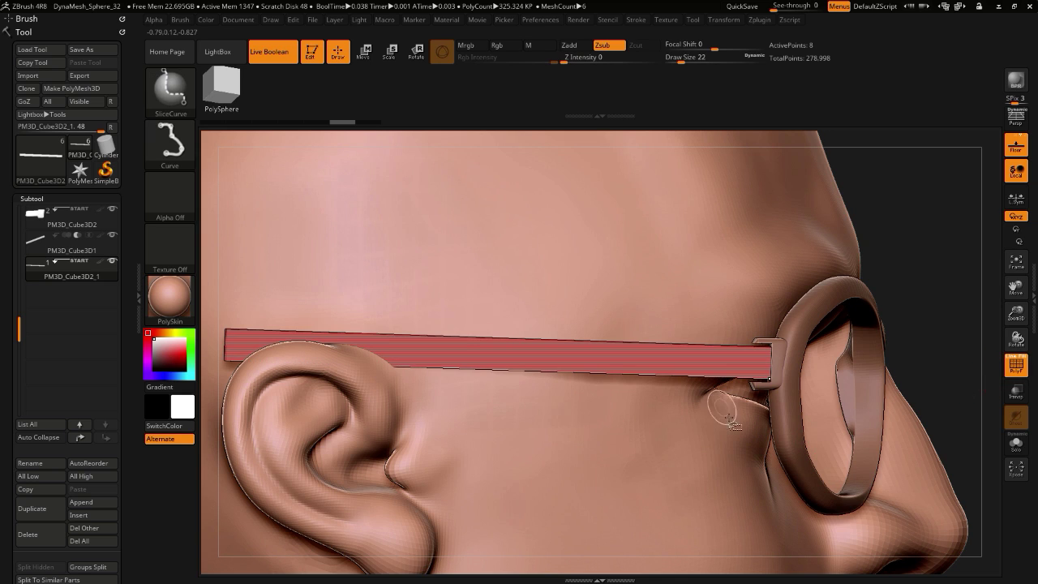
left_click_drag(206, 308, 253, 331)
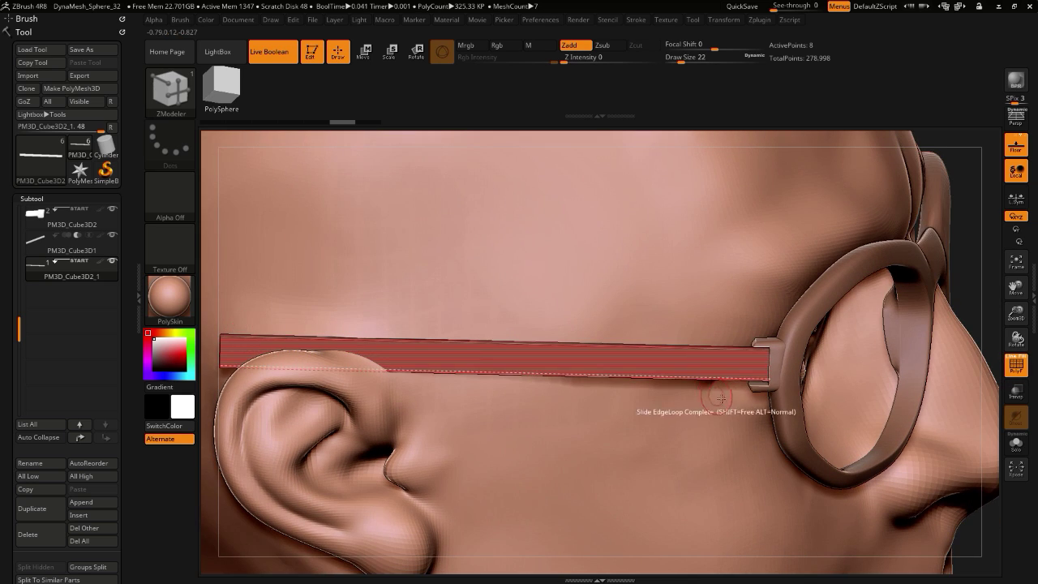
left_click_drag(738, 397, 742, 255, "ctrl+shift")
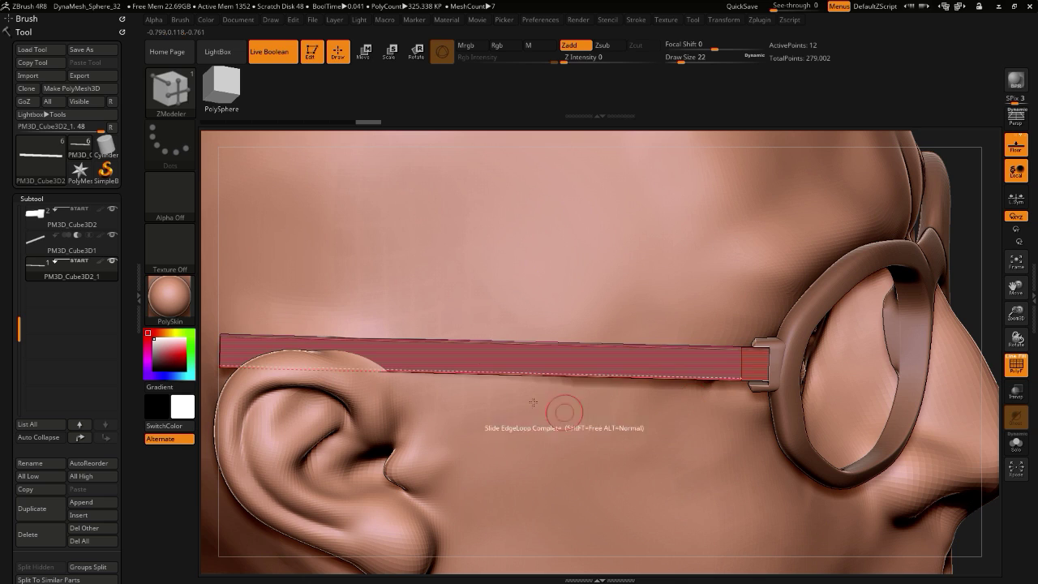
- Slice the arm lengthwise along its middle and add a second vertical slice slightly farther back from the hinge
left_click_drag(209, 364, 212, 345)
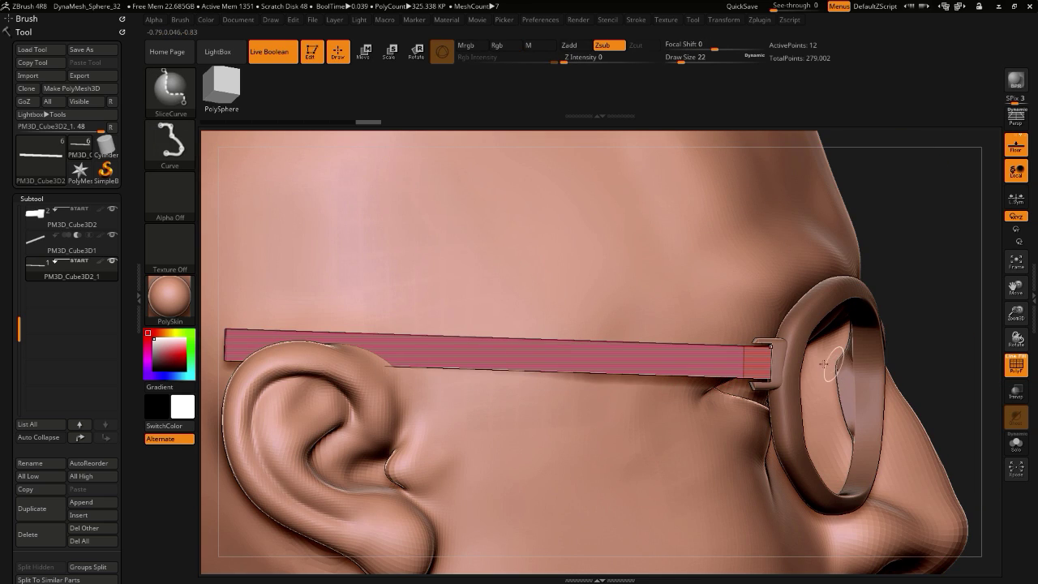
left_click_drag(832, 368, 184, 342, "ctrl+shift")
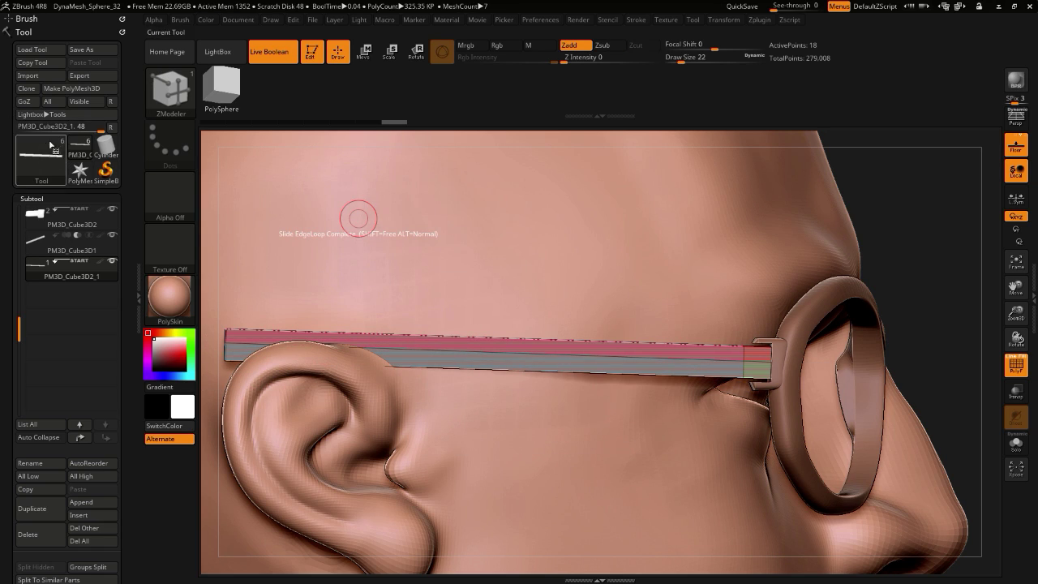
key("ctrl+shift")
left_click_drag(712, 416, 708, 251, "ctrl+shift")
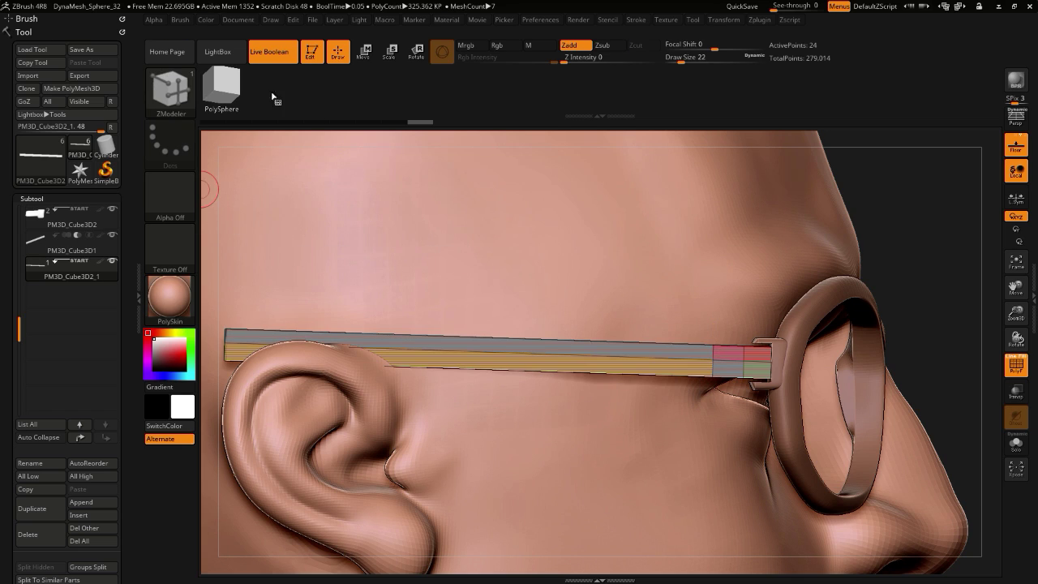
key("ctrl")
key("w")
left_click_drag(720, 409, 618, 351, "ctrl")
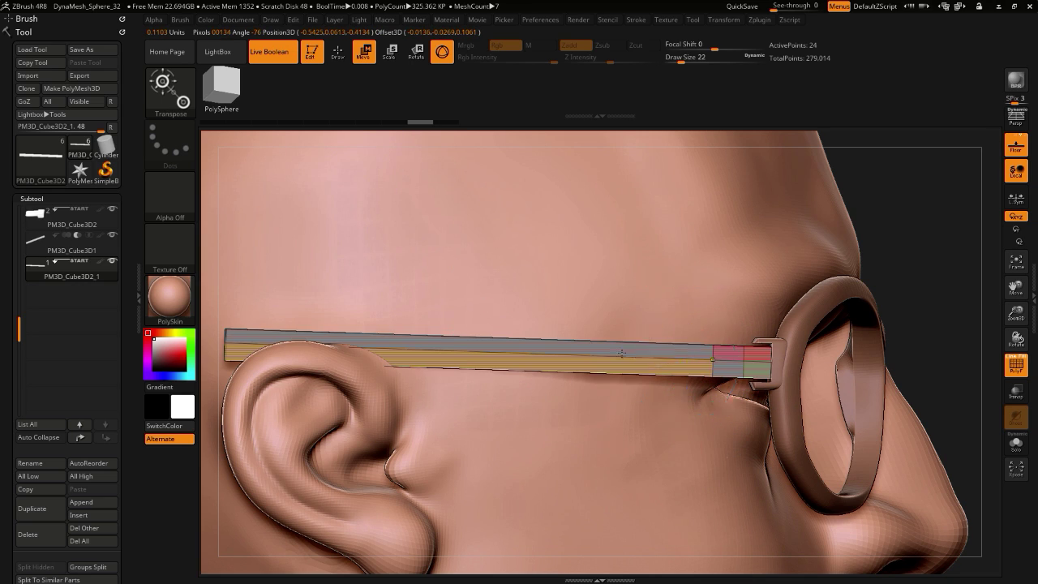
mouse_move(724, 478)
left_mouse_down("ctrl")
mouse_move(722, 413)
mouse_move(673, 346)
left_mouse_up("ctrl")
key("ctrl+z")
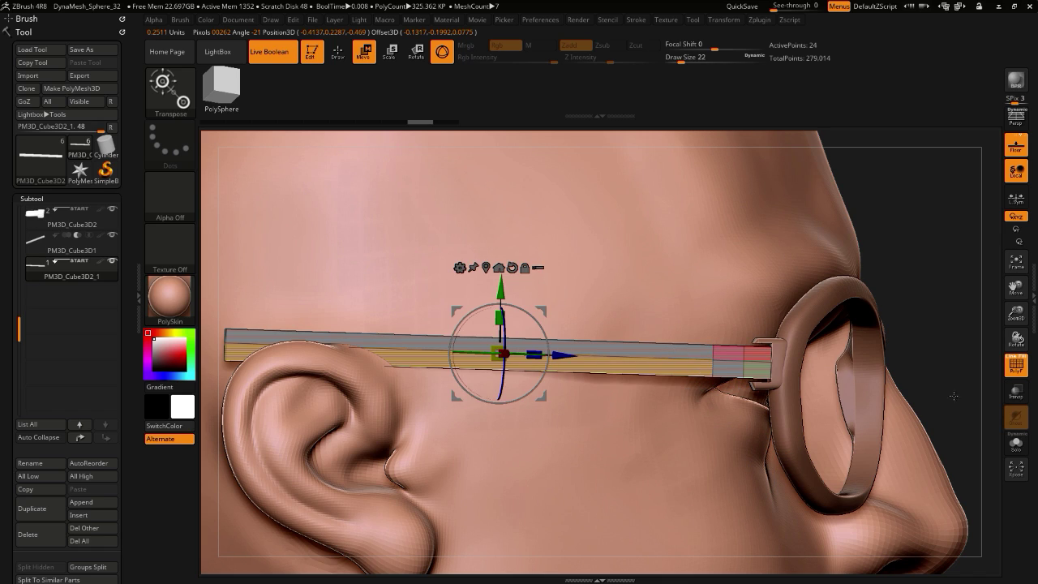
- Isolate the temple arm and mask the lower edge of its long section behind the hinge end
left_click(1016, 445)
left_click(442, 51)
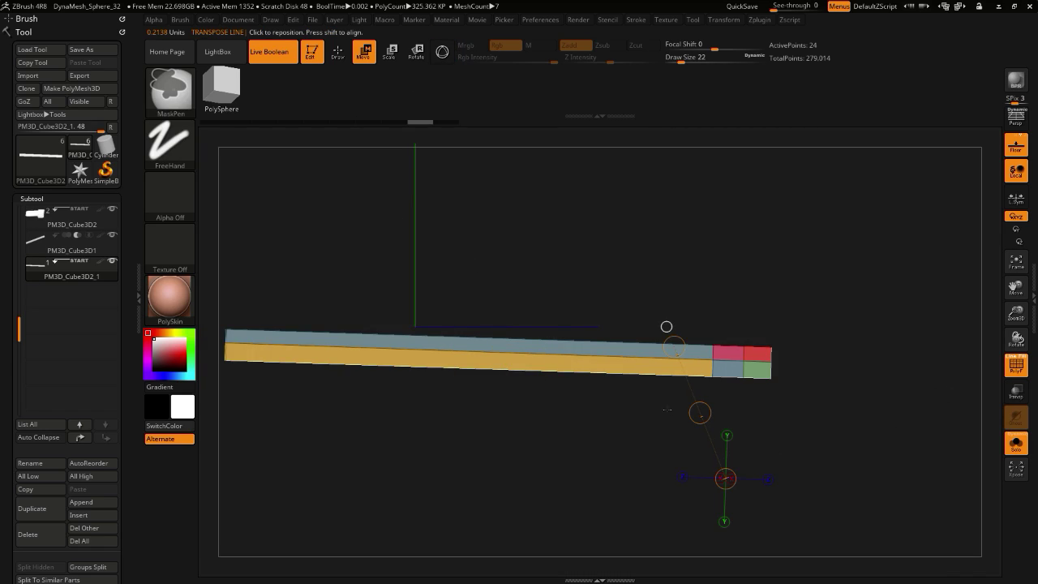
mouse_move(724, 406)
left_mouse_down("ctrl")
mouse_move(686, 371)
mouse_move(559, 336)
mouse_move(203, 335)
mouse_move(194, 367)
mouse_move(250, 369)
left_mouse_up("ctrl")
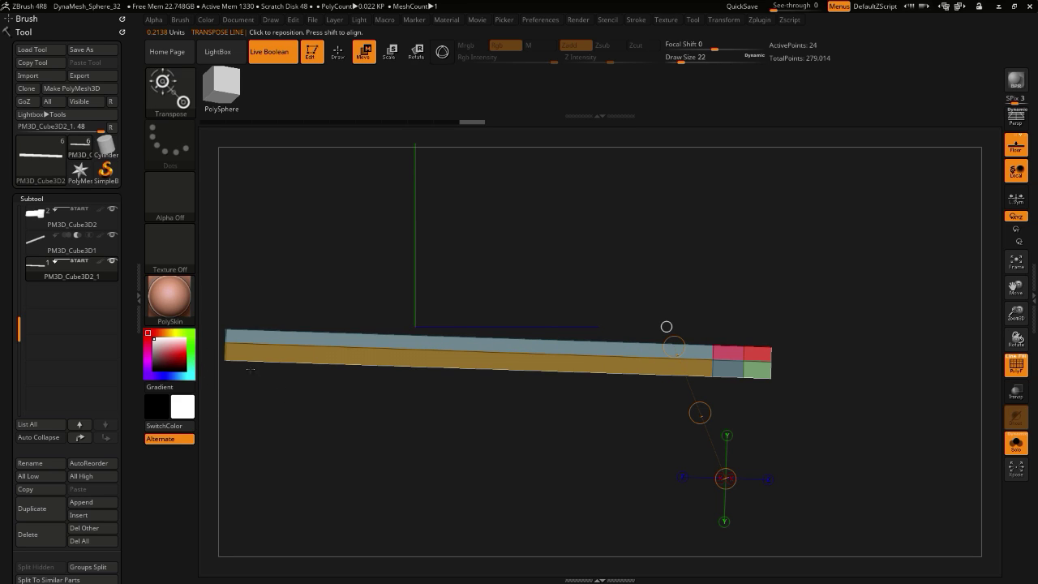
- Invert the mask and move the arm's lower edge up with a vertical transpose line, then show the whole model again
left_click_drag(434, 363, 434, 237, "shift")
left_click_drag(435, 300, 434, 292)
key("ctrl+z")
left_click(382, 425, "ctrl")
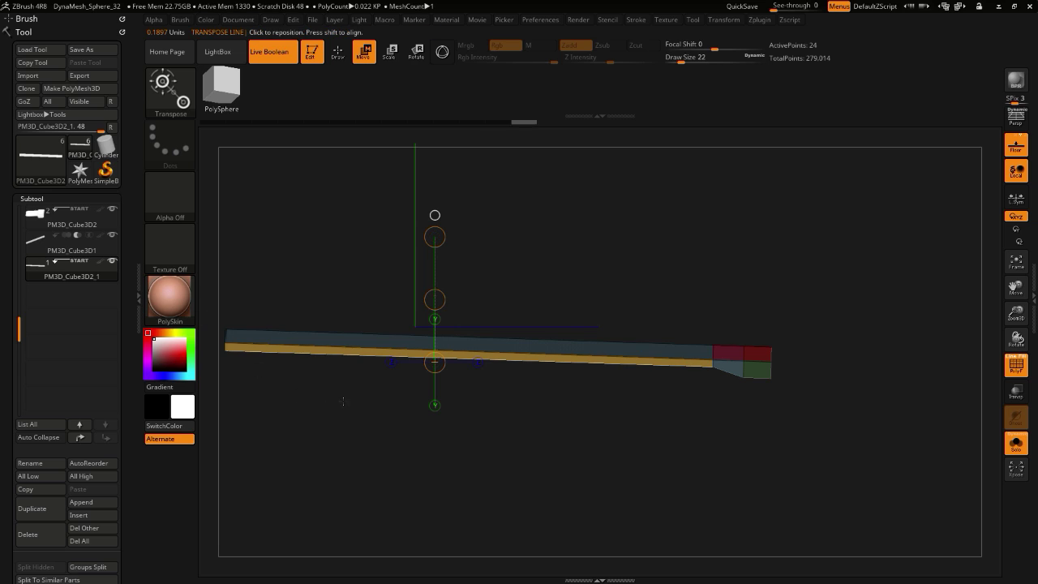
key("alt+s")
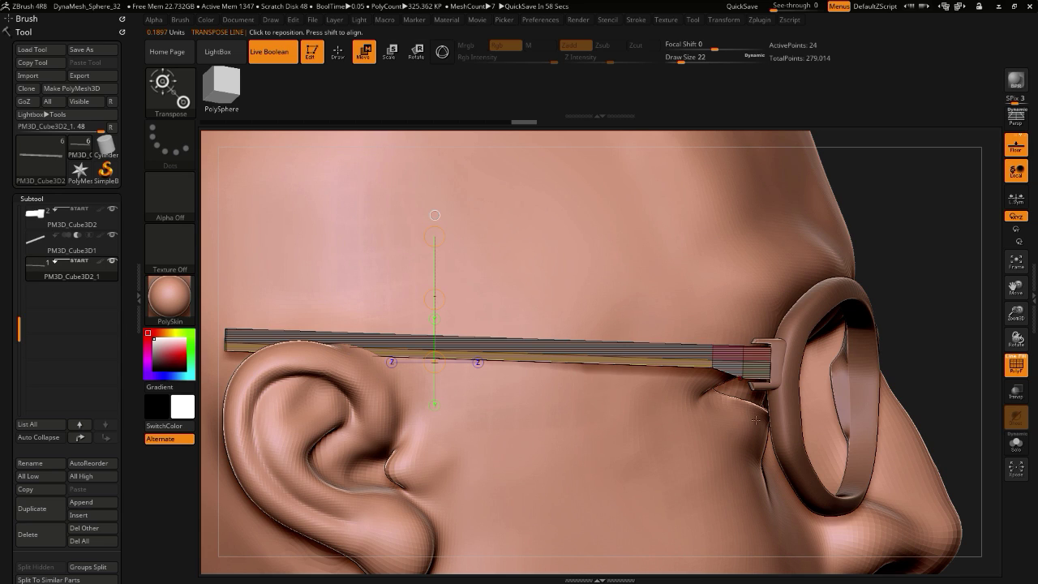
left_click_drag(926, 387, 810, 479)
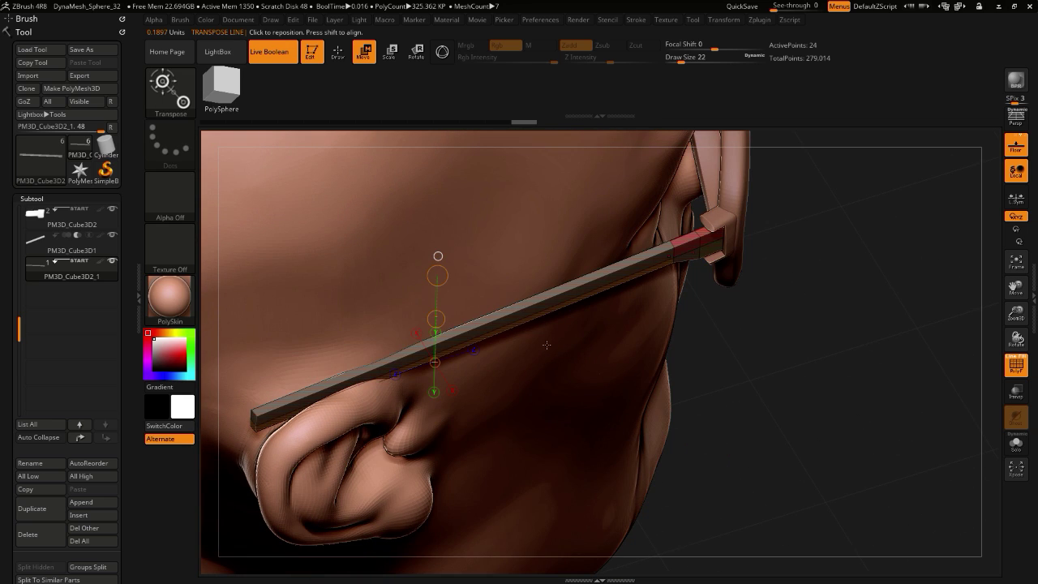
- Isolate the arm and cut five vertical slices across its ear end with the SliceCurve brush, spaced along the rear third
left_click(341, 58)
mouse_move(730, 440)
left_mouse_down()
mouse_move(757, 451)
mouse_move(650, 465)
mouse_move(483, 434)
mouse_move(623, 452)
left_mouse_up()
key("alt+s")
key("ctrl+shift")
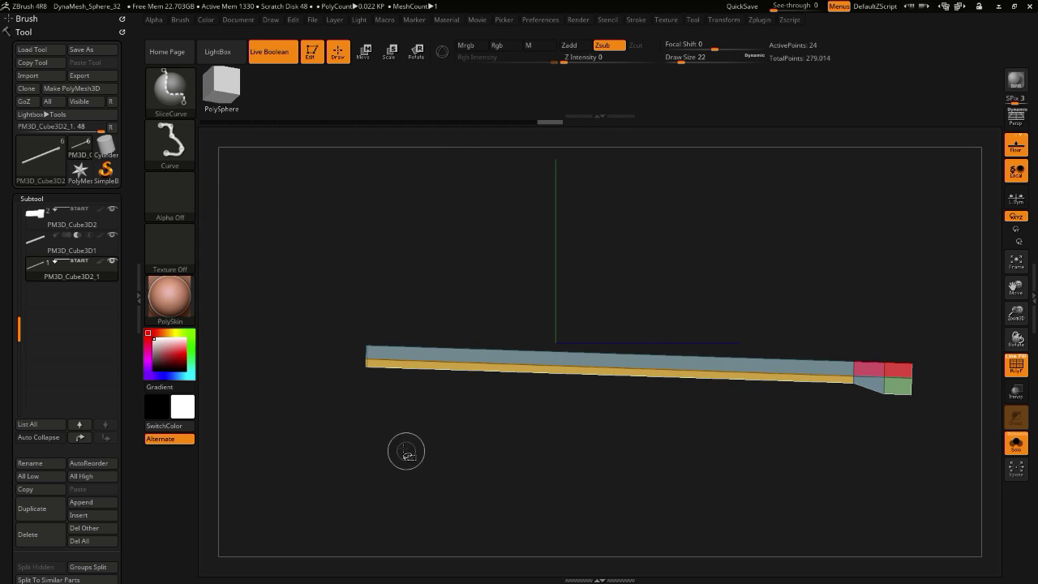
left_click_drag(400, 424, 404, 202, "ctrl+shift")
key("ctrl+z")
left_click_drag(399, 418, 409, 225, "ctrl+shift")
left_click_drag(452, 438, 459, 253, "ctrl+shift")
mouse_move(420, 426)
left_mouse_down("ctrl+shift")
mouse_move(435, 259)
mouse_move(425, 241)
left_mouse_up("ctrl+shift")
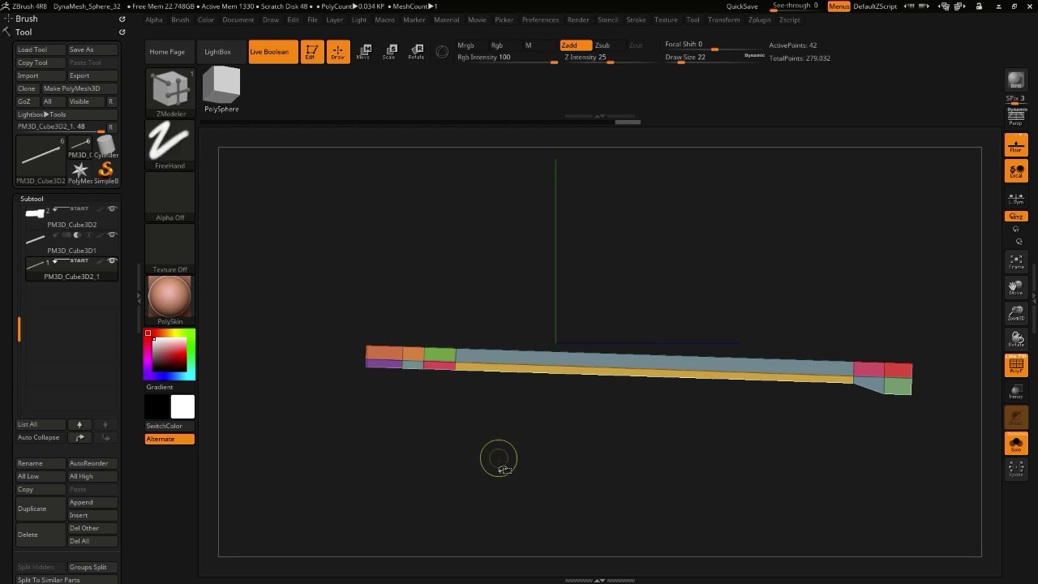
left_click_drag(499, 459, 499, 212, "ctrl+shift")
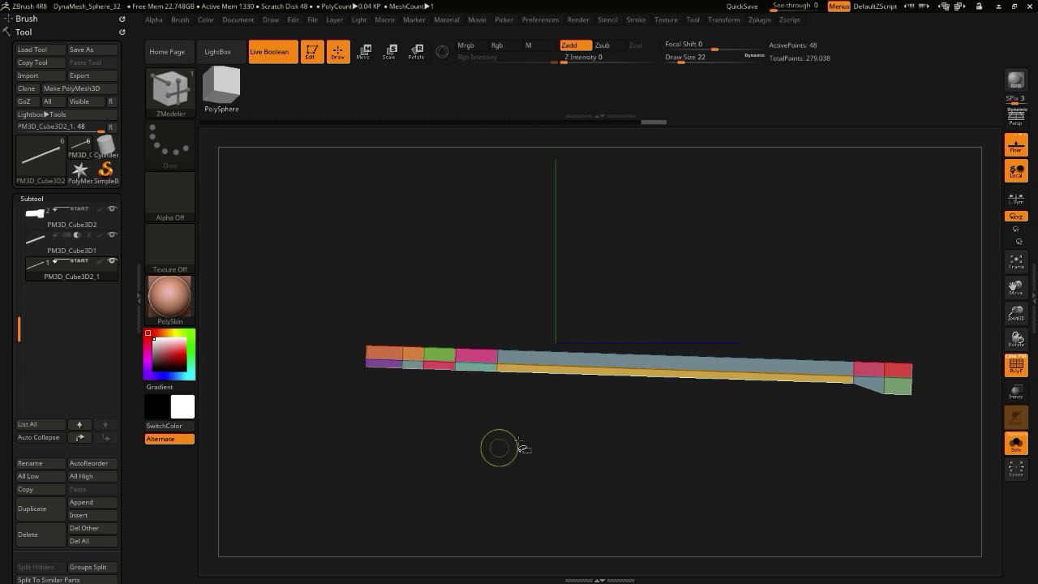
left_click_drag(533, 428, 543, 212, "ctrl+shift")
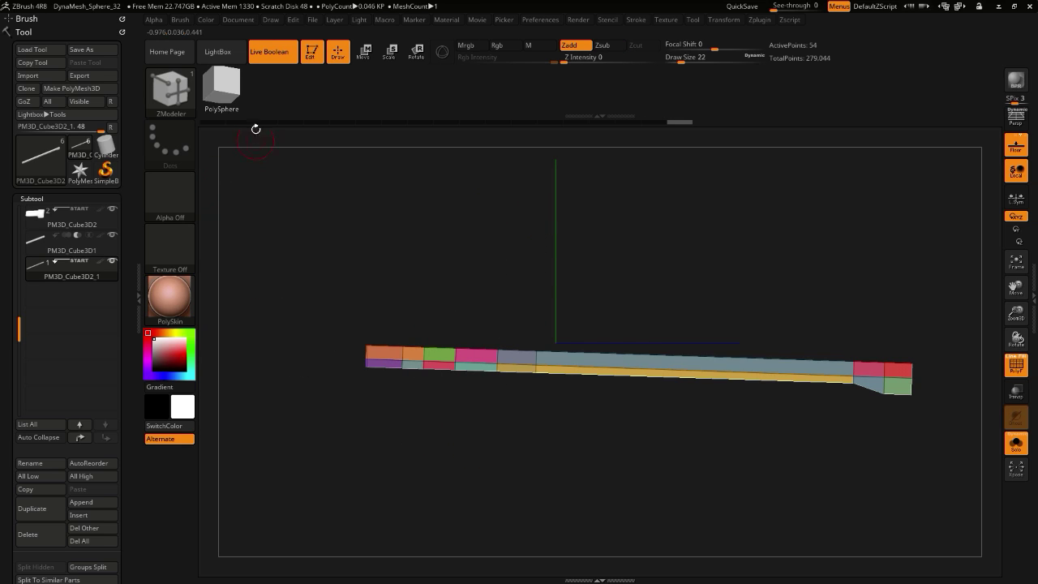
- Apply the Bend Curve deformer to the sliced temple arm from the transform gizmo
left_click(364, 53)
left_click(442, 52)
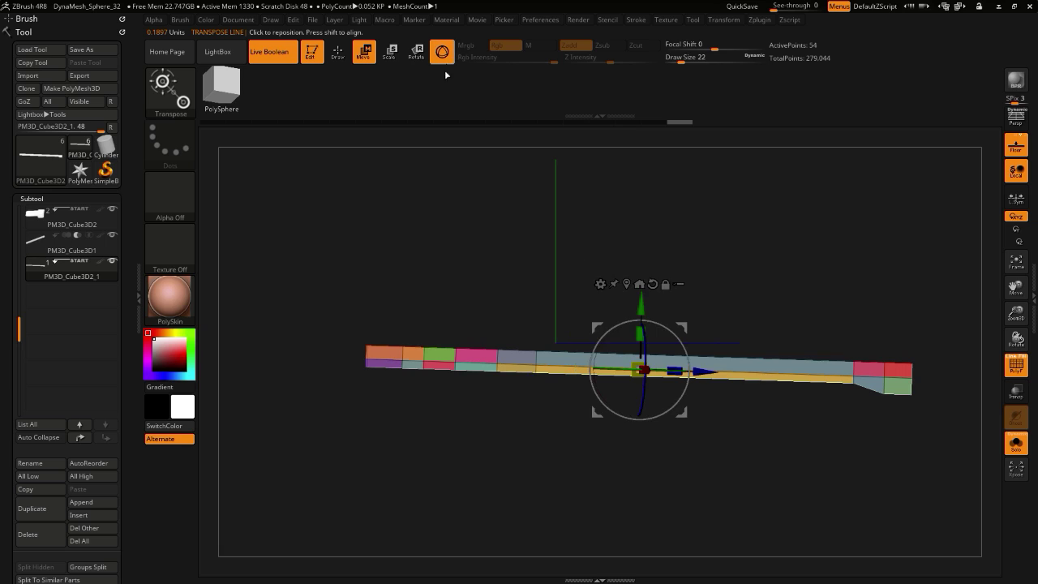
left_click(600, 284)
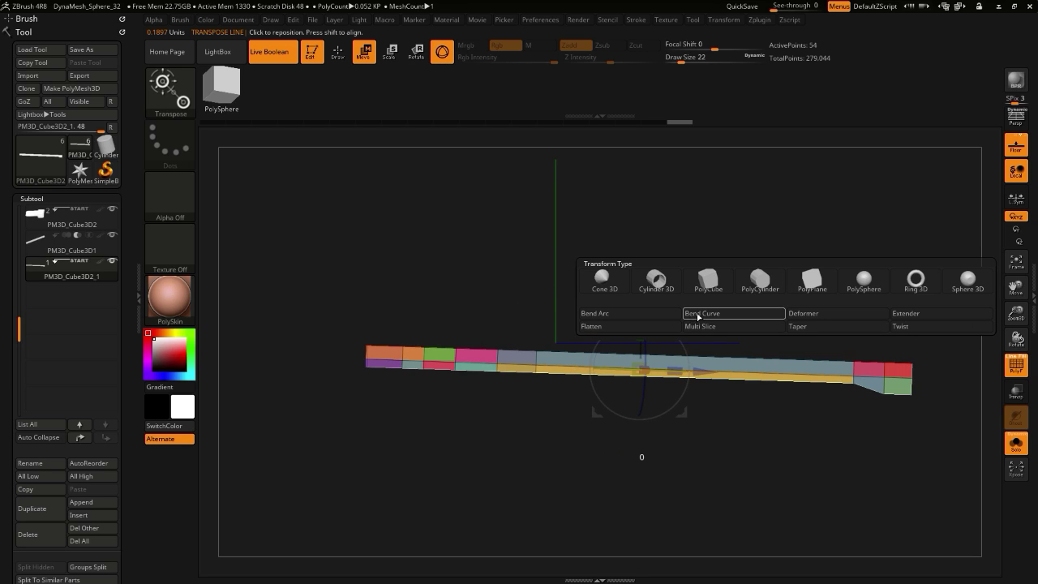
left_click(698, 315)
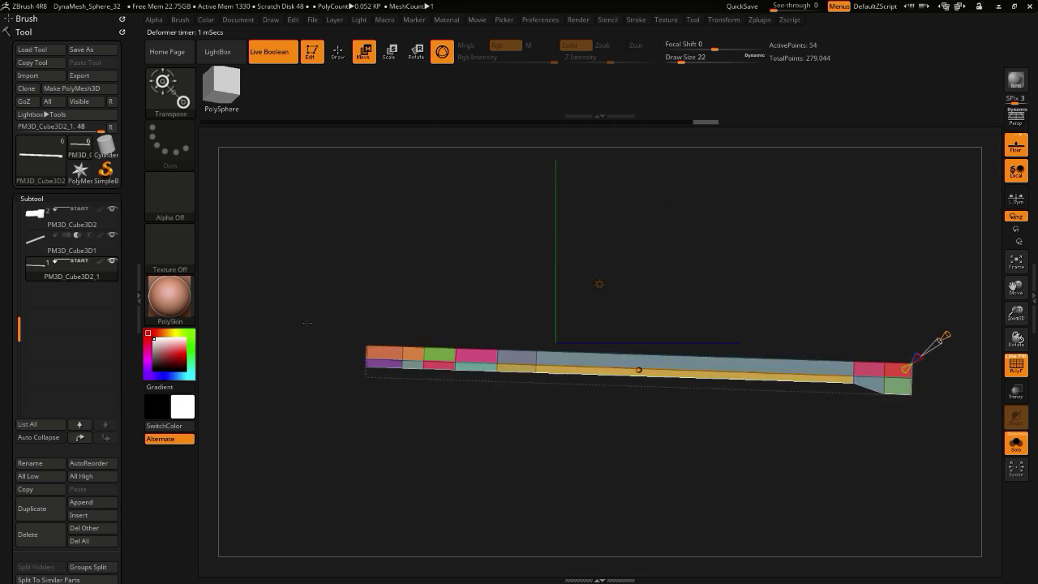
mouse_move(306, 322)
left_mouse_down()
mouse_move(302, 373)
mouse_move(303, 330)
left_mouse_up()
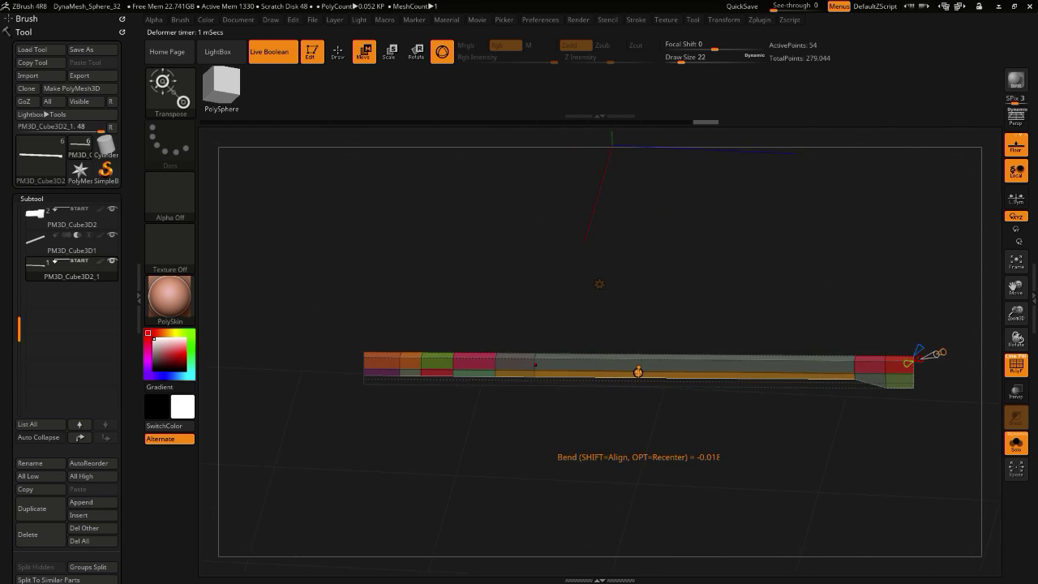
- Try to bend the temple arm at its middle with the Bend Curve deformer, and undo the bend
left_click_drag(638, 372, 636, 400)
key("ctrl+z")
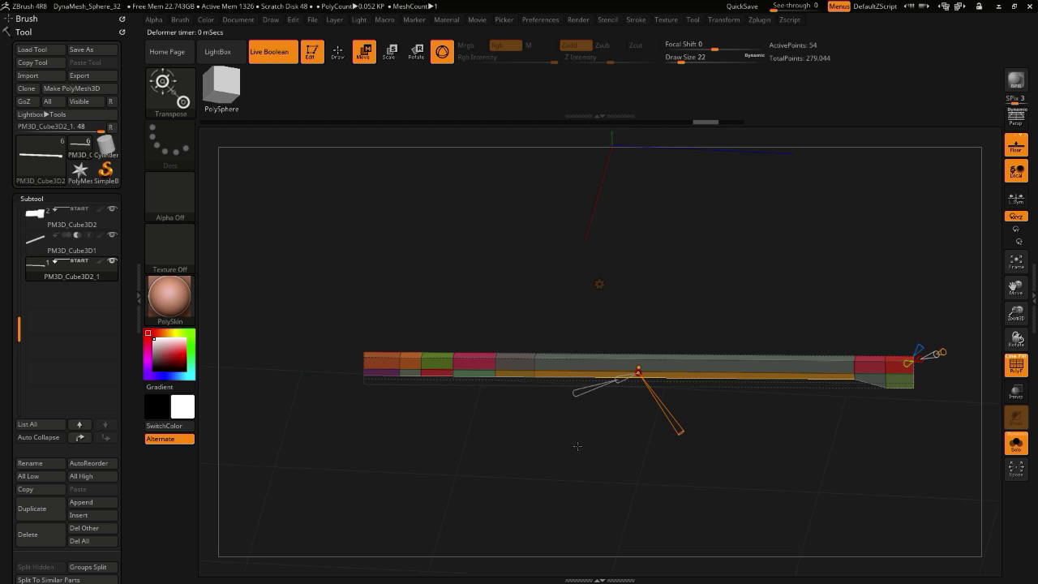
left_click_drag(578, 446, 563, 496)
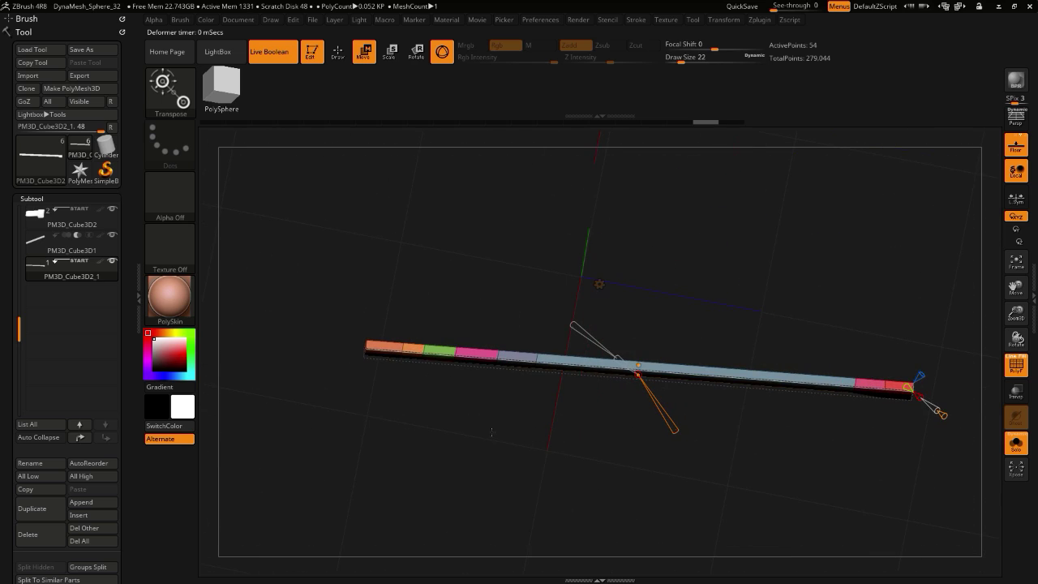
left_click(598, 283)
key("y")
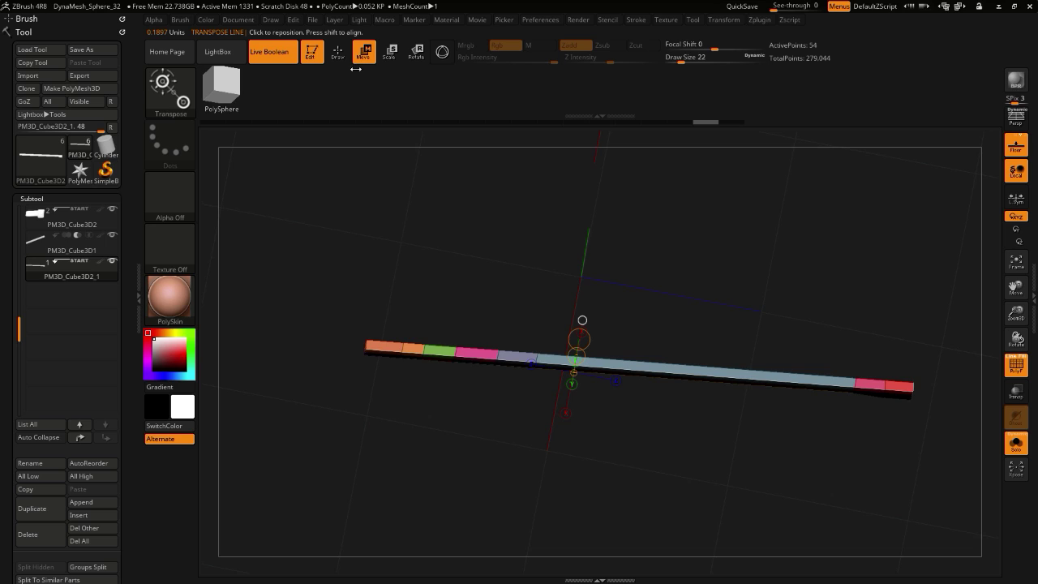
left_click(445, 55)
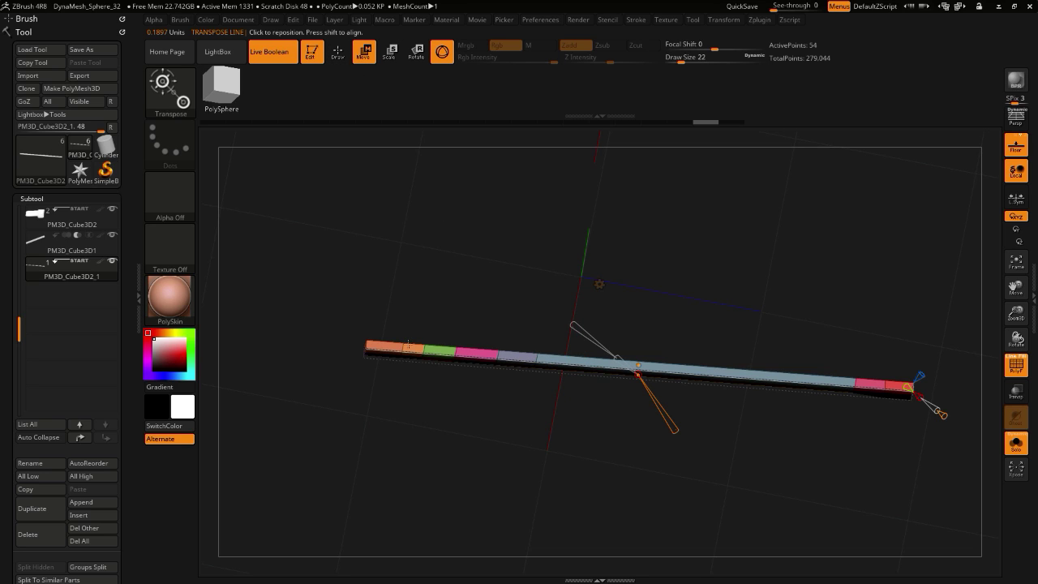
- Reapply the Bend Curve deformer to the temple arm with control points at its two ends
left_click(600, 284)
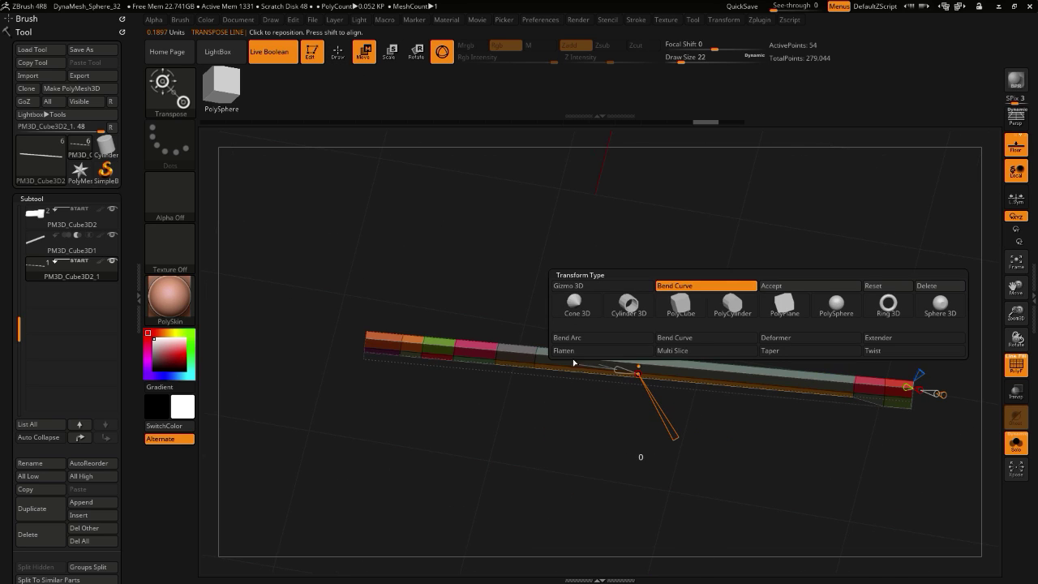
left_click(656, 350)
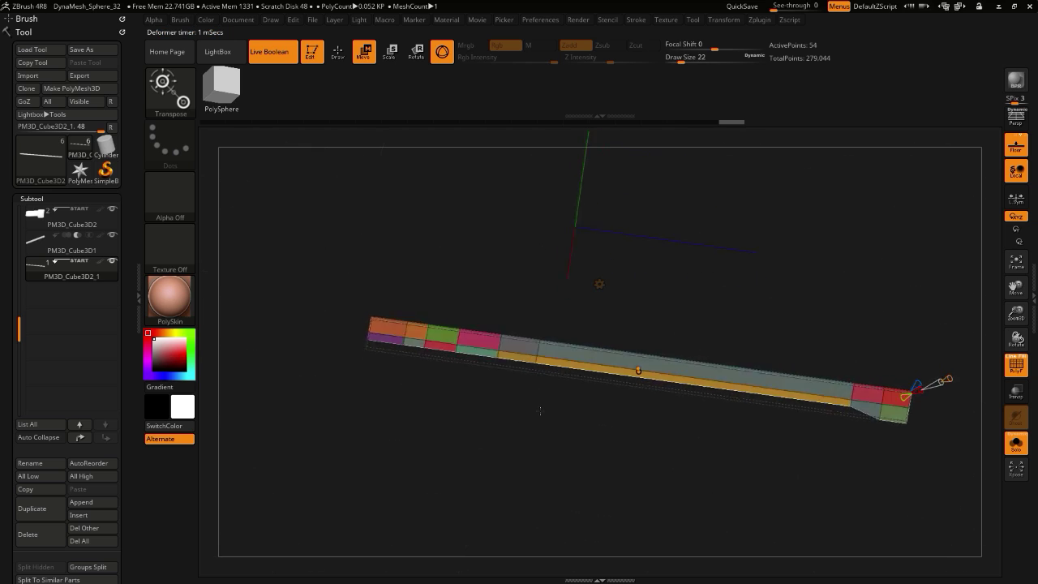
left_click_drag(528, 472, 555, 436)
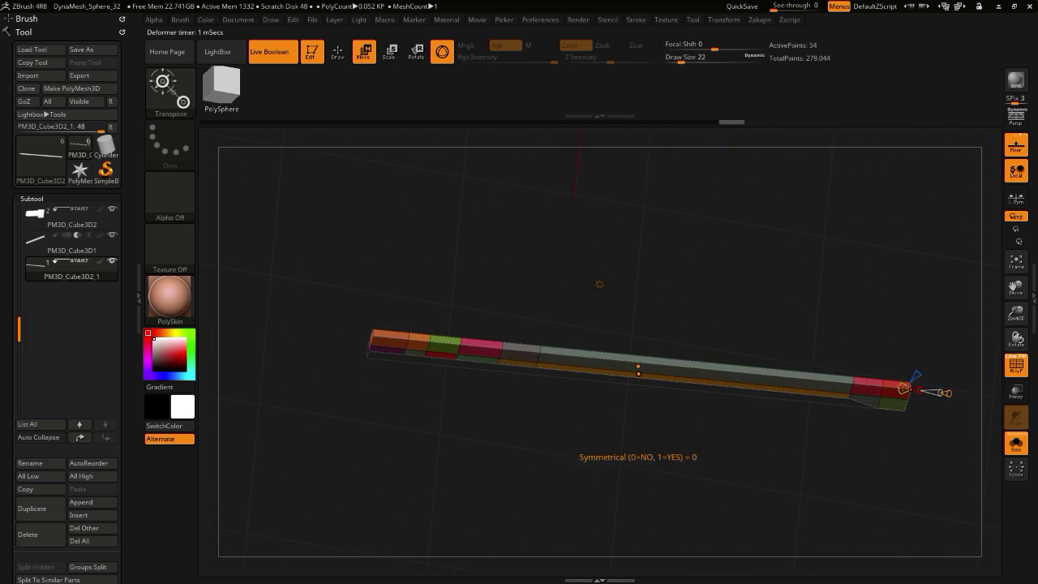
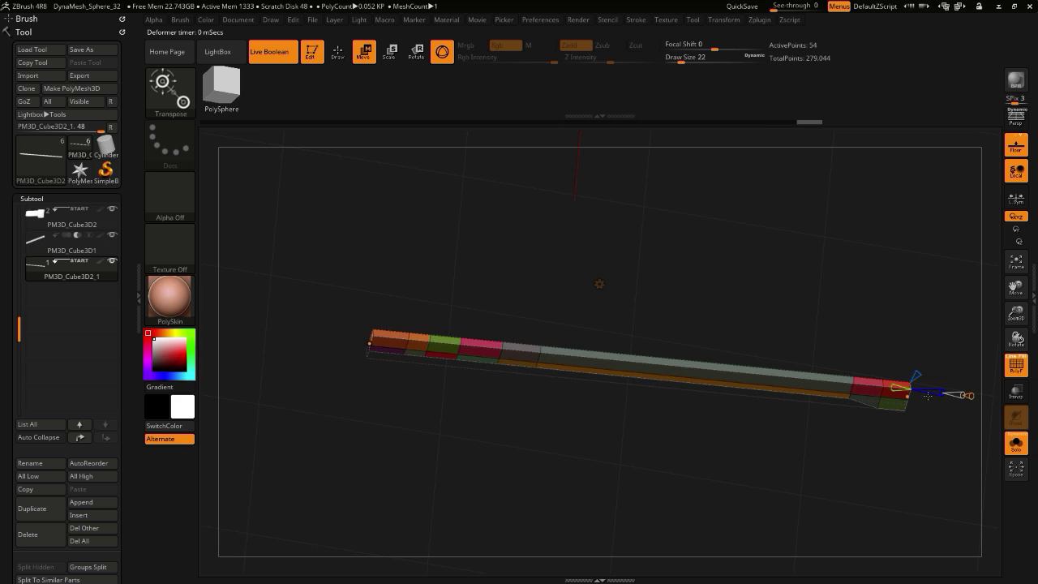
left_click_drag(473, 424, 461, 380)
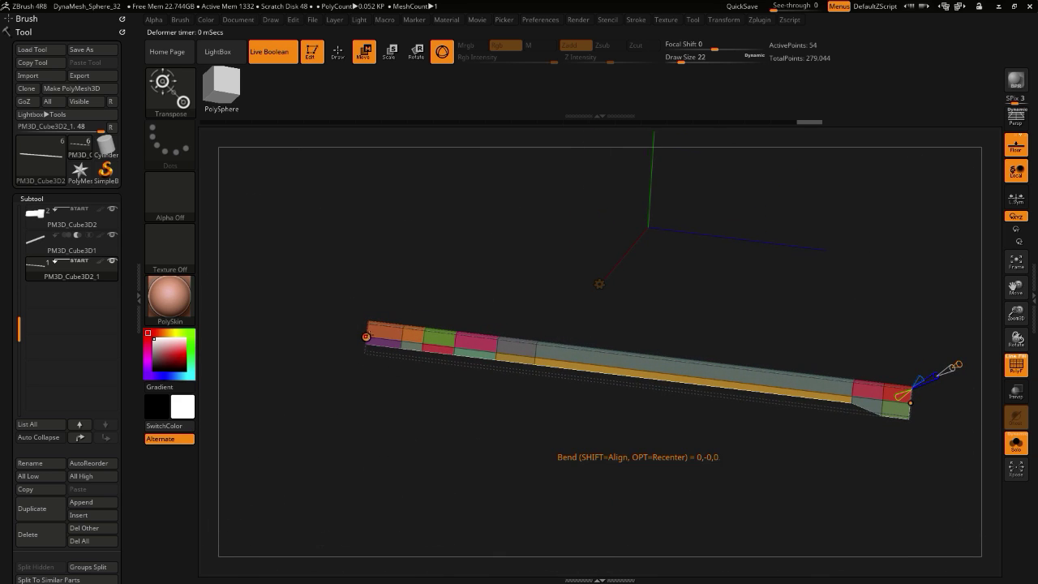
- Try bending the temple arm from the control point at its ear end, and undo the changes
left_click_drag(367, 337, 393, 339)
key("ctrl+z")
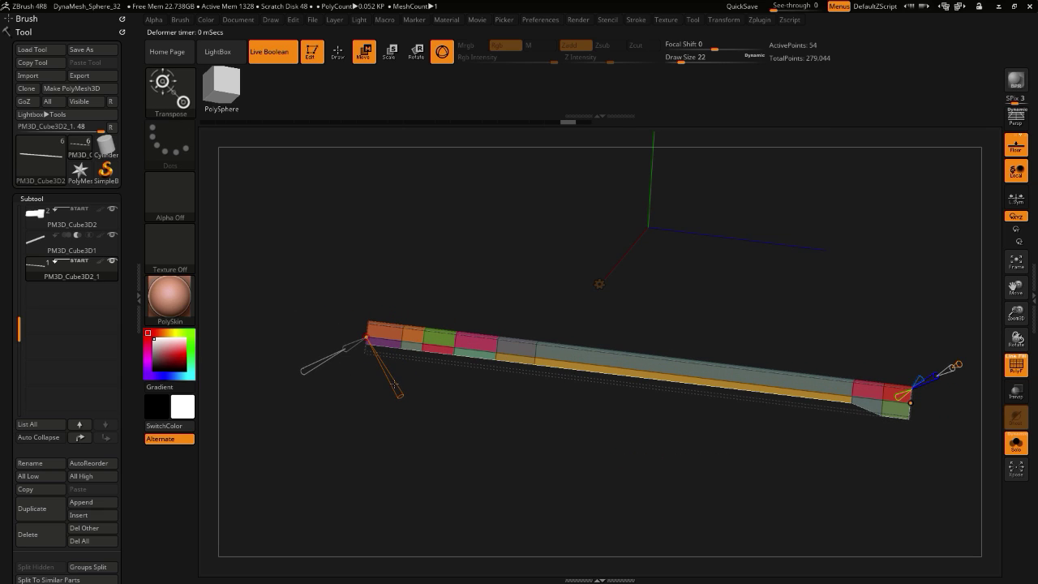
left_click_drag(399, 397, 380, 378)
key("ctrl+z")
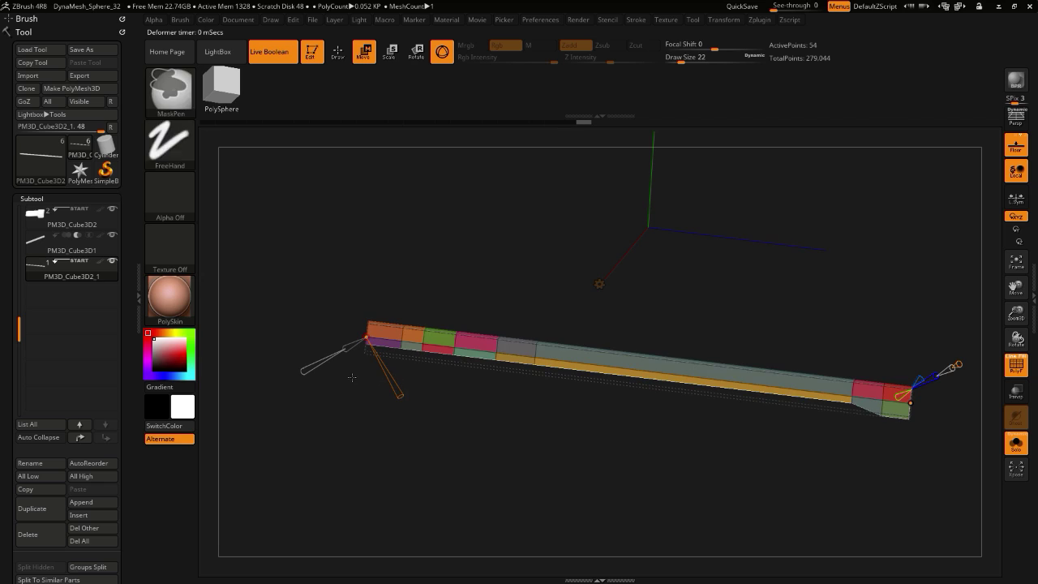
left_click_drag(347, 348, 319, 364)
key("ctrl+z")
key("ctrl+z")
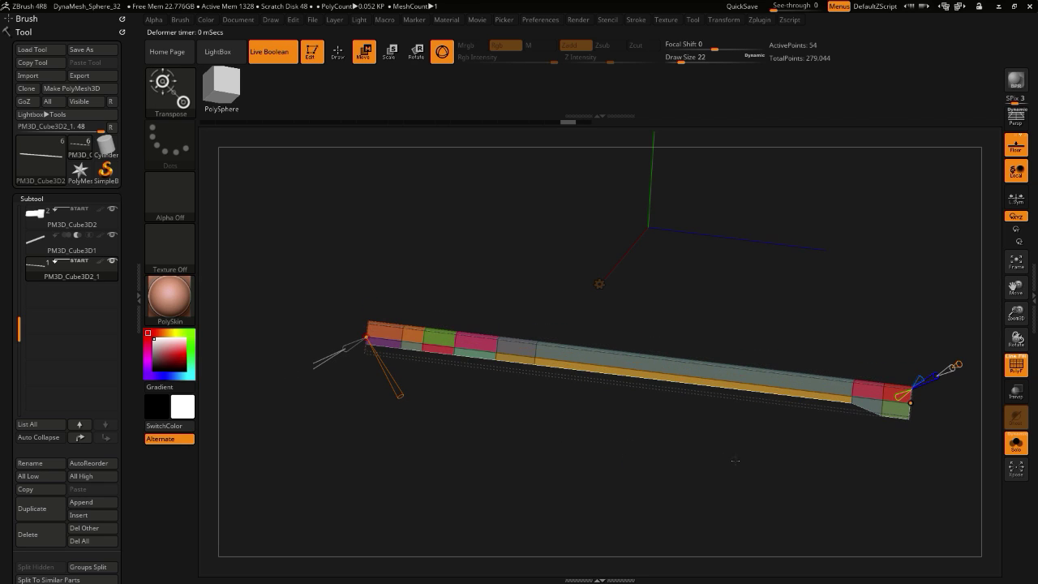
- Try the bend handles at the arm's hinge end and at its ear end again, and undo the trial
left_click_drag(681, 470, 741, 459)
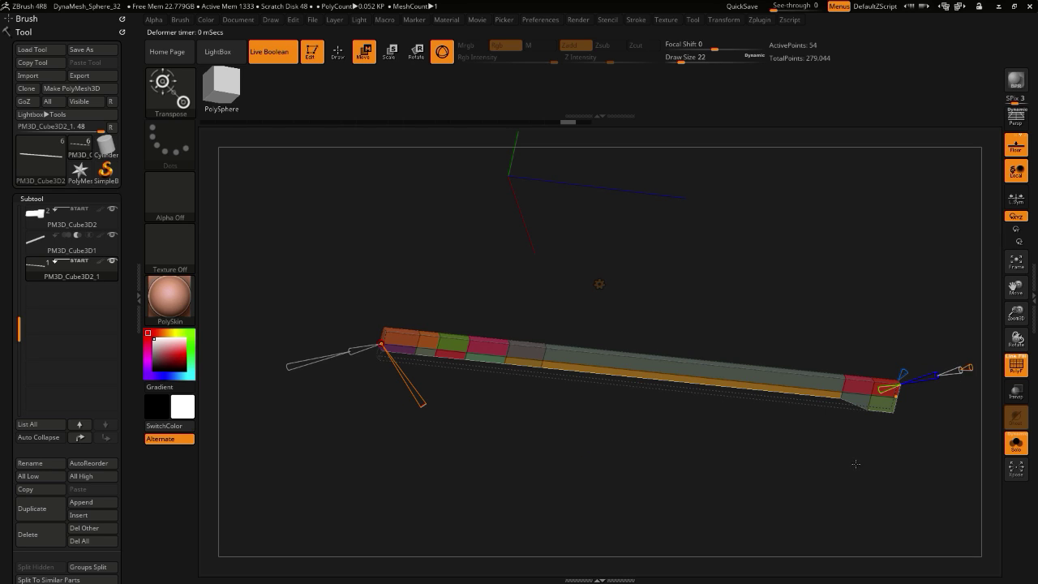
left_click_drag(898, 426, 688, 416, "alt")
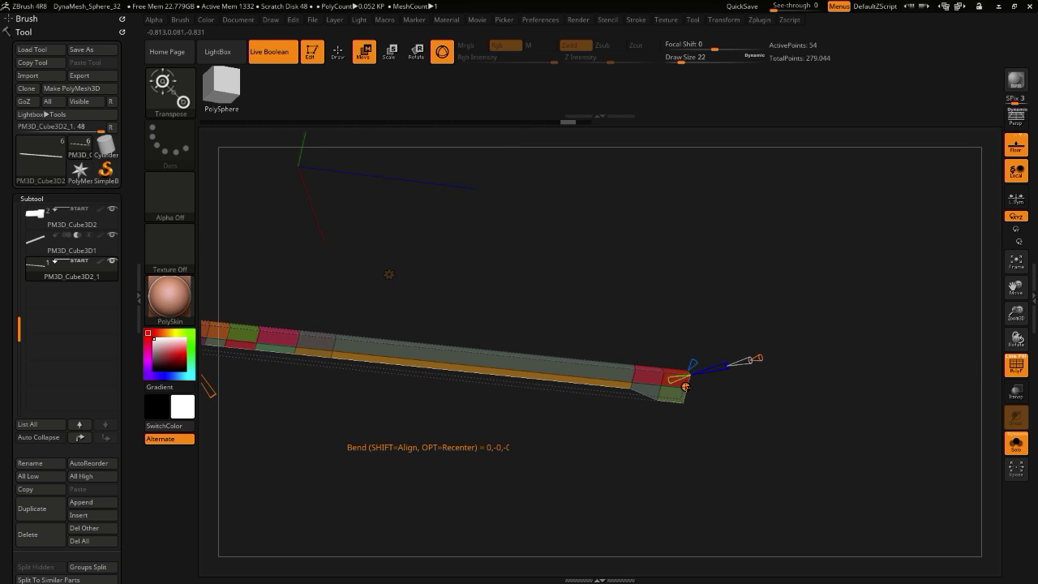
left_click_drag(467, 420, 628, 420, "alt")
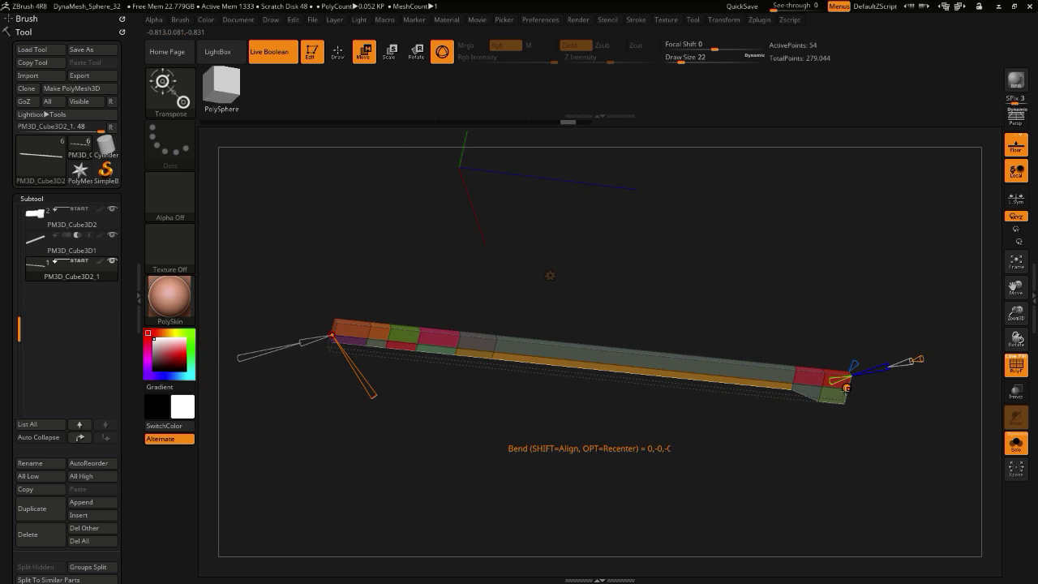
left_click(845, 387)
mouse_move(845, 388)
left_mouse_down()
mouse_move(831, 390)
mouse_move(848, 392)
left_mouse_up()
mouse_move(811, 454)
left_mouse_down()
mouse_move(799, 442)
mouse_move(798, 451)
left_mouse_up()
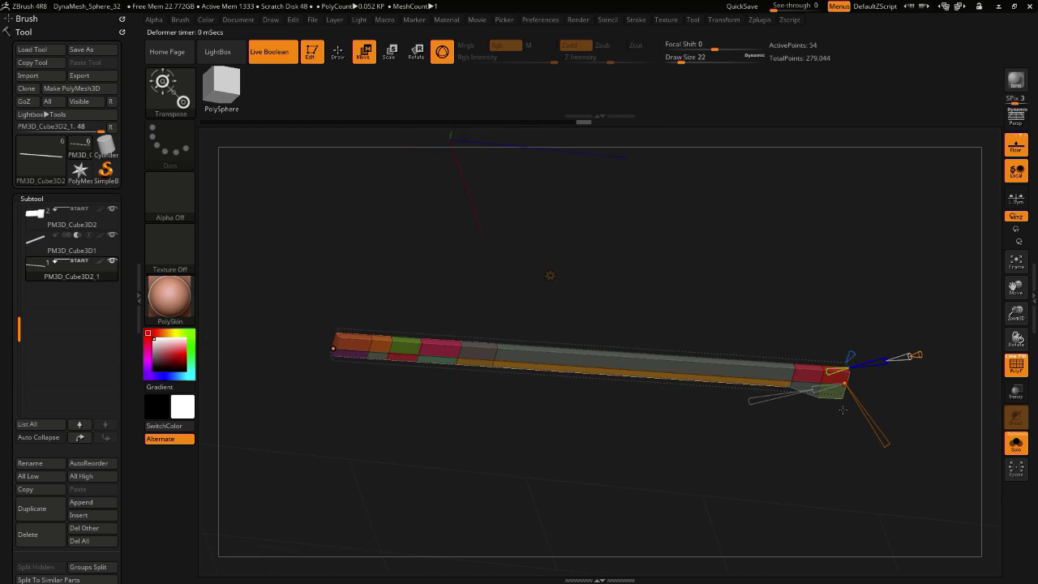
left_click(333, 349)
mouse_move(372, 408)
left_mouse_down()
mouse_move(374, 389)
mouse_move(358, 395)
mouse_move(362, 418)
left_mouse_up()
key("ctrl+z")
- Raise the number of Bend Curve control points along the arm and show the whole head in side profile
mouse_move(922, 354)
left_mouse_down()
mouse_move(945, 351)
mouse_move(934, 355)
left_mouse_up()
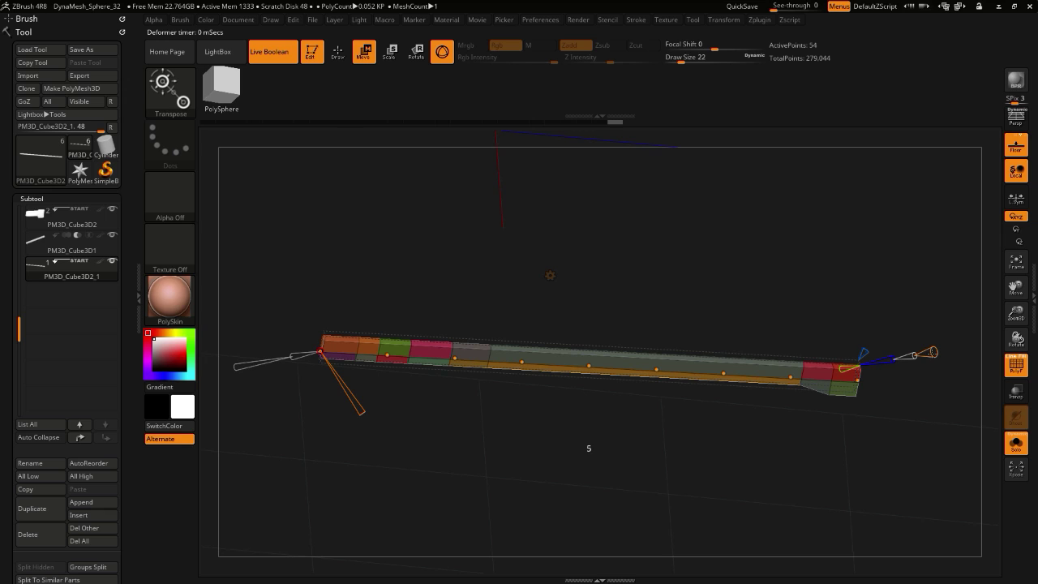
left_click_drag(580, 451, 472, 431)
left_click_drag(356, 359, 359, 382)
key("ctrl+z")
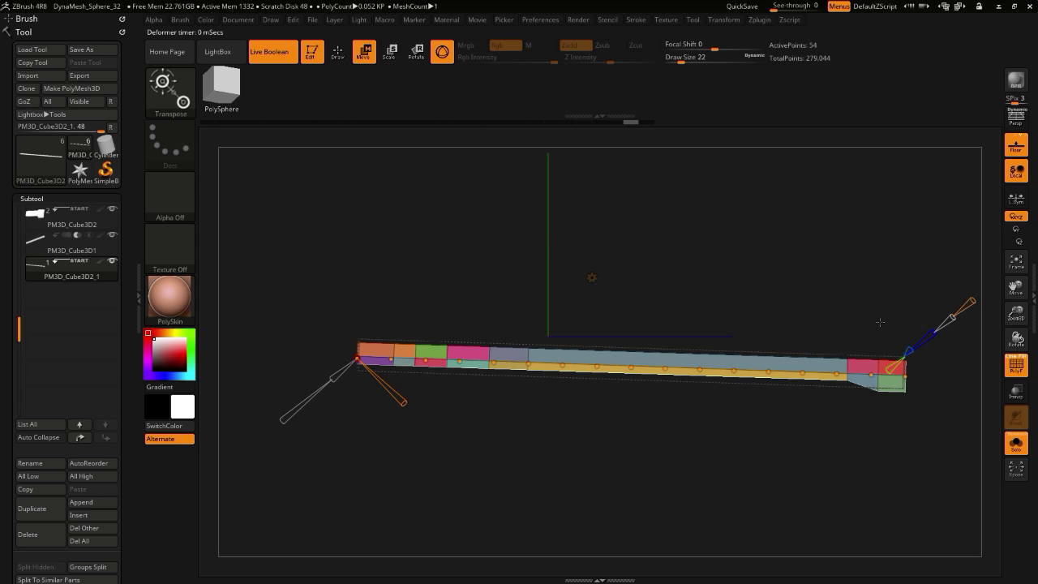
left_click_drag(880, 322, 860, 297)
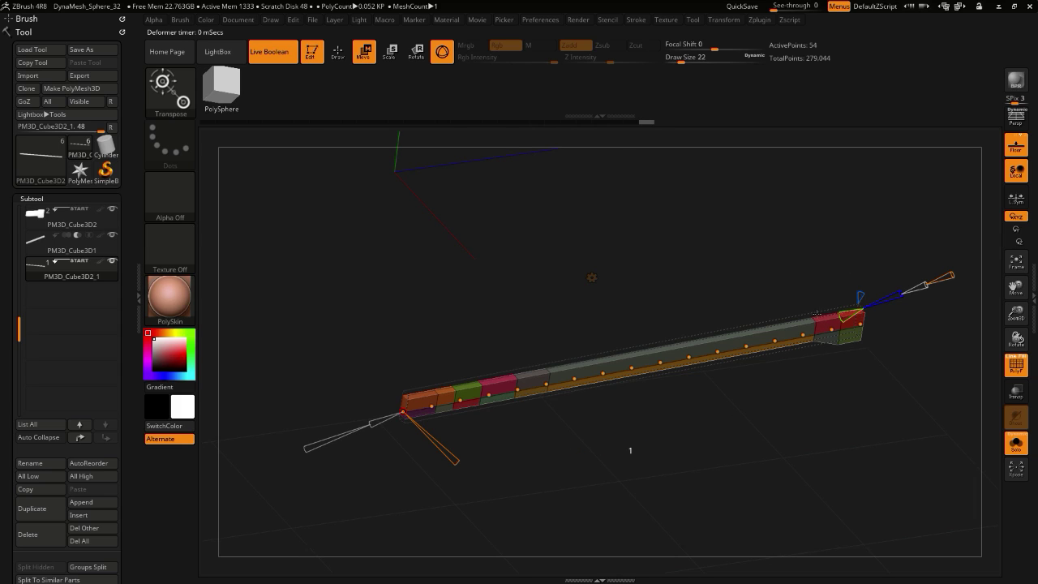
left_click_drag(743, 477, 644, 433, "shift")
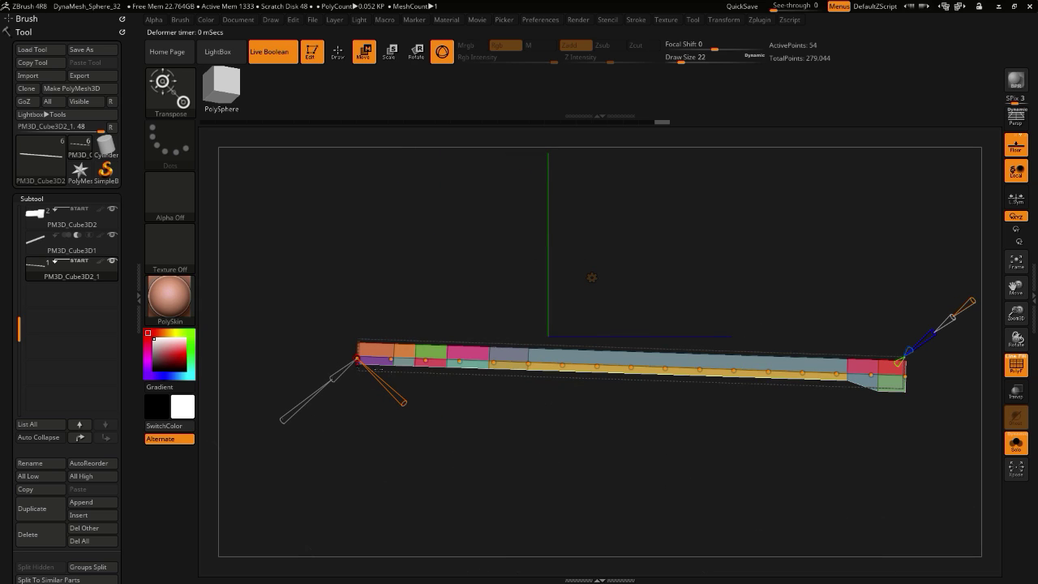
left_click_drag(736, 461, 725, 453)
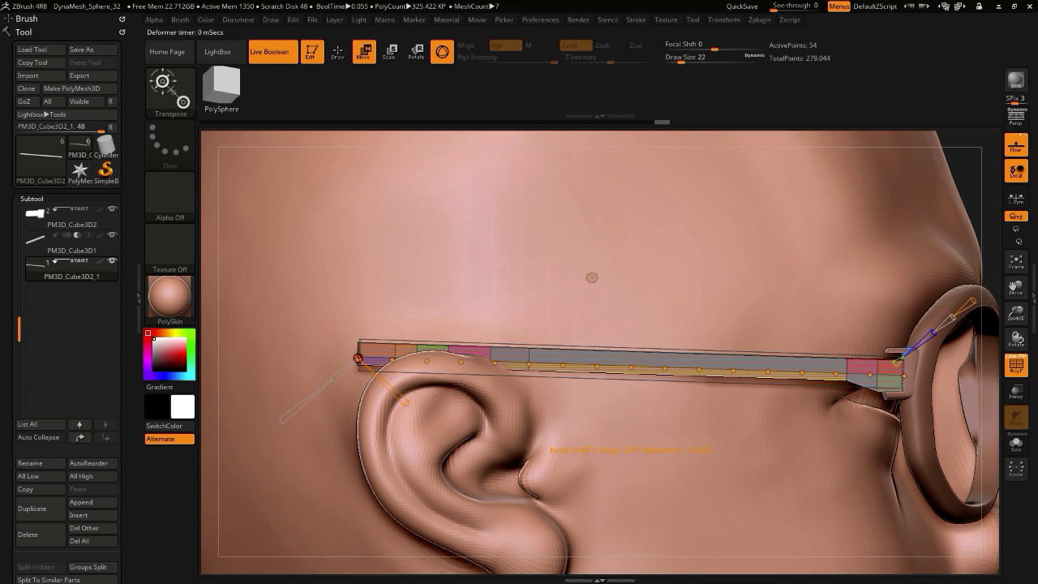
- Bend the arm's ear end over and down behind the ear by repositioning its last three Bend Curve points
left_click_drag(357, 358, 325, 475)
left_click_drag(387, 373, 339, 380)
left_click_drag(421, 361, 353, 407)
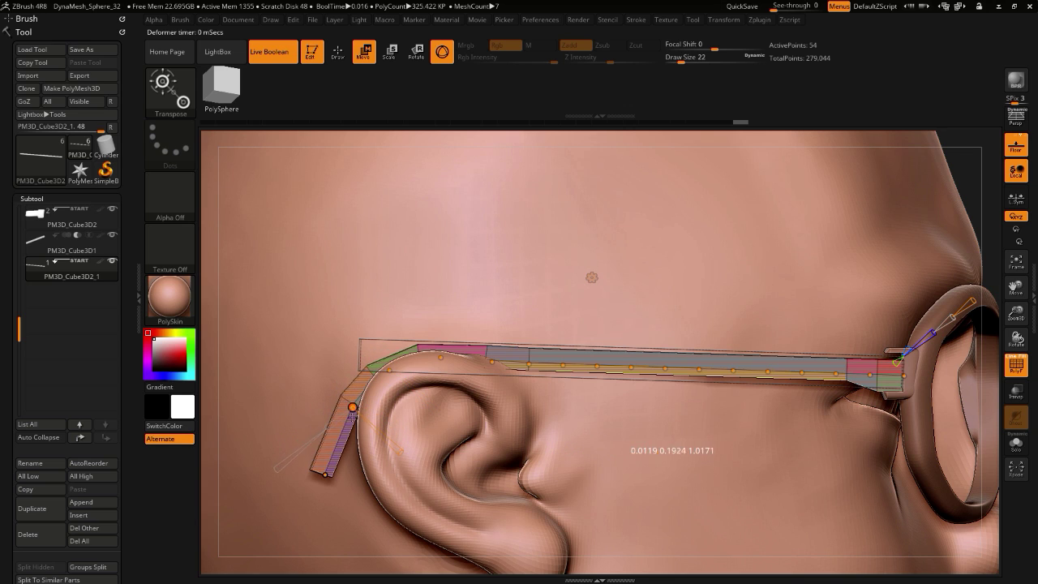
left_click_drag(326, 471, 343, 439)
left_click_drag(210, 345, 255, 364)
left_click_drag(615, 459, 617, 460)
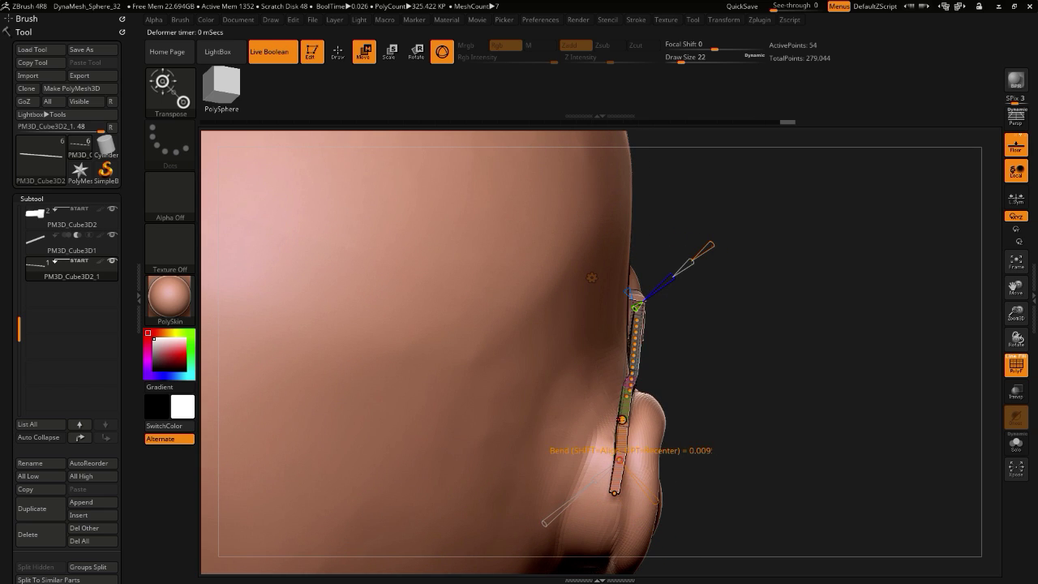
- Extend the arm's hooked tip farther down behind the ear with the end control point
left_click_drag(712, 484, 672, 462)
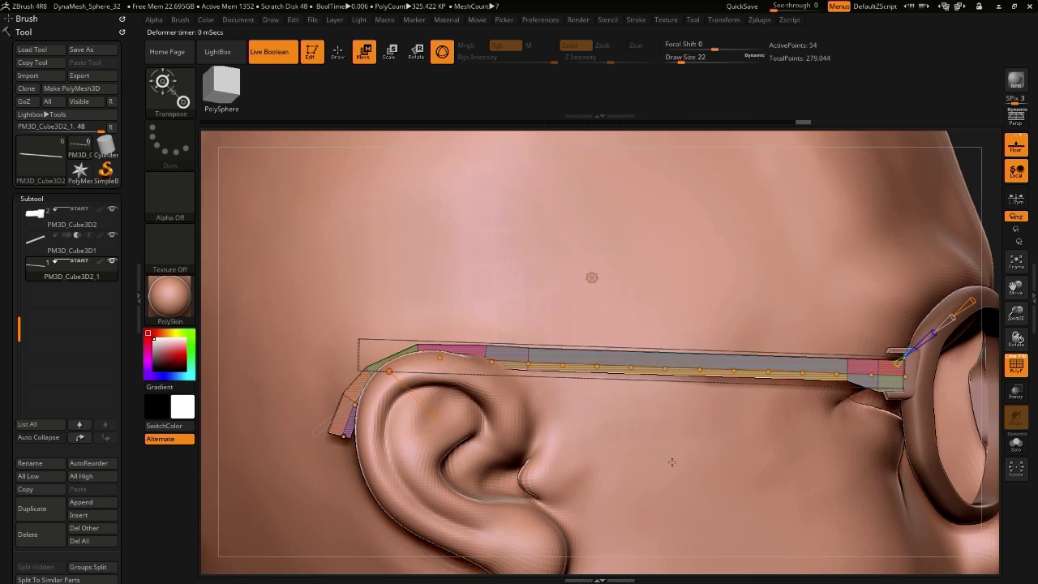
left_click_drag(211, 416, 234, 338, "alt")
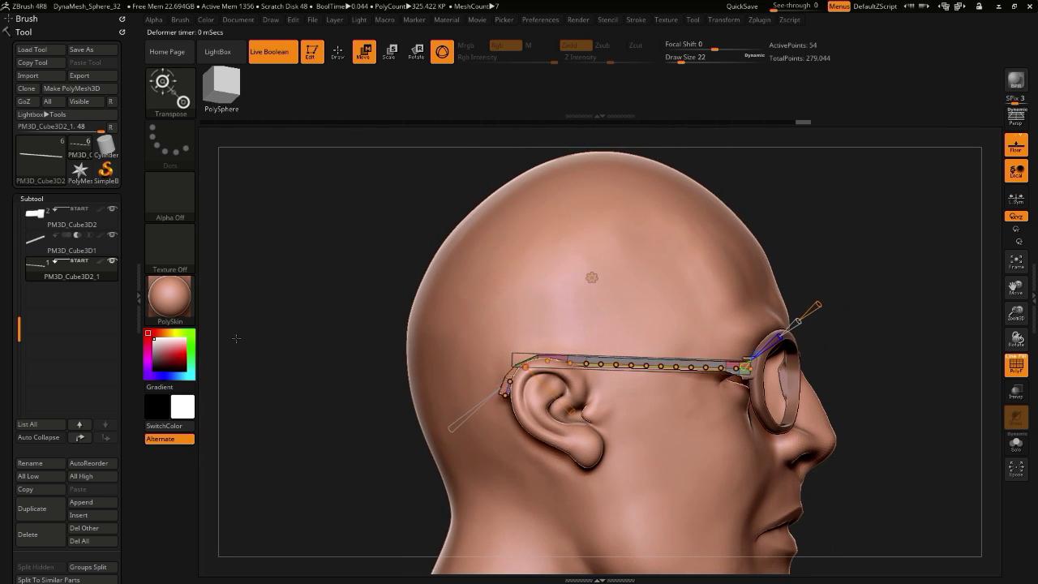
left_click_drag(307, 344, 336, 466)
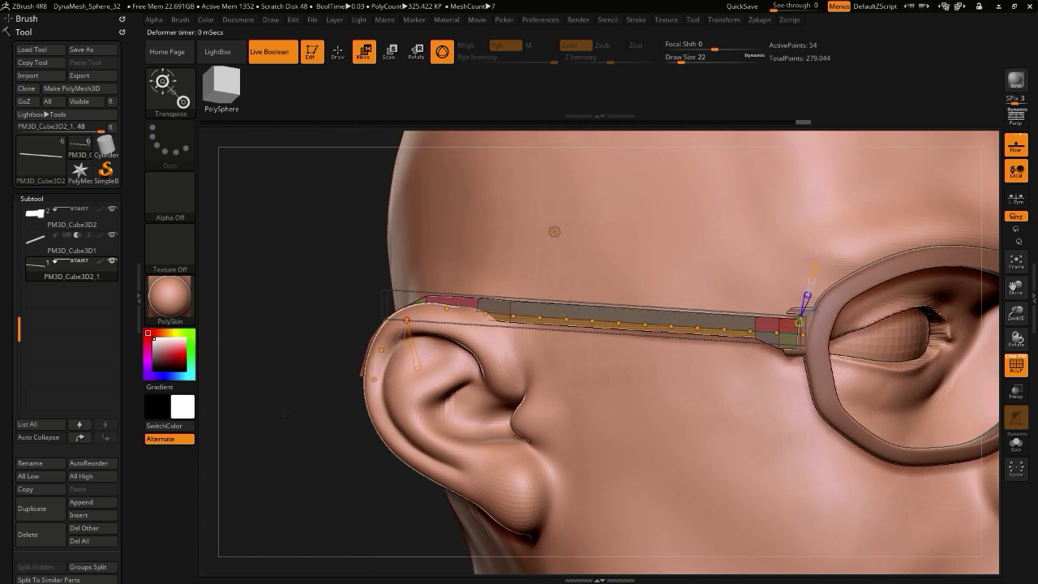
mouse_move(297, 390)
left_mouse_down()
mouse_move(287, 438)
mouse_move(257, 391)
mouse_move(294, 399)
mouse_move(325, 367)
mouse_move(333, 414)
mouse_move(293, 363)
mouse_move(305, 404)
left_mouse_up()
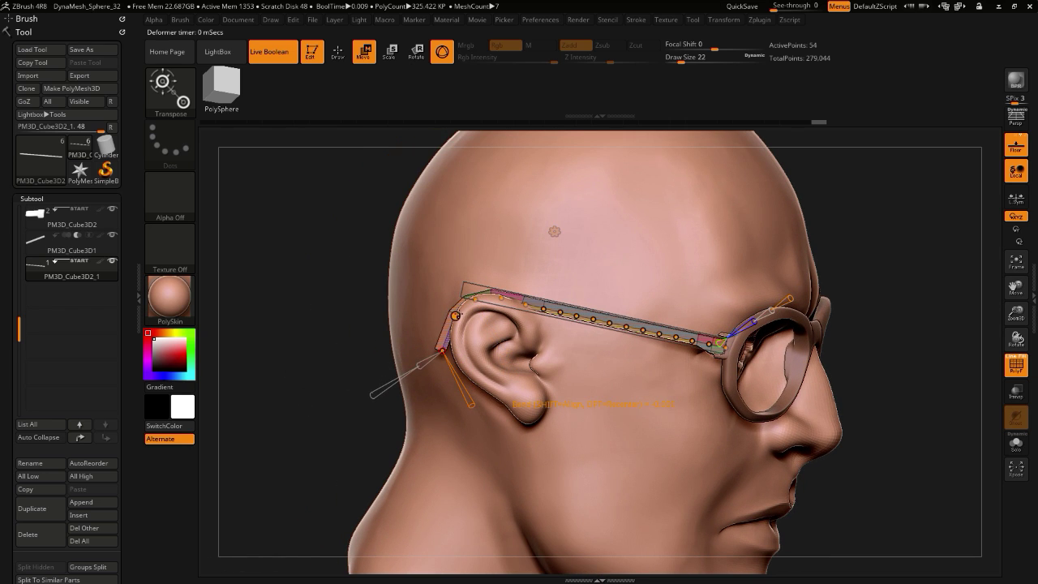
left_click_drag(290, 375, 349, 447)
mouse_move(355, 408)
left_mouse_down("alt")
mouse_move(359, 419)
mouse_move(342, 423)
mouse_move(349, 412)
left_mouse_up("alt")
- Move the control points of the hooked tip inward so the arm's end sits against the head behind the ear
left_click_drag(442, 318, 412, 288)
left_click_drag(341, 316, 386, 310)
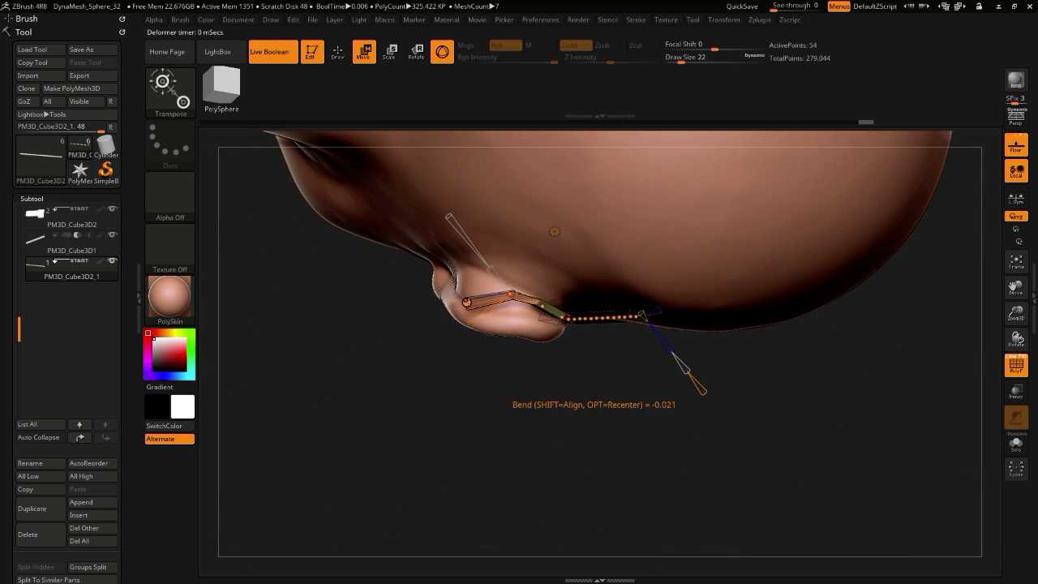
left_click_drag(468, 302, 467, 268)
left_click_drag(379, 398, 421, 225)
left_click_drag(387, 336, 341, 235, "alt")
left_click_drag(262, 182, 237, 147)
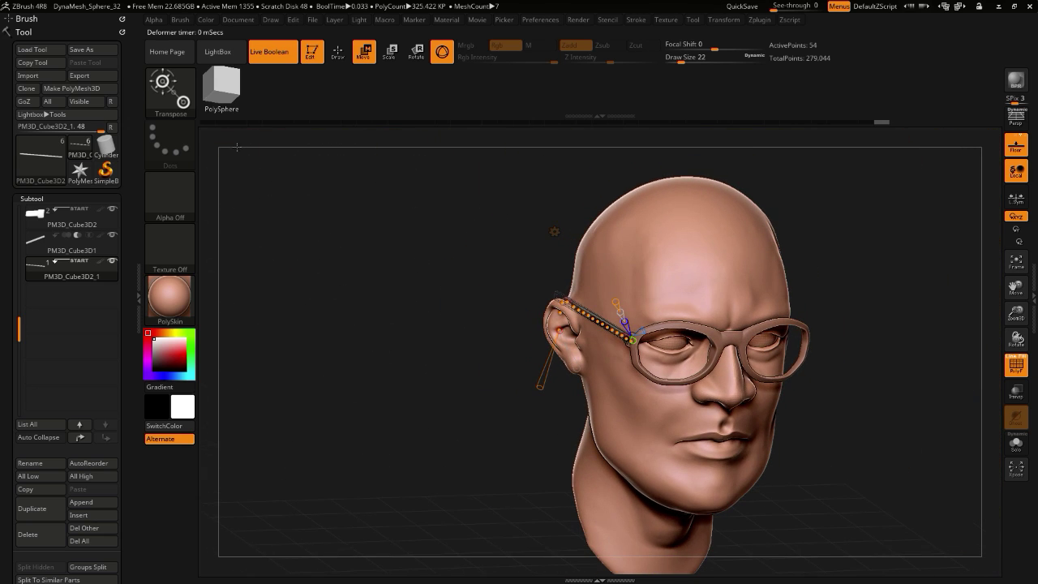
- Accept the Bend Curve deformation on the temple arm and return to the regular transform gizmo
left_click(554, 232)
left_click(730, 236)
left_click_drag(280, 274, 359, 324)
left_click_drag(284, 326, 306, 228)
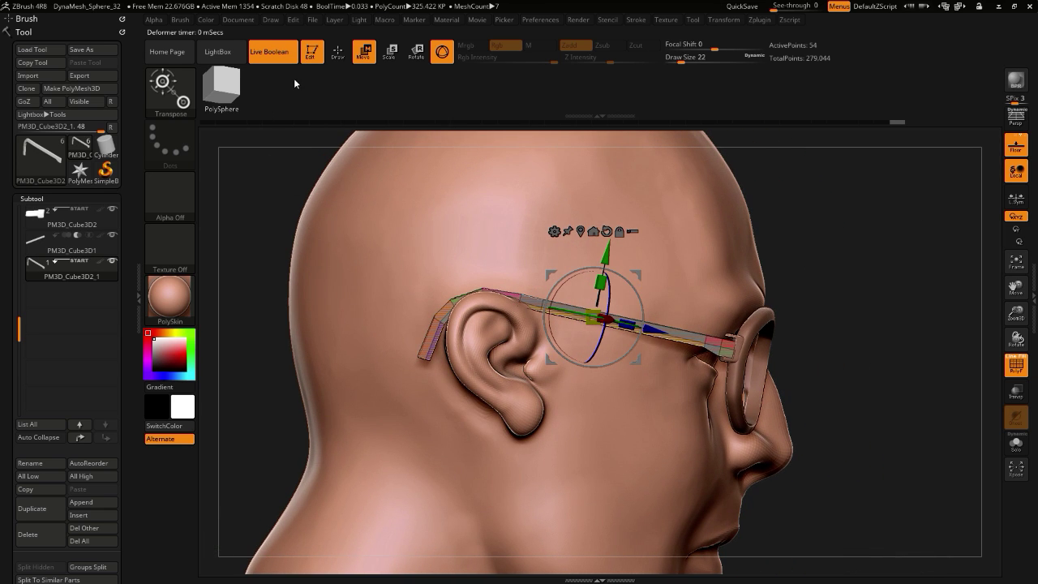
- Turn on Dynamic Subdivision for the temple arm with FlatSubdiv set to 1
left_click_drag(226, 272, 219, 344, "alt")
left_click_drag(6, 535, 6, 310)
scroll(6, 309, "down", 8)
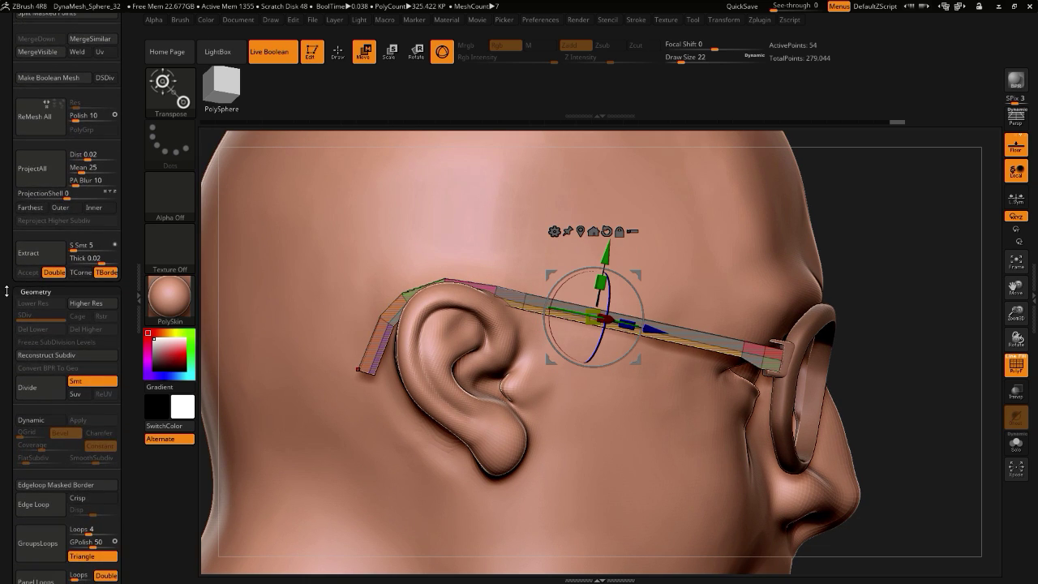
left_click(31, 395)
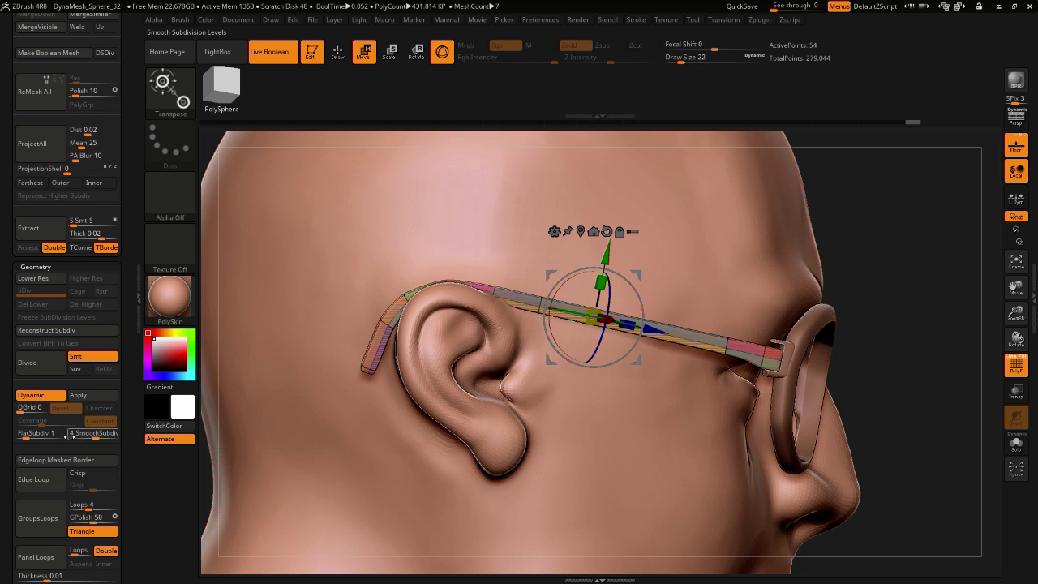
left_click_drag(24, 438, 28, 438)
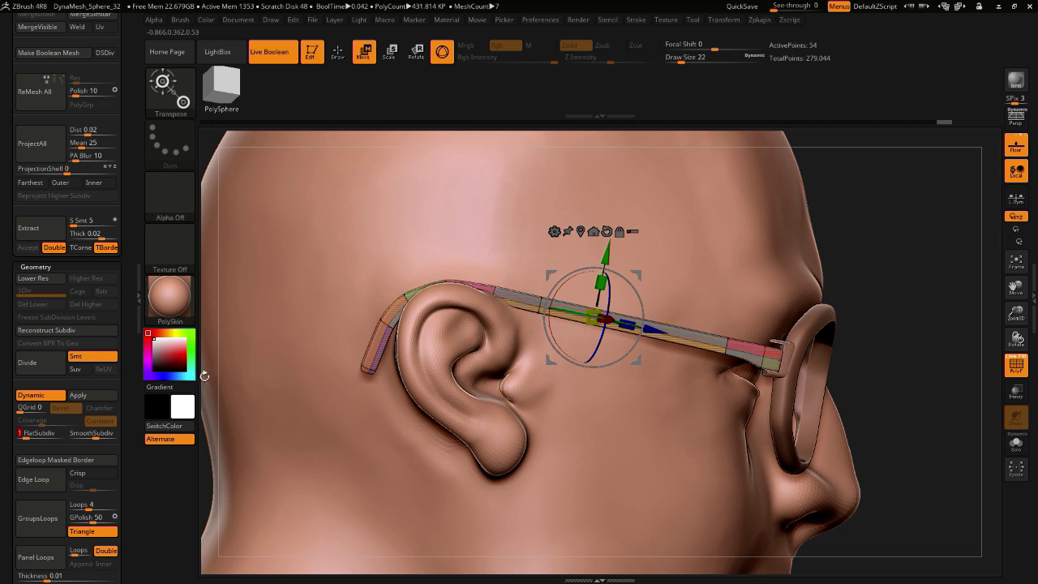
- Switch to the Move brush at draw size 90 and nudge the arm's hinge end into place beside the frame
left_click(175, 101)
key("m")
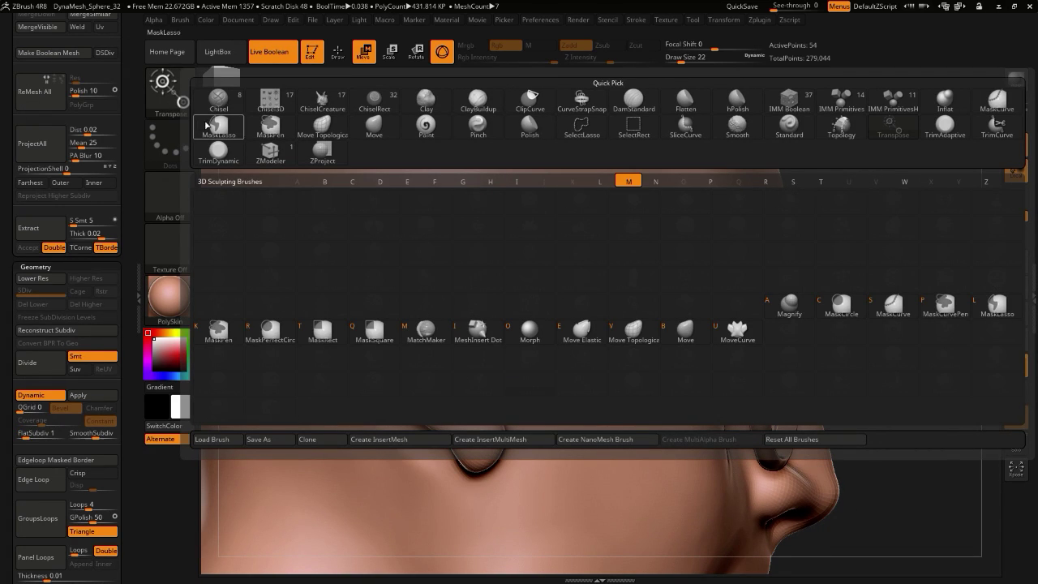
left_click(533, 329)
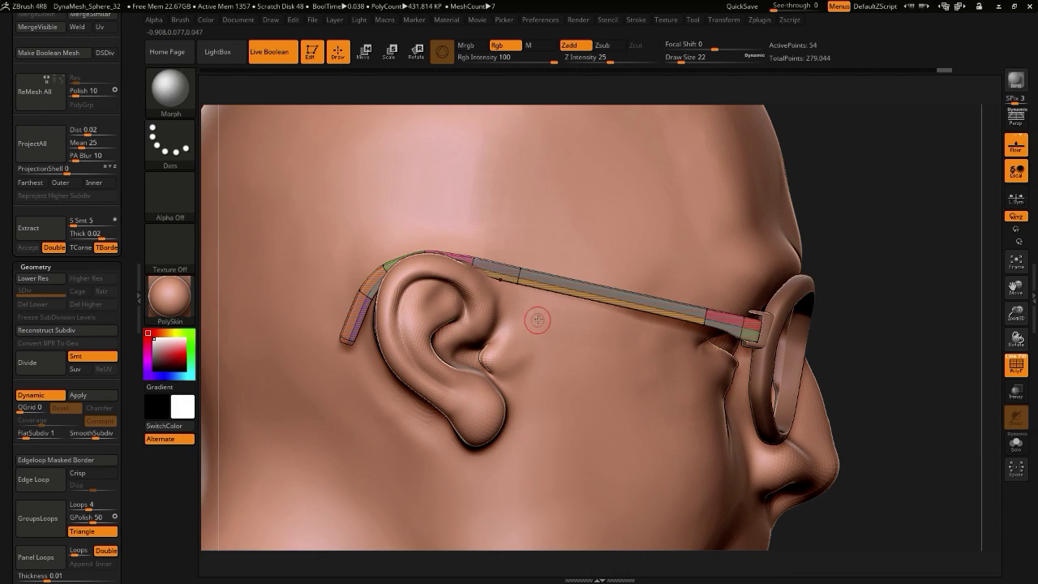
left_click(168, 92)
left_click(640, 331)
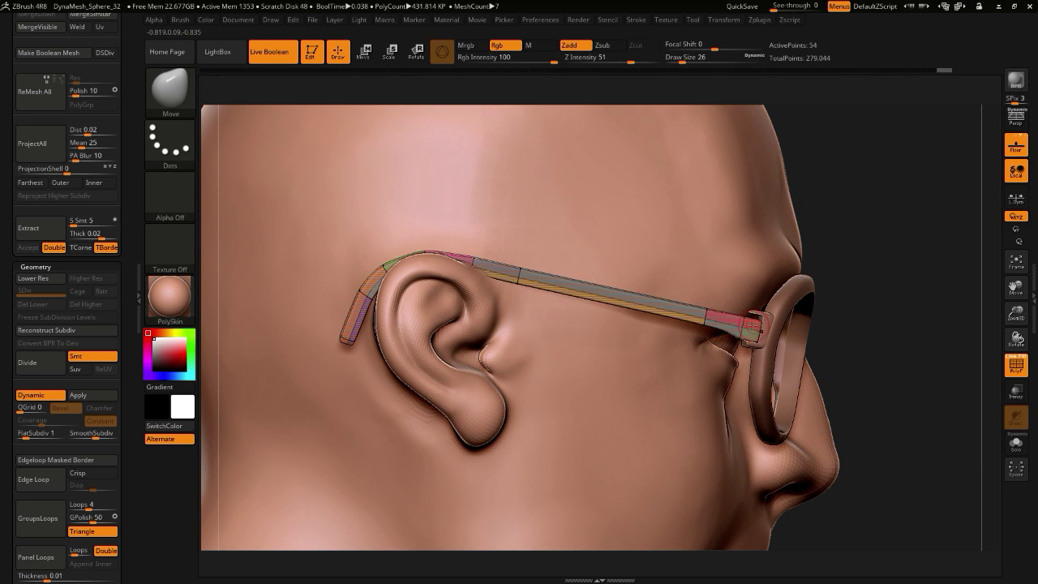
key("bracketright")
left_click_drag(754, 325, 755, 322)
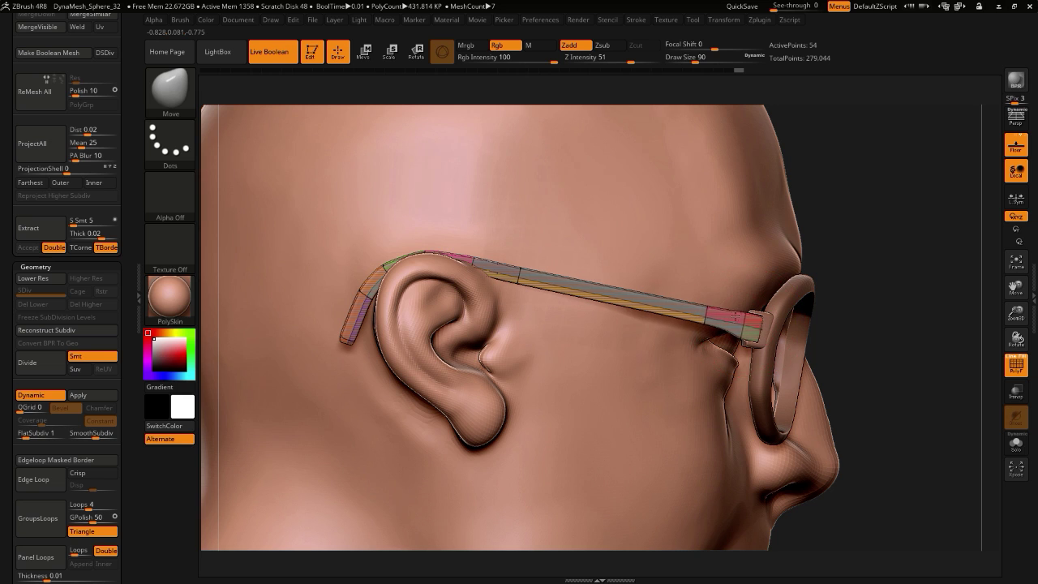
- Turn off the polyframe display and check how the smoothed temple arm fits the head and frame
left_click_drag(863, 399, 441, 252)
left_click(1016, 367)
left_click_drag(474, 331, 636, 341)
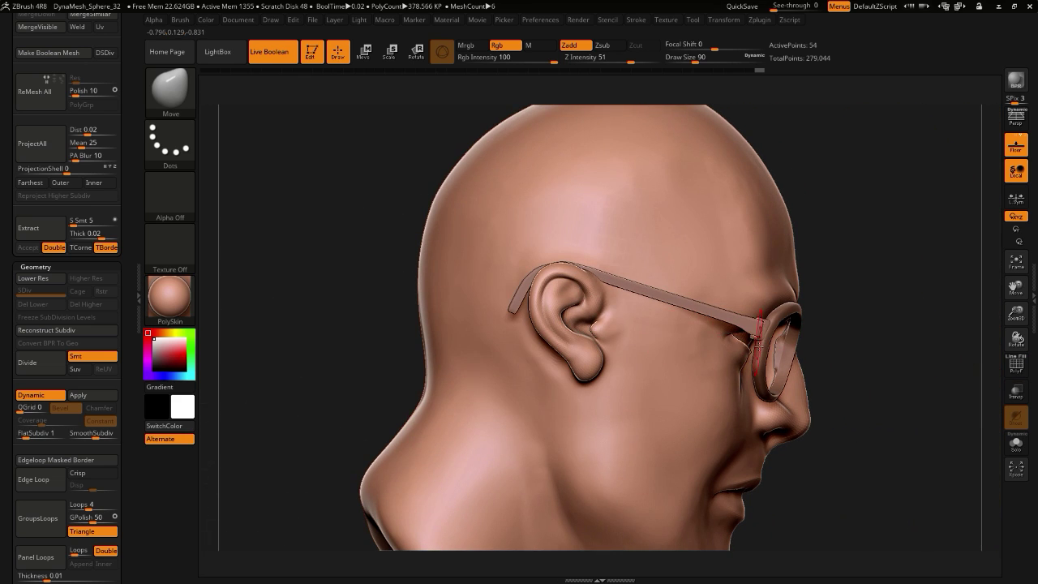
mouse_move(345, 290)
left_mouse_down()
mouse_move(364, 330)
mouse_move(359, 293)
mouse_move(344, 339)
left_mouse_up()
- Switch to the Inflat brush at draw size 94 and thicken the temple arm's curved tip behind the ear
left_click(172, 106)
key("i")
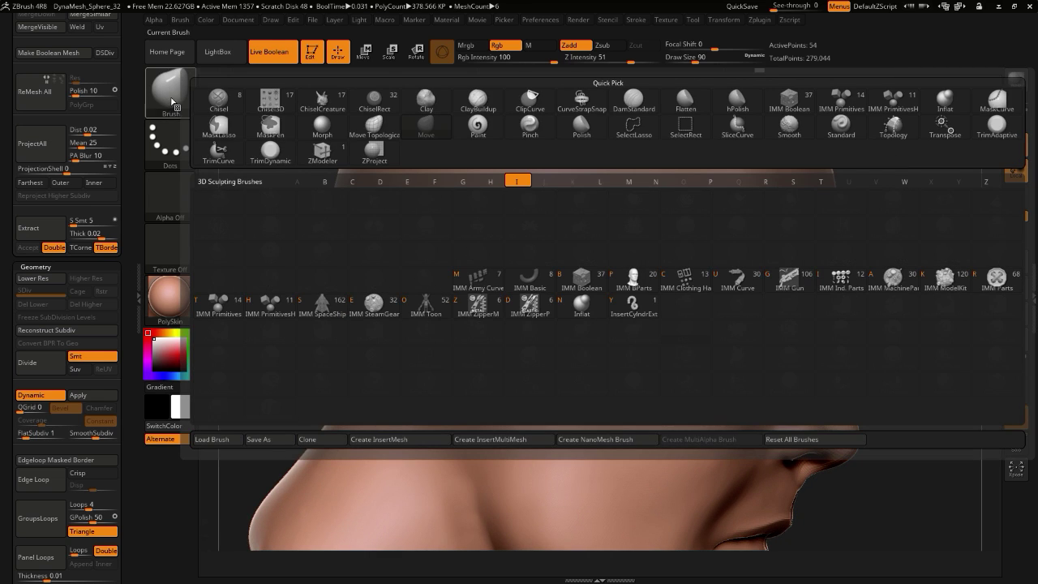
left_click(574, 303)
left_click_drag(317, 303, 365, 279)
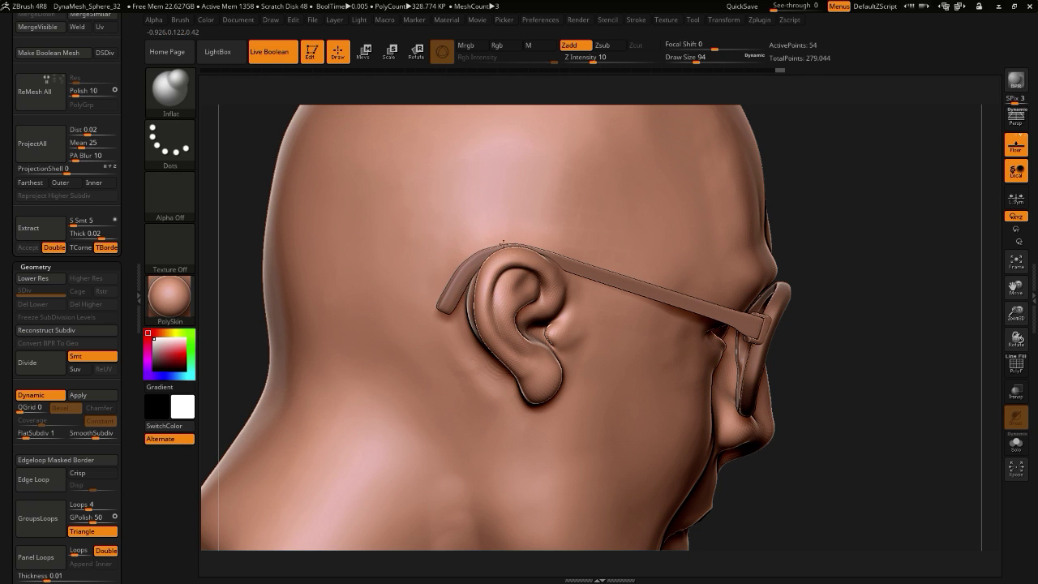
left_click_drag(758, 474, 701, 406, "alt")
left_click_drag(357, 243, 463, 340)
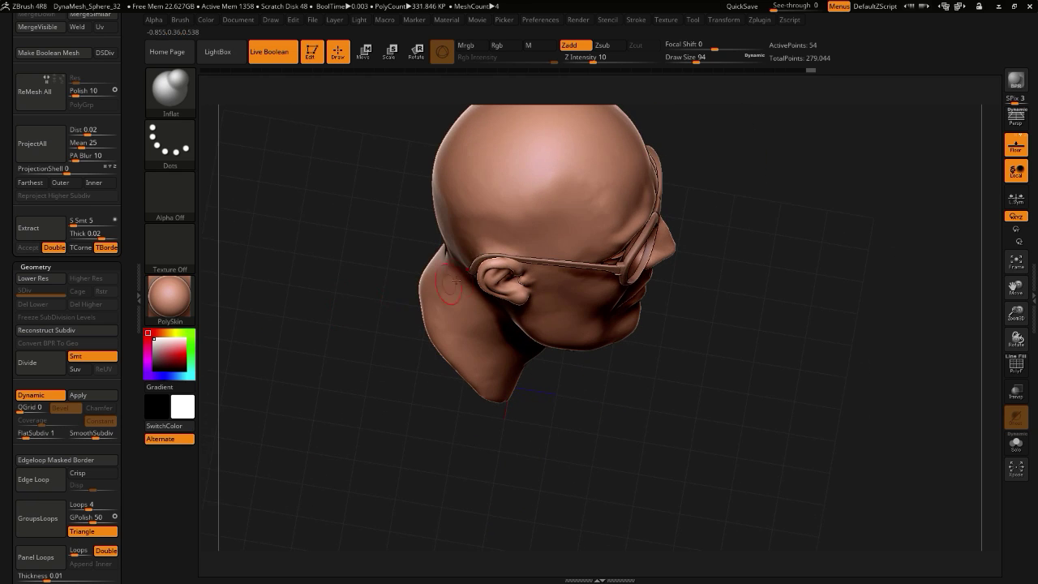
mouse_move(349, 268)
left_mouse_down()
mouse_move(331, 336)
mouse_move(340, 311)
left_mouse_up()
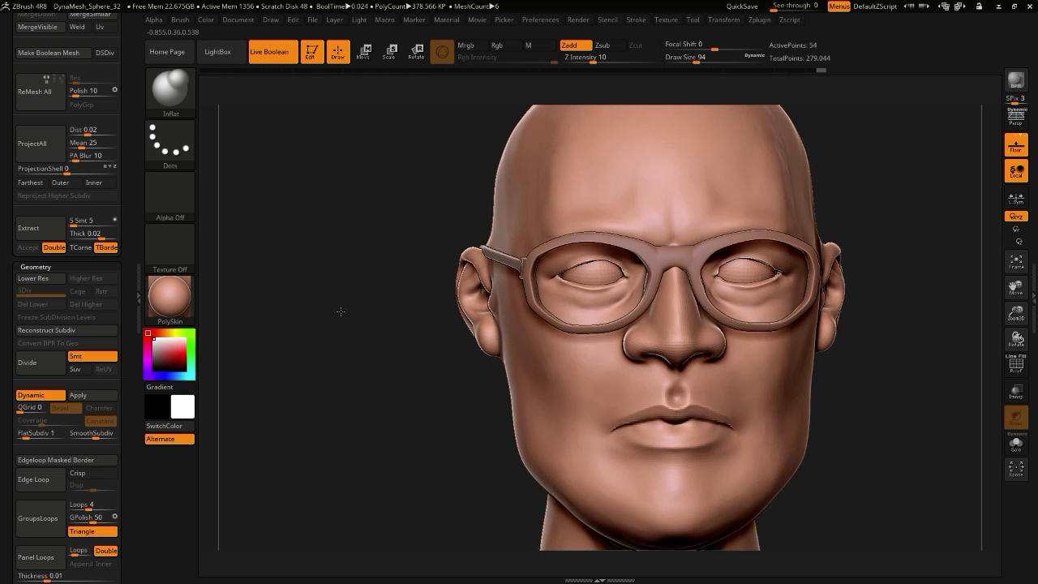
- Select the eyeballs and divide their mesh twice to smooth them
left_click(591, 275, "alt")
left_click_drag(9, 283, 9, 293)
left_click(27, 374)
left_click(26, 374)
left_click_drag(309, 361, 407, 361)
- Select the temple arm, mirror and weld it to the opposite side of the head, and check both arms in isolation
left_click(488, 258, "alt")
left_click_drag(291, 370, 210, 362)
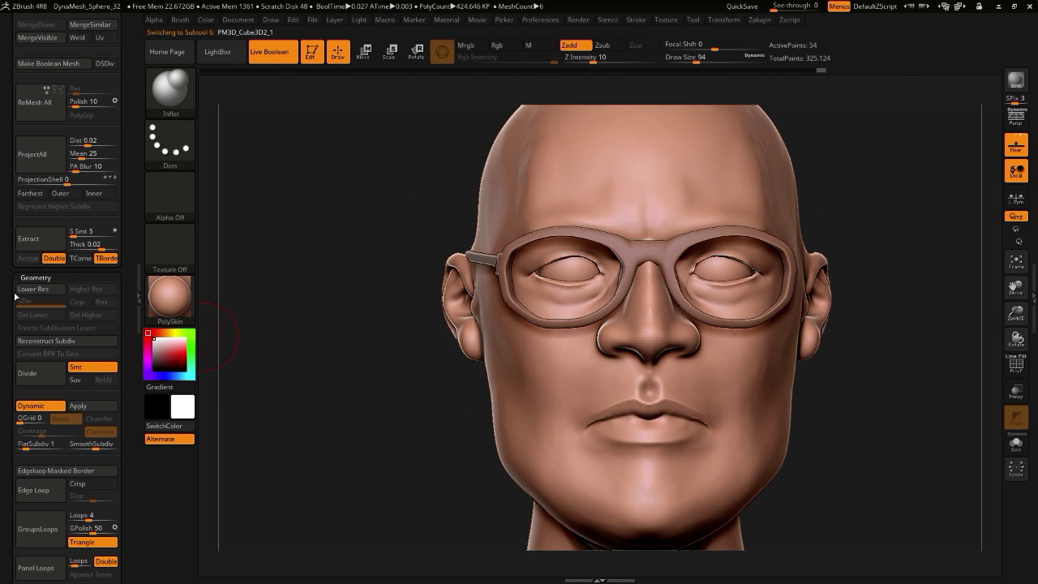
left_click_drag(286, 348, 268, 336)
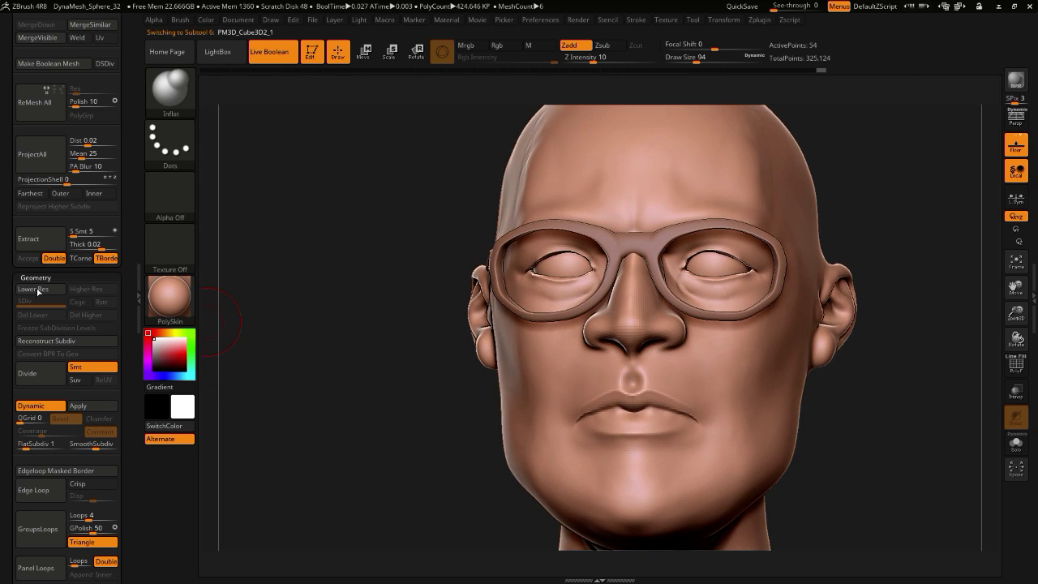
left_click_drag(1, 338, 0, 156)
scroll(2, 154, "down", 4)
left_click_drag(1, 265, 3, 259)
scroll(1, 95, "up", 1)
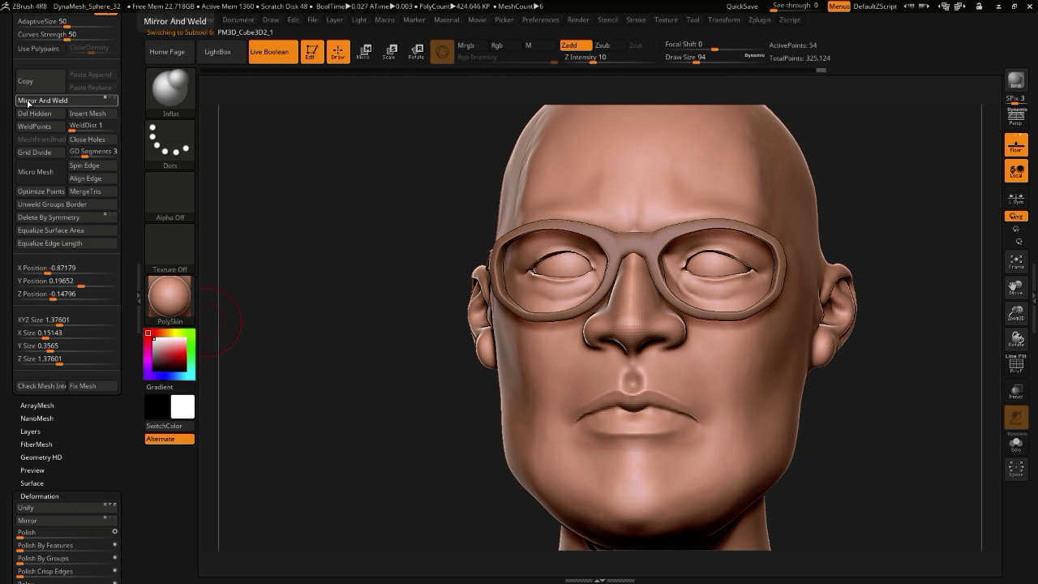
left_click(41, 100)
left_click_drag(321, 261, 510, 258)
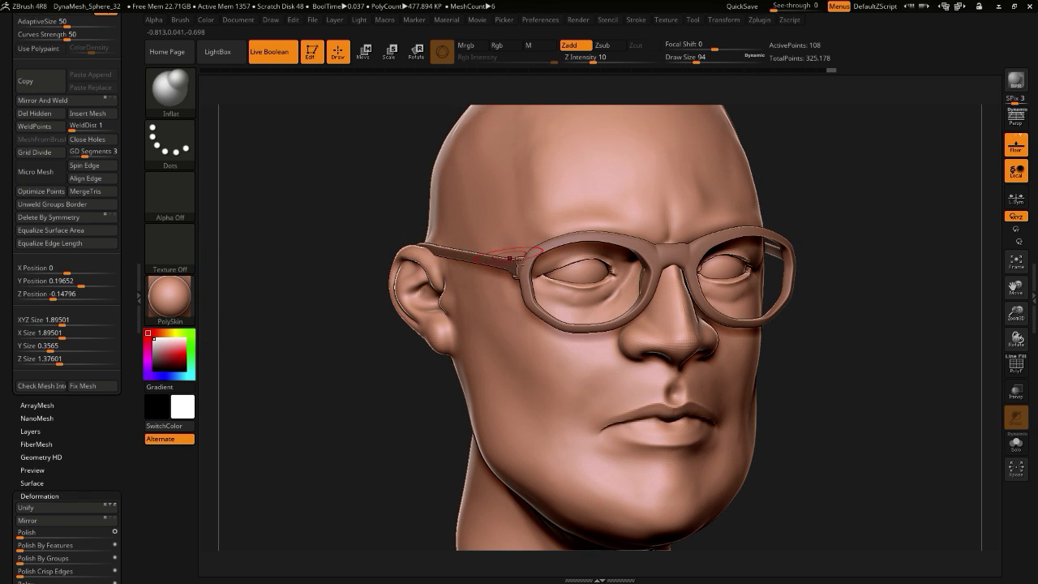
key("alt+s")
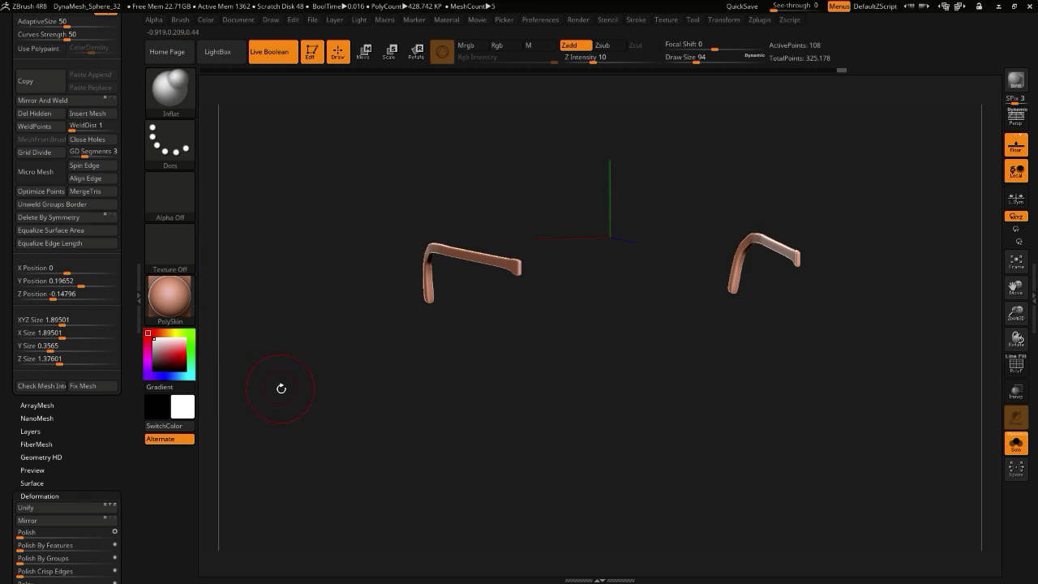
key("ctrl+shift+s")
left_click_drag(281, 389, 454, 381)
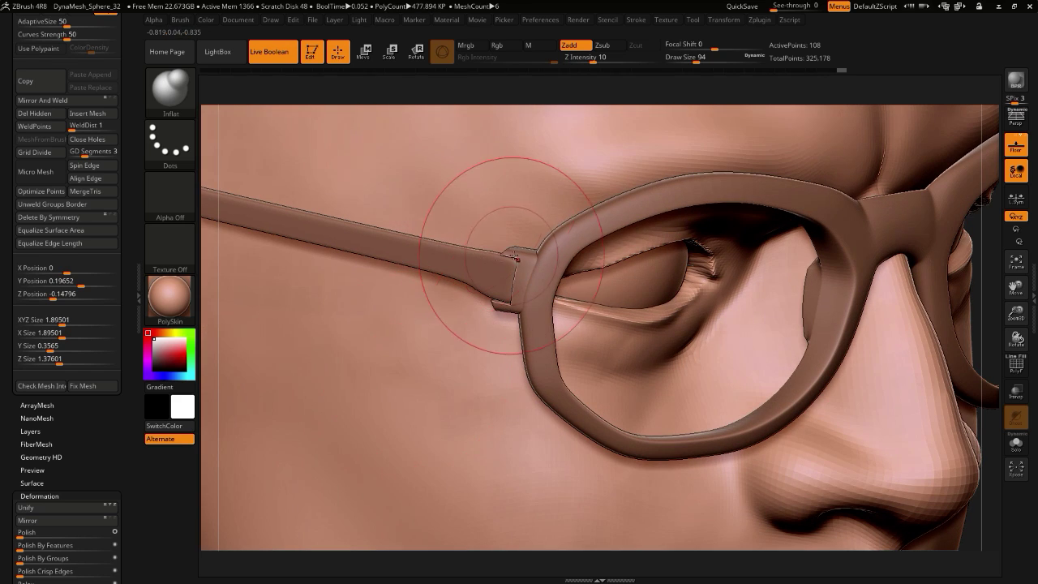
- Select the hinge block between arm and frame and mirror and weld it to the other side of the glasses
left_click(522, 259, "alt")
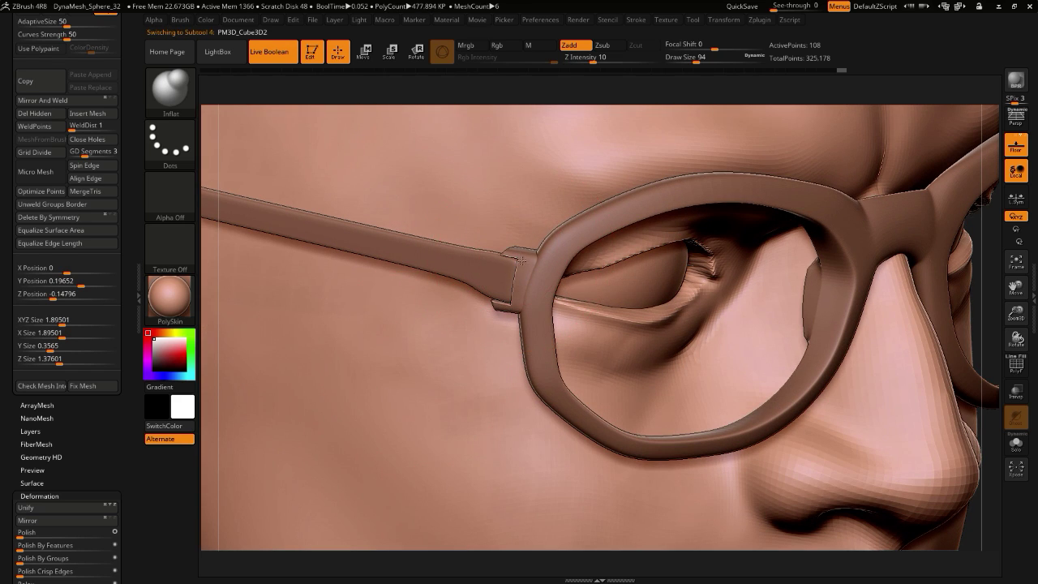
key("ctrl+shift+s")
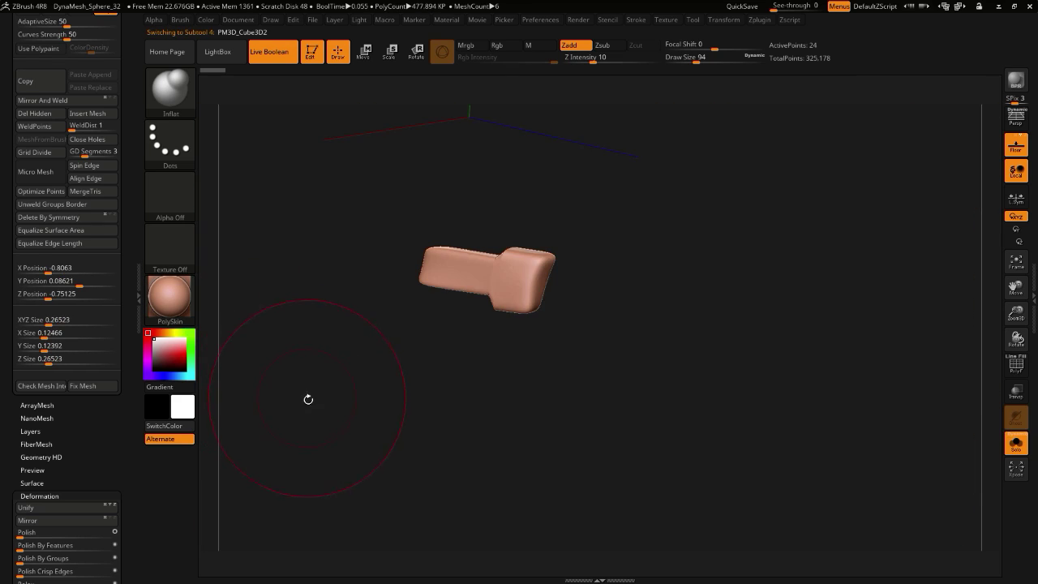
left_click_drag(308, 399, 338, 400)
key("ctrl+shift+s")
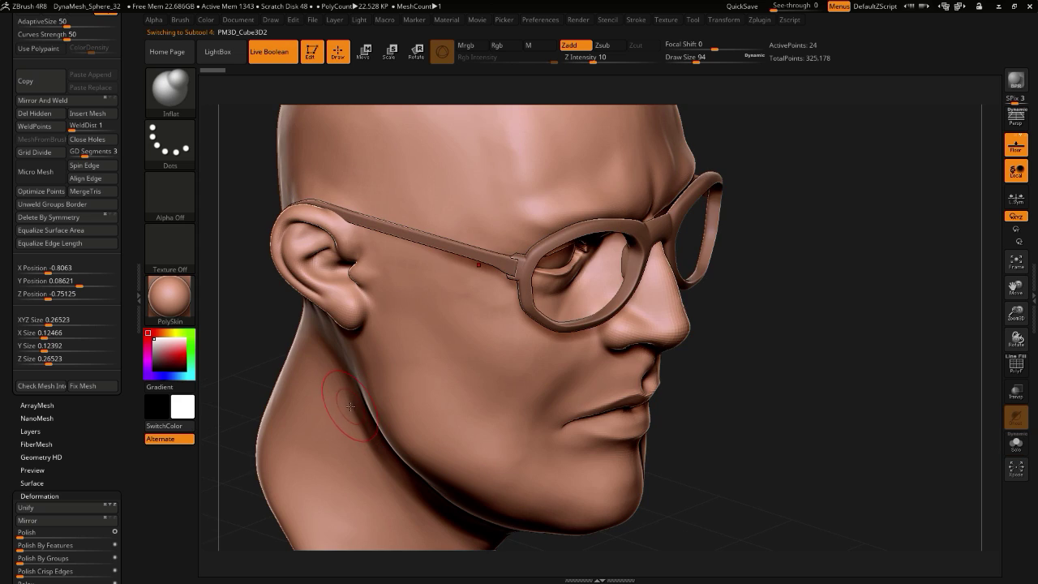
left_click_drag(243, 347, 238, 346)
key("ctrl+shift+s")
key("ctrl+shift+s")
left_click_drag(13, 177, 13, 242)
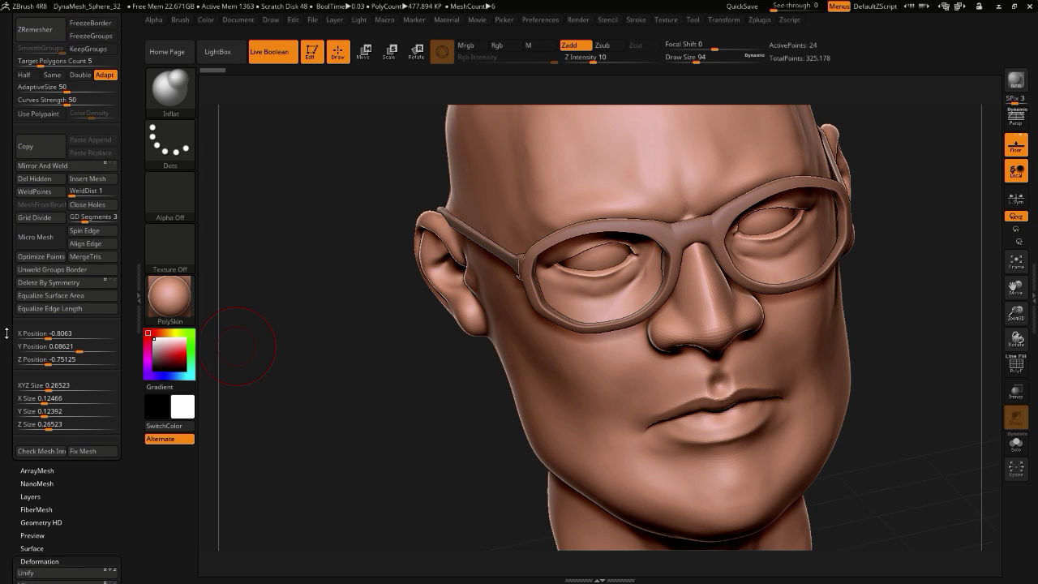
scroll(7, 333, "up", 10)
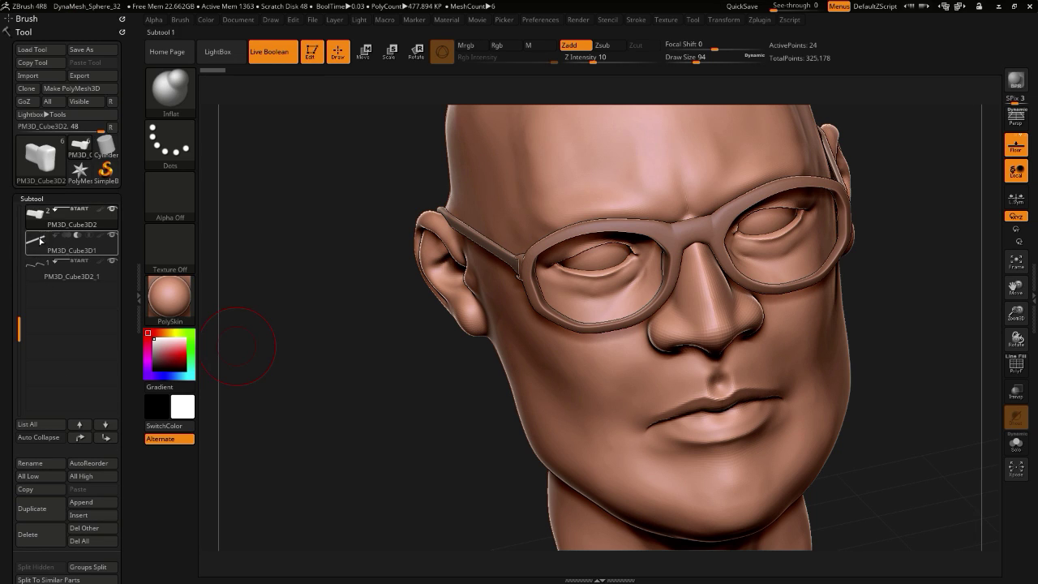
scroll(7, 243, "down", 10)
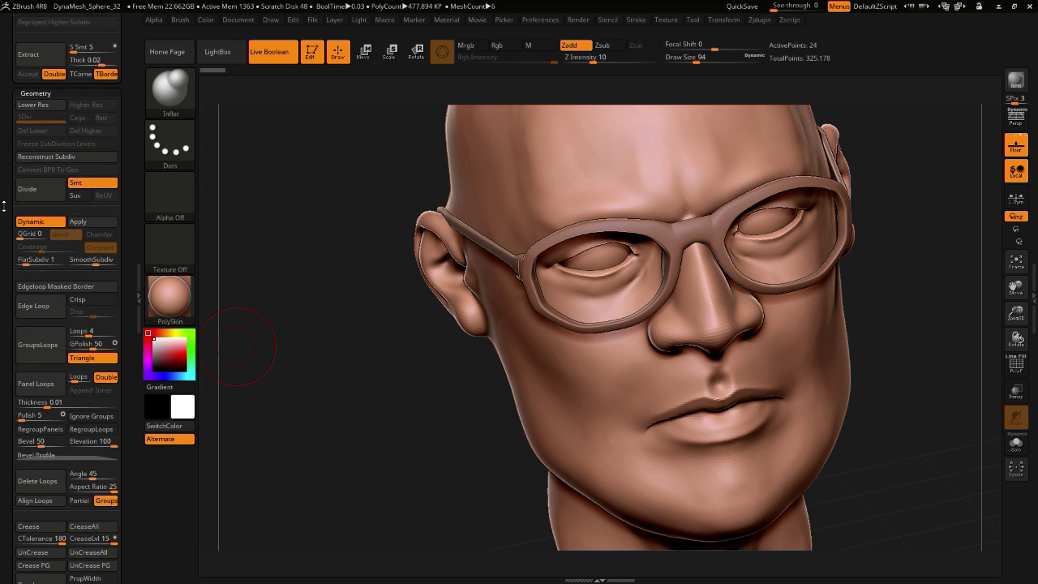
scroll(6, 220, "down", 10)
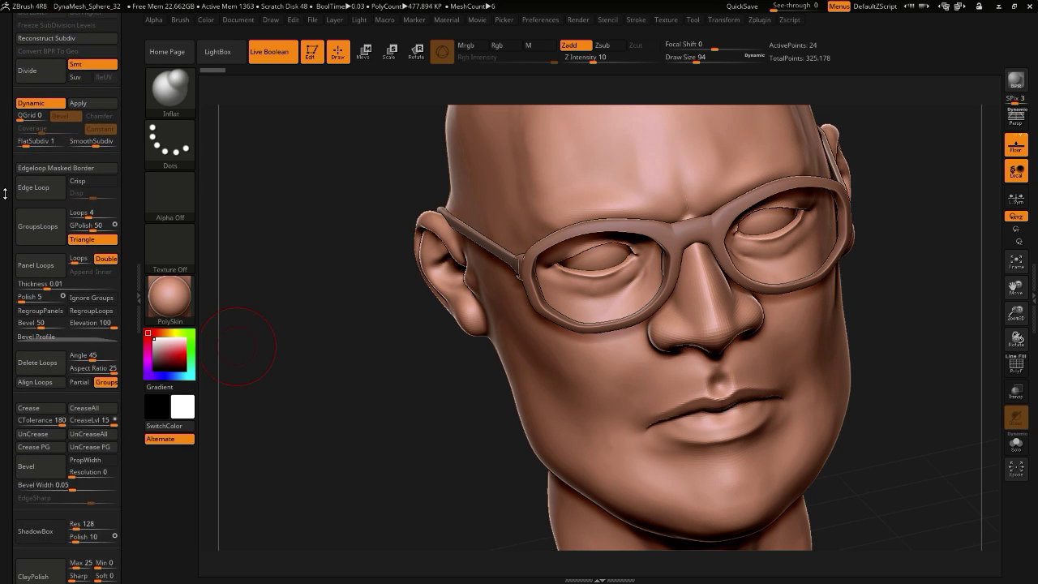
scroll(4, 244, "down", 10)
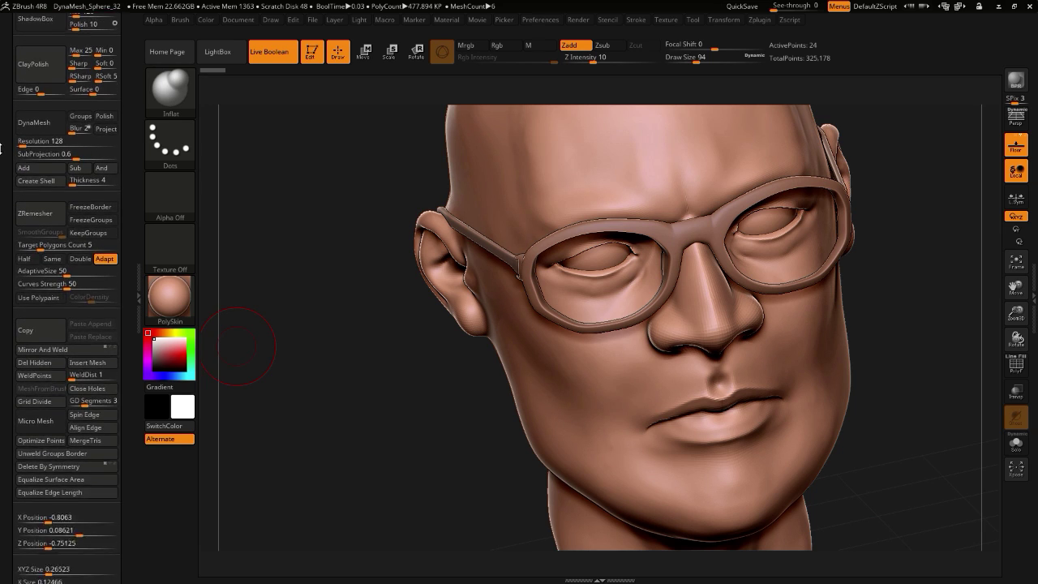
scroll(4, 409, "down", 1)
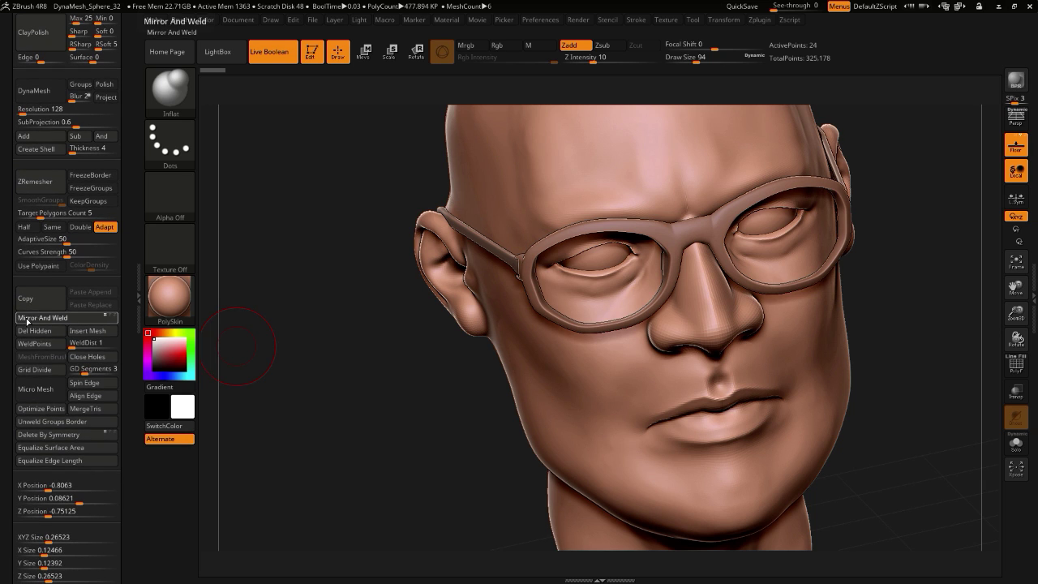
left_click(27, 321)
left_click_drag(237, 370, 283, 511)
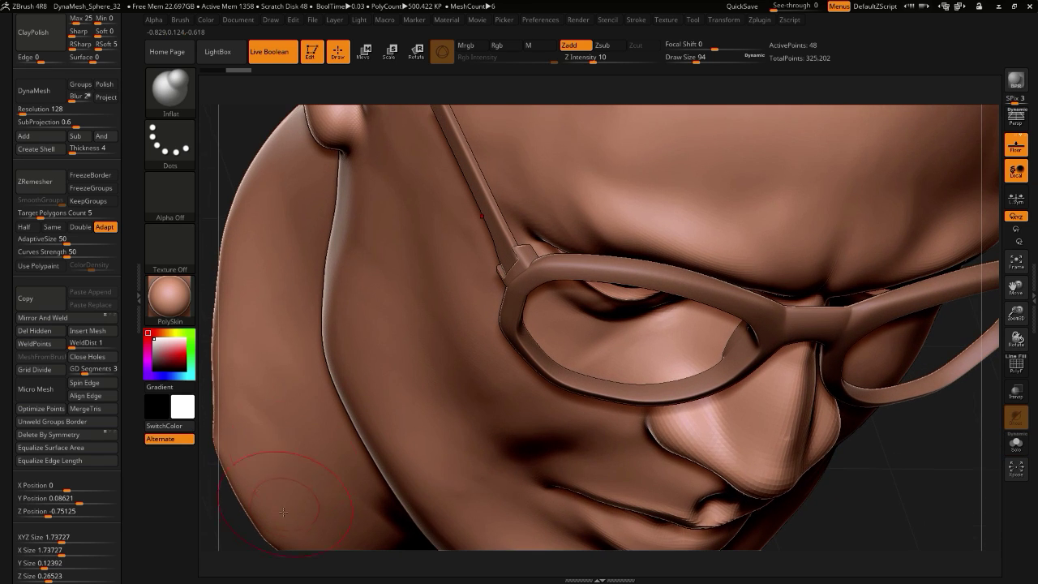
- Reduce the draw size to 10 and temporarily isolate the mirrored hinge blocks to inspect the joint with the frame
key("bracketleft")
key("bracketleft")
key("bracketleft")
key("bracketleft")
left_click(209, 232)
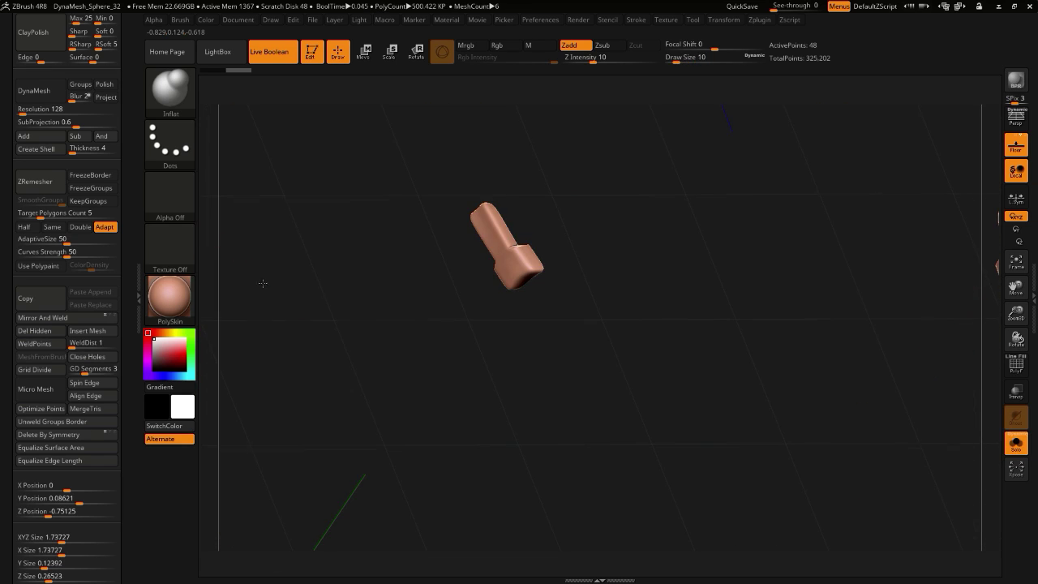
left_click_drag(263, 283, 280, 341, "alt")
key("ctrl+shift+d")
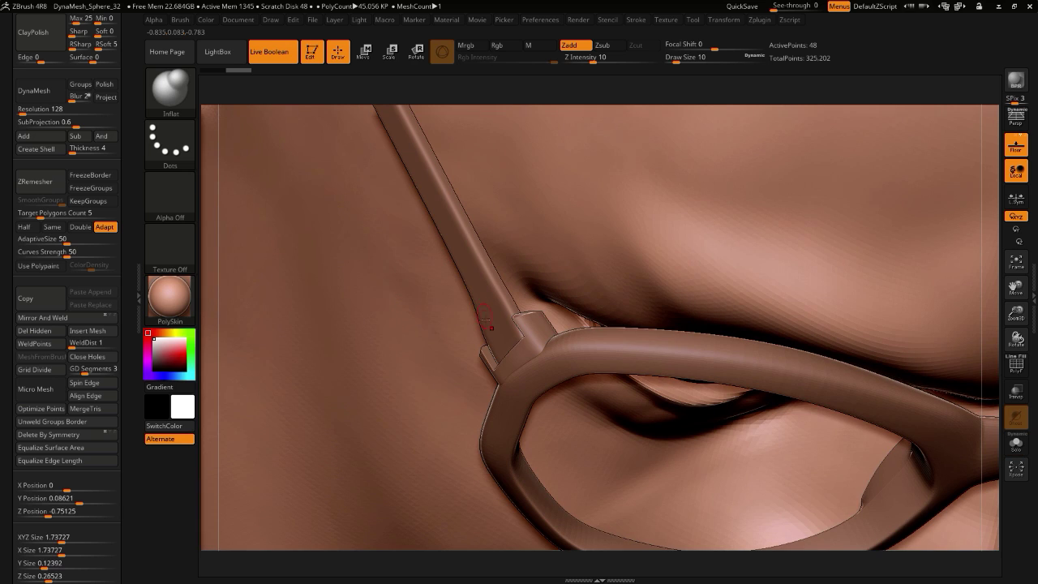
- Select the PM3D_Cube3D1 subtraction bar subtool and turn on the polyframe display
left_click_drag(0, 150, 50, 333)
scroll(2, 196, "up", 10)
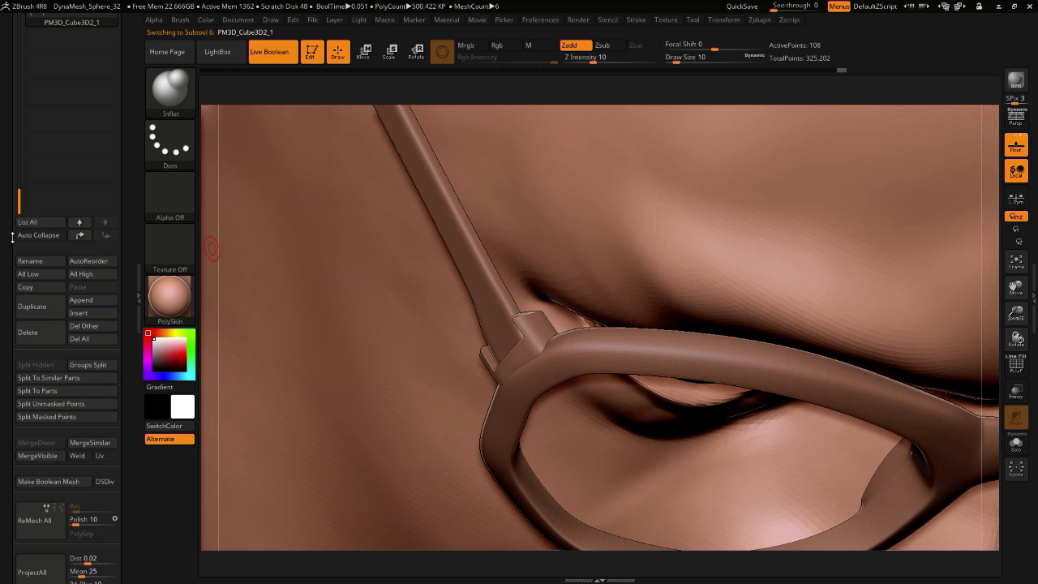
scroll(2, 196, "up", 5)
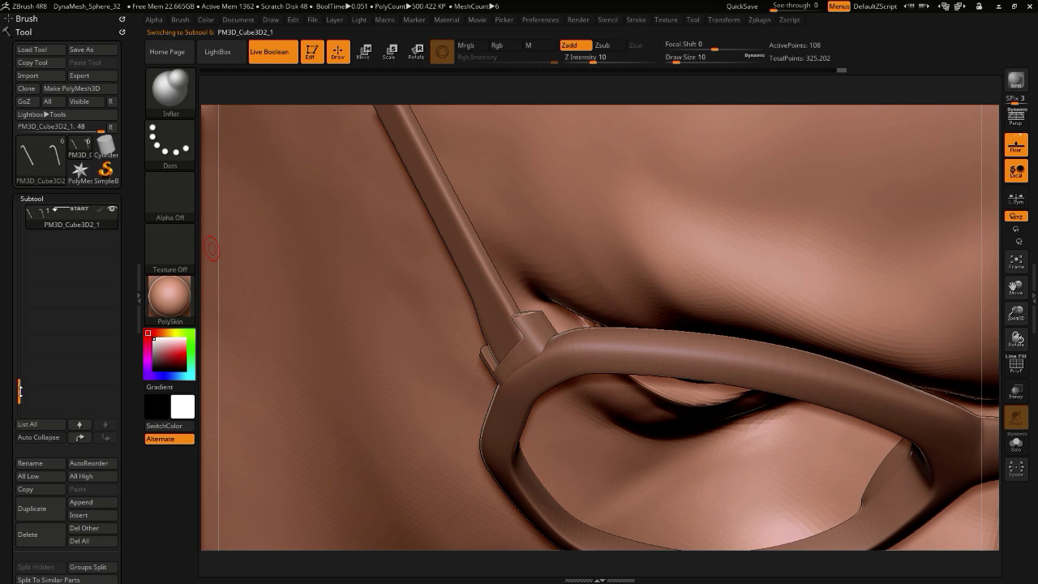
left_click_drag(20, 391, 9, 241)
left_click(46, 304)
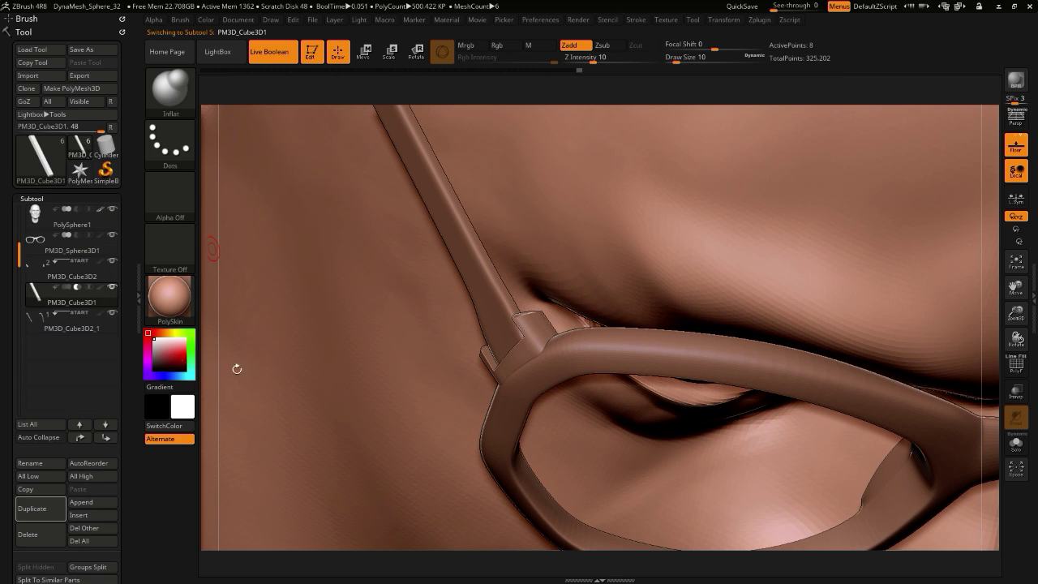
left_click(1015, 369)
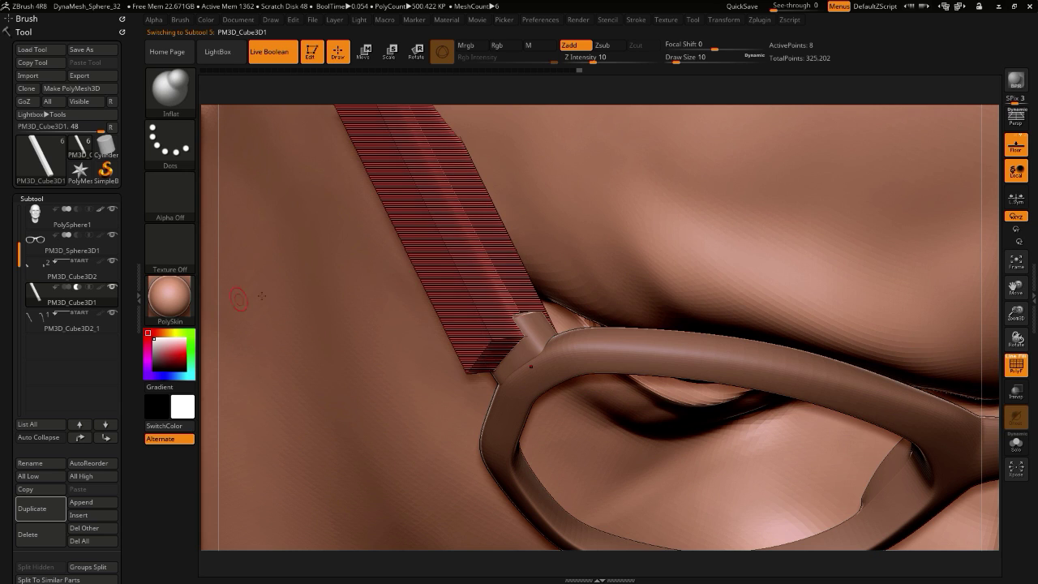
- Mirror and weld the subtraction bar to the other temple and turn off the polyframe display
left_click_drag(1, 325, 2, 5)
left_click_drag(210, 358, 162, 97, "alt")
left_click_drag(819, 348, 199, 283)
scroll(2, 369, "down", 10)
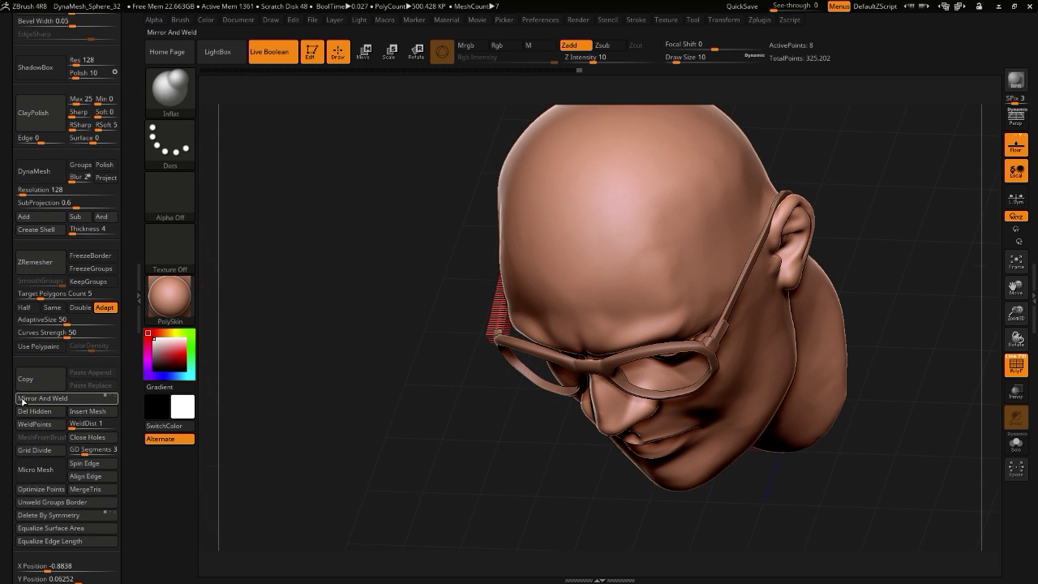
left_click(23, 399)
left_click_drag(324, 433, 299, 436, "shift")
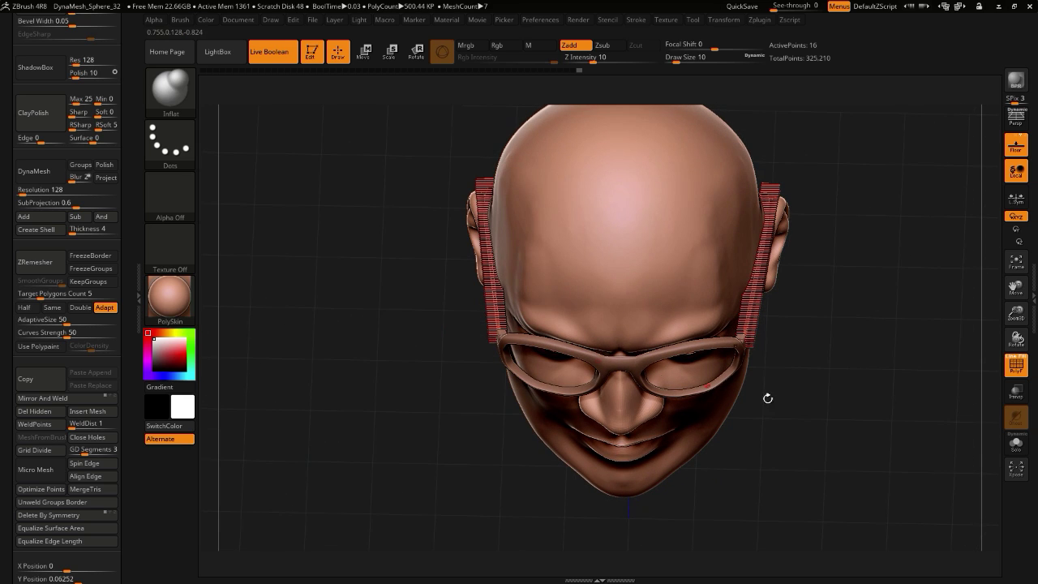
left_click(1012, 372)
- Make the head the active subtool and switch to the Move brush in draw mode
left_click_drag(422, 380, 238, 340)
left_click_drag(305, 364, 428, 361, "alt")
left_click(362, 51)
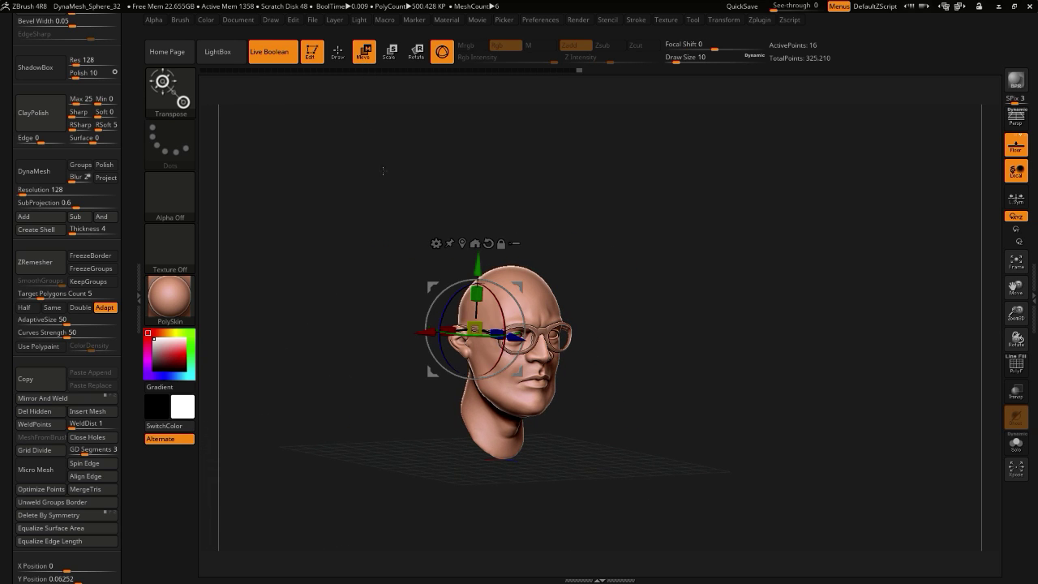
left_click(490, 396, "alt")
key("q")
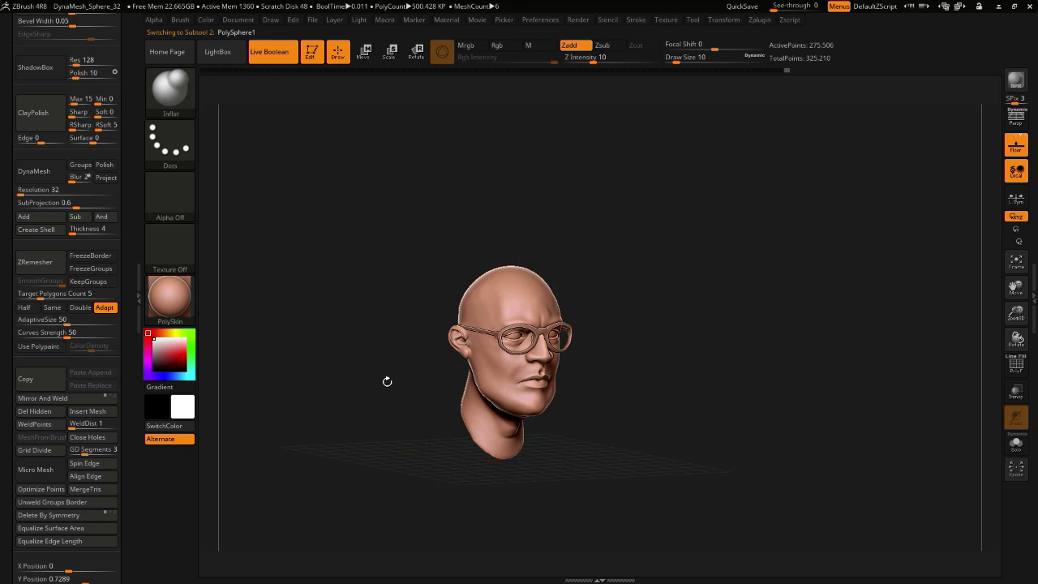
key("b")
key("m")
key("v")
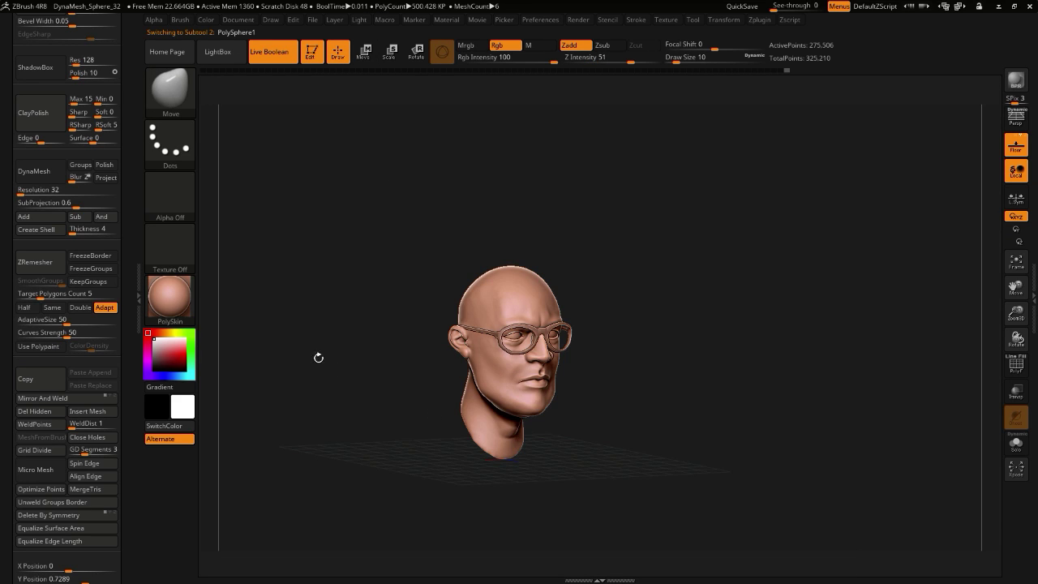
- Set the Move brush draw size to 182 and slightly reshape the cheek below the glasses' temple arm
left_click_drag(319, 357, 415, 371)
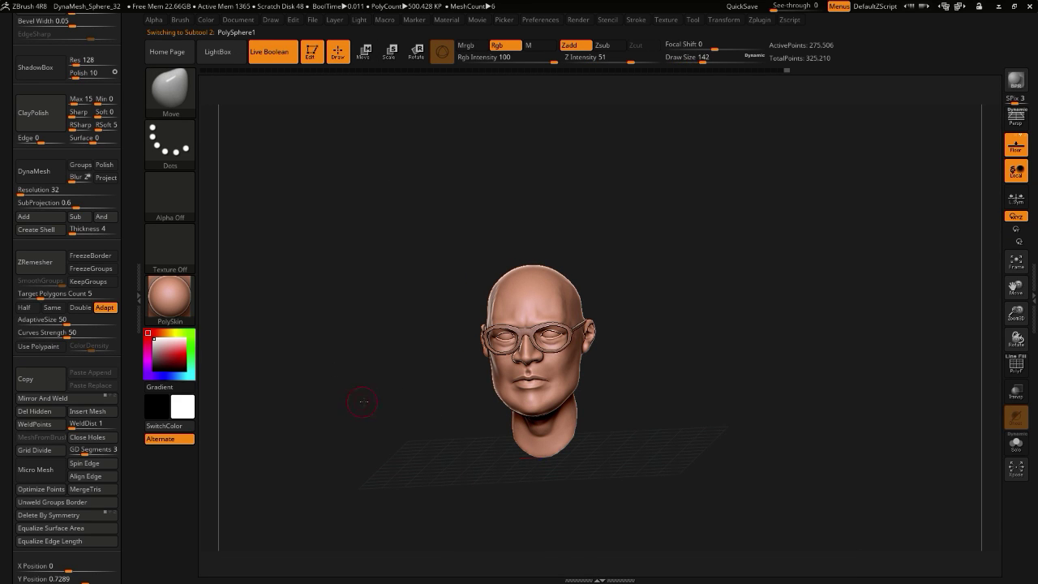
mouse_move(364, 405)
left_mouse_down("alt")
mouse_move(366, 378)
mouse_move(367, 421)
left_mouse_up("alt")
mouse_move(276, 409)
left_mouse_down()
mouse_move(314, 355)
mouse_move(308, 343)
left_mouse_up()
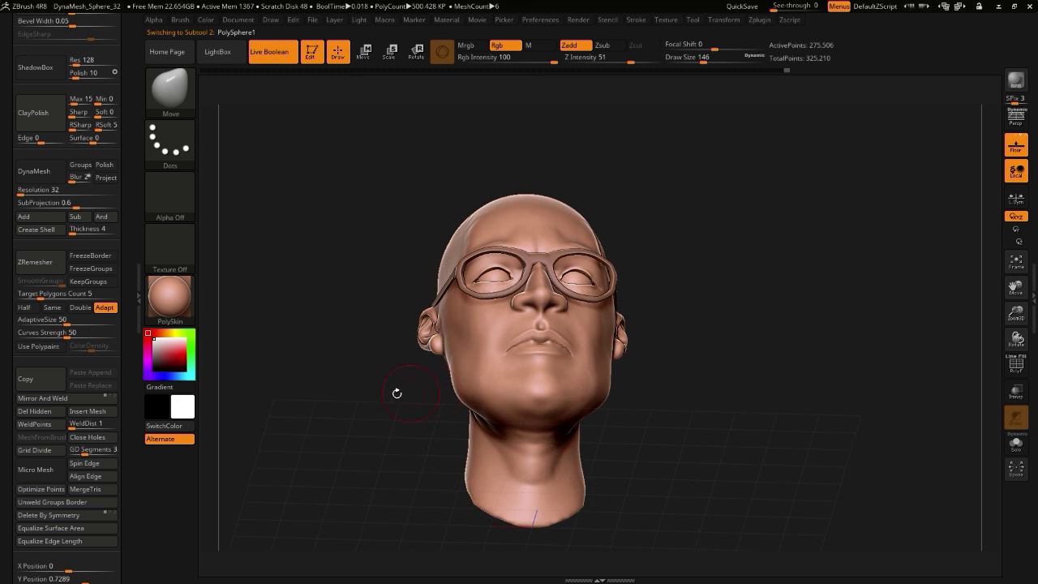
left_click_drag(396, 393, 484, 354)
mouse_move(353, 339)
left_mouse_down()
mouse_move(352, 364)
mouse_move(409, 357)
mouse_move(381, 328)
left_mouse_up()
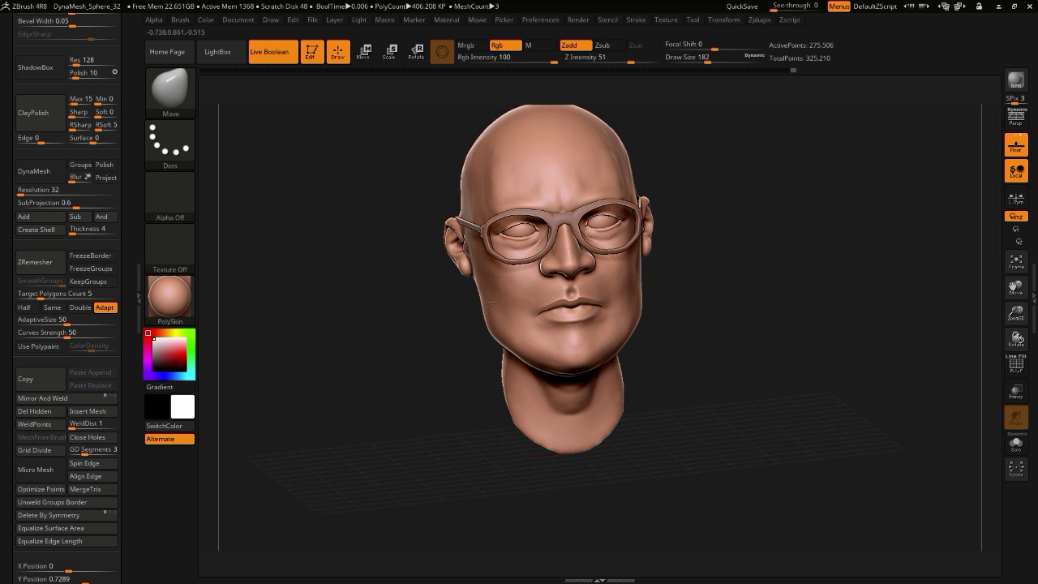
left_click_drag(485, 279, 481, 280)
left_click_drag(405, 329, 559, 328)
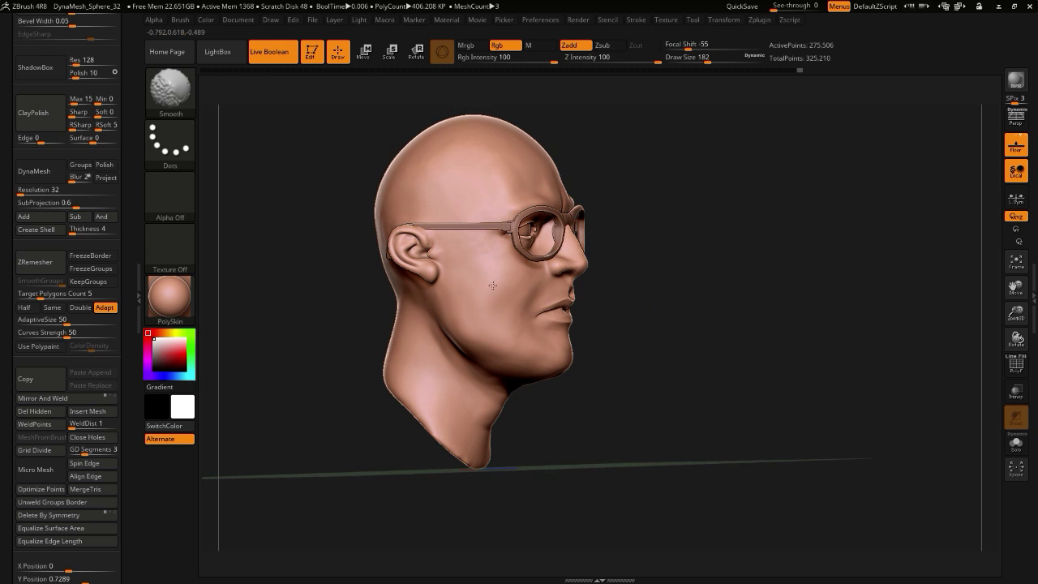
- Return to the start of the Tool palette to check the head's tool entry and the subtool list
left_click_drag(535, 361, 413, 362)
left_click_drag(331, 361, 287, 417)
left_click_drag(6, 111, 6, 324)
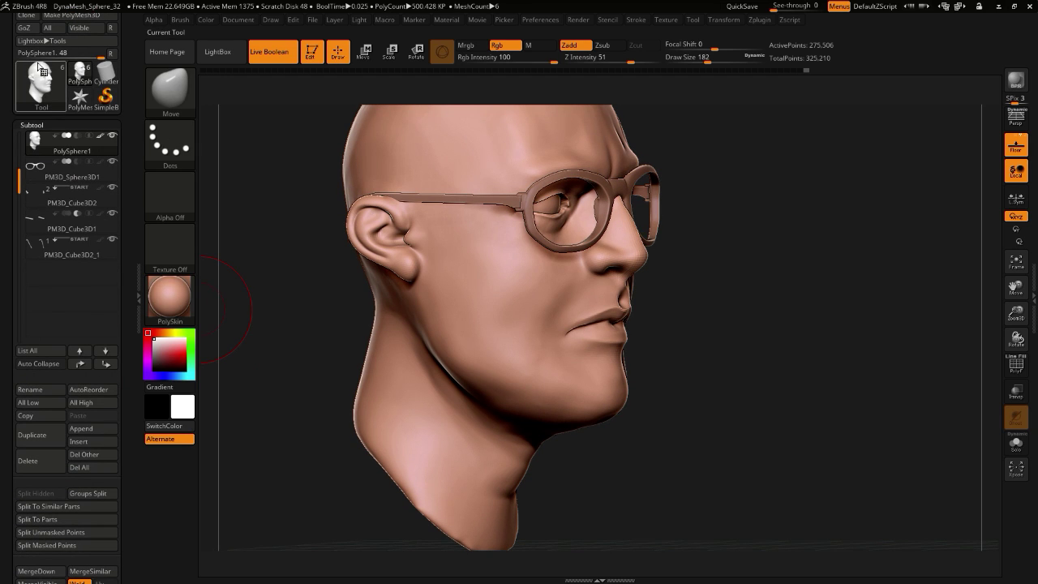
left_click_drag(6, 99, 6, 172)
left_click(36, 173)
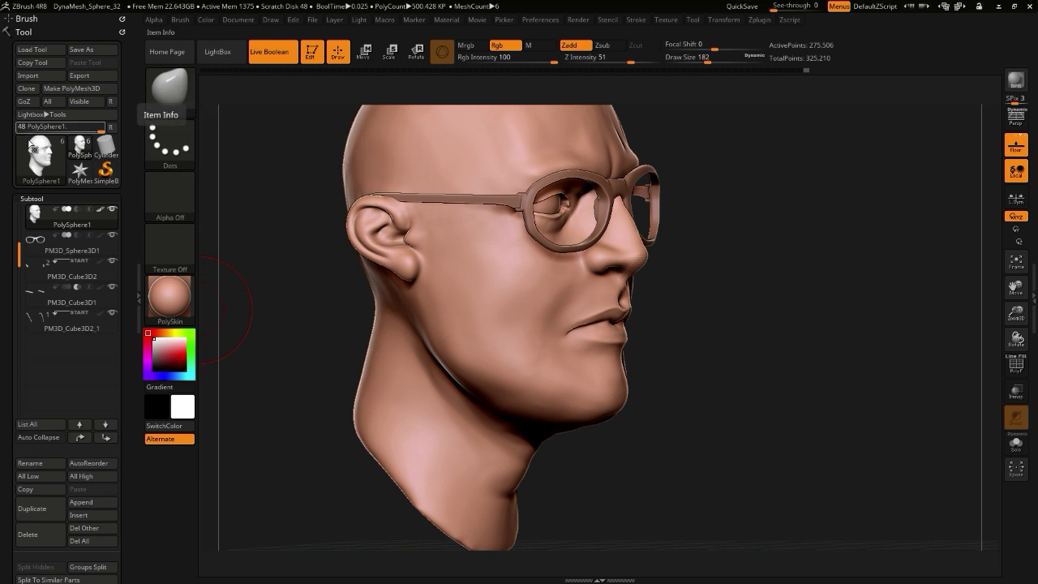
- Set the Move brush draw size to 218 and reshape the cheek beside the mouth from the underside of the face
mouse_move(356, 347)
left_mouse_down()
mouse_move(317, 349)
mouse_move(253, 304)
mouse_move(398, 328)
mouse_move(324, 349)
mouse_move(357, 284)
mouse_move(344, 266)
mouse_move(327, 269)
mouse_move(300, 395)
mouse_move(313, 303)
mouse_move(329, 343)
mouse_move(322, 364)
mouse_move(335, 437)
mouse_move(333, 329)
mouse_move(345, 426)
mouse_move(376, 386)
left_mouse_up()
mouse_move(403, 392)
right_mouse_down()
mouse_move(430, 454)
mouse_move(462, 418)
mouse_move(514, 388)
mouse_move(303, 303)
mouse_move(276, 303)
mouse_move(300, 283)
right_mouse_up()
left_click_drag(263, 276, 380, 281)
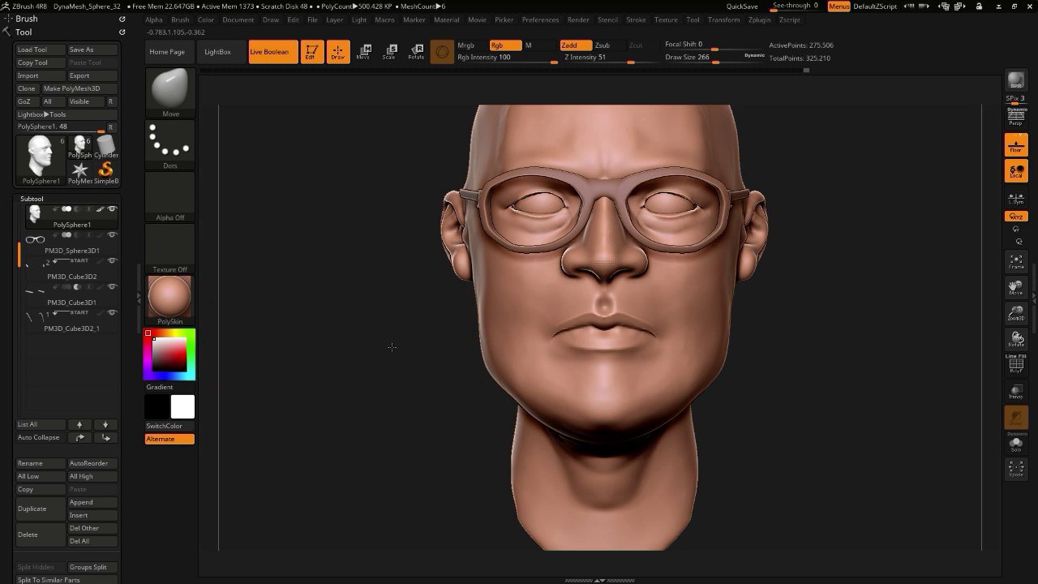
left_click_drag(393, 347, 481, 343)
left_click_drag(409, 368, 414, 319)
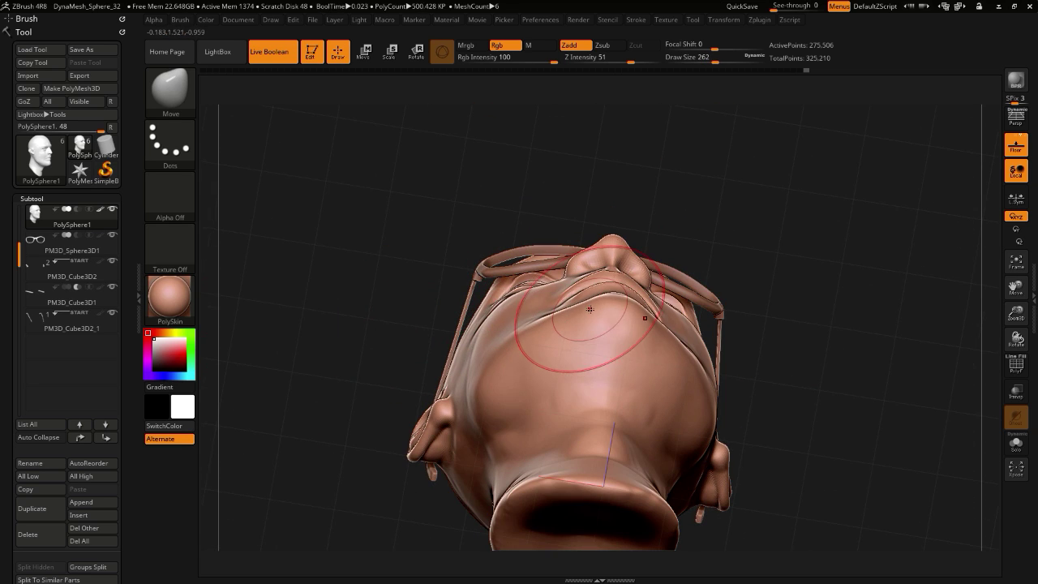
key("bracketleft")
left_click_drag(538, 315, 531, 306)
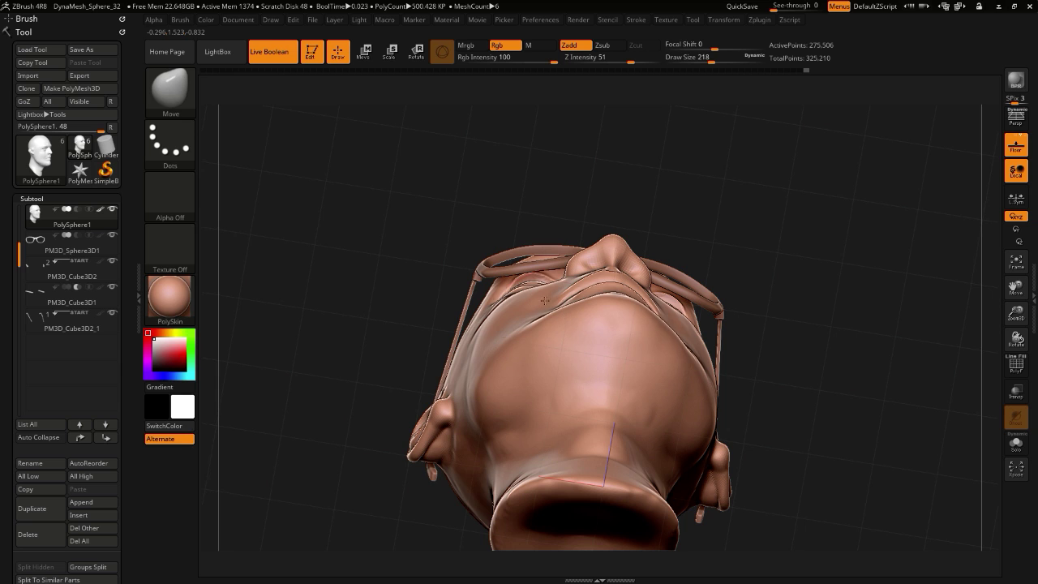
mouse_move(393, 320)
left_mouse_down()
mouse_move(417, 377)
mouse_move(454, 369)
left_mouse_up()
left_click_drag(540, 268, 520, 264)
- Examine the head's shape and the fit of the glasses from below, behind, the side and the front
mouse_move(306, 388)
left_mouse_down()
mouse_move(290, 390)
mouse_move(424, 369)
left_mouse_up()
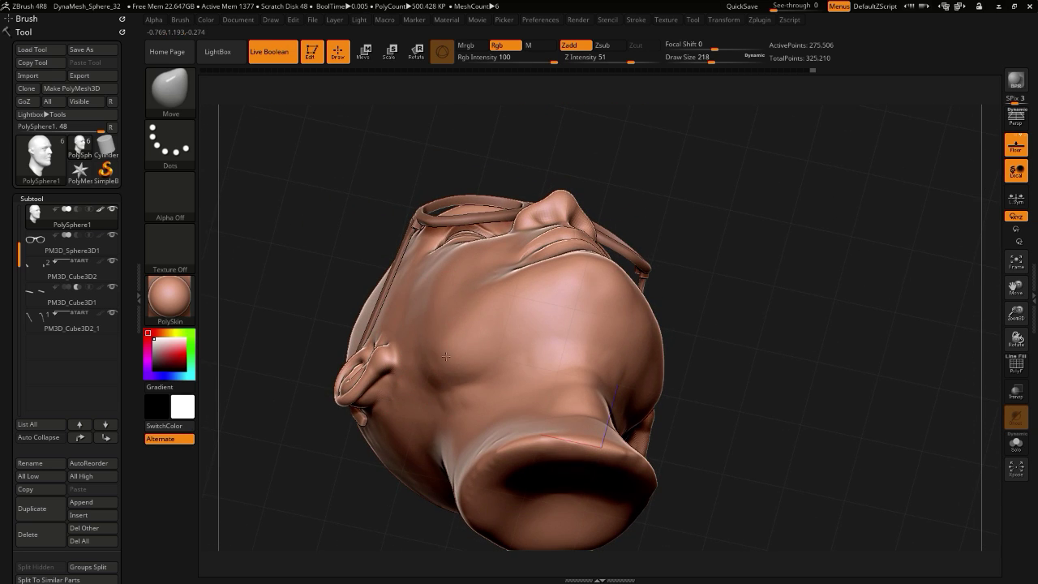
mouse_move(273, 355)
left_mouse_down()
mouse_move(313, 397)
mouse_move(332, 391)
left_mouse_up()
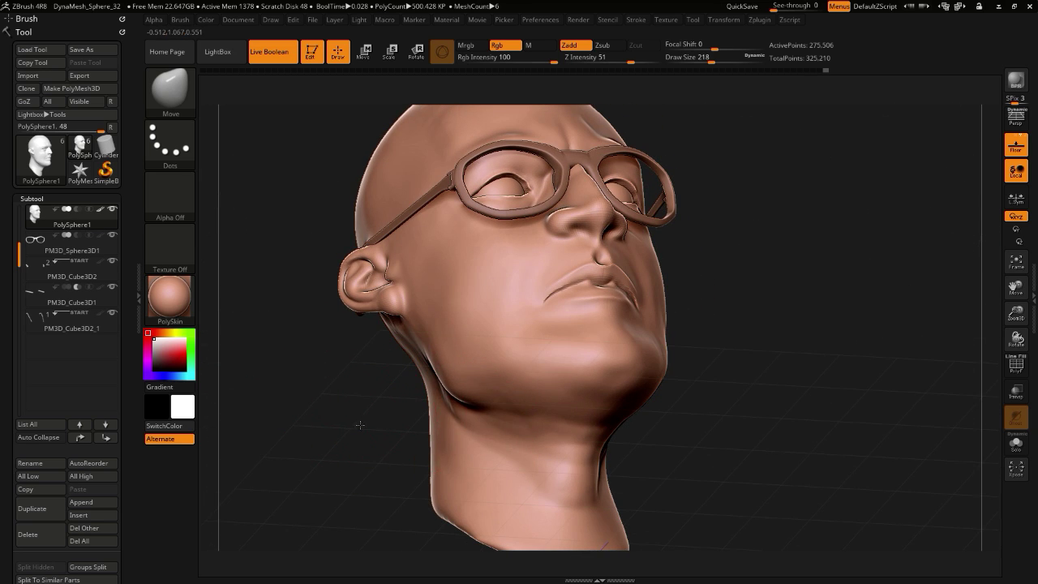
left_click_drag(360, 424, 434, 403)
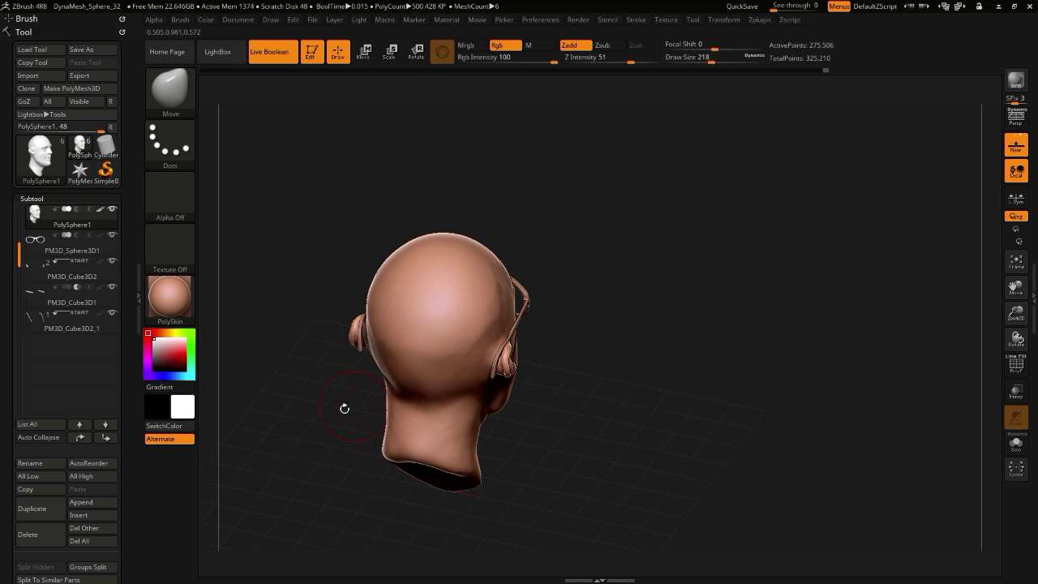
mouse_move(344, 408)
left_mouse_down()
mouse_move(397, 385)
mouse_move(348, 411)
left_mouse_up()
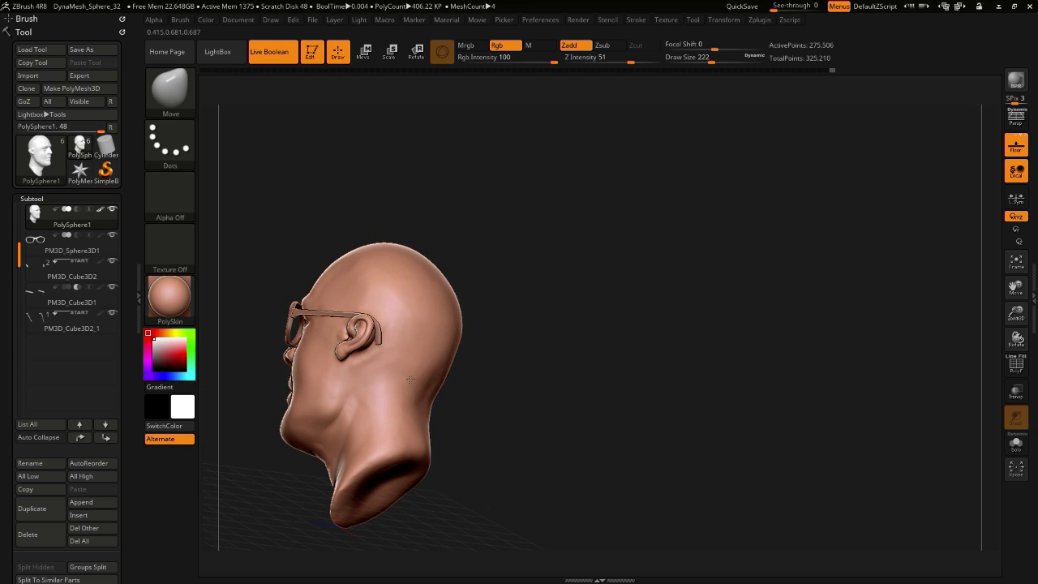
left_click_drag(513, 496, 345, 386)
mouse_move(357, 426)
left_mouse_down()
mouse_move(408, 434)
mouse_move(416, 422)
left_mouse_up()
mouse_move(365, 425)
left_mouse_down()
mouse_move(296, 403)
mouse_move(298, 419)
left_mouse_up()
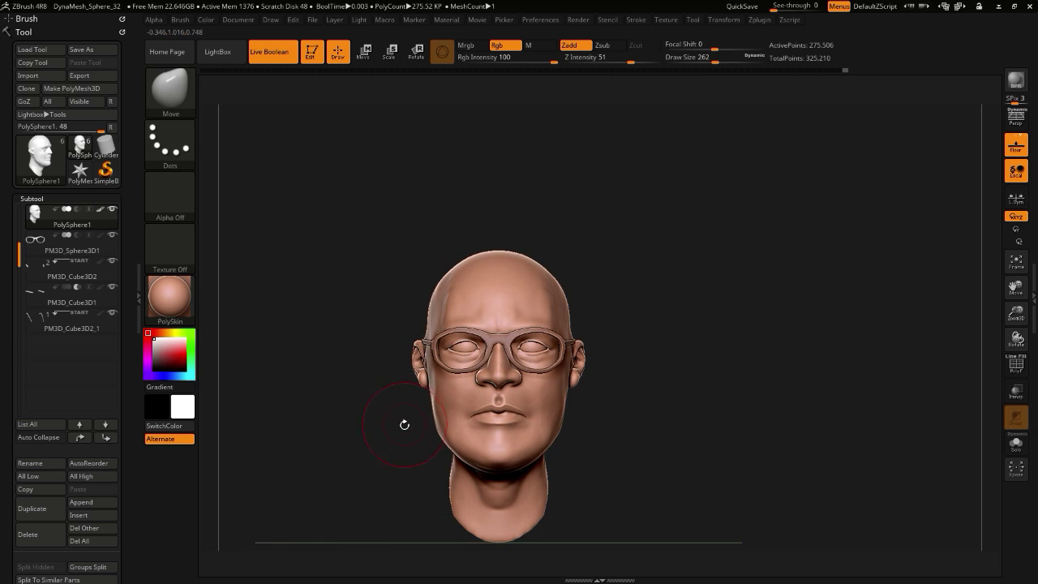
mouse_move(402, 424)
left_mouse_down()
mouse_move(422, 419)
mouse_move(459, 440)
left_mouse_up()
mouse_move(345, 390)
left_mouse_down()
mouse_move(281, 392)
mouse_move(337, 426)
mouse_move(292, 377)
left_mouse_up()
mouse_move(284, 429)
left_mouse_down()
mouse_move(293, 382)
mouse_move(273, 365)
mouse_move(296, 455)
mouse_move(273, 414)
left_mouse_up()
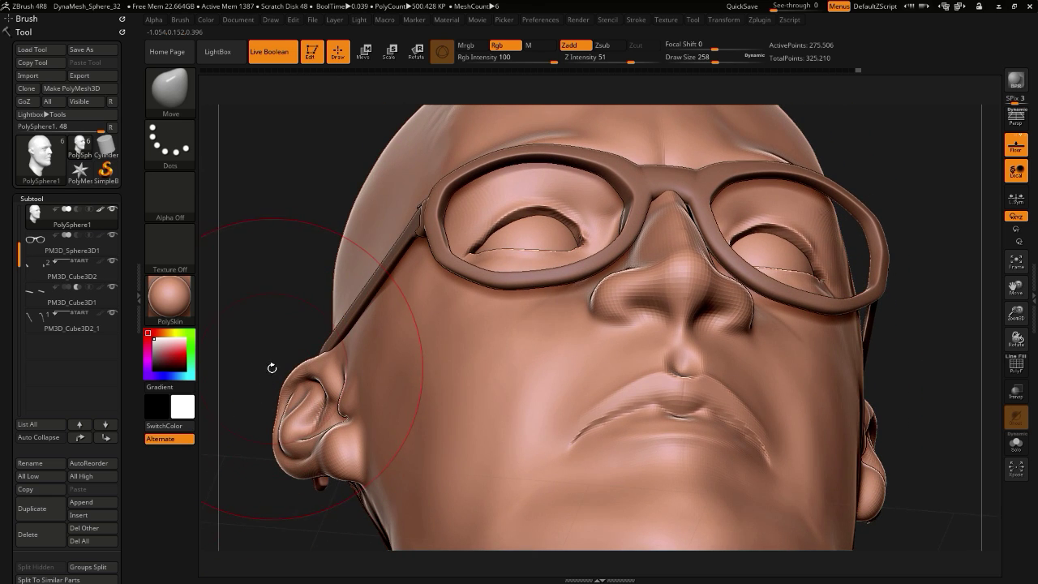
left_click_drag(272, 368, 272, 347)
left_click_drag(293, 402, 241, 375, "alt")
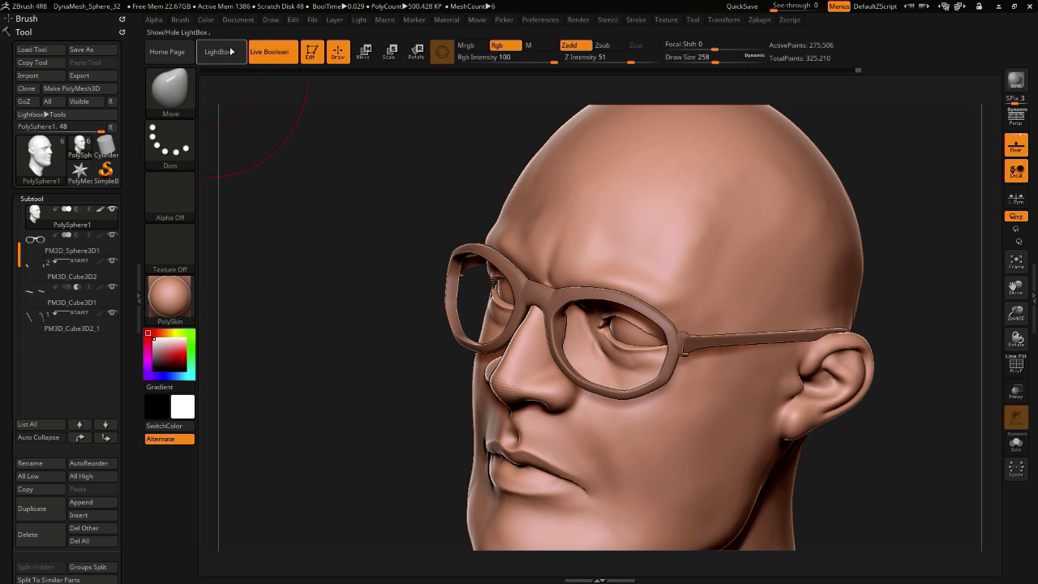
- Make the PM3D_Sphere3D1 eyeglass frame the active subtool with the Move gizmo and face it from the front
key("w")
left_click(596, 299, "alt")
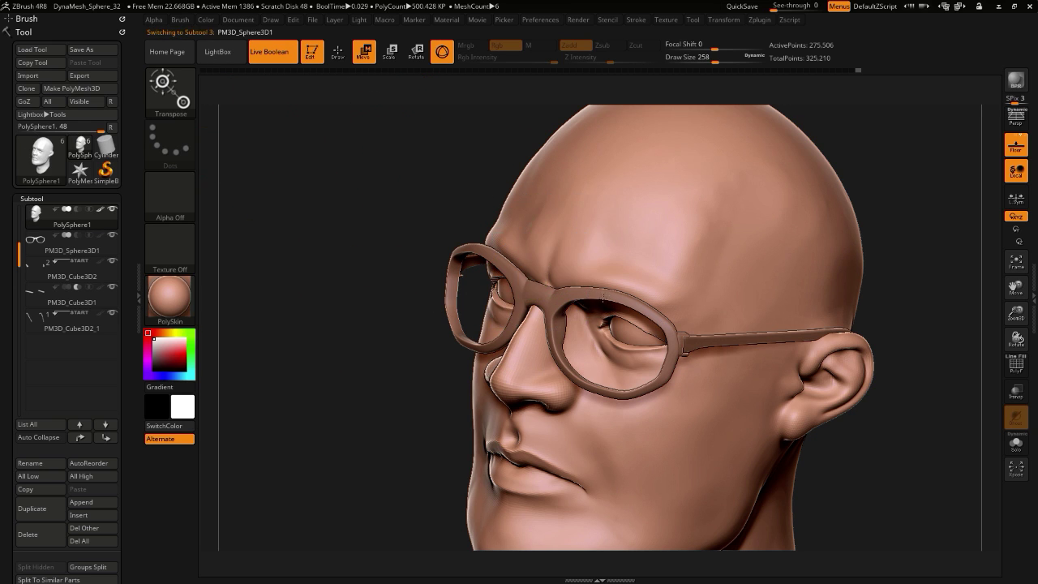
left_click_drag(329, 370, 414, 296)
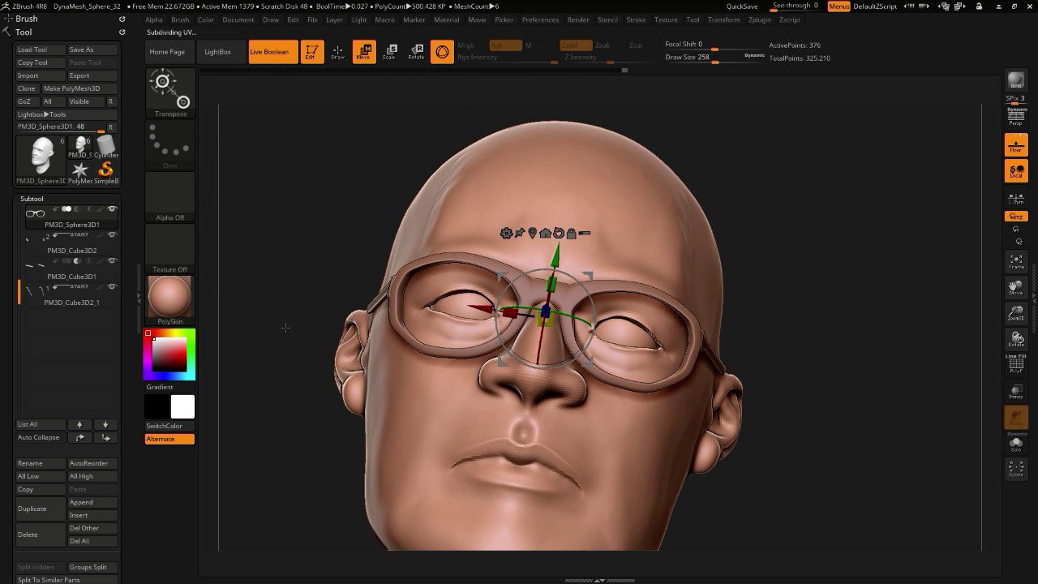
left_click_drag(286, 326, 478, 280)
left_click_drag(268, 326, 364, 363)
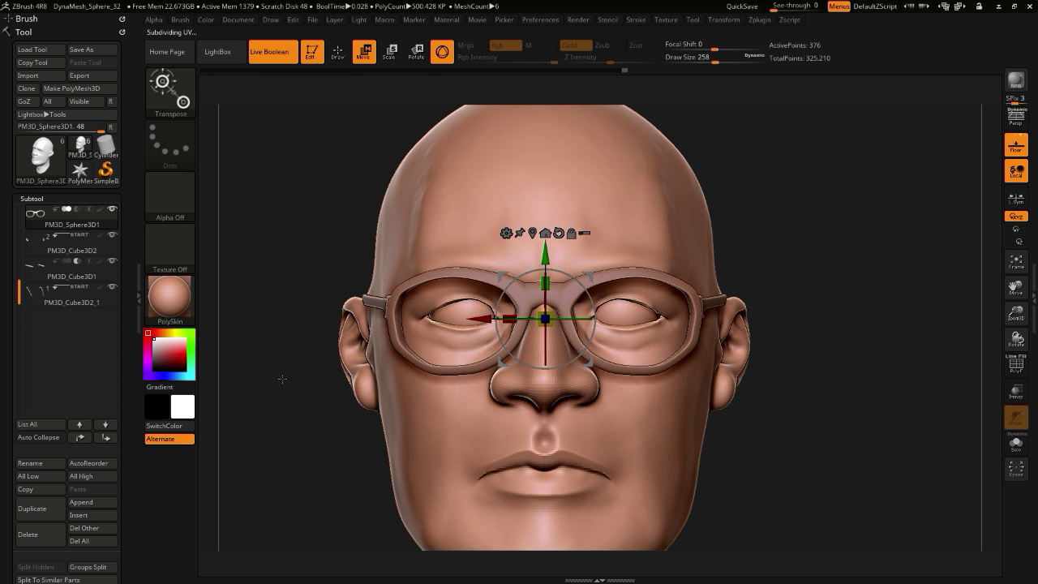
- Switch to drawing with the Move brush, reduce its size, and isolate the glasses frame with its polyframe displayed
left_click_drag(259, 363, 246, 446)
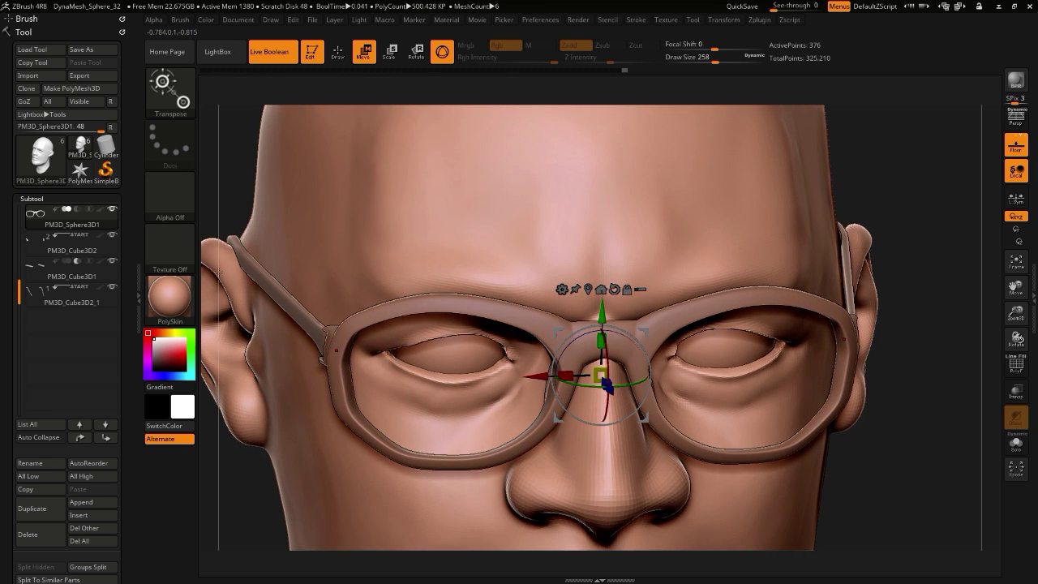
left_click_drag(218, 273, 222, 420)
left_click_drag(272, 477, 272, 324)
left_click(336, 55)
key("[")
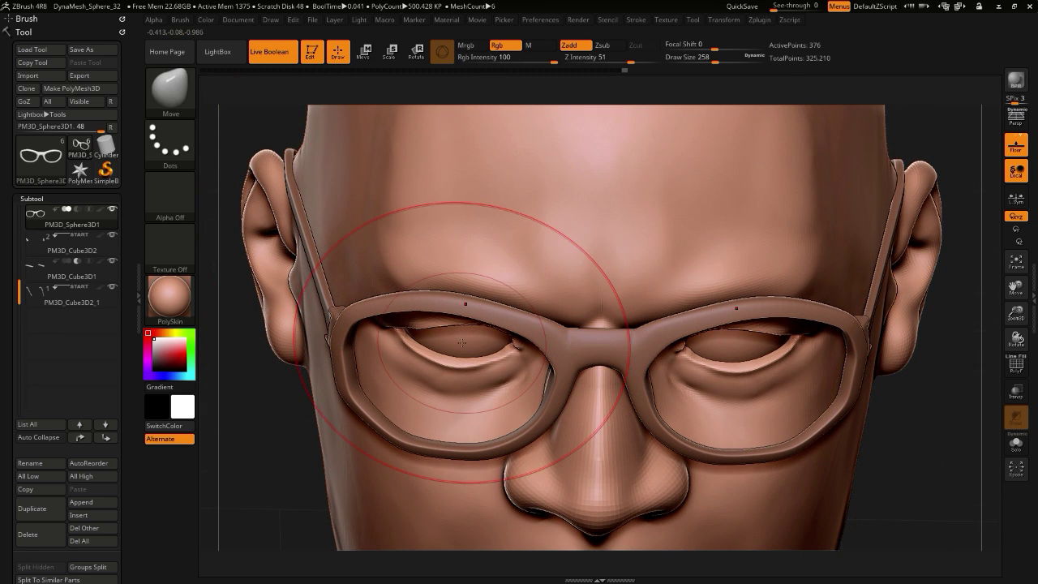
left_click(264, 431)
left_click_drag(264, 431, 317, 403)
left_click(1010, 364)
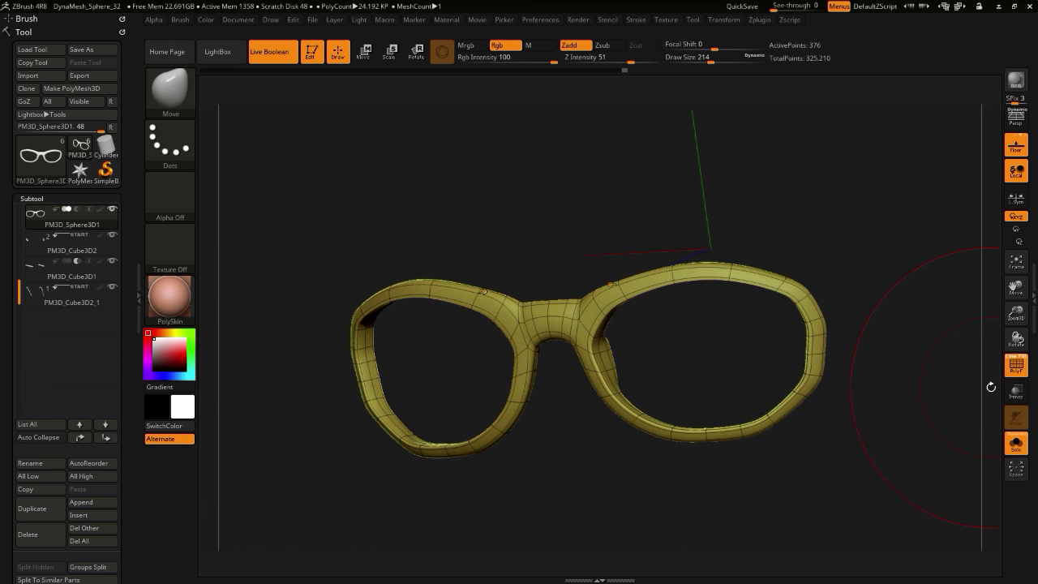
- Examine the isolated glasses frame's topology around the lens rims and outer corners from several angles and distances
mouse_move(262, 365)
left_mouse_down()
mouse_move(284, 359)
mouse_move(308, 416)
mouse_move(294, 382)
mouse_move(311, 363)
mouse_move(322, 403)
mouse_move(303, 459)
mouse_move(274, 430)
mouse_move(280, 397)
mouse_move(314, 391)
left_mouse_up()
left_click_drag(423, 316, 438, 302)
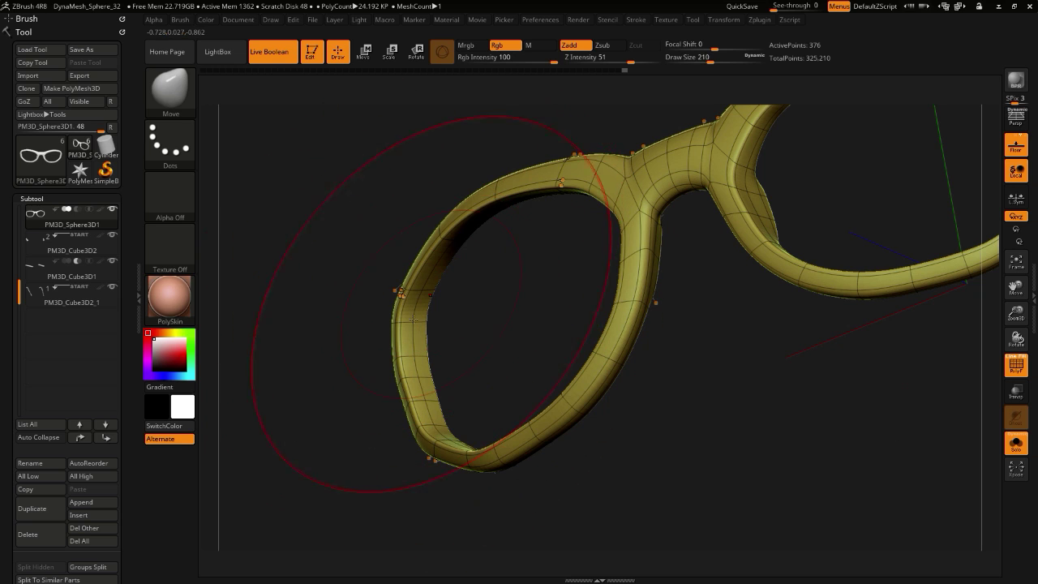
mouse_move(287, 405)
left_mouse_down()
mouse_move(294, 430)
mouse_move(283, 380)
mouse_move(308, 422)
mouse_move(281, 442)
mouse_move(271, 402)
mouse_move(260, 434)
mouse_move(268, 372)
mouse_move(311, 351)
mouse_move(283, 382)
mouse_move(297, 380)
mouse_move(285, 423)
mouse_move(268, 392)
mouse_move(290, 408)
mouse_move(299, 477)
mouse_move(270, 403)
left_mouse_up()
left_click_drag(481, 465, 407, 473, "alt")
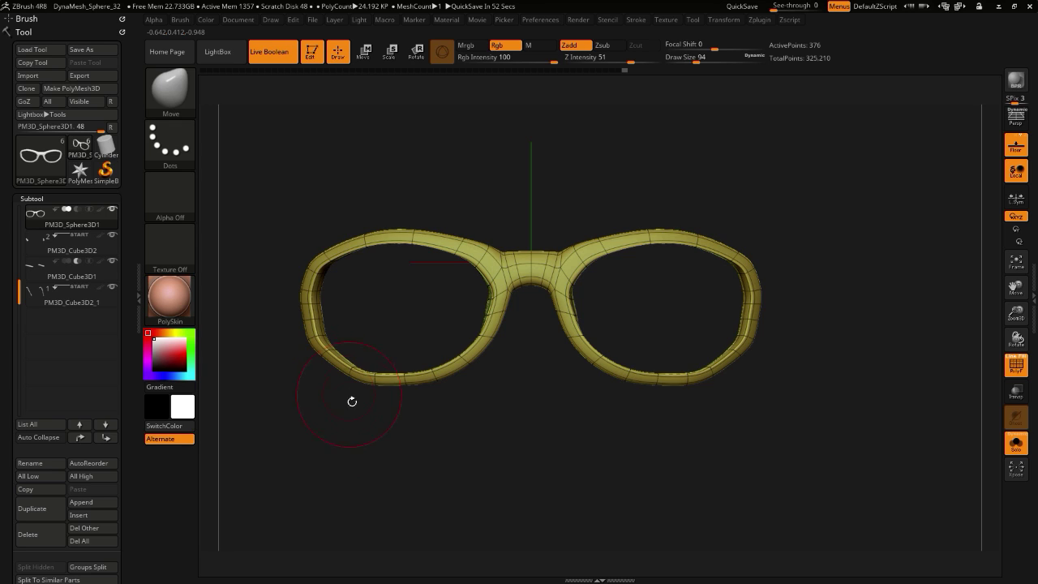
left_click_drag(352, 402, 366, 431, "alt")
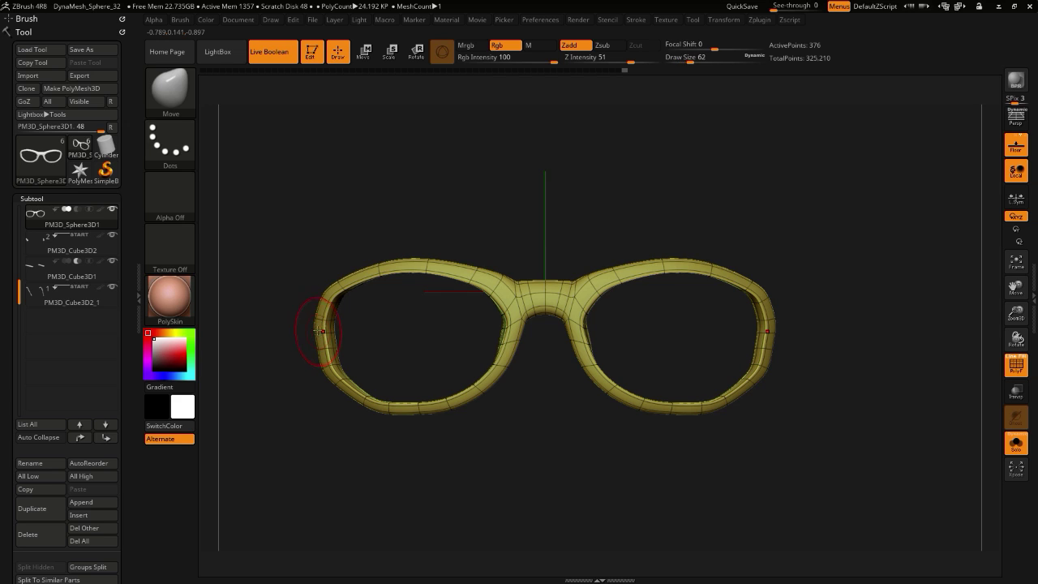
left_click_drag(287, 312, 301, 367, "alt")
left_click_drag(302, 367, 341, 383)
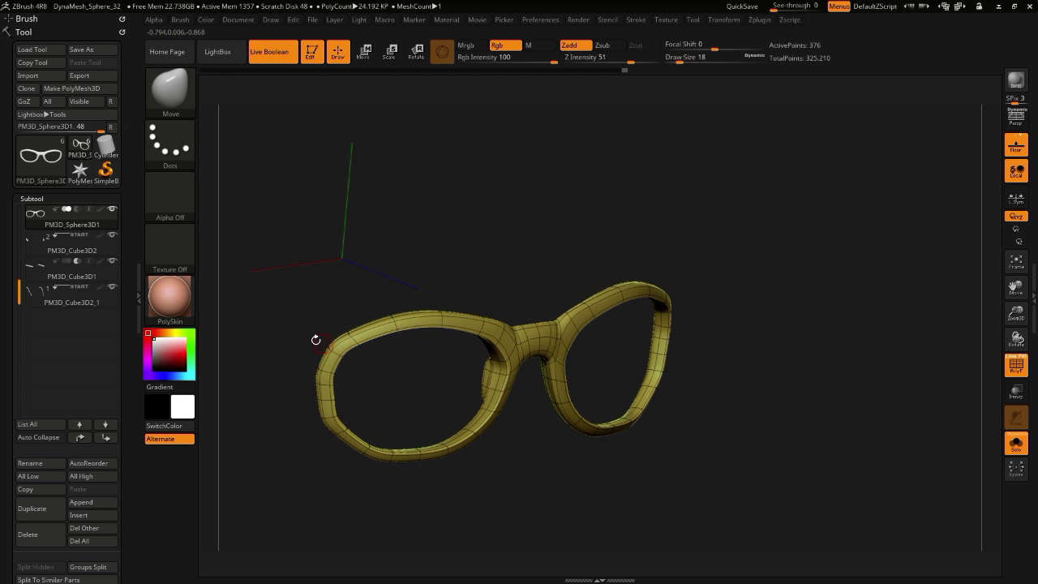
left_click_drag(315, 340, 333, 355)
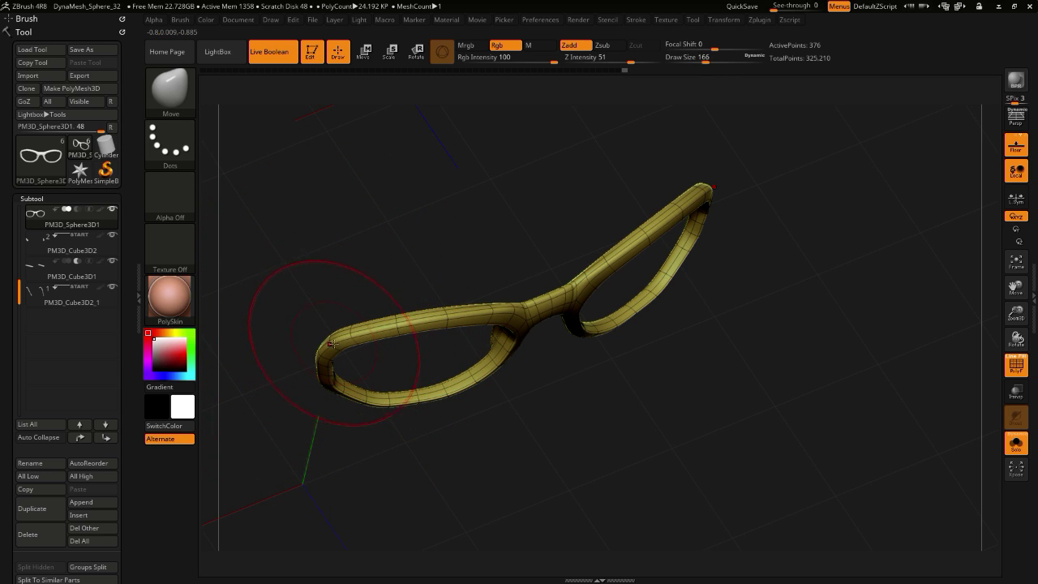
- Set the Move brush's draw size to 90 with Dynamic sizing turned off
left_click_drag(699, 60, 692, 61)
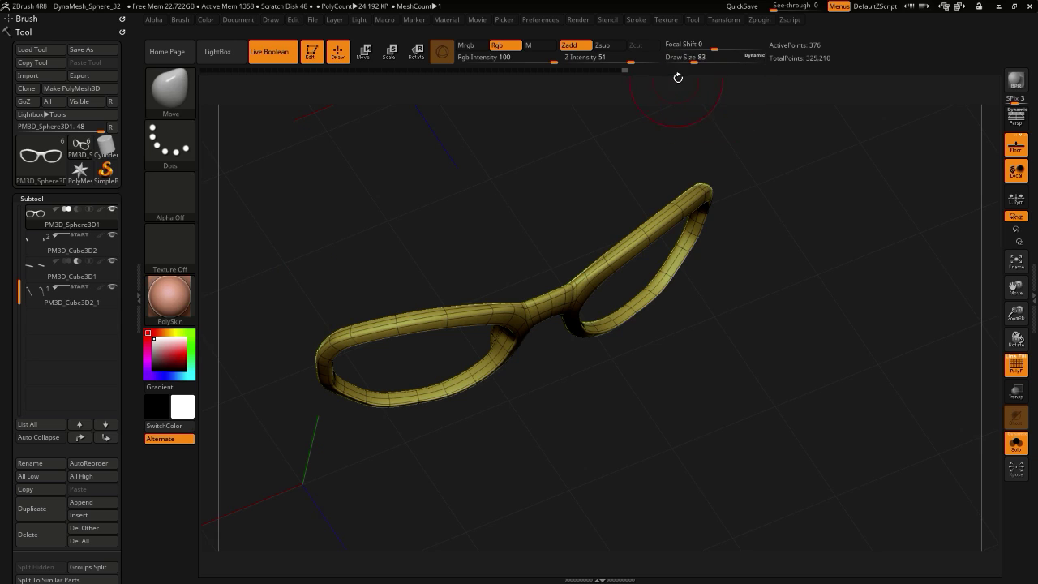
left_click(695, 61)
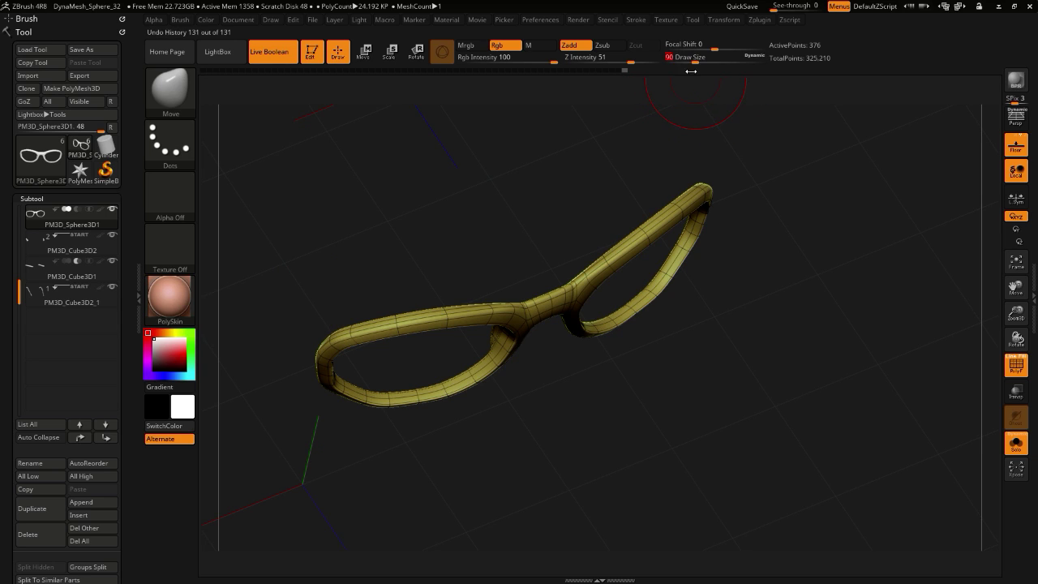
key("shift")
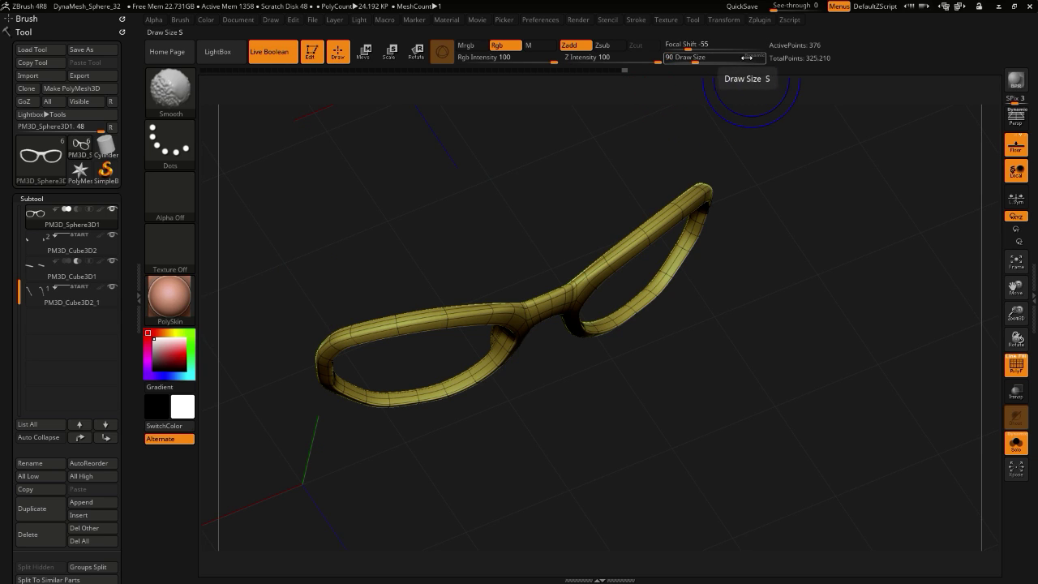
left_click_drag(572, 162, 550, 243, "alt")
left_click_drag(376, 290, 418, 277)
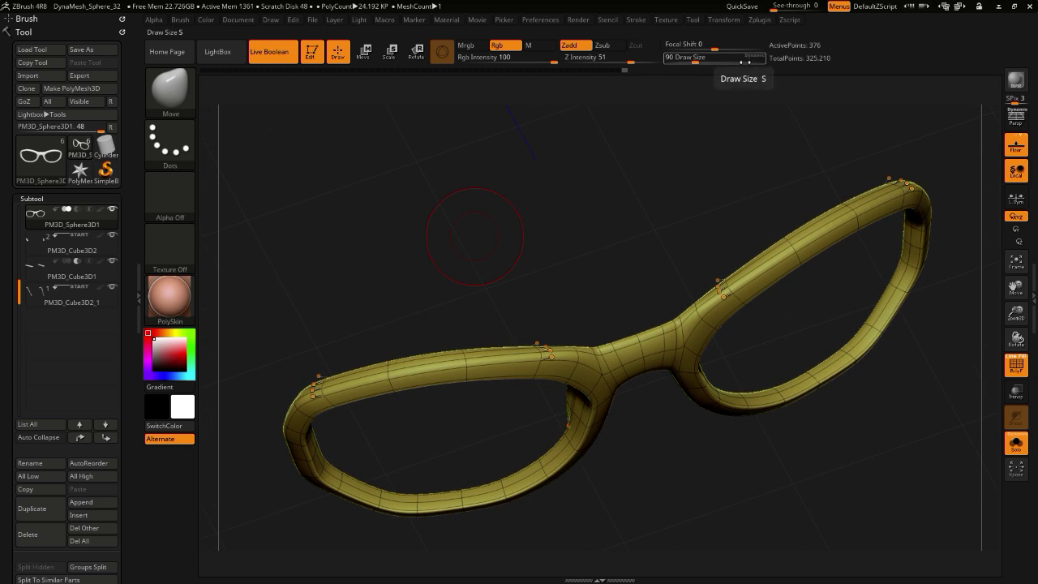
- Increase the Move brush's draw size to 322
key("shift")
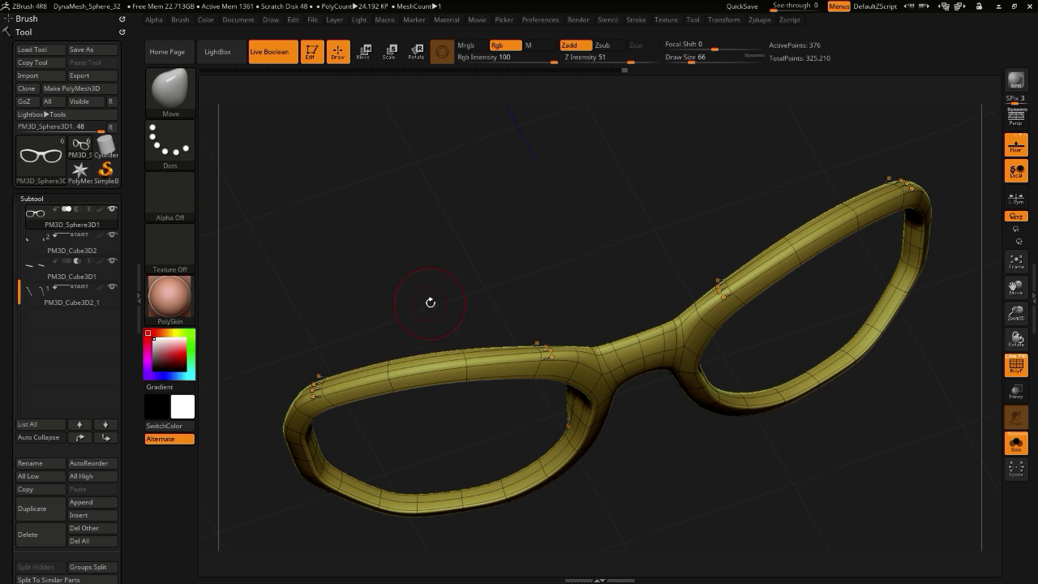
key("shift")
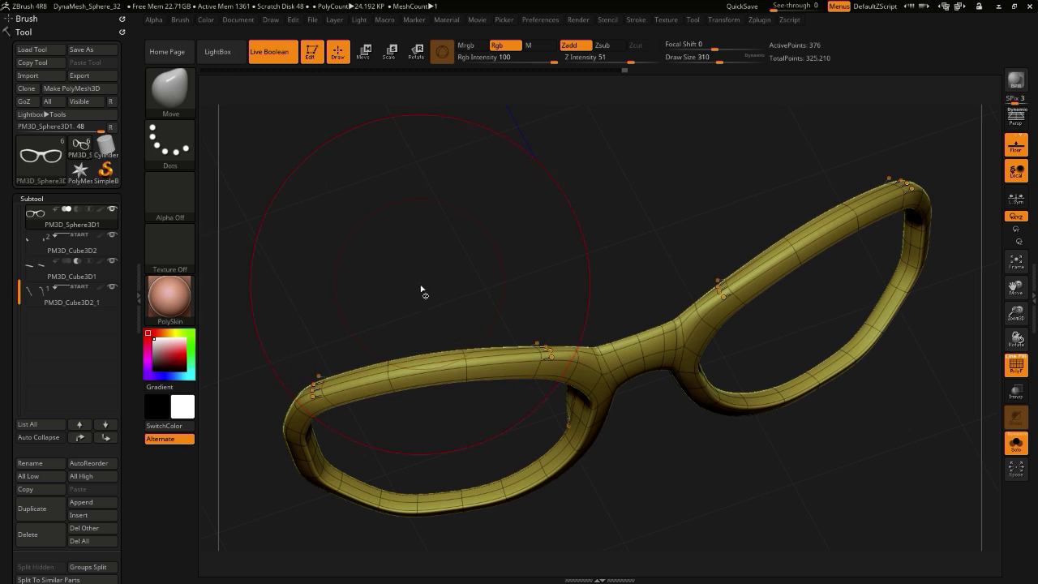
left_click_drag(422, 276, 424, 257)
- Set the Dynamic Brush Scale preference to 5
left_click(527, 21)
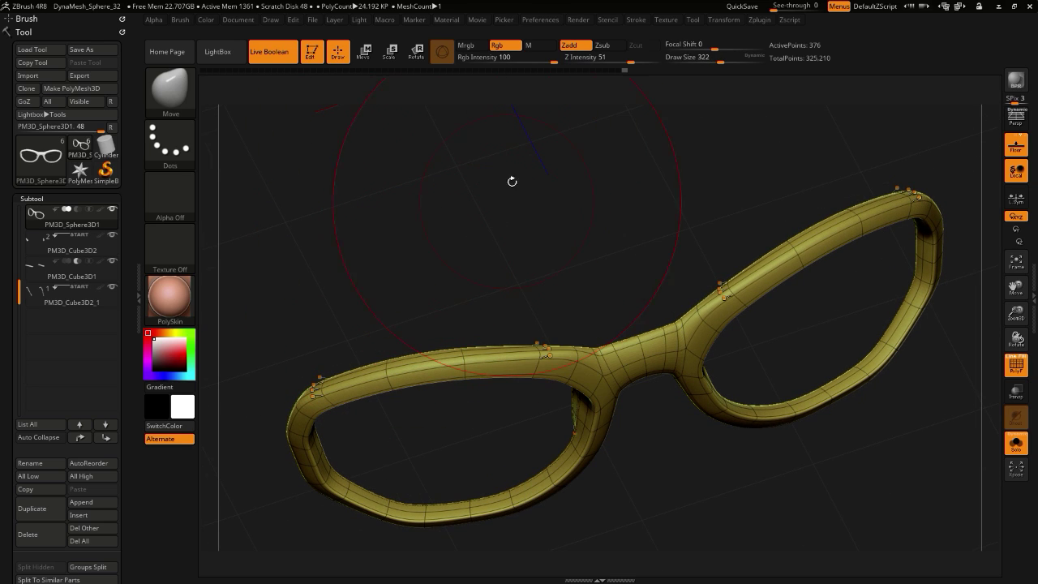
left_click(535, 19)
left_click_drag(528, 369, 535, 393)
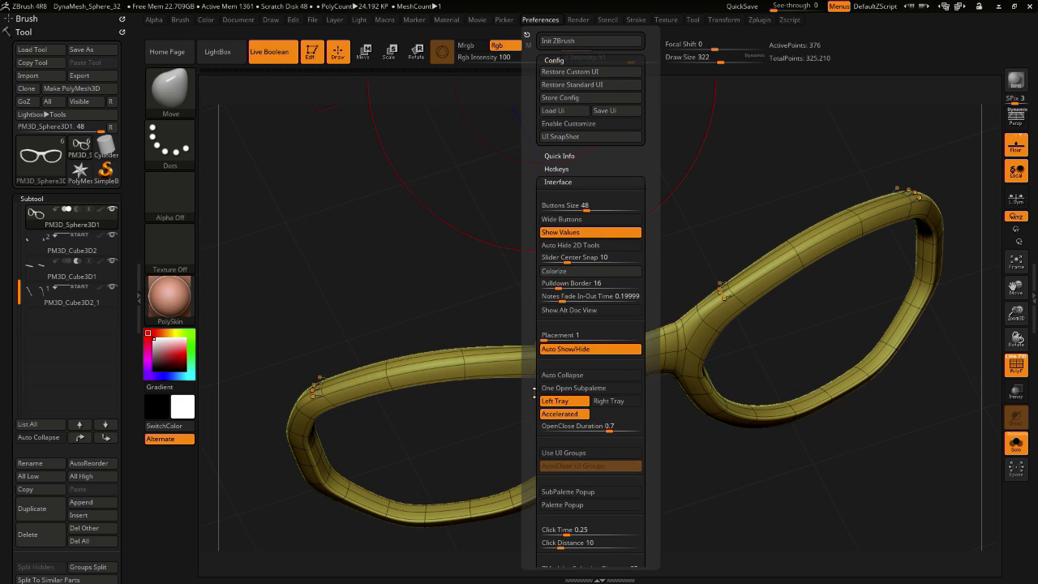
left_click(546, 169)
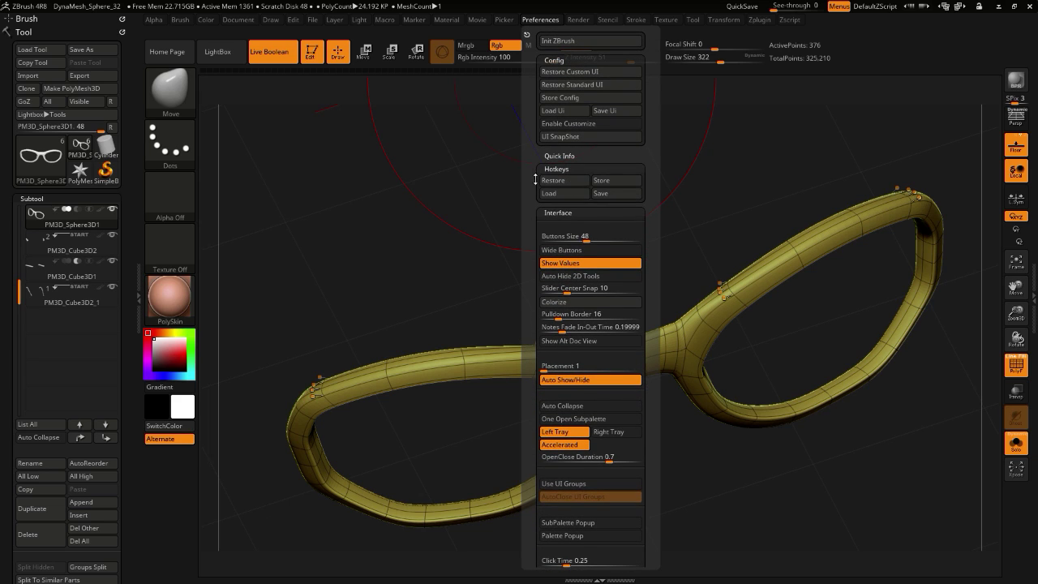
left_click_drag(534, 213, 534, 149)
scroll(533, 148, "down", 2)
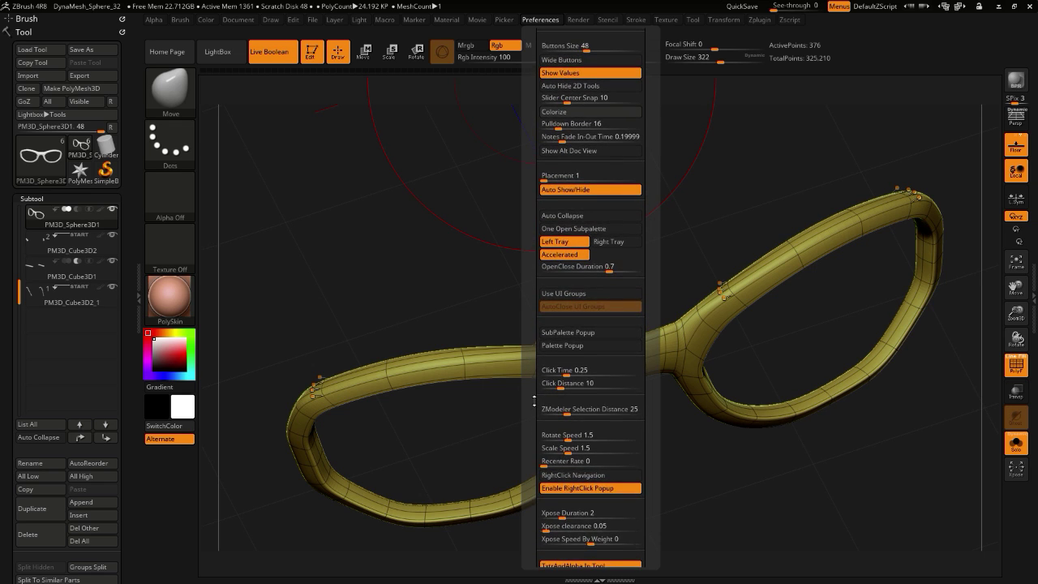
scroll(537, 340, "down", 3)
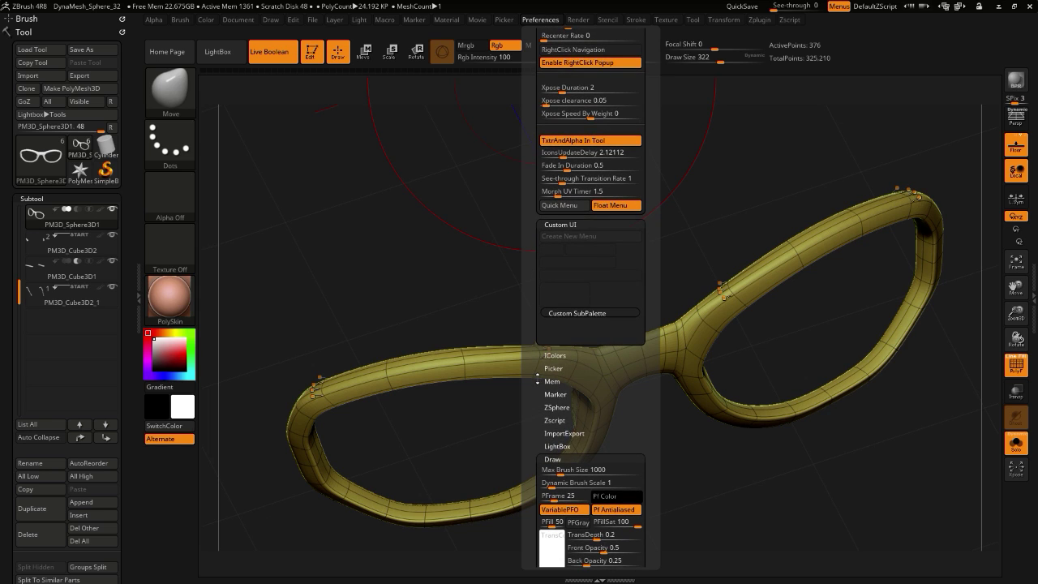
left_click_drag(538, 353, 539, 334)
left_click_drag(539, 333, 540, 341)
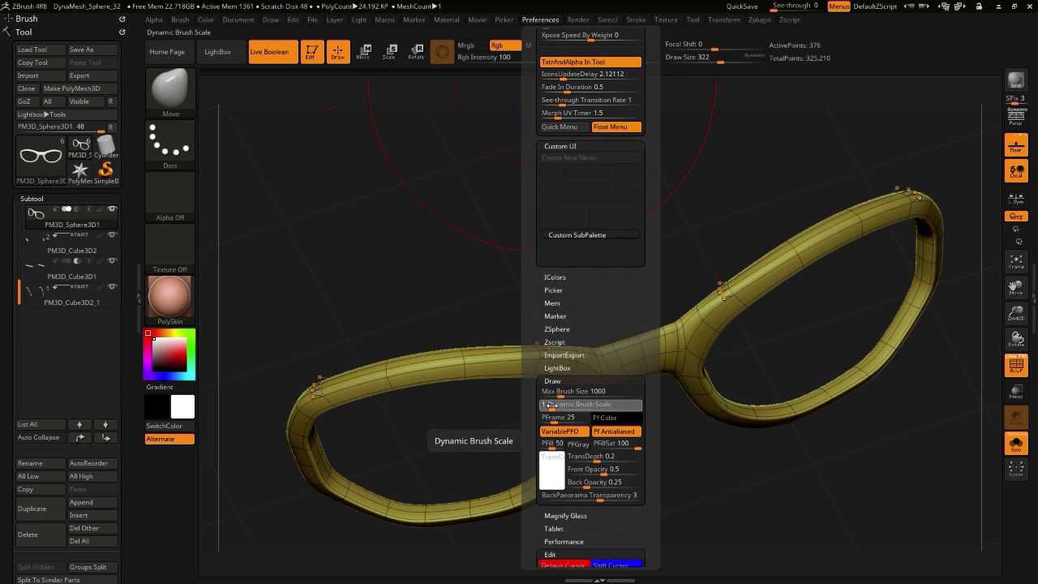
left_click_drag(550, 404, 571, 405)
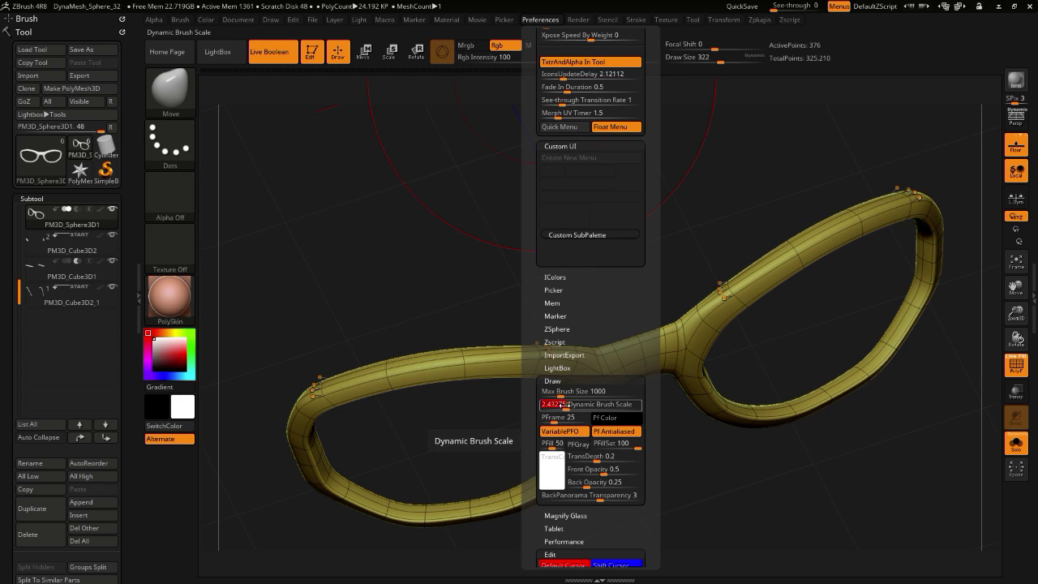
type("5")
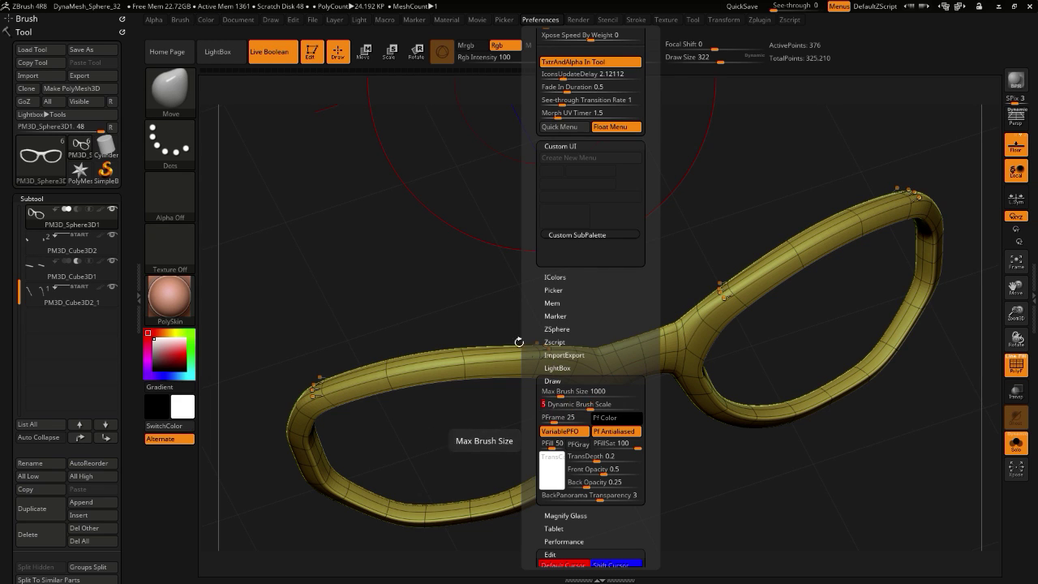
left_click_drag(413, 314, 388, 284)
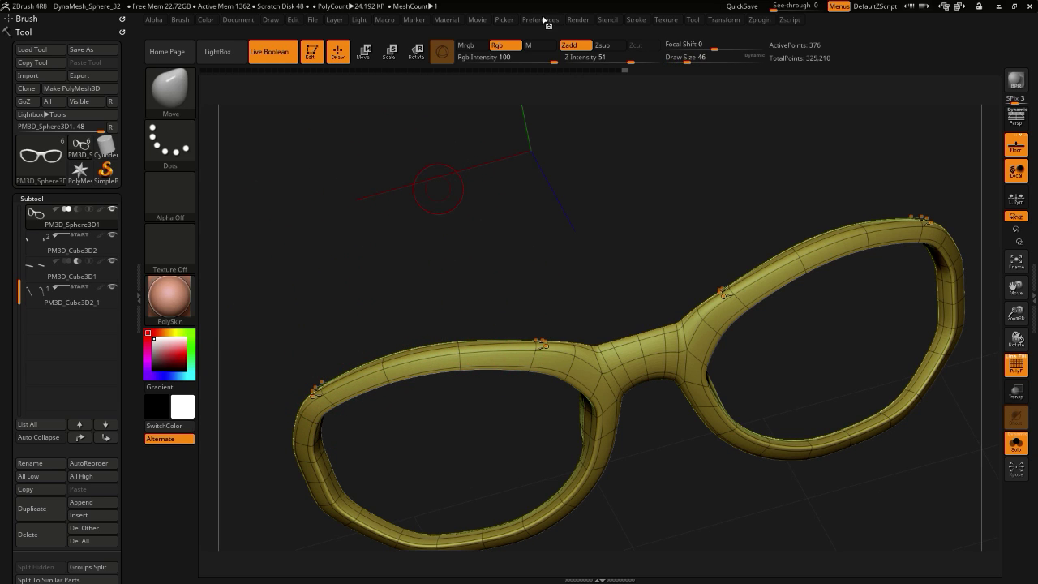
- Set the Dynamic Brush Scale preference back to 1
left_click(544, 20)
left_click_drag(531, 459, 529, 401)
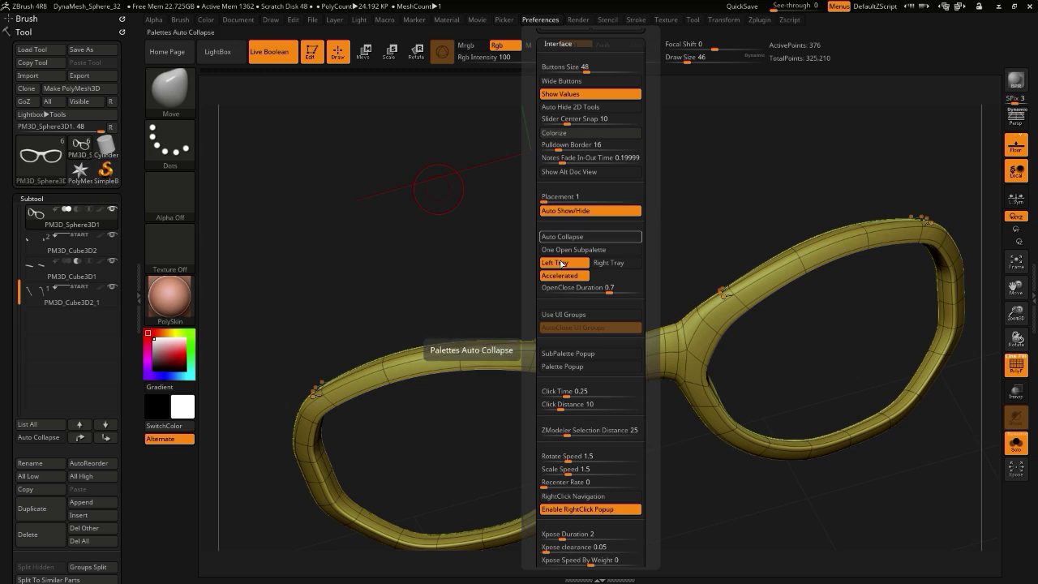
left_click_drag(535, 419, 535, 397)
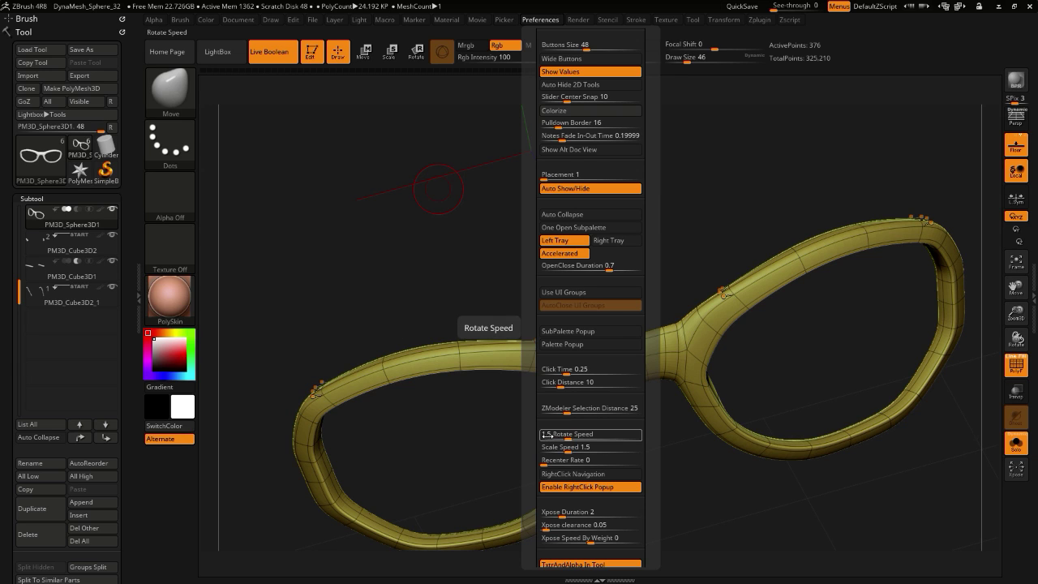
scroll(537, 420, "down", 3)
scroll(536, 418, "down", 4)
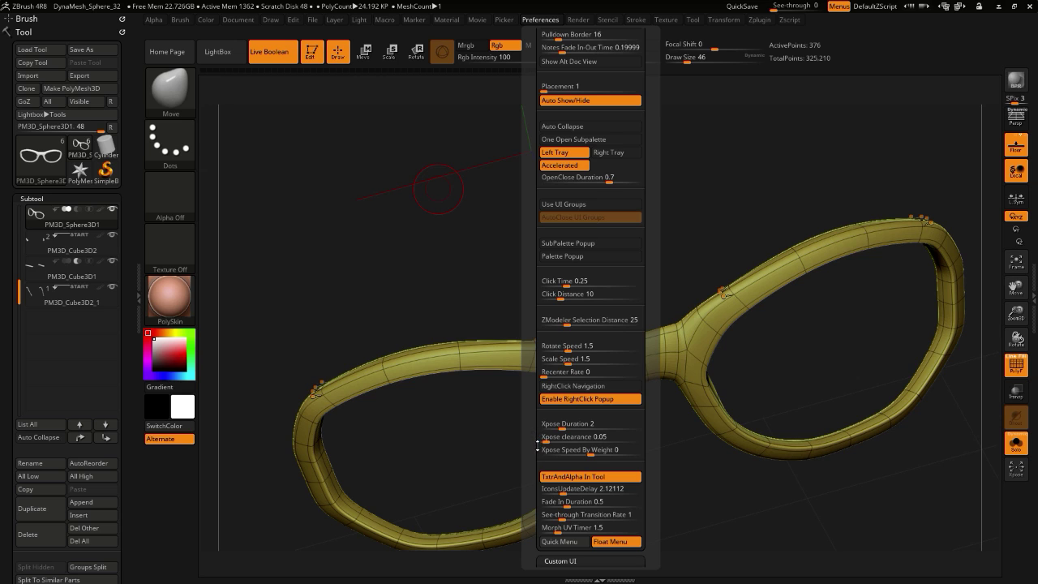
scroll(537, 443, "down", 5)
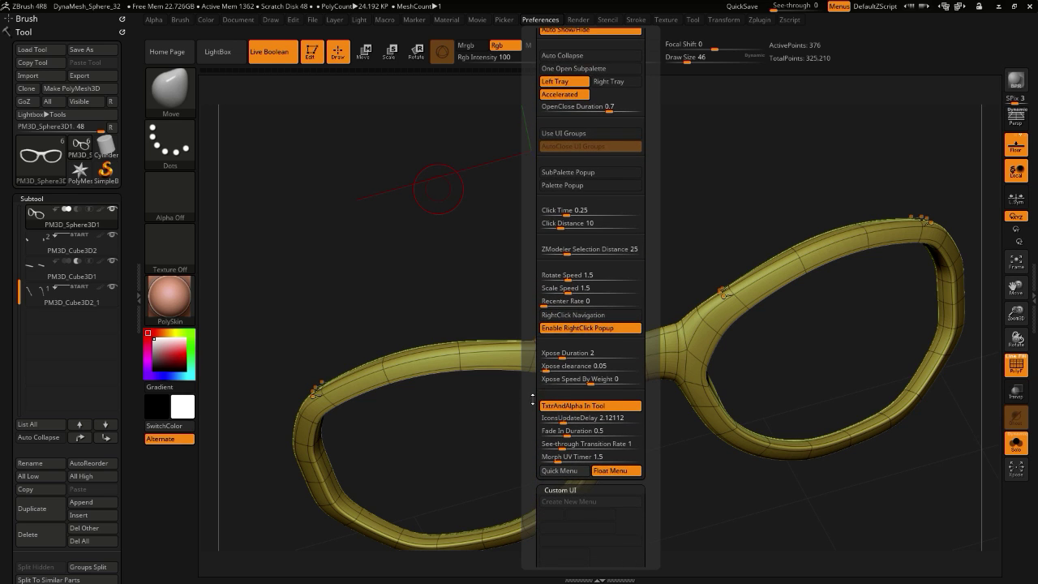
scroll(532, 399, "down", 10)
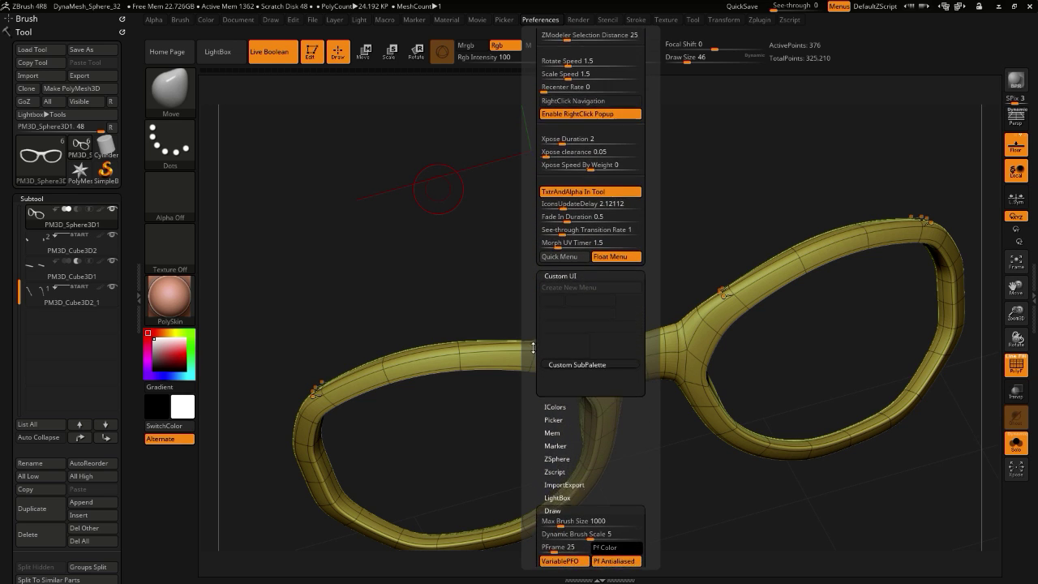
left_click_drag(532, 347, 534, 177)
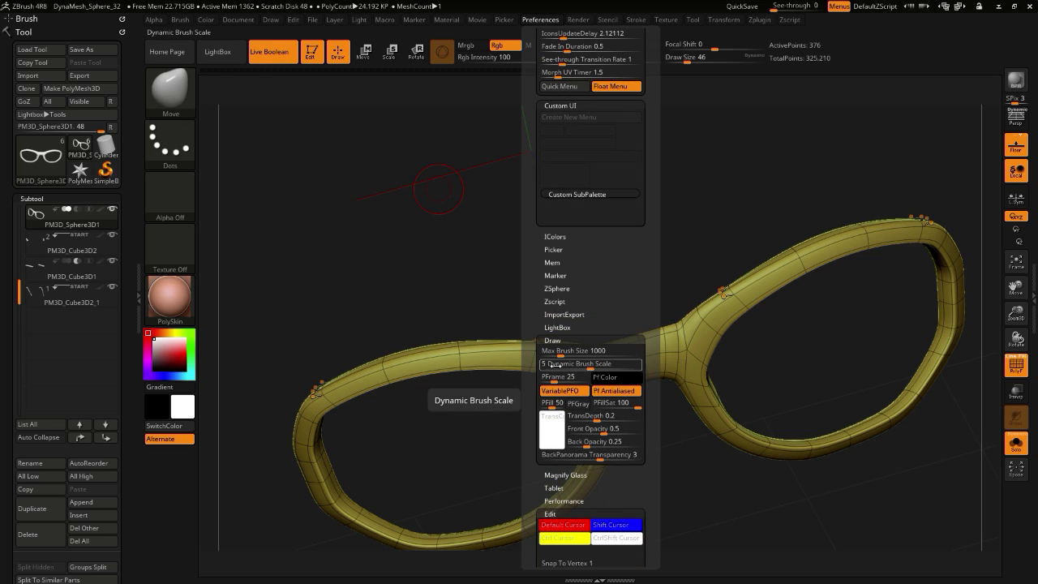
left_click(553, 366)
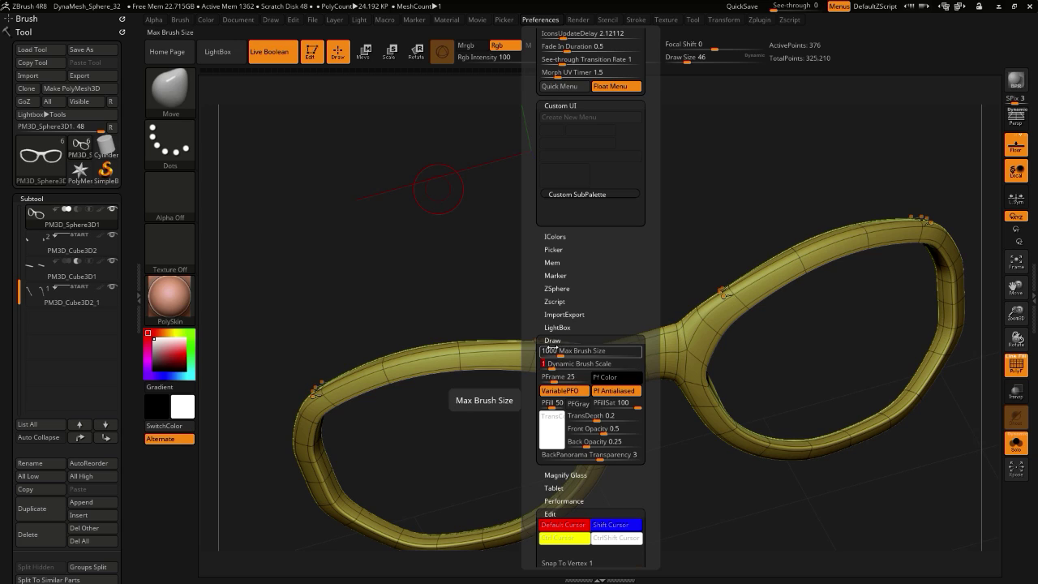
- Lower the Max Brush Size preference to about 350
left_click_drag(562, 350, 552, 352)
left_click(552, 352)
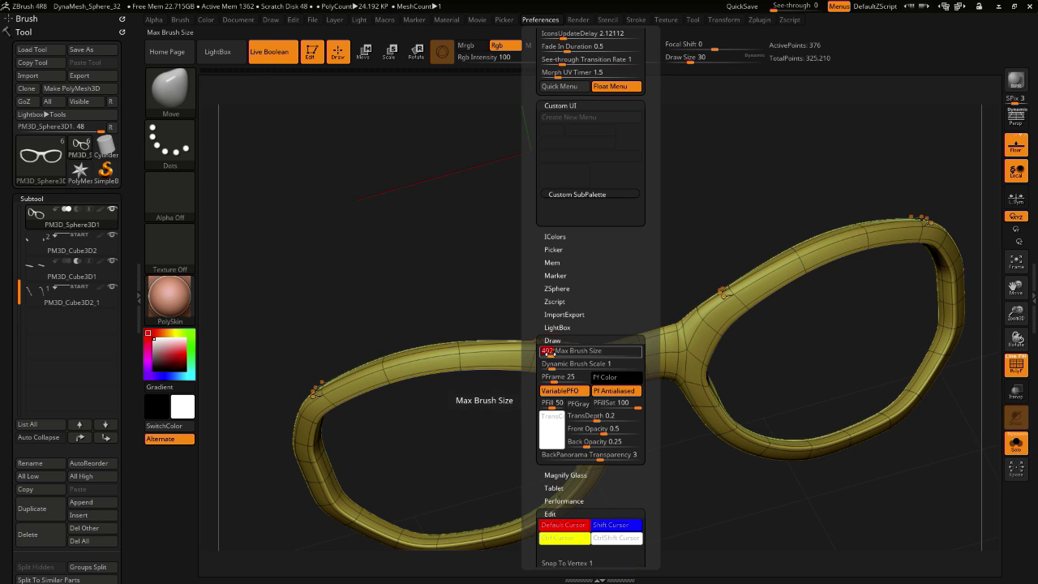
left_click(549, 353)
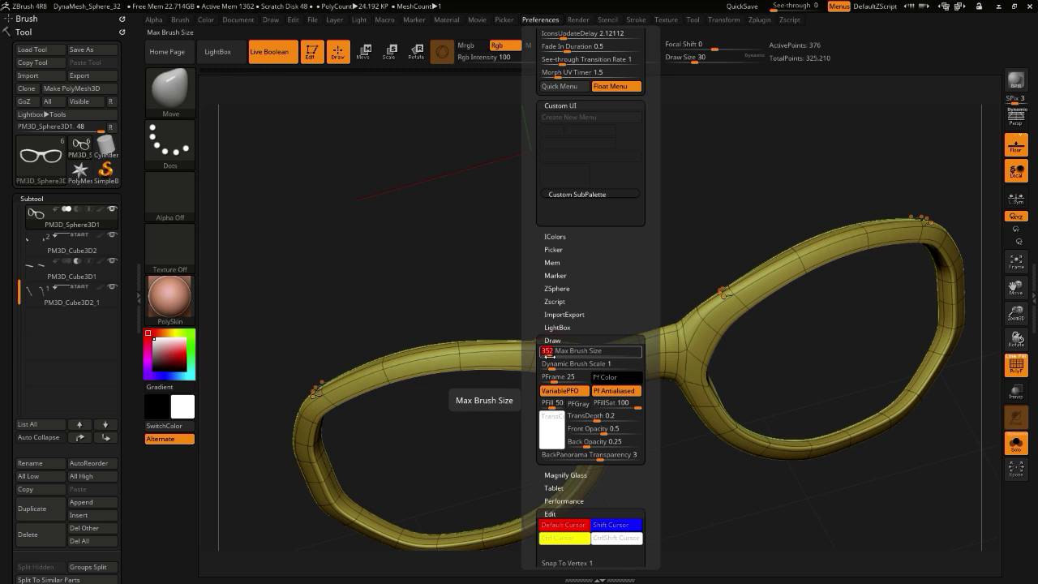
key("Return")
- Nudge the upper rim of the glasses frame slightly upward near the bridge with the Move brush at draw size 90
left_click_drag(334, 286, 350, 310)
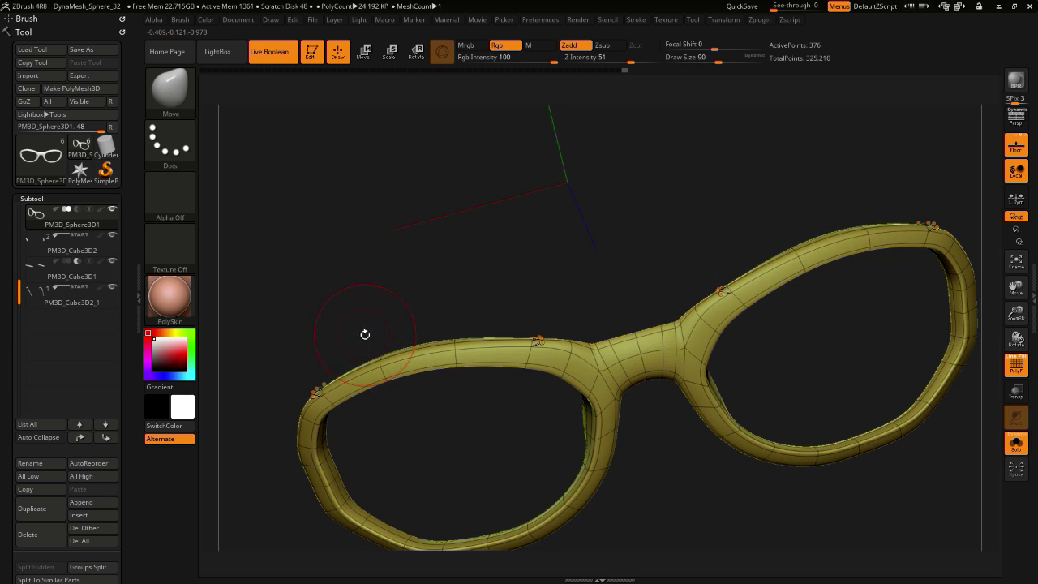
key("bracketright")
mouse_move(365, 334)
left_mouse_down()
mouse_move(346, 289)
mouse_move(333, 299)
mouse_move(329, 348)
mouse_move(421, 299)
left_mouse_up()
key("bracketleft")
left_click_drag(546, 397, 543, 386)
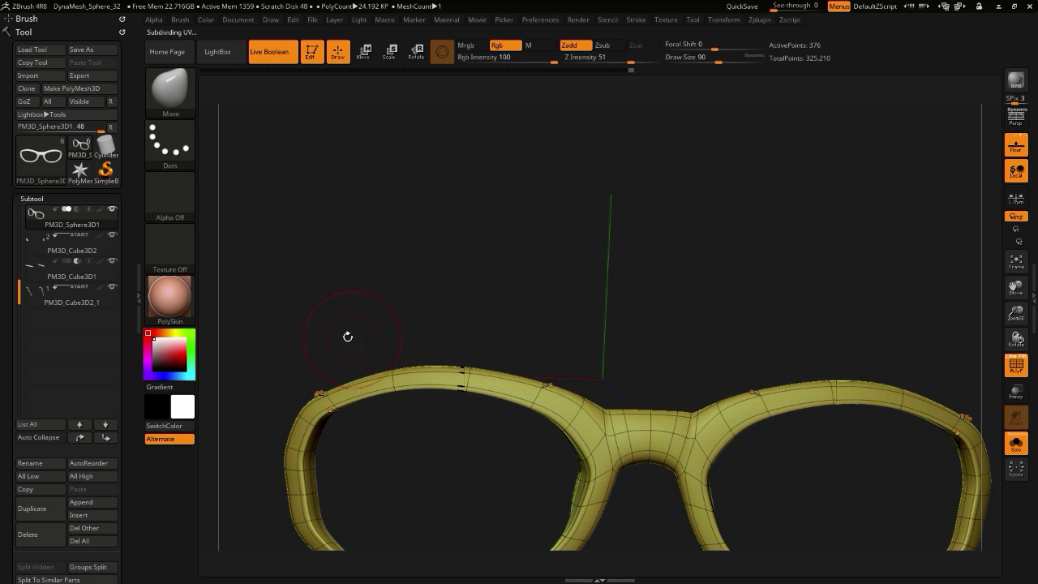
left_click_drag(347, 336, 304, 349)
key("b")
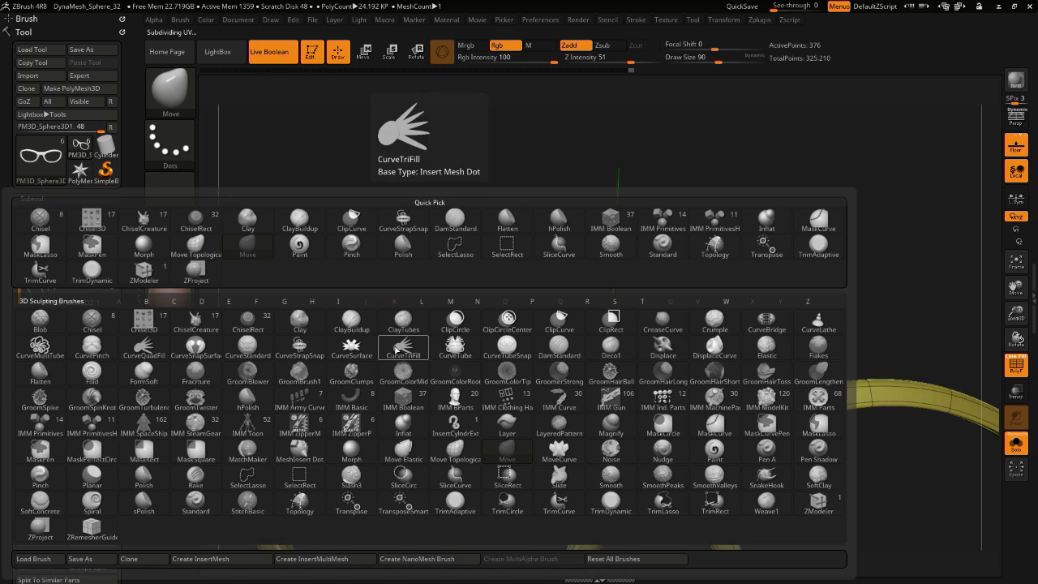
key("m")
key("v")
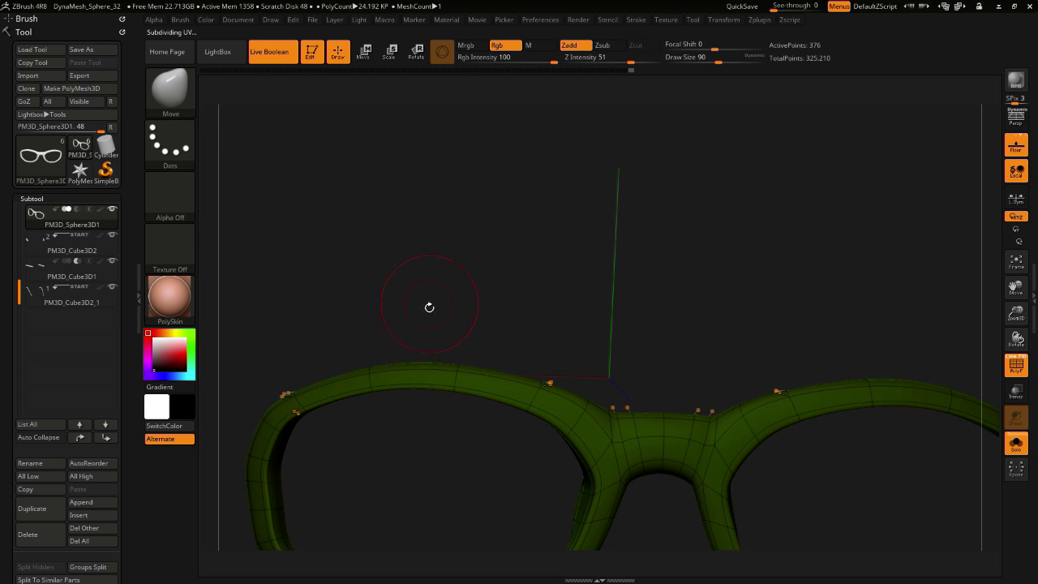
key("v")
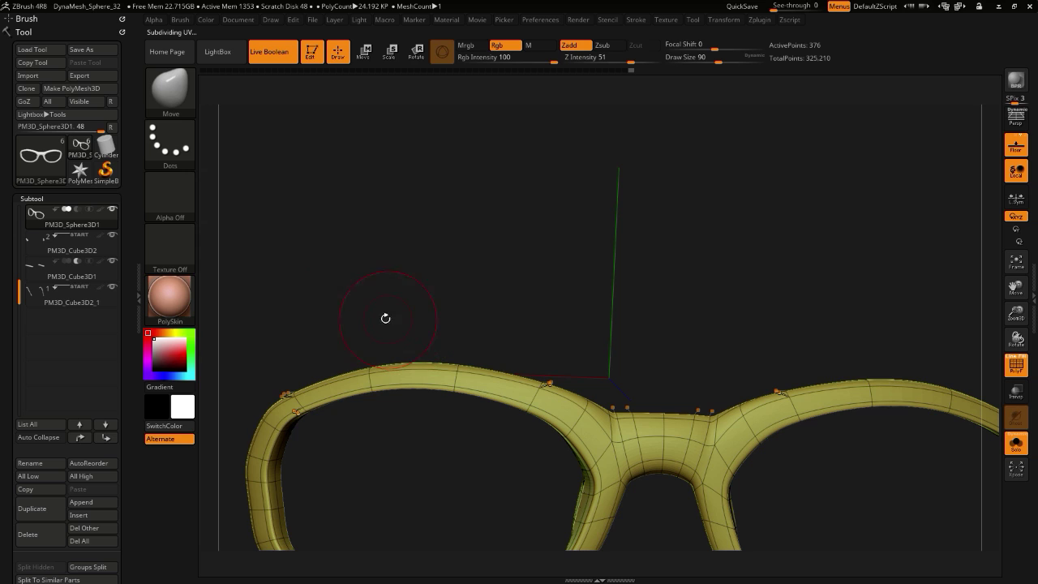
- Switch to the ZModeler brush and slide edge loops along the upper rim near the bridge with Slide EdgeLoop Complete
left_click(166, 96)
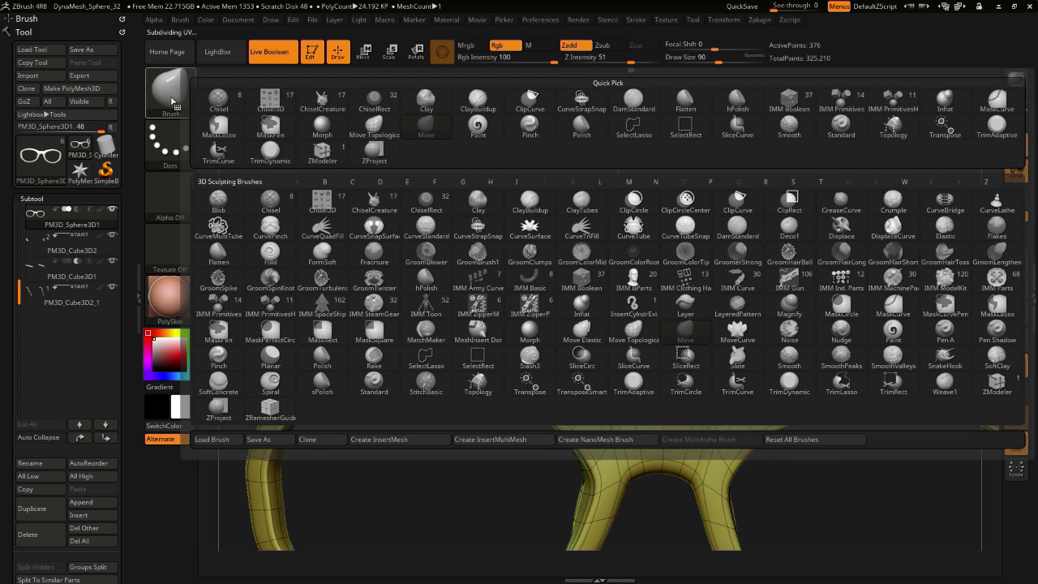
key("z")
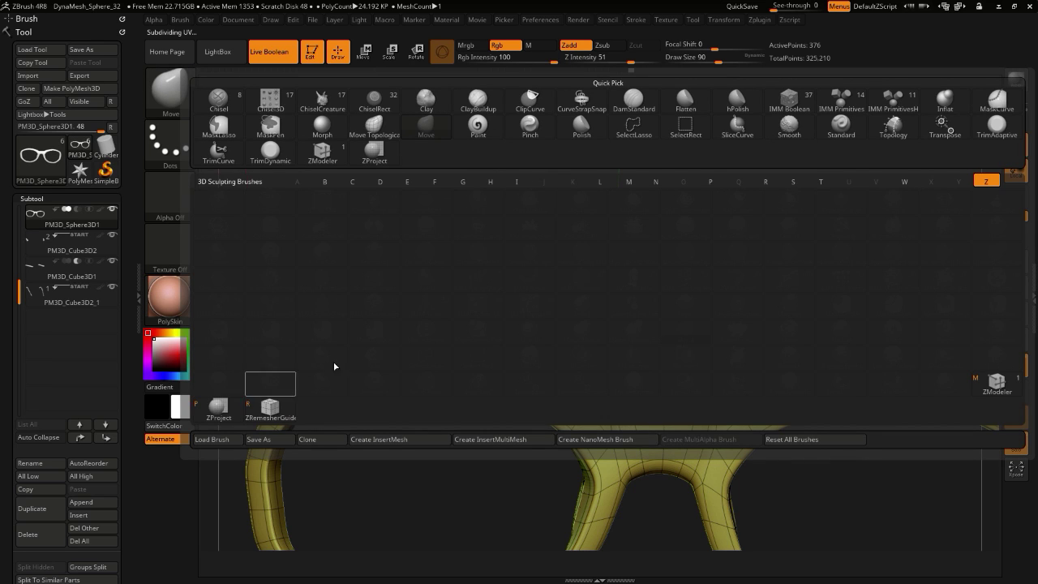
left_click(997, 384)
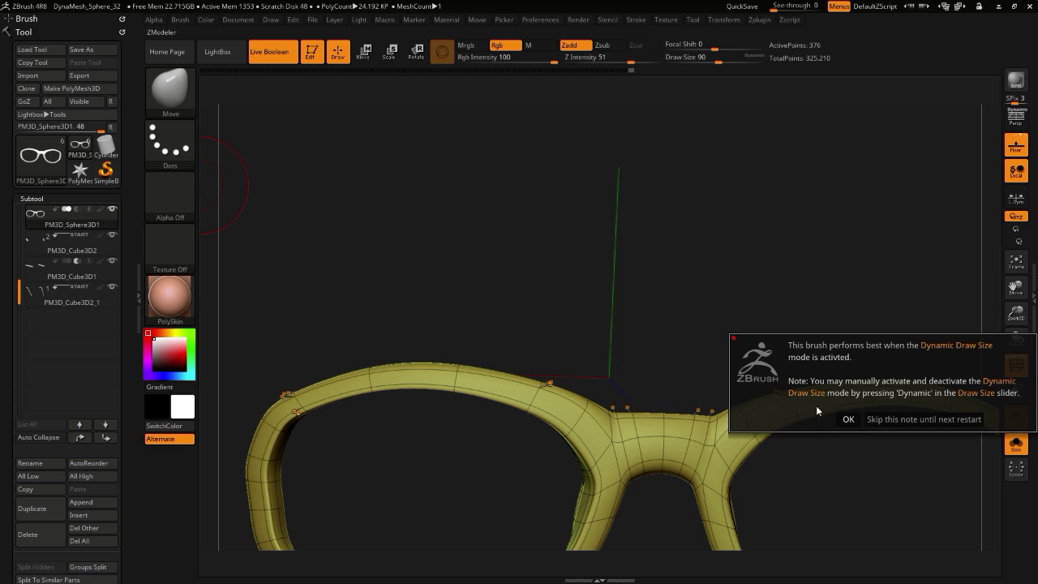
left_click(848, 419)
right_click_drag(470, 365, 394, 361, "ctrl")
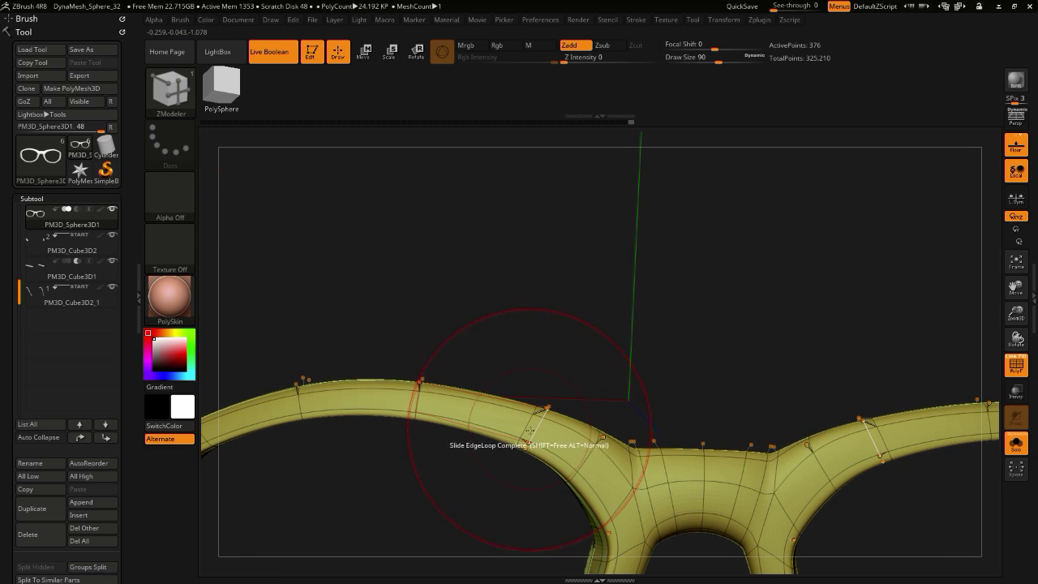
key("space")
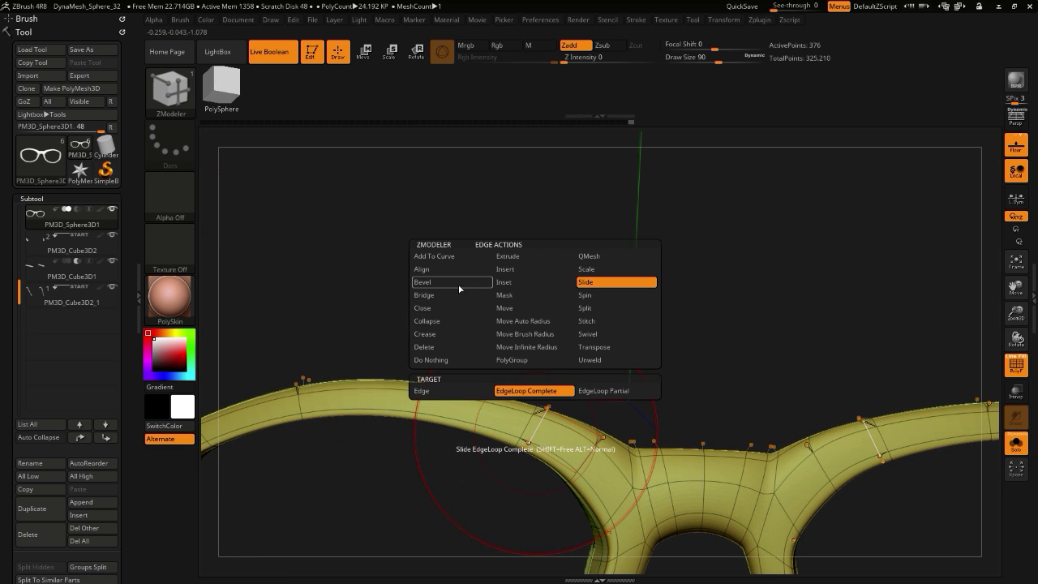
left_click_drag(525, 430, 375, 397)
left_click_drag(365, 471, 278, 324, "alt")
mouse_move(397, 341)
left_mouse_down()
mouse_move(459, 381)
mouse_move(470, 349)
left_mouse_up()
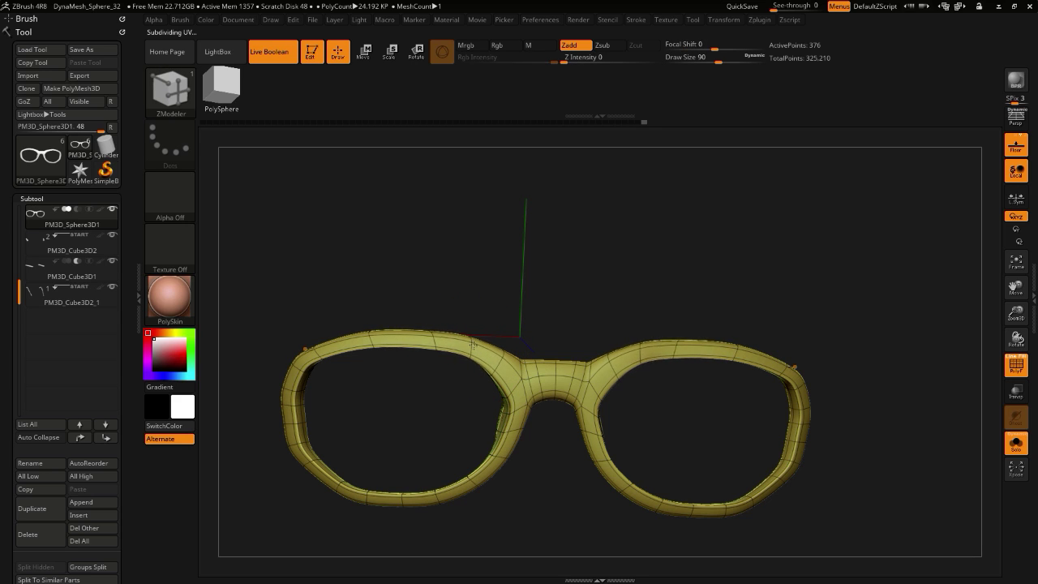
- Move points on the upper rim slightly forward in the top view to smooth the frame's curve between lenses and bridge
left_click_drag(347, 303, 337, 412)
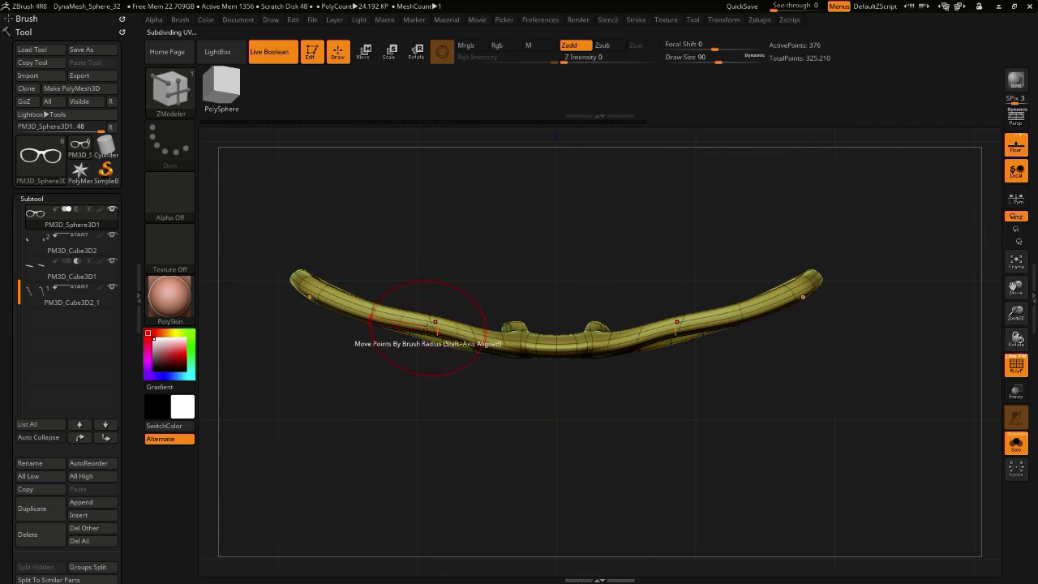
left_click_drag(437, 325, 439, 334)
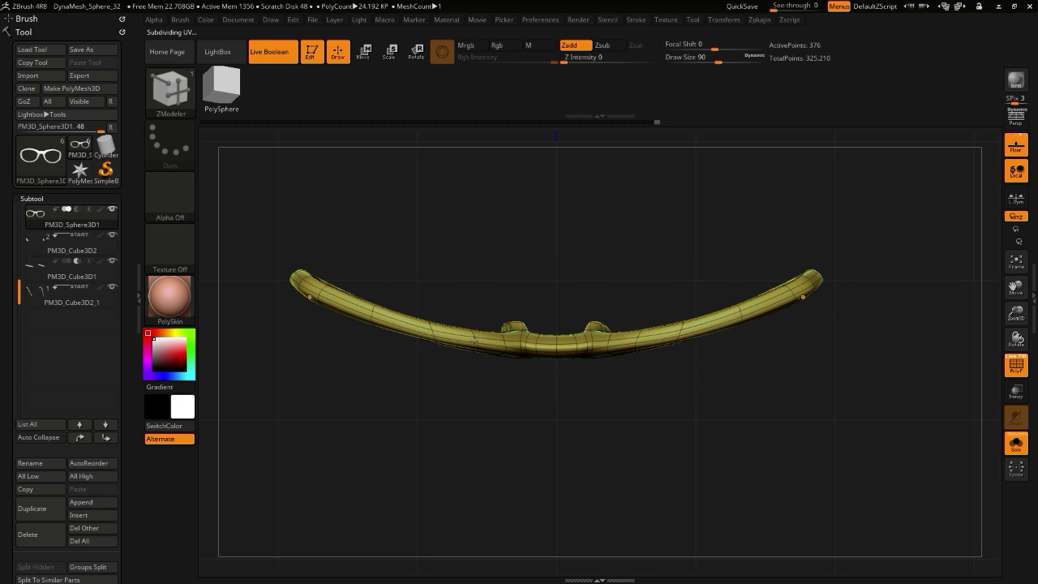
left_click_drag(474, 341, 475, 347)
left_click_drag(384, 417, 278, 269)
left_click_drag(249, 331, 348, 438, "alt")
left_click_drag(568, 526, 487, 438, "alt")
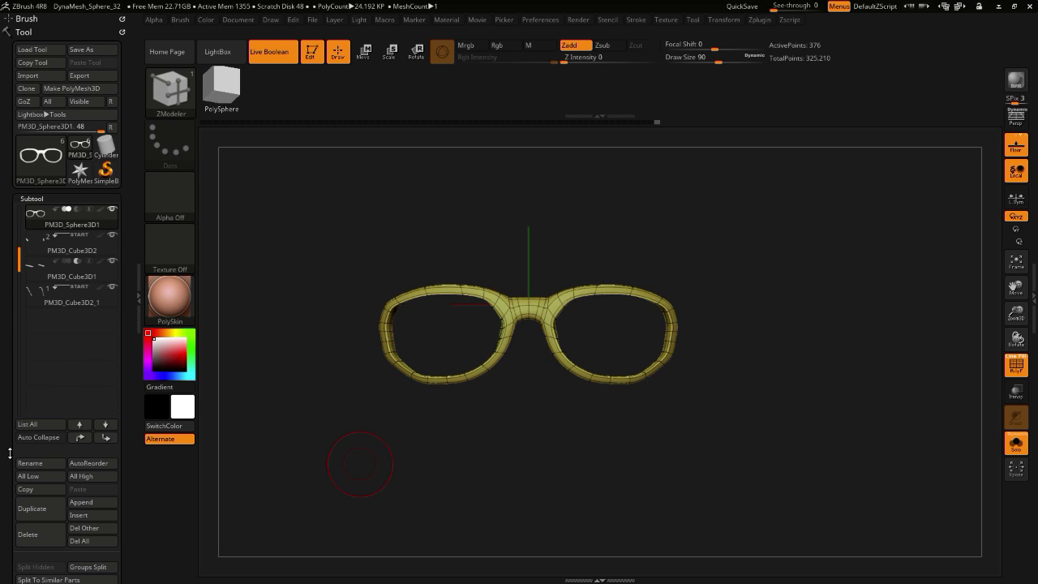
- Append a Plane3D as a new subtool and make it the active subtool
left_click(81, 502)
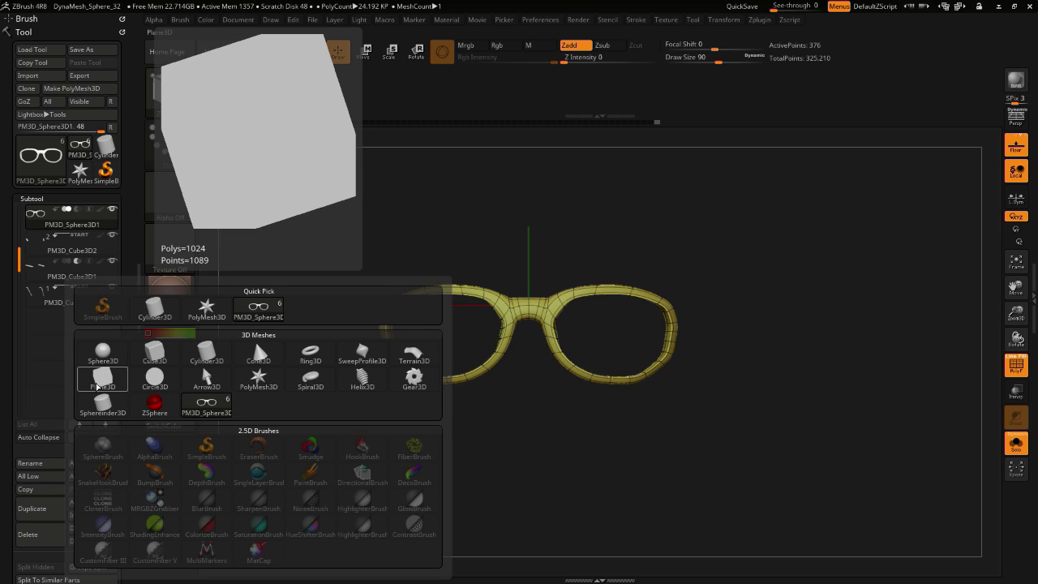
left_click(100, 384)
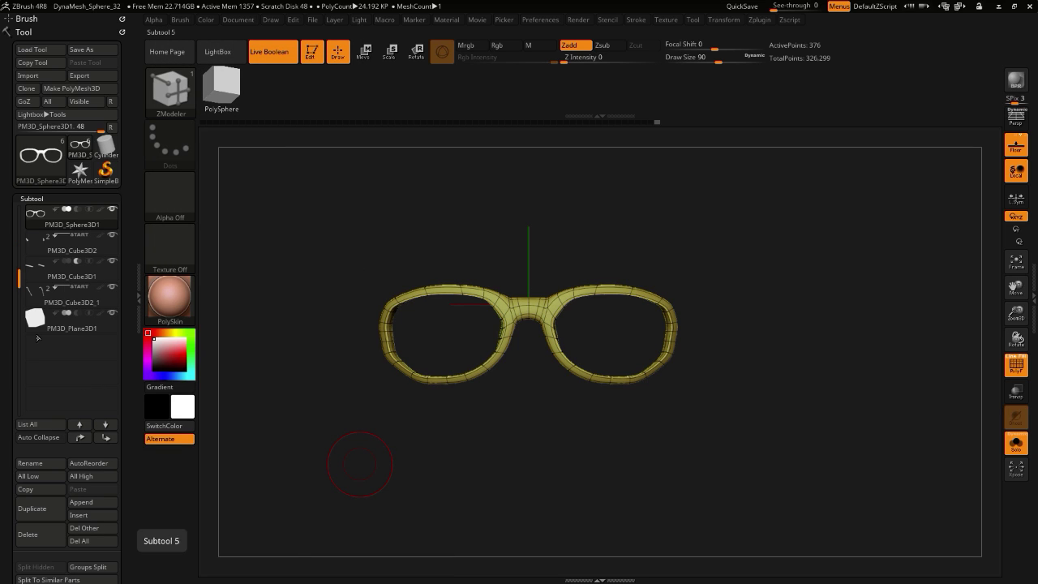
left_click(58, 331)
- Show all subtools and move the plane forward out of the head until it stands in front of the glasses, with the nose poking through
left_click_drag(286, 436, 284, 462)
left_click_drag(250, 398, 267, 416)
left_click_drag(482, 532, 476, 546)
key("ctrl+shift+s")
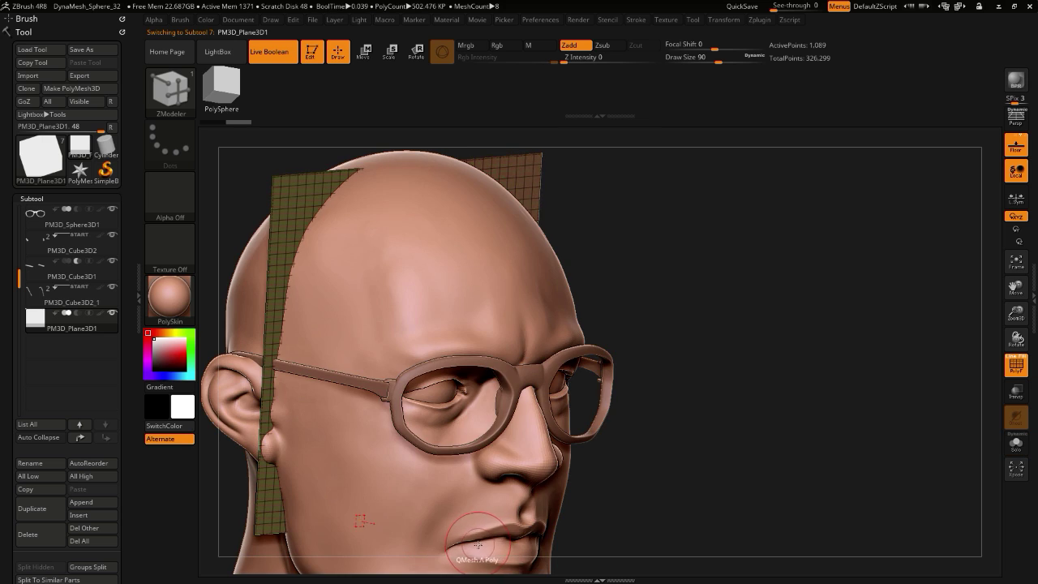
left_click_drag(724, 522, 693, 450)
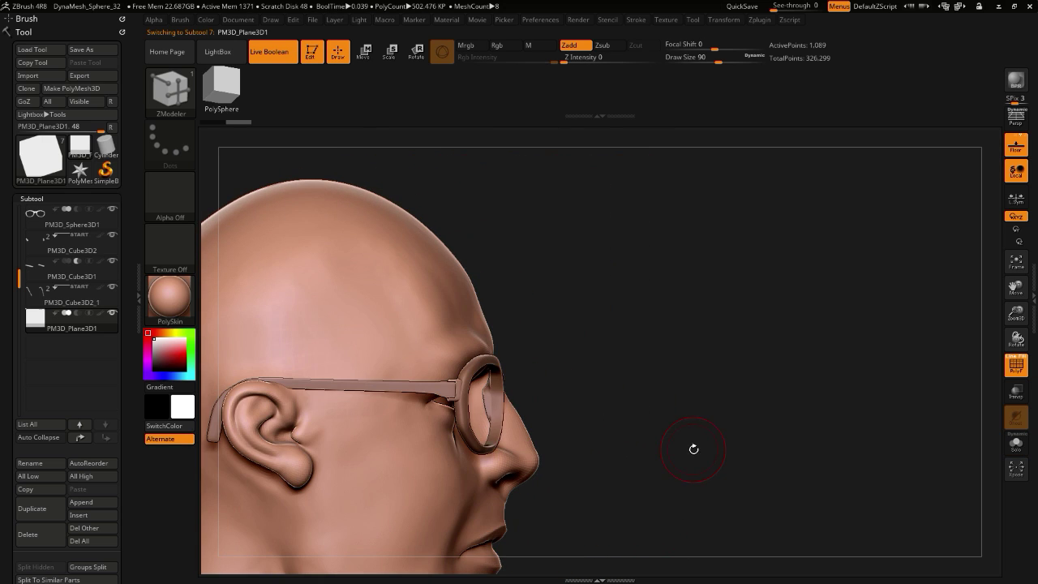
left_click(365, 55)
left_click_drag(369, 374, 575, 374)
left_click_drag(641, 219, 484, 220)
key("ctrl+shift+s")
left_click_drag(201, 402, 251, 363)
key("ctrl+shift+s")
left_click_drag(209, 311, 238, 307)
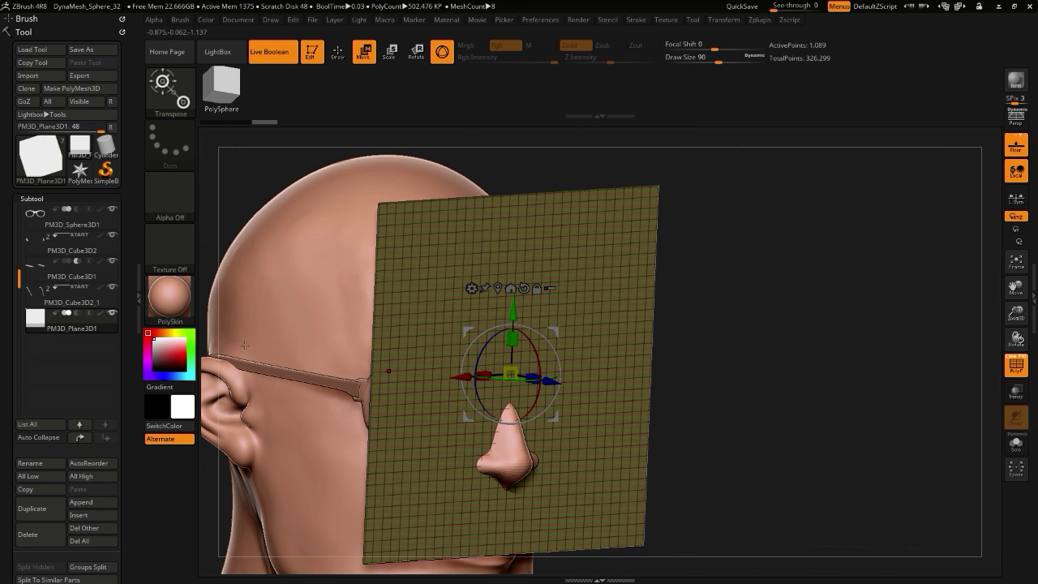
left_click_drag(722, 445, 780, 485)
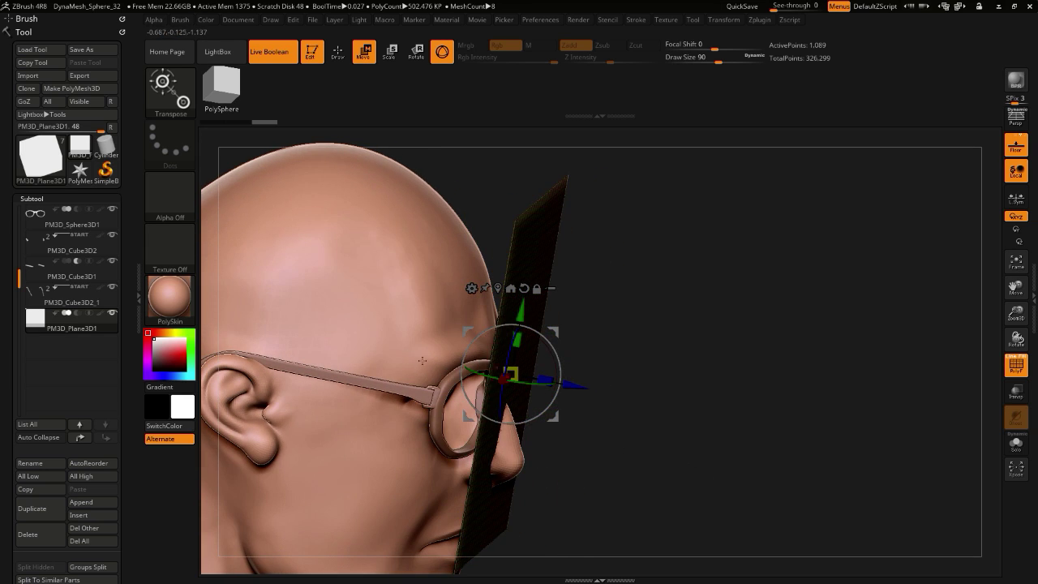
left_click_drag(695, 500, 662, 477)
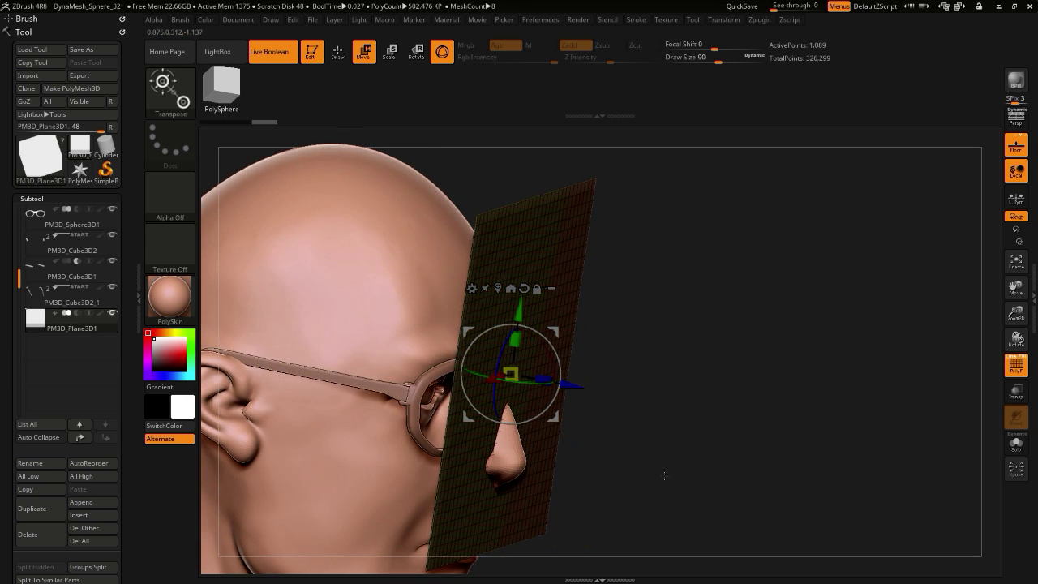
- Duplicate the glasses frame subtool and move the copy below the plane in the subtool list
left_click(36, 221)
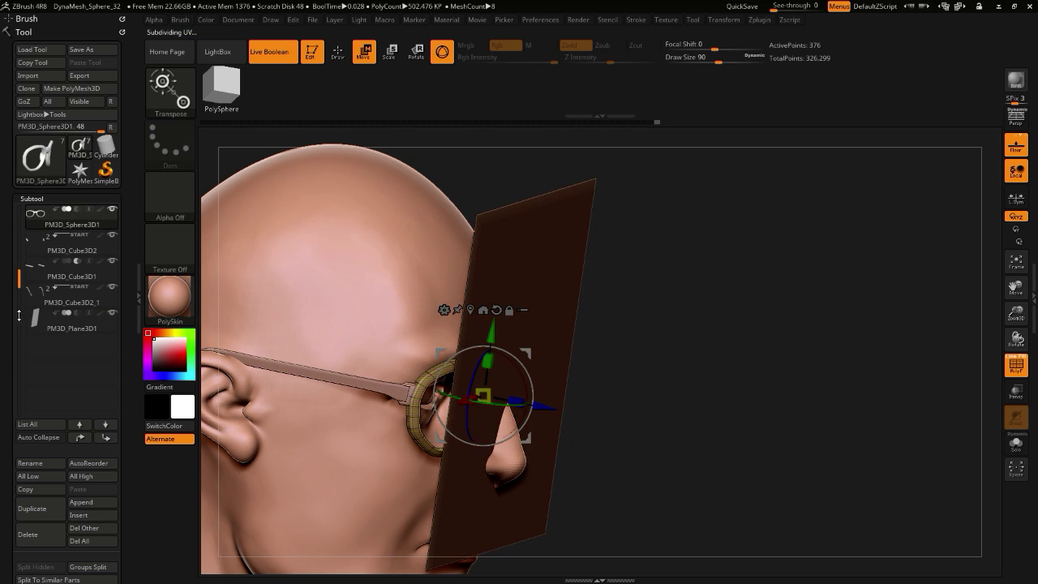
left_click(25, 514)
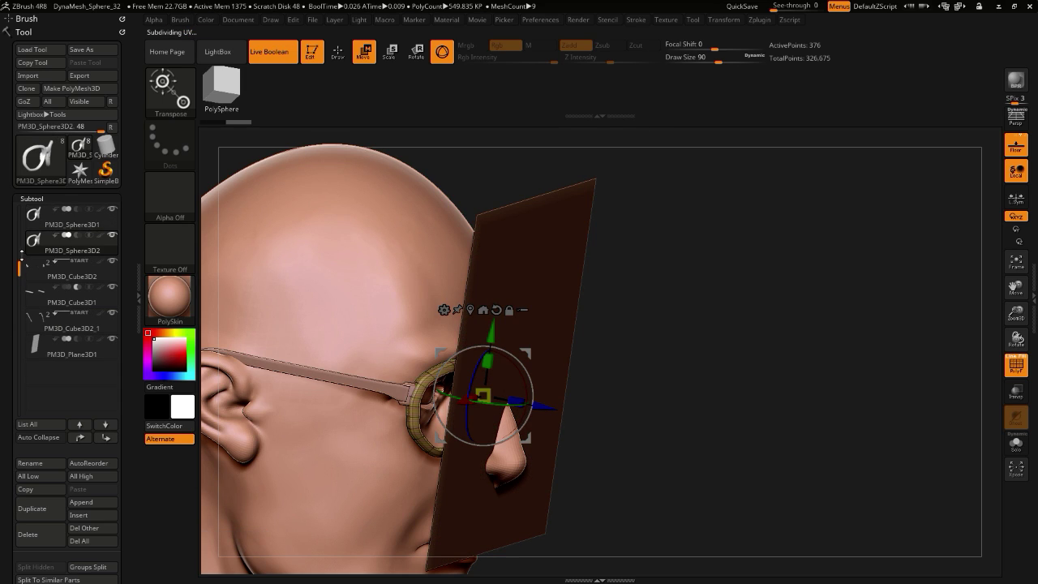
left_click(106, 442)
left_click(106, 442)
left_click(105, 442)
left_click(105, 442)
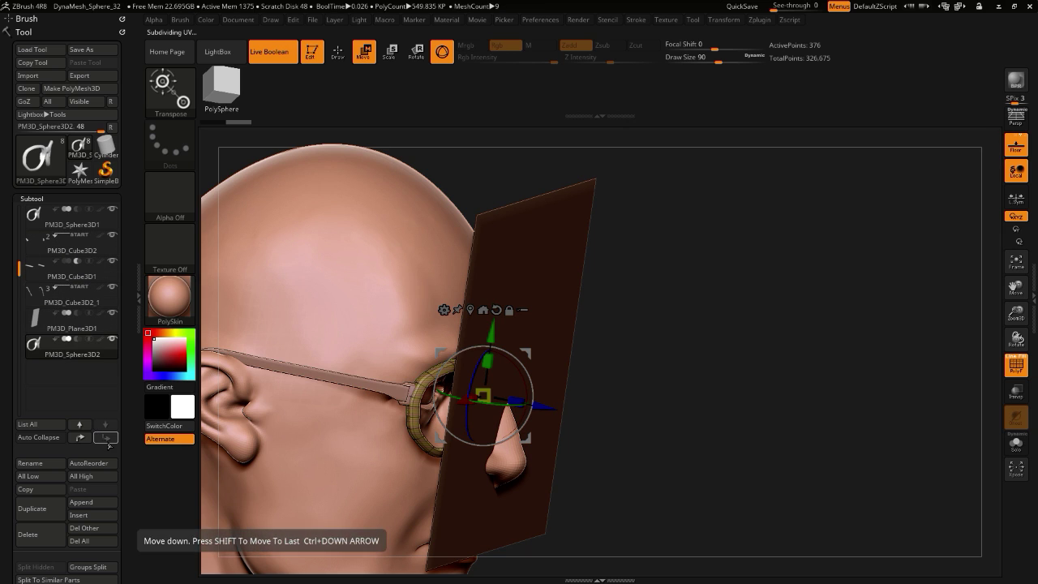
mouse_move(651, 503)
left_mouse_down()
mouse_move(663, 505)
mouse_move(651, 500)
left_mouse_up()
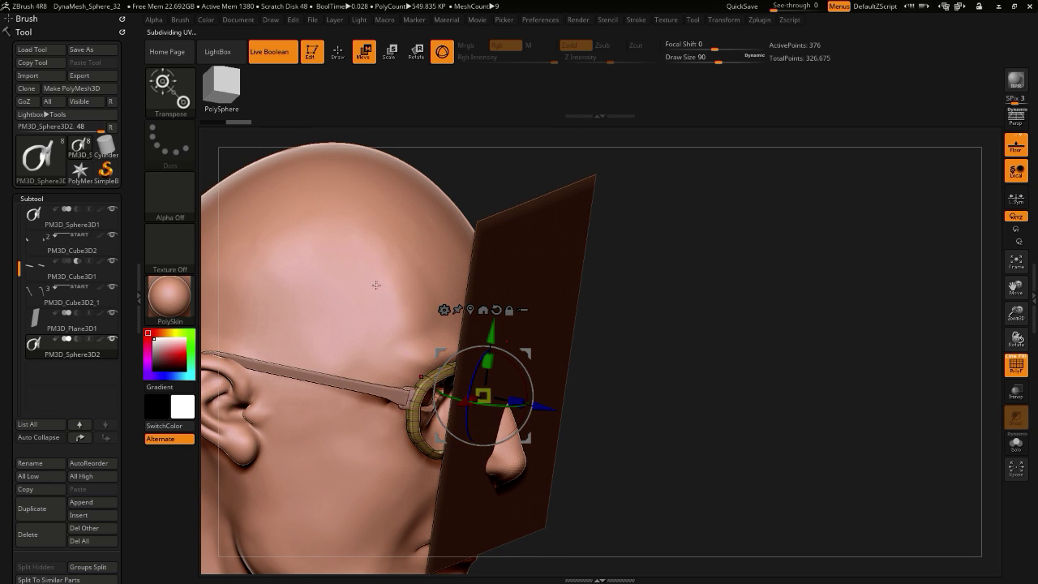
- Move the duplicated frame forward along its depth axis until it intersects the plane
left_click_drag(542, 408, 585, 421)
left_click_drag(658, 459, 644, 525)
left_click_drag(551, 423, 500, 399)
left_click_drag(624, 509, 613, 449)
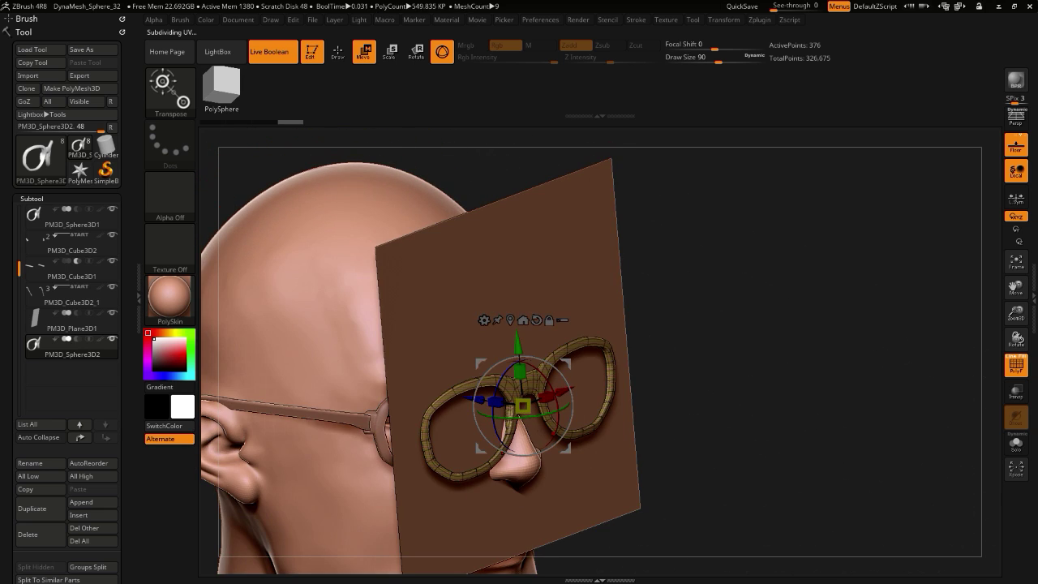
left_click_drag(674, 504, 769, 504)
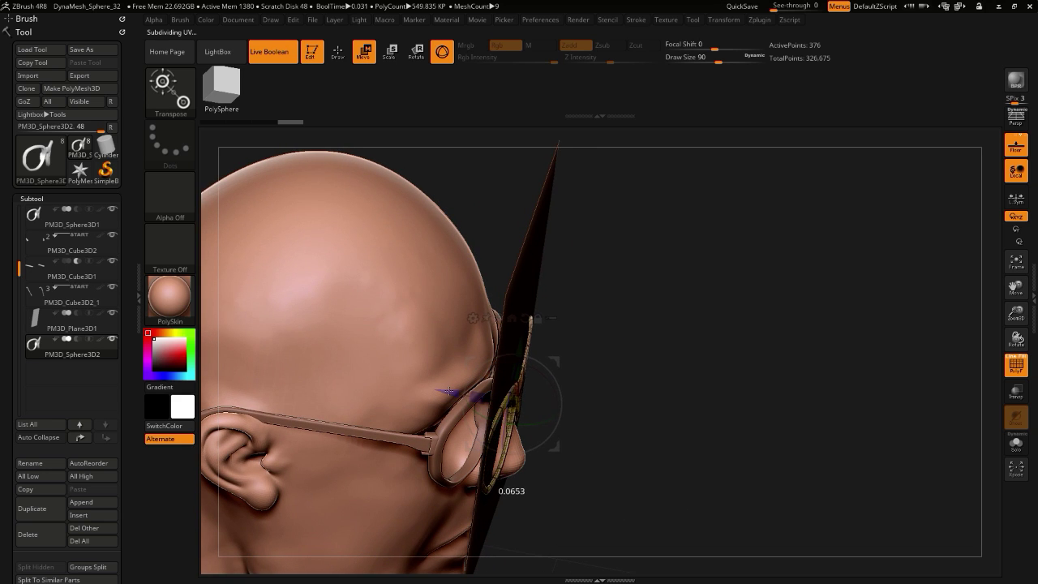
left_click_drag(449, 392, 447, 391)
mouse_move(683, 484)
left_mouse_down()
mouse_move(557, 489)
mouse_move(668, 494)
left_mouse_up()
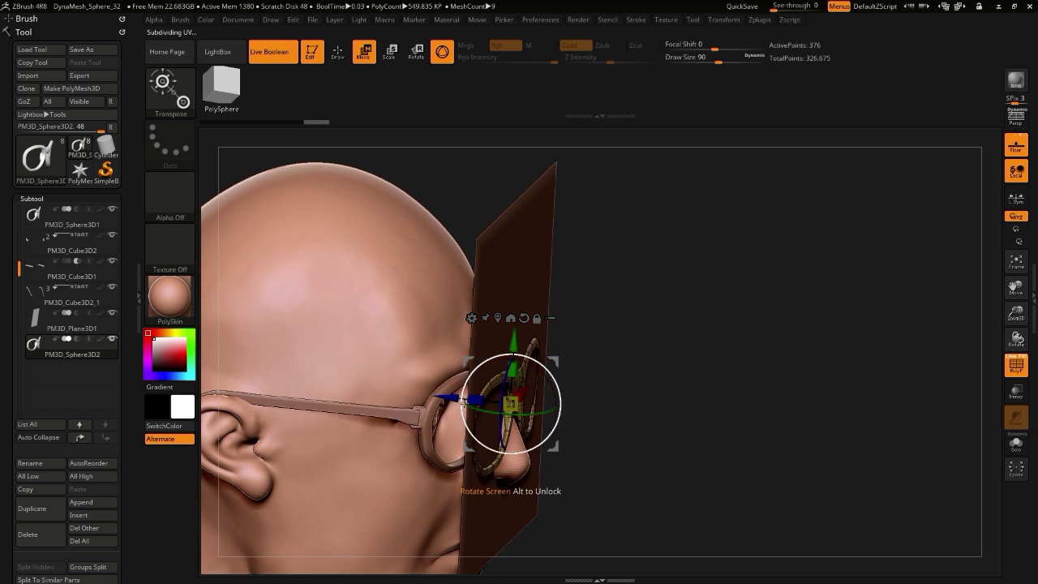
left_click_drag(475, 400, 461, 398)
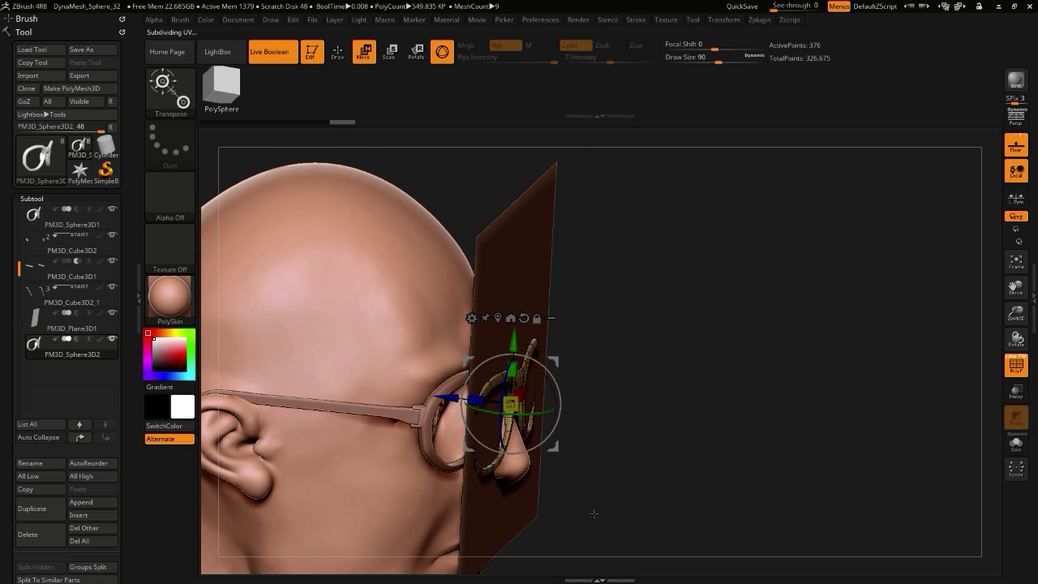
- Isolate the duplicated frame, lasso-mask its back side, invert the mask and pull the back side backward to deepen the frame
key("alt+shift+s")
mouse_move(594, 513)
left_mouse_down()
mouse_move(560, 497)
mouse_move(598, 506)
left_mouse_up()
mouse_move(398, 389)
left_mouse_down()
mouse_move(373, 424)
mouse_move(373, 360)
mouse_move(451, 361)
mouse_move(398, 352)
mouse_move(382, 397)
mouse_move(394, 394)
mouse_move(401, 420)
left_mouse_up()
mouse_move(401, 420)
left_mouse_down()
mouse_move(405, 459)
mouse_move(414, 435)
mouse_move(391, 407)
left_mouse_up()
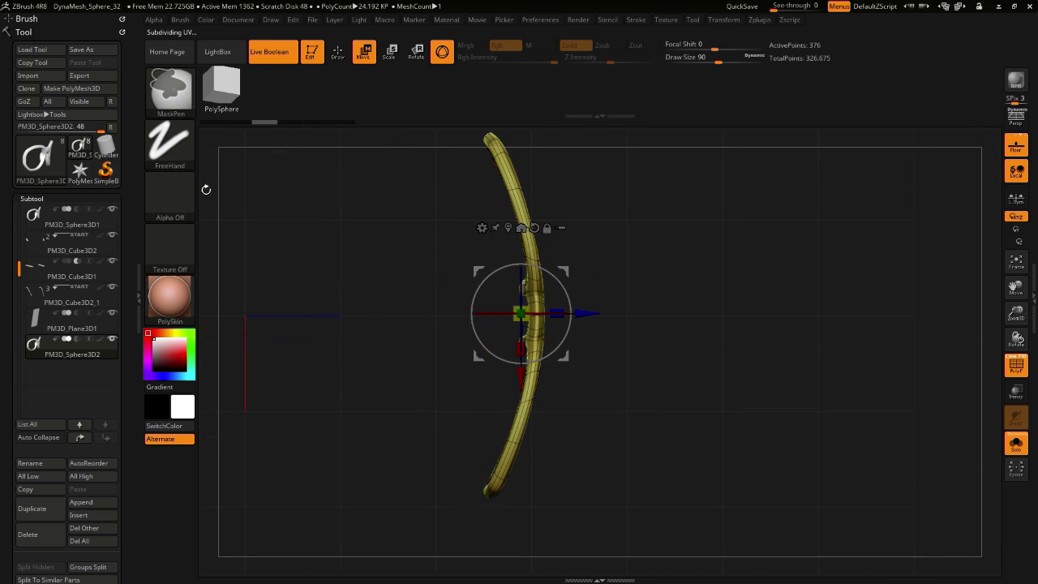
left_click(173, 94, "ctrl")
left_click(271, 103, "ctrl")
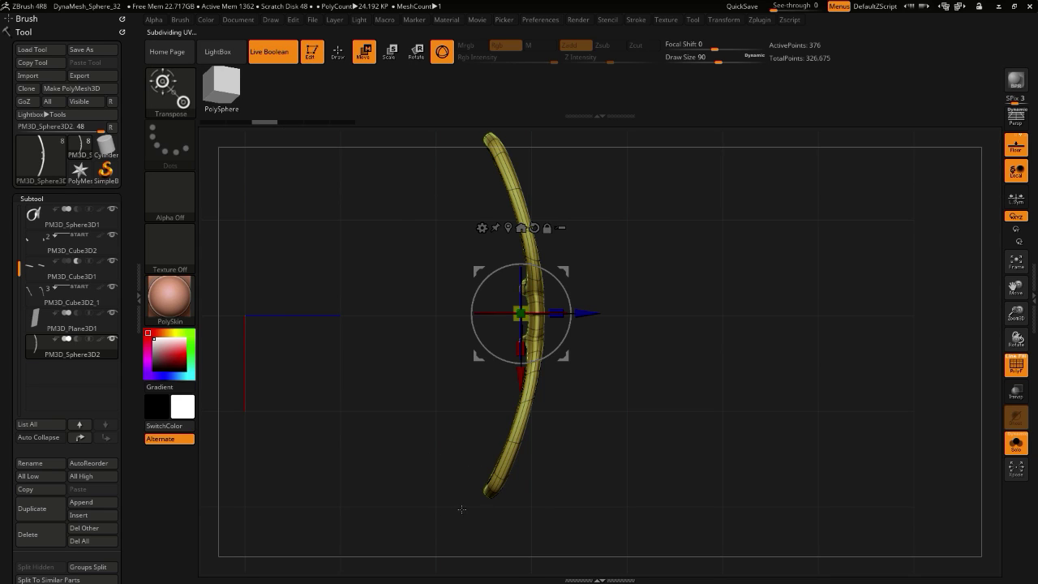
left_click_drag(453, 500, 462, 448, "ctrl")
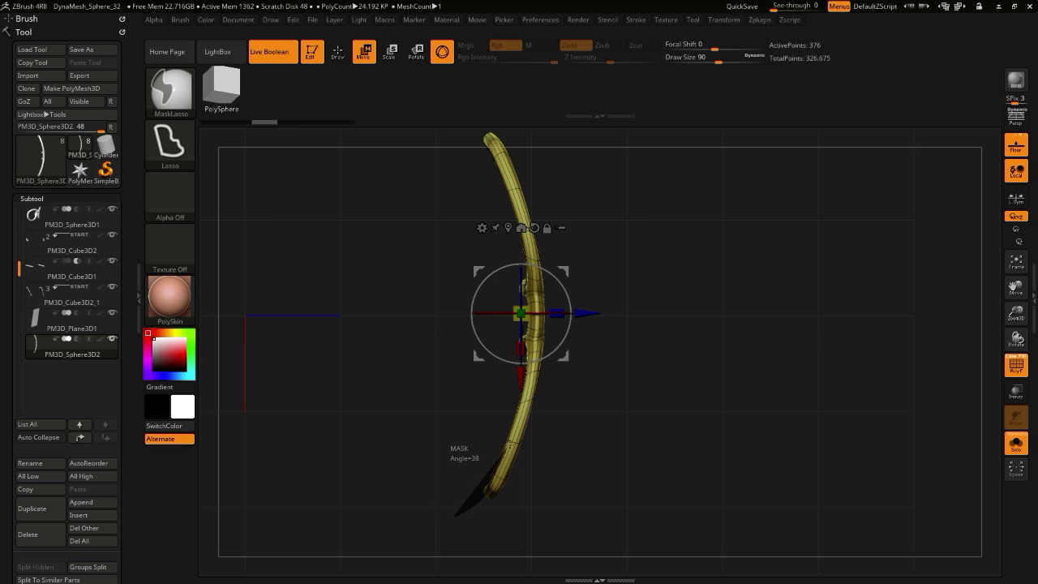
mouse_move(538, 301)
left_mouse_down("ctrl")
mouse_move(478, 178)
mouse_move(280, 324)
left_mouse_up("ctrl")
left_click(324, 341, "ctrl")
left_click_drag(585, 313, 535, 313)
left_click_drag(610, 509, 542, 535)
key("alt+s")
left_click_drag(349, 529, 274, 504)
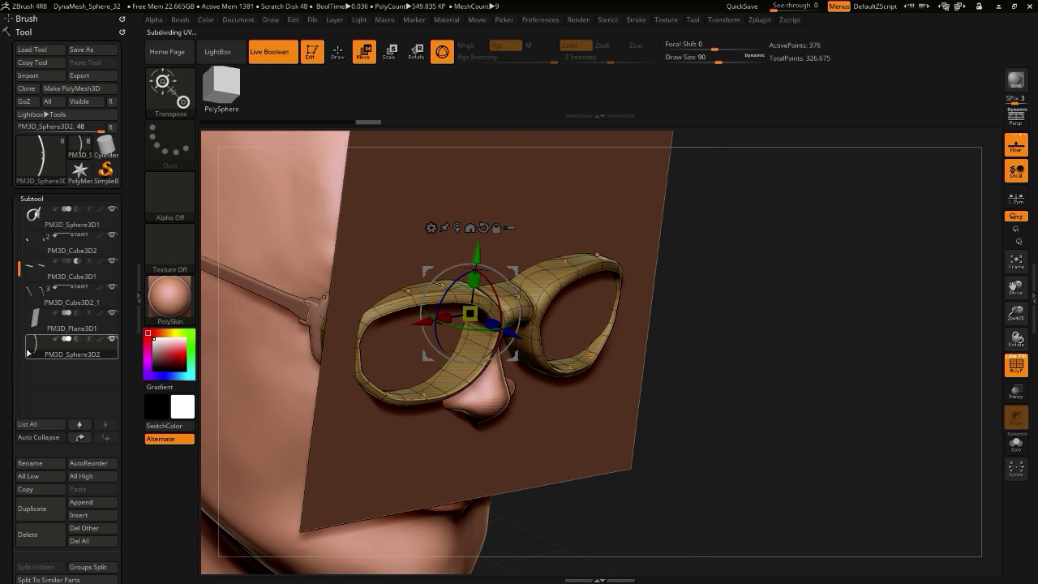
- Set the duplicated frame's Live Boolean operation to subtraction and turn off the polyframe display
left_click(77, 343)
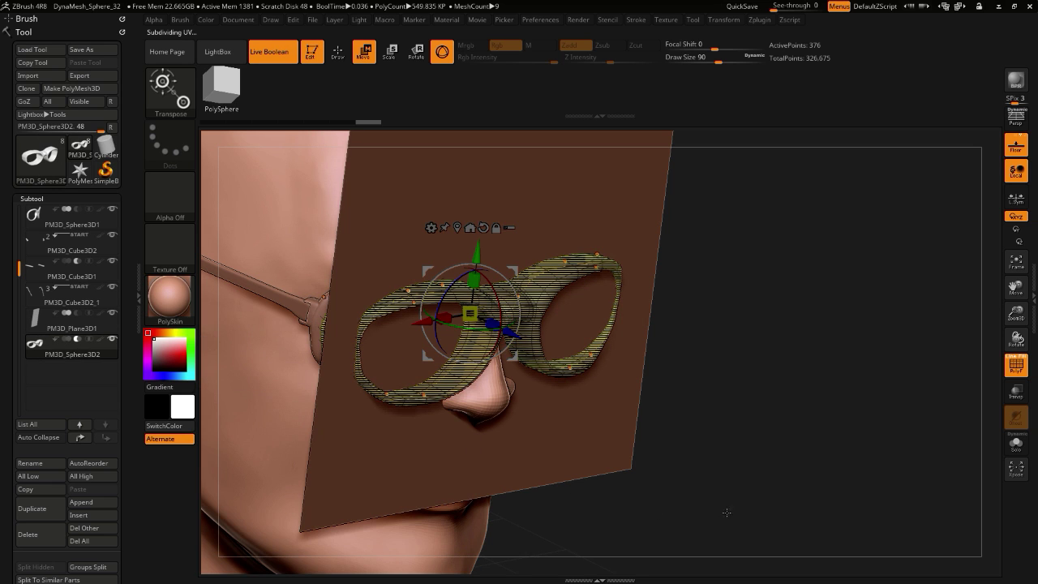
left_click(1008, 369)
left_click_drag(863, 464, 835, 478)
- Try the intersection mode on the duplicated frame and return it to subtraction
left_click(89, 341)
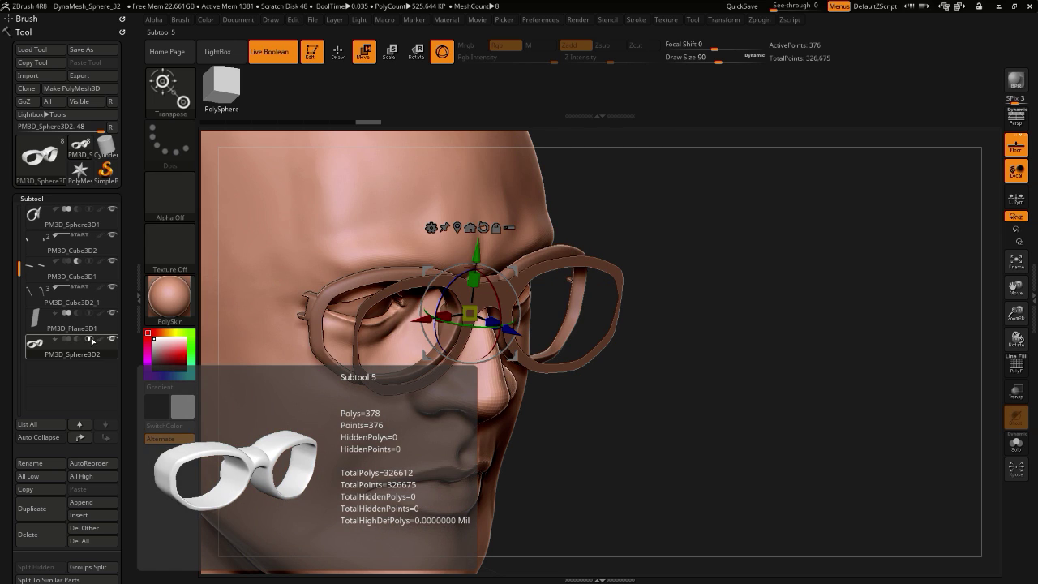
left_click(77, 341)
left_click_drag(766, 477, 731, 476)
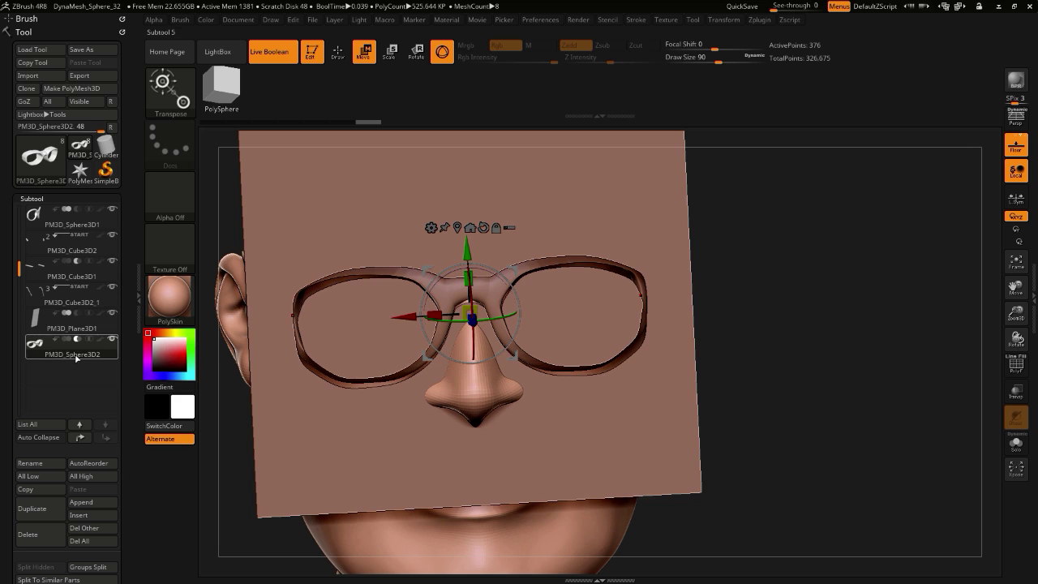
- Return to Draw mode and make the plane the active subtool
left_click(339, 53)
left_click(279, 403, "alt")
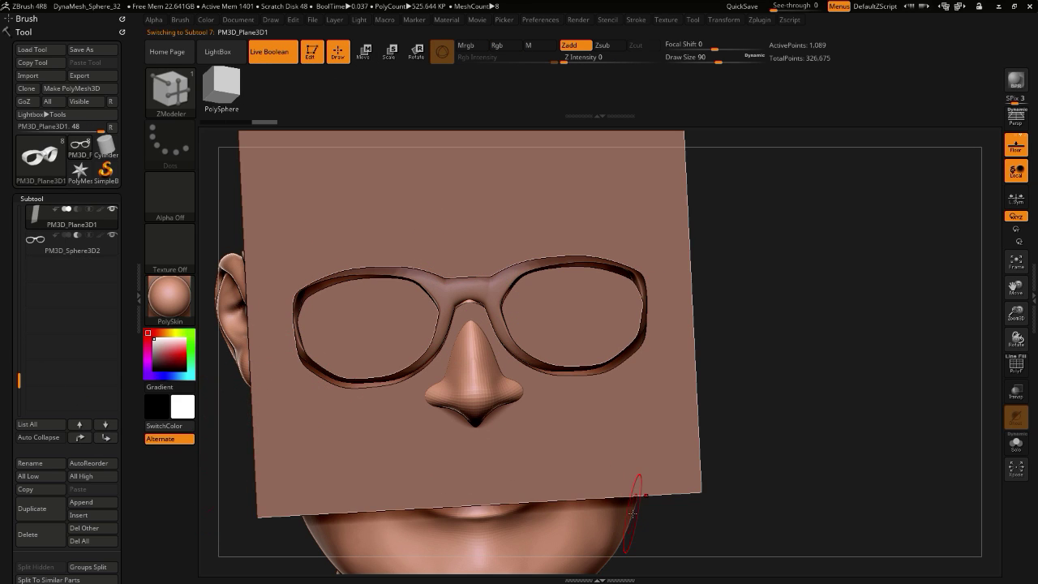
- Turn on the polyframe display and try to make a Boolean mesh from the plane and duplicated frame with DSDiv enabled
left_click(1016, 365)
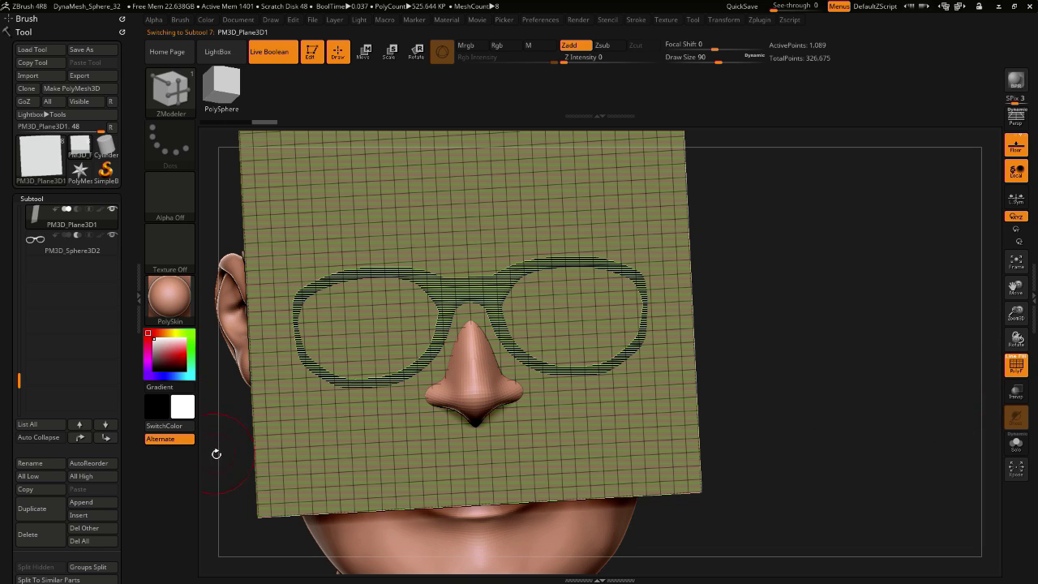
mouse_move(216, 454)
left_mouse_down()
mouse_move(225, 468)
mouse_move(214, 460)
left_mouse_up()
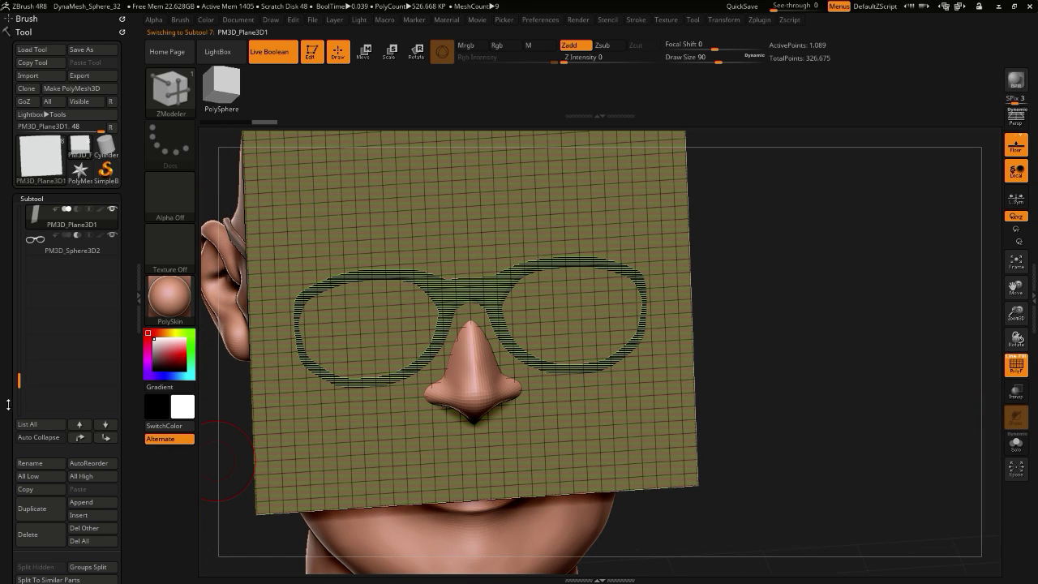
mouse_move(6, 465)
left_mouse_down()
mouse_move(7, 183)
mouse_move(13, 465)
left_mouse_up()
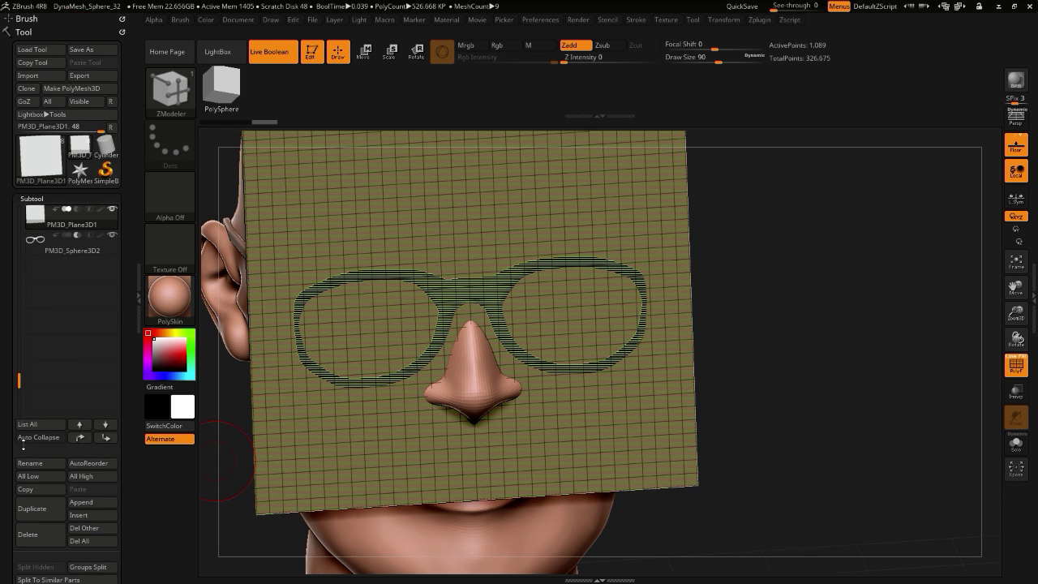
left_click_drag(0, 393, 1, 294)
left_click(104, 398)
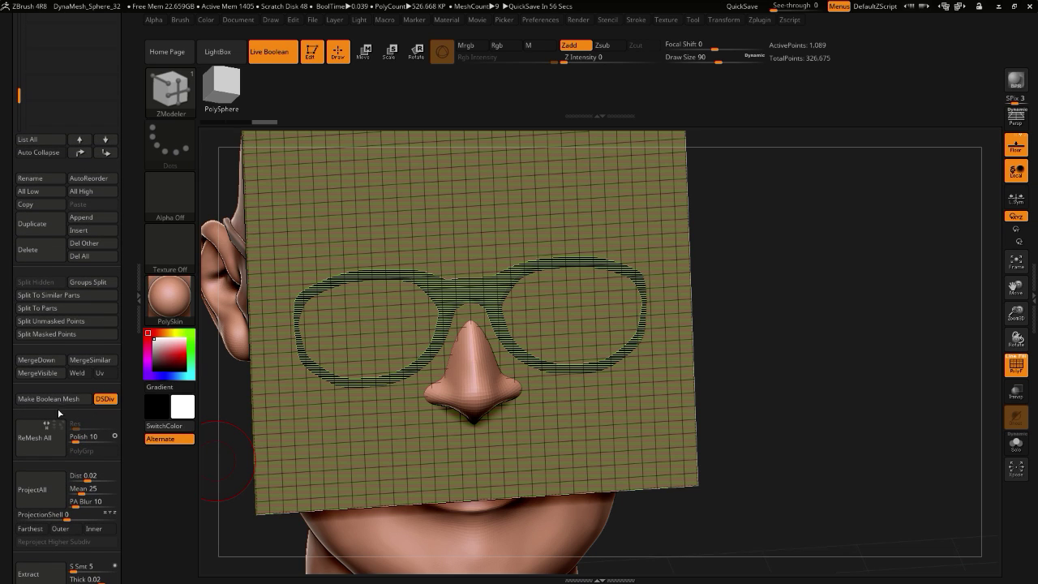
left_click_drag(2, 247, 2, 384)
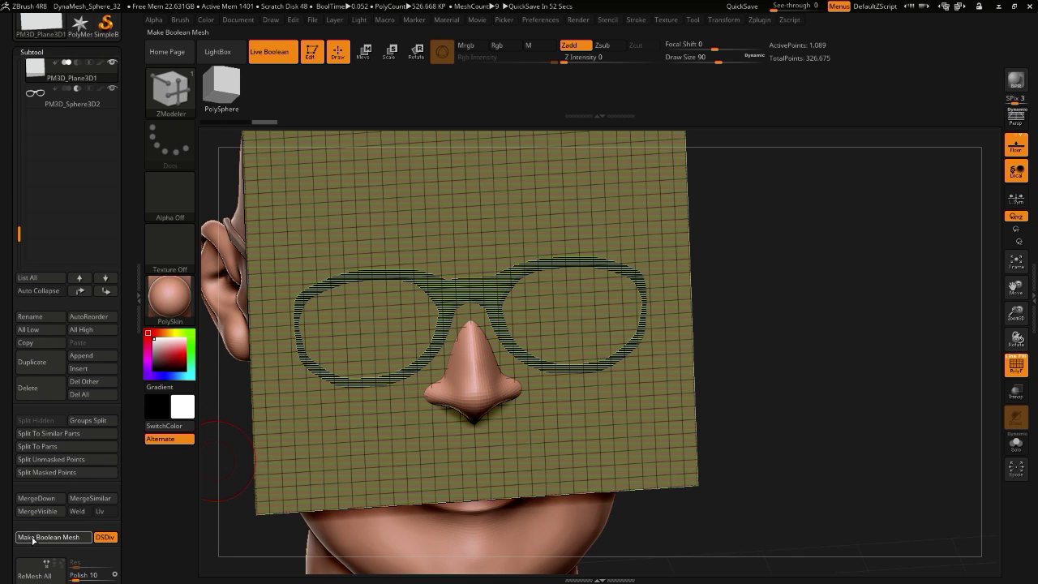
left_click(35, 537)
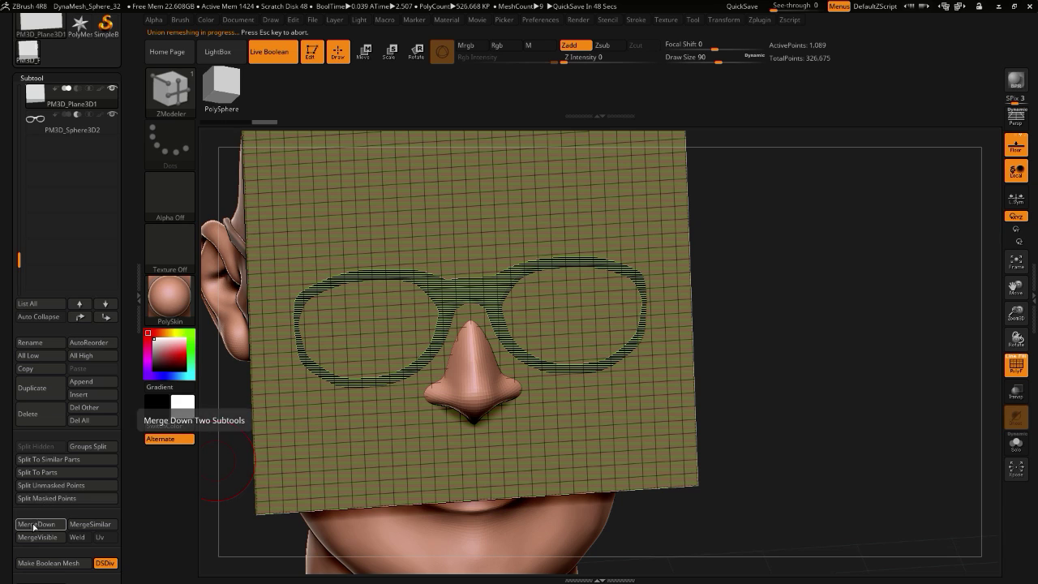
left_click_drag(1, 115, 3, 212)
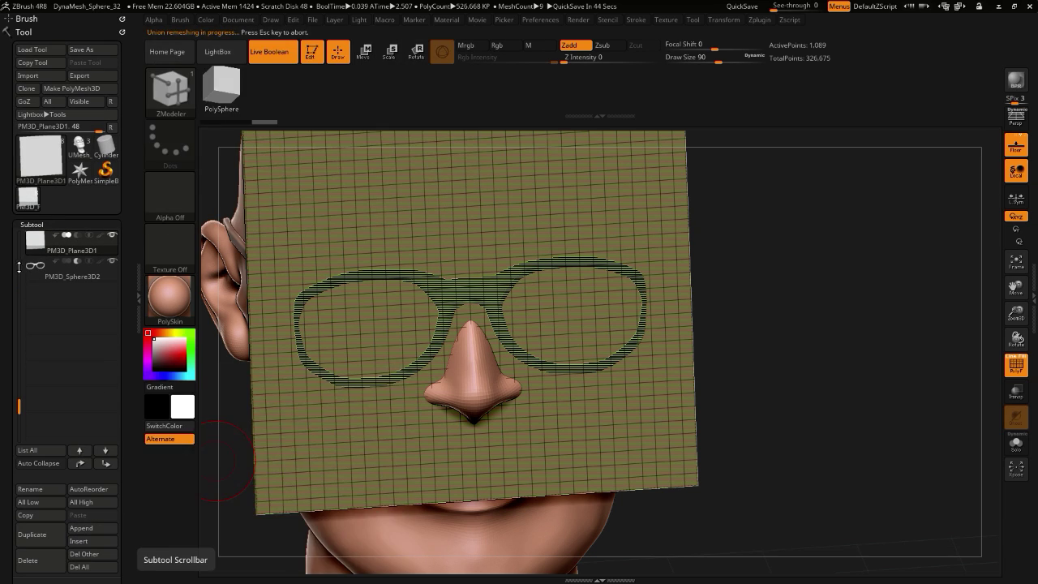
left_click_drag(2, 395, 10, 273)
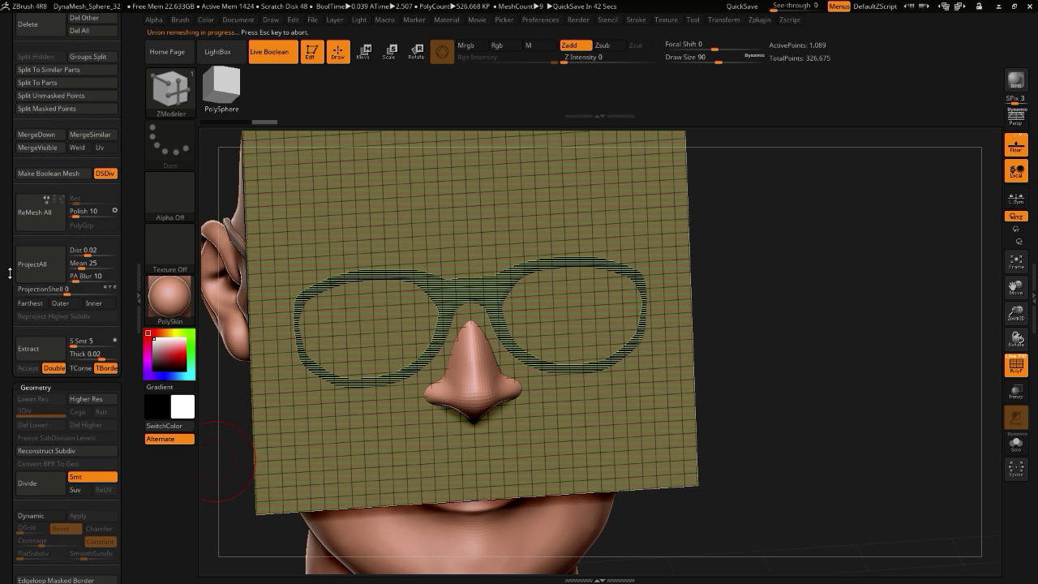
left_click_drag(3, 452, 4, 398)
left_click_drag(7, 442, 7, 311)
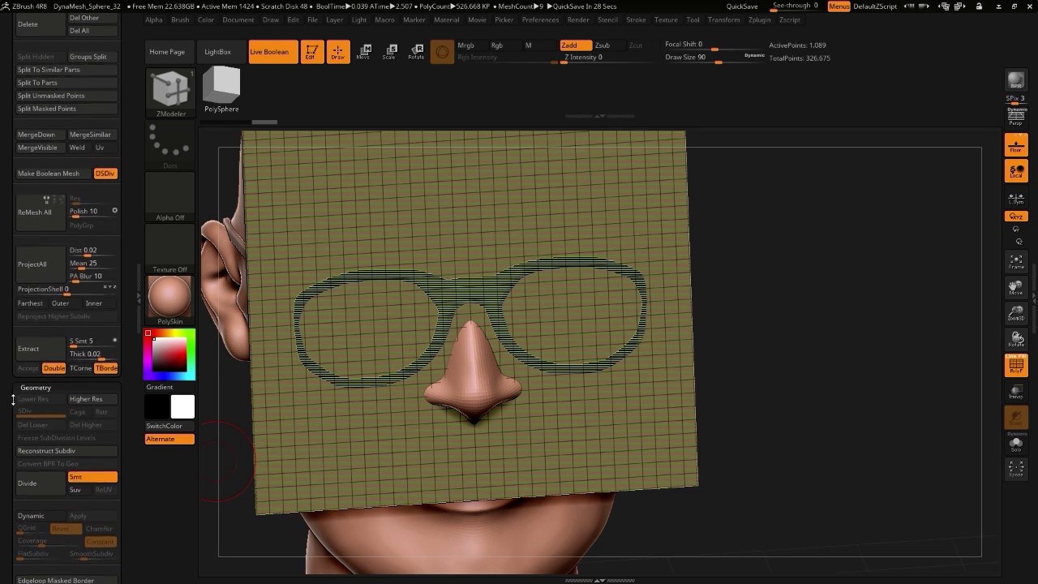
left_click_drag(13, 399, 53, 510)
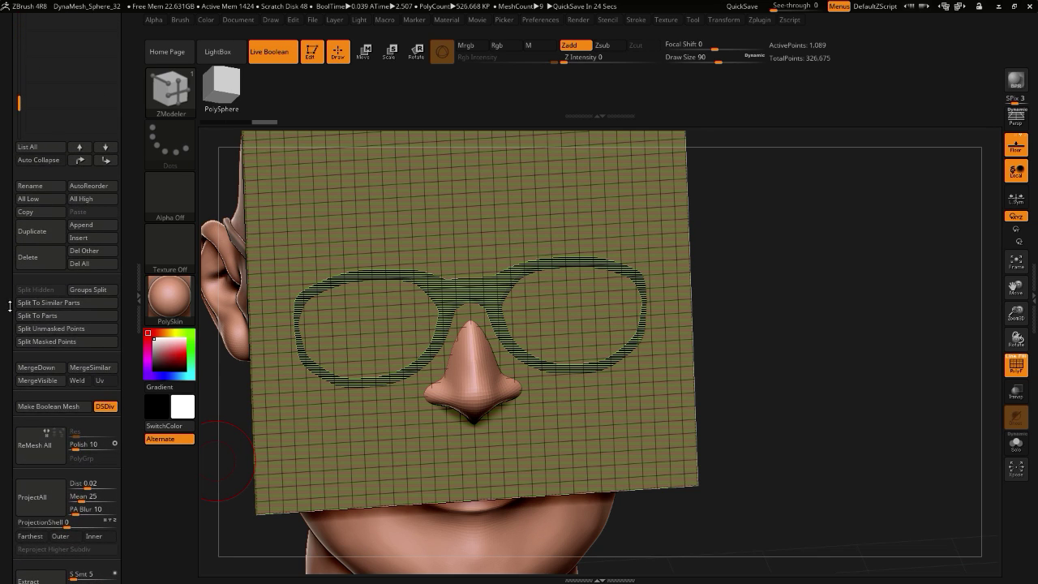
left_click_drag(4, 308, 11, 381)
- Make the plane the active subtool and convert it to a separate PolyMesh3D tool
left_click(34, 139)
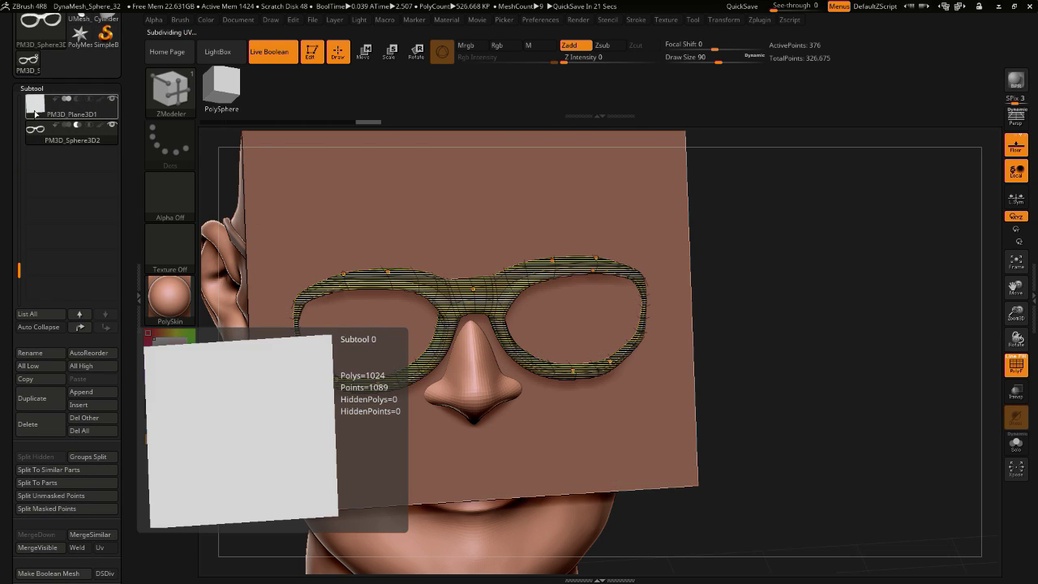
left_click(35, 113)
left_click_drag(22, 152, 18, 224)
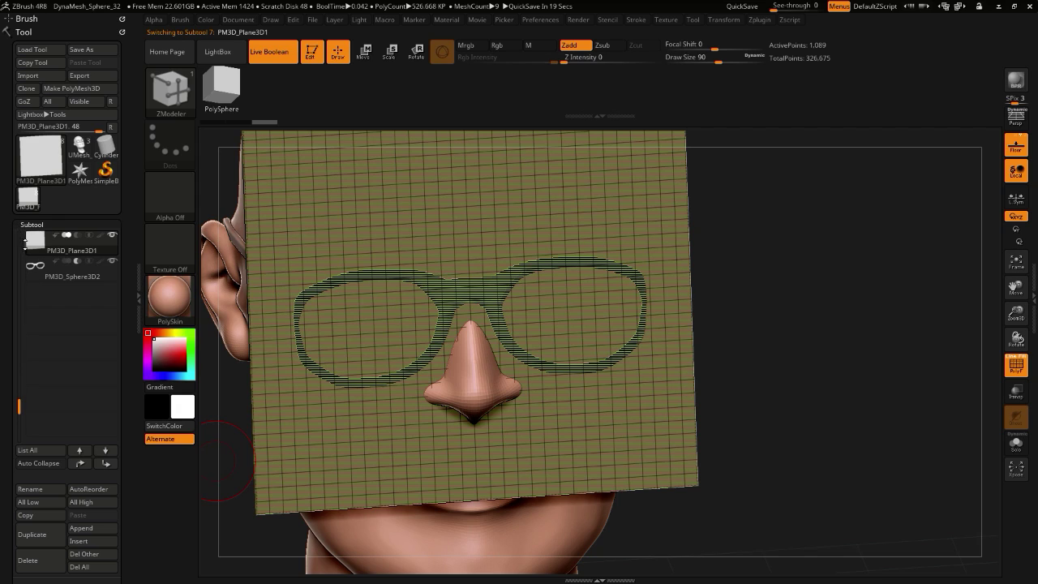
left_click(71, 89)
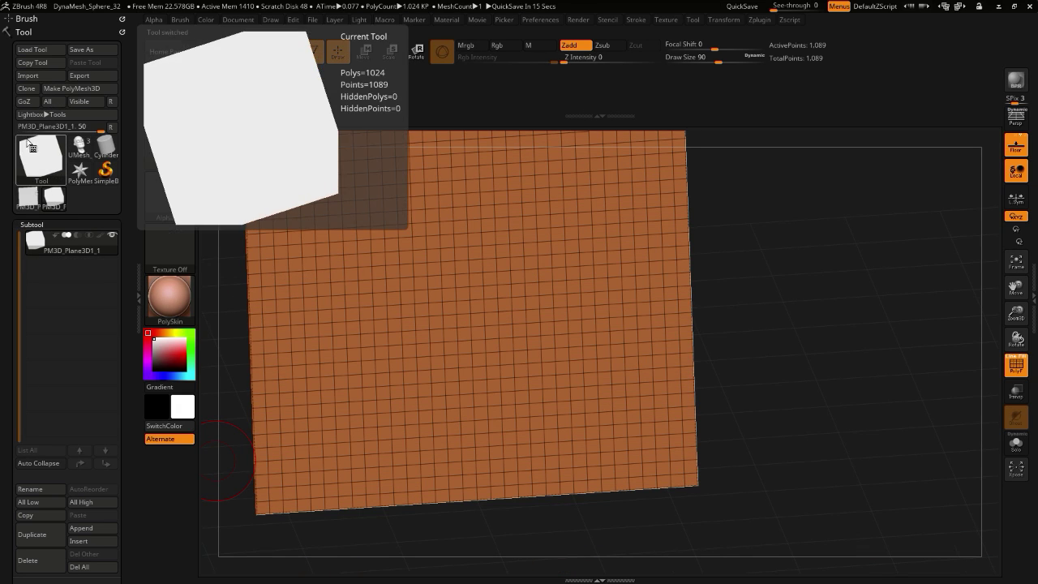
- Switch to the generated UMesh Boolean tool and inspect its head, temple-arm and hinge subtools from the side
left_click(80, 146)
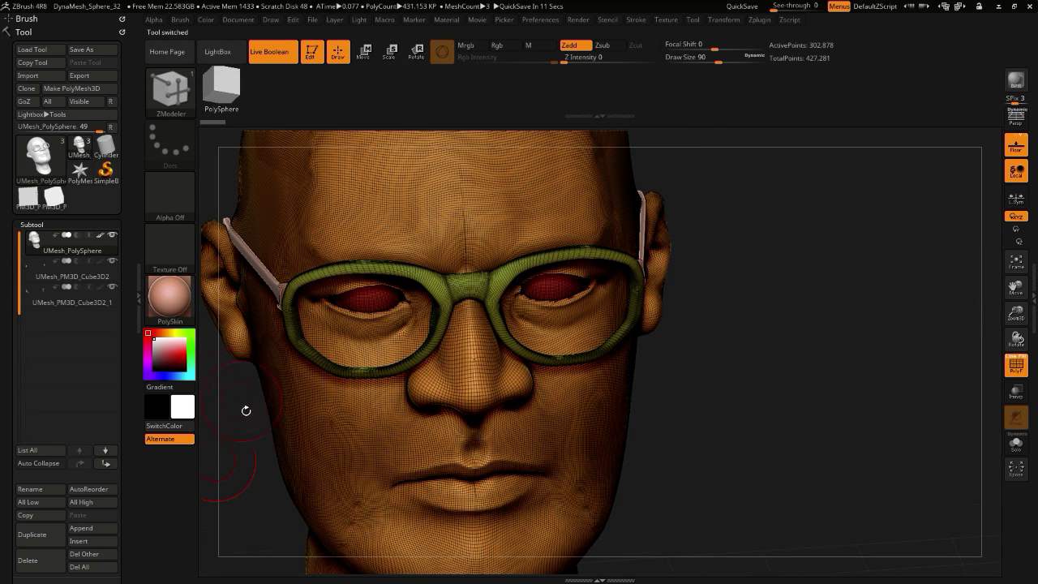
left_click_drag(235, 436, 357, 420)
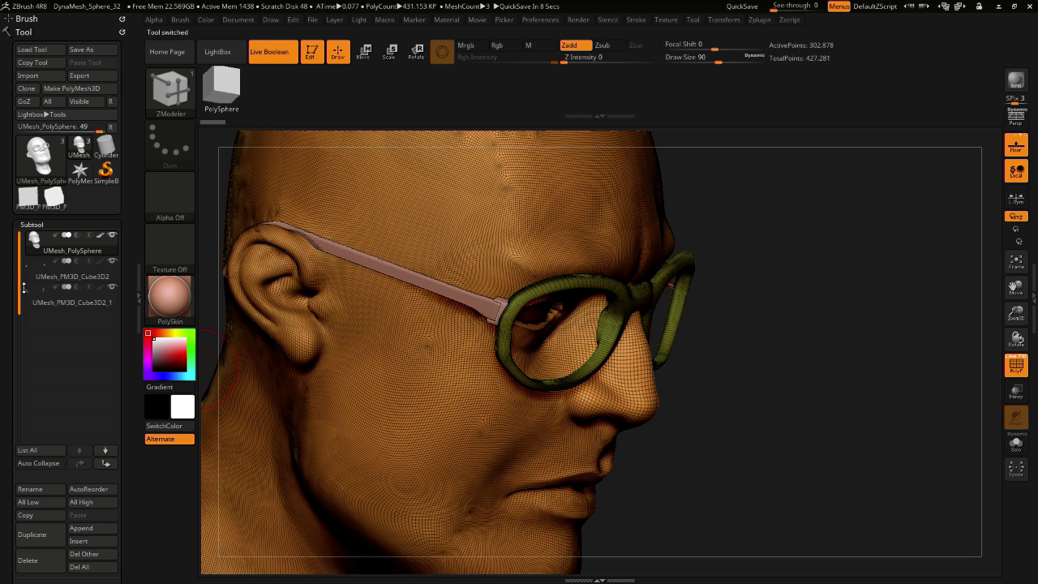
left_click(38, 302)
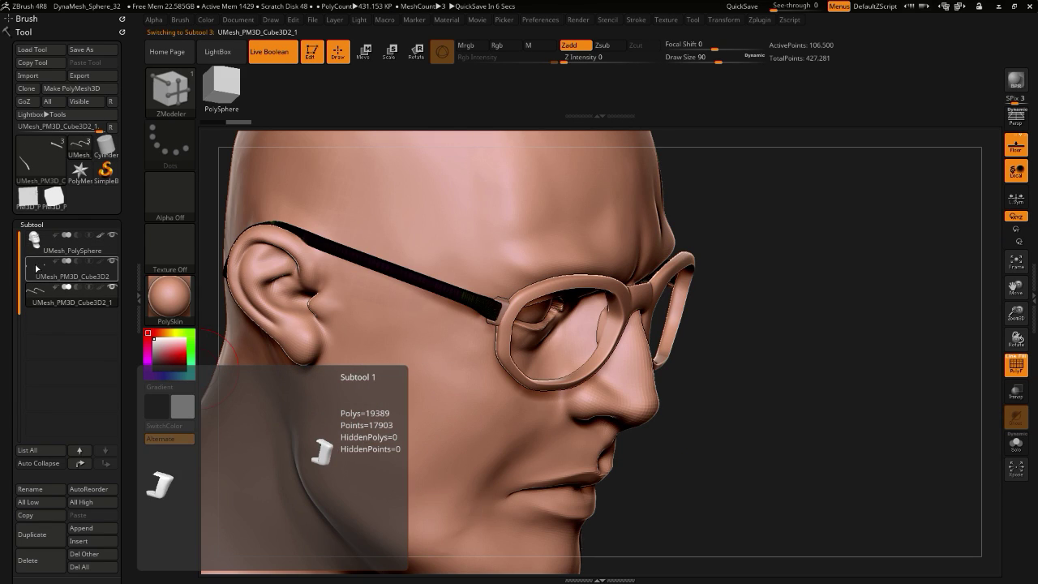
left_click(37, 269)
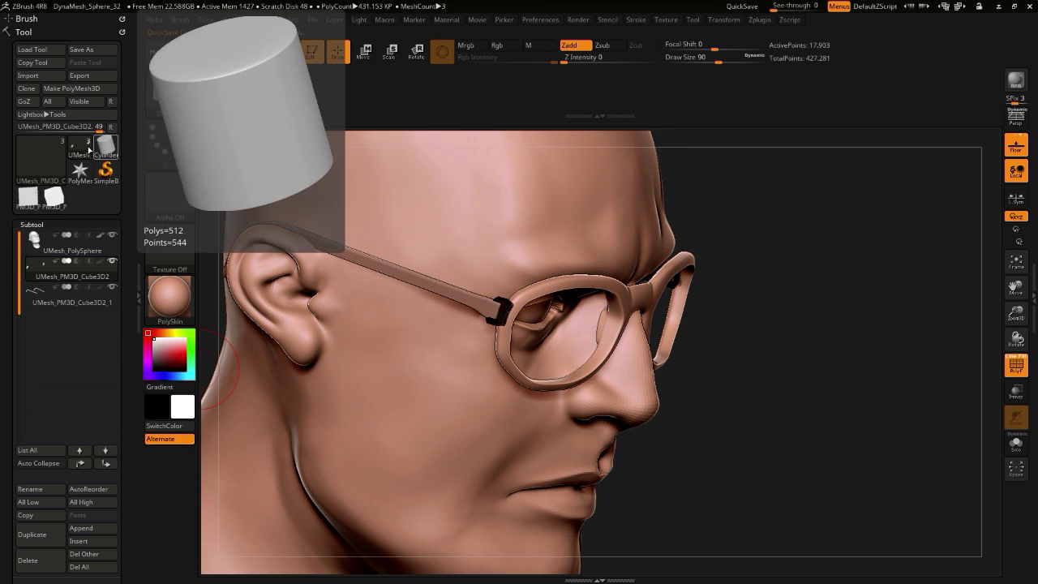
- Return to the PM3D_Plane3D1 tool holding the original subtools and delete its plane subtool
left_click(51, 161)
left_click(41, 171)
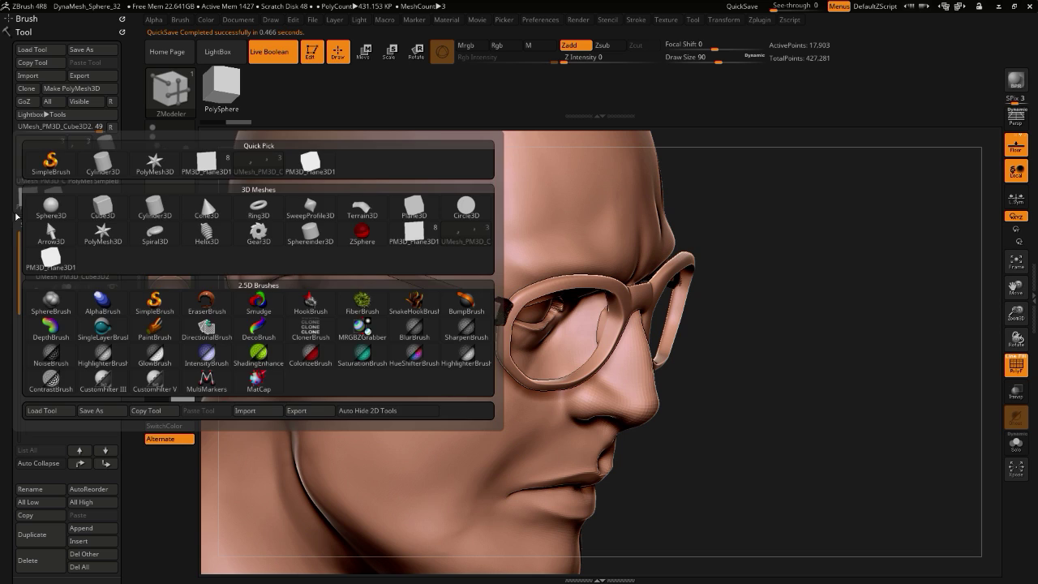
left_click(30, 162)
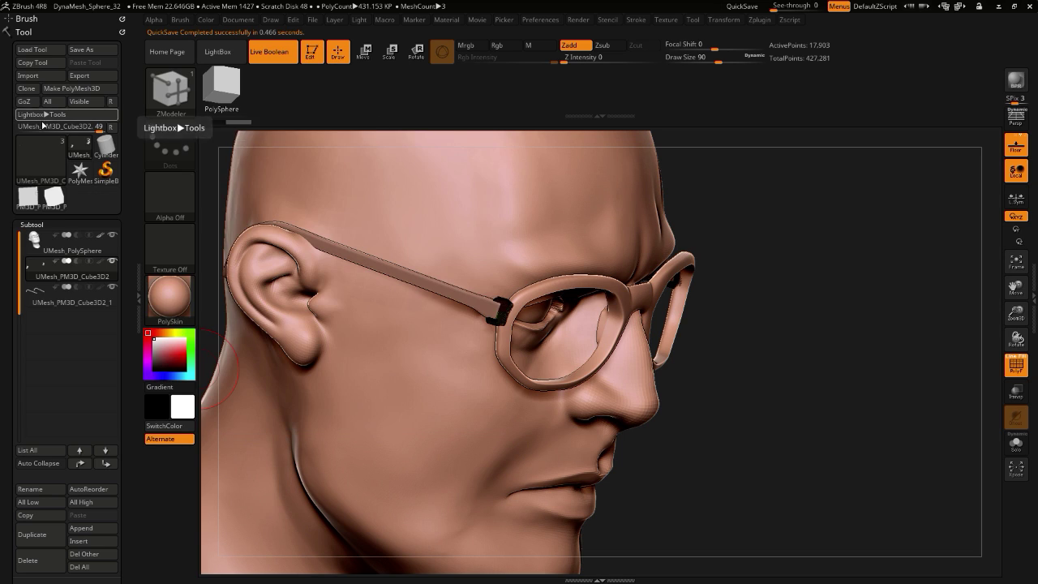
left_click(28, 169)
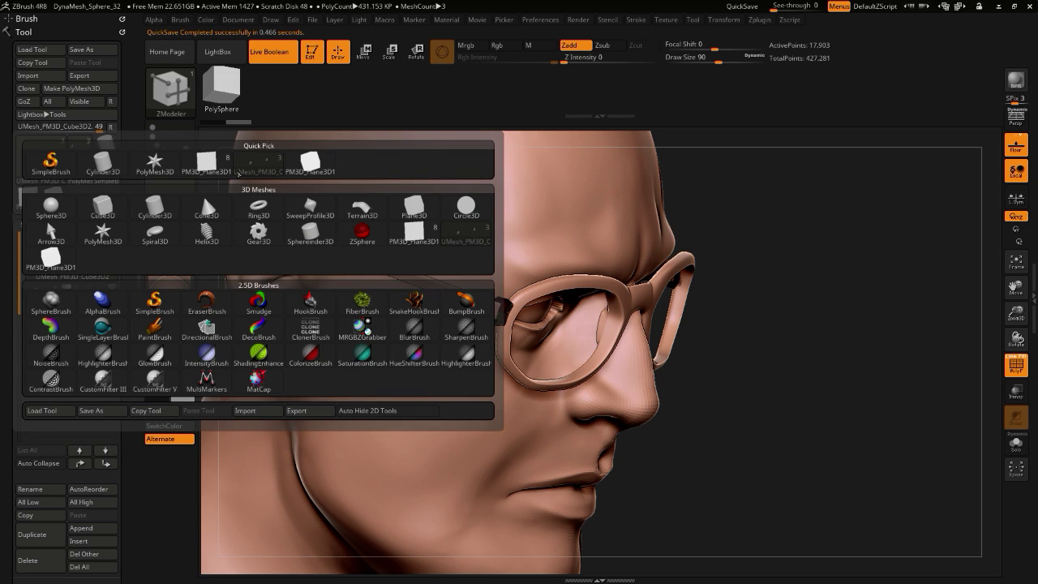
left_click(207, 162)
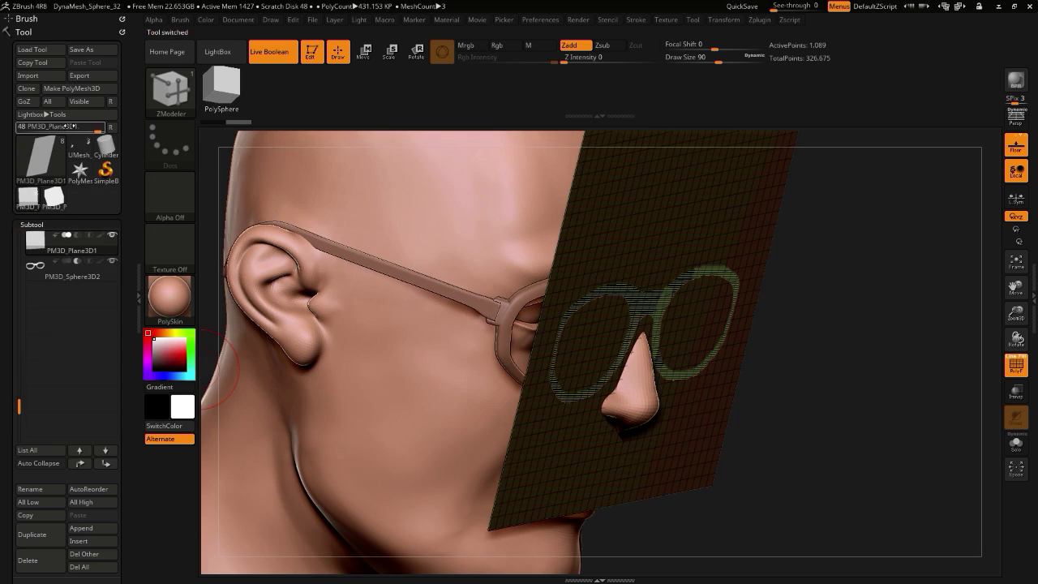
left_click_drag(2, 371, 2, 364)
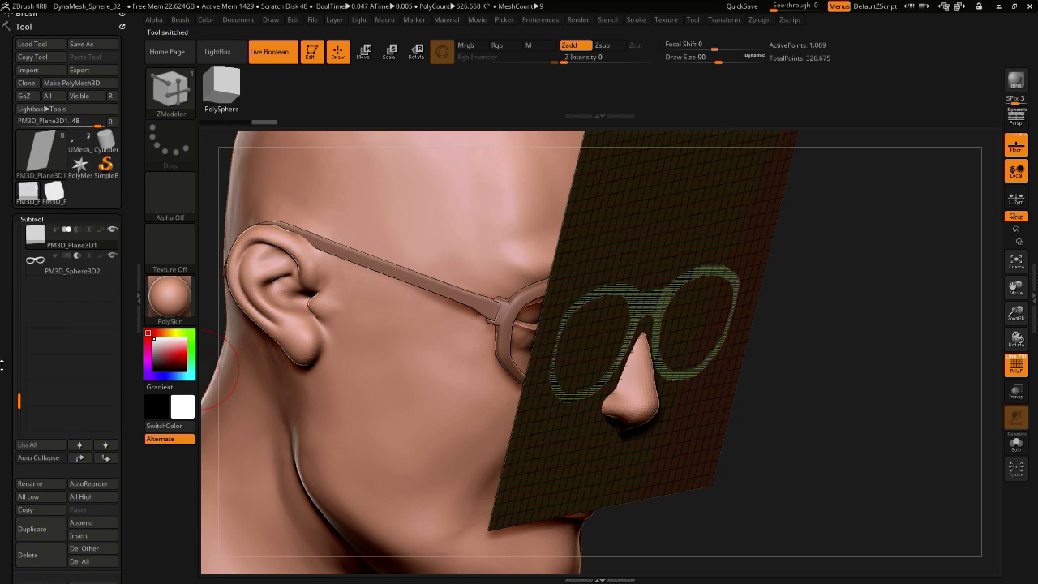
scroll(12, 464, "down", 2)
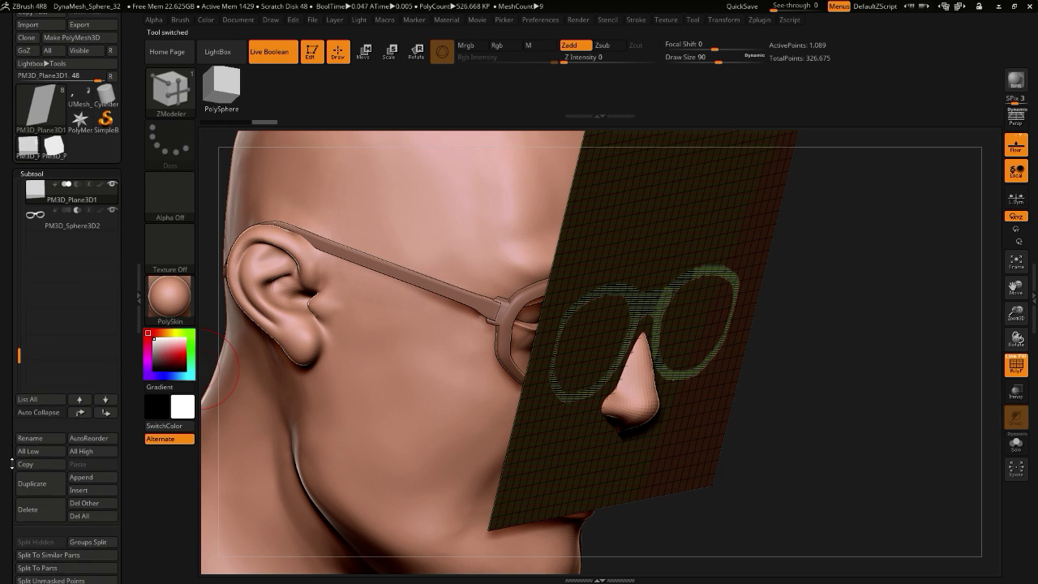
left_click(27, 511)
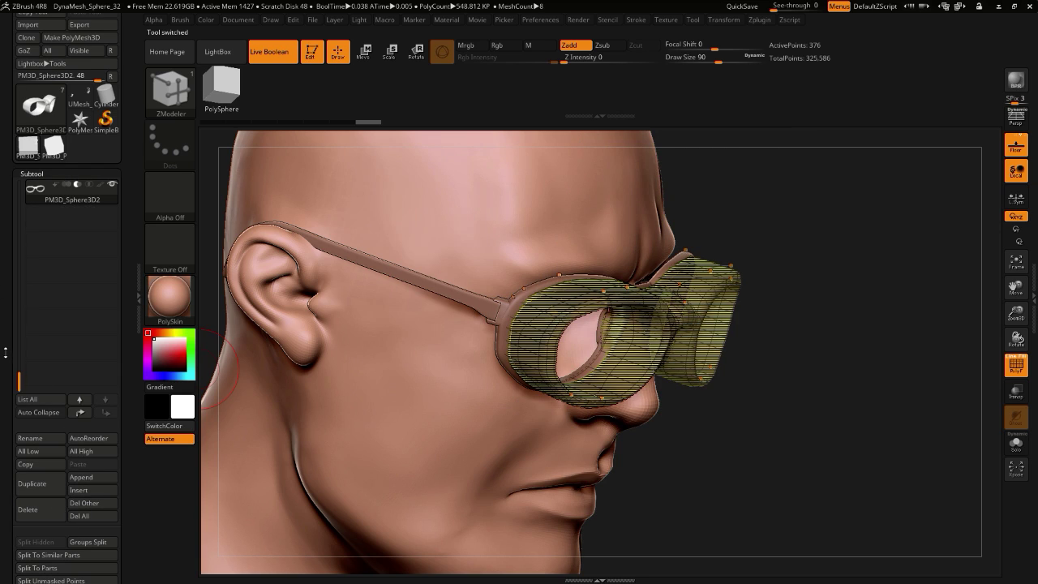
- Append the PolyMesh3D copy of the plane as a subtool and move the duplicated frame below it in the subtool order
scroll(5, 352, "down", 1)
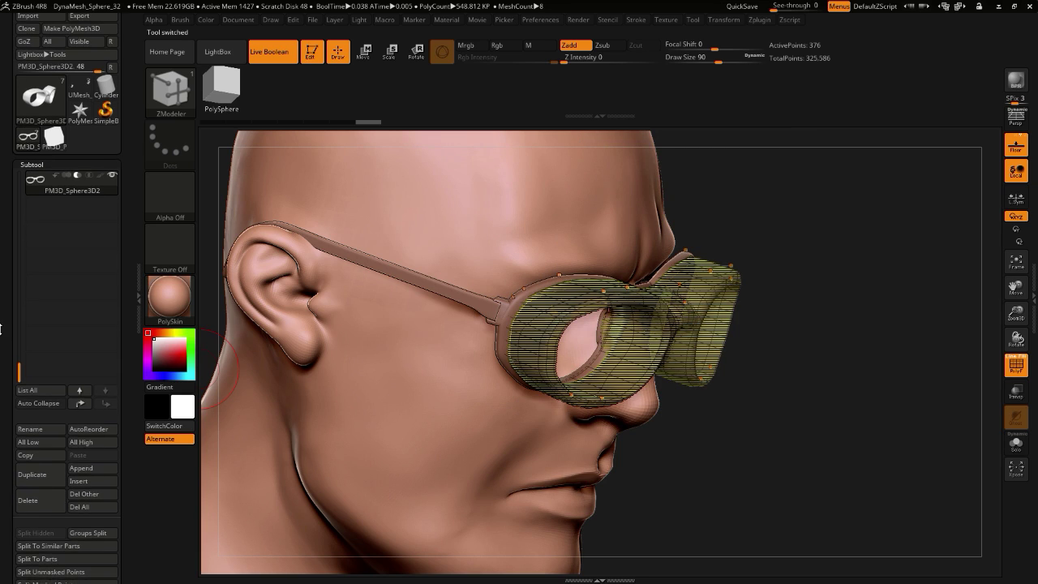
left_click(80, 471)
mouse_move(99, 437)
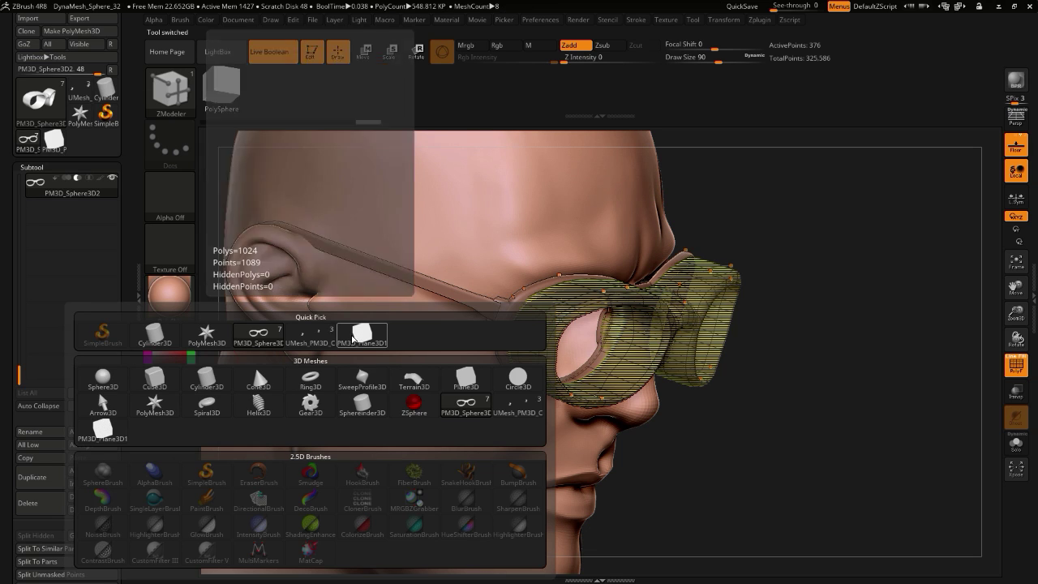
left_click(103, 428)
left_click_drag(753, 514, 608, 475)
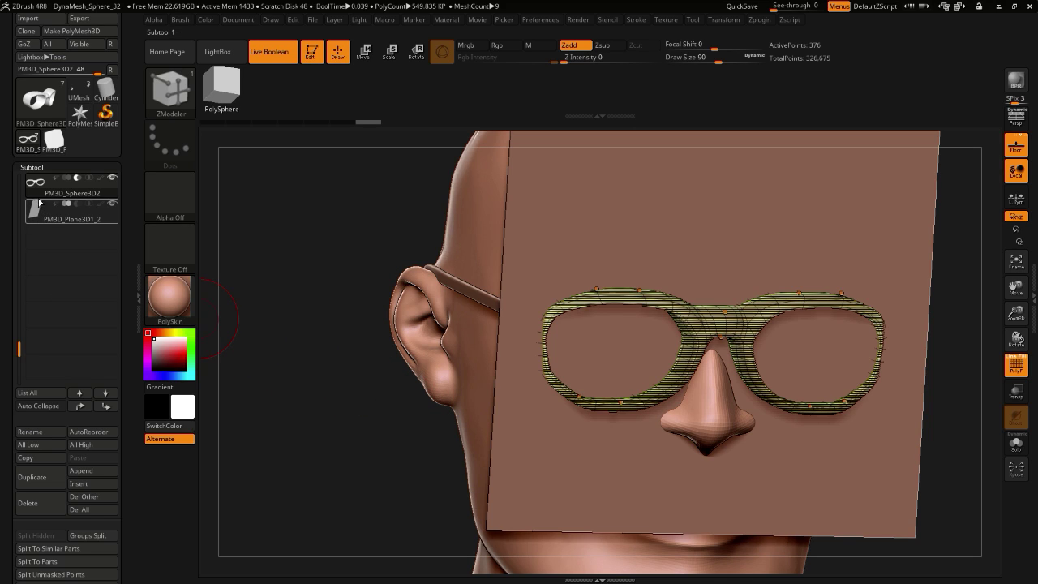
left_click(105, 405)
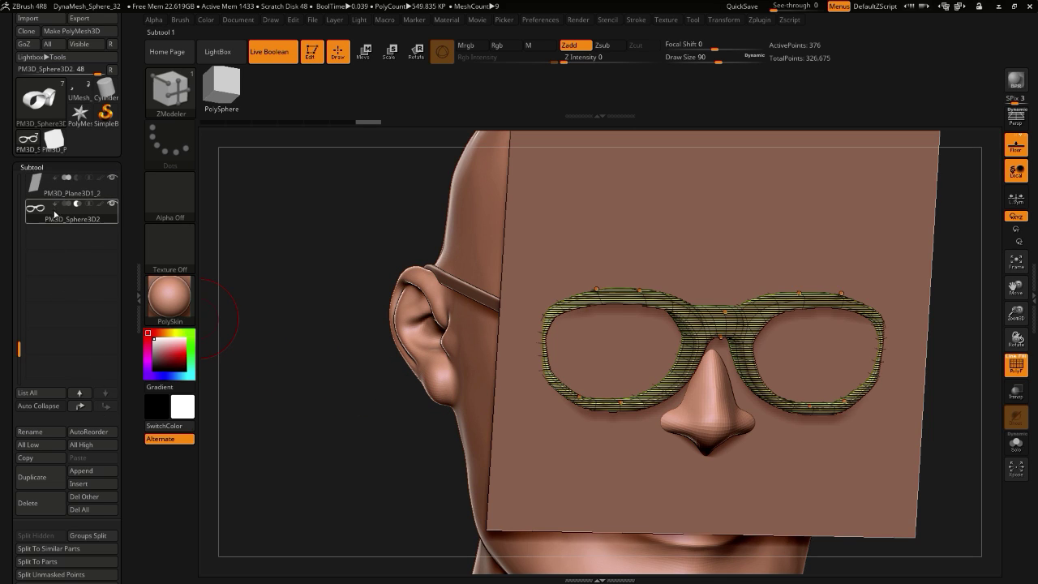
- Mark the appended plane as the Start of the Live Boolean group and make a Boolean mesh with DSDiv enabled
left_click(54, 179)
left_click_drag(325, 363, 320, 360)
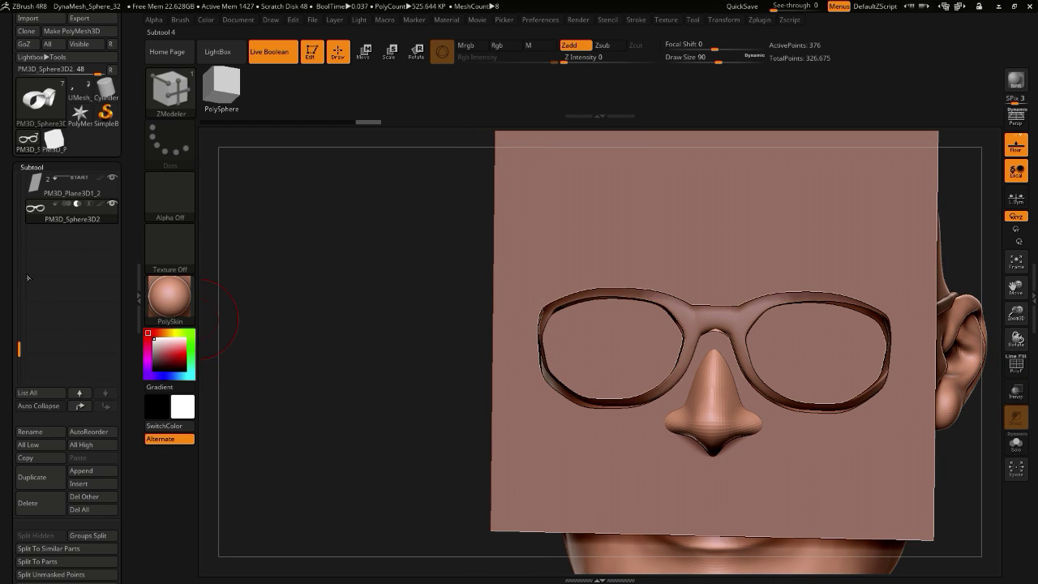
left_click(38, 189)
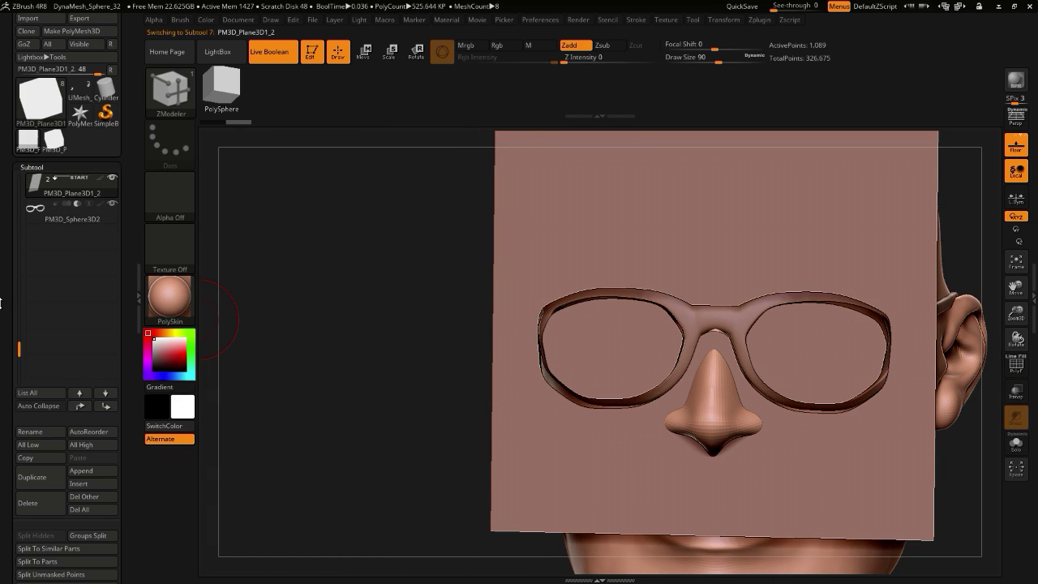
left_click_drag(1, 317, 1, 263)
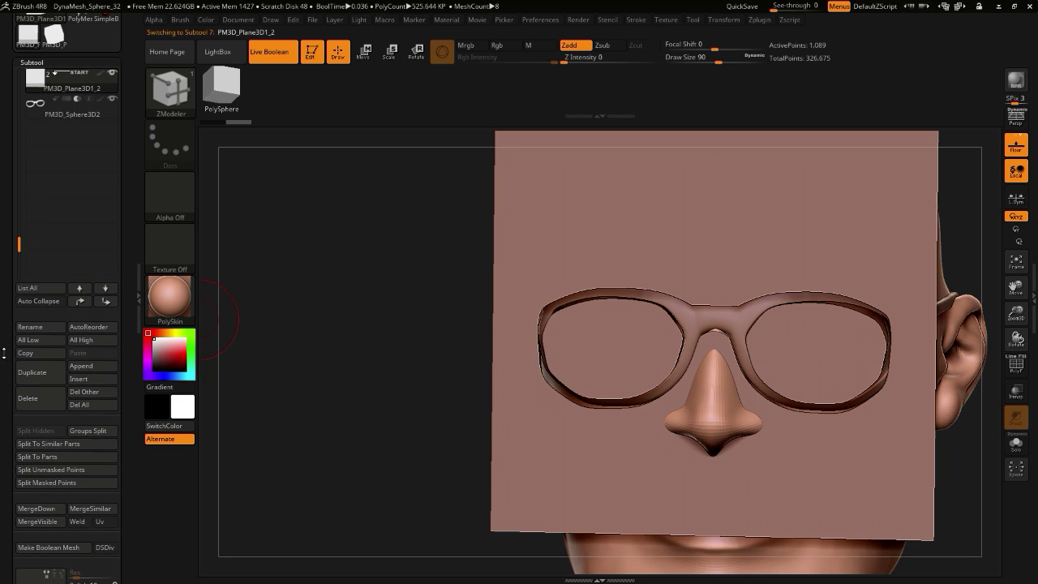
scroll(4, 352, "down", 5)
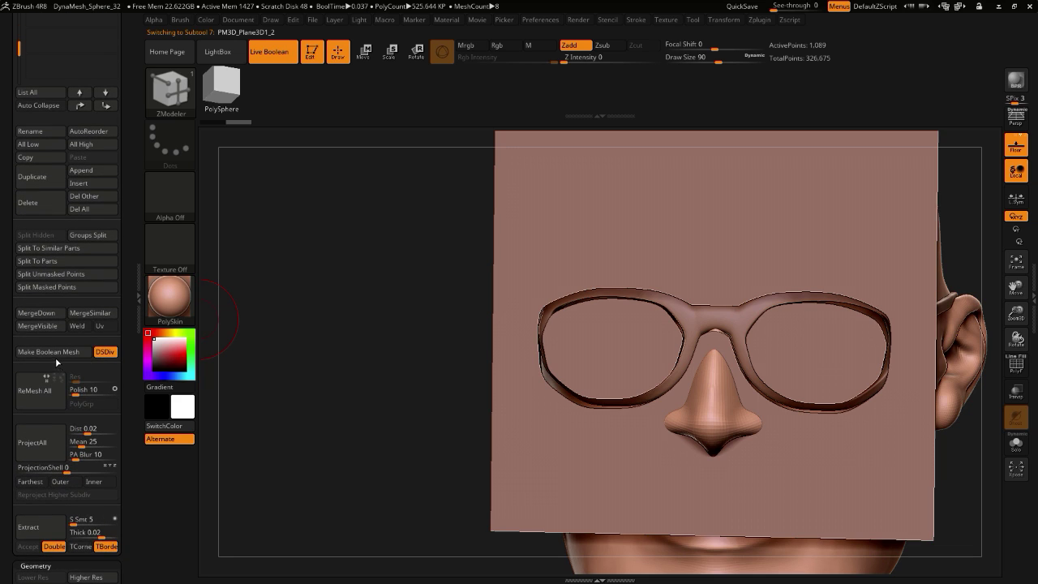
left_click(48, 353)
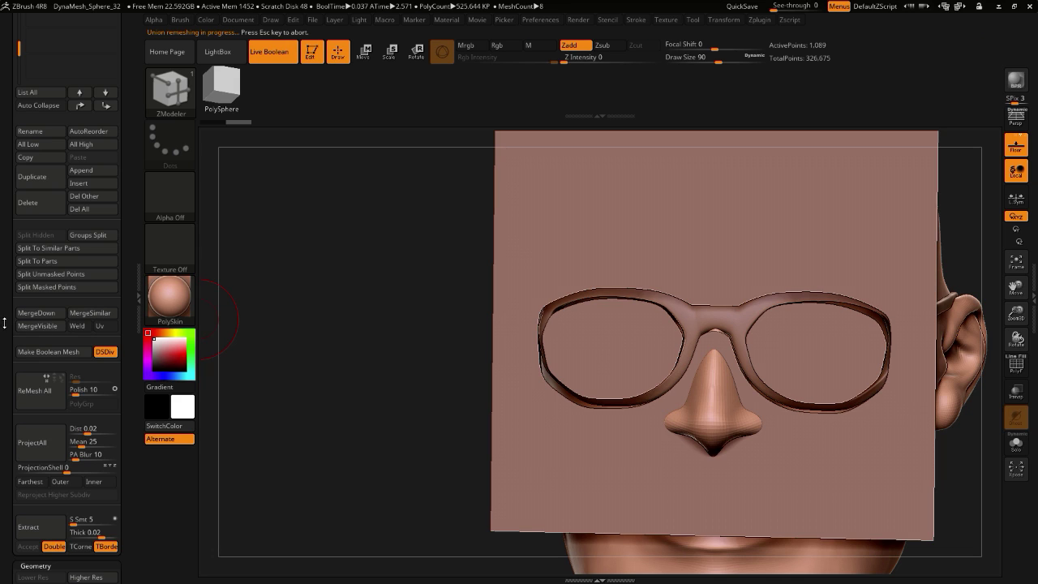
- Switch to the standalone PM3D_Plane3D1_1 tool and inspect the plane from another angle
scroll(4, 323, "up", 9)
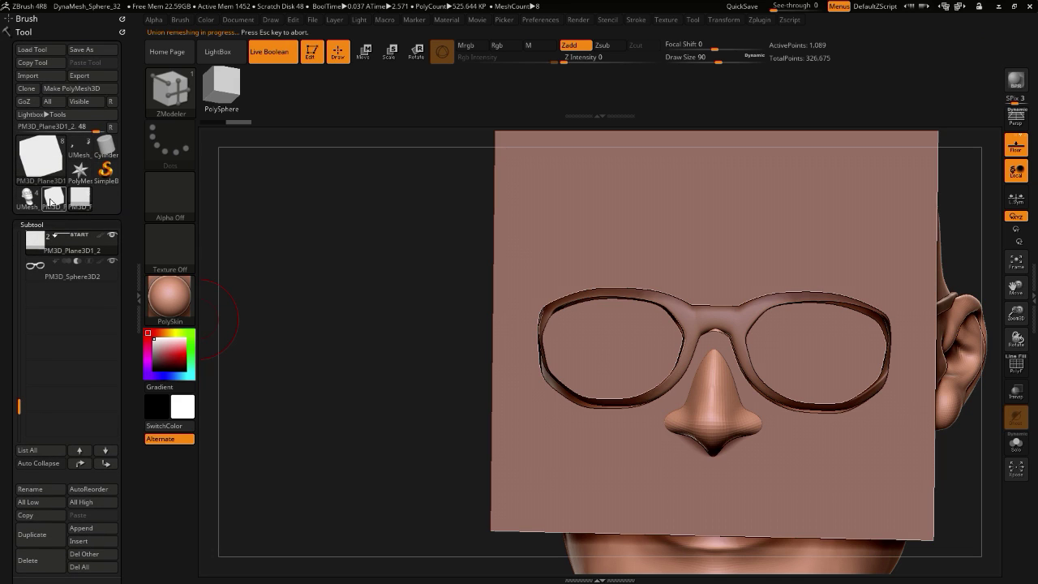
left_click(50, 200)
left_click_drag(287, 356, 325, 378)
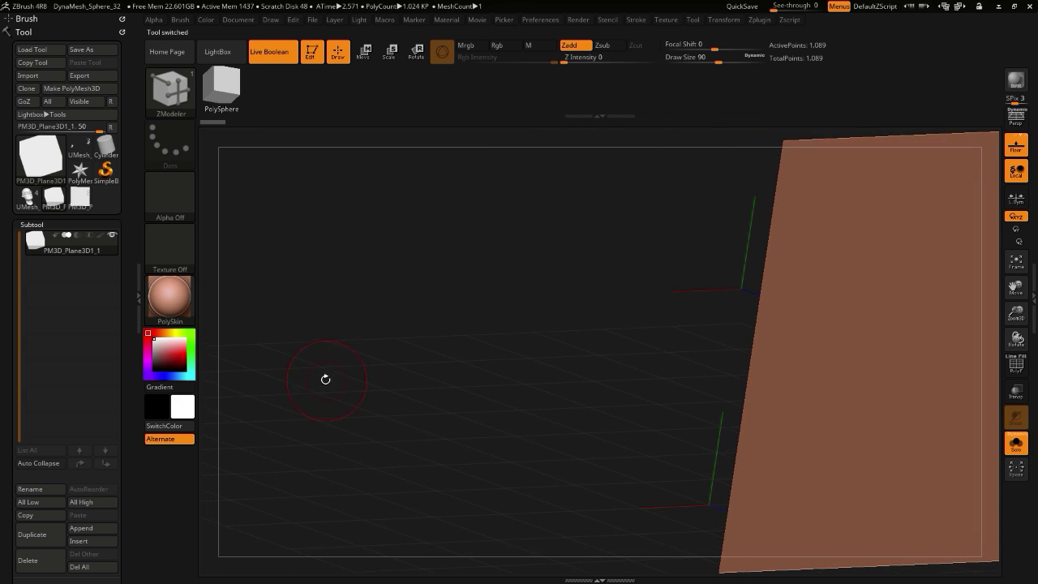
- Switch to the tool containing the Boolean results, select the UMesh_PM3D_Plane3D1_2 subtool and display its polyframe
left_click(28, 199)
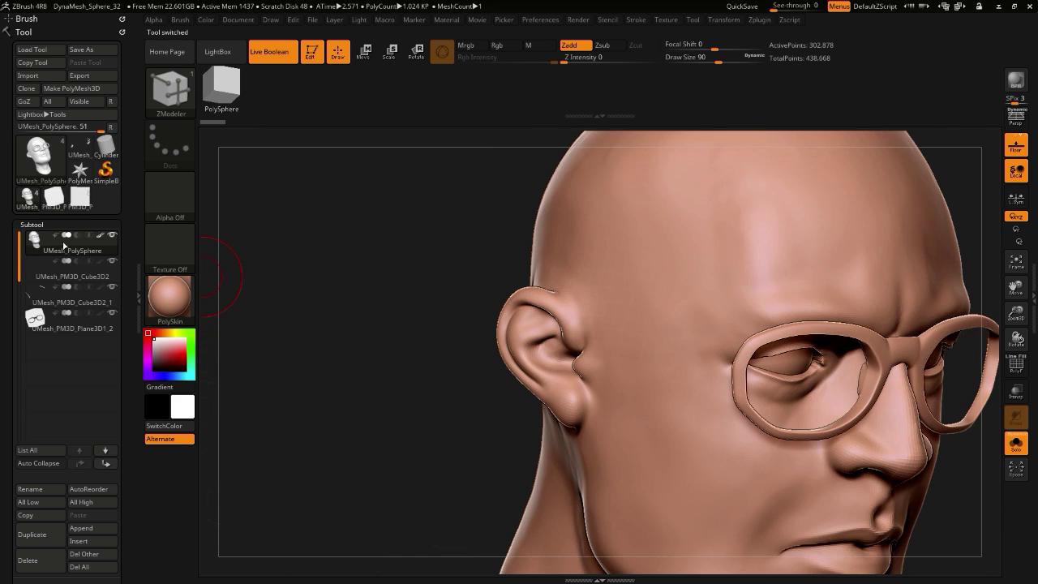
left_click(42, 325)
left_click_drag(357, 404, 175, 340, "alt")
left_click_drag(231, 362, 275, 384)
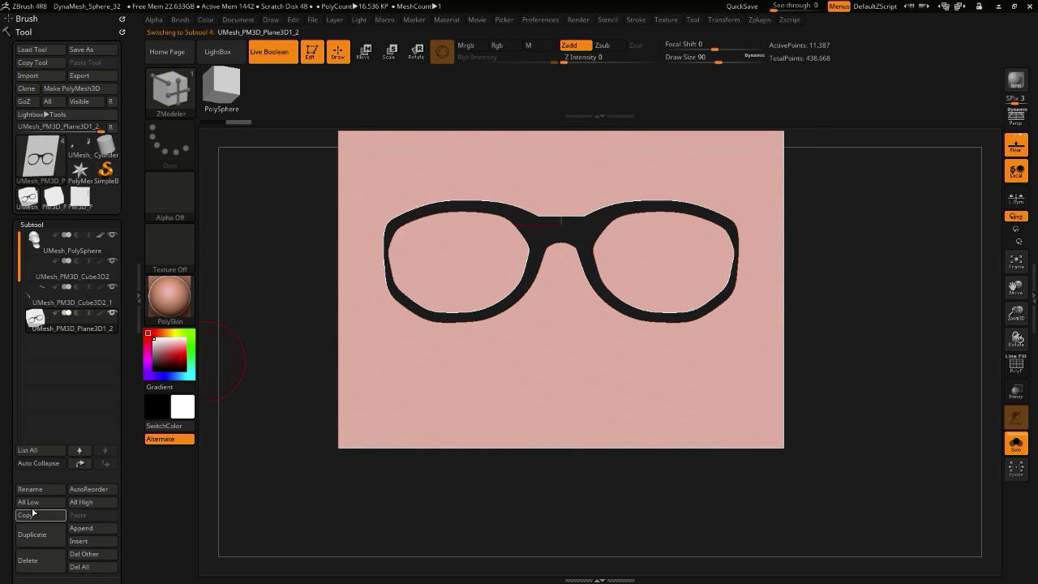
left_click(1013, 364)
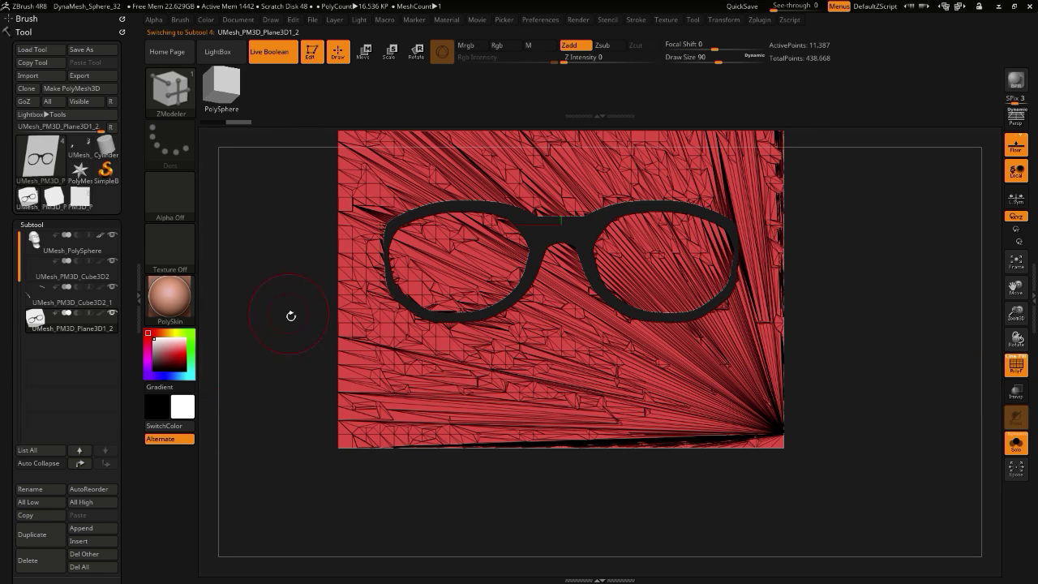
- Assign the whole cut plane mesh to one new polygroup
mouse_move(290, 317)
left_mouse_down()
mouse_move(303, 327)
mouse_move(303, 364)
mouse_move(285, 357)
mouse_move(276, 331)
left_mouse_up()
left_click_drag(275, 332, 246, 364)
key("ctrl+w")
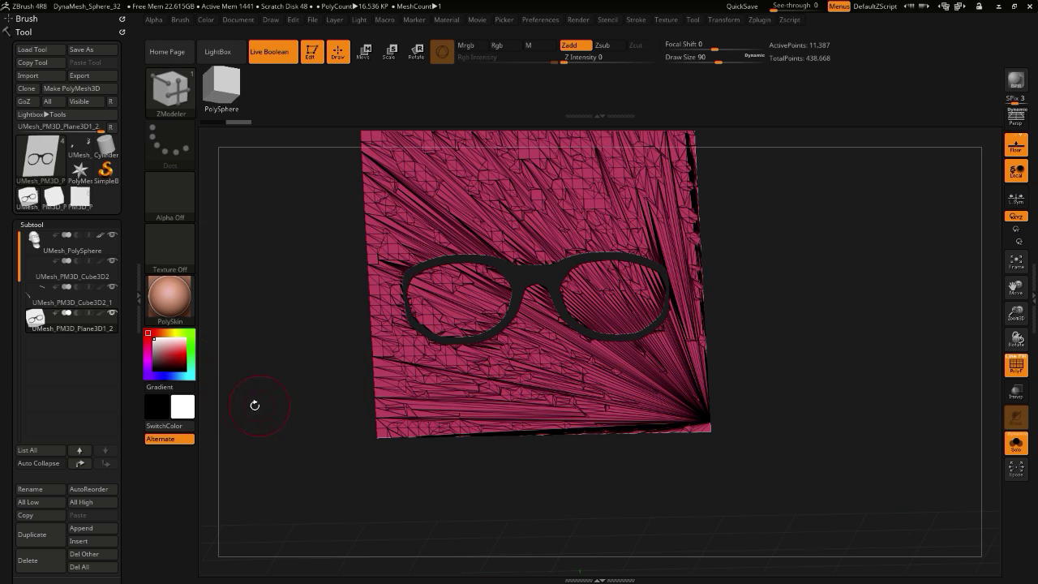
- Enable FreezeBorder for ZRemesher and try to remesh the cut plane with a target polygon count of 5
left_click_drag(6, 431, 8, 194)
left_click_drag(291, 308, 232, 363, "alt")
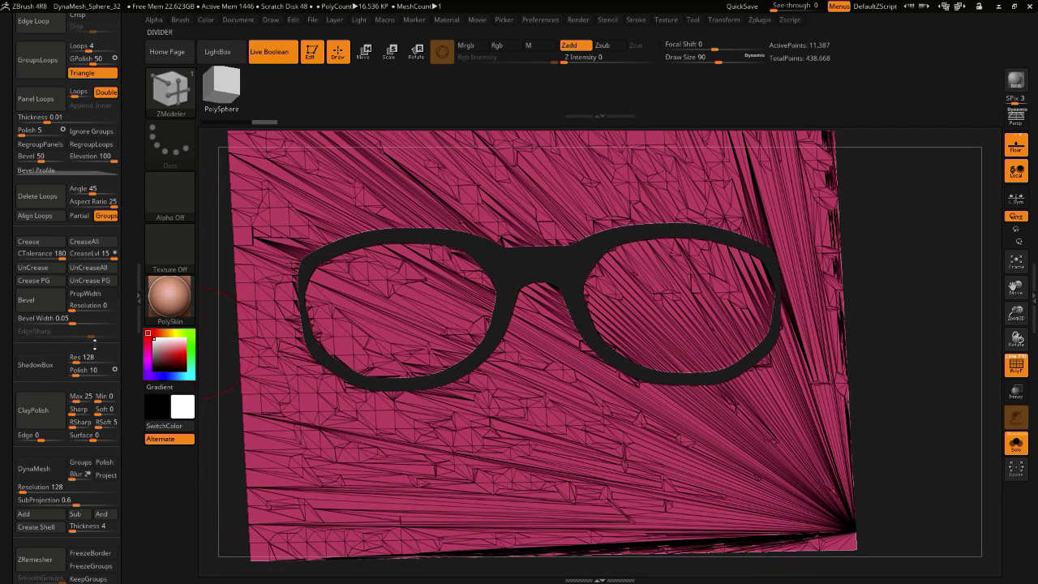
left_click_drag(5, 425, 13, 370)
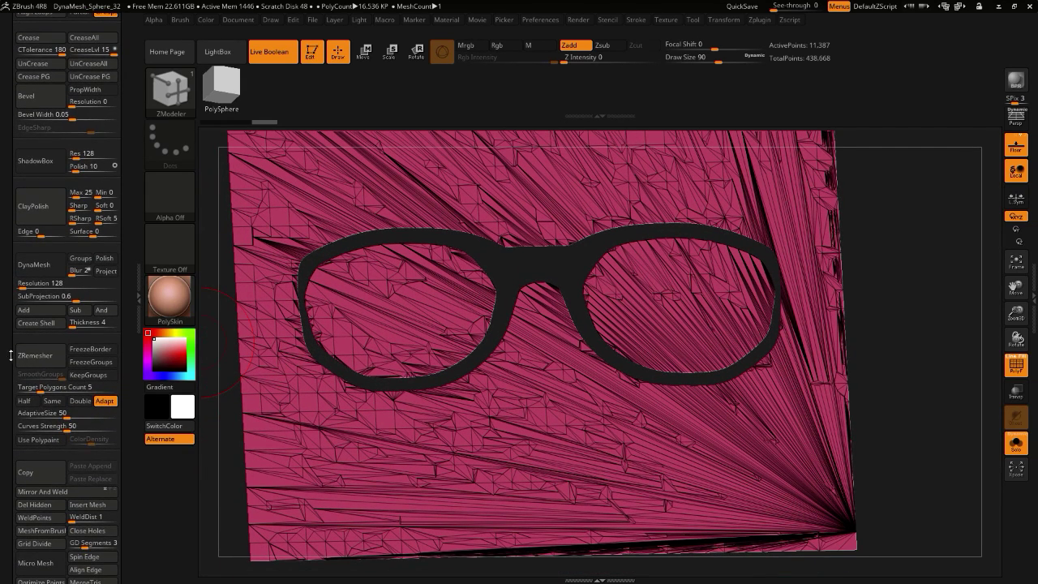
left_click(89, 348)
left_click(28, 361)
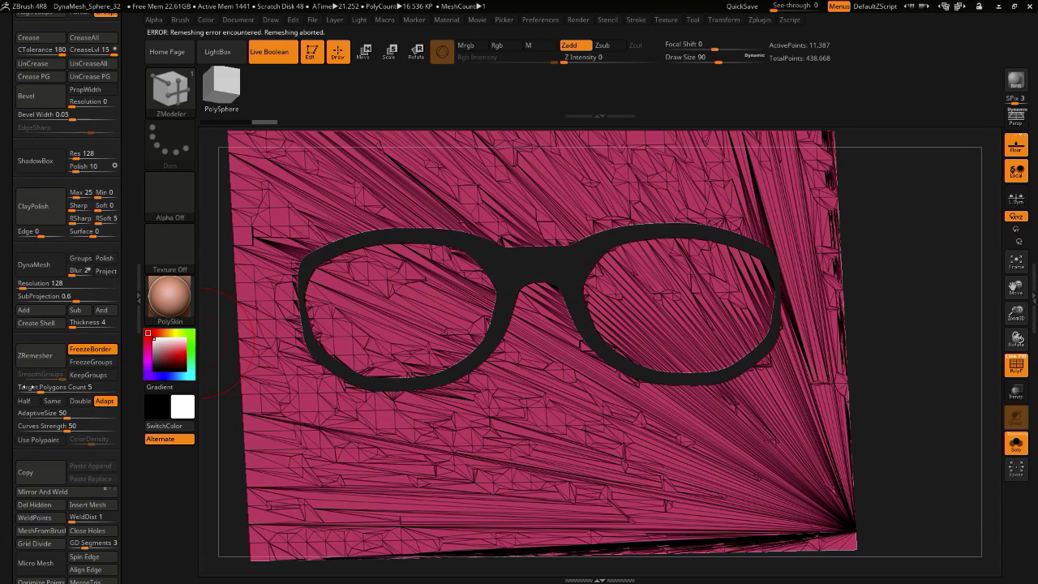
- Collapse the Deformation settings and split the cut plane into polygroups with Auto Groups
left_click_drag(10, 394, 20, 326)
scroll(20, 324, "down", 12)
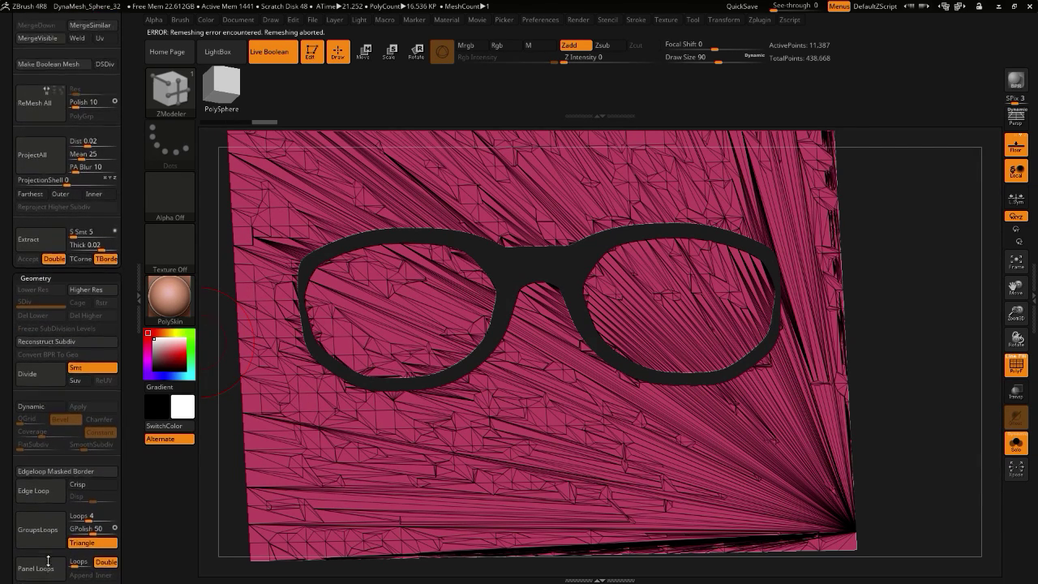
left_click_drag(37, 146, 44, 215)
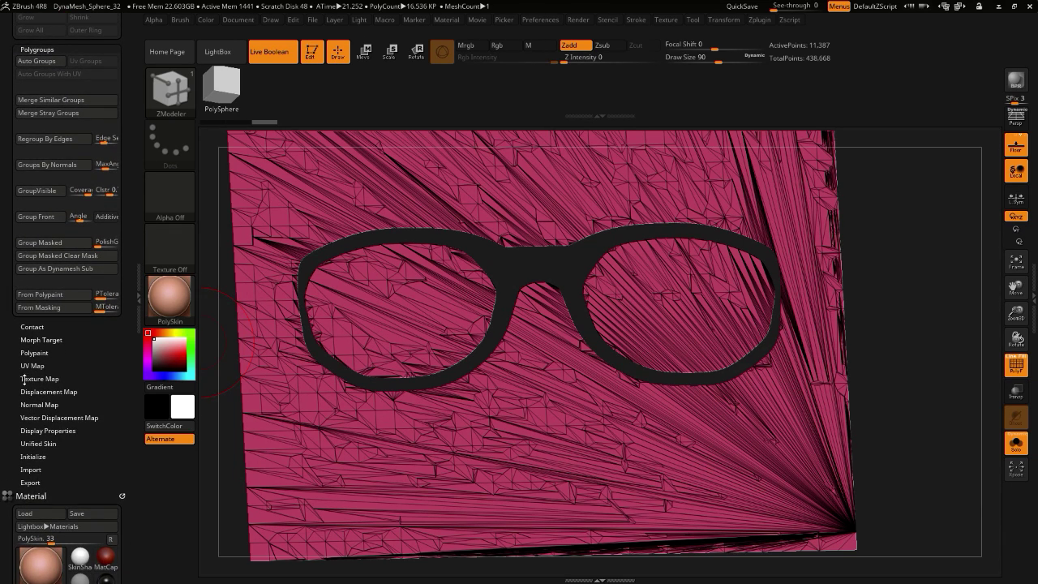
left_click_drag(10, 386, 51, 553)
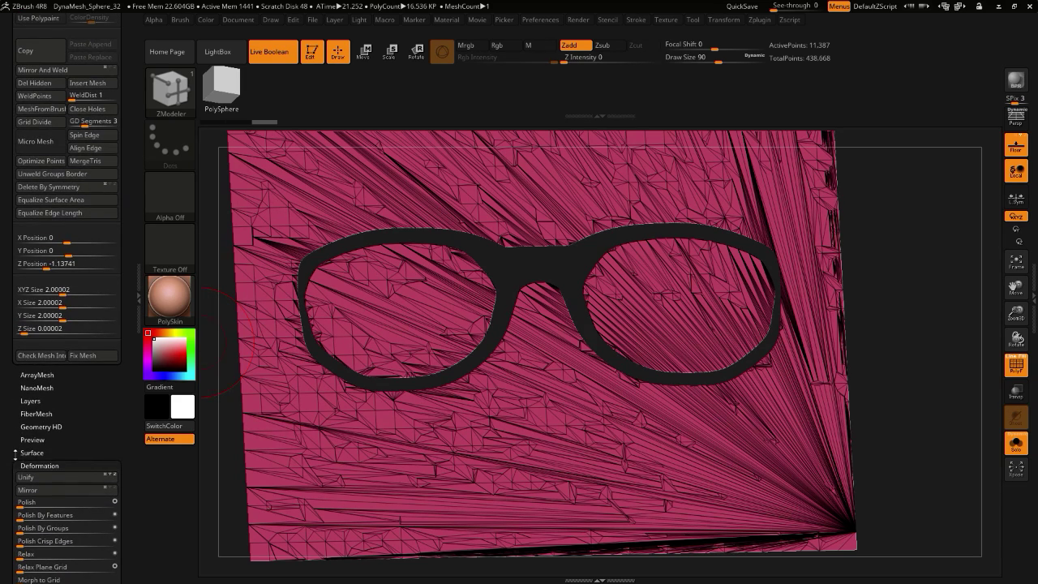
left_click(24, 465)
left_click_drag(19, 450, 9, 285)
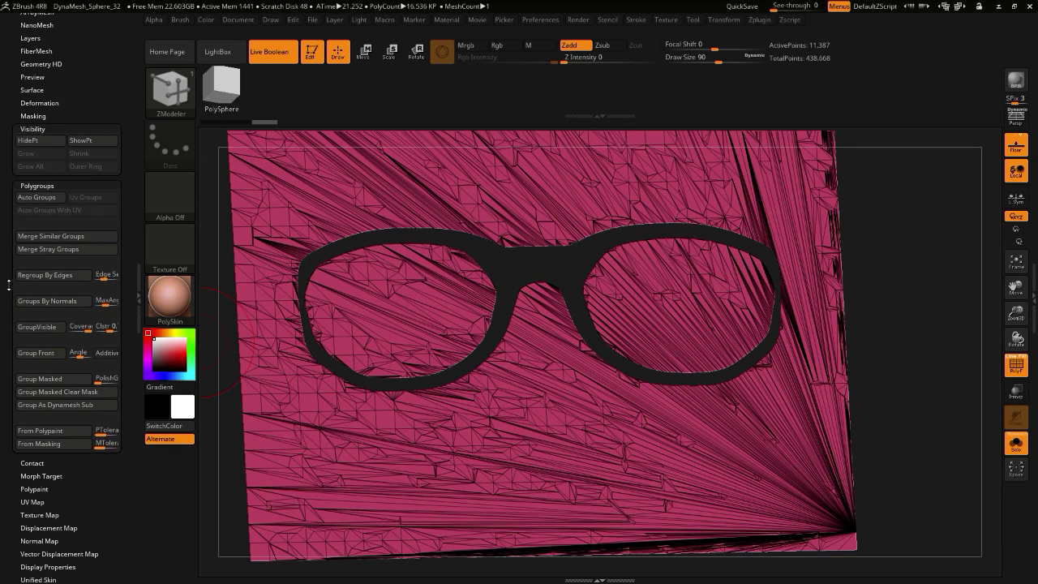
left_click(38, 199)
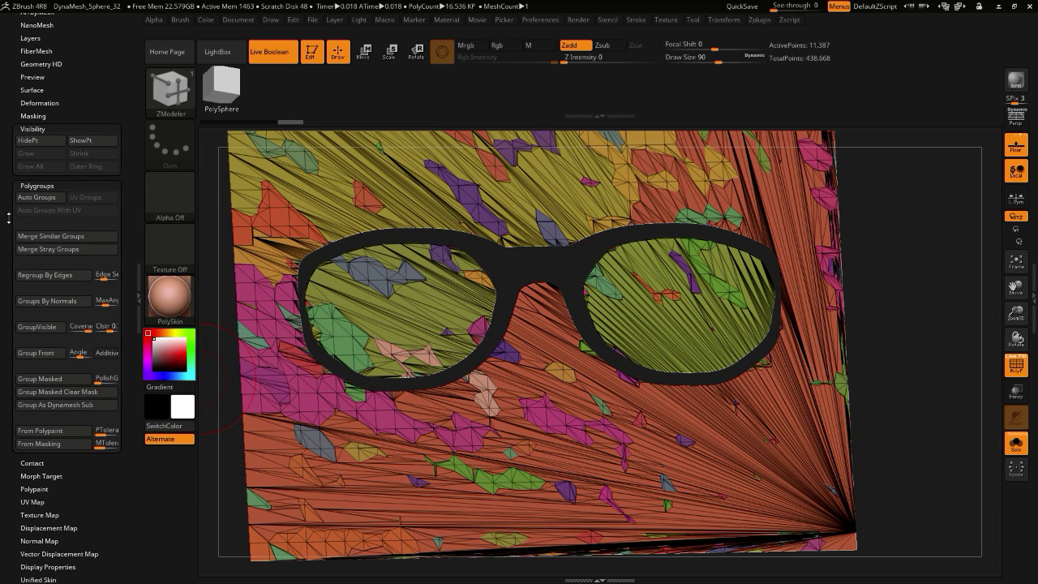
- Regroup the entire cut plane back into a single polygroup
left_click_drag(8, 217, 22, 417)
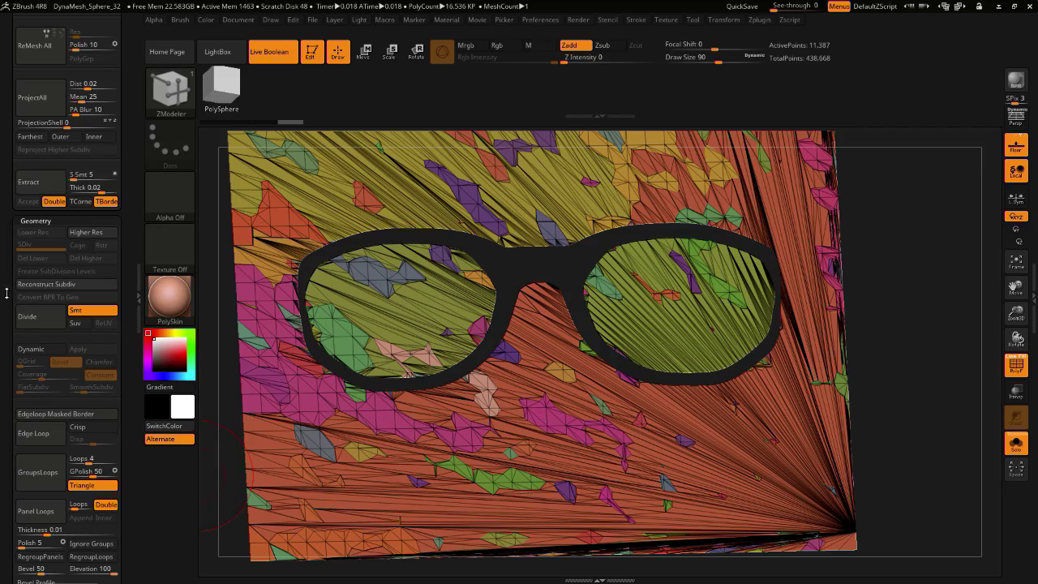
mouse_move(223, 390)
left_mouse_down()
mouse_move(241, 397)
mouse_move(220, 383)
mouse_move(215, 391)
left_mouse_up()
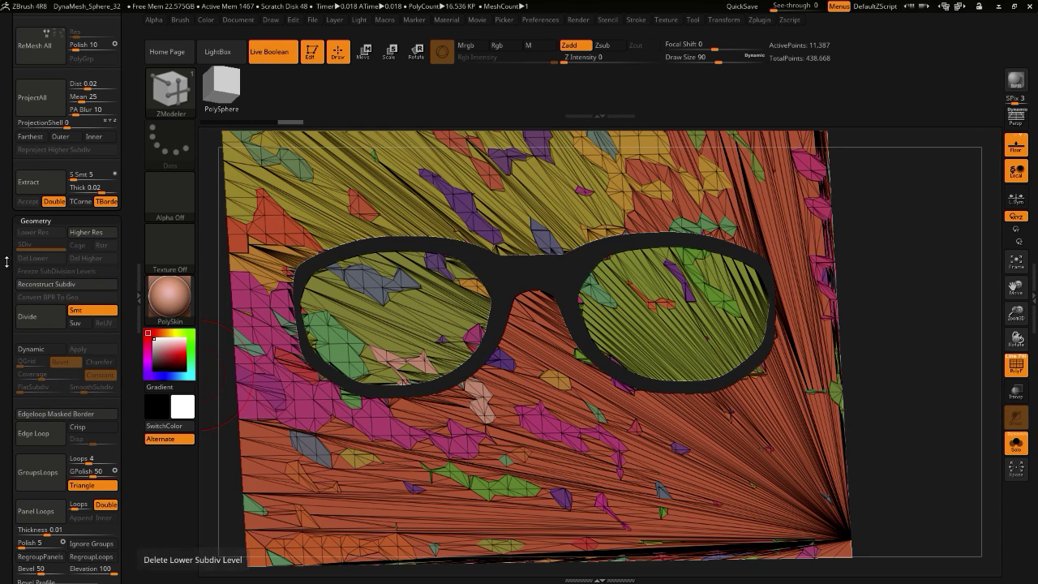
left_click_drag(4, 260, 54, 369)
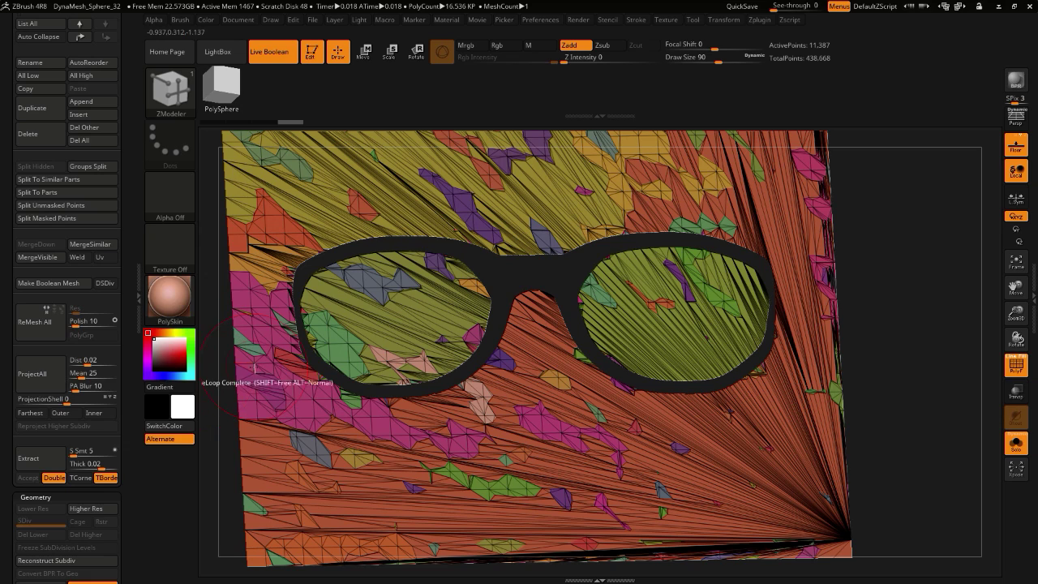
left_click_drag(0, 287, 5, 300)
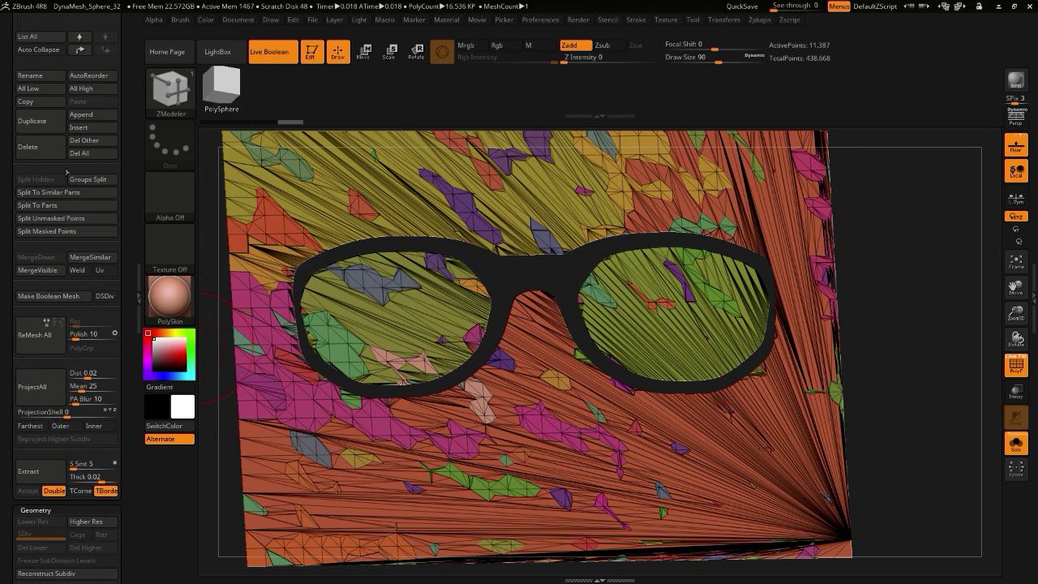
key("ctrl+w")
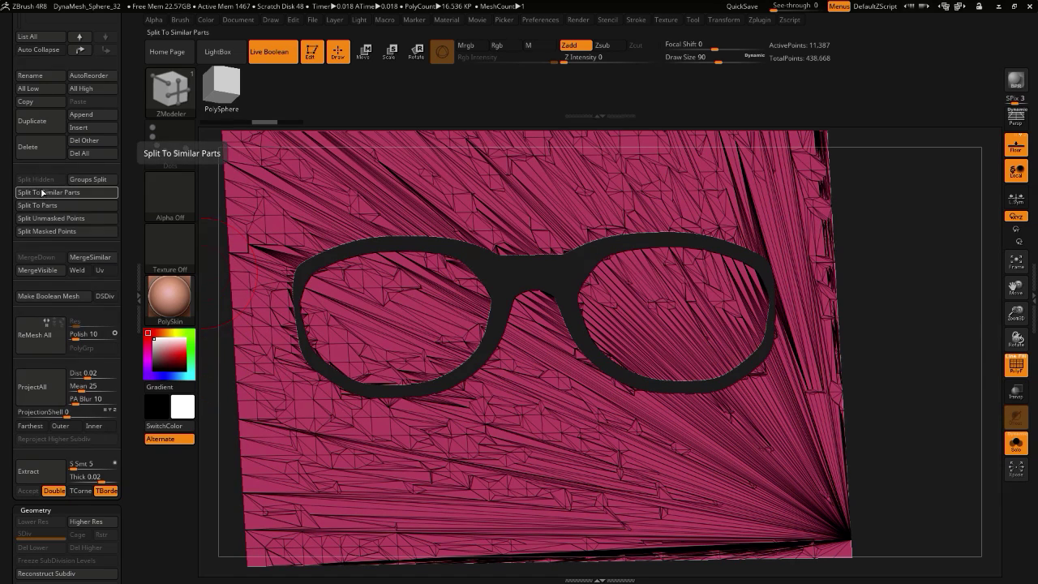
- Try welding the cut plane's identical points with WeldPoints, and undo the operation
left_click_drag(12, 193, 27, 69)
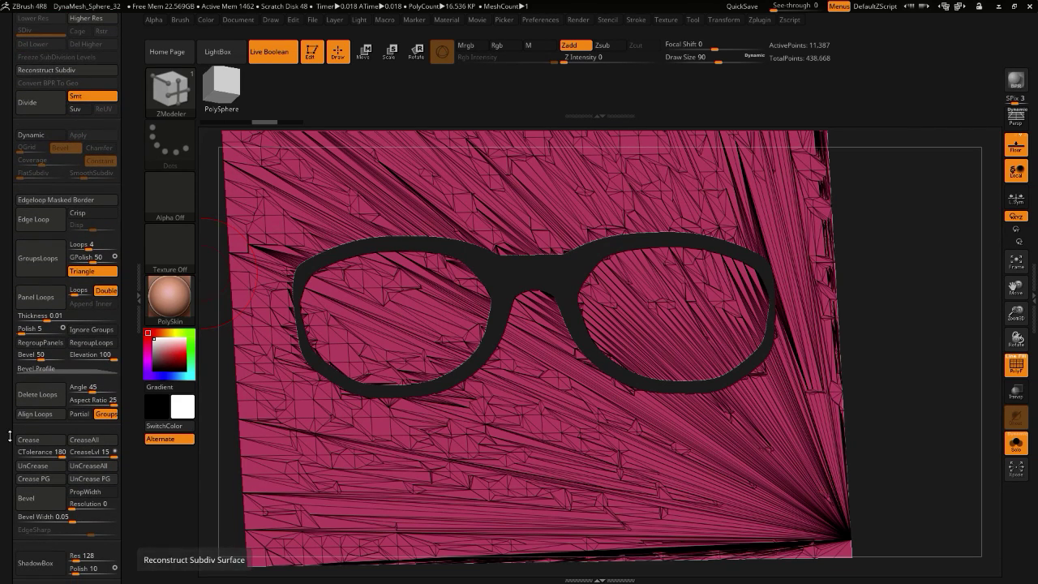
left_click_drag(9, 418, 11, 298)
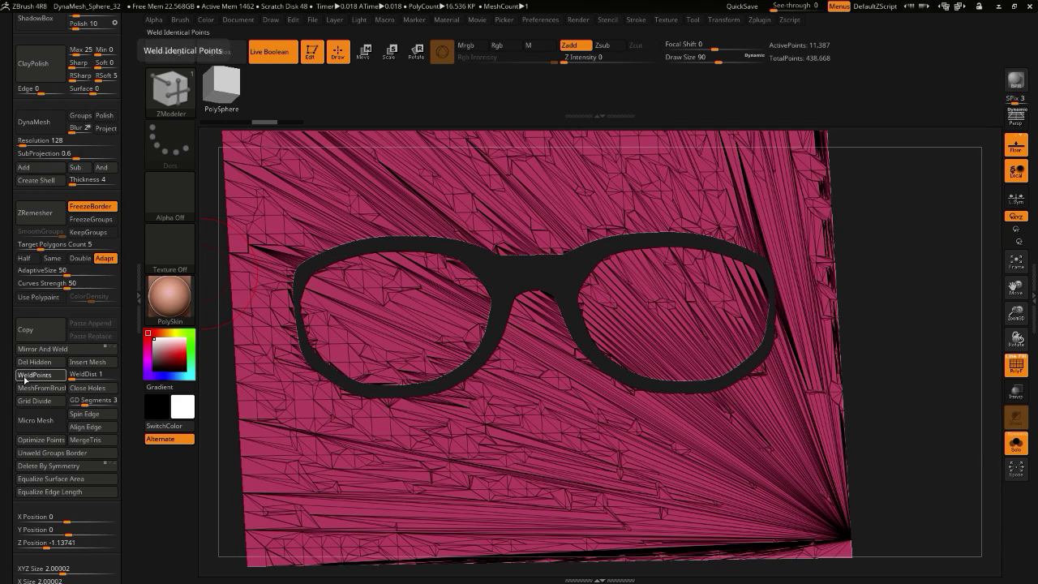
left_click(36, 378)
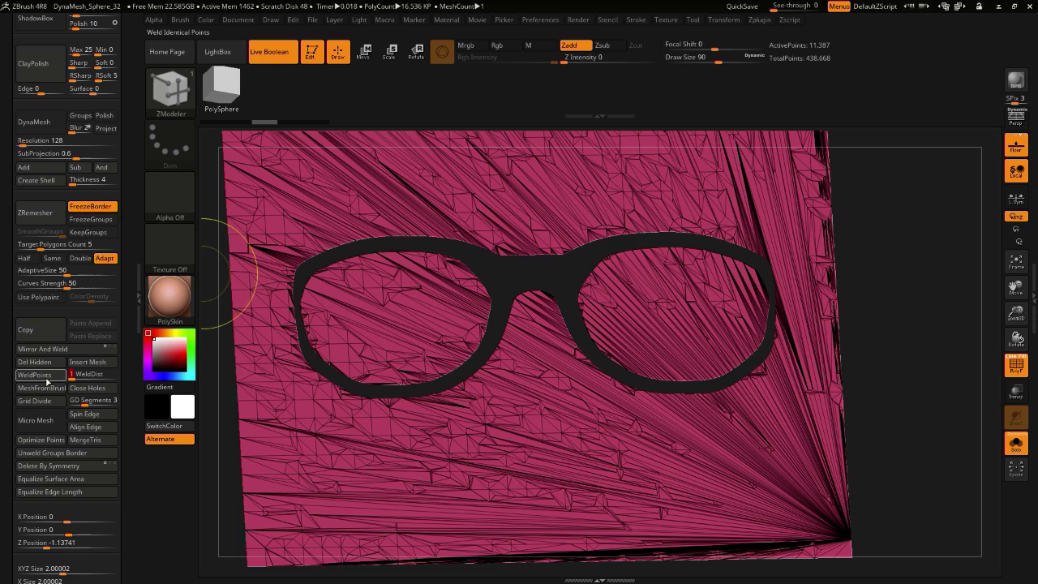
key("ctrl+z")
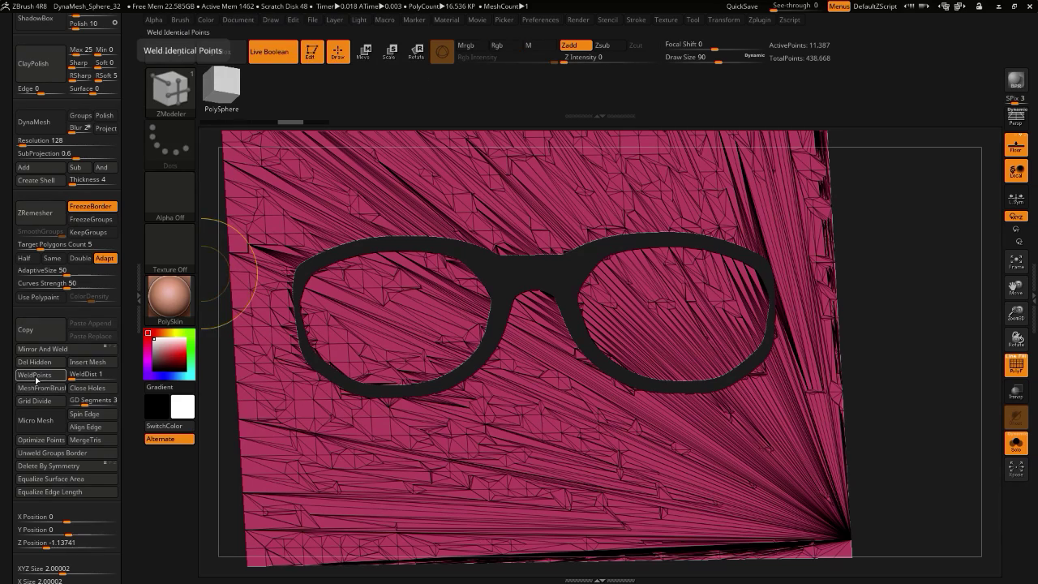
- Isolate the left lens area inside the frame outline with the SelectLasso brush, hiding the rest of the cut plane
left_click_drag(225, 440, 223, 422)
left_click_drag(530, 529, 454, 437, "alt")
left_click_drag(293, 375, 266, 464, "alt")
left_click_drag(282, 291, 270, 356, "alt")
left_click(160, 106, "ctrl+shift")
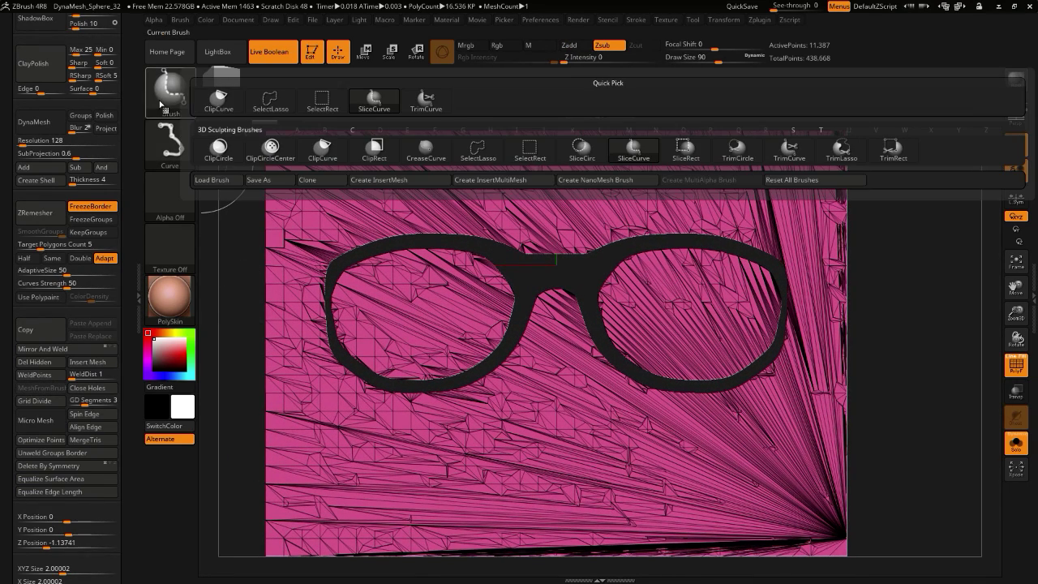
left_click(270, 100)
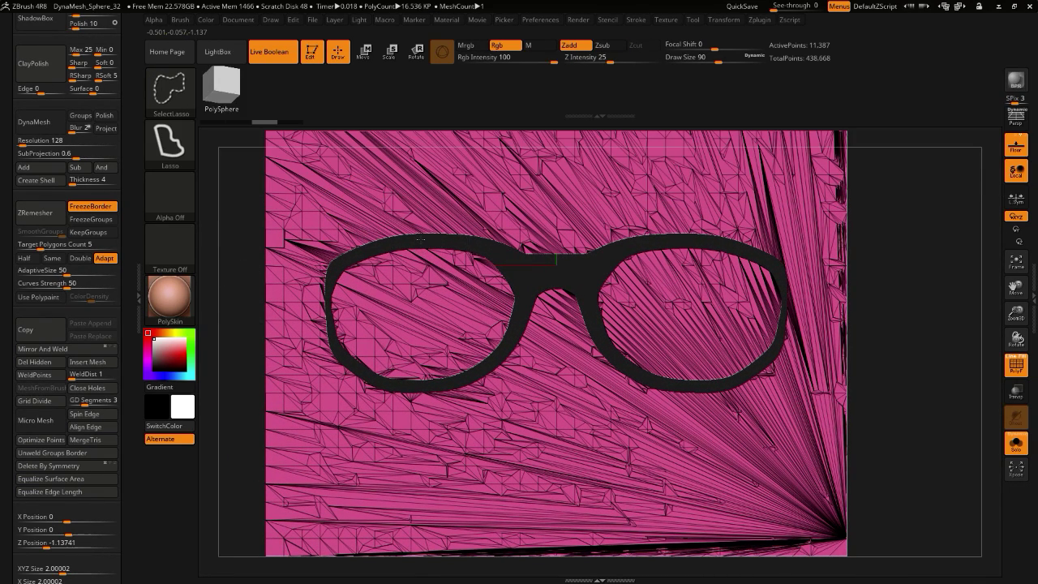
mouse_move(511, 258)
left_mouse_down("ctrl+shift")
mouse_move(515, 328)
mouse_move(467, 381)
mouse_move(409, 389)
mouse_move(366, 376)
mouse_move(339, 352)
left_mouse_up("ctrl+shift")
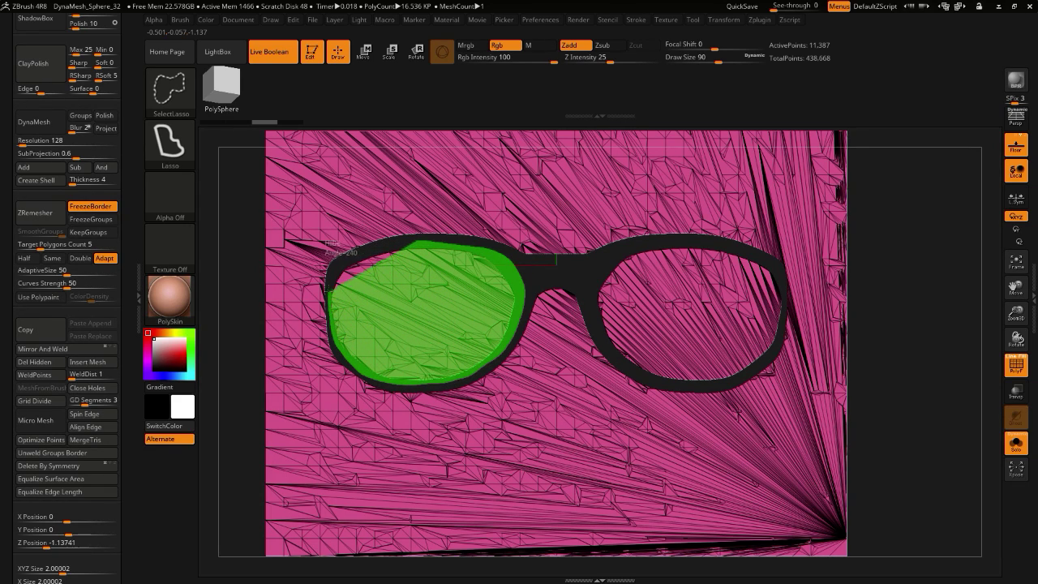
left_click_drag(328, 247, 326, 251, "ctrl+shift")
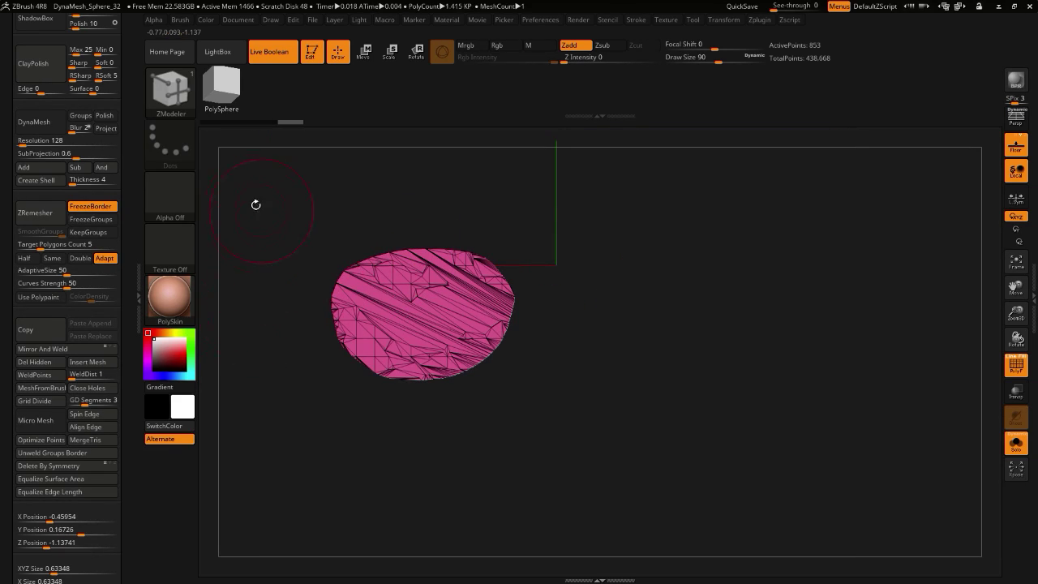
- Delete the hidden geometry so that only the isolated left lens is kept
left_click_drag(8, 217, 14, 304)
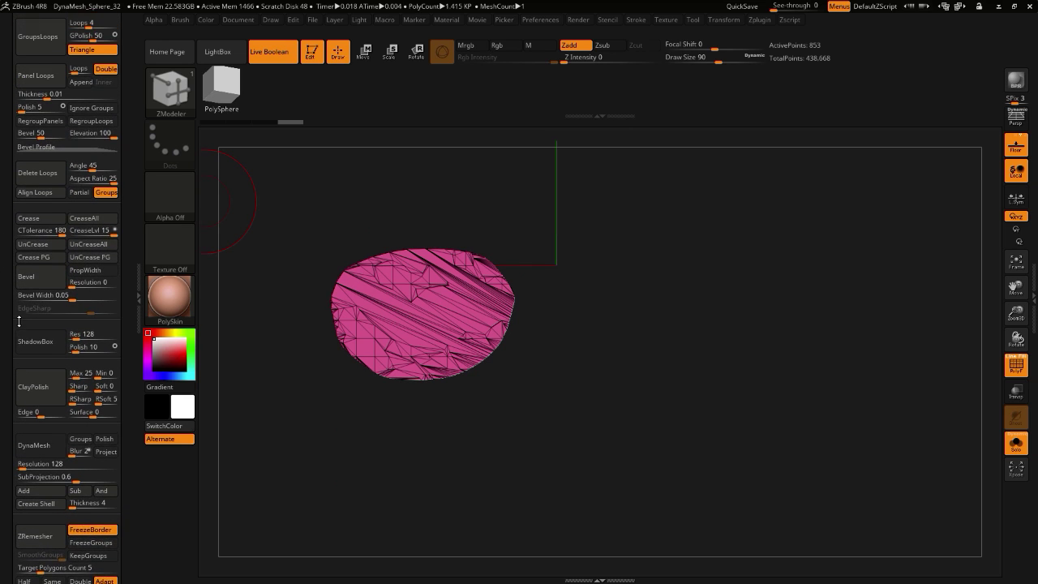
scroll(7, 233, "down", 8)
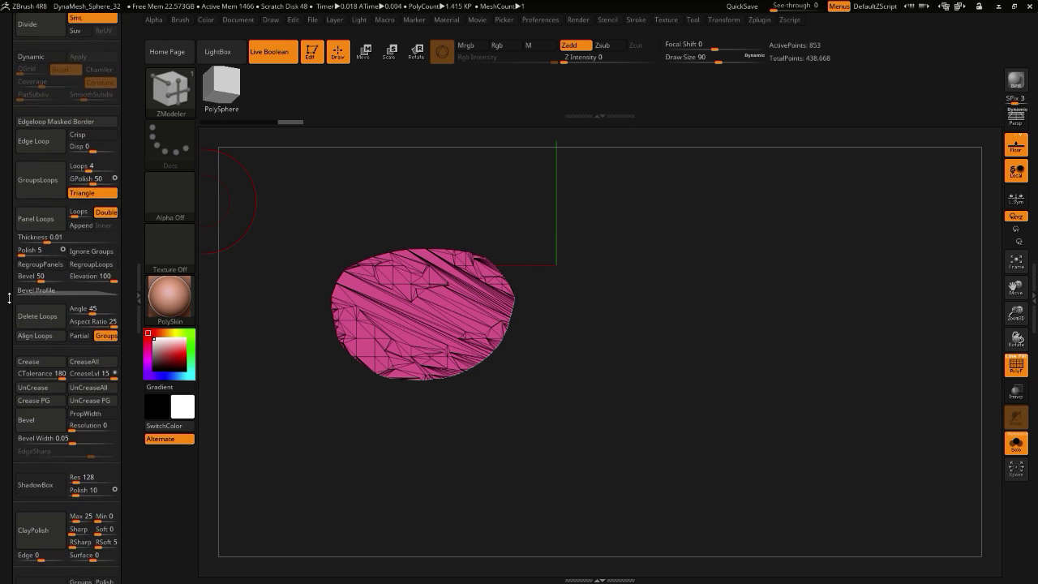
scroll(29, 131, "down", 9)
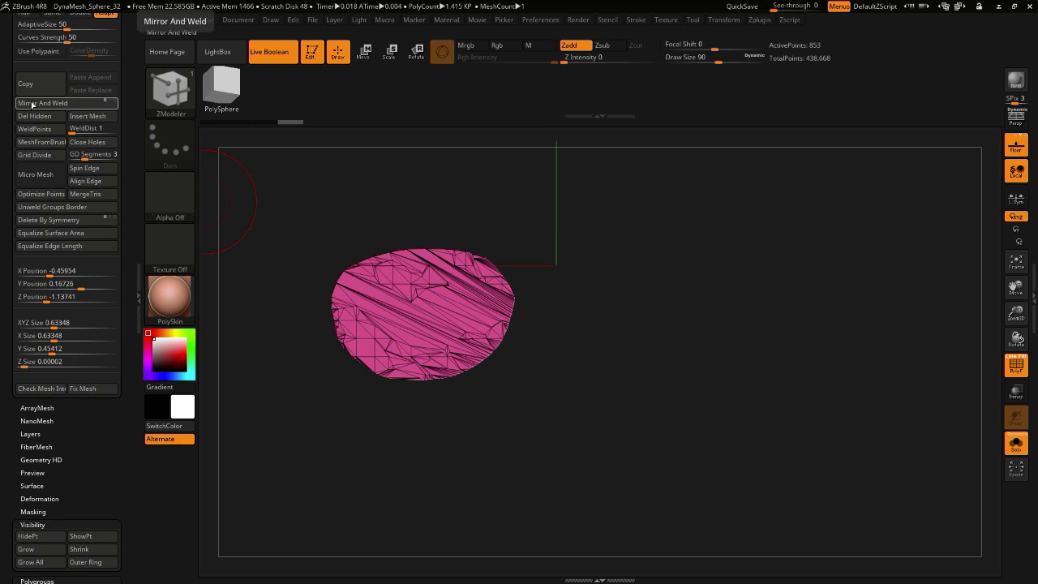
left_click_drag(2, 253, 3, 256)
left_click(28, 138)
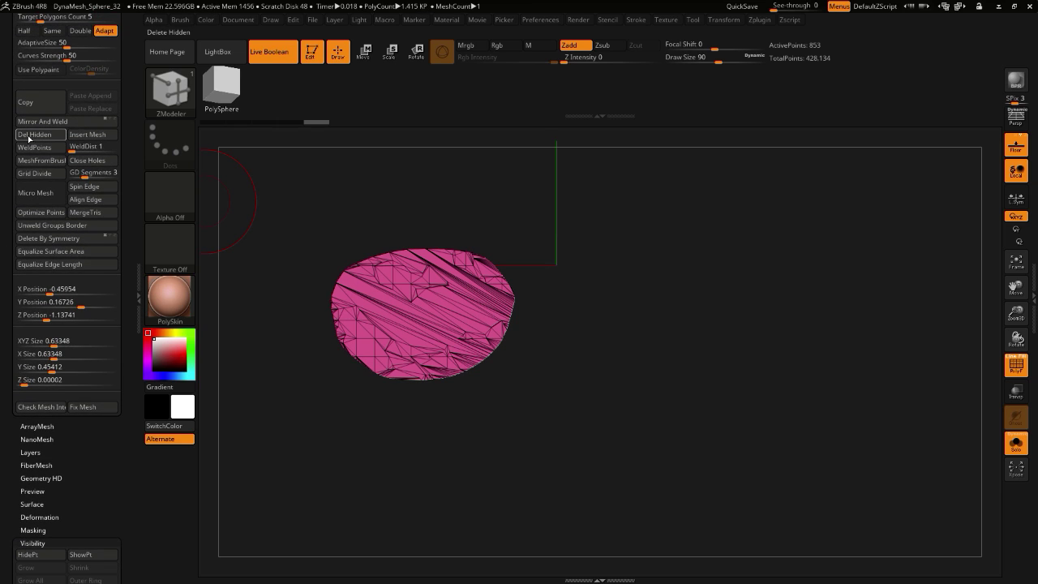
- Try thickening the lens with ZModeler's QMesh action targeting All Polygons, and undo the extrusion
left_click_drag(278, 341, 317, 362)
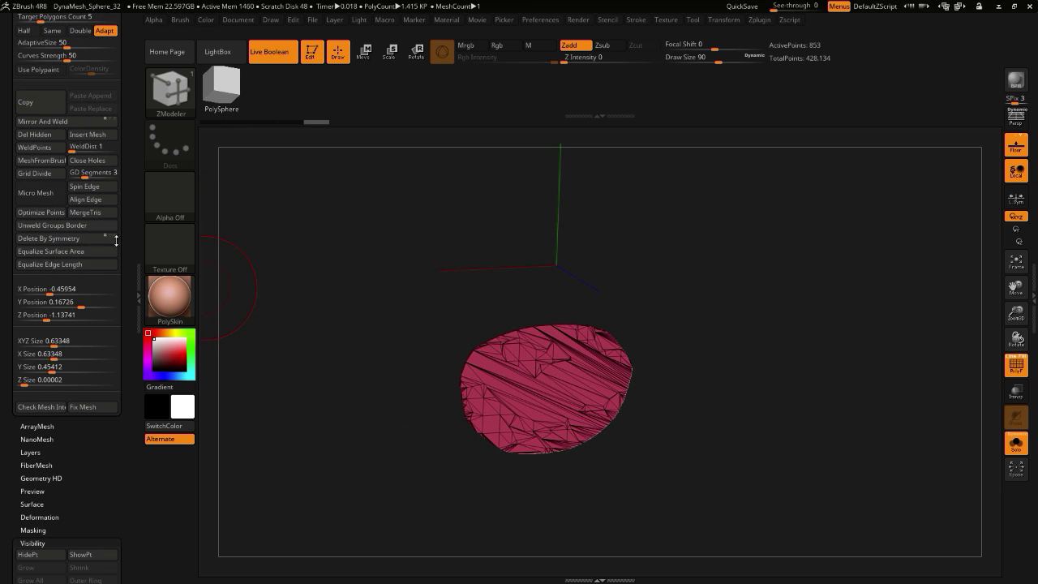
left_click_drag(380, 395, 306, 399, "alt")
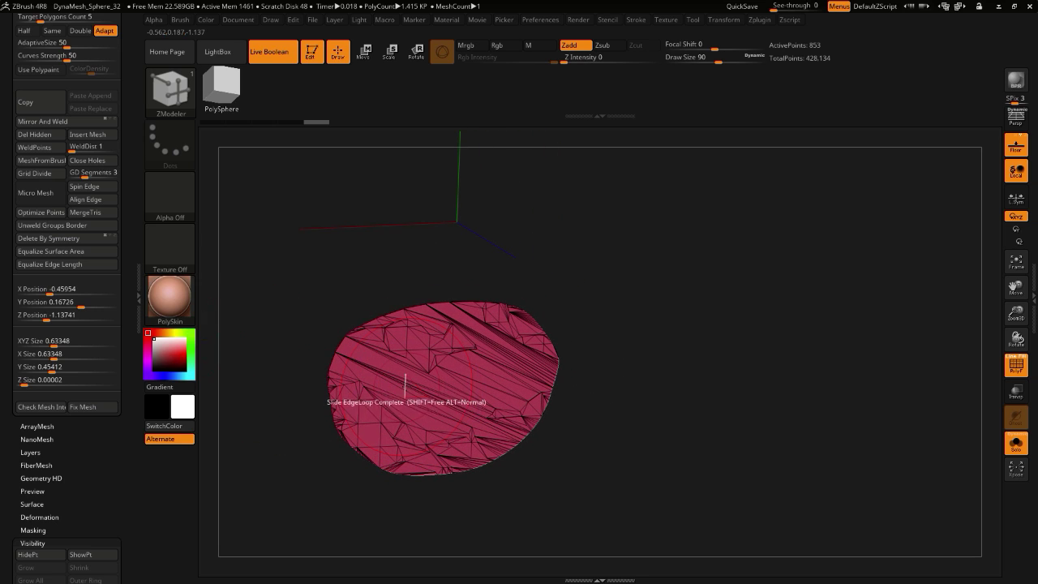
key("space")
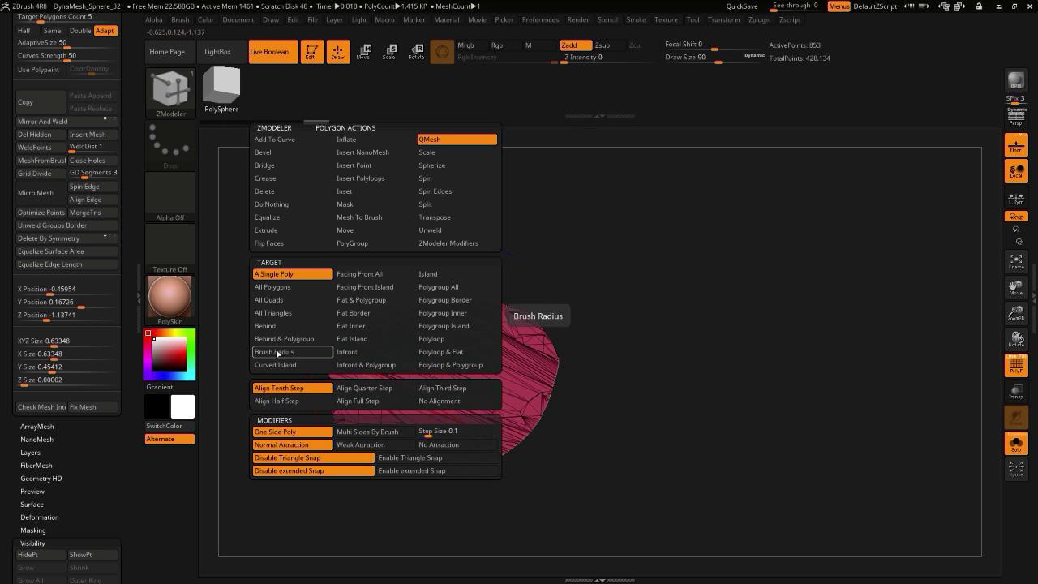
left_click(268, 287)
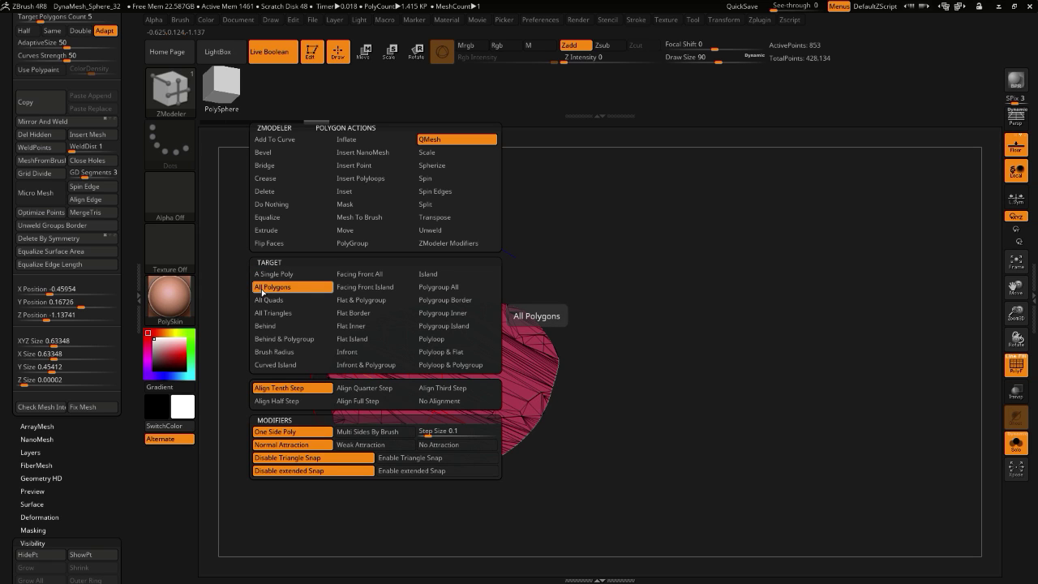
key("space")
left_click_drag(371, 379, 363, 380)
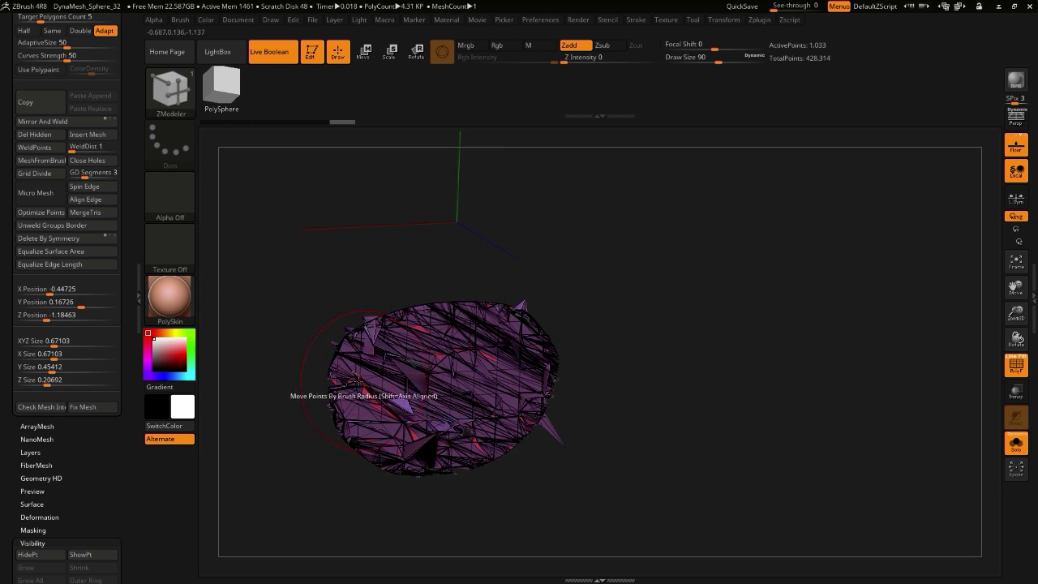
key("ctrl+z")
left_click_drag(272, 344, 319, 359)
key("ctrl+z")
key("ctrl+z")
- Try thickening the lens with Extract at a thickness of 0.02, and cancel the extraction
left_click_drag(297, 467, 260, 370)
left_click_drag(1, 297, 8, 422)
left_click_drag(310, 498, 255, 425, "alt")
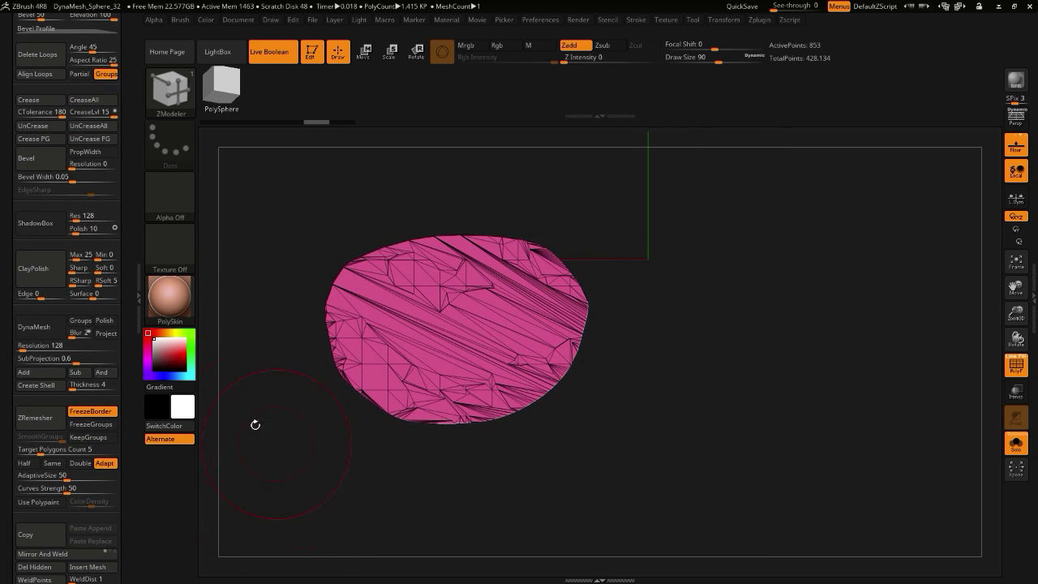
scroll(11, 267, "up", 6)
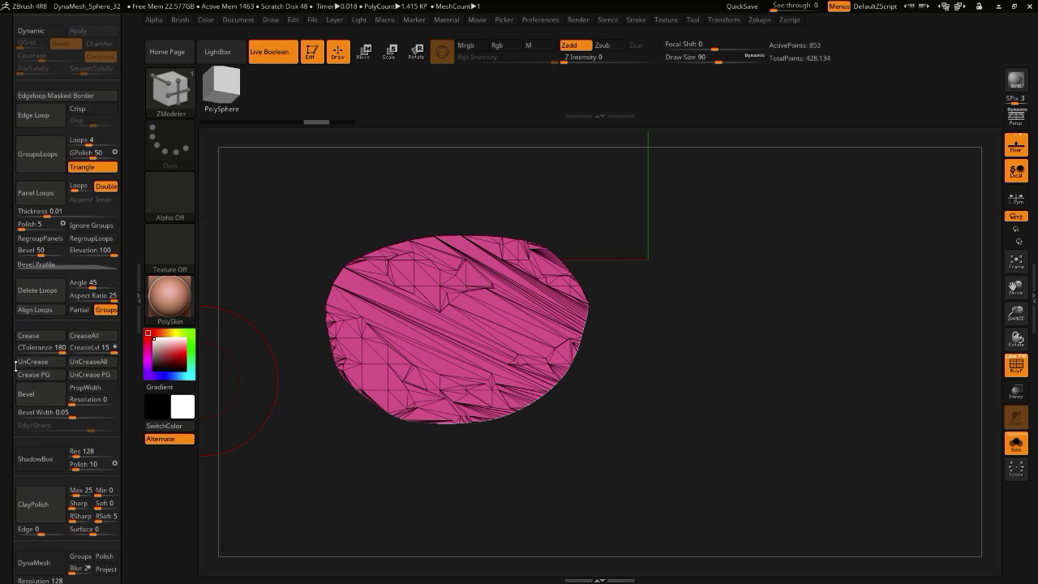
scroll(13, 357, "up", 1)
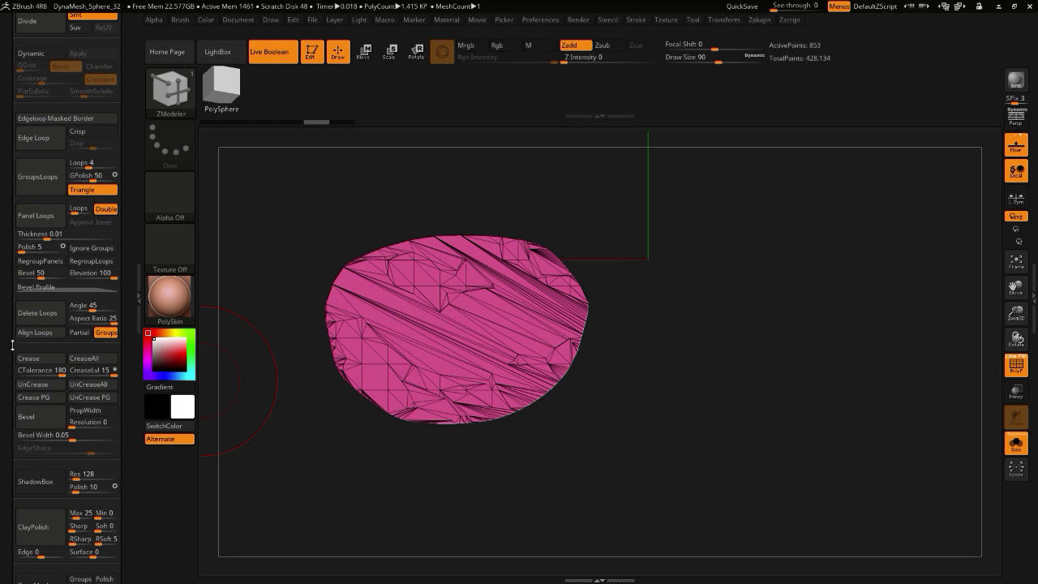
scroll(6, 340, "up", 9)
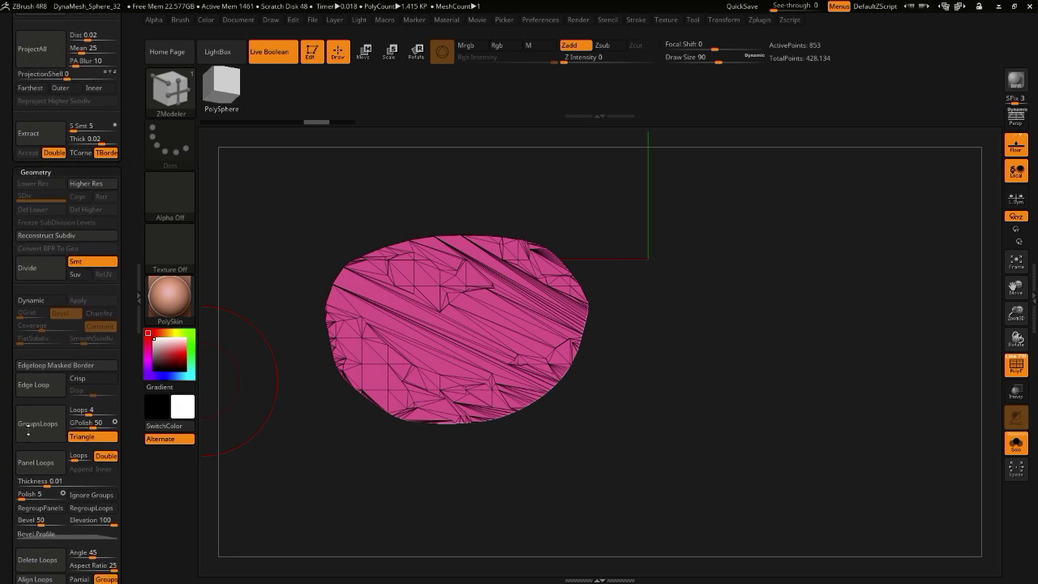
scroll(36, 453, "up", 2)
left_click(36, 311)
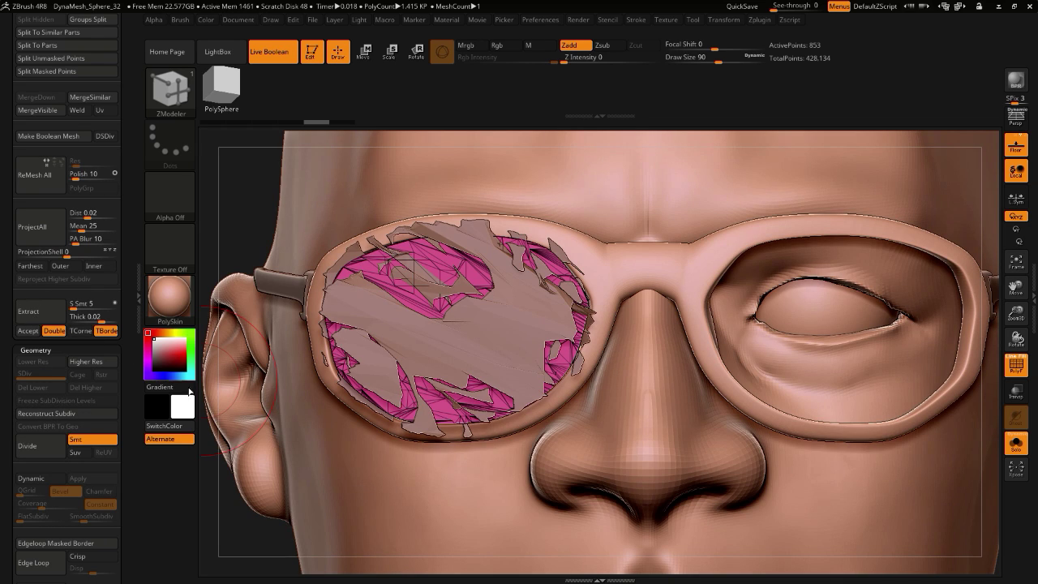
left_click(221, 397, "ctrl+shift")
left_click_drag(4, 322, 11, 342)
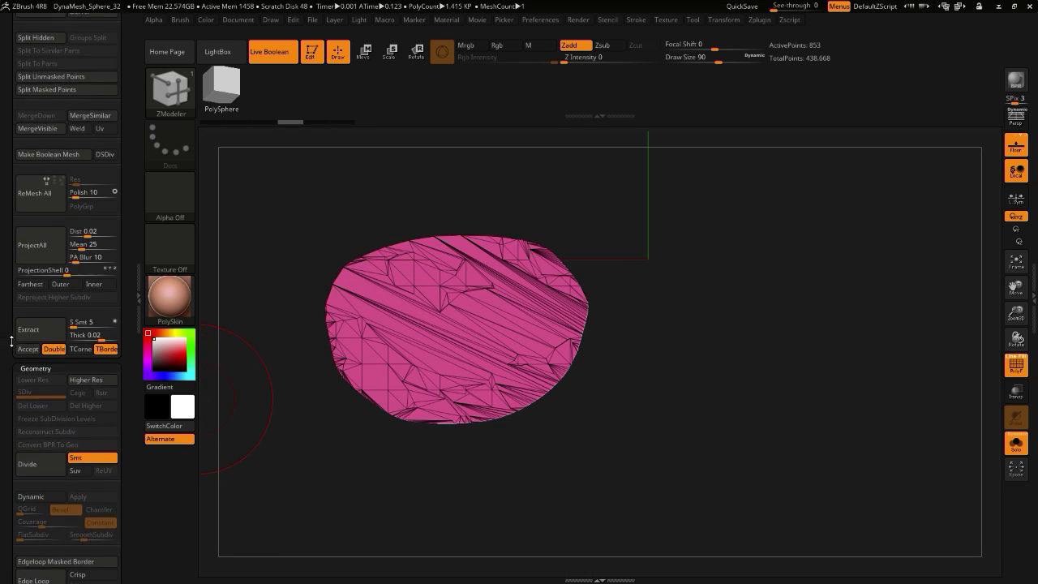
- Try merging the isolated lens's triangles into quads with MergeTris, and undo the merge
scroll(11, 340, "down", 15)
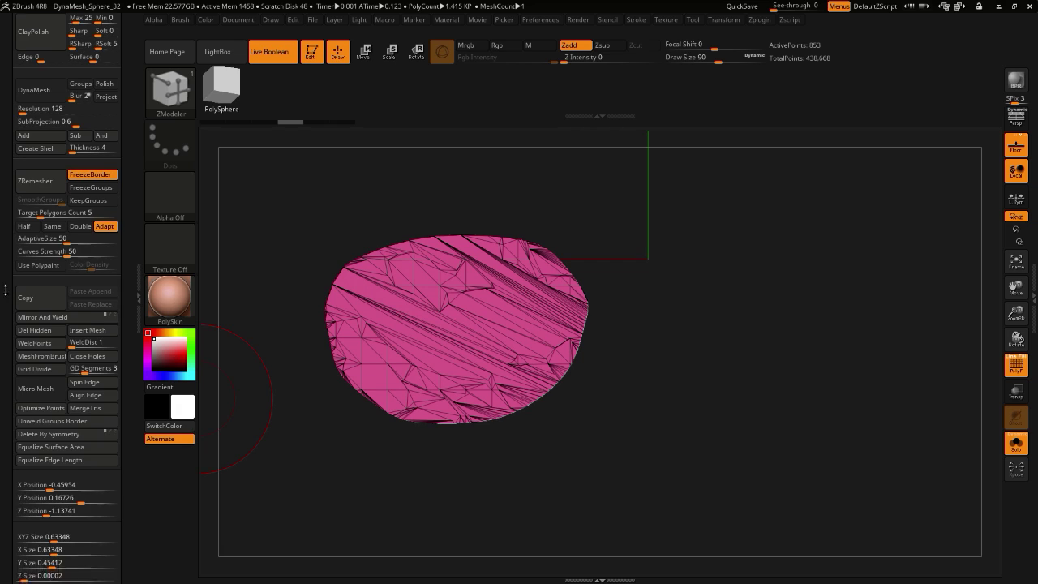
scroll(6, 289, "down", 8)
left_click_drag(1, 350, 2, 354)
left_click_drag(2, 264, 2, 269)
left_click(29, 206)
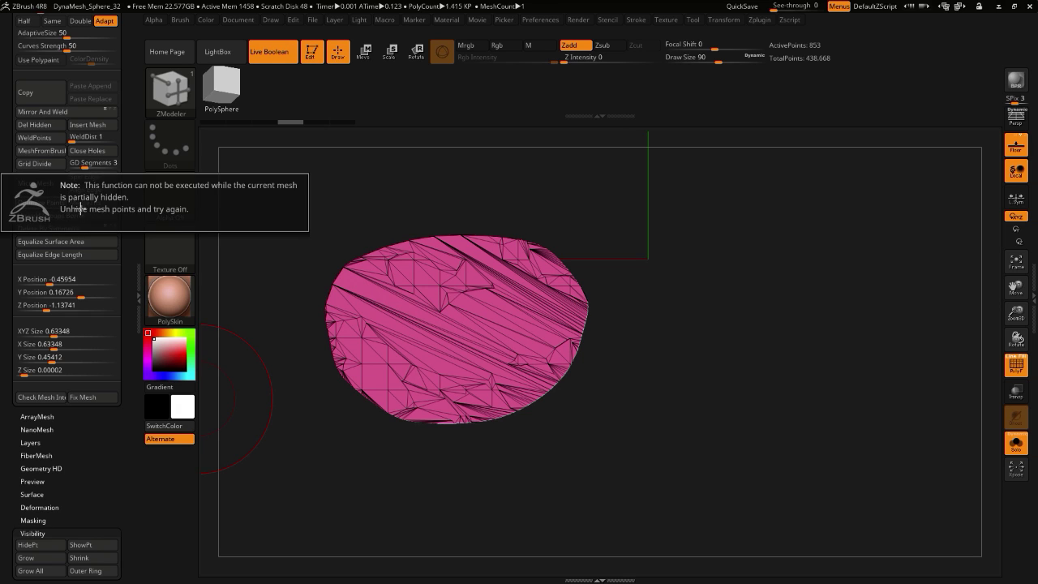
left_click(73, 203)
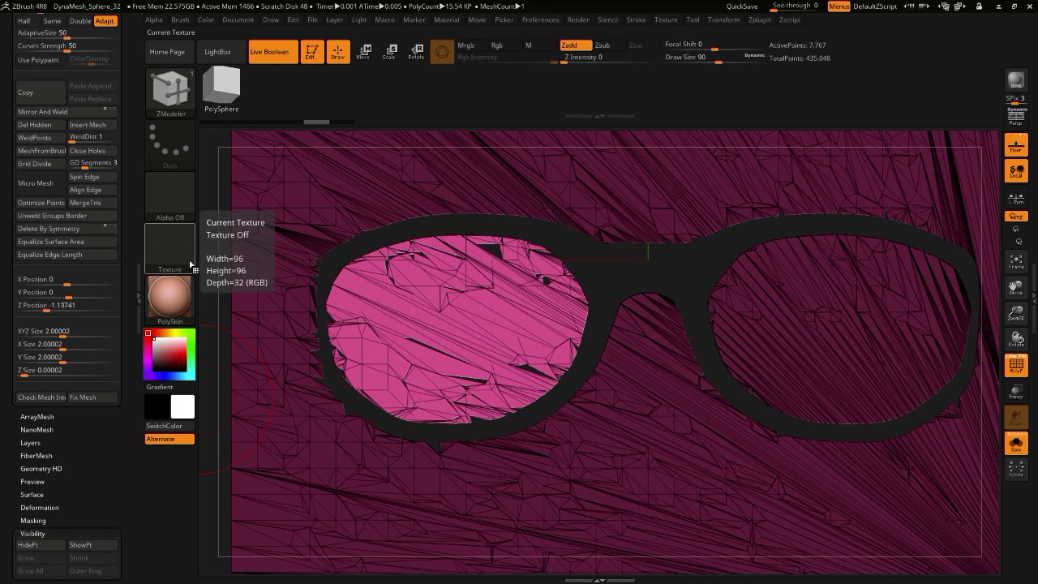
key("ctrl+z")
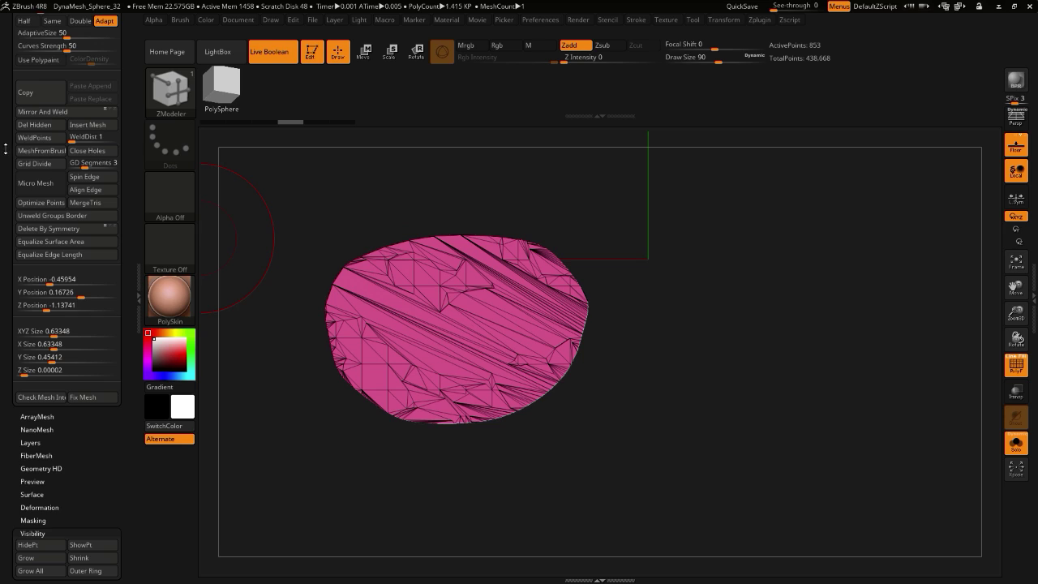
left_click_drag(6, 149, 7, 154)
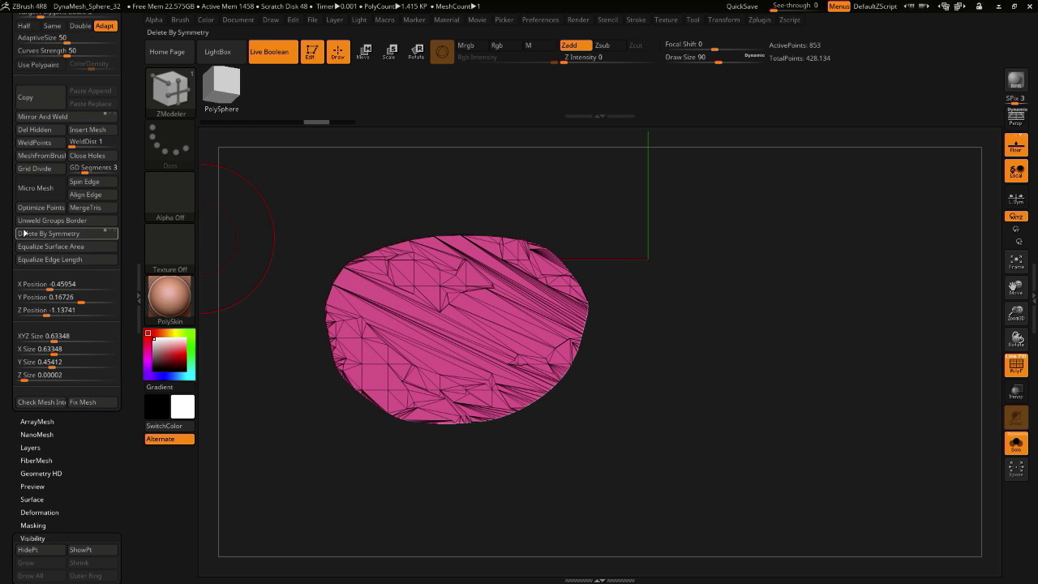
left_click(89, 209)
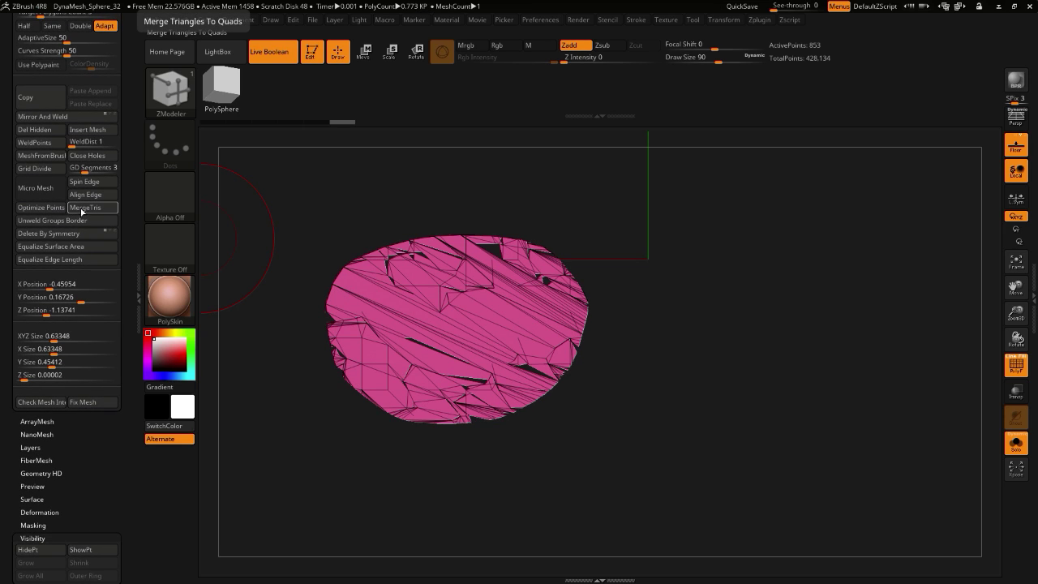
key("ctrl+z")
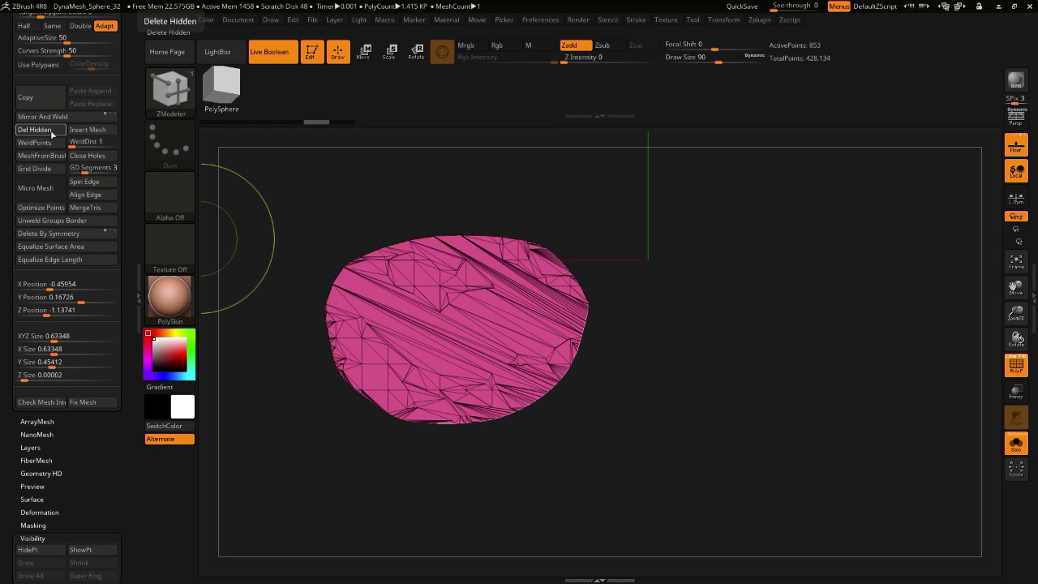
- Weld the lens's identical points with WeldPoints, try MergeTris on the welded mesh, and undo the triangle merge
left_click(34, 143)
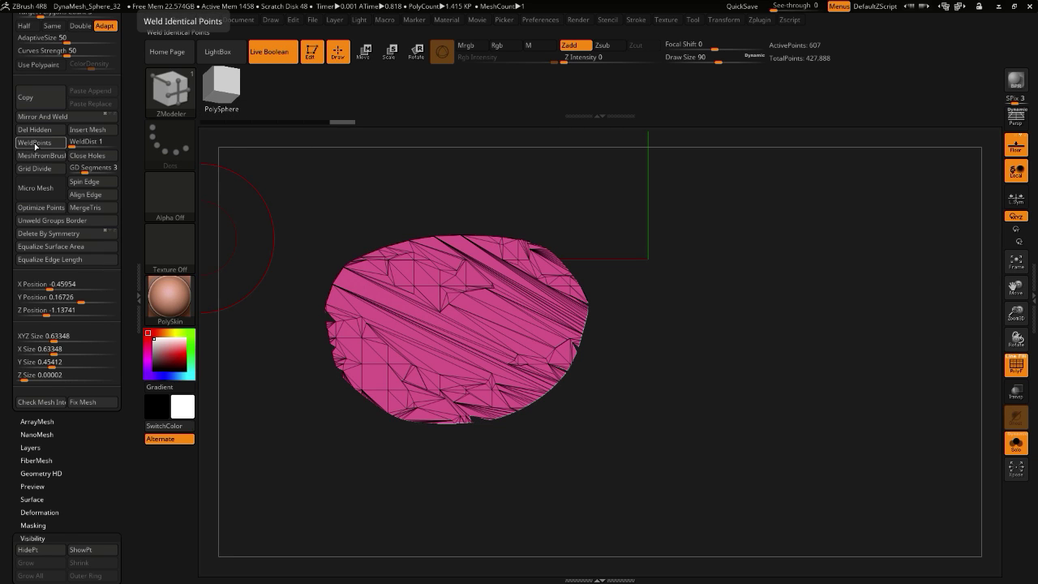
left_click(78, 210)
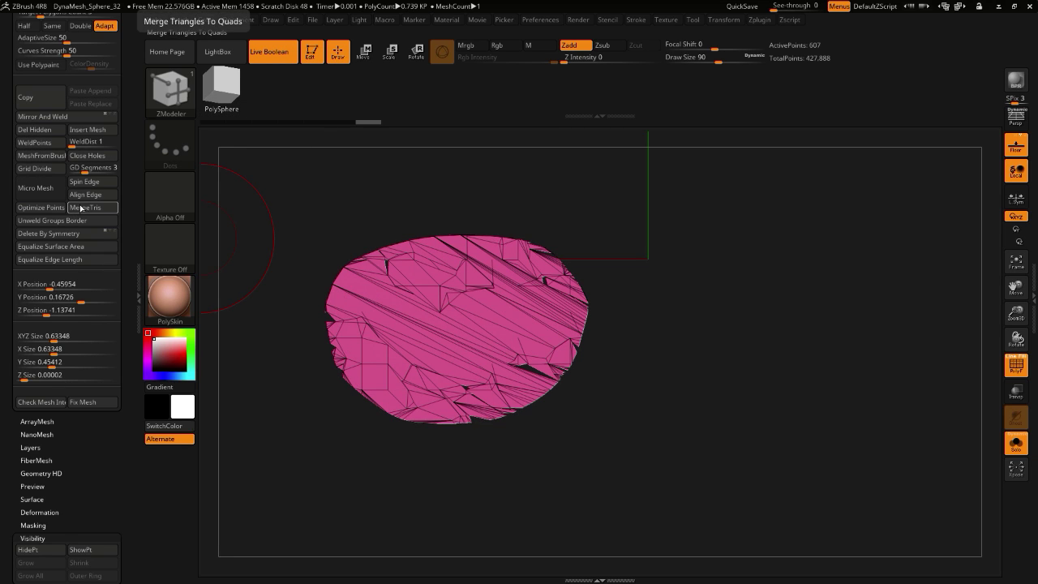
key("ctrl+z")
- Switch back to the source tool PM3D_Plane3D1_2 with the uncut plane and show it together with the head and glasses
left_click_drag(67, 81, 76, 531)
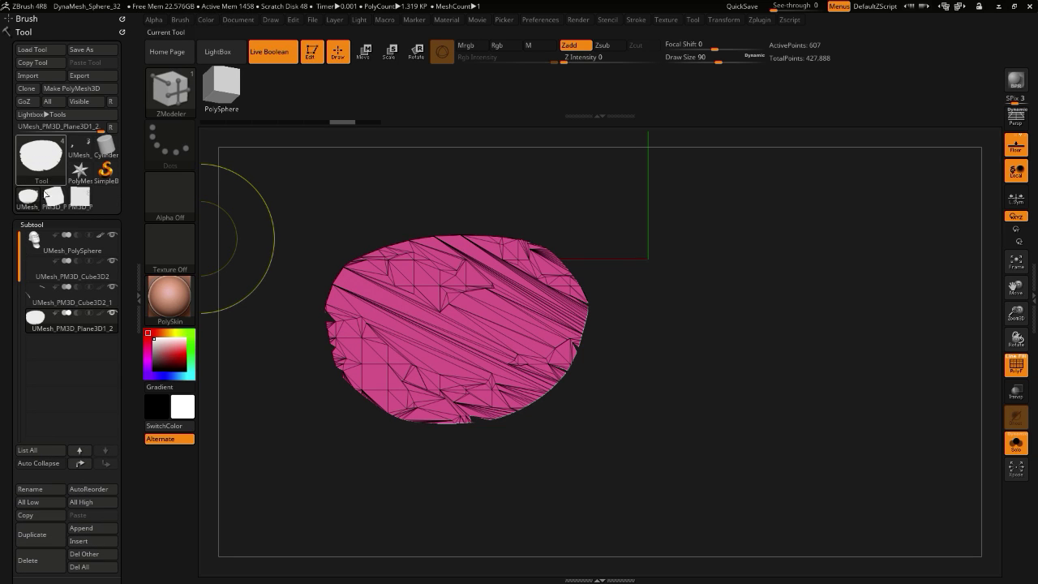
left_click(79, 200)
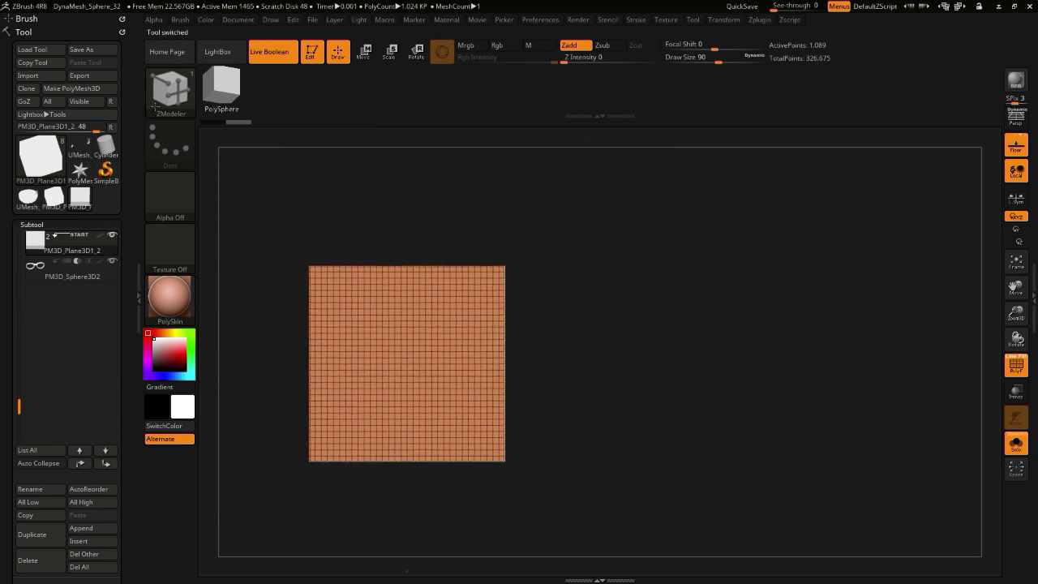
left_click_drag(246, 462, 234, 391)
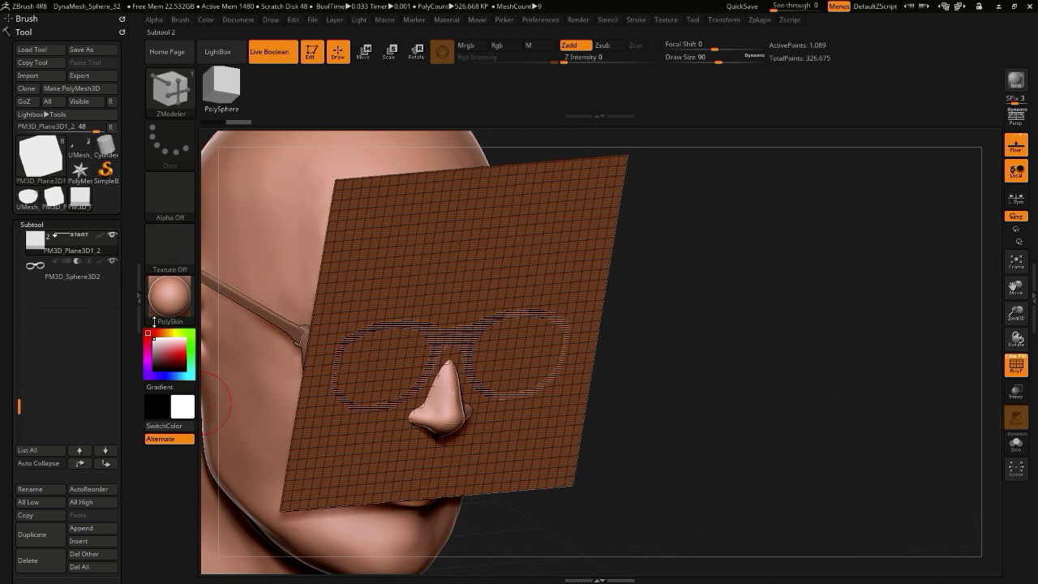
- Give the uncut plane a slight thickness with ZModeler's QMesh action targeting All Polygons, undoing the first extrusion and making a thinner one
left_click_drag(389, 365, 377, 357)
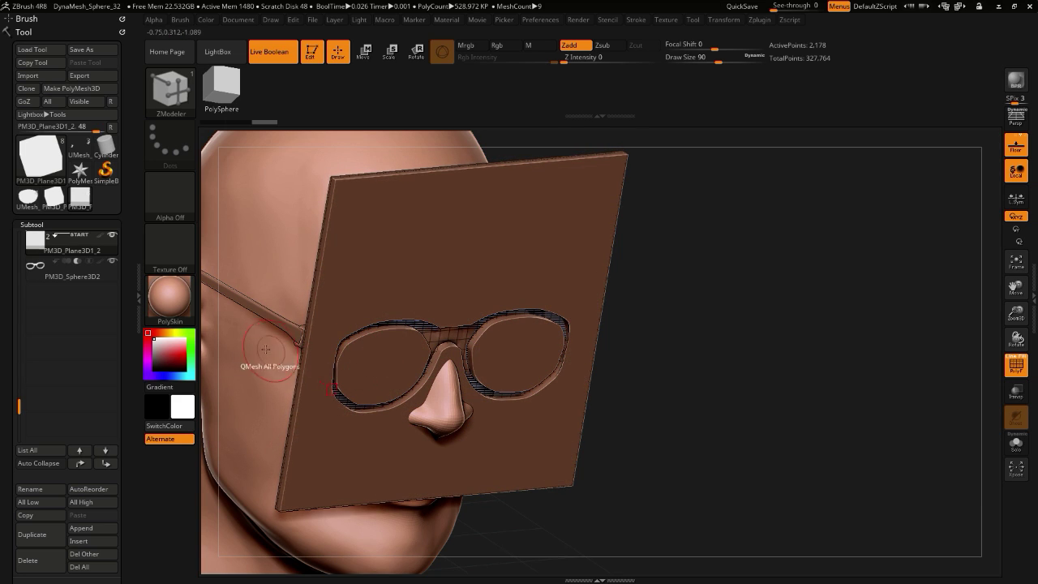
key("ctrl+z")
left_click_drag(390, 367, 380, 361)
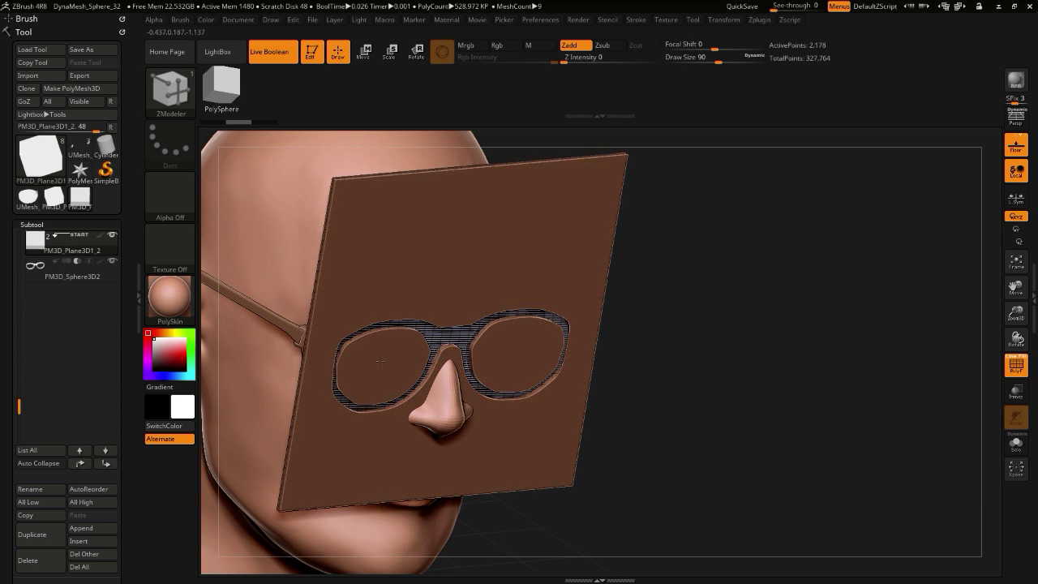
left_click_drag(208, 350, 268, 371)
left_click_drag(475, 514, 408, 444)
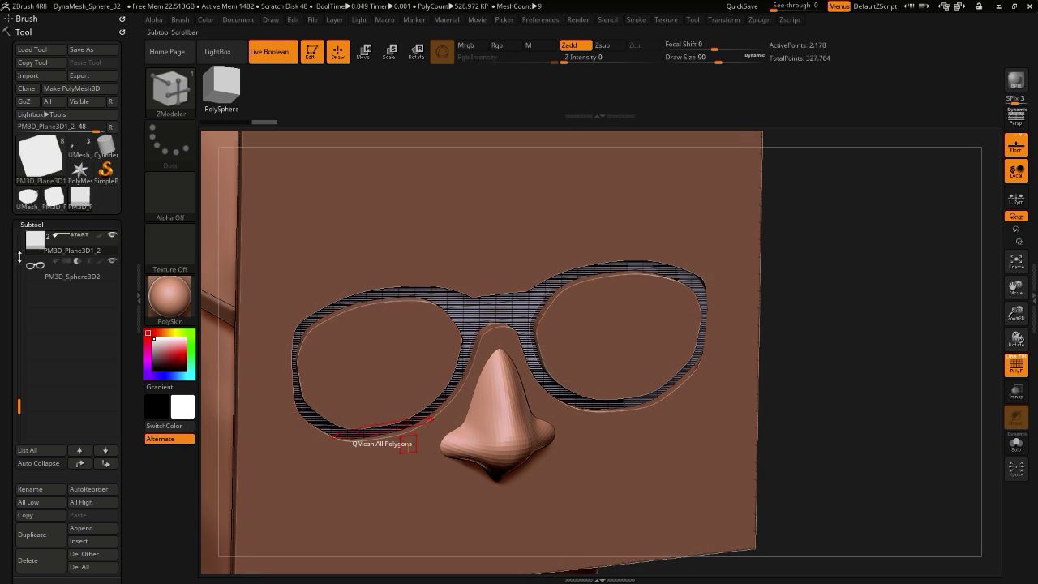
- Make a new Boolean mesh from the thickened plane and the glasses frame cutting through it
left_click_drag(5, 445, 16, 351)
left_click_drag(10, 277, 17, 359)
left_click_drag(5, 227, 7, 270)
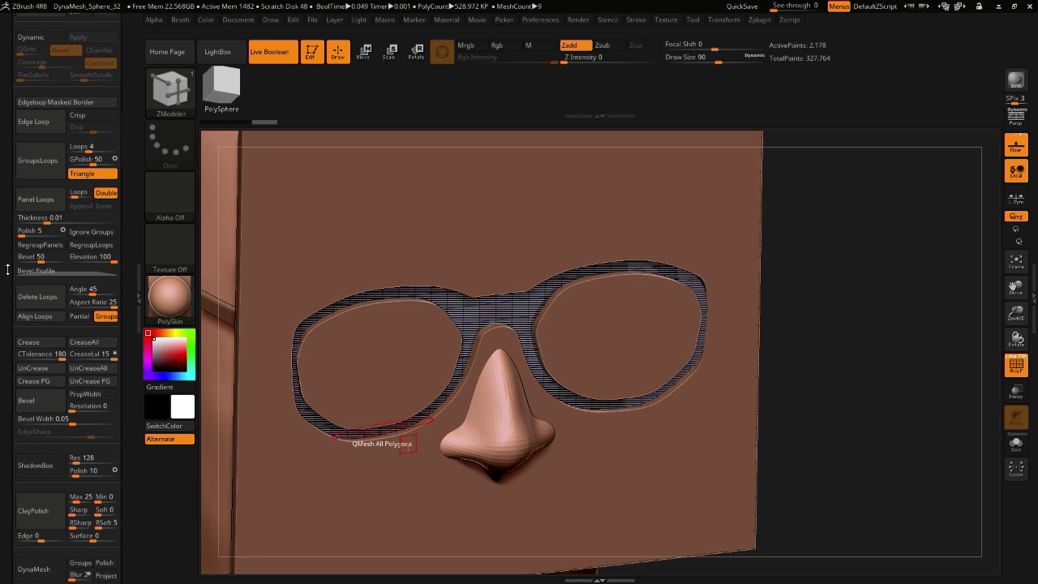
left_click_drag(8, 131, 19, 253)
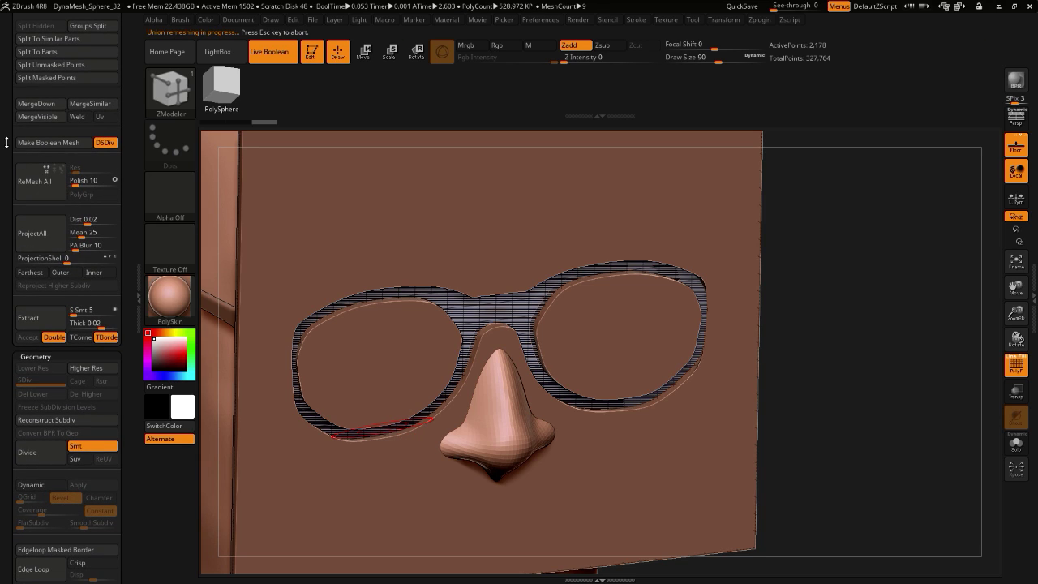
left_click_drag(1, 127, 8, 290)
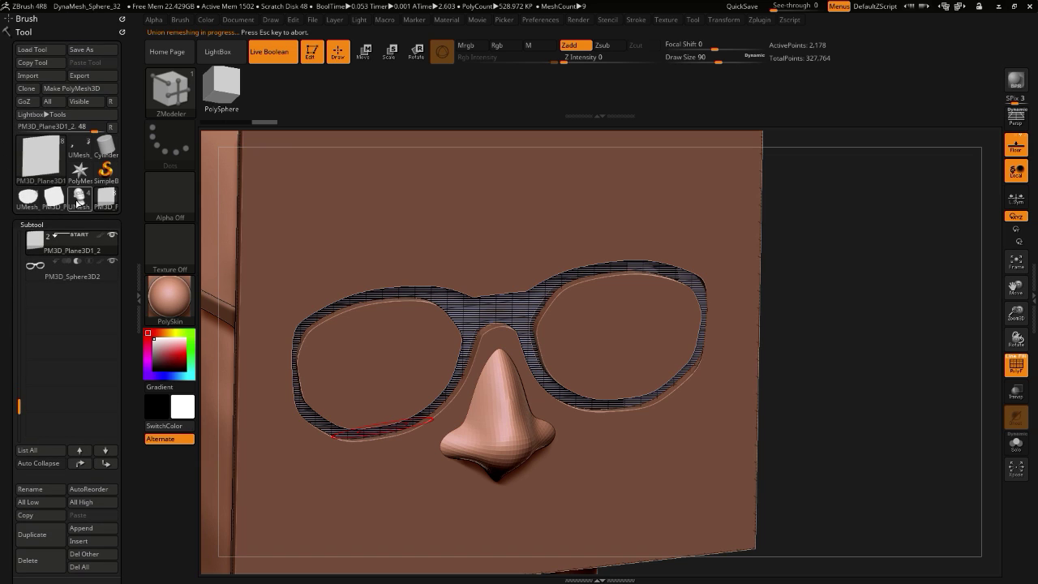
- Open the new Boolean result tool and isolate its cut plane, UMesh_PM3D_Plane3D1_2, in front view
left_click(81, 202)
left_click_drag(206, 336, 210, 346)
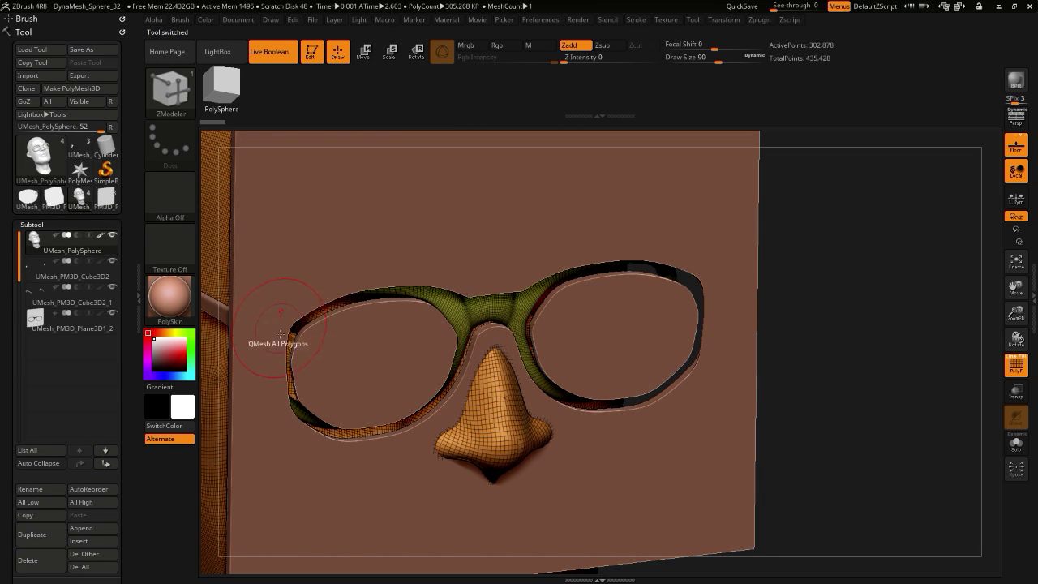
left_click(321, 368, "alt")
mouse_move(782, 443)
left_mouse_down()
mouse_move(814, 462)
mouse_move(775, 440)
left_mouse_up()
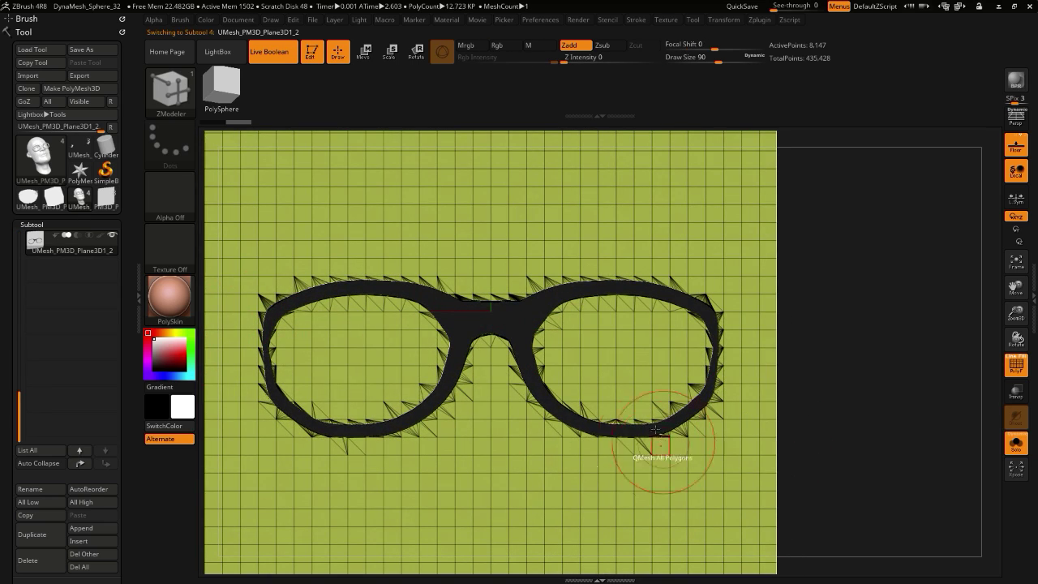
- Split the thickened cut plane into separate subtools with Split To Similar Parts, accepting that it cannot be undone
left_click_drag(7, 403, 18, 292)
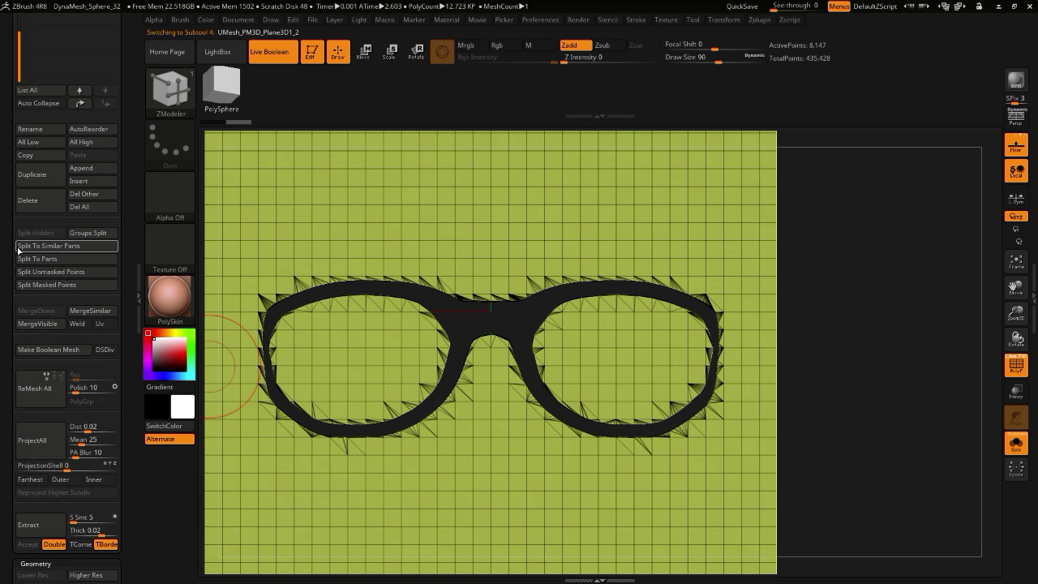
left_click(26, 247)
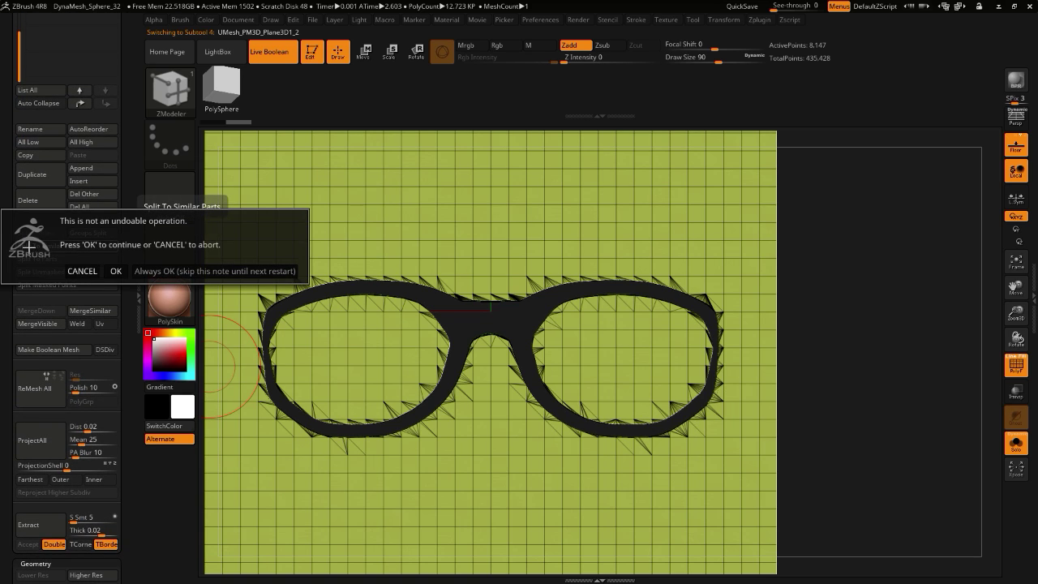
left_click(136, 269)
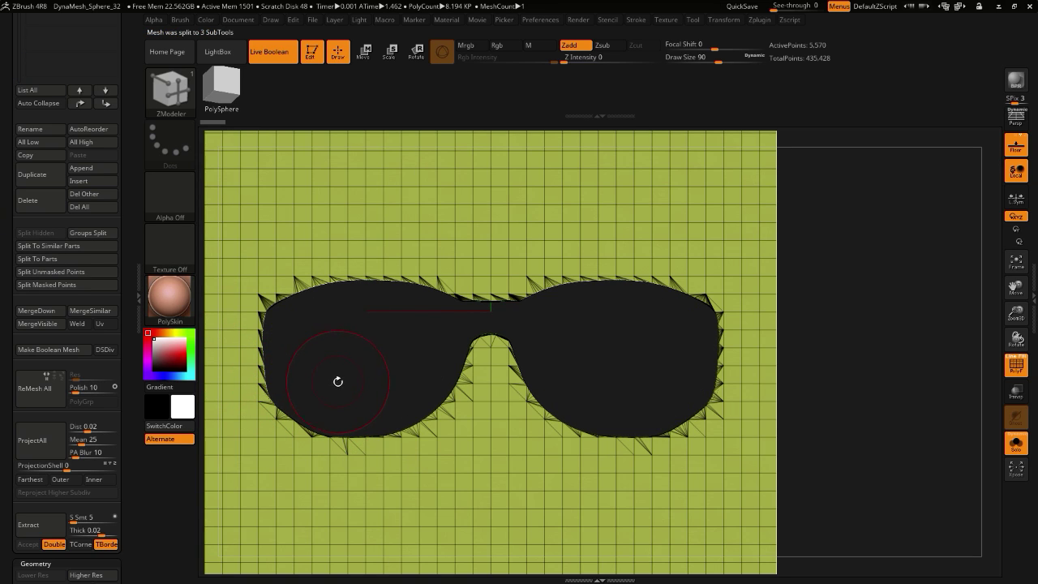
- Select the separated left lens subtool, UMesh_PM3D_Plane3D1_3, and inspect its mesh
key("Up")
key("Down")
key("Down")
right_click_drag(349, 382, 446, 448)
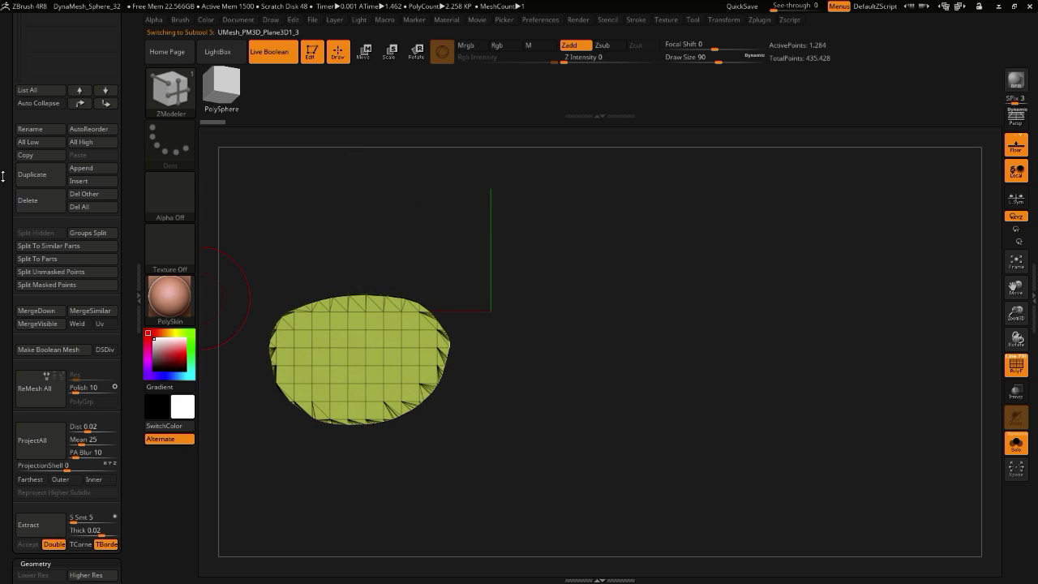
- Return to the source tool PM3D_Plane3D1_2 and show the thickened plane together with the head and glasses
left_click_drag(3, 176, 29, 374)
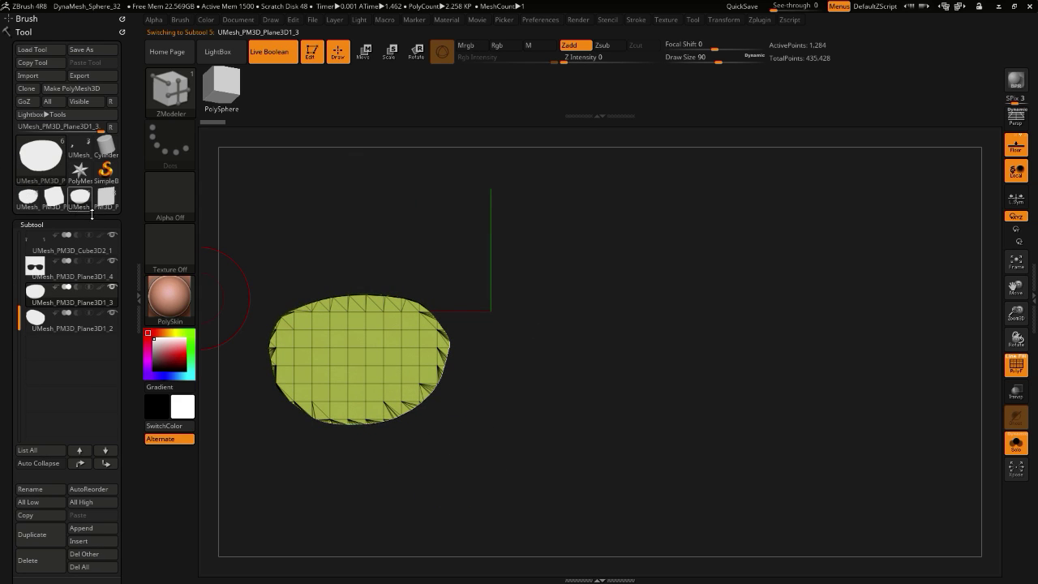
left_click(84, 200)
left_click(54, 198)
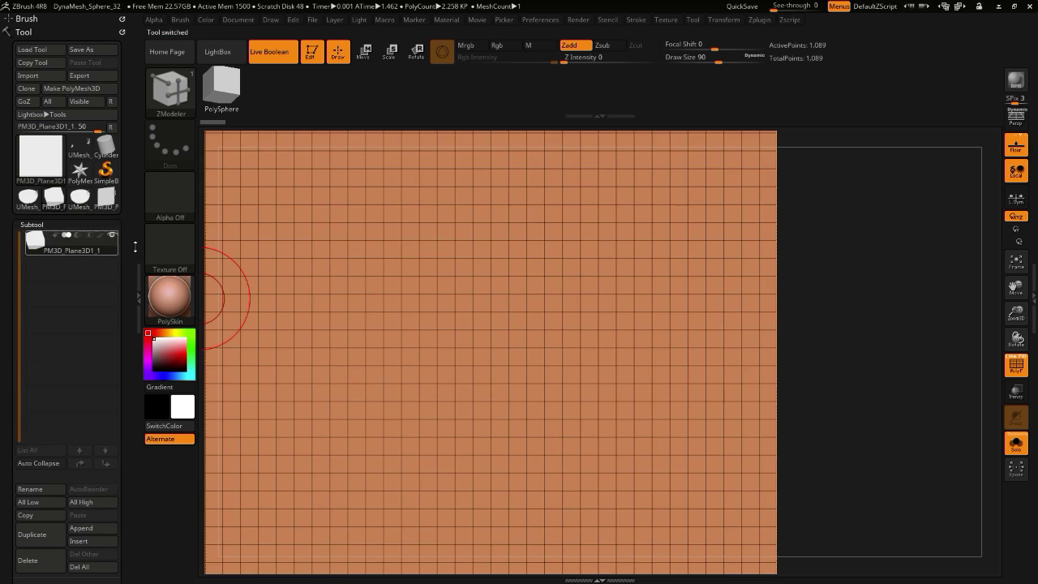
right_click_drag(707, 427, 678, 335, "ctrl")
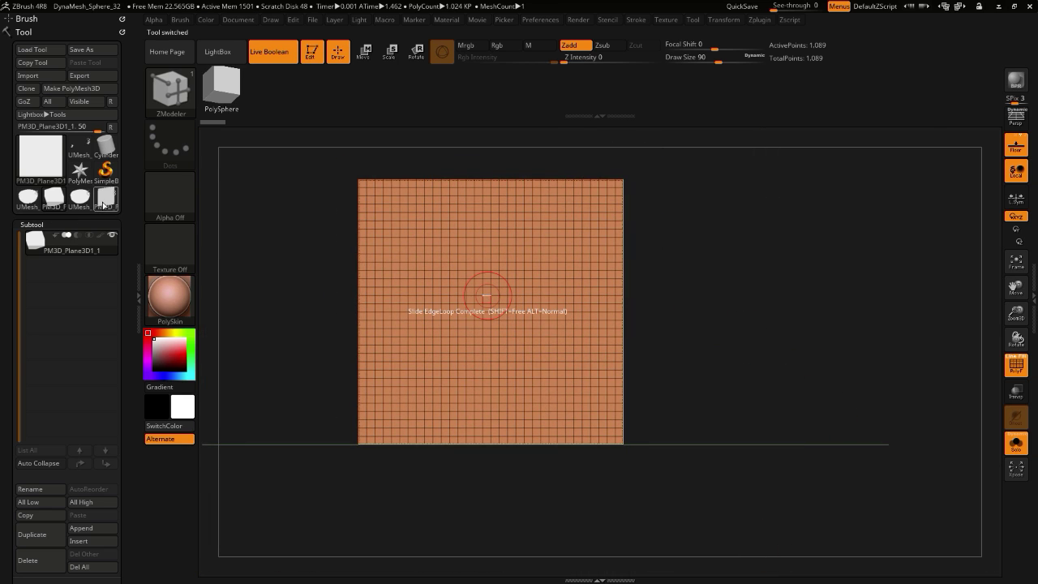
left_click(102, 204)
left_click_drag(322, 293, 294, 369)
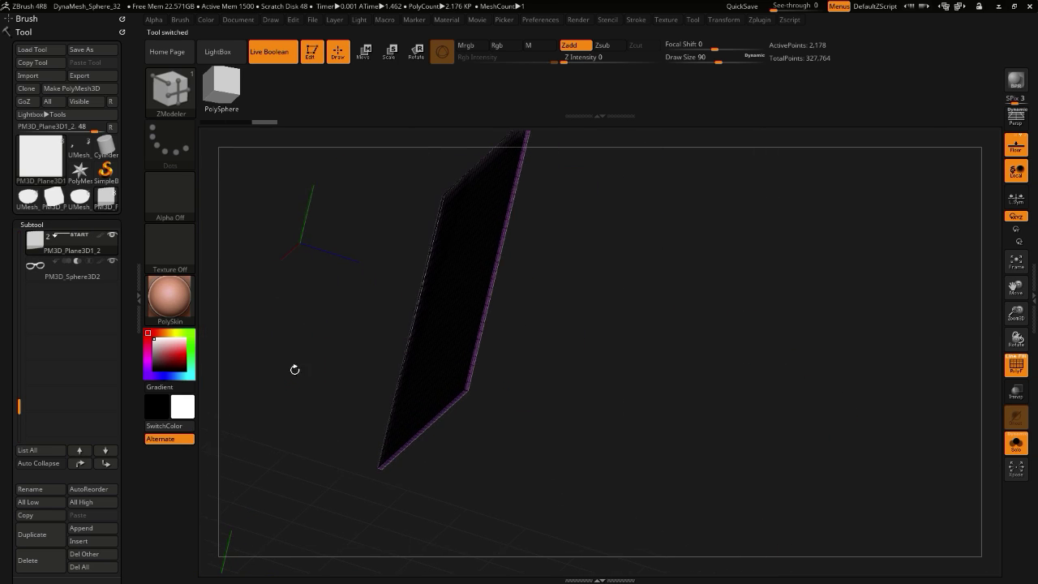
left_click_drag(456, 514, 207, 349)
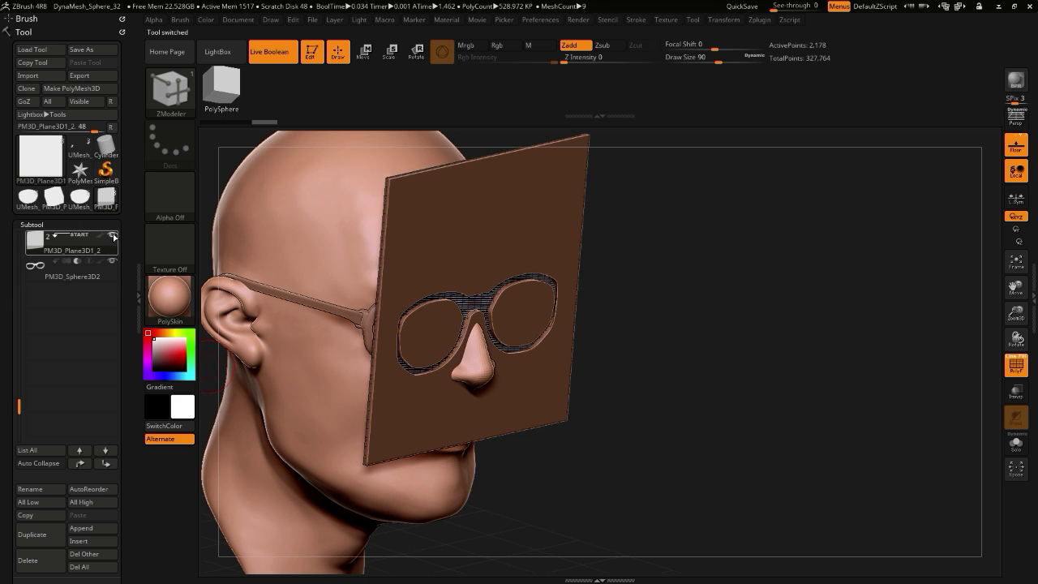
- Delete the PM3D_Plane3D1_2 and PM3D_Sphere3D2 cutting subtools and append the separated lens UMesh_PM3D_Plane3D1_4 to the head model
left_click(25, 556)
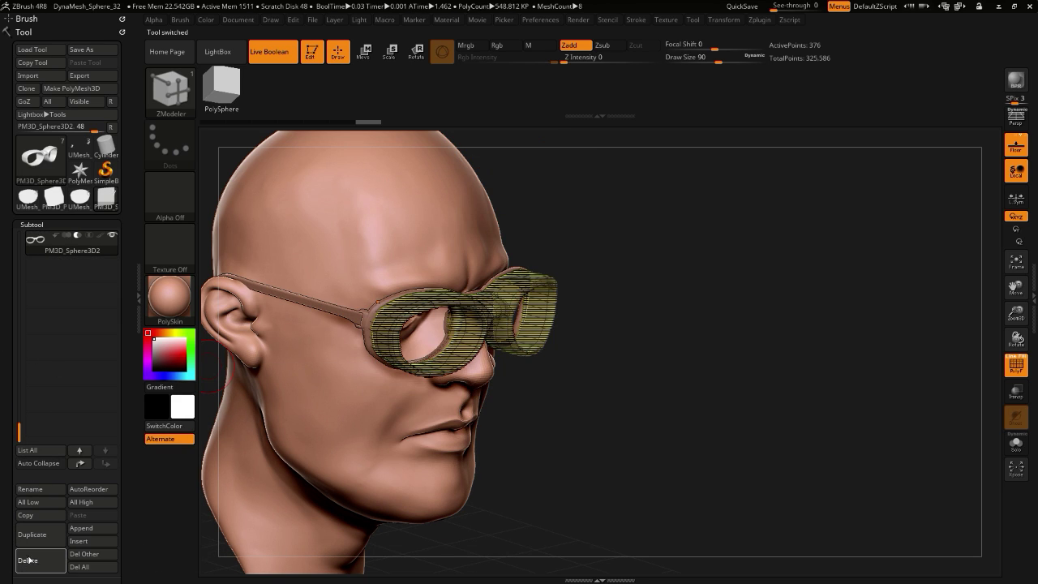
left_click(30, 560)
left_click(84, 532)
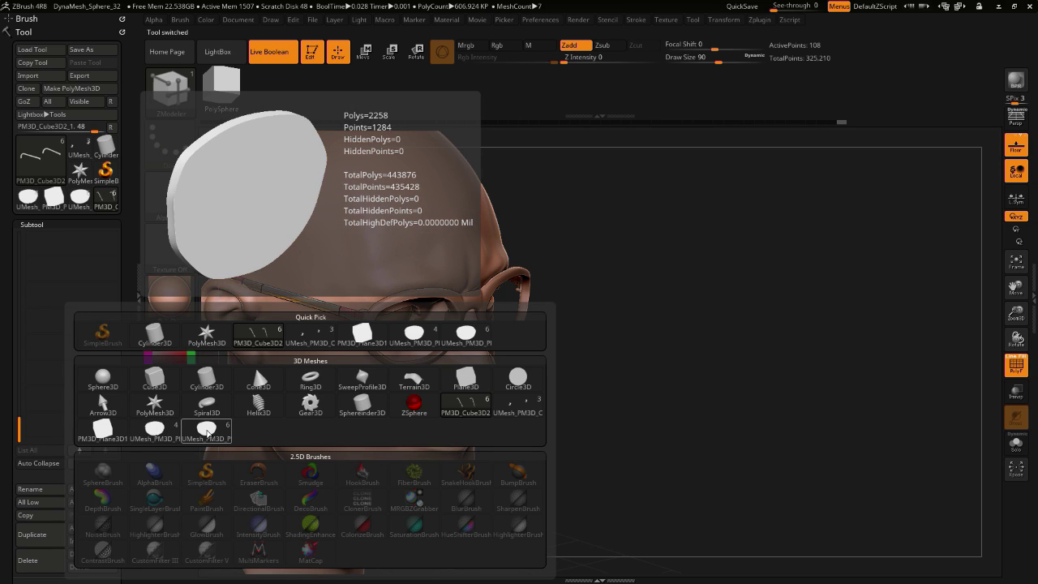
left_click(206, 432)
left_click_drag(631, 466, 572, 424, "shift")
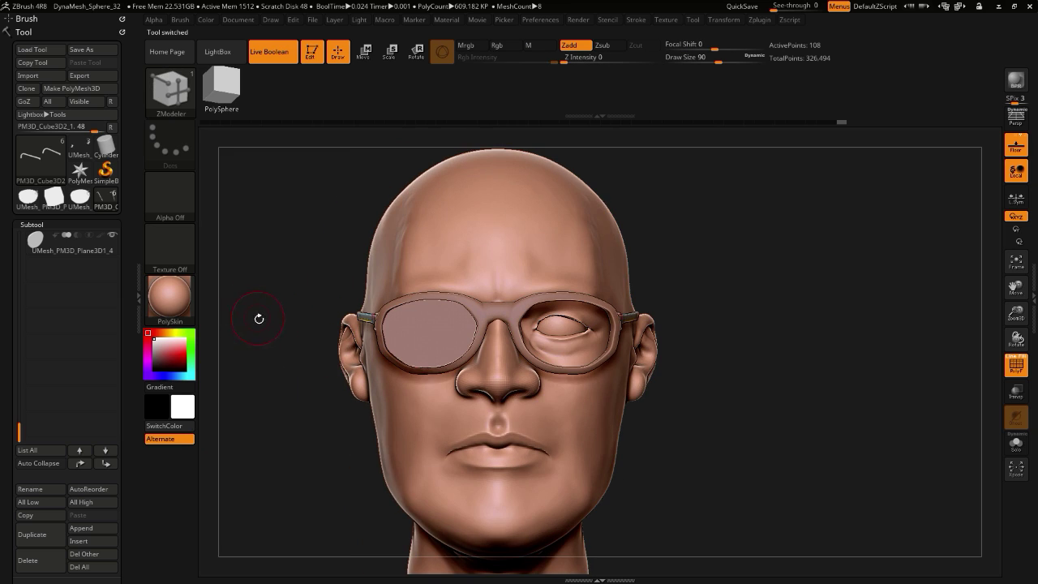
- Select the appended lens and move it straight back in depth, closer to the glasses frame
left_click(364, 53)
left_click_drag(268, 244, 389, 421)
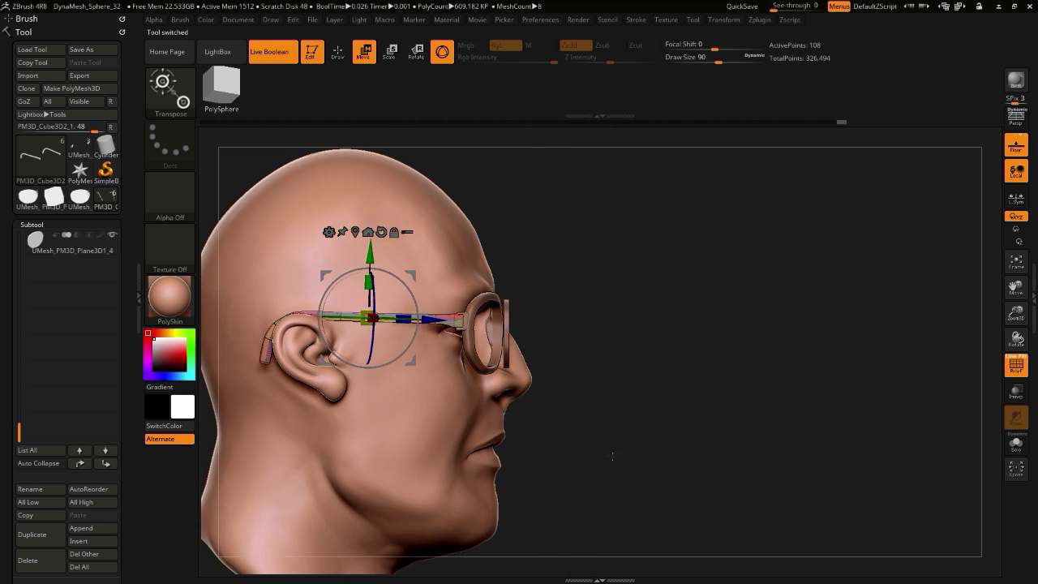
left_click_drag(611, 455, 527, 360, "alt")
left_click_drag(649, 350, 649, 350)
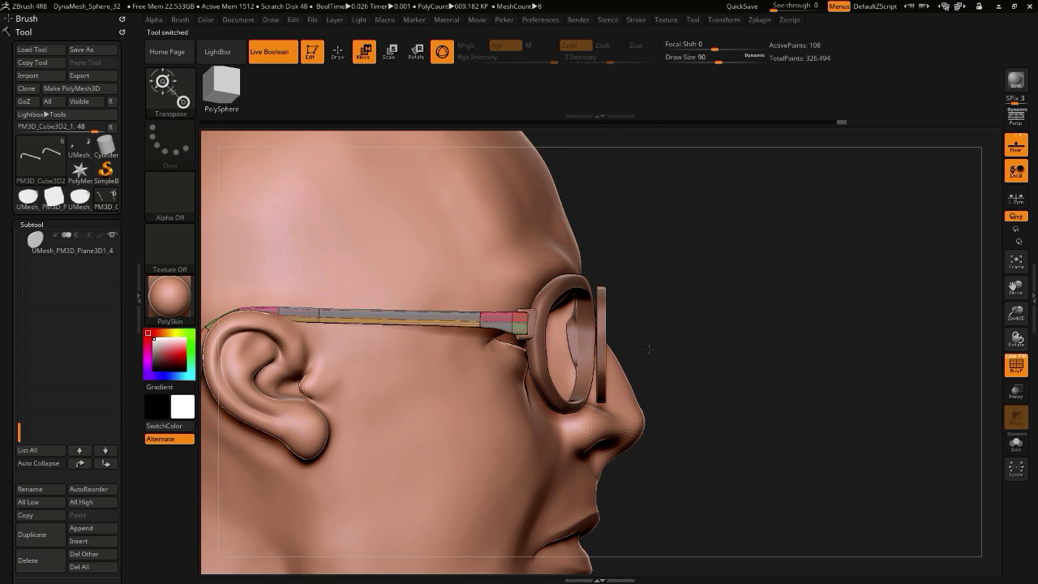
left_click(600, 354, "alt")
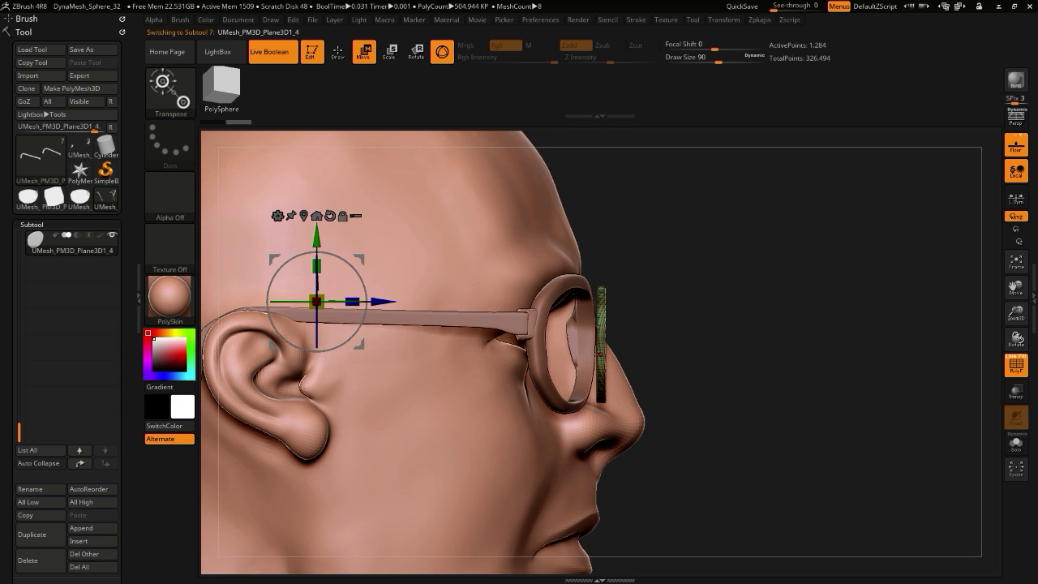
left_click(442, 57)
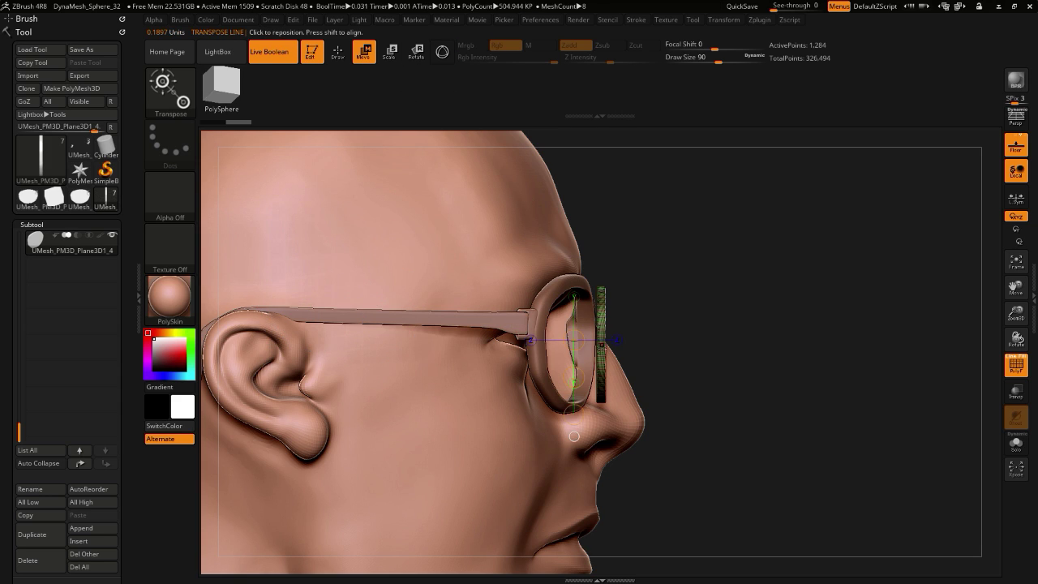
mouse_move(647, 353)
left_mouse_down()
mouse_move(614, 354)
mouse_move(631, 356)
left_mouse_up()
left_click_drag(718, 454, 259, 437)
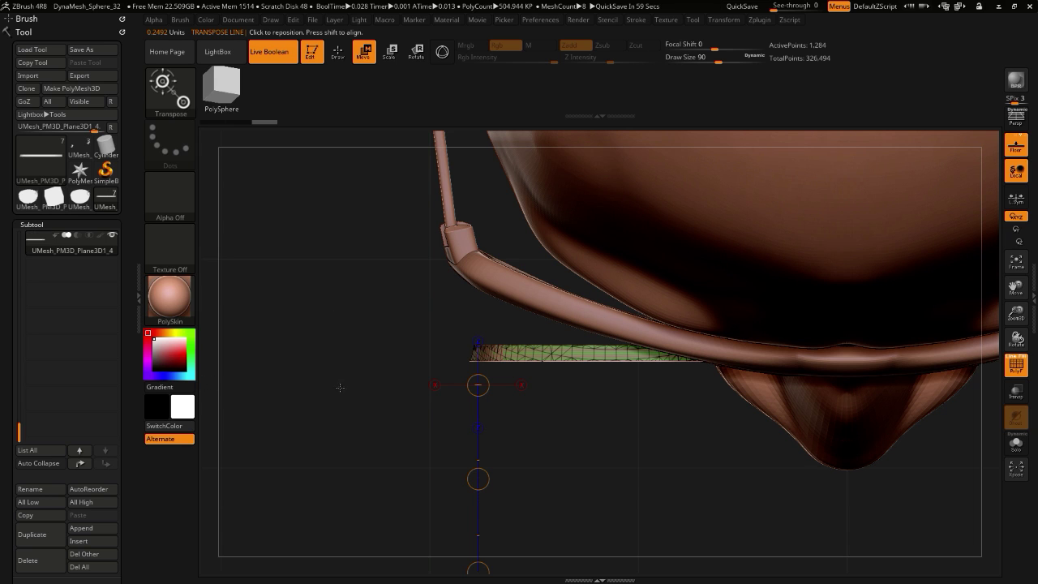
- Apply the Bend Curve deformer to the lens and set its Curve Resolution to 7
left_click_drag(340, 388, 329, 450)
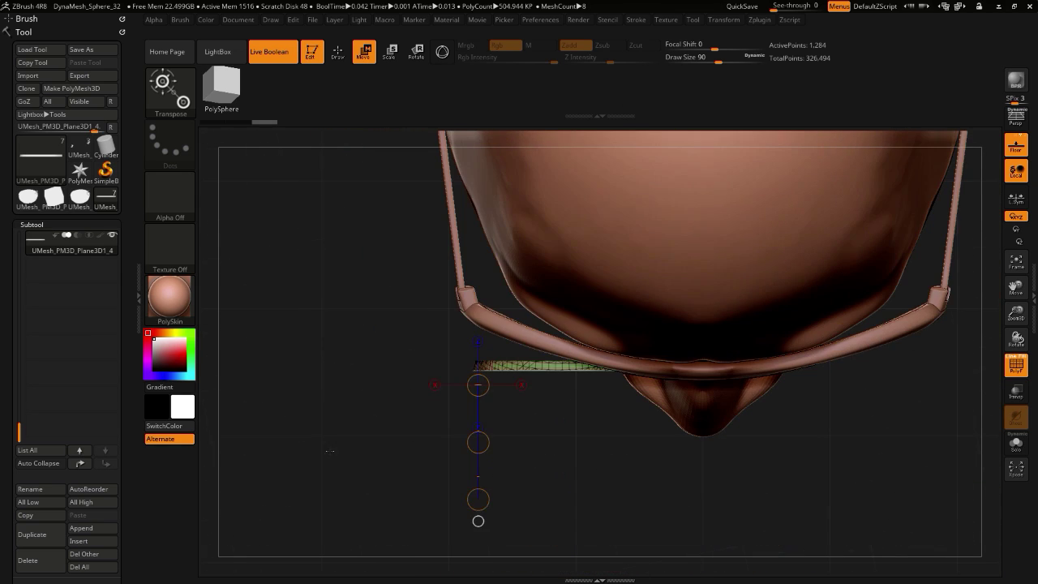
key("q")
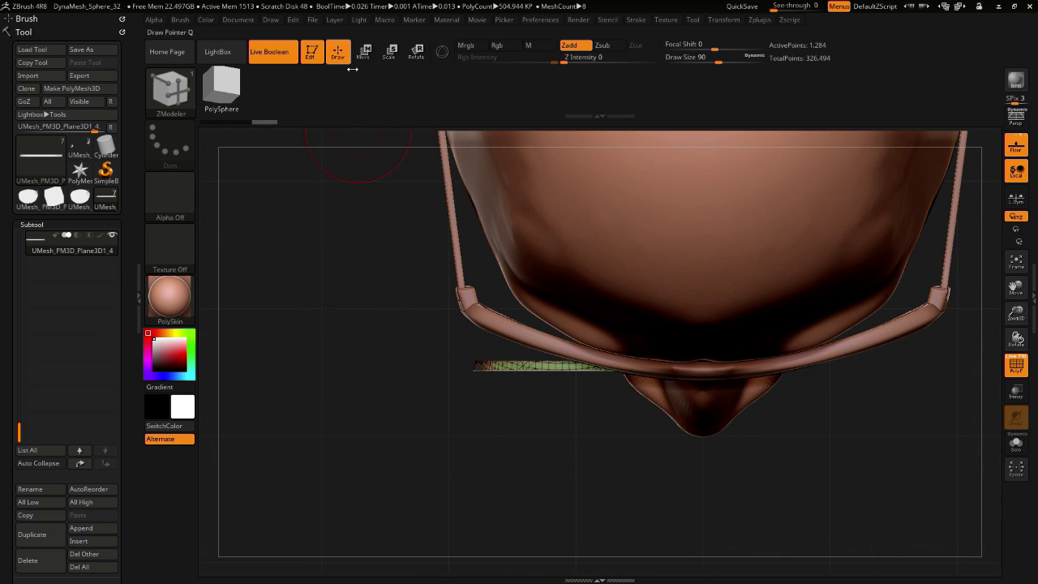
left_click_drag(351, 290, 422, 333, "alt")
key("w")
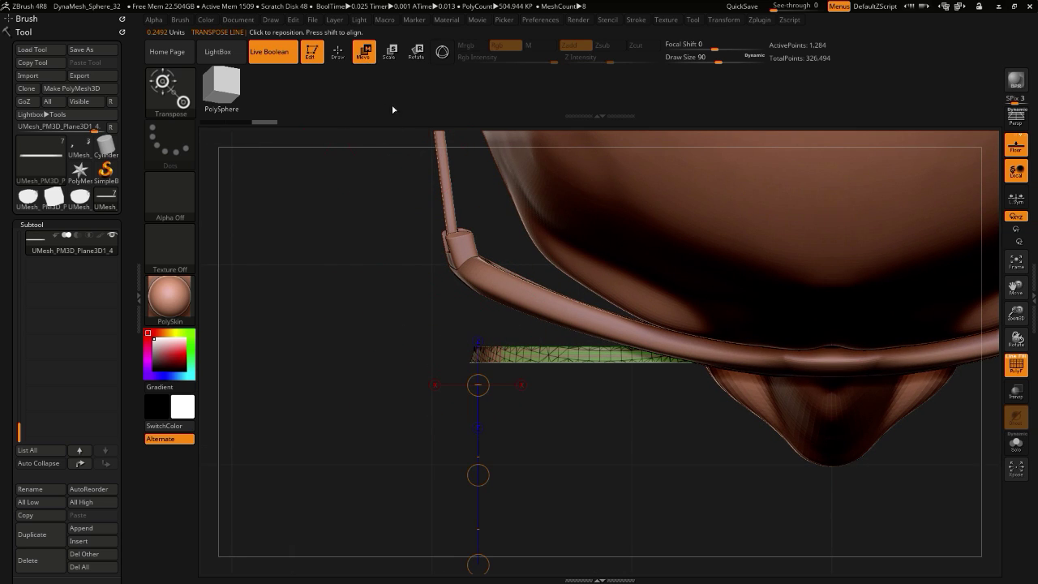
left_click_drag(393, 374, 382, 329, "alt")
left_click(442, 52)
left_click(430, 252)
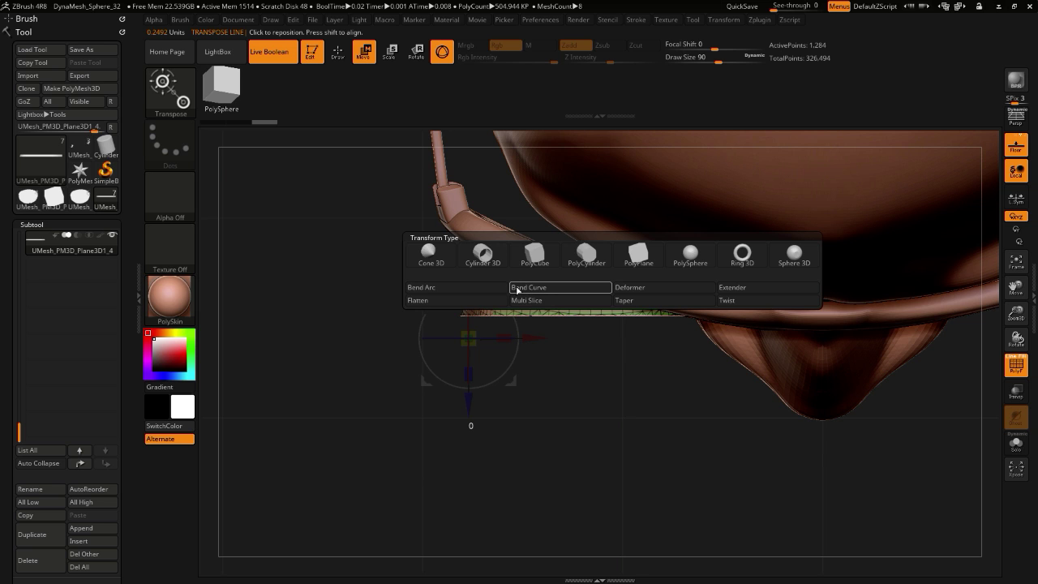
left_click(517, 290)
left_click_drag(365, 377, 379, 272)
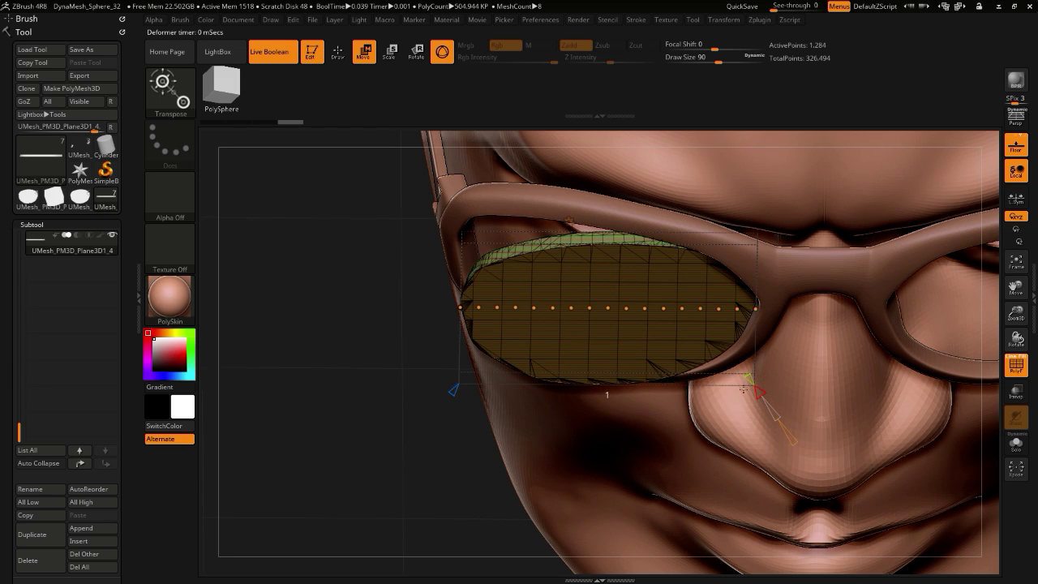
left_click_drag(744, 389, 742, 388)
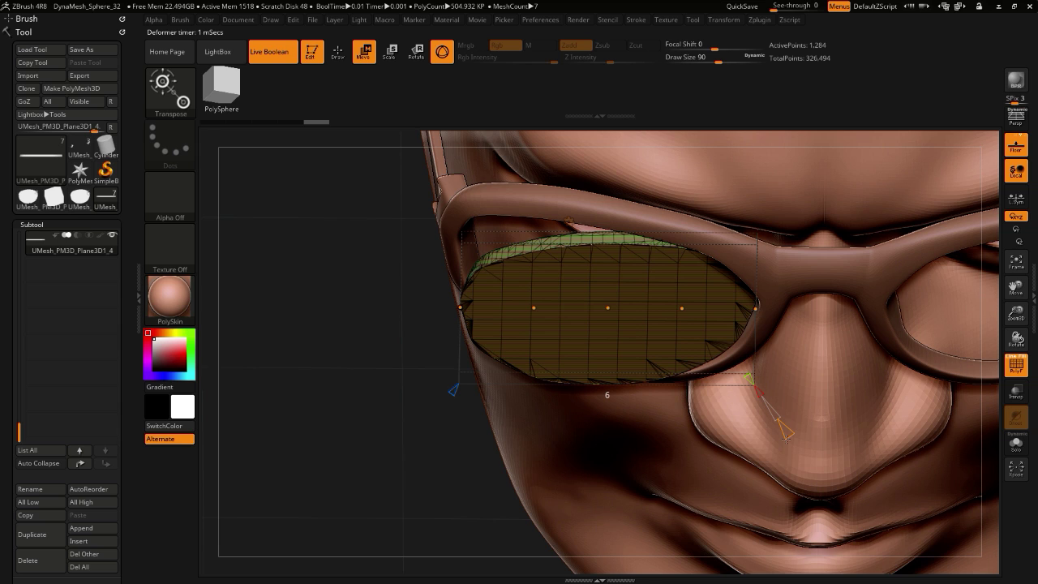
left_click_drag(783, 438, 783, 434)
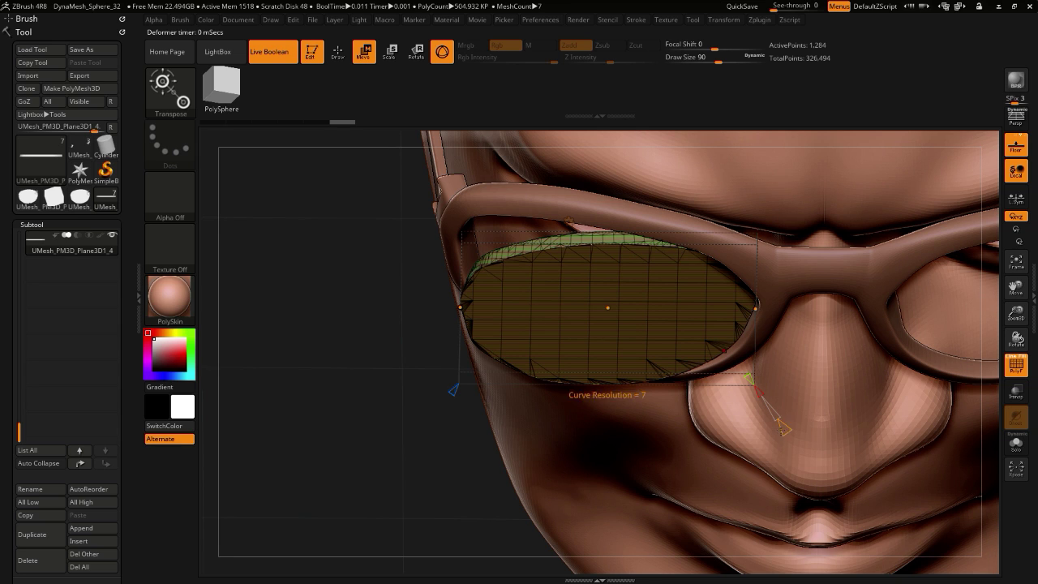
- Bend the lens along the frame's curvature by moving its temple-side curve point back and adjusting the middle point
left_click_drag(401, 310, 373, 379)
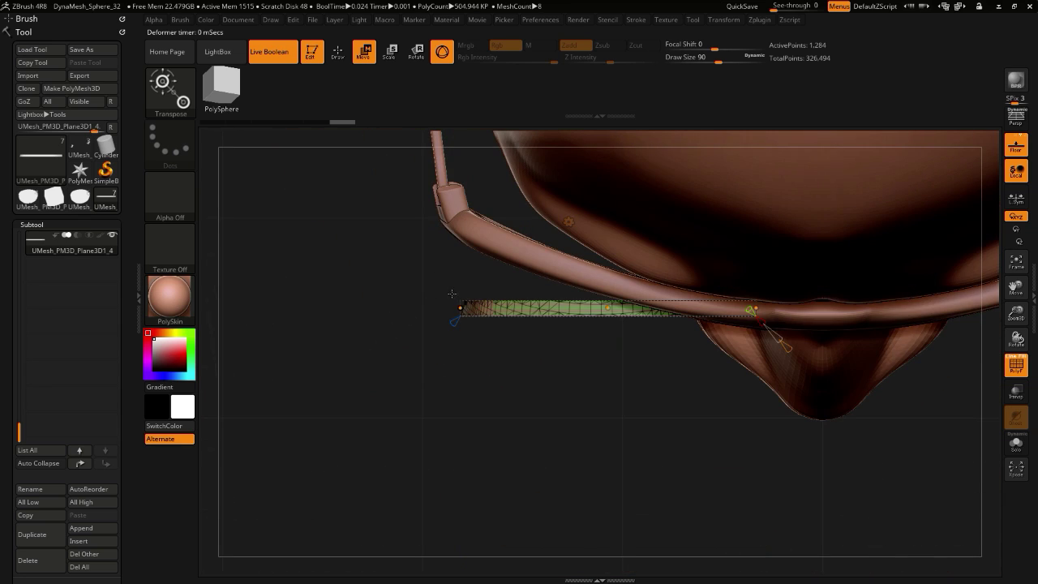
left_click_drag(460, 308, 461, 223)
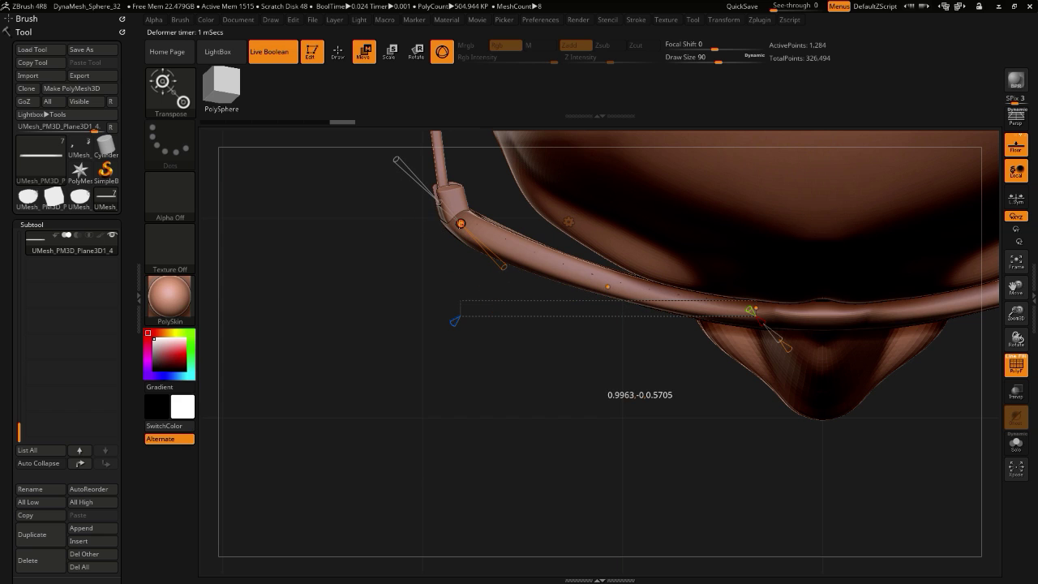
left_click_drag(607, 286, 607, 289)
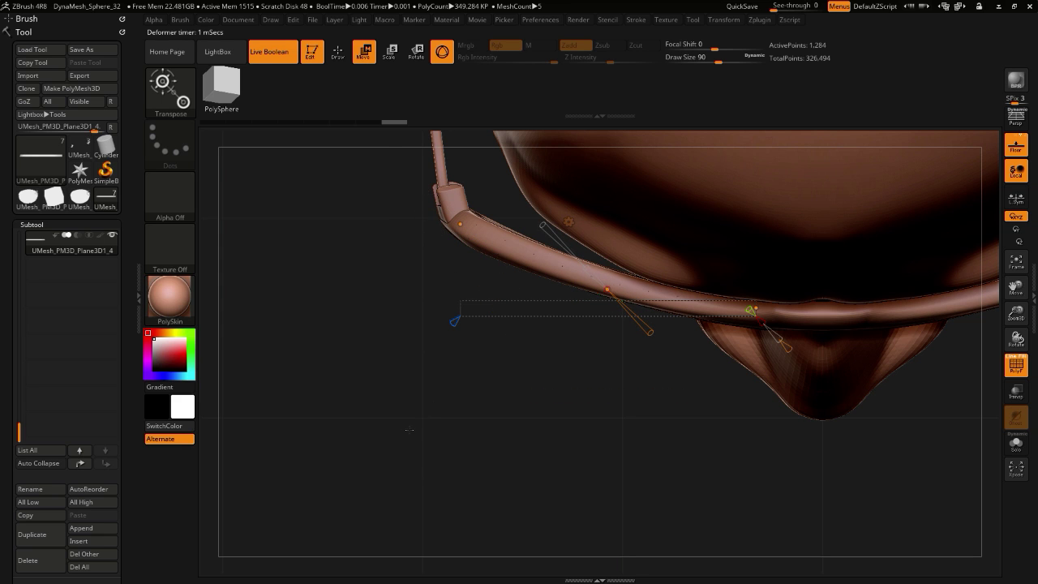
- Fine-tune the nose-side, temple-side and middle bend points so the curved lens fills the frame opening
left_click_drag(409, 430, 449, 355)
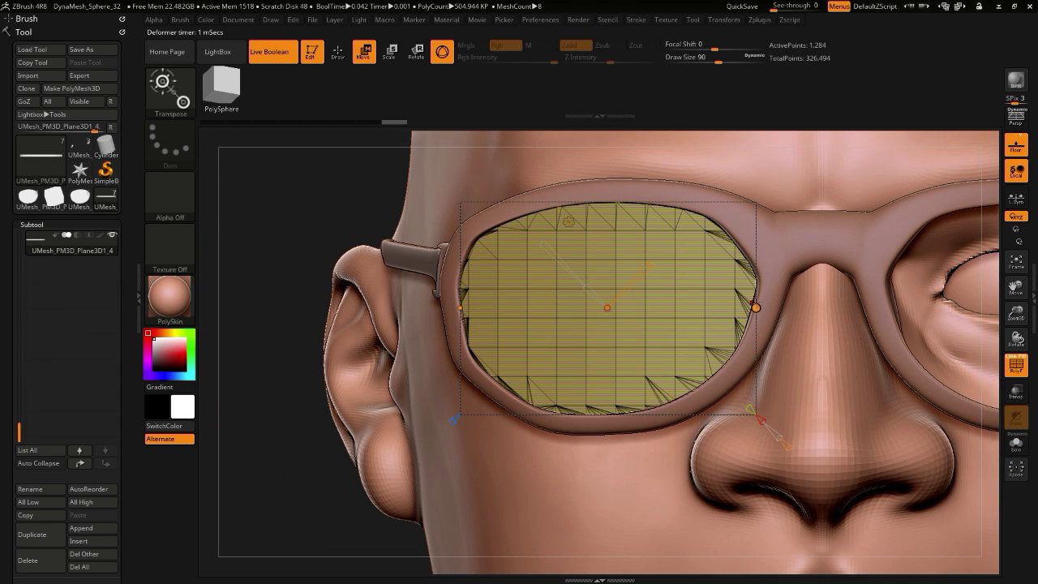
left_click_drag(756, 307, 762, 309)
left_click_drag(418, 241, 446, 245)
left_click_drag(463, 308, 437, 307)
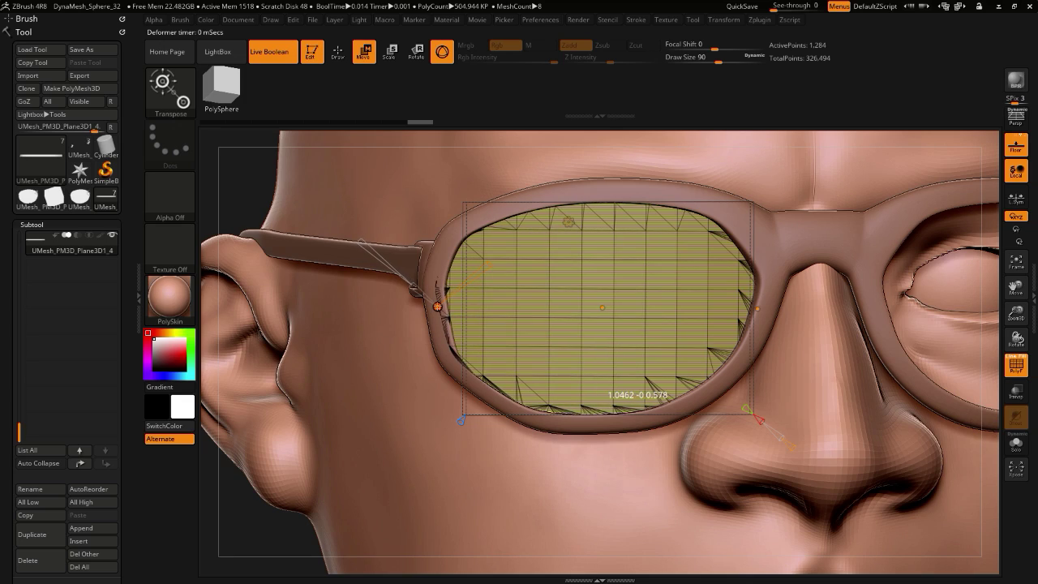
left_click_drag(239, 214, 240, 144)
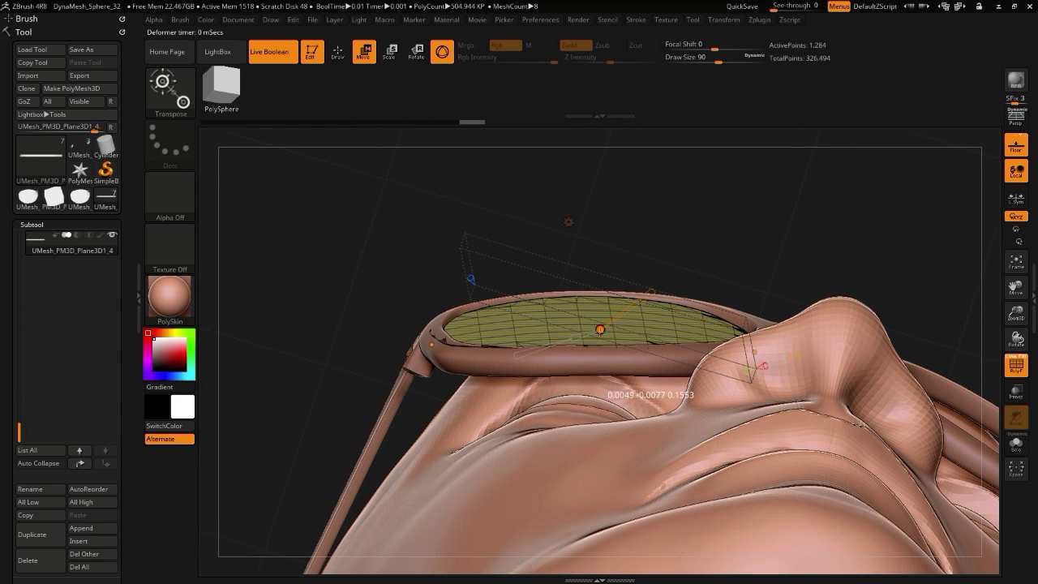
left_click_drag(704, 212, 714, 250)
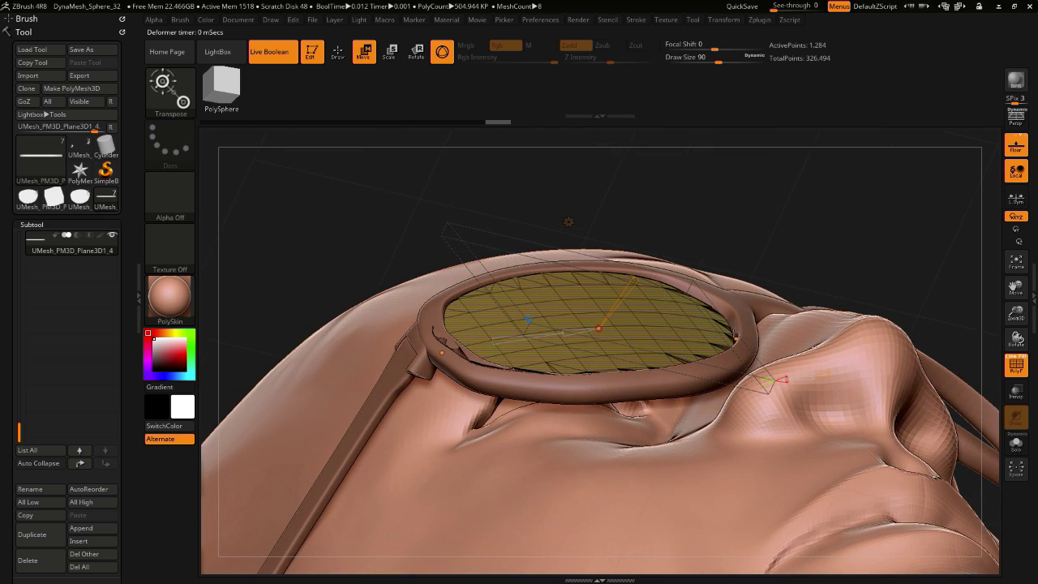
left_click_drag(739, 336, 741, 336)
left_click_drag(407, 170, 209, 219)
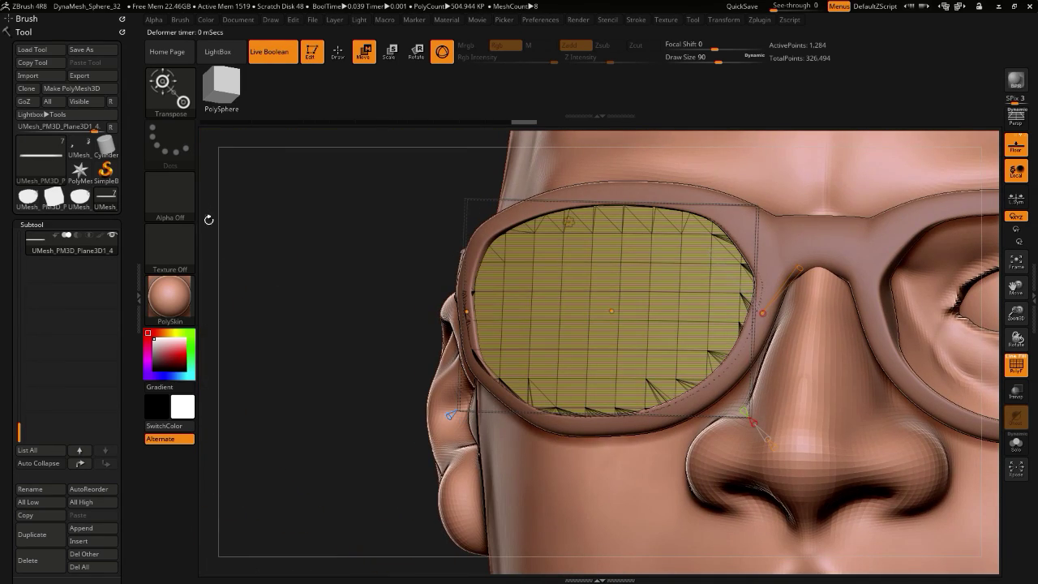
- Leave the bend deformer and switch to the Move brush with a draw size of 178 for reshaping the lens
left_click(338, 53)
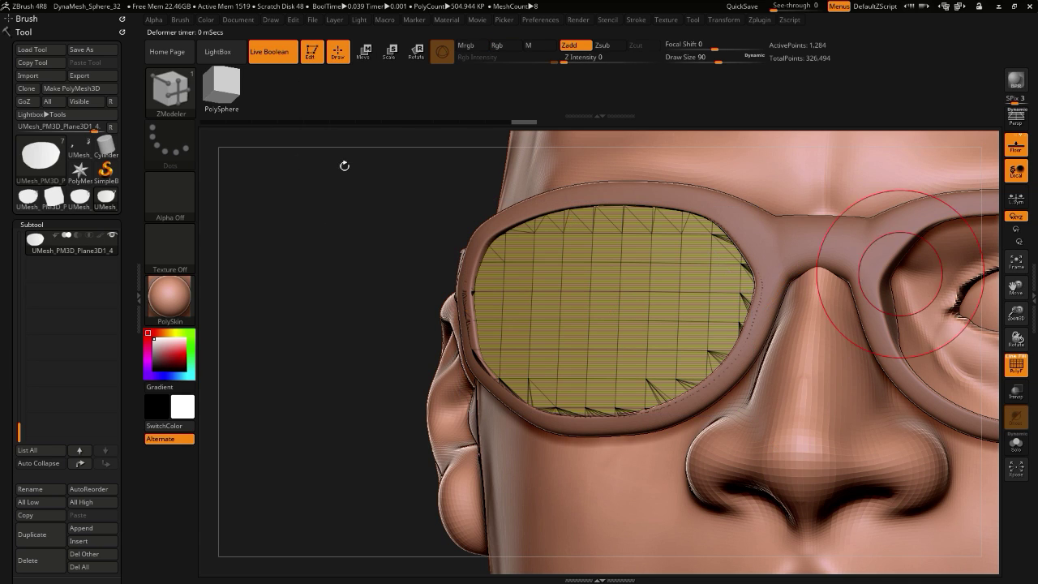
key("F1")
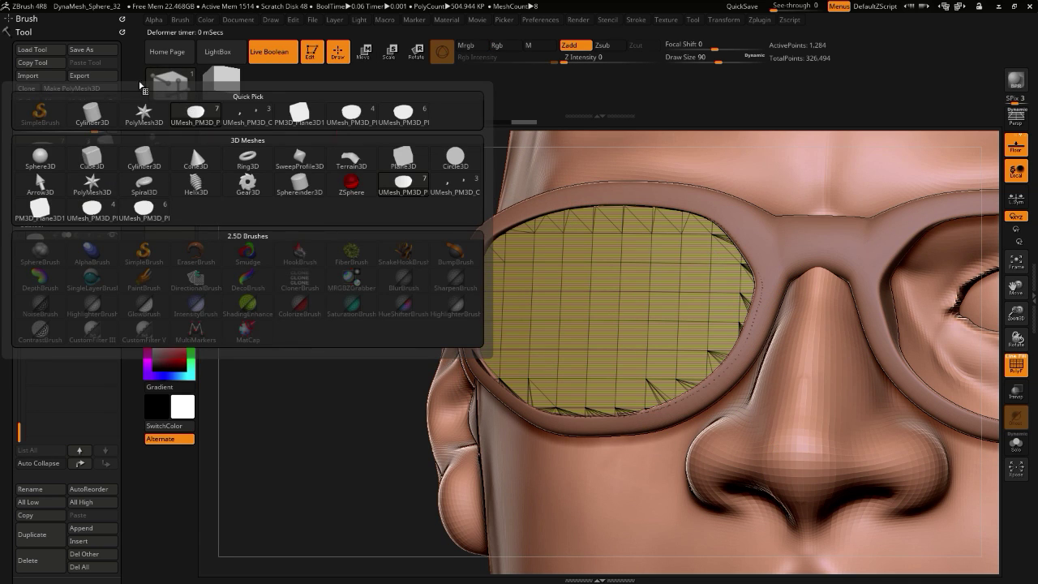
left_click(176, 100)
key("m")
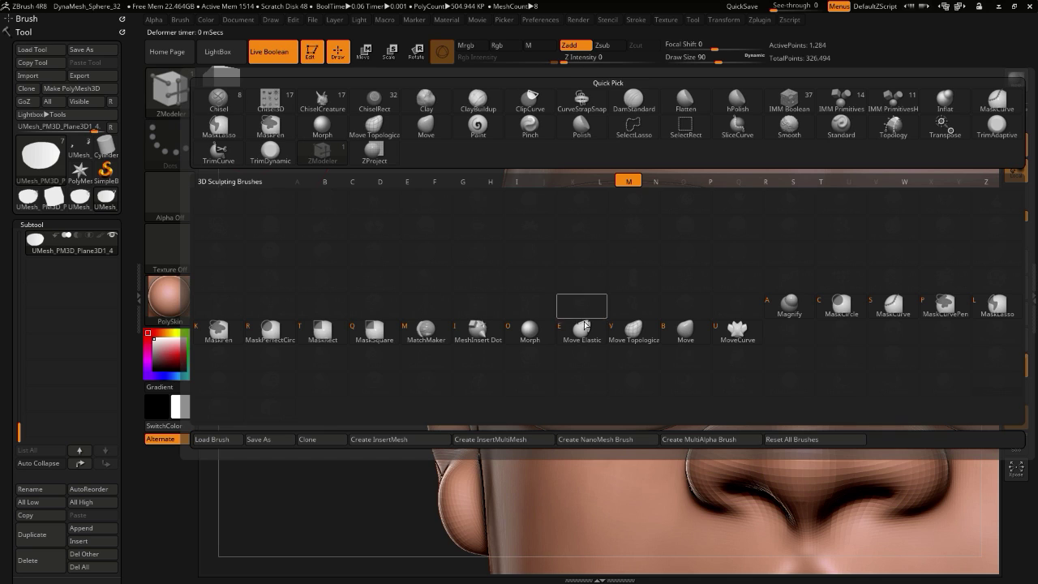
left_click(680, 336)
mouse_move(321, 260)
left_mouse_down()
mouse_move(367, 244)
mouse_move(402, 215)
left_mouse_up()
left_click_drag(406, 254, 483, 257)
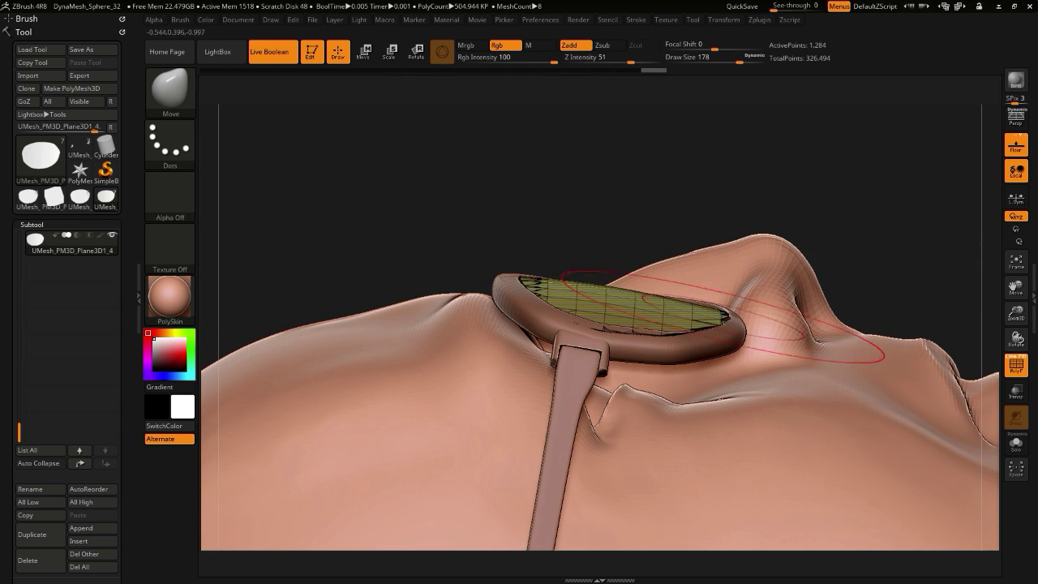
- Push the lens's upper nose-side edge into the frame rim with the Move brush, and hide the polygon wireframe
left_click_drag(412, 210, 409, 258)
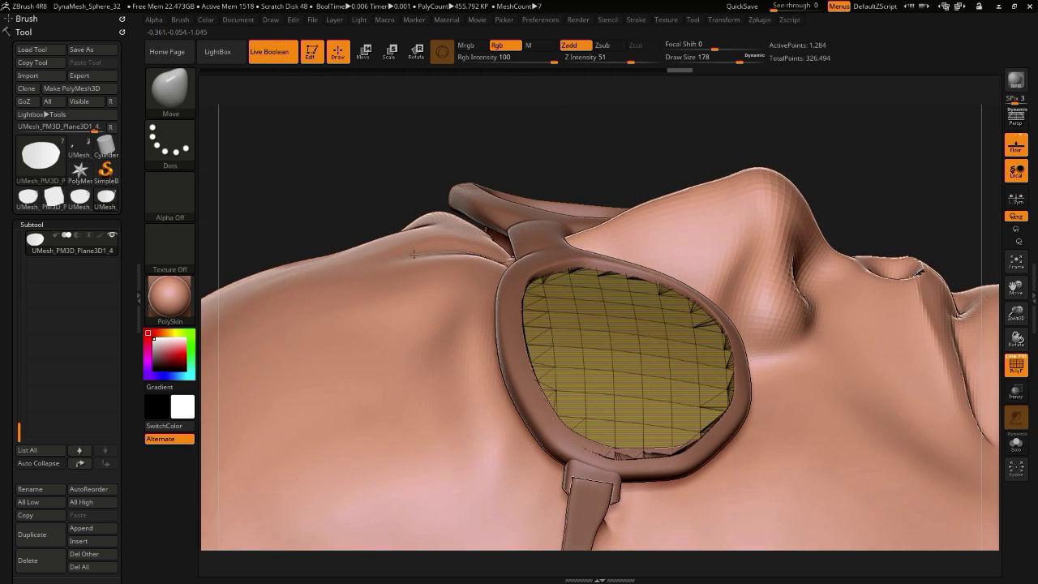
left_click_drag(594, 281, 593, 273)
left_click_drag(373, 221, 380, 280)
left_click_drag(587, 284, 565, 278)
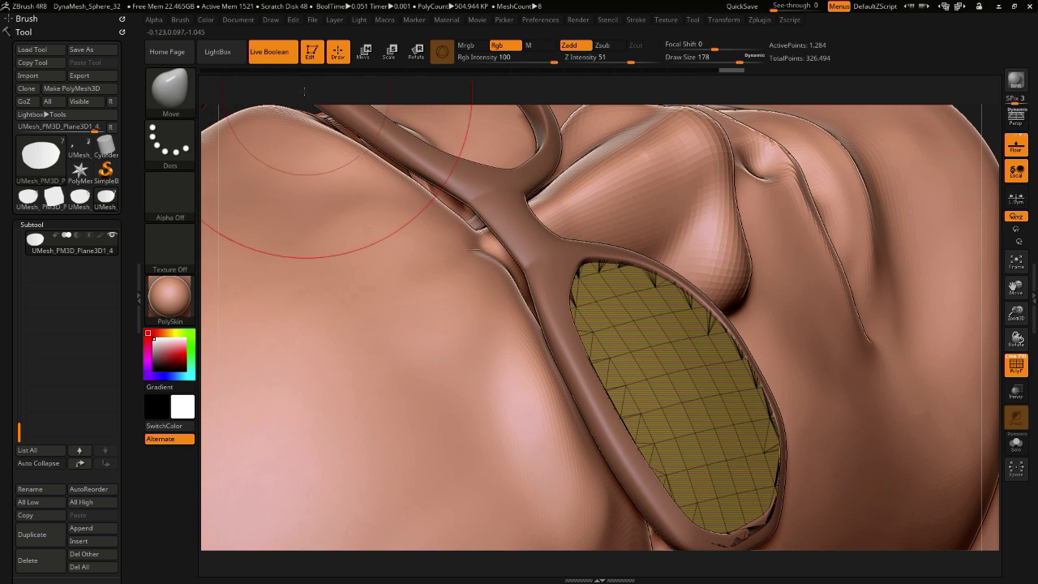
left_click(1016, 365)
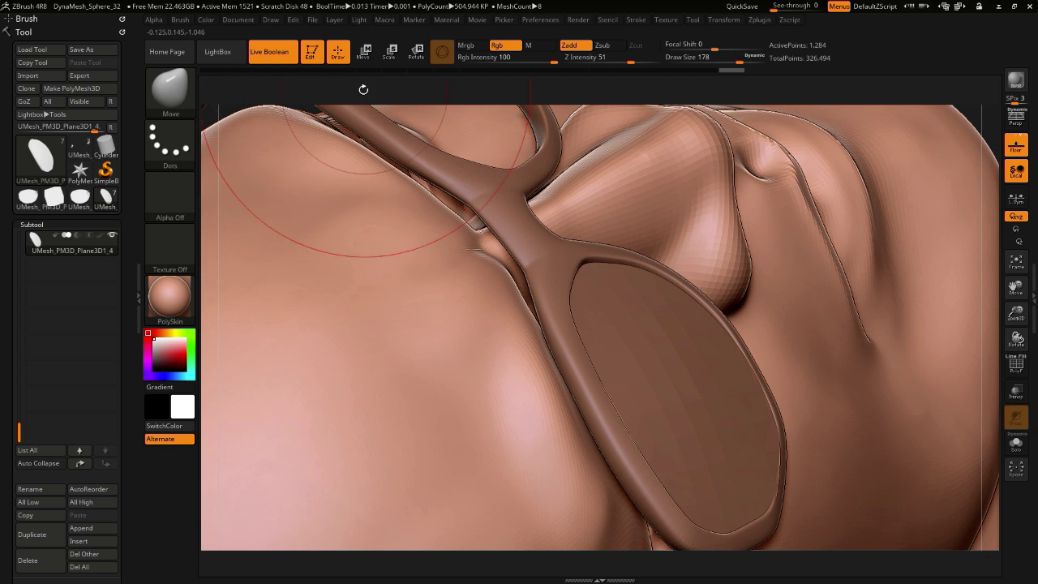
left_click_drag(362, 88, 326, 85)
left_click_drag(603, 294, 576, 296)
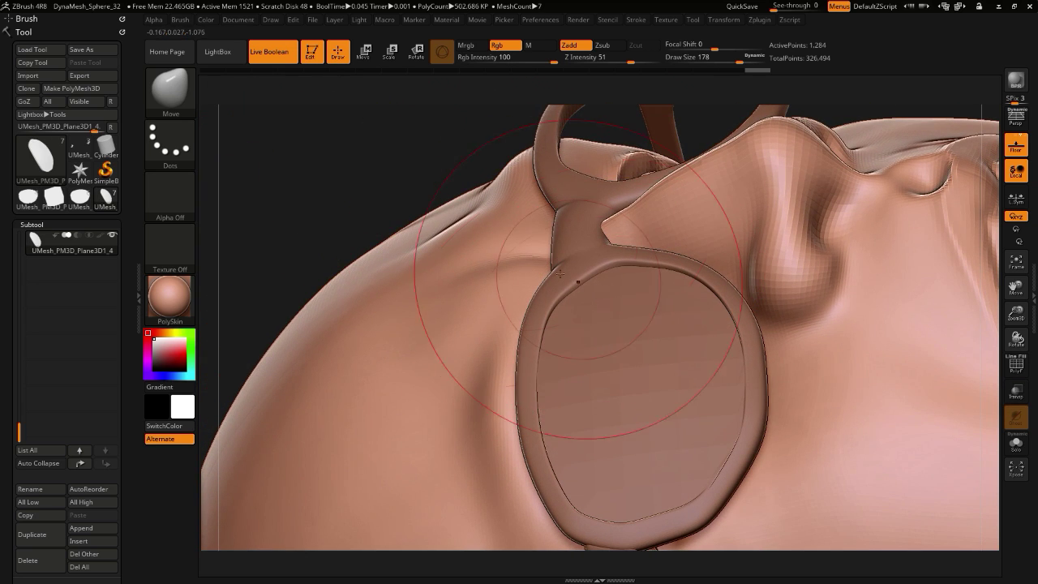
- Nudge the lens's outer temple-side and lower edges so they sit inside the frame rim, using the Move brush
mouse_move(278, 176)
left_mouse_down("alt")
mouse_move(274, 158)
mouse_move(322, 237)
left_mouse_up("alt")
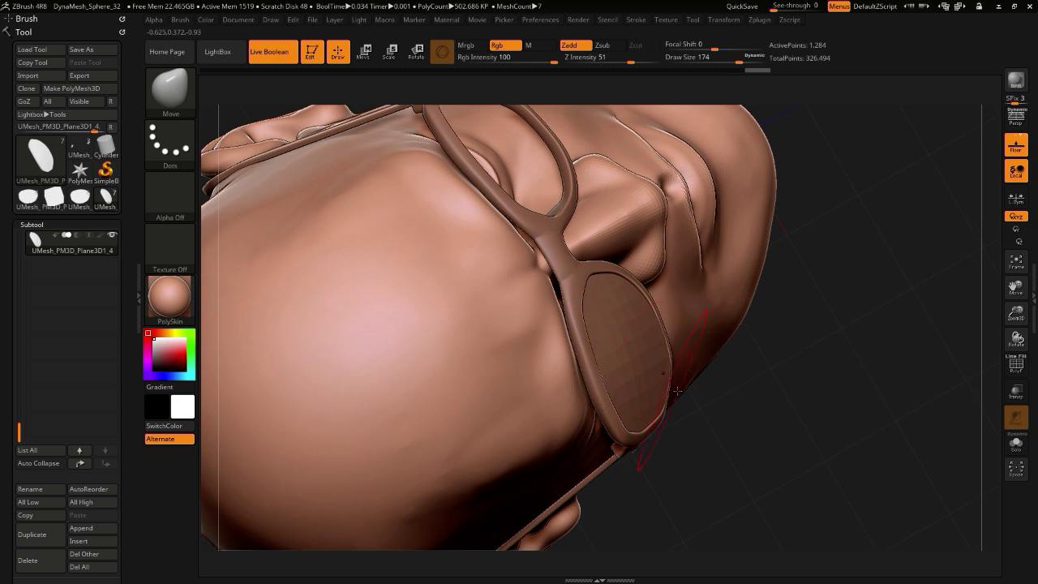
left_click_drag(694, 404, 589, 389)
left_click_drag(438, 338, 545, 345)
left_click_drag(655, 376, 676, 371)
left_click_drag(780, 443, 674, 417)
left_click_drag(504, 370, 565, 388)
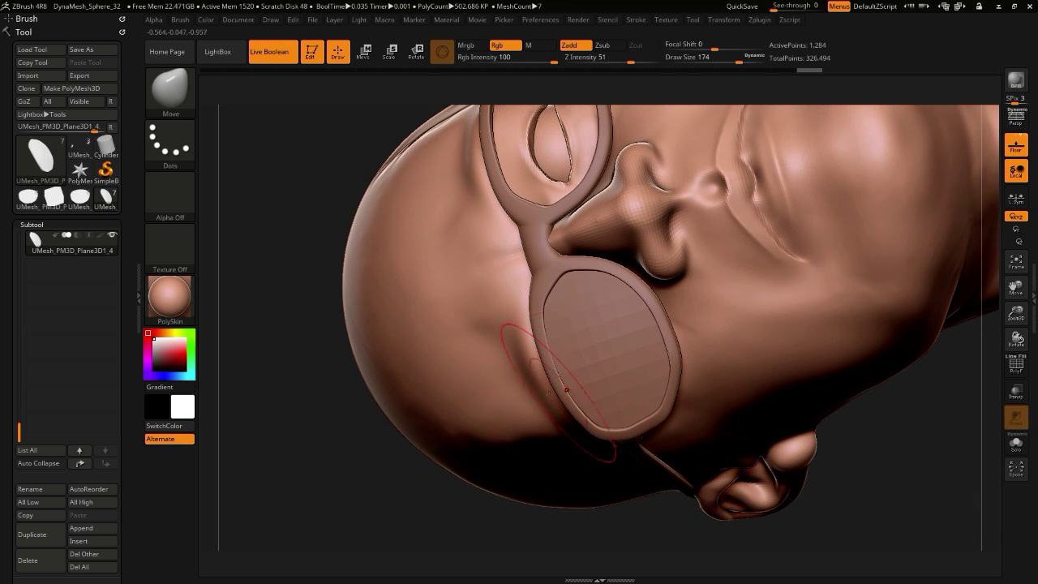
- Push the lens's upper edge into the frame rim with the Move brush and refine the fit at draw size 114
left_click_drag(272, 397, 330, 387)
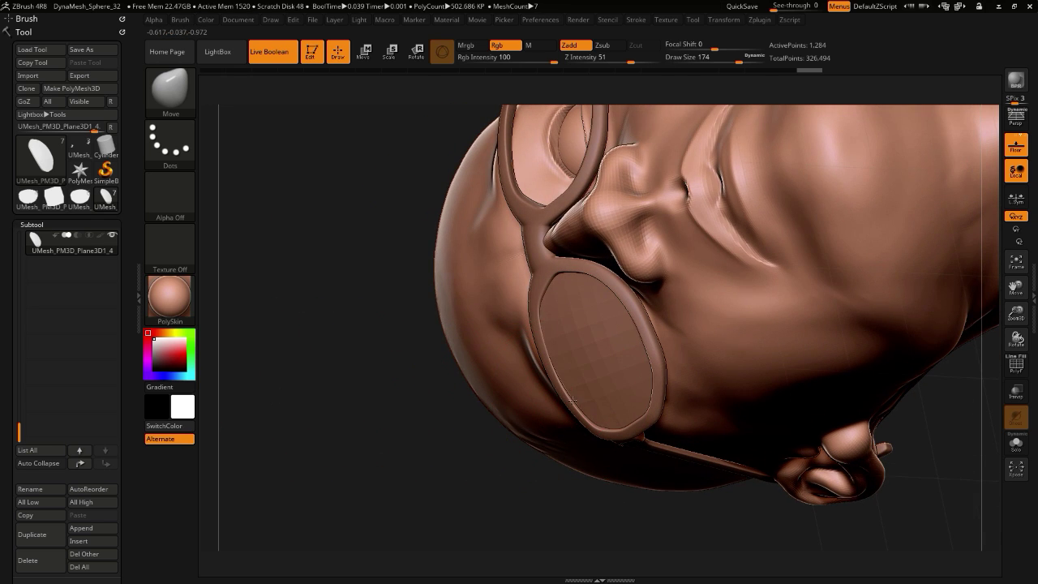
left_click_drag(353, 347, 460, 397)
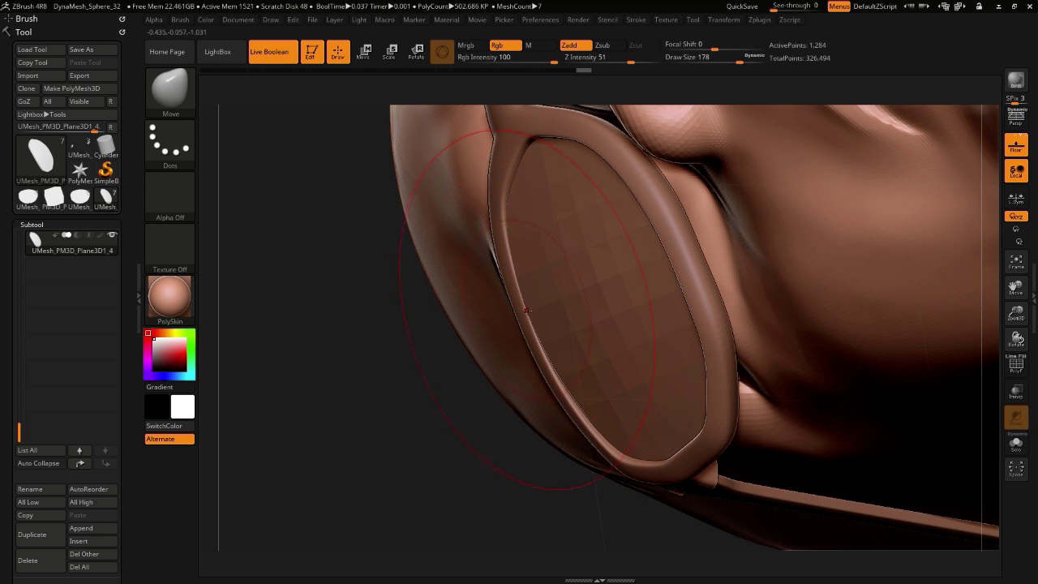
left_click_drag(522, 283, 533, 275)
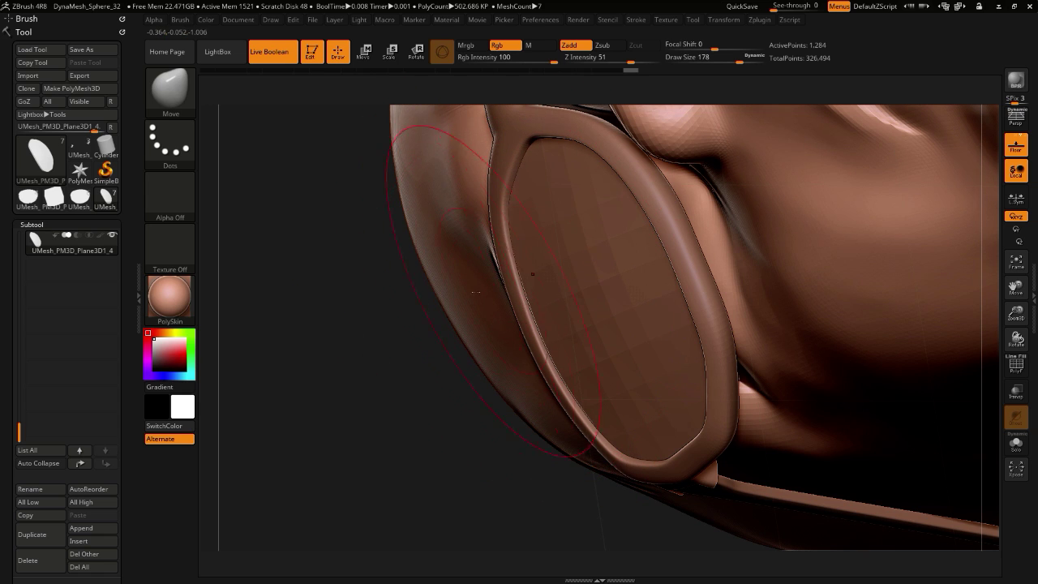
mouse_move(334, 301)
left_mouse_down()
mouse_move(353, 236)
mouse_move(378, 208)
left_mouse_up()
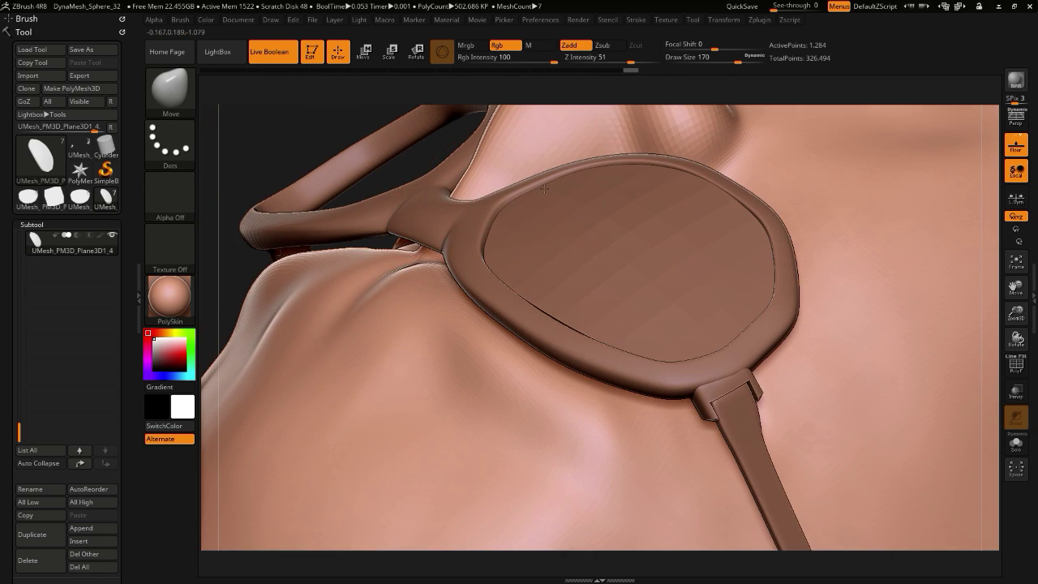
key("[")
left_click_drag(707, 188, 702, 194)
left_click_drag(212, 166, 323, 156)
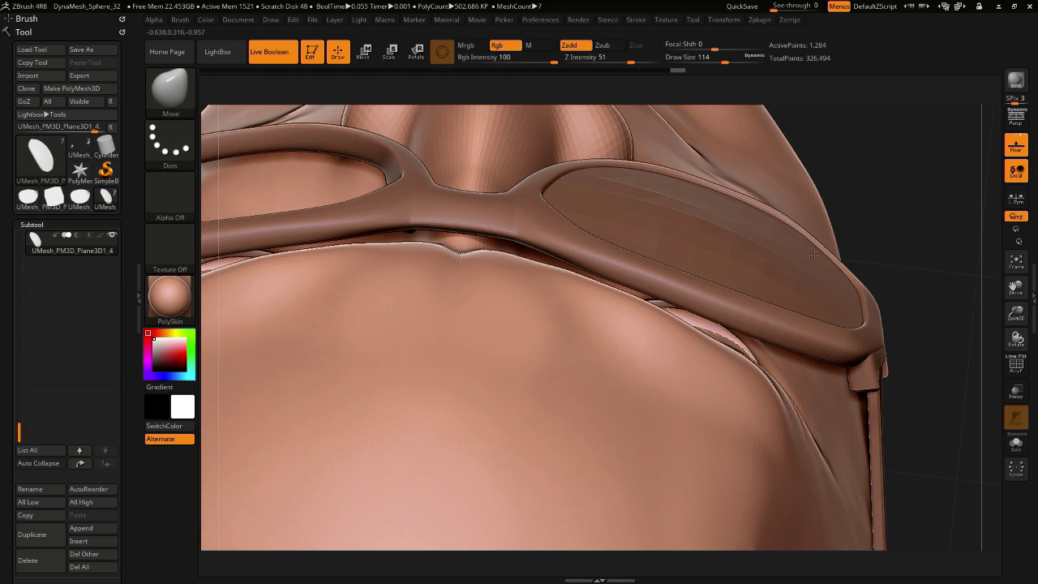
- Try dynamic subdivision on the lens, including a SmoothSubdiv level of 0
left_click_drag(2, 407, 5, 215)
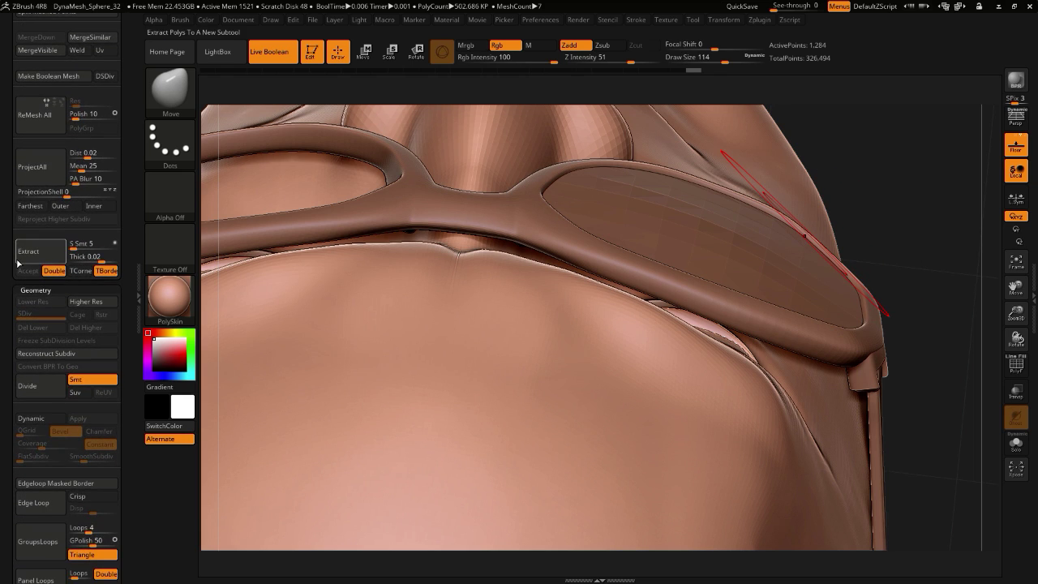
mouse_move(5, 343)
left_mouse_down()
mouse_move(6, 311)
mouse_move(9, 362)
mouse_move(6, 295)
left_mouse_up()
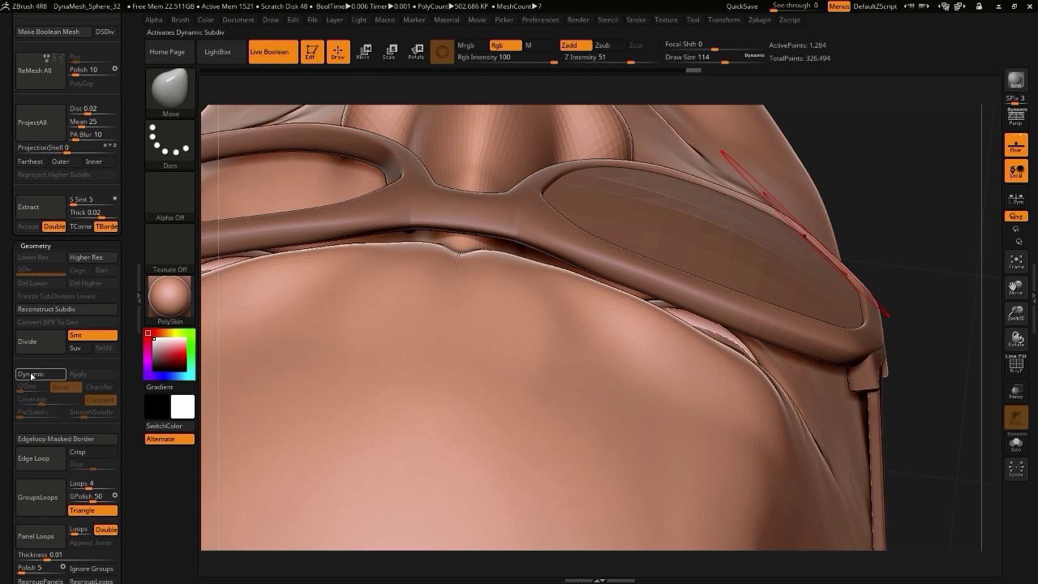
left_click(32, 376)
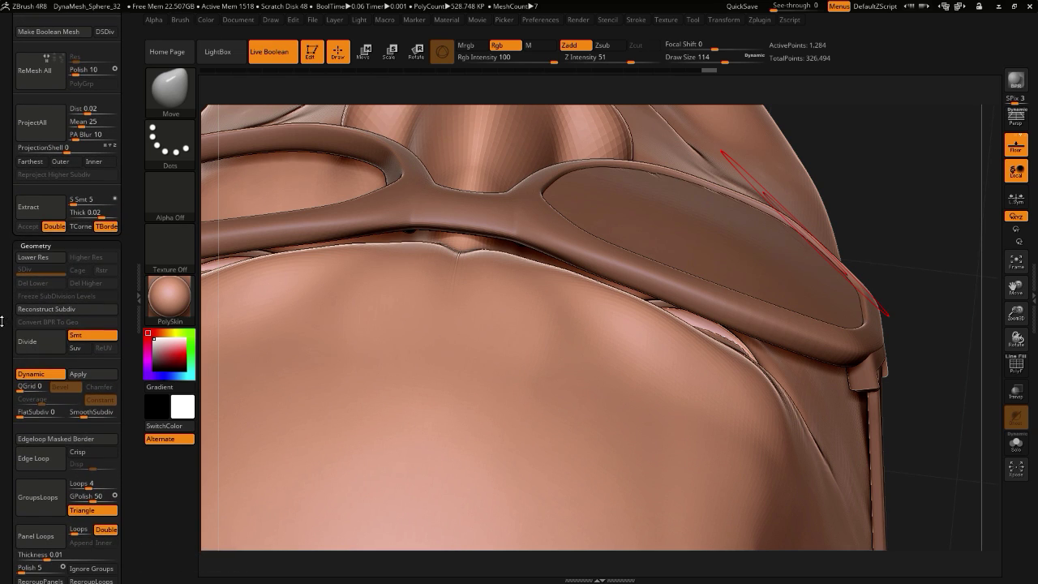
left_click_drag(2, 321, 2, 341)
left_click_drag(927, 405, 905, 471)
key("shift+d")
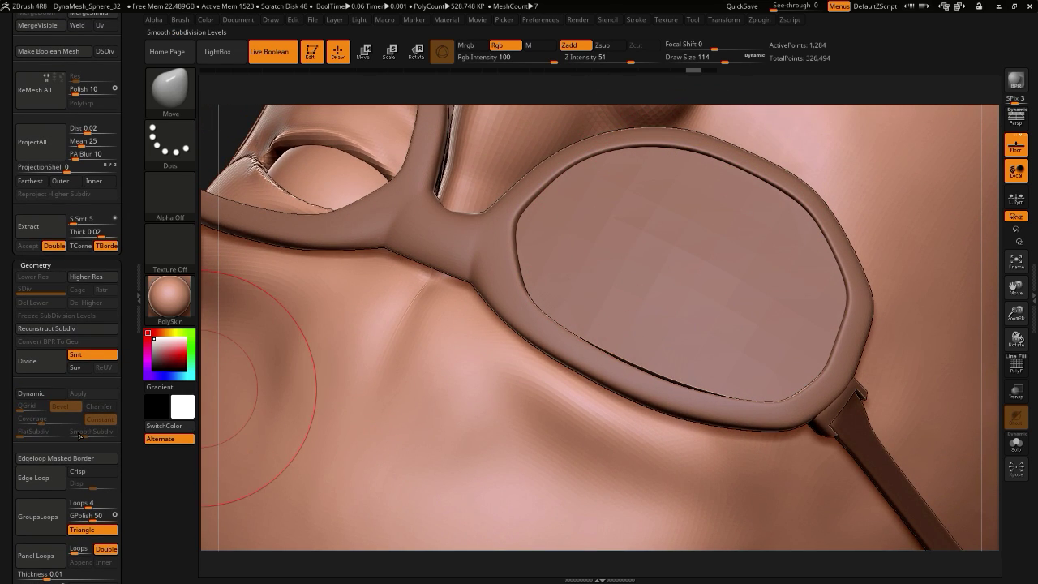
left_click(25, 397)
left_click_drag(85, 434, 65, 434)
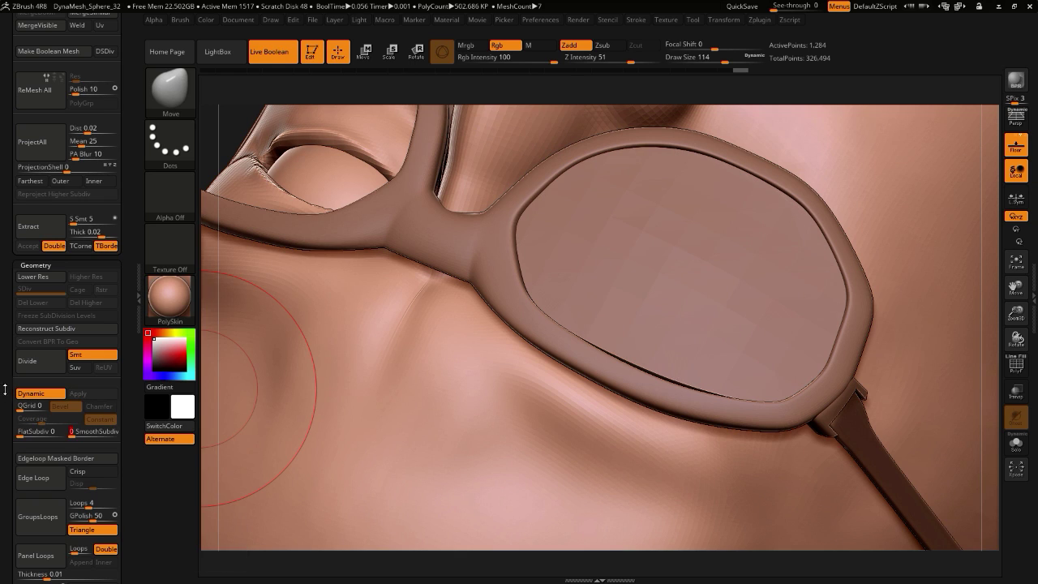
left_click(22, 396)
- Isolate the lens and show its polygon wireframe to examine the topology of its faces and rim
key("alt+s")
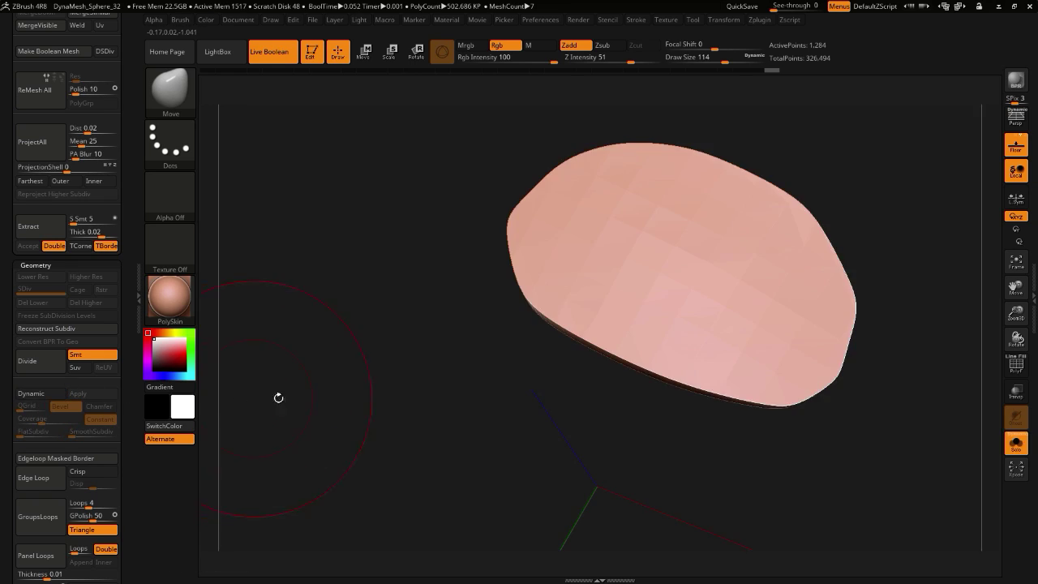
left_click_drag(278, 398, 520, 432)
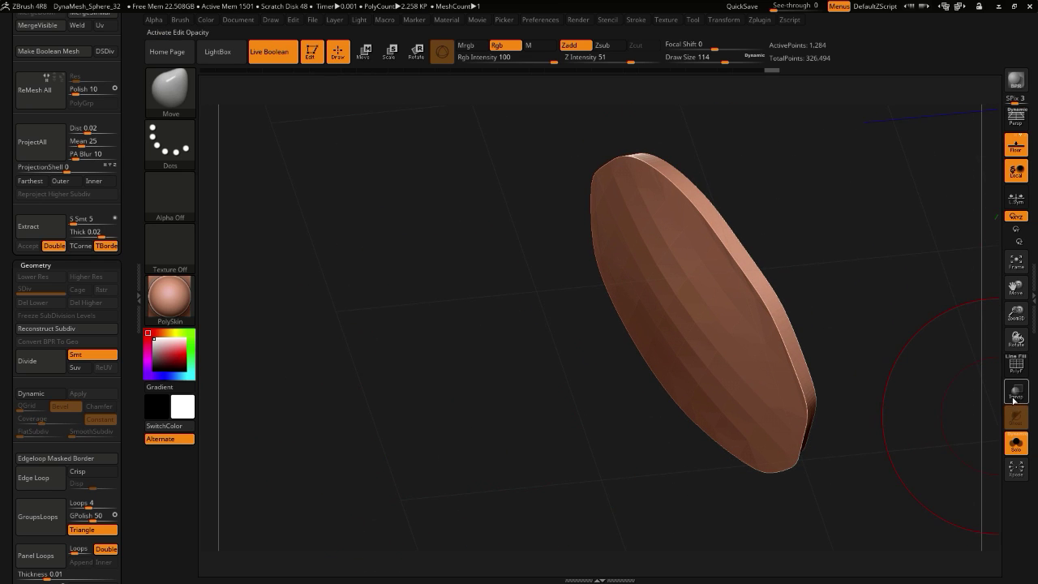
left_click(1011, 370)
left_click_drag(438, 280, 411, 328)
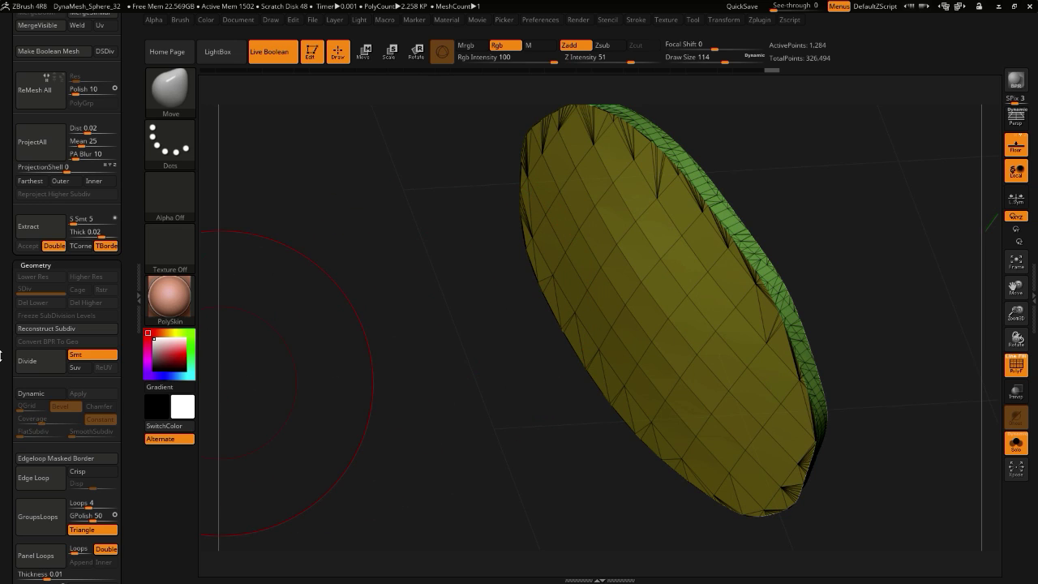
left_click_drag(0, 356, 11, 212)
scroll(13, 217, "down", 4)
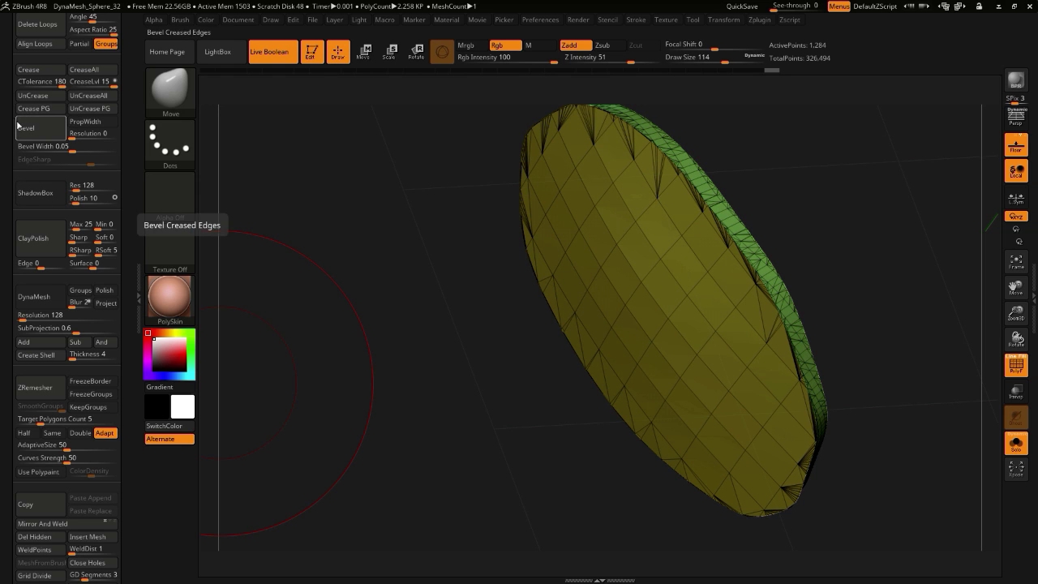
- Enable dynamic subdivision on the lens with SmoothSubdiv at 4, then turn off the wireframe and isolation
scroll(10, 241, "up", 12)
scroll(10, 239, "up", 9)
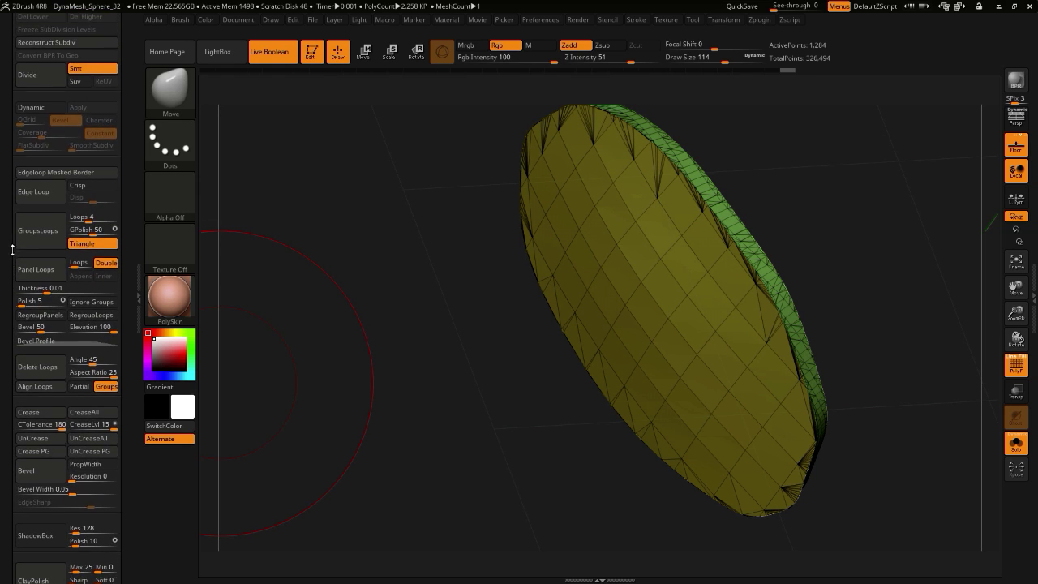
scroll(3, 293, "down", 1)
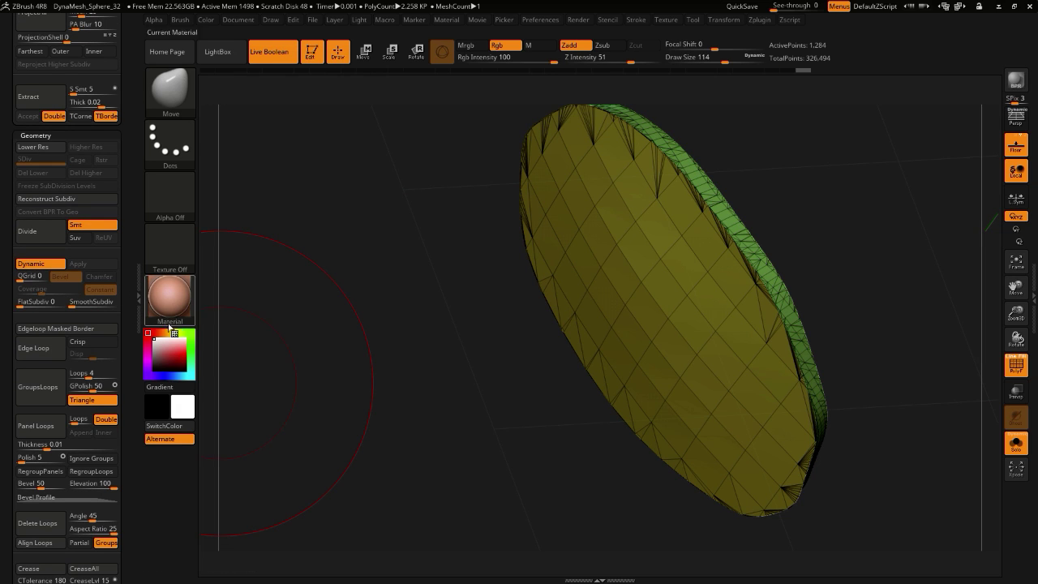
left_click(1006, 369)
left_click_drag(433, 380, 442, 363)
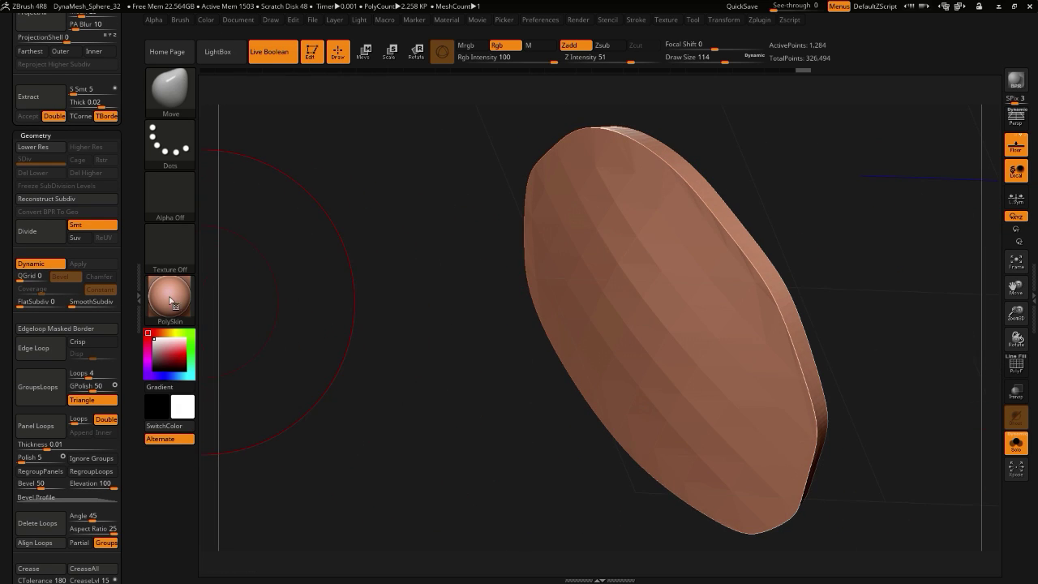
left_click_drag(77, 305, 95, 307)
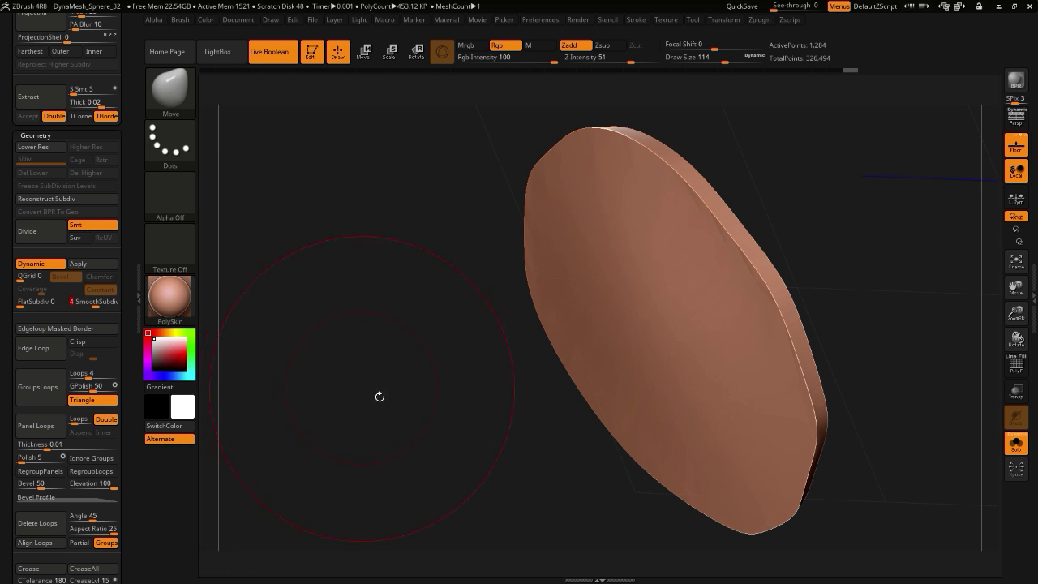
left_click_drag(380, 396, 387, 398)
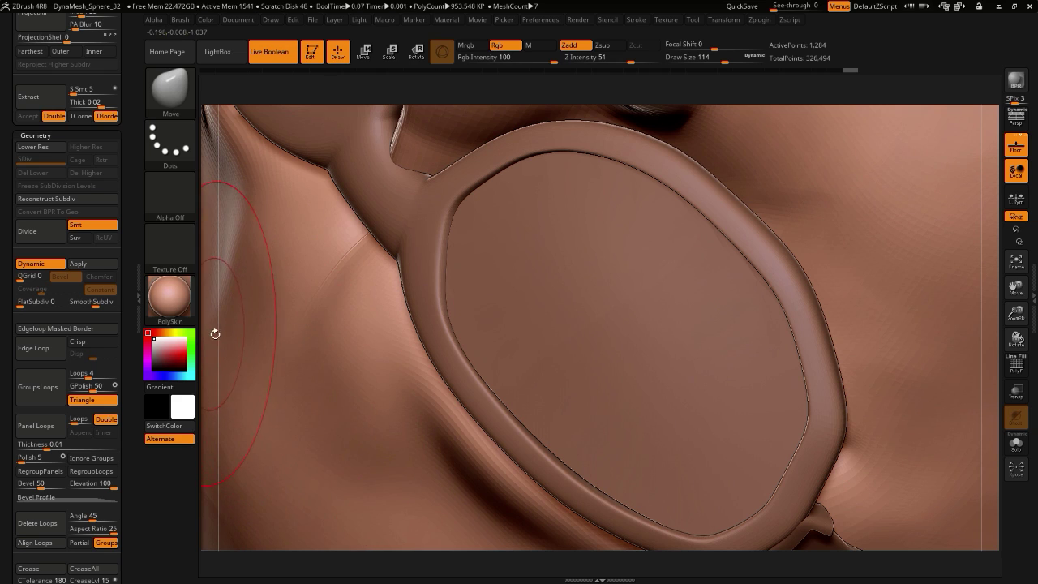
- Mirror and weld the lens across the head to fill the other eye opening of the glasses
left_click_drag(213, 332, 320, 336)
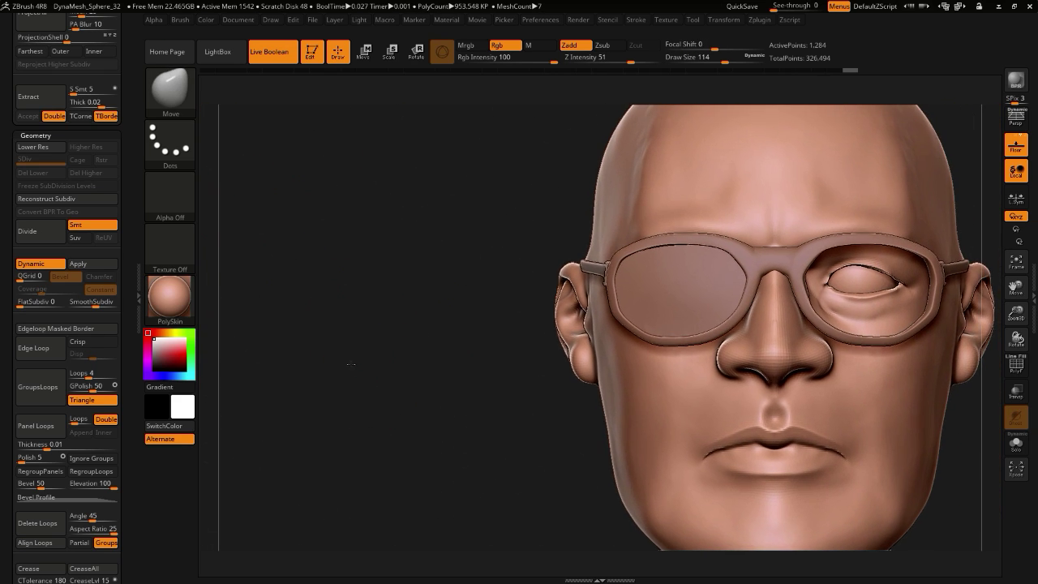
scroll(10, 276, "up", 5)
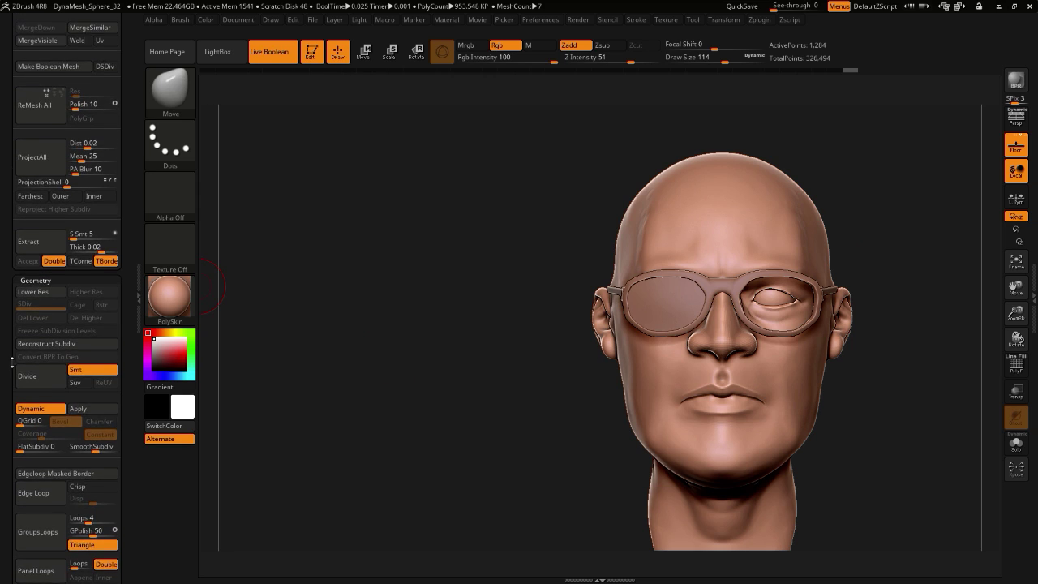
scroll(4, 313, "down", 12)
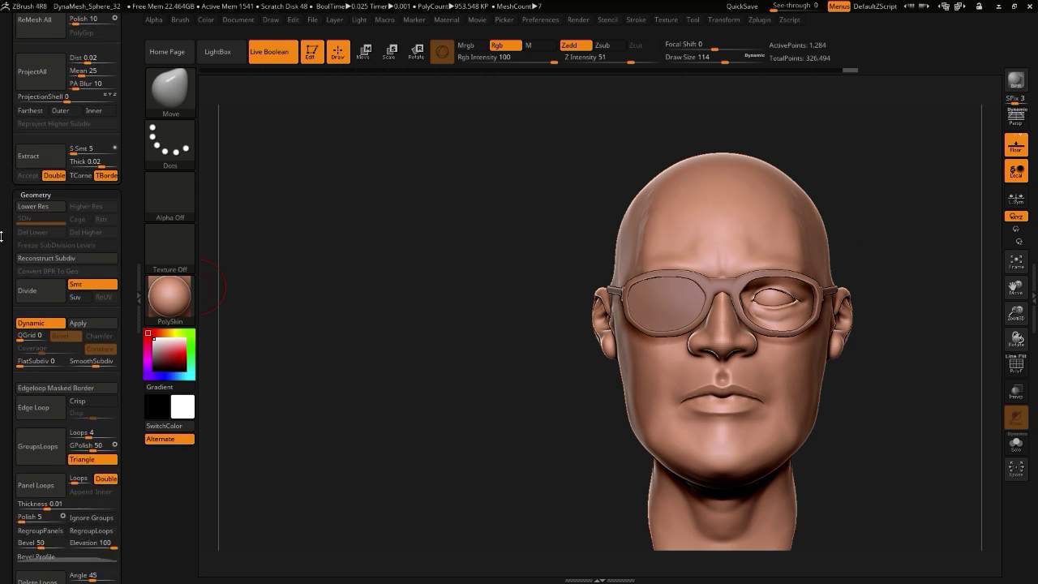
scroll(4, 325, "down", 9)
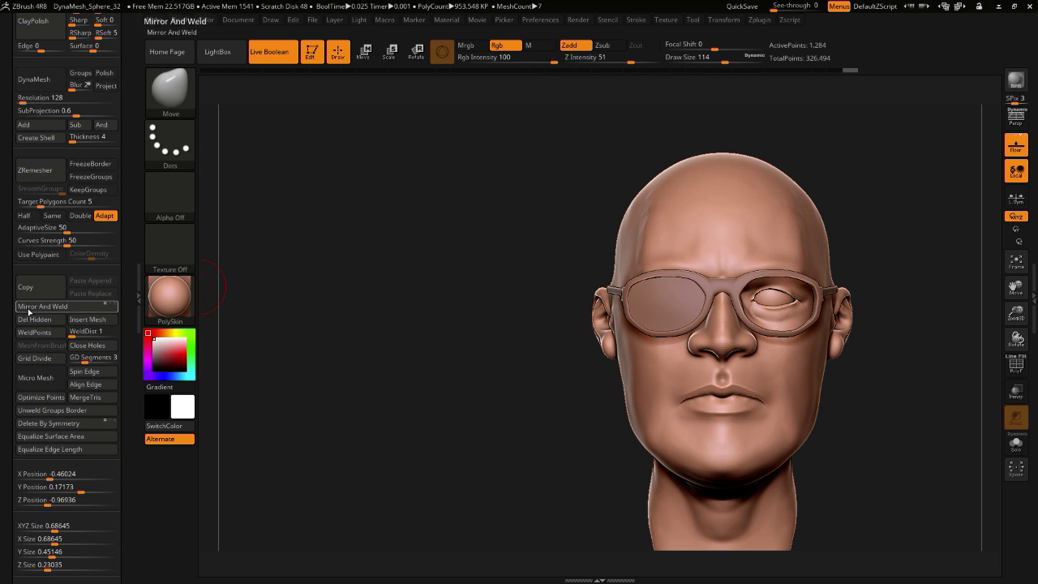
left_click(35, 307)
left_click_drag(354, 348, 470, 392)
- Select the head and adjust its cheek and jaw shape with the Move brush enlarged to about draw size 282
left_click(686, 439, "alt")
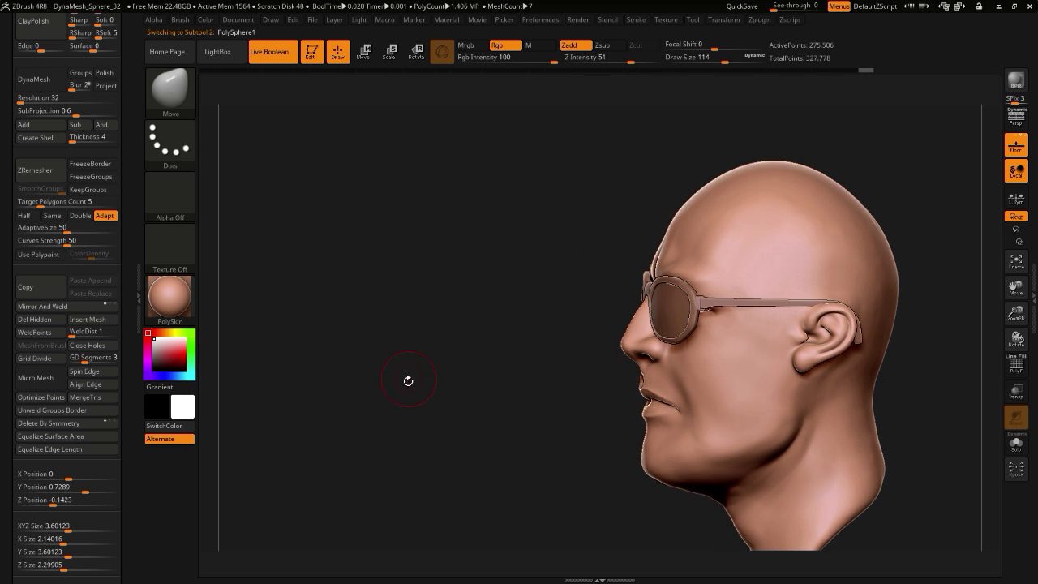
left_click_drag(407, 378, 306, 296)
mouse_move(302, 160)
left_mouse_down()
mouse_move(407, 306)
mouse_move(554, 352)
mouse_move(515, 370)
mouse_move(532, 384)
mouse_move(493, 387)
mouse_move(548, 389)
left_mouse_up()
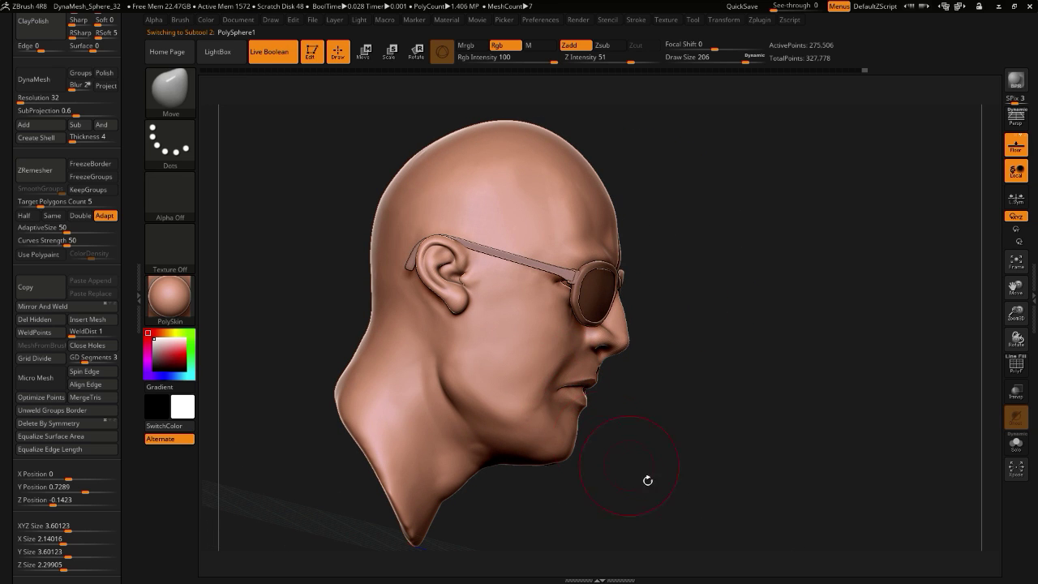
left_click_drag(648, 480, 514, 380)
mouse_move(454, 345)
left_mouse_down()
mouse_move(395, 331)
mouse_move(387, 320)
left_mouse_up()
key("]")
key("]")
left_click_drag(524, 384, 531, 405)
left_click_drag(403, 365, 211, 193)
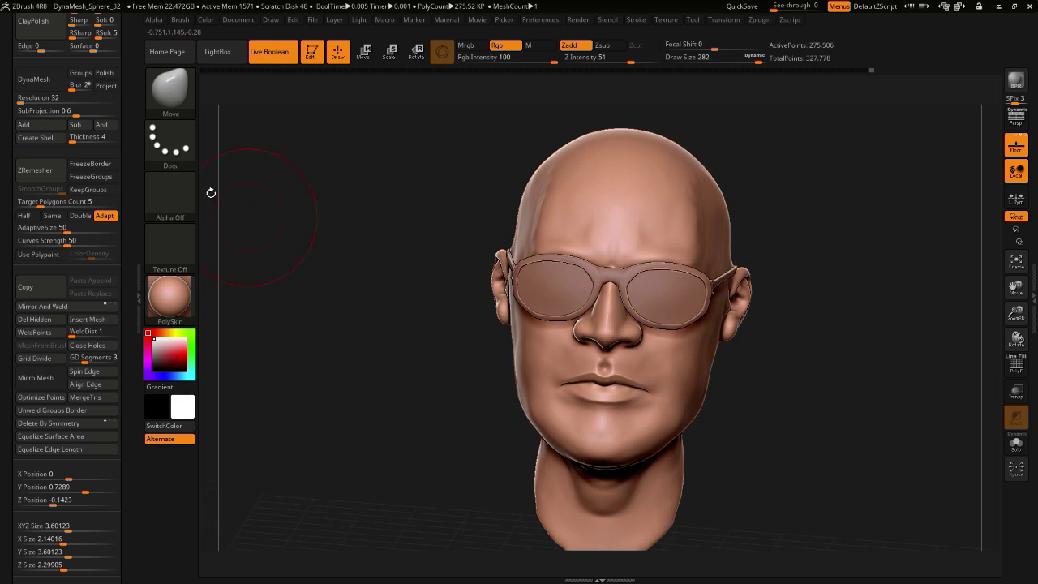
- Switch to the Flatten brush at draw size 210, flatten the cheek and jaw planes, and smooth the cheek
left_click(167, 97)
key("f")
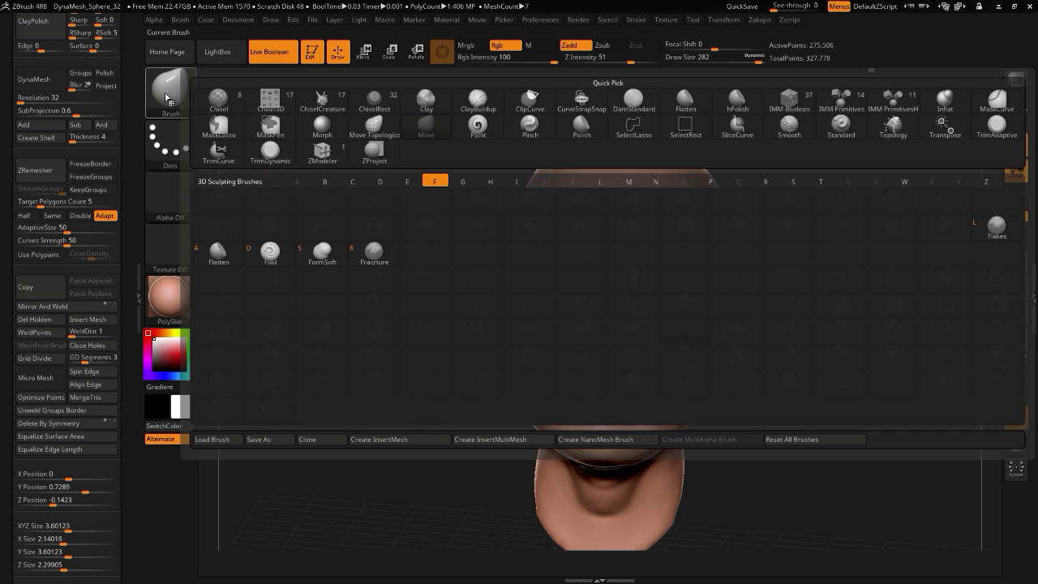
left_click(217, 256)
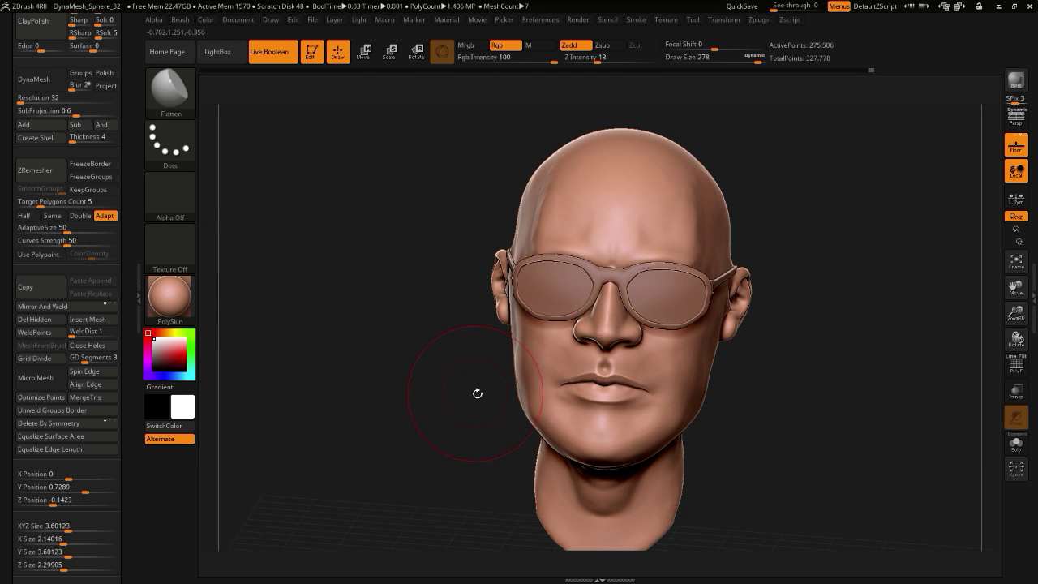
left_click_drag(477, 393, 531, 373)
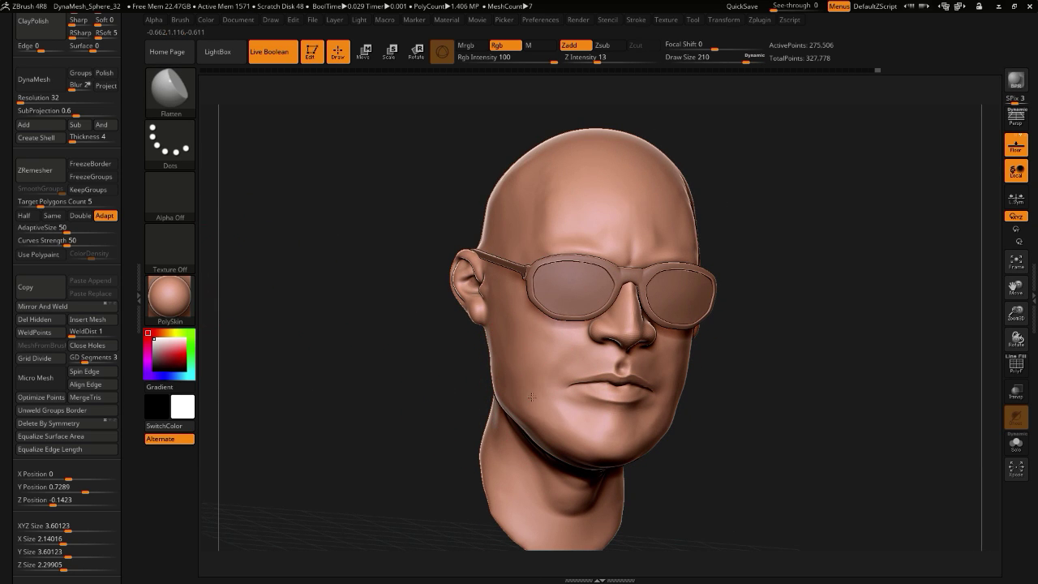
mouse_move(515, 379)
left_mouse_down()
mouse_move(509, 390)
mouse_move(587, 445)
left_mouse_up()
left_click_drag(399, 374, 459, 376)
left_click_drag(559, 409, 547, 399, "shift")
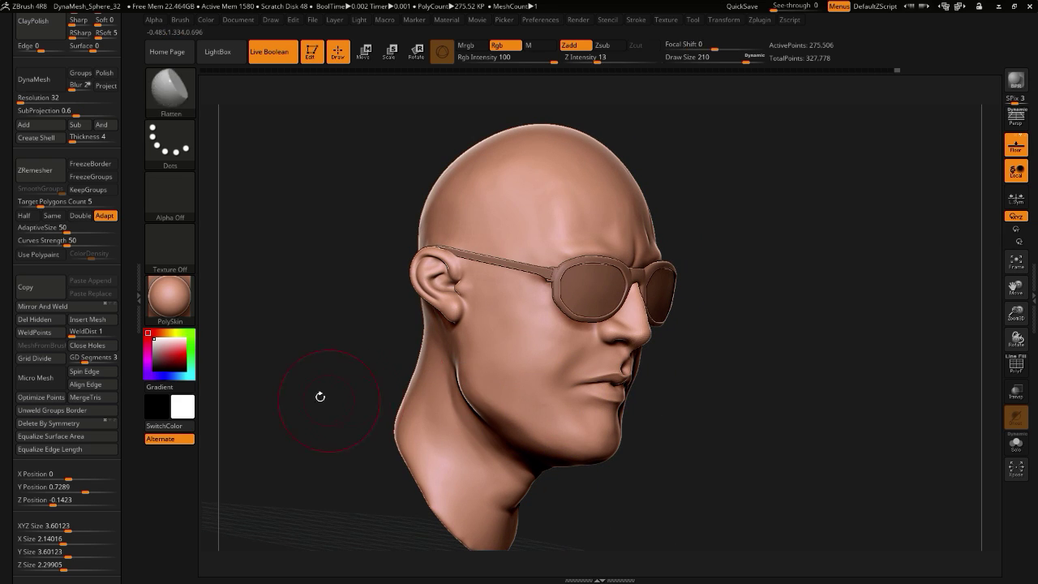
- Flatten the lower cheek, jaw and chin planes further with the Flatten brush at about draw size 210
mouse_move(319, 398)
left_mouse_down()
mouse_move(431, 454)
mouse_move(504, 456)
left_mouse_up()
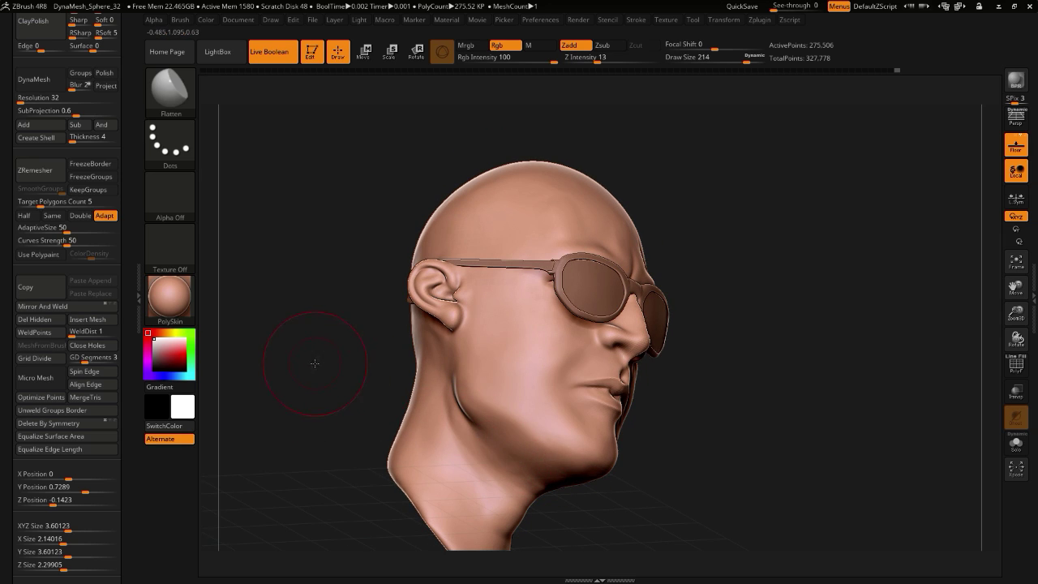
left_click_drag(315, 362, 272, 399)
left_click_drag(478, 413, 492, 427)
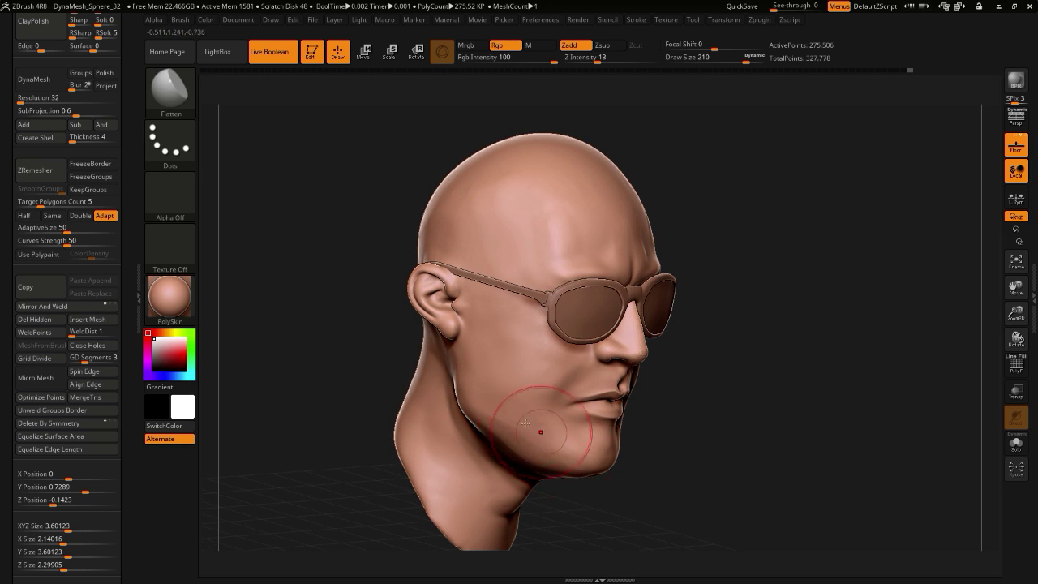
left_click_drag(594, 508, 531, 486)
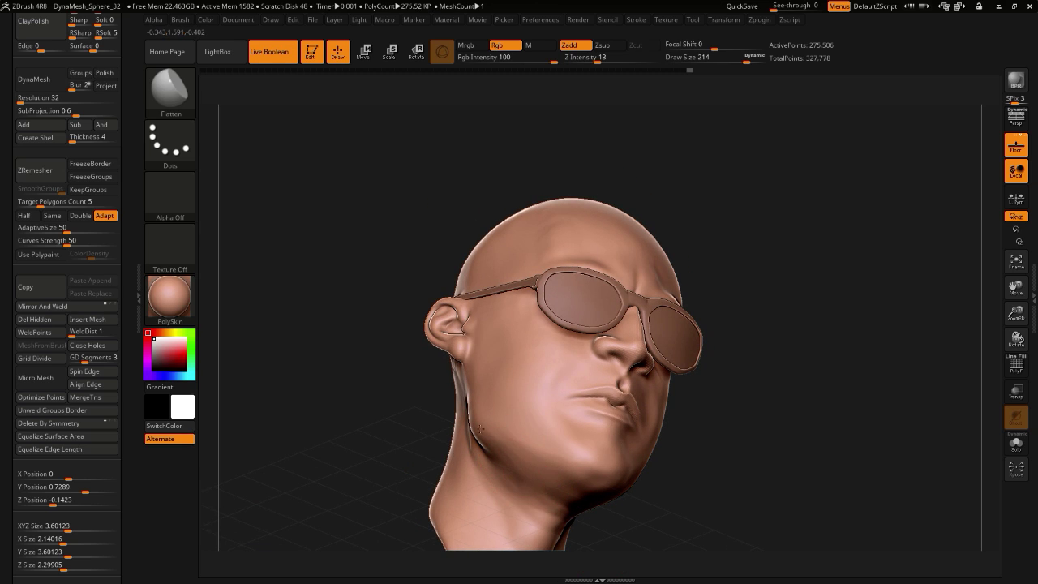
left_click_drag(480, 430, 473, 419)
left_click_drag(445, 382, 485, 415)
left_click_drag(541, 441, 535, 456)
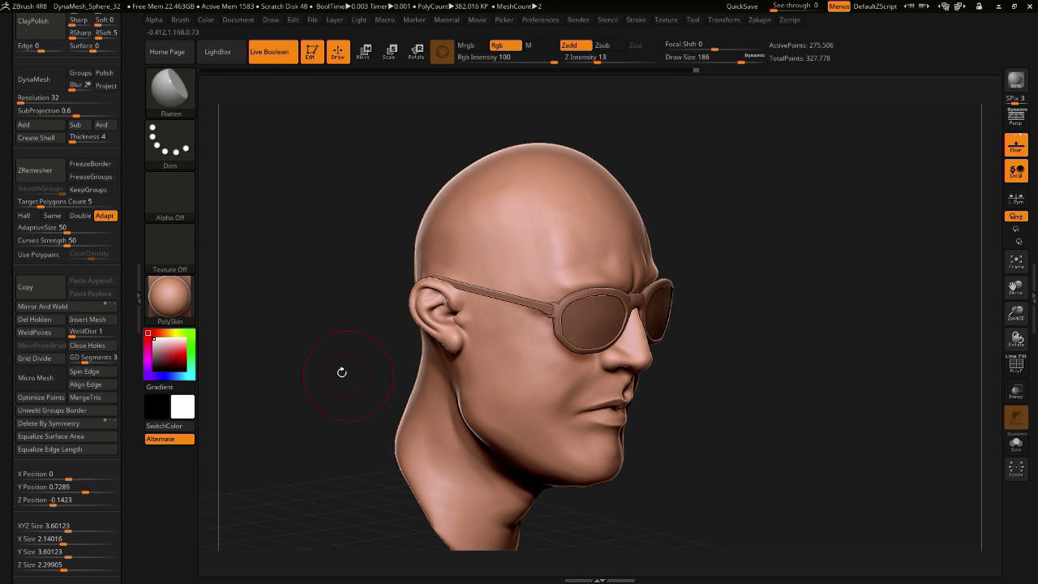
mouse_move(342, 372)
left_mouse_down()
mouse_move(452, 403)
mouse_move(417, 429)
mouse_move(443, 430)
mouse_move(470, 396)
mouse_move(509, 399)
left_mouse_up()
- Turn off Live Boolean and lasso-mask the mouth and the surrounding lower cheek with the brush at draw size 74
key("bracketleft")
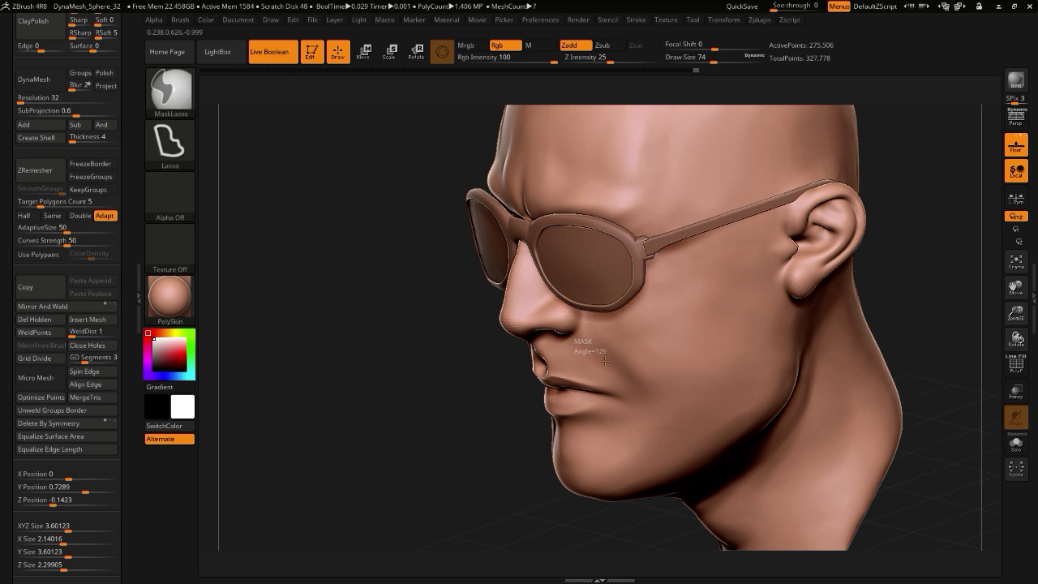
mouse_move(635, 410)
left_mouse_down("ctrl")
mouse_move(561, 367)
mouse_move(588, 350)
mouse_move(538, 359)
mouse_move(554, 348)
left_mouse_up("ctrl")
mouse_move(346, 342)
left_mouse_down()
mouse_move(366, 374)
mouse_move(394, 333)
mouse_move(470, 354)
left_mouse_up()
left_click(273, 55)
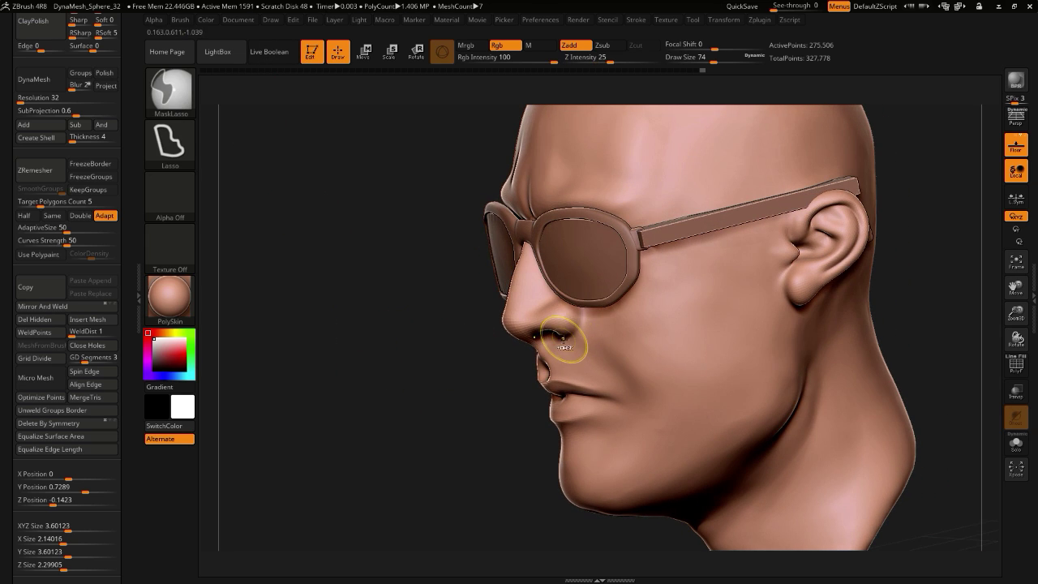
mouse_move(584, 337)
left_mouse_down("ctrl")
mouse_move(646, 438)
mouse_move(548, 365)
mouse_move(550, 350)
left_mouse_up("ctrl")
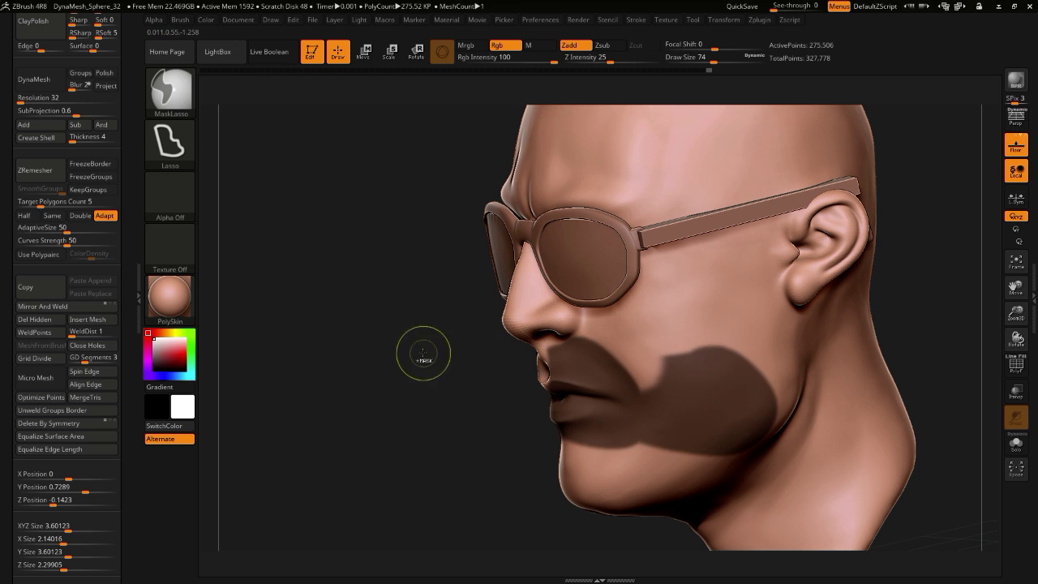
mouse_move(430, 349)
left_mouse_down("shift")
mouse_move(481, 344)
mouse_move(616, 367)
mouse_move(524, 365)
mouse_move(525, 344)
left_mouse_up("shift")
key("ctrl+z")
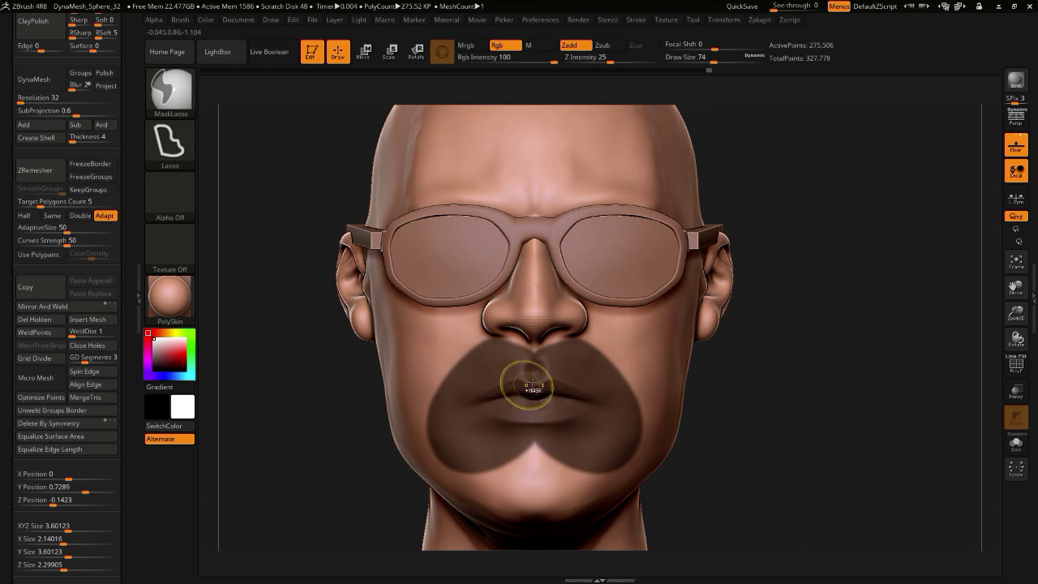
- Blur the edges of the mouth mask while inverting it temporarily, leaving the mouth region masked
left_click(578, 415, "ctrl")
left_click(326, 351, "ctrl")
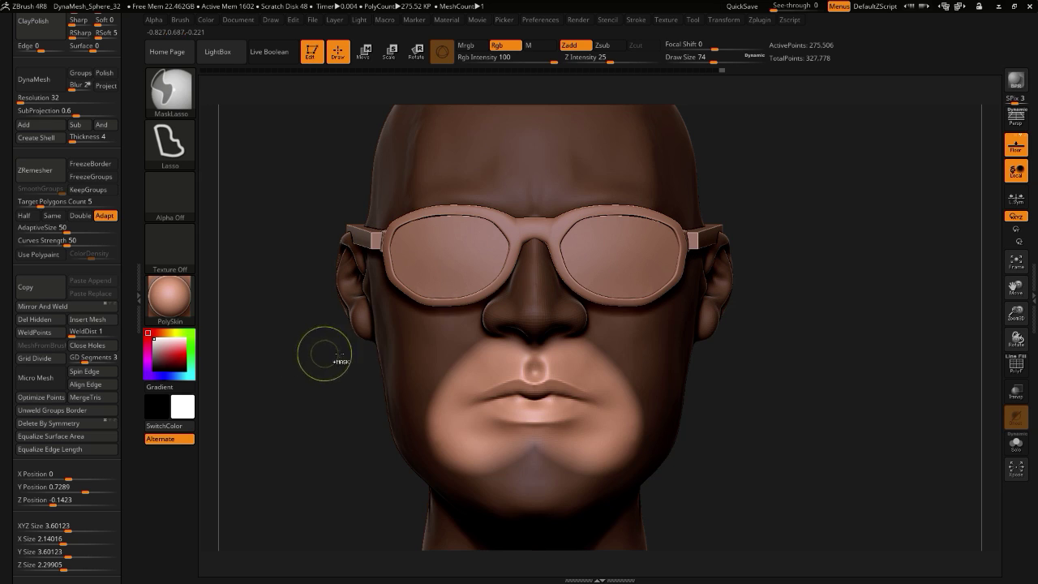
left_click(430, 350, "ctrl")
left_click(309, 372, "ctrl")
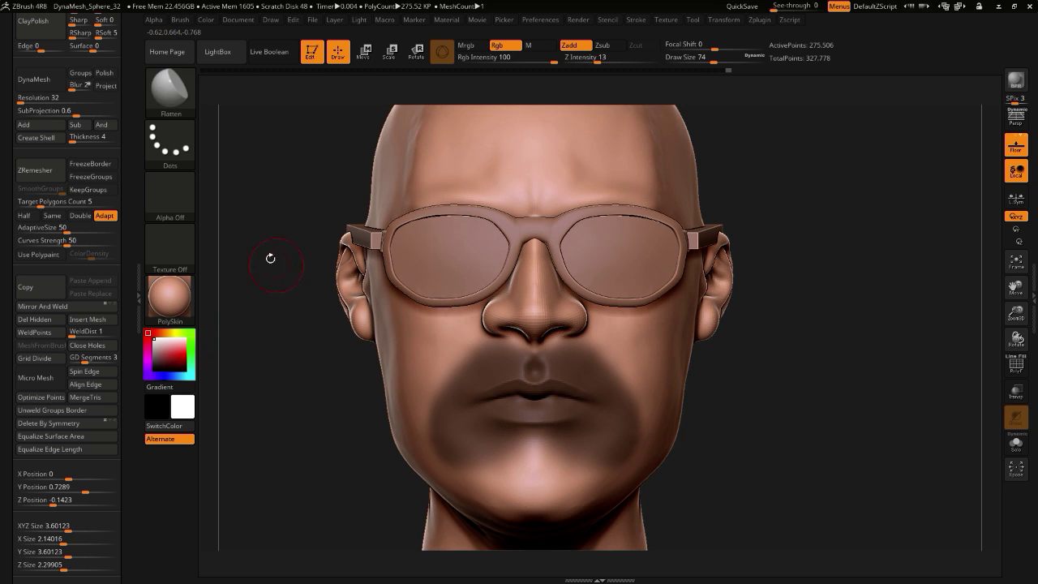
- Switch to the Move brush at about draw size 194, pull the cheek toward the masked mouth area, and clear the mask
left_click(159, 95)
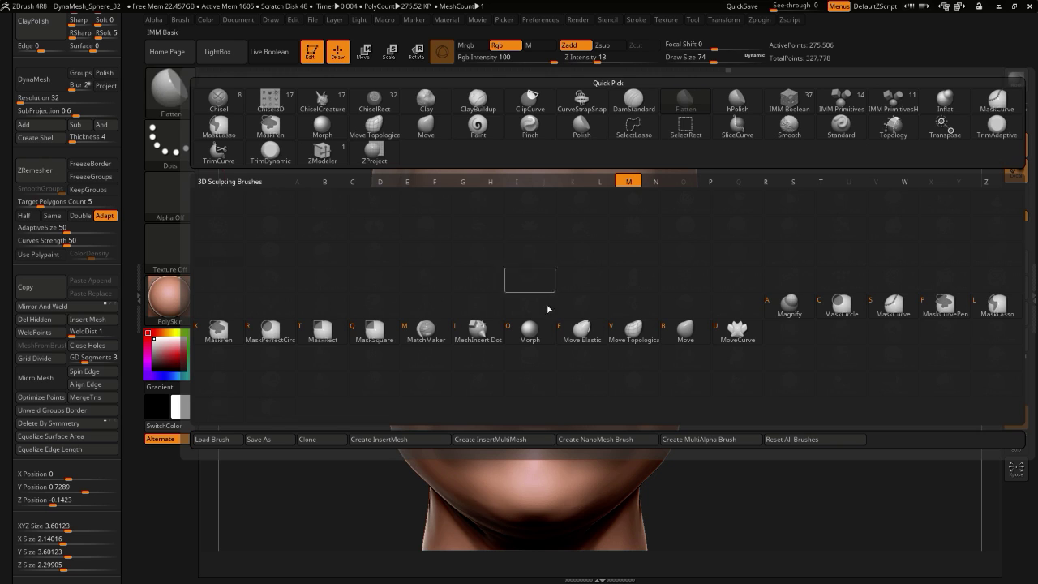
left_click(529, 327)
left_click(175, 99)
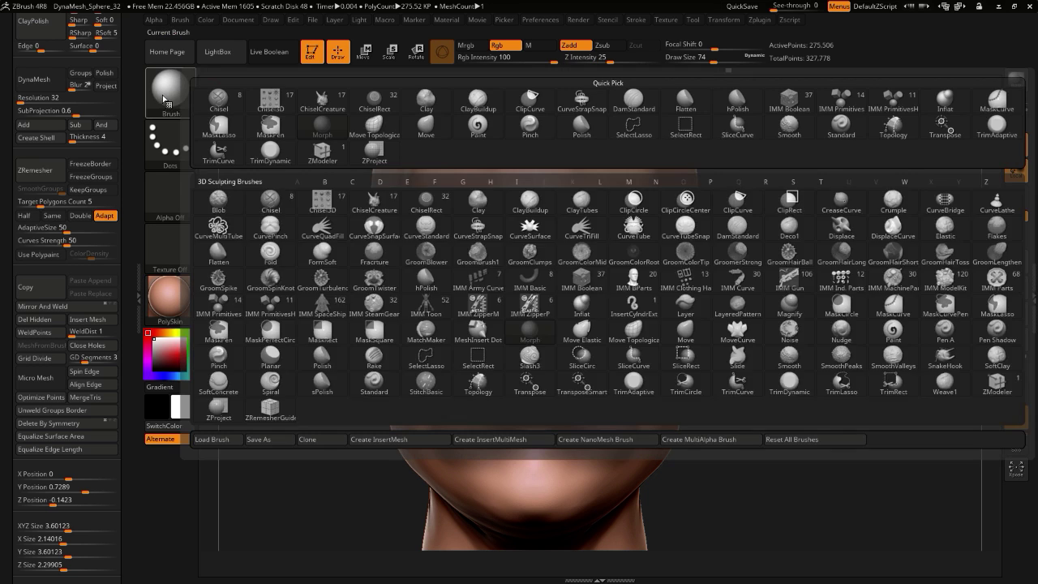
key("m")
left_click(685, 331)
left_click_drag(733, 375, 698, 431, "shift")
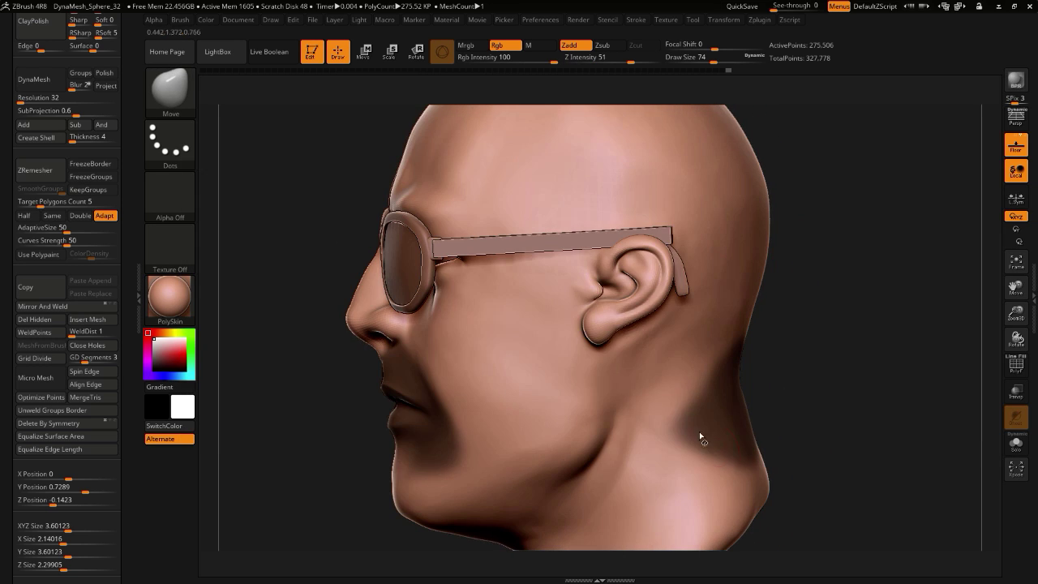
key("]")
left_click_drag(420, 354, 413, 358)
left_click_drag(428, 374, 422, 378)
right_click_drag(470, 433, 530, 449)
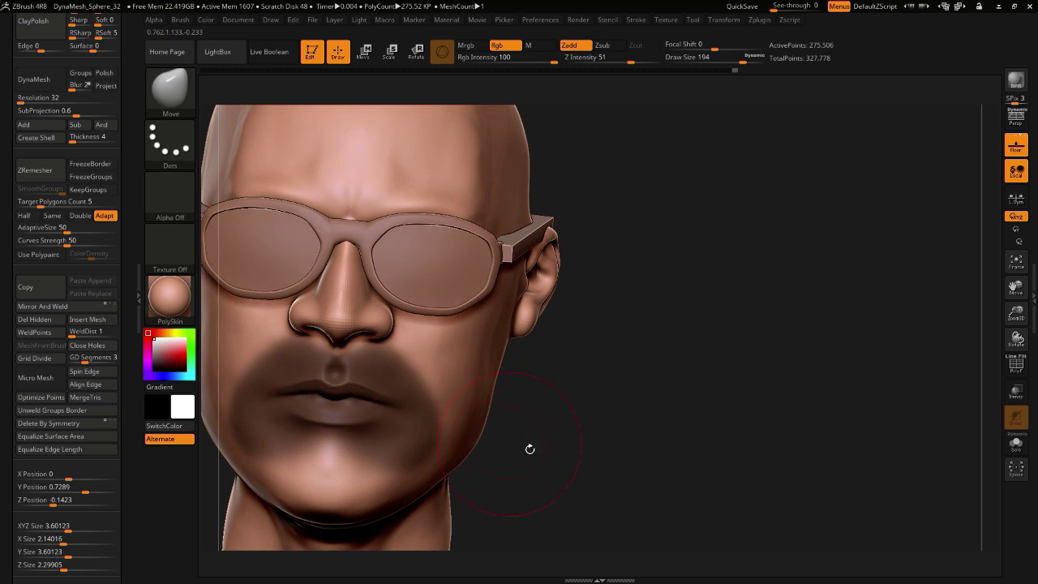
left_click_drag(560, 474, 587, 495, "ctrl")
- Soften the fold between the nose and mouth corner with the Smooth brush at draw sizes 142 and 170
right_click_drag(587, 495, 521, 453)
key("[")
key("[")
key("[")
key("[")
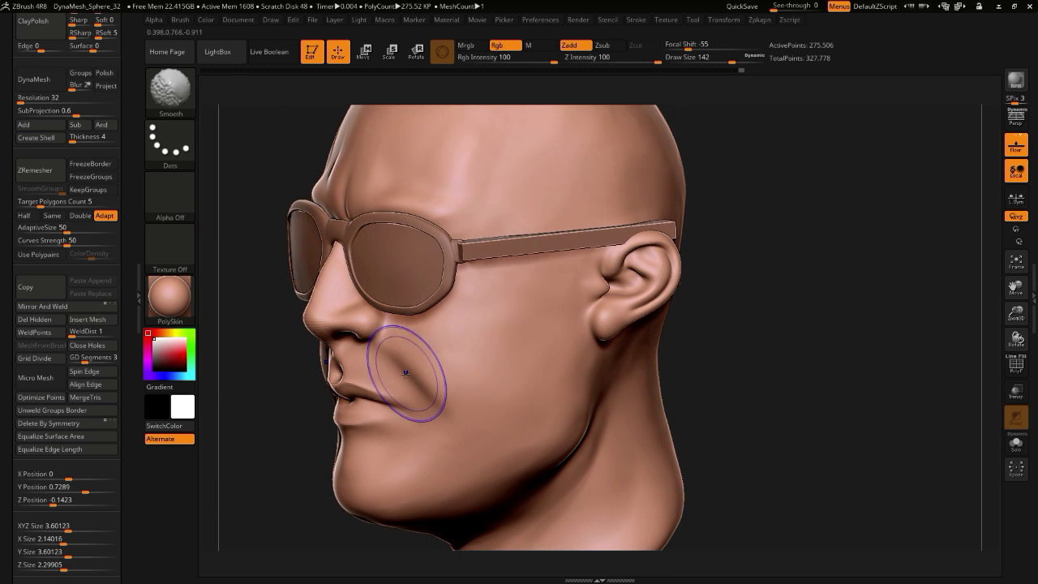
mouse_move(405, 371)
left_mouse_down("shift")
mouse_move(408, 381)
mouse_move(416, 375)
left_mouse_up("shift")
key("]")
key("]")
key("]")
left_click_drag(446, 415, 415, 373, "shift")
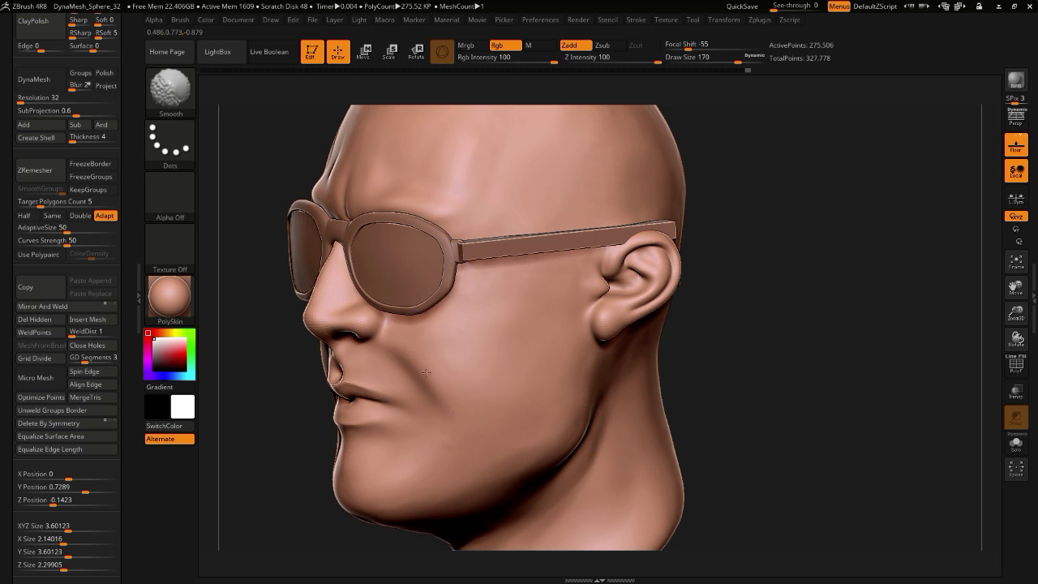
- Adjust the jawline and the underside of the jaw with the Move brush, enlarging it to draw size 282
left_click_drag(328, 432, 322, 396, "alt")
left_click_drag(512, 451, 523, 453)
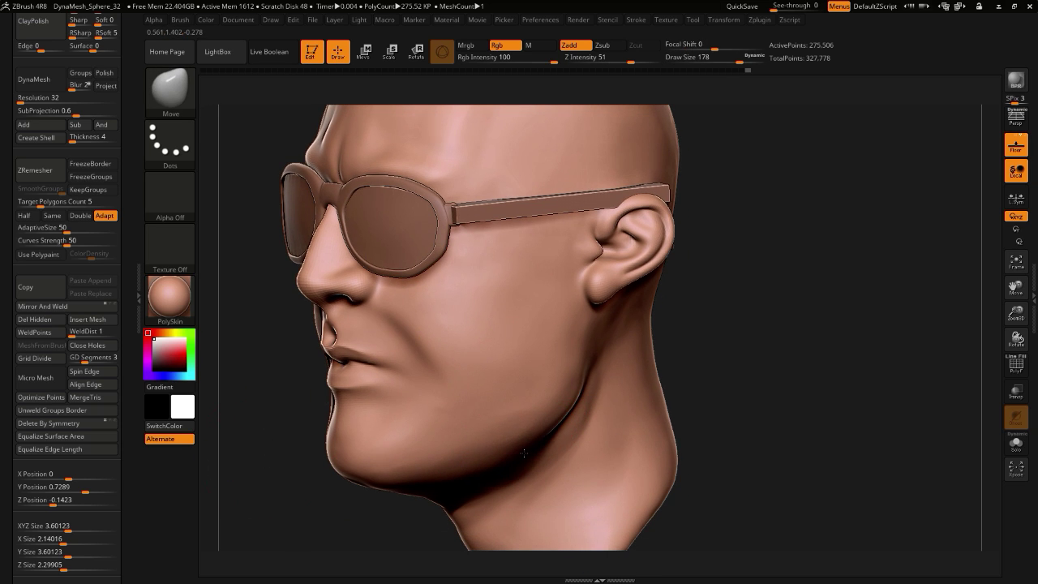
left_click_drag(296, 479, 353, 478, "alt")
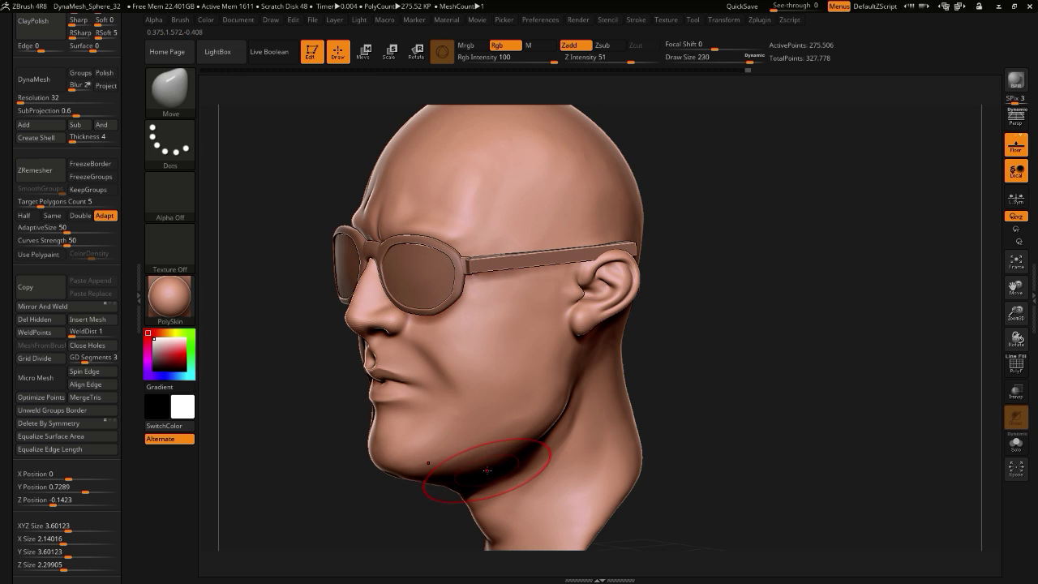
key("]")
key("]")
key("]")
left_click_drag(485, 462, 482, 456)
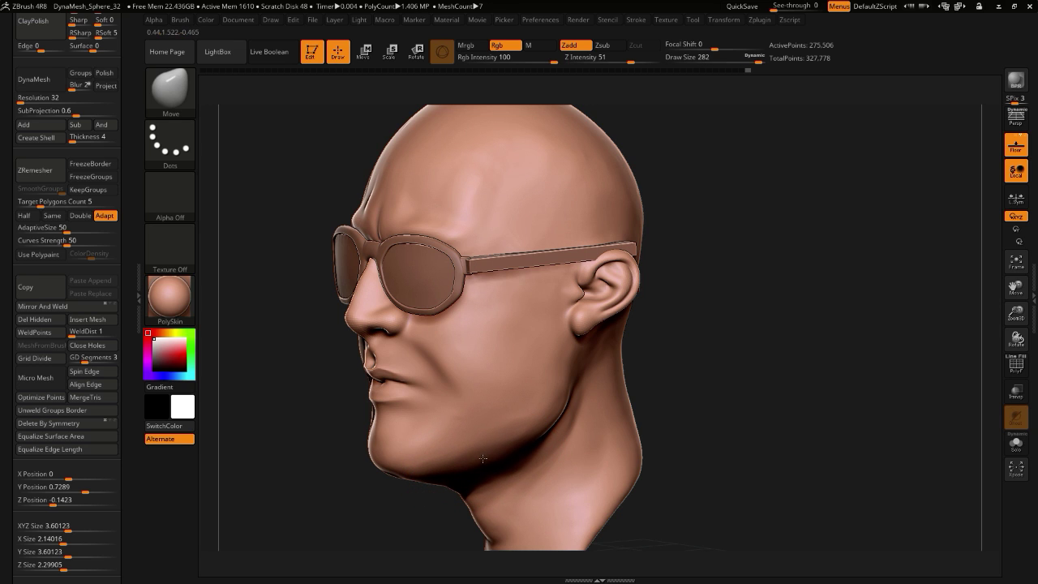
left_click_drag(276, 442, 425, 410)
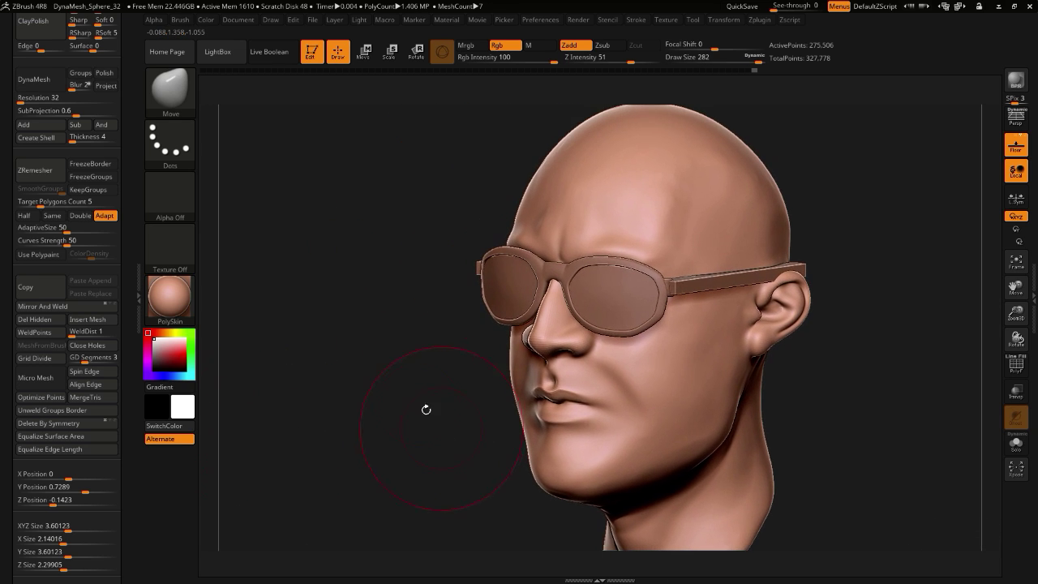
- Switch to the DamStandard brush, reduce it to draw size 74, and sharpen the mouth line at its corner
left_click(171, 93)
key("d")
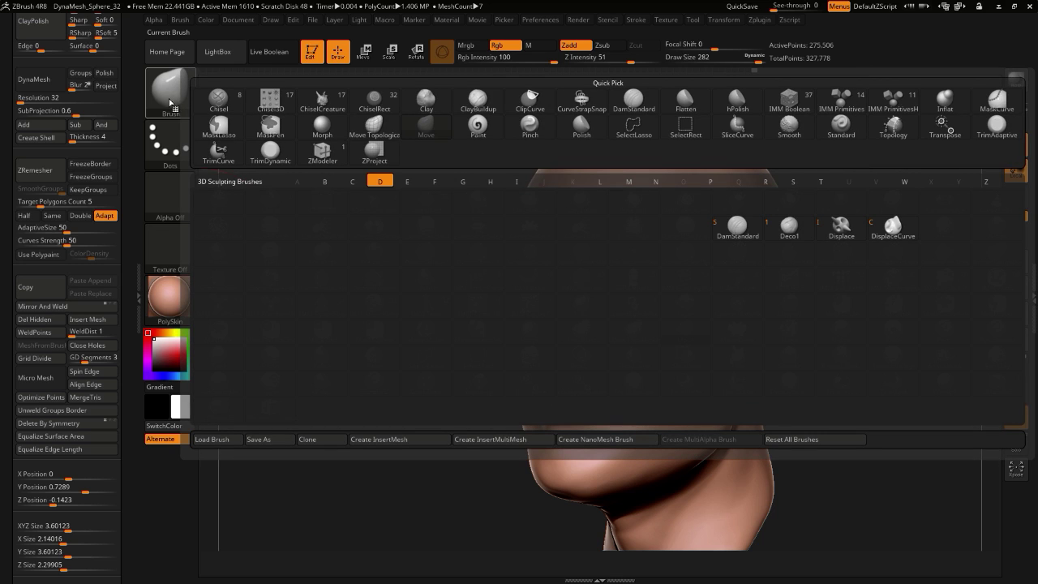
left_click(735, 230)
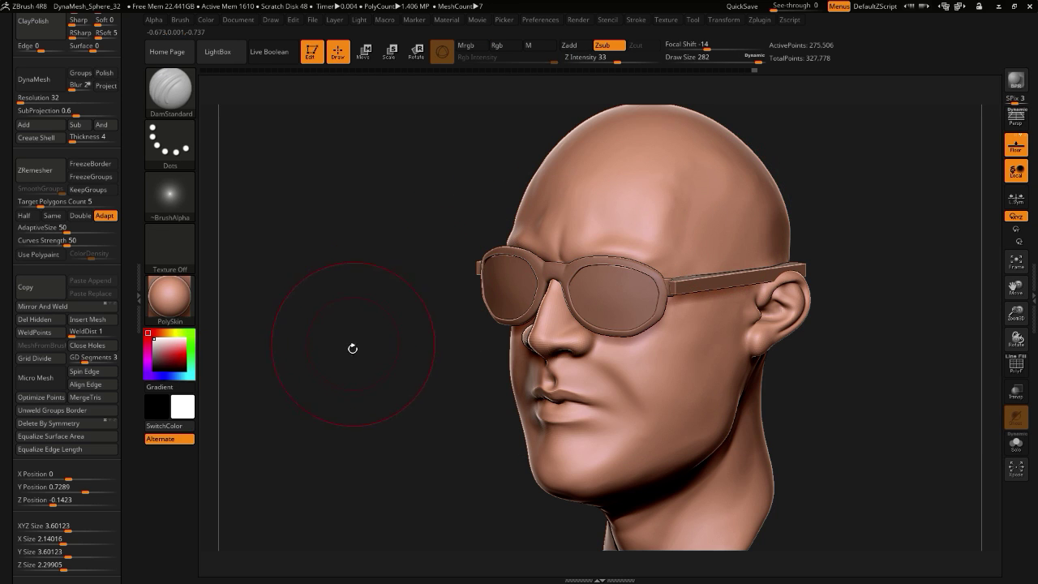
mouse_move(323, 382)
left_mouse_down("alt")
mouse_move(343, 403)
mouse_move(350, 454)
left_mouse_up("alt")
left_click_drag(461, 326, 567, 341)
key("bracketleft")
key("bracketleft")
key("bracketleft")
key("bracketleft")
key("bracketleft")
key("bracketleft")
key("bracketleft")
key("bracketleft")
key("bracketleft")
key("bracketleft")
key("bracketleft")
key("bracketleft")
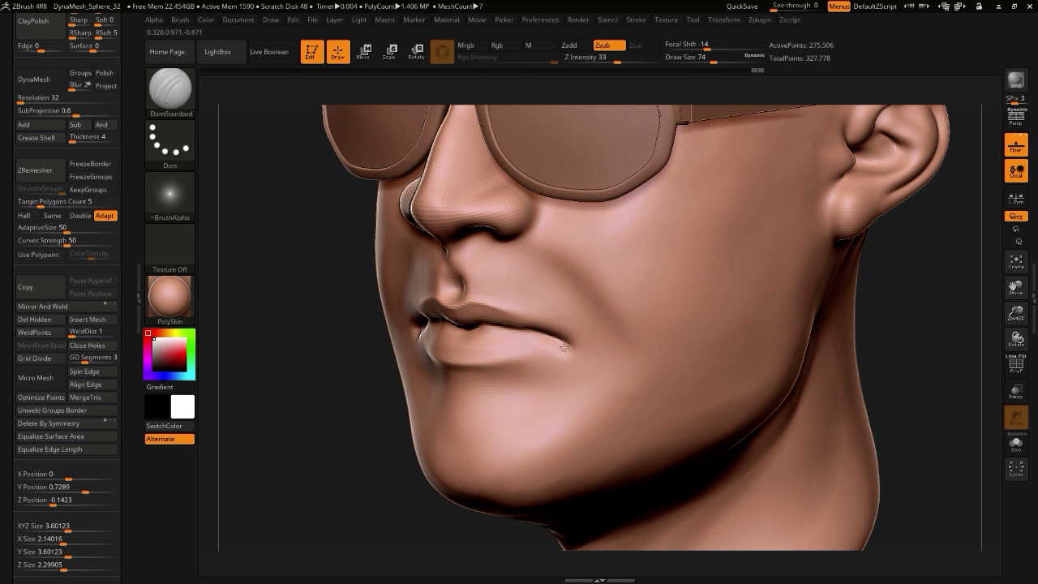
- Smooth the skin just beside the mouth corner with the Smooth brush at draw size 74
left_click_drag(316, 397, 302, 363, "alt")
left_click_drag(283, 365, 369, 363)
left_click_drag(455, 343, 475, 342, "shift")
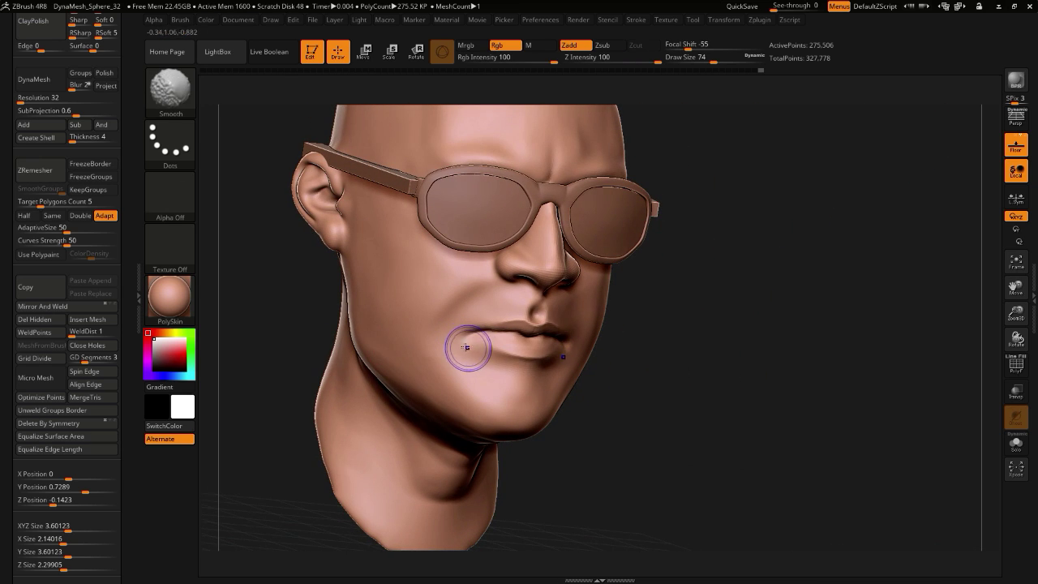
left_click_drag(329, 335, 250, 331)
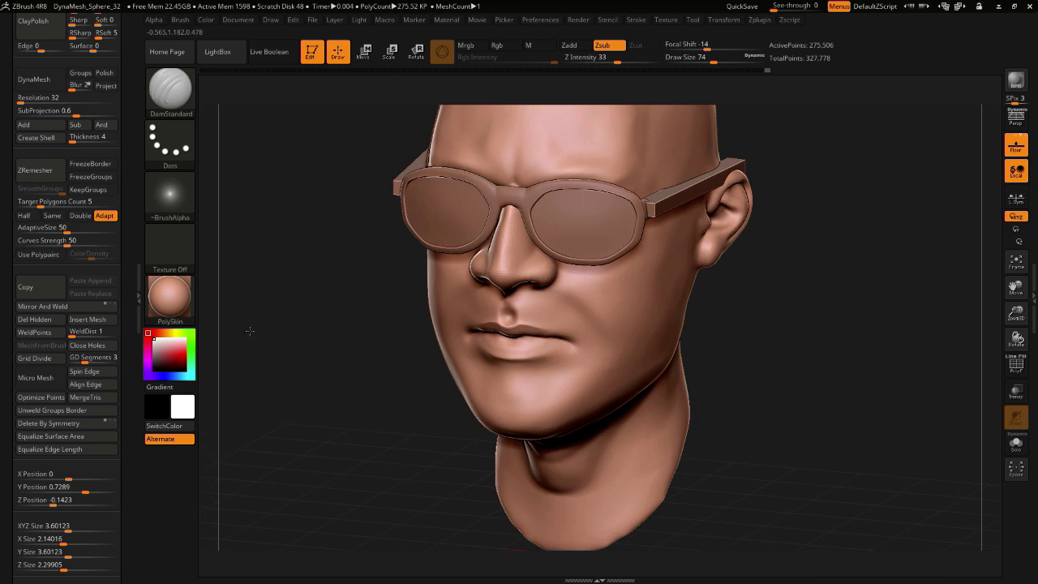
- Choose Clay as the sculpting brush and MaskPen as the masking brush, undoing the trial stroke beside the mouth corner
left_click(168, 98)
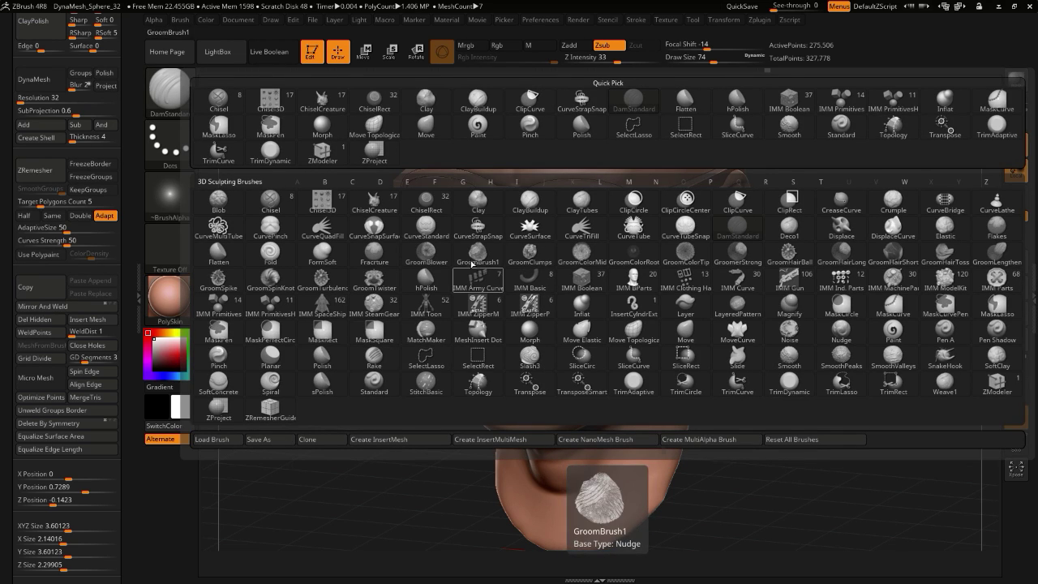
left_click(478, 199)
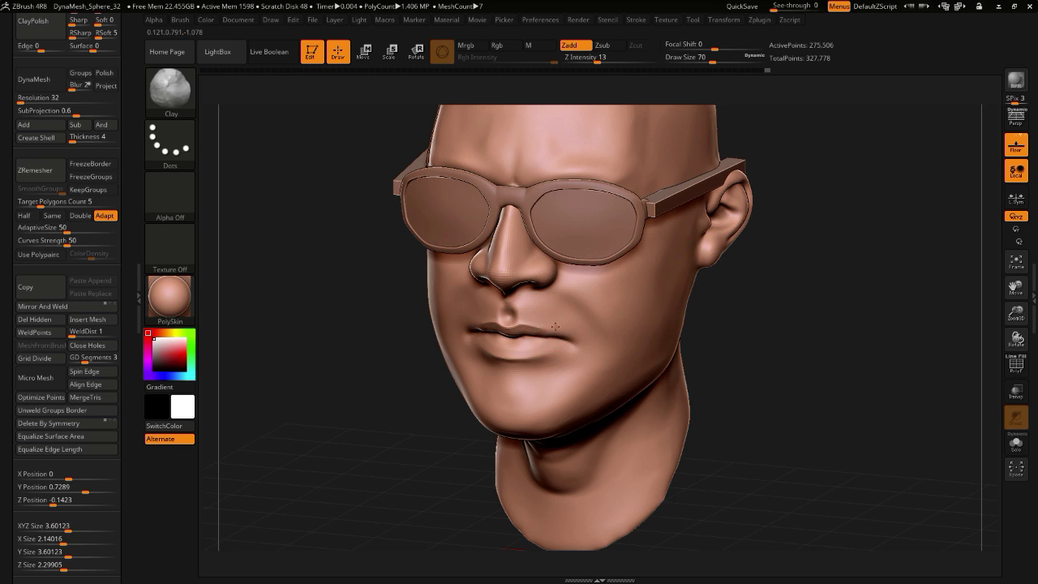
left_click_drag(566, 318, 579, 331)
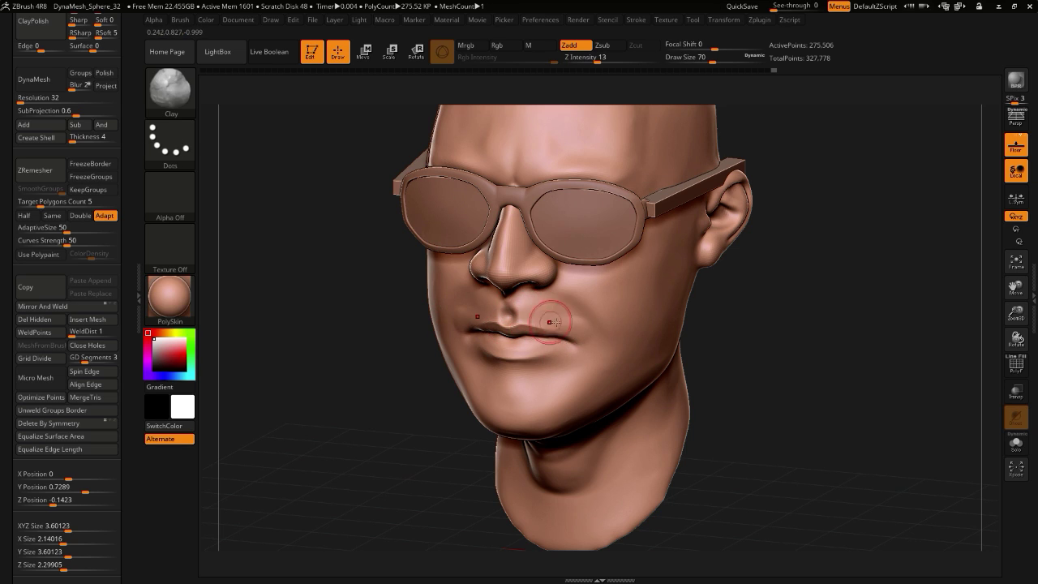
key("ctrl+z")
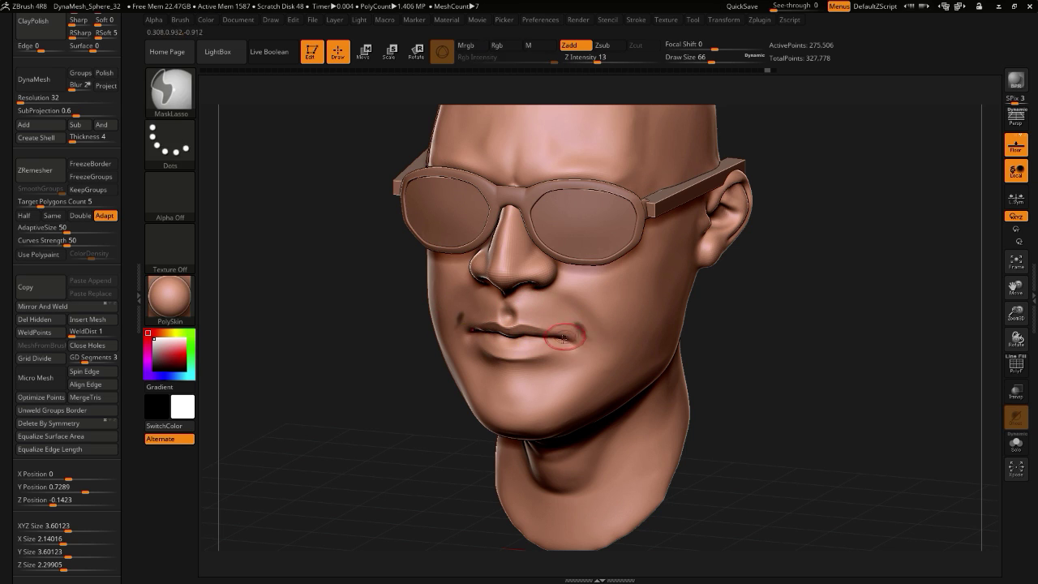
left_click(173, 91, "ctrl")
left_click(322, 101, "ctrl")
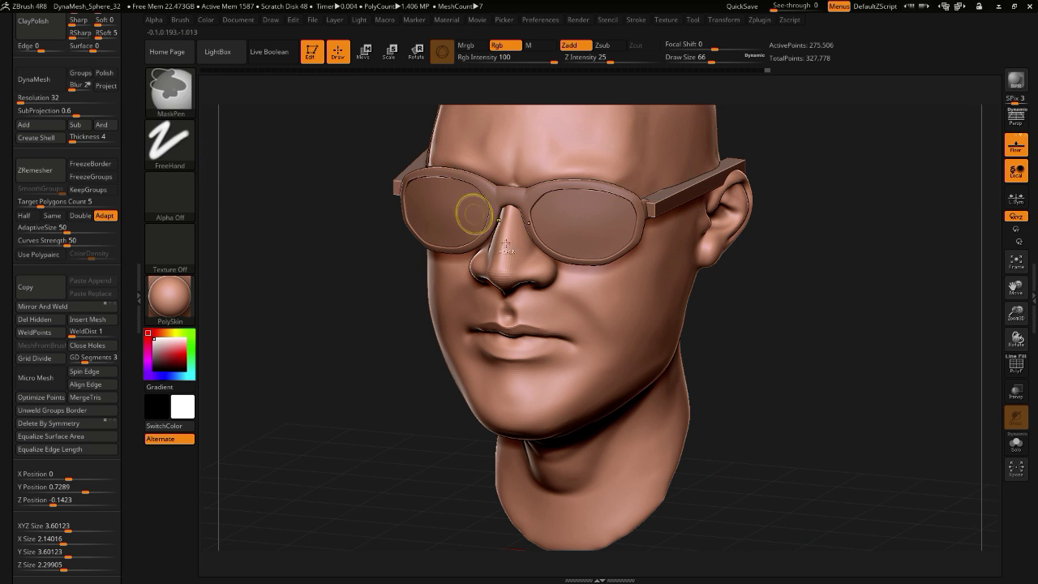
- Shape the chin with the Clay brush at draw size 74, then smooth the chin and jaw edge
mouse_move(304, 355)
left_mouse_down()
mouse_move(345, 376)
mouse_move(316, 406)
mouse_move(286, 397)
mouse_move(301, 393)
left_mouse_up()
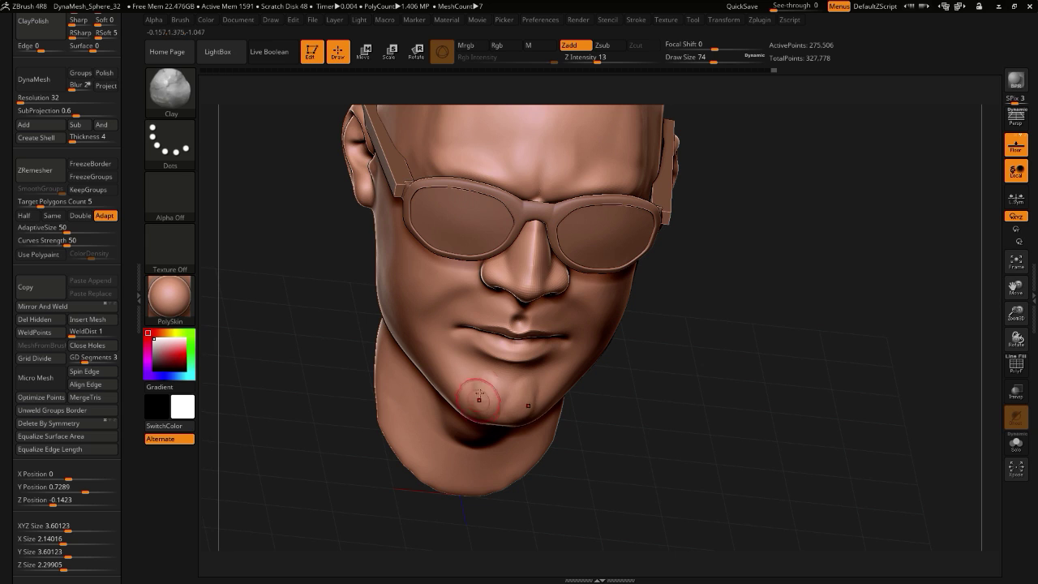
key("shift")
left_click_drag(475, 384, 475, 412, "shift")
mouse_move(316, 397)
left_mouse_down()
mouse_move(355, 371)
mouse_move(318, 386)
left_mouse_up()
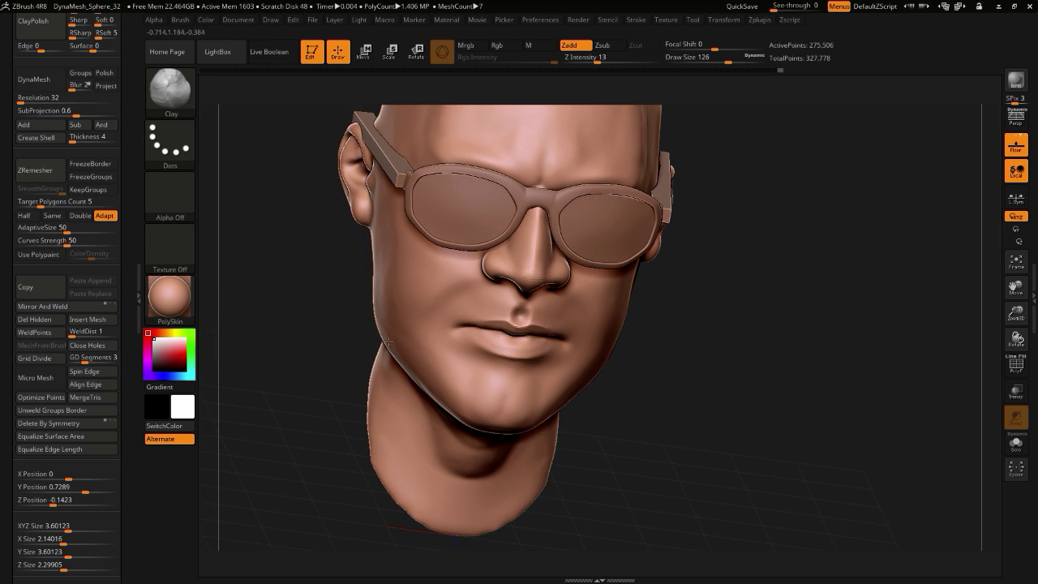
key("shift")
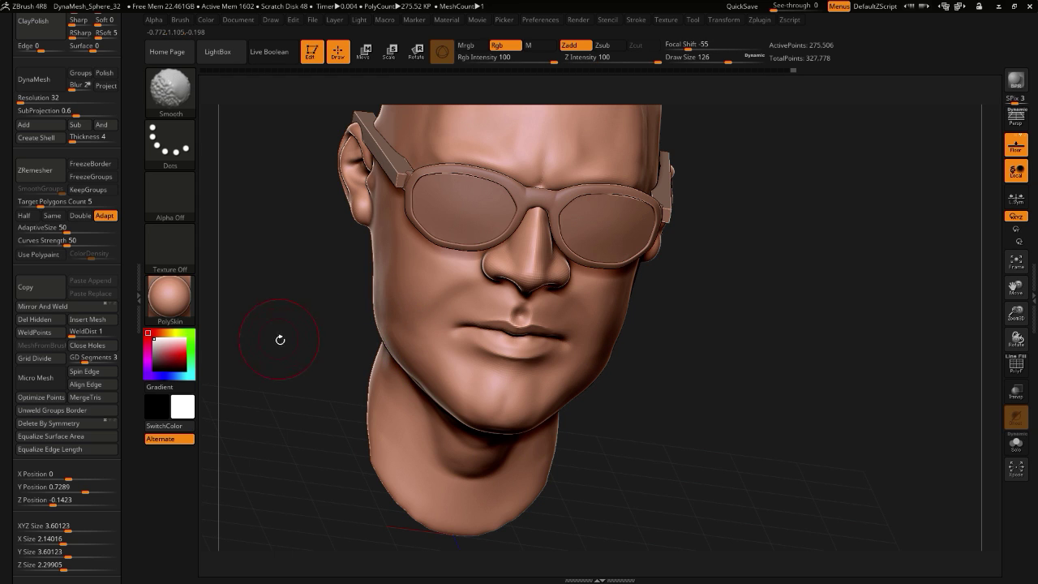
left_click_drag(280, 340, 371, 343, "shift")
- Smooth the front of the neck below the chin with the brush at draw size 130
left_click_drag(415, 486, 398, 429, "alt")
mouse_move(422, 459)
left_mouse_down()
mouse_move(359, 462)
mouse_move(323, 440)
mouse_move(357, 440)
mouse_move(286, 369)
mouse_move(287, 398)
left_mouse_up()
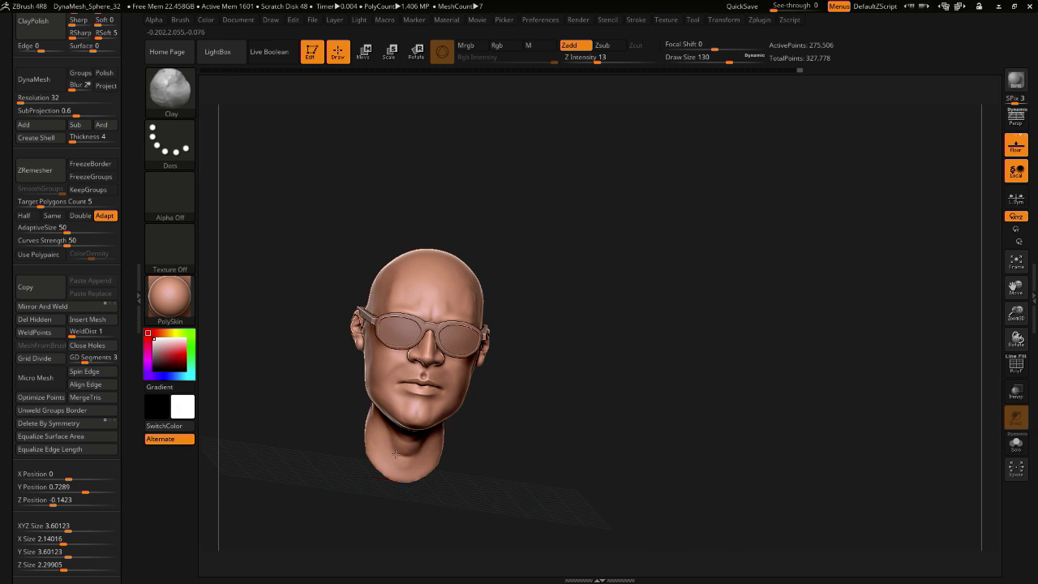
left_click_drag(396, 443, 392, 426, "shift")
left_click_drag(400, 463, 399, 441, "shift")
left_click_drag(295, 407, 438, 377)
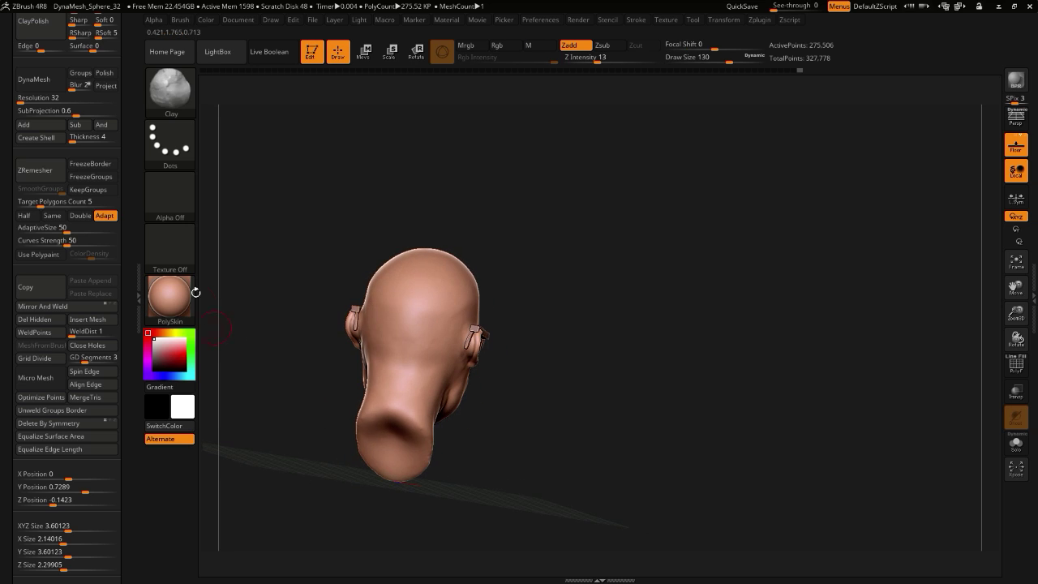
- Reshape the neck and the jaw area below the ear with the Move brush at draw size 234 to 296
left_click(172, 94)
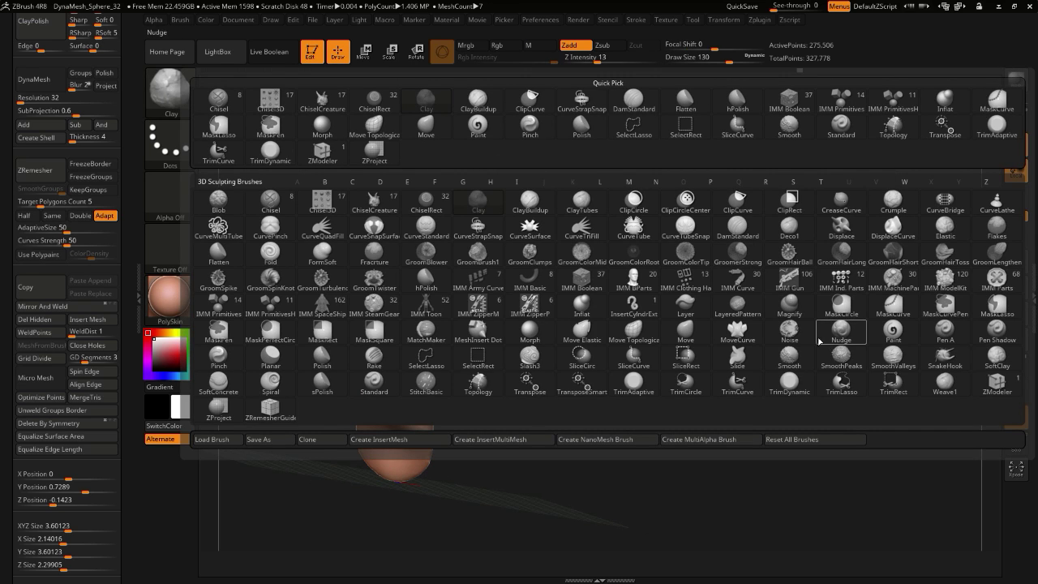
left_click(683, 329)
left_click_drag(312, 379, 435, 403)
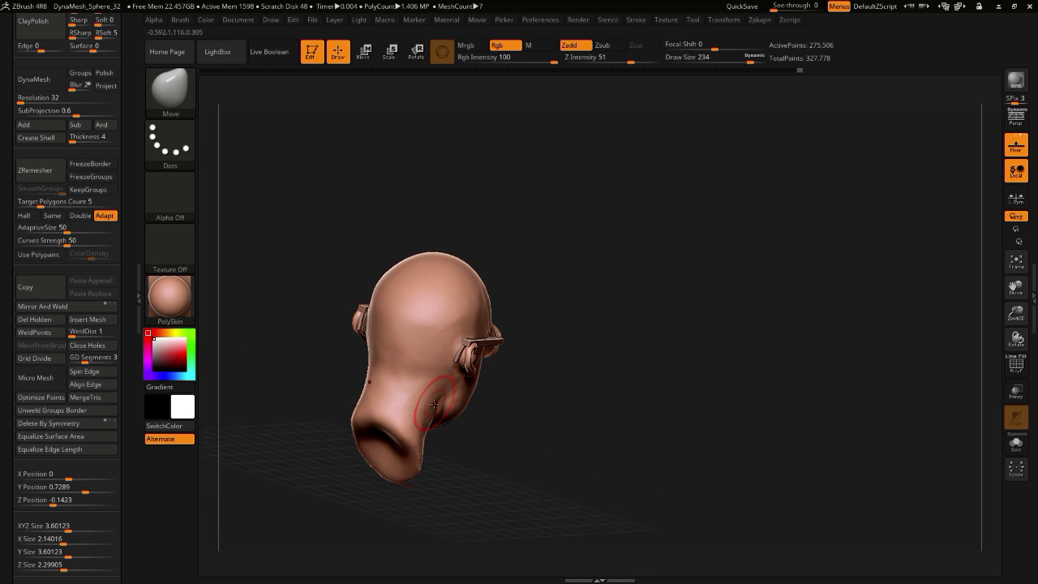
left_click_drag(318, 389, 235, 399)
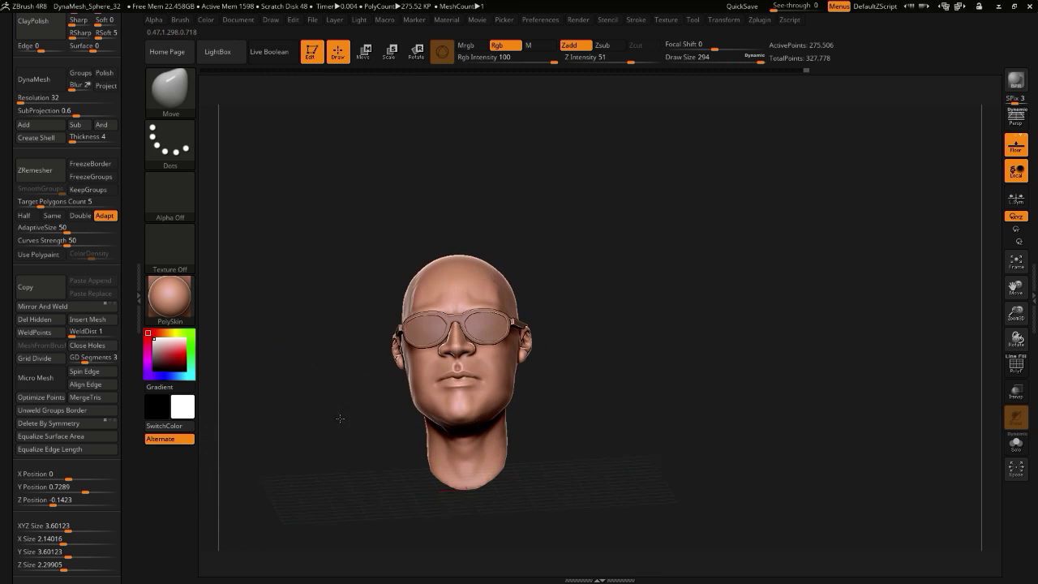
left_click_drag(379, 451, 417, 458)
mouse_move(397, 439)
left_mouse_down()
mouse_move(362, 440)
mouse_move(398, 440)
mouse_move(379, 426)
left_mouse_up()
left_click_drag(379, 426, 374, 486, "alt")
left_click_drag(329, 376, 429, 377)
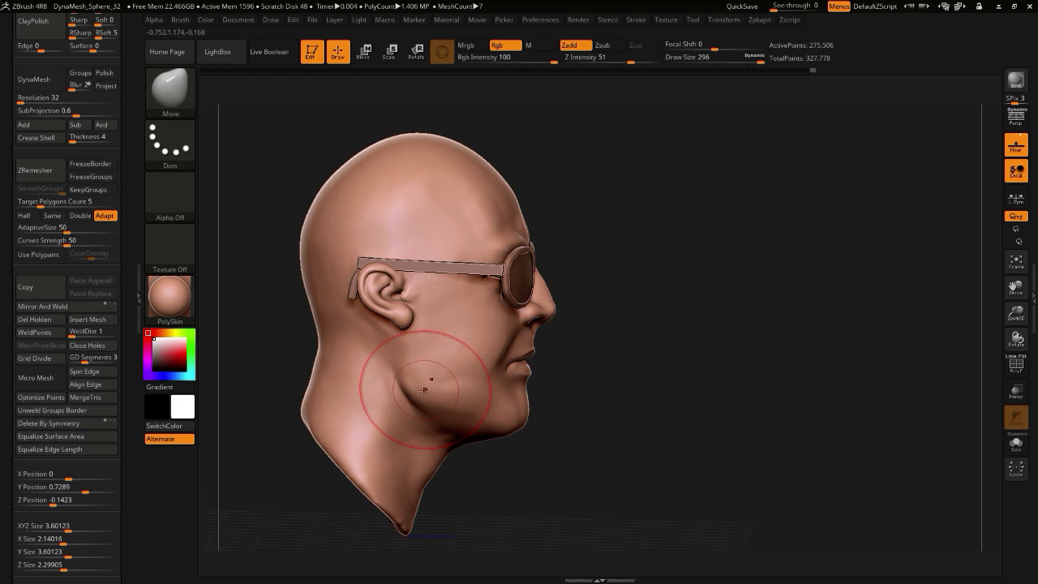
left_click_drag(274, 387, 242, 377)
- Choose the Flatten brush and smooth the side of the jaw and cheek at draw size 188
left_click(172, 101)
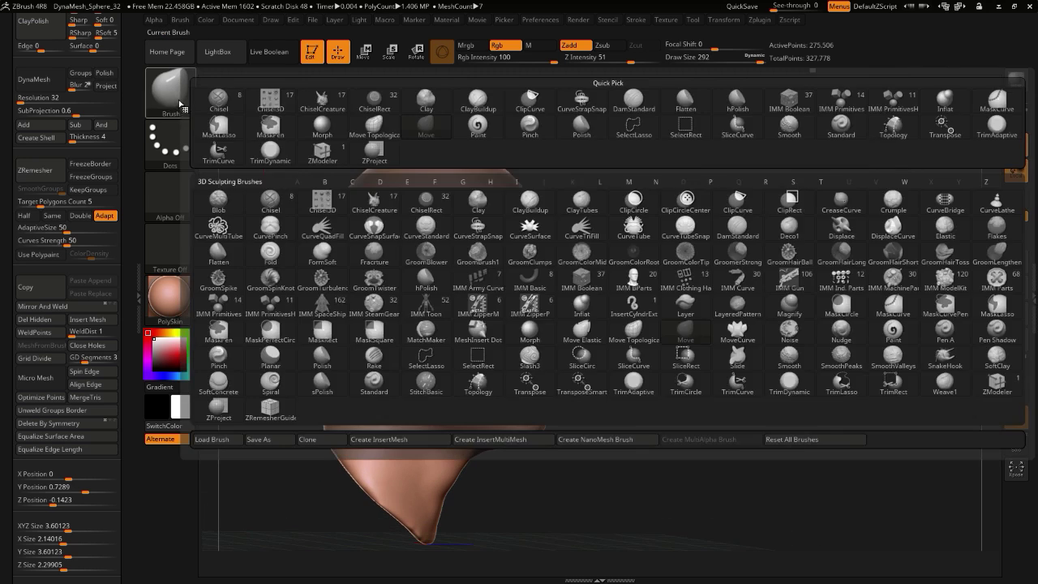
left_click(171, 101)
left_click(172, 102)
key("f")
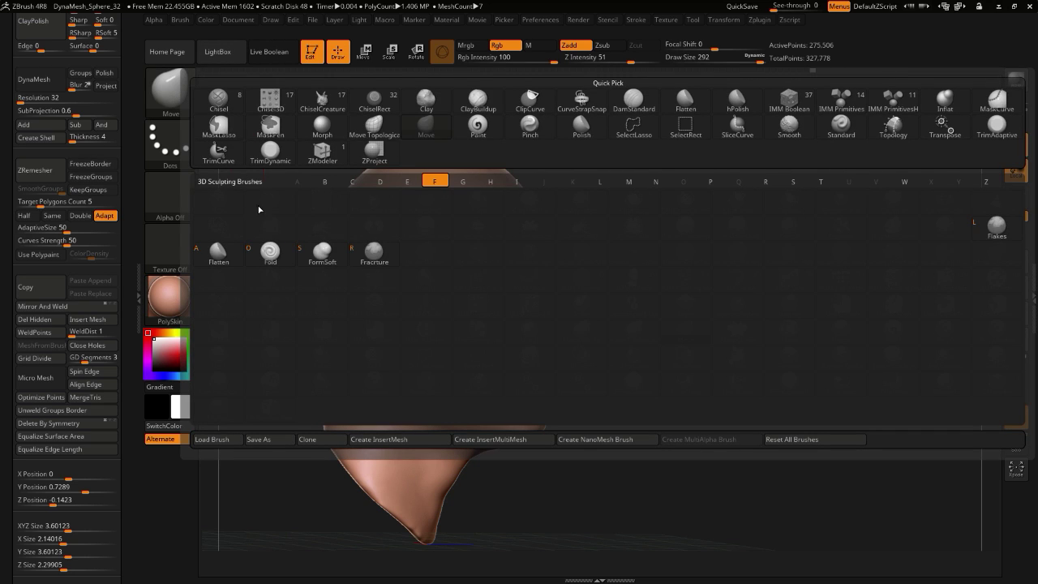
left_click(219, 253)
left_click_drag(304, 347, 243, 328)
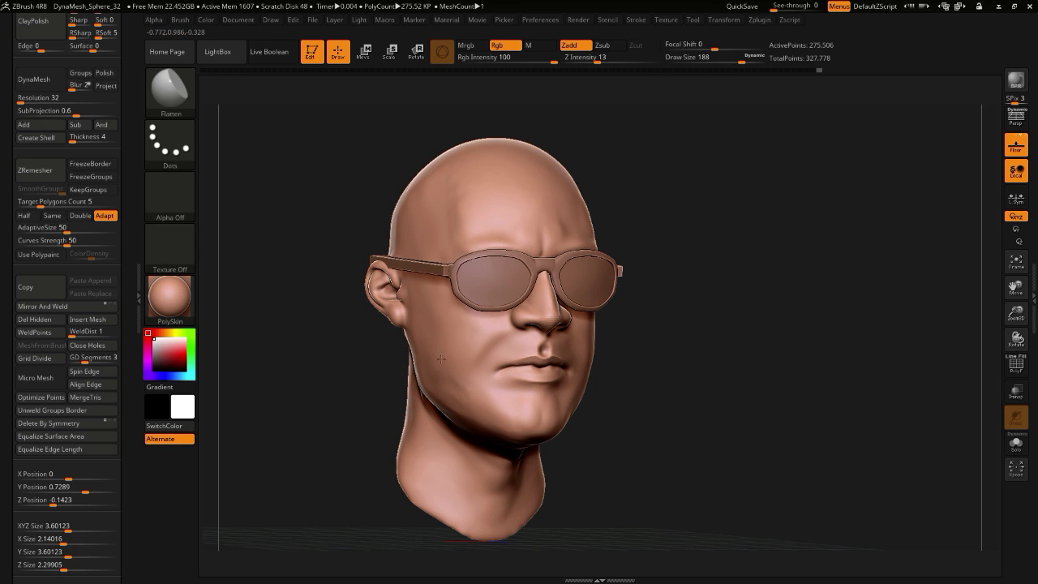
left_click_drag(440, 358, 456, 392, "shift")
mouse_move(313, 356)
left_mouse_down()
mouse_move(346, 369)
mouse_move(264, 355)
mouse_move(230, 360)
left_mouse_up()
left_click_drag(299, 434, 238, 398)
mouse_move(238, 398)
left_mouse_down()
mouse_move(345, 435)
mouse_move(379, 428)
left_mouse_up()
- Switch to the Move brush at draw size 300 and reshape the back and sides of the neck
left_click(175, 101)
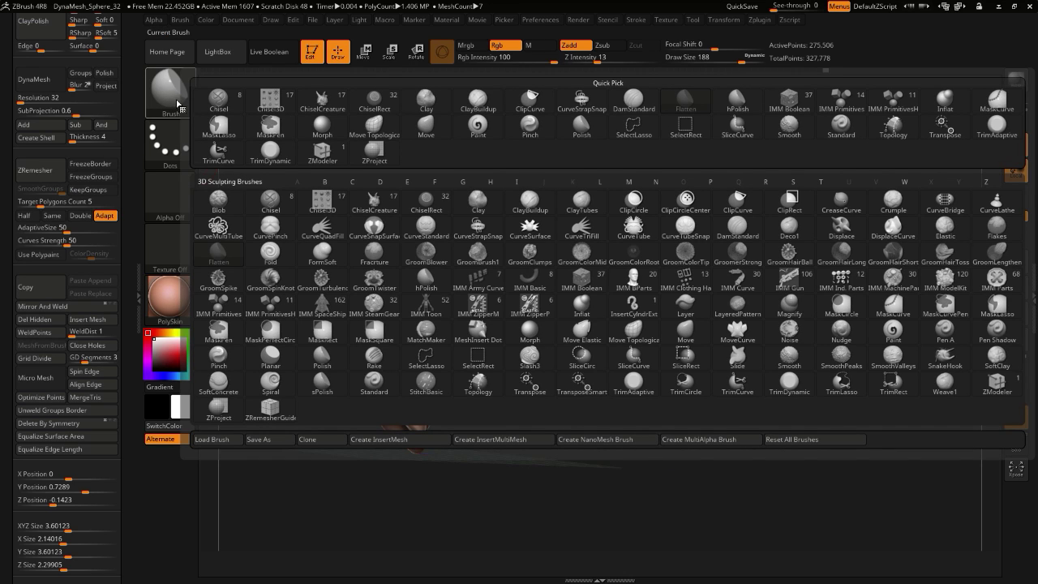
key("m")
left_click(668, 326)
mouse_move(310, 300)
left_mouse_down()
mouse_move(345, 284)
mouse_move(314, 354)
left_mouse_up()
left_click_drag(315, 354, 364, 403)
key("bracketright")
key("bracketright")
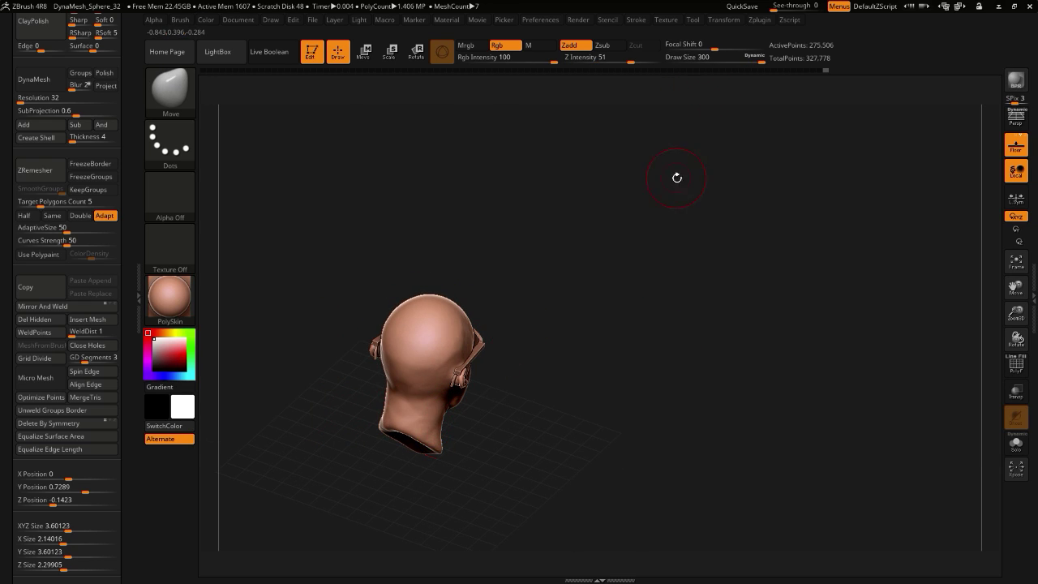
mouse_move(295, 406)
left_mouse_down("alt")
mouse_move(323, 419)
mouse_move(349, 474)
left_mouse_up("alt")
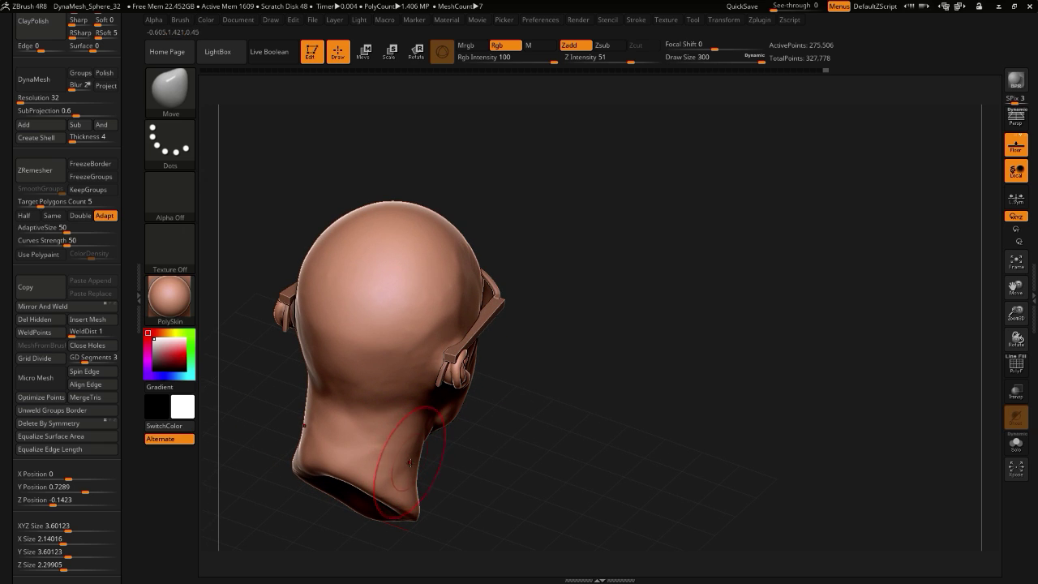
left_click_drag(655, 414, 760, 336, "alt")
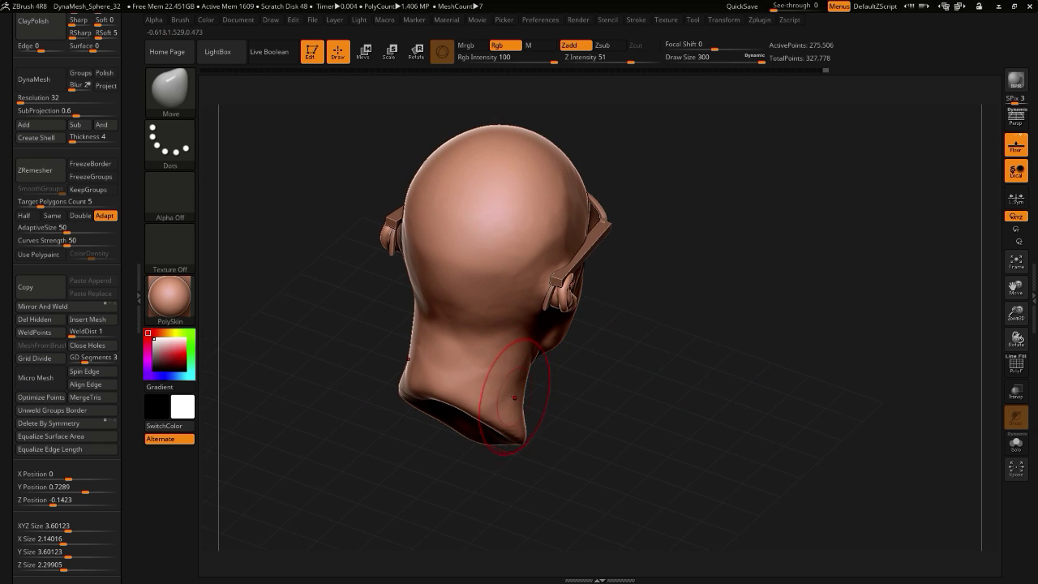
mouse_move(516, 395)
left_mouse_down()
mouse_move(528, 396)
mouse_move(531, 422)
mouse_move(442, 422)
mouse_move(419, 398)
mouse_move(345, 391)
left_mouse_up()
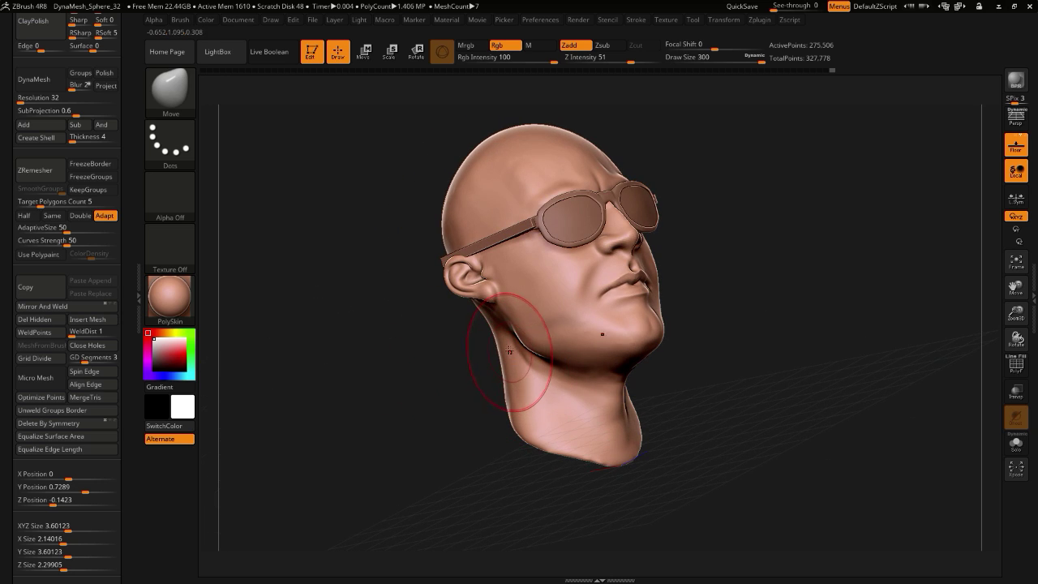
- Adjust the neck below the jaw and ear and the front edge of the neck base with the Move brush
mouse_move(559, 469)
left_mouse_down()
mouse_move(505, 410)
mouse_move(512, 417)
mouse_move(515, 392)
mouse_move(510, 401)
left_mouse_up()
left_click_drag(480, 414, 438, 379)
mouse_move(519, 369)
left_mouse_down()
mouse_move(460, 291)
mouse_move(462, 305)
left_mouse_up()
left_click_drag(557, 316, 548, 319)
left_click_drag(444, 302, 480, 340)
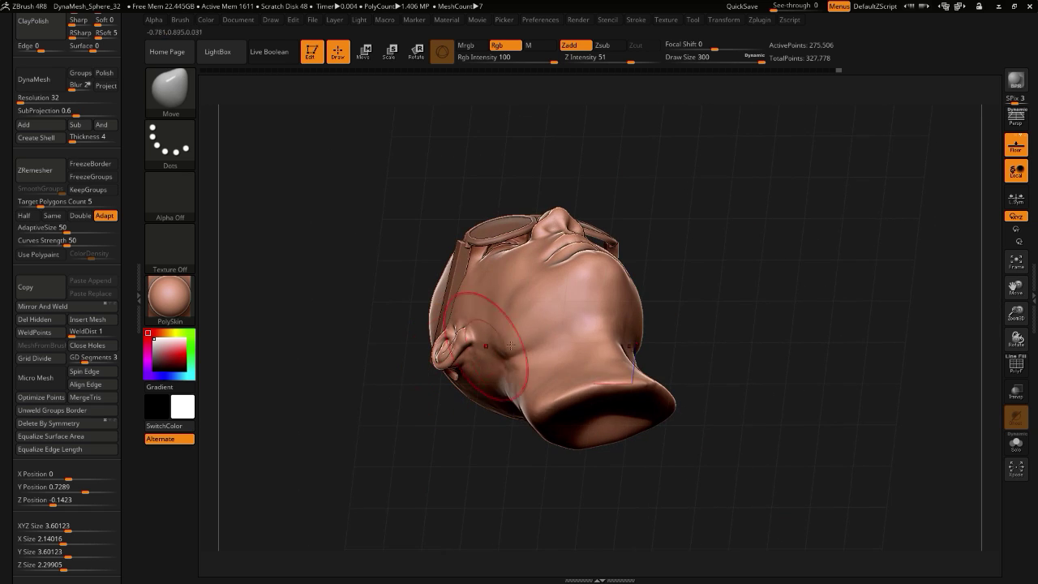
left_click_drag(564, 347, 550, 346)
left_click_drag(475, 412, 419, 436)
left_click_drag(480, 348, 447, 354)
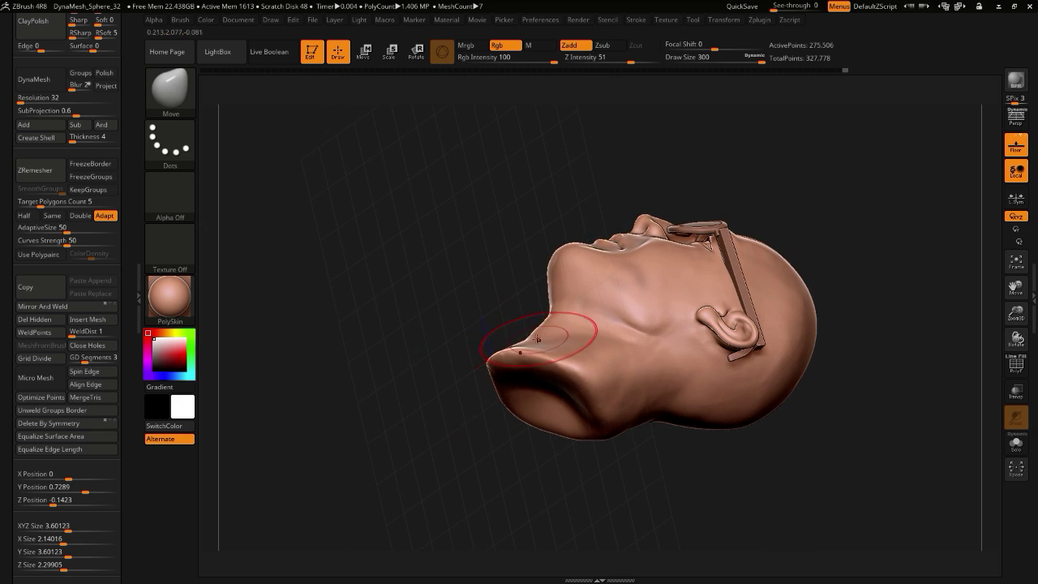
mouse_move(580, 458)
left_mouse_down()
mouse_move(515, 424)
mouse_move(498, 343)
mouse_move(478, 328)
mouse_move(499, 336)
left_mouse_up()
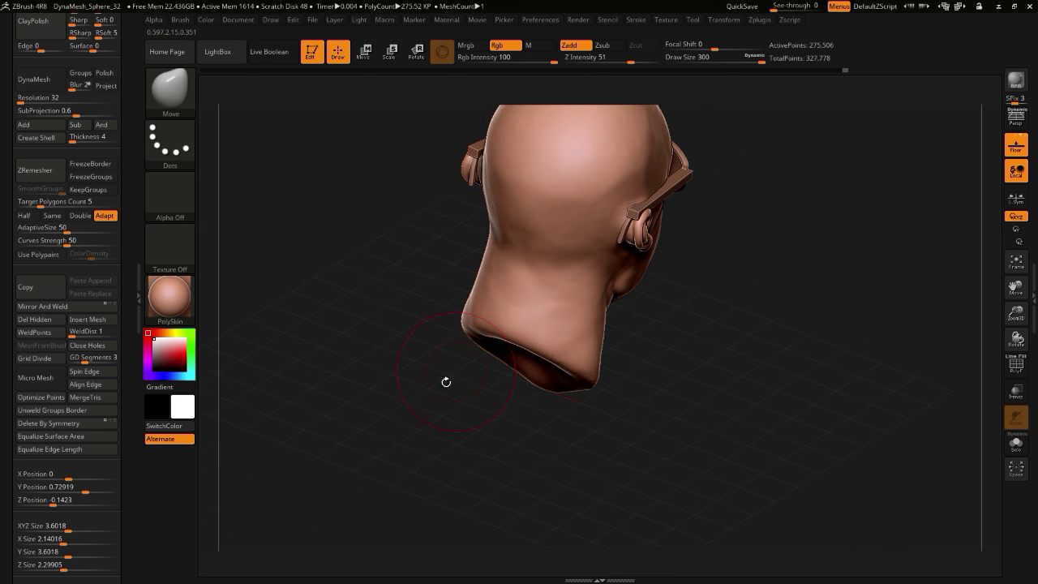
mouse_move(445, 382)
left_mouse_down()
mouse_move(435, 399)
mouse_move(454, 412)
left_mouse_up()
- Set KeyShot as the external renderer with Auto Merge active and send the model to KeyShot with a BPR render
left_click(576, 22)
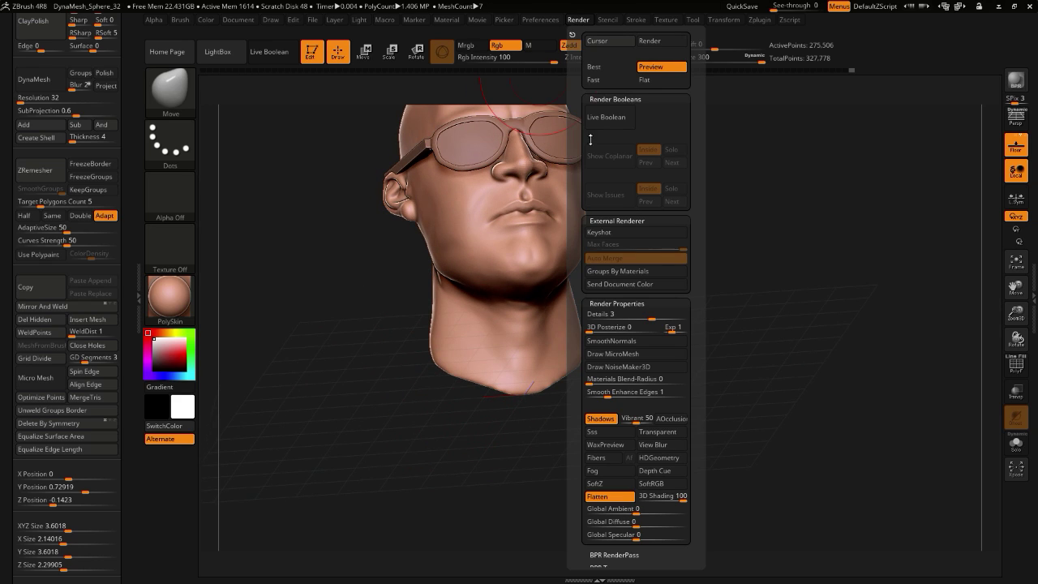
left_click(600, 231)
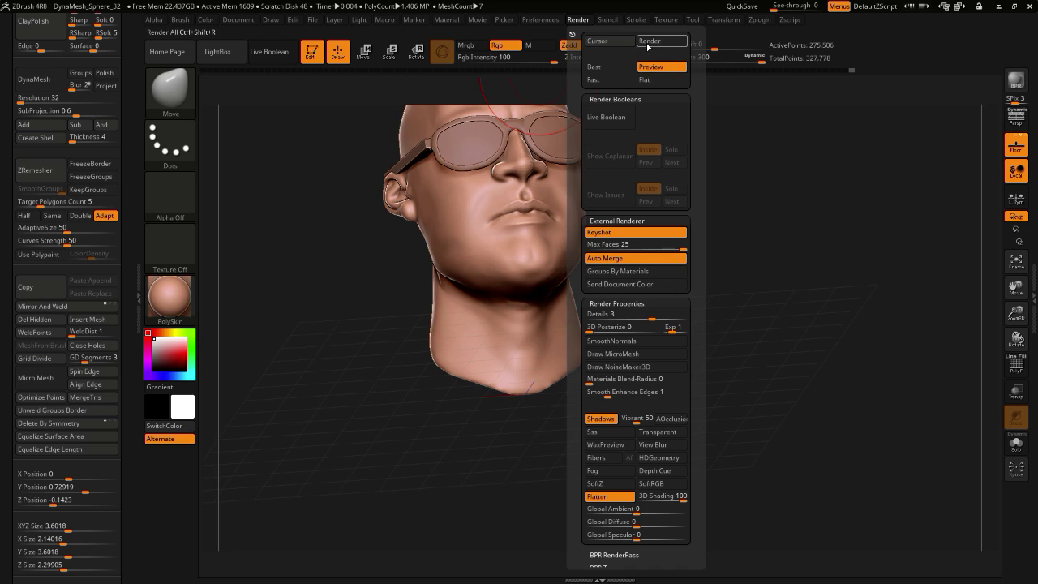
left_click(1009, 87)
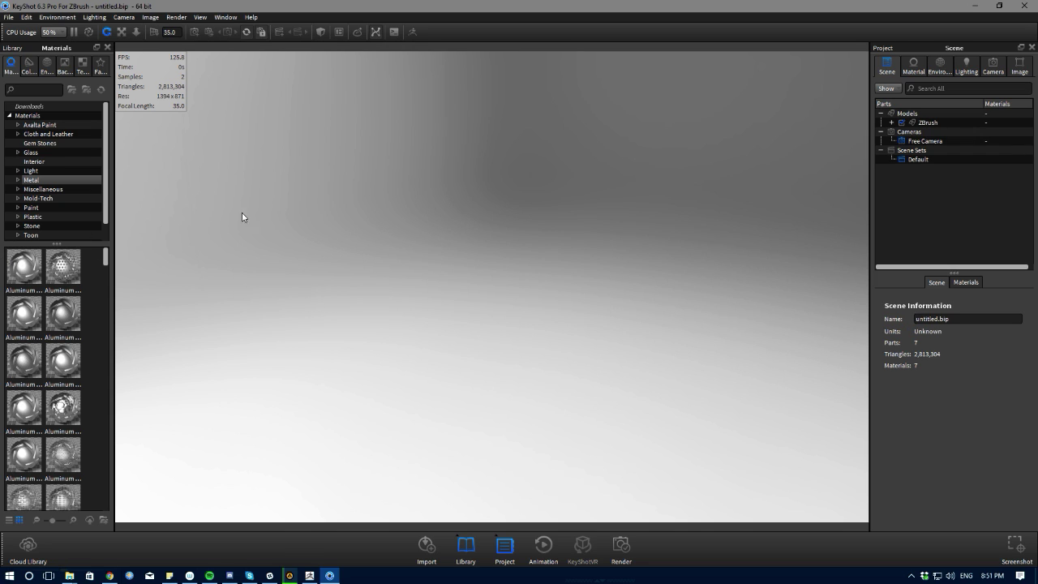
- Frame the head at a three-quarter angle and apply the translucent Human Skin 2 material to it
left_click_drag(534, 220, 767, 224)
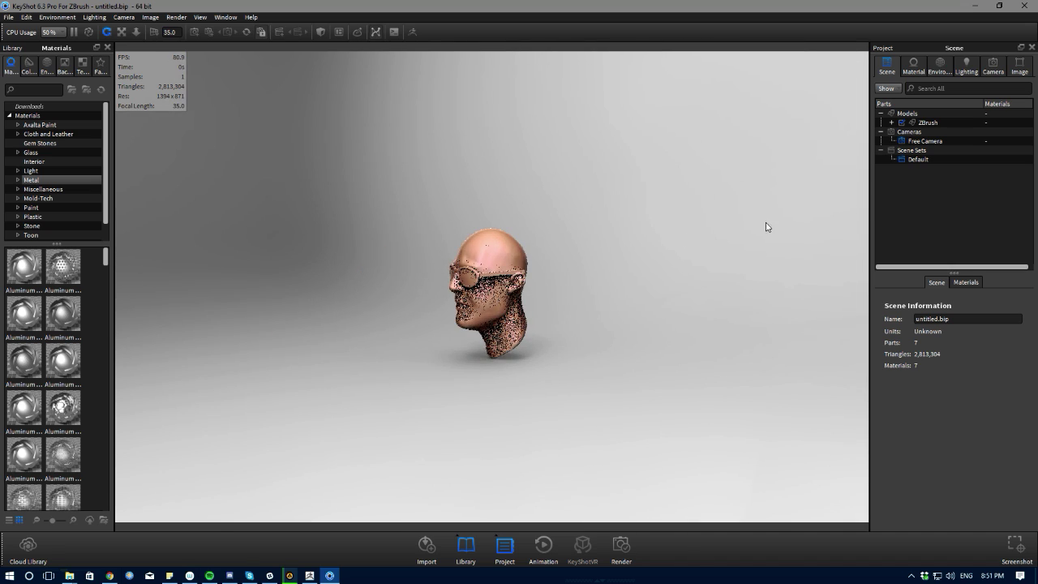
scroll(476, 256, "down", 4)
scroll(477, 260, "up", 8)
left_click_drag(308, 283, 442, 290)
scroll(53, 199, "down", 1)
left_click(42, 225)
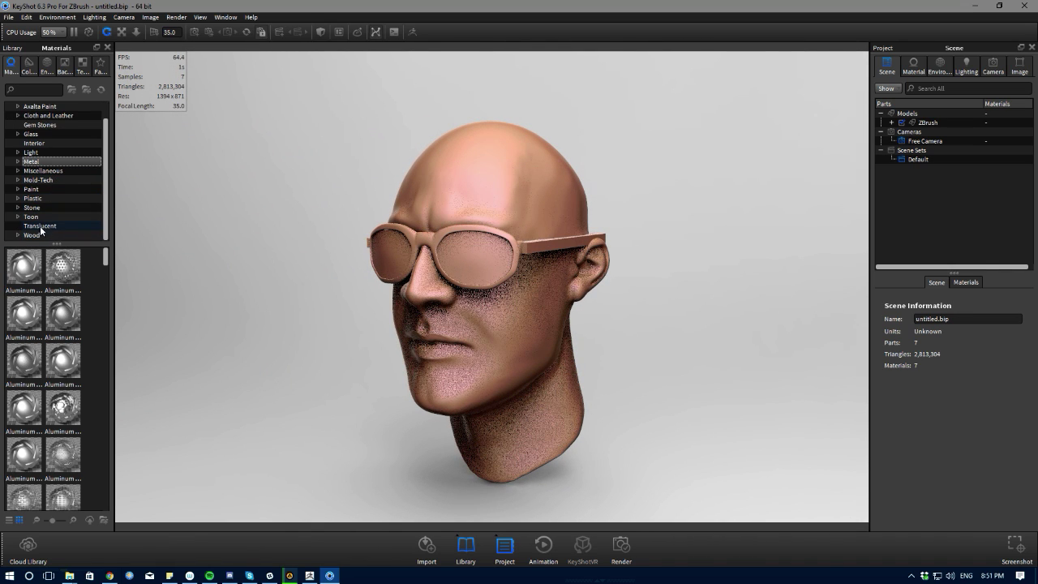
left_click_drag(62, 286, 486, 349)
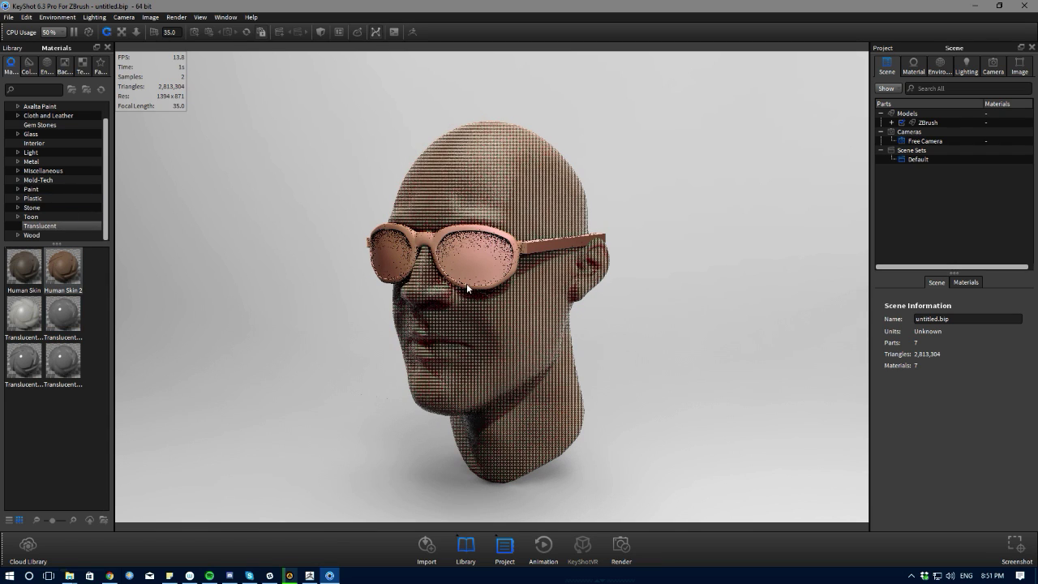
- Try a grey Glass Basic material on the sunglasses lenses and replace it with the red Glass Cubes material
left_click(34, 96)
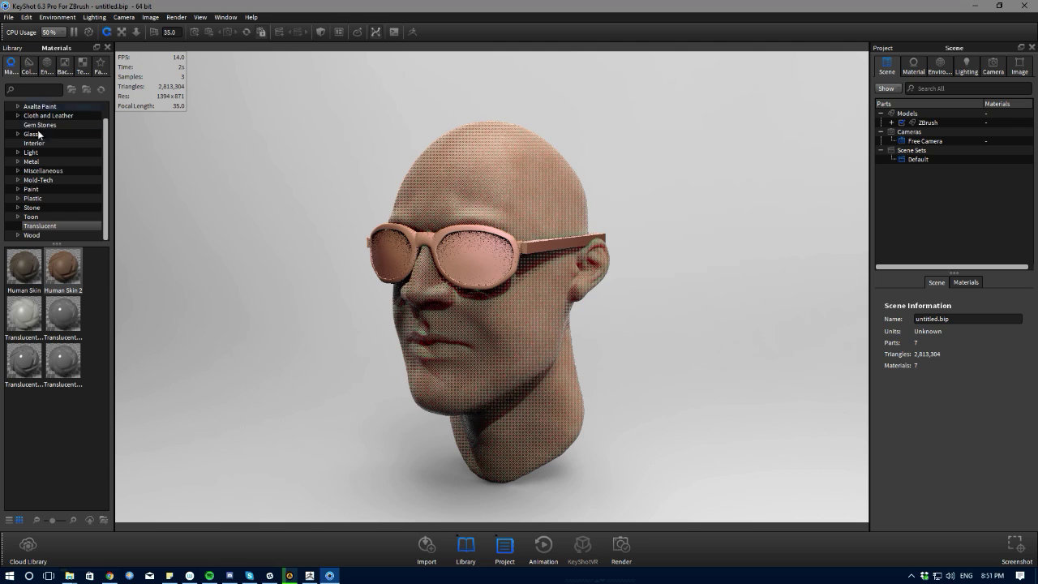
scroll(50, 172, "up", 2)
scroll(36, 148, "down", 2)
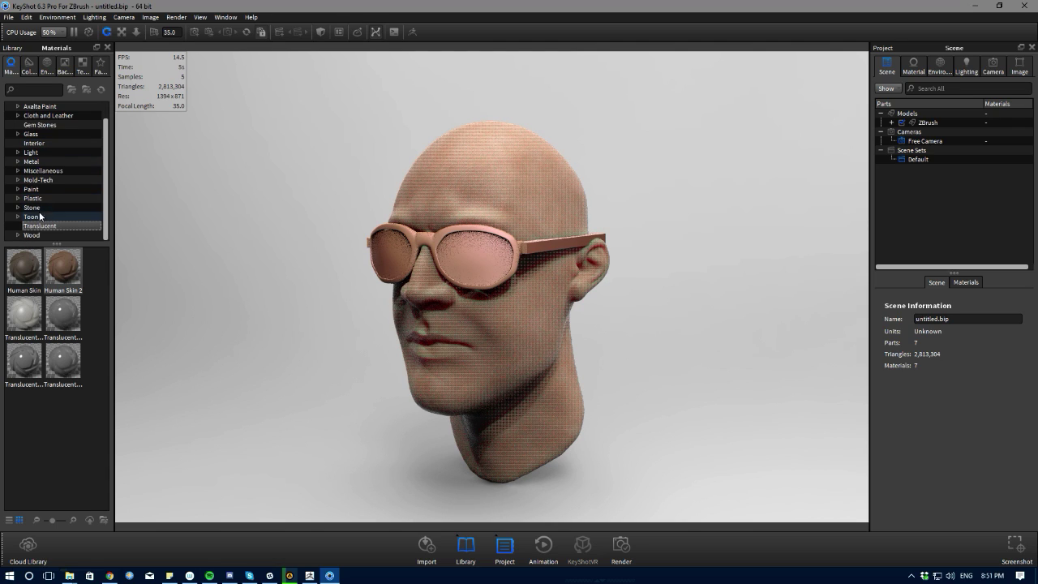
left_click(30, 134)
left_click_drag(65, 272, 472, 256)
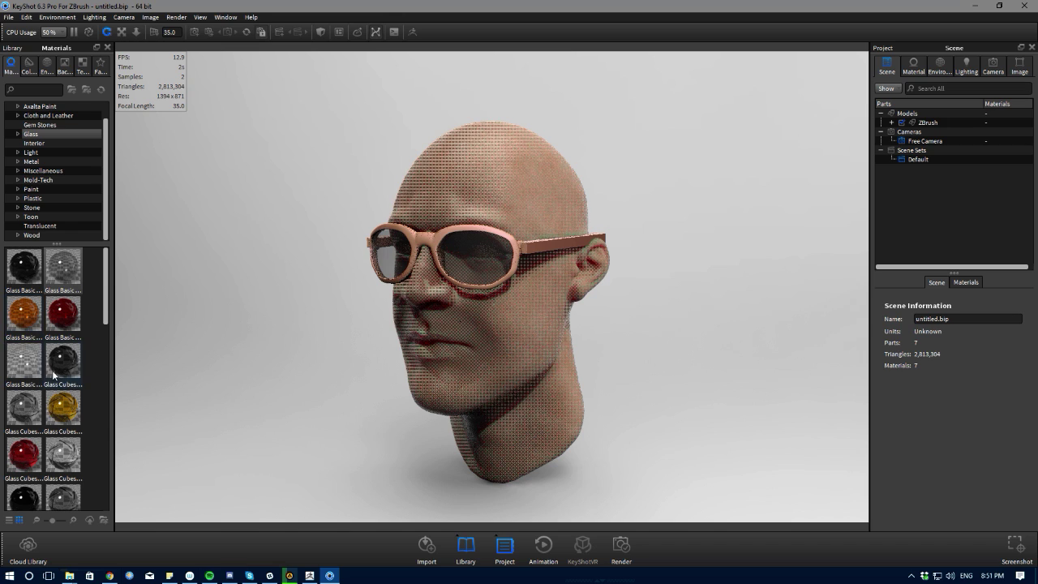
left_click_drag(21, 462, 464, 259)
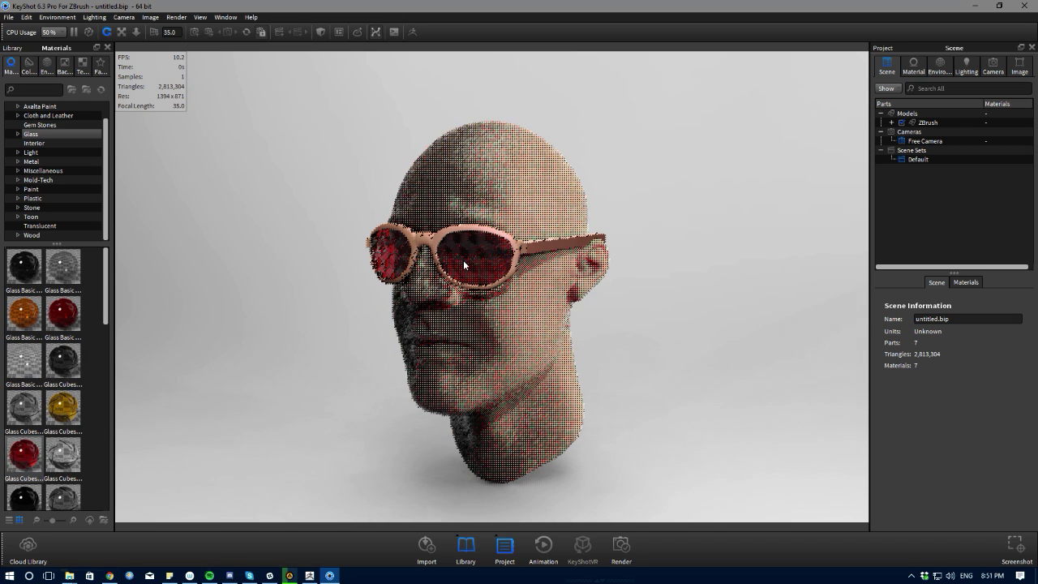
- Apply the grey Hard Shiny plastic to the front frame of the glasses and view the head closer from both sides
left_click_drag(177, 320, 460, 206)
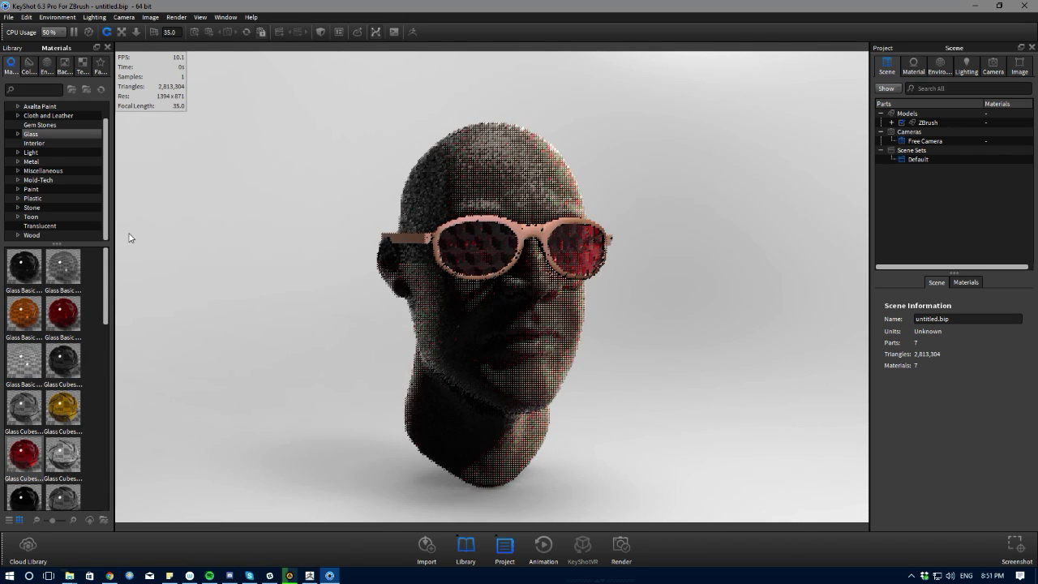
left_click(33, 198)
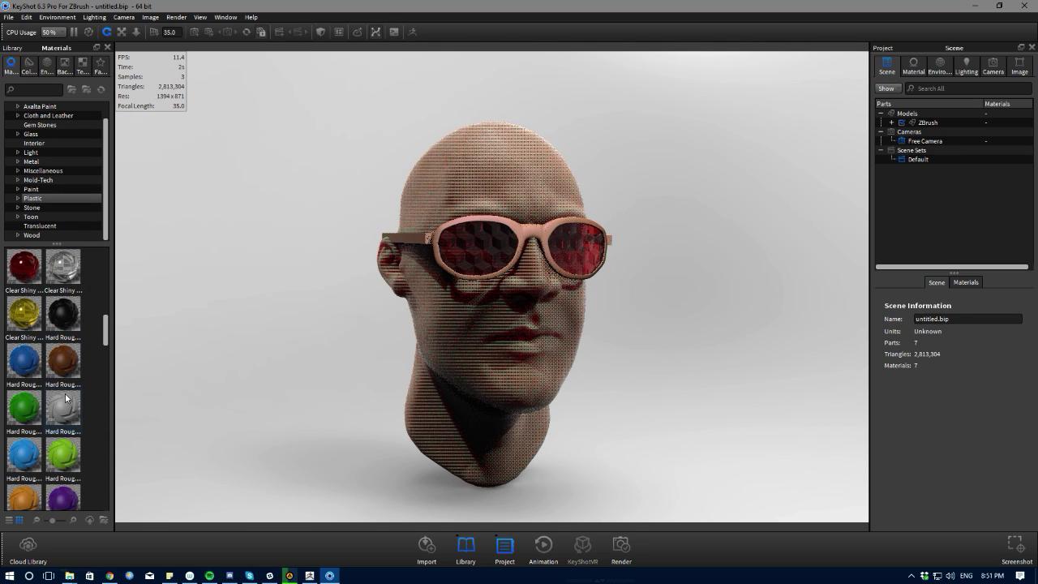
scroll(66, 398, "down", 5)
left_click_drag(21, 459, 435, 237)
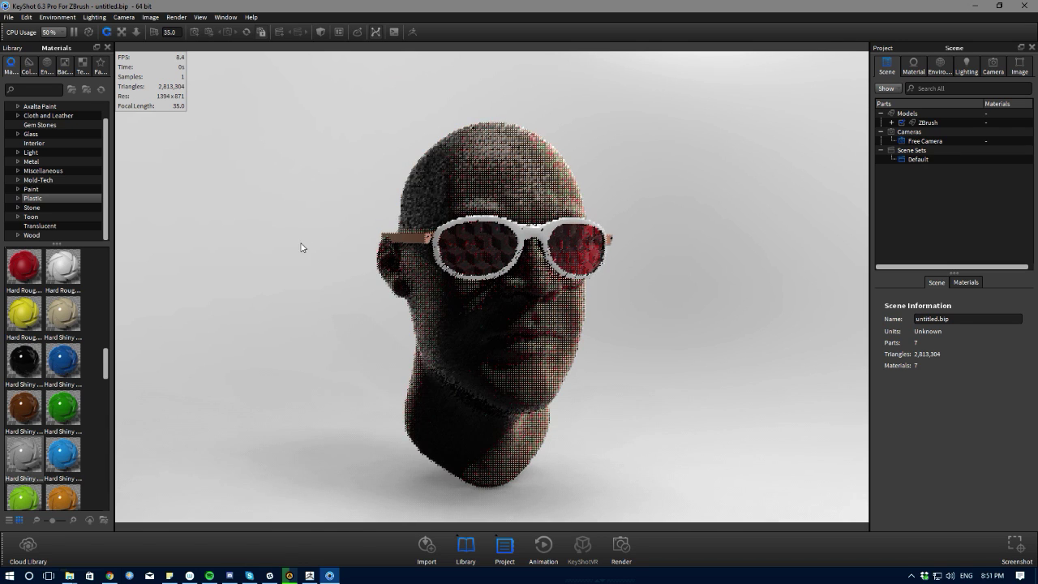
scroll(309, 241, "down", 2)
scroll(300, 203, "up", 5)
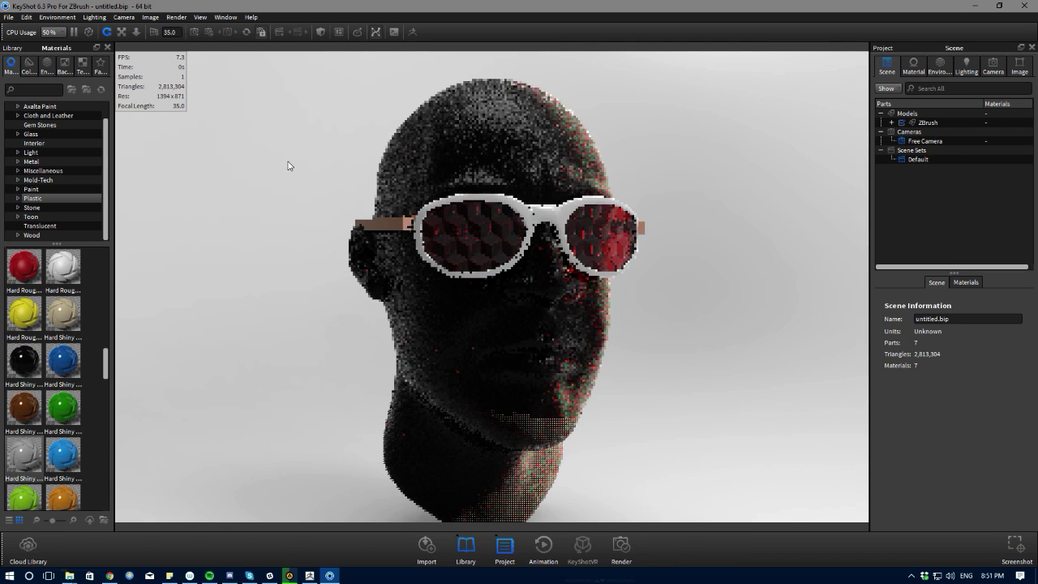
left_click_drag(289, 165, 118, 152)
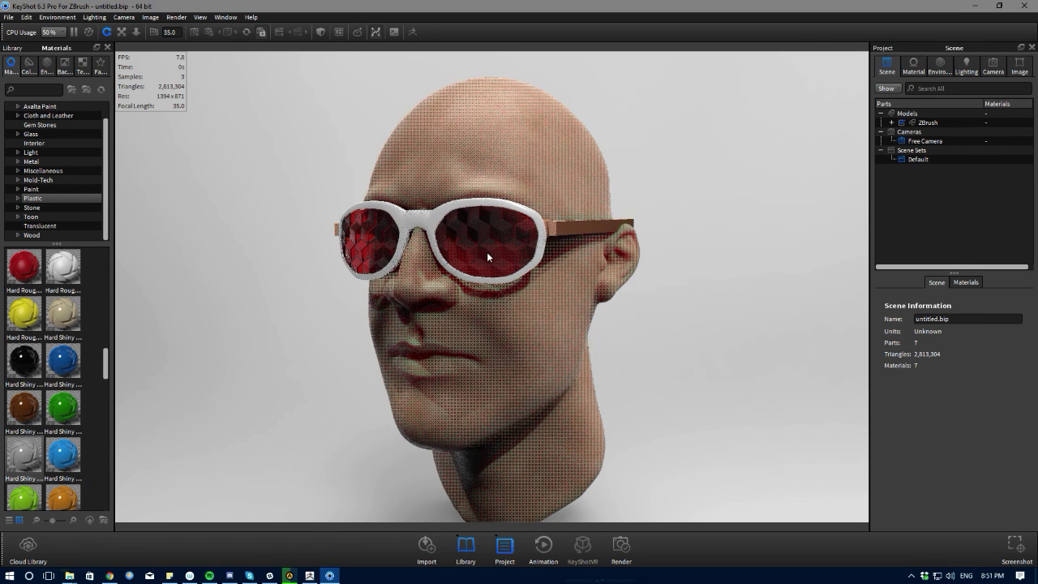
scroll(487, 252, "up", 2)
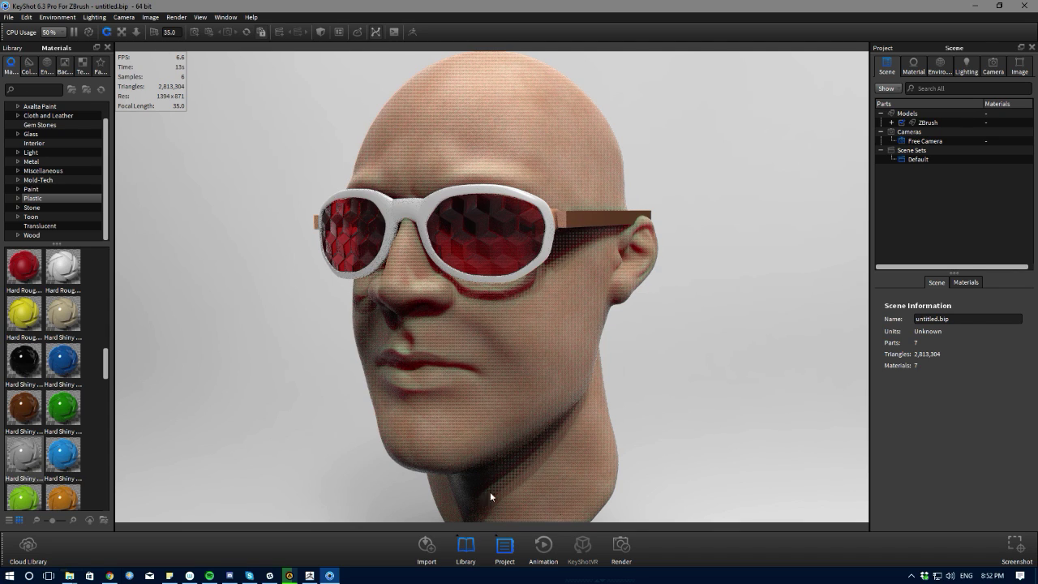
- Switch back to ZBrush, select the lens part of the glasses and turn on Live Boolean
left_click(308, 575)
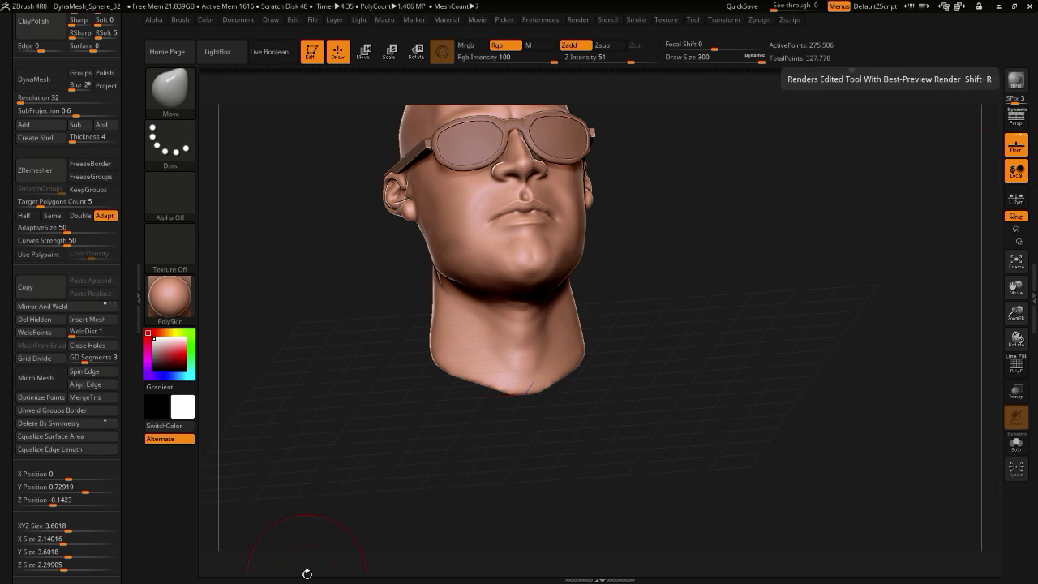
mouse_move(271, 278)
left_mouse_down()
mouse_move(251, 320)
mouse_move(359, 285)
left_mouse_up()
left_click(558, 278, "alt")
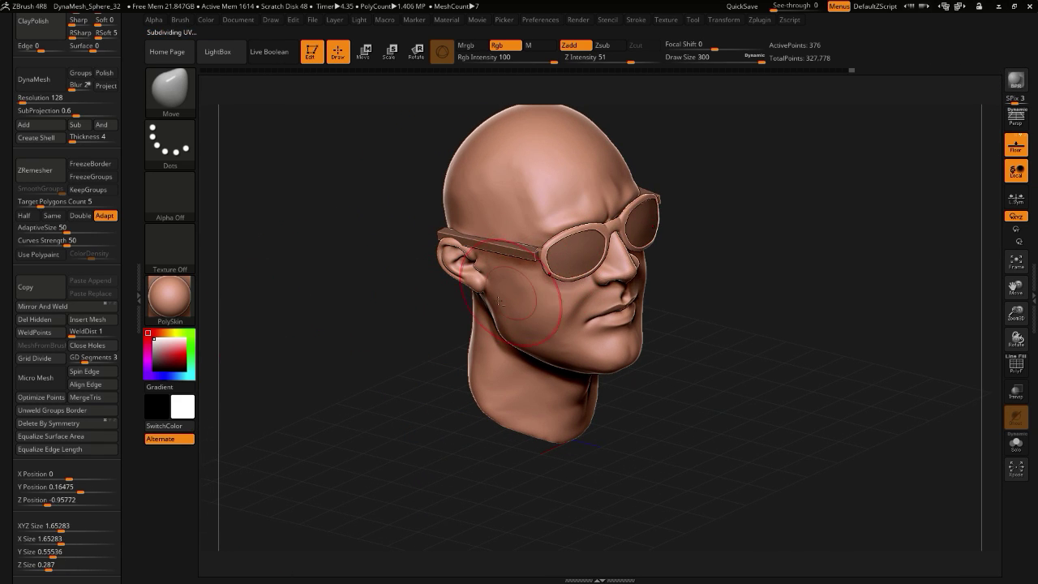
key("alt+s")
key("alt+s")
left_click(274, 58)
mouse_move(348, 257)
left_mouse_down("shift")
mouse_move(330, 245)
mouse_move(355, 246)
left_mouse_up("shift")
- Examine the Show Coplanar option in the Render Booleans settings
left_click(582, 21)
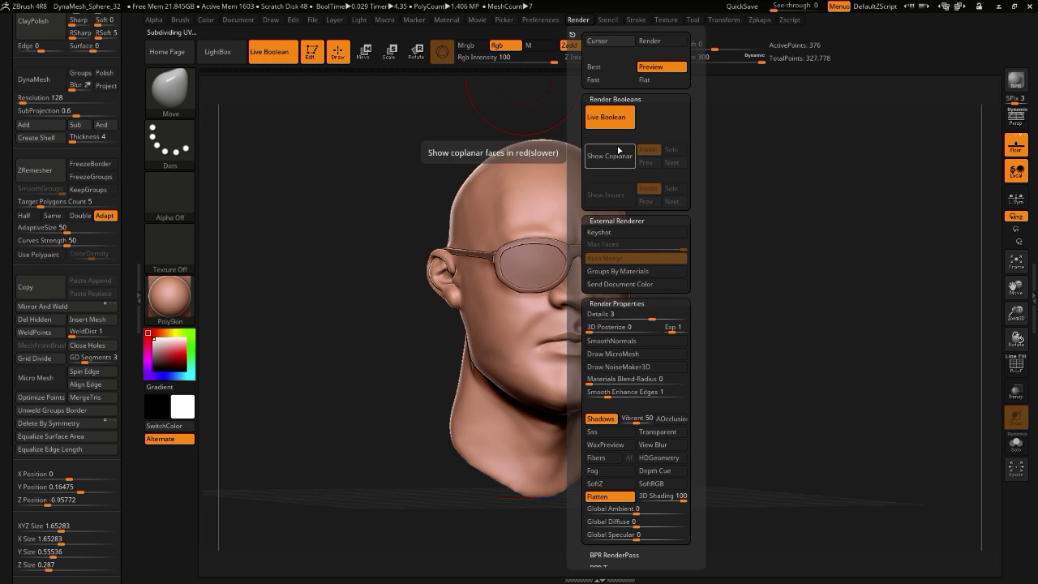
left_click(619, 151)
left_click(619, 152)
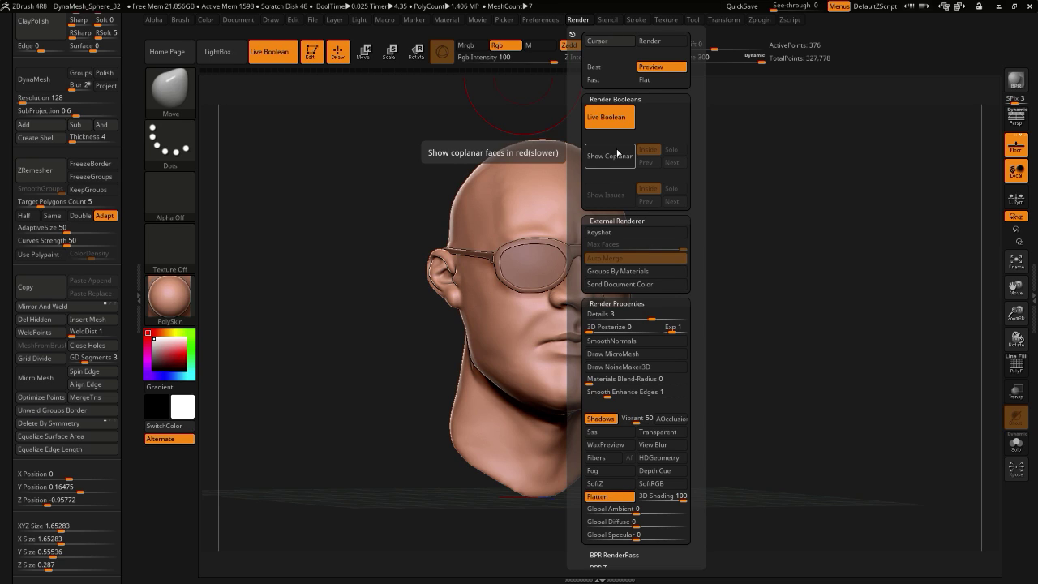
- Switch back and forth between the Keyshot external renderer and Live Boolean, leaving Live Boolean on with the head facing forward
left_click(599, 235)
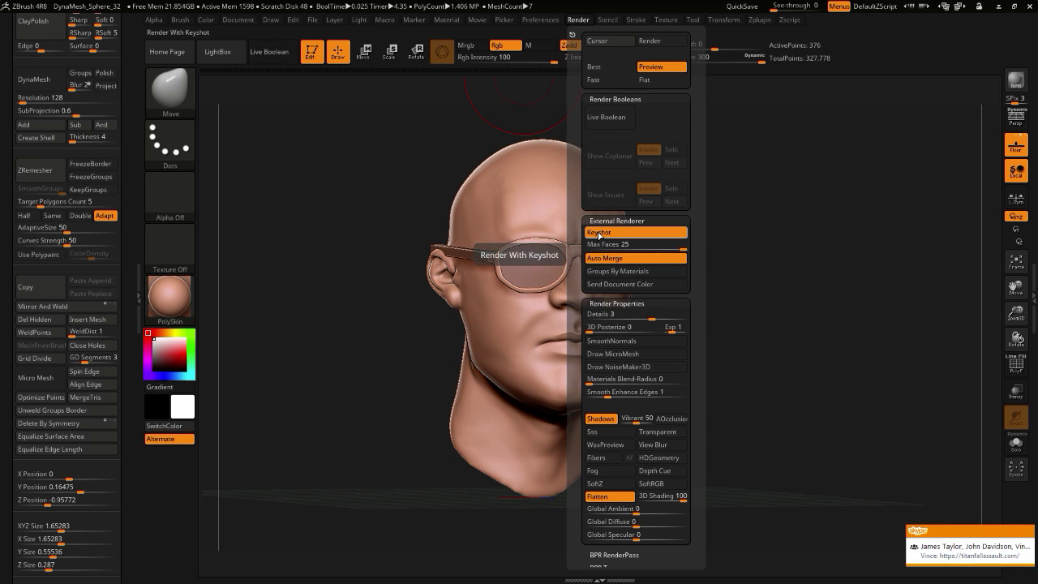
left_click(1029, 532)
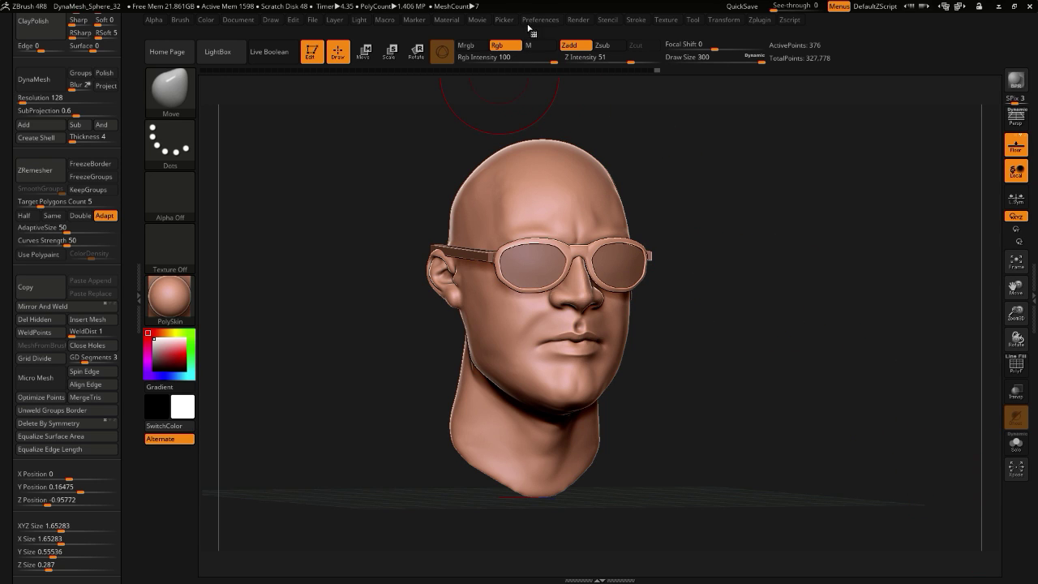
left_click(574, 20)
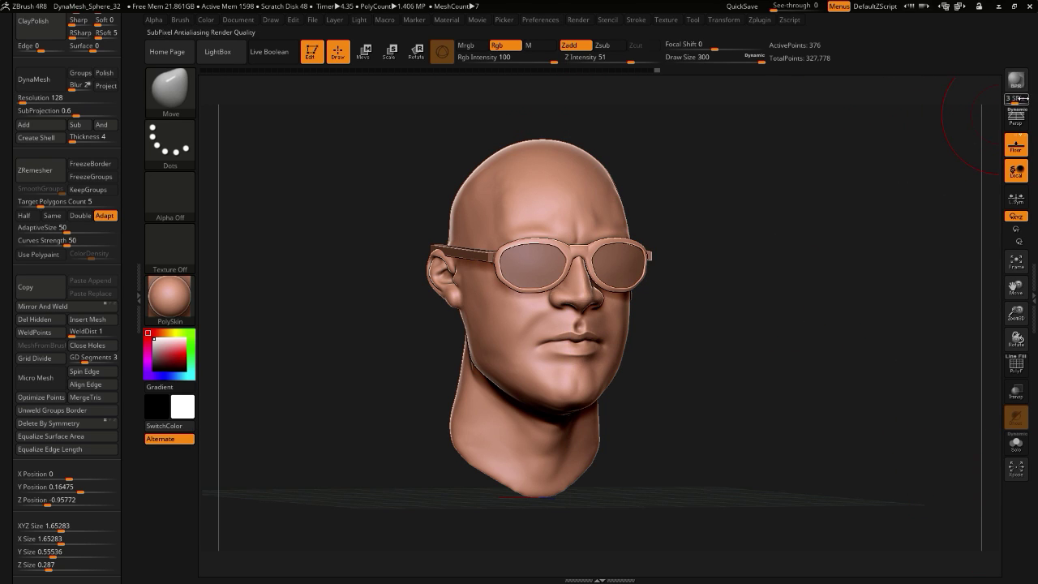
left_click(271, 56)
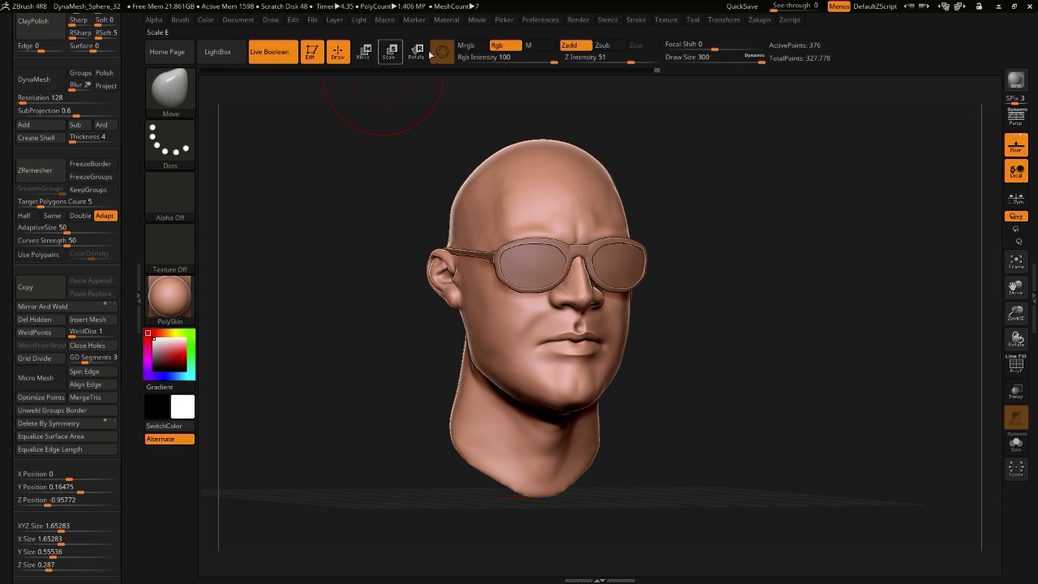
left_click(577, 21)
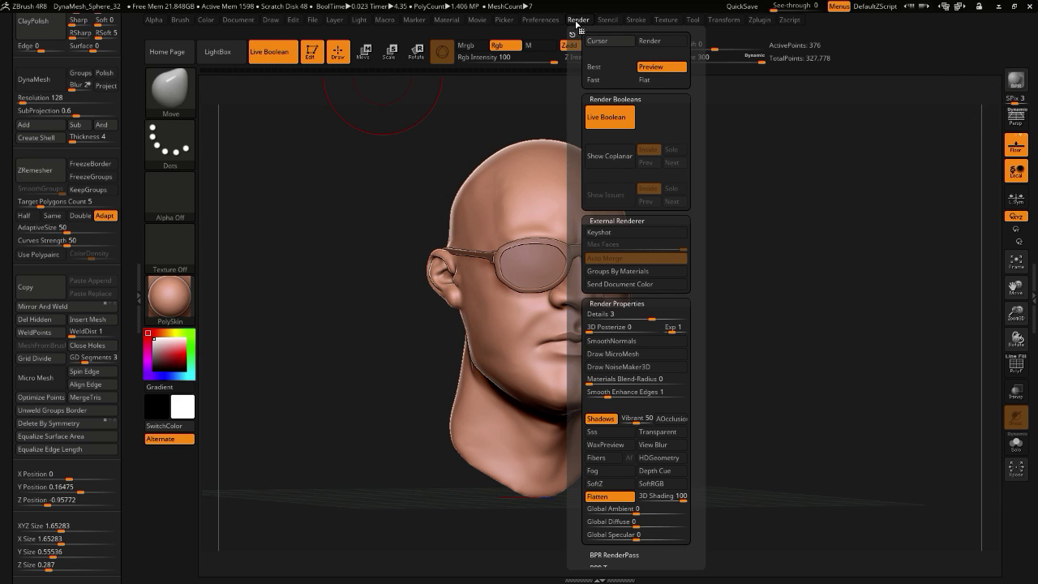
left_click(613, 233)
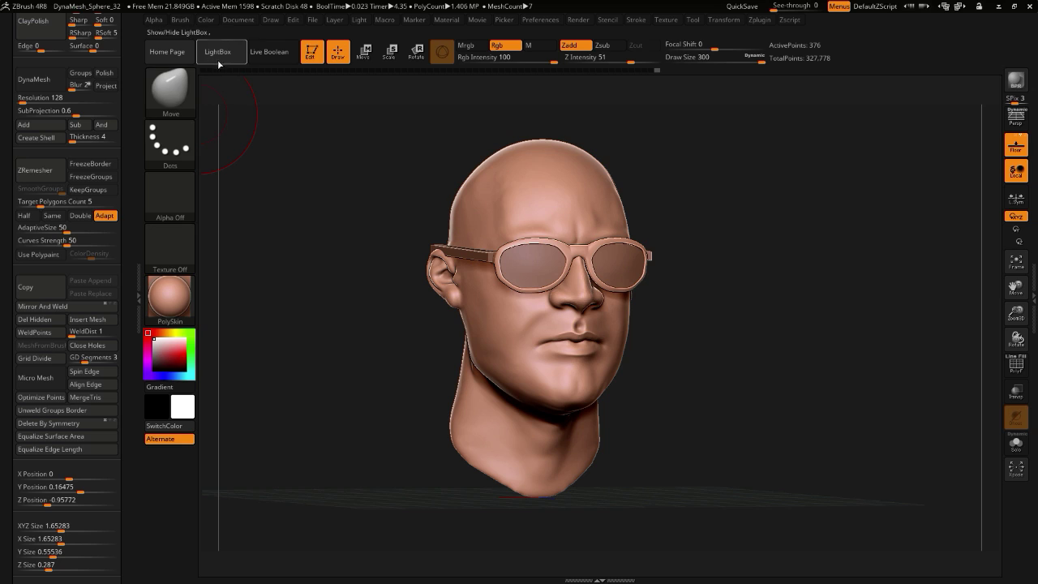
left_click(256, 53)
left_click_drag(349, 177, 326, 188)
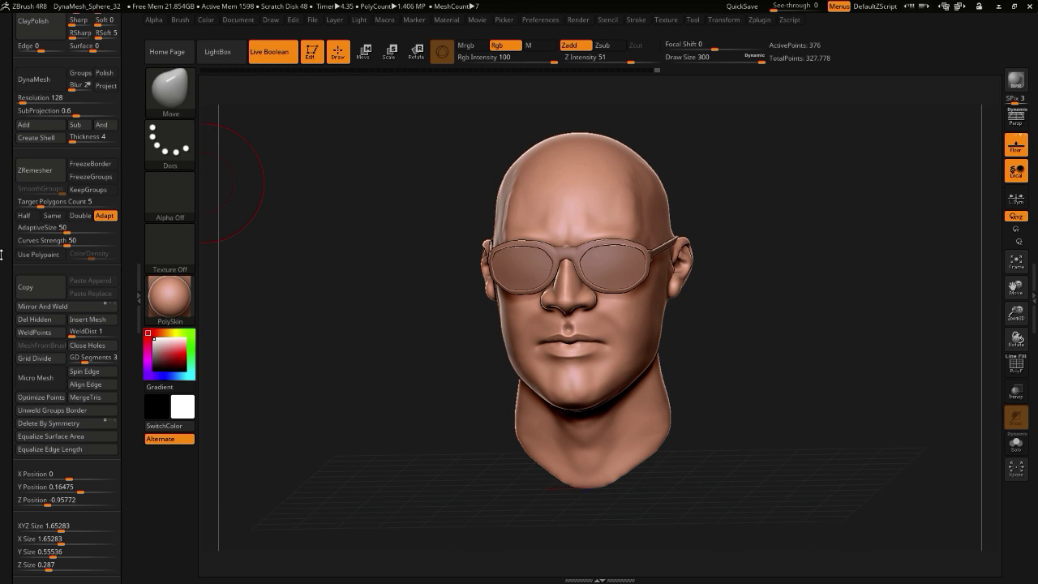
- Turn on DSDiv for boolean meshes and run Make Boolean Mesh on the head and glasses subtools
left_click_drag(4, 253, 5, 533)
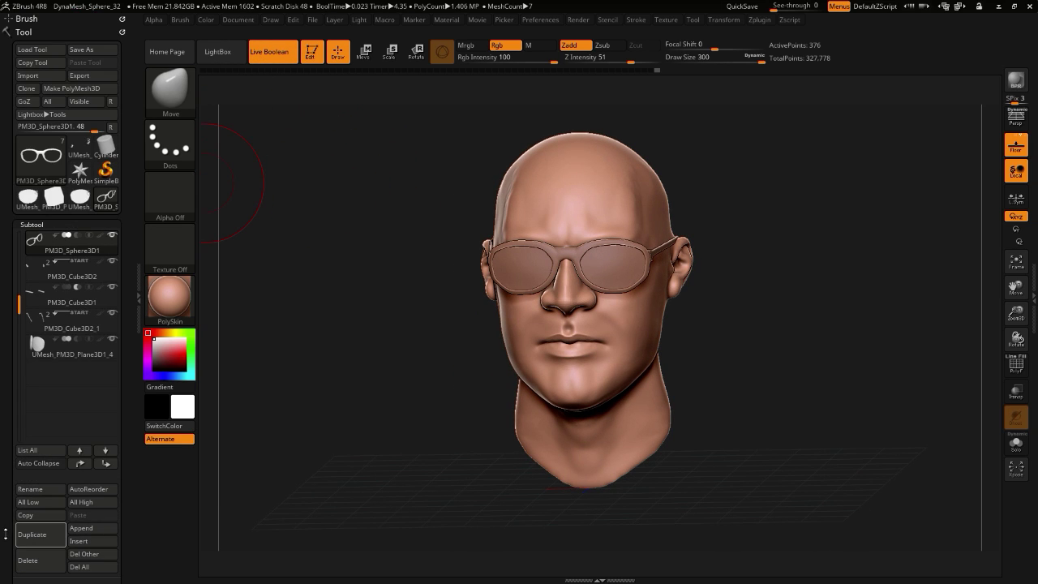
left_click_drag(7, 343, 4, 287)
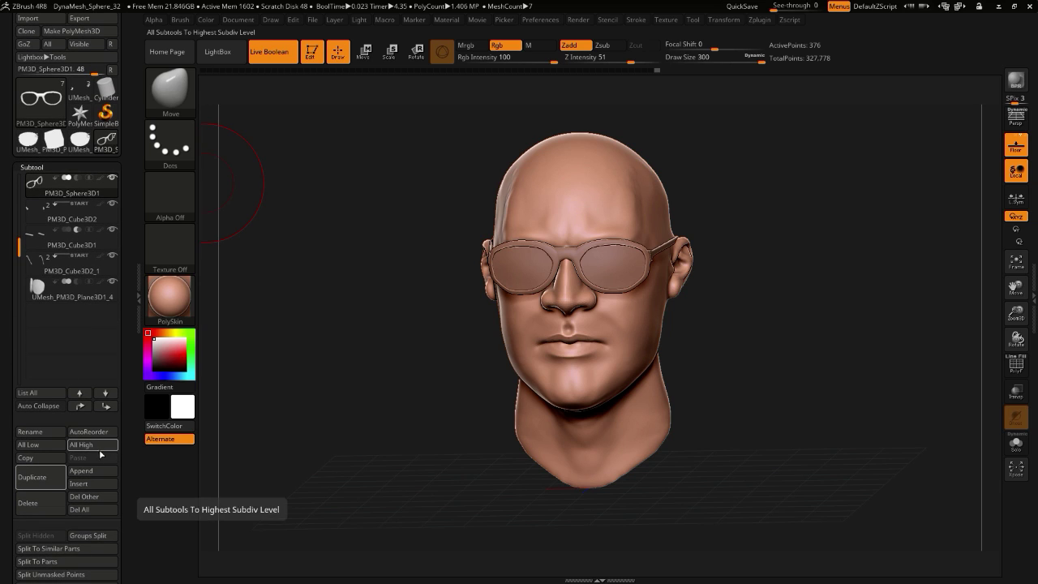
left_click_drag(2, 475, 1, 359)
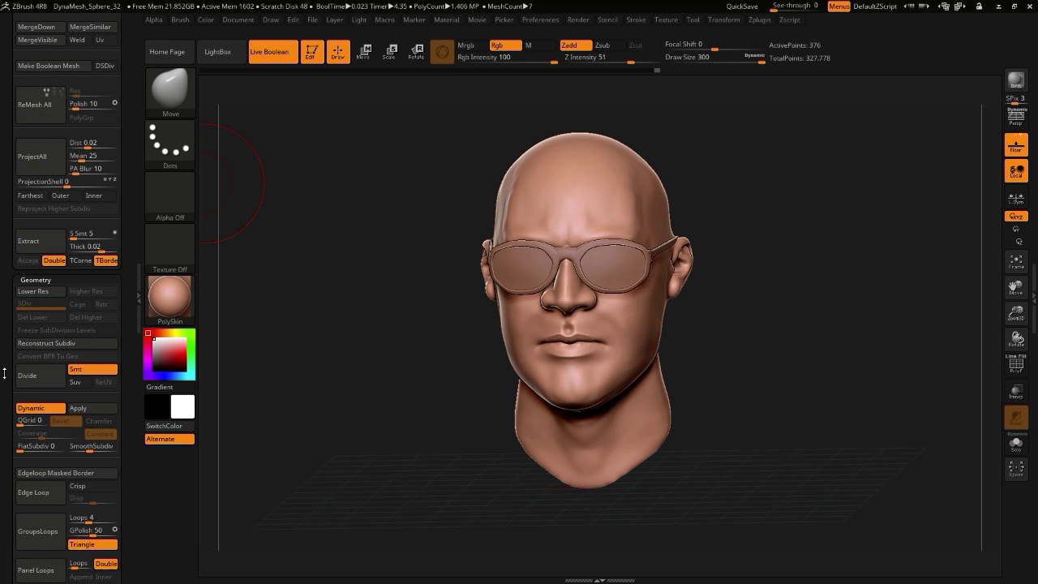
left_click_drag(3, 401, 3, 396)
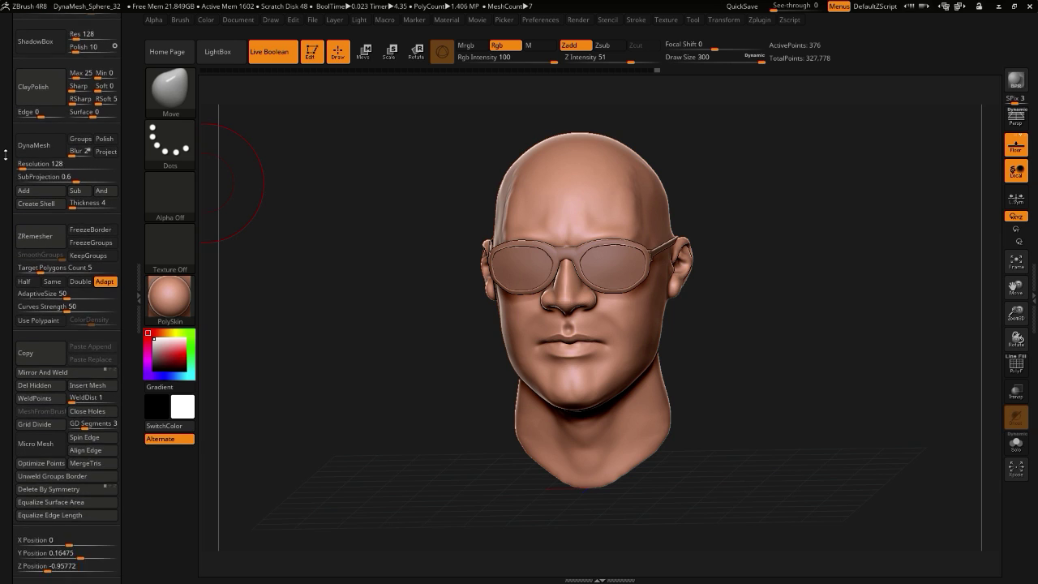
left_click_drag(5, 149, 1, 564)
scroll(3, 497, "down", 6)
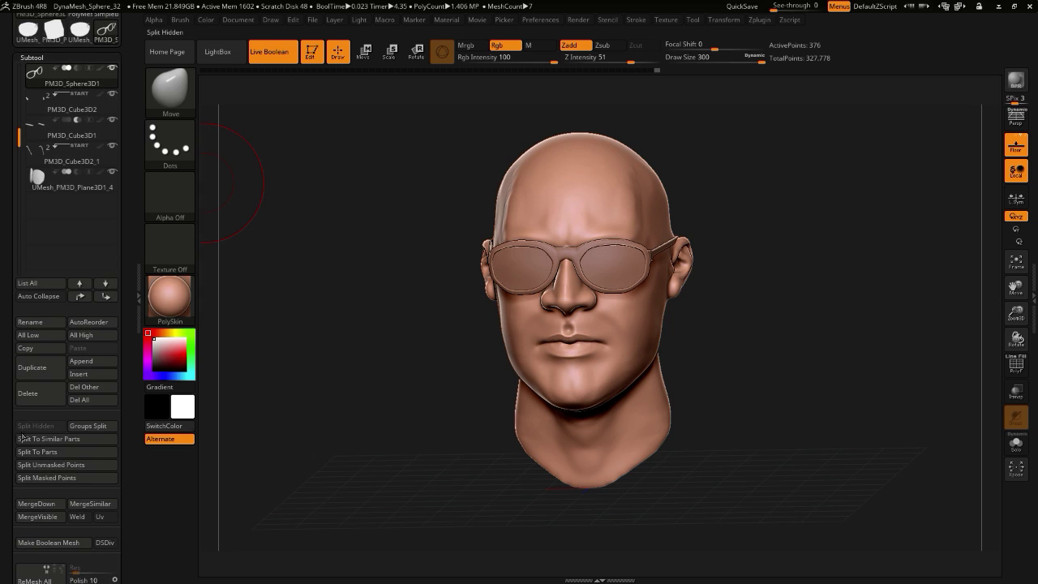
left_click(105, 468)
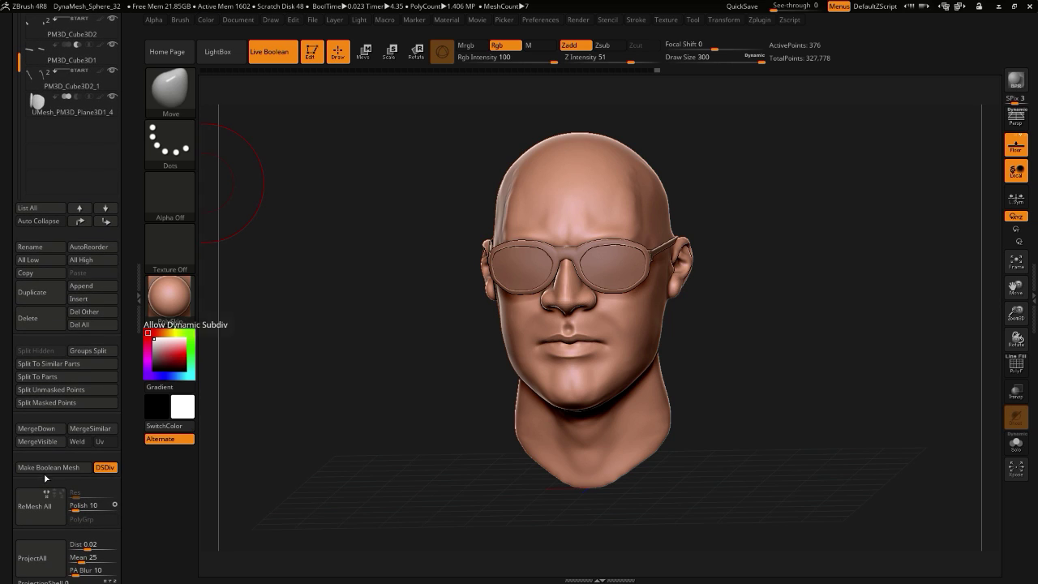
left_click(48, 468)
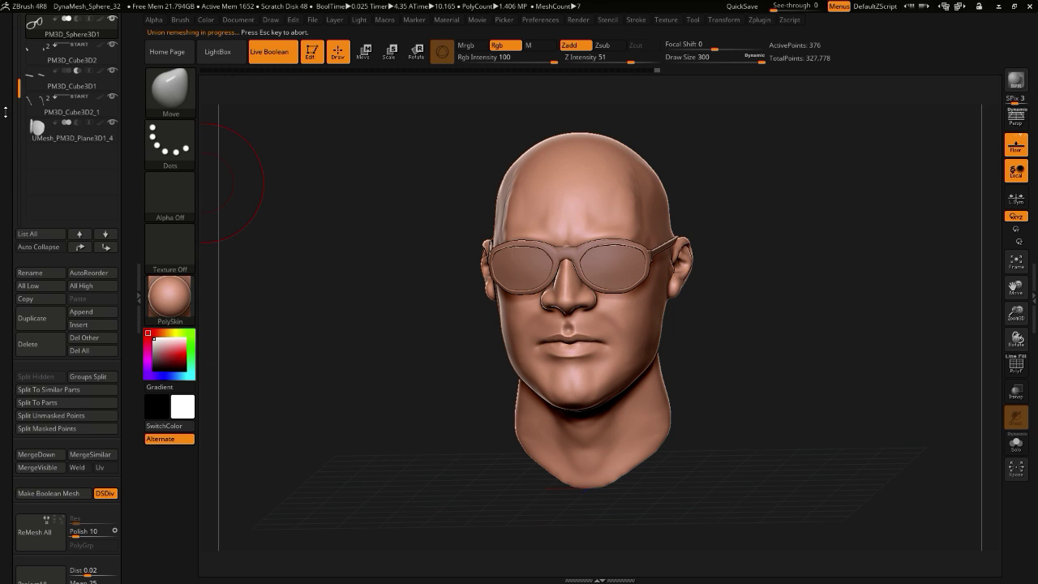
- Load the newly generated boolean mesh of the head with complete sunglasses, comparing it with the older boolean mesh tools
left_click_drag(9, 136, 19, 292)
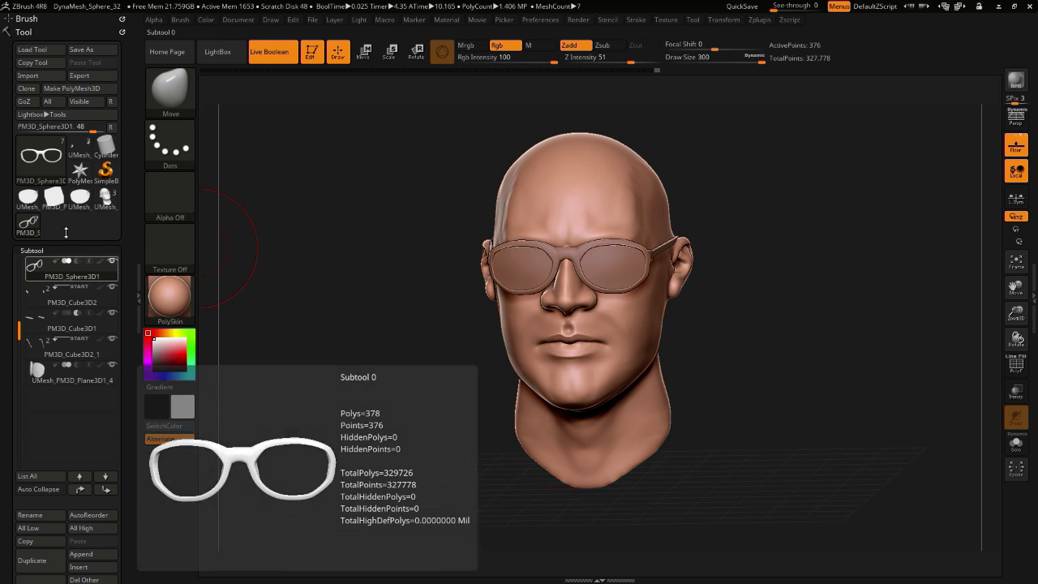
left_click(107, 203)
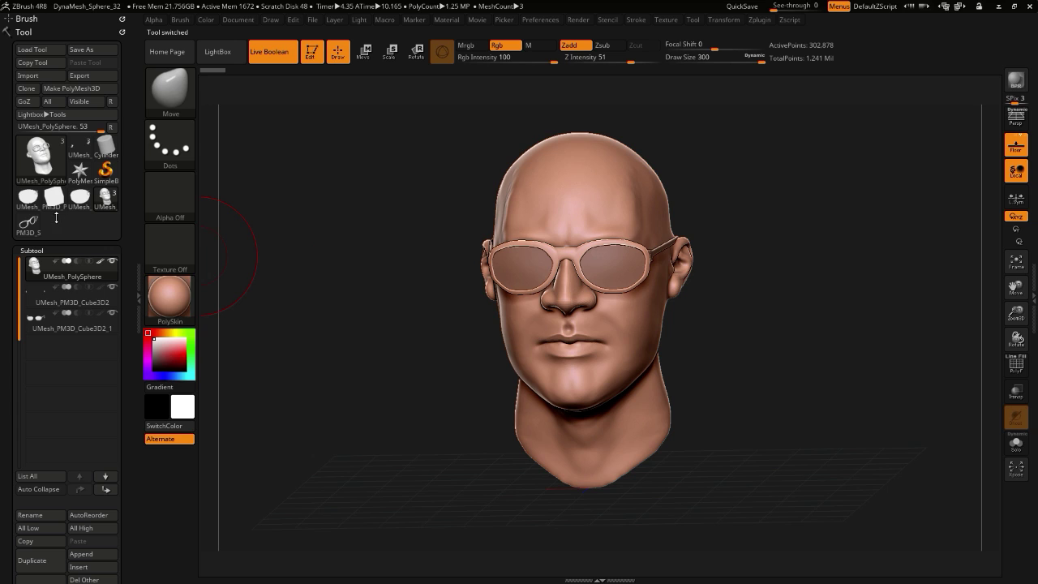
mouse_move(79, 207)
left_click(80, 199)
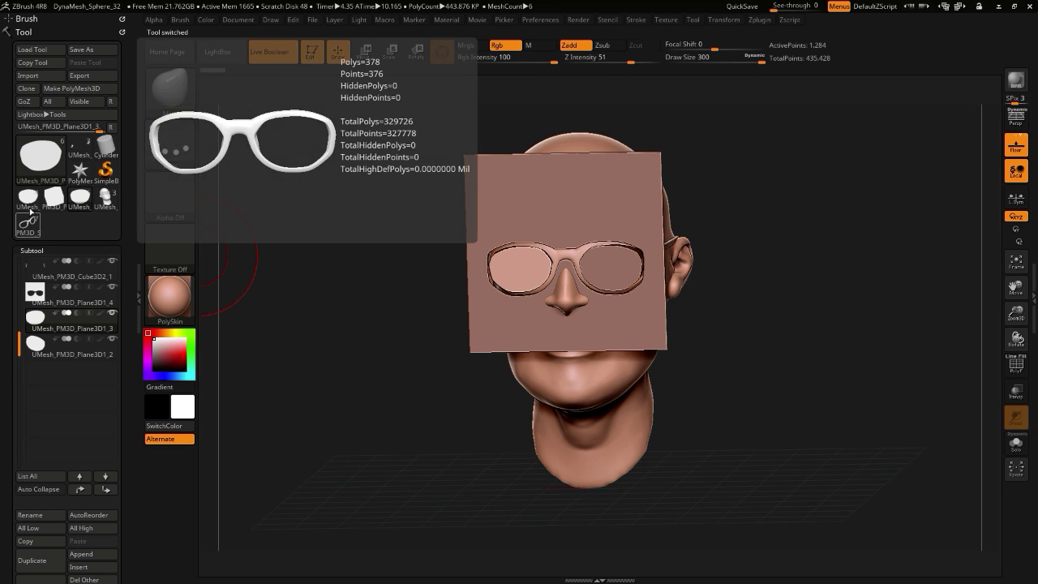
left_click(32, 197)
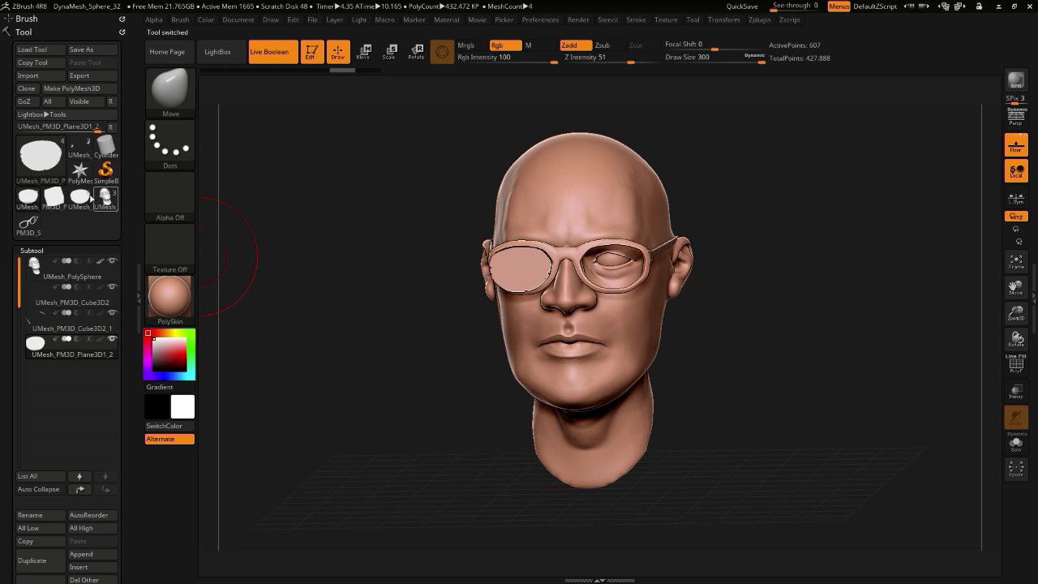
left_click(80, 199)
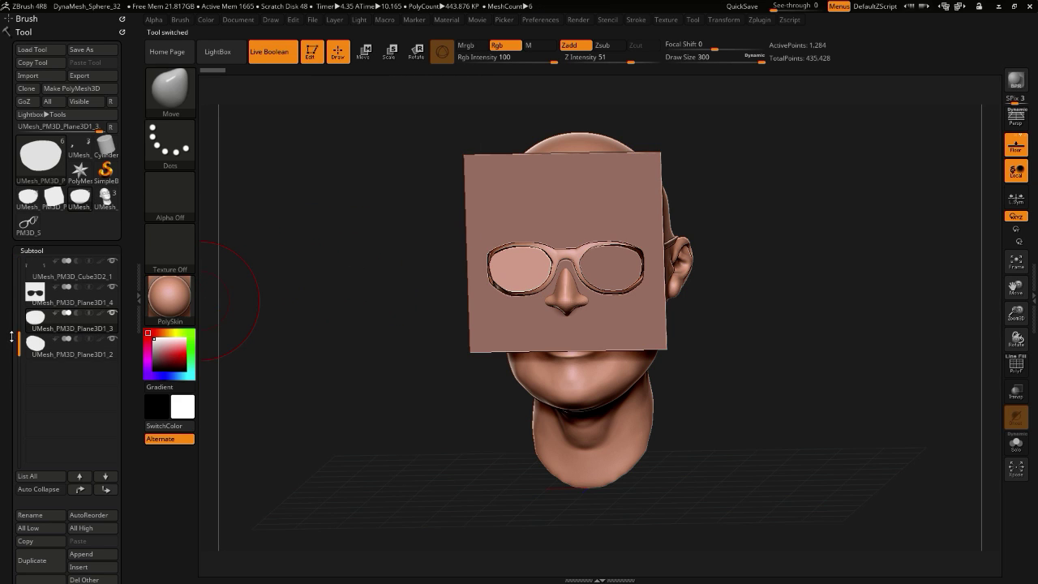
left_click(105, 198)
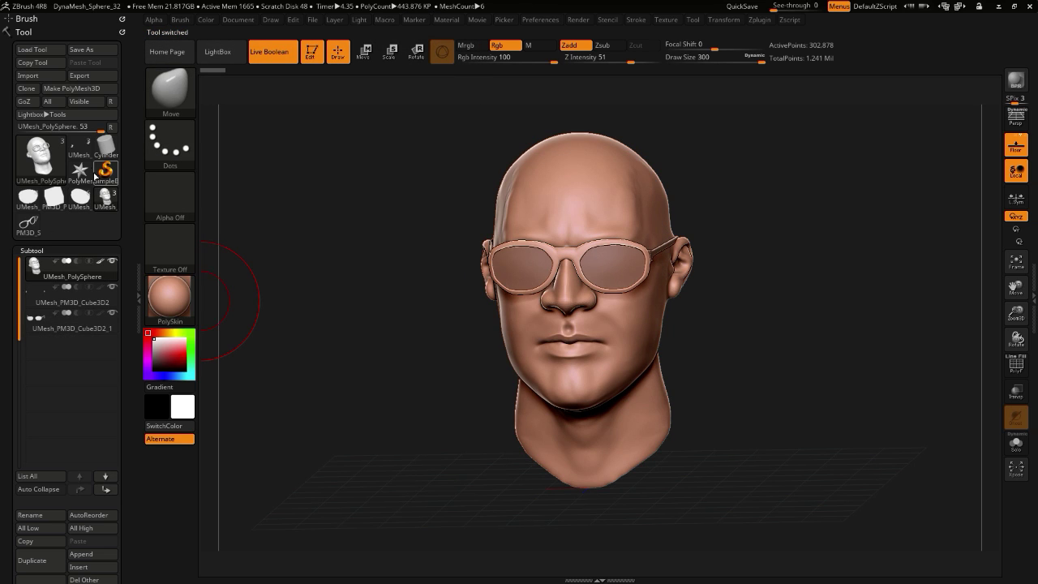
left_click(82, 152)
left_click(110, 207)
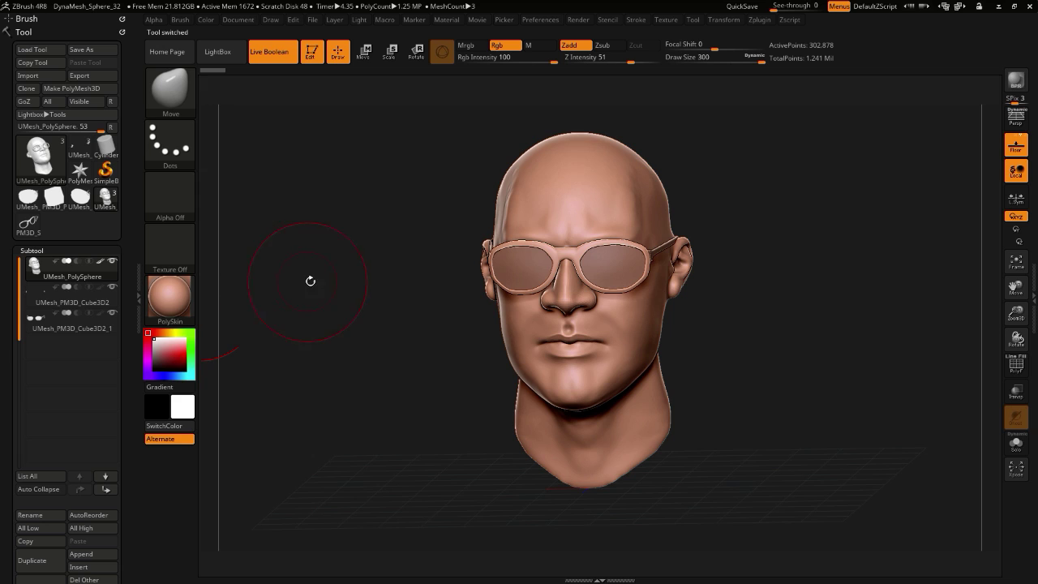
- Turn off Live Boolean, check the mesh's polyframe up close and select the subtool with the lenses and temples
left_click(269, 60)
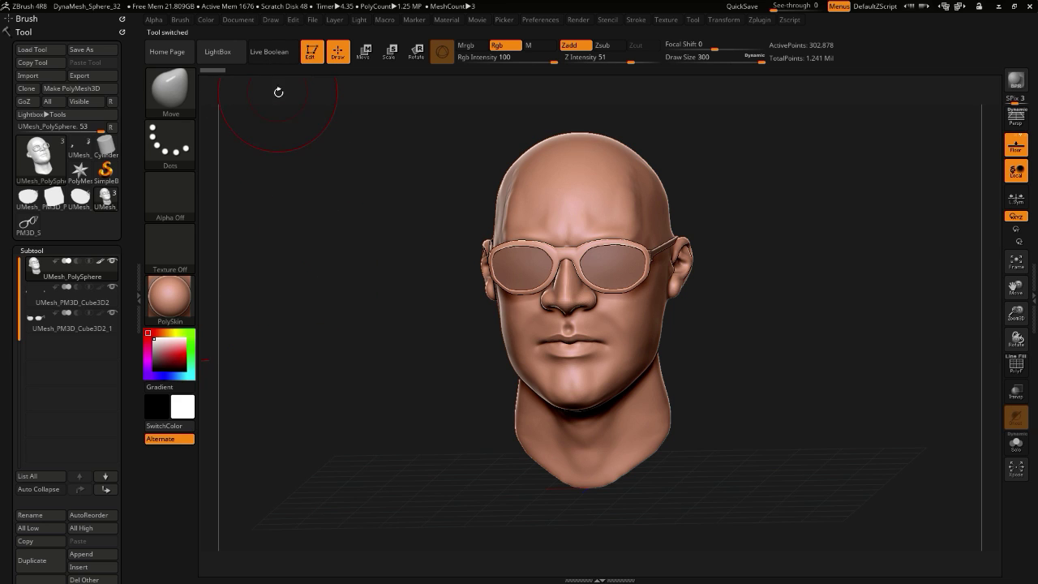
left_click_drag(309, 181, 329, 191)
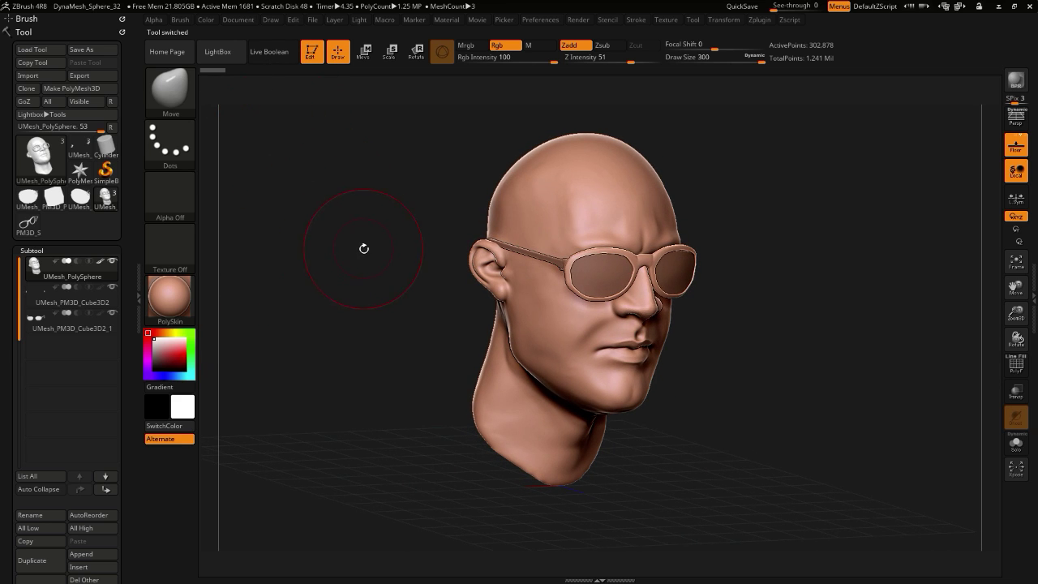
left_click_drag(364, 248, 377, 368, "alt")
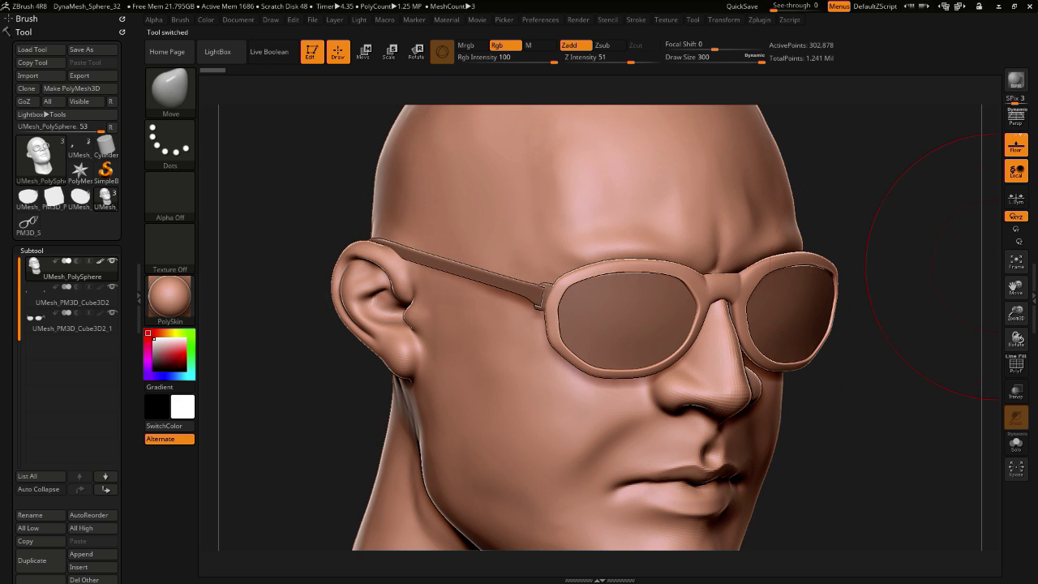
left_click(1016, 365)
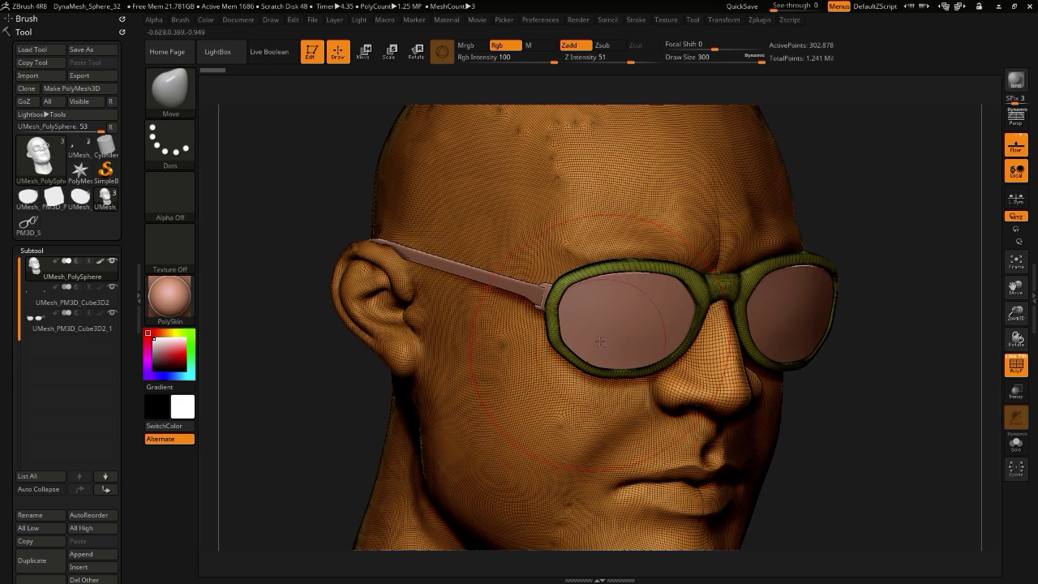
left_click(517, 291, "alt")
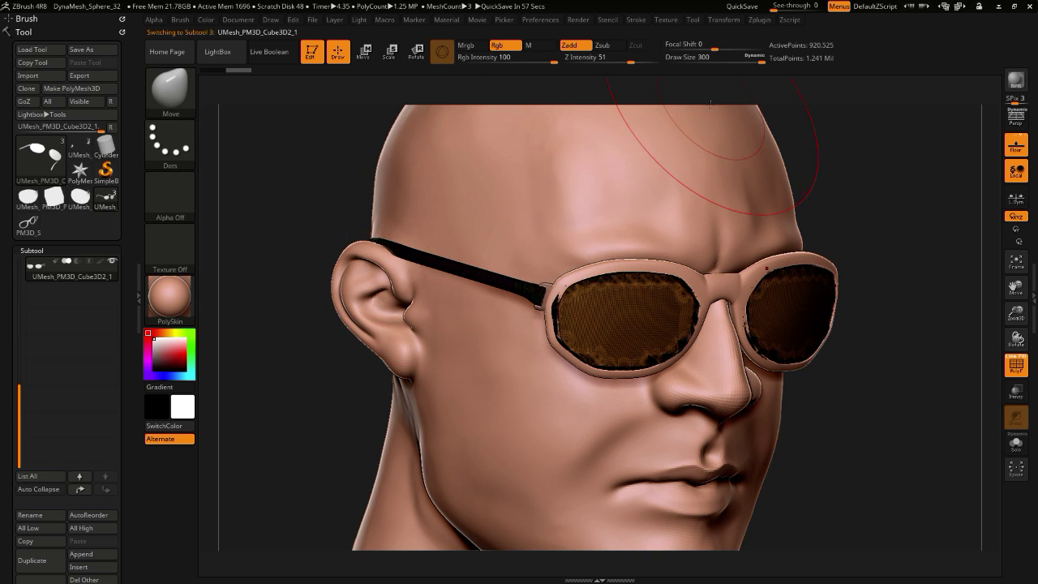
left_click(1018, 374)
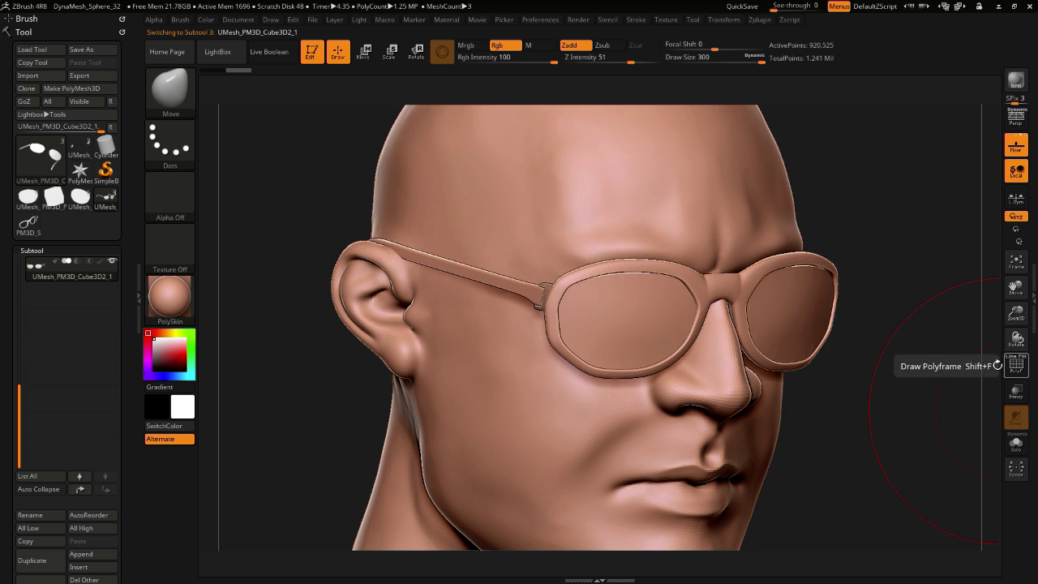
- Raise the upper edge of the lenses with the Move brush at draw size 236 to close the gap below the frame
left_click_drag(910, 420, 883, 408)
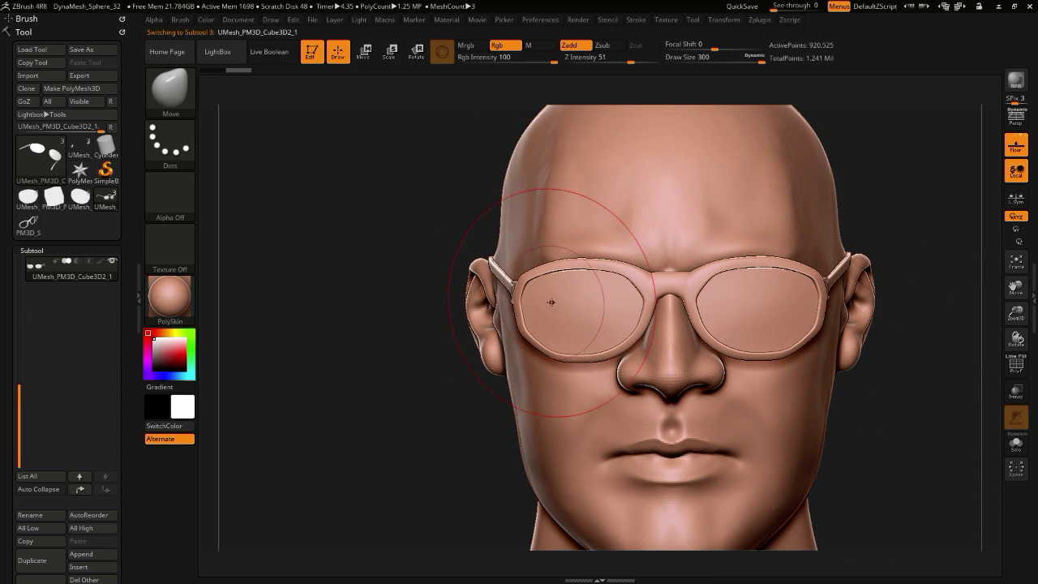
mouse_move(417, 292)
left_mouse_down()
mouse_move(413, 272)
mouse_move(444, 385)
mouse_move(380, 270)
mouse_move(412, 292)
left_mouse_up()
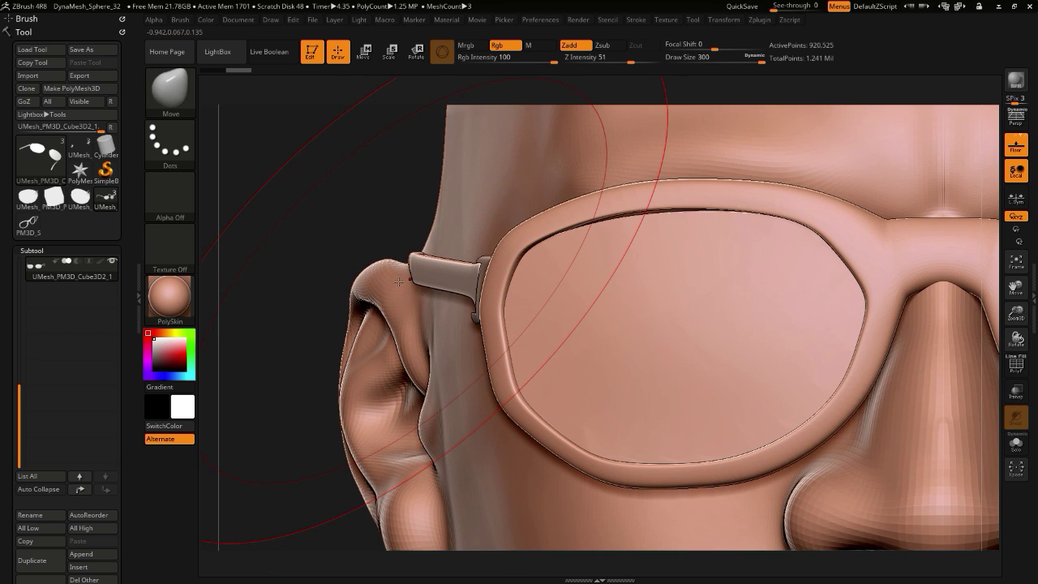
left_click_drag(257, 347, 231, 219, "alt")
left_click_drag(593, 255, 589, 249)
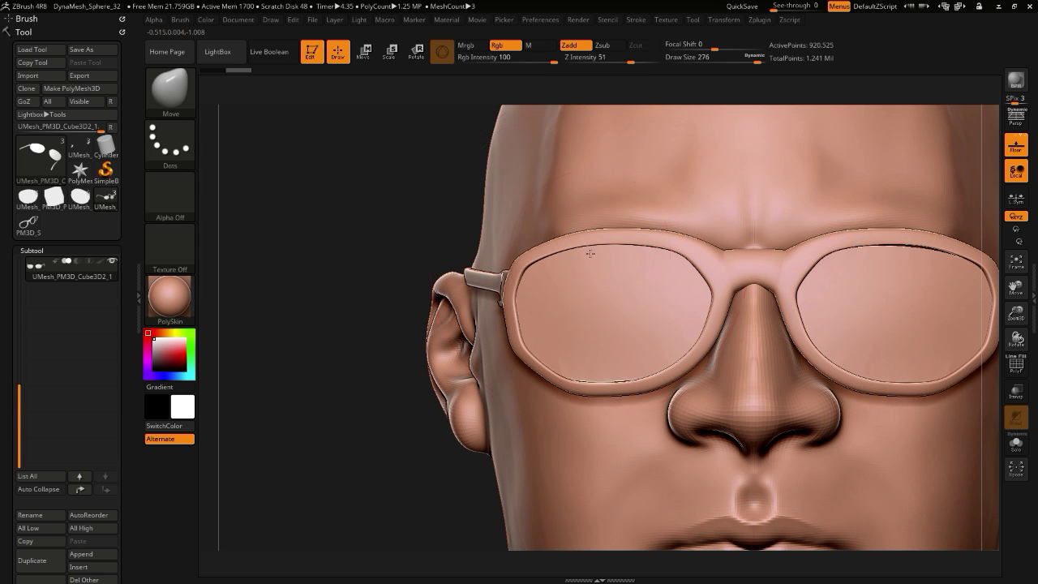
key("ctrl+z")
key("bracketleft")
key("bracketleft")
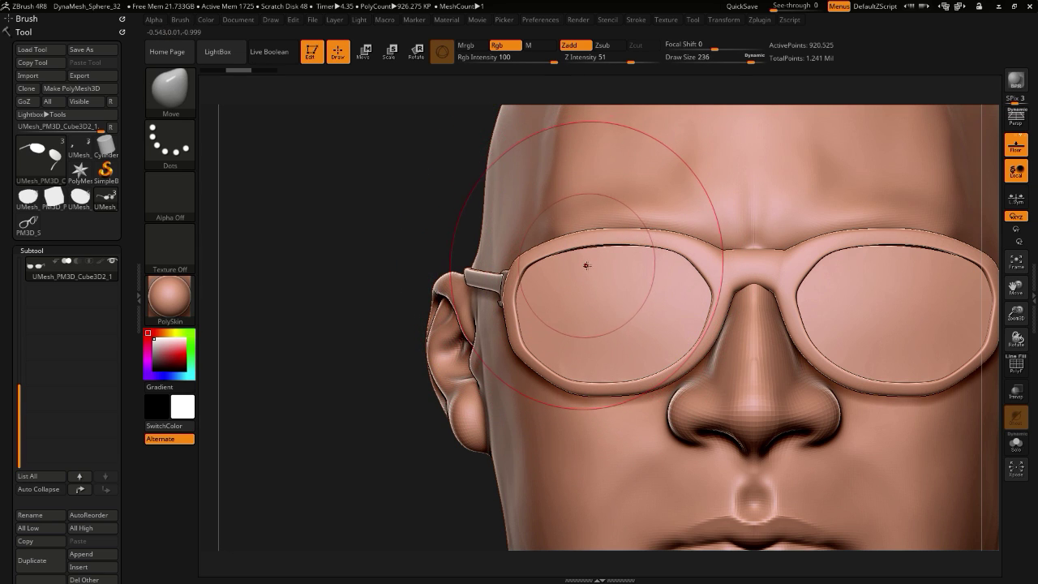
left_click_drag(589, 248, 587, 242)
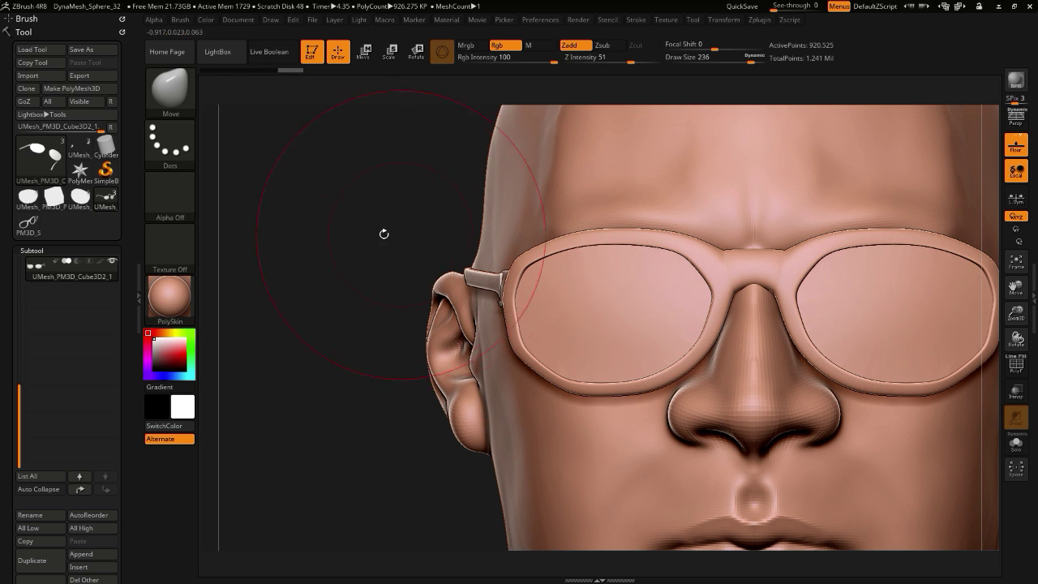
- Frame the head in three-quarter view, check that the Keyshot external renderer is enabled and send the model with a BPR render
mouse_move(382, 232)
left_mouse_down()
mouse_move(306, 332)
mouse_move(281, 299)
mouse_move(326, 296)
left_mouse_up()
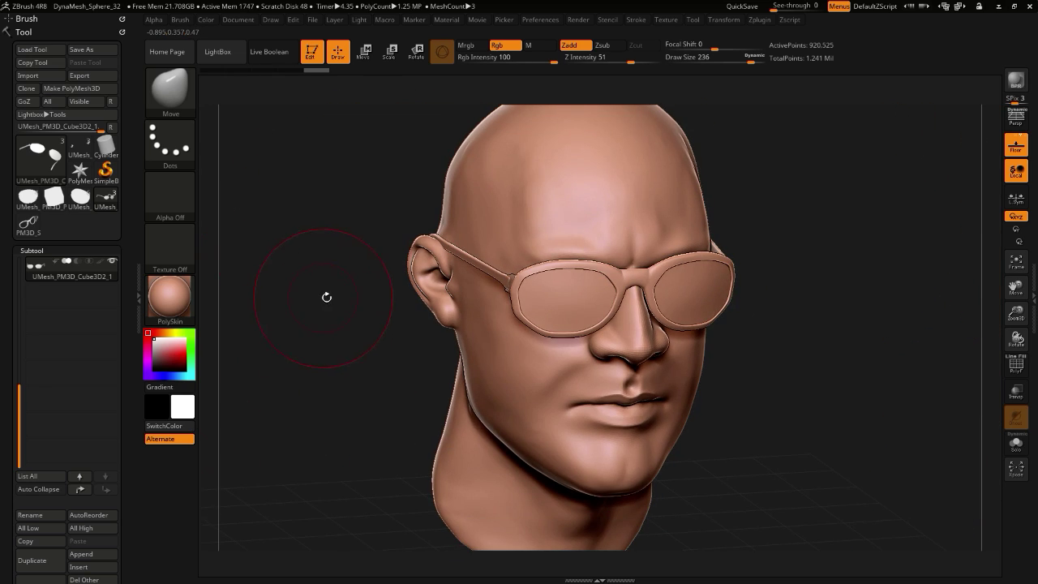
left_click(575, 21)
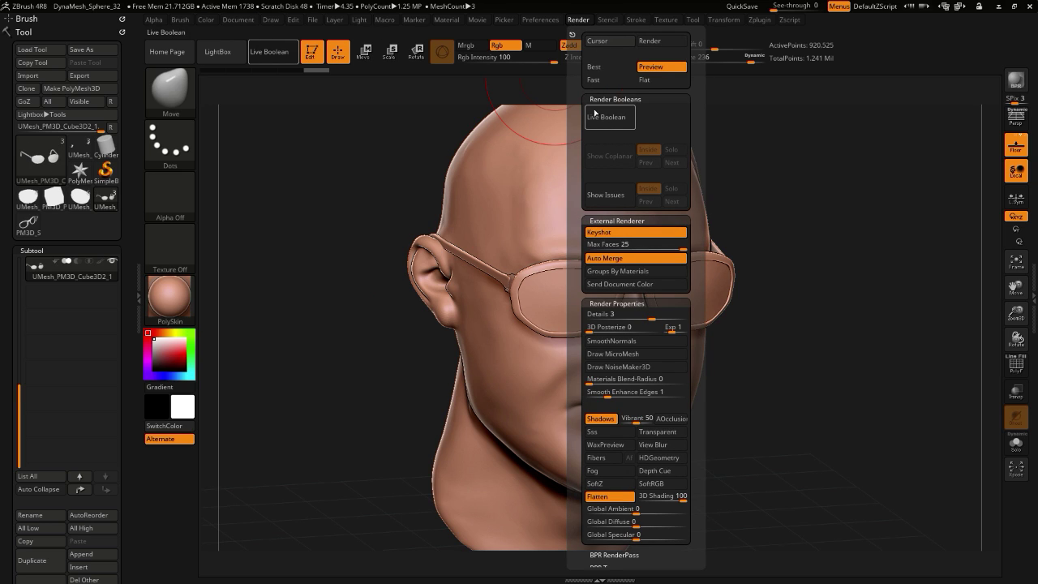
left_click(1017, 83)
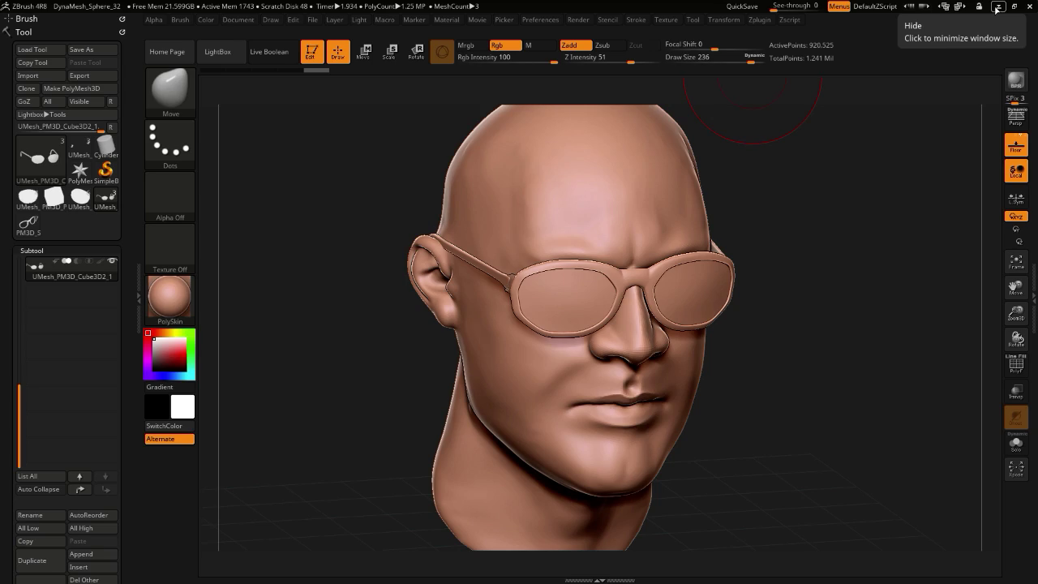
- Switch to KeyShot, frame the whole head from the front and apply a light Hard Shiny plastic to the lenses and temples
left_click(996, 7)
mouse_move(705, 305)
left_mouse_down()
mouse_move(719, 317)
mouse_move(667, 269)
mouse_move(713, 308)
mouse_move(705, 303)
left_mouse_up()
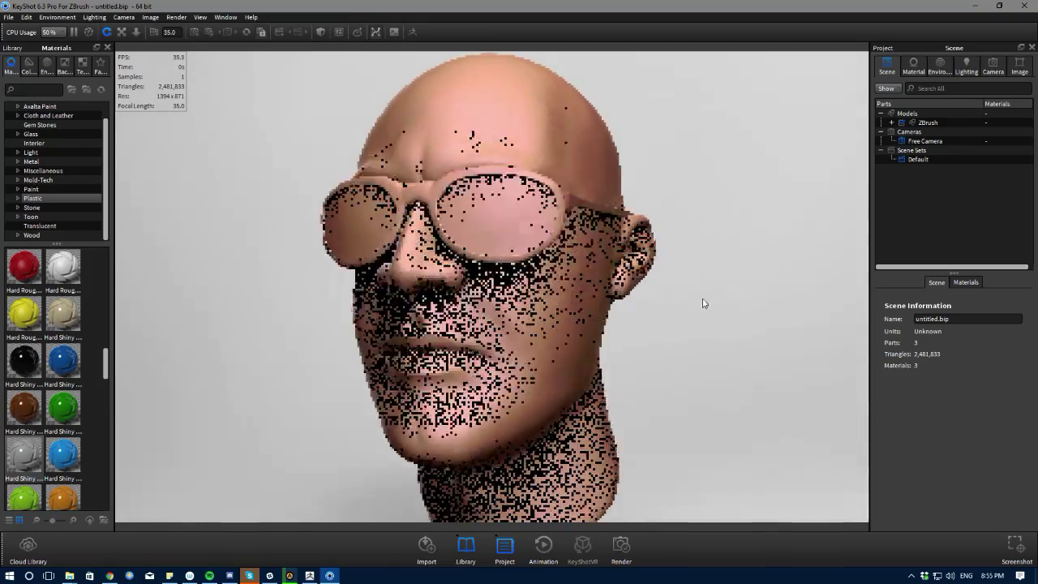
scroll(695, 290, "up", 6)
scroll(694, 286, "down", 10)
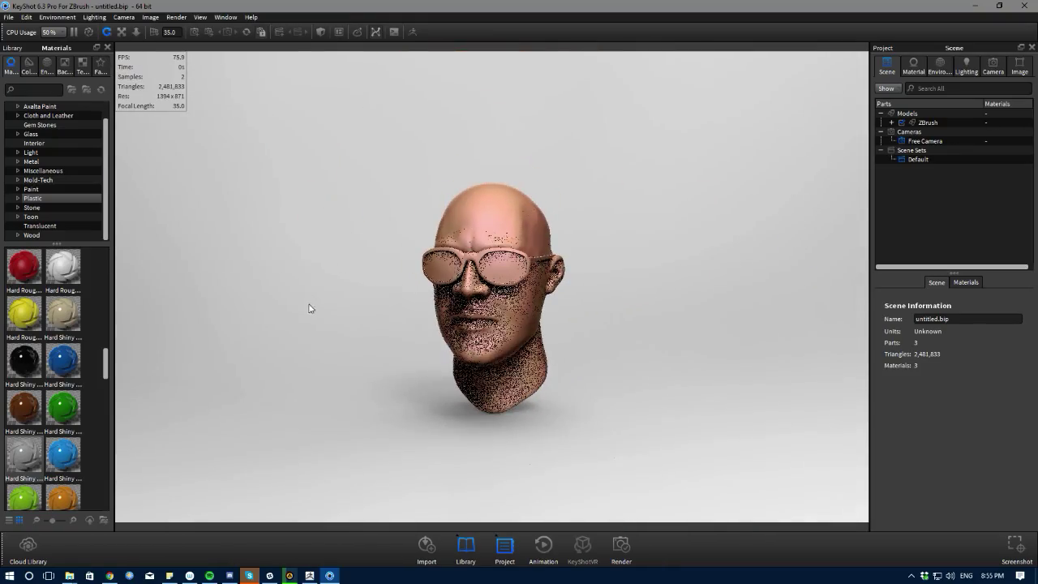
left_click_drag(310, 308, 414, 313)
scroll(414, 313, "up", 5)
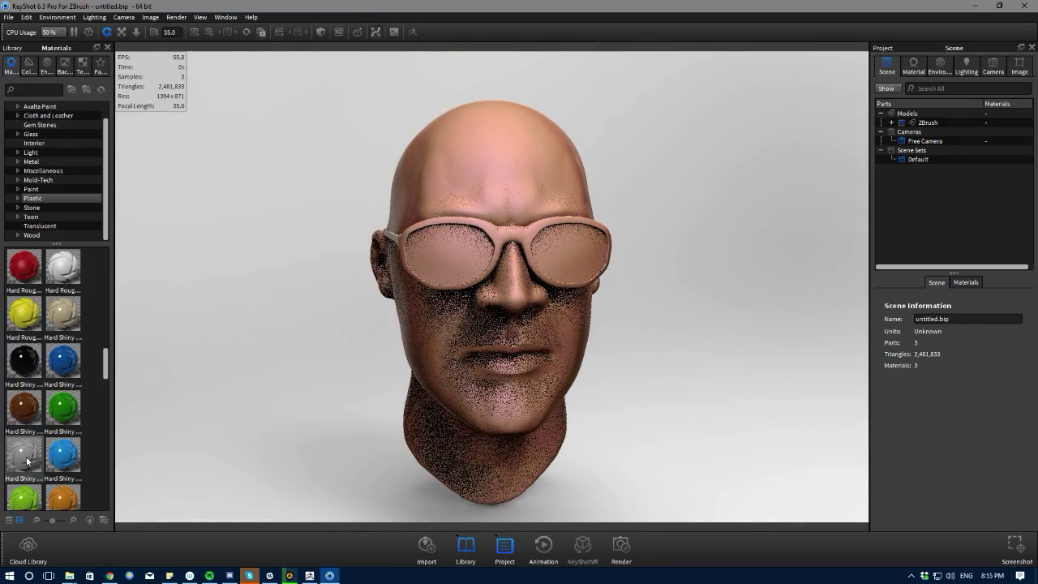
left_click_drag(27, 461, 392, 235)
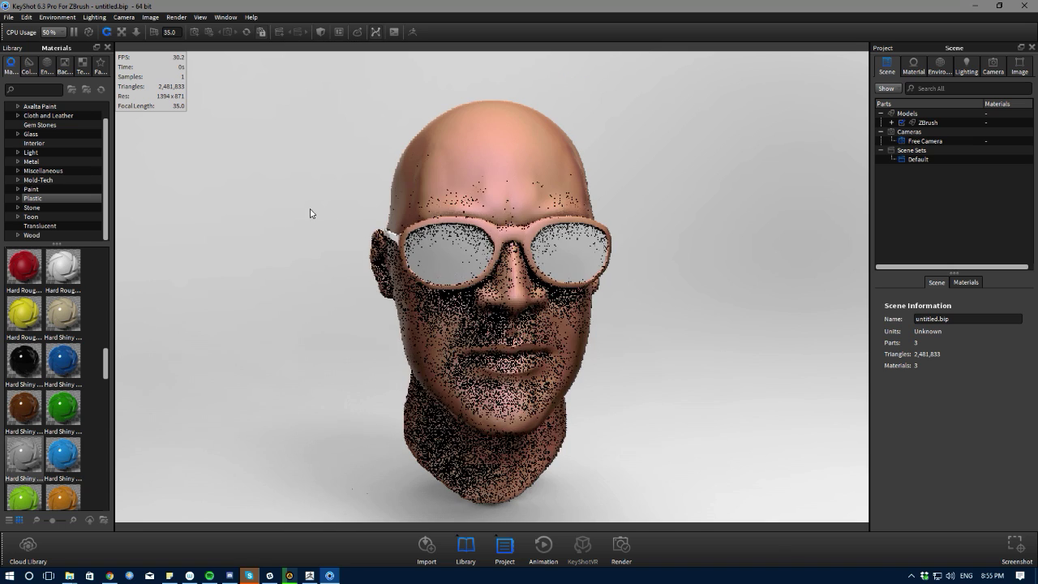
- Apply the translucent Human Skin 2 material to the head
left_click_drag(251, 212, 293, 214)
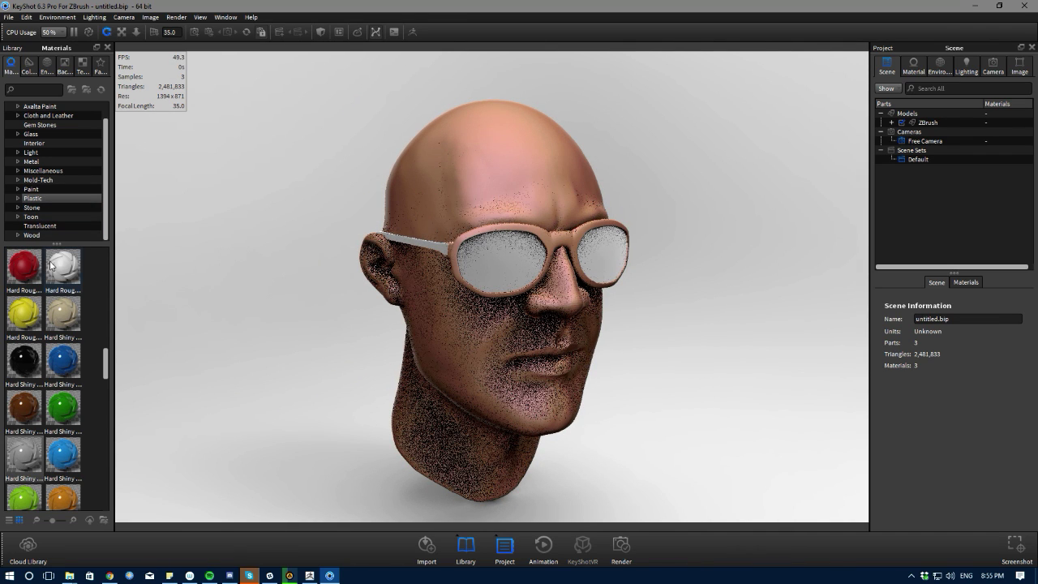
left_click(47, 224)
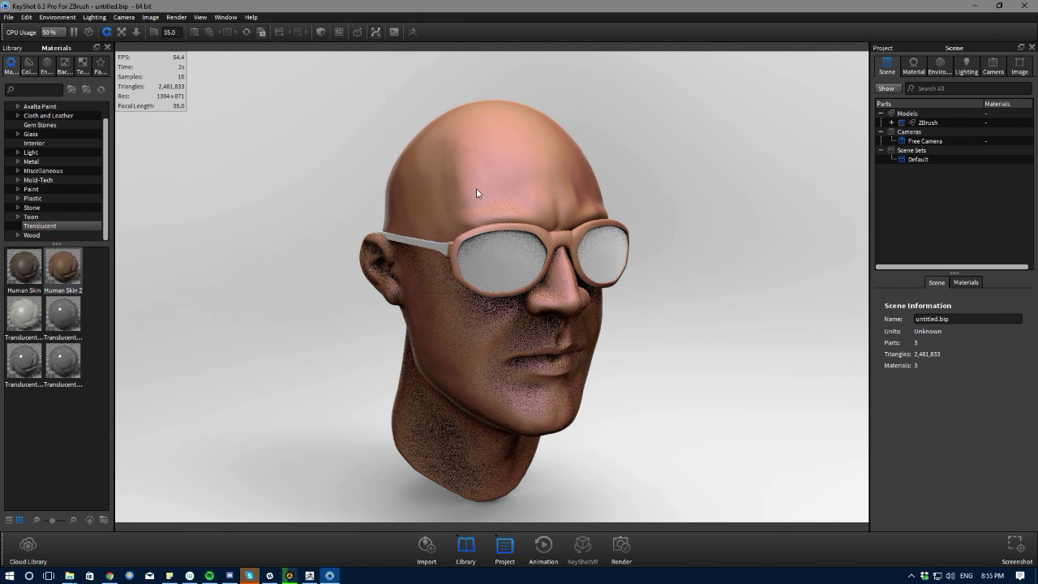
left_click_drag(476, 189, 476, 189)
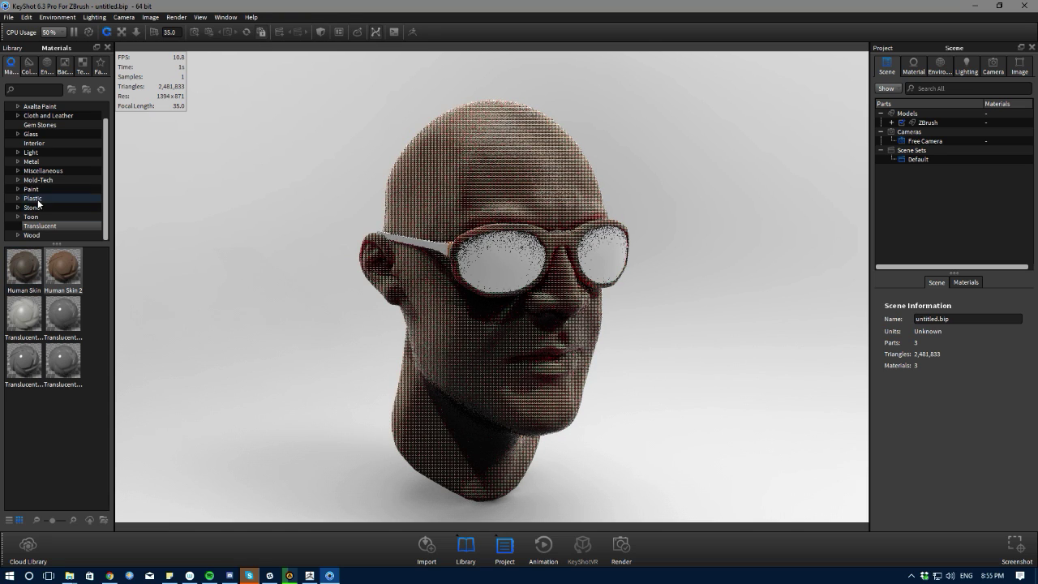
- Try the red Glass Basic material and the Glass Cubes Red material on the lenses and temples
left_click(31, 133)
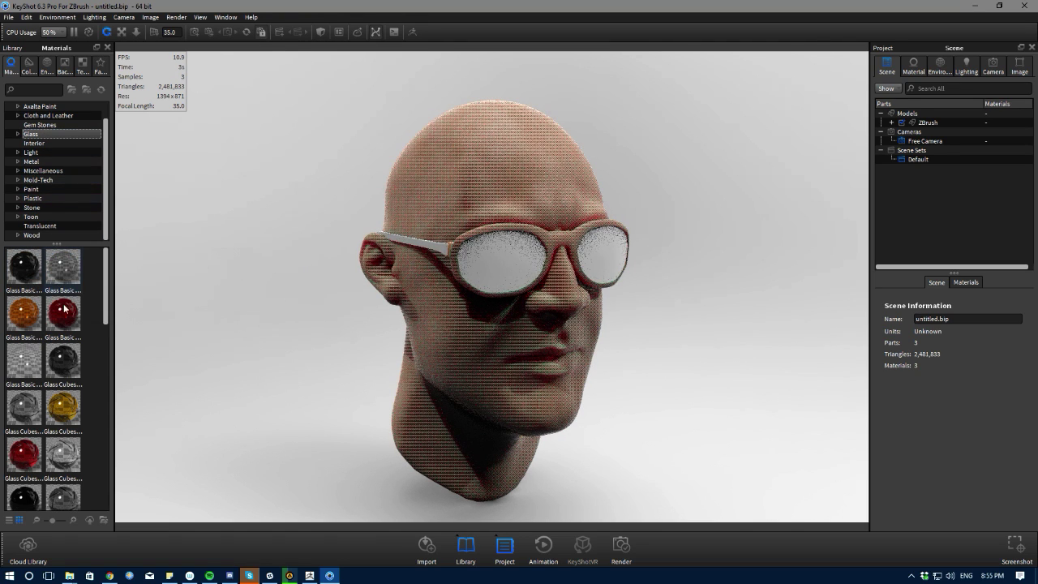
left_click_drag(64, 308, 488, 263)
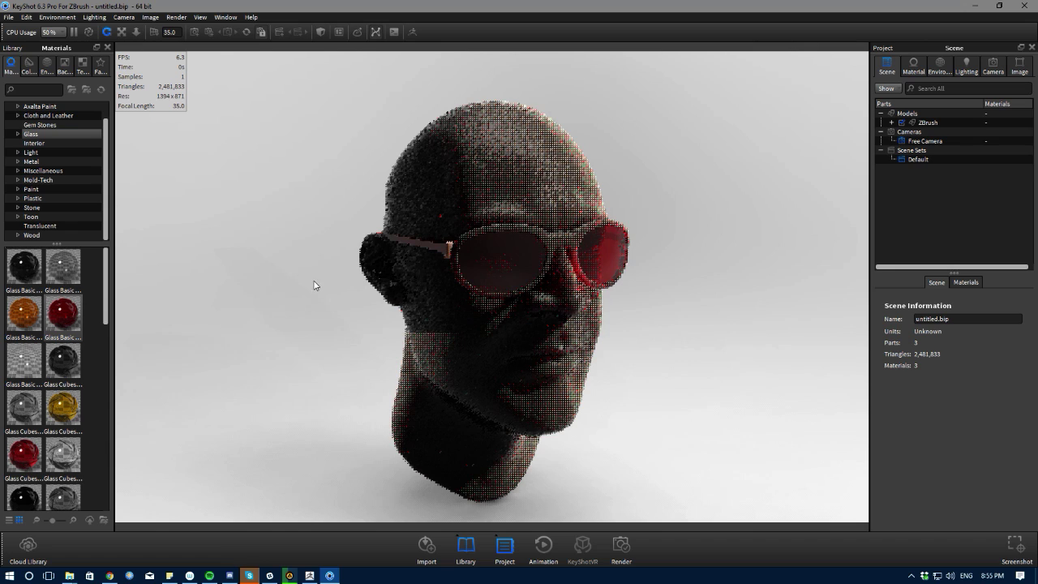
left_click_drag(23, 455, 512, 263)
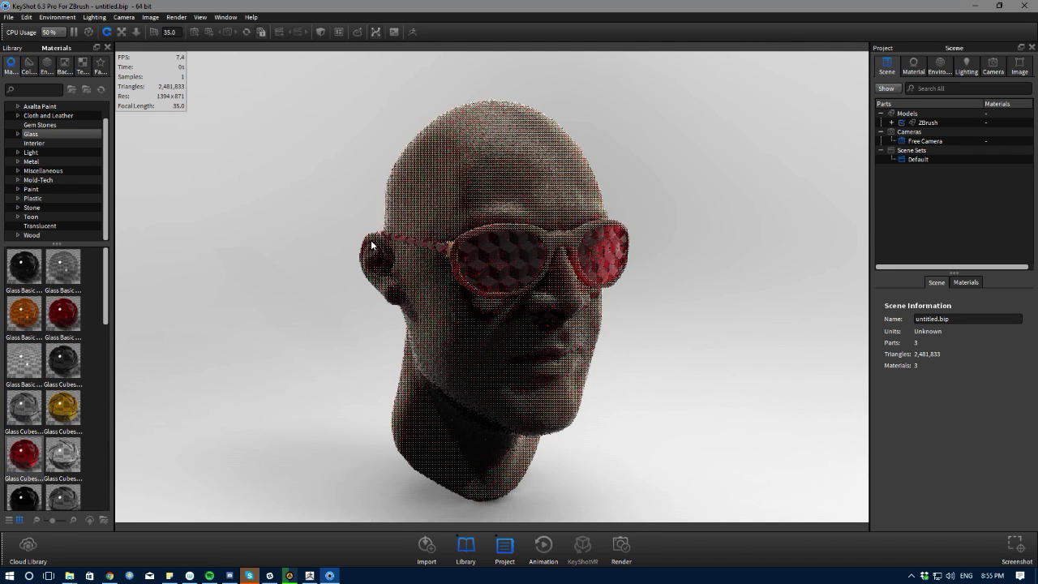
- Try a black plastic on the edge of the sunglasses frame and undo the assignment
left_click(39, 200)
scroll(63, 330, "down", 15)
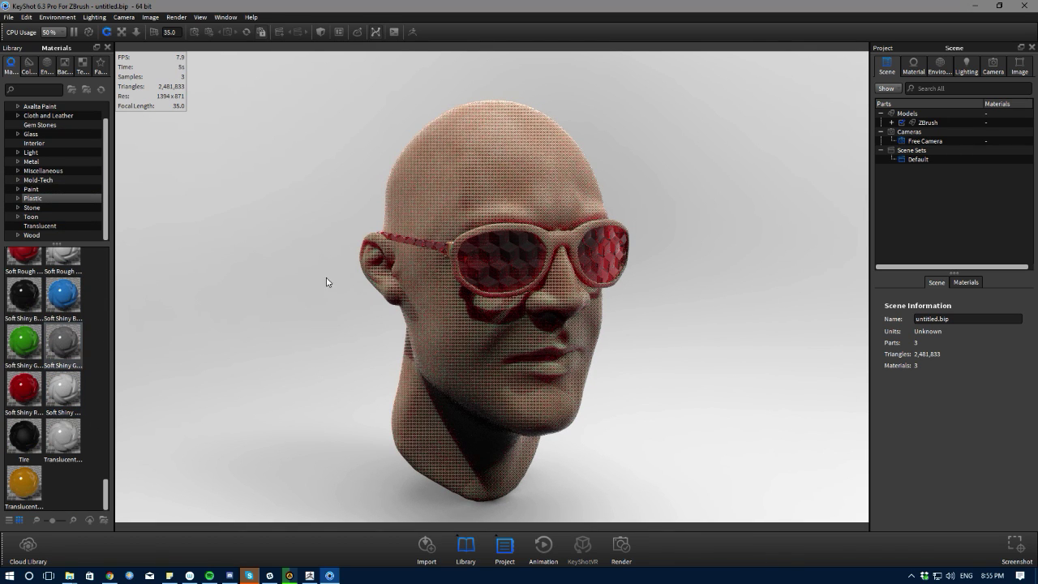
left_click_drag(461, 242, 460, 241)
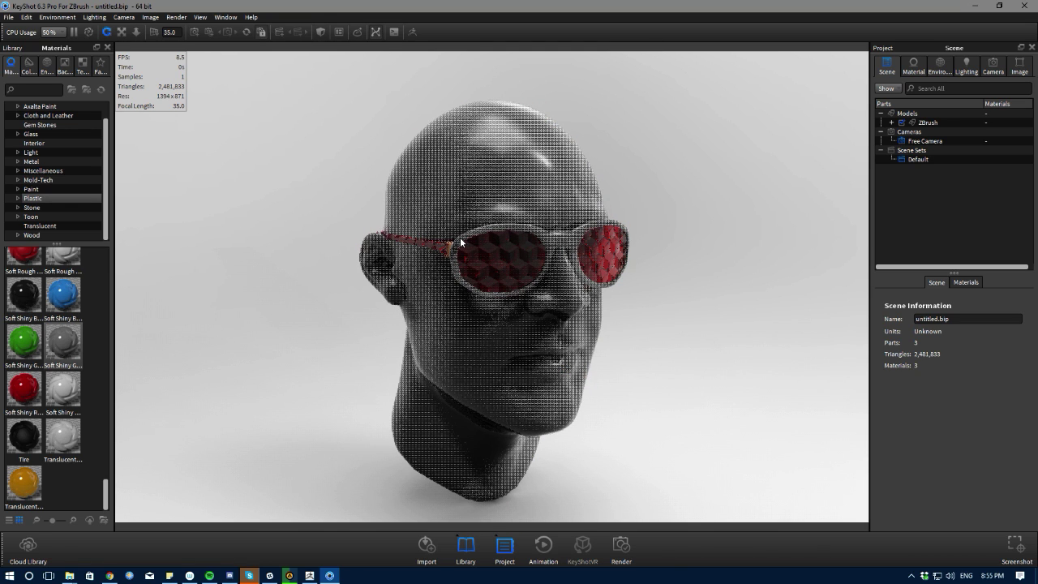
scroll(317, 248, "up", 3)
scroll(340, 250, "down", 5)
key("ctrl+z")
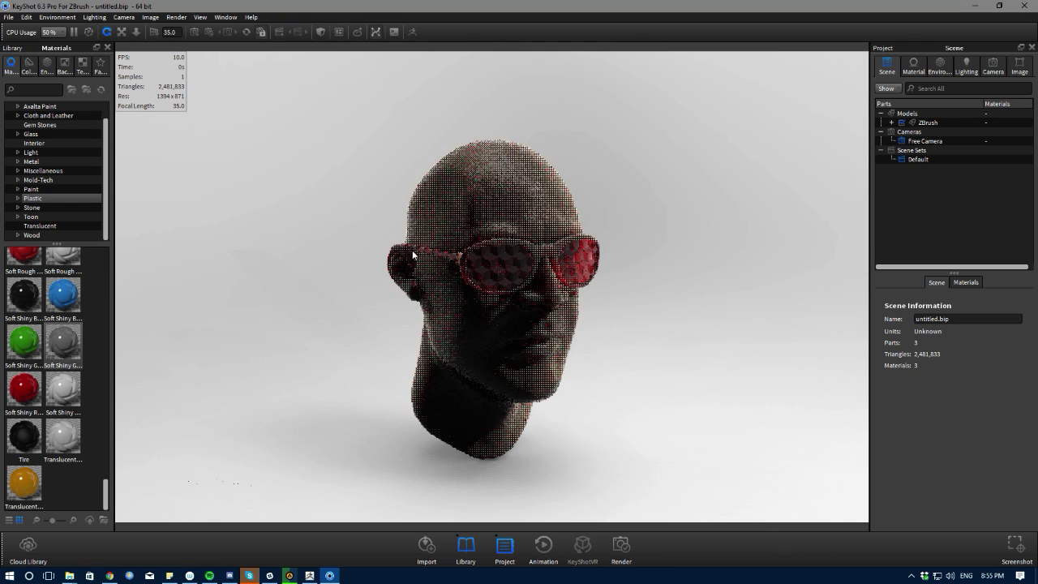
- Expand the ZBrush model in the scene tree and apply the Translucent Milk plastic to the sunglasses' hinge part
scroll(519, 247, "up", 5)
scroll(555, 223, "down", 5)
scroll(561, 221, "up", 6)
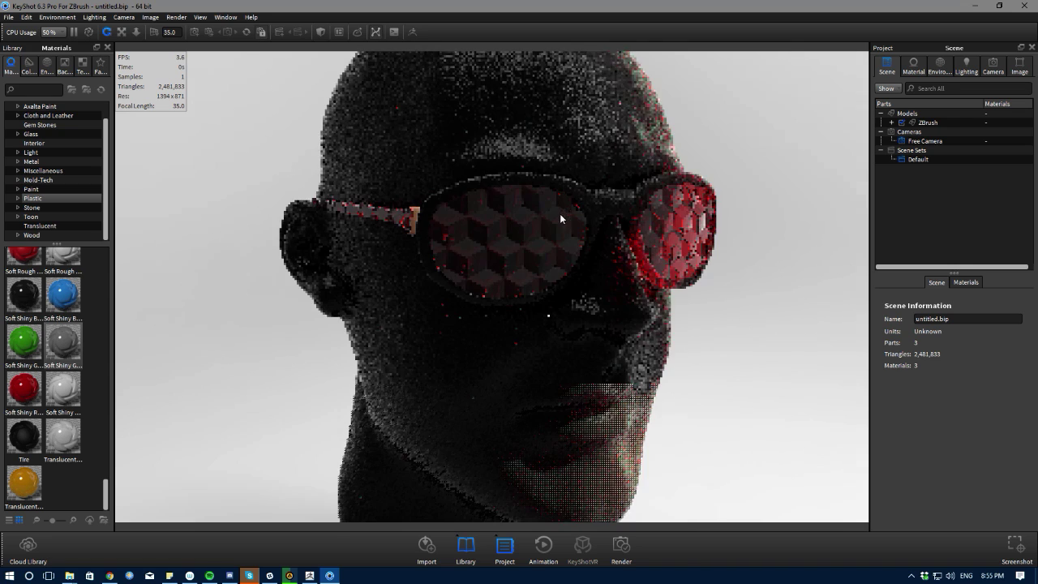
right_click(573, 187)
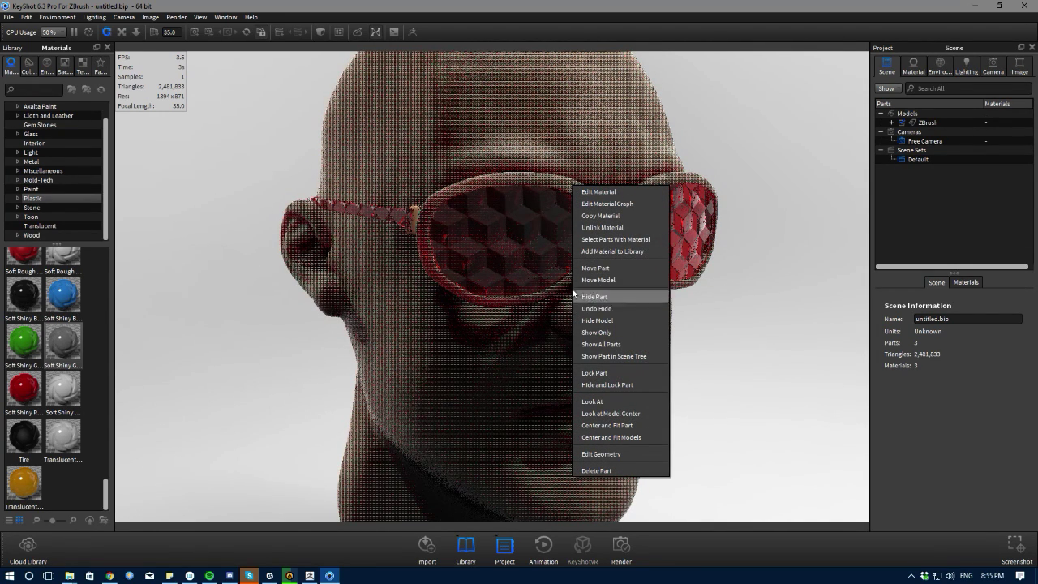
left_click(897, 210)
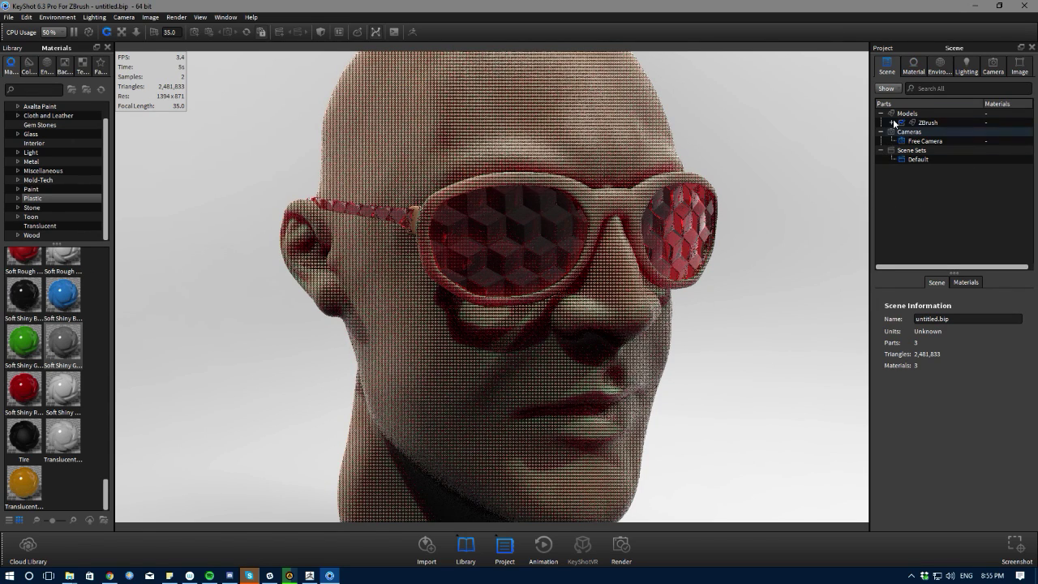
left_click(912, 72)
left_click(887, 72)
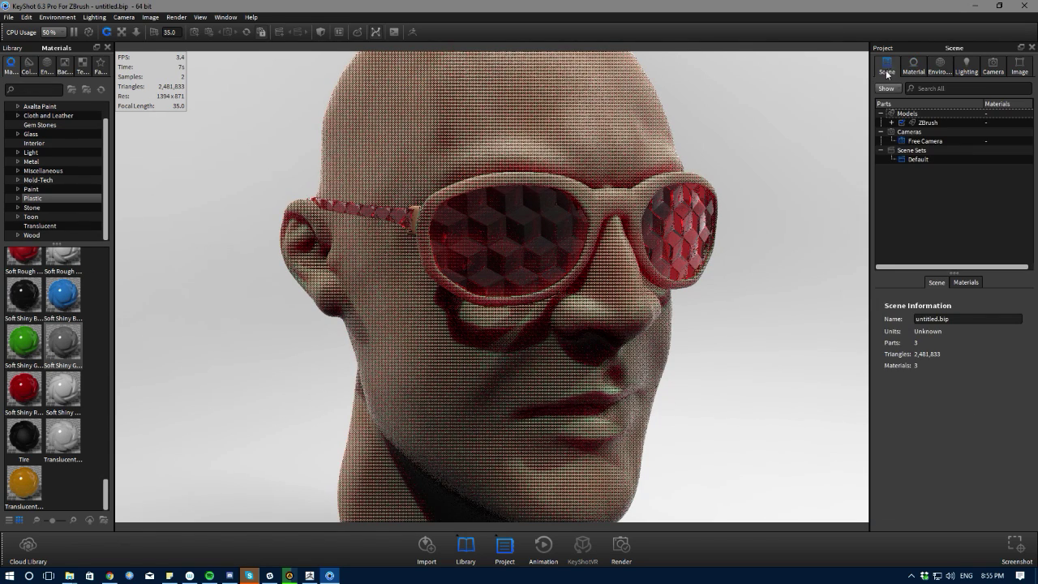
left_click(891, 123)
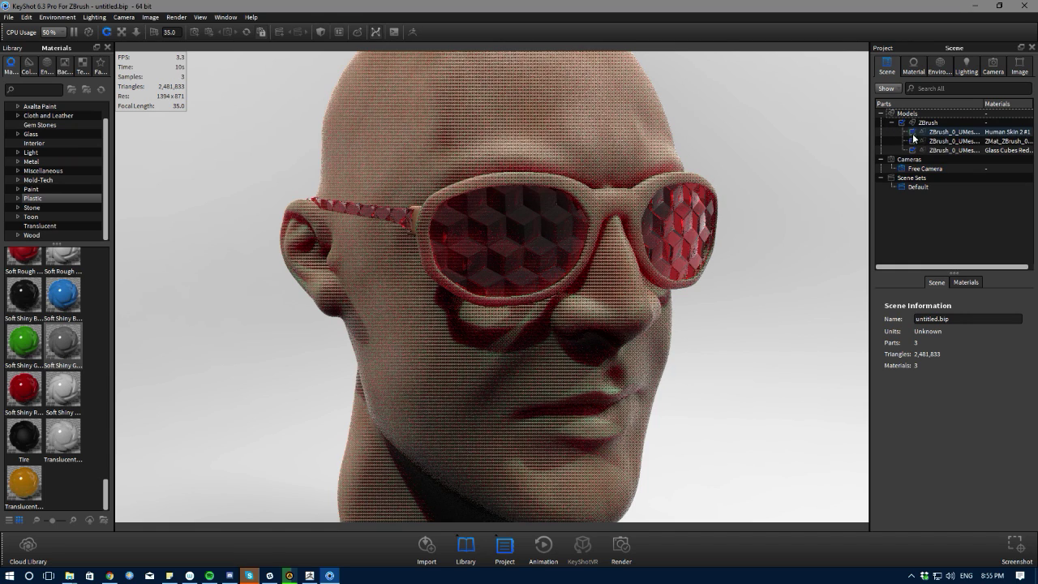
left_click(913, 141)
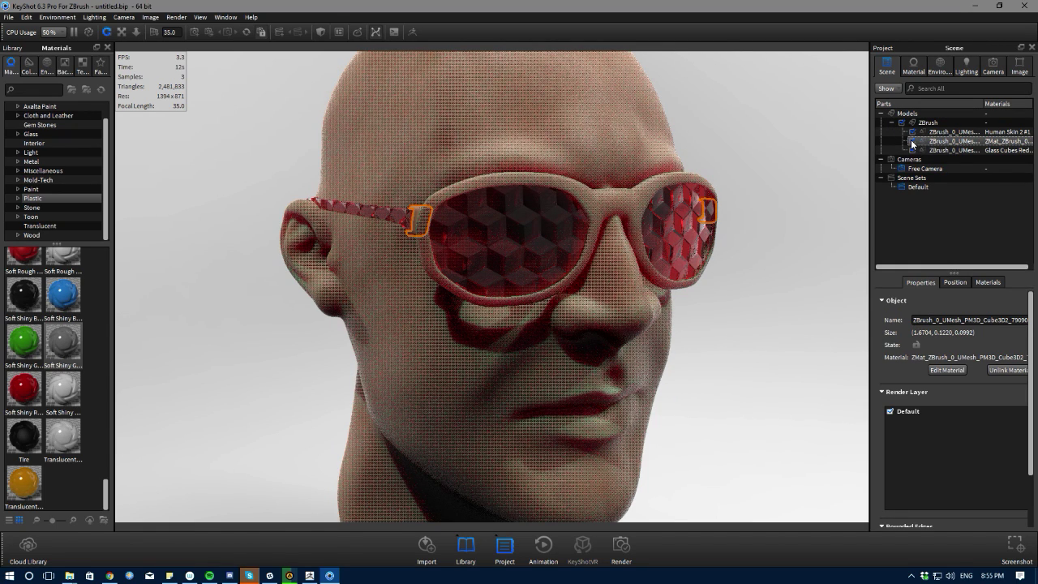
left_click_drag(63, 445, 931, 143)
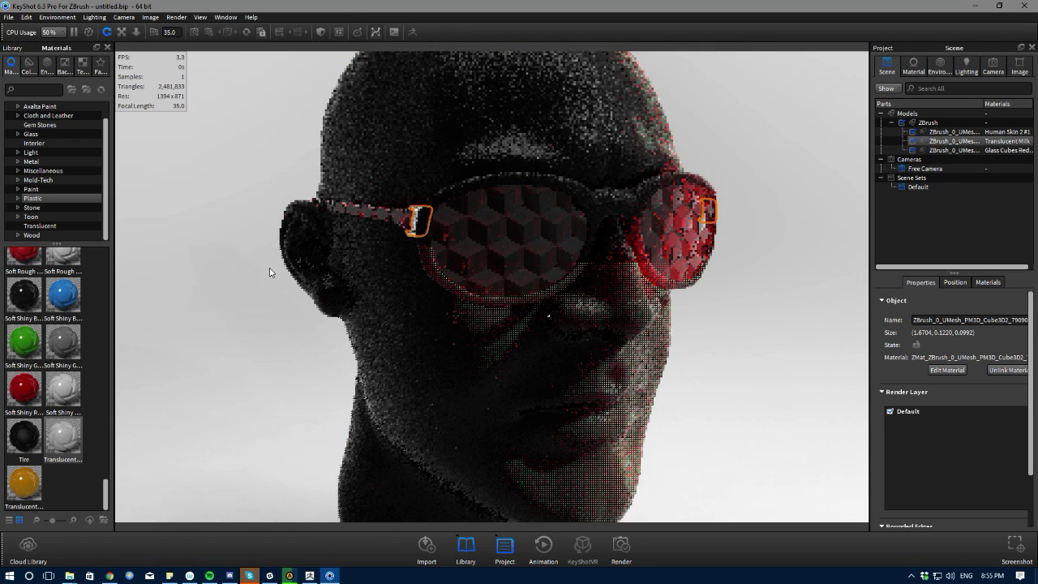
- Try the Soft Rough Grey plastic on the part with the lenses and temples
left_click(952, 151)
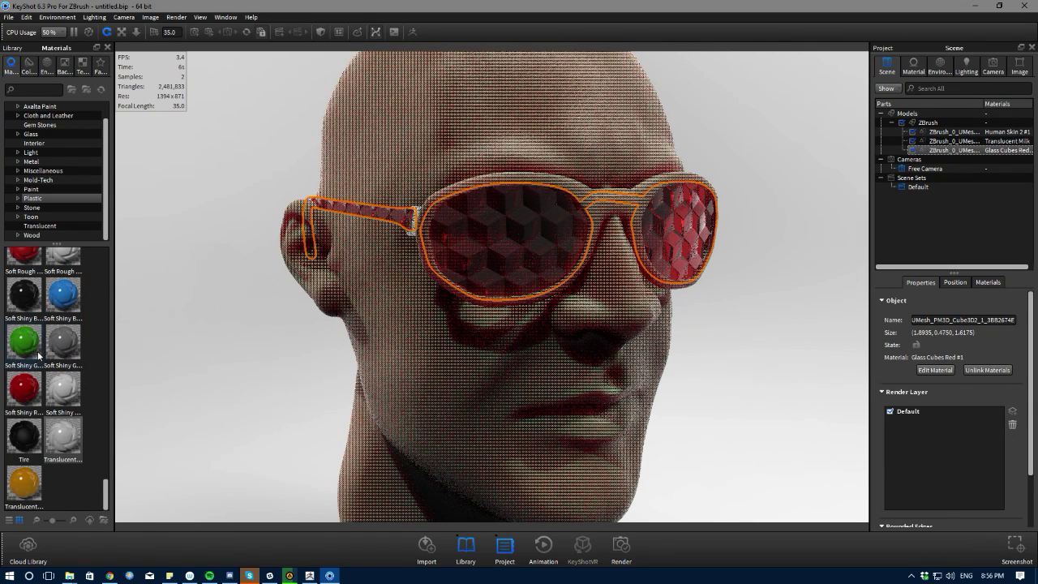
scroll(51, 293, "up", 3)
left_click_drag(59, 386, 431, 308)
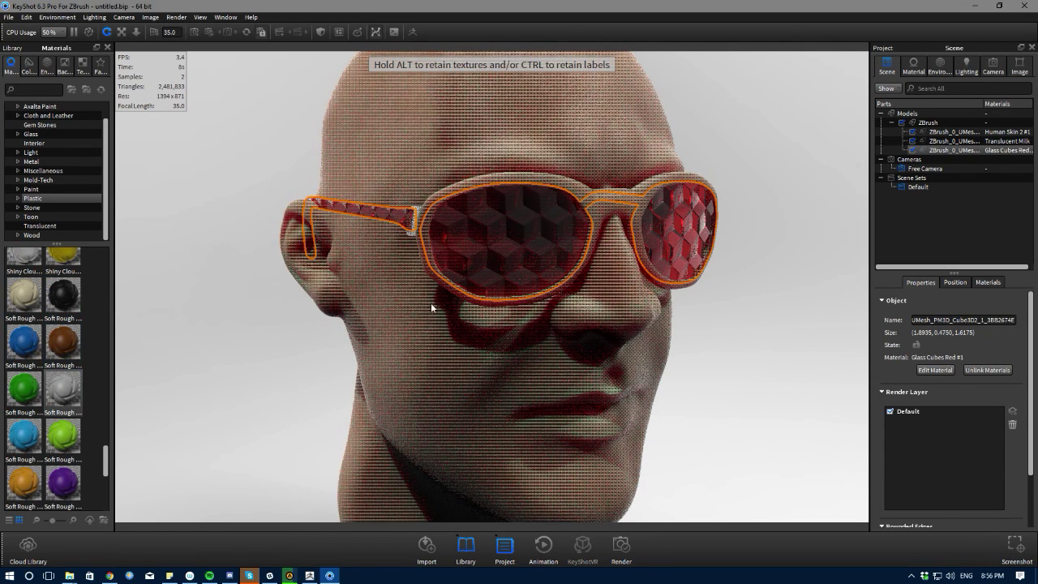
left_click_drag(910, 160, 929, 153)
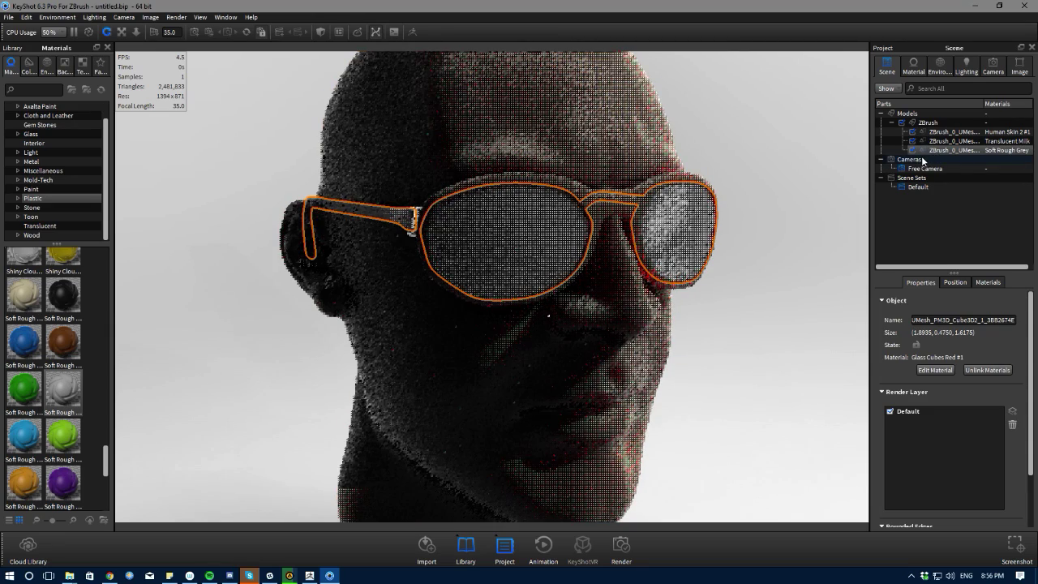
- Apply the grey Shiny Cloudy Plastic to the part with the lenses and temples and deselect it
scroll(33, 335, "up", 3)
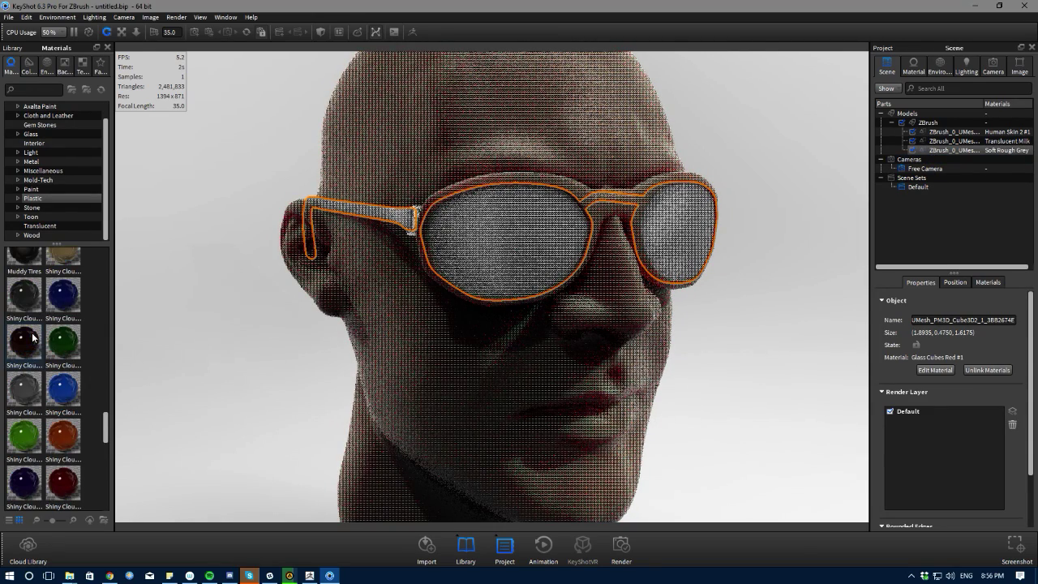
scroll(32, 335, "down", 1)
left_click_drag(22, 390, 939, 155)
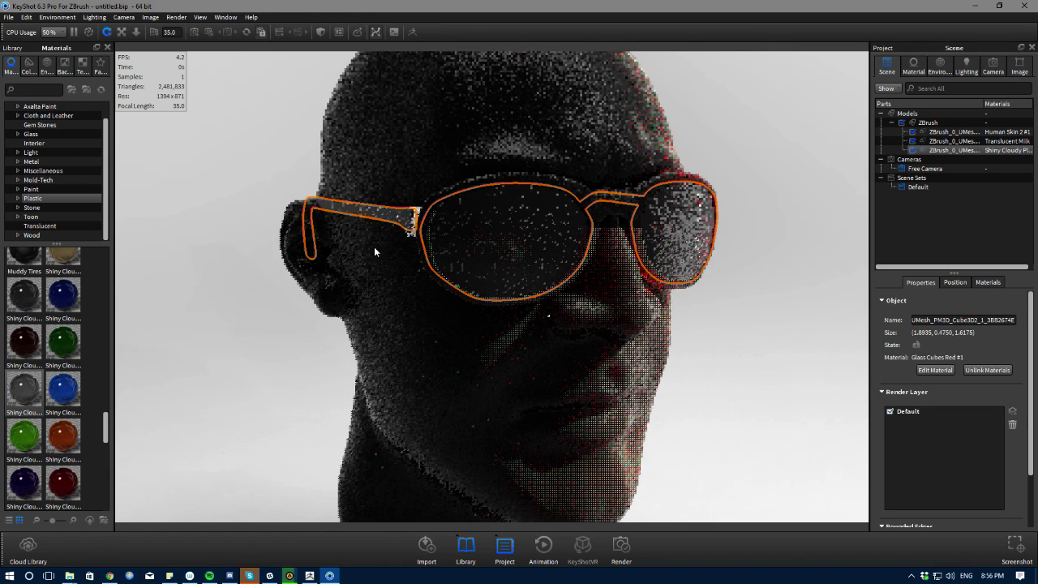
scroll(221, 245, "down", 3)
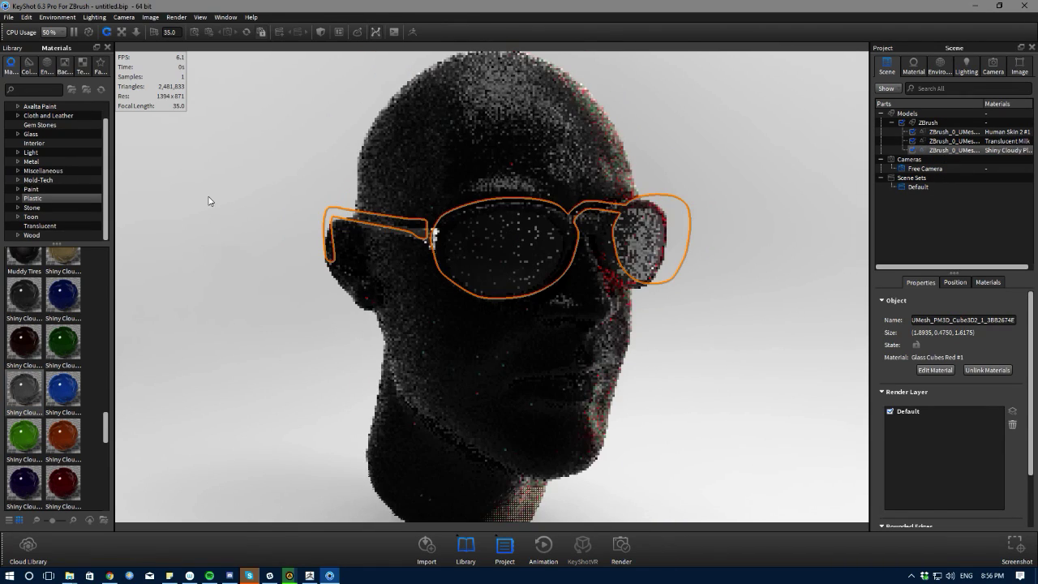
left_click(208, 196)
scroll(263, 231, "down", 1)
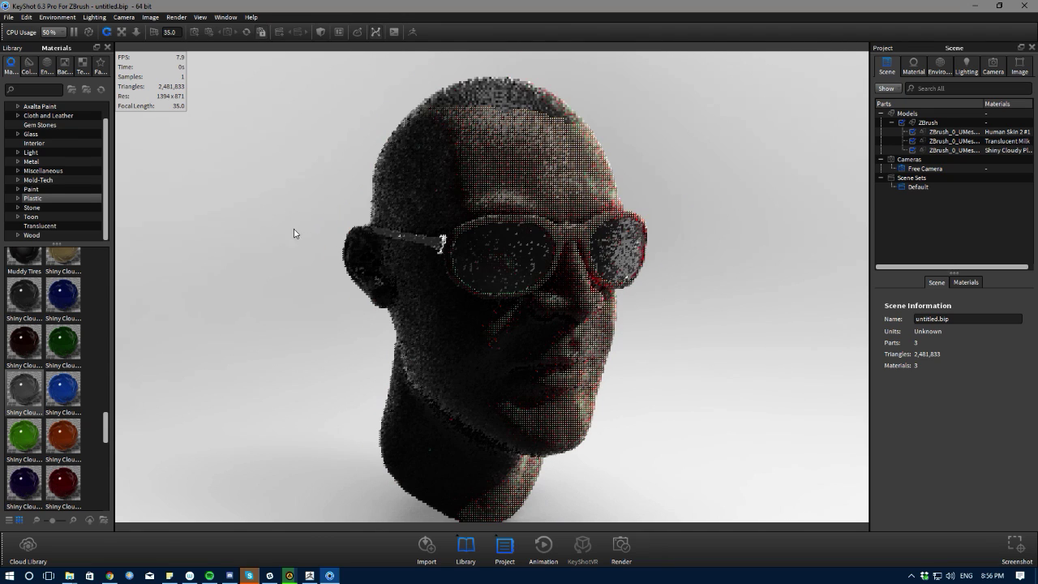
- Highlight the head part and examine the applied materials from the other three-quarter side and up close on the sunglasses
left_click(965, 133)
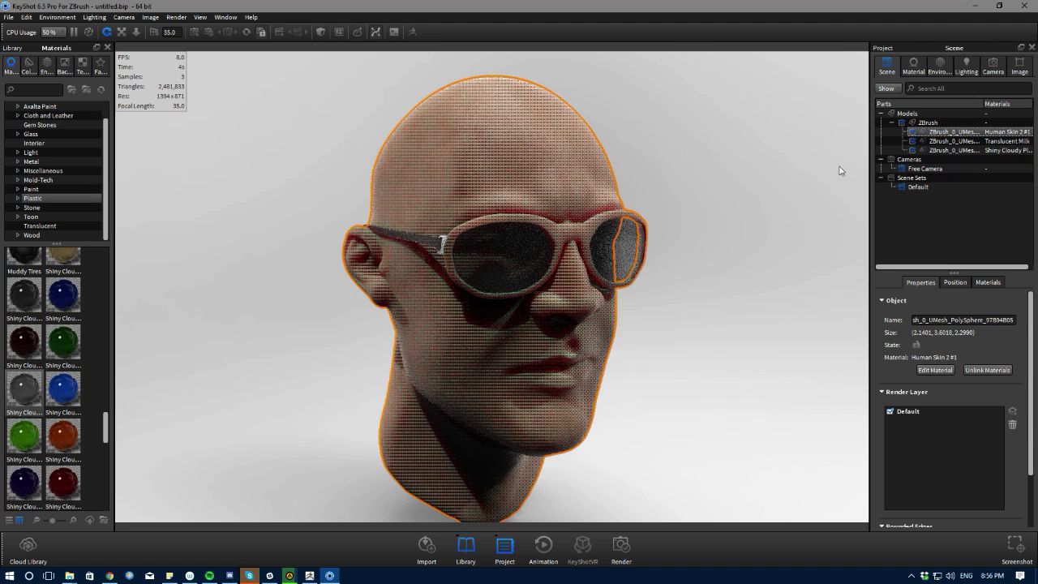
mouse_move(727, 235)
left_mouse_down()
mouse_move(729, 279)
mouse_move(711, 236)
left_mouse_up()
left_click_drag(677, 297, 410, 287)
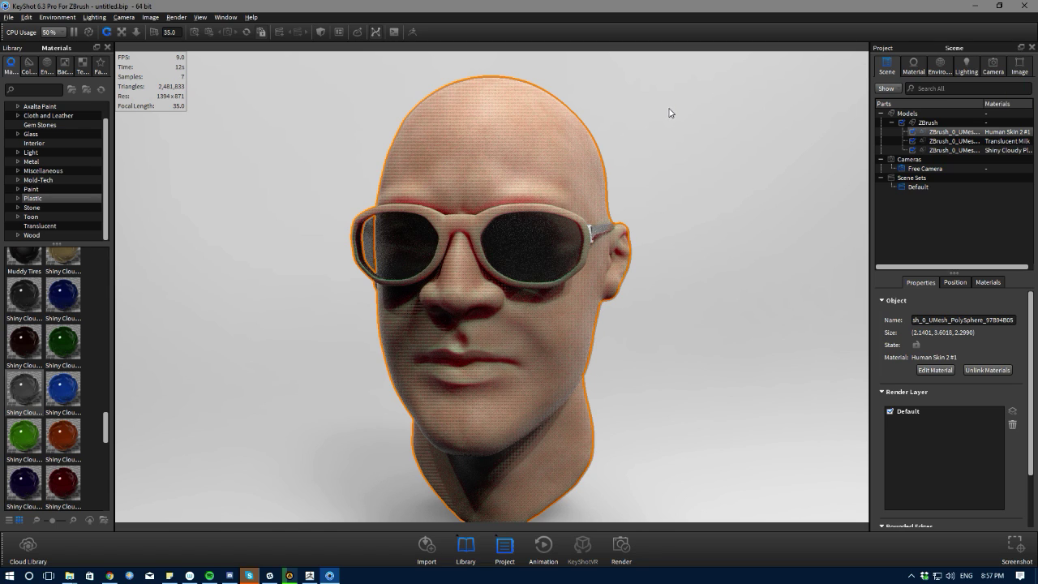
left_click(674, 104)
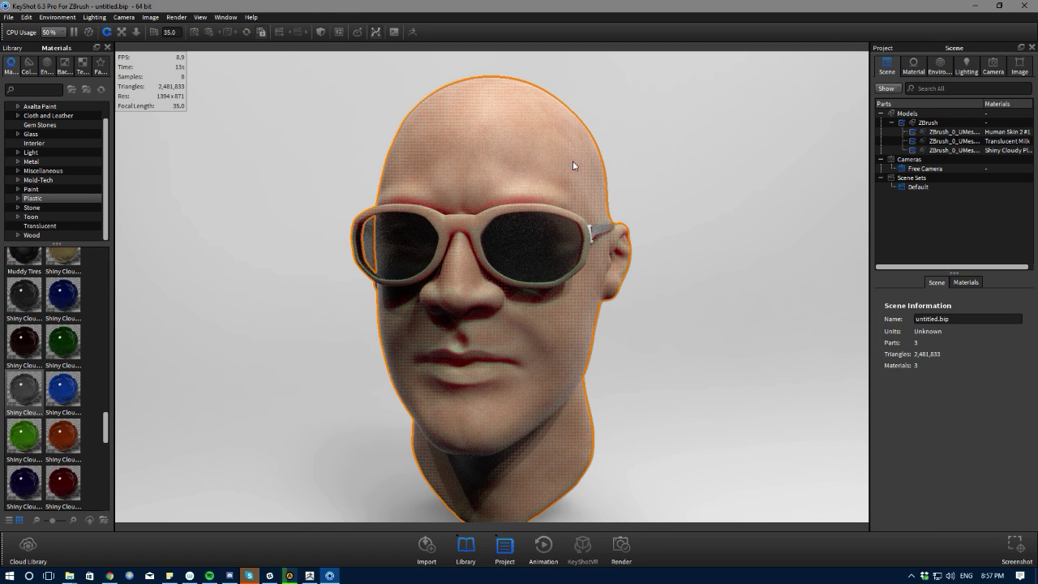
scroll(572, 161, "up", 5)
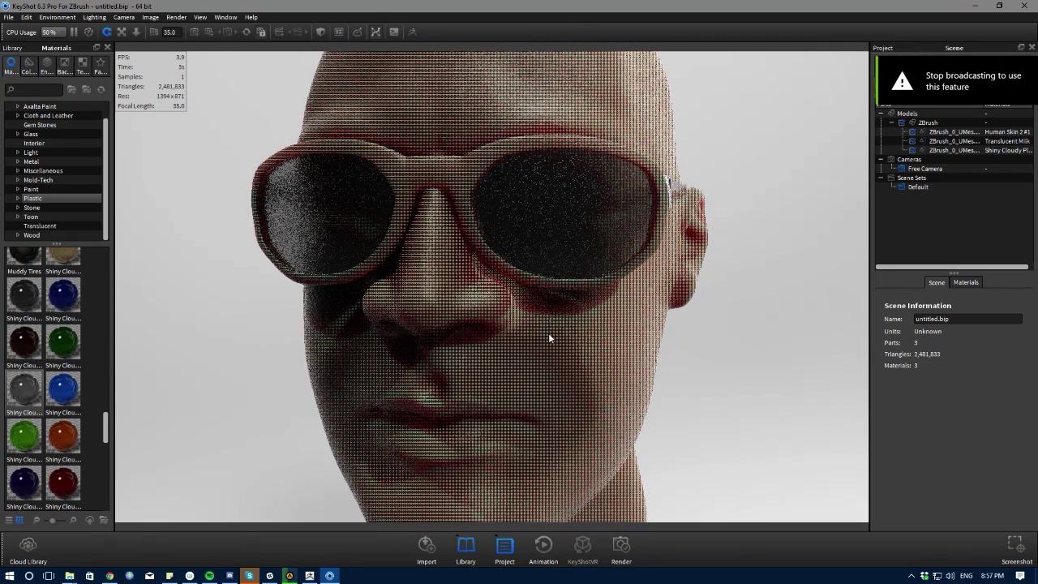
- Switch to NVIDIA GeForce Experience and open the broadcast controls in its sharing overlay to stop the running broadcast
left_click(912, 576)
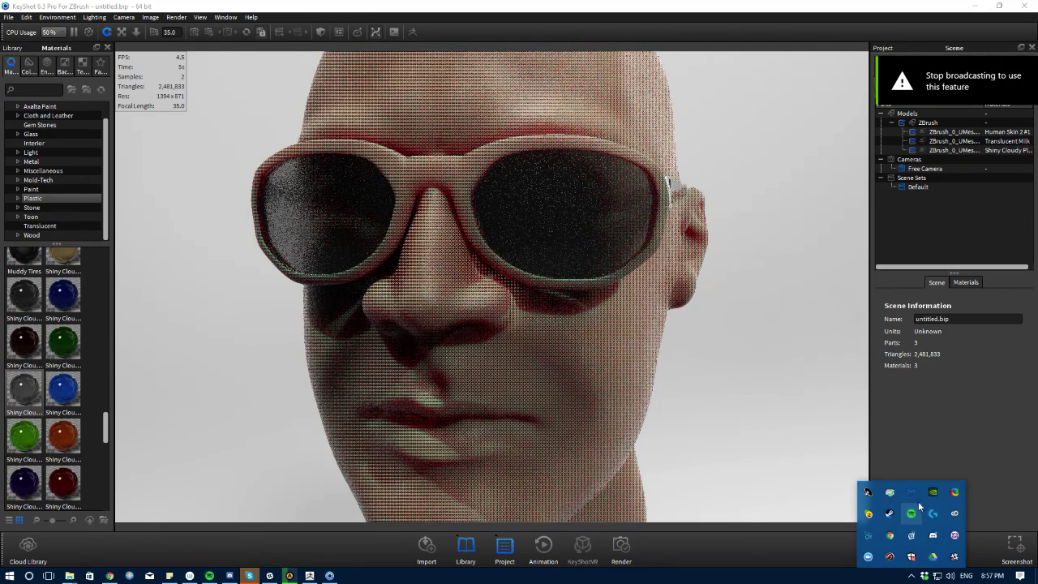
right_click(934, 494)
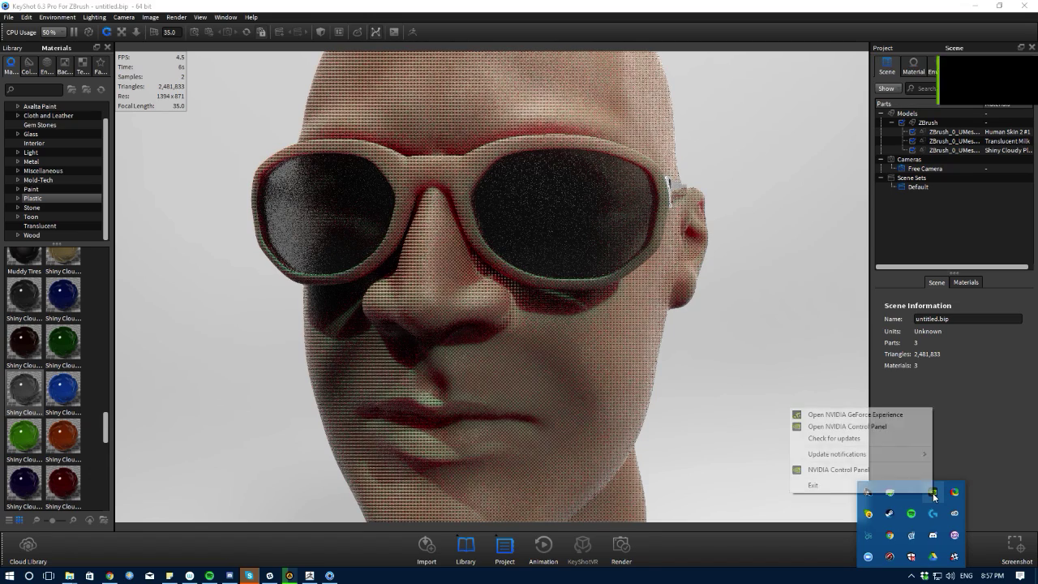
left_click(875, 426)
left_click(876, 416)
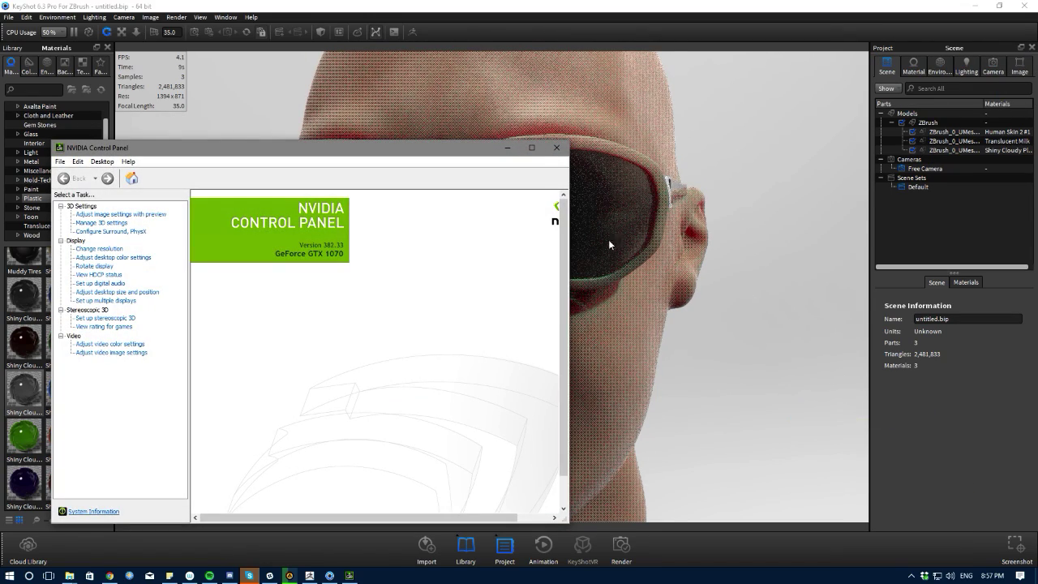
left_click(560, 147)
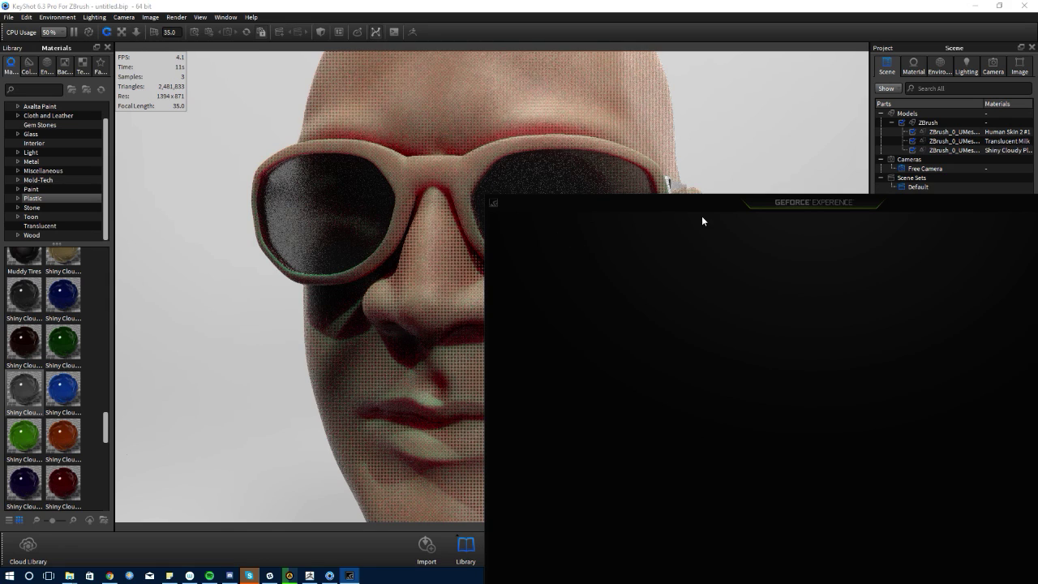
left_click_drag(691, 203, 274, 166)
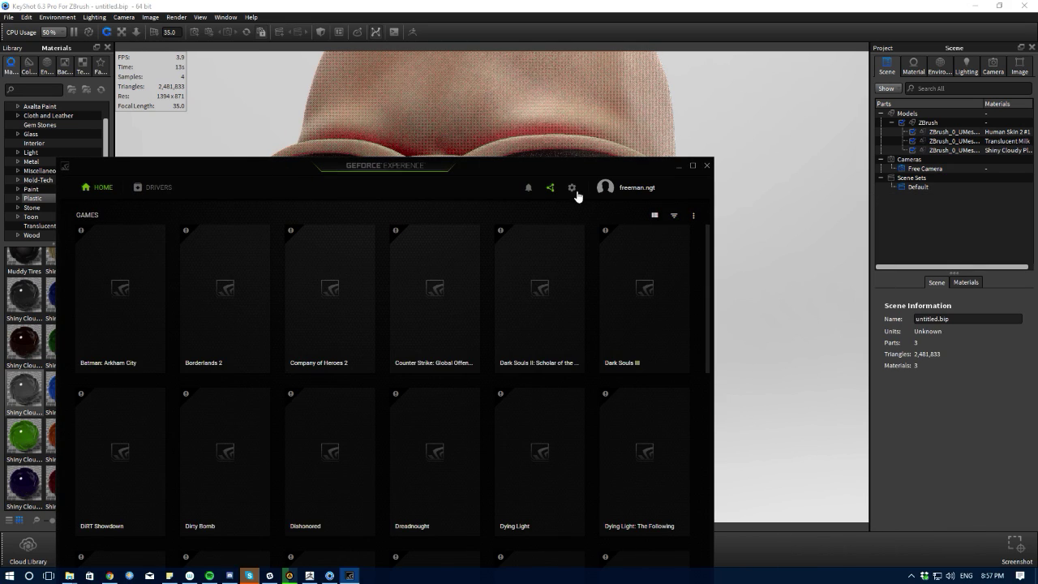
left_click(550, 187)
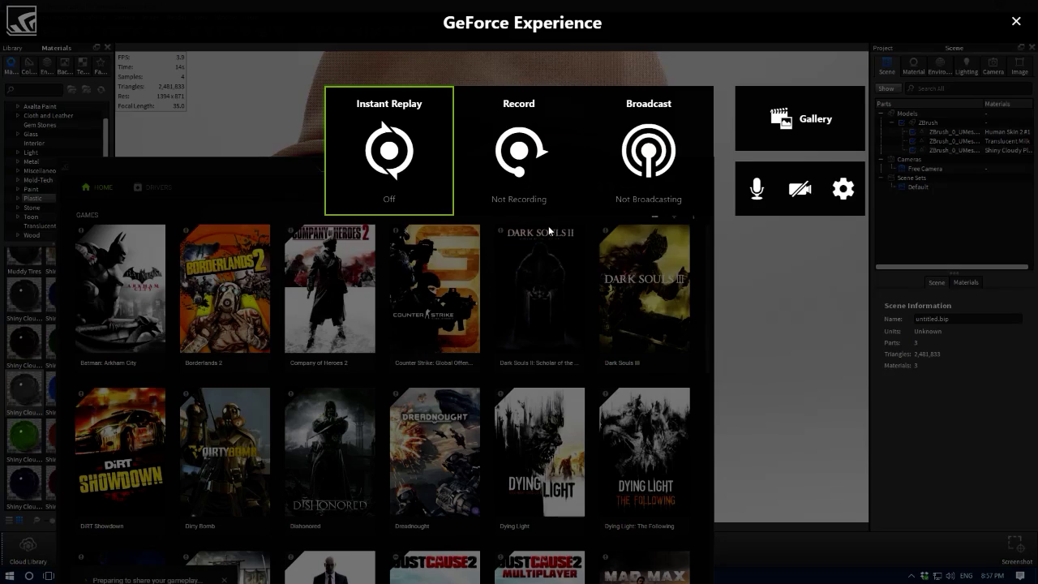
left_click(640, 202)
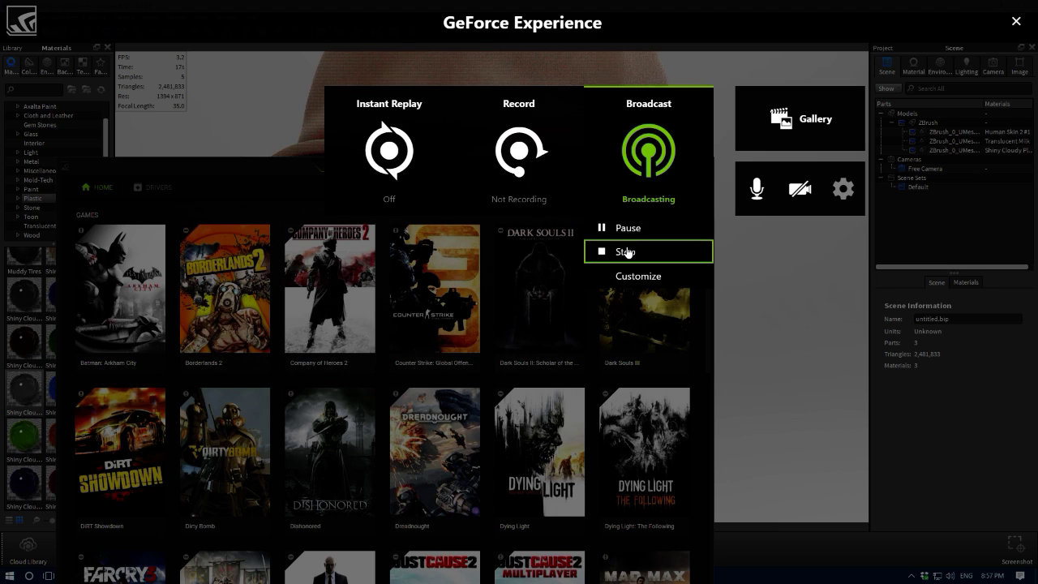